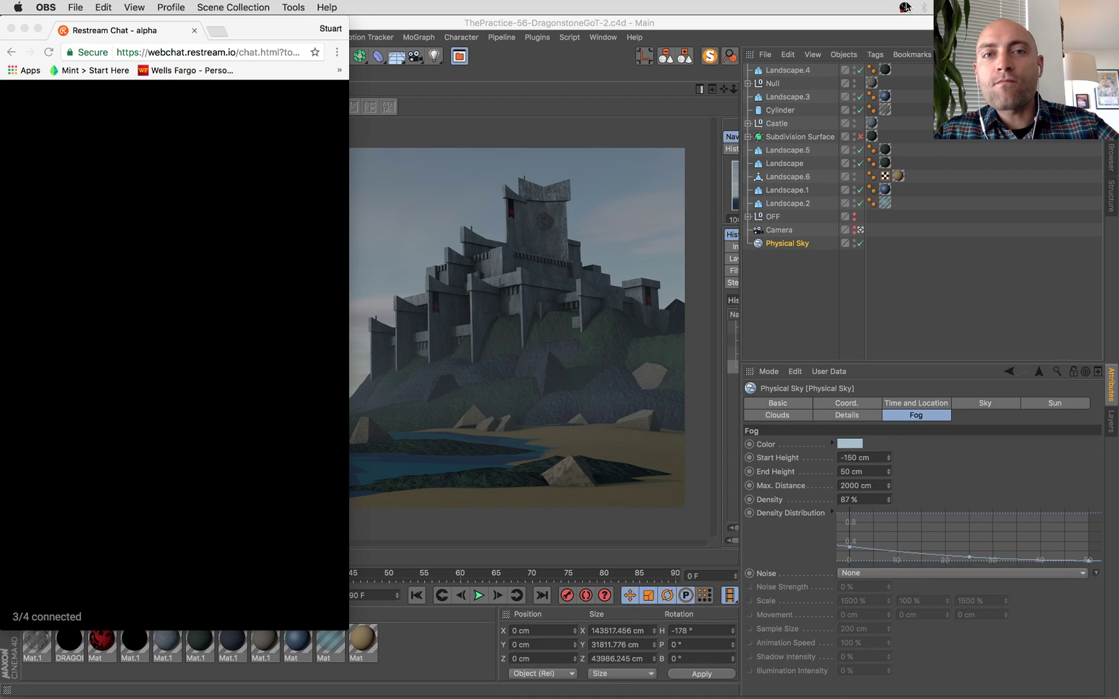
Switch between the live chat, the castle render and the Preview reference screenshot to review all three.
left_click(76, 195)
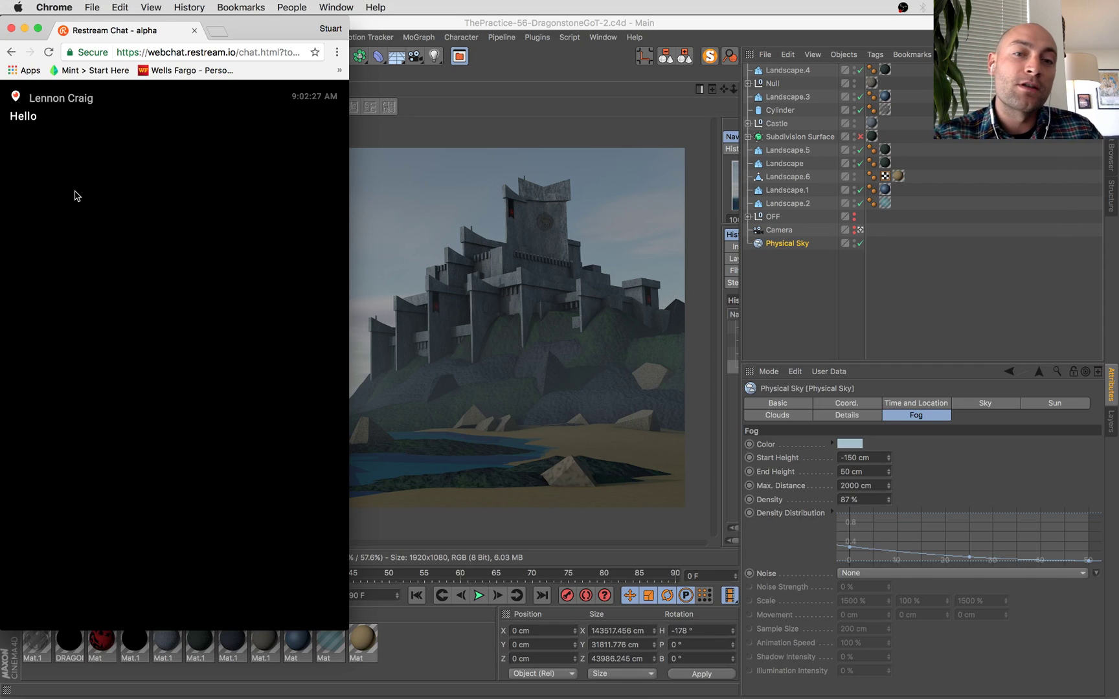
left_click(397, 333)
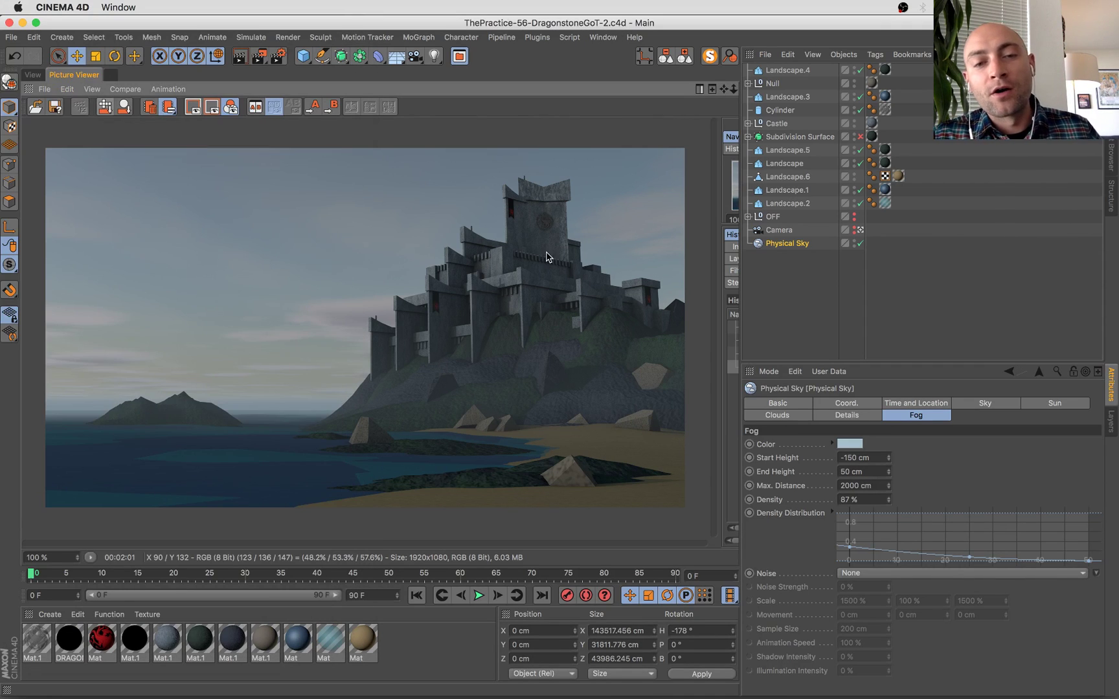
scroll(486, 277, "down", 1)
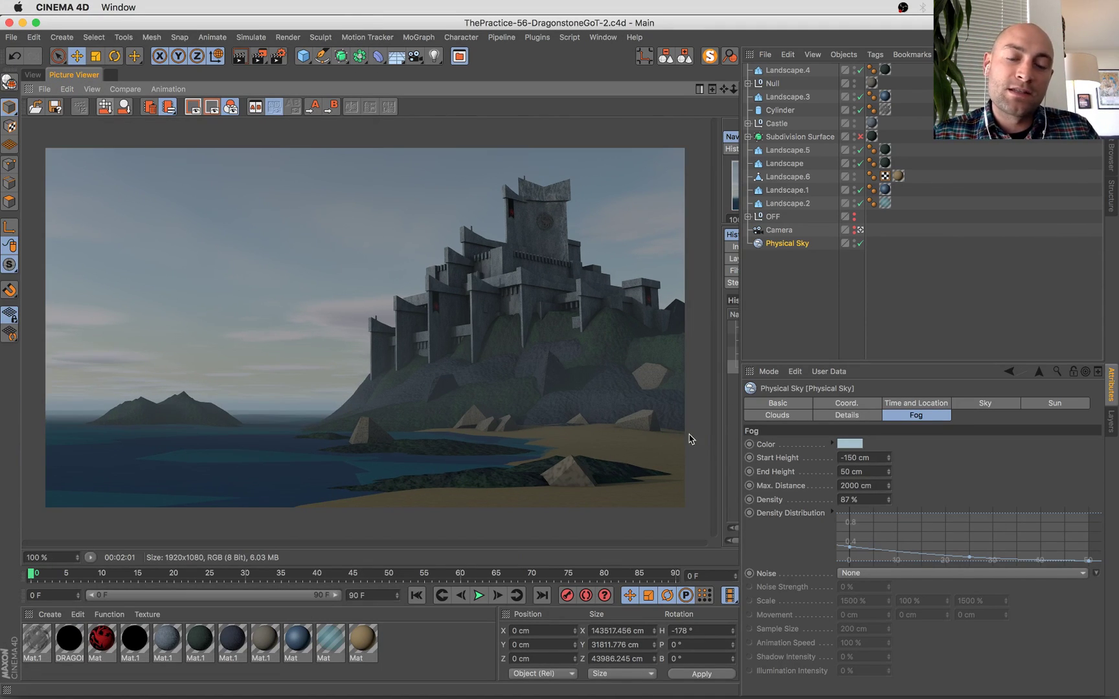
key("ctrl+Up")
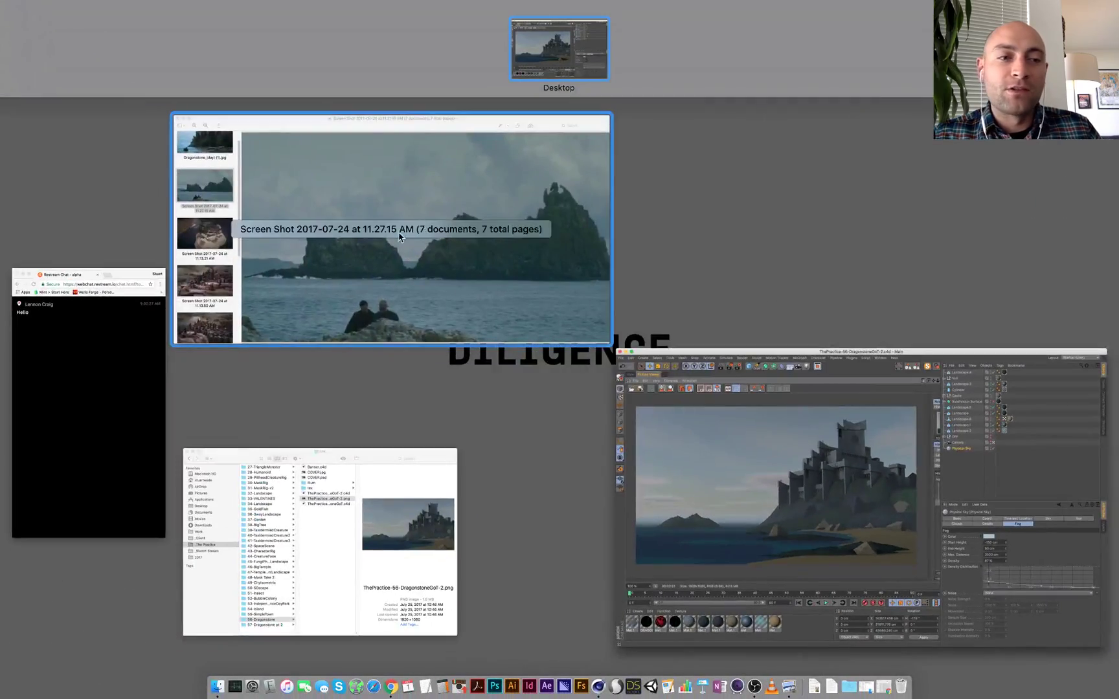
left_click(94, 412)
key("ctrl+Up")
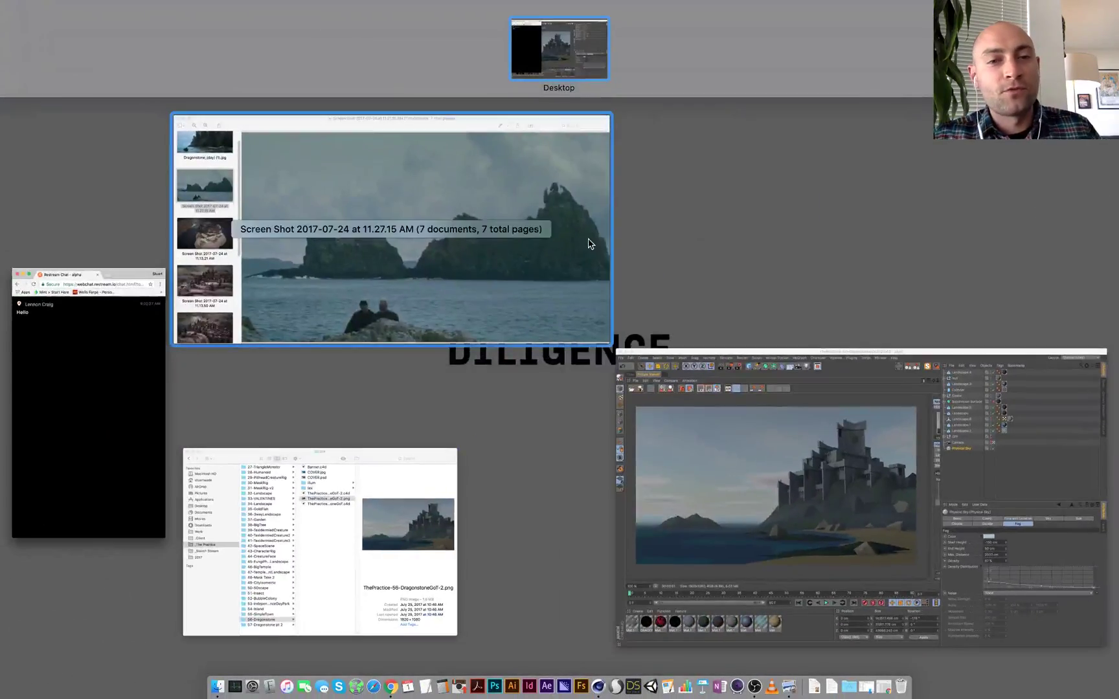
left_click(587, 241)
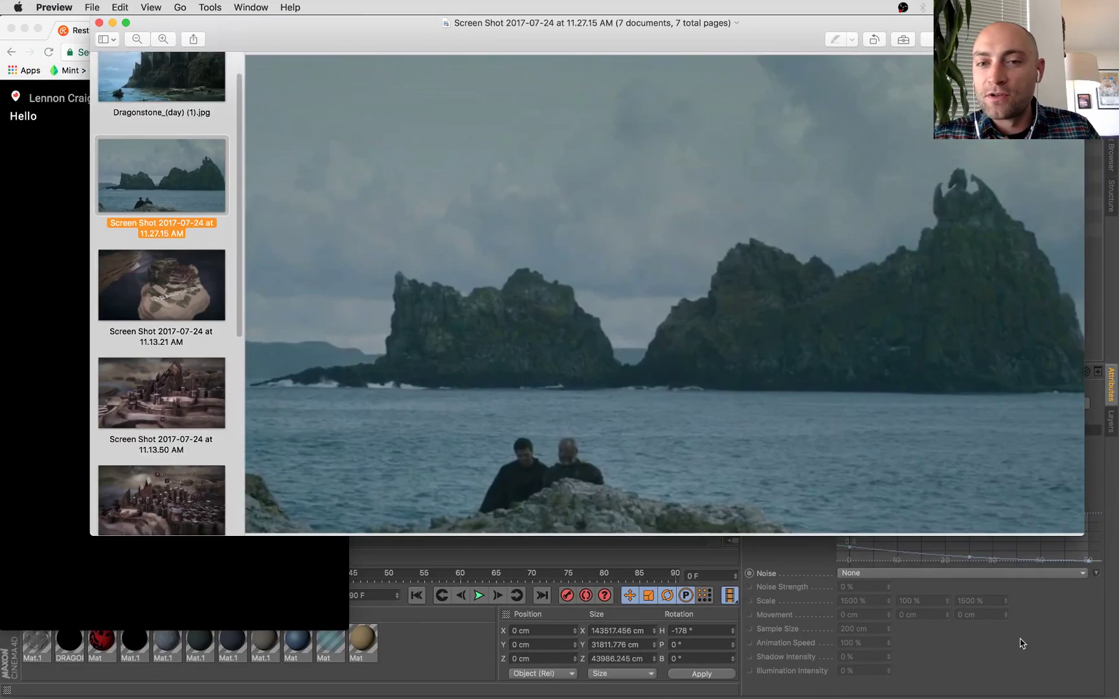
left_click(1015, 644)
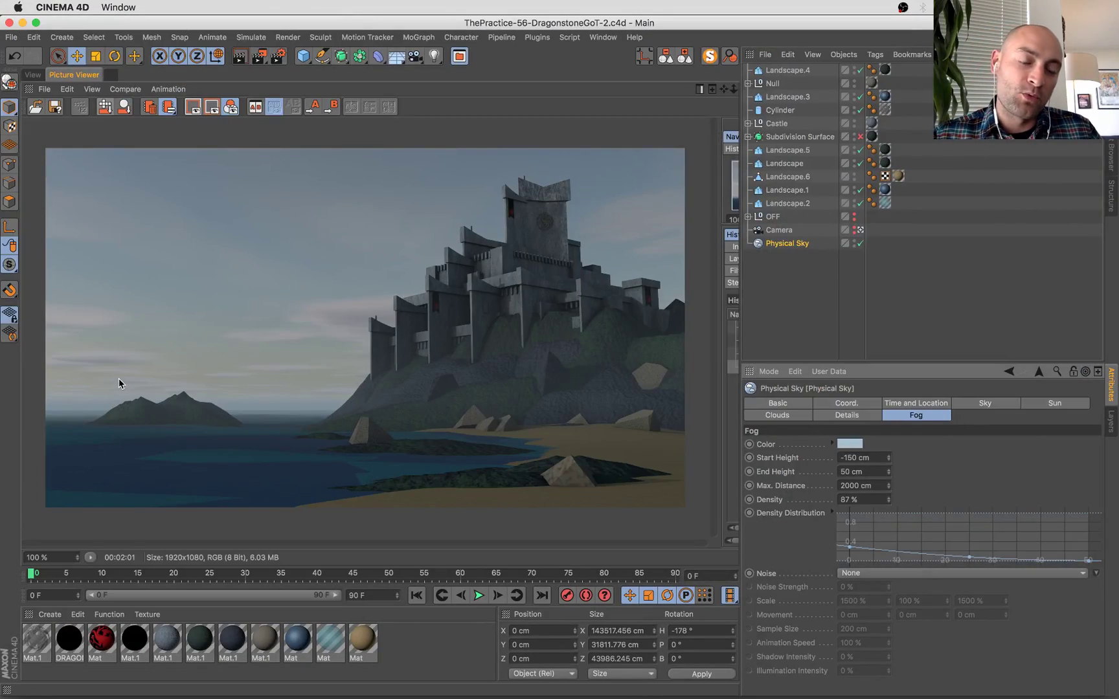
Check the live chat for new viewer messages, going back and forth to the castle render in Cinema 4D.
key("ctrl+Up")
left_click(101, 441)
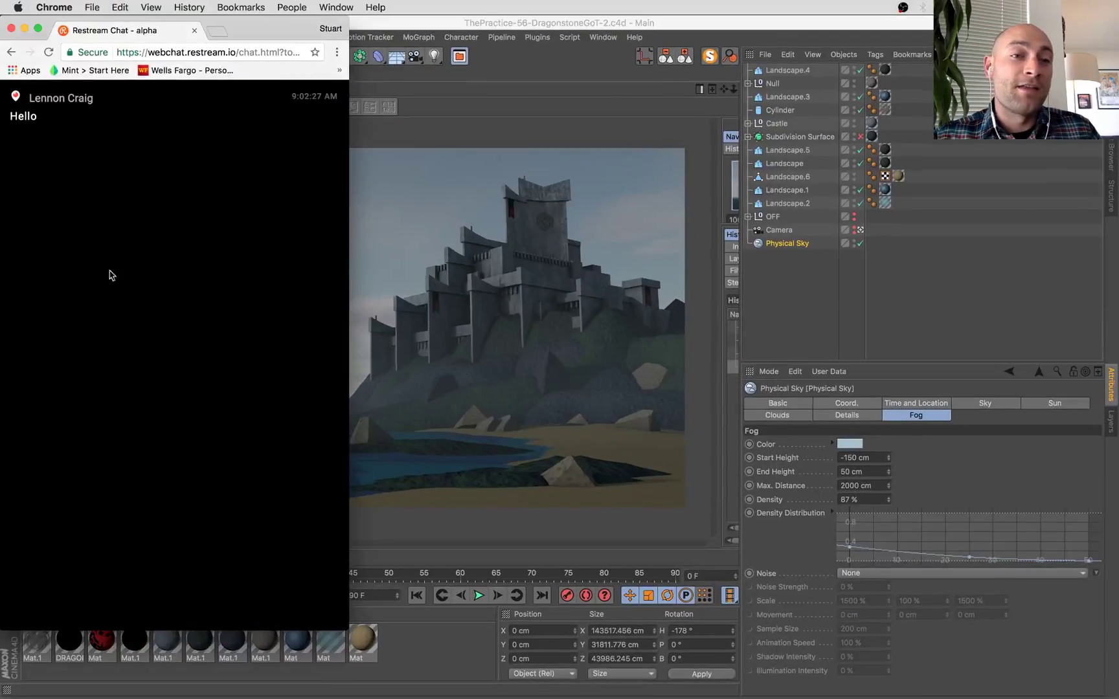
key("ctrl+Up")
left_click(735, 499)
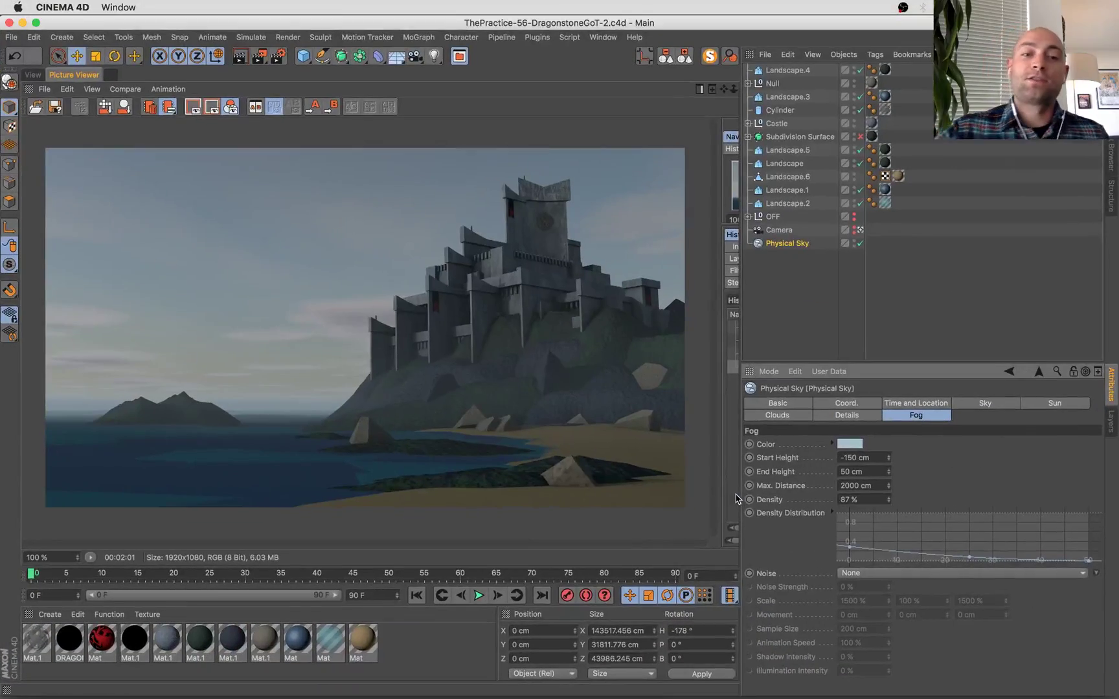
key("ctrl+Up")
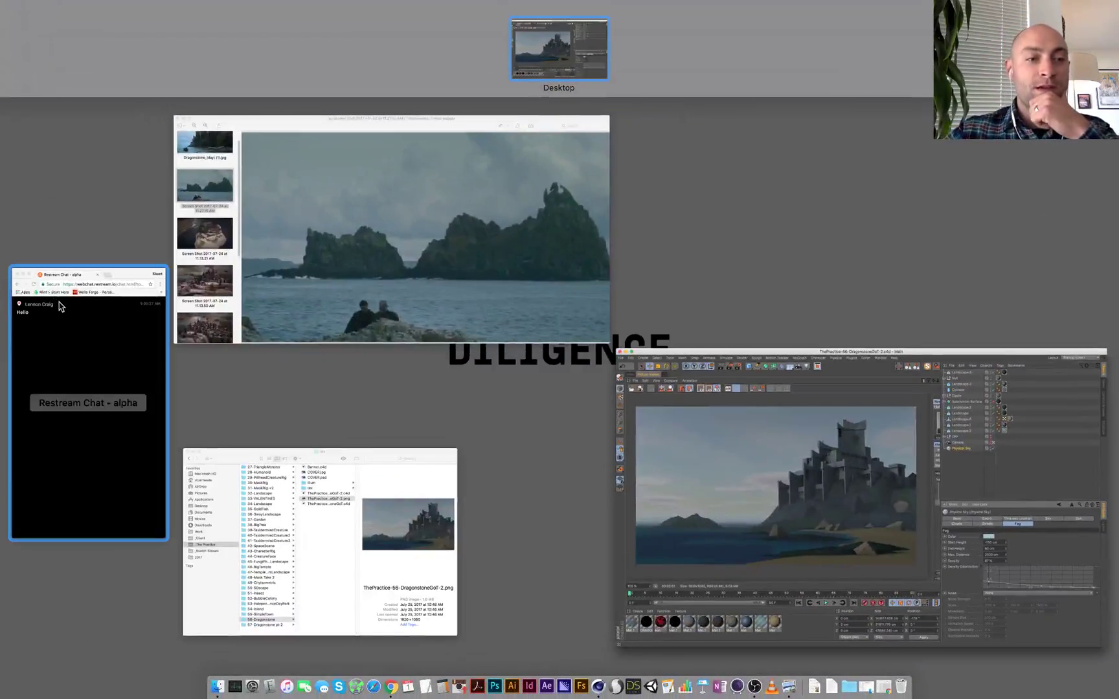
left_click(58, 306)
left_click(947, 349)
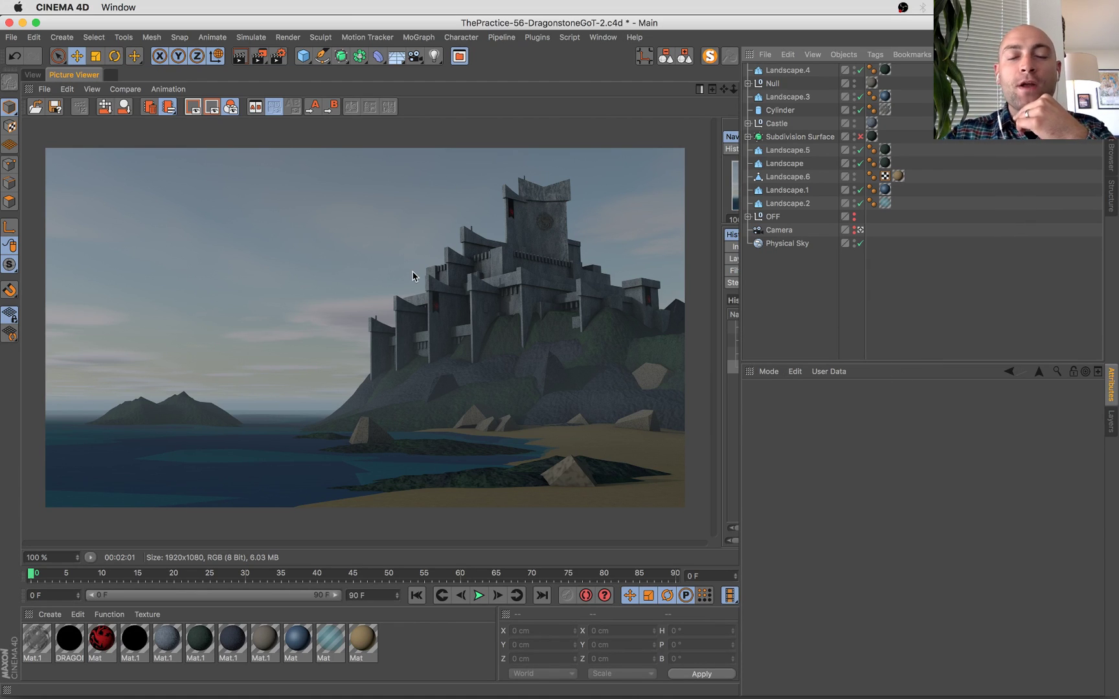
key("ctrl+Up")
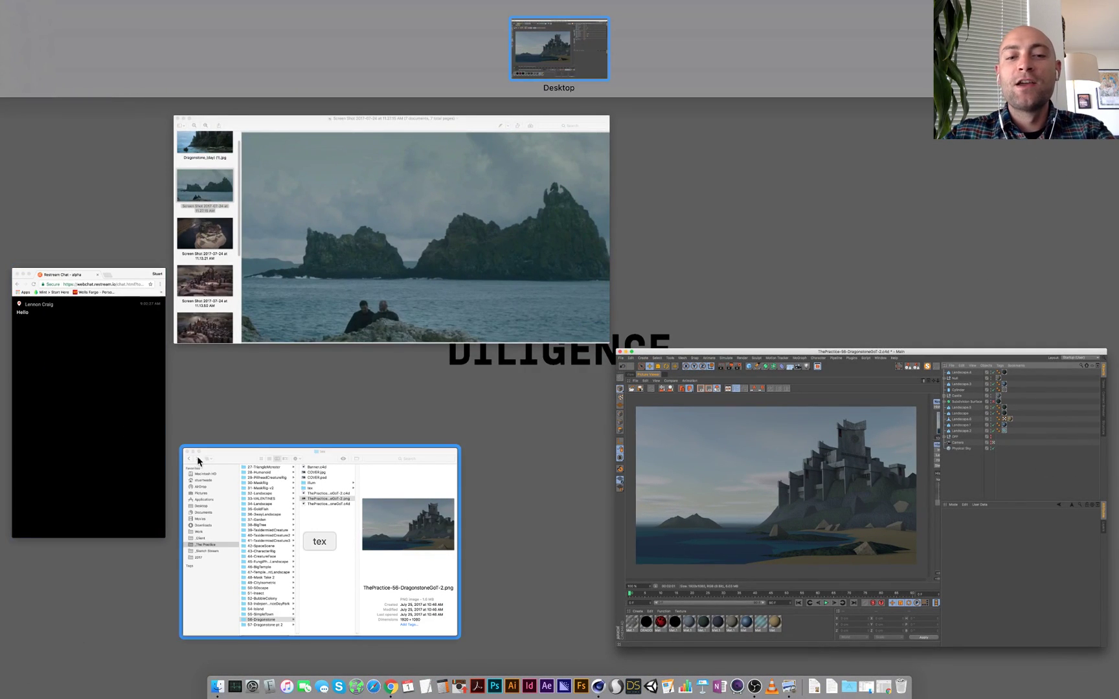
left_click(646, 492)
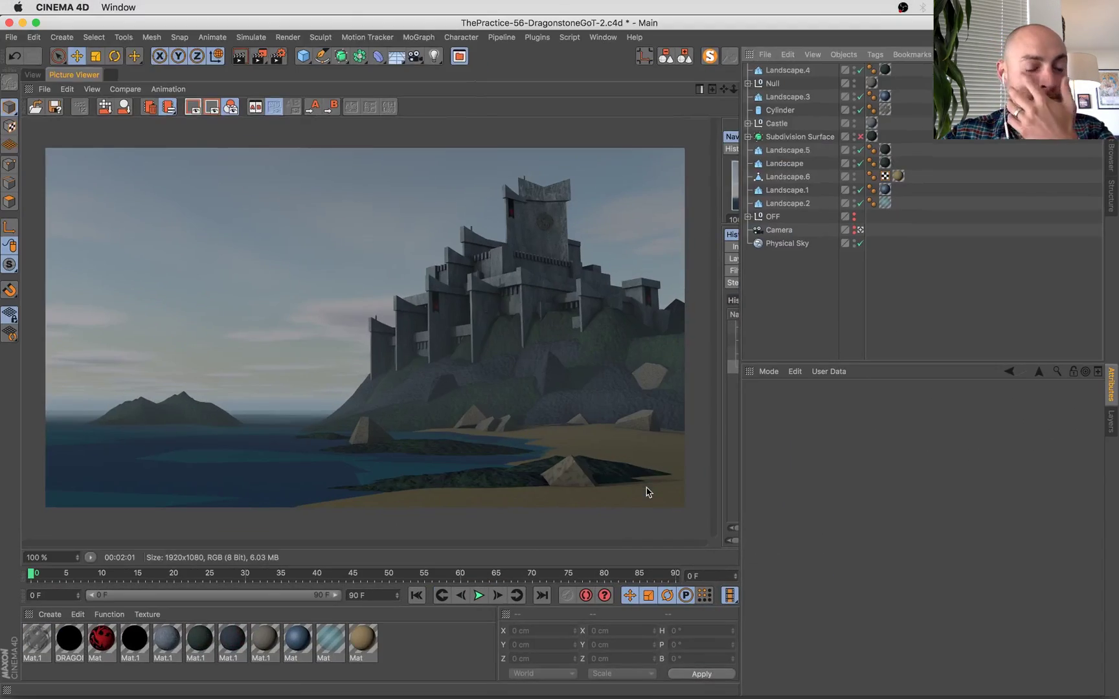
key("ctrl+Up")
left_click(65, 380)
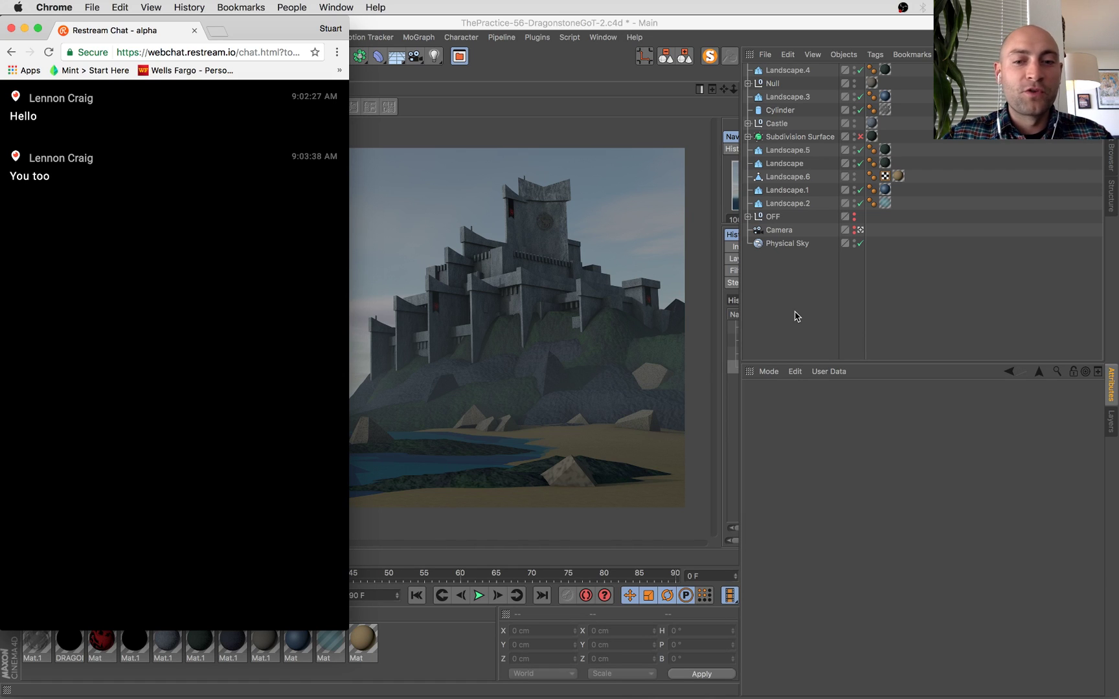
Return to Cinema 4D's perspective view and lower the foreground shore landscape slightly to a Y position of about -62.88 cm.
left_click(602, 422)
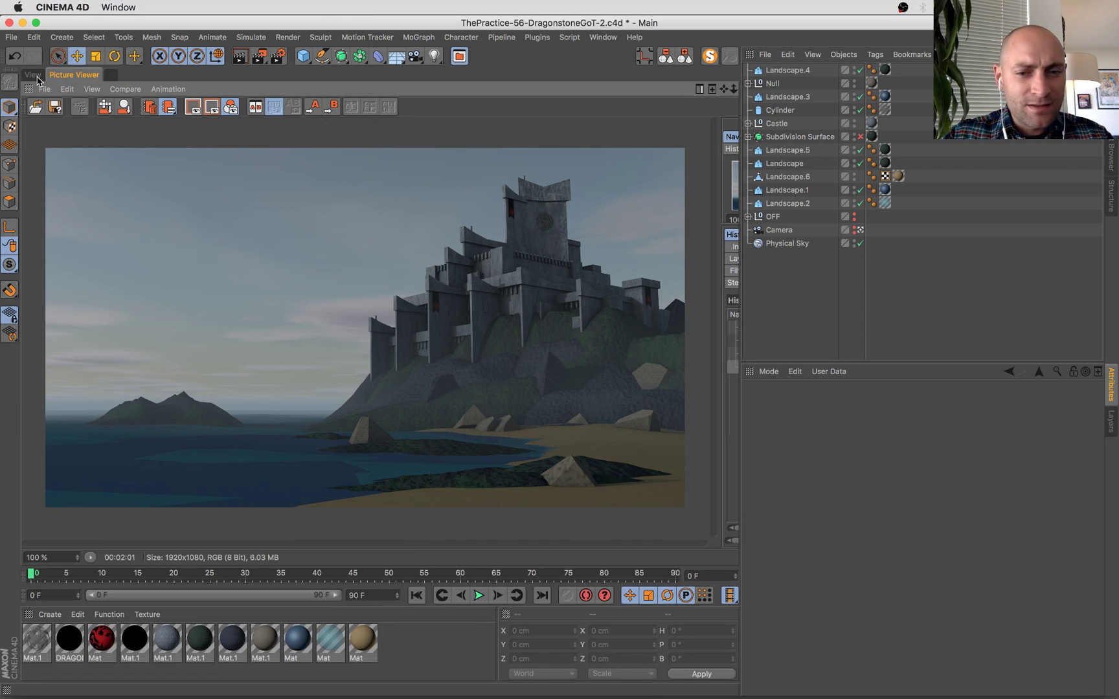
left_click(32, 75)
left_click(565, 505)
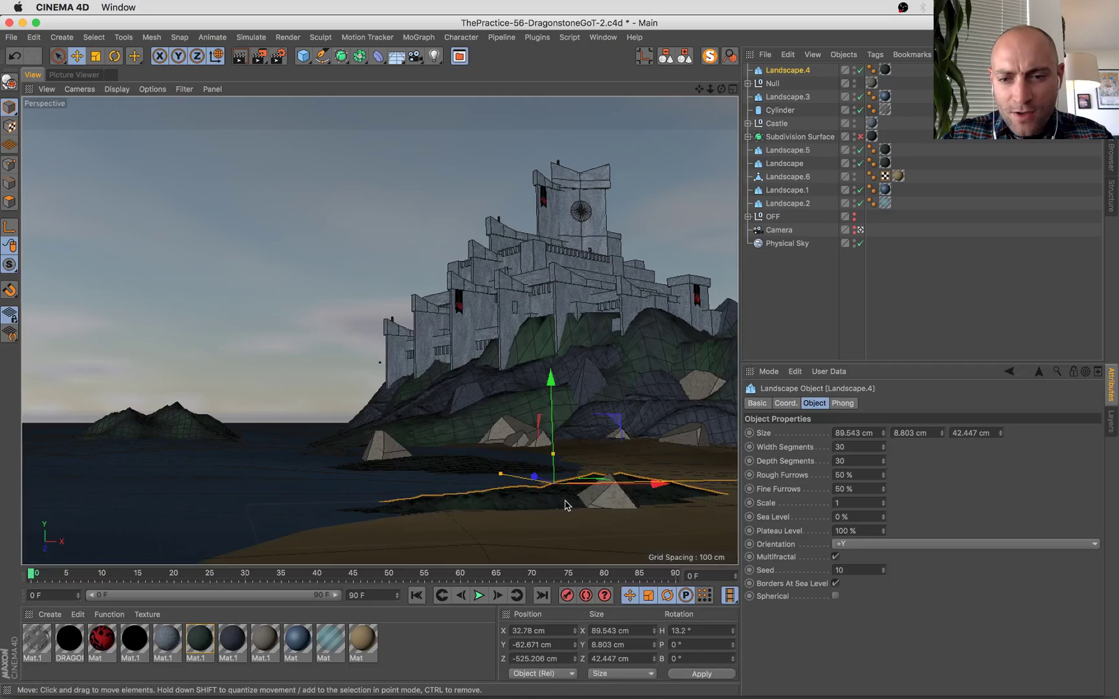
left_click_drag(551, 383, 551, 385)
Read the latest messages in the live chat and view the rocky island reference screenshot in Preview, ending back in Cinema 4D.
key("ctrl+Up")
left_click(149, 387)
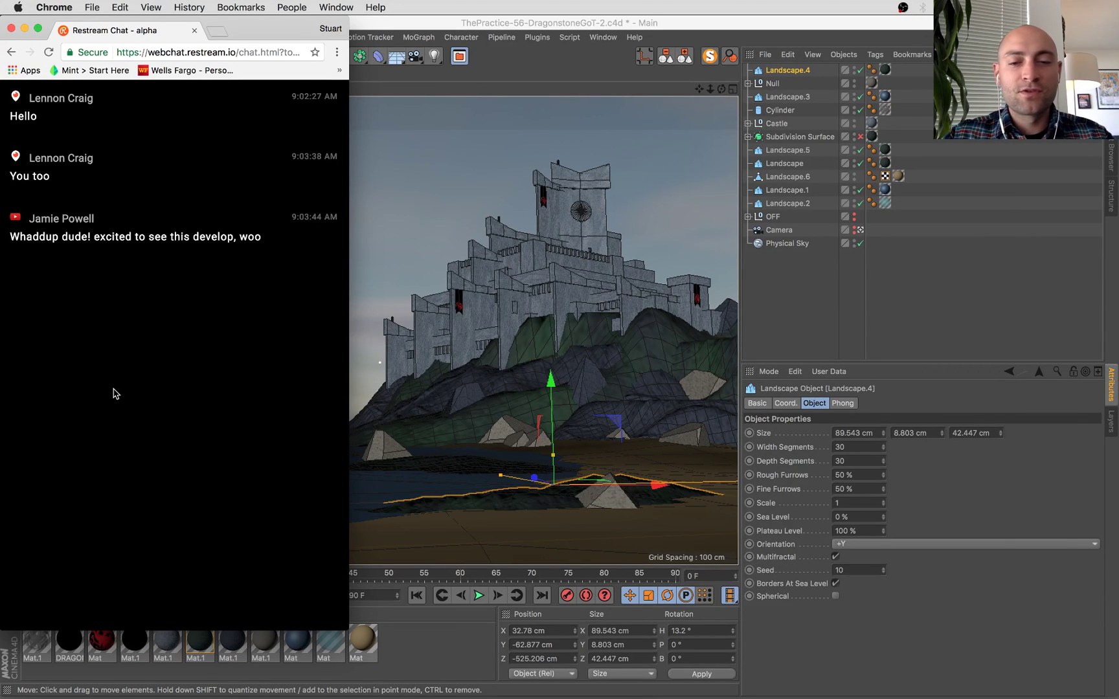
key("ctrl+Up")
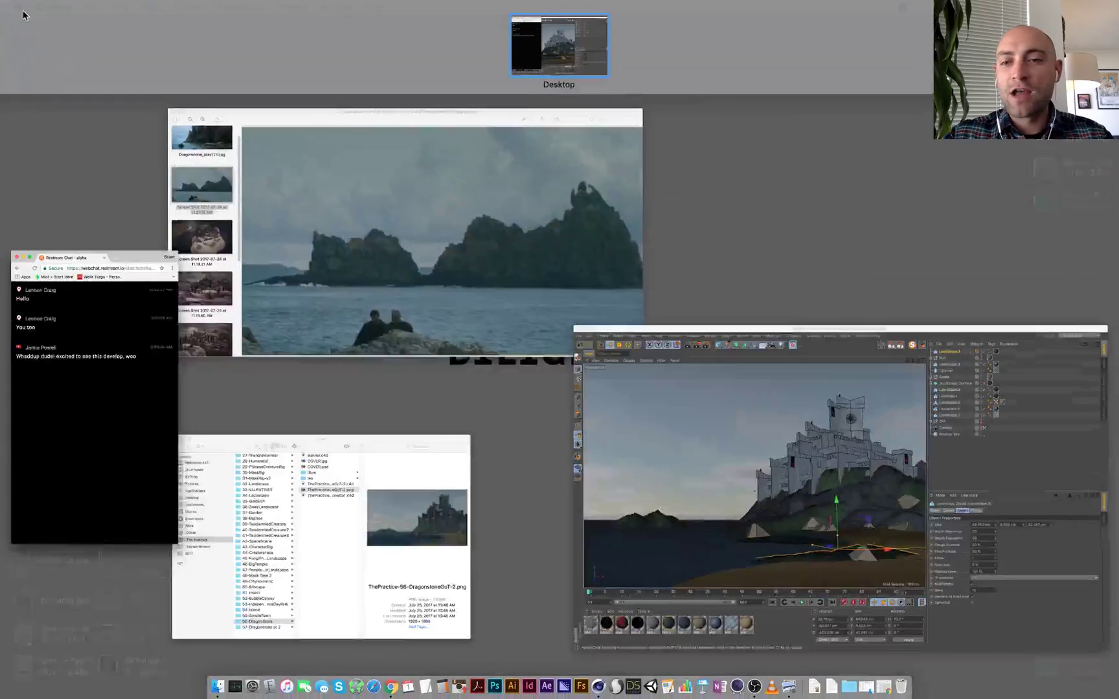
left_click(300, 172)
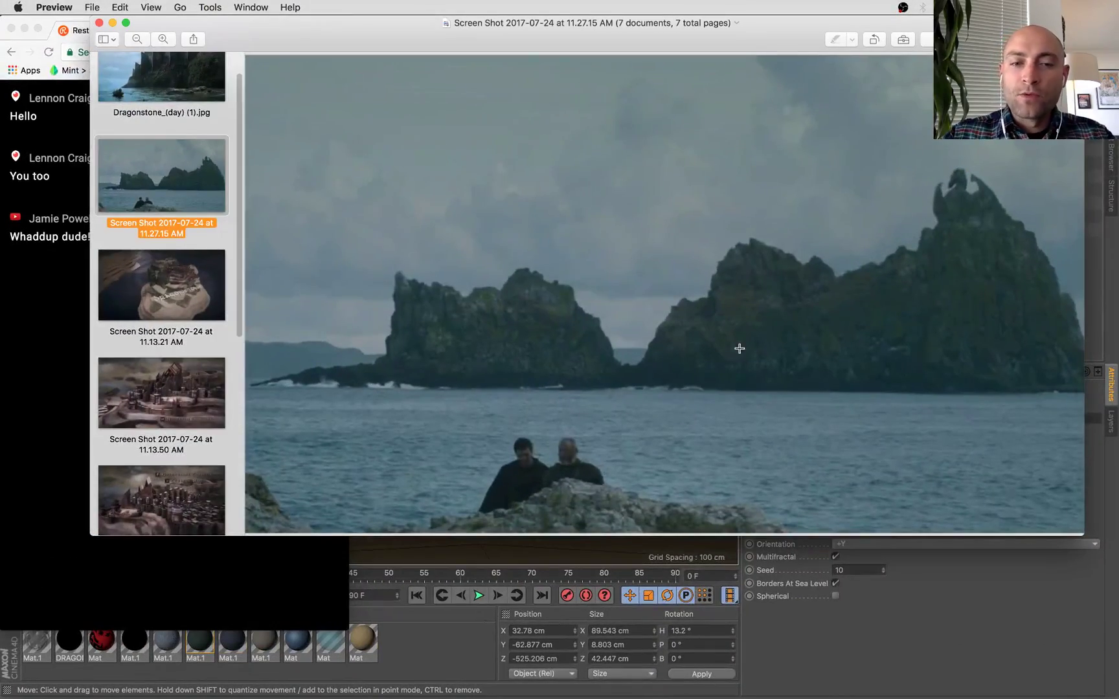
left_click_drag(755, 29, 749, 25)
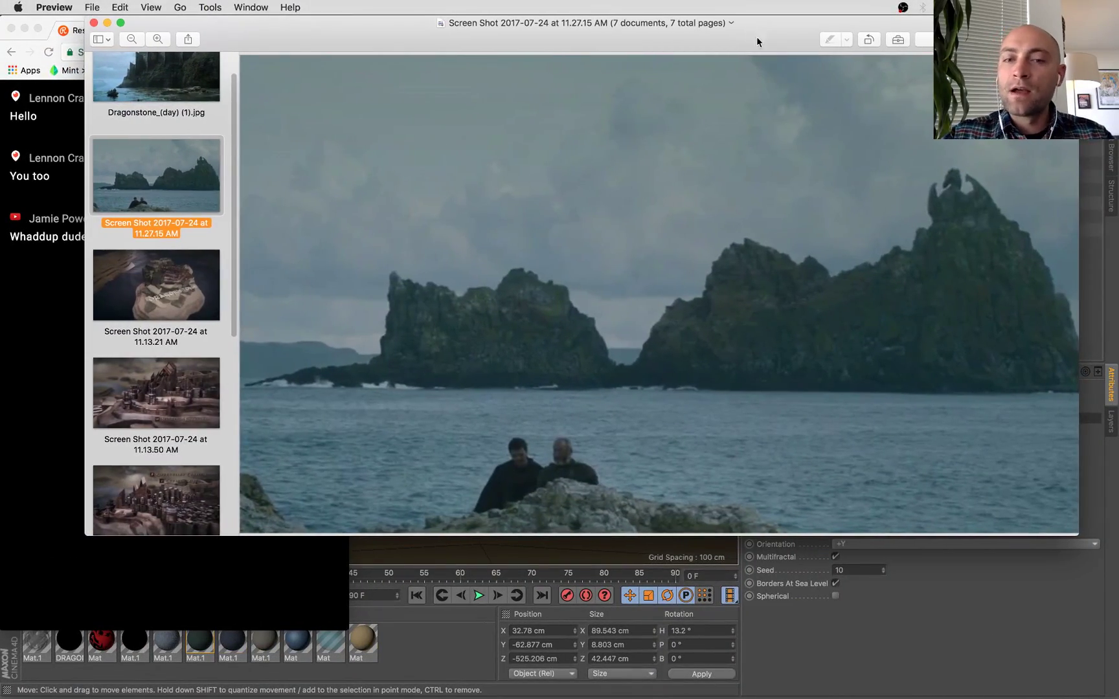
key("ctrl+Up")
left_click(888, 487)
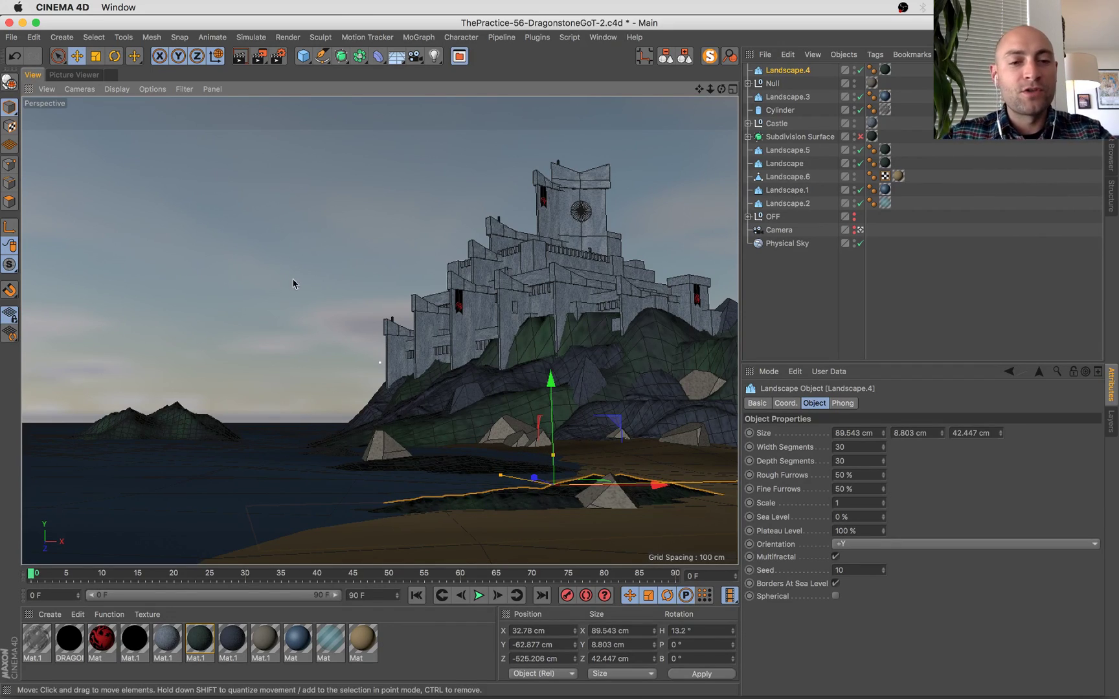
key("ctrl+Up")
left_click(75, 375)
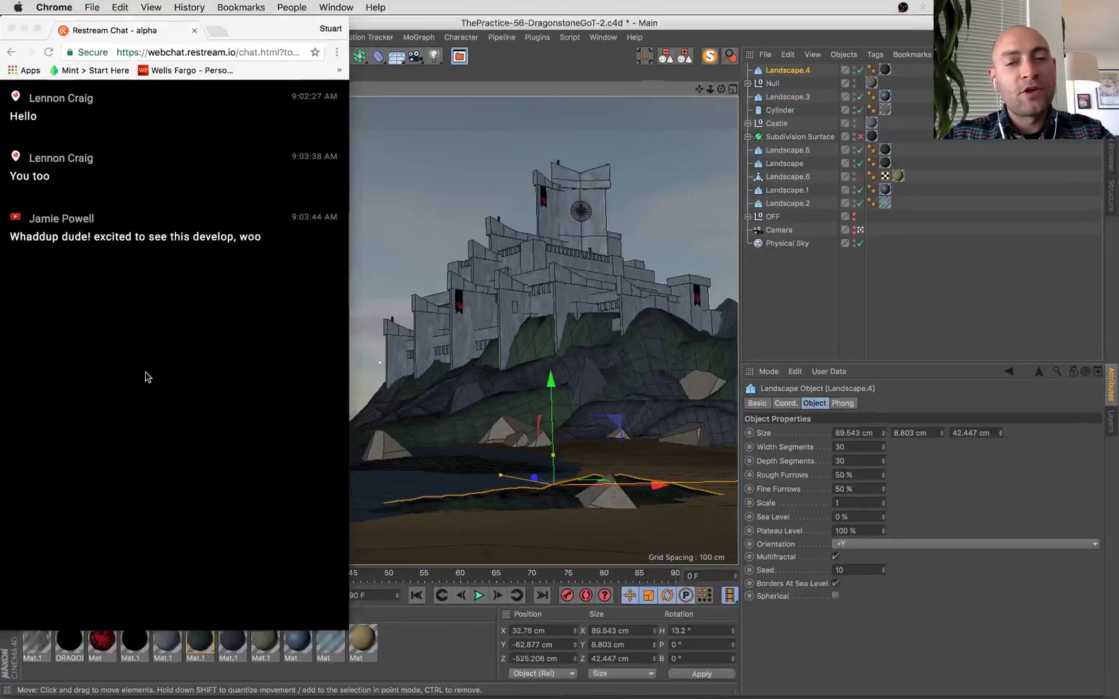
left_click(920, 336)
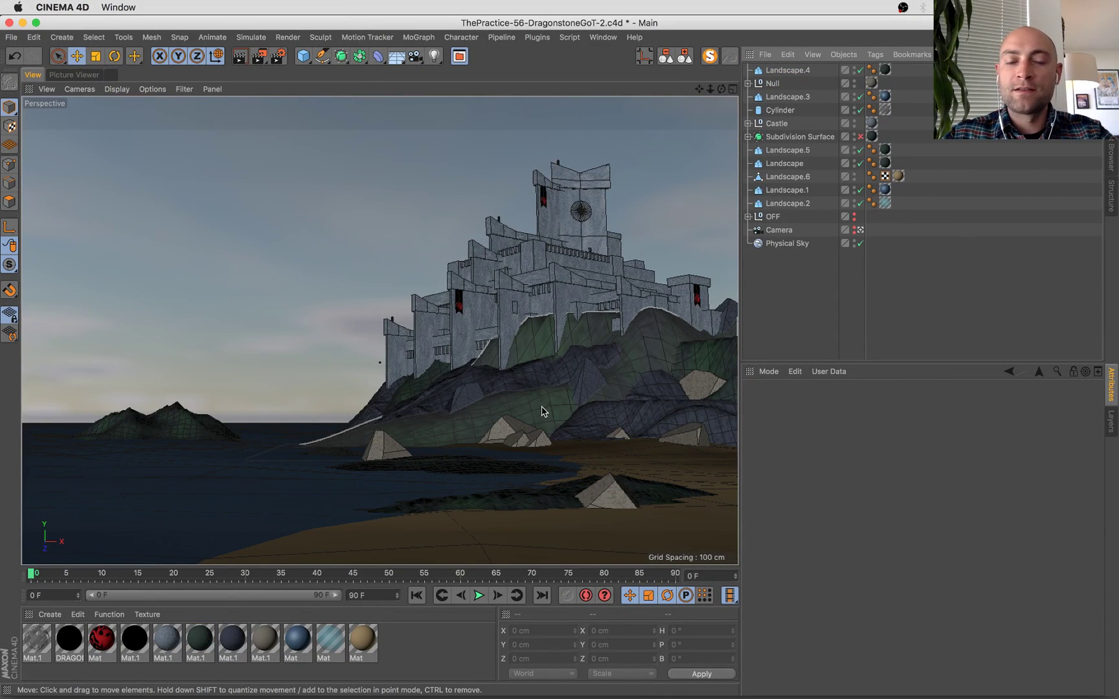
Select the distant island landscape, compare it with the rocky island reference in Preview, and save the scene in Cinema 4D.
left_click(513, 310)
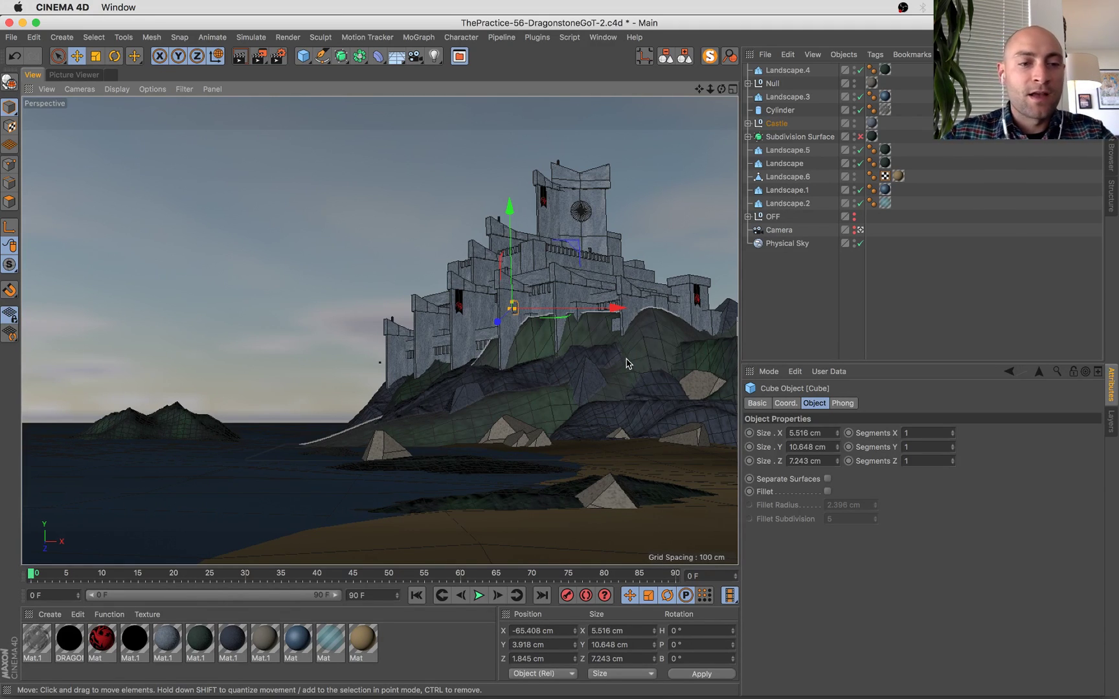
left_click(124, 414)
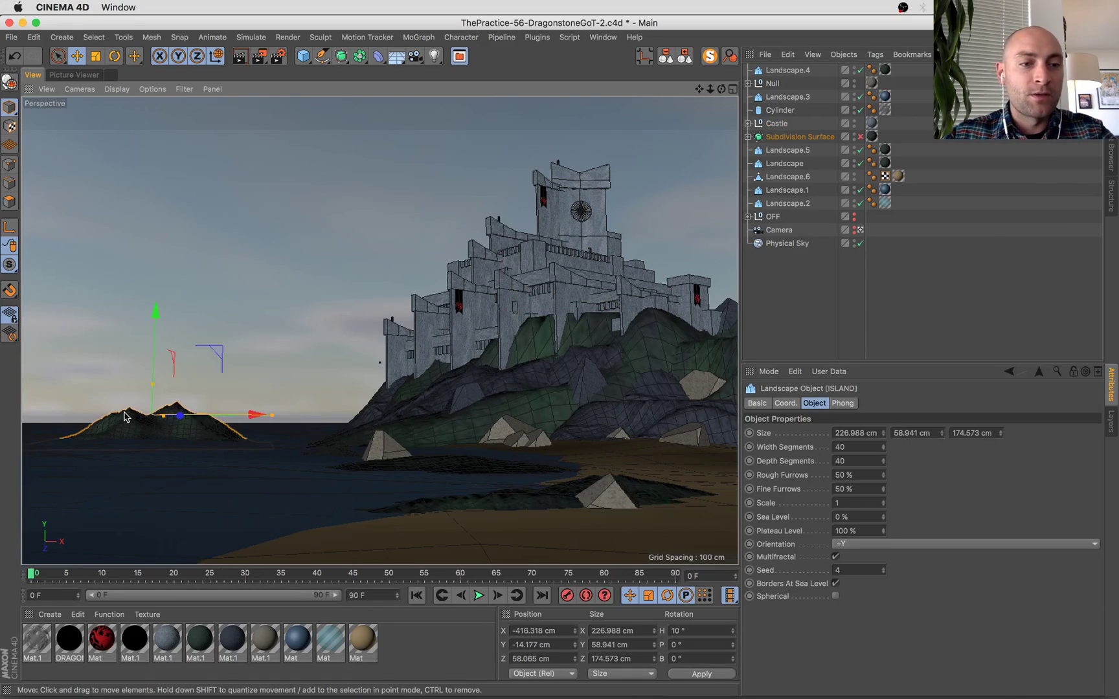
key("ctrl+Up")
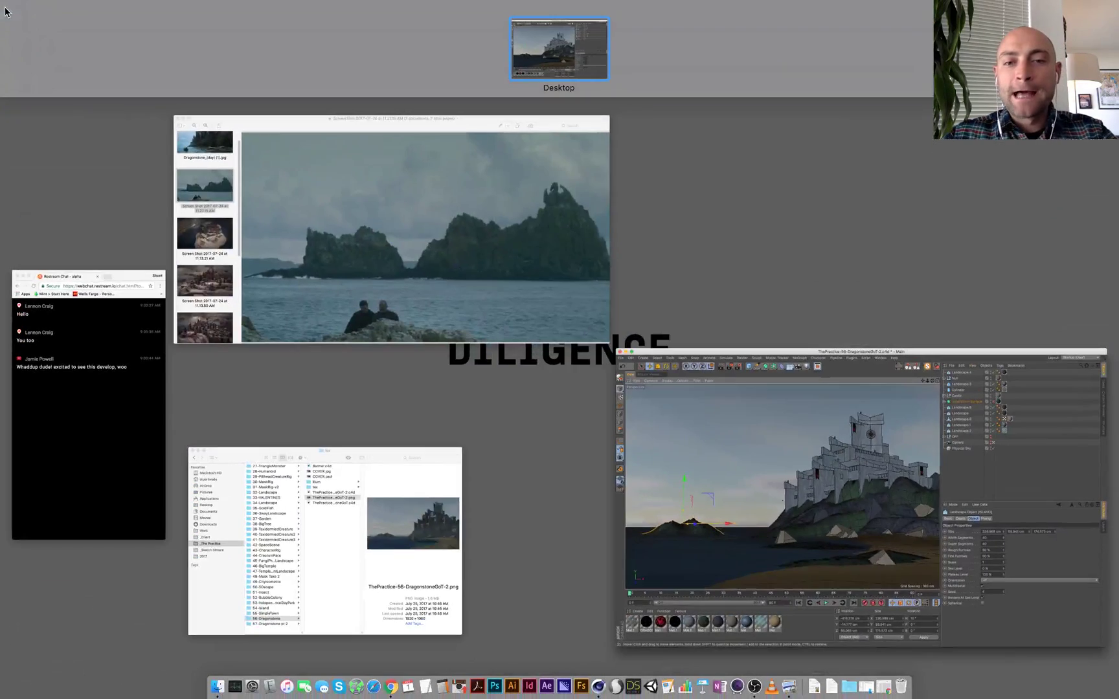
left_click(402, 206)
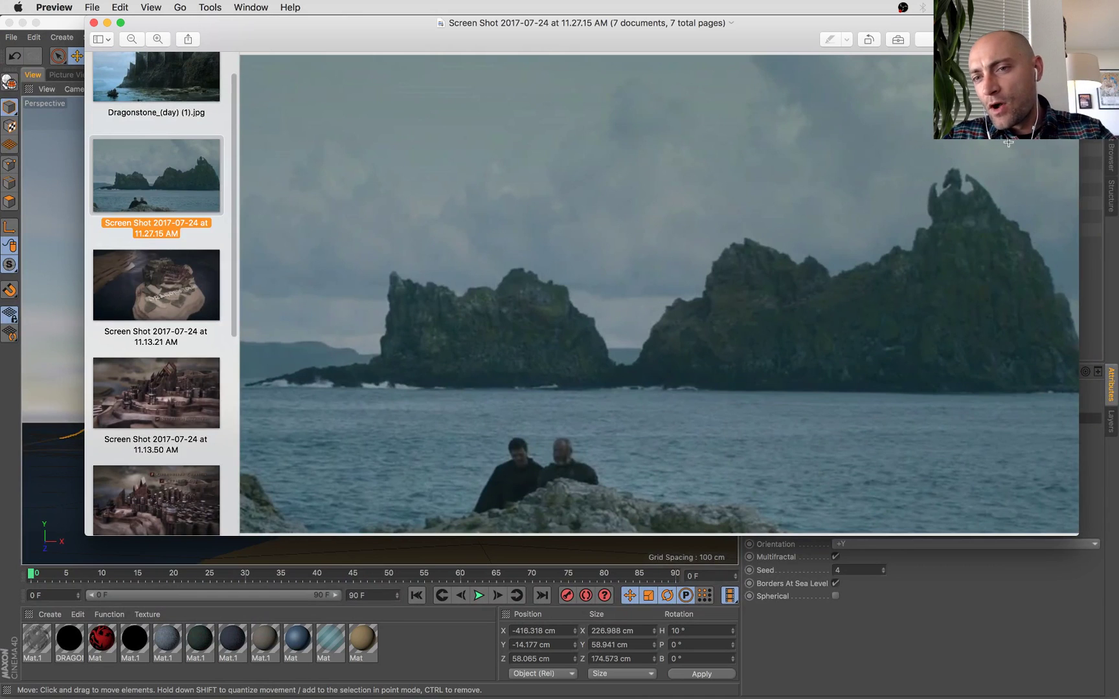
scroll(57, 215, "up", 5)
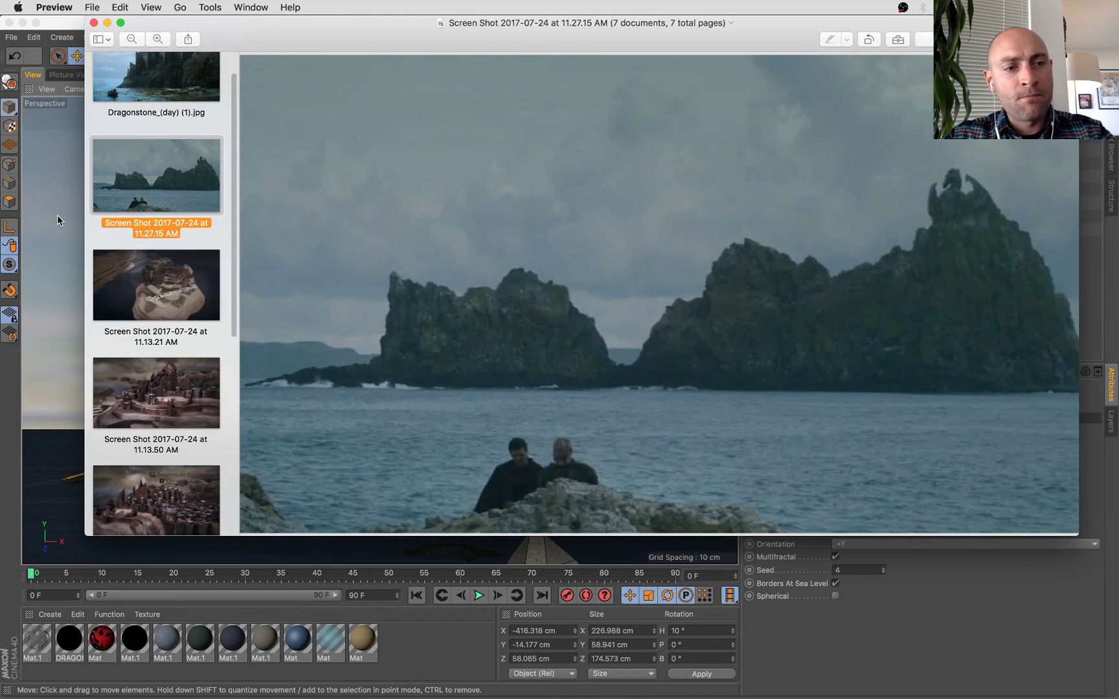
left_click(64, 28)
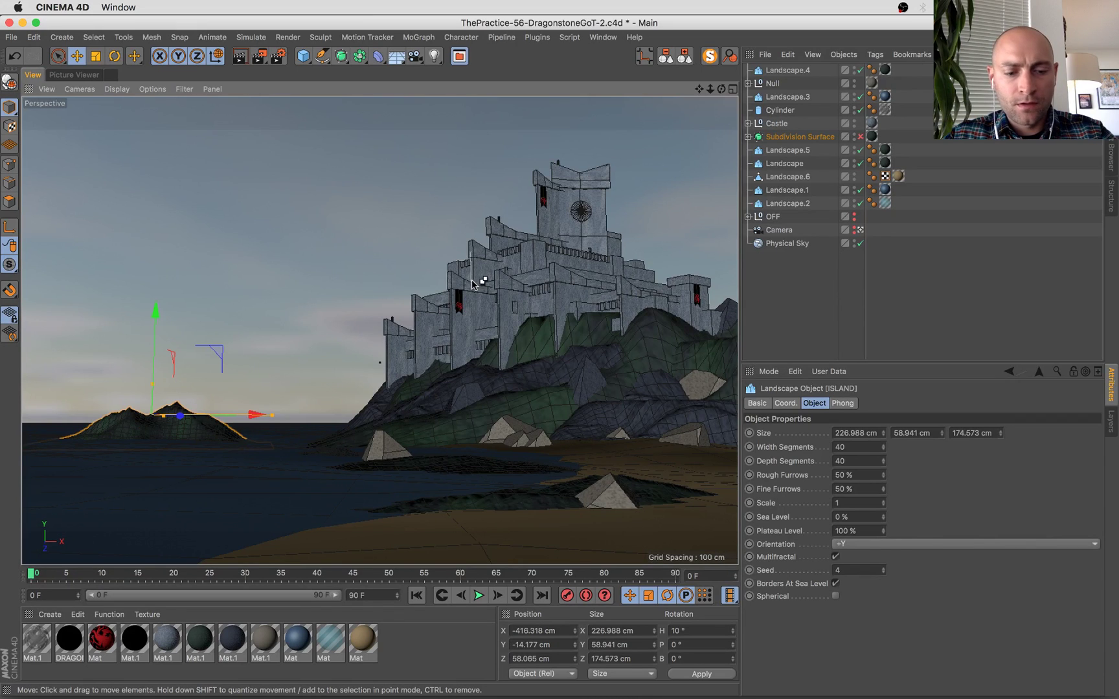
key("super+s")
Switch to Preview, browse the Dragonstone reference images and examine the rocky island's silhouette in the 11.27.15 AM screenshot.
key("super+Tab")
left_click(136, 91)
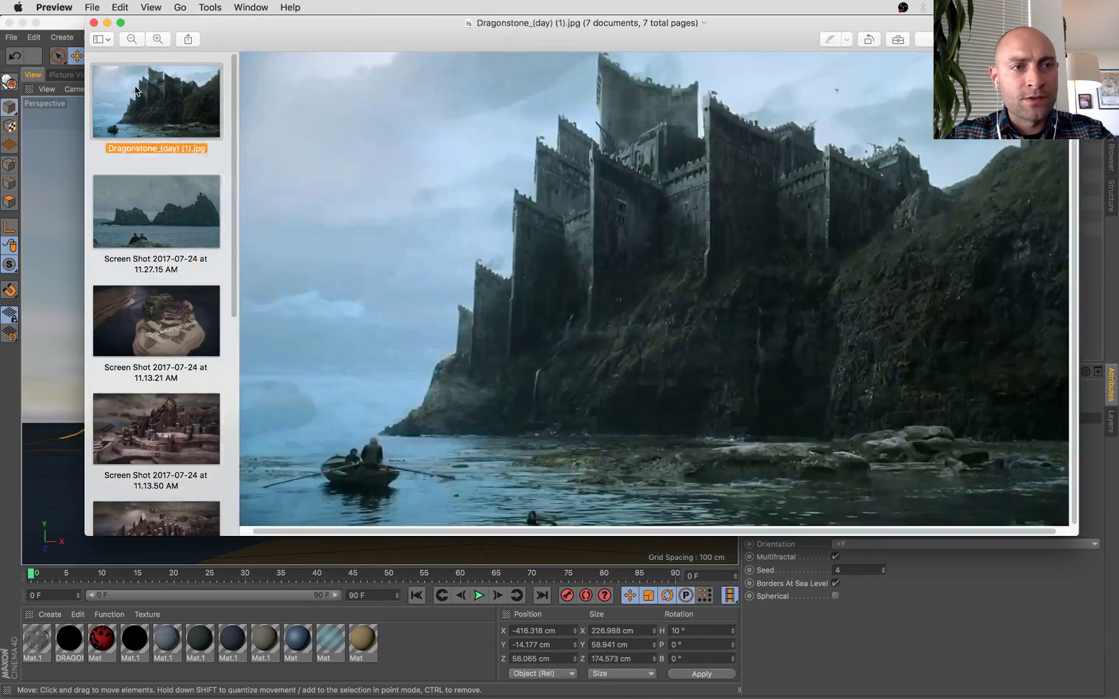
left_click(155, 205)
key("Down")
key("Down")
key("Down")
key("Down")
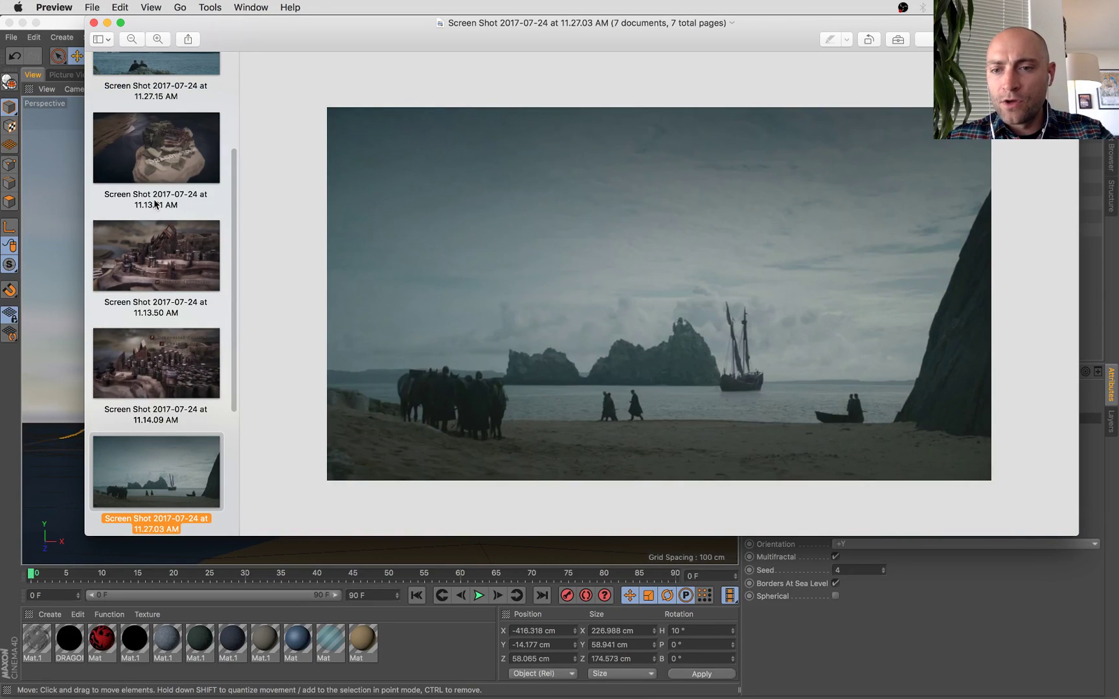
key("Down")
key("Up")
key("Up")
key("Up")
key("Up")
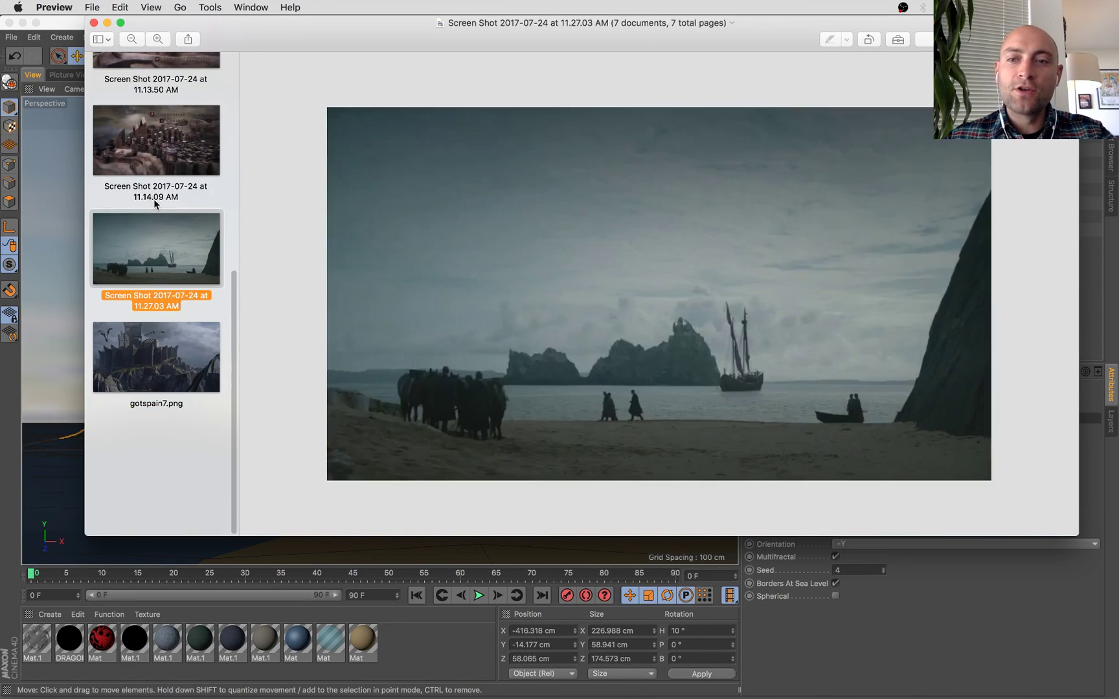
key("Up")
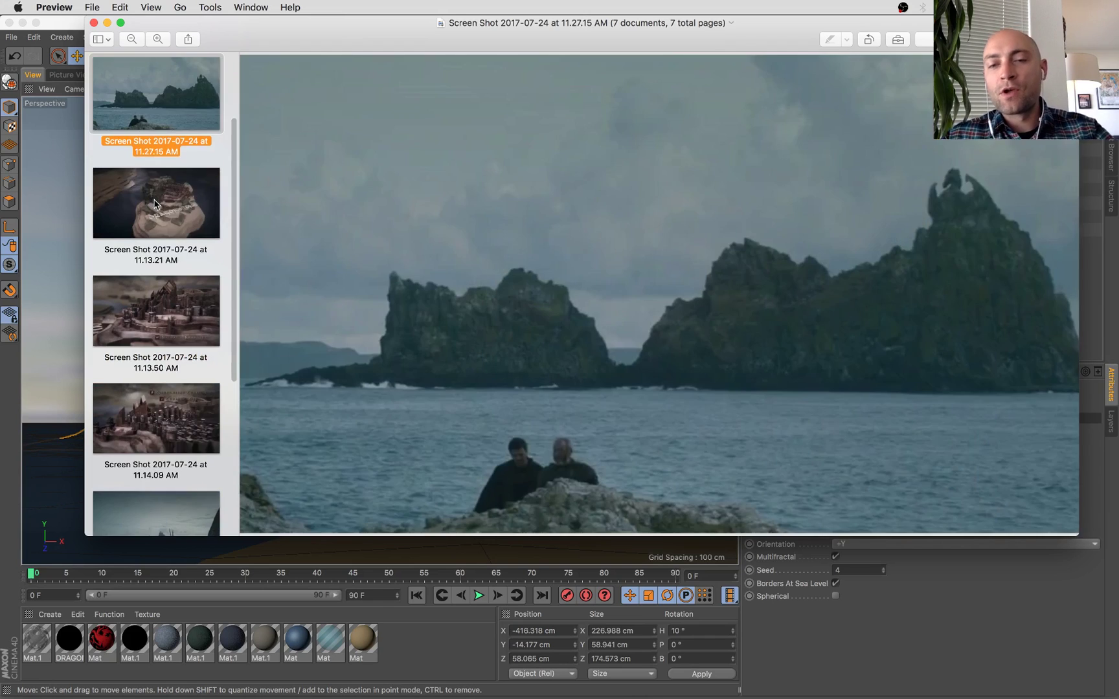
key("Up")
key("Down")
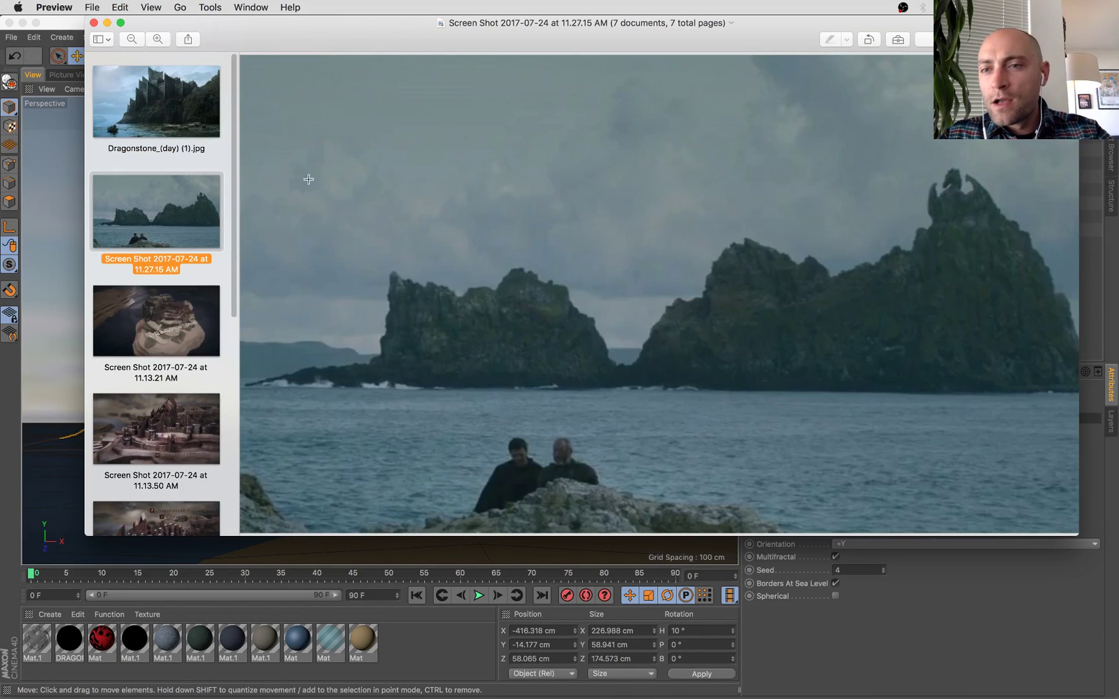
left_click_drag(905, 134, 1020, 255)
left_click(1009, 285)
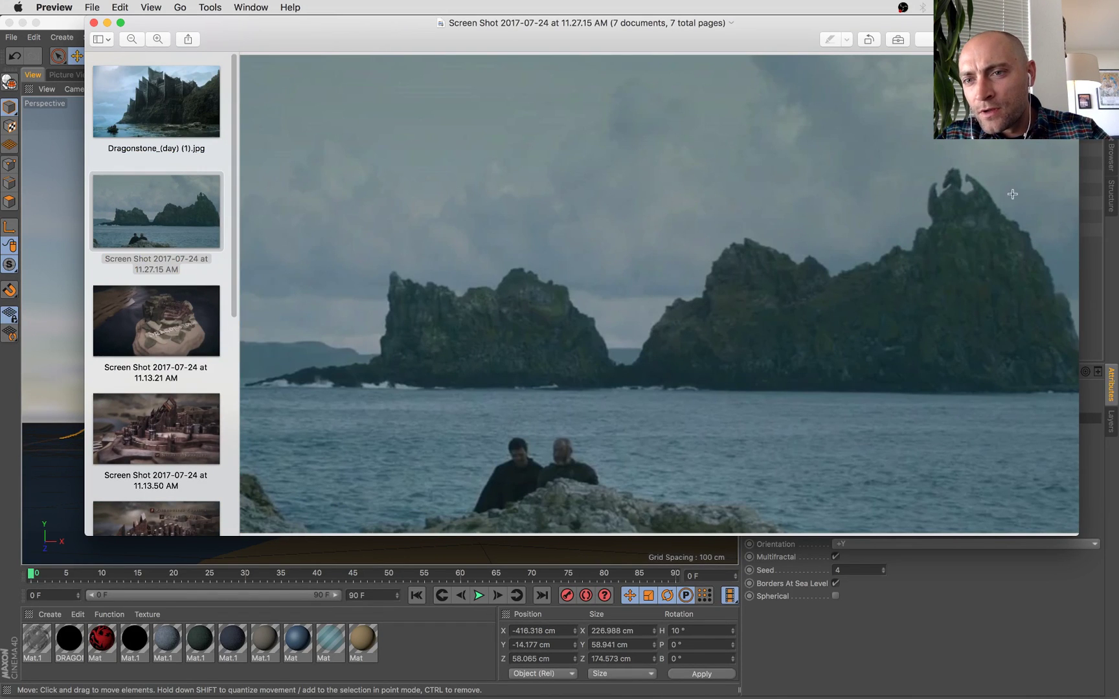
Browse the Dragonstone reference images in Preview, ending on the 11.27.15 AM screenshot, and shift the window slightly.
left_click(170, 213)
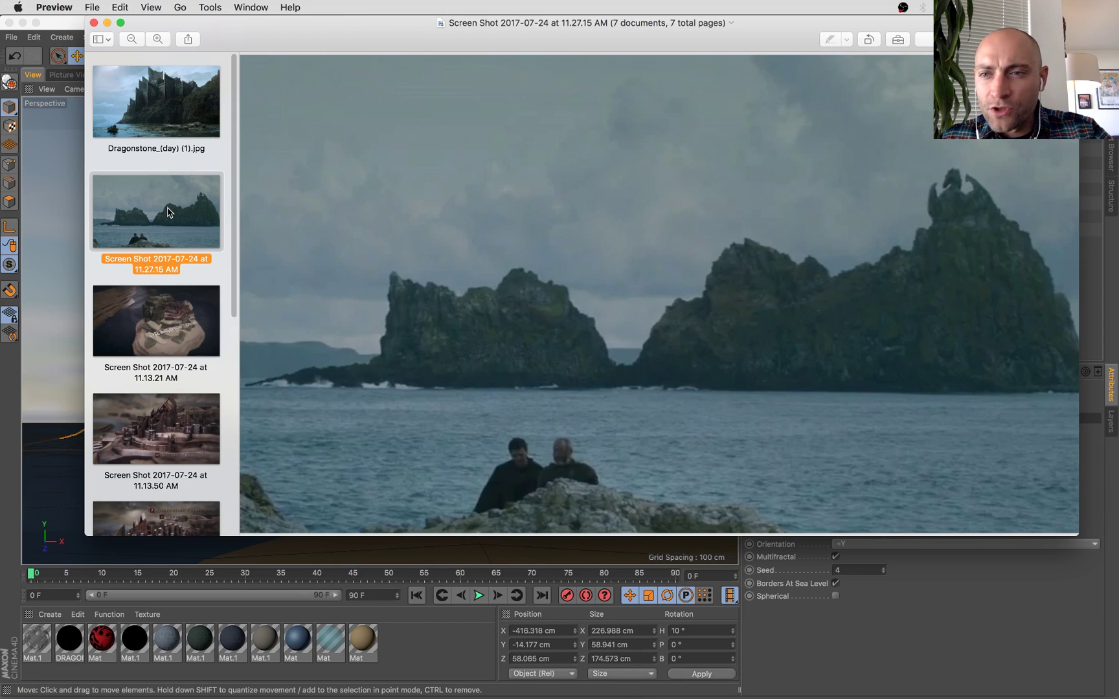
key("Down")
key("Down")
key("Down")
key("Down")
key("Down")
key("Up")
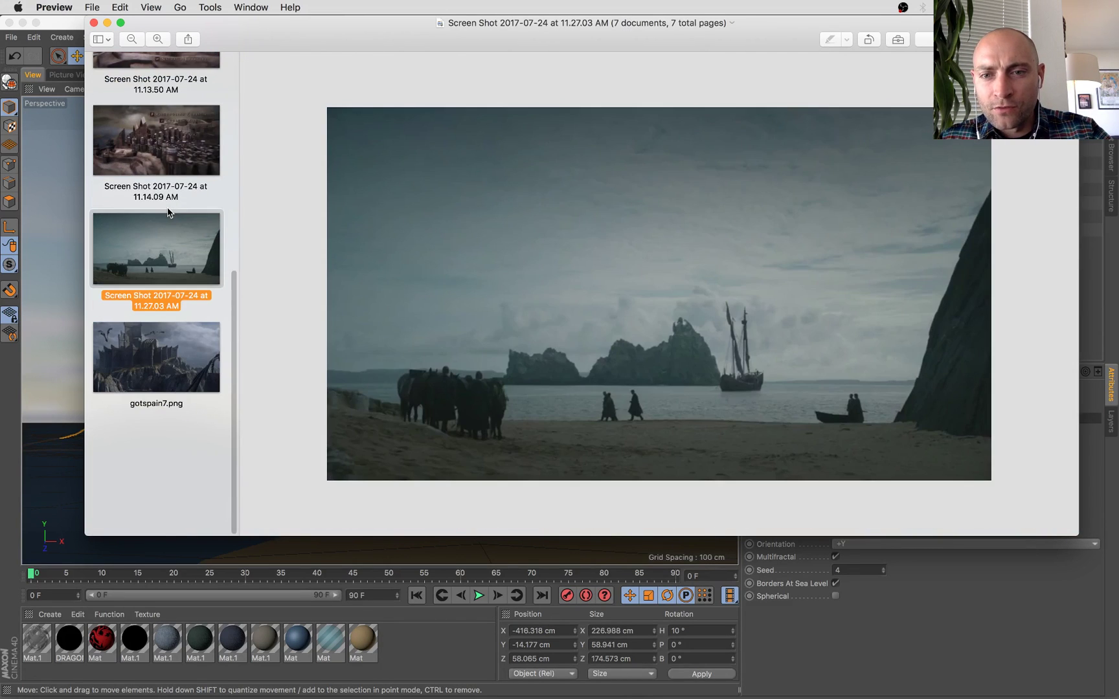
key("Up")
key("Up")
key("Up")
key("Up")
key("Up")
key("Down")
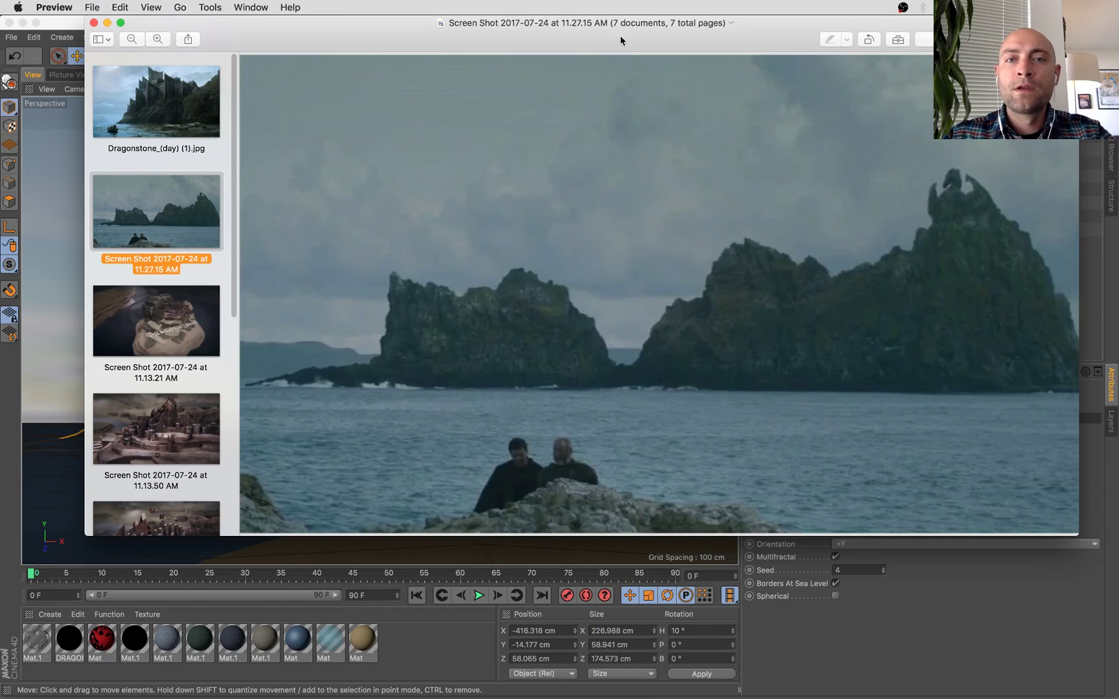
left_click_drag(620, 35, 588, 35)
Switch to Cinema 4D and create a new empty project.
mouse_move(0, 0)
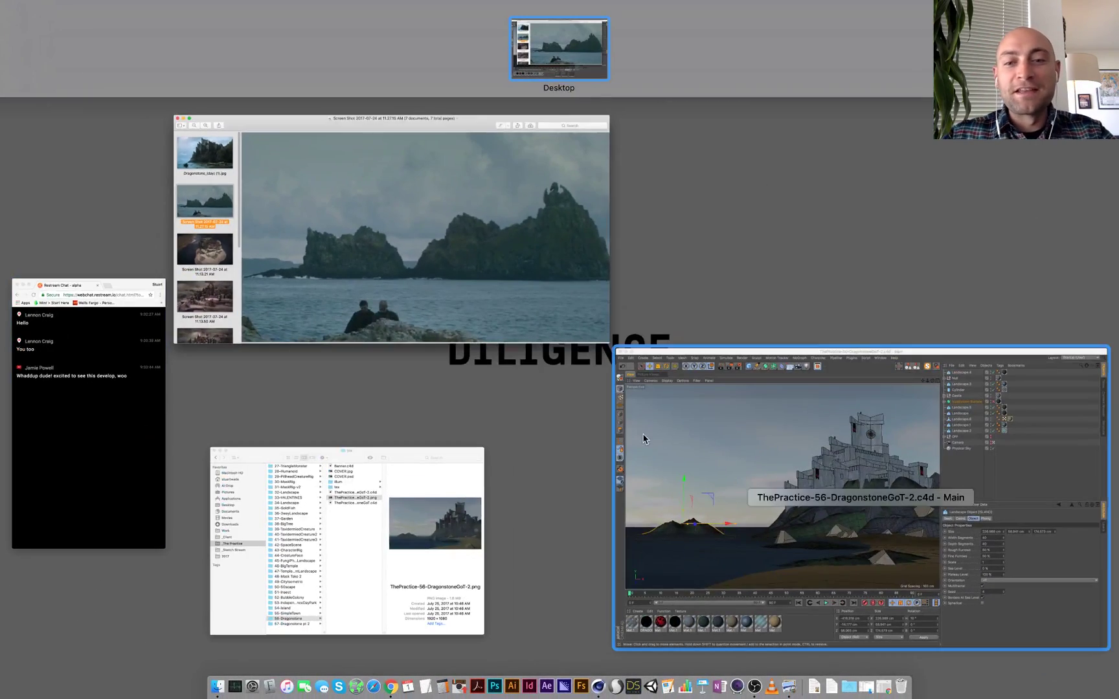
left_click(498, 278)
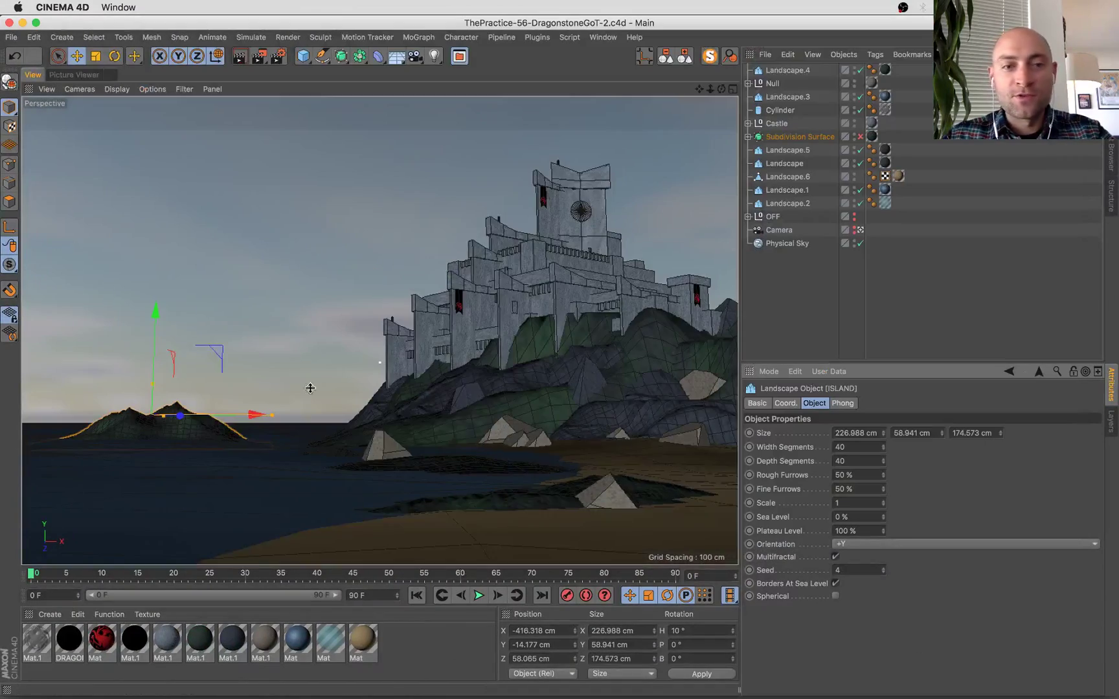
left_click(916, 645)
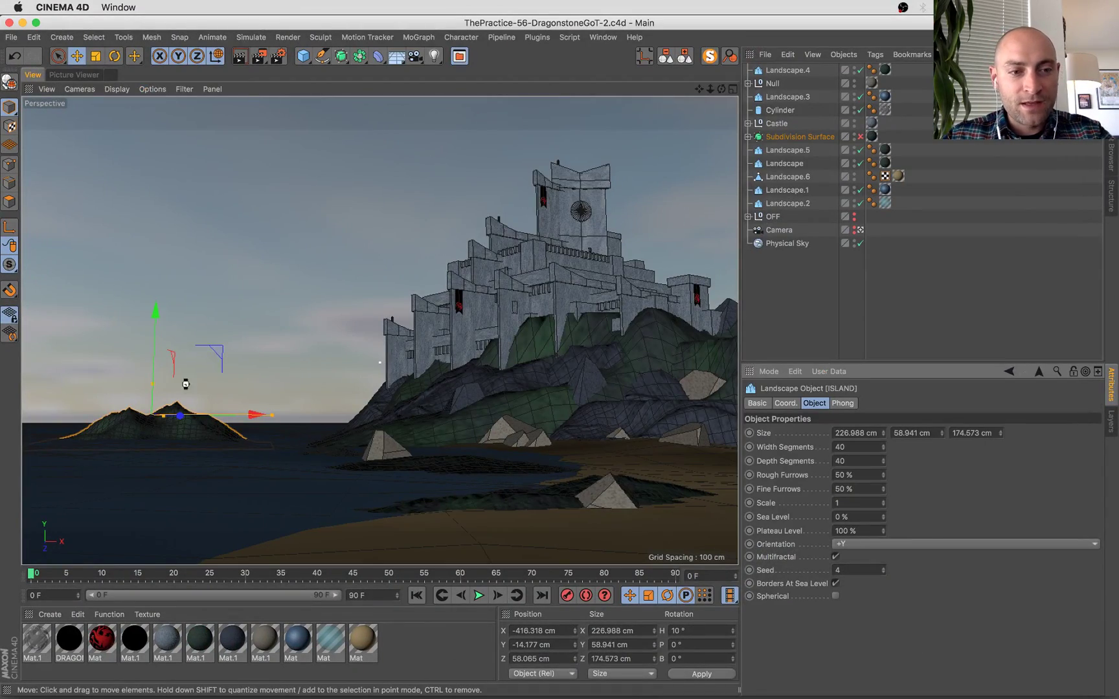
key("super+n")
Examine the dragon-shaped peak in the 11.27.15 AM screenshot in Preview, switching between it and the empty Cinema 4D project.
key("ctrl+Up")
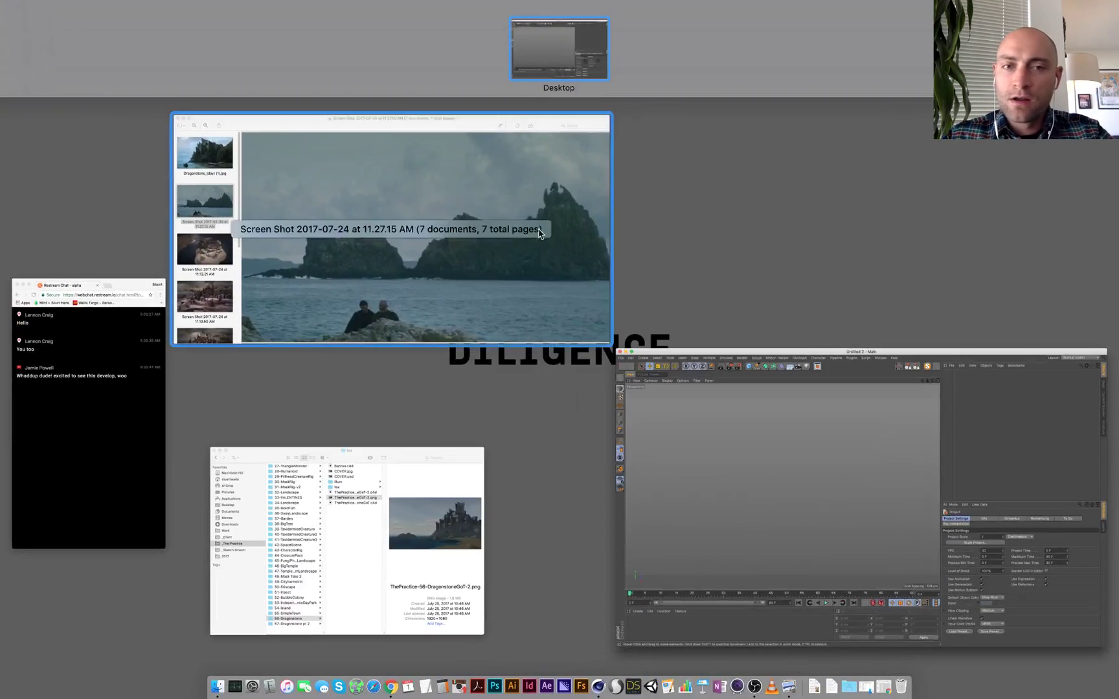
left_click(547, 227)
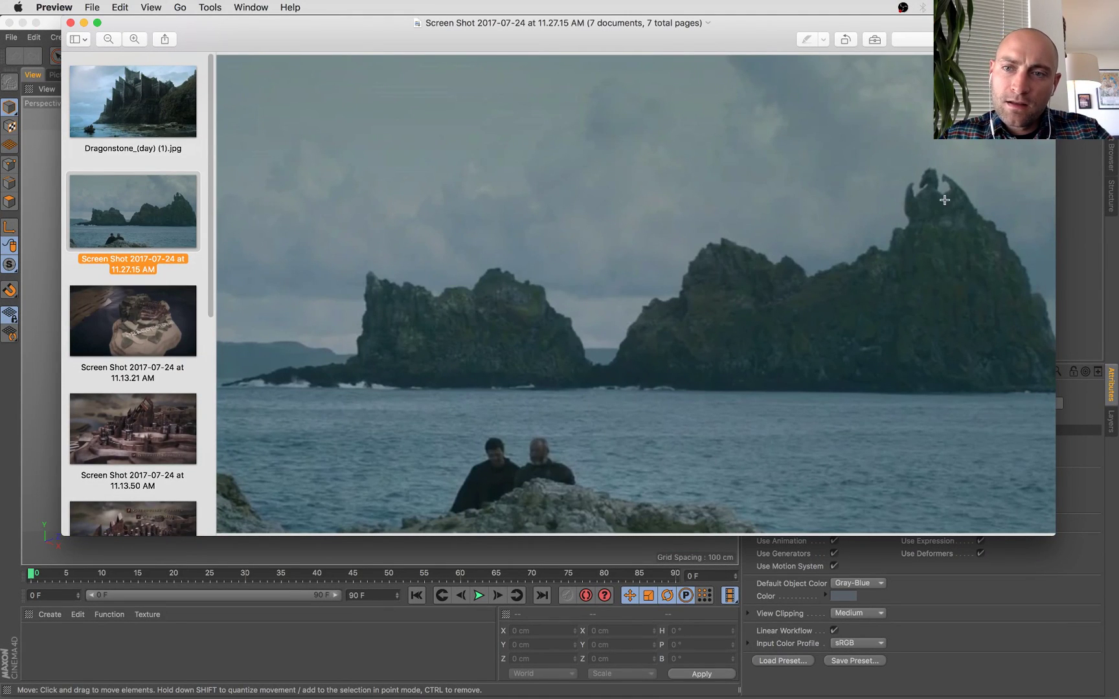
key("super+Tab")
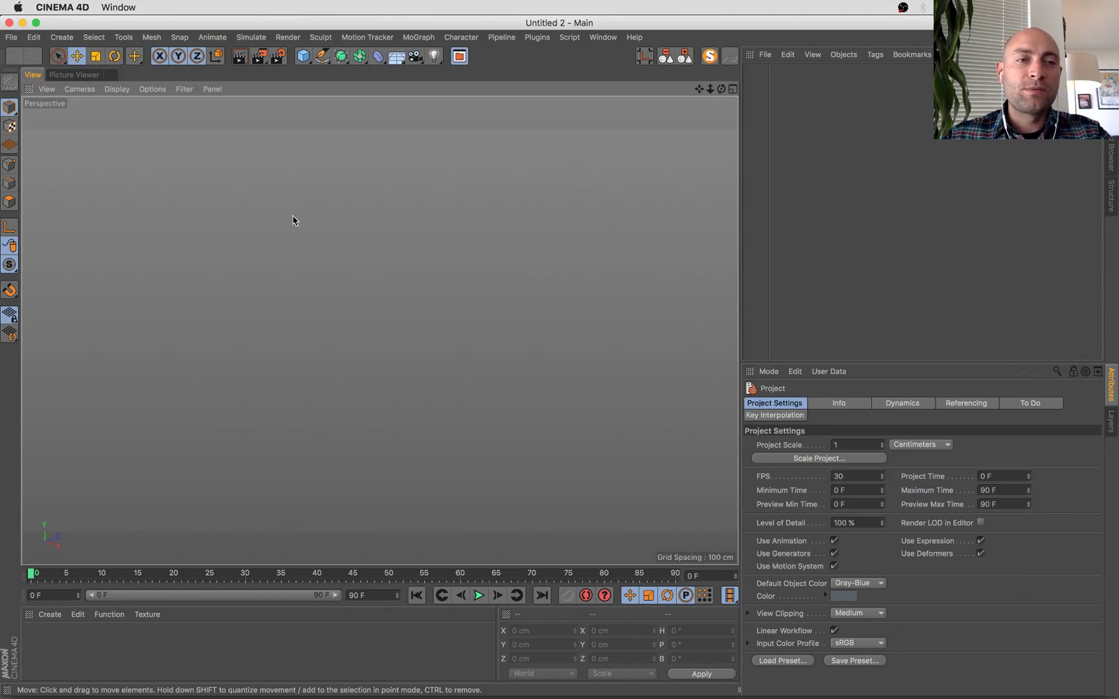
key("super+Tab")
mouse_move(0, 1)
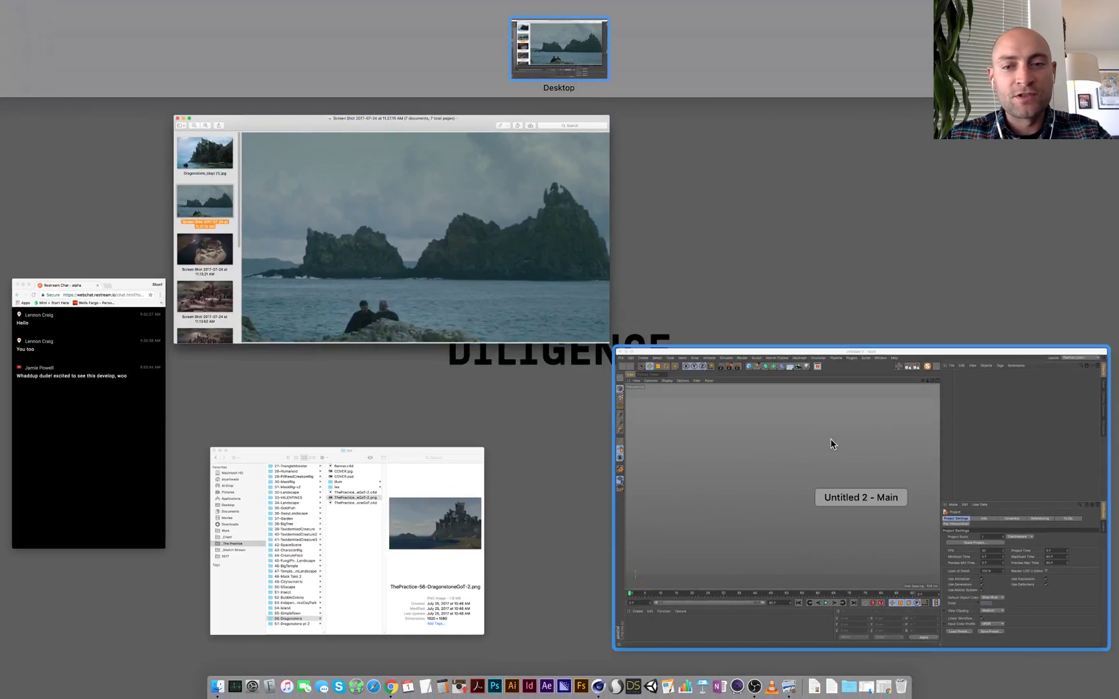
left_click(579, 226)
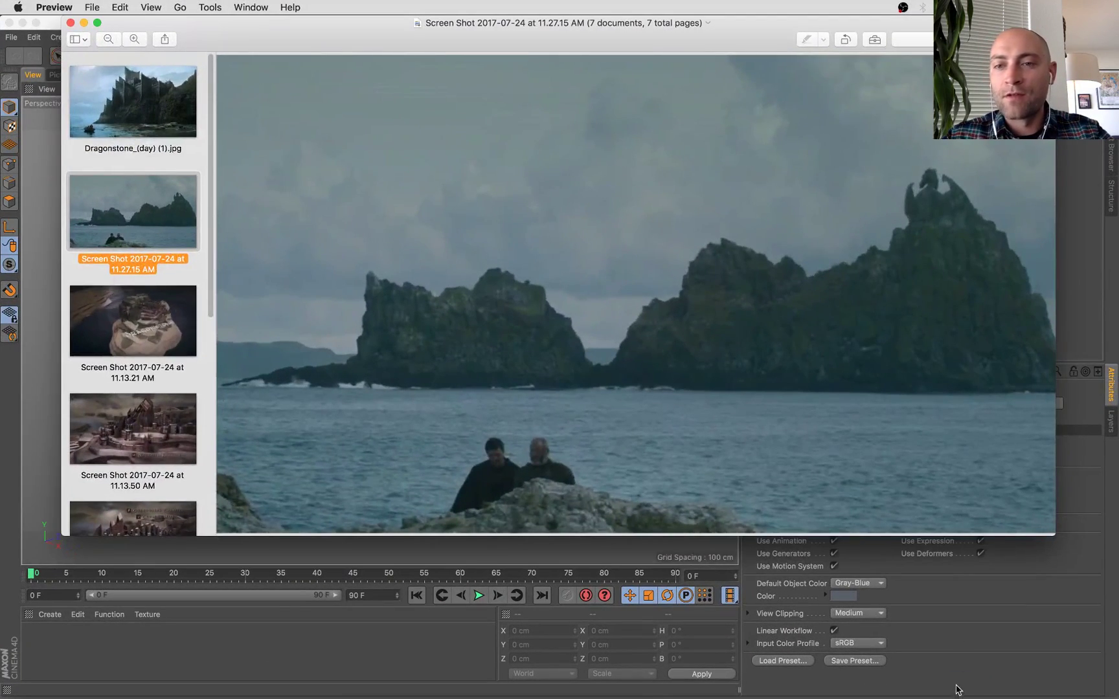
Return to Cinema 4D and add a capsule primitive to the empty project.
left_click(958, 690)
left_click(304, 57)
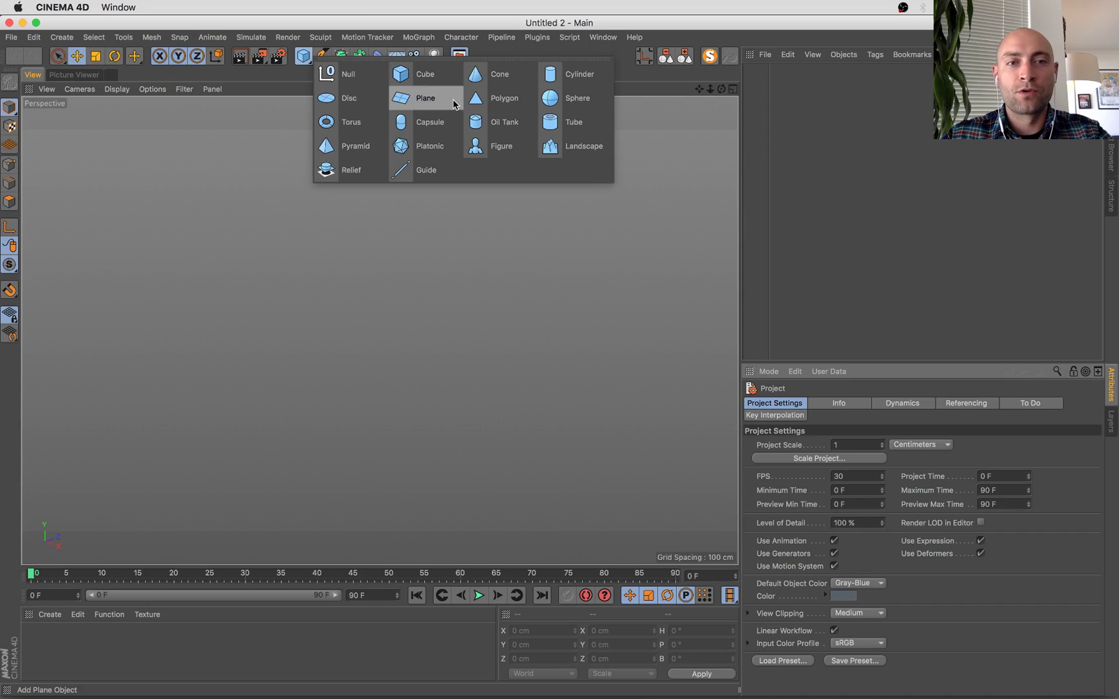
left_click(446, 120)
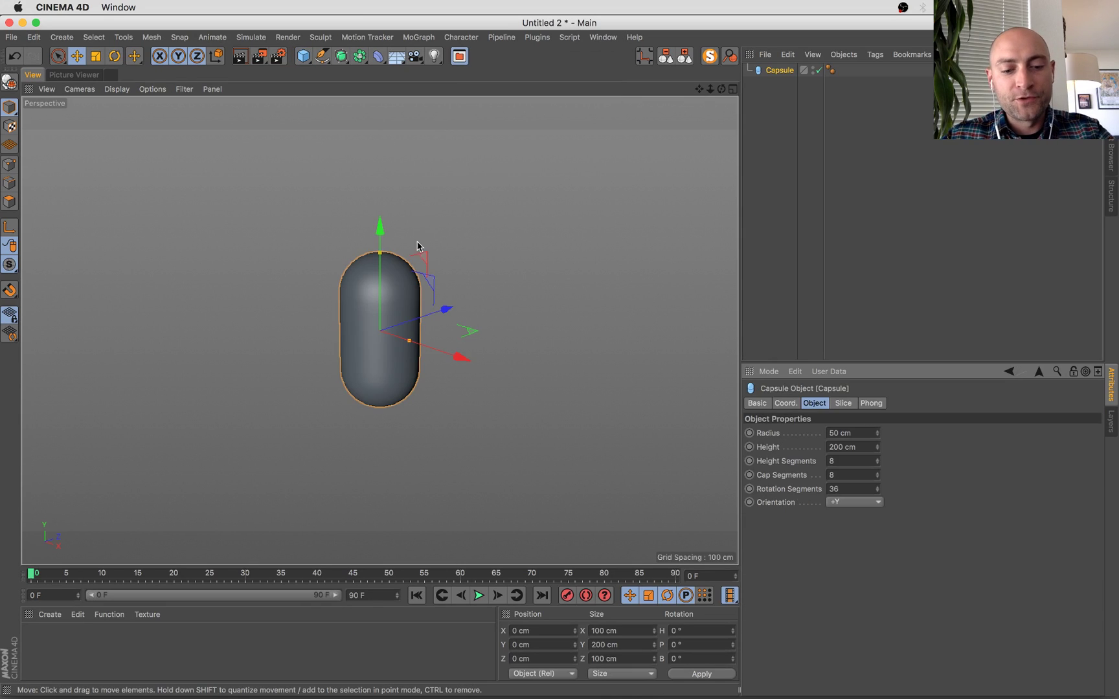
Try rotating the capsule to a pitch of about -35° against the island reference in Preview, and undo the rotation.
key("r")
left_click_drag(364, 299, 379, 281)
key("super+Tab")
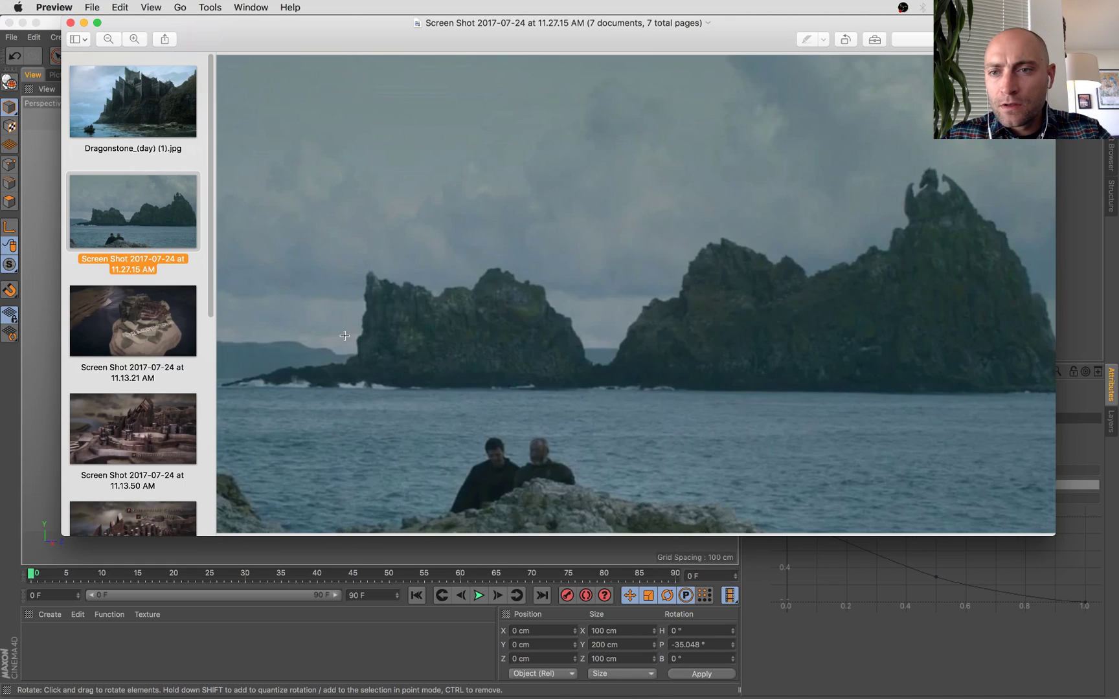
key("super+Tab")
left_click_drag(447, 365, 424, 375, "alt")
key("super+z")
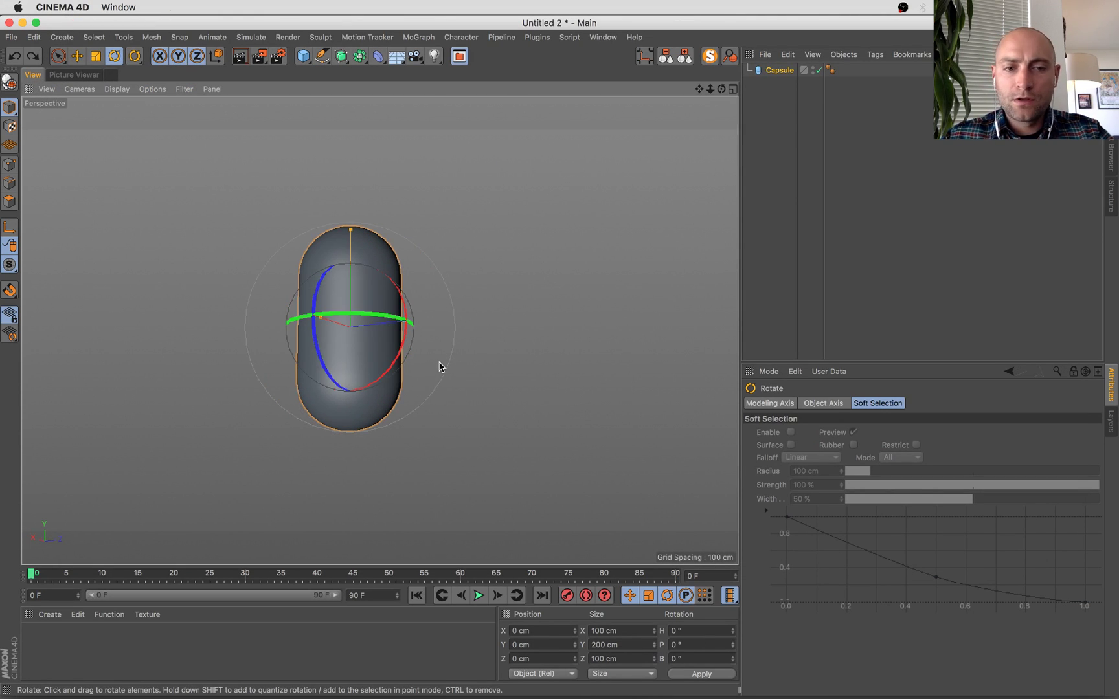
Switch the perspective view's display to Gouraud Shading (Lines) to show the capsule's segments.
left_click(113, 89)
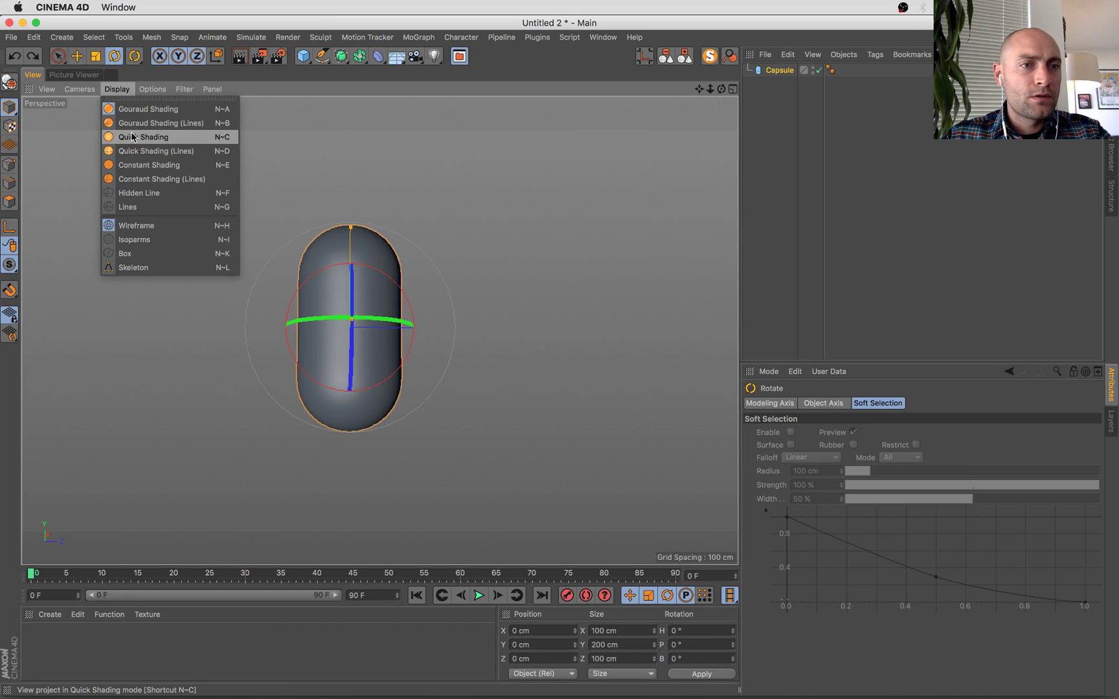
left_click(130, 123)
scroll(261, 290, "down", 5)
mouse_move(382, 403)
left_mouse_down("alt")
mouse_move(129, 424)
mouse_move(246, 461)
left_mouse_up("alt")
middle_click_drag(246, 461, 352, 484, "alt")
left_click_drag(352, 485, 439, 483, "alt")
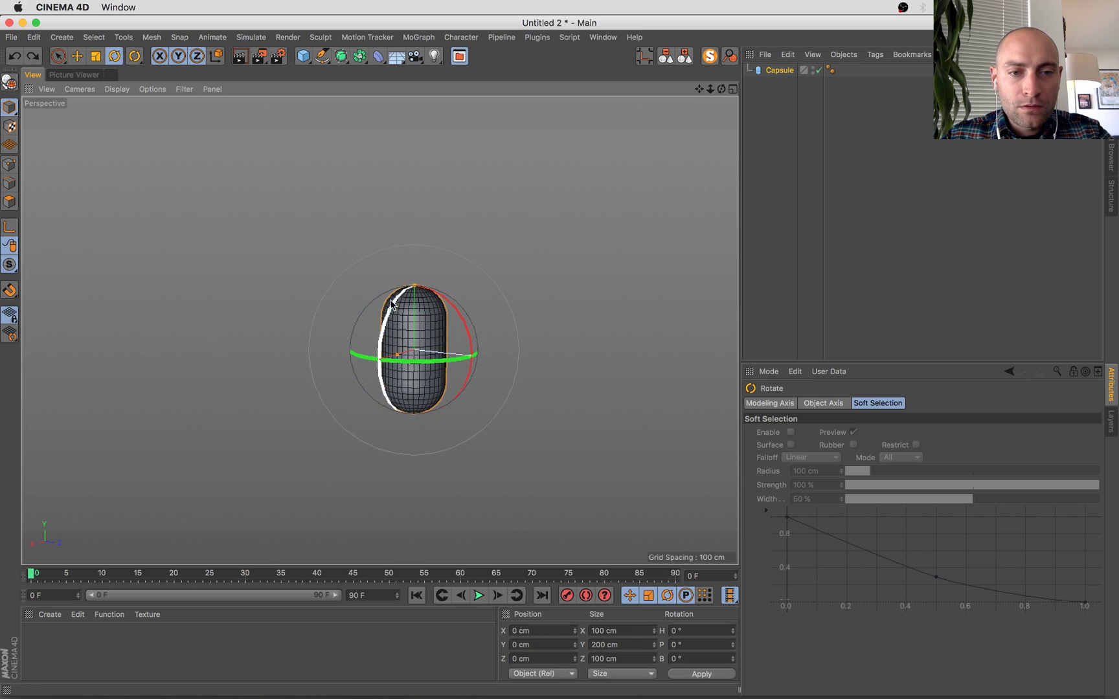
Rotate the capsule to a bank of about -27.11° and compare its tilt with the island reference in Preview.
left_click_drag(389, 310, 302, 375)
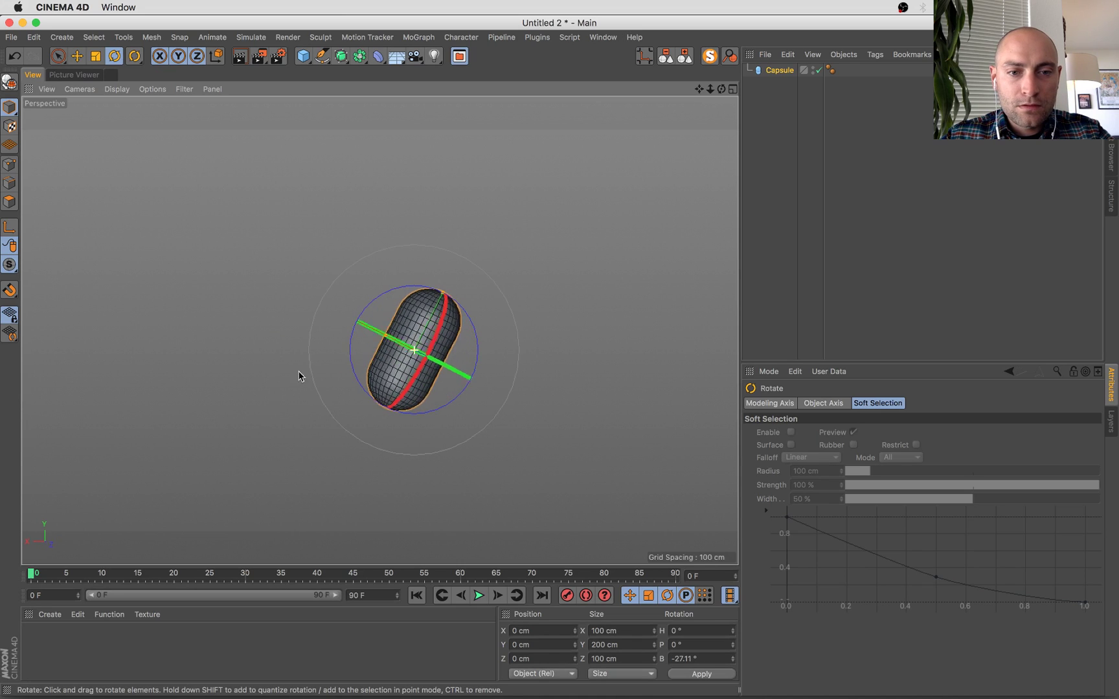
left_click_drag(415, 308, 485, 342, "alt")
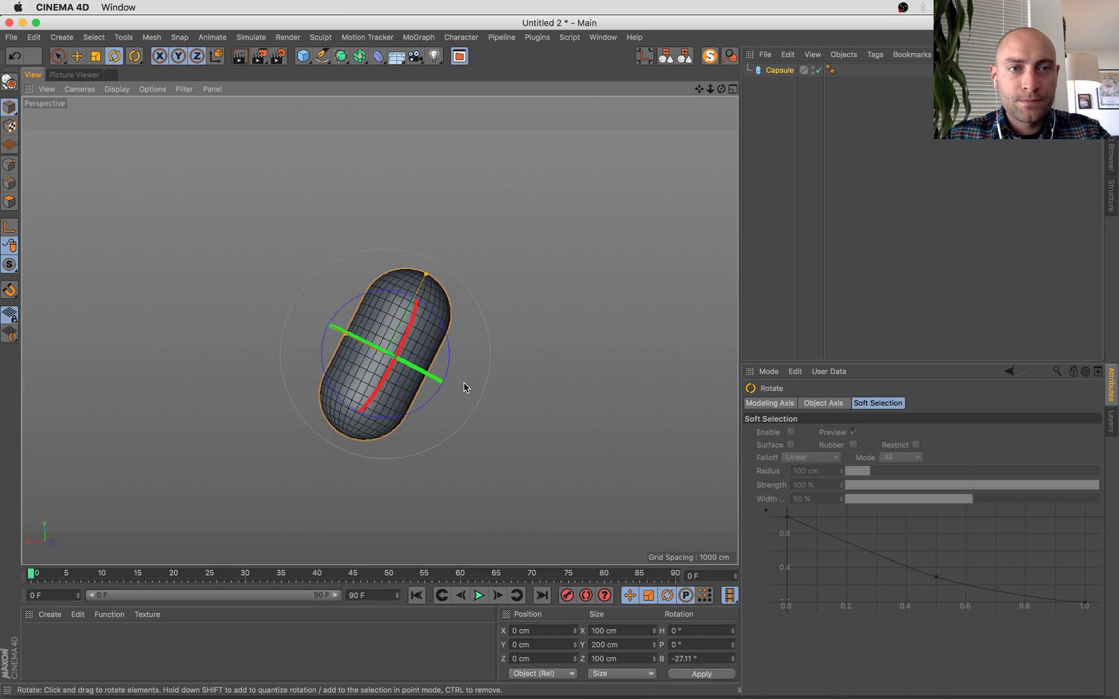
left_click_drag(464, 387, 453, 388, "alt")
key("super+Tab")
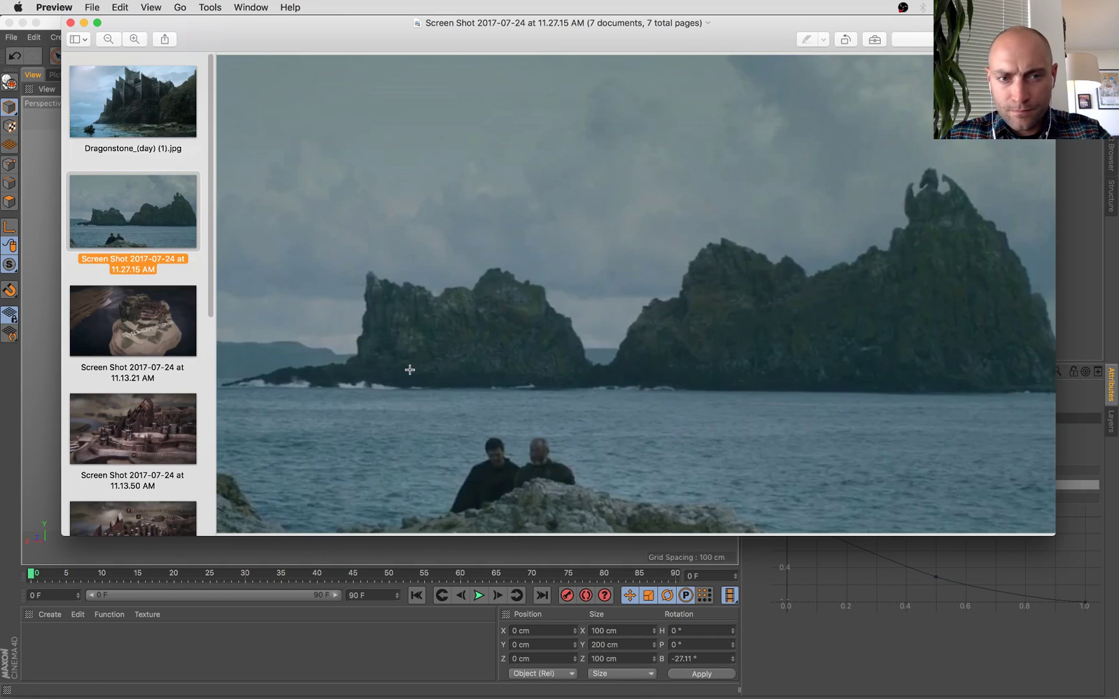
key("super+Tab")
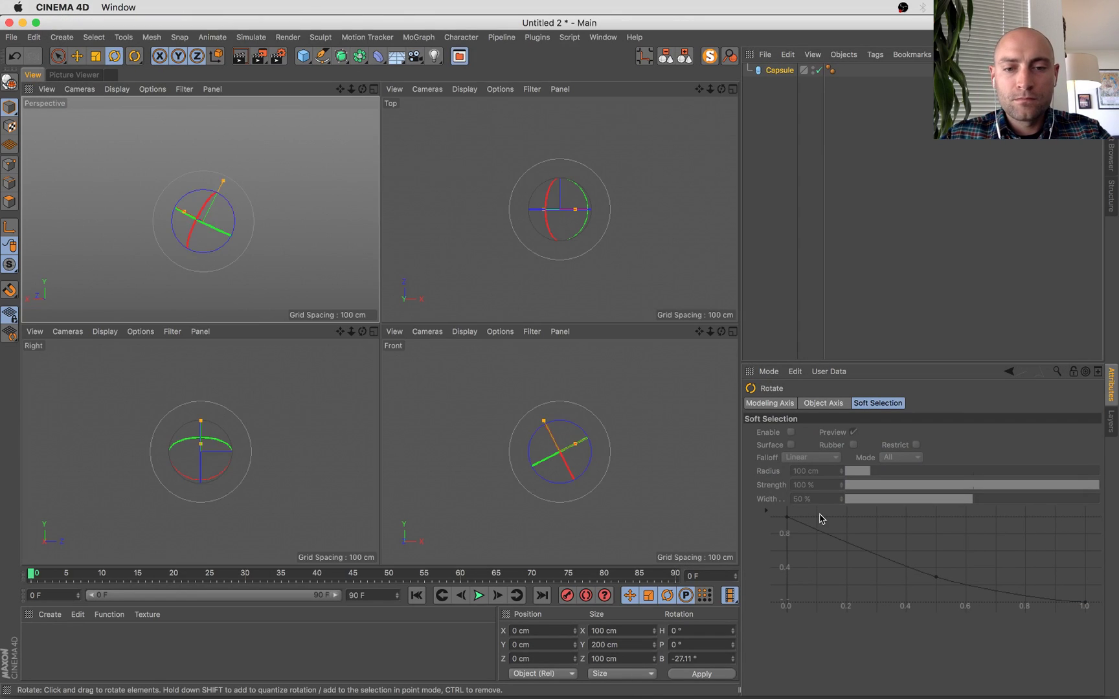
Try to draw a Bezier spline with the Pen from the capsule's upper end in the front view.
middle_click(518, 443)
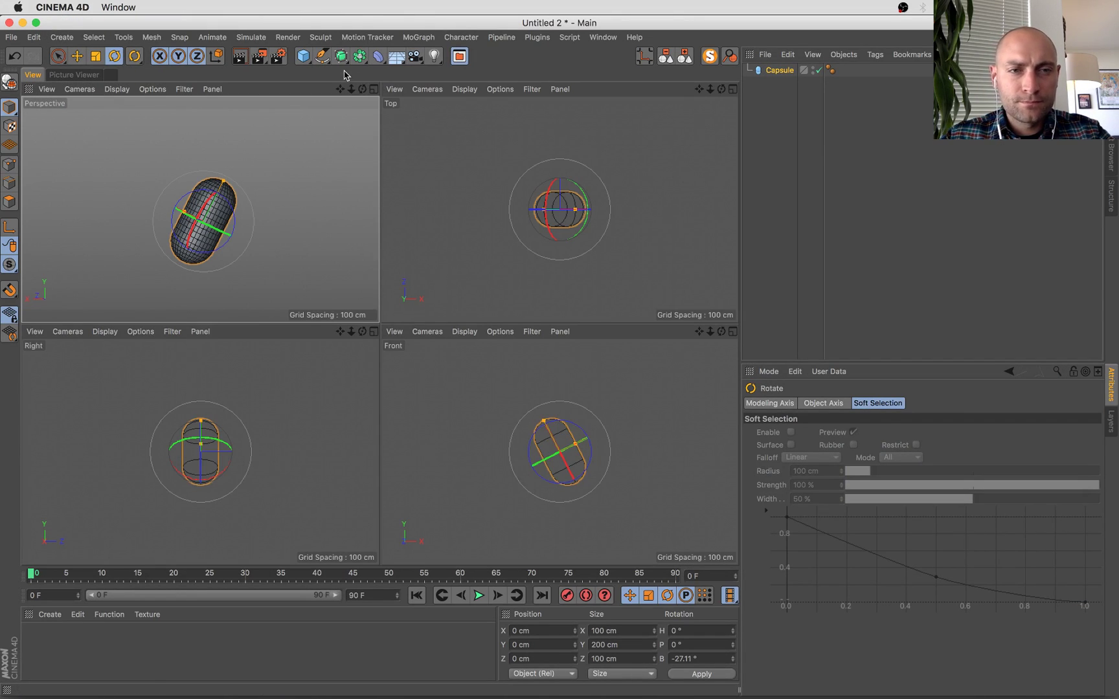
left_click_drag(316, 59, 340, 76)
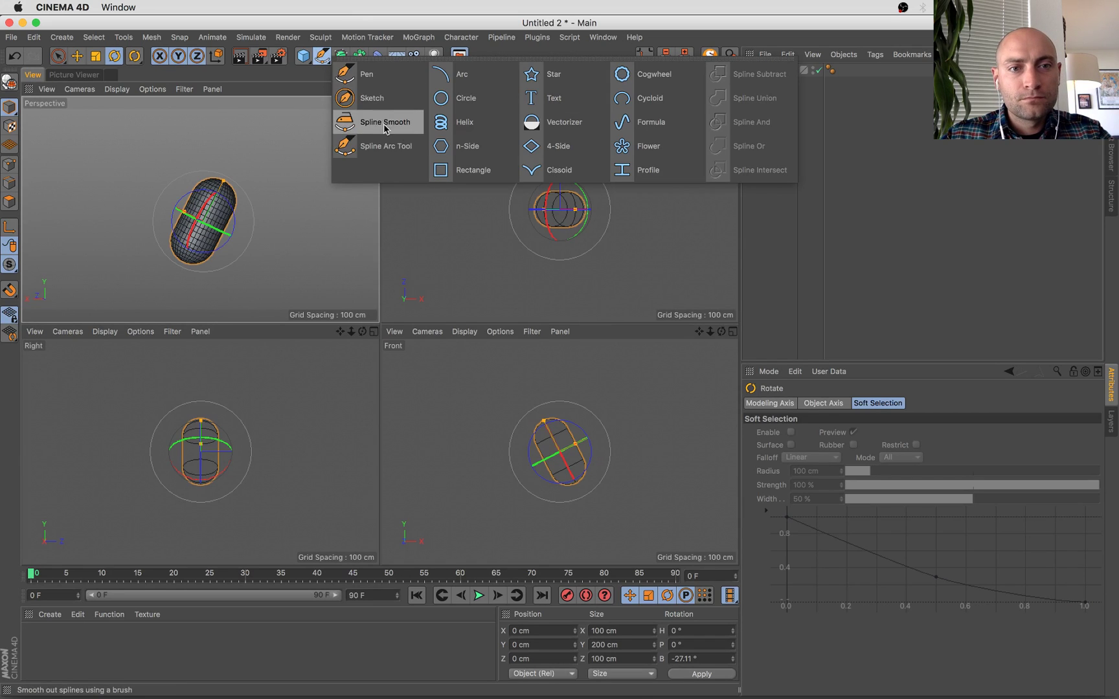
left_click(366, 75)
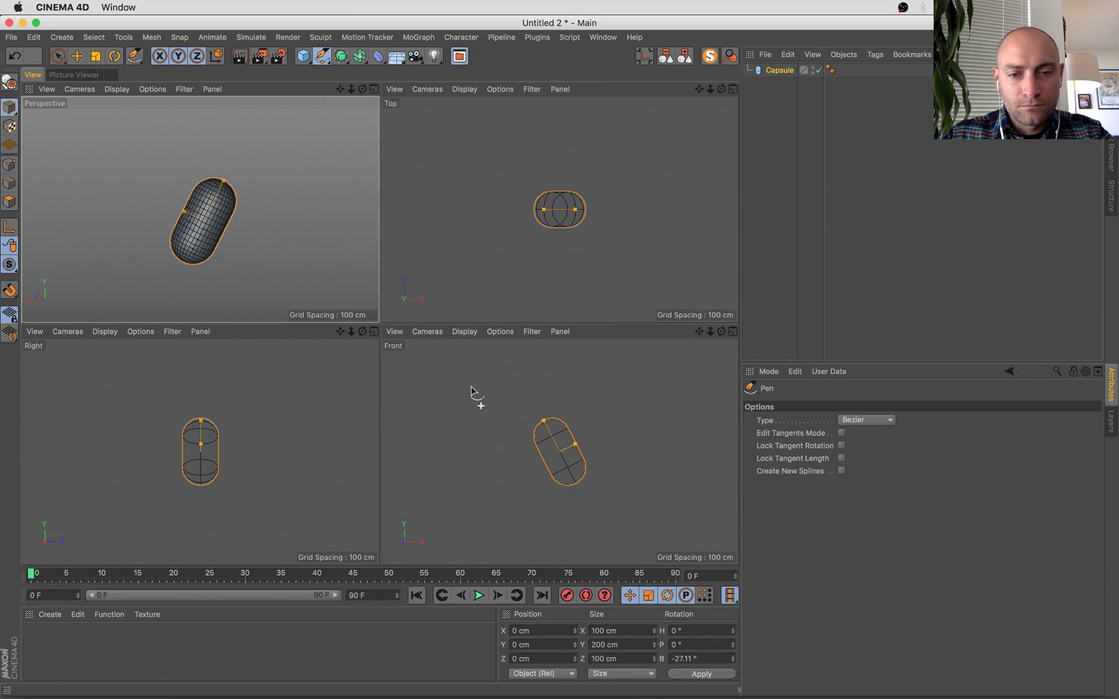
left_click(547, 429)
left_click(529, 408)
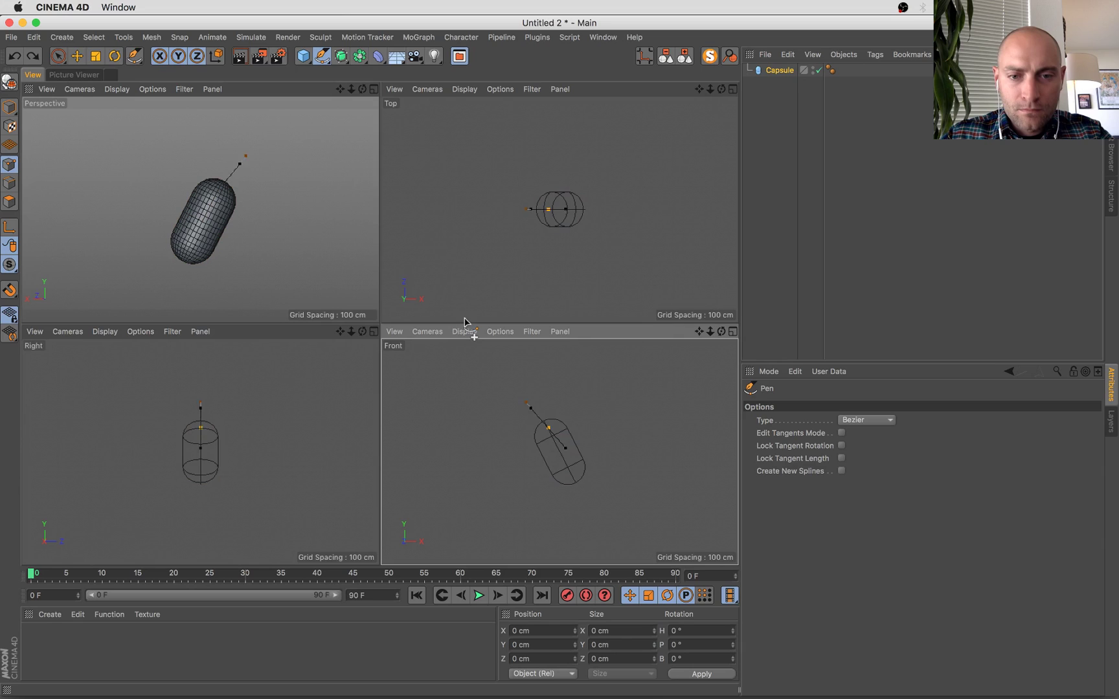
Sketch a freehand S-shaped spline in the front view, arching up from the capsule's upper end and curving down below it.
left_click(322, 57)
left_click(370, 98)
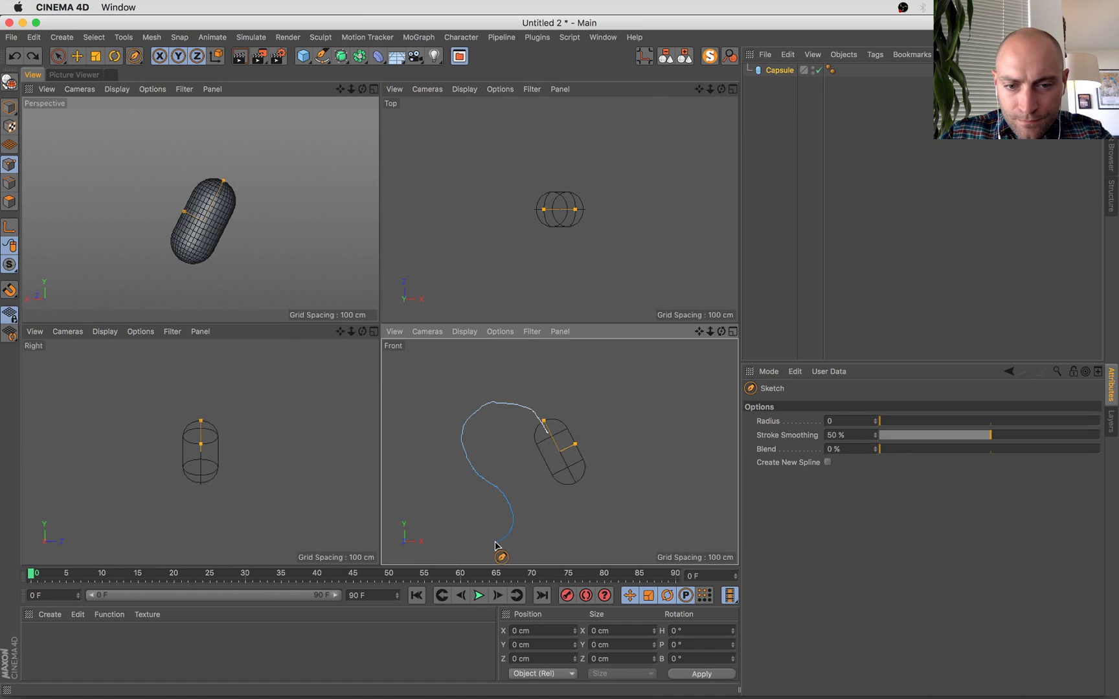
left_click_drag(494, 545, 495, 545)
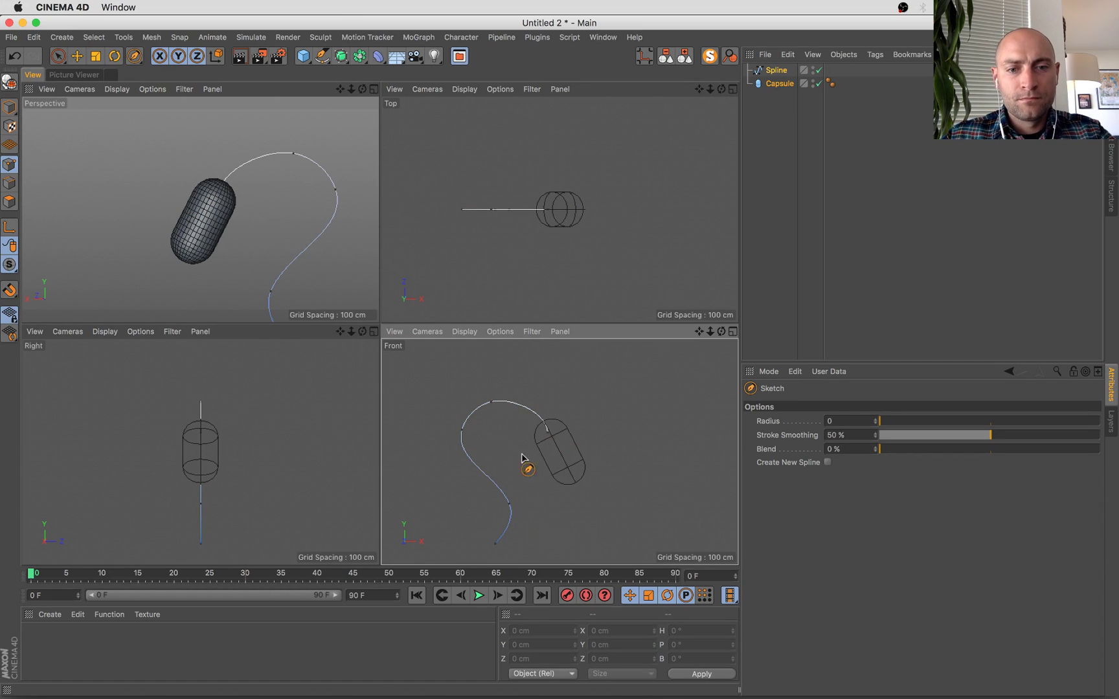
Raise the spline's crest point slightly in the front view and lengthen the tangents of the point at its outer bend.
key("e")
left_click(490, 402)
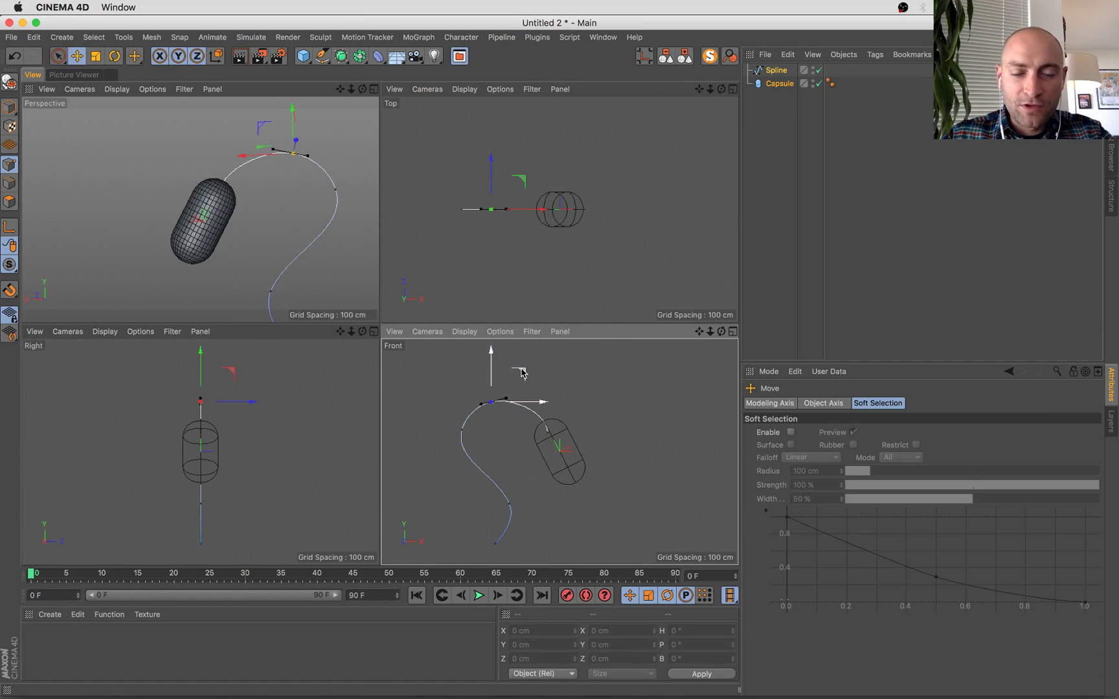
left_click_drag(522, 374, 522, 372)
key("t")
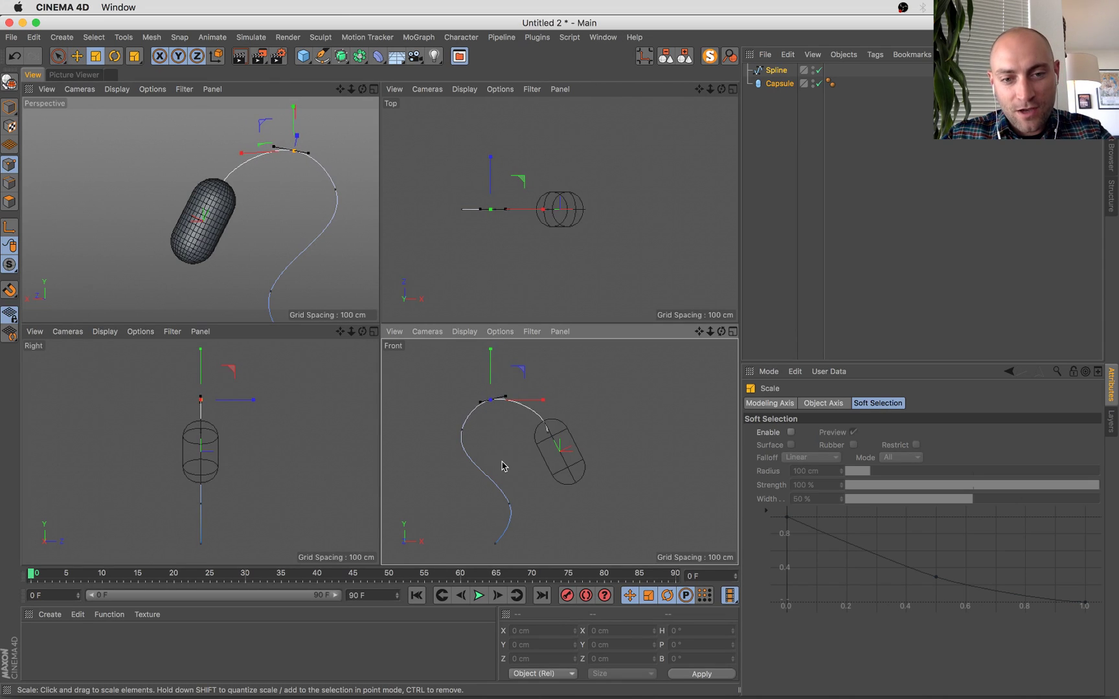
left_click(461, 428)
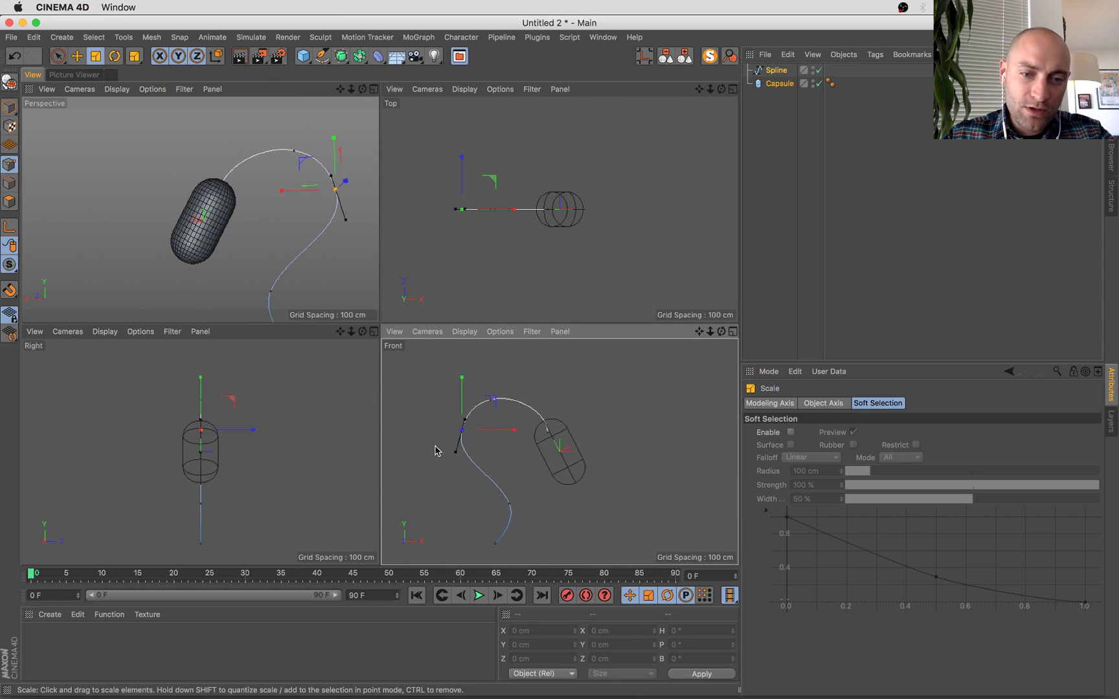
key("e")
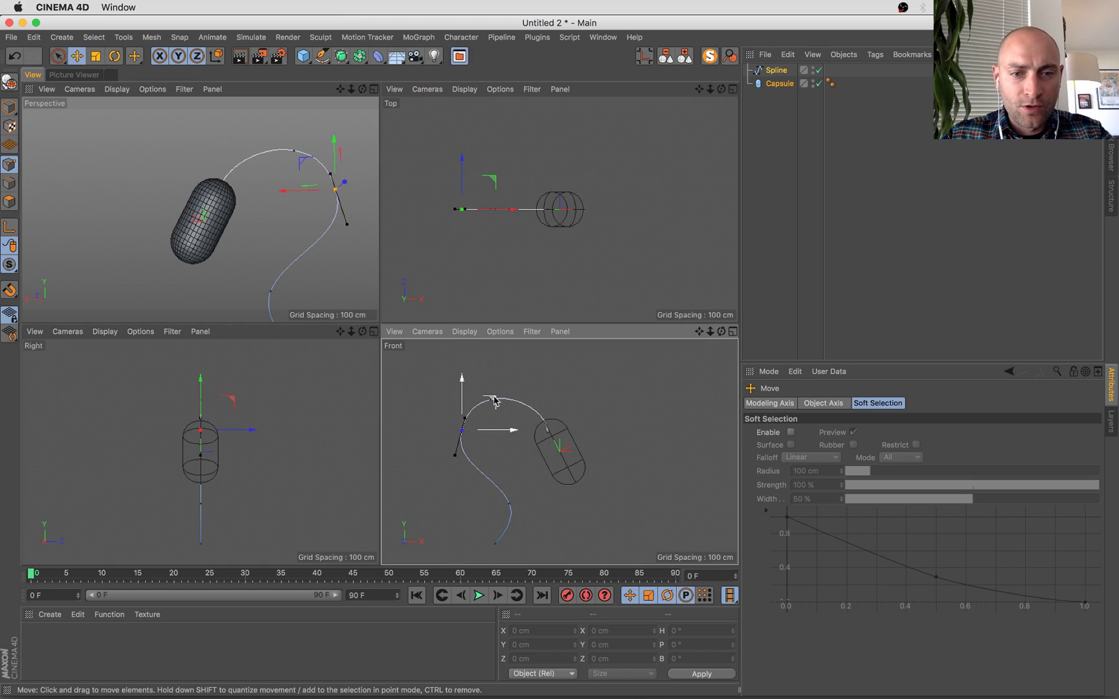
Maximize the perspective view and inspect the capsule and the curved spline from several angles.
left_click(374, 88)
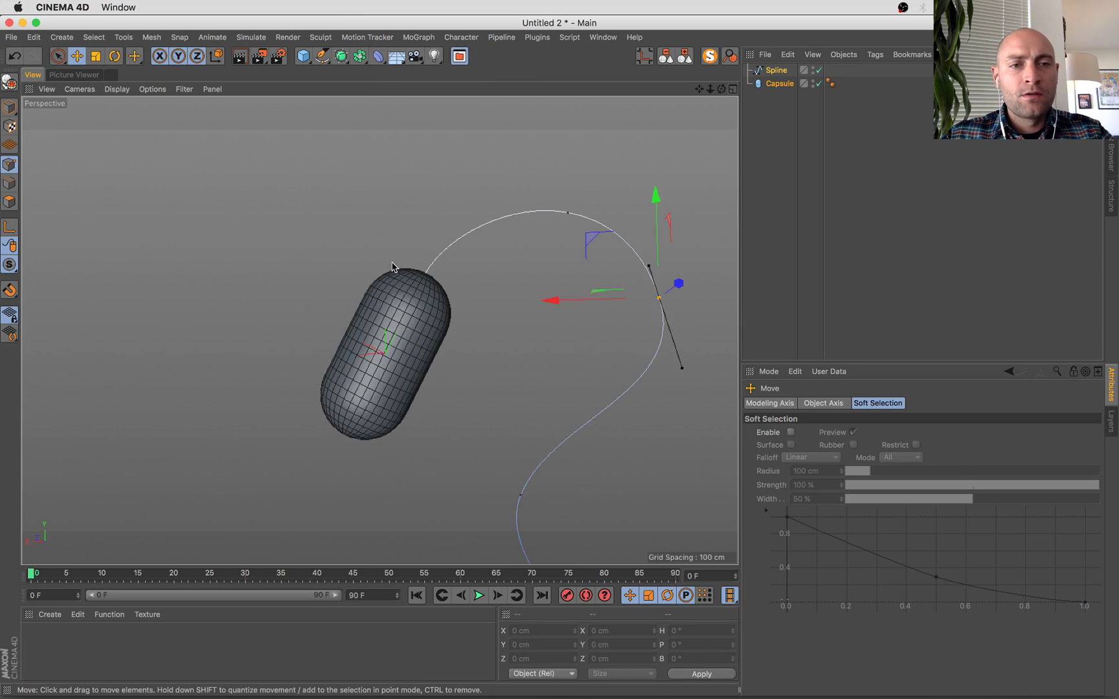
scroll(407, 315, "down", 2)
mouse_move(554, 440)
left_mouse_down("alt")
mouse_move(633, 451)
mouse_move(557, 457)
left_mouse_up("alt")
scroll(375, 372, "down", 1)
middle_click_drag(557, 457, 375, 369, "alt")
left_click(322, 59)
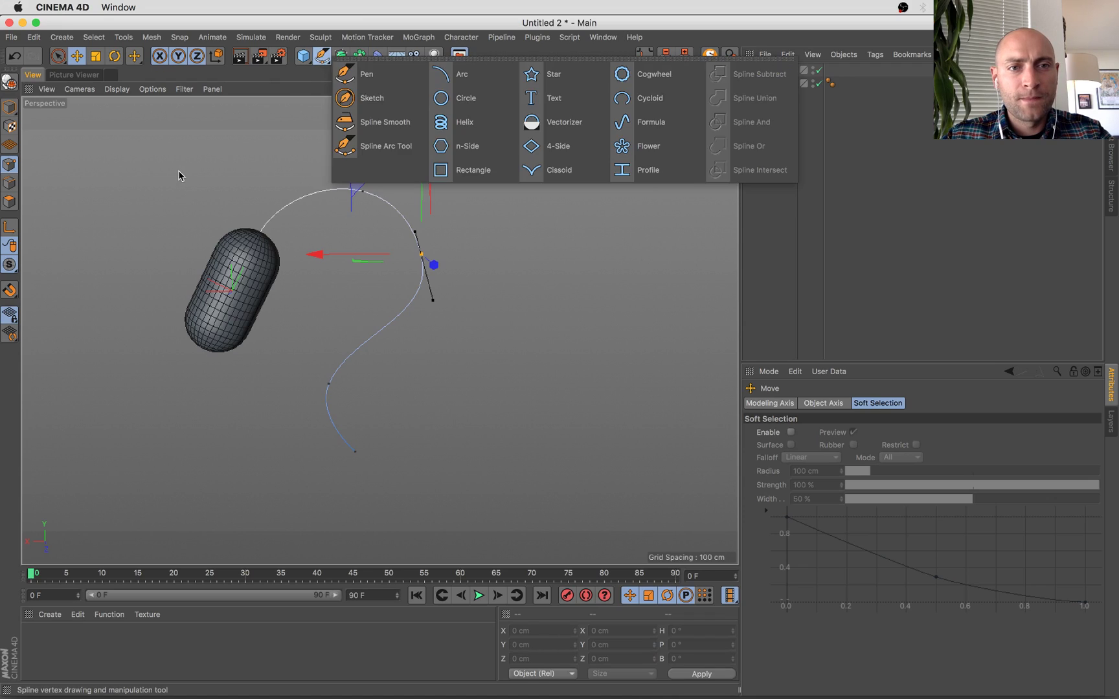
left_click_drag(179, 176, 499, 417, "alt")
Check the rocky island reference in Preview and read the latest messages in the live chat.
key("super+Tab")
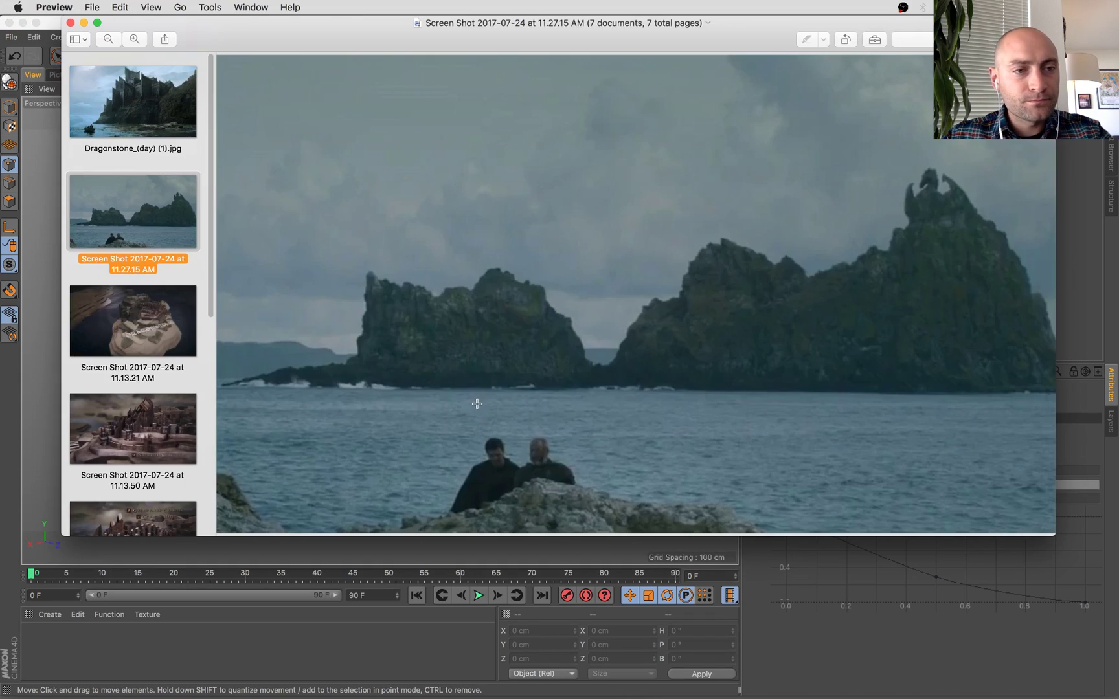
key("ctrl+Up")
left_click(86, 412)
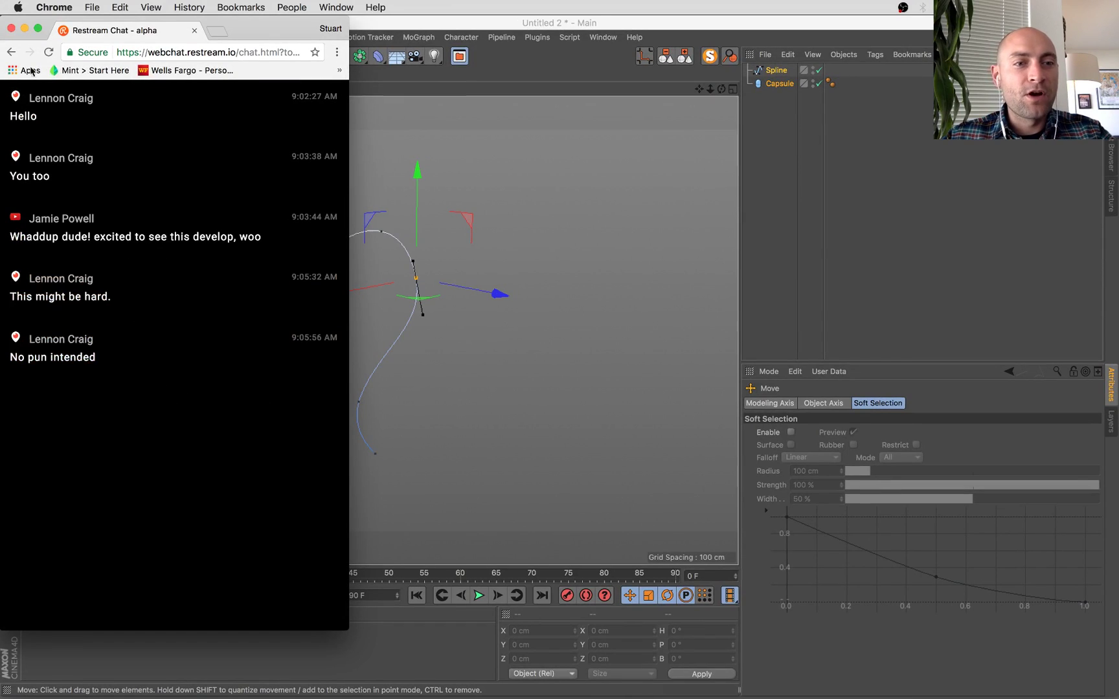
Switch back to Cinema 4D and add a Sweep object for the curved neck.
key("ctrl+Up")
left_click(815, 444)
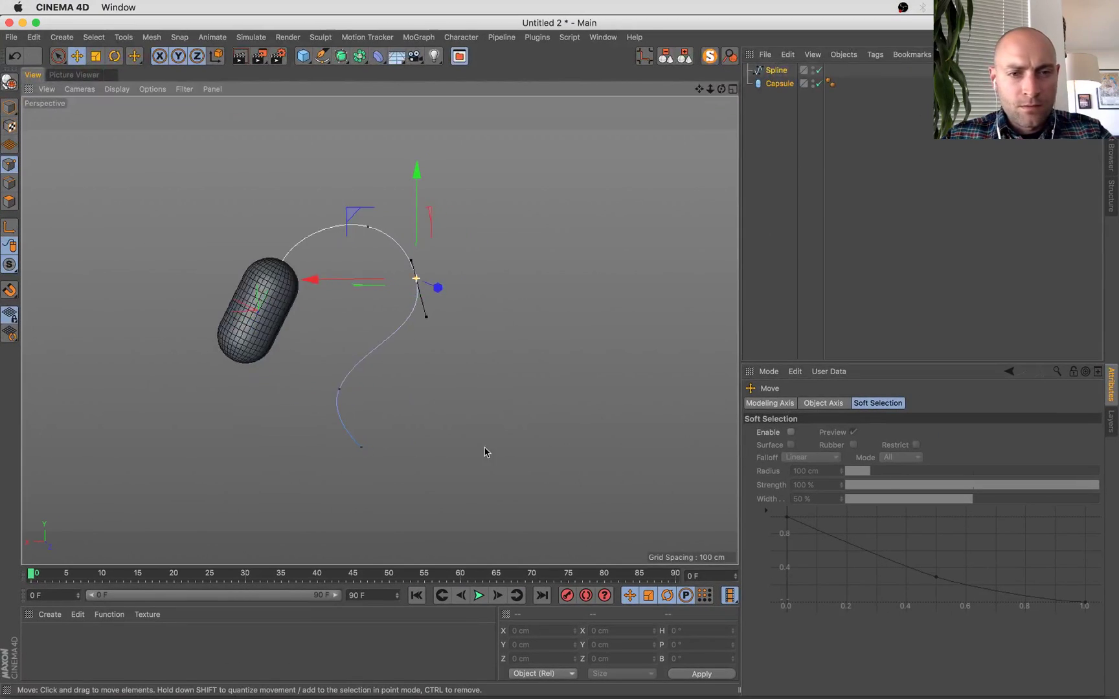
left_click(359, 57)
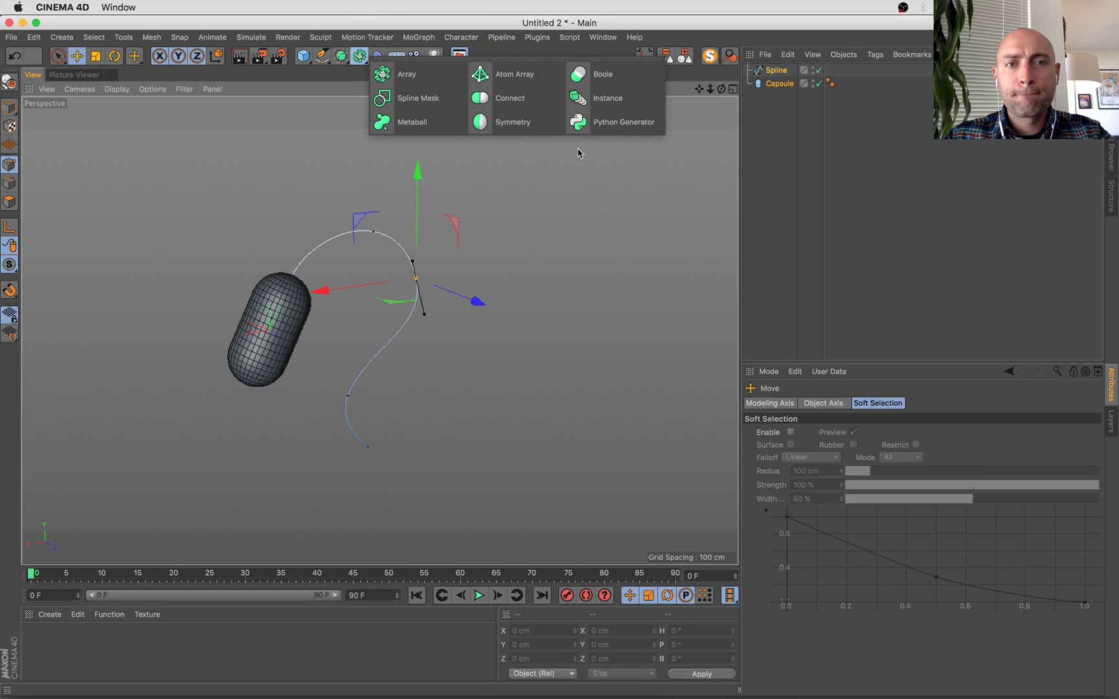
left_click(341, 57)
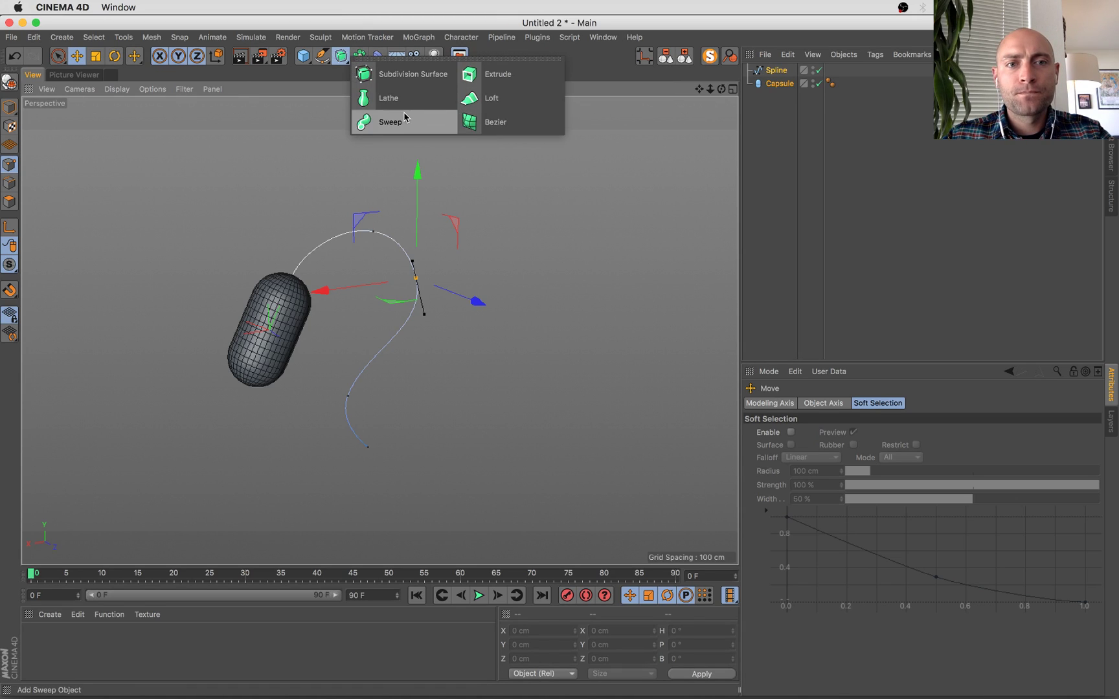
left_click(374, 118)
Add a circle, nest it above the spline inside the Sweep, and scale it down to roughly the capsule's thickness.
left_click(322, 57)
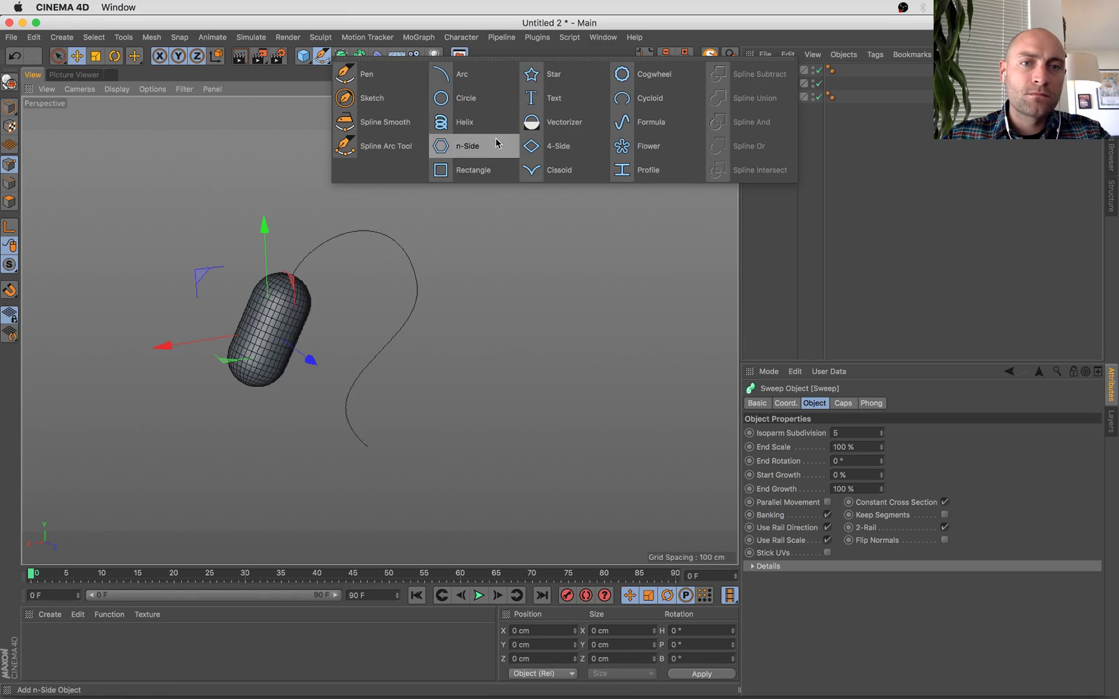
left_click(464, 97)
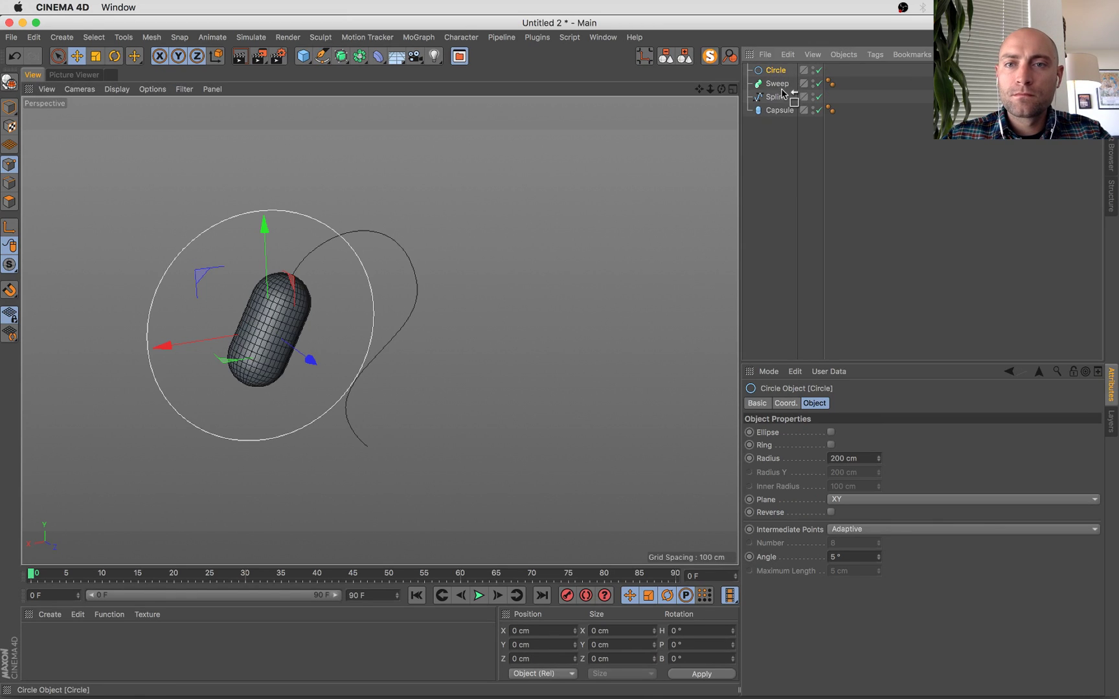
left_click_drag(784, 93, 783, 91)
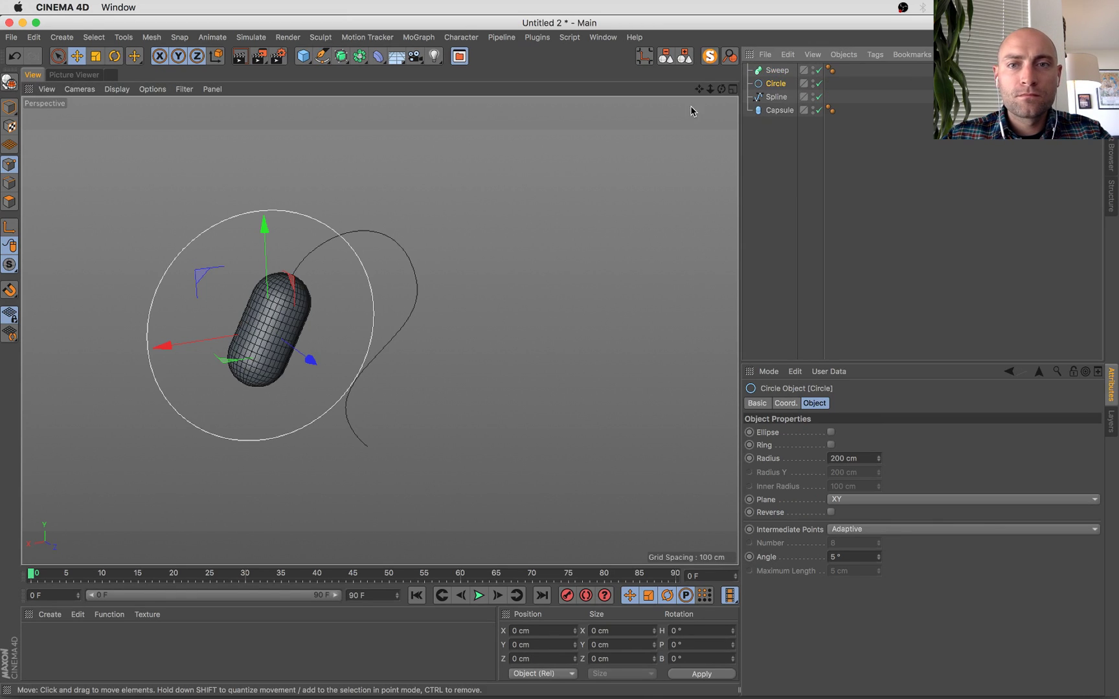
left_click_drag(785, 90, 784, 91)
left_click(783, 84)
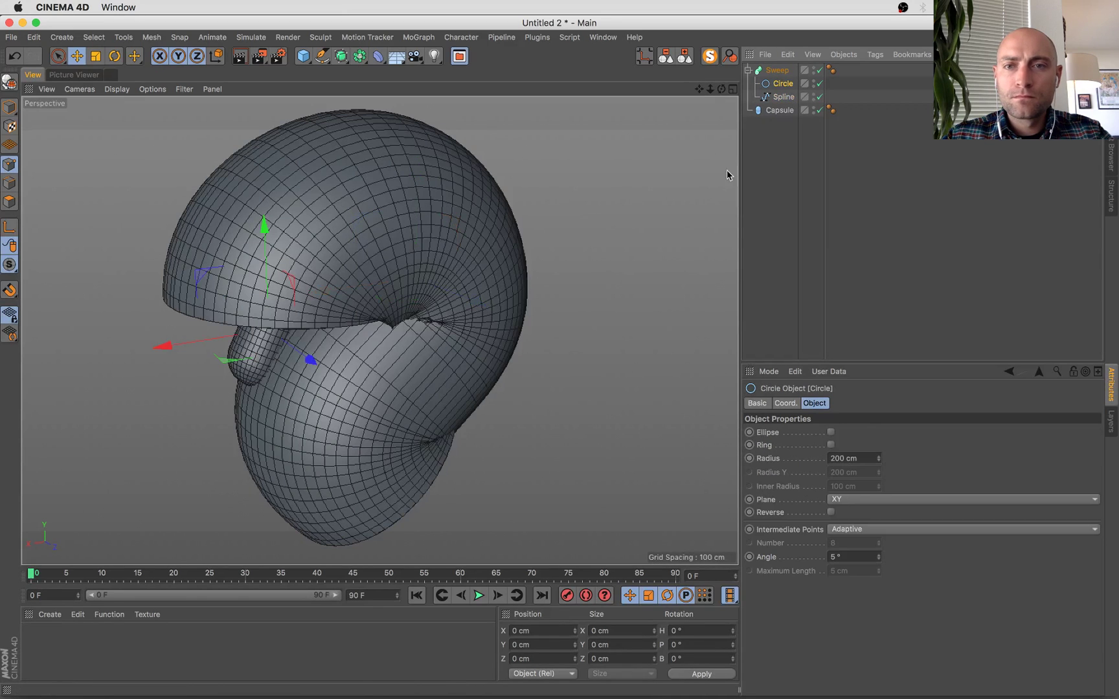
key("t")
left_click_drag(582, 347, 286, 447)
Check the live chat and look over the open reference windows, and return to Cinema 4D.
key("super+Tab")
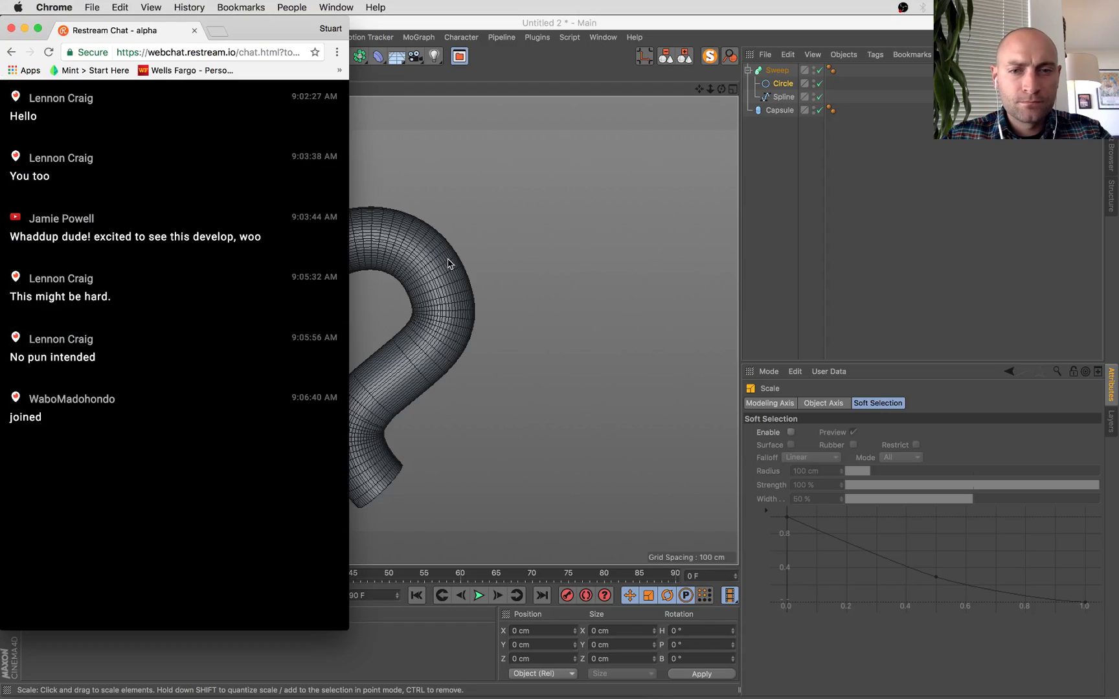
key("ctrl+Up")
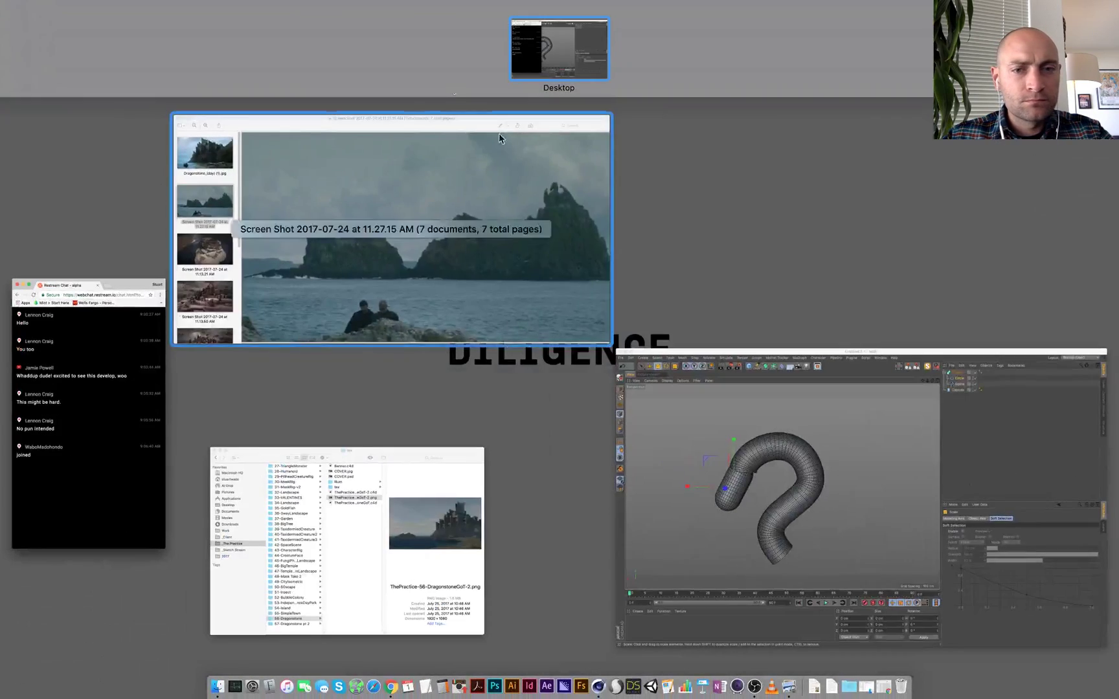
left_click(499, 133)
left_click(915, 600)
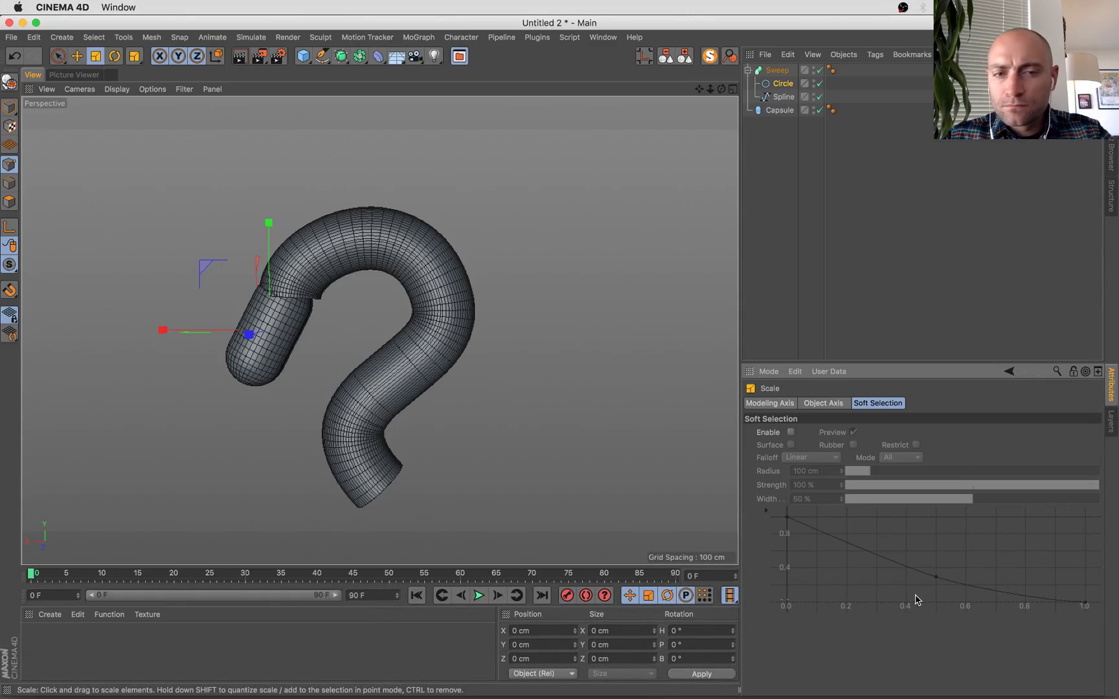
Scale all the spline's points down to about 167 × 271 cm and move them about 67 cm along X towards the capsule.
left_click(783, 96)
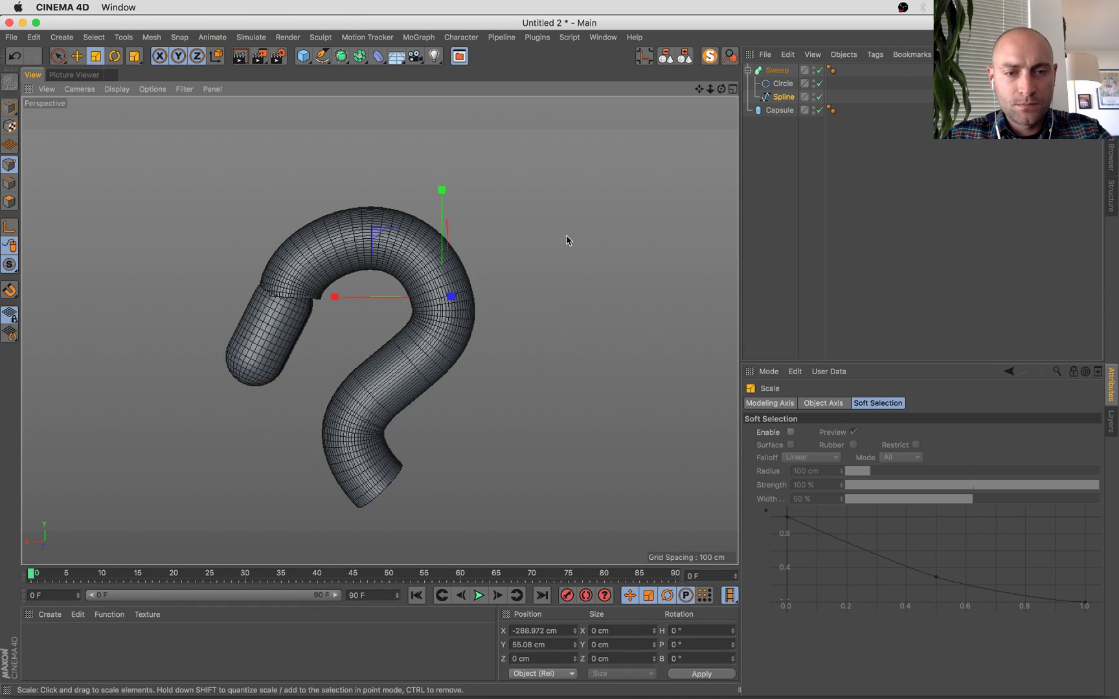
left_click_drag(569, 239, 587, 270)
left_click_drag(562, 194, 452, 343)
key("e")
left_click_drag(295, 367, 256, 372)
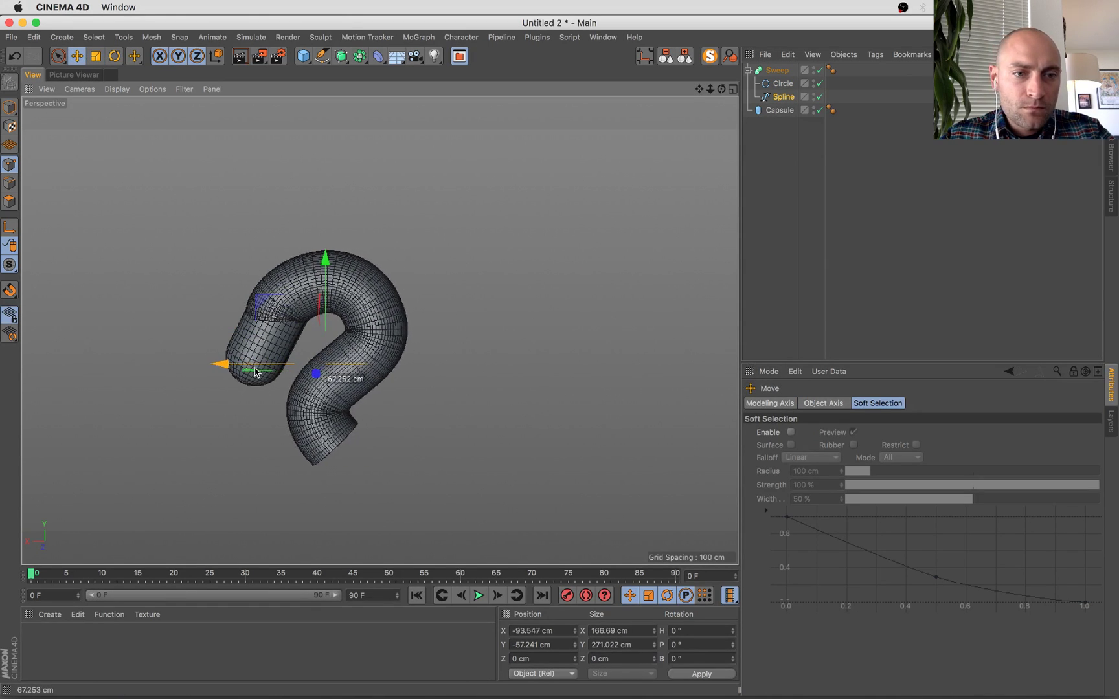
Lower the start point of the Sweep's scale curve to about 0.8 so the neck tapers towards the capsule.
left_click(777, 70)
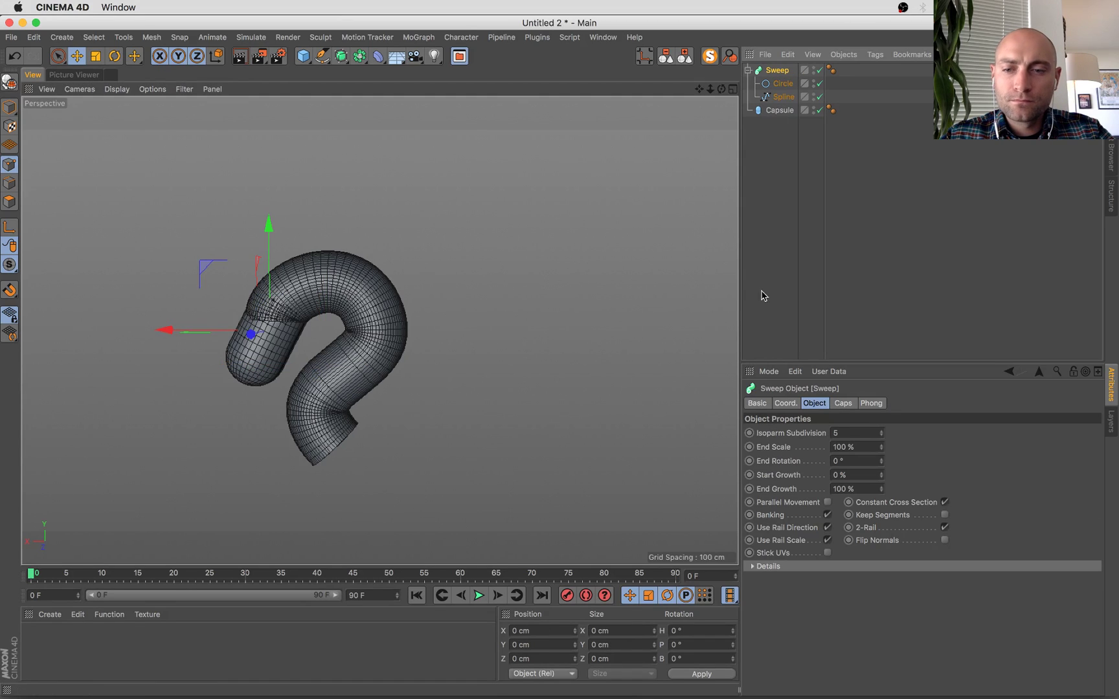
left_click(765, 566)
left_click_drag(816, 586, 813, 604)
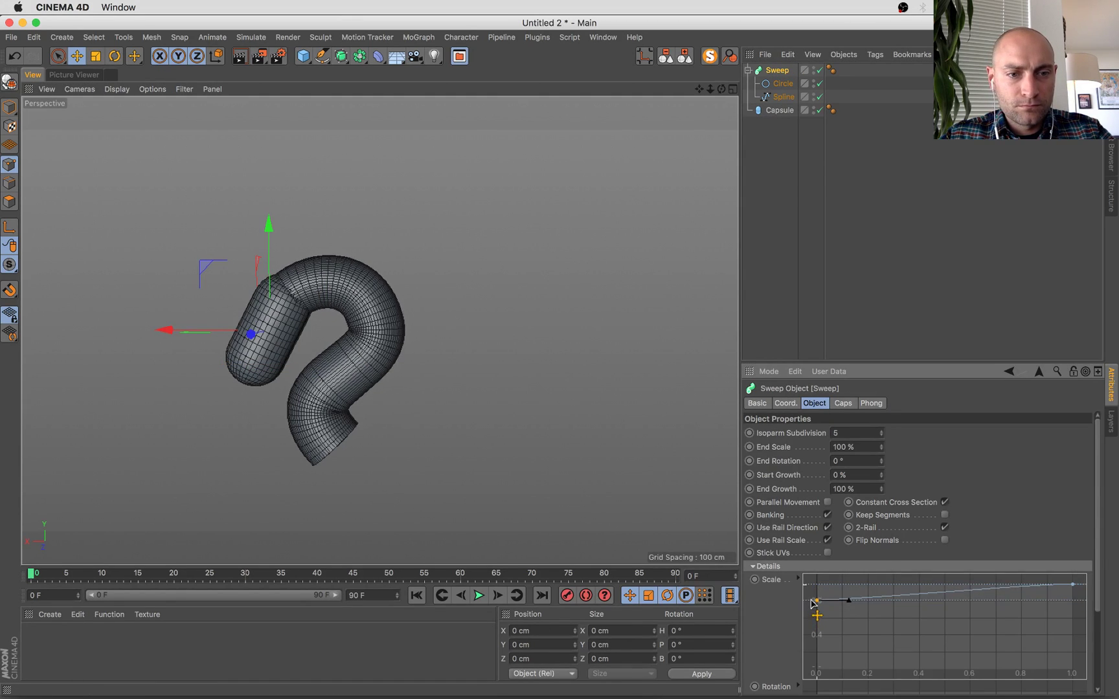
Isolate the spline, move its two lowest points up and slightly away from the capsule, and show all objects again.
left_click(783, 97)
left_click(709, 55)
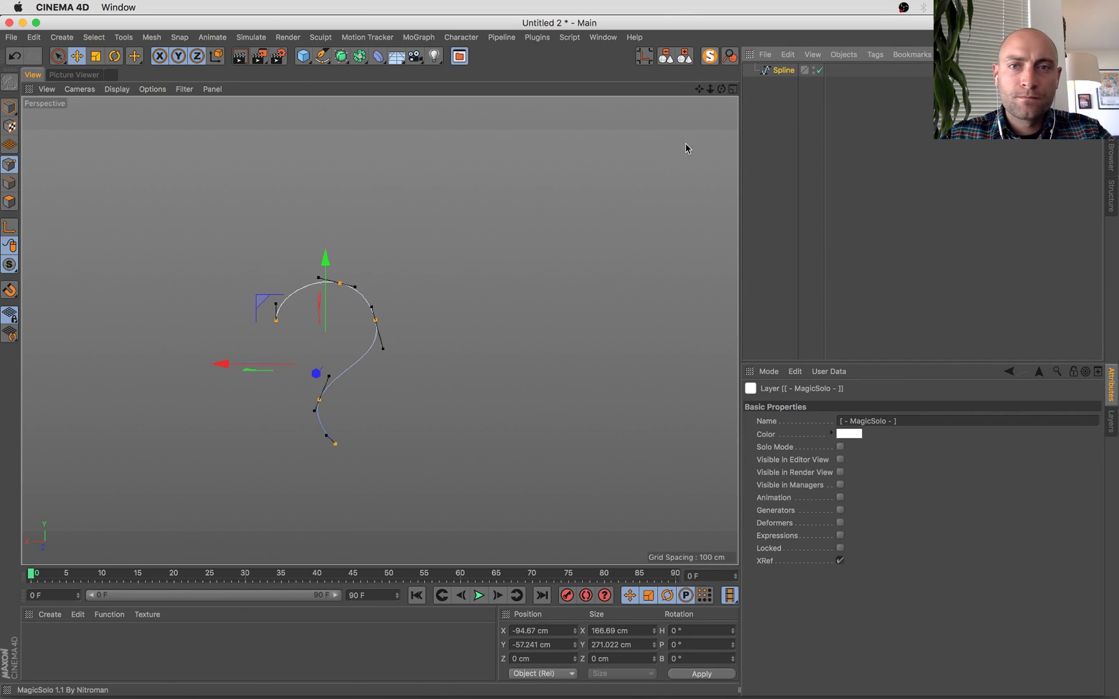
left_click_drag(399, 494, 328, 319)
left_click_drag(263, 338, 277, 335)
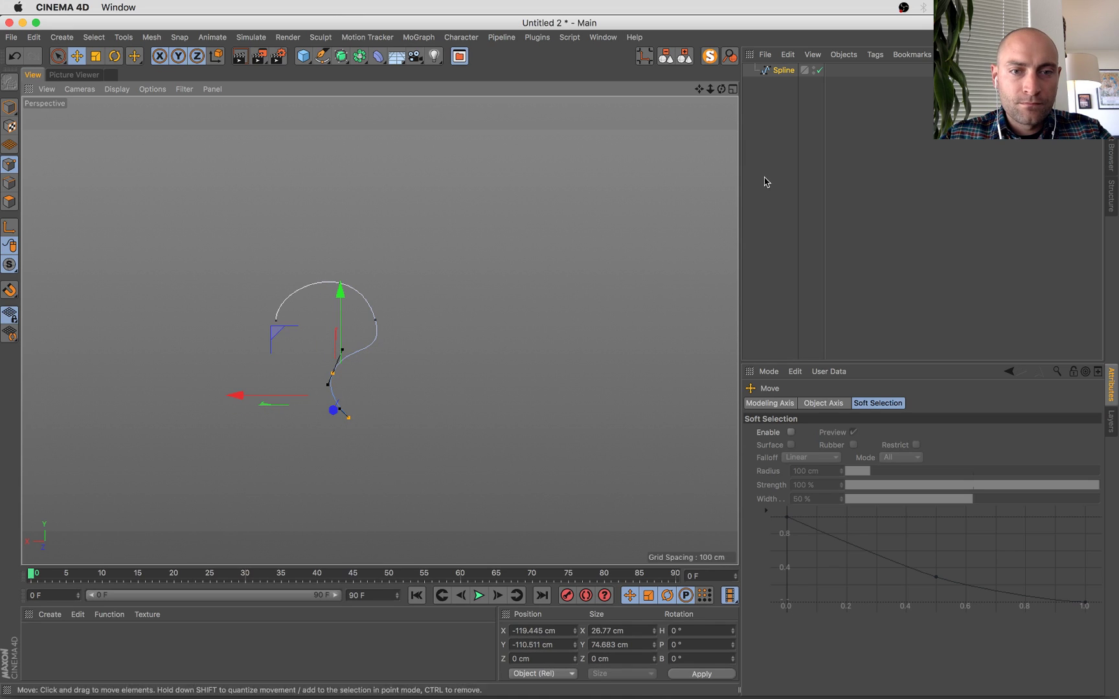
left_click(710, 57)
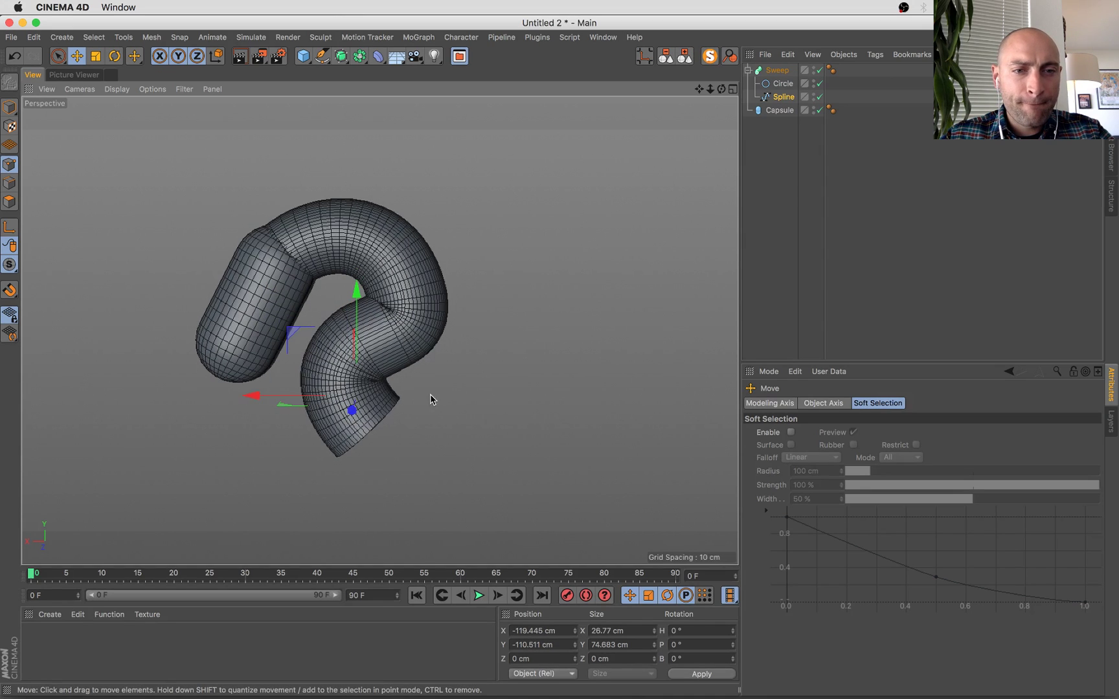
Isolate the spline again and raise its crest and outer-bend points together.
left_click_drag(552, 298, 423, 218)
left_click(709, 56)
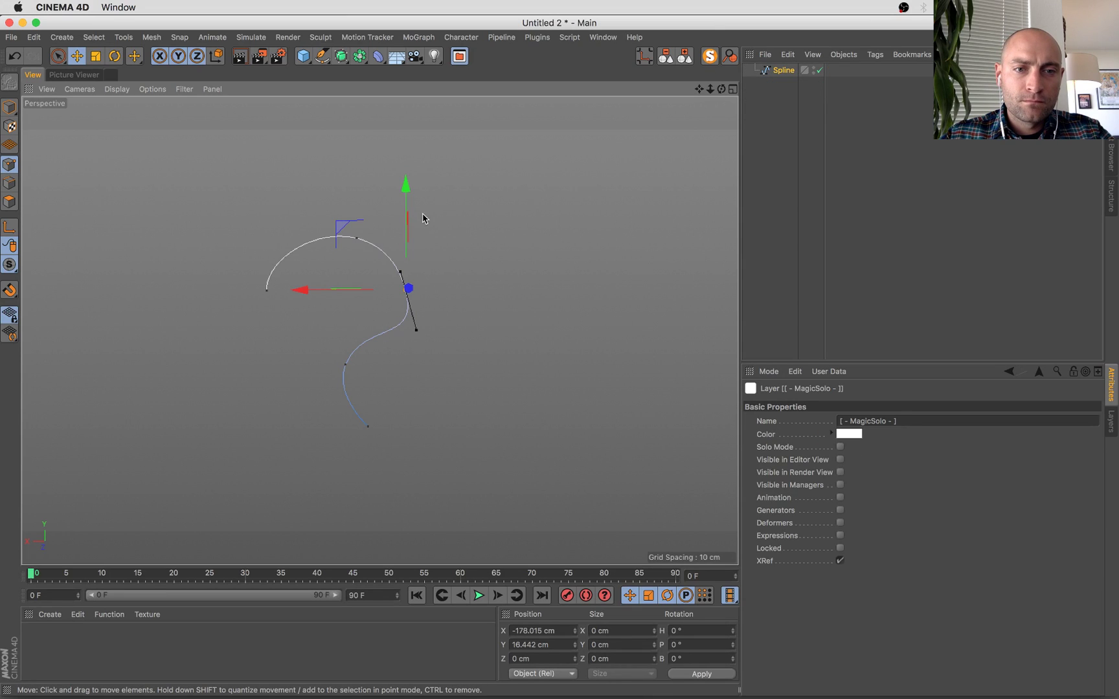
left_click_drag(504, 221, 316, 314)
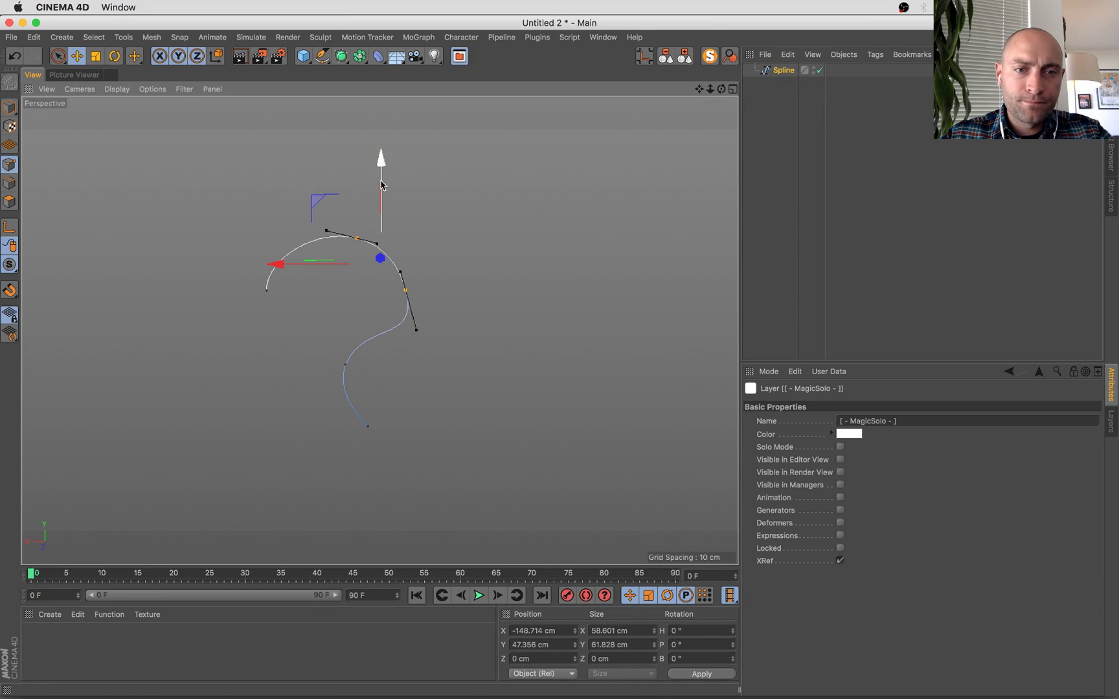
left_click_drag(384, 183, 385, 165)
Raise the outer-bend point further, move it about 12 cm along X towards the capsule, and show all objects again.
left_click_drag(367, 211, 349, 277, "ctrl")
left_click_drag(421, 198, 422, 185)
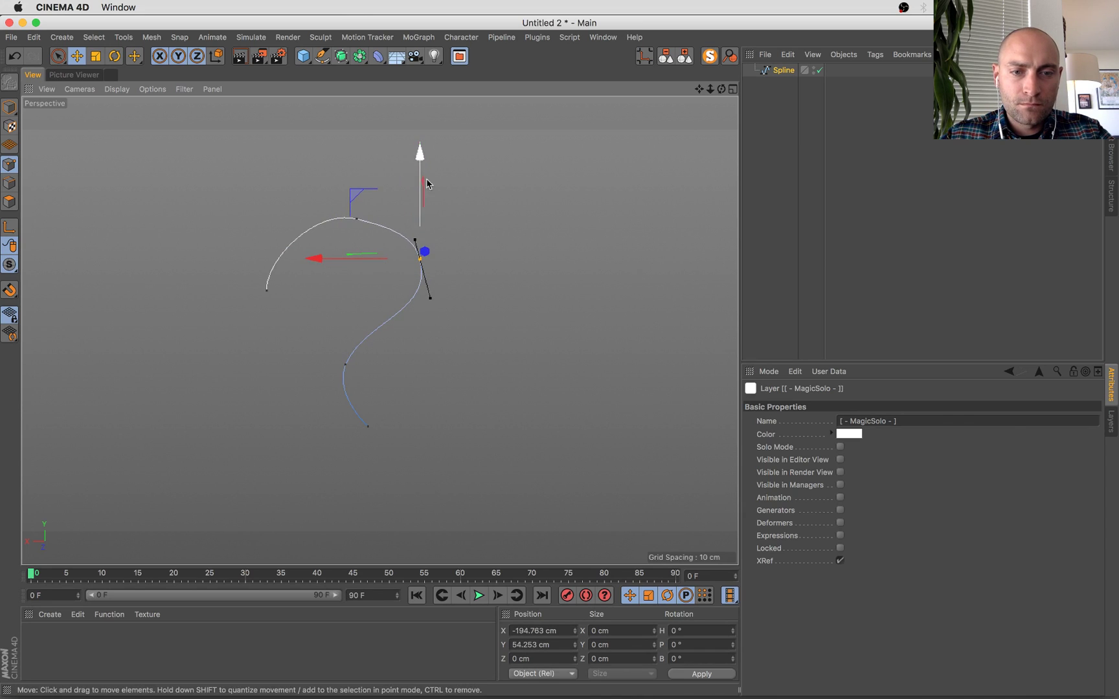
key("t")
key("e")
left_click_drag(382, 259, 355, 262)
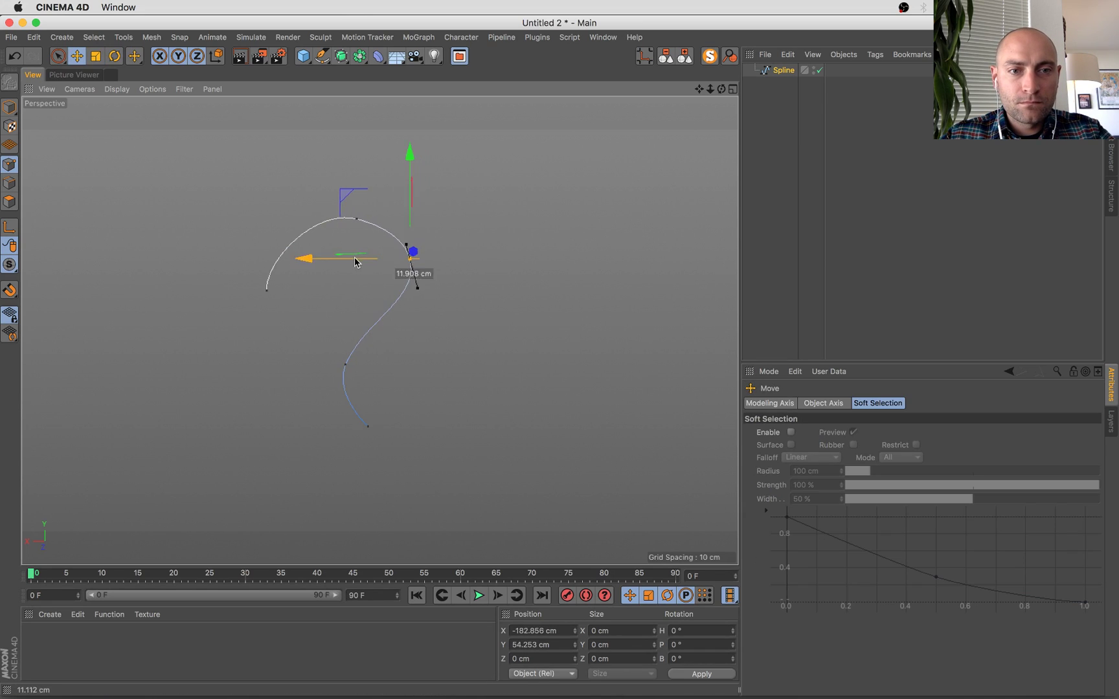
left_click(709, 56)
Compare the swept neck shape with the rocky island reference in Preview.
left_click_drag(504, 419, 590, 407, "alt")
key("super+Tab")
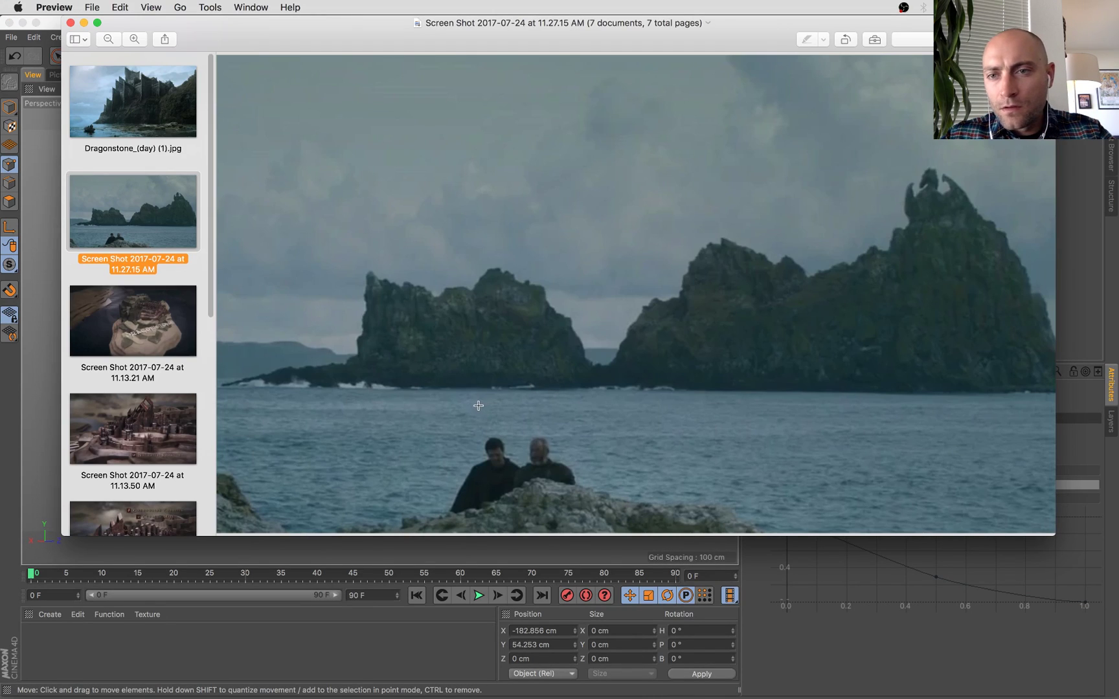
key("super+Tab")
left_click_drag(475, 459, 306, 260, "alt")
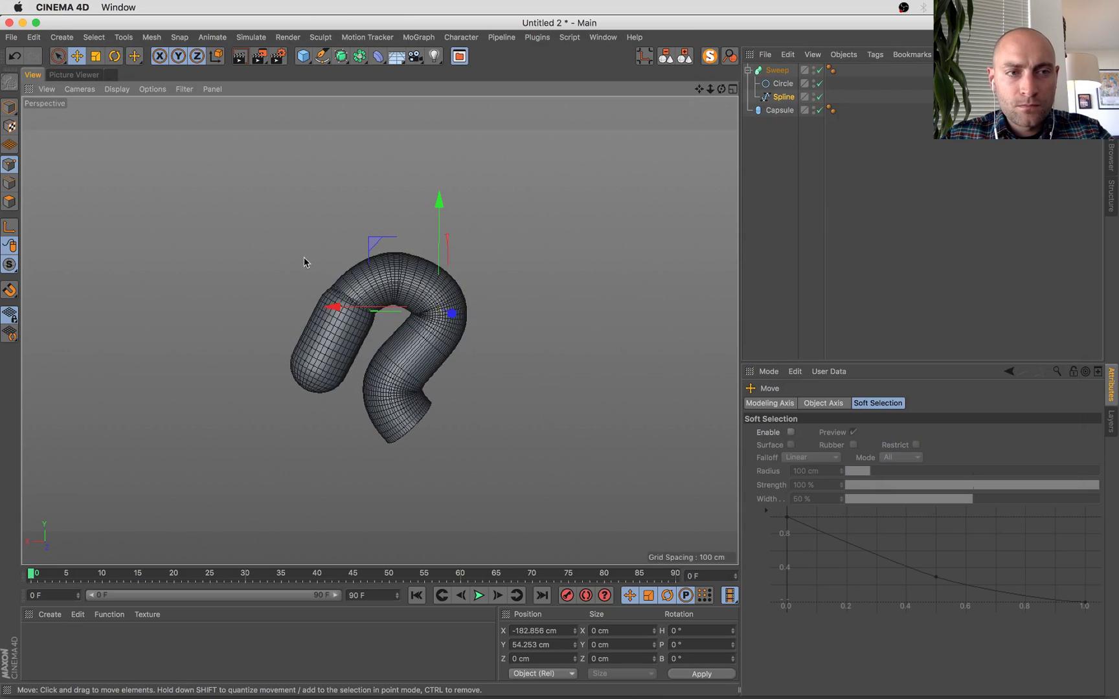
Isolate the spline and scale the outer-bend point's tangents up to about 150 percent.
left_click(709, 56)
left_click_drag(466, 401, 709, 269, "alt")
key("t")
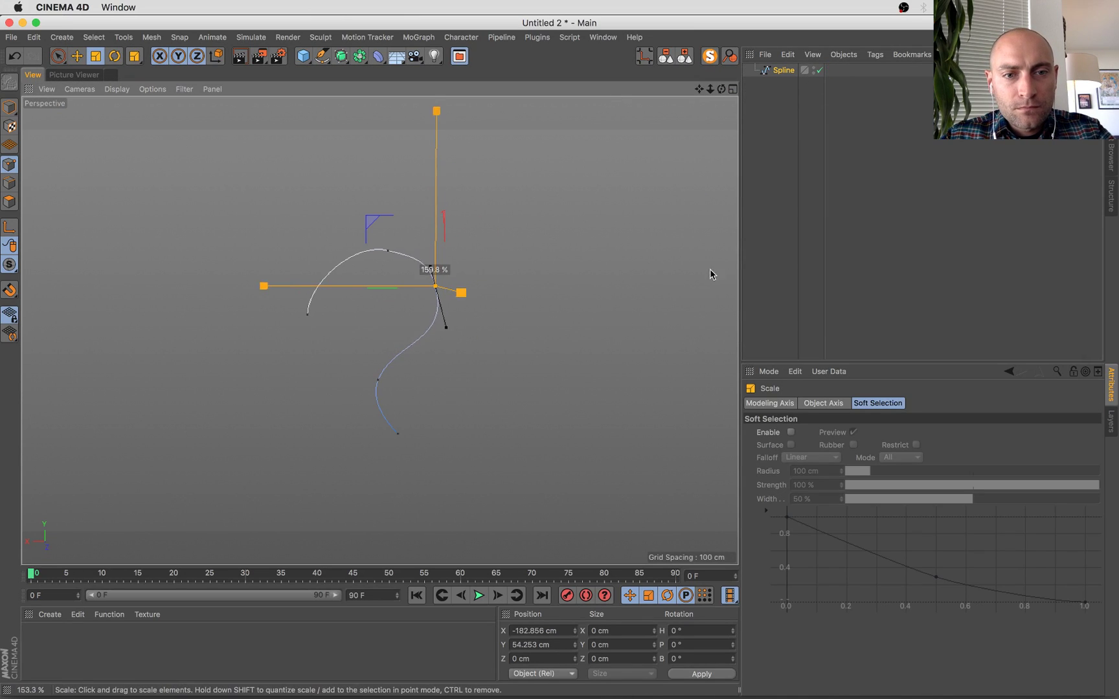
Move the crest point about 34 cm along X towards the capsule, rotate its tangents, and show all objects again.
left_click_drag(382, 224, 370, 295)
key("e")
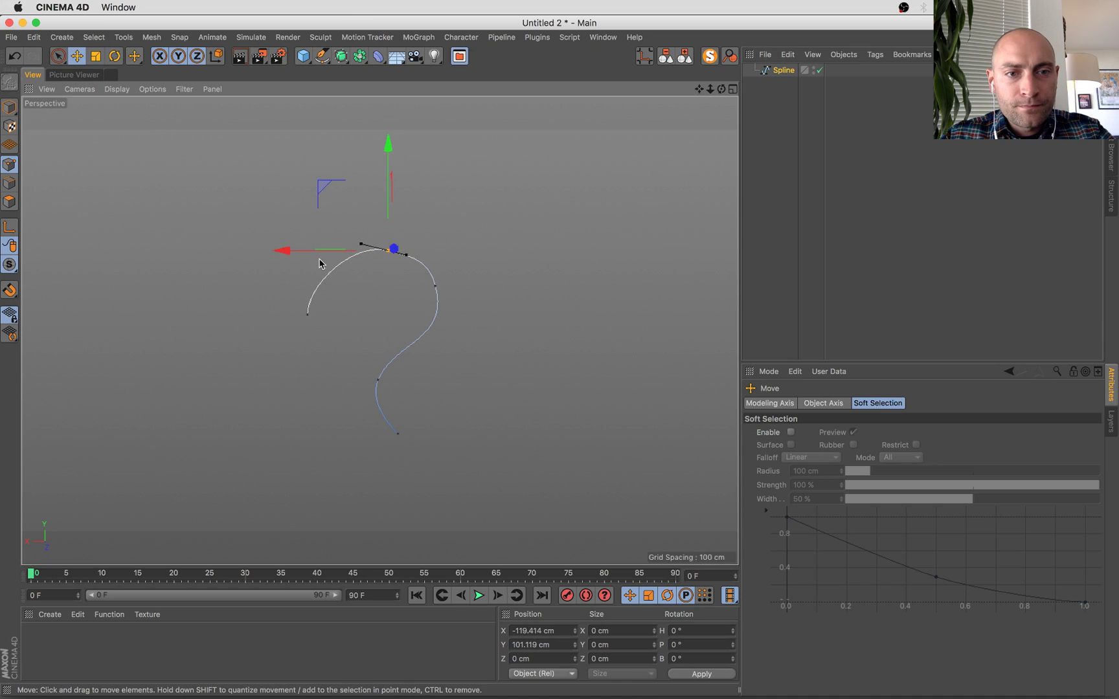
left_click_drag(320, 260, 269, 256)
key("r")
left_click_drag(412, 207, 390, 176)
left_click(710, 55)
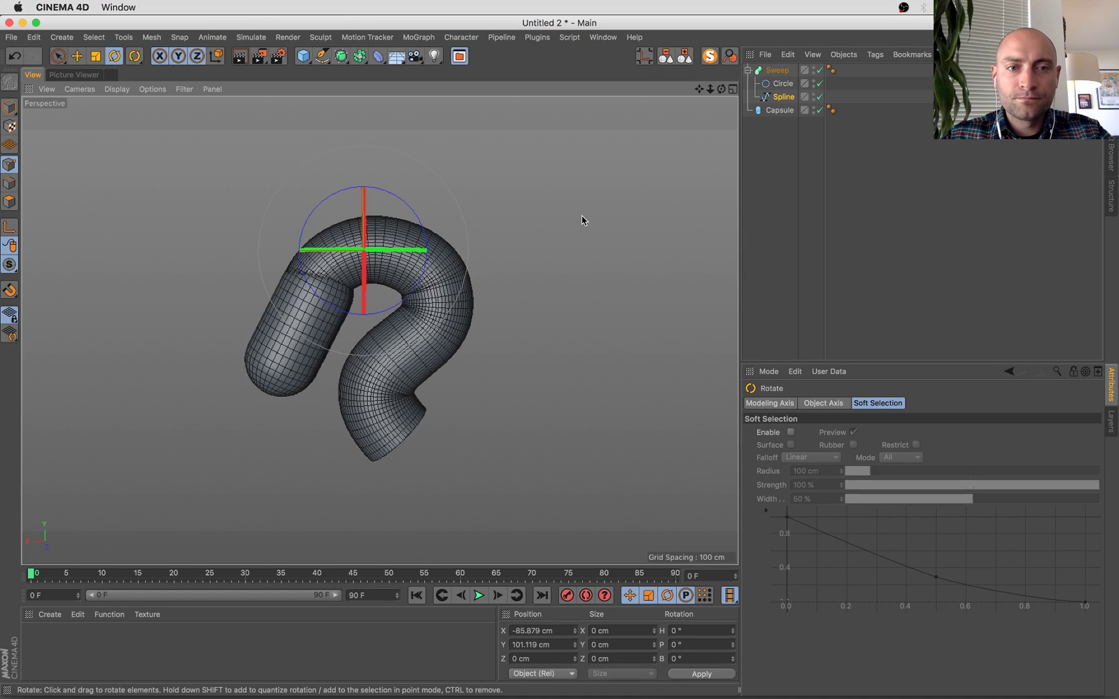
Scale the capsule in model mode to about 109 cm wide and 219 cm high, and shift it slightly outward from the neck.
left_click(780, 111)
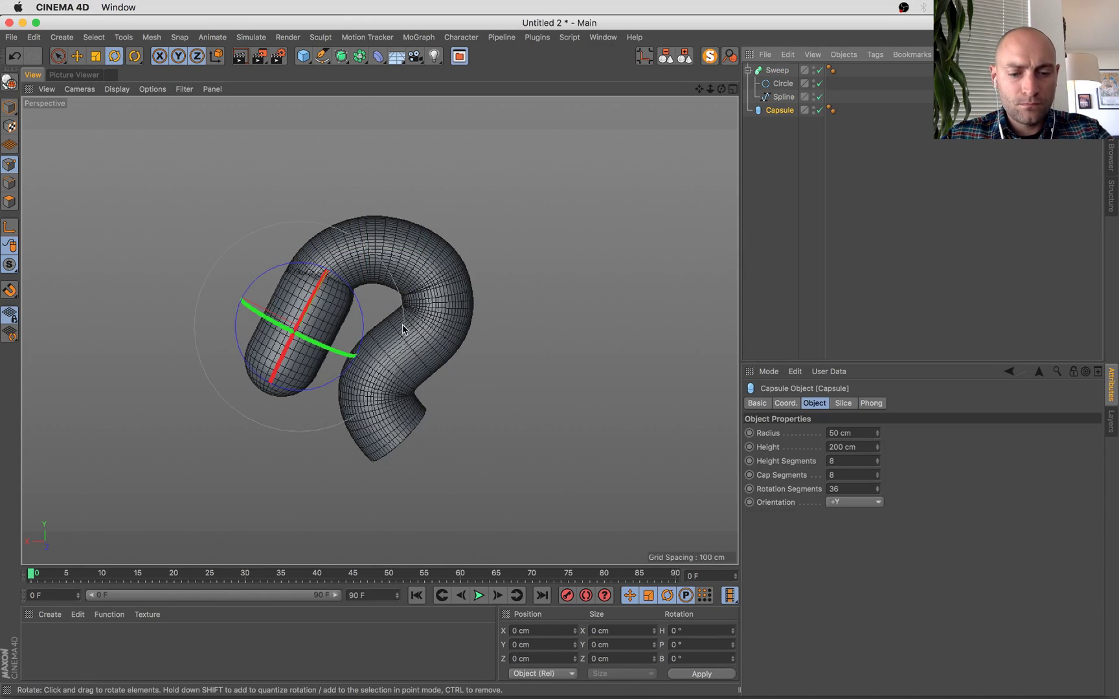
key("t")
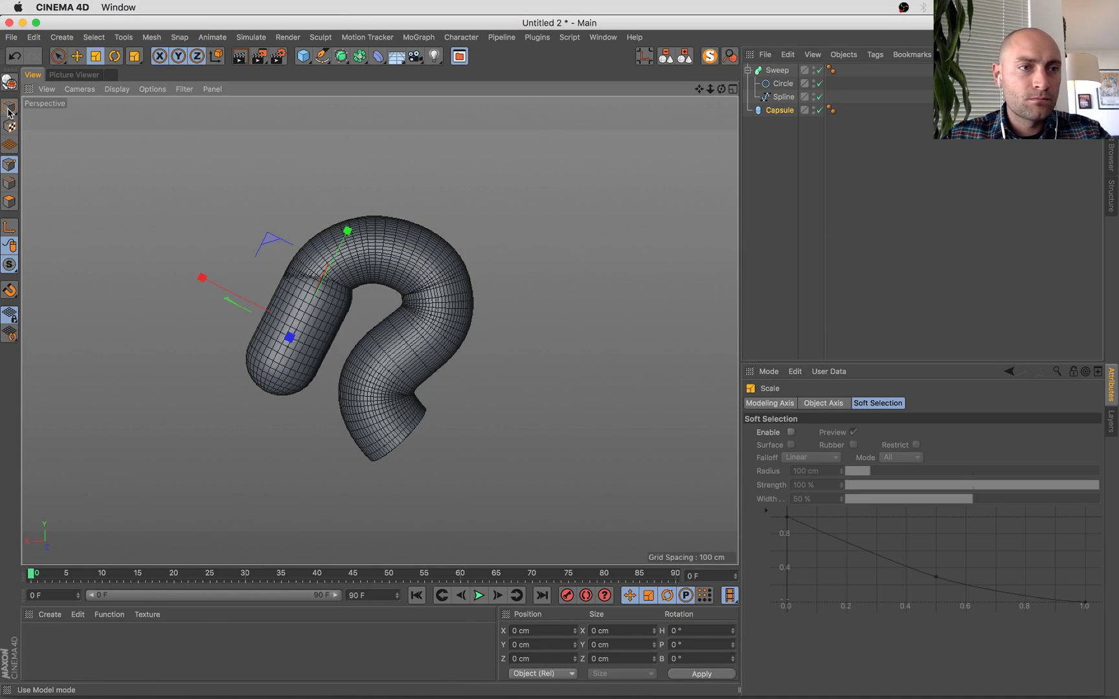
left_click_drag(457, 225, 507, 212)
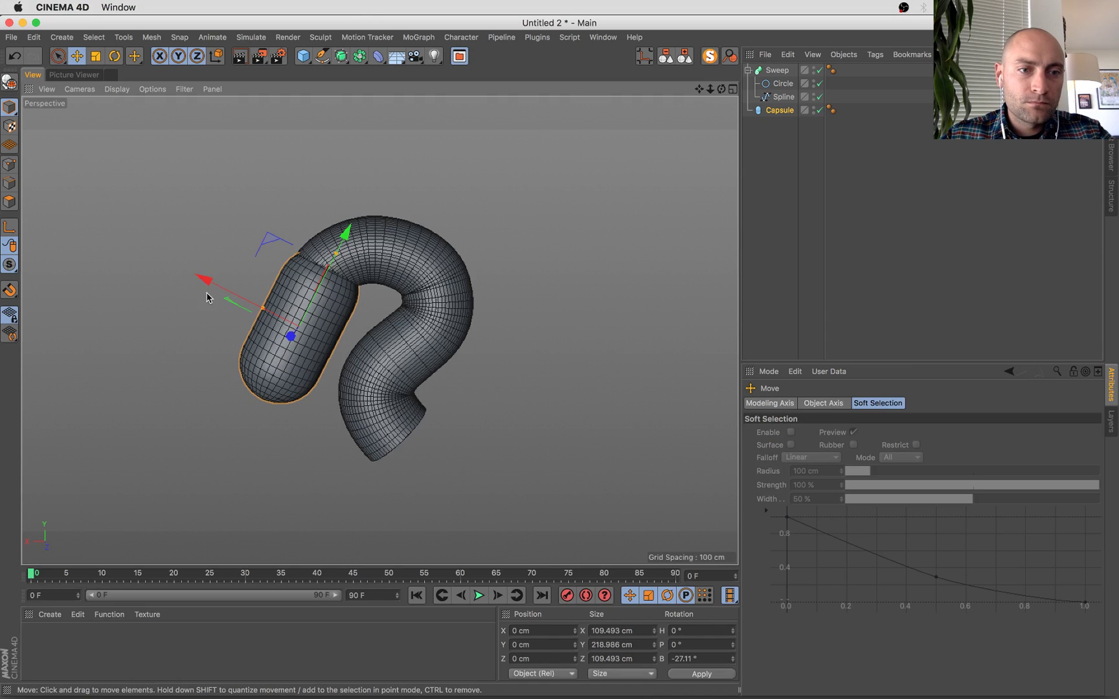
left_click_drag(207, 297, 209, 290)
Start saving the project, and check the island reference and the newest live chat messages.
key("super+s")
key("super+Tab")
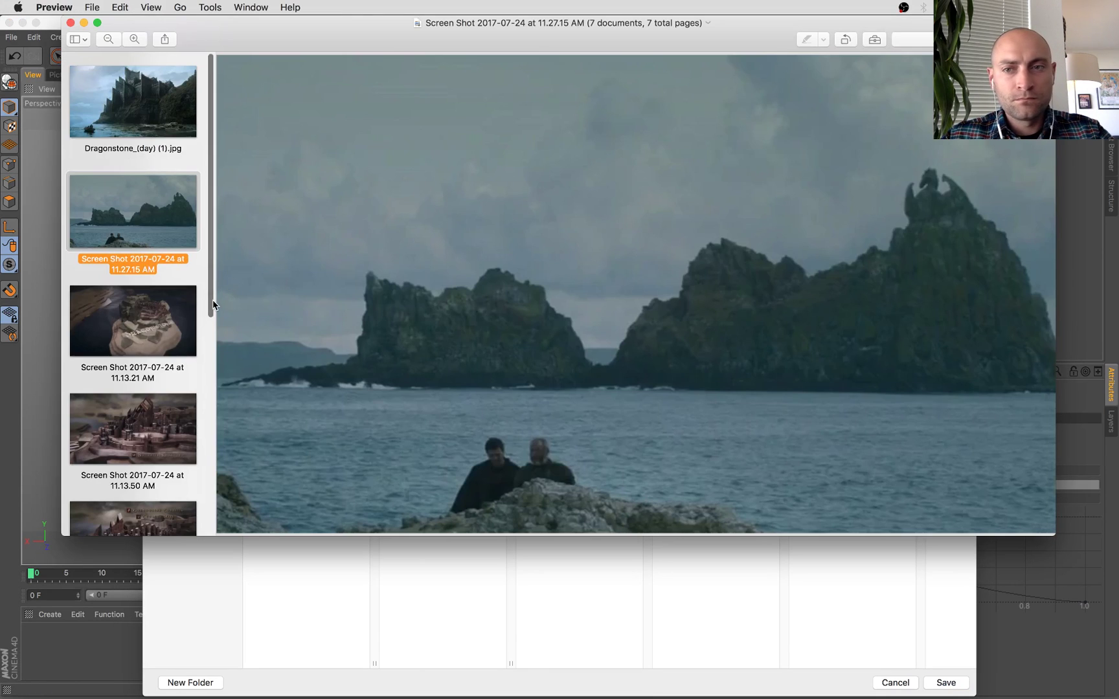
mouse_move(1, 2)
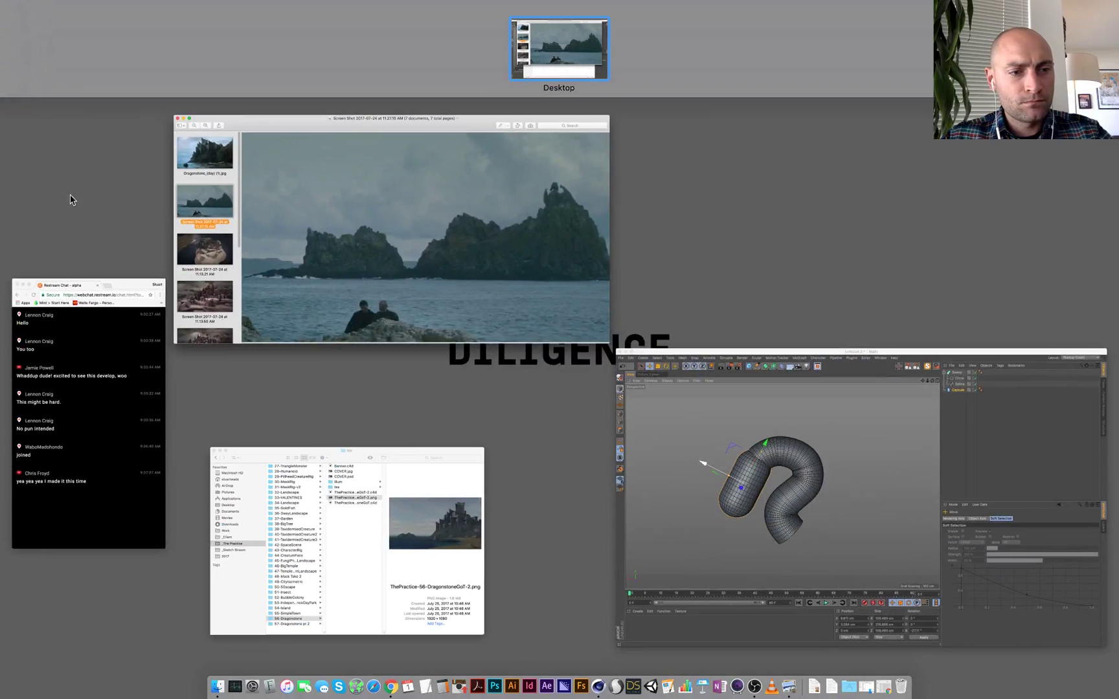
left_click(97, 363)
left_click_drag(207, 484, 57, 419)
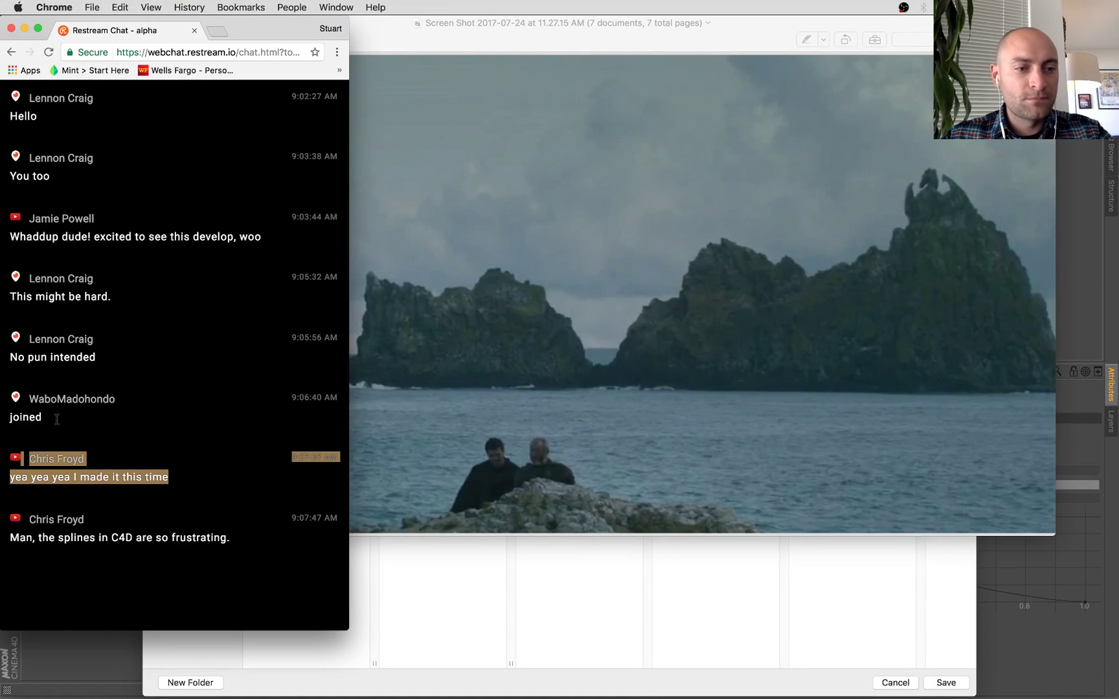
left_click(156, 430)
left_click_drag(207, 443, 259, 599)
left_click(231, 599)
Return to Cinema 4D and save the project as Dragon.c4d in the 57-Dragonstone pt 2 folder.
key("super+Tab")
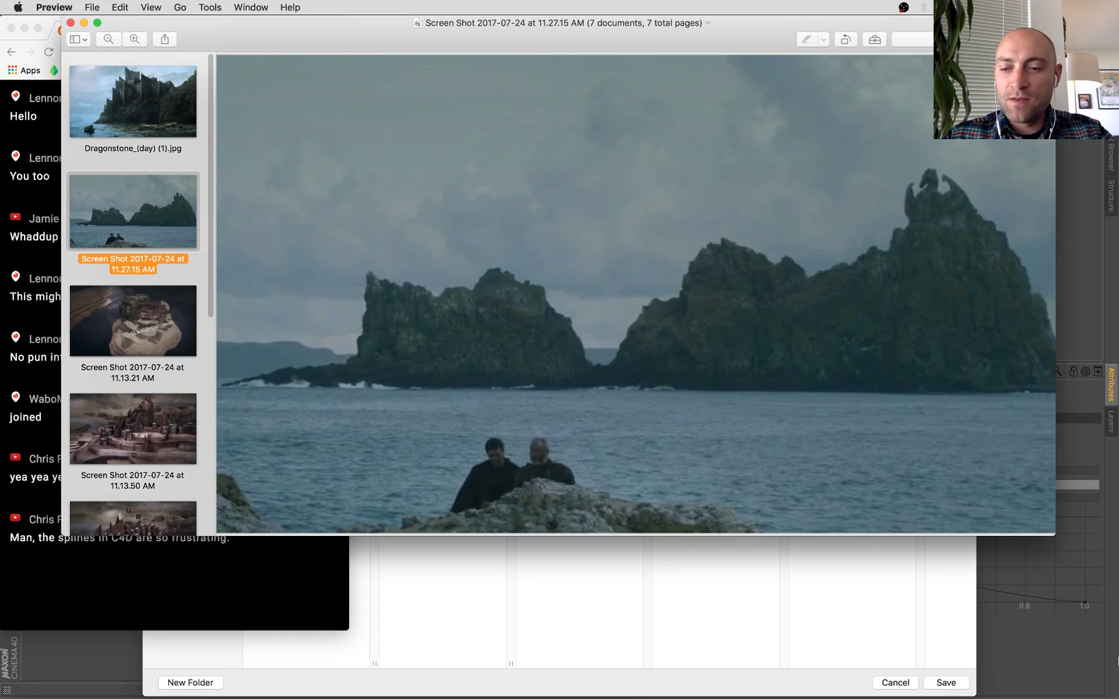
key("super+Tab")
left_click(1074, 656)
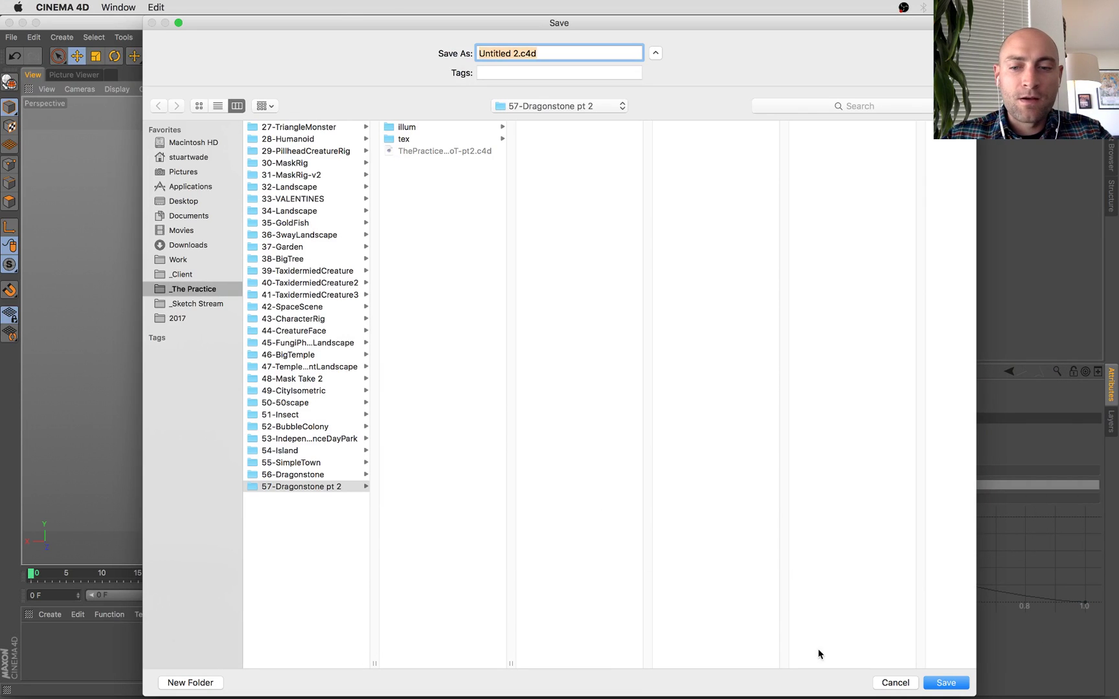
key("Return")
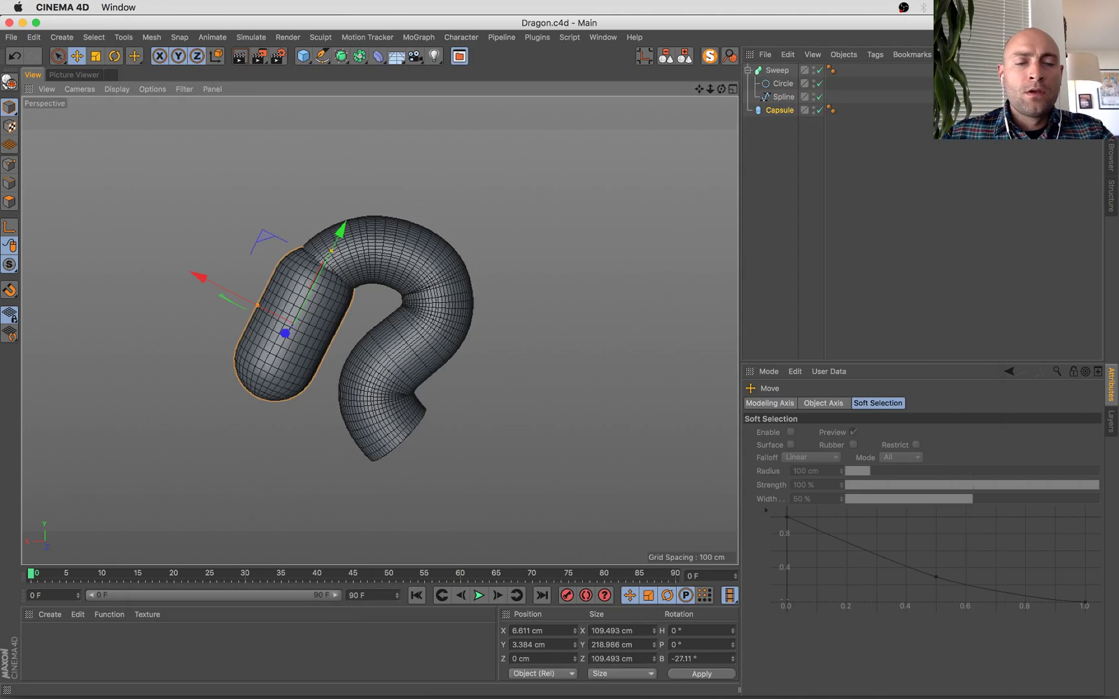
Isolate the neck spline, slightly scale the tangents of its outer bend point, and show all objects again in model mode.
left_click(775, 96)
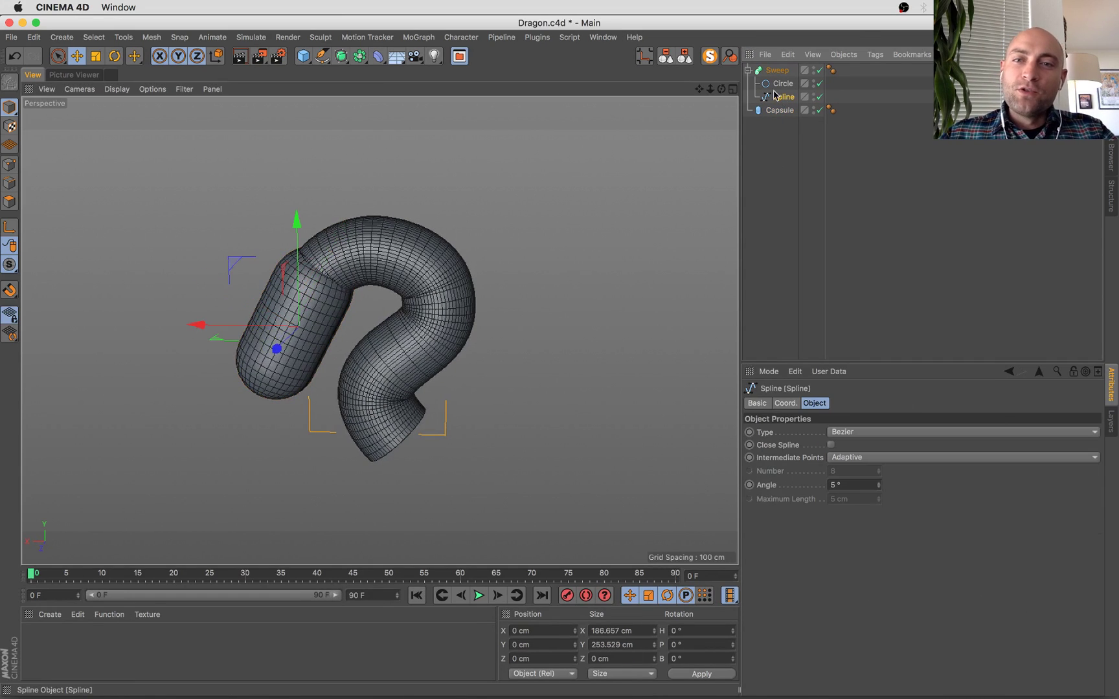
left_click(710, 57)
key("Return")
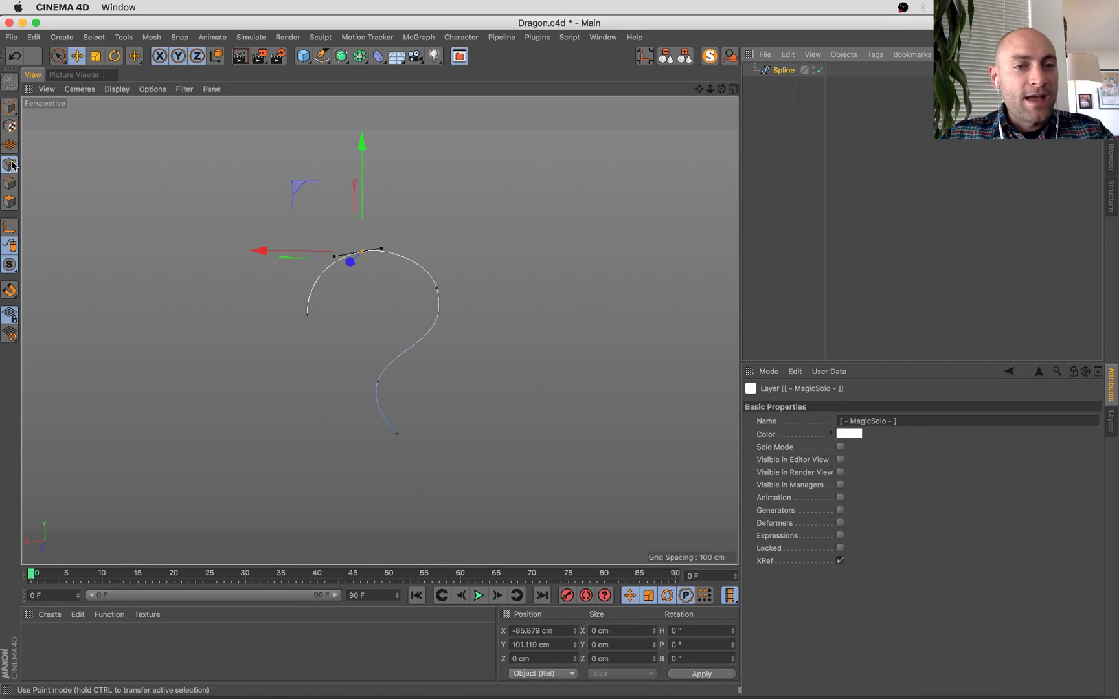
left_click(436, 288)
right_click_drag(412, 324, 427, 385, "alt")
left_click_drag(427, 385, 415, 324, "alt")
key("r")
key("t")
mouse_move(592, 198)
left_mouse_down()
mouse_move(286, 361)
mouse_move(423, 331)
mouse_move(621, 331)
mouse_move(492, 332)
mouse_move(607, 193)
left_mouse_up()
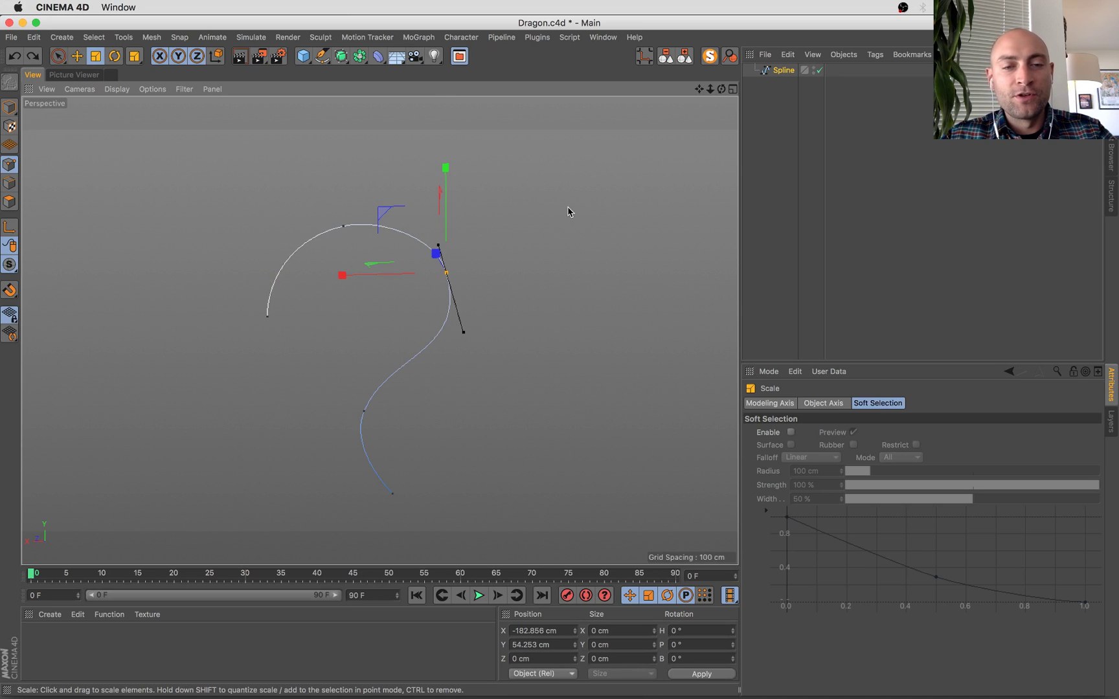
key("alt+s")
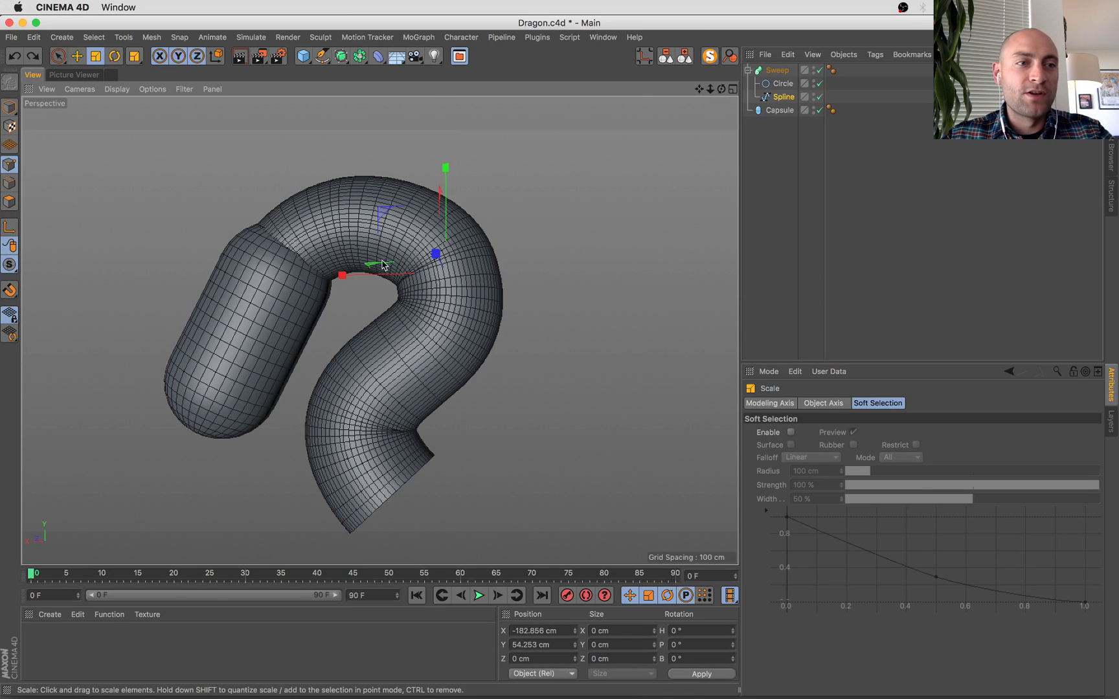
left_click(9, 107)
key("e")
Add a cone about 319 cm wide and 258 cm high, and move it below and behind the neck.
scroll(510, 382, "down", 2)
left_click_drag(509, 384, 504, 411, "alt")
scroll(501, 410, "down", 2)
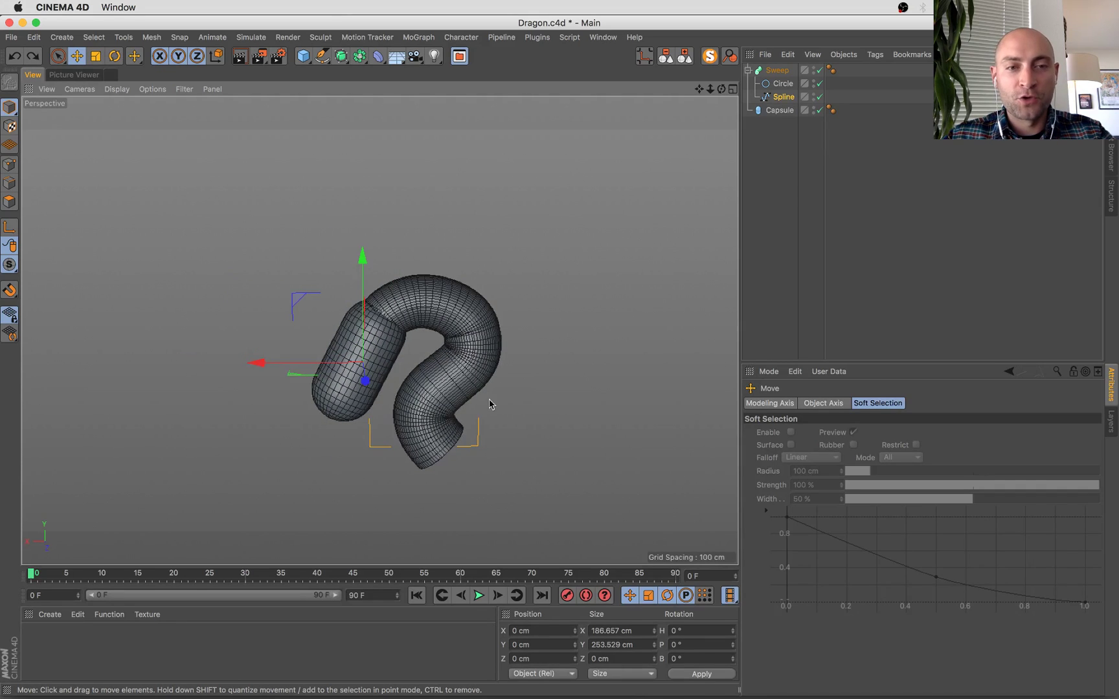
left_click(305, 58)
left_click(499, 75)
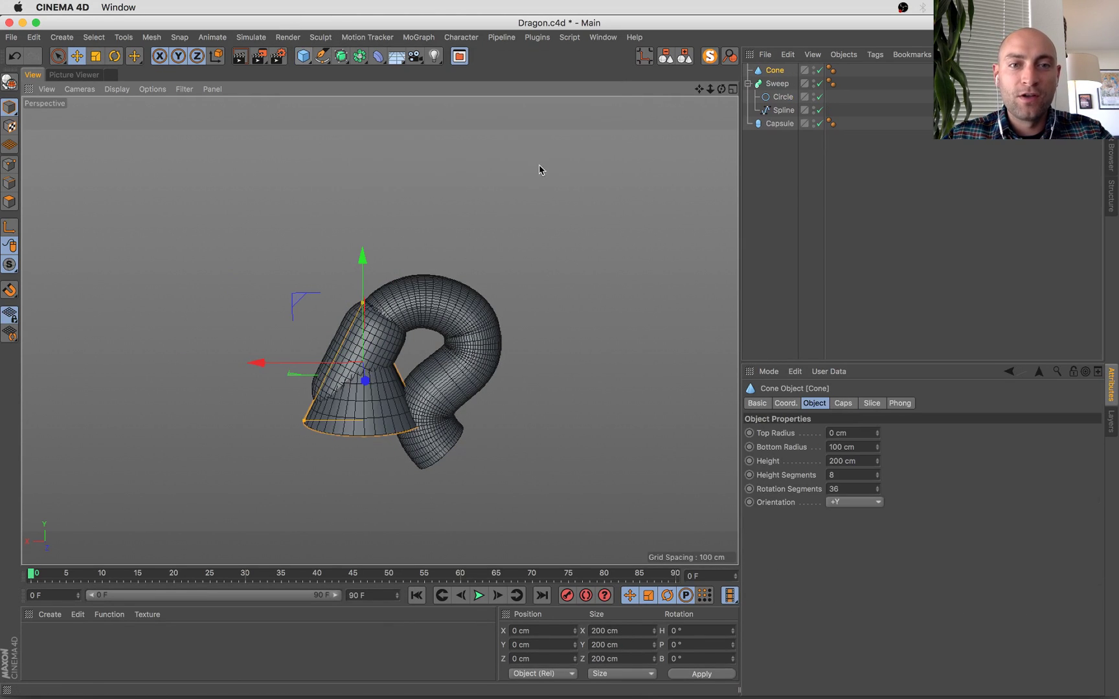
middle_click_drag(414, 395, 320, 272, "alt")
key("t")
left_click_drag(402, 342, 641, 221)
key("e")
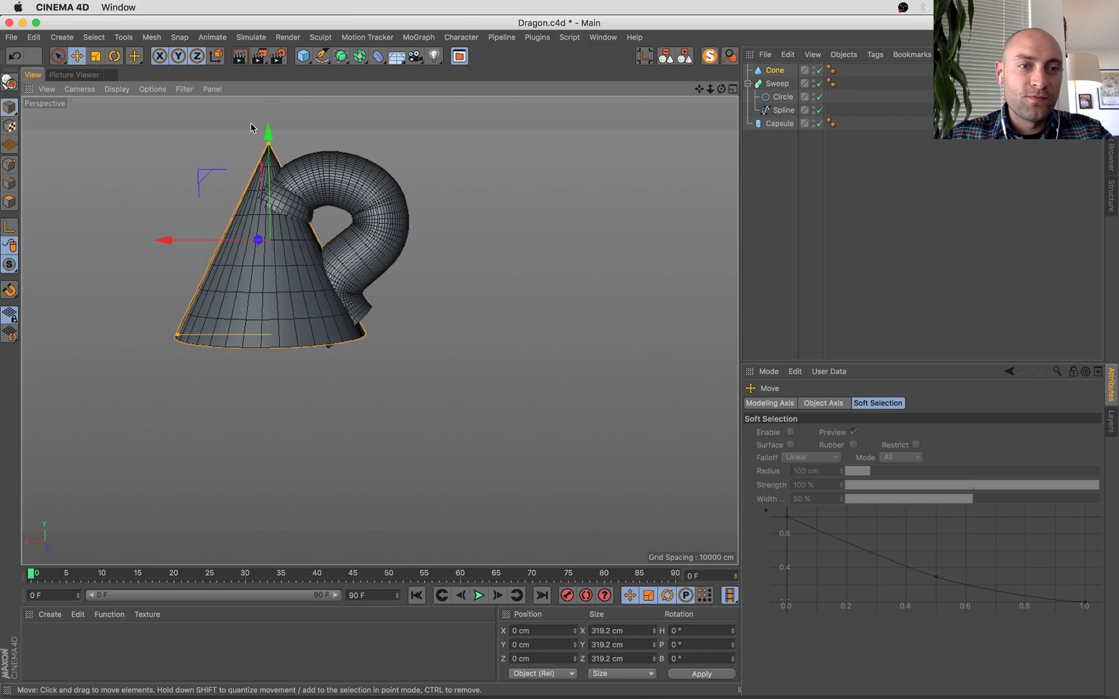
left_click_drag(284, 142, 435, 356)
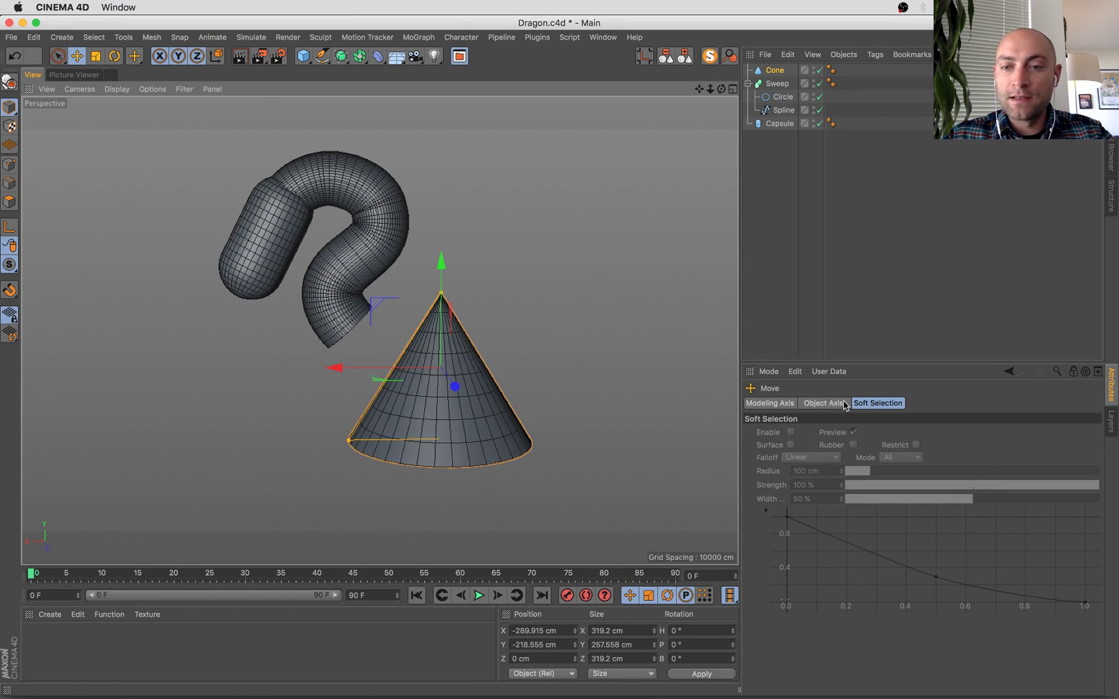
Set the cone's top radius to 38 cm and enable fillets on its top and bottom caps.
left_click(770, 71)
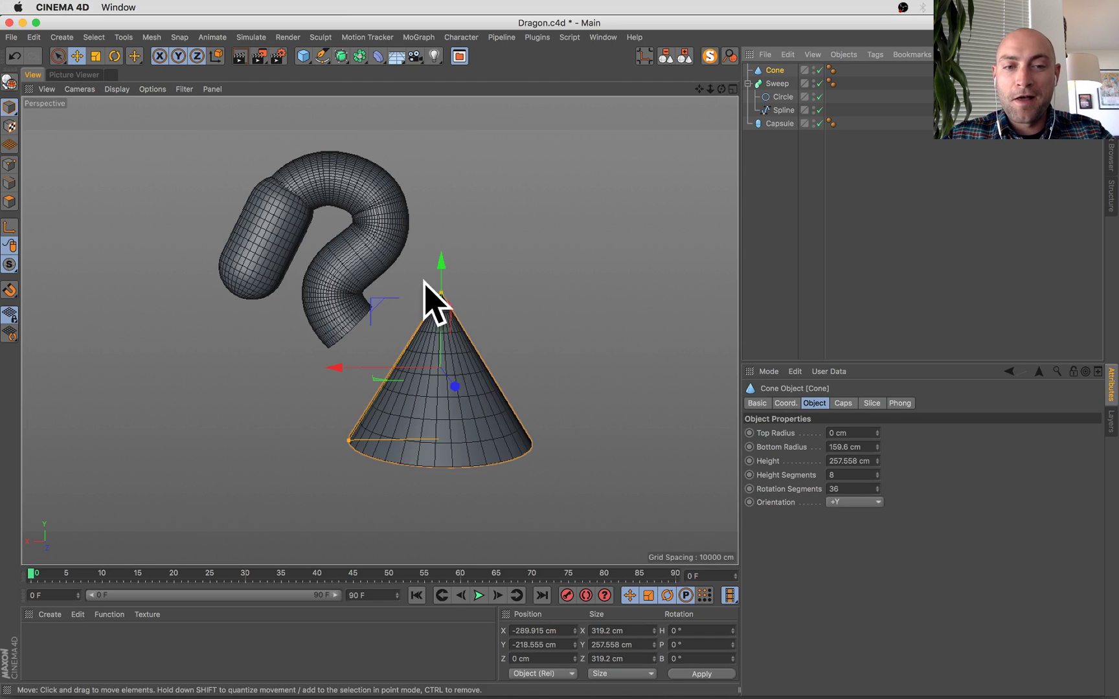
left_click_drag(877, 433, 900, 428)
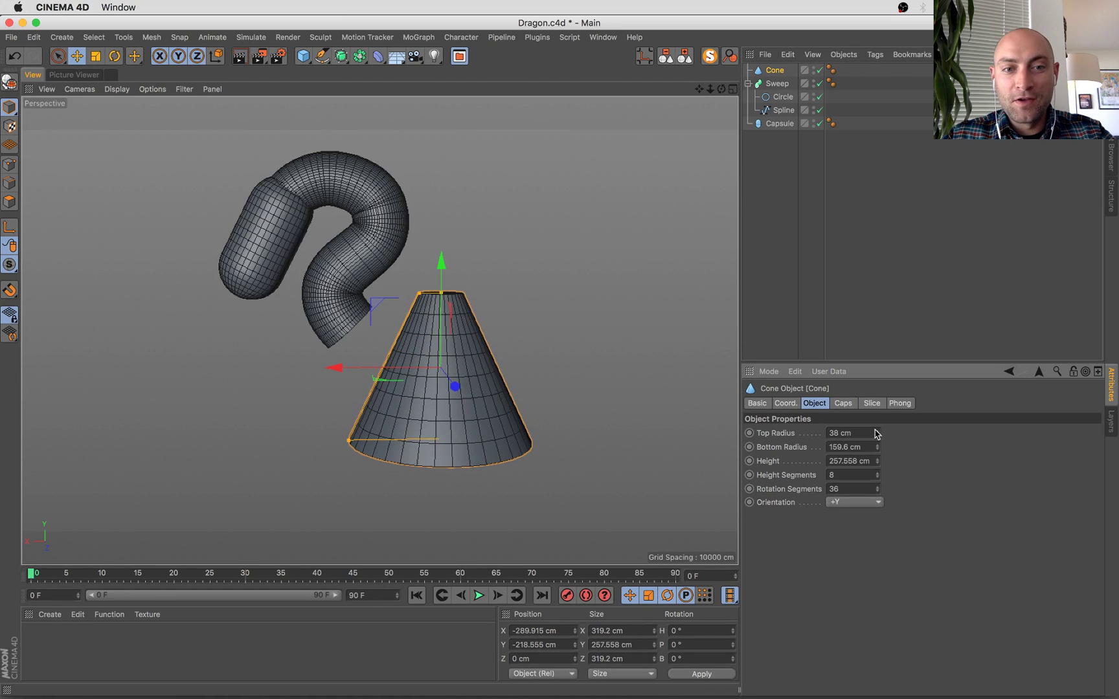
scroll(421, 221, "up", 3)
left_click_drag(421, 222, 471, 416, "alt")
middle_click_drag(471, 416, 385, 246, "alt")
scroll(375, 249, "up", 2)
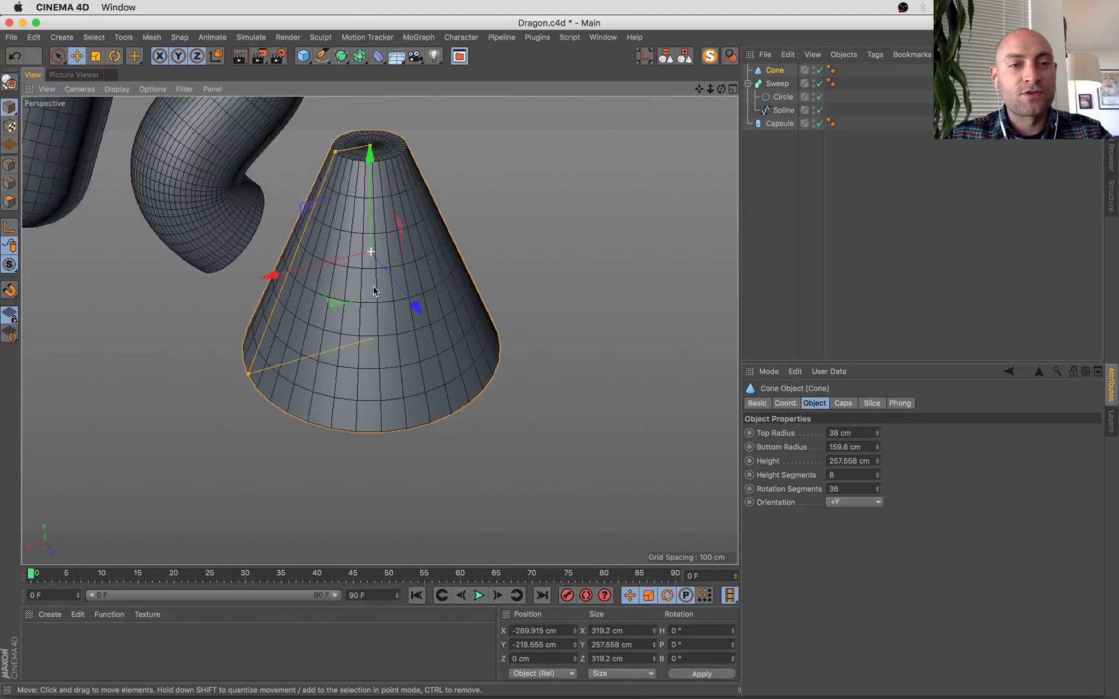
left_click_drag(379, 329, 353, 266, "alt")
middle_click_drag(352, 266, 422, 385, "alt")
left_click_drag(432, 378, 404, 354, "alt")
middle_click_drag(404, 354, 372, 307, "alt")
left_click(844, 404)
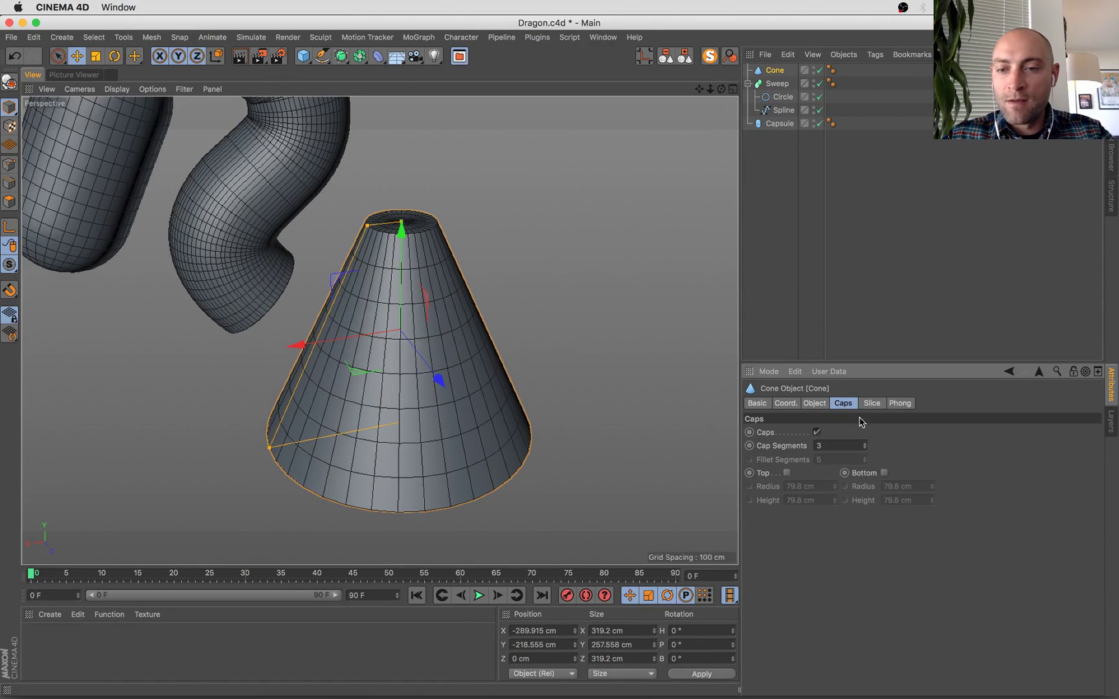
left_click(884, 472)
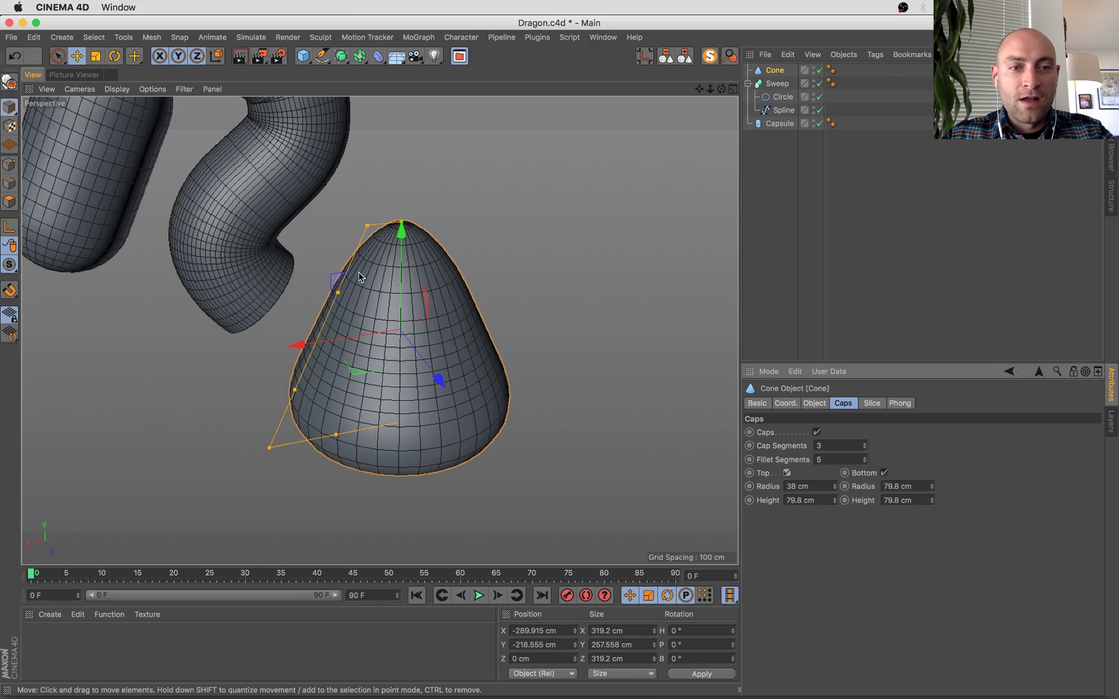
Widen the cone's top, using 1 cap segment and a top fillet about 35 cm in radius and 48 cm high.
left_click_drag(338, 292, 349, 268)
left_click_drag(369, 223, 332, 230)
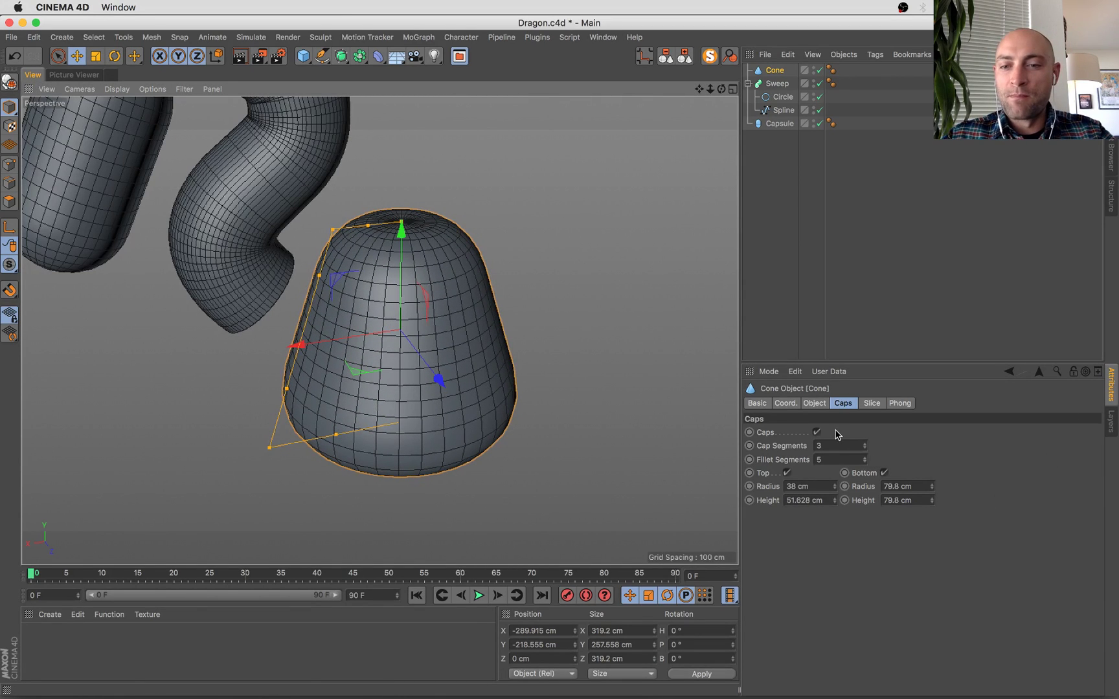
left_click(864, 448)
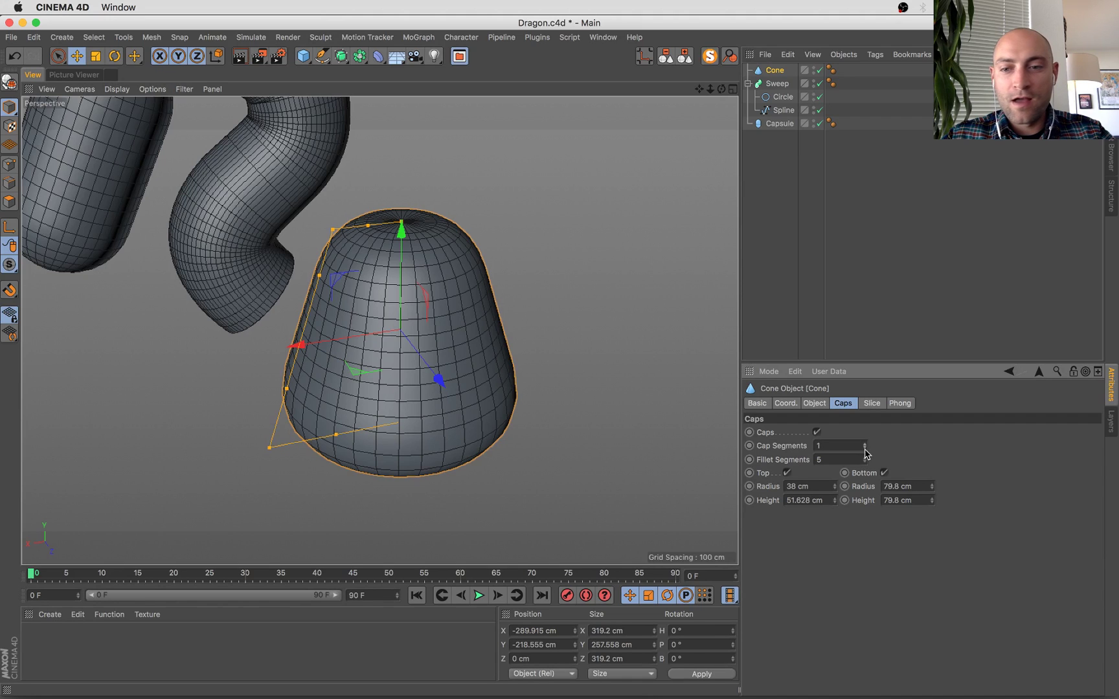
left_click_drag(368, 225, 380, 231)
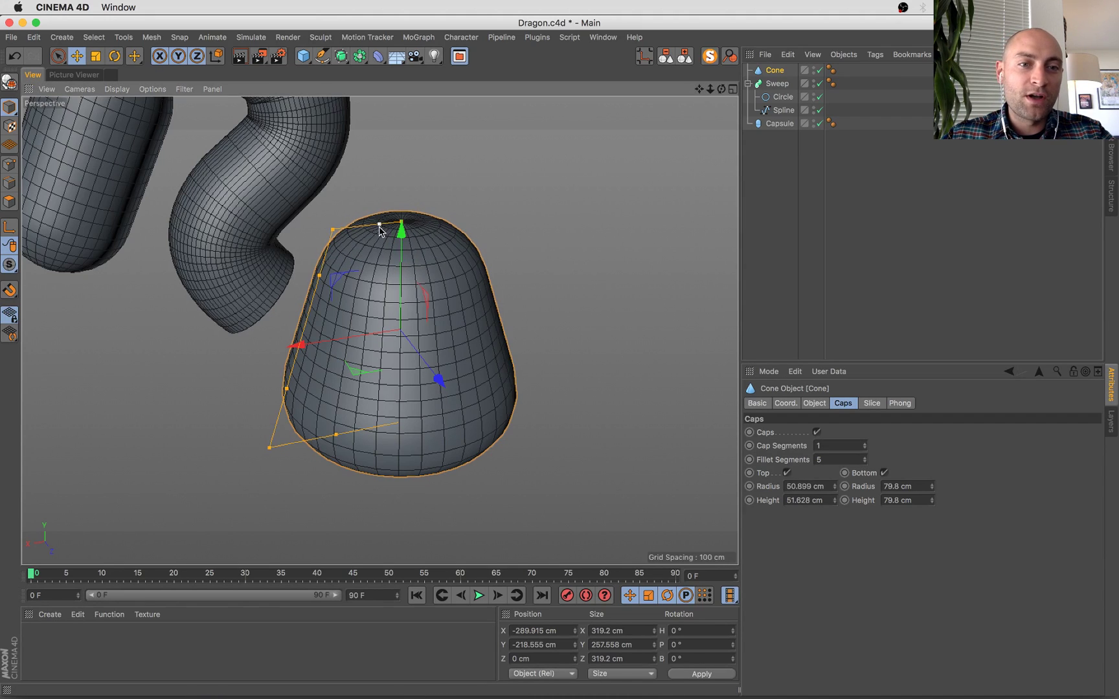
mouse_move(319, 276)
left_mouse_down()
mouse_move(319, 291)
mouse_move(320, 273)
left_mouse_up()
left_click_drag(381, 224, 364, 226)
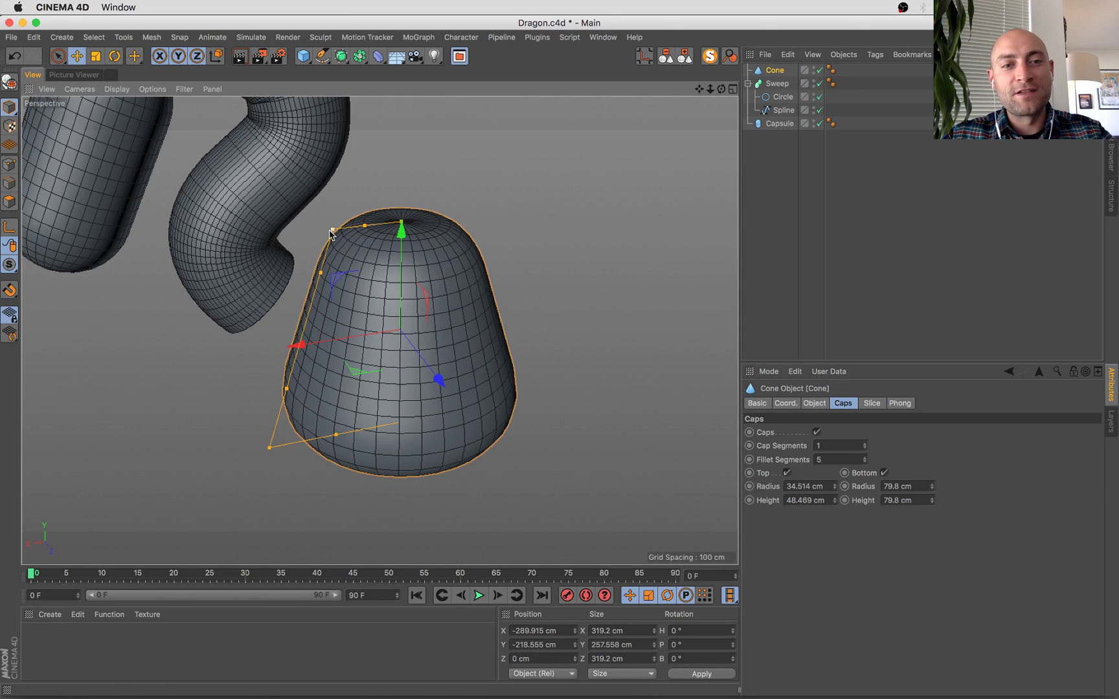
Enlarge the cone to about 382 cm high with a base about 374 cm wide, and move it towards the neck to about X -197 cm.
key("t")
left_click_drag(466, 377, 550, 297)
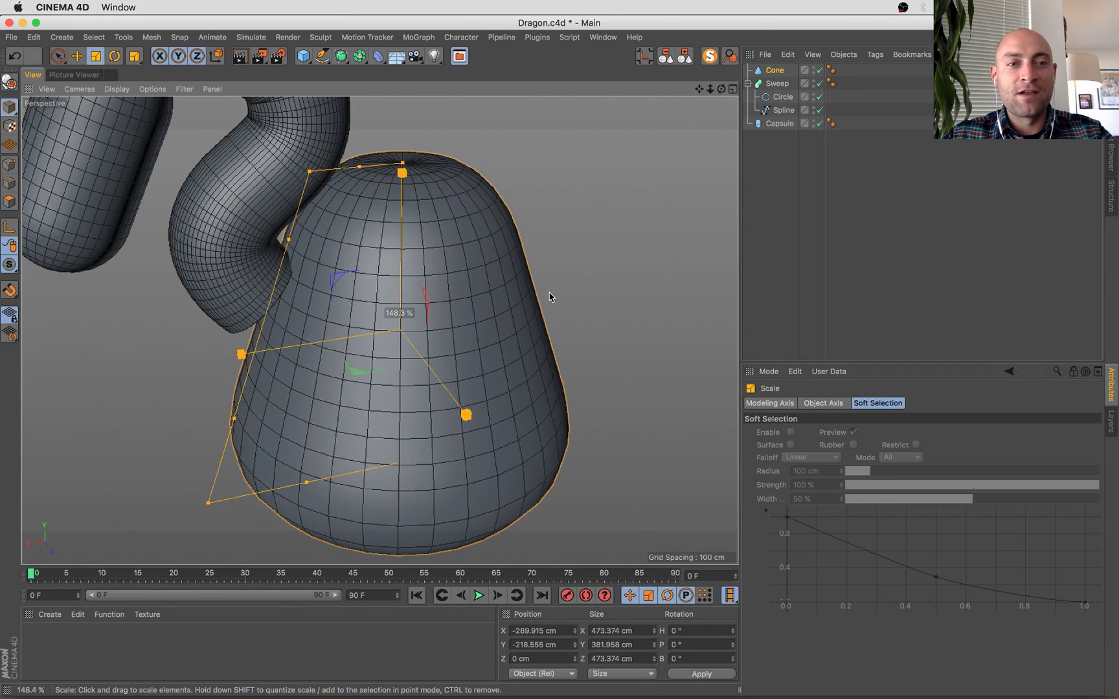
scroll(550, 297, "down", 3)
key("e")
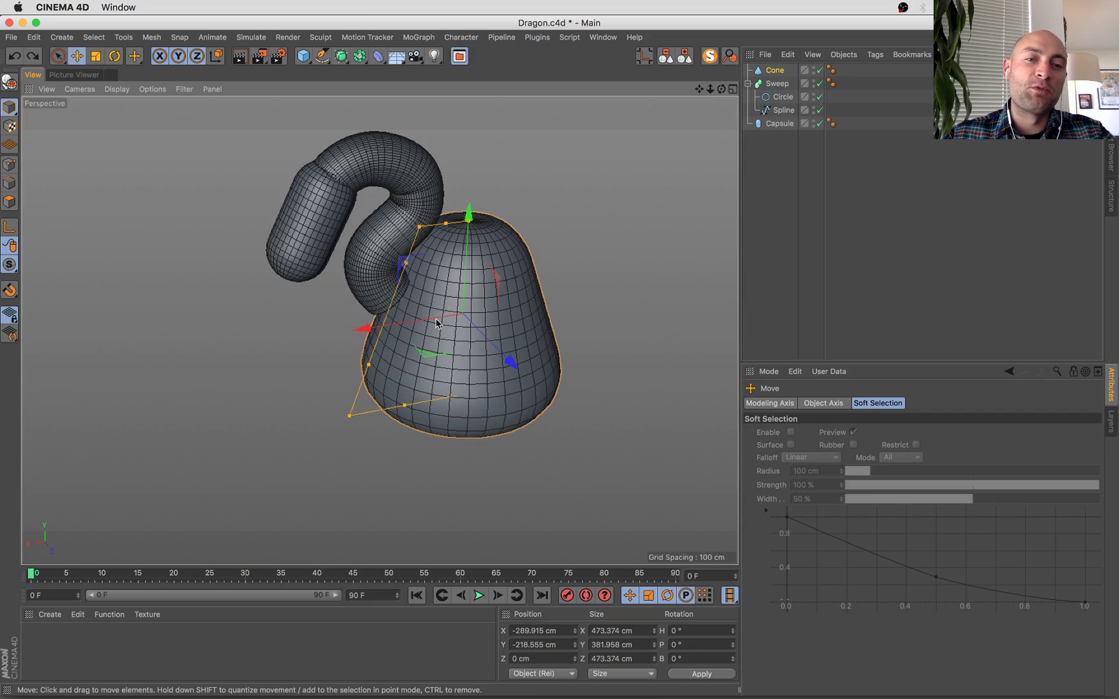
left_click_drag(437, 324, 381, 326)
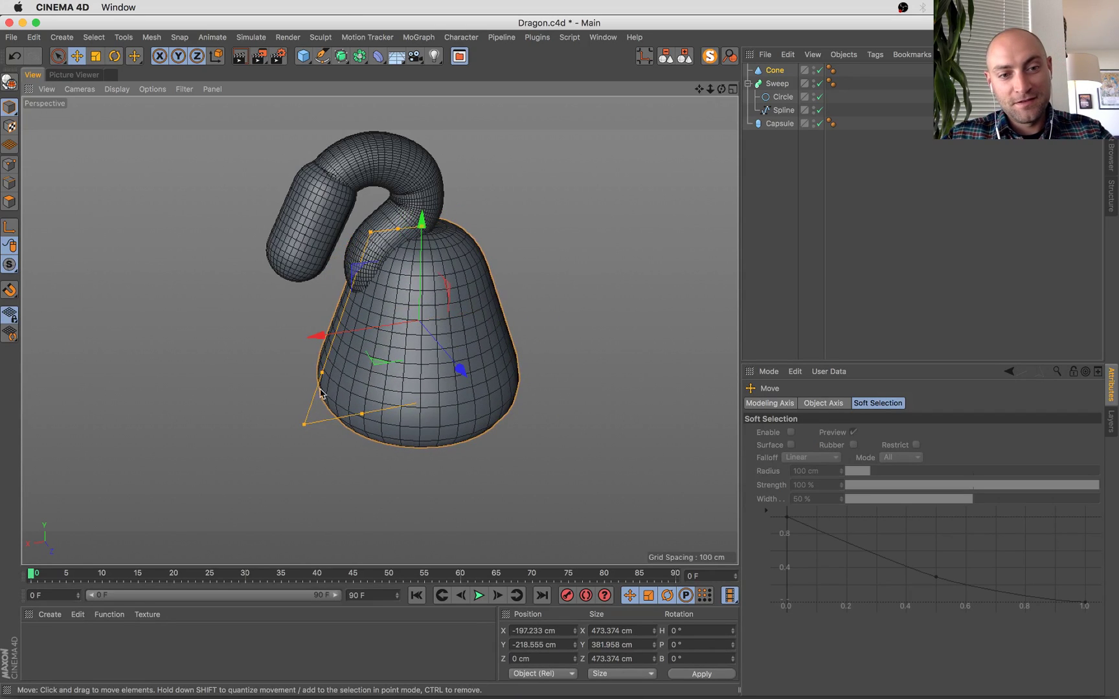
left_click_drag(303, 425, 333, 430)
Check the live chat messages and the dragon peak in the island reference, and return to Cinema 4D.
key("super+Tab")
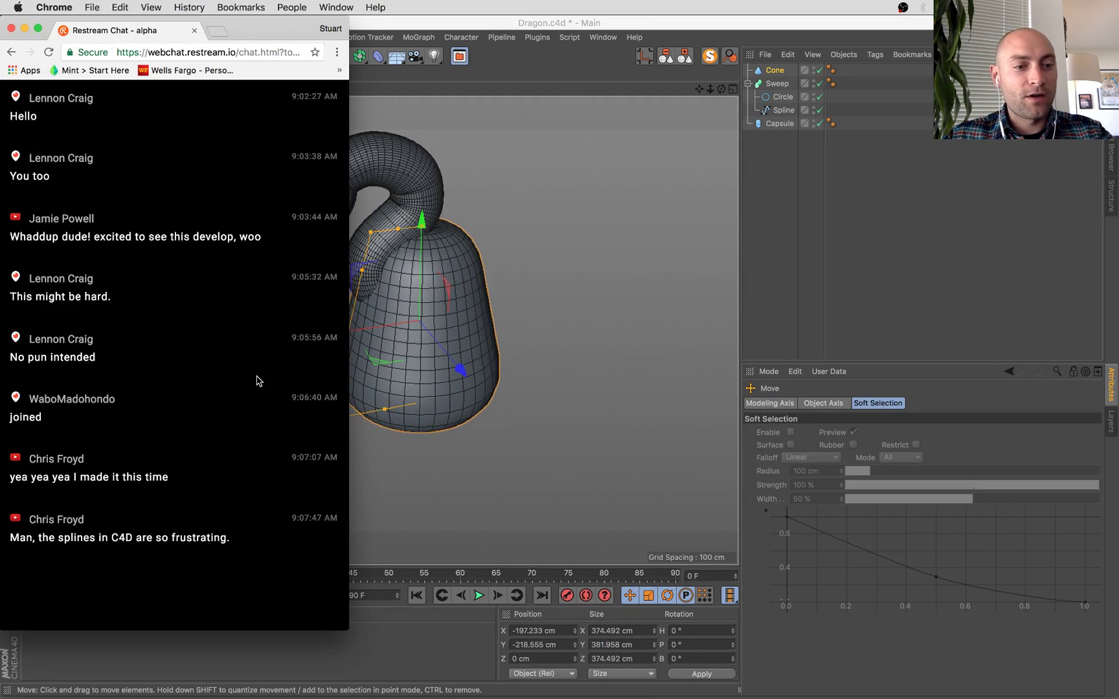
key("ctrl+Up")
left_click(375, 191)
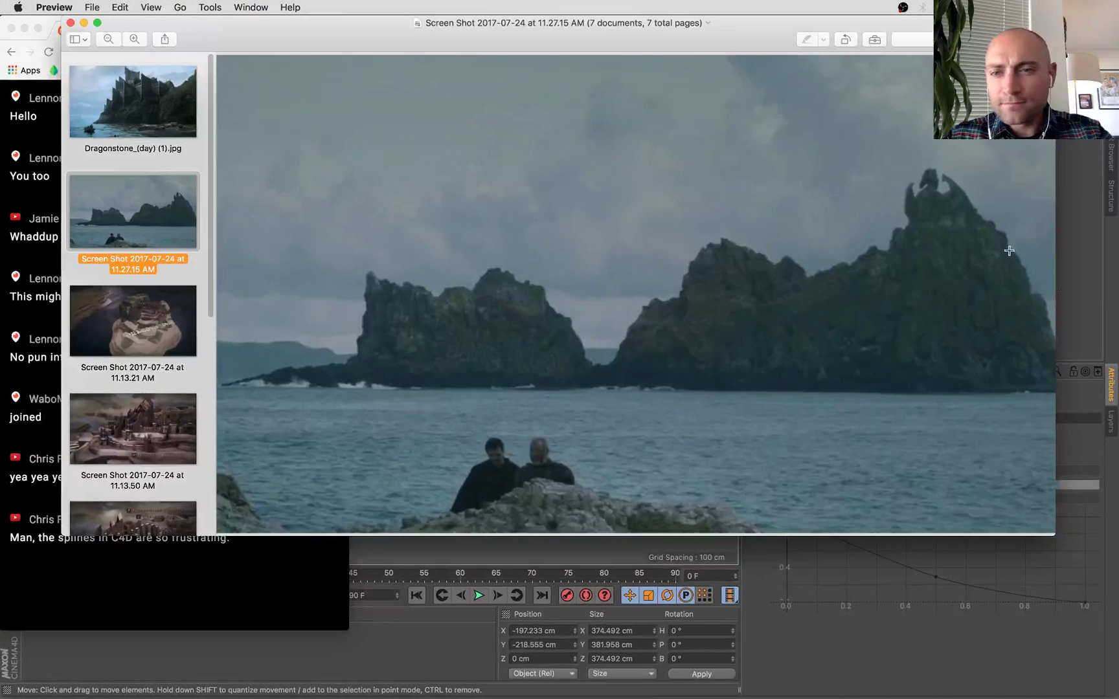
left_click(964, 635)
Scale the cone to about 423 cm wide and 431 cm high, tilt it about 18°, and position it under the neck.
key("t")
left_click_drag(371, 361, 387, 329)
key("e")
key("r")
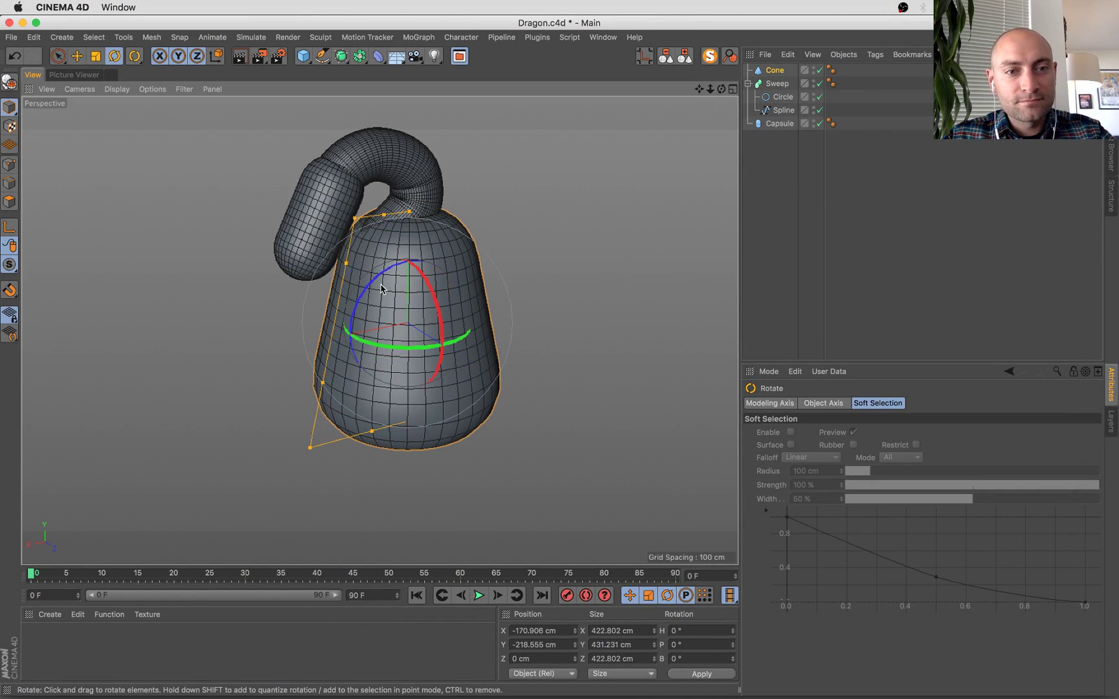
left_click_drag(374, 264, 415, 309)
key("e")
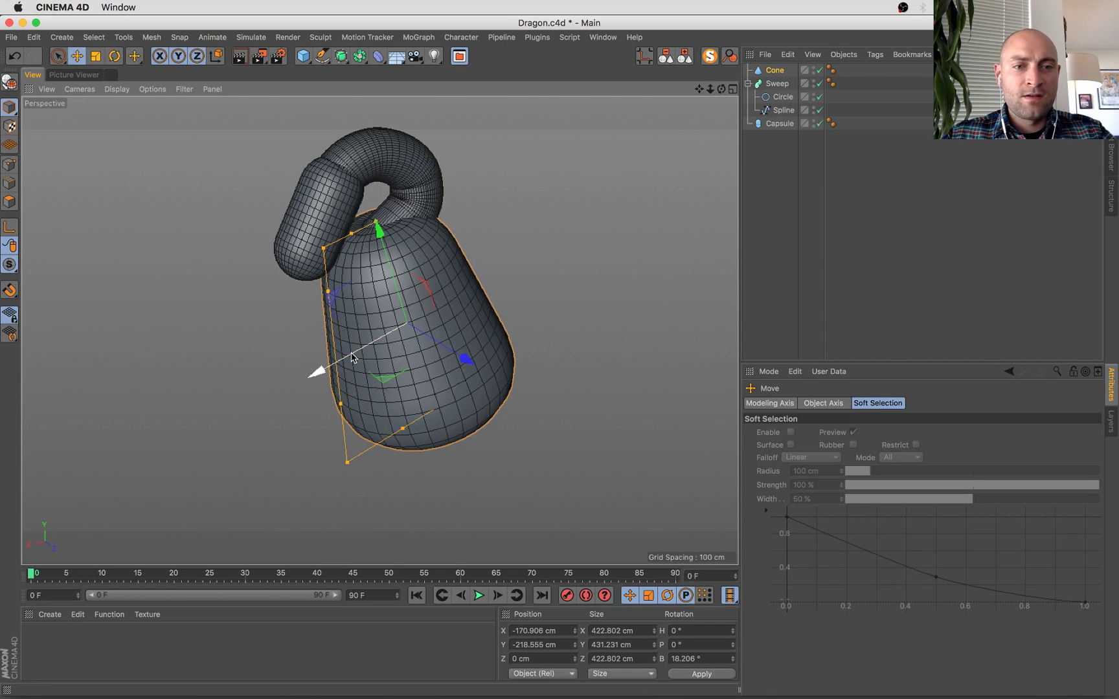
left_click_drag(317, 371, 392, 347)
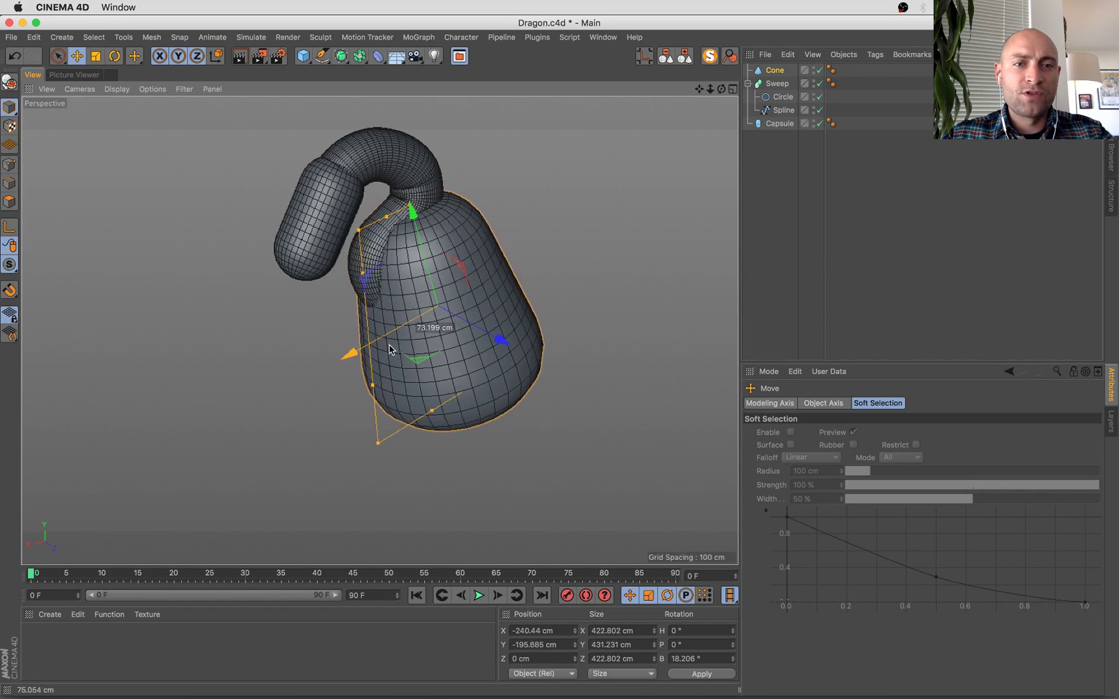
left_click_drag(412, 211, 534, 256)
Lower the start point of the sweep's scale curve to thin the neck near the capsule.
key("super+Tab")
key("super+Tab")
scroll(392, 219, "up", 3)
left_click(787, 98)
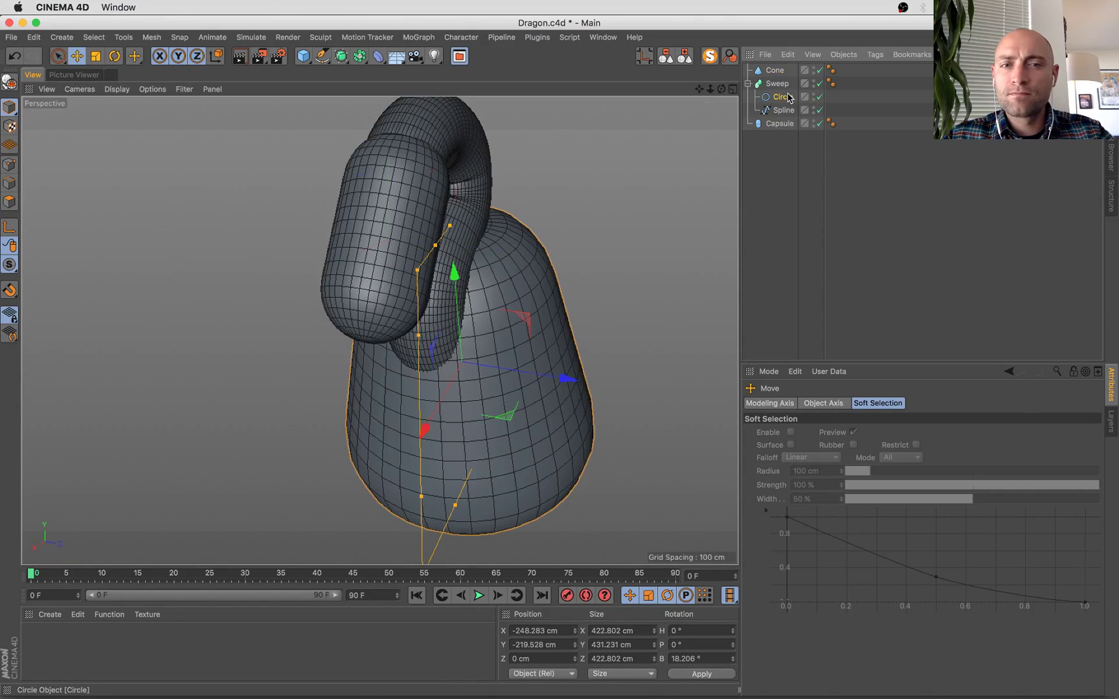
left_click(781, 86)
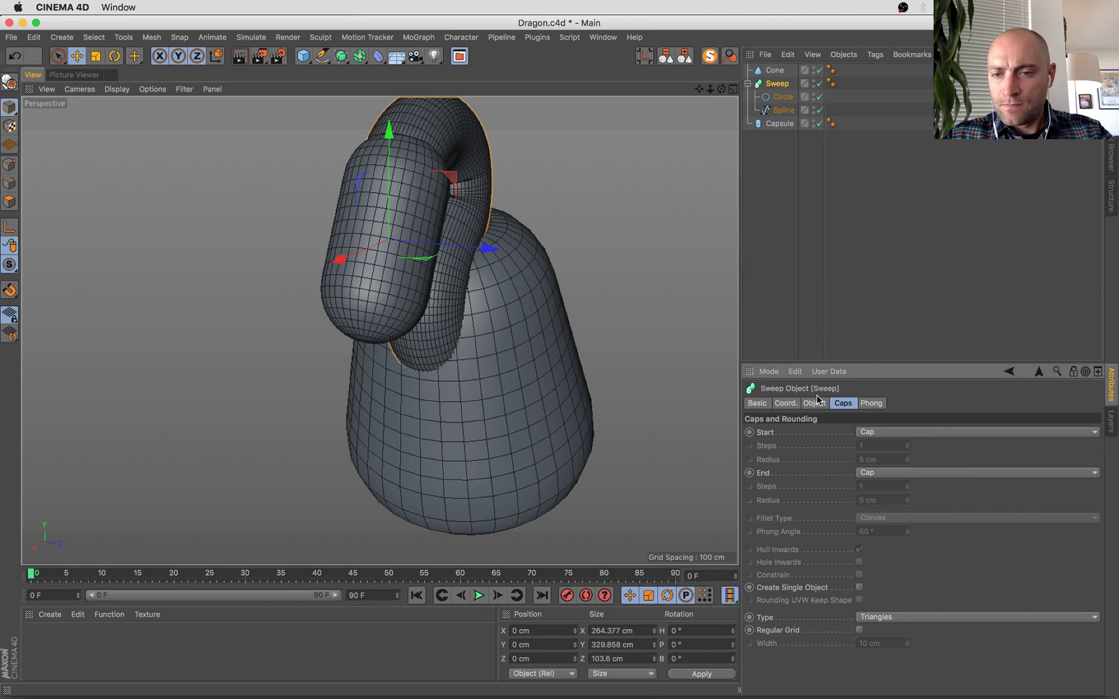
left_click(815, 403)
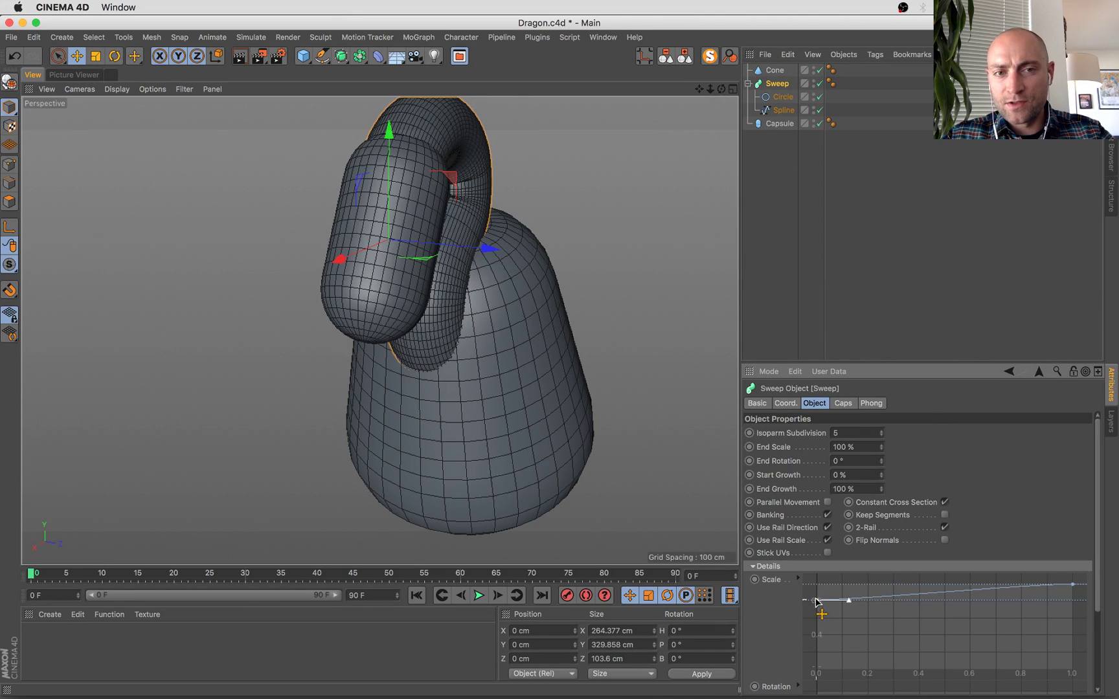
left_click_drag(816, 601, 815, 623)
left_click_drag(650, 498, 600, 317, "alt")
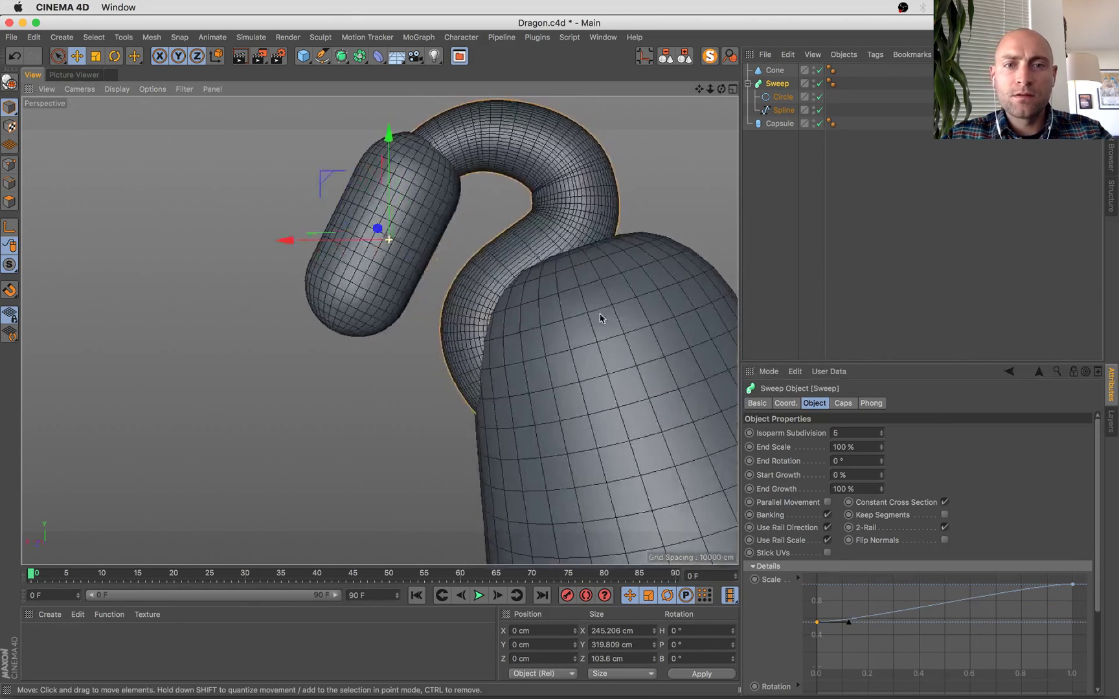
Scale the sweep's circle profile to about 141 cm to thicken the neck.
left_click(782, 98)
key("t")
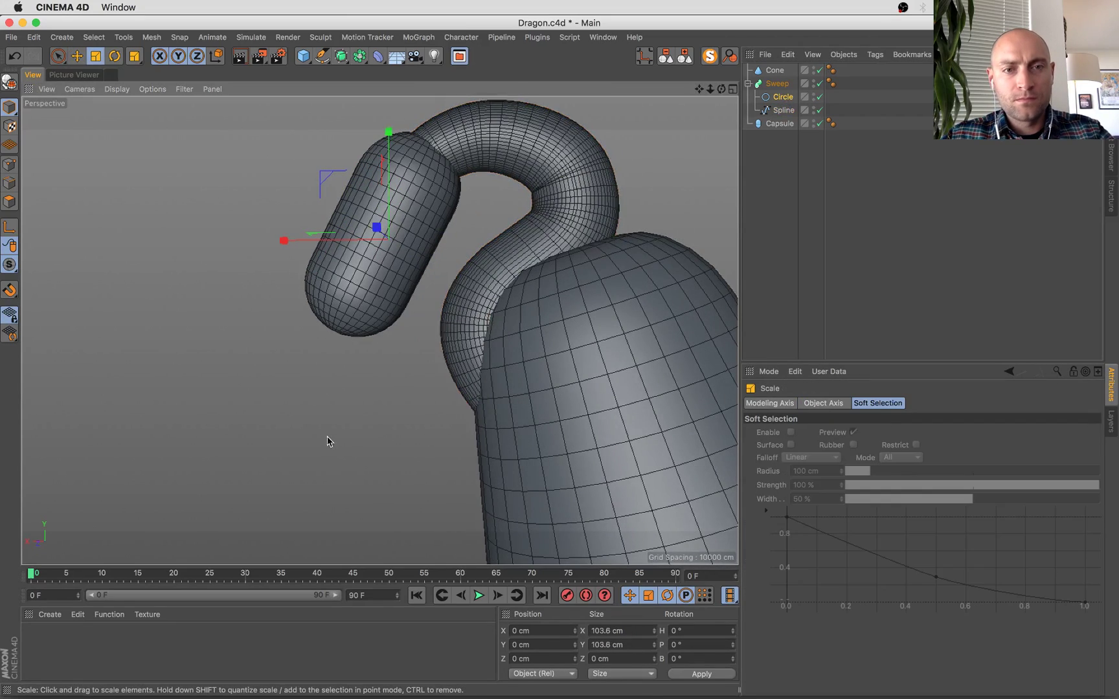
left_click_drag(327, 439, 527, 392)
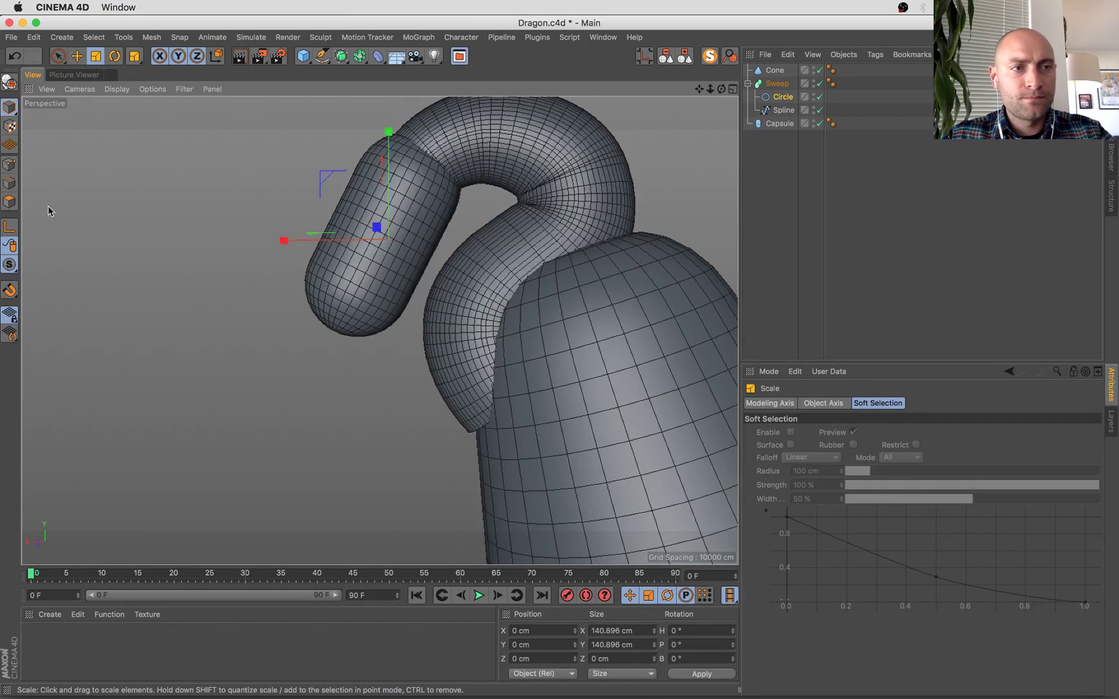
Scale the cone to about 409 cm wide and 417 cm high, and move it to about X -217 cm, Y -230 cm.
scroll(272, 362, "down", 5)
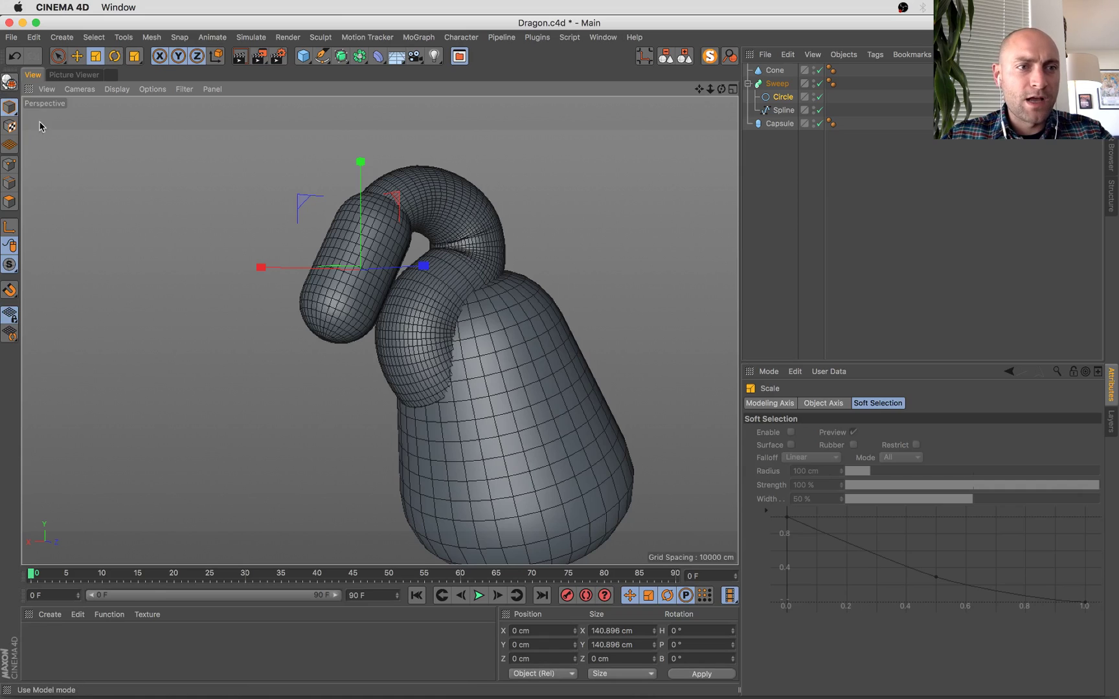
left_click(597, 469)
left_click_drag(580, 379, 611, 347)
key("e")
left_click_drag(470, 441, 446, 457)
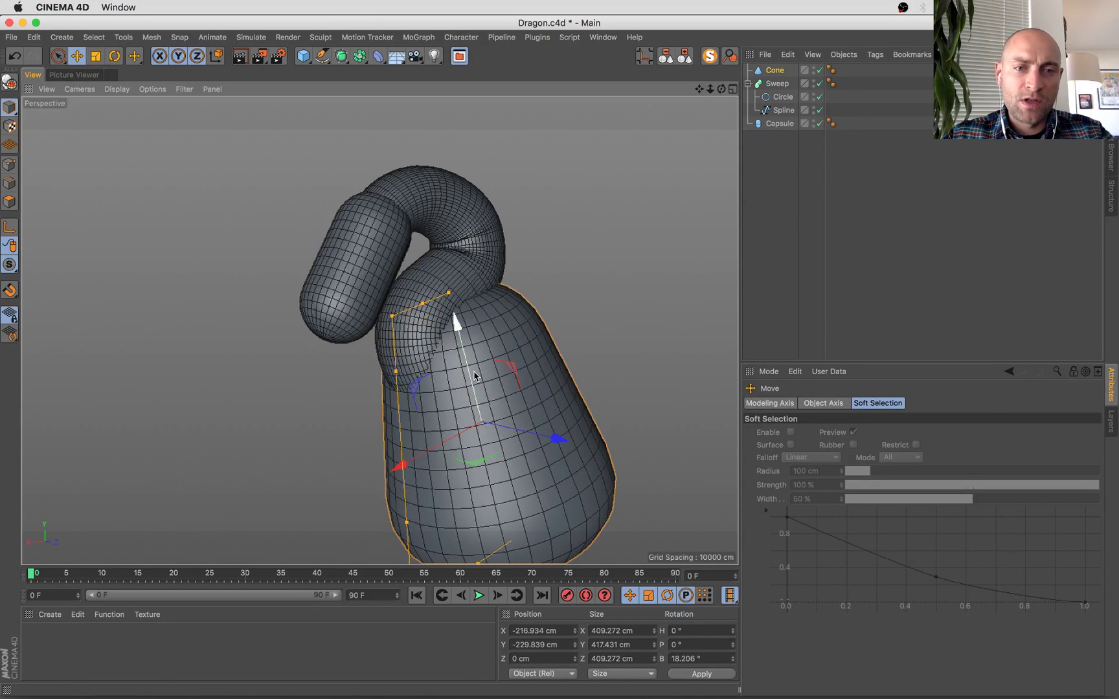
Convert the head capsule into an editable polygon object and switch to the sculpting layout.
key("super+Tab")
key("super+Tab")
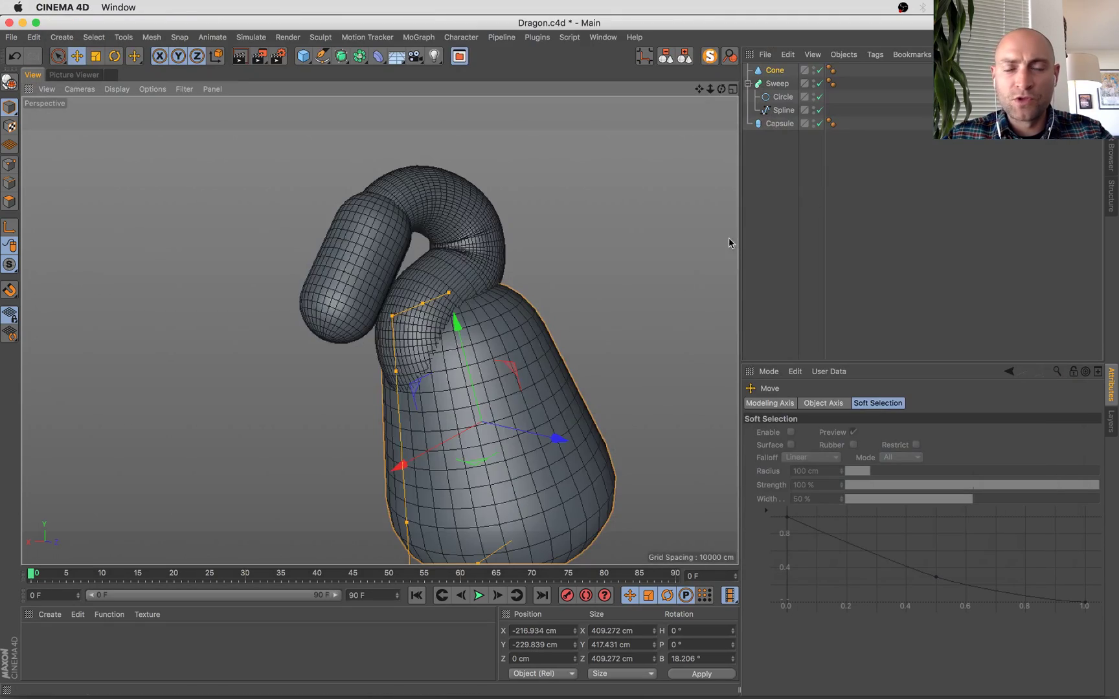
left_click_drag(388, 382, 340, 339, "alt")
left_click(340, 339)
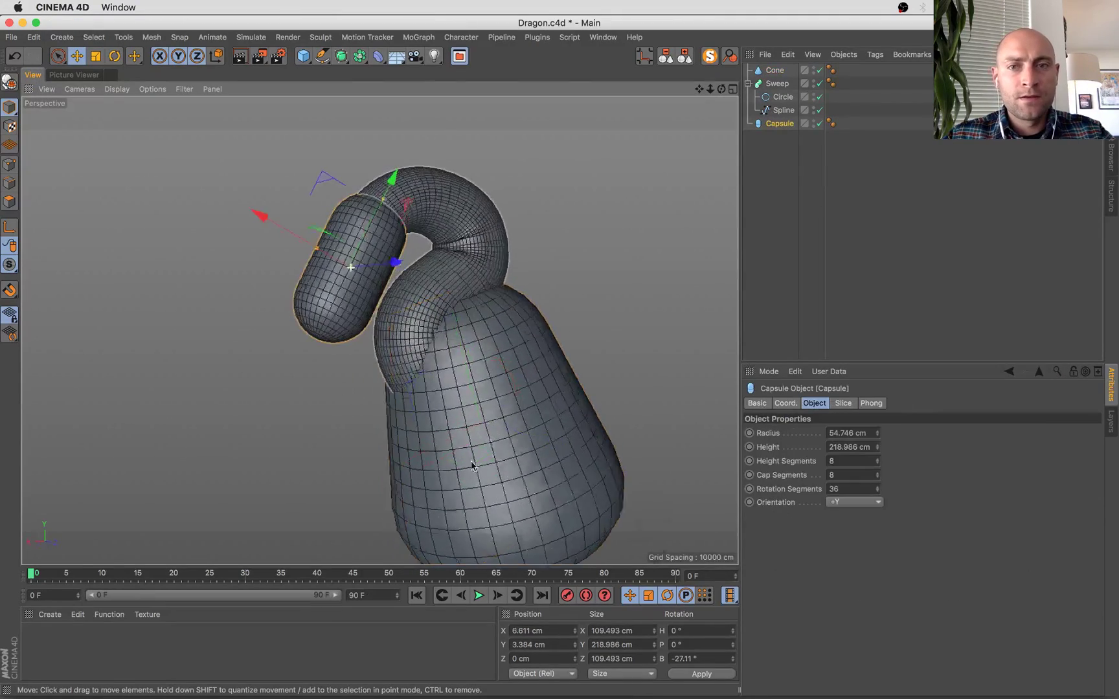
key("c")
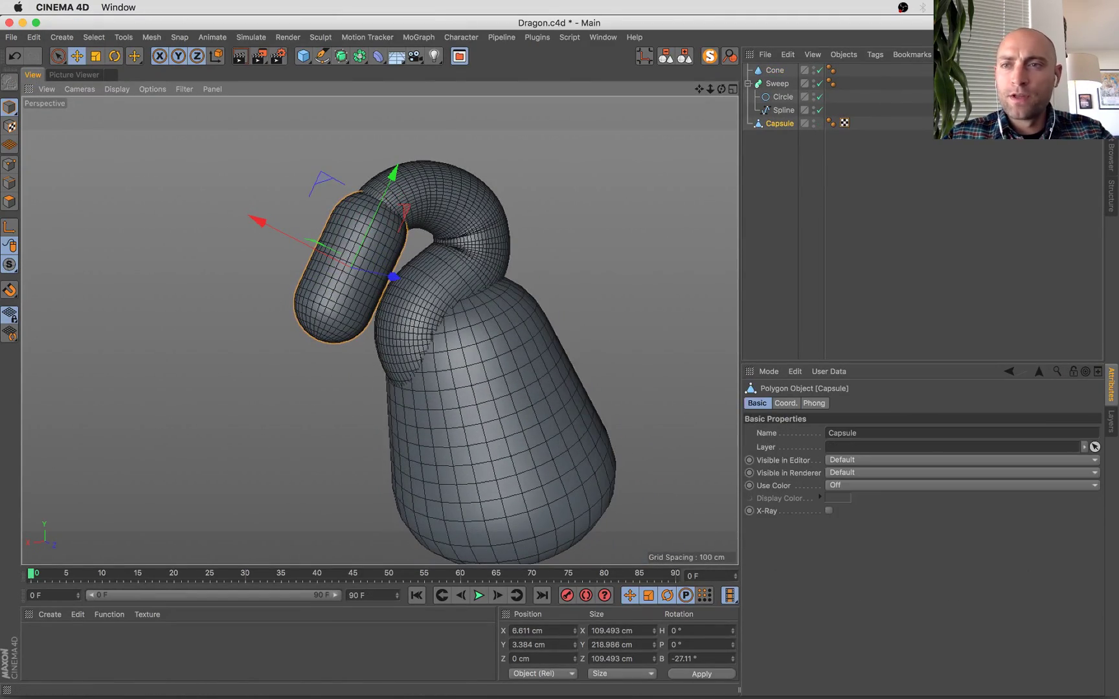
left_click(1062, 37)
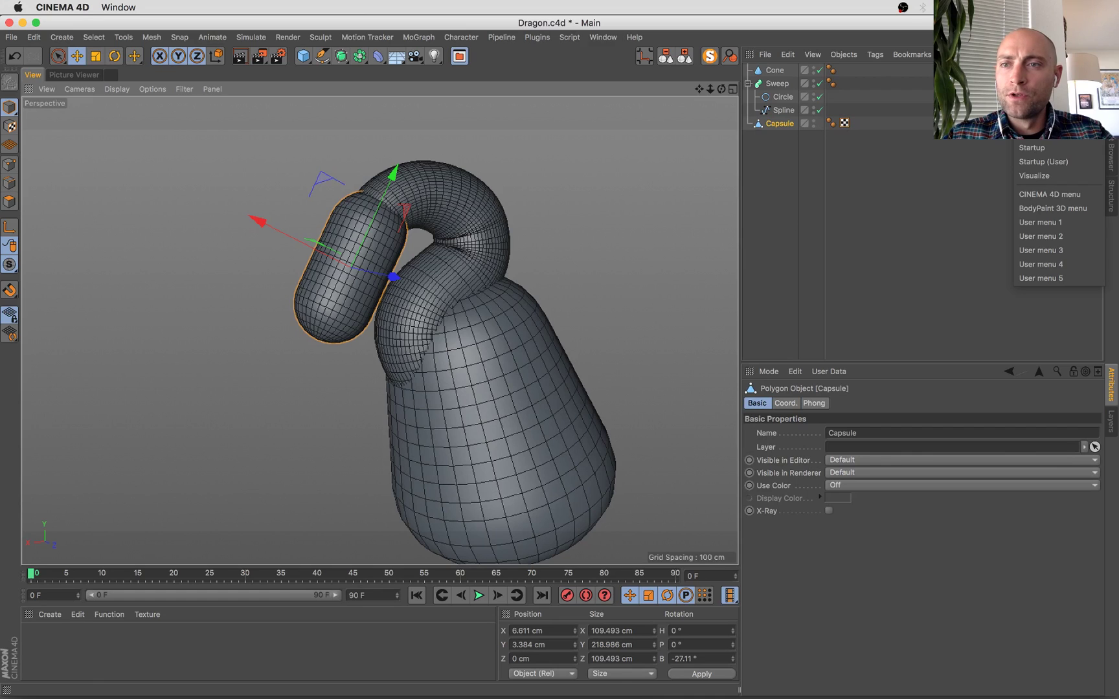
left_click(1036, 133)
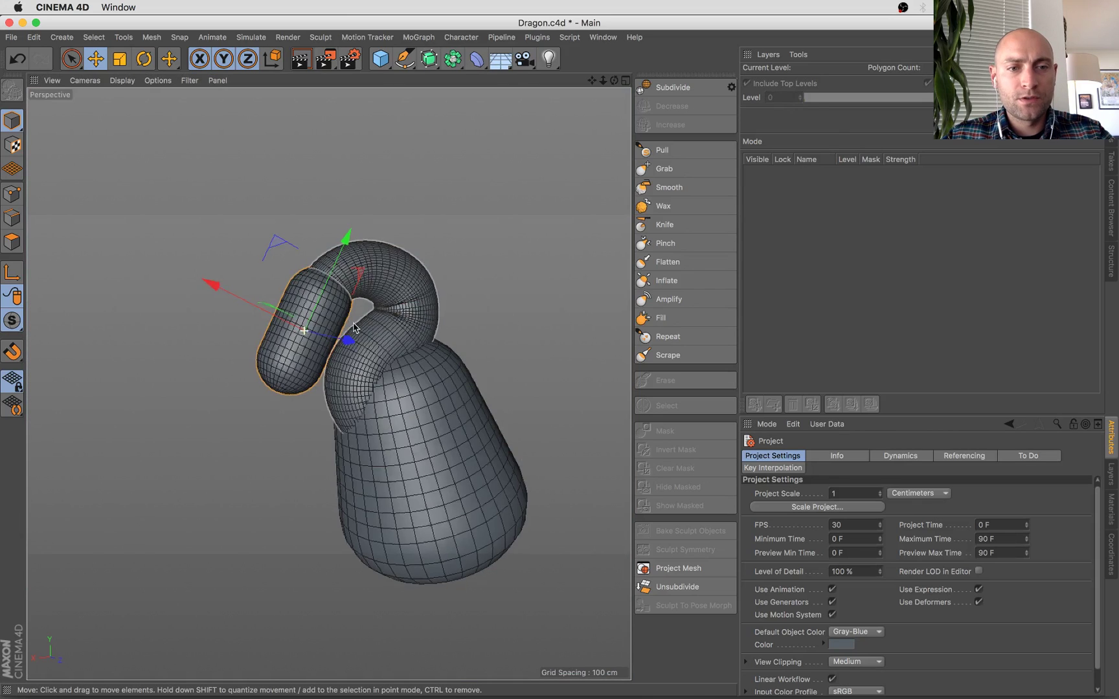
Choose the Grab sculpt brush for the head capsule and enlarge its size to 140.
mouse_move(382, 324)
left_mouse_down("alt")
mouse_move(482, 346)
mouse_move(490, 331)
left_mouse_up("alt")
left_click(673, 149)
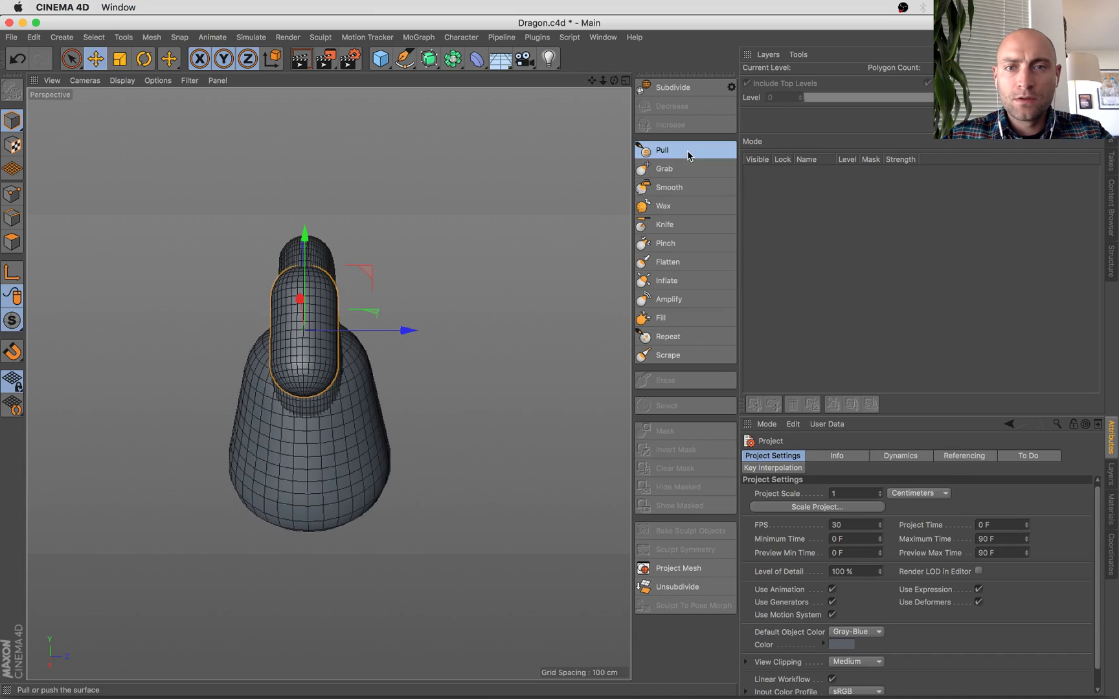
mouse_move(330, 343)
left_mouse_down("alt")
mouse_move(343, 393)
mouse_move(333, 378)
left_mouse_up("alt")
scroll(317, 350, "up", 5)
middle_click_drag(249, 374, 320, 387, "alt")
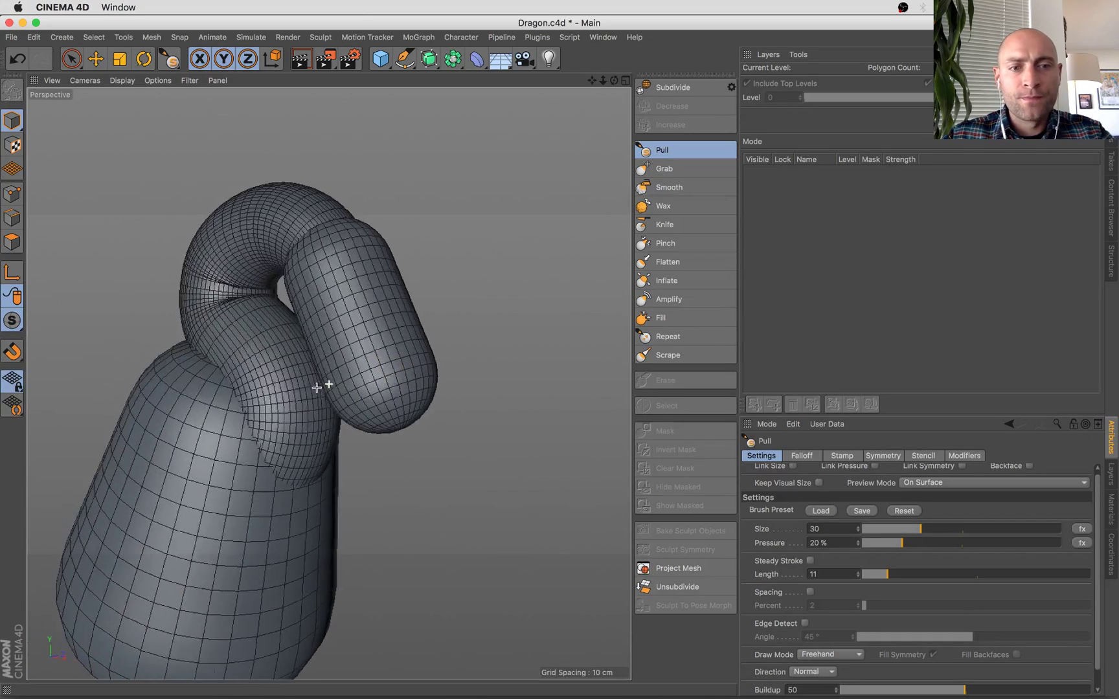
mouse_move(360, 324)
left_mouse_down("alt")
mouse_move(394, 370)
mouse_move(398, 301)
left_mouse_up("alt")
left_click(688, 170)
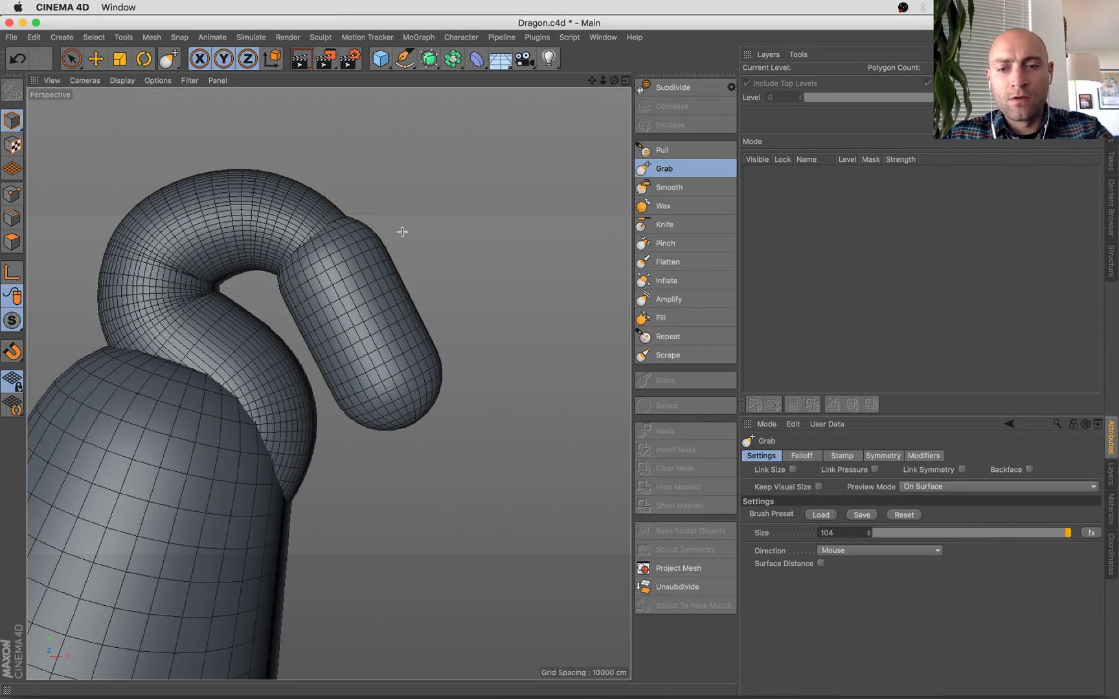
left_click_drag(402, 232, 286, 223, "alt")
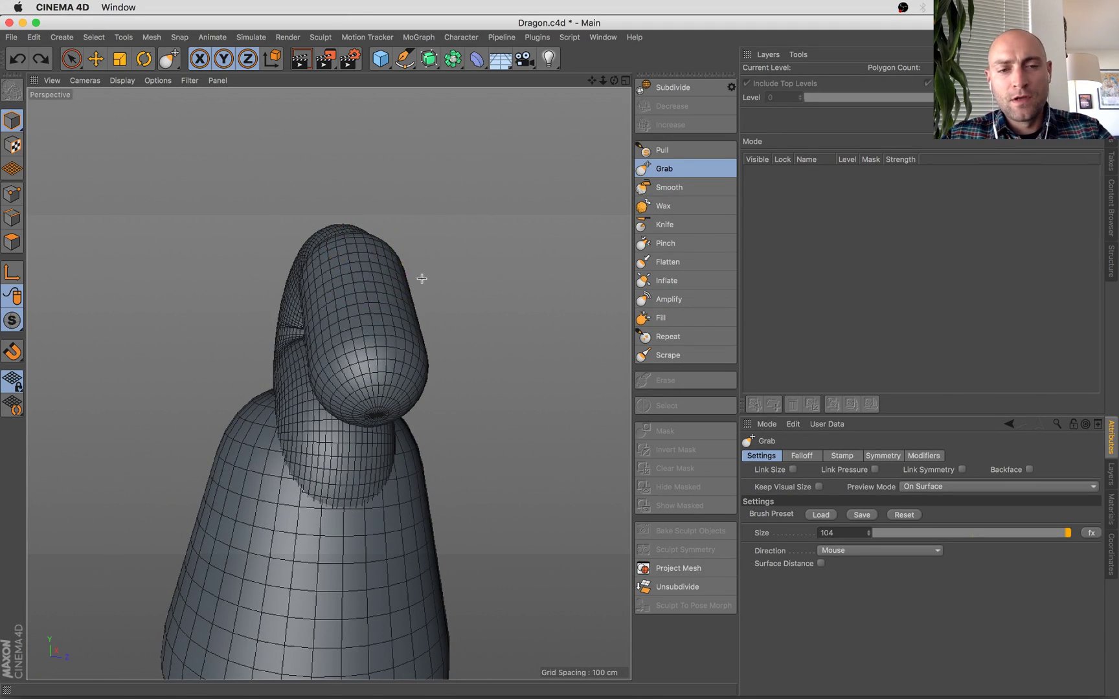
left_click_drag(421, 278, 405, 242, "alt")
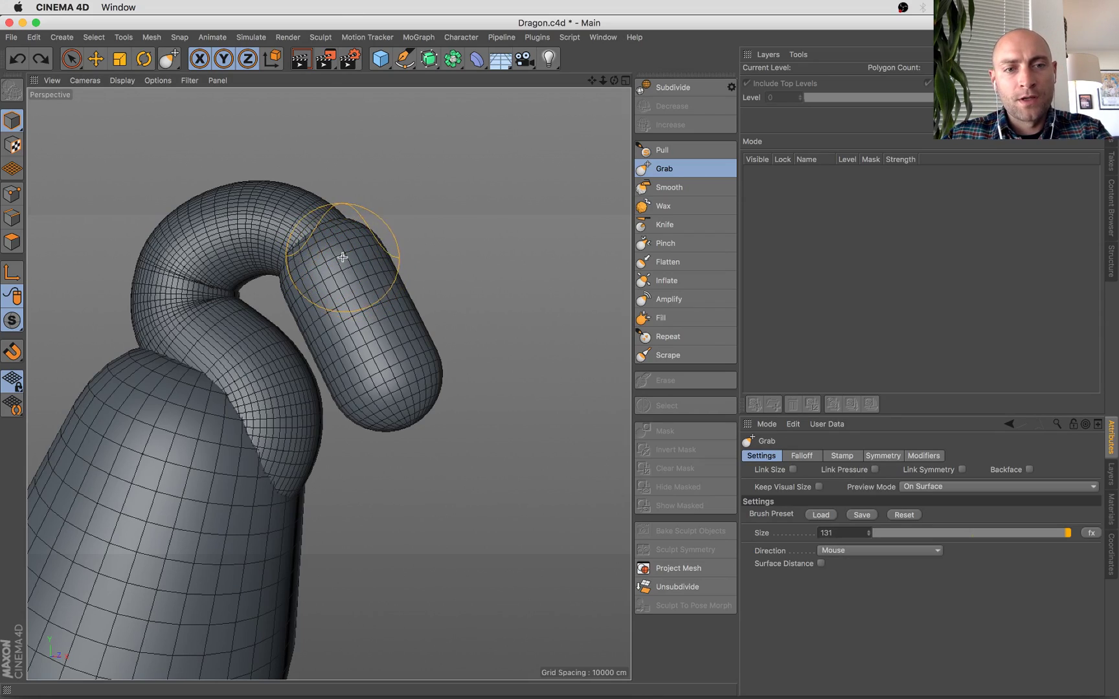
mouse_move(436, 261)
left_mouse_down("alt")
mouse_move(374, 268)
mouse_move(481, 290)
mouse_move(425, 257)
left_mouse_up("alt")
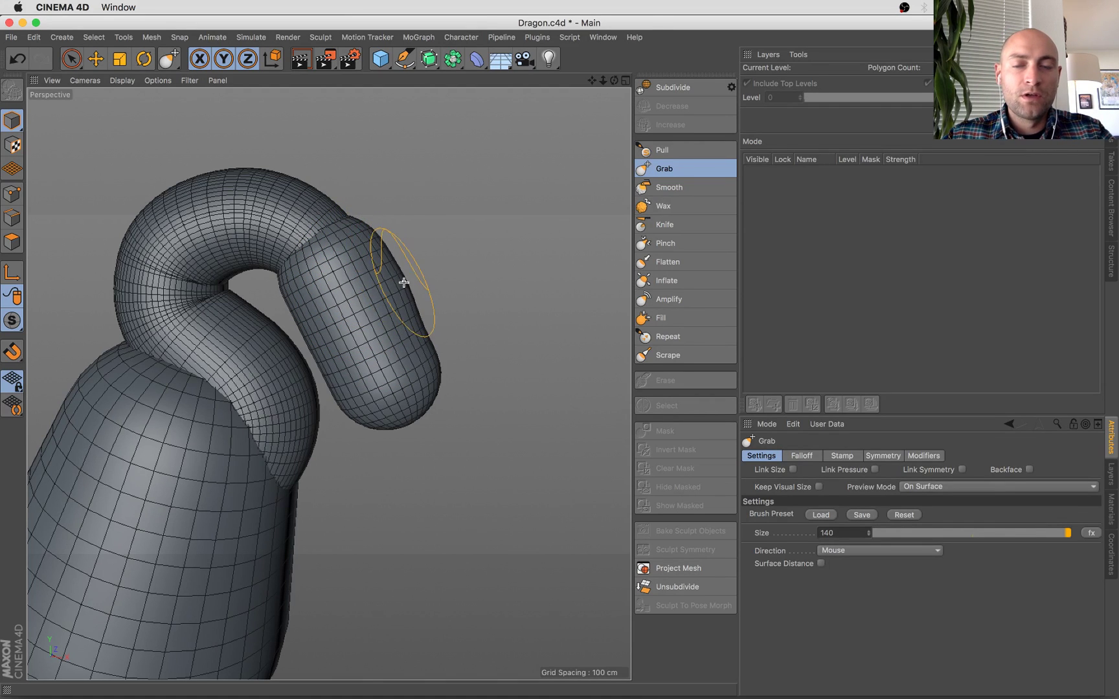
Shape the head capsule with the Grab brush, pushing in the front between brow and snout and adjusting the sides.
key("super+Tab")
key("super+Tab")
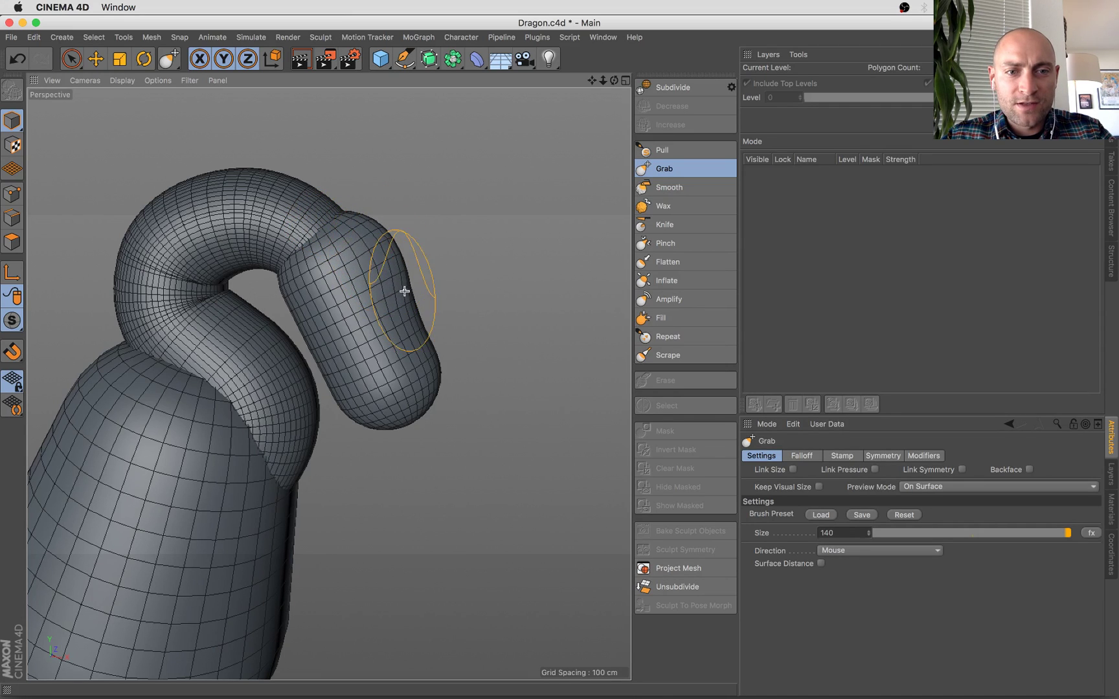
left_click_drag(378, 281, 298, 247, "alt")
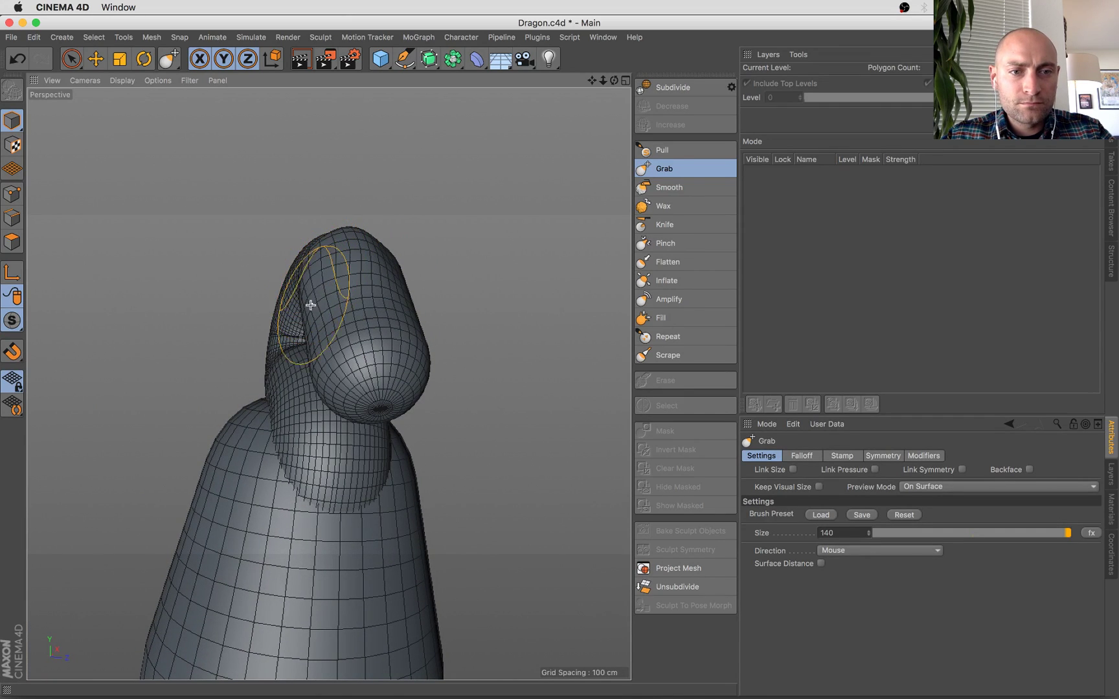
left_click_drag(305, 307, 403, 309, "alt")
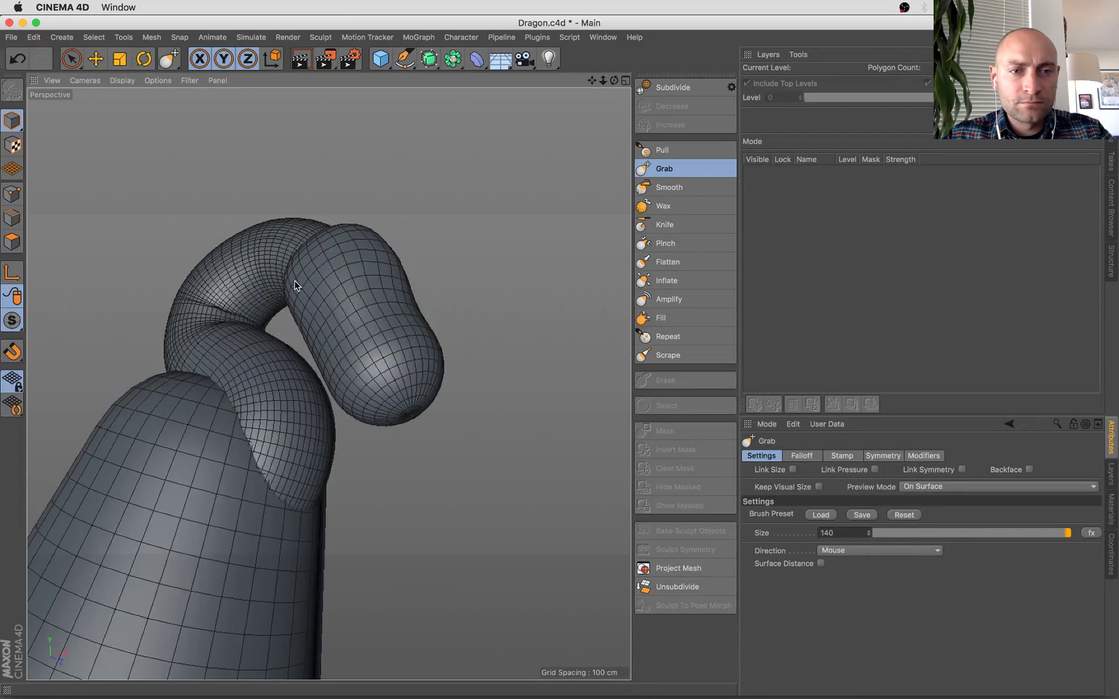
mouse_move(310, 243)
left_mouse_down("alt")
mouse_move(290, 307)
mouse_move(337, 259)
left_mouse_up("alt")
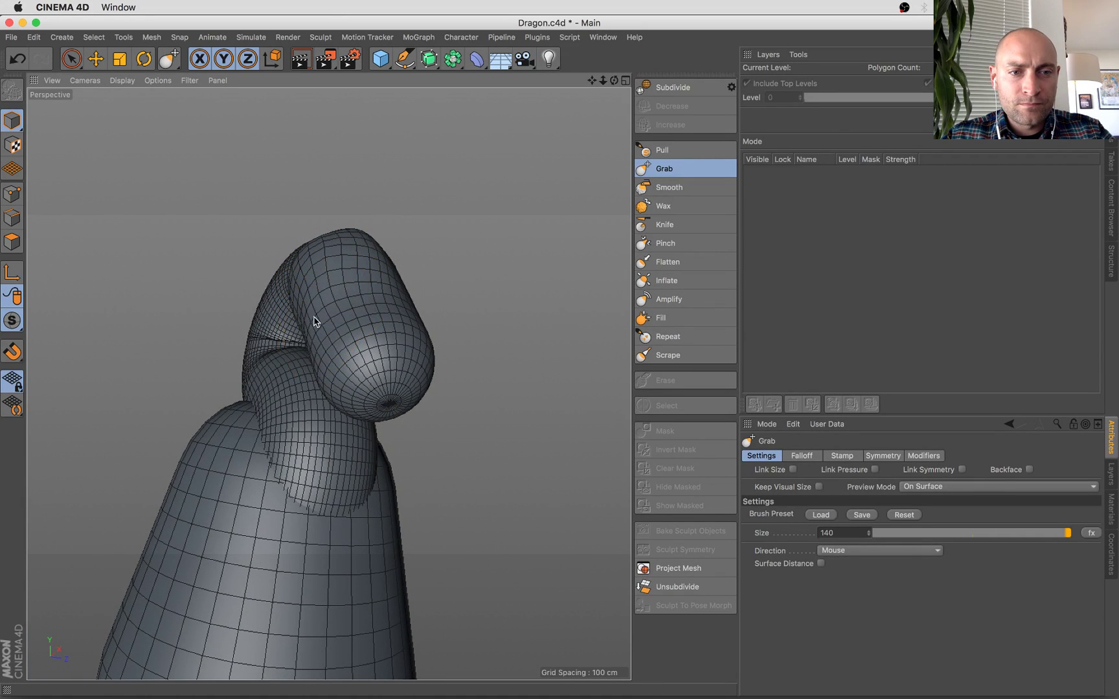
mouse_move(319, 318)
left_mouse_down("alt")
mouse_move(268, 350)
mouse_move(312, 374)
left_mouse_up("alt")
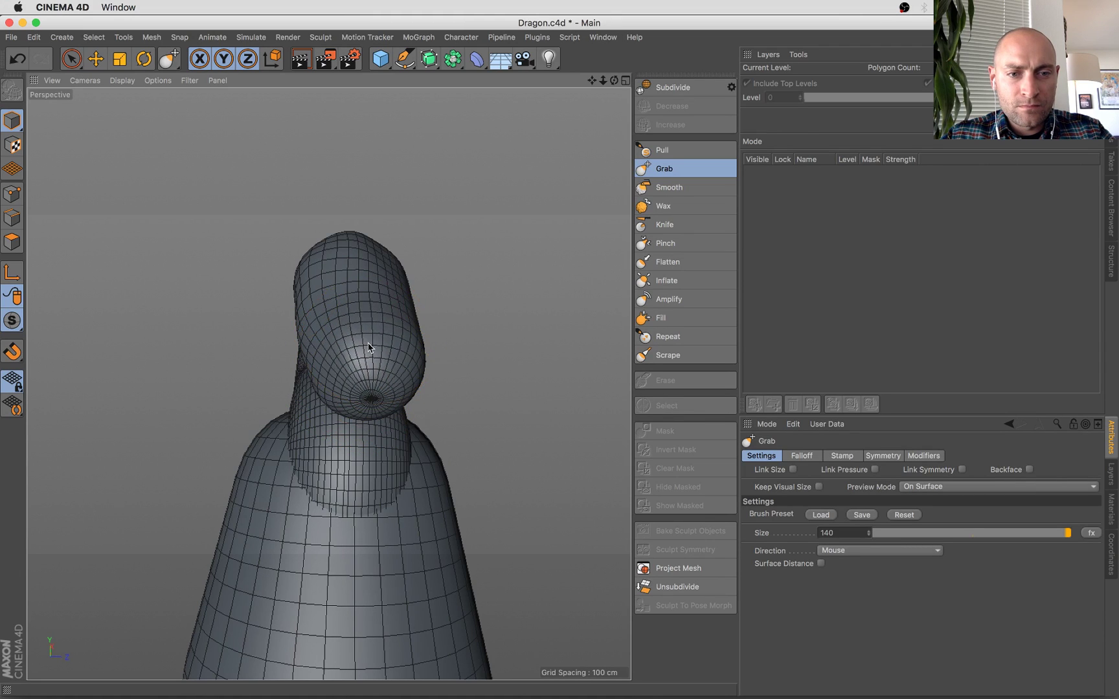
left_click_drag(368, 337, 507, 379, "alt")
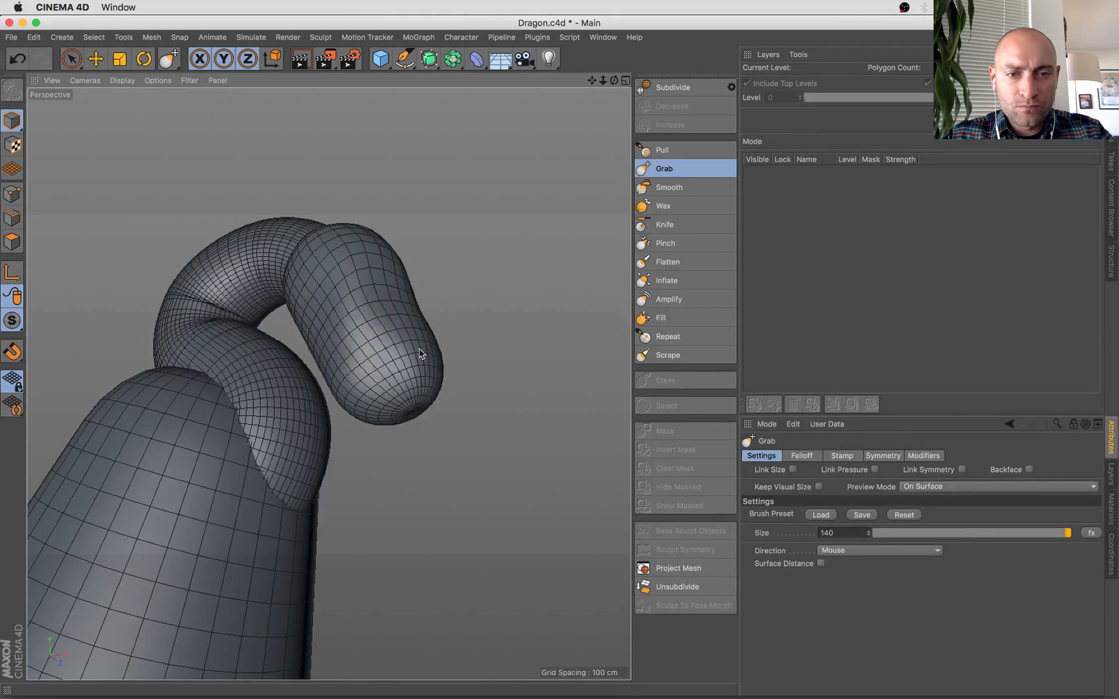
left_click_drag(425, 362, 359, 320, "alt")
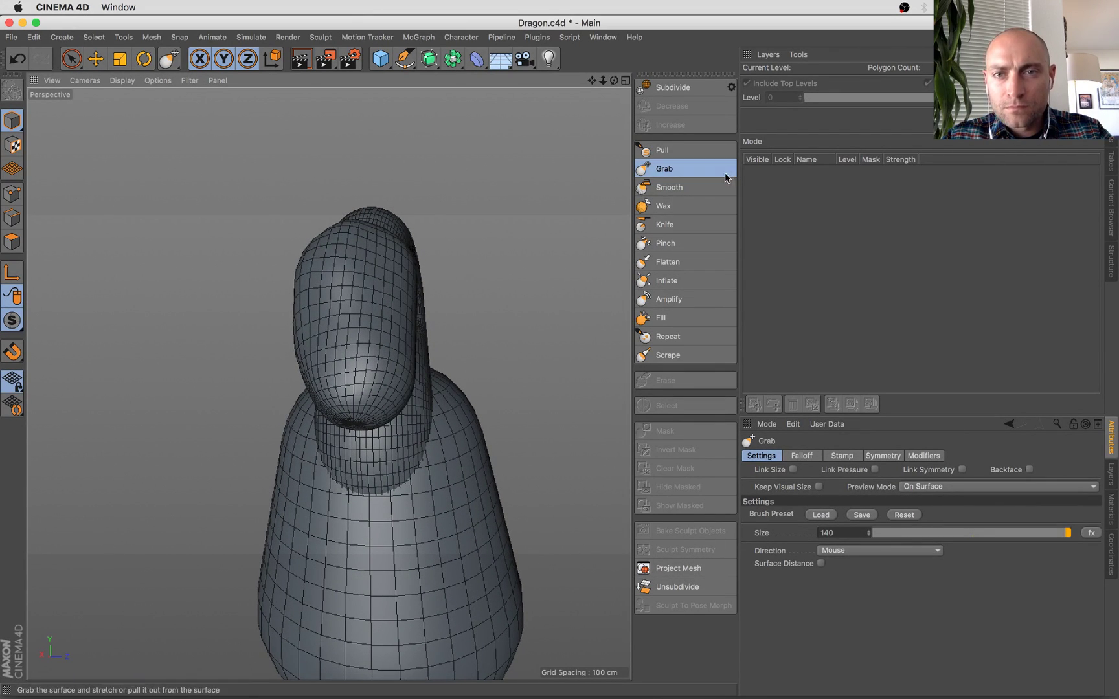
Turn the capsule into a sculpt object at subdivision level 0 and open the Sculpt Symmetry settings.
left_click(684, 148)
left_click(682, 88)
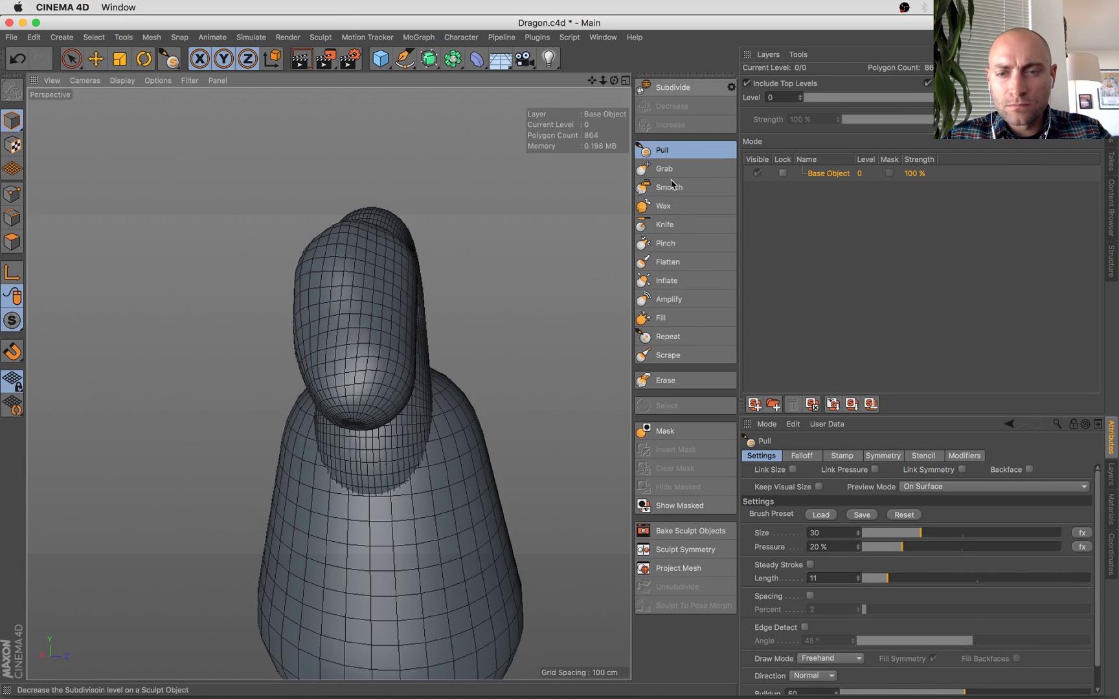
left_click(688, 552)
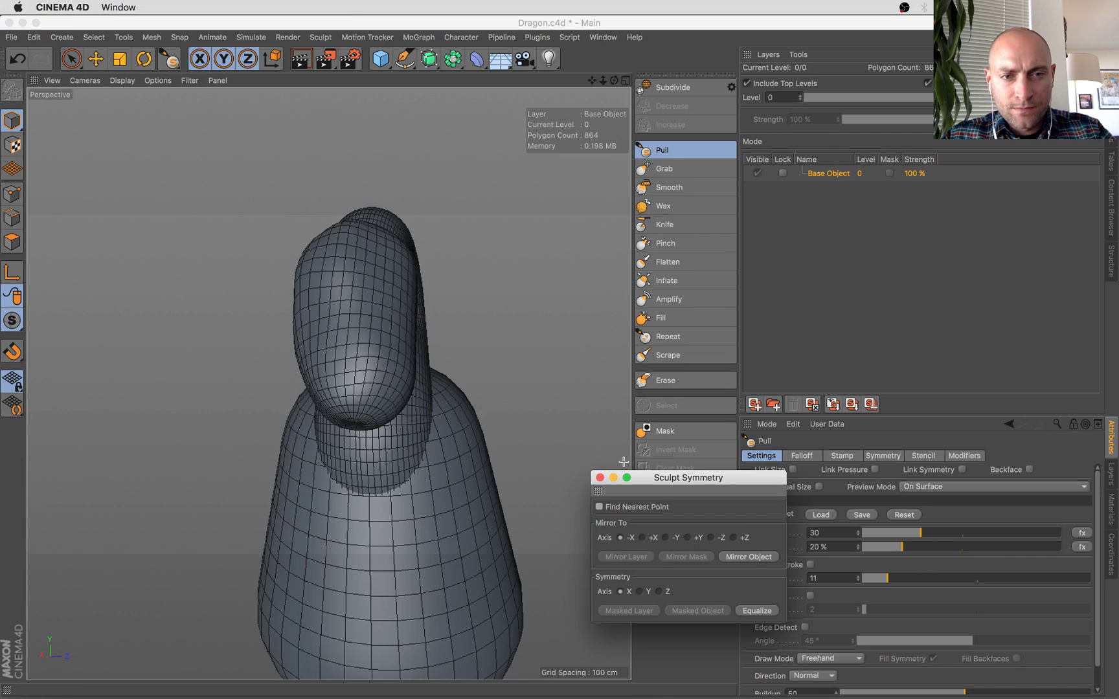
mouse_move(705, 478)
left_mouse_down()
mouse_move(623, 490)
mouse_move(620, 503)
left_mouse_up()
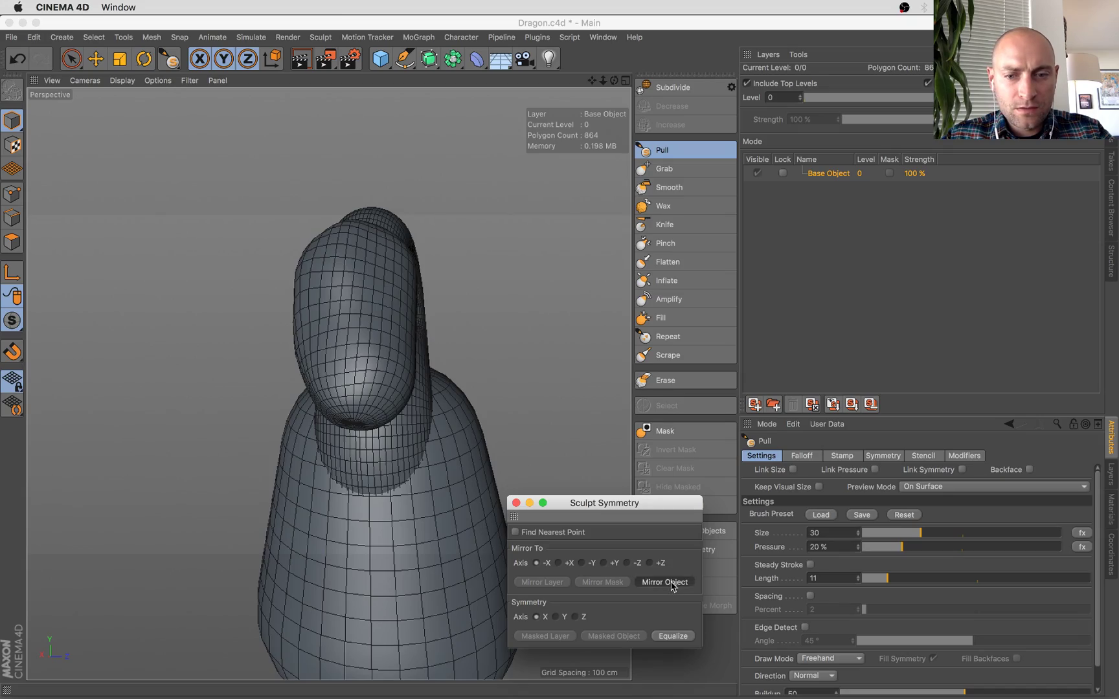
Try to mirror the sculpted head object to the -Z side.
left_click_drag(359, 325, 433, 343, "alt")
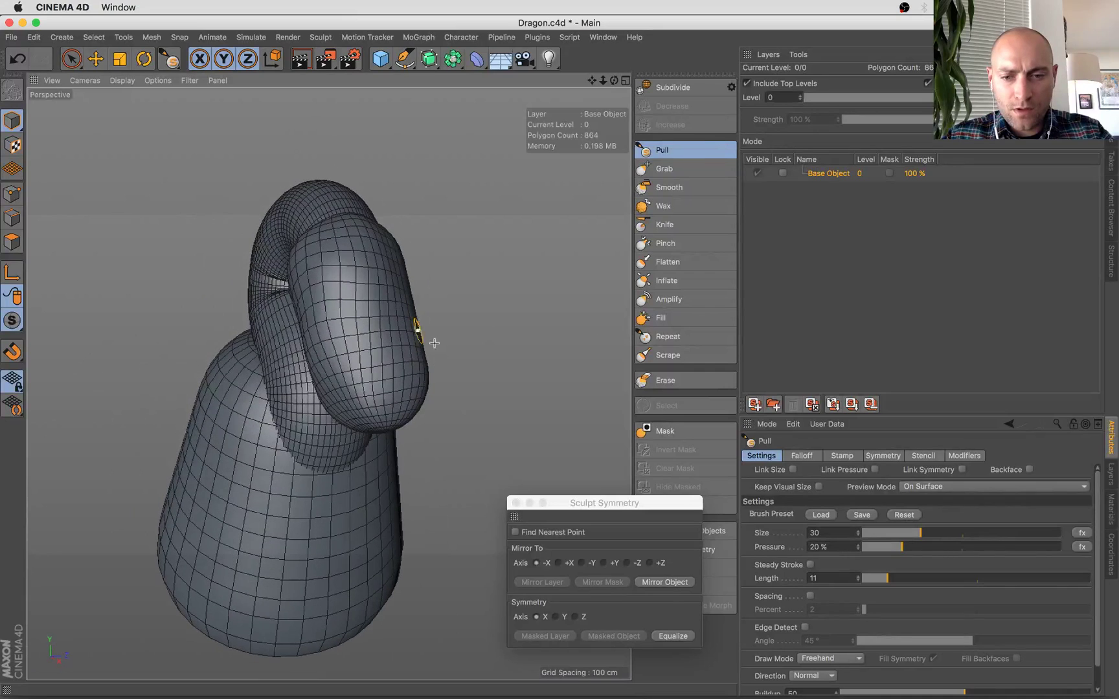
left_click(627, 563)
left_click_drag(498, 431, 516, 443, "alt")
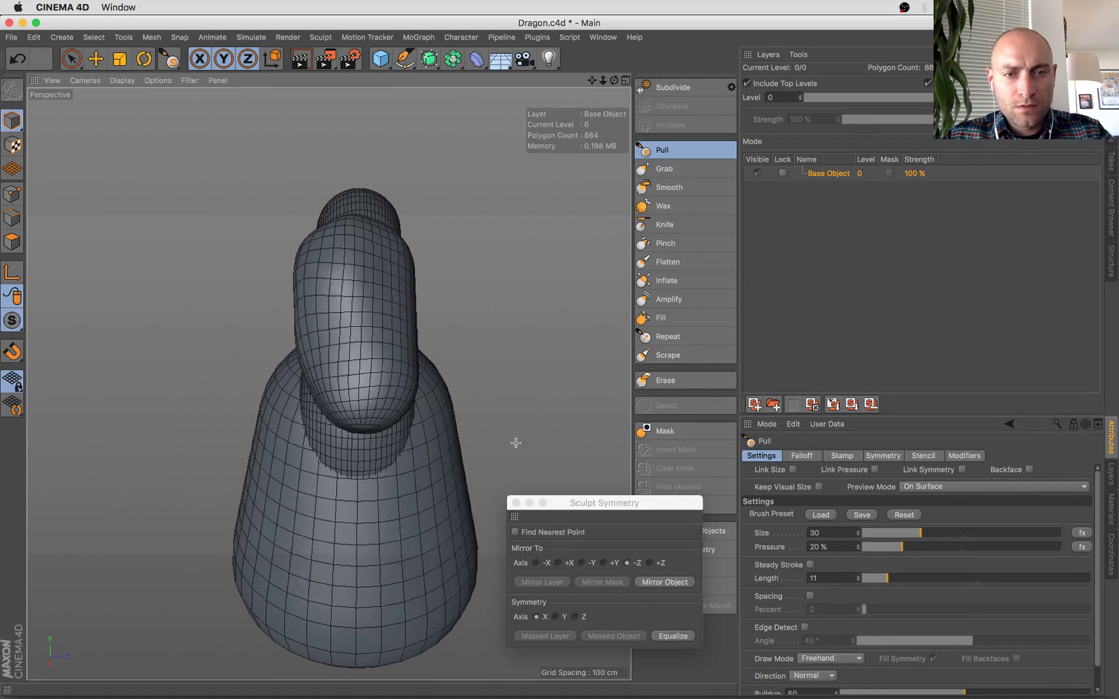
left_click(671, 583)
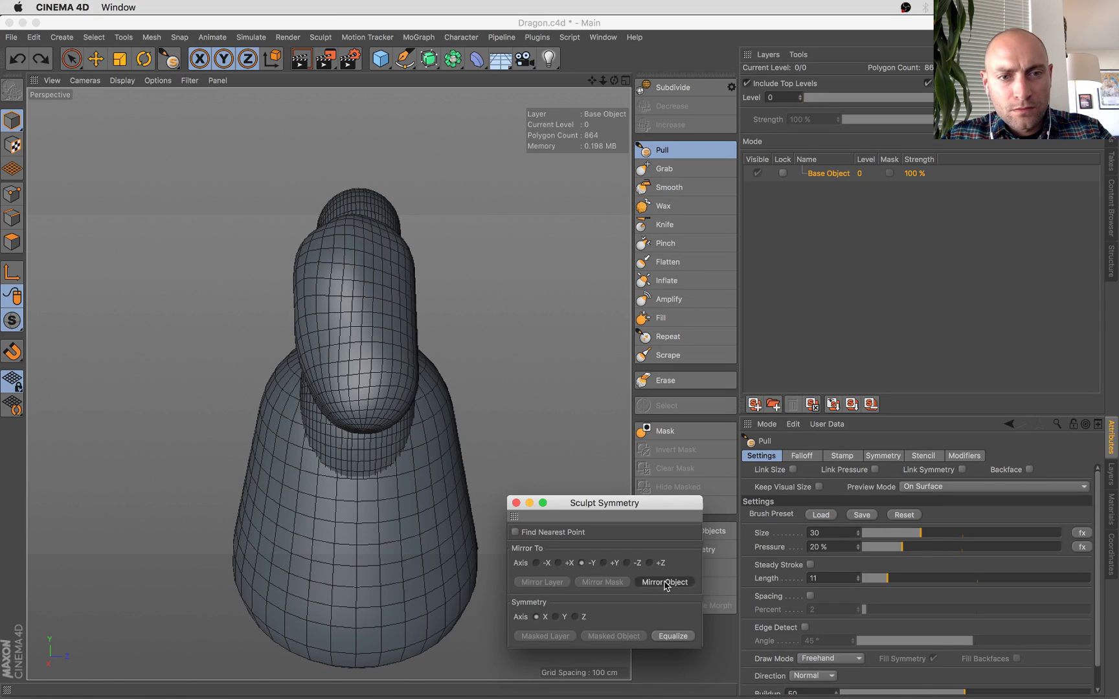
Reselect the head capsule and try to mirror the sculpted object to the +Z side.
key("space")
key("space")
key("space")
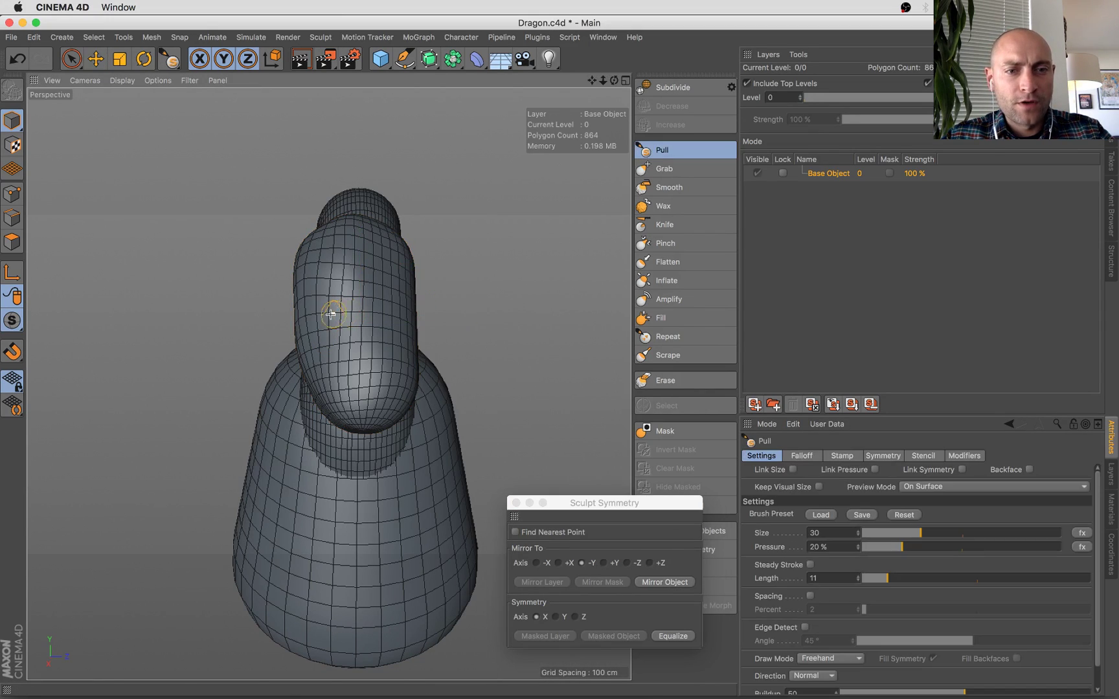
left_click(350, 333)
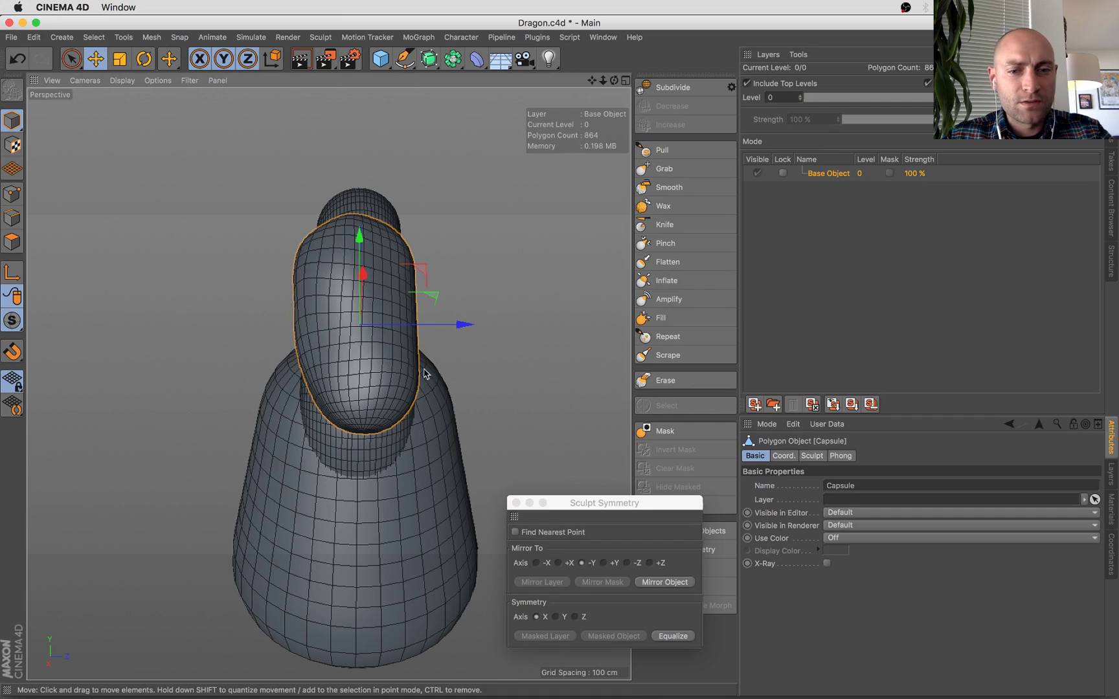
left_click(684, 586)
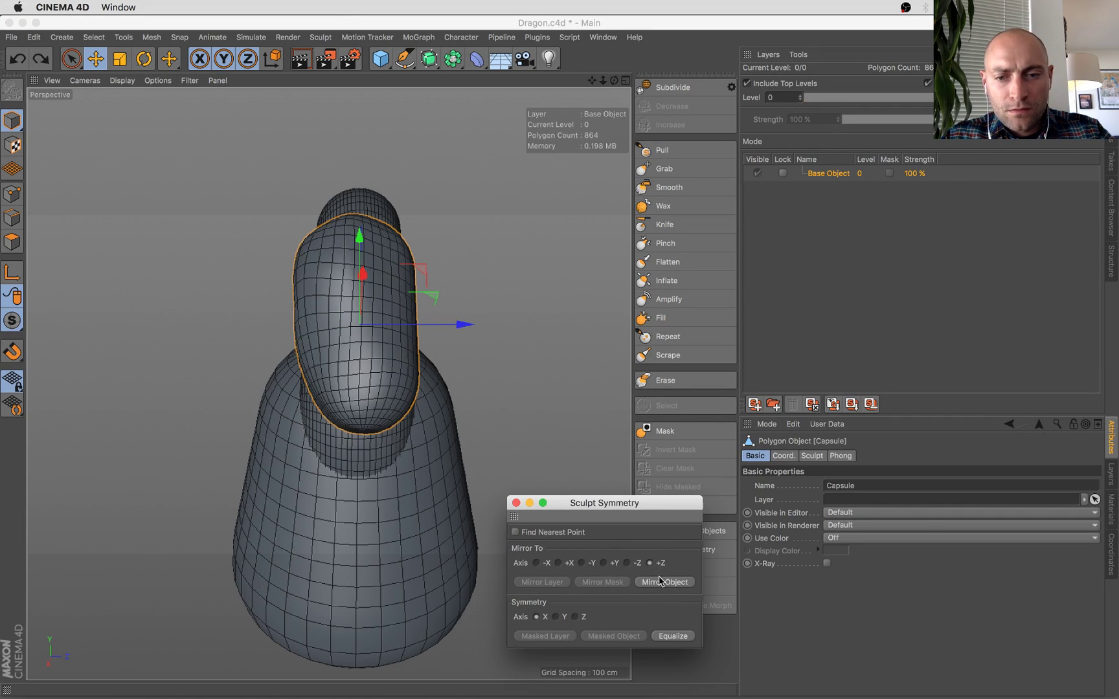
left_click(663, 153)
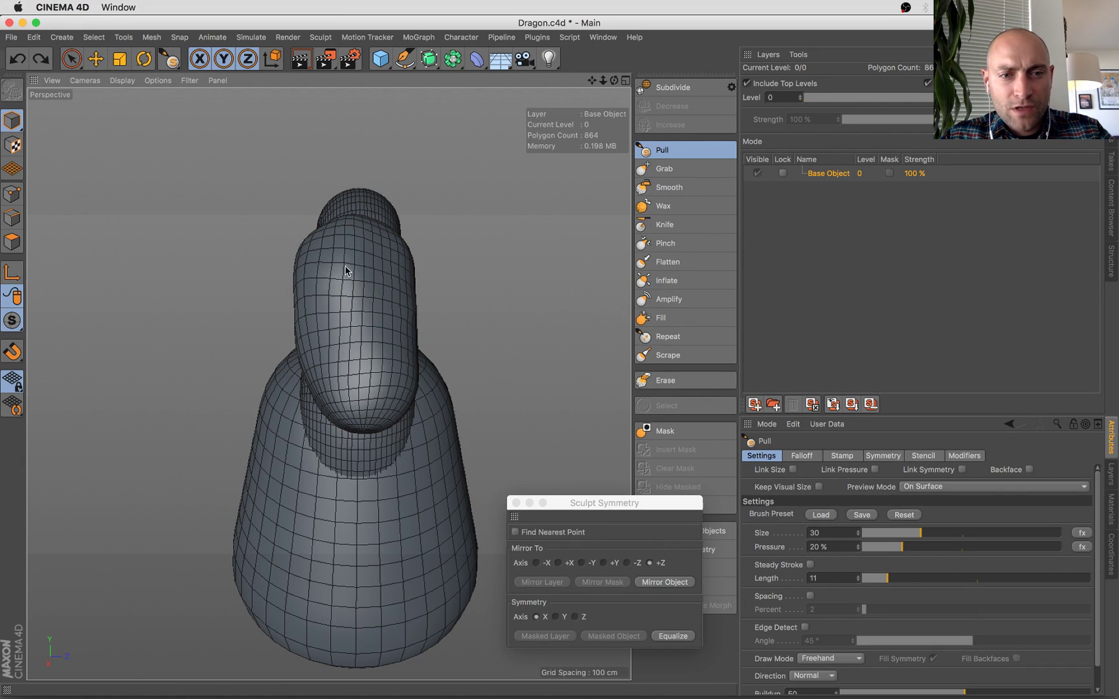
key("super+z")
left_click(666, 583)
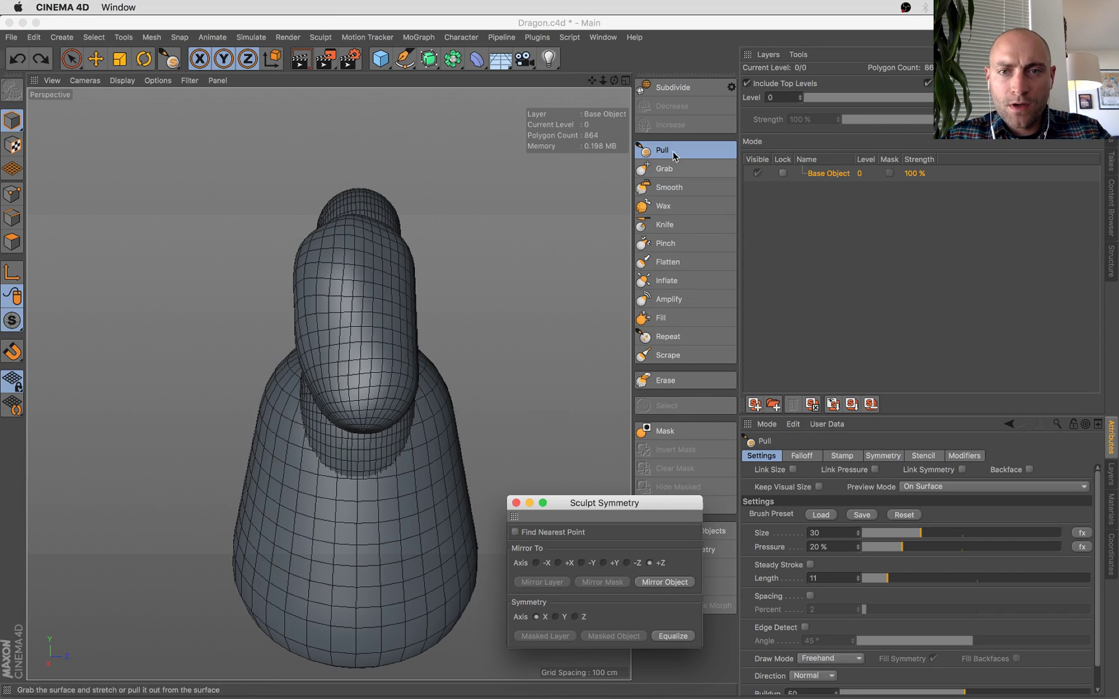
Subdivide the head to level 1, try mirroring the object to +Z, and undo back to level 0.
left_click(661, 87)
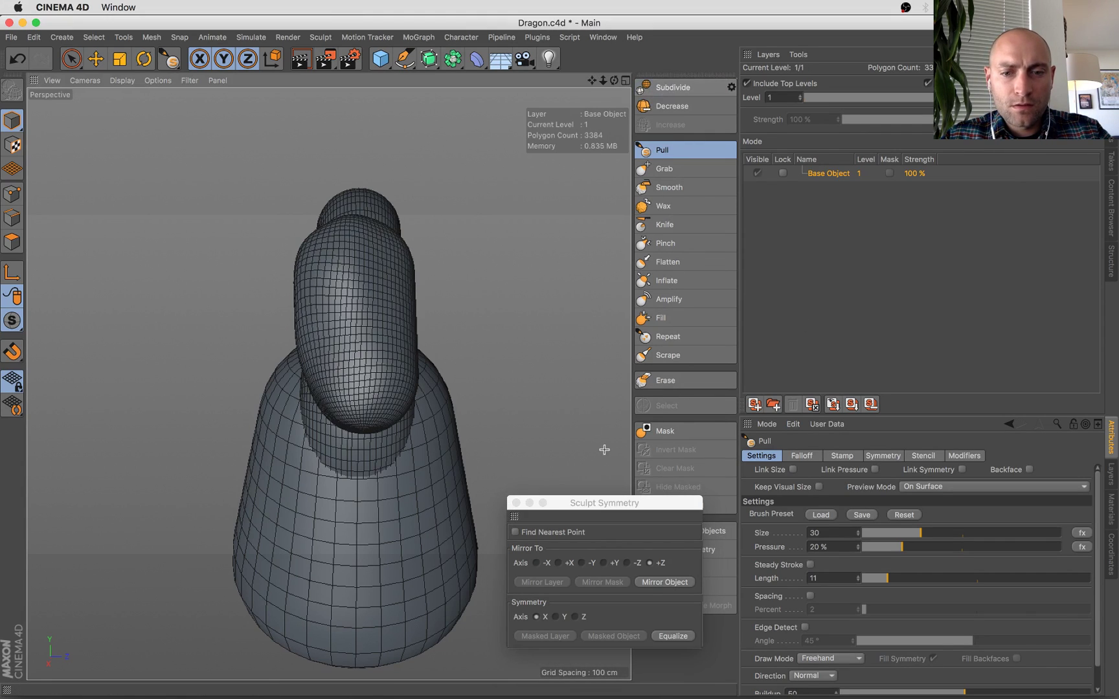
left_click(667, 583)
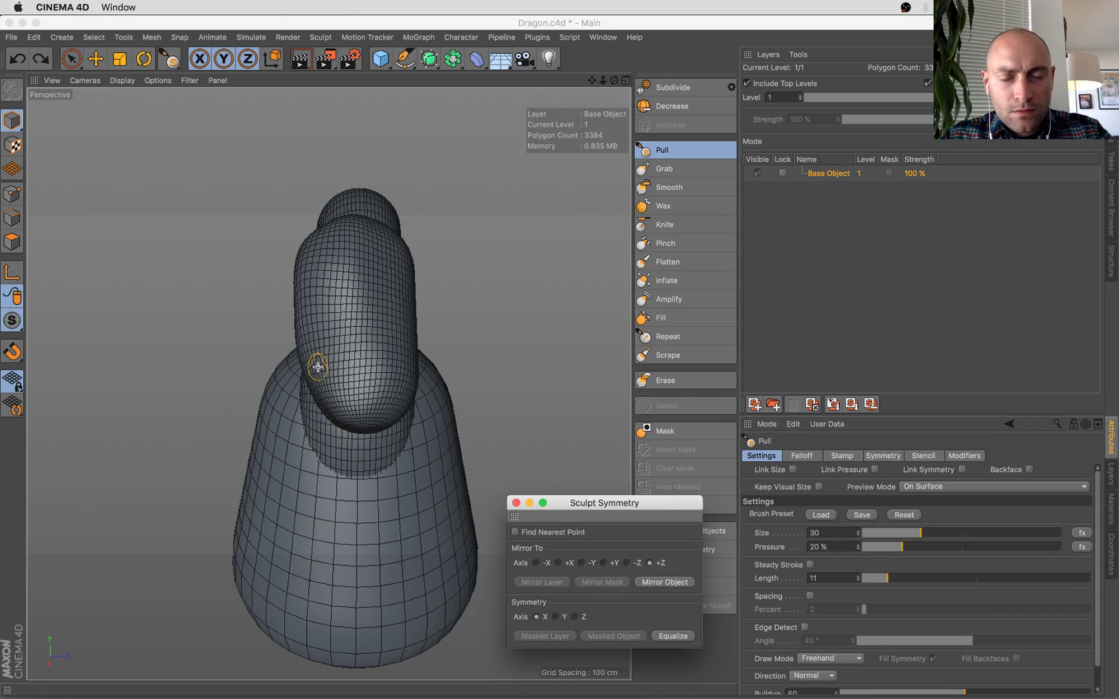
left_click_drag(317, 367, 472, 340, "alt")
key("super+z")
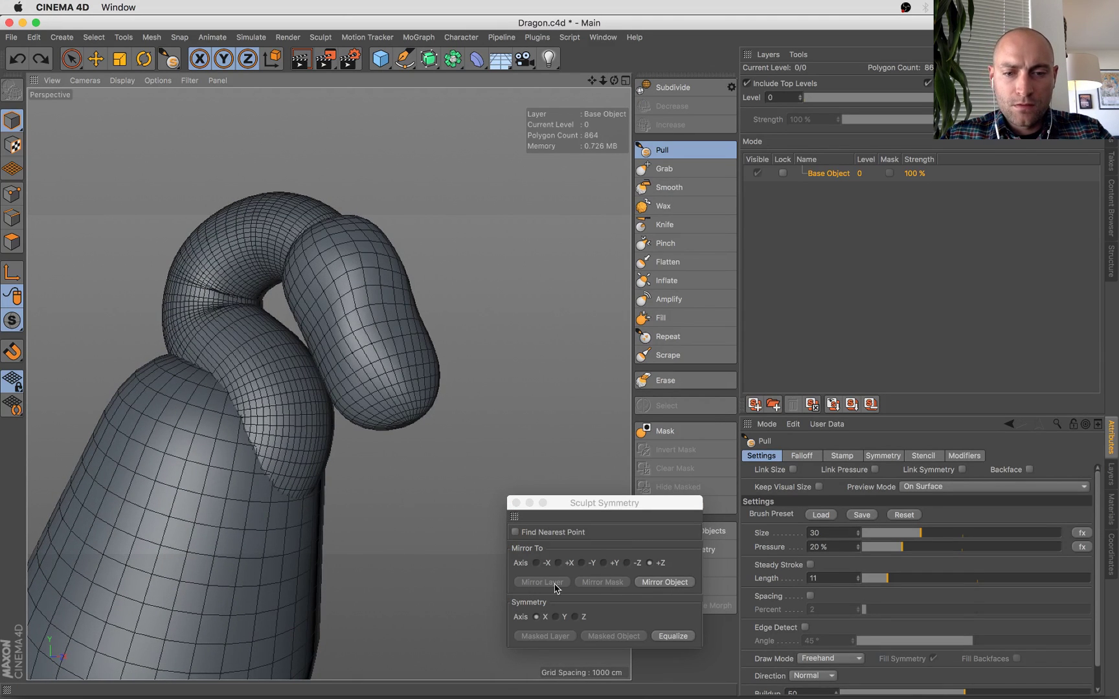
Try mirroring the head object to +X and equalize its sculpt symmetry across the X axis.
left_click(604, 563)
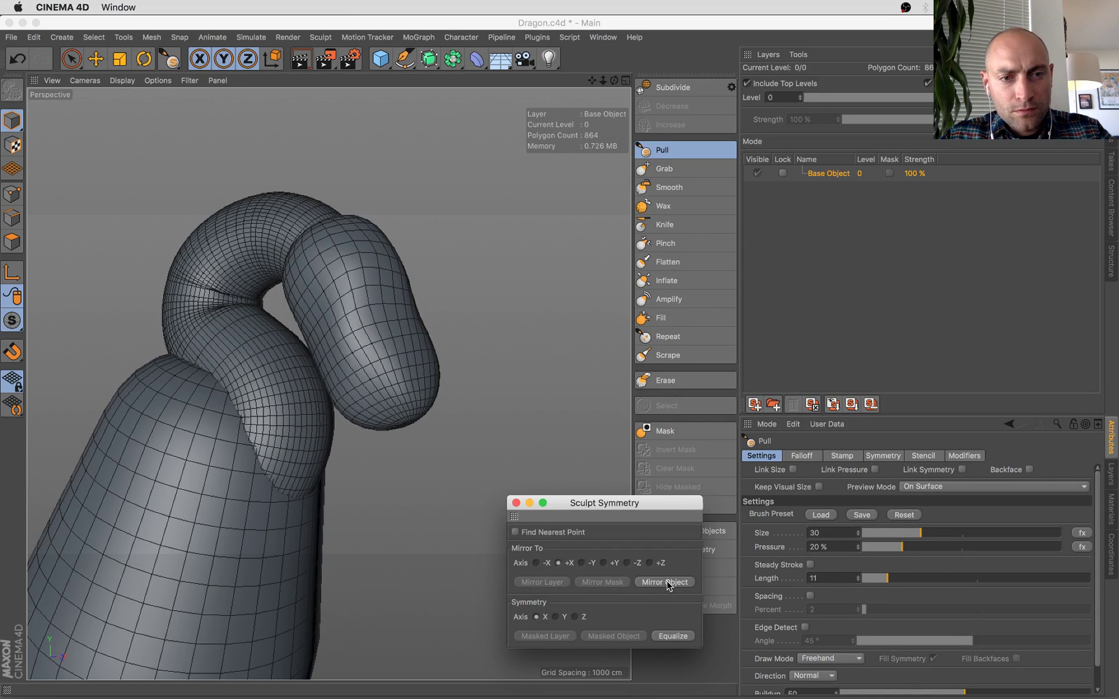
left_click_drag(457, 396, 288, 256, "alt")
key("e")
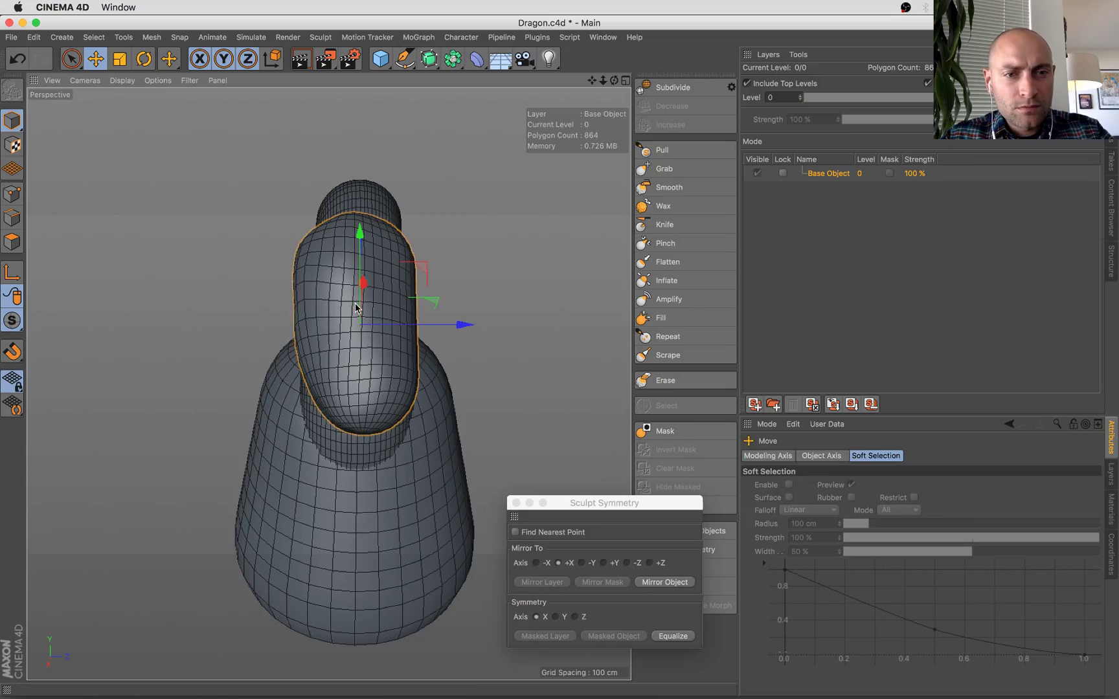
mouse_move(356, 307)
left_mouse_down("alt")
mouse_move(374, 314)
mouse_move(162, 387)
mouse_move(389, 440)
mouse_move(432, 285)
mouse_move(440, 295)
left_mouse_up("alt")
left_click(683, 637)
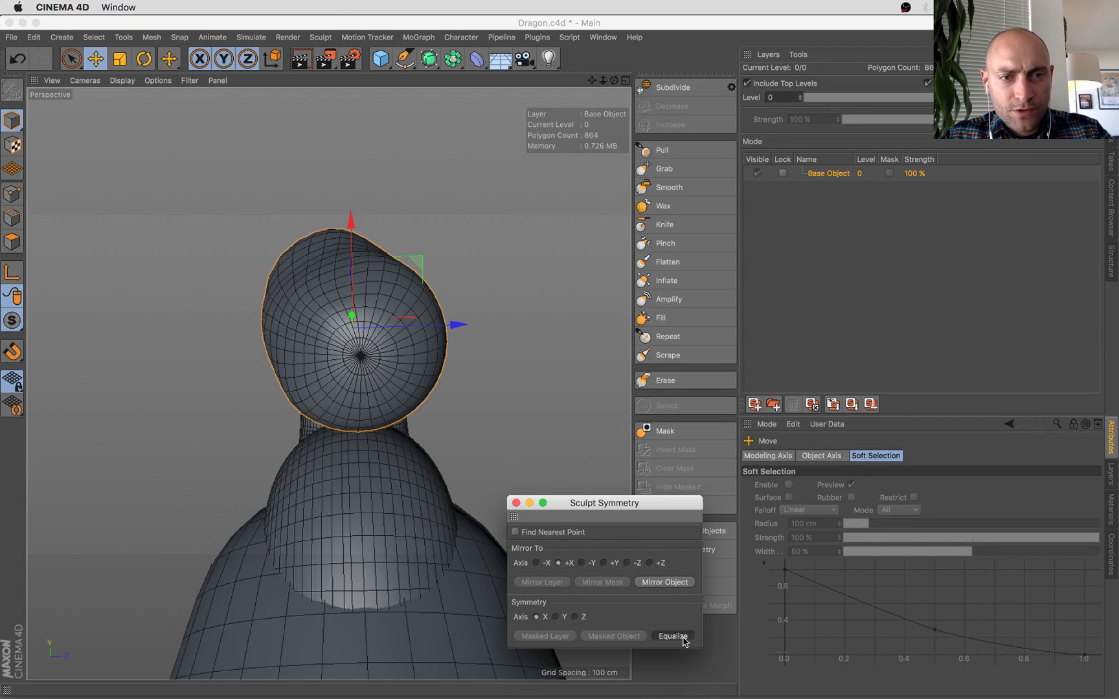
Try mirroring the head object to the +X side again and close the sculpt symmetry settings.
left_click(667, 582)
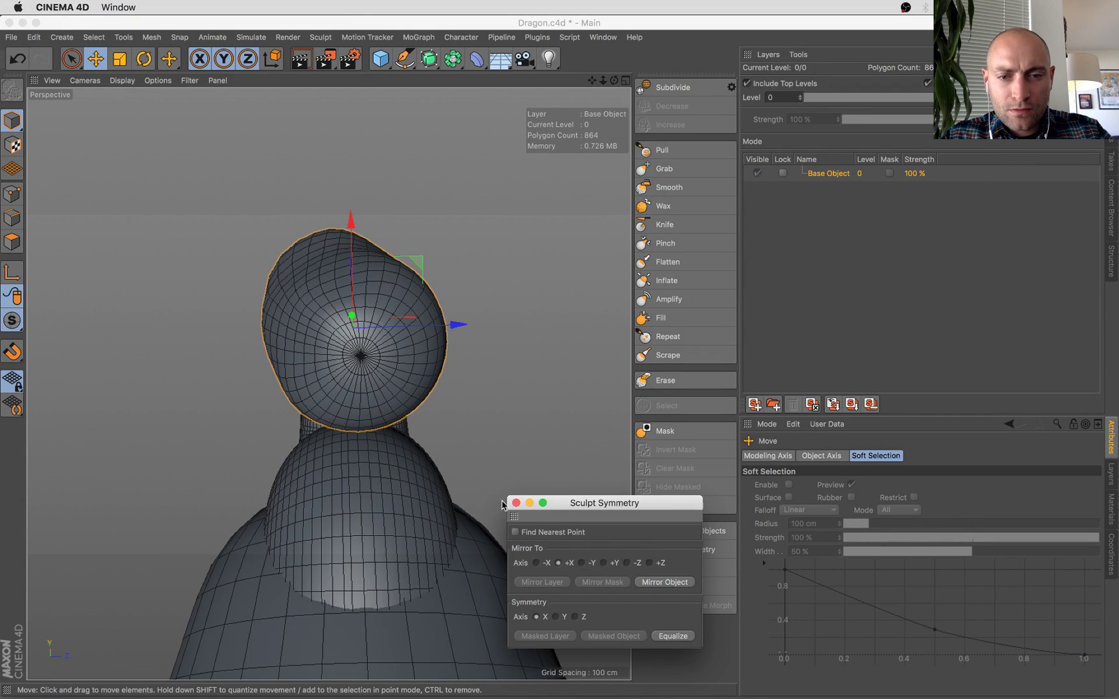
left_click(516, 503)
left_click_drag(561, 458, 413, 345, "alt")
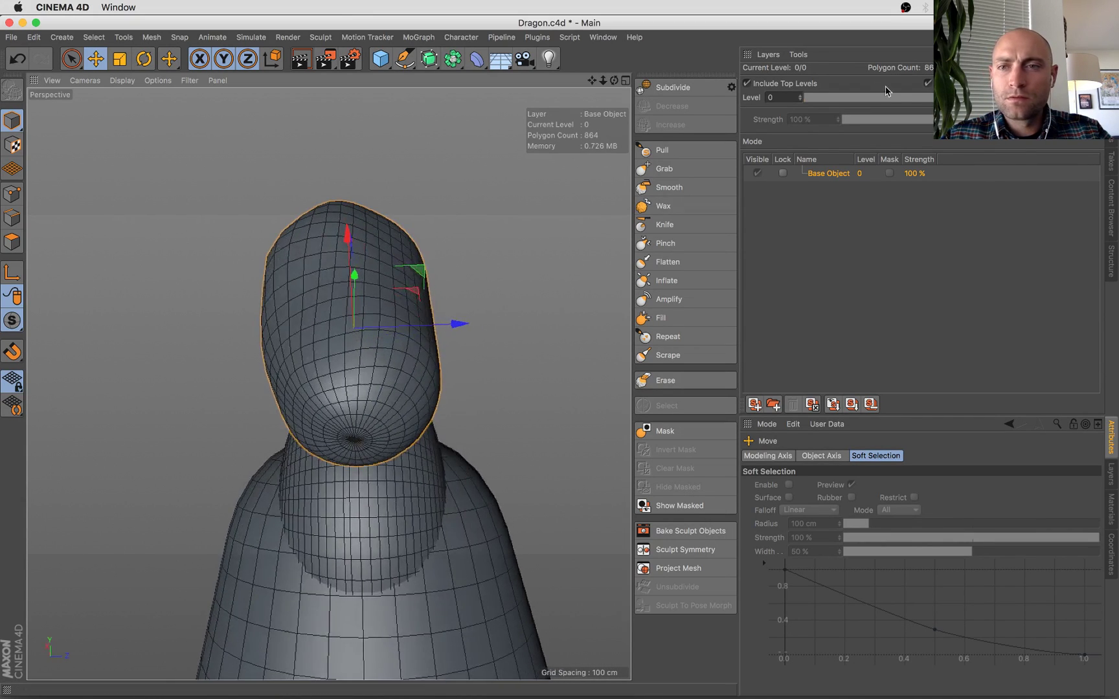
Subdivide the head to level 1 and equalize its sculpt symmetry across the Y axis.
left_click(672, 86)
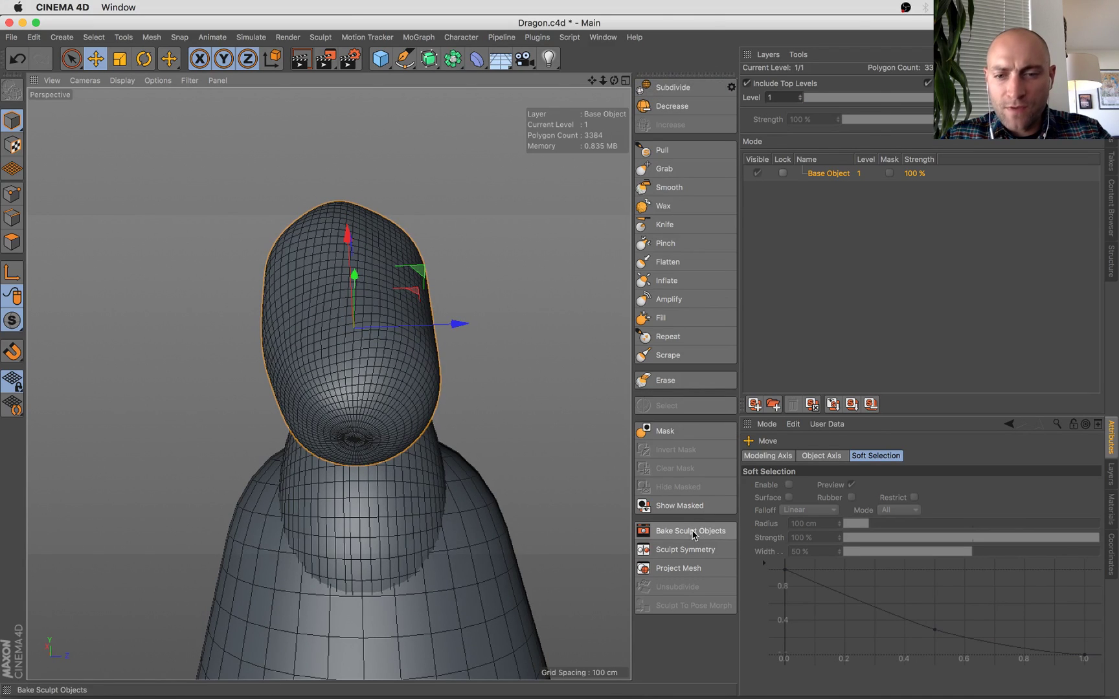
left_click(664, 531)
left_click(536, 23)
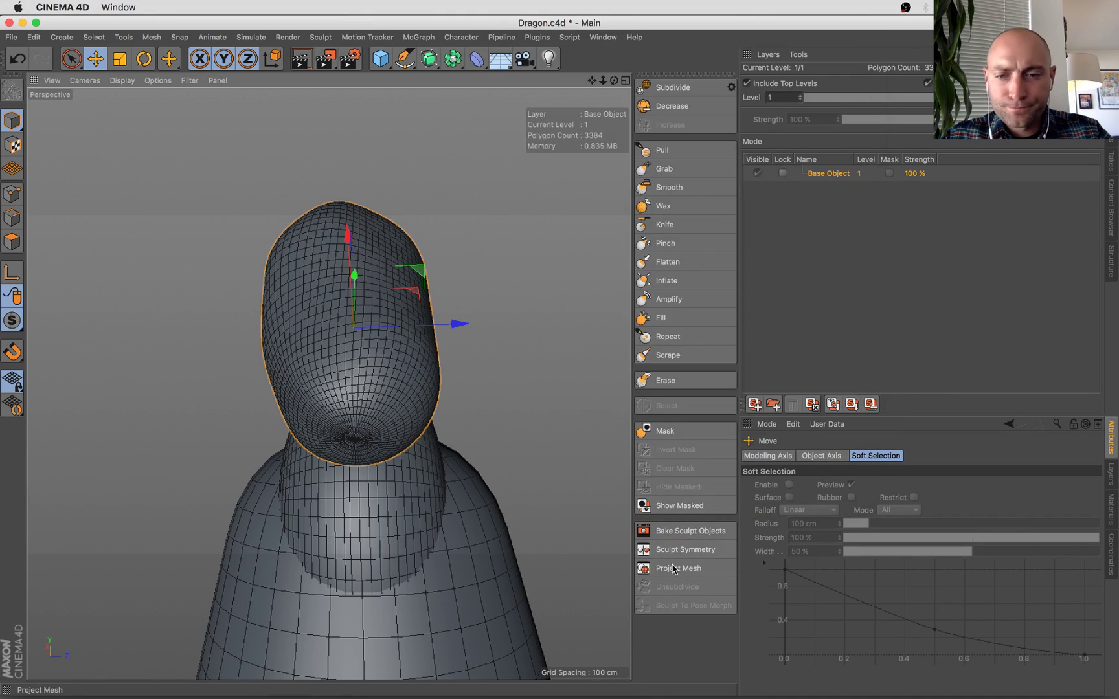
left_click(679, 549)
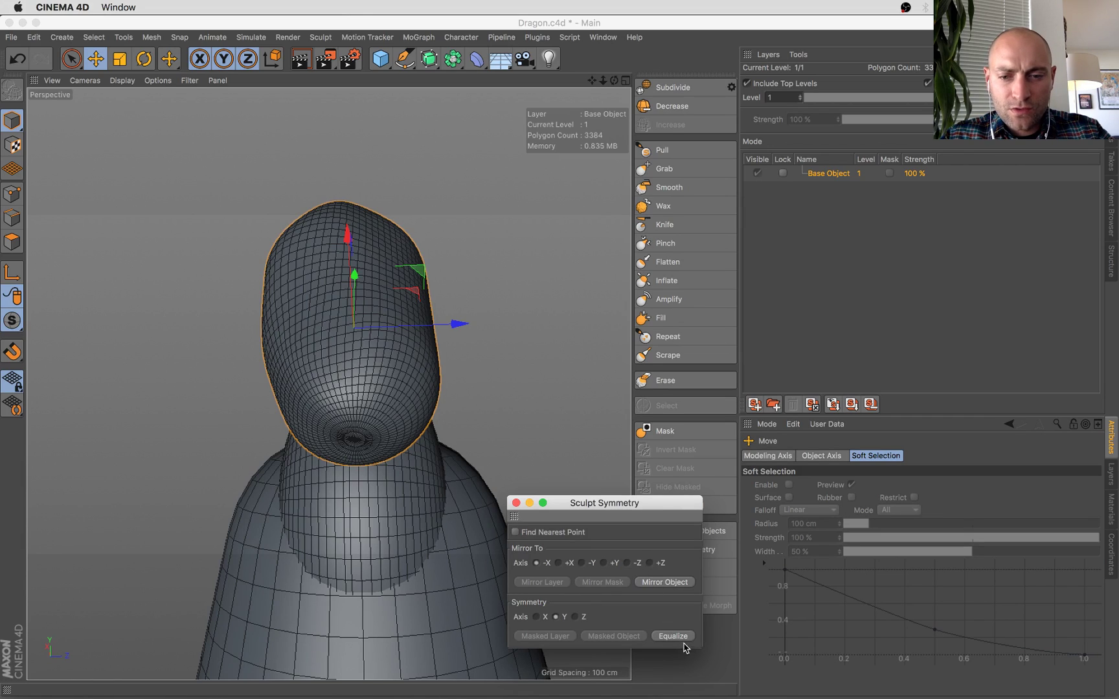
left_click(676, 635)
left_click_drag(442, 425, 1061, 431, "alt")
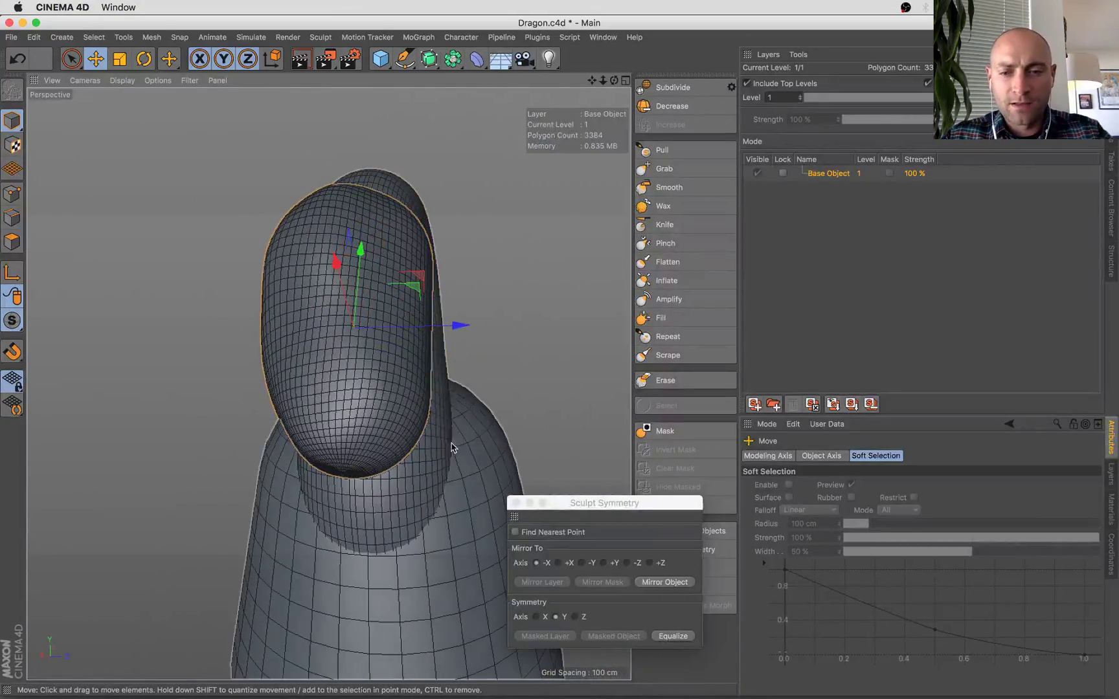
Try mirroring the head object to the -Z side with Find Nearest Point enabled, and undo it.
left_click(516, 532)
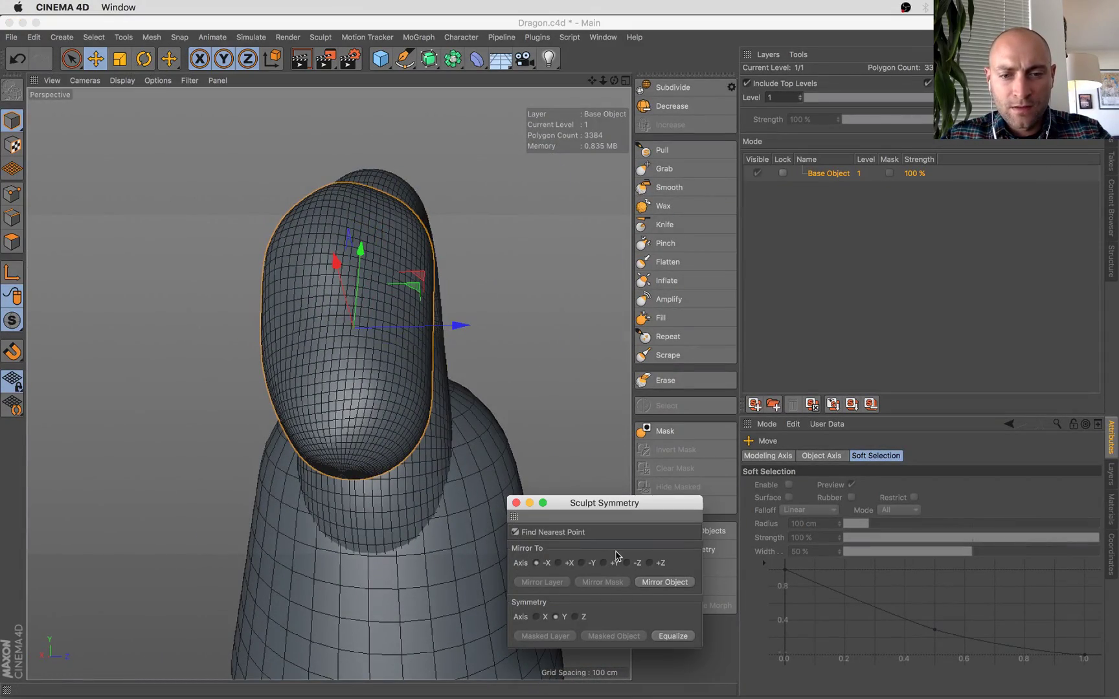
left_click(660, 582)
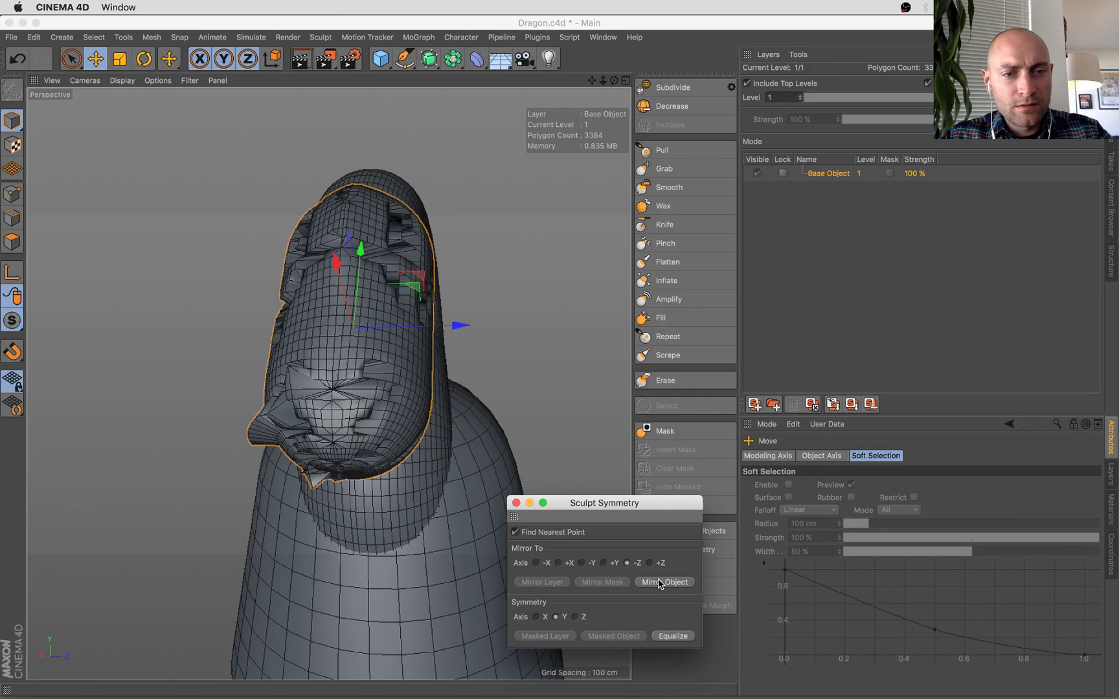
key("super+z")
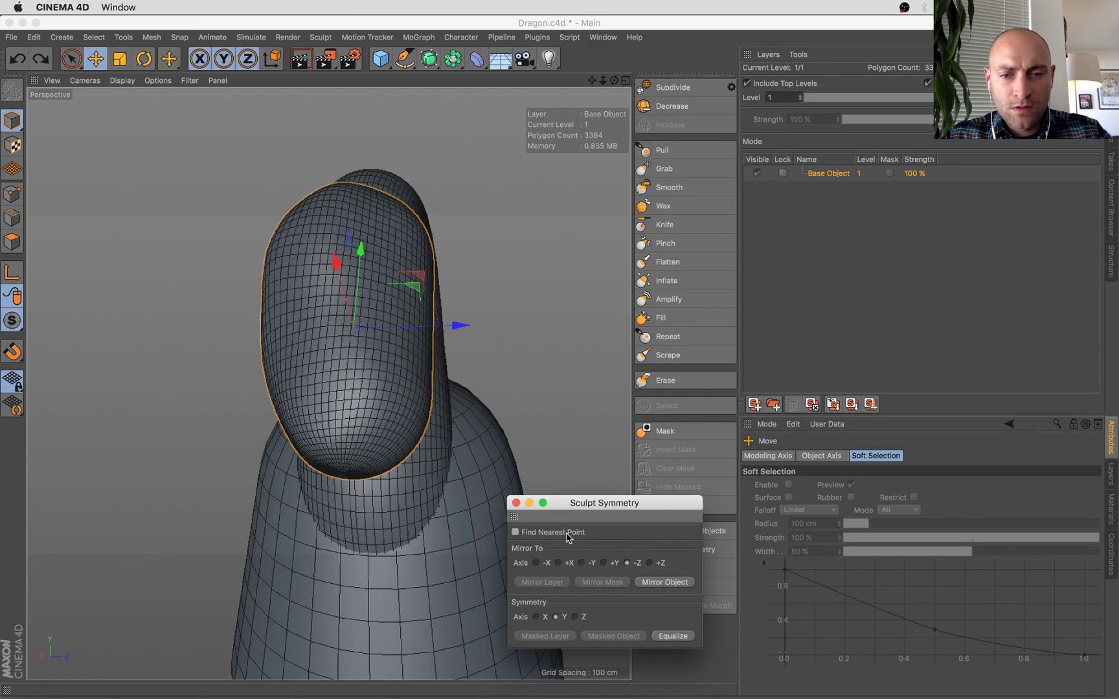
Try mirroring the head object to -Z and +Y without Find Nearest Point, and close the symmetry settings.
left_click(673, 585)
left_click(668, 582)
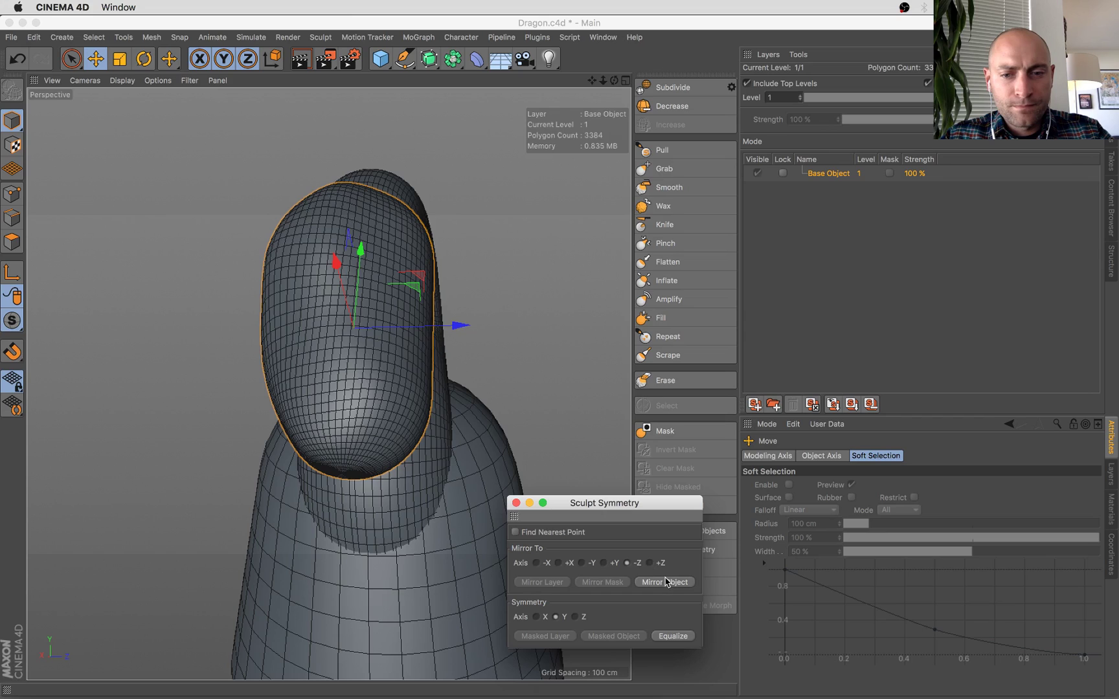
left_click(650, 563)
left_click(660, 584)
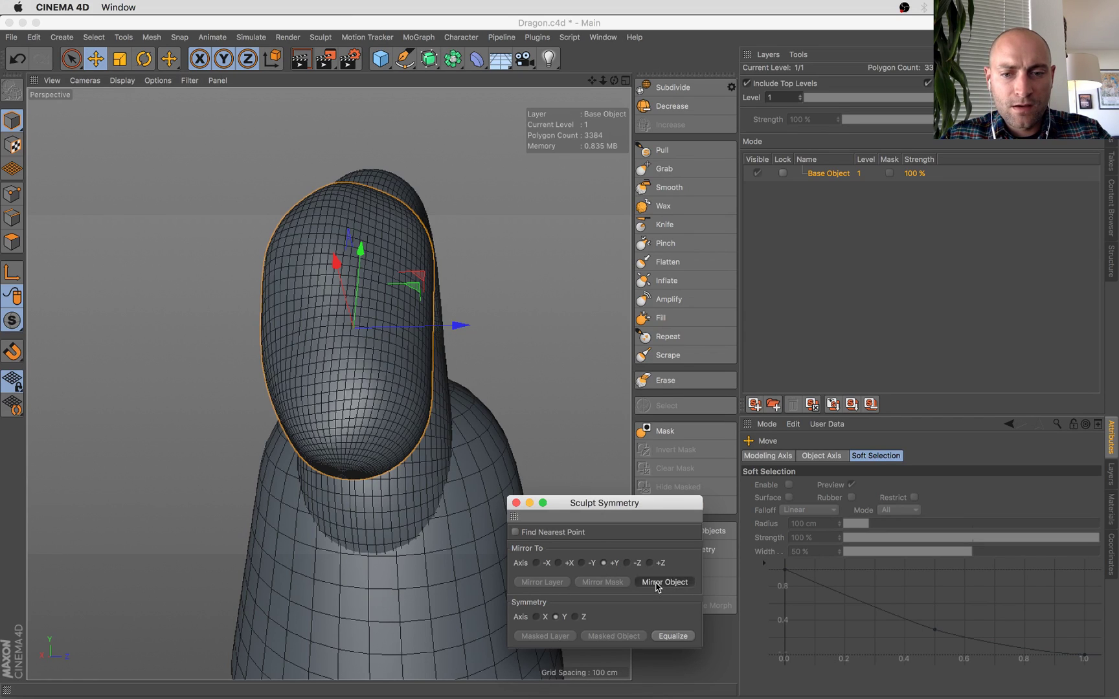
left_click(516, 503)
Undo the head's subdivision and sculpting, checking the island reference image in Preview.
key("super+z")
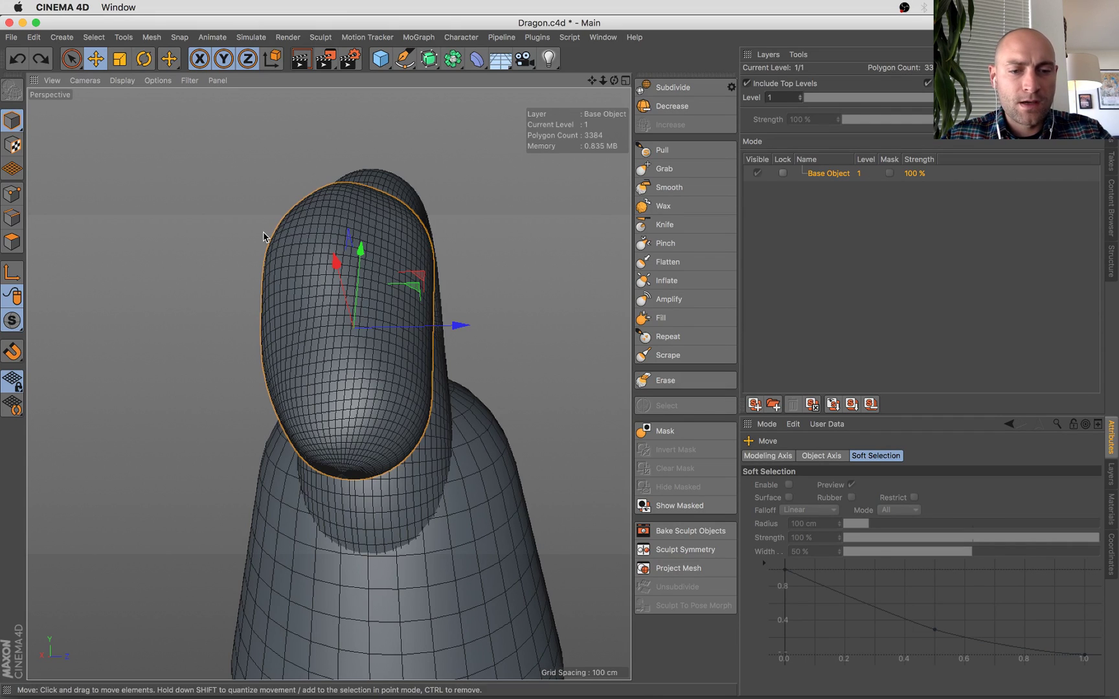
key("super+z")
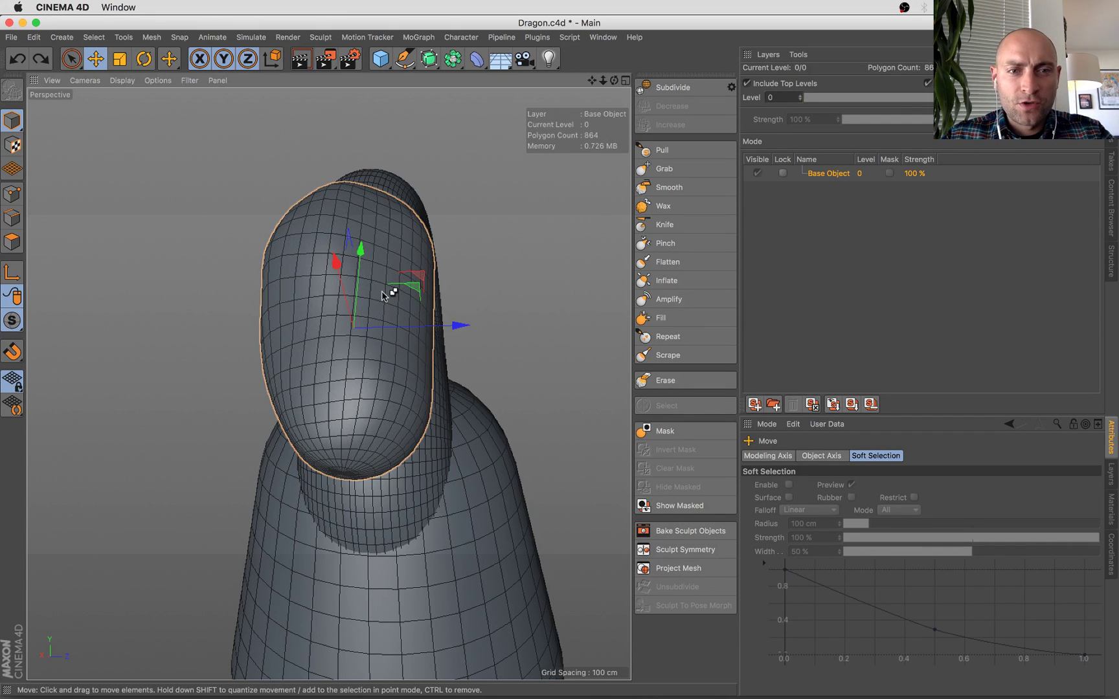
key("super+Tab")
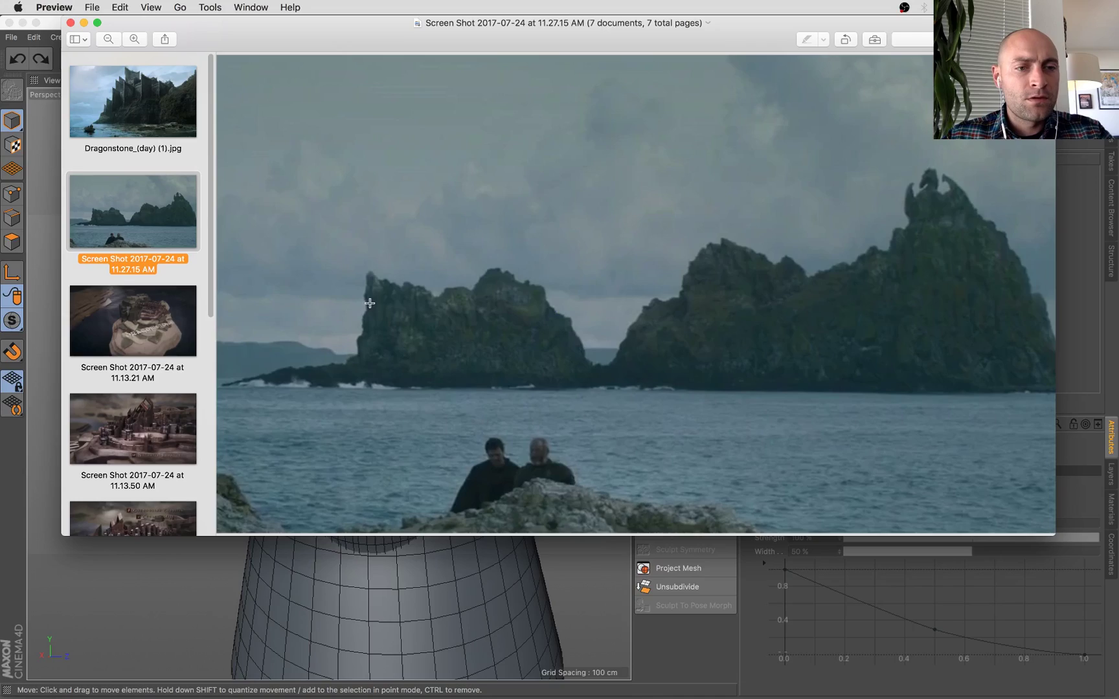
key("super+Tab")
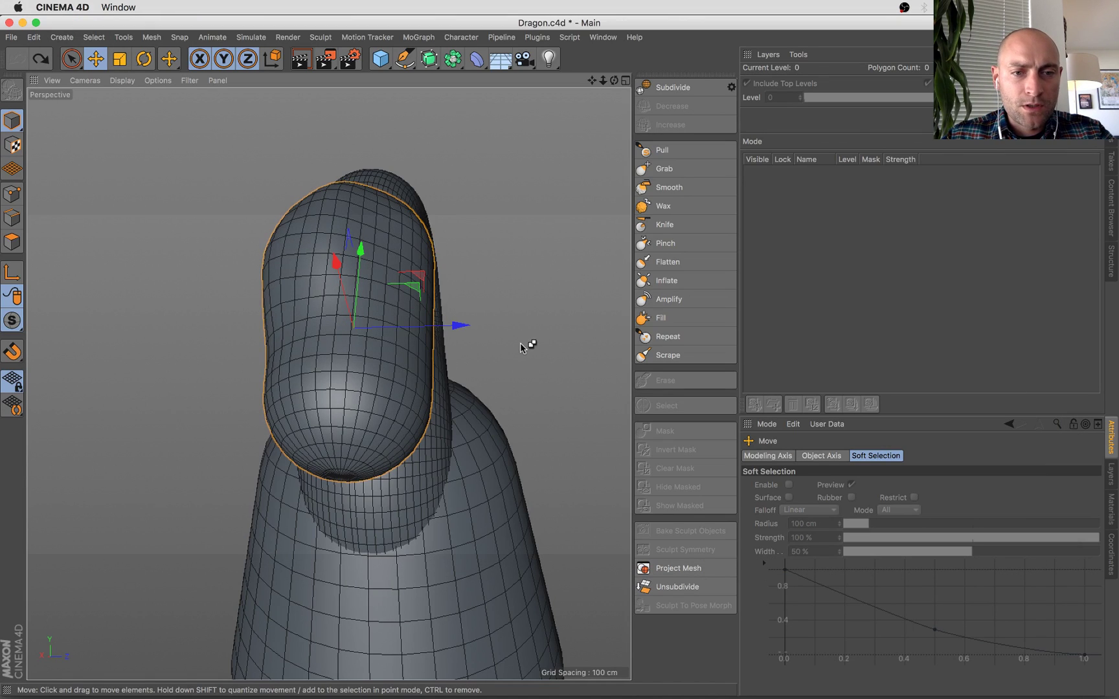
left_click_drag(556, 316, 446, 317, "alt")
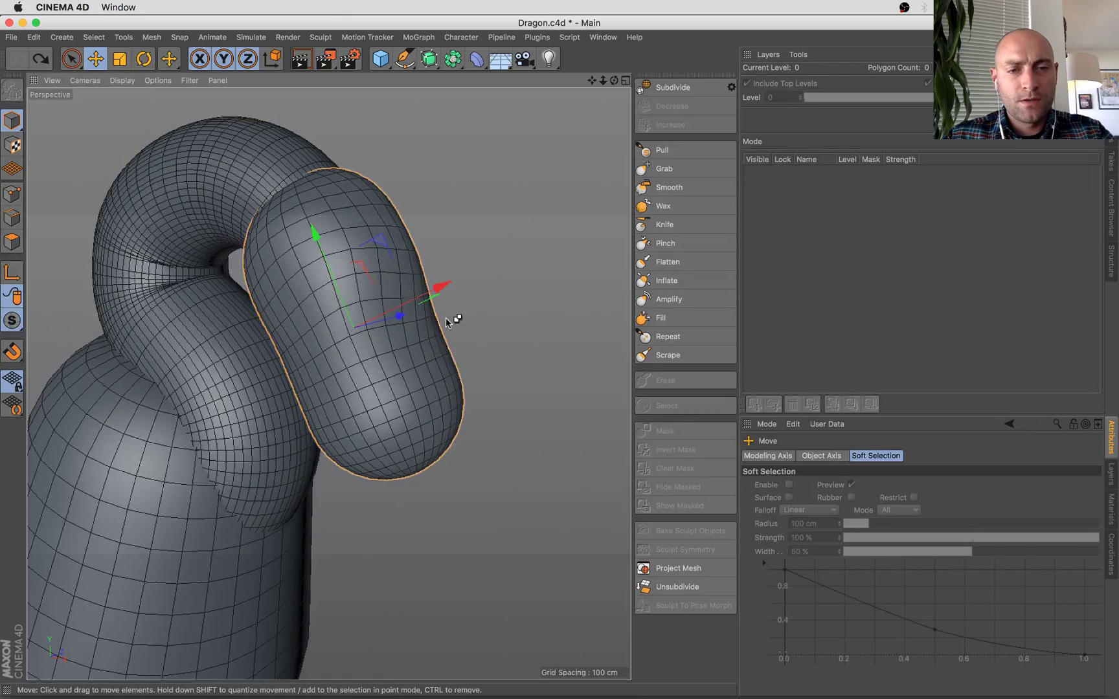
Switch to the Restream chat in Chrome, read the latest messages about splines and sculpting, and return to CINEMA 4D.
key("ctrl+Up")
left_click(130, 451)
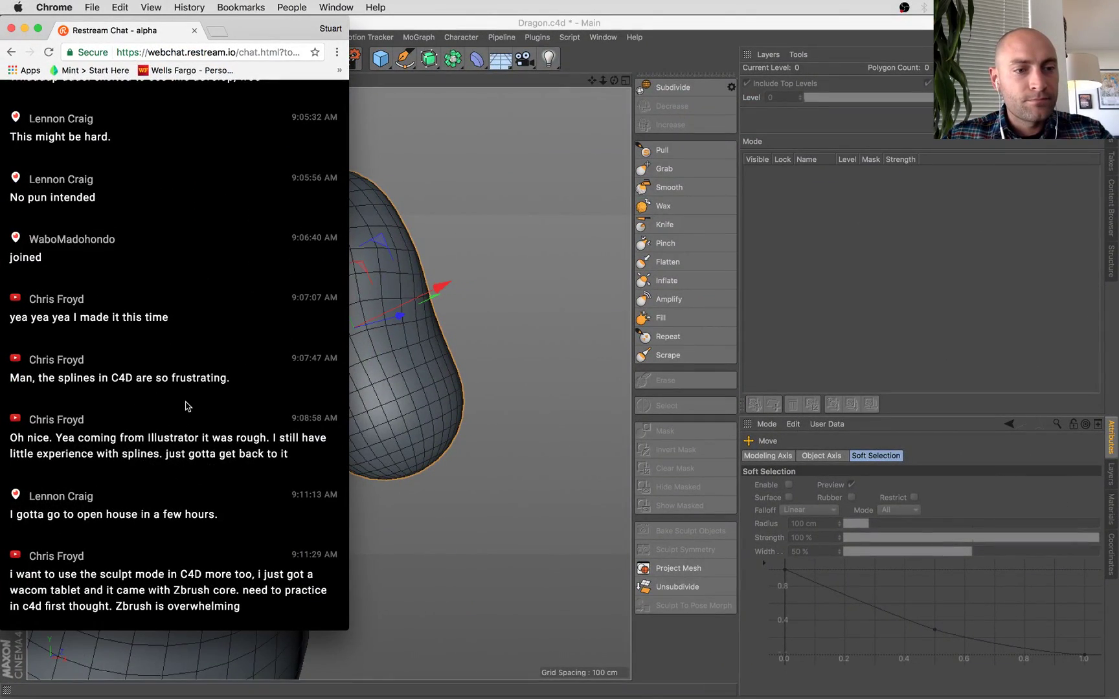
left_click_drag(186, 406, 201, 473)
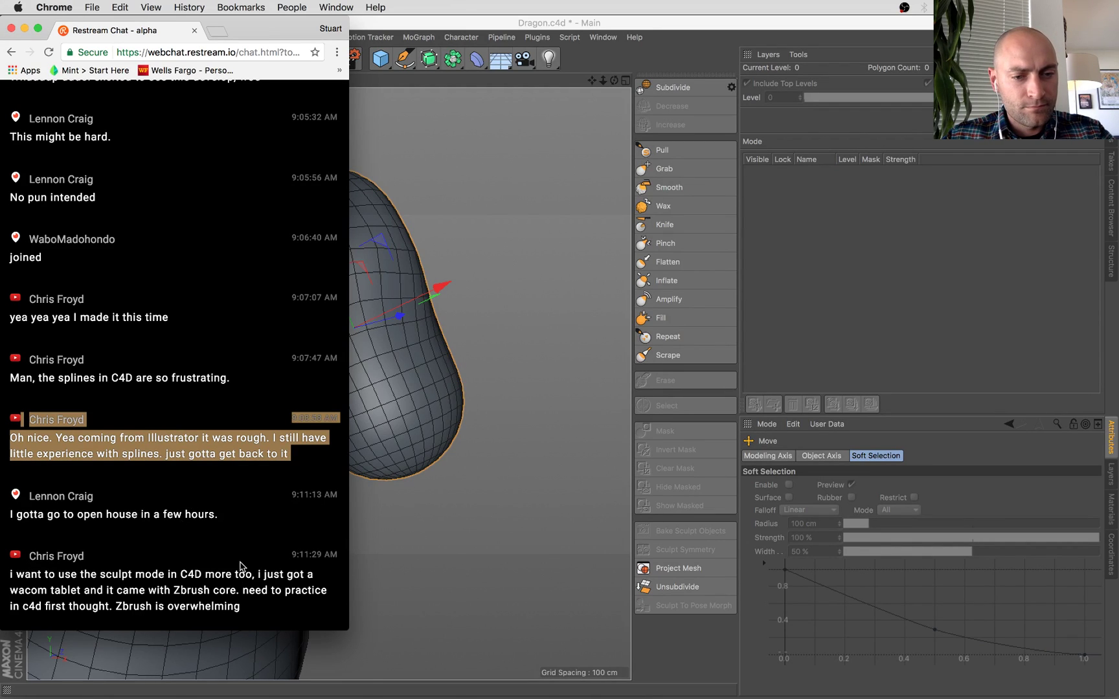
left_click_drag(239, 566, 227, 540)
left_click(273, 611)
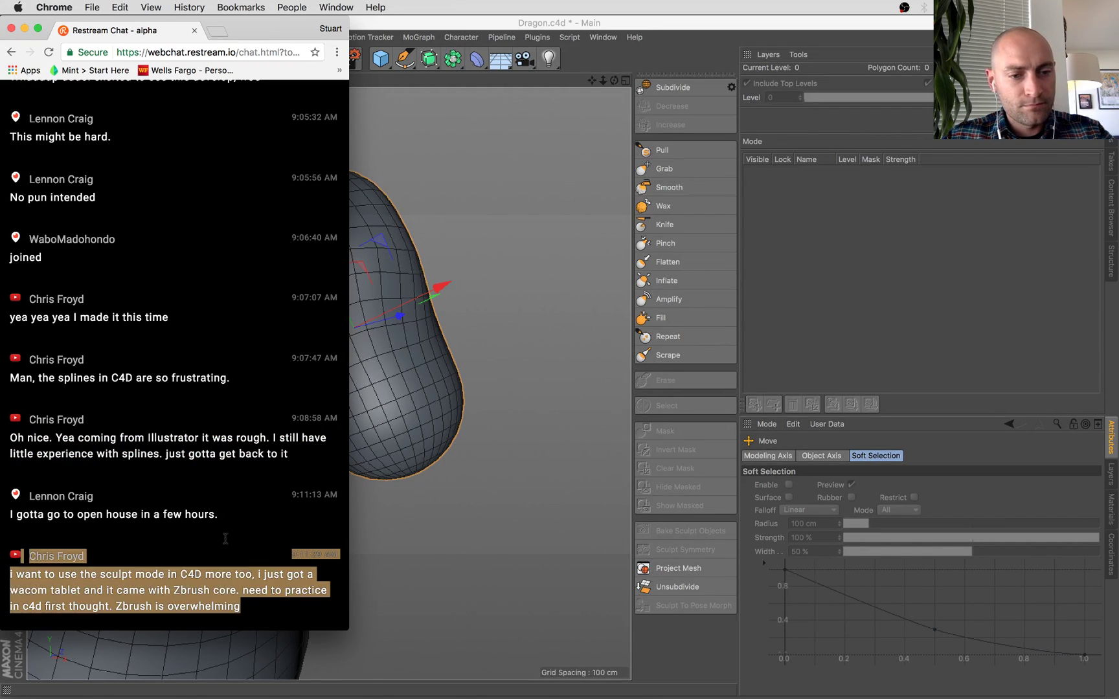
left_click(230, 549)
key("super+Tab")
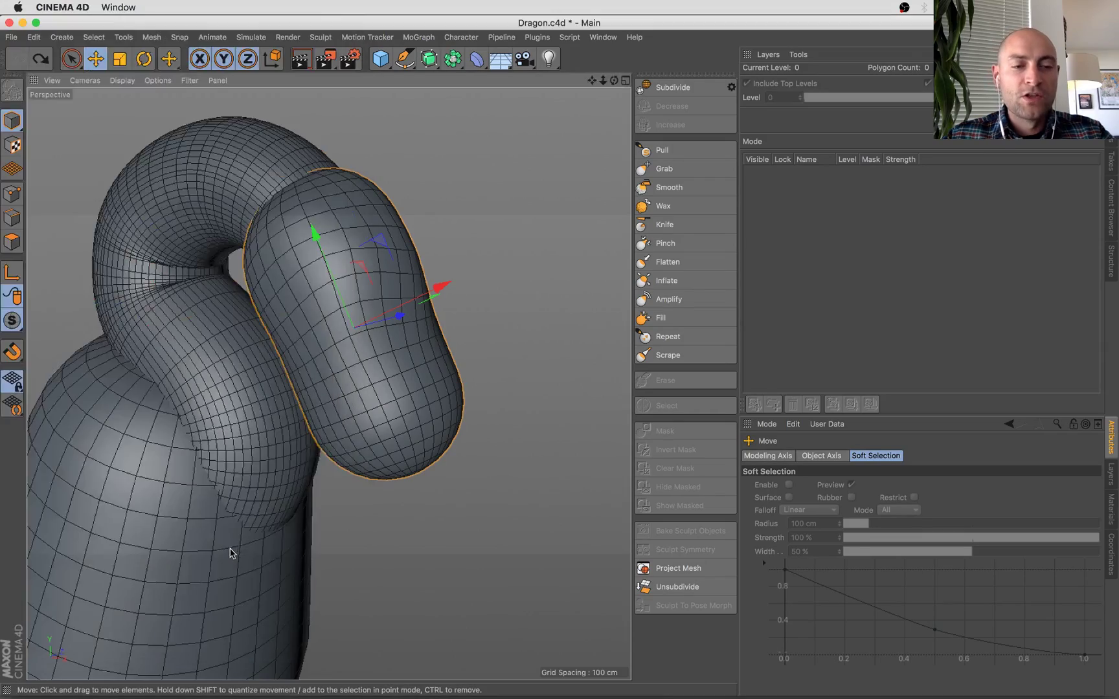
key("super+Tab")
key("super+Tab")
left_click_drag(257, 536, 344, 388, "alt")
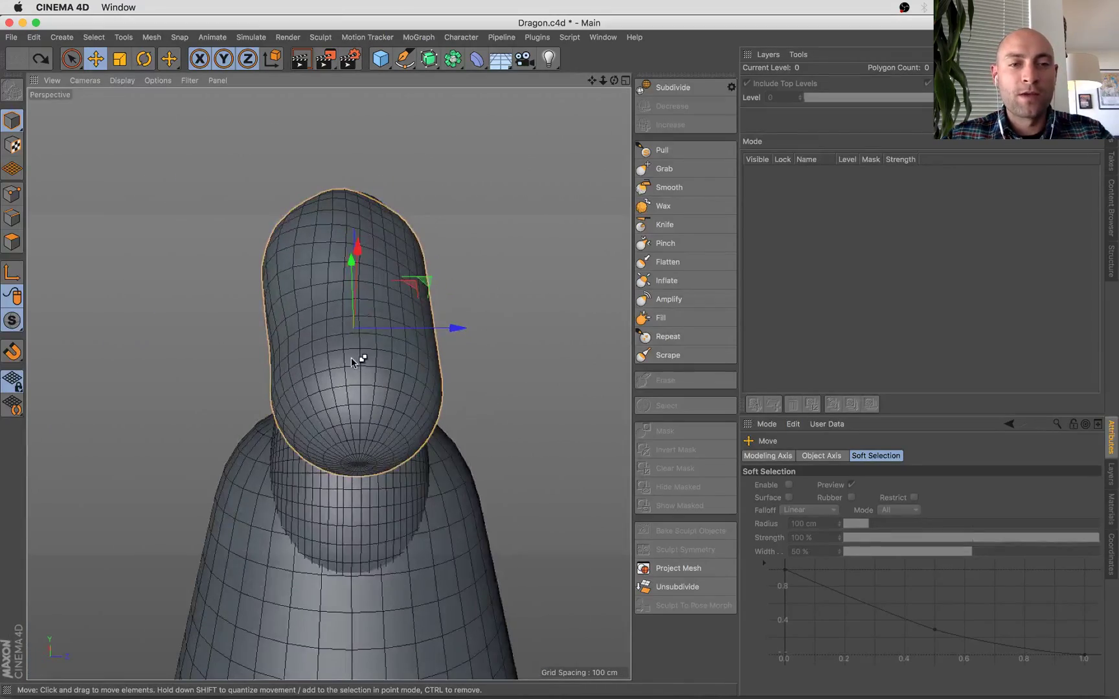
mouse_move(1, 1)
left_click(32, 31)
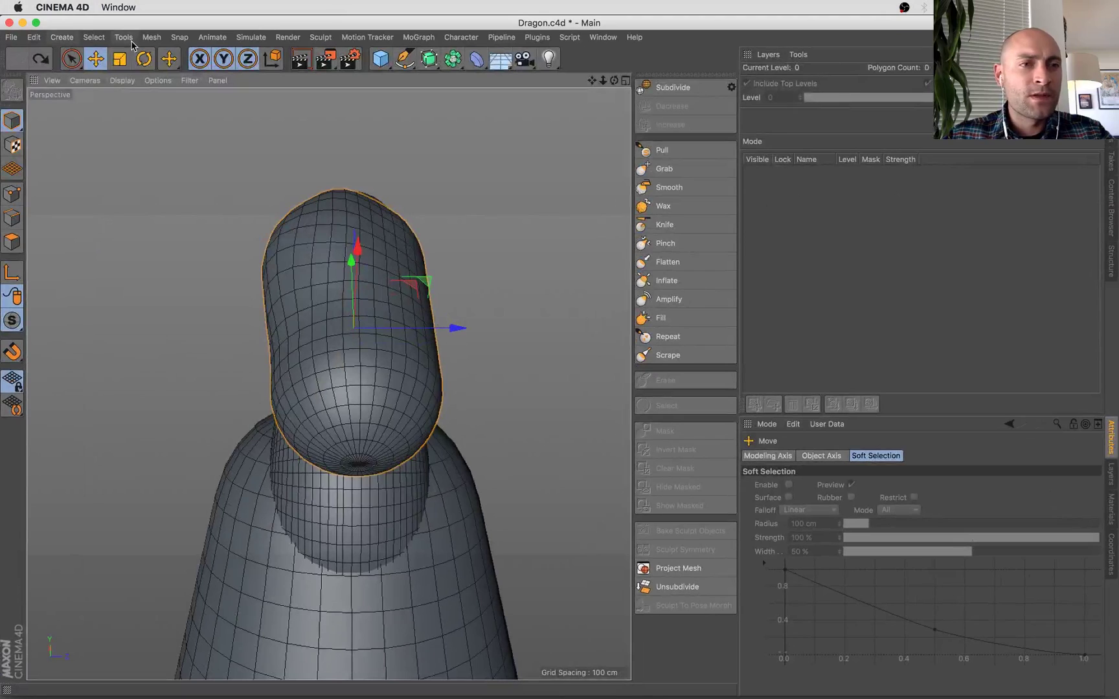
left_click(62, 37)
mouse_move(31, 36)
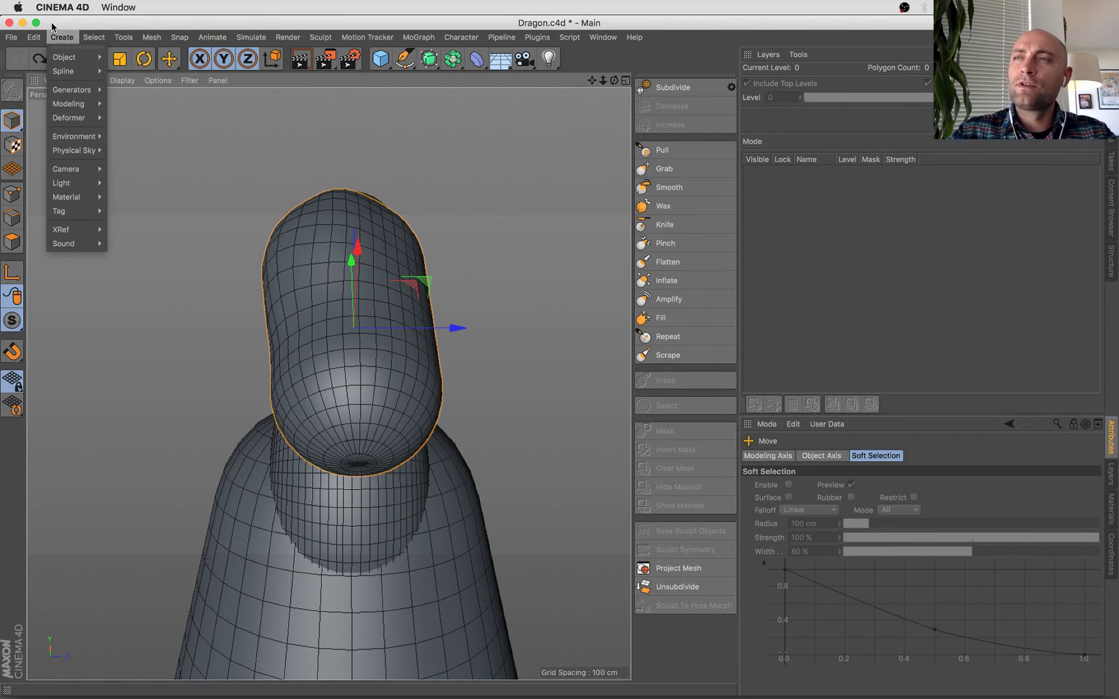
left_click(51, 36)
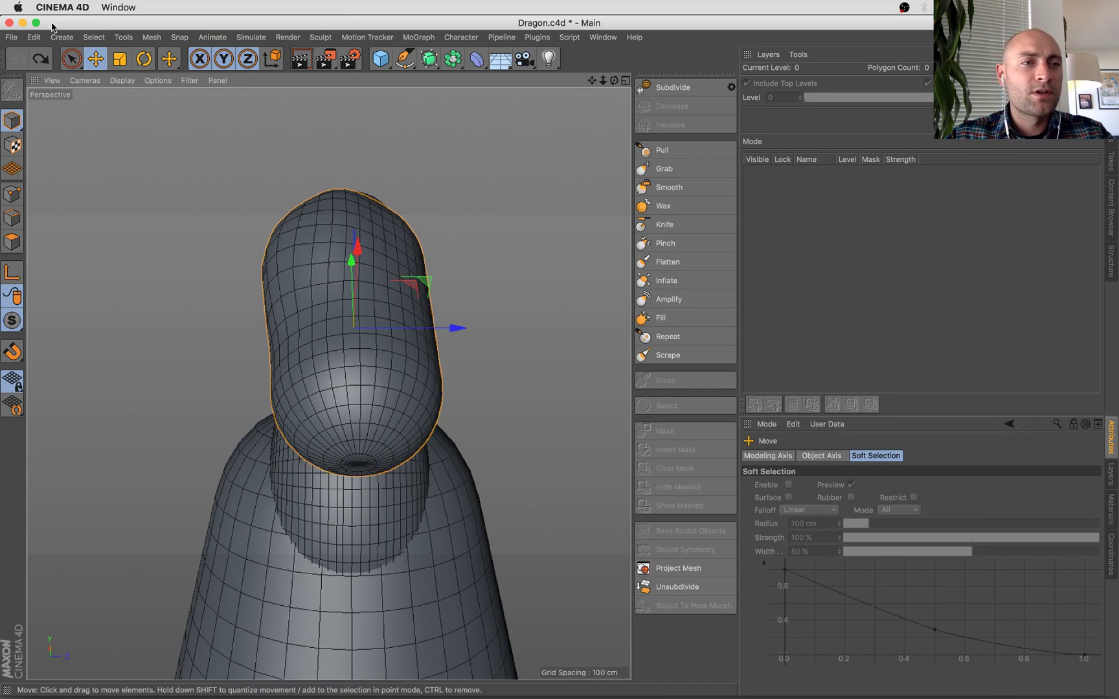
left_click(18, 39)
mouse_move(34, 42)
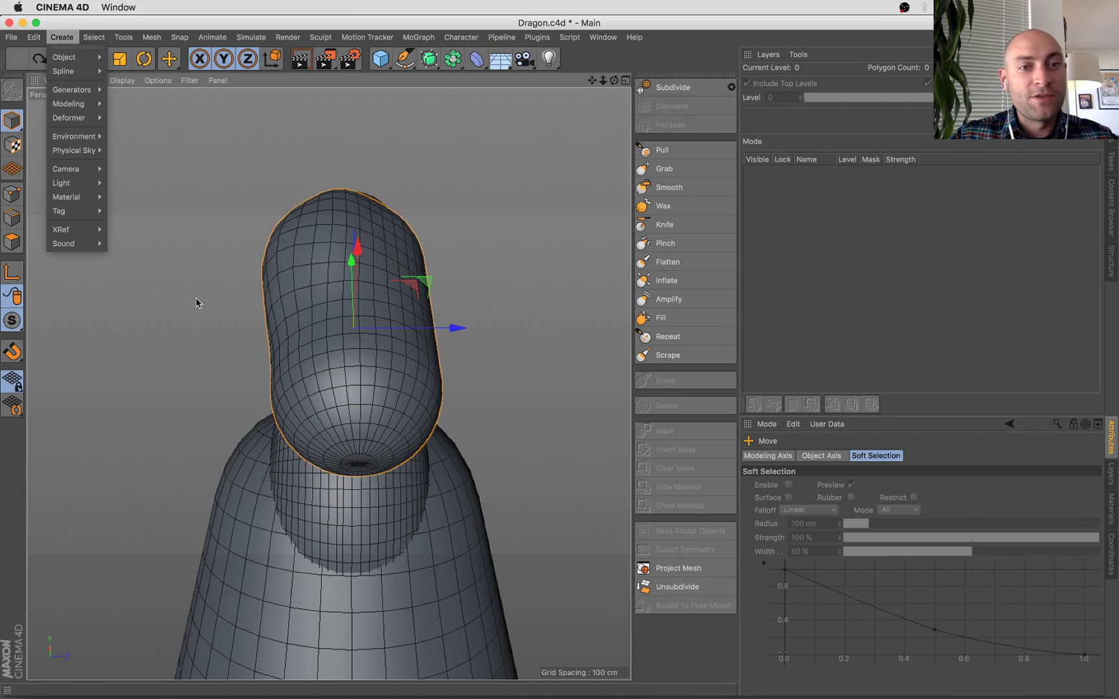
left_click(587, 290)
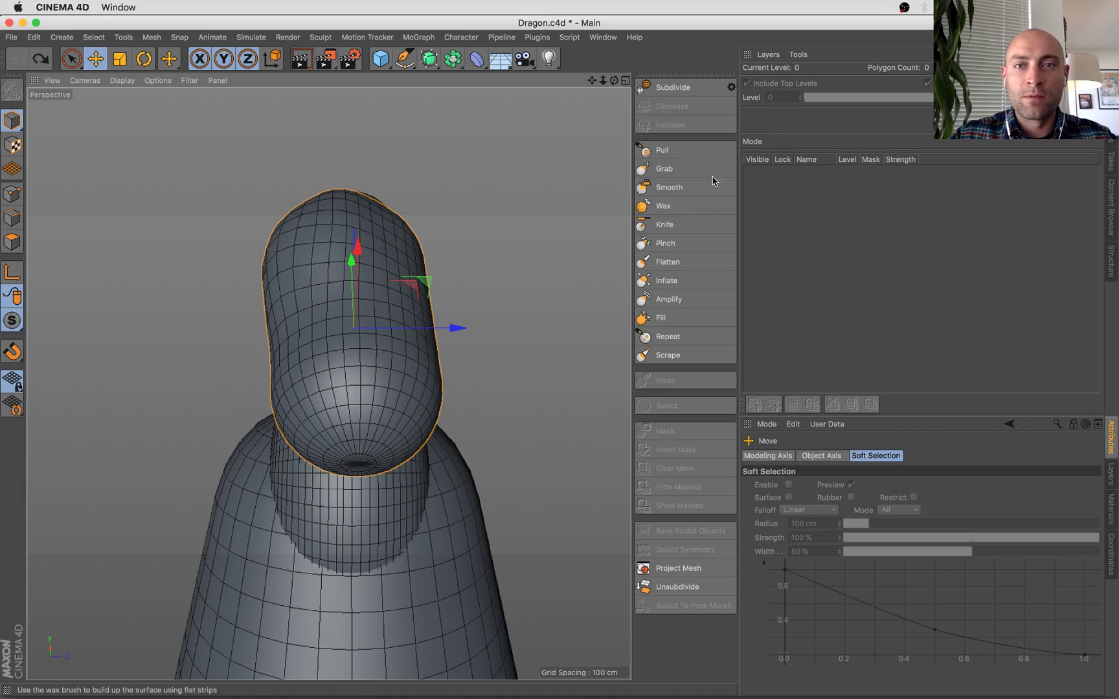
Switch to the Startup (User) layout and delete the sculpted Capsule head object.
left_click(1075, 37)
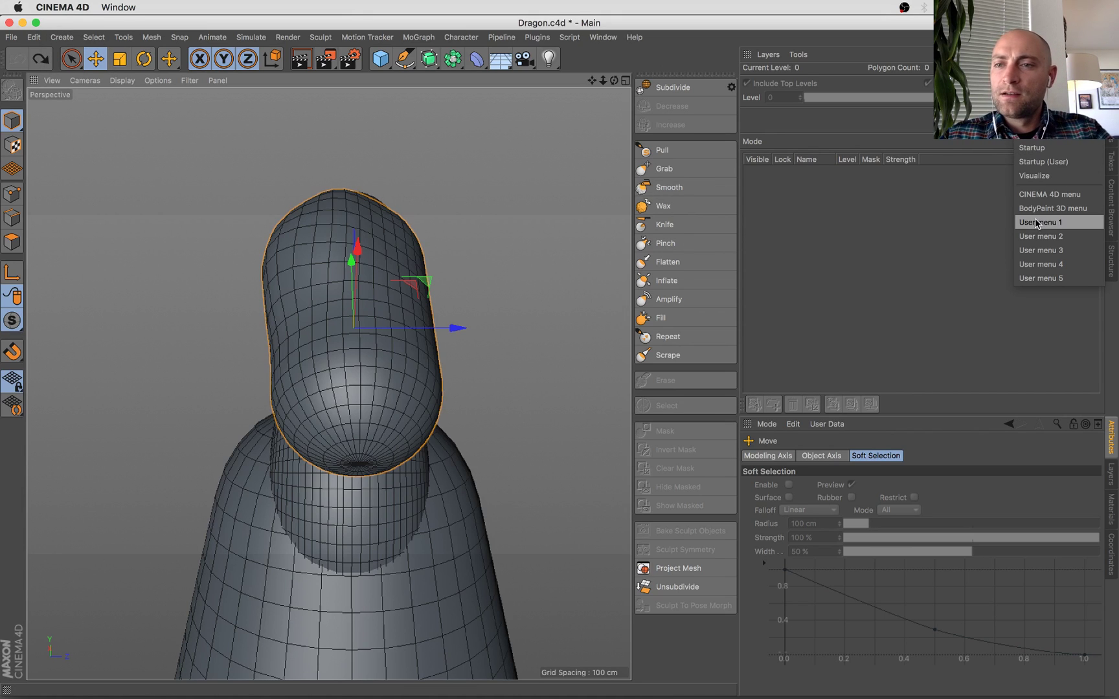
left_click(1043, 159)
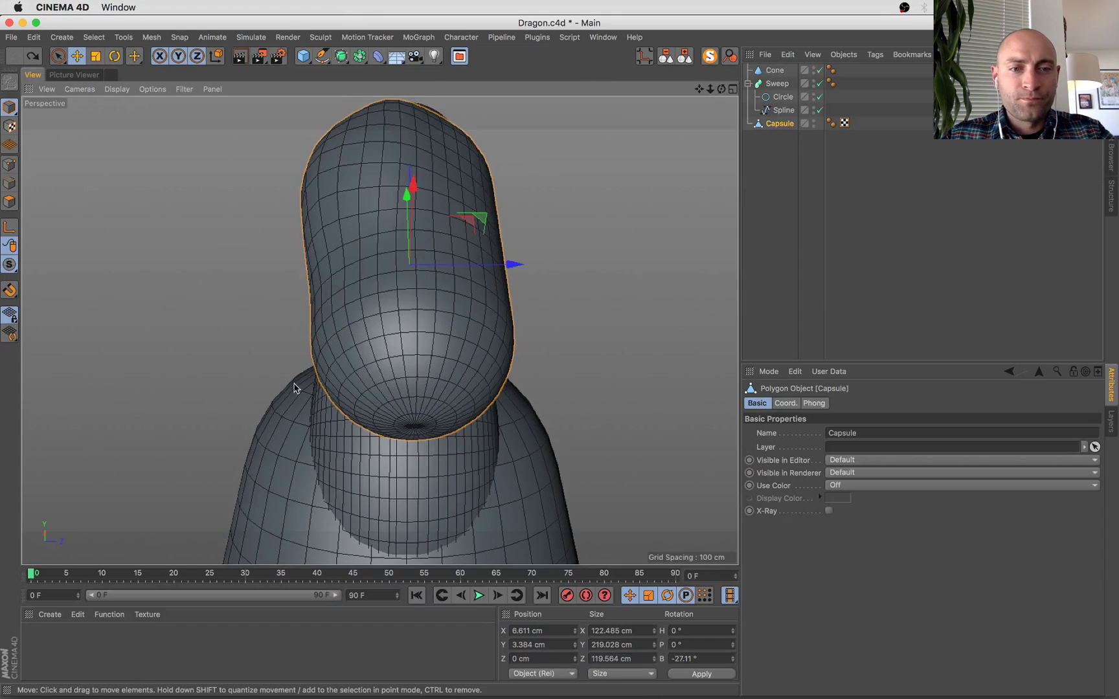
left_click_drag(225, 286, 498, 218, "alt")
scroll(570, 285, "down", 3)
key("Delete")
key("super+z")
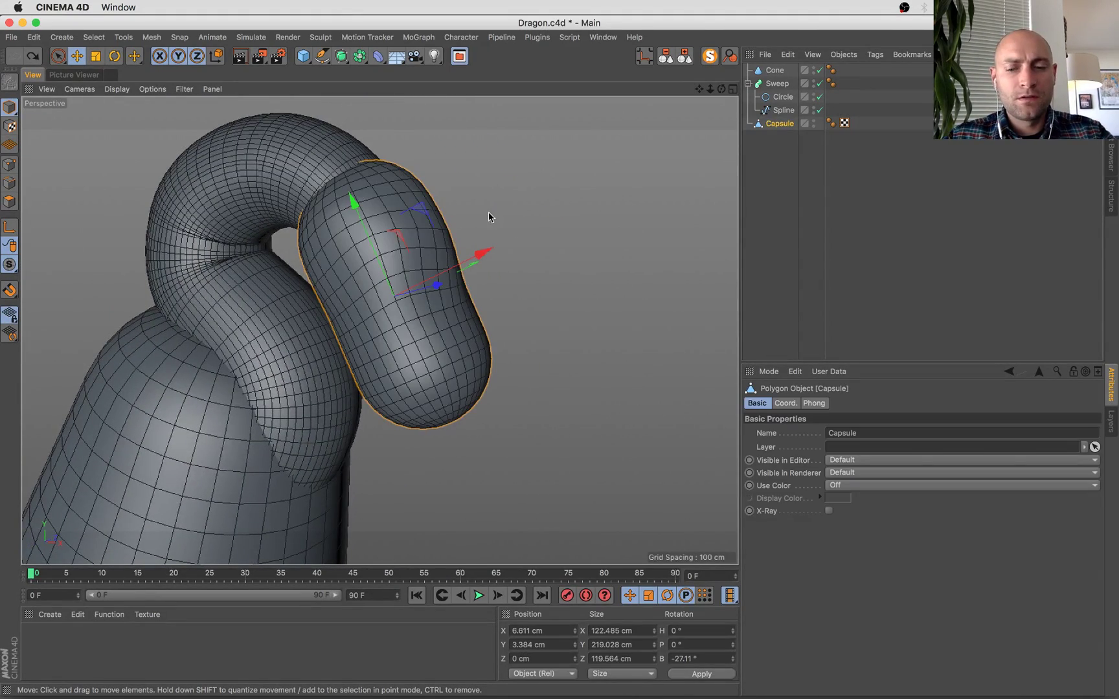
key("Delete")
Add a new Capsule primitive for the head and rotate its bank to about -22.8°.
left_click(311, 60)
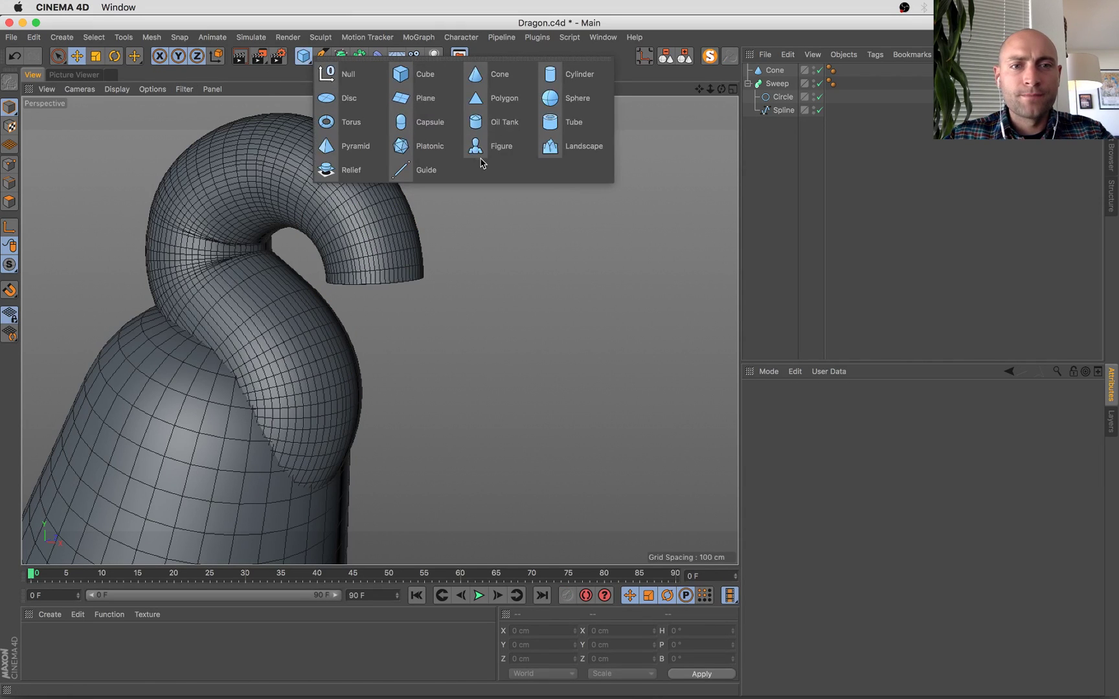
left_click(418, 123)
key("r")
left_click_drag(439, 278, 429, 257)
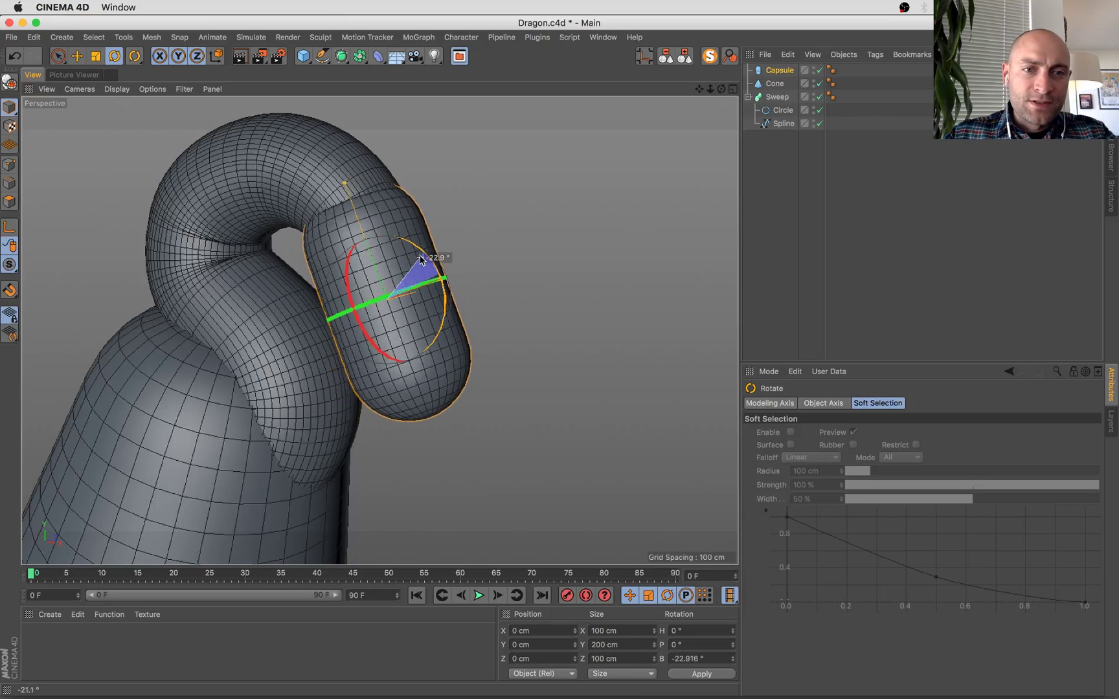
Duplicate the capsule as a backup, group the copy in a hidden null named OFF, and reselect the original capsule.
left_click_drag(780, 73, 778, 224, "ctrl")
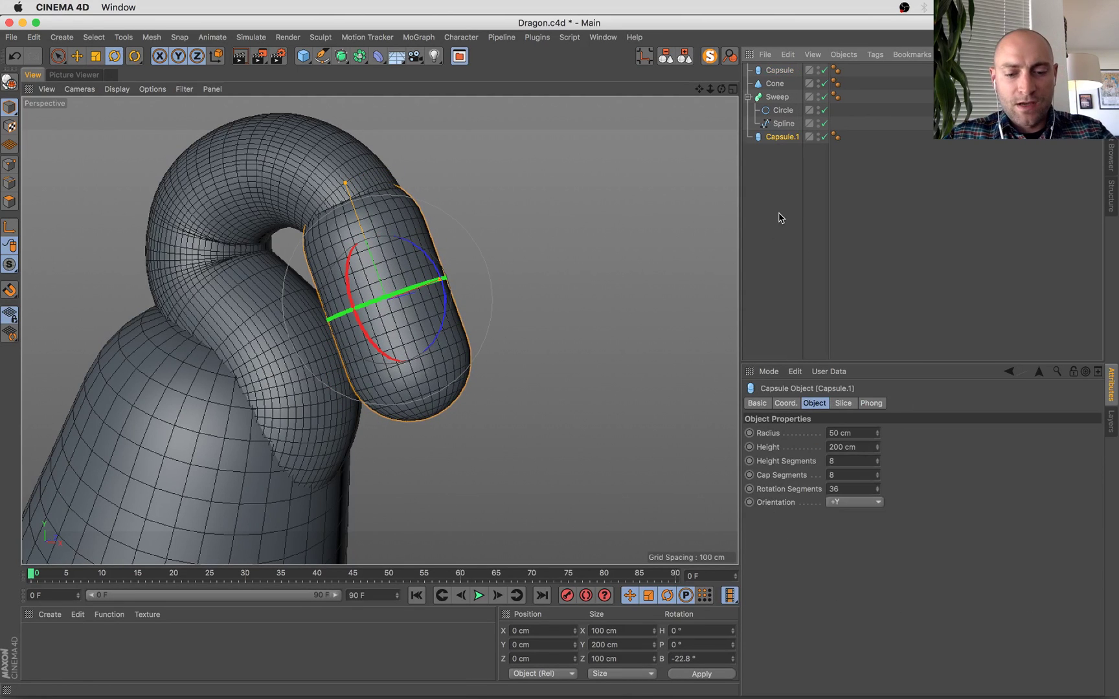
key("alt+g")
double_click(774, 137)
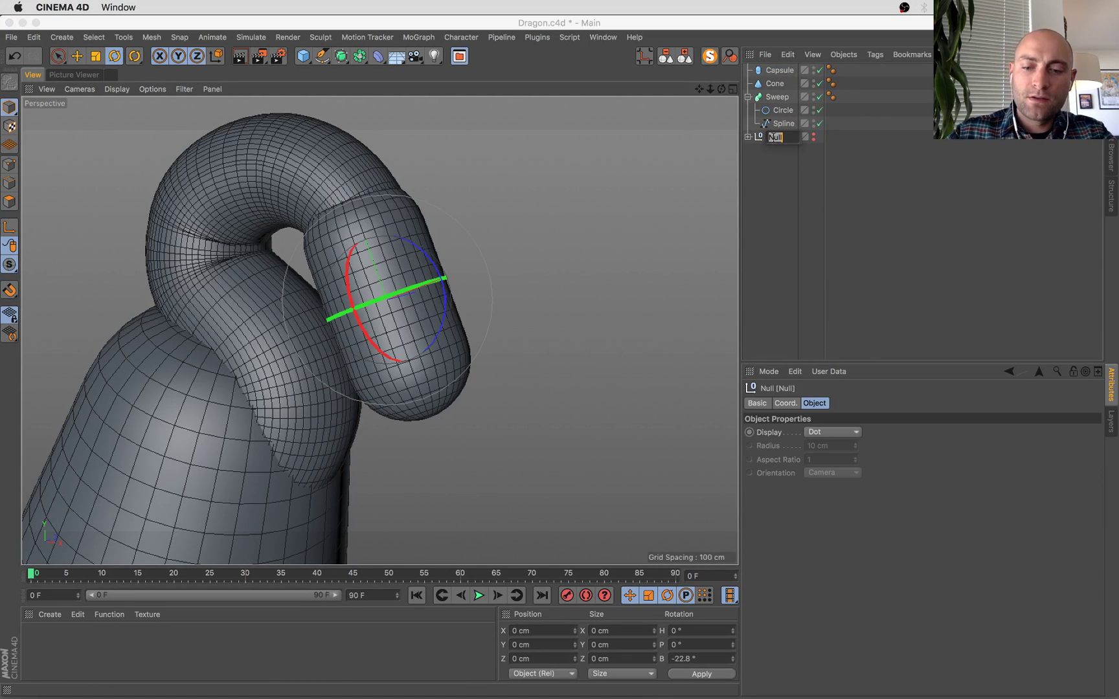
type("OFF")
key("Return")
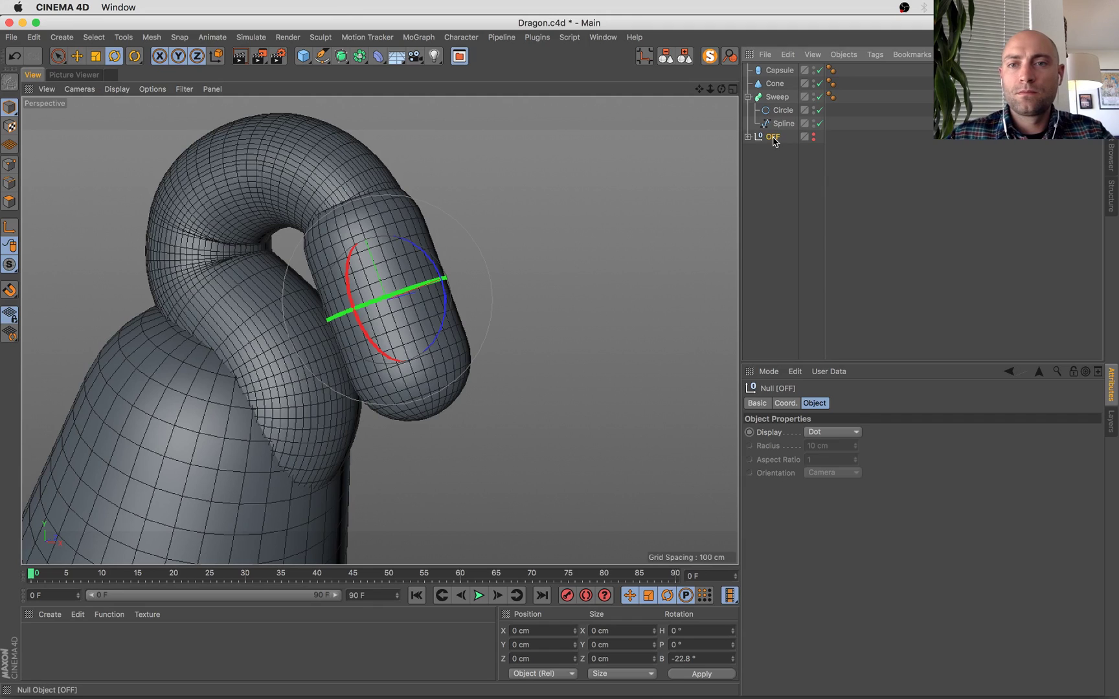
left_click(775, 73)
left_click_drag(466, 311, 420, 321, "alt")
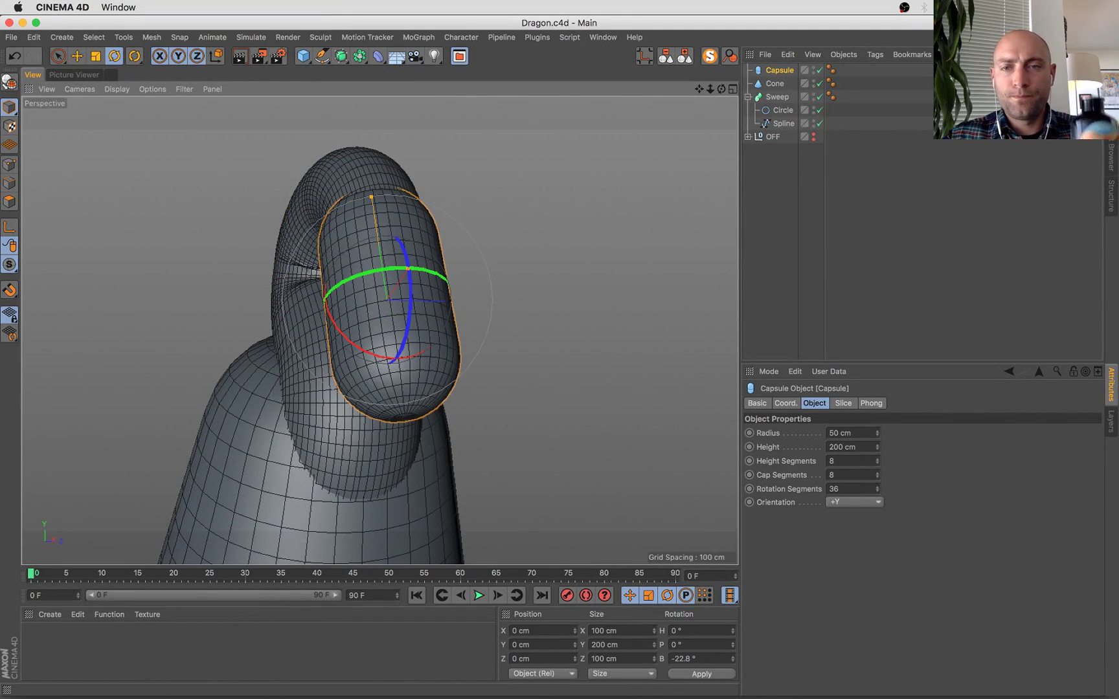
Make the capsule editable and set it up as a sculpt object in the Sculpt layout.
key("c")
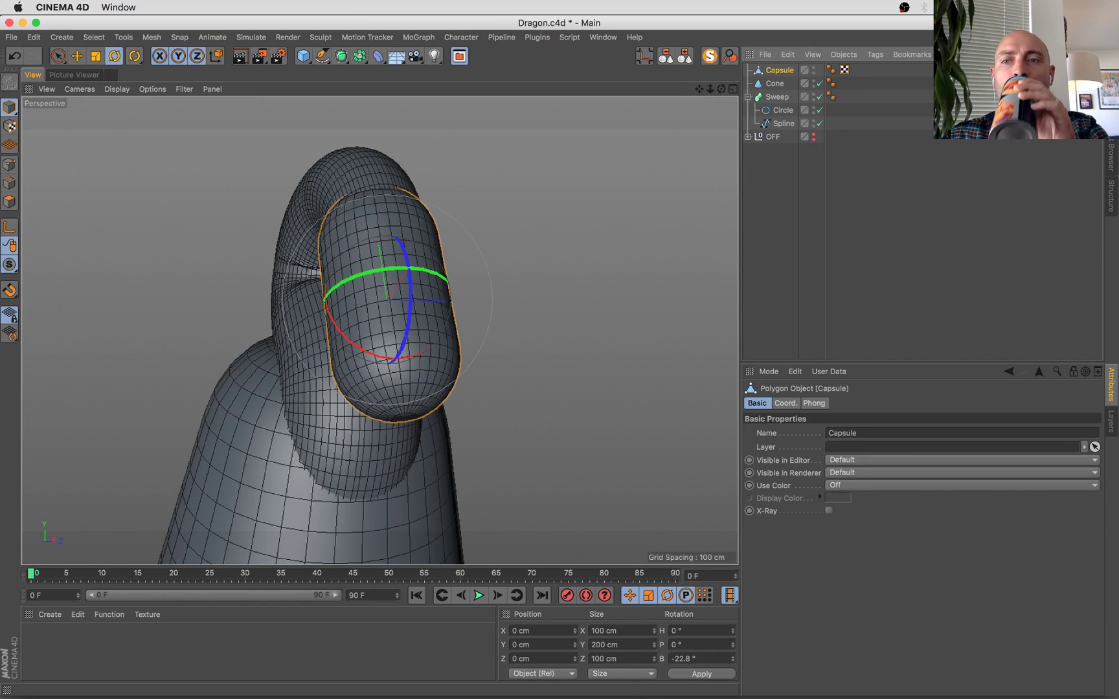
left_click(1059, 38)
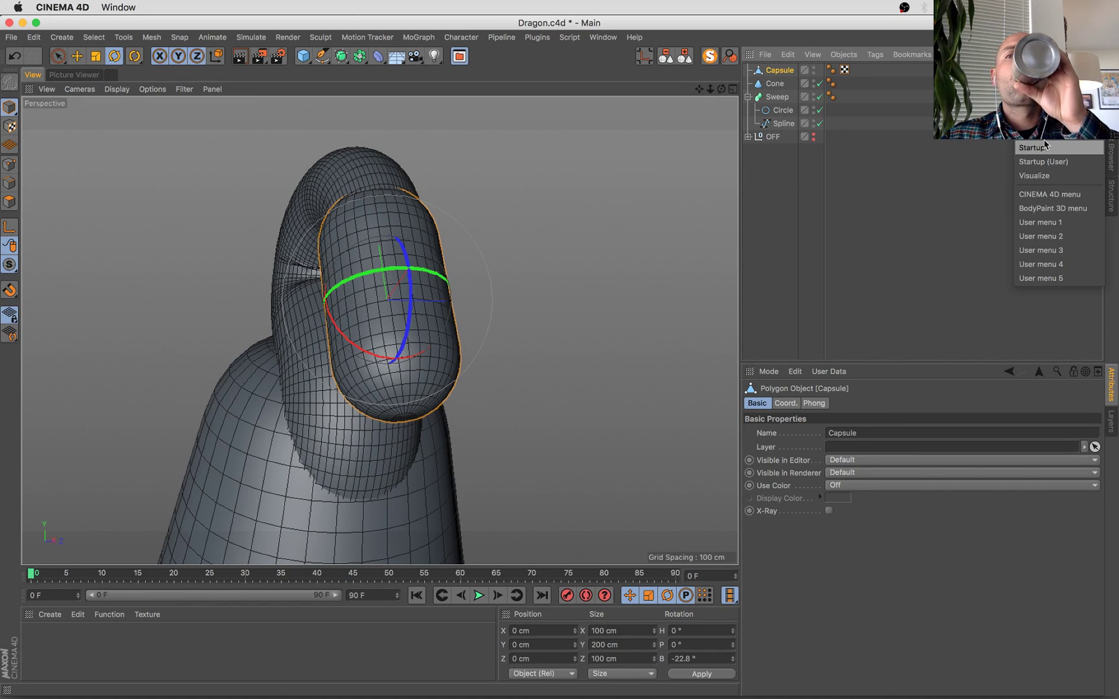
left_click(1043, 119)
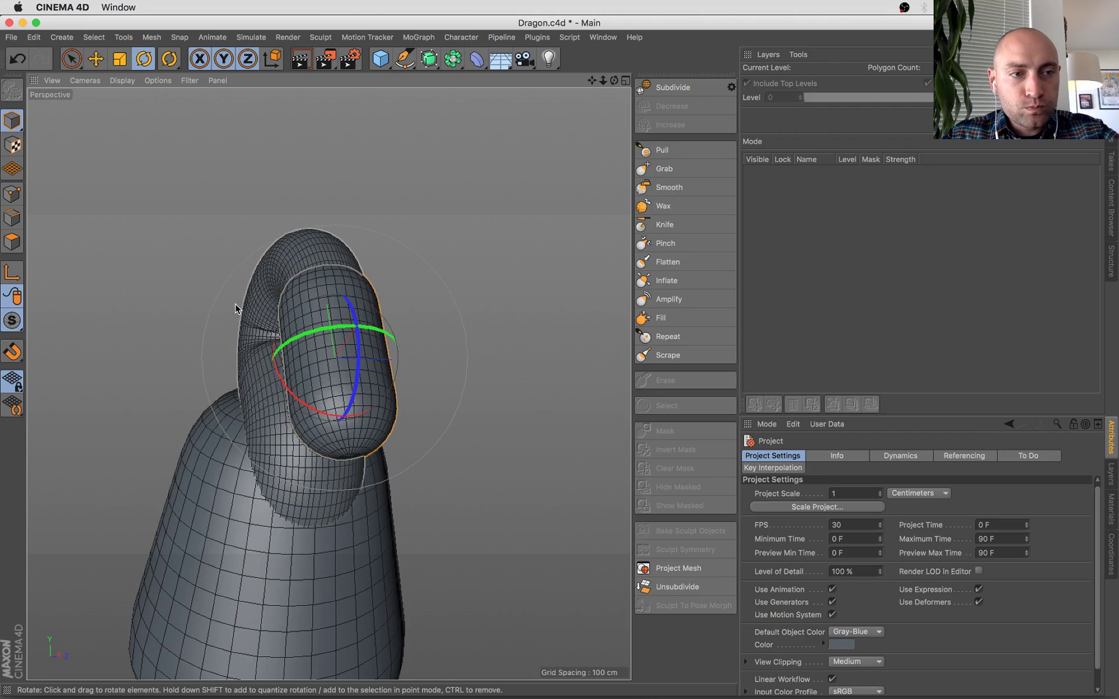
scroll(437, 417, "up", 3)
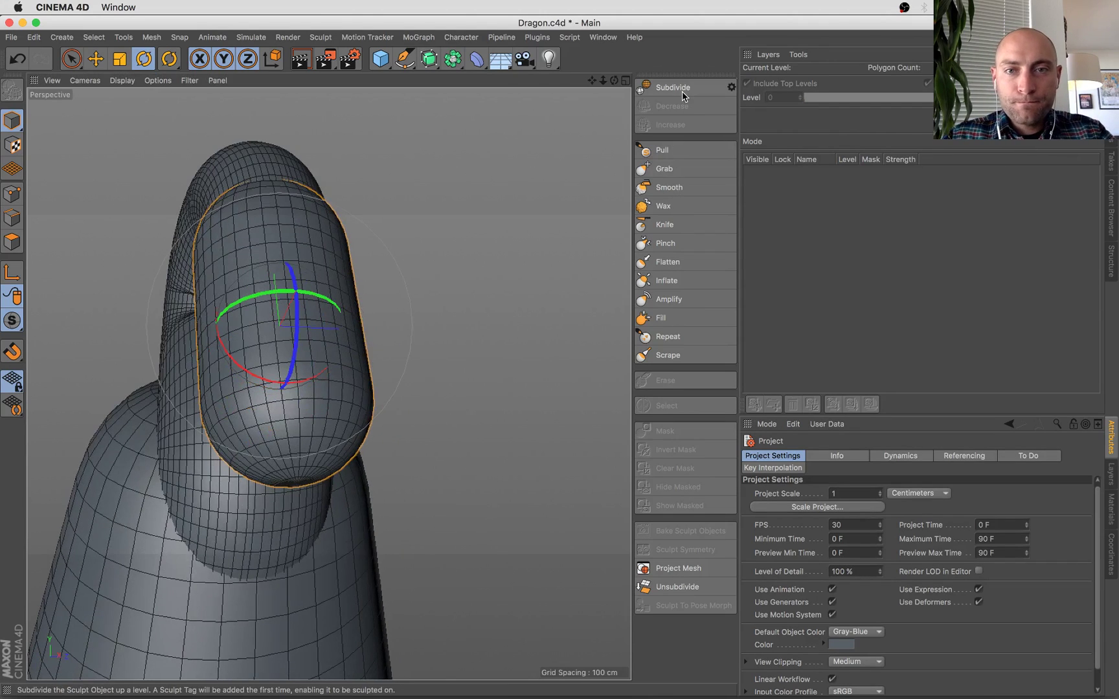
left_click_drag(454, 374, 457, 435, "alt")
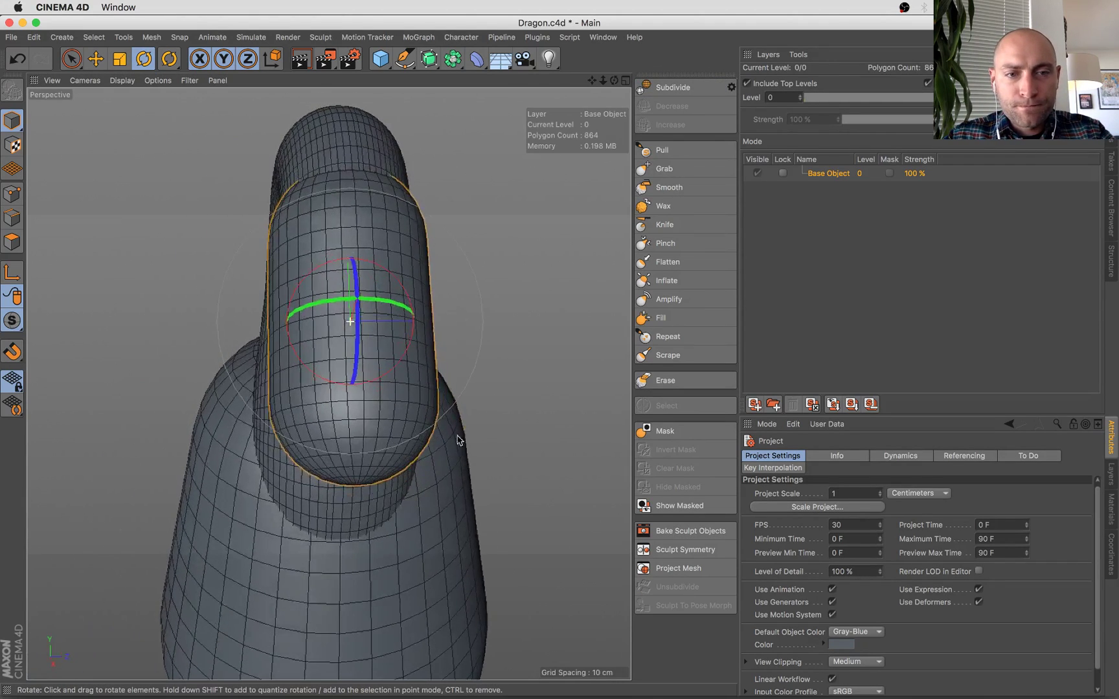
Set the Pull brush to size 97 and pressure 50.7 %, and bulge out one side of the capsule's upper part.
left_click(661, 150)
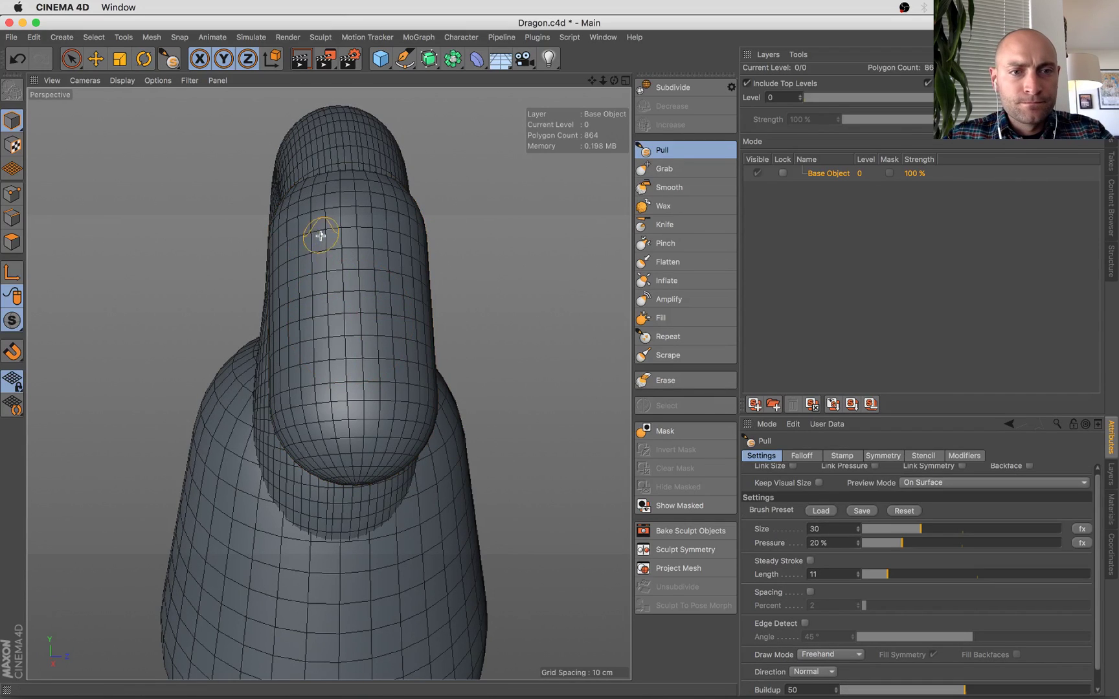
left_click(1056, 529)
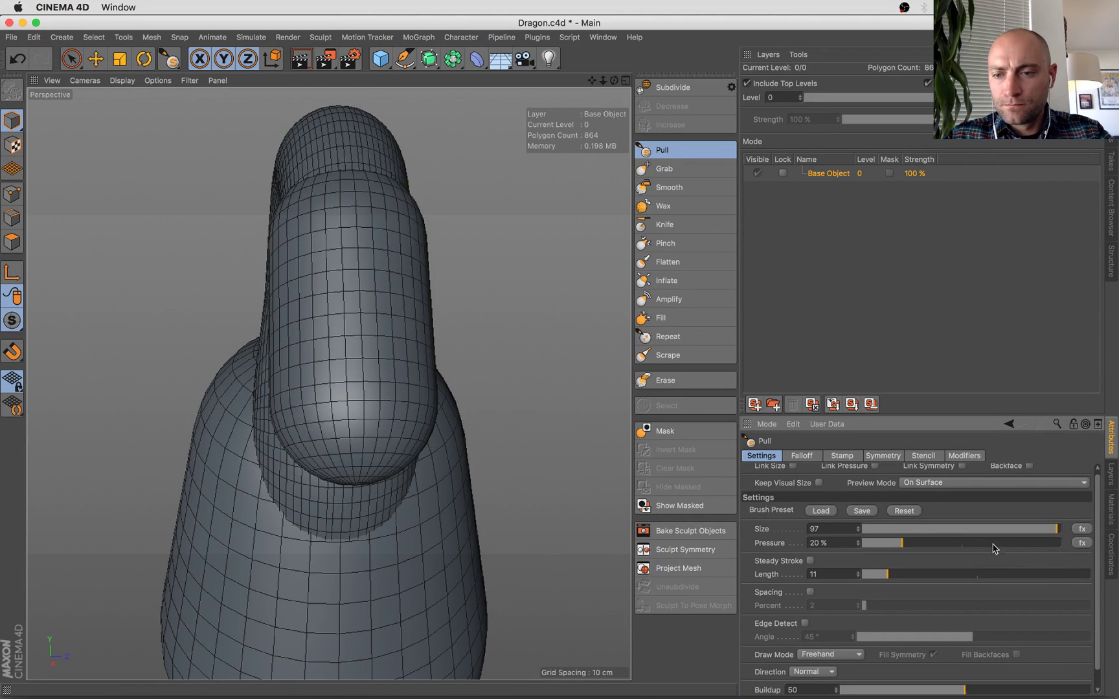
left_click(962, 543)
mouse_move(310, 250)
left_mouse_down()
mouse_move(274, 237)
mouse_move(327, 266)
mouse_move(292, 215)
mouse_move(352, 235)
mouse_move(467, 220)
left_mouse_up()
mouse_move(345, 222)
left_mouse_down()
mouse_move(400, 252)
mouse_move(327, 218)
mouse_move(287, 303)
mouse_move(275, 257)
mouse_move(302, 222)
mouse_move(341, 218)
mouse_move(312, 370)
mouse_move(174, 375)
mouse_move(175, 333)
mouse_move(158, 345)
mouse_move(194, 350)
left_mouse_up()
Set Sculpt Symmetry to mirror to +Z, try mirroring the one-sided bulge across the capsule, and undo the mirror.
left_click(711, 552)
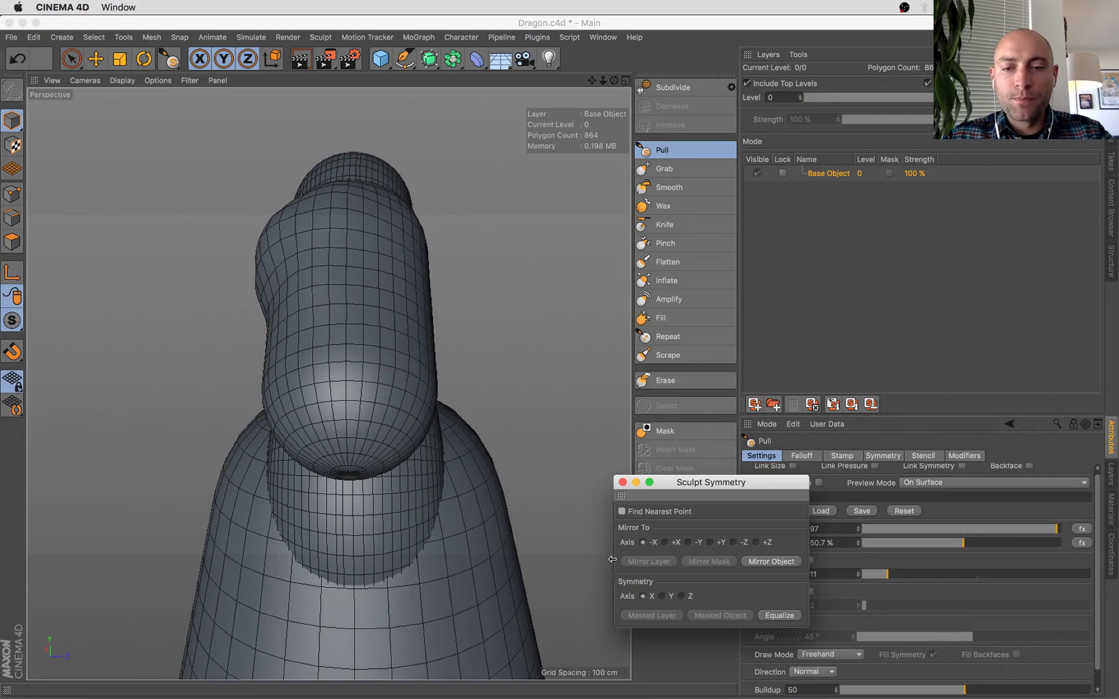
key("super+Tab")
key("super+Tab")
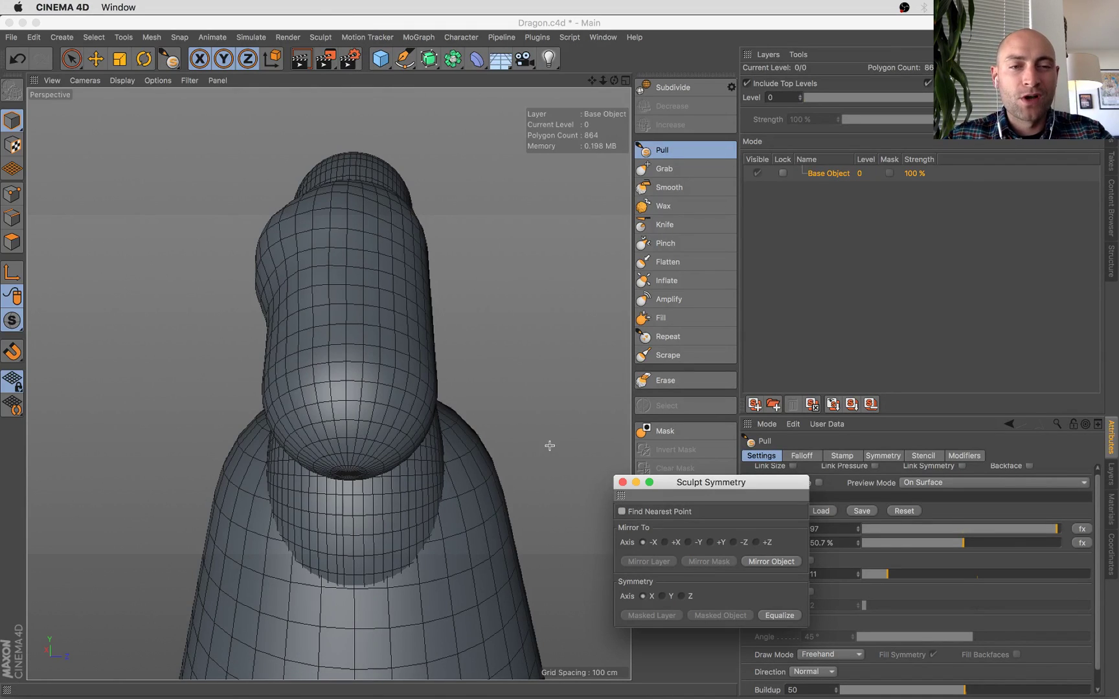
left_click_drag(759, 489, 674, 511)
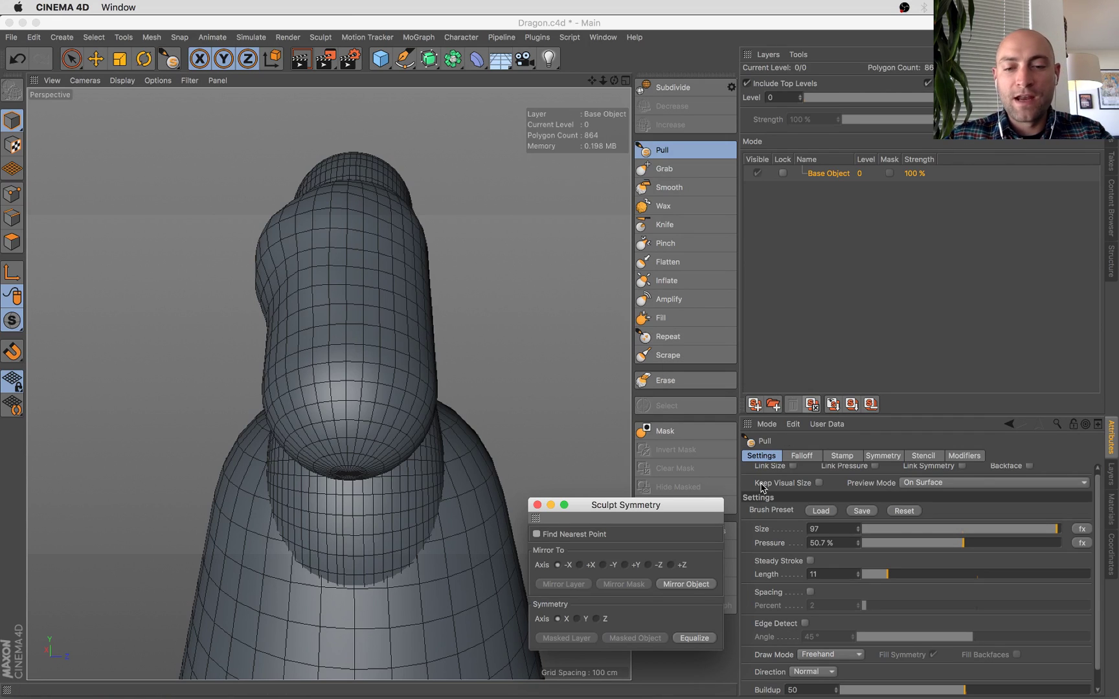
left_click(699, 587)
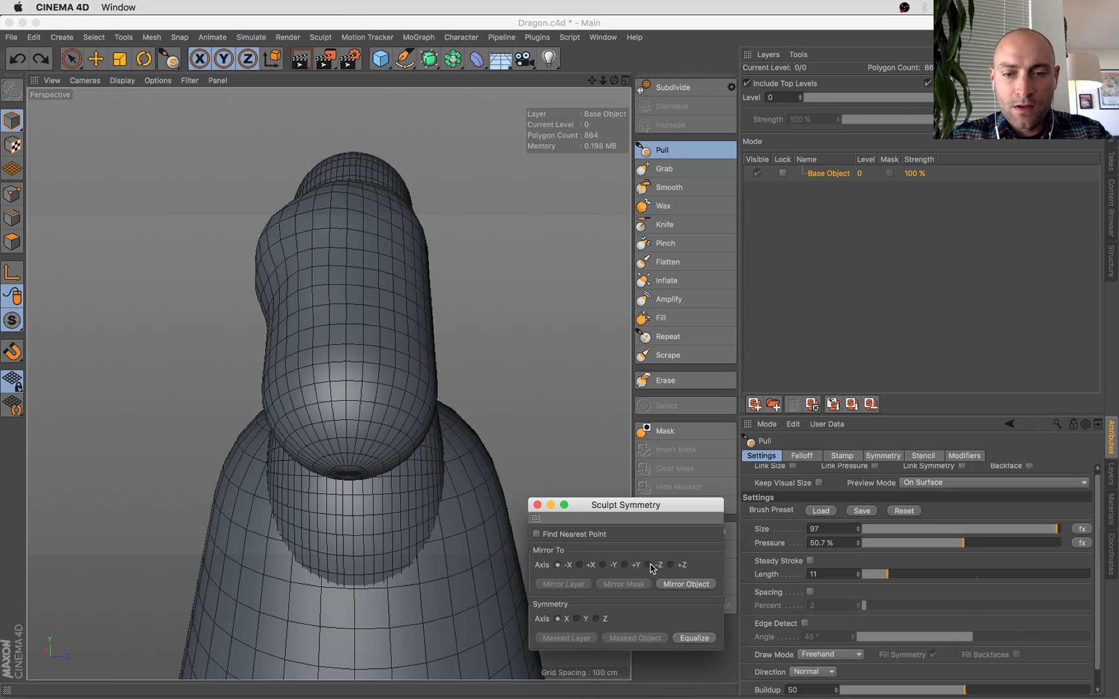
left_click(685, 585)
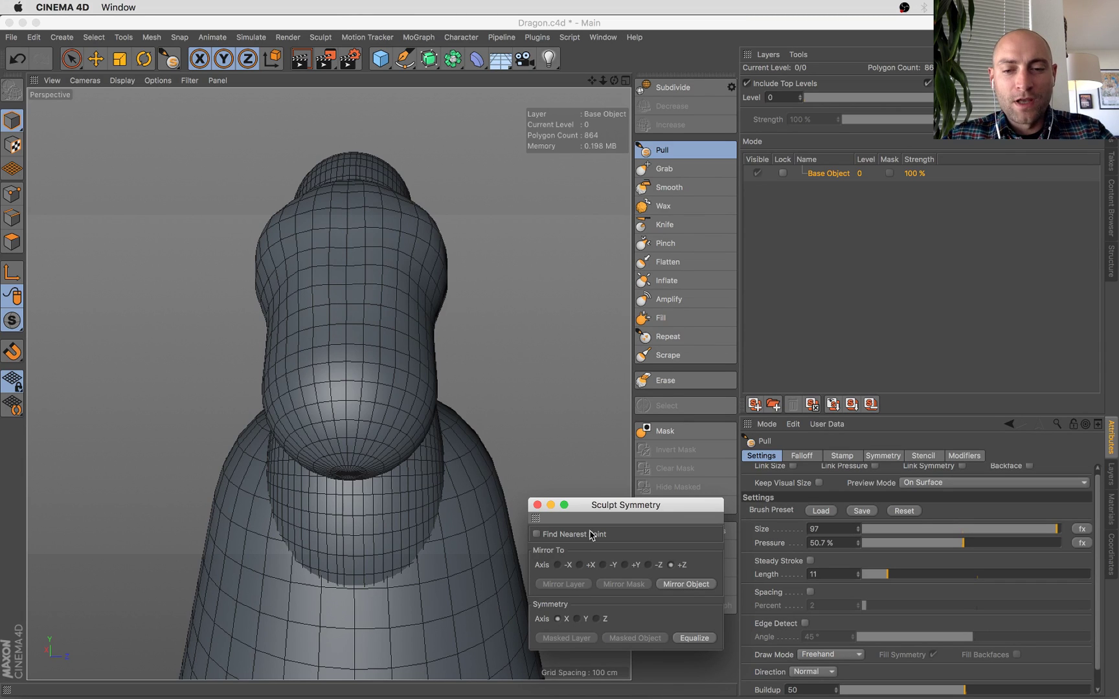
key("super+z")
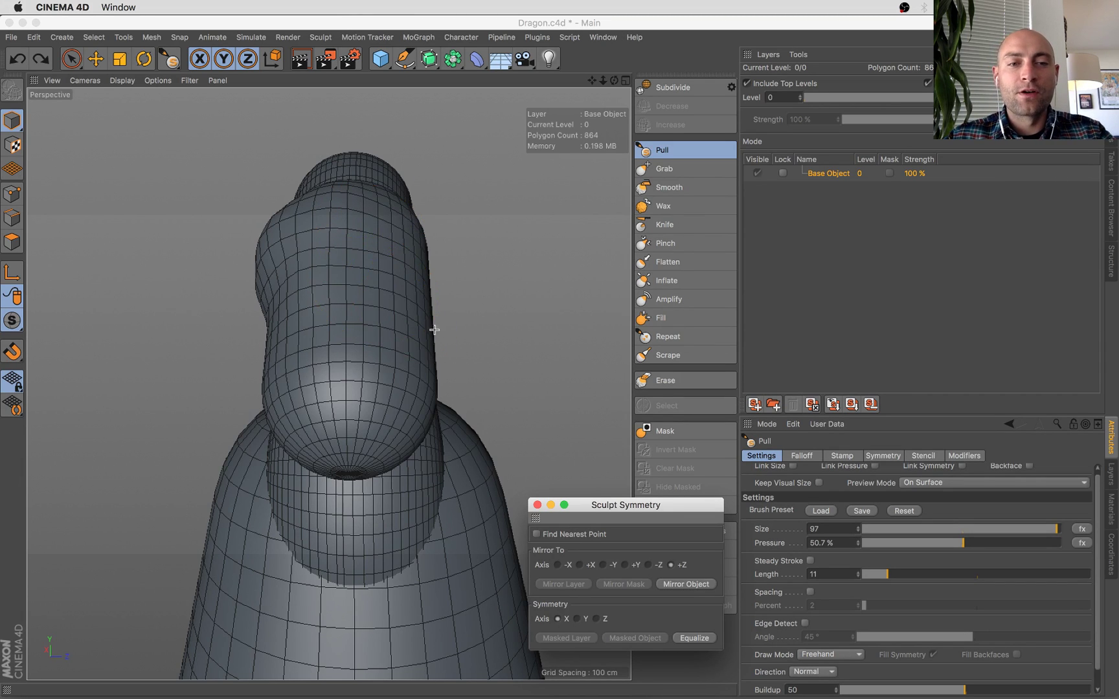
Pull more volume out of the capsule's side with the Pull brush and mirror the object to +Z.
mouse_move(350, 322)
left_mouse_down("alt")
mouse_move(611, 328)
mouse_move(542, 375)
mouse_move(479, 320)
left_mouse_up("alt")
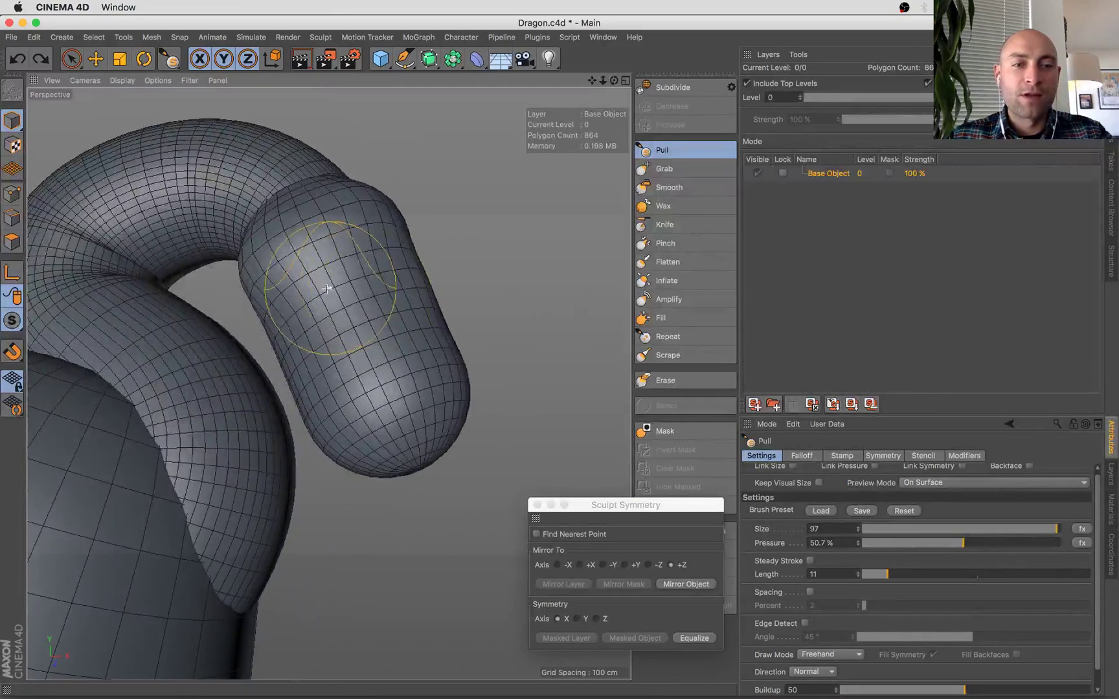
mouse_move(341, 301)
left_mouse_down()
mouse_move(414, 329)
mouse_move(295, 284)
mouse_move(392, 340)
left_mouse_up()
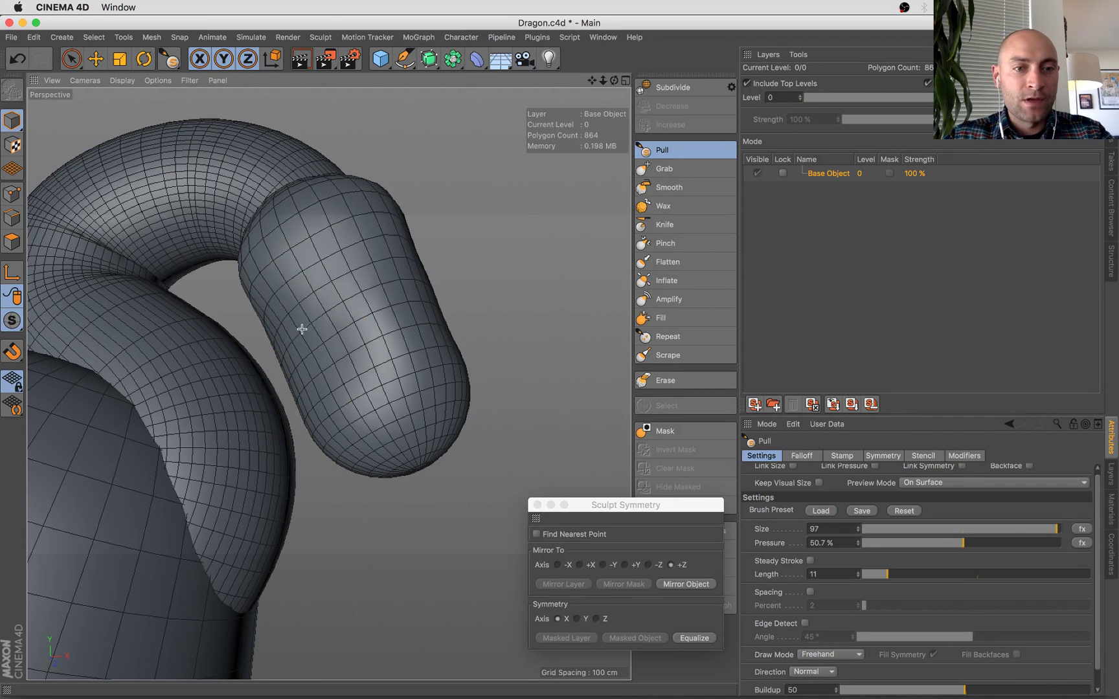
left_click_drag(281, 319, 308, 288, "alt")
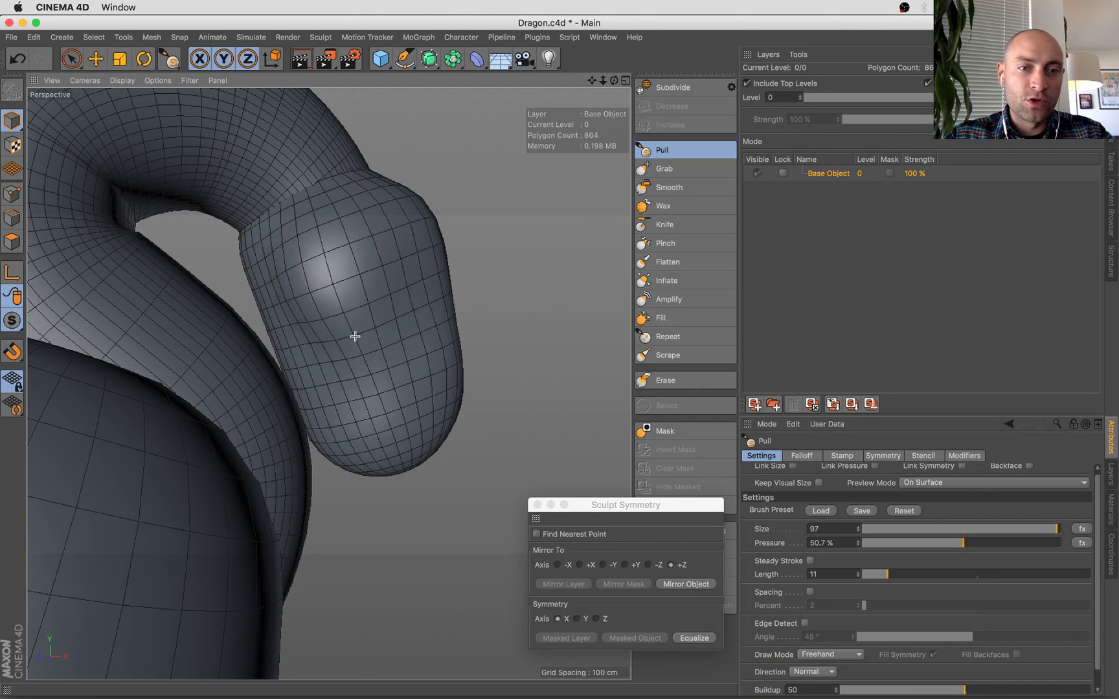
left_click_drag(407, 342, 157, 321, "alt")
left_click(671, 583)
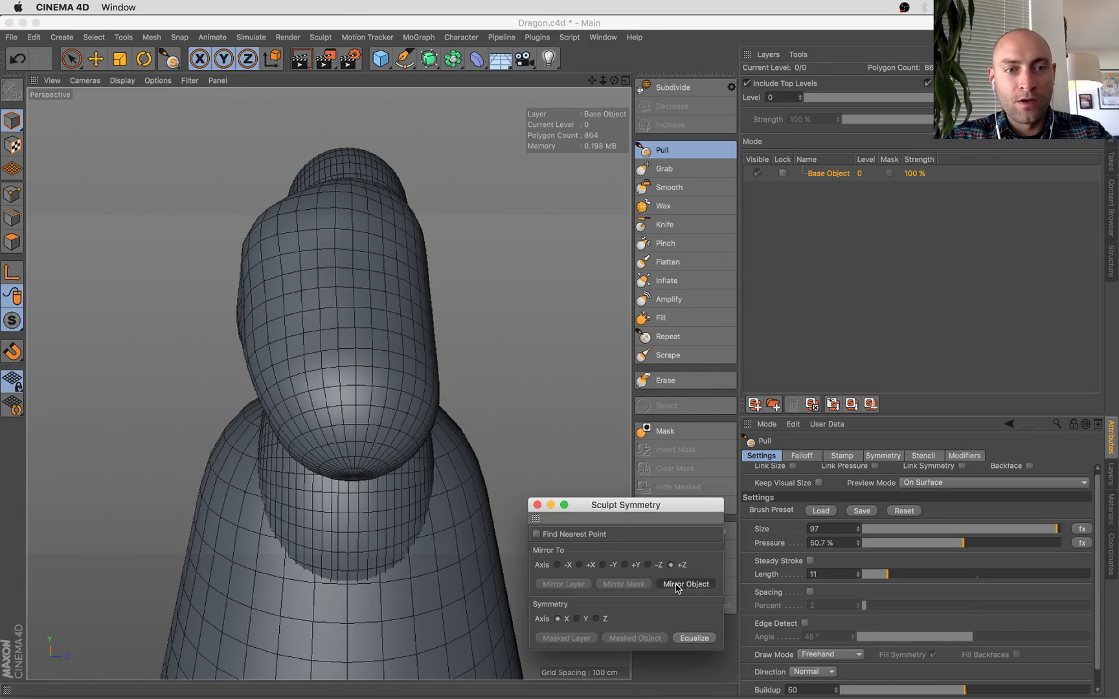
Widen the back of the head behind the snout using the Pull brush and mirror the object to +Z.
mouse_move(434, 448)
left_mouse_down("alt")
mouse_move(250, 407)
mouse_move(272, 414)
left_mouse_up("alt")
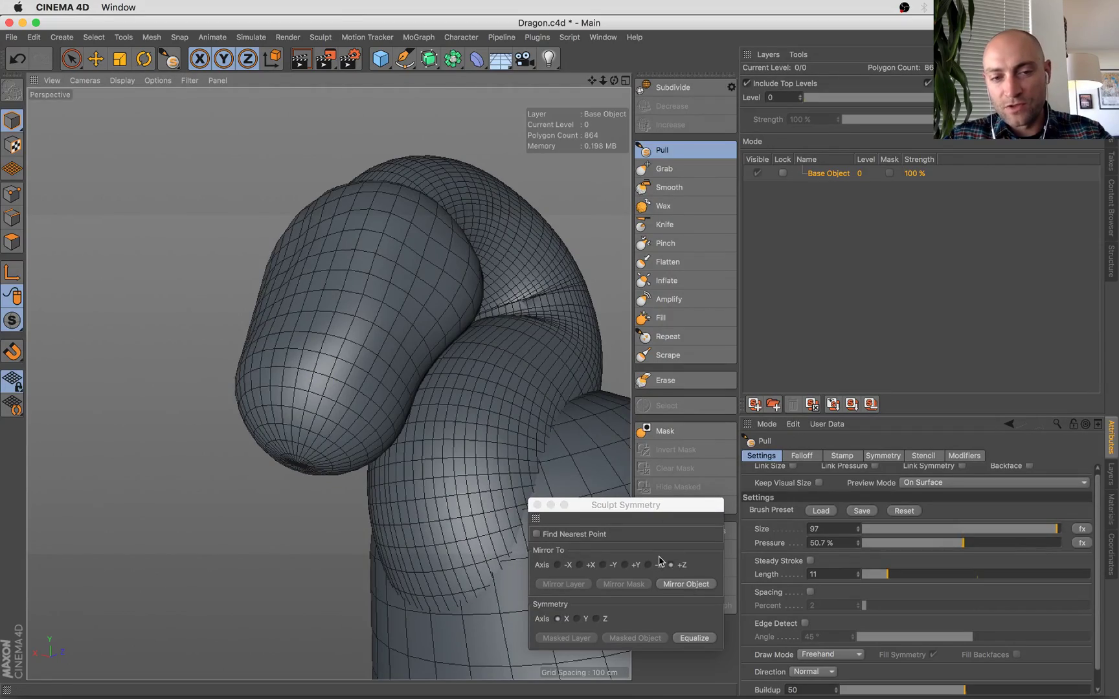
left_click_drag(350, 321, 196, 426, "alt")
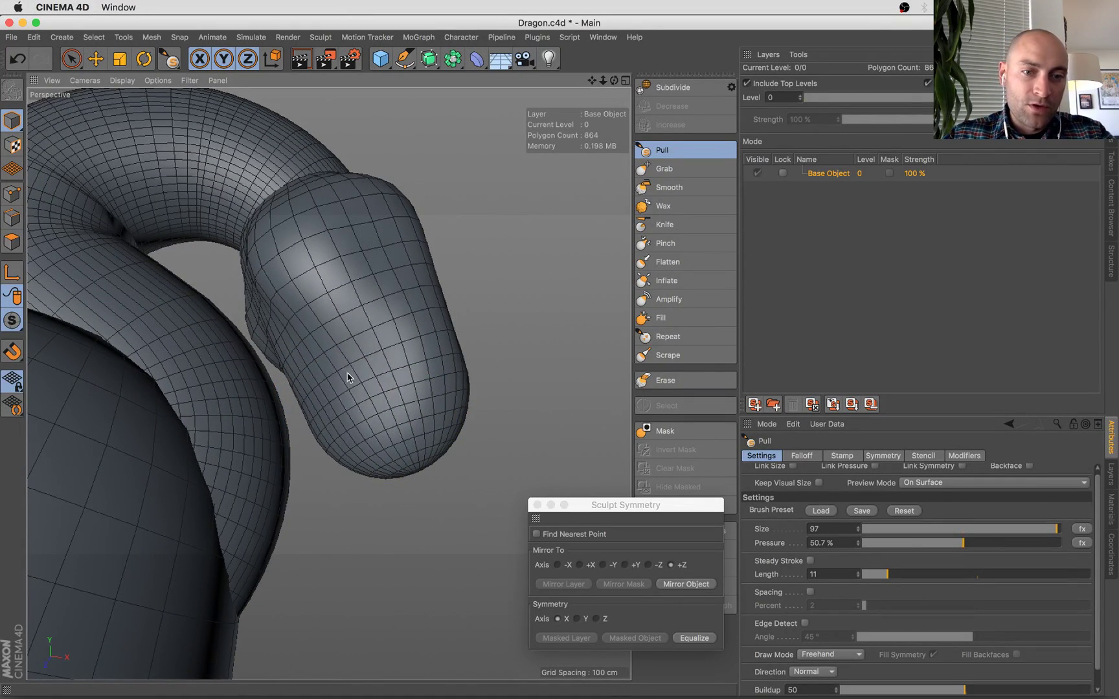
left_click_drag(347, 377, 61, 440, "alt")
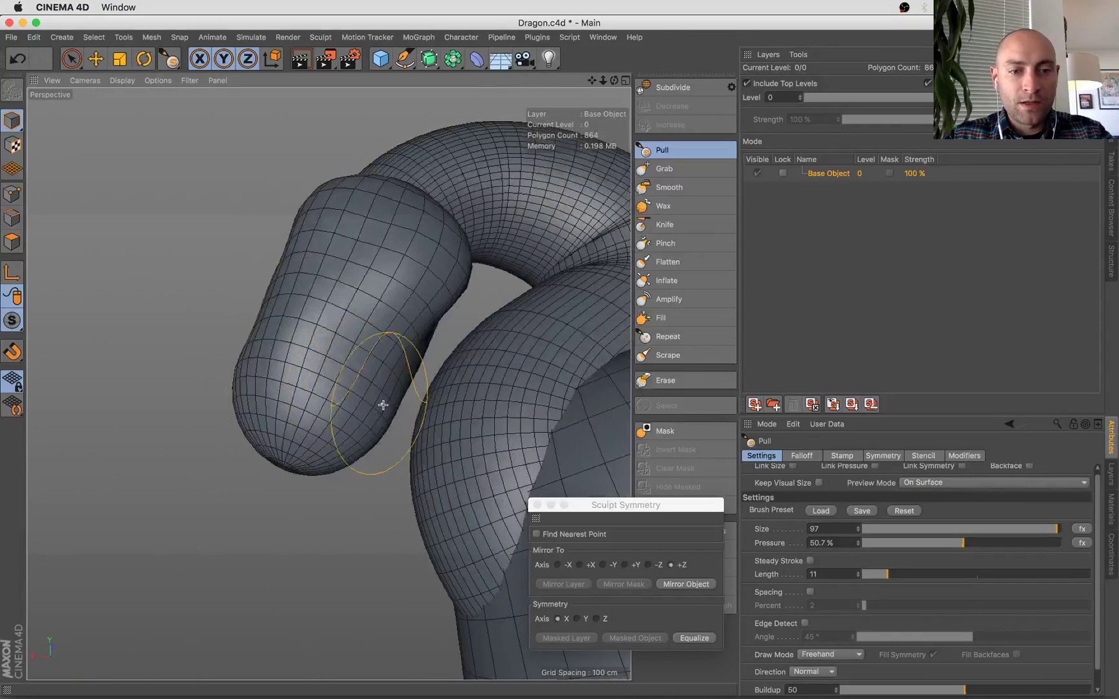
mouse_move(307, 383)
left_mouse_down("alt")
mouse_move(392, 411)
mouse_move(414, 369)
left_mouse_up("alt")
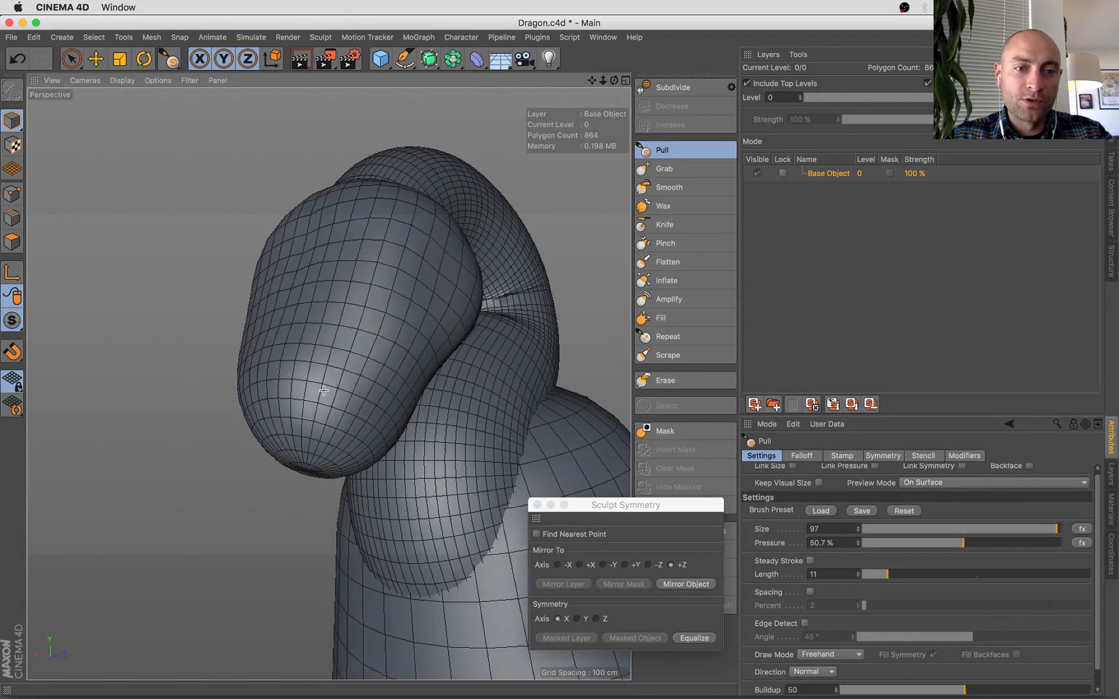
left_click_drag(302, 385, 448, 376, "alt")
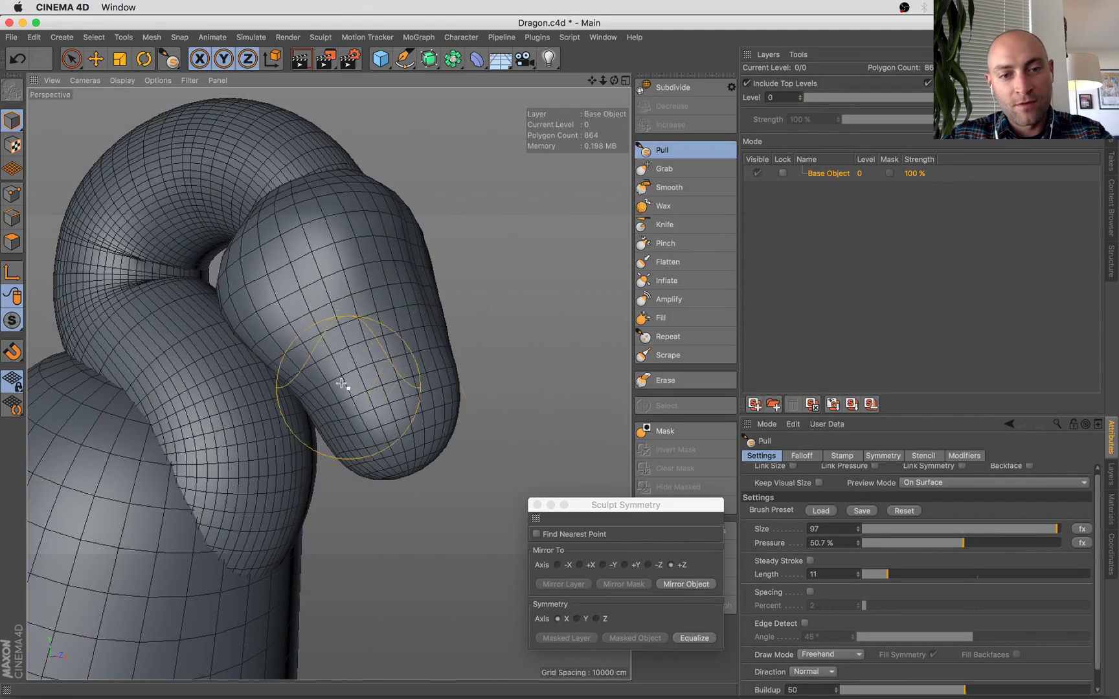
left_click_drag(407, 455, 223, 393, "alt")
left_click(686, 584)
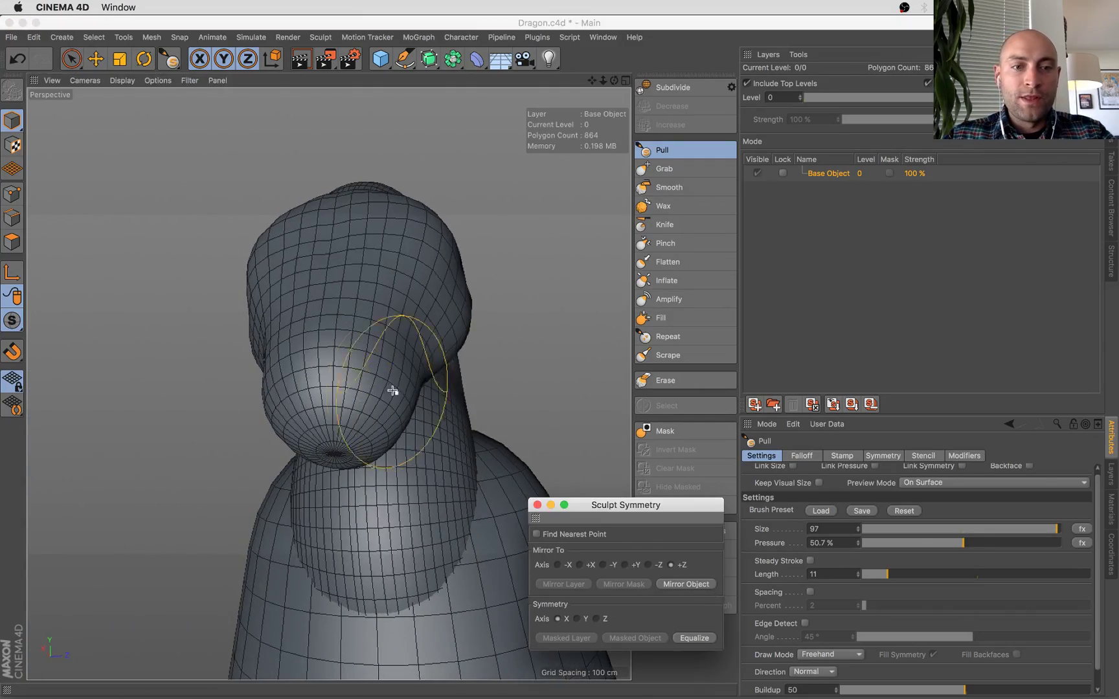
Build up the brow and crown of the head using the Pull brush, mirroring the sculpt to +Z.
mouse_move(392, 390)
left_mouse_down("alt")
mouse_move(557, 432)
mouse_move(482, 413)
mouse_move(513, 417)
mouse_move(512, 474)
mouse_move(317, 475)
mouse_move(460, 496)
mouse_move(474, 370)
mouse_move(375, 349)
mouse_move(396, 253)
left_mouse_up("alt")
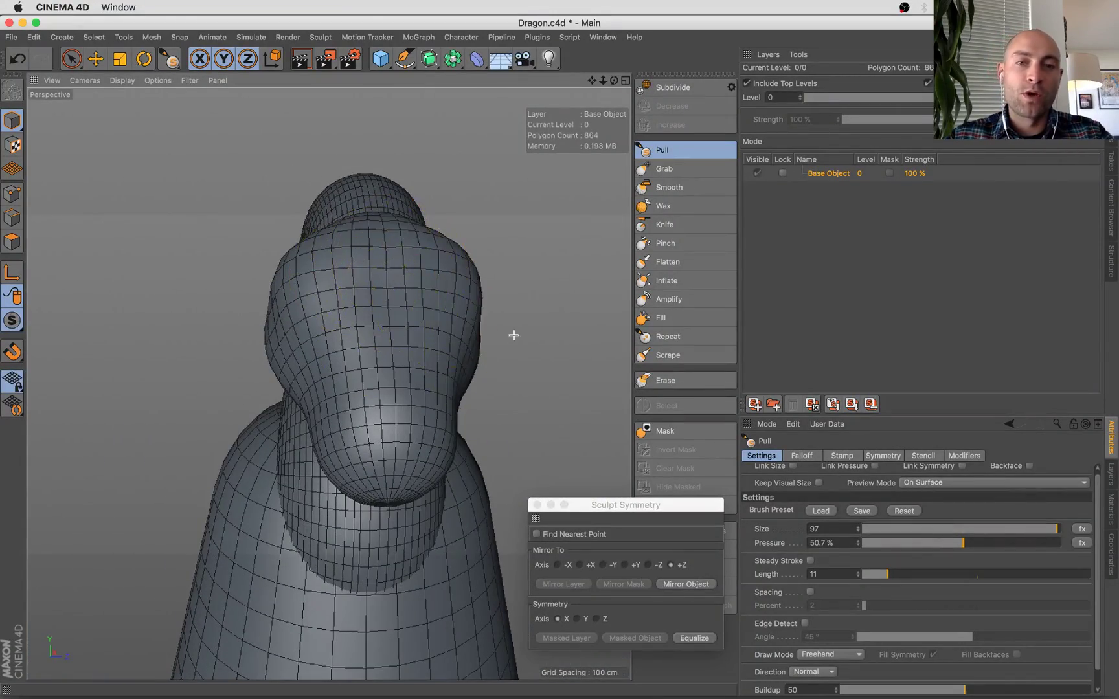
left_click_drag(512, 332, 559, 312, "alt")
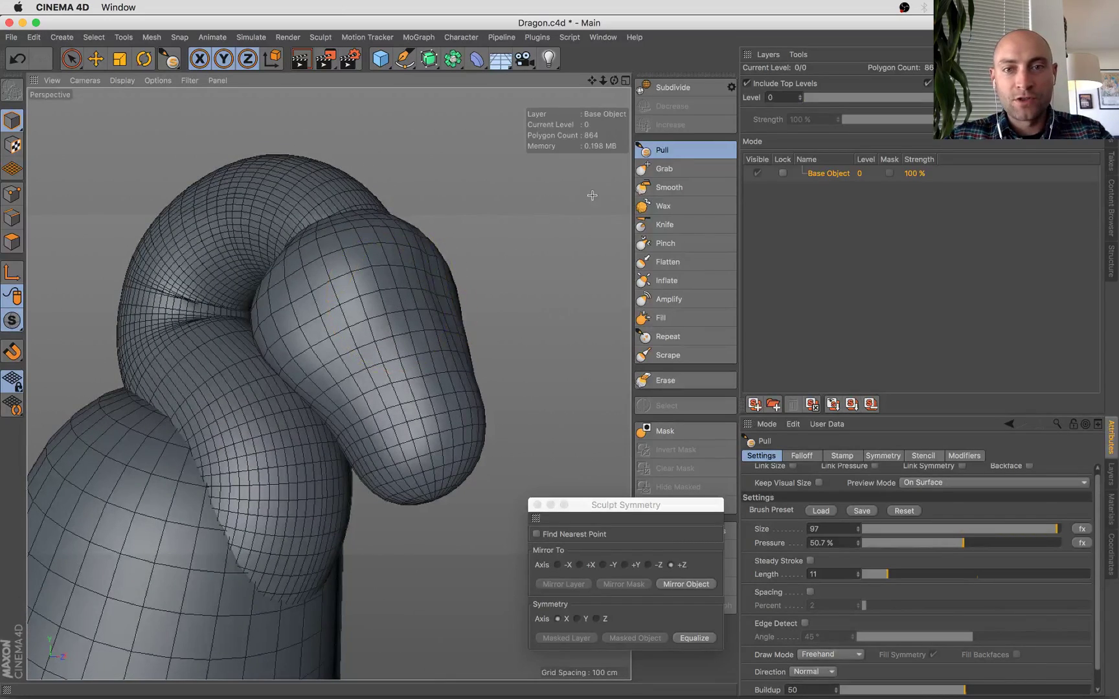
mouse_move(453, 347)
left_mouse_down("alt")
mouse_move(337, 312)
mouse_move(337, 260)
mouse_move(384, 244)
mouse_move(345, 281)
mouse_move(338, 272)
mouse_move(391, 256)
left_mouse_up("alt")
left_click(701, 585)
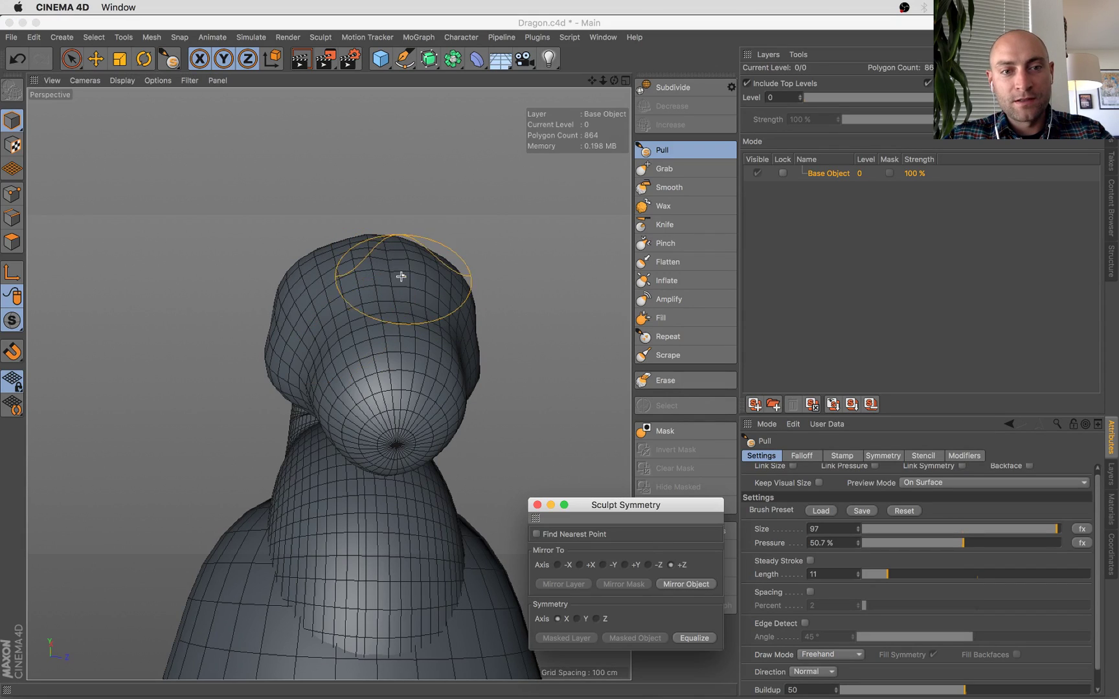
mouse_move(377, 351)
left_mouse_down("alt")
mouse_move(518, 329)
mouse_move(446, 313)
left_mouse_up("alt")
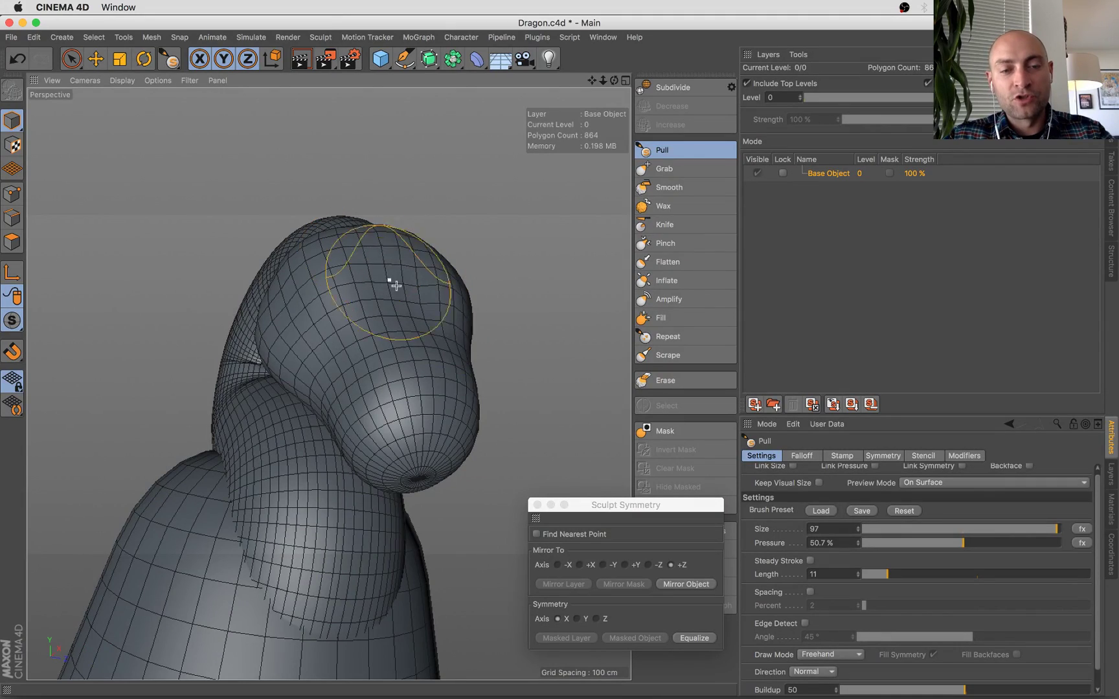
mouse_move(511, 356)
left_mouse_down("alt")
mouse_move(372, 353)
mouse_move(549, 387)
left_mouse_up("alt")
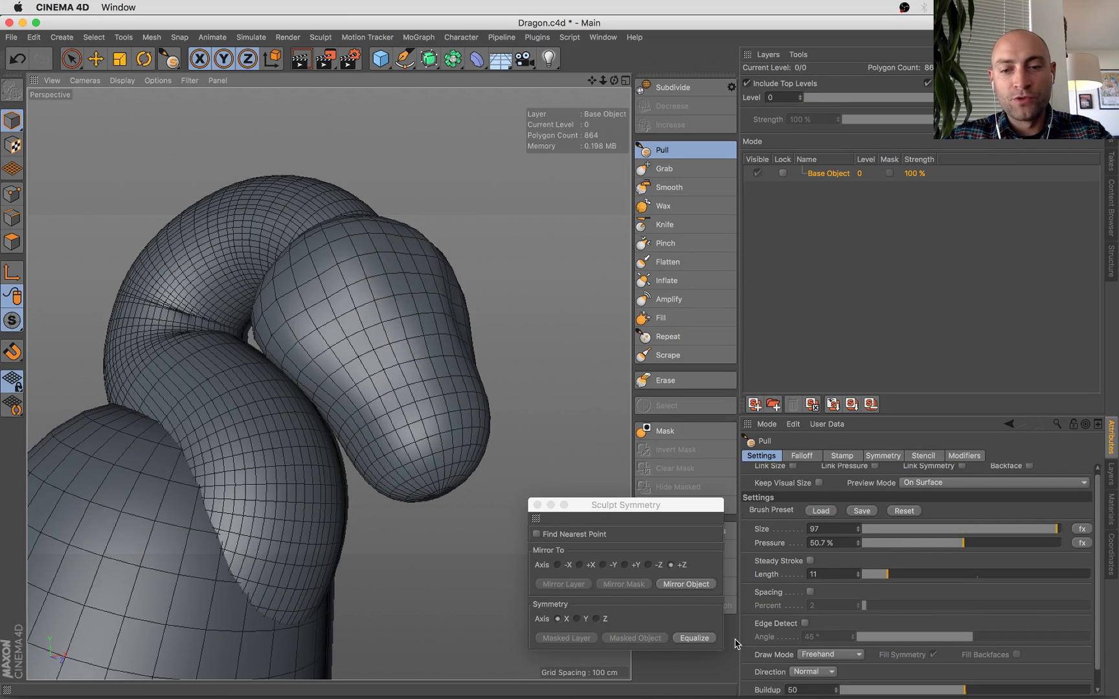
left_click(693, 586)
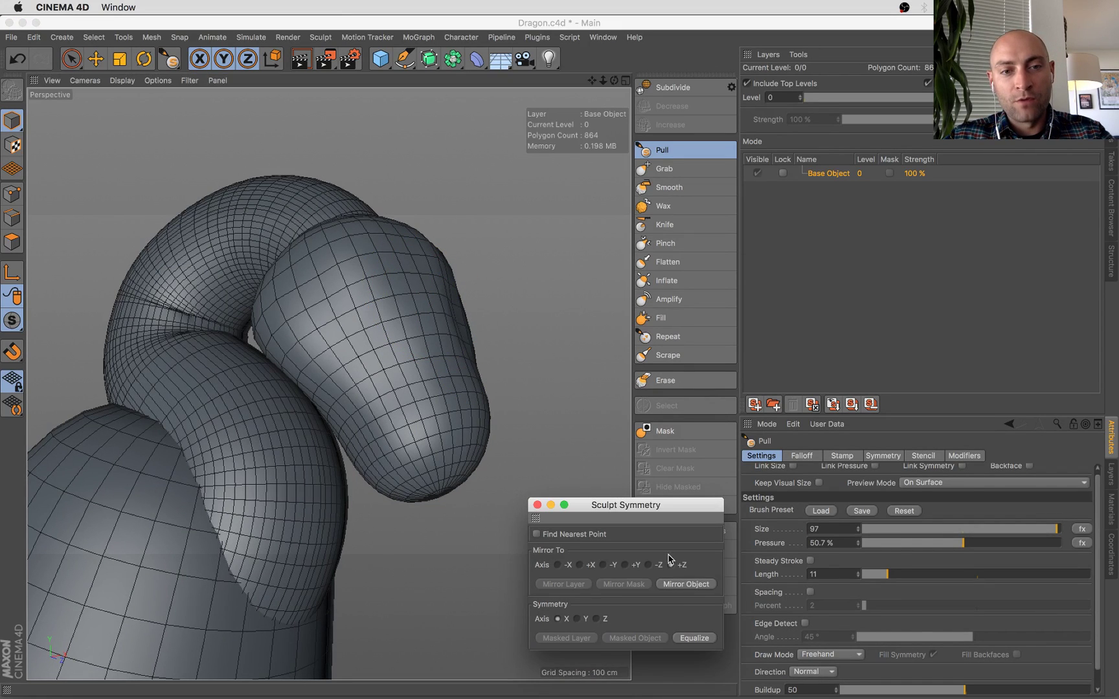
Refine the forehead and upper sides of the head with Pull strokes and mirror the result to +Z.
left_click_drag(574, 437, 406, 412, "alt")
mouse_move(524, 462)
left_mouse_down("alt")
mouse_move(541, 492)
mouse_move(462, 506)
mouse_move(557, 475)
mouse_move(428, 275)
left_mouse_up("alt")
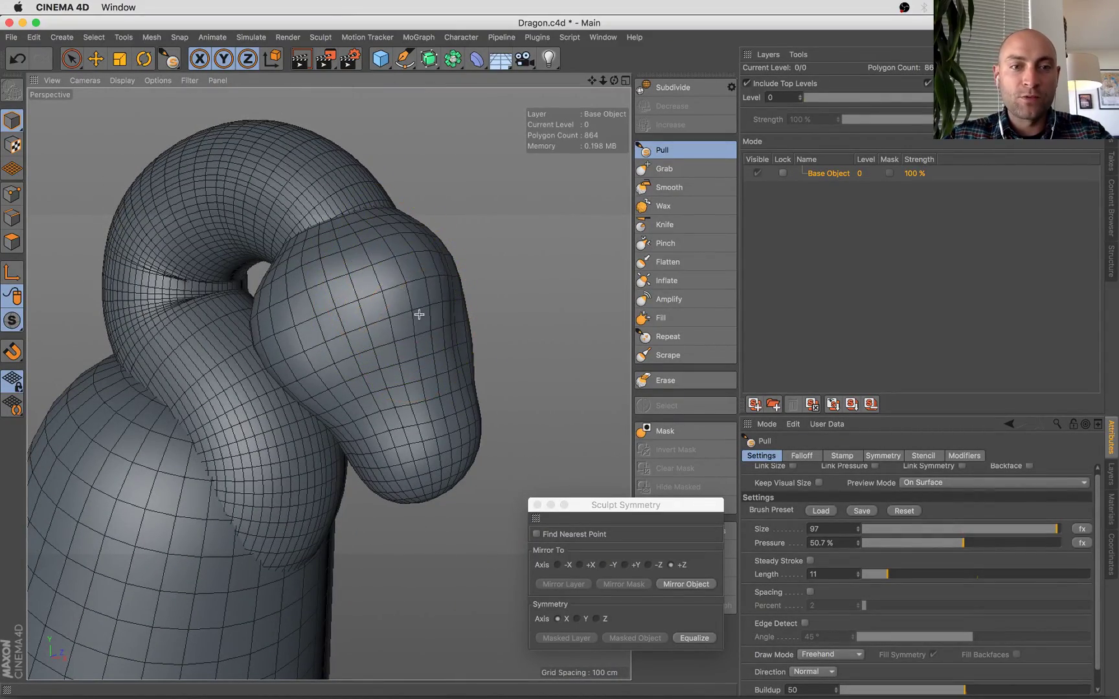
left_click(652, 545)
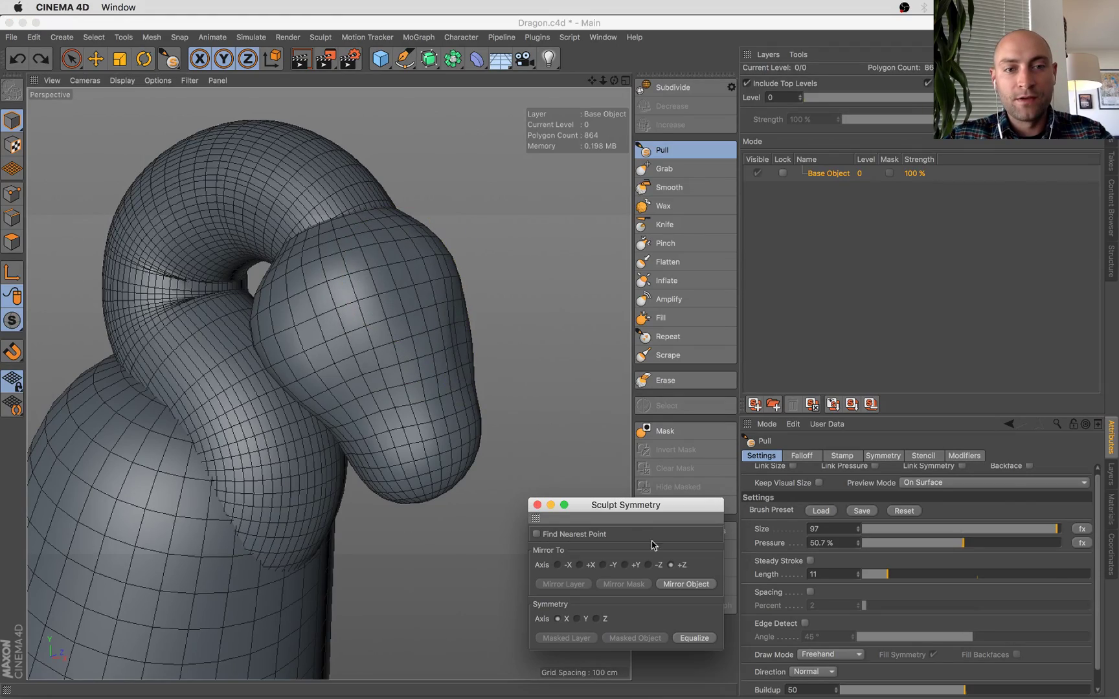
mouse_move(301, 327)
left_mouse_down("alt")
mouse_move(180, 248)
mouse_move(385, 305)
mouse_move(375, 355)
mouse_move(339, 283)
left_mouse_up("alt")
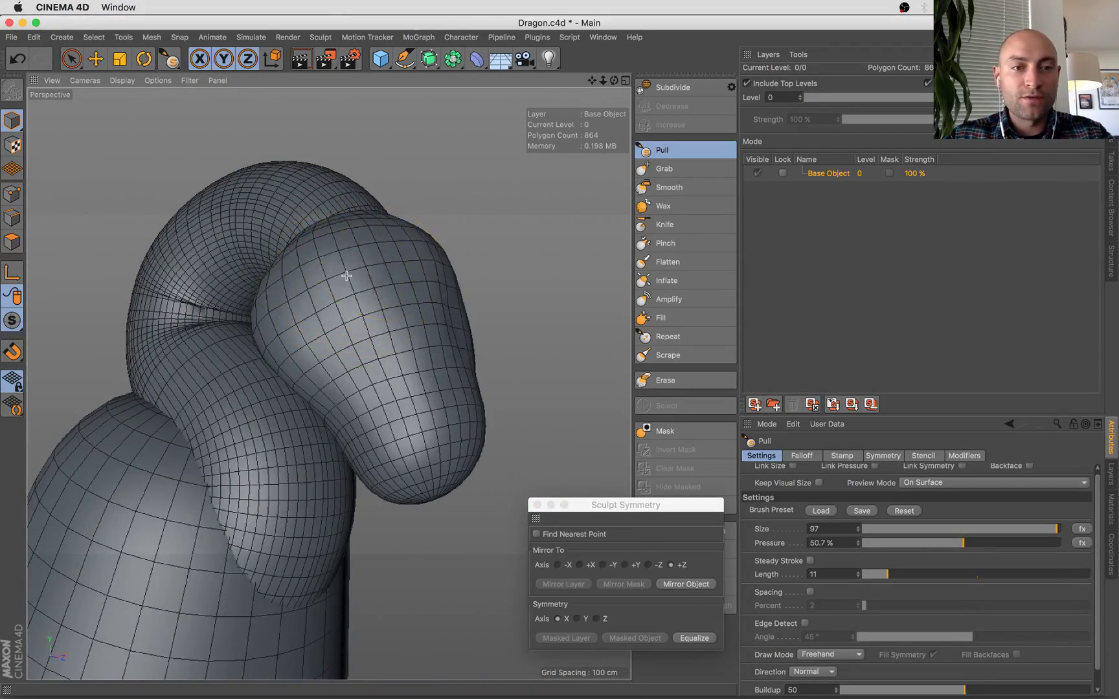
mouse_move(487, 356)
left_mouse_down("alt")
mouse_move(377, 352)
mouse_move(375, 243)
left_mouse_up("alt")
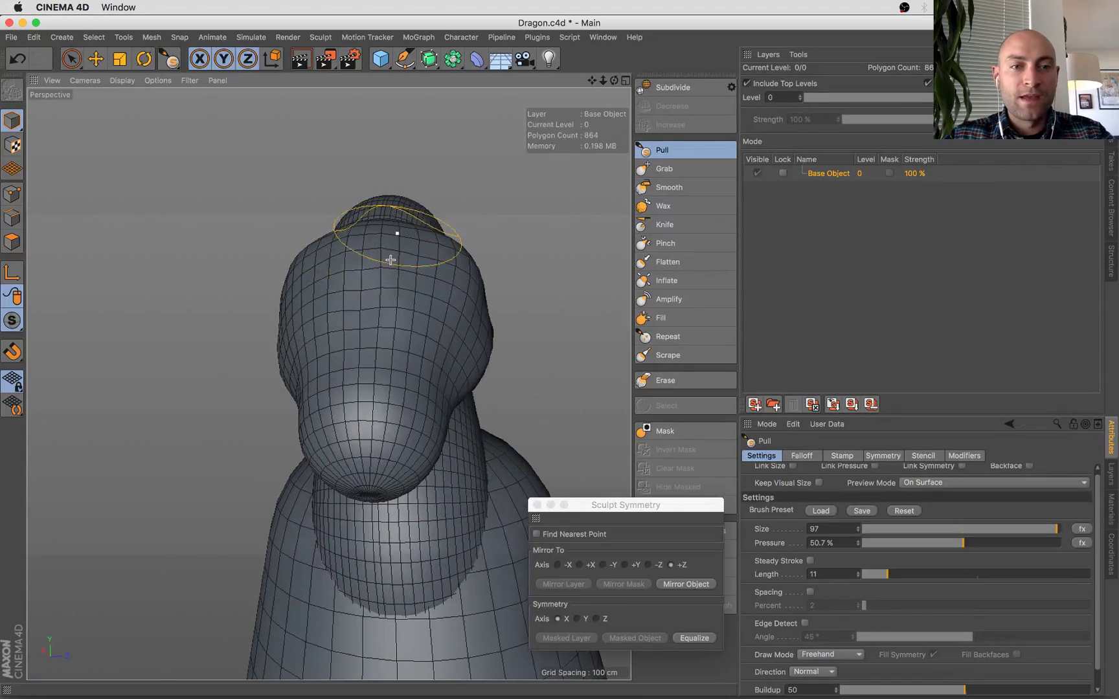
mouse_move(386, 336)
left_mouse_down("alt")
mouse_move(527, 357)
mouse_move(282, 284)
left_mouse_up("alt")
left_click_drag(385, 333, 287, 279, "alt")
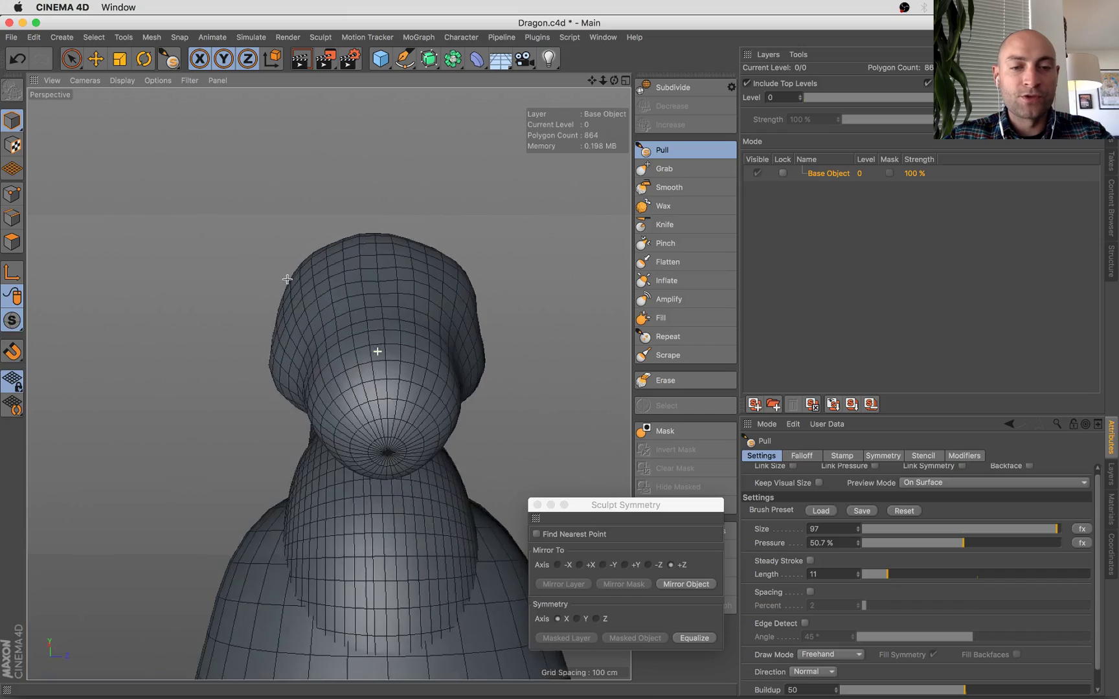
left_click(695, 584)
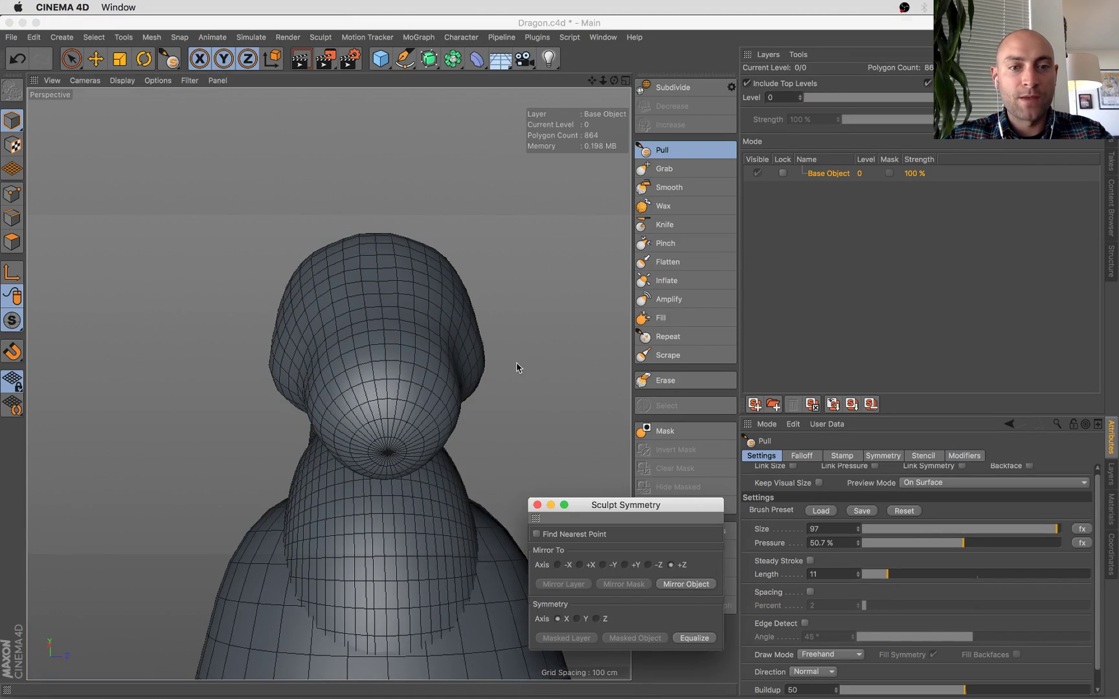
Fill out the back and sides of the head near the neck with the Pull brush and mirror the object to +Z.
left_click_drag(517, 368, 313, 377, "alt")
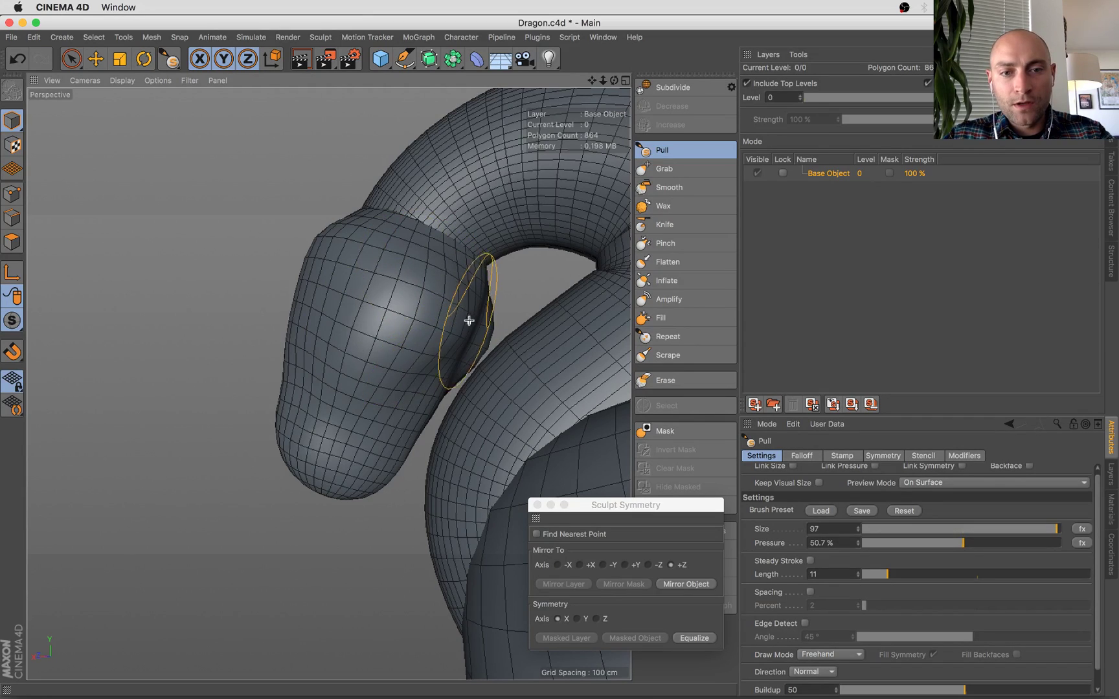
mouse_move(375, 380)
left_mouse_down("alt")
mouse_move(380, 347)
mouse_move(461, 327)
left_mouse_up("alt")
key("super+Tab")
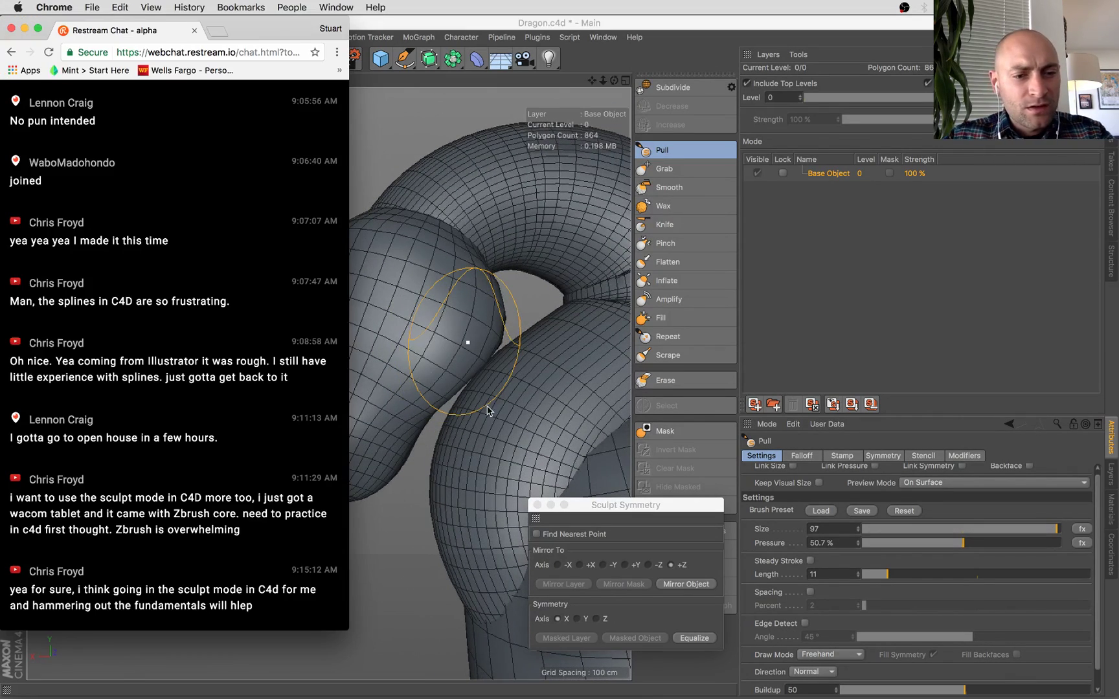
key("super+Tab")
left_click(658, 567)
left_click_drag(378, 351, 569, 348, "alt")
mouse_move(336, 389)
left_mouse_down("alt")
mouse_move(360, 351)
mouse_move(357, 301)
left_mouse_up("alt")
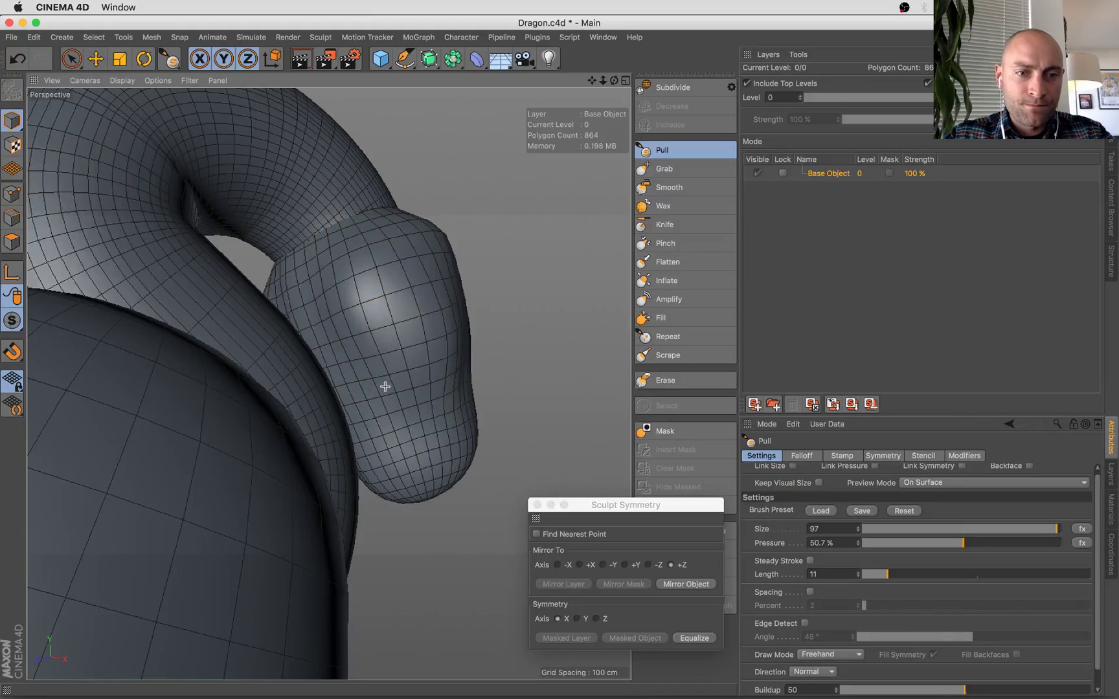
left_click_drag(412, 399, 378, 351, "alt")
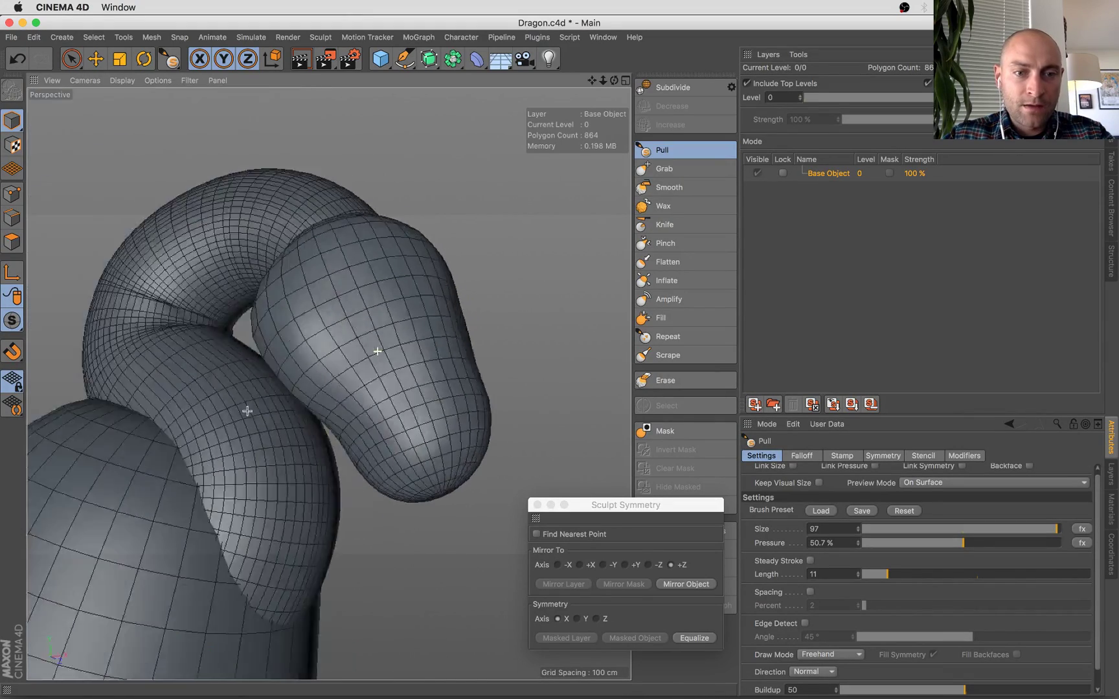
left_click_drag(247, 411, 124, 428, "alt")
left_click(681, 587)
mouse_move(457, 425)
left_mouse_down("alt")
mouse_move(547, 391)
mouse_move(524, 381)
left_mouse_up("alt")
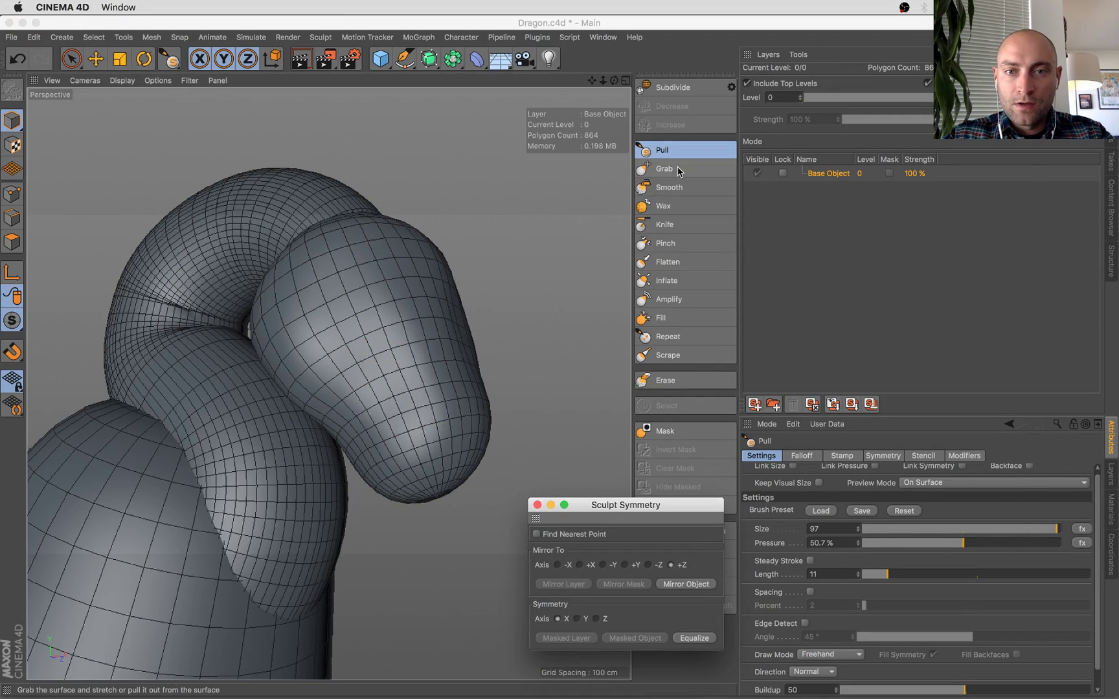
Switch to the Grab brush and move the Sculpt Symmetry window clear of the sculpting area.
left_click(657, 170)
key("super+Tab")
key("ctrl+Up")
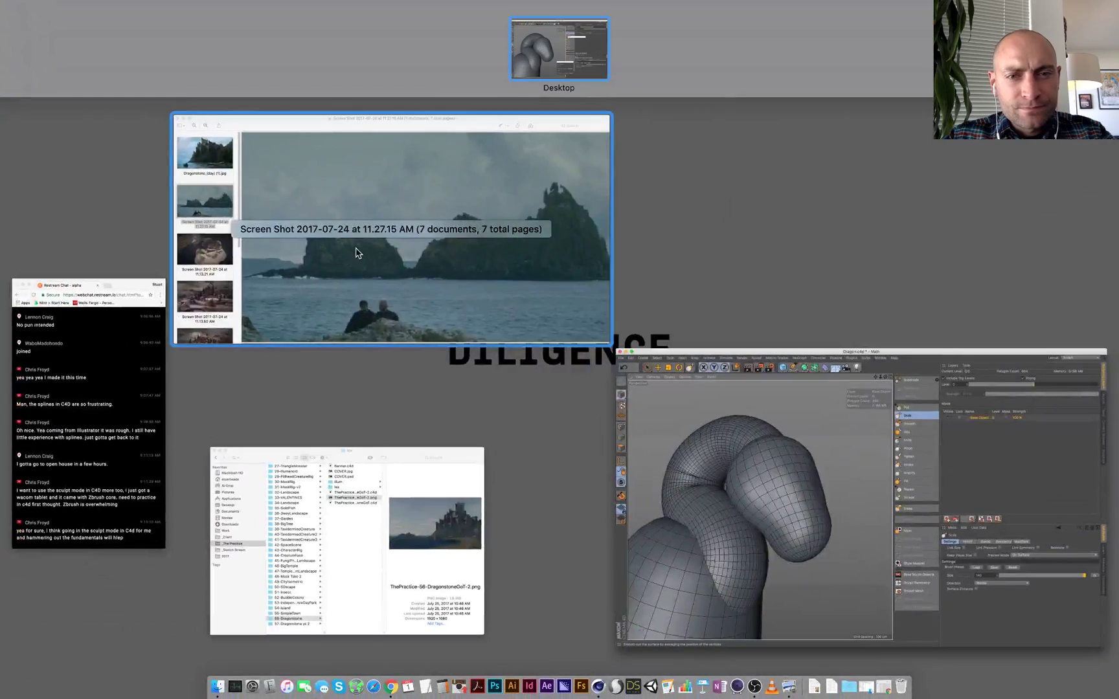
left_click(789, 525)
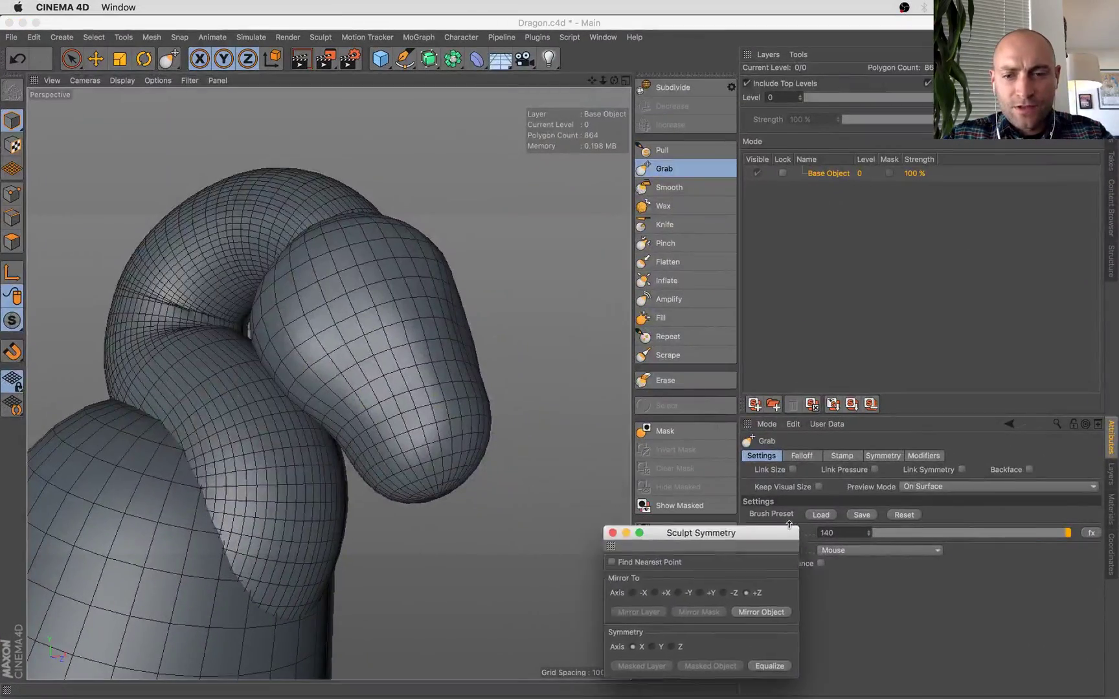
mouse_move(788, 524)
left_mouse_down()
mouse_move(745, 545)
mouse_move(744, 534)
left_mouse_up()
Taper the snout with the Grab brush and mirror the object to +Z.
mouse_move(459, 453)
left_mouse_down("alt")
mouse_move(497, 410)
mouse_move(474, 457)
left_mouse_up("alt")
mouse_move(474, 457)
middle_mouse_down("alt")
mouse_move(458, 355)
mouse_move(419, 300)
middle_mouse_up("alt")
mouse_move(417, 312)
left_mouse_down()
mouse_move(490, 365)
mouse_move(424, 325)
mouse_move(324, 305)
mouse_move(352, 178)
left_mouse_up()
key("super+z")
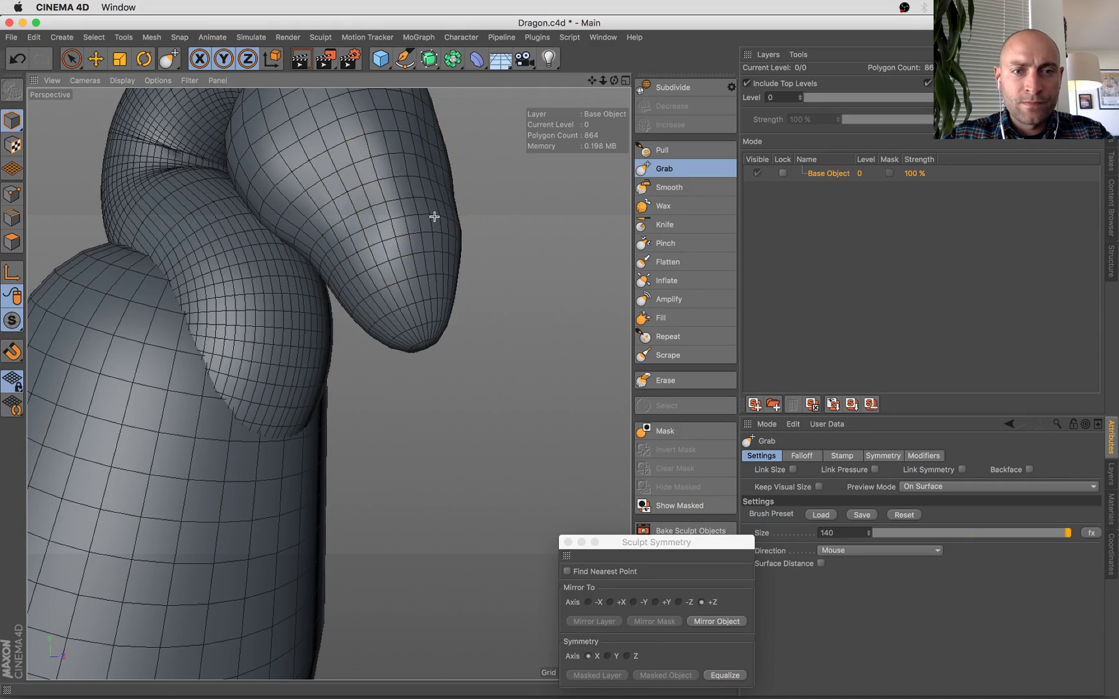
left_click_drag(387, 223, 512, 291, "alt")
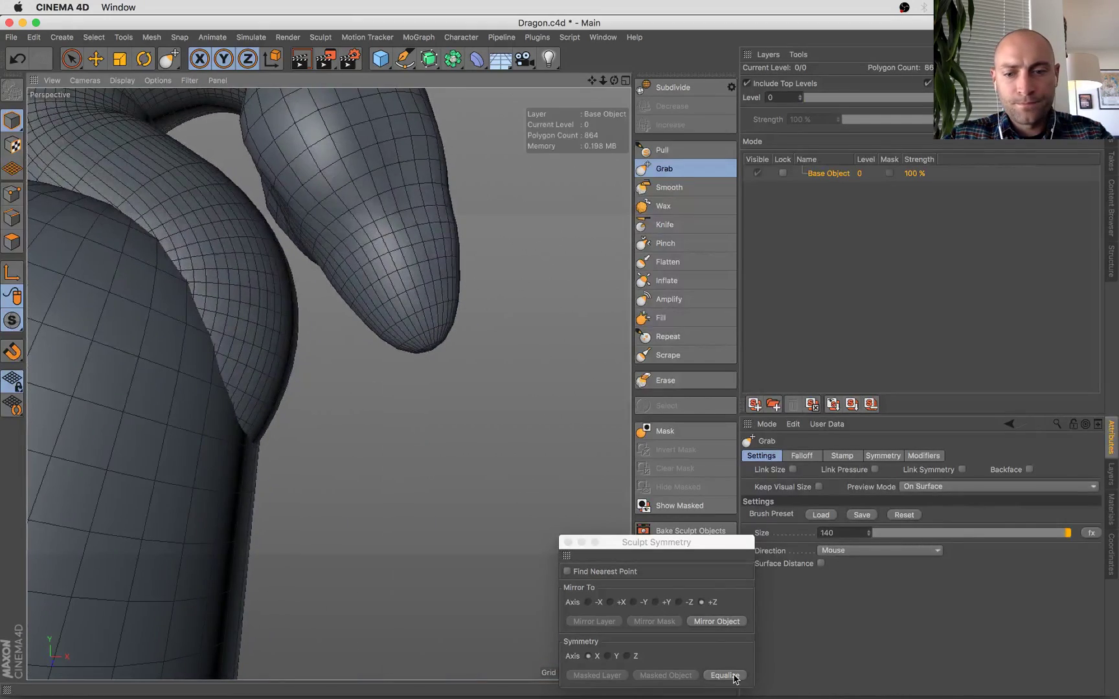
left_click(719, 621)
Try to reshape the tip of the snout with the Grab brush and undo the attempt.
mouse_move(523, 388)
left_mouse_down("alt")
mouse_move(530, 340)
mouse_move(542, 349)
mouse_move(540, 291)
left_mouse_up("alt")
left_click_drag(429, 220, 225, 302, "alt")
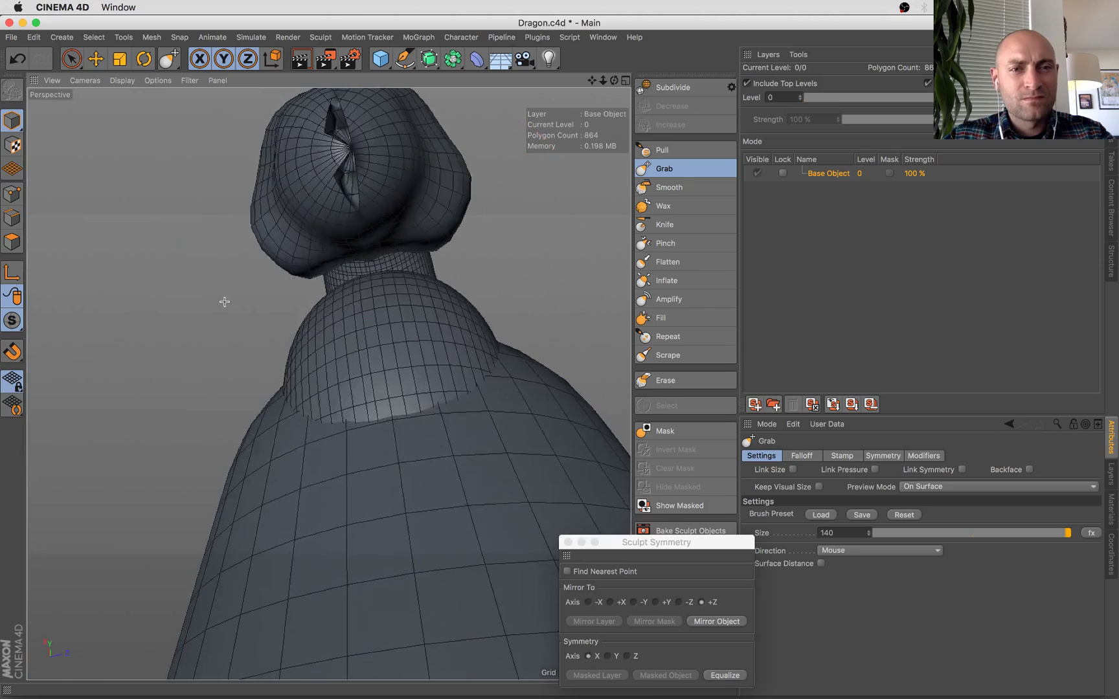
mouse_move(336, 159)
left_mouse_down()
mouse_move(345, 156)
mouse_move(346, 167)
mouse_move(267, 305)
mouse_move(349, 180)
mouse_move(293, 235)
mouse_move(489, 264)
mouse_move(424, 289)
left_mouse_up()
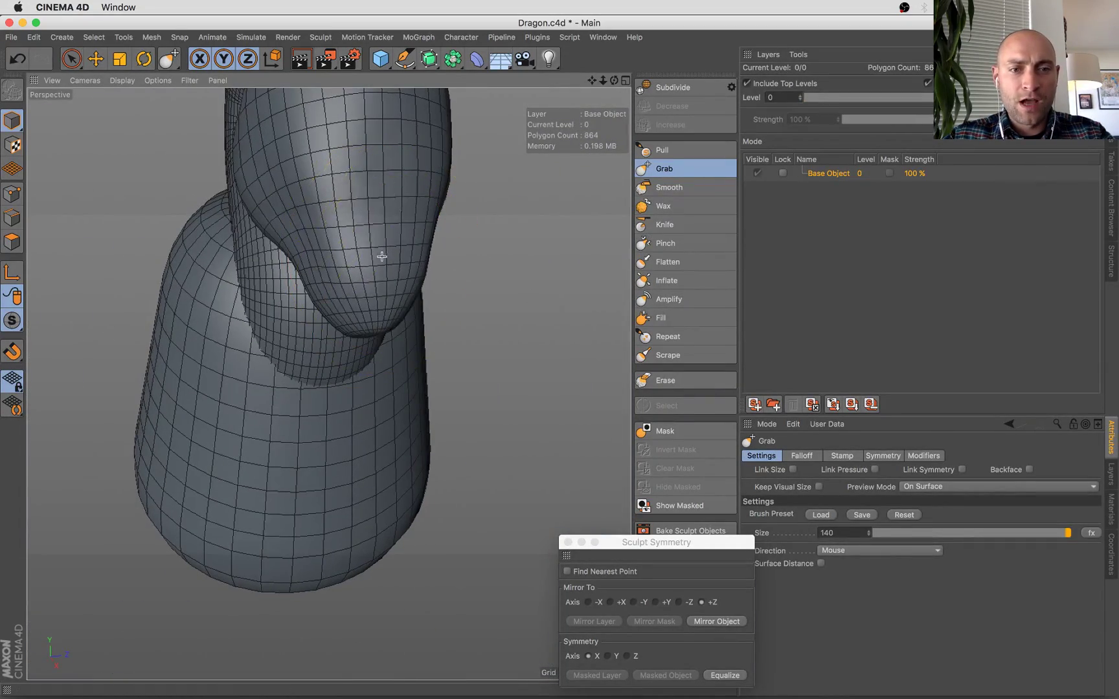
key("super+z")
Build up the front and tip of the snout using the Pull brush.
left_click(663, 151)
left_click_drag(380, 352, 363, 243, "alt")
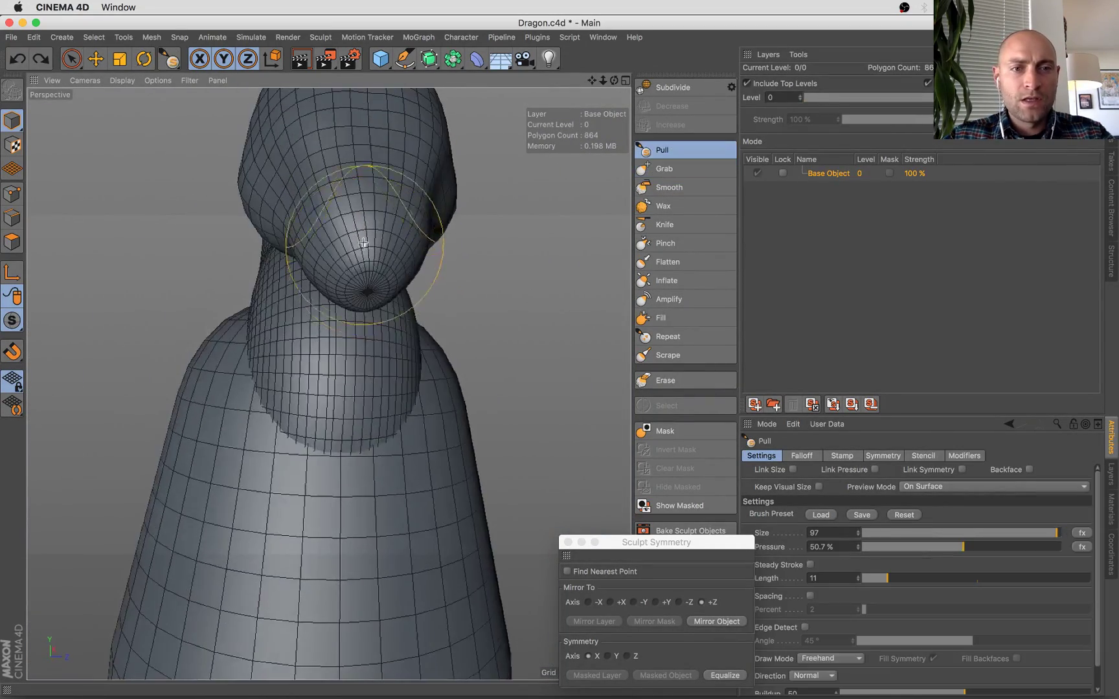
mouse_move(362, 294)
left_mouse_down()
mouse_move(374, 300)
mouse_move(405, 270)
mouse_move(330, 227)
mouse_move(325, 260)
mouse_move(328, 228)
mouse_move(360, 224)
left_mouse_up()
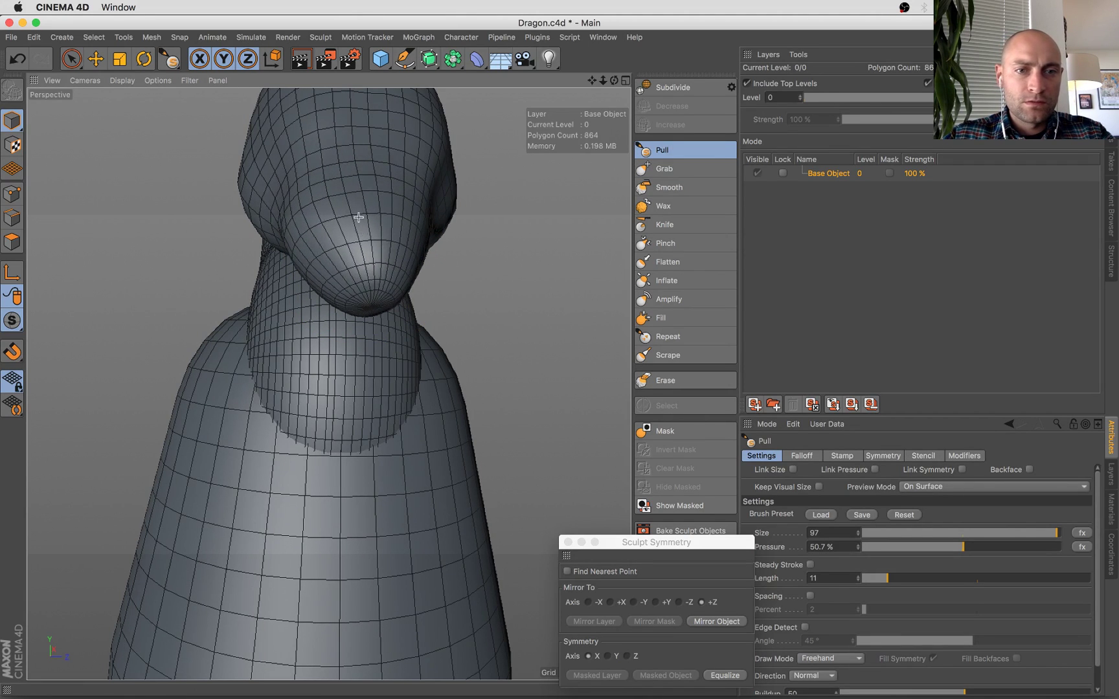
mouse_move(353, 178)
left_mouse_down("alt")
mouse_move(340, 136)
mouse_move(348, 253)
left_mouse_up("alt")
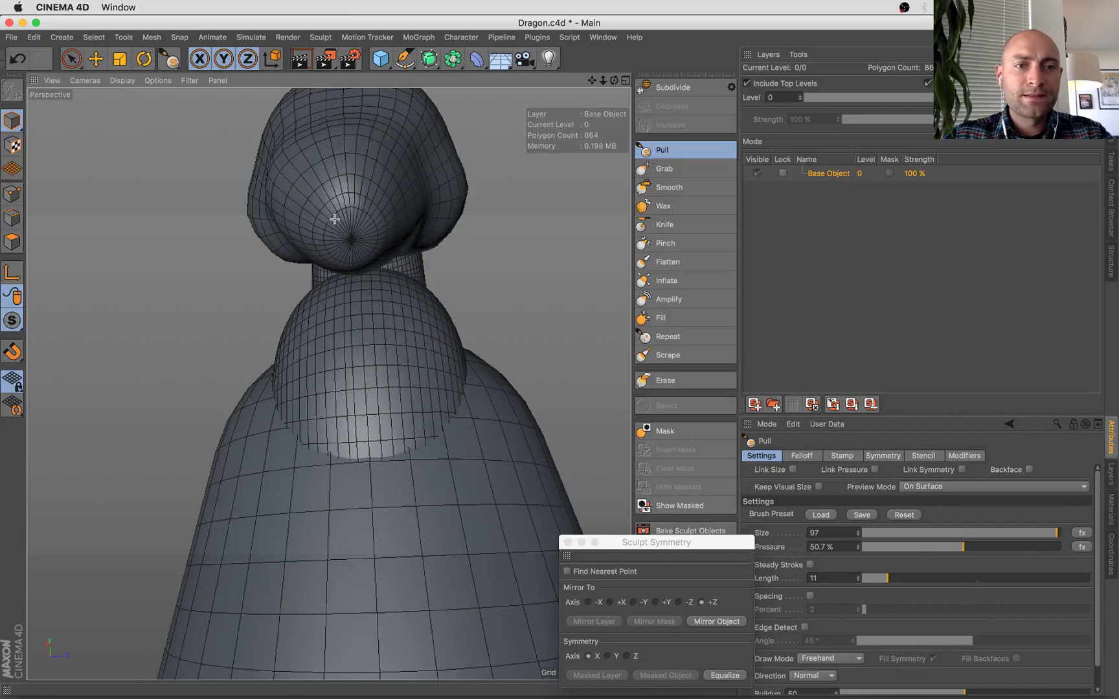
left_click_drag(300, 194, 432, 248, "alt")
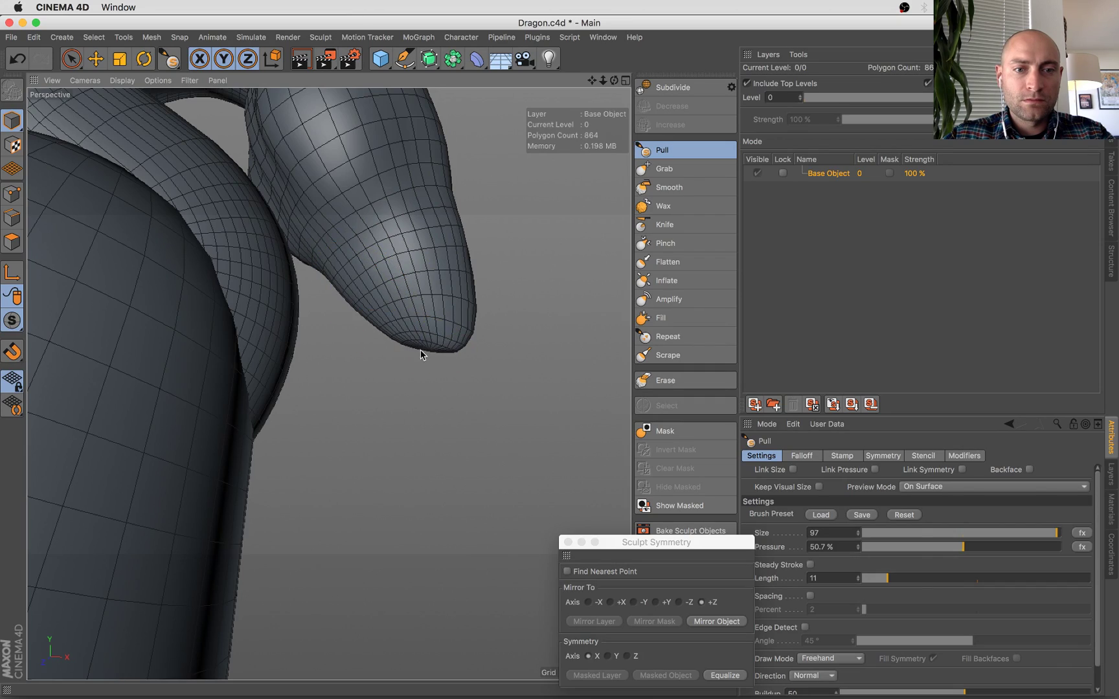
Lengthen the snout and raise its bridge with Pull strokes, mirroring the object to +Z.
mouse_move(420, 349)
left_mouse_down("alt")
mouse_move(352, 178)
mouse_move(320, 250)
left_mouse_up("alt")
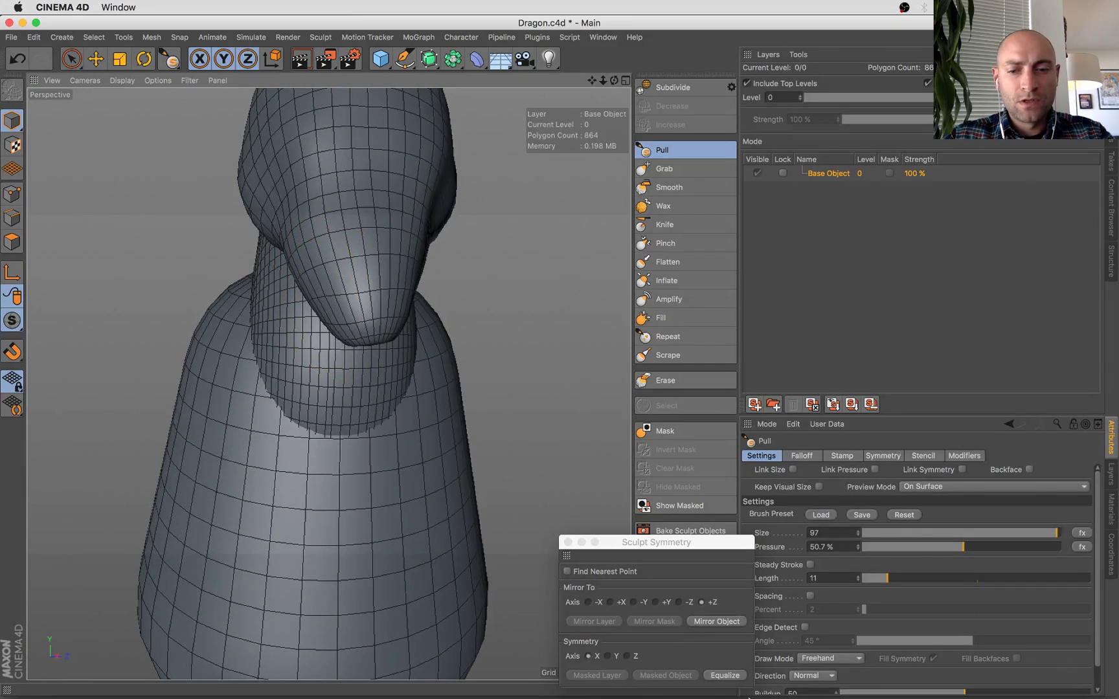
left_click_drag(517, 541, 375, 347, "alt")
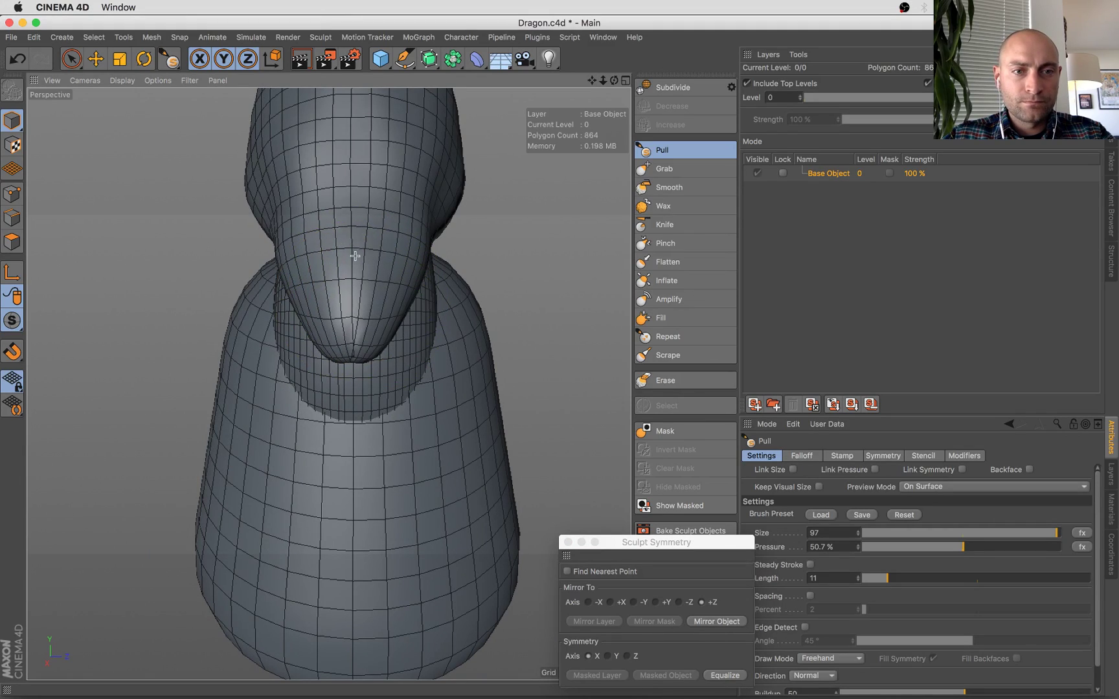
mouse_move(356, 329)
left_mouse_down("alt")
mouse_move(504, 351)
mouse_move(437, 249)
mouse_move(352, 180)
mouse_move(389, 184)
left_mouse_up("alt")
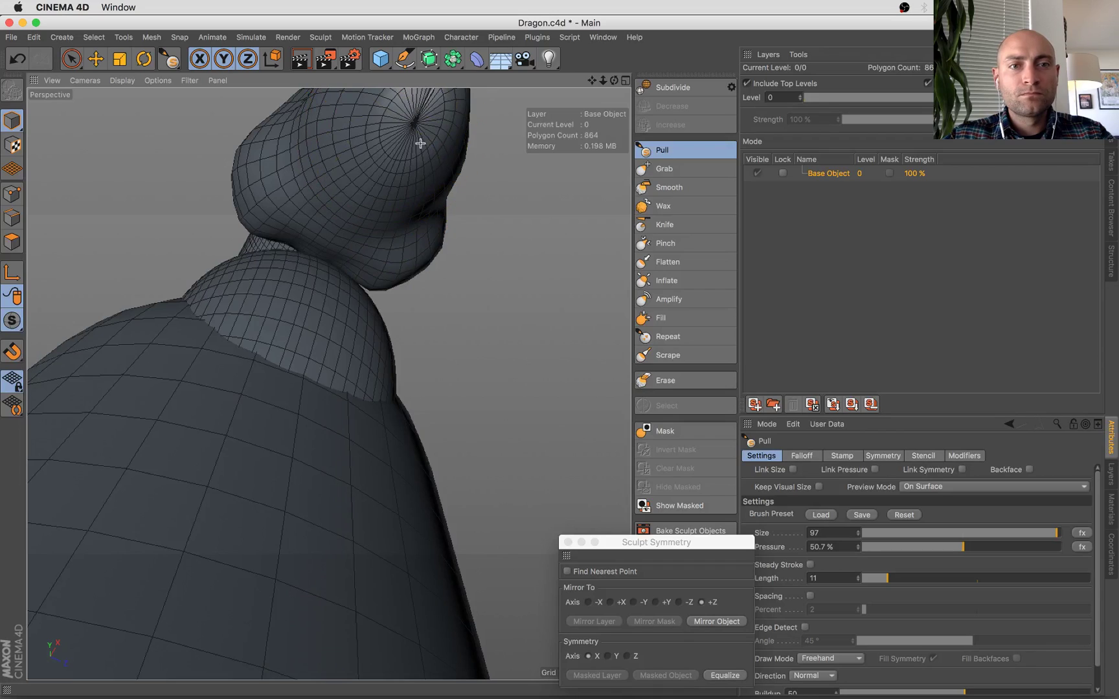
key("super+shift+z")
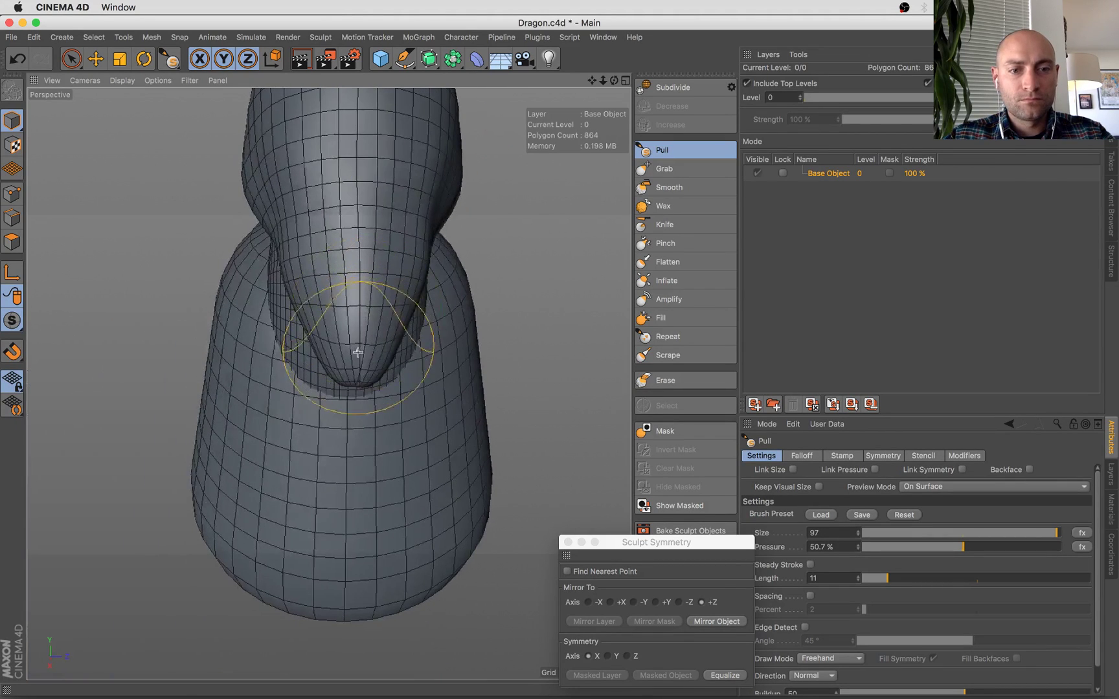
mouse_move(353, 331)
left_mouse_down("alt")
mouse_move(353, 248)
mouse_move(326, 253)
mouse_move(391, 277)
left_mouse_up("alt")
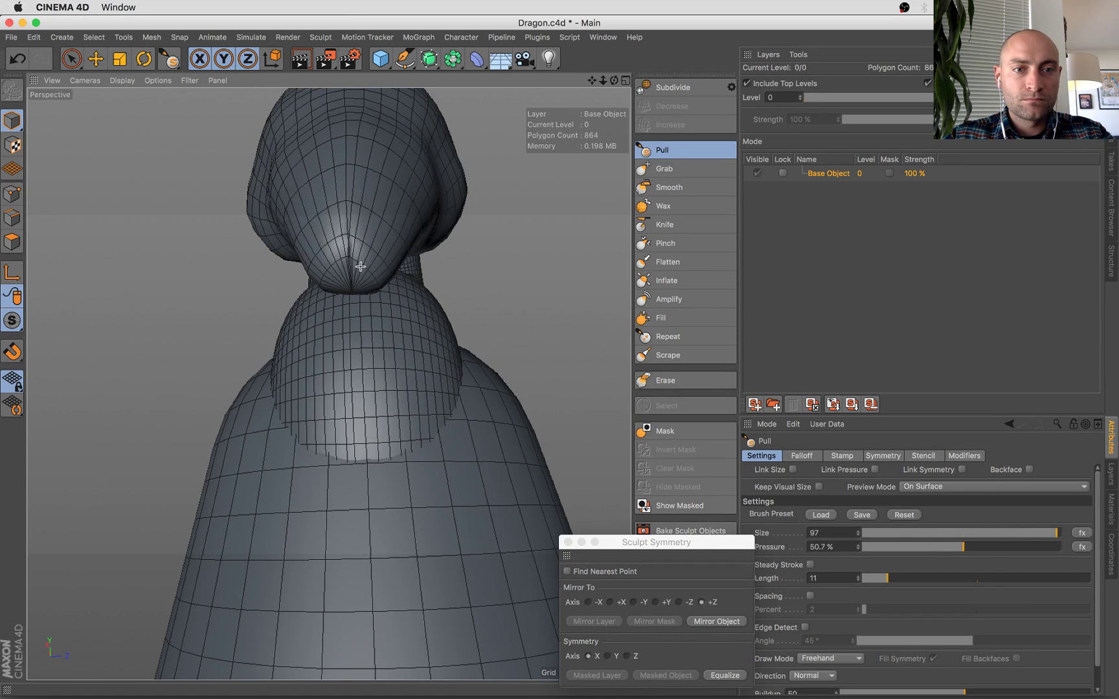
left_click(722, 621)
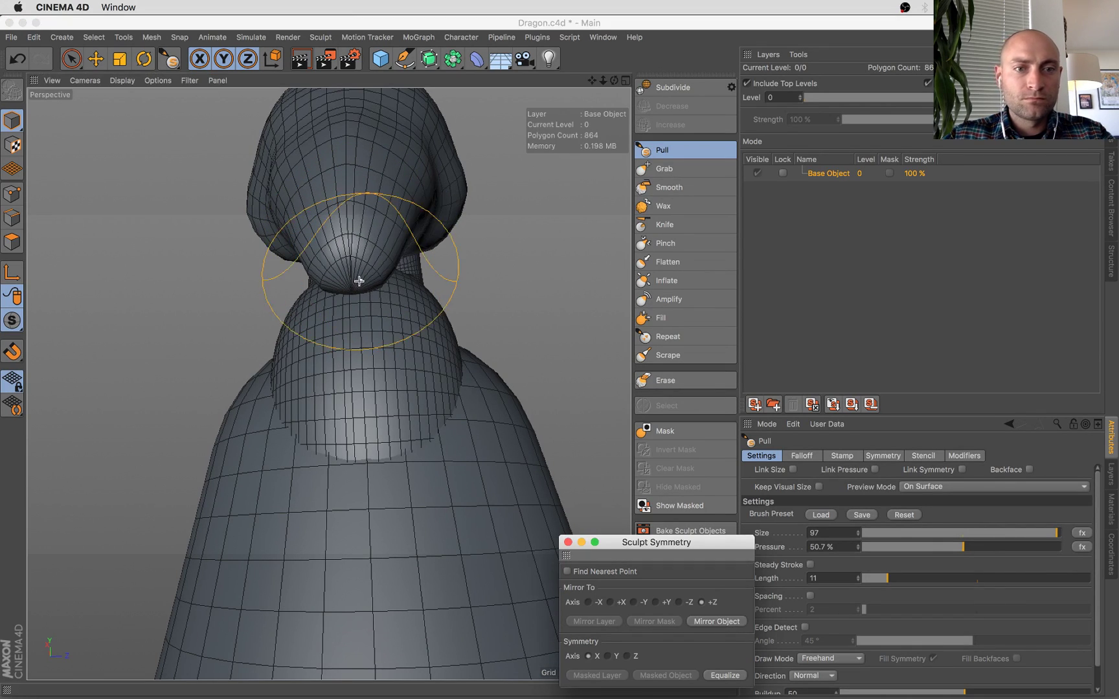
Refine the end and underside of the snout with the Pull brush and mirror the object to +Z.
left_click_drag(359, 281, 463, 479, "alt")
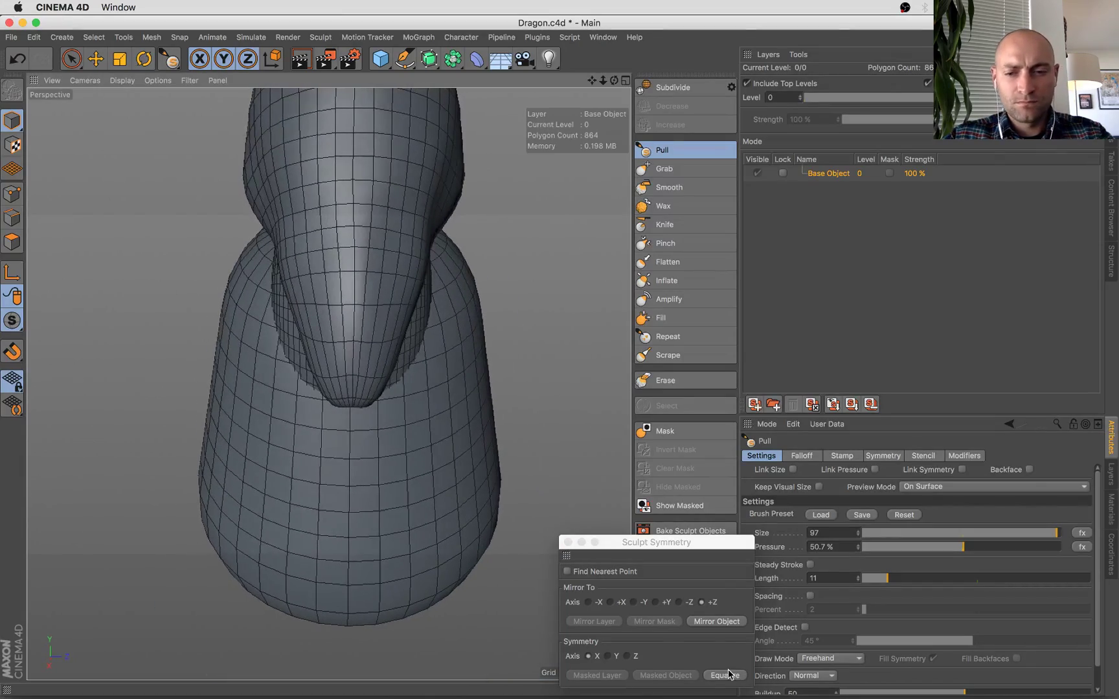
left_click(727, 675)
mouse_move(396, 461)
left_mouse_down("alt")
mouse_move(577, 377)
mouse_move(502, 442)
mouse_move(519, 385)
mouse_move(398, 346)
left_mouse_up("alt")
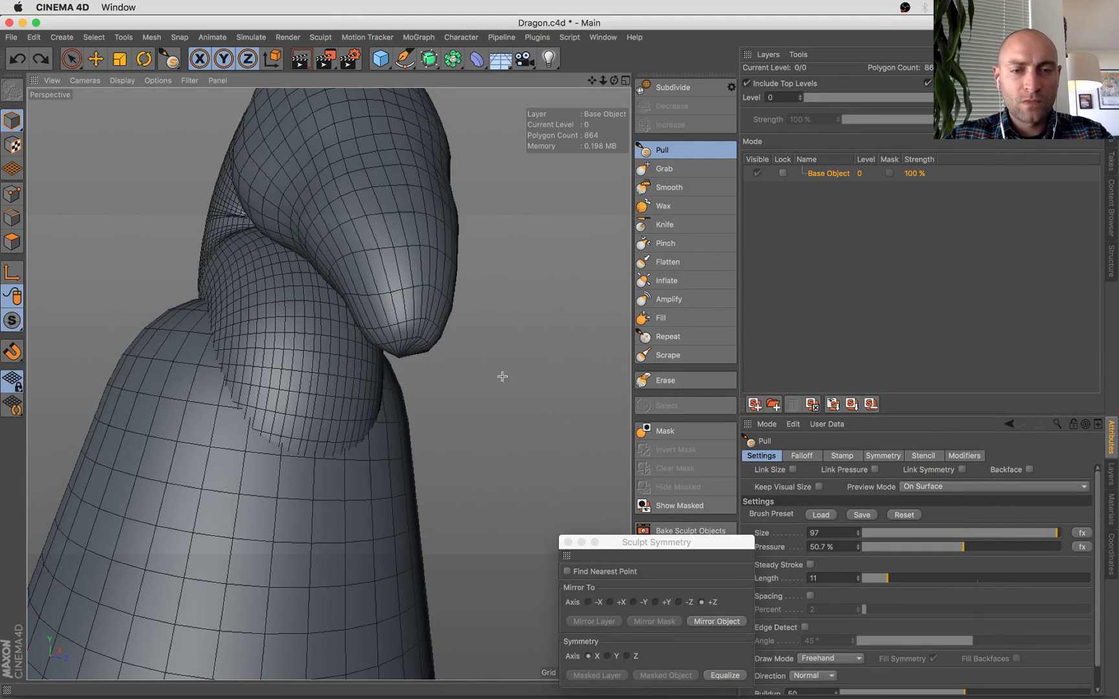
left_click_drag(503, 376, 546, 336, "alt")
mouse_move(487, 306)
left_mouse_down("alt")
mouse_move(355, 180)
mouse_move(280, 279)
left_mouse_up("alt")
left_click(703, 622)
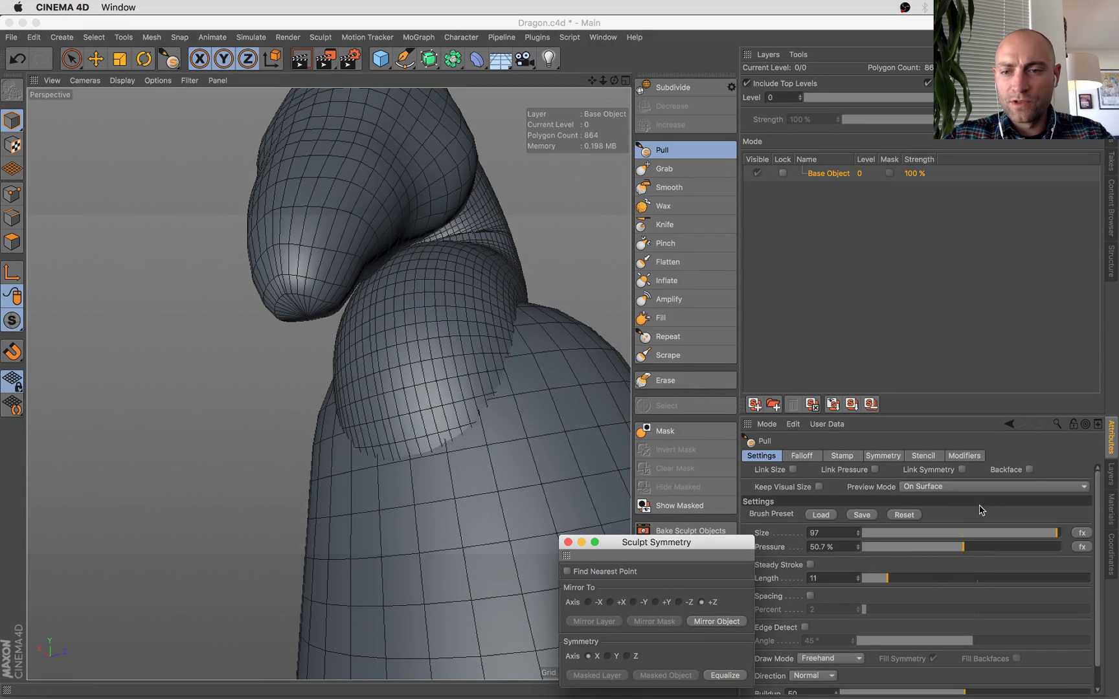
Enlarge the brush settings area and pull more volume along the upper ridge and sides of the snout.
left_click_drag(921, 415, 913, 327)
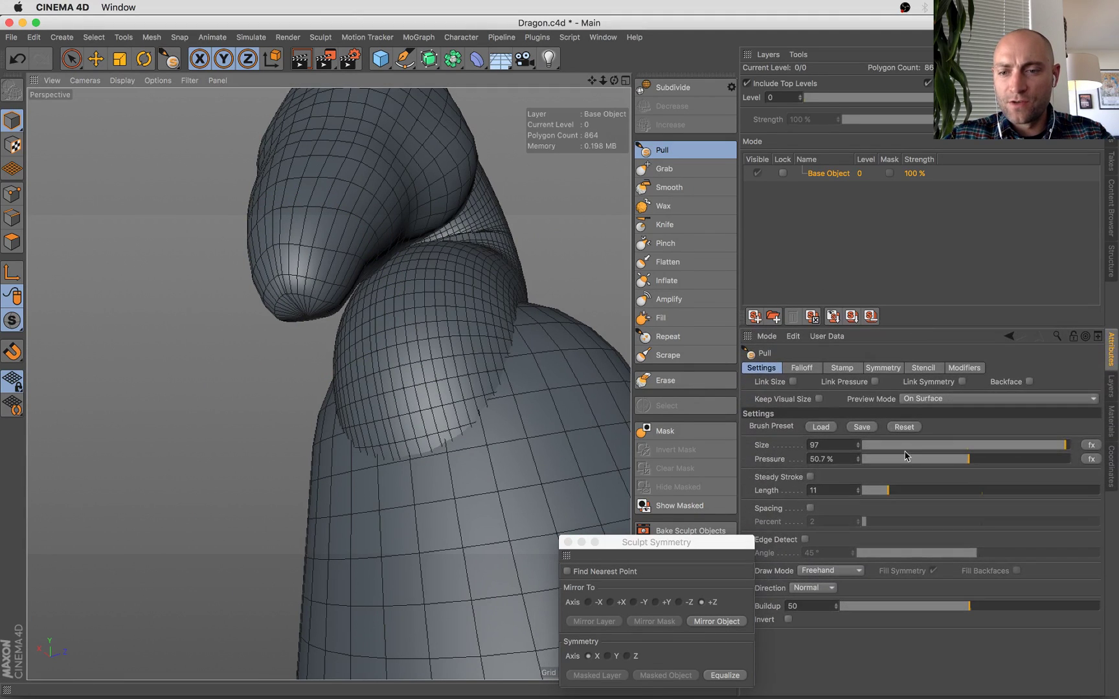
mouse_move(273, 302)
left_mouse_down("alt")
mouse_move(342, 267)
mouse_move(353, 180)
mouse_move(348, 280)
left_mouse_up("alt")
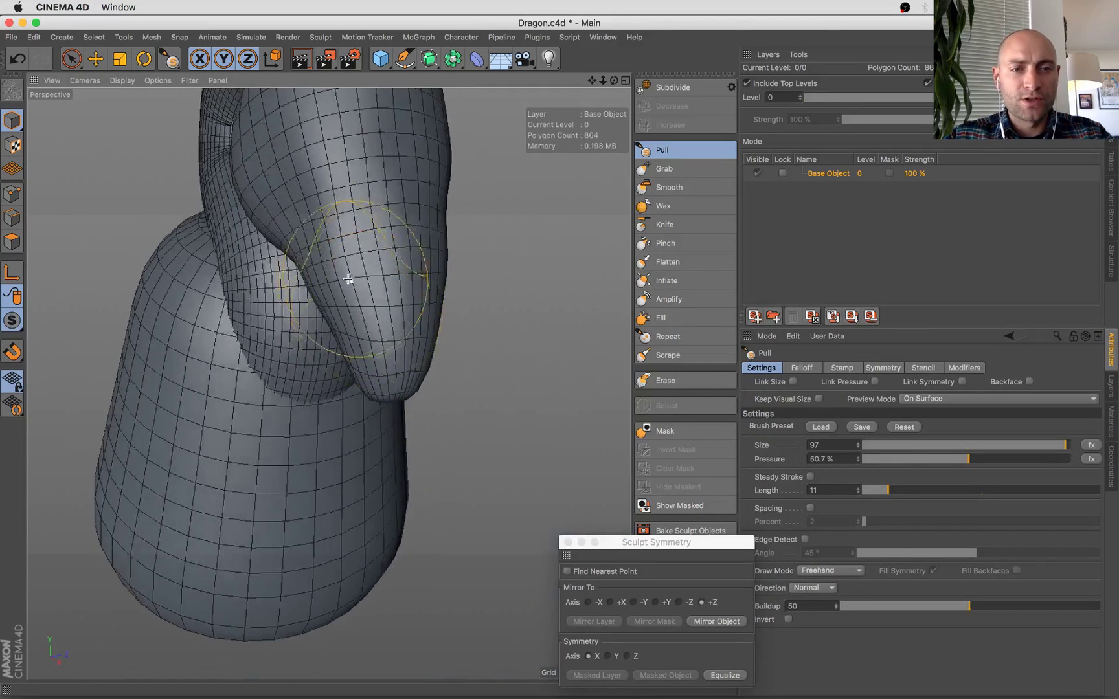
left_click_drag(327, 236, 344, 298)
mouse_move(389, 239)
left_mouse_down()
mouse_move(389, 327)
mouse_move(404, 323)
left_mouse_up()
left_click_drag(363, 269, 369, 332)
left_click_drag(347, 277, 530, 345, "alt")
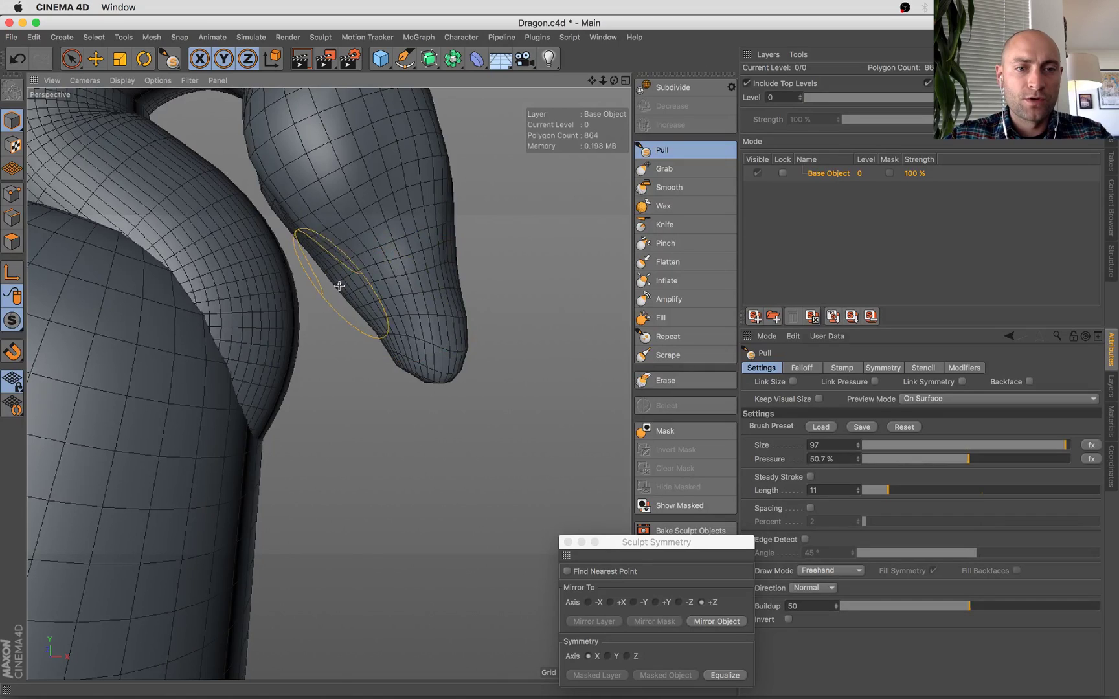
right_click_drag(364, 344, 389, 405, "alt")
left_click_drag(388, 405, 343, 397, "alt")
Switch to the Restream Chat window in Chrome, read the latest viewer message and return to Cinema 4D.
key("super+Tab")
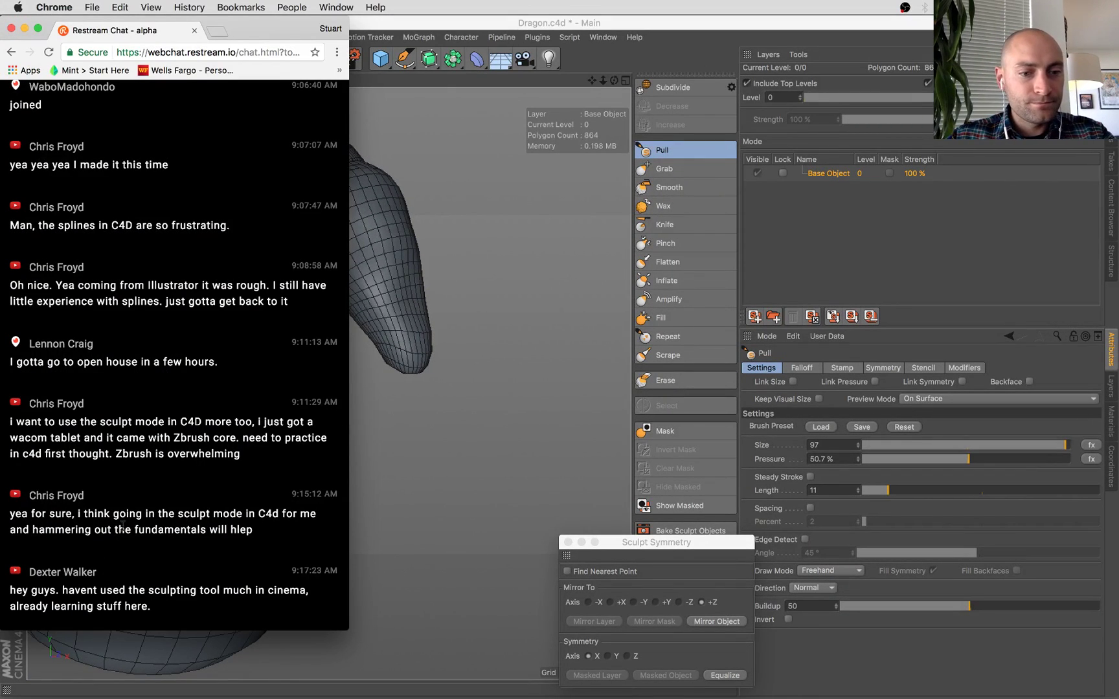
left_click_drag(162, 613, 125, 548)
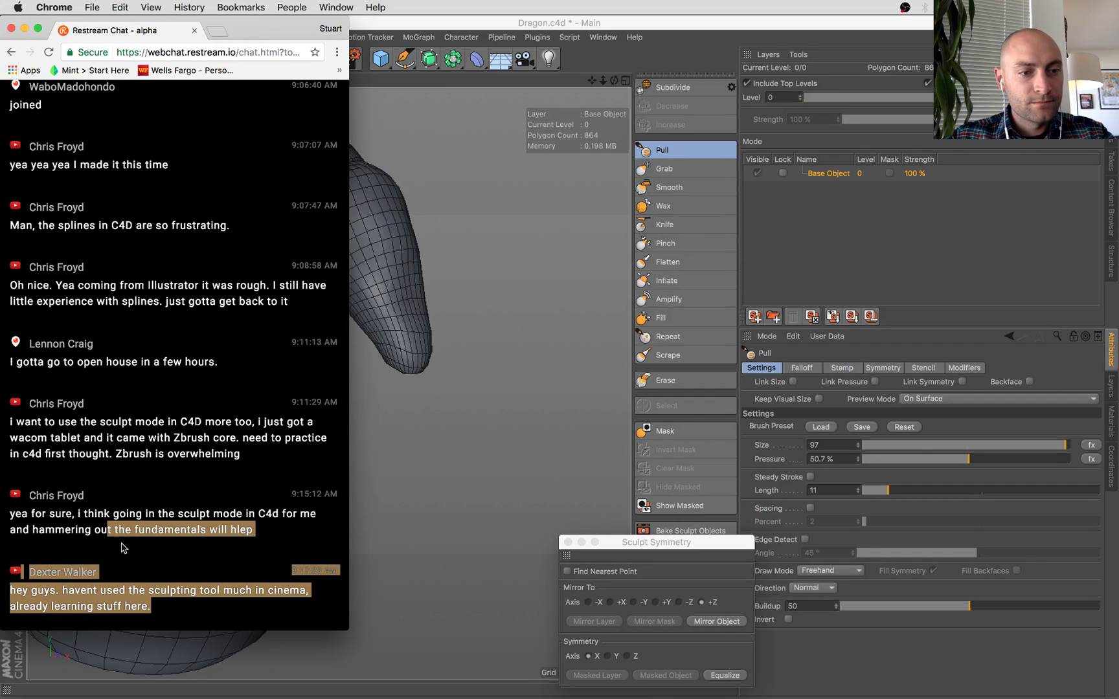
left_click(134, 556)
left_click(397, 425)
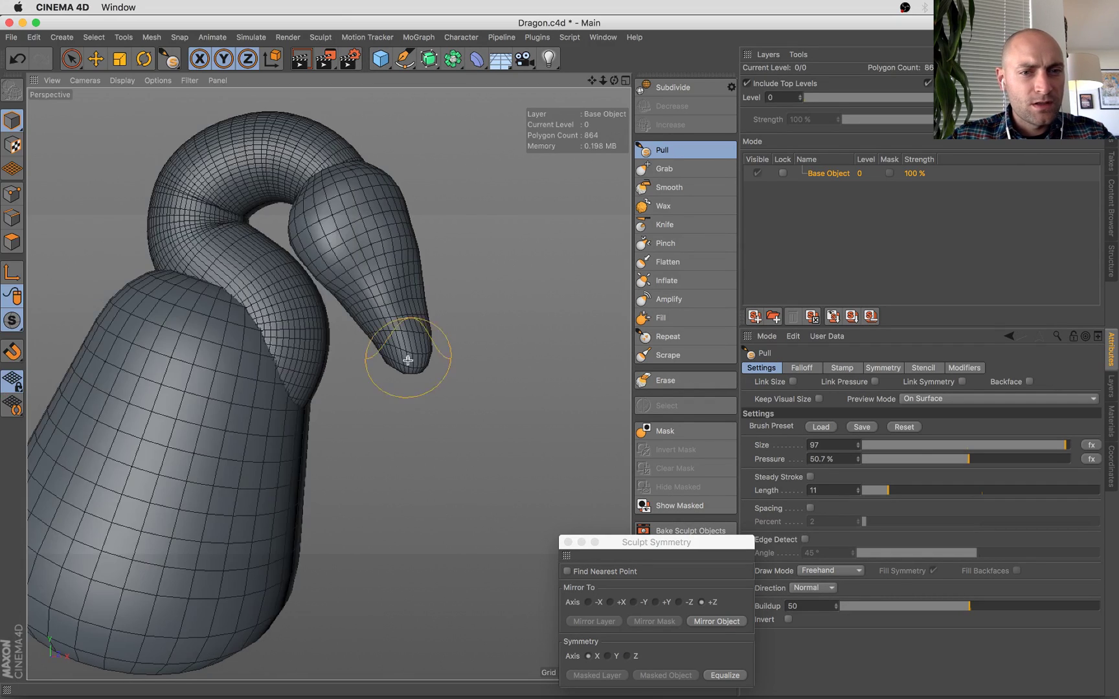
Round out the crown and face of the head with Pull strokes and mirror the object to +Z.
left_click_drag(399, 350, 373, 186, "alt")
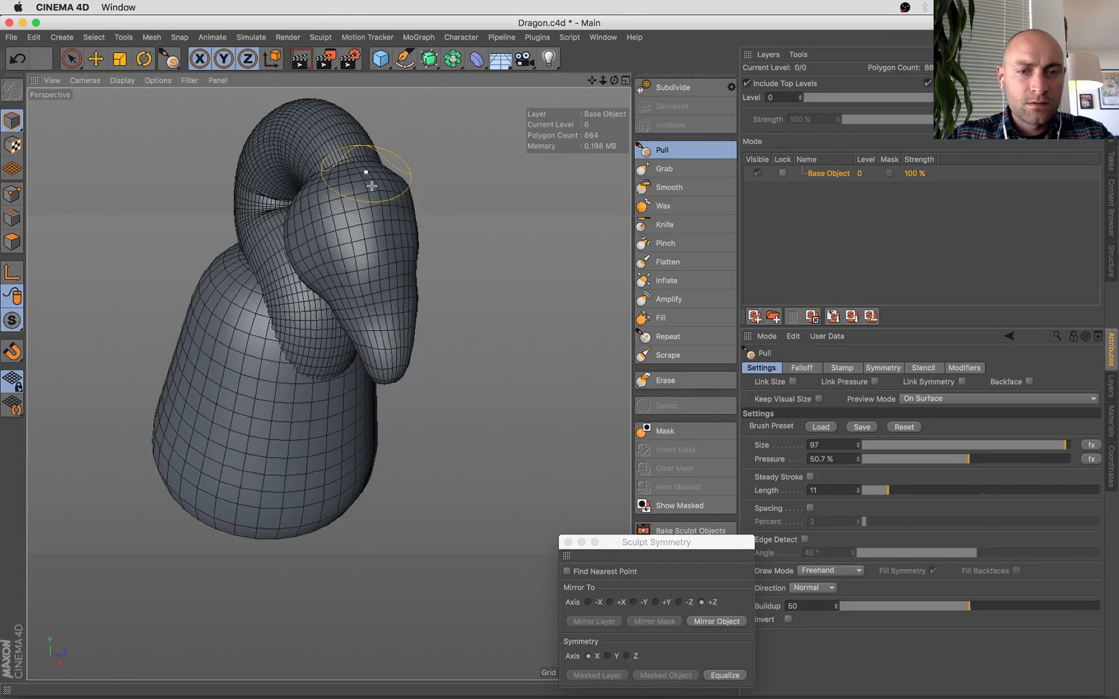
left_click(722, 622)
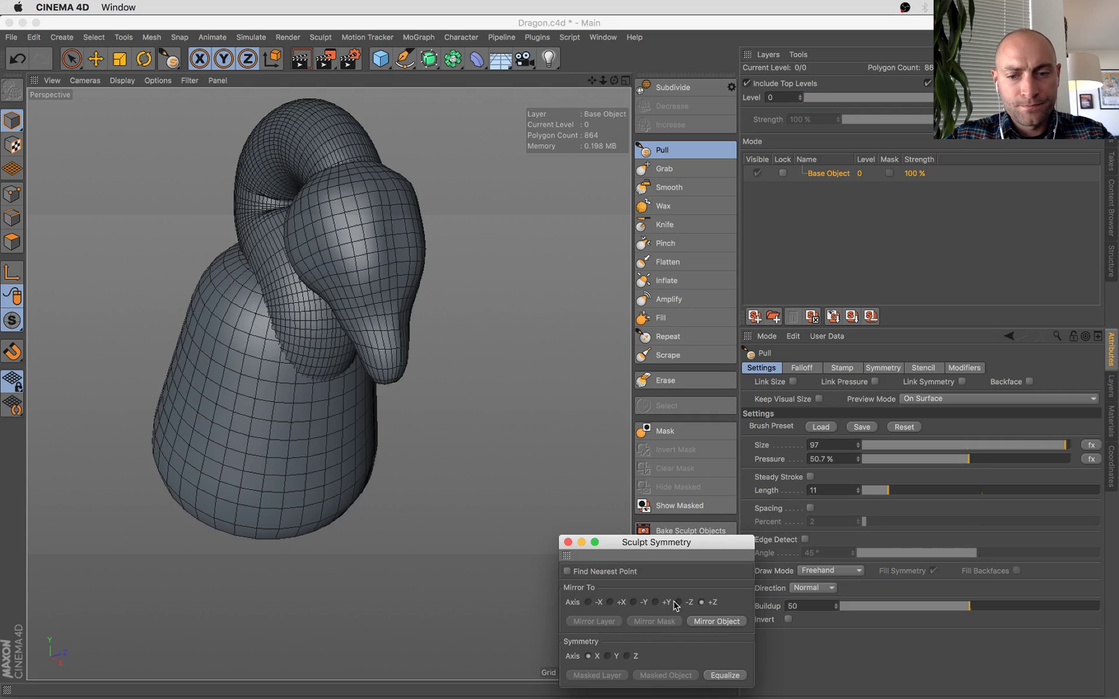
left_click_drag(393, 345, 360, 213, "alt")
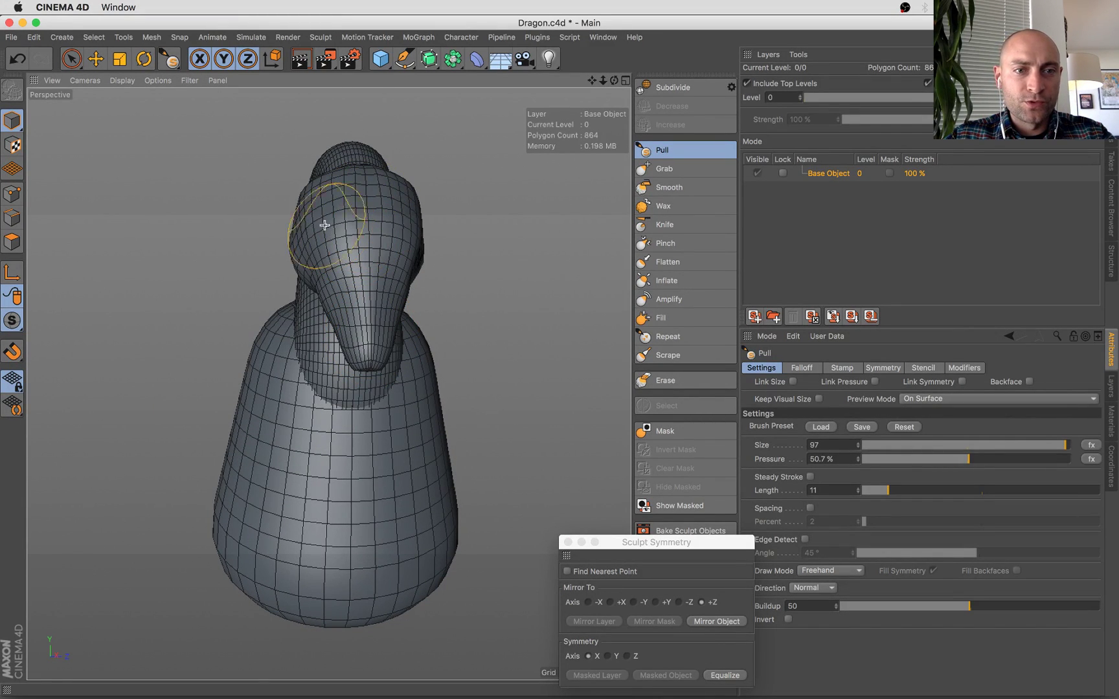
left_click_drag(303, 193, 425, 274, "alt")
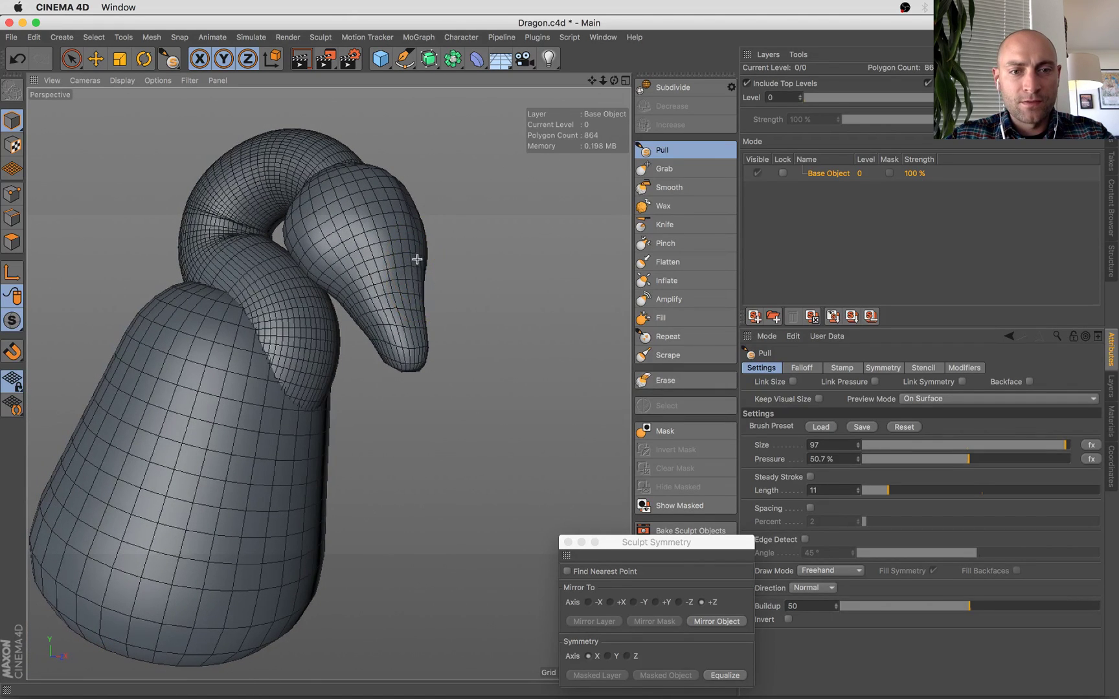
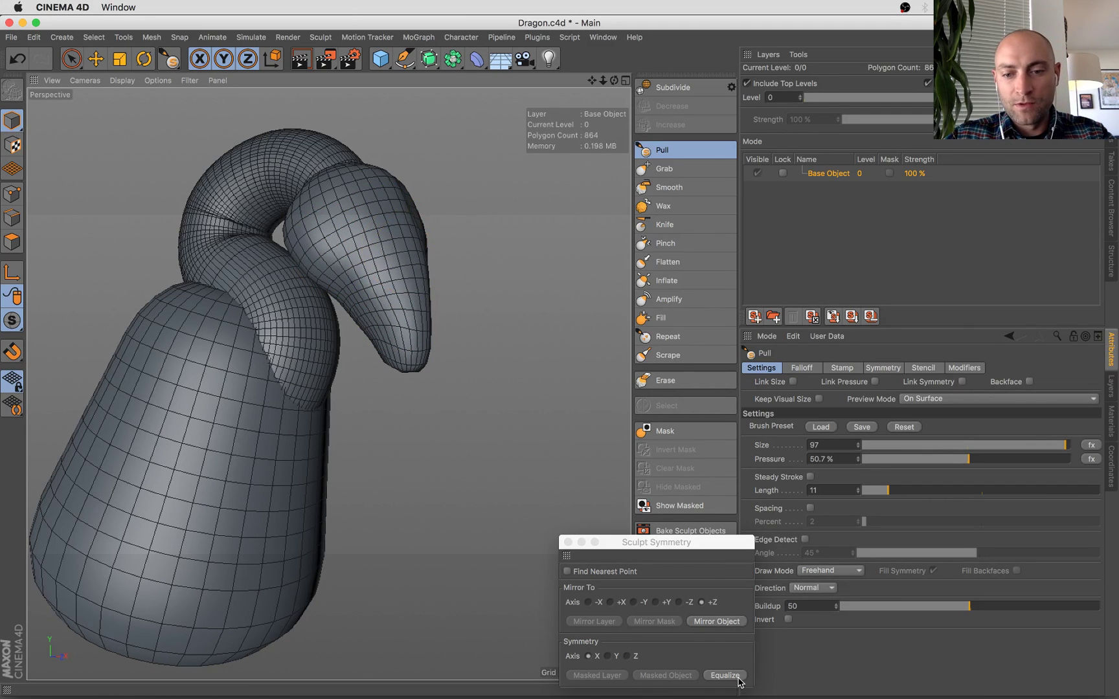
Mirror the sculpted head to +Z and check its symmetry from the front and the side.
left_click(730, 626)
mouse_move(395, 265)
left_mouse_down("alt")
mouse_move(360, 250)
mouse_move(332, 284)
left_mouse_up("alt")
left_click_drag(344, 337, 354, 302, "alt")
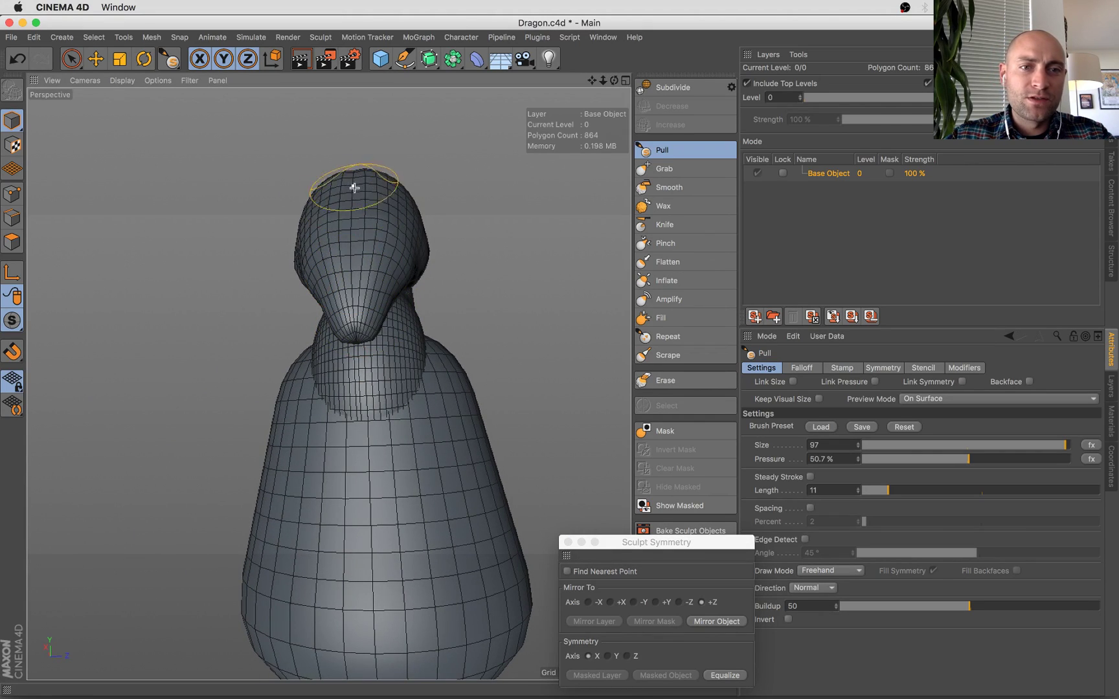
left_click_drag(354, 188, 359, 250, "alt")
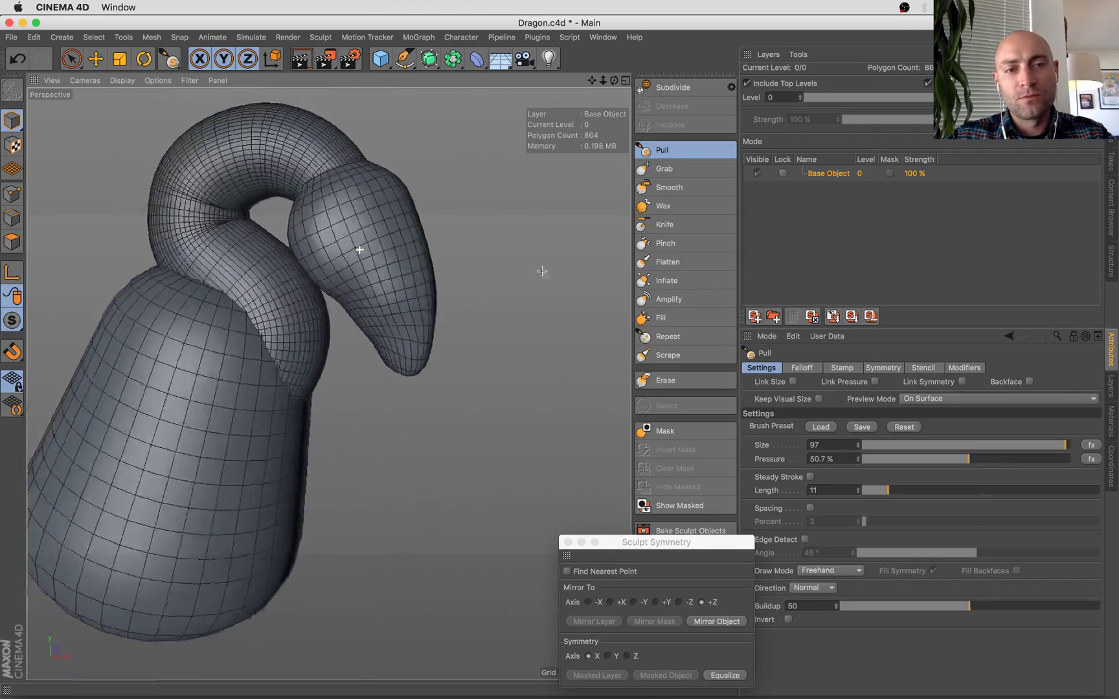
Review the whole dragon model from the side and close up, examining how the head sits on the curved neck.
key("super+Tab")
key("super+Tab")
scroll(470, 320, "down", 3)
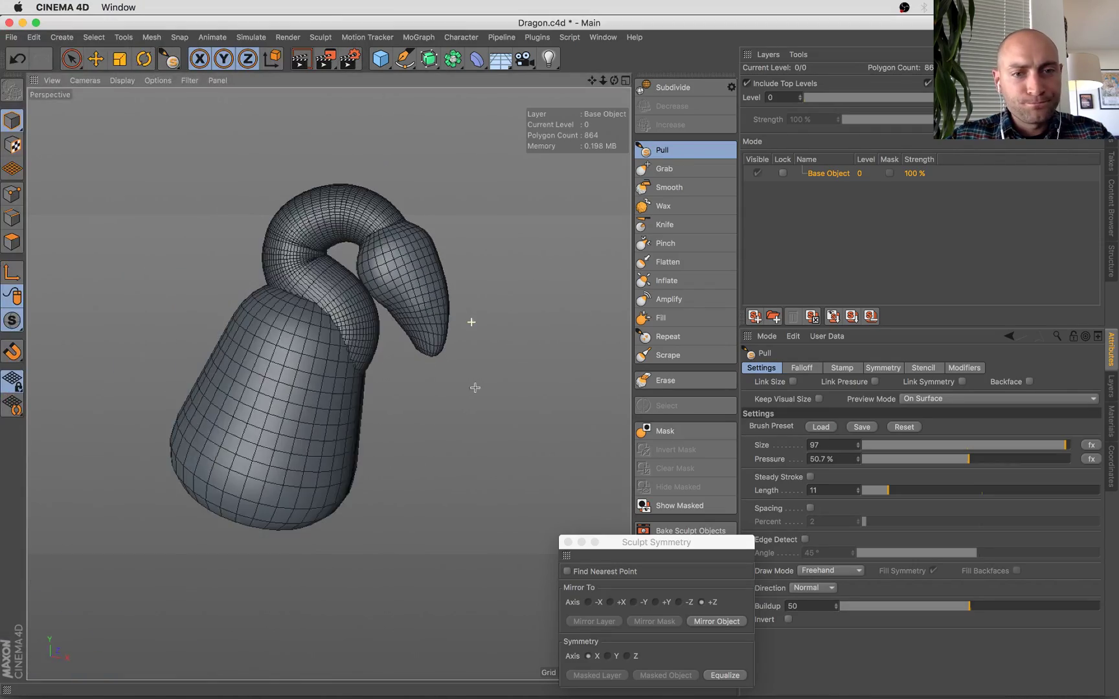
left_click_drag(470, 321, 338, 356, "alt")
key("ctrl+Up")
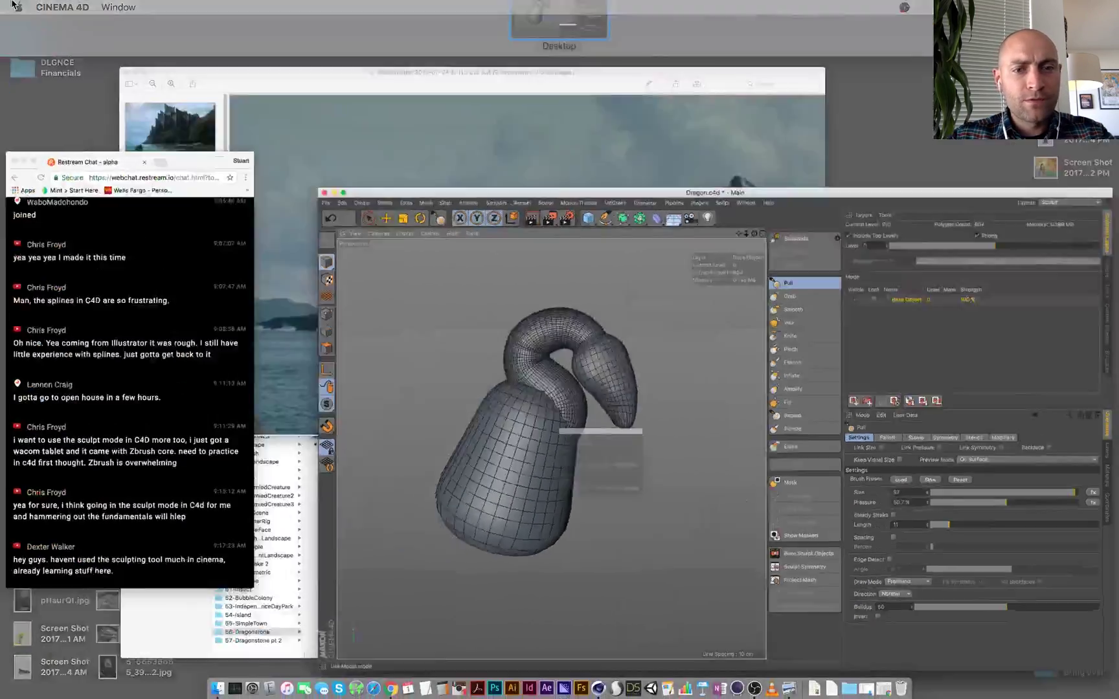
left_click(808, 490)
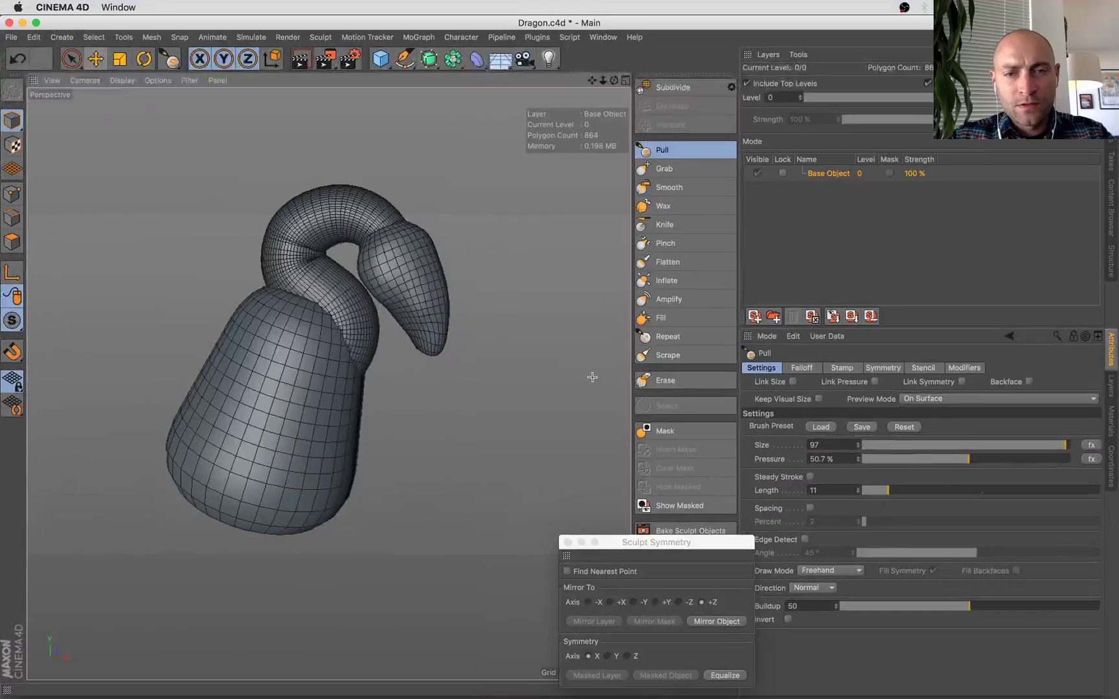
left_click_drag(309, 317, 400, 276, "alt")
left_click_drag(312, 284, 328, 285, "alt")
right_click_drag(511, 311, 269, 292, "alt")
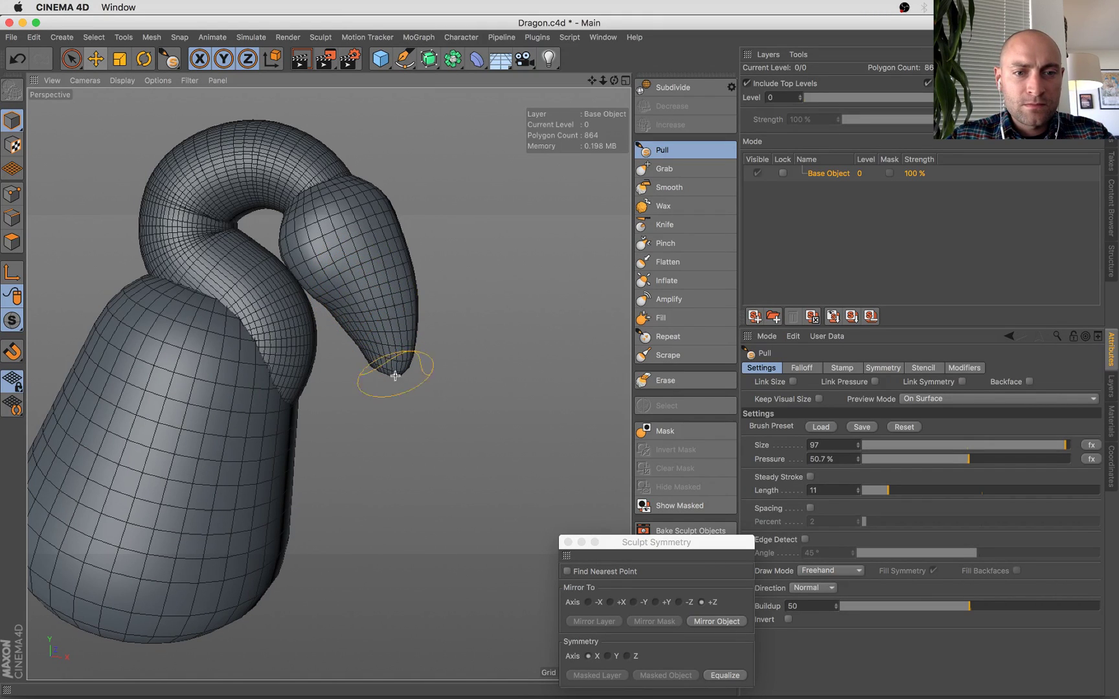
left_click_drag(394, 375, 323, 399, "alt")
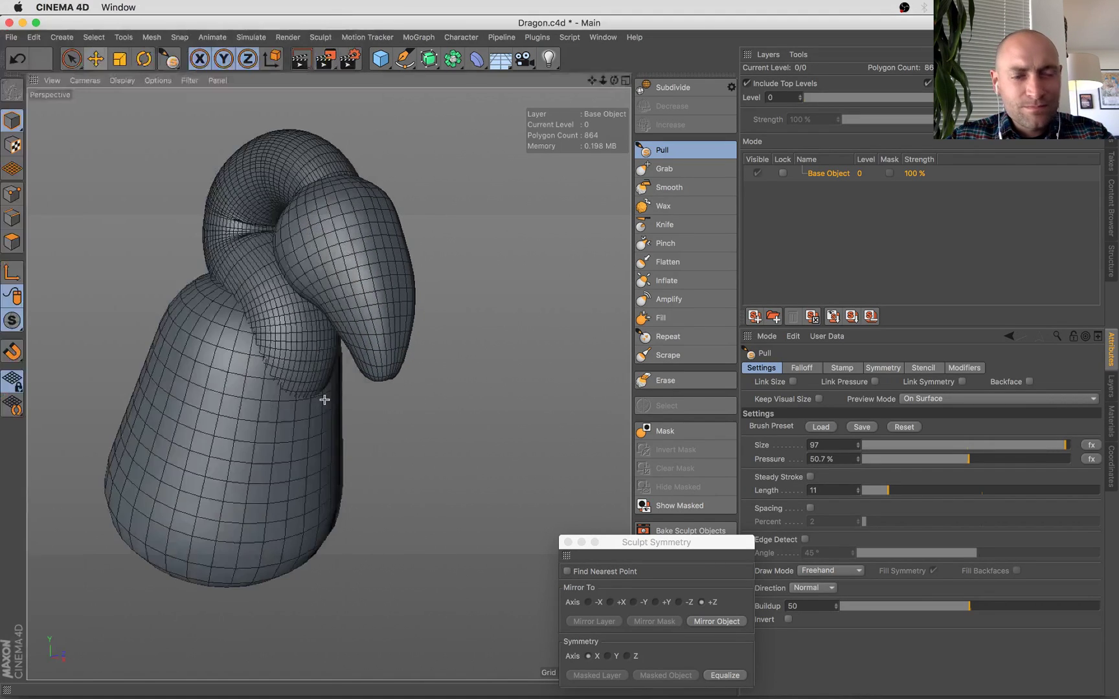
Switch to the sea cliff reference image in Preview, study the dragon-shaped peak and return to Cinema 4D for comparison.
key("super+Tab")
key("super+Tab")
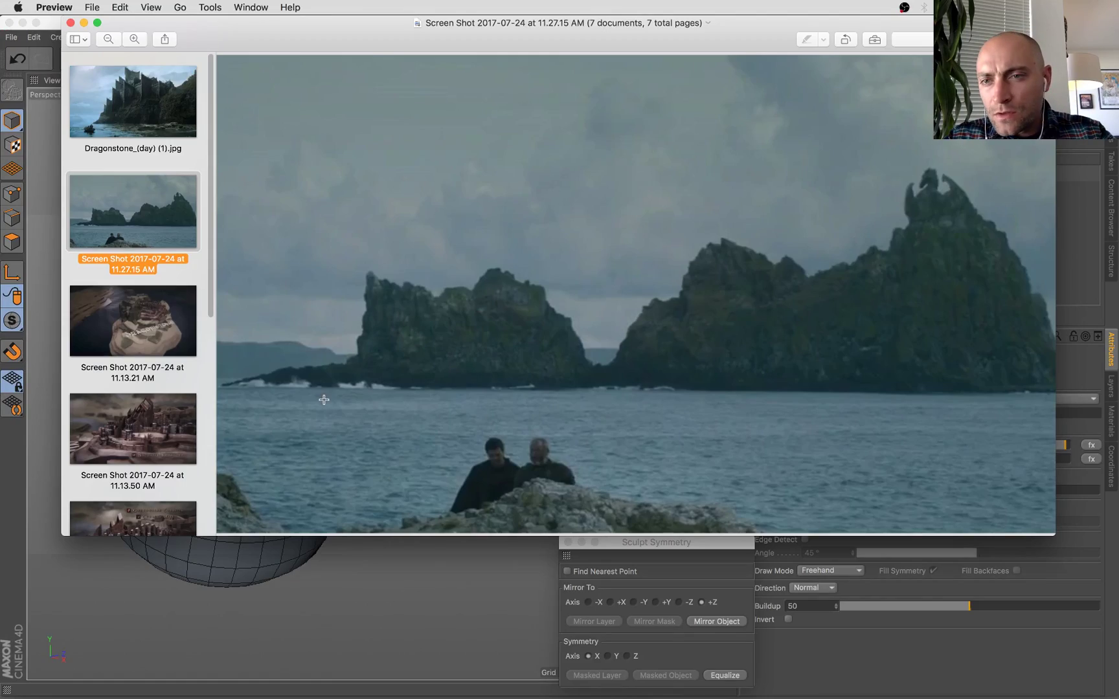
key("super+Tab")
left_click_drag(379, 374, 445, 357, "alt")
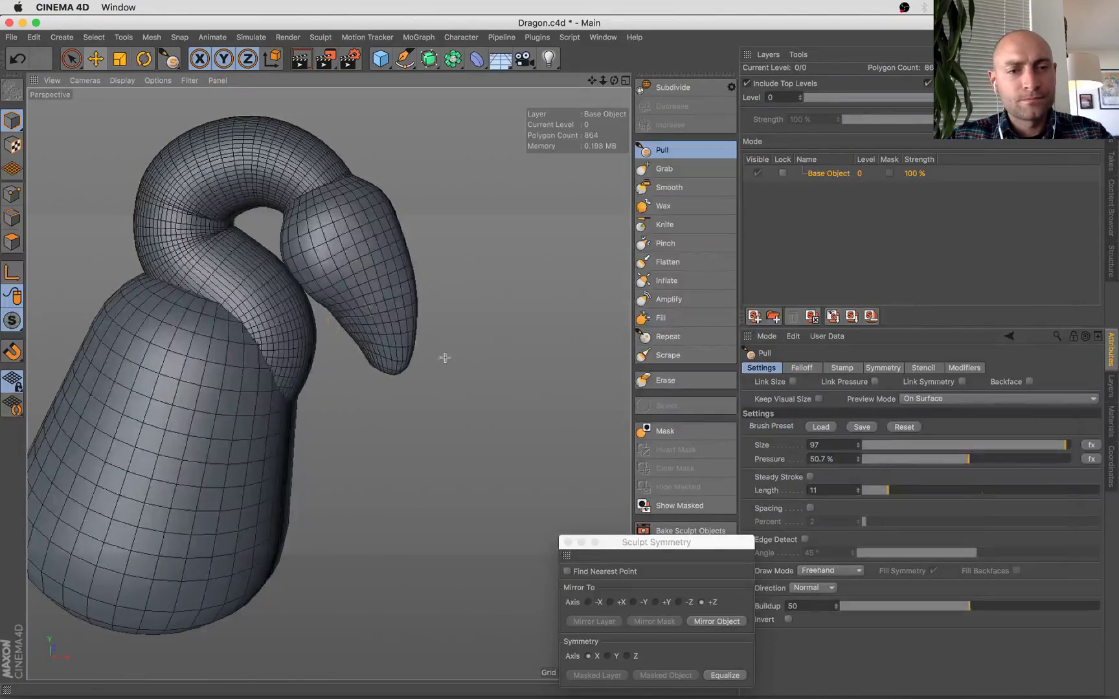
left_click_drag(498, 395, 586, 381, "alt")
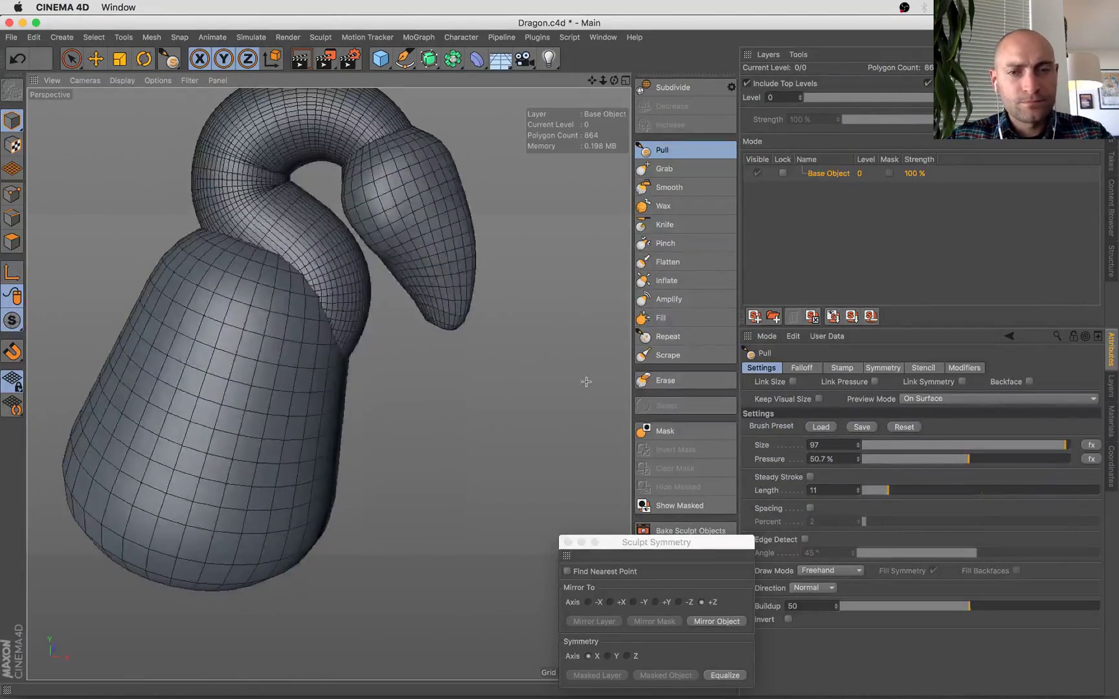
Switch to the Startup (User) layout and select the Capsule head with the Move tool.
left_click(1059, 37)
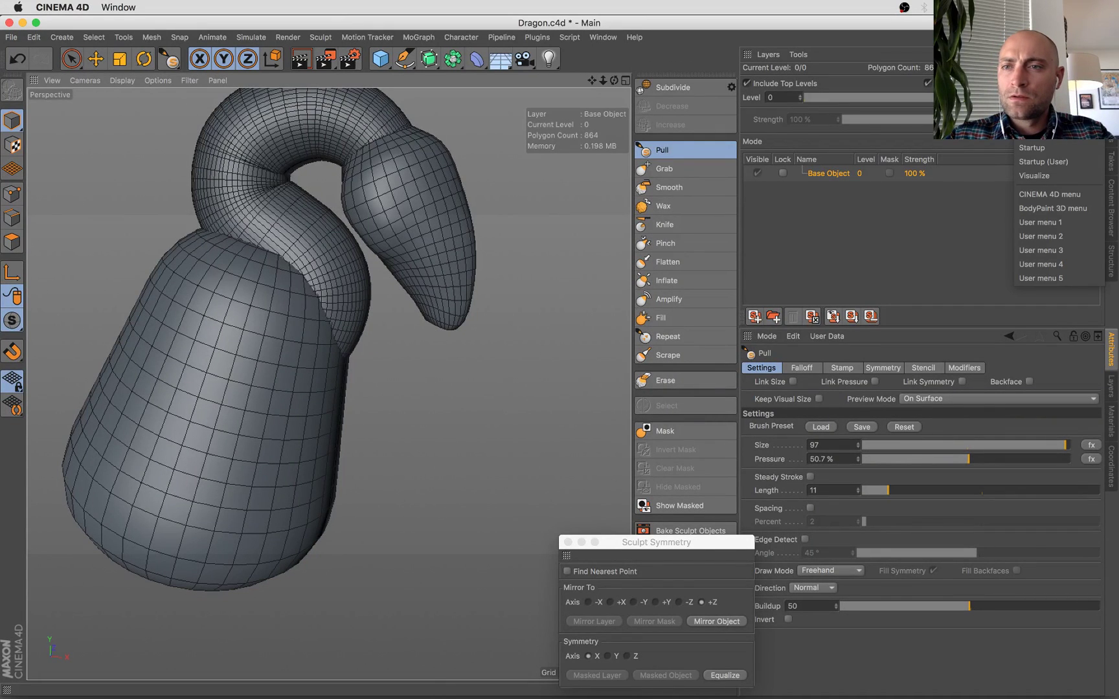
left_click(1061, 164)
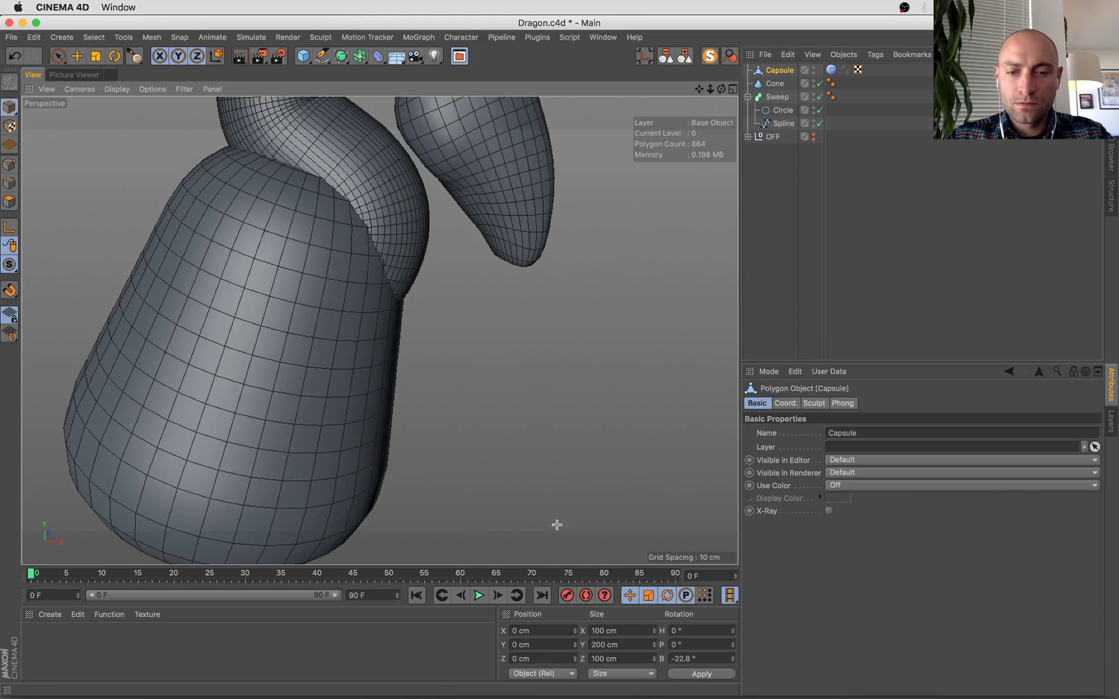
left_click_drag(556, 525, 531, 381, "alt")
right_click_drag(349, 321, 425, 347, "alt")
key("e")
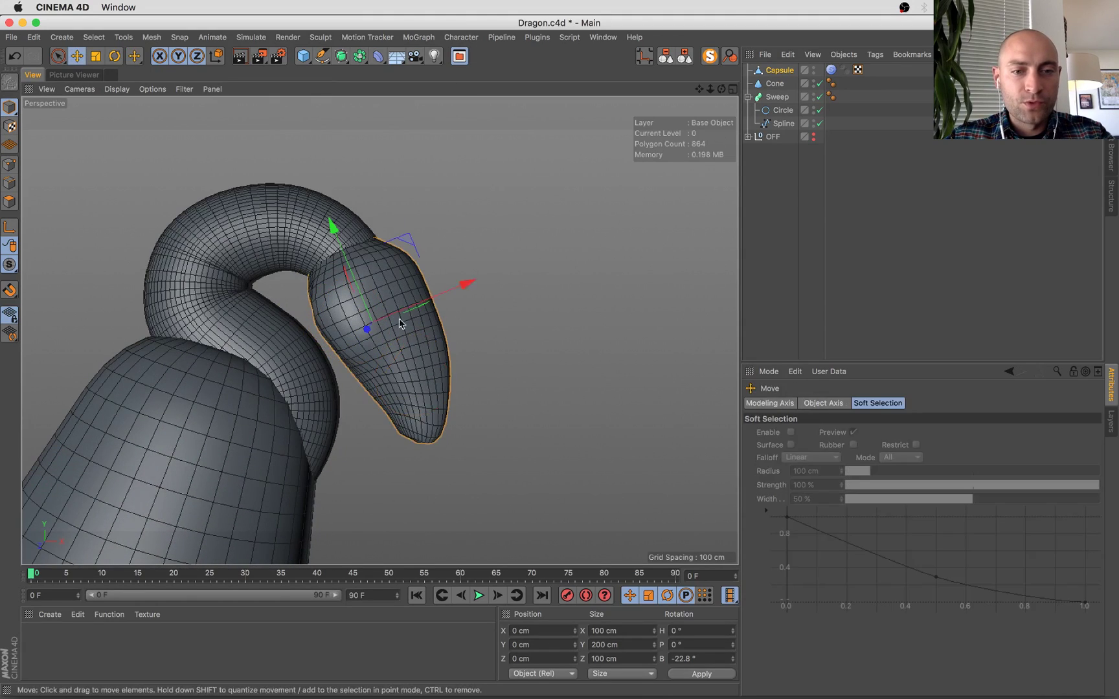
left_click(436, 362)
mouse_move(435, 361)
left_mouse_down("alt")
mouse_move(257, 427)
mouse_move(502, 367)
left_mouse_up("alt")
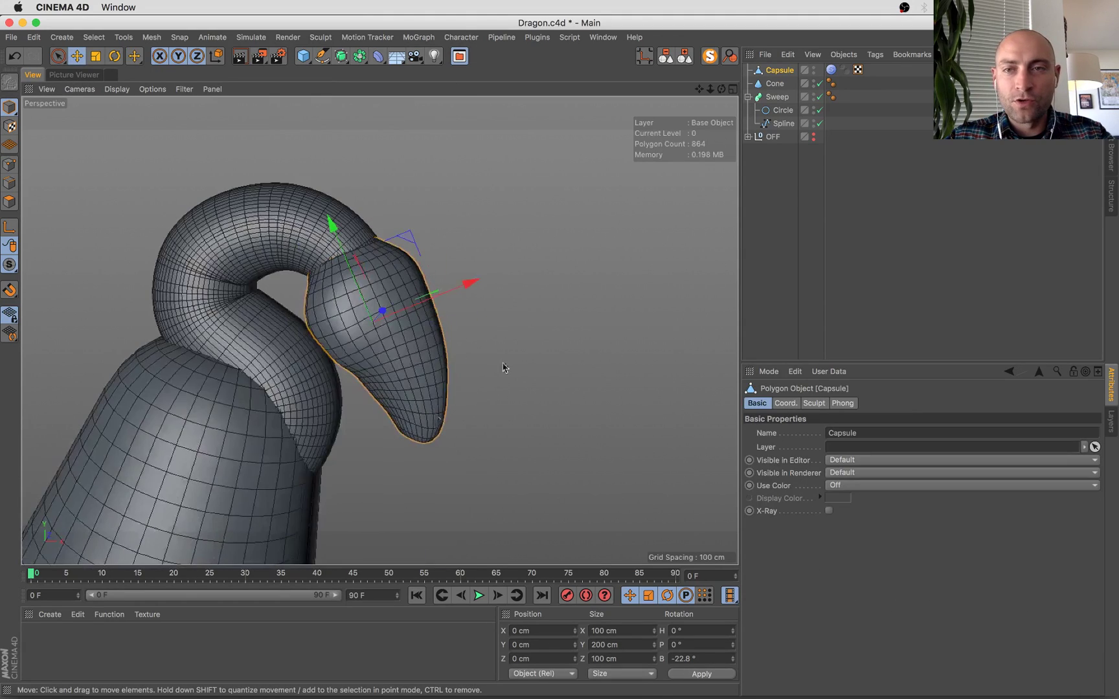
Try to move and scale the Capsule head as a whole object, and undo the change.
left_click(831, 70)
left_click(909, 163)
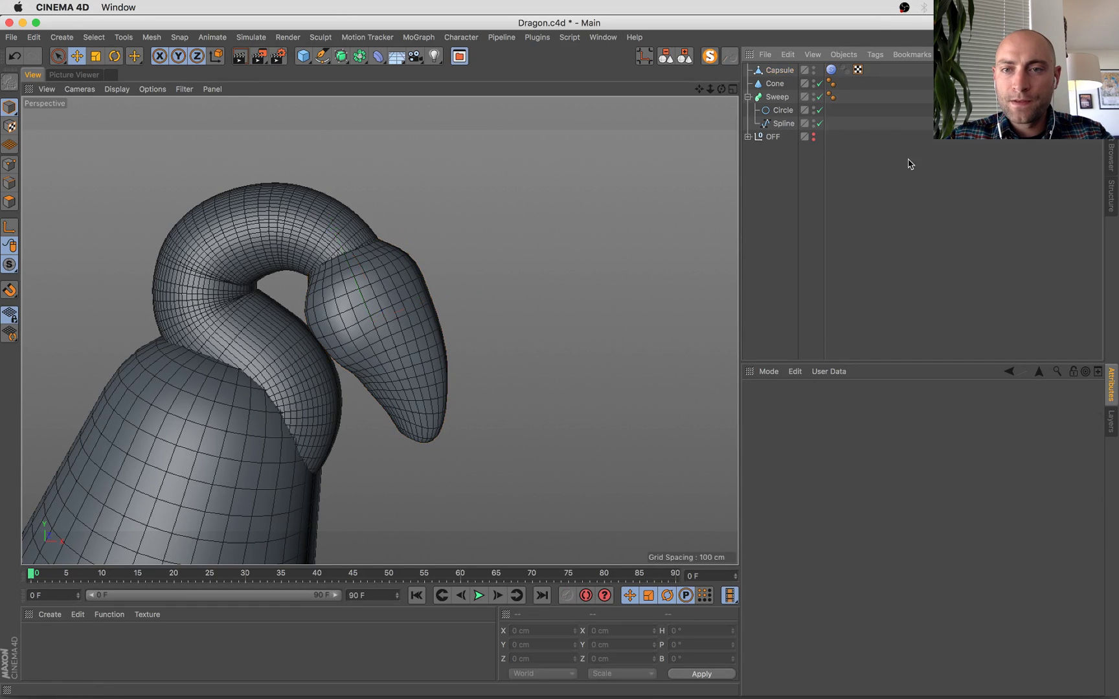
left_click(787, 71)
left_click_drag(461, 289, 482, 312)
key("t")
left_click_drag(507, 385, 531, 363)
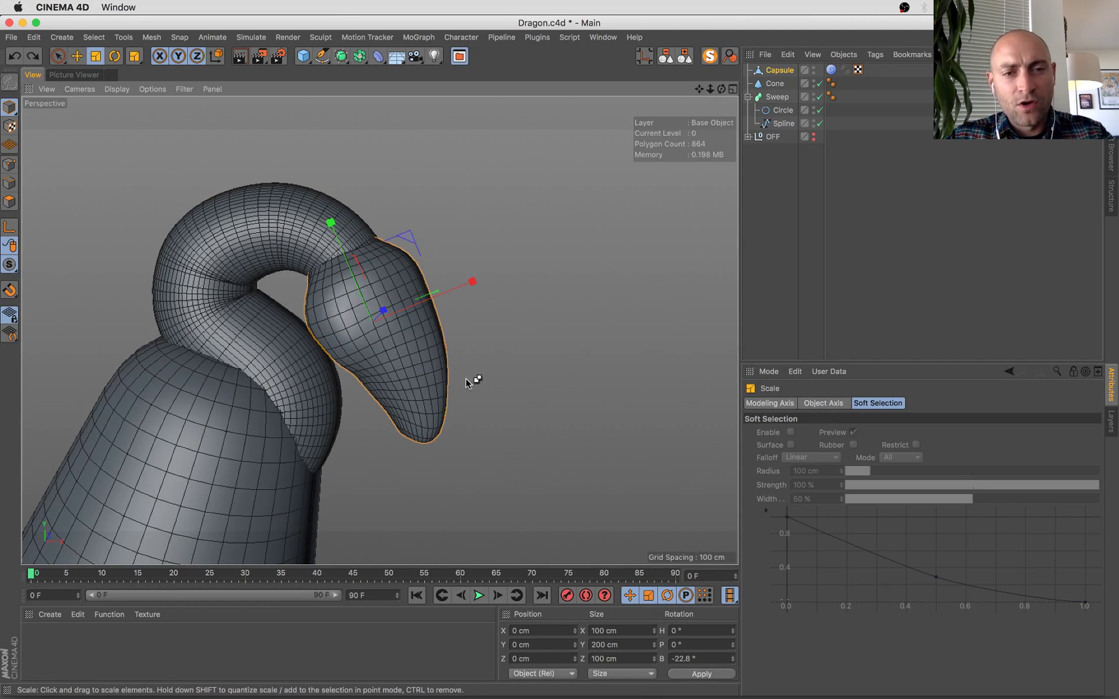
left_click_drag(470, 379, 538, 311, "alt")
key("super+z")
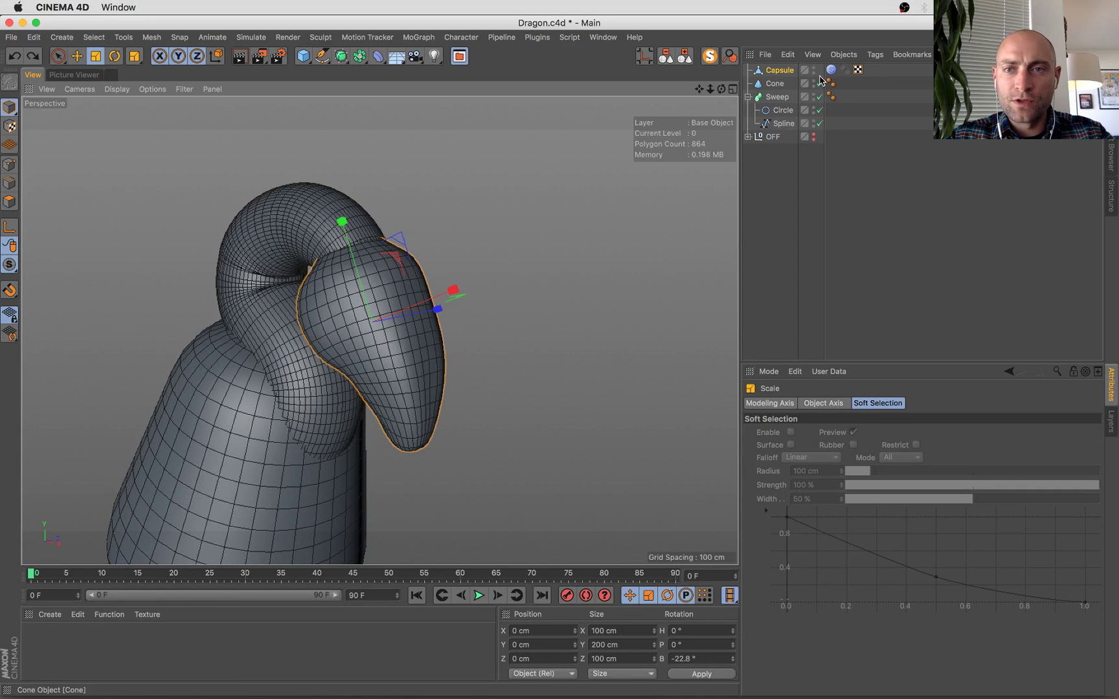
Select a small patch of polygons on the Capsule's lower half with Live Selection and return to Model mode.
left_click(9, 202)
key("9")
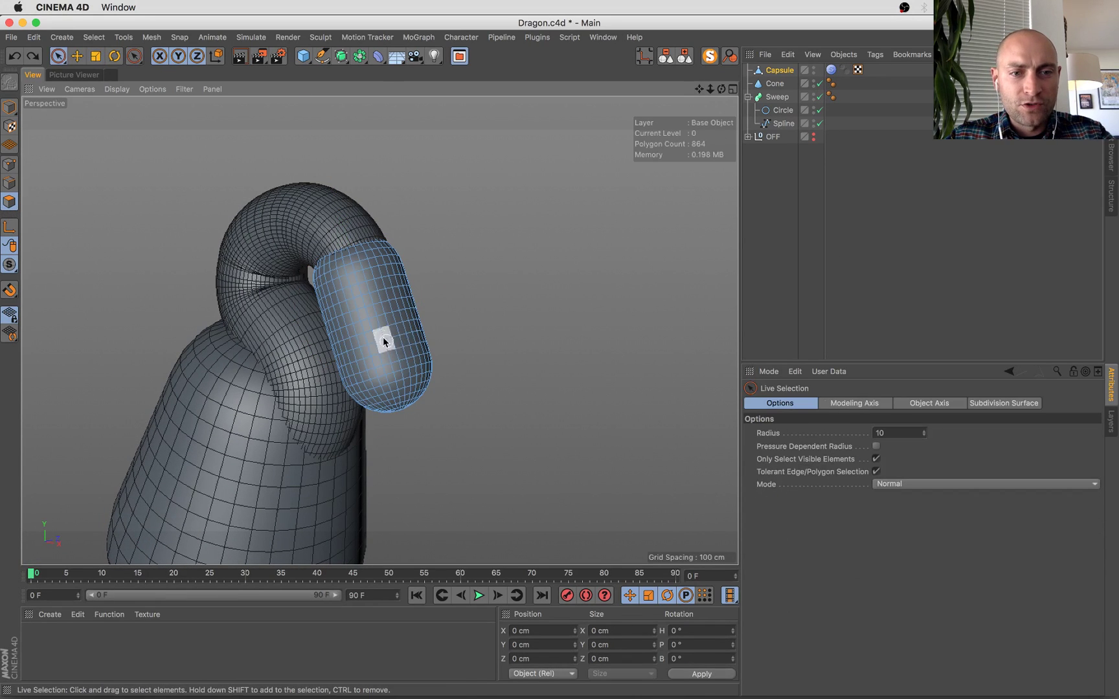
left_click_drag(381, 332, 391, 347)
scroll(424, 454, "up", 3)
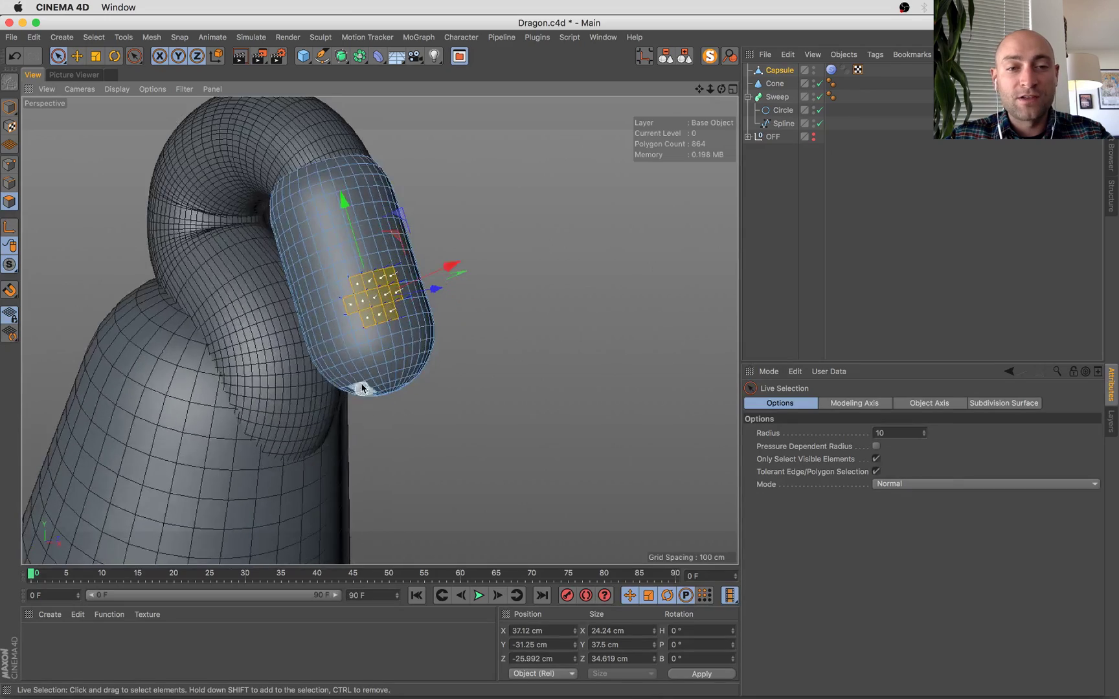
left_click_drag(362, 390, 528, 473, "alt")
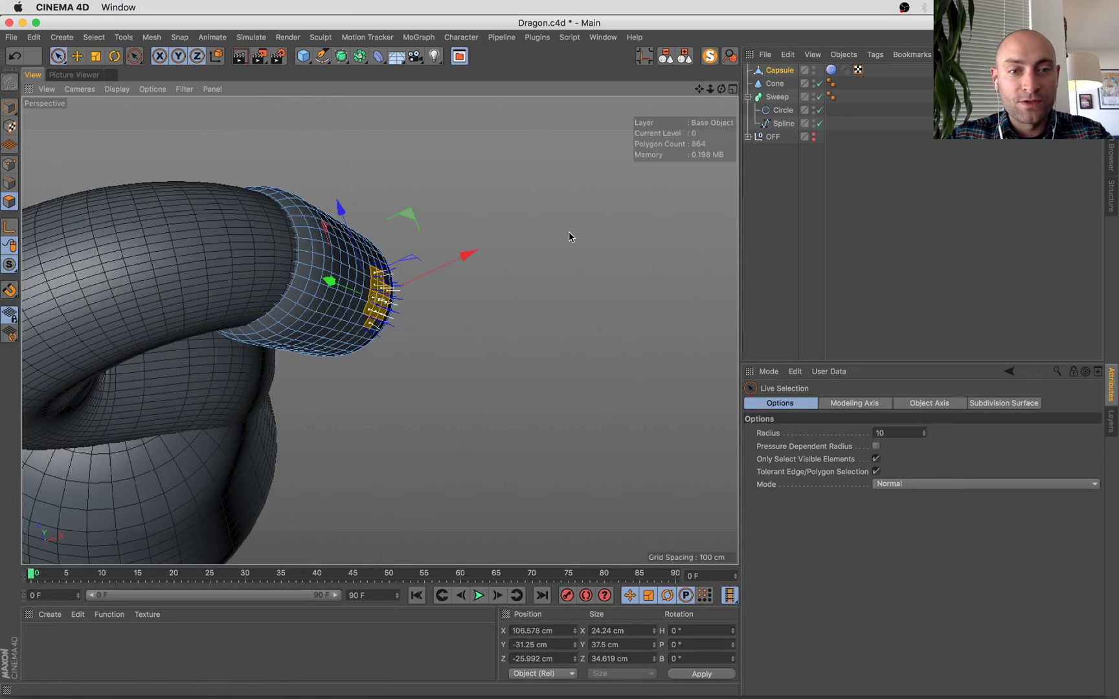
left_click_drag(527, 257, 312, 261, "alt")
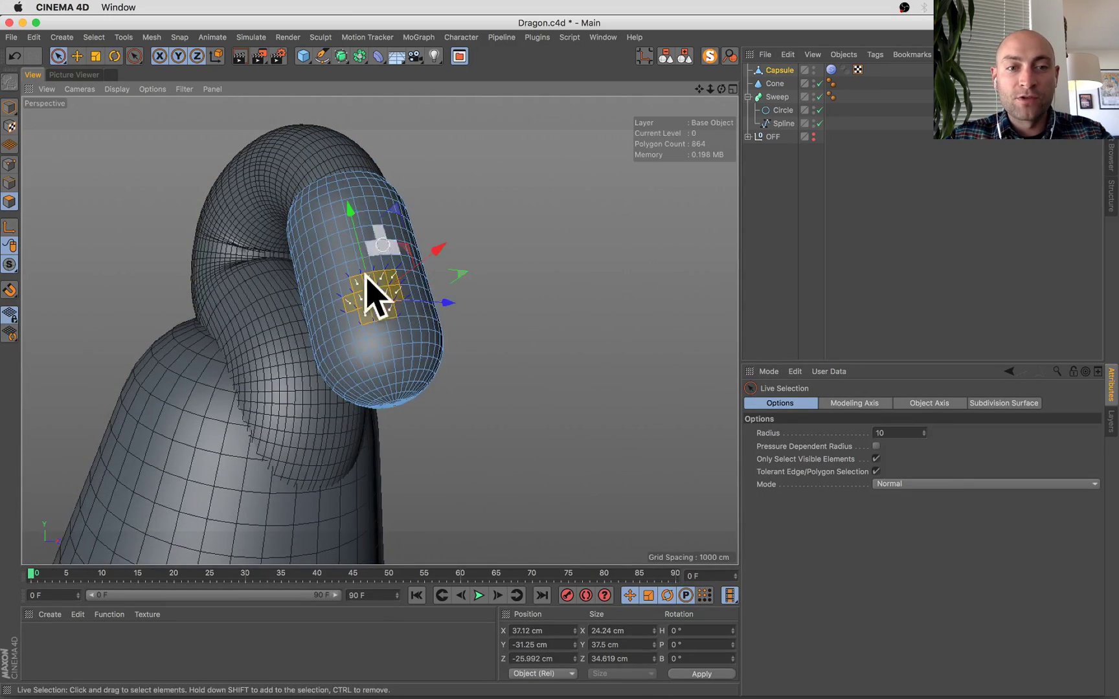
left_click_drag(419, 260, 422, 258)
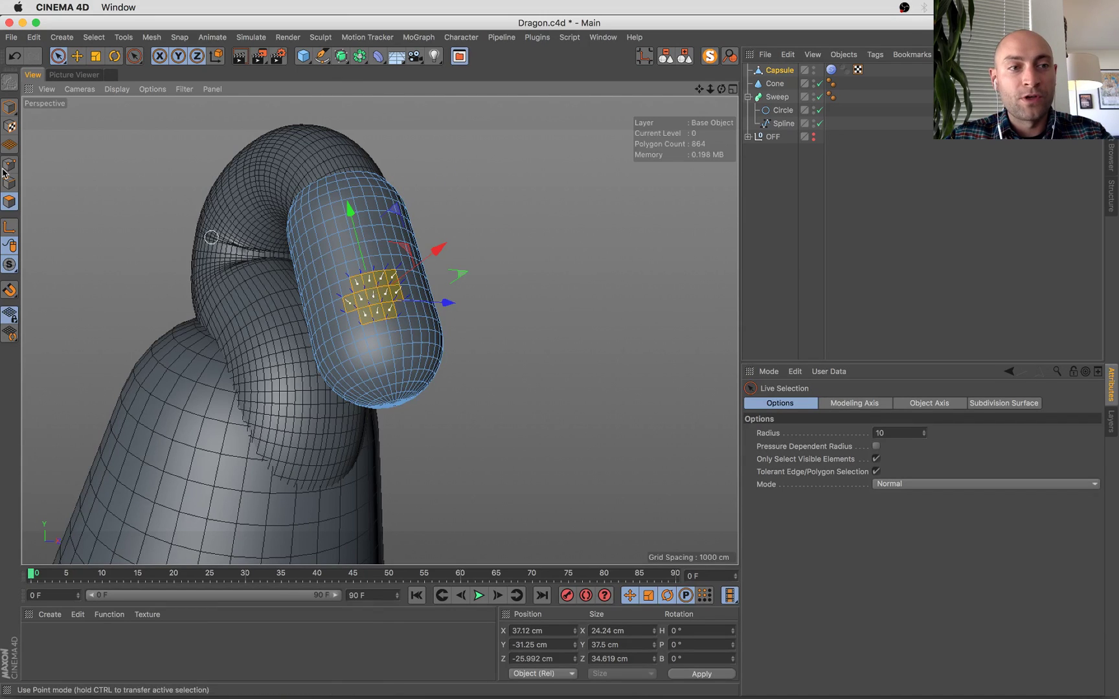
left_click(9, 107)
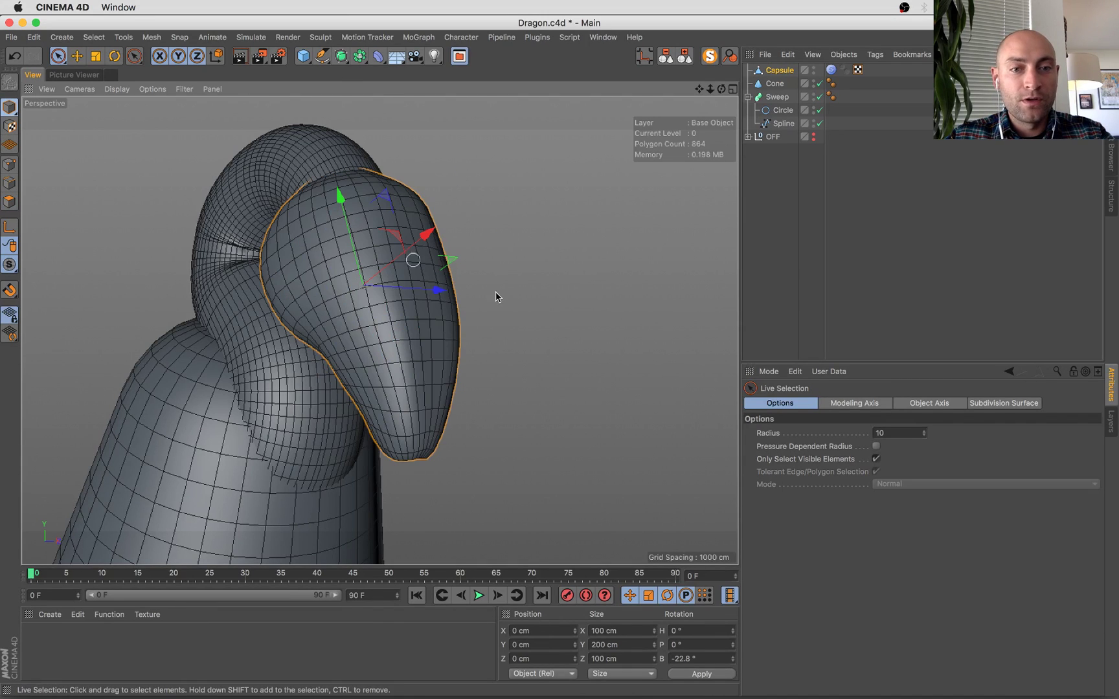
Freeze the Capsule's Sculpt tag and reselect the Capsule head in the viewport.
left_click(833, 70)
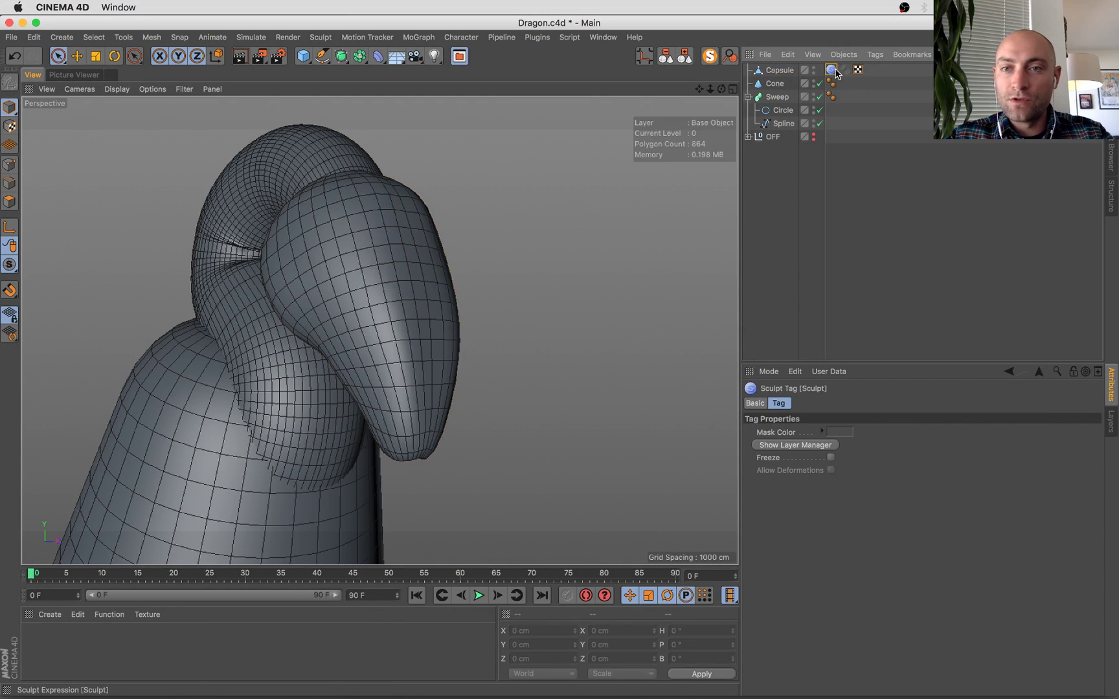
left_click(830, 459)
left_click_drag(466, 329, 547, 341, "alt")
left_click(435, 305)
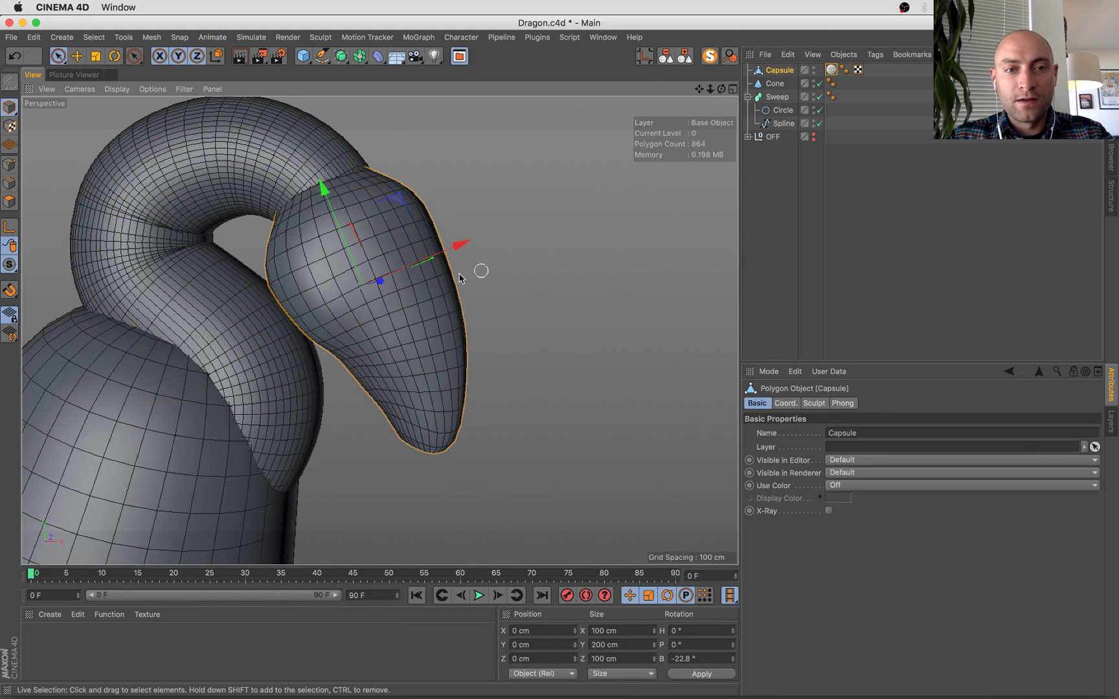
Try to move the frozen Capsule head along its X and Y axes, undoing each attempt.
left_click_drag(460, 245, 525, 221)
key("super+z")
key("t")
key("space")
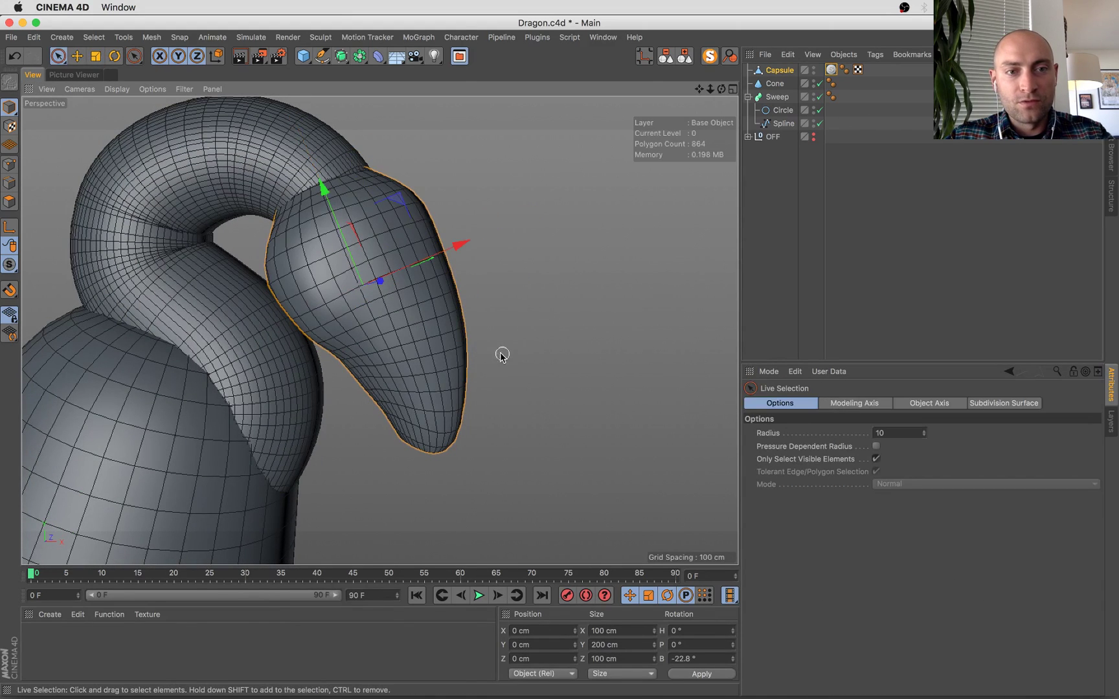
left_click_drag(324, 190, 296, 128)
key("super+z")
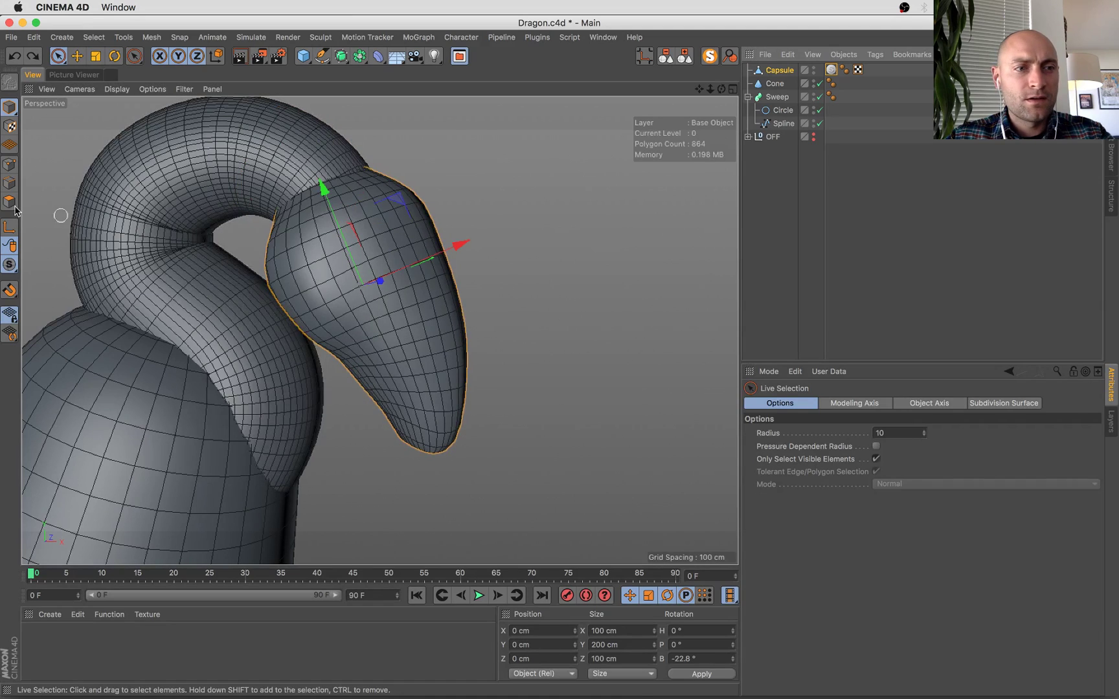
Turn on Allow Deformations with Freeze in the Capsule's Sculpt tag and try to move the selected polygons along X.
left_click(9, 202)
left_click(831, 69)
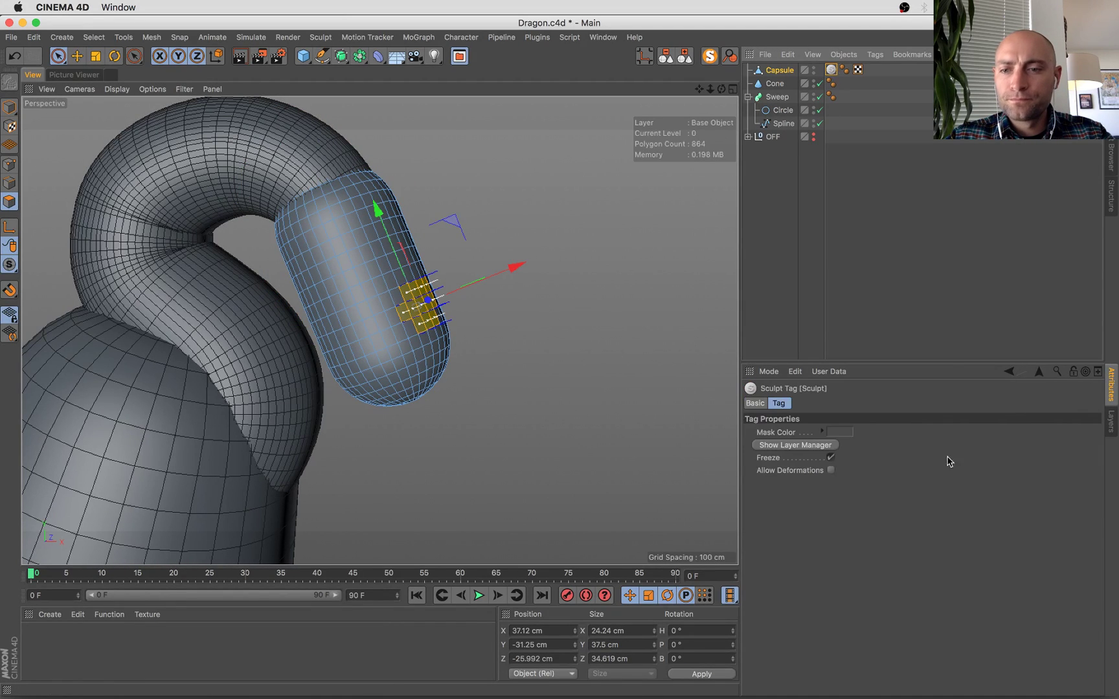
left_click(831, 458)
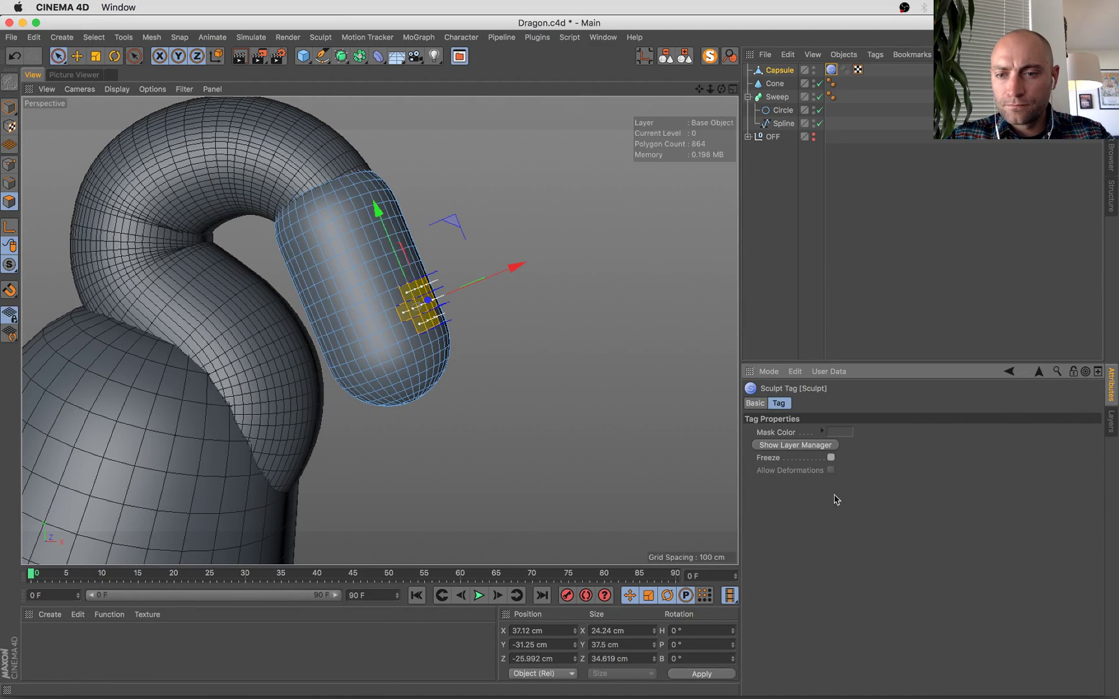
left_click(831, 470)
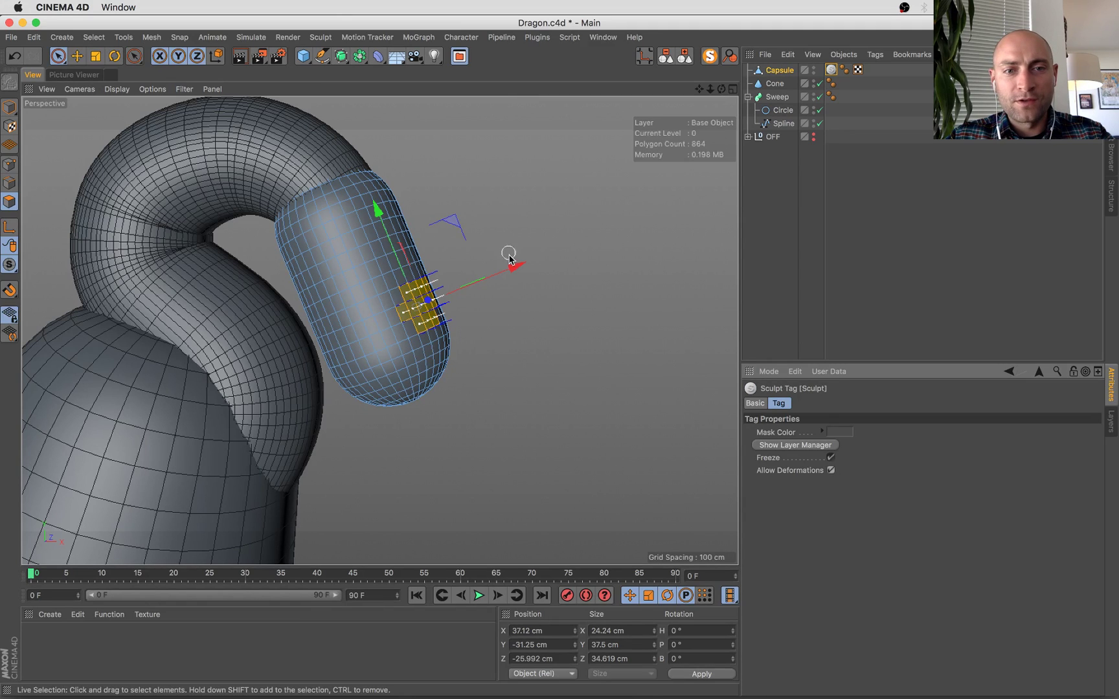
left_click_drag(516, 266, 577, 245)
left_click(10, 108)
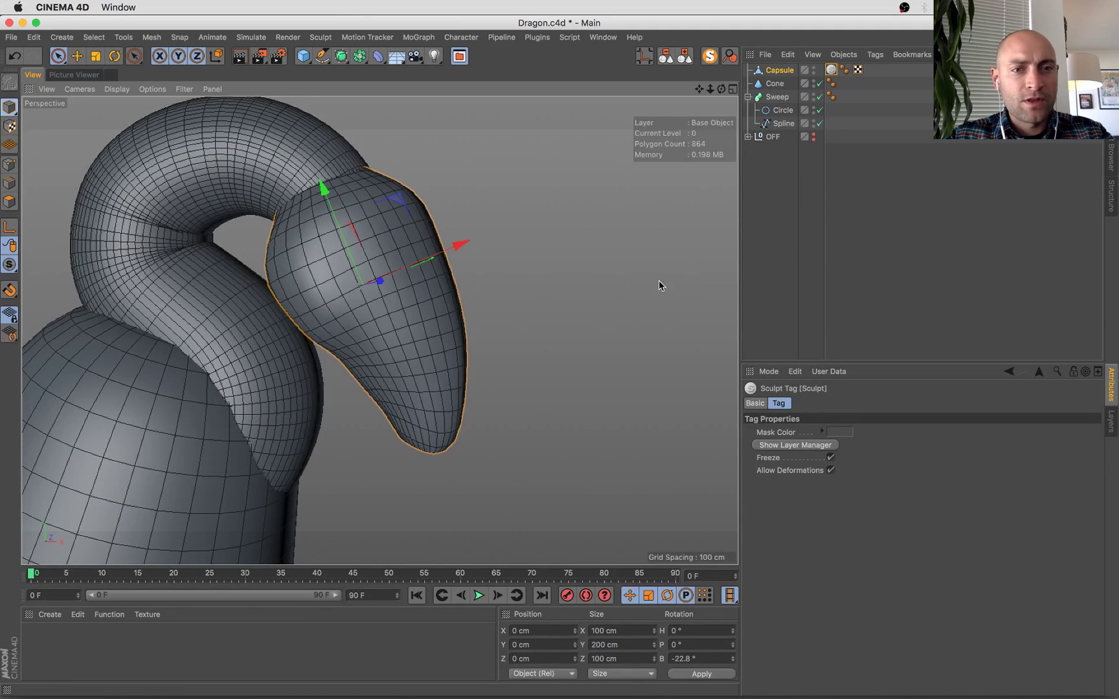
Try to scale the Capsule along its Y axis with the Sculpt tag unfrozen, and turn Freeze back on.
key("t")
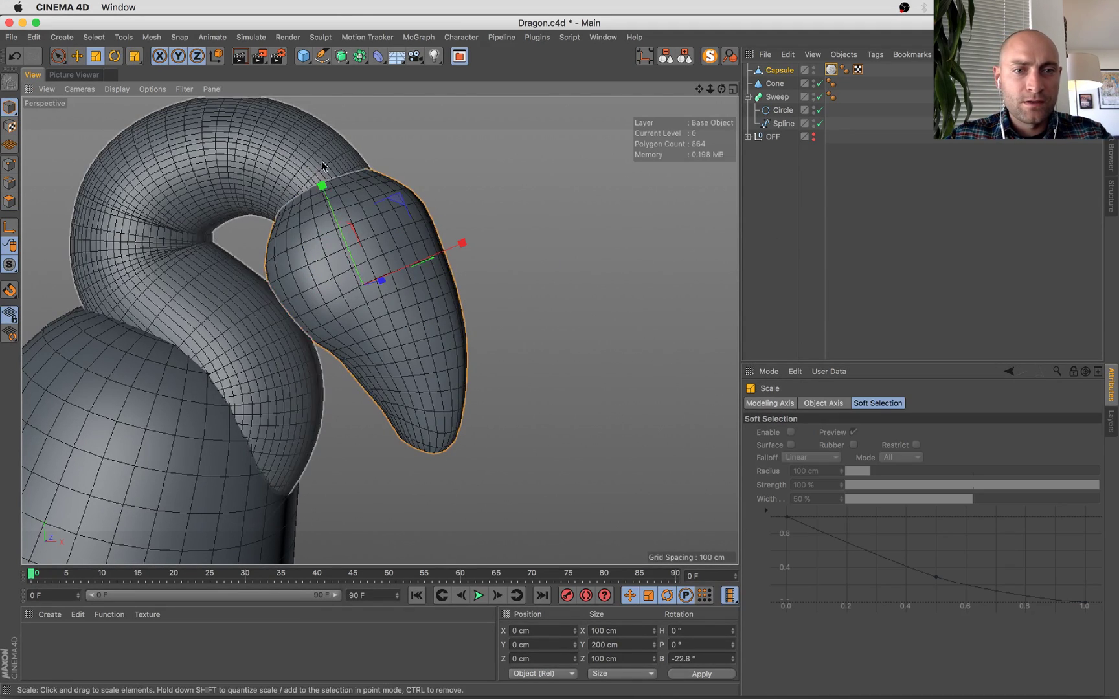
key("super+z")
left_click(829, 70)
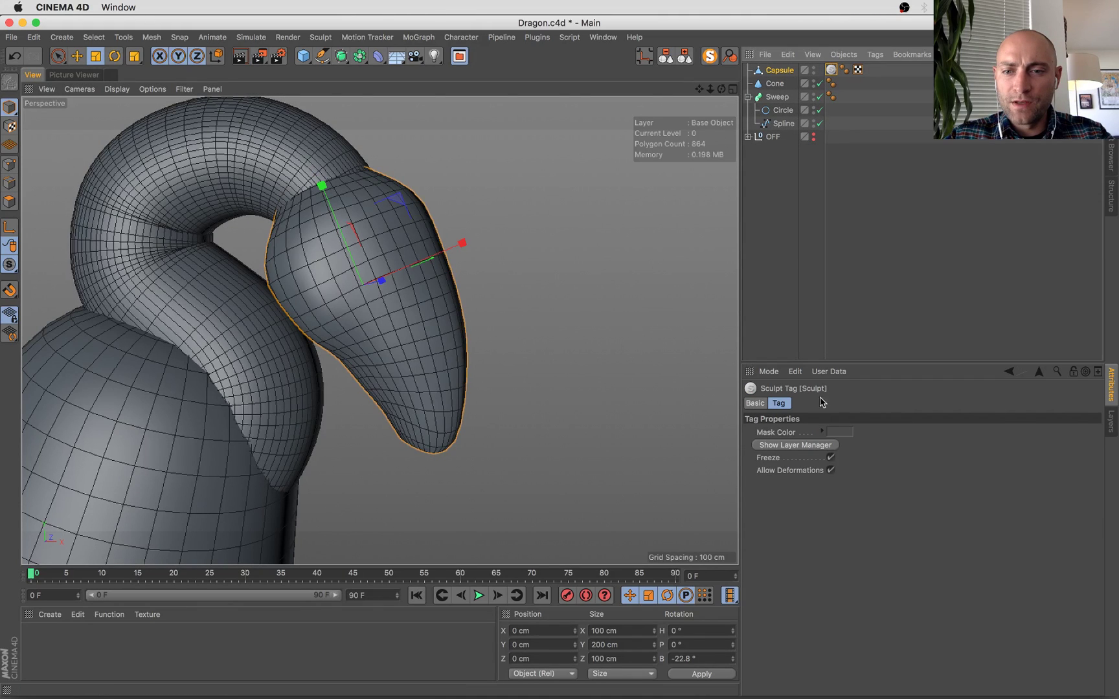
left_click(830, 459)
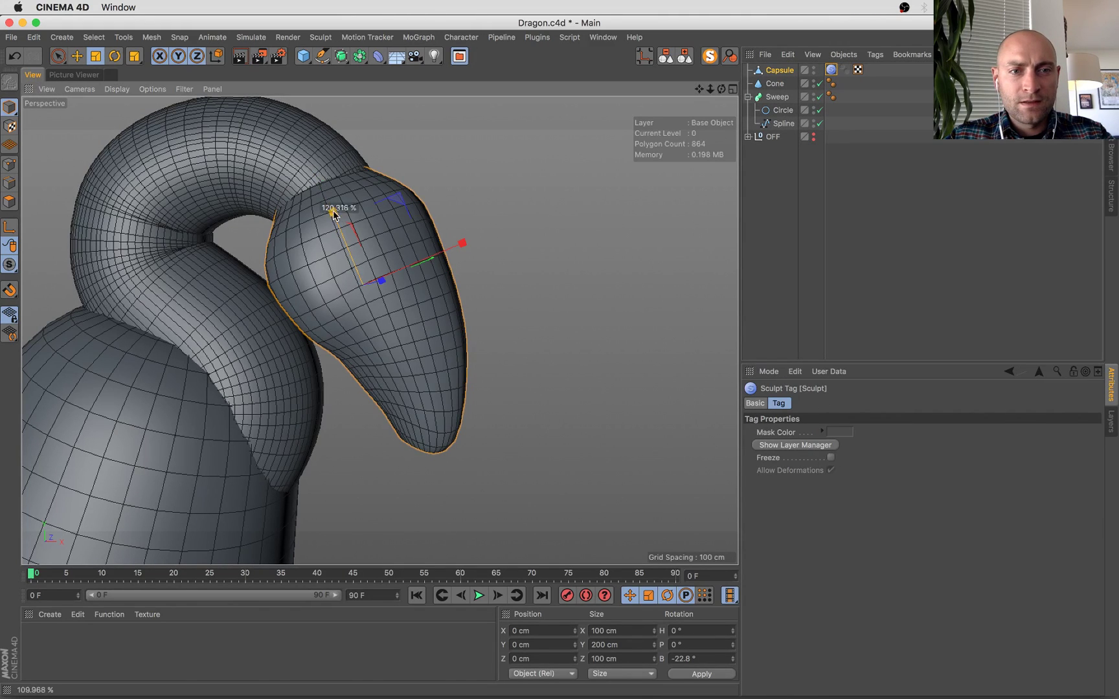
left_click(830, 458)
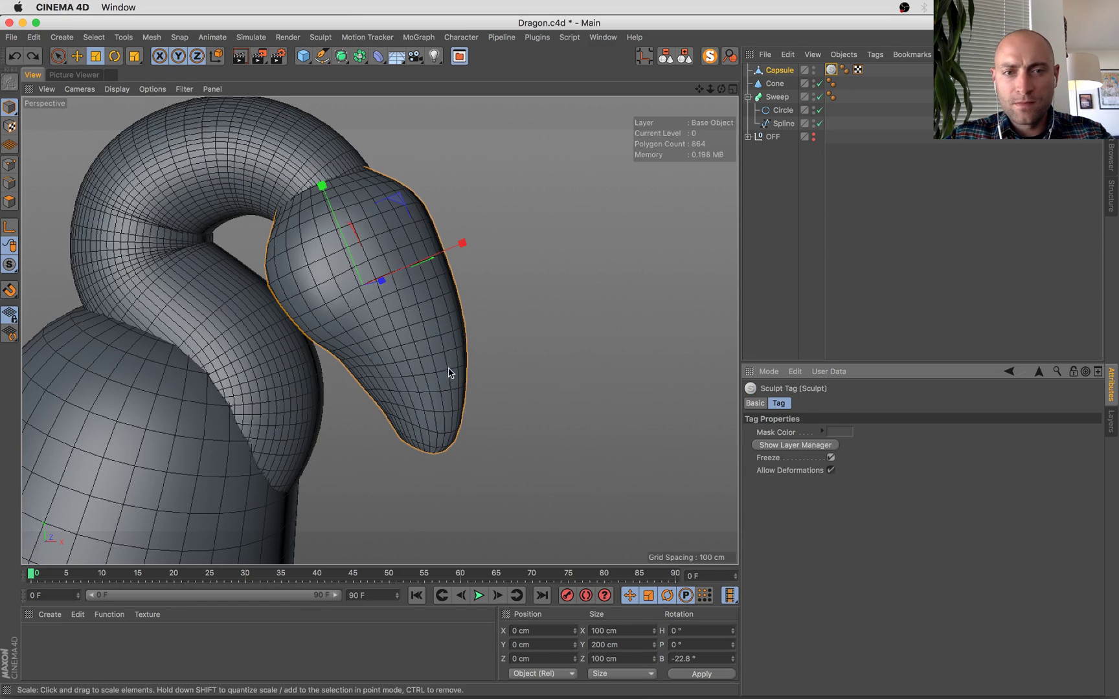
Turn off Allow Deformations in the Capsule's Sculpt tag and unfreeze the tag.
left_click_drag(625, 320, 404, 339, "alt")
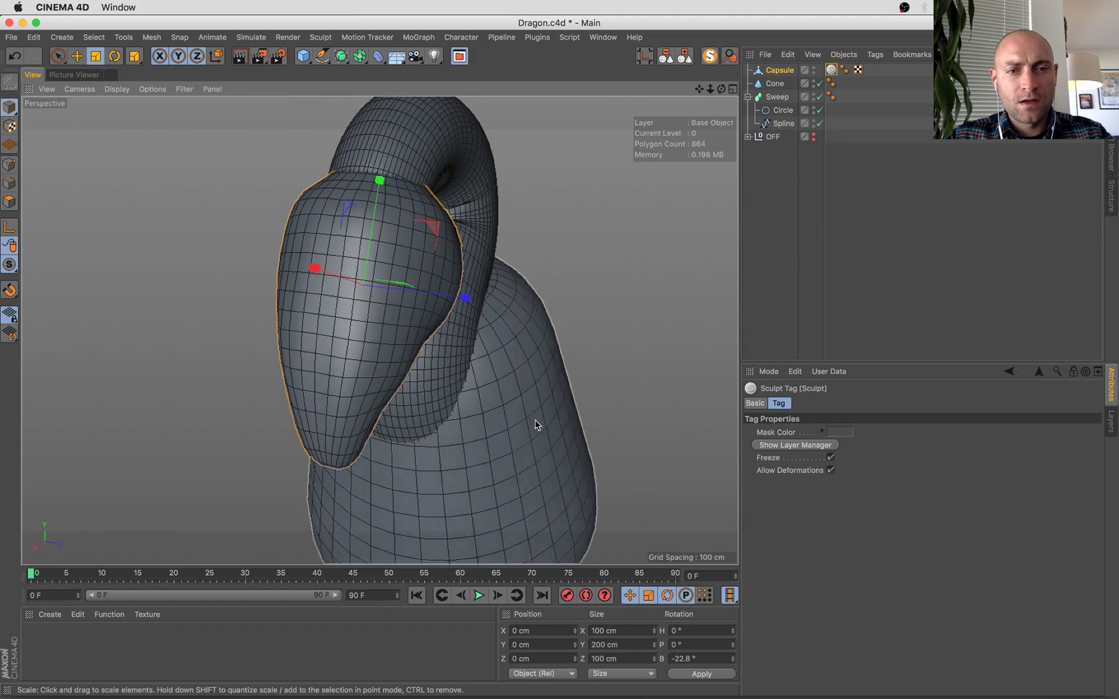
left_click_drag(534, 425, 566, 265, "alt")
key("ctrl+z")
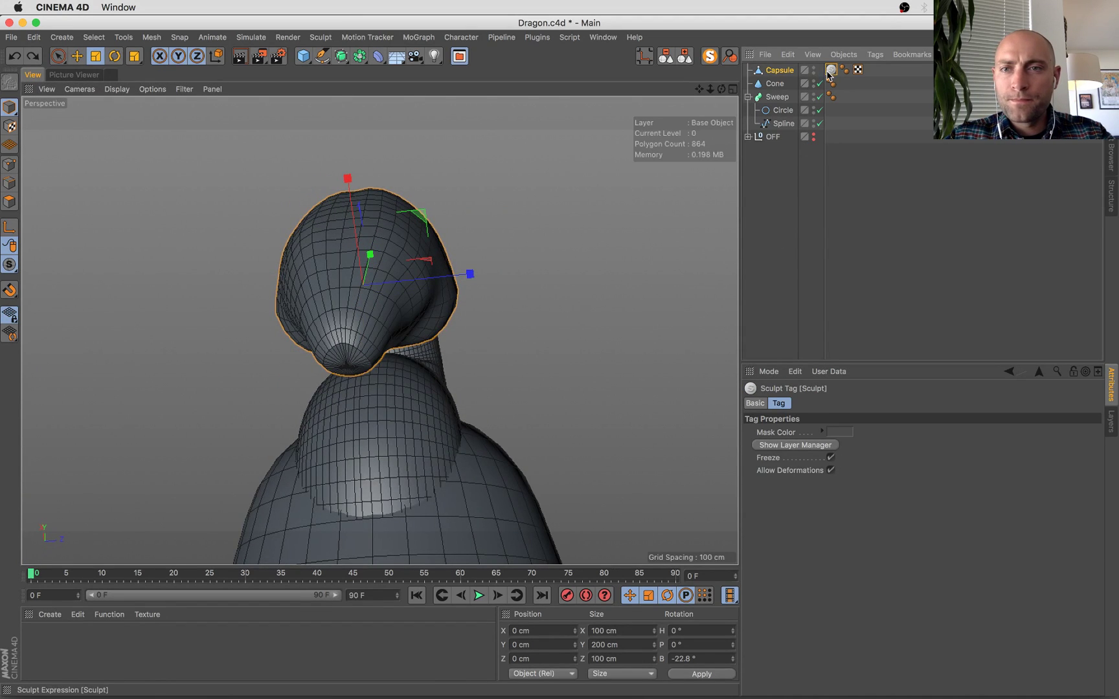
left_click(831, 458)
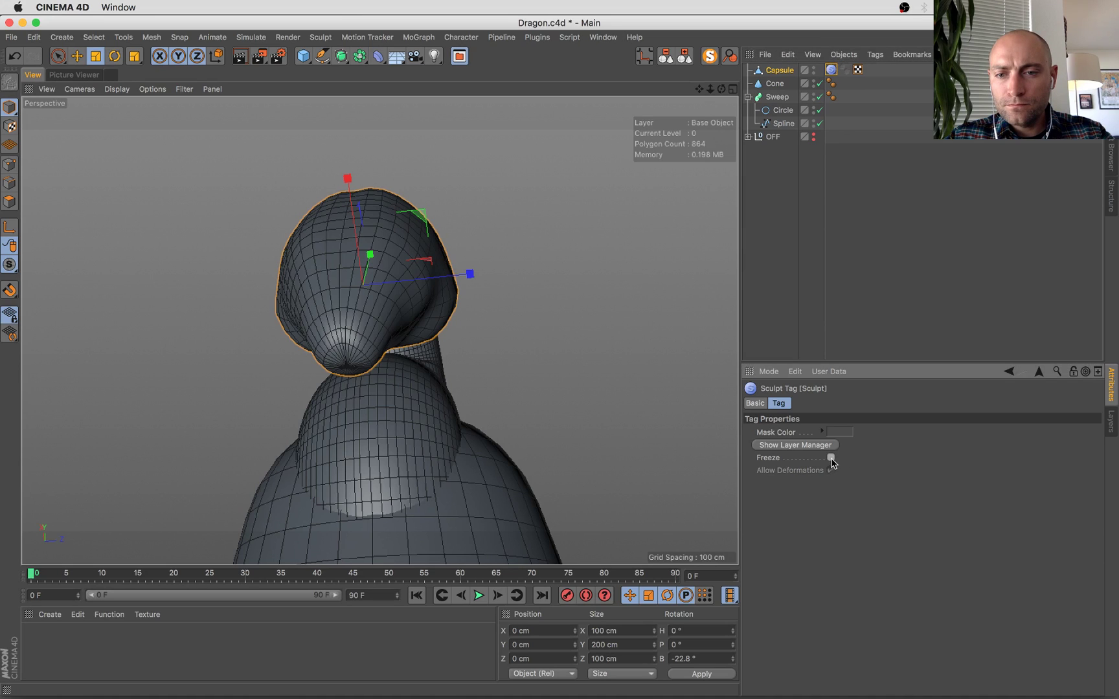
left_click(831, 457)
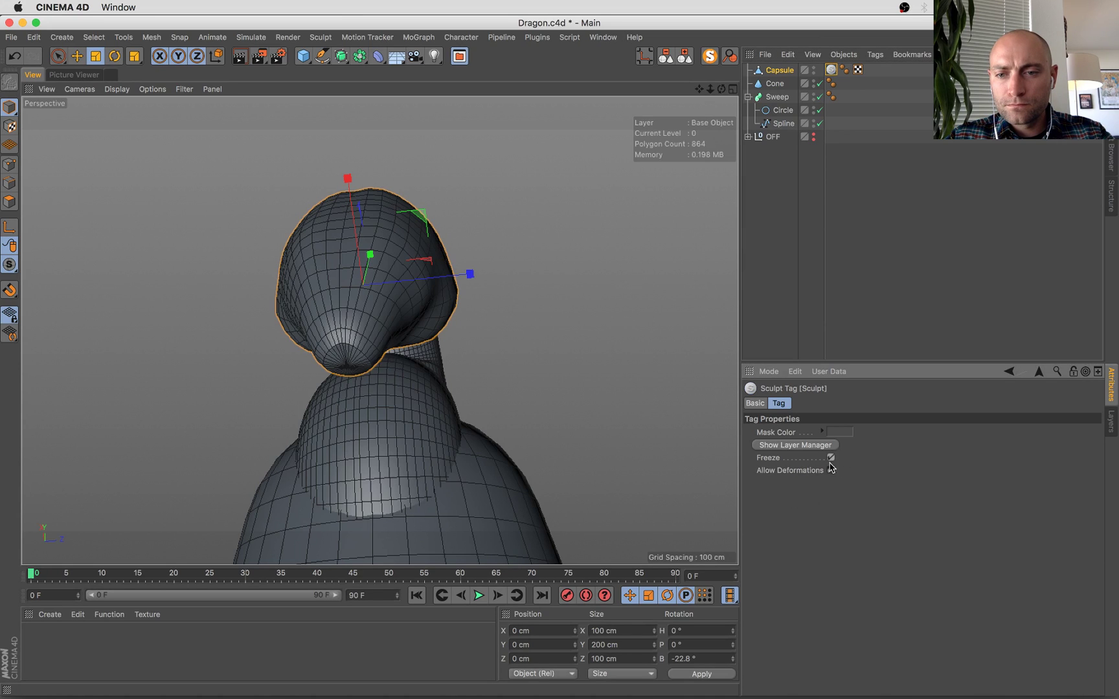
left_click_drag(447, 385, 469, 362, "alt")
left_click(832, 458)
left_click(831, 457)
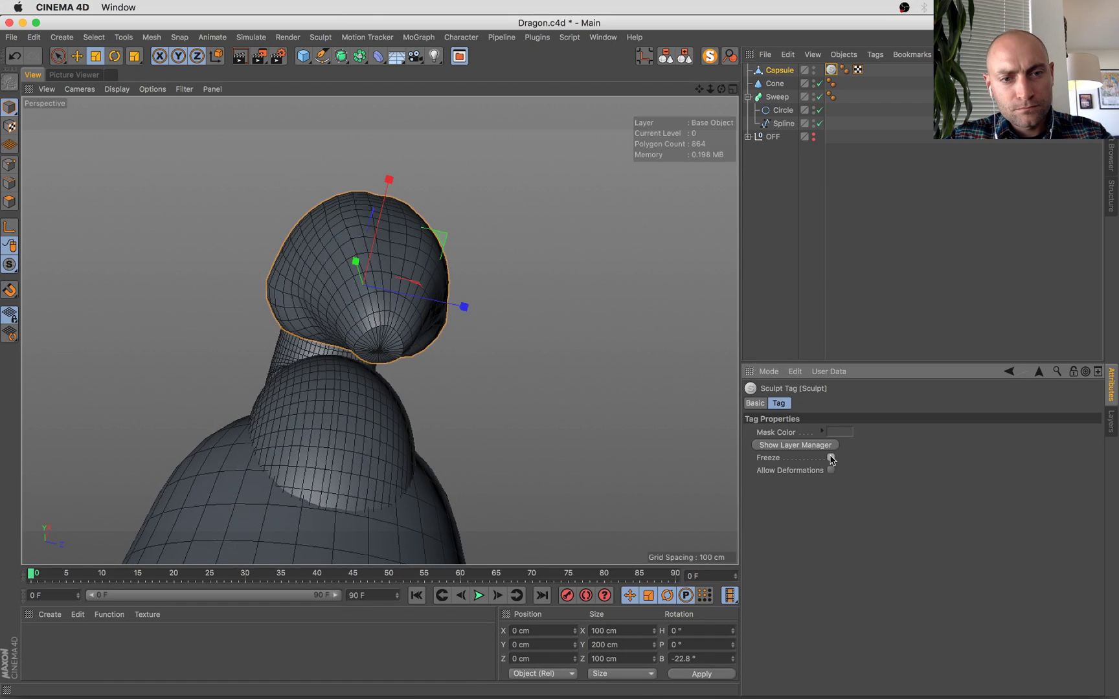
left_click(830, 458)
Try scaling the unfrozen Capsule head along its Y axis, and freeze its Sculpt tag again.
left_click_drag(451, 318, 548, 422, "alt")
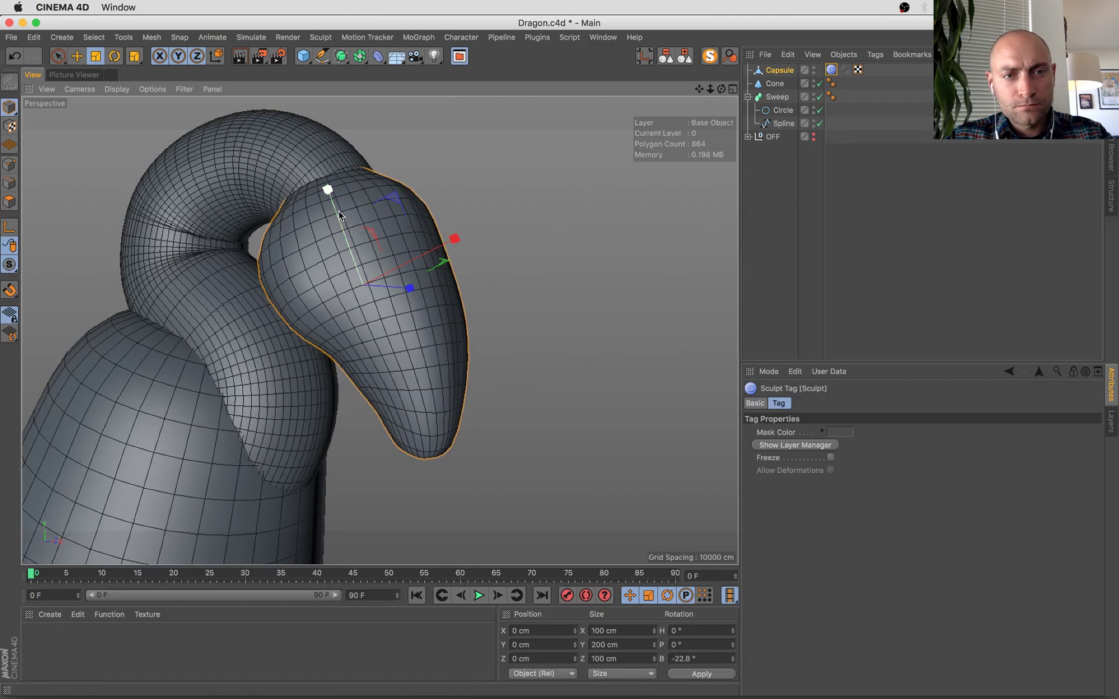
left_click_drag(334, 193, 334, 191)
left_click(831, 73)
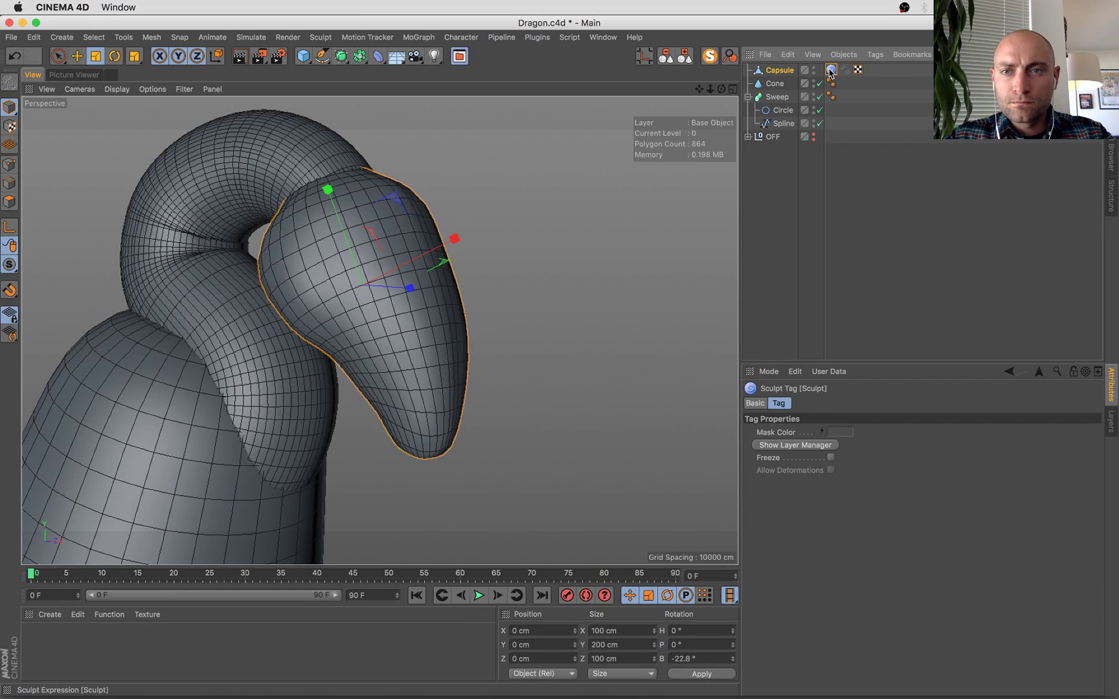
left_click(831, 458)
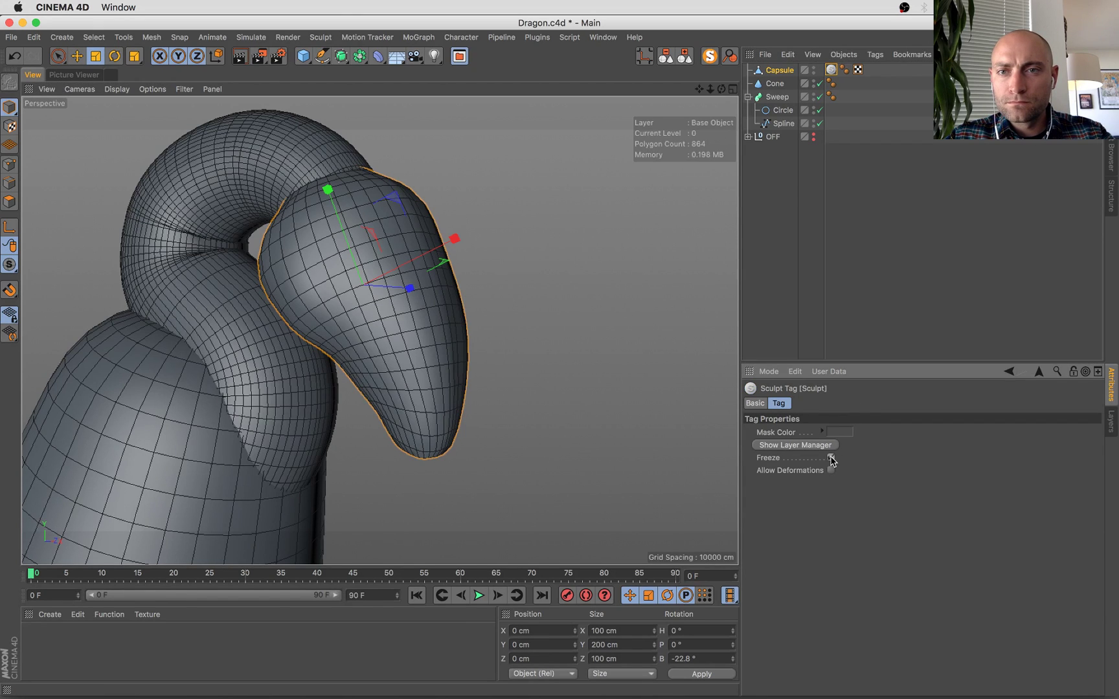
Deselect and reselect the Capsule, and toggle Freeze off and back on in its Sculpt tag.
double_click(776, 73)
left_click(794, 103)
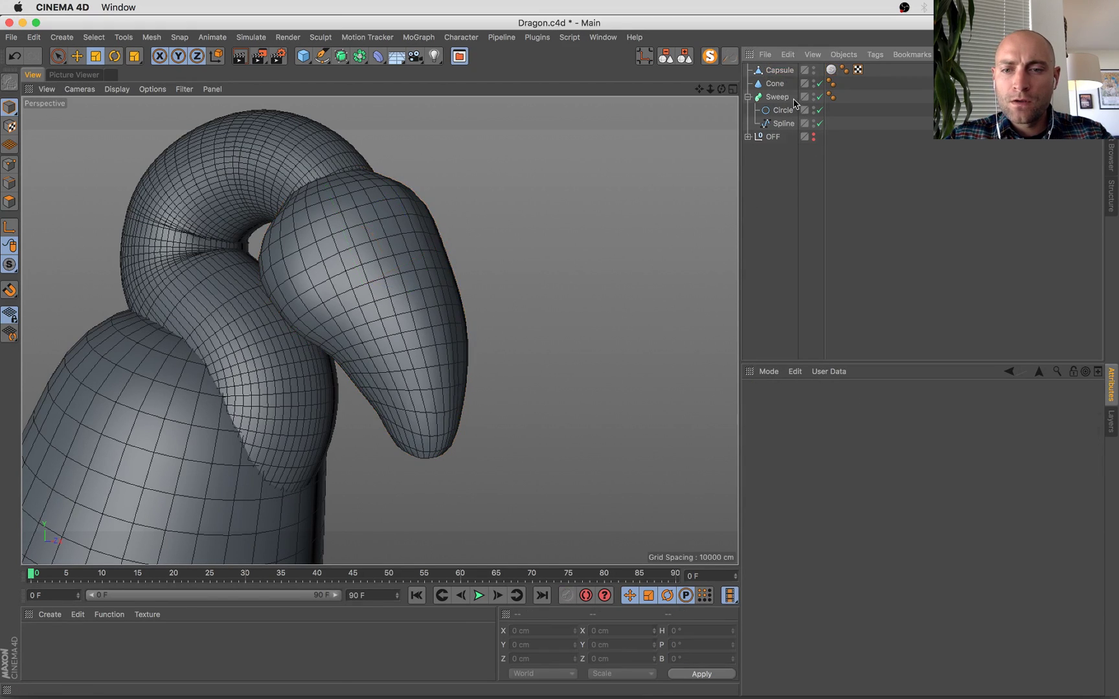
left_click(779, 73)
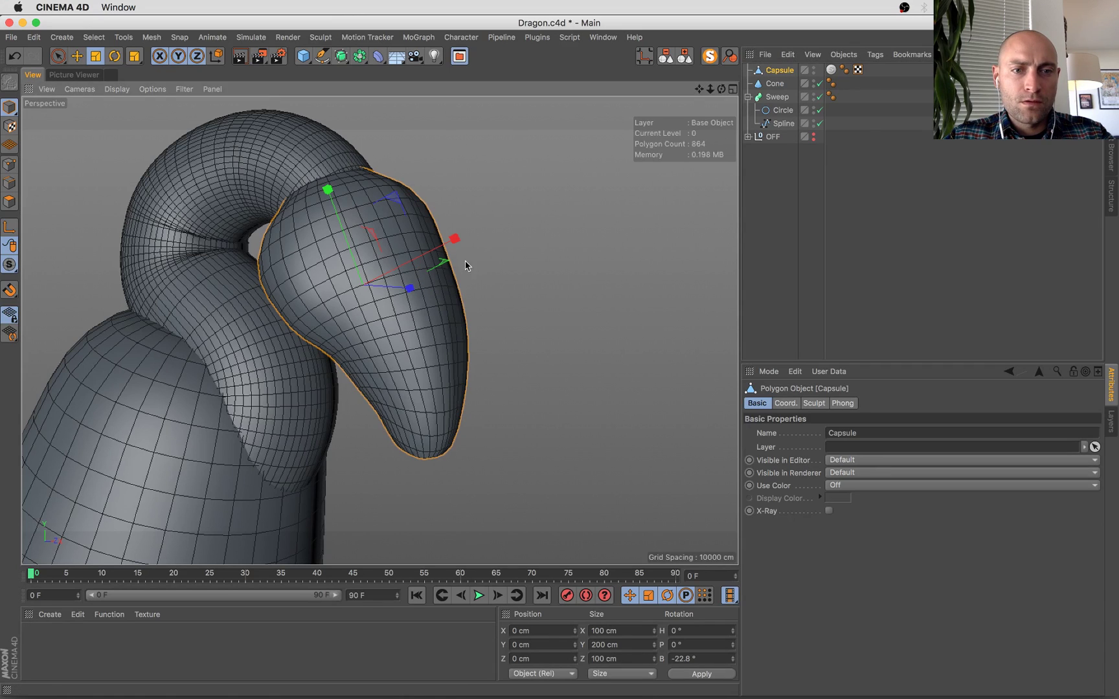
left_click(831, 70)
left_click(832, 458)
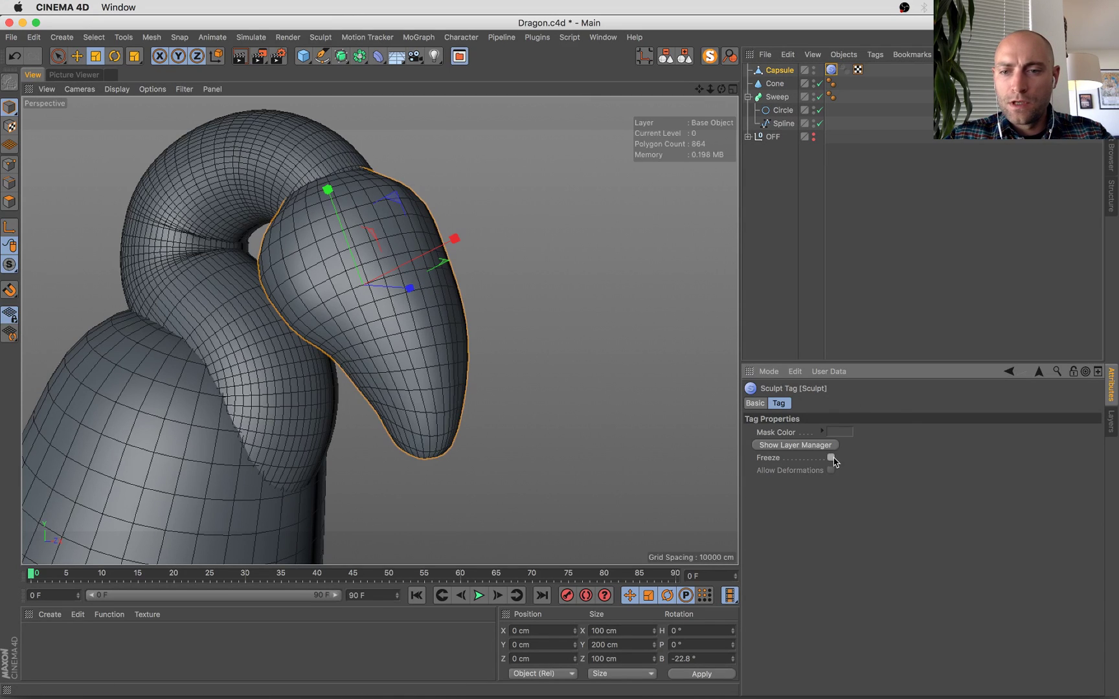
scroll(437, 254, "down", 3)
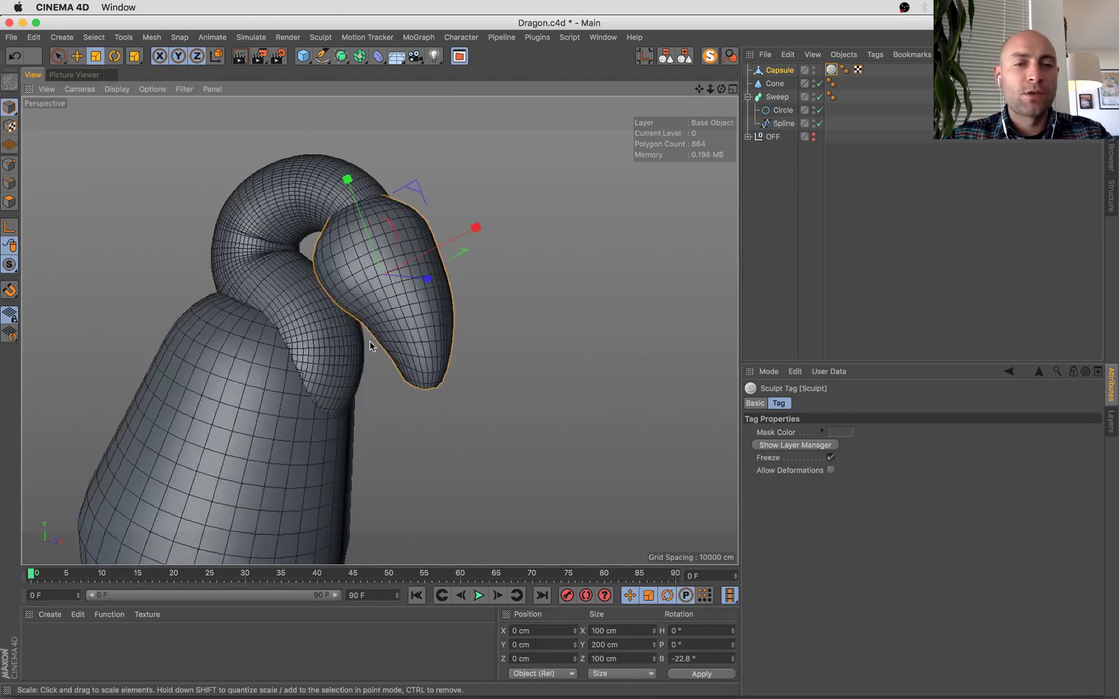
left_click_drag(373, 344, 360, 366, "alt")
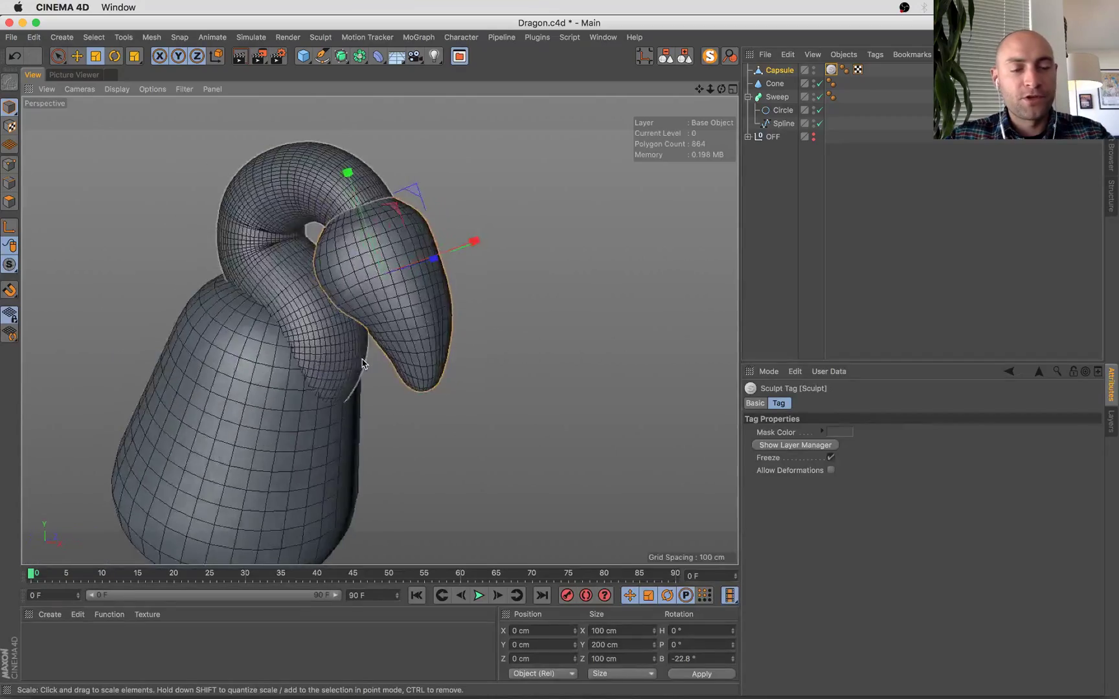
Switch to the Restream chat in Chrome to read the latest messages, and return to Cinema 4D.
key("super+Tab")
key("super+Tab")
mouse_move(14, 58)
left_click(78, 438)
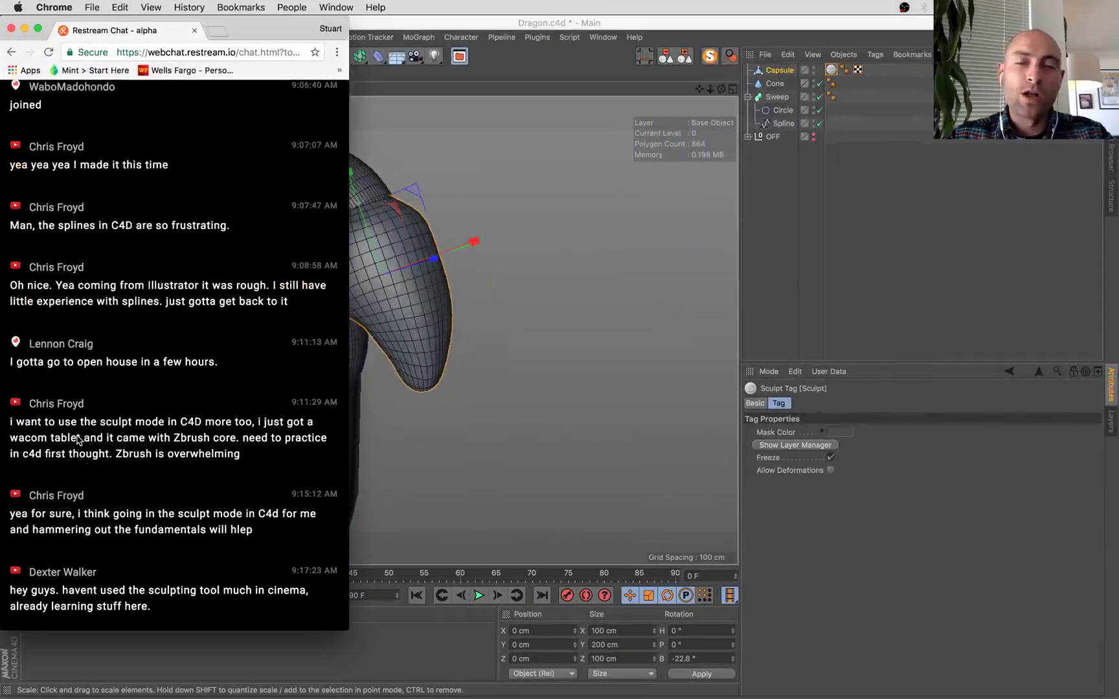
left_click(497, 236)
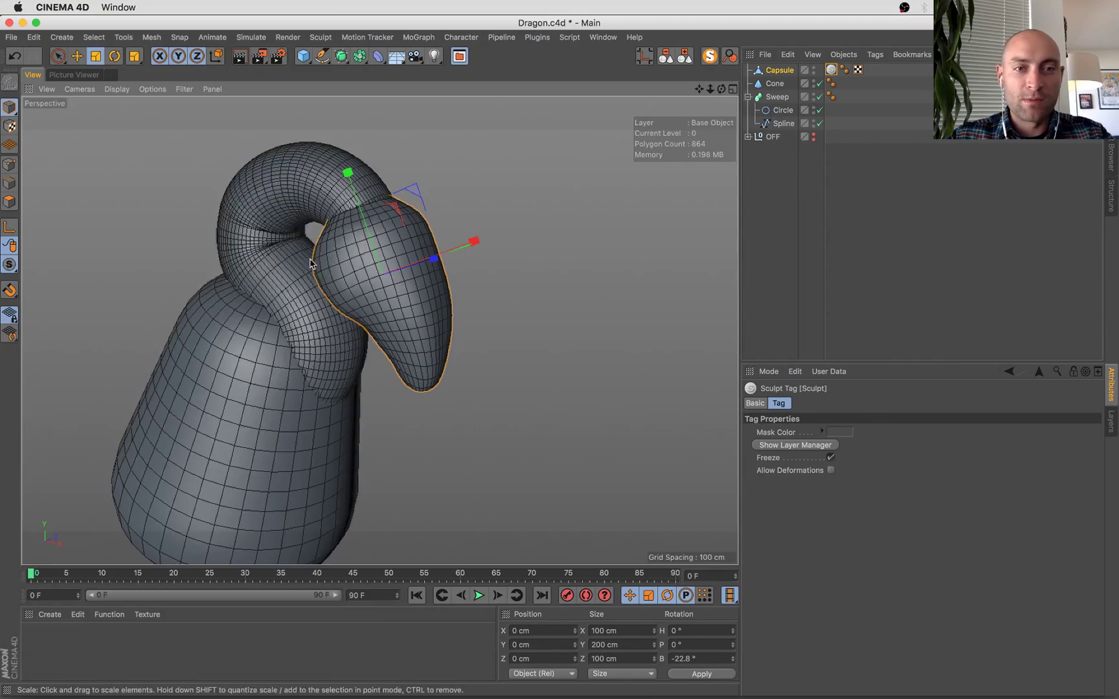
View the Dragonstone reference screenshot of the dragon-shaped peak in Preview, and return to Cinema 4D.
left_click_drag(497, 237, 512, 351, "alt")
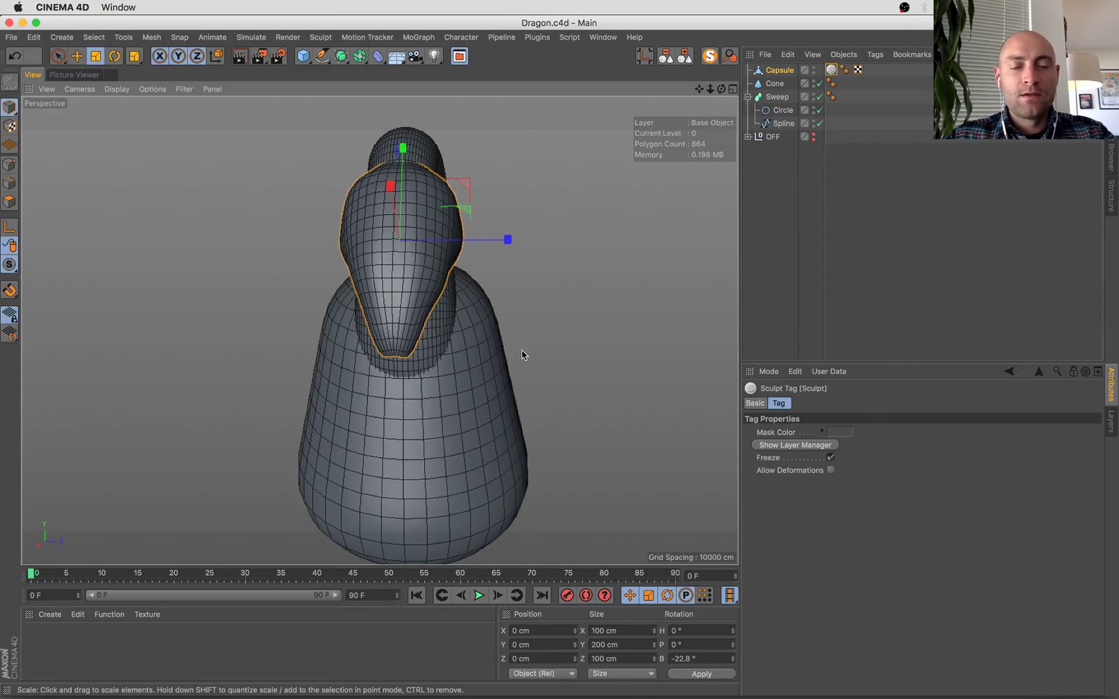
key("ctrl+Up")
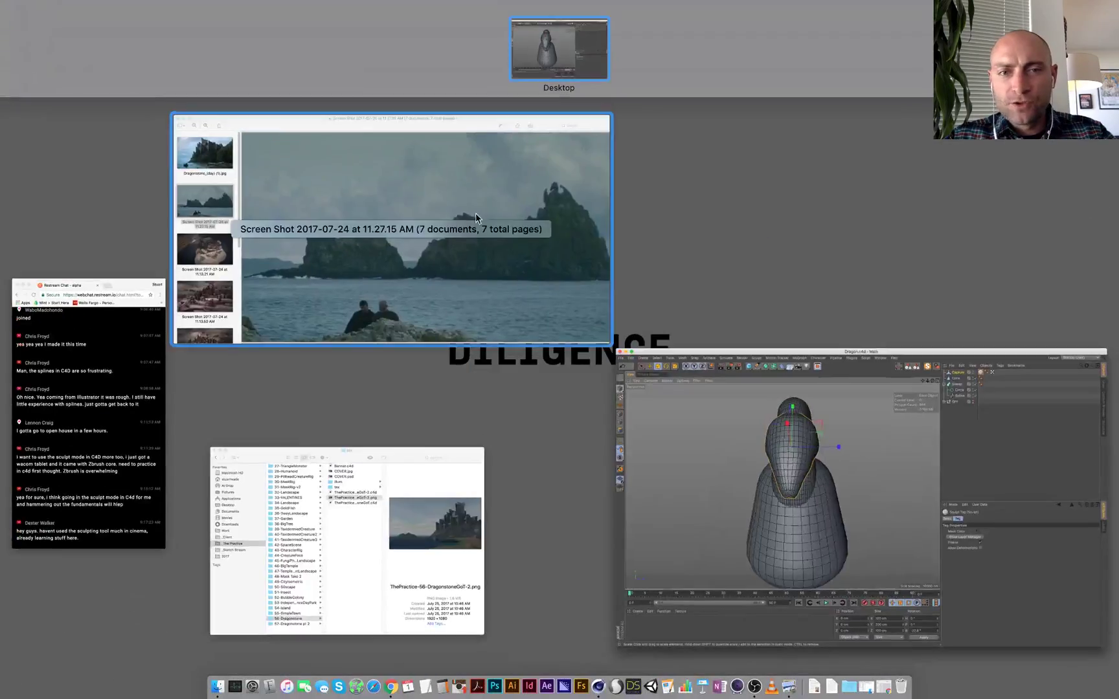
left_click(476, 218)
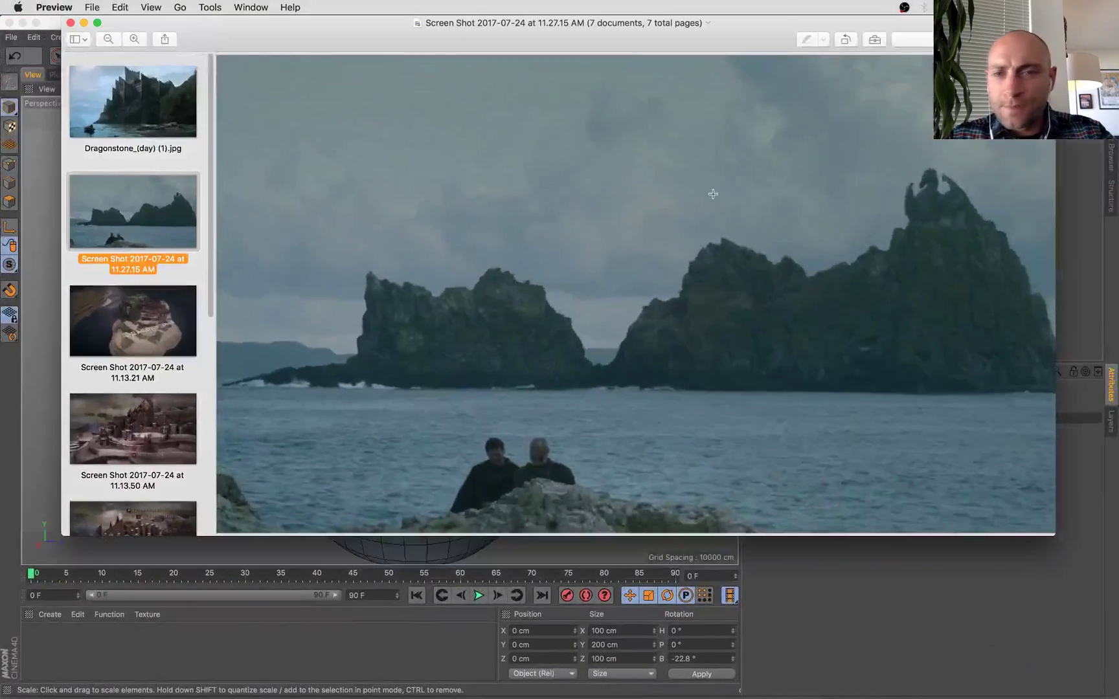
key("super+Tab")
Examine the frozen Capsule's base mesh in Polygons mode, unfreeze its Sculpt tag and return to Model mode.
left_click_drag(622, 300, 3, 214, "alt")
left_click(10, 201)
scroll(382, 347, "up", 3)
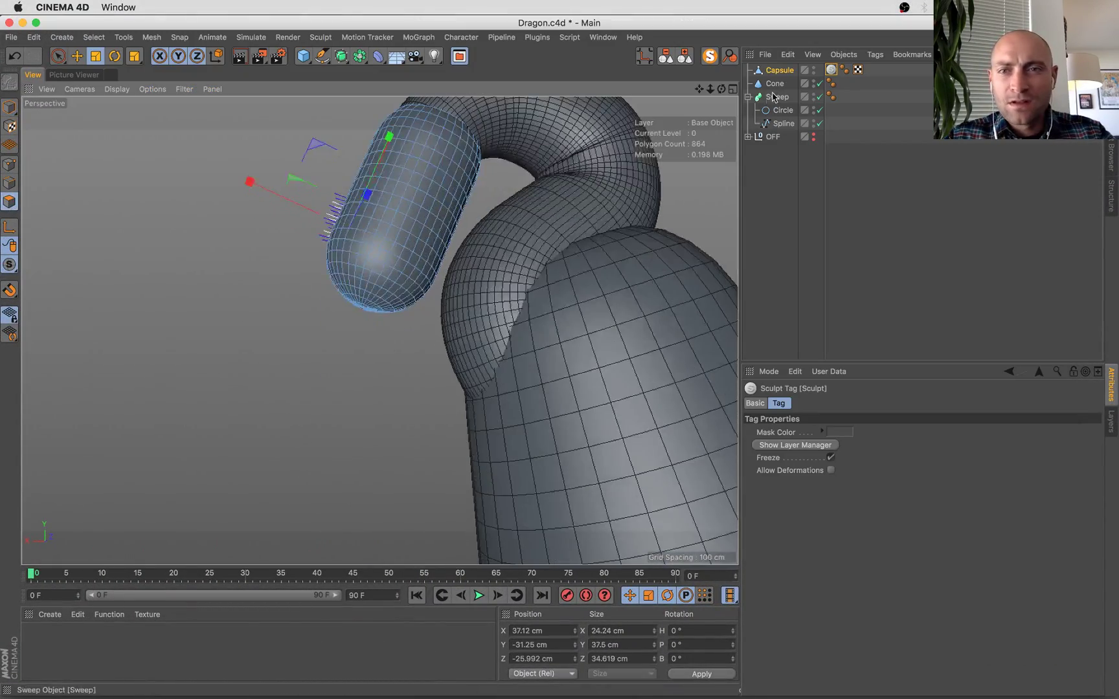
left_click(832, 457)
left_click(10, 108)
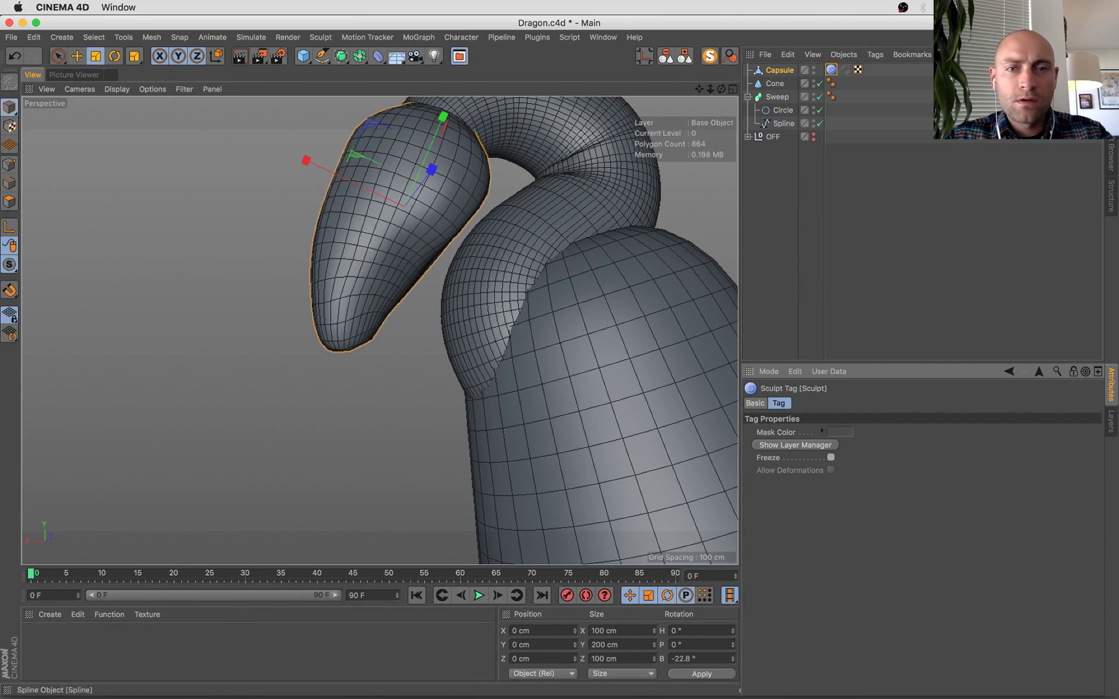
Change the interface layout to Sculpt with the Capsule selected.
left_click(1065, 38)
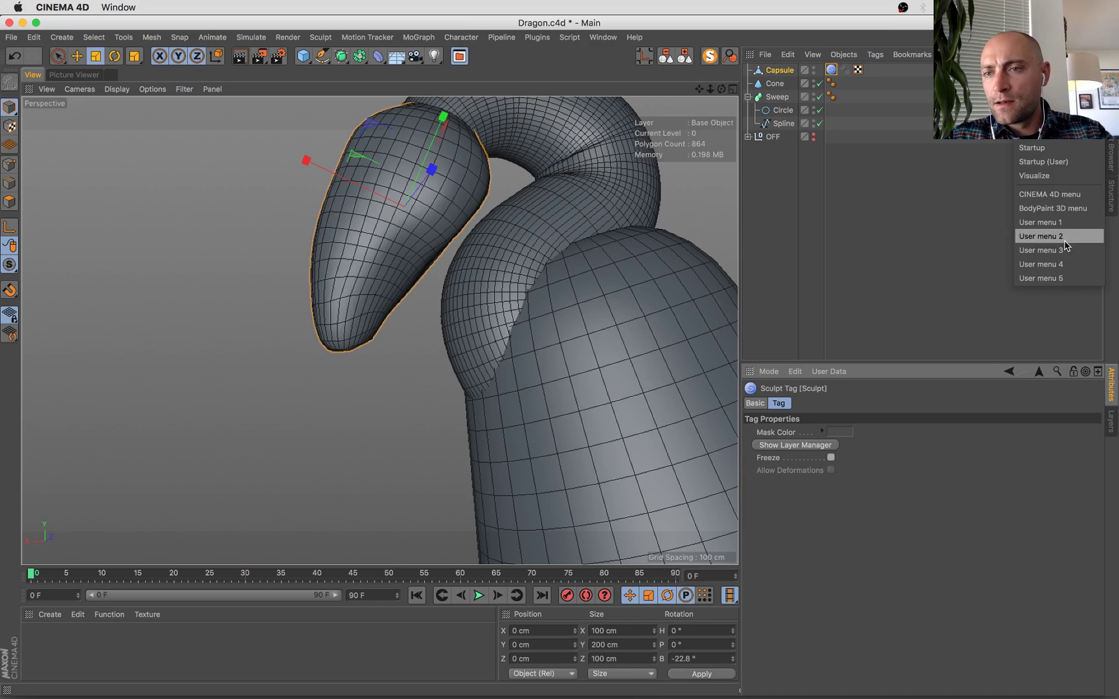
left_click(1043, 161)
left_click_drag(546, 329, 284, 323, "alt")
left_click(1065, 37)
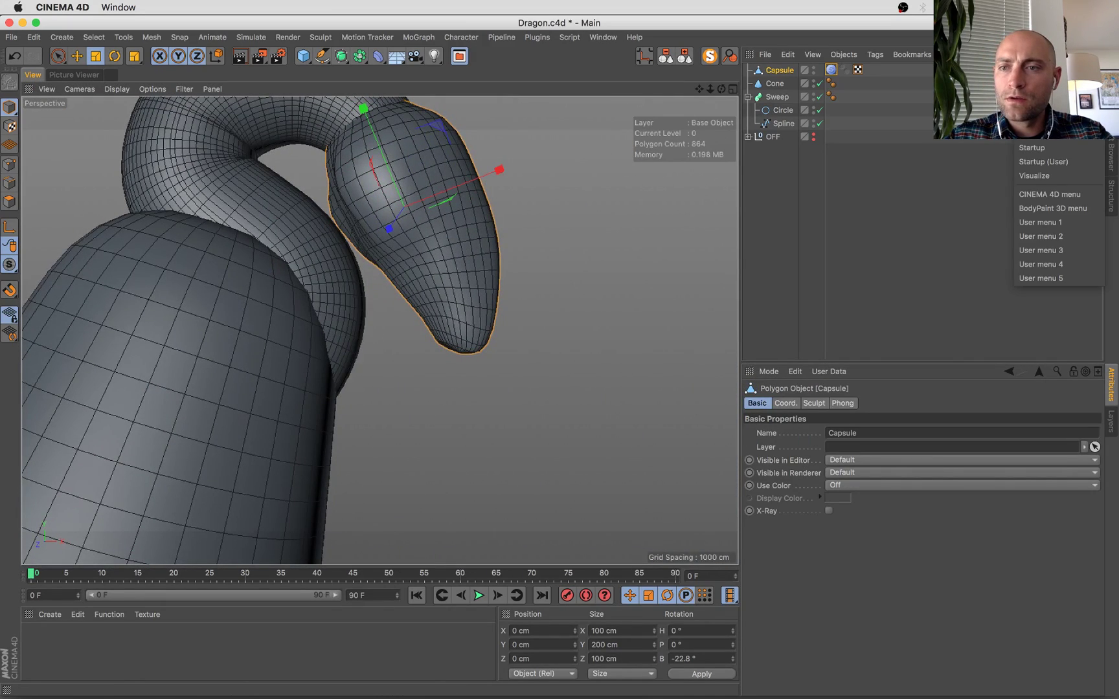
left_click(1030, 120)
Sculpt the lower tip of the Capsule head's snout with the Pull brush.
mouse_move(462, 385)
left_mouse_down("alt")
mouse_move(487, 349)
mouse_move(413, 397)
left_mouse_up("alt")
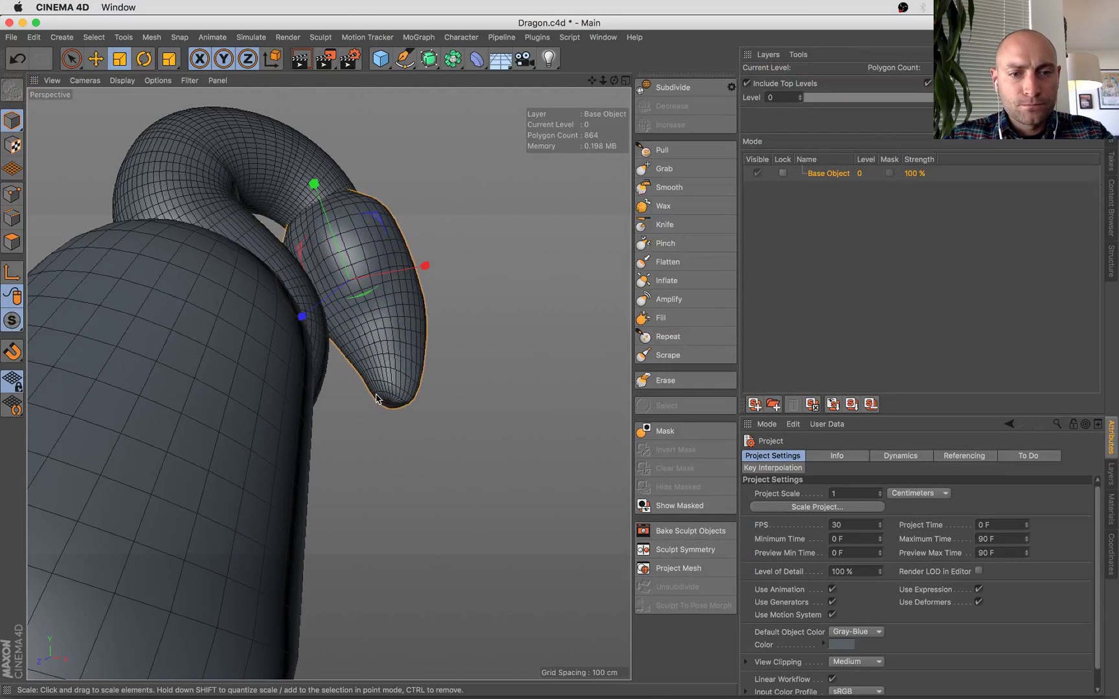
left_click(667, 168)
left_click(672, 155)
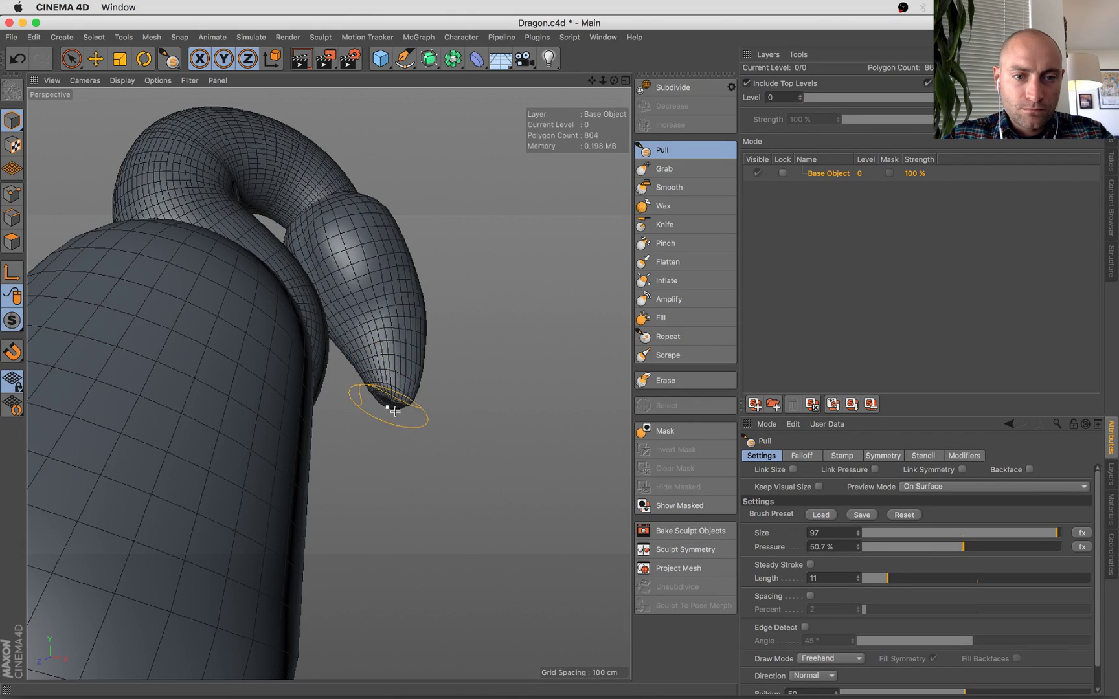
left_click_drag(413, 417, 253, 420, "alt")
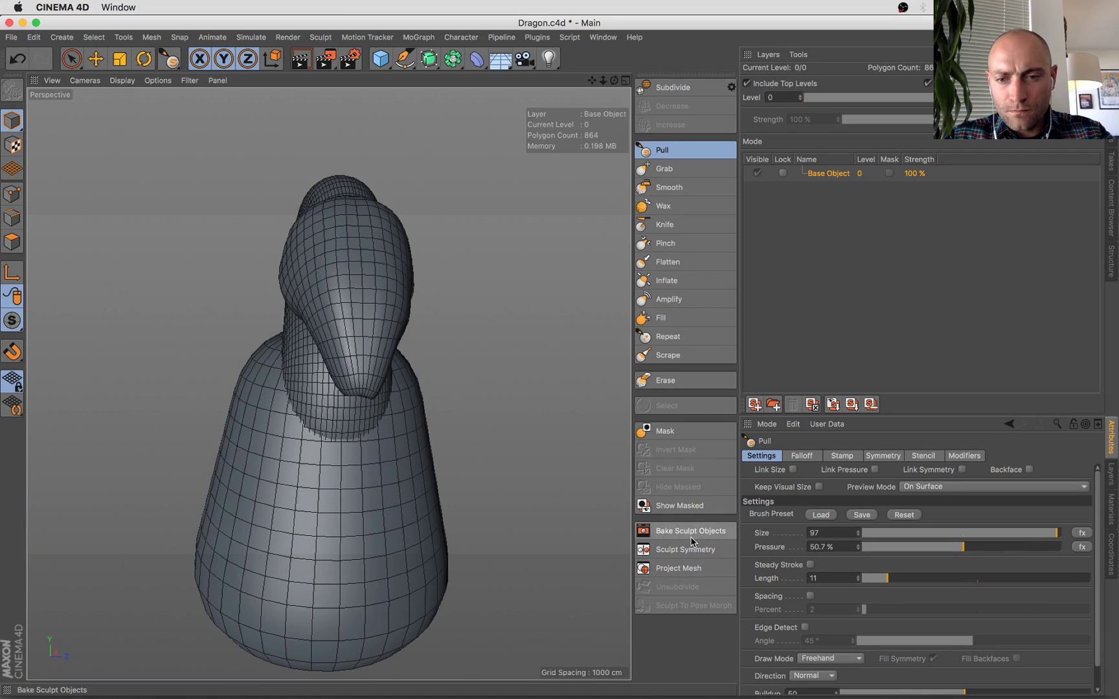
Use Sculpt Symmetry to mirror the sculpted head to the +Z side, undoing the trial mirror to -X.
left_click(651, 545)
left_click(762, 563)
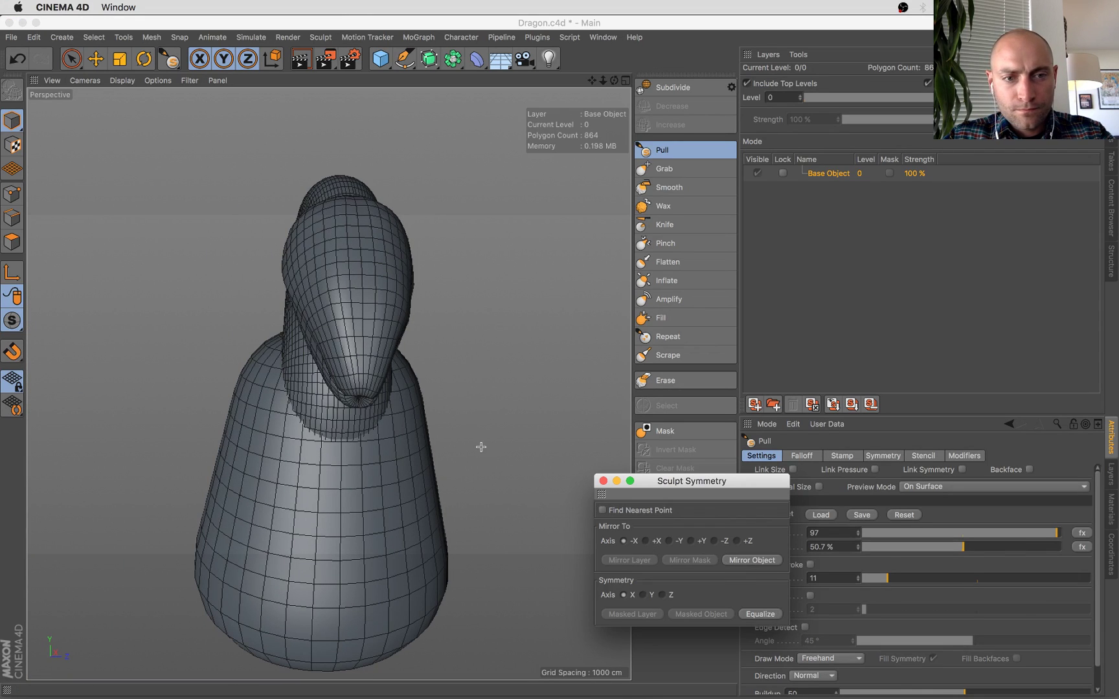
left_click_drag(481, 449, 531, 446, "alt")
key("super+z")
left_click(754, 561)
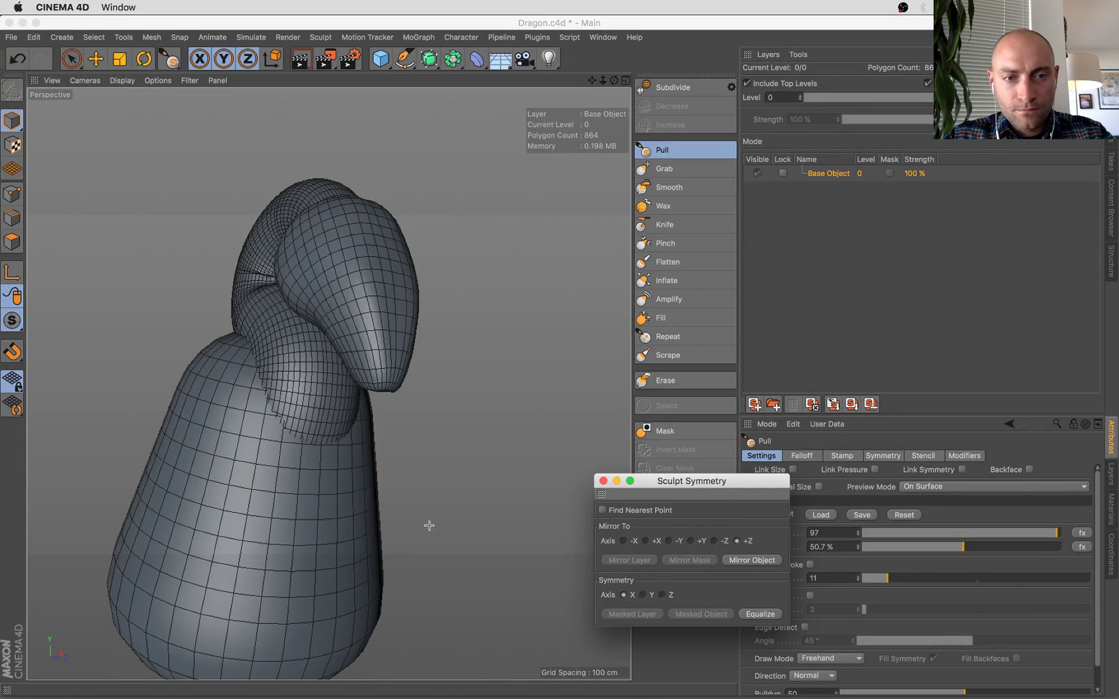
mouse_move(429, 525)
left_mouse_down("alt")
mouse_move(425, 387)
mouse_move(379, 357)
mouse_move(347, 355)
left_mouse_up("alt")
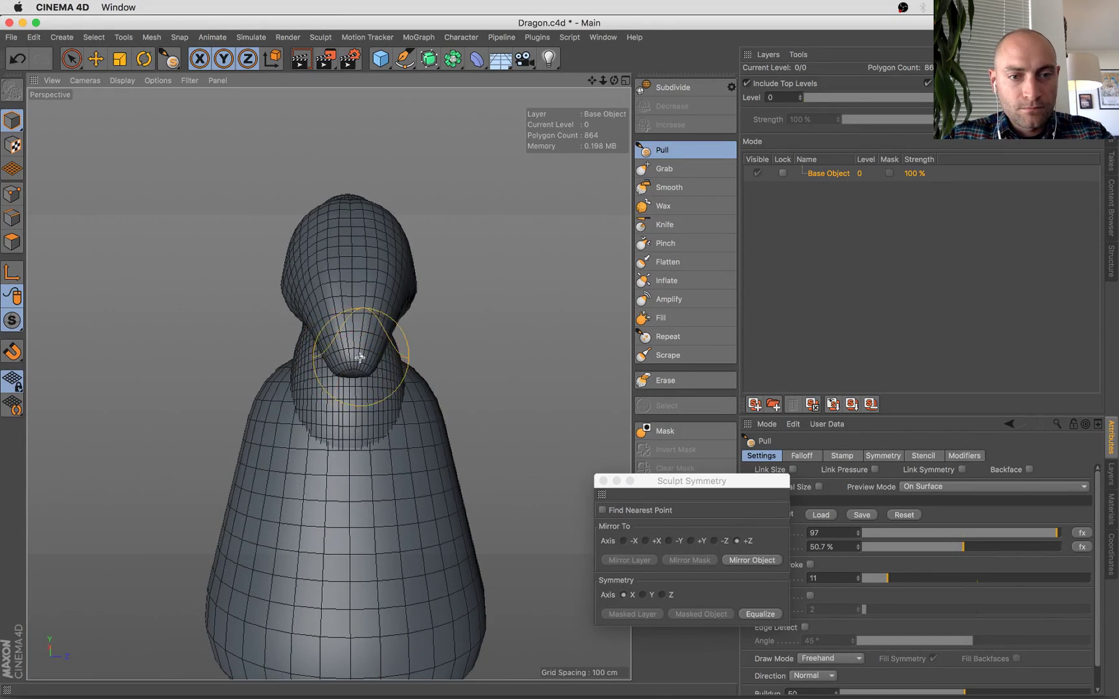
left_click(751, 561)
Reshape the snout's tip with the Grab brush and mirror the head object to the +Z side.
left_click_drag(428, 445, 627, 506, "alt")
left_click(662, 168)
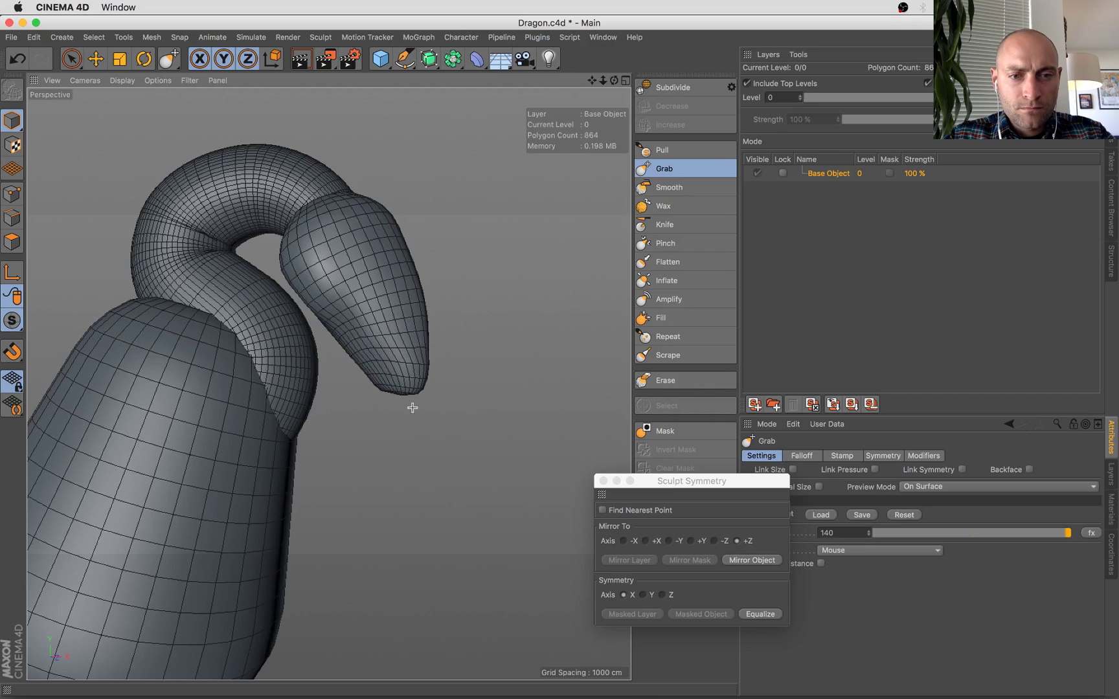
mouse_move(412, 408)
left_mouse_down("alt")
mouse_move(107, 405)
mouse_move(320, 416)
mouse_move(269, 385)
mouse_move(290, 367)
mouse_move(375, 387)
mouse_move(537, 395)
mouse_move(592, 383)
left_mouse_up("alt")
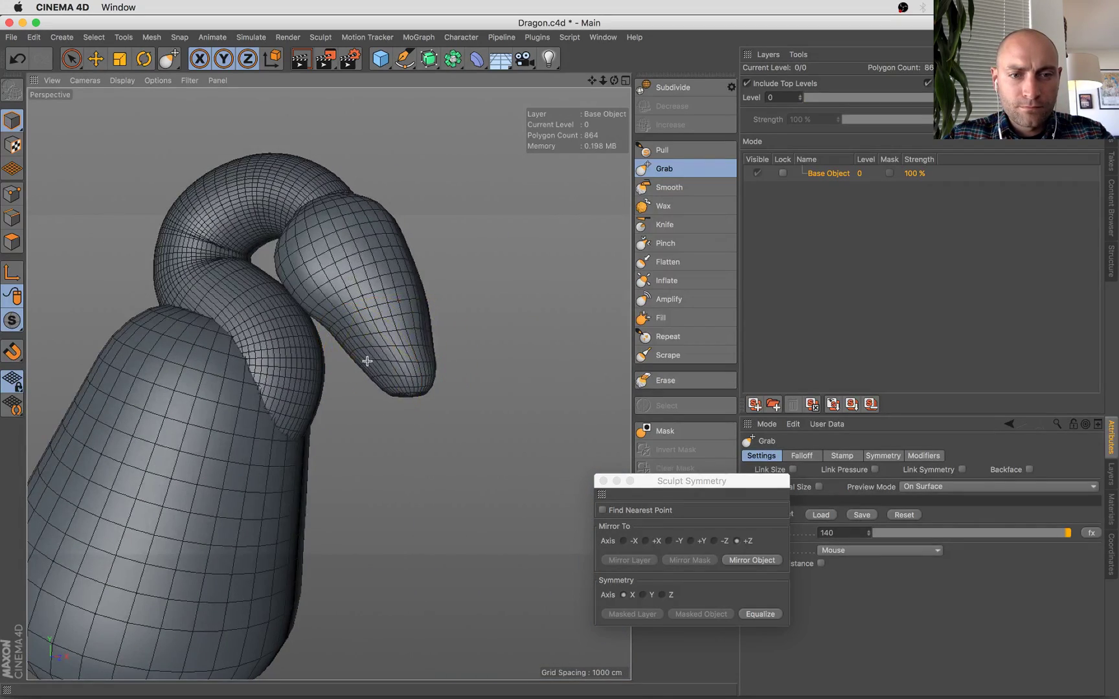
left_click_drag(373, 359, 345, 360, "alt")
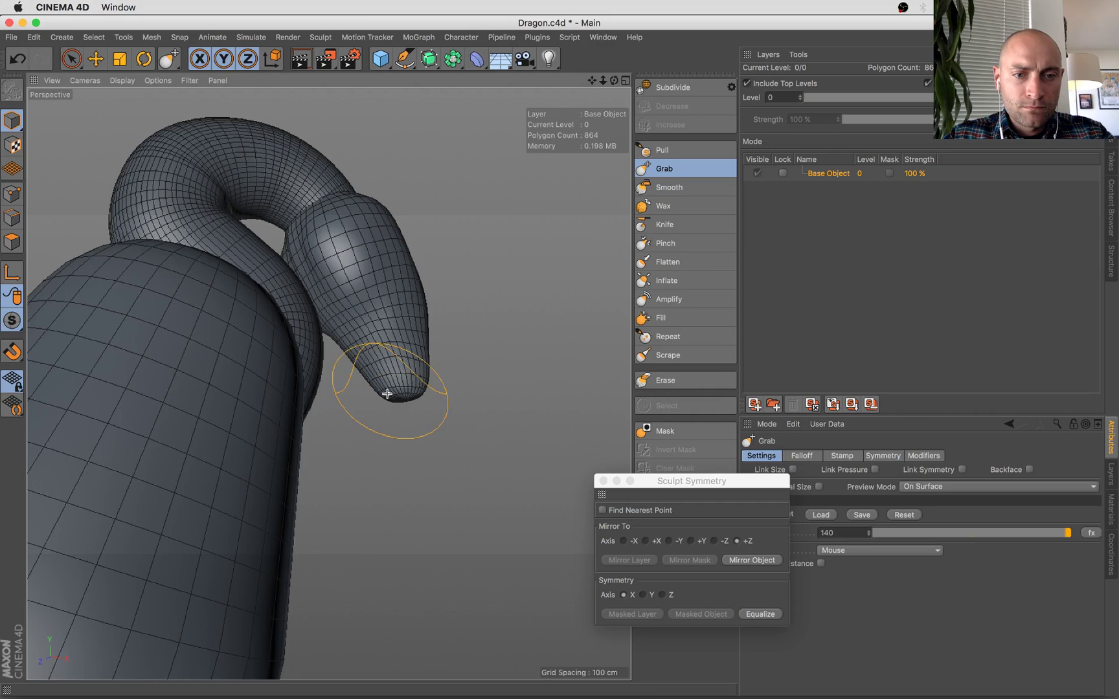
mouse_move(391, 393)
left_mouse_down("alt")
mouse_move(433, 377)
mouse_move(349, 279)
left_mouse_up("alt")
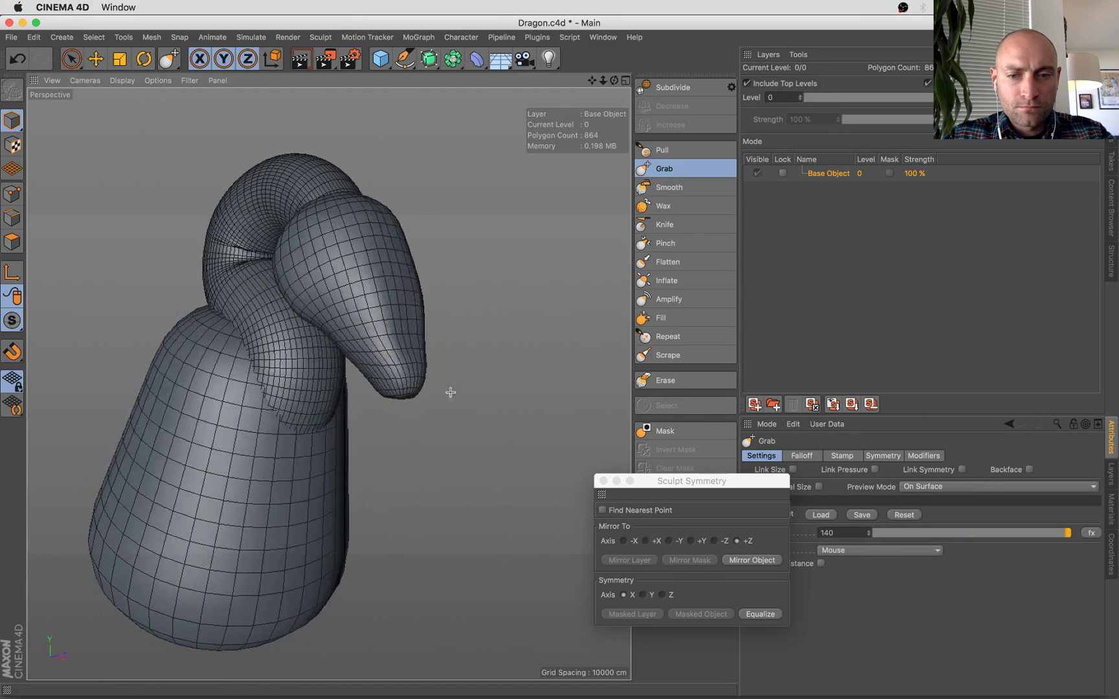
left_click(750, 559)
Sculpt the underside of the snout with the Pull brush and mirror the result to the +Z side.
mouse_move(394, 370)
left_mouse_down("alt")
mouse_move(352, 337)
mouse_move(356, 245)
mouse_move(354, 285)
mouse_move(347, 277)
mouse_move(592, 387)
mouse_move(537, 394)
mouse_move(589, 377)
left_mouse_up("alt")
left_click(682, 152)
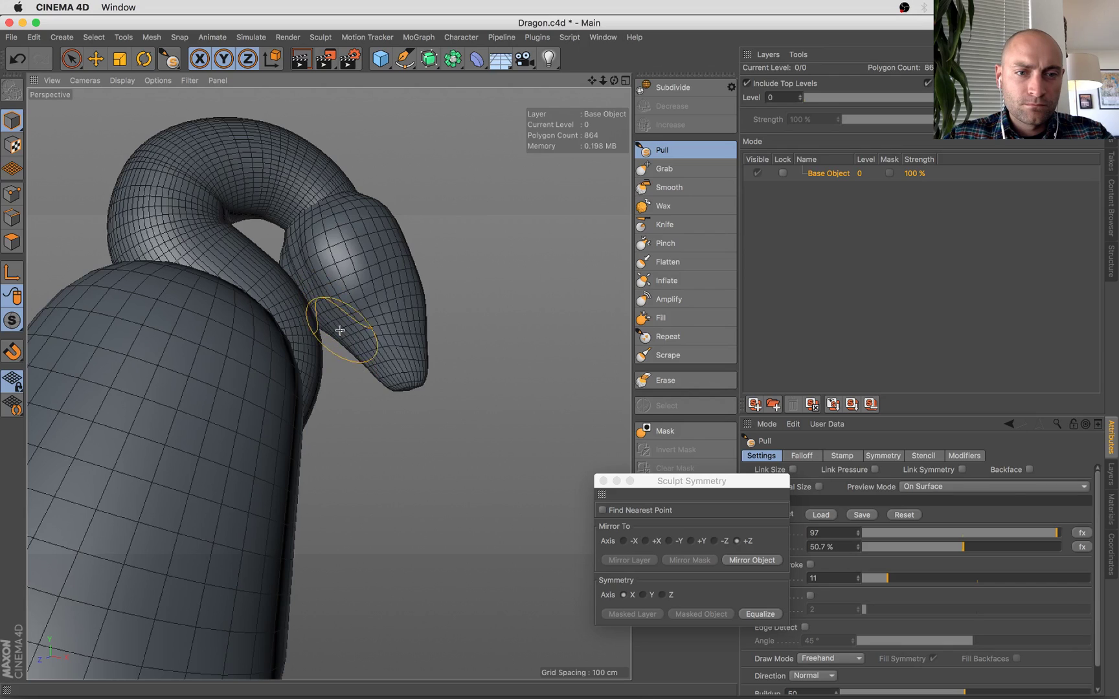
left_click(764, 563)
mouse_move(353, 456)
left_mouse_down("alt")
mouse_move(90, 370)
mouse_move(111, 323)
left_mouse_up("alt")
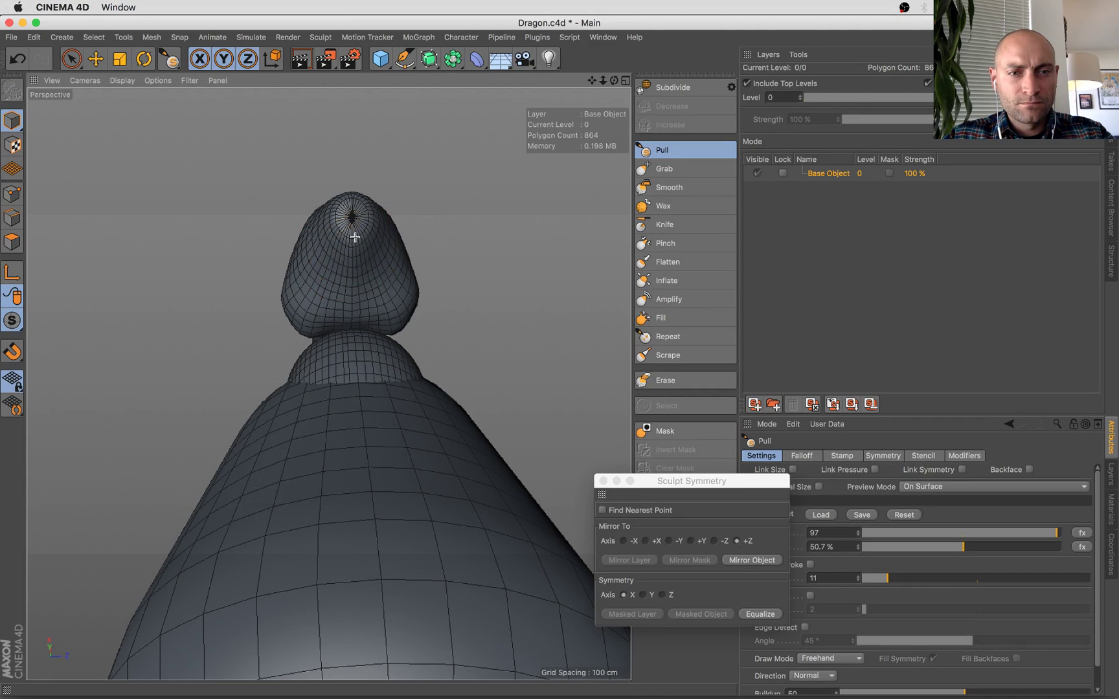
left_click_drag(355, 237, 412, 324, "alt")
scroll(522, 302, "up", 3)
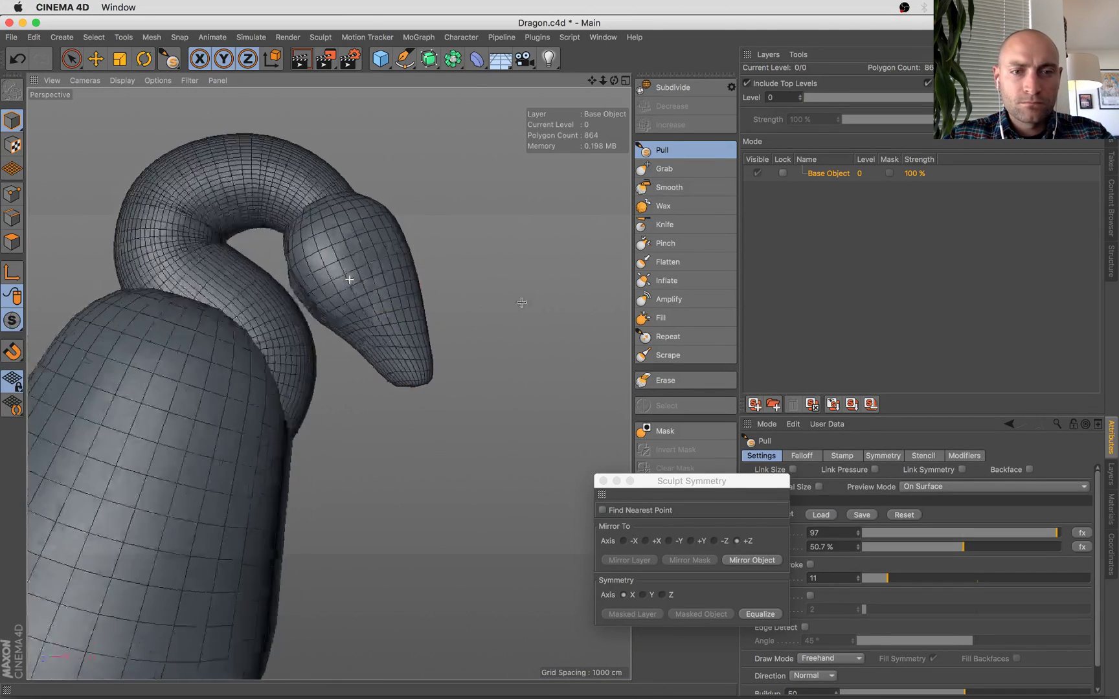
Mirror the sculpted head object to the +Z side and close the Sculpt Symmetry window.
left_click_drag(522, 302, 479, 336, "alt")
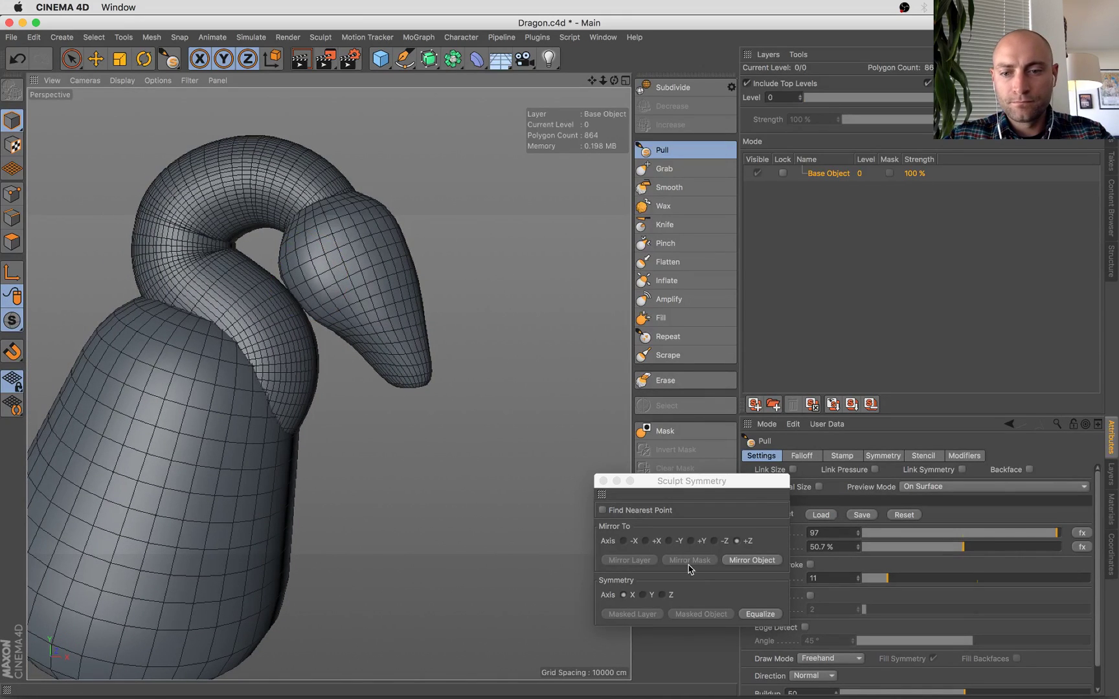
left_click(750, 561)
left_click(603, 481)
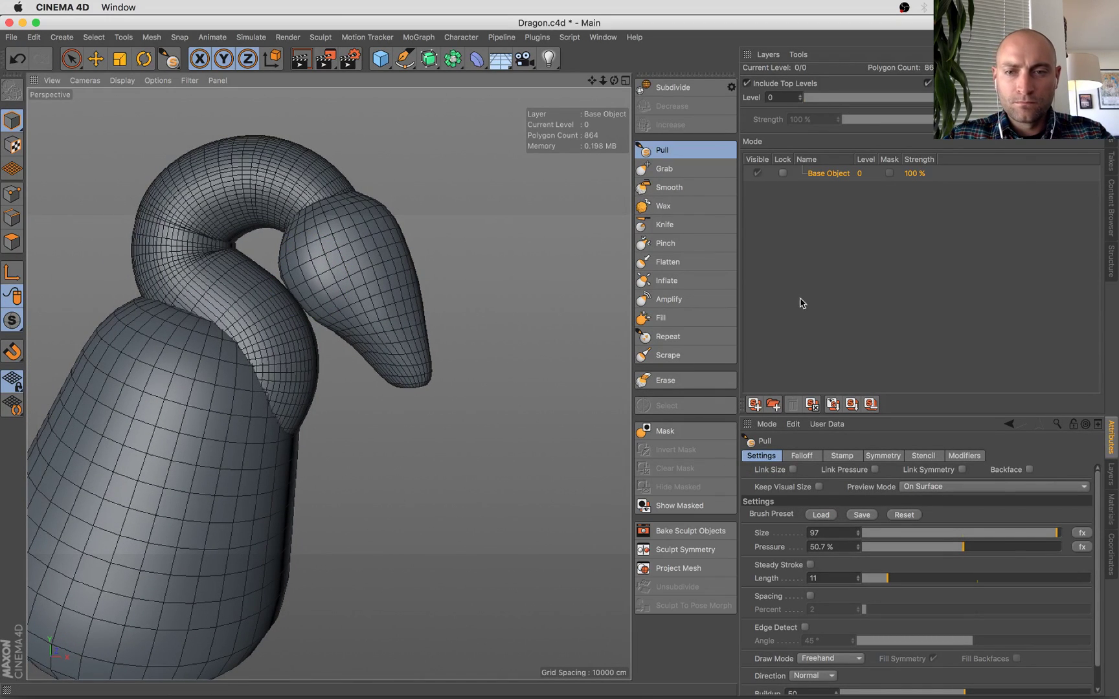
Switch the interface to the Startup (User) layout and turn the view to face the dragon's head.
left_click(1062, 37)
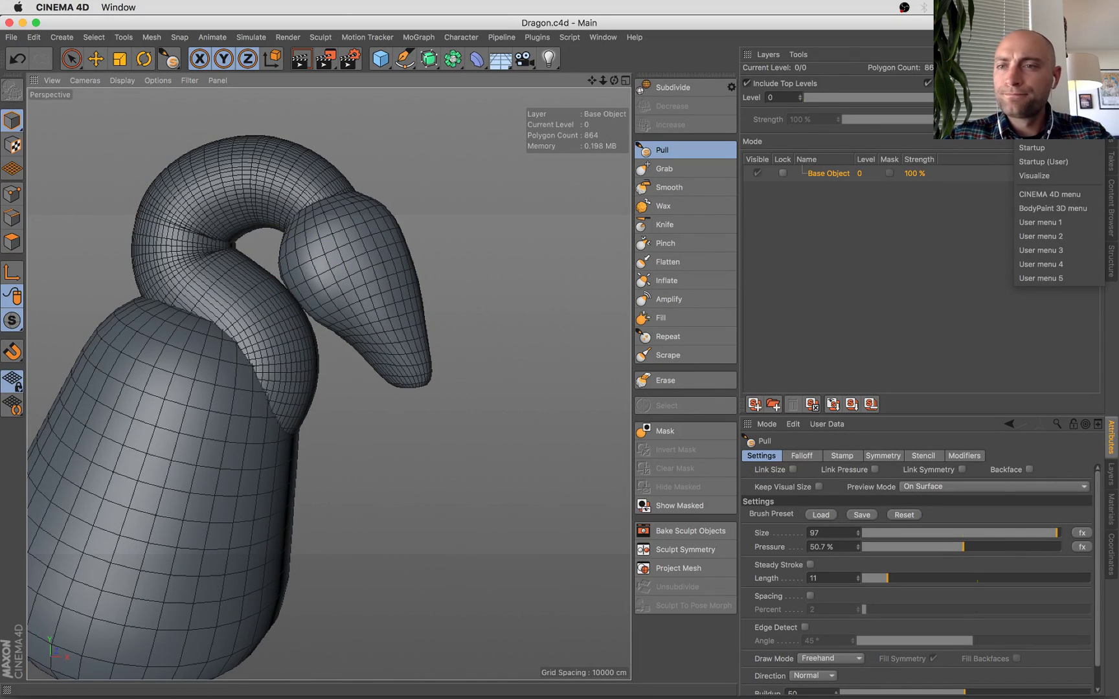
left_click(1048, 161)
left_click_drag(223, 364, 393, 415, "alt")
Switch to Preview to examine the rock-peak reference image, read the Restream chat in Chrome, and return to Cinema 4D.
key("super+Tab")
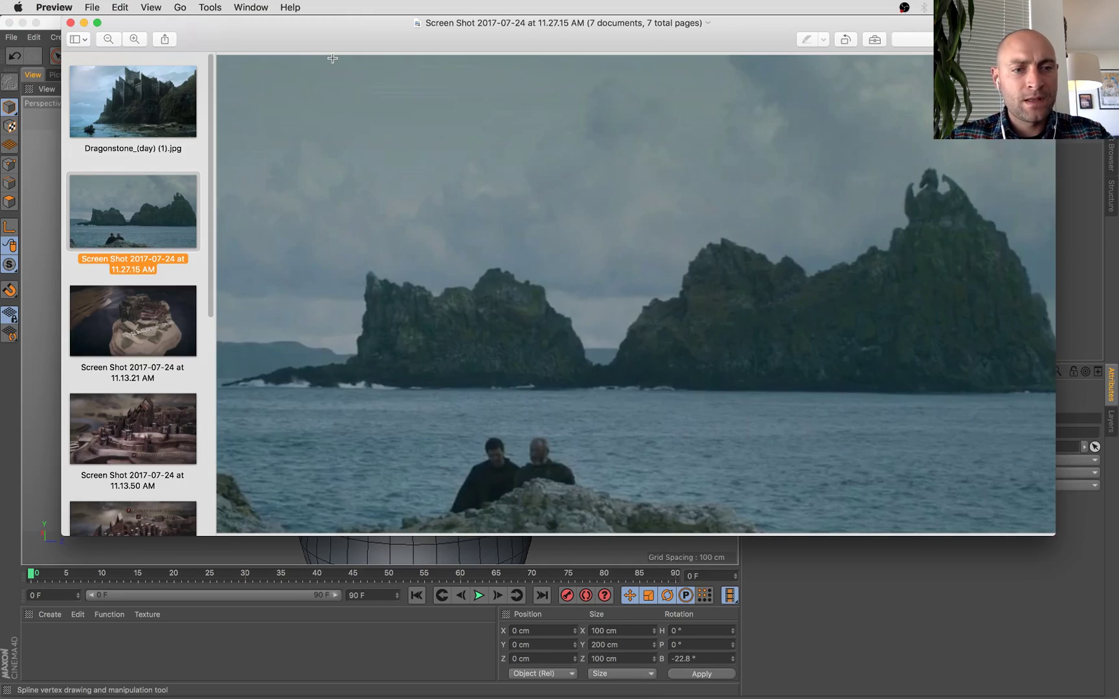
key("super+Tab")
mouse_move(0, 0)
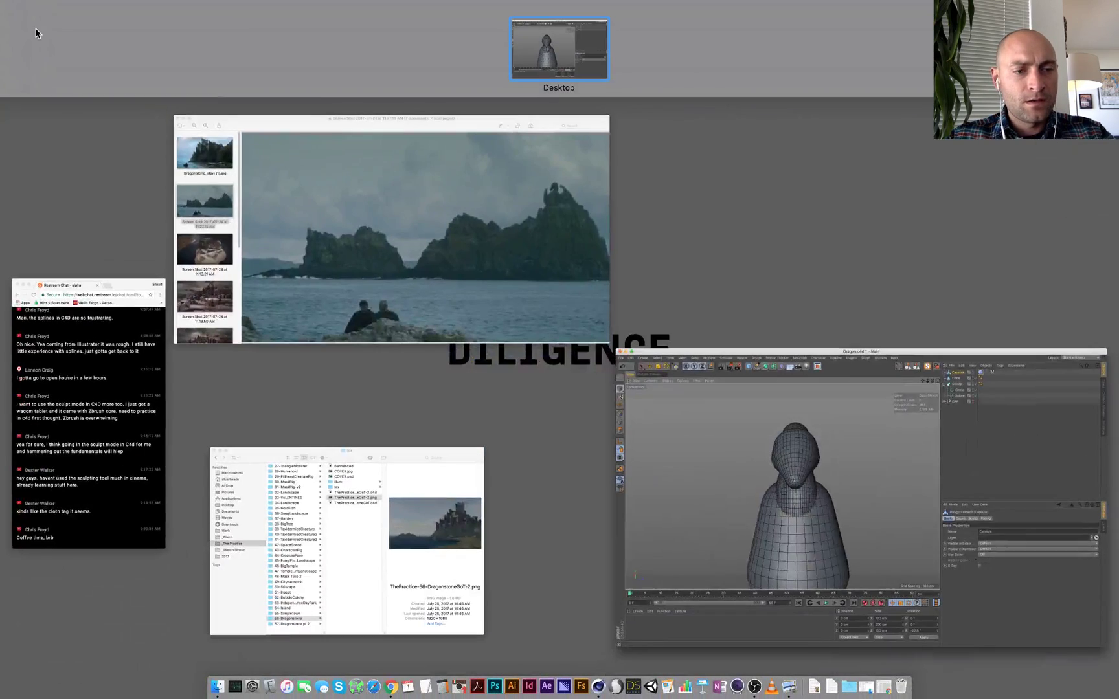
left_click(94, 428)
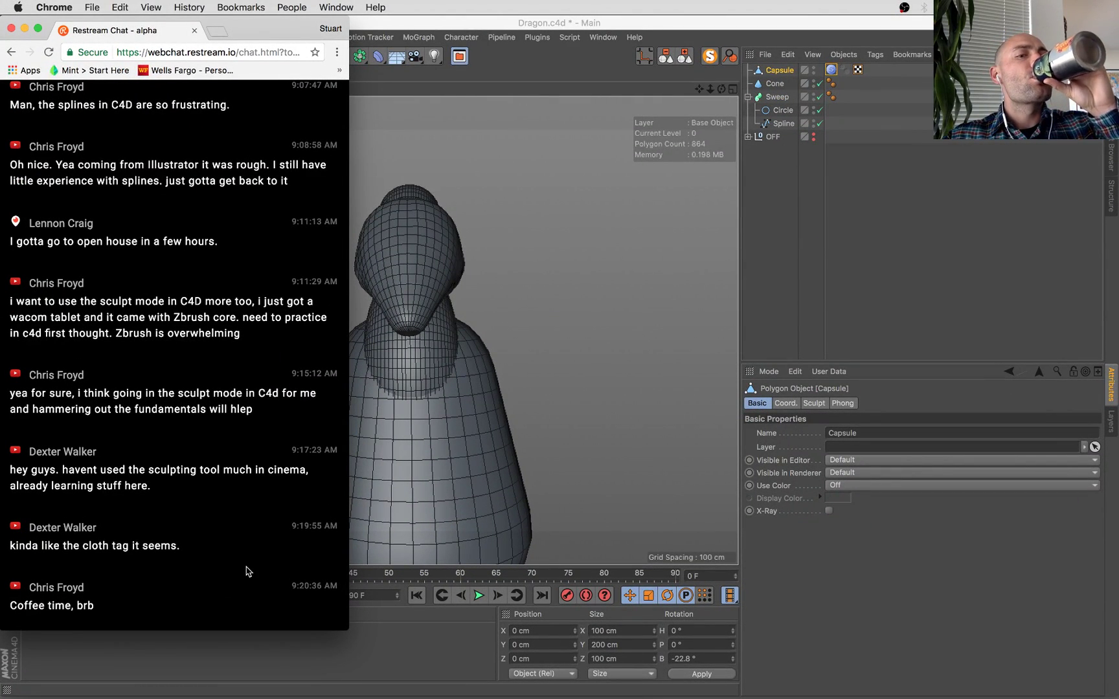
mouse_move(0, 0)
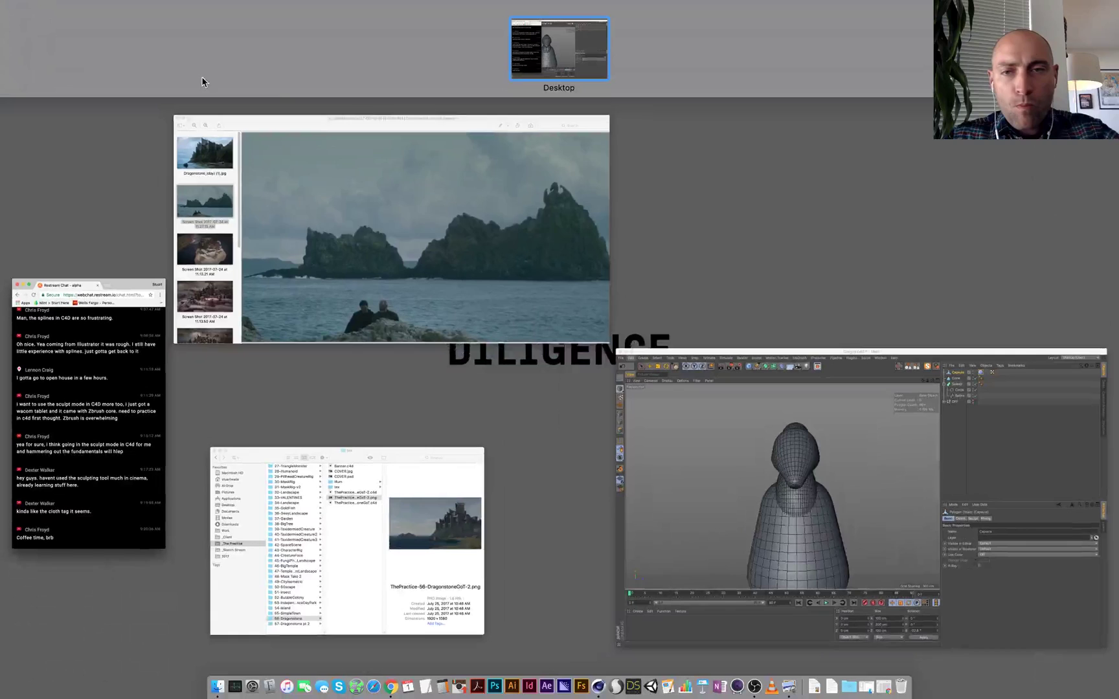
left_click(727, 413)
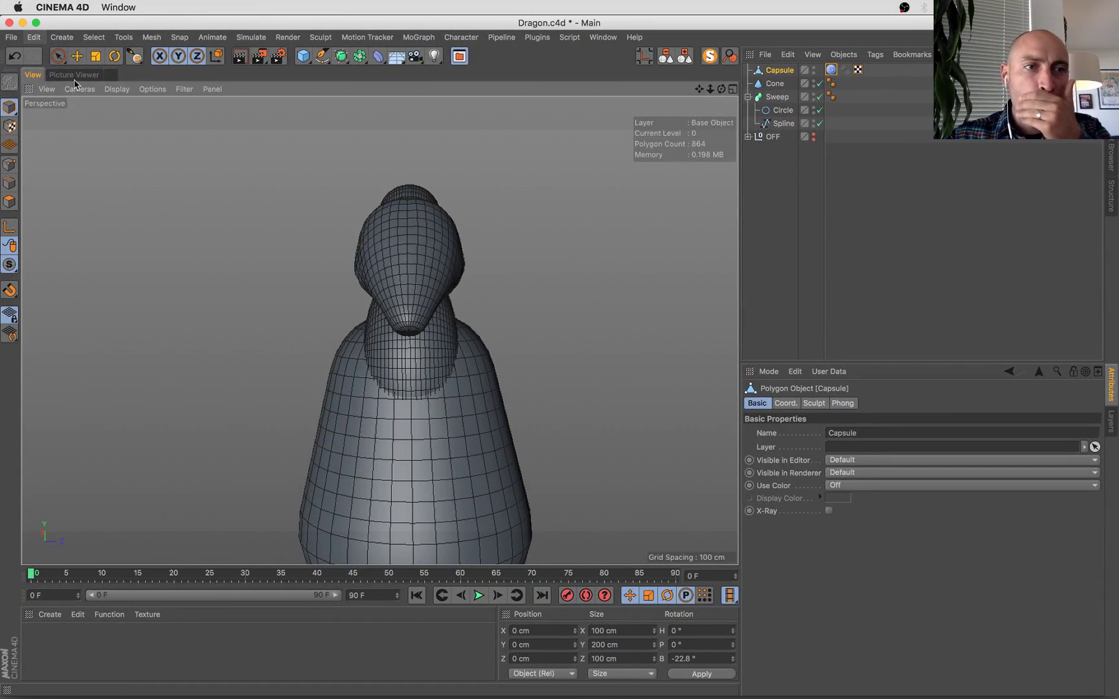
Activate the Sketch spline tool, maximize the Right view, deselect the Capsule, and frame space beside the dragon's body.
left_click(322, 56)
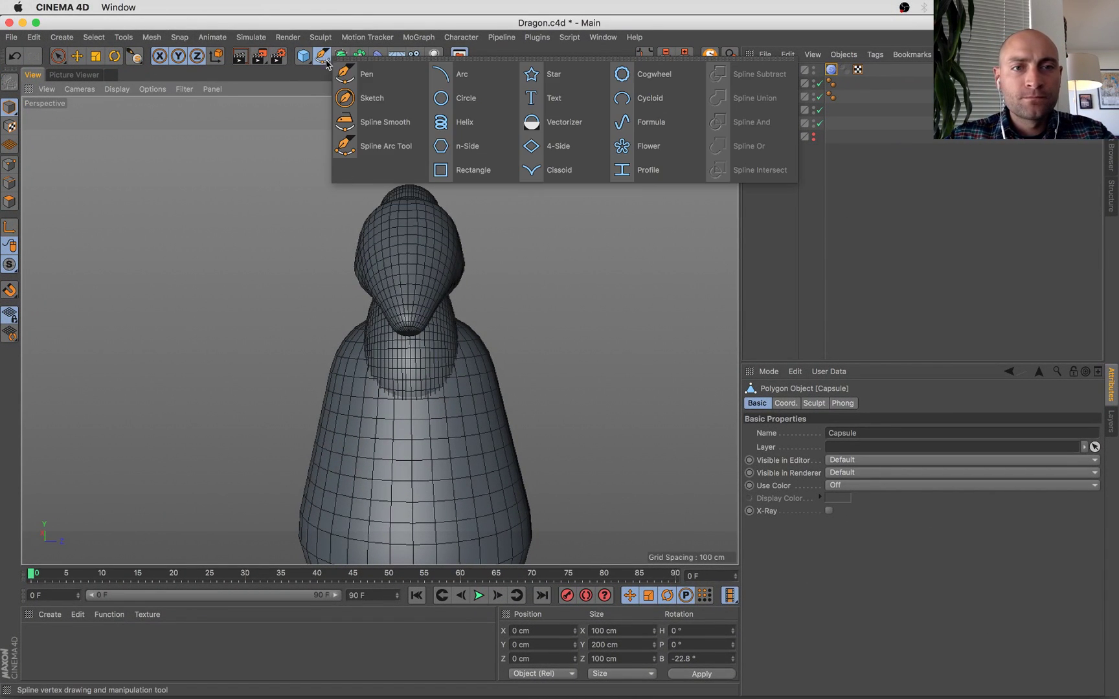
left_click(385, 97)
middle_click(472, 259)
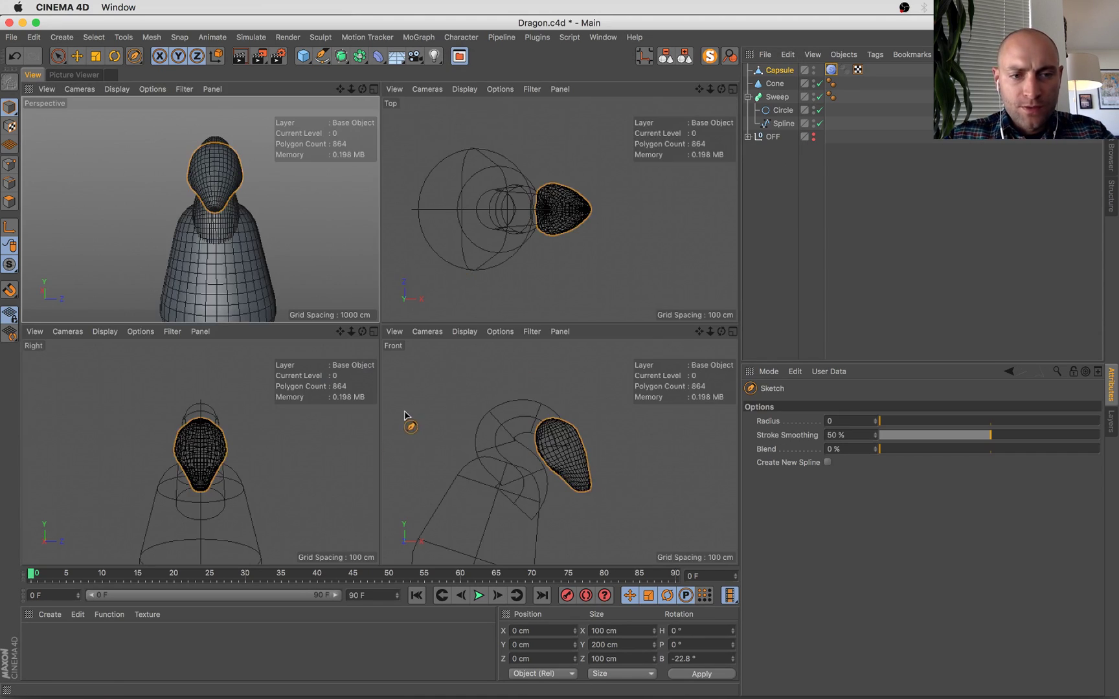
scroll(245, 429, "up", 2)
middle_click(245, 429)
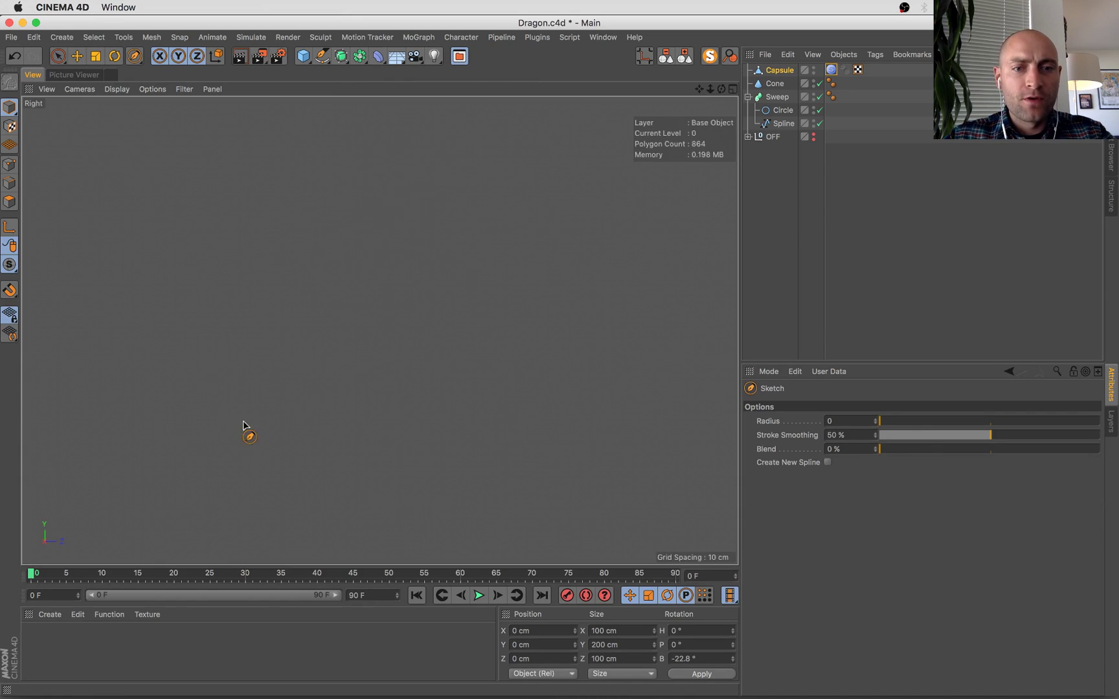
left_click(811, 204)
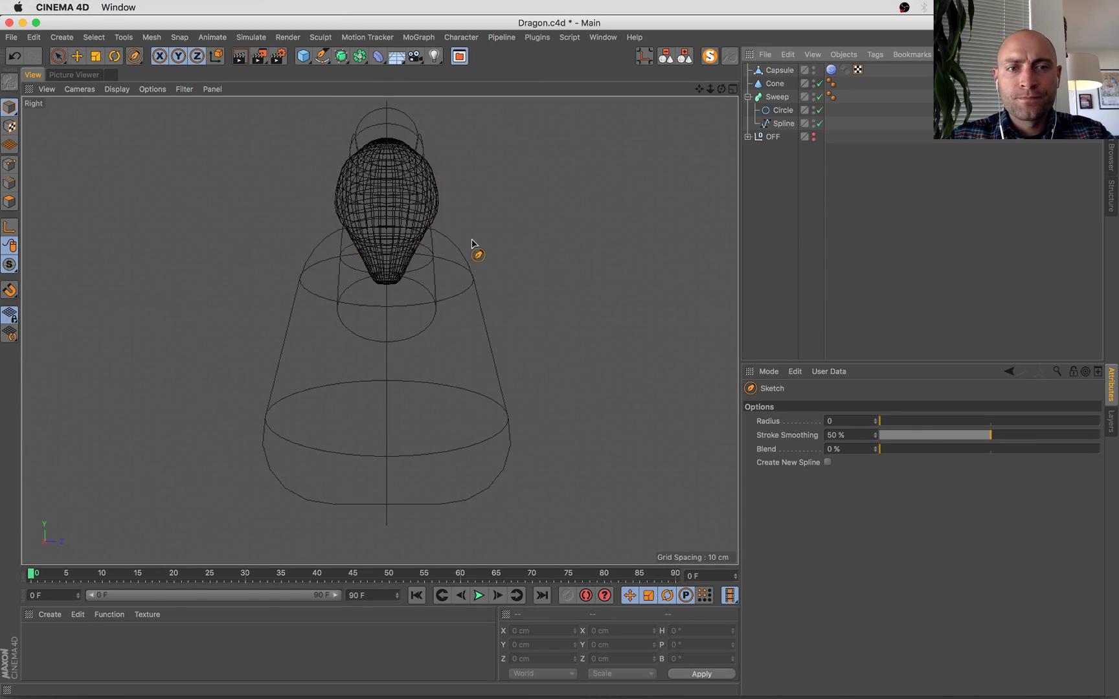
middle_click_drag(422, 239, 427, 293, "alt")
scroll(336, 296, "down", 3)
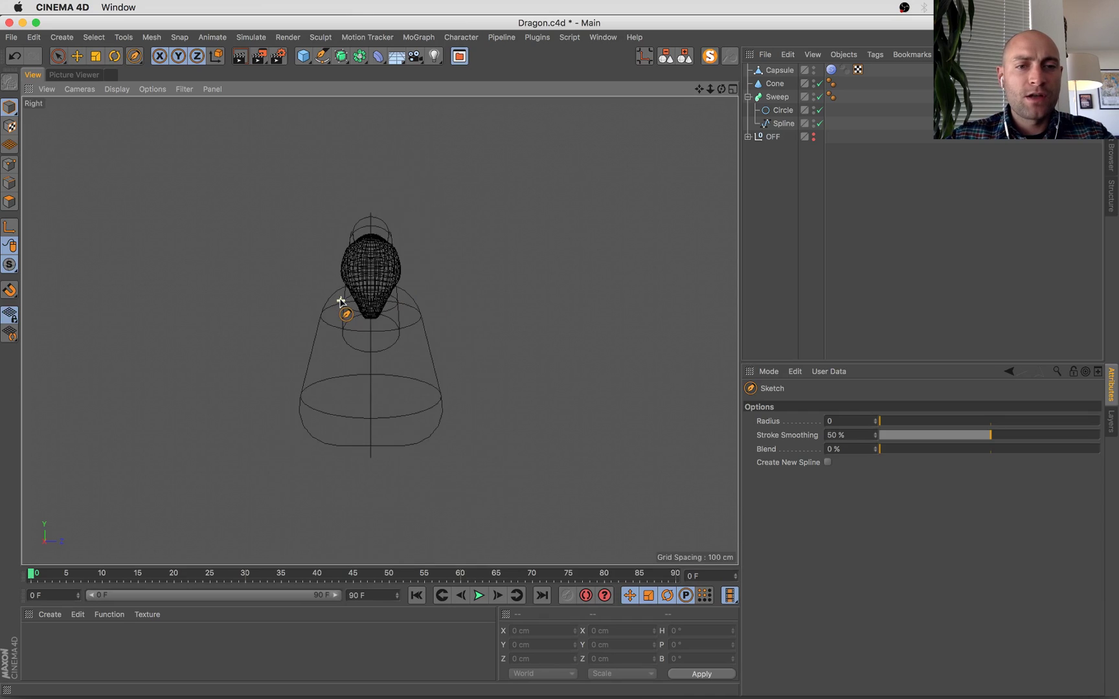
middle_click_drag(339, 305, 388, 338, "alt")
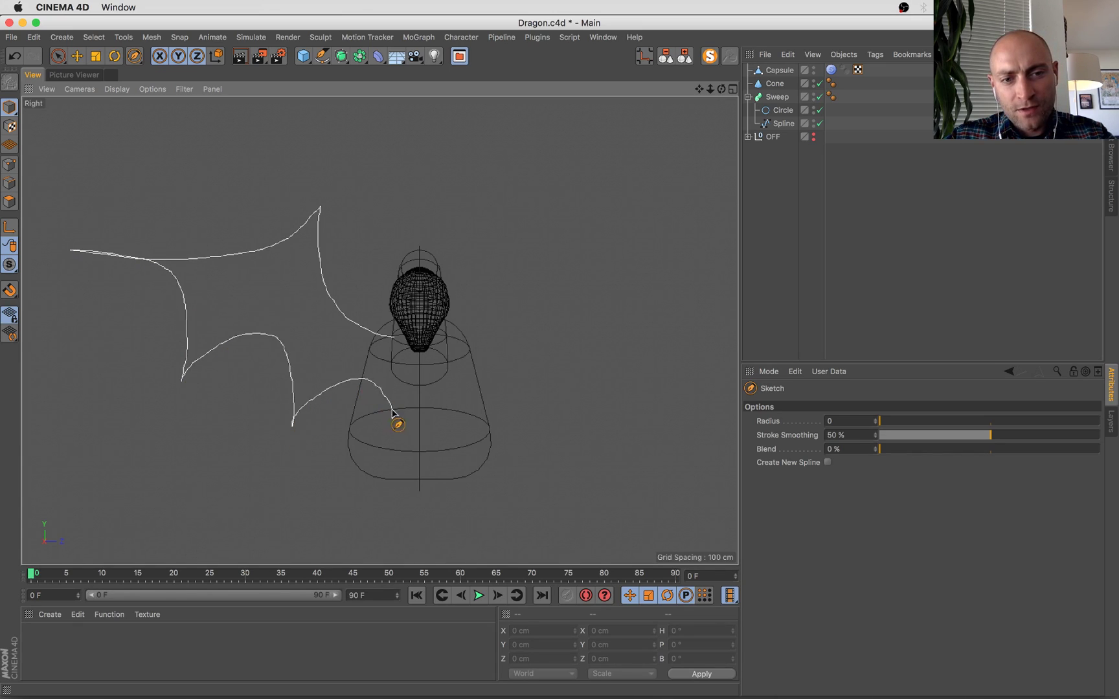
Try a scalloped, pointed wing outline beside the dragon's body, compare it with the reference in Preview, and undo it.
left_click_drag(392, 412, 395, 421)
key("super+Tab")
key("ctrl+Up")
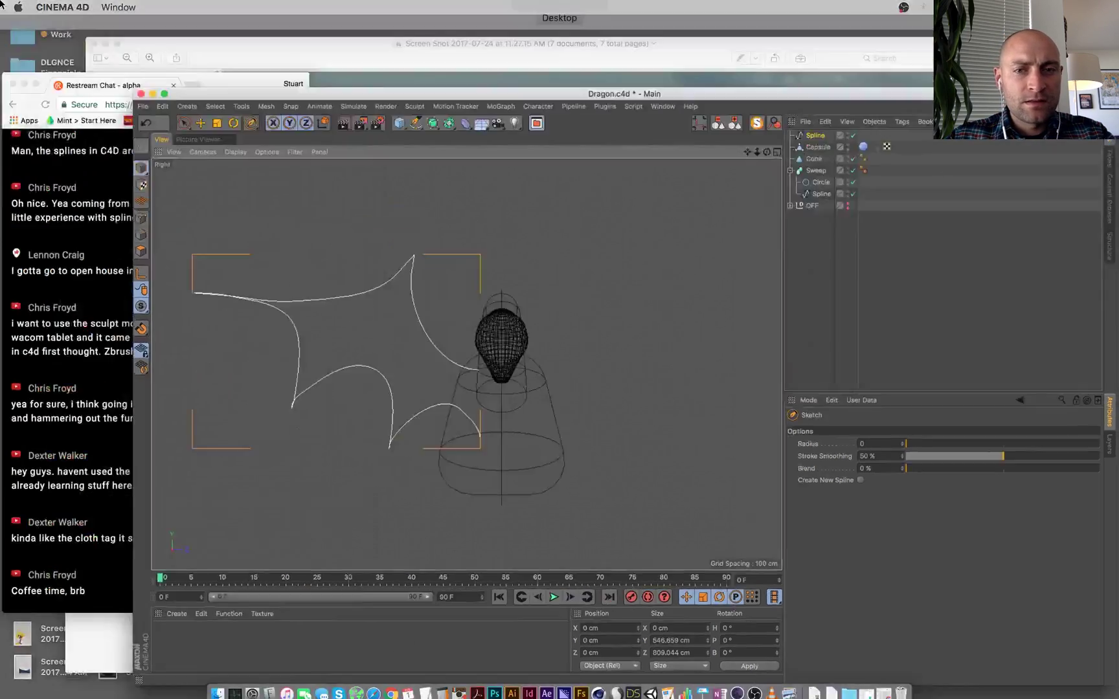
left_click(495, 255)
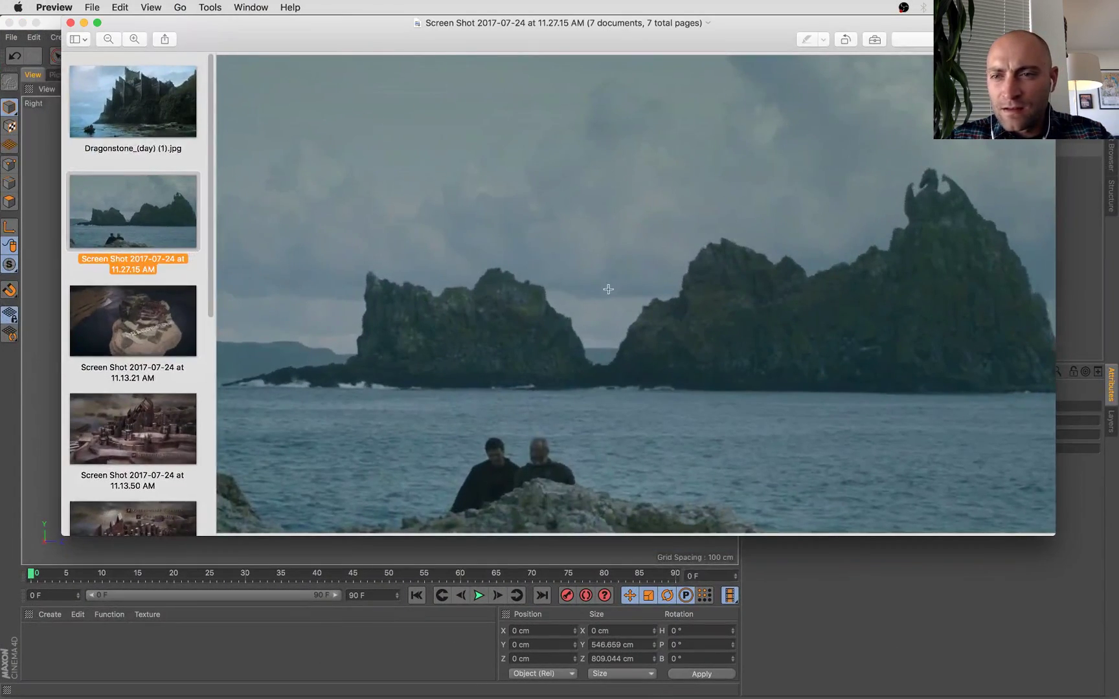
key("super+Tab")
key("super+z")
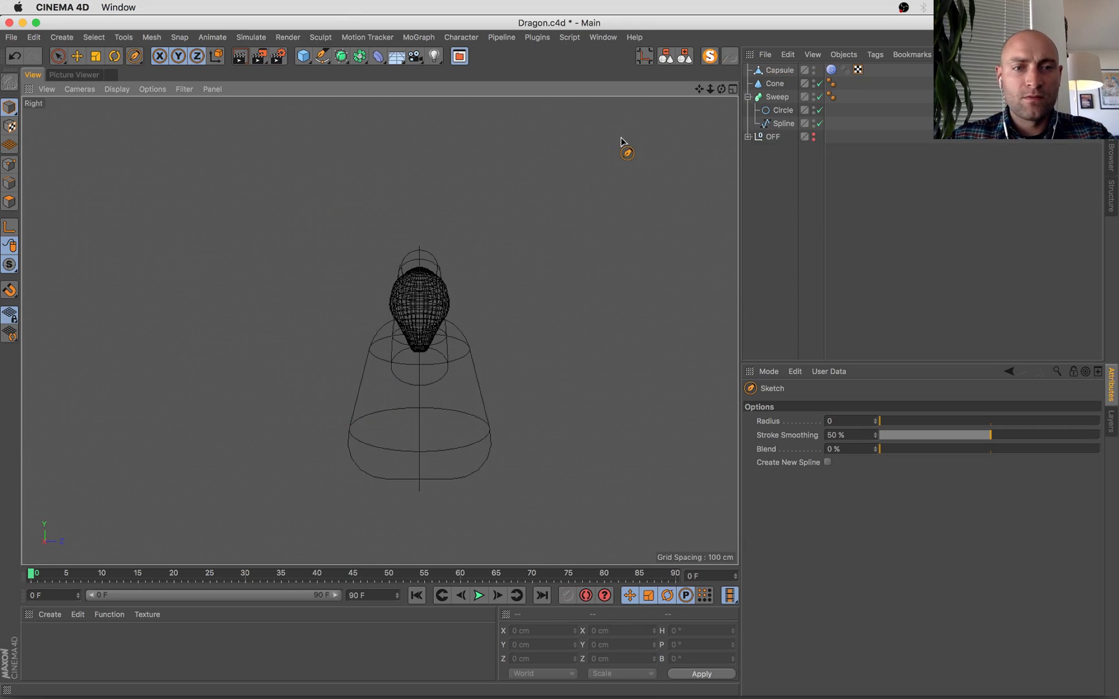
Check the reference again and sketch a crescent-shaped wing outline beside the body, about 596 cm tall and 253 cm wide.
key("super+Tab")
key("super+Tab")
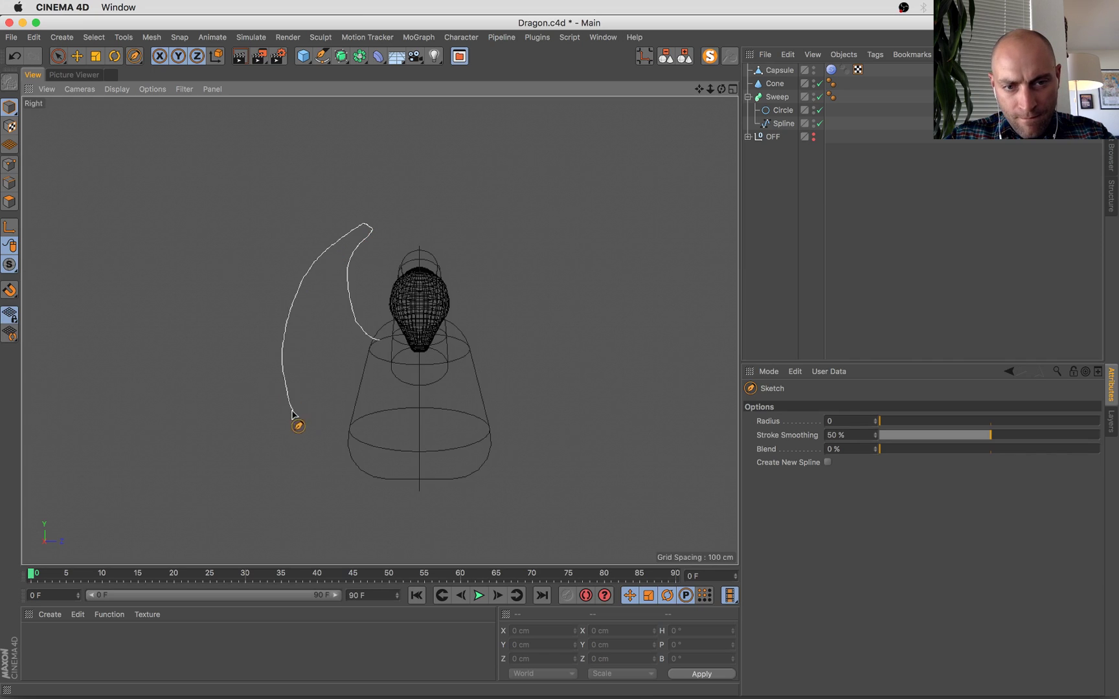
left_click_drag(346, 464, 348, 463)
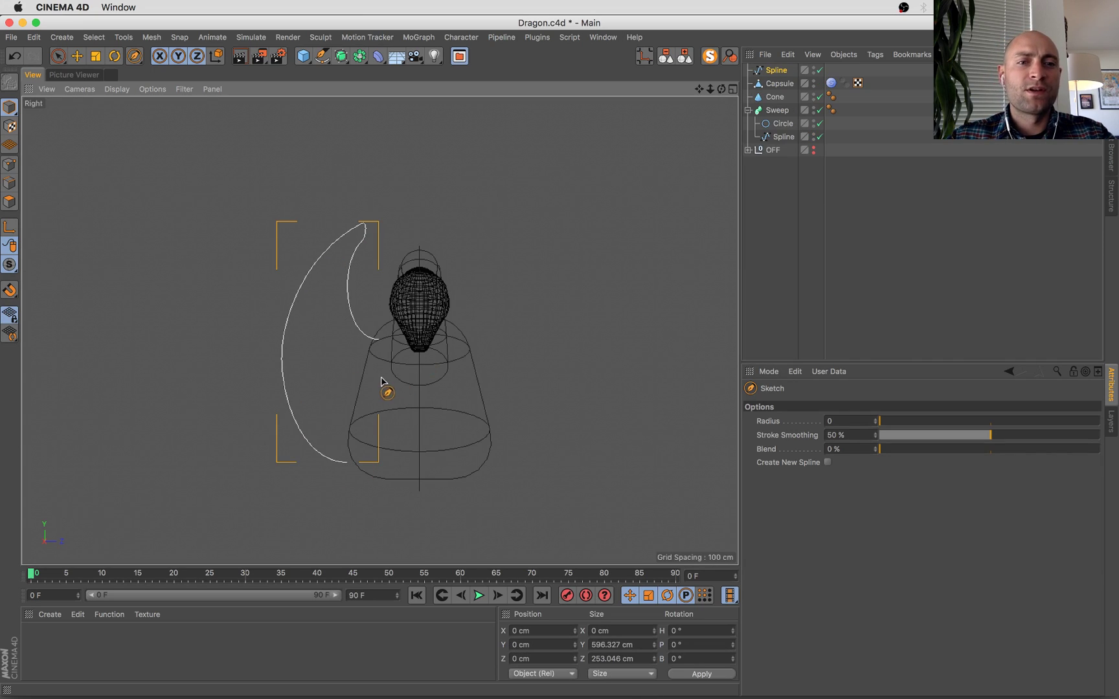
In point mode, scale and rotate the tangents at the wing spline's upper tip in the Perspective view and adjust the point's height.
middle_click(353, 199)
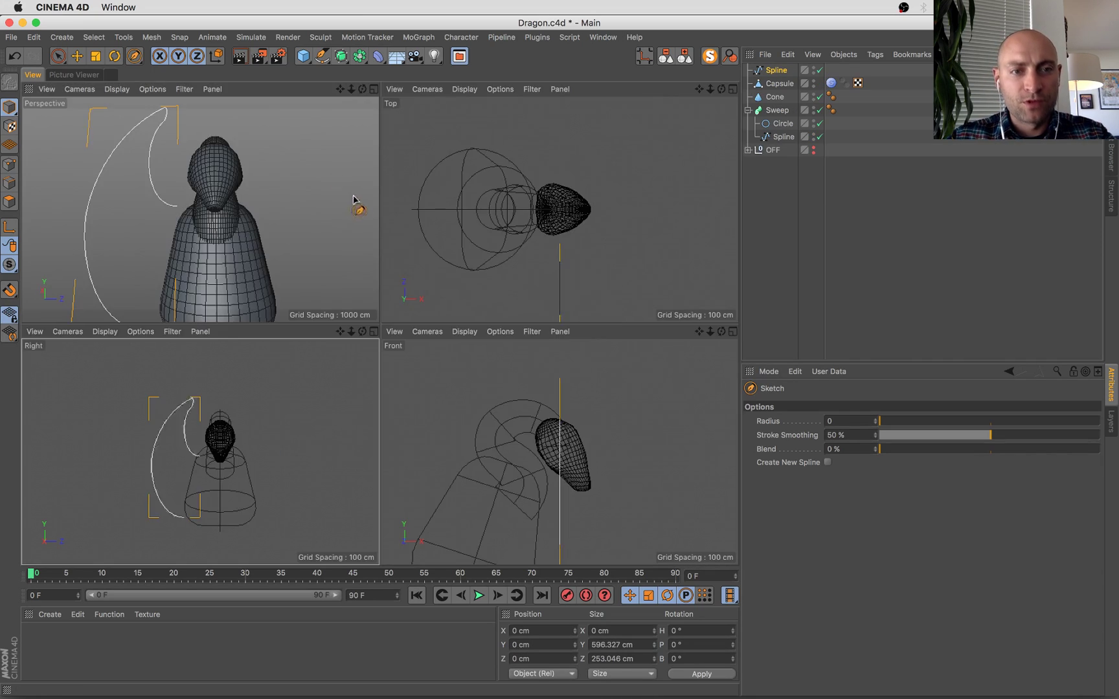
left_click(8, 167)
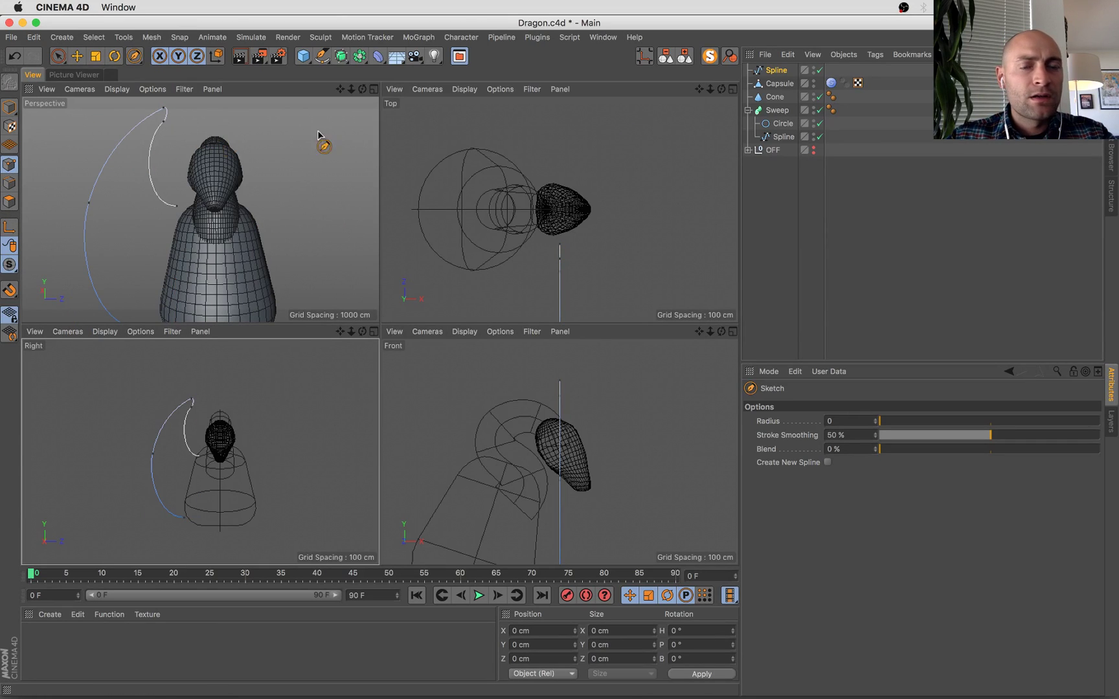
middle_click(309, 159)
scroll(292, 167, "up", 2)
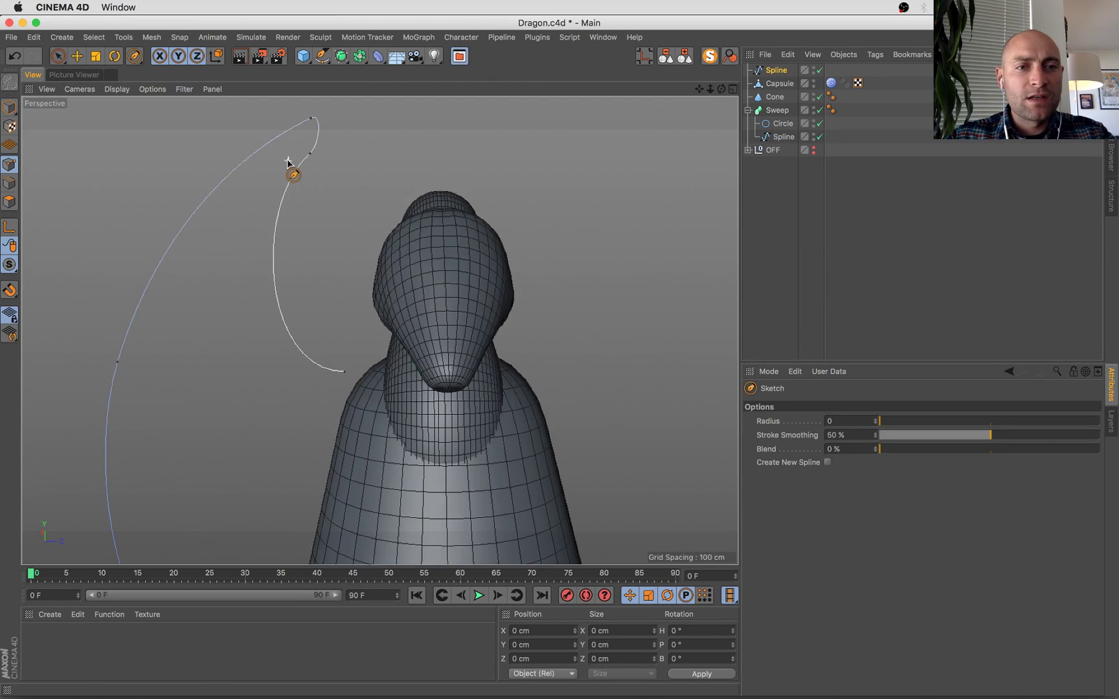
key("space")
scroll(348, 266, "up", 3)
left_click_drag(326, 297, 367, 312, "alt")
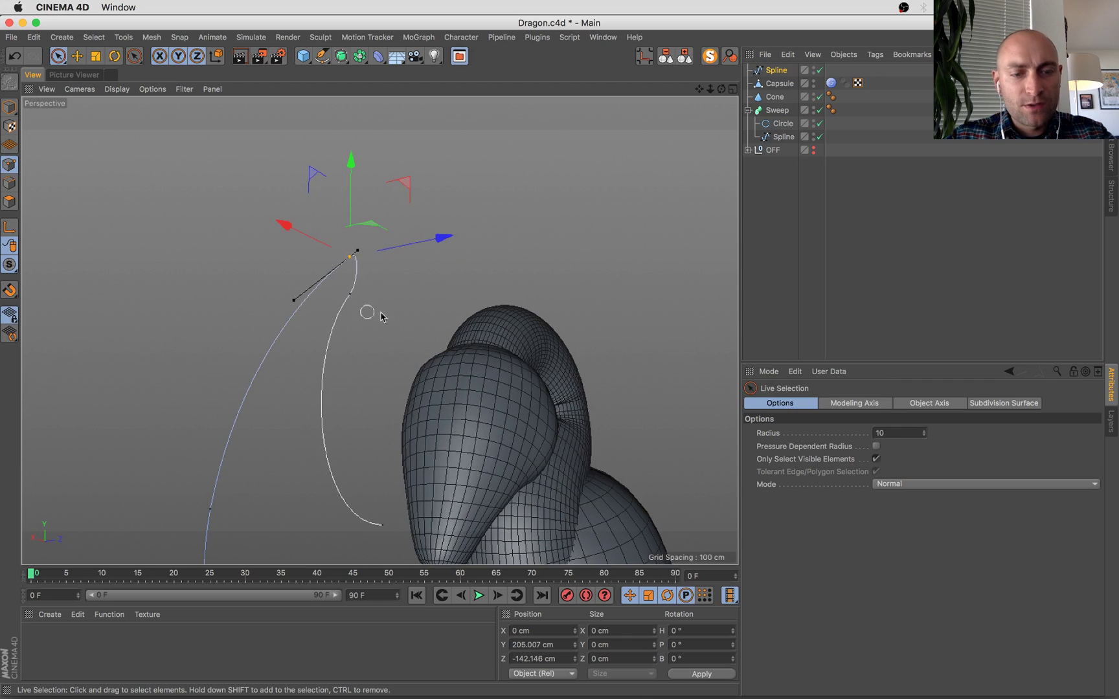
key("t")
left_click_drag(435, 240, 489, 241)
key("r")
left_click_drag(404, 238, 517, 333)
key("e")
left_click_drag(404, 198, 405, 203)
Move the wing spline's outer middle point to about Y -126 cm, Z -405 cm, rotate its tangents, and return to Model mode.
left_click_drag(233, 448, 132, 532)
middle_click_drag(187, 492, 209, 379, "alt")
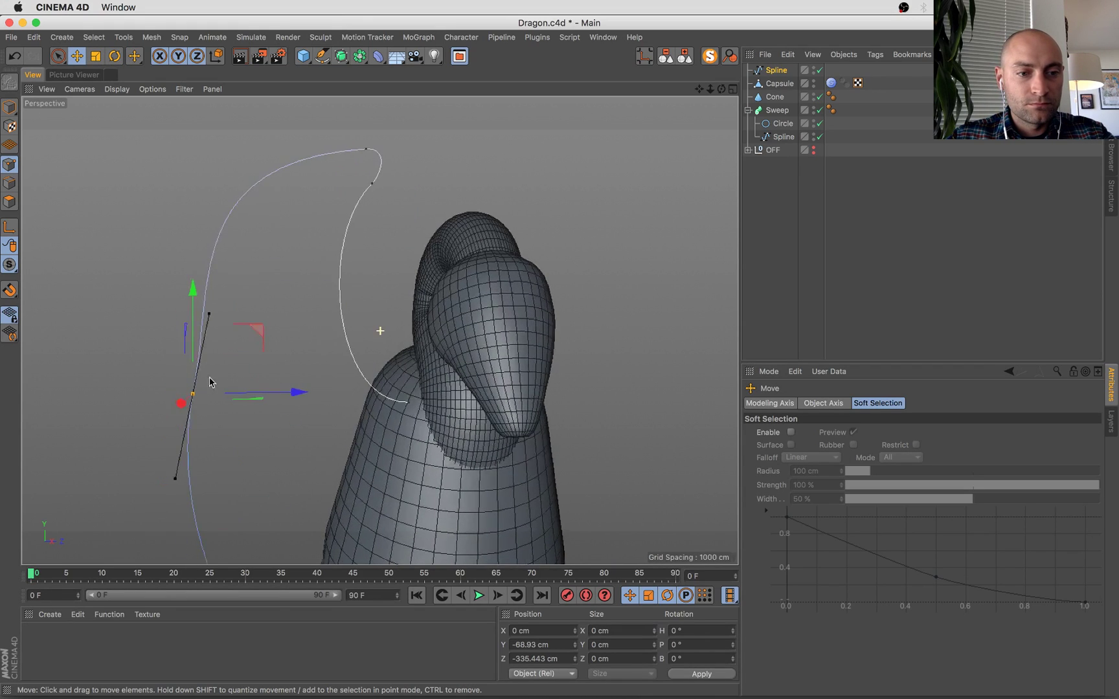
left_click_drag(298, 391, 250, 391)
key("r")
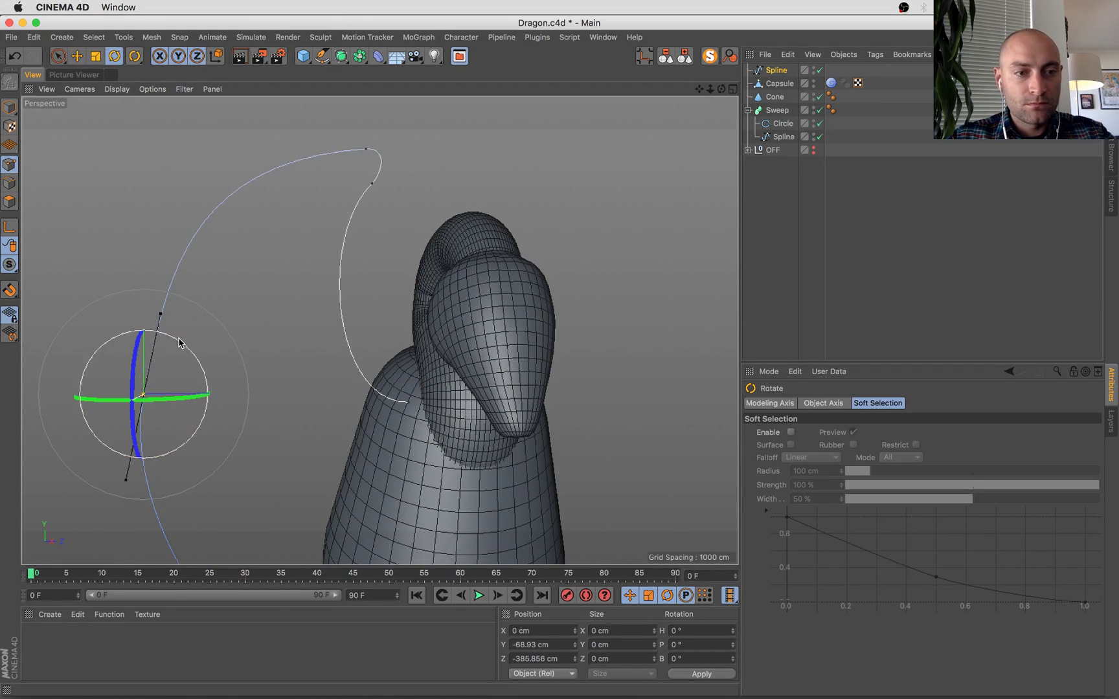
left_click_drag(182, 344, 172, 382)
key("t")
key("e")
left_click_drag(211, 334, 190, 382)
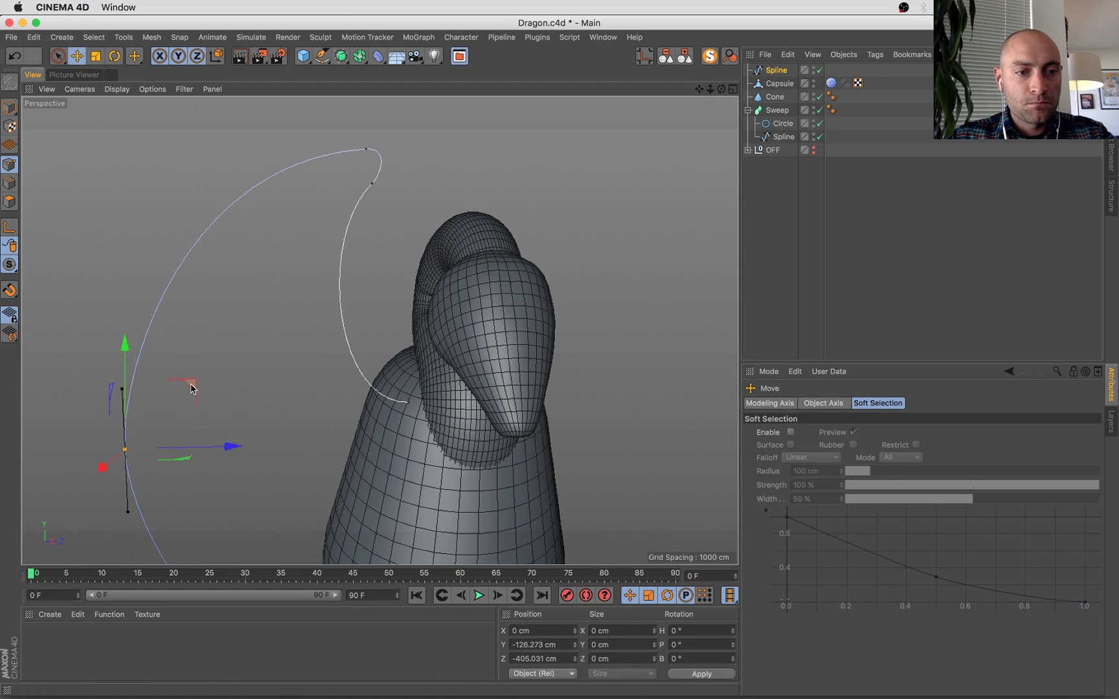
scroll(189, 382, "down", 3)
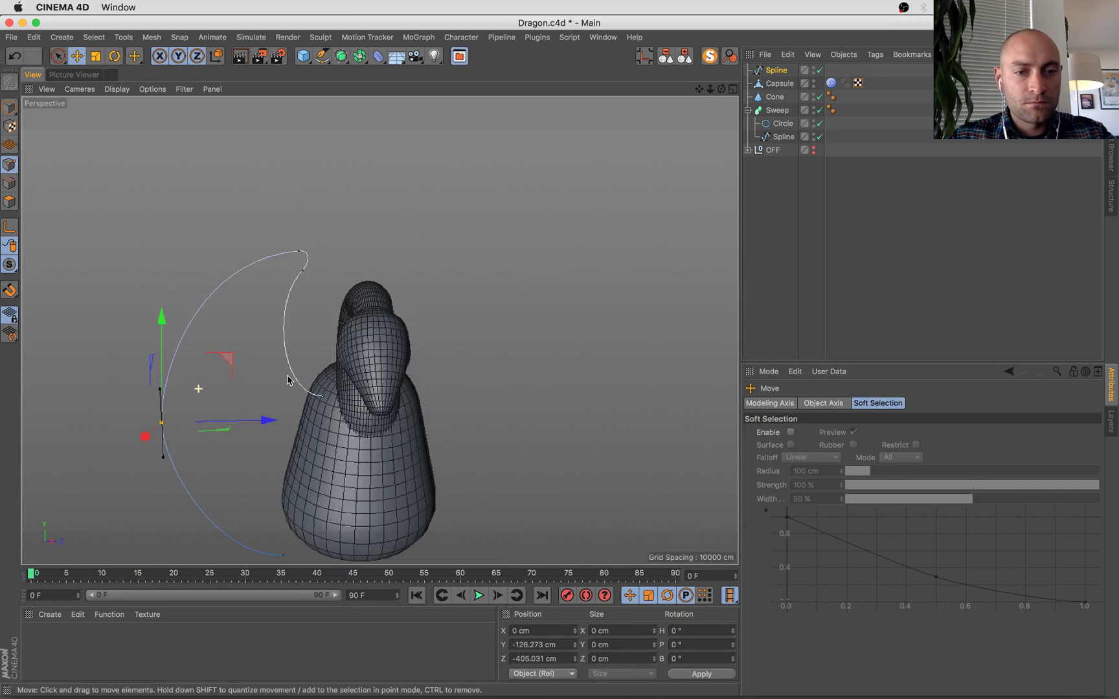
left_click(9, 107)
key("h")
left_click_drag(412, 331, 489, 367, "alt")
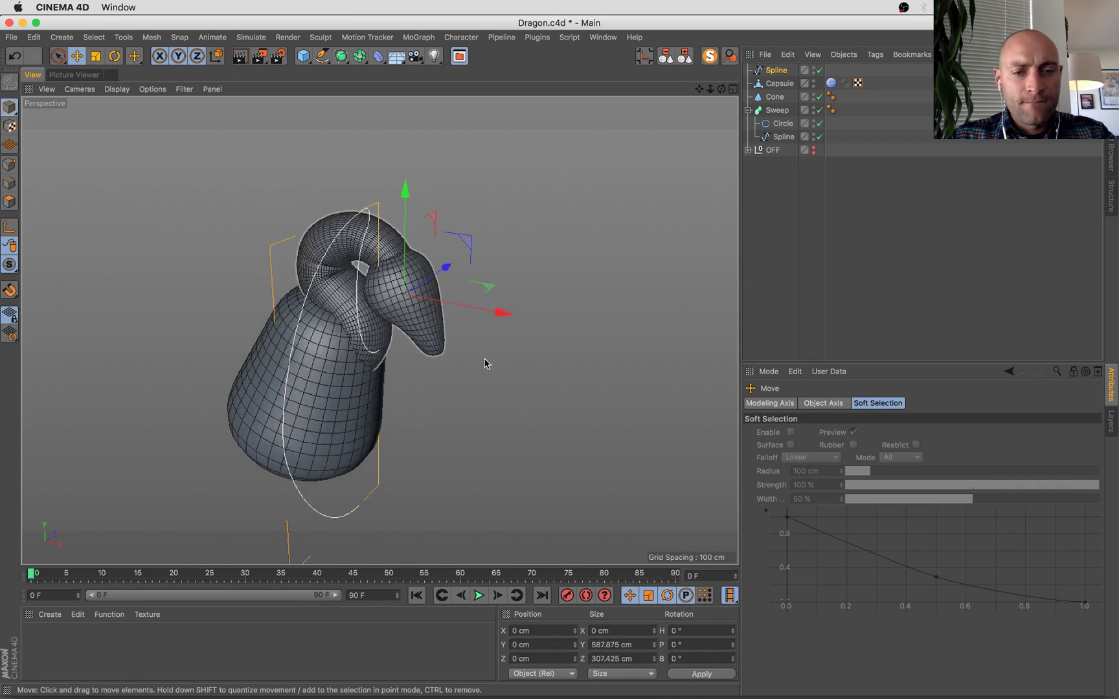
Try banking the whole wing spline by about 18° and undo the rotation.
key("r")
left_click_drag(451, 271, 467, 310)
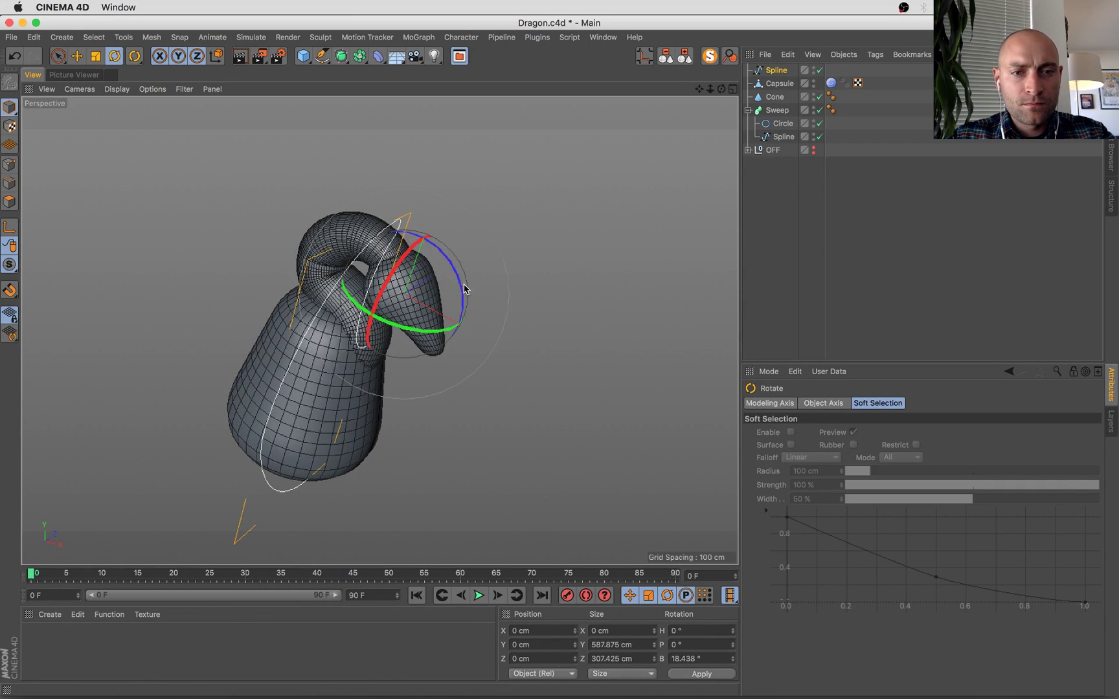
key("e")
key("super+z")
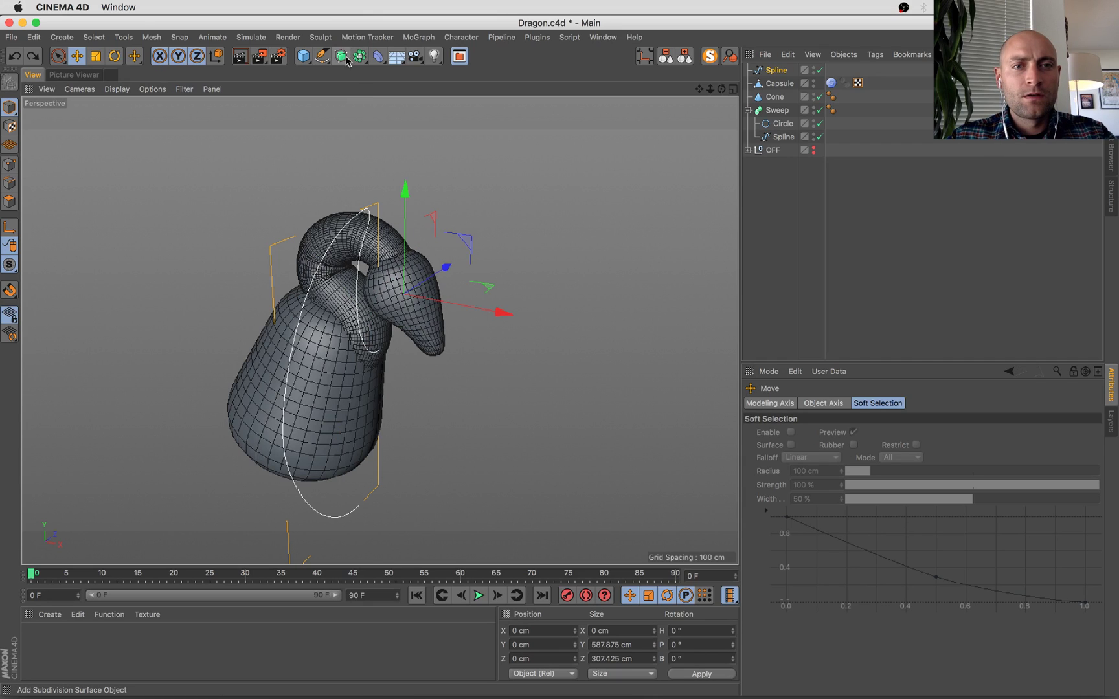
Put the wing spline into an Extrude object and close the spline.
left_click_drag(347, 61, 546, 62, "alt")
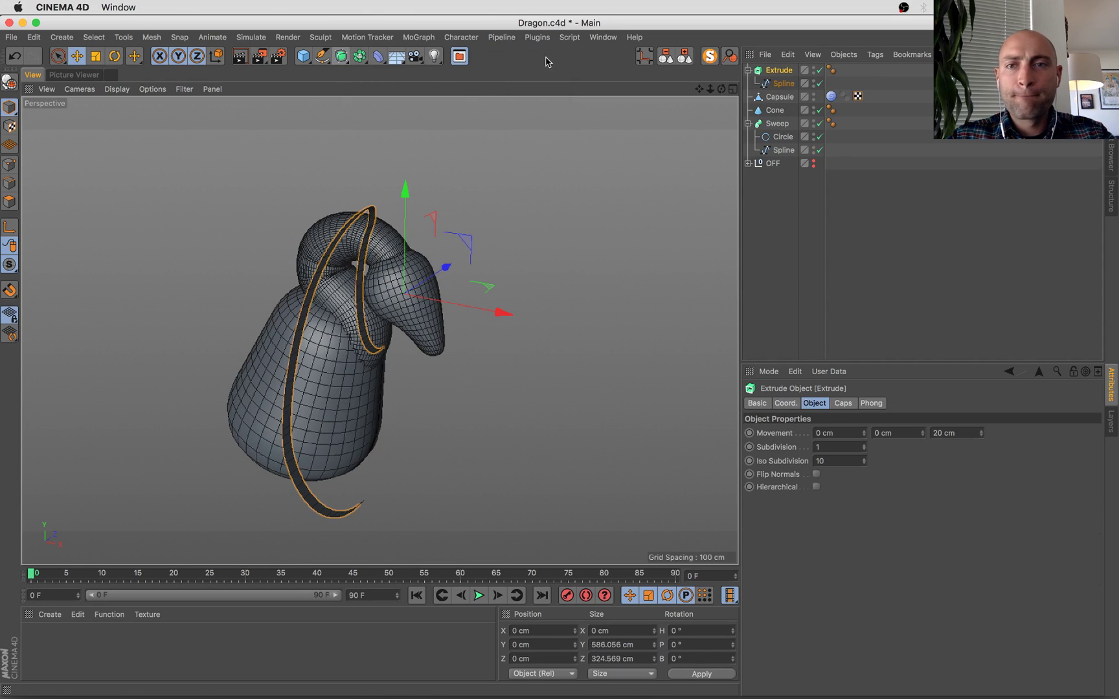
left_click(783, 85)
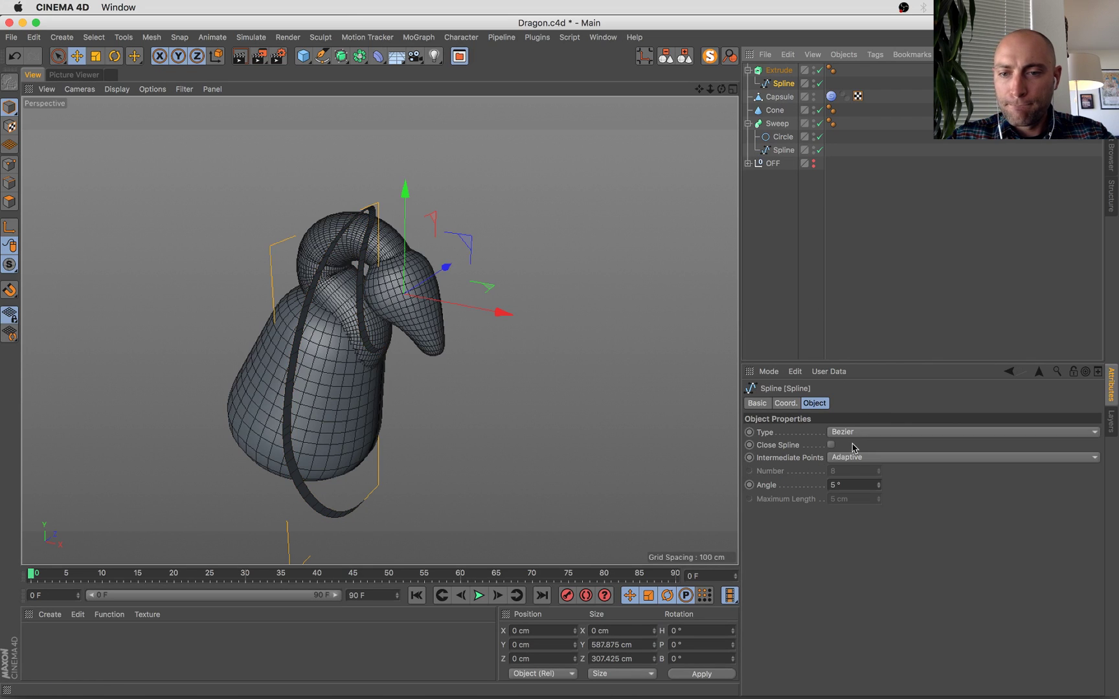
left_click(831, 444)
mouse_move(259, 363)
left_mouse_down("alt")
mouse_move(508, 465)
mouse_move(569, 401)
left_mouse_up("alt")
Set the wing Extrude's movement to 14 cm along X and 0 cm along Z, undoing the trial Y movement.
left_click(789, 70)
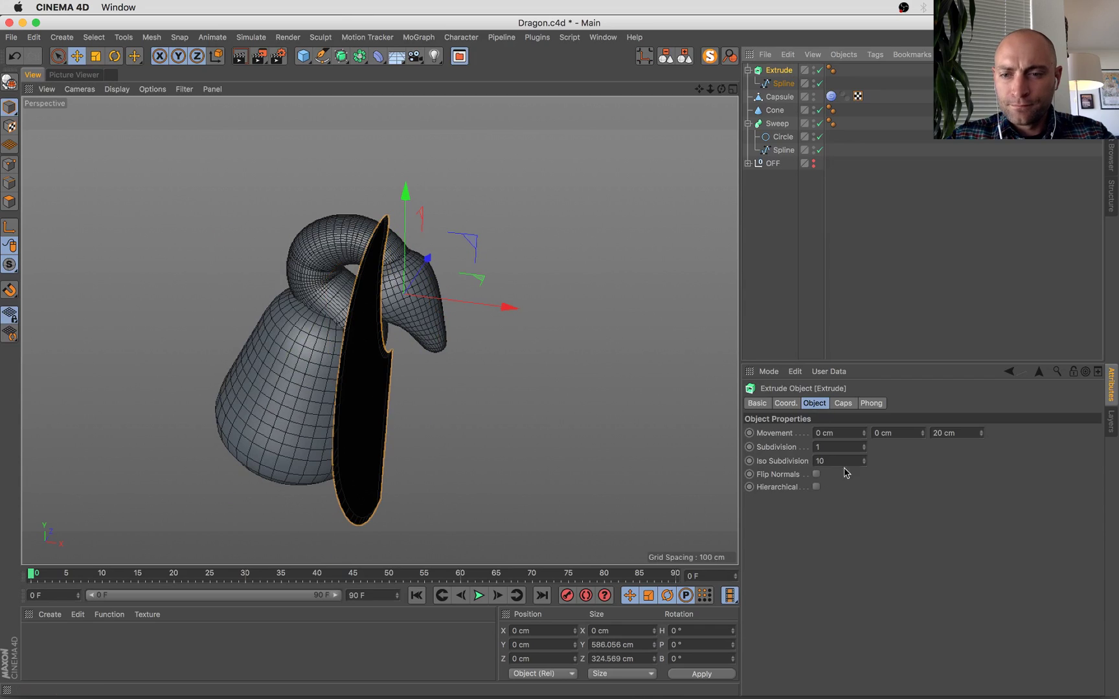
left_click(957, 433)
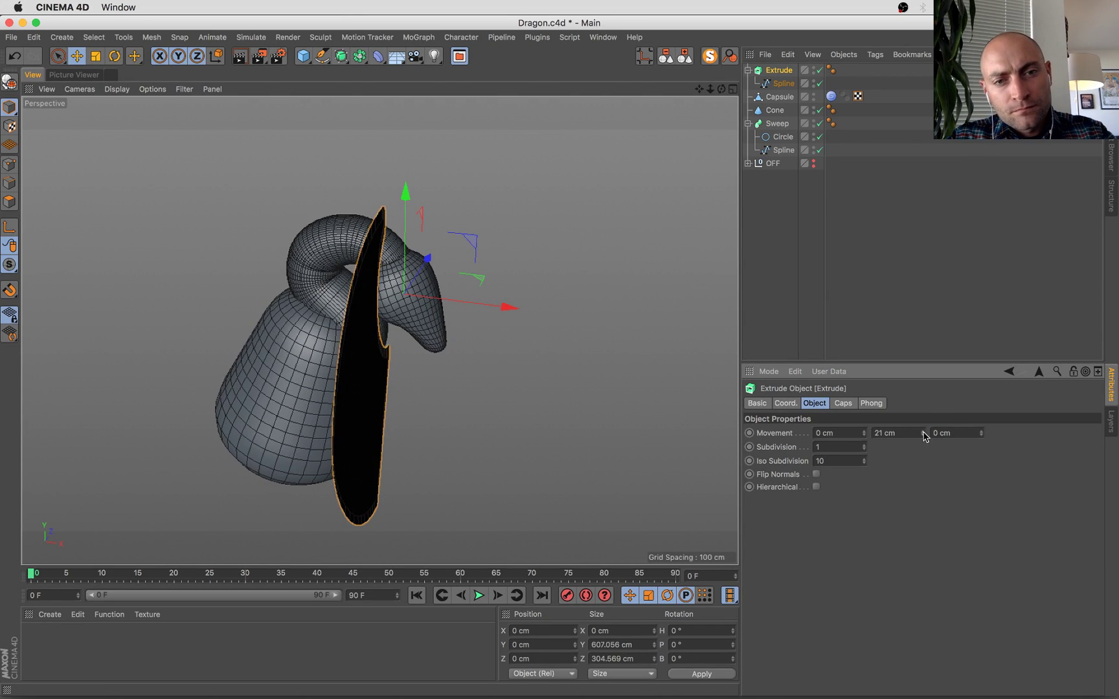
key("super+z")
left_click_drag(863, 437, 869, 425)
Set both the start and end caps of the wing Extrude to Fillet Cap.
left_click(843, 403)
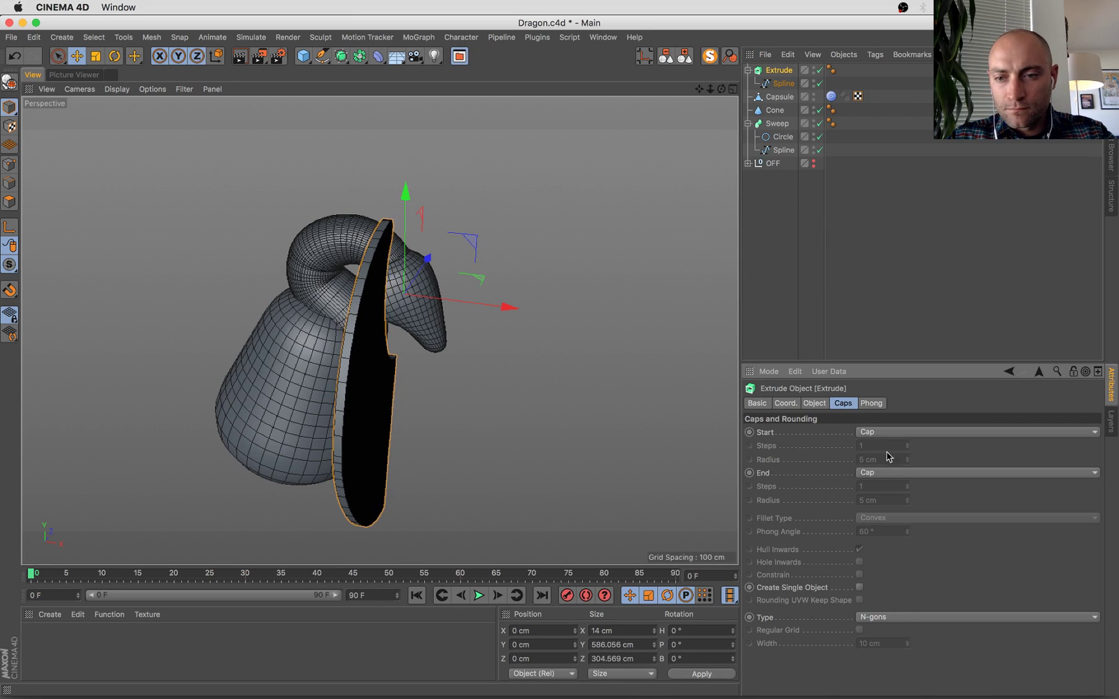
left_click(888, 431)
left_click(888, 491)
left_click(888, 472)
left_click(888, 531)
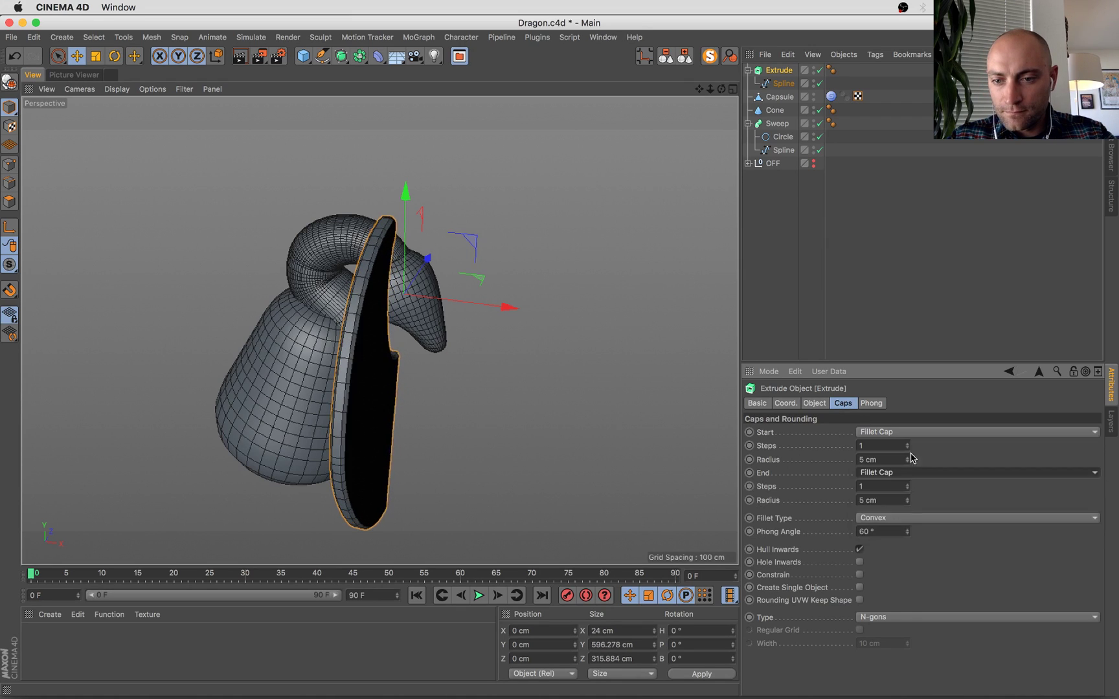
Set the wing's fillet steps to 2 at start and 3 at end, enable Create Single Object, and set the start radius to 12 cm.
left_click(906, 443)
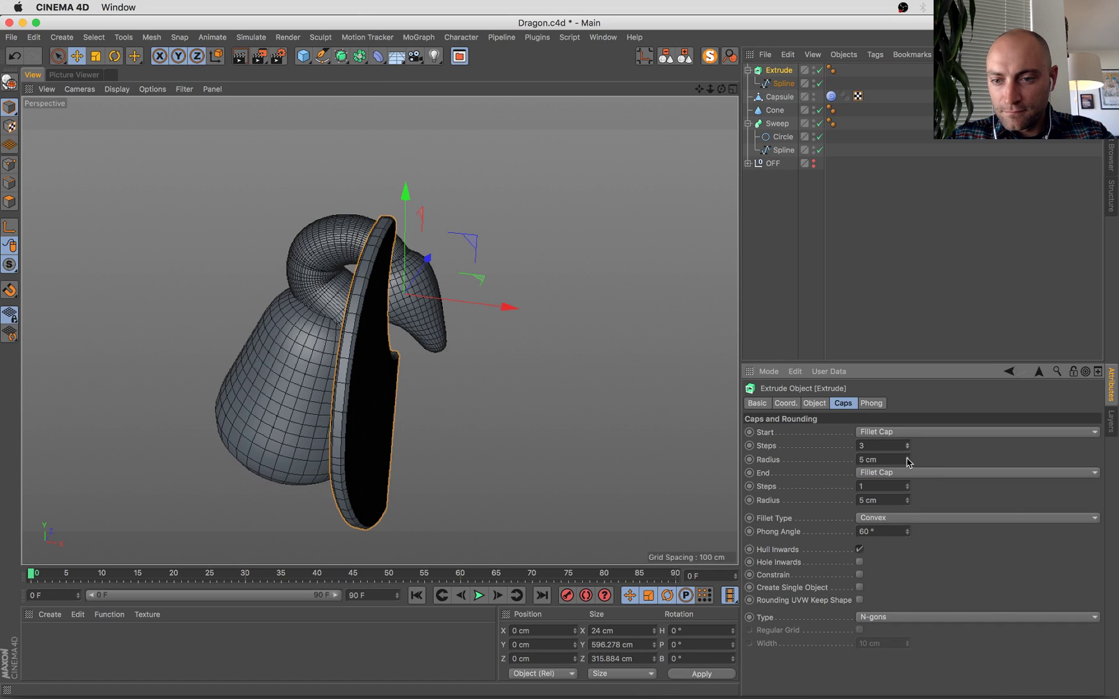
left_click(858, 587)
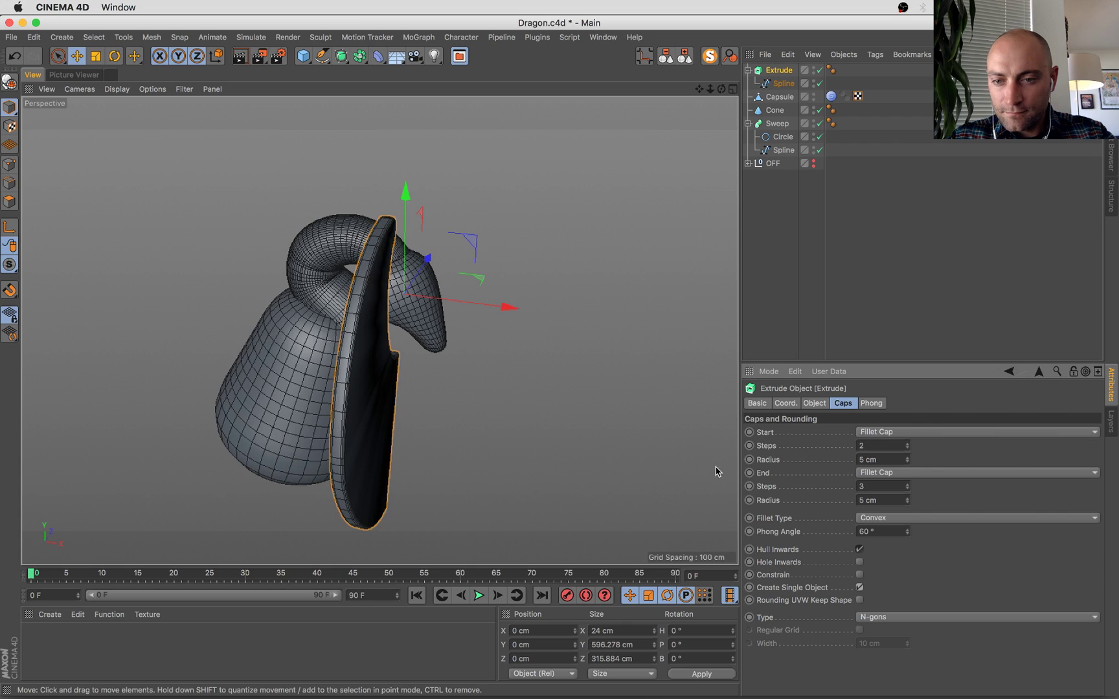
left_click_drag(505, 388, 615, 435, "alt")
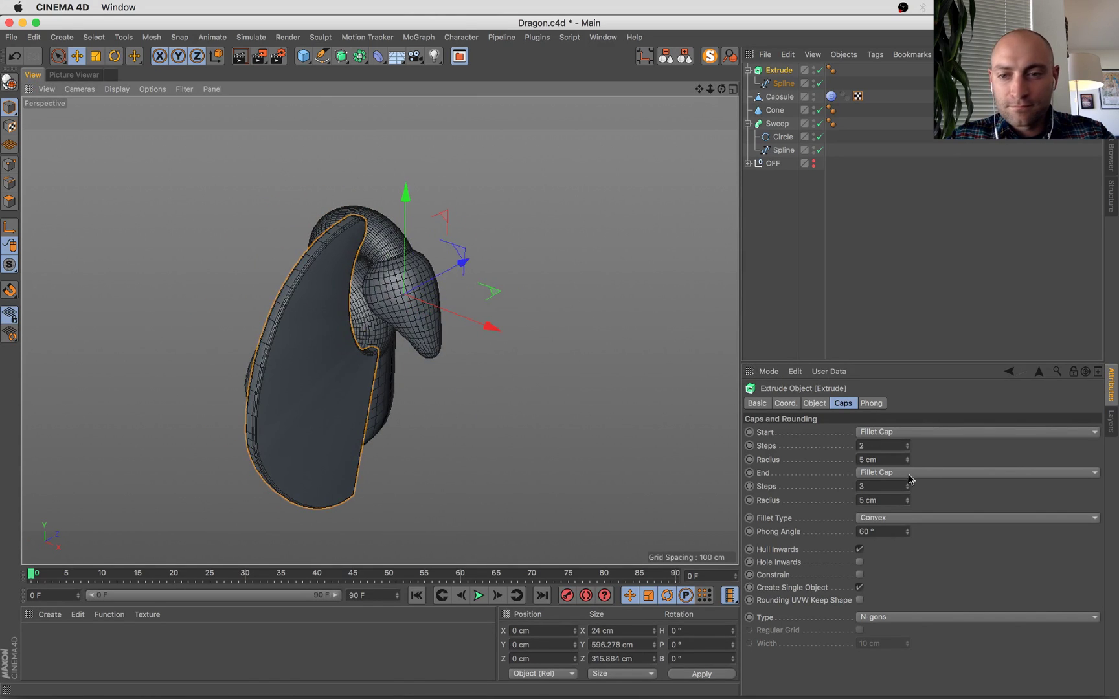
left_click_drag(905, 461, 909, 492)
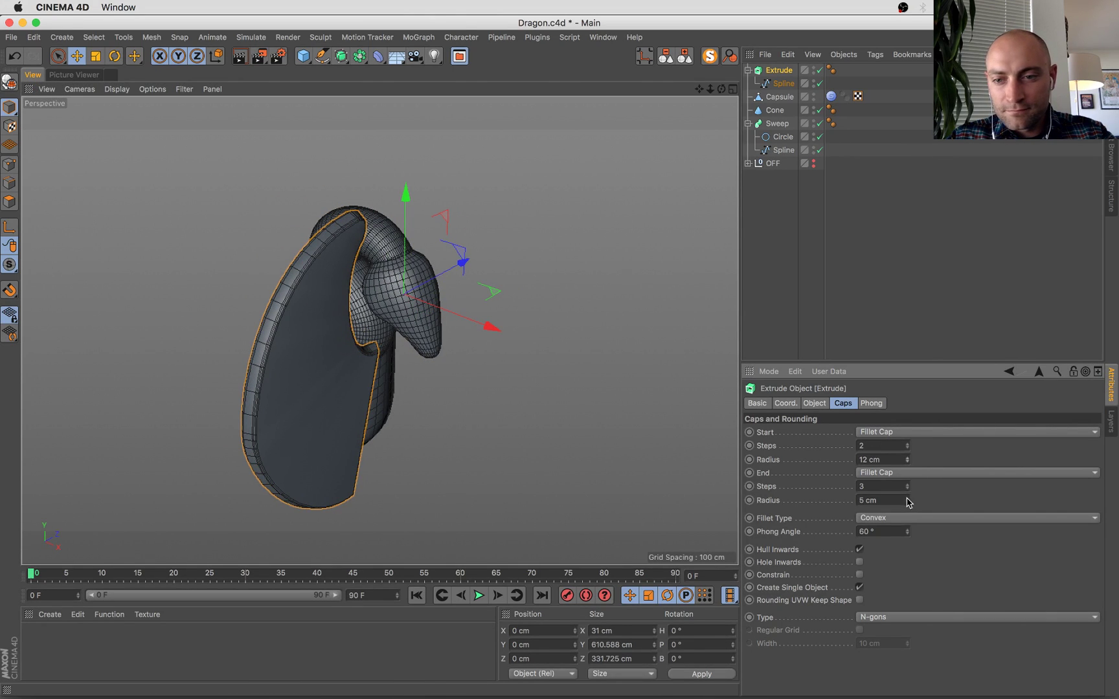
Set the wing's end fillet cap radius to 12 cm and move the wing back to about X -181 cm.
type("12")
key("Return")
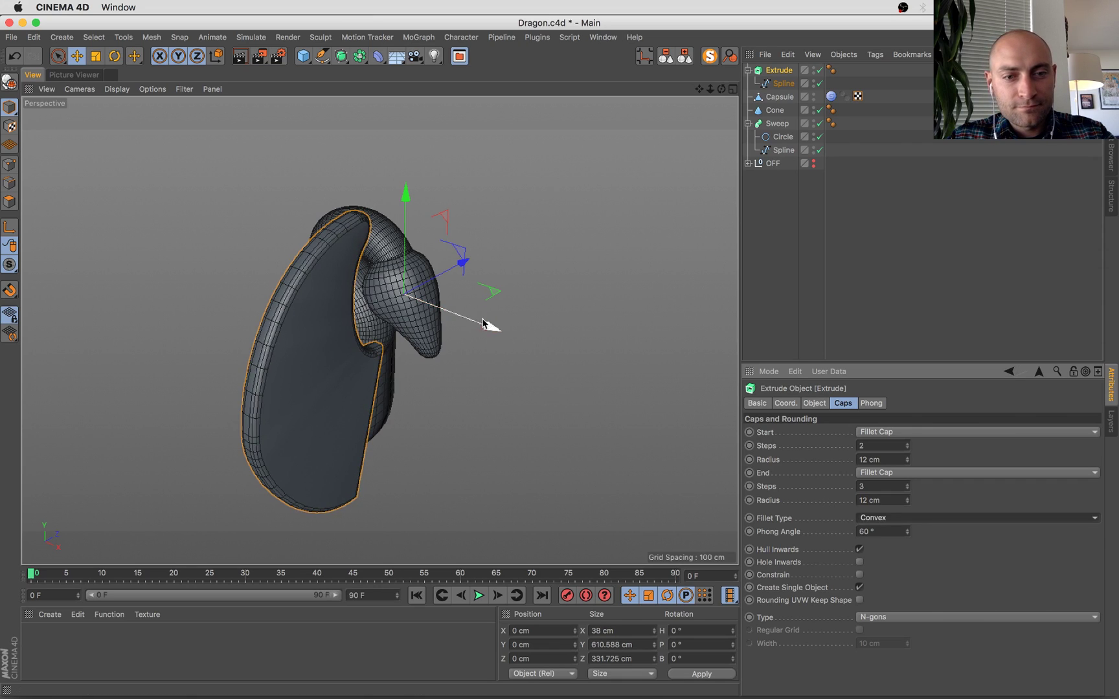
left_click_drag(491, 325, 420, 306)
Set the wing's extrusion movement along X to 7 cm.
left_click(817, 402)
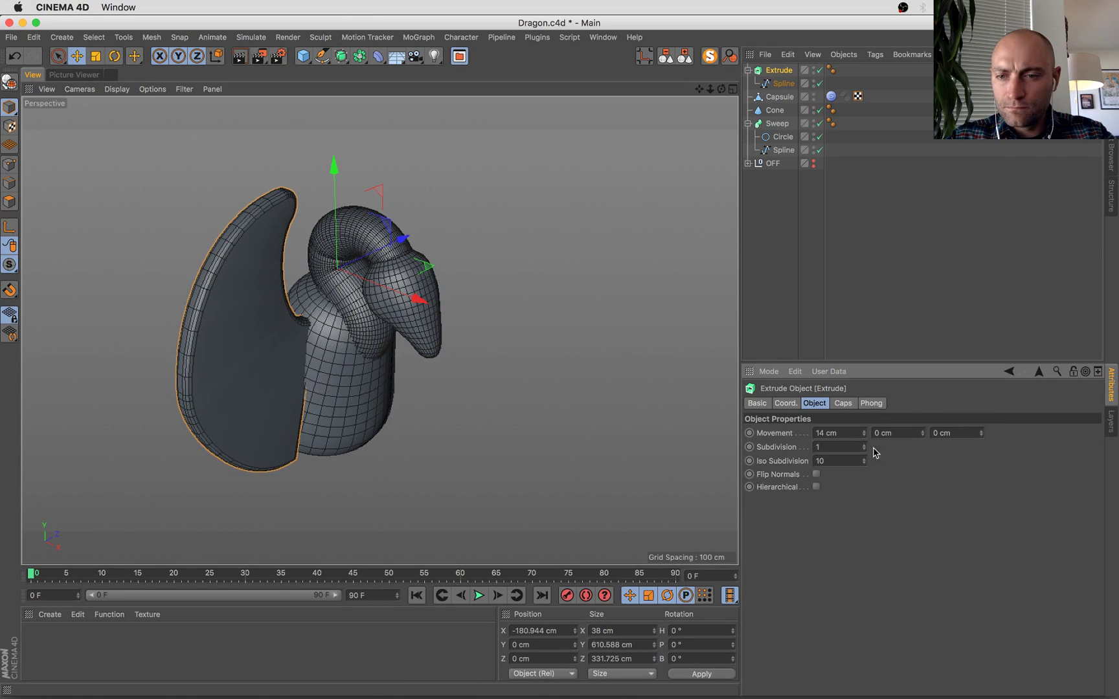
left_click_drag(864, 438, 865, 437)
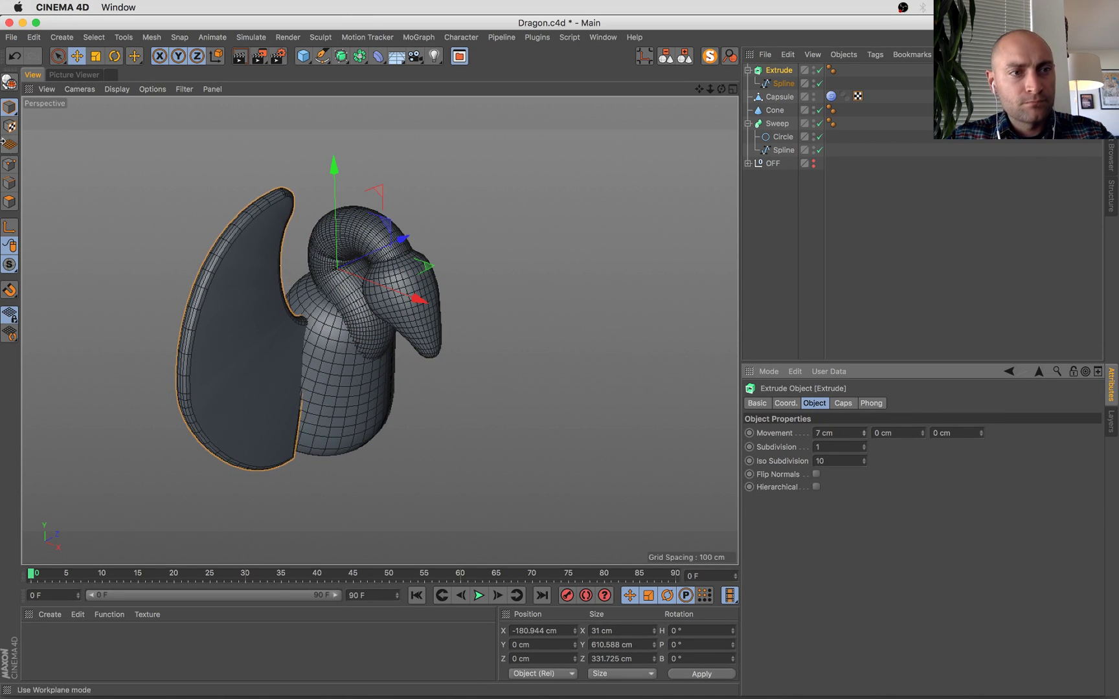
Place the wing extrusion under a Symmetry object and mirror it across the XY plane.
left_click_drag(419, 232, 367, 86, "alt")
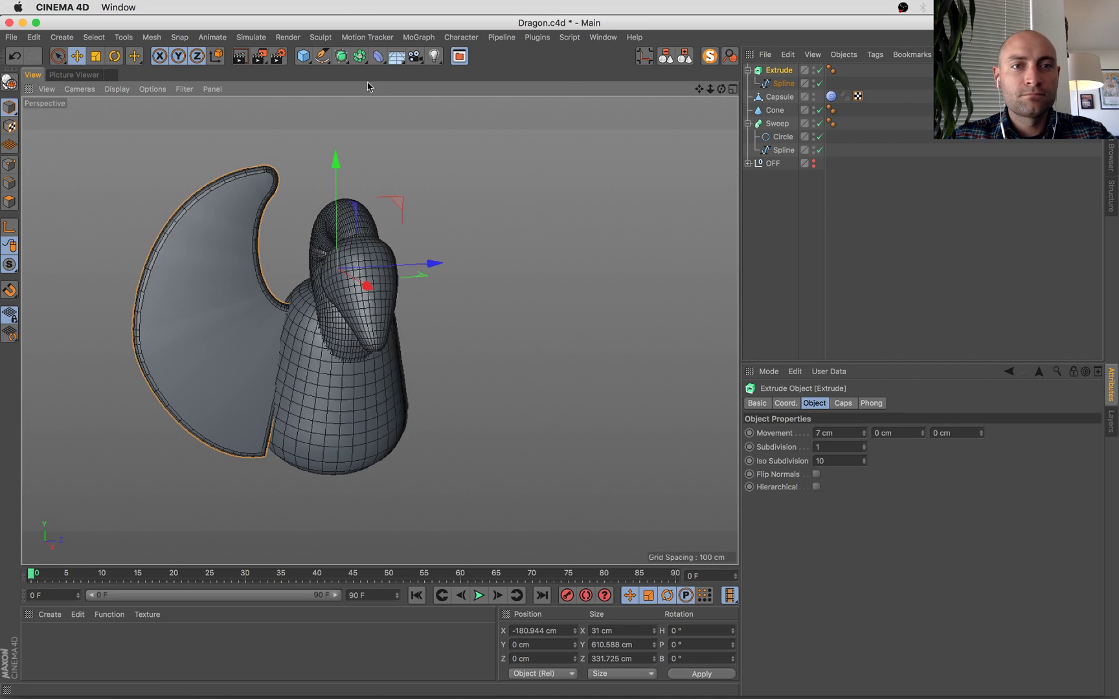
left_click(341, 55)
left_click(359, 56)
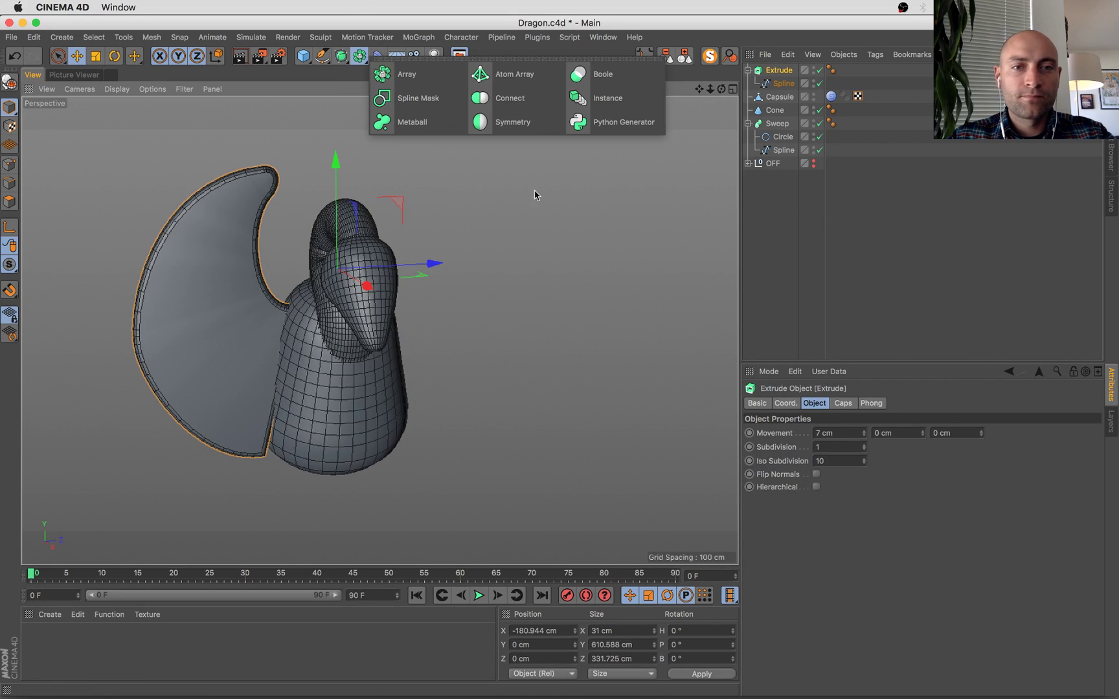
left_click(512, 122)
left_click_drag(777, 84, 782, 71)
left_click(782, 70)
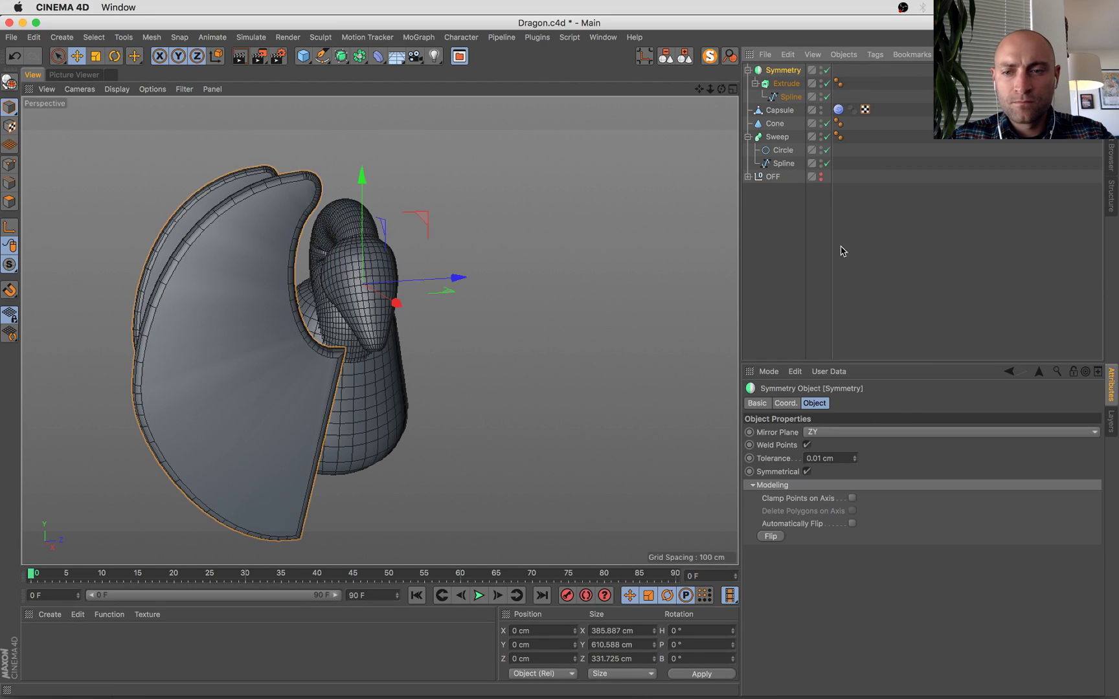
left_click(840, 433)
left_click(842, 425)
Make the cone body editable and scale it to adjust its fit between the wings.
left_click_drag(169, 317, 490, 385, "alt")
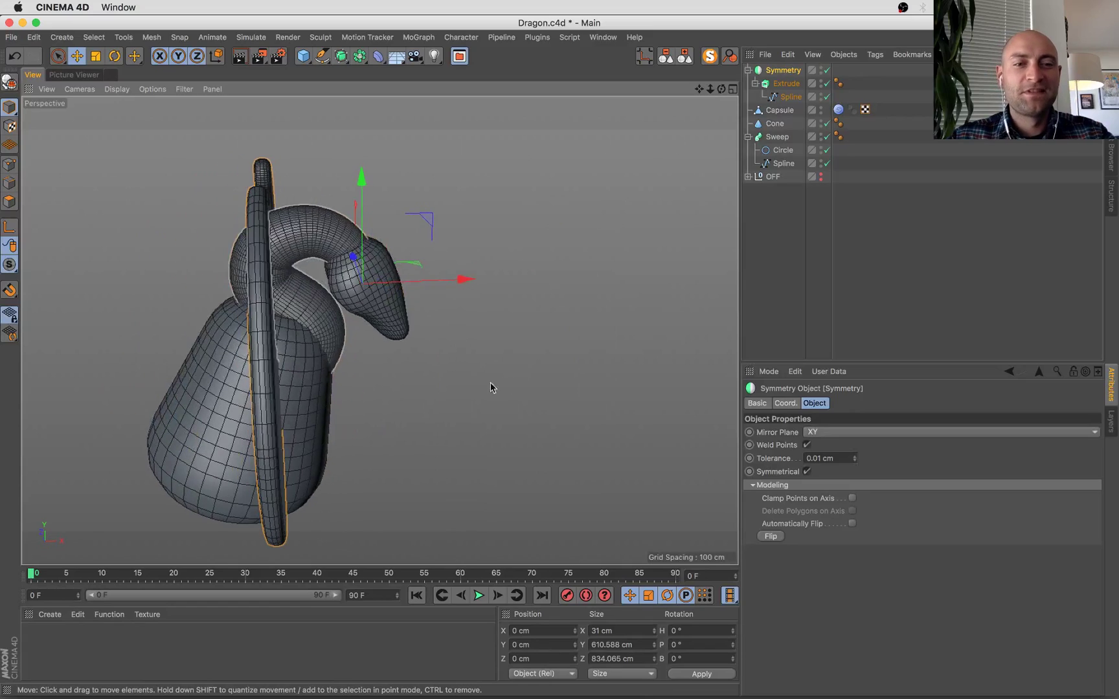
left_click(321, 400)
key("t")
left_click_drag(352, 396, 427, 427)
key("e")
Rotate the wing extrusion inside the Symmetry object to a heading of about 28°.
left_click(785, 85)
key("r")
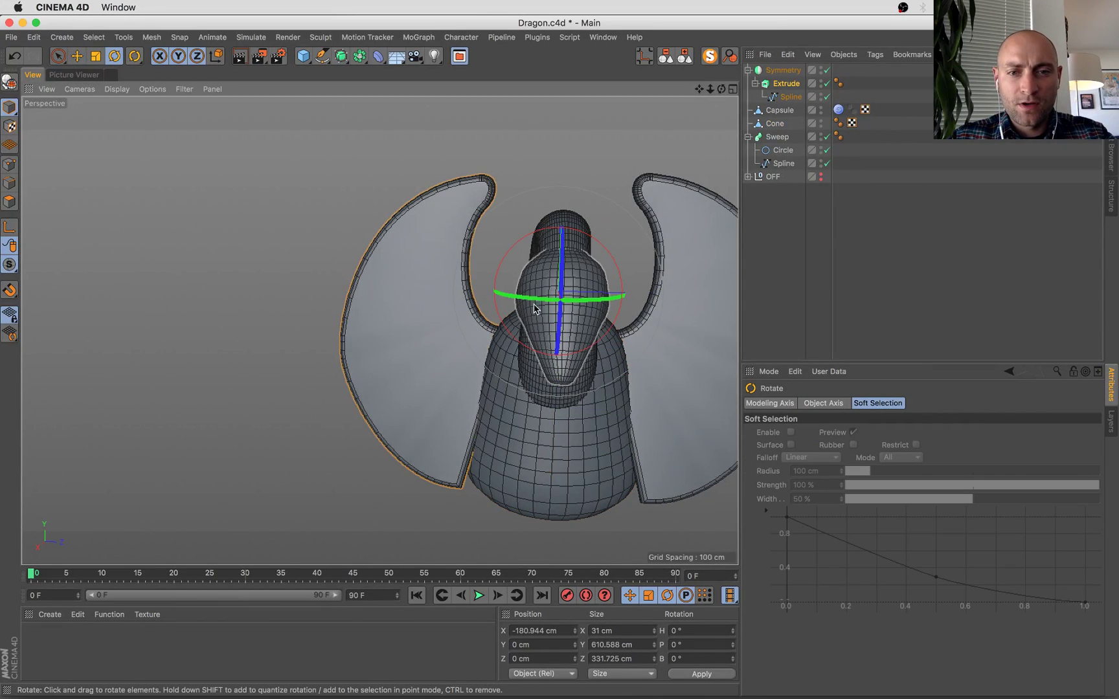
left_click_drag(518, 297, 583, 298)
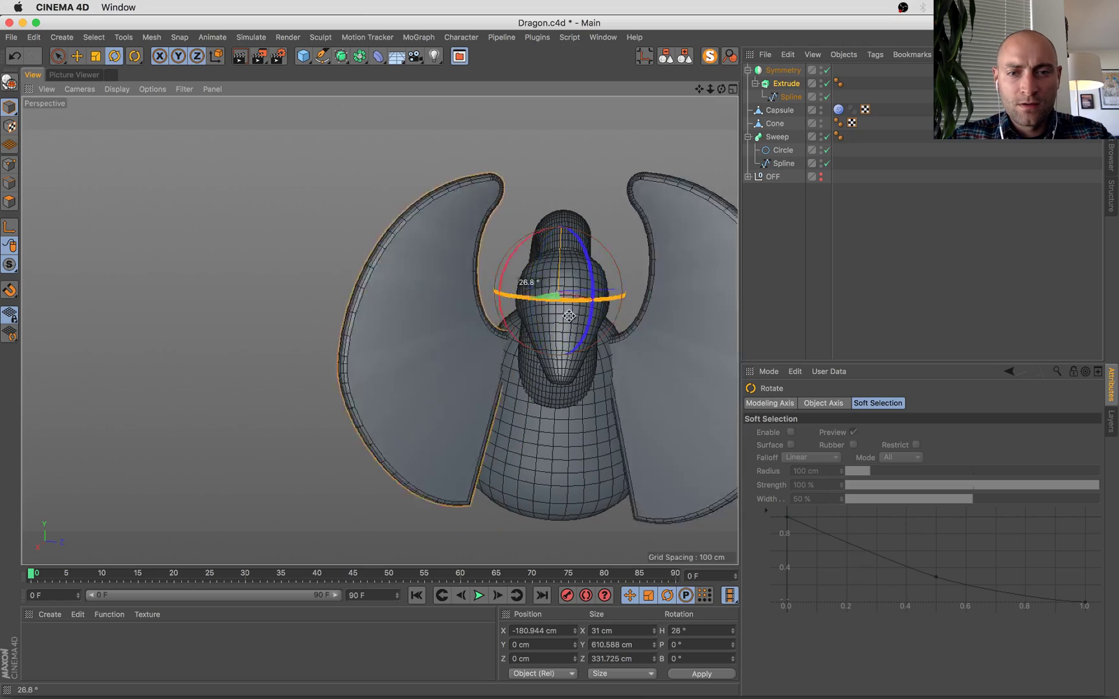
left_click_drag(570, 395, 646, 398, "alt")
middle_click_drag(646, 398, 462, 307, "alt")
left_click_drag(432, 235, 349, 266)
key("super+z")
key("super+z")
key("super+z")
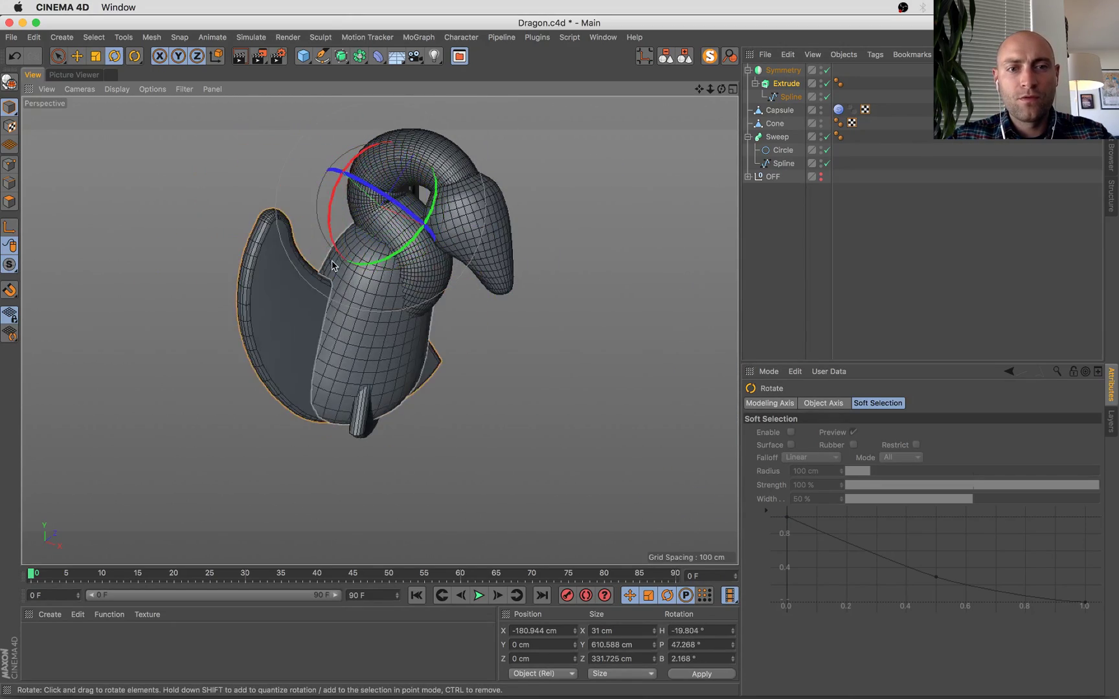
Rotate the wing to about H -32°, P -9°, B 18° and move it to about X -128, Y -19, Z 3 cm.
left_click_drag(412, 196, 356, 243)
key("e")
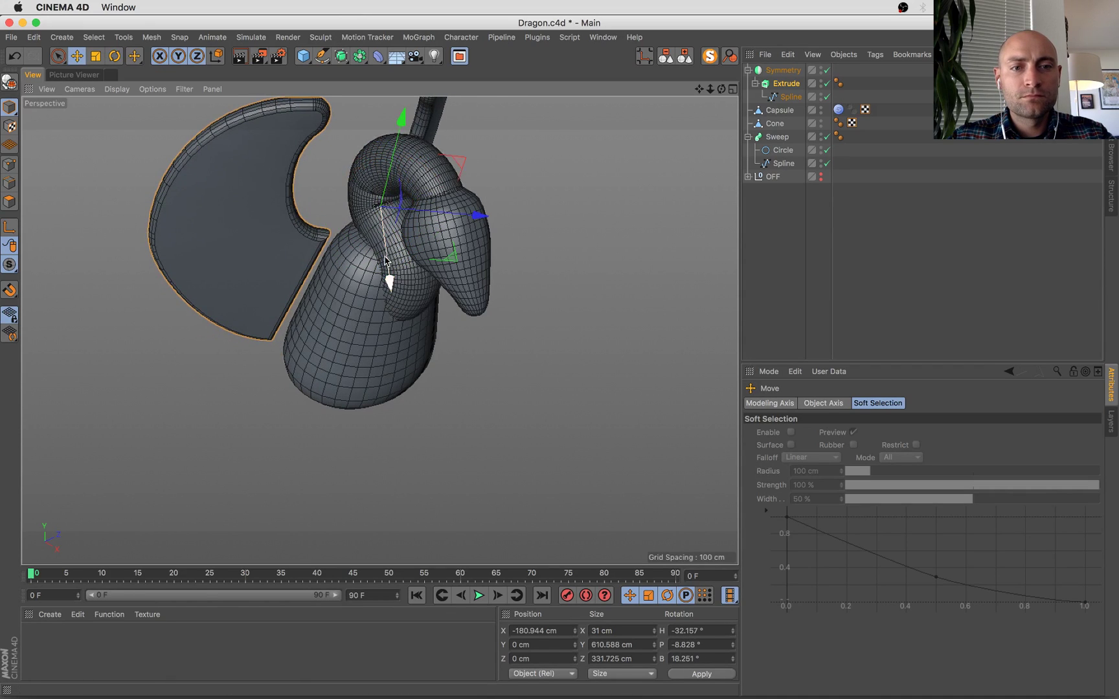
left_click_drag(390, 282, 388, 304)
left_click_drag(477, 237, 414, 223)
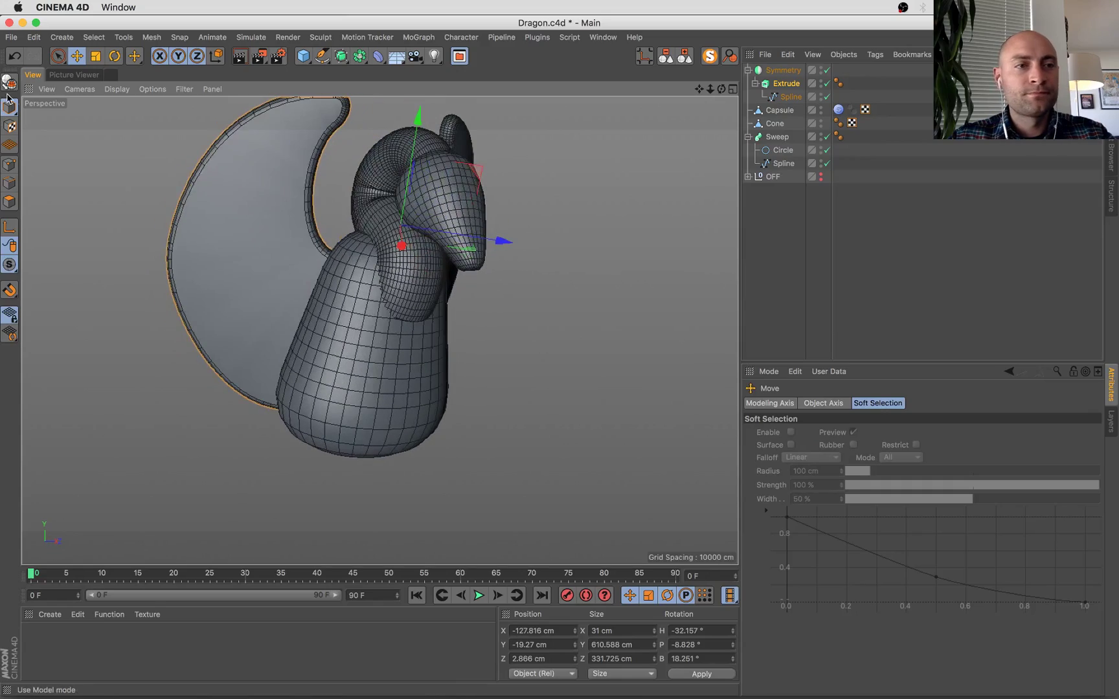
Switch to Preview to check the dragon statue in the reference screenshot, and return to CINEMA 4D.
left_click_drag(544, 350, 511, 333, "alt")
scroll(354, 285, "up", 3)
key("super+Tab")
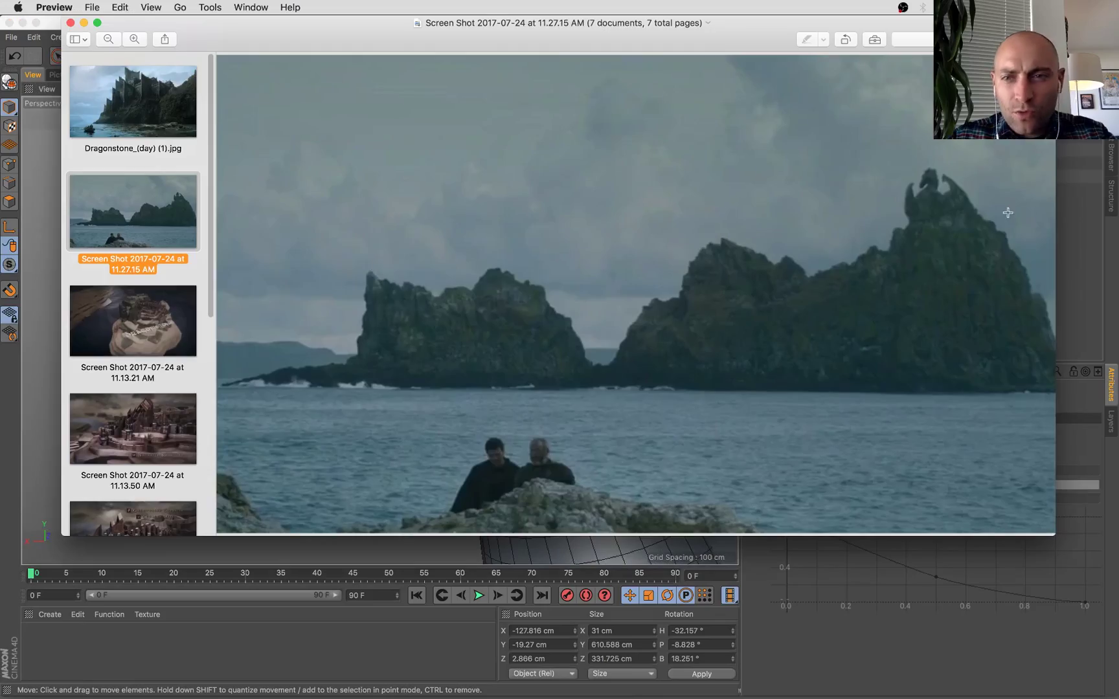
key("super+Tab")
Add a capsule above the head with 1 height segment, 4 cap segments and 12 rotation segments.
left_click_drag(641, 295, 408, 362, "alt")
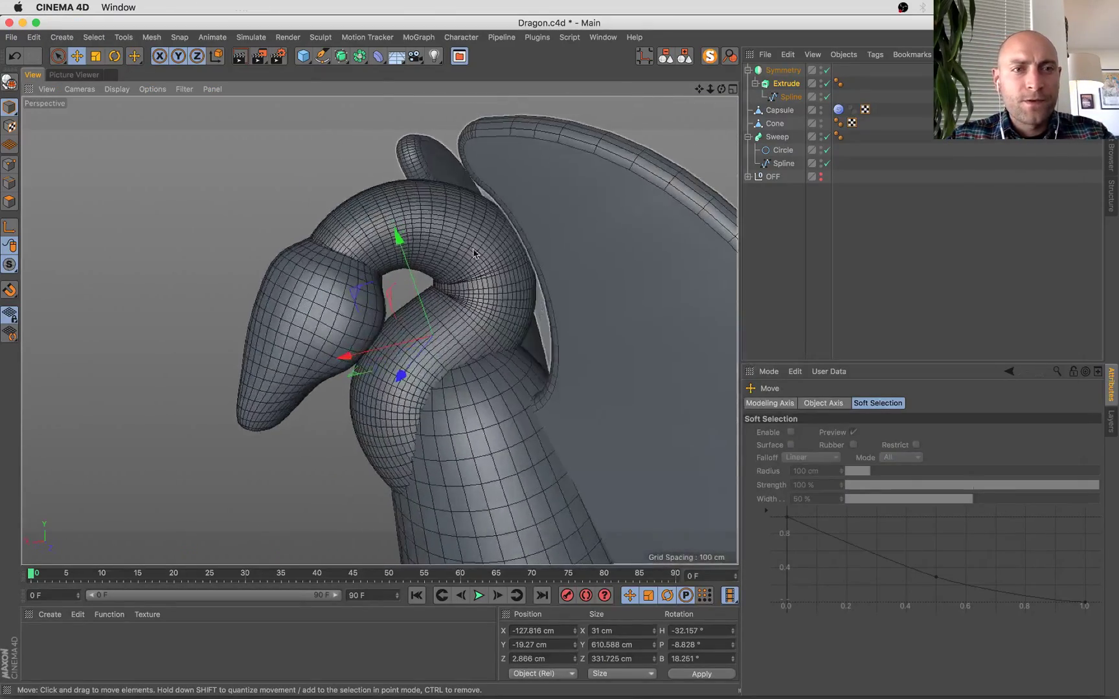
left_click(303, 56)
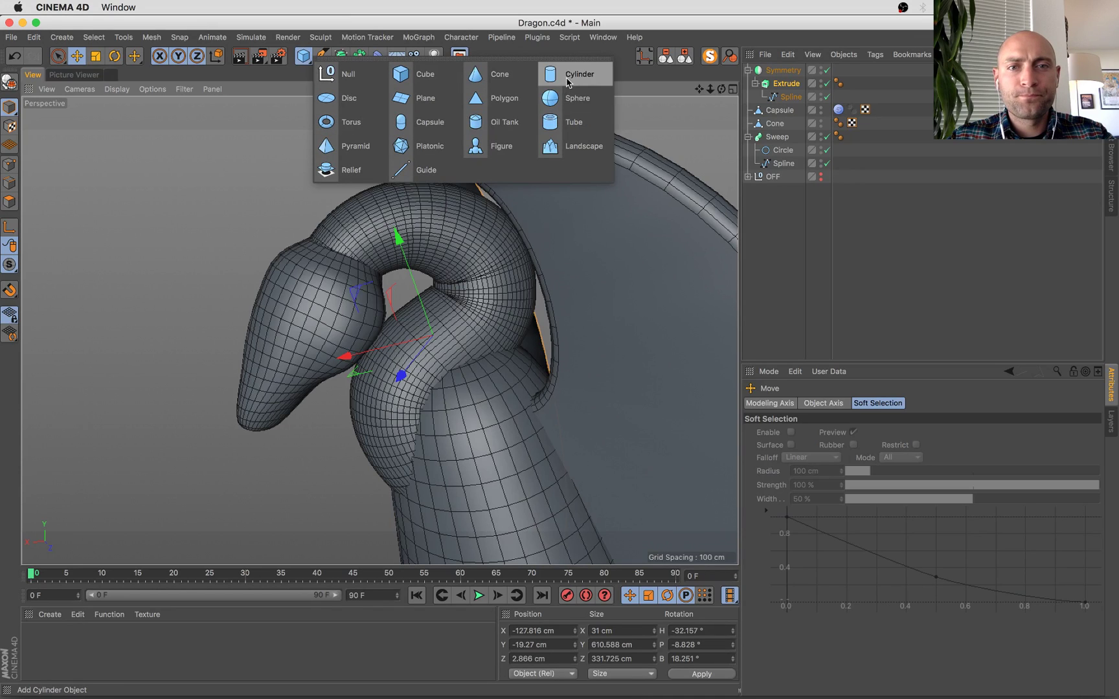
left_click(432, 122)
left_click_drag(431, 203, 314, 179, "alt")
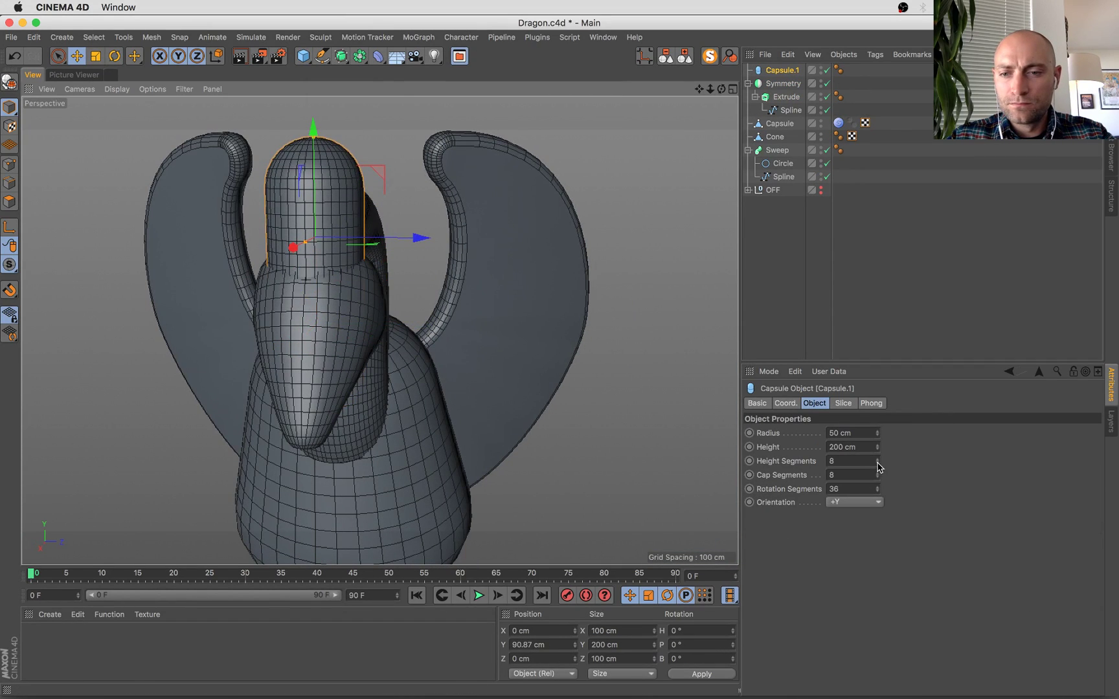
left_click_drag(877, 463, 877, 459)
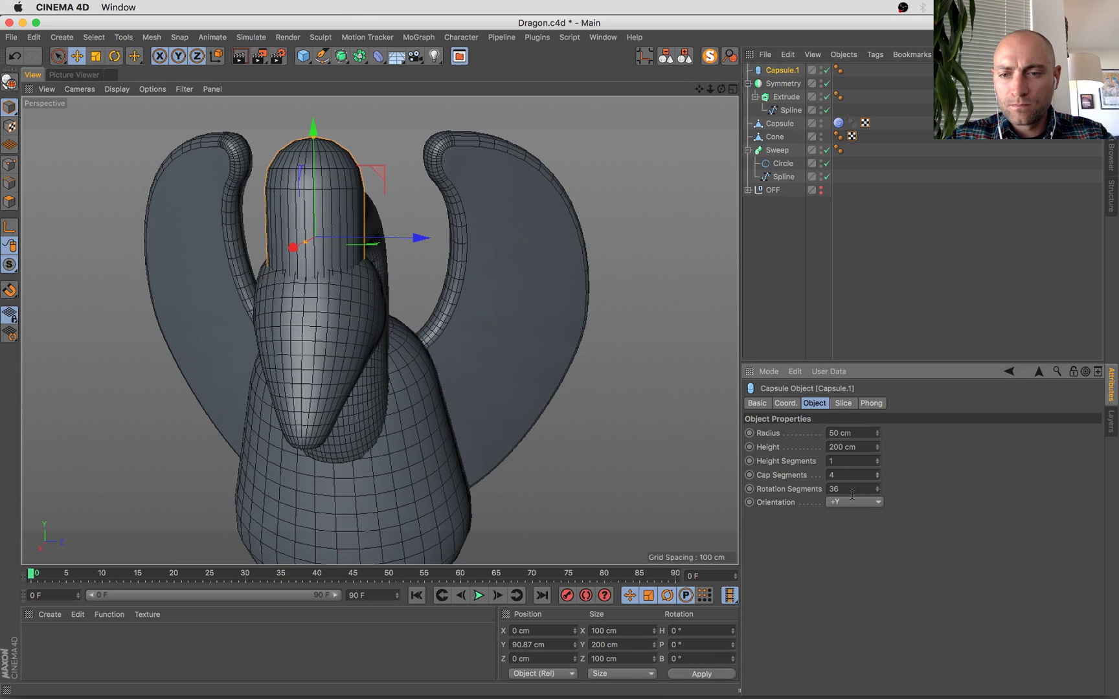
type("12")
key("Return")
Scale the new capsule uniformly to about 46 cm wide and 92 cm tall, and rotate its bank to about 40°.
key("t")
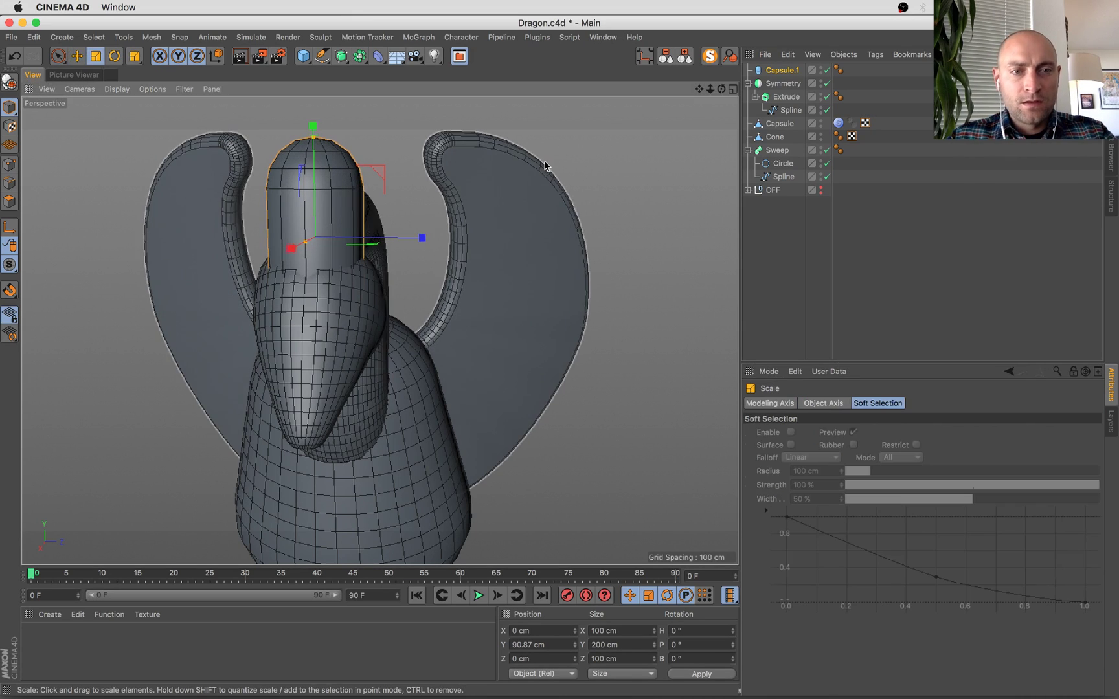
left_click_drag(545, 165, 318, 253)
key("e")
left_click_drag(344, 200, 260, 237, "alt")
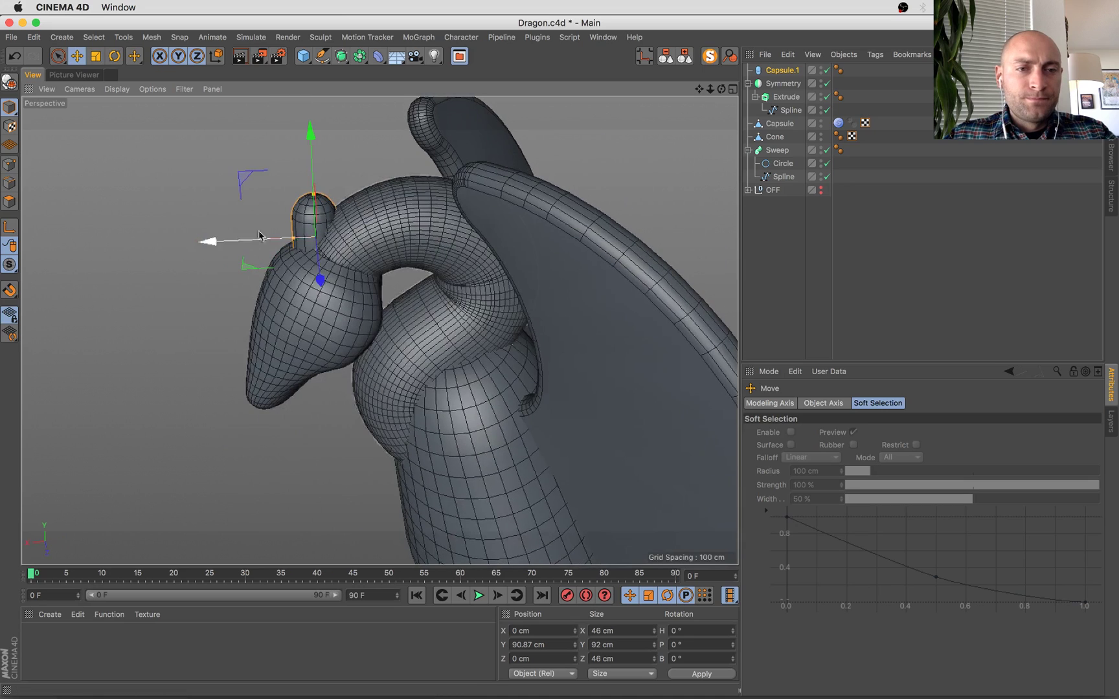
key("r")
left_click_drag(343, 185, 295, 206)
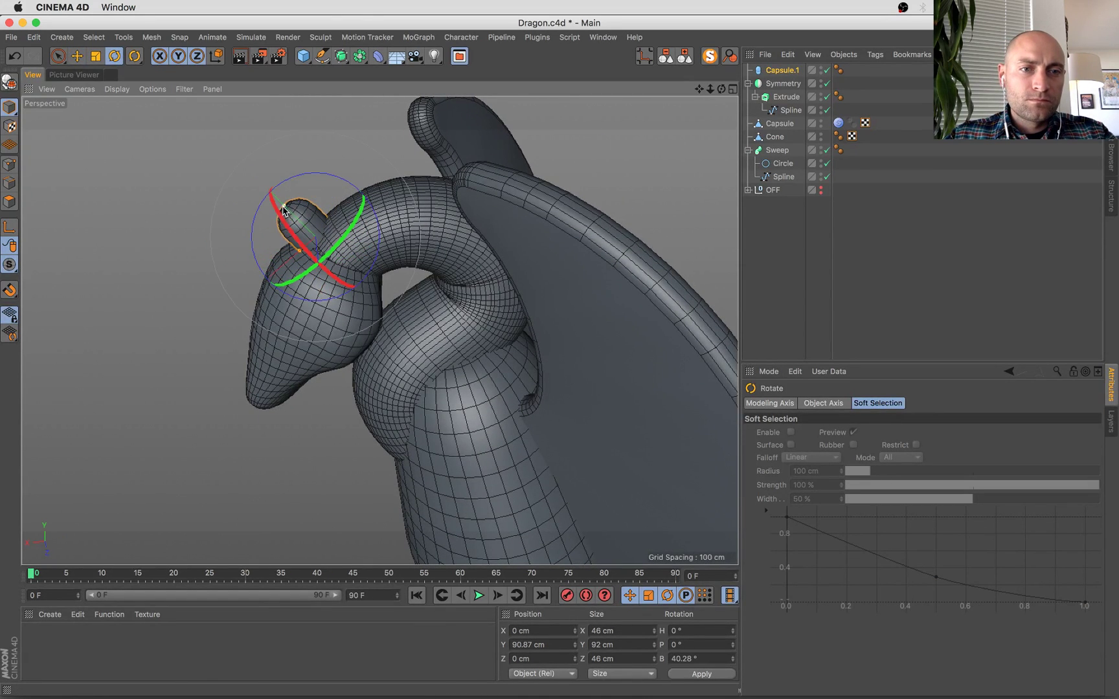
Move the capsule onto the front of the head at about X 50, Y 49 cm and rotate its bank to about 57°.
key("e")
left_click_drag(289, 270, 212, 276)
key("r")
Make the capsule editable and squash it to about 61 cm along Y and 27 cm along Z.
key("c")
key("t")
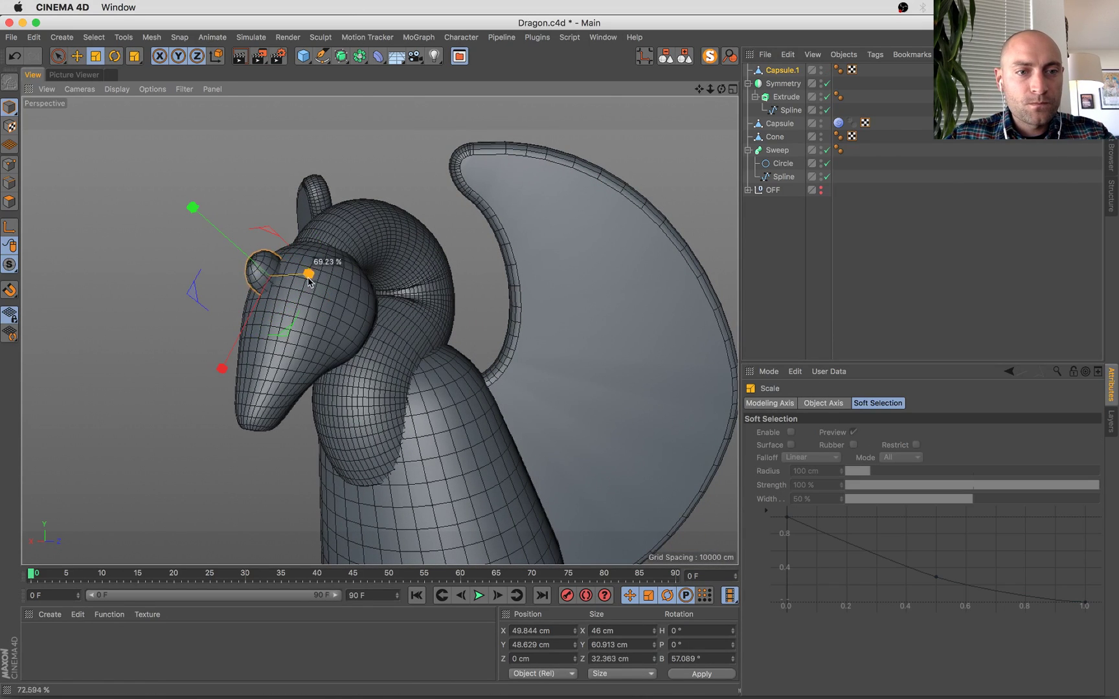
left_click_drag(303, 282, 220, 257, "alt")
Duplicate the capsule higher on the head at about X 18, Y 95 cm with a bank of about 25°.
key("e")
key("r")
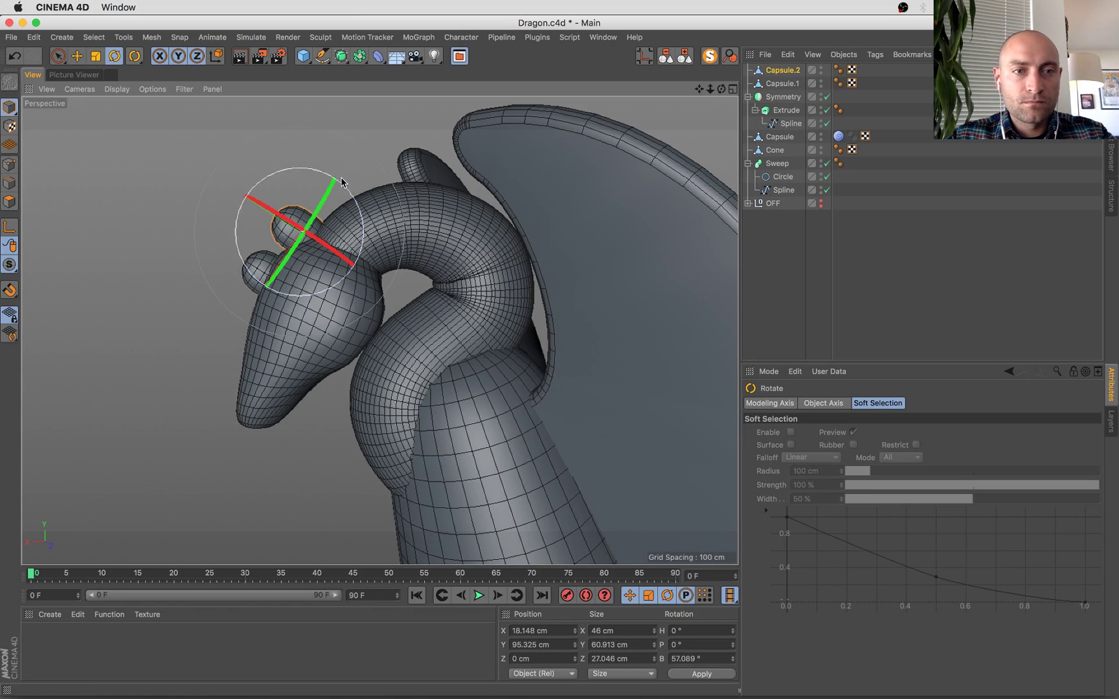
left_click_drag(341, 183, 363, 228)
Scale the second capsule to about 40 × 53 × 24 cm and duplicate it onto the neck at about X -31, Y 126 cm.
key("t")
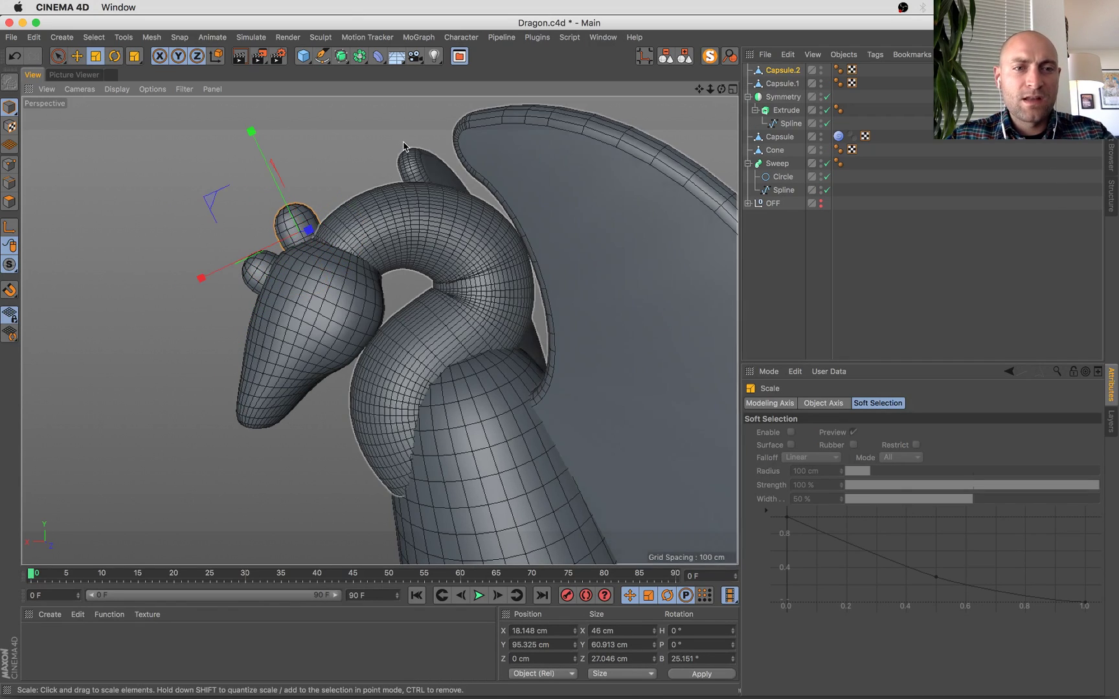
left_click_drag(403, 147, 304, 174)
key("e")
left_click_drag(220, 200, 258, 169)
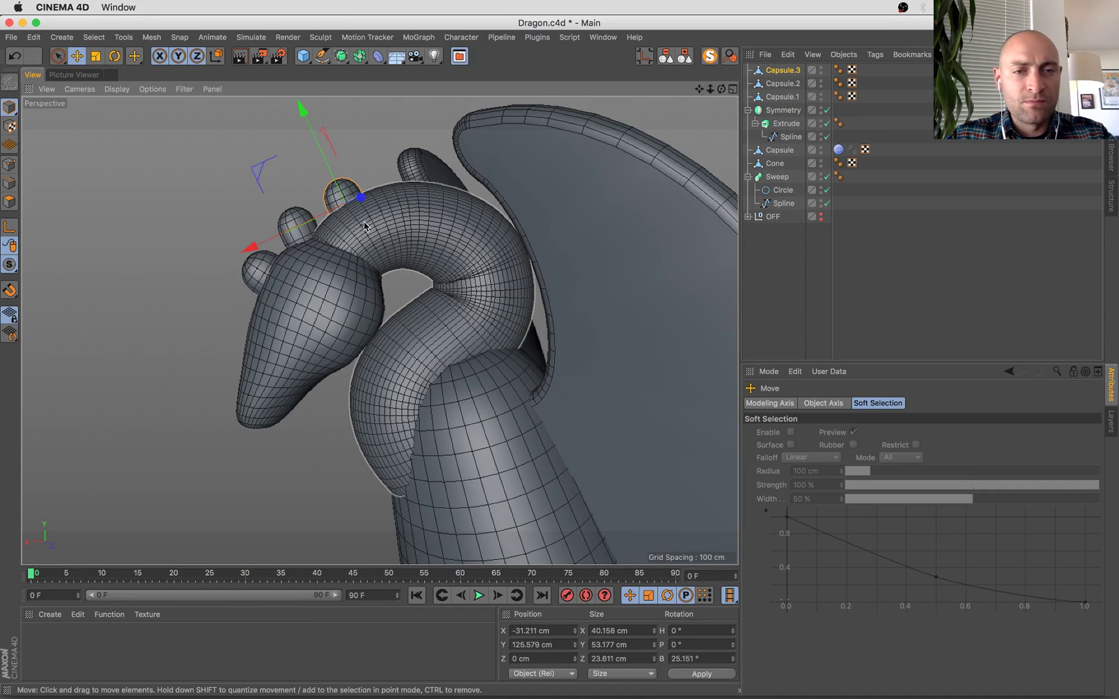
Reposition the second capsule to about X 22, Y 88 cm and the third to about X -21, Y 122 cm.
left_click(299, 237)
left_click_drag(265, 252, 252, 258)
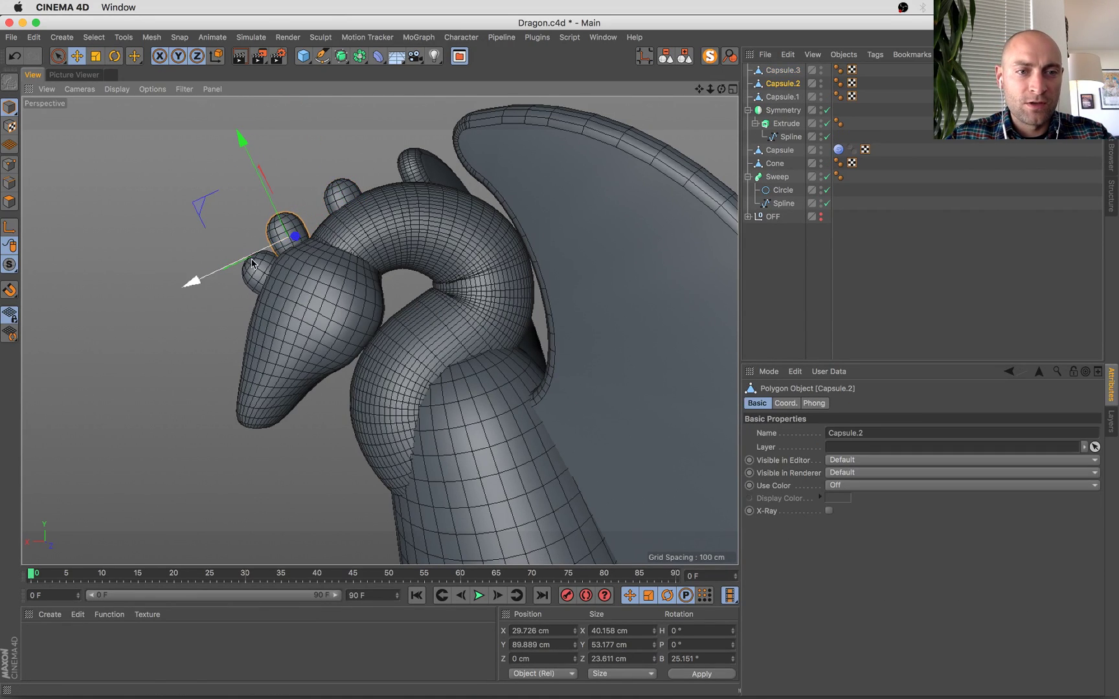
left_click(339, 193)
left_click_drag(317, 217, 307, 222)
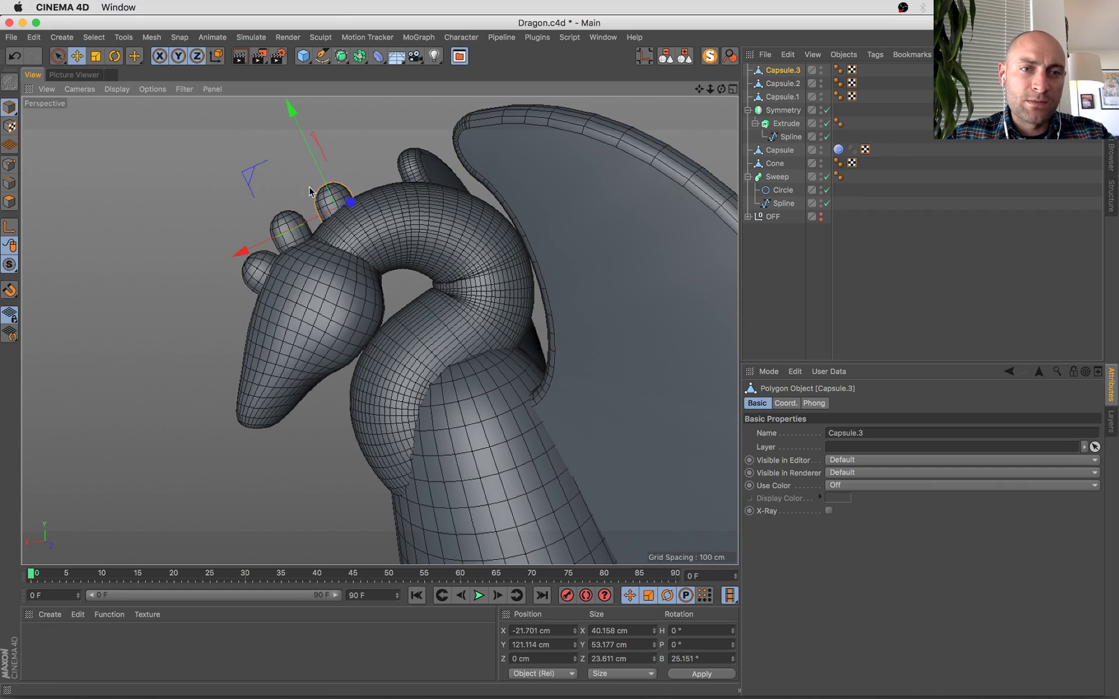
left_click_drag(314, 173, 317, 178)
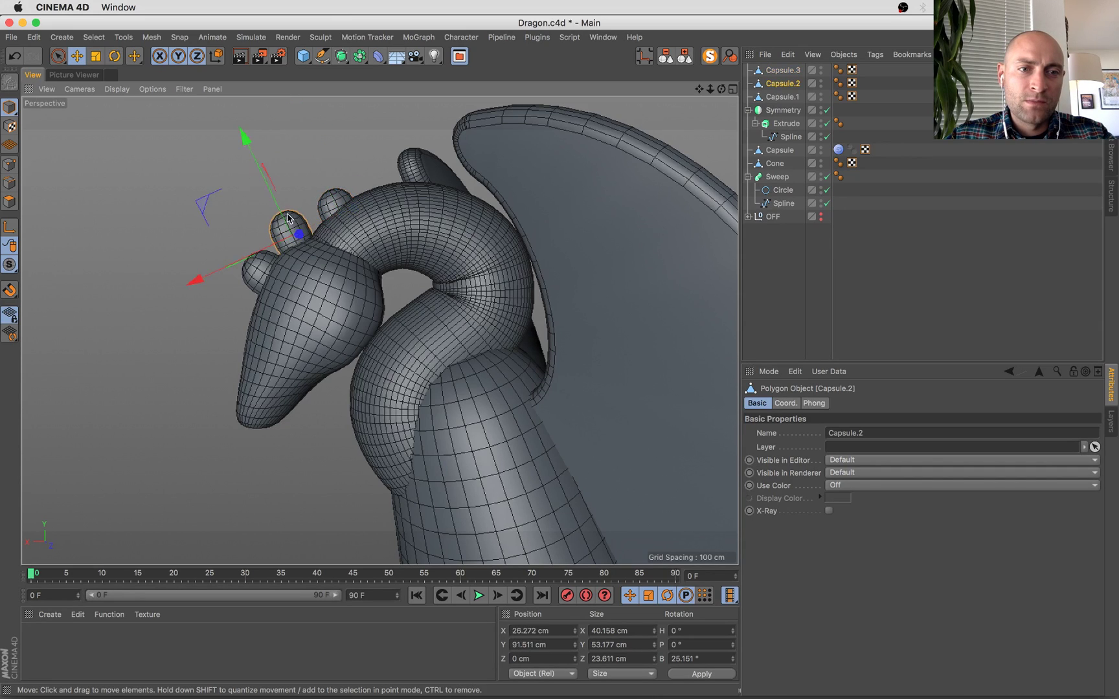
left_click_drag(289, 218, 294, 222)
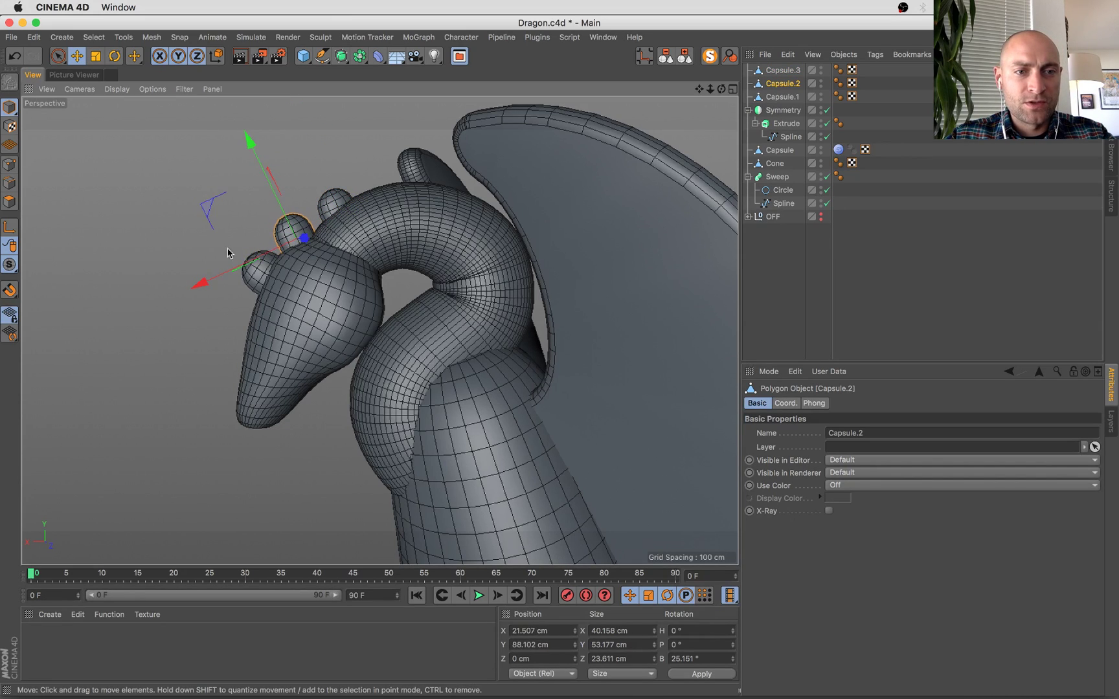
Scale the front capsule down slightly and duplicate the third capsule farther along the neck at about X -62, Y 133 cm.
left_click(256, 277)
key("t")
mouse_move(359, 306)
left_mouse_down()
mouse_move(331, 305)
mouse_move(343, 305)
left_mouse_up()
key("e")
left_click_drag(263, 272, 311, 245)
left_click(325, 211)
Rotate the capsules to follow the neck's curve, with the second banked about 41° and the fourth about 10°.
left_click(332, 194)
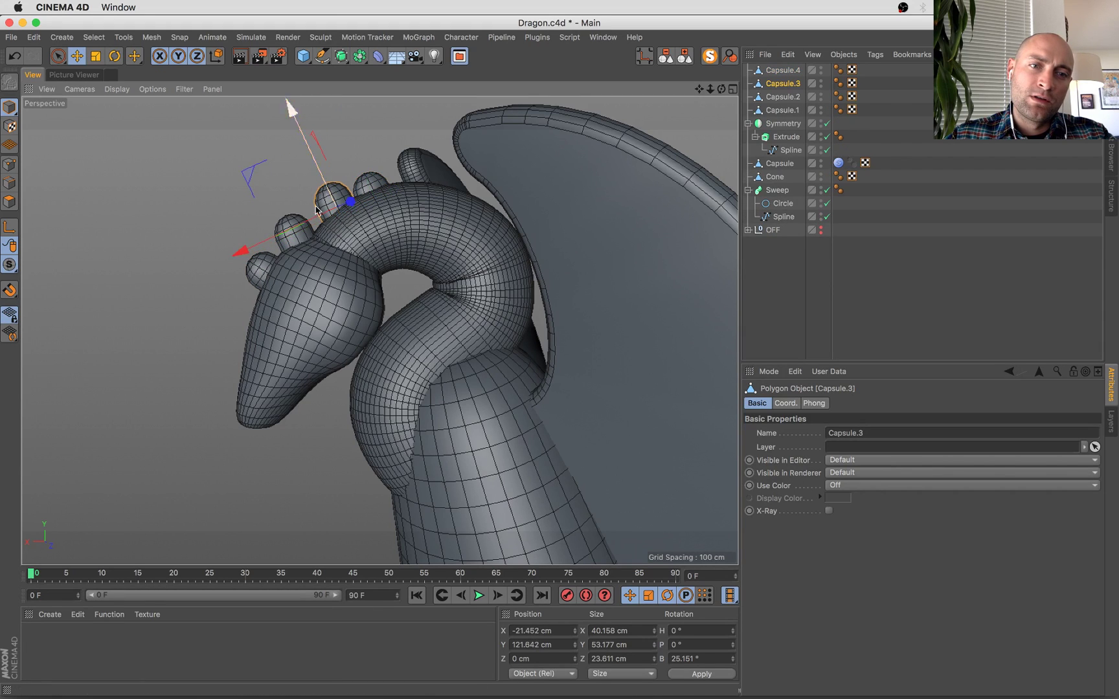
key("r")
left_click_drag(285, 170, 234, 222)
left_click(292, 229)
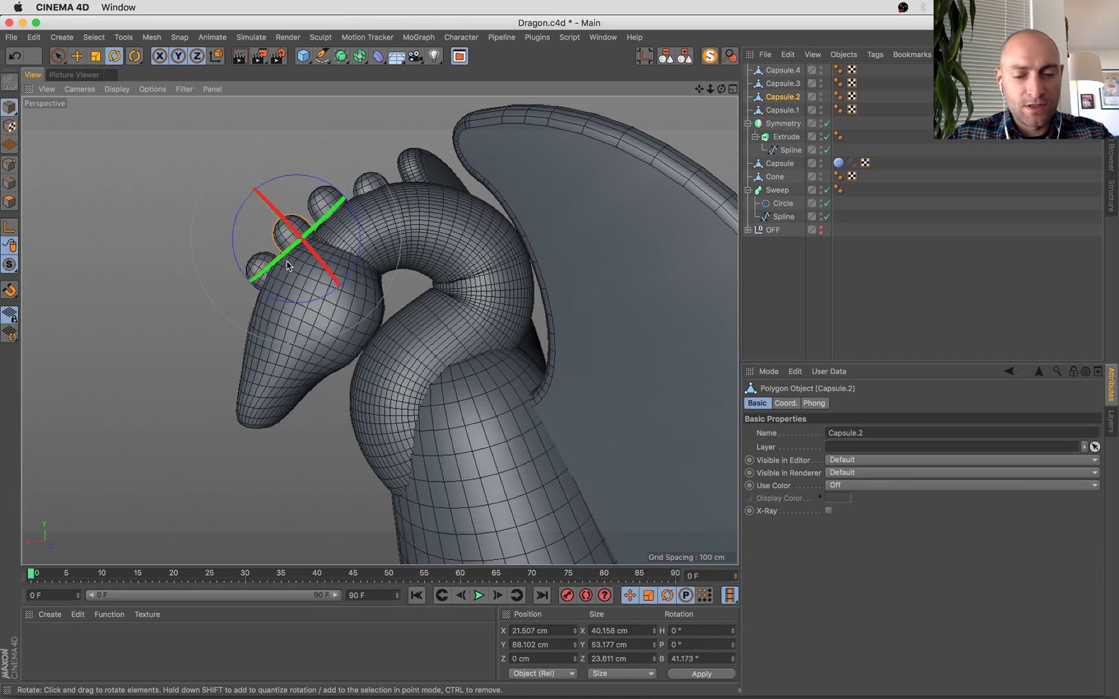
key("e")
left_click(348, 188)
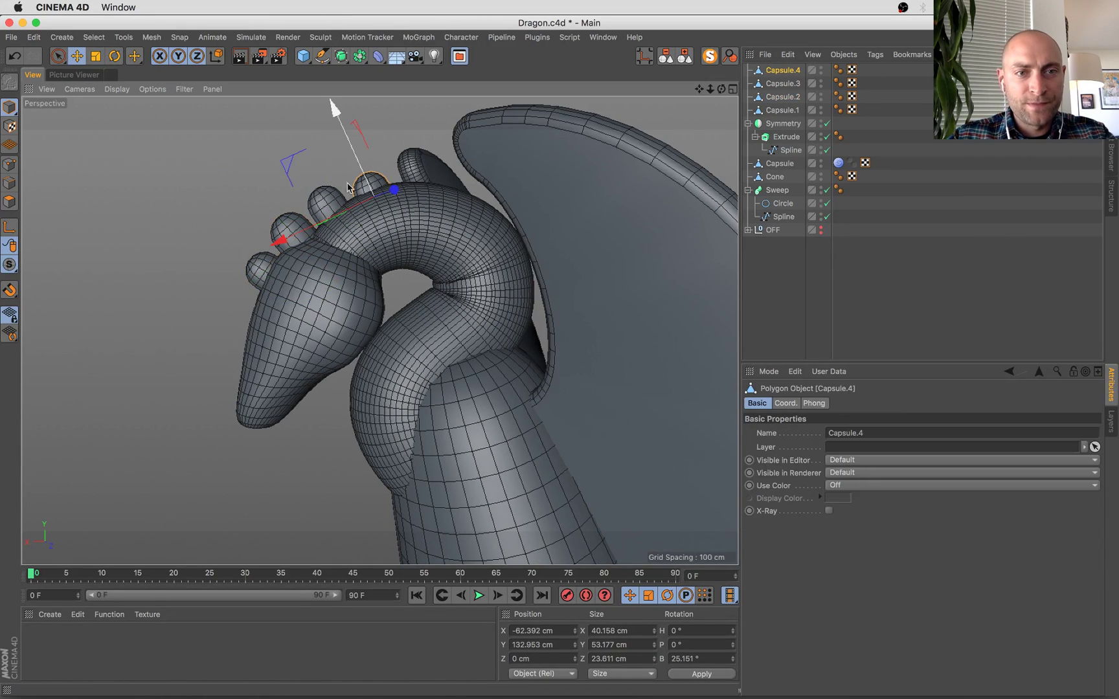
key("r")
left_click_drag(321, 162, 334, 152)
Group all the dragon parts, excluding the OFF null, into one null object.
right_click_drag(416, 265, 466, 343, "alt")
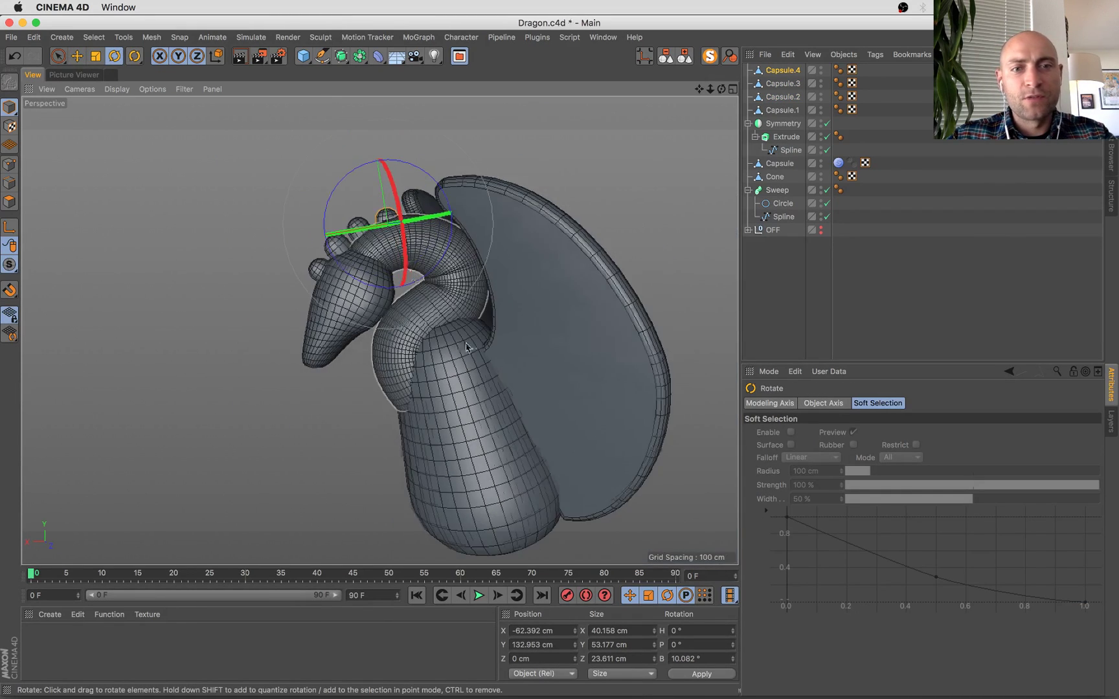
left_click_drag(466, 346, 700, 346, "alt")
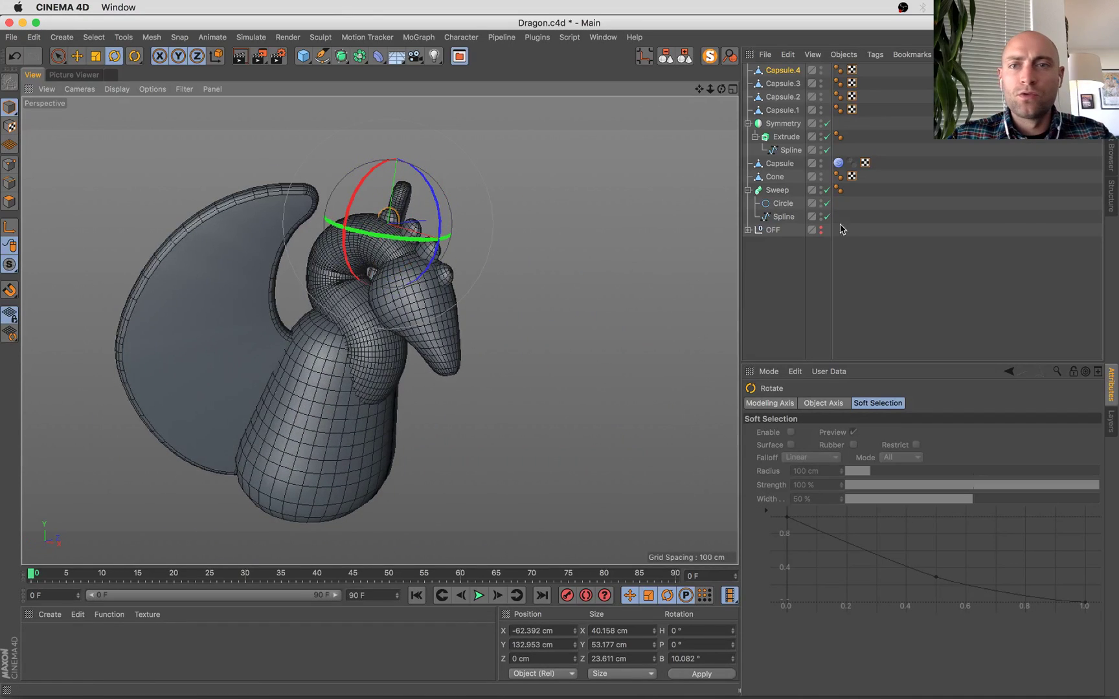
left_click_drag(801, 267, 760, 46)
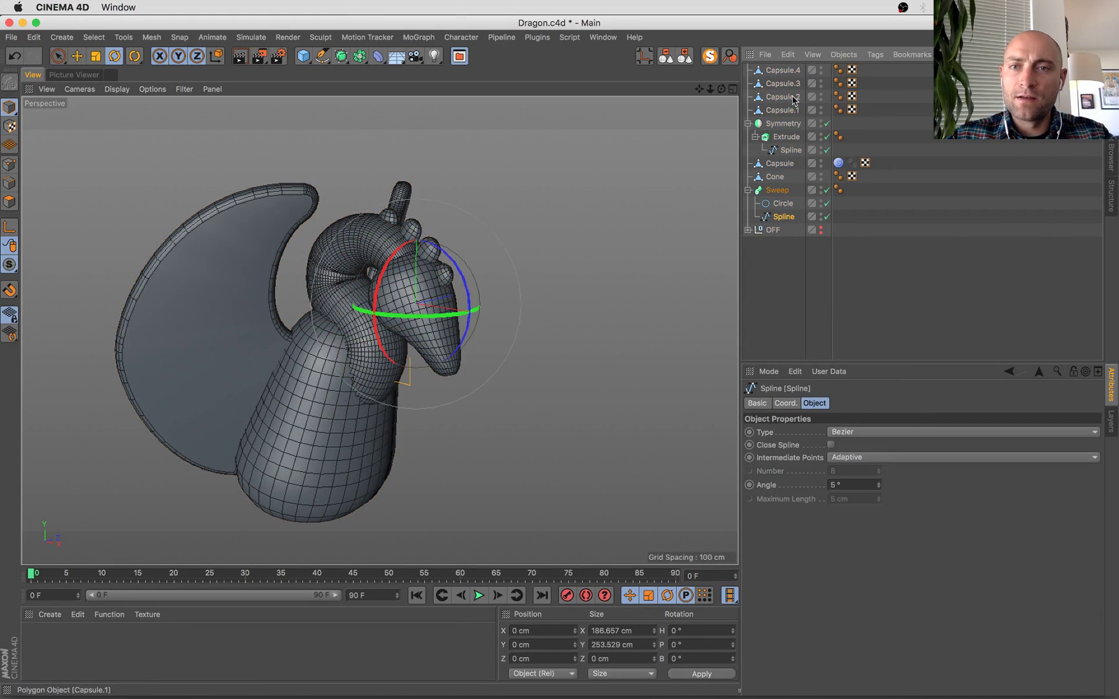
key("alt+g")
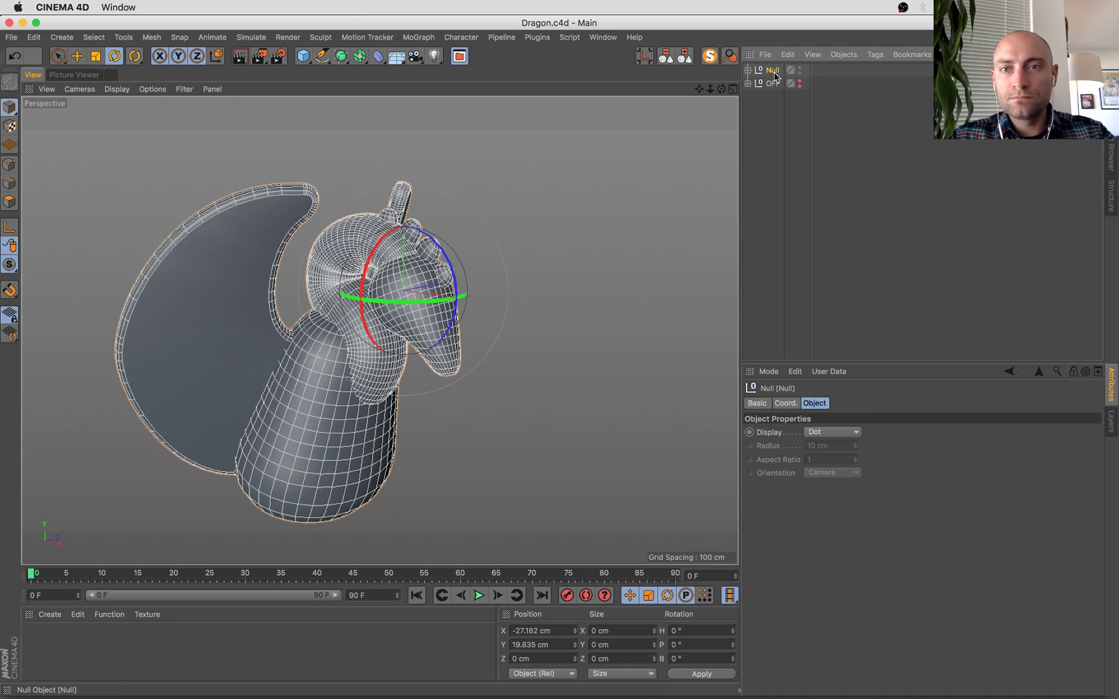
Rename the null that groups the dragon parts as Rock Dragon.
double_click(771, 70)
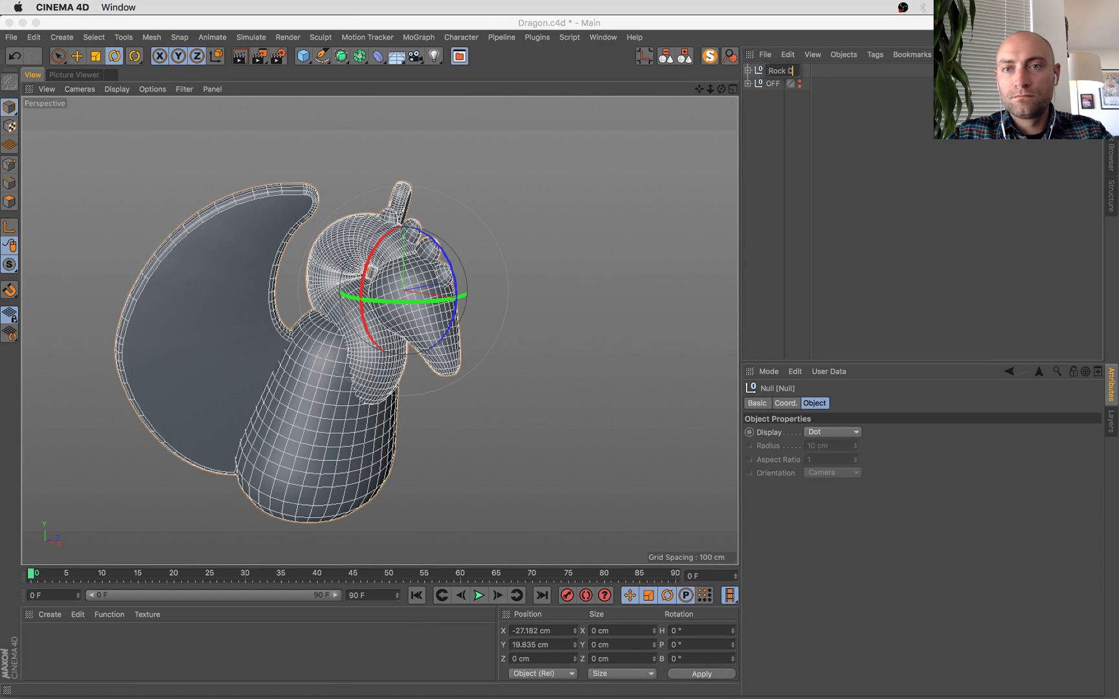
type("Rock Dragon")
key("Return")
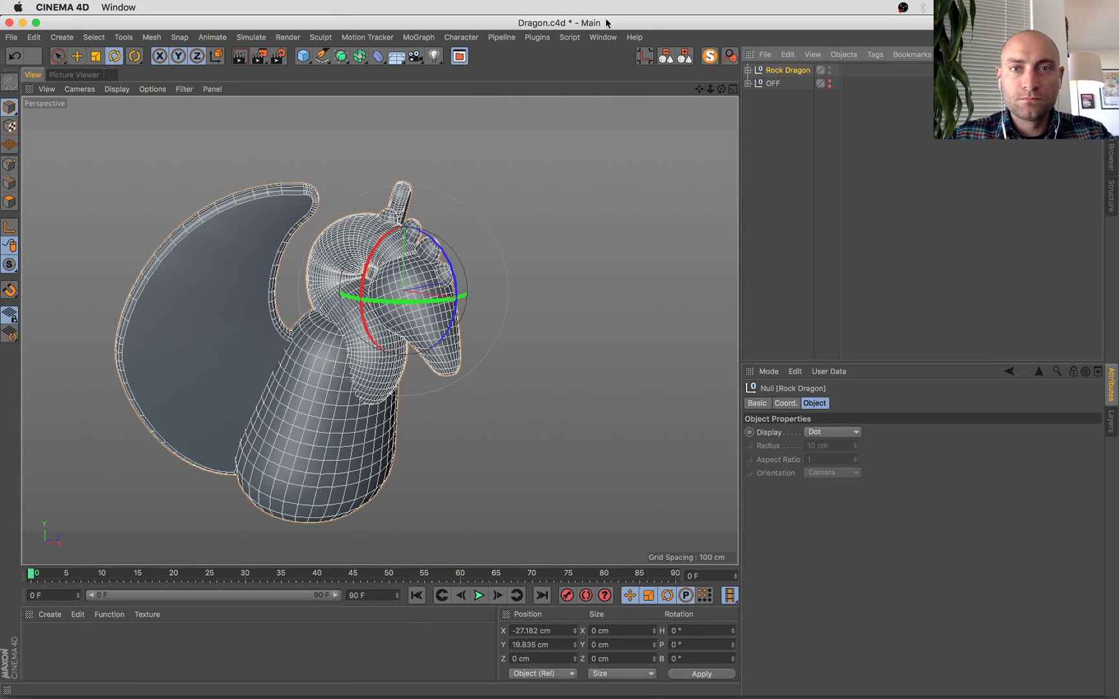
Paste the Rock Dragon group into ThePractice-57-DragonstoneGoT-pt2.c4d, try scaling it down, and undo the scaling.
left_click(605, 38)
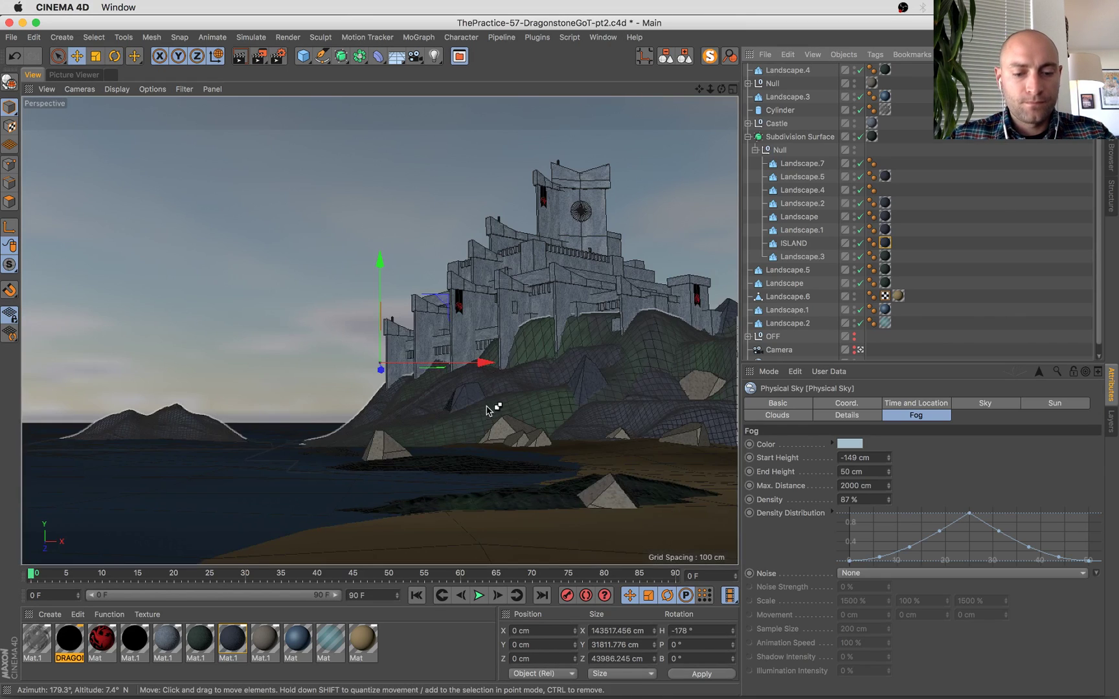
key("super+v")
key("t")
left_click_drag(440, 288, 381, 295)
key("super+z")
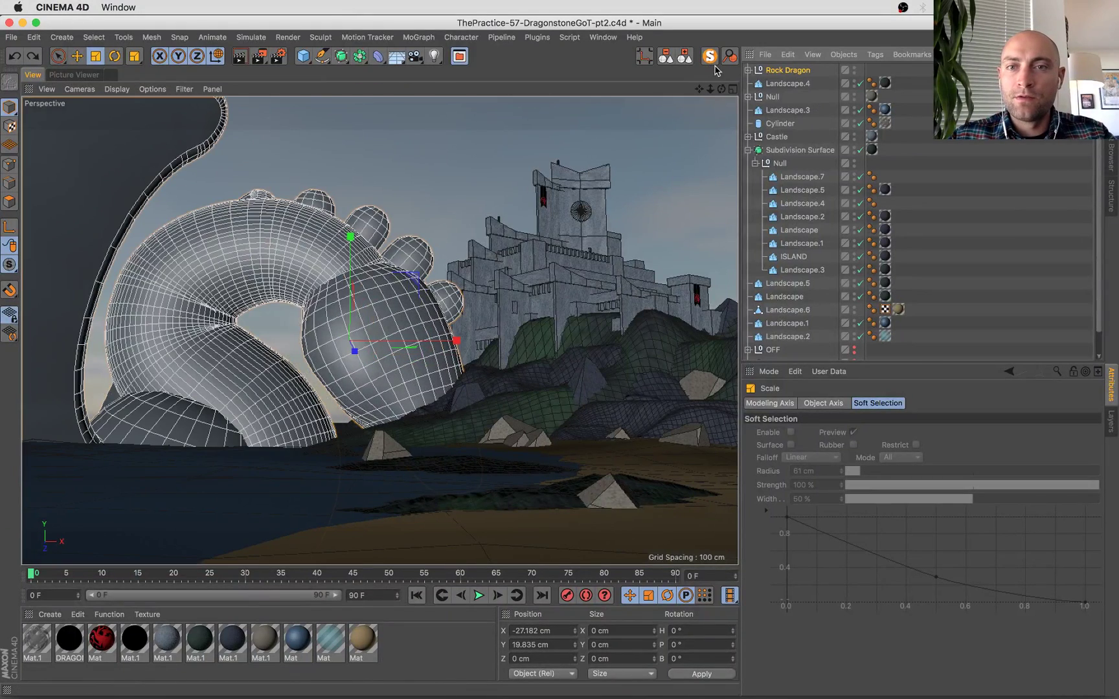
Bake the sculpted Capsule in Rock Dragon with Current State to Object and delete the original Capsule.
left_click(748, 70)
left_click(762, 150)
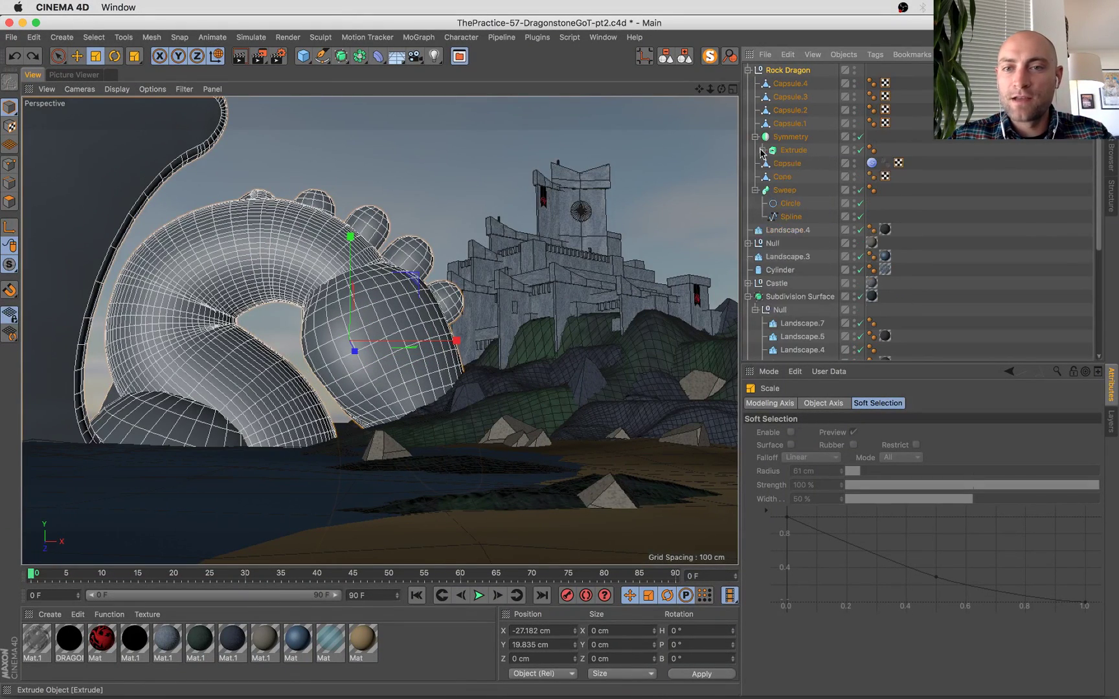
left_click(787, 164)
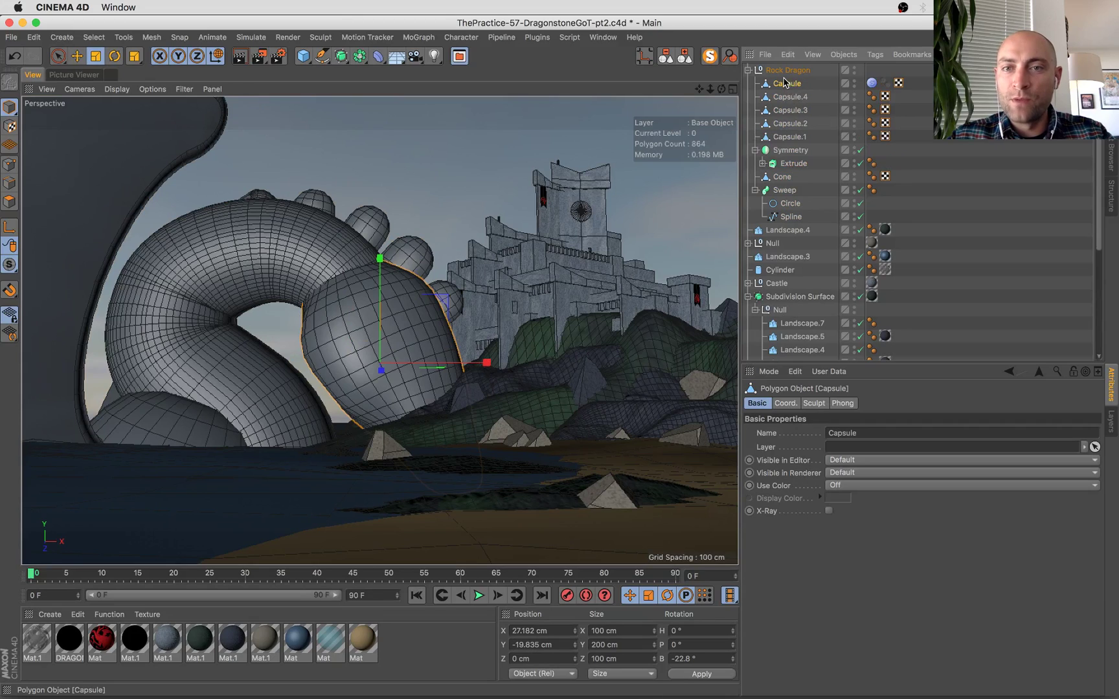
right_click(790, 83)
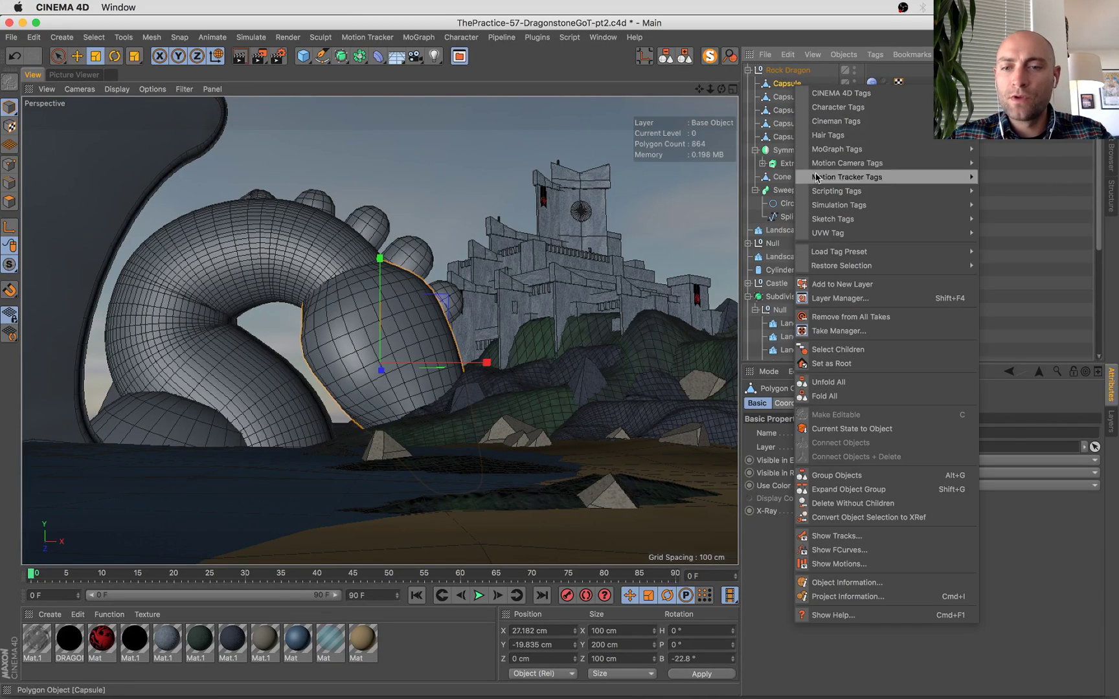
left_click(860, 430)
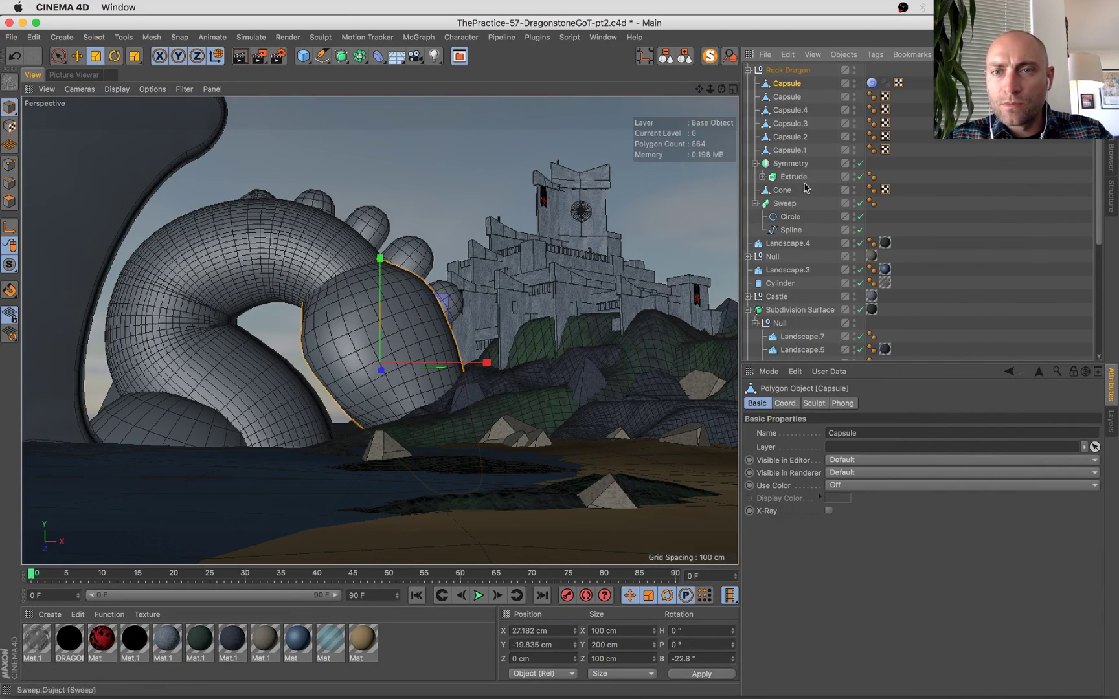
key("Delete")
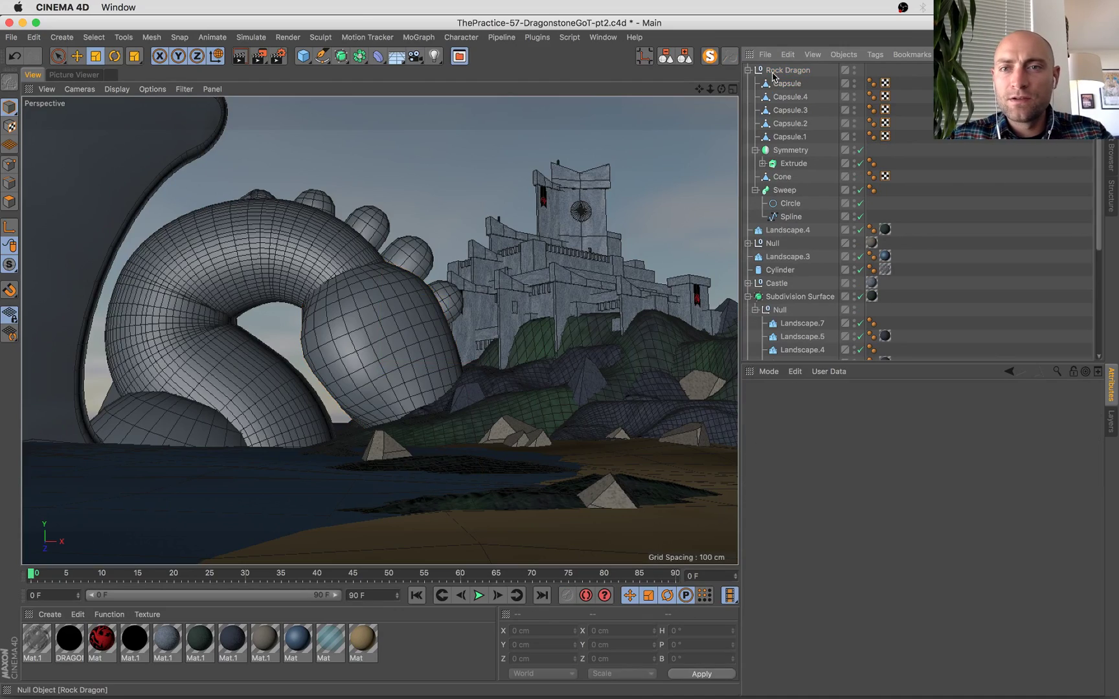
Shrink Rock Dragon and place it over the distant island at about X -204, Y -25, Z 77 cm, with heading about -125°.
left_click(772, 72)
left_click_drag(626, 226, 324, 408)
key("e")
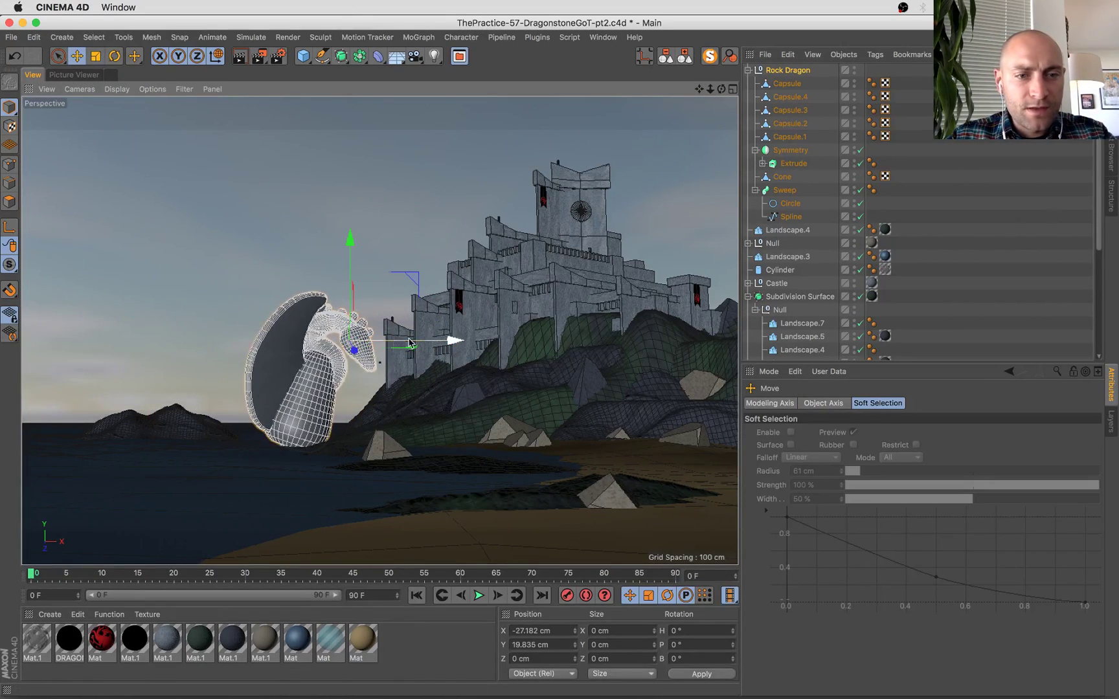
left_click_drag(409, 344, 243, 330)
key("r")
key("t")
key("e")
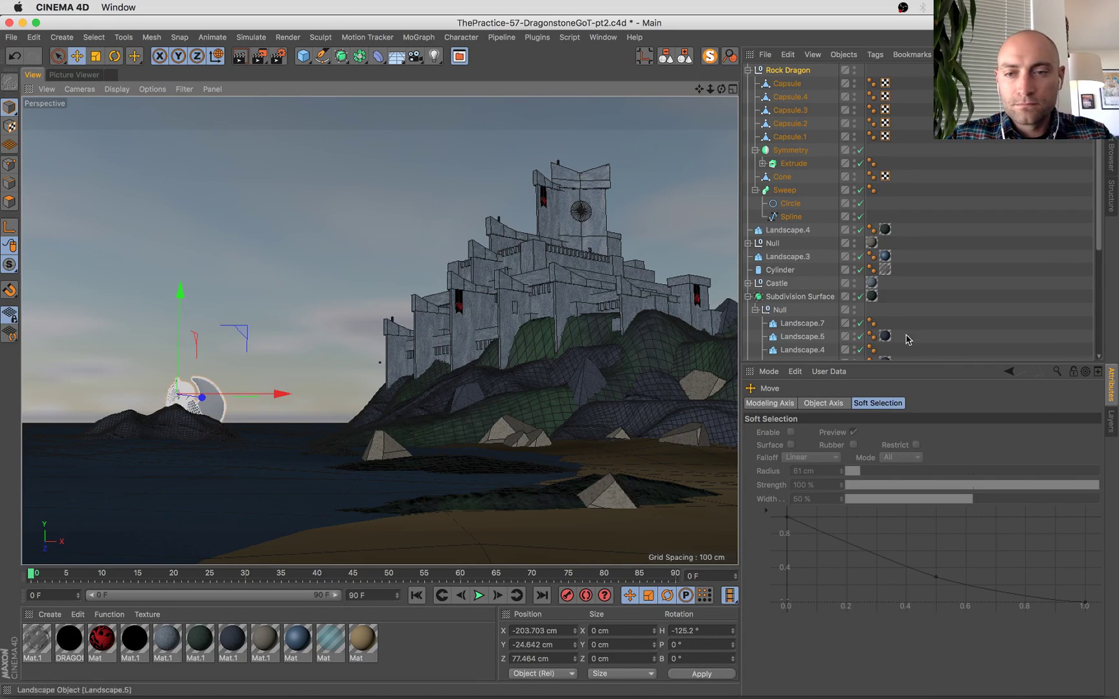
Leave the scene camera and seat the dragon on the island's hilltop at about X -196, Y -32, Z 43 cm.
scroll(874, 343, "down", 5)
left_click(860, 341)
key("o")
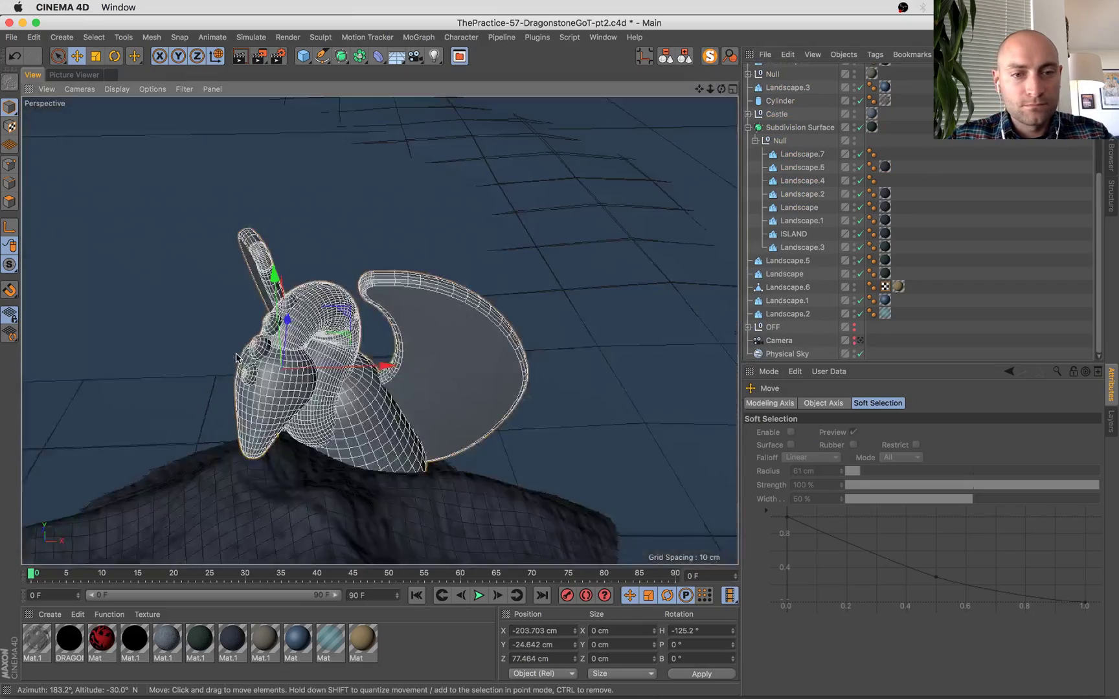
left_click_drag(155, 336, 372, 405, "alt")
key("t")
key("e")
left_click_drag(250, 377, 275, 378)
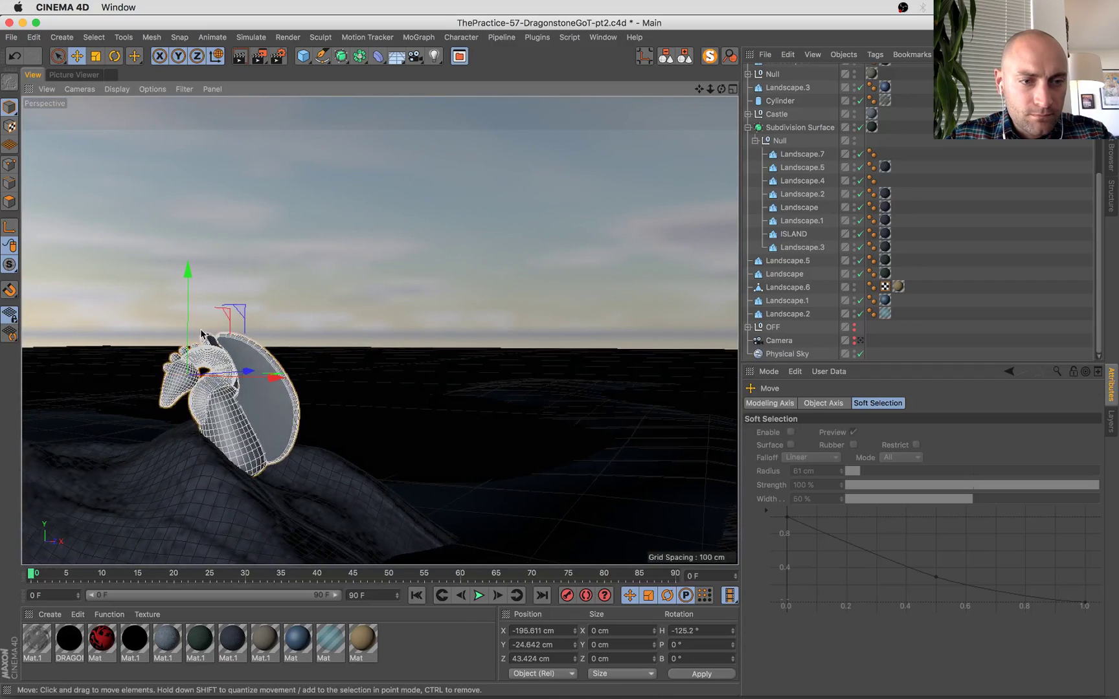
left_click_drag(186, 289, 338, 414)
Bank the dragon about -10.7° to match the slope, raise it to about Y -29 cm, and return to the scene camera.
key("r")
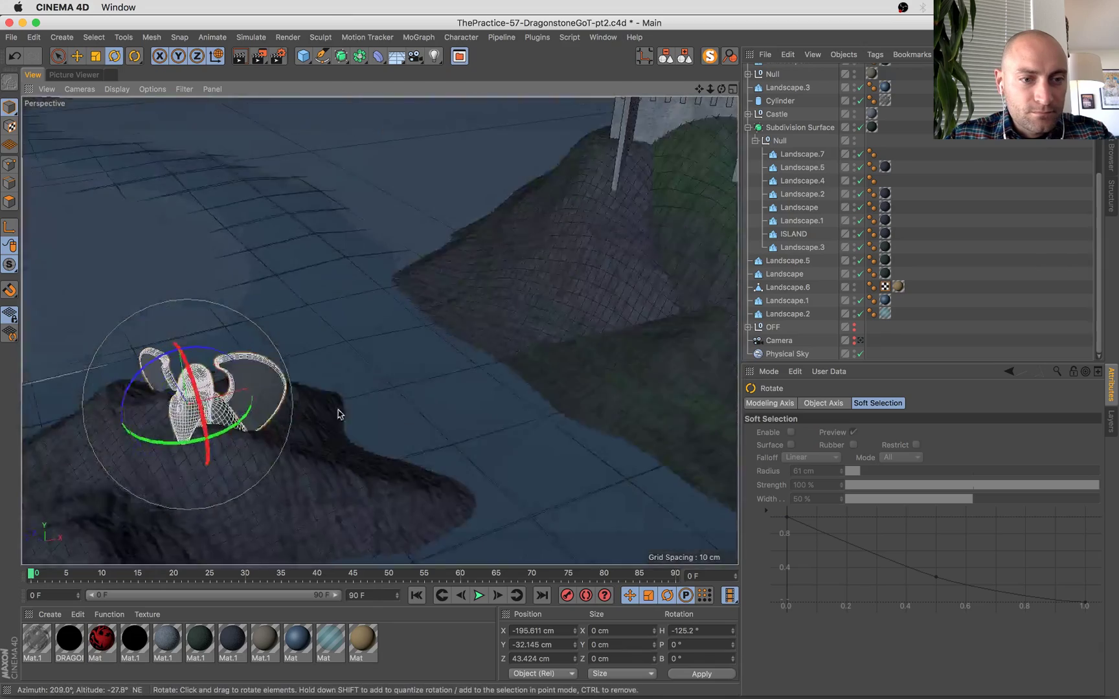
left_click(216, 57)
left_click_drag(194, 421, 179, 351)
key("e")
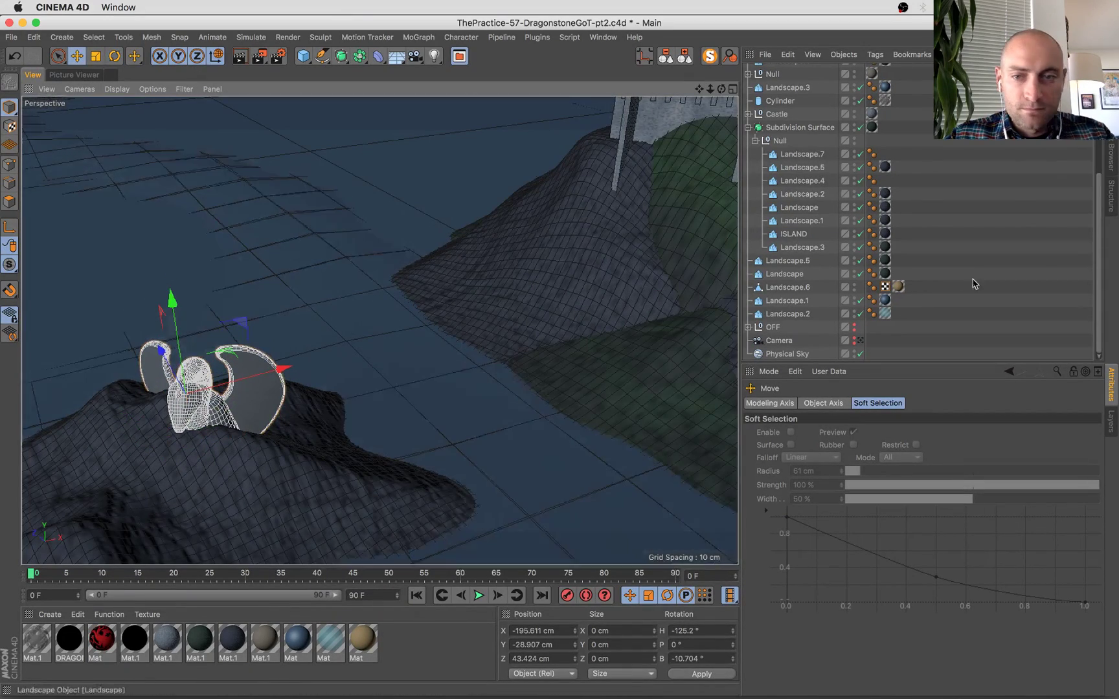
left_click(860, 341)
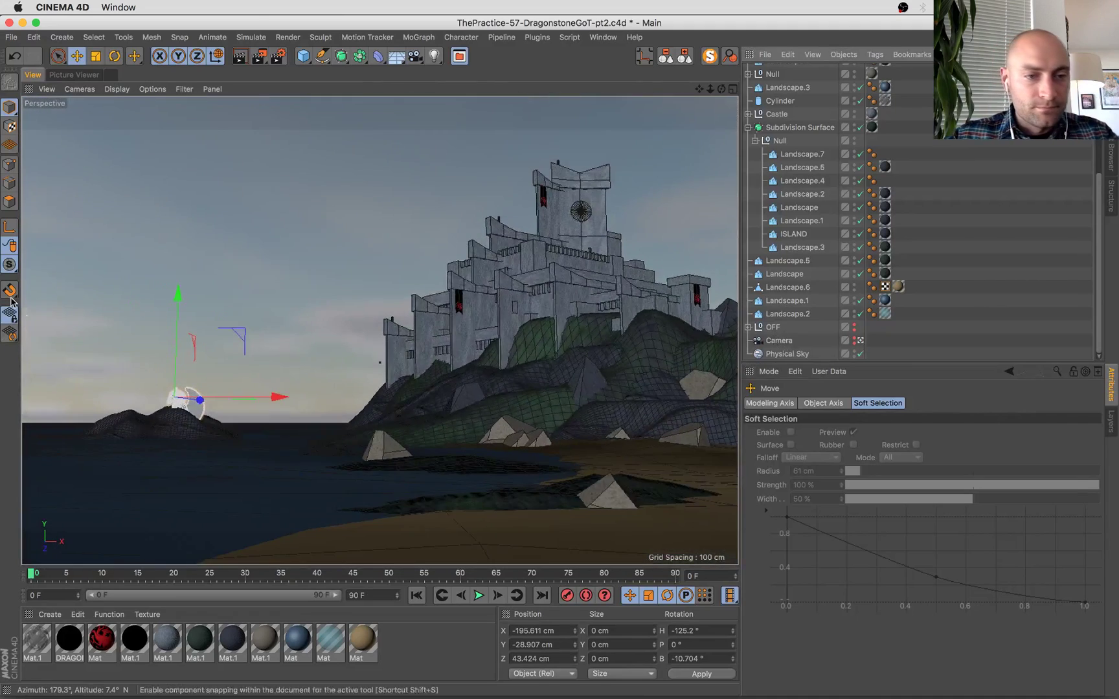
Switch to Preview and examine the distant island and dragon statue in the 11.27.15 AM and 11.27.03 AM reference screenshots.
key("super+Tab")
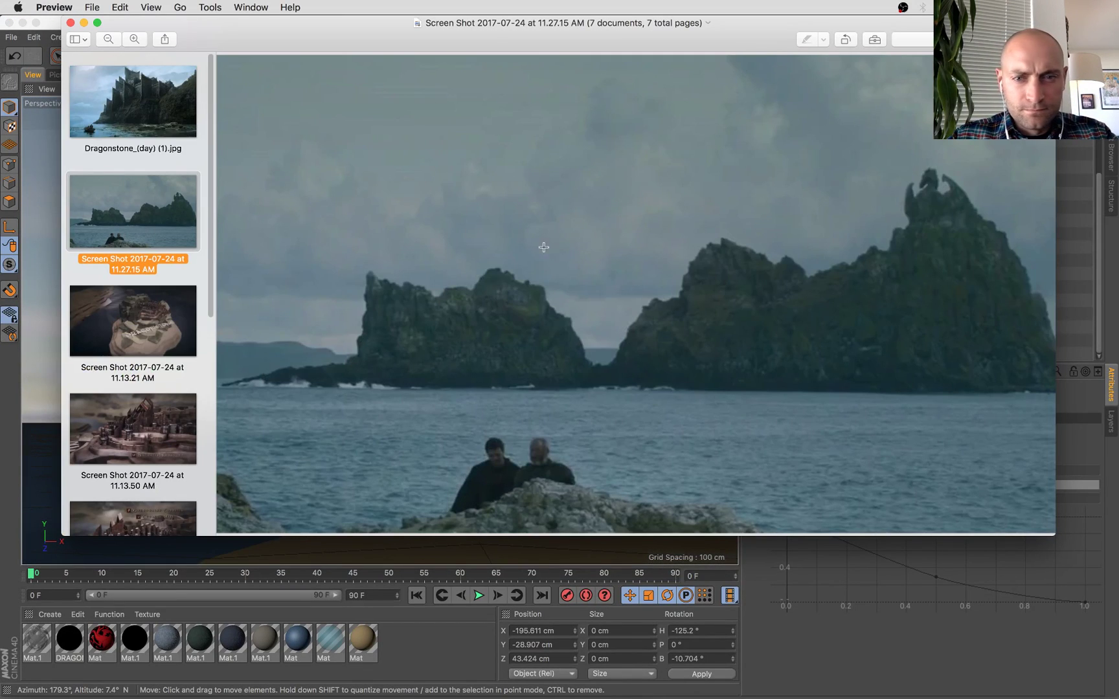
scroll(672, 270, "down", 3)
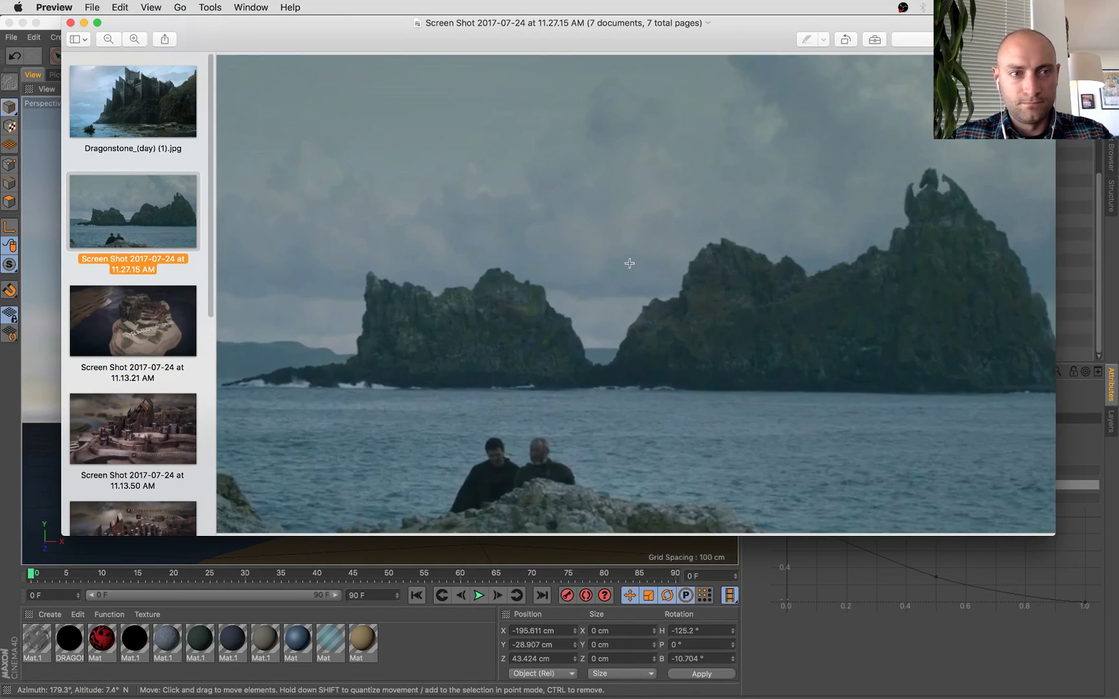
scroll(136, 262, "down", 6)
left_click(155, 225)
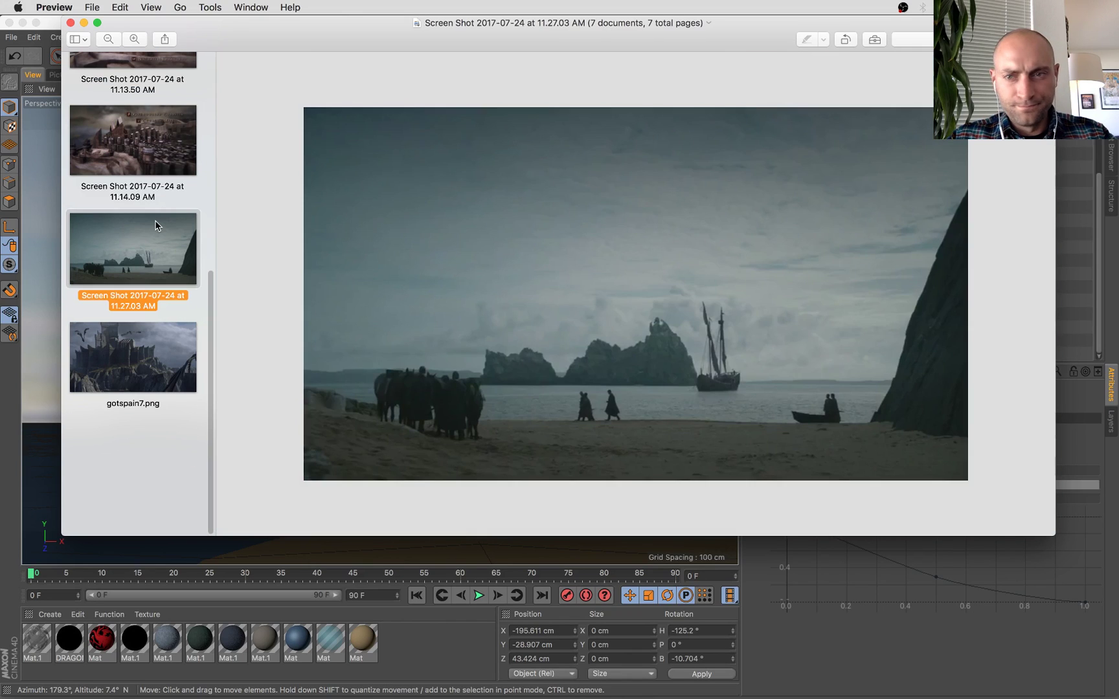
key("super+Tab")
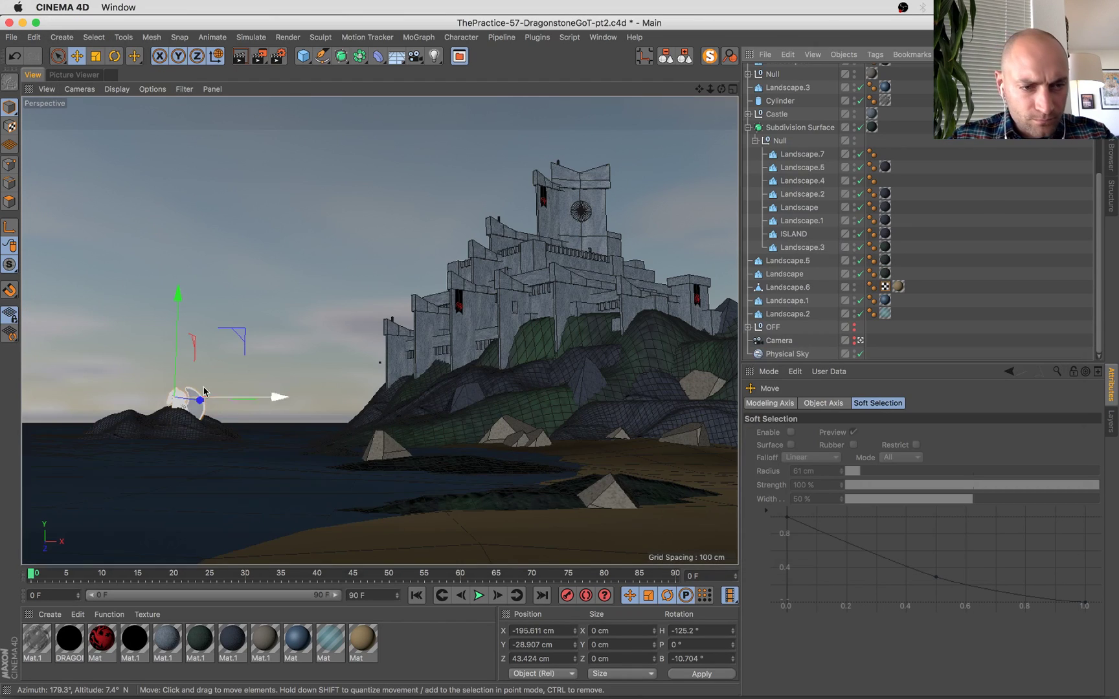
Turn the dragon on the island to a heading of about -109° using the other axis orientation.
key("r")
left_click_drag(211, 396, 246, 398)
key("super+z")
key("super+b")
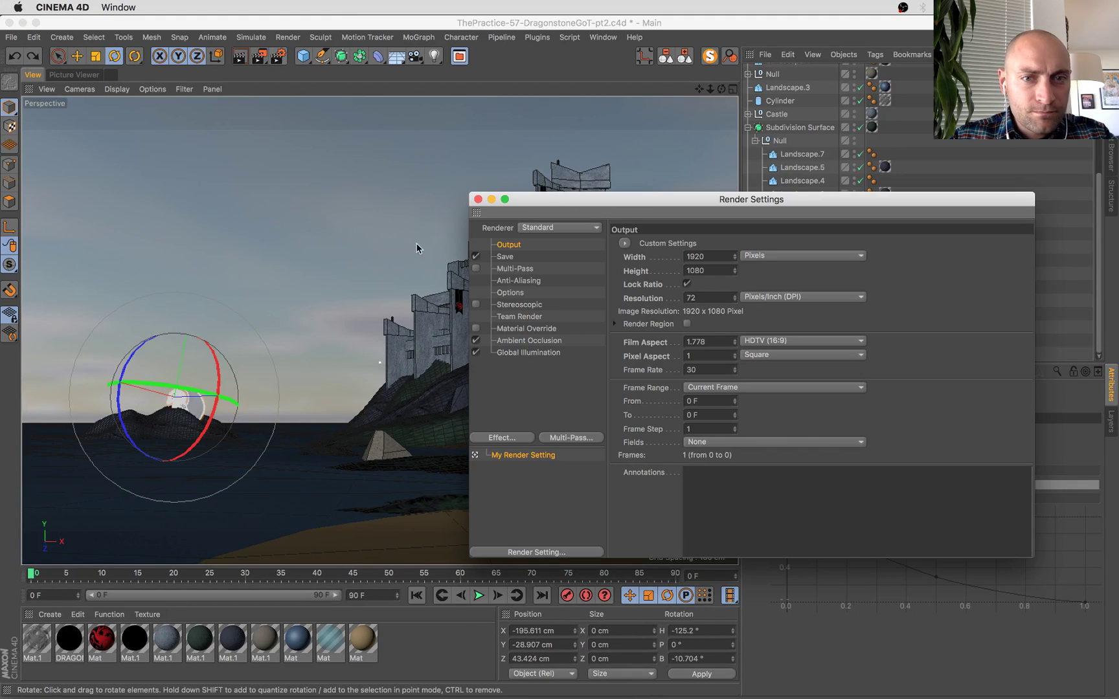
left_click(478, 199)
left_click(216, 59)
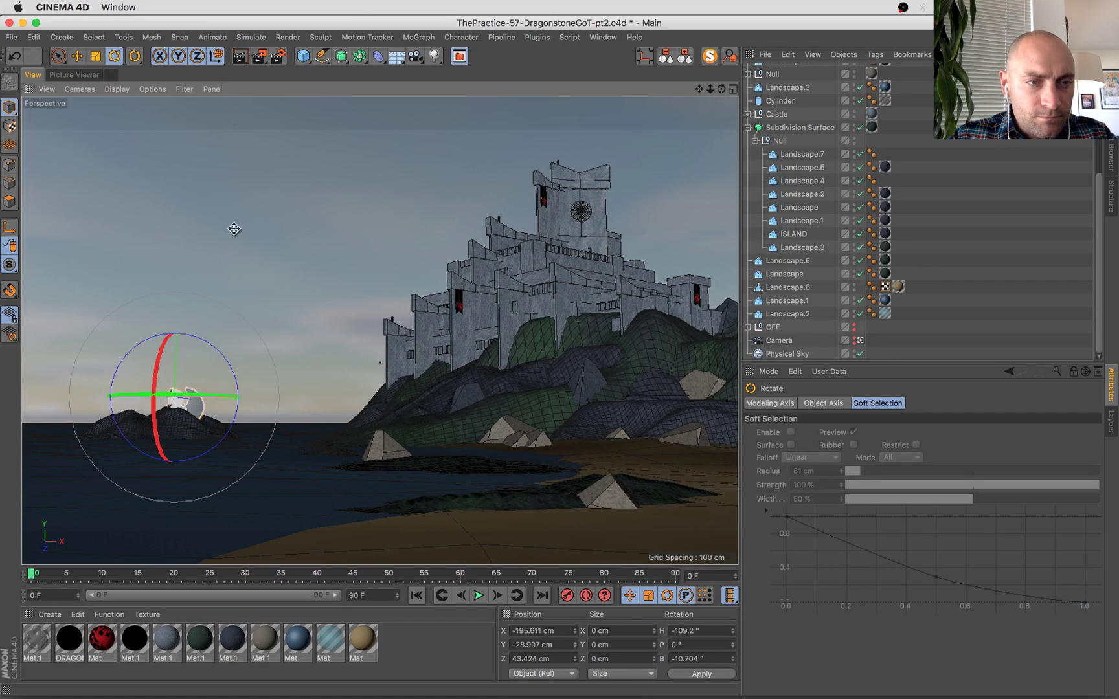
Scale the dragon down to about 94% and move it to about X -188, Y -28 cm.
key("e")
left_click_drag(177, 355, 179, 347)
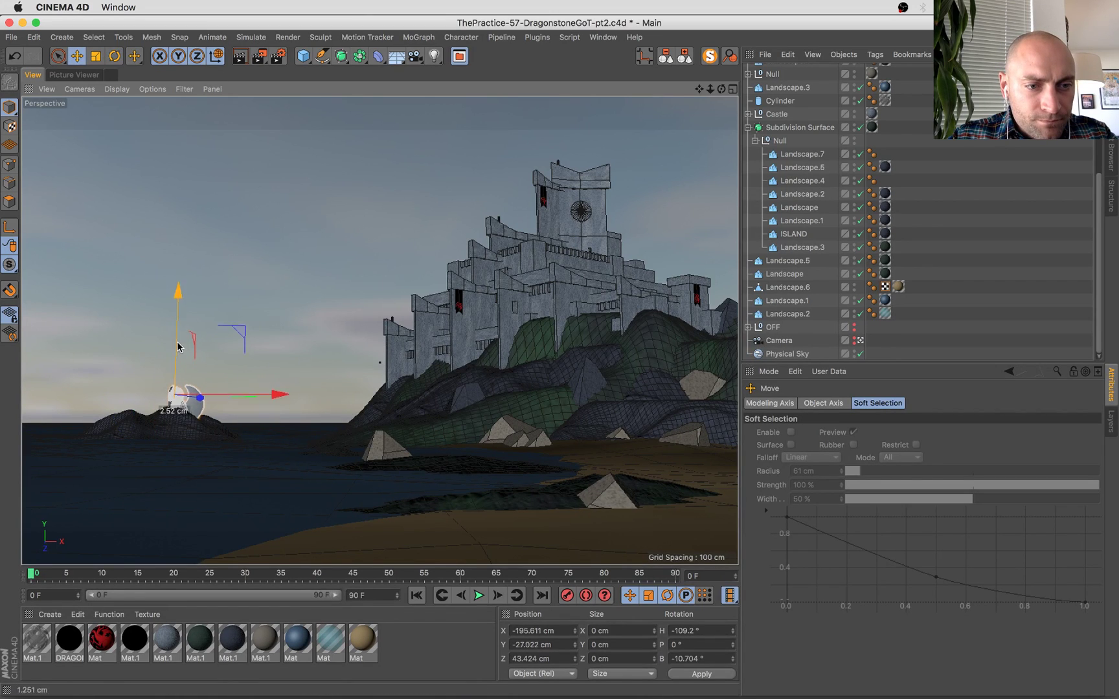
key("t")
left_click_drag(312, 345, 292, 352)
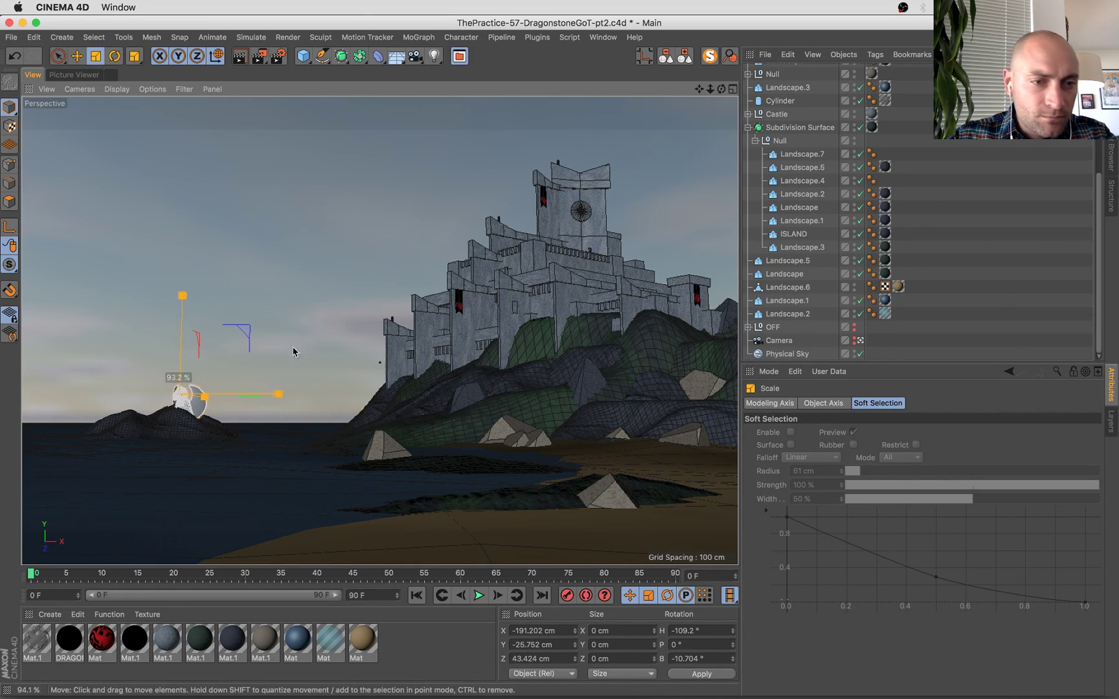
key("e")
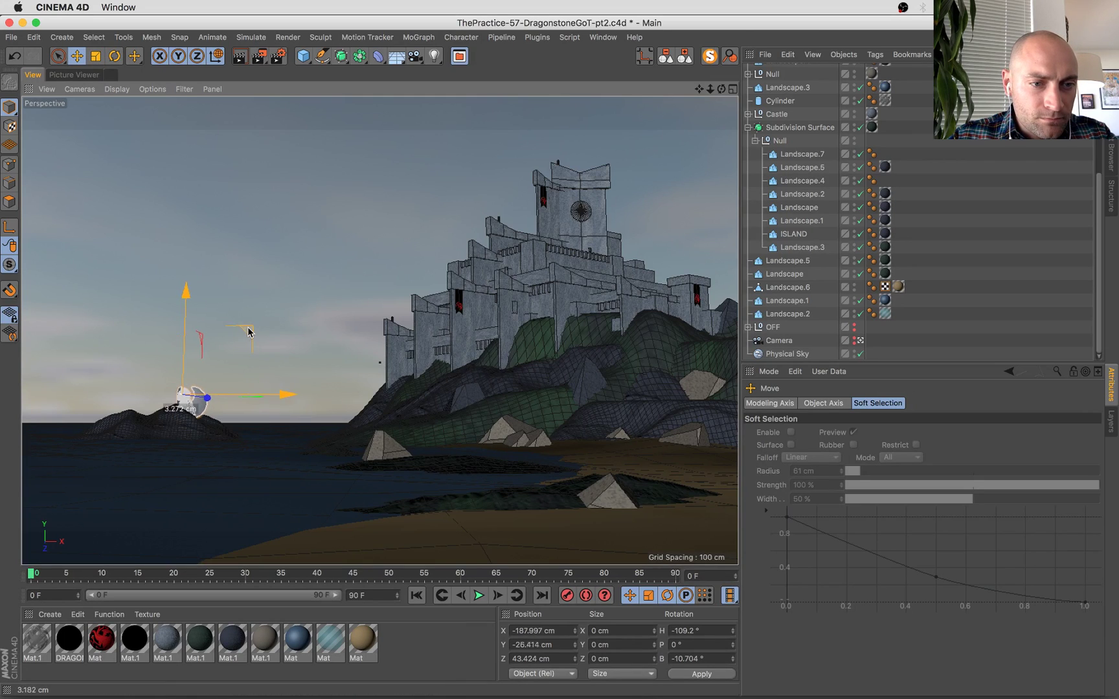
Rotate the dragon to a heading of about -129° and save the project.
key("r")
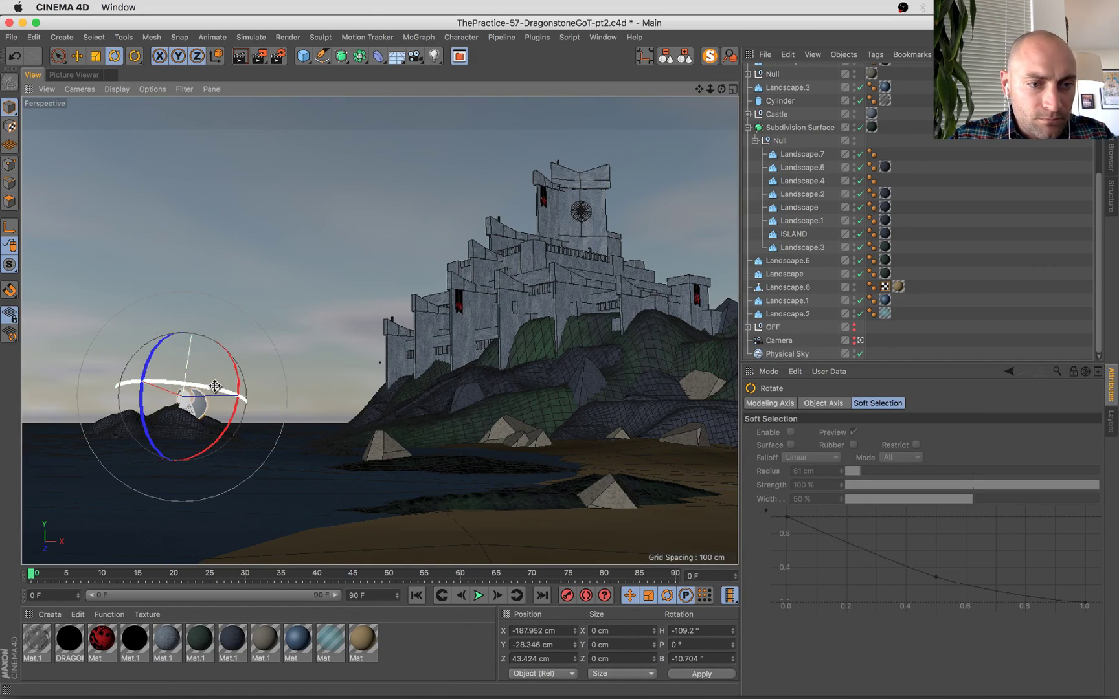
left_click_drag(218, 386, 219, 388)
left_click(216, 55)
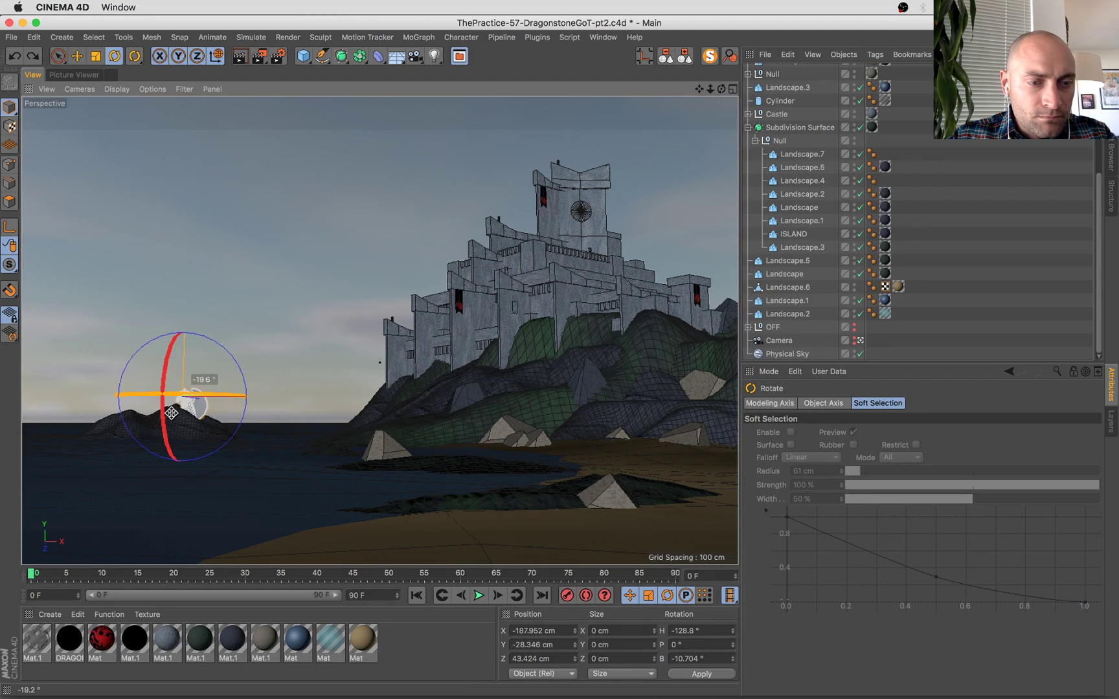
left_click_drag(171, 413, 171, 413)
key("super+s")
Leave the scene camera and shift the dragon along the hilltop to about X -196, Z 44 cm.
key("e")
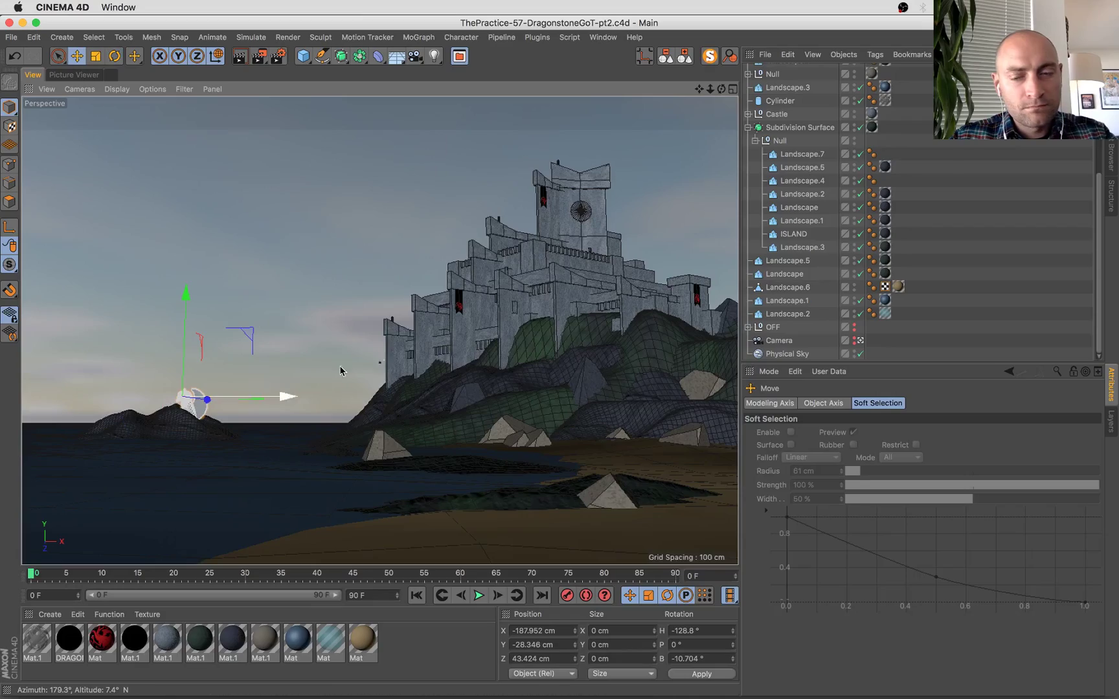
left_click(860, 342)
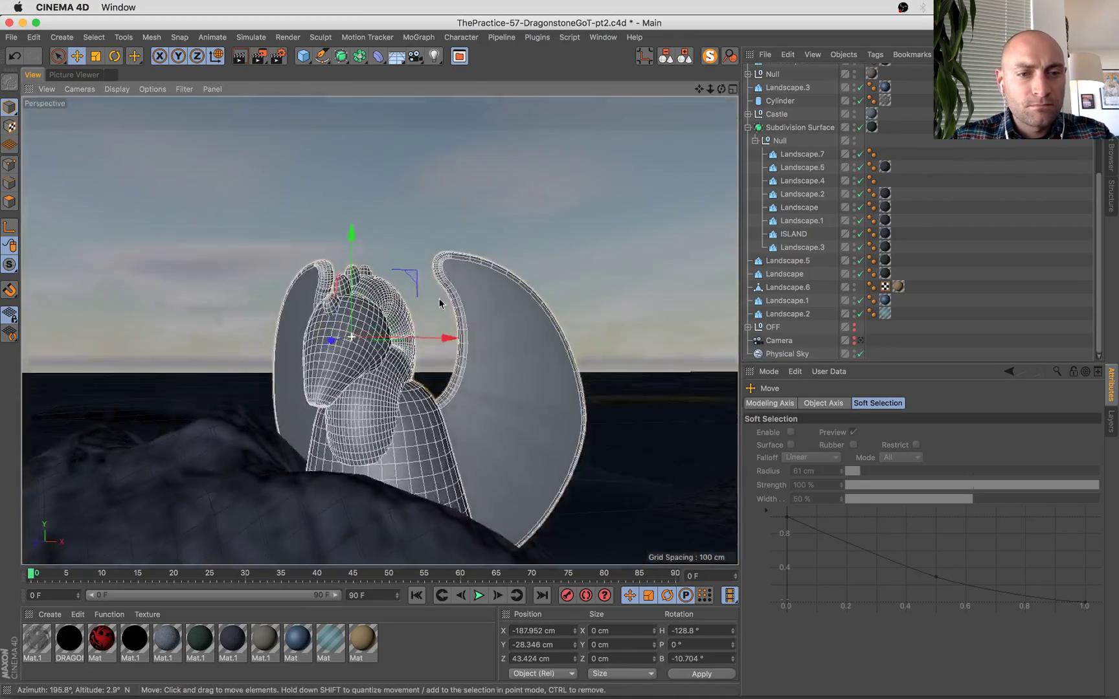
scroll(441, 304, "down", 5)
left_click_drag(435, 284, 487, 251, "alt")
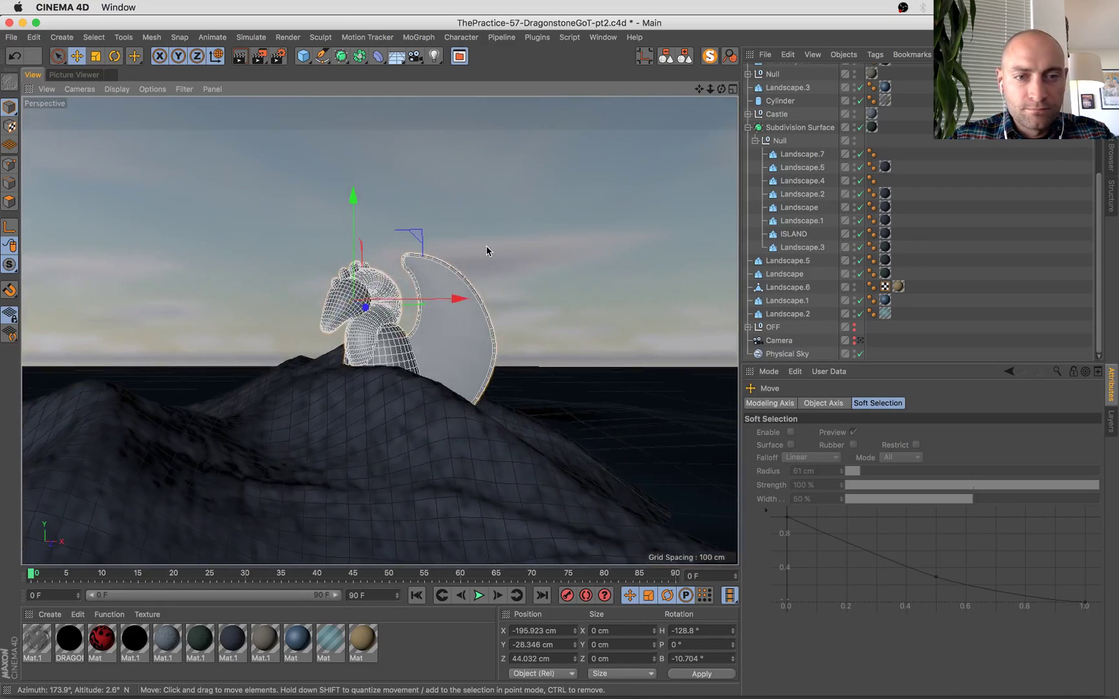
Check the island reference screenshot, then select the wing's Extrude object and examine the dragon's placement from behind.
key("super+Tab")
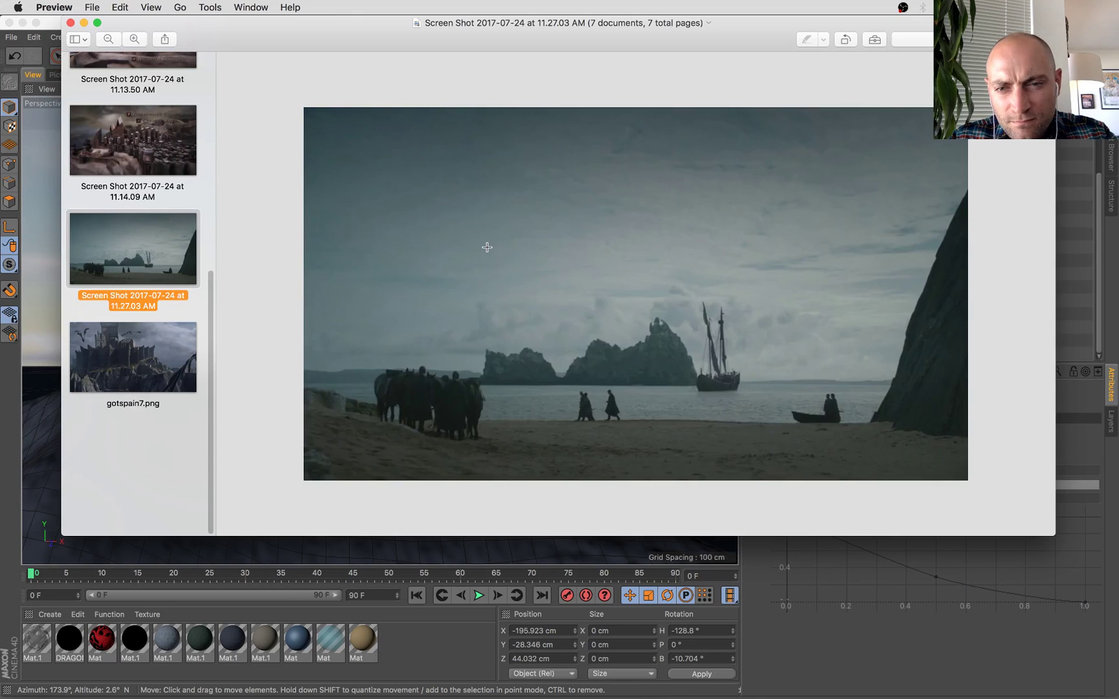
key("super+Tab")
left_click(480, 342)
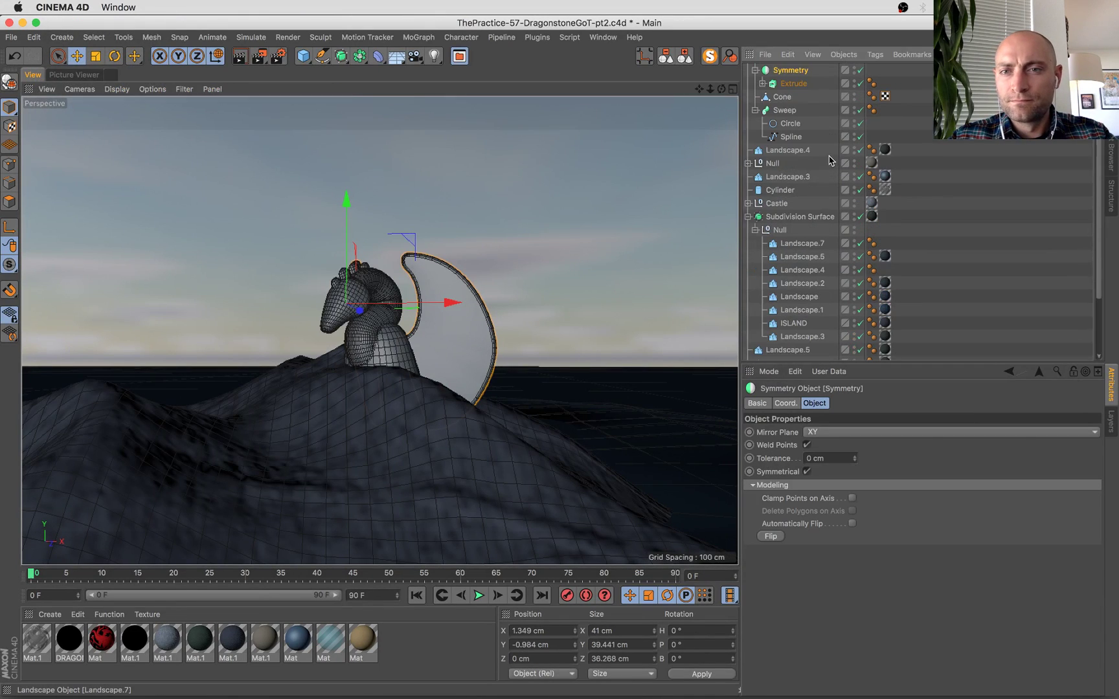
left_click(792, 84)
left_click_drag(453, 324, 479, 362, "alt")
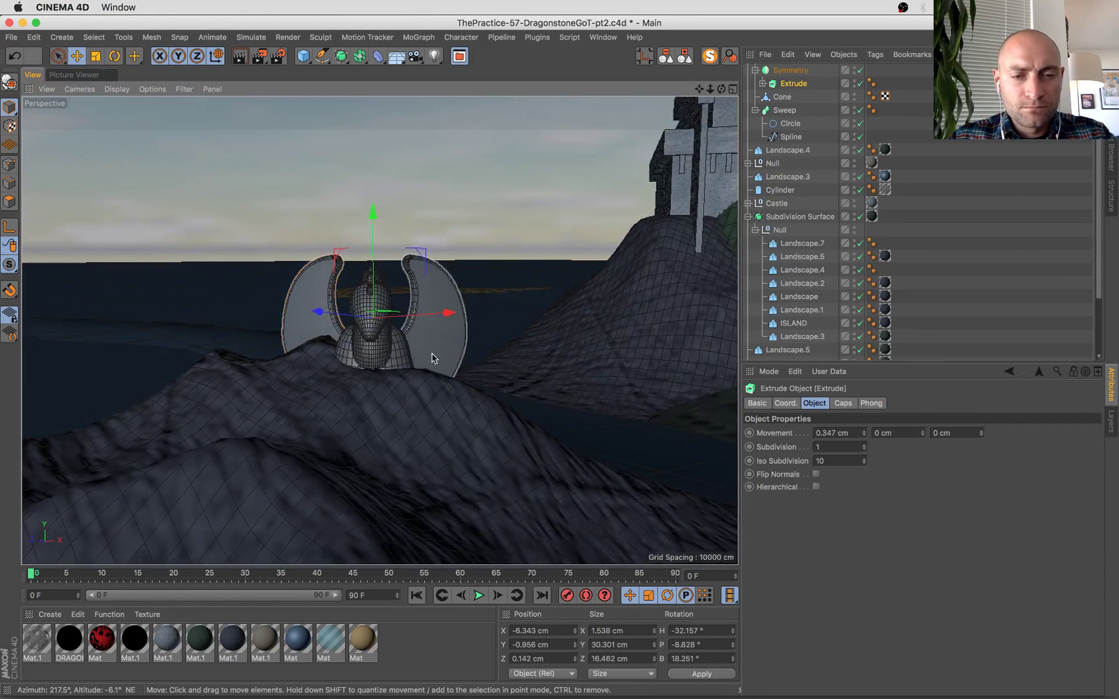
scroll(790, 65, "up", 3)
Raise the whole Rock Dragon group on the hilltop to about Y -25.7 cm.
left_click(784, 71)
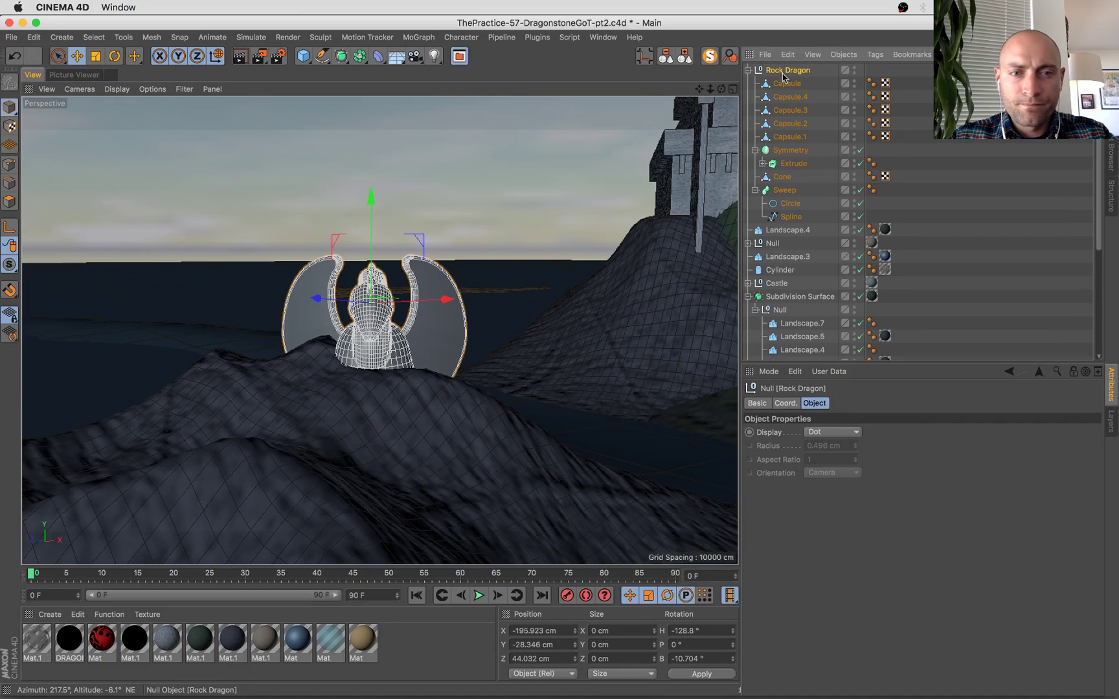
left_click_drag(370, 195, 206, 301)
right_click_drag(353, 294, 569, 332, "alt")
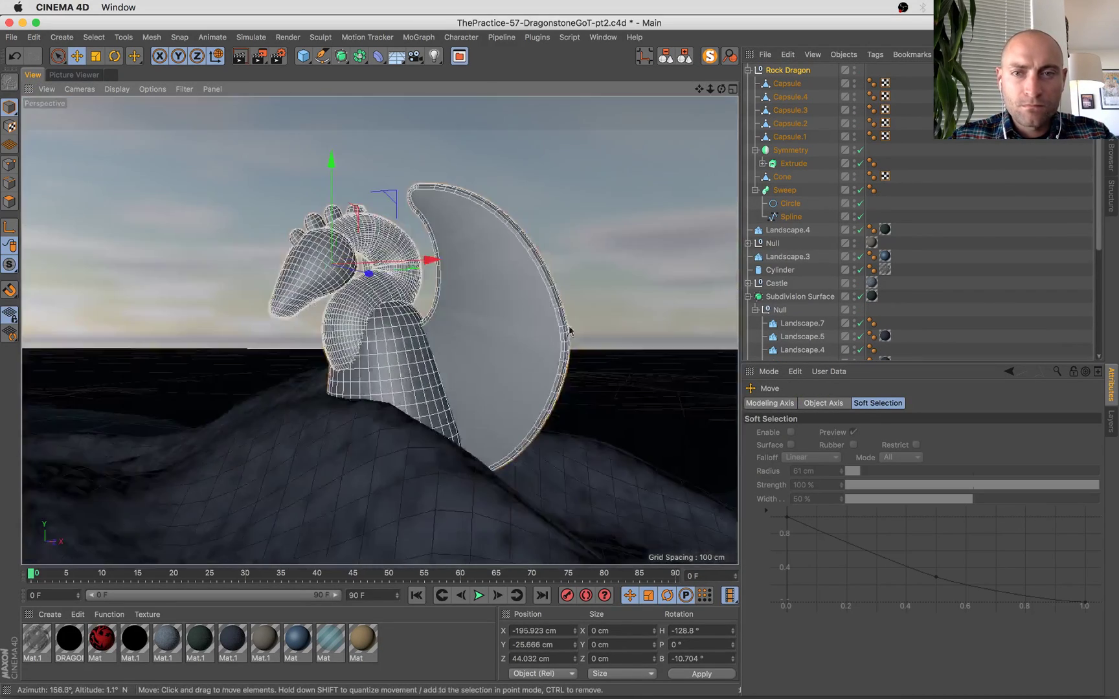
Select the profile Spline inside the wing's Extrude for point editing, checking it briefly in solo view.
left_click(792, 164)
left_click_drag(492, 323, 389, 311, "alt")
key("super+Tab")
key("super+Tab")
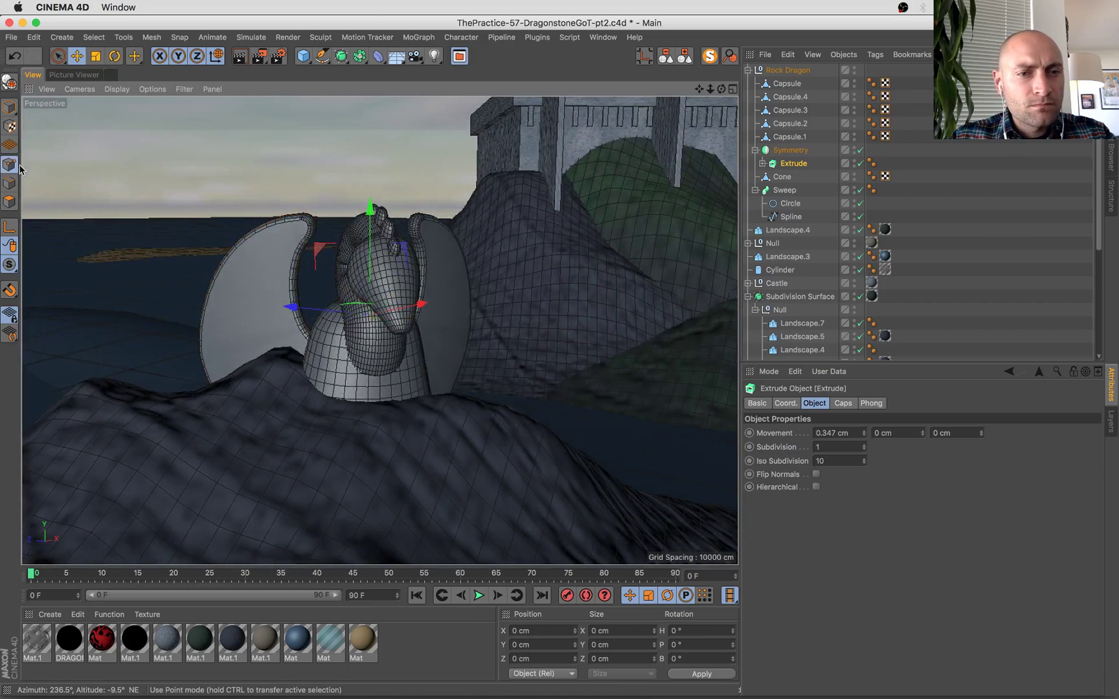
left_click(762, 163)
left_click(796, 177)
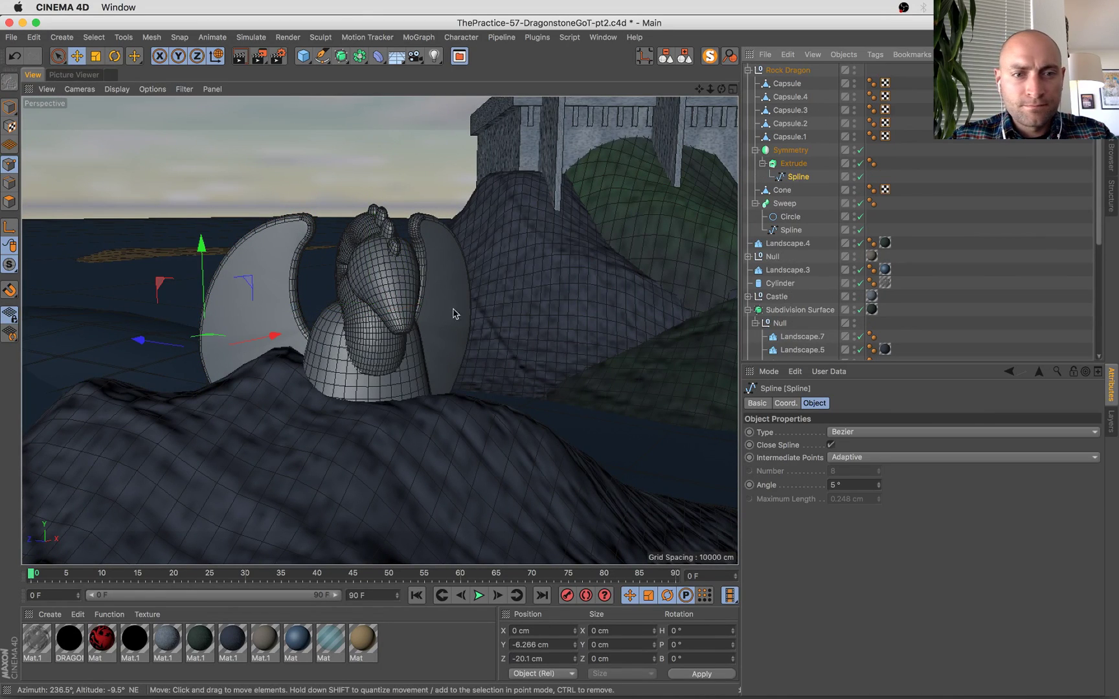
left_click(708, 56)
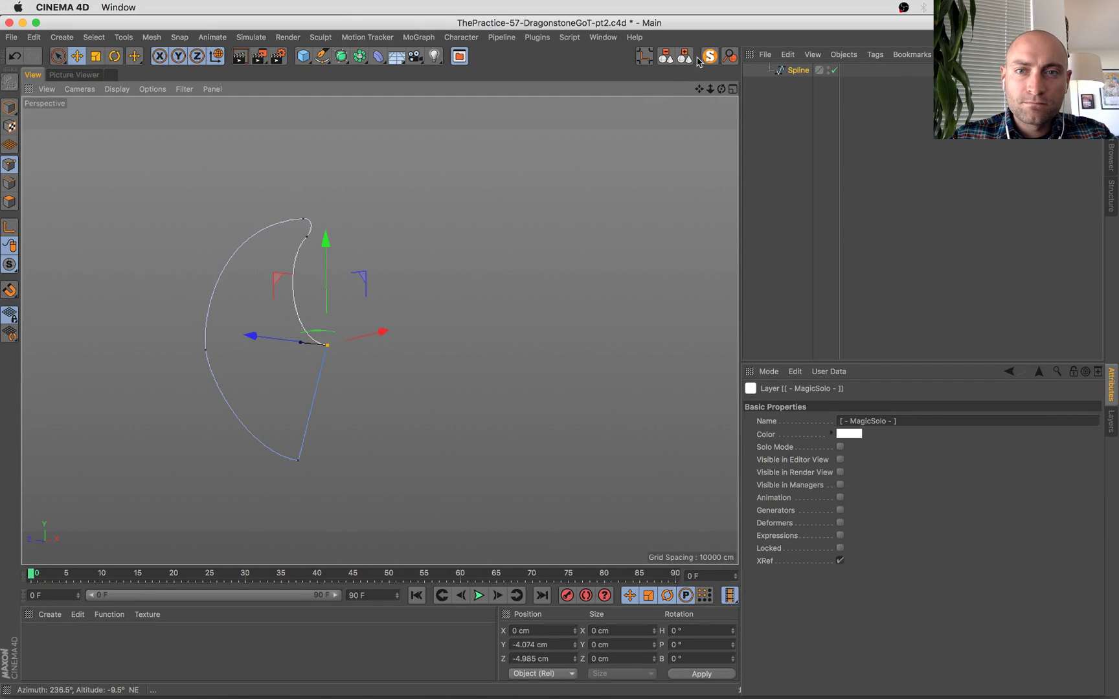
left_click(707, 57)
Reshape the wing's inner curve at its lower inner spline point, placing the point at about Y -4.1, Z -5 cm.
key("t")
left_click_drag(281, 420, 741, 346)
key("e")
mouse_move(289, 341)
left_mouse_down()
mouse_move(258, 332)
mouse_move(288, 340)
left_mouse_up()
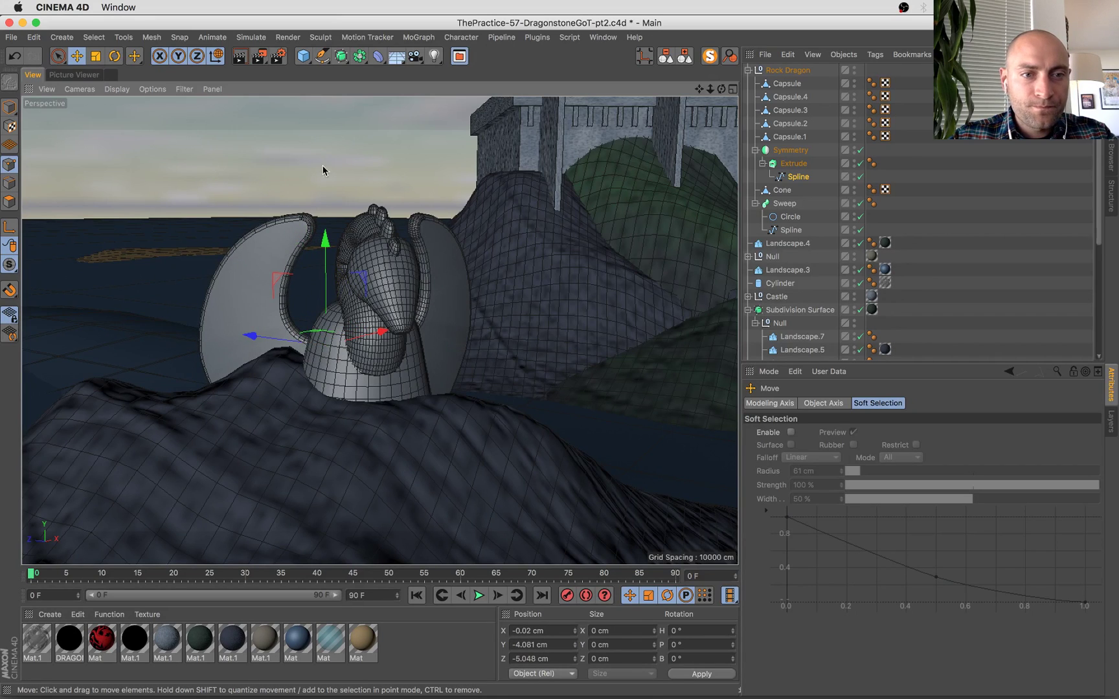
Move the wing-tip spline points to about Y 7.4, Z -8.8 cm, shrinking and rotating them slightly.
left_click_drag(322, 171, 250, 266)
left_click_drag(302, 173, 302, 183)
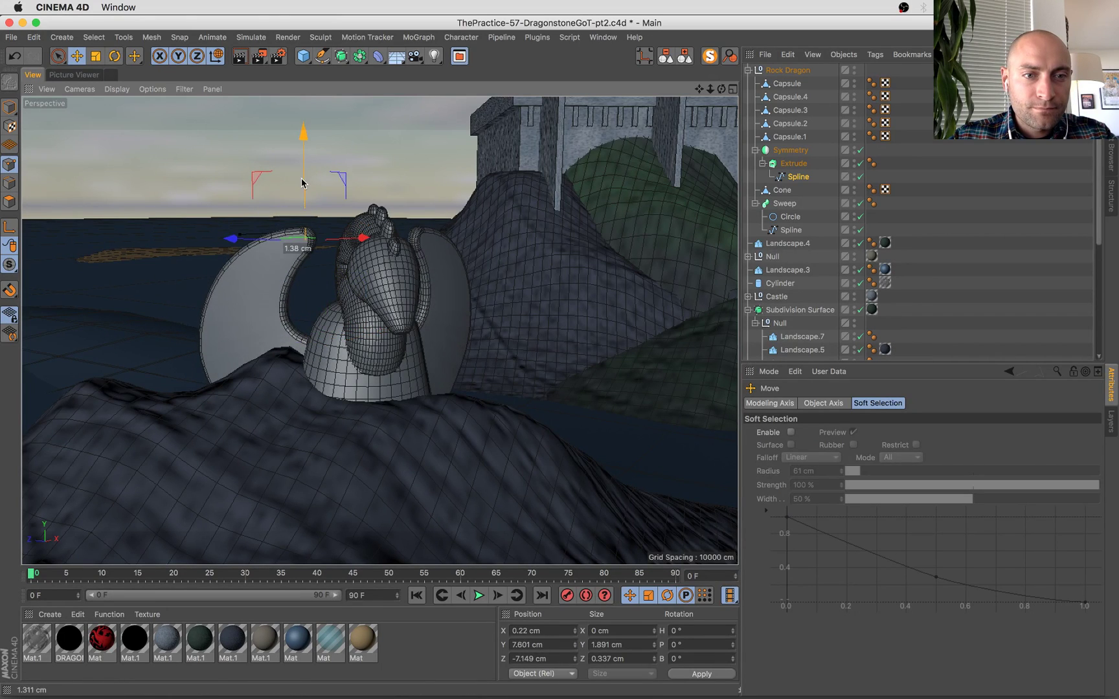
left_click_drag(265, 244, 294, 341)
key("t")
key("r")
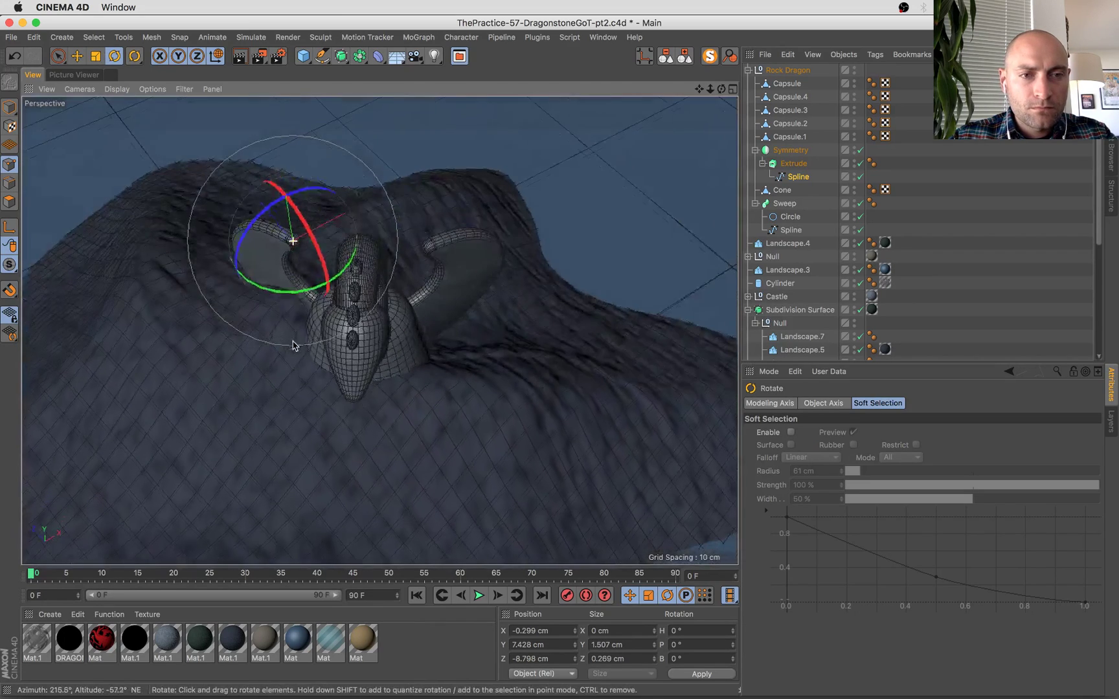
left_click_drag(312, 222, 300, 221)
Select the wing's Extrude object and examine the reshaped wings from the front and the side.
left_click(791, 166)
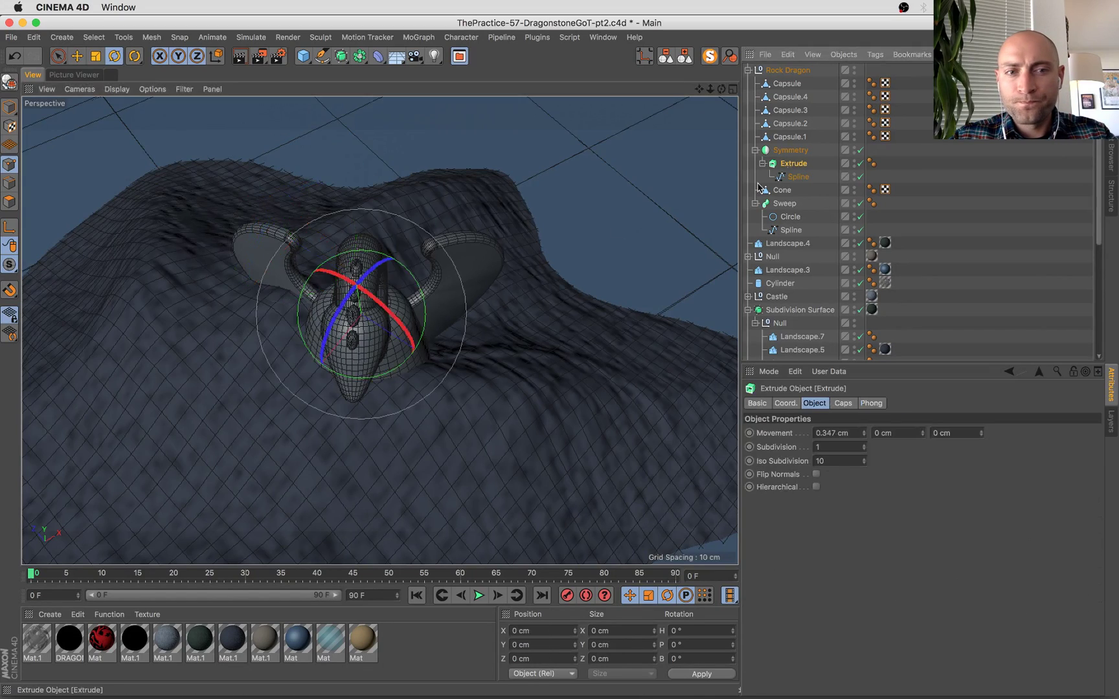
left_click_drag(387, 289, 349, 166, "alt")
key("e")
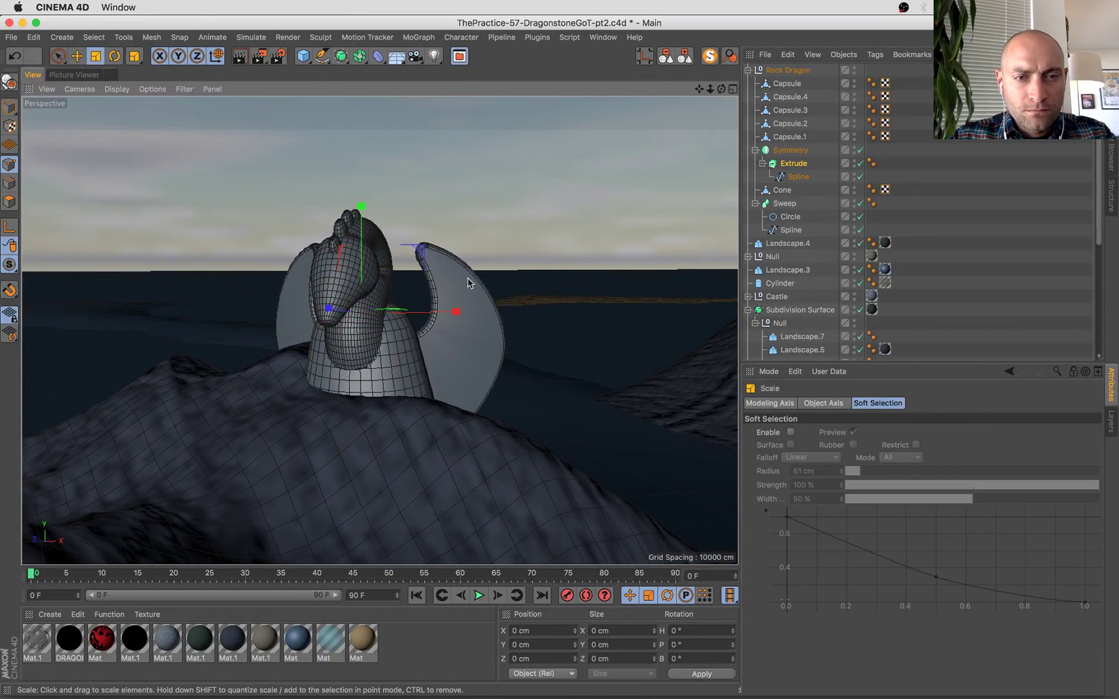
left_click_drag(364, 230, 359, 242)
left_click_drag(414, 312, 475, 242)
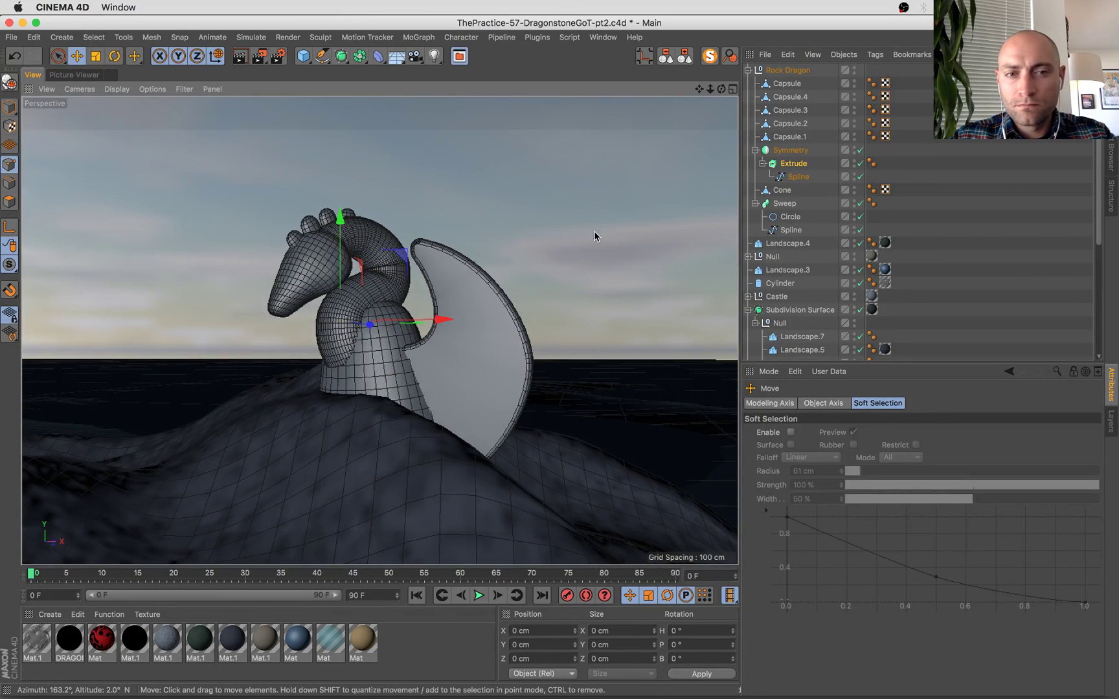
Return to model mode and select the dragon's neck Sweep together with the head Capsule.
left_click(754, 151)
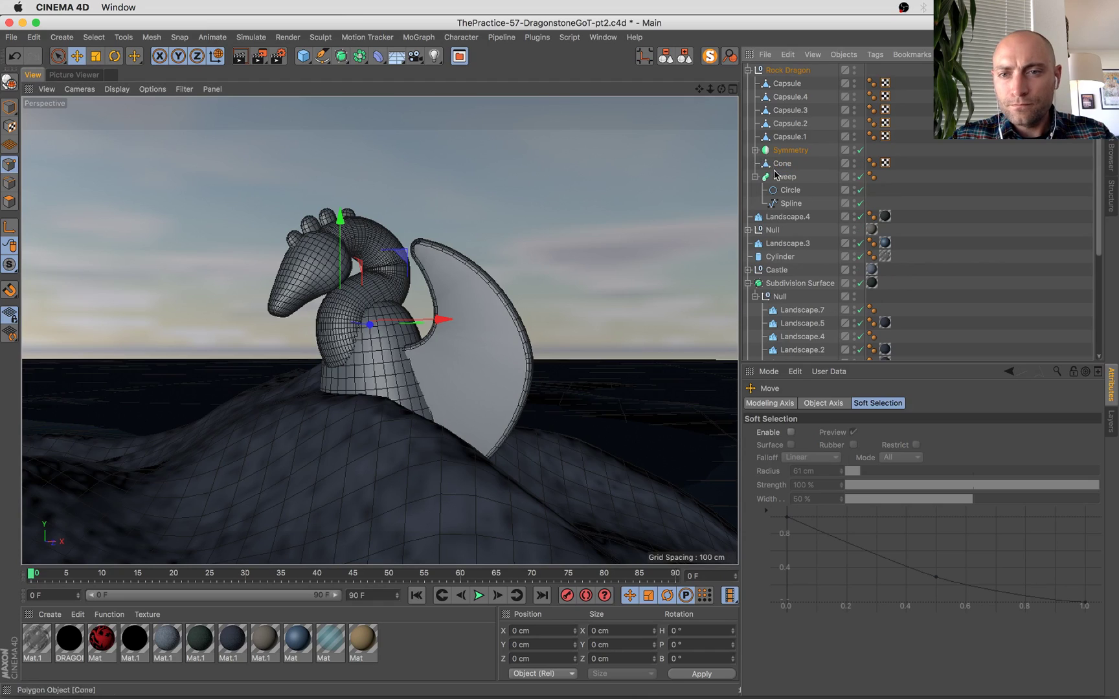
left_click(781, 165)
left_click(6, 111)
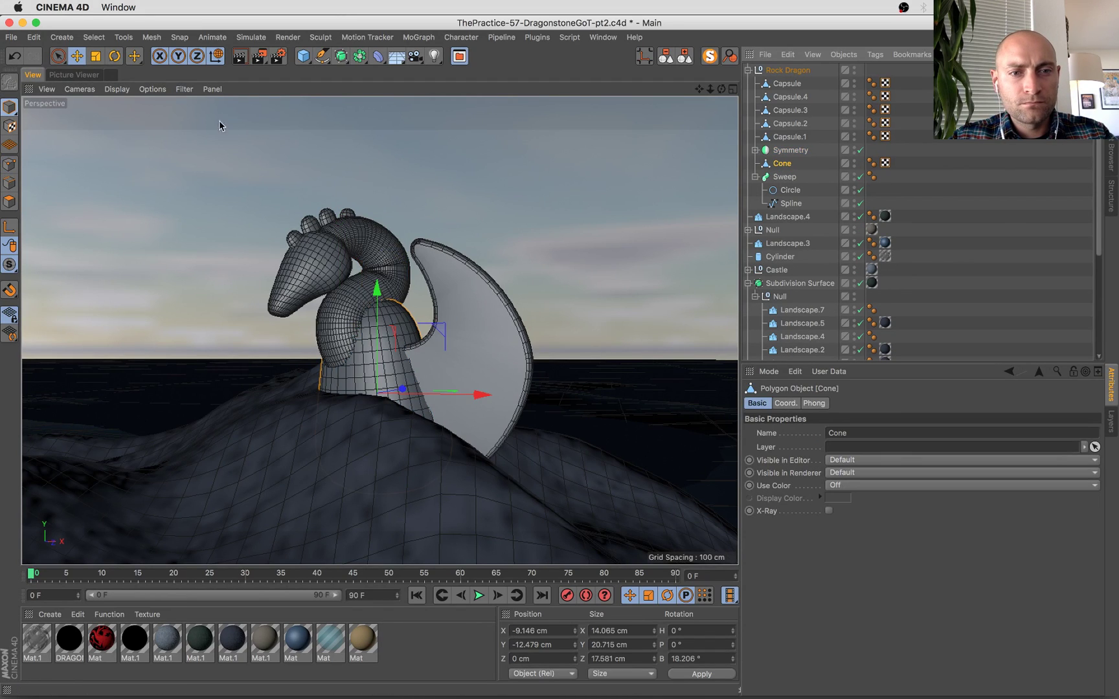
left_click(755, 176)
left_click(777, 178)
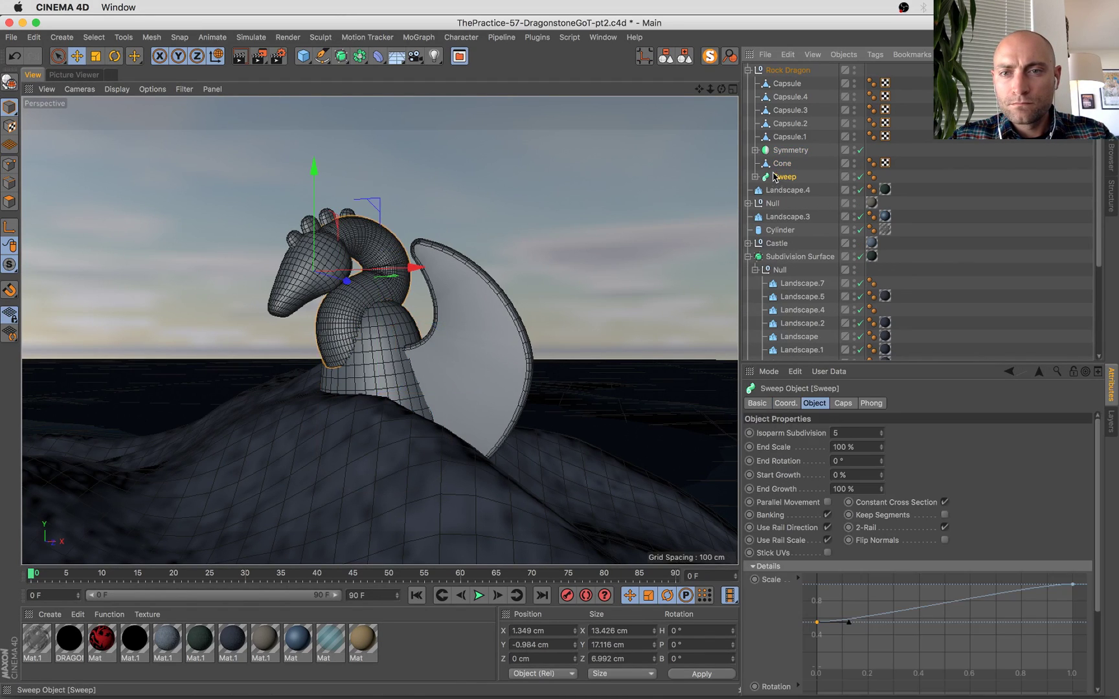
left_click(780, 84)
key("r")
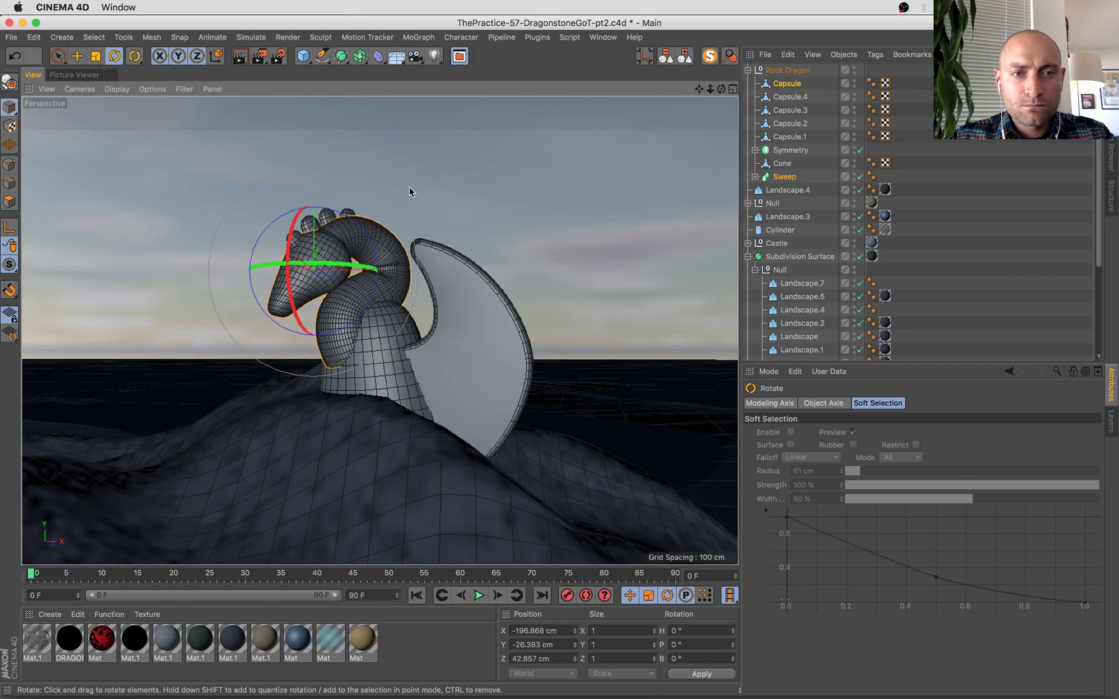
Extend the selection to all head and crest capsules, exclude Physical Sky, and group them with the neck Sweep under a null.
left_click_drag(210, 178, 391, 272)
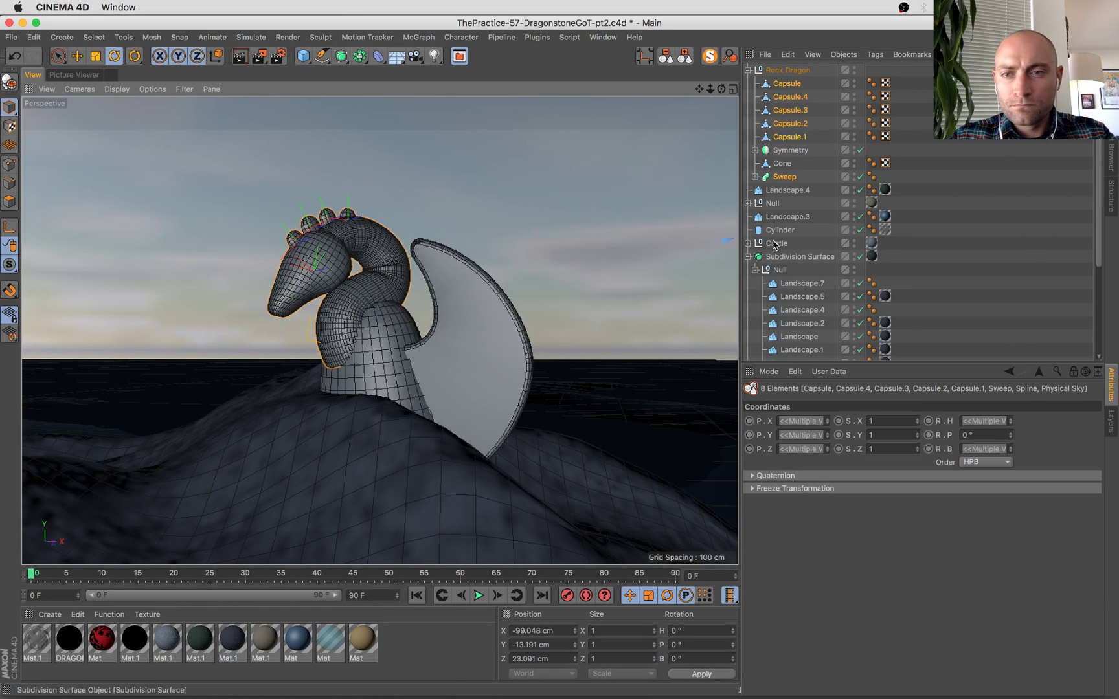
scroll(777, 292, "down", 5)
left_click(781, 354, "ctrl")
scroll(834, 301, "up", 5)
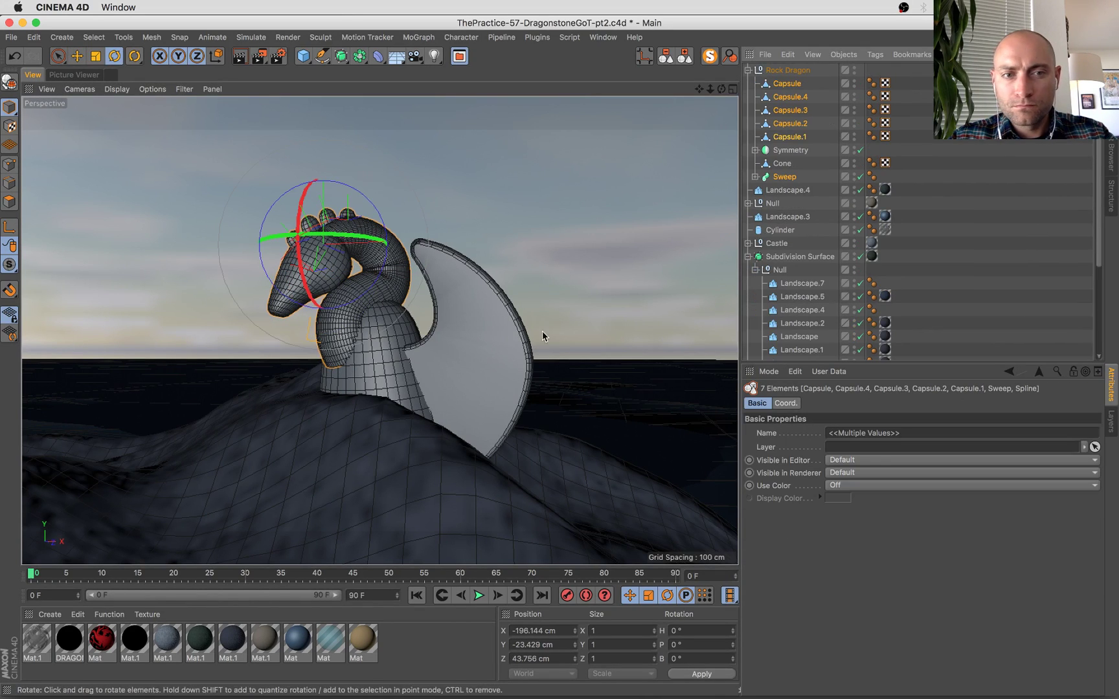
key("alt+g")
key("r")
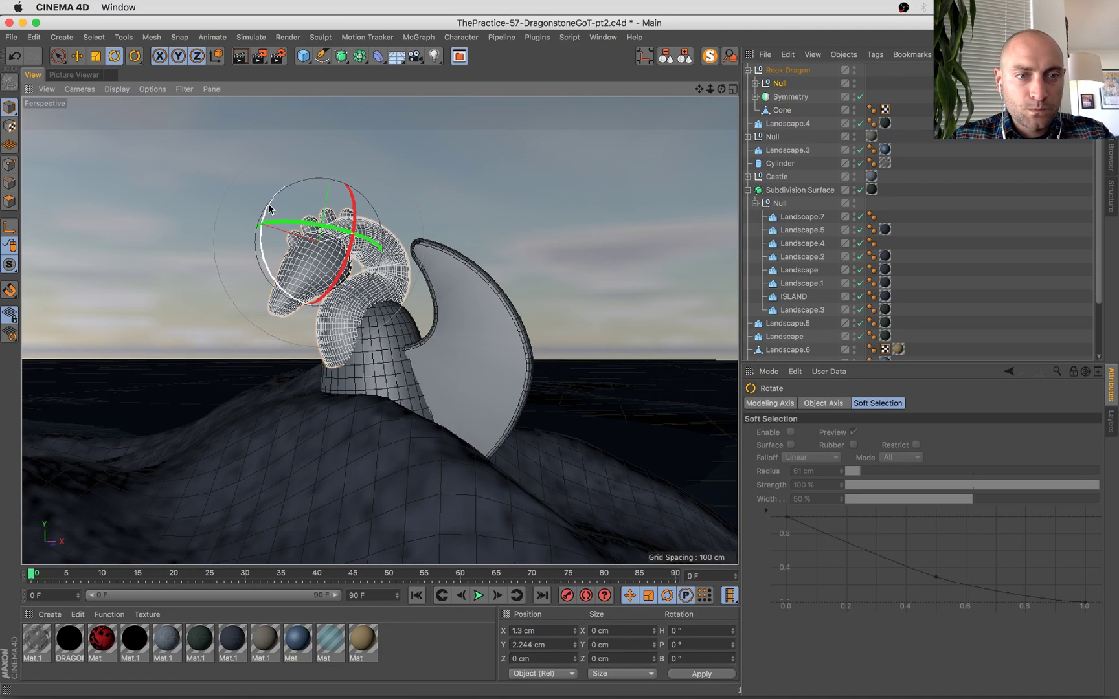
Bank the head-and-neck null to about 12.4° and shift it to about X 2.3, Y 2, Z -1.3 cm.
left_click_drag(271, 211, 261, 227)
key("e")
left_click_drag(427, 250, 404, 245)
left_click_drag(305, 144, 306, 146)
Compare the dragon through the scene camera with the island reference screenshot, and leave the camera view.
scroll(1020, 317, "down", 3)
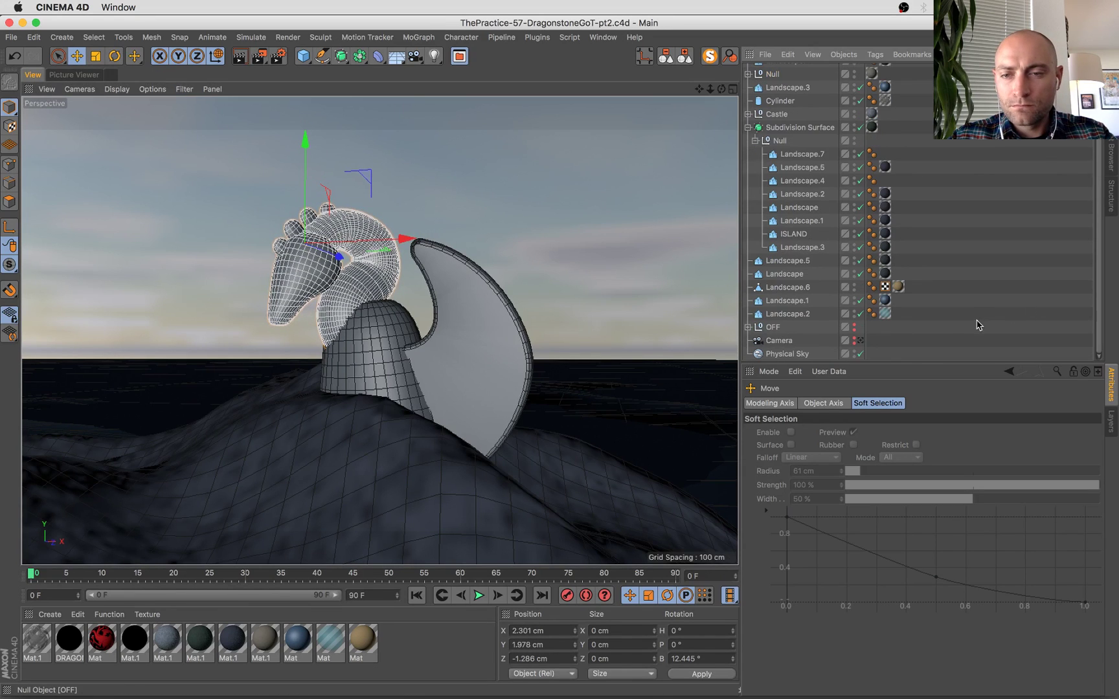
left_click(865, 339)
key("super+Tab")
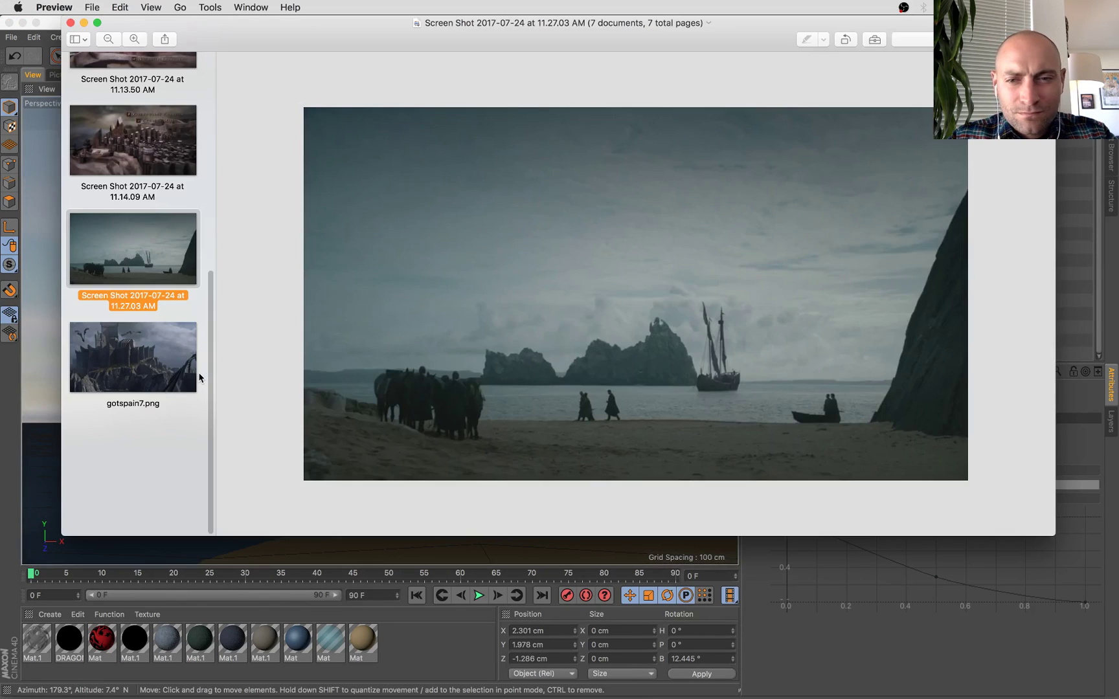
key("super+Tab")
left_click(861, 341)
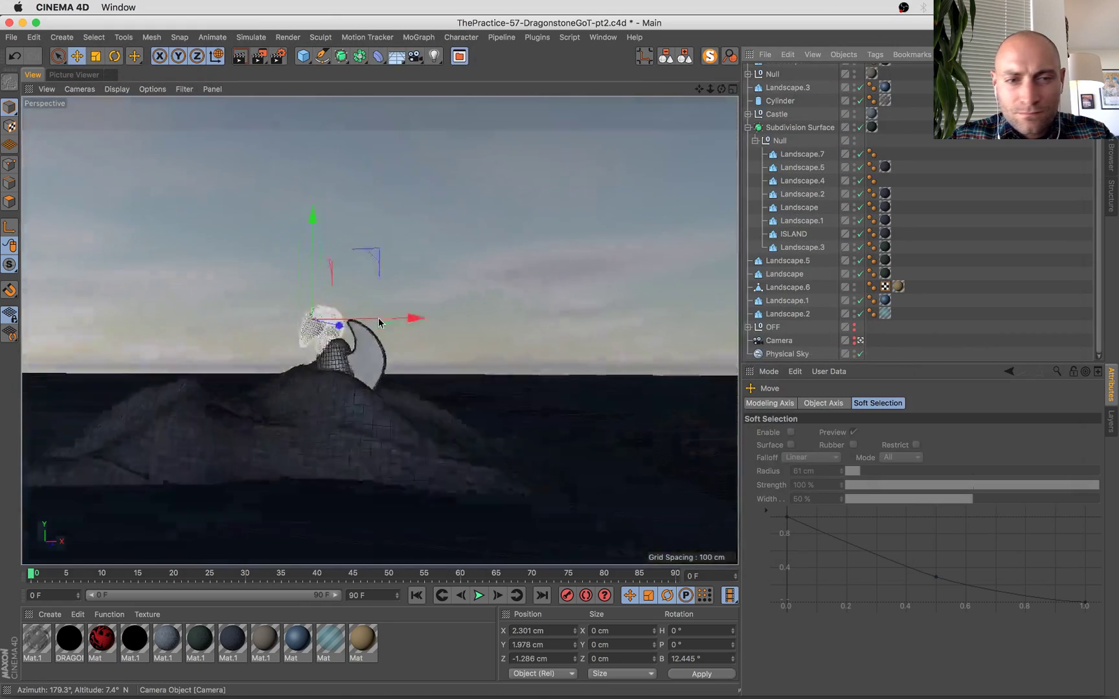
Scale the head-and-neck null down slightly and check it from the side.
key("t")
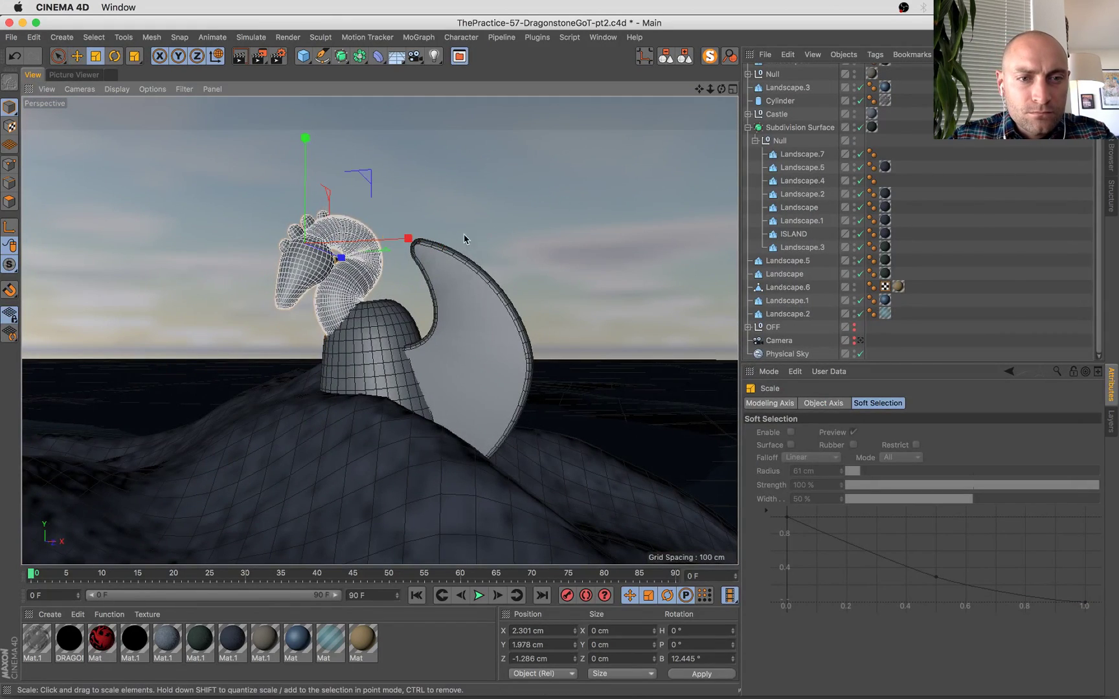
left_click_drag(386, 282, 421, 284, "alt")
scroll(801, 153, "up", 3)
Select the Spline inside the dragon's neck Sweep and make its points editable.
left_click(755, 83)
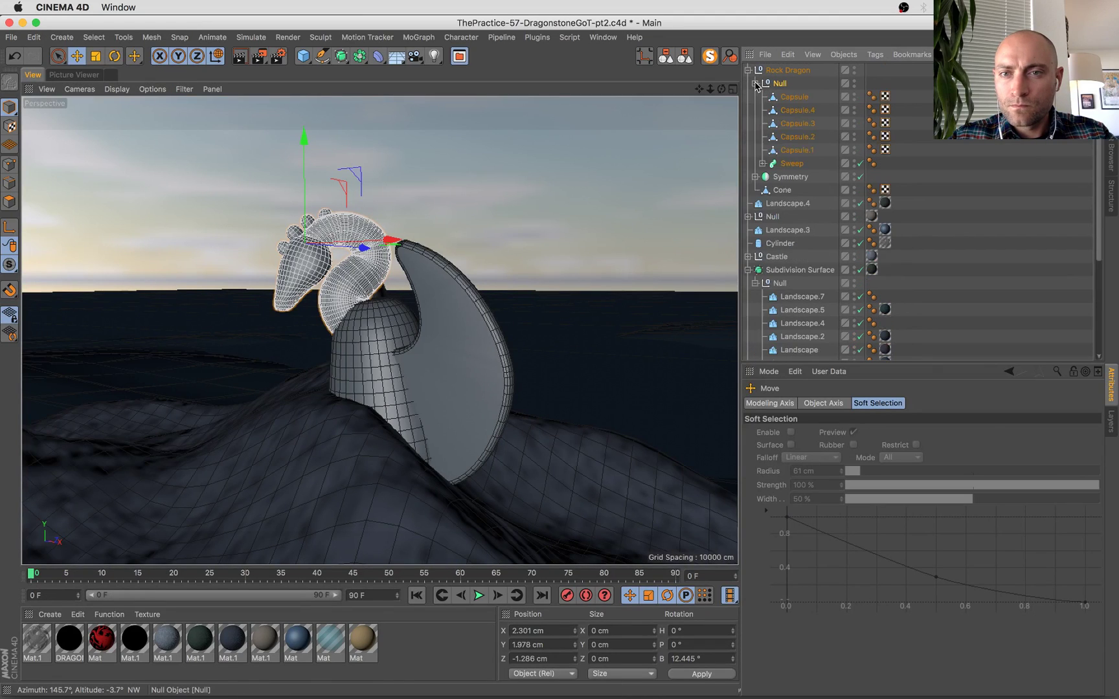
left_click(763, 163)
left_click(798, 190)
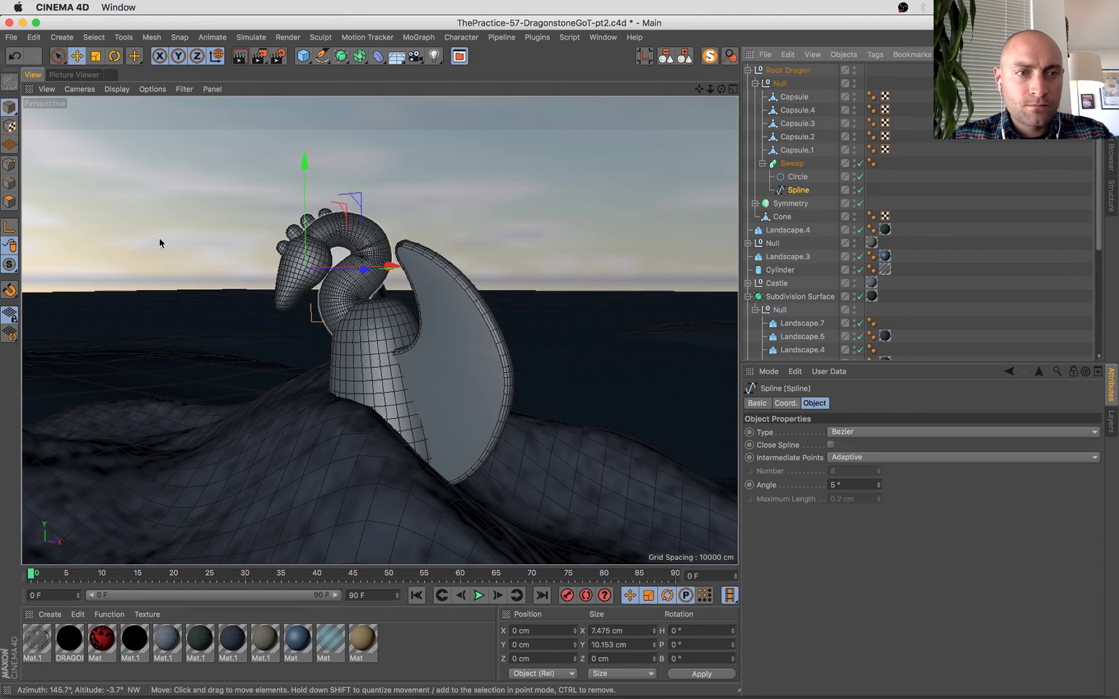
left_click(9, 164)
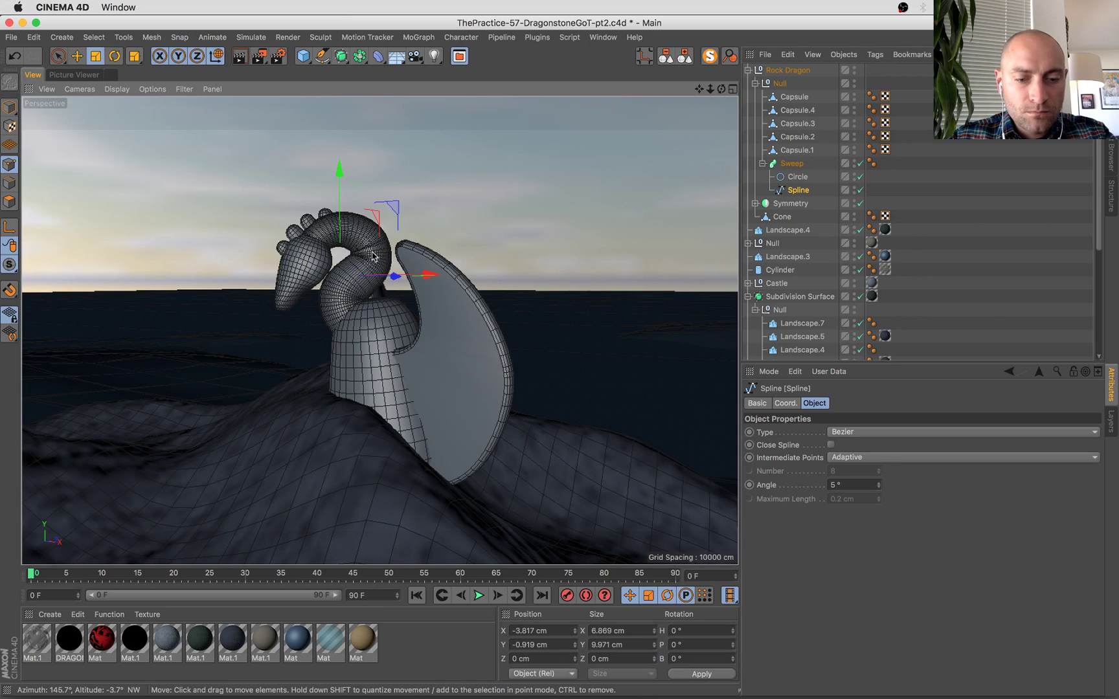
Try to stretch the neck spline's points to about 7.8 cm in X and 10.9 cm in Y, and undo the scaling.
key("t")
left_click_drag(339, 167, 340, 157)
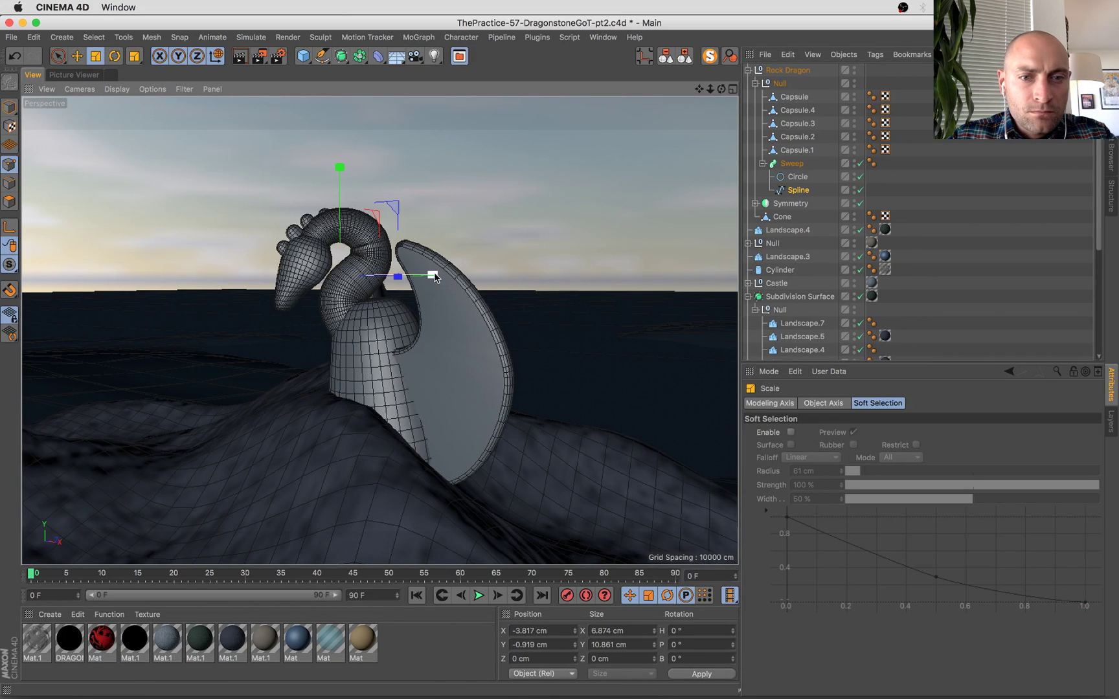
left_click_drag(446, 277, 471, 275)
left_click_drag(471, 275, 452, 402, "alt")
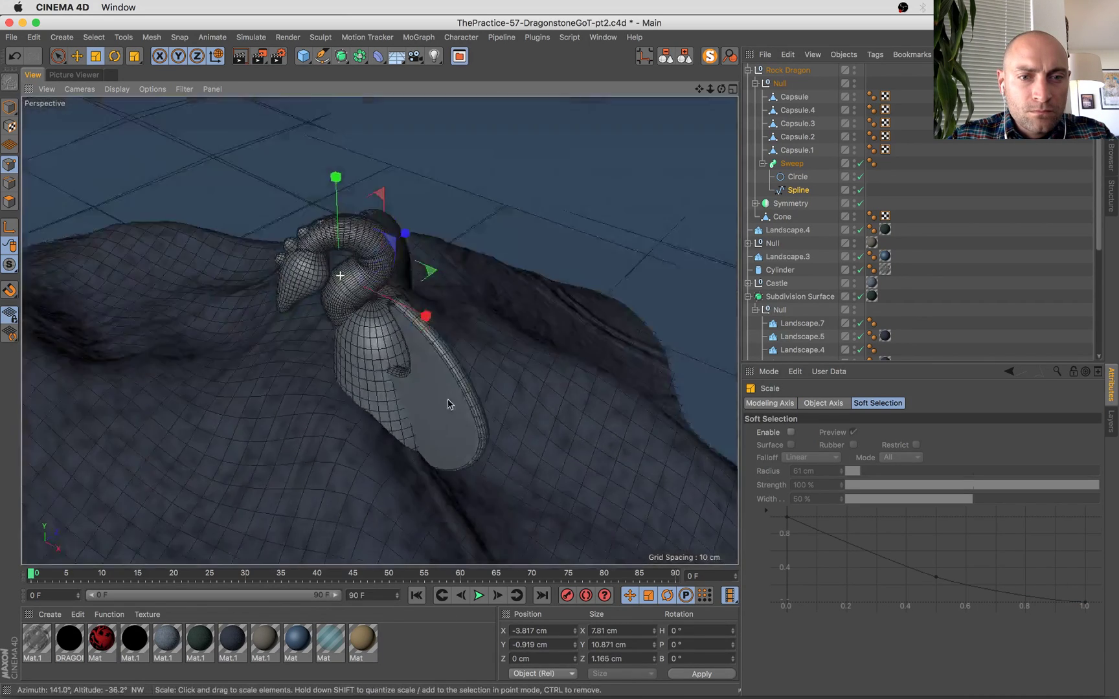
scroll(391, 268, "up", 5)
key("super+z")
key("super+z")
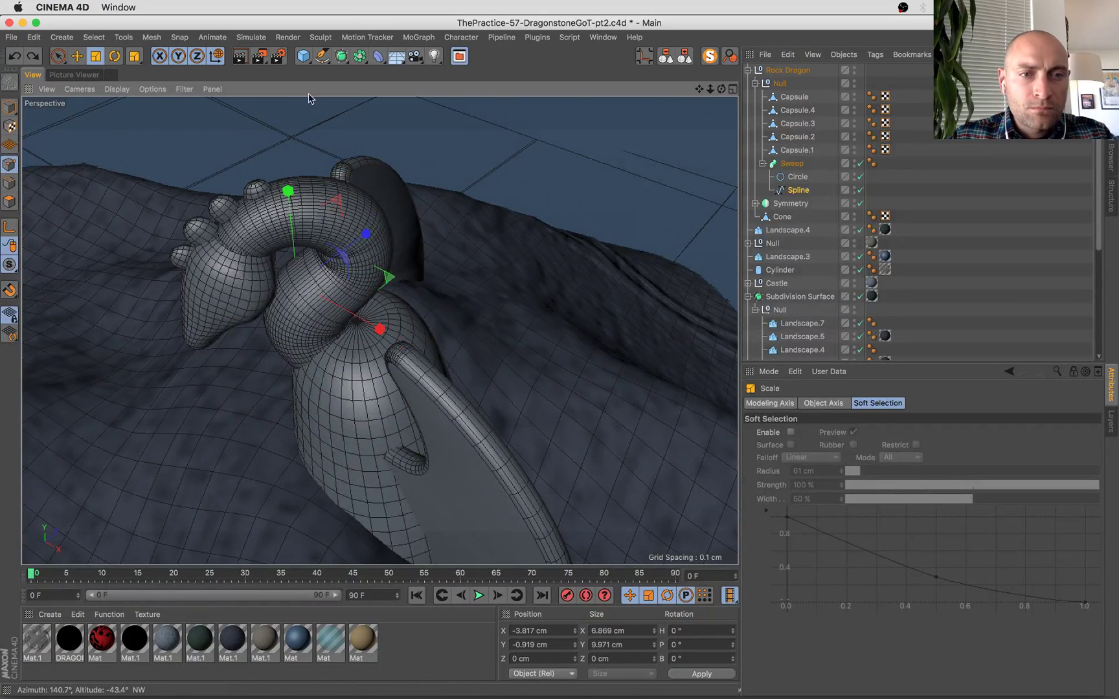
Switch scaling to object axes and stretch the neck spline to about 7.7 cm in X and 11.3 cm in Y.
left_click(283, 55)
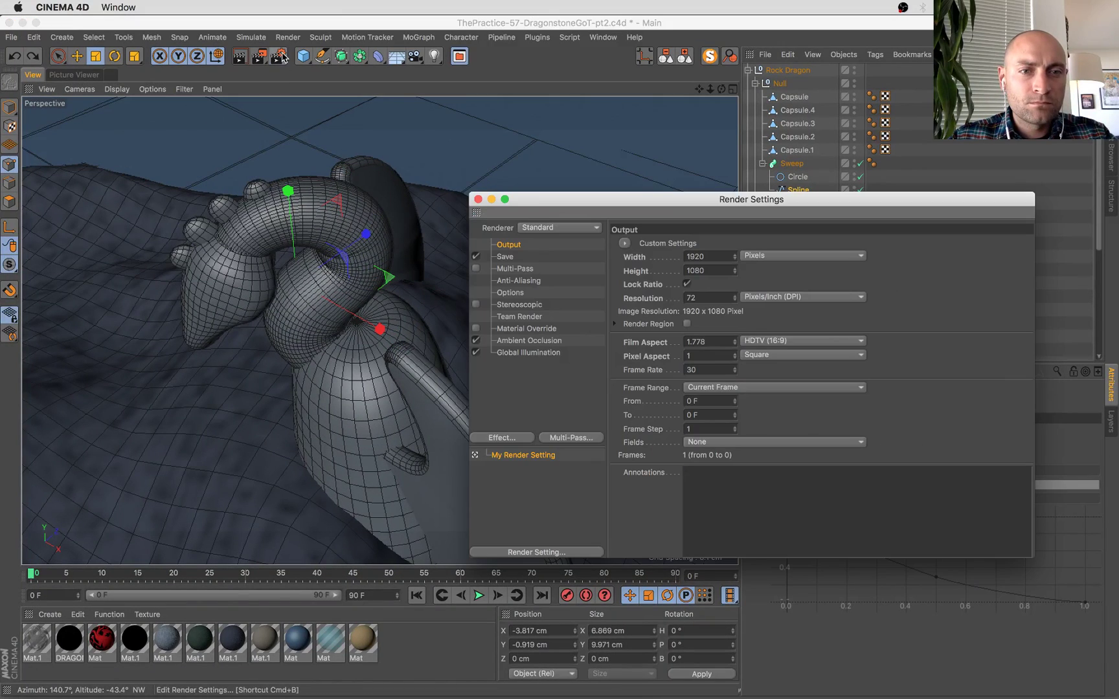
left_click(478, 199)
left_click(218, 57)
left_click_drag(385, 259, 299, 184, "alt")
left_click_drag(196, 286, 224, 286)
left_click_drag(343, 179, 416, 264)
key("ctrl+z")
key("e")
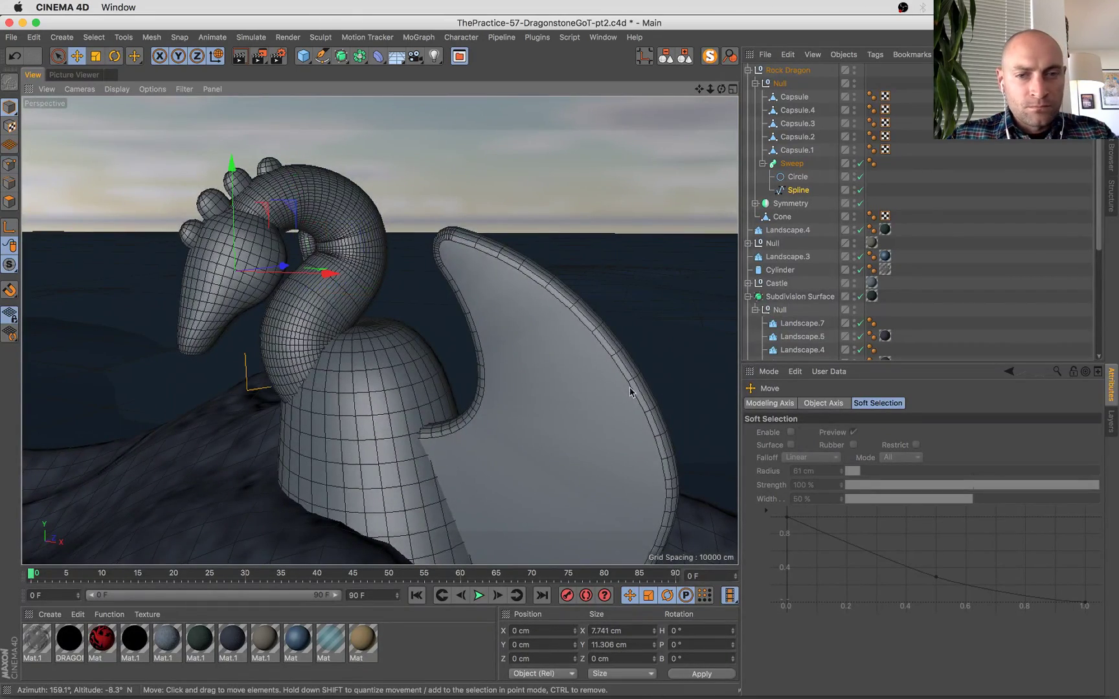
Save the project and check the dragon through the scene camera, undoing a trial move of the neck spline.
key("super+s")
scroll(803, 259, "down", 5)
left_click(859, 341)
left_click(859, 343)
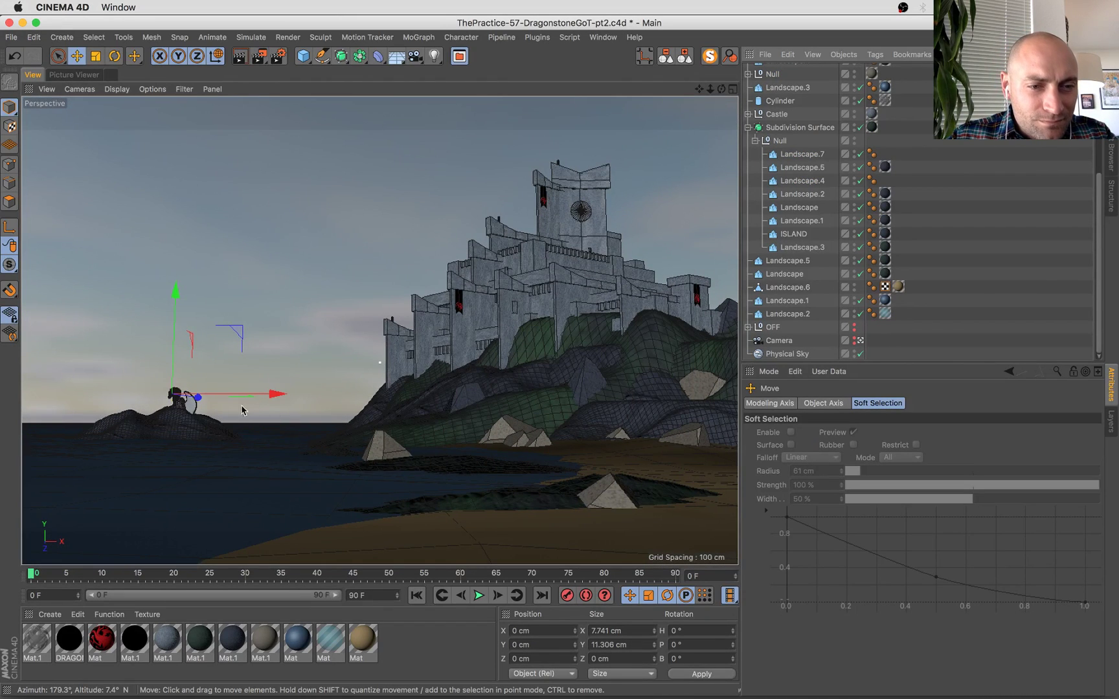
left_click_drag(252, 394, 257, 399)
key("super+z")
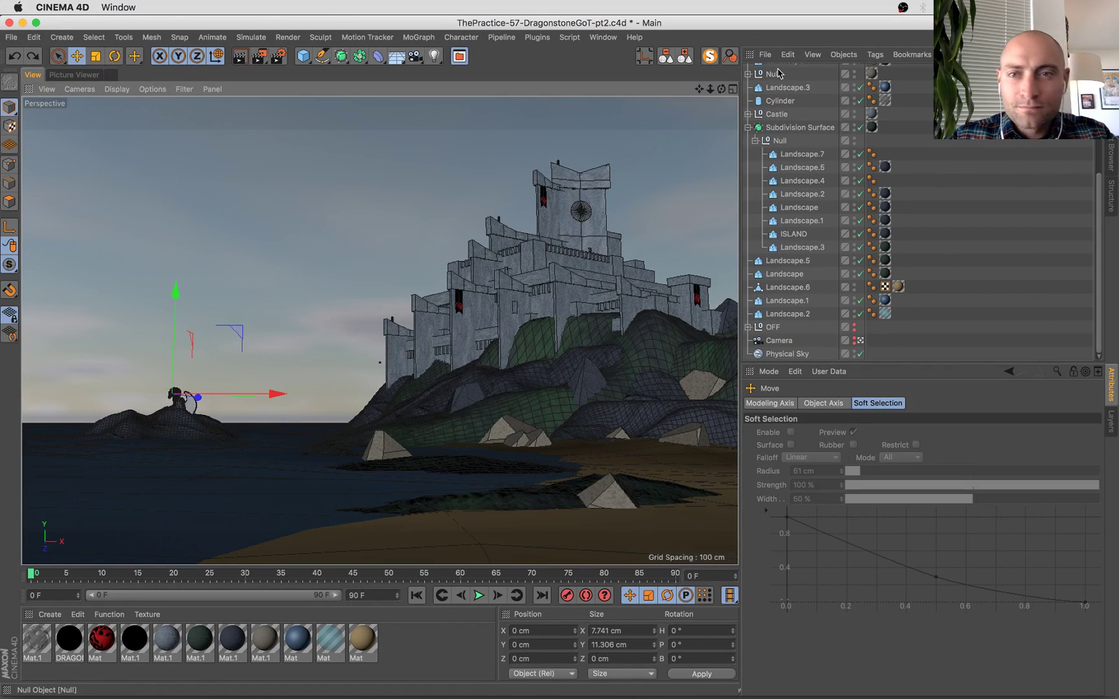
Select the head-and-neck null and scale it down slightly in the scene camera view.
scroll(790, 129, "up", 5)
left_click(762, 163)
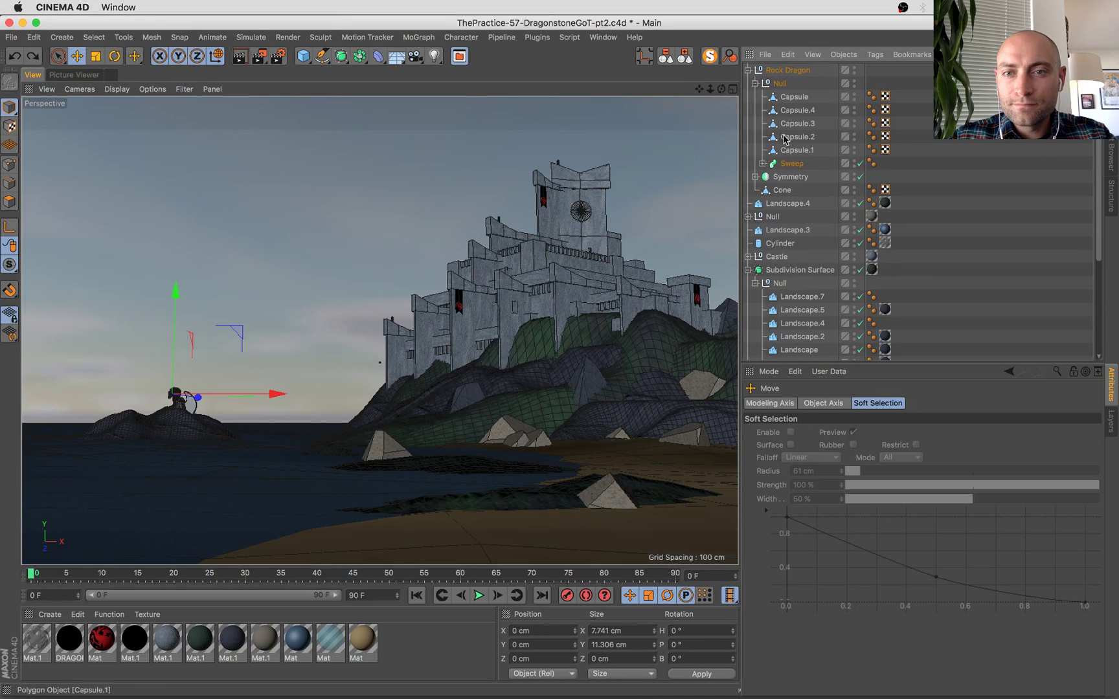
left_click(780, 83)
key("t")
left_click_drag(317, 283, 316, 280)
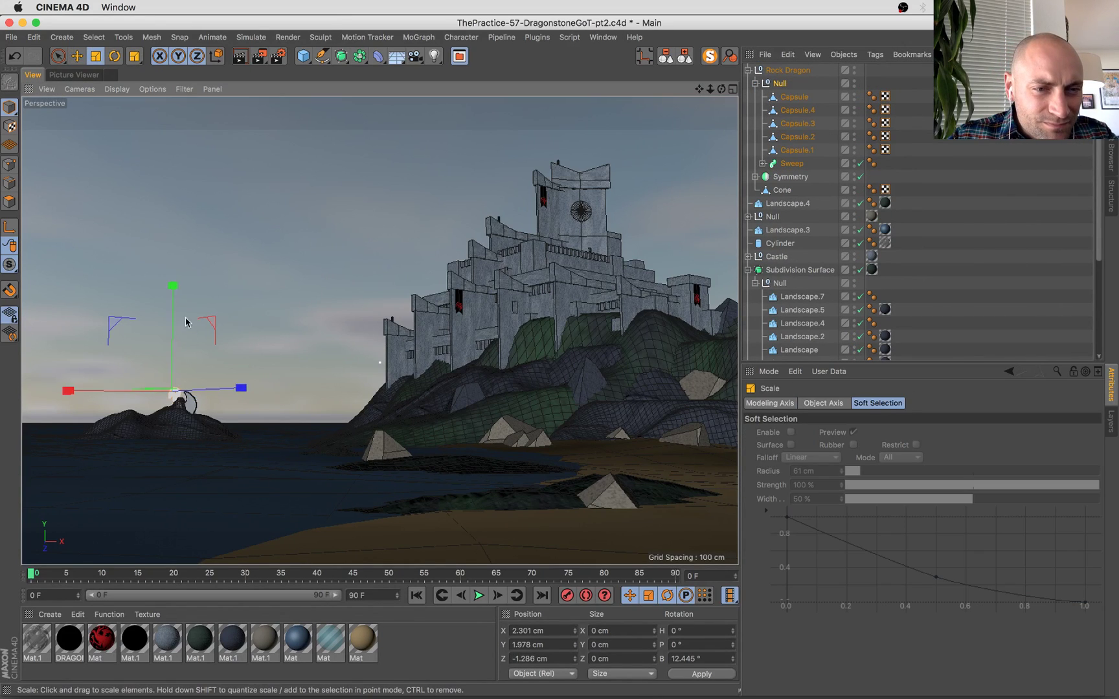
Leave the scene camera, nudge the head-and-neck null closer to the body along its object axis, and select the body's Cone.
key("e")
scroll(835, 329, "down", 6)
left_click(860, 340)
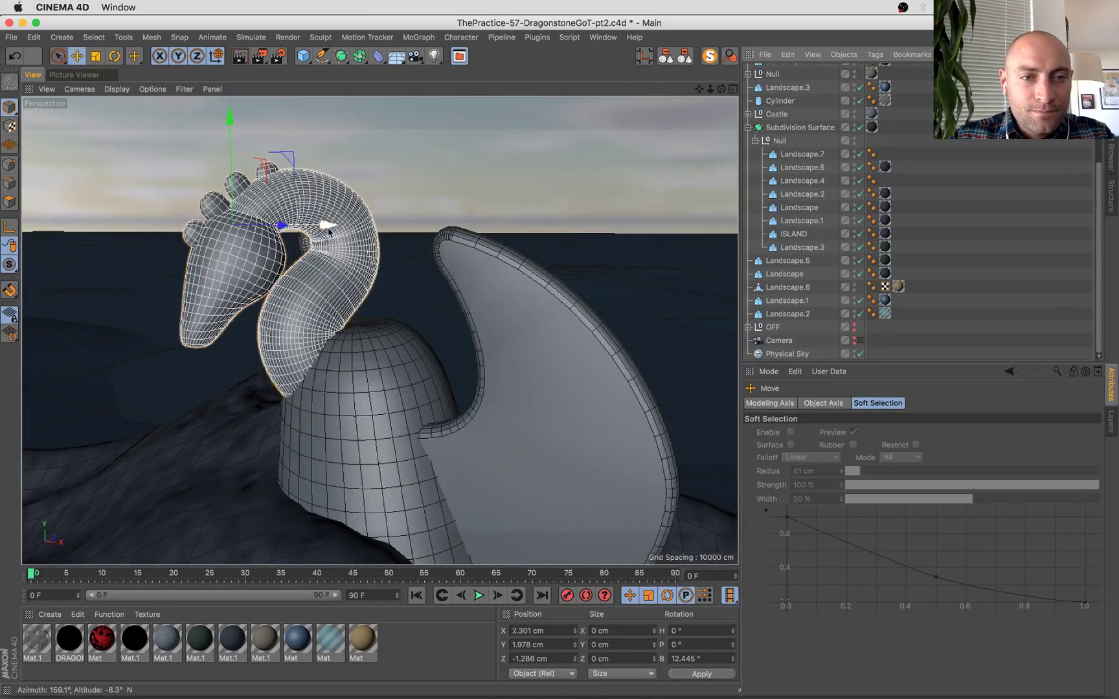
mouse_move(329, 229)
left_mouse_down()
mouse_move(353, 231)
mouse_move(327, 212)
left_mouse_up()
key("super+z")
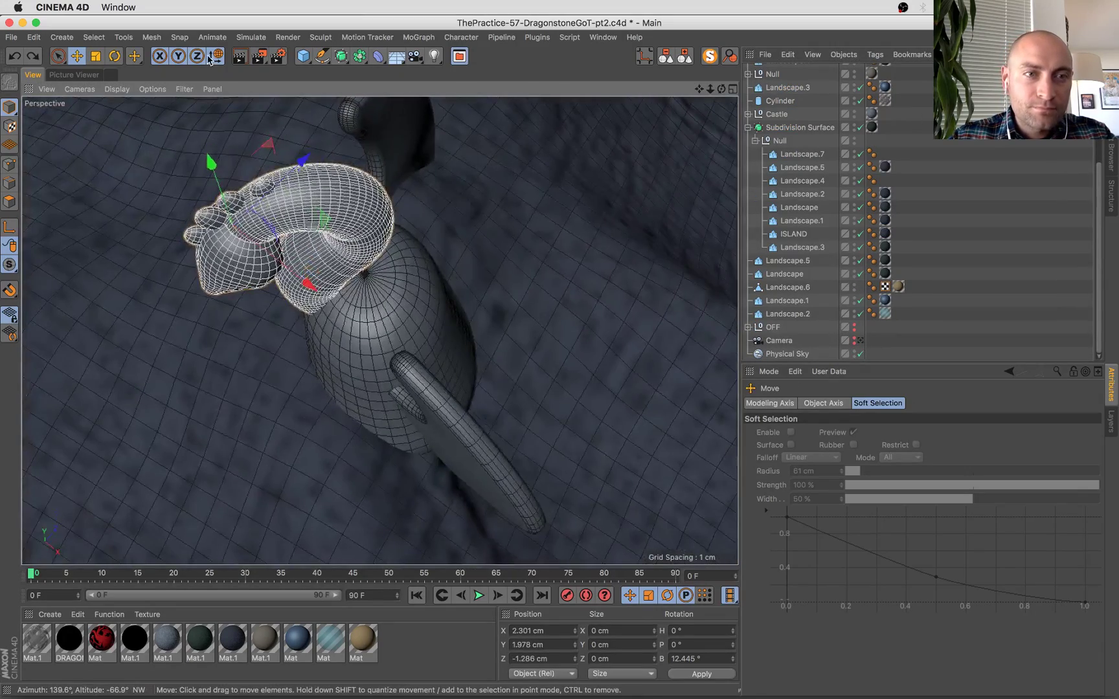
left_click_drag(154, 243, 166, 240)
left_click_drag(343, 291, 346, 392, "alt")
left_click(347, 393)
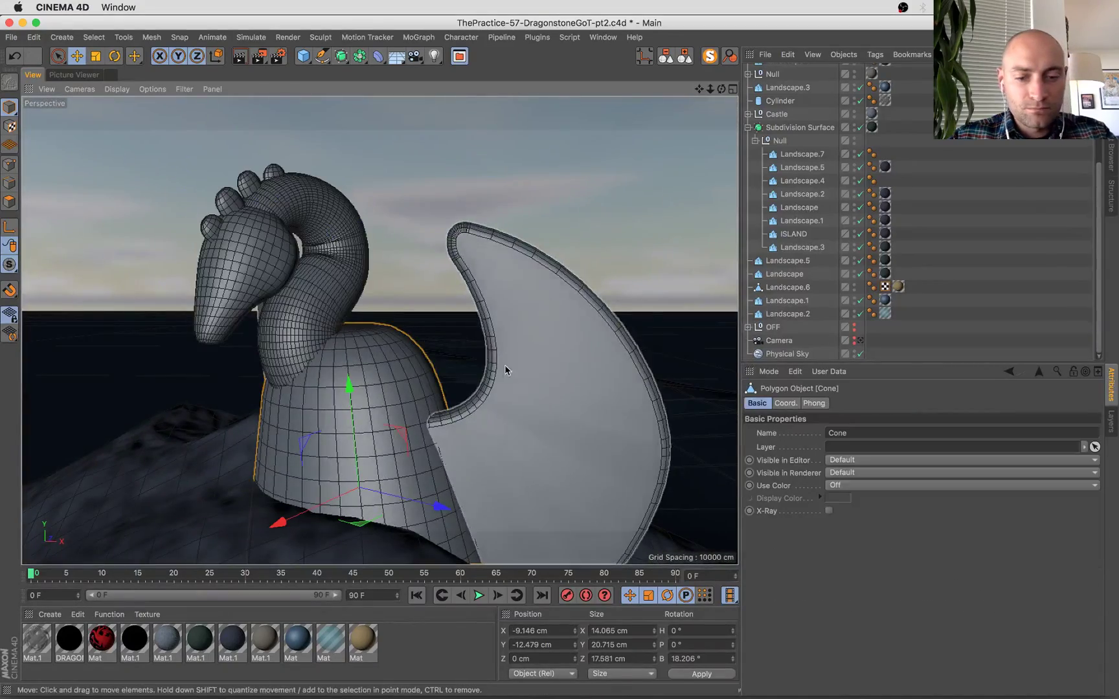
Scale the dragon body's Cone down to about 12.2 × 18 × 15.3 cm, raise it along its Y axis, and save the project.
key("t")
left_click_drag(507, 367, 467, 367)
key("e")
left_click_drag(349, 394, 346, 357)
key("super+s")
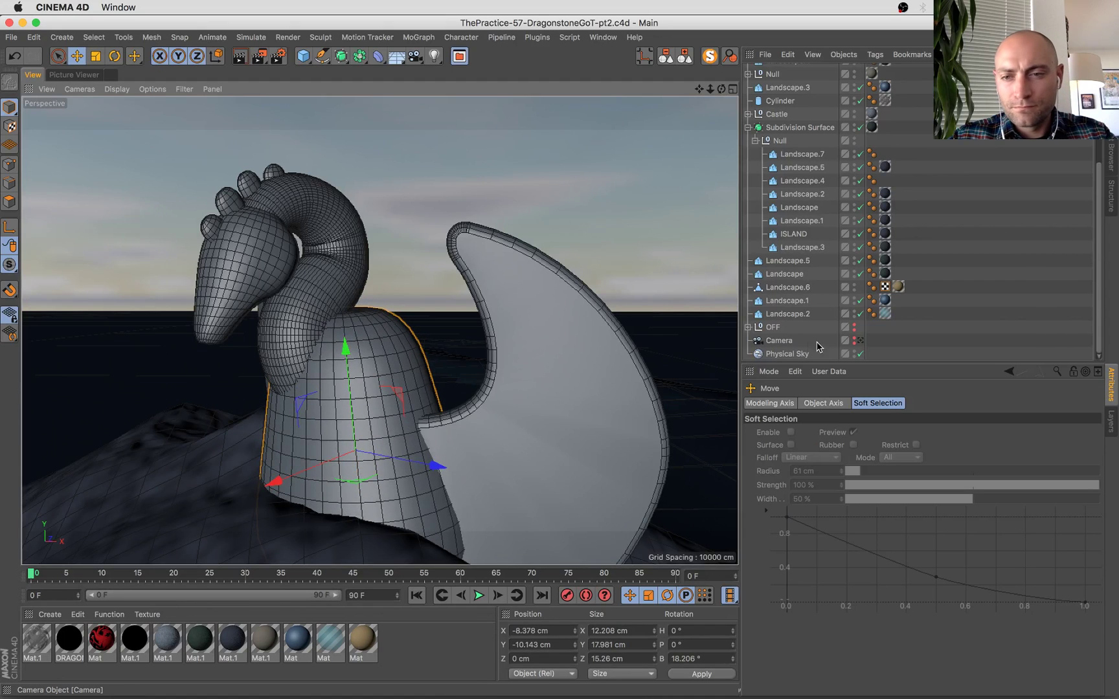
Through the scene camera, rotate the Rock Dragon group to a heading of about -96.8° and compare it with the reference image in Preview.
left_click(860, 340)
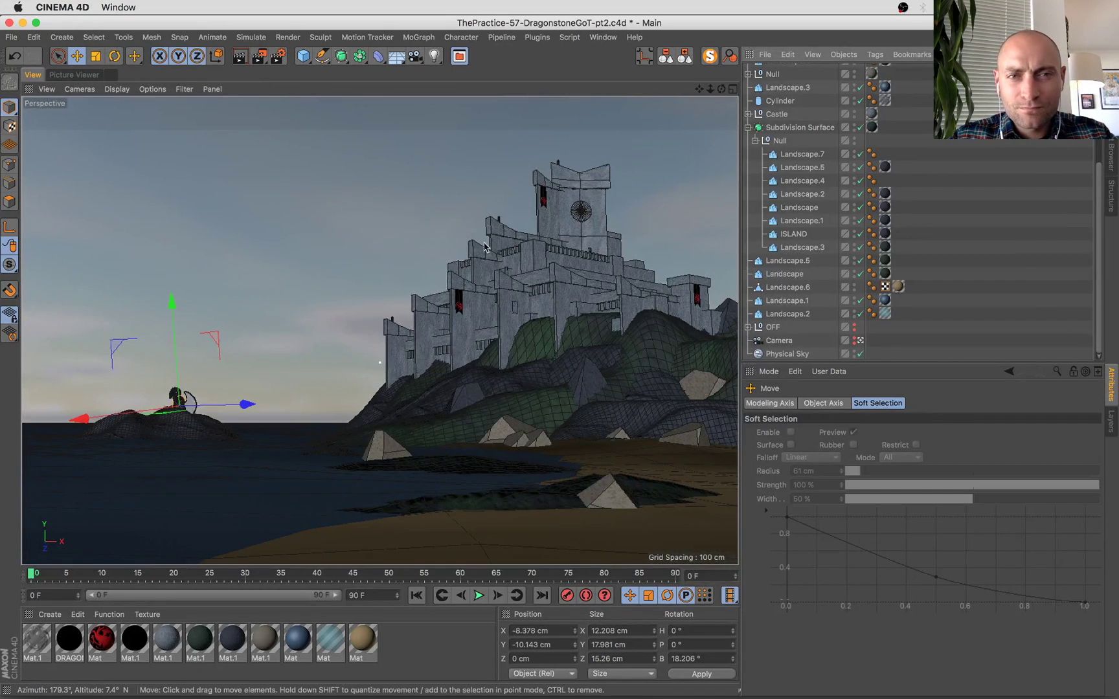
scroll(769, 82, "up", 5)
left_click(788, 70)
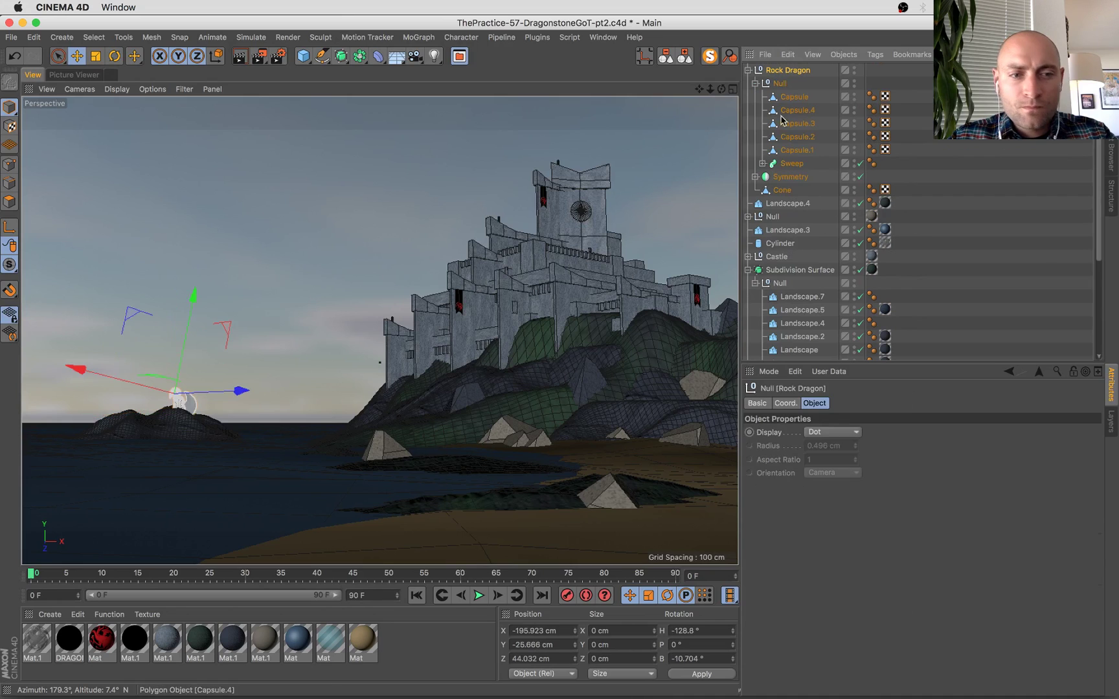
key("r")
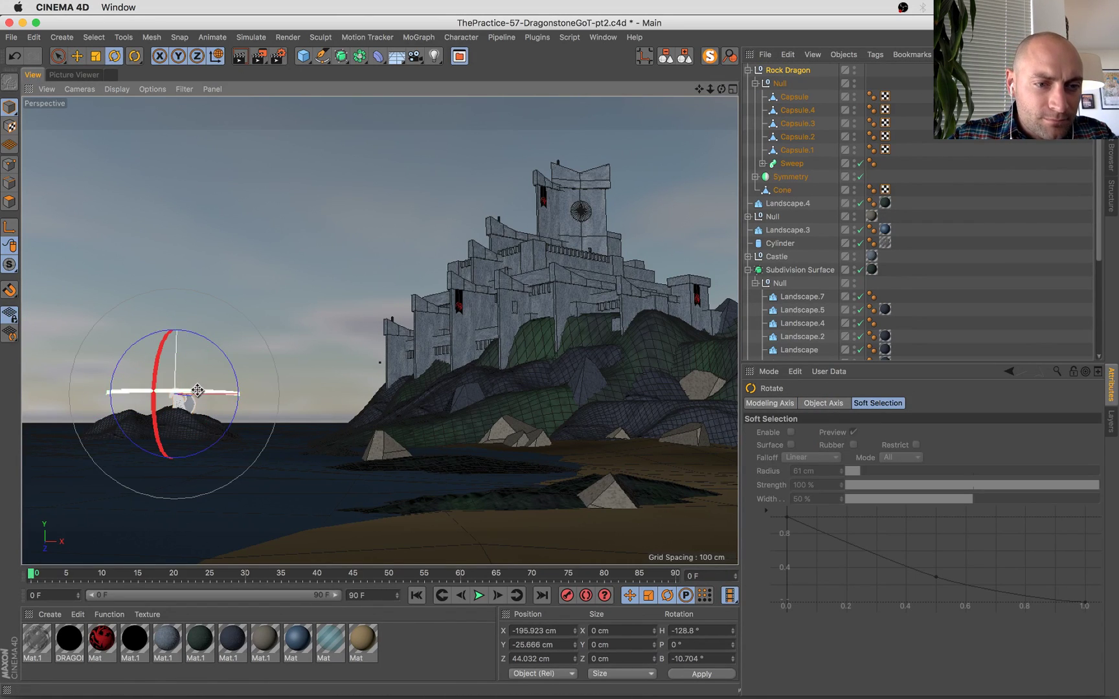
left_click_drag(191, 391, 245, 386)
key("super+Tab")
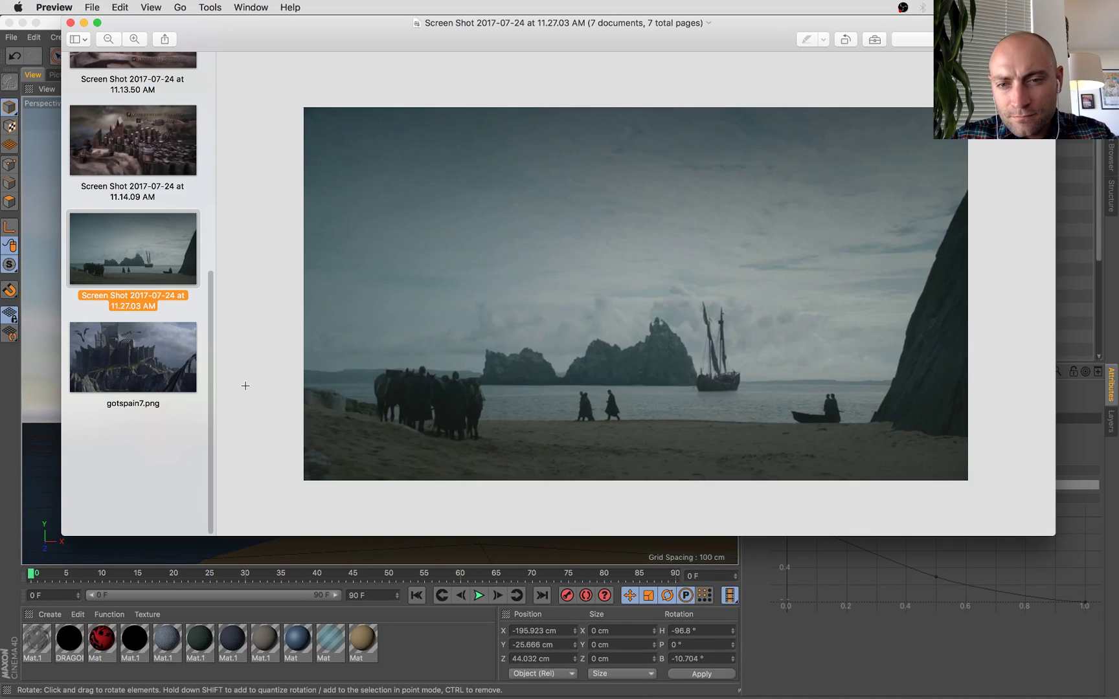
key("super+Tab")
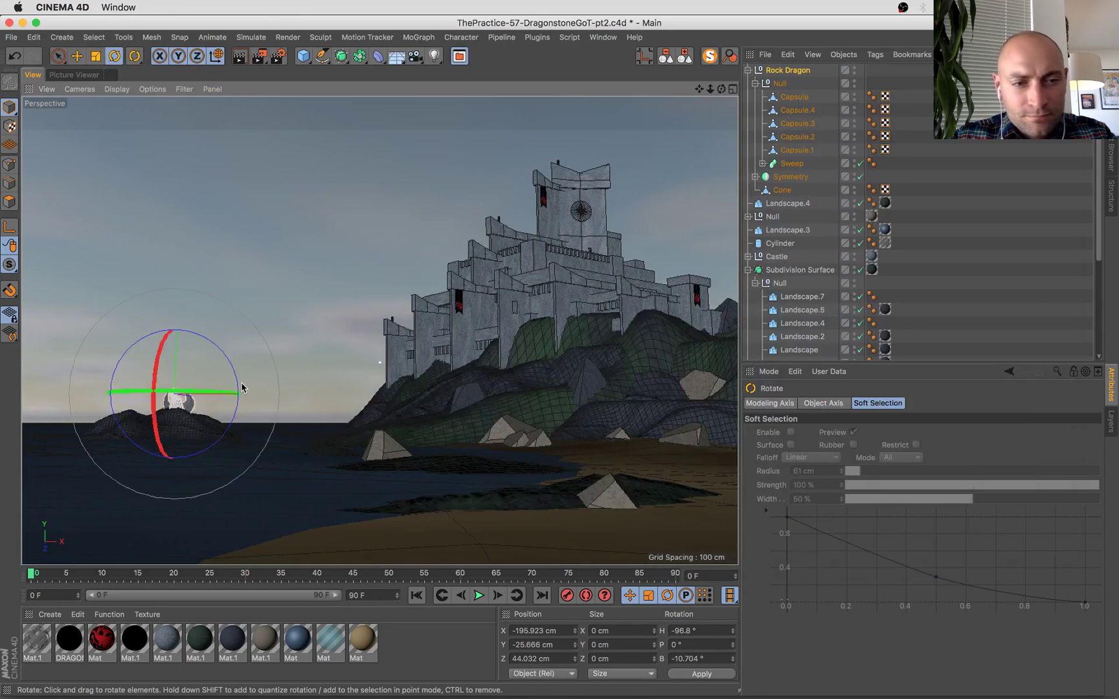
Leave the scene camera, bank the head-and-neck null to about 5.5°, and nudge it toward the body along its X axis.
left_click(860, 341)
left_click_drag(120, 292, 200, 200, "alt")
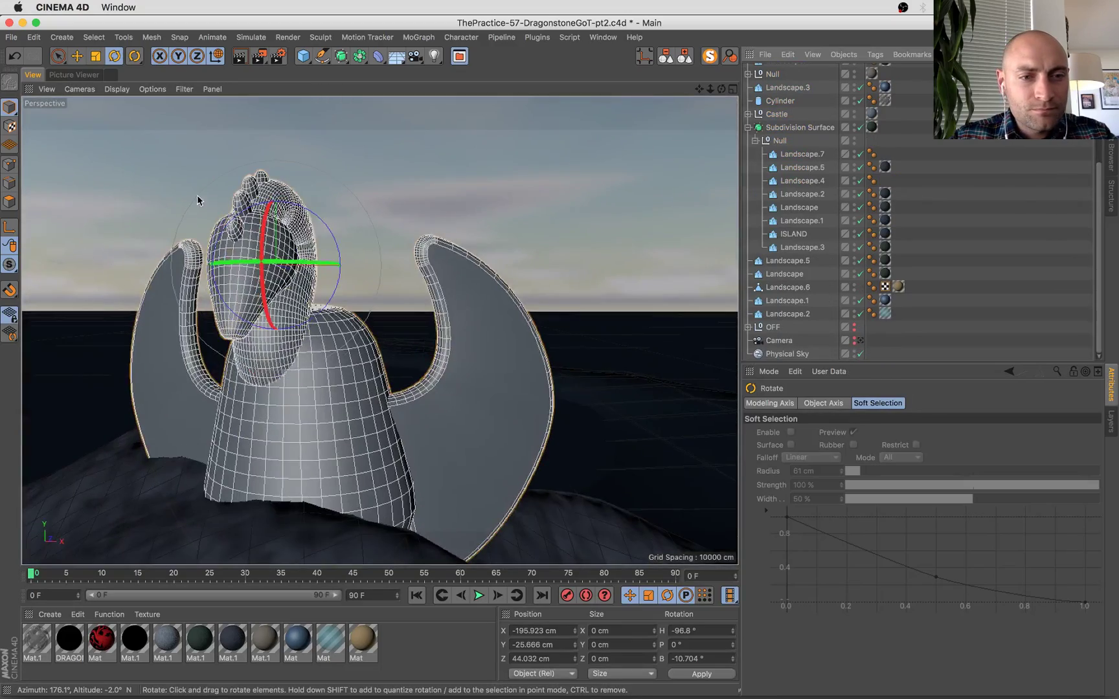
left_click_drag(320, 419, 228, 436, "alt")
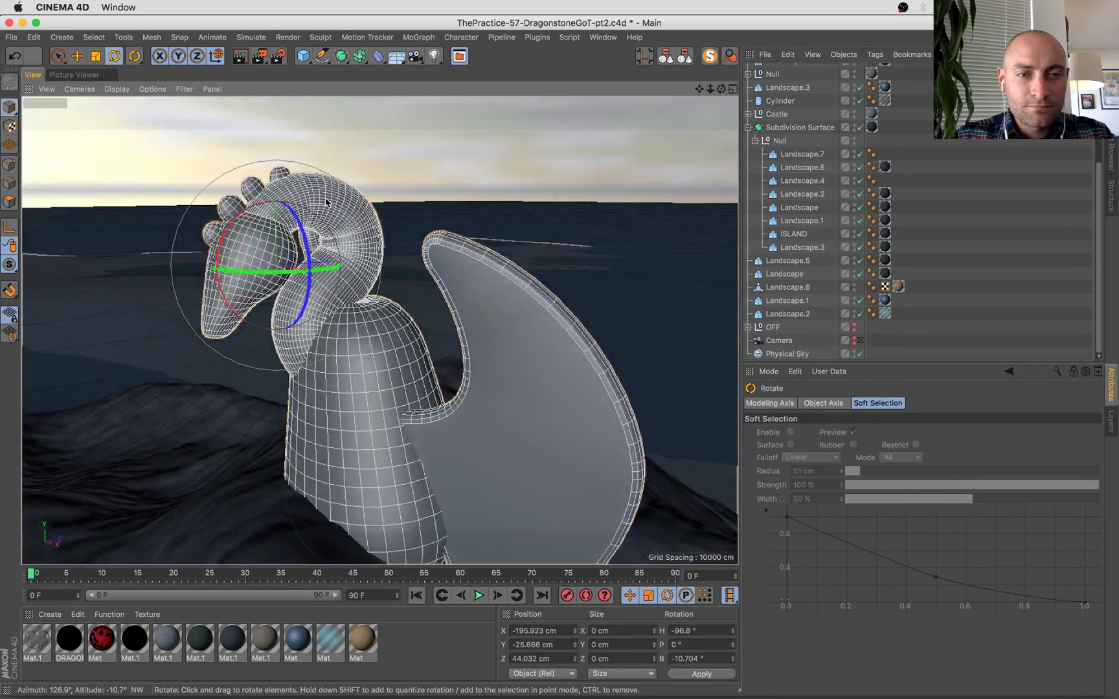
left_click(327, 202)
left_click(778, 84)
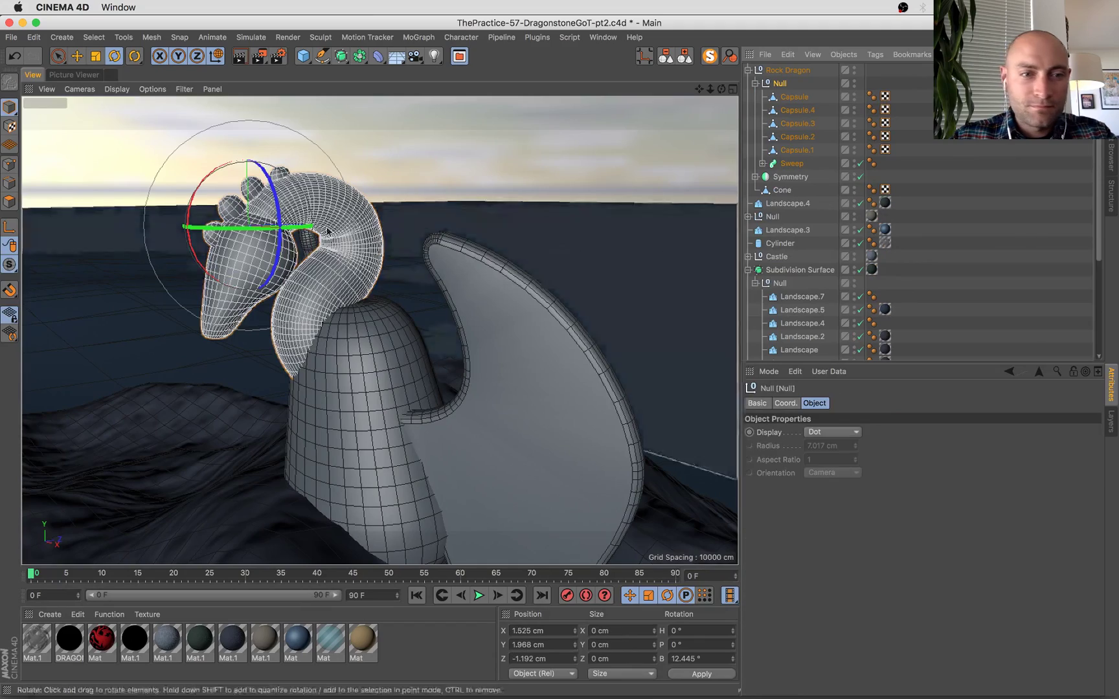
key("r")
left_click_drag(304, 311, 324, 278, "alt")
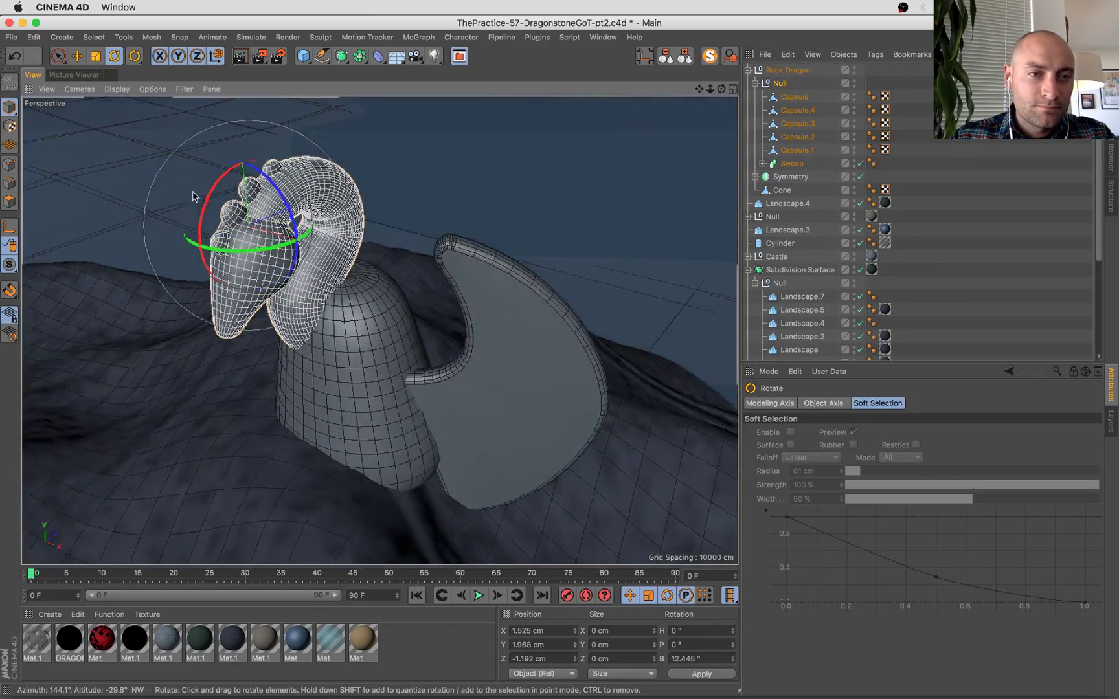
left_click_drag(206, 228, 210, 201)
key("e")
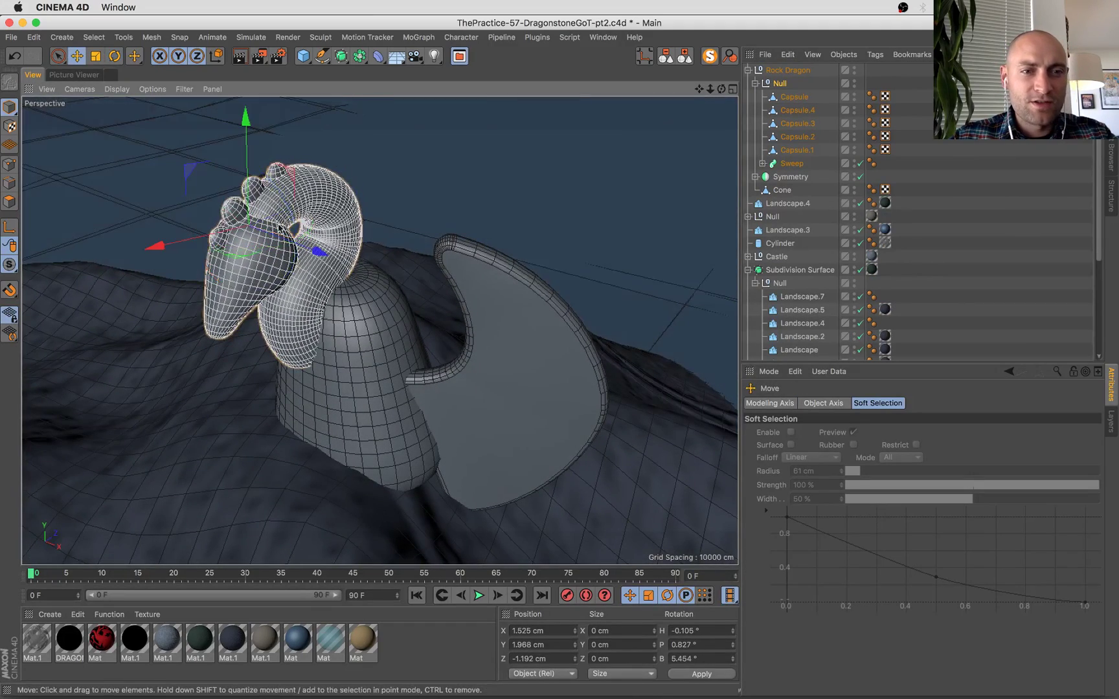
left_click_drag(177, 247, 187, 243)
left_click_drag(187, 243, 206, 170, "alt")
Turn the head-and-neck null to about -24° heading, recentre it over the body, and return to the scene camera.
key("r")
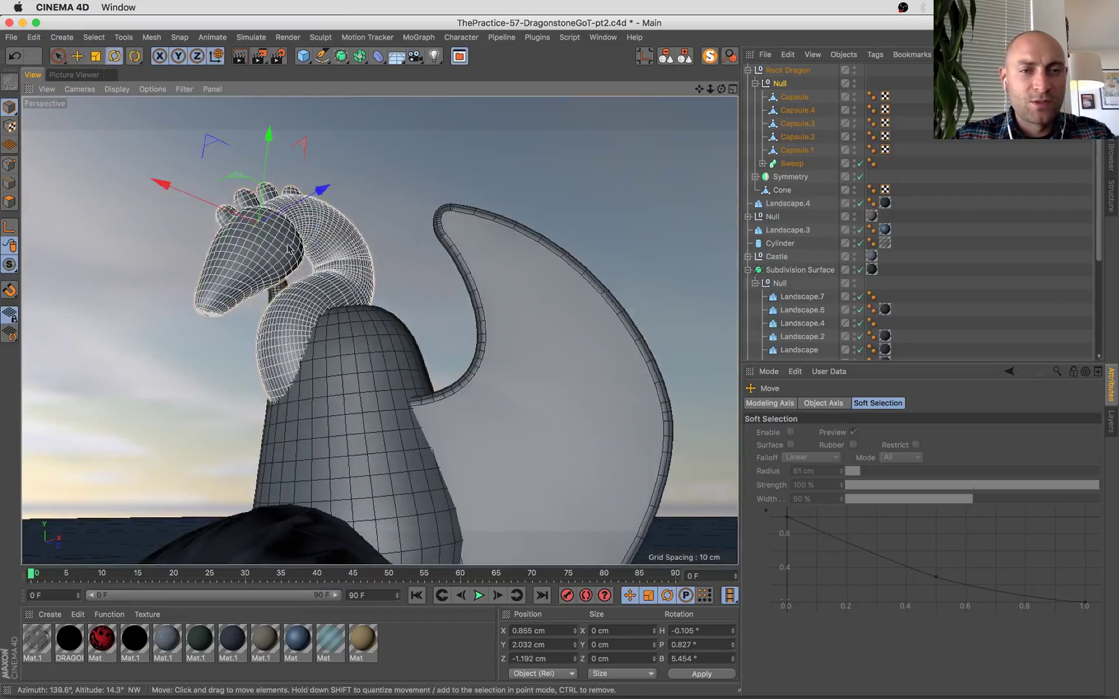
left_click_drag(292, 210, 250, 232, "alt")
key("e")
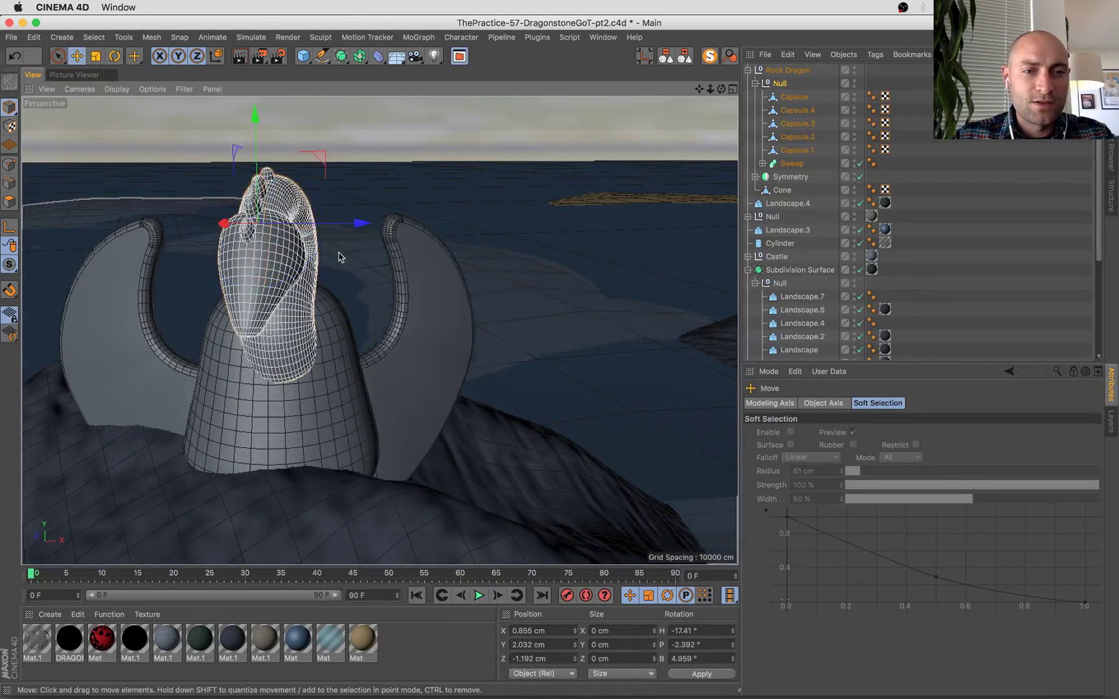
left_click_drag(357, 224, 293, 230)
key("r")
key("e")
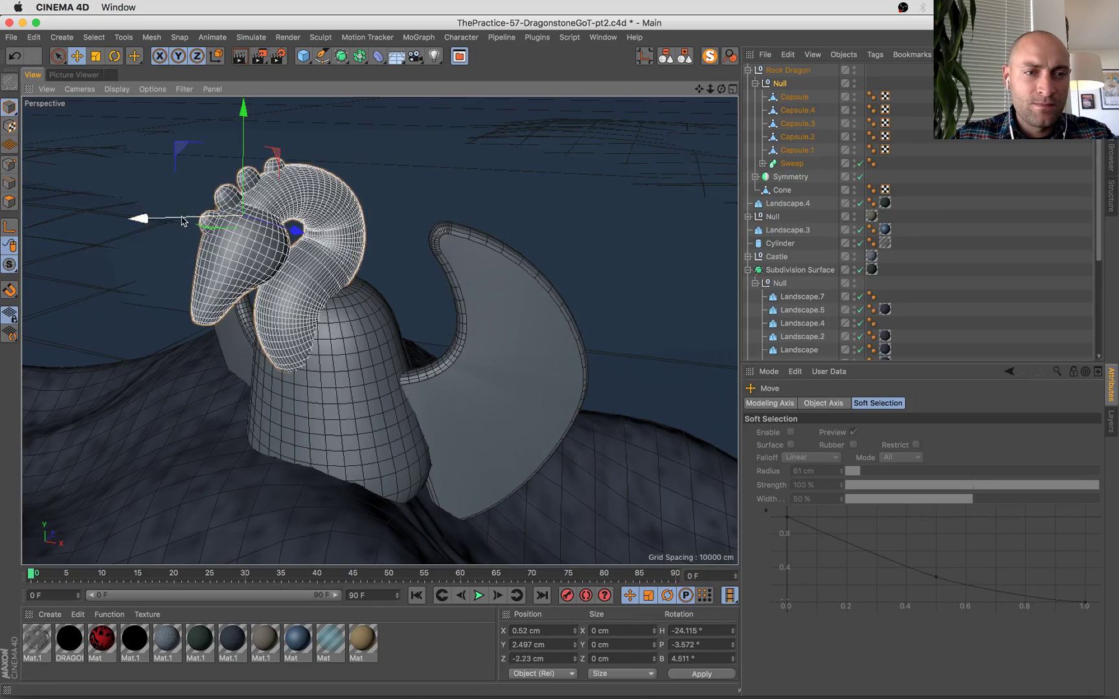
scroll(867, 319, "down", 5)
left_click(860, 341)
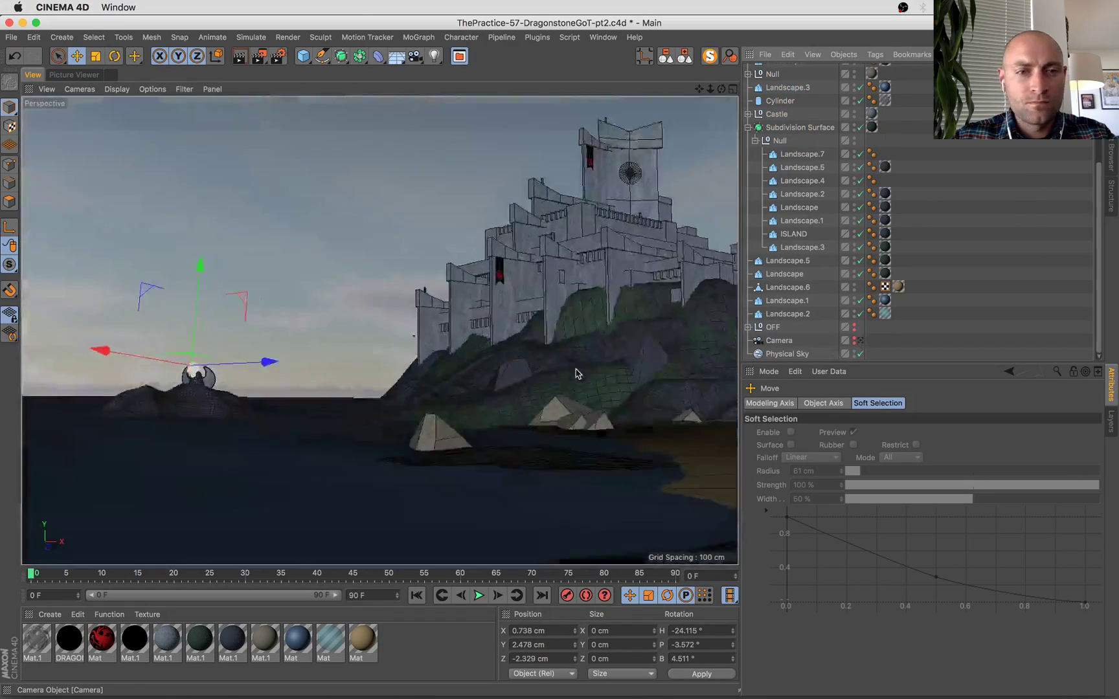
Try shifting the wings' Symmetry object along its Z axis and undo the move.
left_click(166, 405)
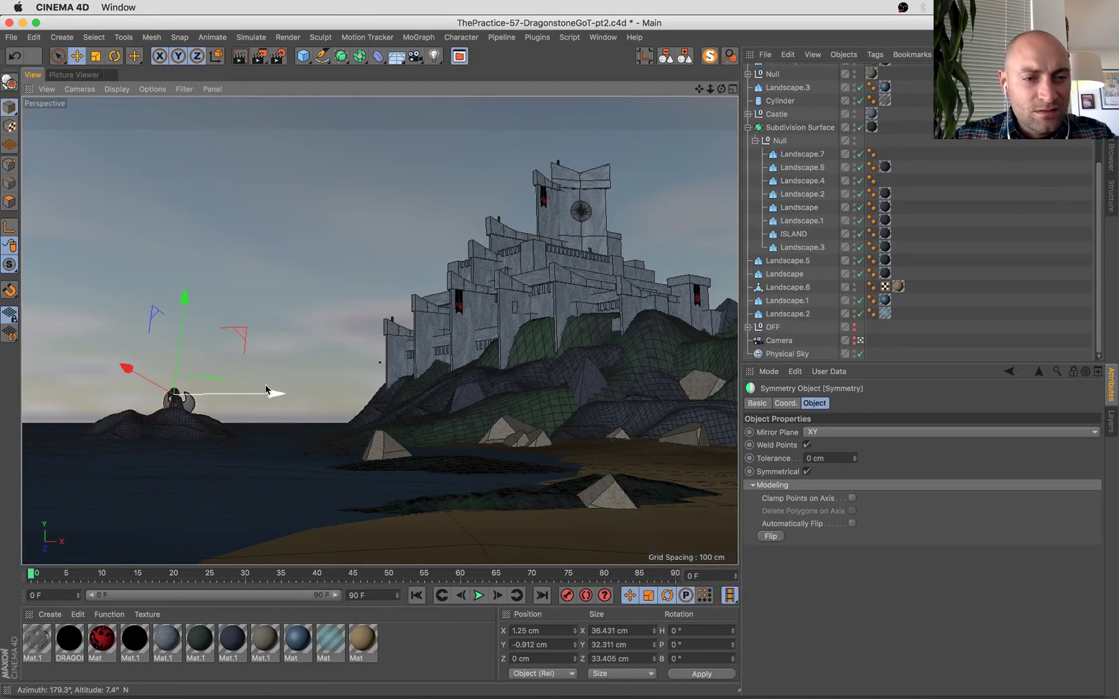
left_click_drag(272, 398, 272, 398)
key("super+z")
Rotate the wing's Extrude to about H -27.1°, P 1.2°, B 26.4°, nudge it slightly outward, and save the project.
scroll(796, 94, "up", 1)
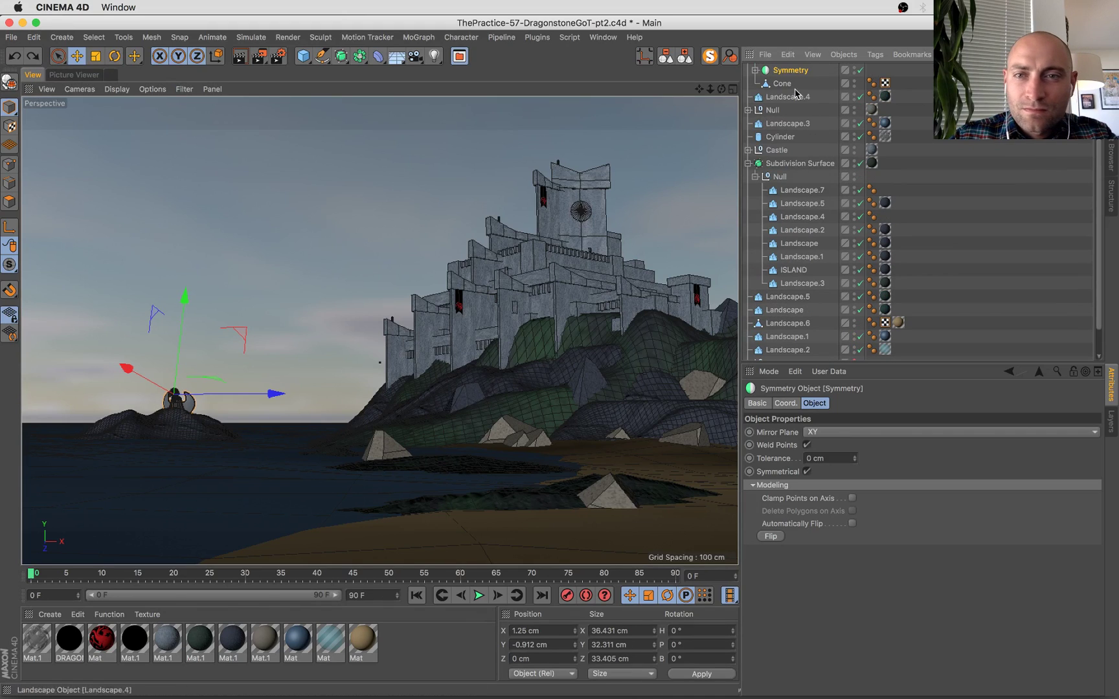
left_click(755, 71)
left_click(797, 96)
key("r")
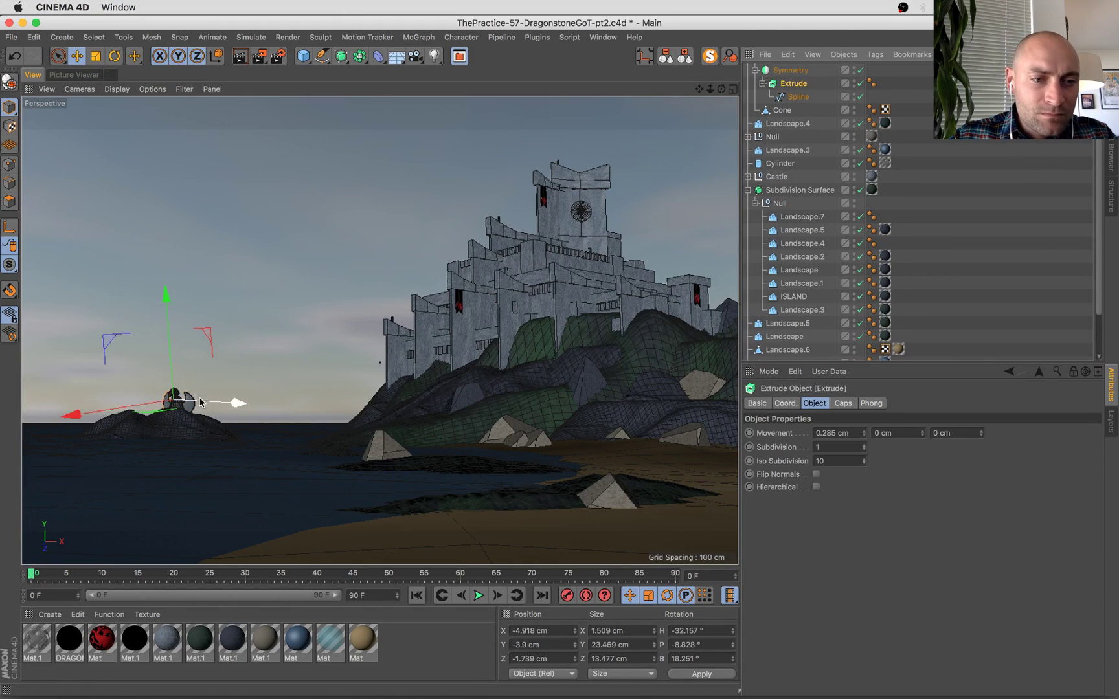
left_click_drag(221, 366, 228, 399)
key("e")
key("r")
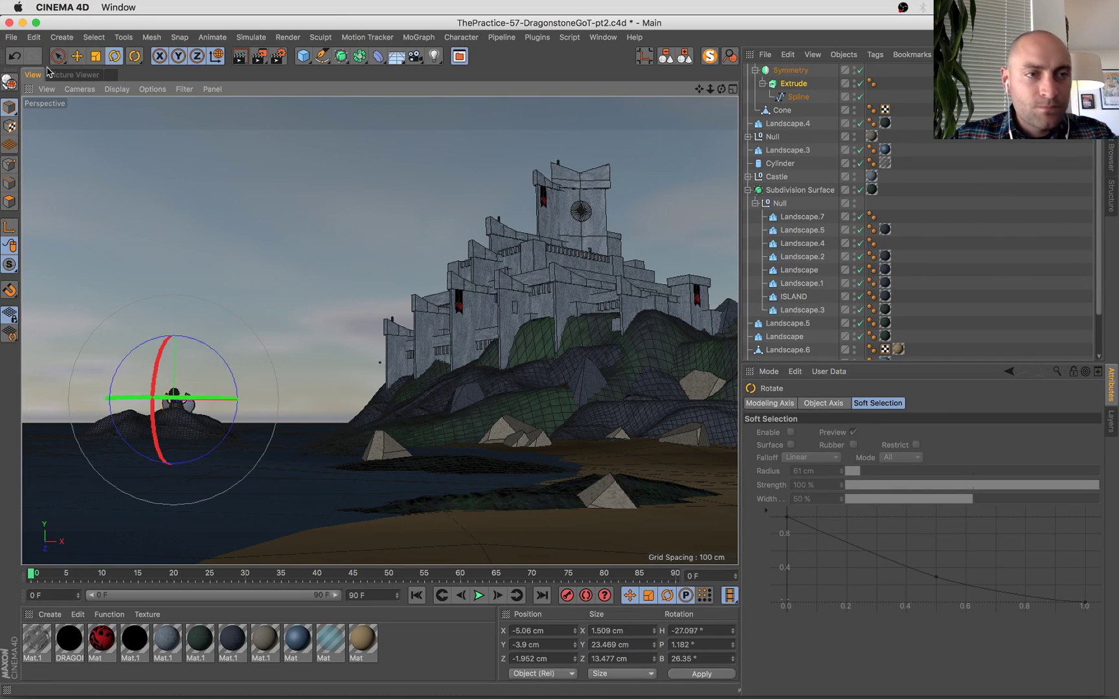
key("super+s")
Collapse the object hierarchy and reorder the Rock Dragon group to sit directly below the Castle group.
left_click(730, 57)
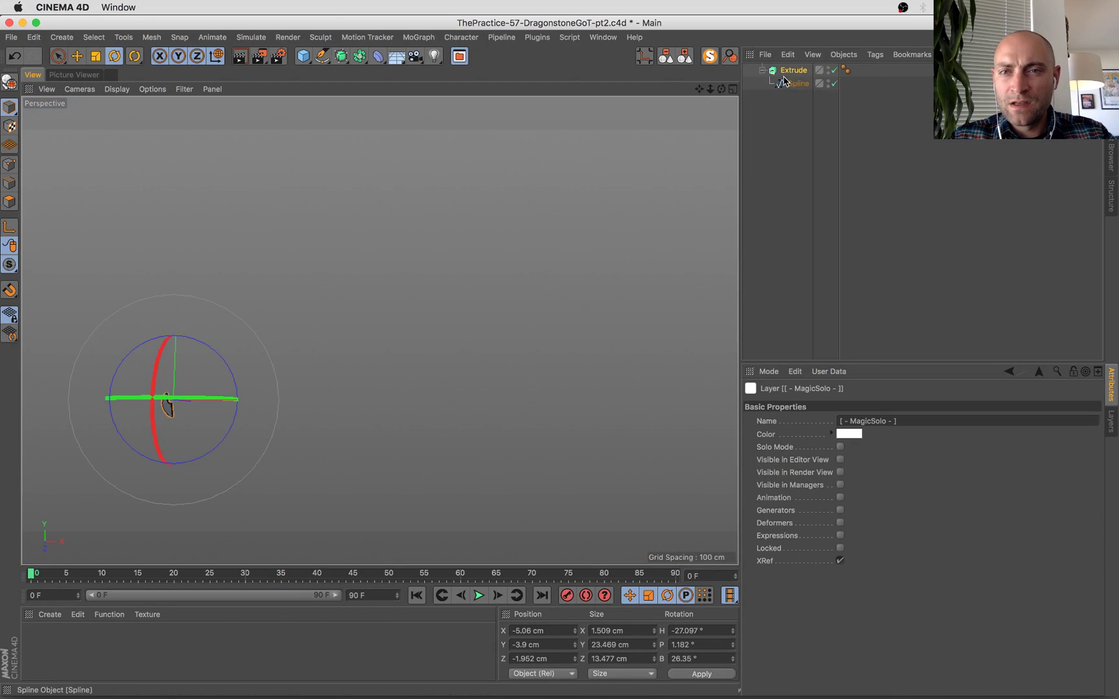
left_click(709, 55)
left_click(789, 71)
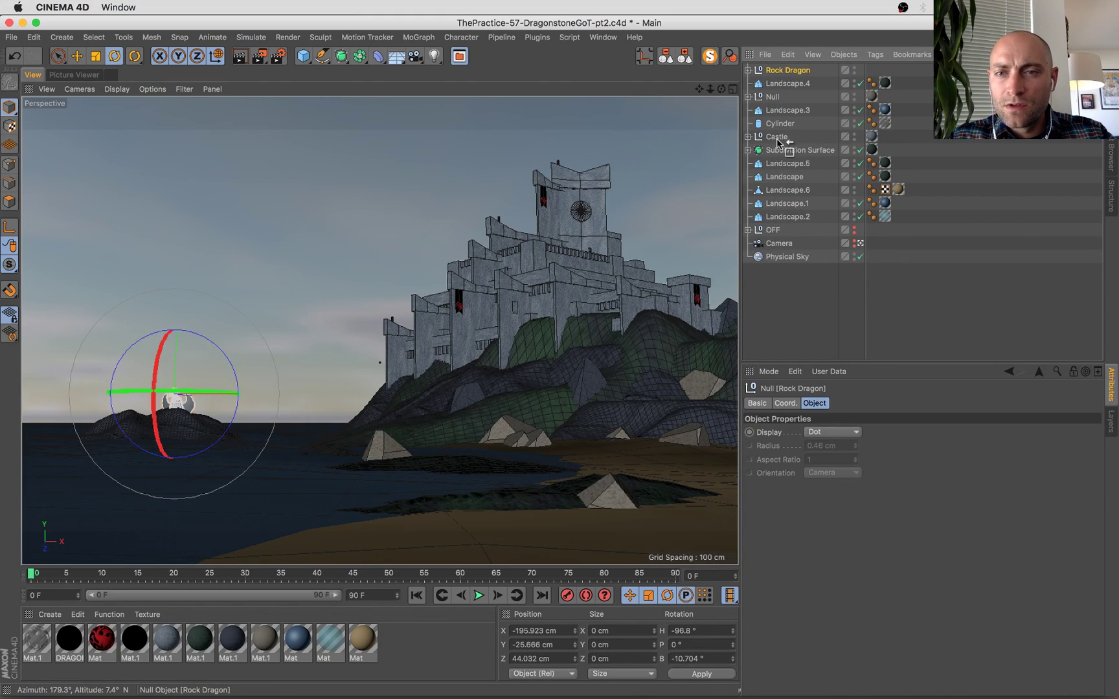
left_click_drag(779, 144, 780, 143)
Try the Subdivision Surface's material on the Rock Dragon group.
left_click(872, 150)
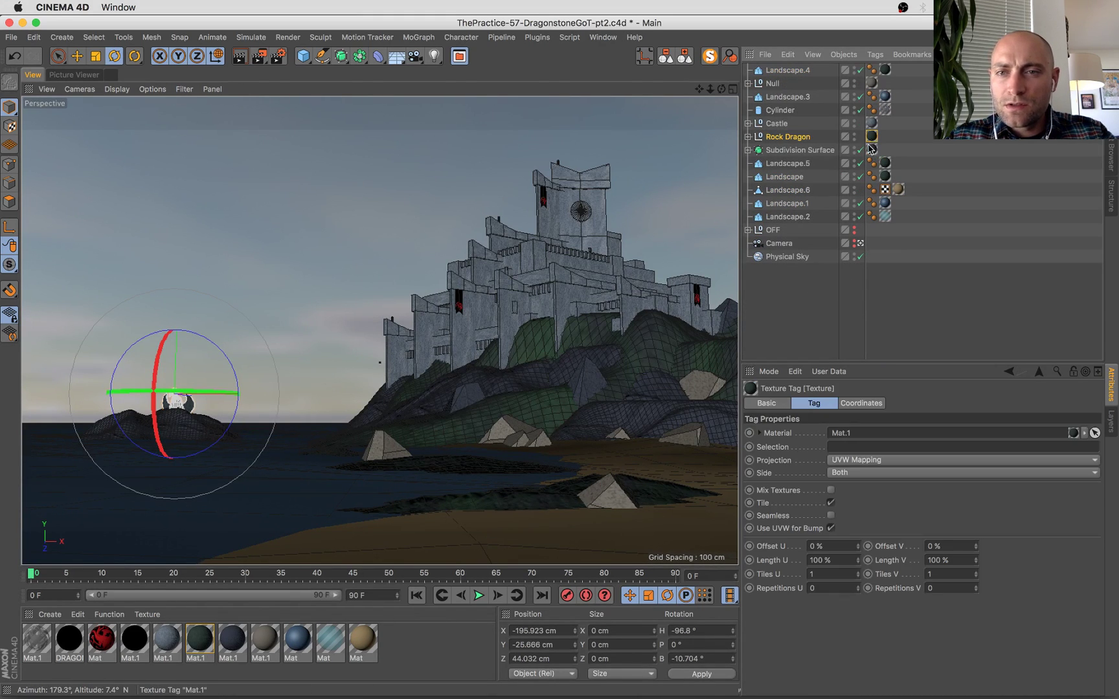
left_click(336, 276)
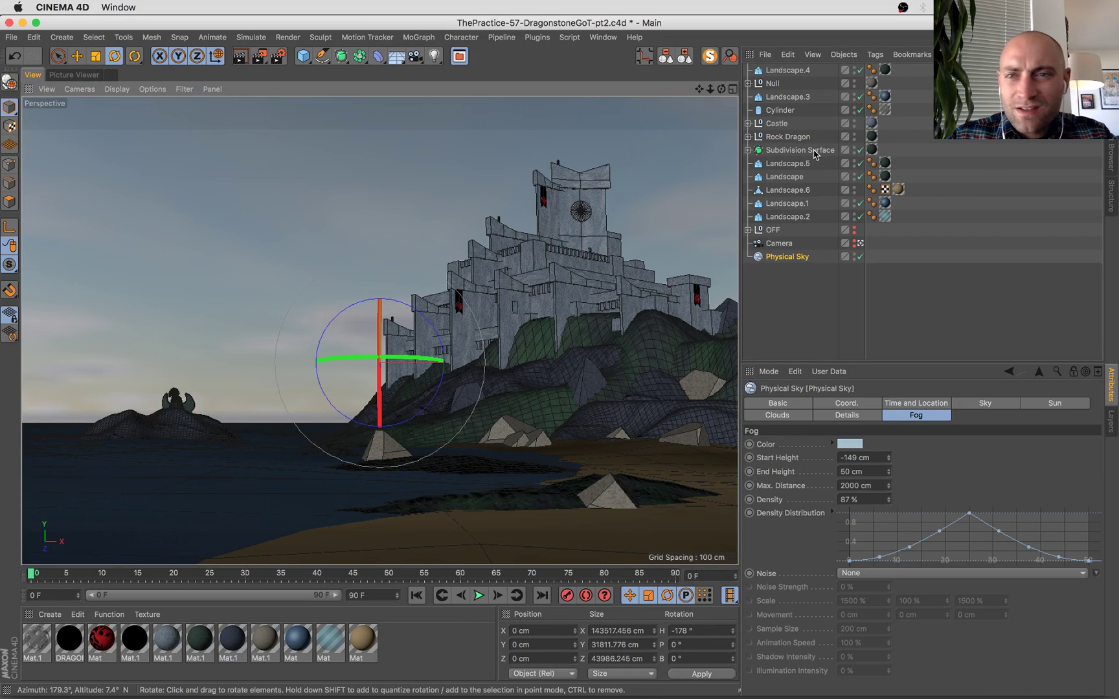
left_click(787, 136)
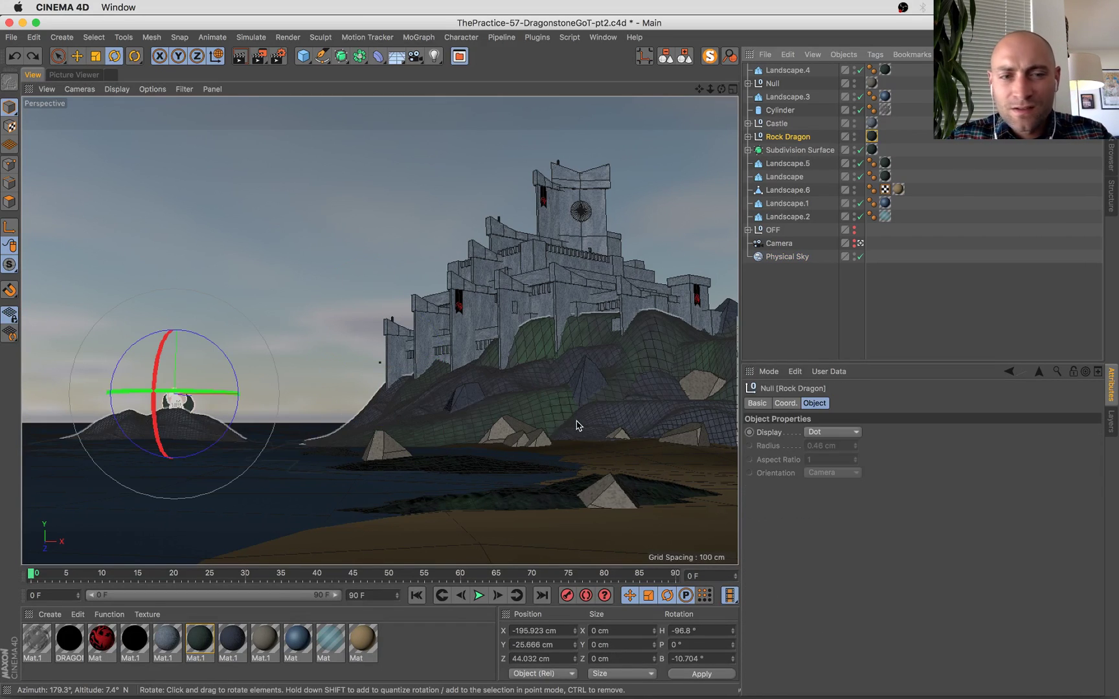
Locate the rock Cube_fracturepart69.3 below the castle and copy its dark Mat.1 material tag onto the Rock Dragon group.
left_click(494, 405)
key("s")
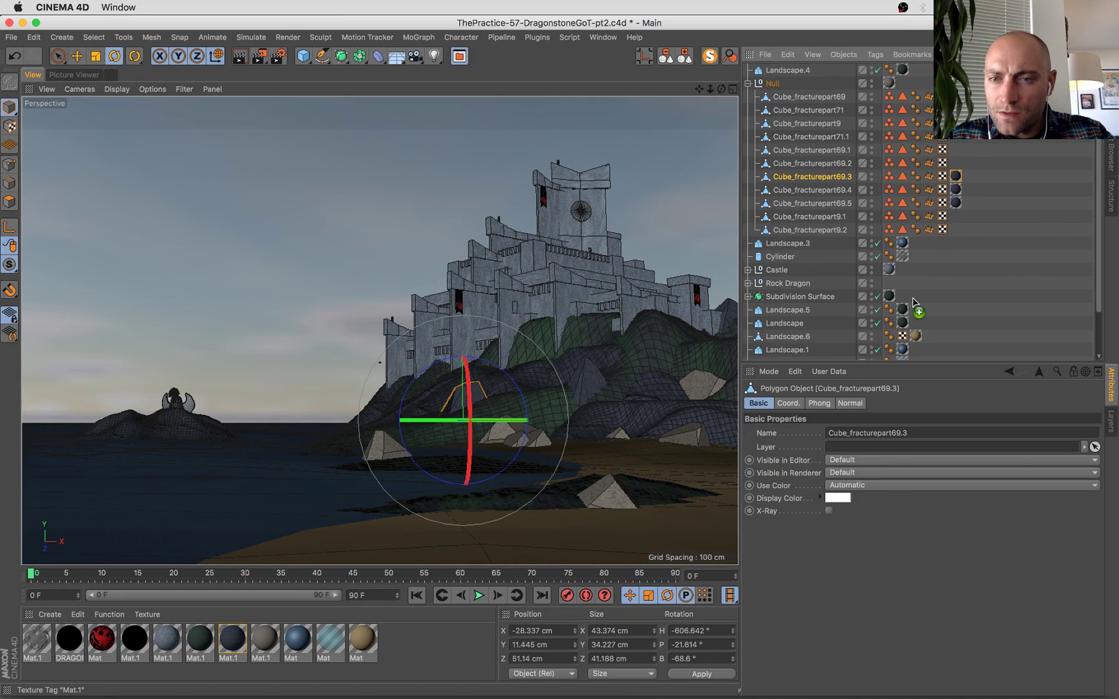
left_click_drag(889, 287, 889, 283)
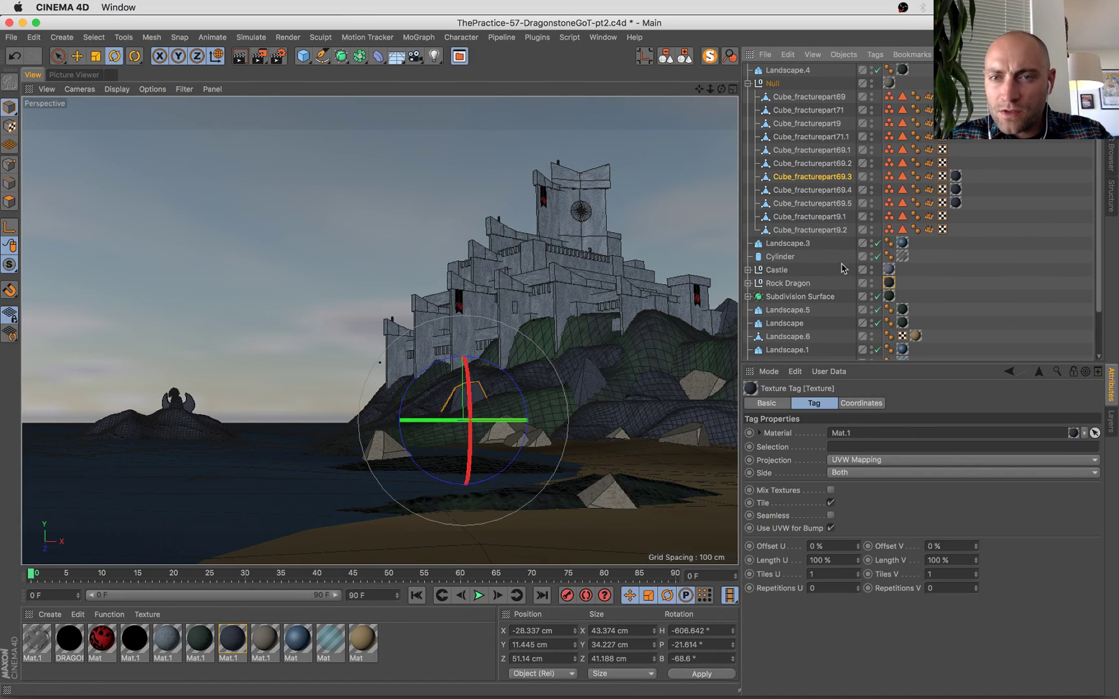
Render the scene camera view to the Picture Viewer, glancing at the stream chat in Chrome while it processes.
left_click(685, 56)
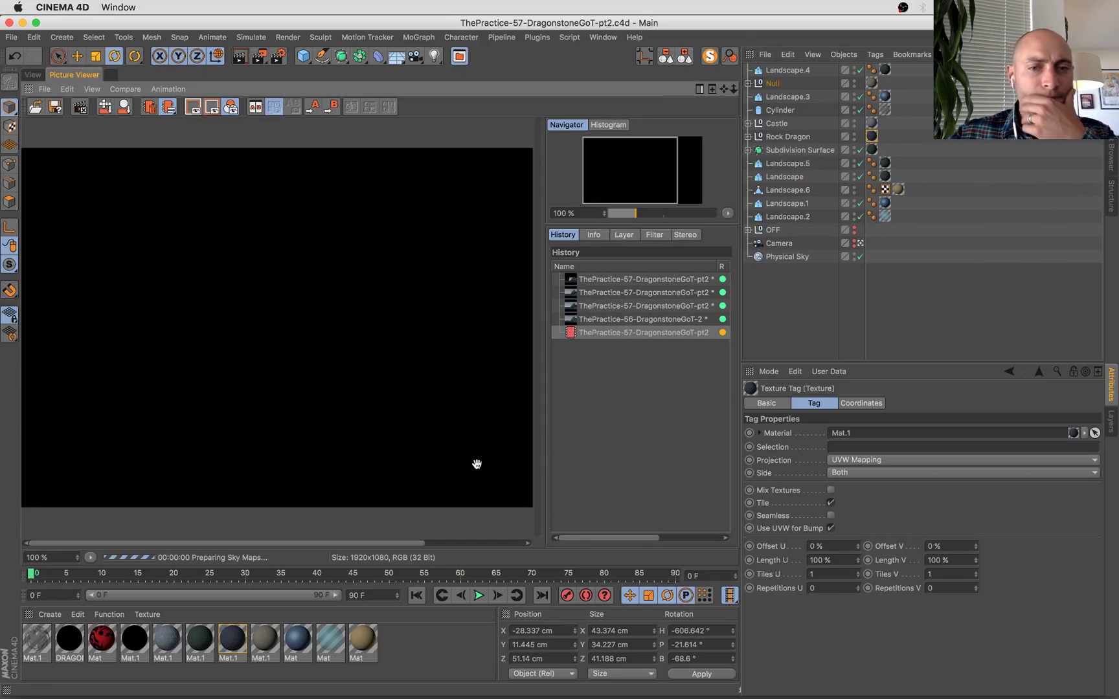
mouse_move(2, 3)
left_click(100, 453)
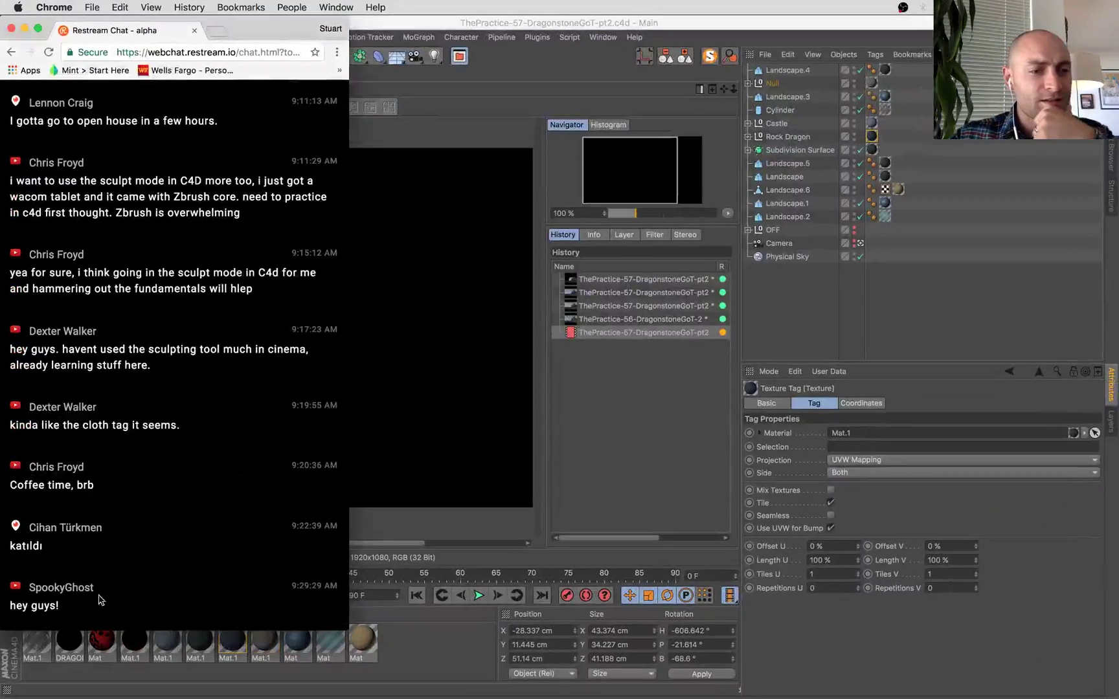
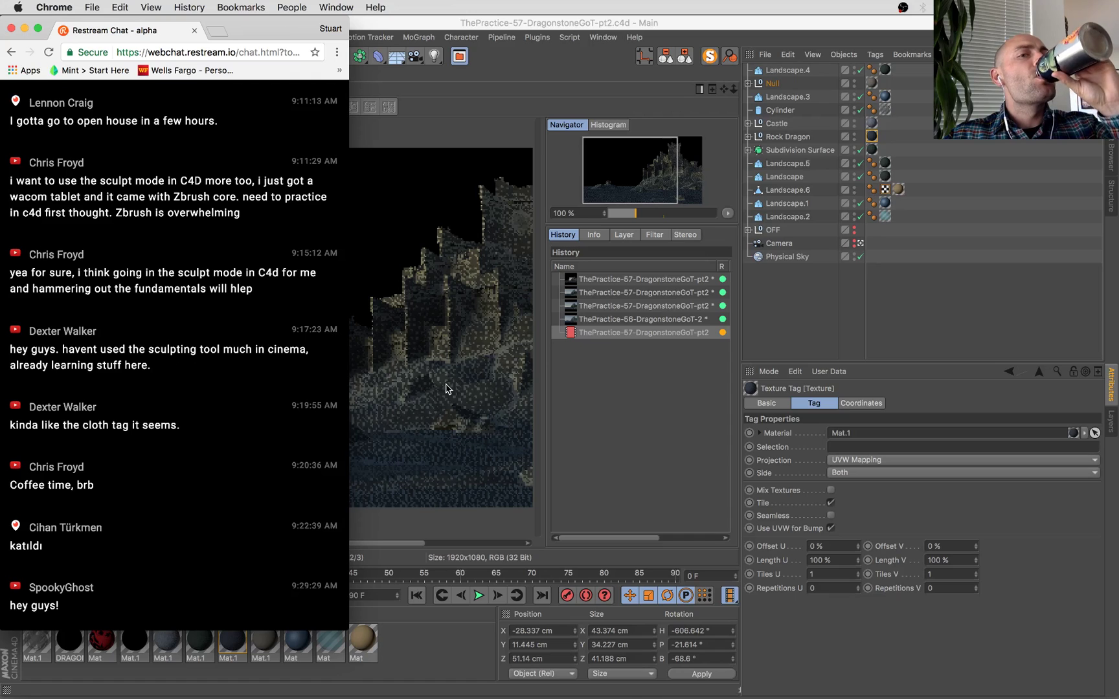
left_click(383, 365)
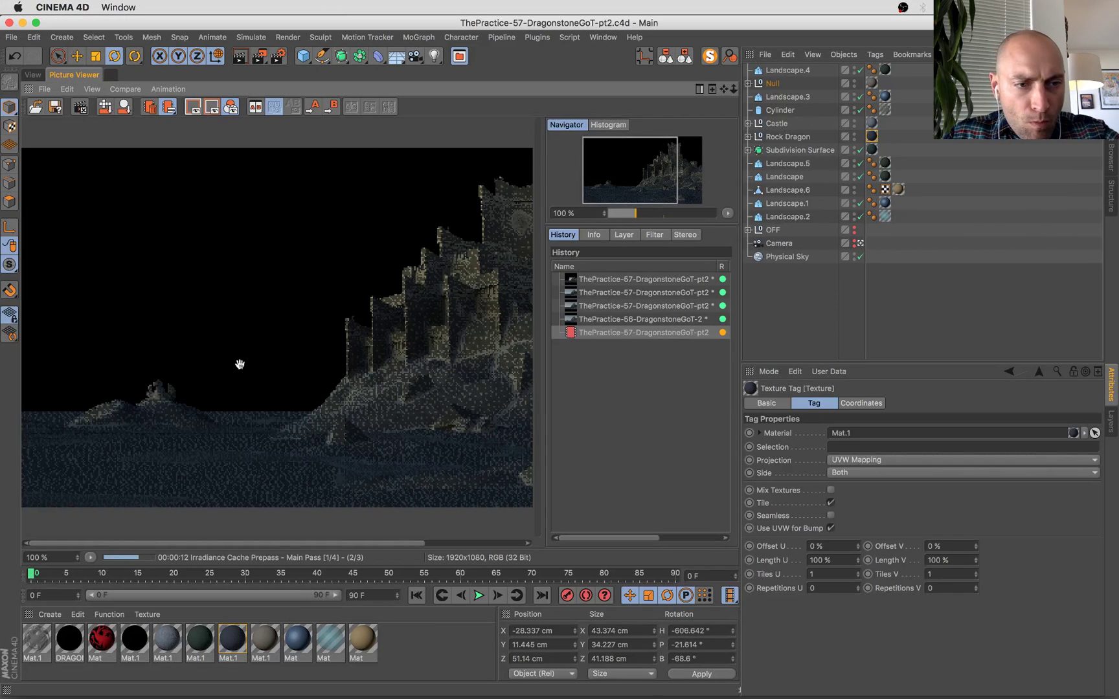
Examine the dragon island and the castle in the in-progress render at 80% and 100% zoom.
scroll(368, 383, "down", 2)
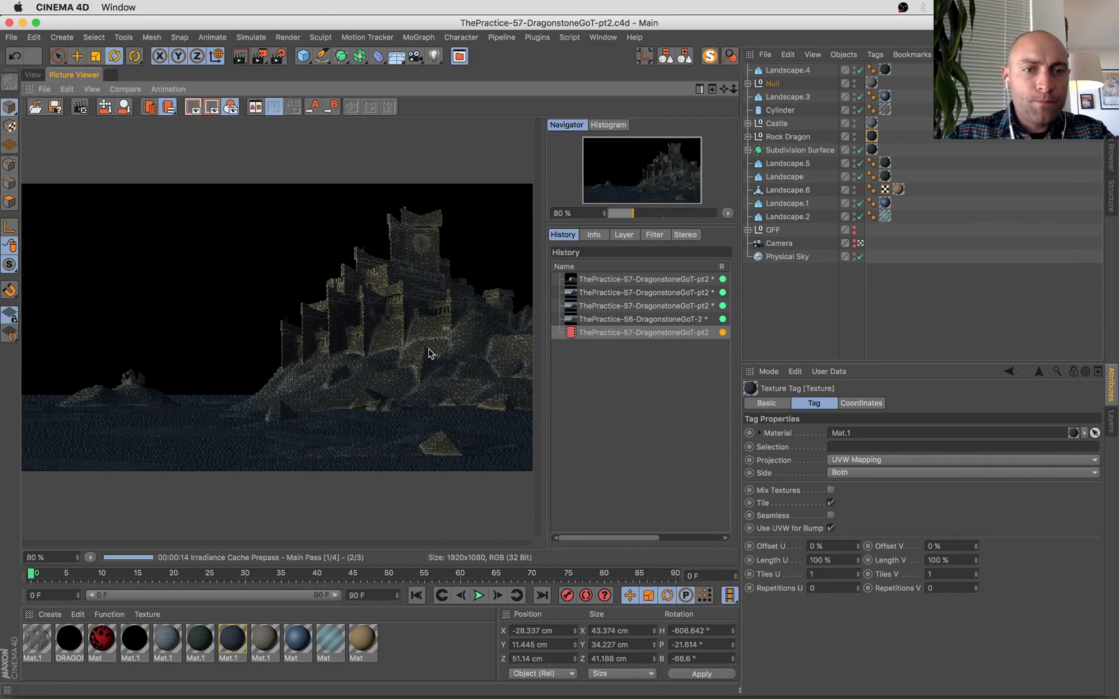
scroll(428, 353, "up", 2)
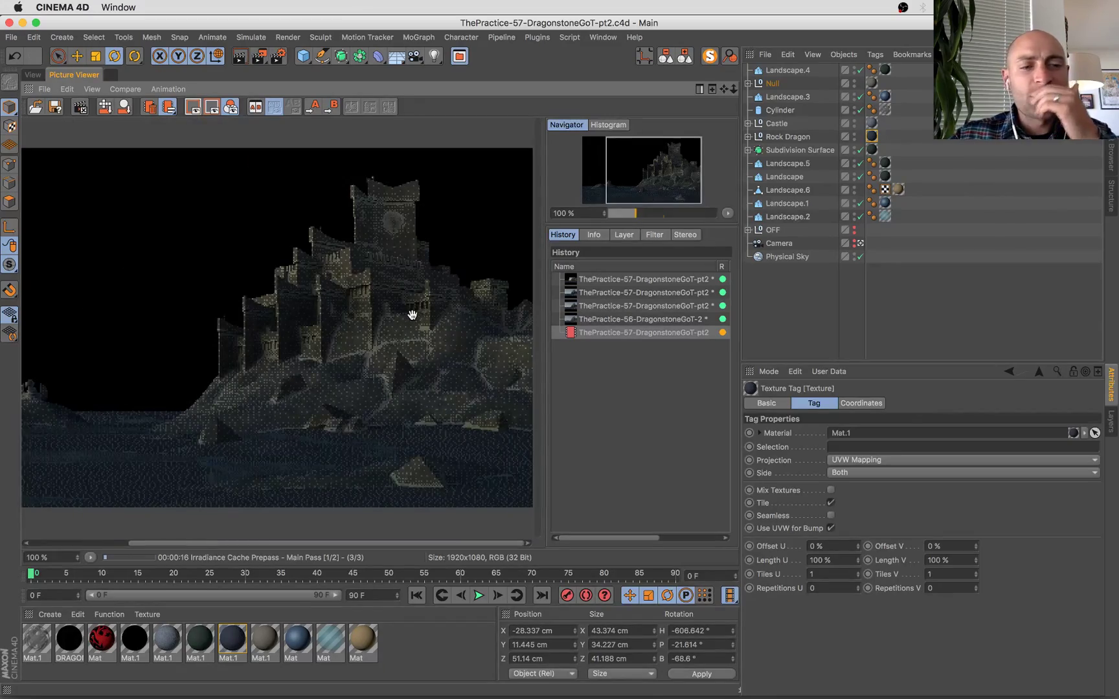
left_click_drag(297, 389, 460, 383)
key("ctrl+Up")
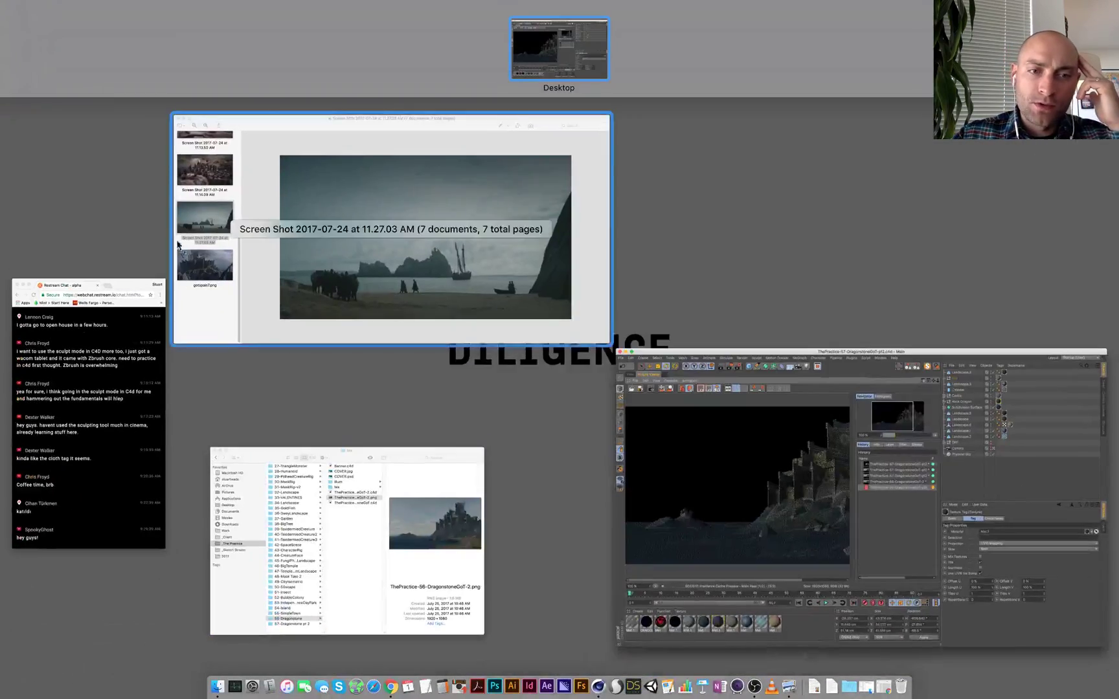
left_click(747, 403)
left_click_drag(441, 400, 232, 375)
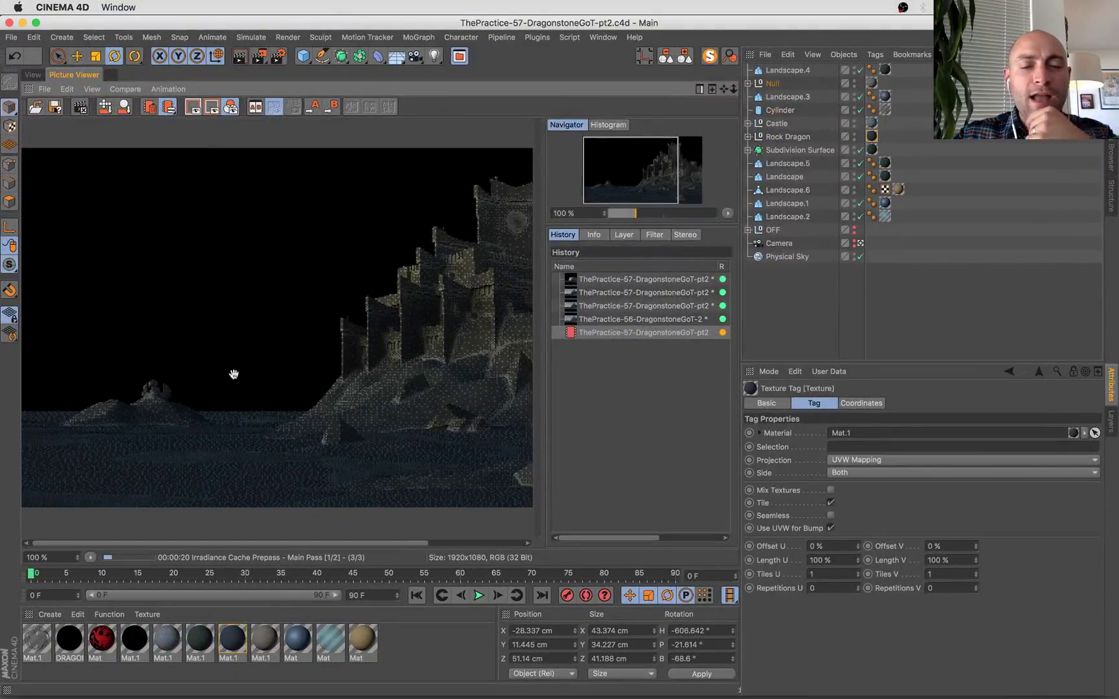
scroll(408, 362, "down", 2)
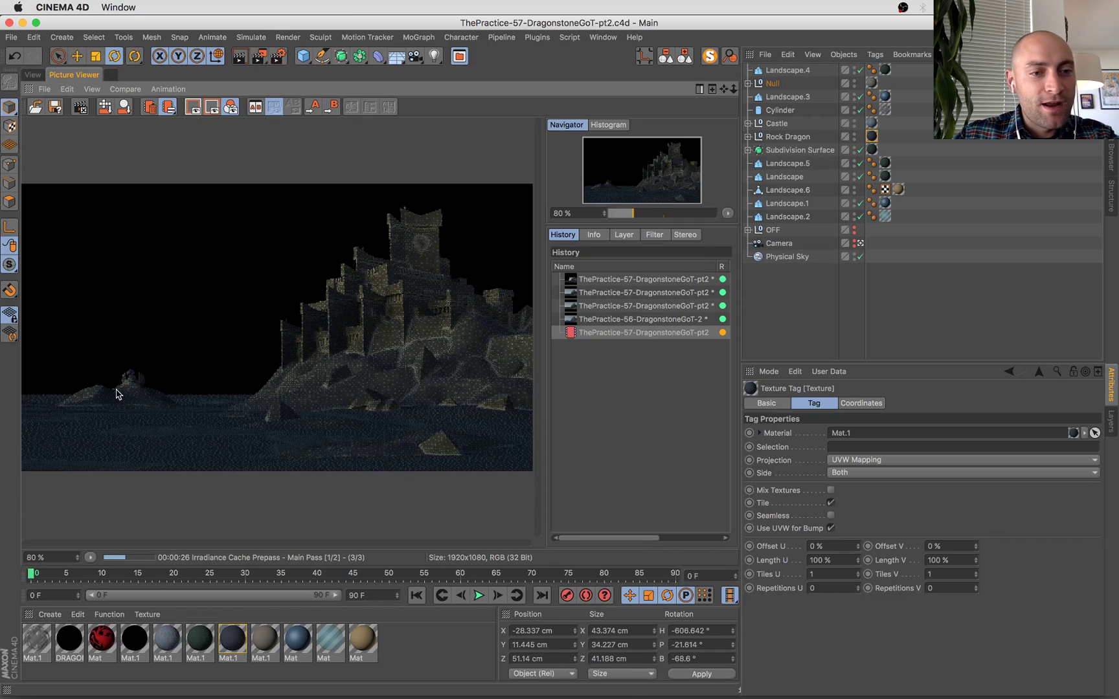
Examine the dragon island in the in-progress render and compare it with the scene's camera view.
scroll(117, 394, "up", 2)
scroll(161, 412, "down", 1)
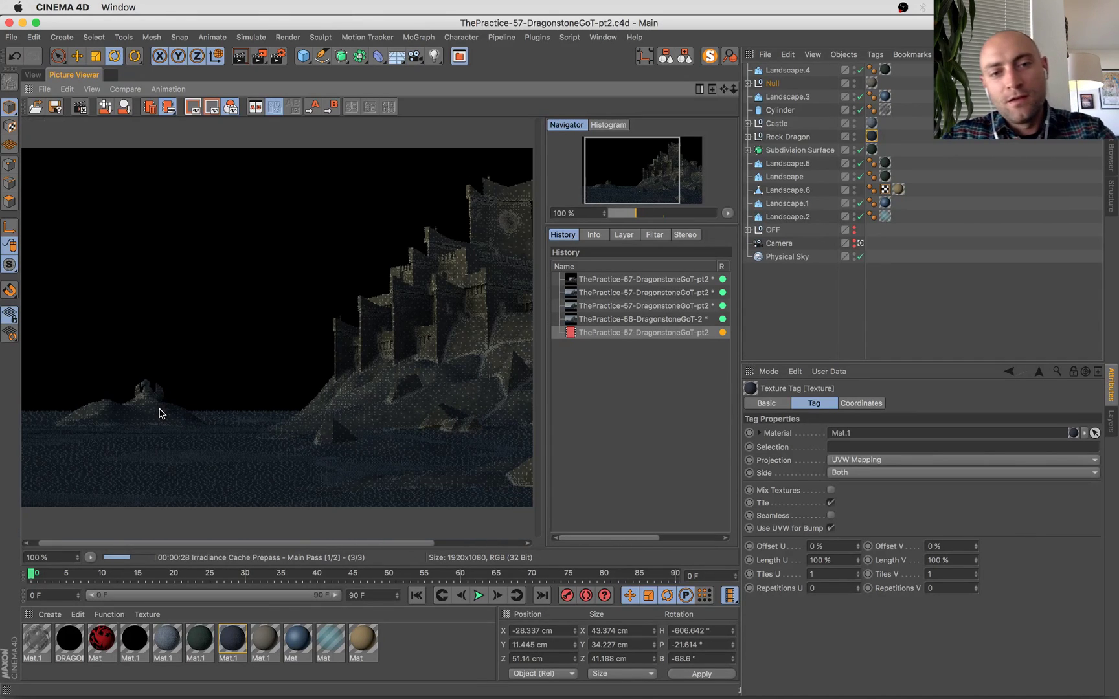
scroll(317, 346, "down", 1)
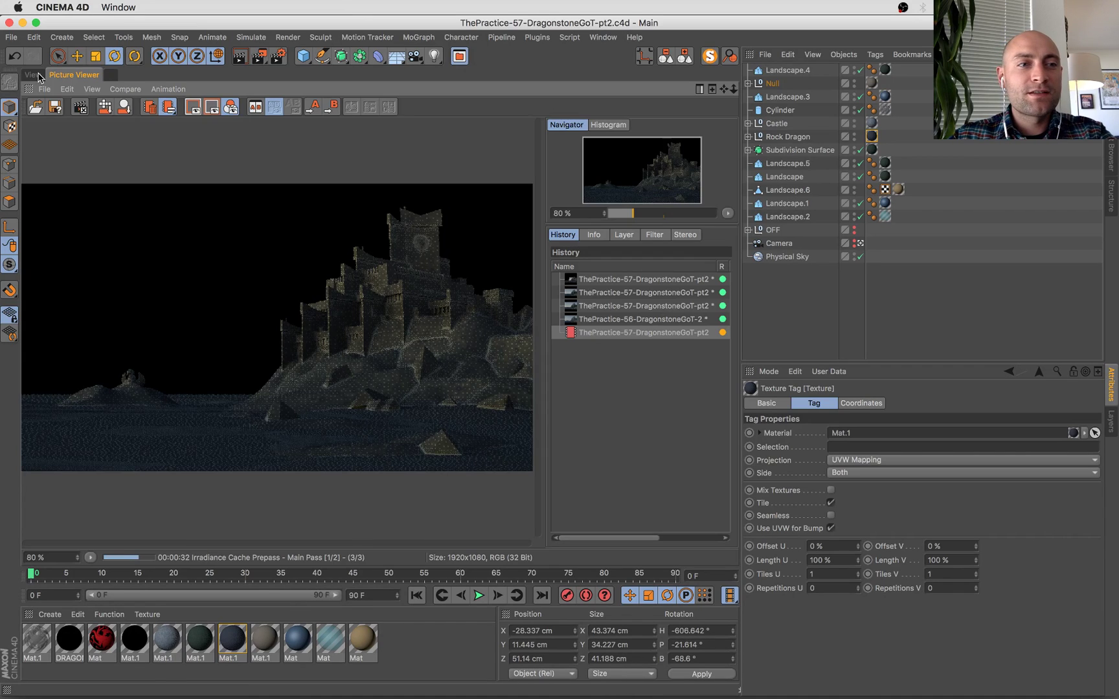
left_click(33, 75)
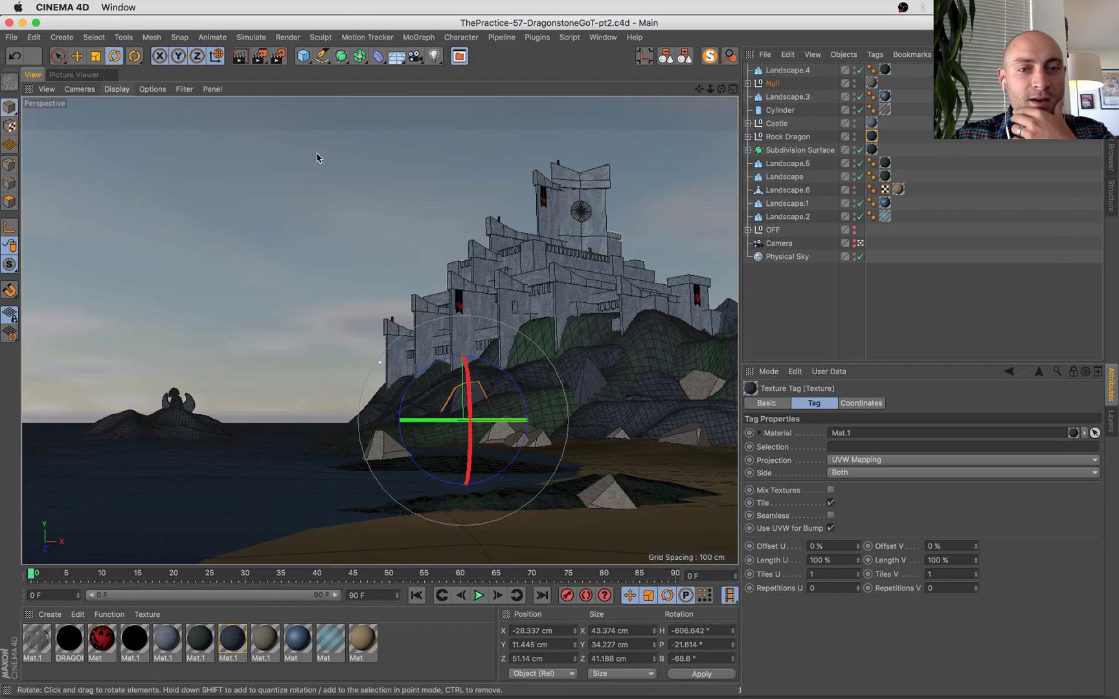
left_click(81, 75)
Compare the in-progress render with the earlier renders in the Picture Viewer history, especially ThePractice-56-DragonstoneGoT-2.
left_click(644, 318)
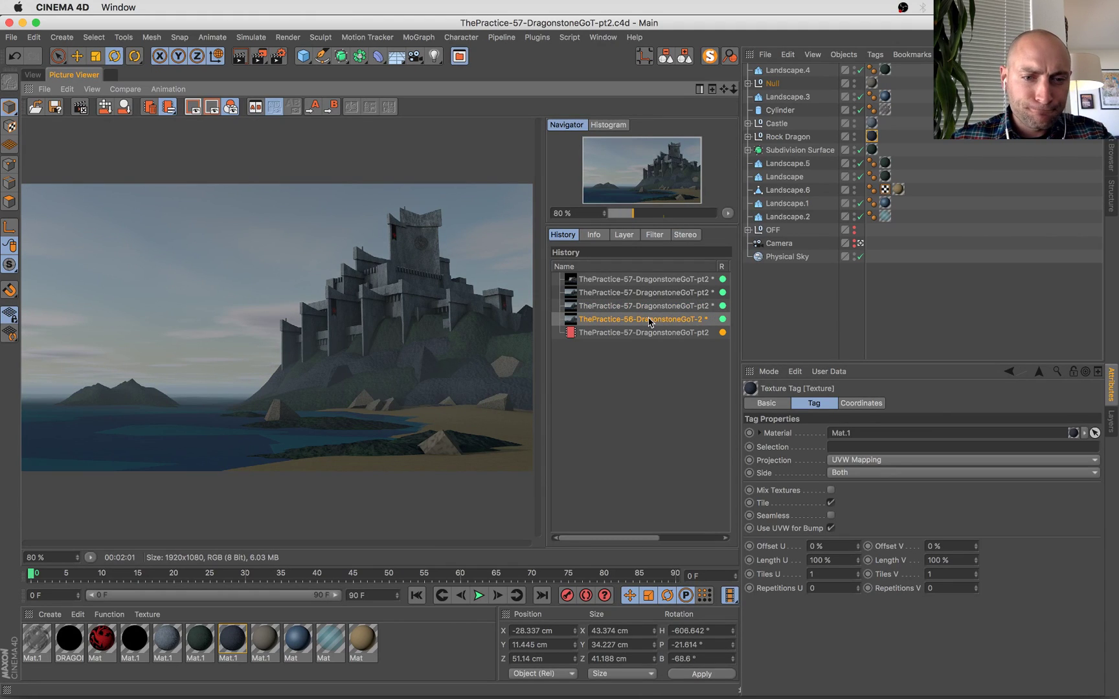
key("Down")
key("Up")
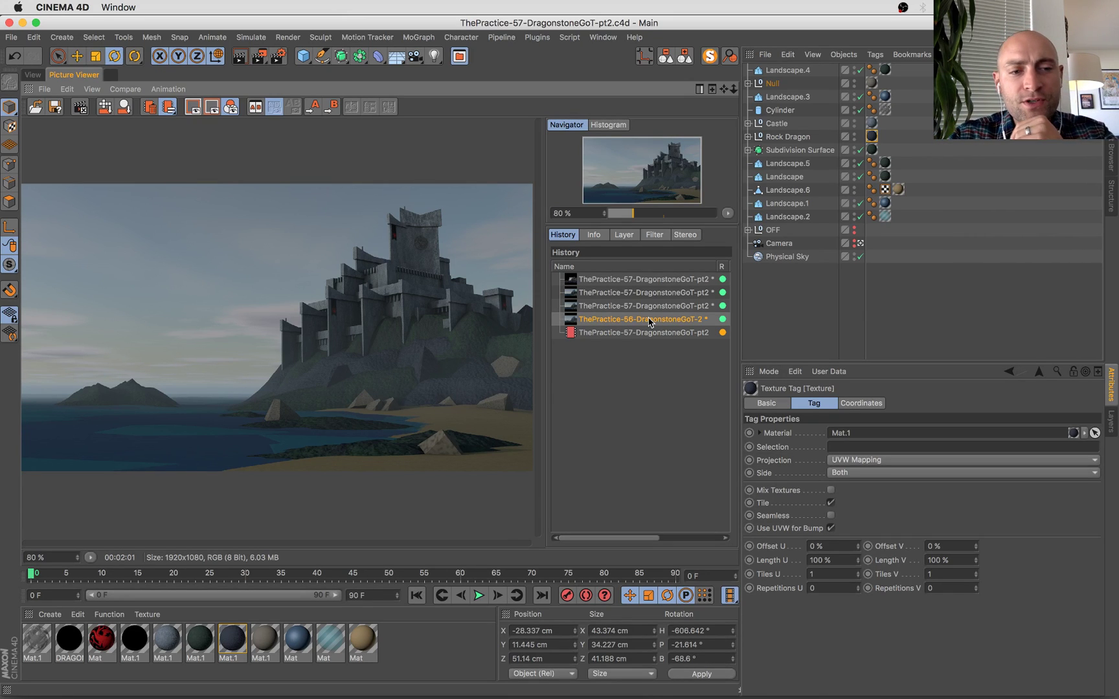
key("Down")
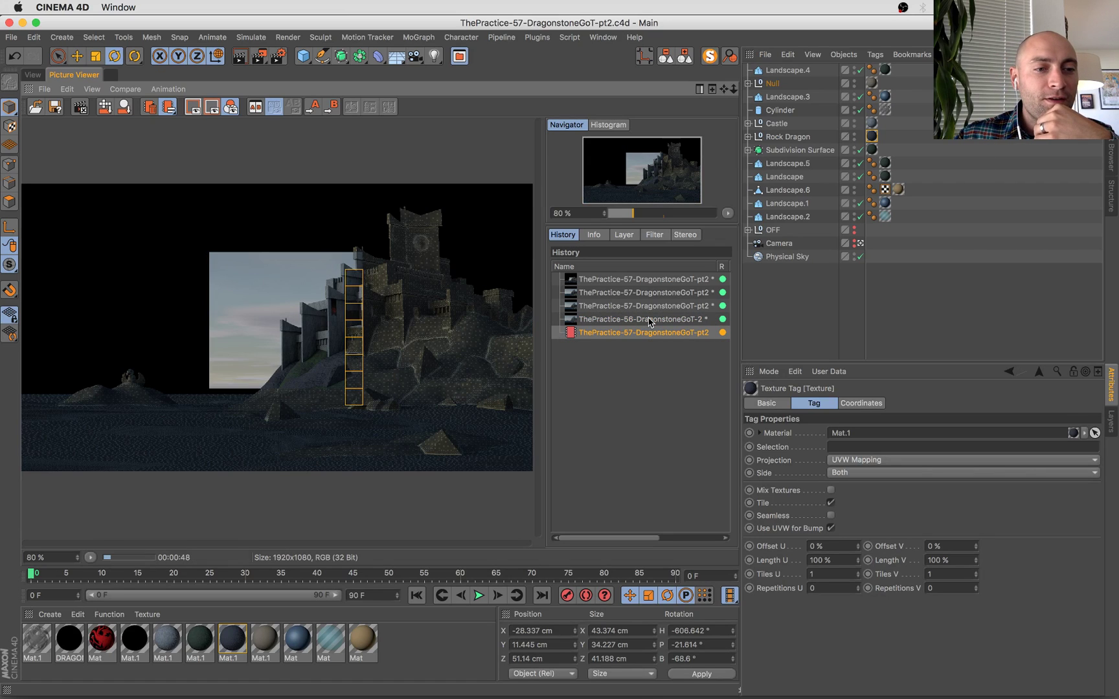
key("Up")
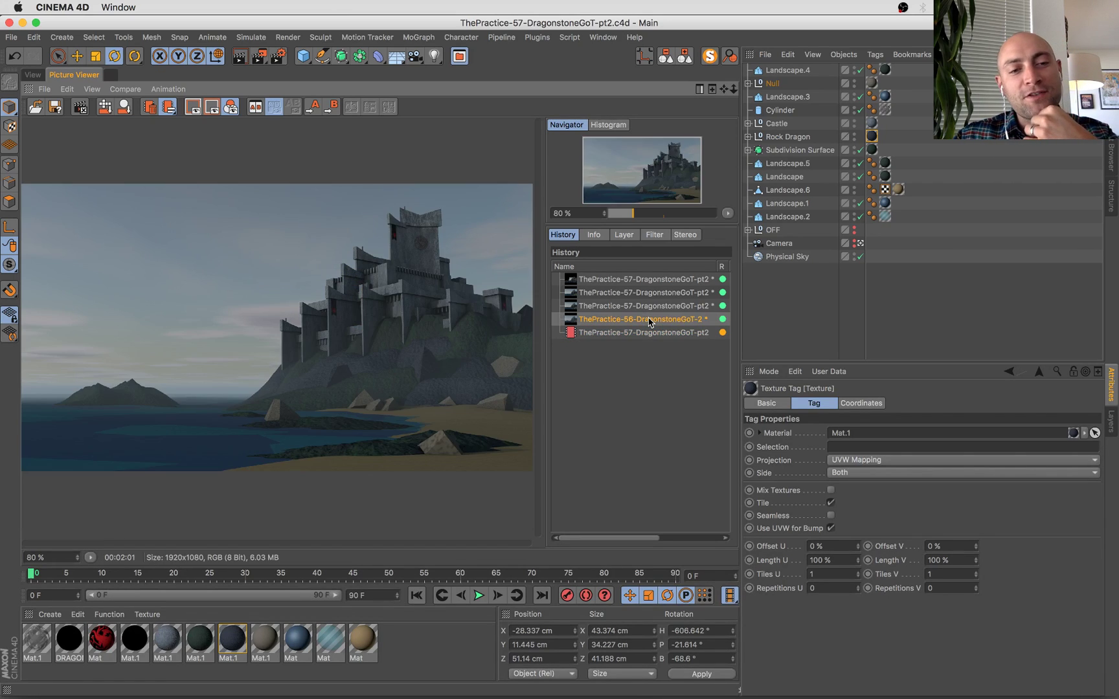
key("Down")
key("Up")
key("Up")
key("Up")
key("Up")
key("Down")
key("Down")
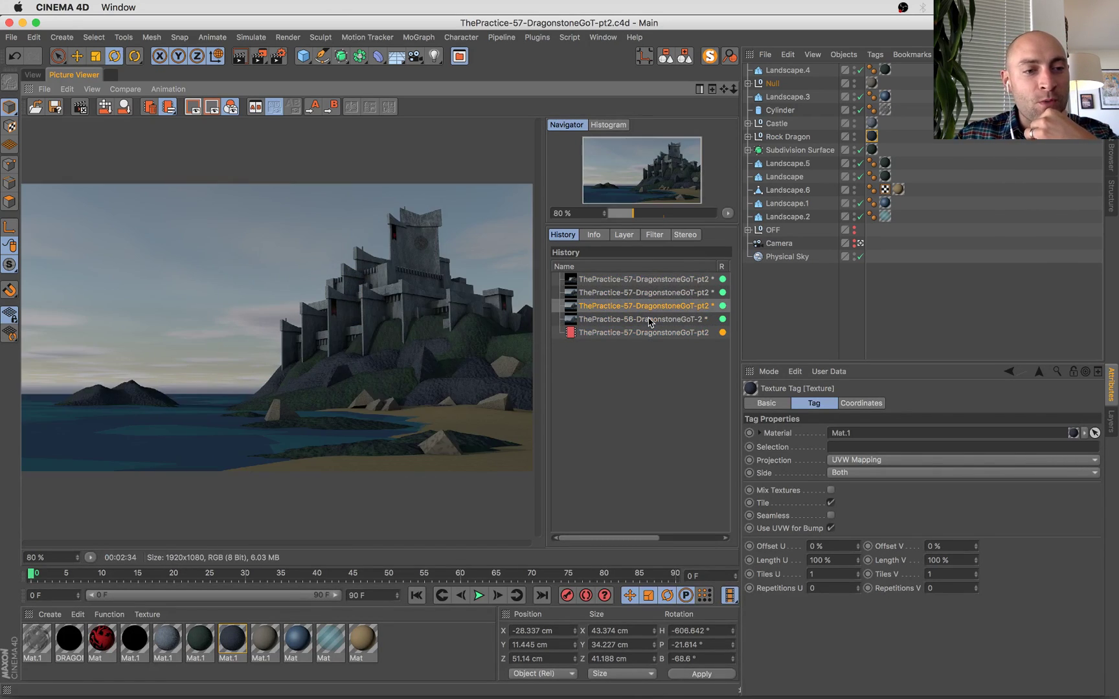
key("Down")
key("Down")
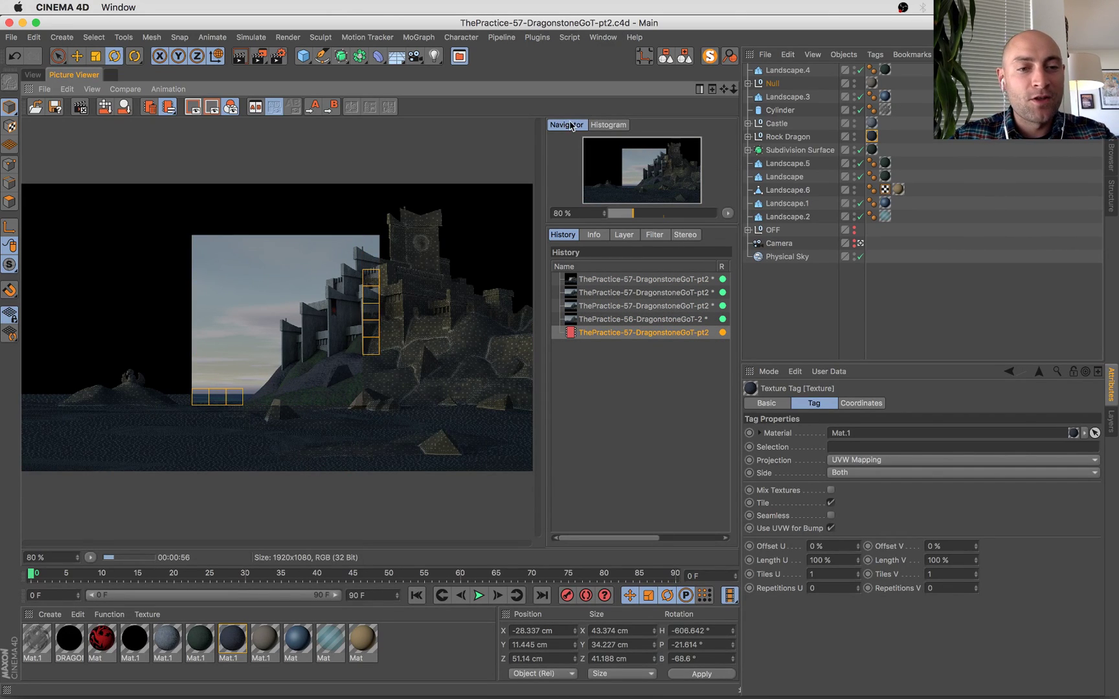
Inspect the castle rocks and dragon island in the in-progress render at 64% to 125% zoom, glancing at the stream chat in Chrome.
scroll(273, 331, "up", 2)
scroll(344, 383, "up", 2)
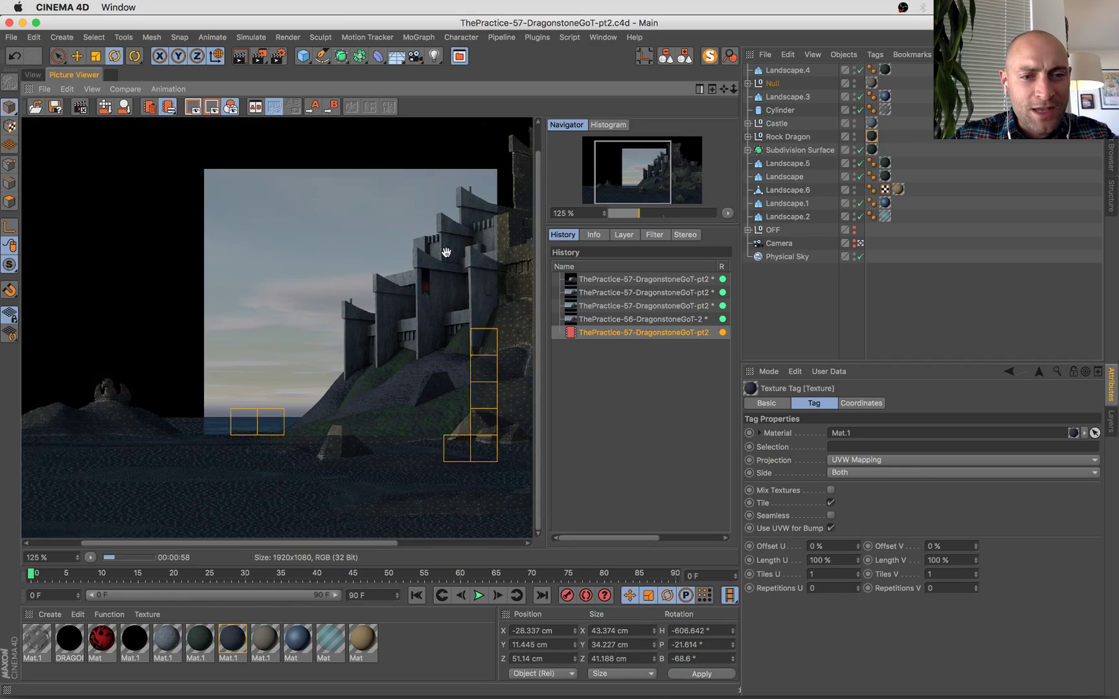
scroll(413, 304, "down", 3)
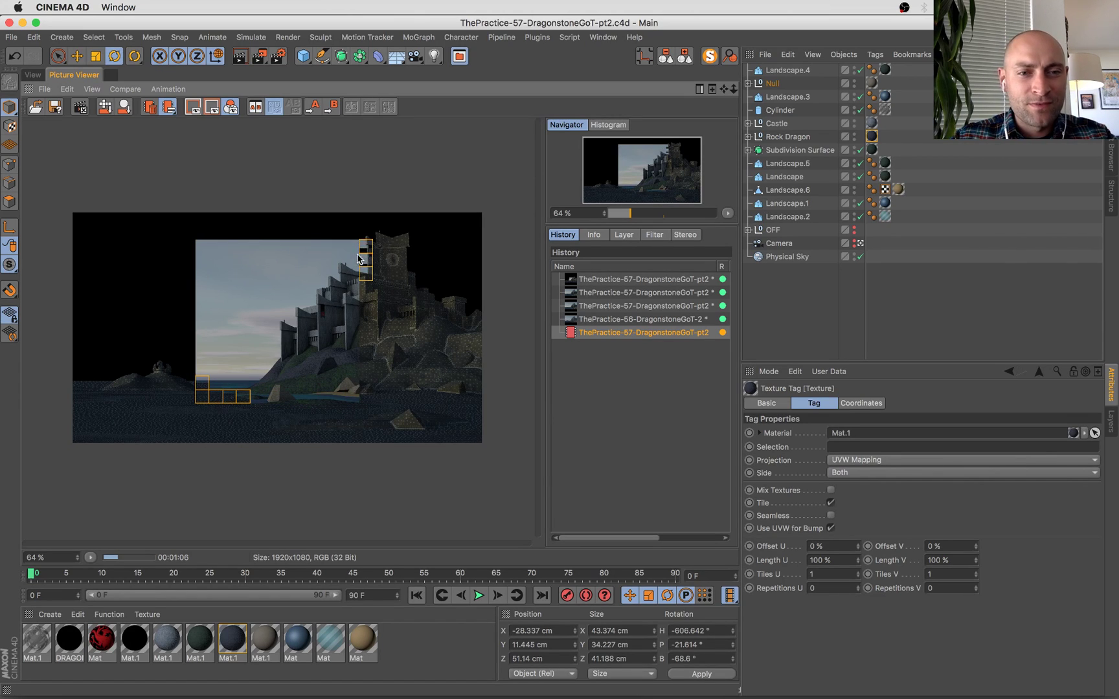
scroll(363, 317, "up", 2)
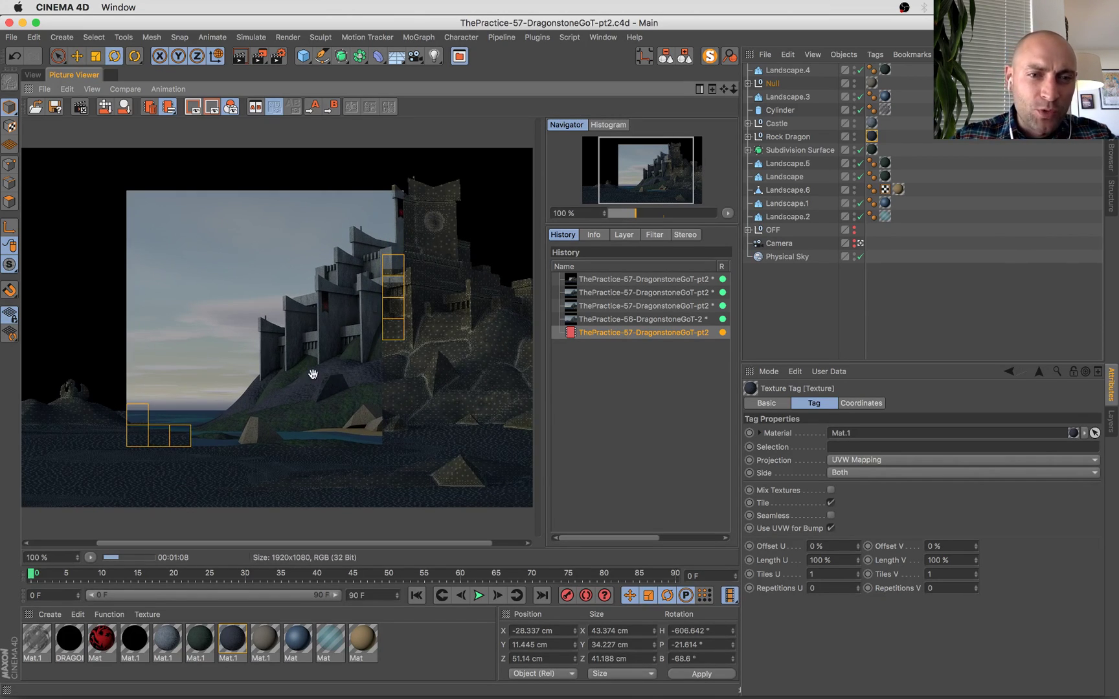
left_click_drag(162, 416, 355, 398)
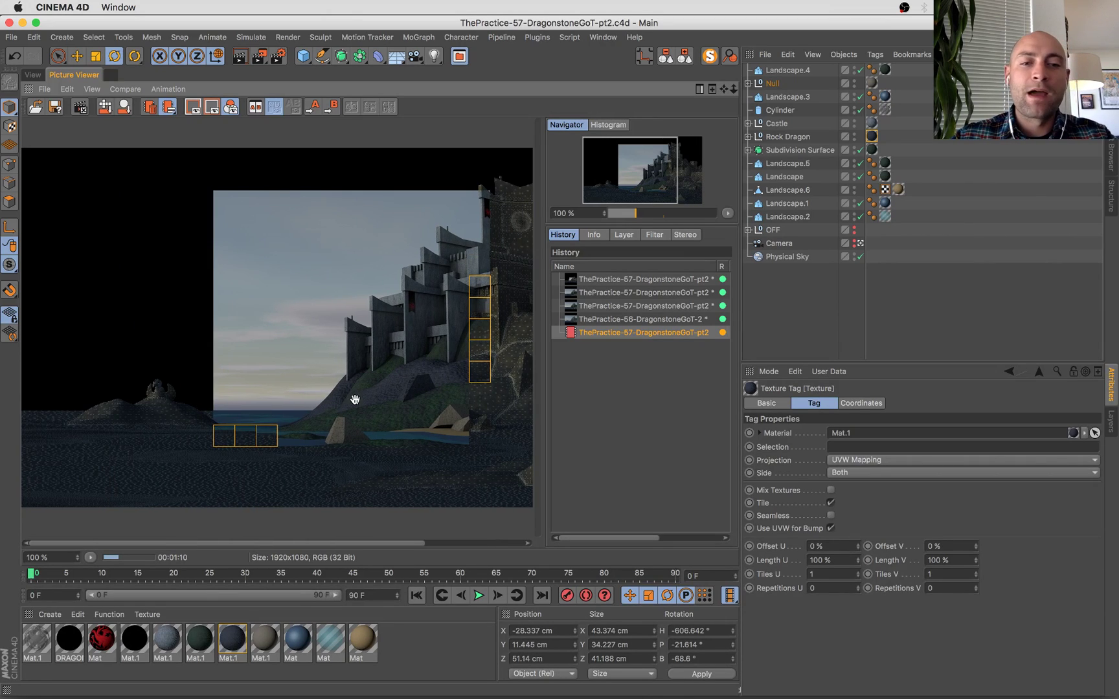
key("super+Tab")
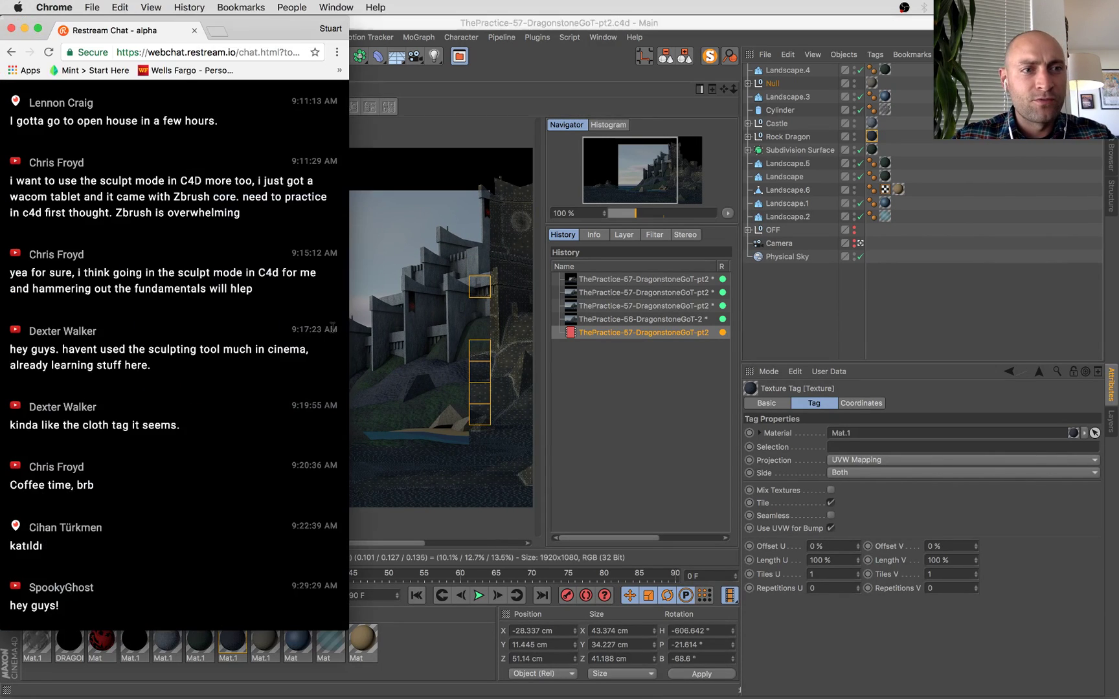
key("super+Tab")
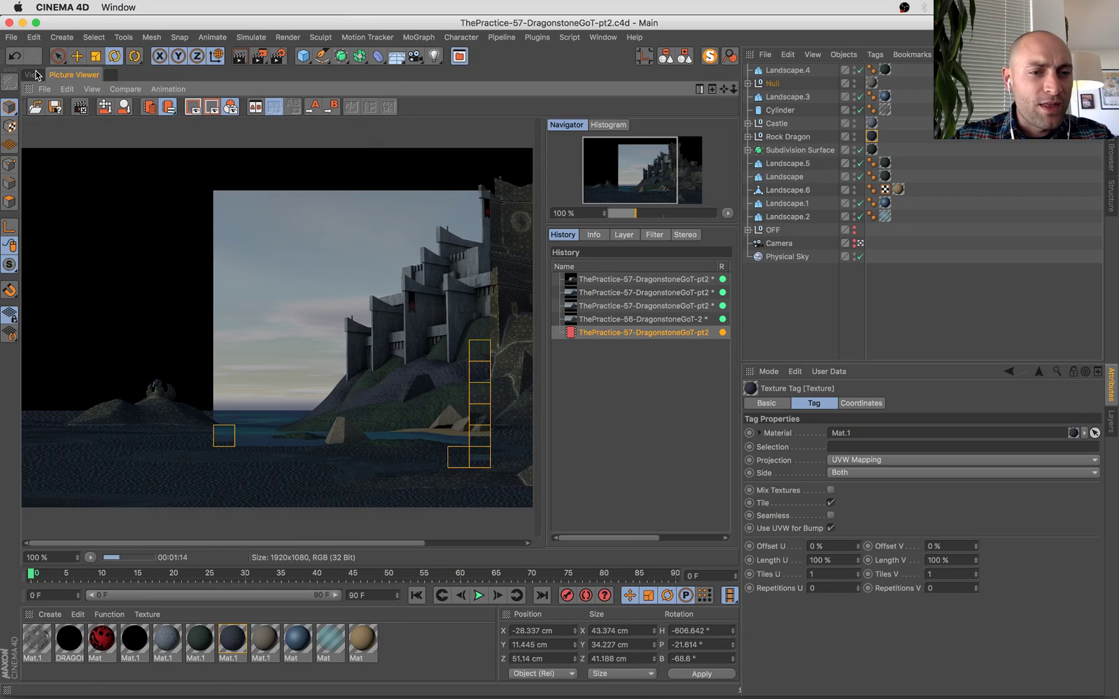
Duplicate the large hillside rock Cube_fracturepart71 towards the middle of the slope and rotate the copy to about H 137°, P -13°, B 41°.
left_click(34, 74)
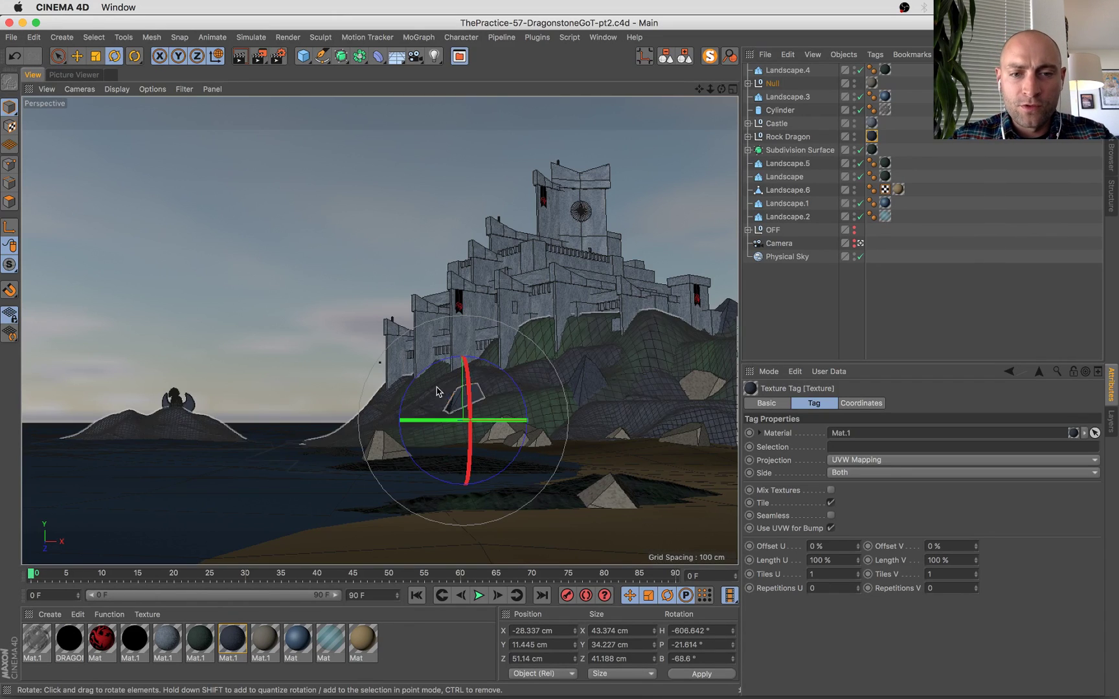
left_click(709, 380)
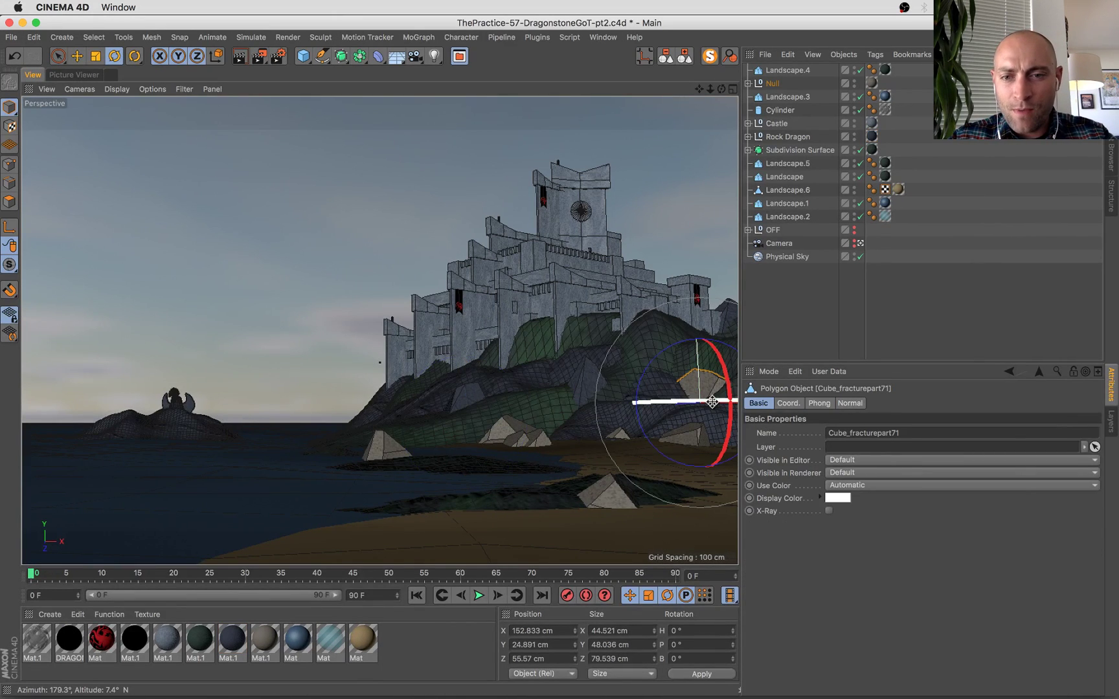
key("e")
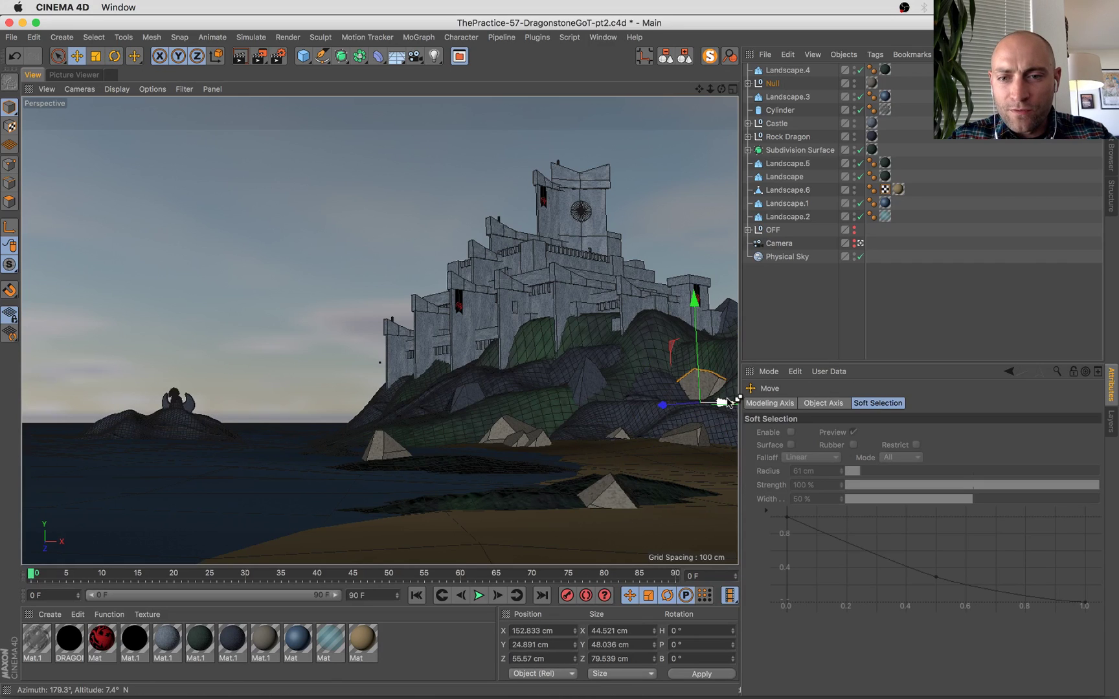
left_click_drag(722, 402, 513, 427)
key("r")
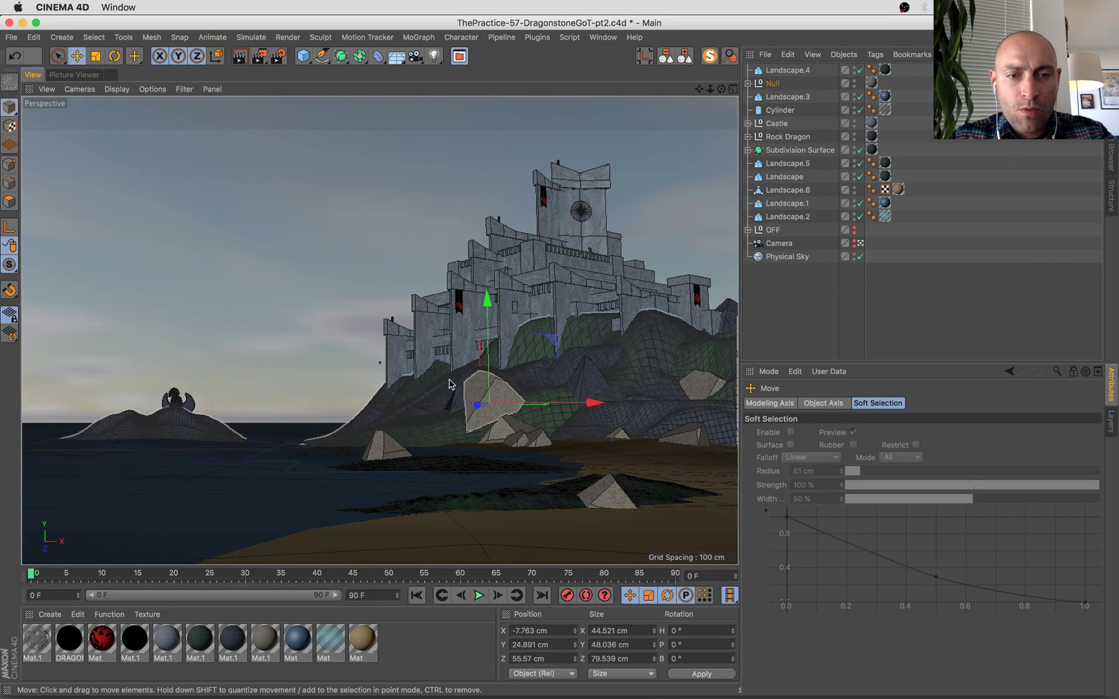
left_click_drag(477, 375, 553, 330)
key("e")
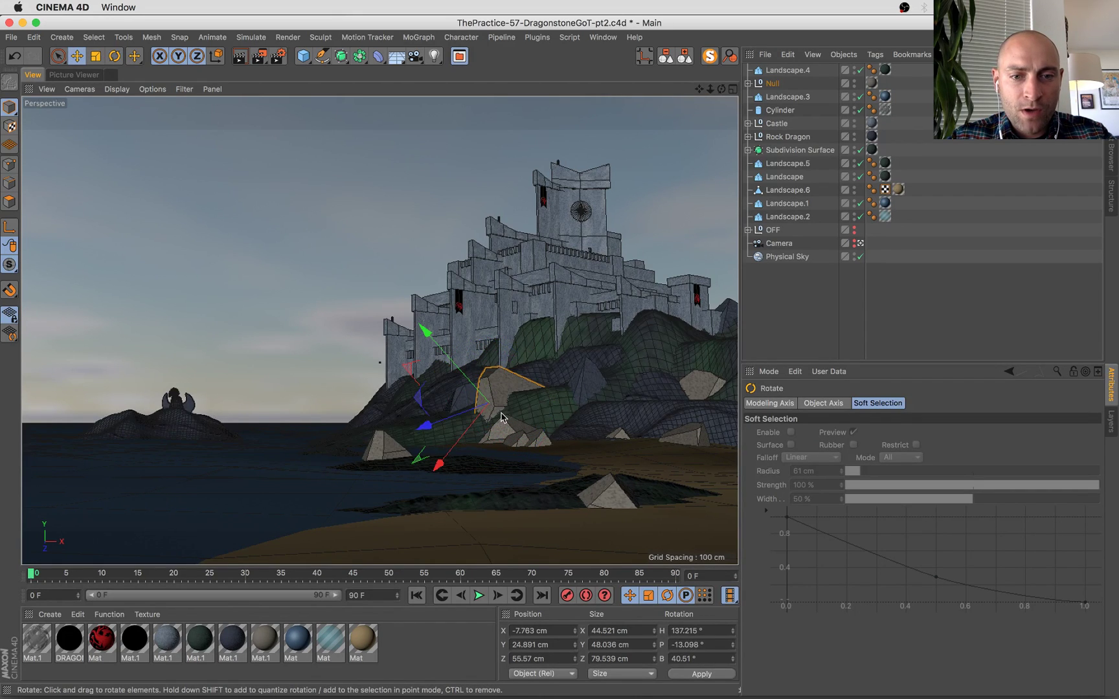
Move the rock copy to the slope's seaward end at about X -73, Y 16, Z 120 cm, scale it to about 35 × 38 × 63 cm and save.
key("w")
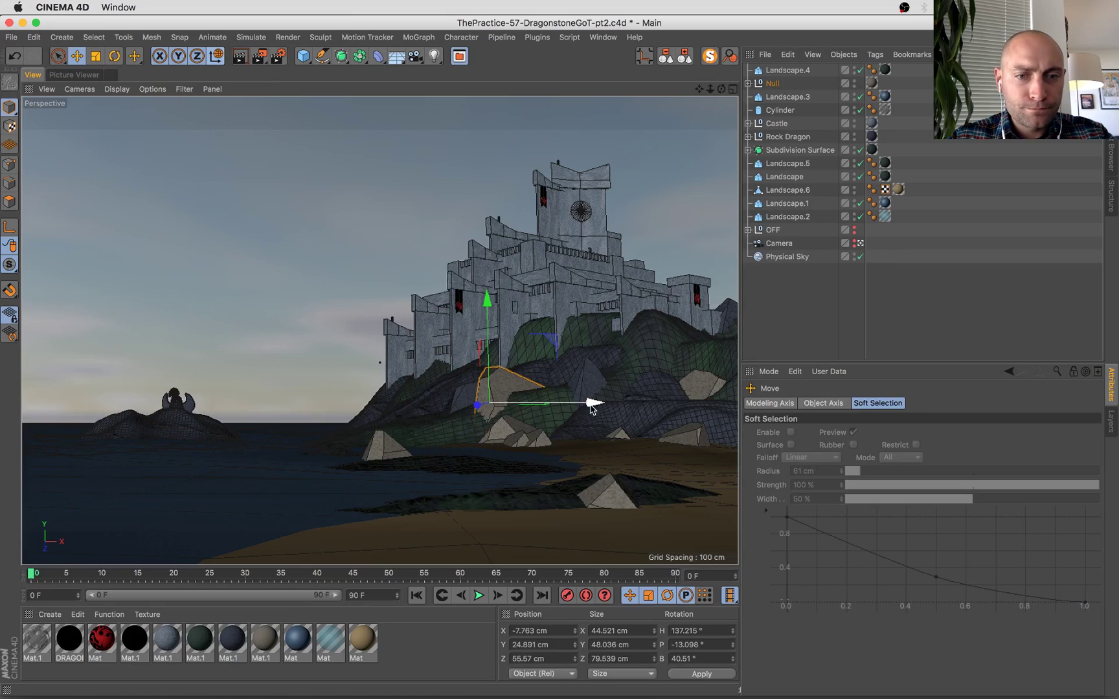
left_click_drag(591, 402, 453, 407)
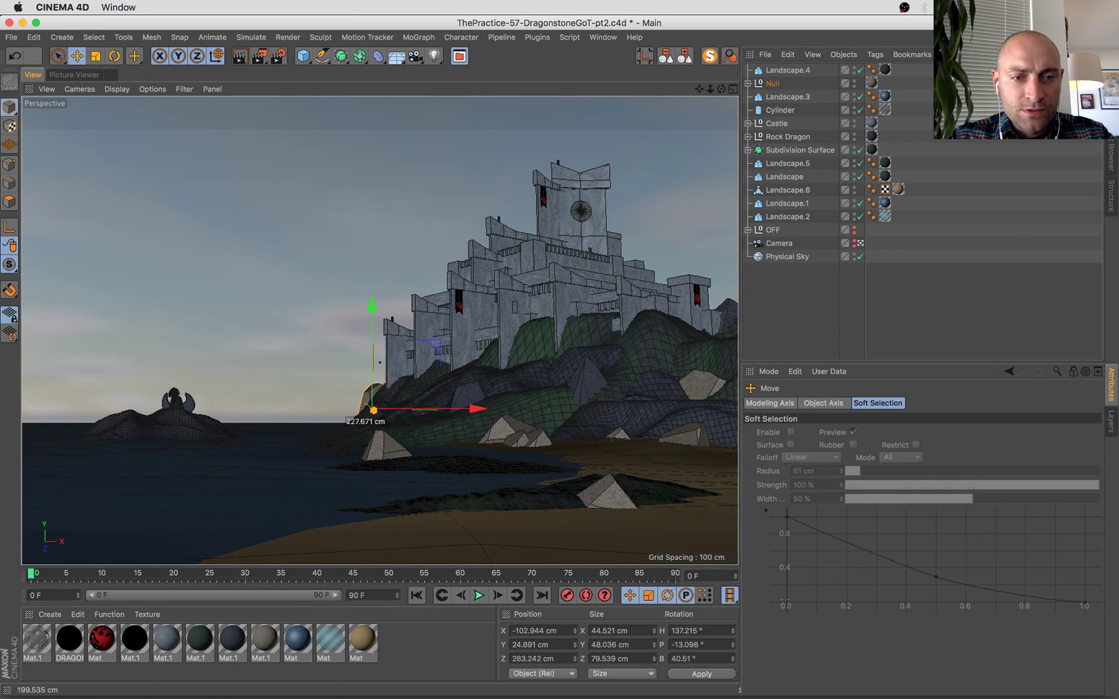
left_click_drag(370, 410, 495, 417)
left_click_drag(401, 331, 290, 426)
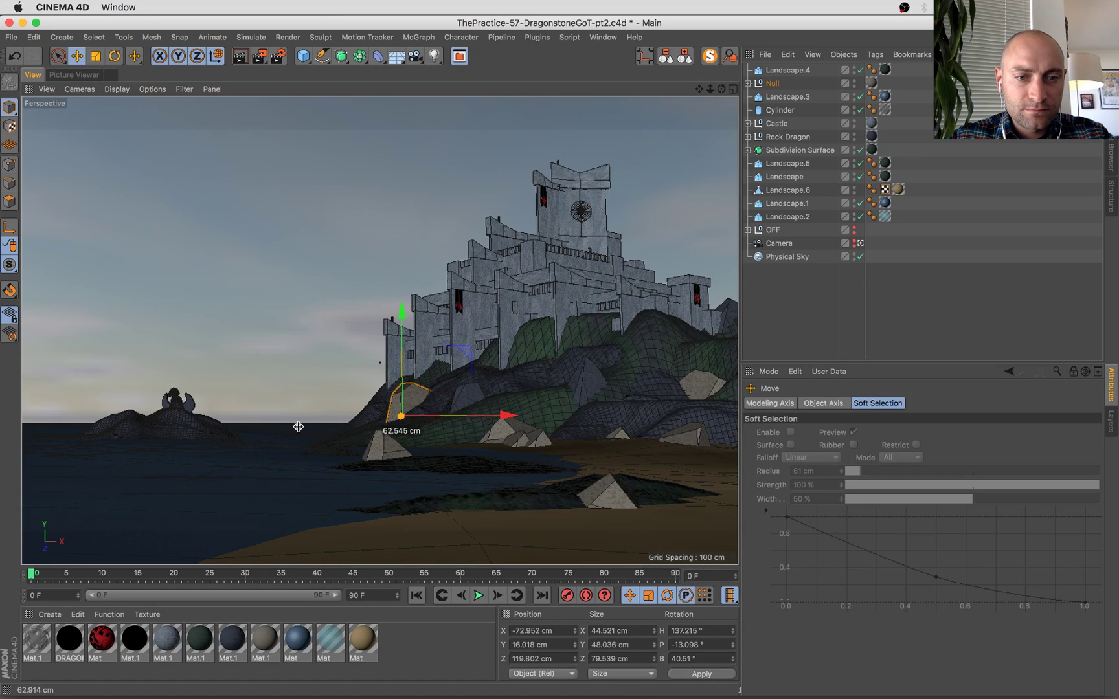
key("t")
left_click_drag(547, 353, 497, 449)
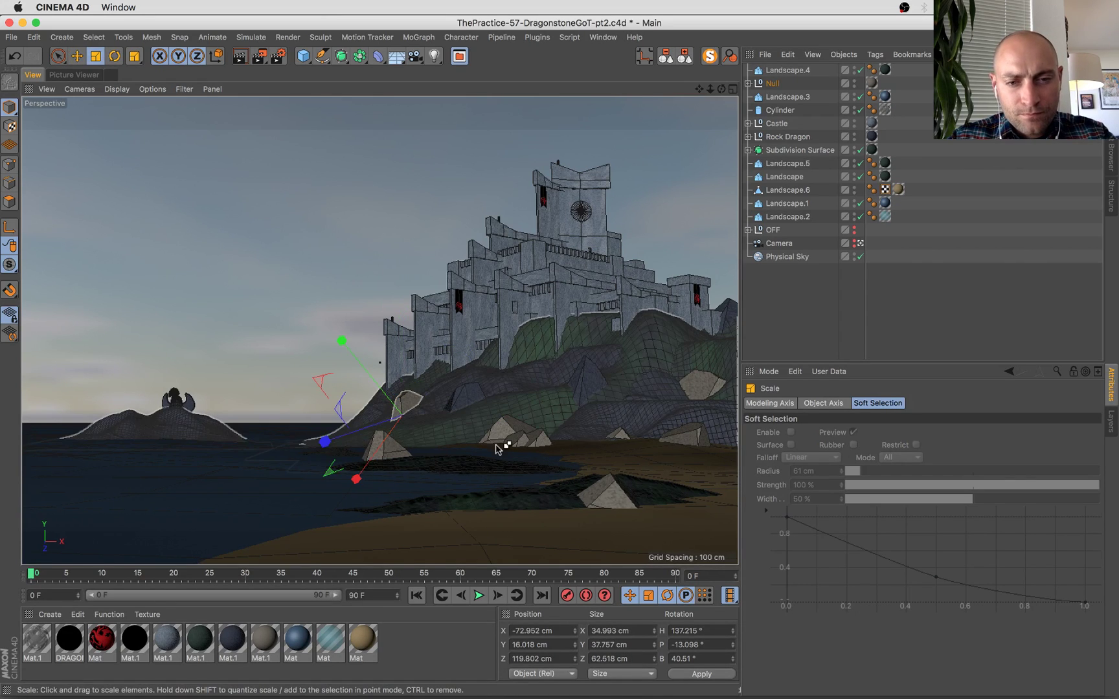
key("cmd+s")
Duplicate the small rock at the hill's foot up onto the slope, placing the copy at about X 102, Y 40, Z 43 cm.
key("e")
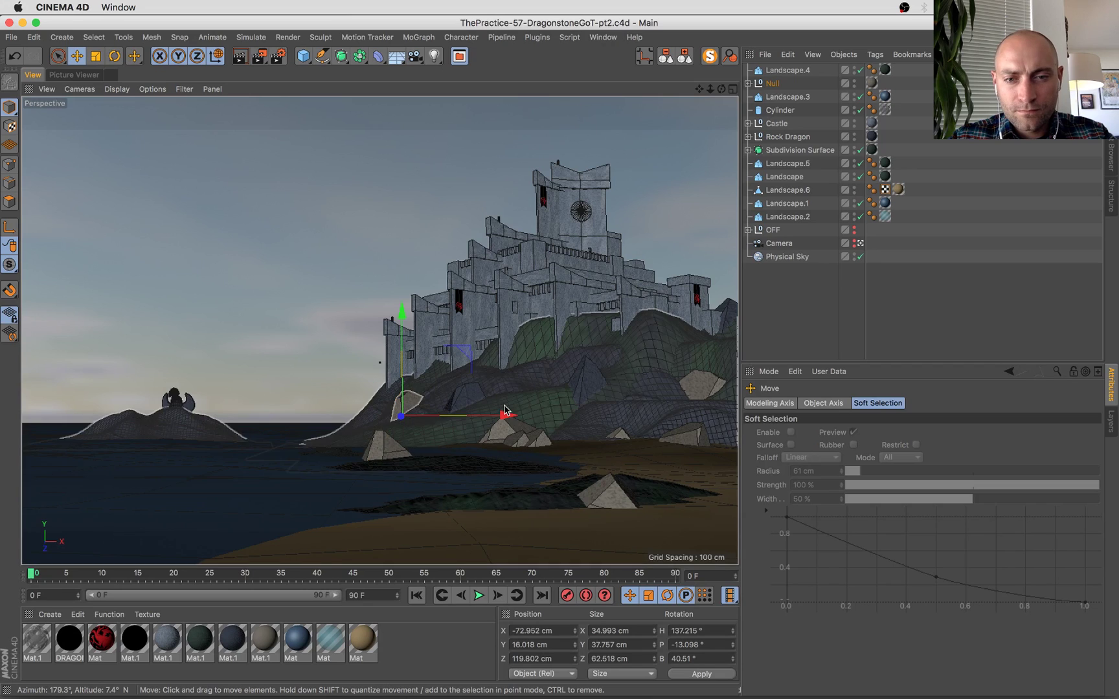
left_click(513, 437)
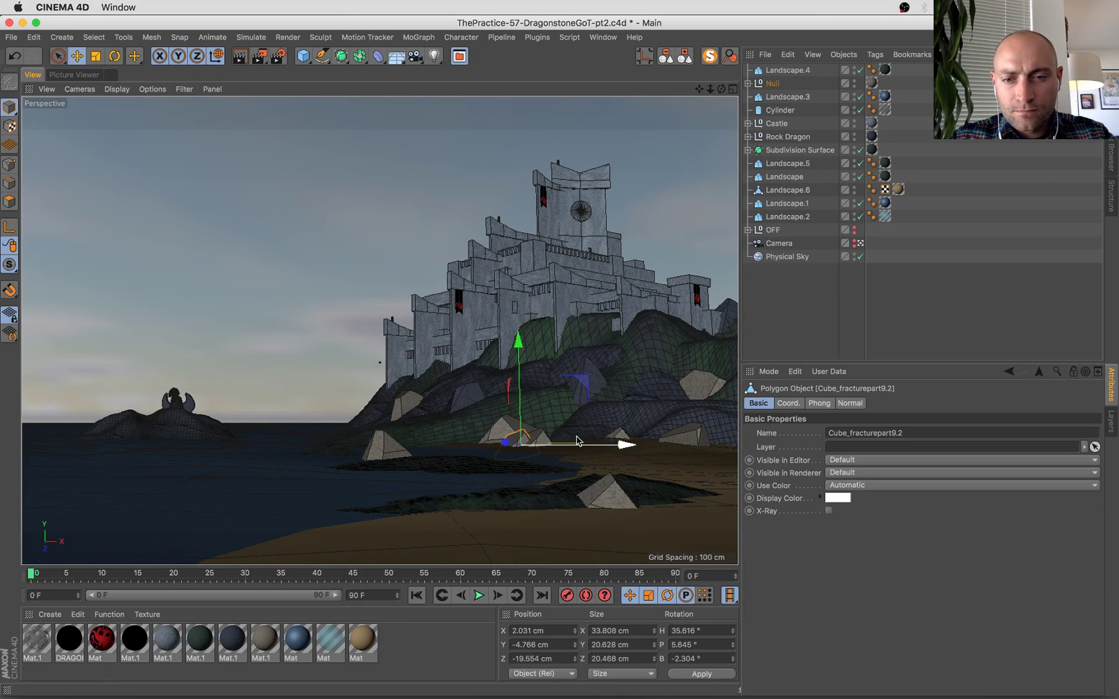
left_click(623, 436)
key("e")
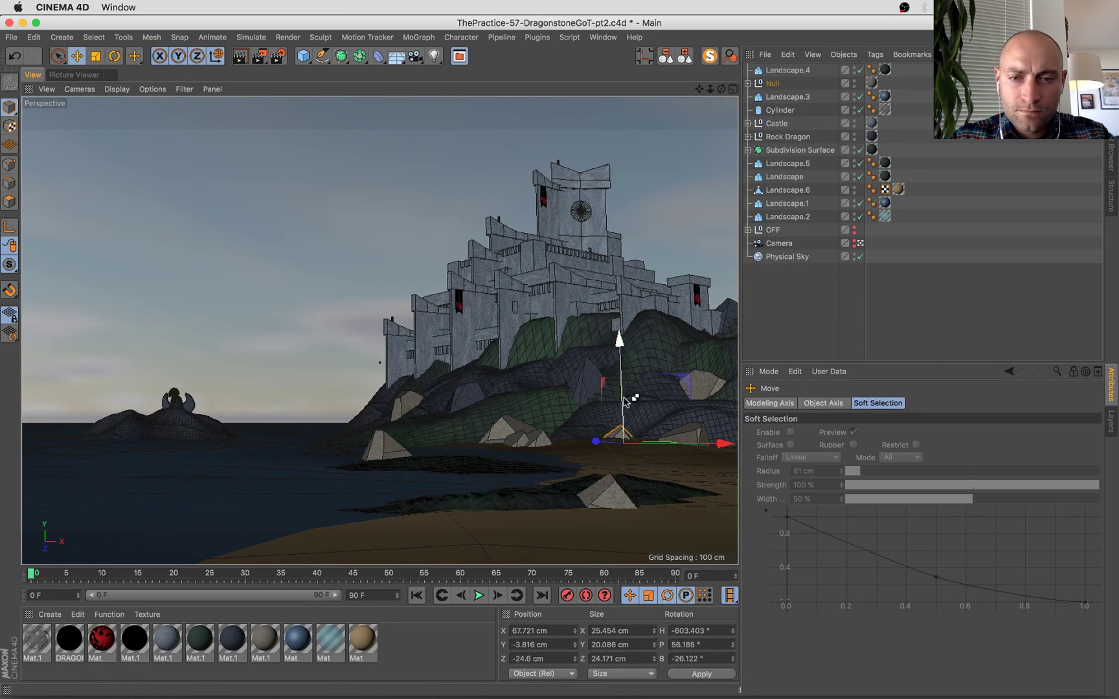
left_click_drag(623, 395, 615, 329)
left_click_drag(678, 377, 727, 378)
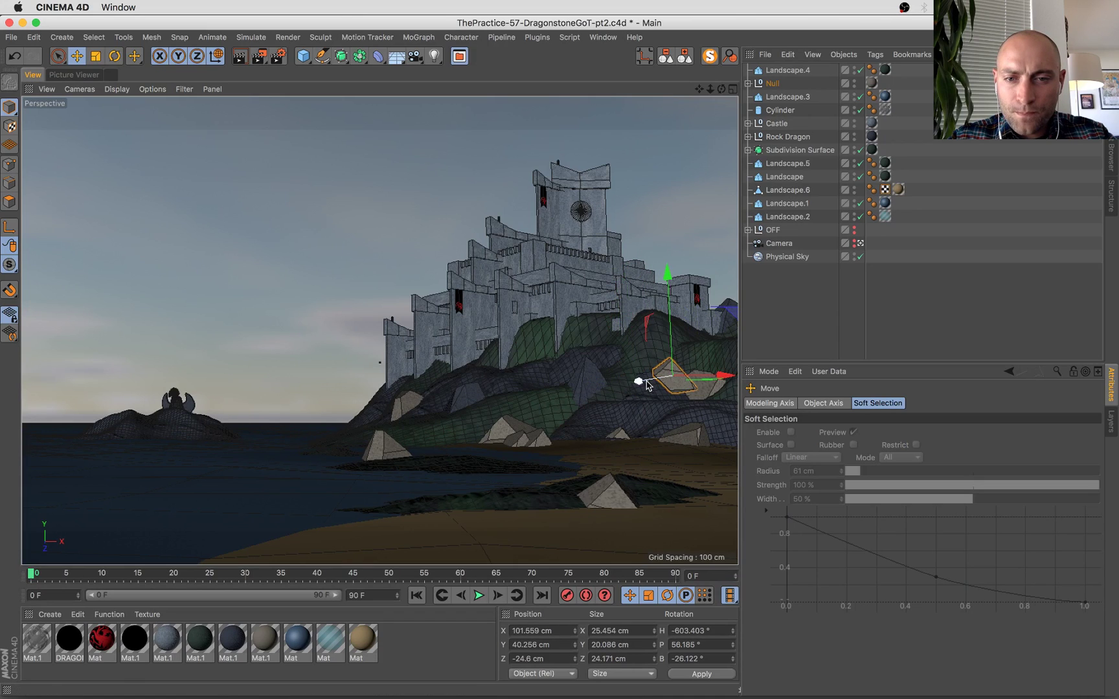
left_click_drag(643, 382, 614, 391)
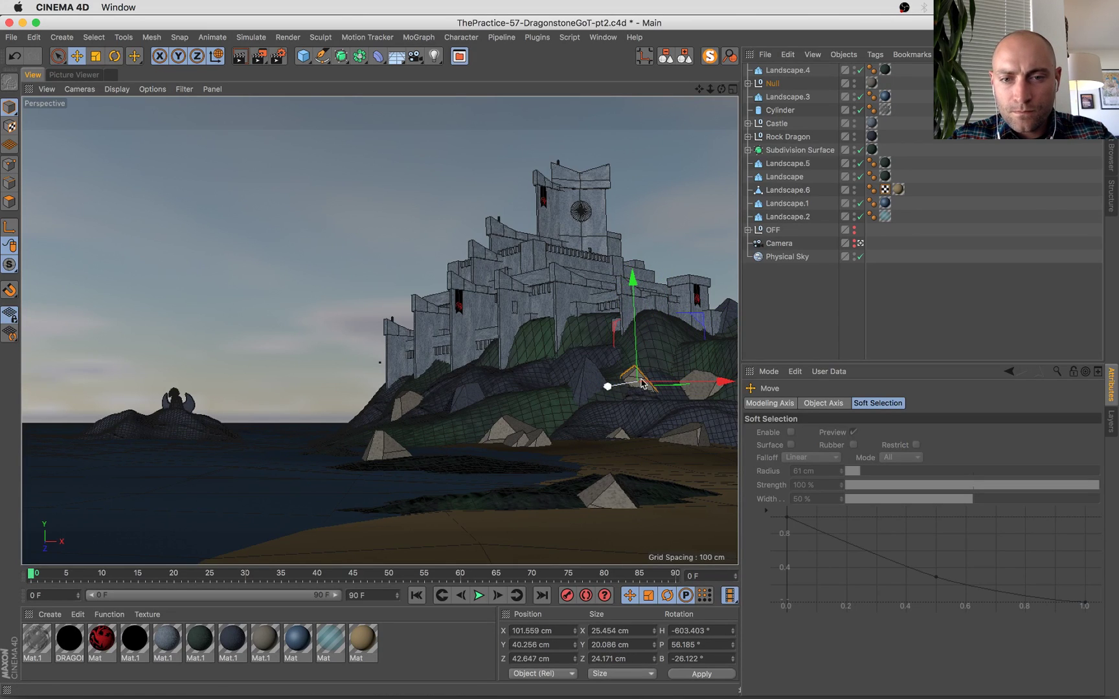
Rotate the small slope rock to about H -378°, P 16°, B -157°, enlarge it to about 31 × 25 × 30 cm and save the scene.
key("r")
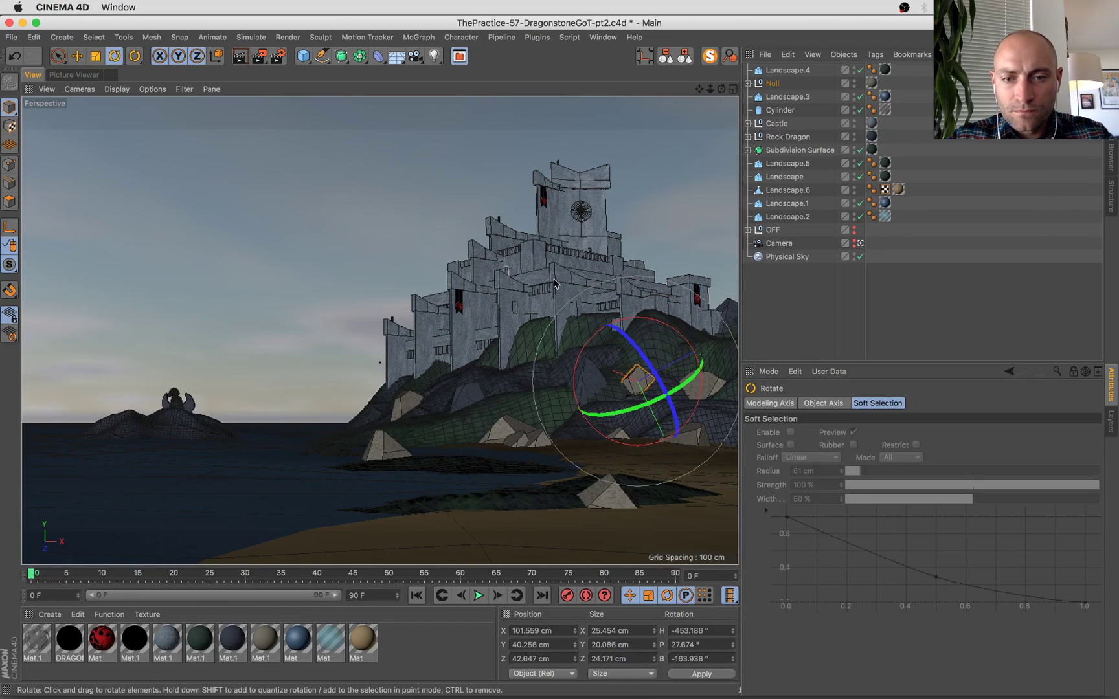
mouse_move(703, 352)
left_mouse_down()
mouse_move(712, 376)
mouse_move(699, 360)
left_mouse_up()
key("t")
key("e")
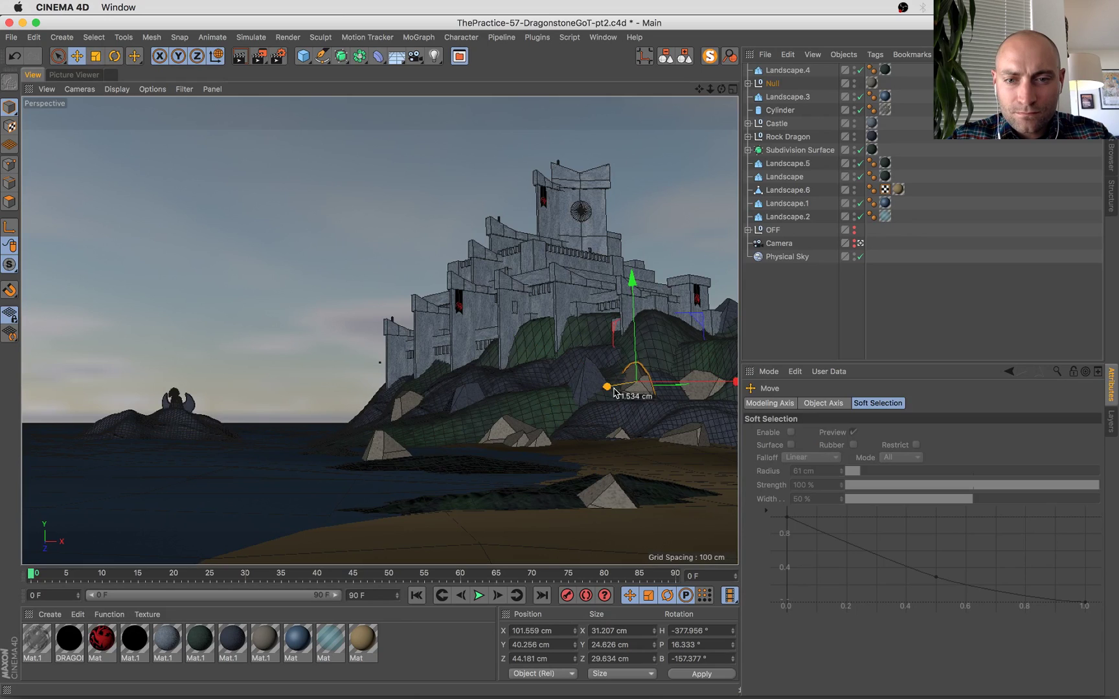
key("super+s")
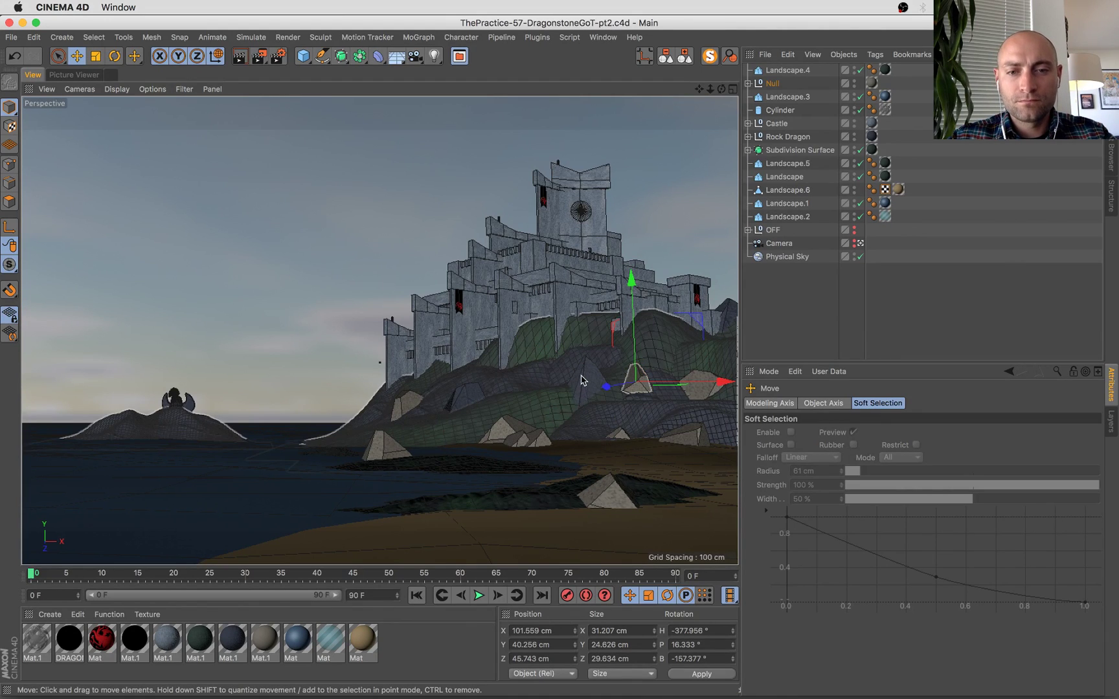
Duplicate the dark hillside rock onto the beach at about X 19, Y -22, Z -203 cm and scale the copy to about 41 × 24 × 29 cm.
left_click_drag(581, 380, 651, 497)
key("r")
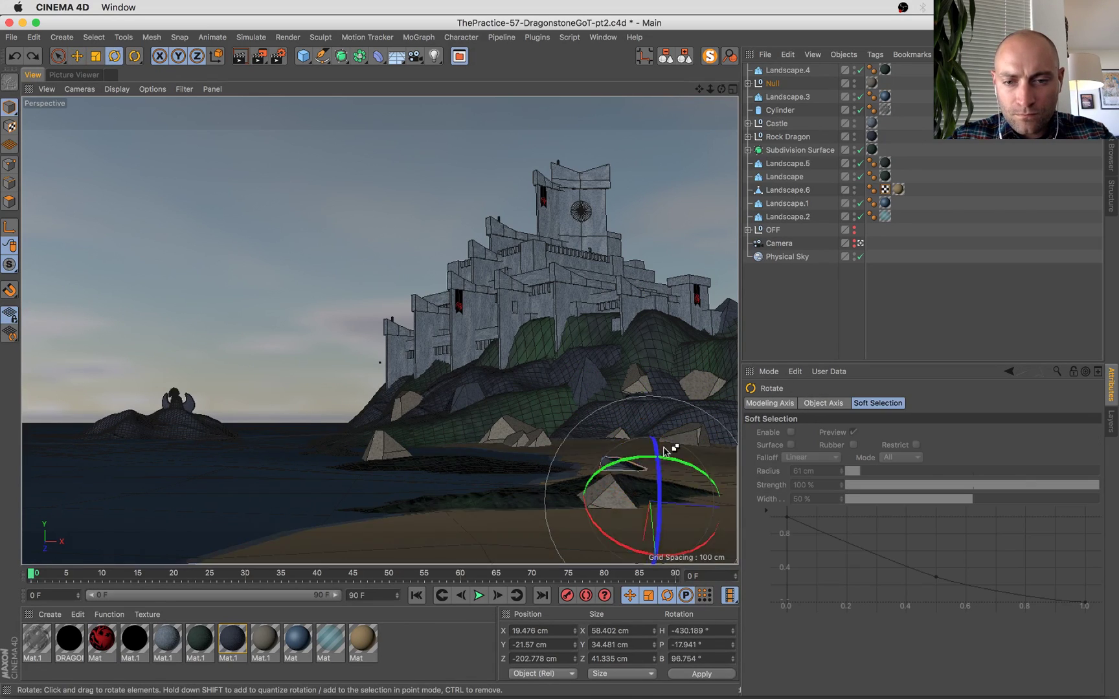
key("t")
left_click_drag(701, 404, 618, 448)
Duplicate the dark beach rock onto the distant island at about X -256, Y 1, Z 247 cm, rotated to about H -375°, P -2°, B 116°.
key("r")
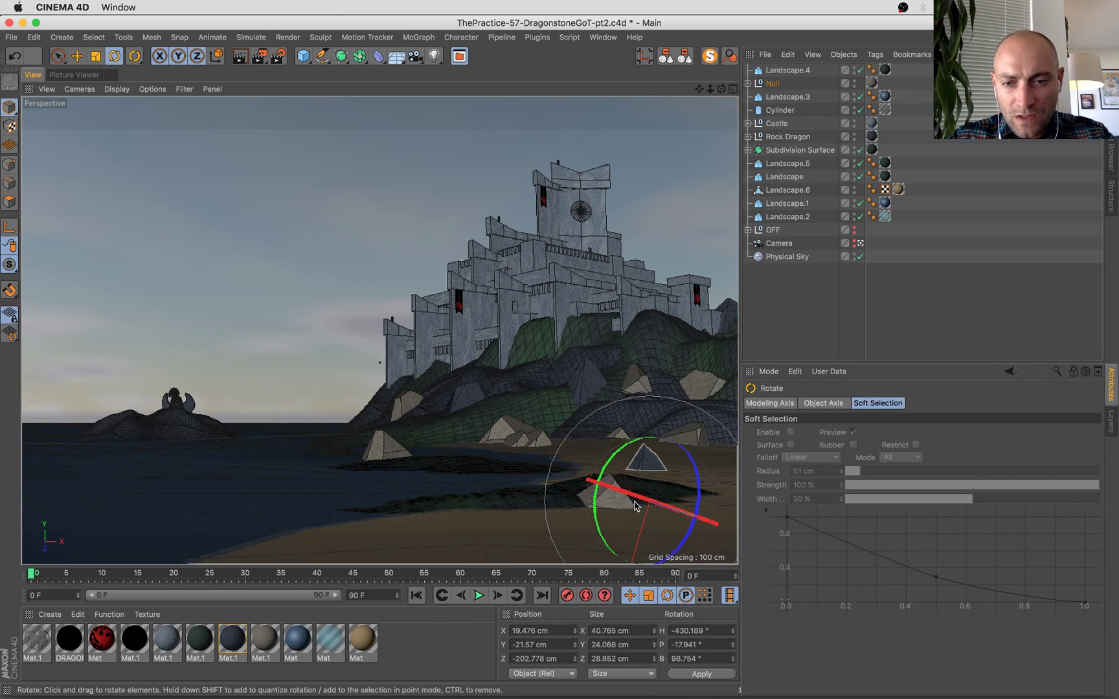
left_click_drag(654, 502, 200, 460)
key("e")
left_click_drag(179, 416, 178, 390)
left_click_drag(233, 453, 304, 443)
key("r")
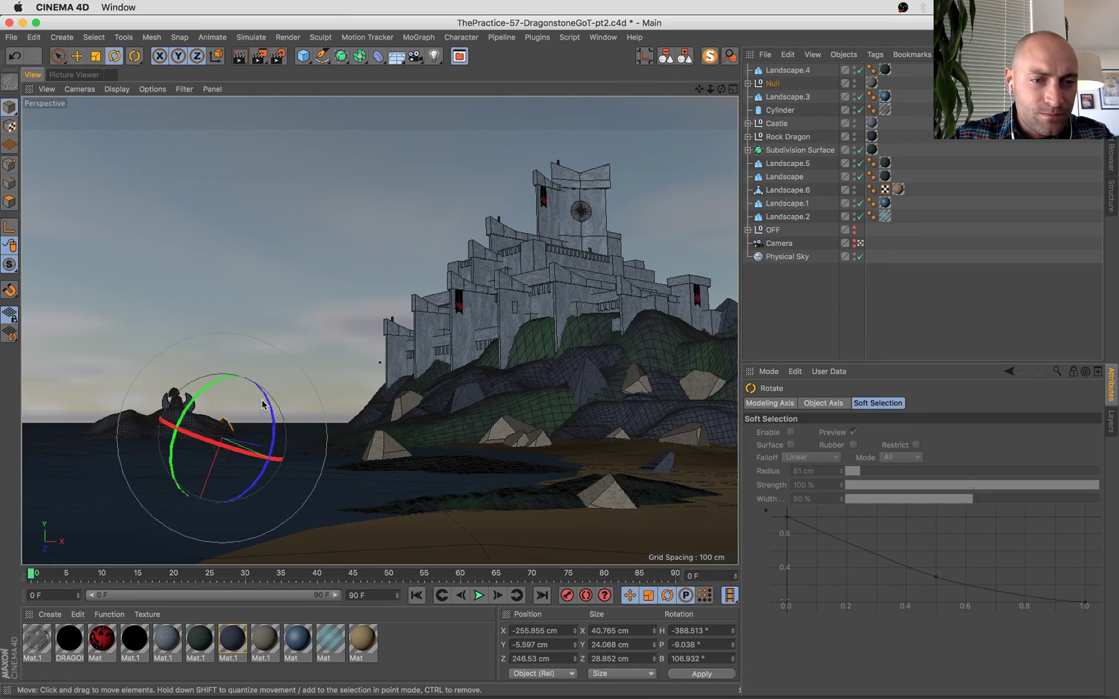
left_click_drag(232, 411, 225, 382)
key("e")
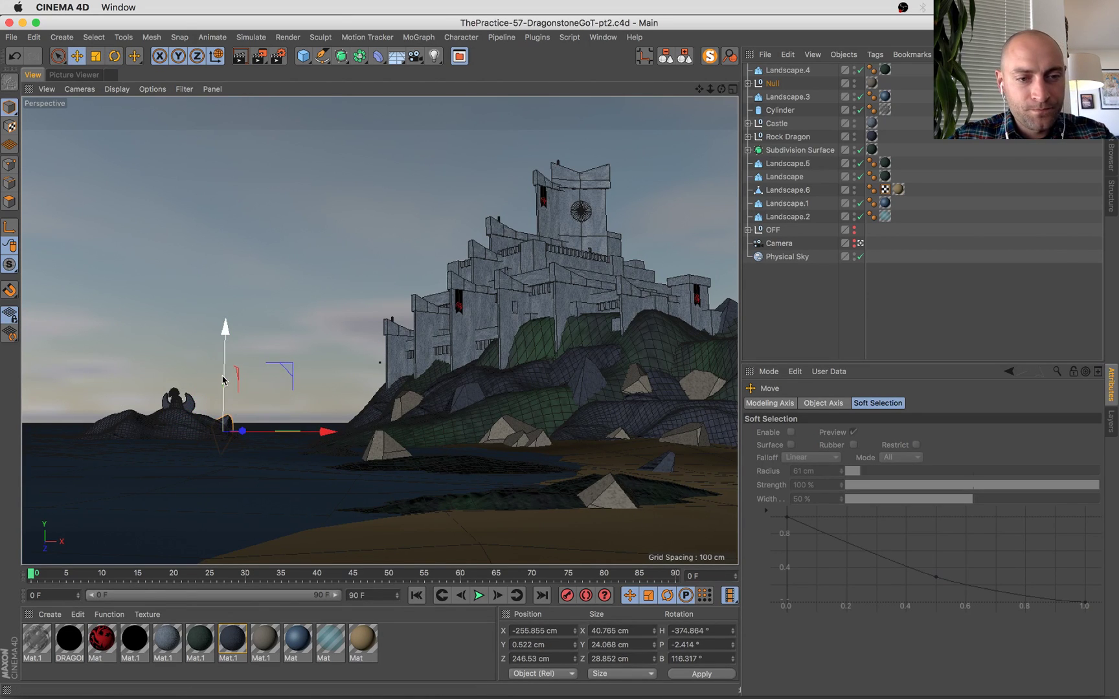
Duplicate the island rock toward the island's far side, placing the copy at about X -313, Y 0, Z 154 cm.
left_click_drag(312, 433, 206, 432)
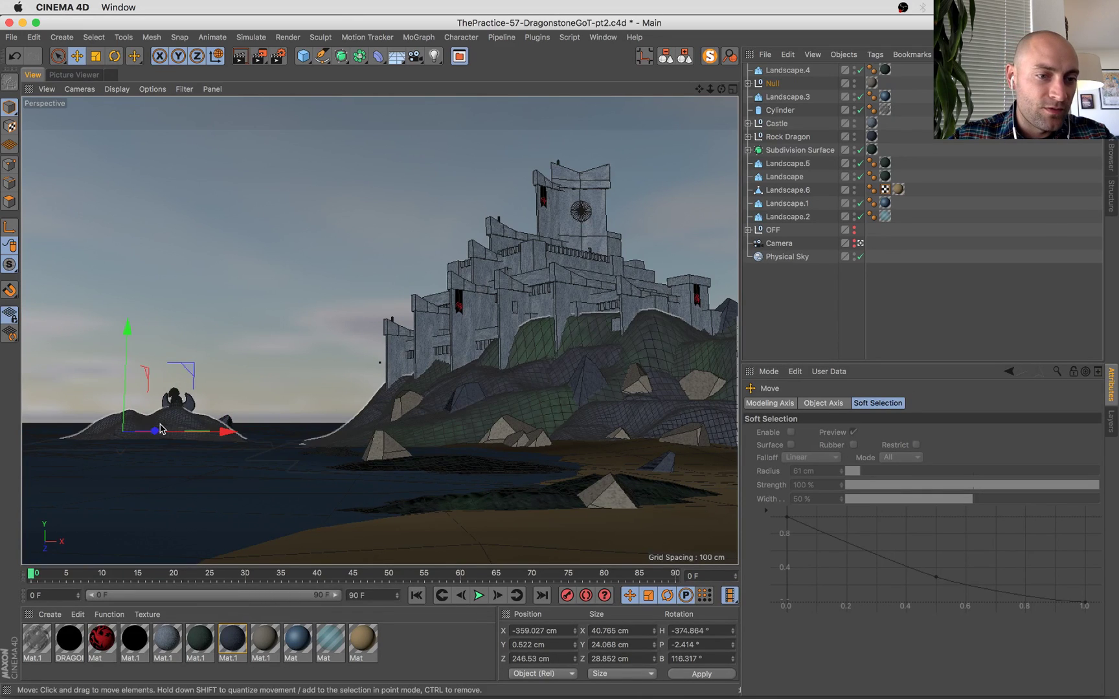
left_click_drag(125, 374, 123, 399)
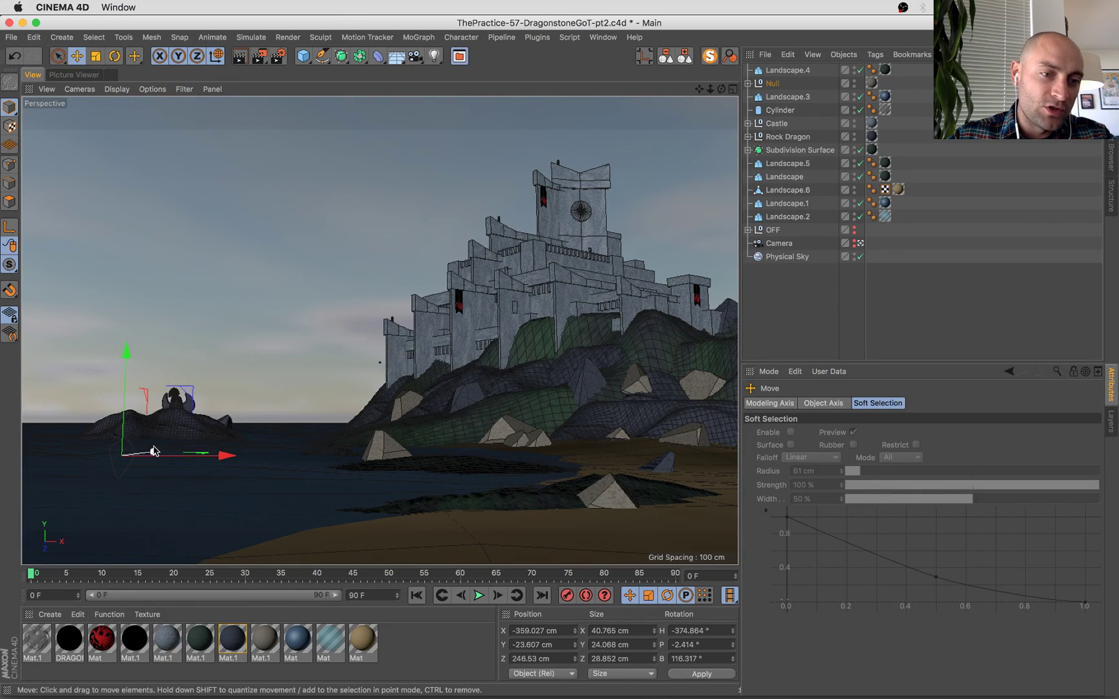
left_click_drag(154, 453, 184, 432)
Switch to Preview, compare the Dragonstone reference images for the shape of the rocky islands, and return to Cinema 4D.
key("ctrl+Up")
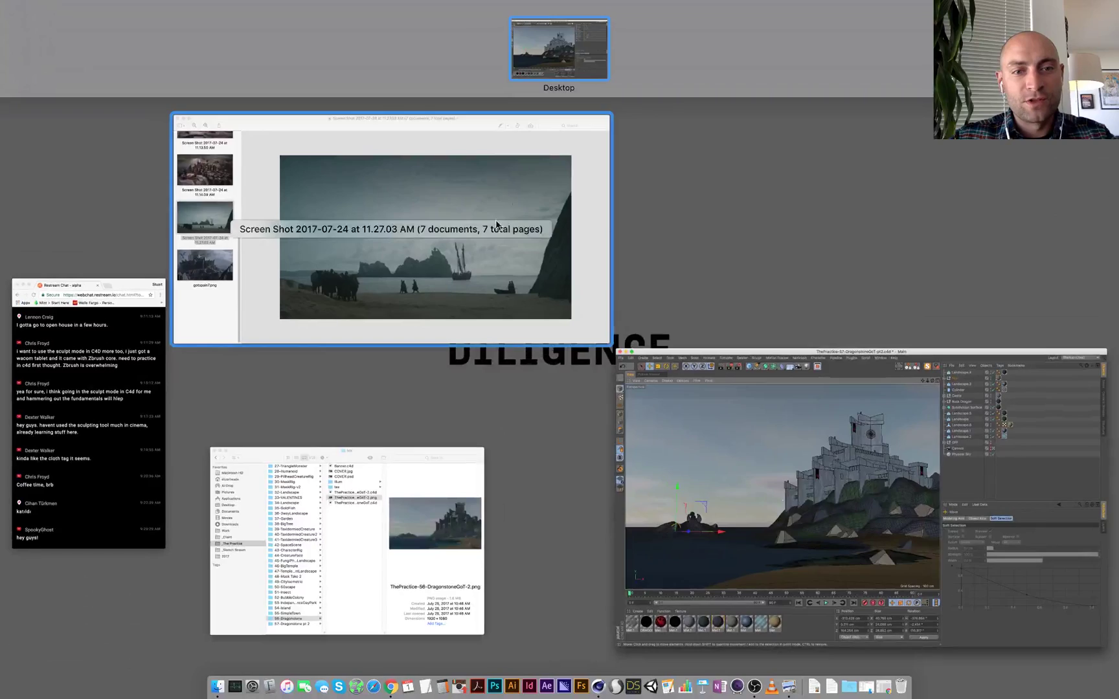
left_click(498, 224)
scroll(163, 249, "up", 10)
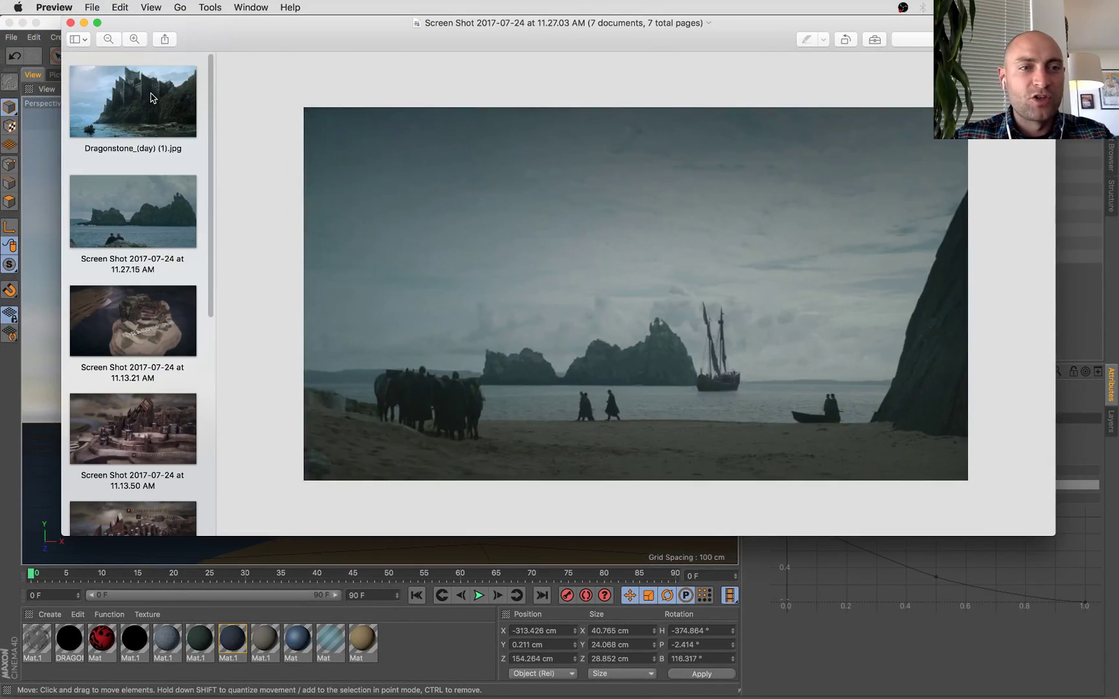
left_click(181, 104)
key("Down")
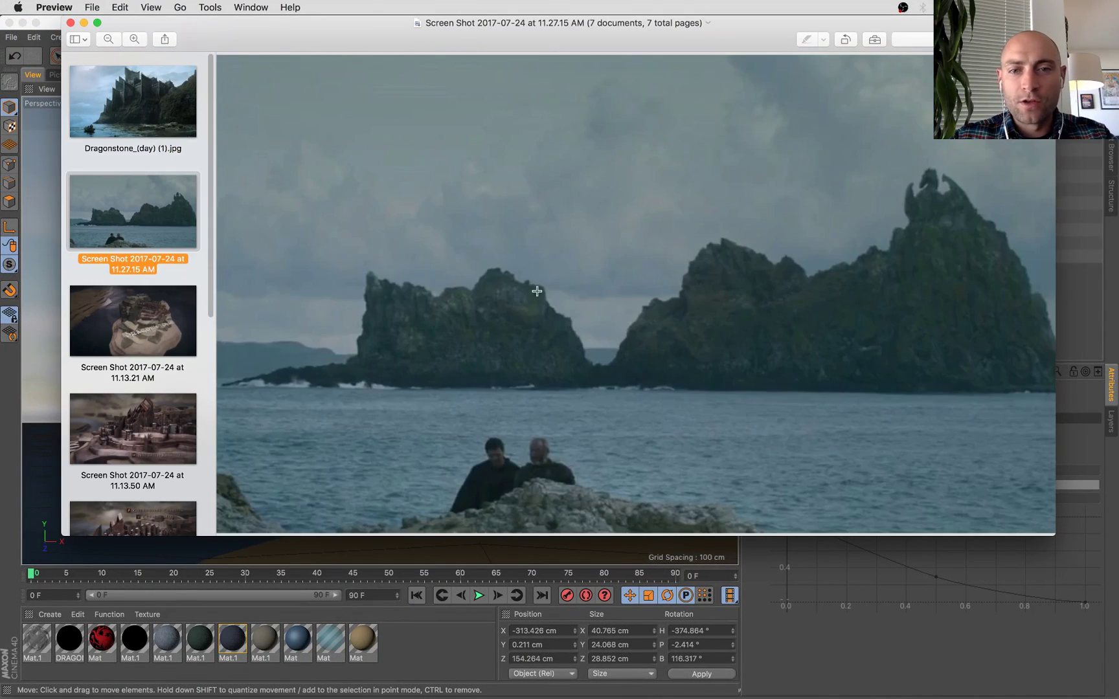
key("Up")
key("super+Tab")
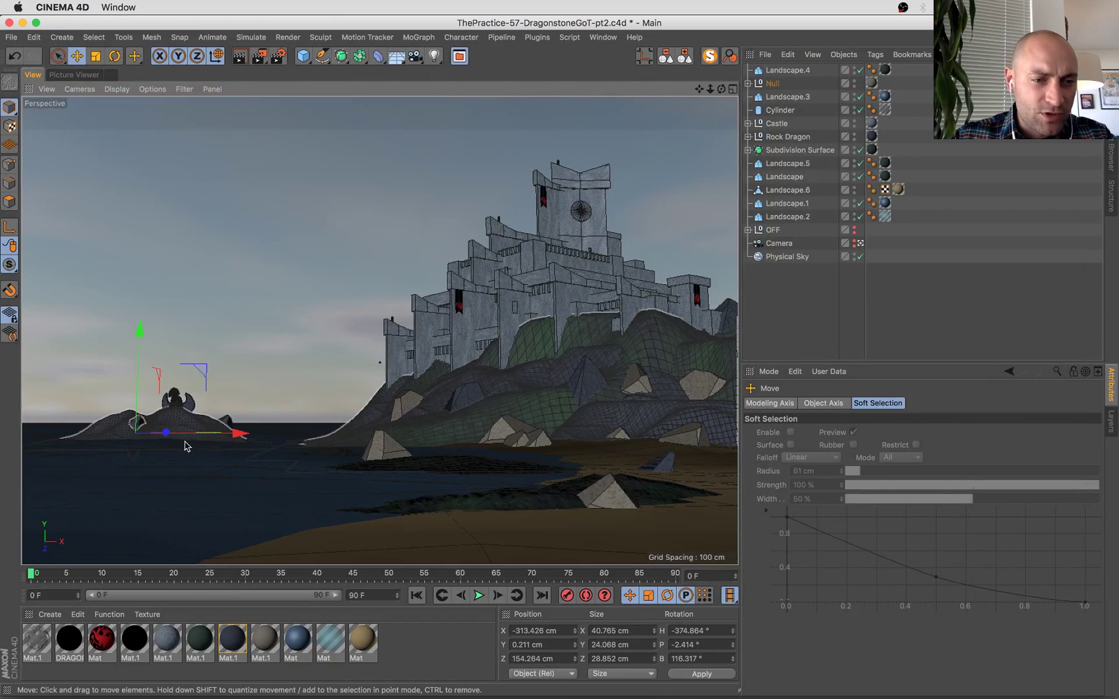
Rotate the second island rock to about B 141° and enlarge it to about 57 × 34 × 41 cm.
key("r")
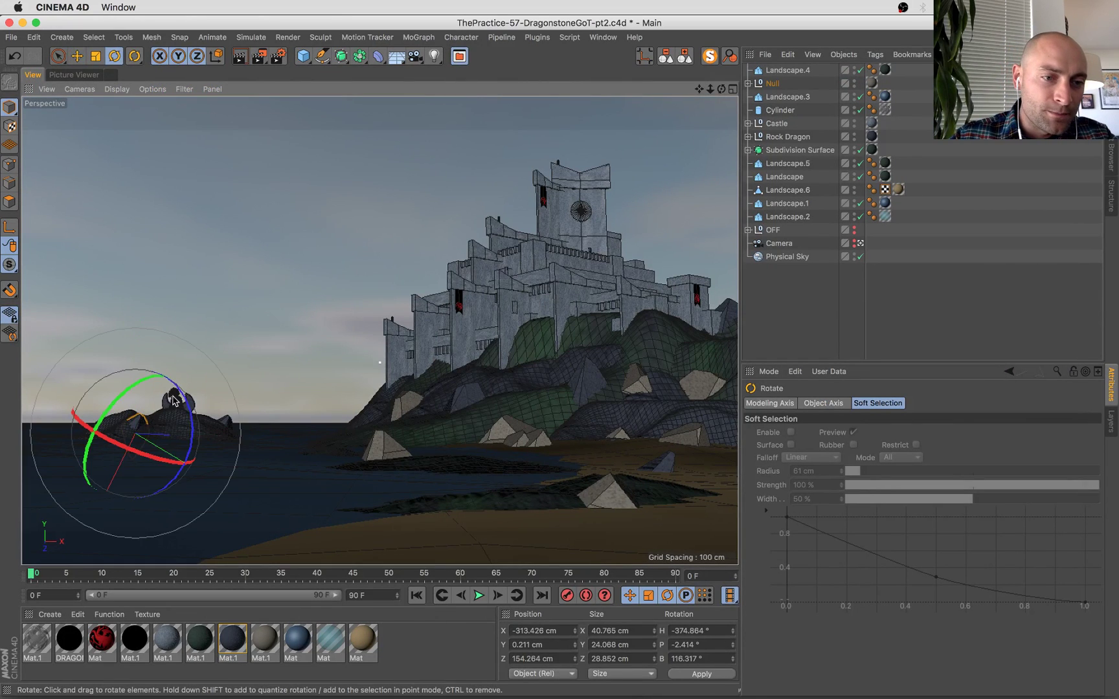
left_click_drag(178, 375, 180, 412)
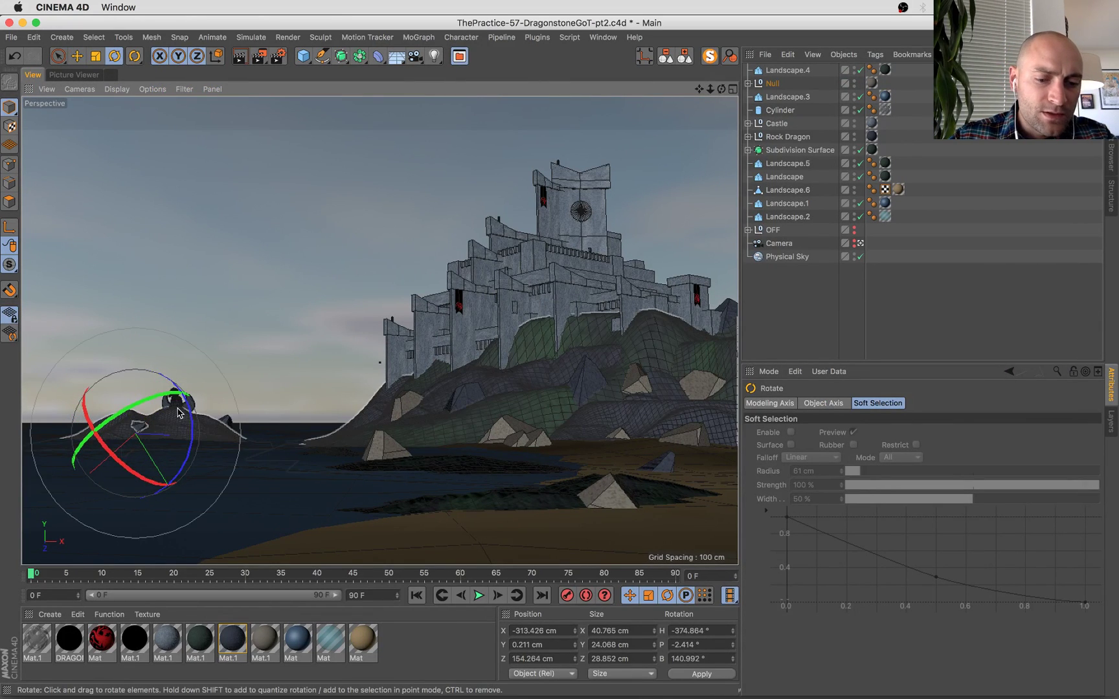
key("e")
left_click_drag(193, 529, 393, 422)
key("t")
key("super+z")
key("e")
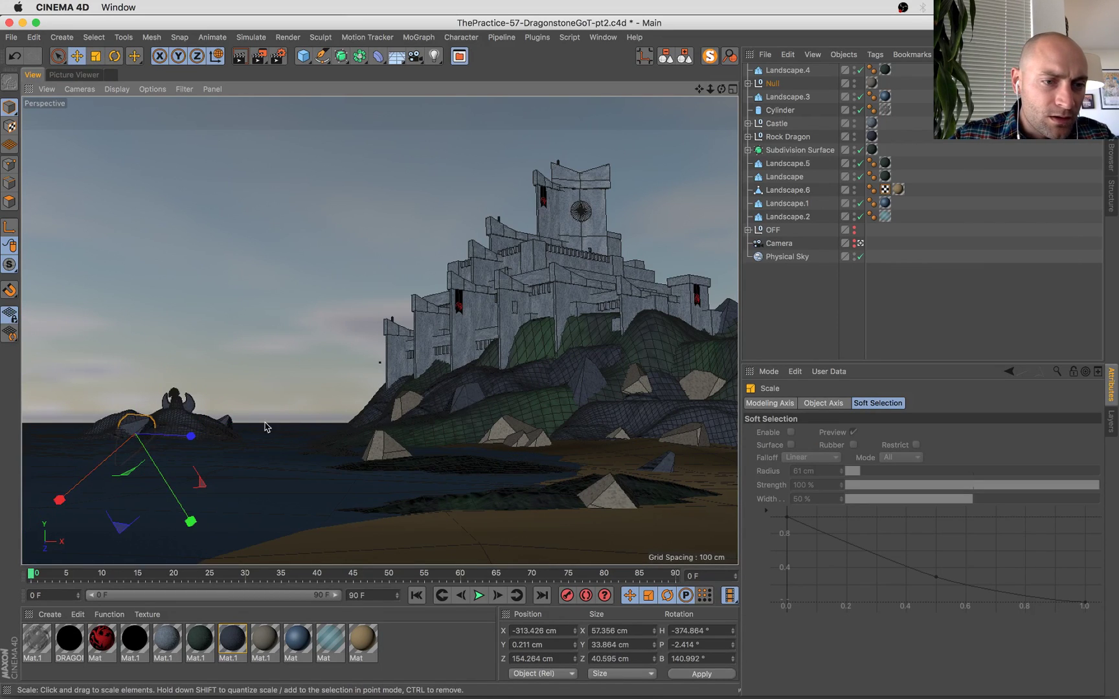
Move the second island rock to about X -300, Y -8, Z 134 cm, rotate it to about B 205° and save the scene.
key("w")
left_click_drag(136, 345, 136, 353)
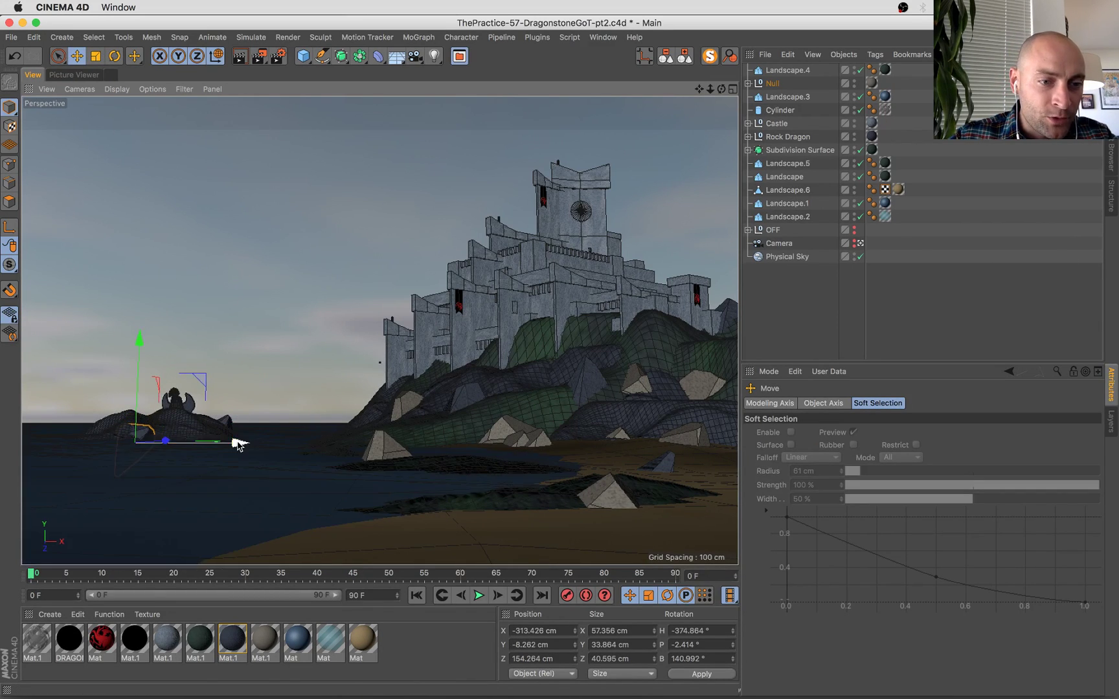
left_click_drag(237, 442, 251, 443)
key("r")
left_click_drag(178, 392, 213, 453)
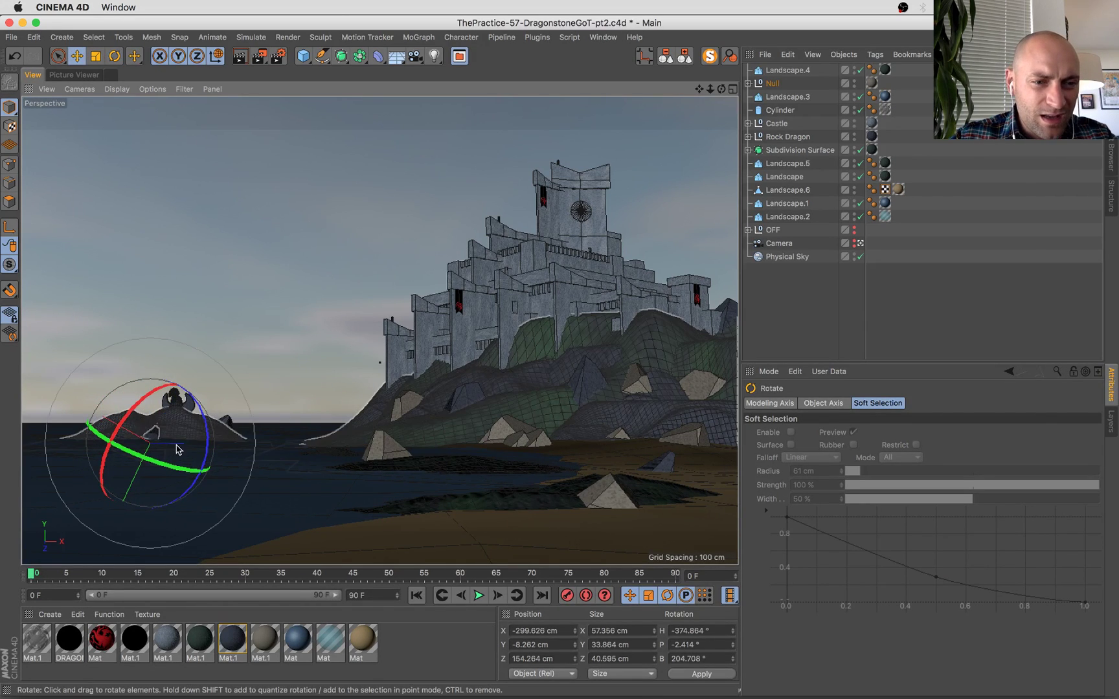
key("e")
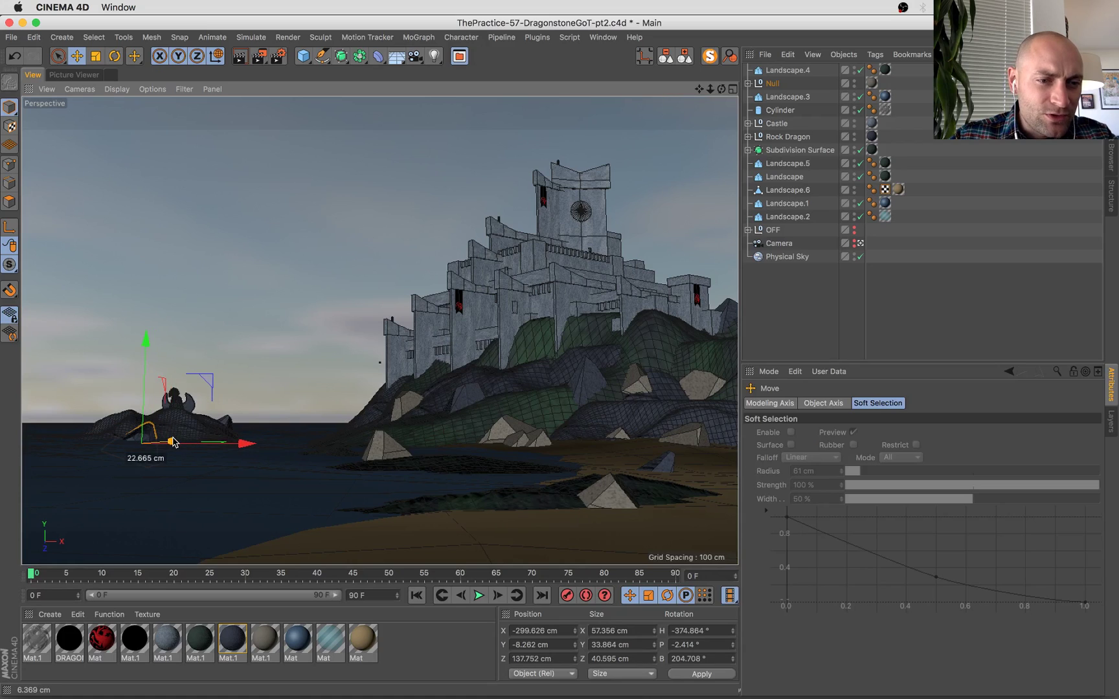
mouse_move(245, 444)
left_mouse_down()
mouse_move(200, 452)
mouse_move(250, 462)
mouse_move(244, 447)
left_mouse_up()
key("super+s")
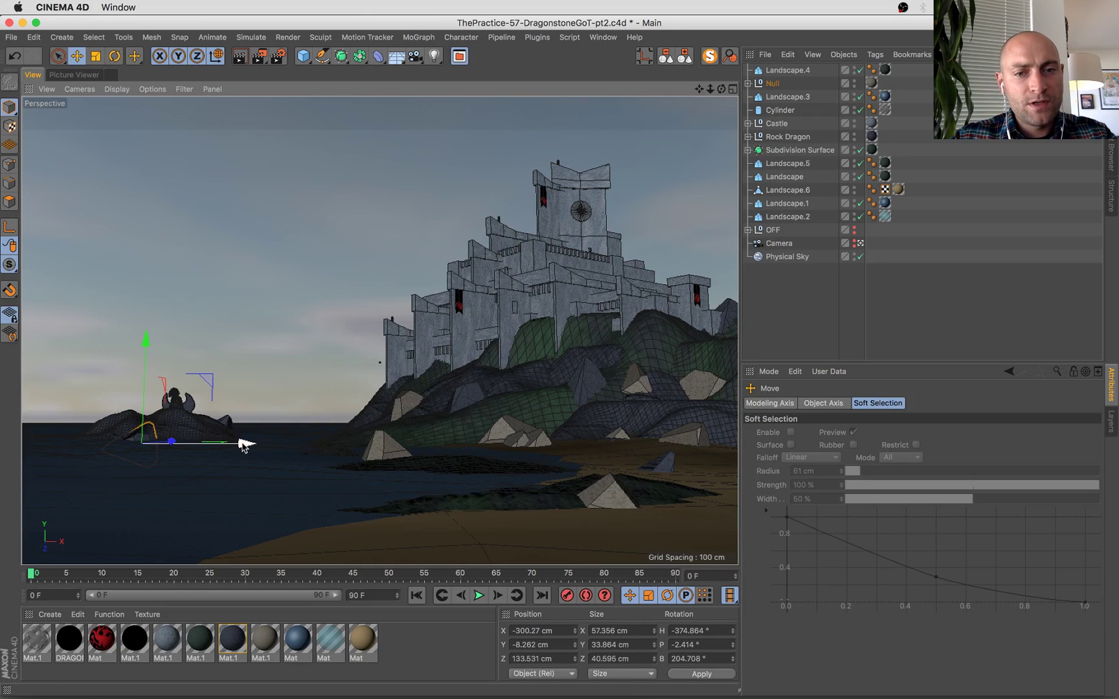
Duplicate the dark seaward slope rock to about X 16, Y 46, Z 51 cm and rotate the copy to about H -519°, P 79°, B -41°.
left_click(474, 393)
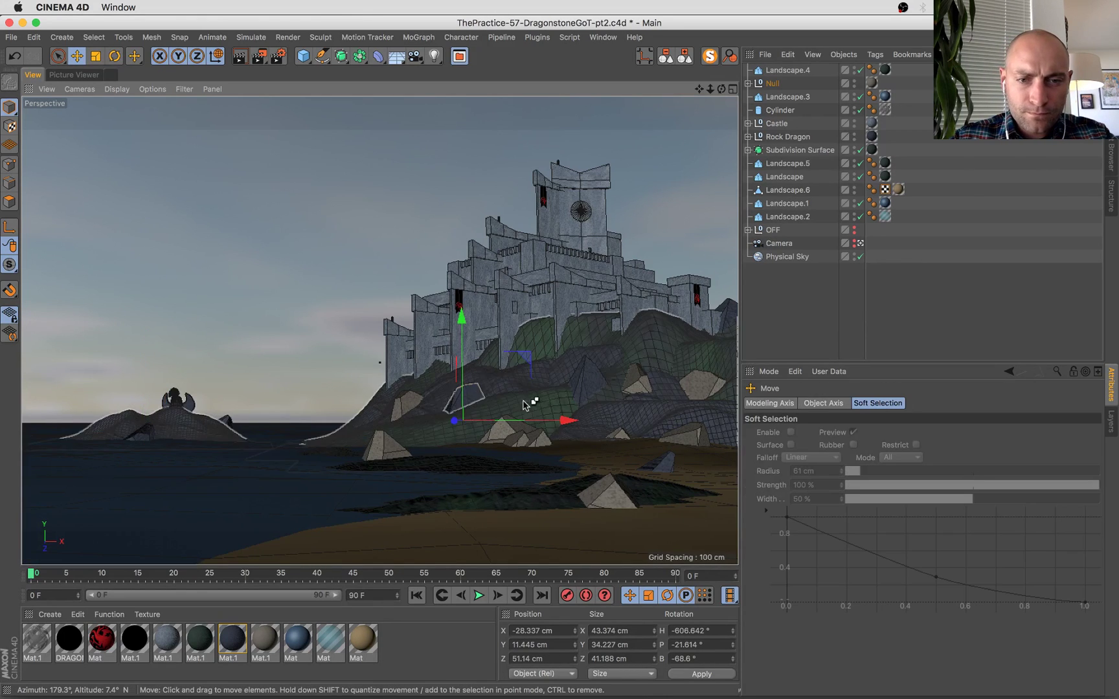
left_click(525, 369)
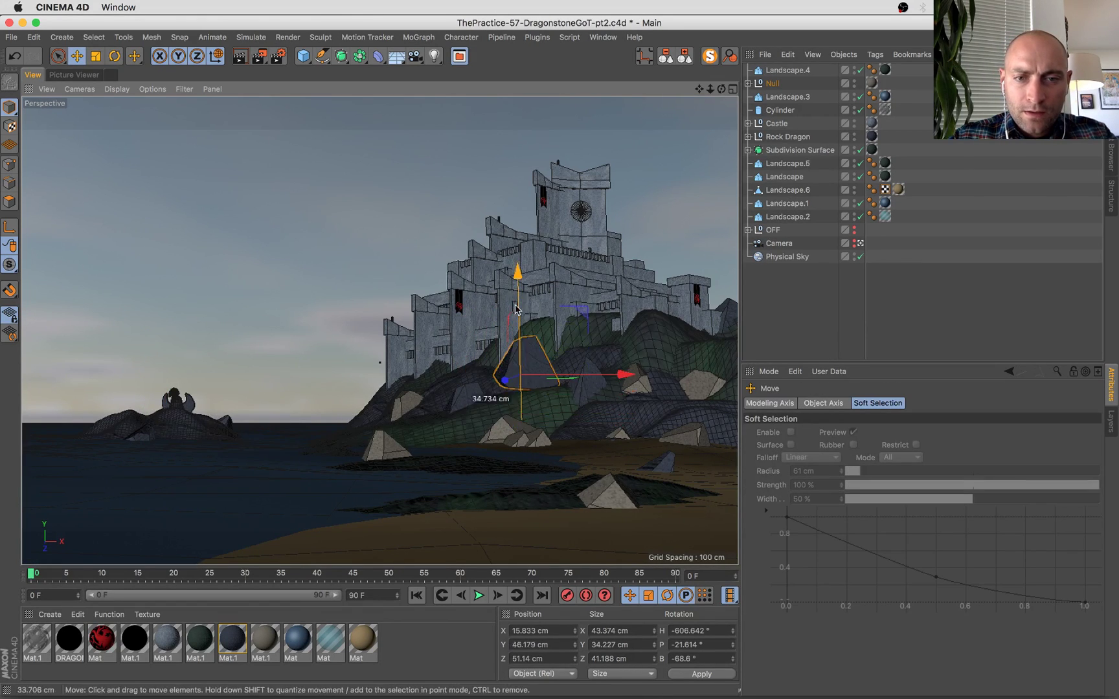
key("r")
left_click_drag(528, 370, 556, 374)
left_click_drag(518, 318, 515, 285)
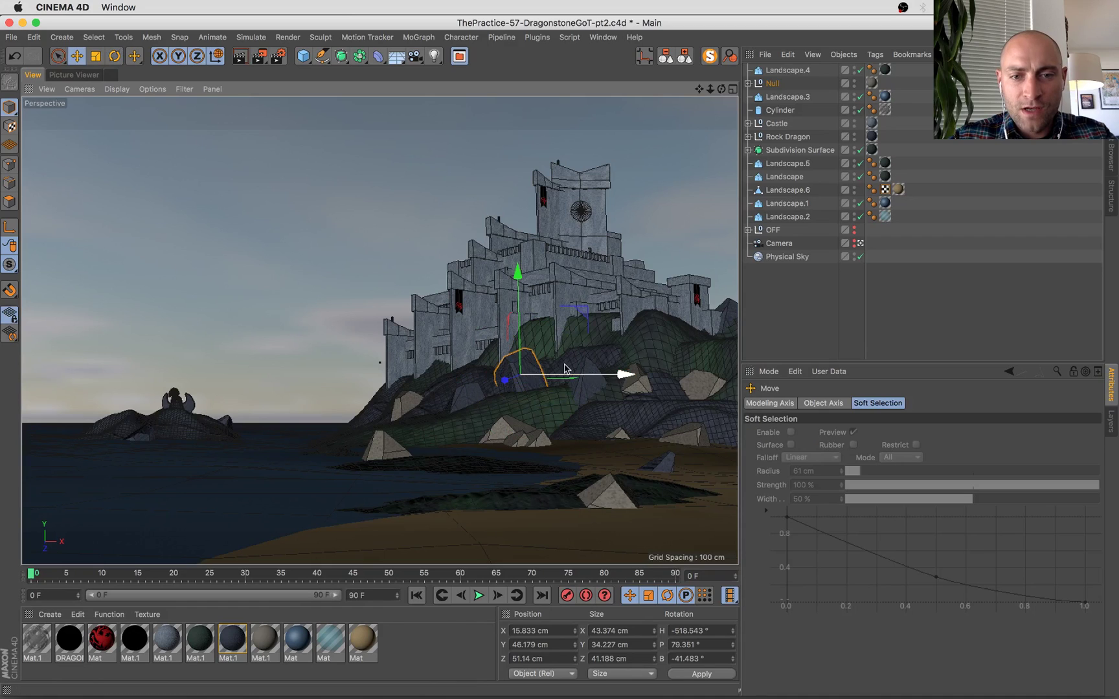
Shrink the new slope rock to about 34 × 27 × 32 cm and move it to about X 29, Y 61, Z 120 cm.
left_click_drag(638, 275, 564, 350)
key("e")
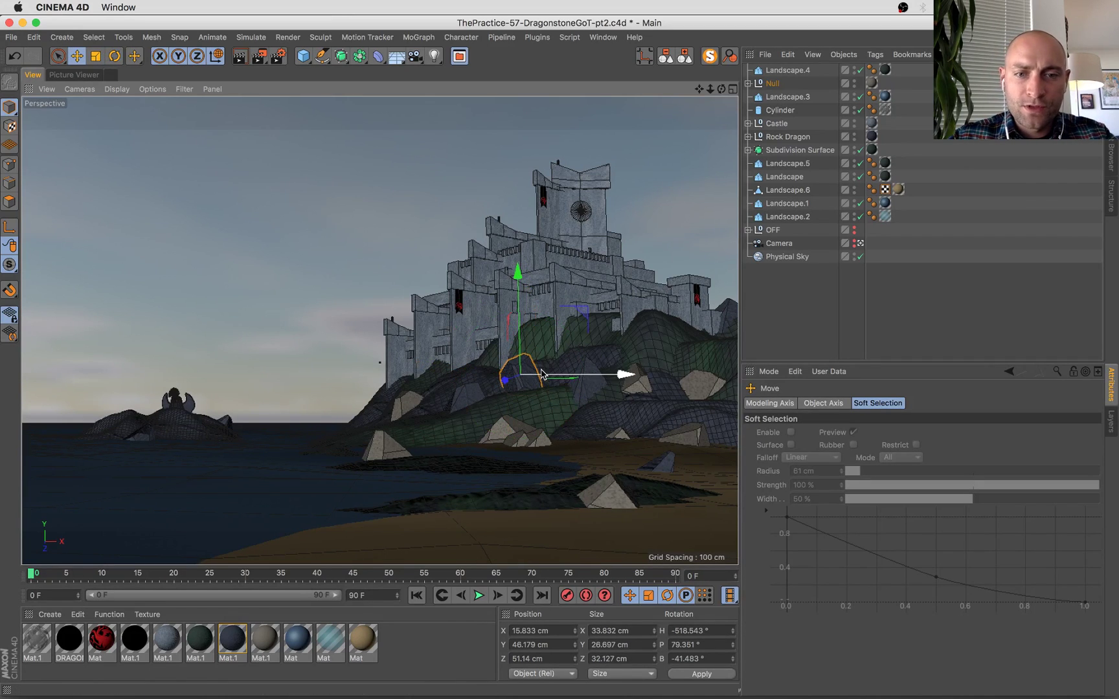
left_click_drag(510, 382, 490, 390)
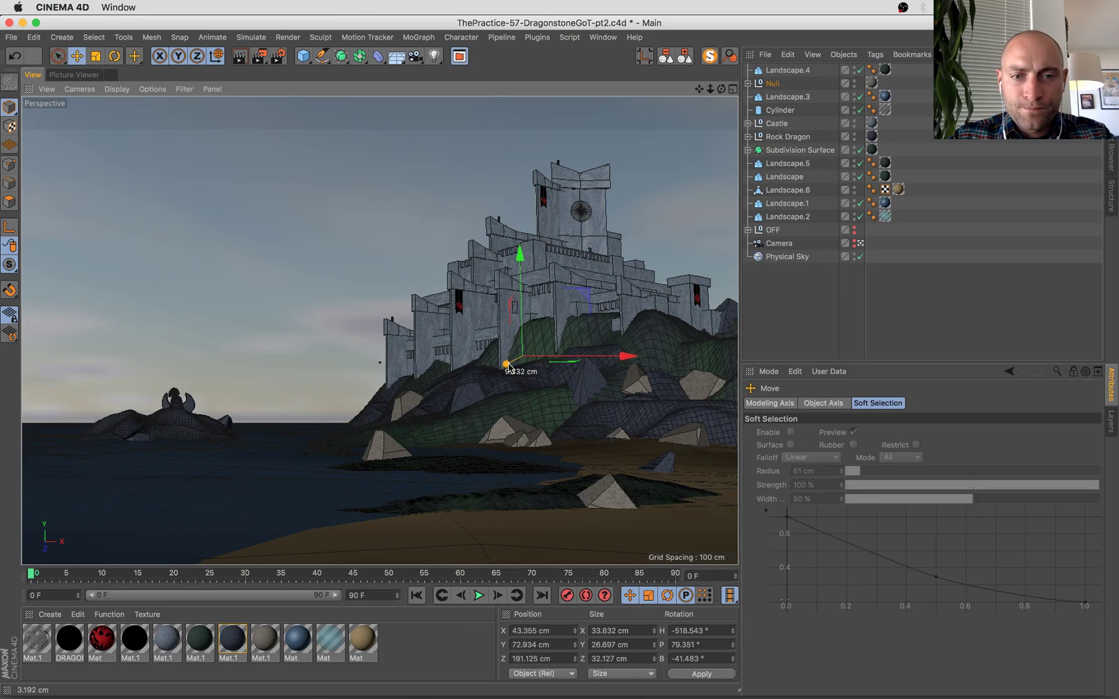
left_click_drag(581, 349, 561, 353)
left_click_drag(520, 295, 516, 307)
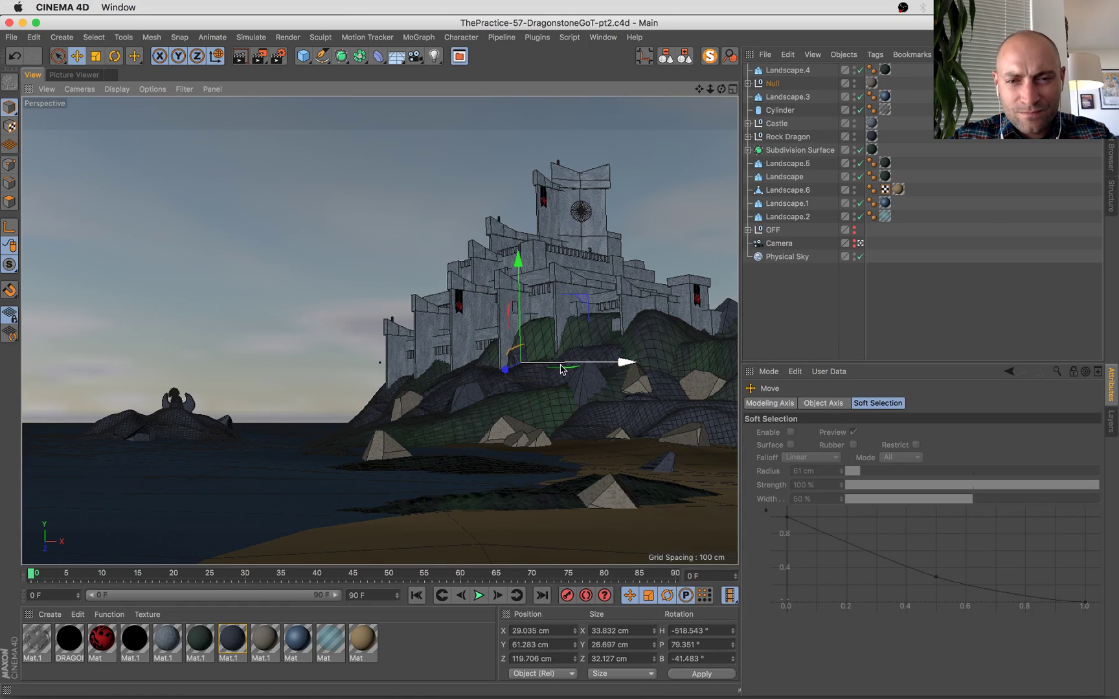
Place a rock copy below the castle wall at about X 90, Y 74, Z 97 cm, rotated to about H -569°, P -54°, B -12°.
left_click_drag(561, 370, 569, 367)
left_click_drag(649, 371, 604, 395)
key("r")
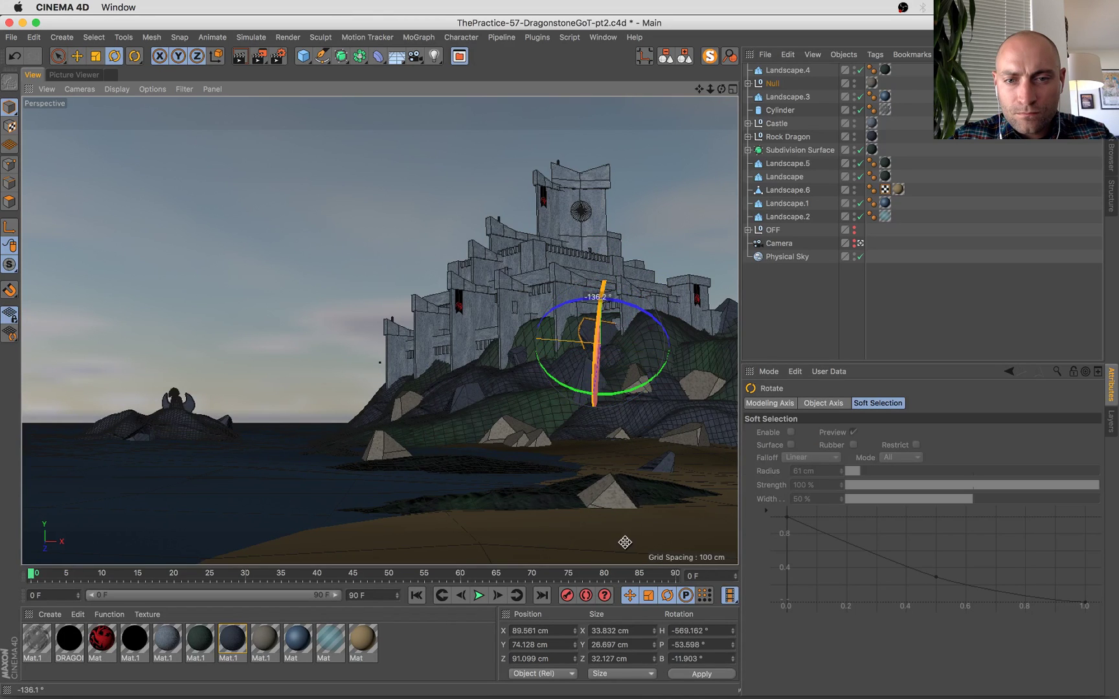
left_click_drag(625, 543, 622, 540)
key("e")
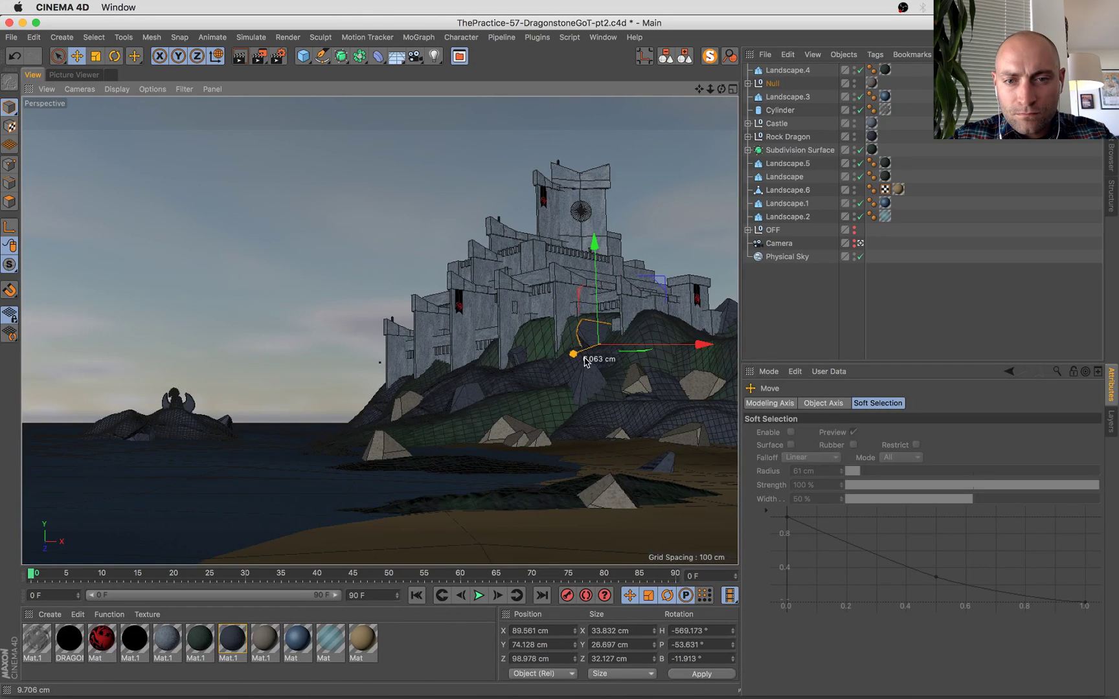
left_click_drag(585, 361, 585, 360)
Rotate the rock below the castle to about H -603°, P -12°, B -47° and move it to about X 83, Y 64, Z 94 cm.
key("r")
left_click_drag(575, 297, 652, 368)
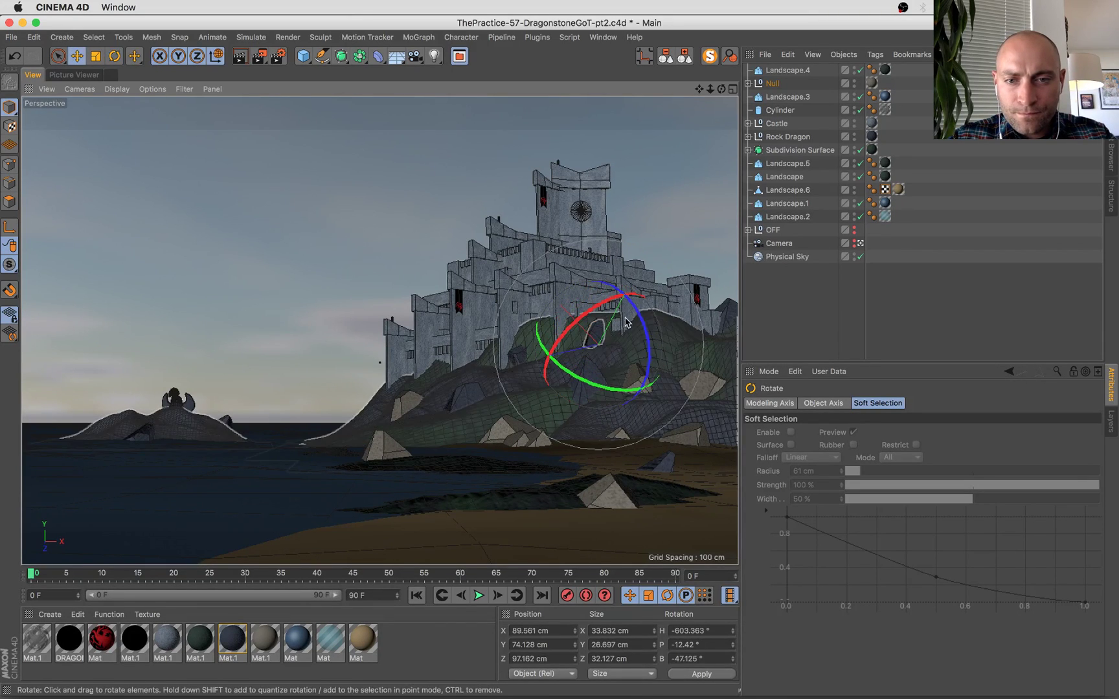
key("e")
left_click_drag(598, 310, 598, 315)
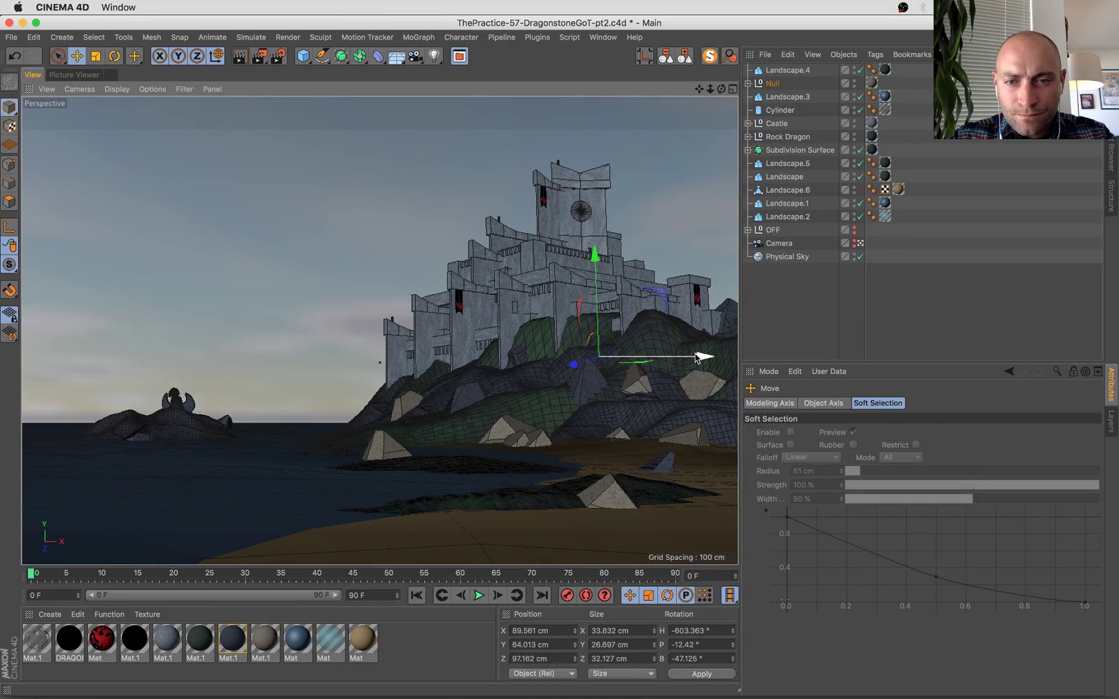
left_click_drag(569, 365, 567, 365)
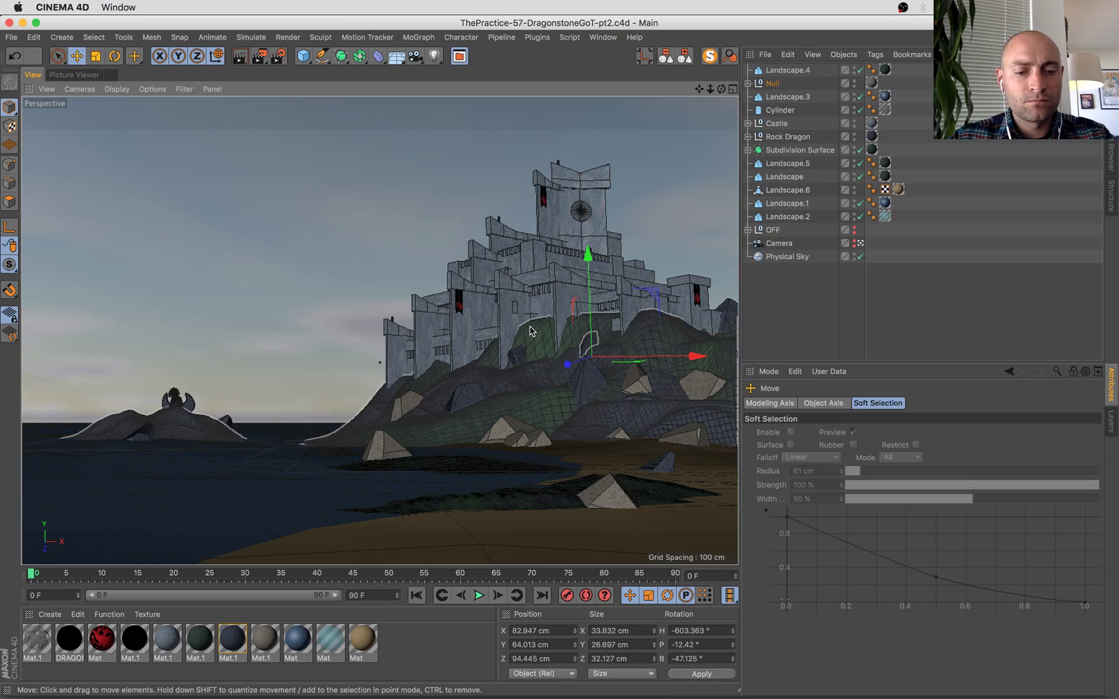
Compare the latest castle render with the earlier DragonstoneGoT renders in the Picture Viewer history, checking the island, hillside and haze.
left_click(55, 74)
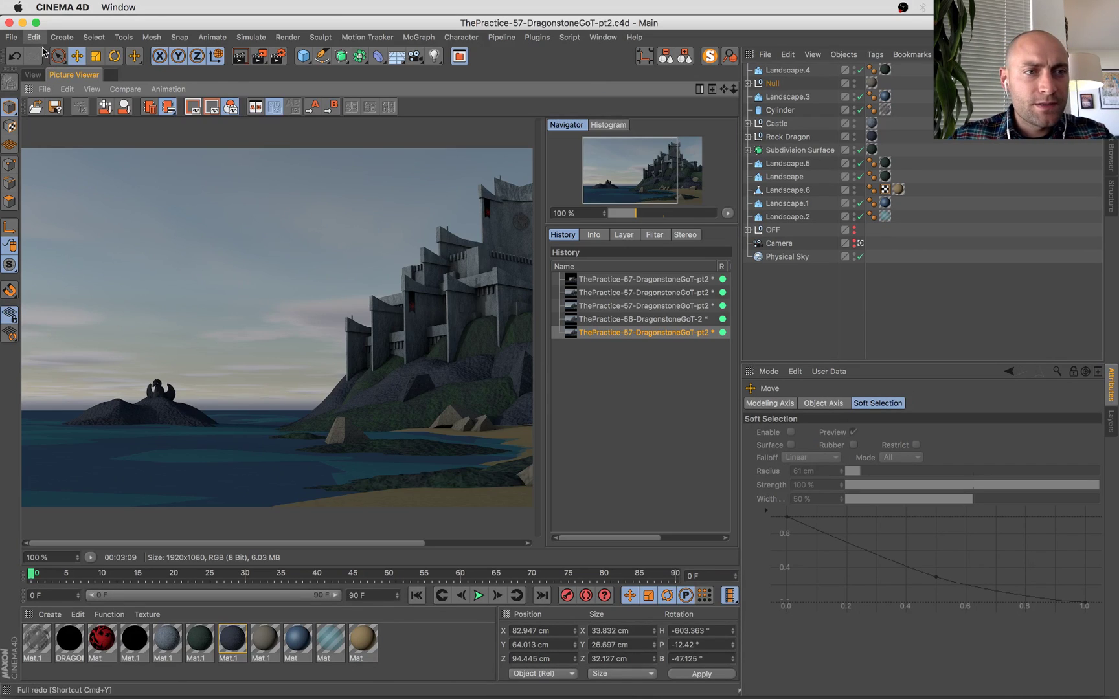
left_click(645, 318)
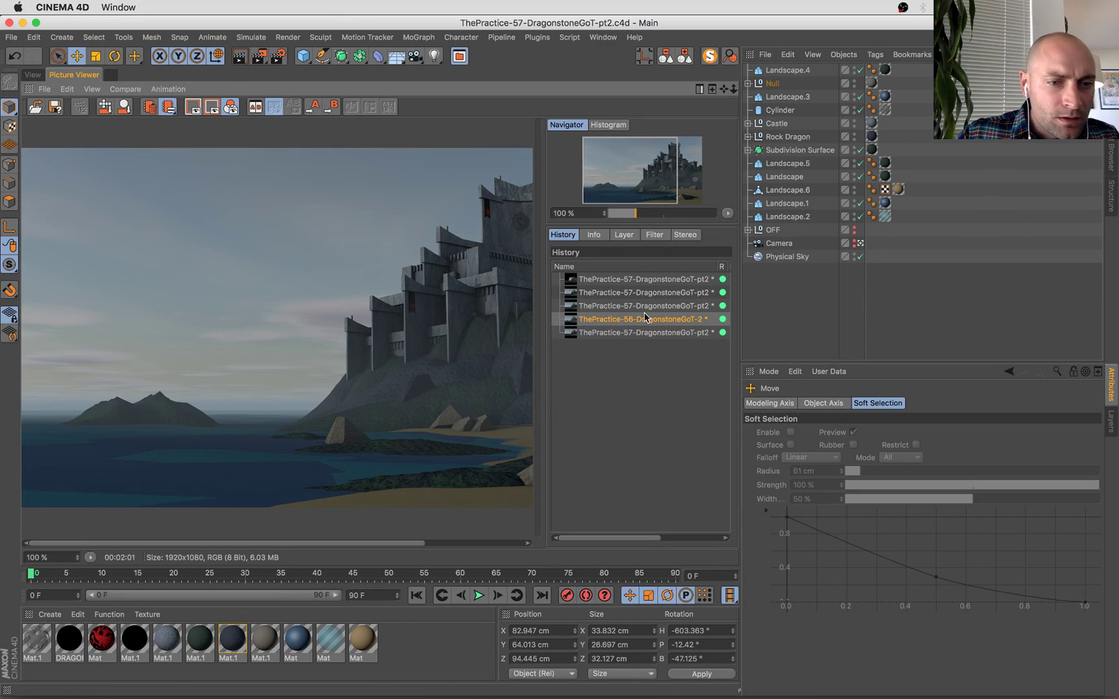
key("Down")
key("Up")
key("Down")
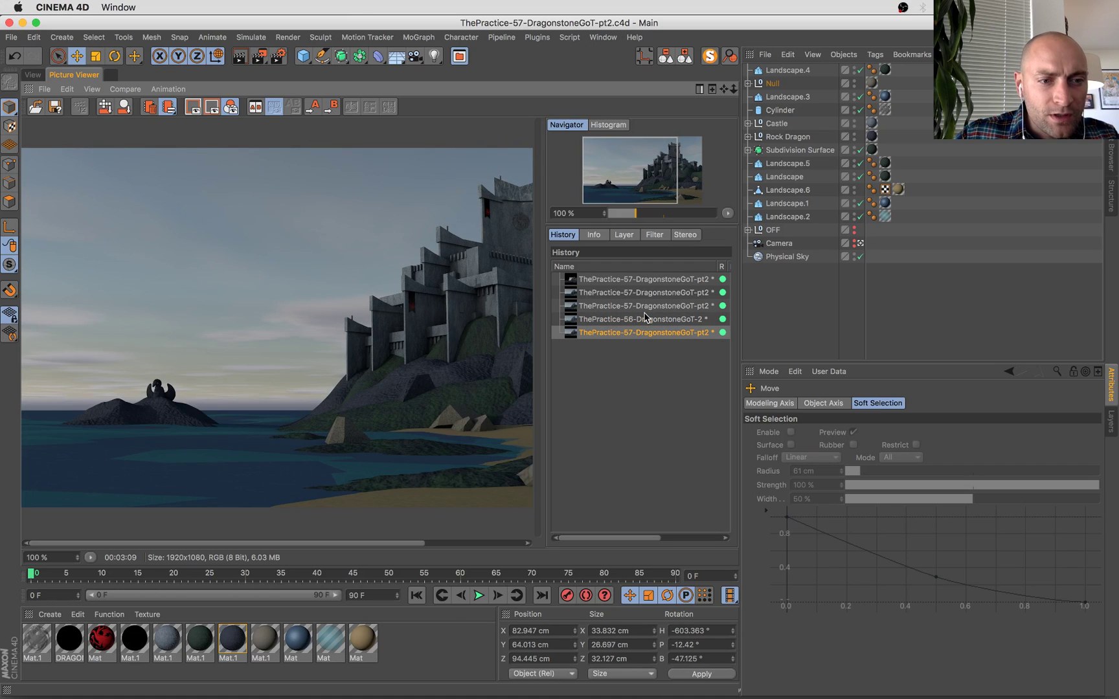
key("Up")
key("Up")
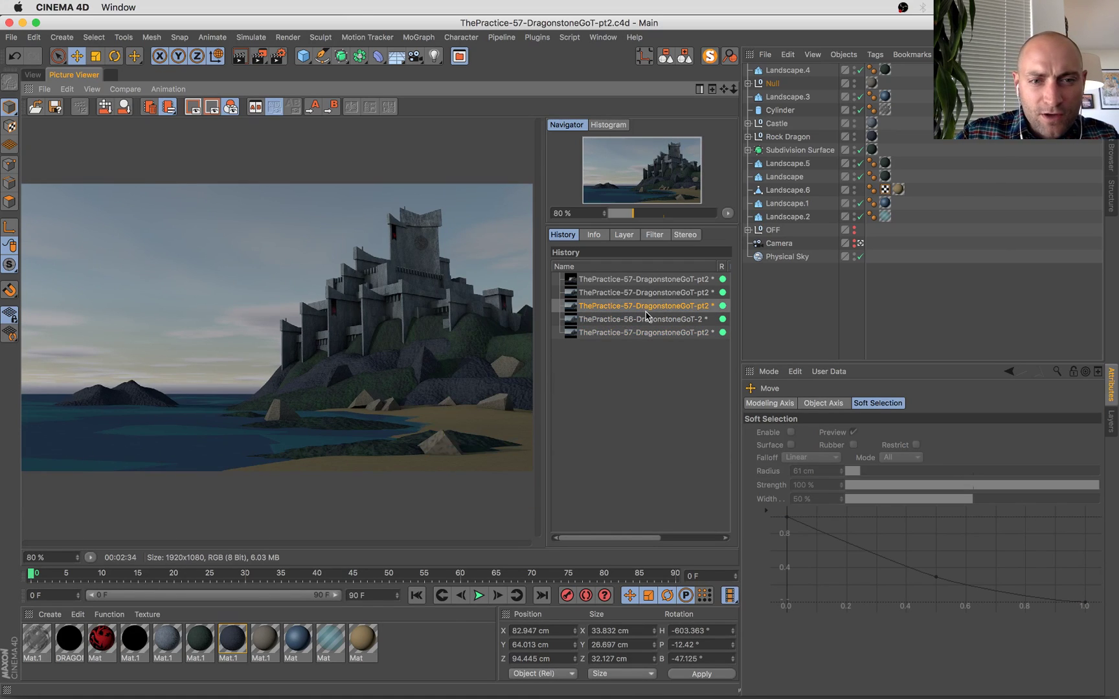
key("Down")
key("Down")
key("Up")
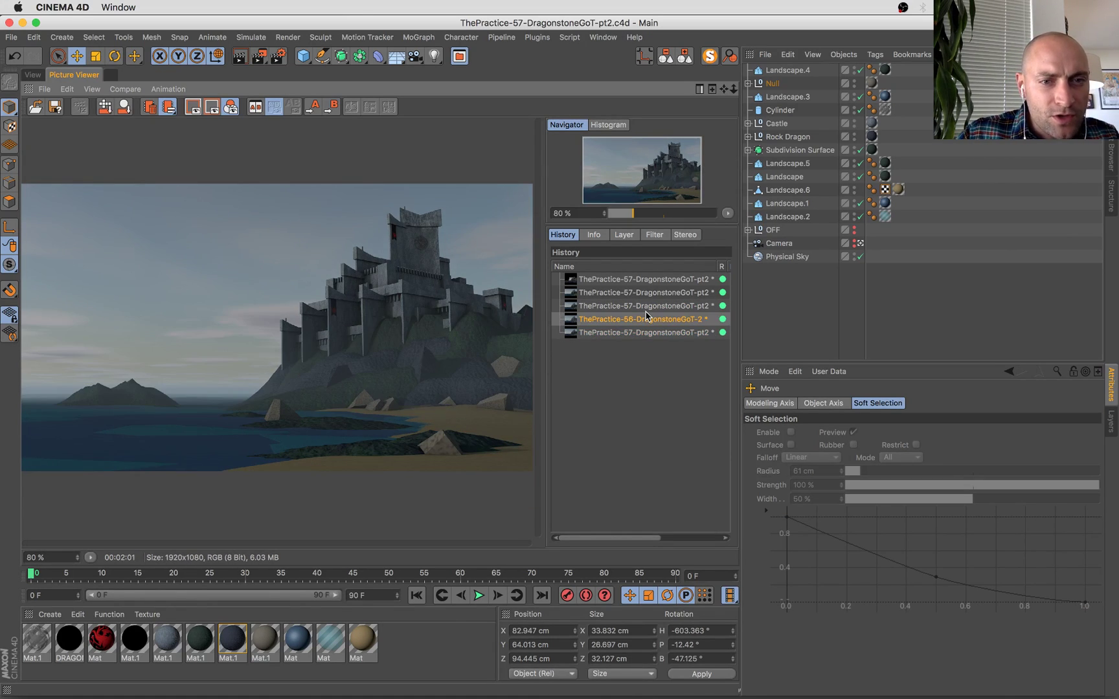
key("Down")
key("Up")
key("Down")
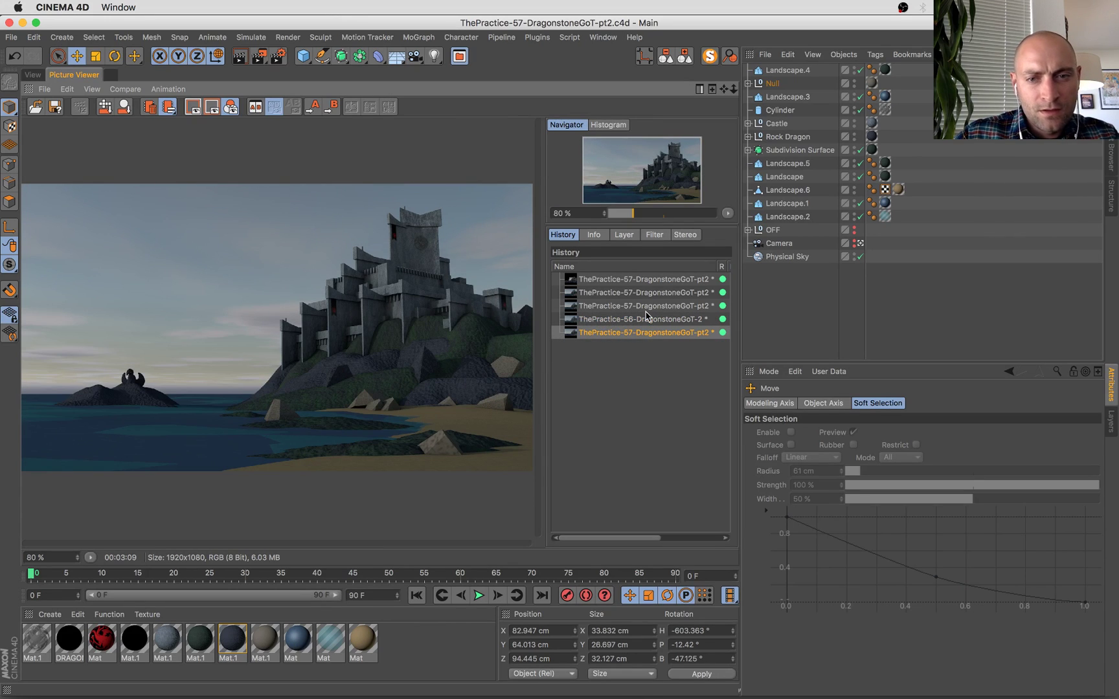
Keep the Physical Sky fog's start height at -149 cm and save the scene.
left_click(794, 257)
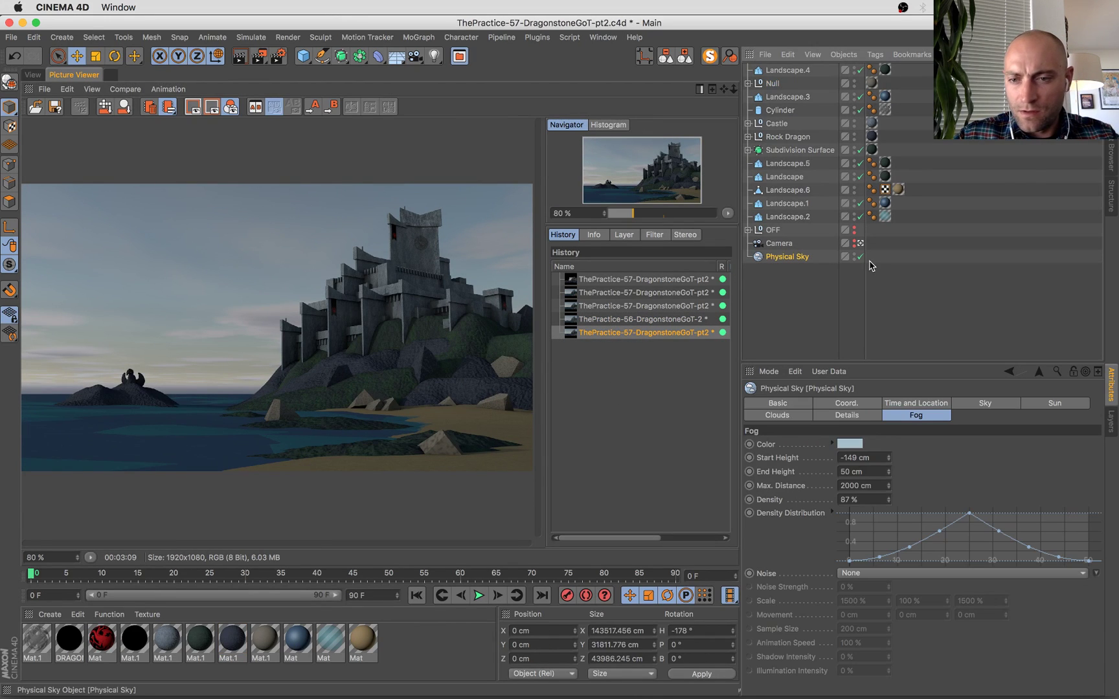
left_click(888, 461)
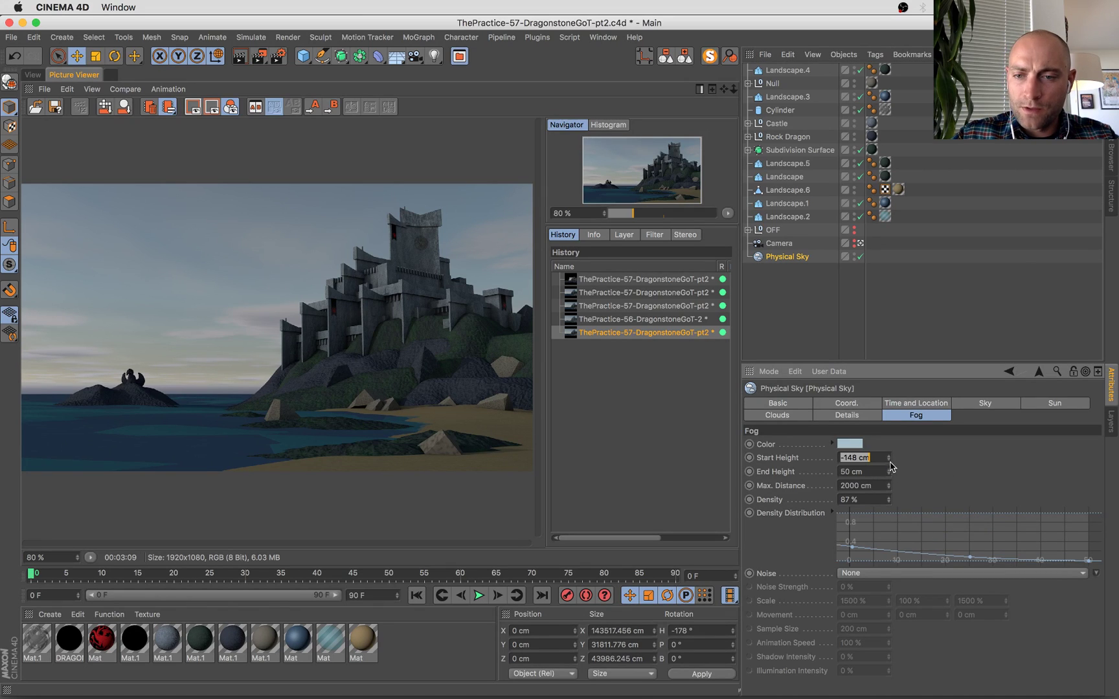
key("super+s")
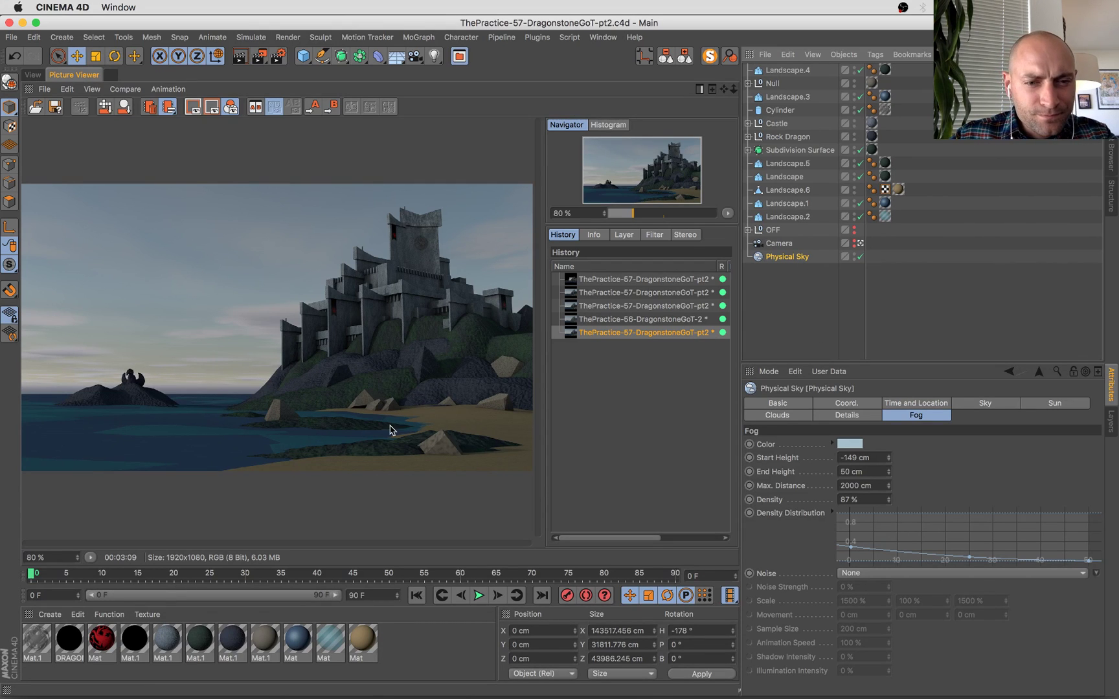
Inspect the island's dragon statue in the render, scale the Rock Dragon down slightly and lower it to about Y -30 cm.
scroll(110, 408, "up", 10)
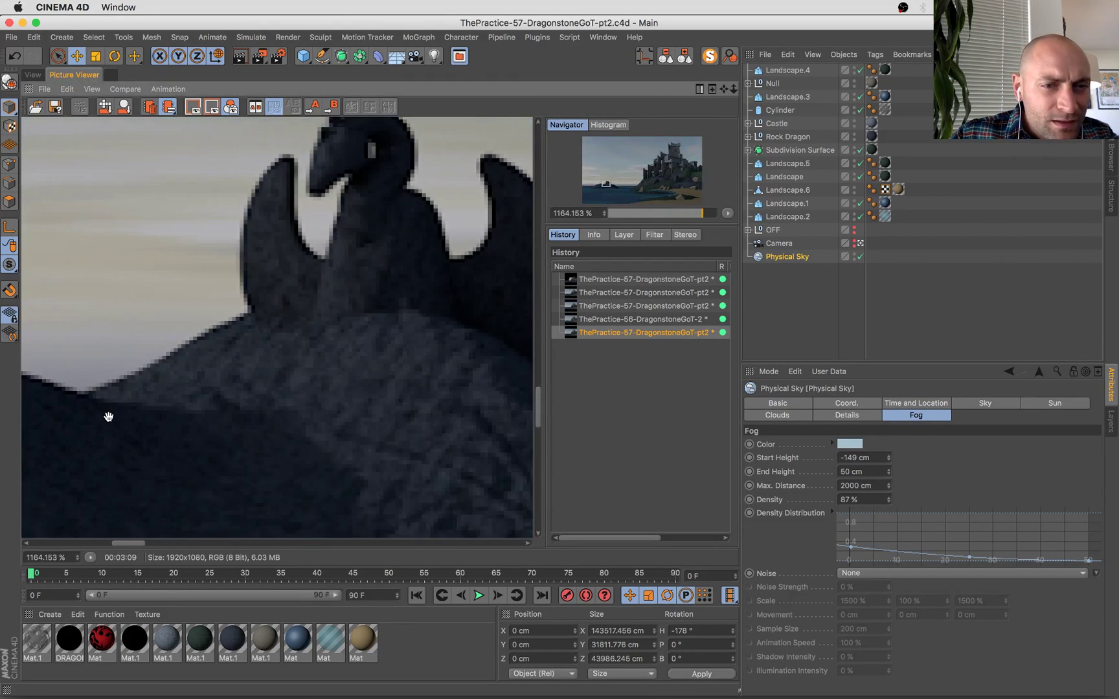
scroll(217, 361, "down", 6)
scroll(162, 374, "up", 3)
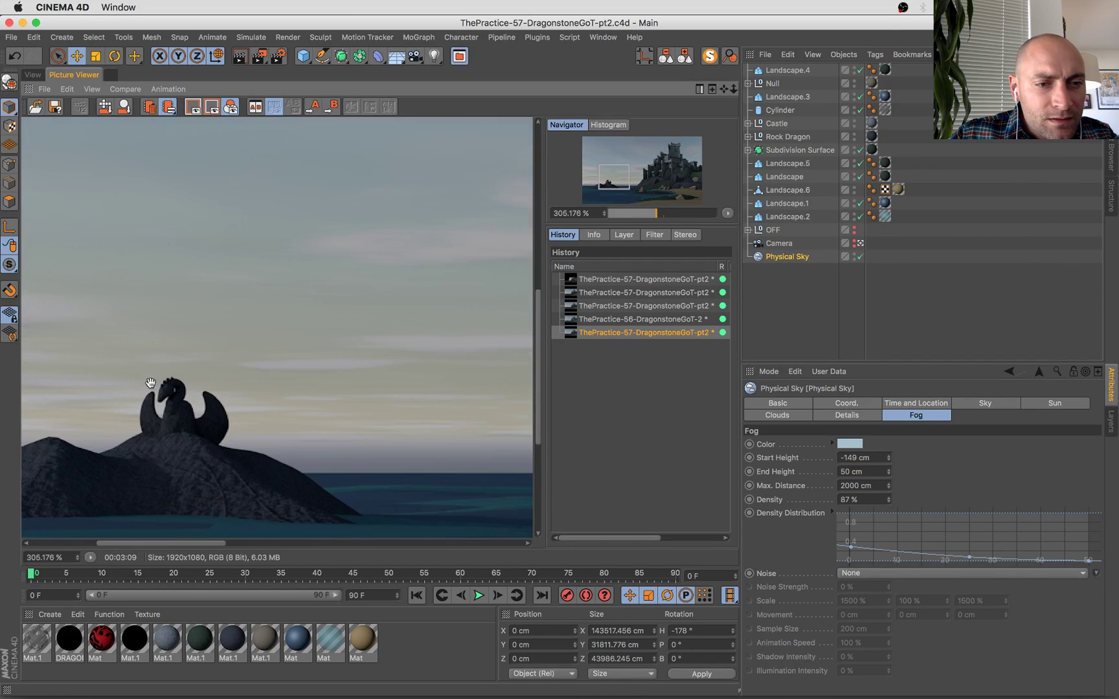
scroll(165, 462, "down", 3)
scroll(129, 429, "up", 5)
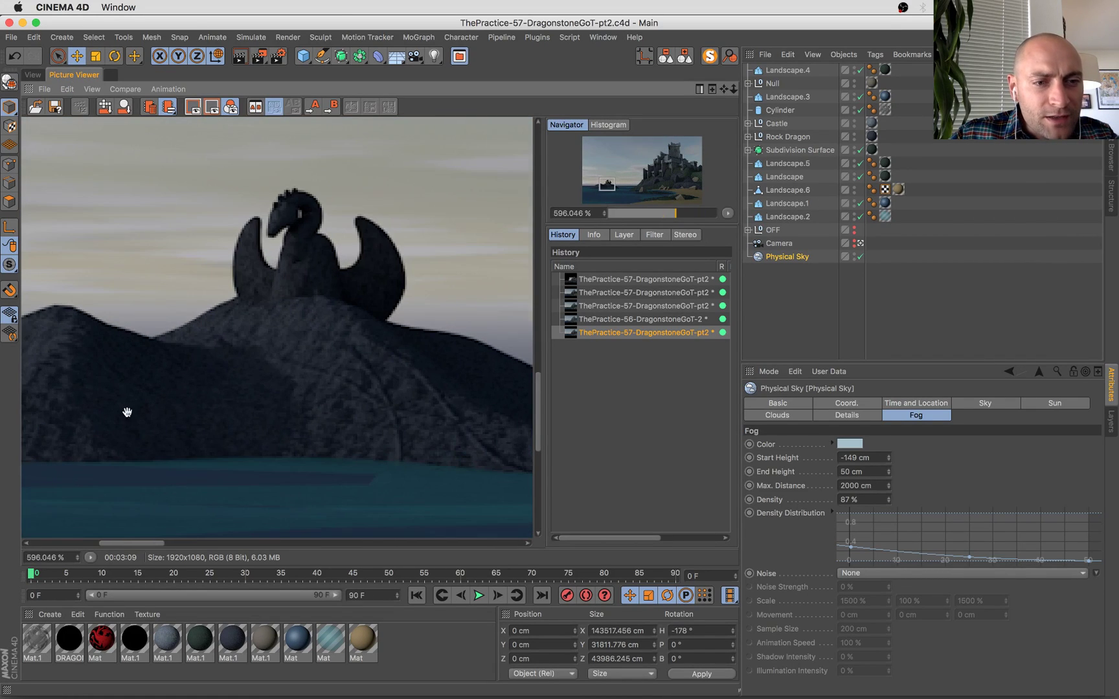
left_click(32, 75)
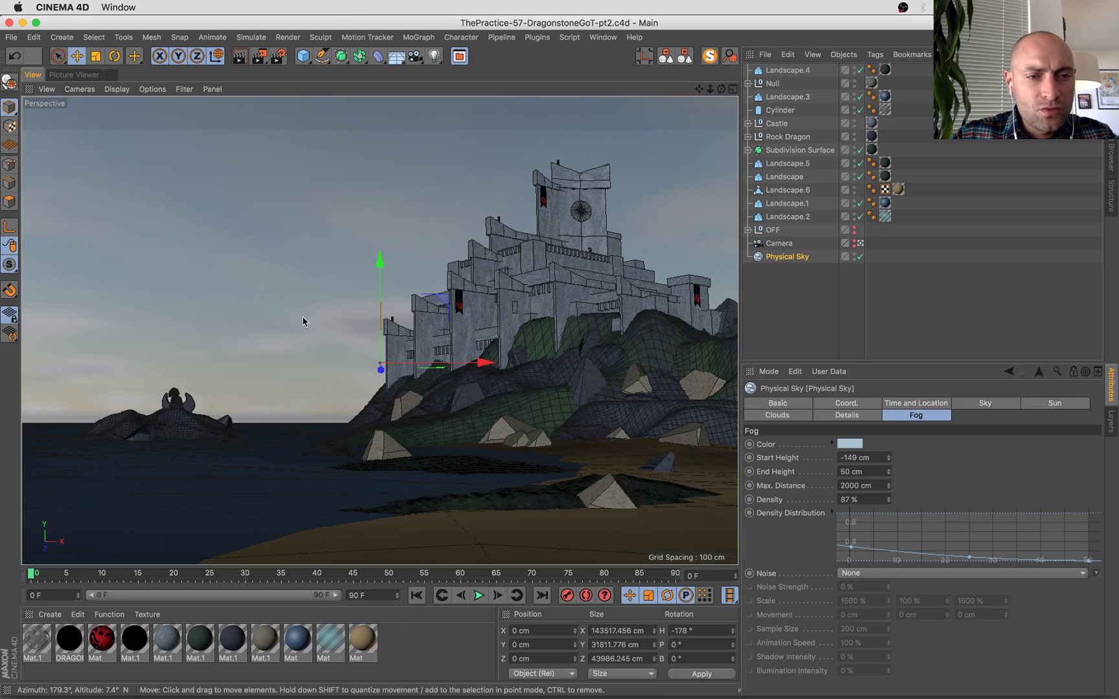
left_click(166, 406)
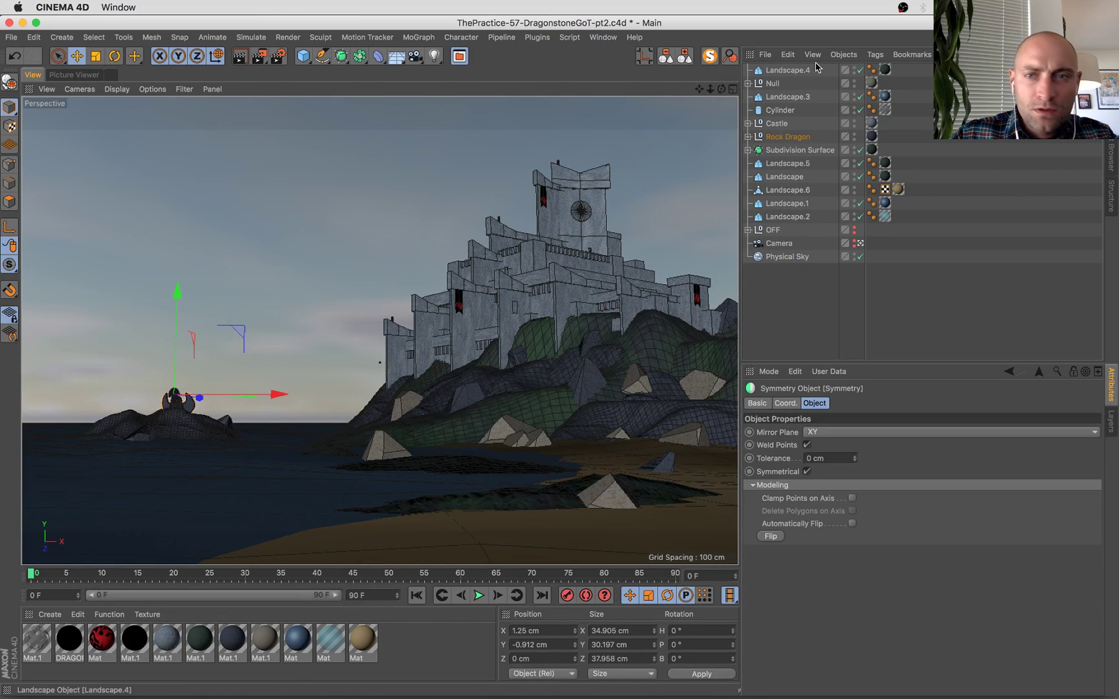
left_click(786, 137)
key("t")
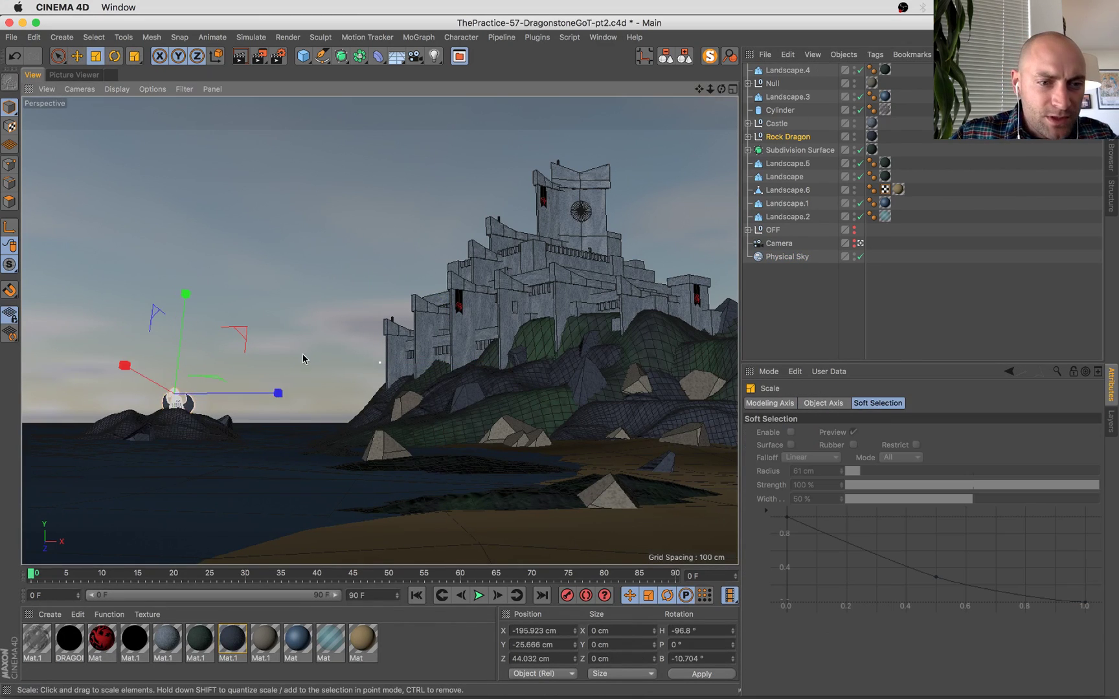
left_click_drag(303, 353, 293, 374)
key("e")
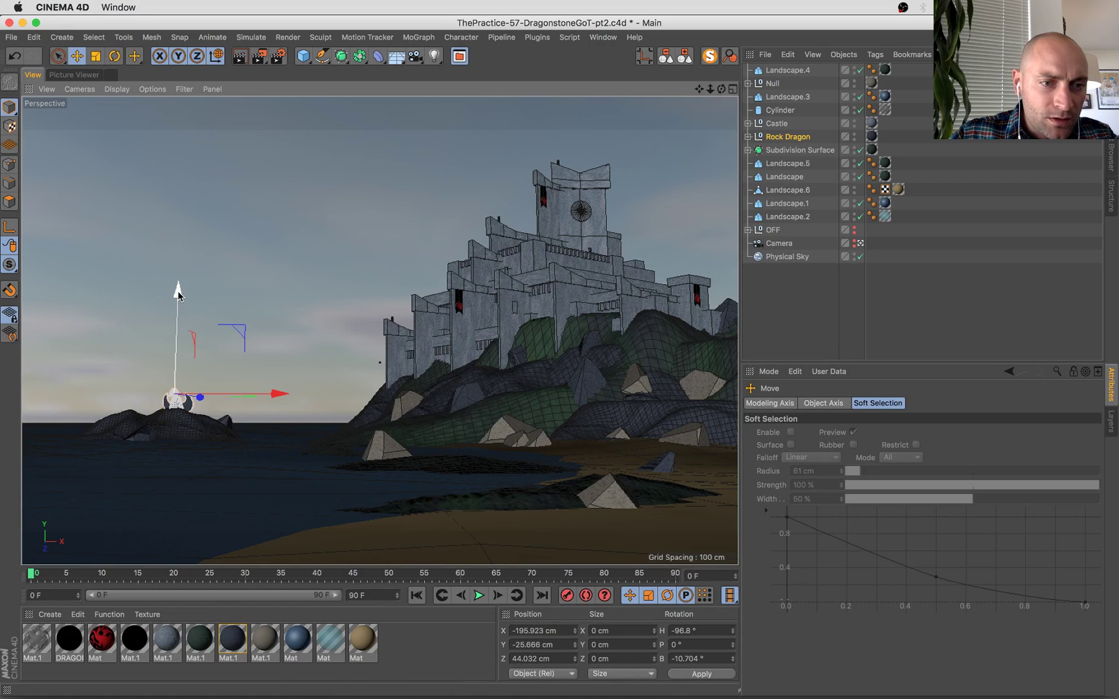
left_click_drag(178, 288, 178, 301)
Rotate the Rock Dragon to about H -104°, P 1.4°, B -10.6° and move it to about X -185, Z 58 cm.
key("r")
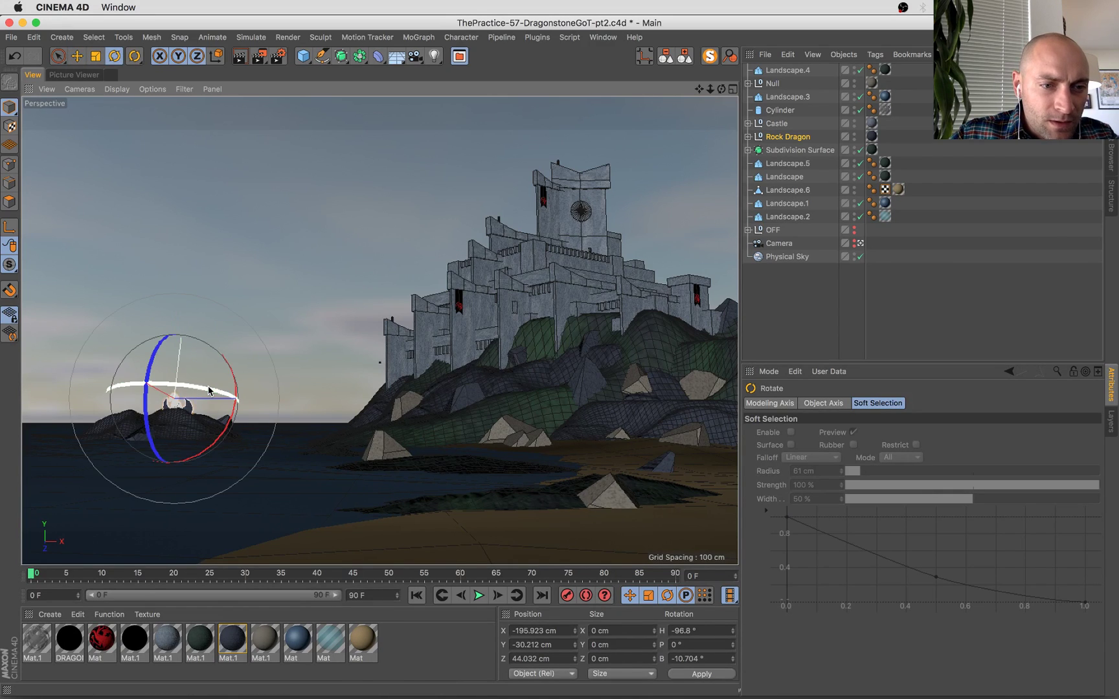
left_click_drag(221, 388, 259, 406)
key("e")
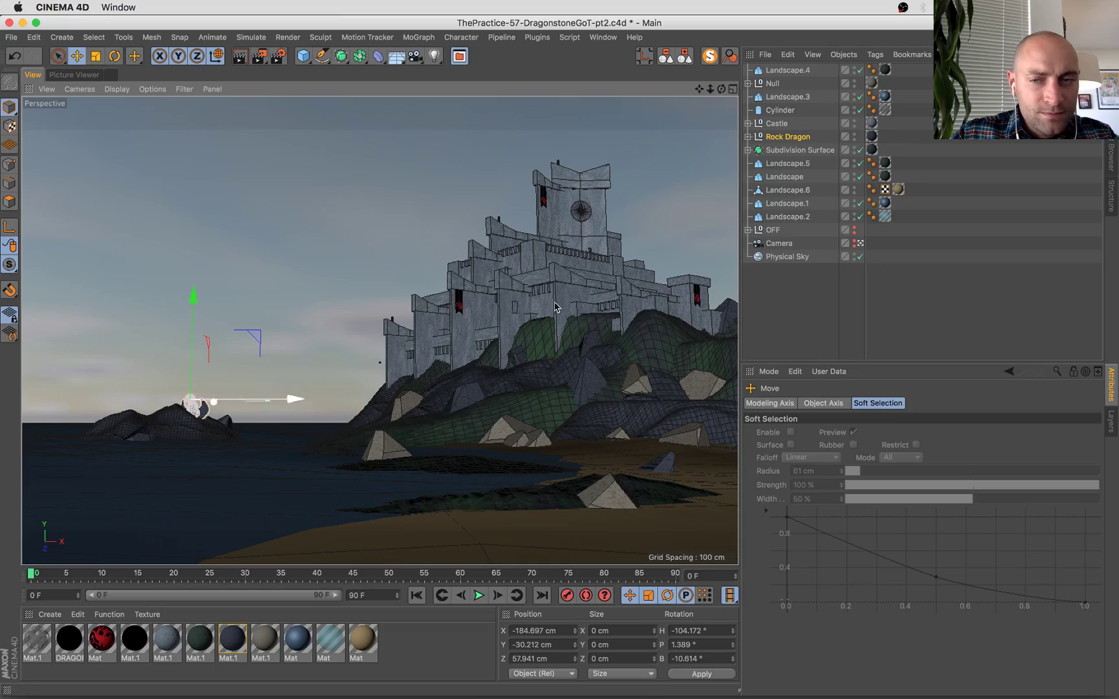
Enlarge the whole Rock Dragon slightly and move it on the island ridge to about X -189, Y -27, Z 58 cm.
key("o")
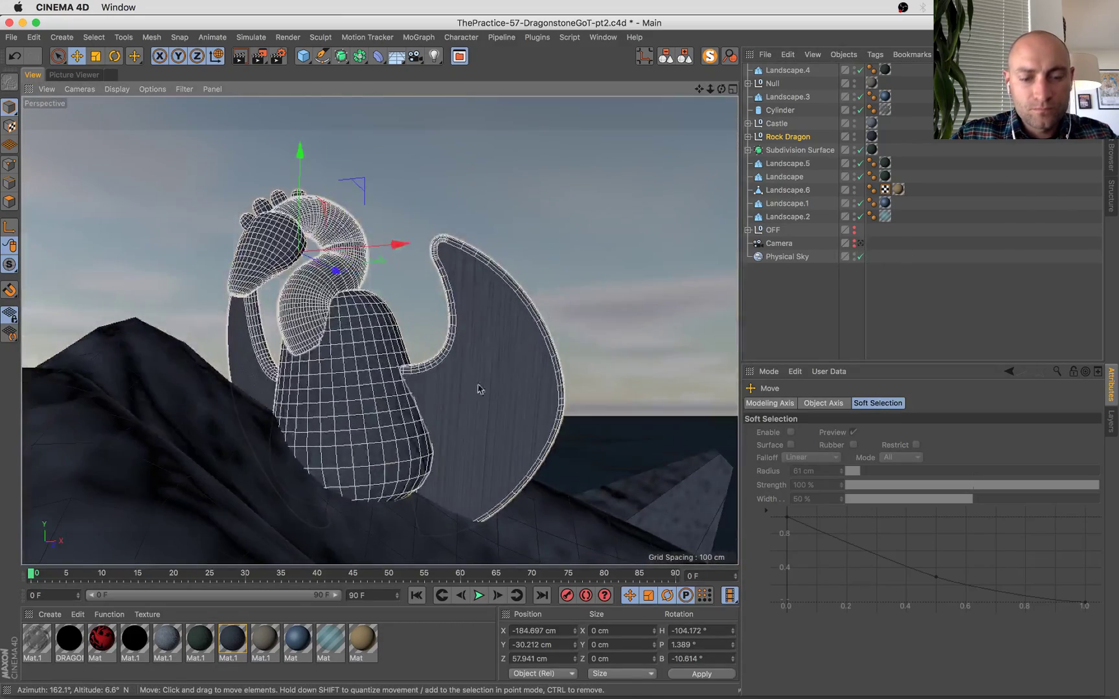
key("t")
left_click_drag(427, 396, 474, 381)
key("e")
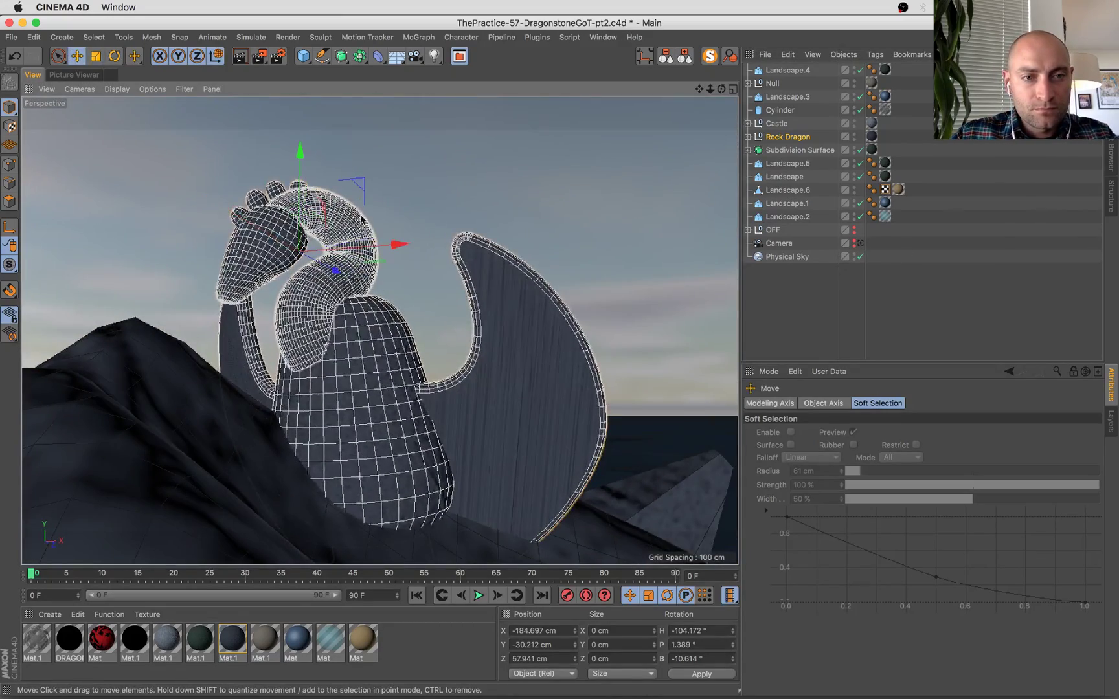
left_click_drag(357, 186, 310, 151)
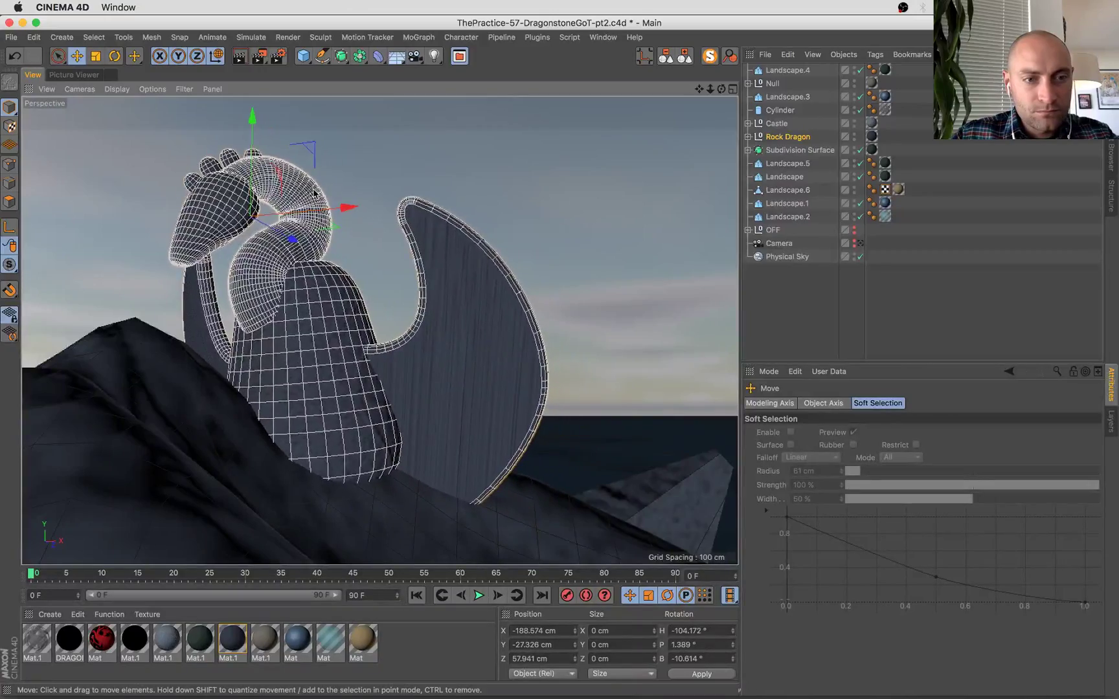
Rotate the null holding the dragon's head and neck to about H -31°, P -4°, B 4°.
left_click_drag(389, 246, 291, 259, "alt")
left_click(276, 258)
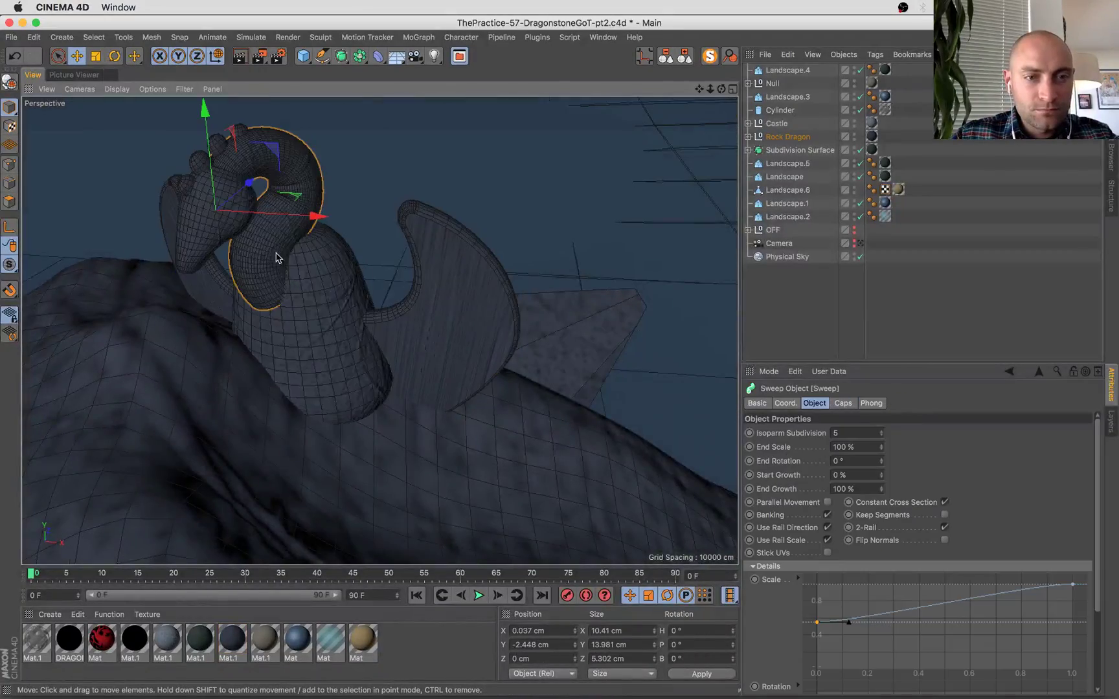
scroll(282, 235, "up", 3)
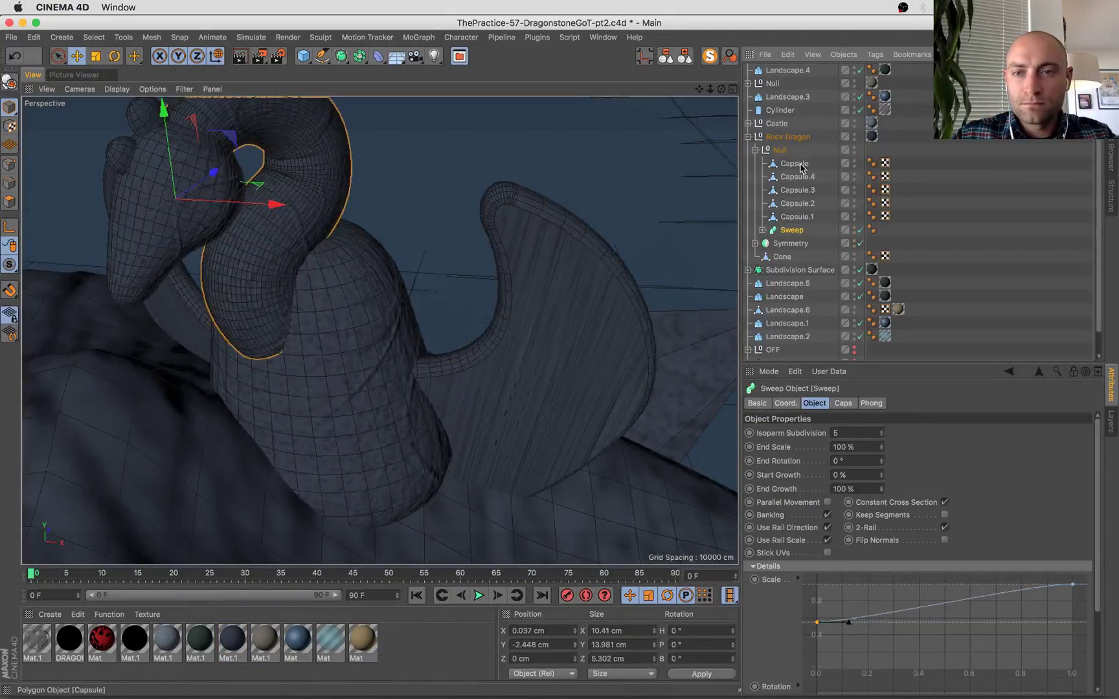
left_click(755, 150)
left_click(779, 153)
left_click_drag(278, 311, 249, 186, "alt")
key("r")
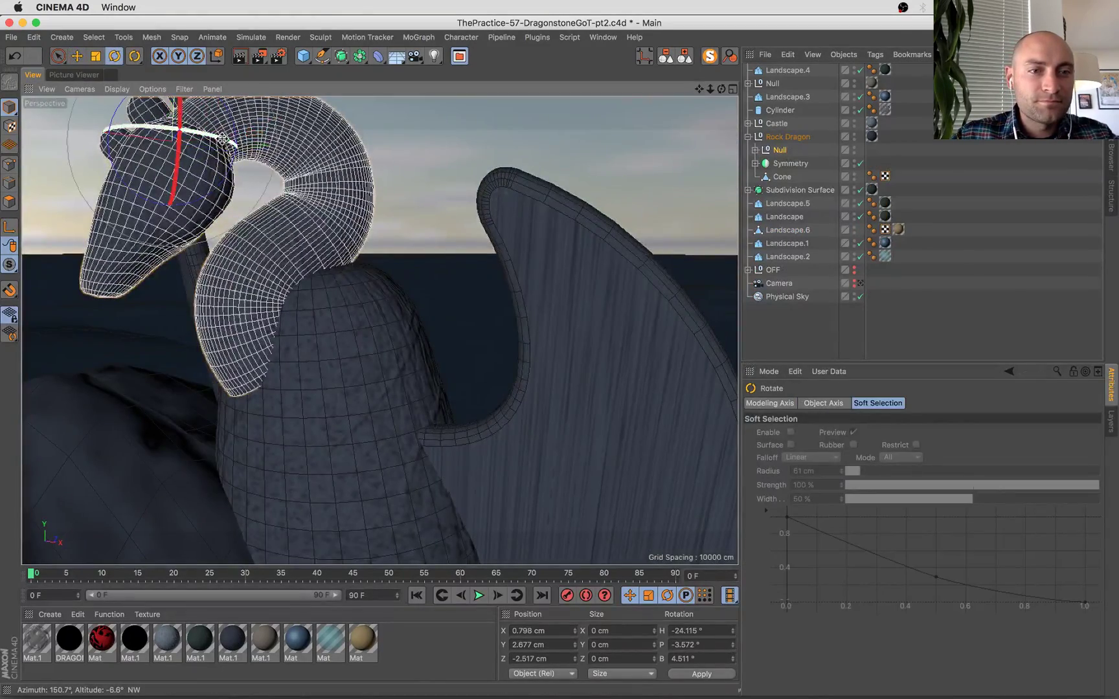
left_click_drag(222, 139, 205, 134)
Move the head-and-neck null to about X -0.3, Y 2.9, Z -2.8 cm and return to the scene camera view.
key("w")
left_click_drag(350, 226, 279, 218, "alt")
key("e")
middle_click_drag(280, 218, 401, 285, "alt")
left_click_drag(403, 282, 379, 276)
left_click_drag(380, 275, 171, 265, "alt")
middle_click_drag(285, 295, 169, 230, "alt")
left_click_drag(169, 230, 150, 211, "alt")
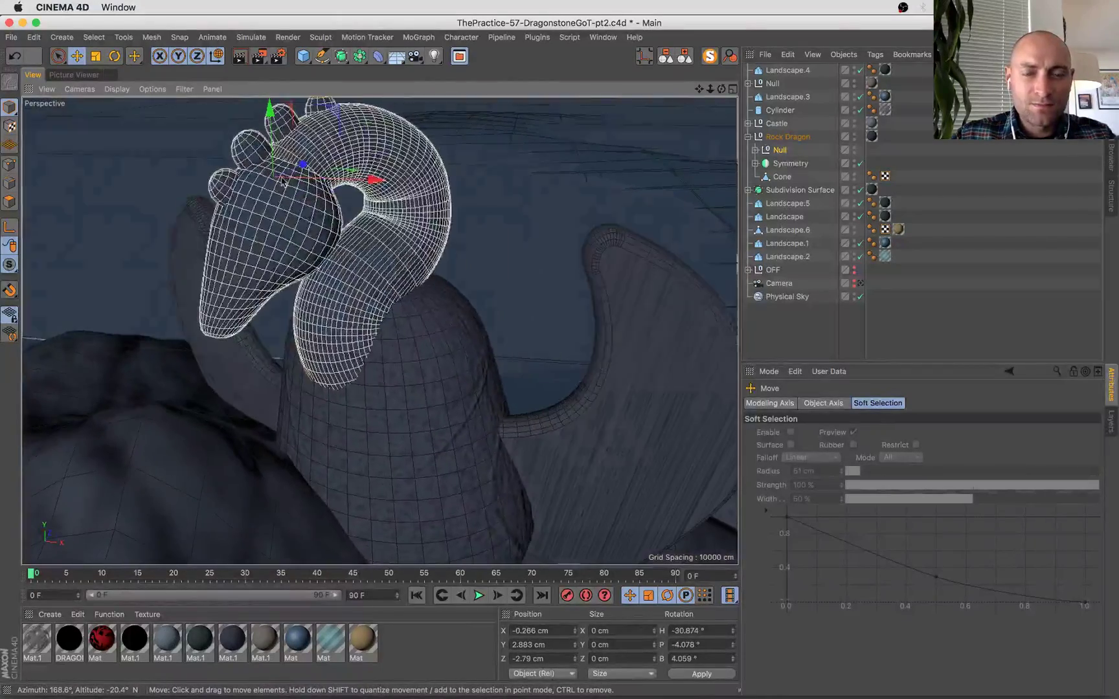
left_click(860, 282)
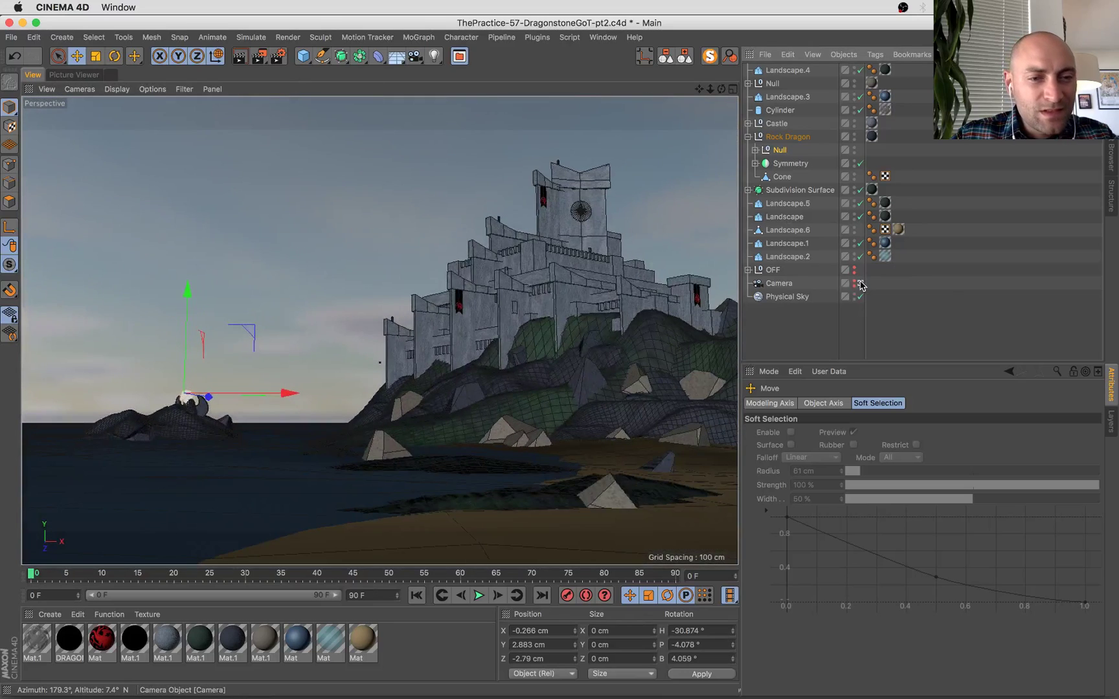
left_click(440, 279)
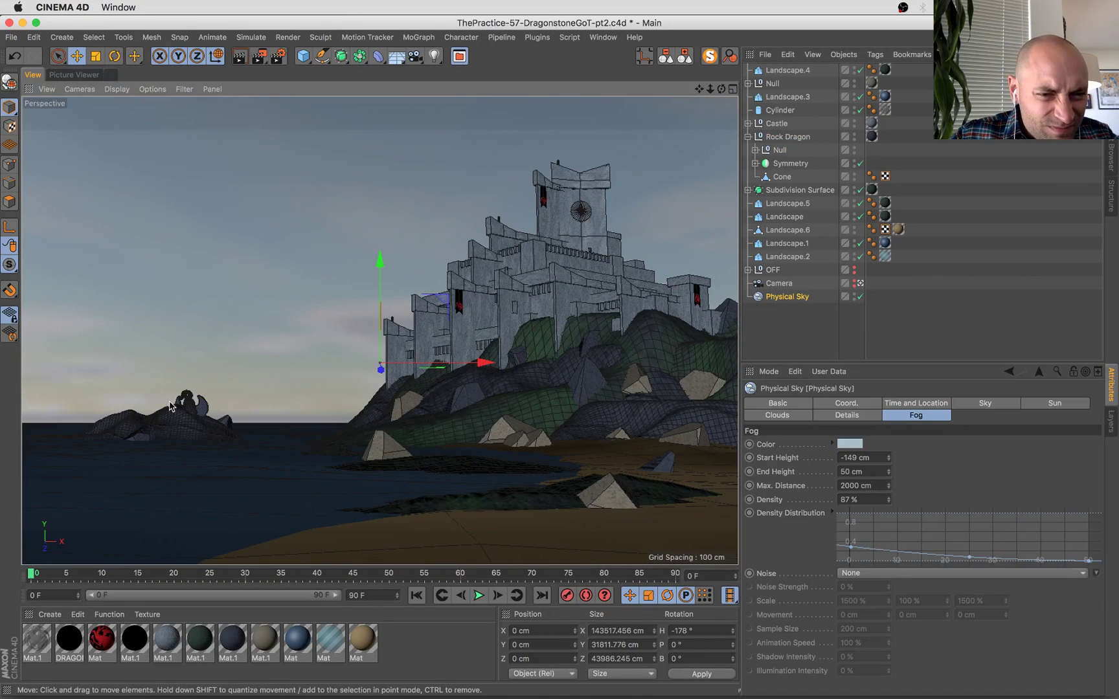
Shift the dragon's wing Extrude to about X -5.4, Y -4.2, Z -1.9 cm and rotate it to about H -18°, P 2.7°, B 27°.
left_click(207, 407)
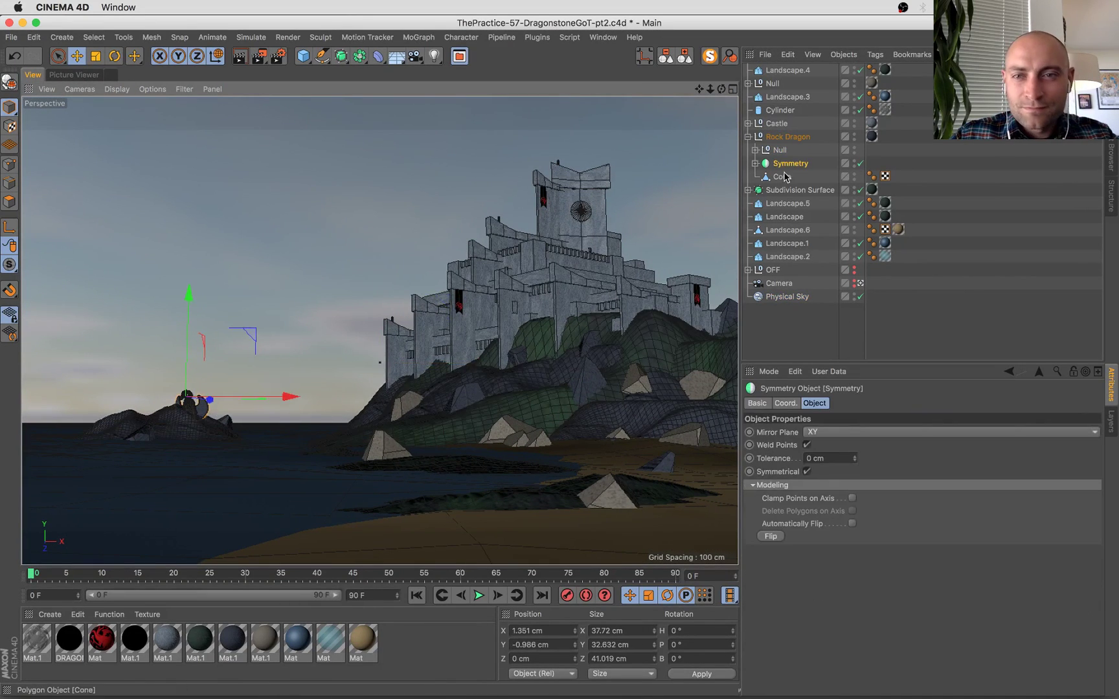
left_click(755, 163)
left_click(792, 177)
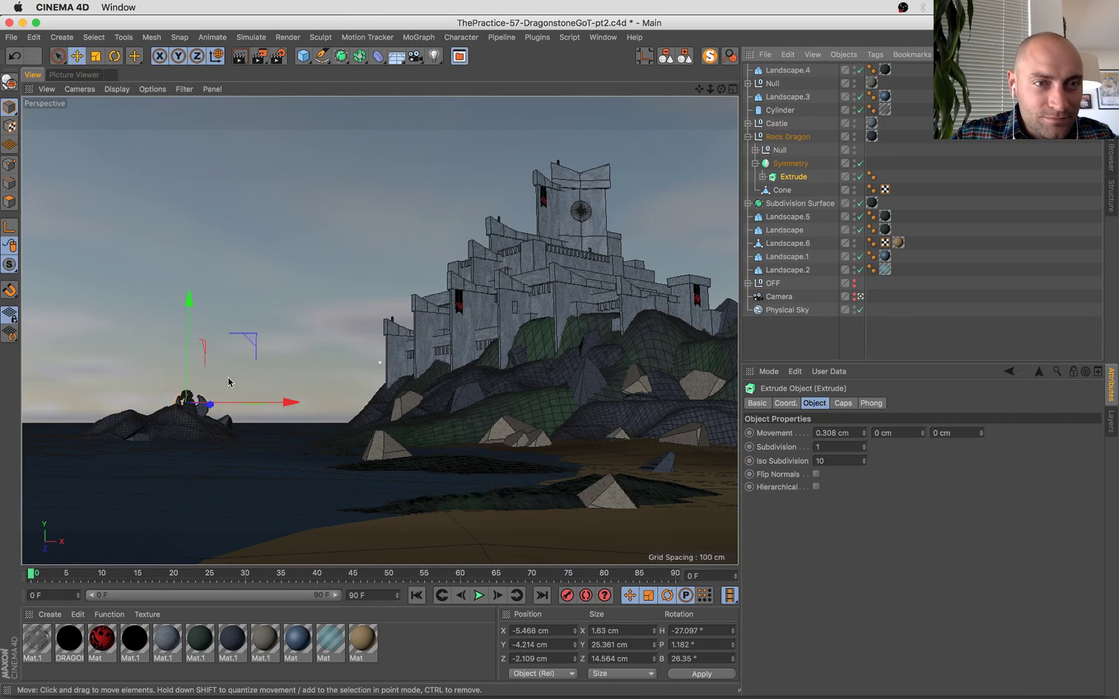
left_click(217, 59)
left_click_drag(250, 391, 248, 391)
key("r")
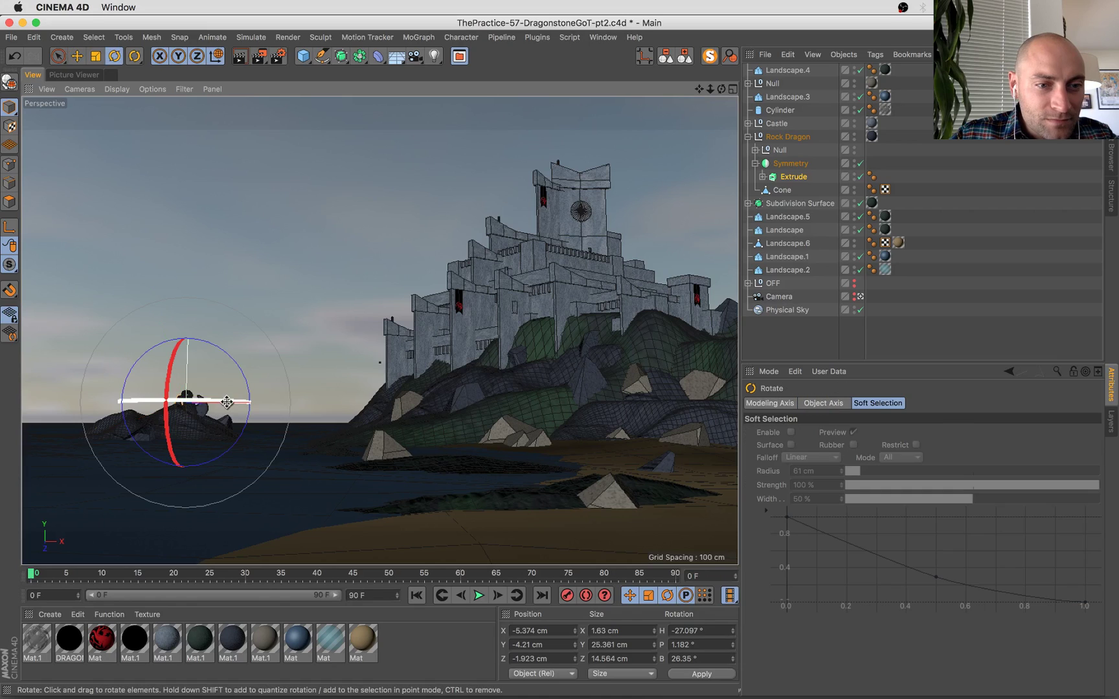
left_click_drag(227, 402, 223, 401)
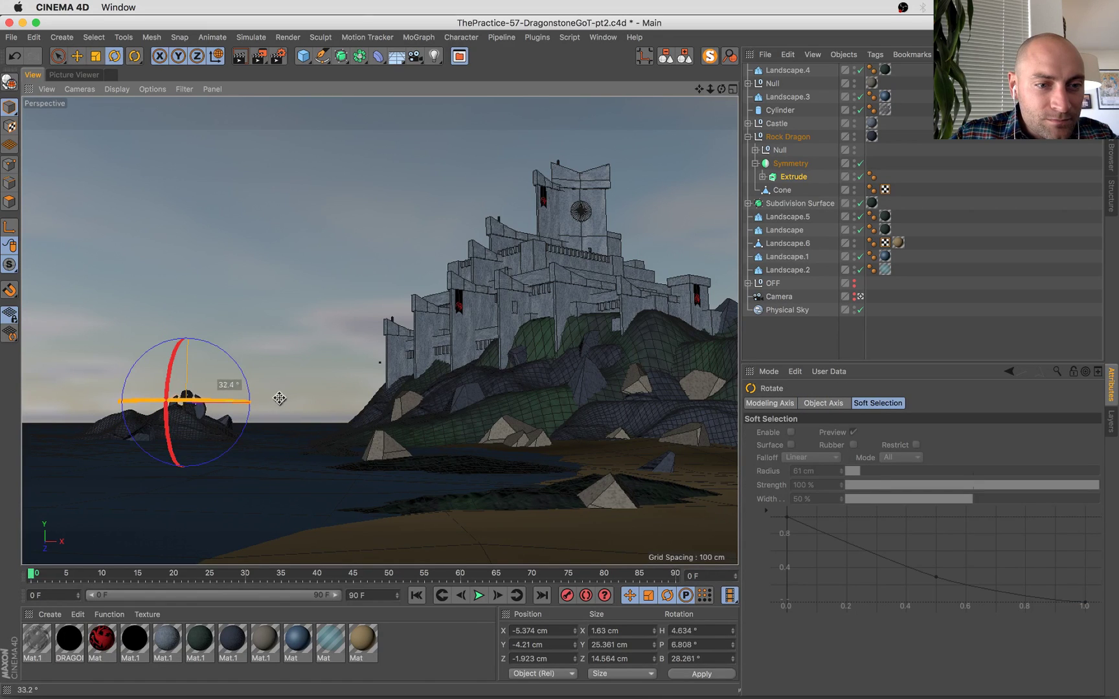
left_click_drag(243, 405, 243, 407)
Move the wing Extrude to about X -4.7, Y -2.4, Z -3.1 cm.
key("e")
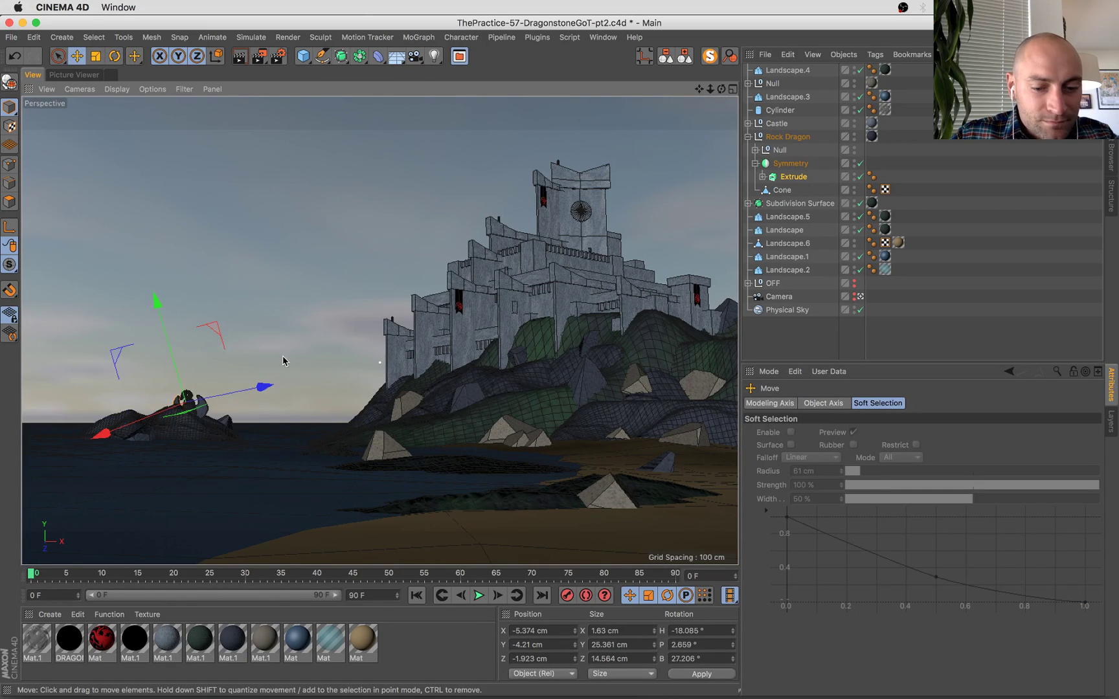
left_click_drag(163, 328, 163, 327)
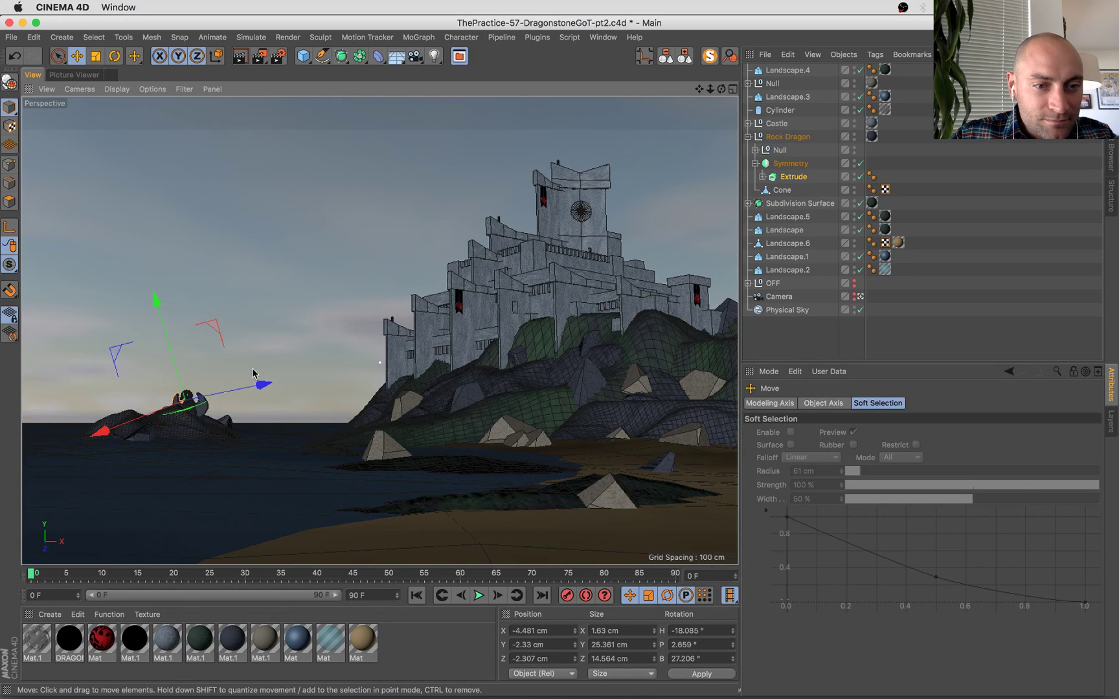
left_click_drag(260, 384, 261, 385)
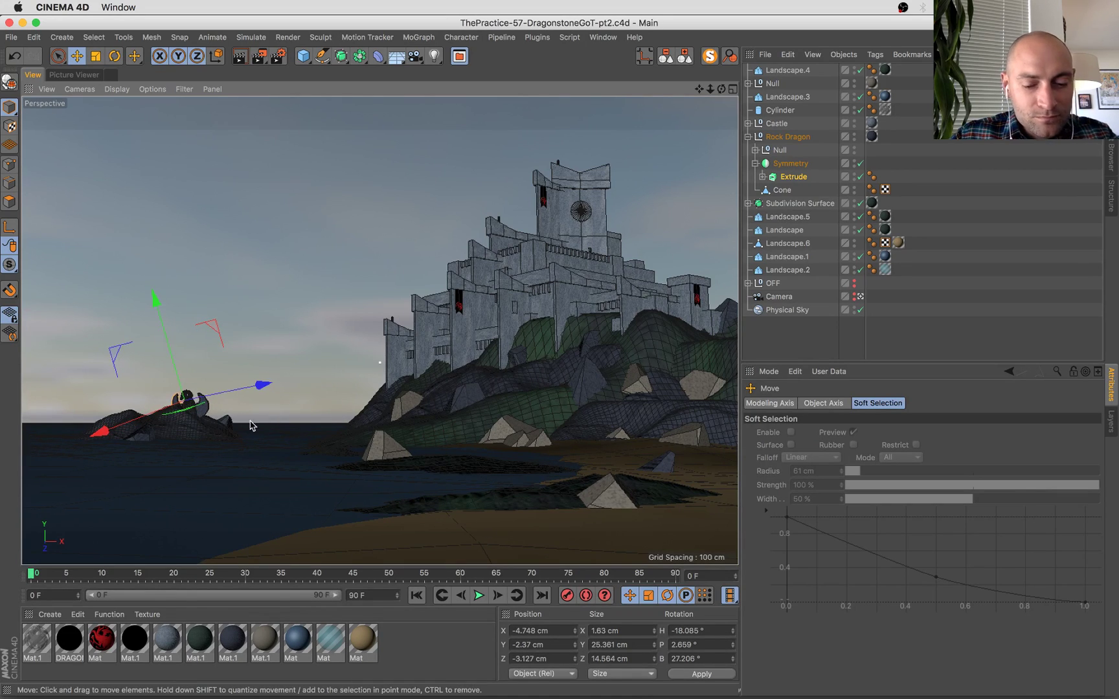
Enlarge the wing to about 1.8 × 28 × 16 cm, rotated to about H -25°, P 1.6°, B 27°, and save the scene.
key("t")
left_click_drag(235, 429, 217, 403)
key("e")
key("r")
key("super+s")
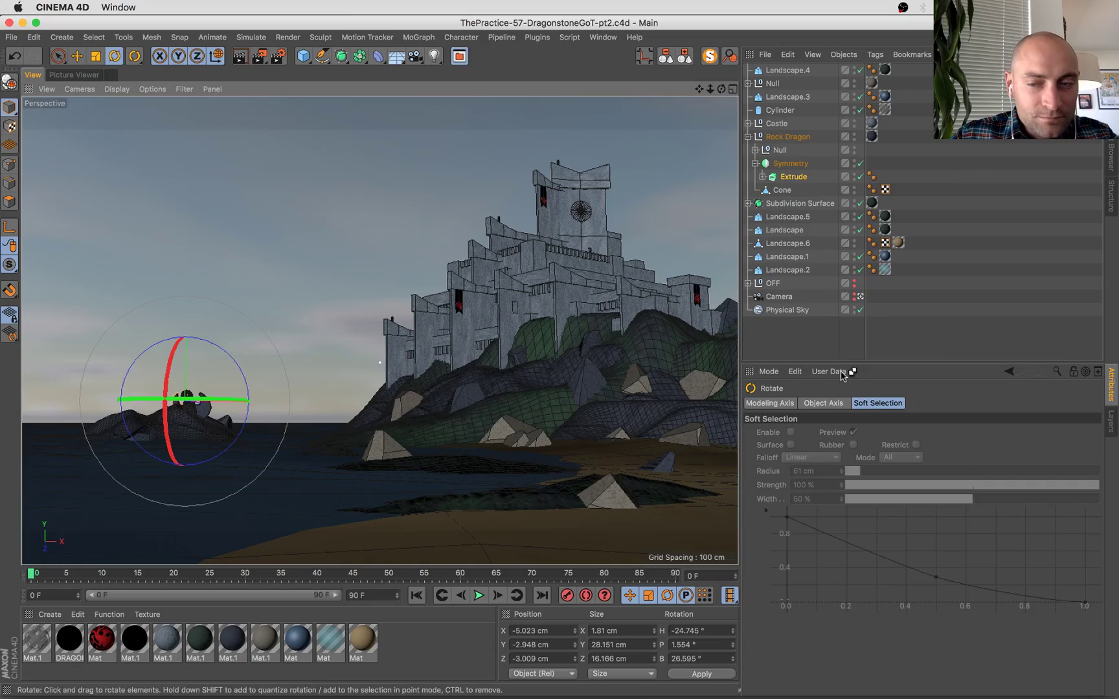
Leave the scene camera and shift the wing Extrude to about X -4.9, Y -2.9, Z -2.7 cm.
left_click(860, 296)
left_click(860, 297)
left_click_drag(522, 367, 465, 280, "alt")
key("e")
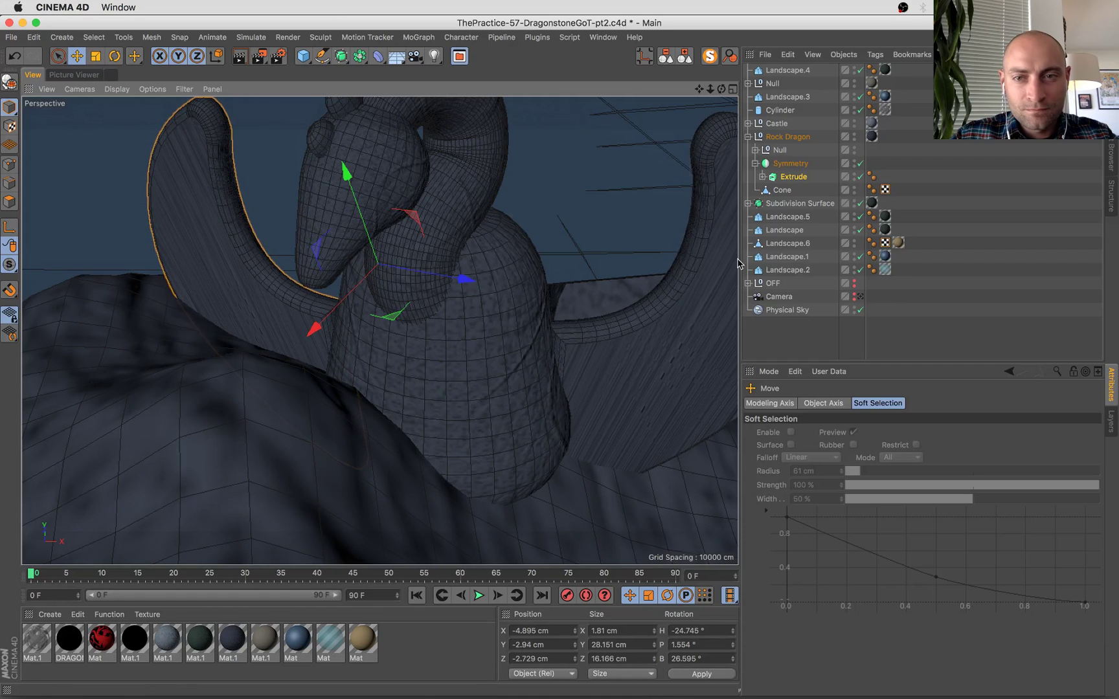
Shift the wing spline's selected points to about Y -4, Z -3.3 cm and scale them, finishing back in Model mode.
left_click(762, 176)
left_click(794, 189)
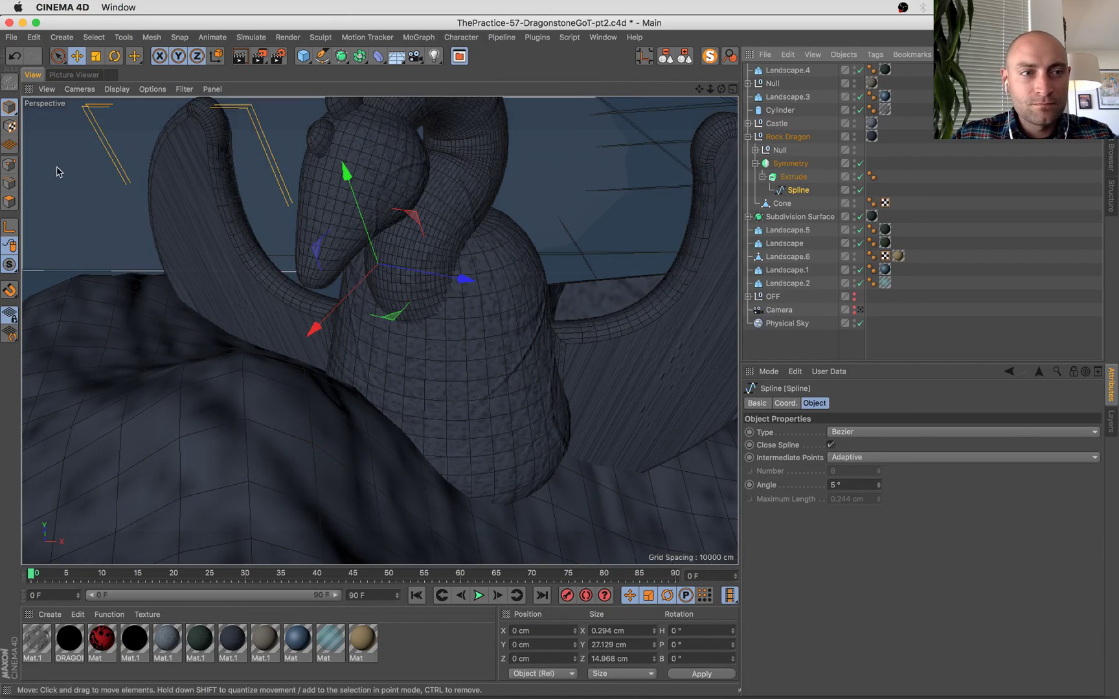
left_click(10, 163)
left_click_drag(431, 257, 295, 382)
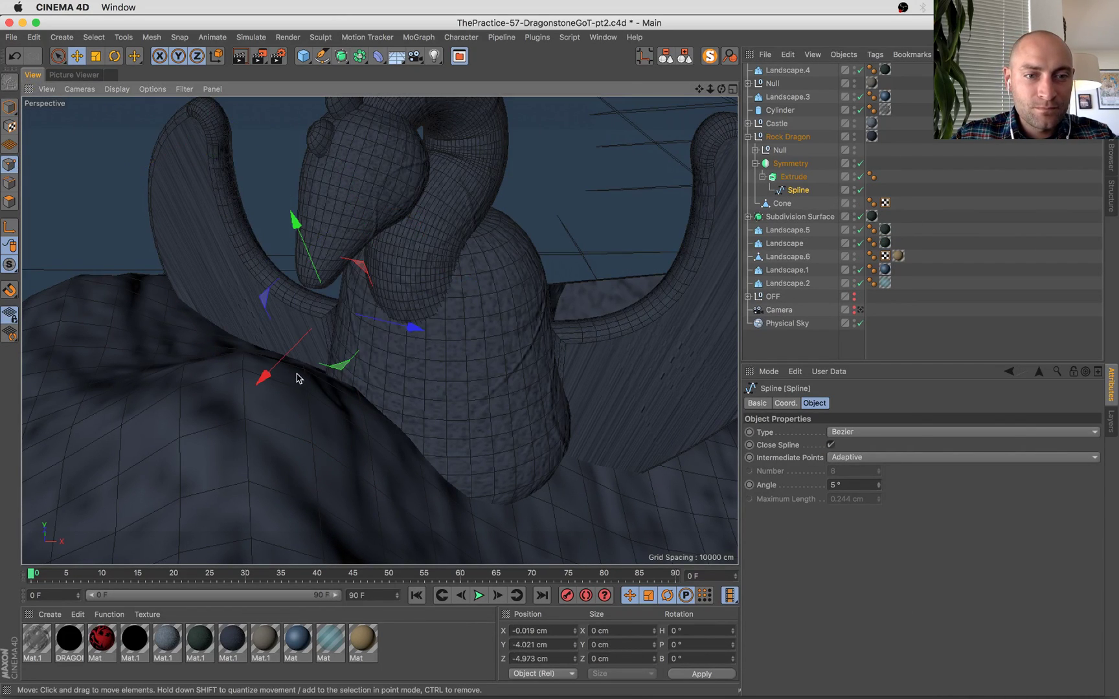
left_click_drag(438, 326, 482, 270)
key("t")
left_click_drag(461, 337, 633, 374)
left_click_drag(634, 373, 3, 153, "alt")
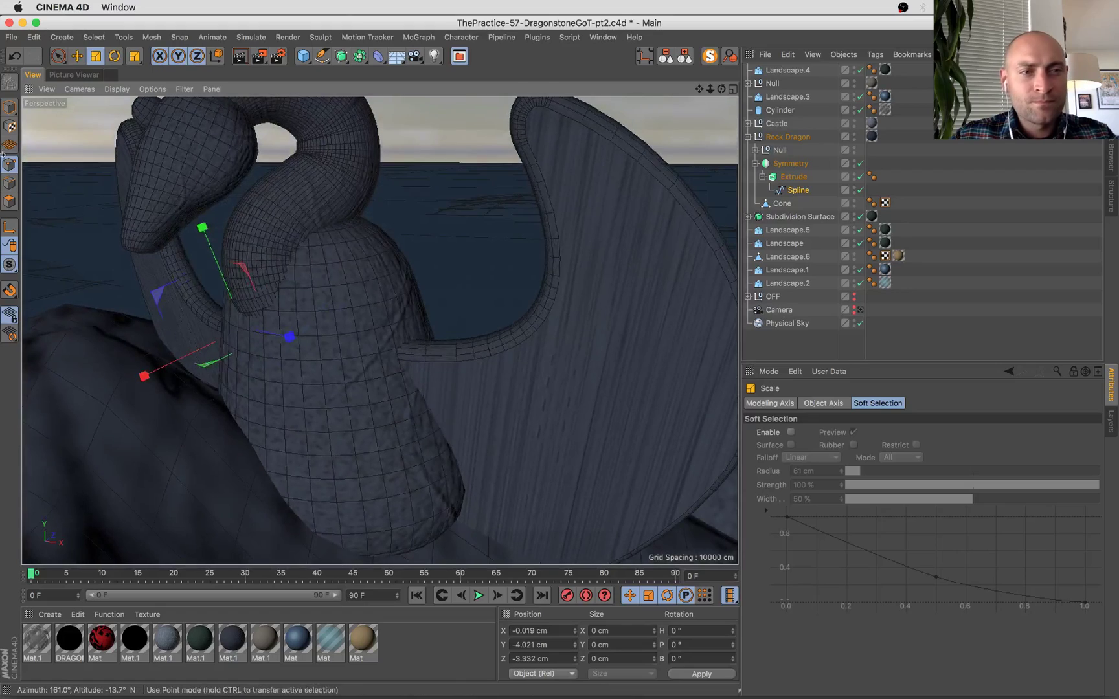
left_click(6, 115)
Move the frontmost spike on the dragon's head outward to about X 2.06, Y -0.44 cm.
middle_click_drag(162, 198, 295, 303, "alt")
left_click(484, 283)
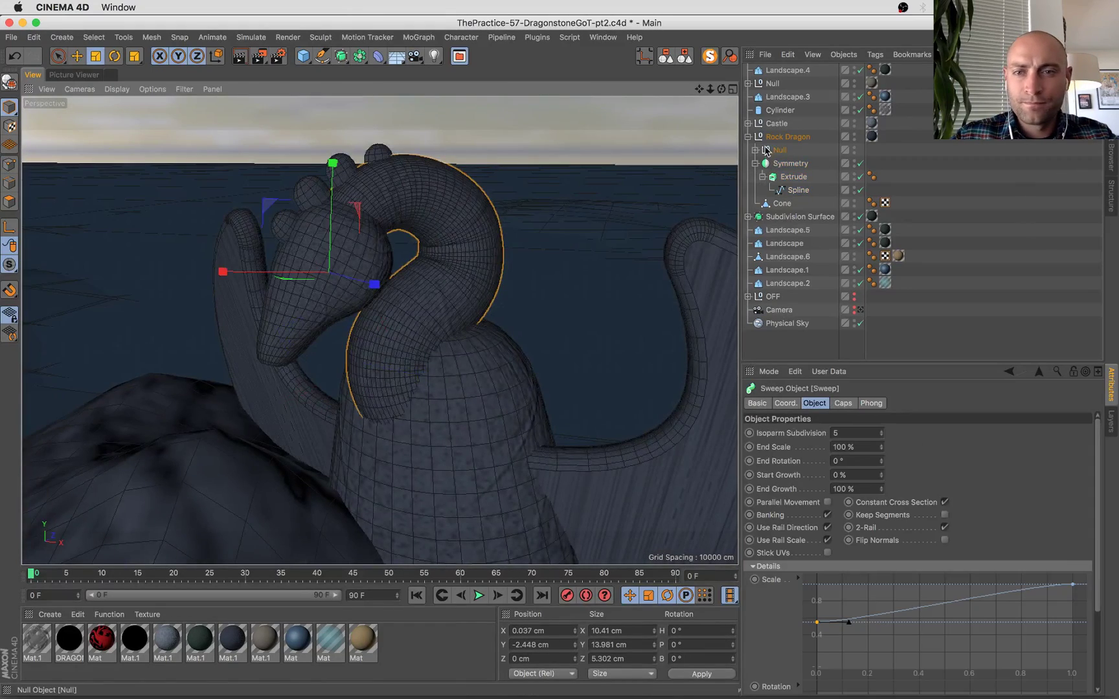
left_click(776, 151)
left_click(355, 230)
left_click_drag(355, 229, 343, 285, "alt")
key("e")
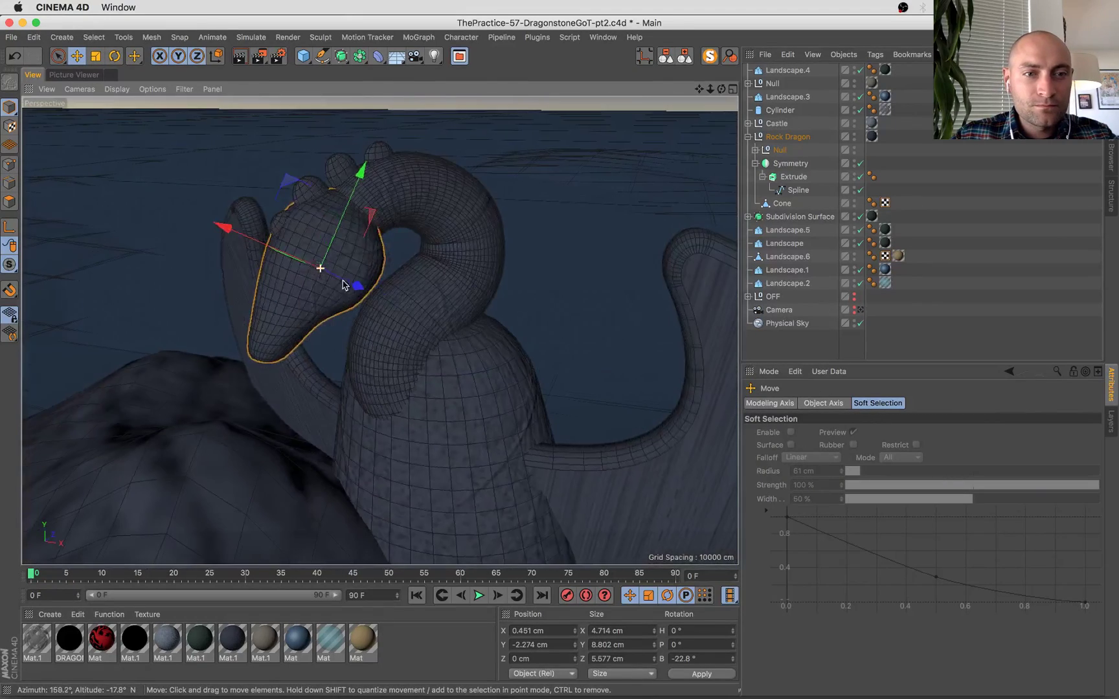
left_click(280, 222)
left_click_drag(244, 204, 238, 198)
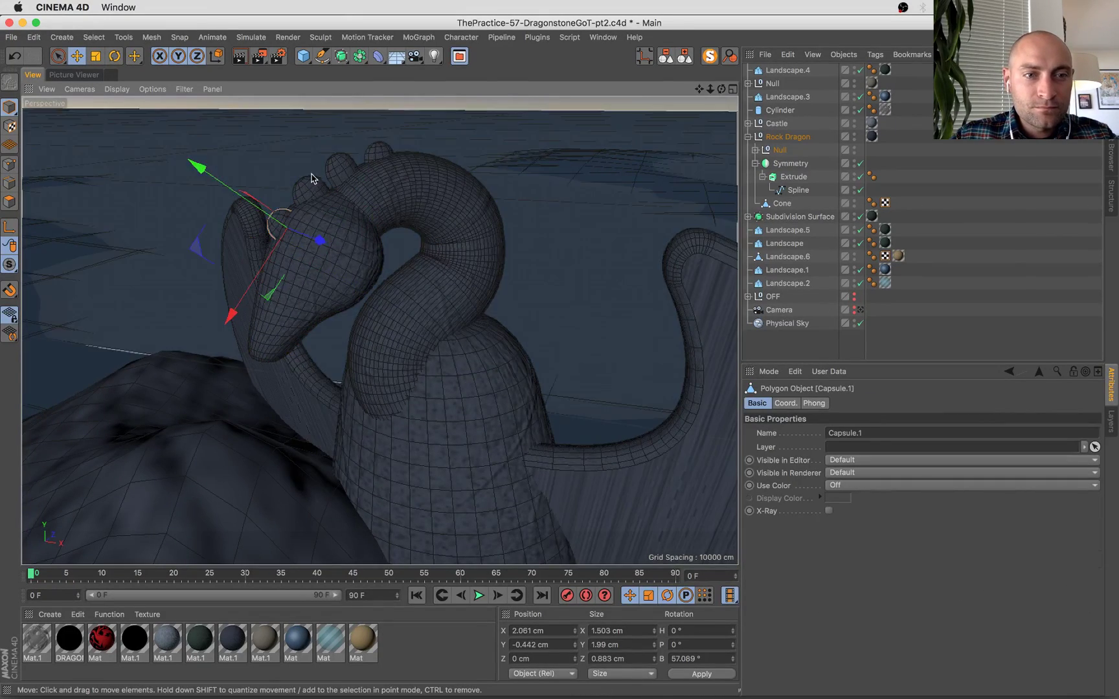
Enlarge the second head spike to about 2 × 2.6 × 1.2 cm, shift it to about X 1, Y 0.88 cm, and save the scene.
left_click(312, 184)
key("t")
left_click_drag(419, 400, 487, 349)
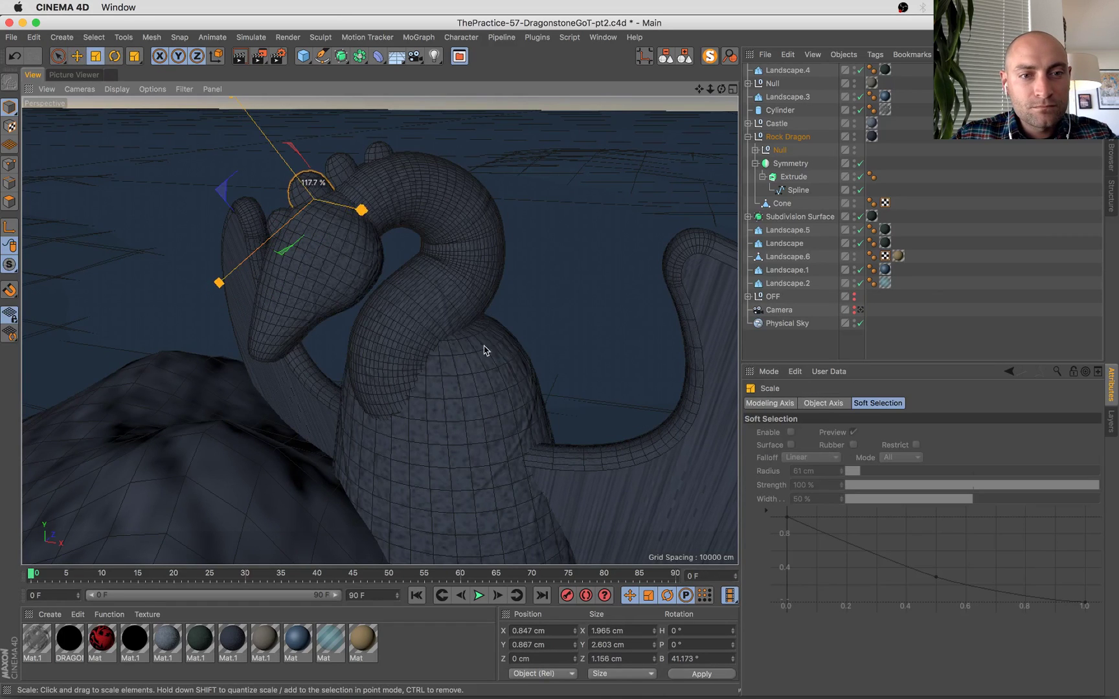
key("e")
left_click_drag(302, 174, 289, 172)
left_click_drag(289, 218, 285, 221)
key("super+s")
Looking through the scene camera, place the Rock Dragon null at about X -199.6, Y -27.5, Z 56.9 cm, turned to about H -102.6°.
left_click(860, 310)
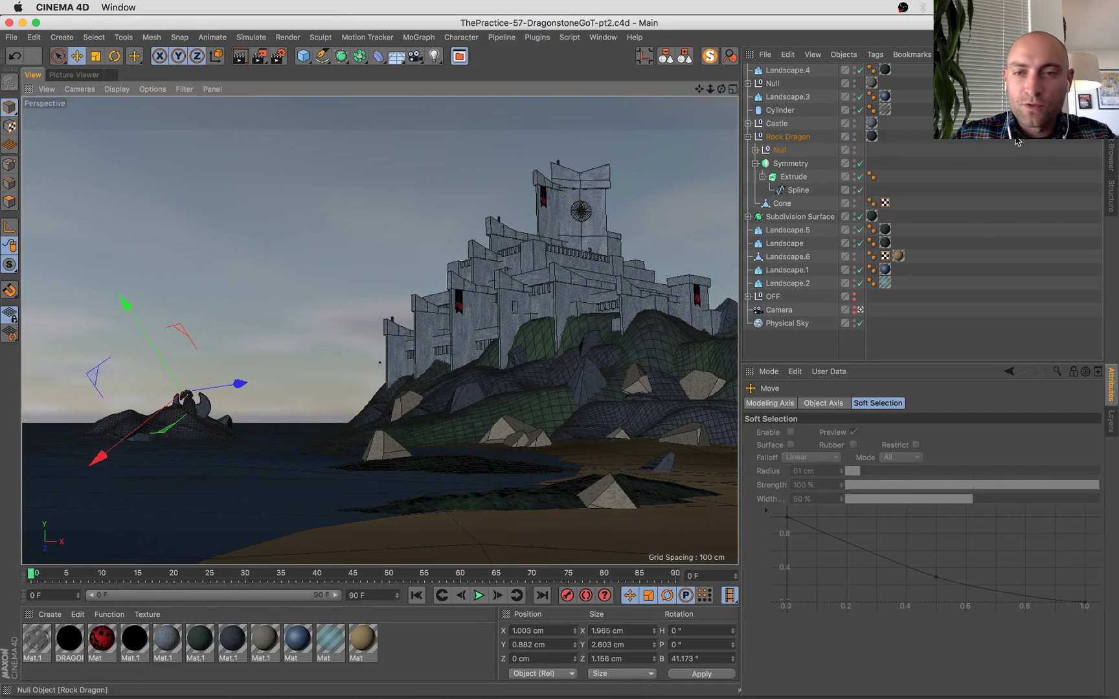
left_click(690, 58)
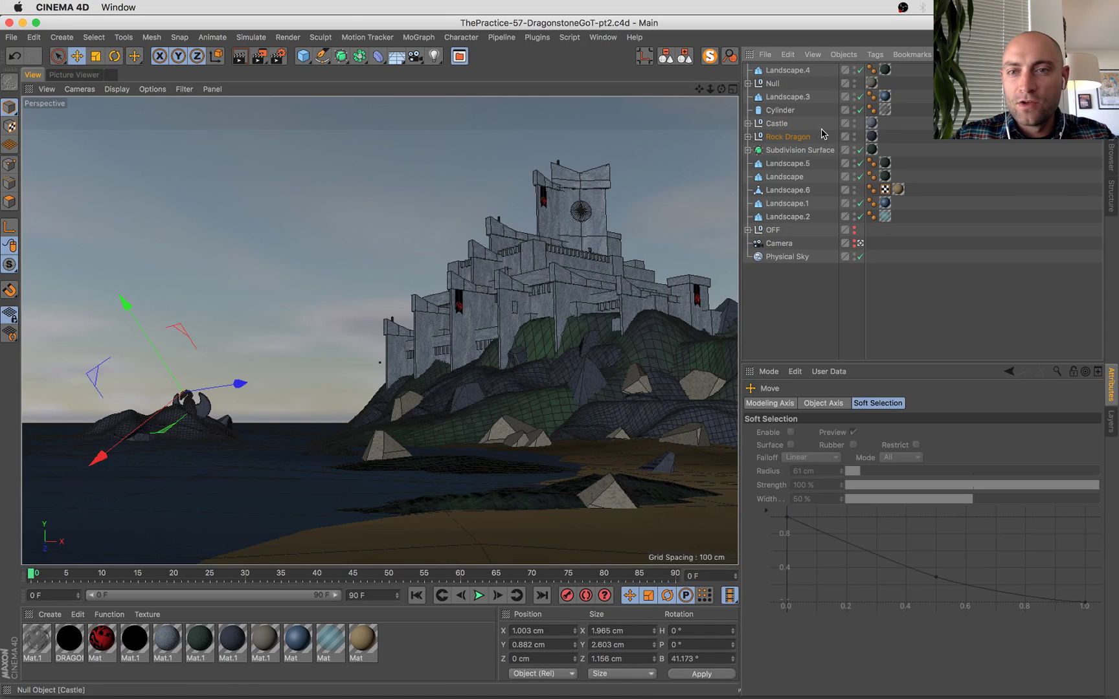
left_click(208, 408)
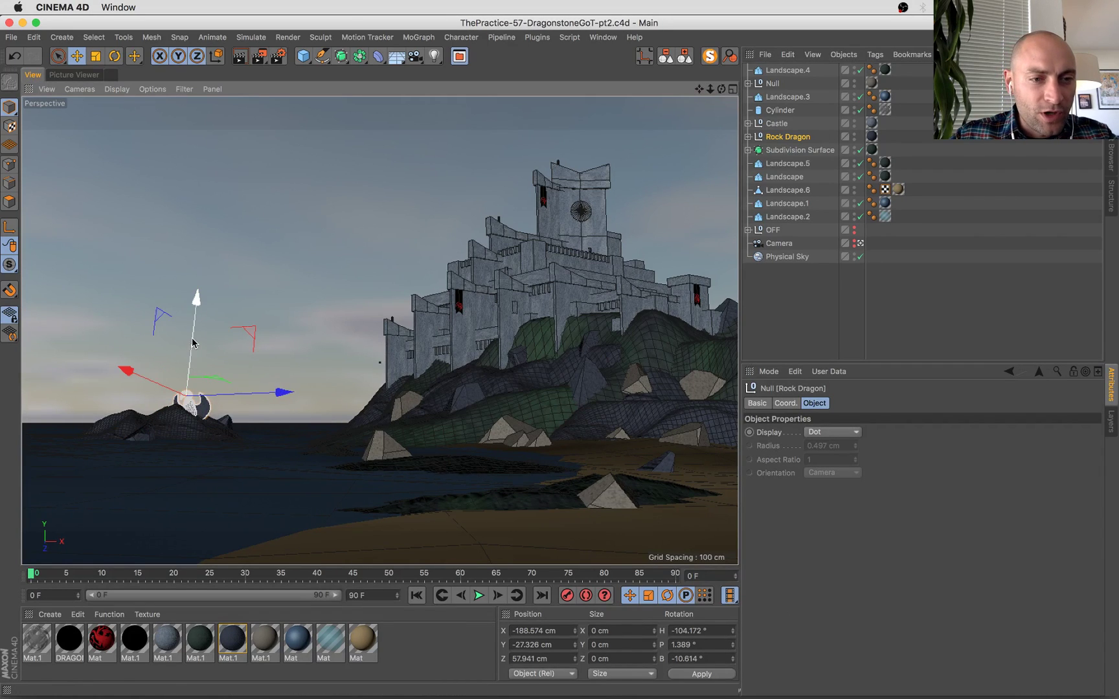
left_click_drag(193, 340, 192, 339)
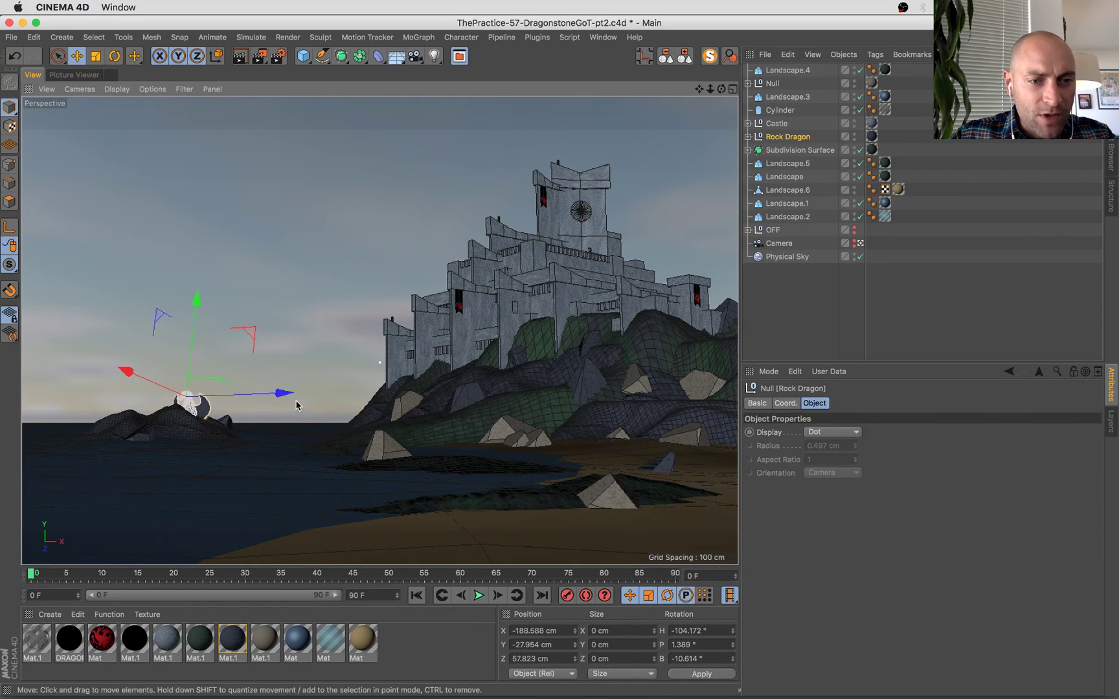
left_click_drag(261, 392, 276, 394)
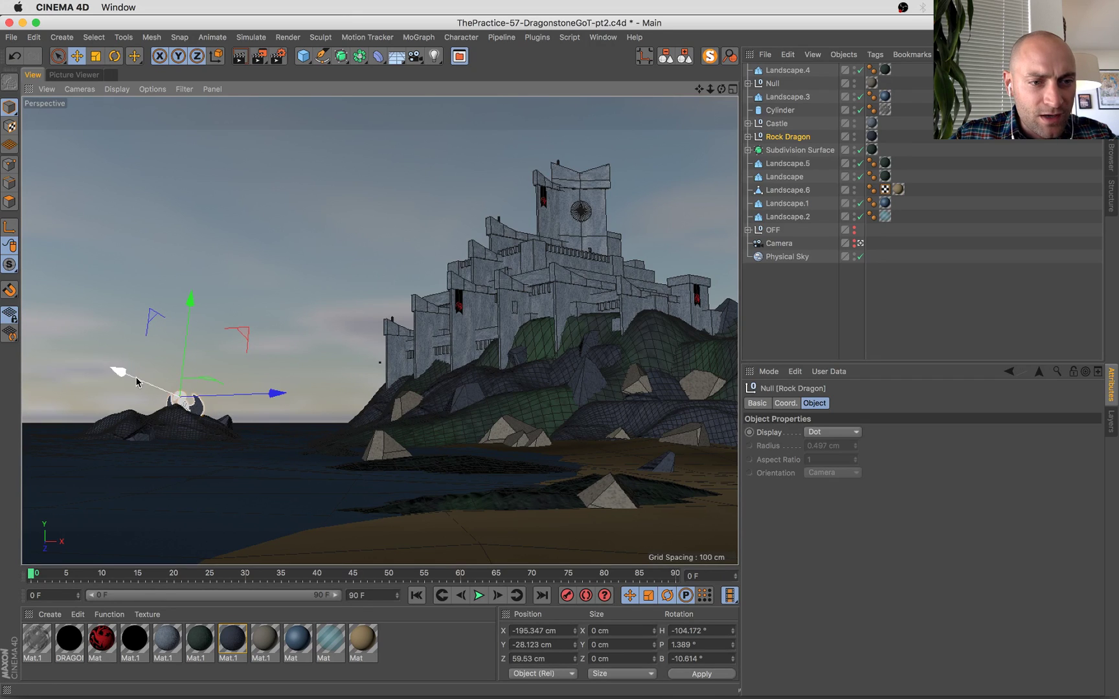
left_click_drag(136, 382, 152, 383)
left_click_drag(274, 392, 206, 397)
key("r")
Render the scene to the Picture Viewer and show the Physical Sky's fog settings while it runs.
key("shift+r")
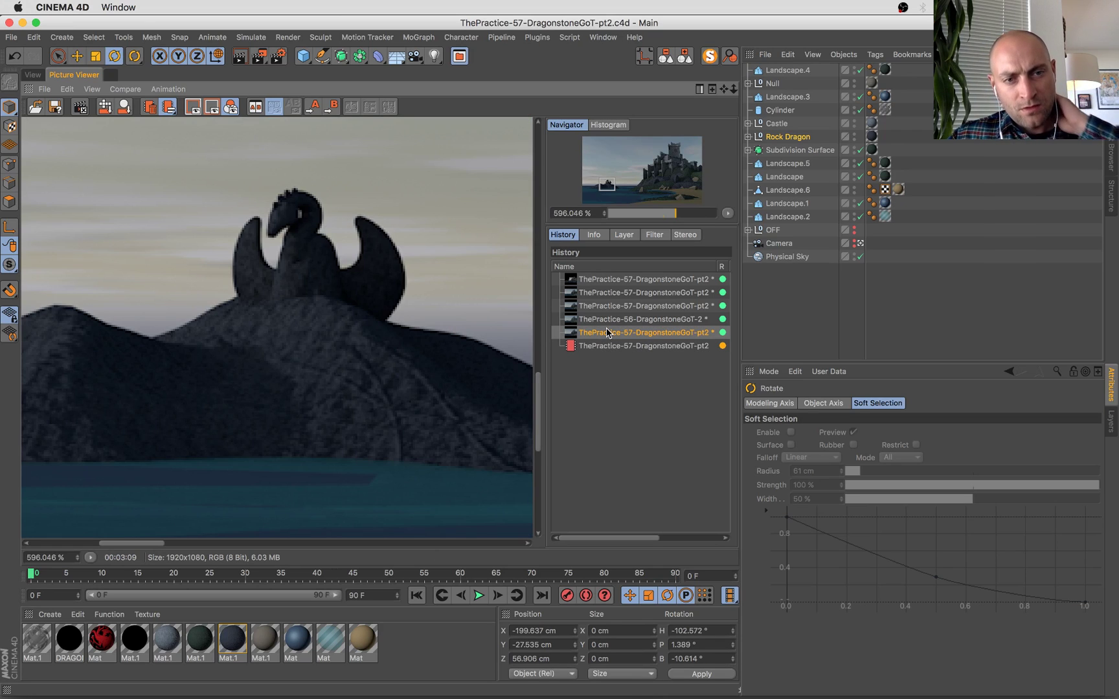
left_click(608, 345)
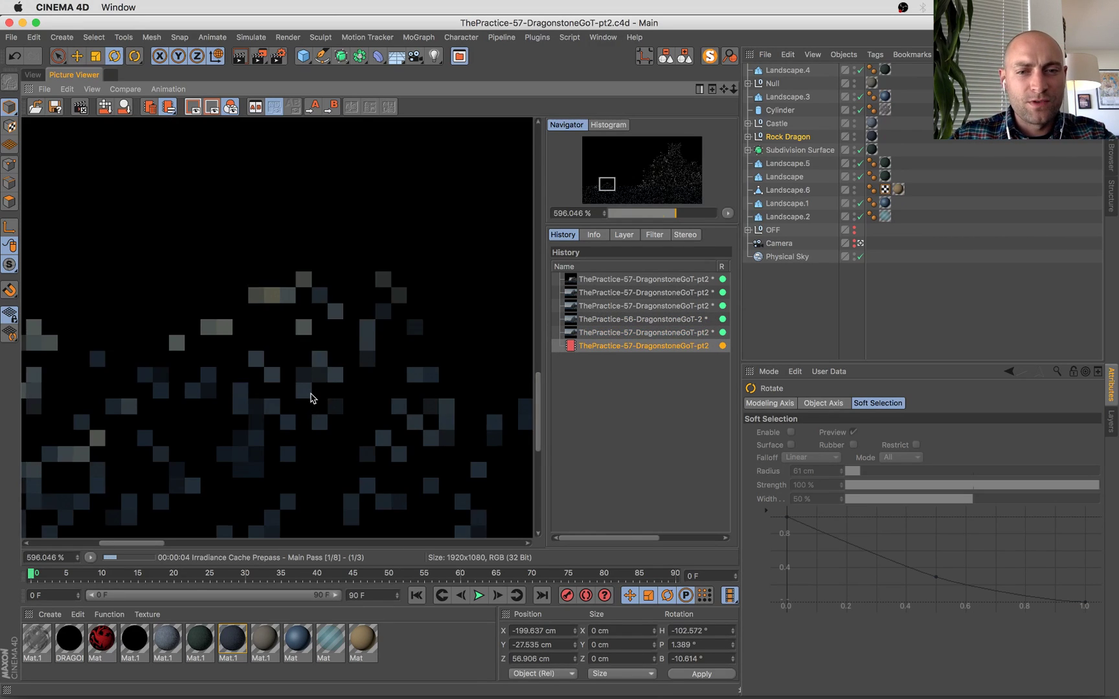
left_click(787, 256)
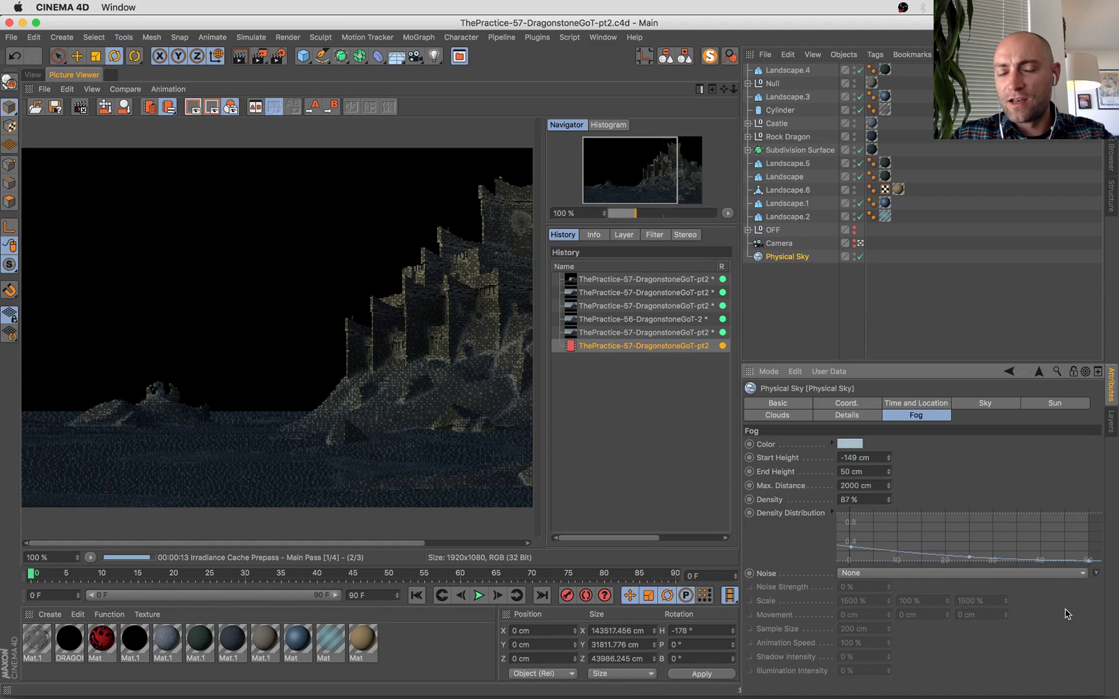
Compare the earlier Dragonstone renders in the history with each other and with the running render.
left_click(592, 292)
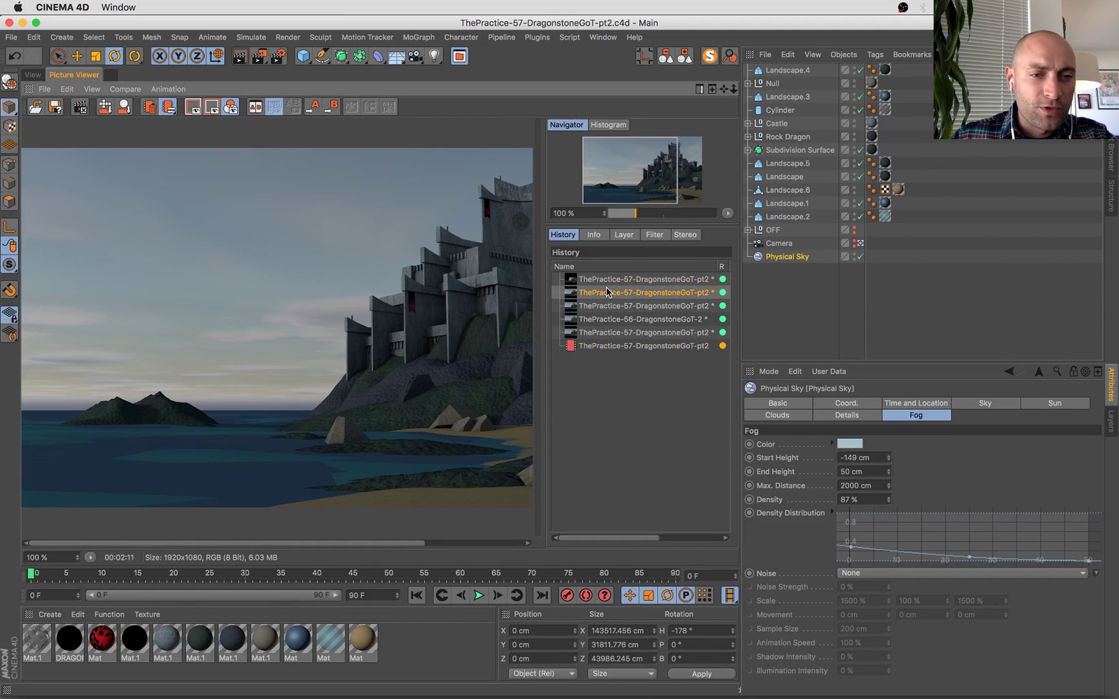
key("Down")
key("Down")
key("Up")
key("Up")
key("Up")
key("Down")
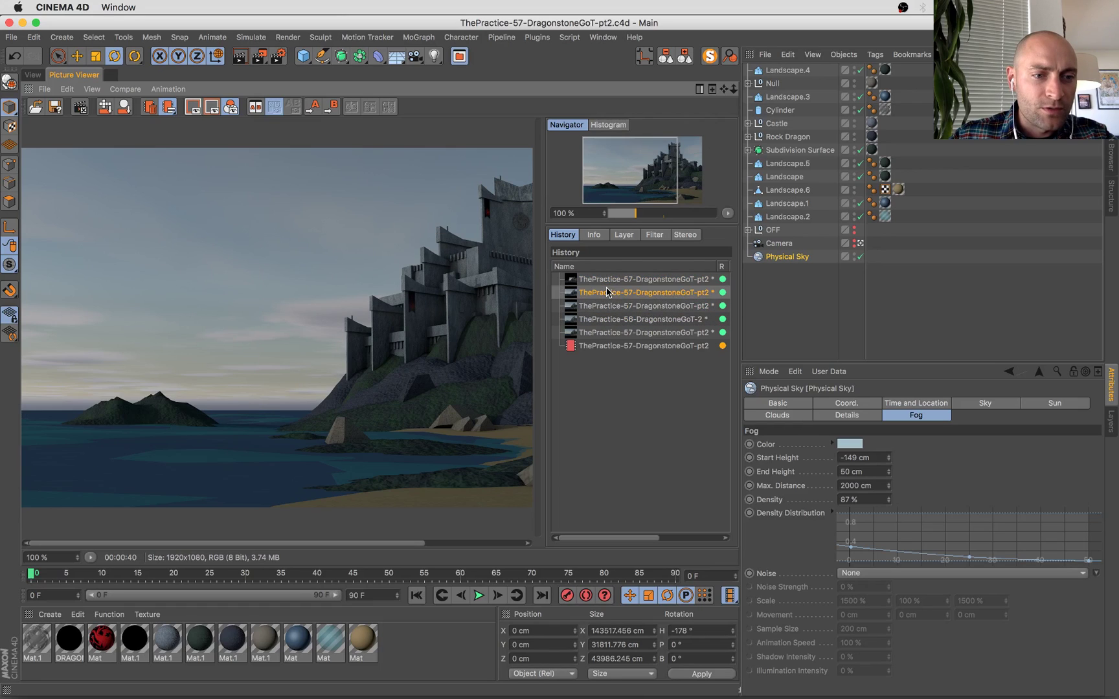
key("Down")
key("Up")
key("Down")
key("Down")
key("Down")
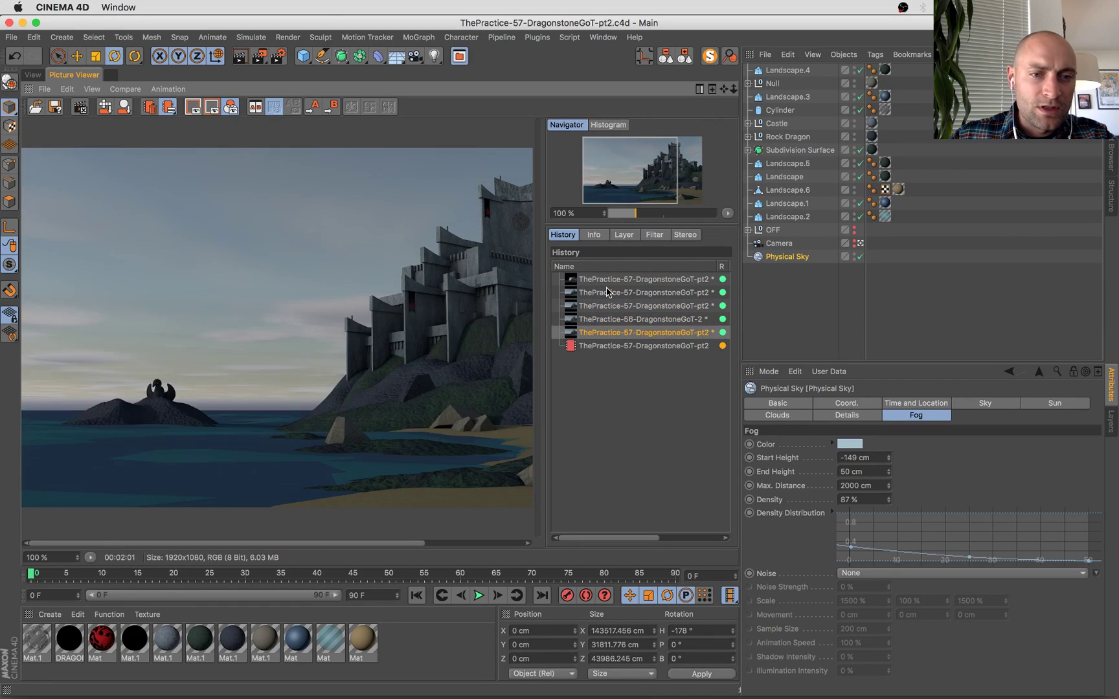
key("Up")
key("Down")
key("Up")
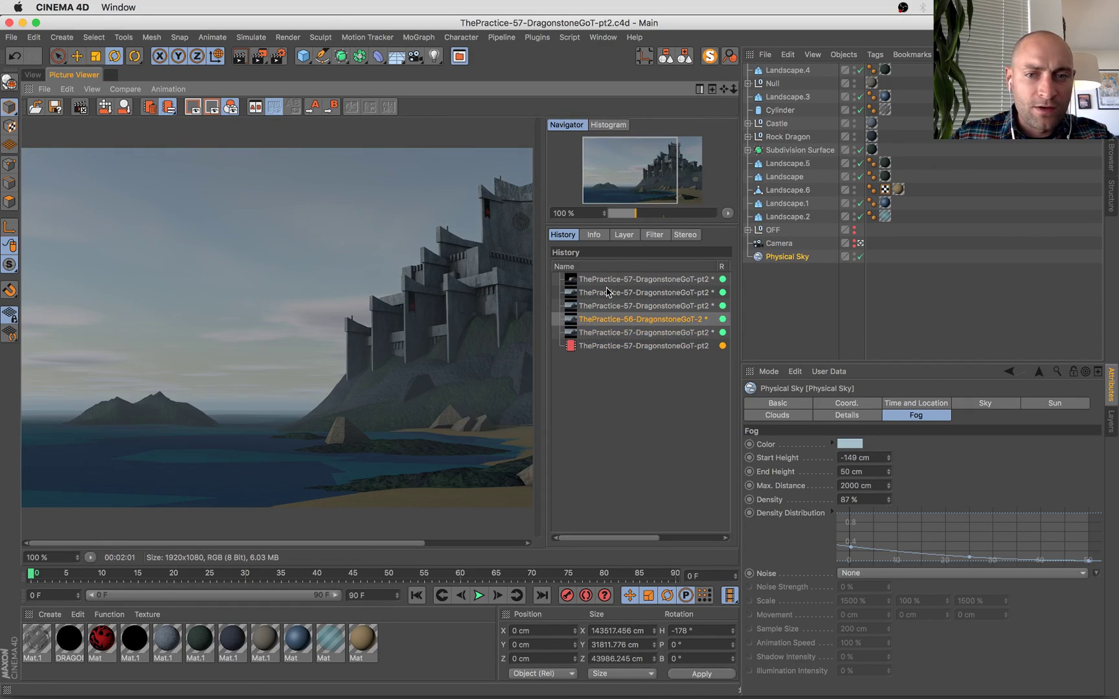
key("Down")
key("Up")
key("Up")
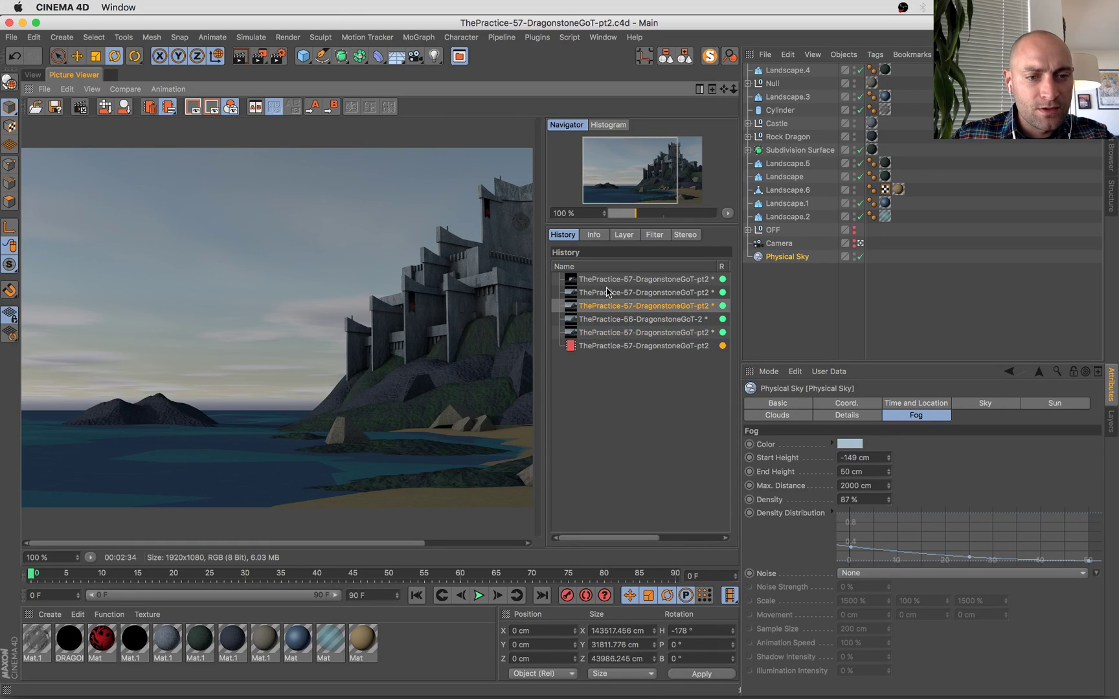
key("Down")
key("Down")
key("Down")
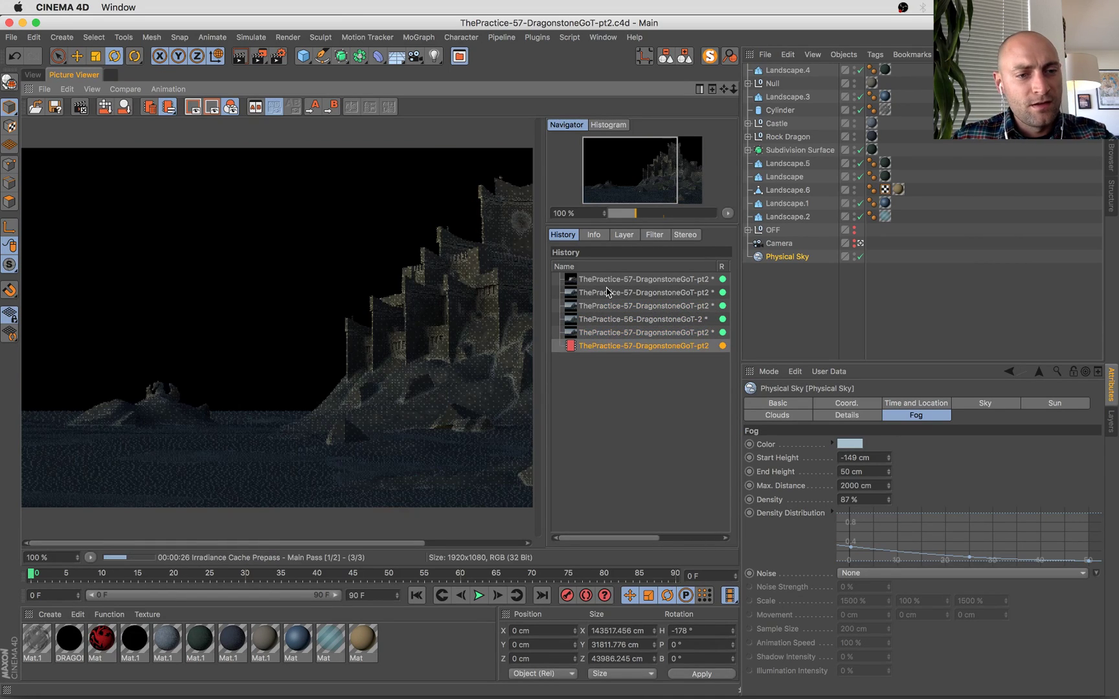
key("Up")
key("Down")
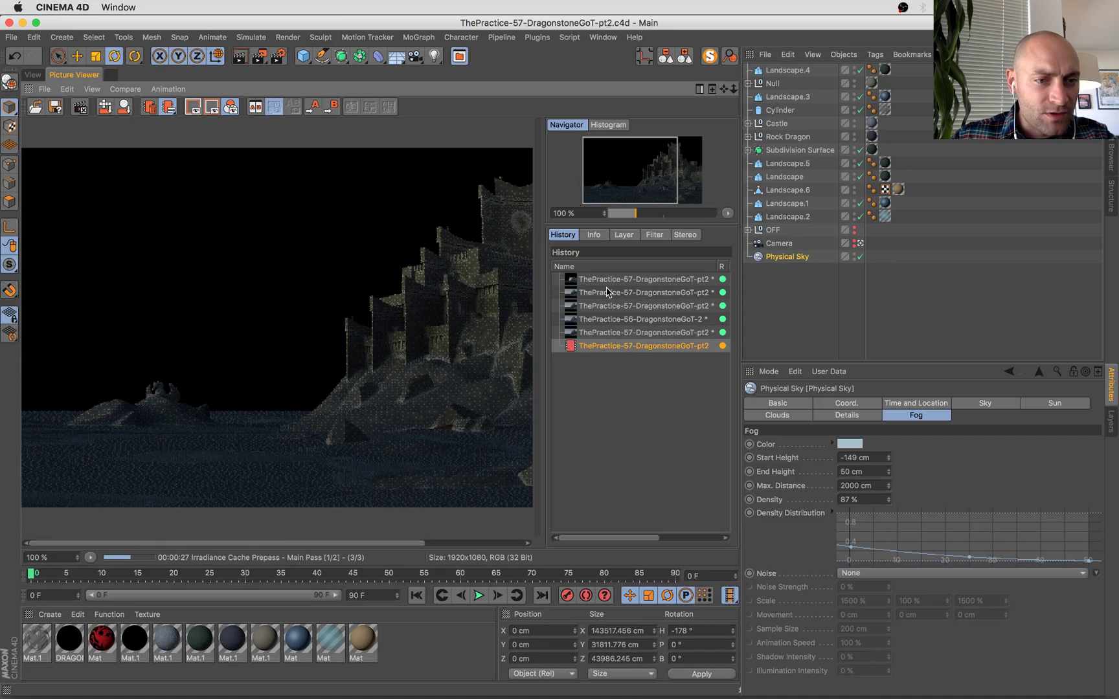
Enlarge the render view to 156.25 % and compare how the dragon island looks across the latest renders.
scroll(159, 402, "up", 2)
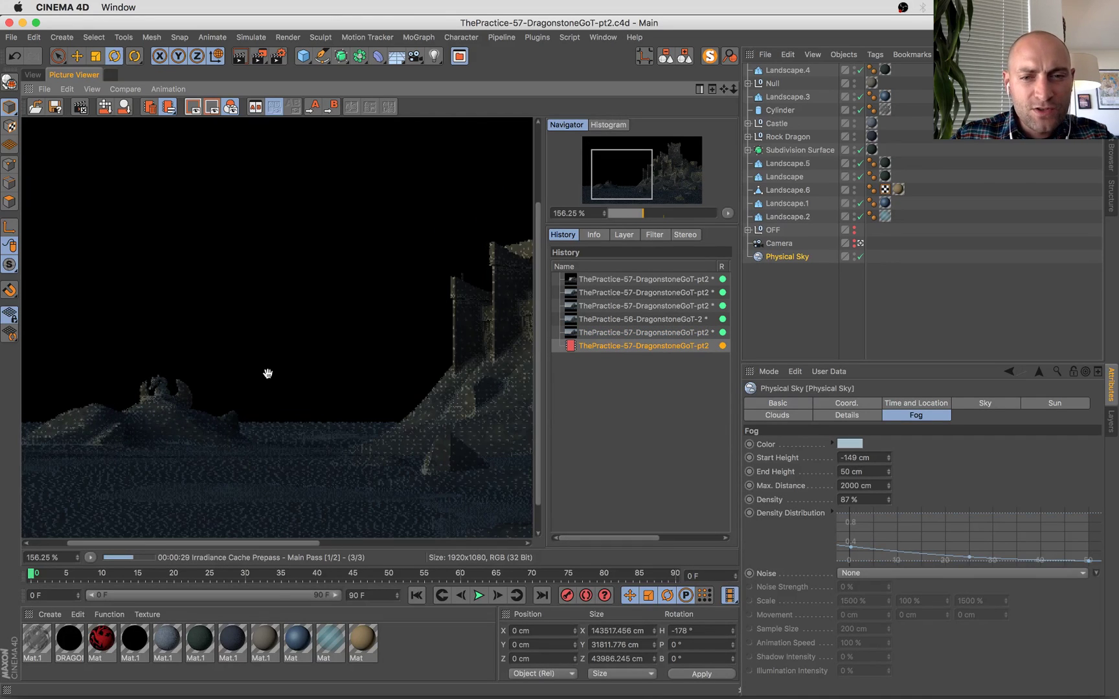
left_click(697, 322)
key("Up")
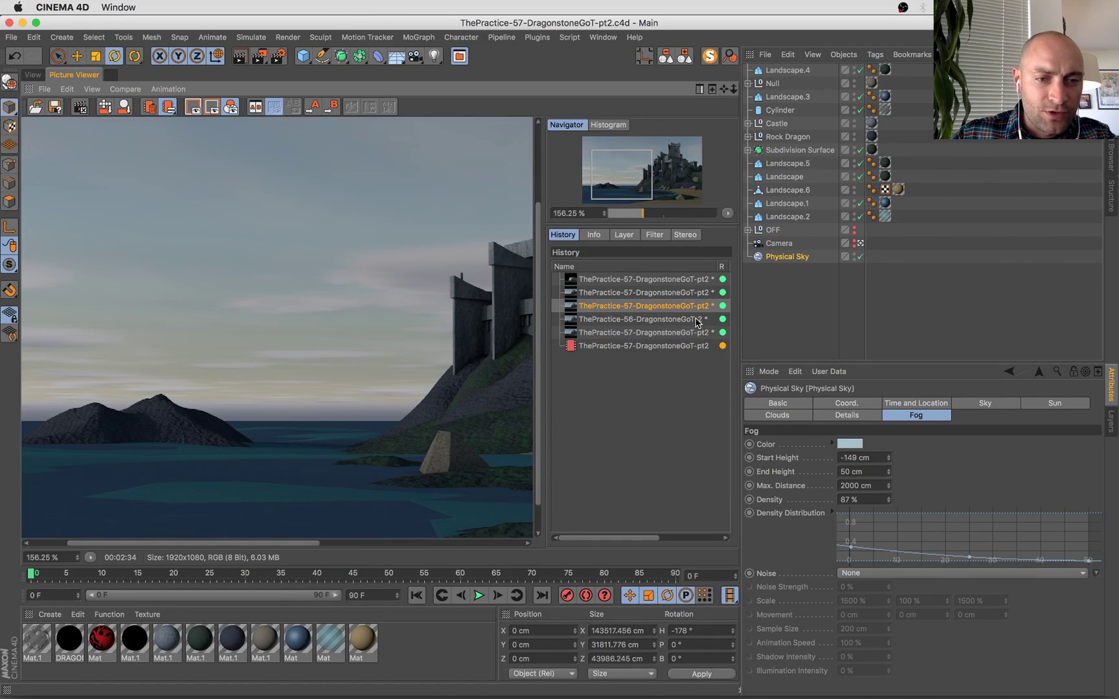
key("Down")
key("Up")
key("Down")
key("Down")
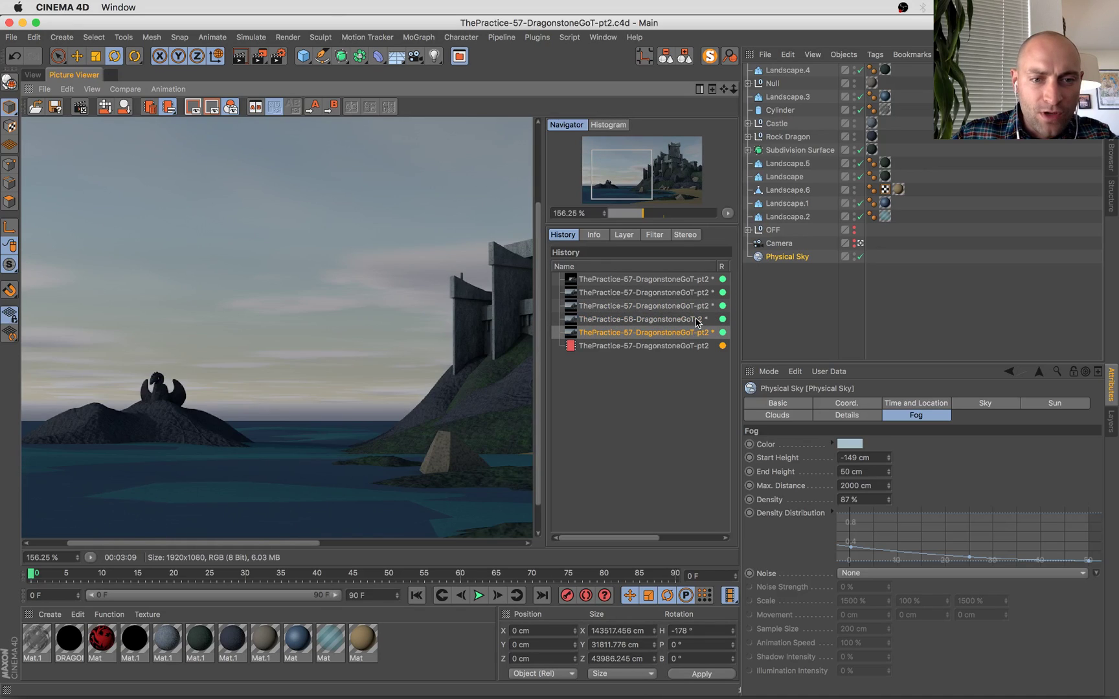
key("Up")
key("Down")
key("Up")
key("Down")
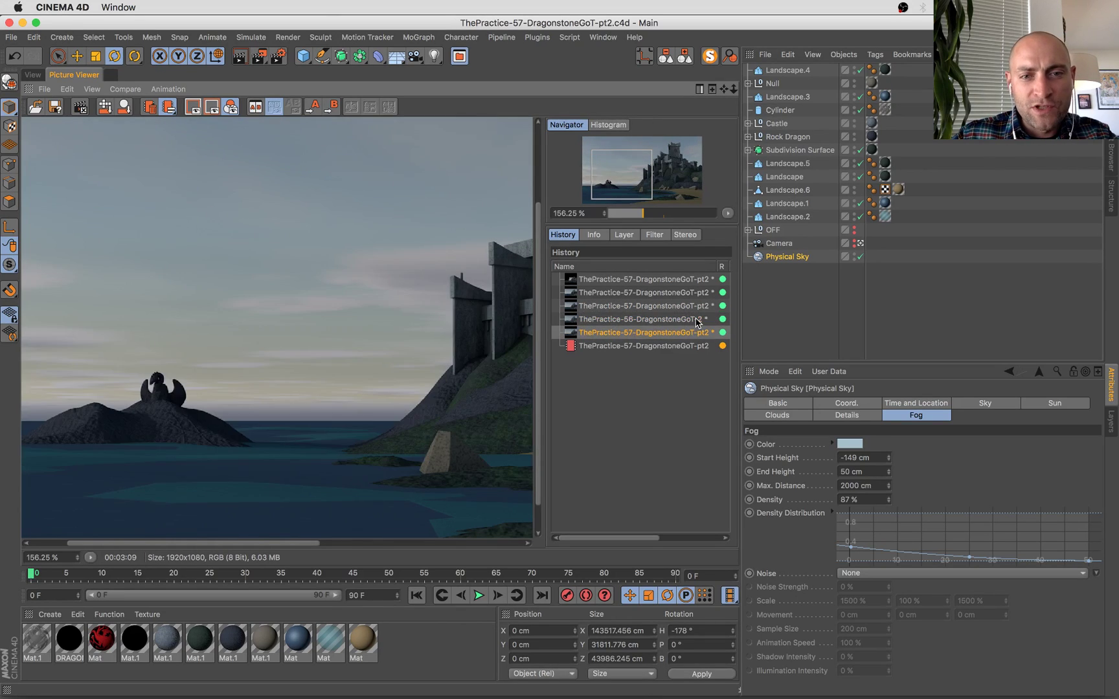
key("Up")
key("Down")
key("Down")
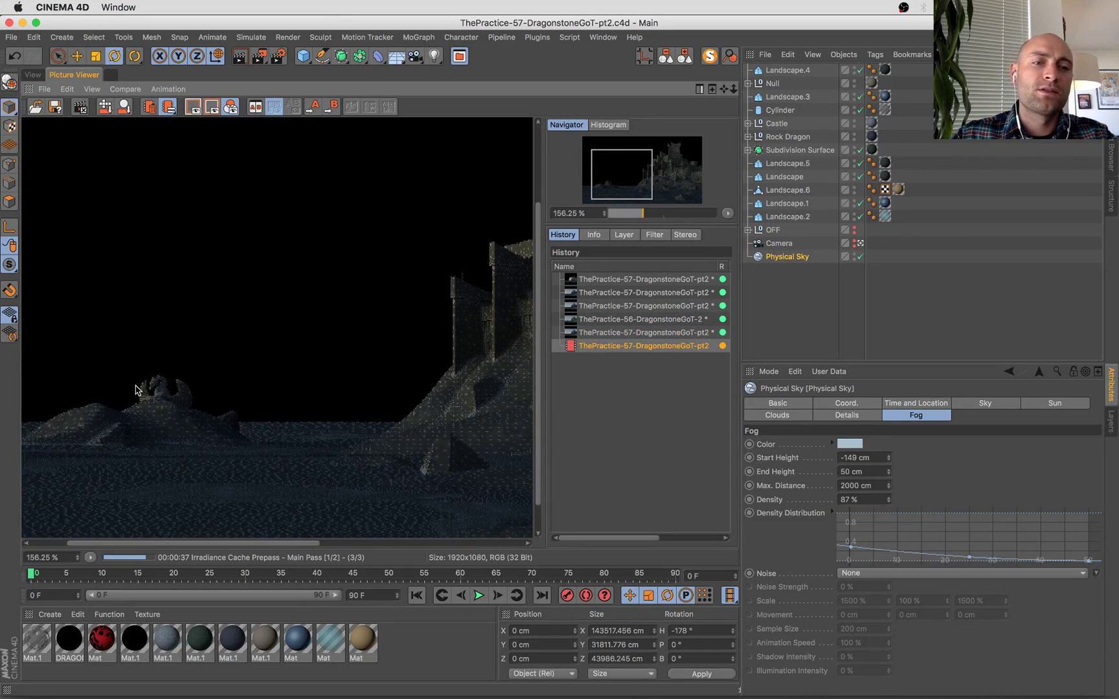
Switch to Chrome to read the Restream chat messages and return to the render in Cinema 4D.
key("ctrl+Up")
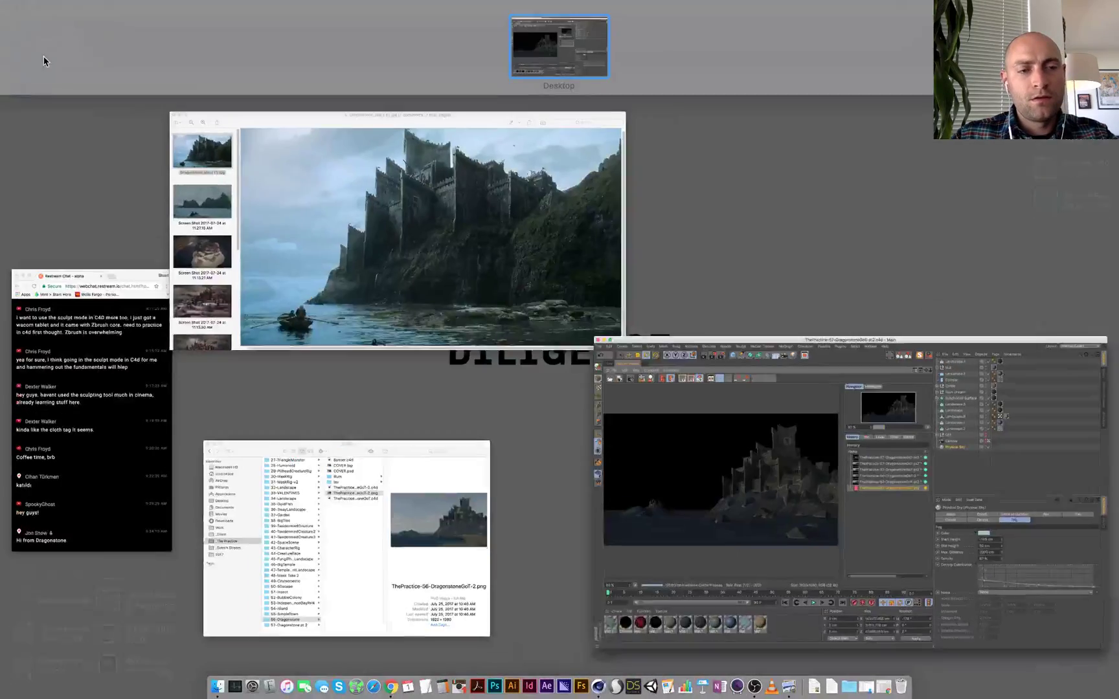
left_click(103, 424)
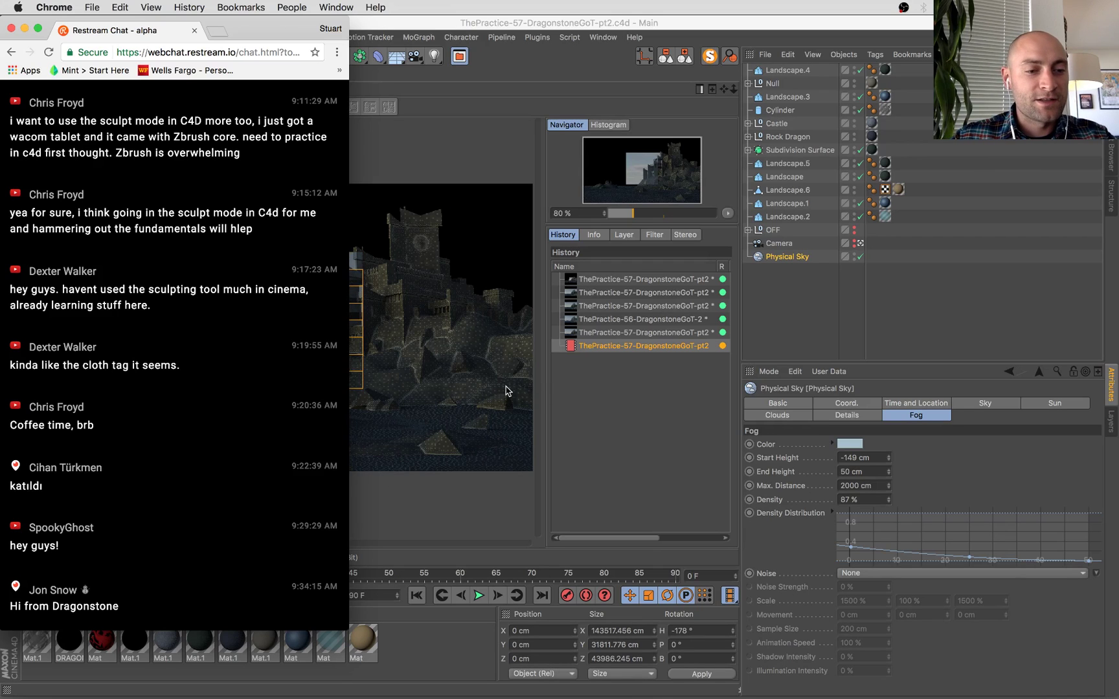
left_click(404, 344)
scroll(367, 343, "up", 1)
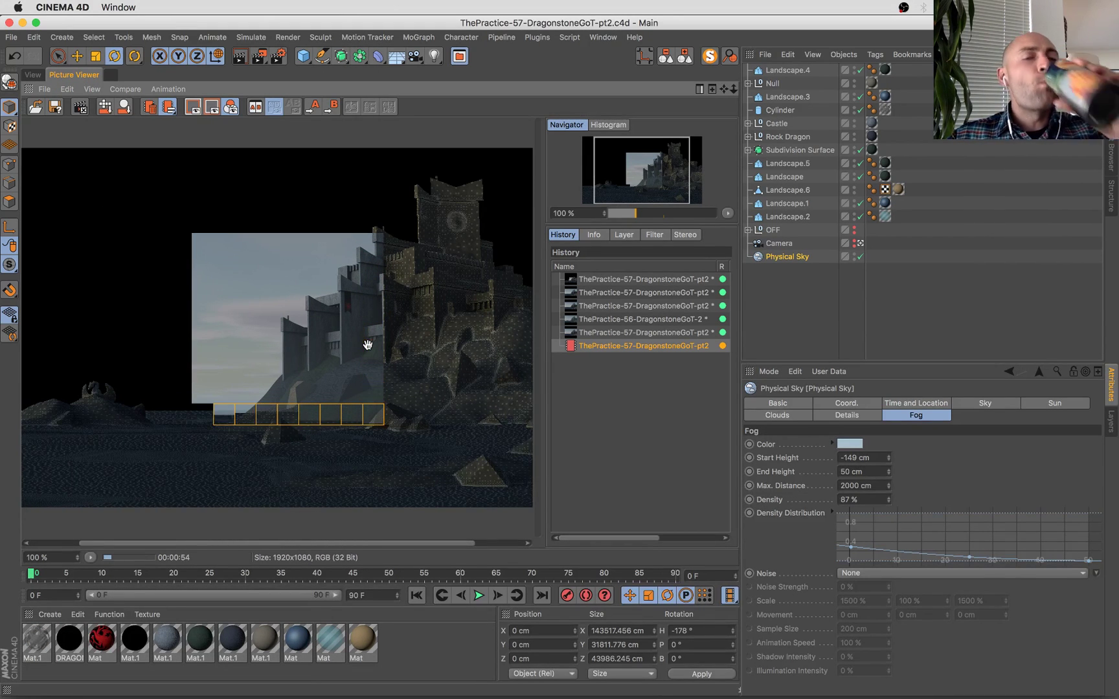
key("ctrl+Up")
left_click(101, 463)
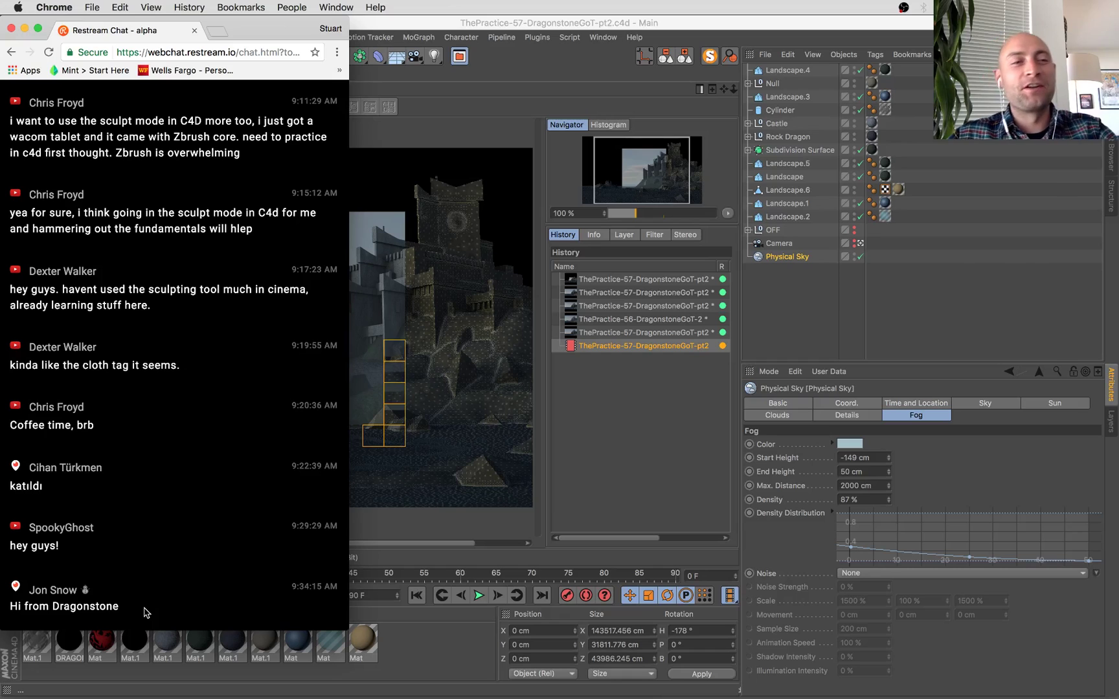
left_click(596, 481)
Inspect the castle walls and the rocks at the shoreline in the running render.
right_click_drag(330, 282, 303, 221, "alt")
scroll(358, 278, "up", 3)
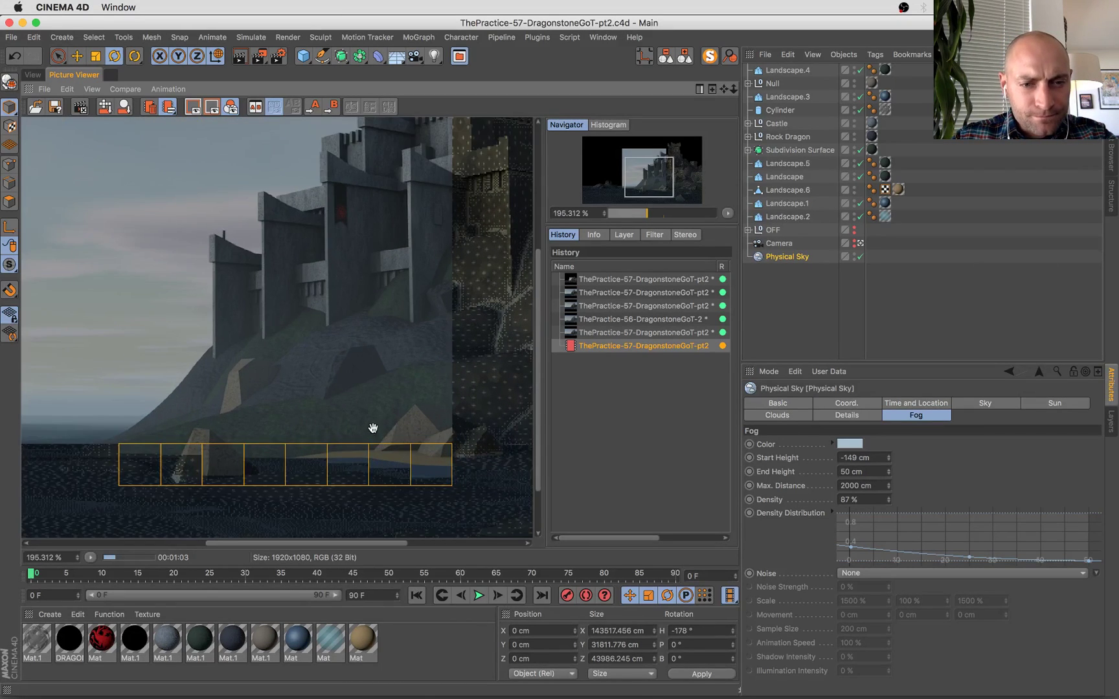
scroll(317, 323, "down", 3)
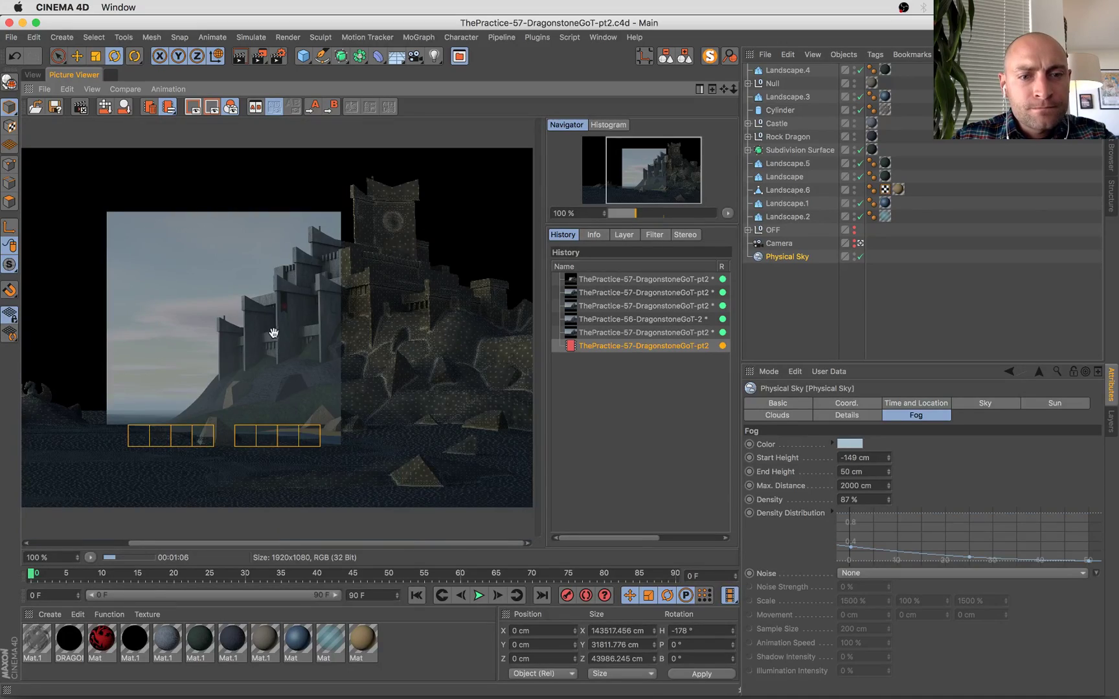
left_click_drag(273, 333, 325, 333)
Check the castle reference image against the scene view, and select the terrain's Subdivision Surface back in Cinema 4D.
left_click(39, 76)
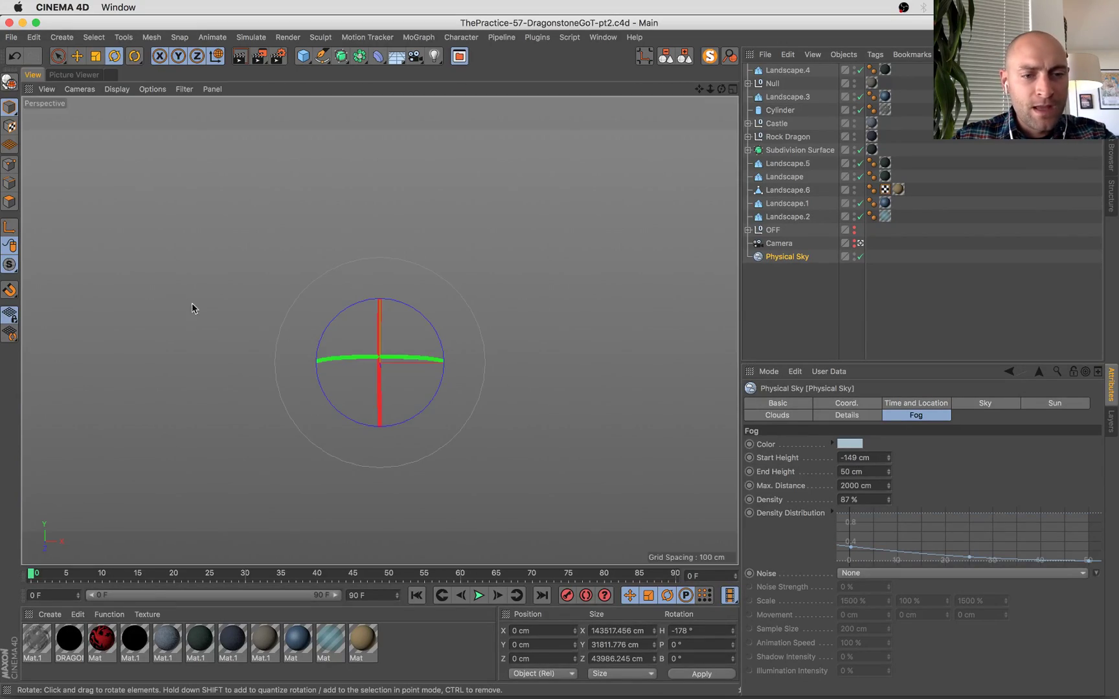
key("ctrl+Up")
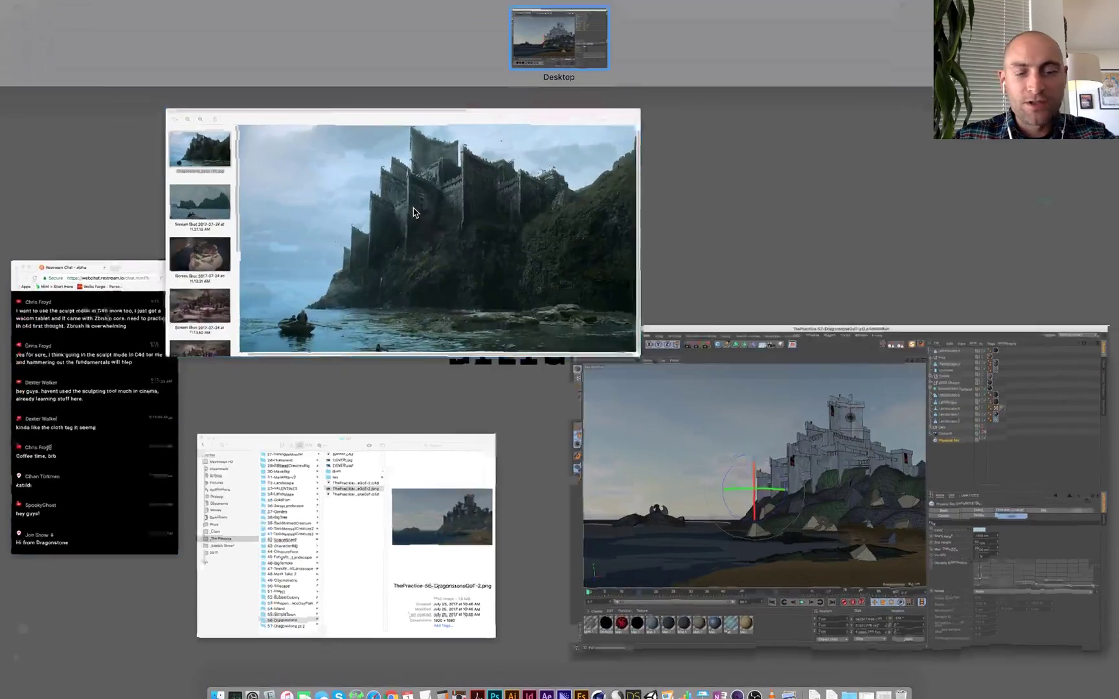
left_click(413, 209)
key("ctrl+Up")
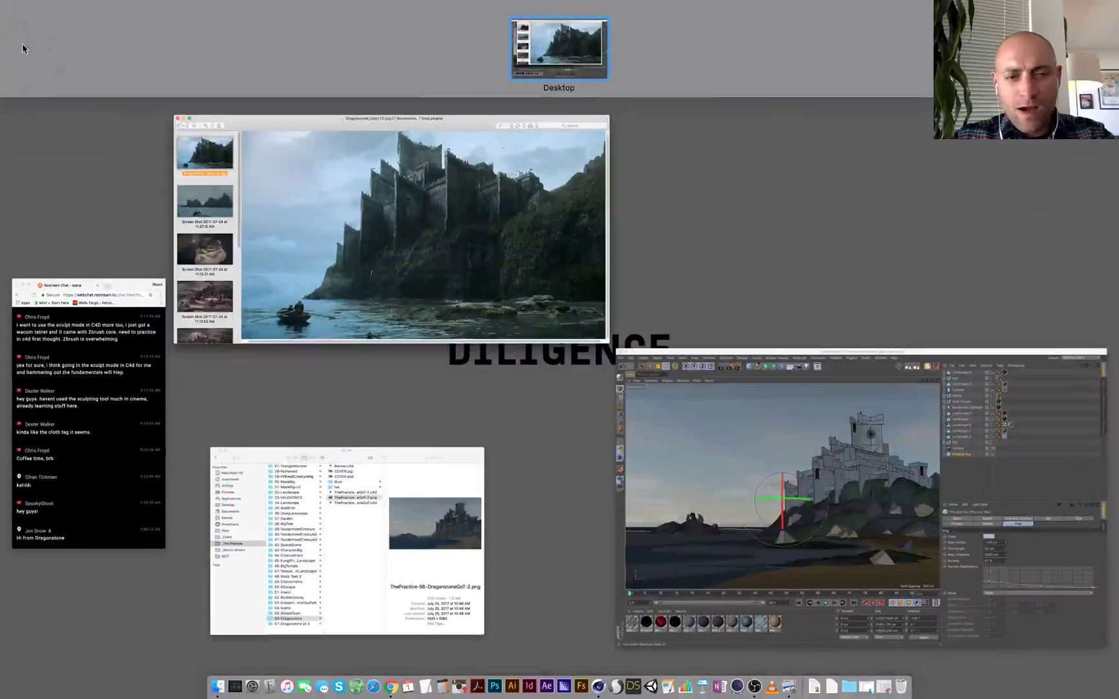
left_click(717, 510)
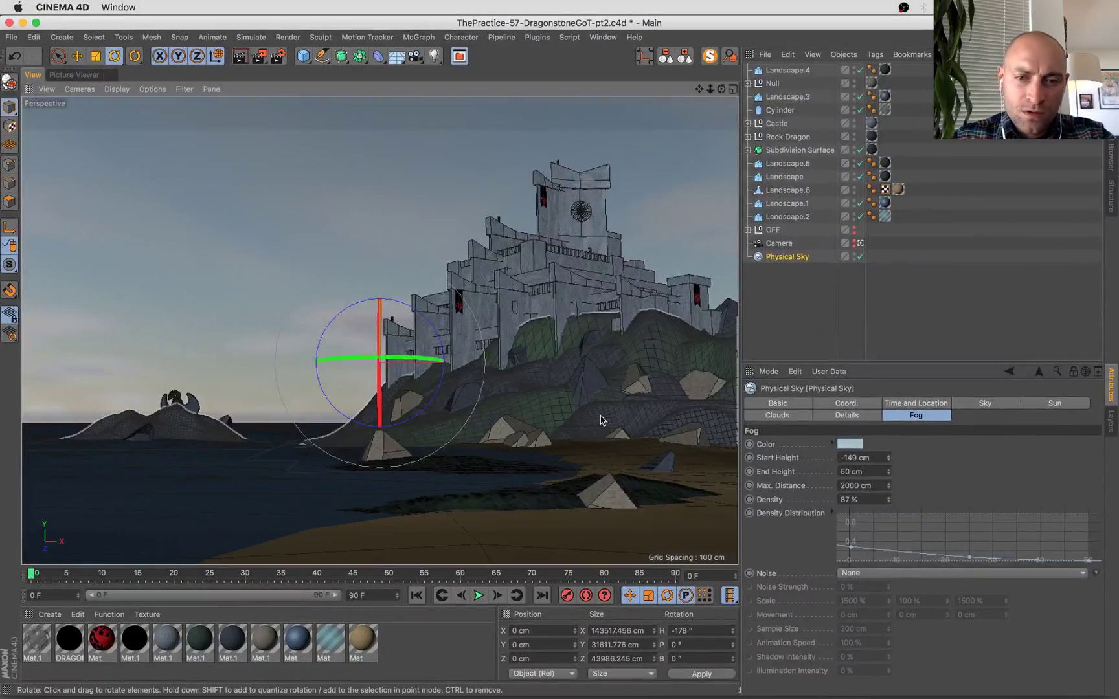
left_click(599, 420)
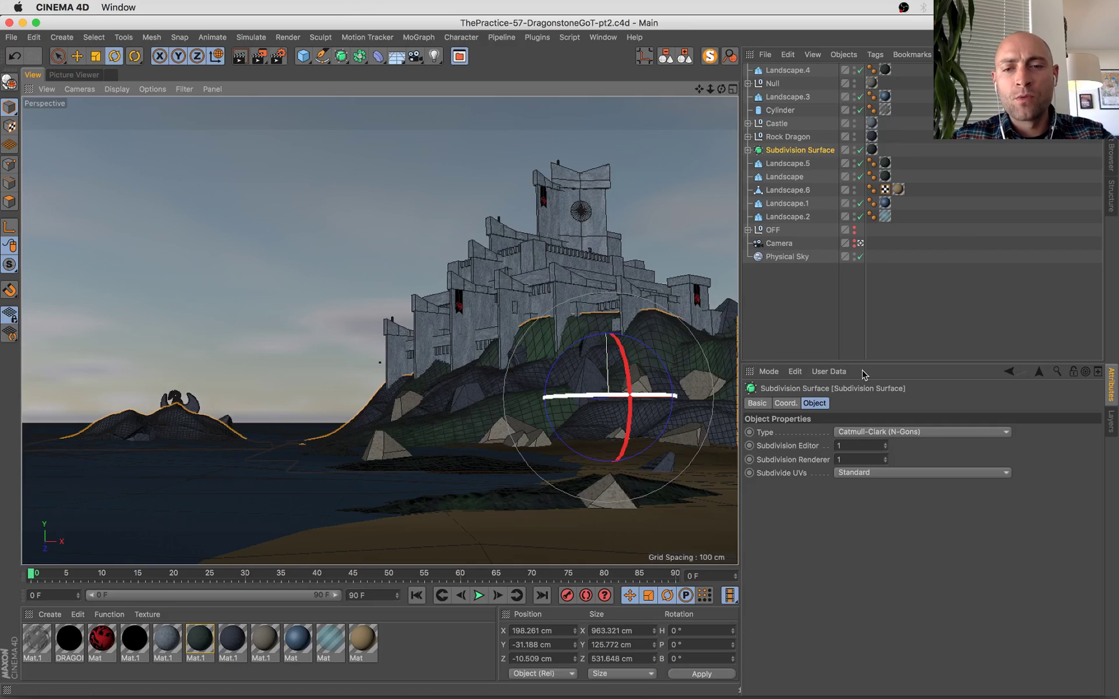
Expand the terrain's Subdivision Surface and its nested null, and select the Landscape.5 rock mound among its landscapes.
left_click(697, 327)
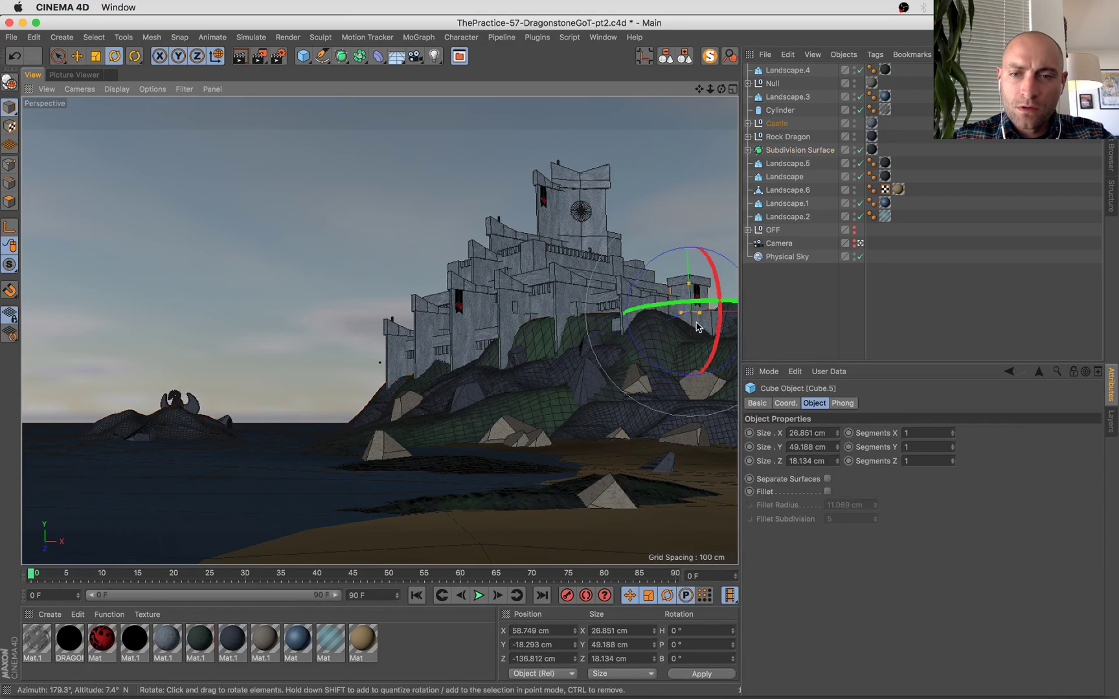
left_click(667, 429)
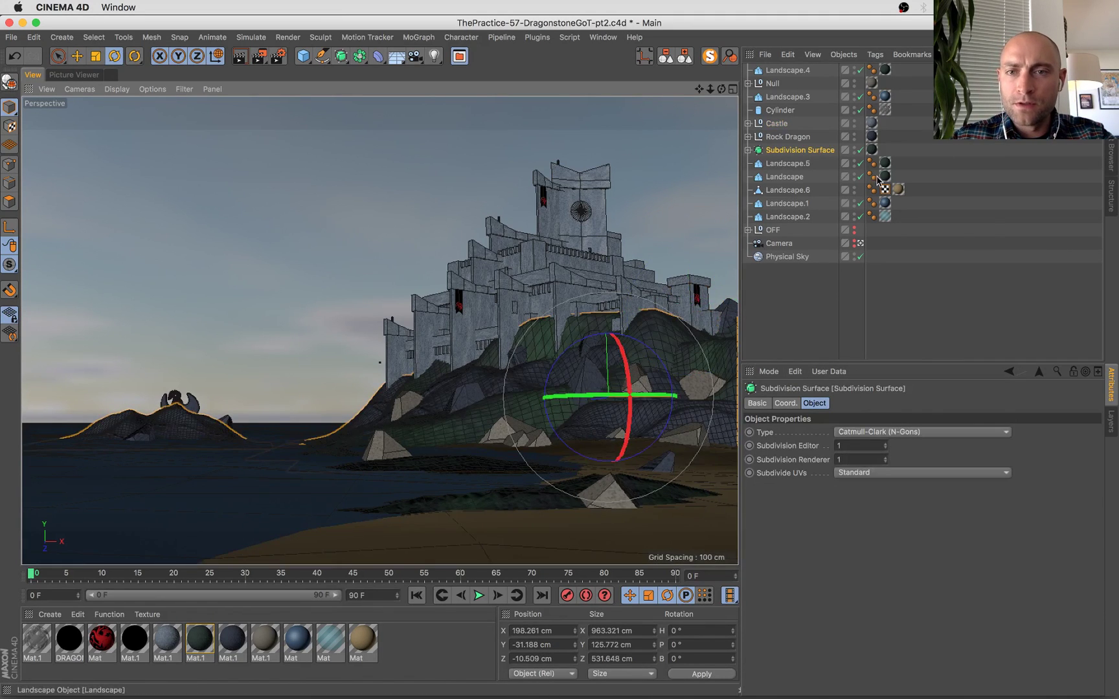
left_click(748, 151)
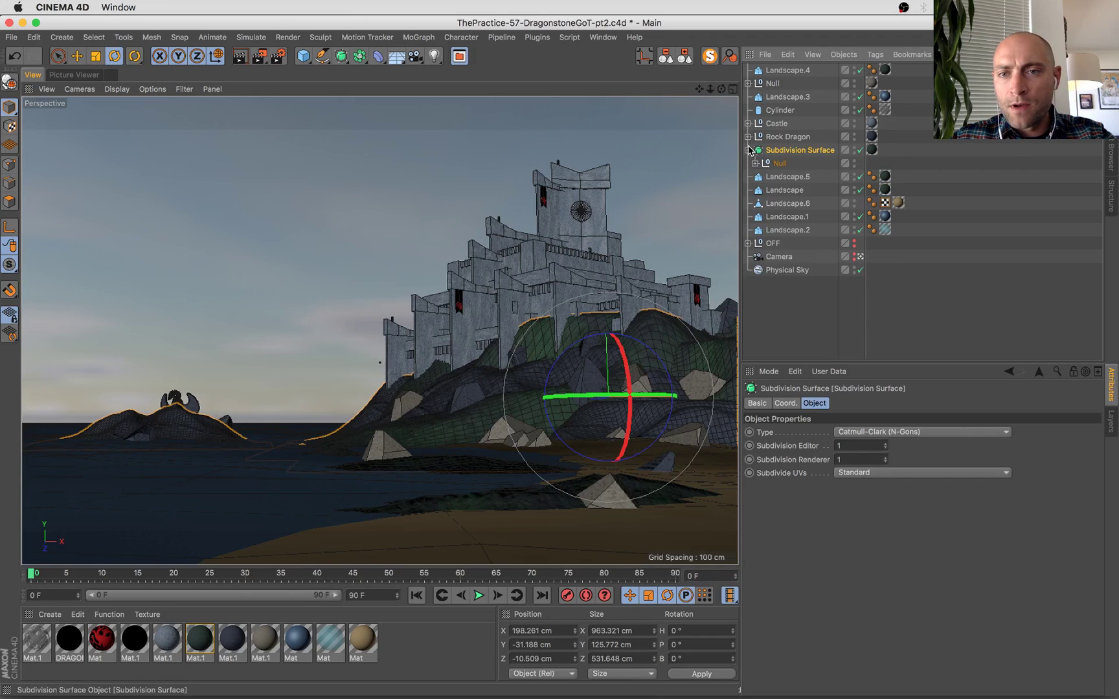
left_click(755, 163)
left_click(800, 187)
left_click(802, 179)
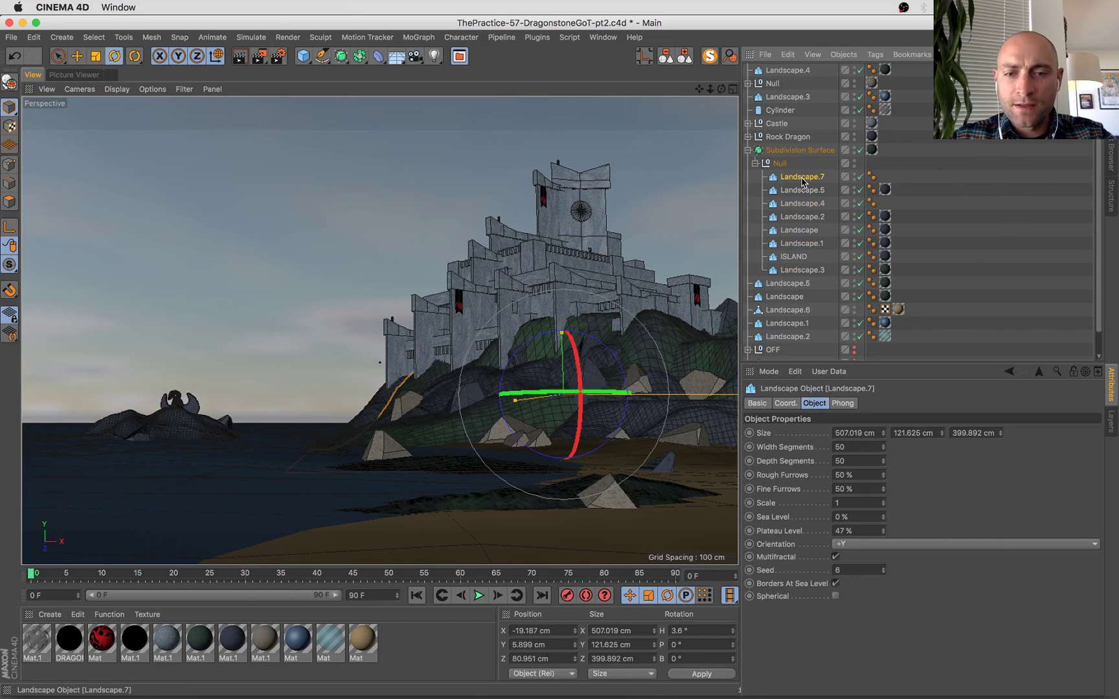
key("Down")
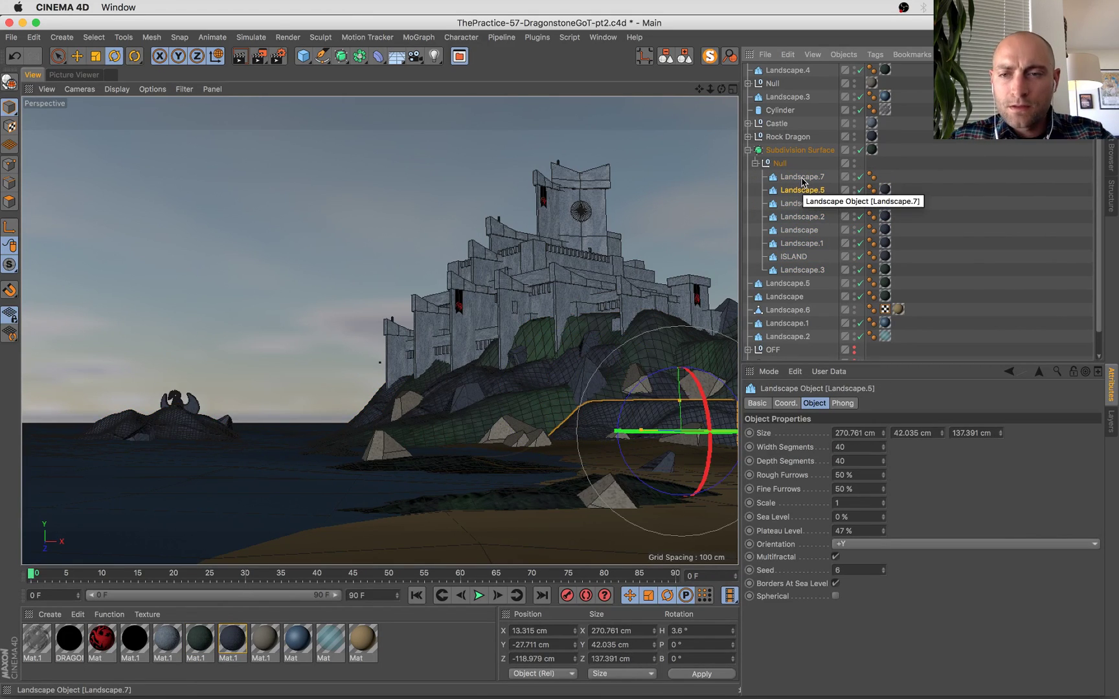
scroll(848, 321, "down", 2)
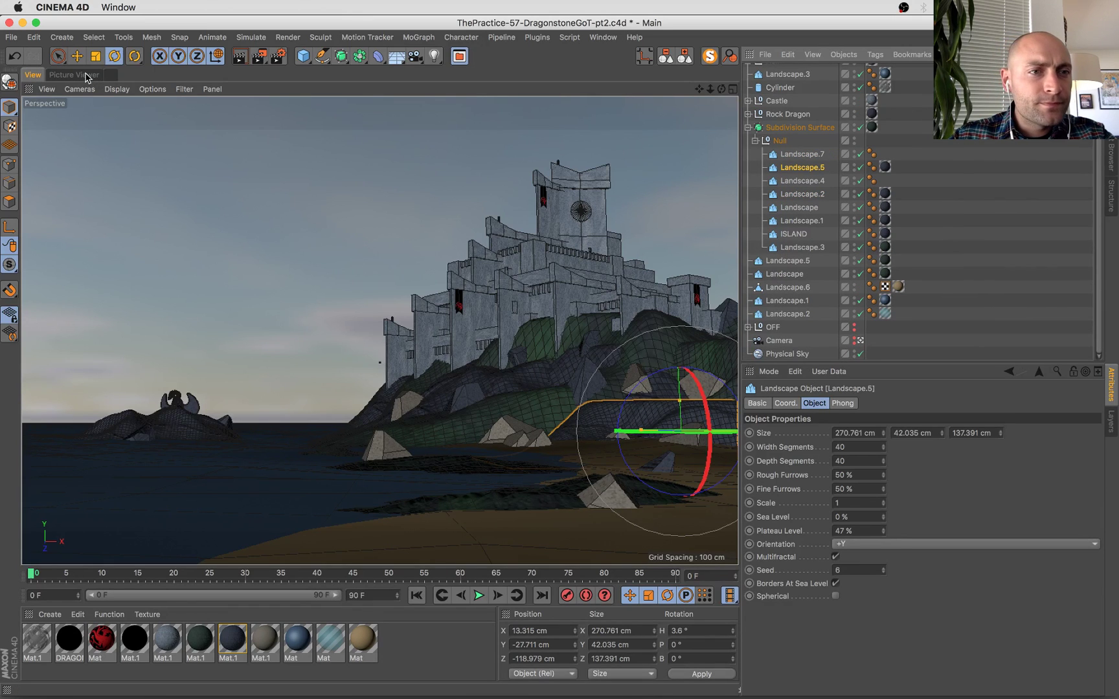
Check the rocks below the castle in the running render and return to the scene view.
key("shift+r")
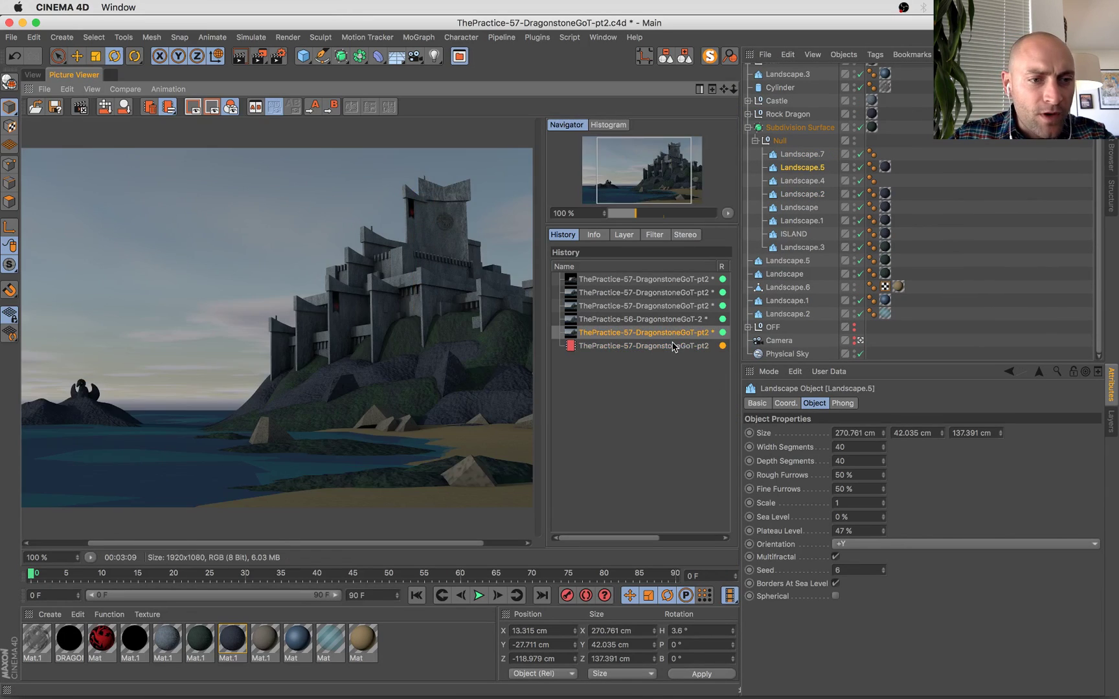
left_click_drag(421, 392, 497, 388)
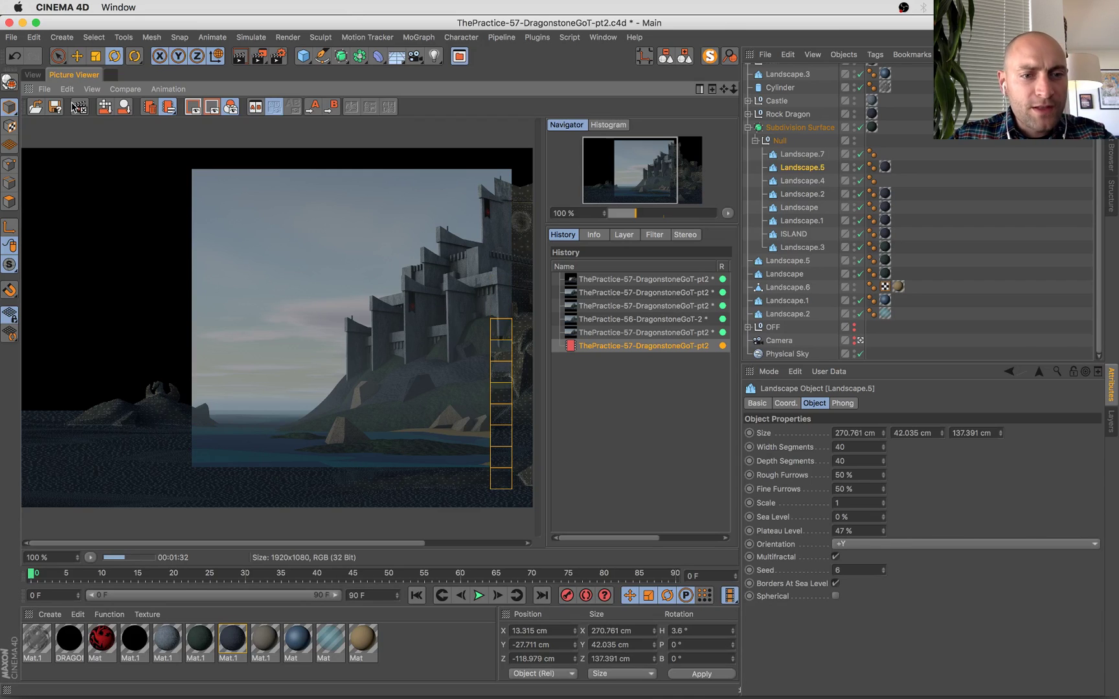
left_click(32, 74)
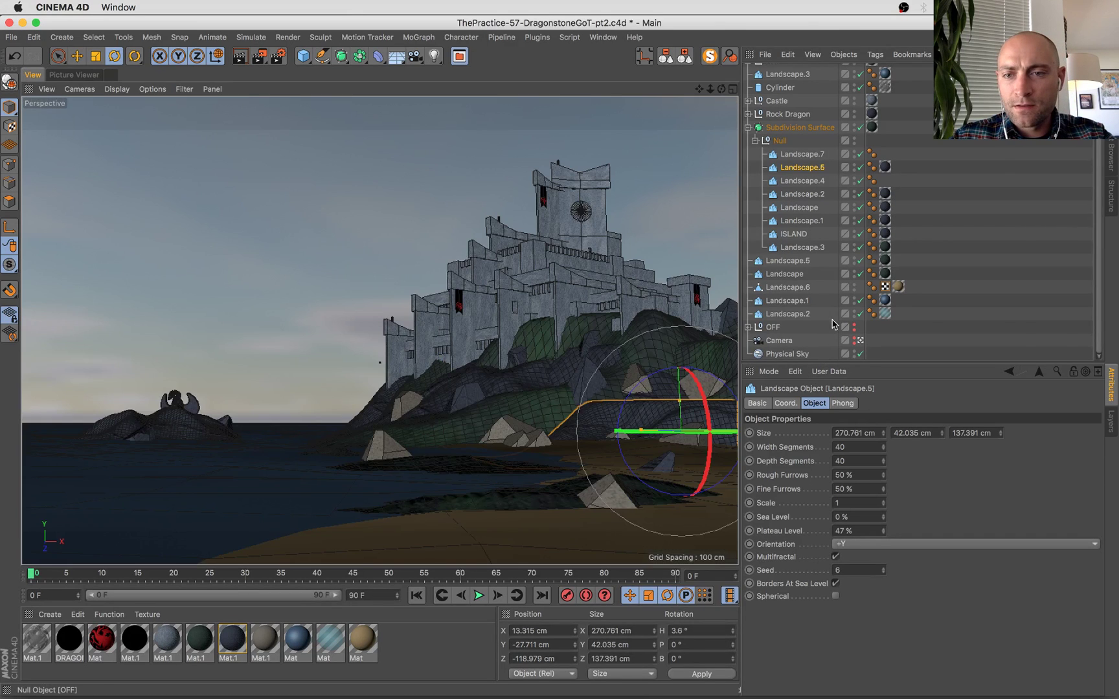
Leave the camera view and add a Protection tag to the Camera to lock its position, scale and rotation.
left_click(860, 342)
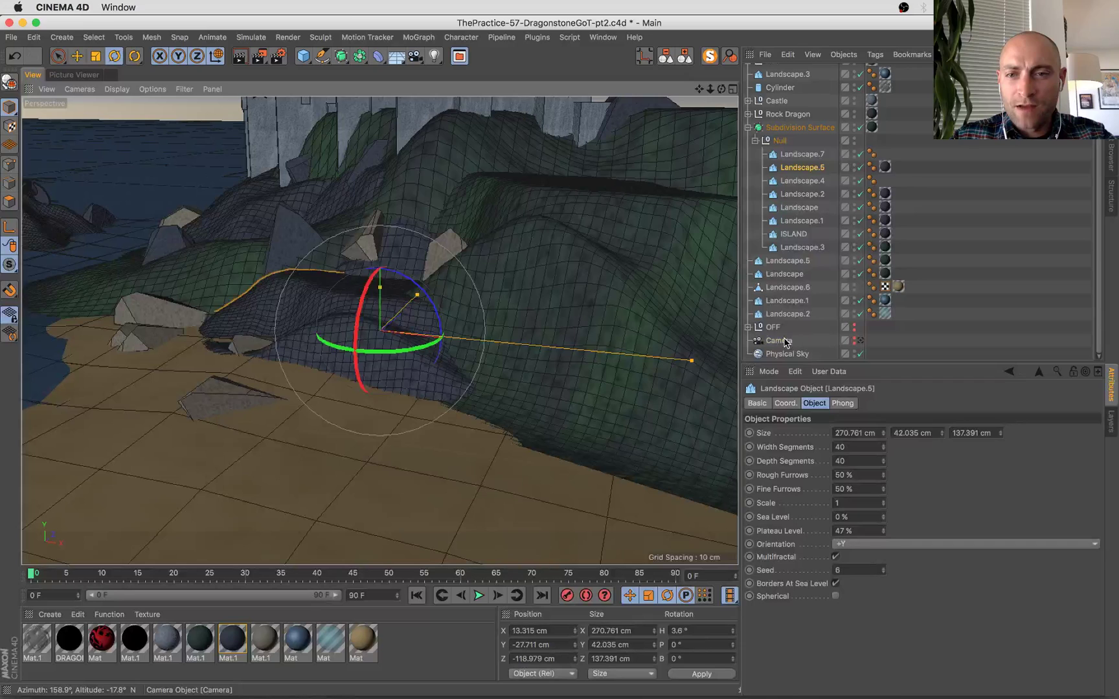
left_click(778, 341)
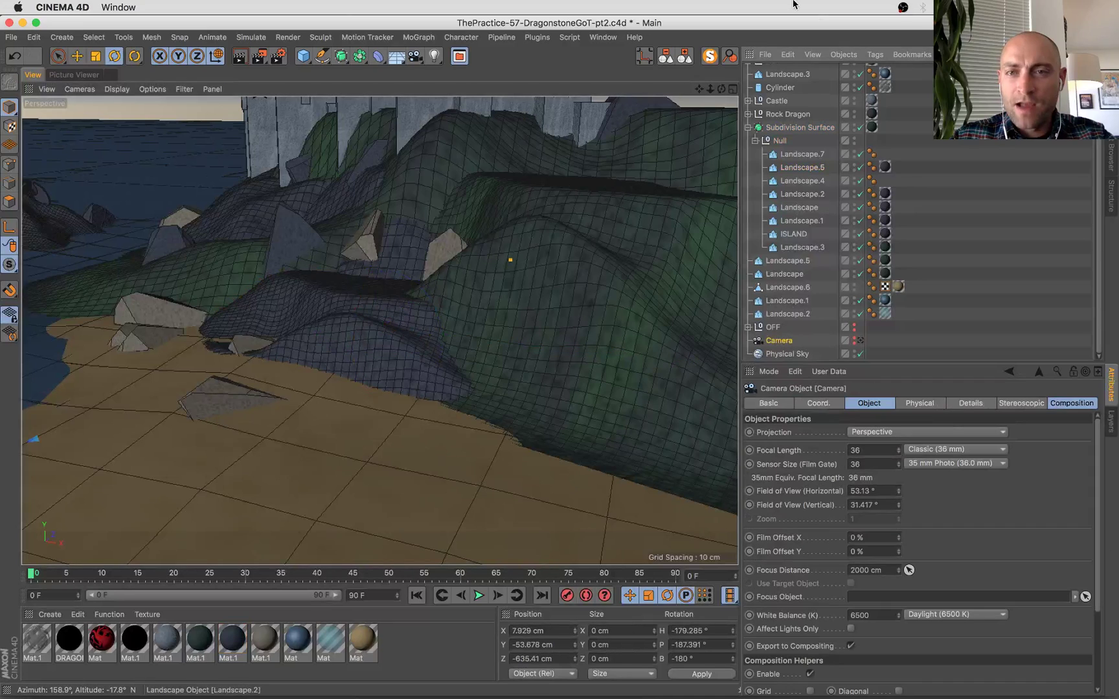
left_click(843, 55)
mouse_move(896, 58)
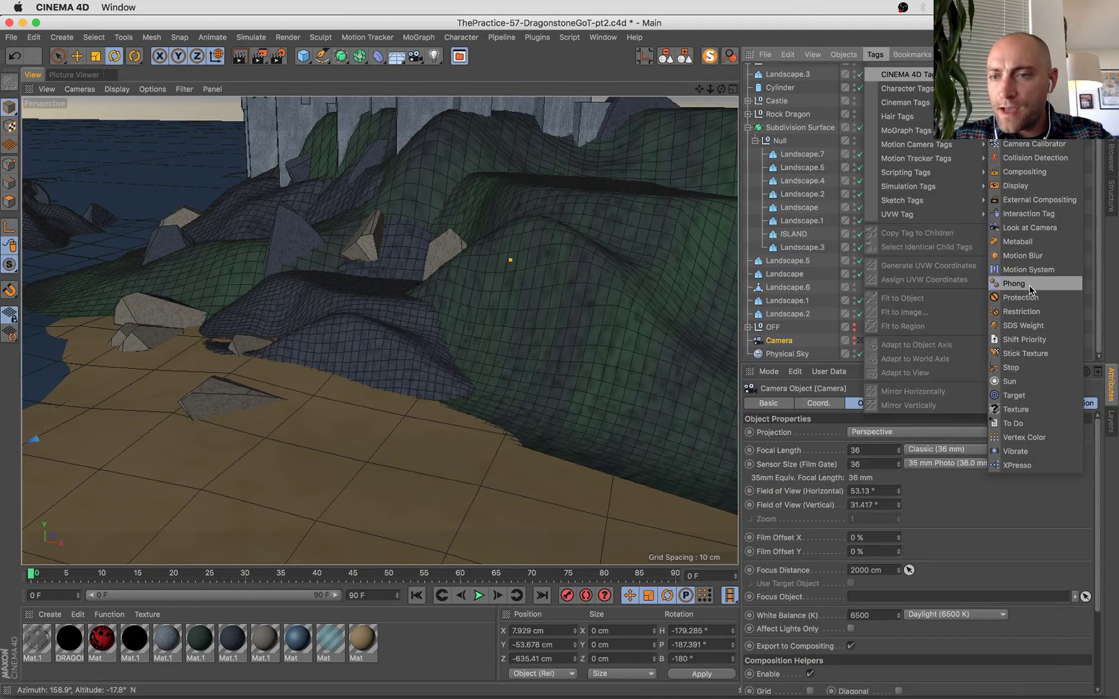
left_click(1021, 297)
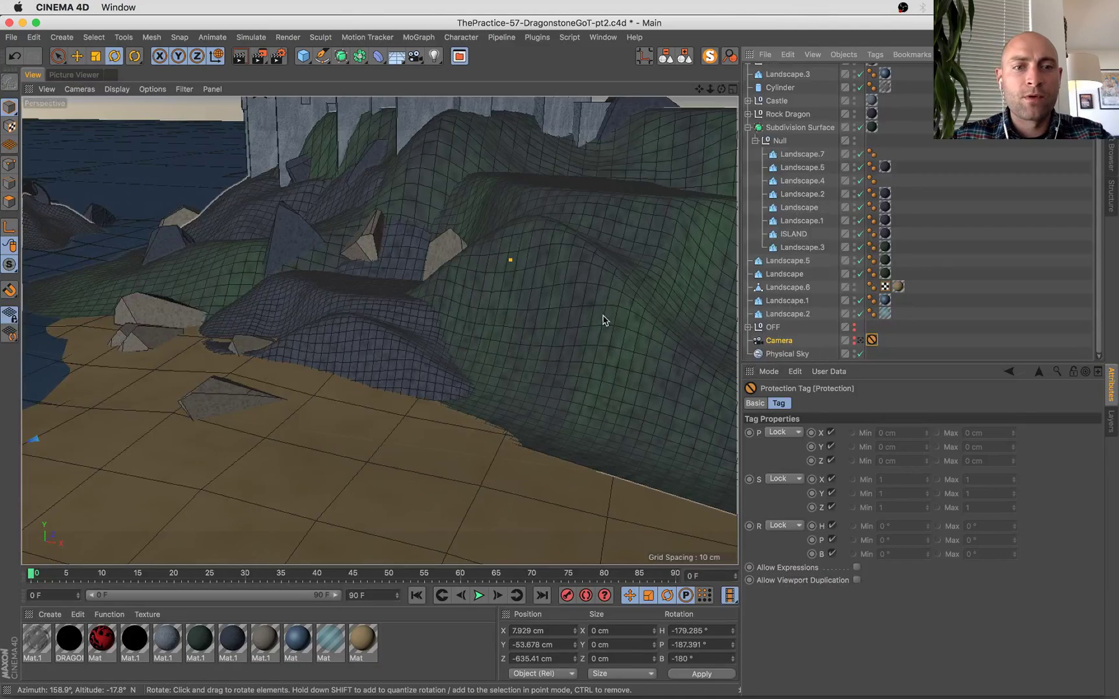
Test the camera lock by orbiting the free view and switching back to the Camera's framing.
left_click_drag(602, 382, 541, 391, "alt")
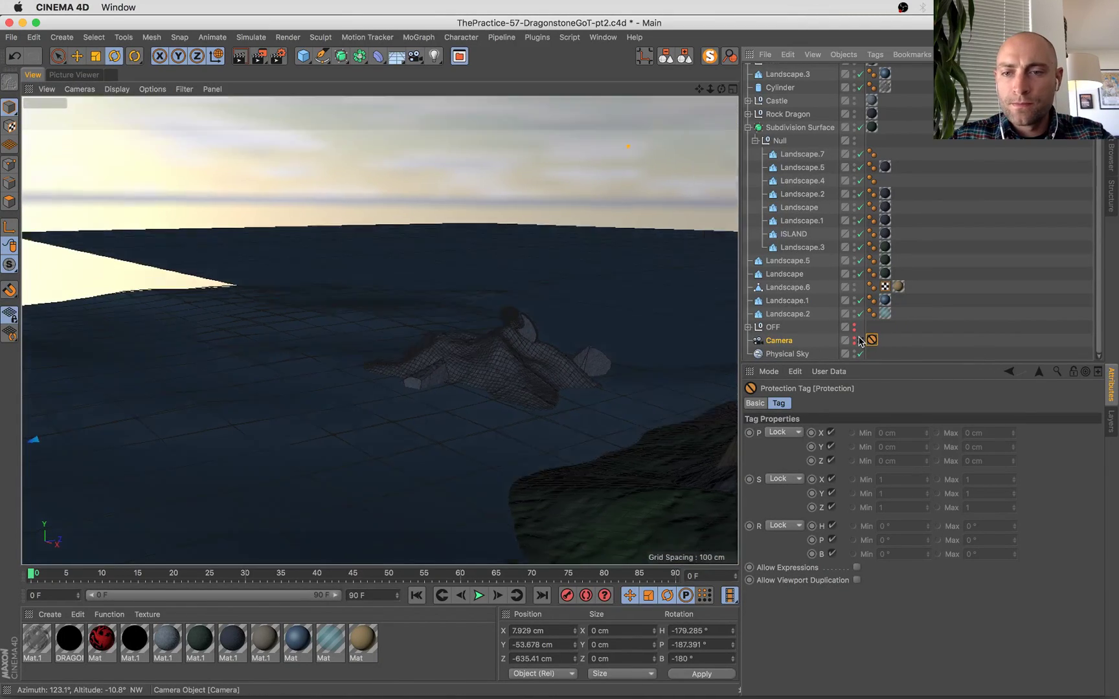
left_click(861, 340)
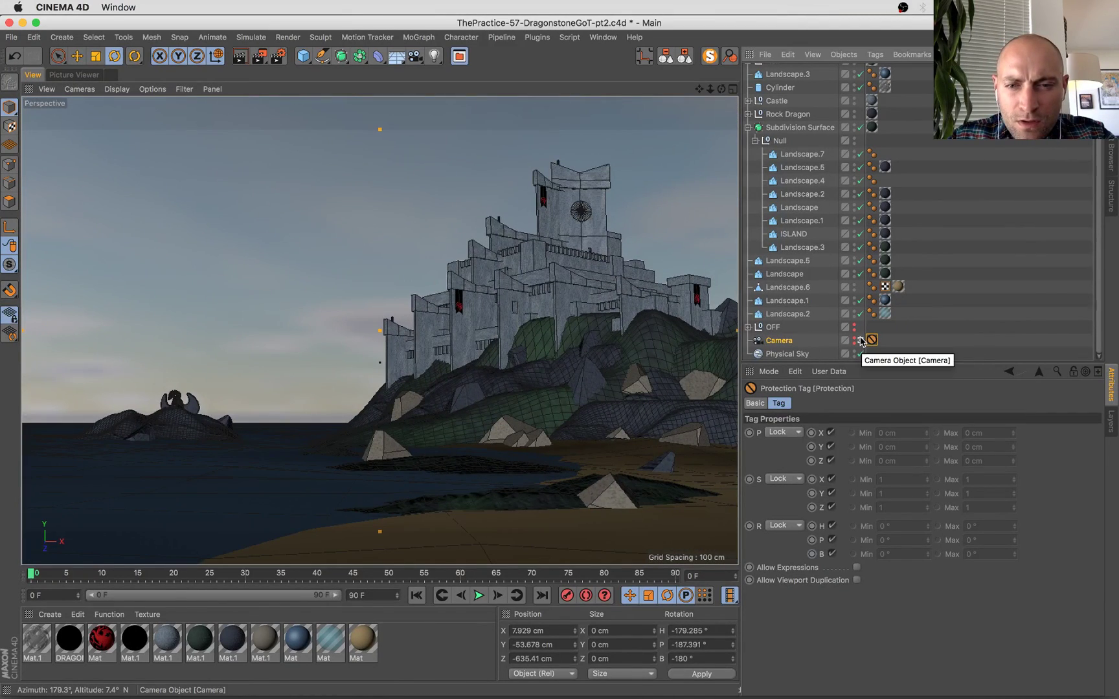
left_click(861, 341)
left_click(861, 341)
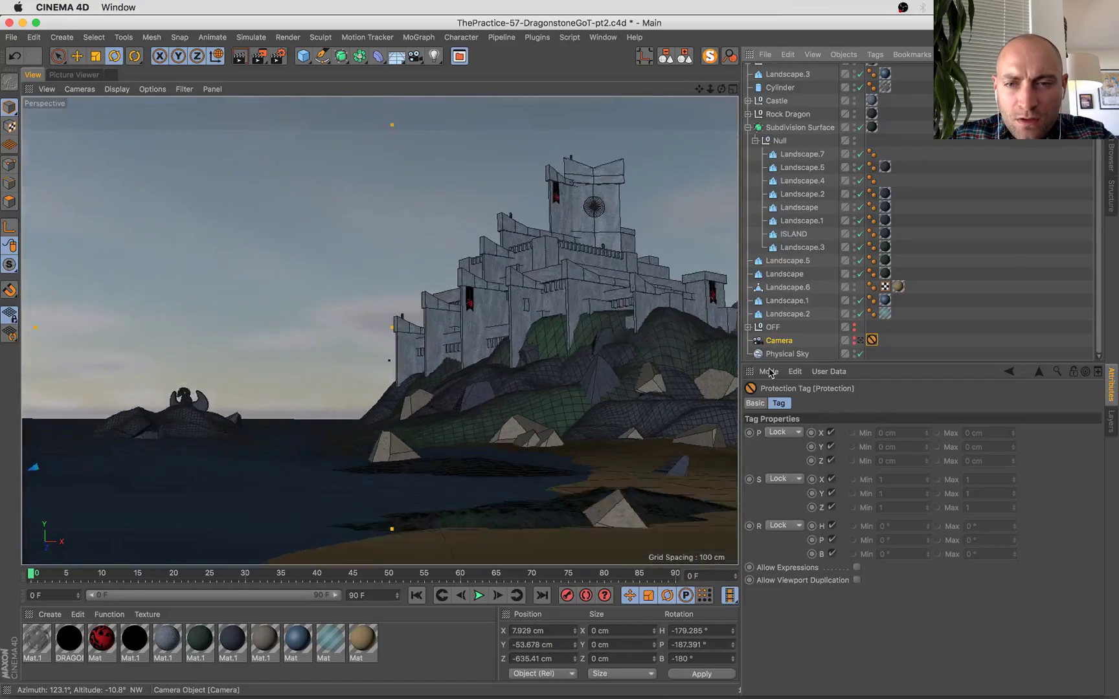
Turn off the terrain's Subdivision Surface and select the Landscape.5 rock mound below the castle.
left_click(635, 420)
left_click(860, 127)
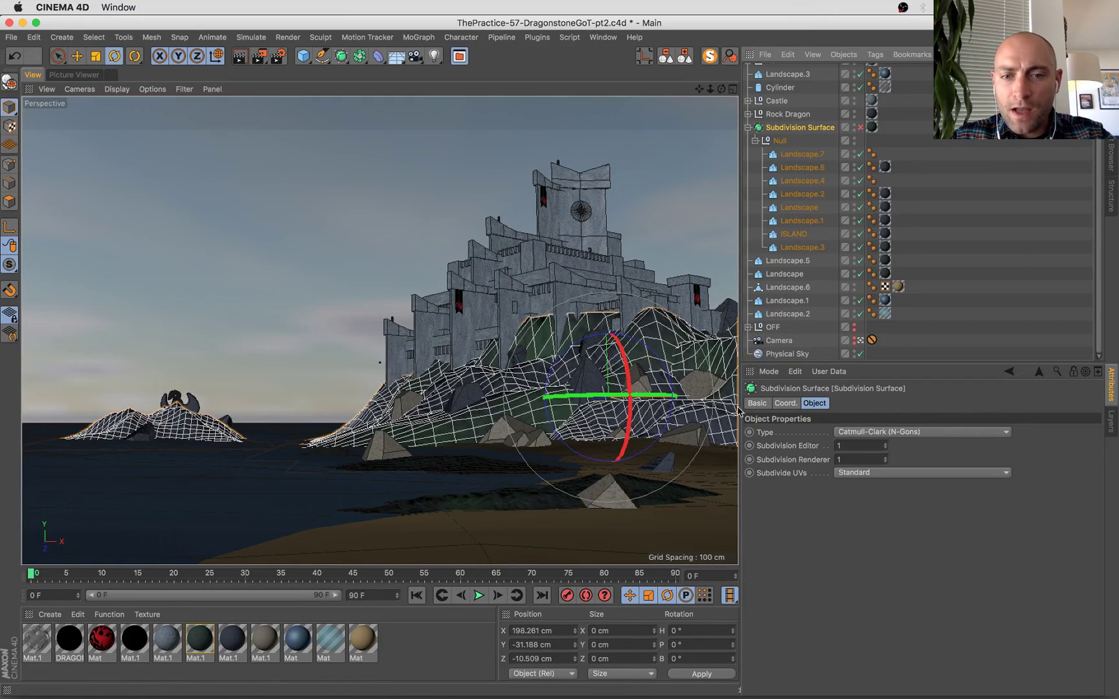
left_click(659, 414)
Outside the camera view, slide the small rock beside the mound's opening about 6.4 cm along Z in world coordinates.
left_click(861, 341)
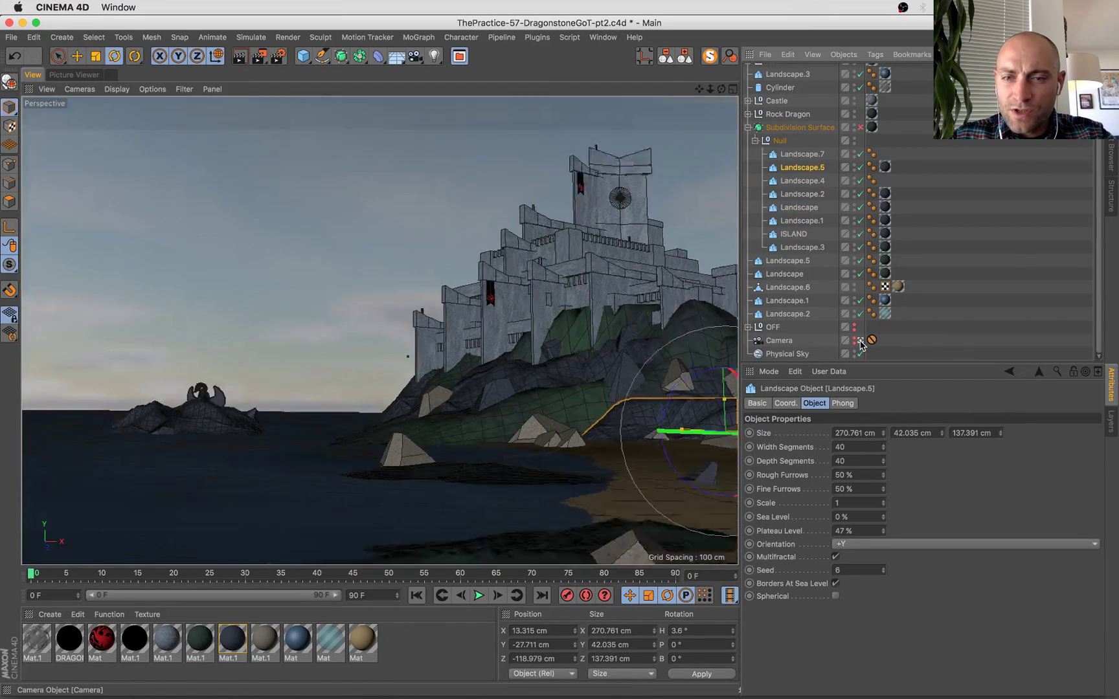
key("s")
left_click_drag(638, 392, 370, 408, "alt")
left_click(369, 408)
key("e")
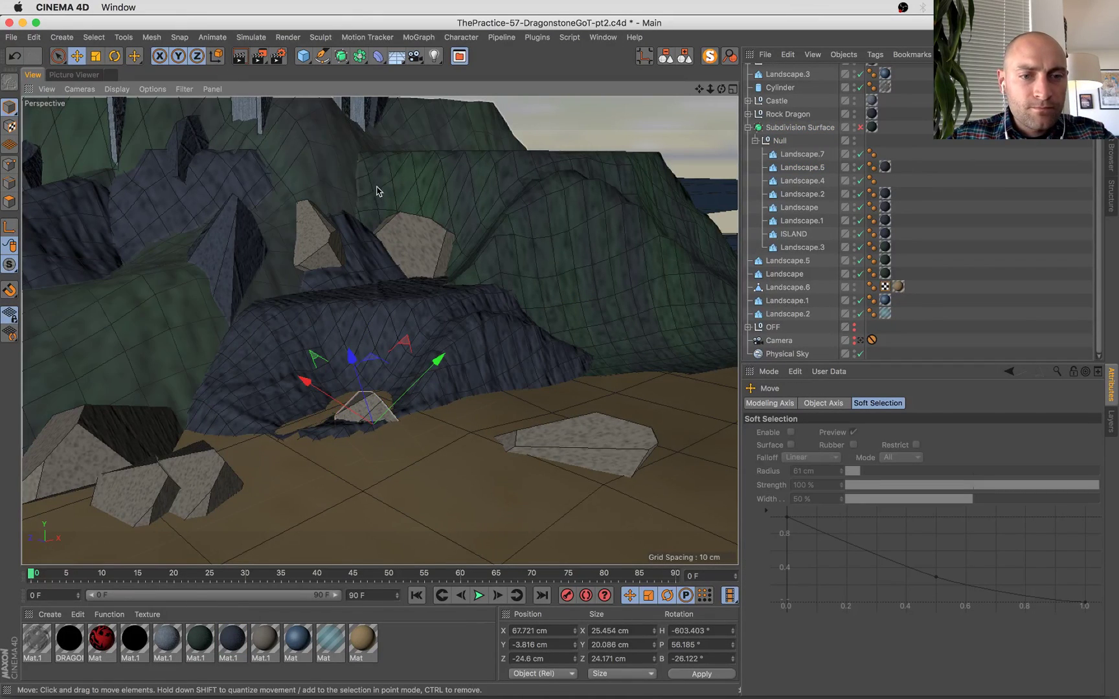
left_click(218, 58)
left_click_drag(327, 408, 344, 423)
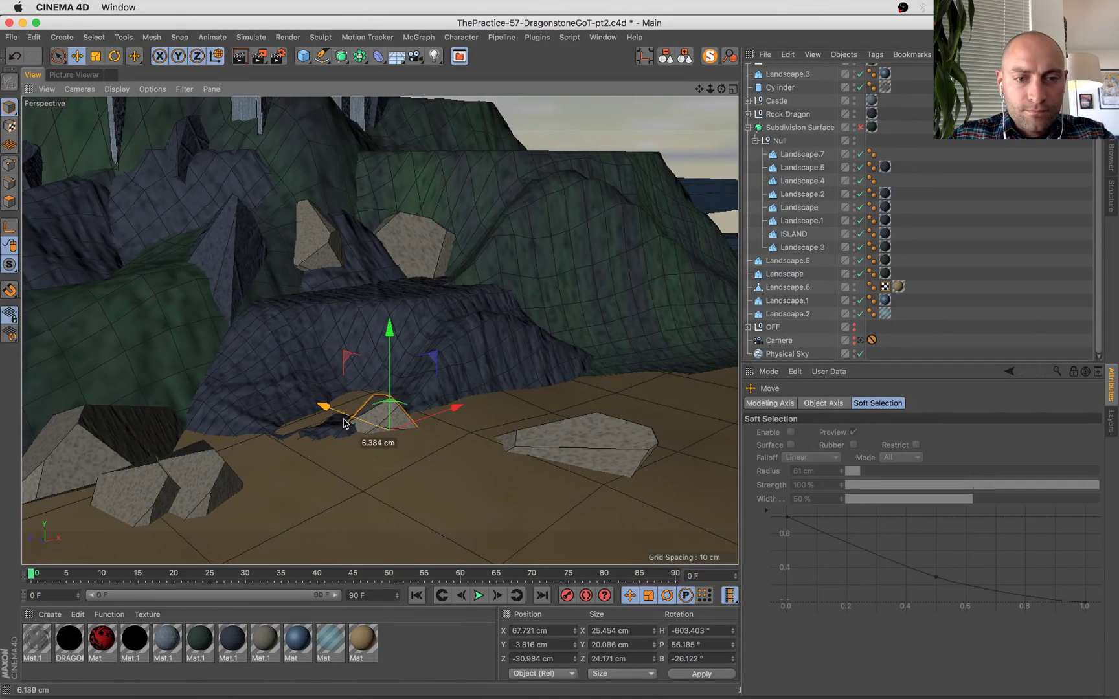
Nest the Landscape.5 rock mound inside a new Boole object.
left_click(302, 365)
scroll(305, 368, "down", 5)
left_click(359, 57)
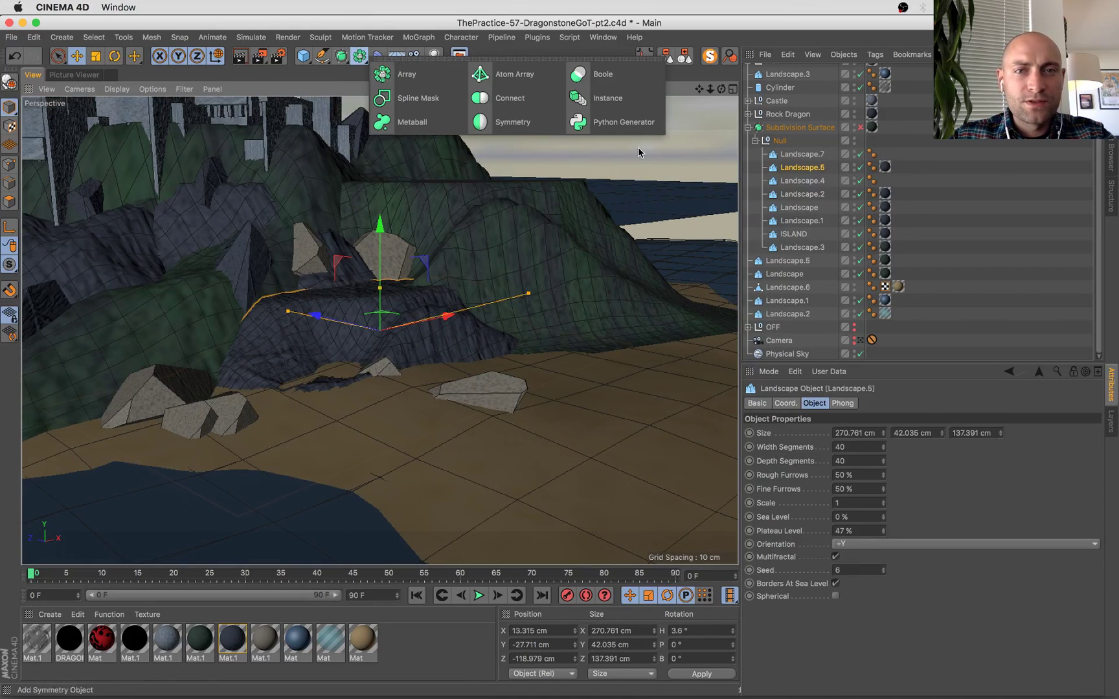
left_click(602, 73, "alt")
Add a Cylinder primitive directly below the Boole in the terrain's null.
scroll(320, 380, "up", 5)
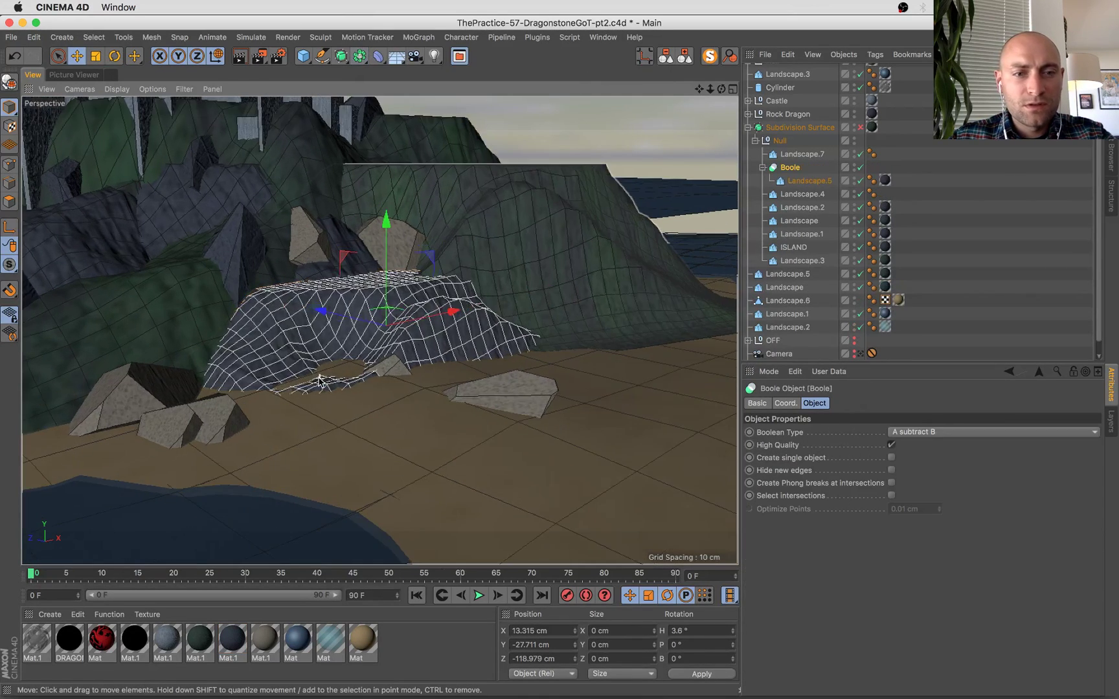
left_click(321, 57)
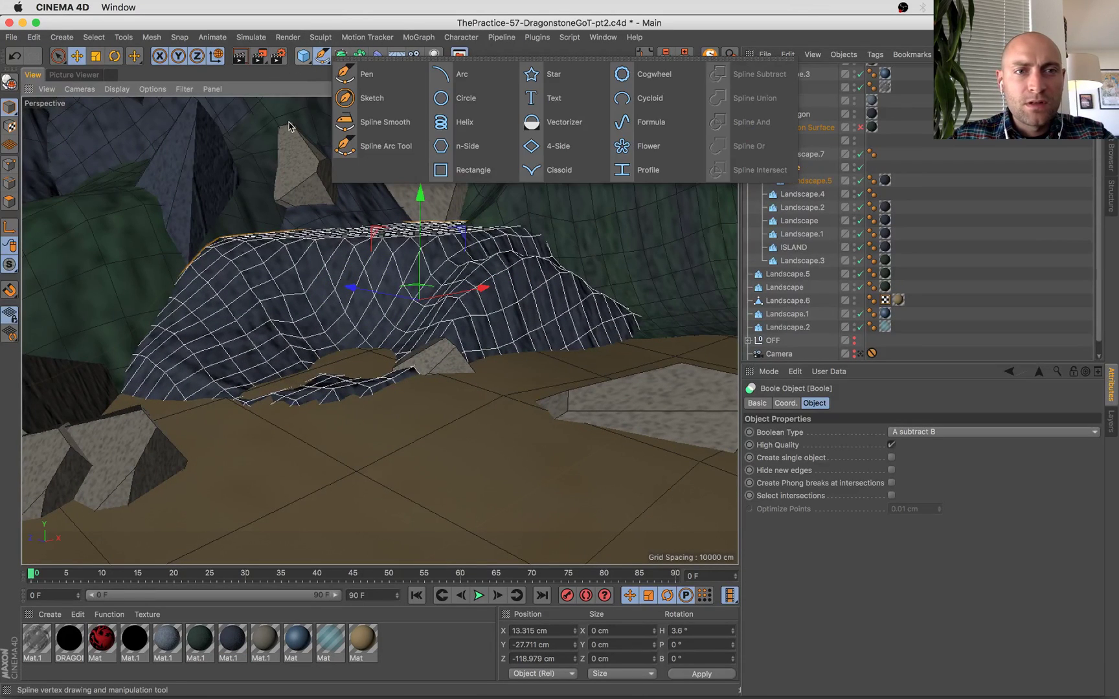
left_click(303, 55)
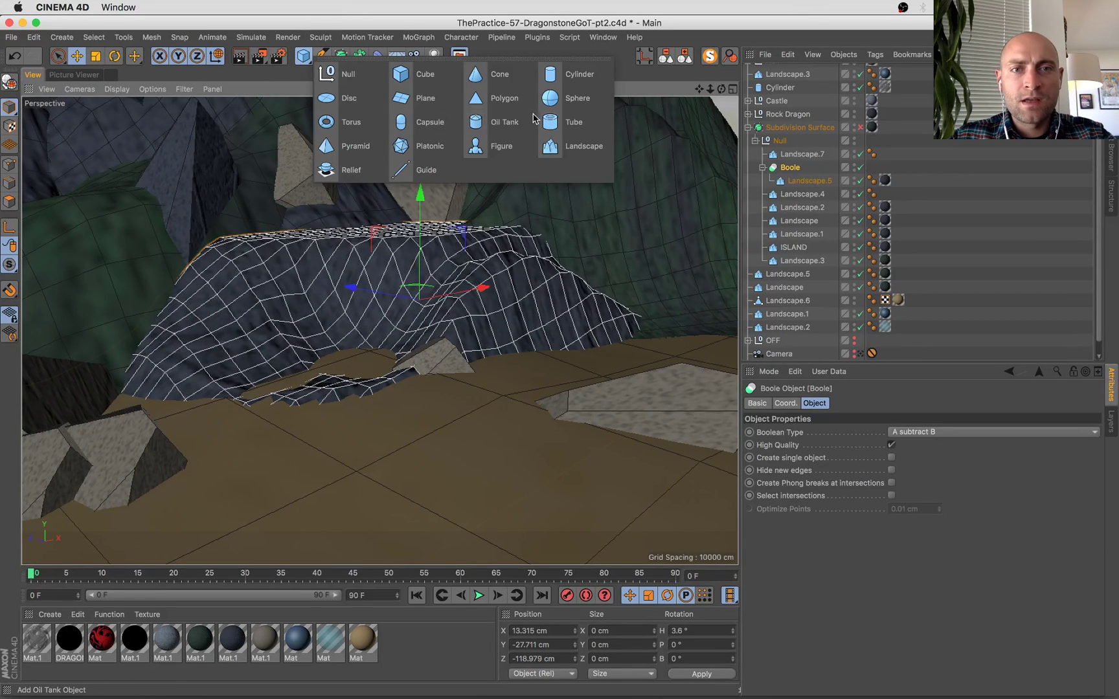
left_click(569, 74, "alt")
left_click_drag(806, 188, 797, 182)
Scale the new cylinder down uniformly to 39 × 78 × 39 cm.
key("r")
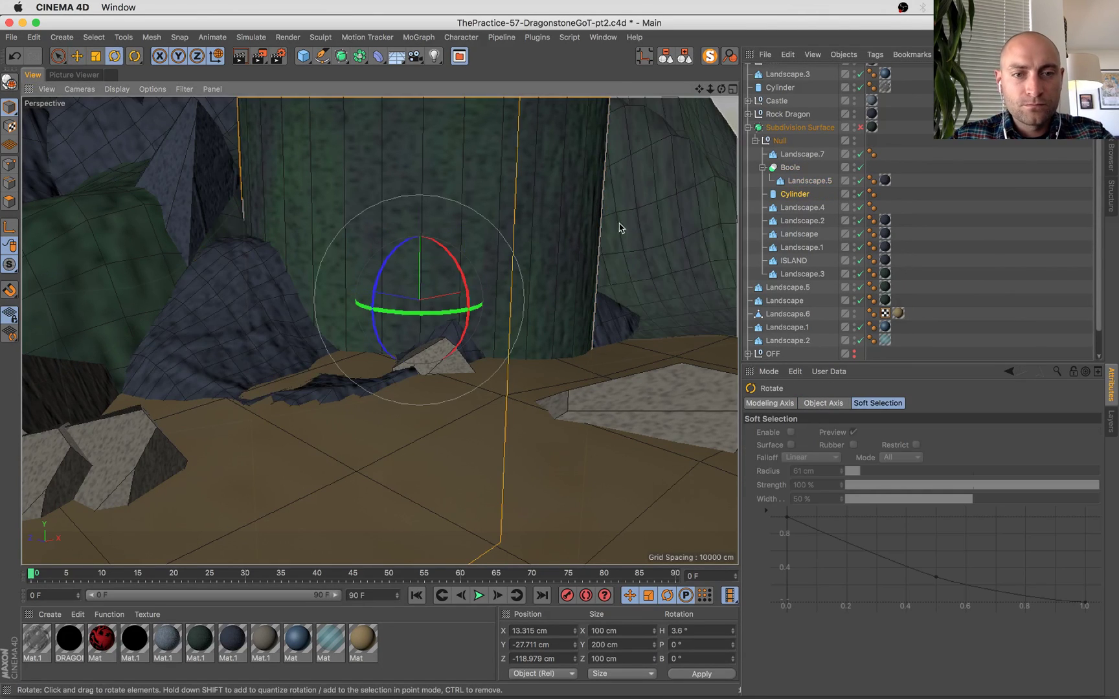
key("t")
left_click_drag(620, 228, 285, 336)
Rotate the cylinder onto its side to 90°, 86.4°, -90° and move it along X to about -52.5 cm.
key("e")
key("r")
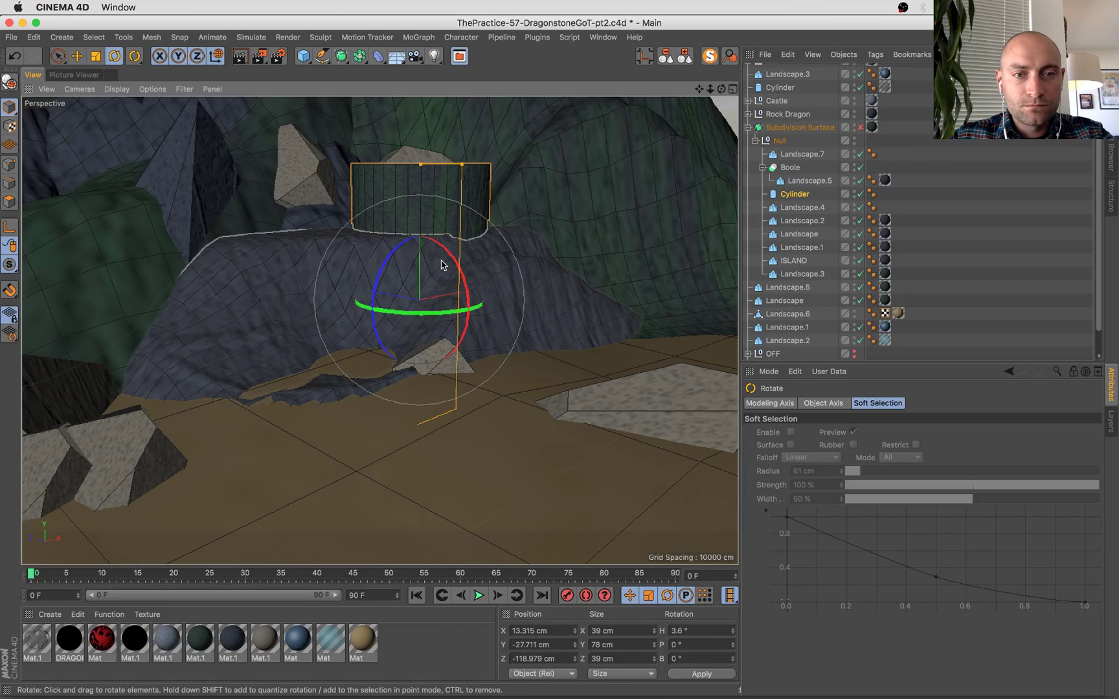
left_click_drag(440, 264, 427, 322)
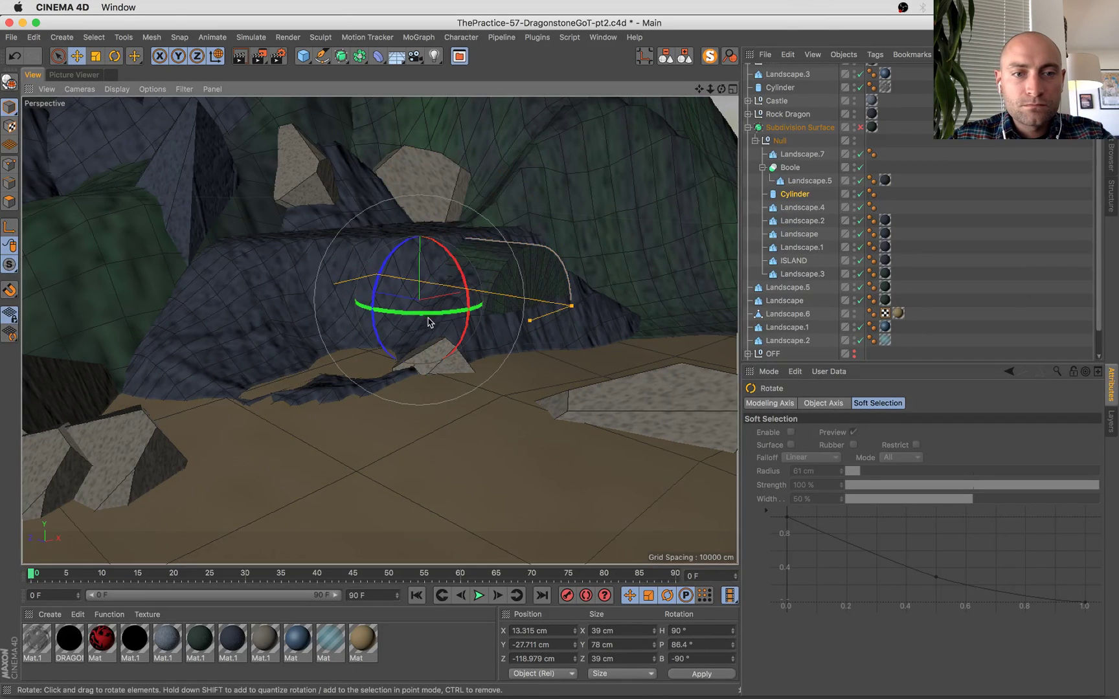
key("e")
left_click_drag(480, 289, 295, 370)
View the Dragonstone reference image in Preview, read the latest Restream chat message in Chrome, and return to Cinema 4D.
key("super+Tab")
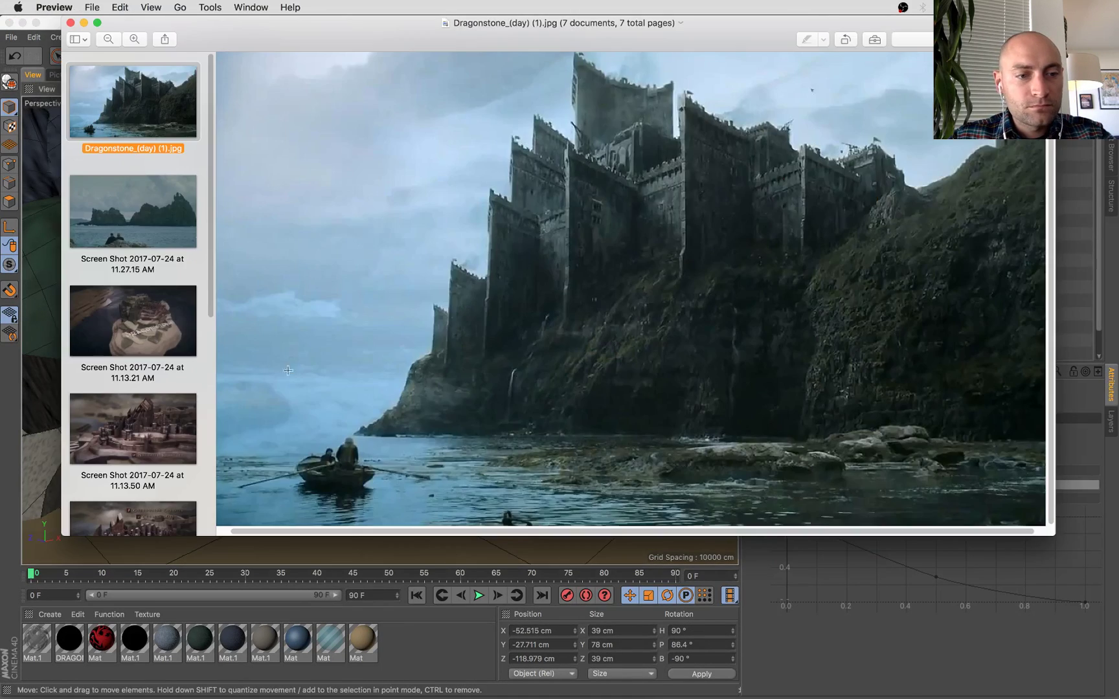
mouse_move(2, 3)
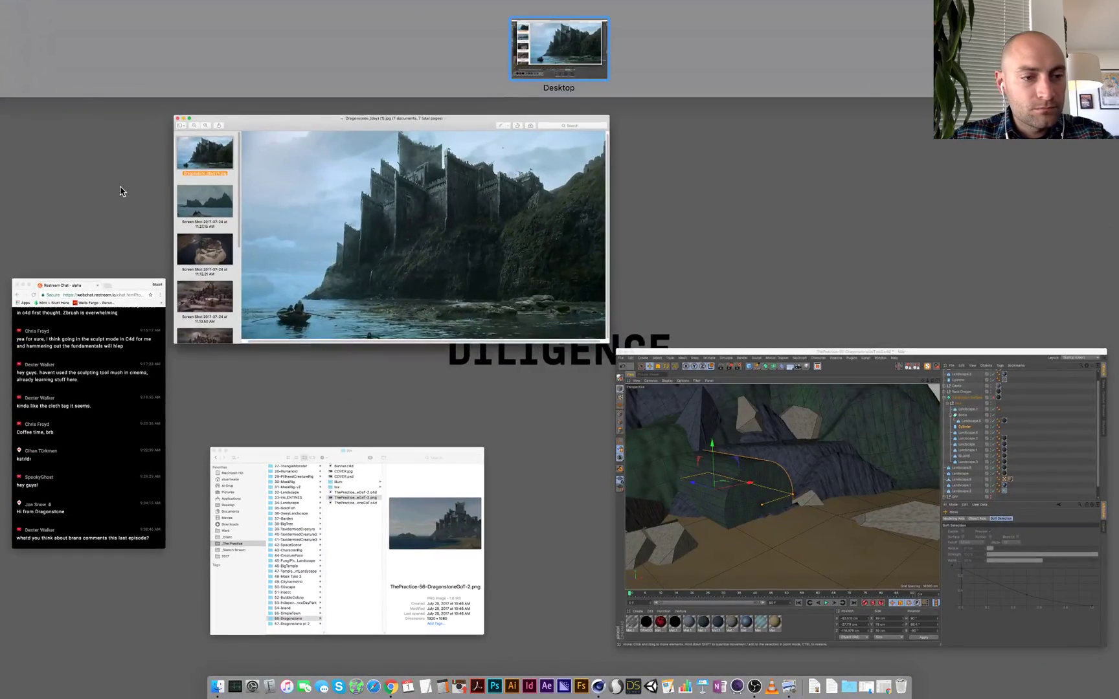
left_click(119, 382)
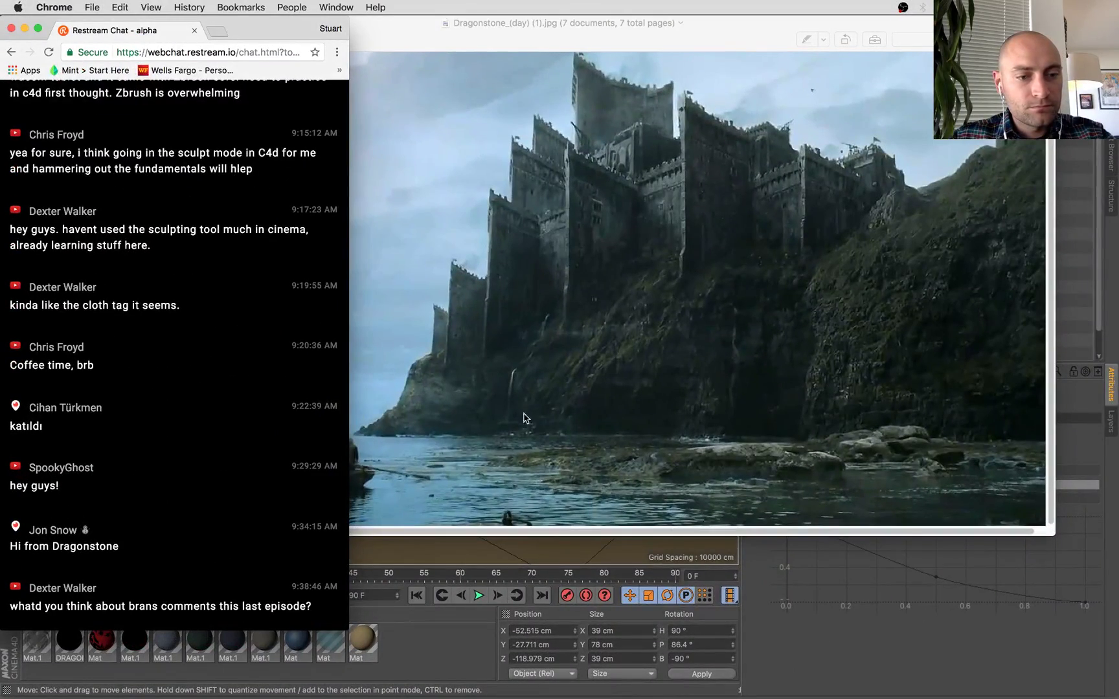
left_click_drag(230, 586, 260, 607)
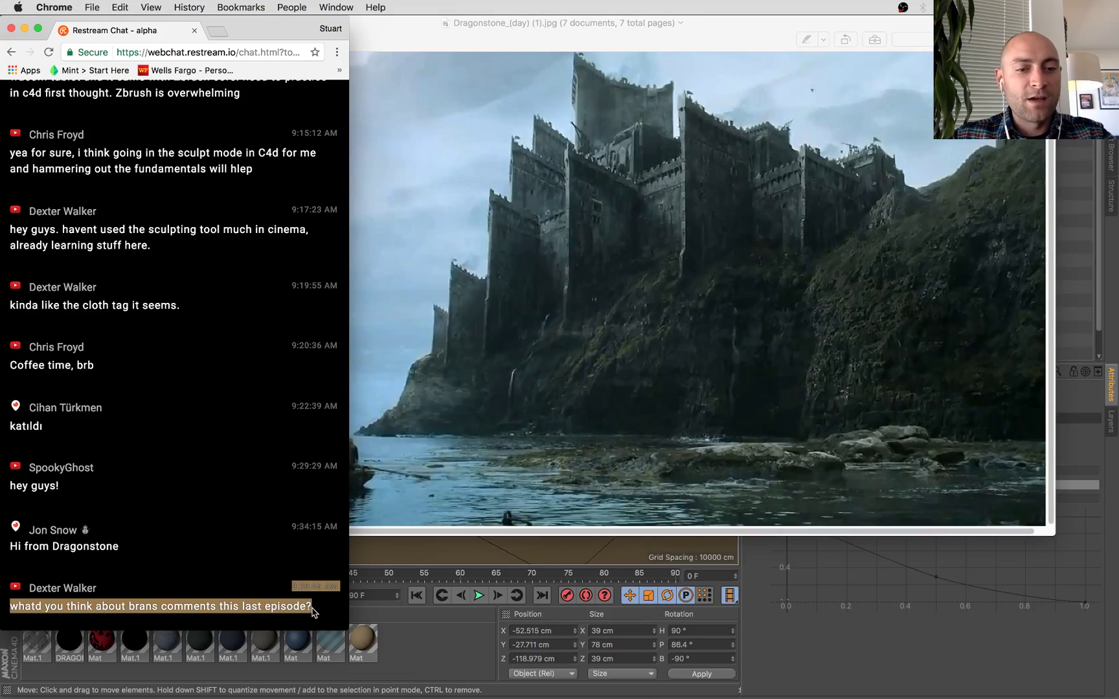
key("ctrl+Up")
left_click(647, 375)
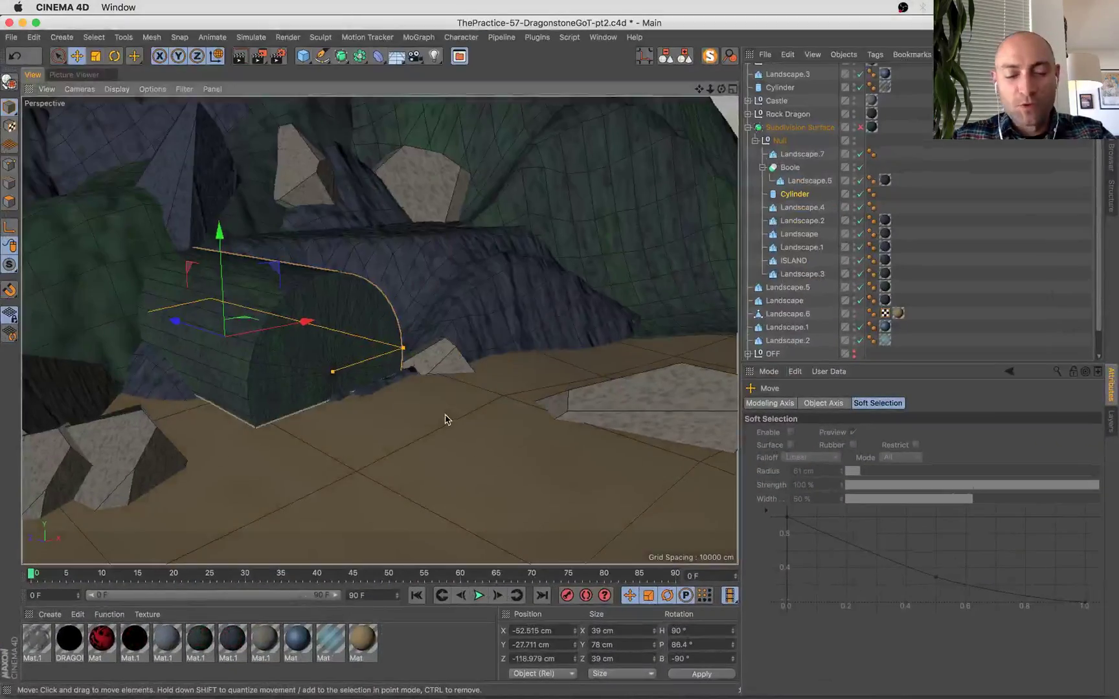
Scale the cylinder to about 23.9 × 47.7 × 23.9 cm and move it along Z to about -132.5 cm.
key("t")
left_click_drag(490, 251, 307, 352)
key("e")
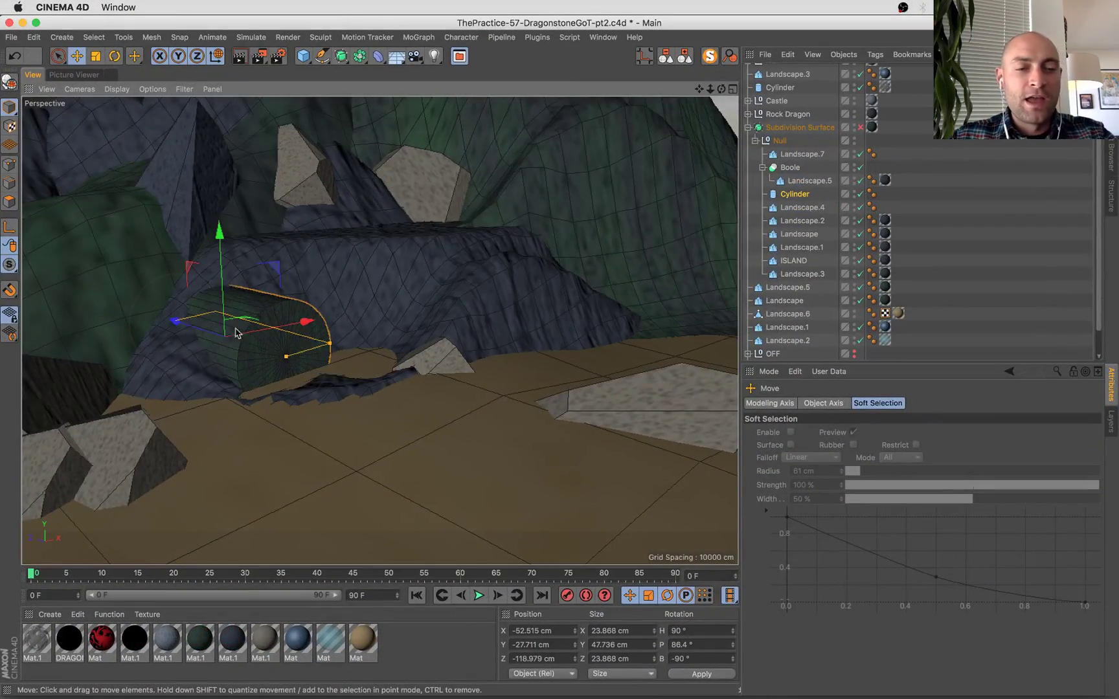
left_click_drag(207, 329, 206, 479)
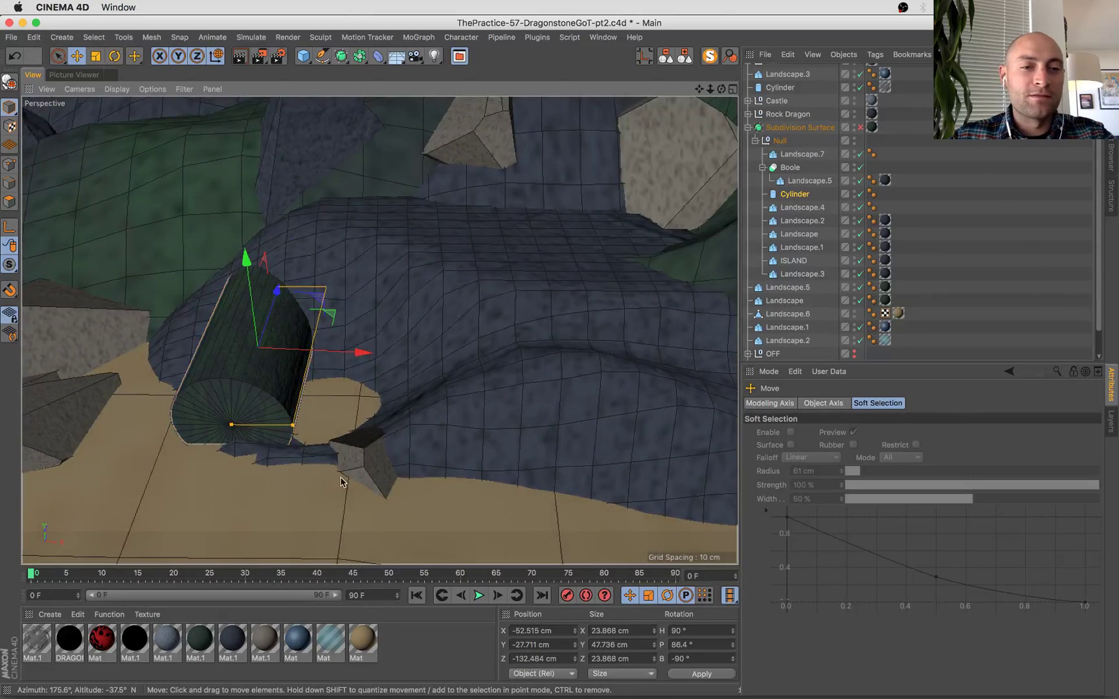
Move the cylinder along X to about -39.6 cm at the mound's opening and scale it to about 14.6 × 29.2 × 14.6 cm.
left_click_drag(341, 482, 437, 445, "alt")
left_click_drag(336, 322, 391, 320)
key("t")
left_click_drag(470, 253, 302, 348)
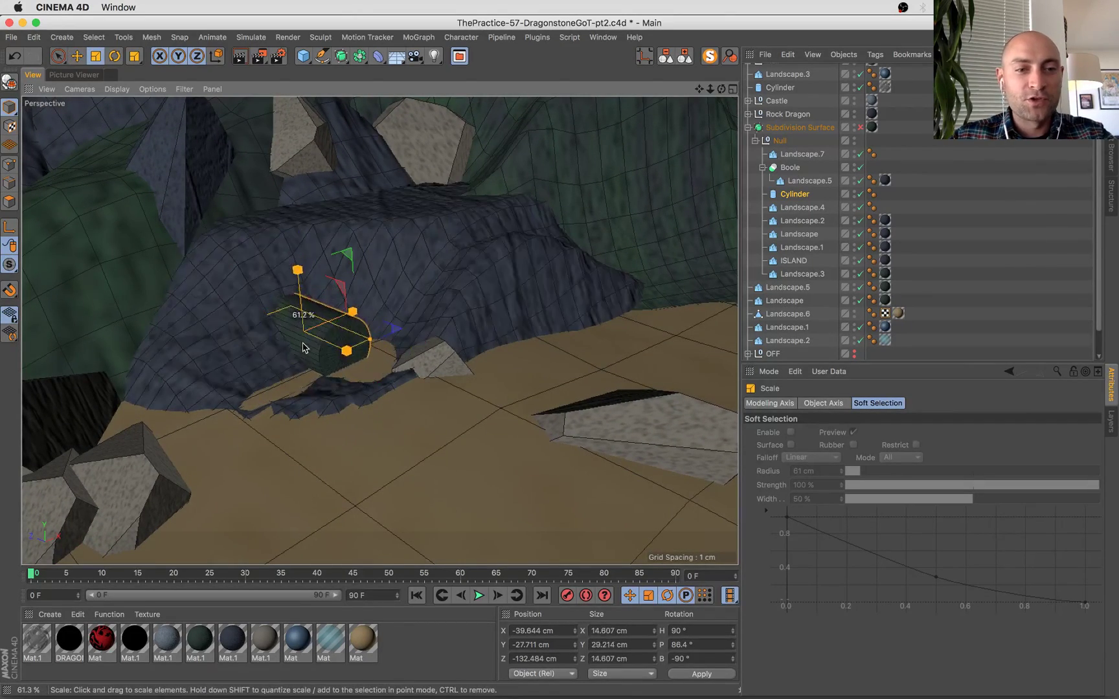
Lower the cylinder to about -29.3 cm in Y and widen it to about 21.9 × 29.2 × 21.9 cm.
key("e")
left_click_drag(300, 272, 302, 289)
left_click_drag(381, 343, 330, 332, "alt")
right_click_drag(296, 312, 299, 382, "alt")
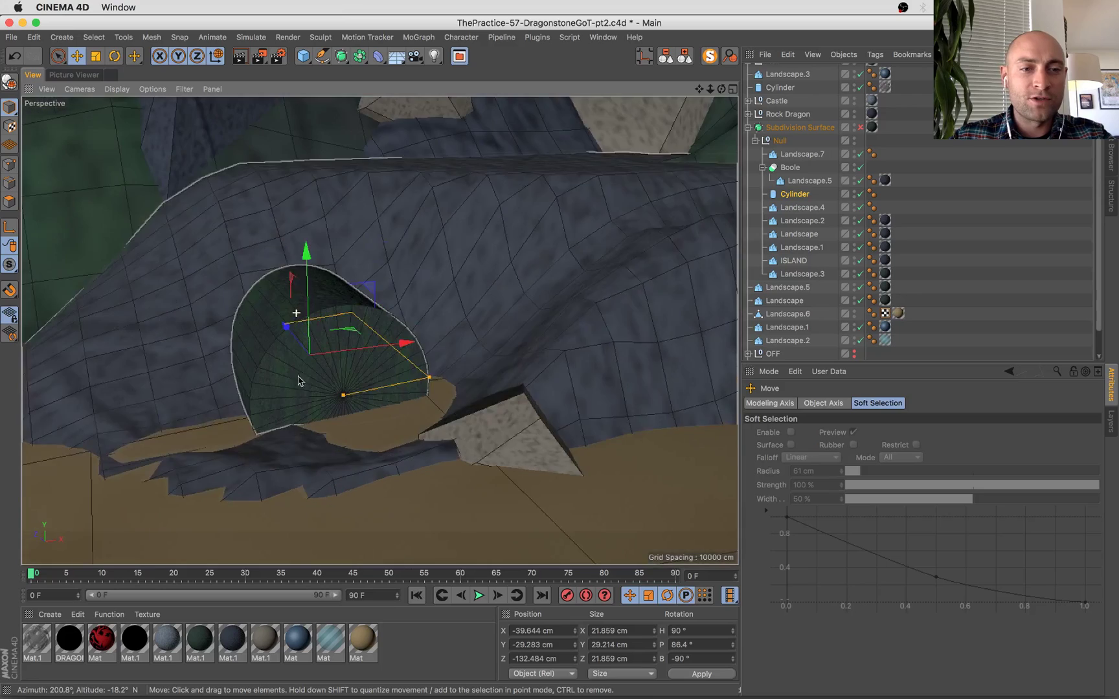
middle_click_drag(298, 350, 439, 319, "alt")
left_click(425, 332)
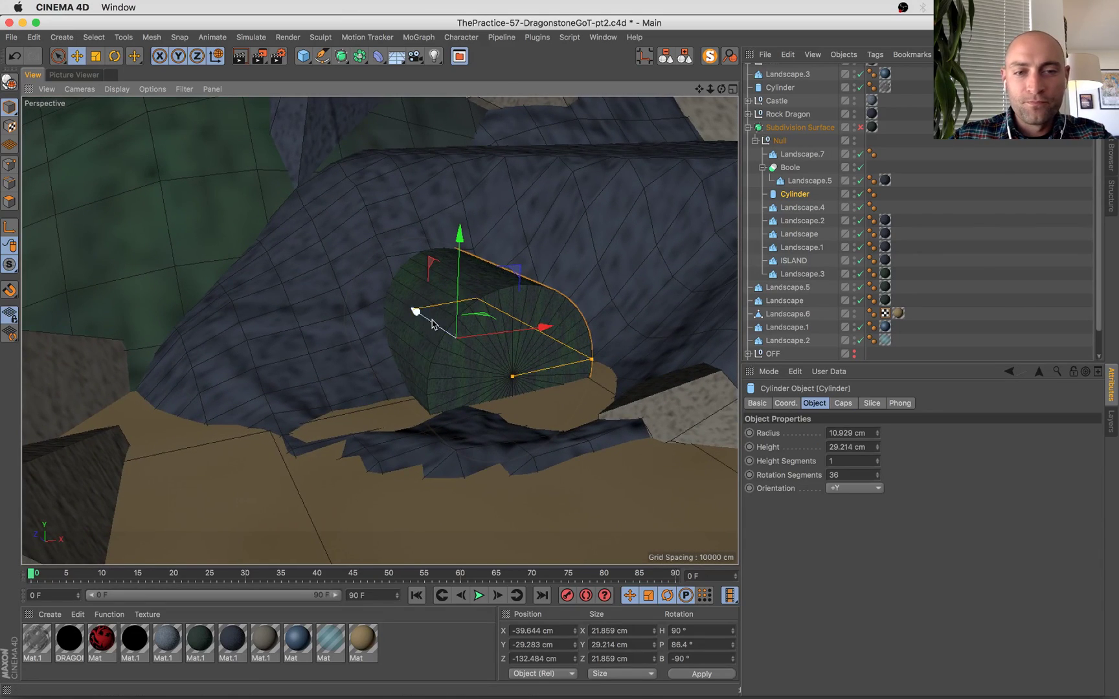
Turn the cylinder's heading to about 69.3°, move it to about X -31.9, Z -130.3 cm, and scale it to about 16.6 × 36 × 16.6 cm.
left_click_drag(425, 331, 317, 370, "alt")
left_click_drag(552, 363, 271, 85)
key("r")
key("e")
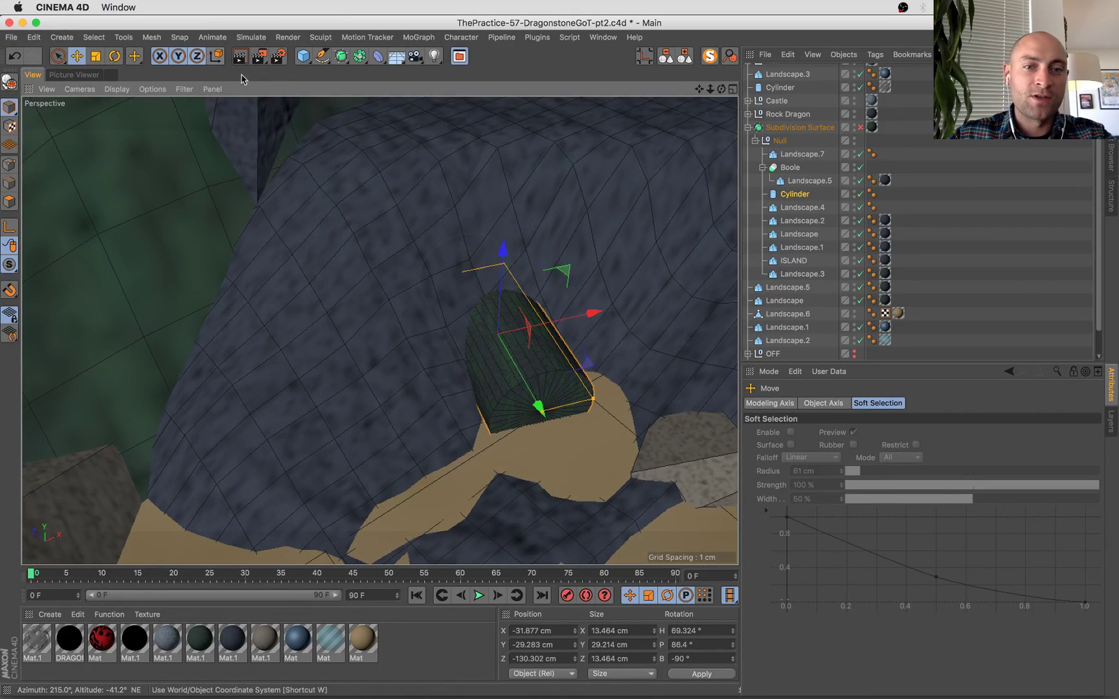
left_click_drag(543, 458, 500, 460, "alt")
key("t")
left_click_drag(330, 381, 454, 351)
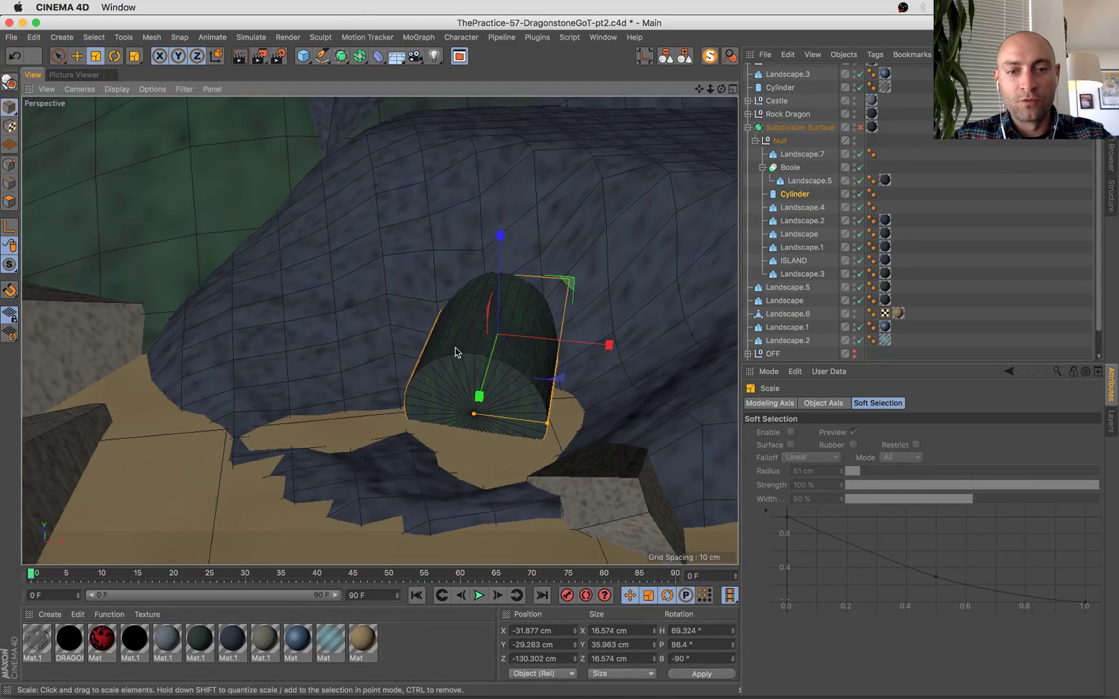
Reposition the pale rock lying on the sand beside the cave opening.
left_click_drag(667, 492, 566, 418, "alt")
left_click(440, 394)
left_click_drag(499, 374, 498, 369)
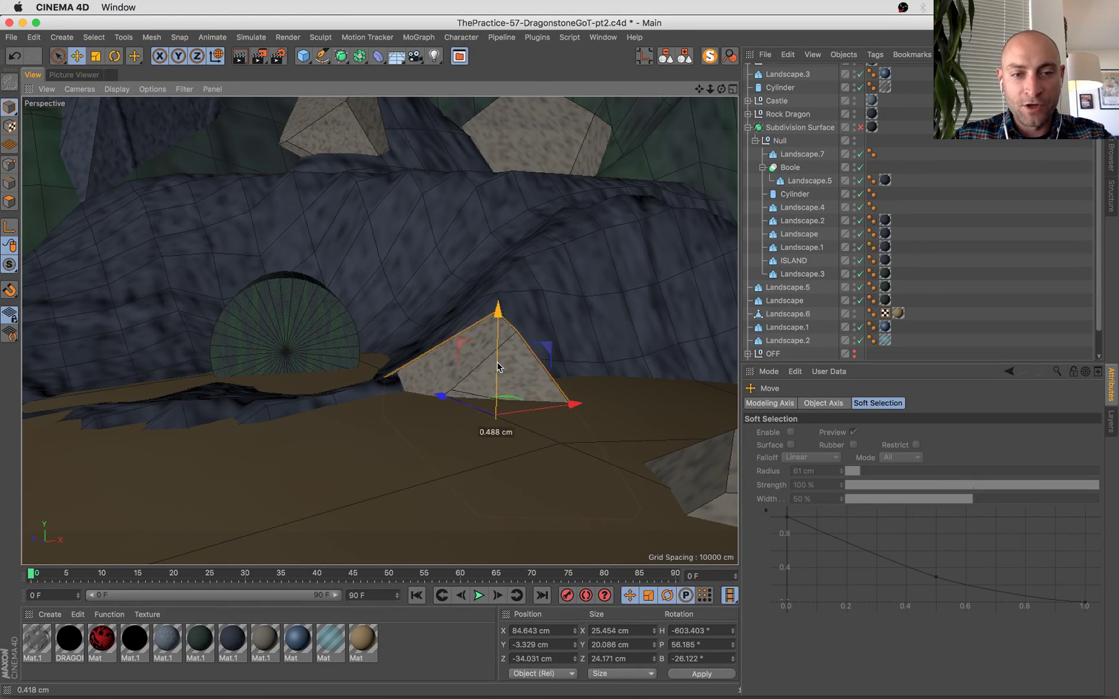
Place the cylinder inside the Boole beneath Landscape.5 to cut the cave into the mound, and save the project.
left_click(284, 343)
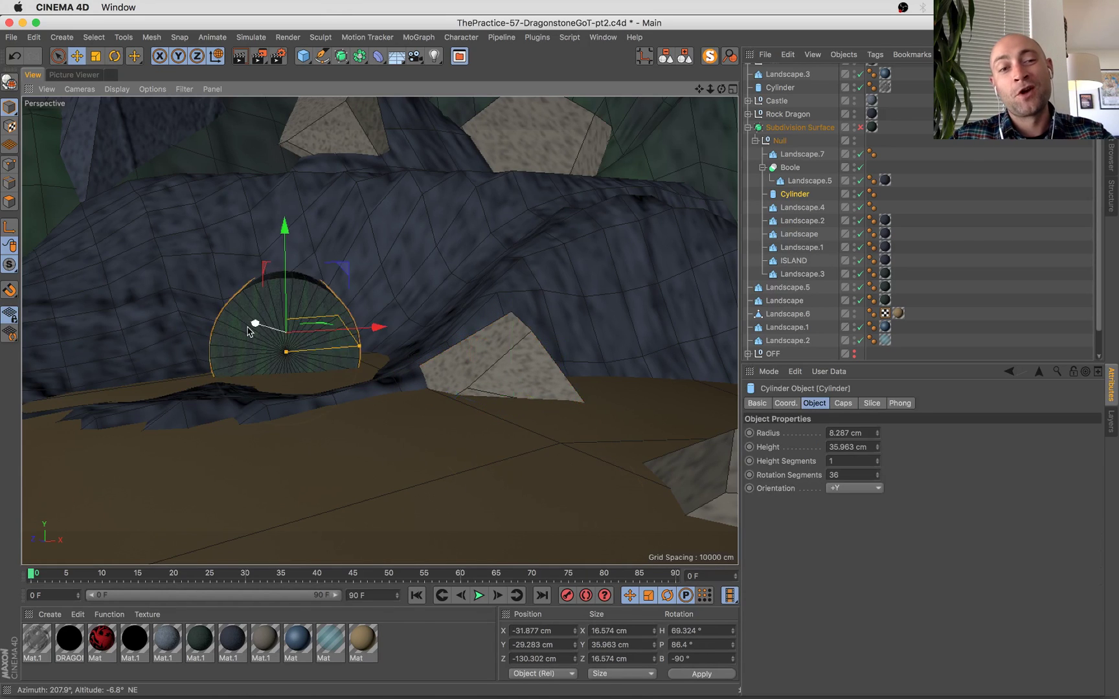
key("o")
scroll(370, 289, "down", 5)
left_click_drag(370, 294, 483, 343, "alt")
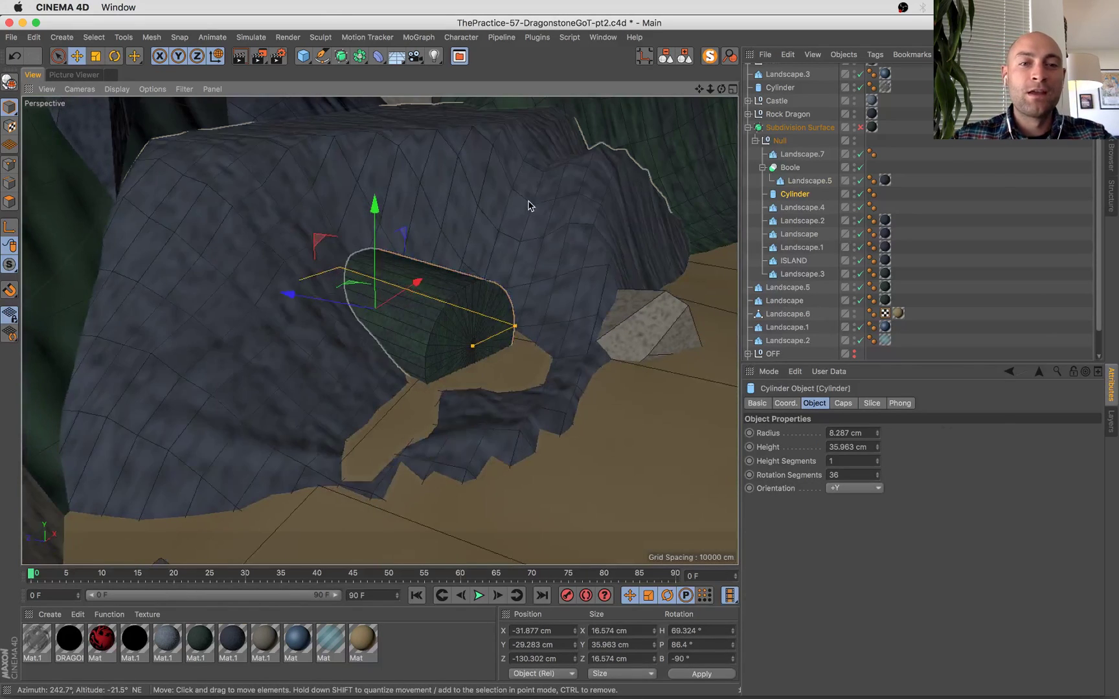
left_click(530, 205)
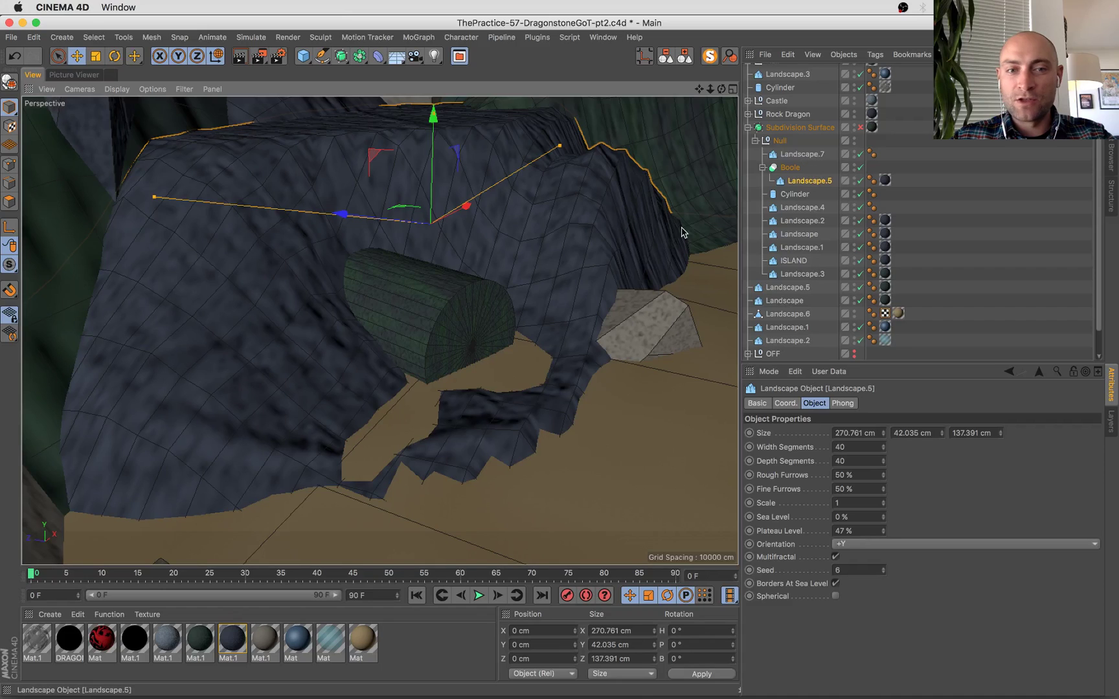
left_click(466, 305)
left_click_drag(803, 192, 797, 175)
left_click_drag(532, 332, 512, 315, "alt")
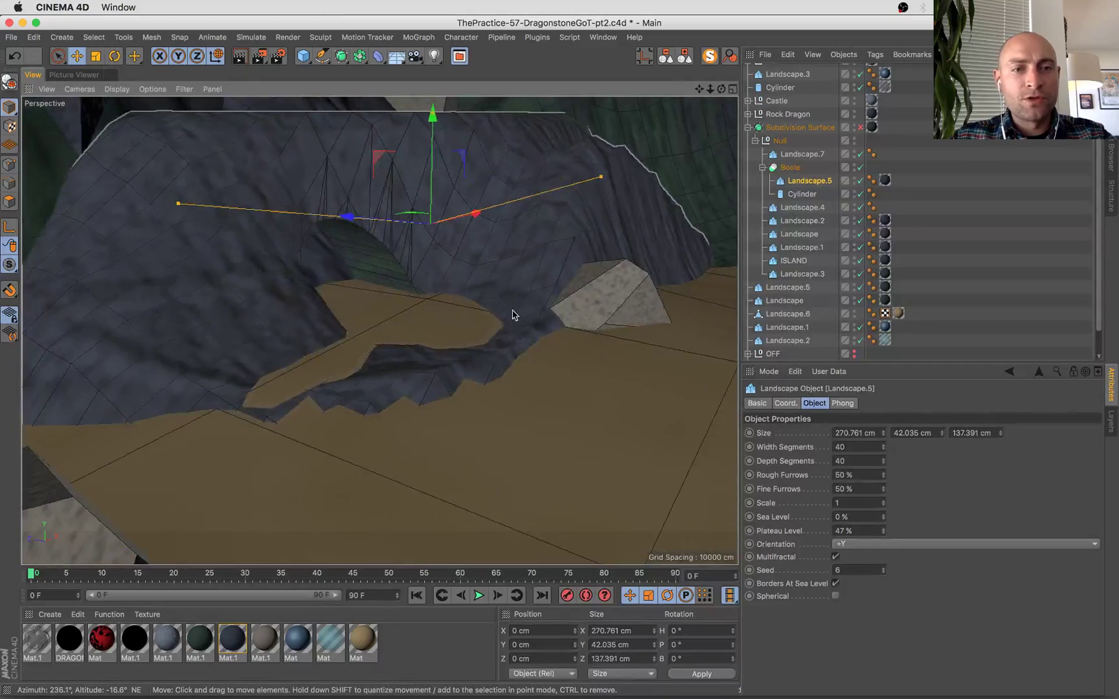
key("super+s")
Read the latest Restream chat messages in Chrome and return to Cinema 4D.
key("super+Tab")
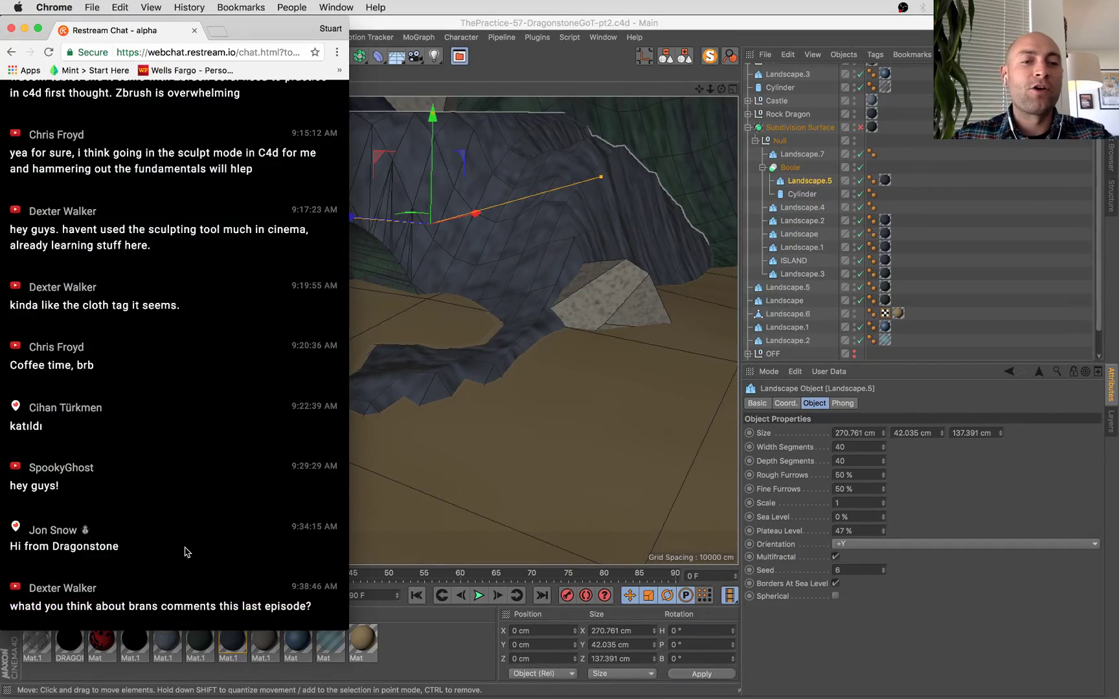
key("super+Tab")
mouse_move(381, 369)
left_mouse_down("alt")
mouse_move(330, 359)
mouse_move(387, 373)
left_mouse_up("alt")
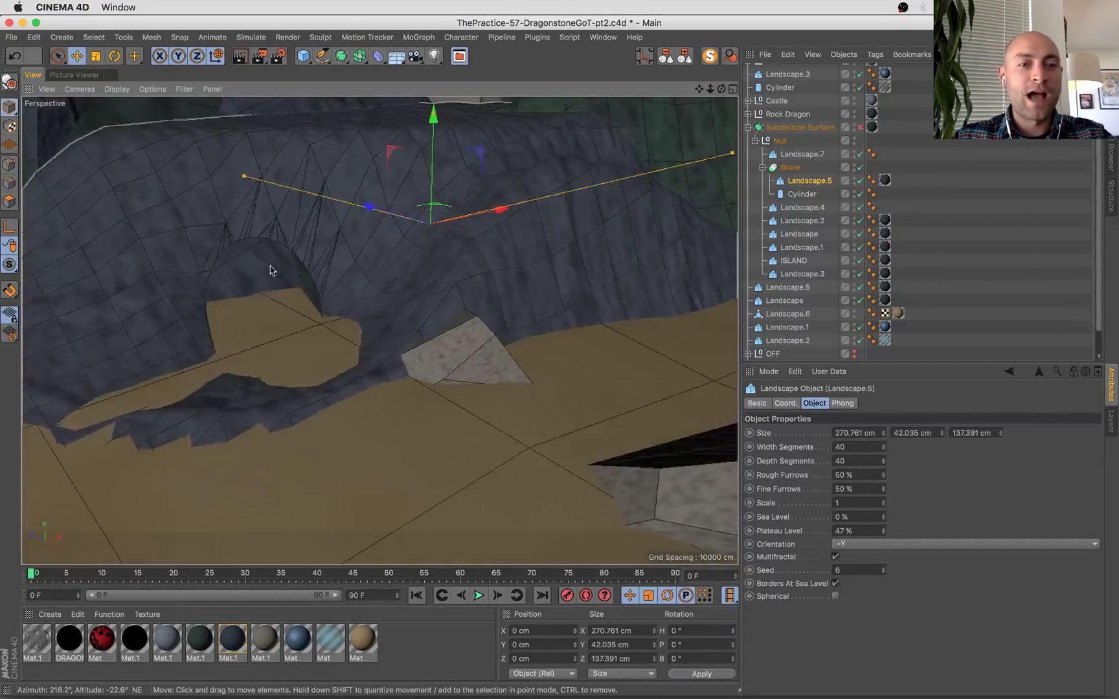
Shorten Landscape.2 behind the cave to about 274.7 cm in Z, shifting its position to about Z -8.3 cm.
left_click(260, 266)
left_click_drag(259, 265, 437, 381, "alt")
left_click(422, 333)
left_click_drag(309, 344, 496, 250, "alt")
left_click(496, 250)
left_click_drag(432, 264, 308, 319, "alt")
key("super+z")
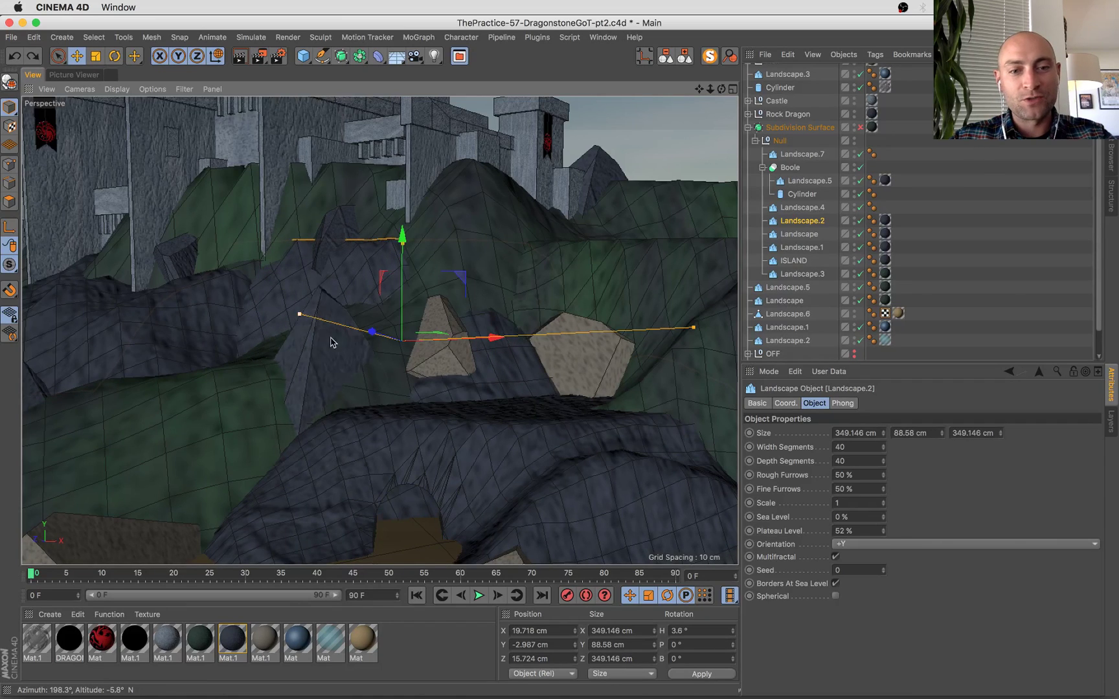
middle_click_drag(383, 376, 377, 319, "alt")
left_click_drag(296, 285, 393, 305)
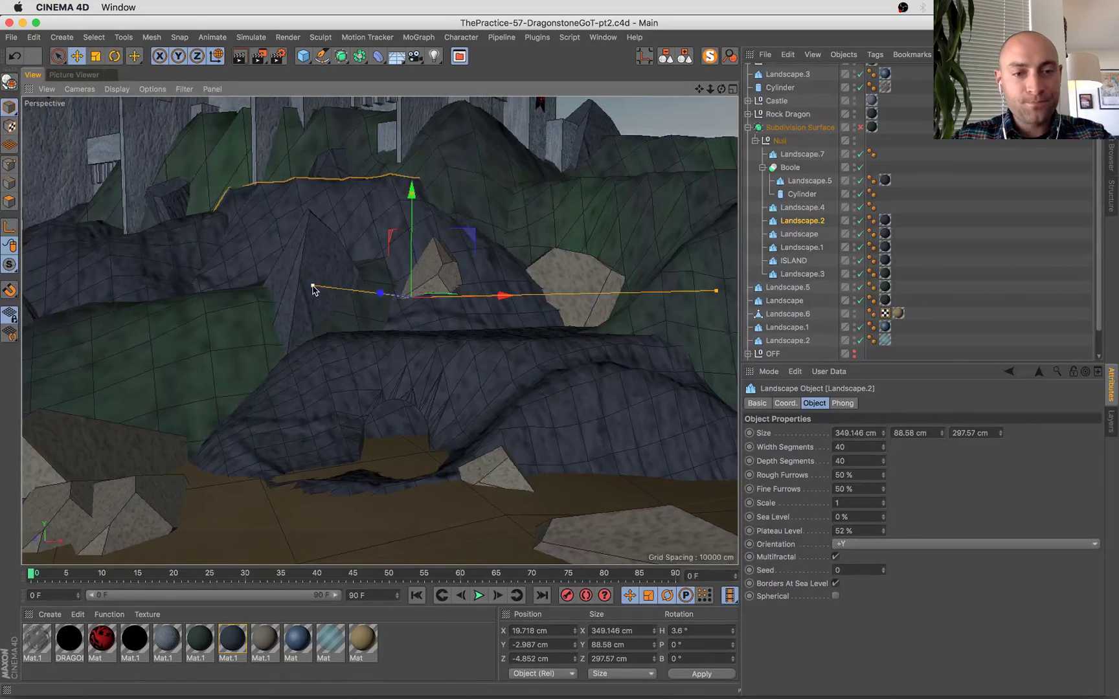
left_click_drag(313, 286, 388, 296)
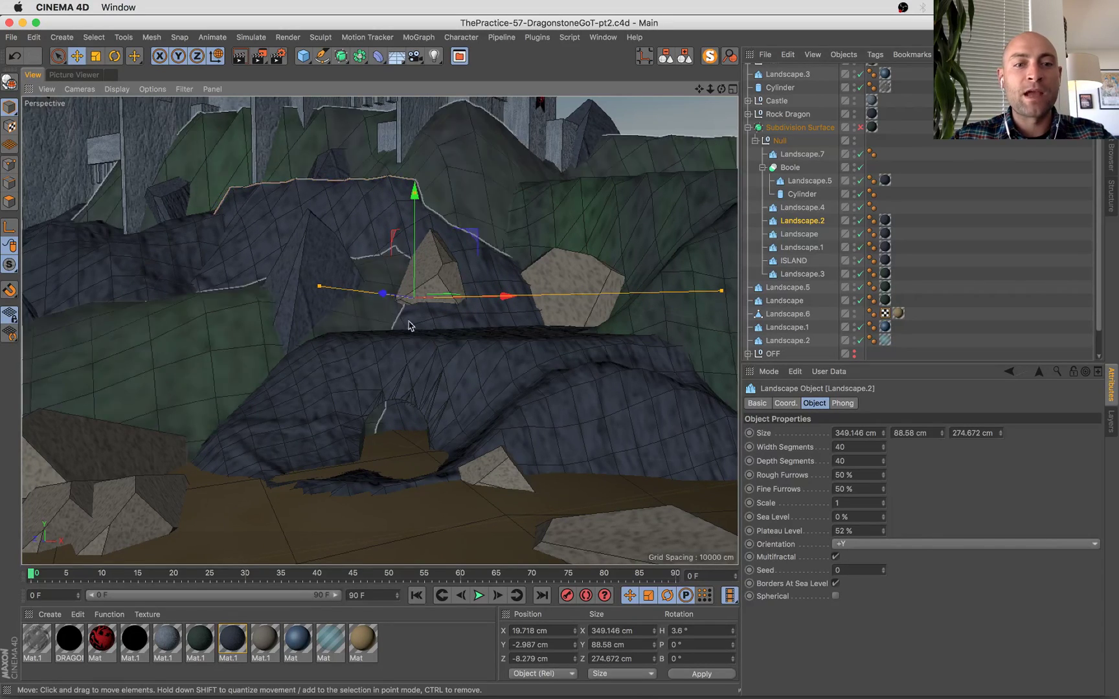
Collapse all expanded hierarchies in the object list.
left_click_drag(460, 414, 429, 456, "alt")
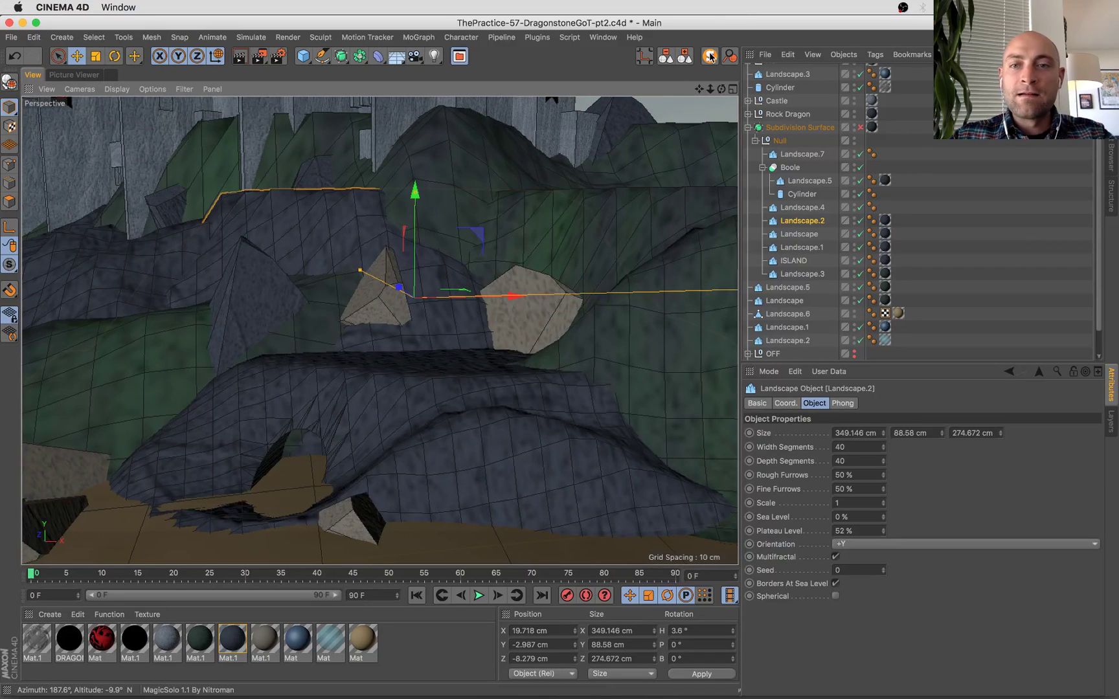
left_click(710, 57)
left_click(730, 56)
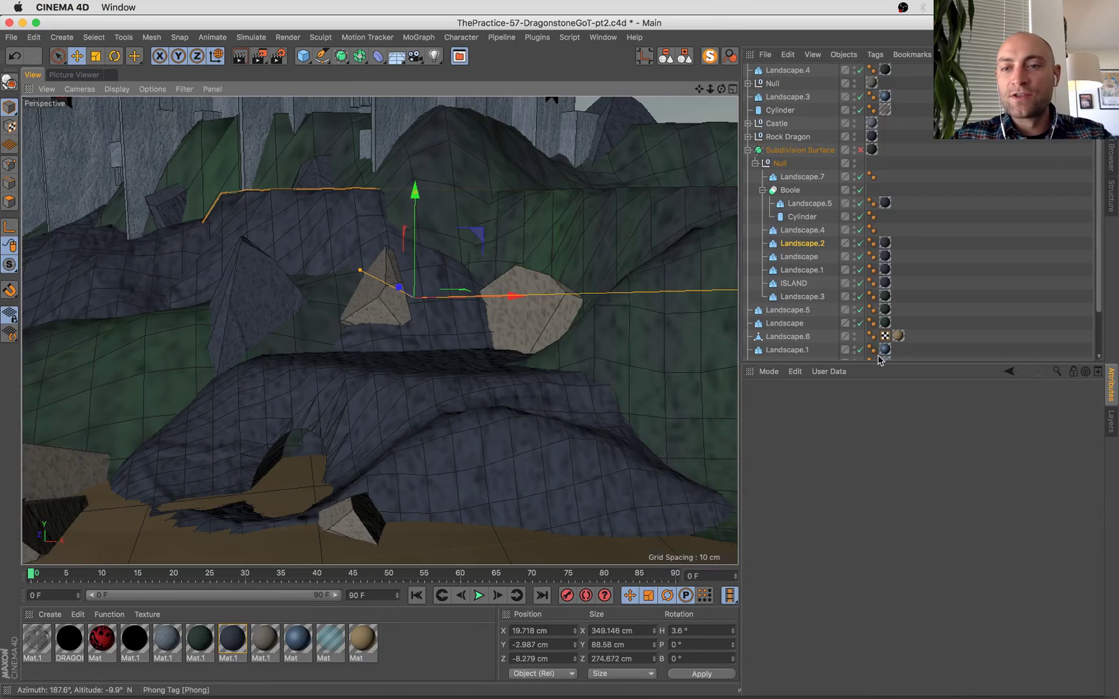
left_click(686, 57)
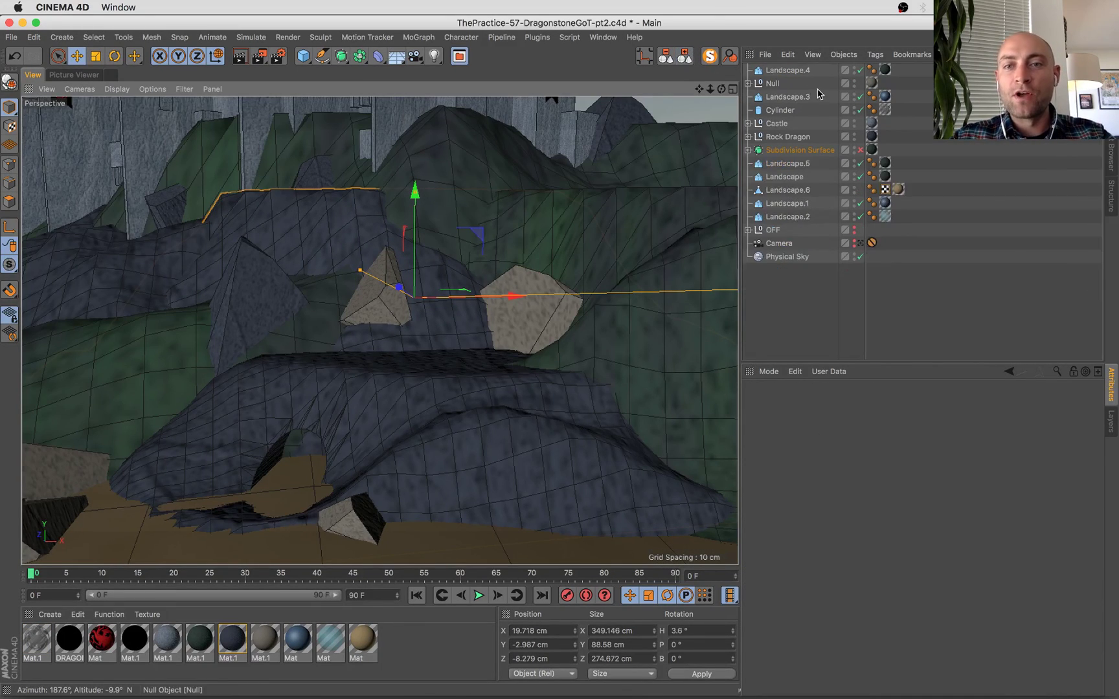
Look through the scene camera, enable the Subdivision Surface on the landscapes, and save the project.
key("super+shift+z")
key("super+shift+z")
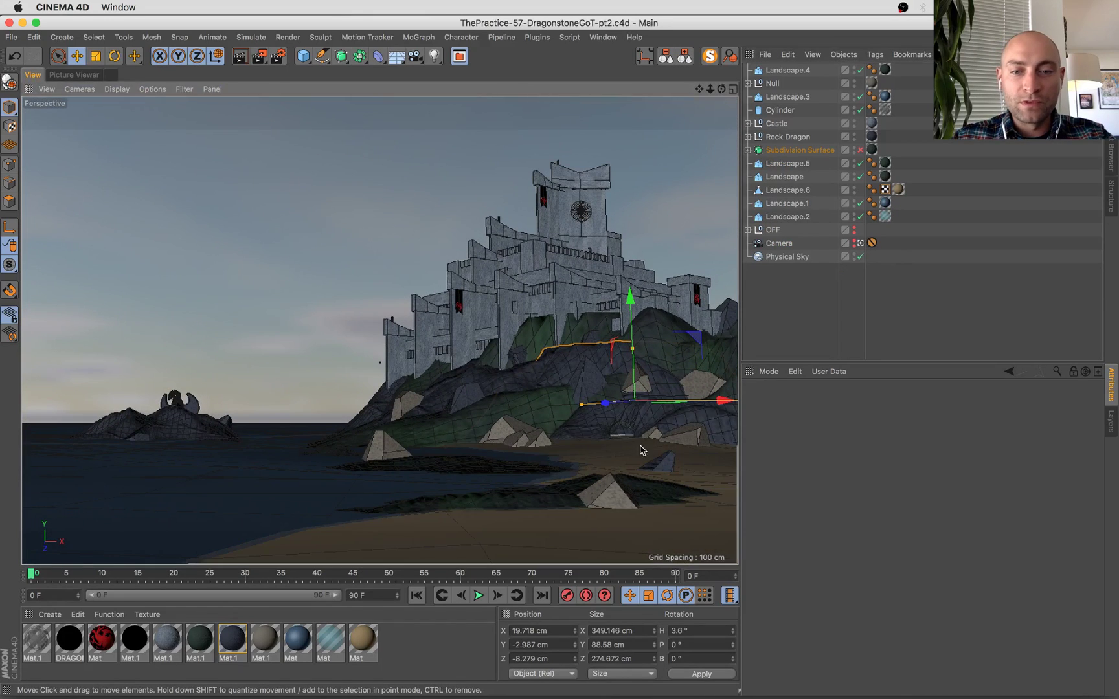
left_click(611, 431)
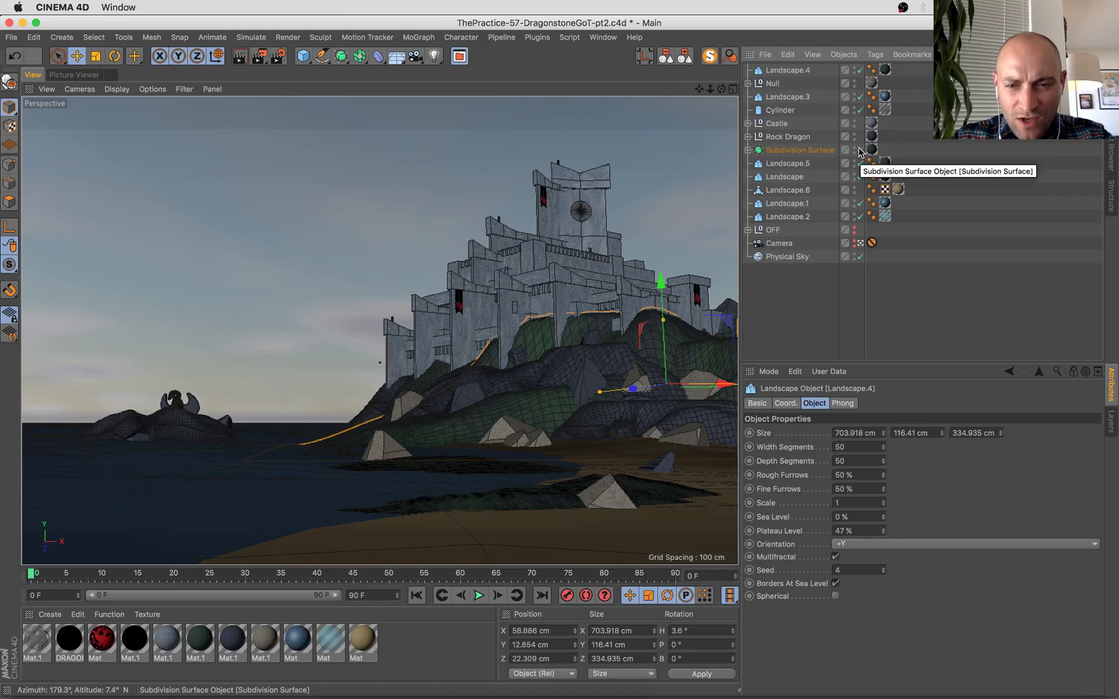
key("super+s")
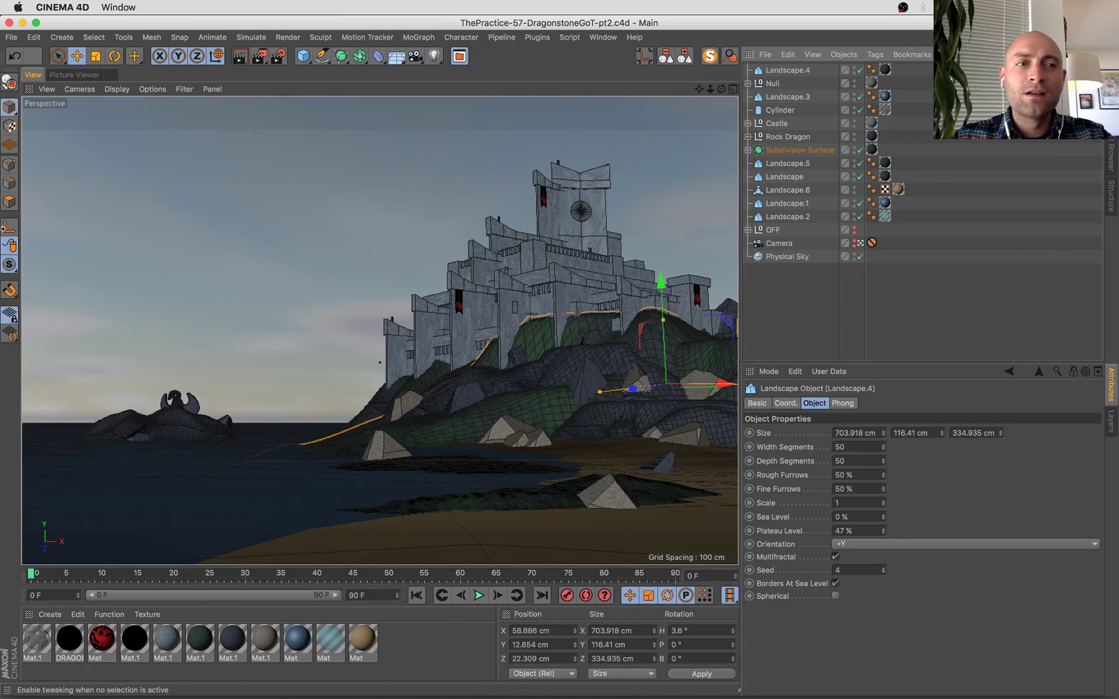
Render the scene to the Picture Viewer and compare it with the earlier renders in the history.
key("shift+r")
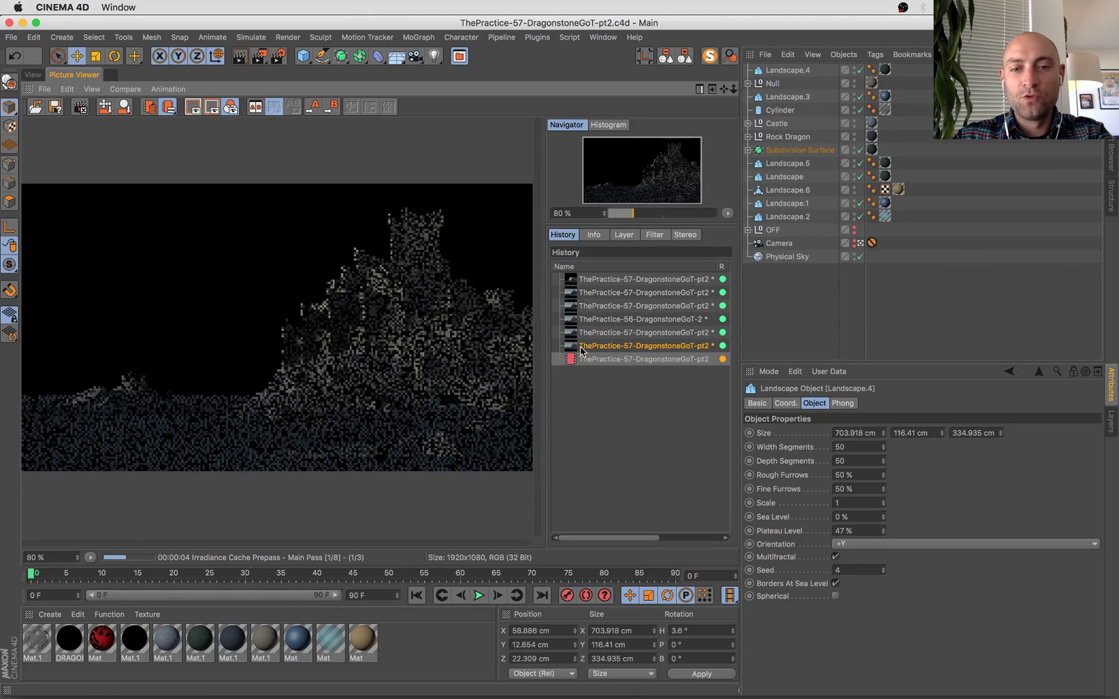
key("Up")
key("Down")
key("Down")
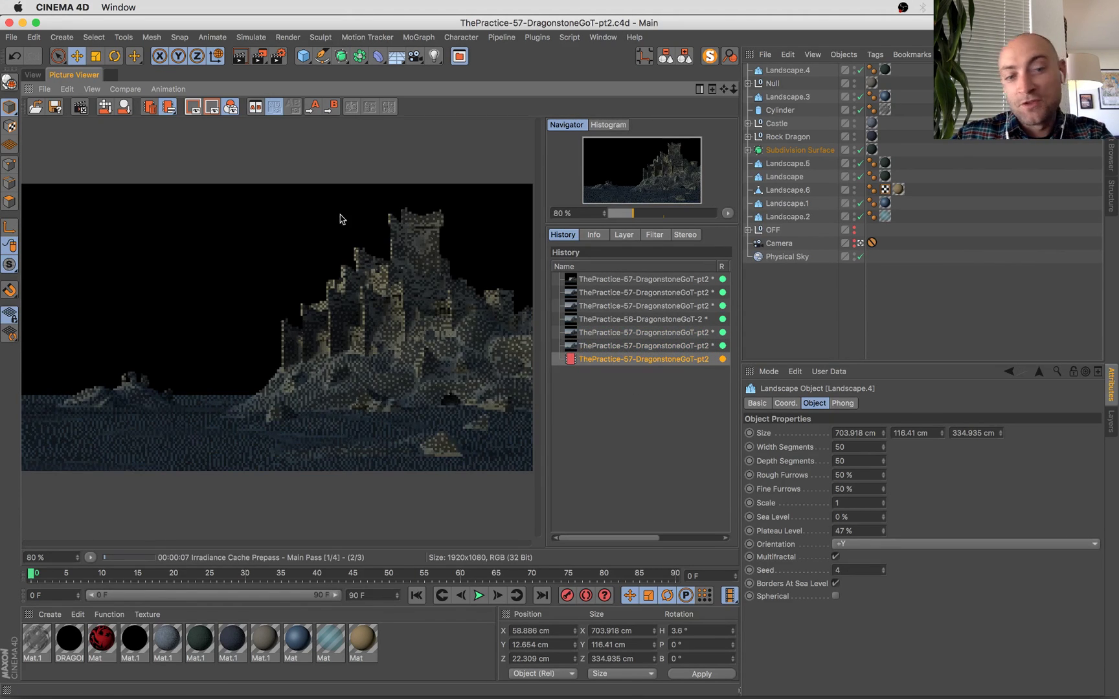
Glance at the Dragonstone reference among the open windows and examine the cave opening in the running render.
mouse_move(2, 2)
left_click(50, 493)
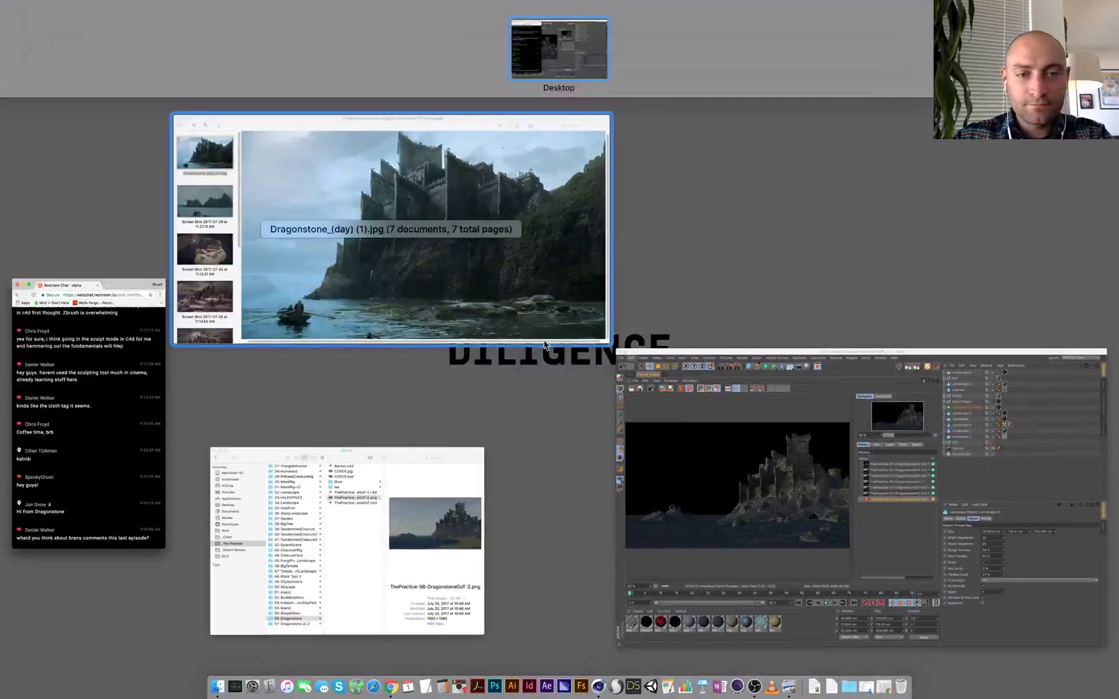
left_click(777, 505)
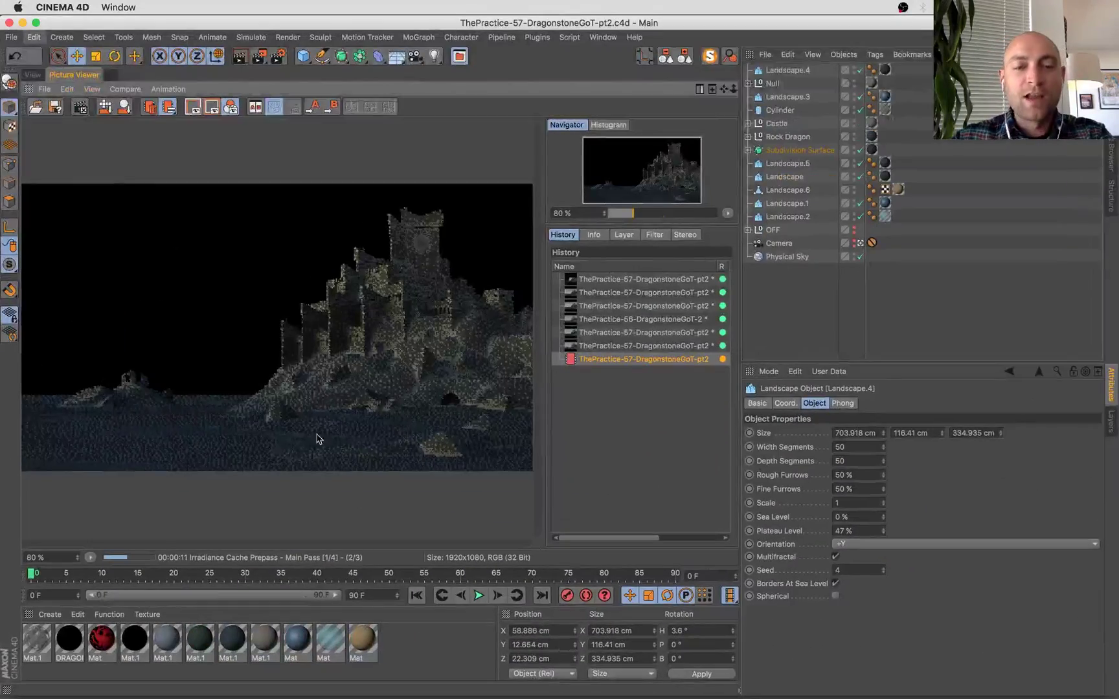
scroll(464, 391, "up", 3)
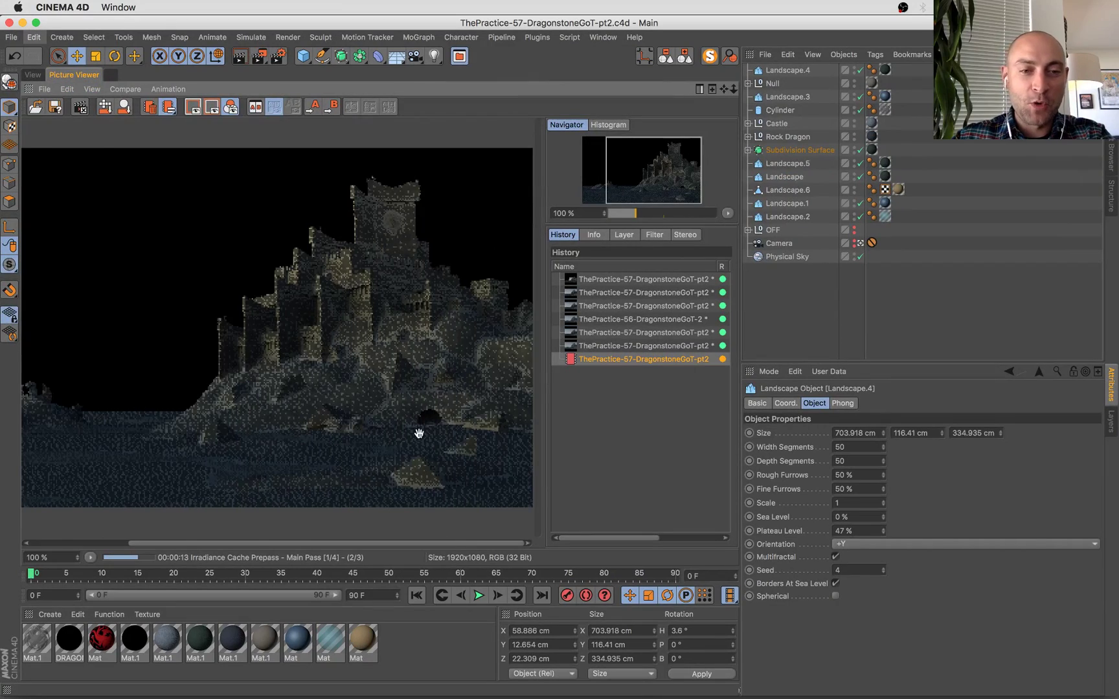
scroll(450, 440, "up", 1)
scroll(428, 402, "down", 2)
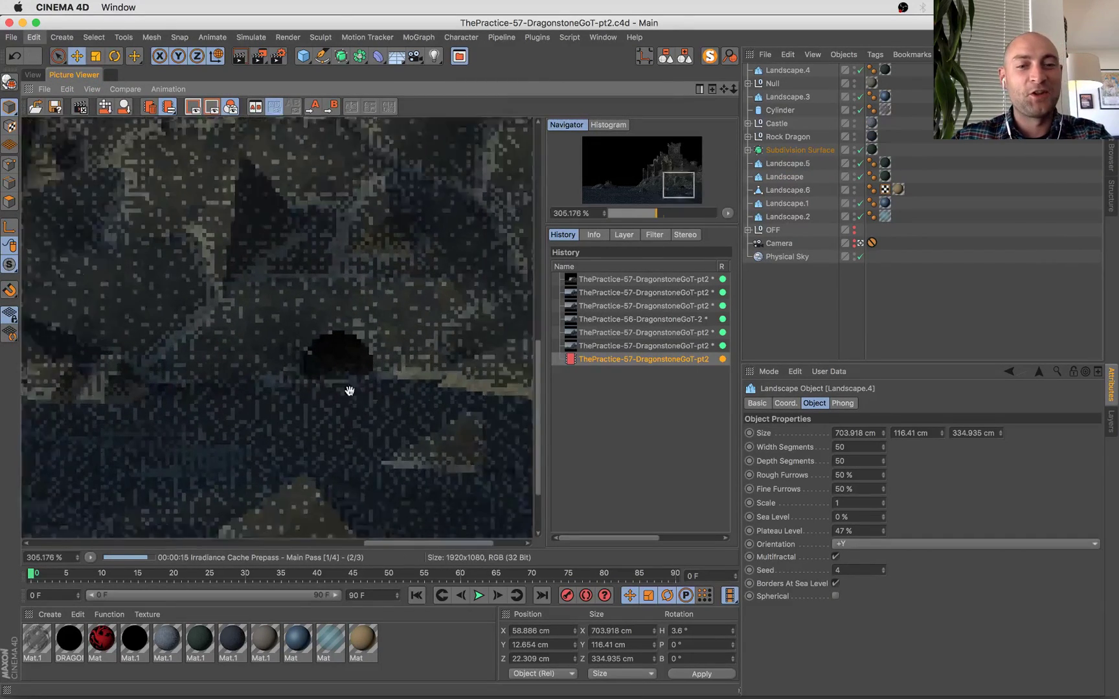
scroll(77, 358, "down", 1)
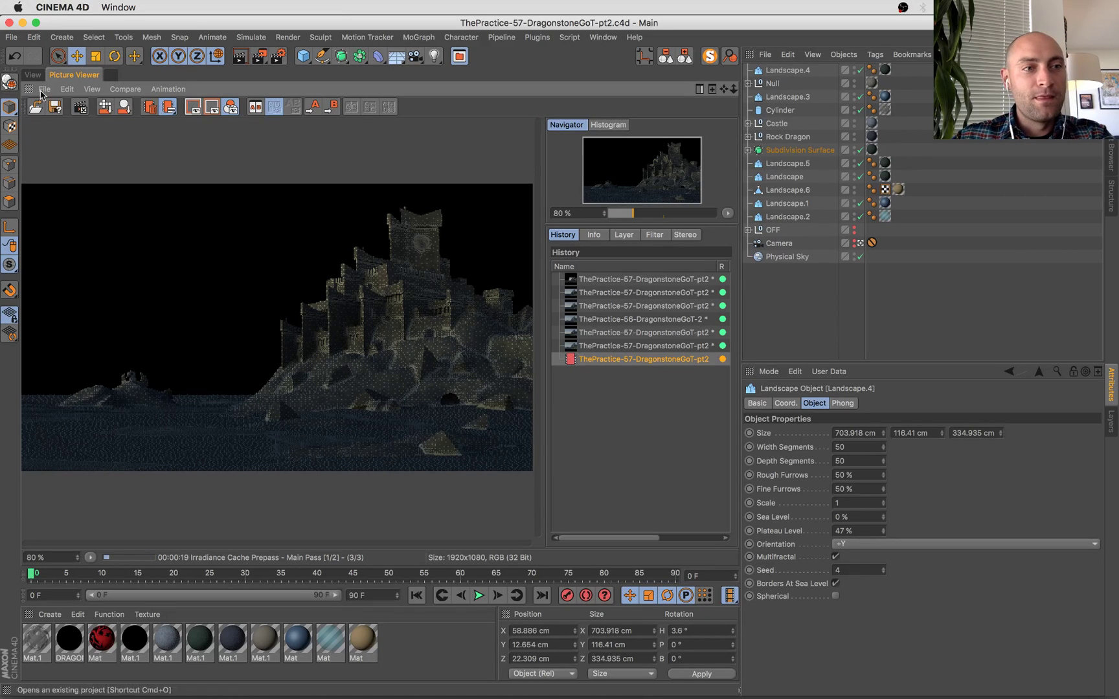
Return to the 3D view, leave the scene camera, and examine the cave opening's subdivided mesh up close.
left_click(33, 76)
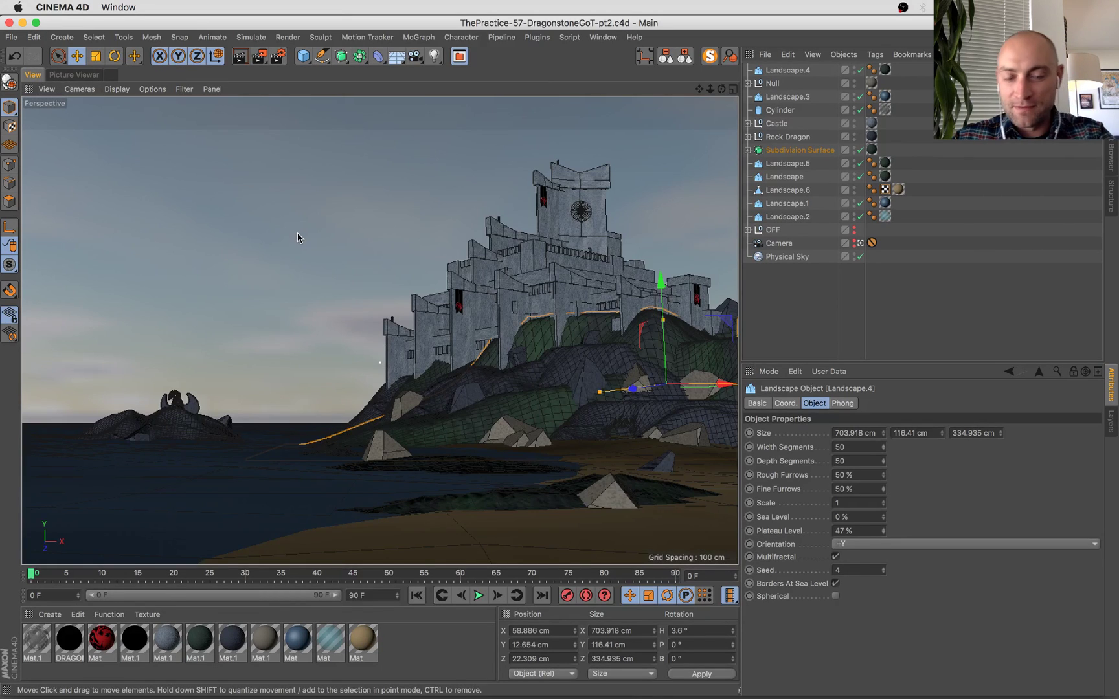
left_click(619, 423)
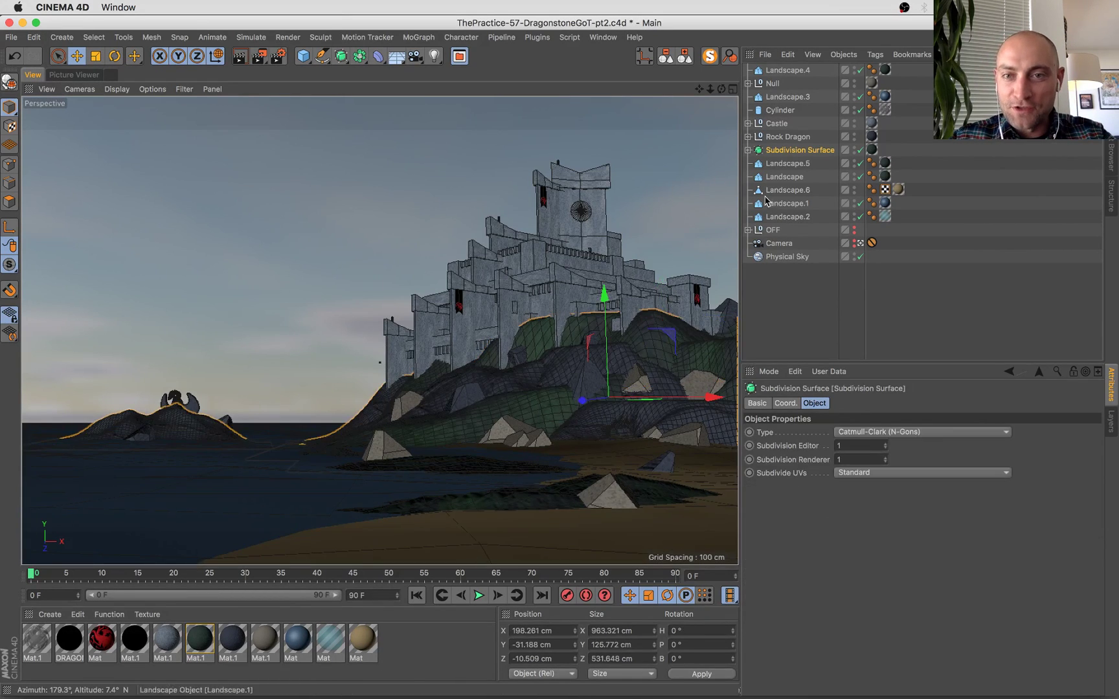
left_click(861, 244)
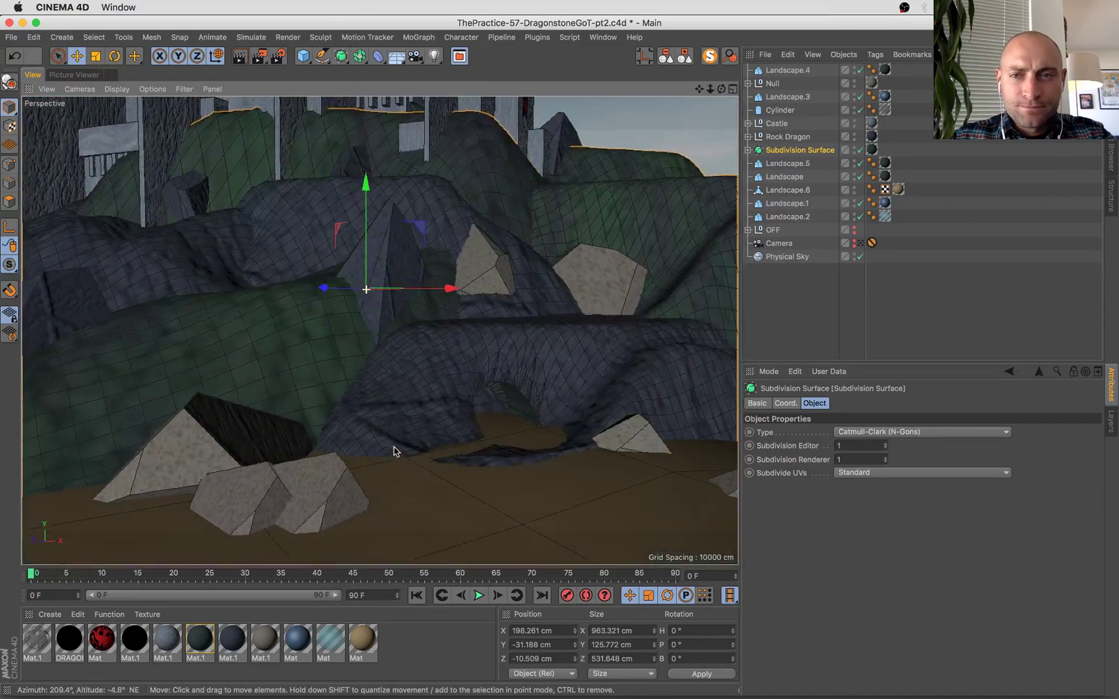
left_click(859, 154)
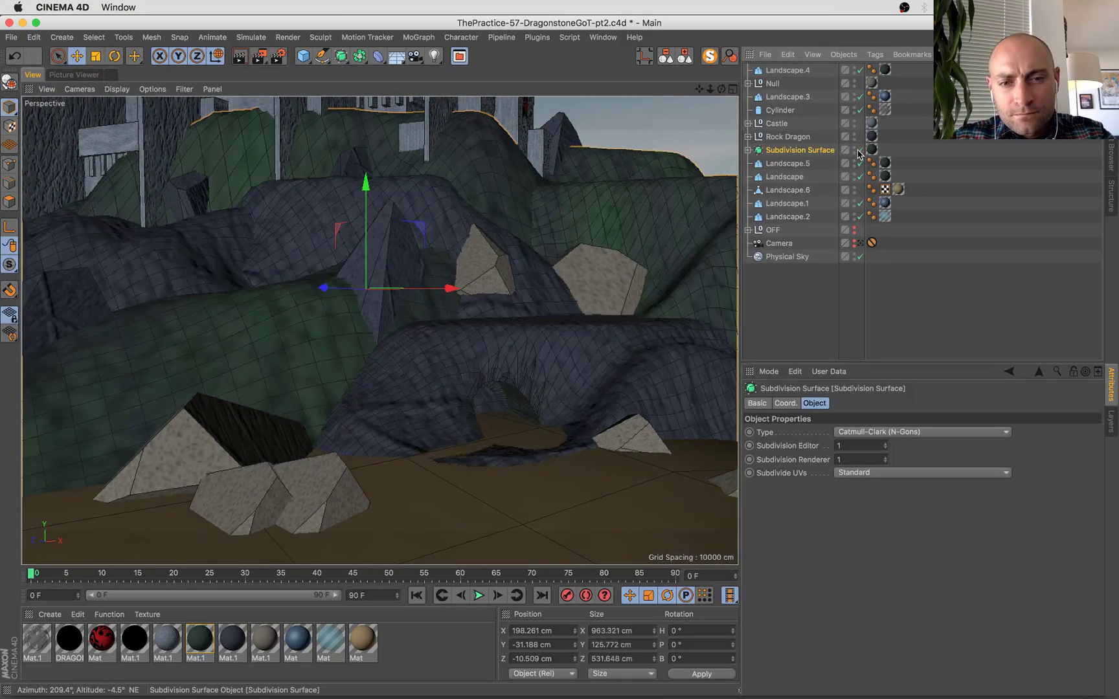
left_click_drag(703, 249, 662, 260, "alt")
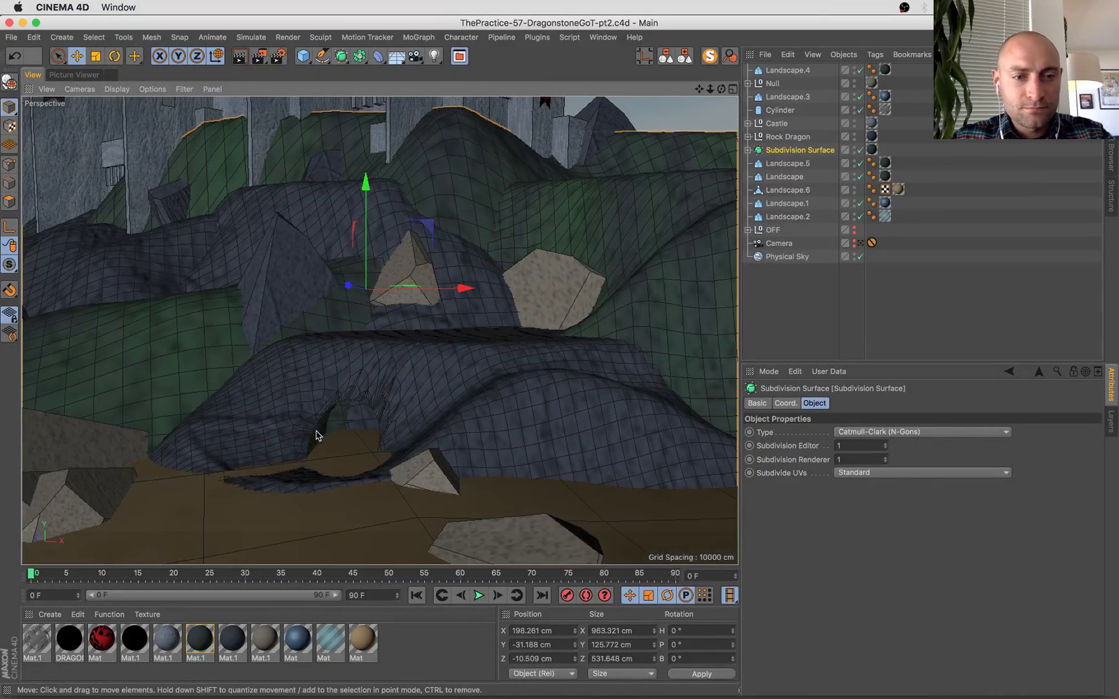
Widen the Boole's cylinder to about 19.4 × 36 × 19.4 cm and lower it to about -4.3 cm in Y.
left_click(749, 151)
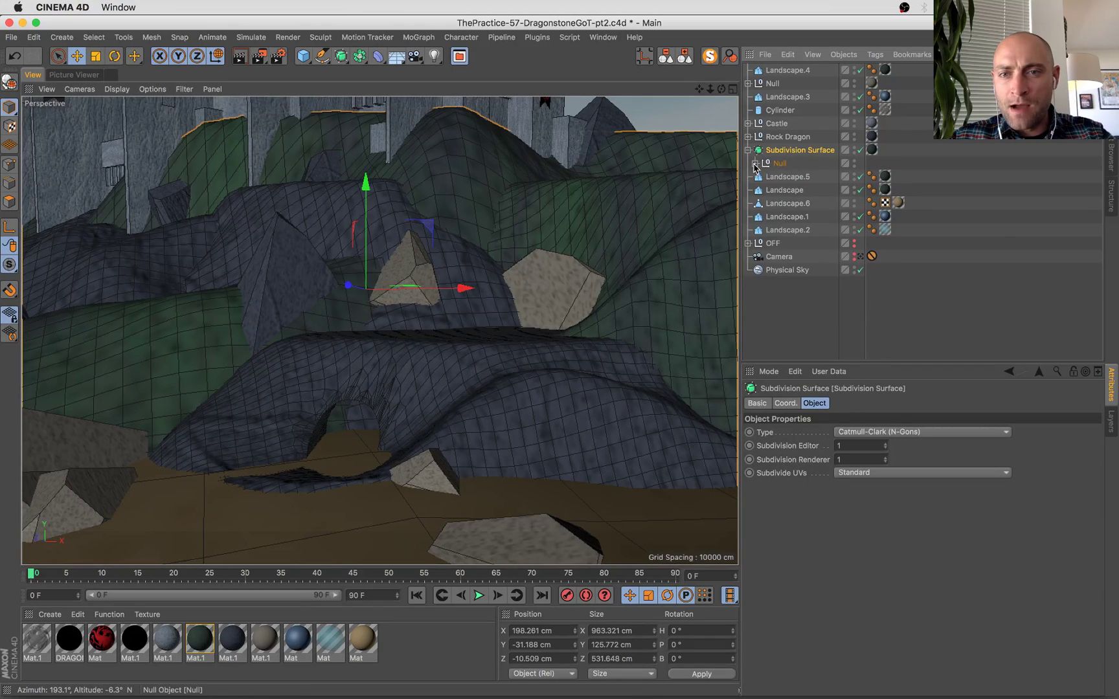
left_click(755, 163)
left_click(763, 190)
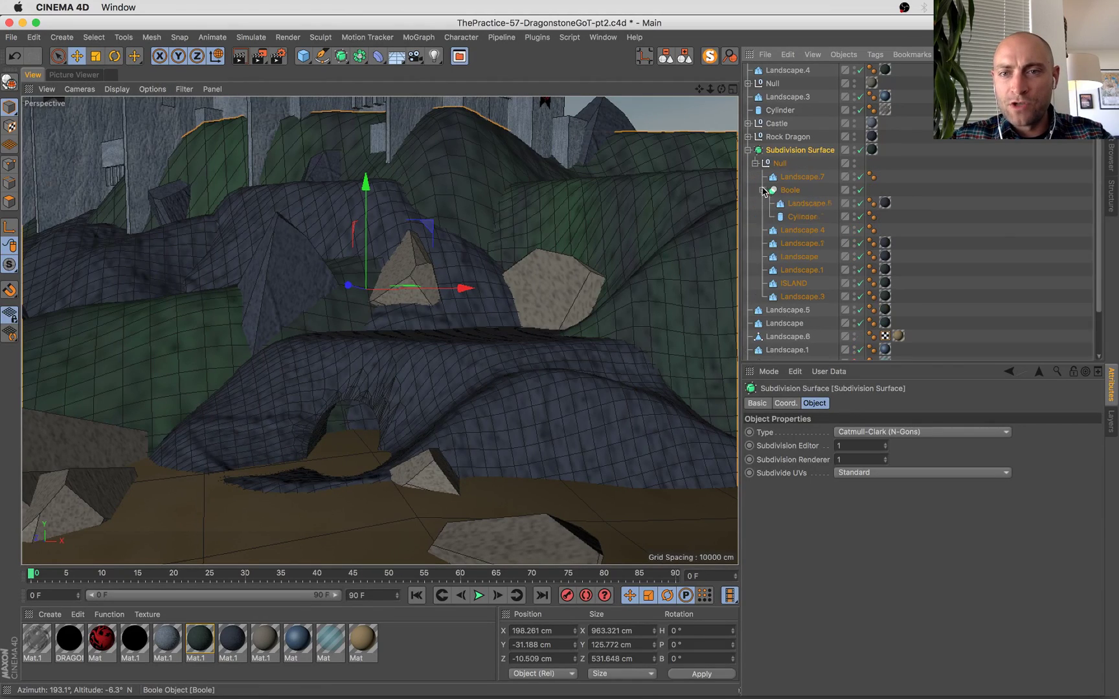
left_click(801, 217)
left_click_drag(374, 456, 446, 440, "alt")
key("e")
left_click_drag(351, 326, 351, 342)
left_click_drag(394, 457, 237, 490, "alt")
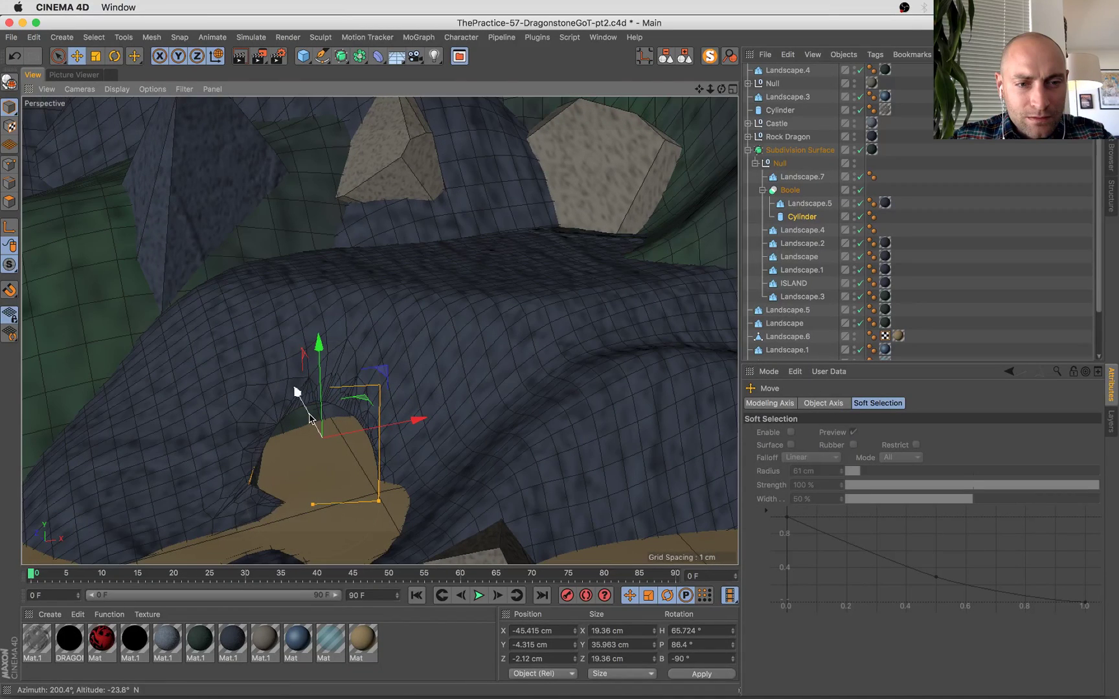
Move the Boole's cylinder to about -47.2 cm in X and -5.7 cm in Z and rotate its heading to about 52.3°.
left_click_drag(298, 391, 311, 432)
left_click_drag(422, 433, 411, 430)
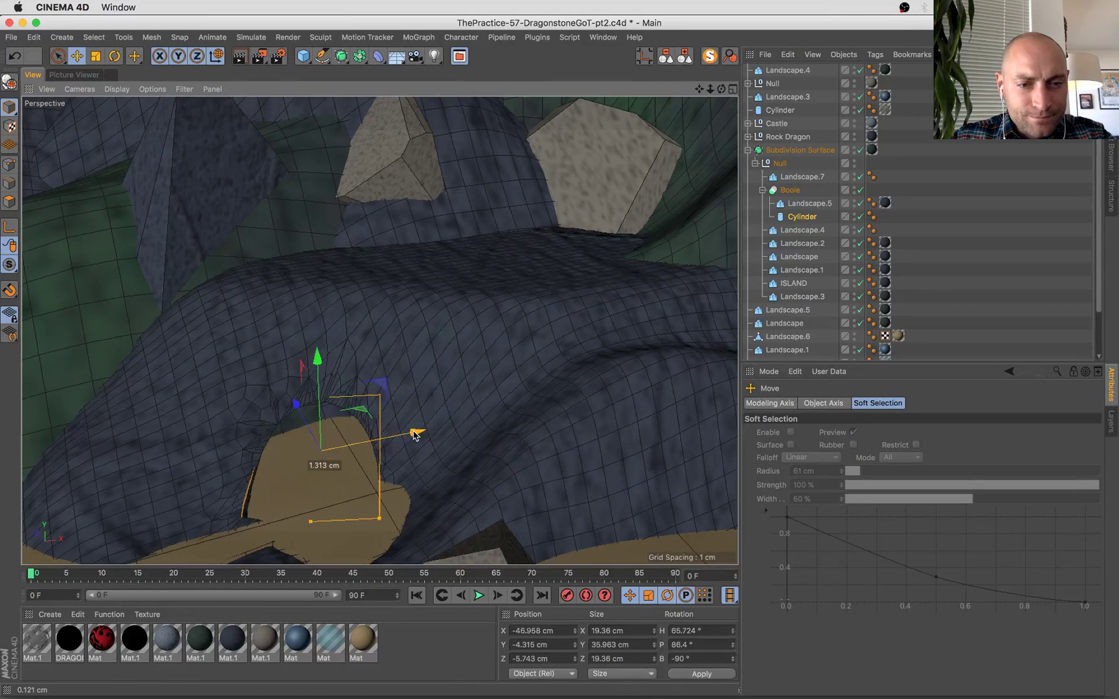
key("r")
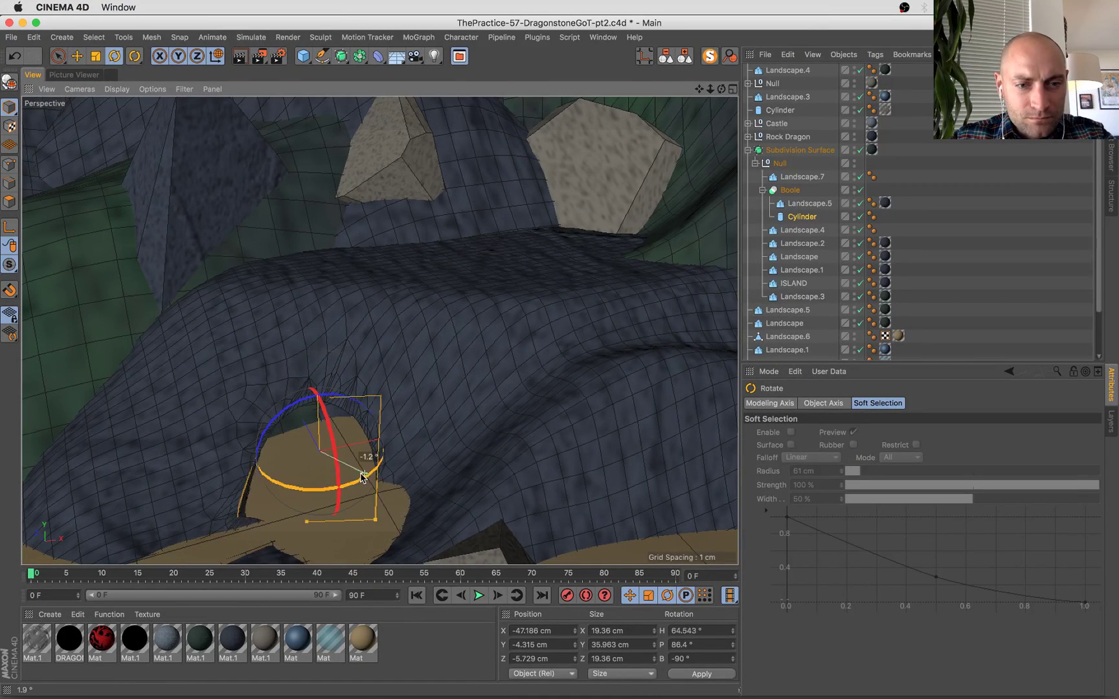
left_click_drag(352, 479, 349, 481)
key("e")
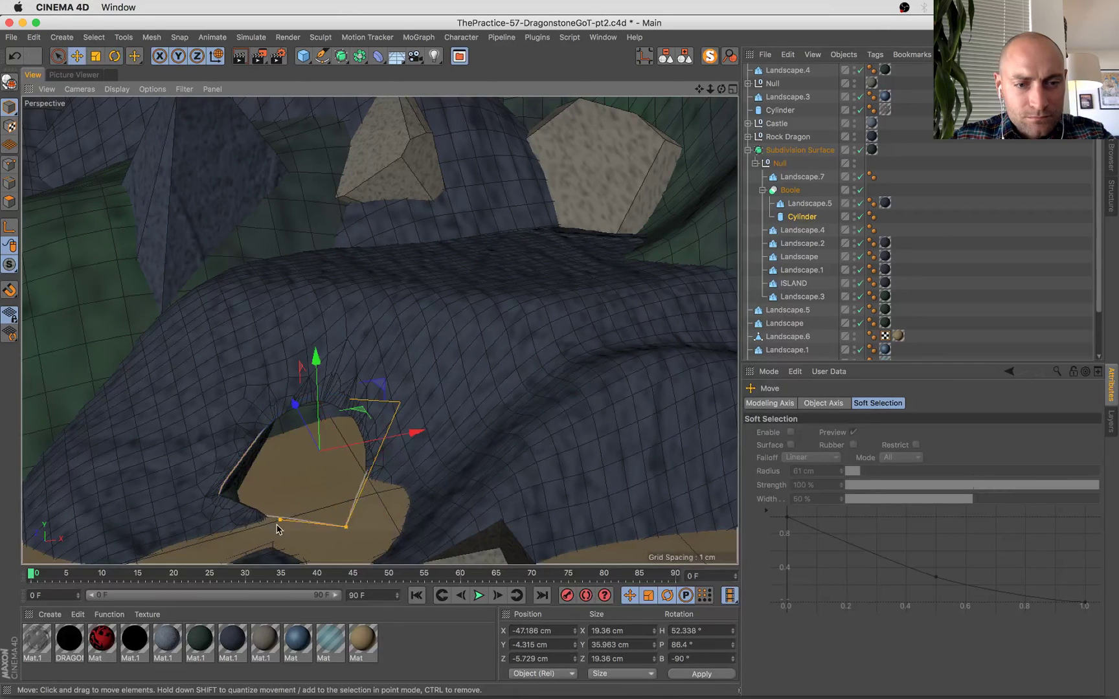
Adjust the cylinder's length to about 37.8 cm and reposition it at about -7.9 cm in Z with a heading of about 56.4°.
left_click_drag(279, 522, 266, 546)
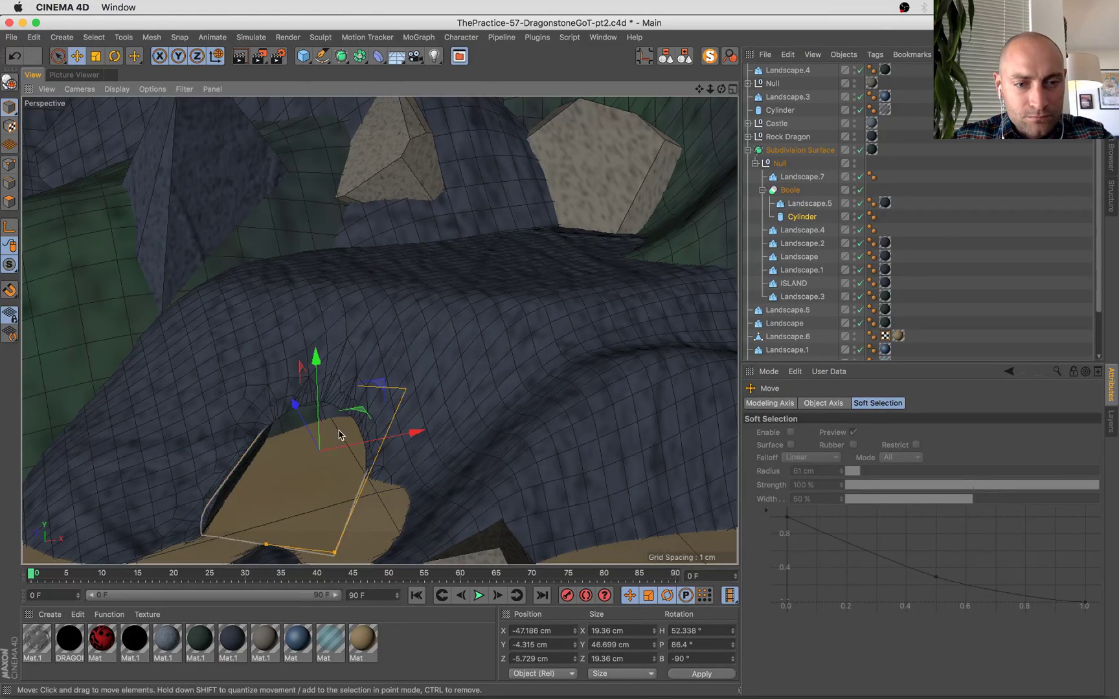
left_click_drag(295, 403, 309, 521)
key("r")
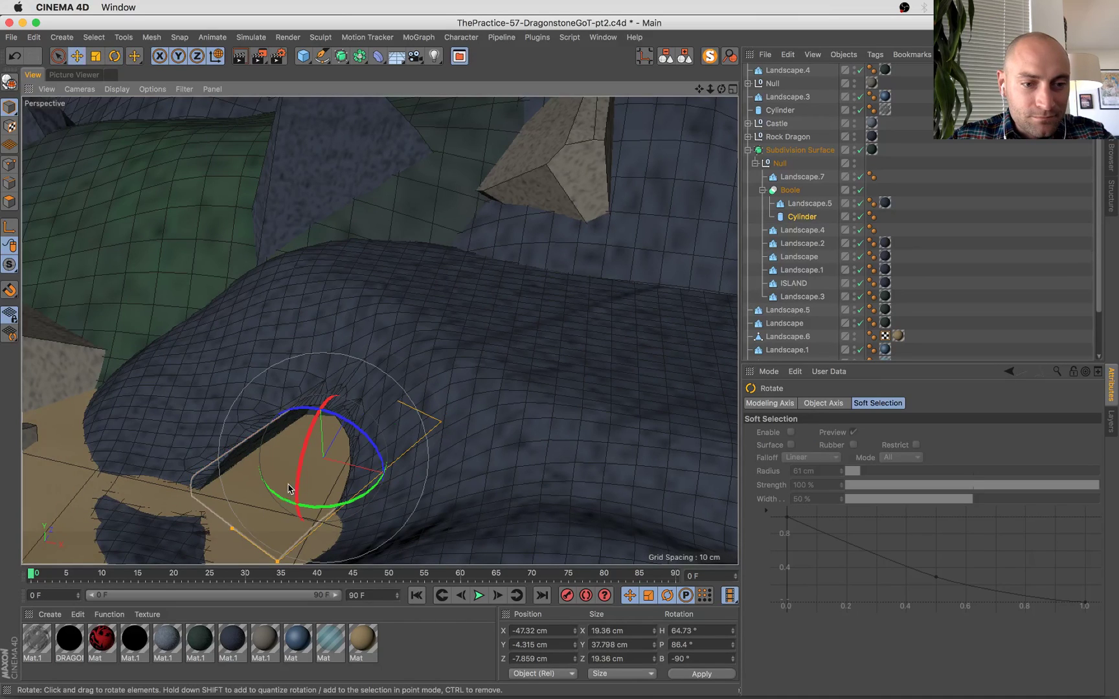
key("e")
key("r")
left_click_drag(360, 494, 354, 499)
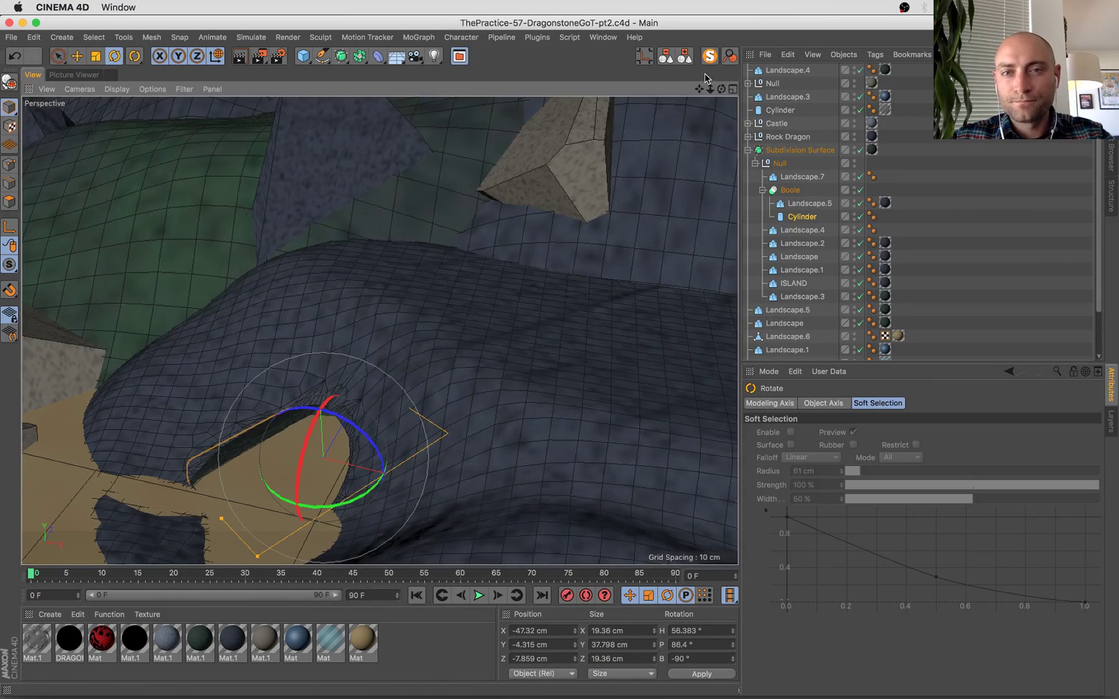
Look through the scene camera and move the cave cylinder to about -52.3 cm in X and -7.5 cm in Z.
left_click(709, 56)
left_click(712, 56)
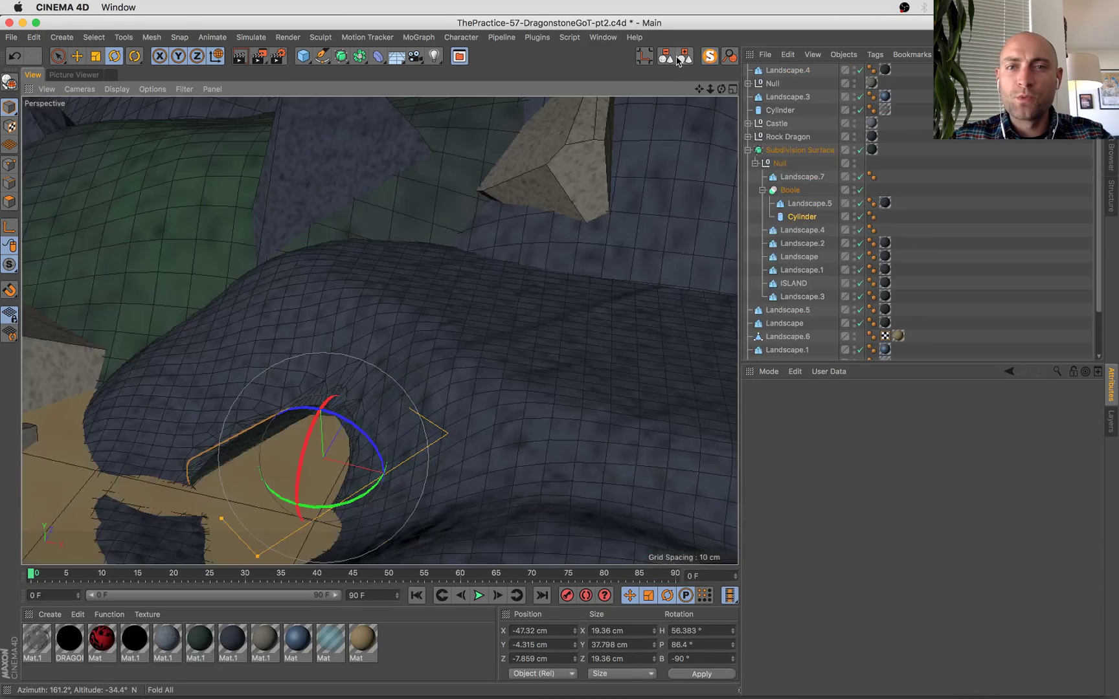
left_click(863, 243)
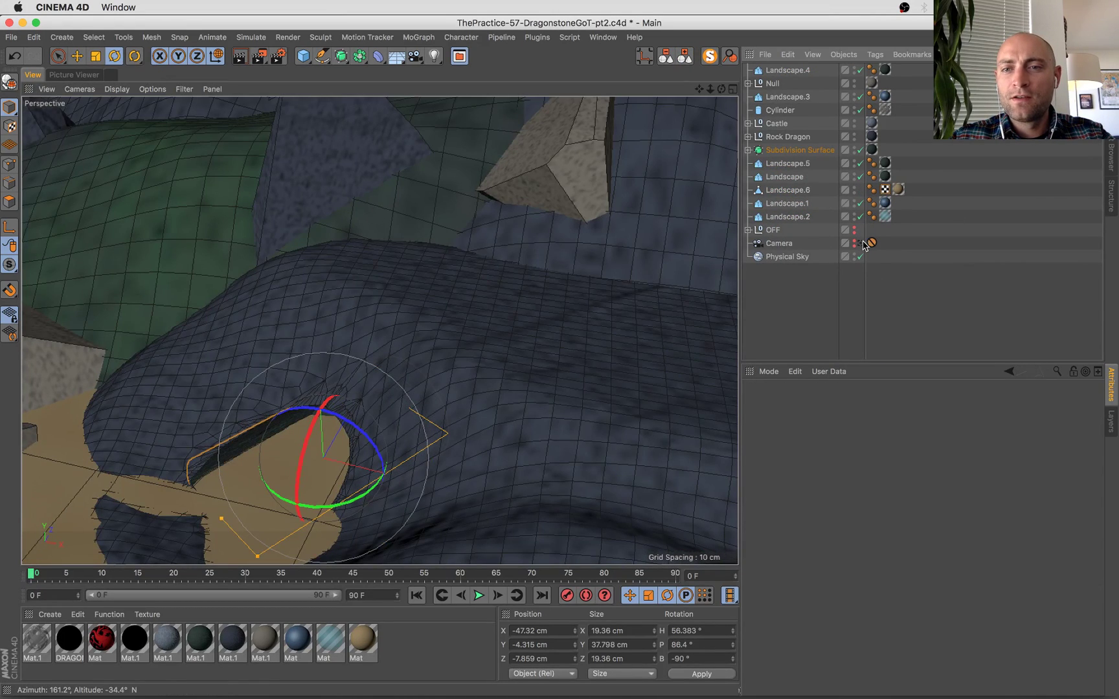
key("e")
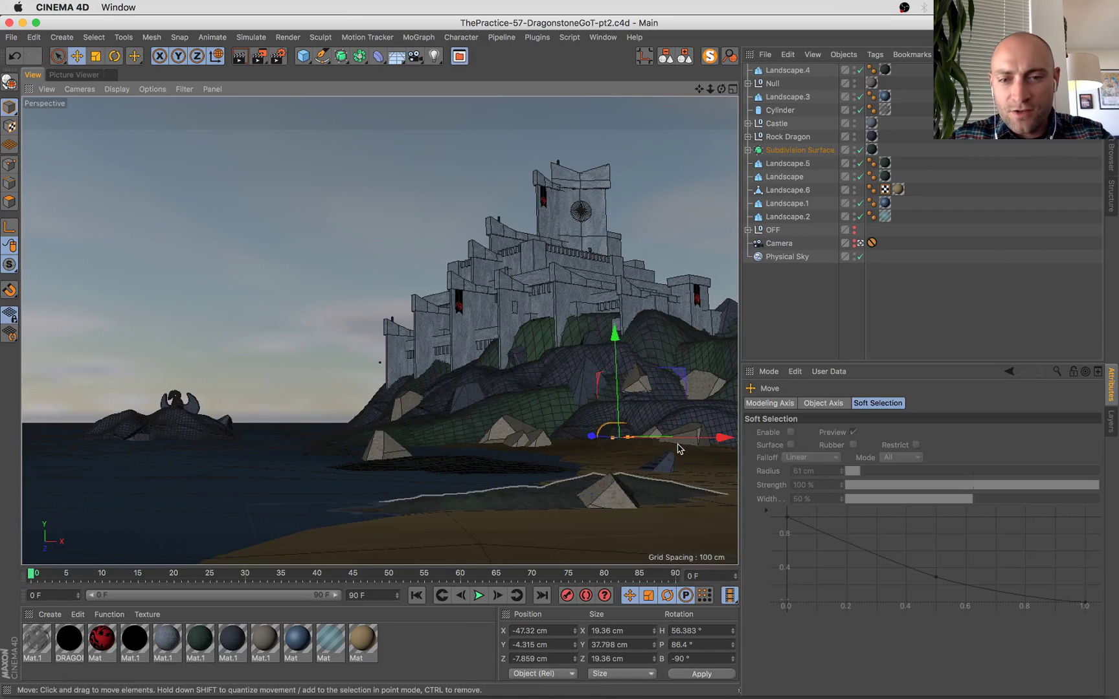
left_click_drag(723, 437, 690, 438)
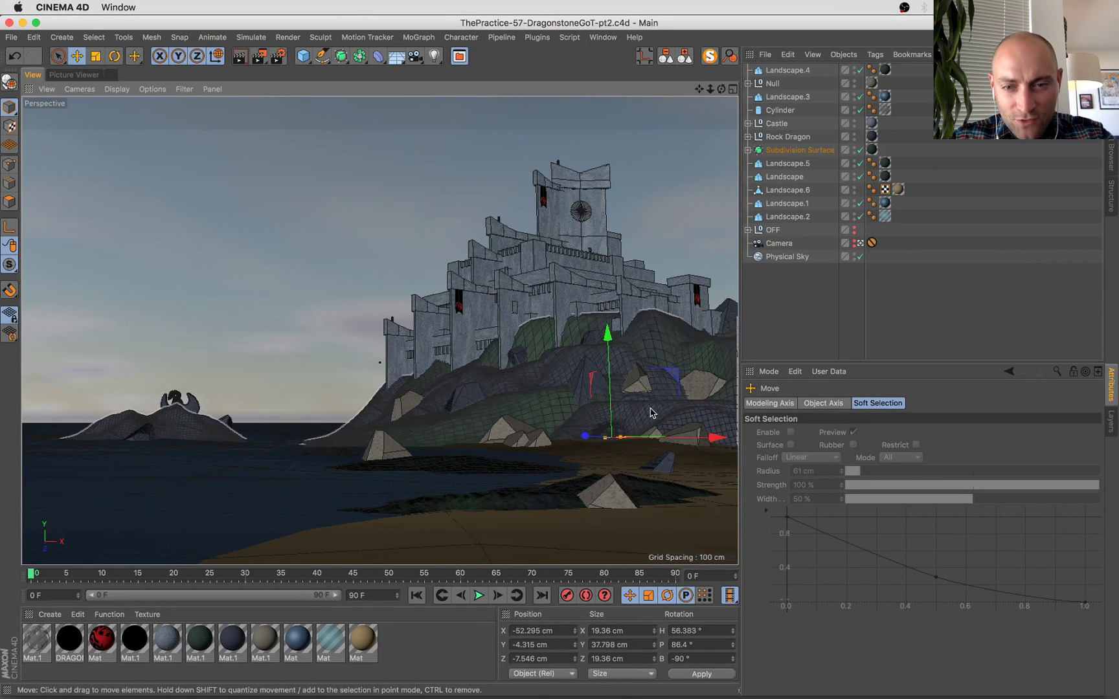
Try shifting the whole Boole mound to about -130.3 cm in Z, and undo the move.
left_click(649, 407)
left_click(749, 149)
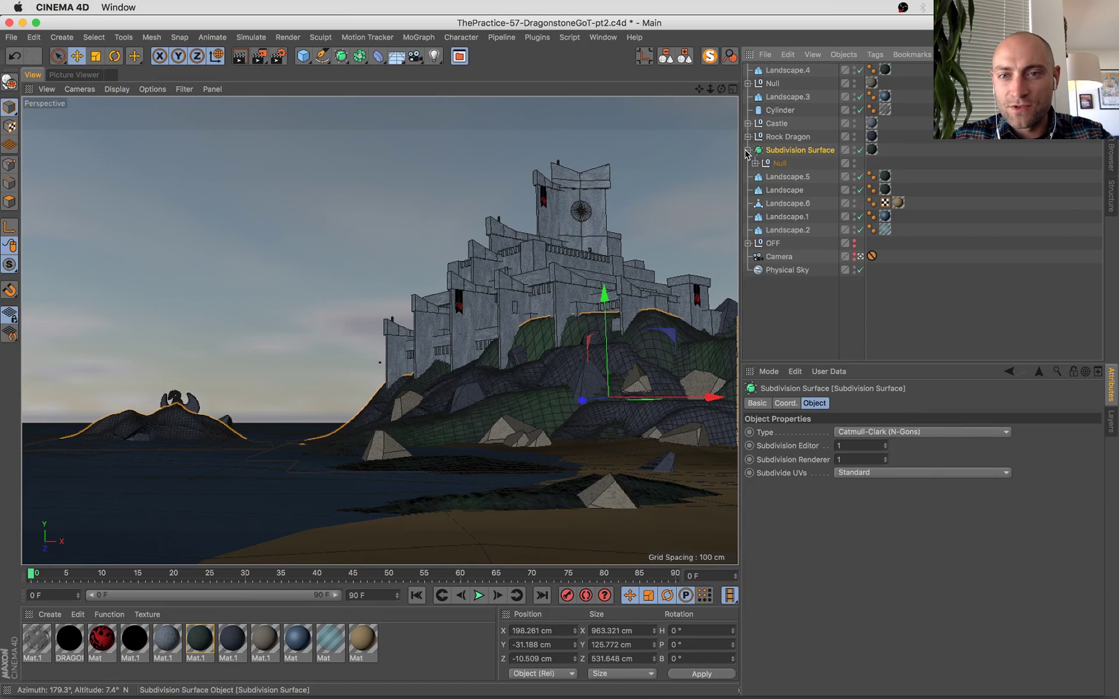
left_click(755, 164)
left_click(788, 190)
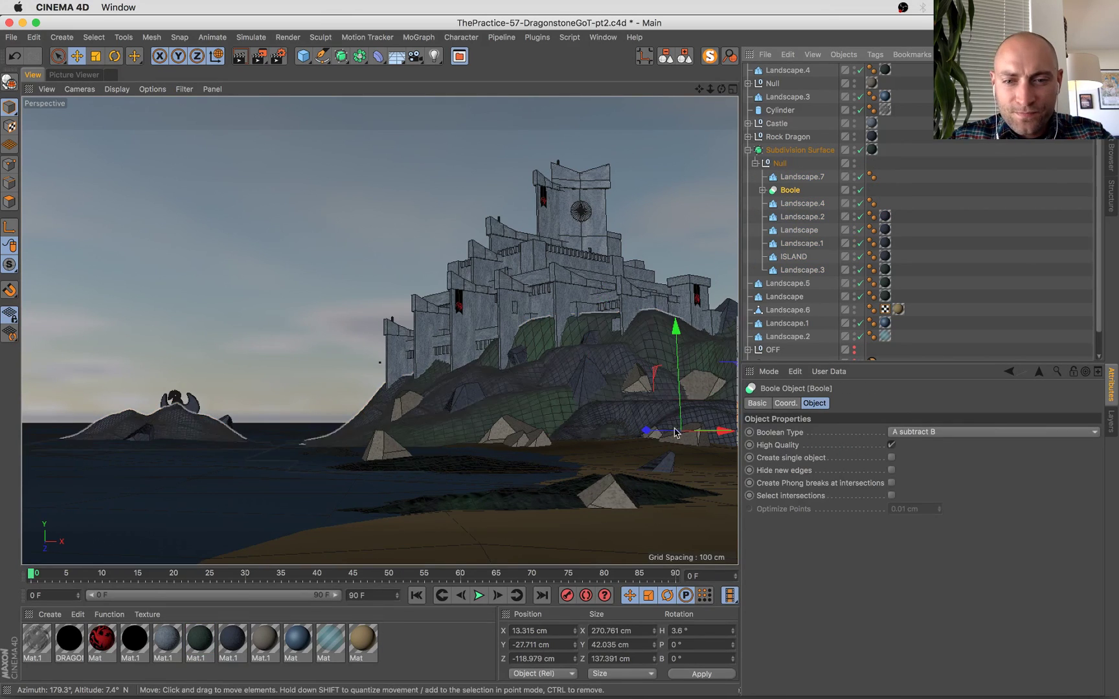
left_click_drag(645, 430, 667, 441)
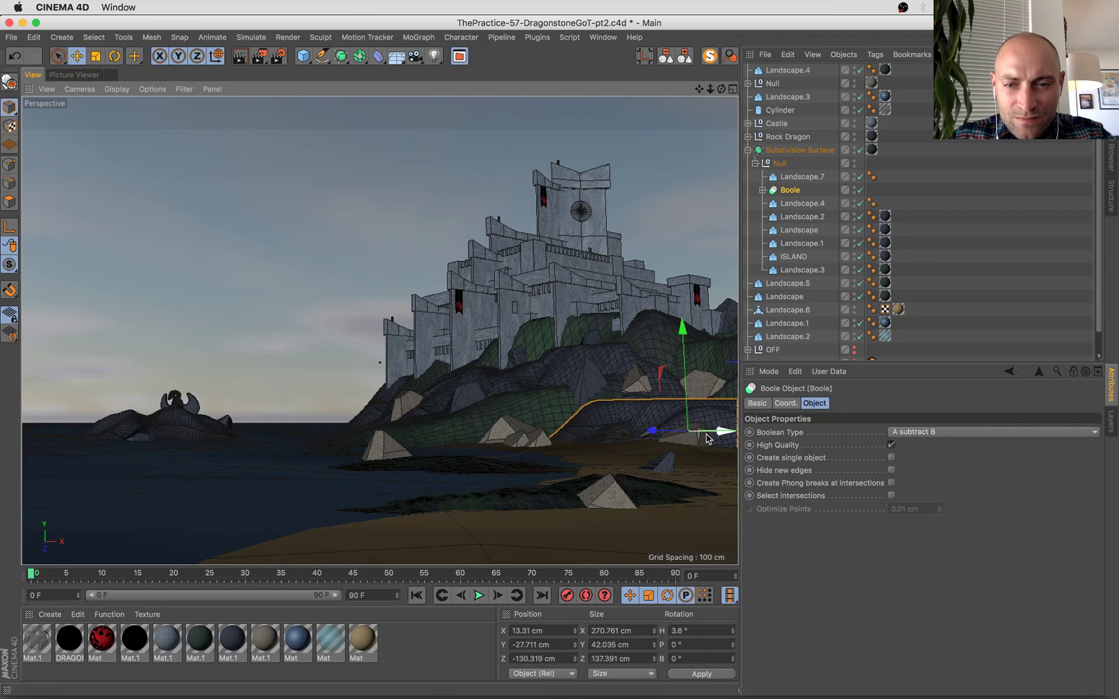
key("super+z")
key("super+z")
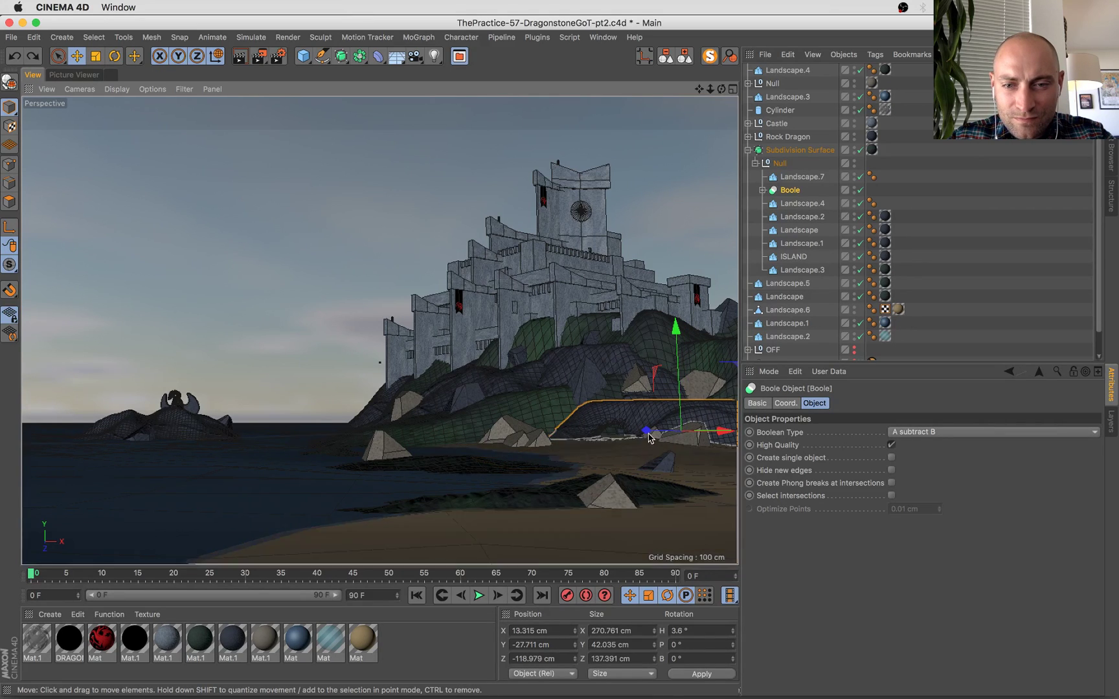
Select the Boole mound together with the small rock fragments at its base and shift them slightly along the shoreline.
left_click(662, 354)
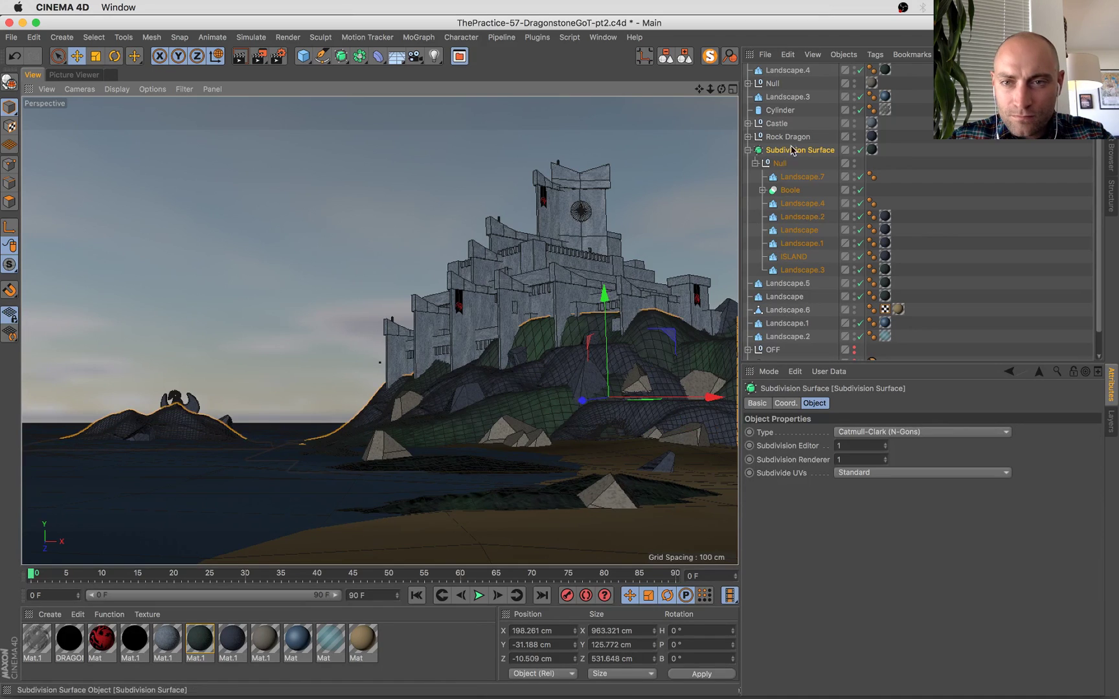
left_click(660, 433)
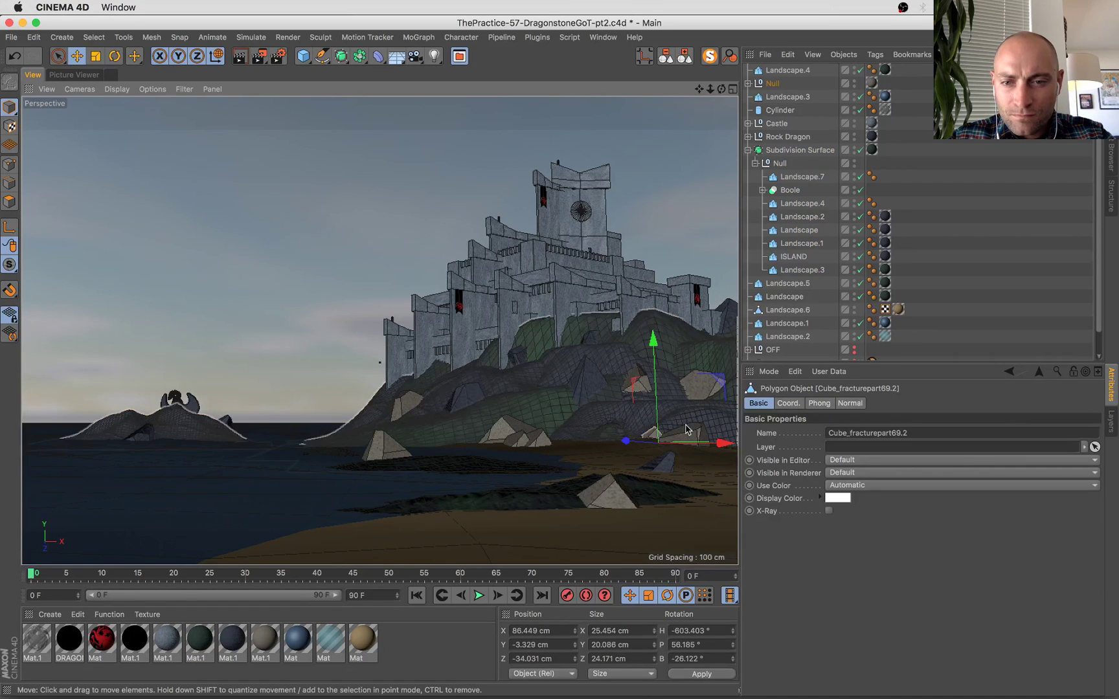
left_click(651, 443, "shift")
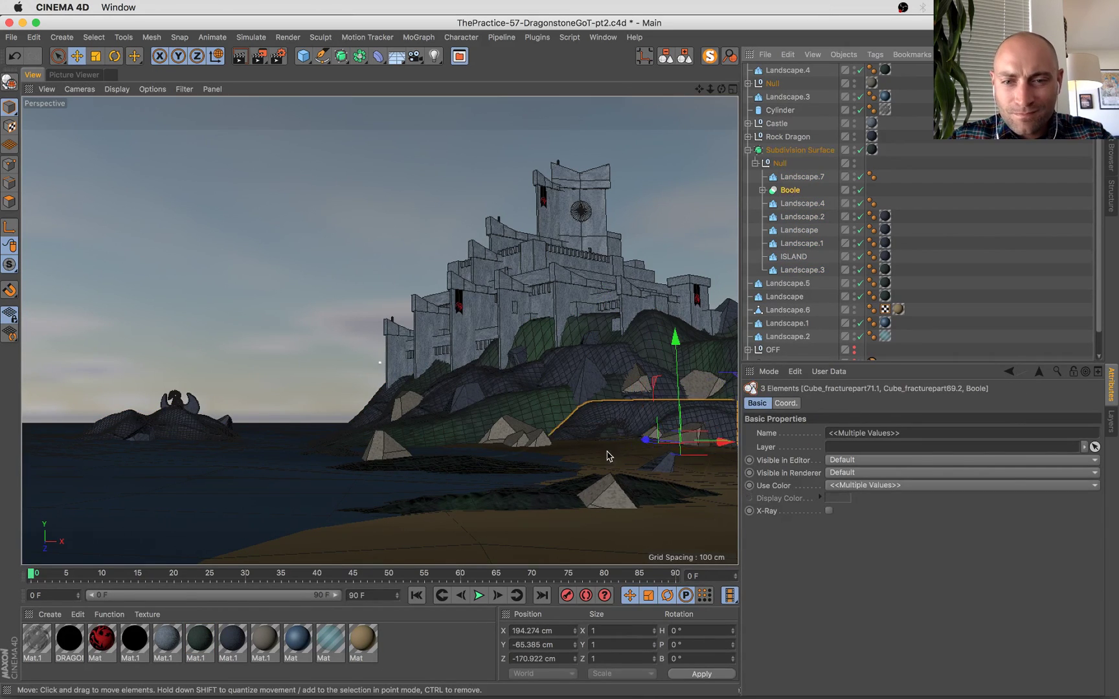
mouse_move(652, 446)
left_mouse_down()
mouse_move(720, 447)
mouse_move(655, 442)
left_mouse_up()
Lengthen the Boole's cylinder to about 77.3 cm so the cave cuts through the front of the rock mound.
left_click(762, 190)
left_click(801, 217)
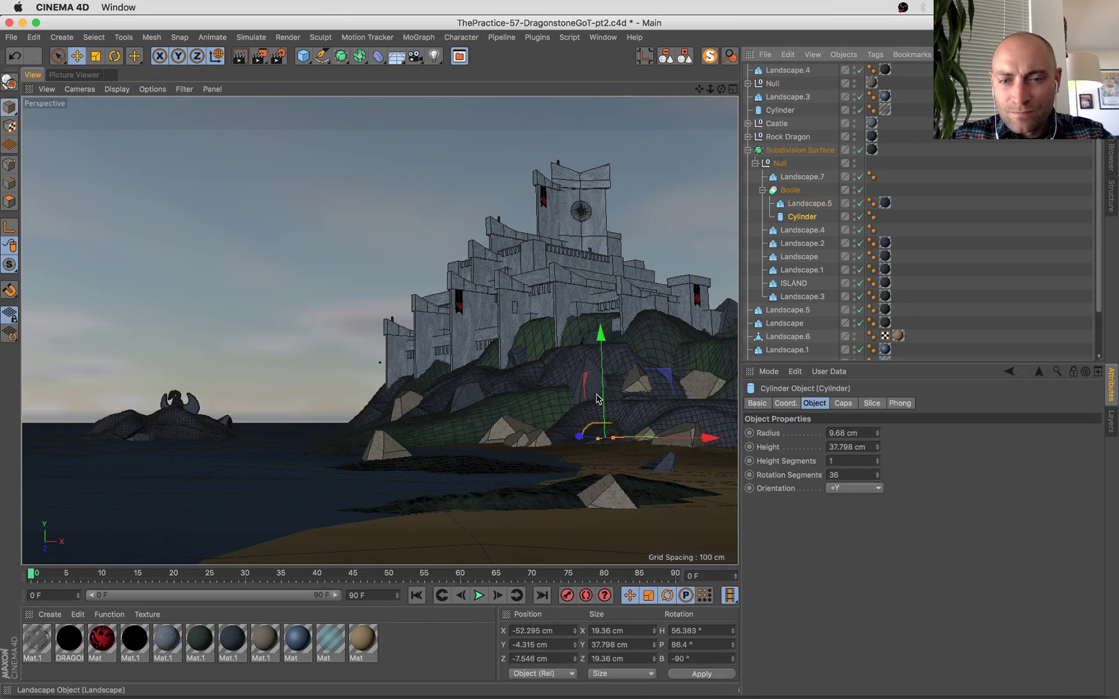
scroll(861, 320, "down", 2)
key("o")
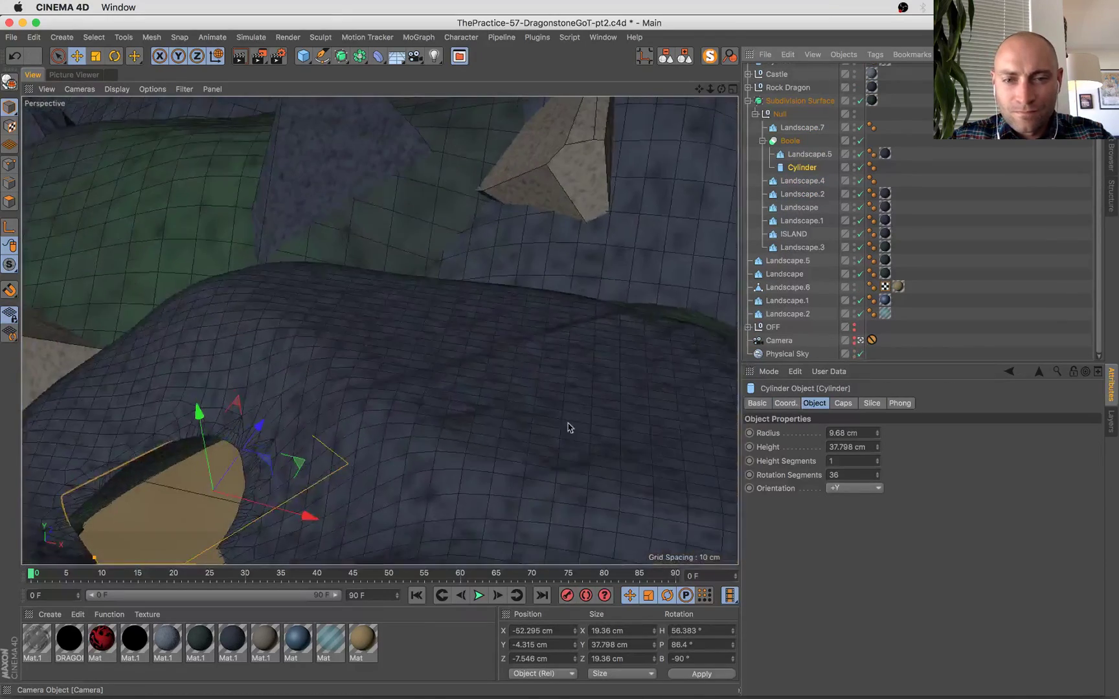
left_click_drag(320, 449, 582, 180, "alt")
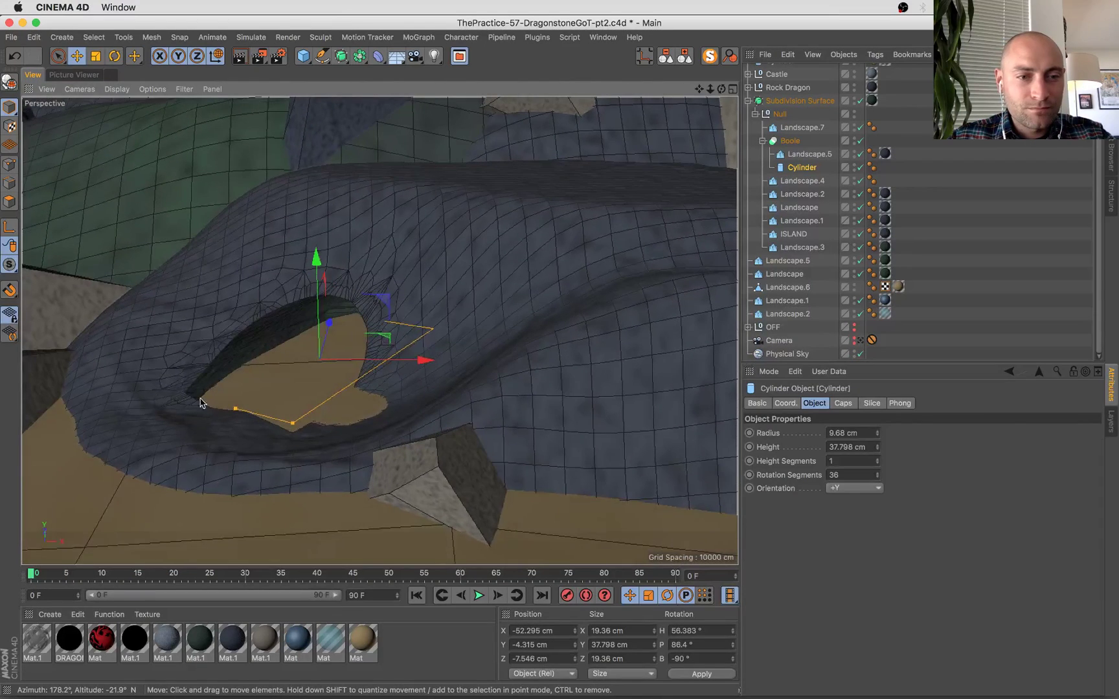
left_click_drag(236, 412, 130, 499)
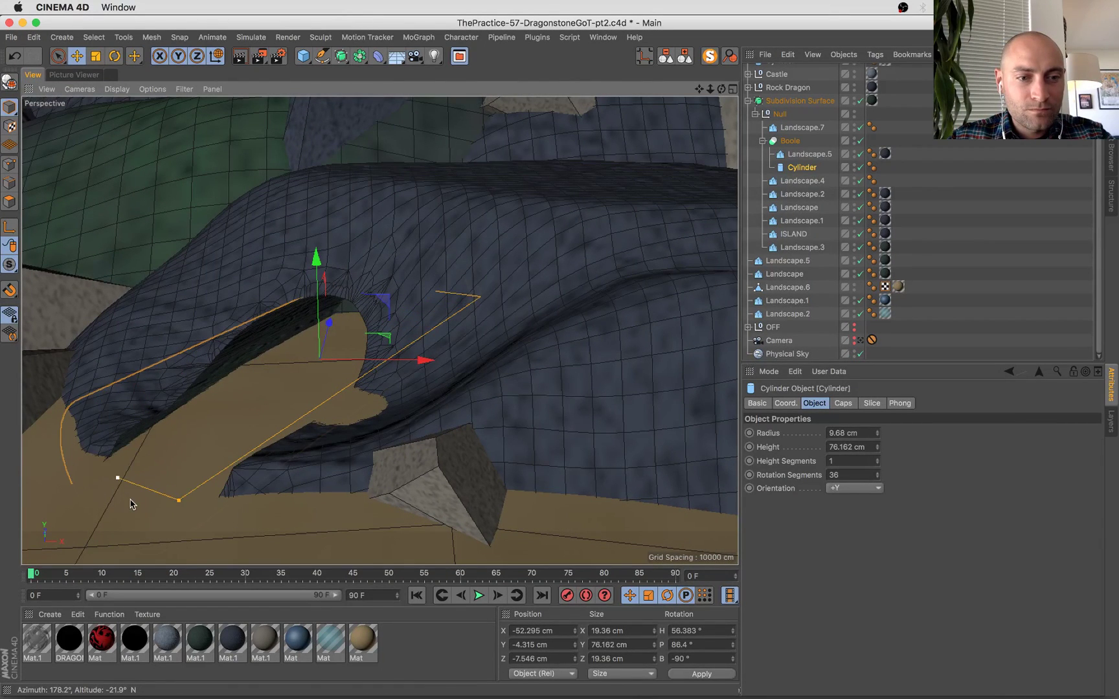
left_click_drag(188, 470, 313, 389)
left_click_drag(231, 443, 125, 504)
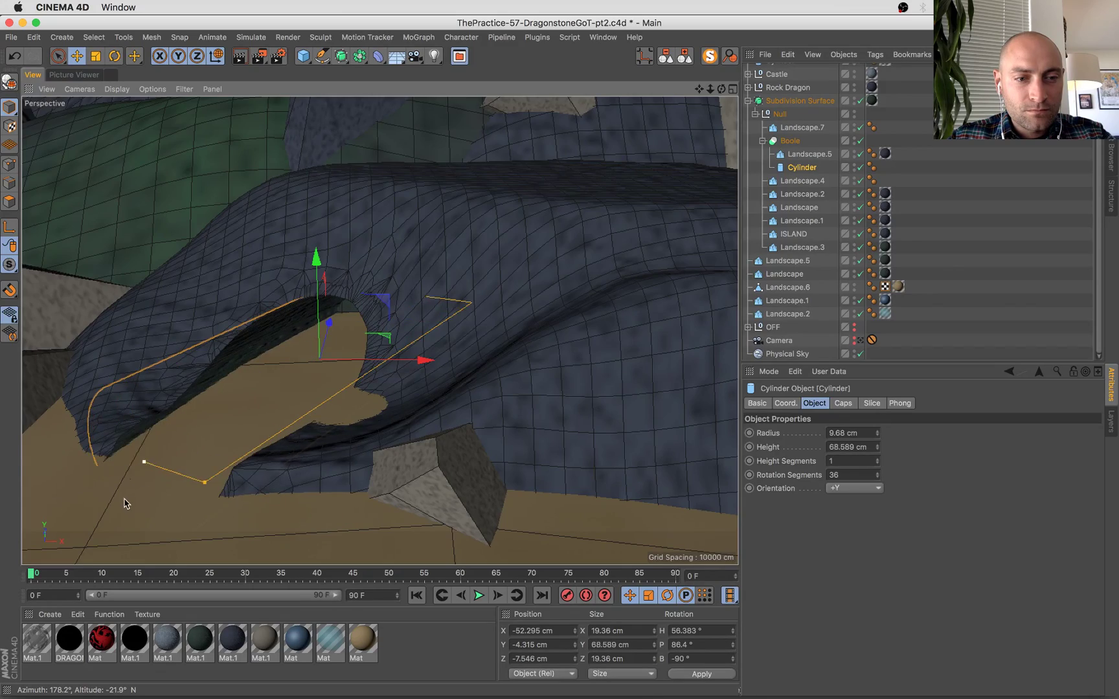
left_click_drag(187, 454, 212, 417, "alt")
Save the scene and render it through the scene camera to the Picture Viewer, examining the distant dragon rock in the running render.
key("super+s")
left_click(861, 341)
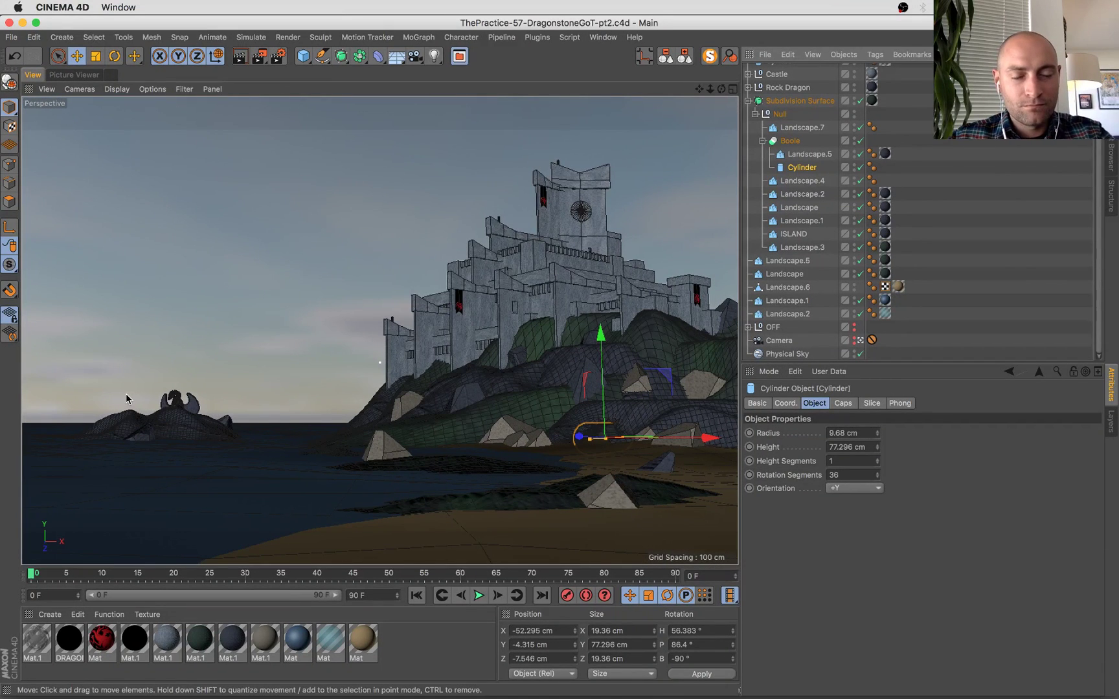
key("shift+r")
left_click(608, 246)
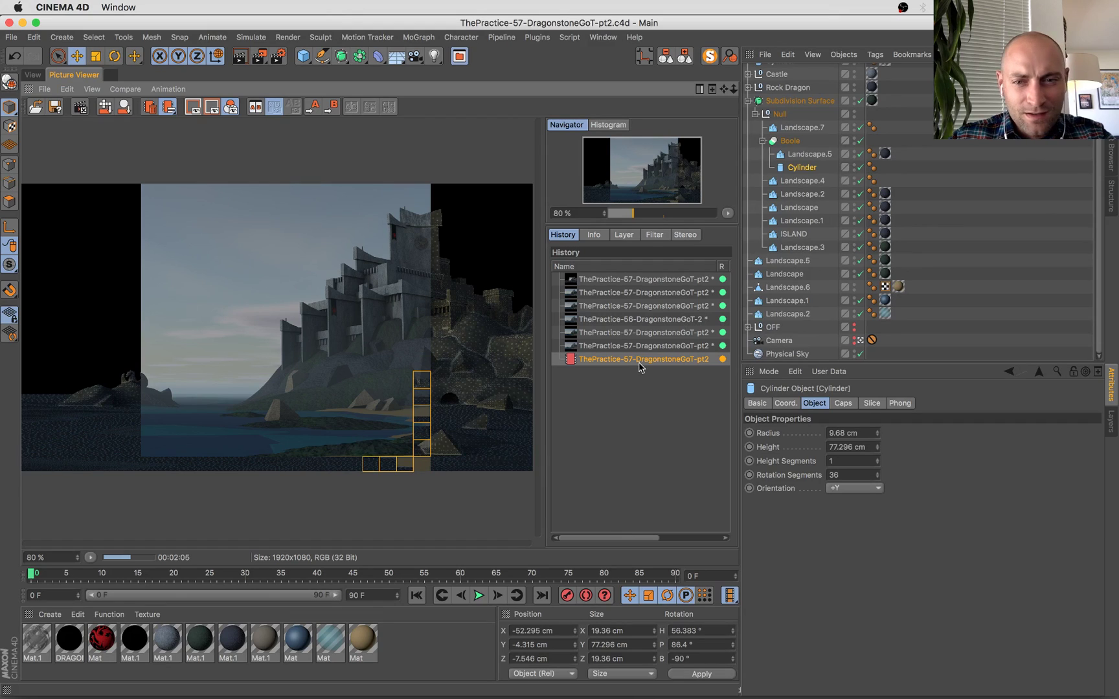
left_click_drag(629, 538, 341, 530)
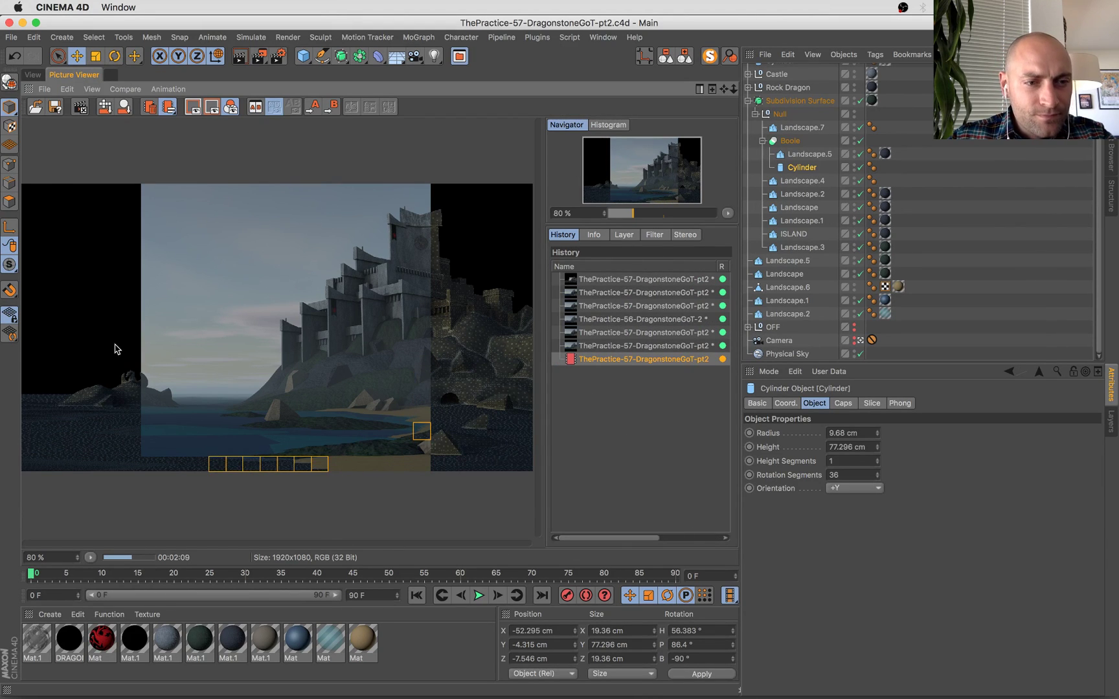
scroll(114, 349, "up", 5)
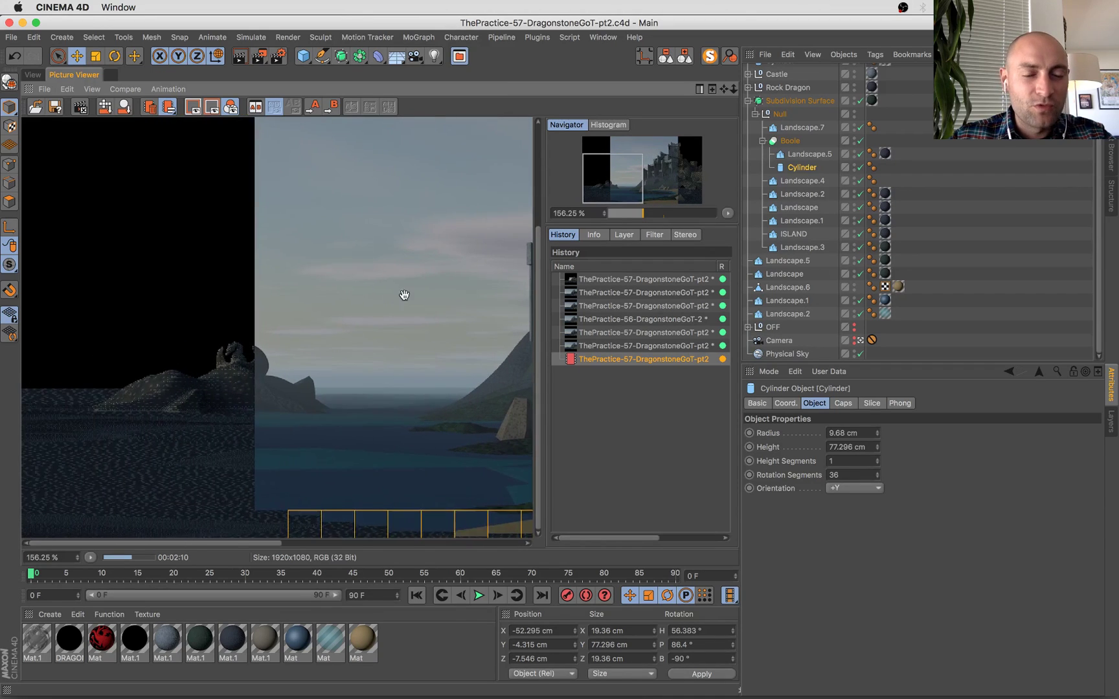
Switch to the Restream chat in Chrome and read the latest viewer messages.
key("super+Tab")
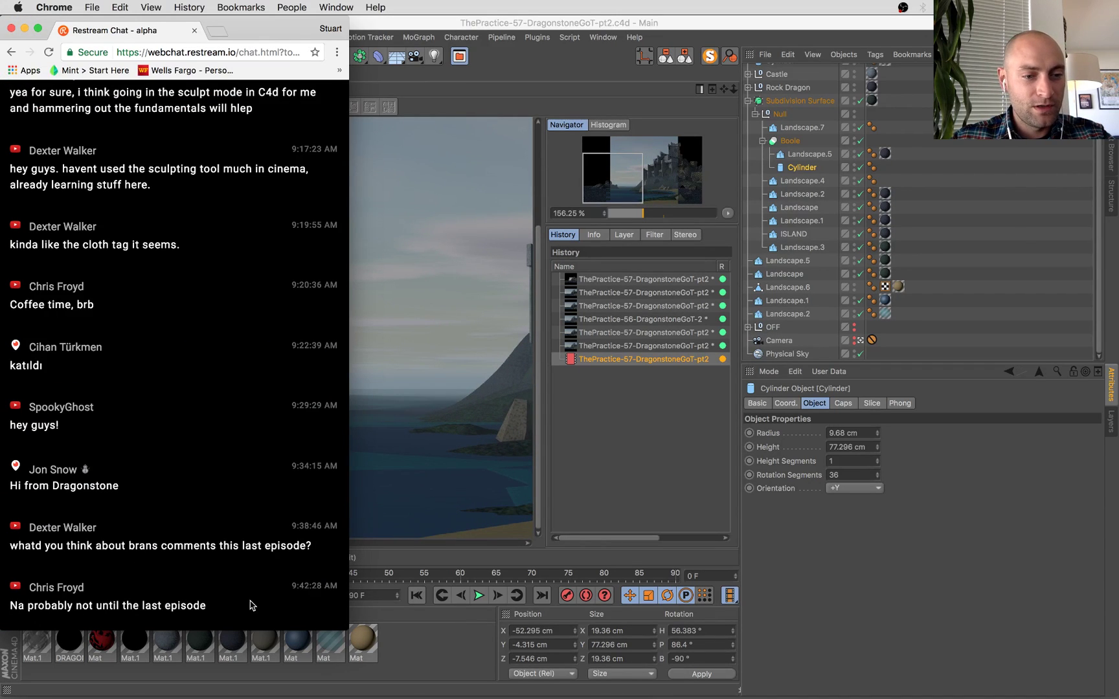
left_click_drag(251, 605, 172, 498)
left_click(183, 505)
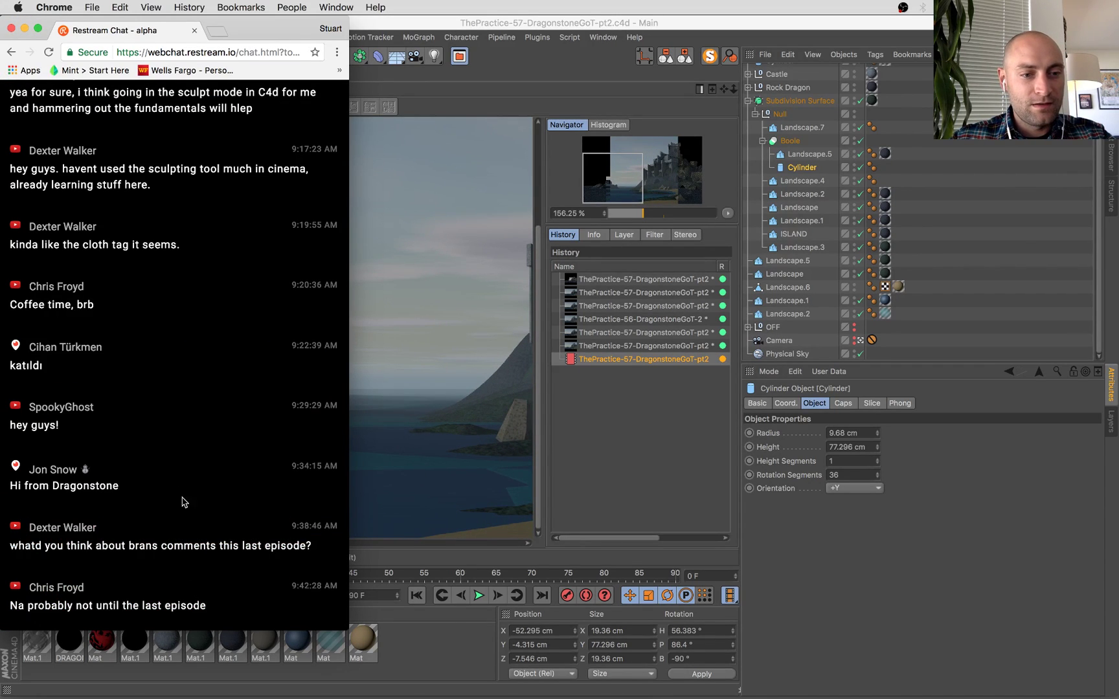
left_click_drag(156, 580, 228, 621)
left_click(236, 618)
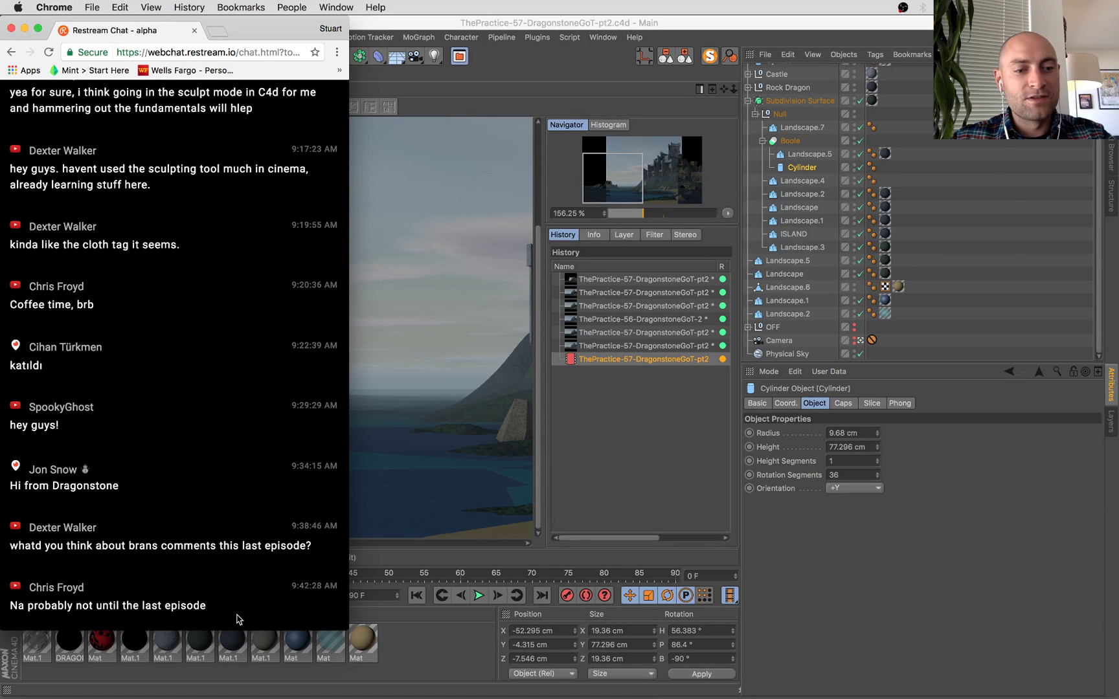
Return to the running Cinema 4D render, revisit the Restream chat through the window overview, and check the whole render again.
left_click(669, 502)
scroll(341, 386, "down", 2)
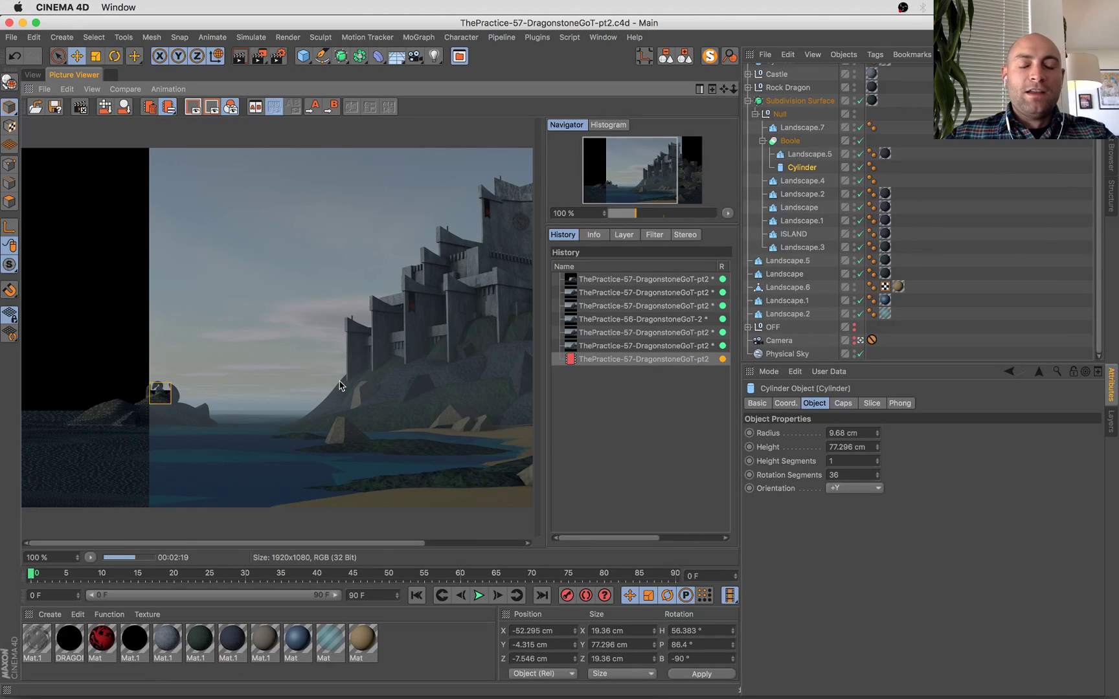
key("ctrl+Up")
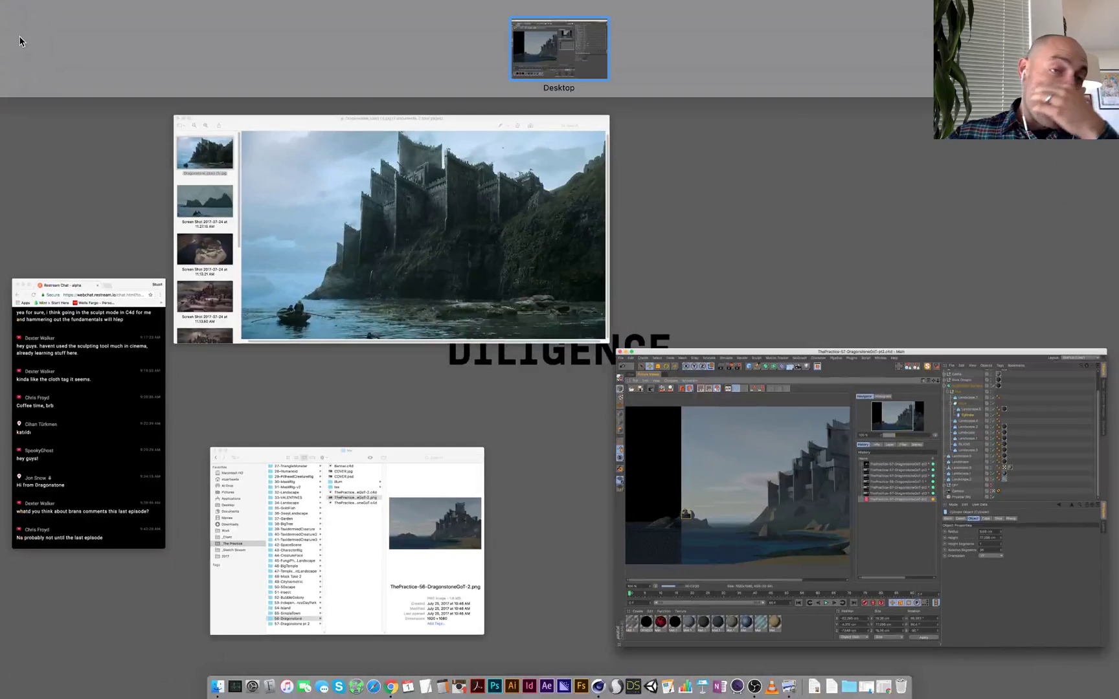
left_click(75, 429)
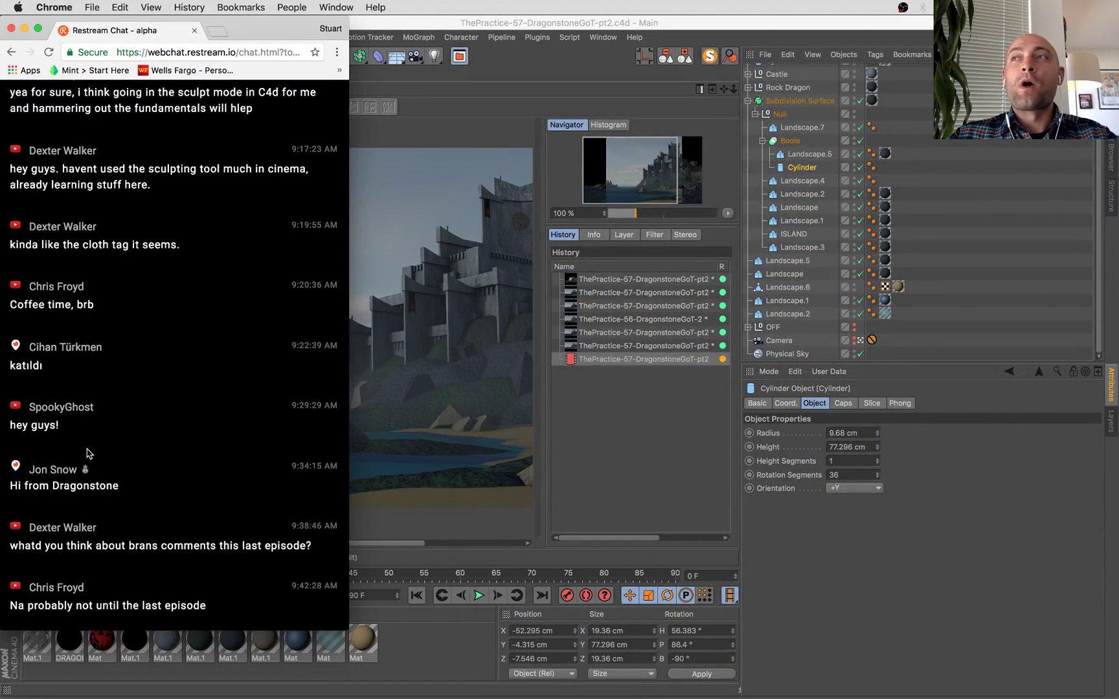
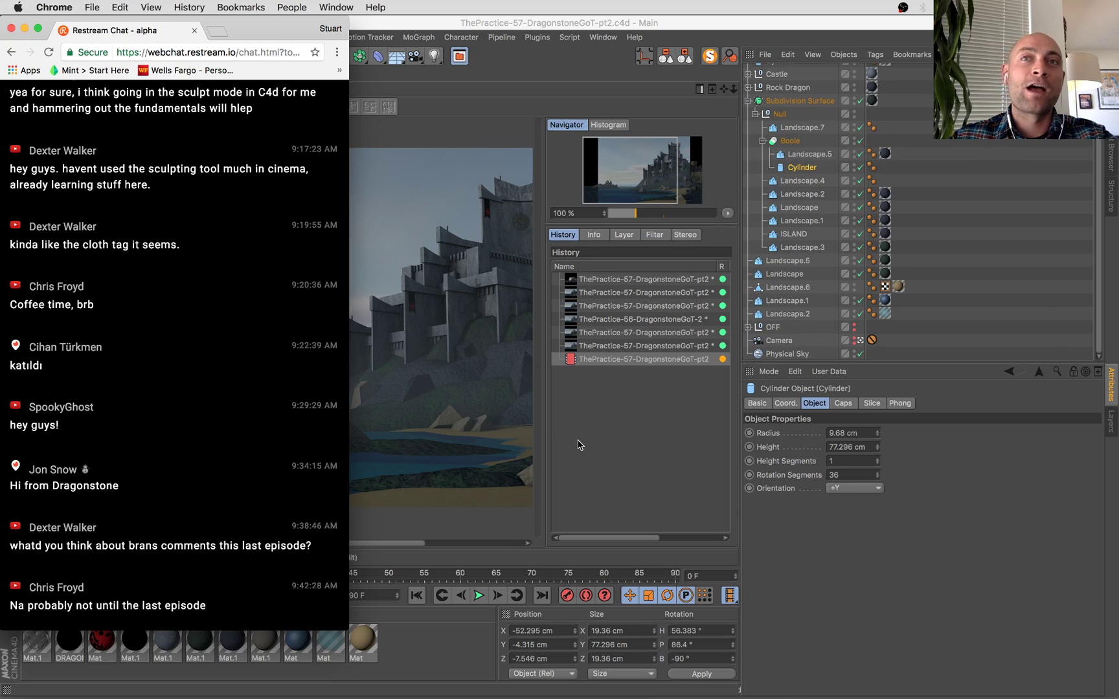
left_click(607, 444)
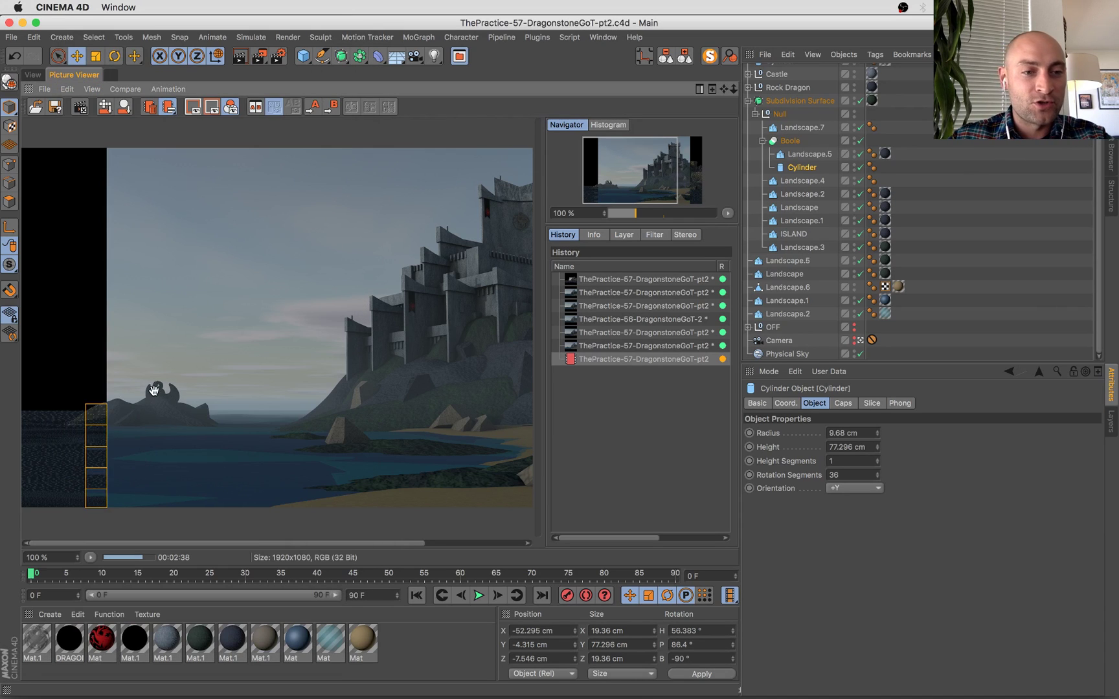
scroll(108, 417, "down", 1)
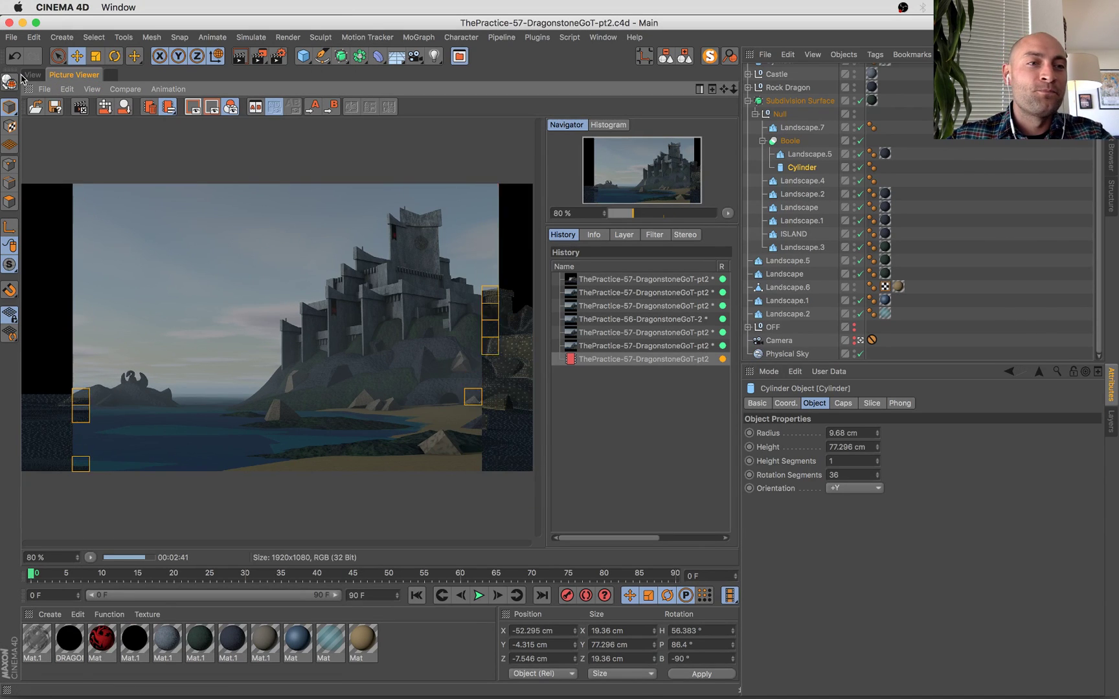
Return to the scene view, select the distant rock dragon's head, leave the scene camera and frame the head for close inspection.
left_click(33, 75)
left_click(172, 403)
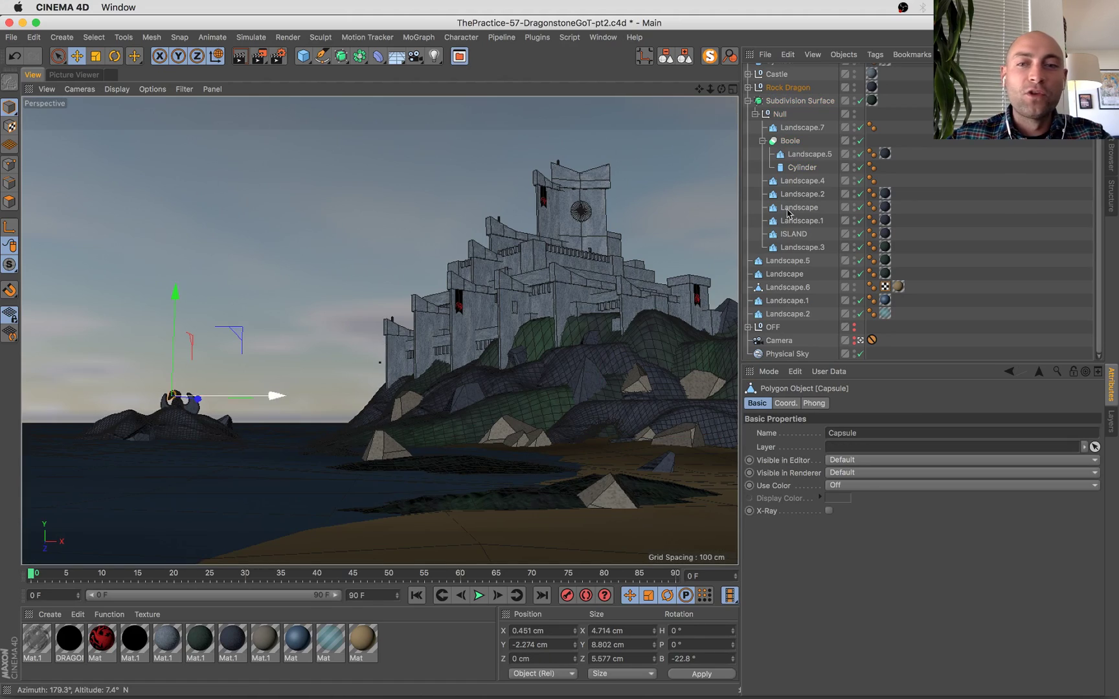
left_click(861, 340)
left_click(861, 341)
key("o")
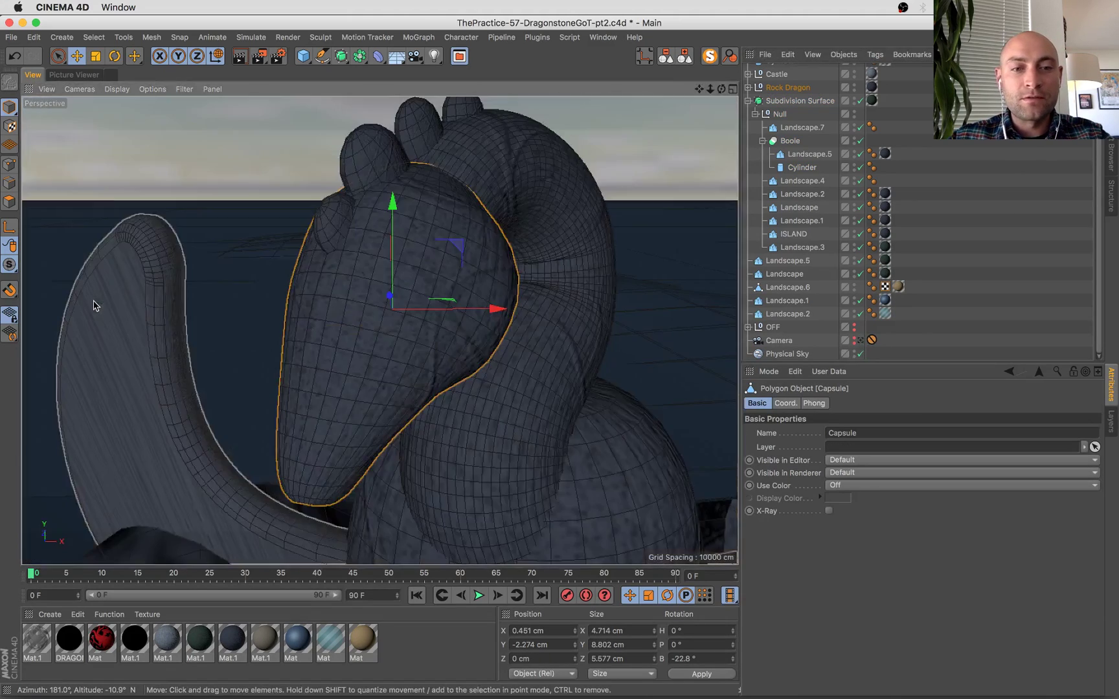
left_click_drag(77, 253, 79, 72, "alt")
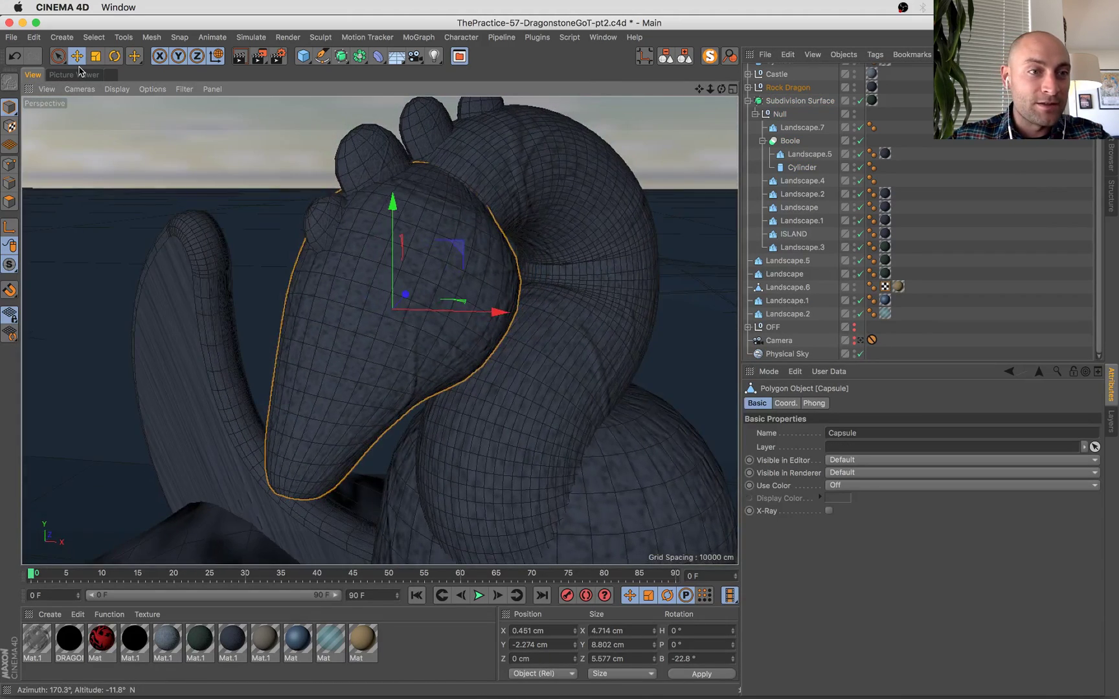
Examine the rock dragon's silhouette up close in the running render and return to the scene view.
left_click(74, 75)
scroll(112, 428, "up", 5)
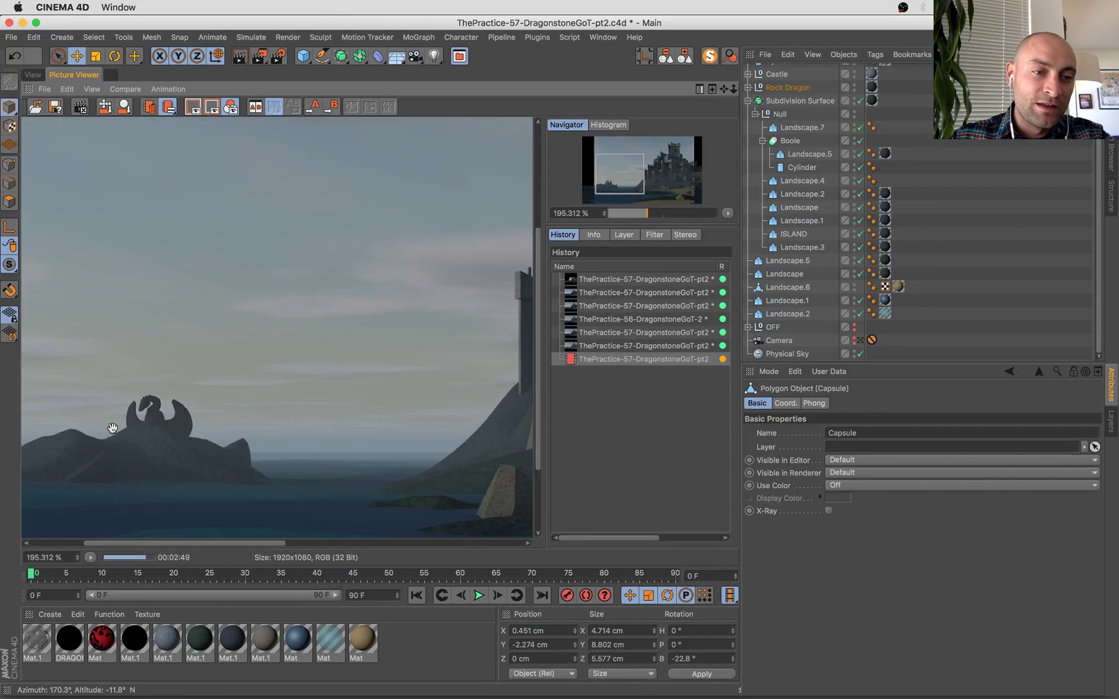
scroll(129, 440, "up", 5)
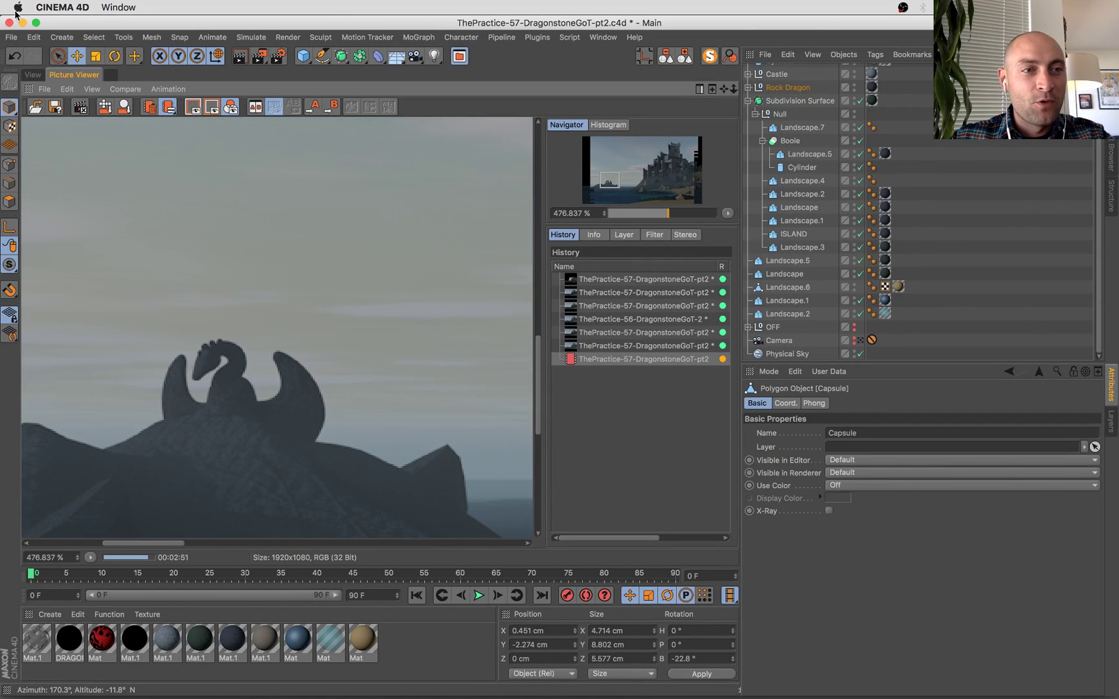
left_click(32, 74)
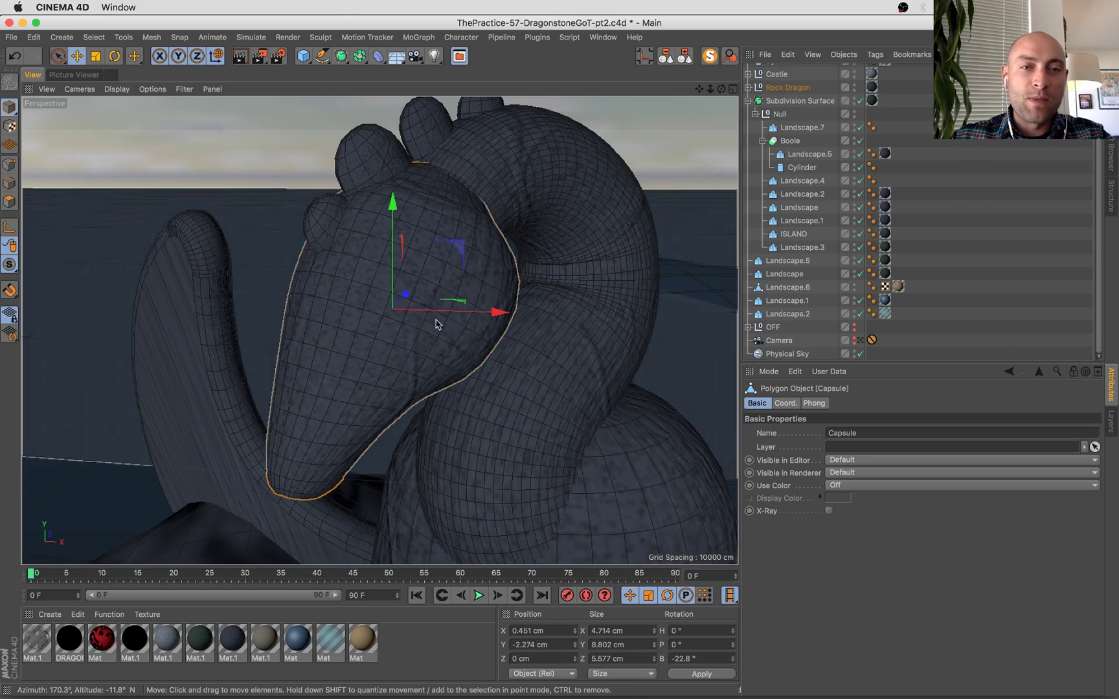
Select the Symmetry object holding the rock dragon's wings and frame the whole dragon from the front.
scroll(435, 325, "down", 6)
left_click_drag(609, 475, 607, 446, "alt")
middle_click_drag(567, 443, 399, 360, "alt")
left_click(575, 402)
key("s")
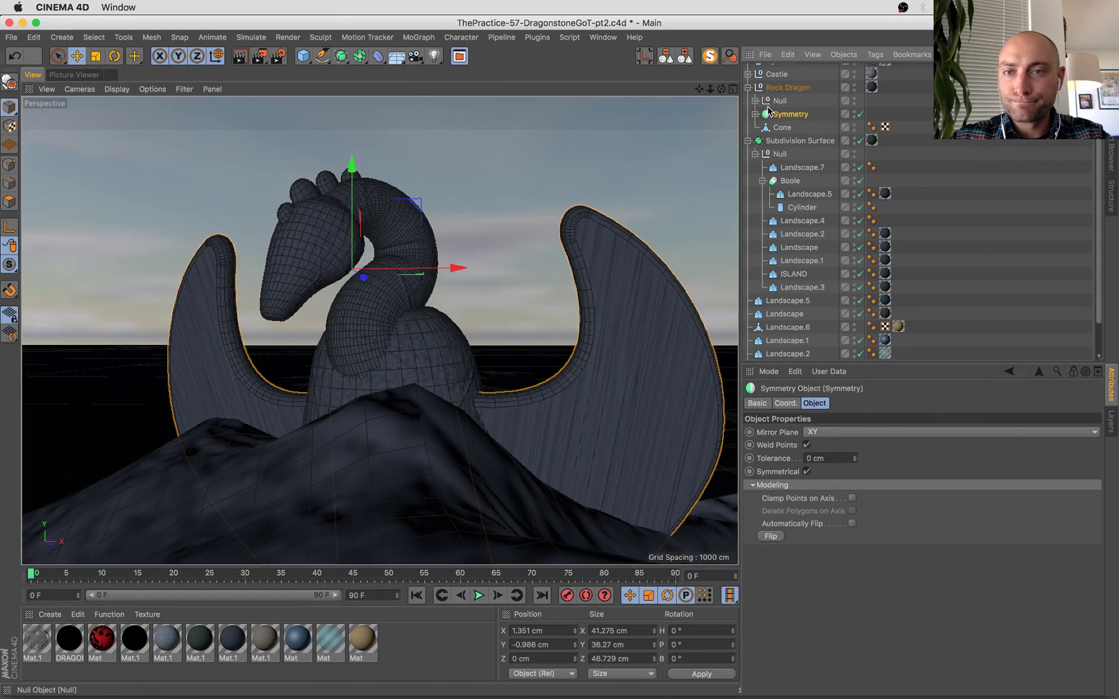
Shift the wing Extrude inside the Symmetry along its X axis to an X position of about -5.06 cm and restore the scene camera view.
left_click(755, 114)
left_click(345, 387)
left_click_drag(431, 382, 484, 447, "alt")
left_click_drag(435, 327, 448, 329)
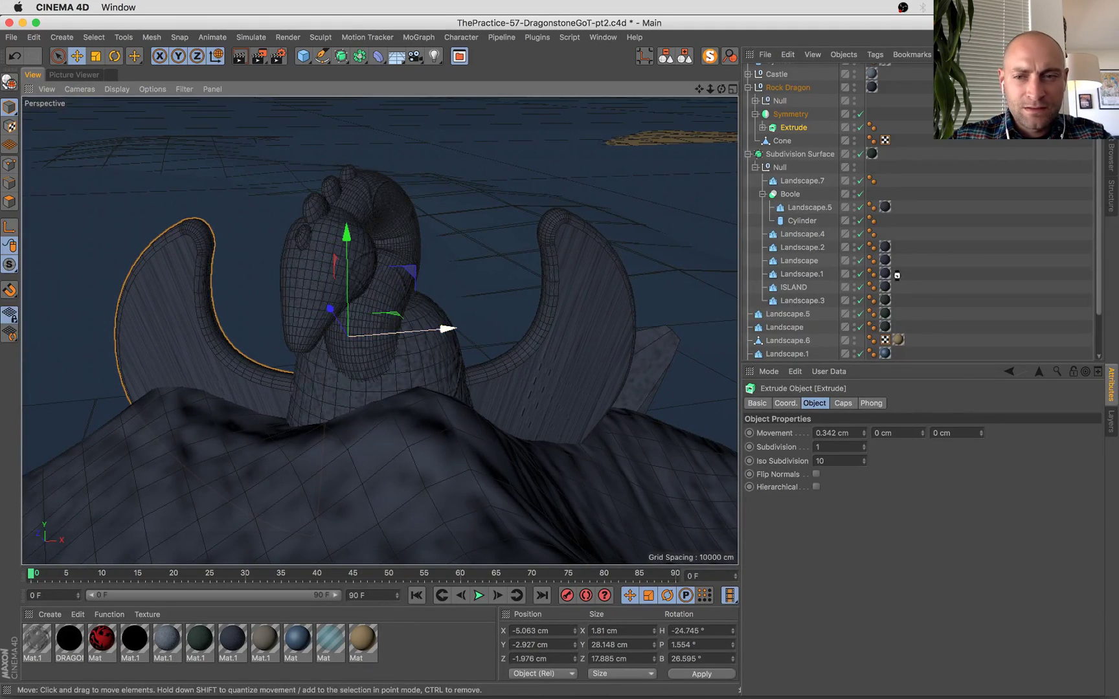
scroll(861, 311, "down", 3)
left_click(861, 340)
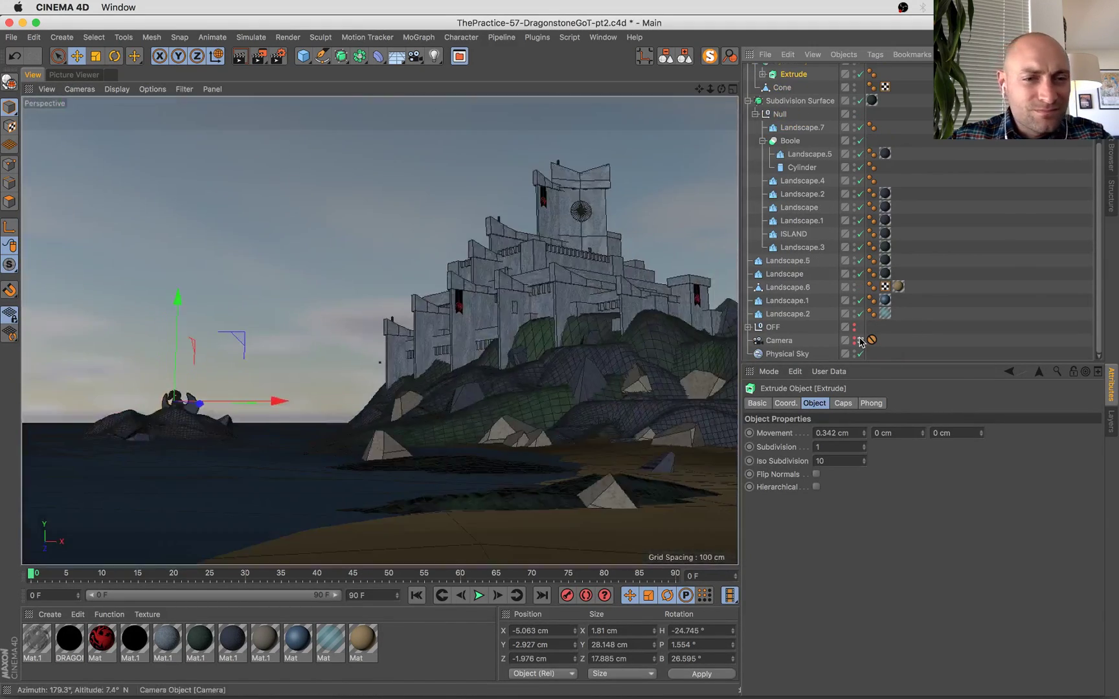
View the zoomed render of the rock dragon in the Picture Viewer and return to the 3D scene view.
left_click(78, 75)
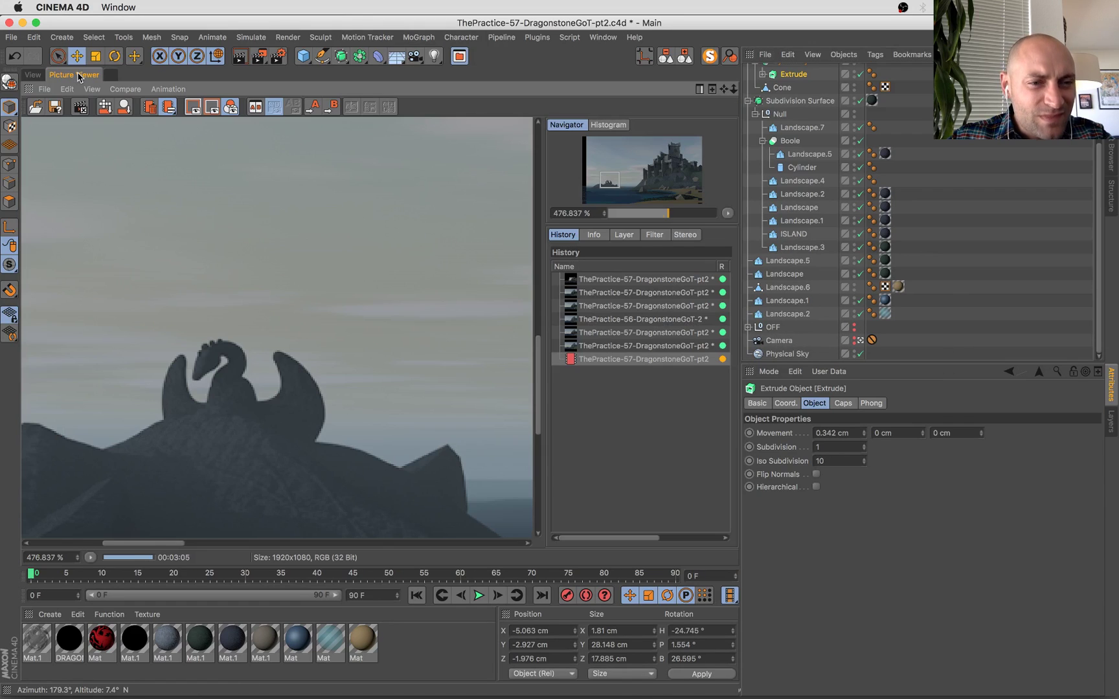
left_click(31, 75)
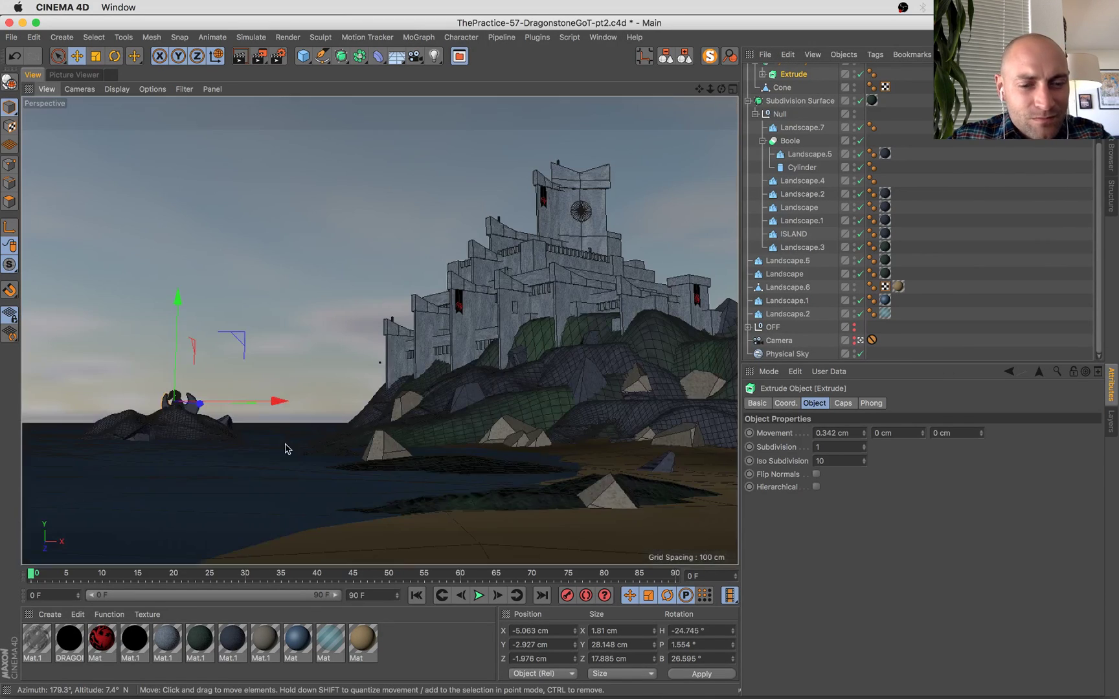
left_click(239, 405)
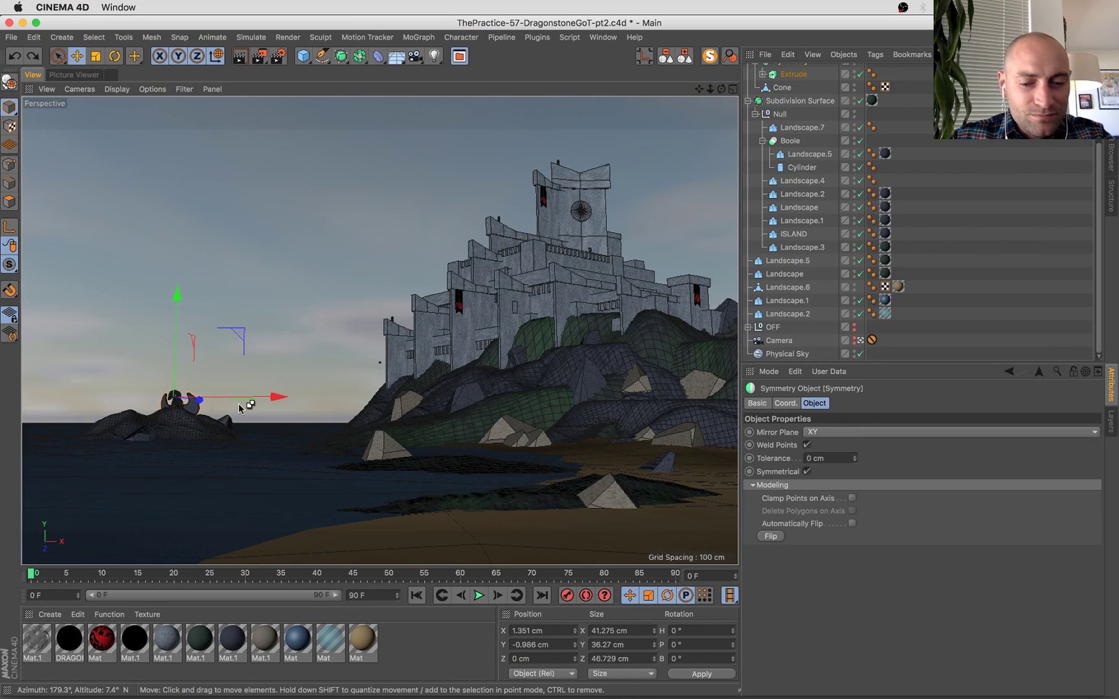
left_click(239, 404)
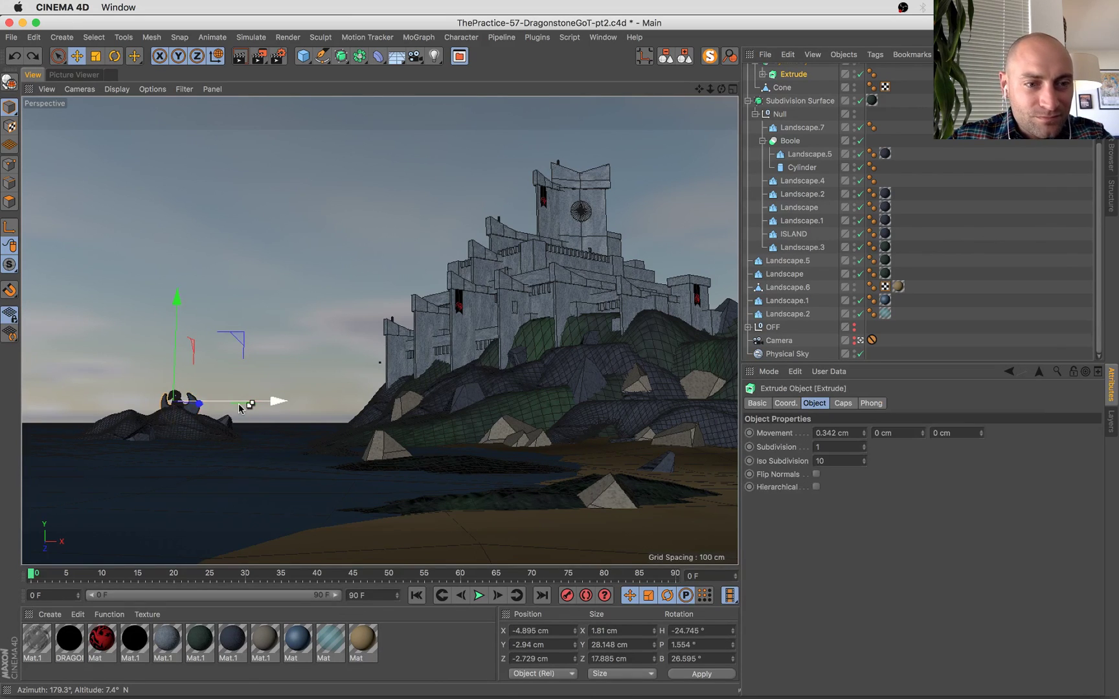
left_click(274, 402)
left_click(275, 403)
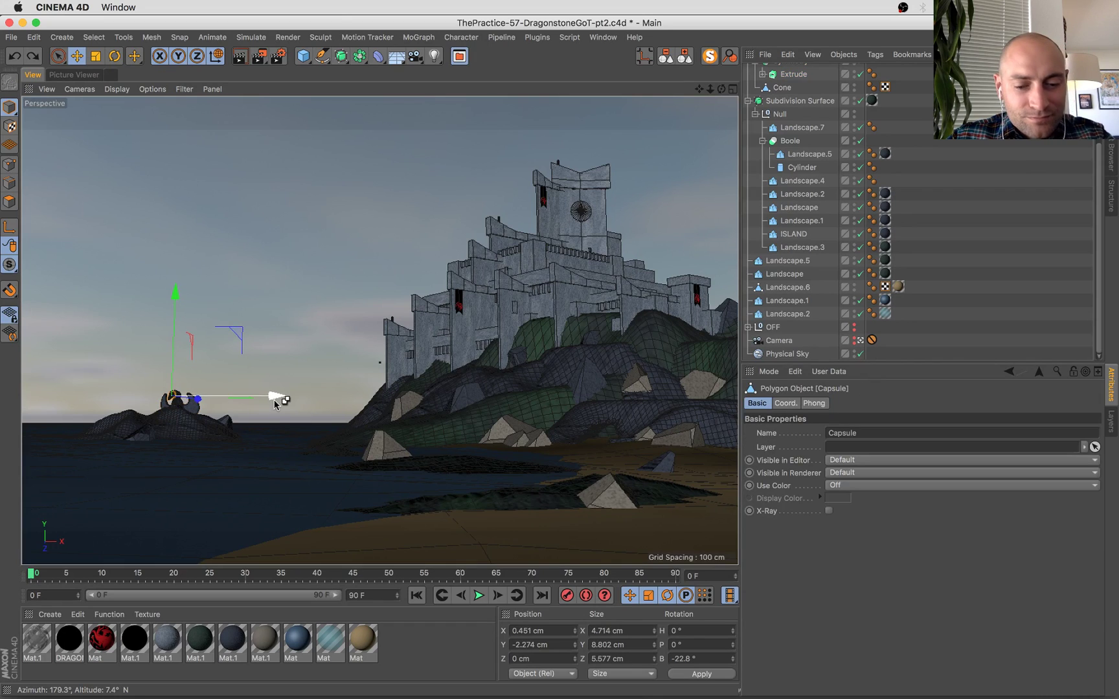
left_click(274, 402)
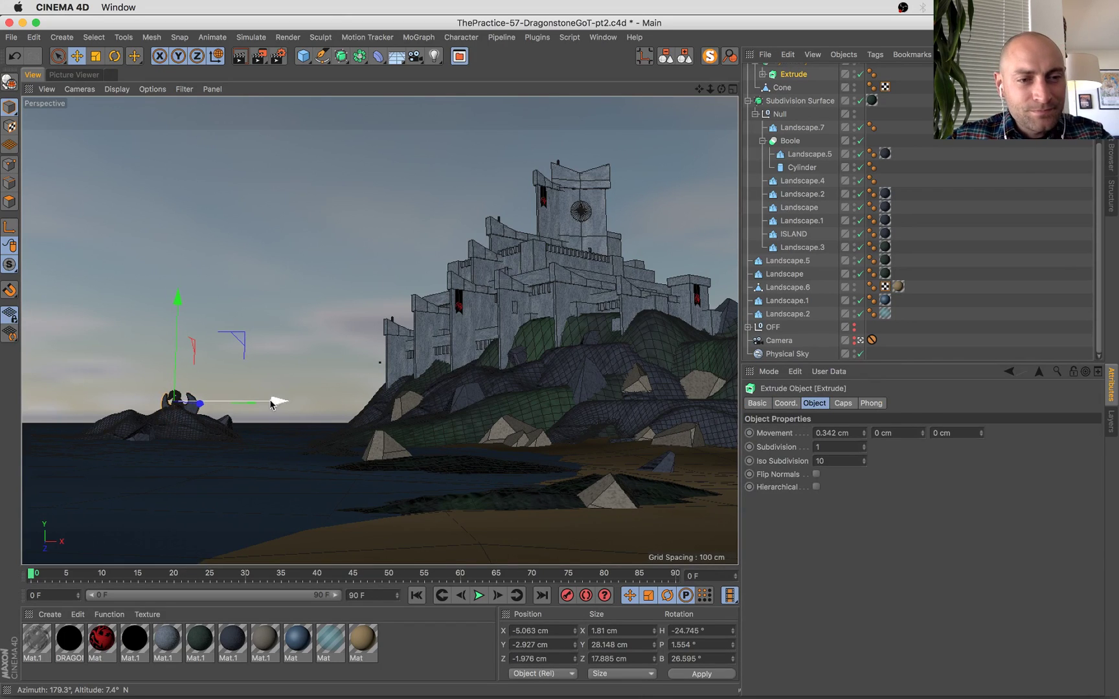
Switch to Preview and display the reference image "Screen Shot 2017-07-24 at 11.27.15 AM" with the dragon on the cliff.
key("super+Tab")
key("ctrl+Up")
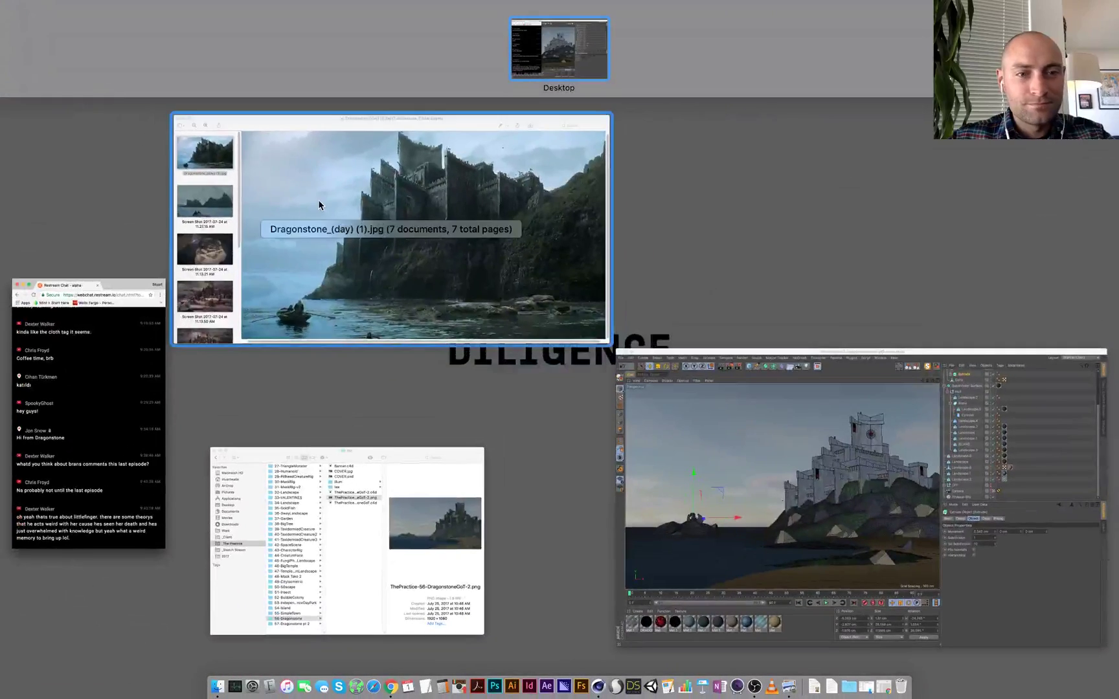
left_click(318, 199)
left_click(172, 222)
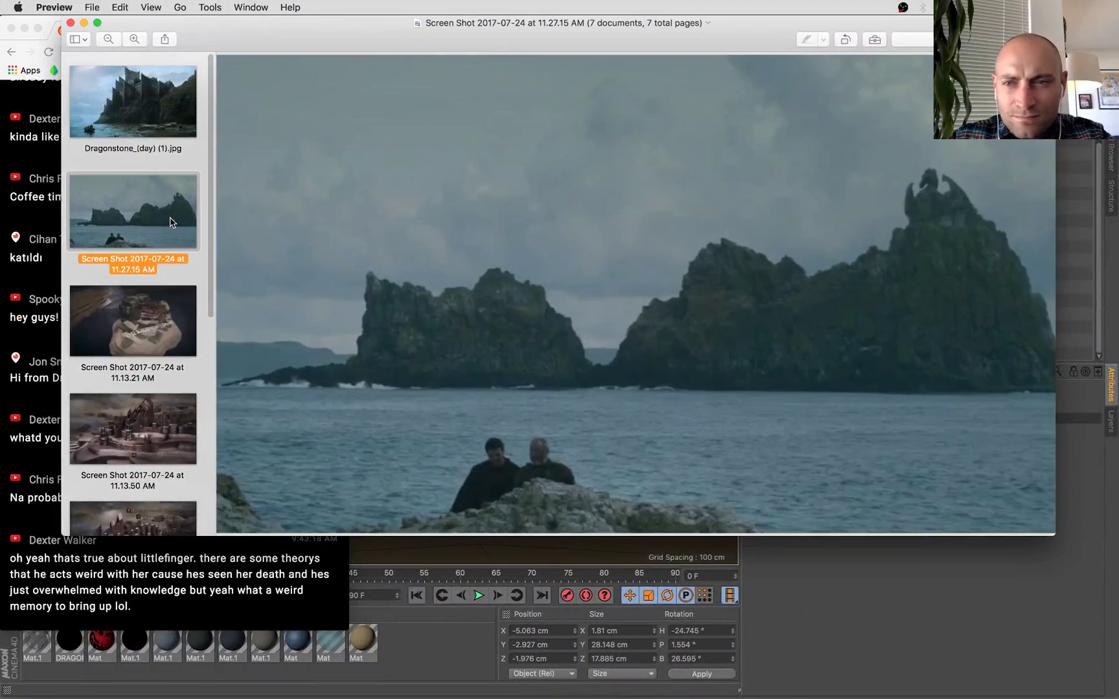
Switch to the Restream chat in Chrome and read the latest viewer messages about the season's episodes.
key("super+Tab")
key("ctrl+Up")
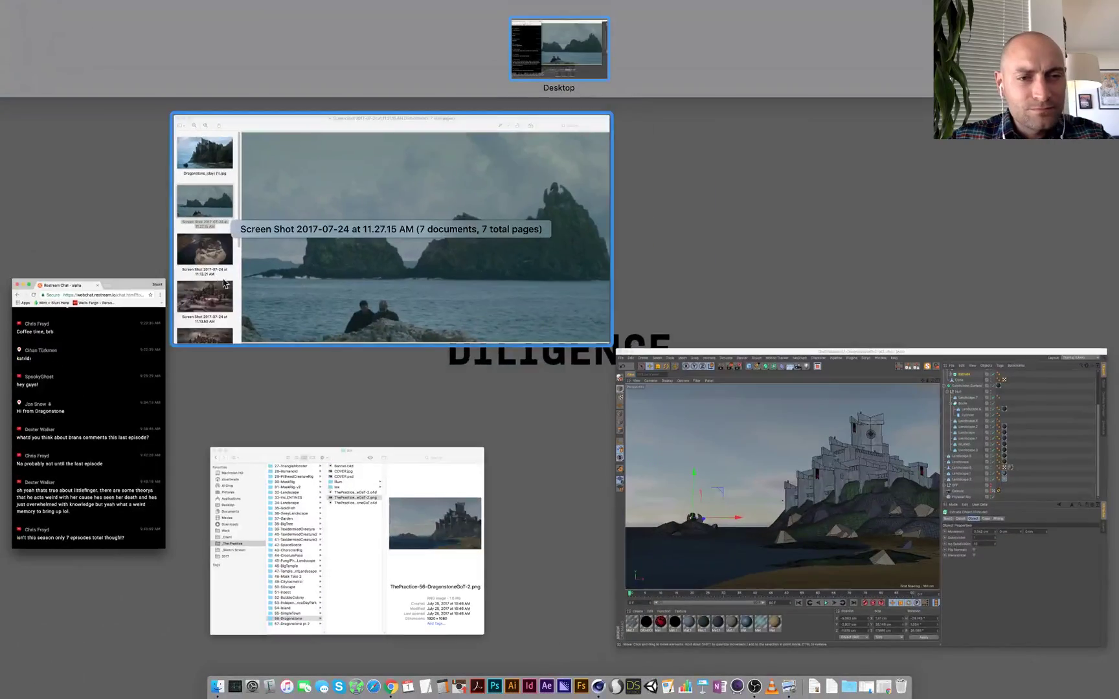
left_click(99, 431)
triple_click(213, 547)
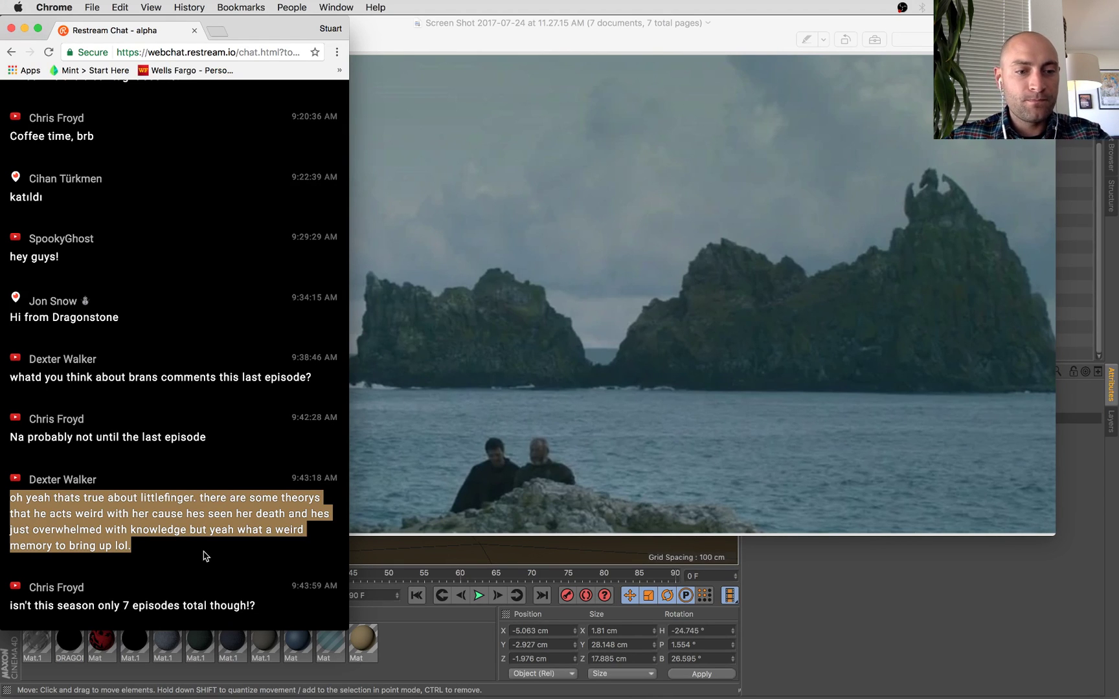
left_click_drag(272, 618, 175, 591)
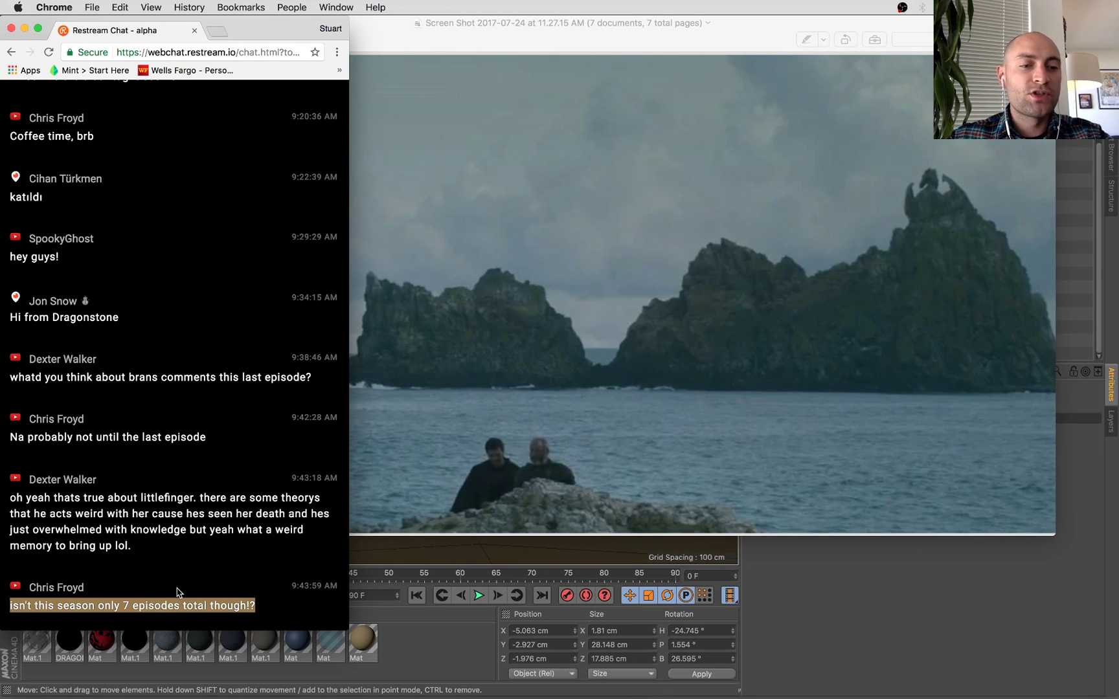
left_click(210, 584)
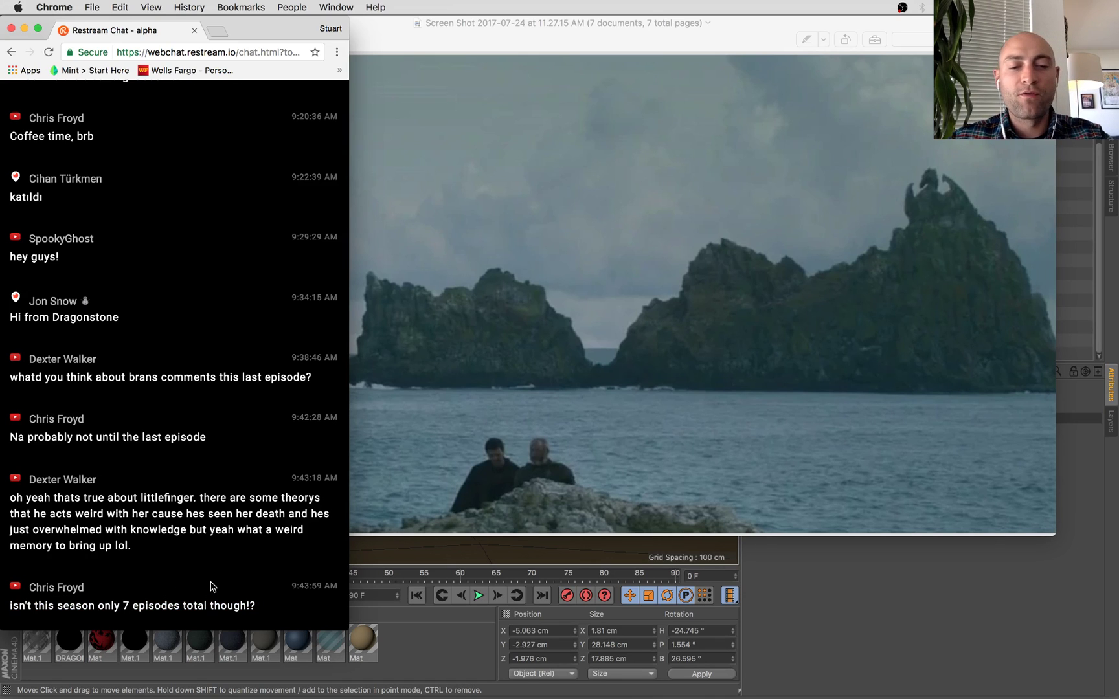
left_click(461, 438)
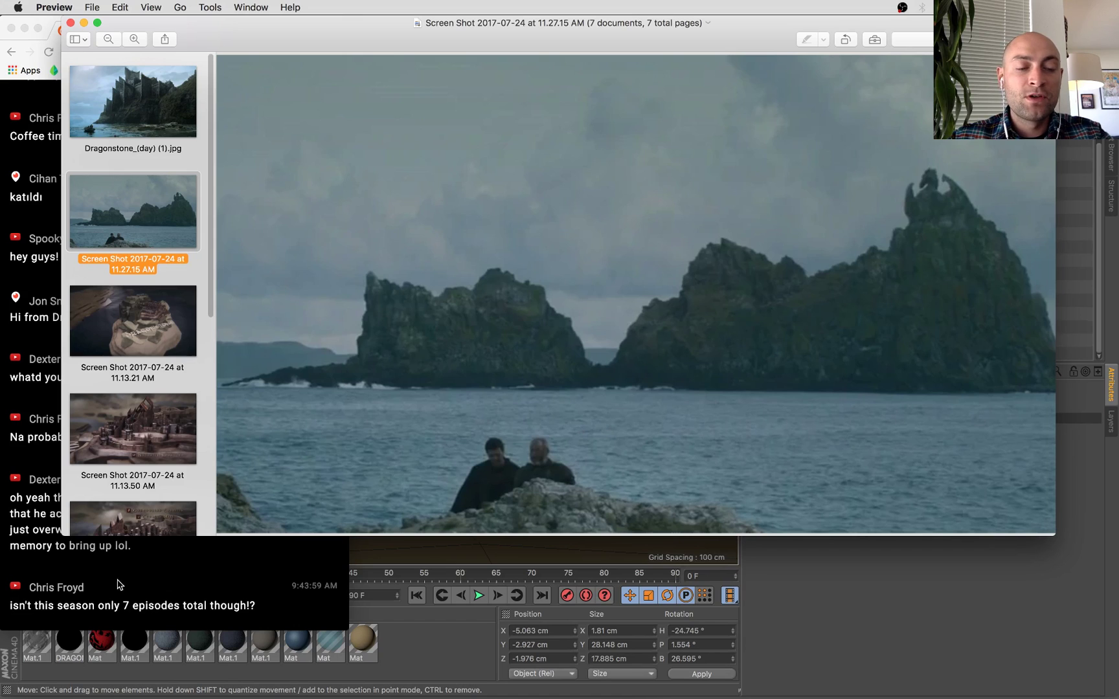
left_click(298, 604)
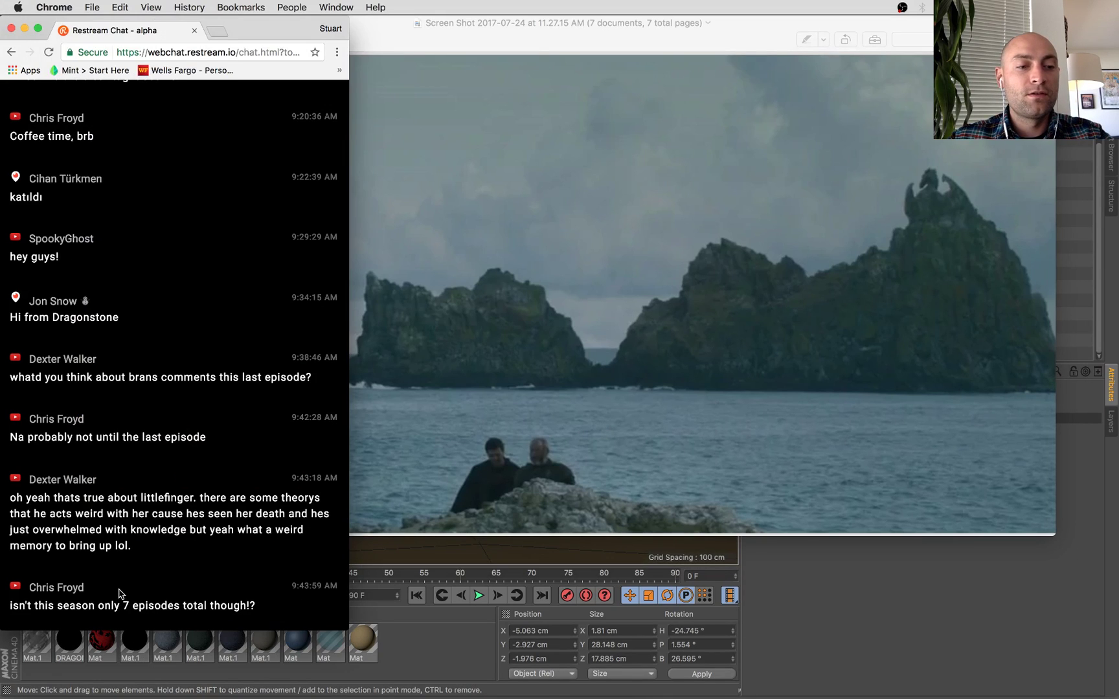
triple_click(153, 598)
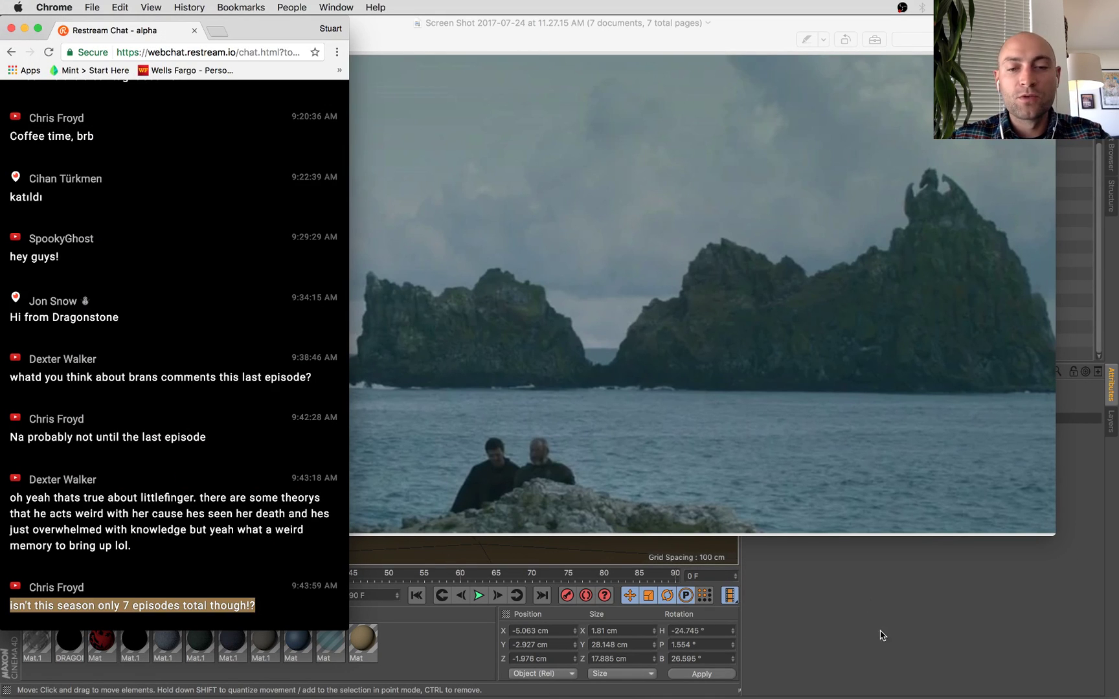
Return to Cinema 4D and collapse all object hierarchies in the scene's object list.
left_click(684, 467)
left_click(960, 597)
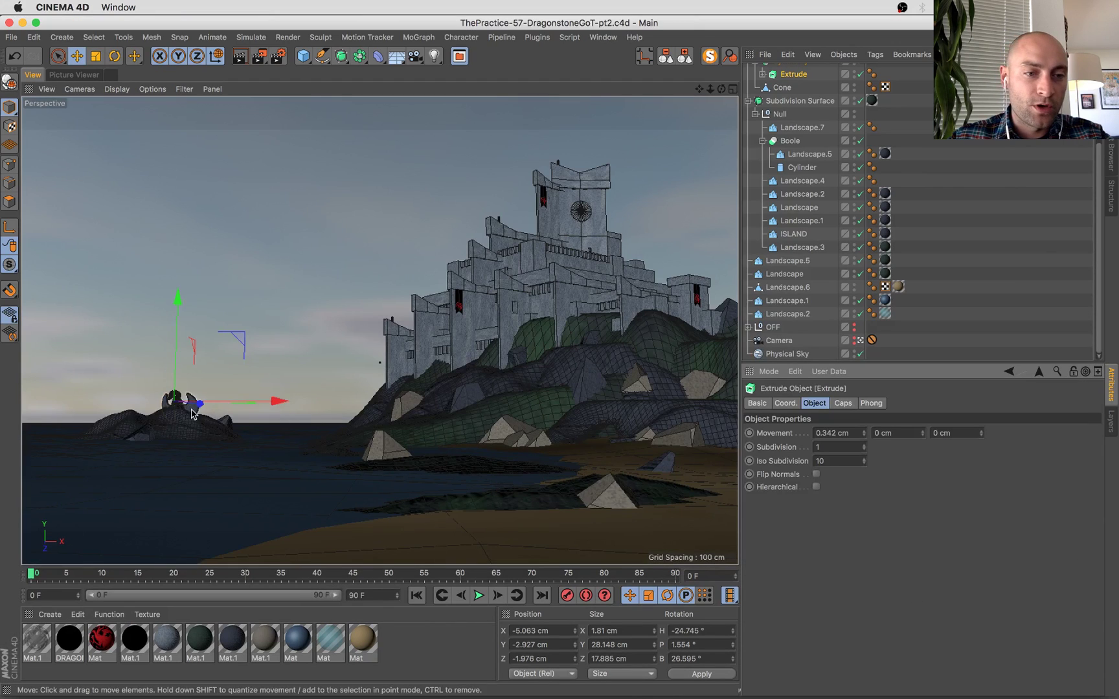
scroll(803, 180, "up", 5)
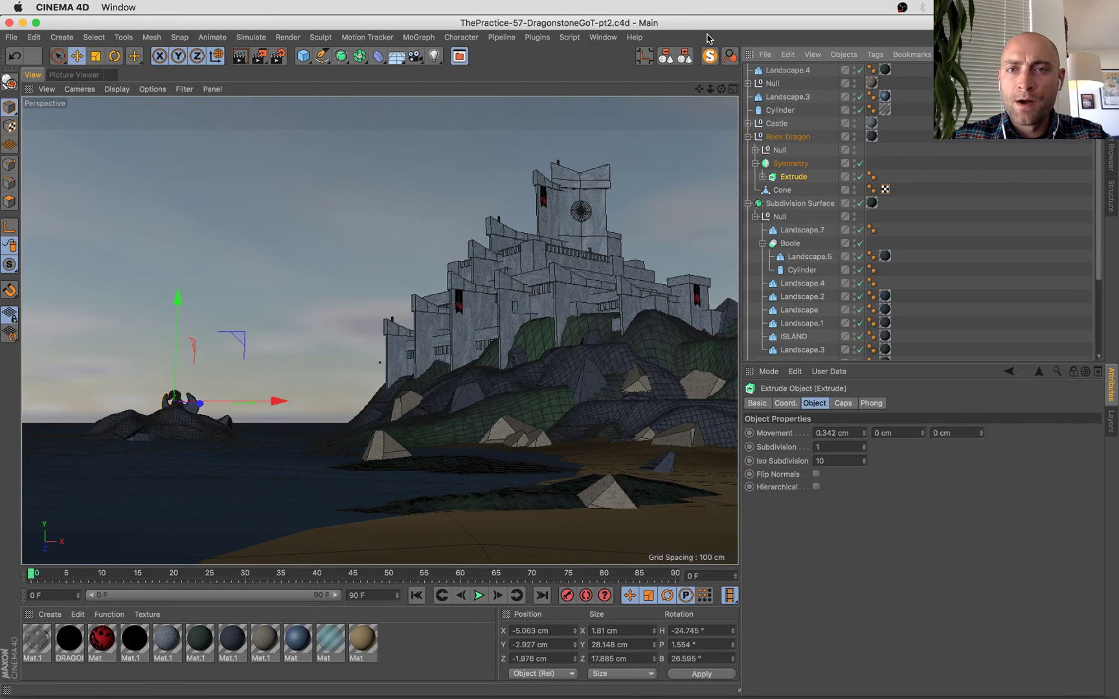
left_click(686, 56)
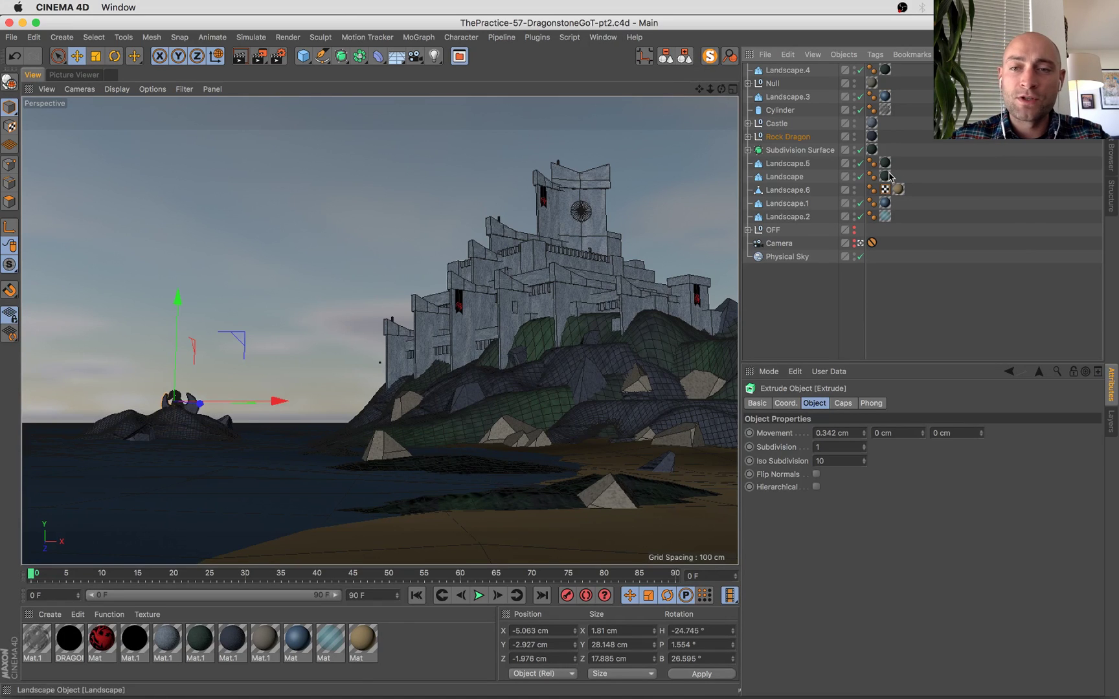
Outside the scene camera, rotate the Rock Dragon null to a heading of about -105°, restore the camera view and save the project.
left_click(787, 137)
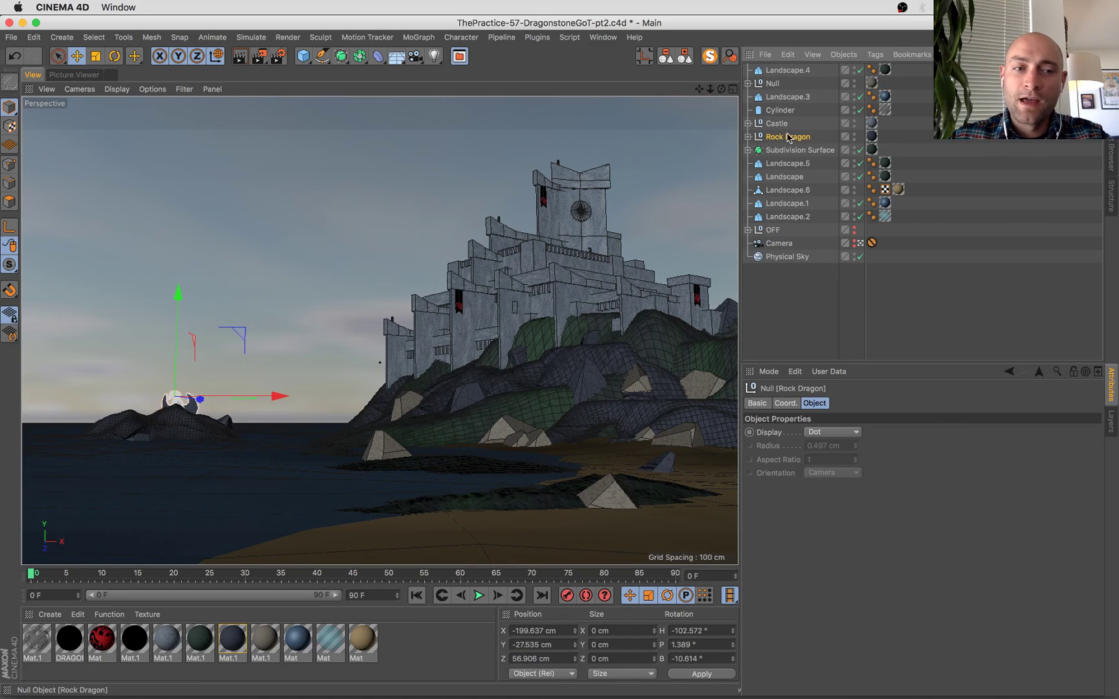
left_click(861, 243)
key("s")
left_click_drag(495, 347, 395, 257, "alt")
key("r")
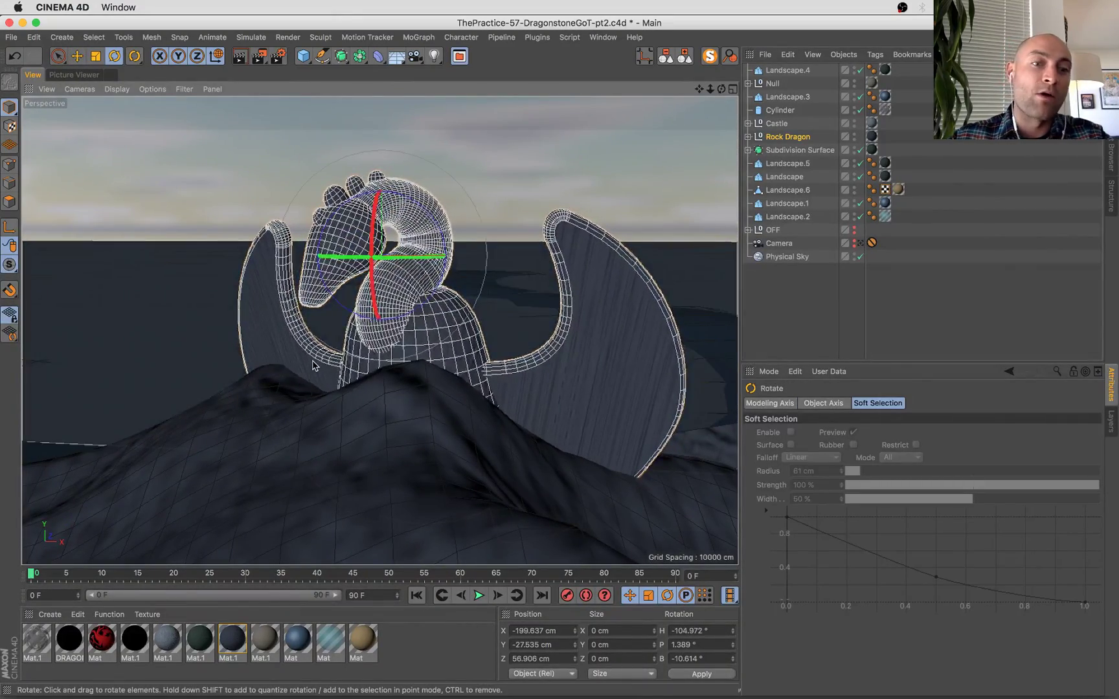
left_click(585, 282)
left_click(861, 243)
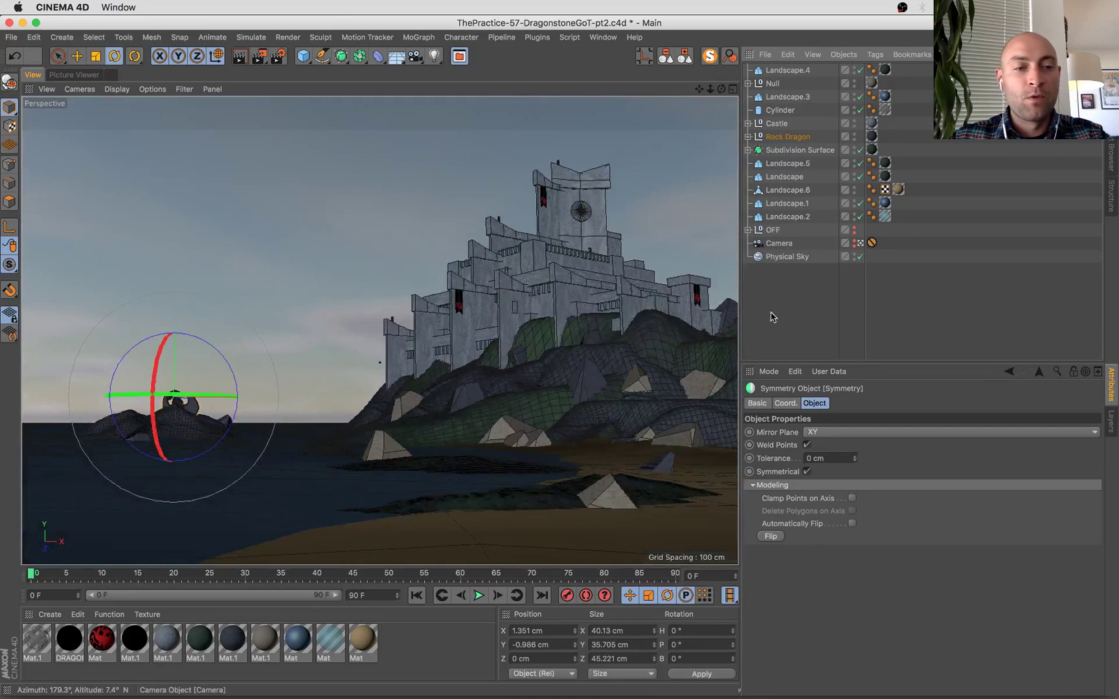
key("super+s")
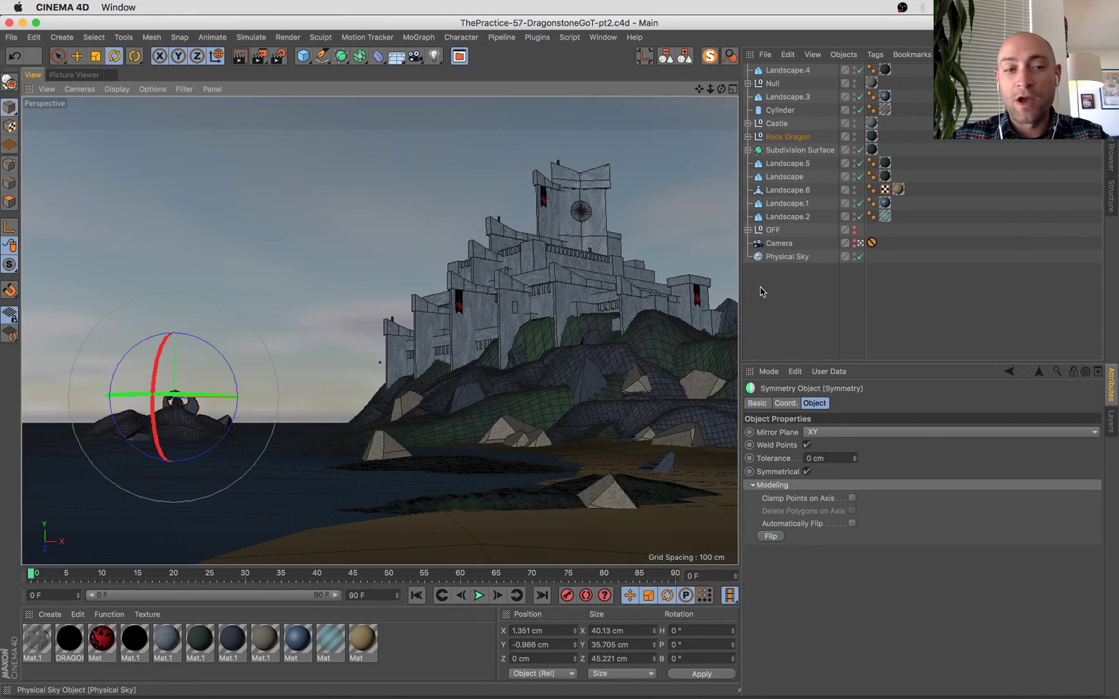
left_click(199, 311)
left_click(167, 406)
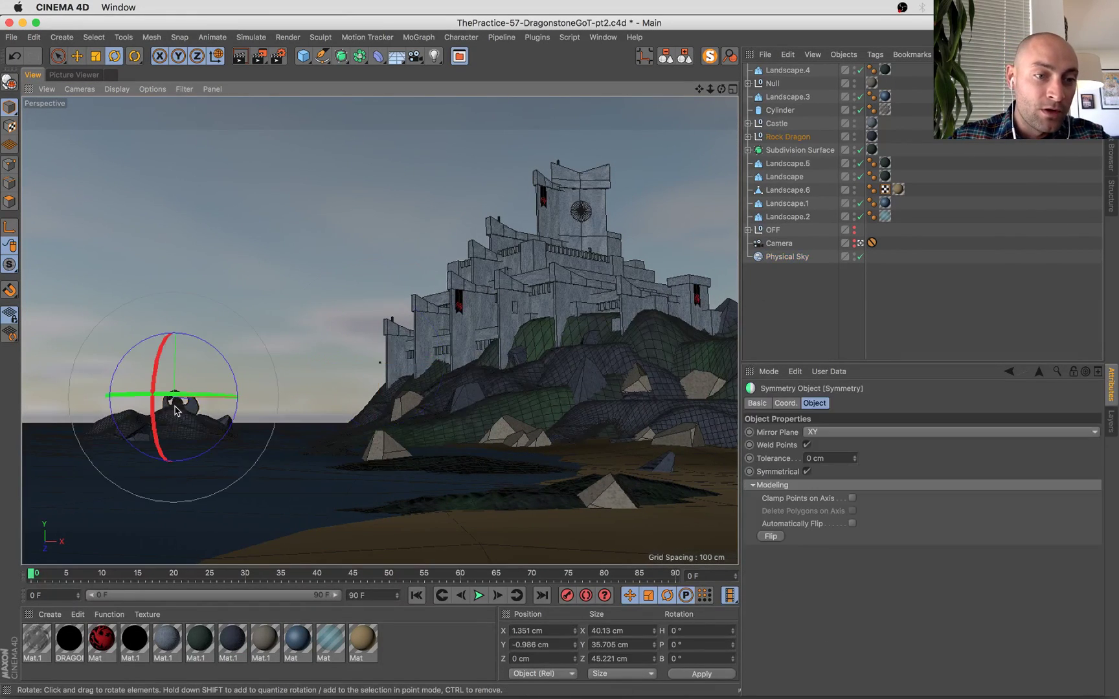
key("e")
left_click_drag(241, 405, 240, 405)
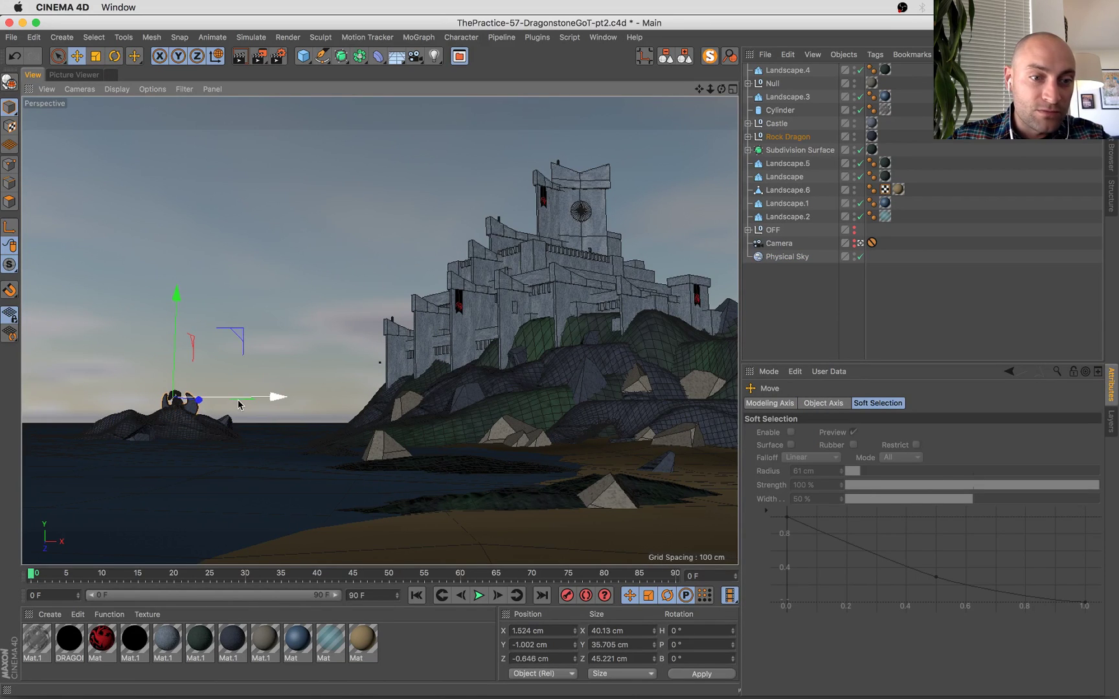
key("super+z")
Select the wing's Extrude object inside Rock Dragon's Symmetry, rotate it to a heading of about -27.1° and save the project.
left_click(749, 137)
left_click(754, 163)
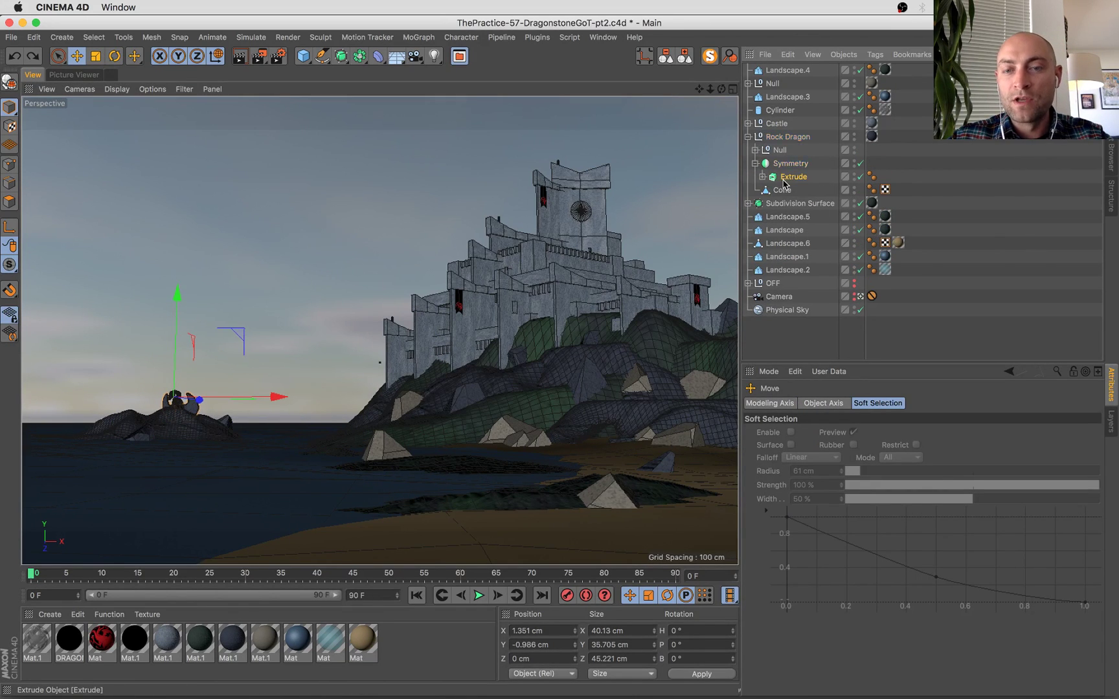
left_click(129, 445)
key("r")
left_click_drag(189, 402, 186, 401)
key("super+s")
key("e")
key("r")
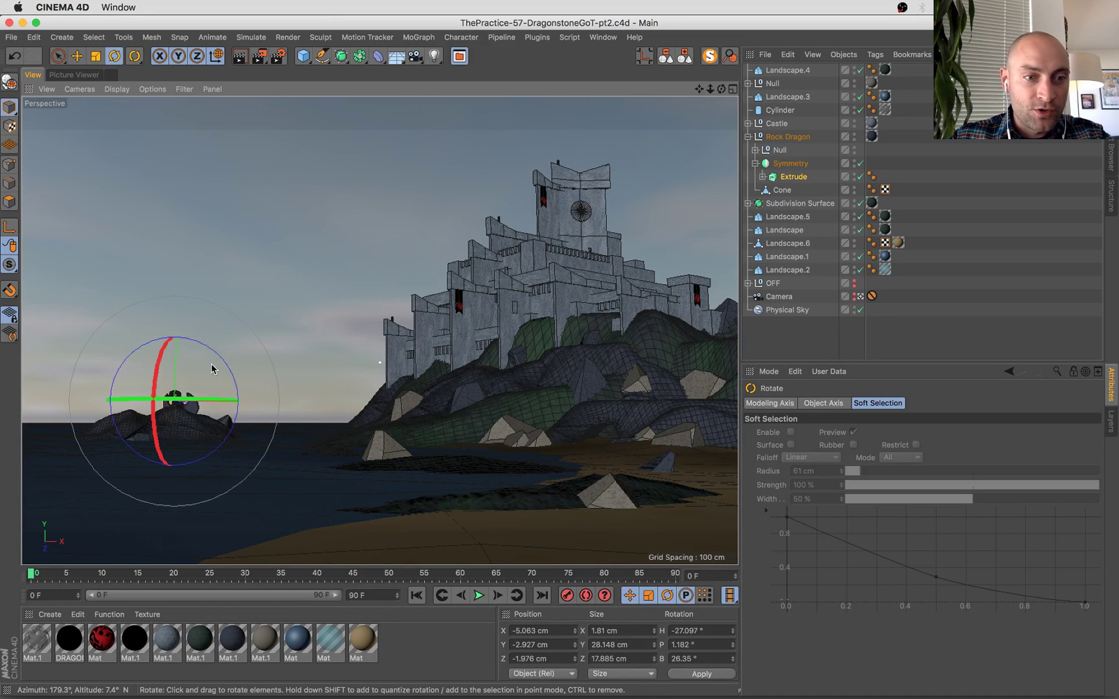
Outside the scene camera, rotate the wing's Extrude on its own axes to about H -32°, P 3.1°, B 26.7°, and restore the camera view.
left_click(859, 297)
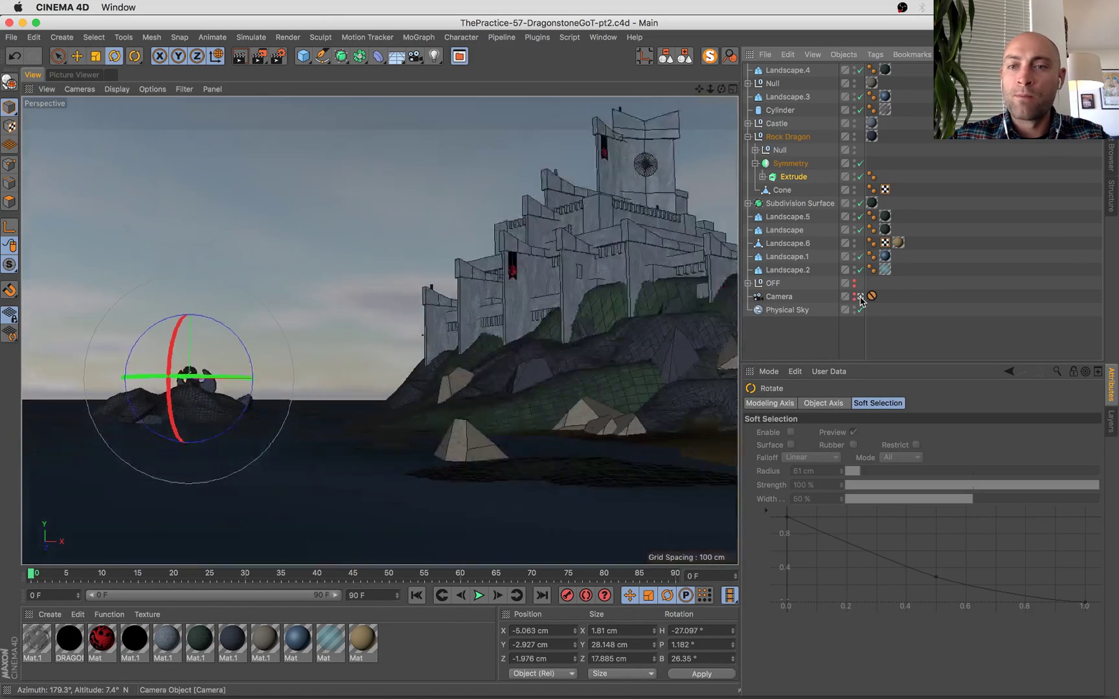
key("s")
left_click_drag(251, 308, 332, 400, "alt")
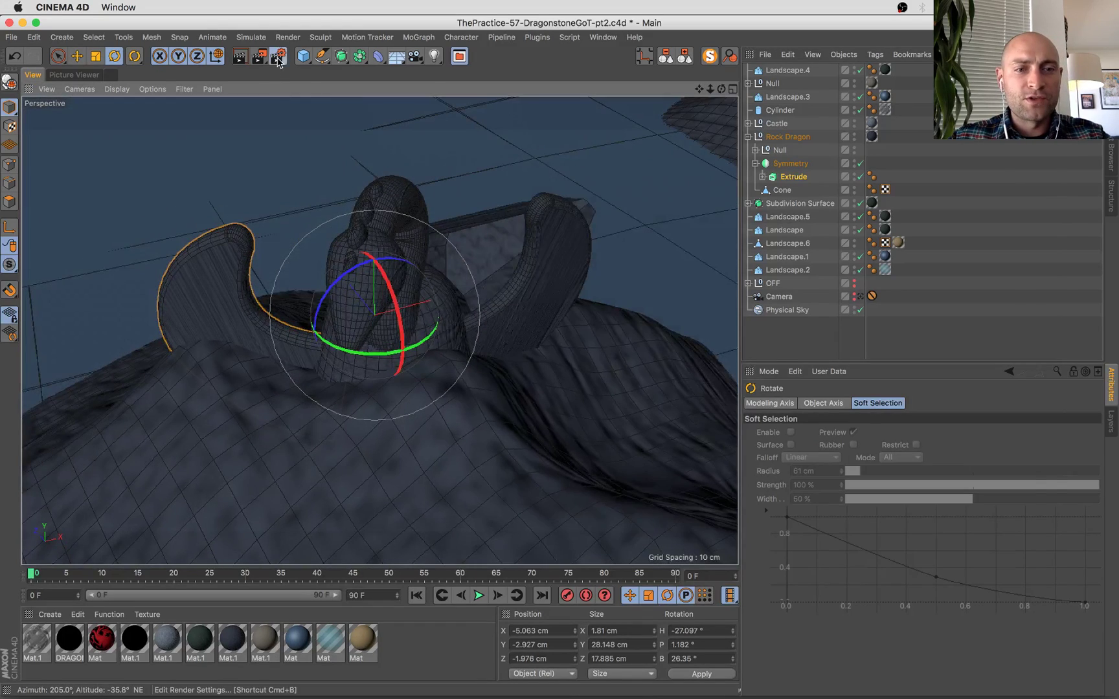
left_click(277, 56)
left_click(478, 200)
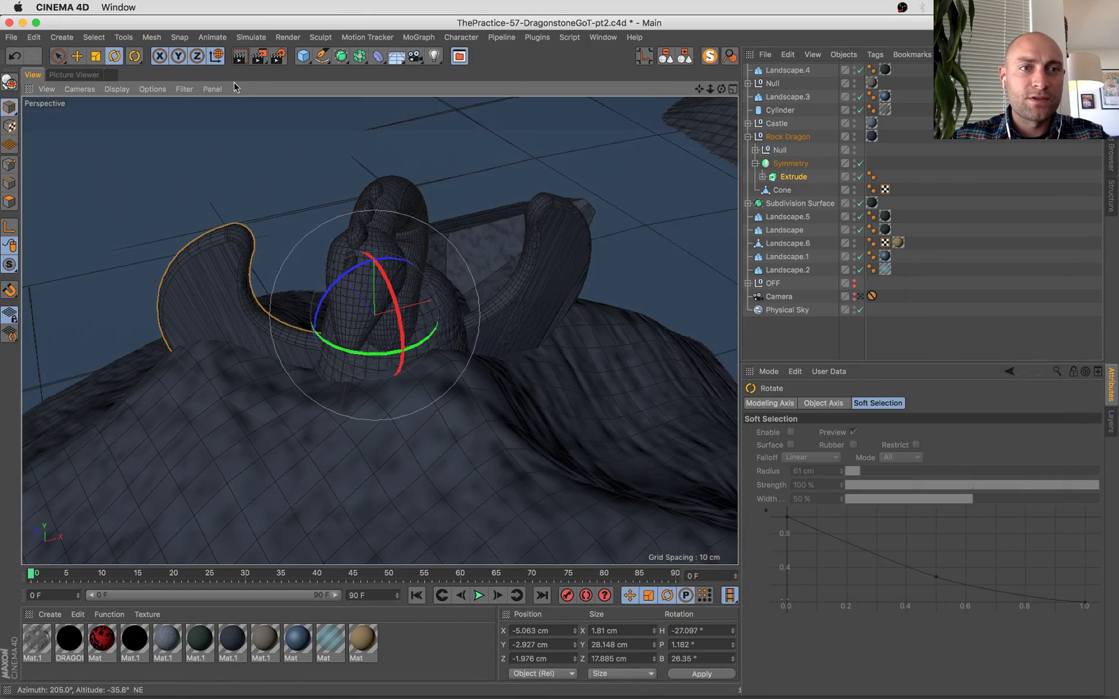
left_click(217, 57)
left_click_drag(364, 193, 337, 118, "alt")
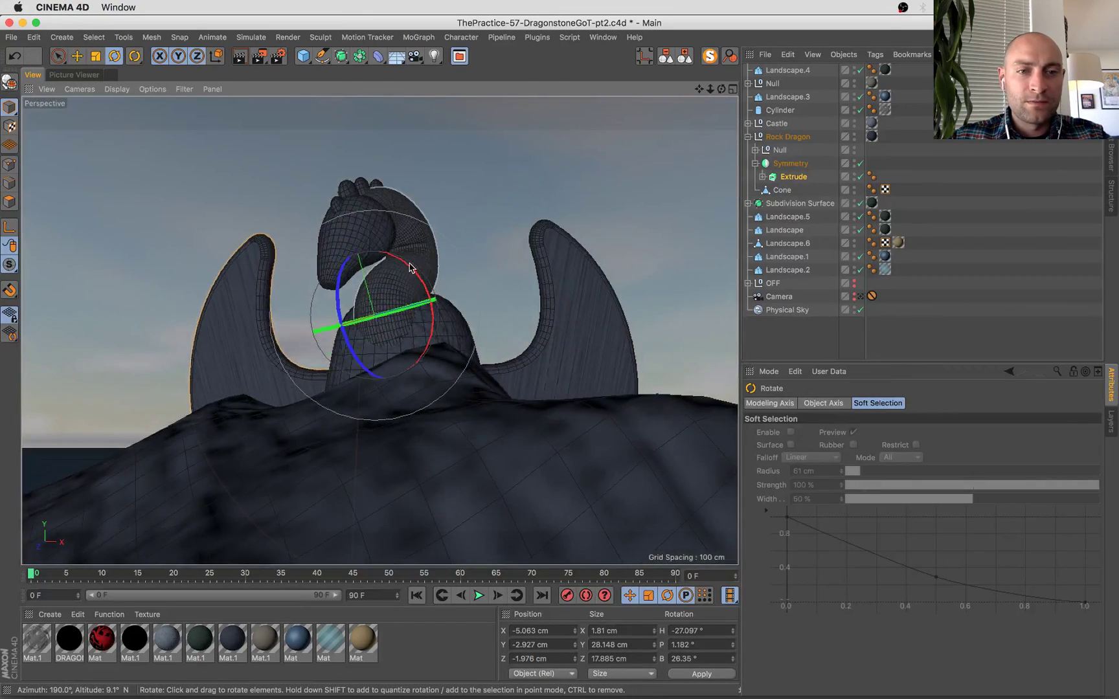
left_click_drag(410, 268, 399, 320)
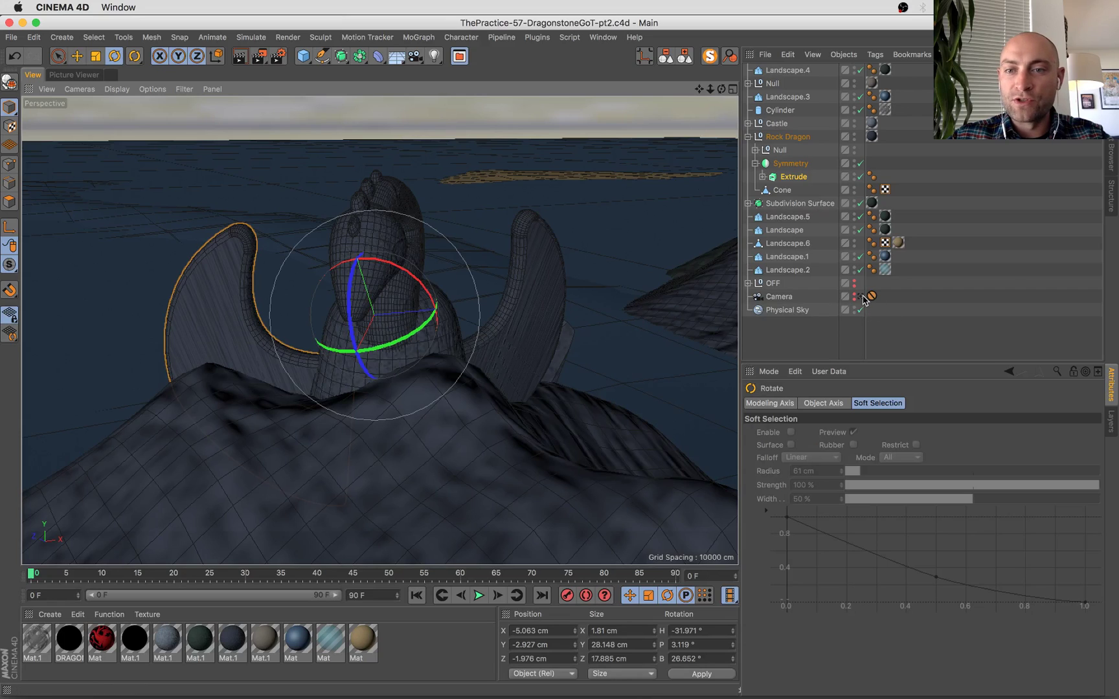
left_click(860, 296)
left_click(263, 320)
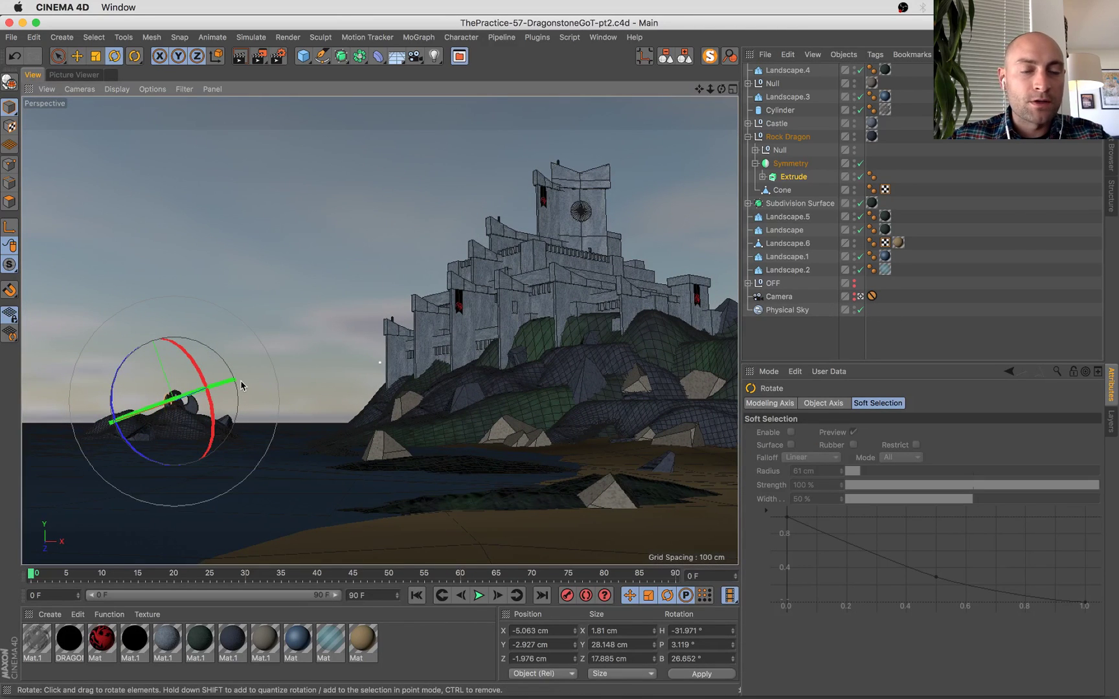
Rotate the whole Rock Dragon null to about H -97.4°, P 0°, B -10.7° and save the project.
left_click(787, 137)
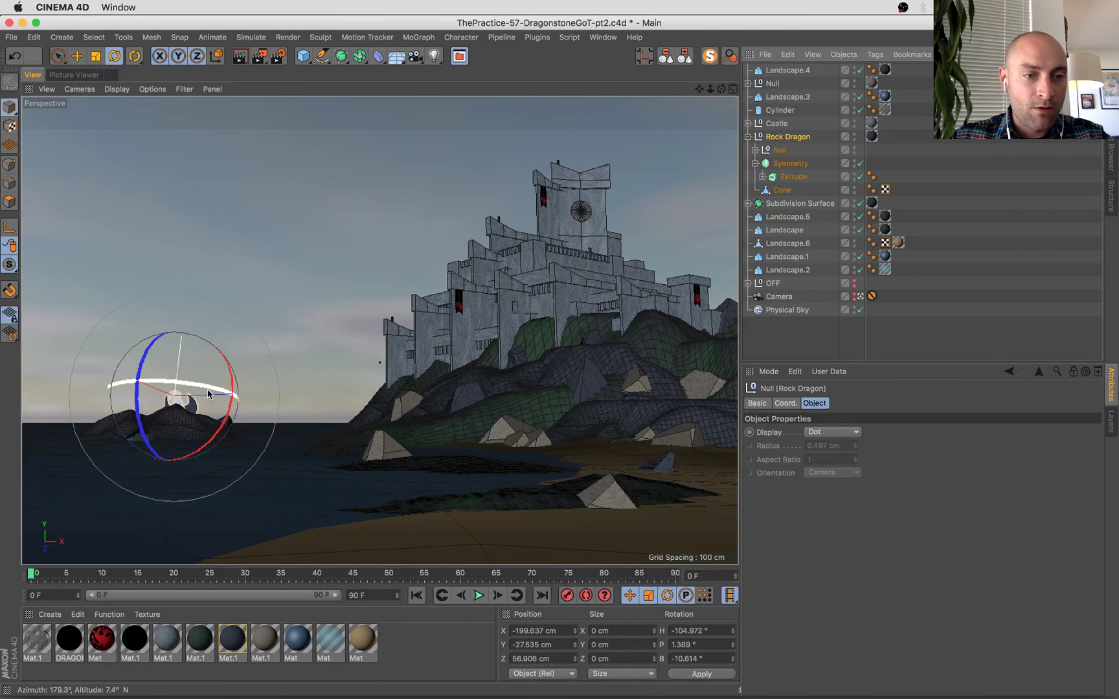
left_click_drag(213, 392, 221, 393)
key("super+s")
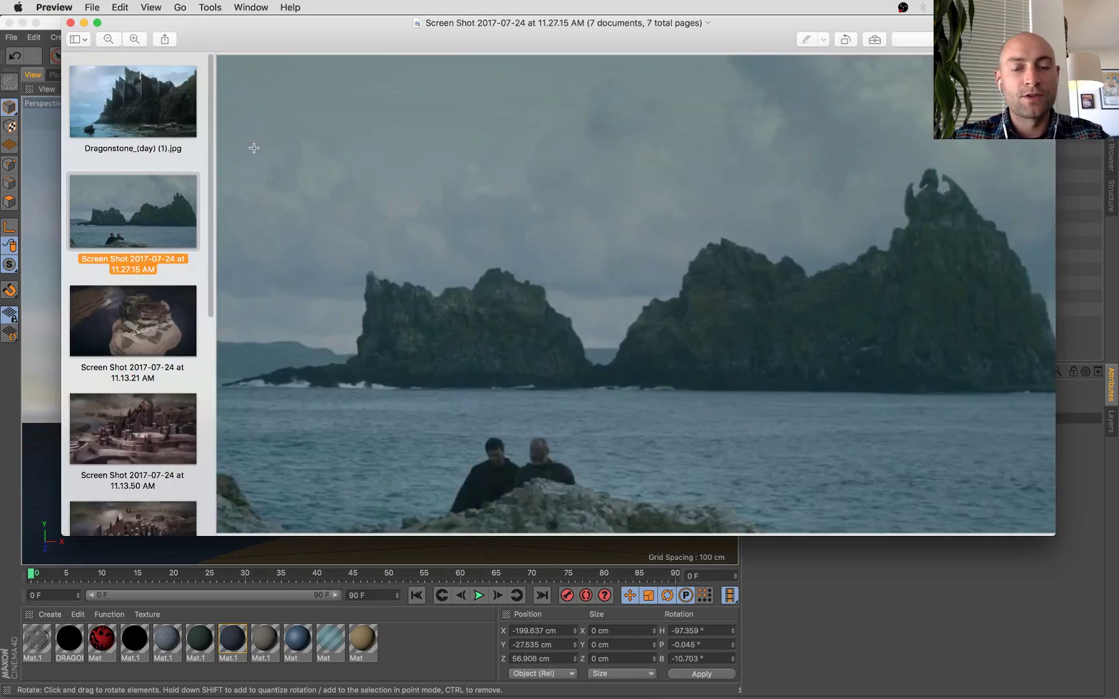
Check the dragon cliff reference image in Preview and bring up the Restream chat in Chrome.
key("super+Tab")
key("ctrl+Up")
left_click(150, 430)
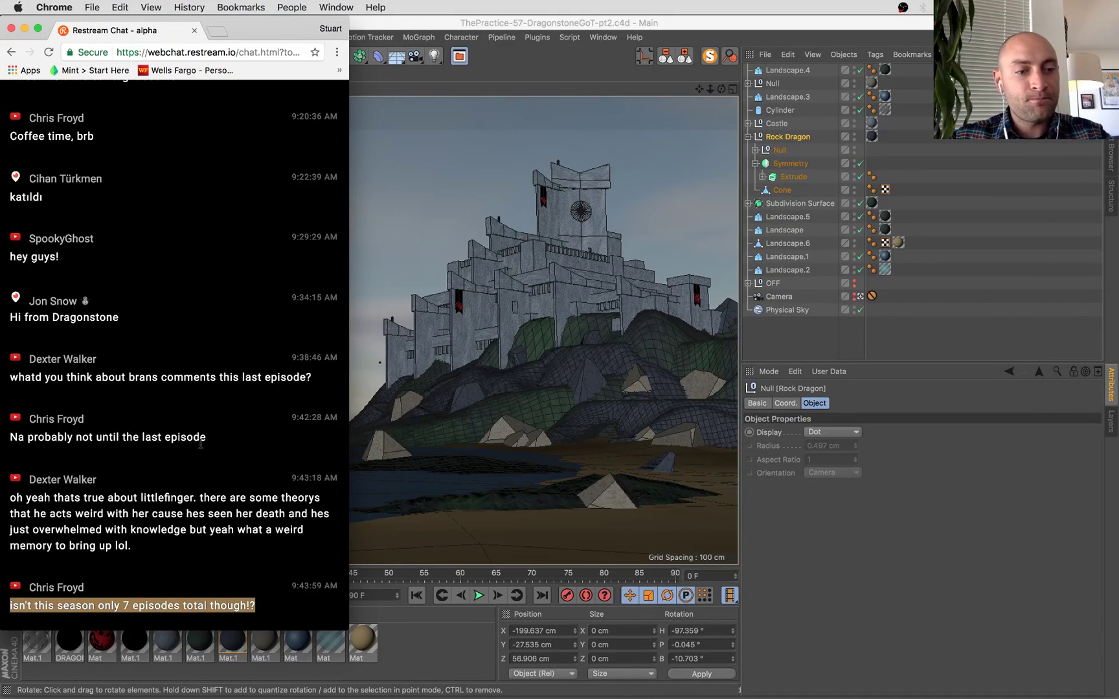
Return to Cinema 4D and examine the rock dragon and the full castle scene in the latest finished render.
left_click(749, 525)
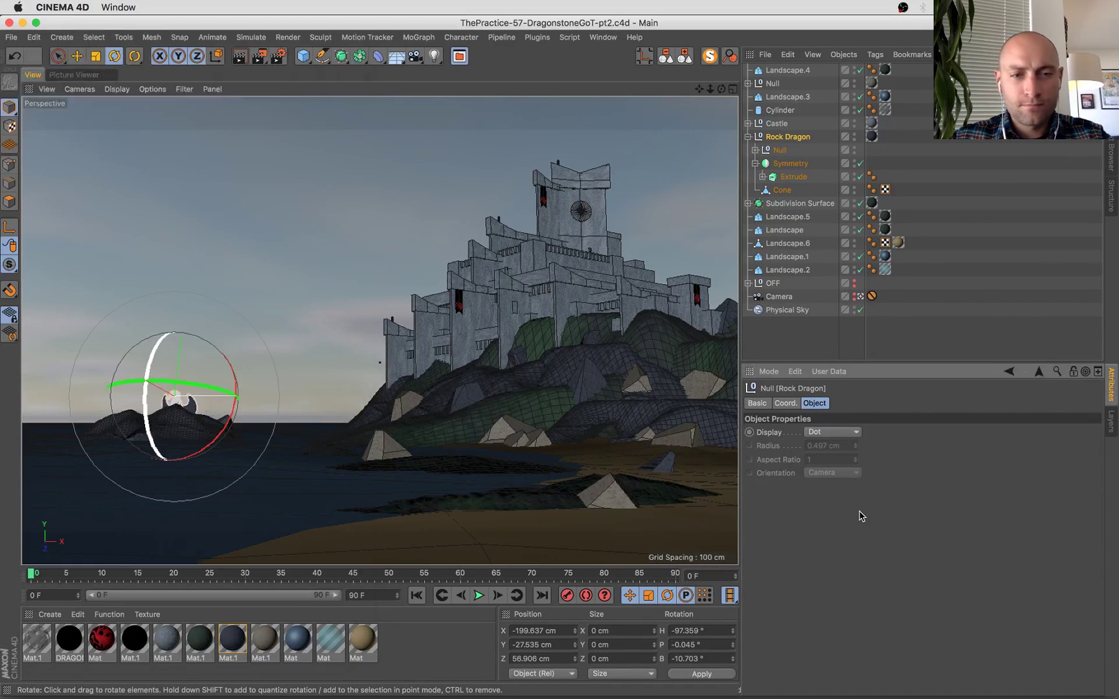
left_click(86, 75)
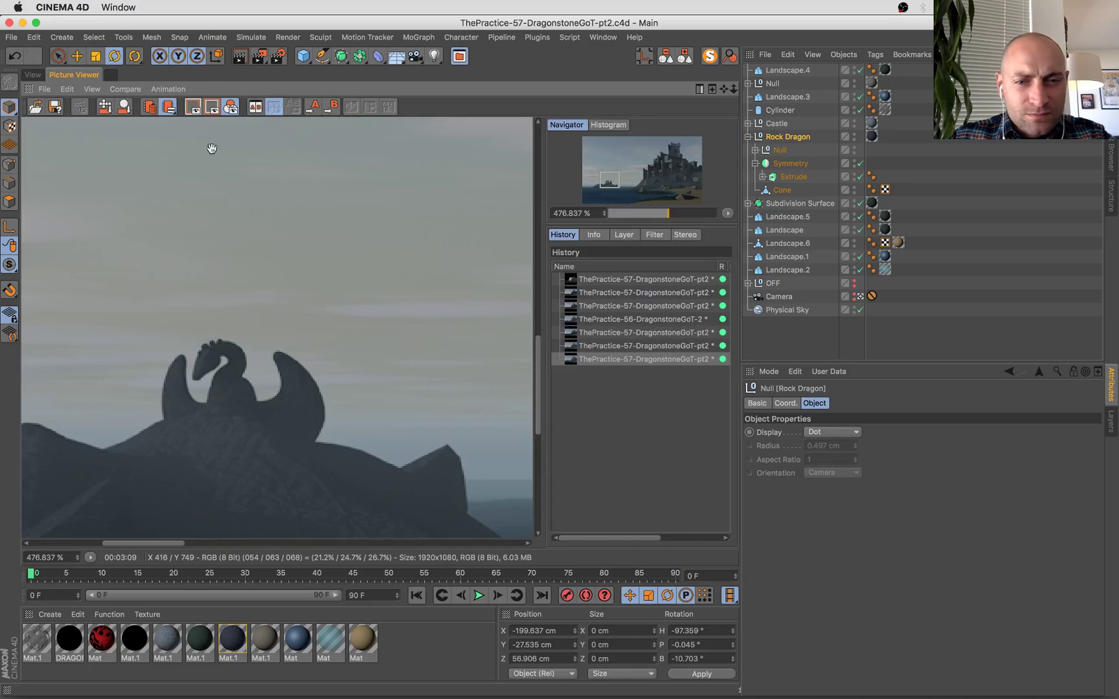
left_click_drag(352, 419, 313, 362)
scroll(313, 362, "down", 5)
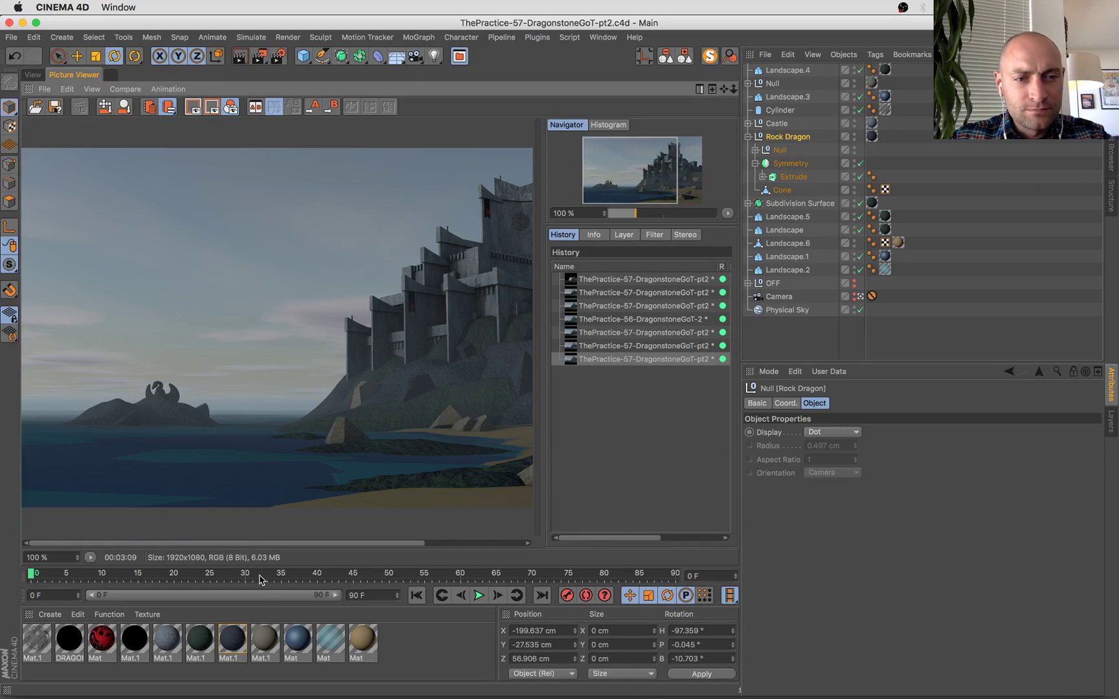
scroll(264, 447, "down", 1)
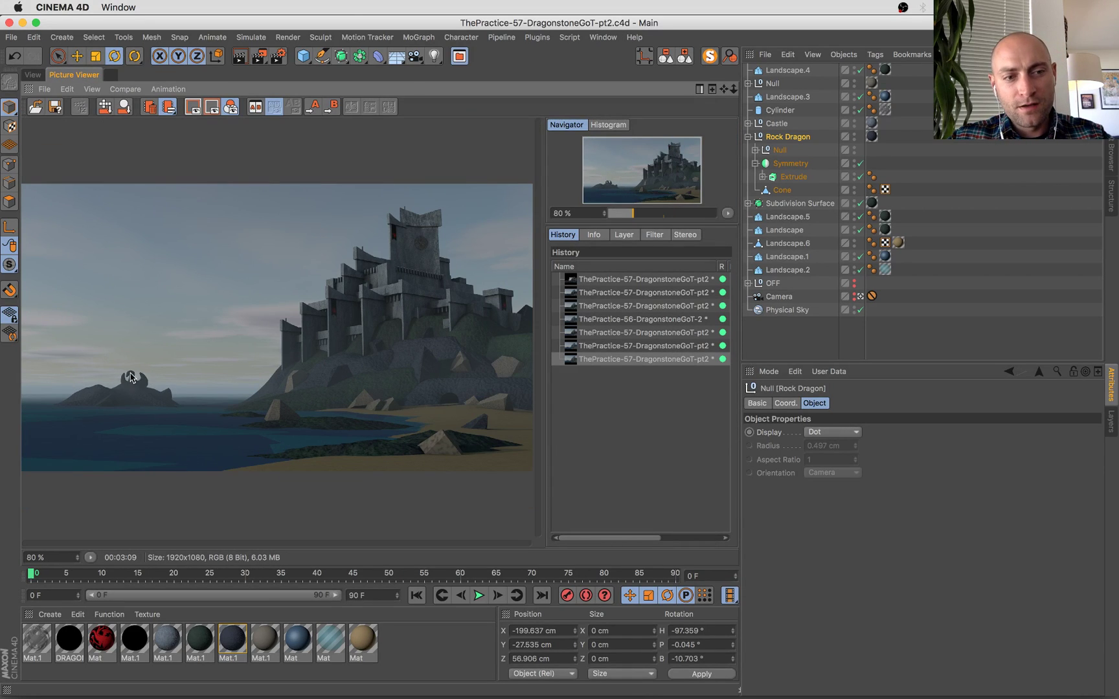
Scale the rock dragon's Symmetry wings down to about 37.8 × 33.8 × 40.1 cm and lower them to about Y -1.65 cm.
left_click(32, 77)
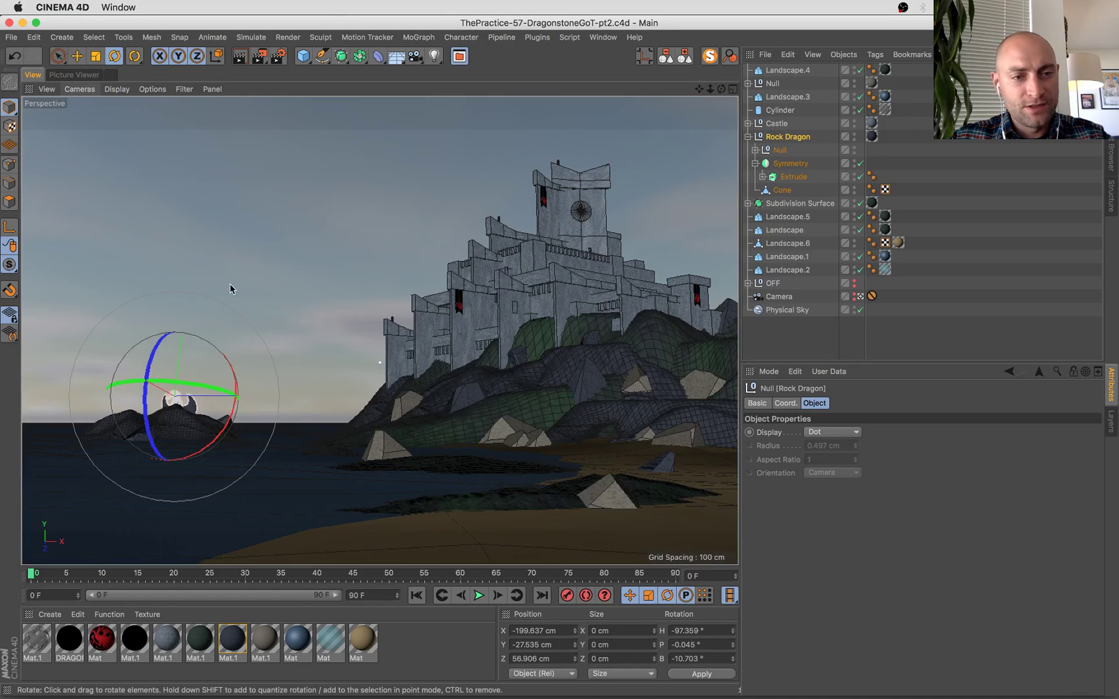
left_click(791, 164)
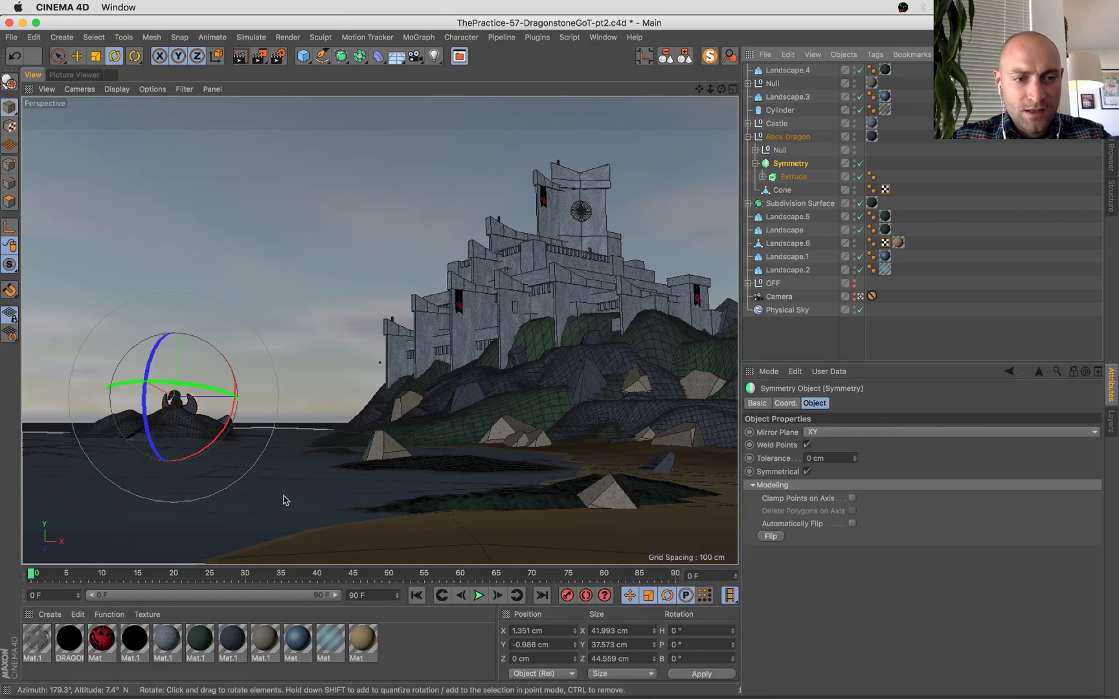
key("t")
left_click_drag(337, 300, 321, 330)
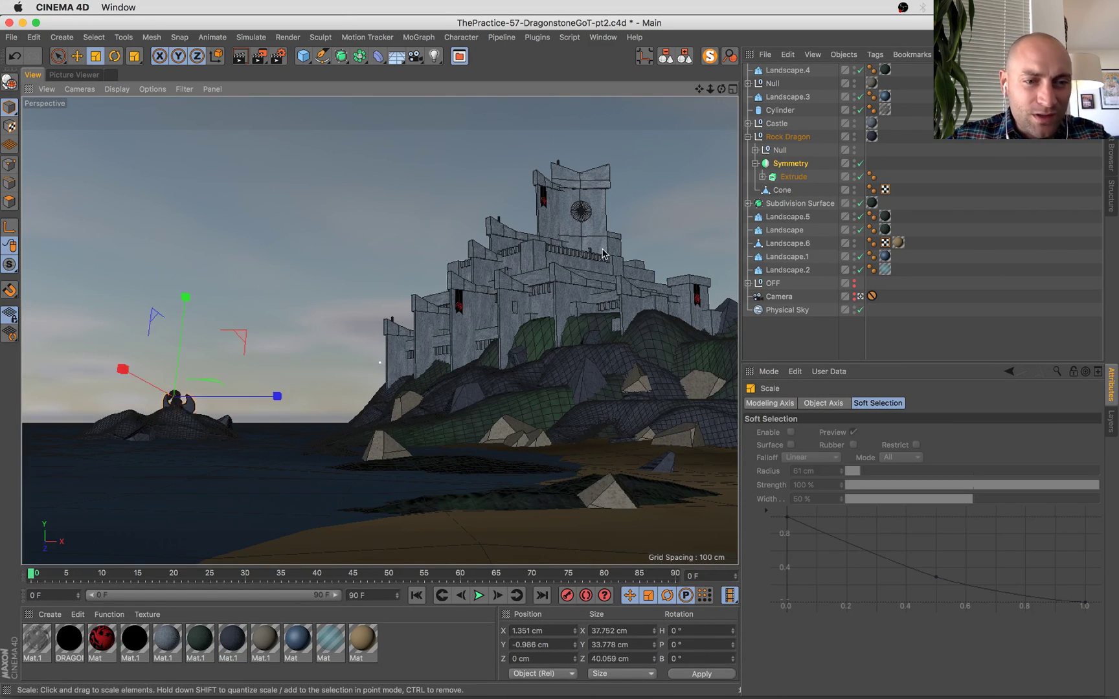
key("e")
left_click_drag(184, 330, 174, 318)
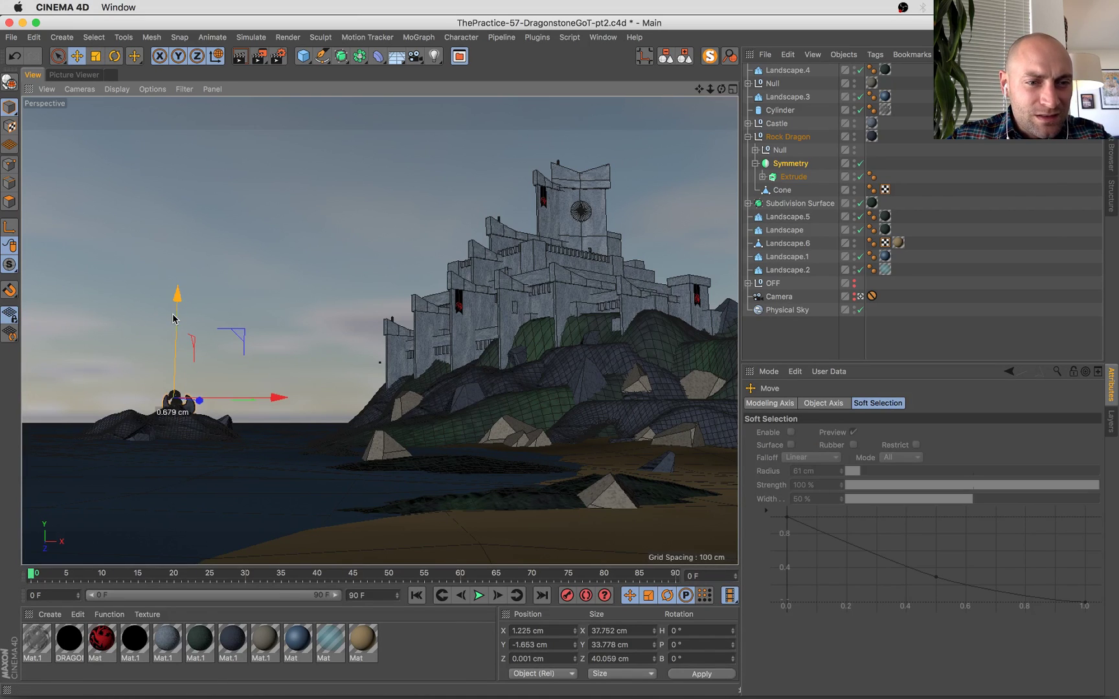
Select the Null inside Rock Dragon and render the scene to the Picture Viewer.
left_click(788, 136)
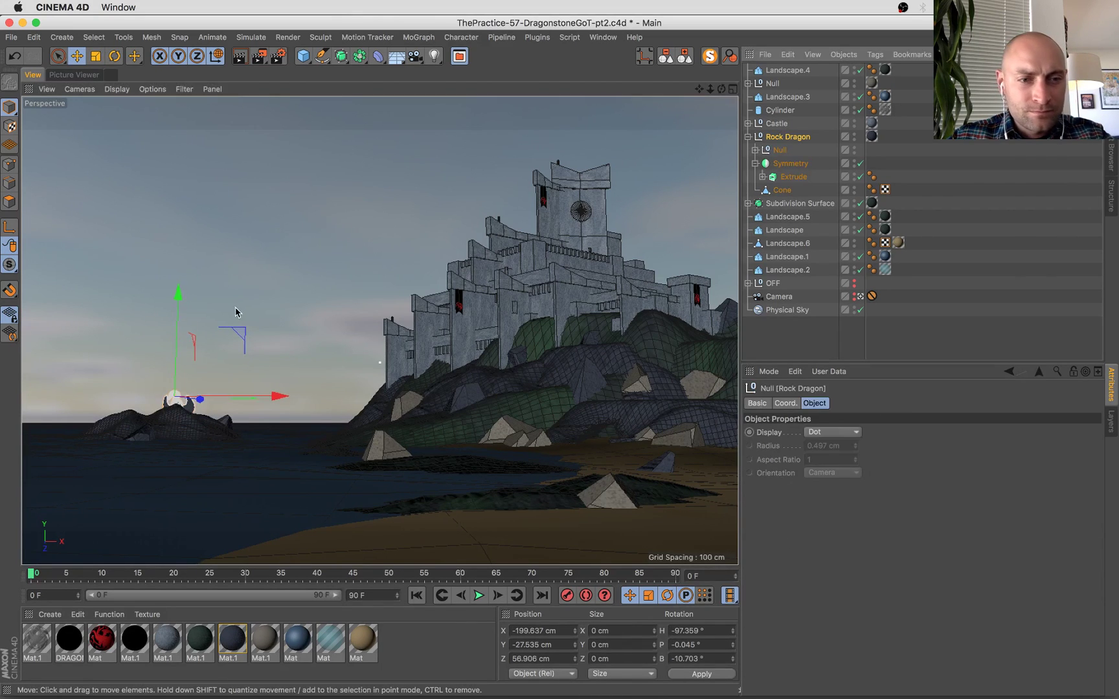
key("t")
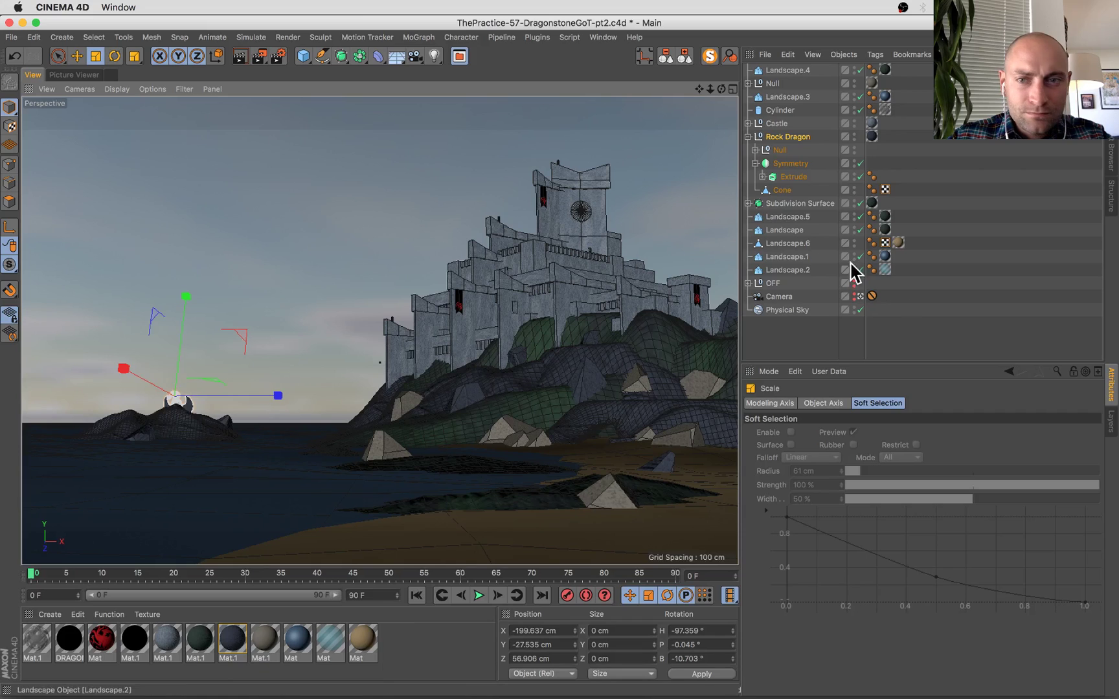
left_click(781, 150)
key("shift+r")
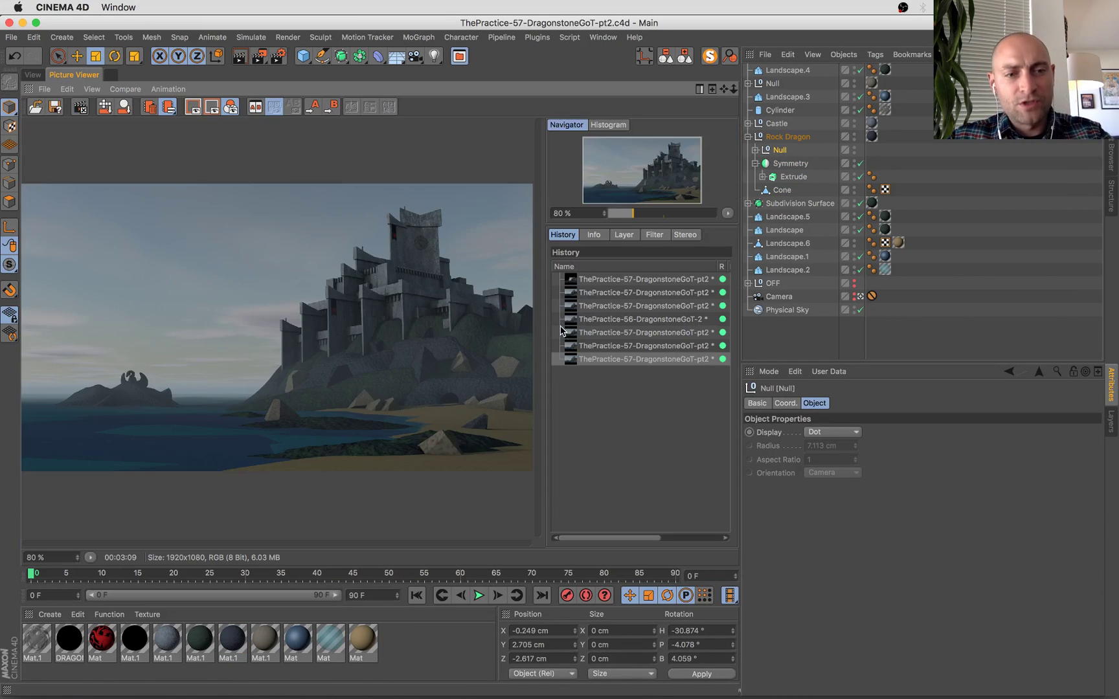
Compare the last three finished renders with the one in progress, checking the dragon's silhouette and the atmosphere.
left_click(657, 359)
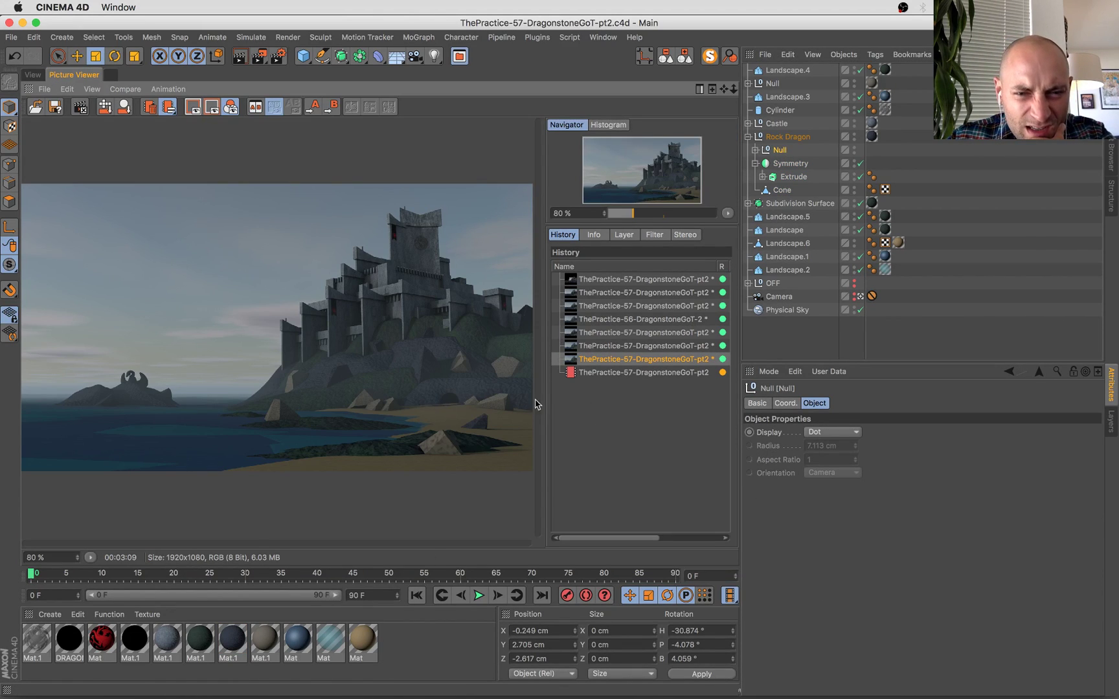
left_click(635, 372)
key("Up")
key("Up")
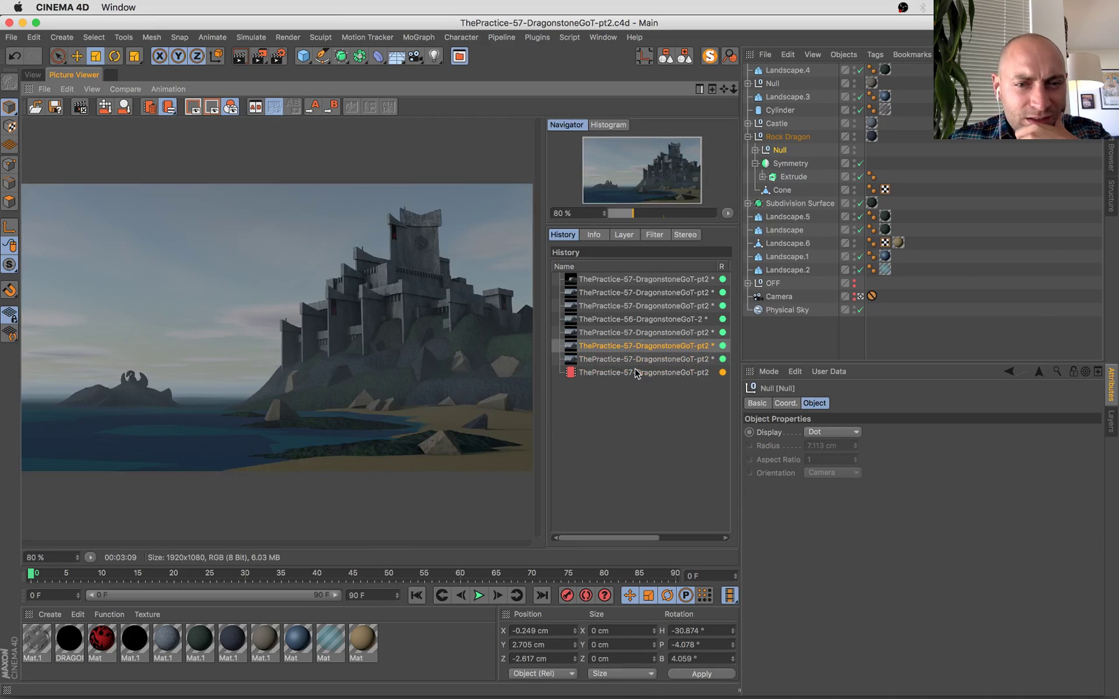
key("Down")
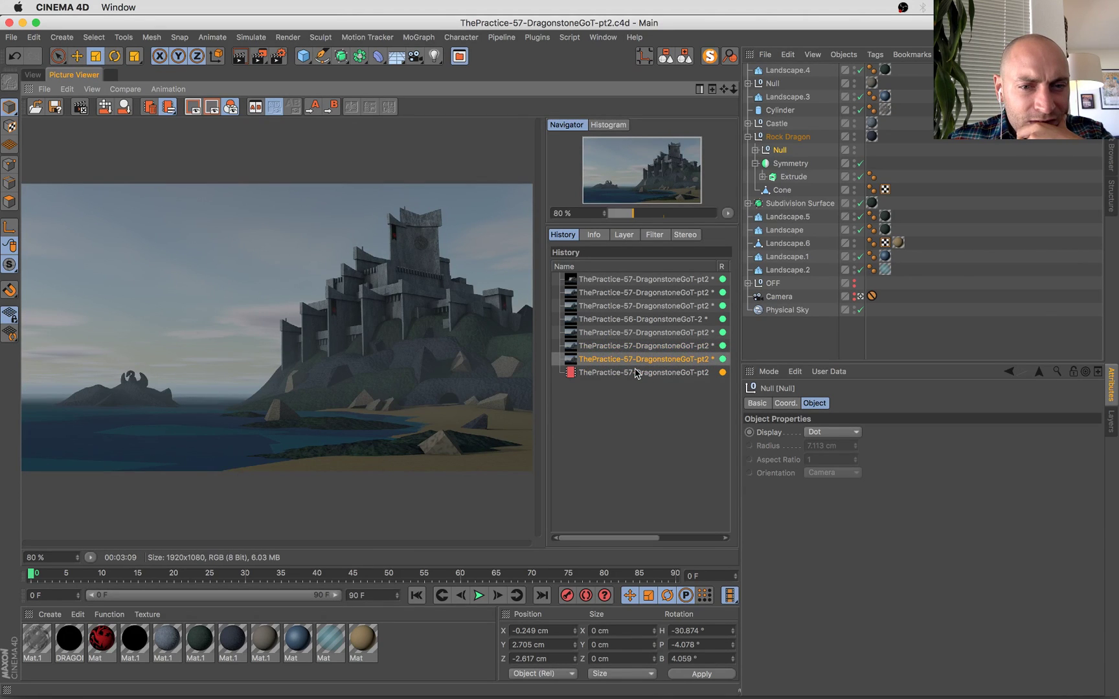
key("Up")
key("Down")
key("Down")
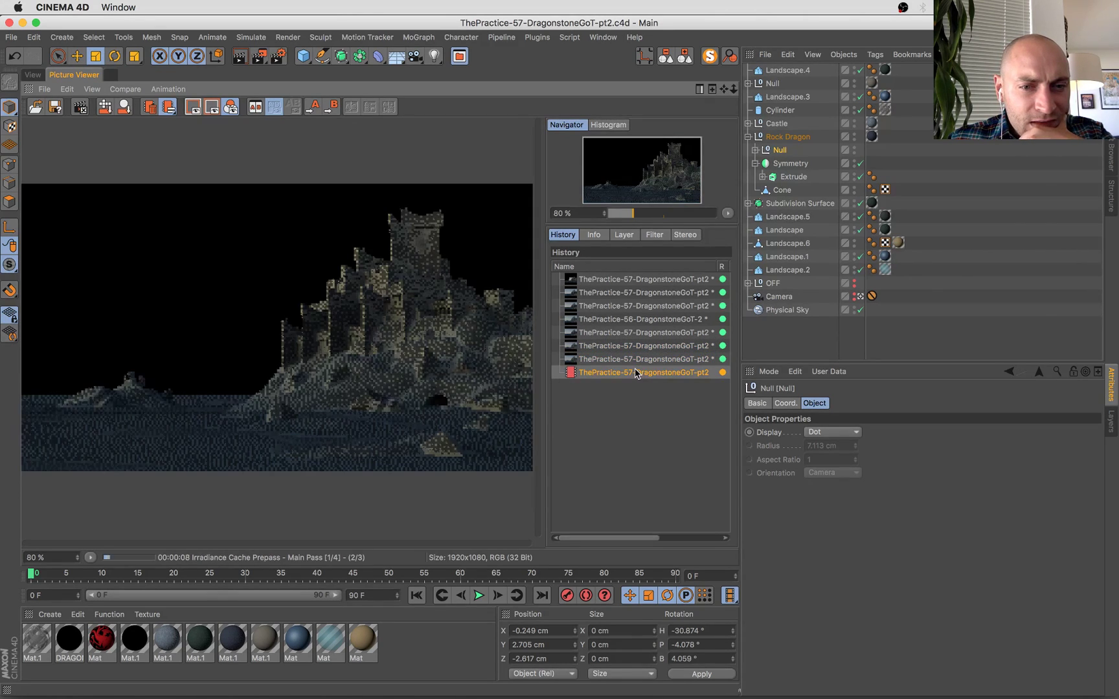
key("Up")
key("Up")
key("Down")
key("Down")
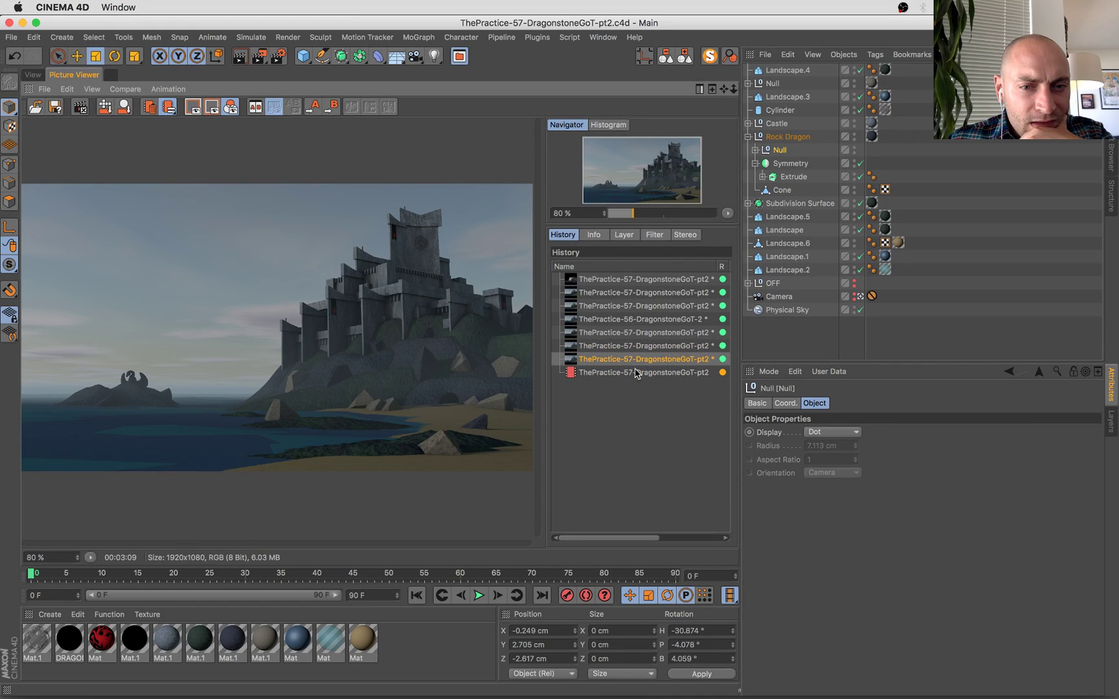
key("Up")
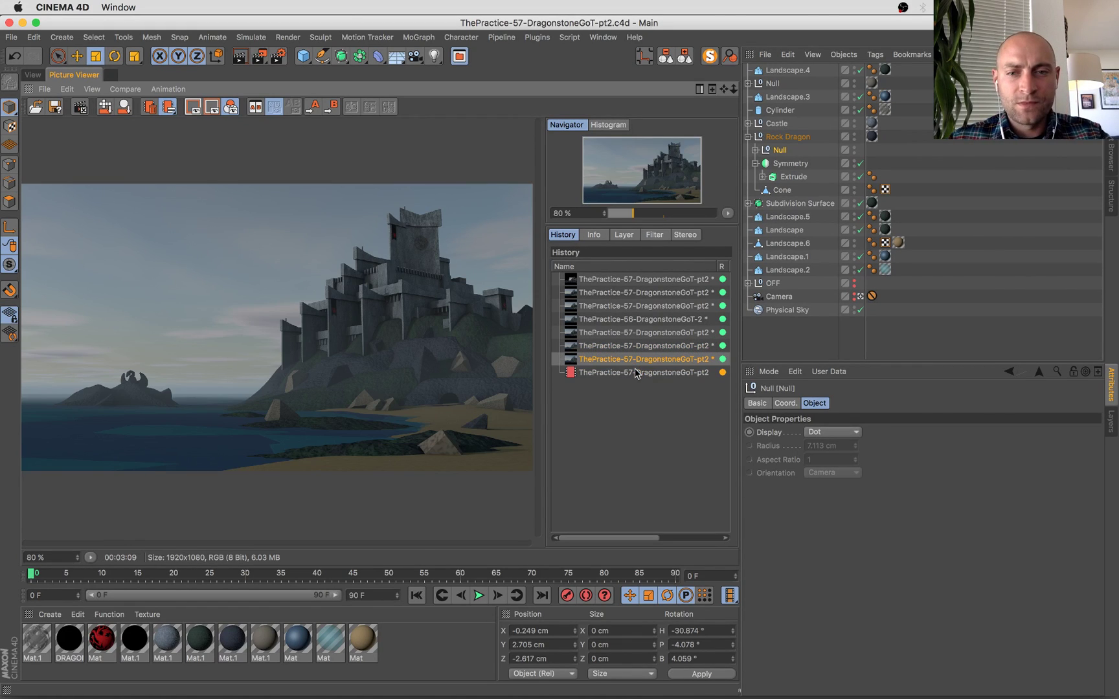
key("Down")
key("Up")
key("Up")
key("Up")
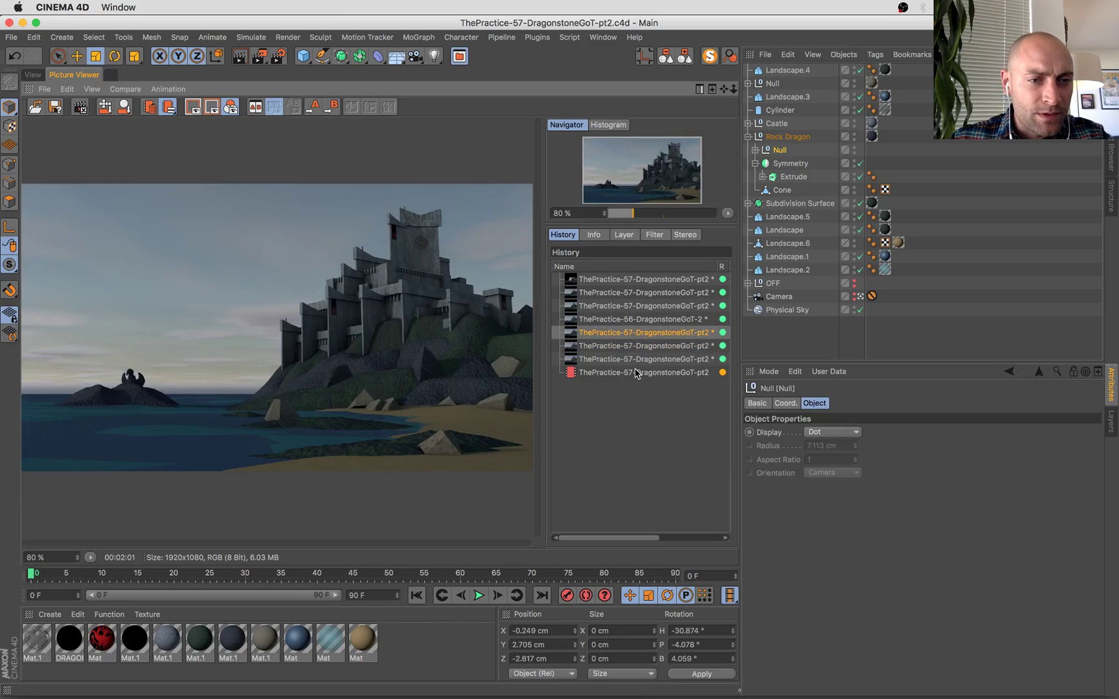
key("Down")
key("Down")
key("Down")
key("Up")
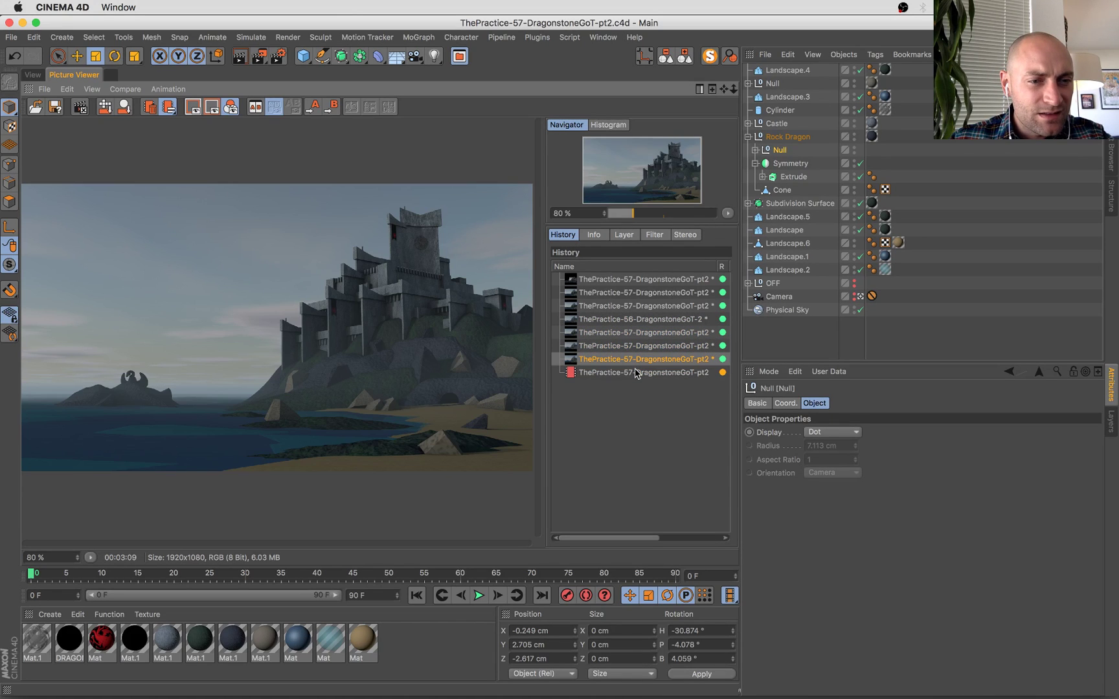
key("Up")
key("Up")
key("Down")
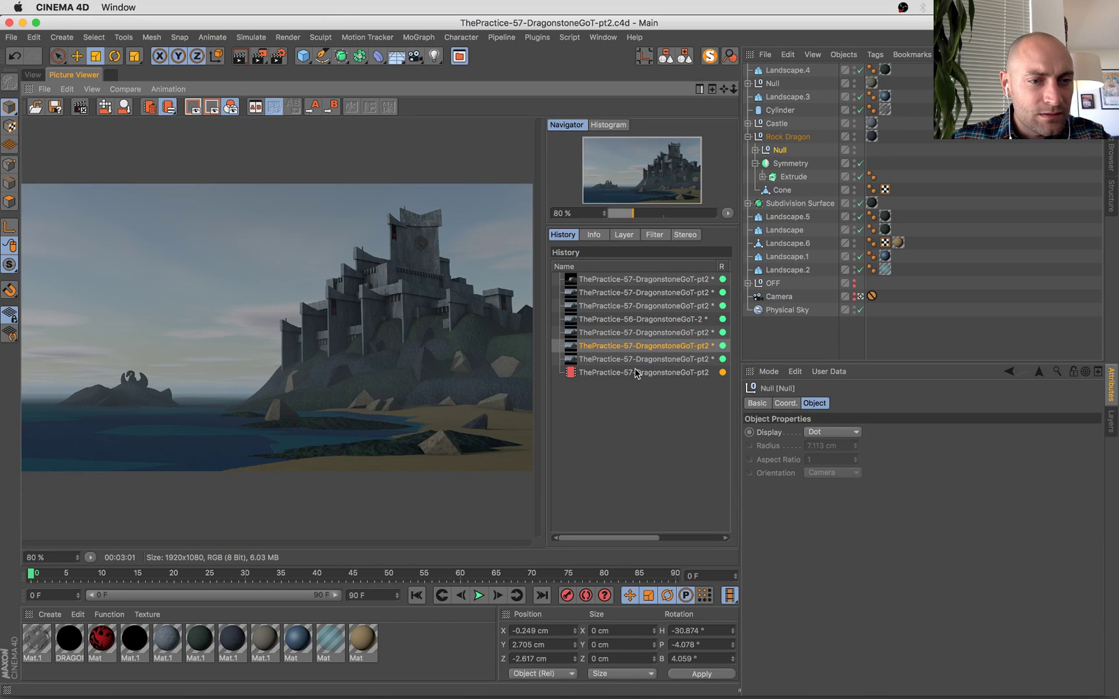
key("Down")
key("Down")
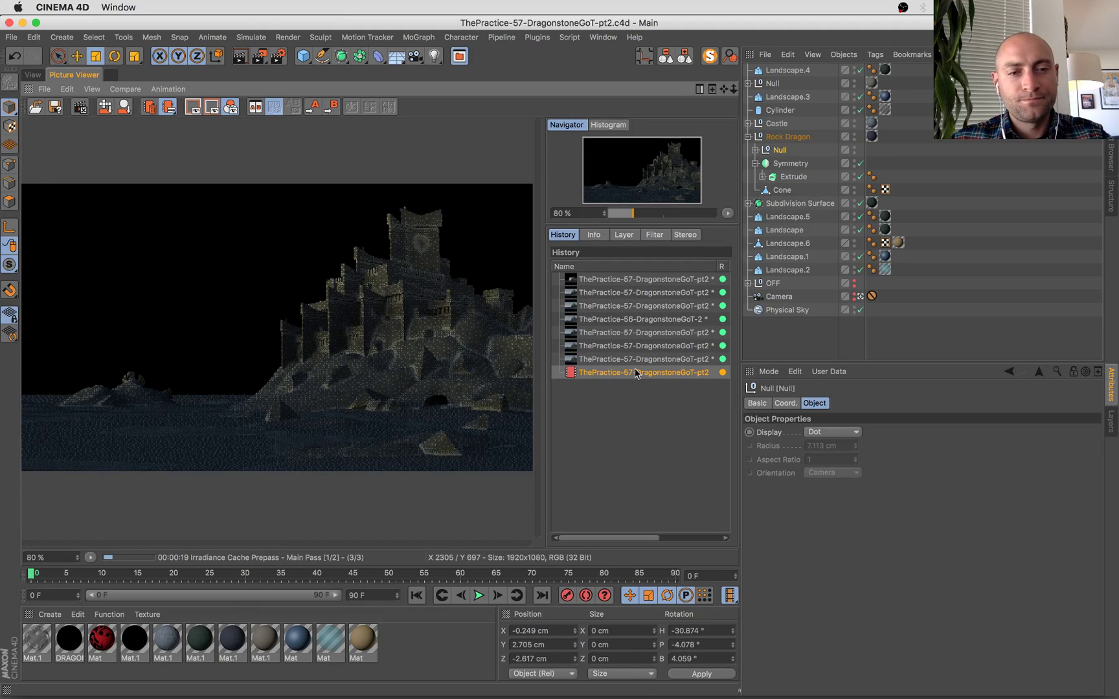
Check the dragon cliff screenshot and the Dragonstone_(day) (1).jpg castle reference in Preview, then return to Cinema 4D.
key("super+Tab")
key("super+Tab")
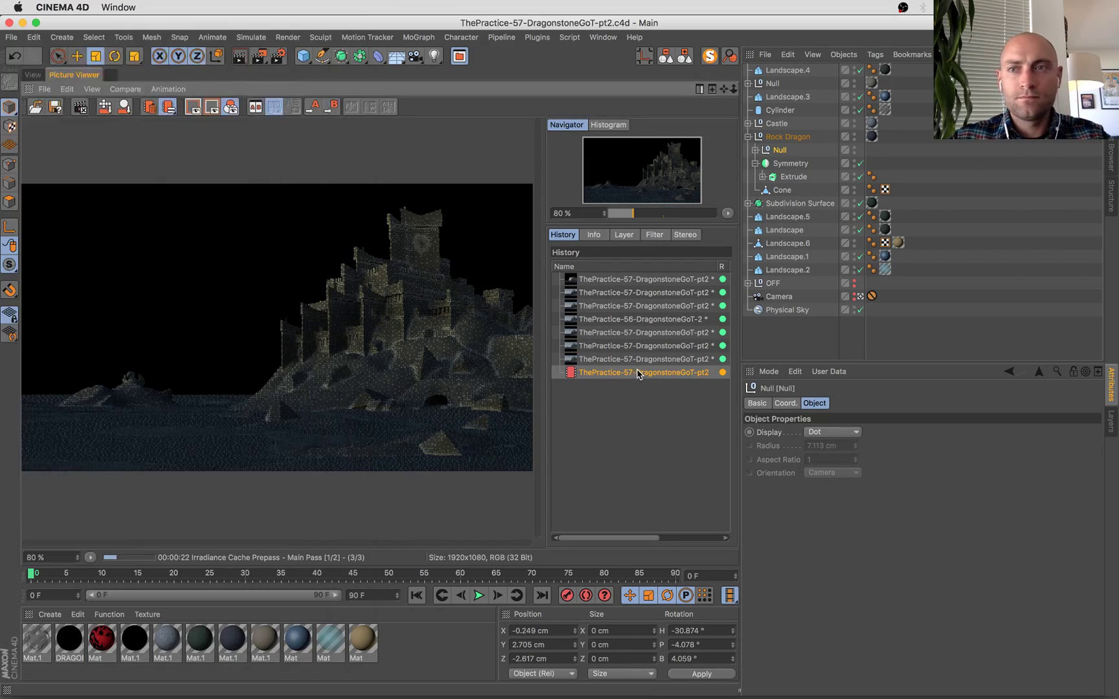
mouse_move(0, 0)
left_click(356, 298)
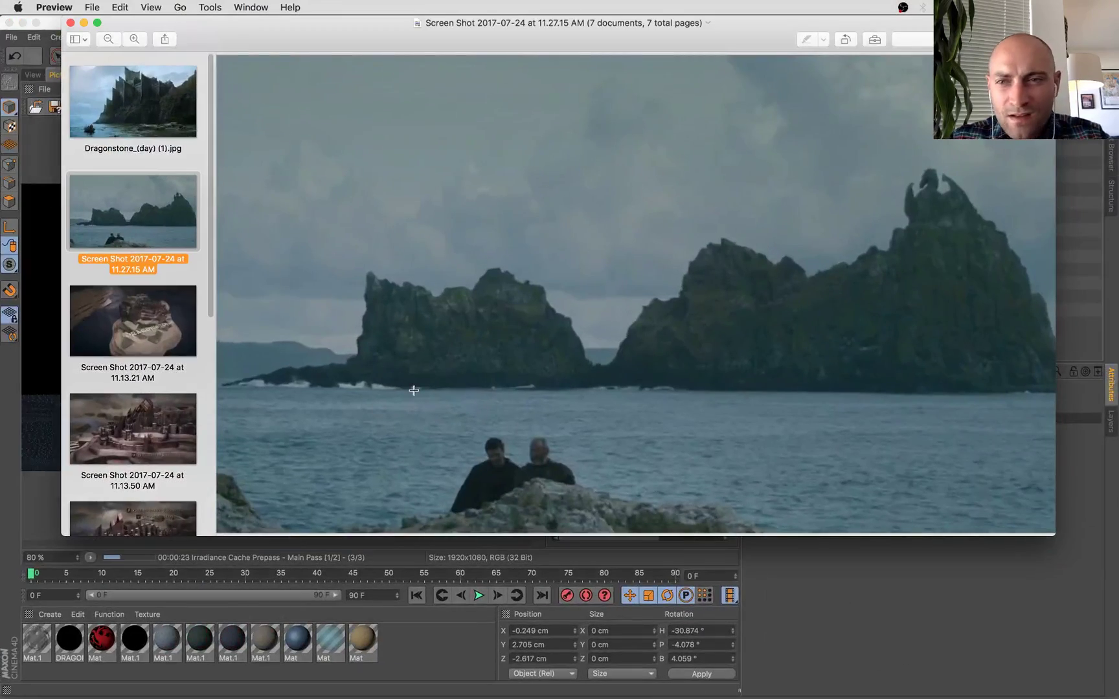
key("super+Tab")
mouse_move(0, 0)
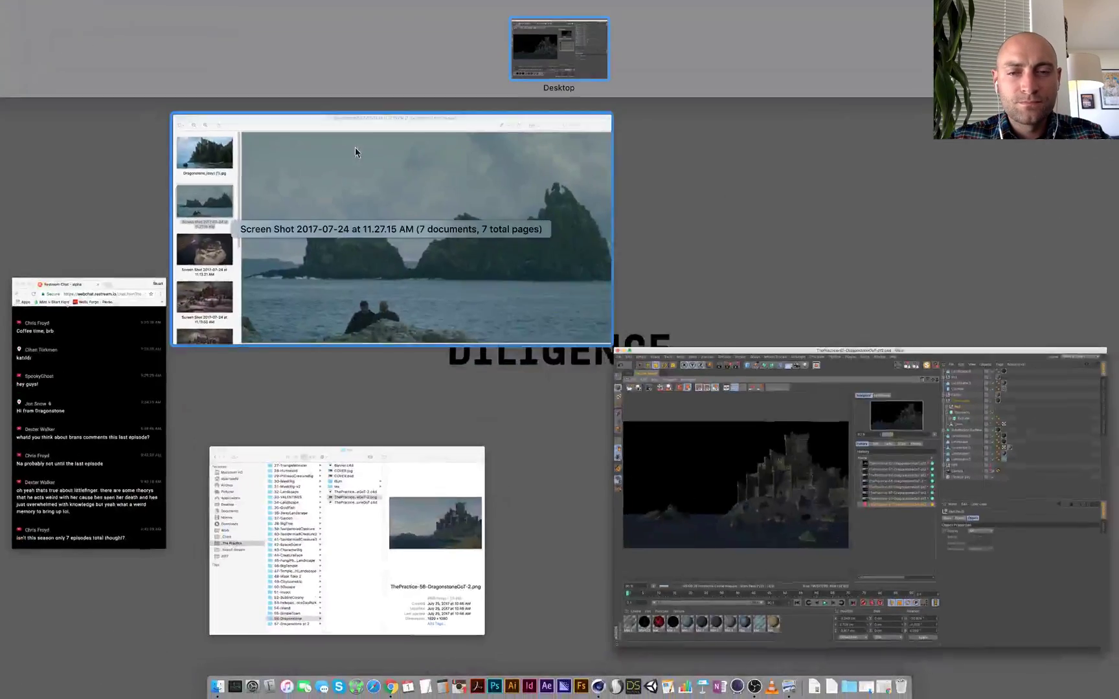
left_click(357, 150)
left_click(137, 112)
left_click(607, 257)
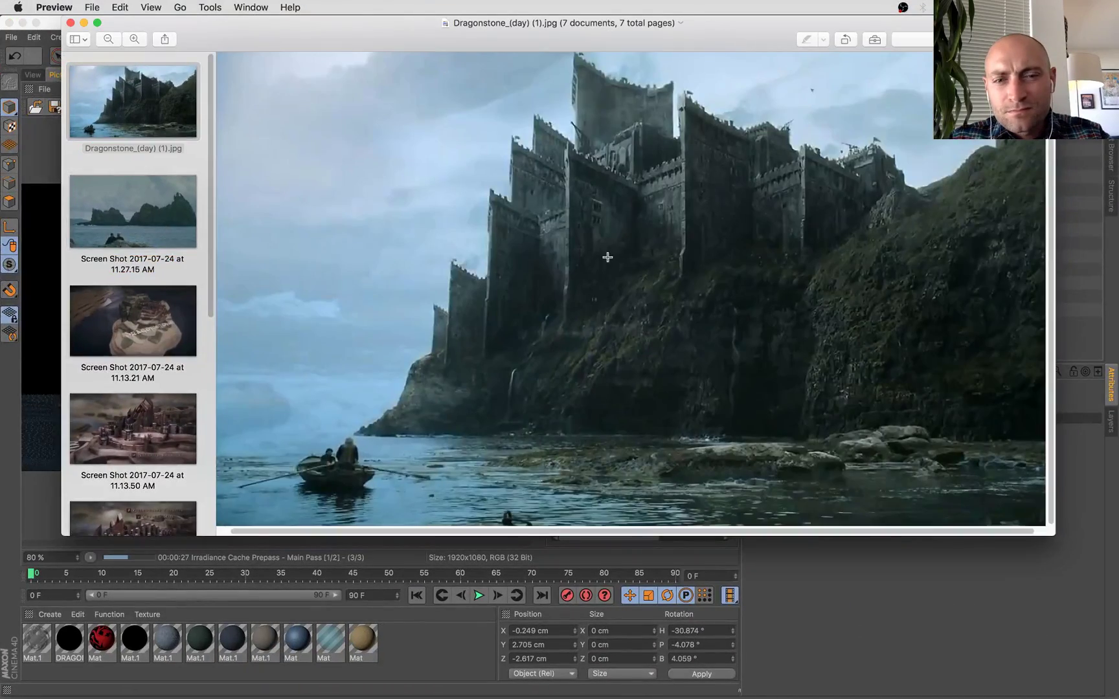
key("super+minus")
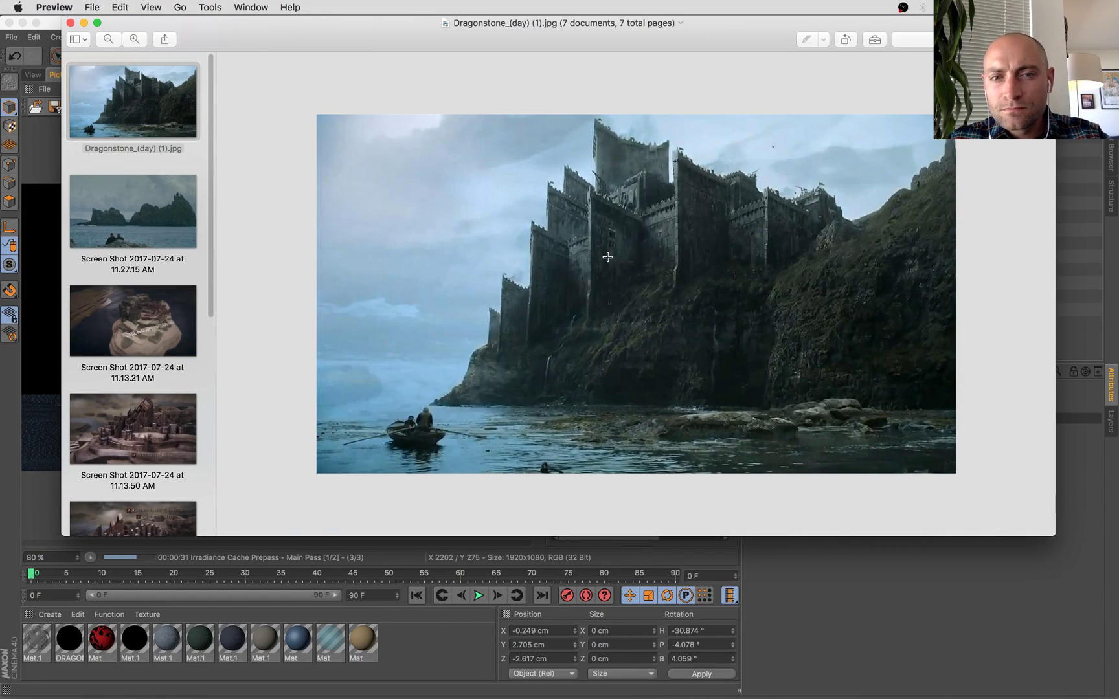
key("super+Tab")
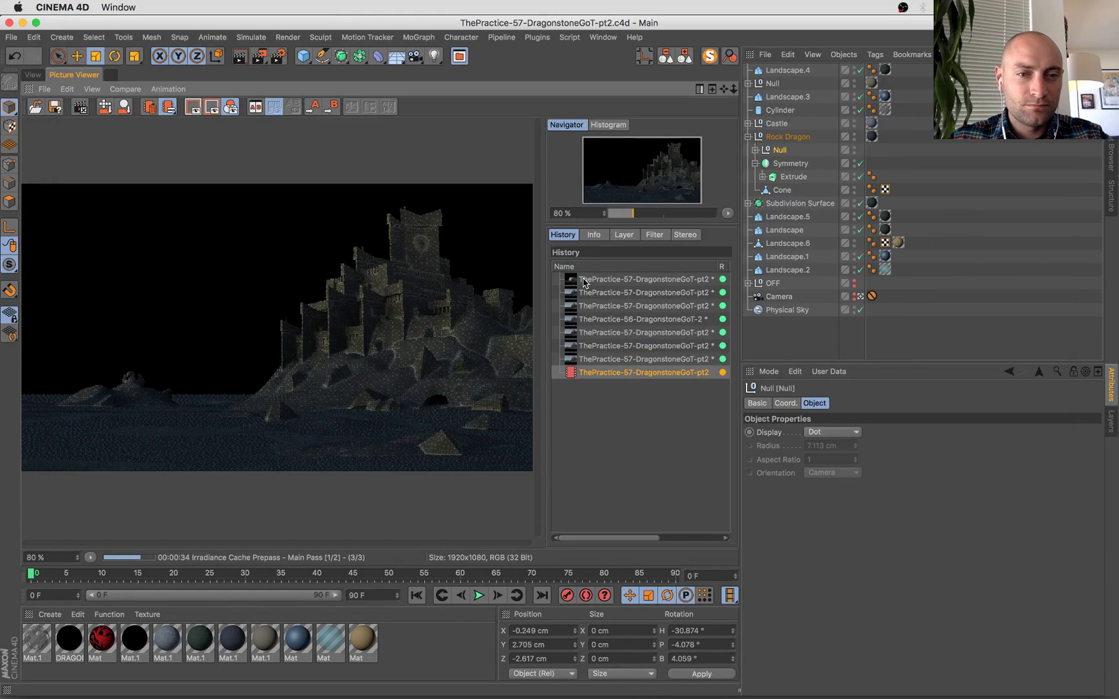
Inspect the dragon up close in the last finished render, and examine the castle in the render in progress.
left_click(608, 363)
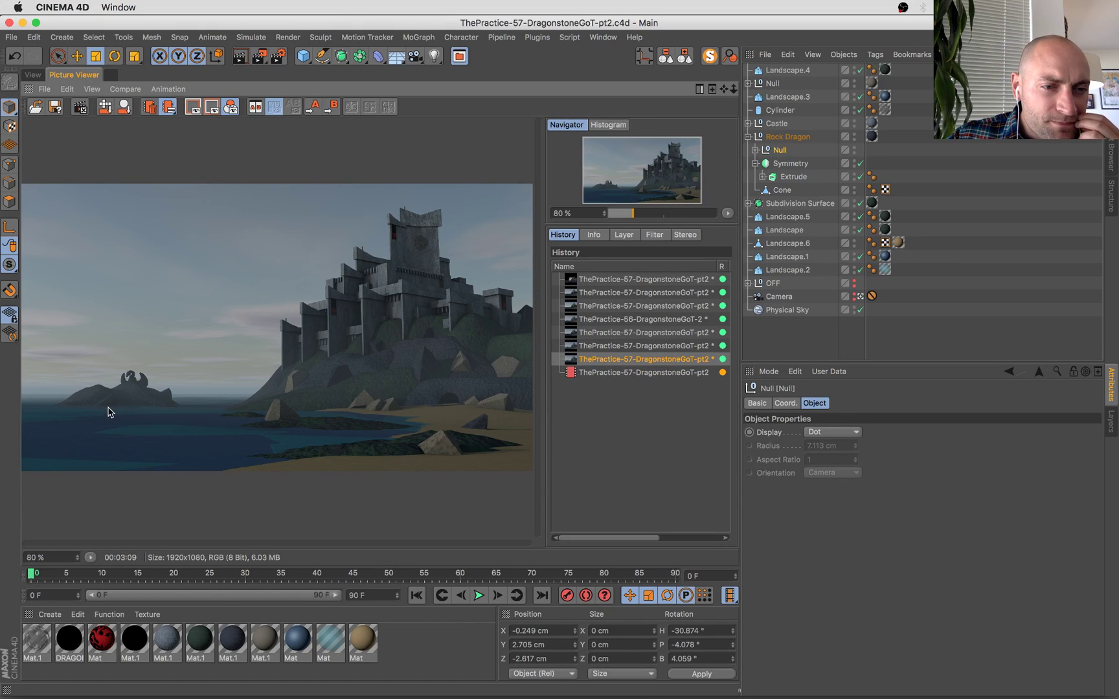
scroll(83, 374, "up", 10)
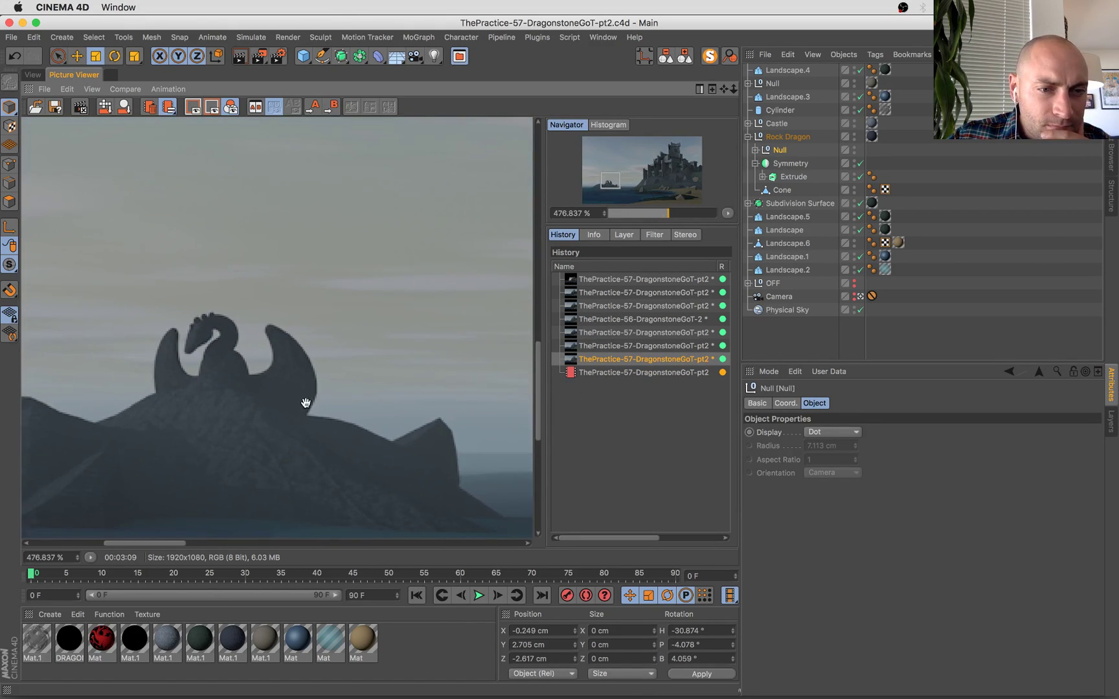
scroll(306, 406, "down", 7)
left_click(640, 372)
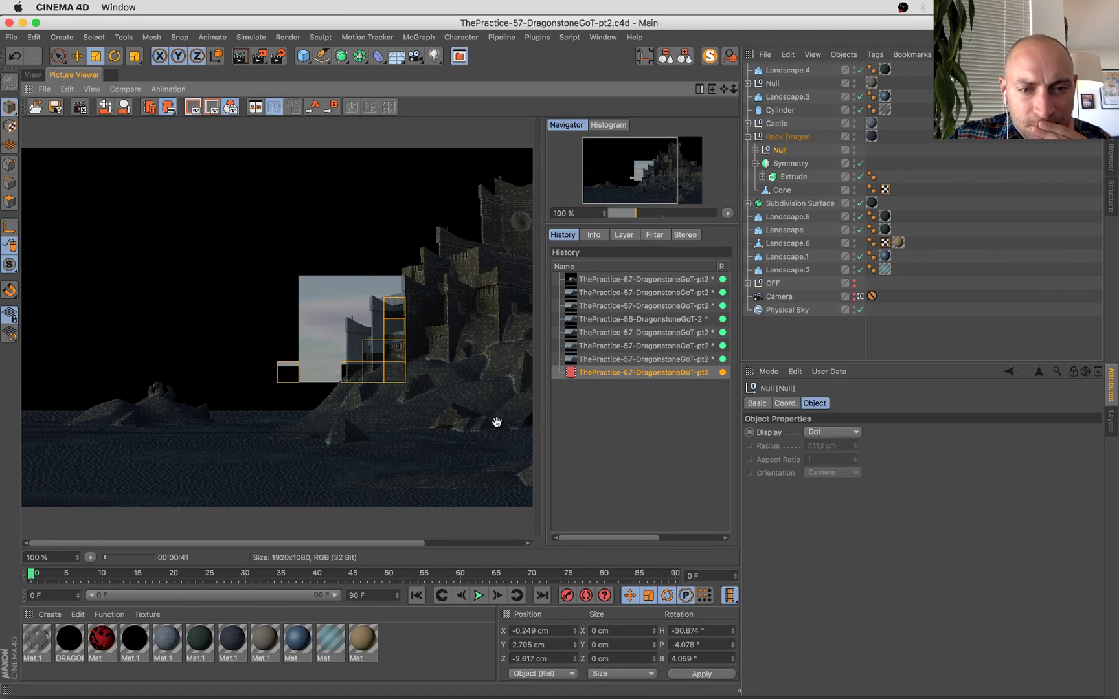
left_click_drag(449, 394, 270, 382)
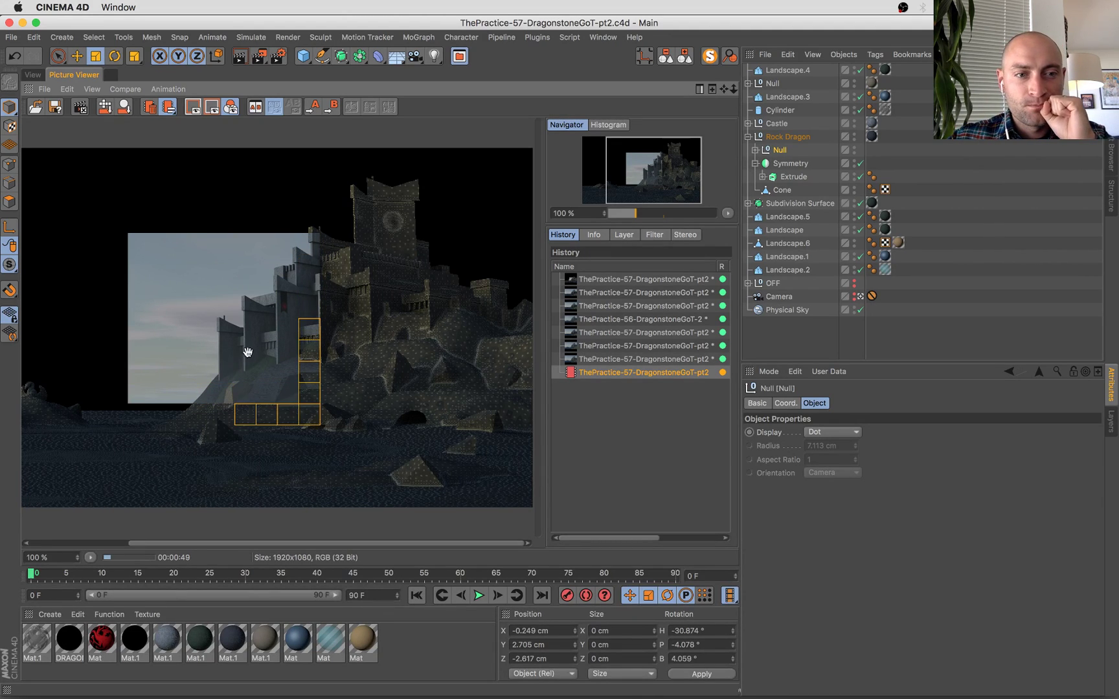
scroll(242, 366, "down", 2)
mouse_move(0, 0)
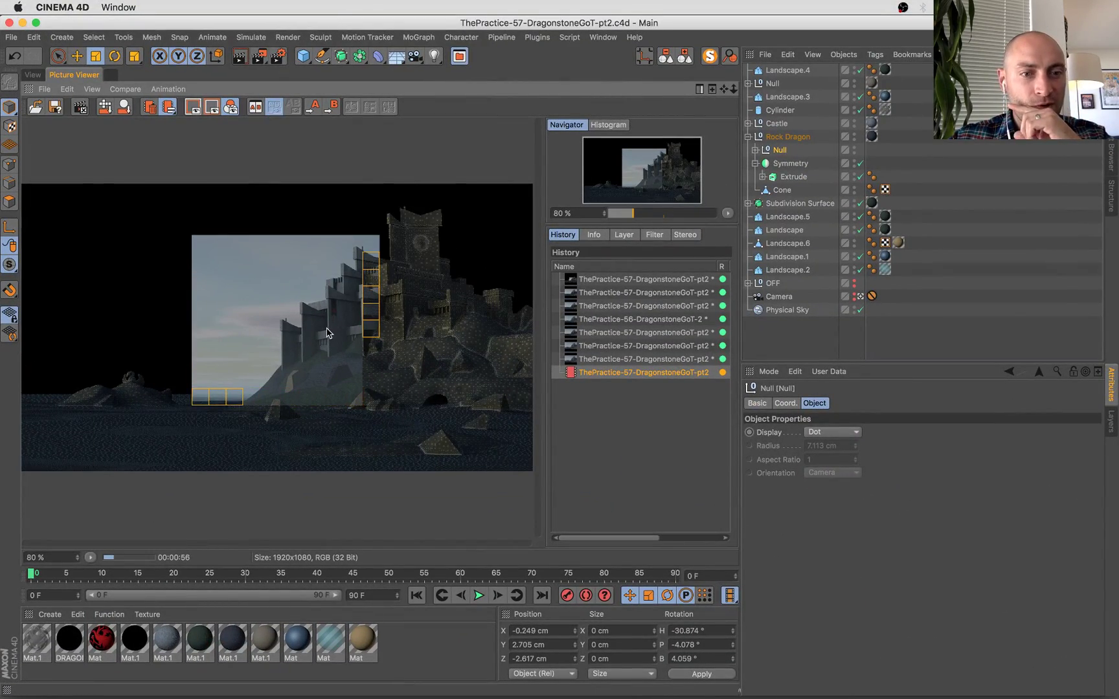
Compare the last finished render with the earlier versions back to ThePractice-56-DragonstoneGoT-2.
left_click(646, 359)
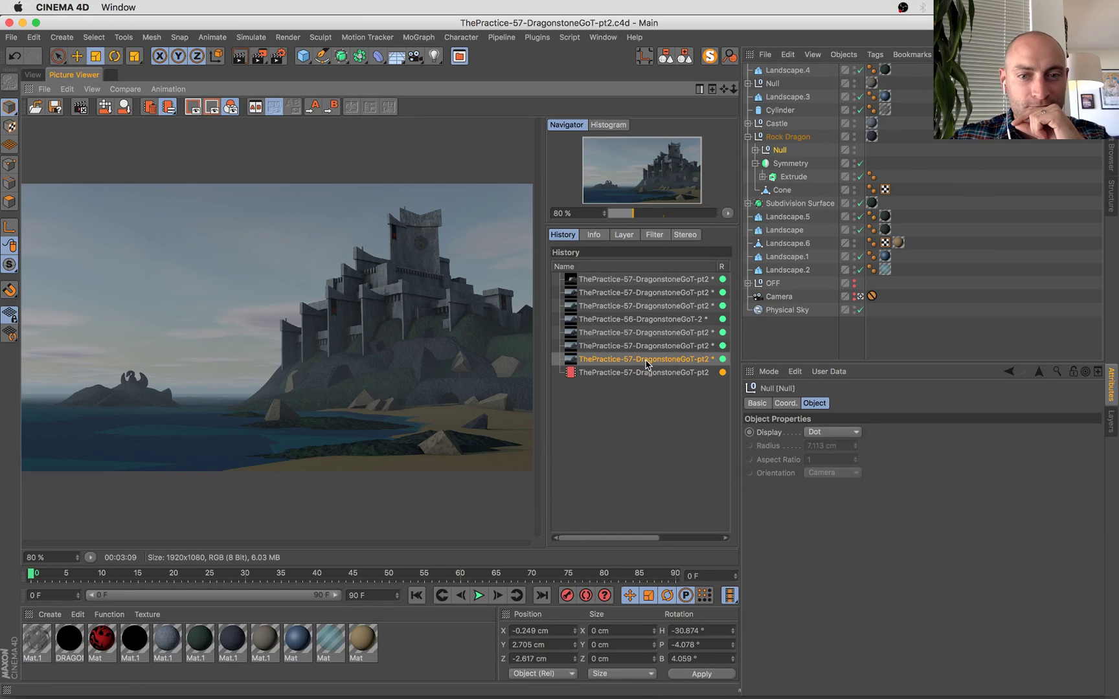
key("Up")
key("Up")
key("Up")
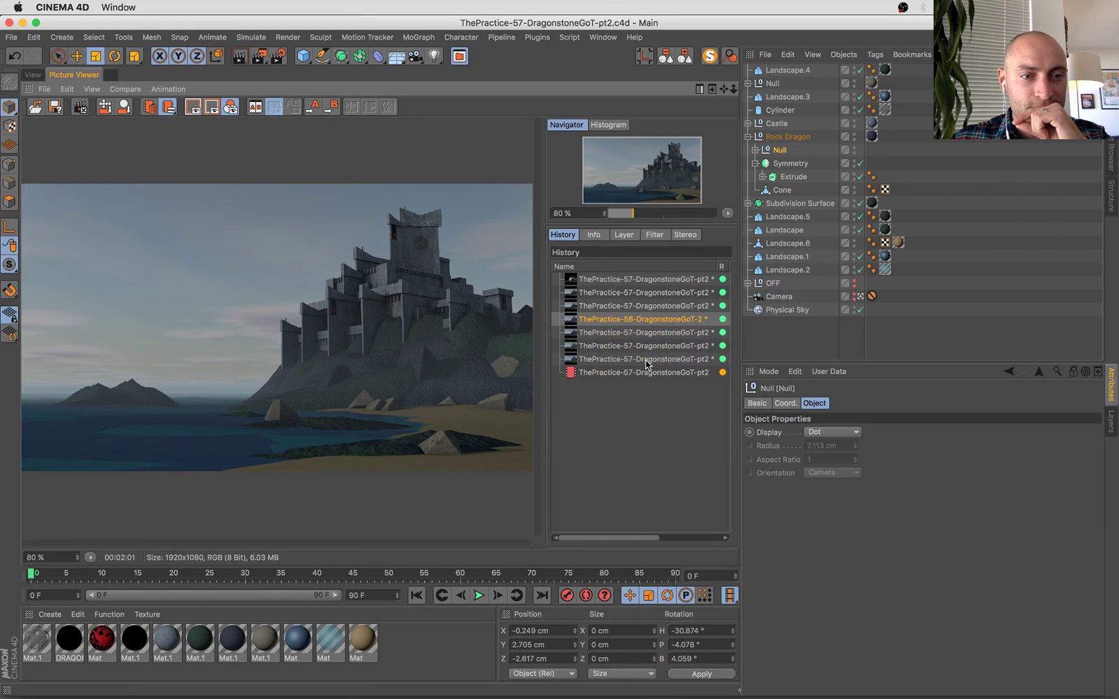
key("Down")
key("Down")
key("Down")
key("Down")
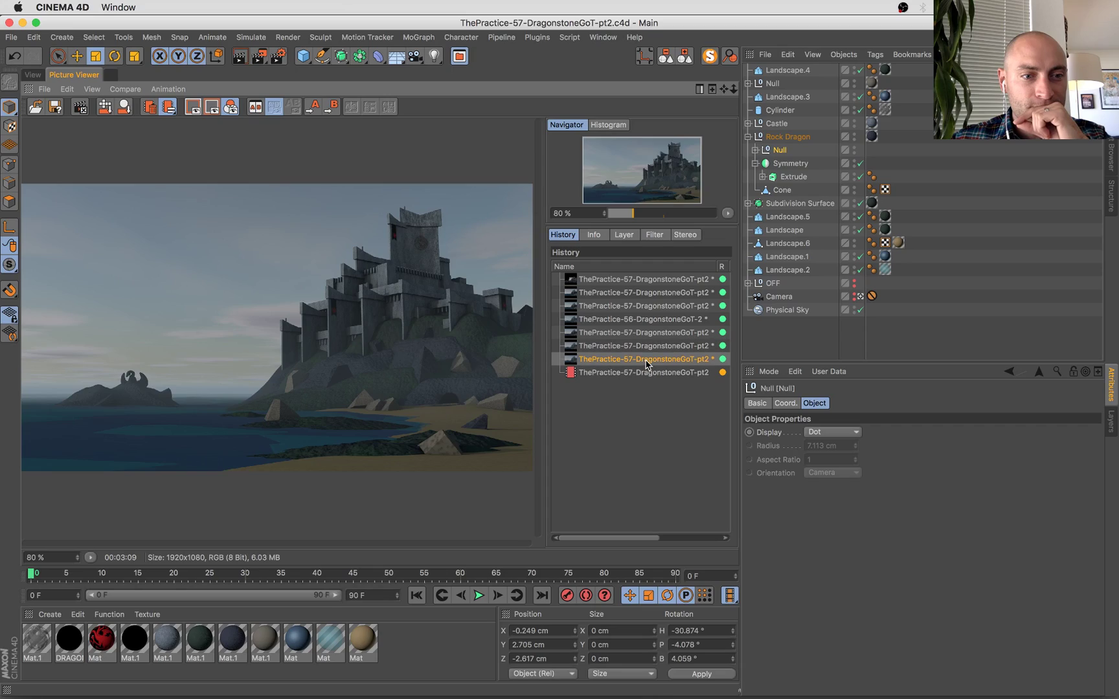
Compare the last finished render with the one in progress and return to the perspective scene view.
key("Up")
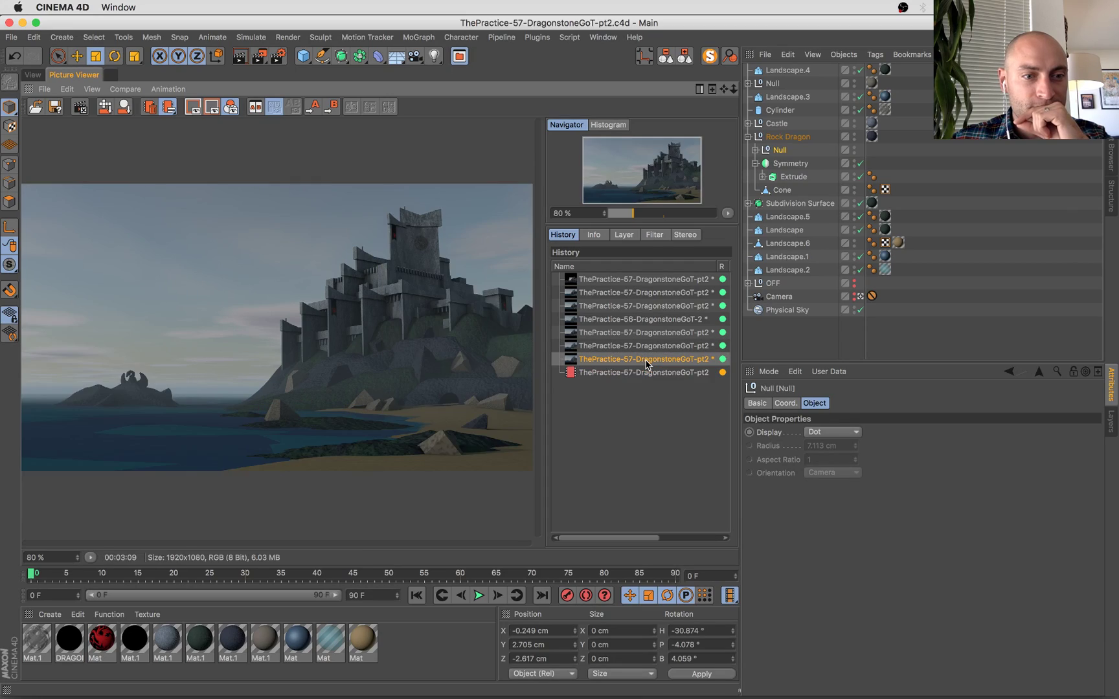
key("Down")
mouse_move(1, 2)
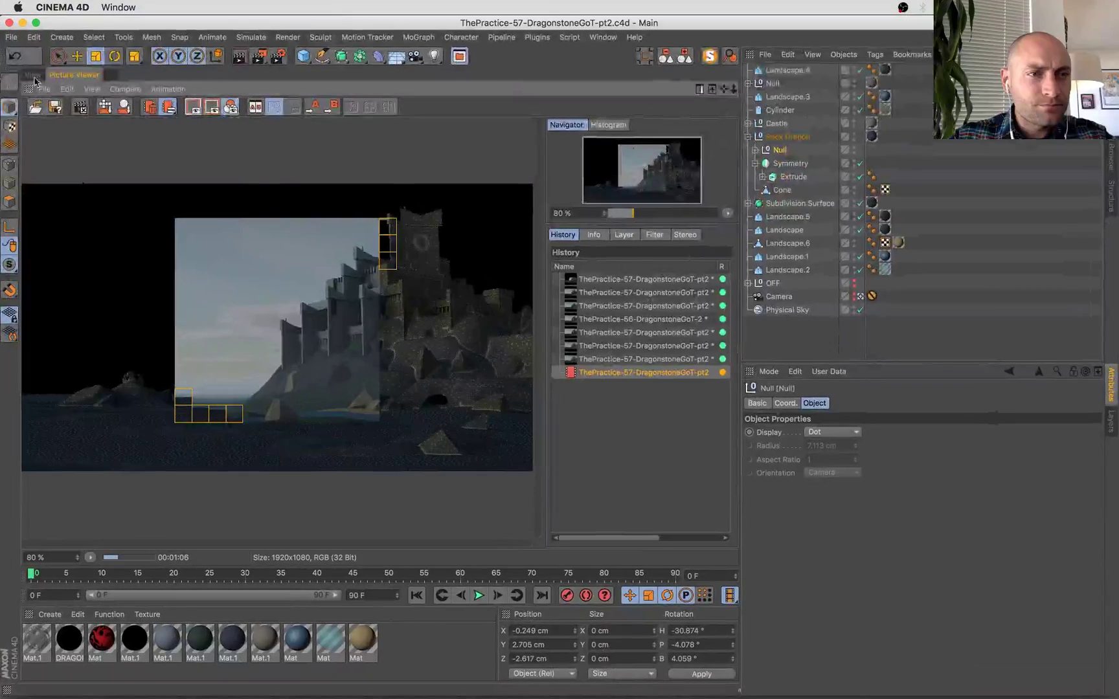
left_click(32, 74)
Duplicate the dark rock on the castle hillside into the water beside the cliff and rotate the copy.
left_click(417, 413)
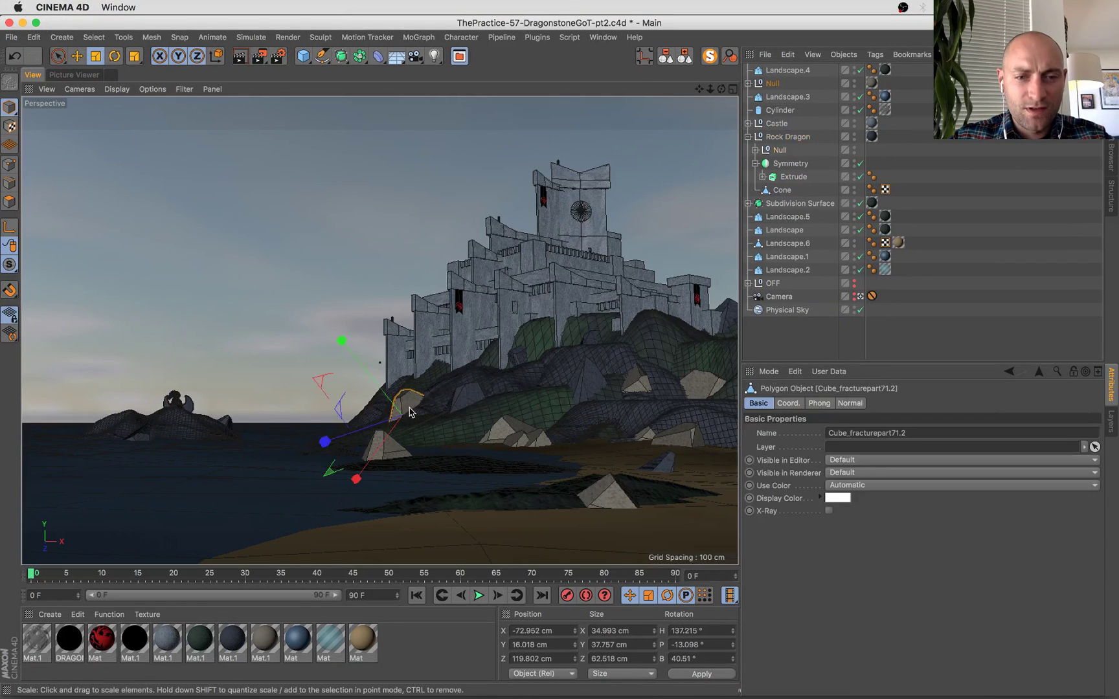
left_click(464, 408)
key("e")
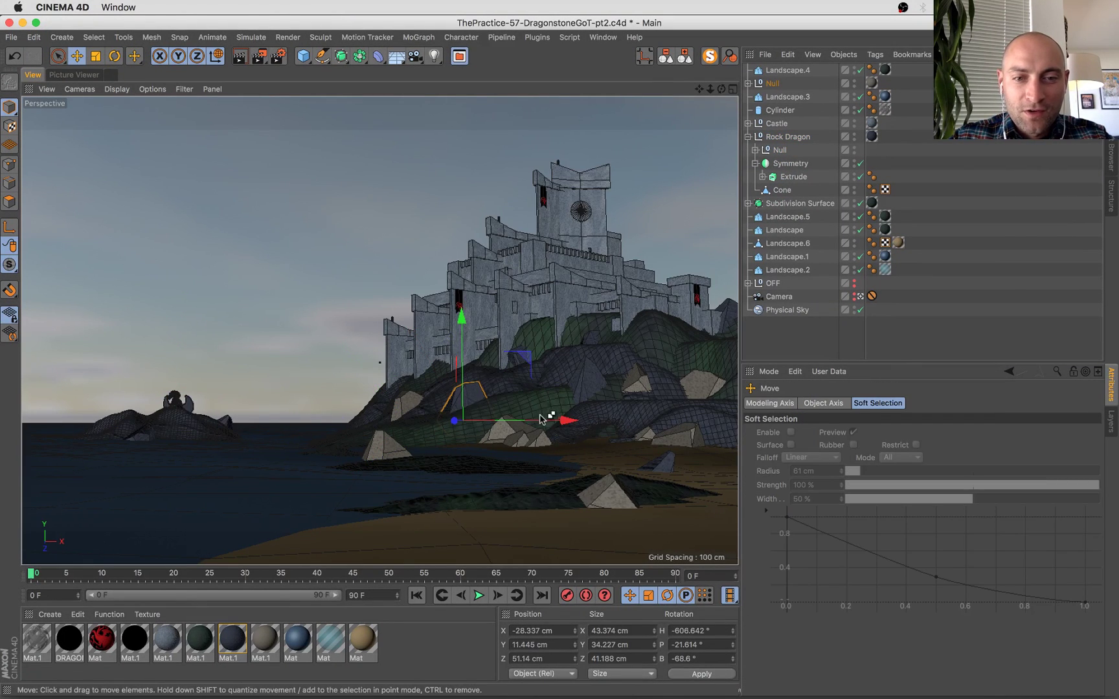
left_click_drag(532, 422, 399, 458)
key("r")
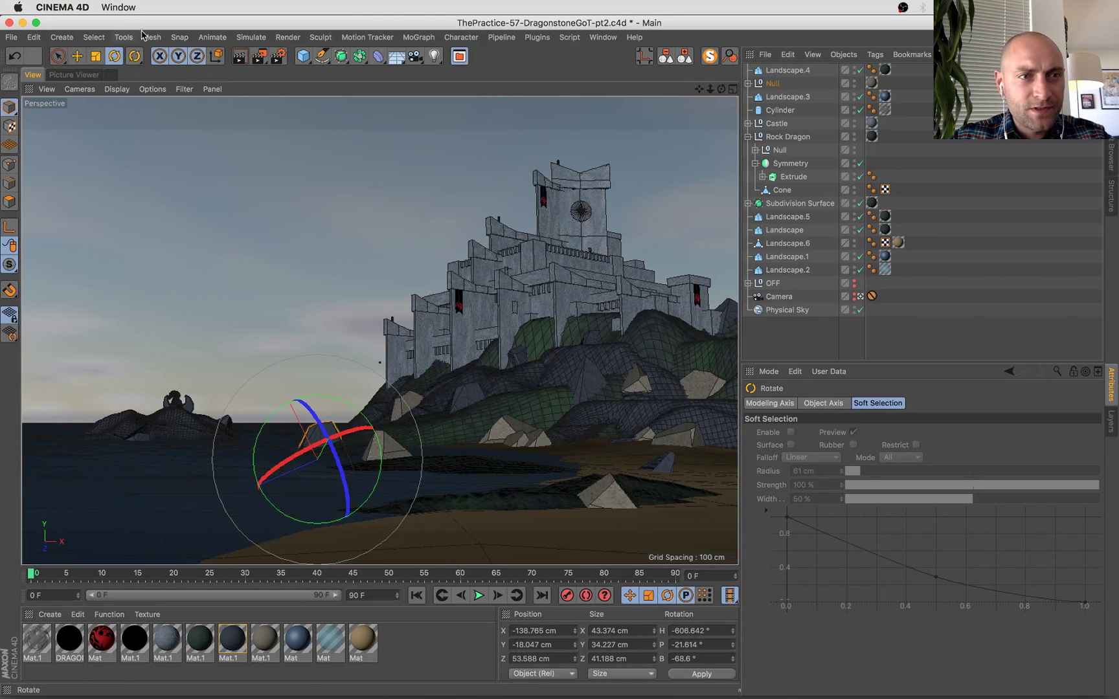
left_click(216, 56)
left_click_drag(288, 464, 569, 390)
Push the copied rock farther out to sea, resize it to about 38 cm wide and sink its base to about Y -9.8 cm.
left_click_drag(499, 447, 382, 501)
key("t")
key("e")
left_click_drag(401, 460, 321, 476)
left_click_drag(321, 421, 318, 392)
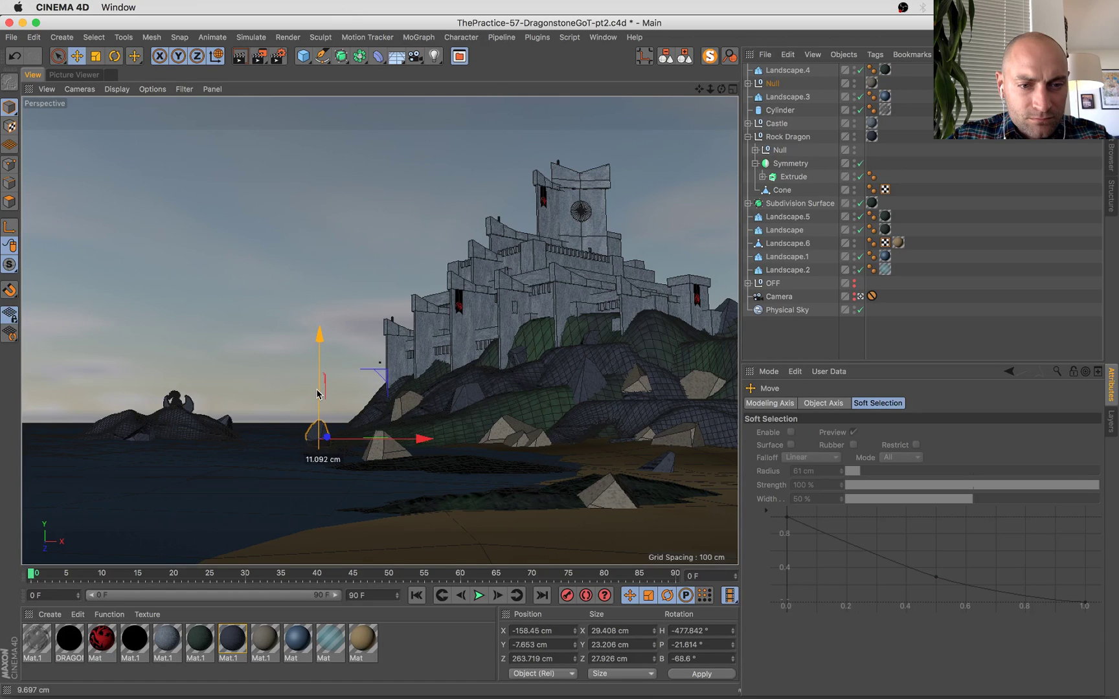
key("t")
left_click_drag(288, 537, 412, 468)
key("e")
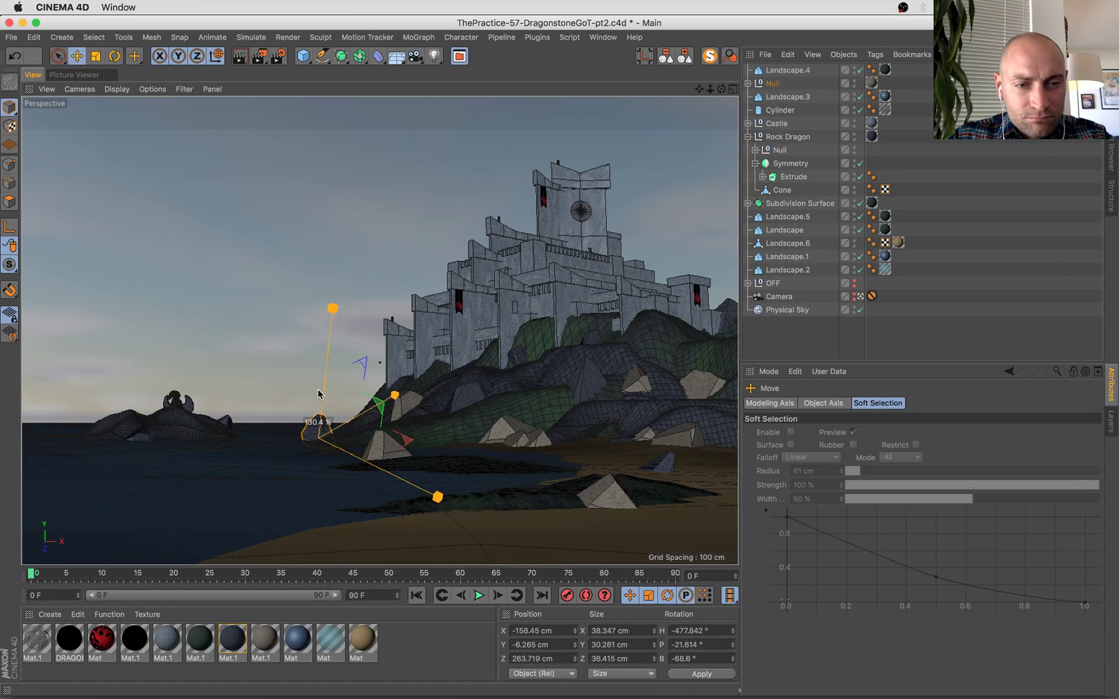
left_click_drag(316, 365, 315, 376)
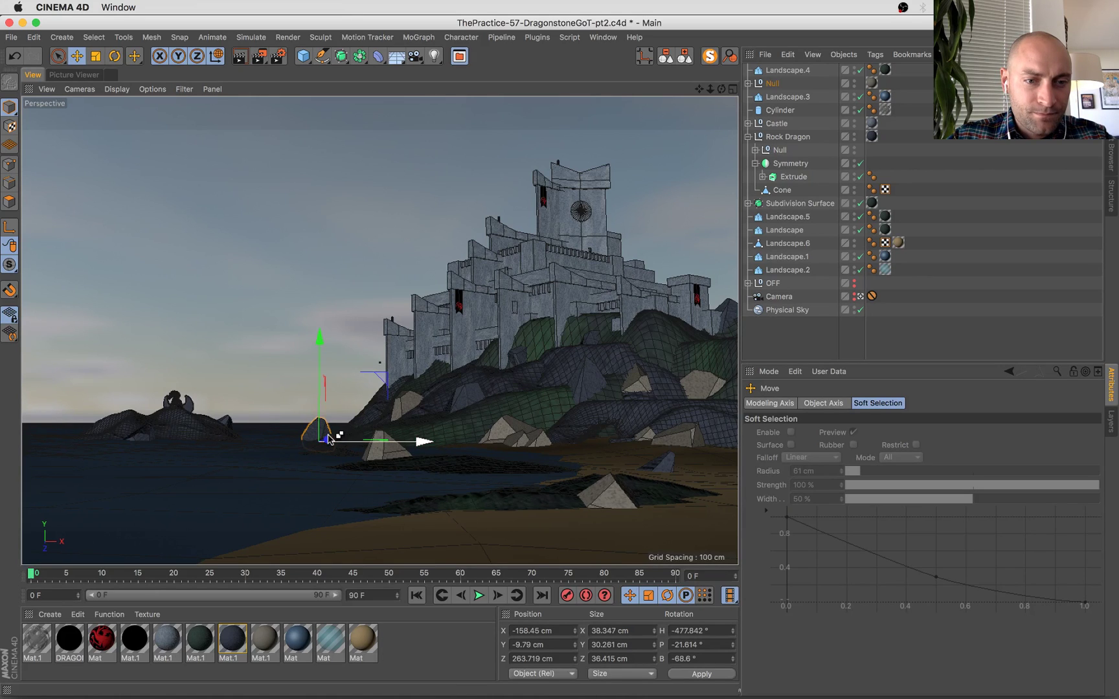
Duplicate the offshore rock toward the shore, shrink the copy to about 25 cm wide and rotate it to a different angle.
left_click_drag(327, 439, 438, 460)
key("t")
key("r")
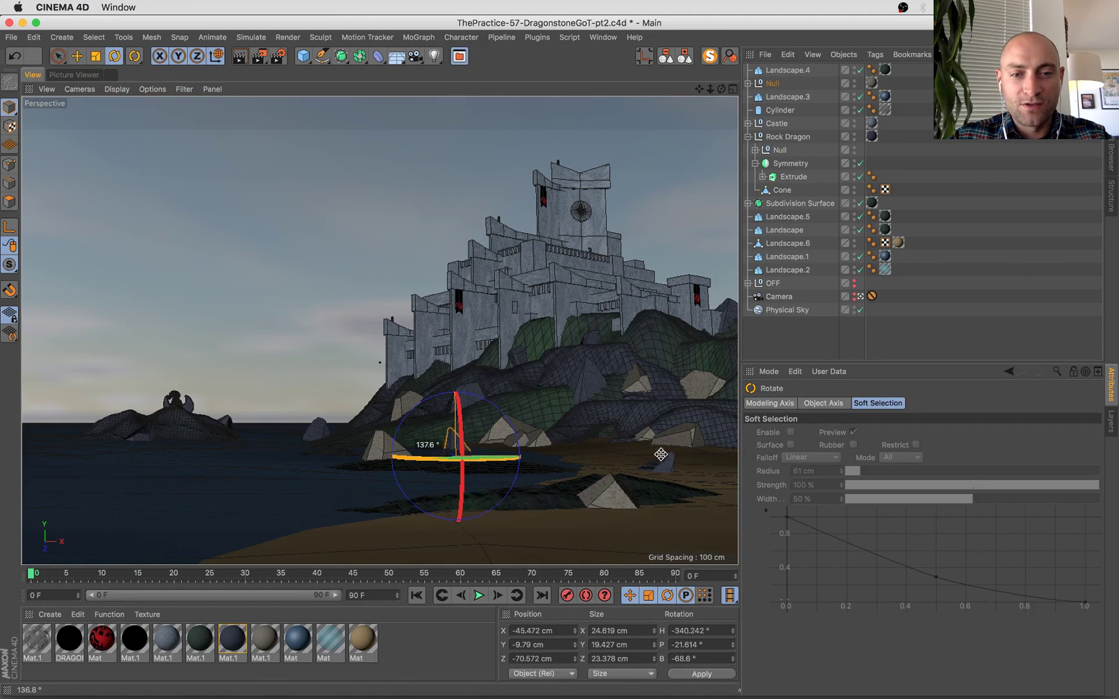
left_click_drag(427, 460, 427, 460)
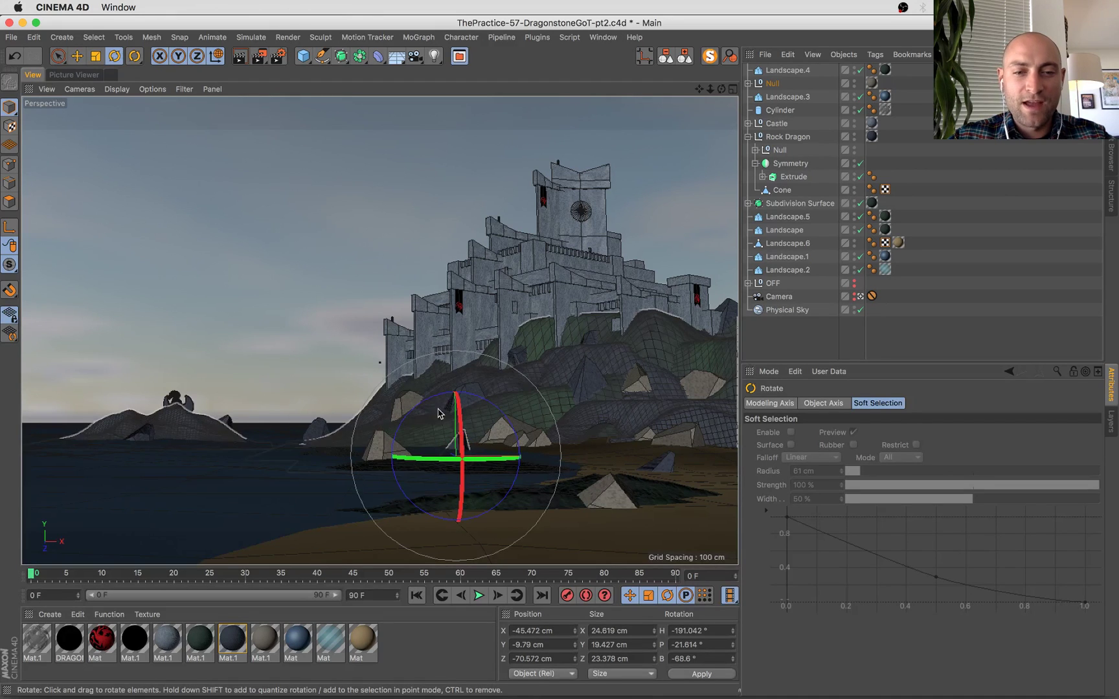
left_click_drag(233, 224, 238, 225)
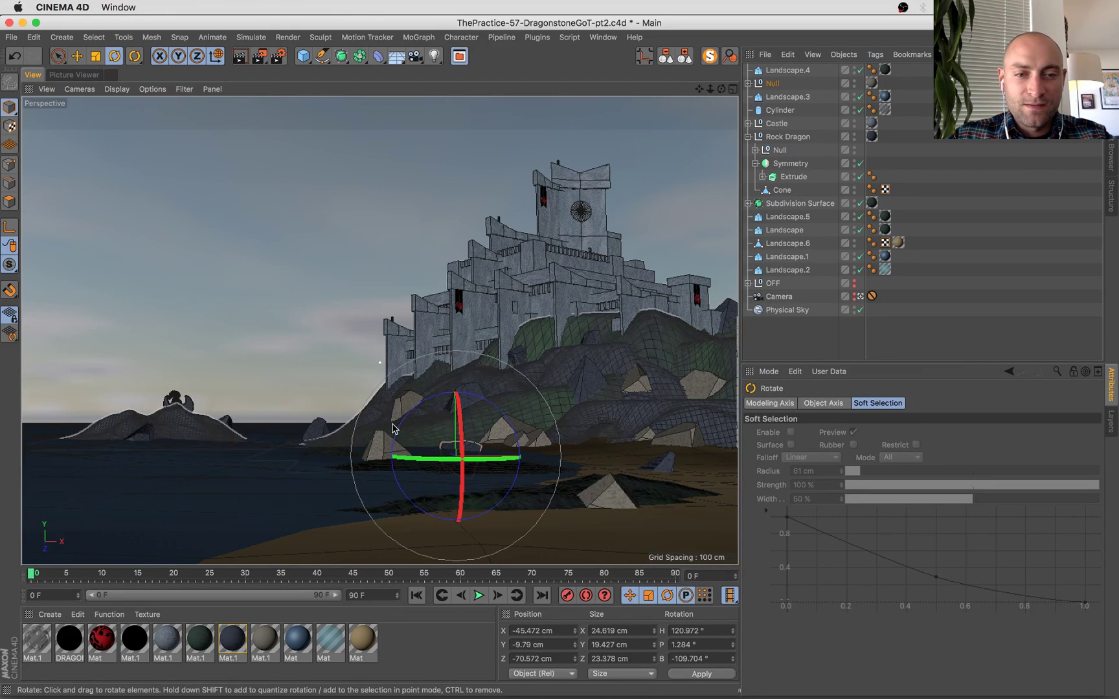
left_click_drag(407, 418, 453, 369)
Move the new rock forward between the shoreline strips, reduce it to about 18 cm wide, adjust its rotation and save the scene.
key("e")
left_click_drag(448, 448, 506, 473)
key("t")
key("e")
left_click_drag(511, 390, 529, 457)
key("r")
key("super+s")
key("e")
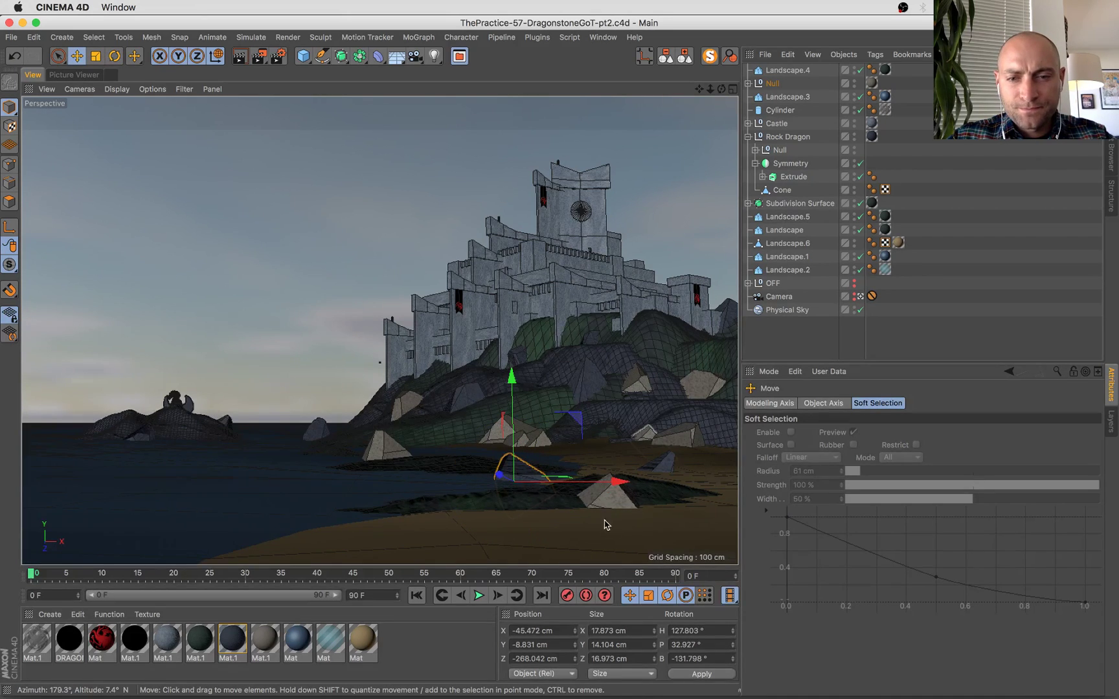
Duplicate the pale pyramid-shaped rock on the beach into the foreground water and rotate the copy.
left_click(606, 495)
left_click_drag(669, 523, 347, 512, "ctrl")
key("r")
left_click_drag(278, 482, 271, 453)
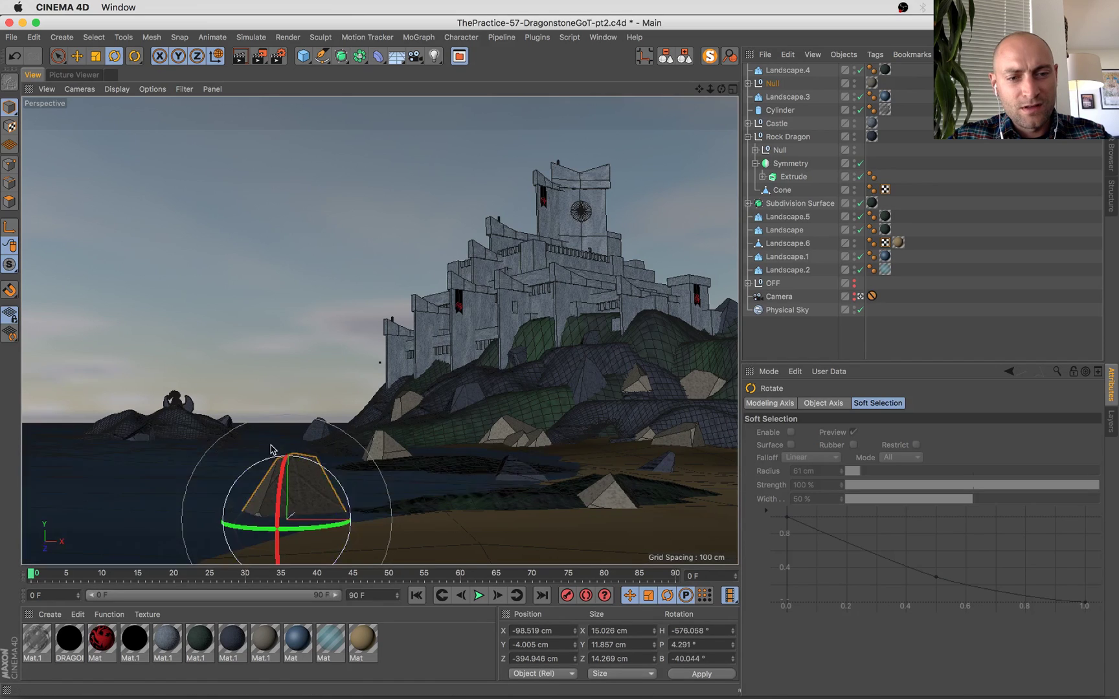
left_click_drag(299, 532, 311, 527)
Shrink the foreground rock to about 8.6 cm wide, move it to about X -116, Z -364 cm in the water and save.
key("t")
left_click_drag(407, 442, 279, 505)
key("e")
left_click_drag(289, 425, 290, 430)
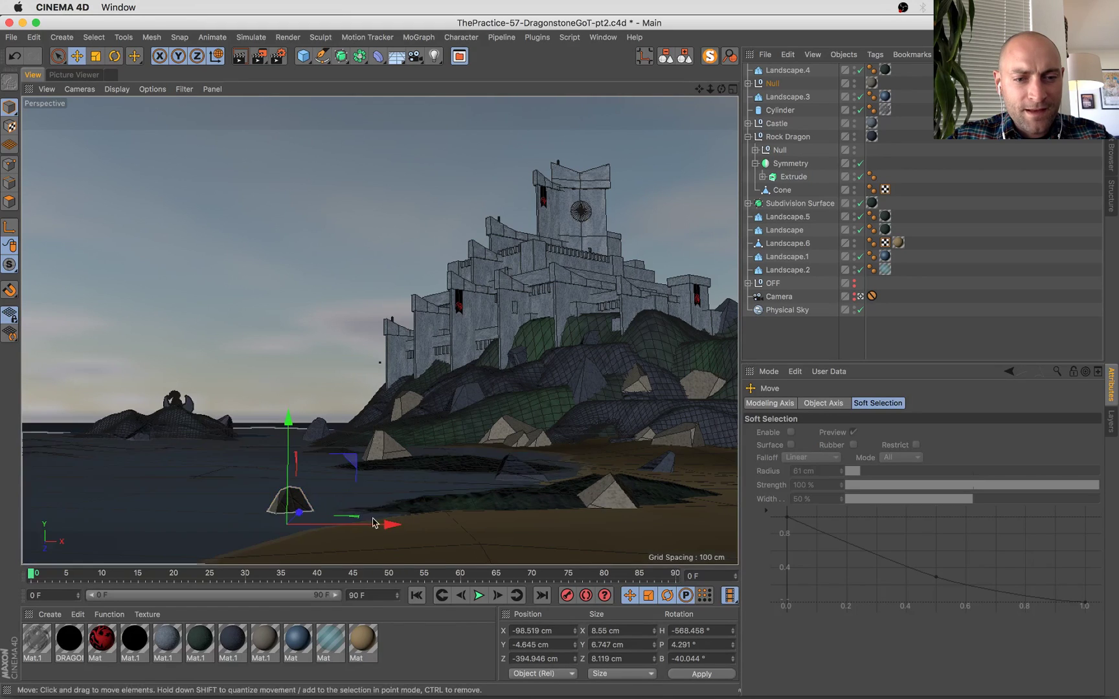
left_click_drag(354, 530, 329, 531)
left_click_drag(299, 457, 272, 452)
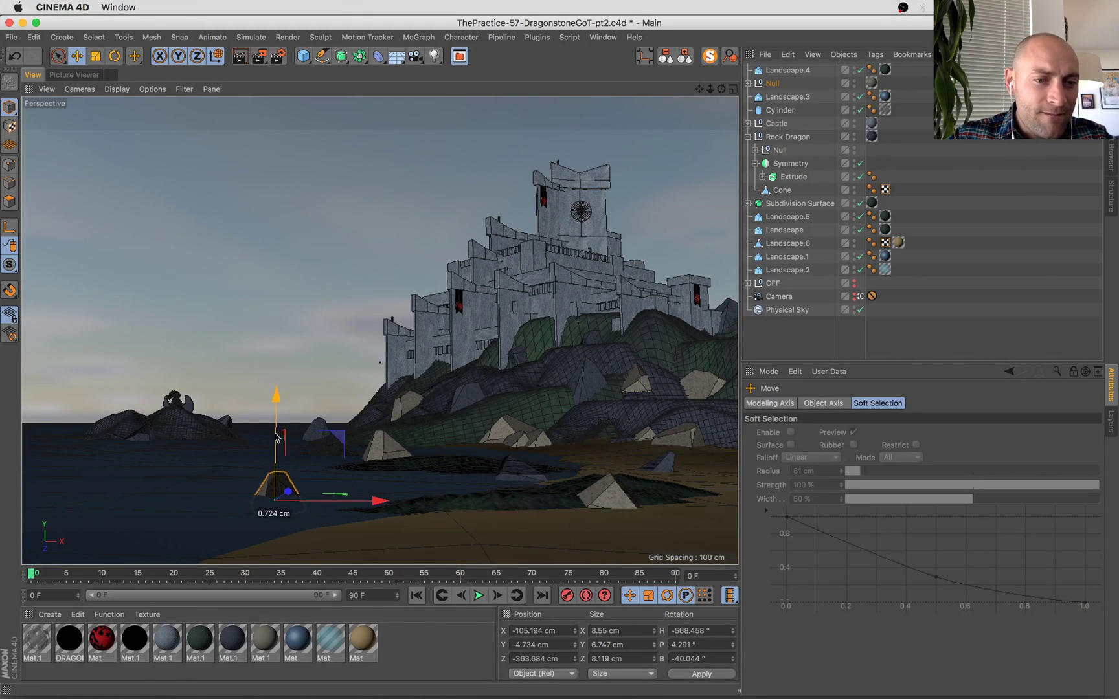
key("super+s")
left_click_drag(373, 492, 322, 504)
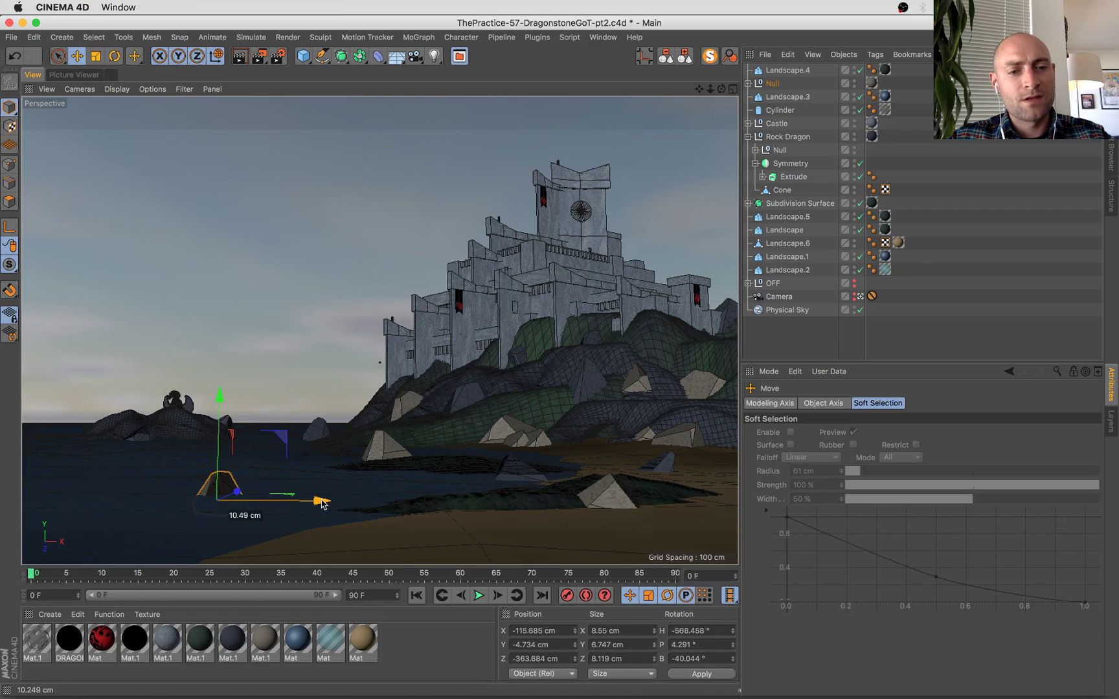
Increase the height of the Landscape.2 water surface to about 43.4 cm after checking the render in progress.
left_click(396, 472)
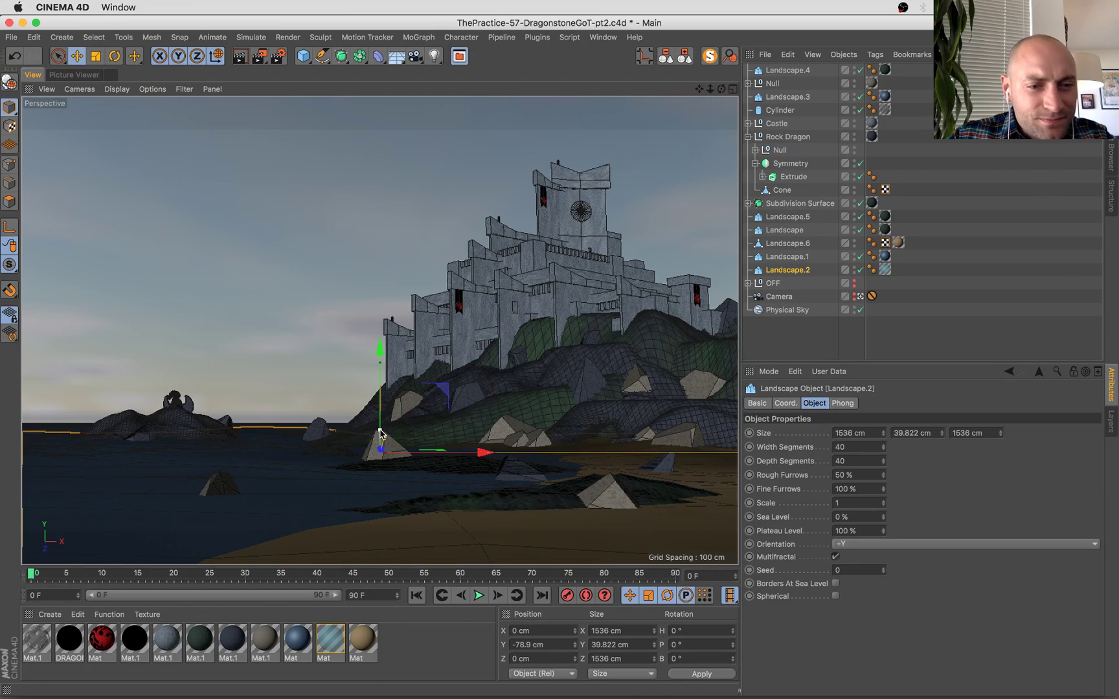
left_click(70, 76)
left_click(32, 75)
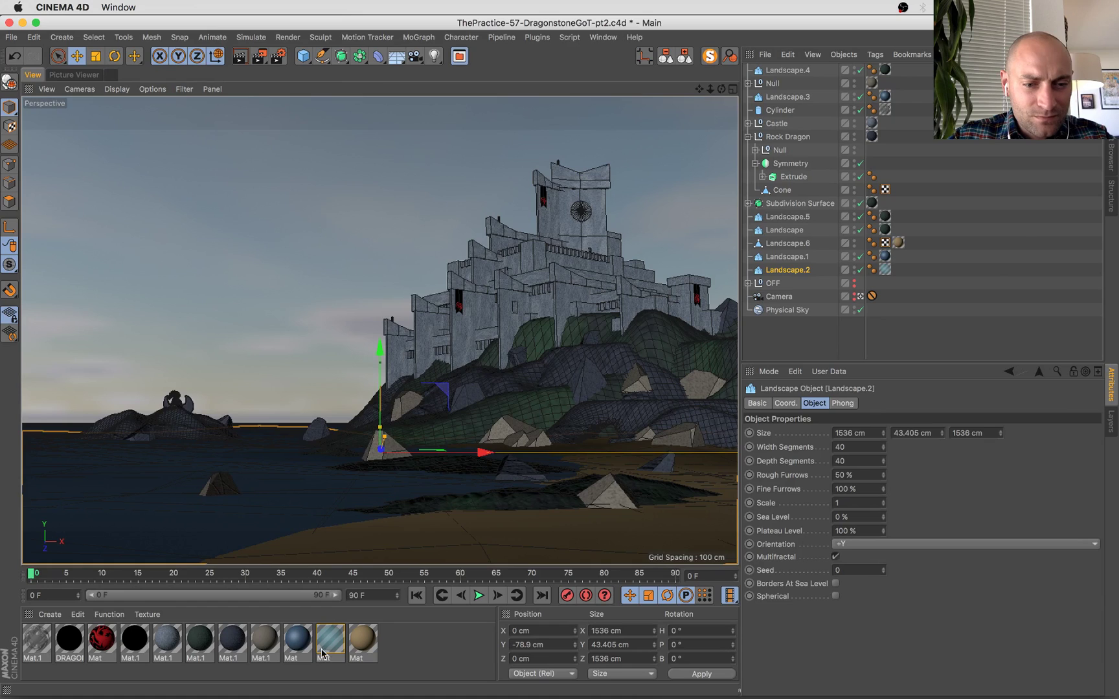
Set the brightness value of the alpha color in the striped teal water material to 31%.
double_click(330, 640)
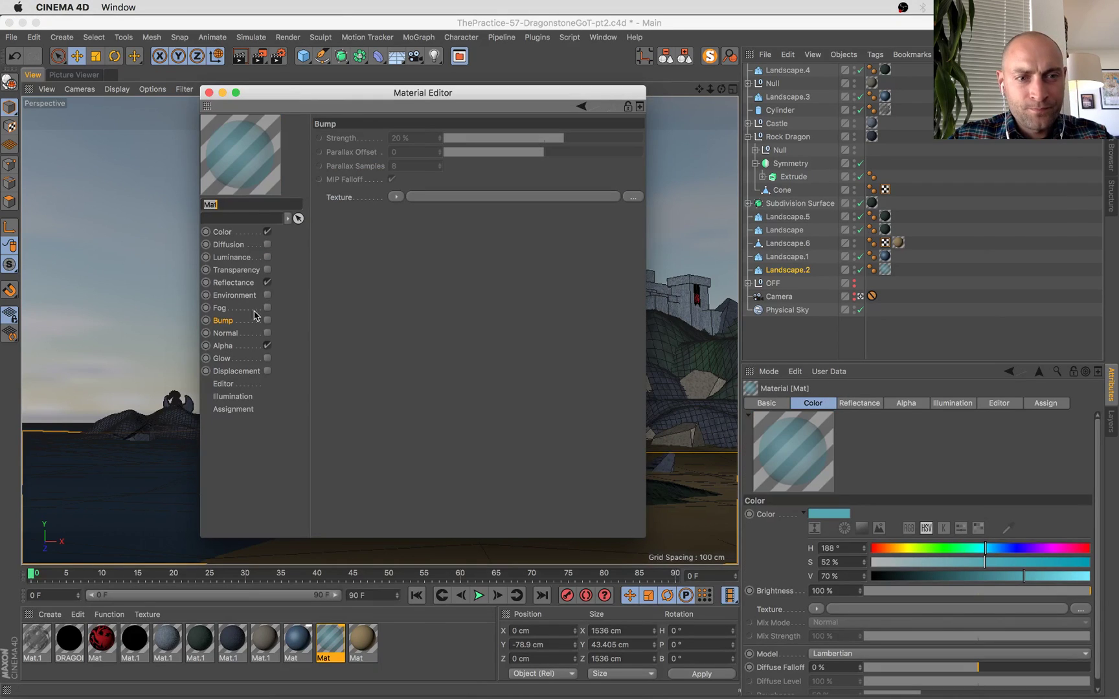
left_click(252, 348)
left_click(402, 249)
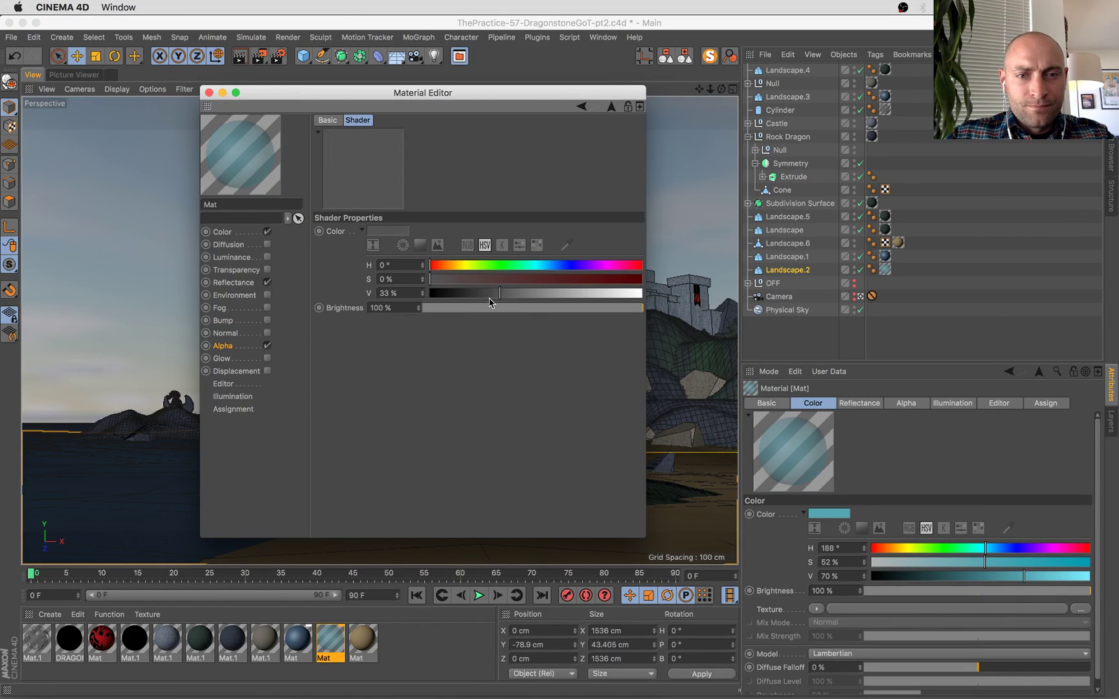
left_click_drag(498, 297, 495, 297)
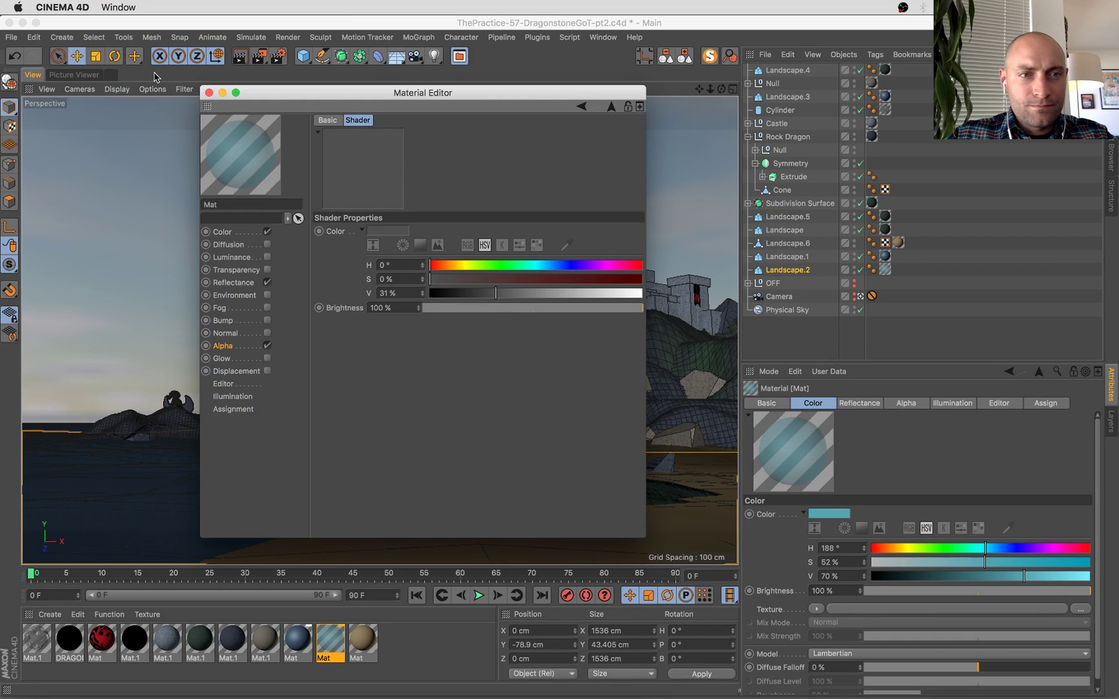
left_click(208, 93)
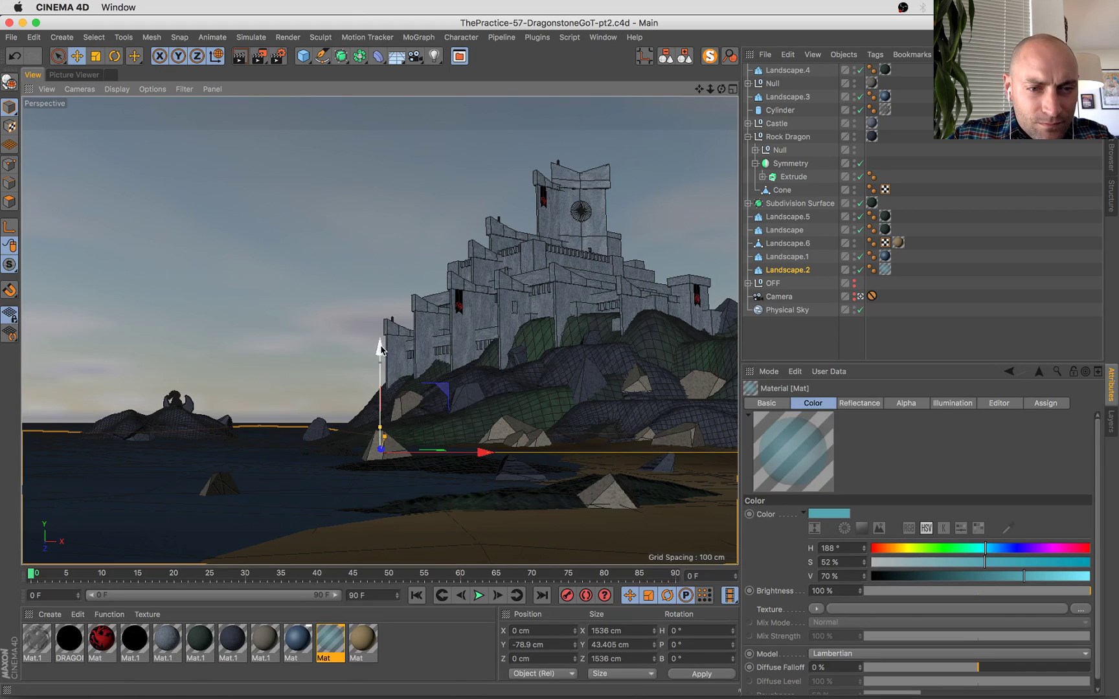
Lower the Landscape.2 water surface slightly to about Y -78.94 cm and save the scene.
left_click_drag(380, 348, 388, 294)
key("super+z")
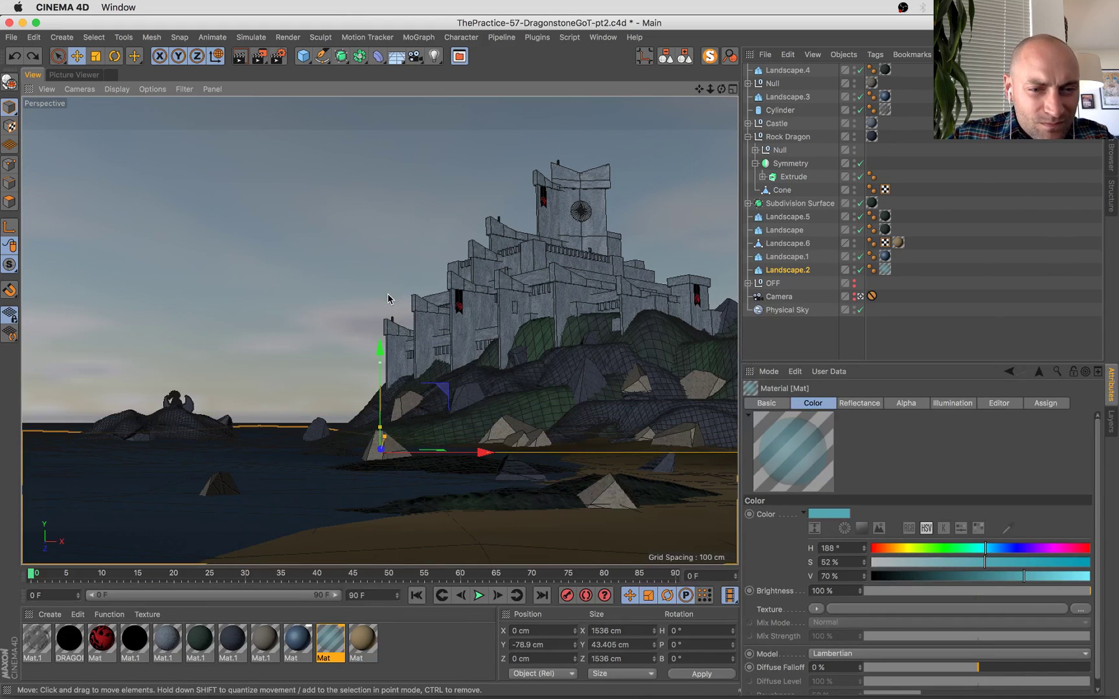
left_click_drag(381, 346, 381, 347)
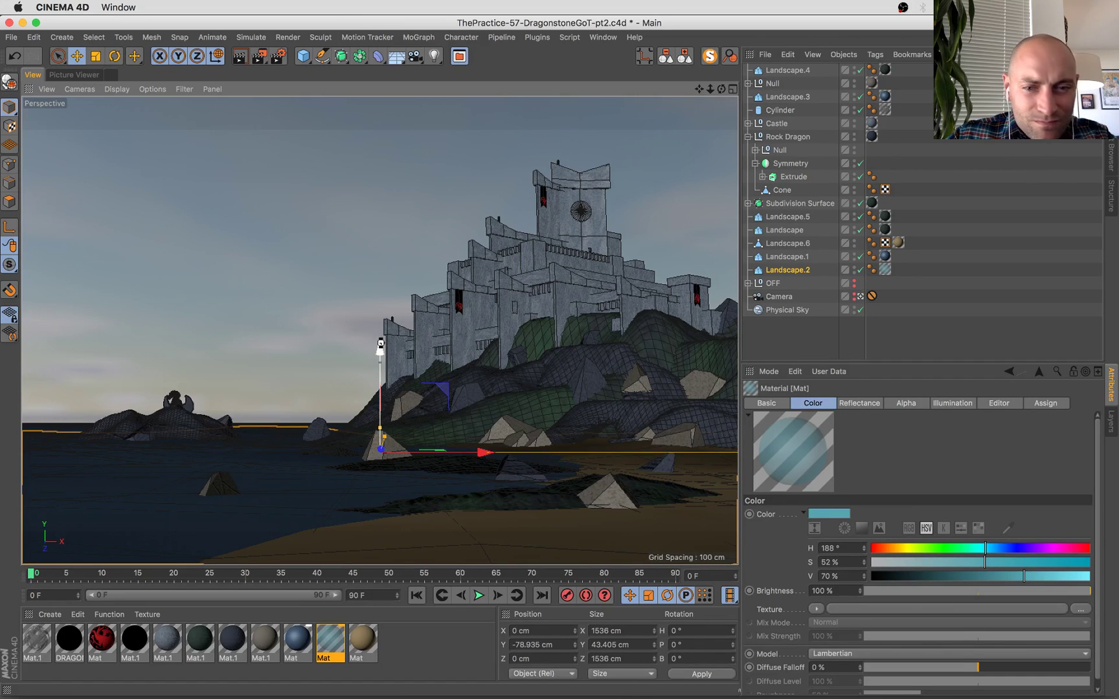
key("super+s")
Duplicate the Landscape.4 shore strip, enlarge the copy to about 144 cm wide and move it back along the beach.
left_click(517, 468)
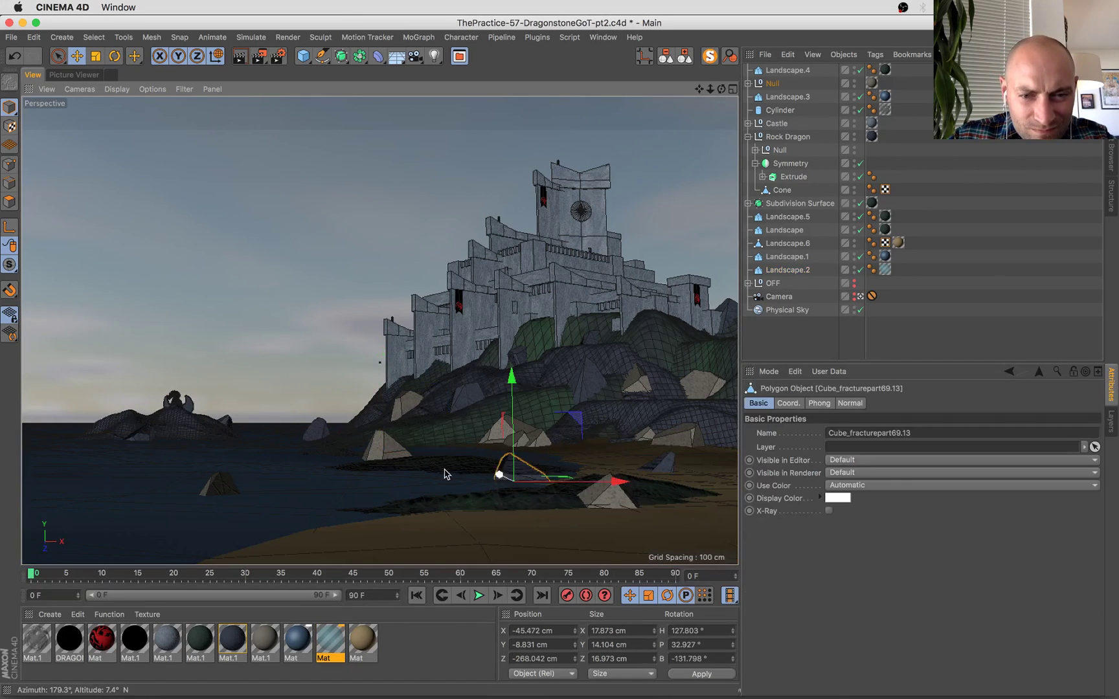
left_click(447, 468)
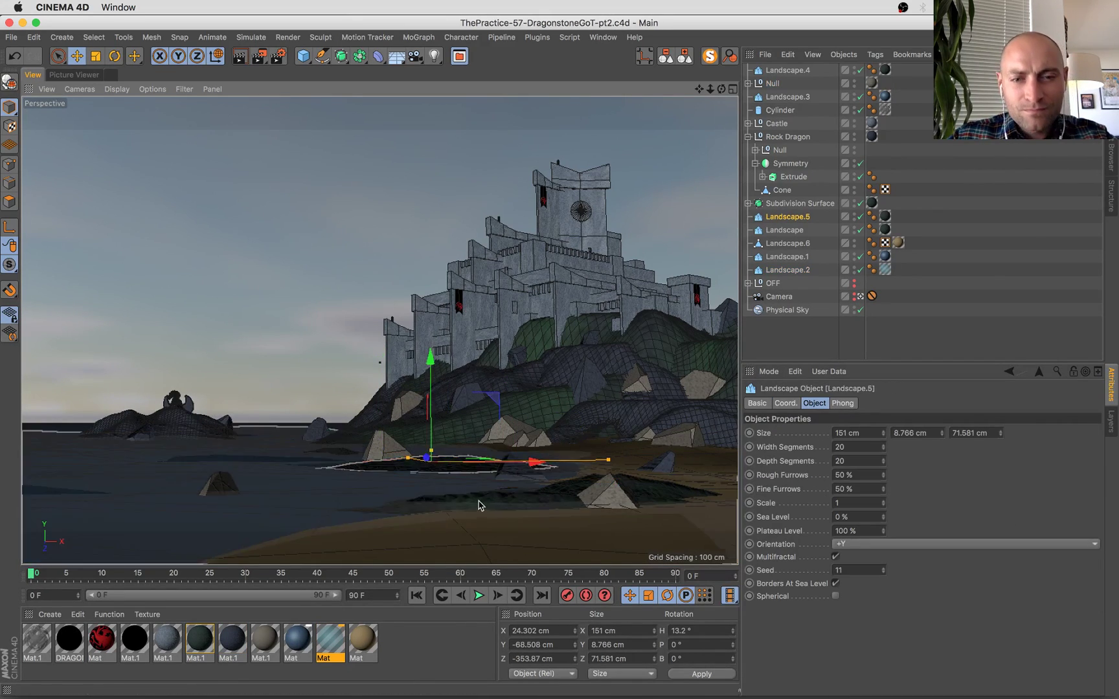
left_click(516, 498)
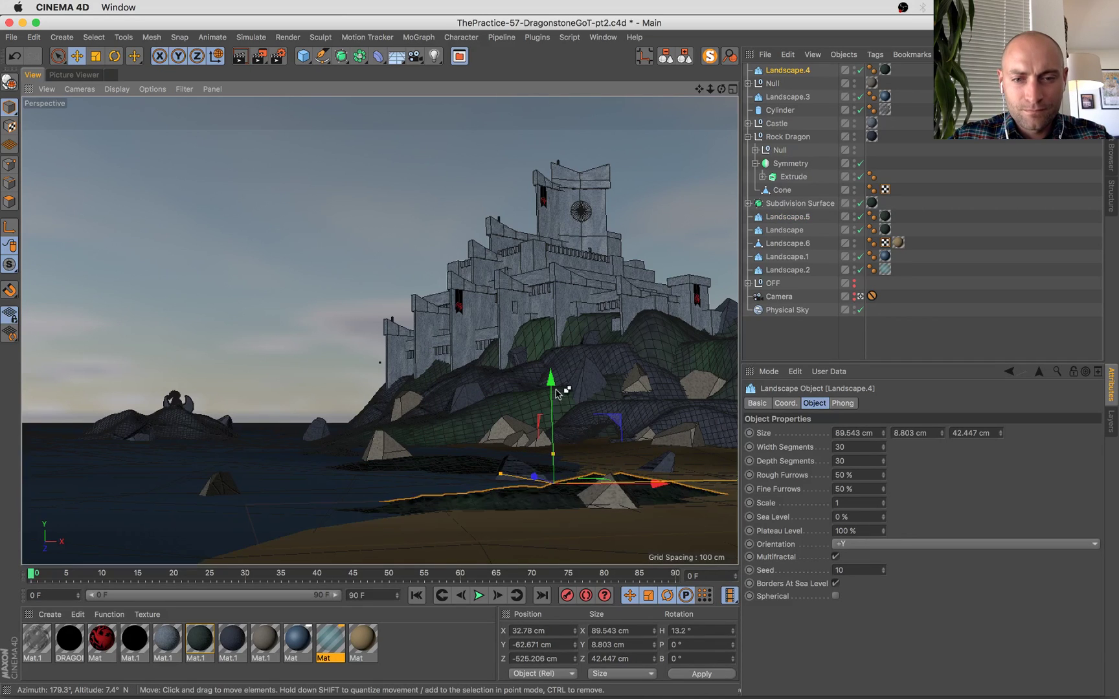
left_click_drag(517, 499, 524, 490, "ctrl")
key("t")
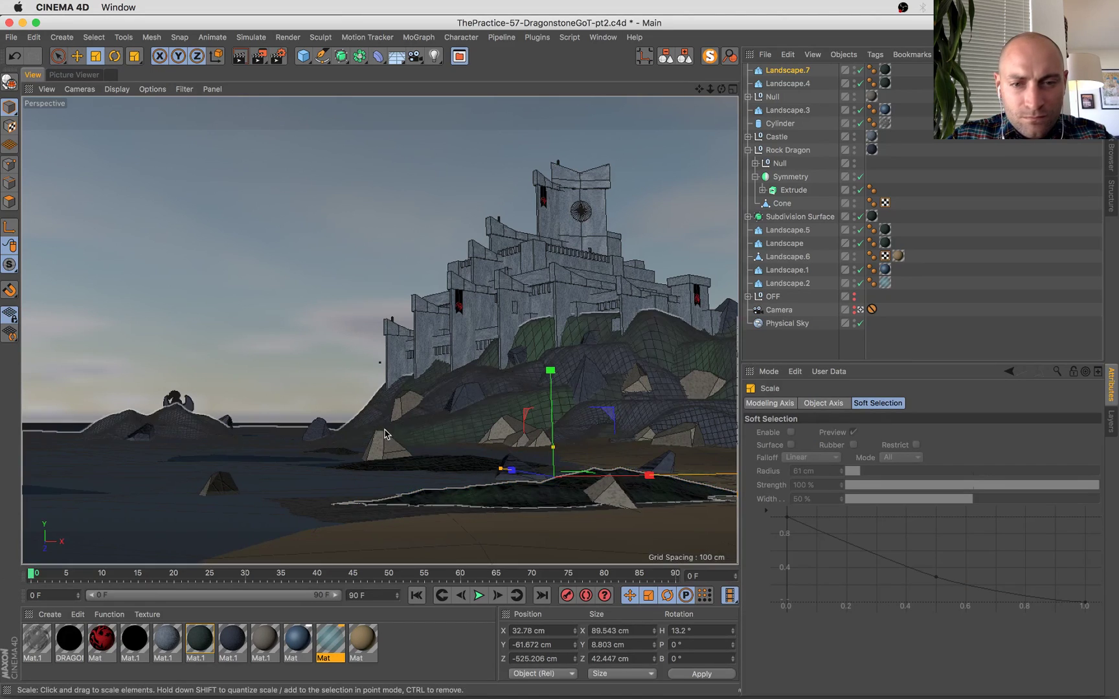
left_click_drag(527, 408, 687, 358)
key("e")
left_click_drag(511, 470, 635, 444)
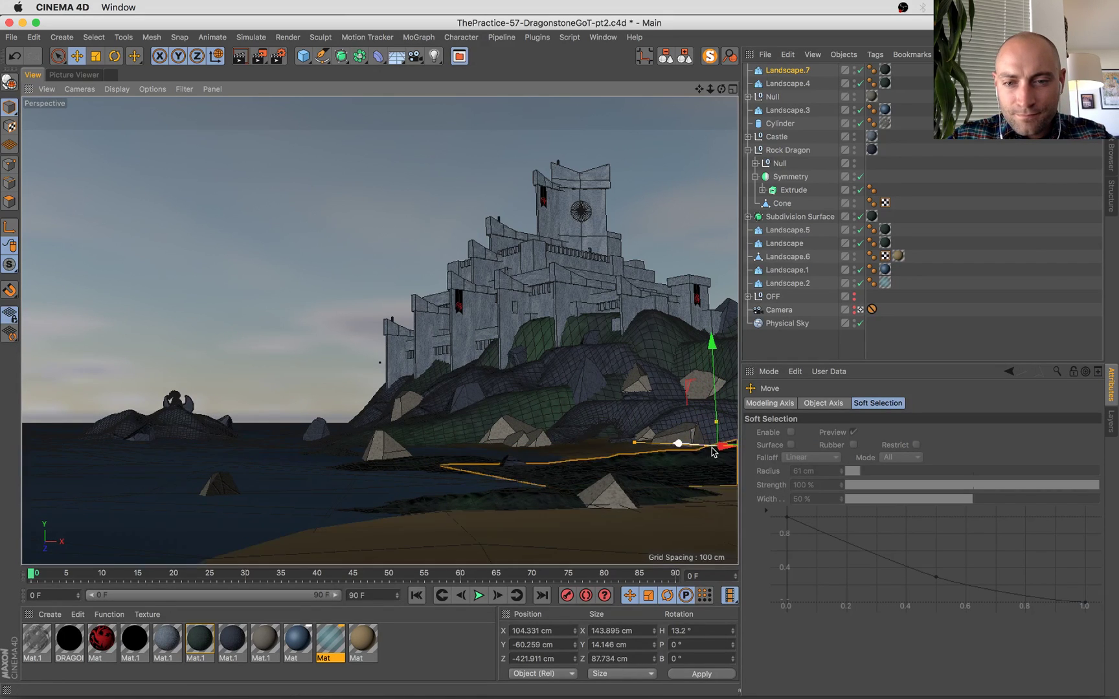
Enlarge the copied shore strip to about 199 cm wide and lower it into the beach at about Y -64, Z -393 cm.
key("t")
left_click_drag(438, 511, 651, 471)
key("e")
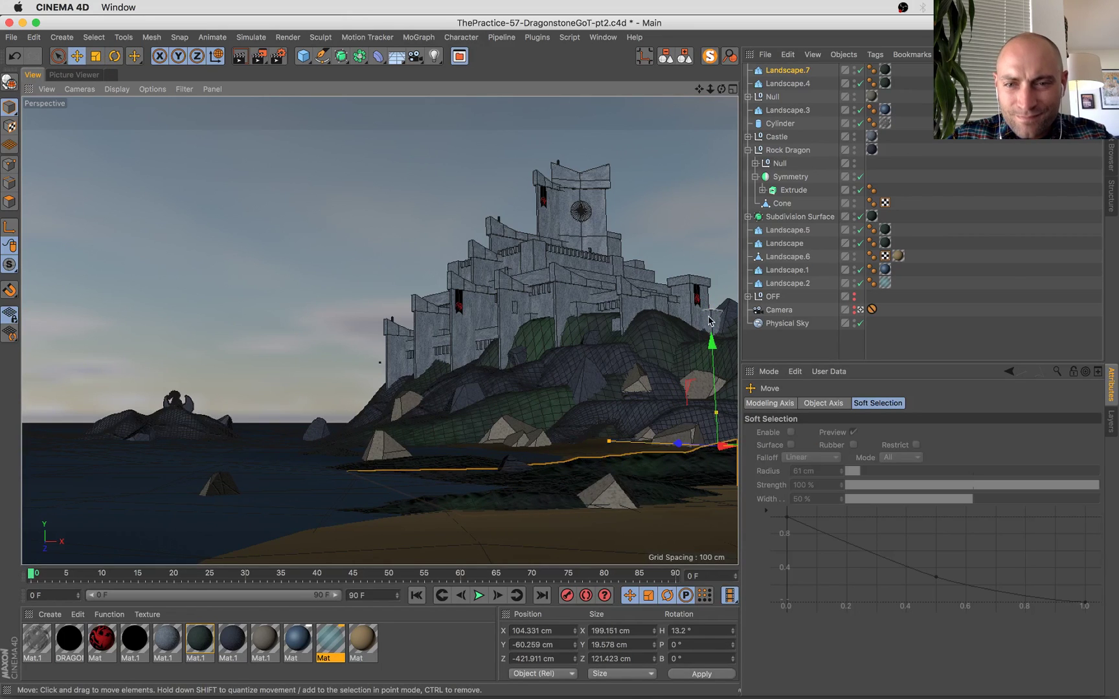
left_click_drag(711, 340, 711, 354)
left_click_drag(678, 456, 651, 451)
left_click_drag(674, 368, 674, 373)
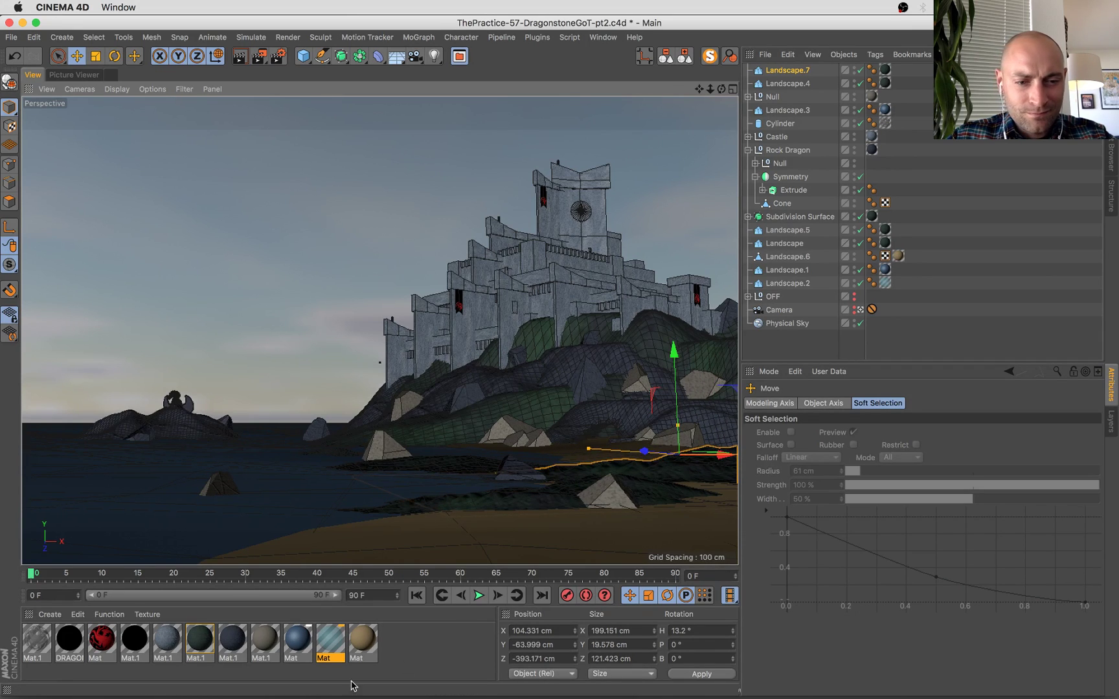
Apply the dark blue-grey Mat.1 material to Landscape.7, and move Landscape.7 and Landscape.4 directly above Landscape.5 in the object hierarchy.
left_click(232, 641)
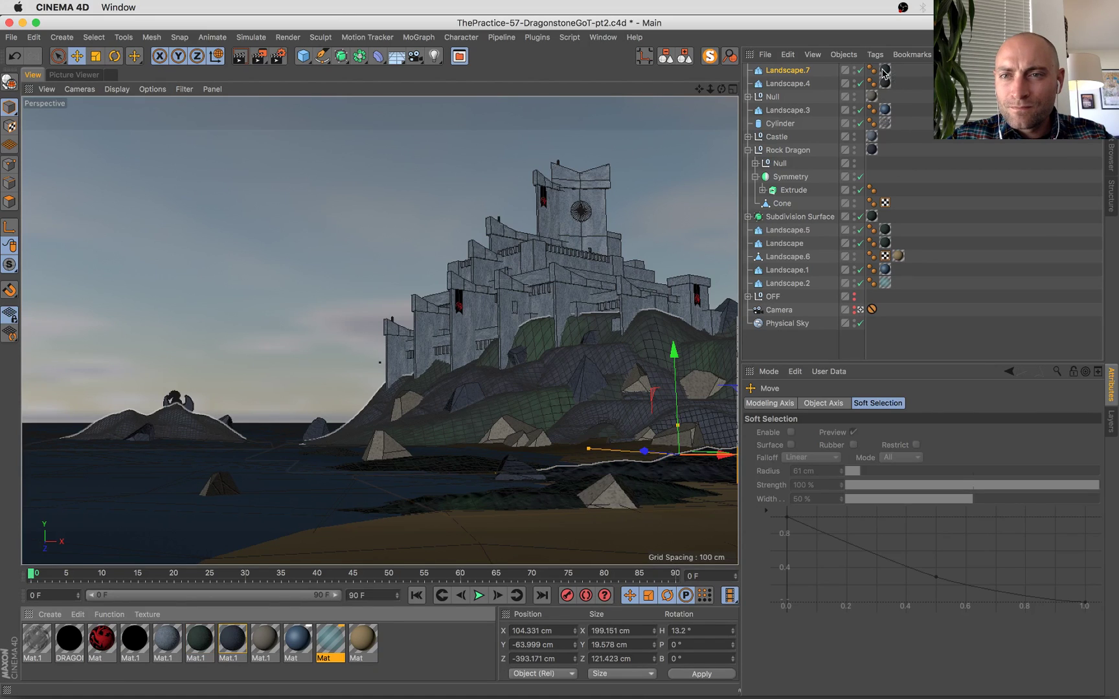
left_click(788, 85, "shift")
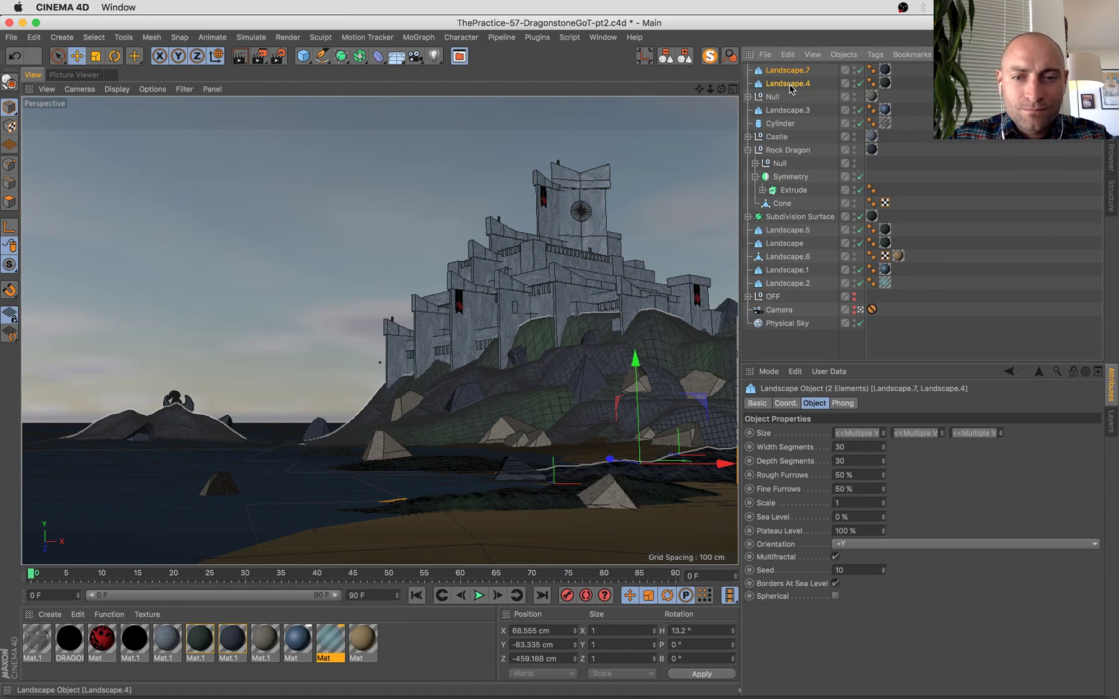
left_click(791, 86)
left_click(790, 72, "shift")
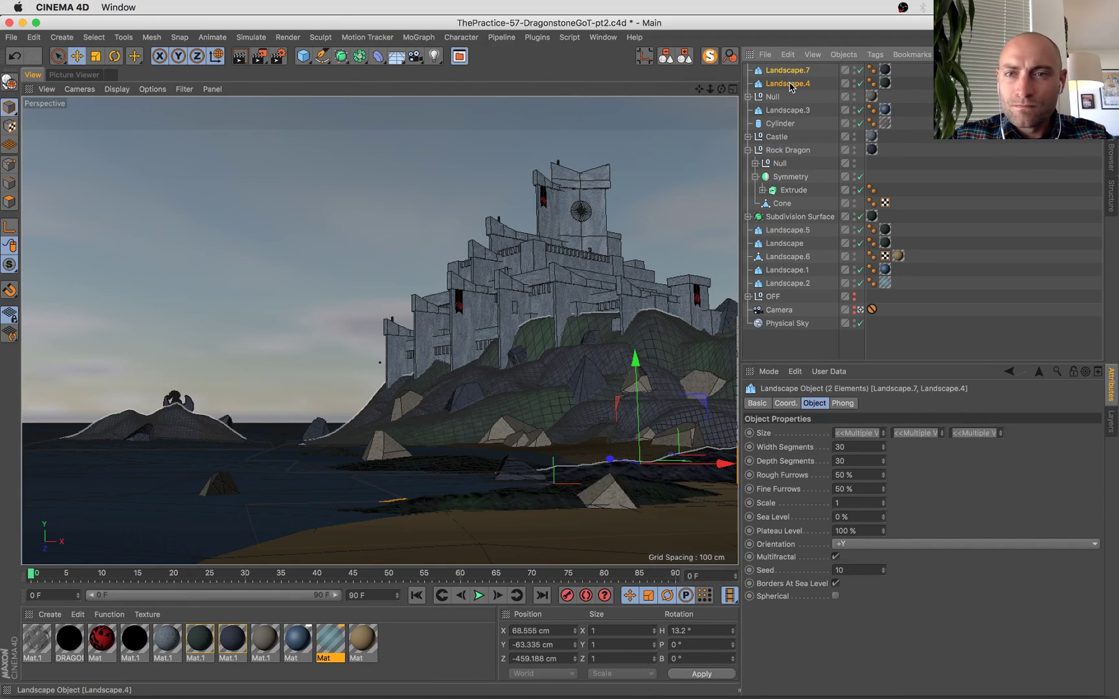
left_click_drag(780, 229, 779, 223)
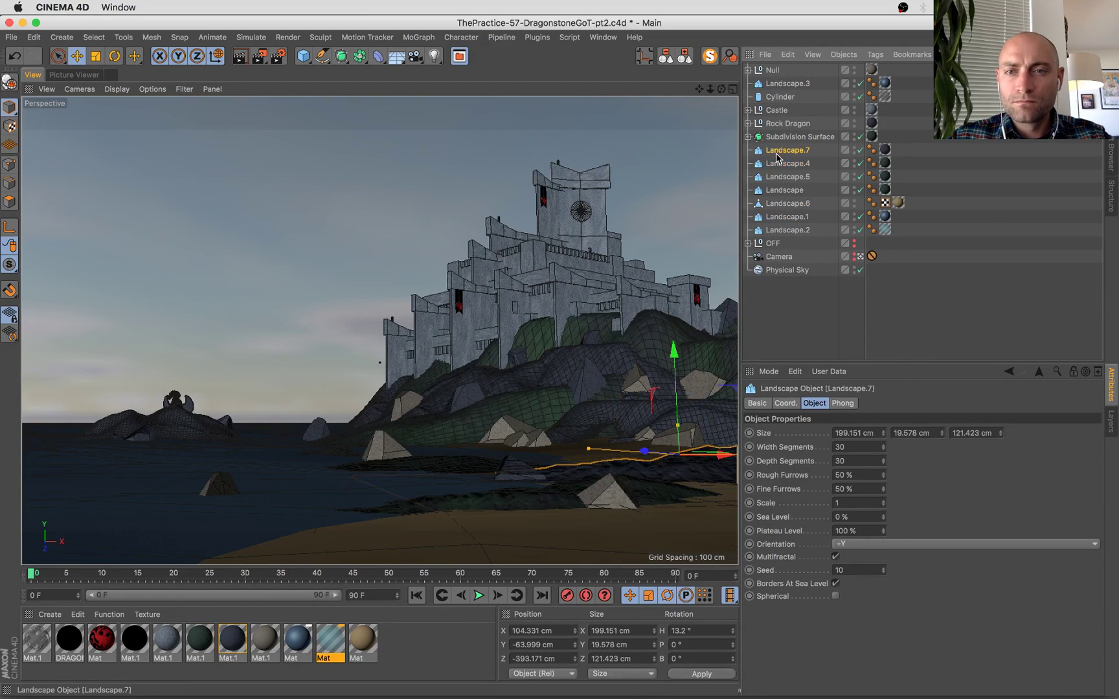
Group the seven landscape objects from Landscape.7 down to Landscape.2 under one null.
left_click(782, 231, "shift")
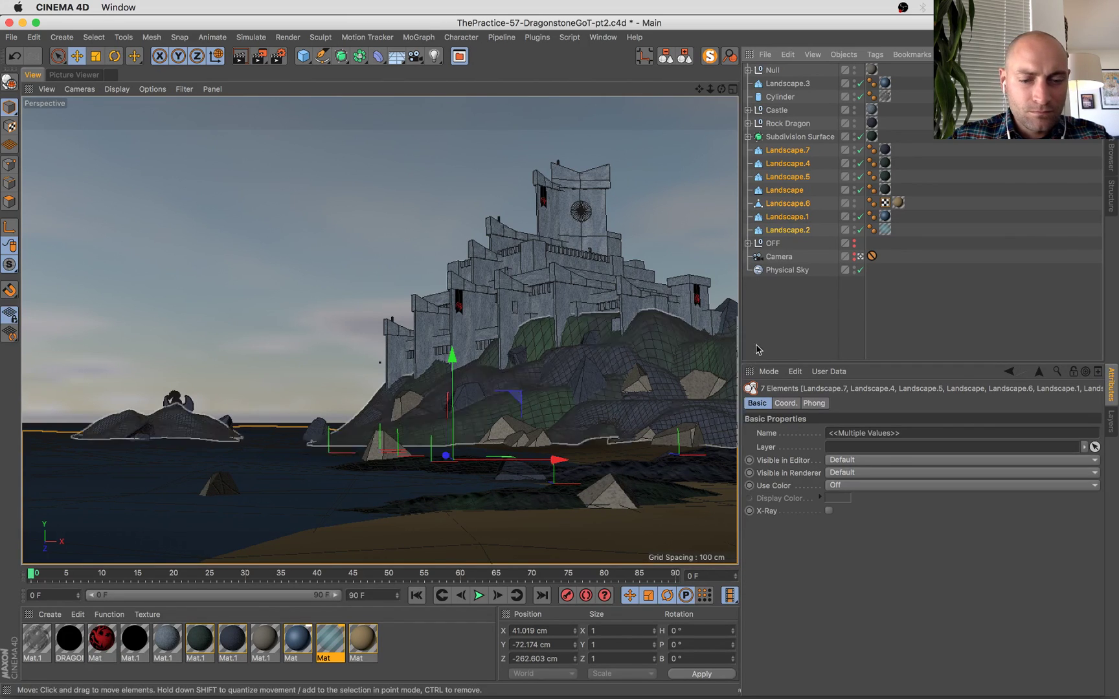
left_click(854, 149)
left_click(854, 153, "alt")
left_click(853, 153, "alt")
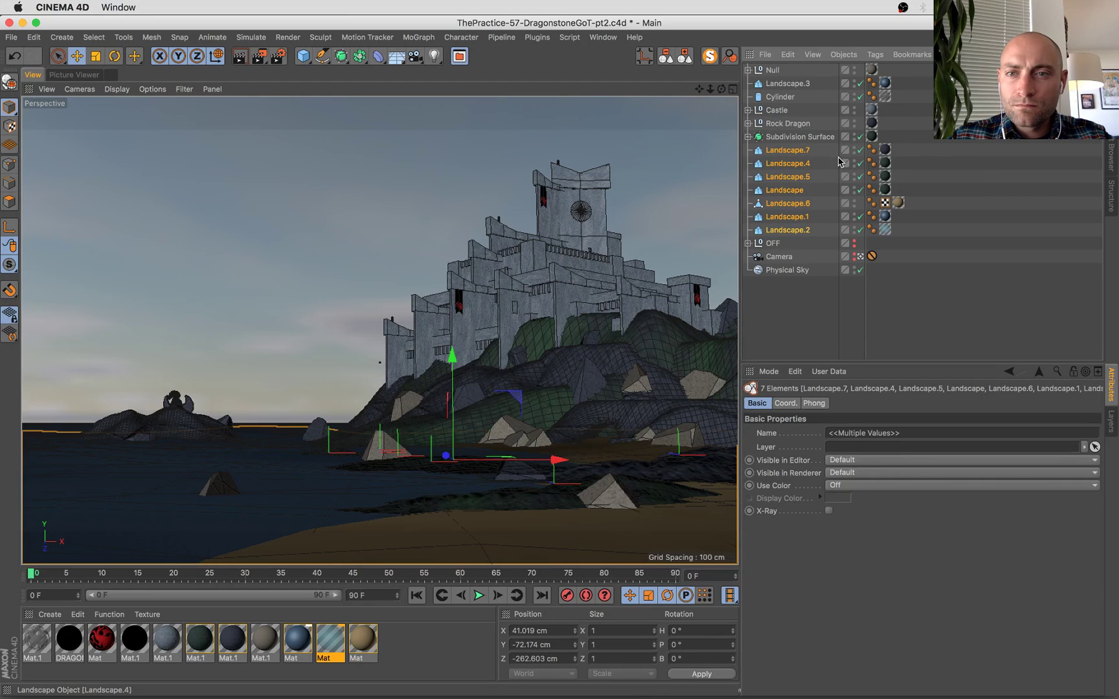
key("alt+g")
Check what the Subdivision Surface object contains by toggling its visibility, and rename it Cliffs.
left_click(854, 136)
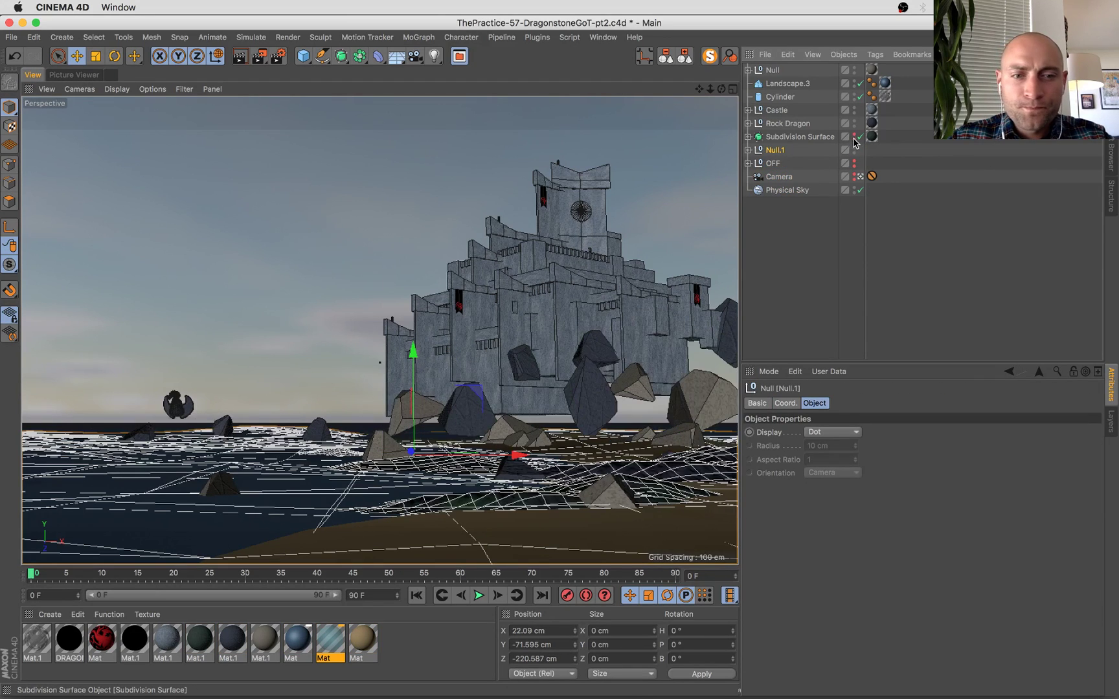
left_click(854, 137)
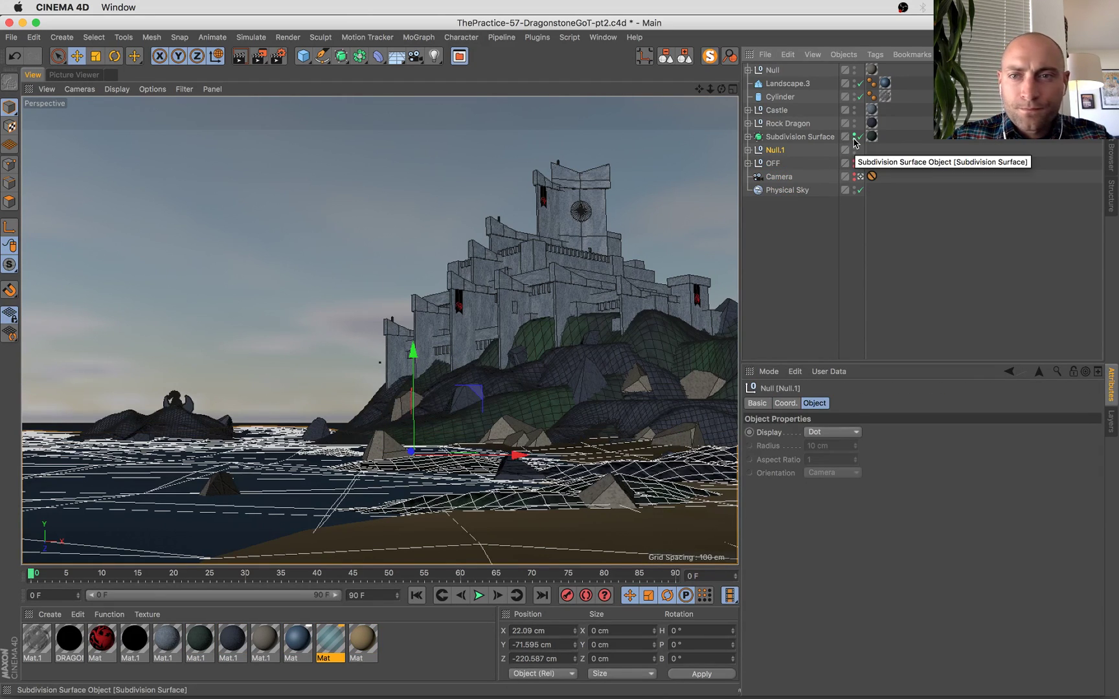
double_click(799, 137)
type("cliff")
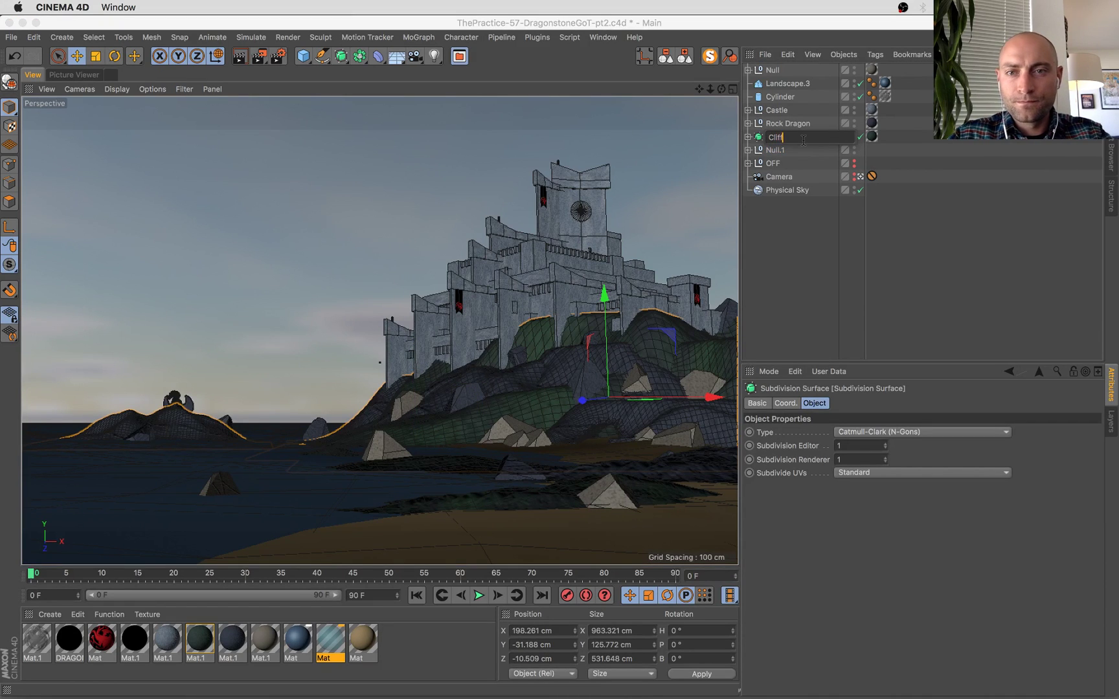
type("s")
Rename the new landscape group Null.1 as Shore and Water and clear the selection.
left_click(776, 149)
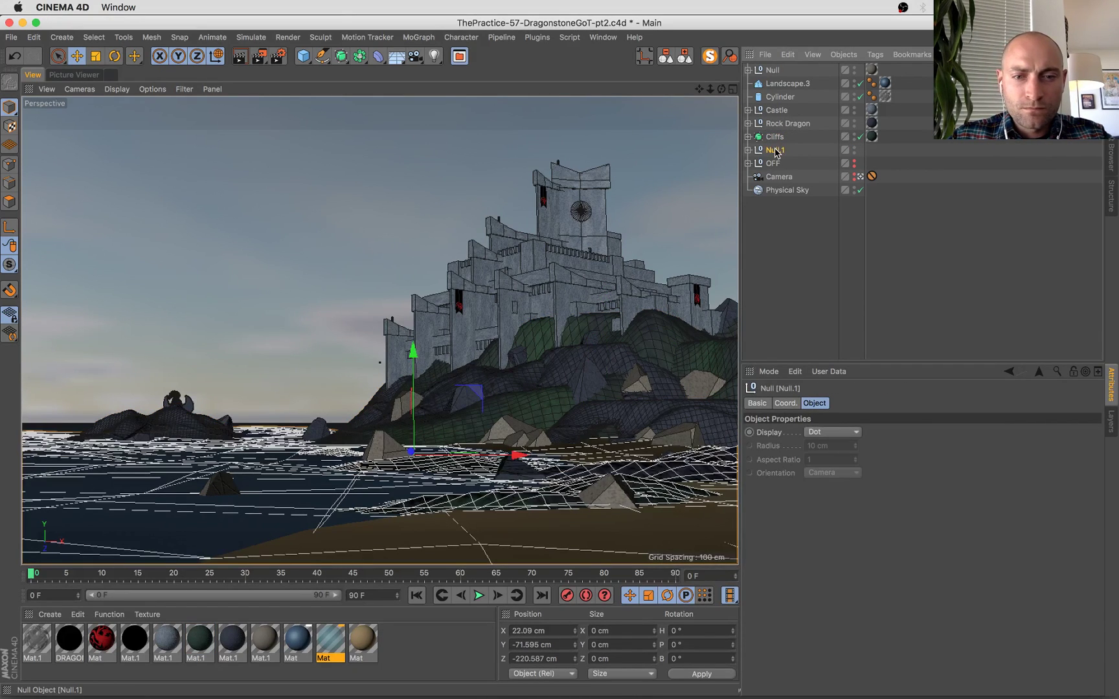
double_click(775, 150)
type("Shor")
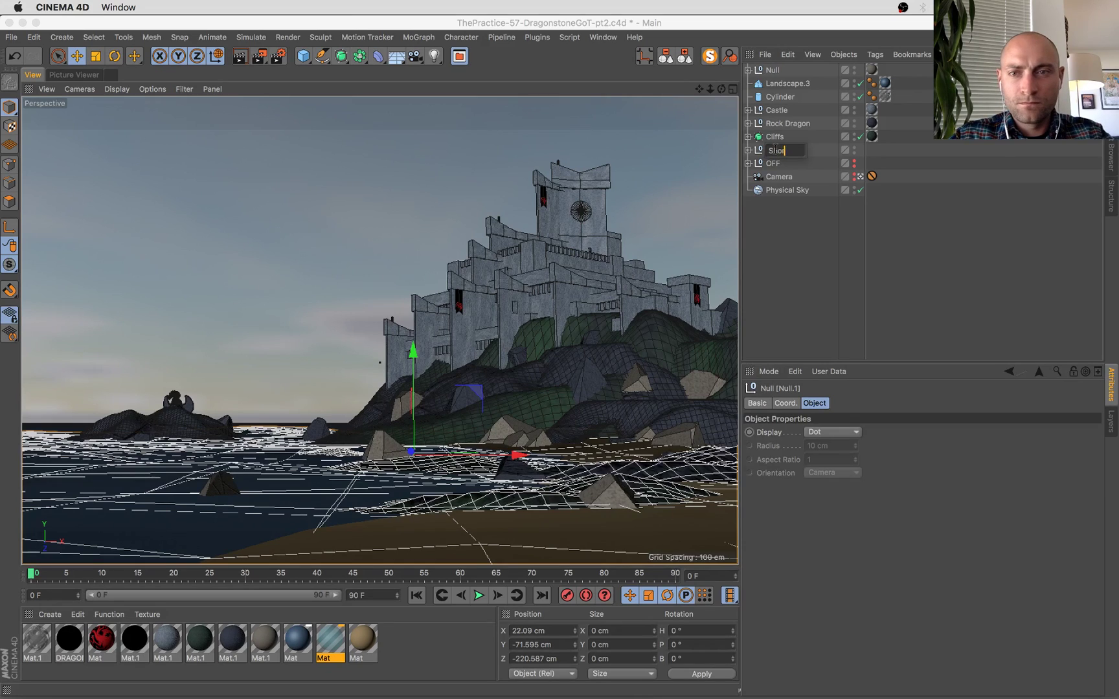
type("e and")
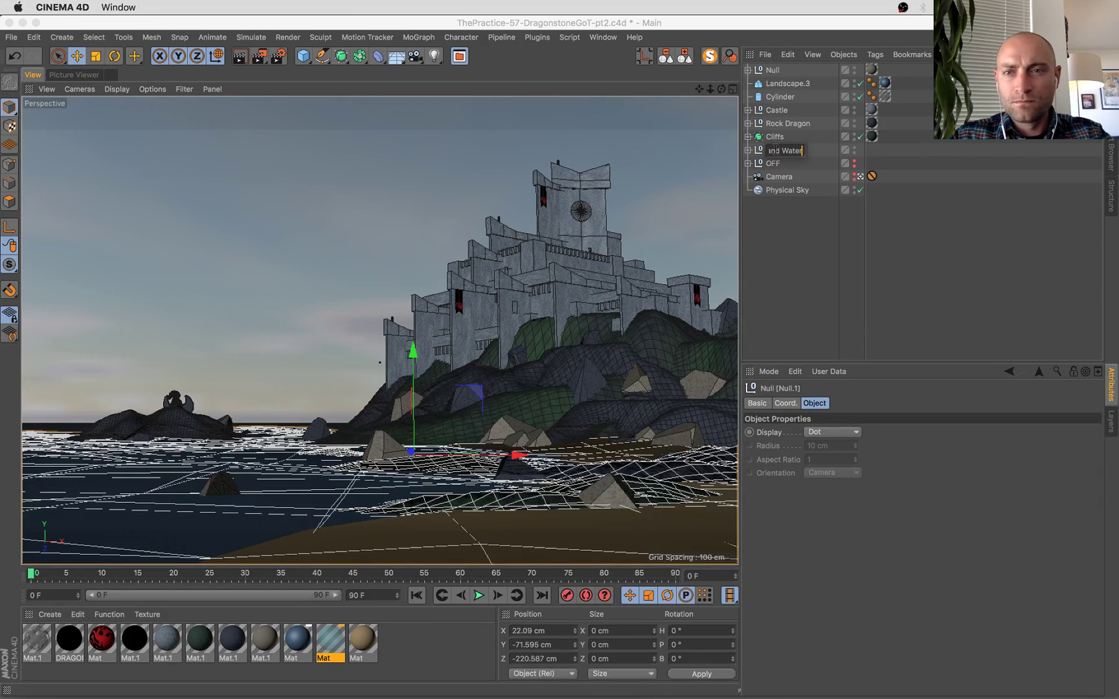
type(" Water")
key("Return")
left_click(700, 250)
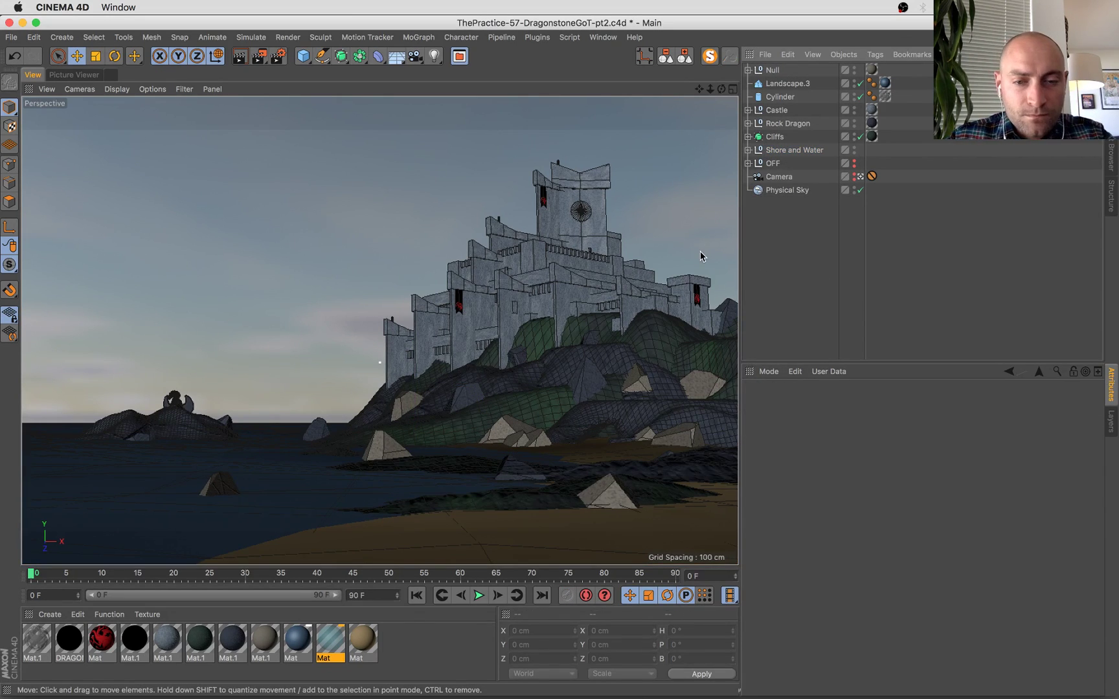
Inspect the rock dragon in the latest render and frame its head close up in the perspective view.
left_click(72, 75)
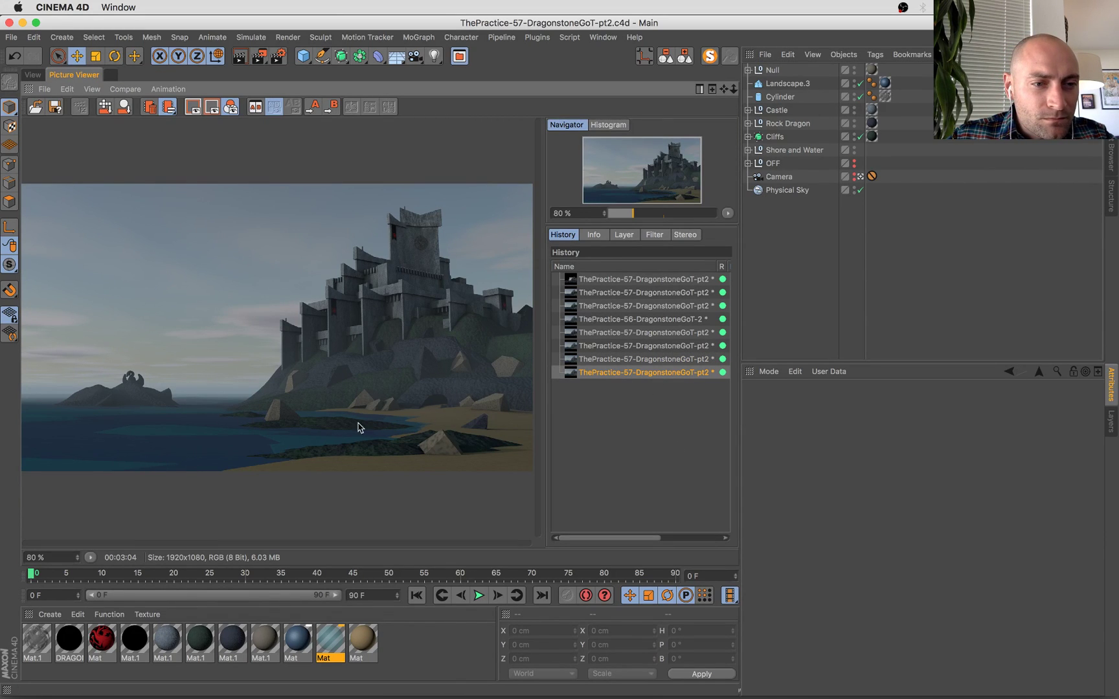
scroll(115, 373, "up", 10)
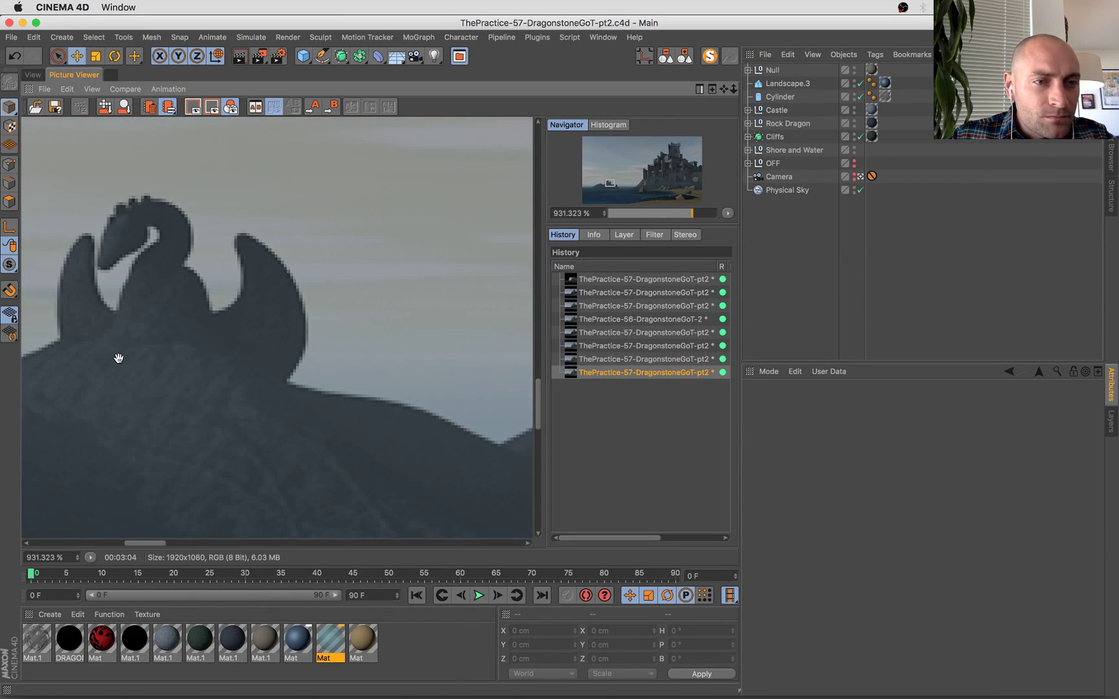
scroll(118, 358, "down", 9)
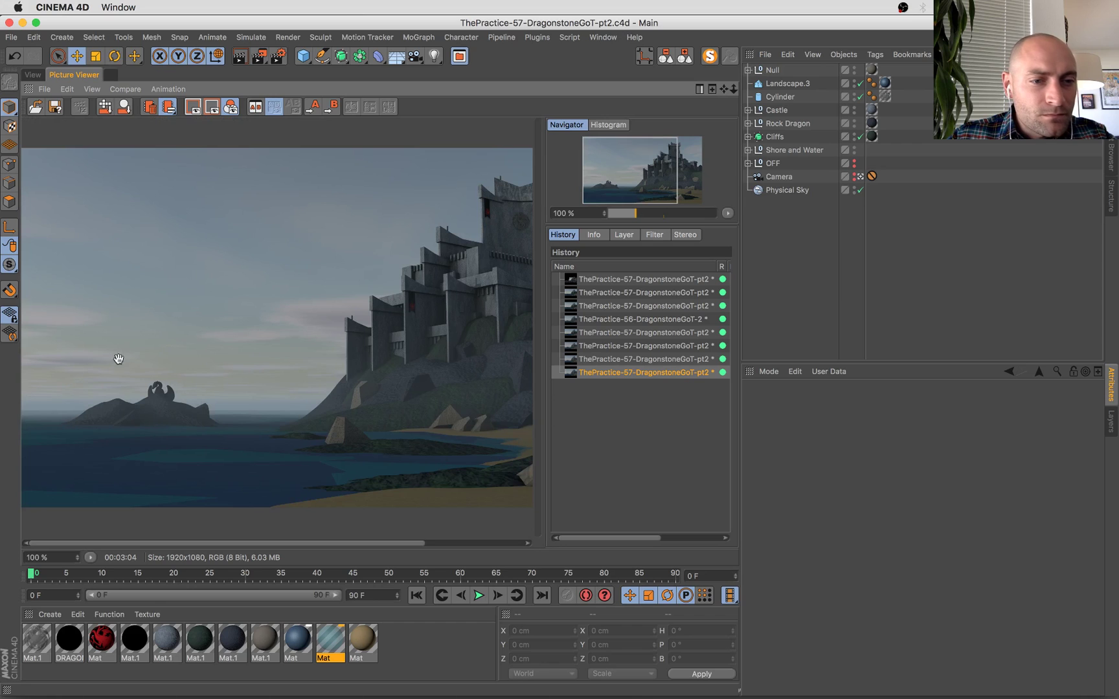
left_click(32, 75)
left_click(173, 396)
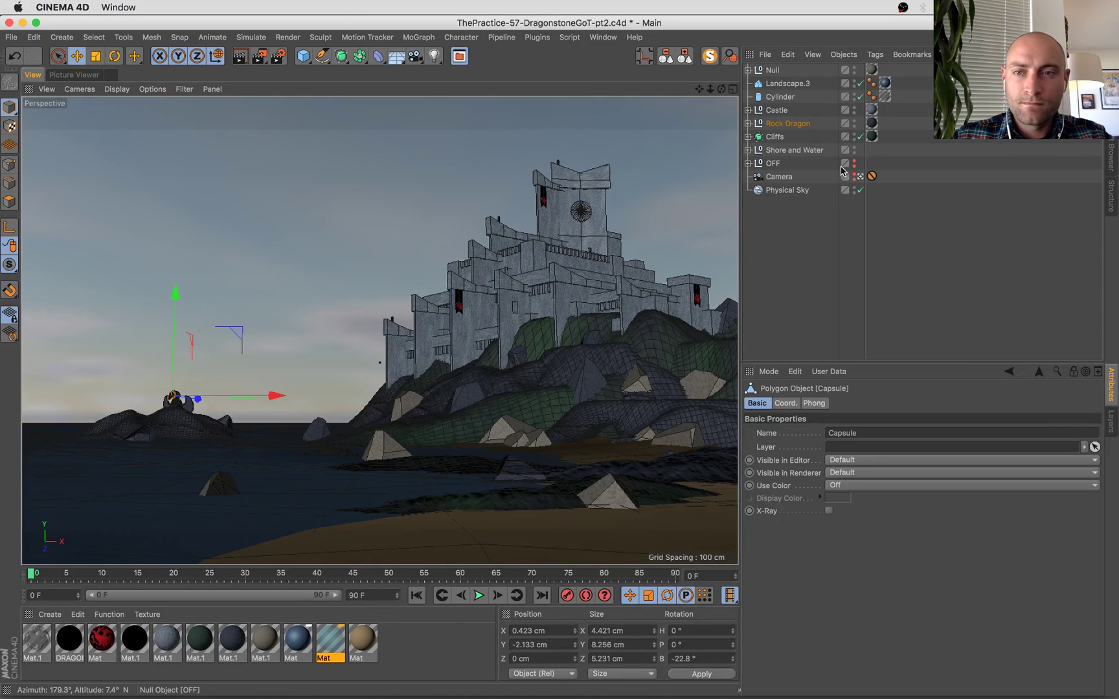
key("o")
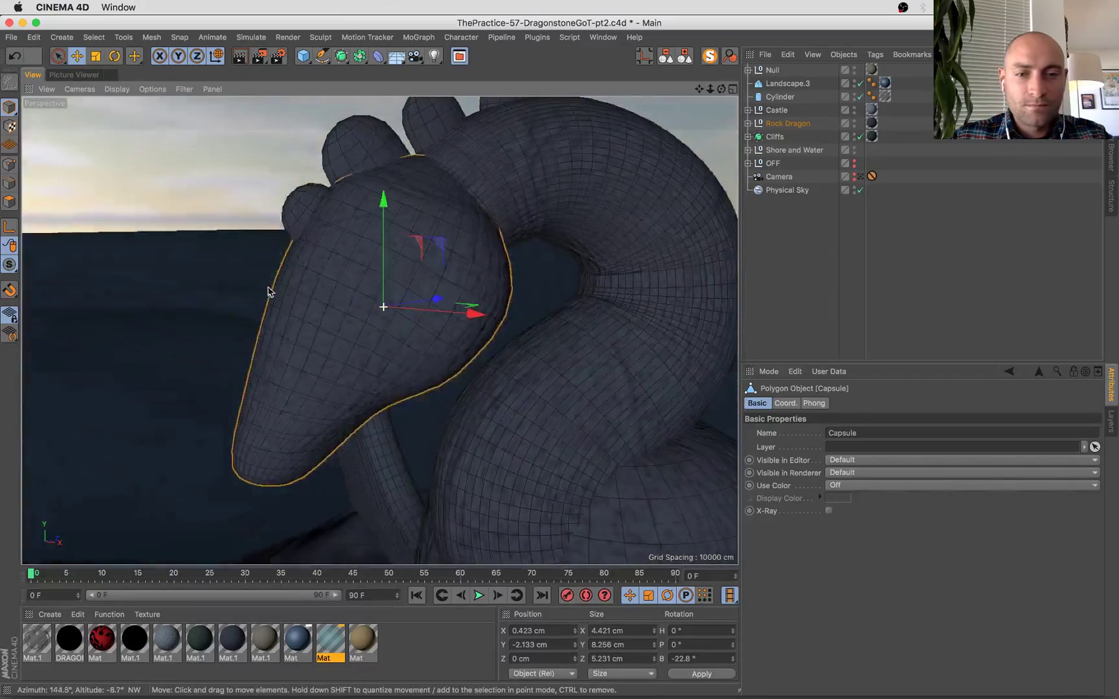
key("s")
Turn the dragon's head-and-neck group to about H -34.4°, P -4.6°, B 3.7° and shift it to about X -0.36, Y 2.89, Z -2.42 cm.
left_click(779, 138)
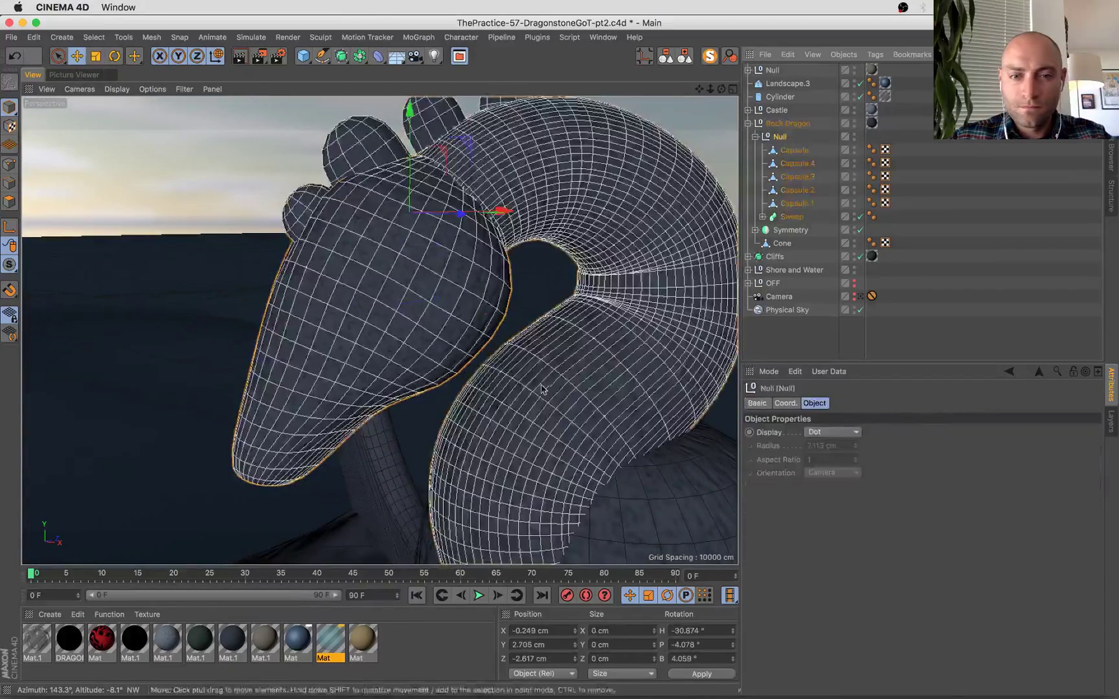
scroll(543, 388, "down", 5)
left_click_drag(638, 414, 622, 446, "alt")
key("r")
left_click_drag(520, 296, 508, 298)
key("e")
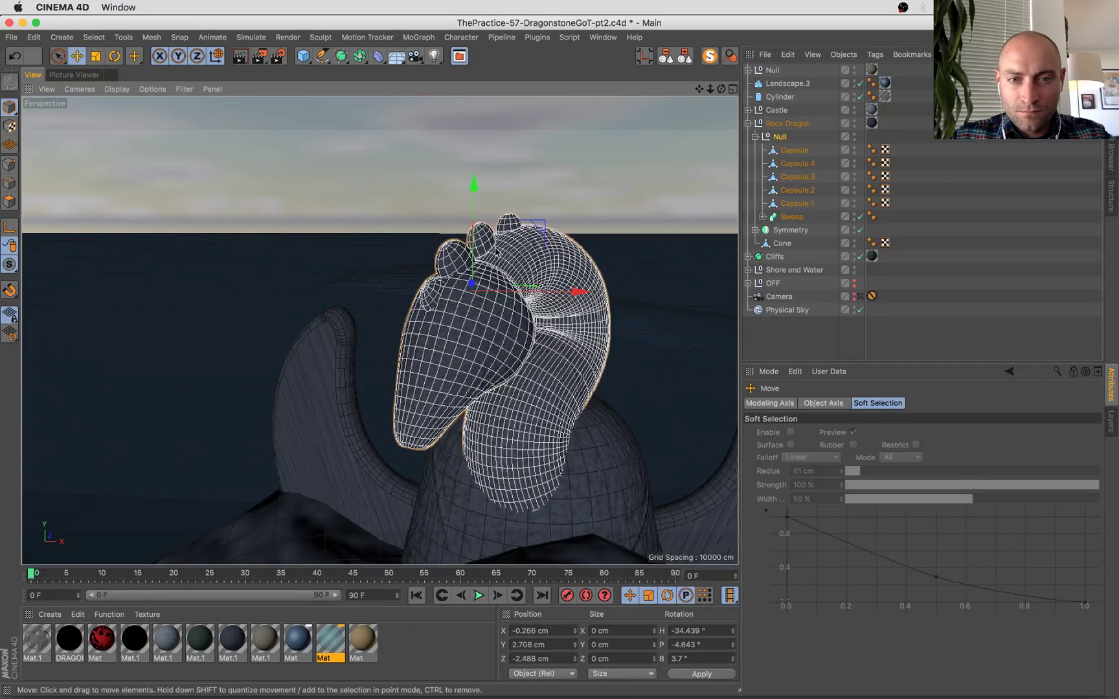
left_click_drag(475, 208, 543, 263)
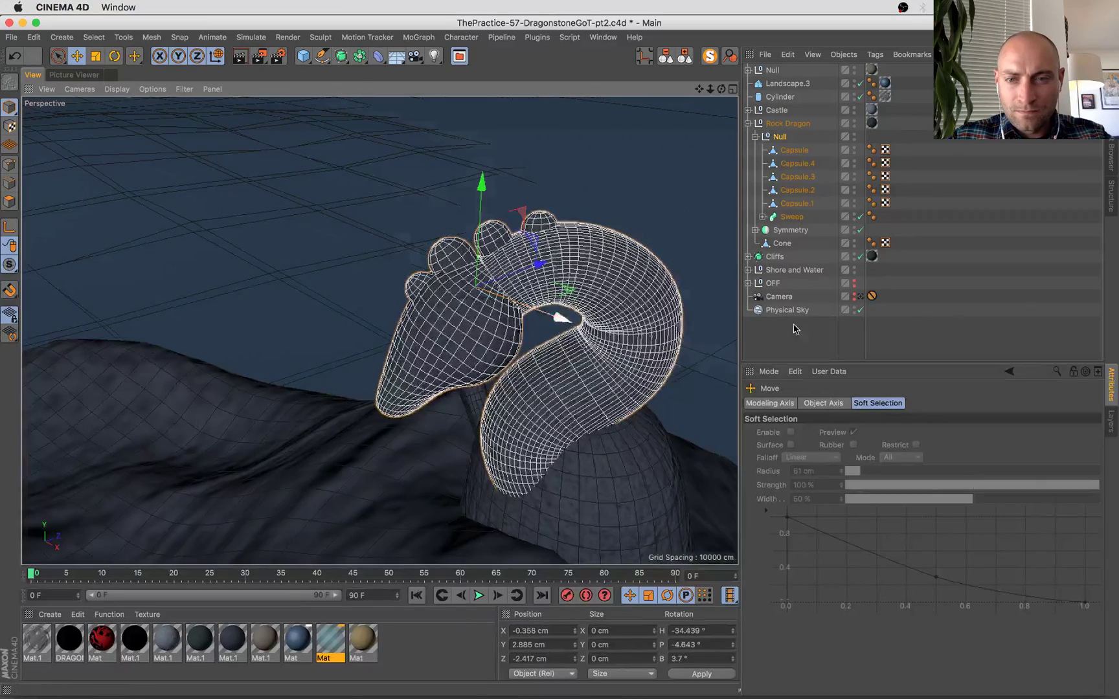
left_click(860, 296)
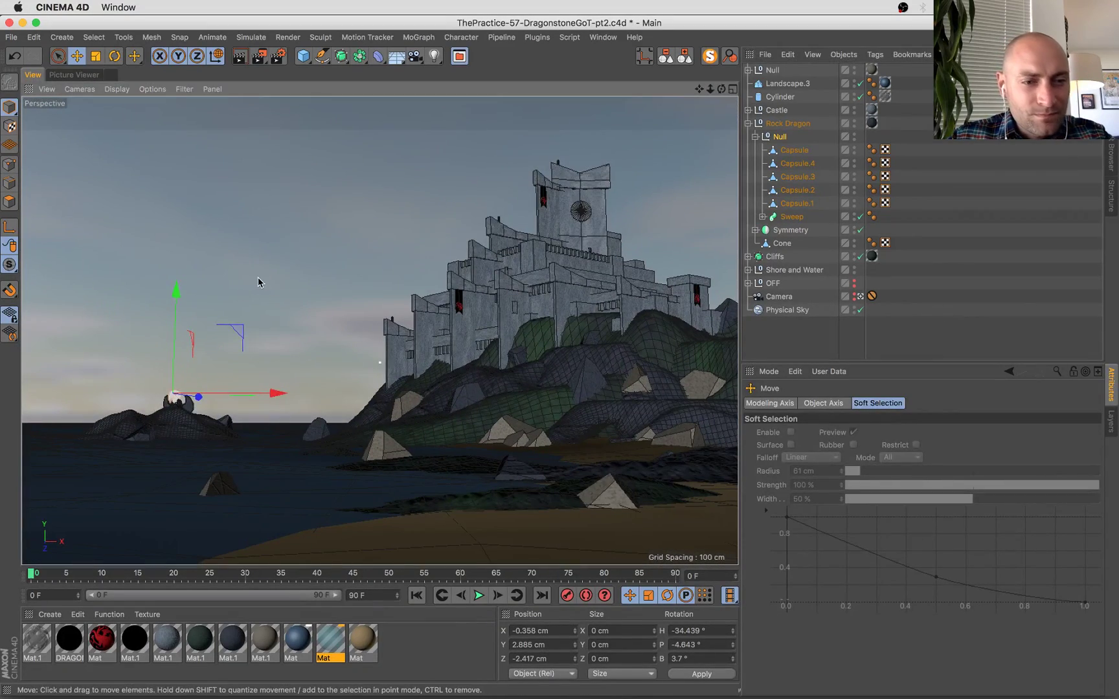
left_click(257, 277)
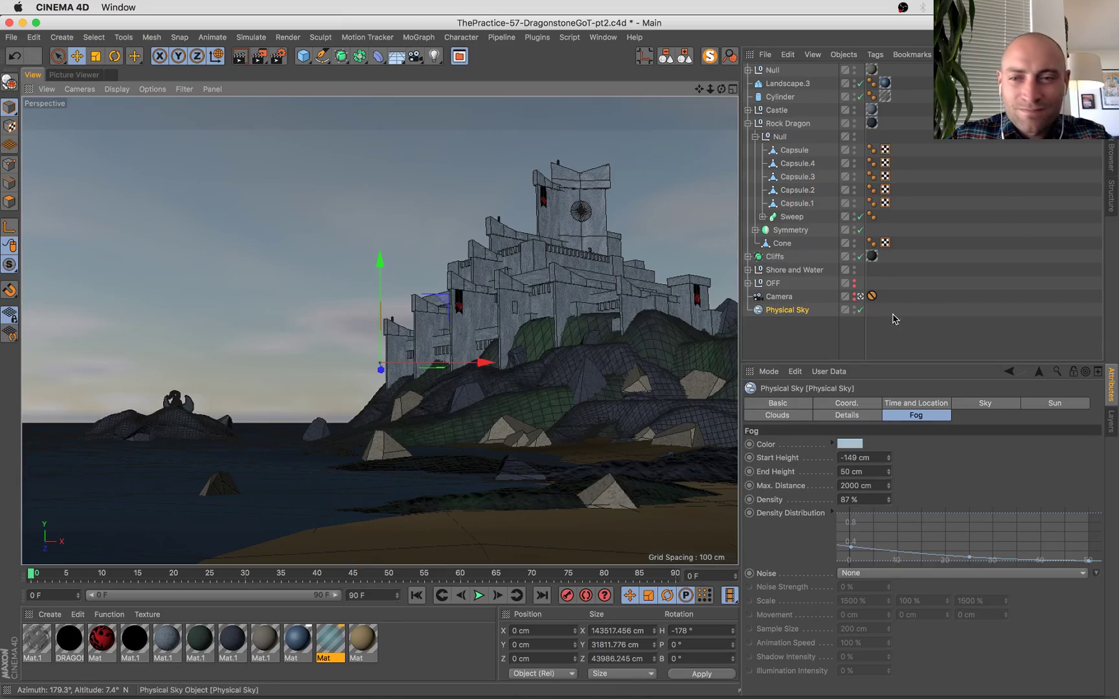
Raise the dragon's head-and-neck group to about Y 2.96 cm and rotate it to about H -34.7°, P -2.4°, B 1.2°.
left_click(860, 296)
scroll(619, 325, "up", 10)
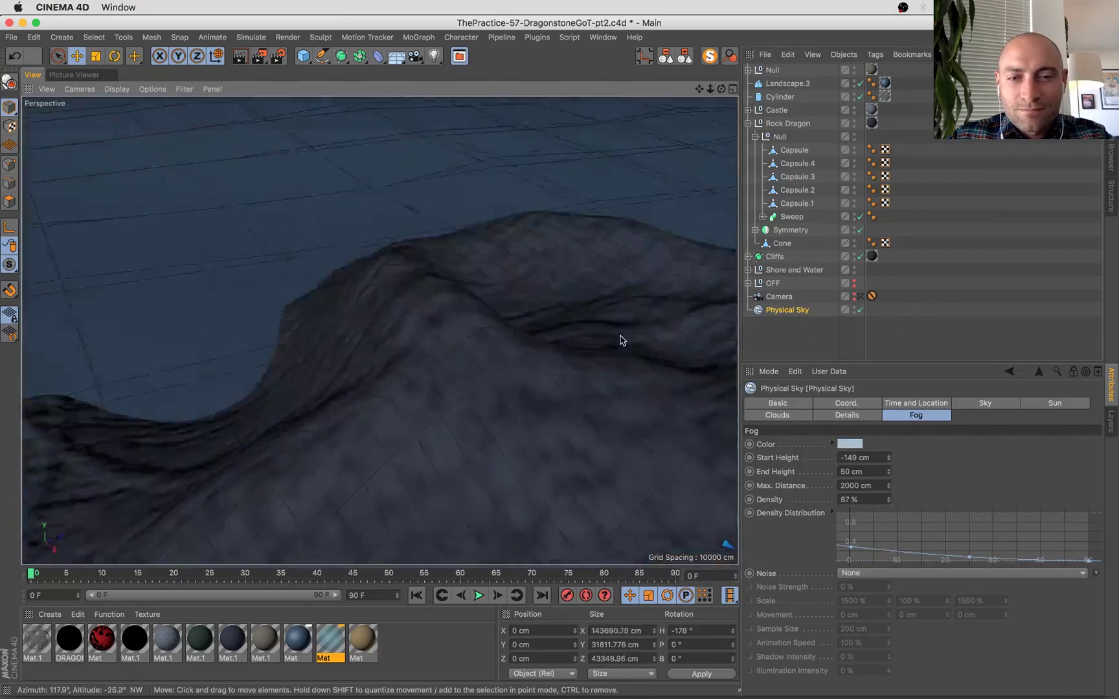
left_click(604, 275)
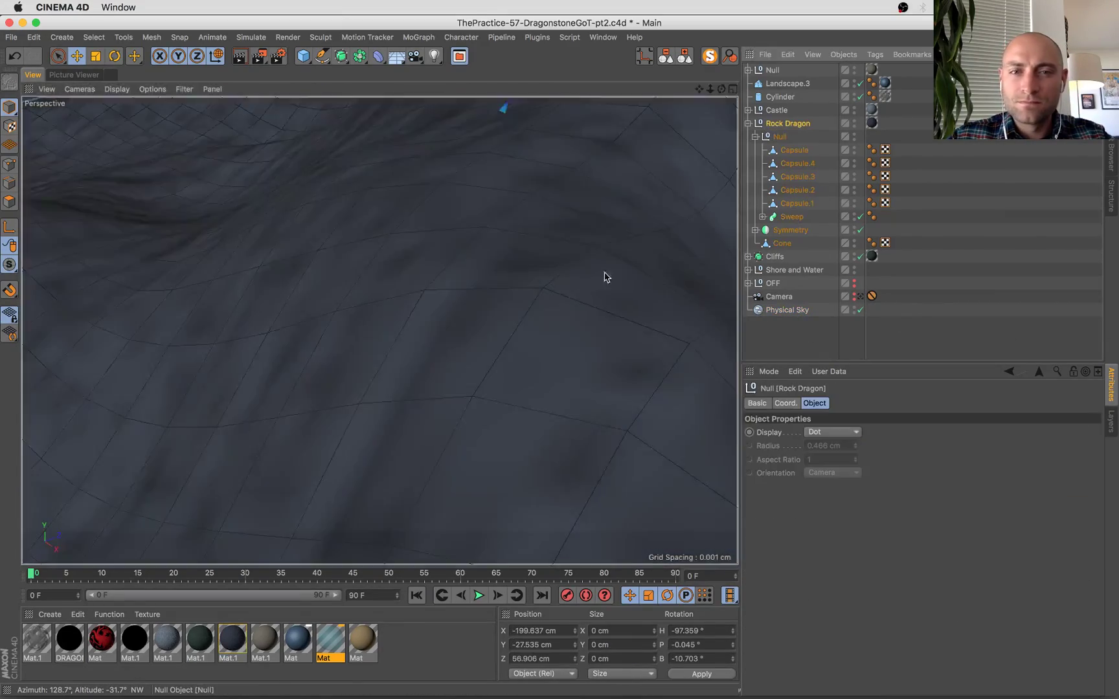
key("o")
left_click(281, 241)
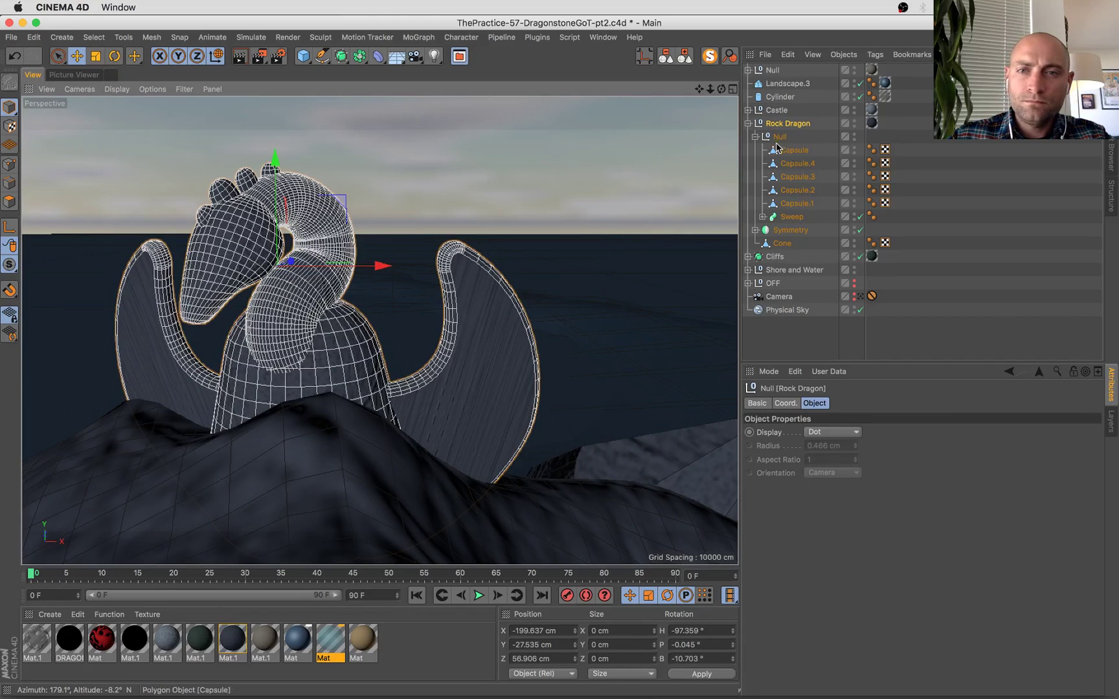
key("o")
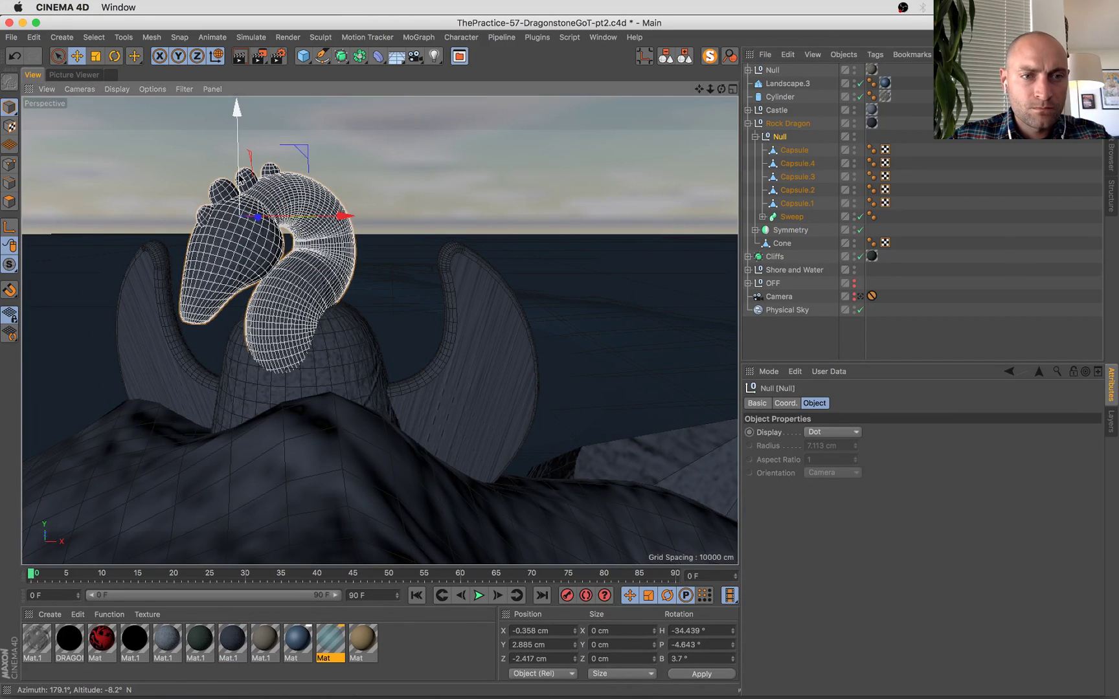
left_click_drag(237, 188, 233, 168)
key("r")
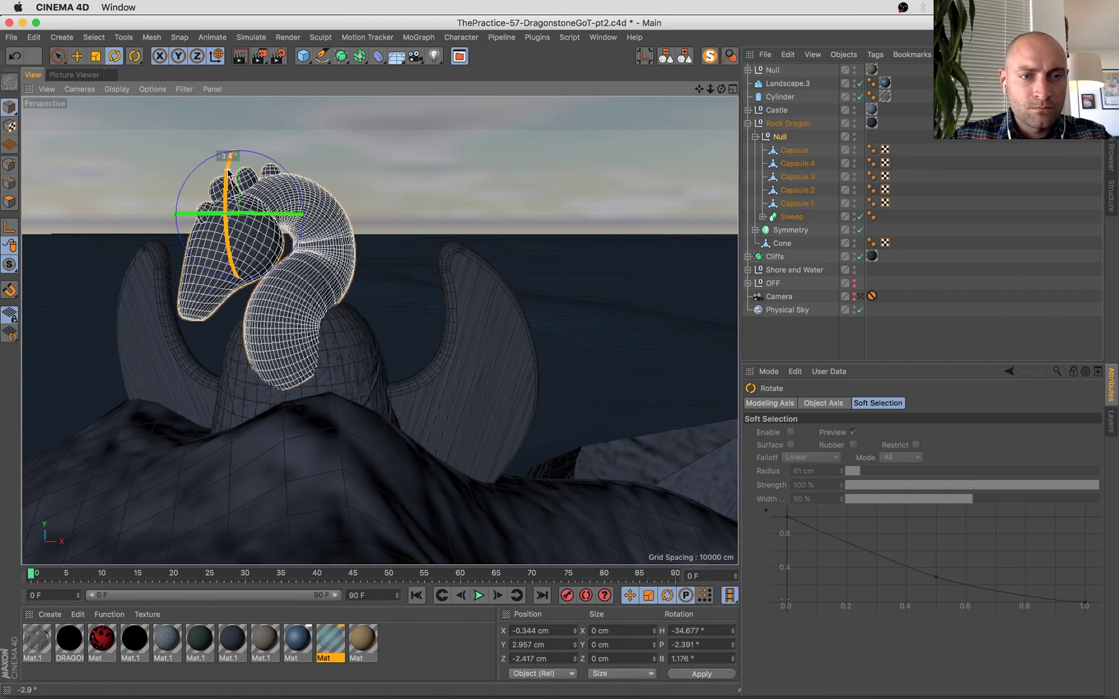
Move the dragon's head-and-neck group to about Y 3.22, Z -2.16 cm and return to the scene camera.
key("e")
left_click_drag(253, 215, 336, 161, "alt")
left_click_drag(325, 237, 363, 246)
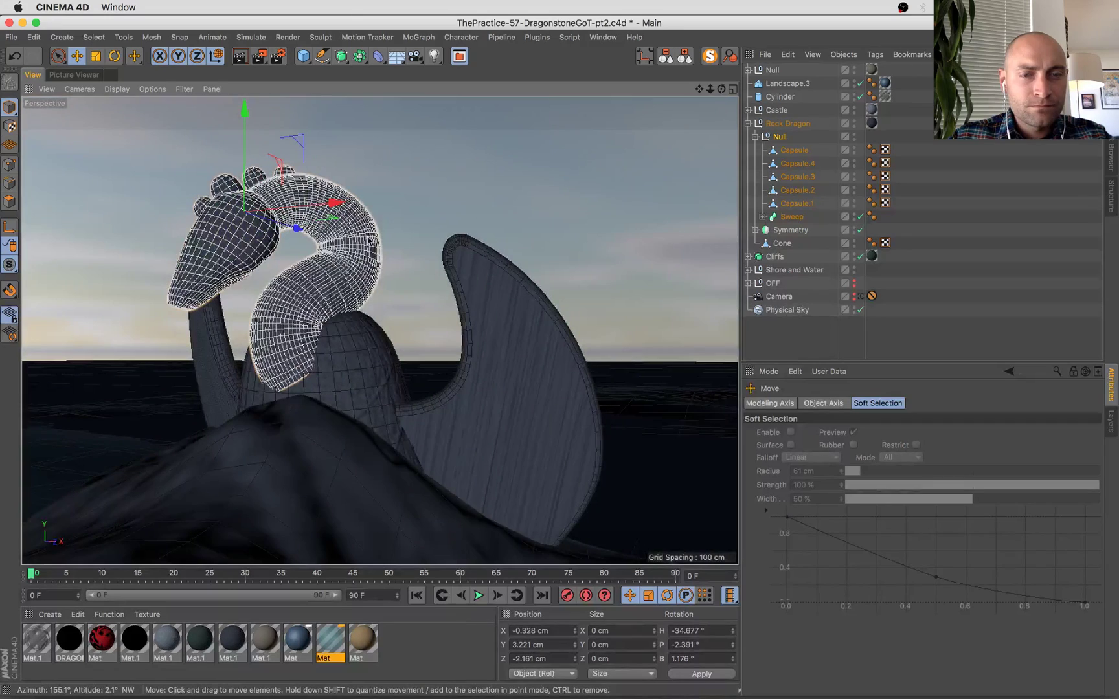
left_click(861, 297)
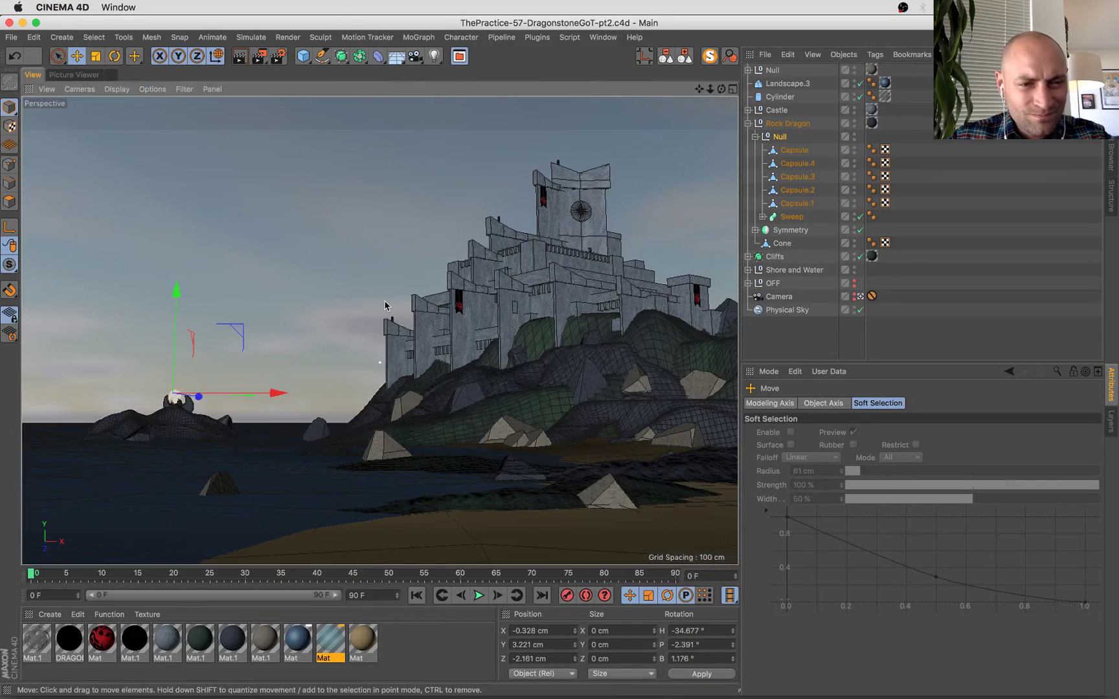
left_click(178, 392)
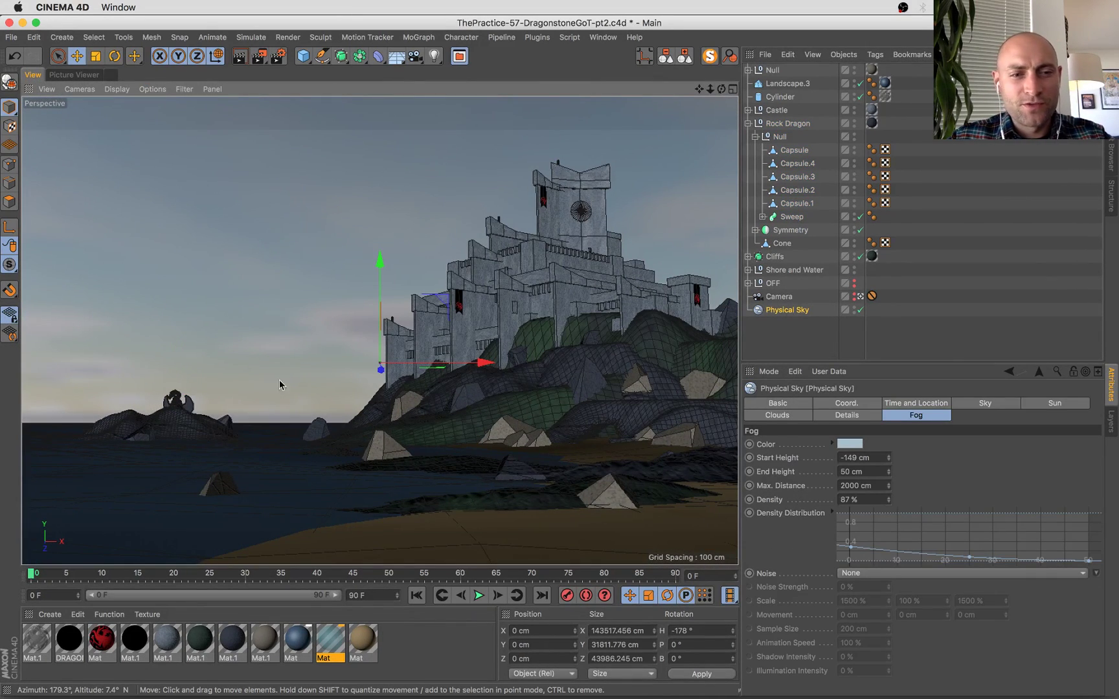
Scale the whole Rock Dragon down to about 95% and lower it to about Y -28.89 cm.
key("super+Tab")
key("super+Tab")
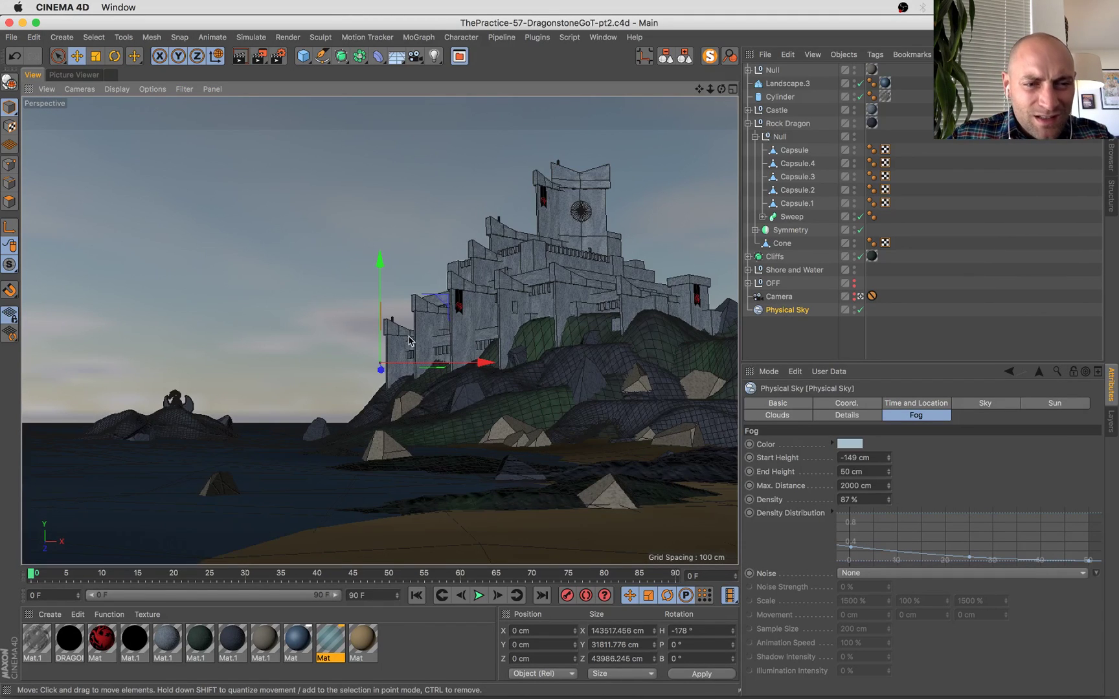
left_click(172, 403)
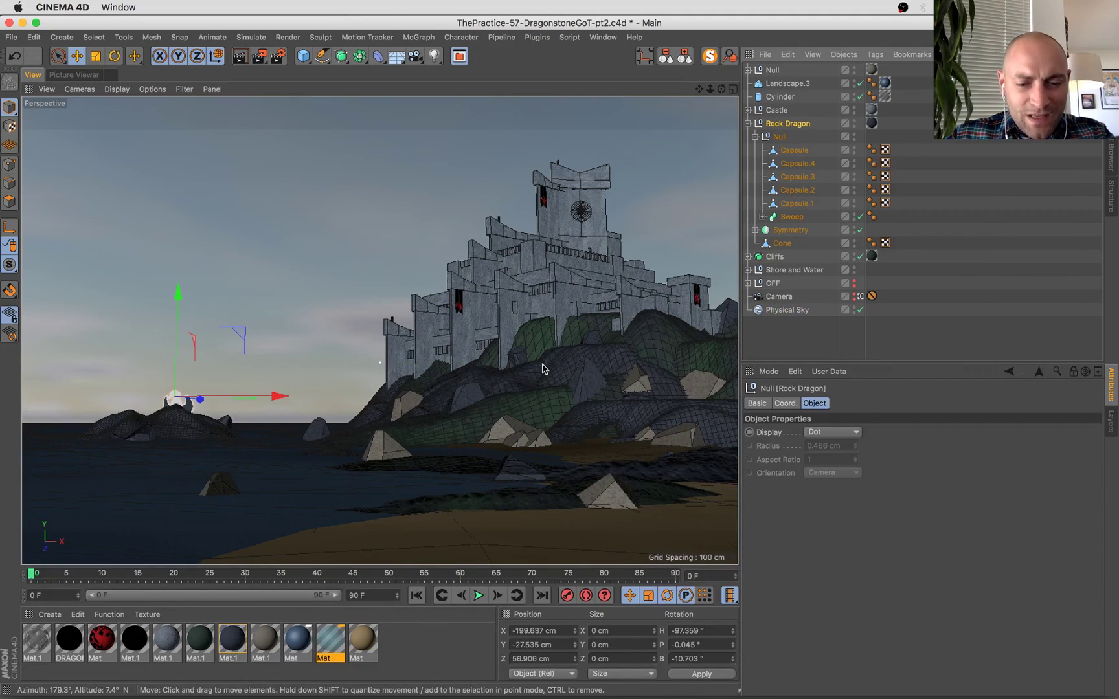
key("t")
left_click_drag(444, 285, 434, 295)
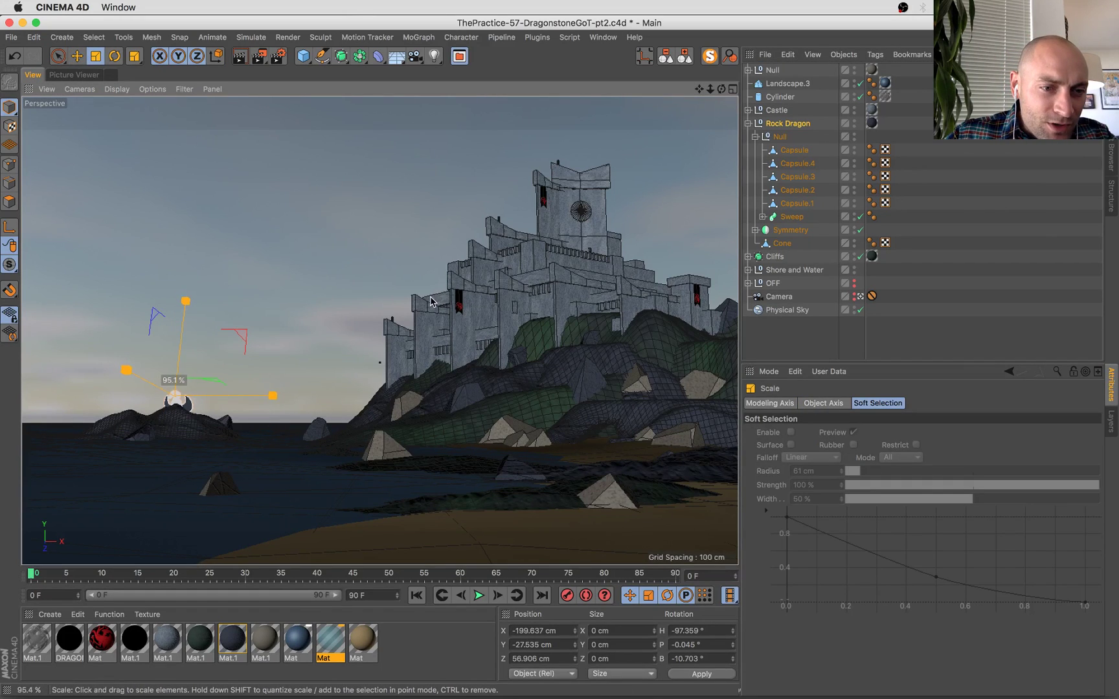
key("e")
left_click_drag(177, 304, 177, 308)
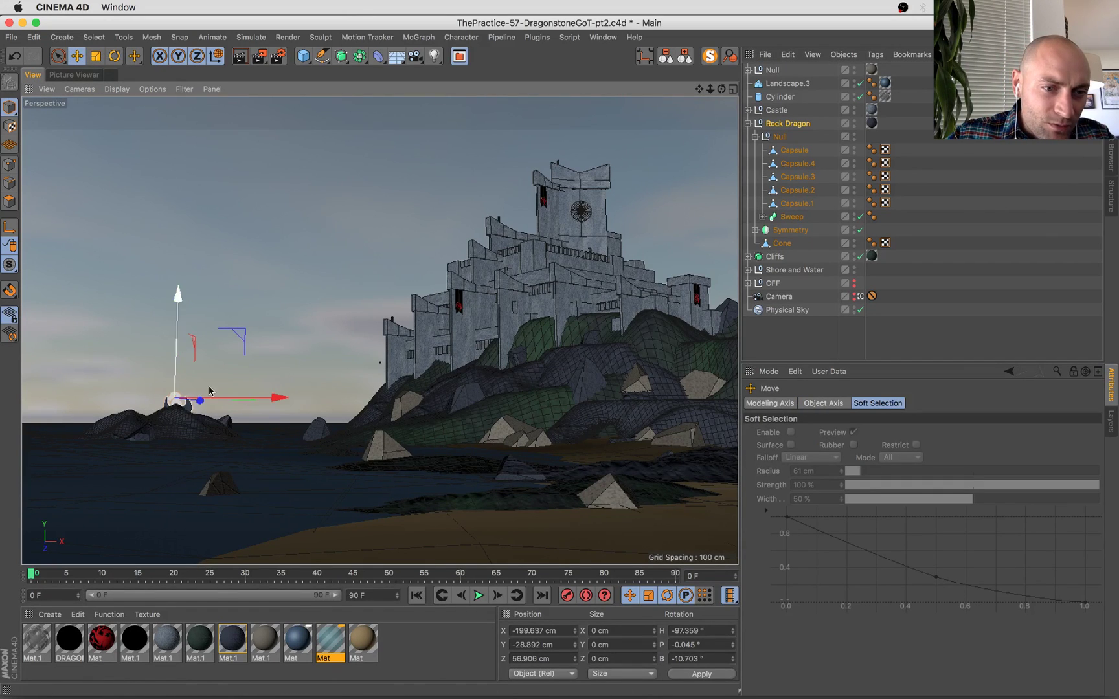
Rotate the Rock Dragon to a heading of about -93.8° and save the scene.
key("r")
left_click_drag(209, 396, 248, 402)
key("e")
key("ctrl+s")
Render the scene to the Picture Viewer and view the Dragonstone daytime reference image in Preview while it runs.
key("shift+r")
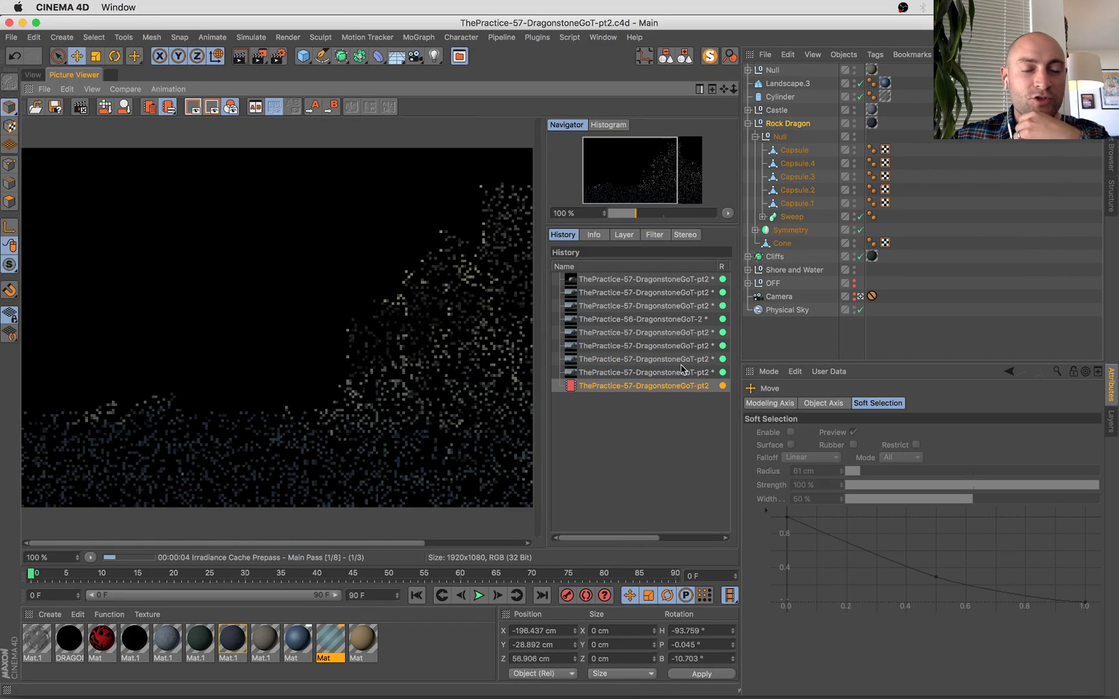
key("ctrl+Up")
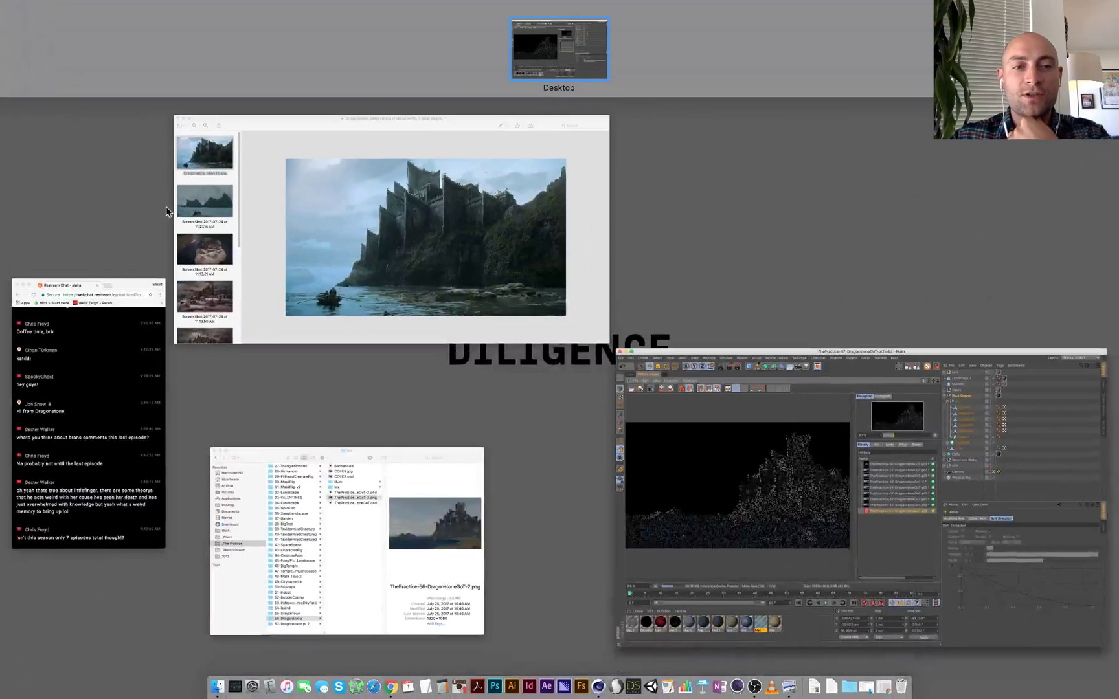
left_click(405, 279)
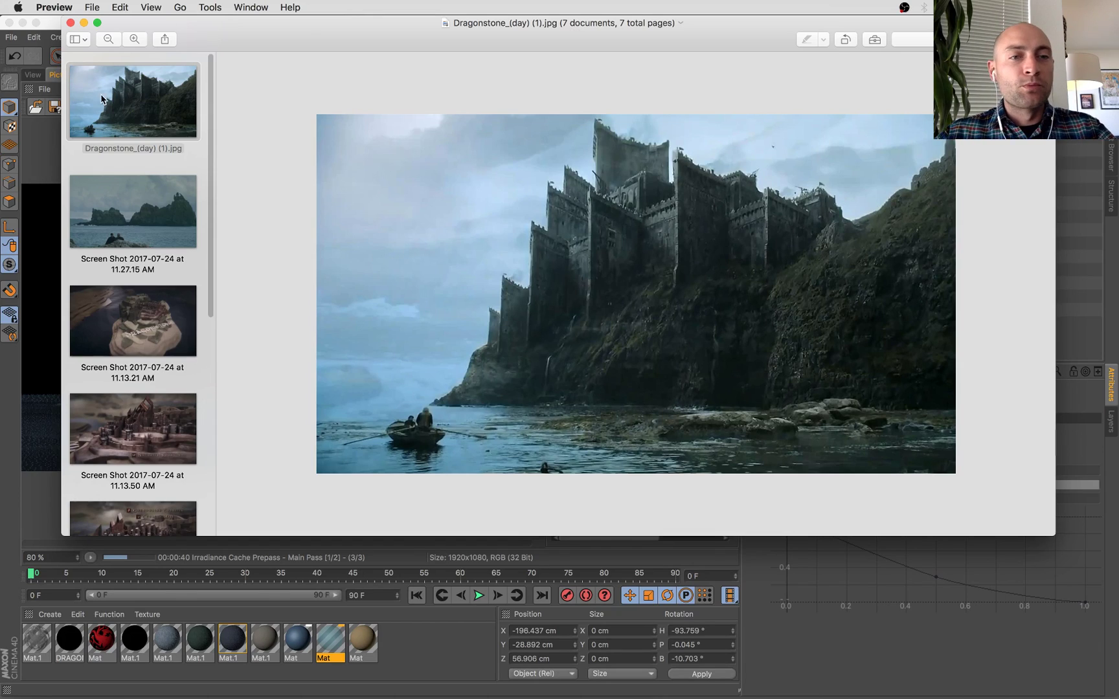
left_click(50, 145)
key("ctrl+Up")
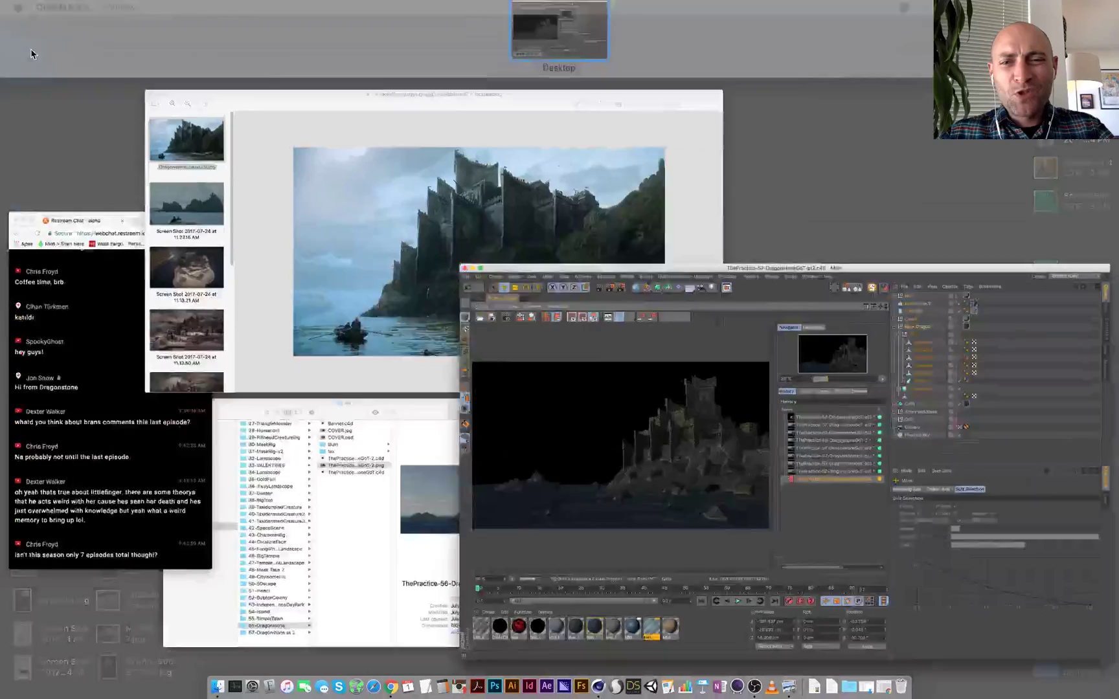
Compare the Dragonstone daytime reference image in Preview with the render in progress in Cinema 4D.
left_click(428, 242)
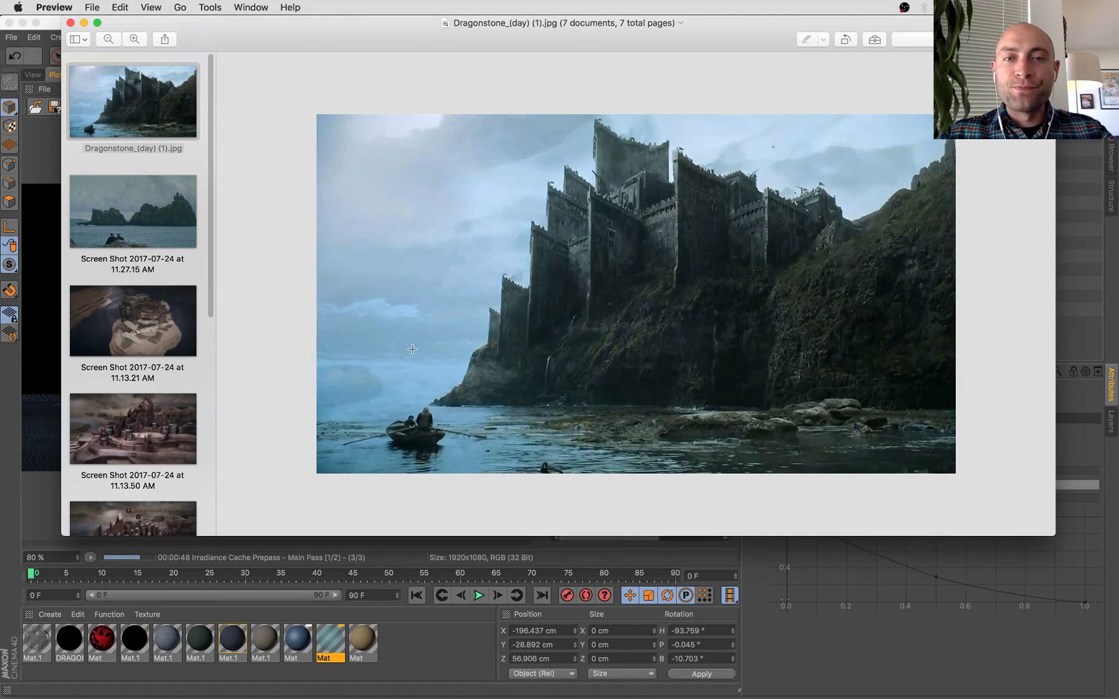
left_click(964, 677)
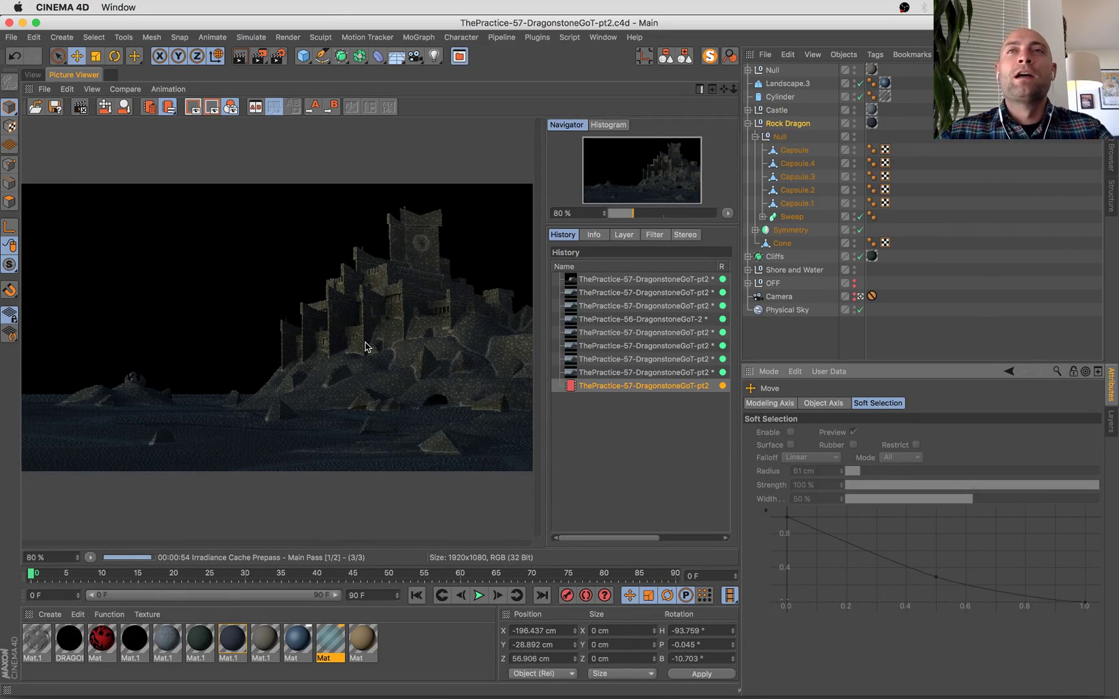
key("ctrl+Up")
left_click(282, 315)
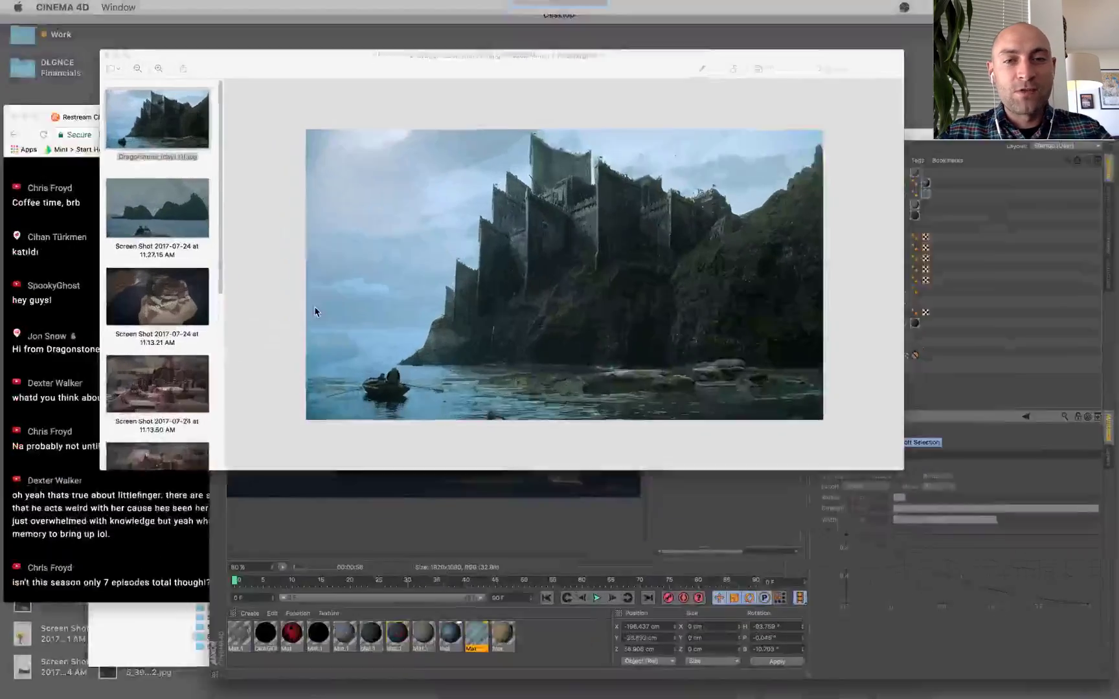
left_click_drag(492, 46, 539, 35)
Examine the reference screenshots in Preview, including the island cliffs and map views, and return to the Dragonstone daytime image.
left_click(194, 249)
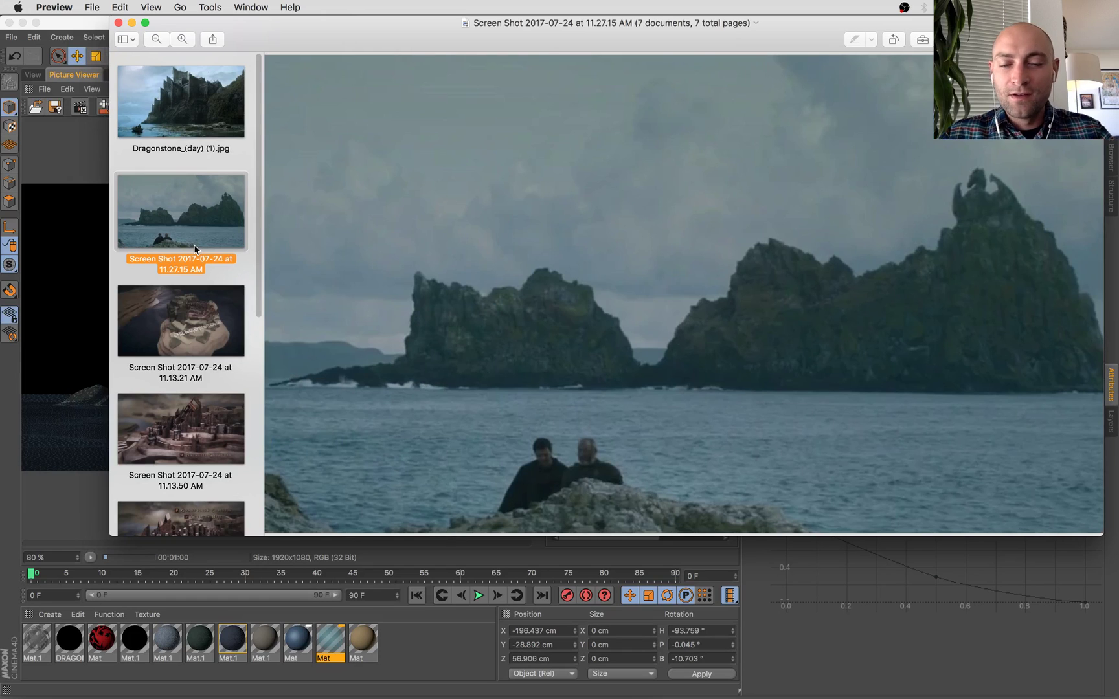
left_click(191, 341)
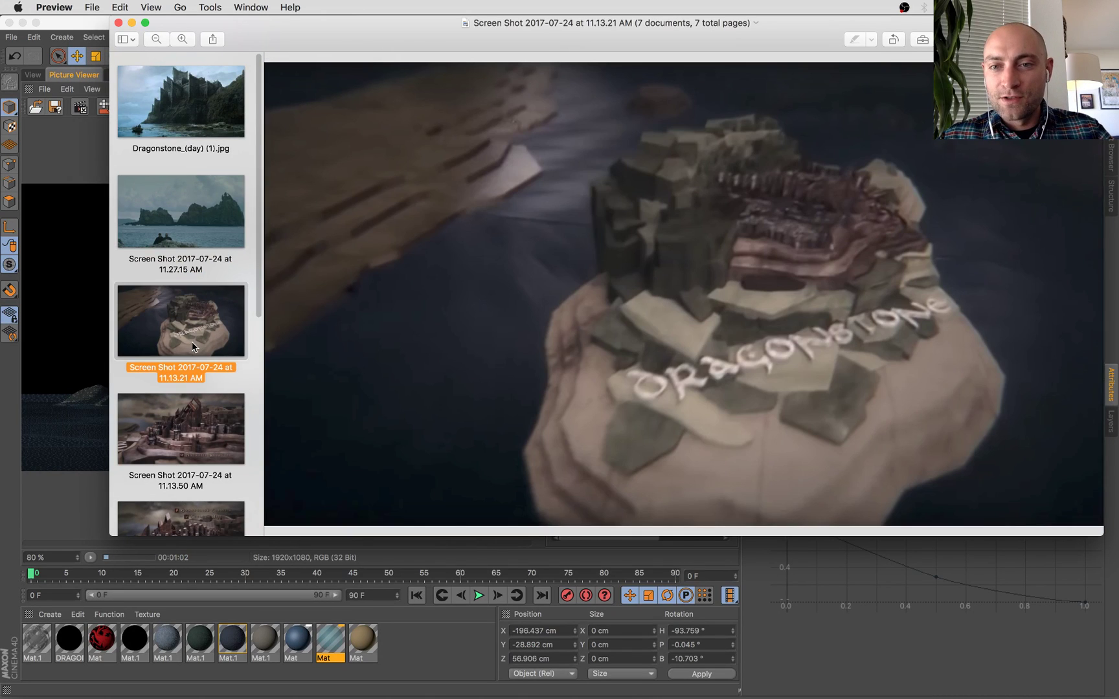
key("Down")
key("Down")
key("Down")
key("Down")
key("Up")
key("Up")
key("Up")
key("Up")
key("Up")
key("Up")
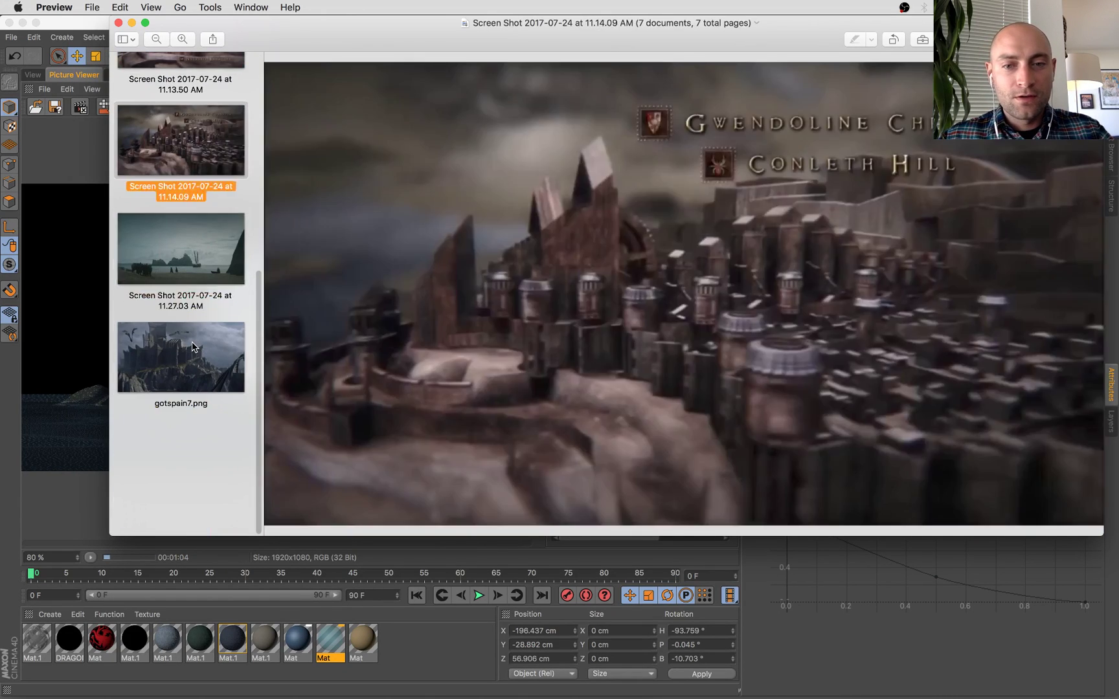
key("Down")
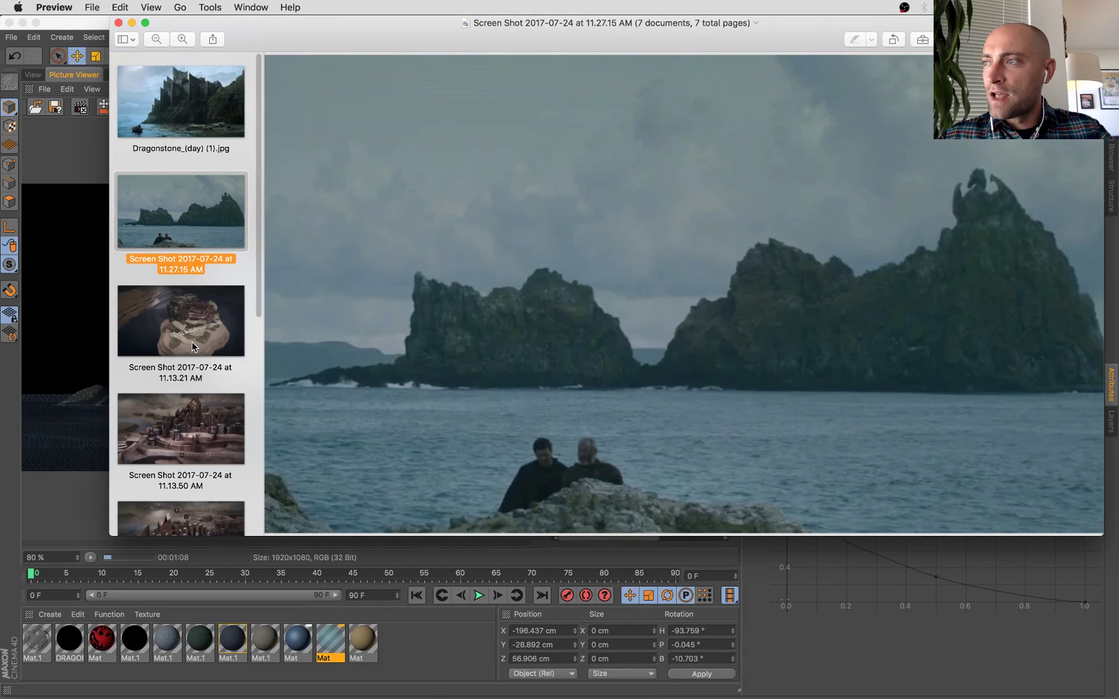
key("Up")
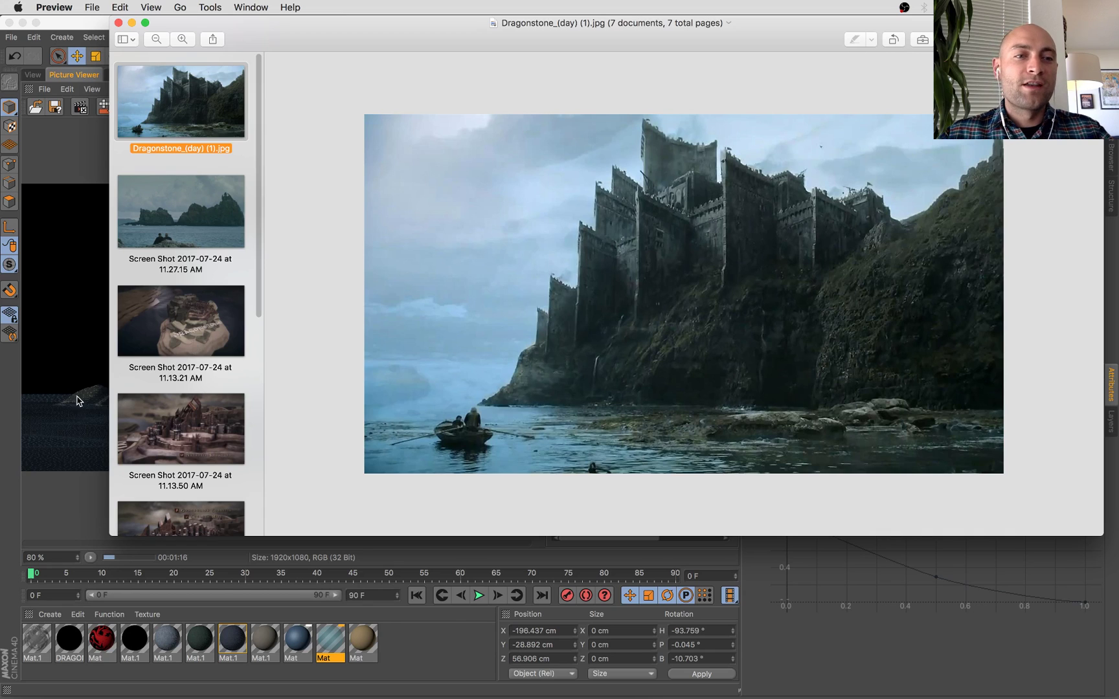
left_click(241, 209)
left_click(234, 94)
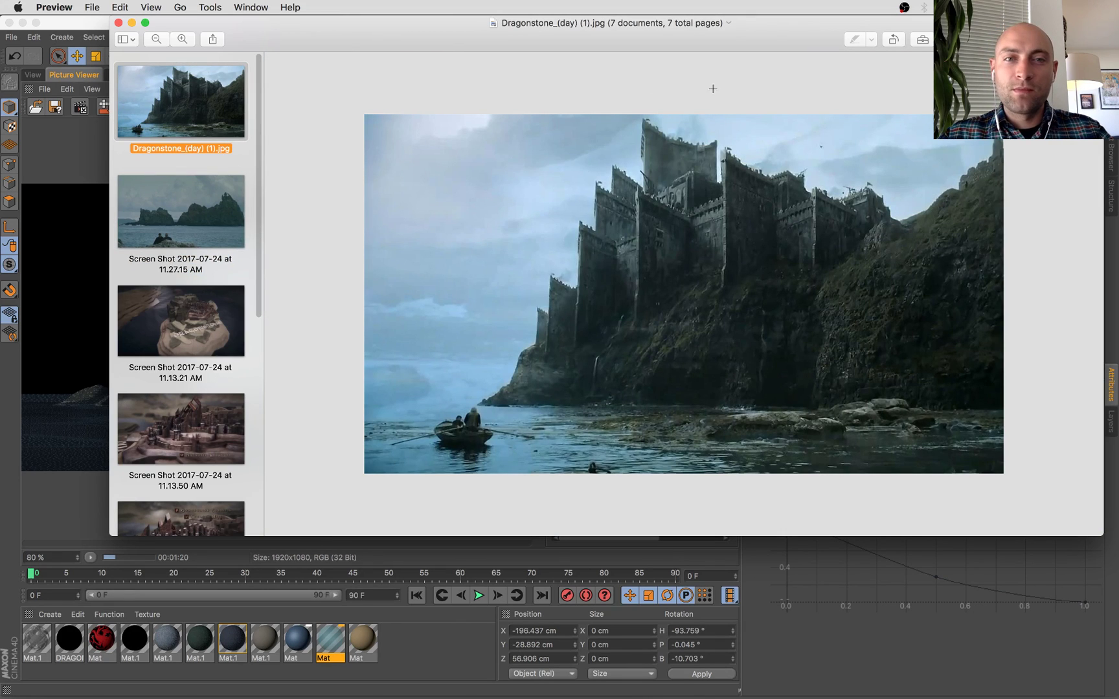
left_click_drag(670, 37, 664, 96)
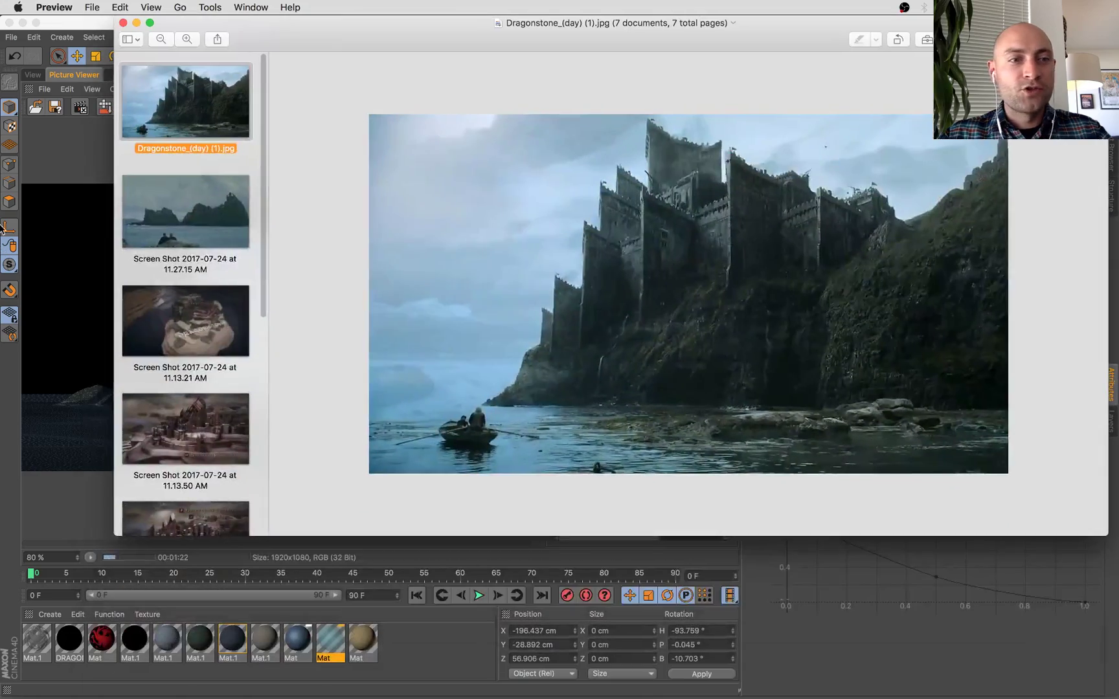
Check the castle in the running Cinema 4D render at 100% against the Dragonstone daytime image in Preview.
left_click(39, 173)
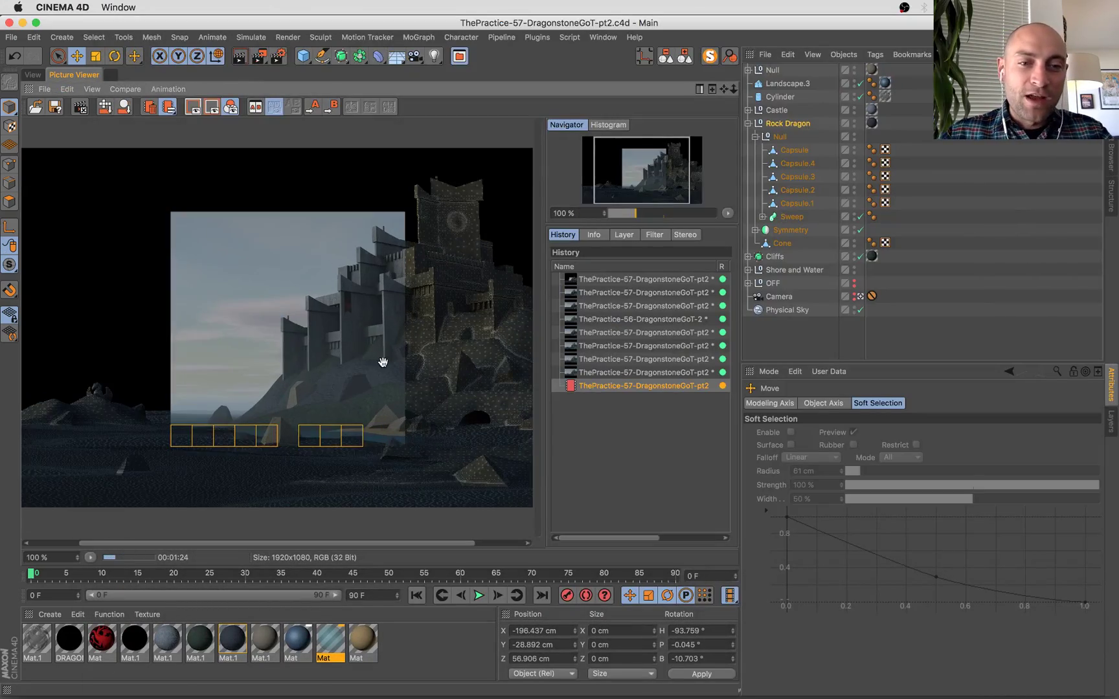
key("ctrl+Up")
left_click(783, 205)
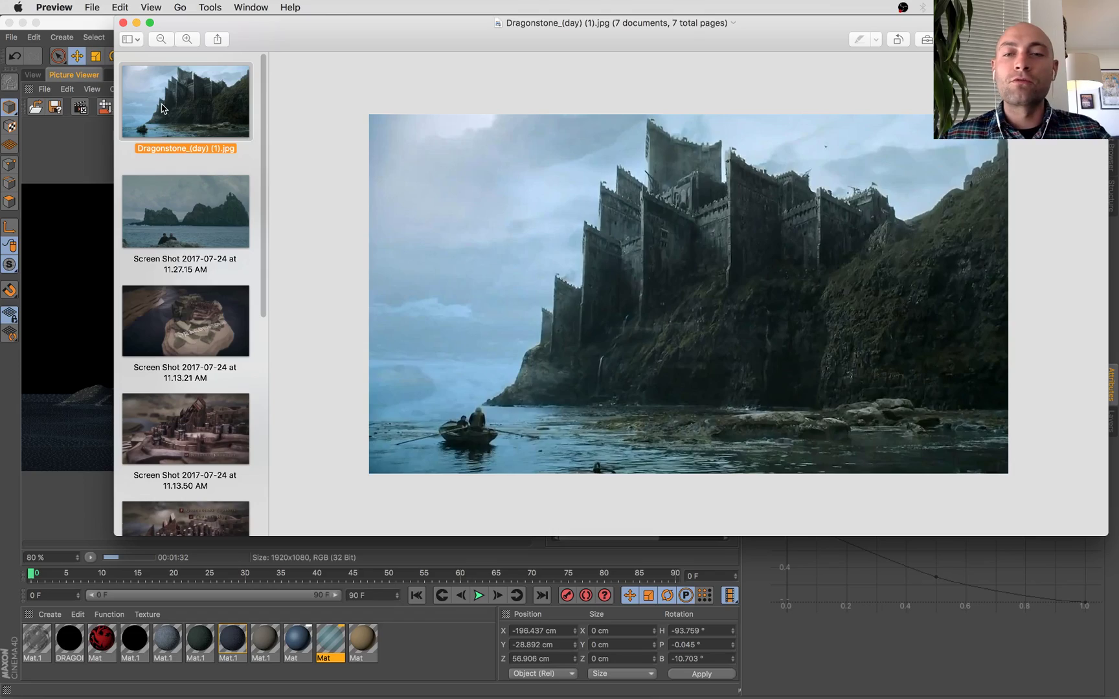
key("Down")
key("Up")
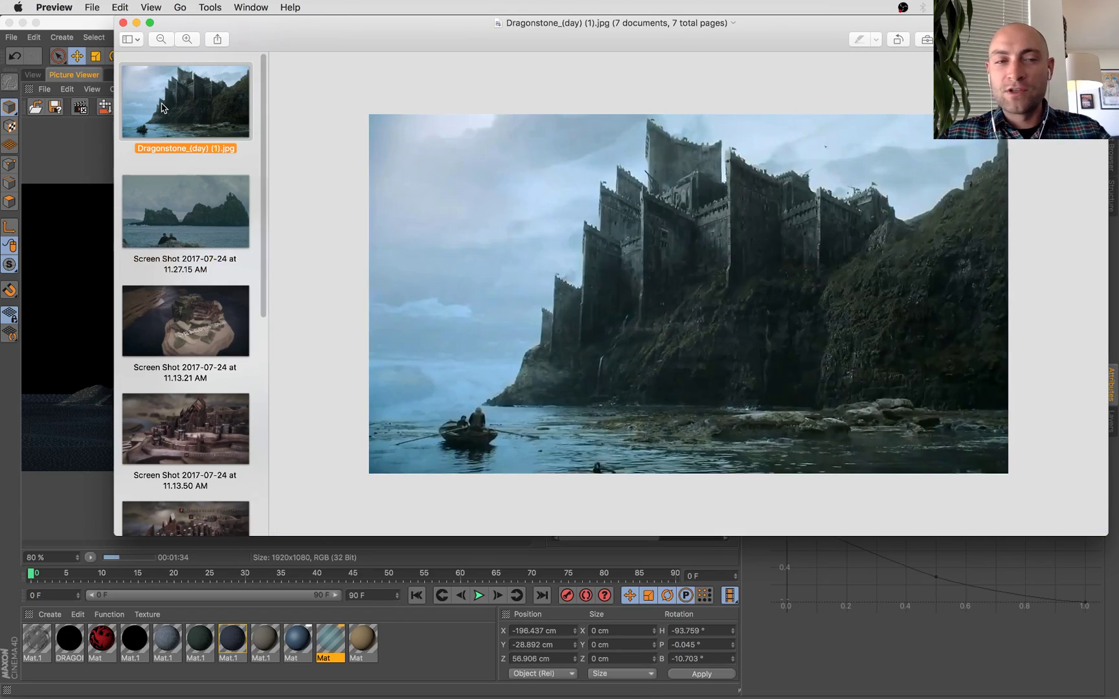
Check the stream chat in Chrome, and examine the castle and shoreline in the Cinema 4D render against the daytime reference.
key("ctrl+Up")
left_click(158, 250)
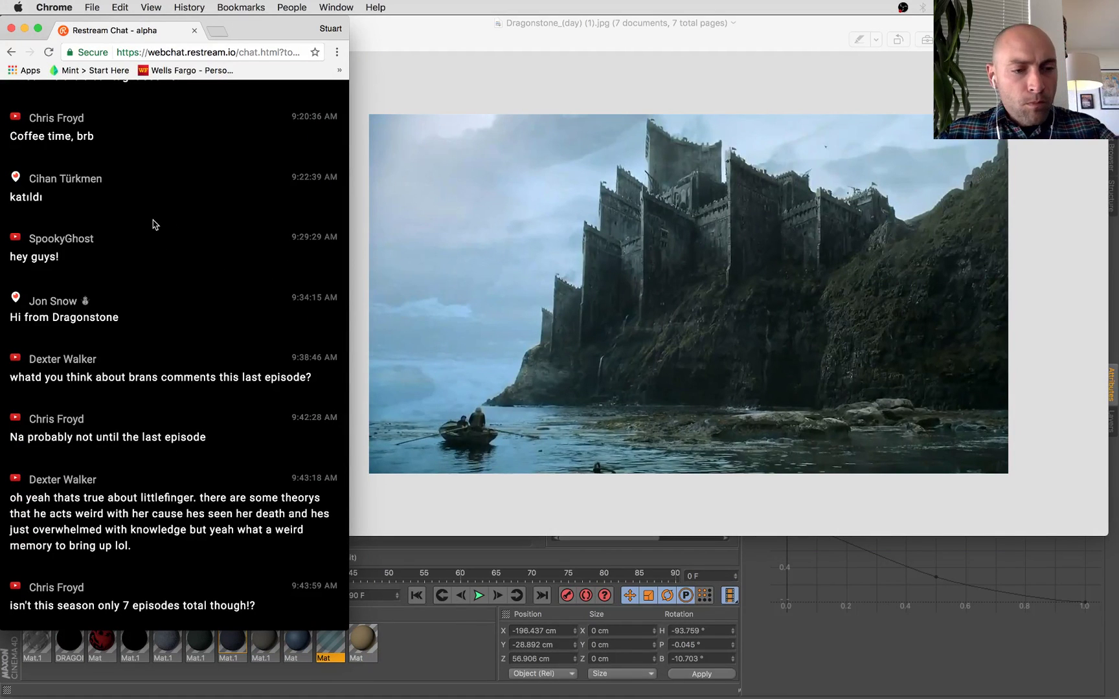
left_click(712, 393)
left_click(893, 665)
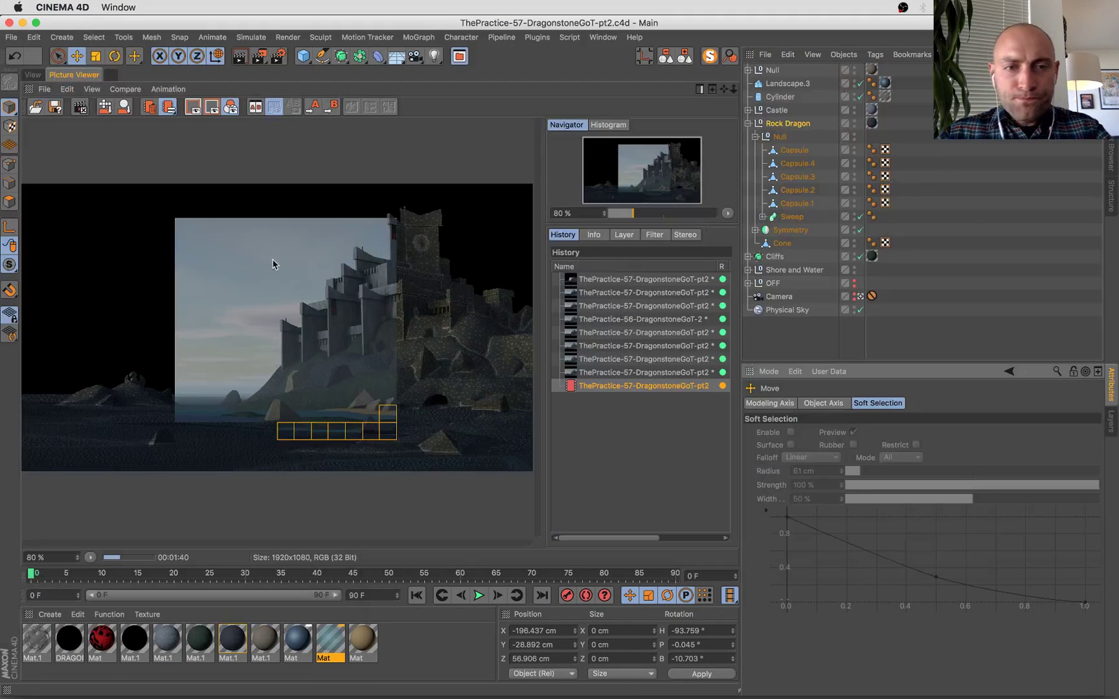
scroll(375, 387, "up", 5)
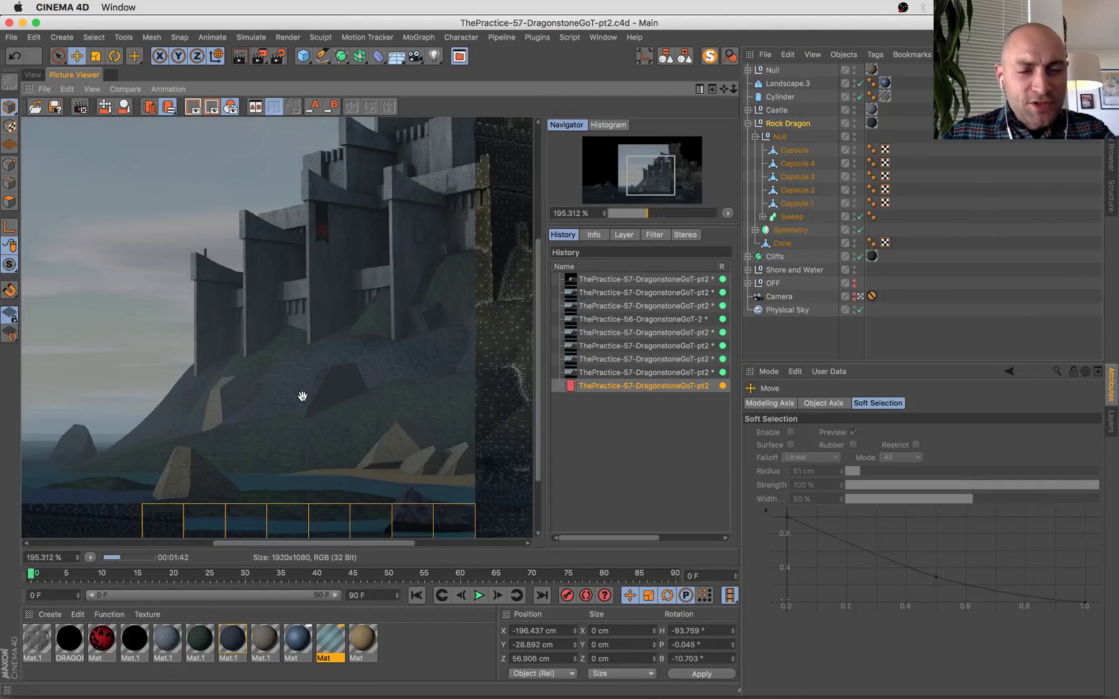
left_click_drag(323, 379, 367, 212)
scroll(358, 213, "down", 4)
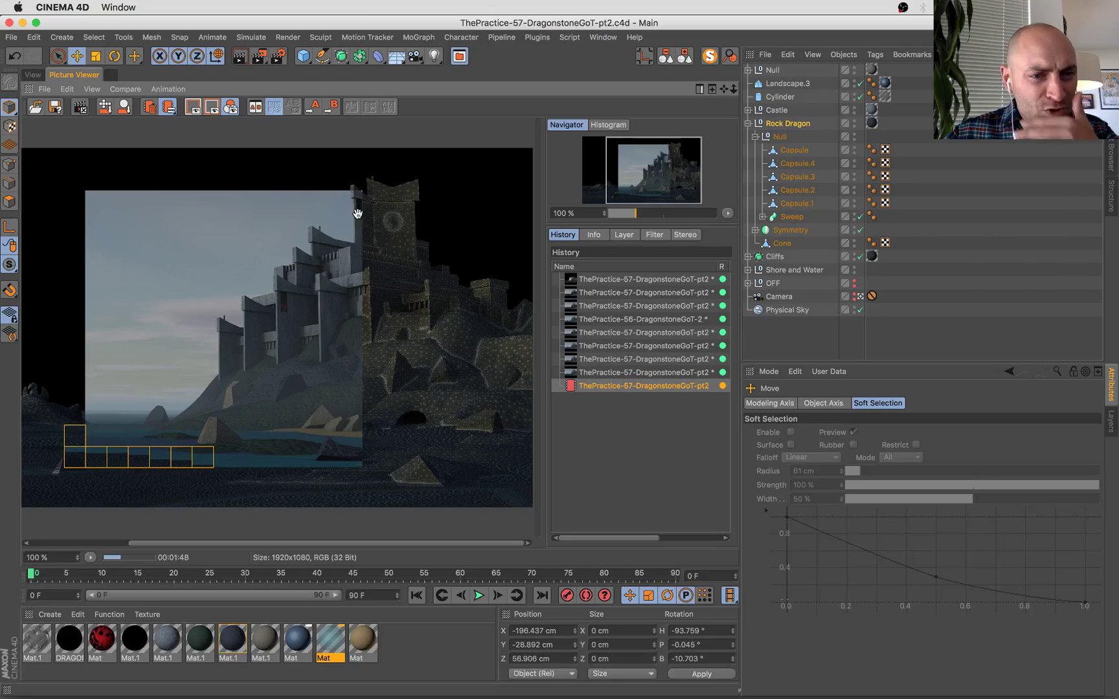
mouse_move(1, 1)
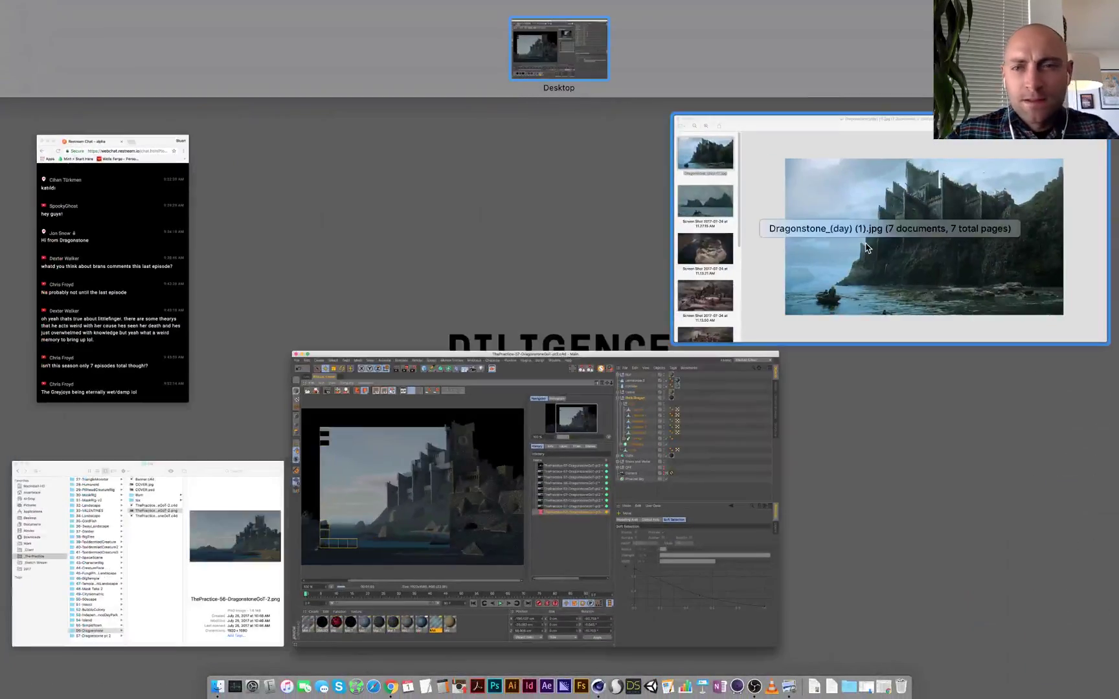
left_click(712, 146)
left_click(72, 138)
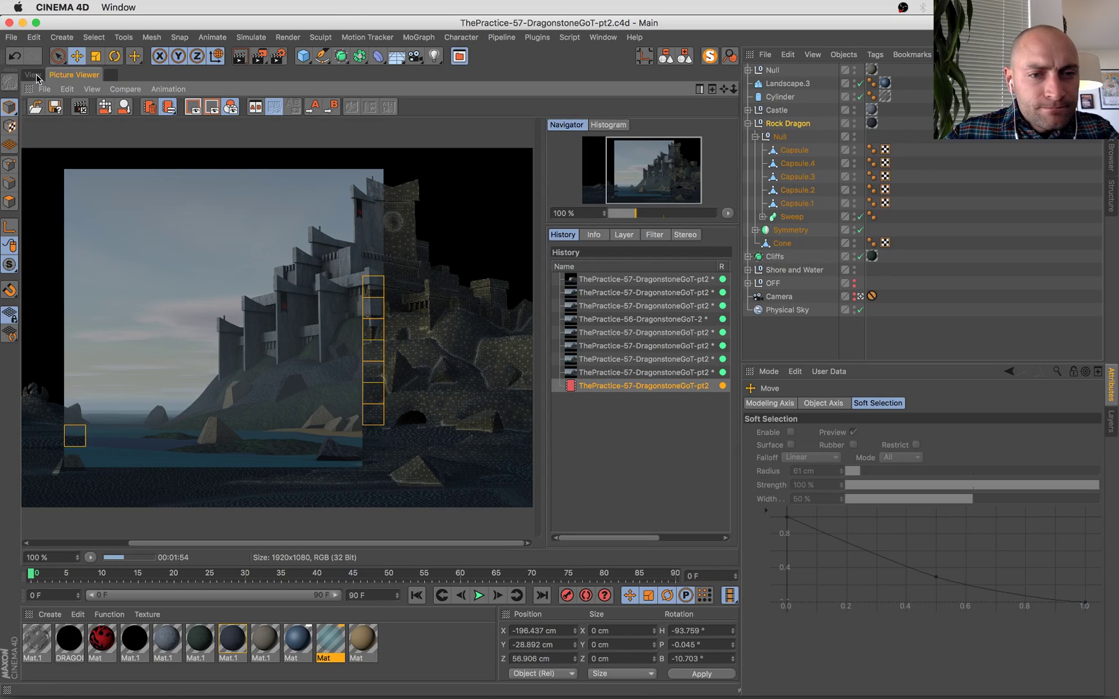
Switch from the render to the scene view, leave the scene camera, and copy the thin wall post up to about Y 69.88 cm.
left_click(34, 75)
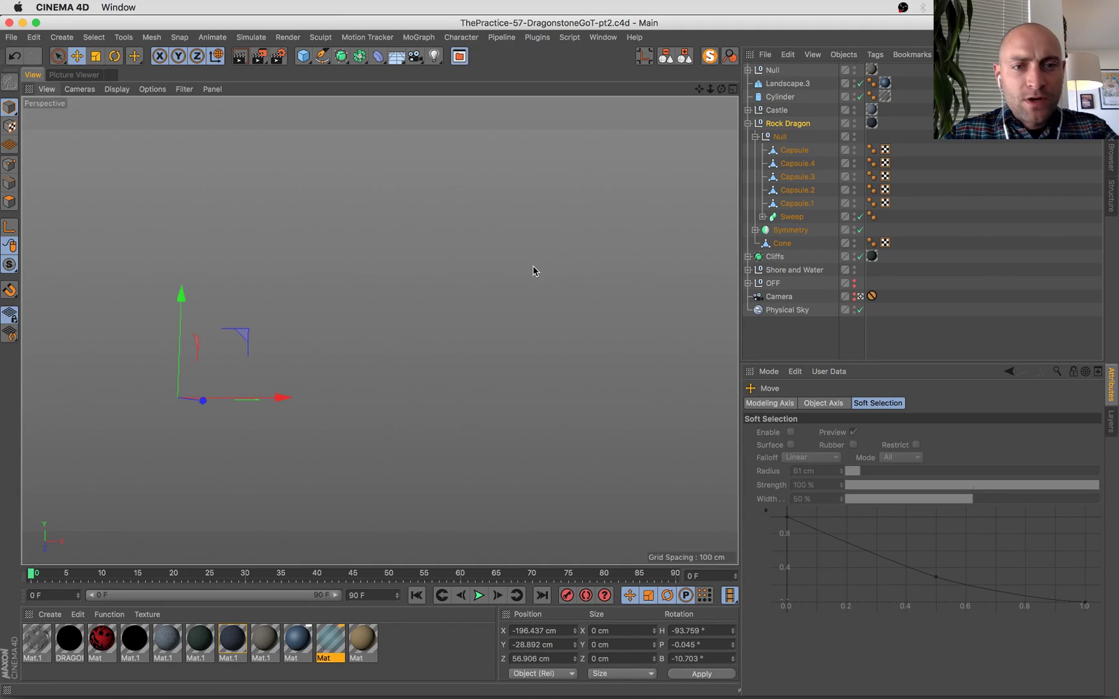
left_click(483, 262)
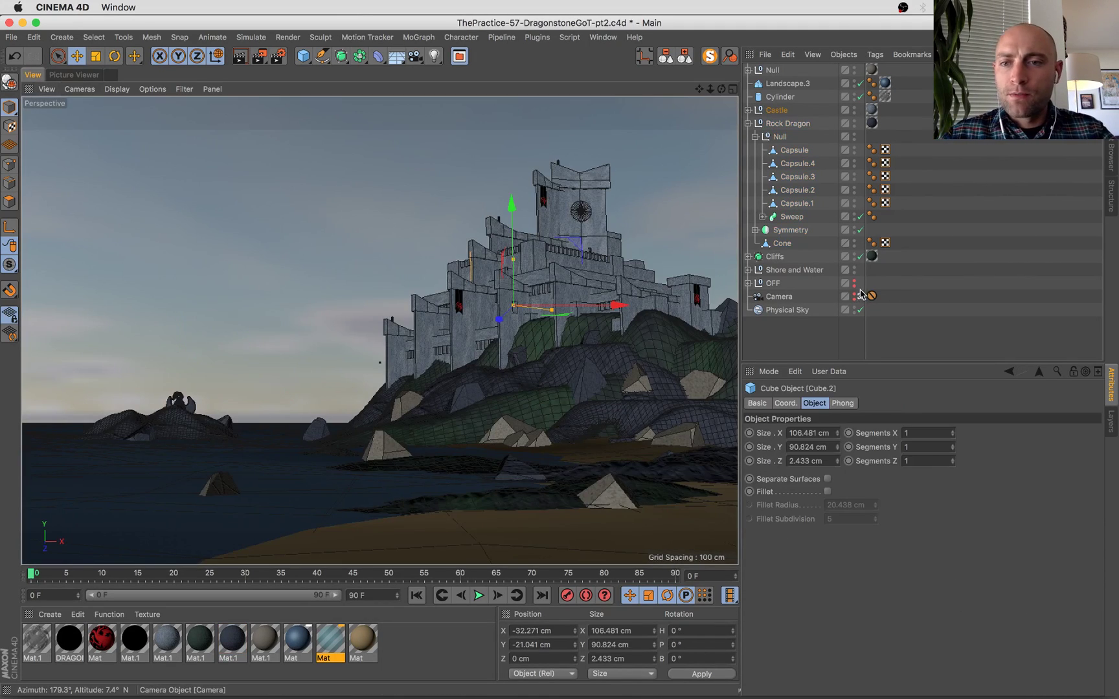
left_click(860, 296)
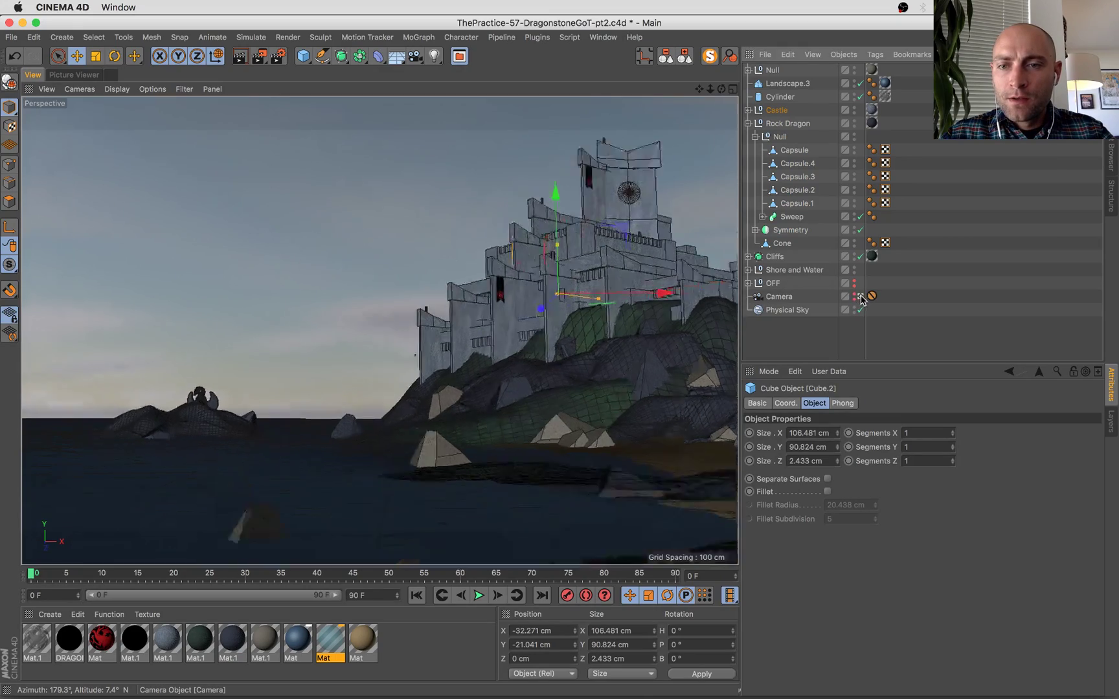
key("s")
left_click_drag(479, 318, 329, 355, "alt")
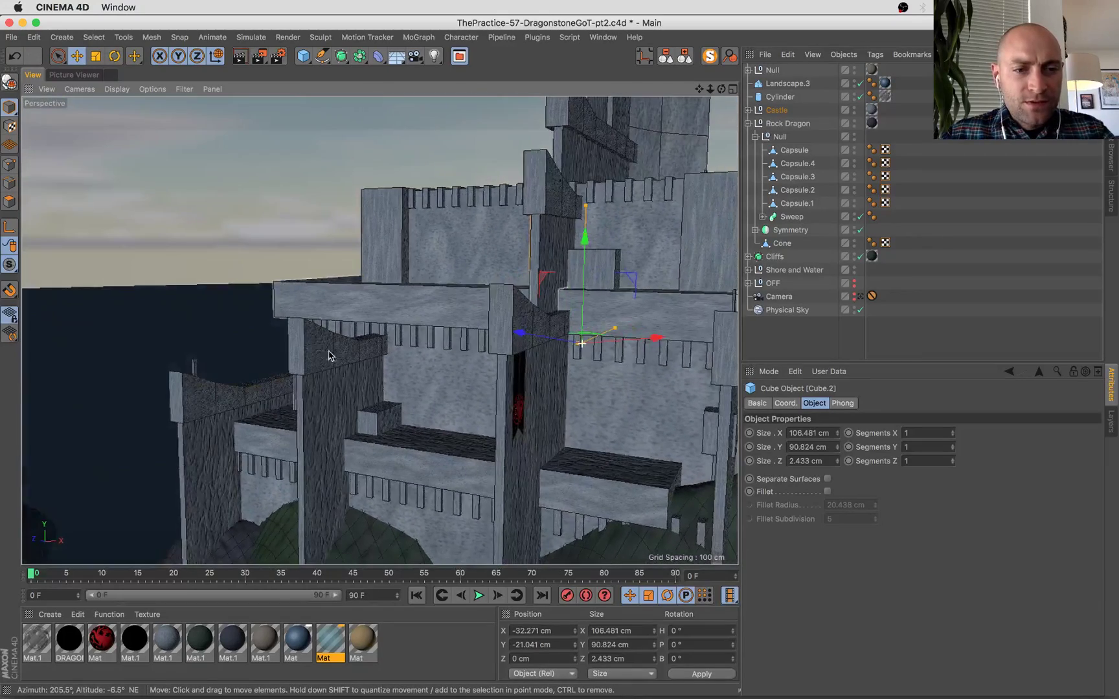
left_click(195, 366)
left_click_drag(209, 288, 207, 195)
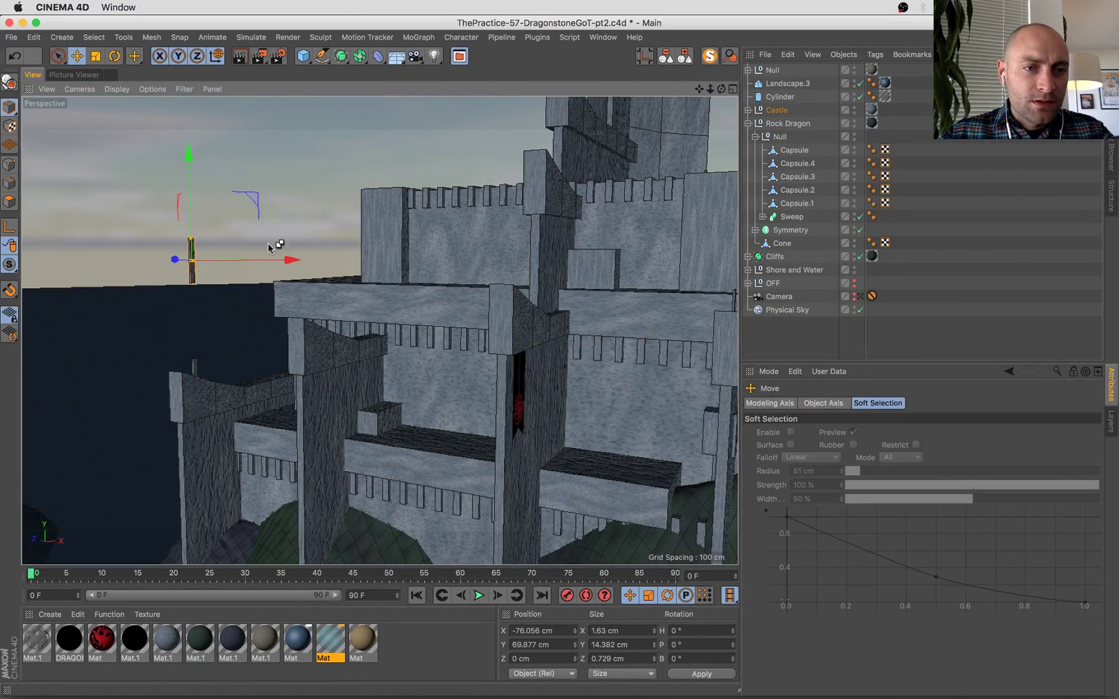
Move the copied post to the outer corner of the upper terrace, at about X -36.75, Y 64.97, Z -6.95 cm.
left_click_drag(267, 243, 296, 167)
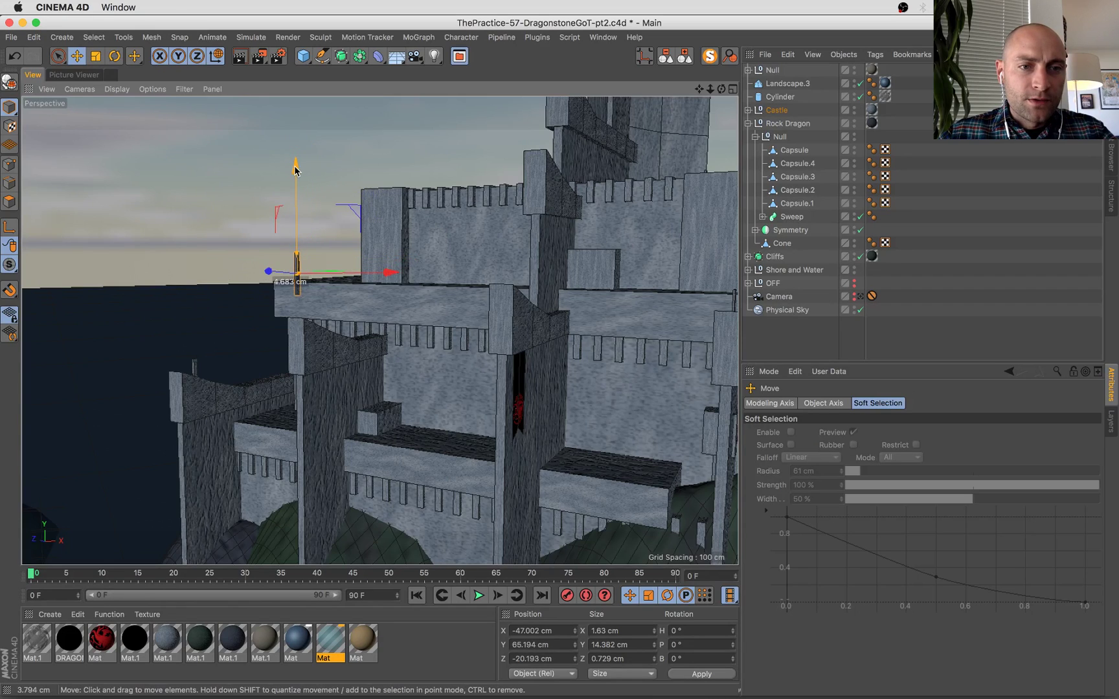
key("s")
left_click_drag(323, 292, 427, 359, "alt")
left_click_drag(385, 292, 68, 207)
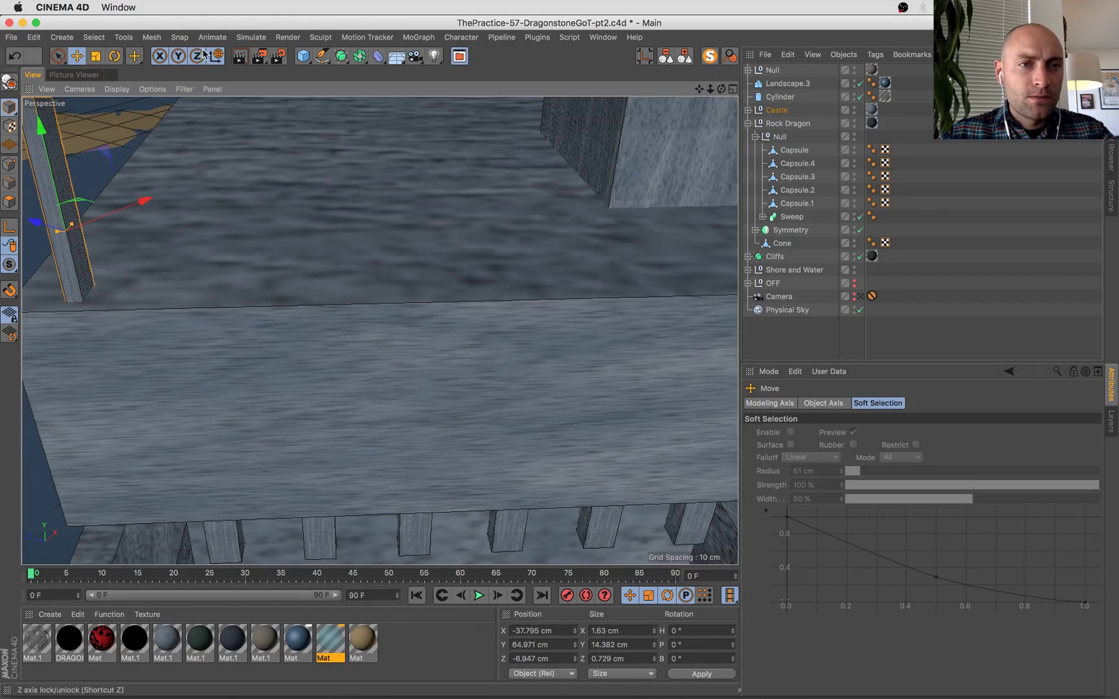
left_click_drag(217, 194, 286, 281, "alt")
Scale the corner post to about 1.37 x 12.05 x 1.29 cm and lower it to about Y 60.41 cm.
key("t")
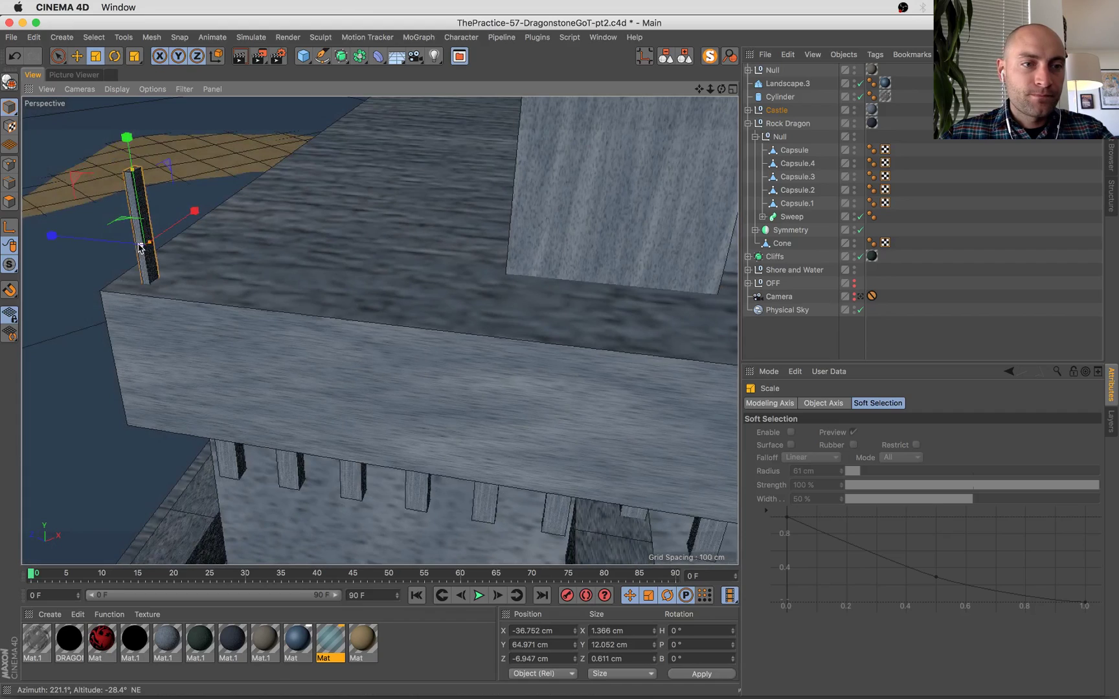
left_click_drag(141, 245, 134, 247)
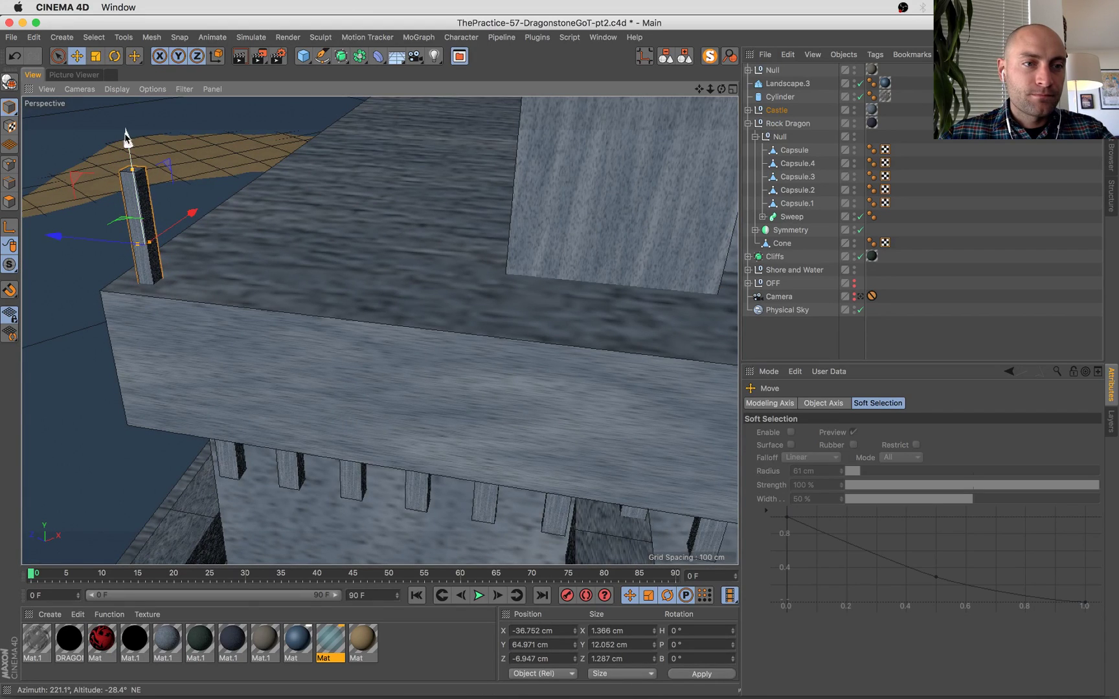
left_click_drag(126, 137, 206, 375)
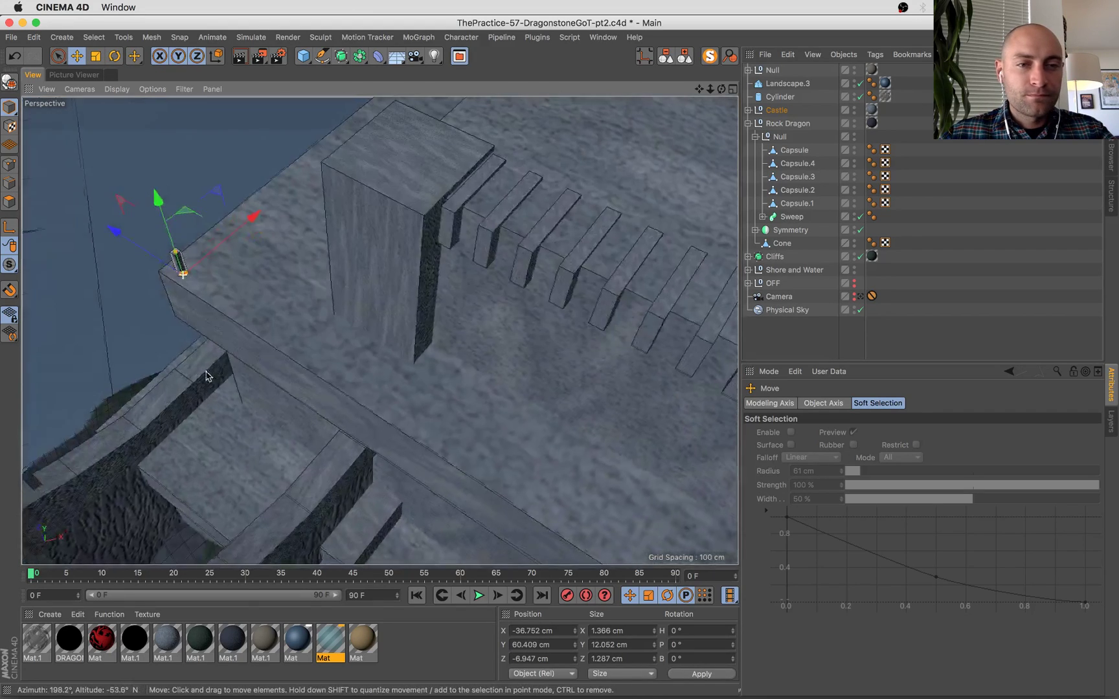
Copy the corner post beside the terrace block at about X -28.06, Z -56.28 cm and scale it to about 2.26 x 19.95 x 2.13 cm.
left_click_drag(149, 252, 489, 318)
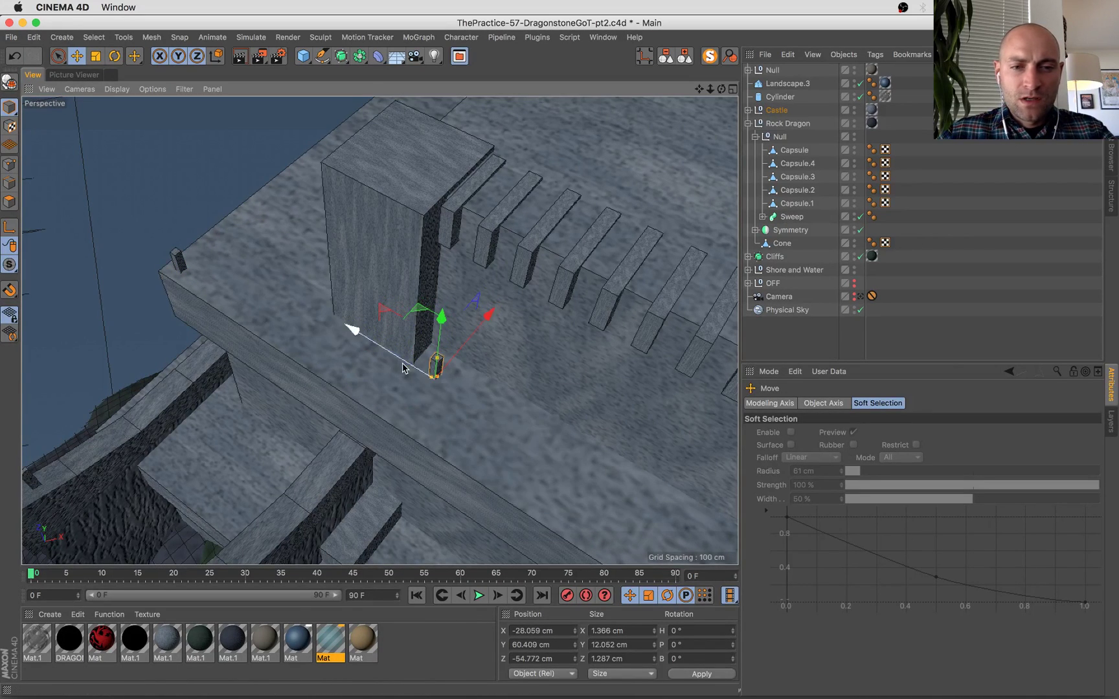
key("t")
left_click_drag(527, 460, 378, 504)
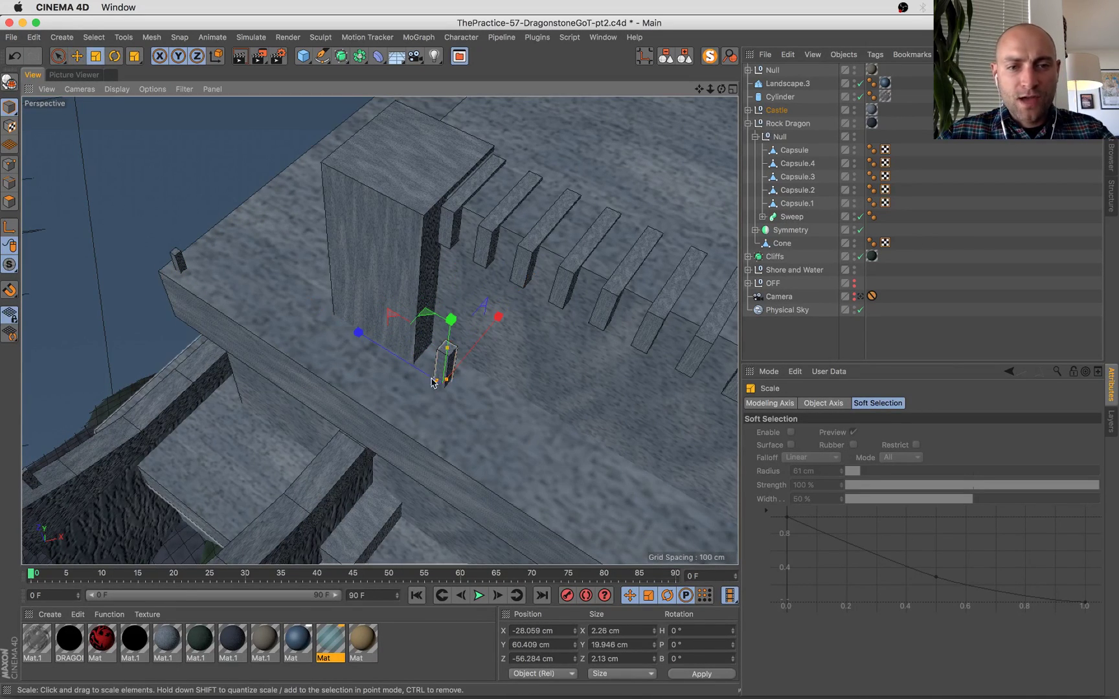
Place a post about 12.34 cm tall behind the upper battlements at about Y 95.88 cm.
key("e")
left_click_drag(438, 407, 542, 425, "alt")
middle_click_drag(542, 425, 243, 376, "alt")
left_click_drag(338, 279, 384, 193)
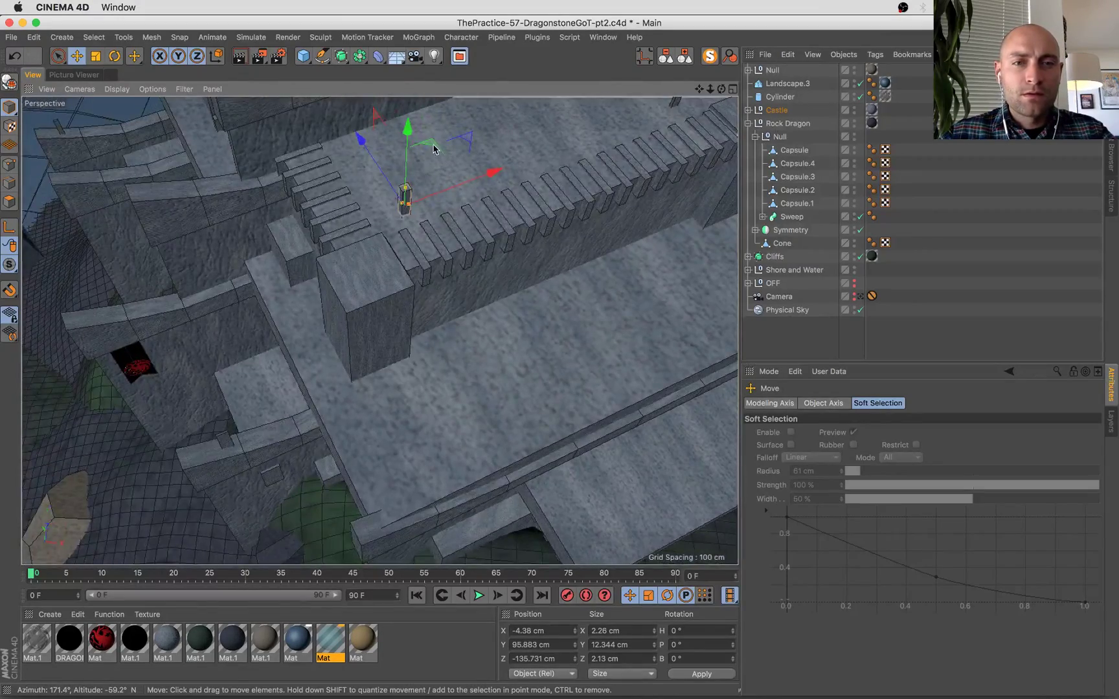
left_click_drag(435, 149, 418, 154)
left_click_drag(420, 246, 450, 272, "alt")
Copy the terrace block to the lower terrace at about X -50.96, Z -7.01 cm and reduce its height to about 20.53 cm.
left_click(531, 328)
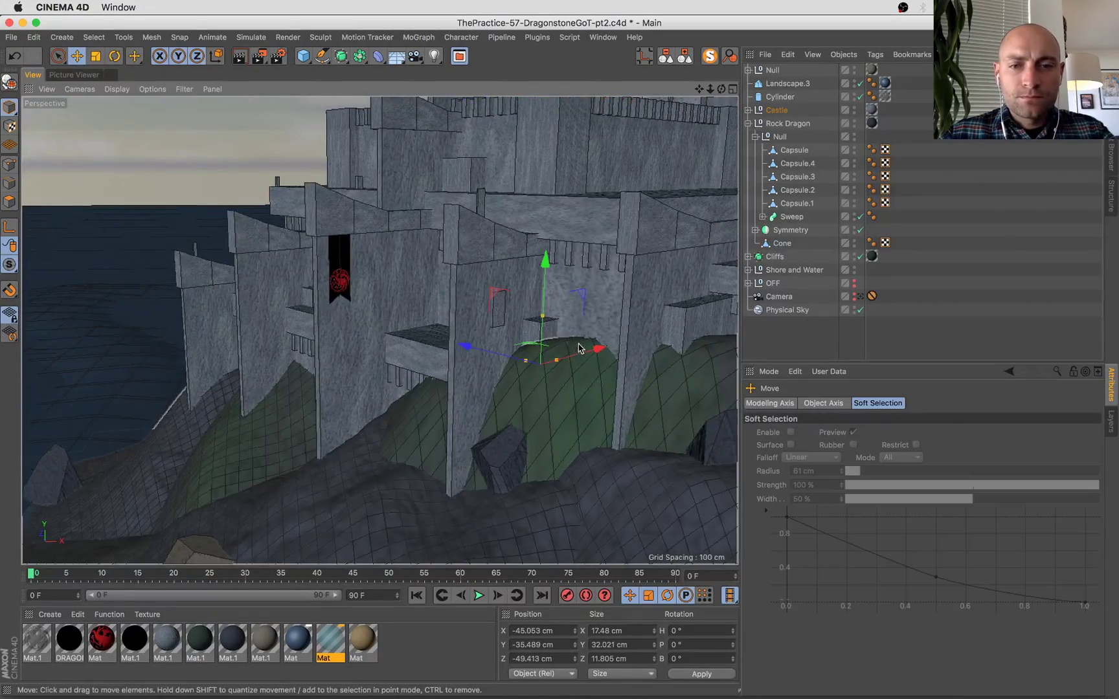
left_click_drag(599, 349, 309, 395)
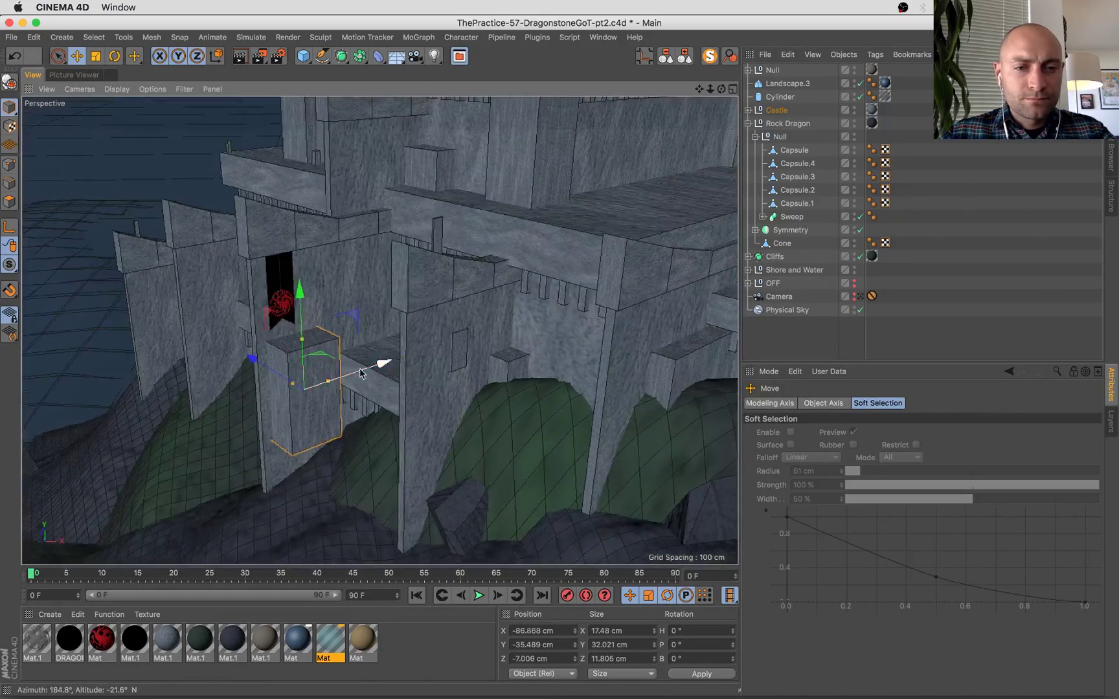
left_click_drag(382, 365, 516, 324)
left_click_drag(516, 324, 453, 346, "alt")
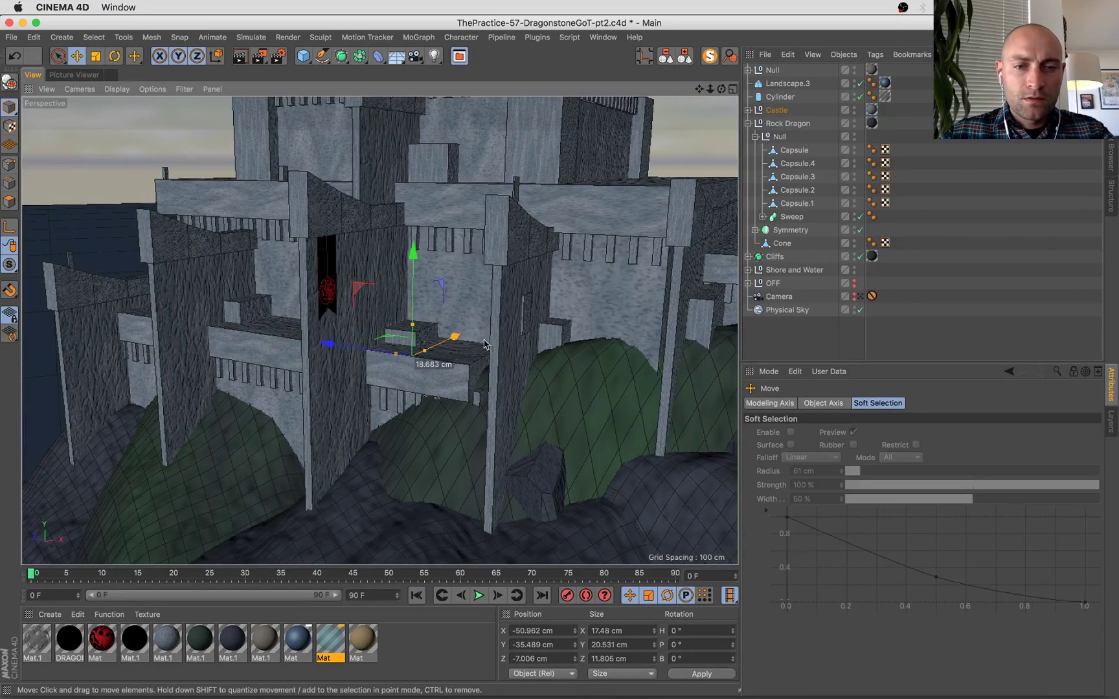
Copy the 20.53 cm block onto the outlying tower's top at about X 104.96, Y 16.42, Z -107.87 cm, using the scene camera view.
left_click(860, 297)
left_click(861, 297)
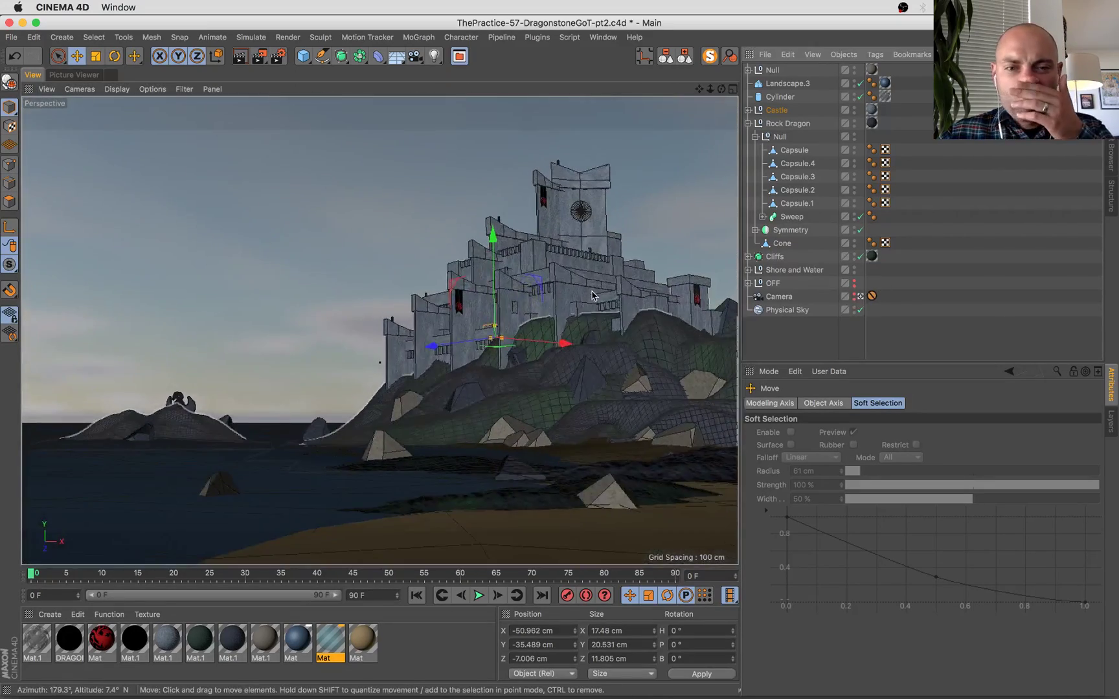
left_click_drag(467, 343, 618, 299)
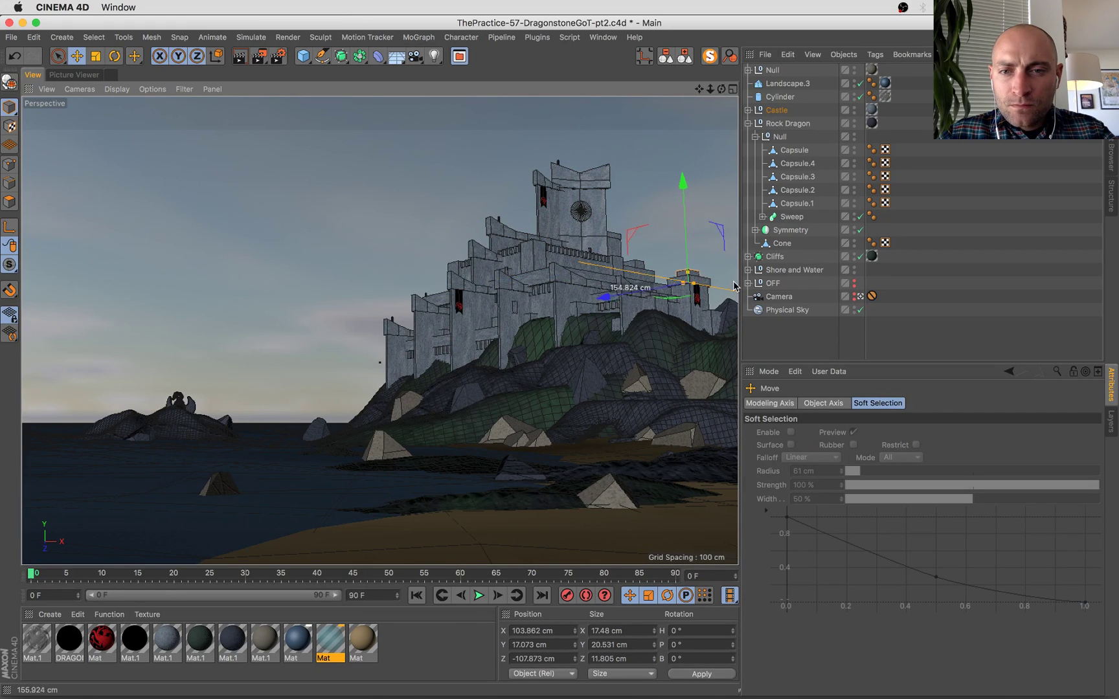
left_click_drag(735, 284, 735, 286)
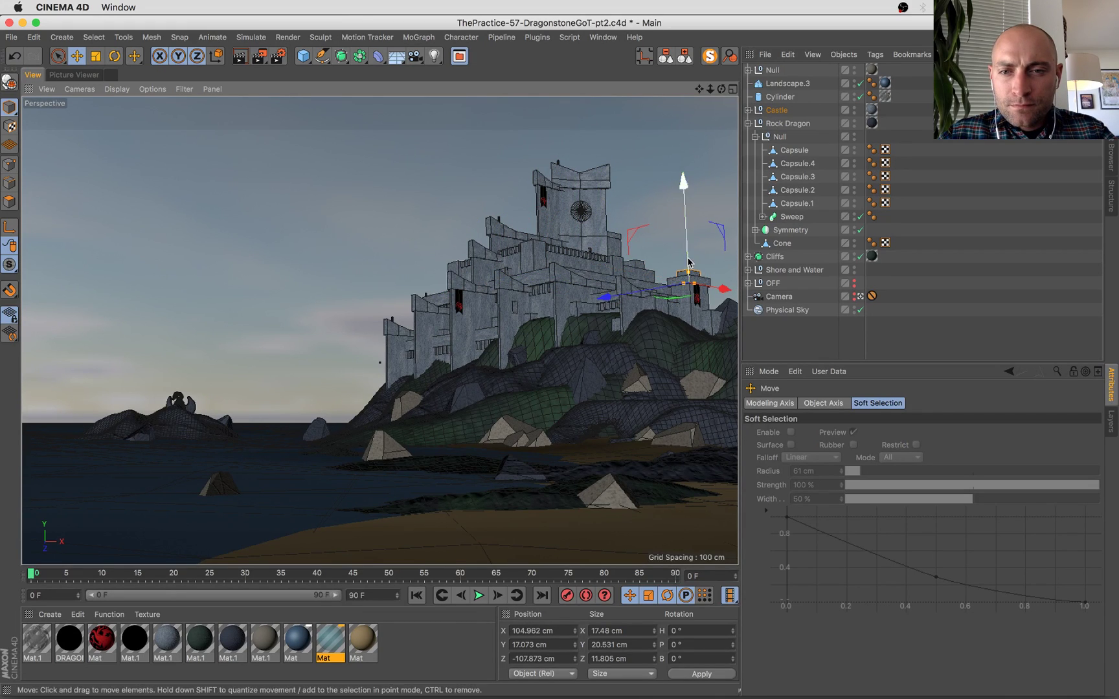
Place a block on the terrace below the upper battlements at about X 46.51, Y 15.66, Z -44.13 cm, widened to about 117.58 cm.
left_click(860, 296)
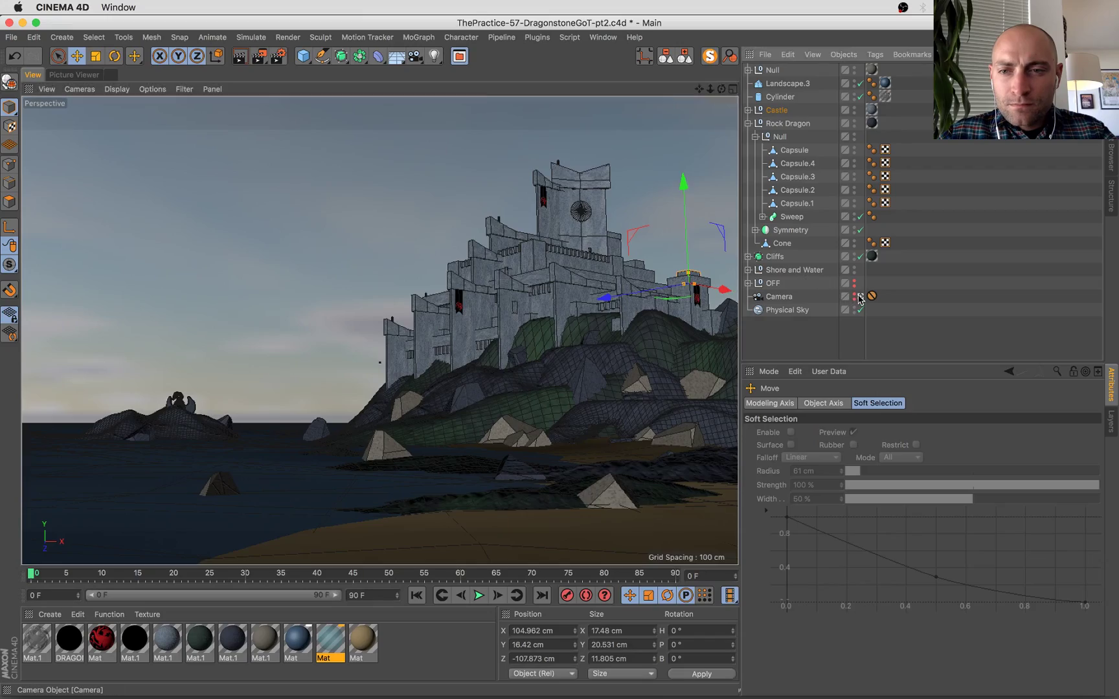
key("s")
left_click_drag(625, 310, 607, 400, "alt")
left_click_drag(532, 476, 425, 353)
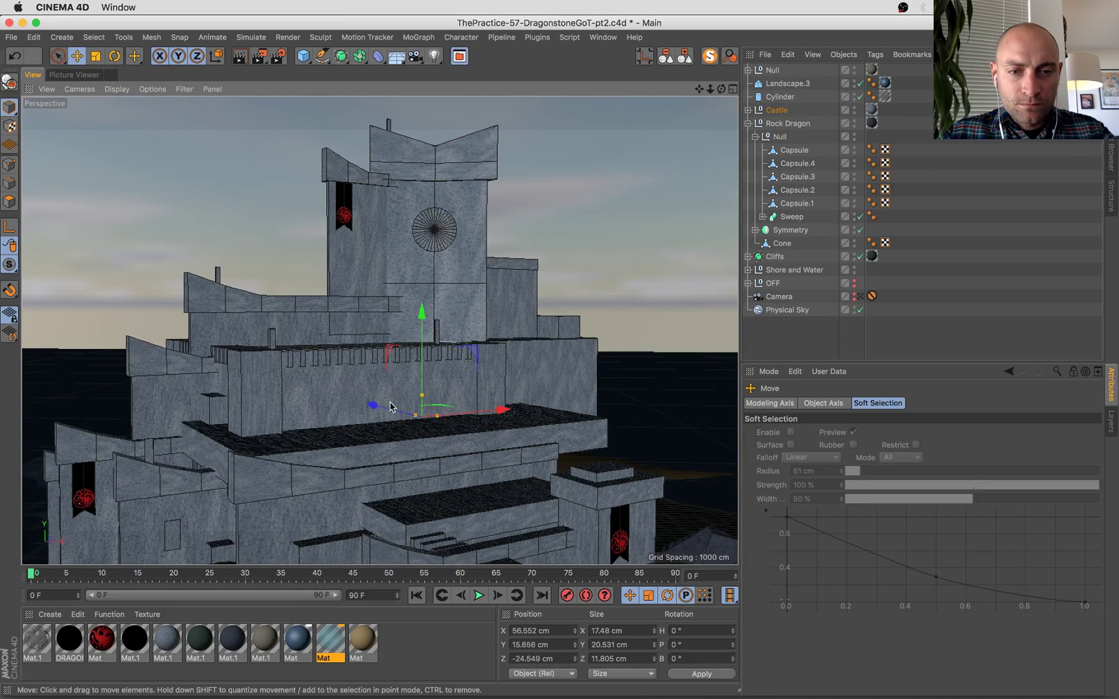
left_click_drag(398, 420, 484, 426)
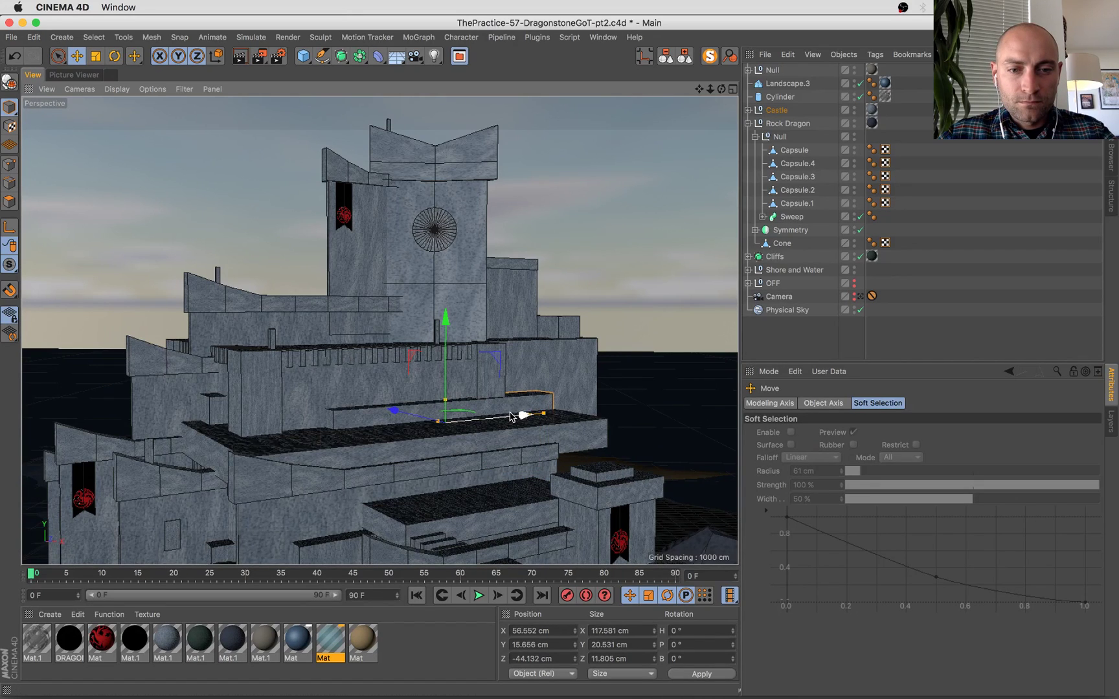
left_click_drag(521, 415, 480, 428)
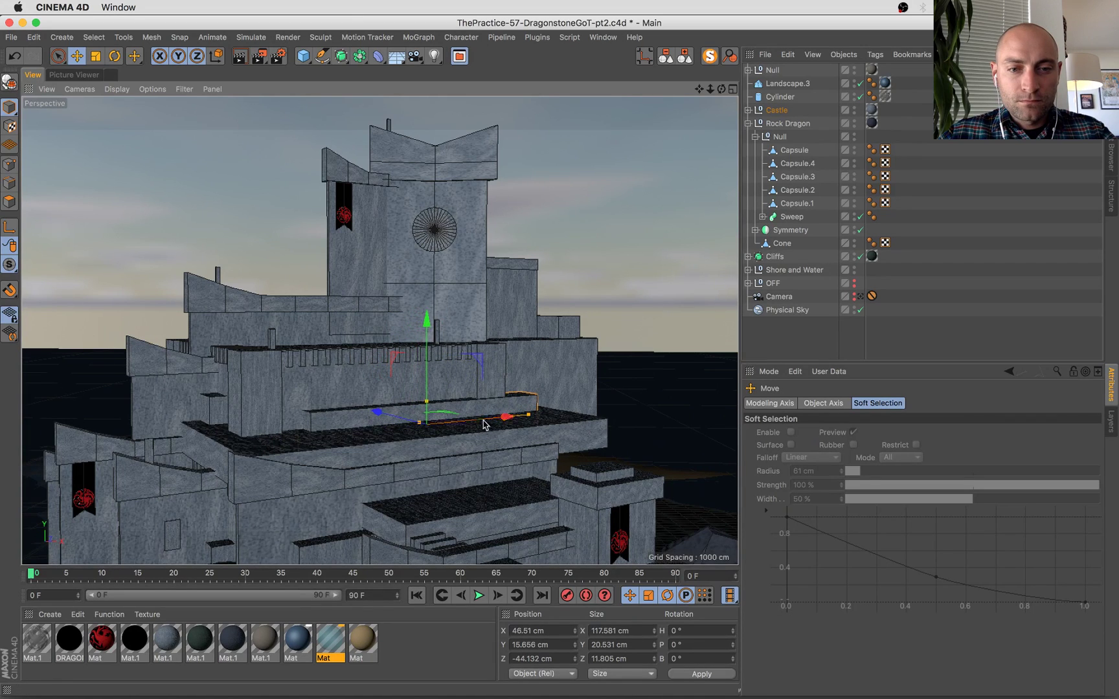
Reposition the long terrace block to about X 68.89, Y 22.89 cm in the scene camera view and compare it with the Dragonstone reference in Preview.
left_click(860, 298)
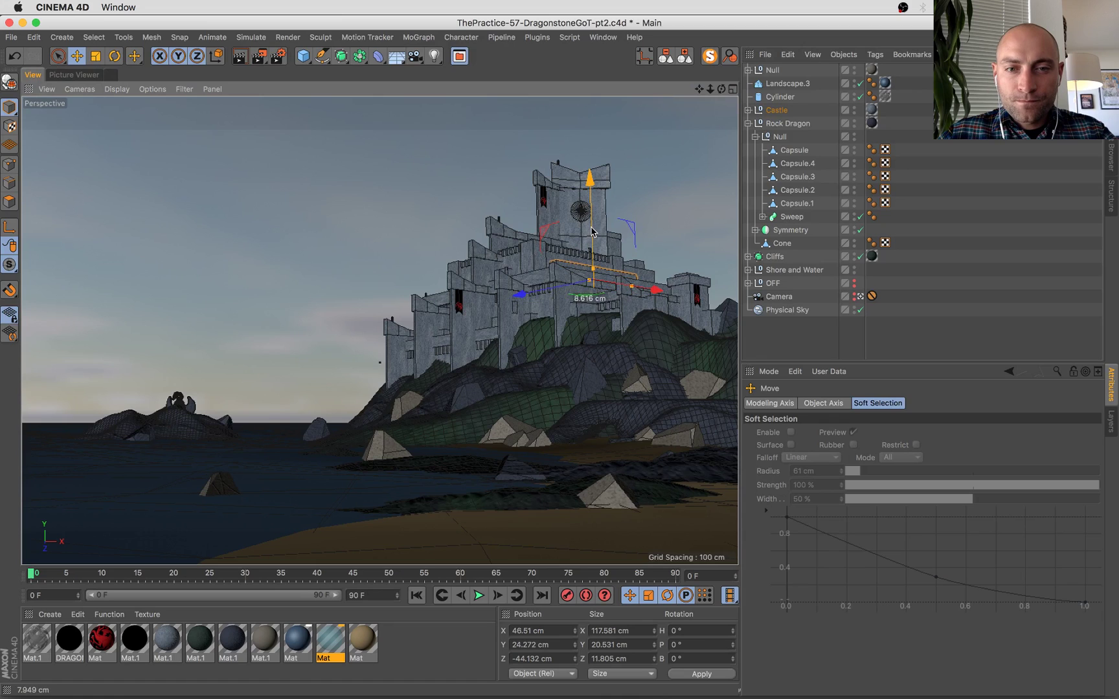
left_click_drag(656, 293, 667, 296)
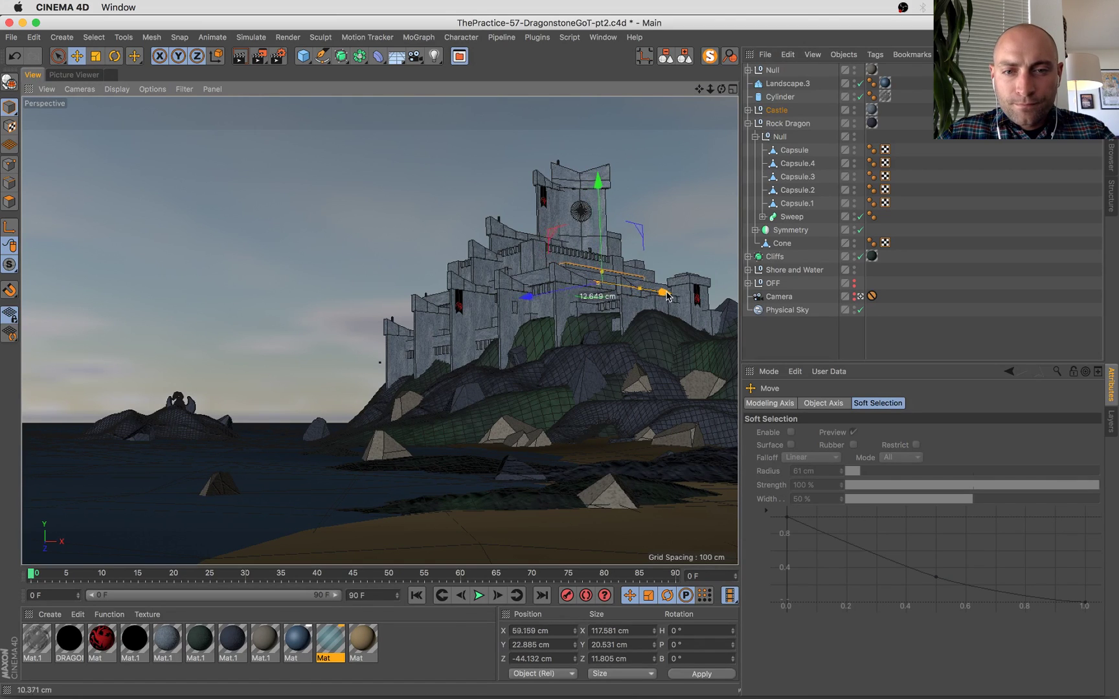
key("super+Tab")
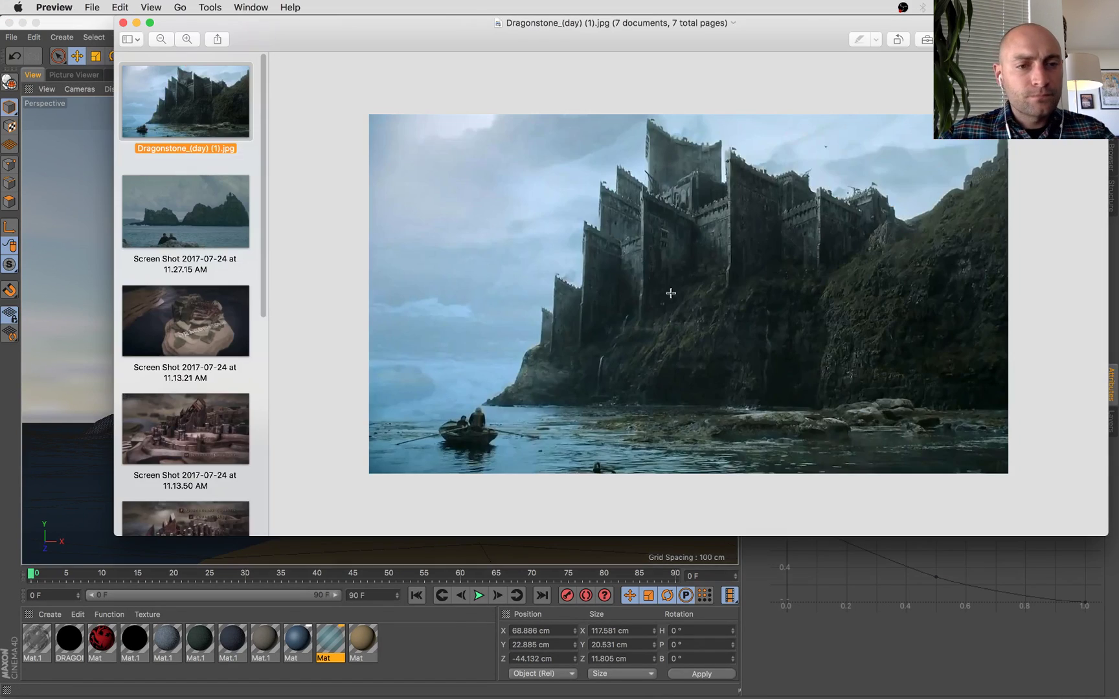
key("super+Tab")
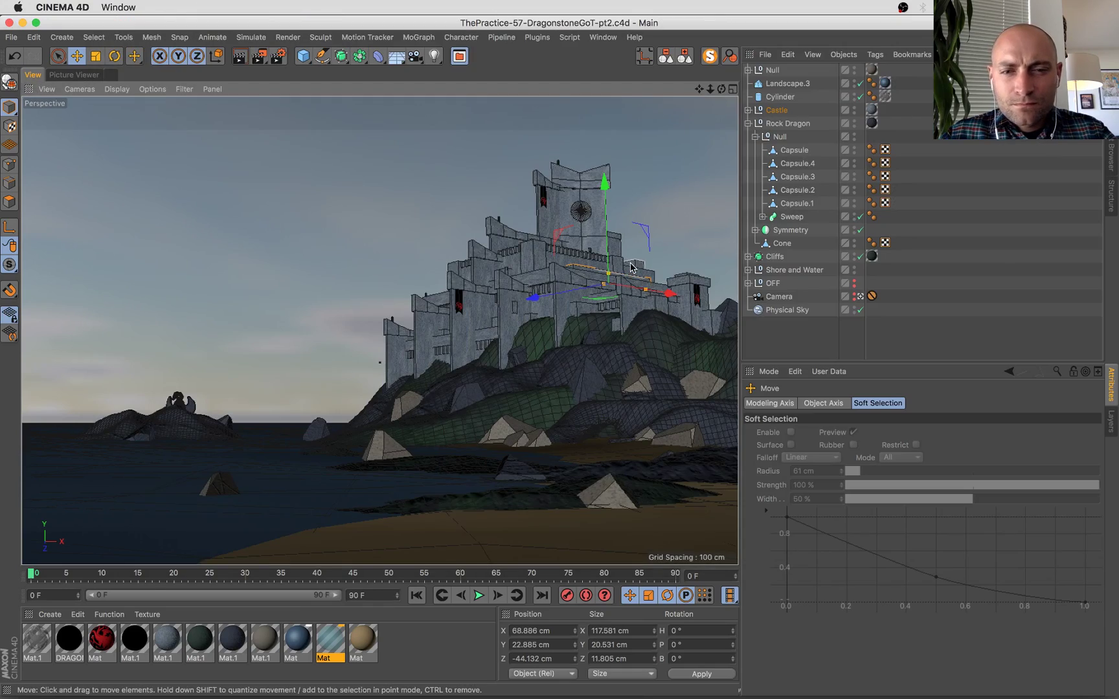
Leave the scene camera and select four of the tall buttress walls along the castle's cliff side together.
left_click(562, 318)
left_click(860, 296)
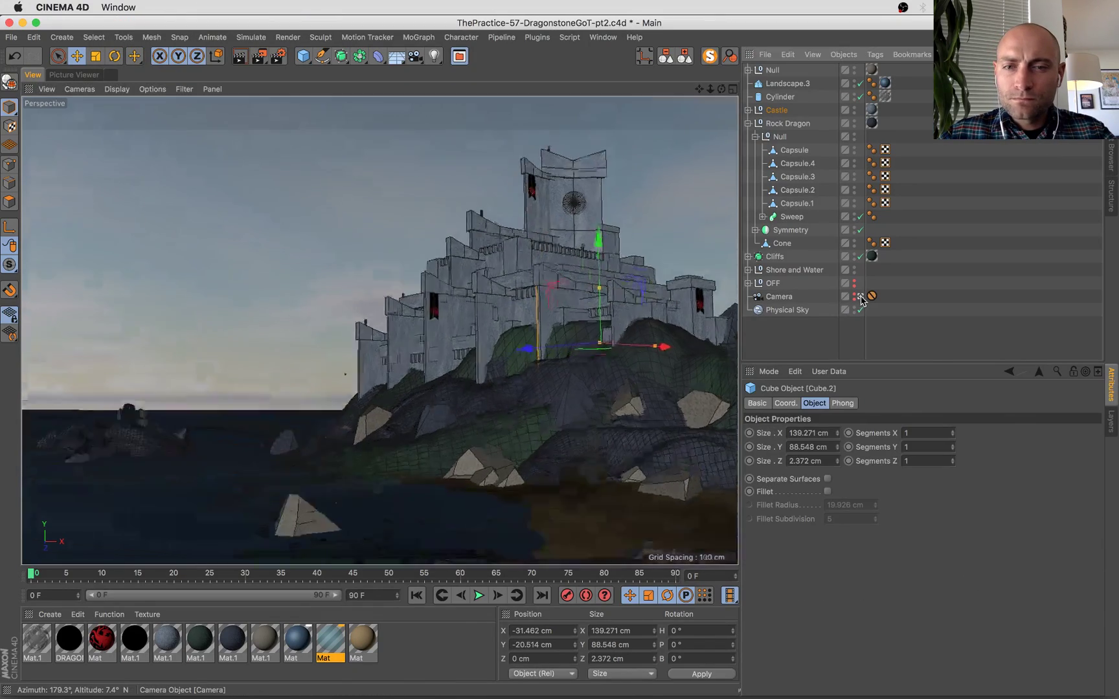
key("s")
scroll(395, 400, "down", 6)
left_click_drag(394, 400, 501, 412, "alt")
middle_click_drag(422, 393, 528, 350, "alt")
left_click(578, 333, "shift")
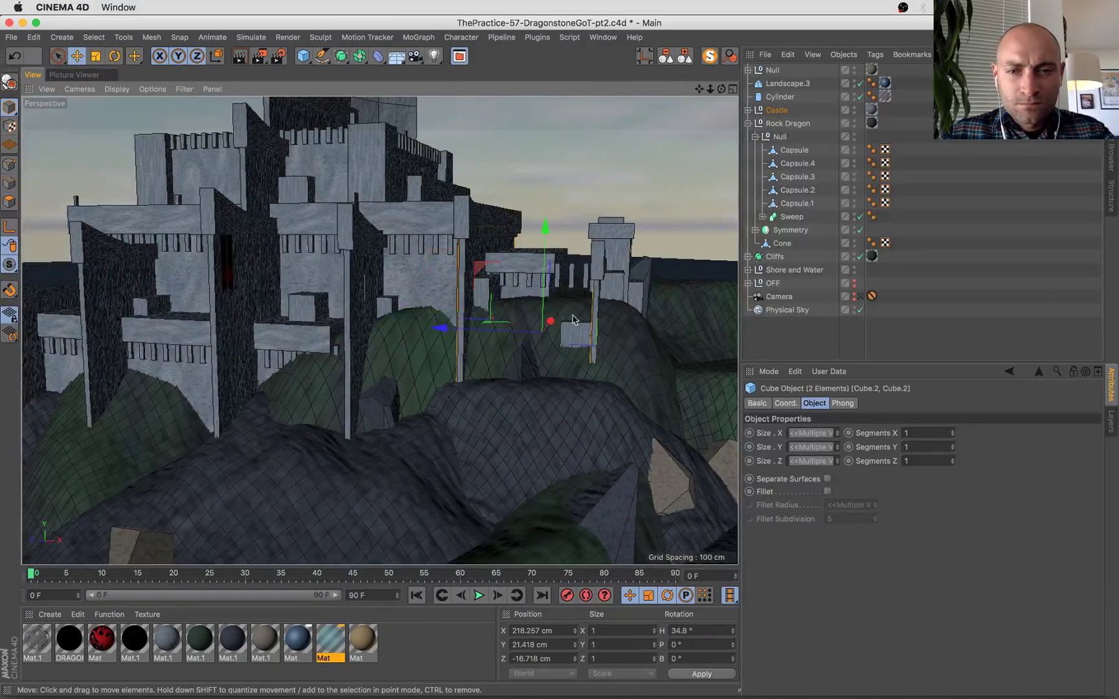
left_click(350, 334, "shift")
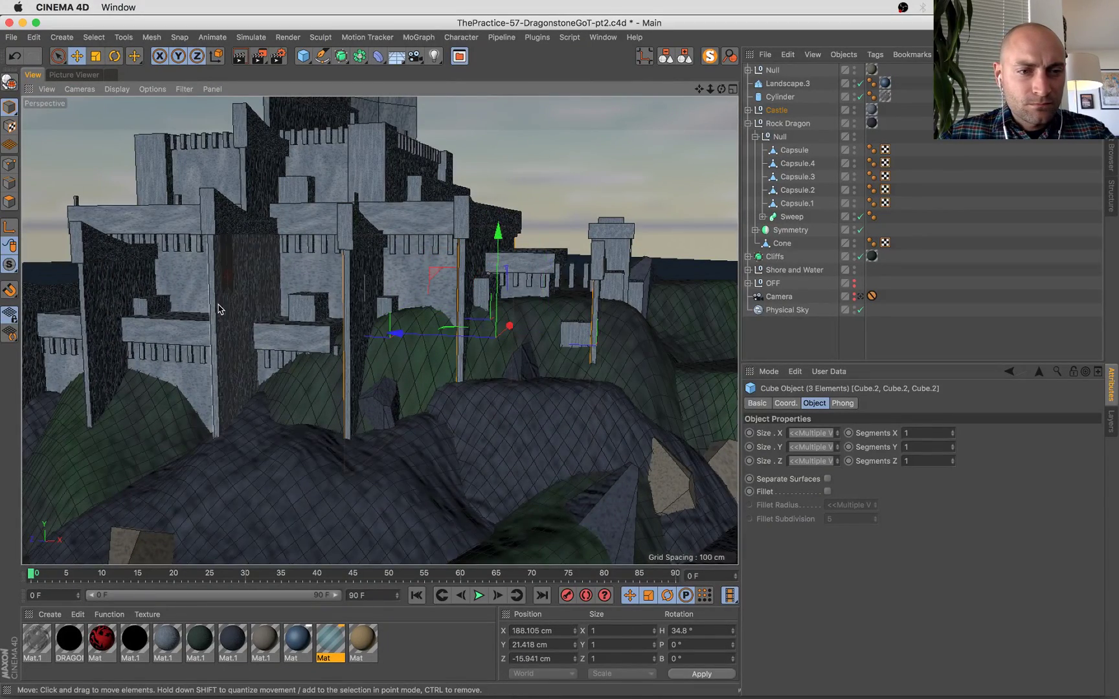
left_click(217, 310, "shift")
Check the buttresses against the reference image in Preview and add the remaining two buttress walls to the selection.
left_click_drag(323, 300, 493, 288, "alt")
key("super+Tab")
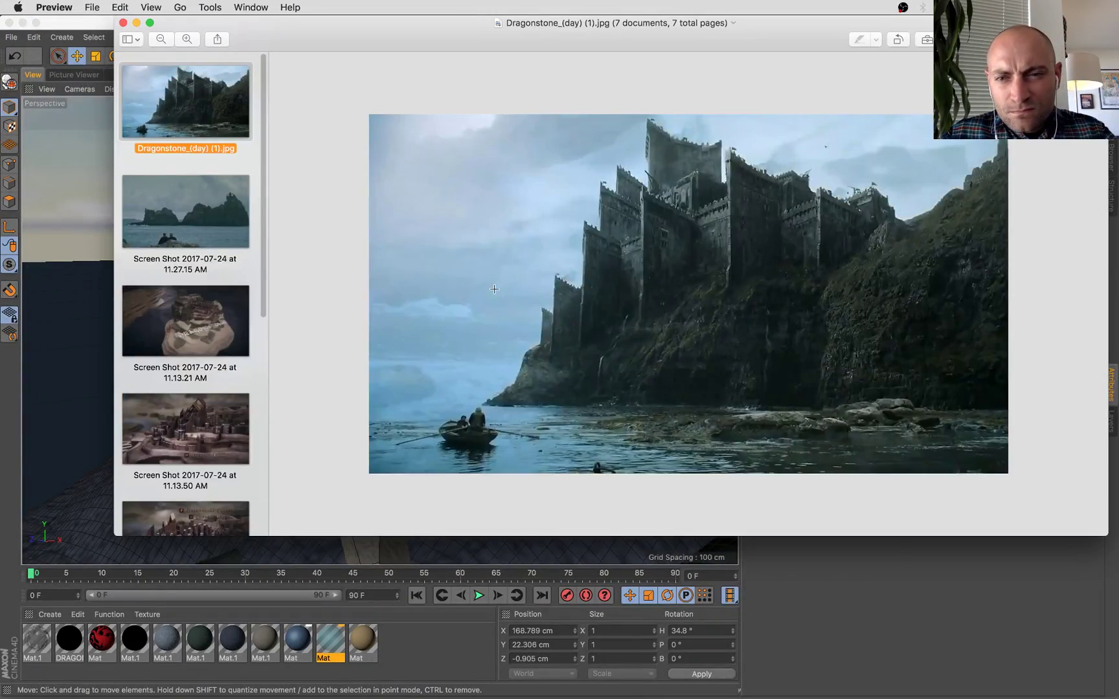
key("super+Tab")
left_click_drag(529, 341, 391, 335, "alt")
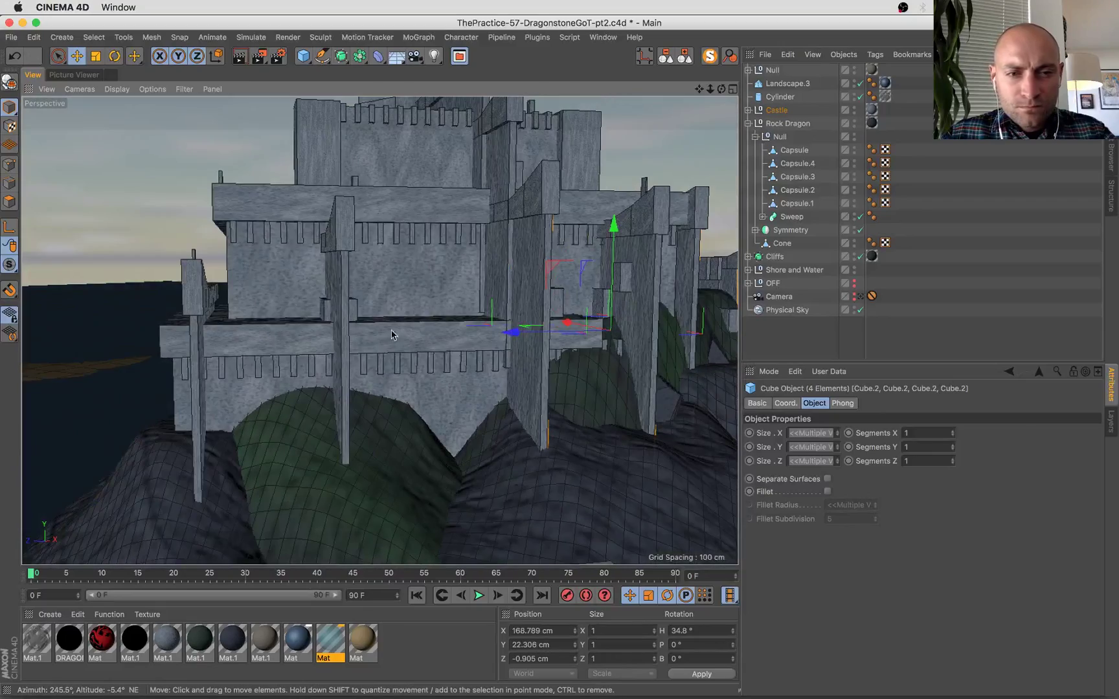
left_click(346, 328, "shift")
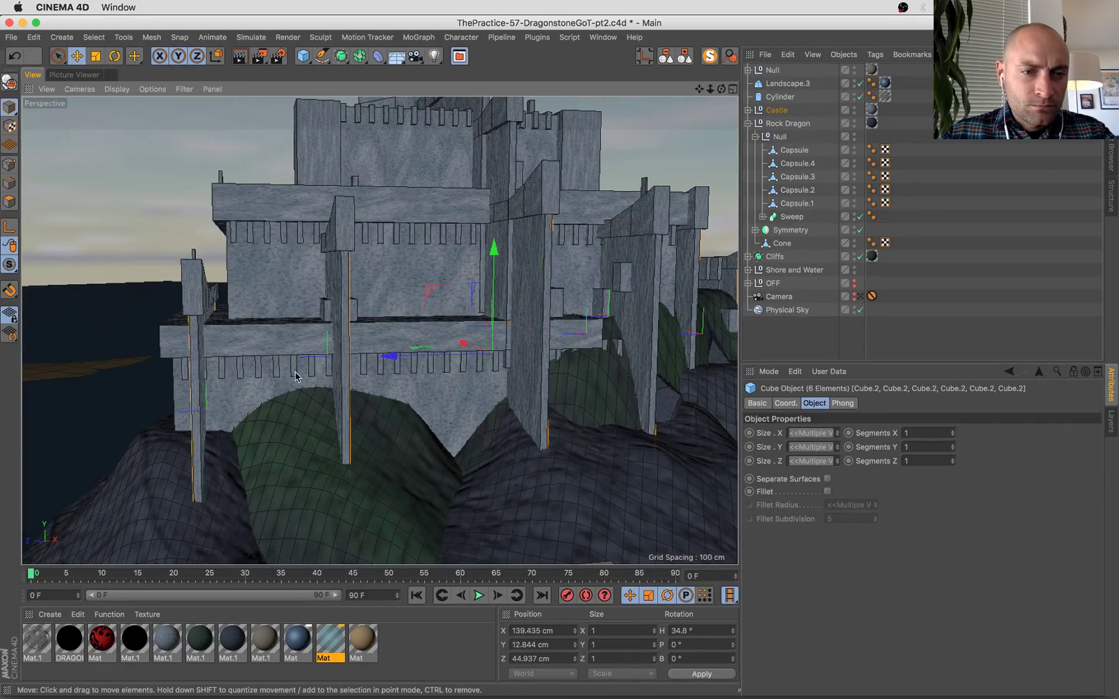
Copy the six buttress walls outward to about X 133.45, Z 40.78 cm and lower the copies to about Y -15.47 cm.
left_click_drag(296, 376, 445, 424, "alt")
scroll(554, 421, "down", 3)
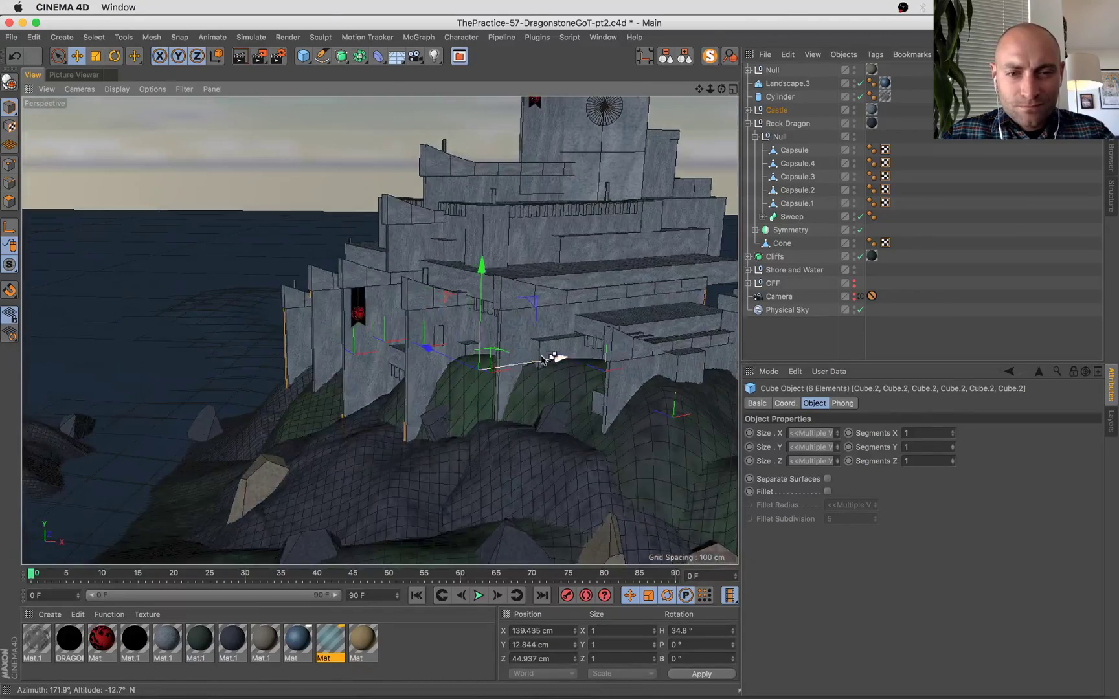
left_click_drag(552, 362, 542, 366)
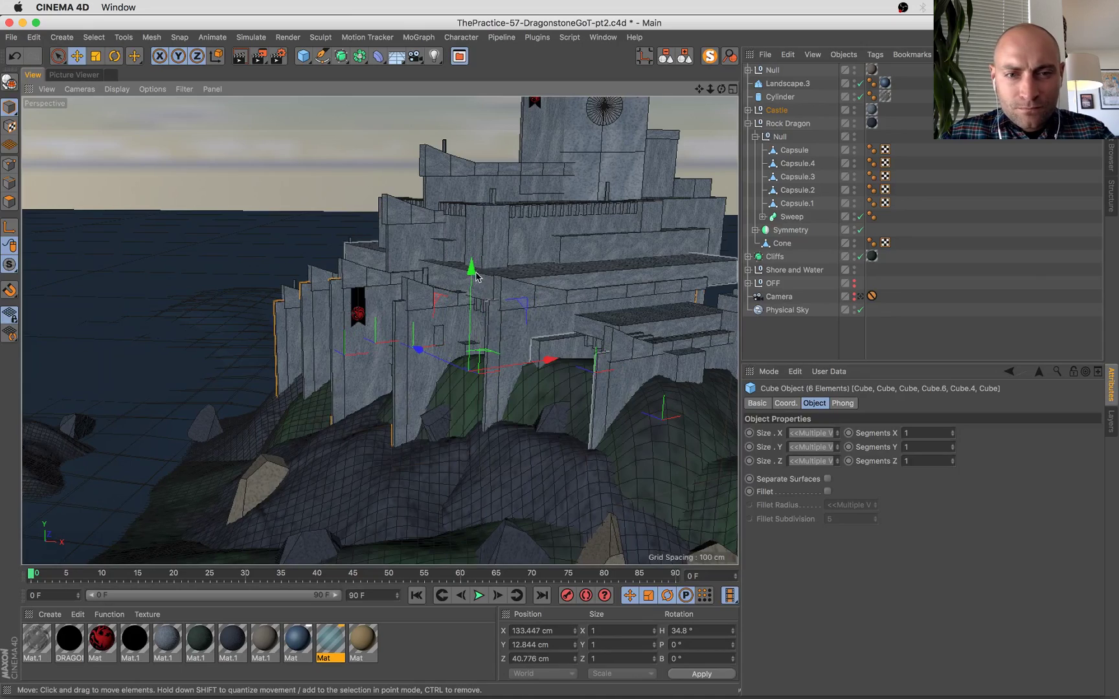
left_click_drag(472, 271, 480, 320)
Lower the six copied buttress walls to about Y -41.42 cm so they form stepped bases.
left_click_drag(482, 350, 634, 363, "alt")
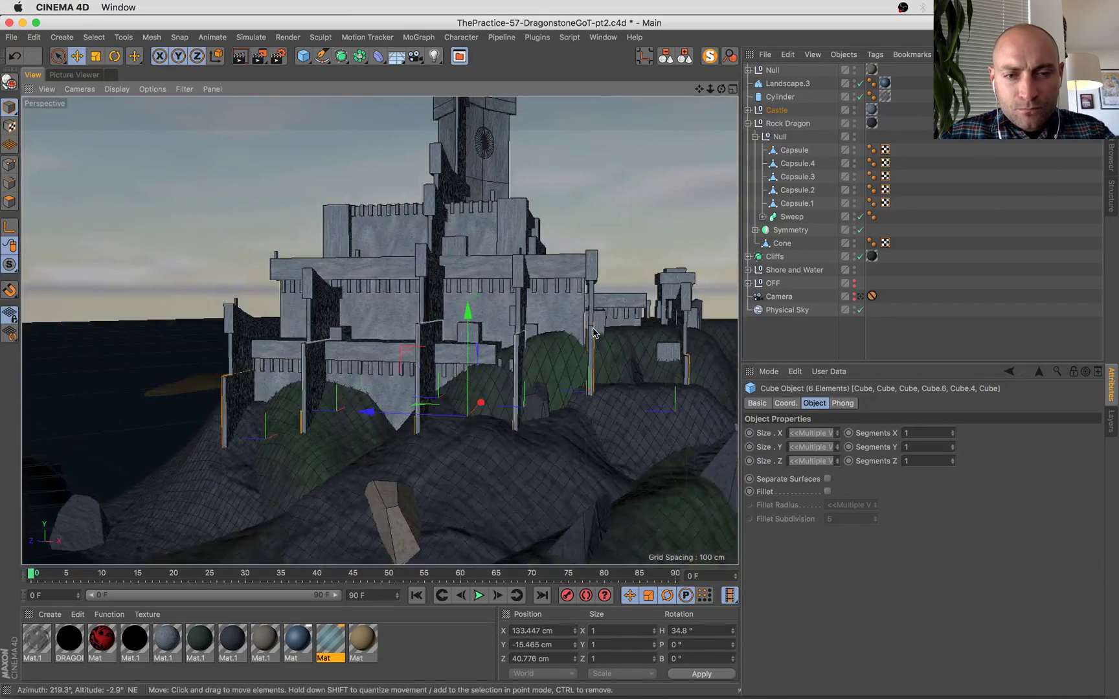
scroll(495, 353, "up", 4)
left_click_drag(572, 381, 598, 398, "alt")
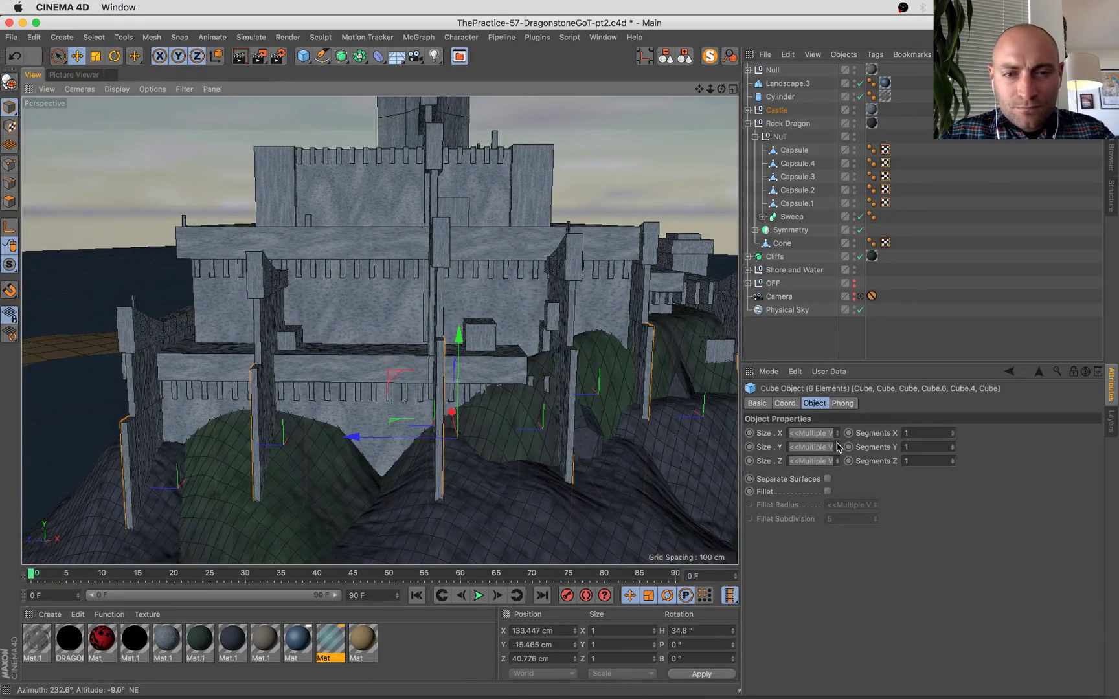
left_click(837, 448)
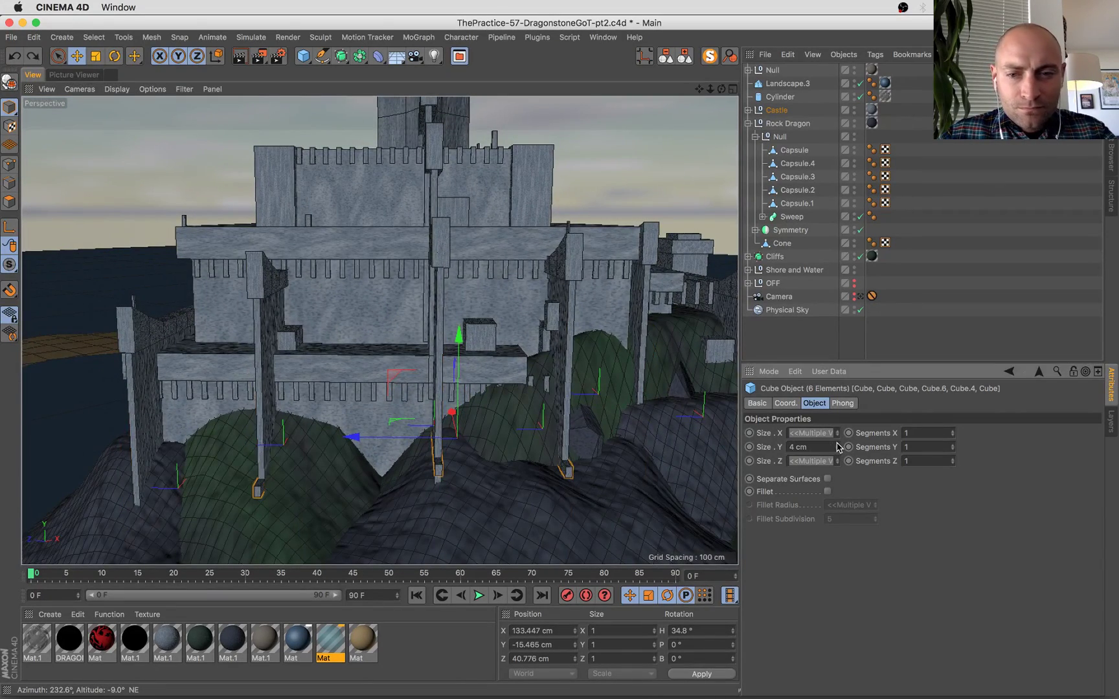
left_click_drag(837, 447, 835, 445)
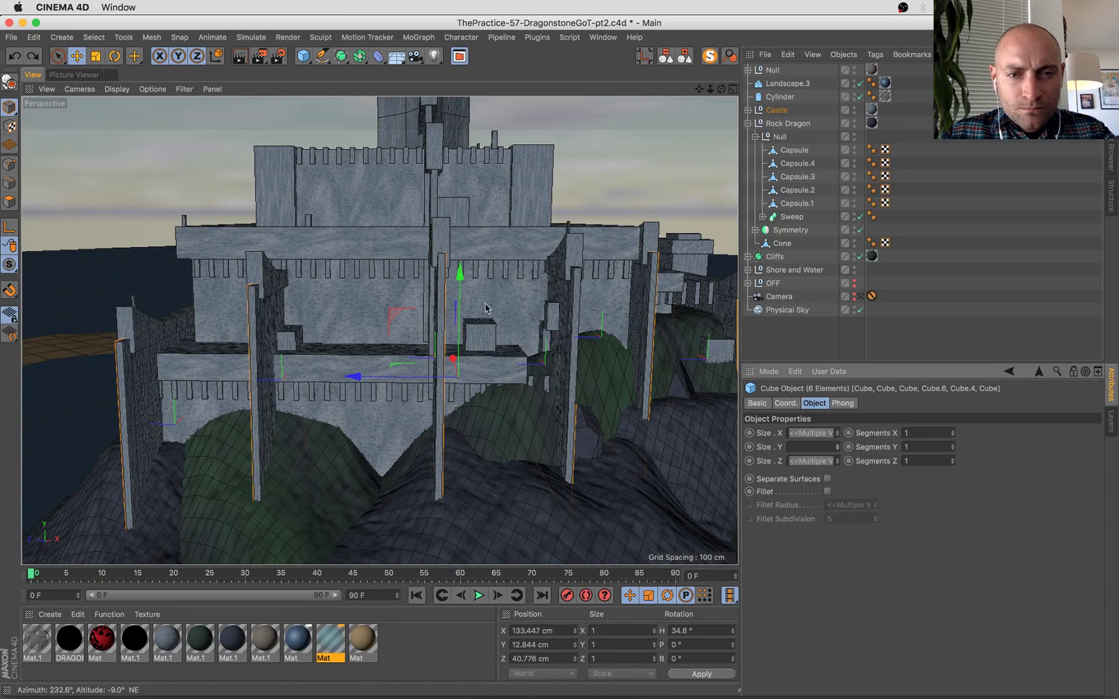
left_click_drag(459, 285, 461, 405)
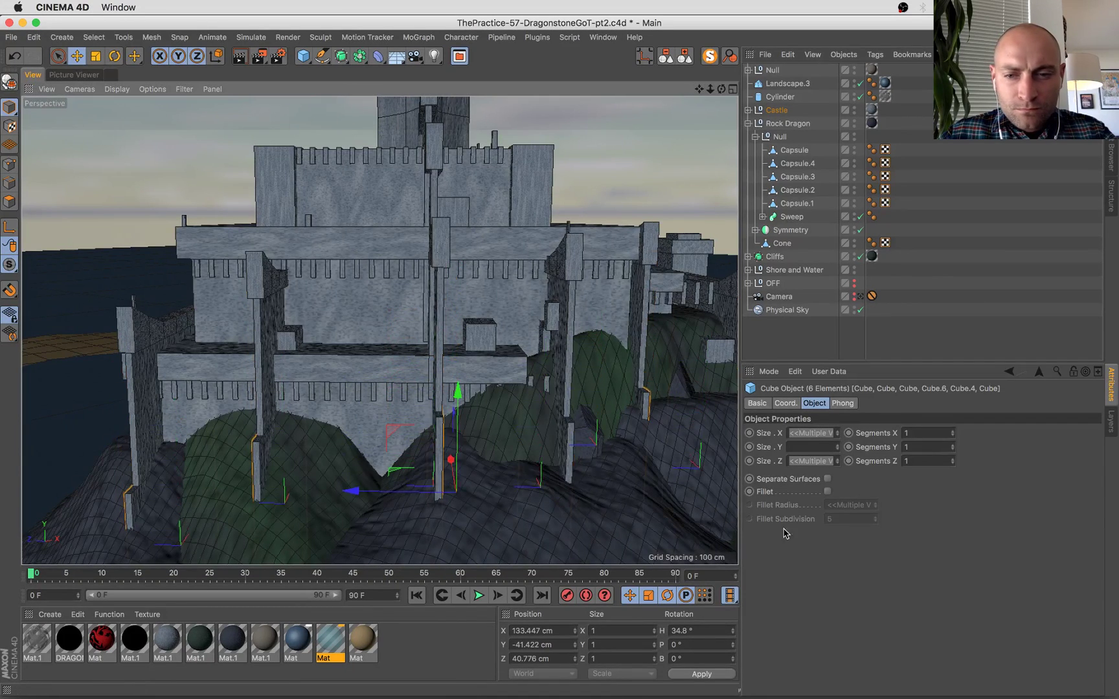
Thicken the six buttress bases to 5 cm in Z and shift them to about X 138.47, Z 44.27 cm.
left_click(837, 432)
left_click(837, 433)
left_click(838, 460)
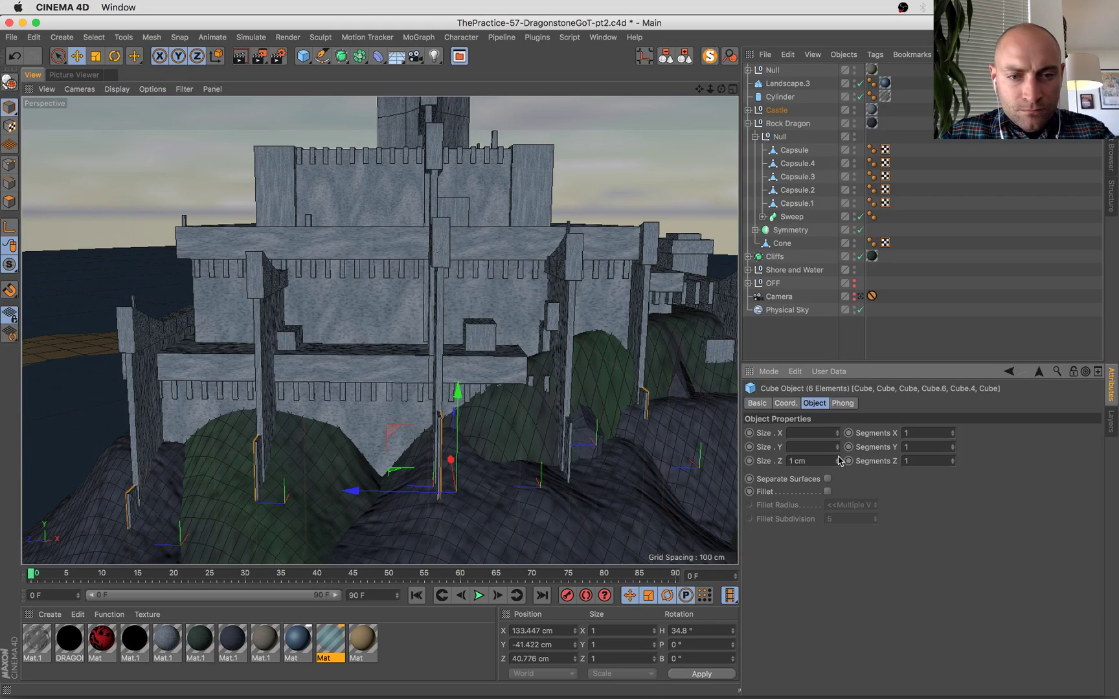
left_click(839, 459)
left_click(838, 459)
left_click(839, 460)
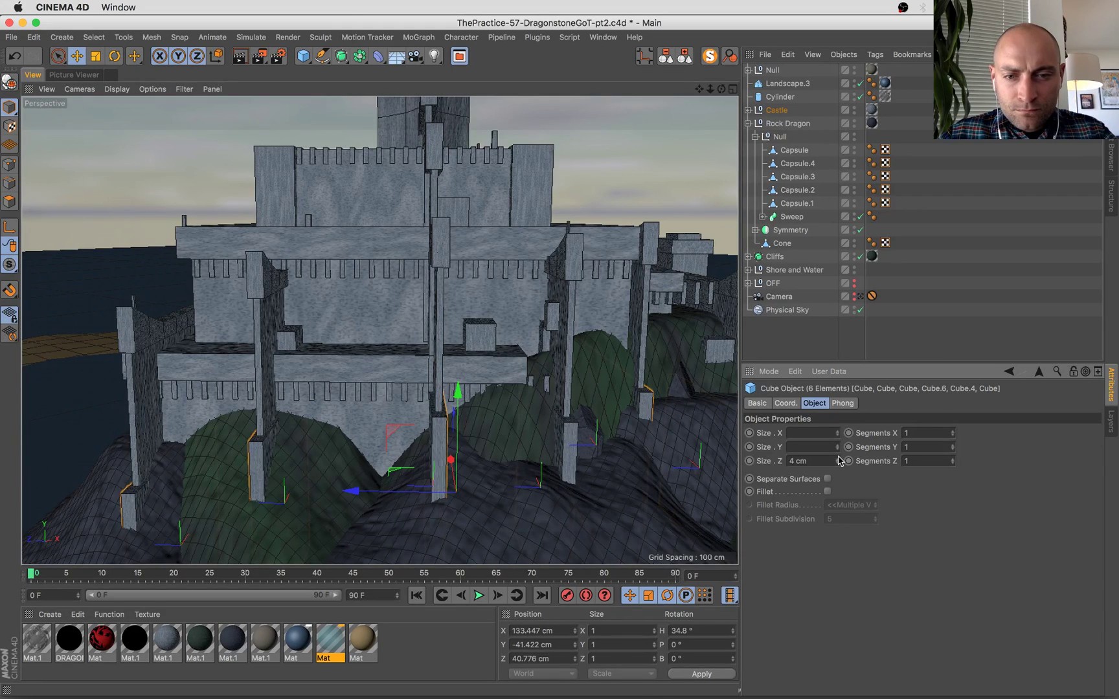
left_click_drag(512, 442, 640, 479, "alt")
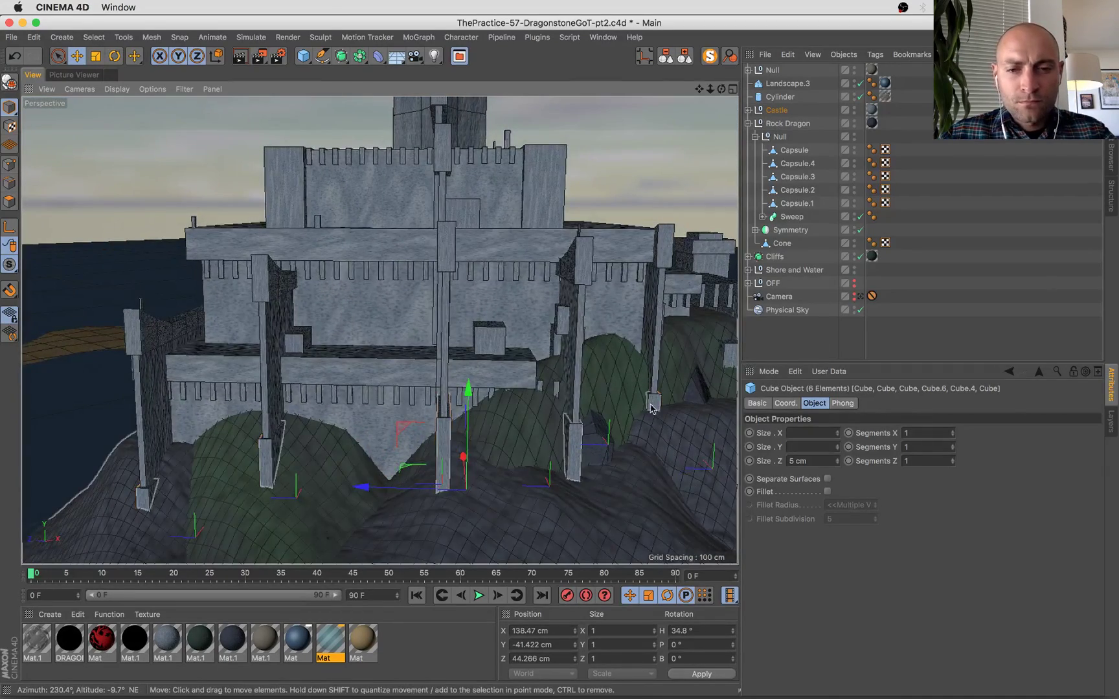
Shorten two of the front buttress bases to about 56.13 cm and 55.69 cm high.
left_click_drag(650, 406, 533, 379, "alt")
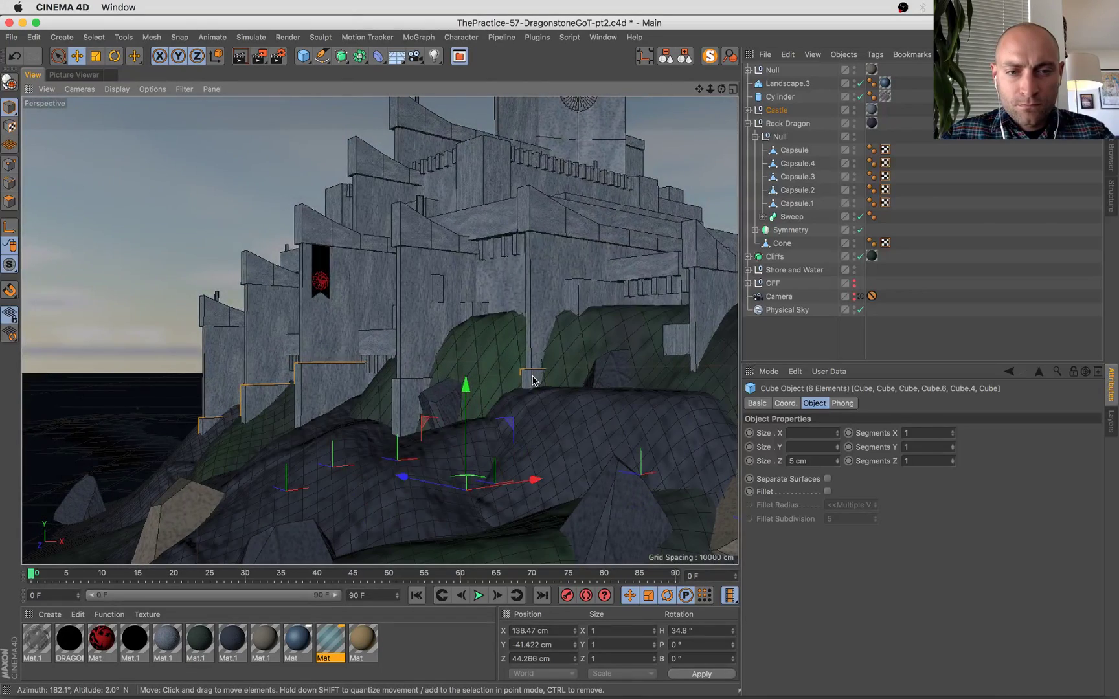
left_click(532, 380)
left_click(407, 391)
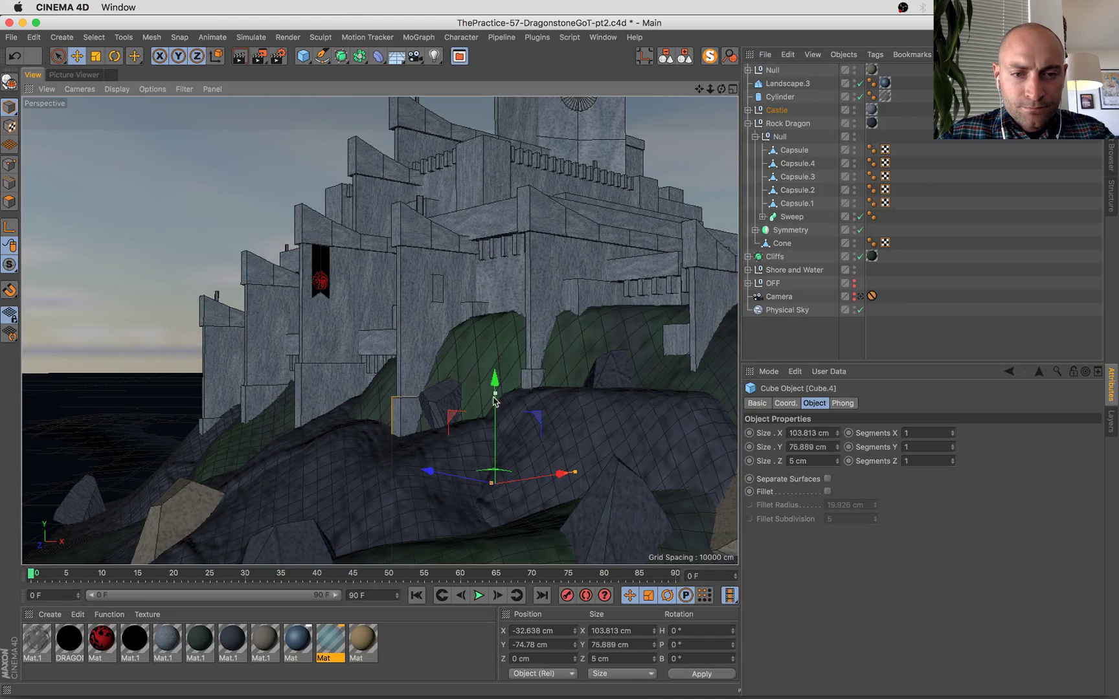
left_click_drag(493, 400, 493, 417)
left_click(316, 388)
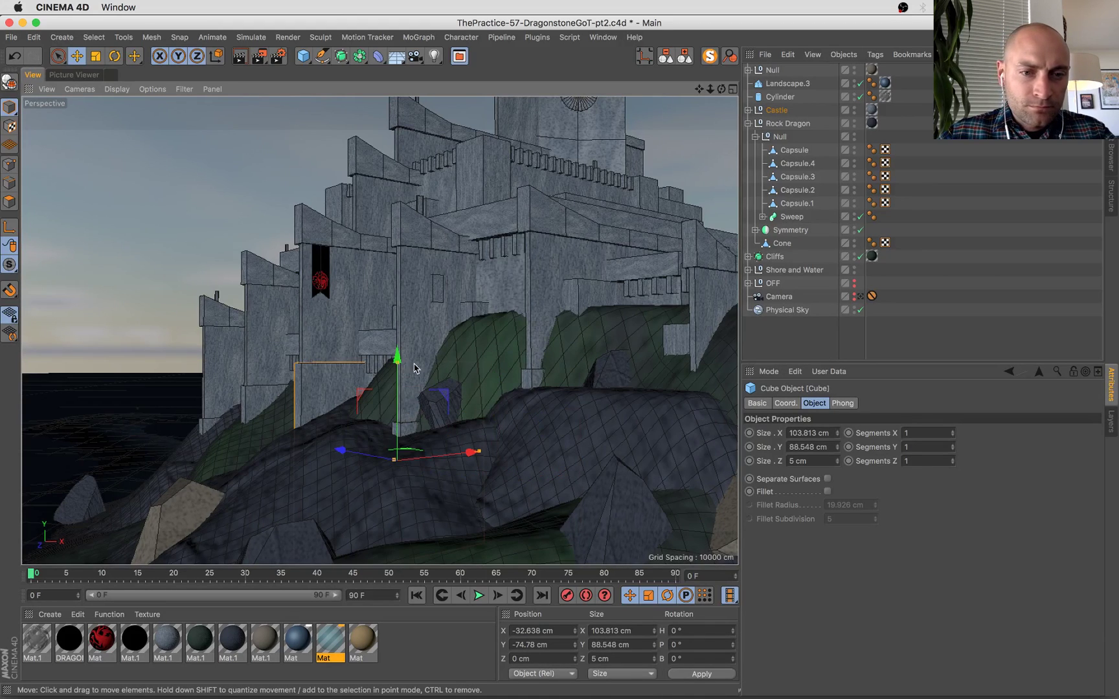
left_click_drag(395, 364, 394, 397)
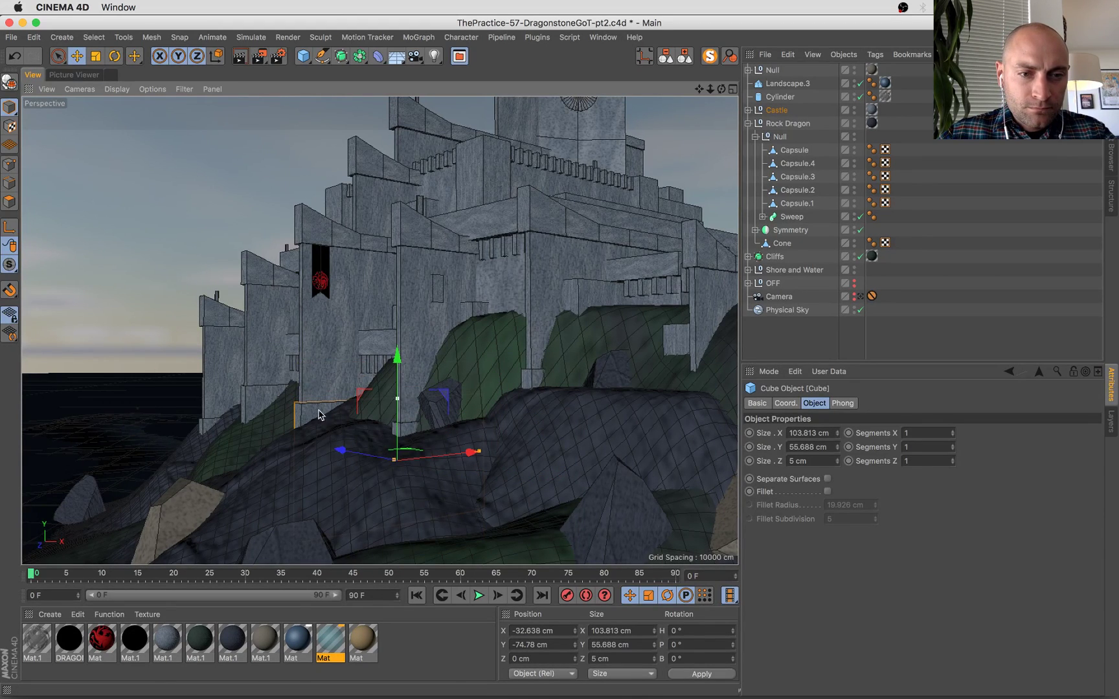
Shorten the next buttress base and raise the outermost base, Cube.6, to about Y -70.59 cm.
left_click(327, 390)
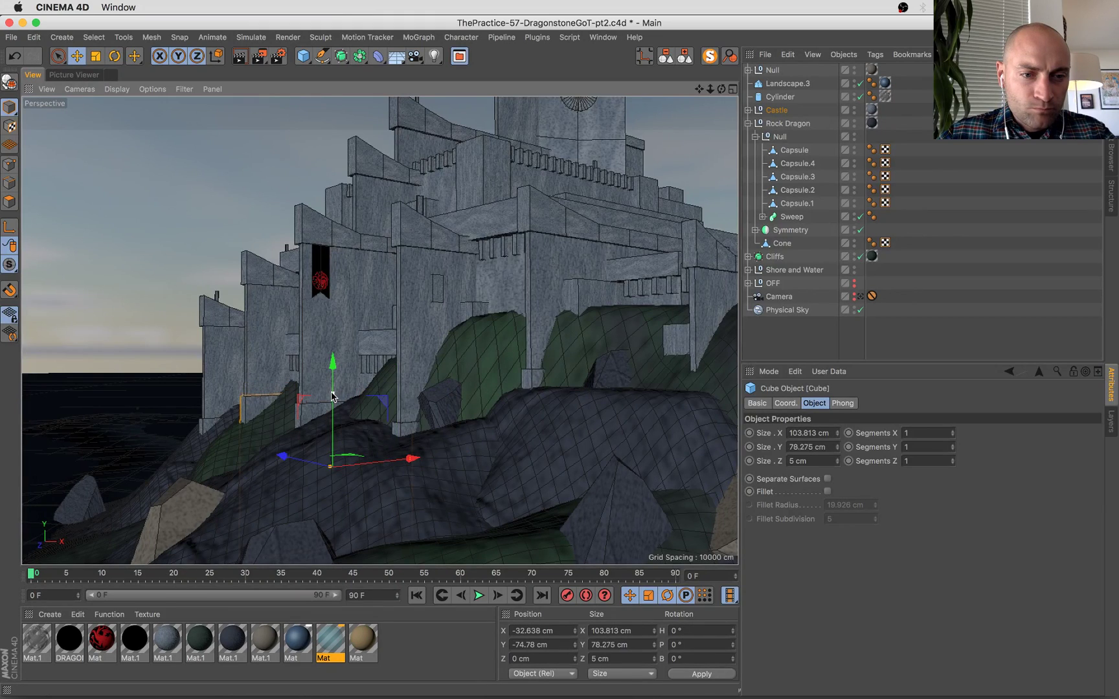
left_click(235, 404)
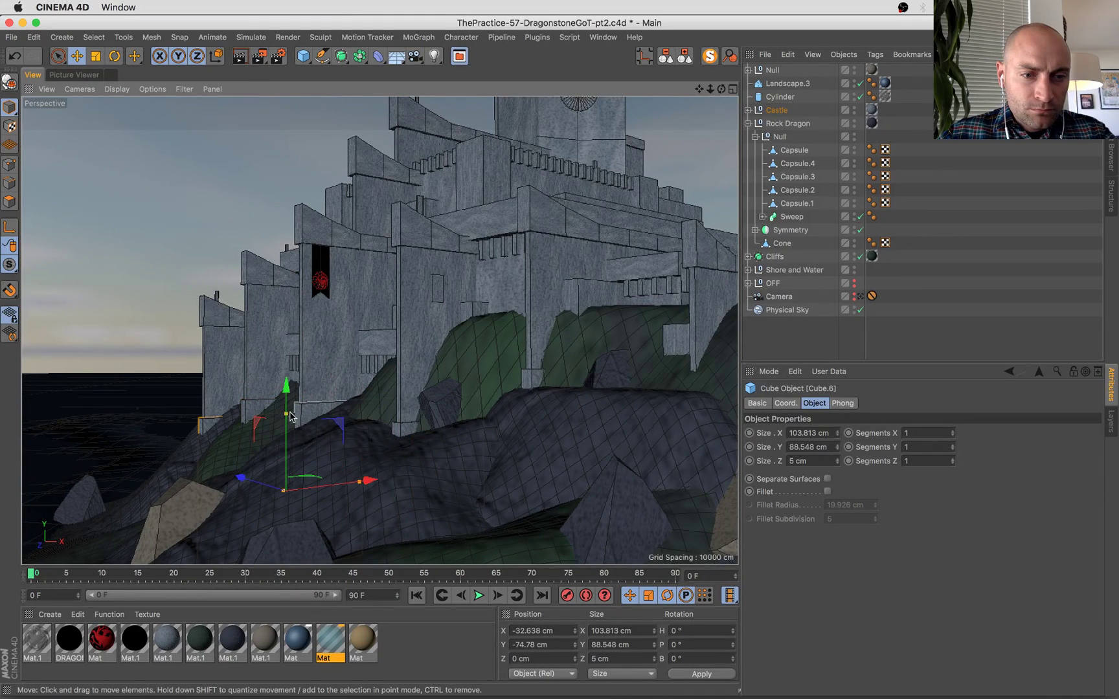
left_click_drag(290, 417, 289, 409)
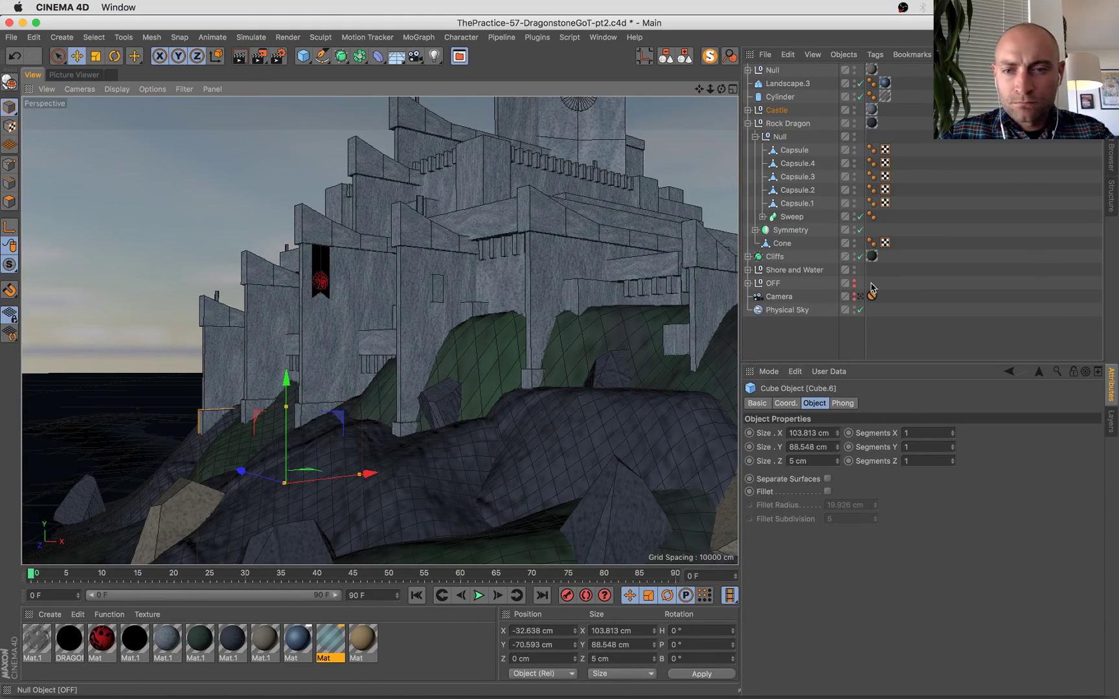
Undo the recent buttress base edits and redo them.
left_click_drag(714, 357, 561, 362, "alt")
left_click(560, 361)
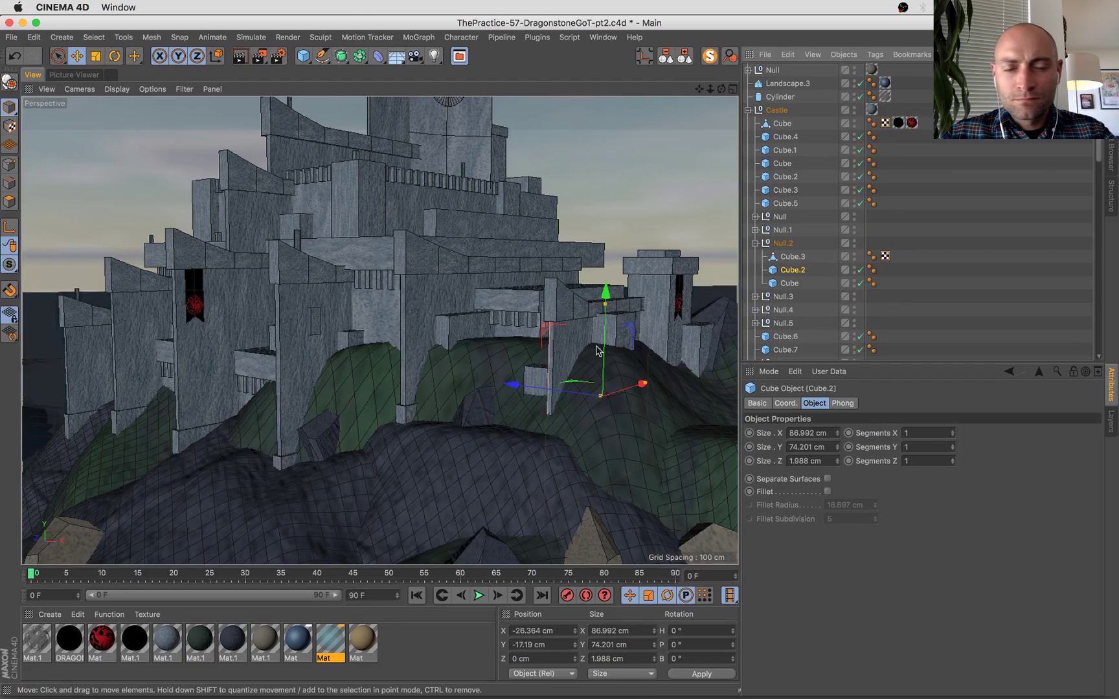
left_click(616, 334)
key("super+z")
key("super+z")
key("super+z")
key("super+z")
key("super+z")
key("super+z")
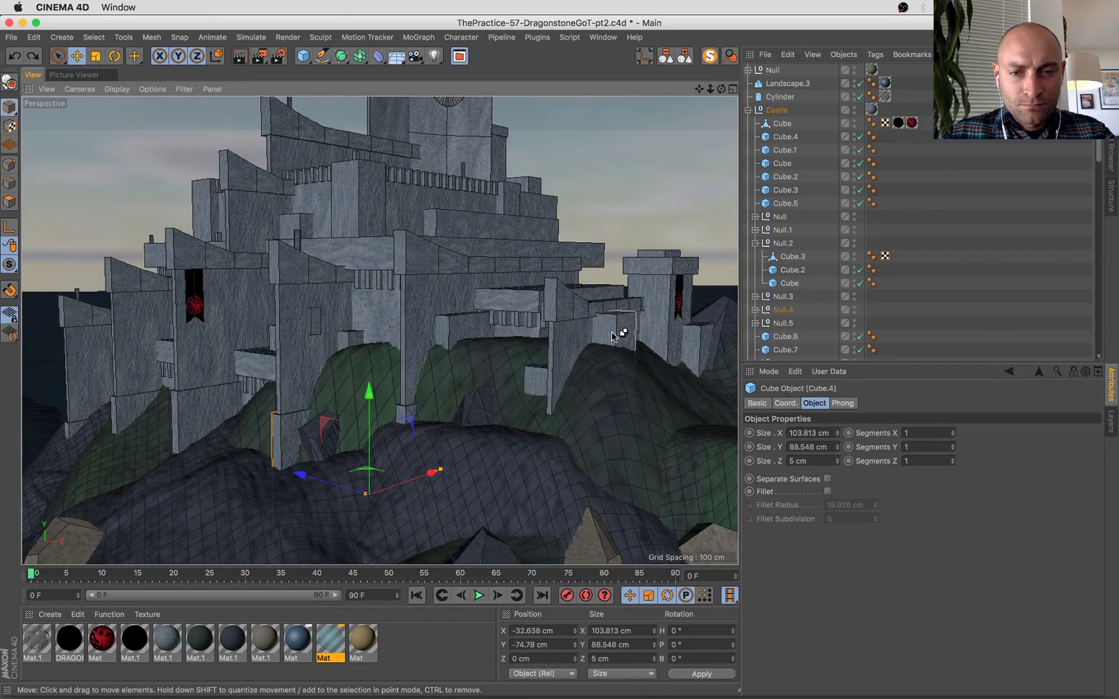
key("super+z")
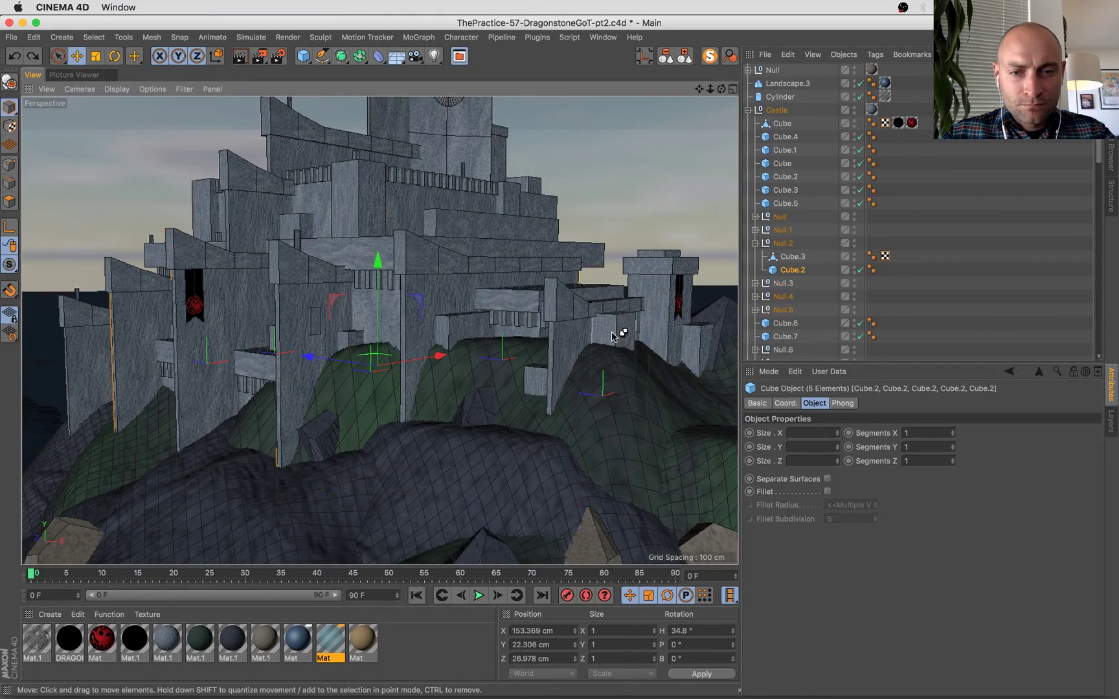
key("super+z")
key("super+z")
key("super+z")
key("super+z")
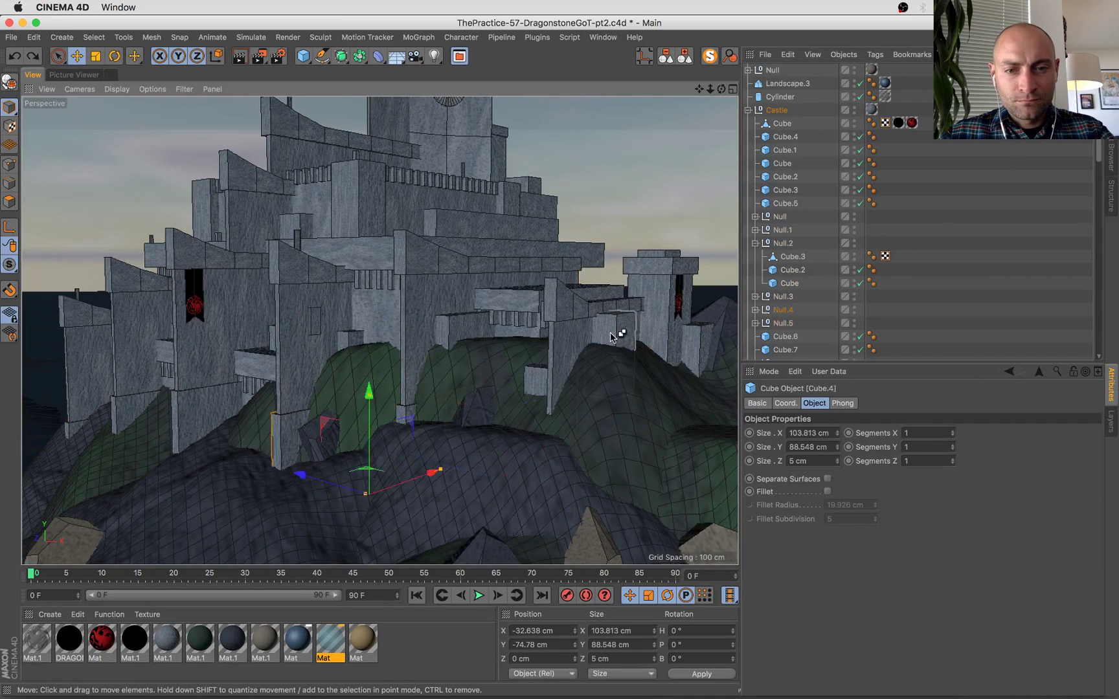
key("super+z")
key("super+z")
key("super+z")
left_click(612, 336)
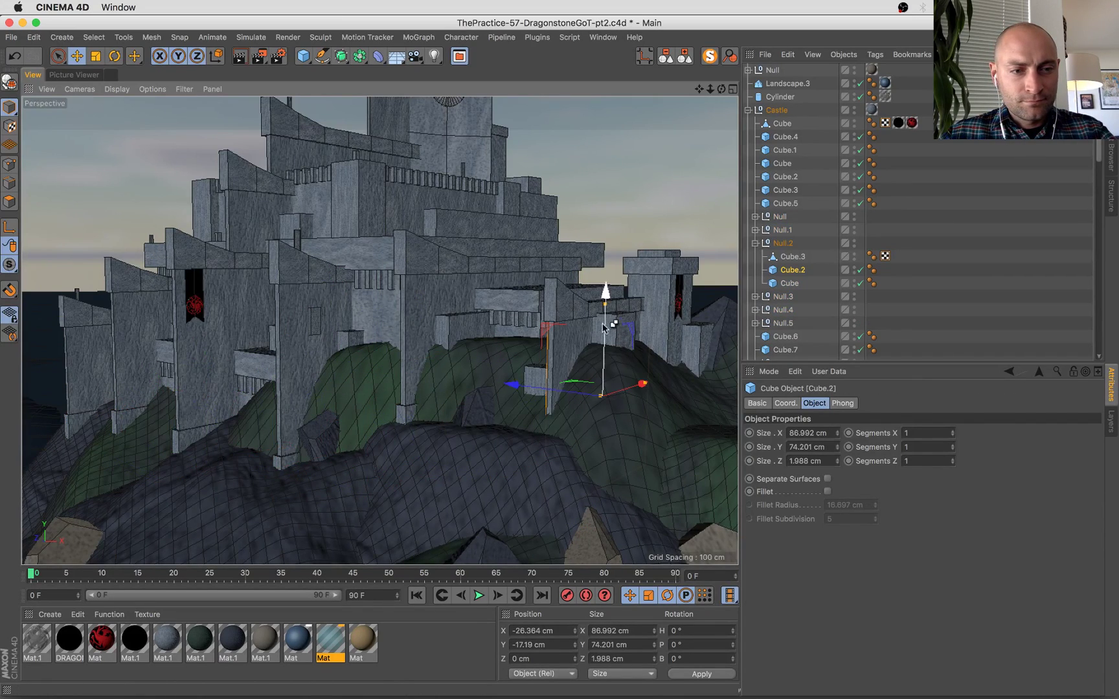
Find the base cube of the remaining buttress in group Null.2 and raise it to about Y -43.84 cm.
left_click_drag(600, 377, 641, 440, "alt")
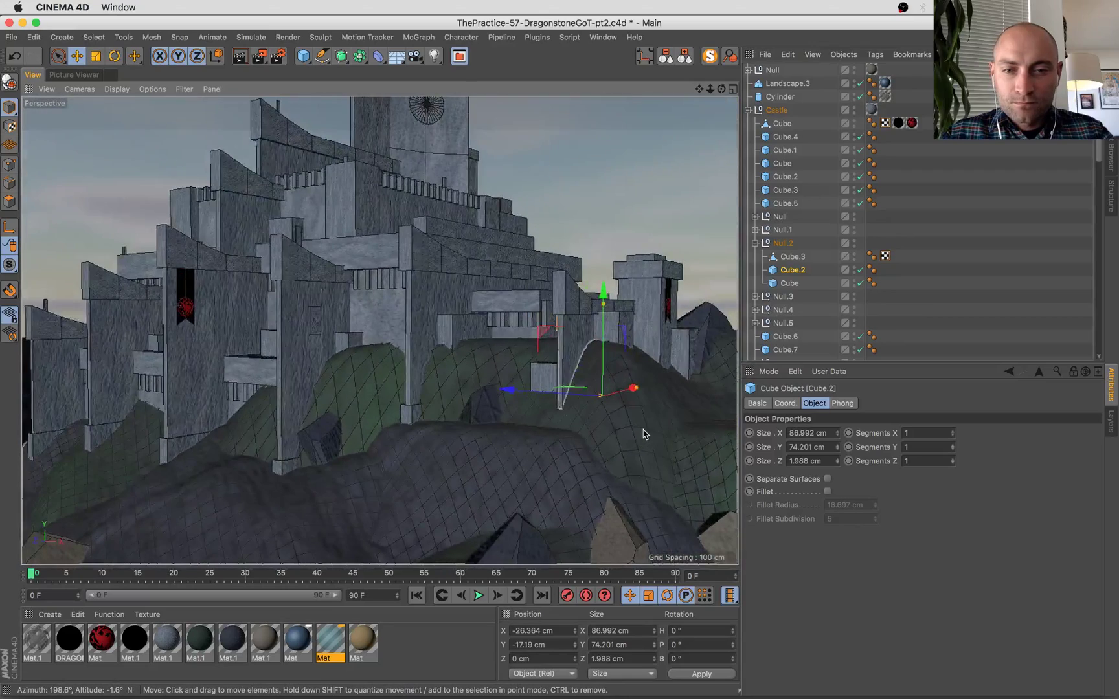
left_click(784, 137)
key("Down")
key("Down")
key("Down")
key("Down")
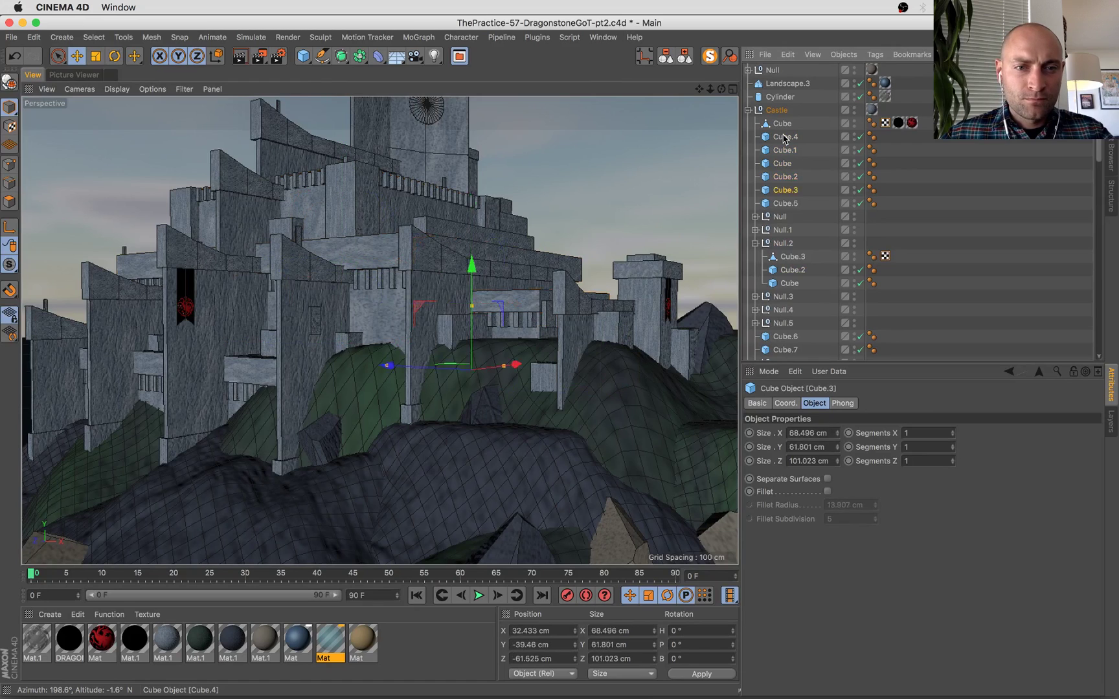
key("Down")
key("Down")
key("Down")
key("Down")
key("Down")
key("Down")
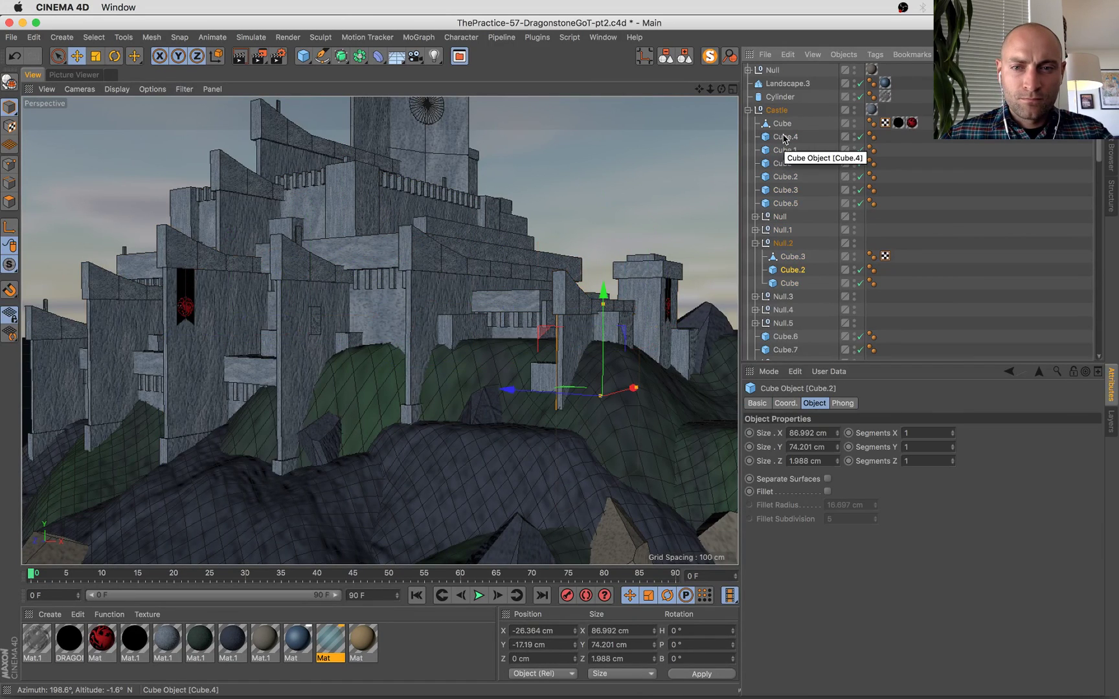
key("Down")
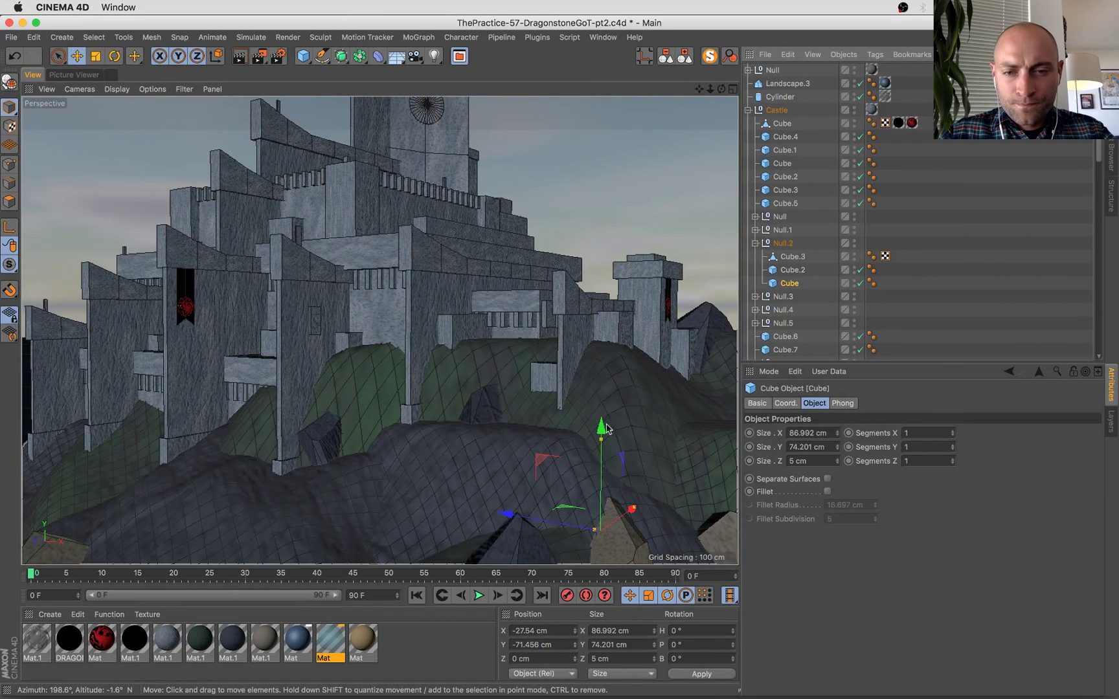
left_click_drag(606, 428, 609, 362)
Through the scene camera, raise the Cube.4 buttress base to about Y -68.25 cm and save the scene.
scroll(1044, 319, "down", 15)
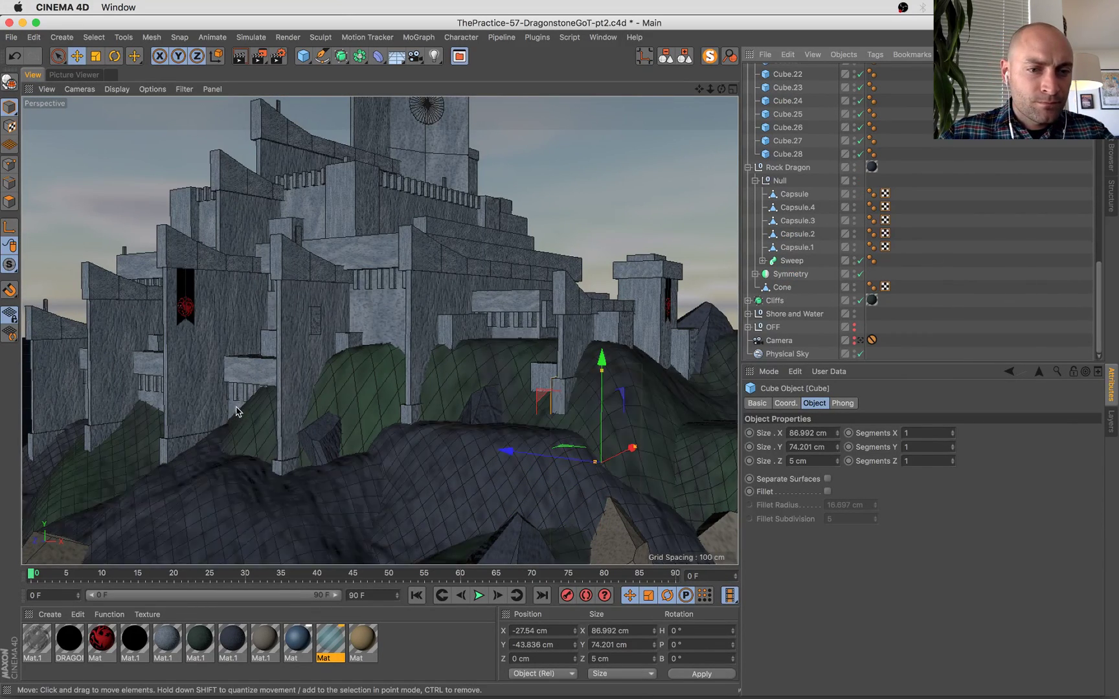
left_click(859, 340)
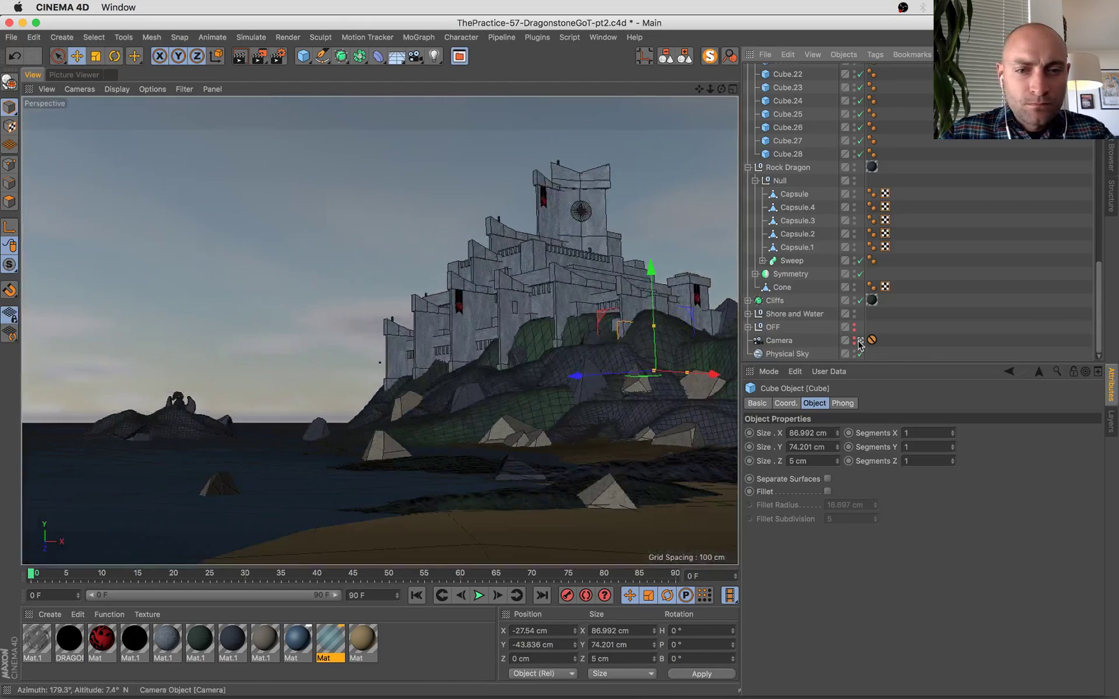
left_click(507, 370)
left_click_drag(541, 298, 541, 290)
key("super+s")
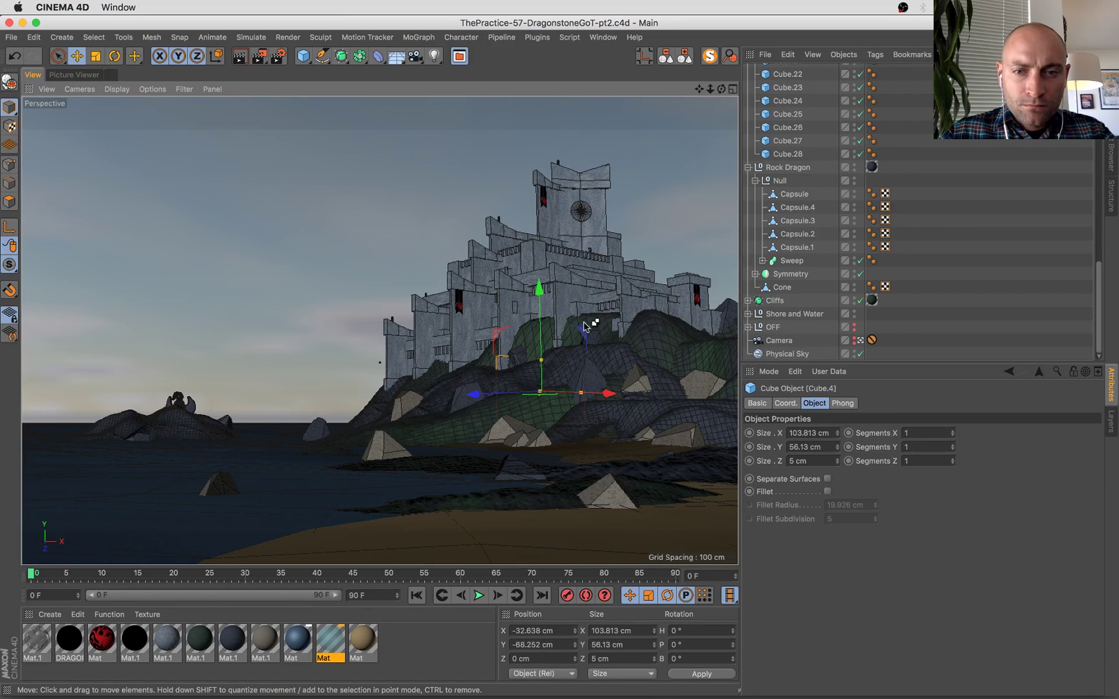
Shift the small block on the slope near the gate tower to about X 12.47 cm and save the scene.
left_click(621, 330)
key("t")
left_click_drag(691, 420, 709, 366)
key("e")
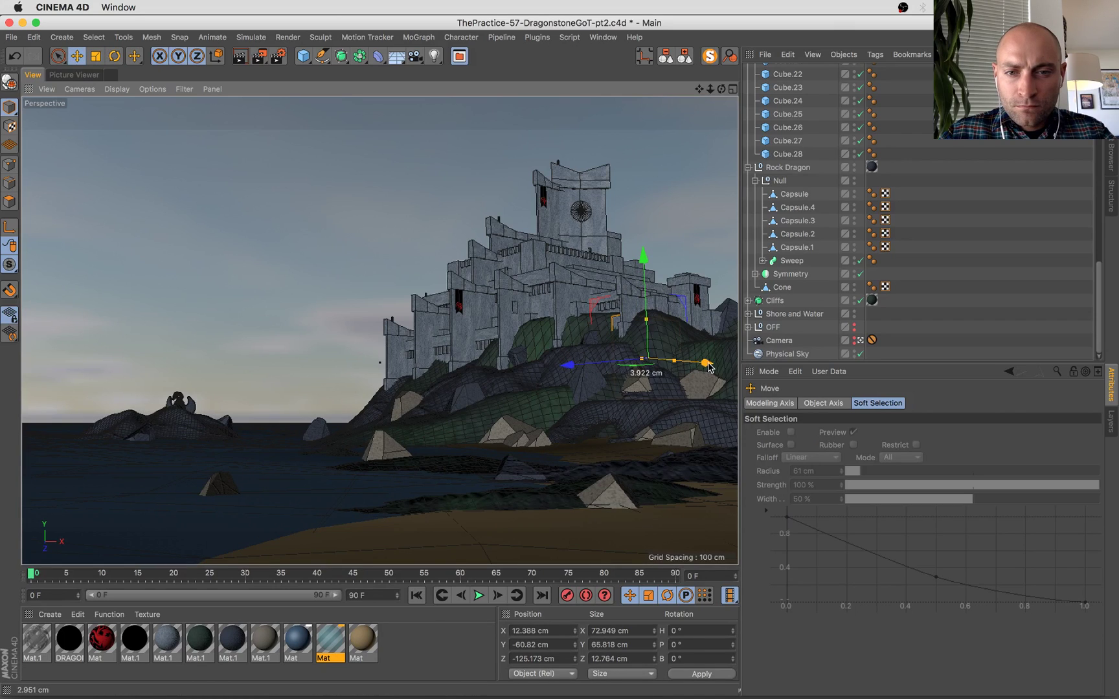
key("super+s")
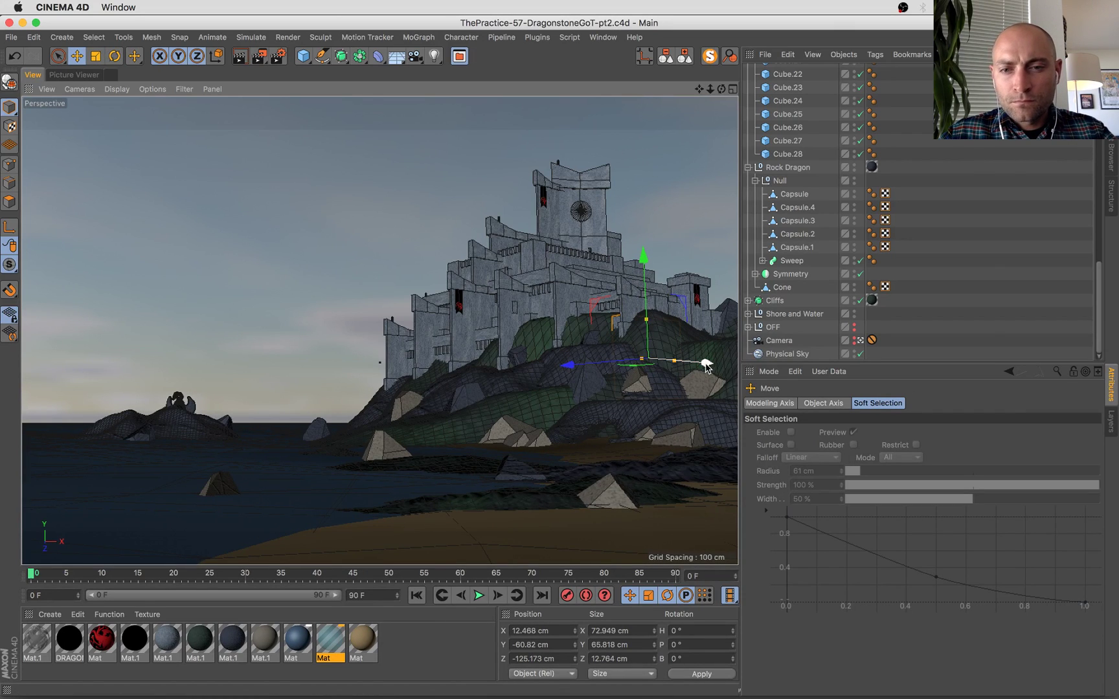
Open the Picture Viewer, then switch to the Restream chat in Chrome and read the latest messages.
left_click(74, 75)
key("ctrl+Up")
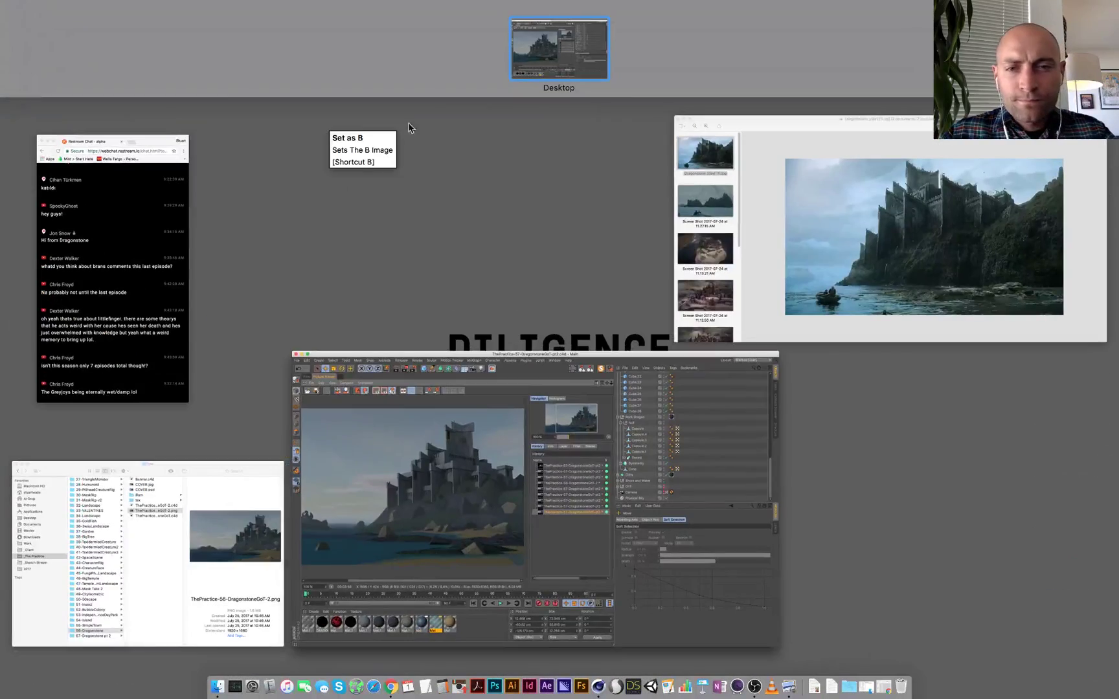
left_click(100, 353)
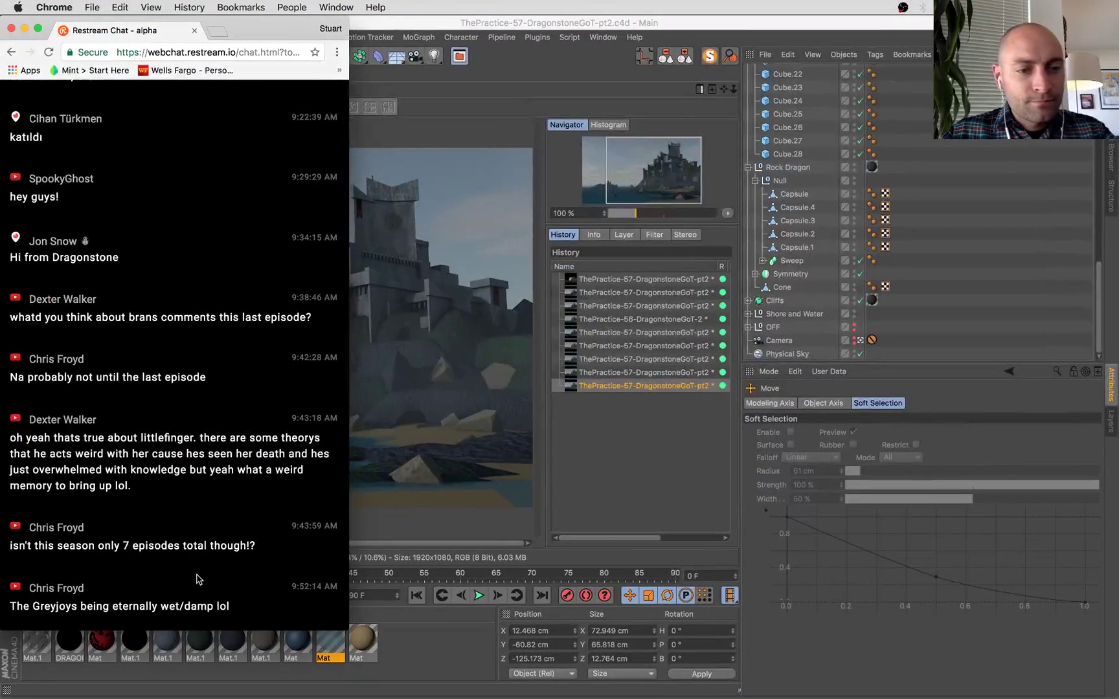
left_click_drag(198, 578, 253, 632)
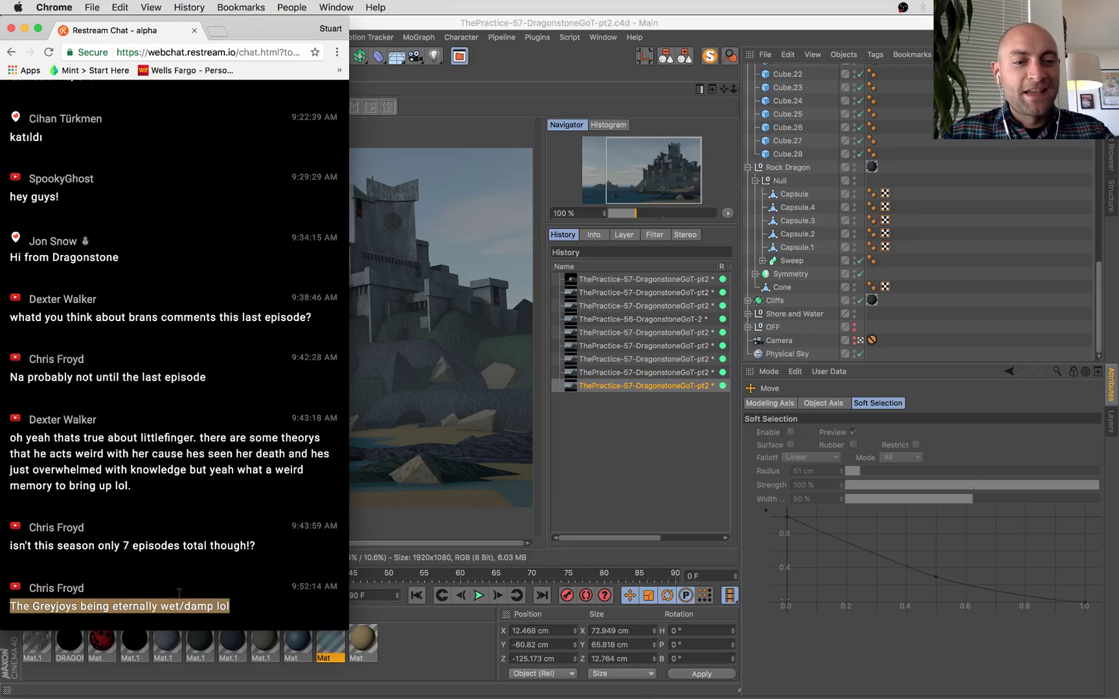
left_click(109, 573)
key("super+s")
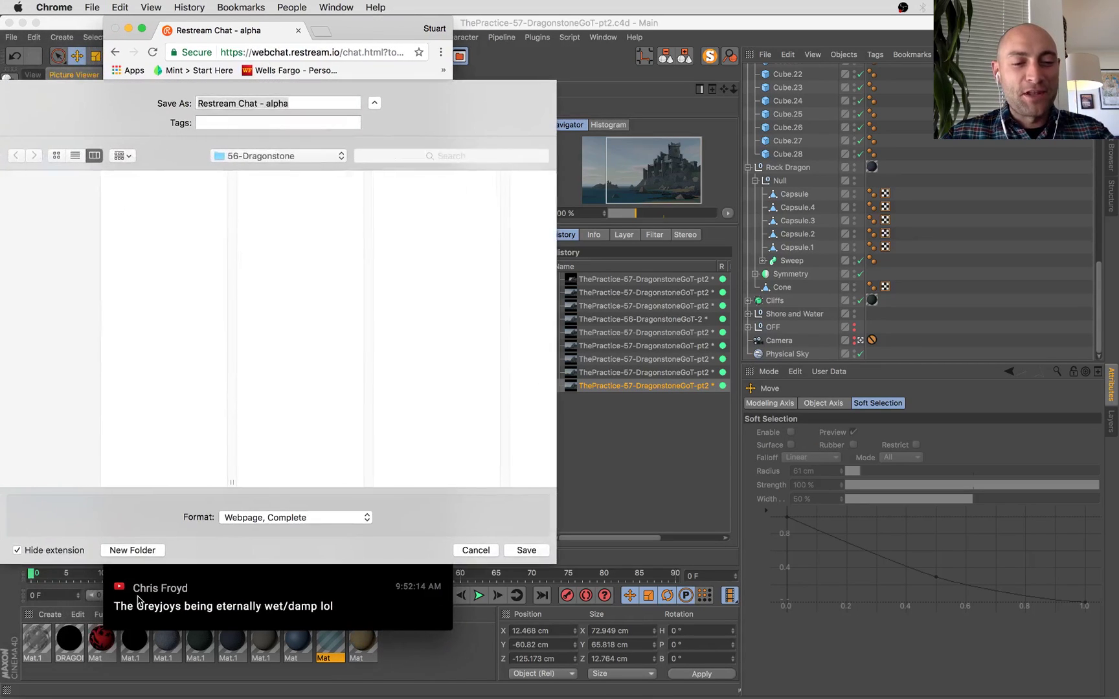
key("Escape")
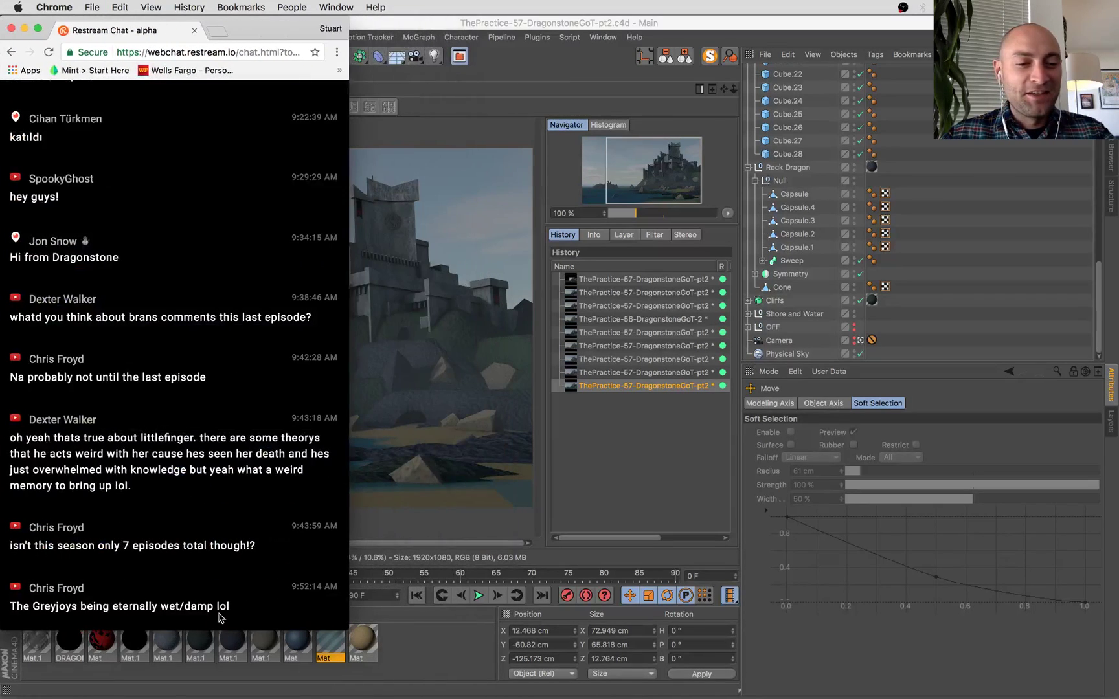
left_click_drag(248, 613, 135, 567)
left_click(162, 553)
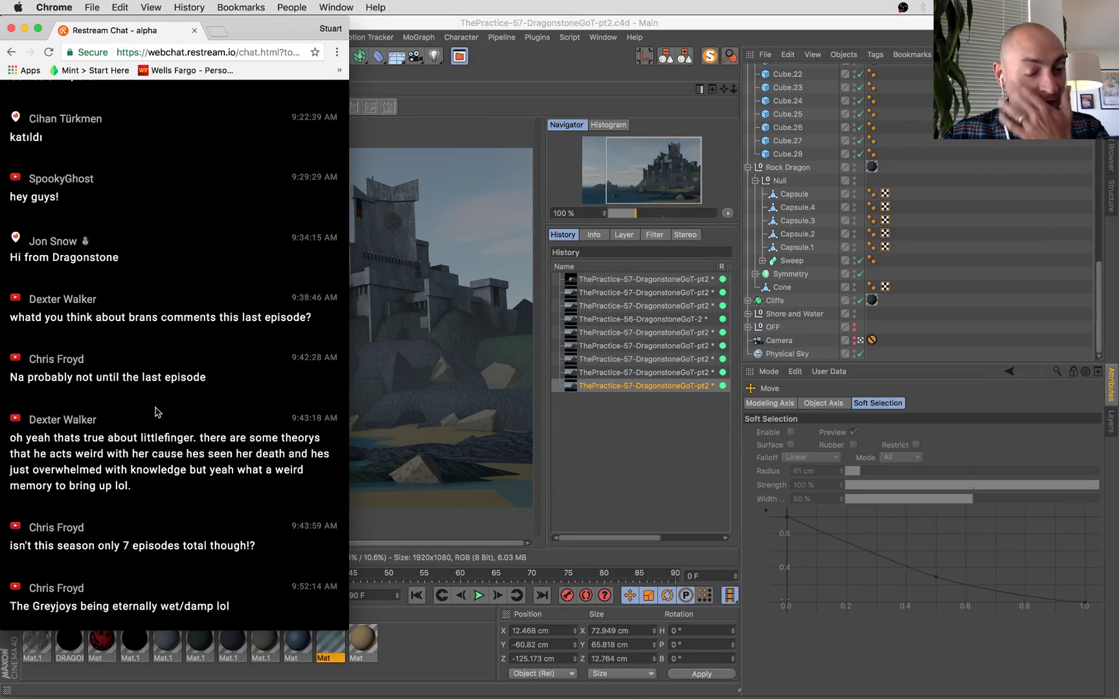
Examine the Dragonstone reference images in Preview through gotspain7.png and back to Dragonstone_(day) (1).jpg, and return to Cinema 4D.
key("ctrl+Up")
left_click(733, 220)
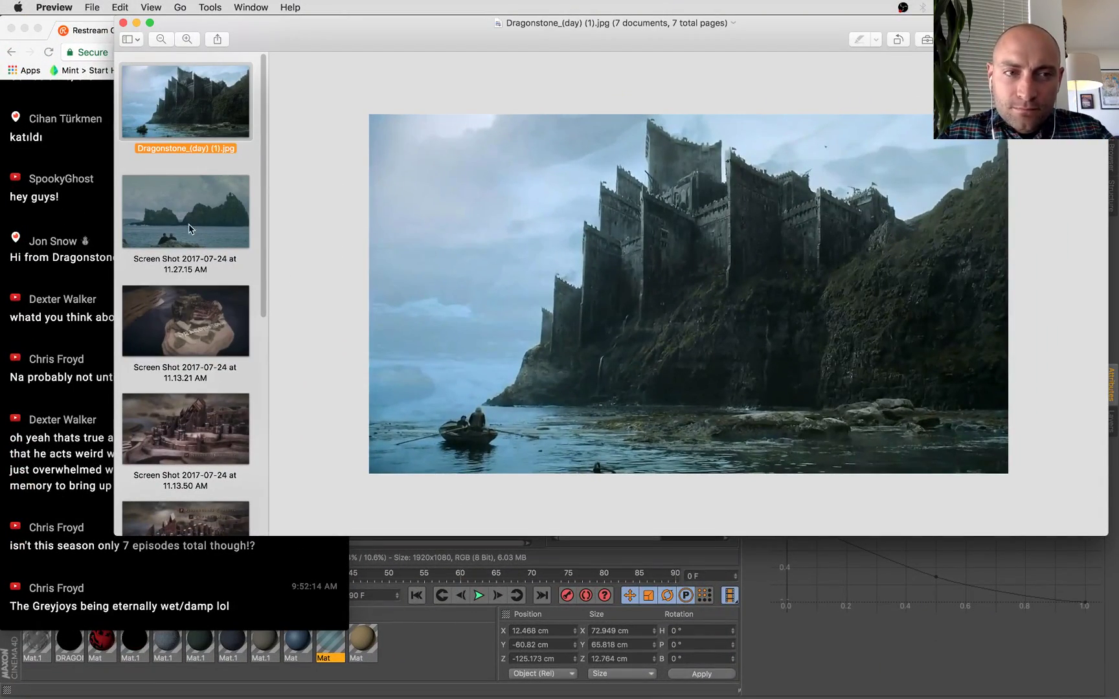
left_click(178, 202)
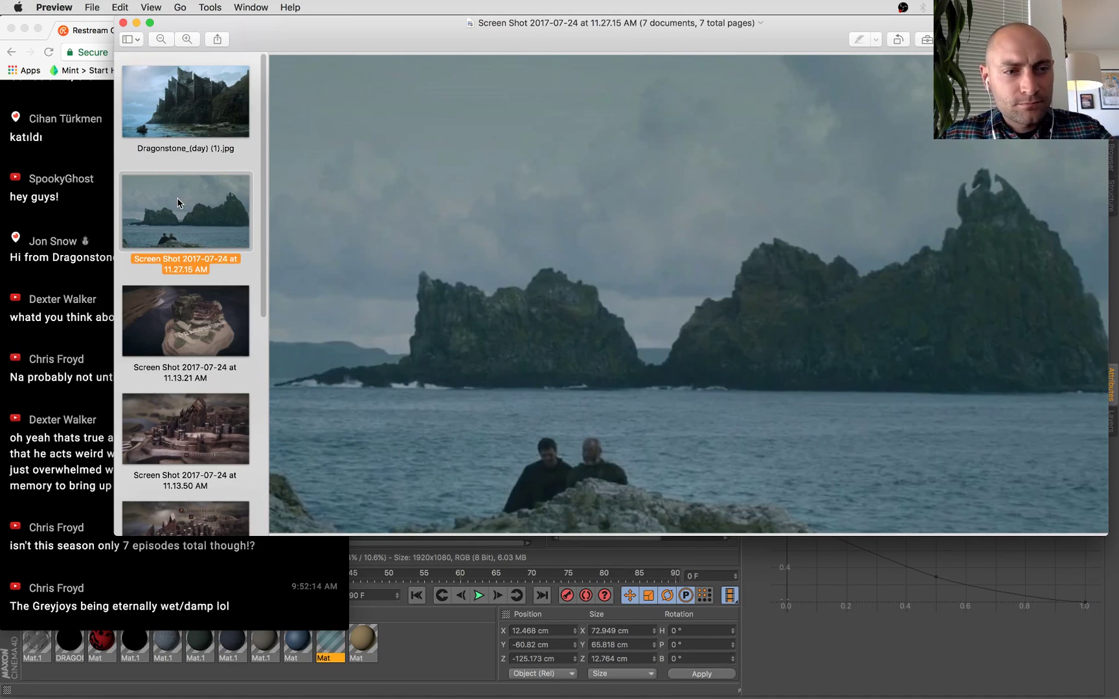
left_click(55, 211)
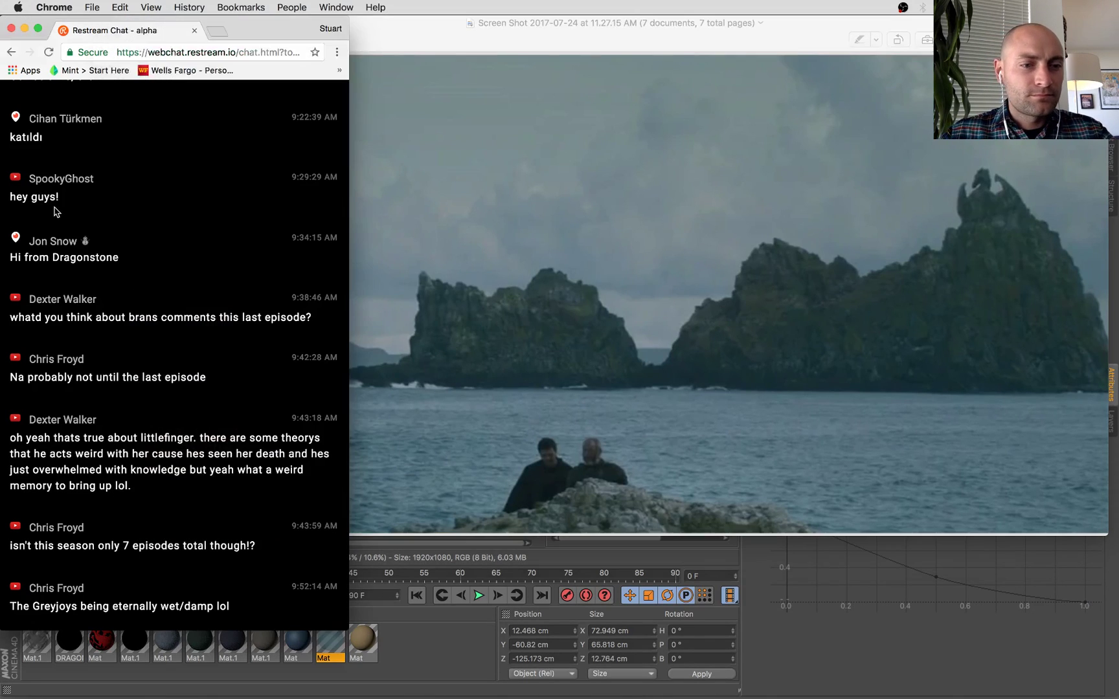
left_click(683, 231)
key("Down")
key("Down")
key("Down")
key("Down")
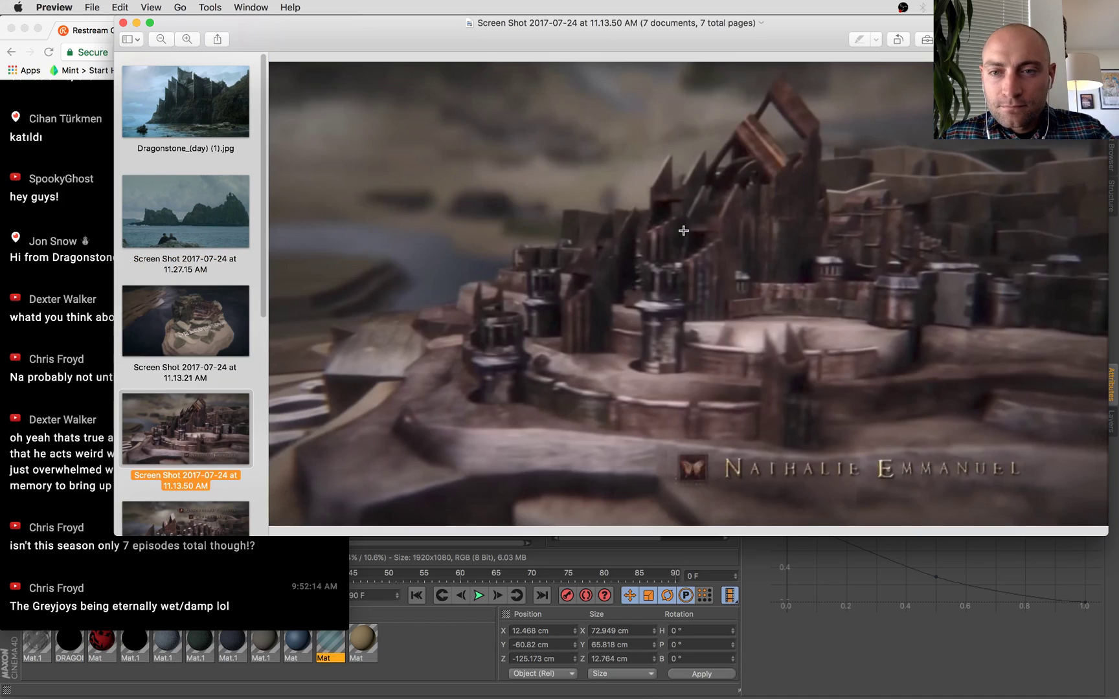
key("Down")
key("Up")
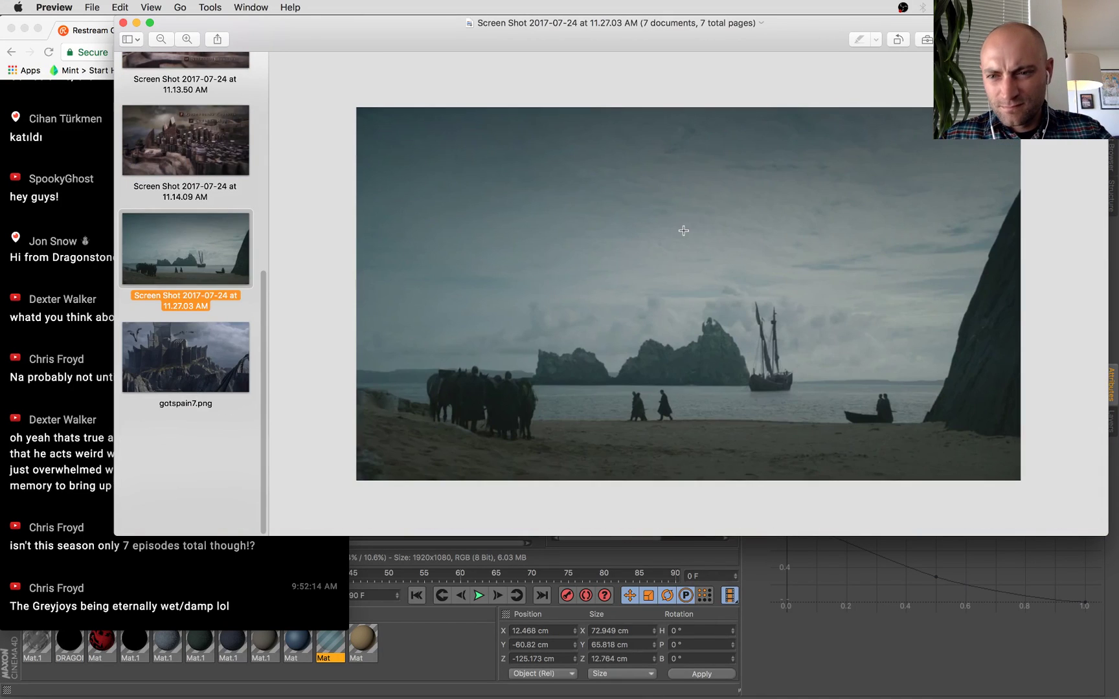
key("Down")
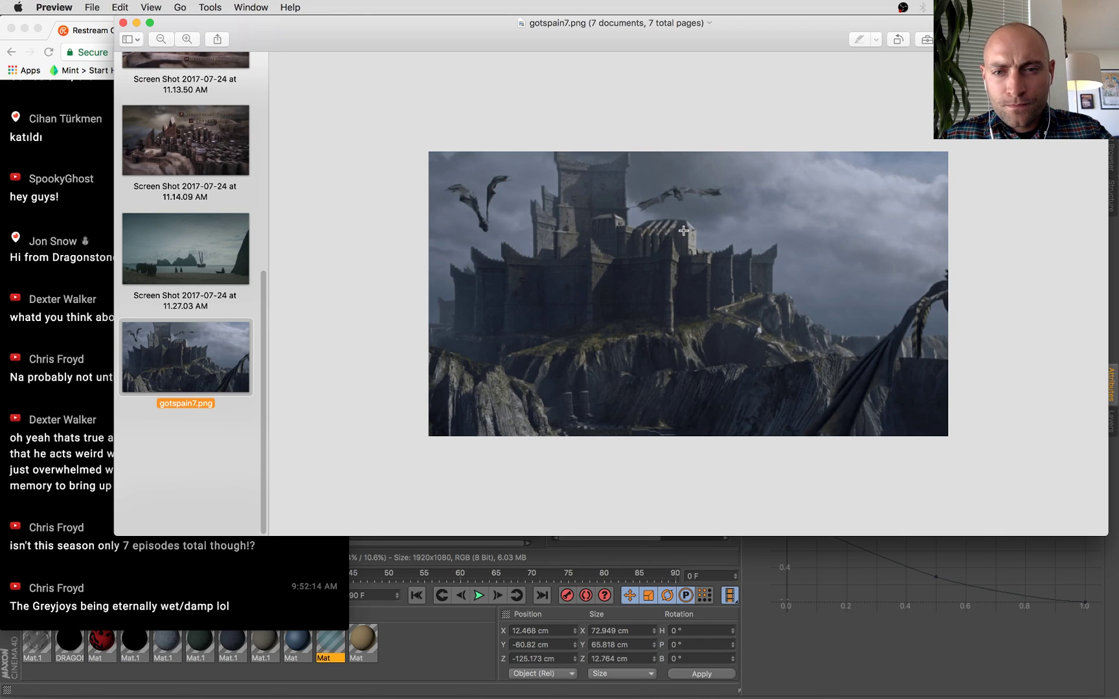
key("Up")
key("Up")
key("Up")
key("Up")
key("Up")
key("Up")
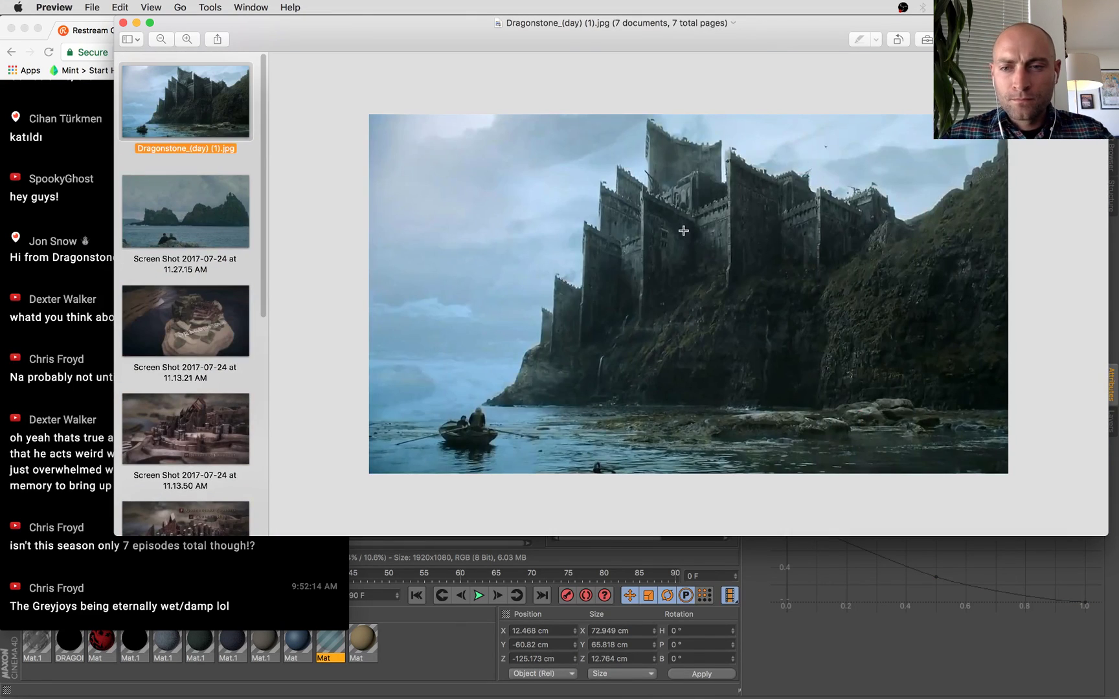
key("super+Tab")
left_click(883, 644)
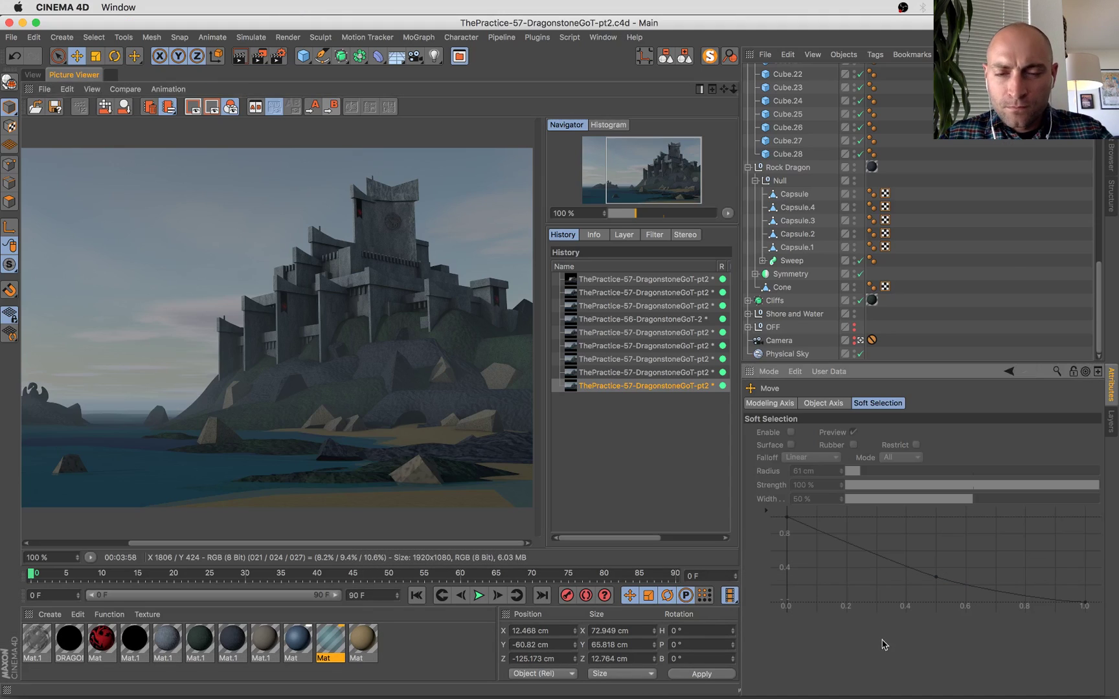
Compare the two most recent castle renders in the Picture Viewer history.
scroll(367, 374, "down", 2)
left_click(609, 373)
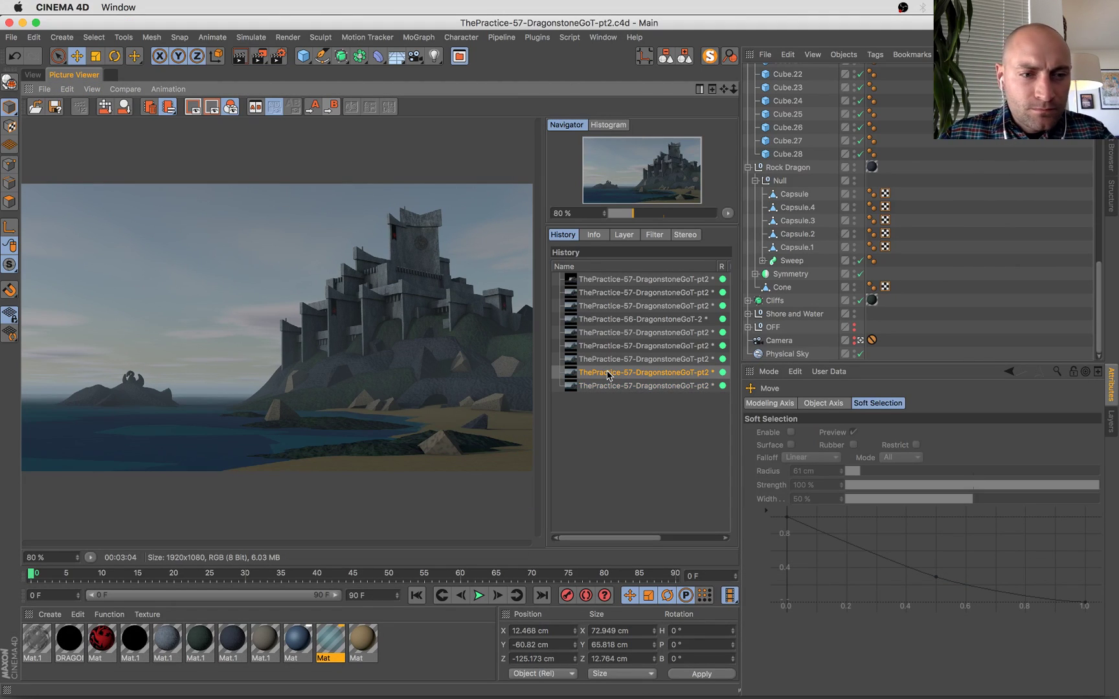
key("Down")
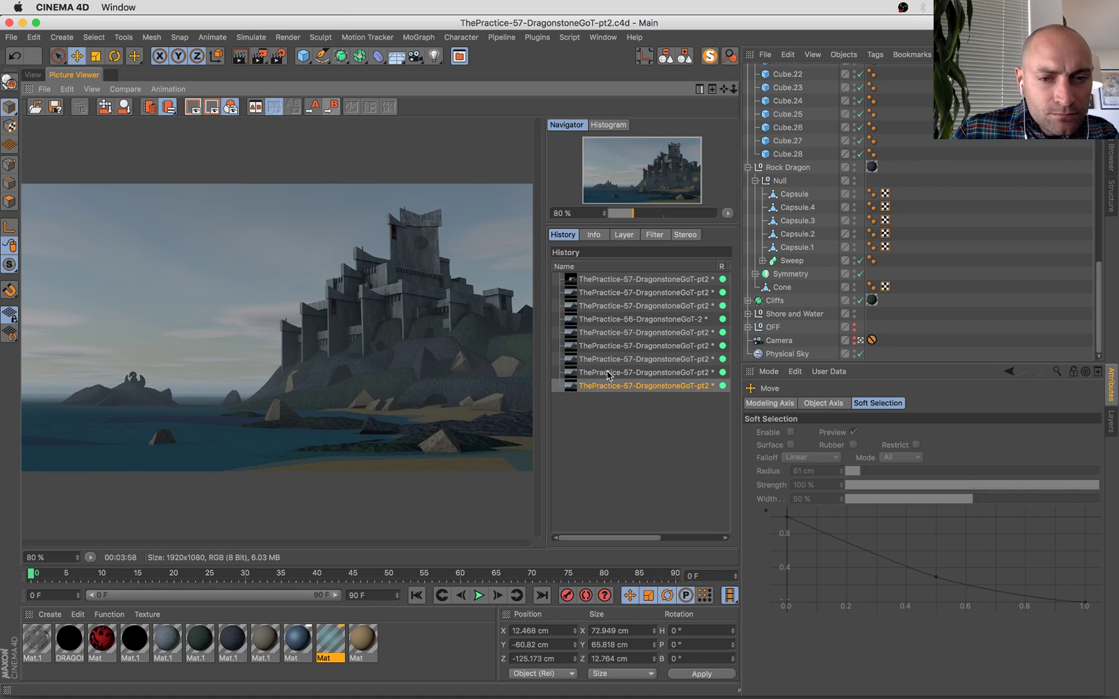
key("Up")
key("Down")
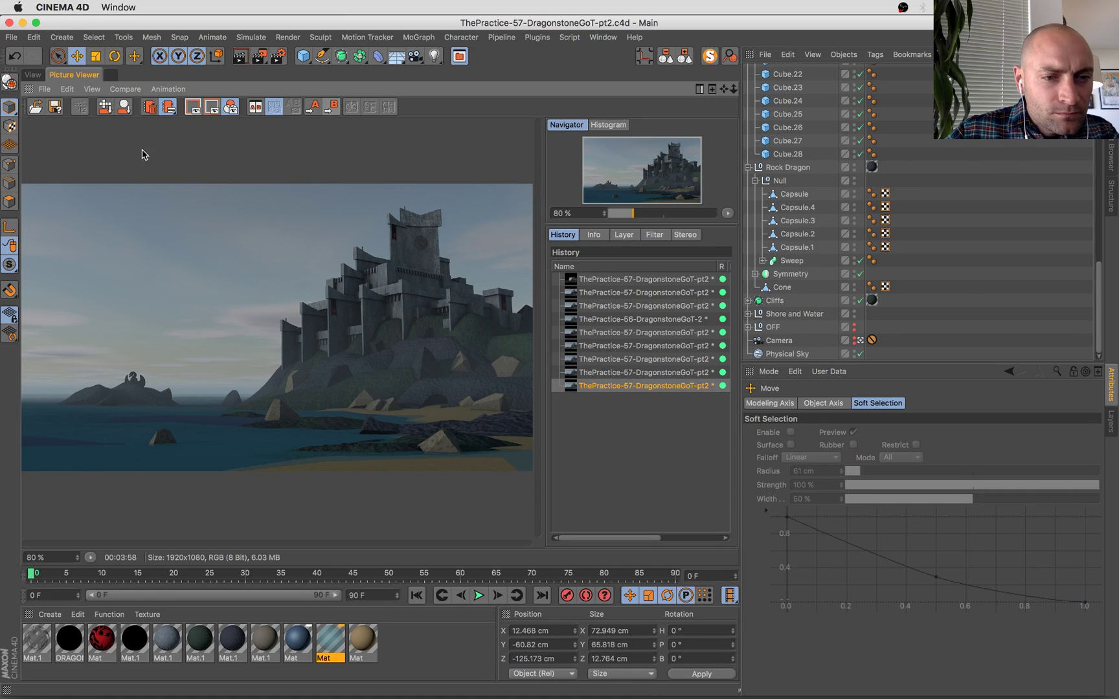
Lower the translucent Landscape.2 water surface slightly and raise the Landscape.6 sand shore to about Y -9.52 cm.
left_click(32, 75)
left_click(319, 506)
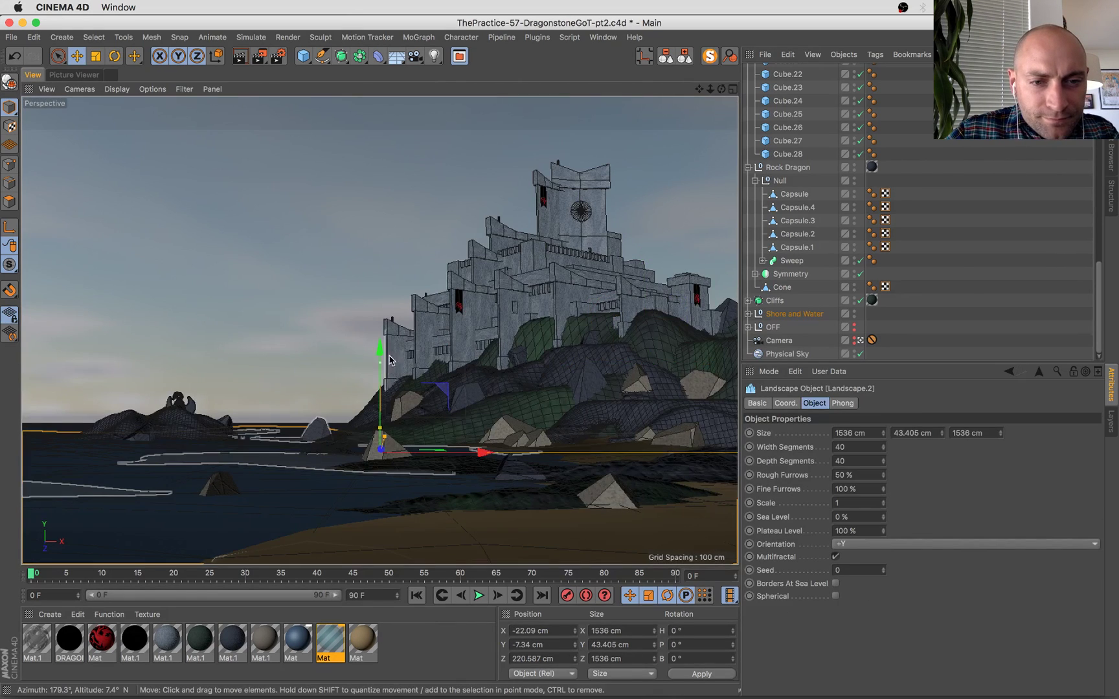
left_click_drag(380, 350, 378, 357)
left_click(439, 533)
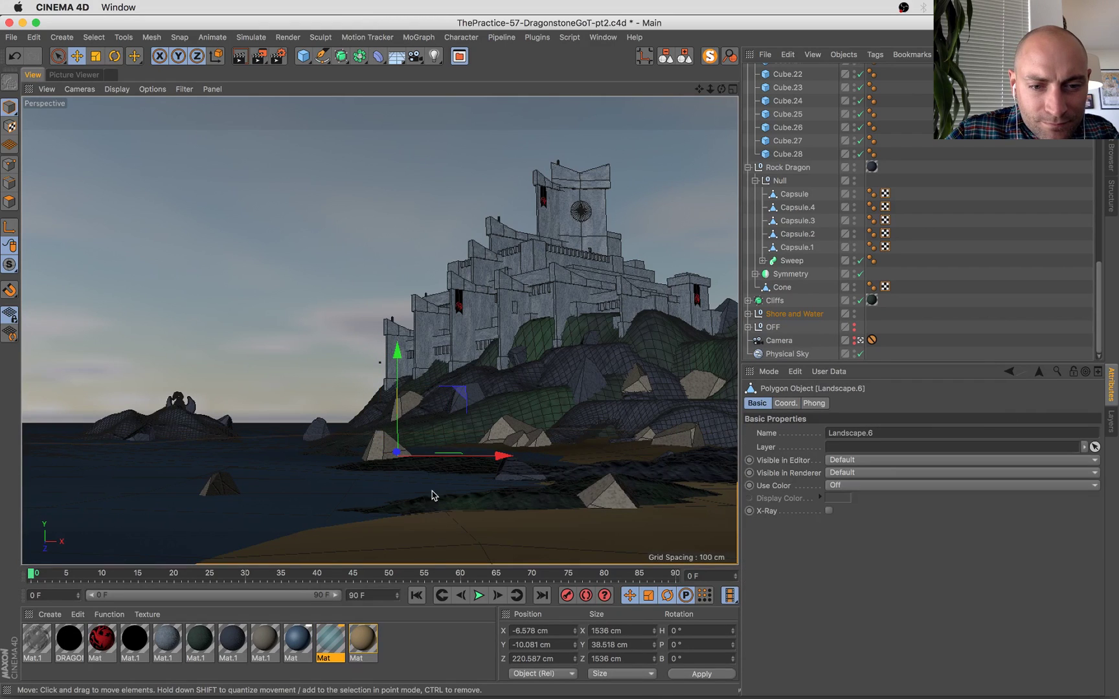
left_click_drag(398, 405, 398, 405)
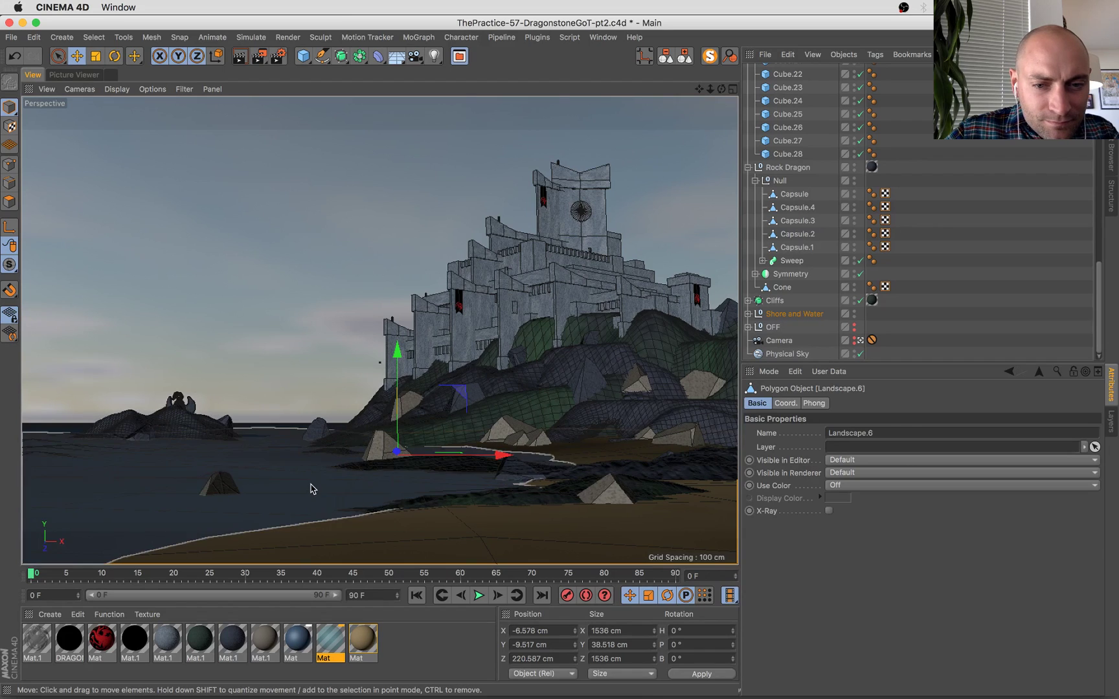
Fine-tune the Landscape.2 water surface to about Y -8.06 cm and save the scene.
left_click(312, 488)
key("s")
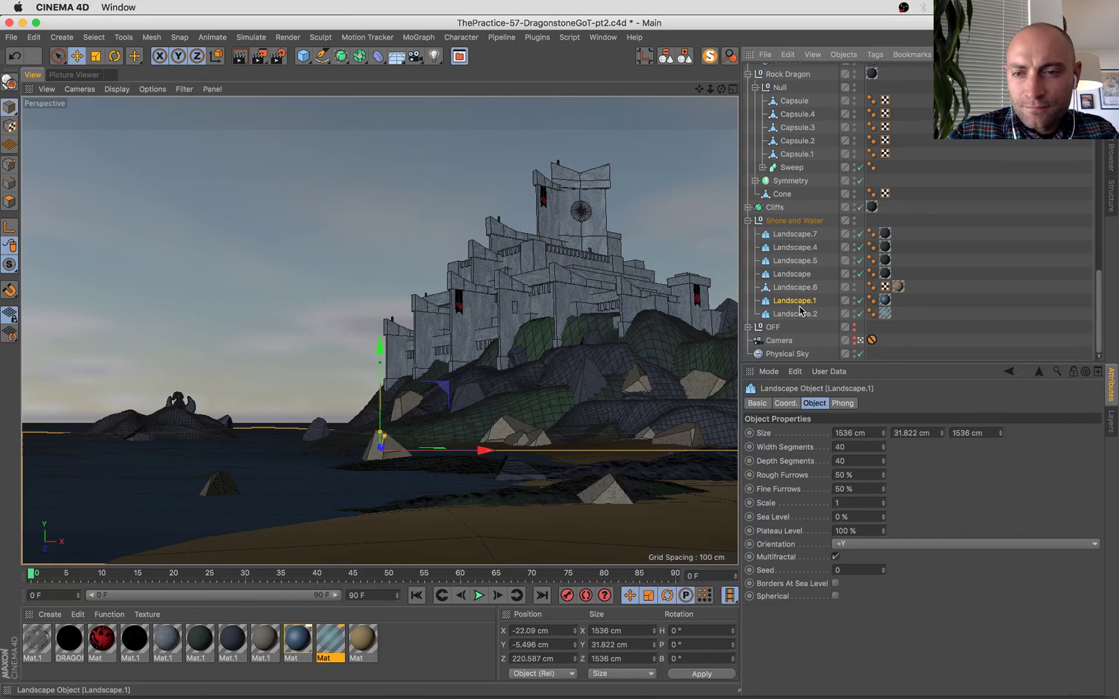
left_click(802, 317)
left_click_drag(382, 358, 384, 360)
key("super+s")
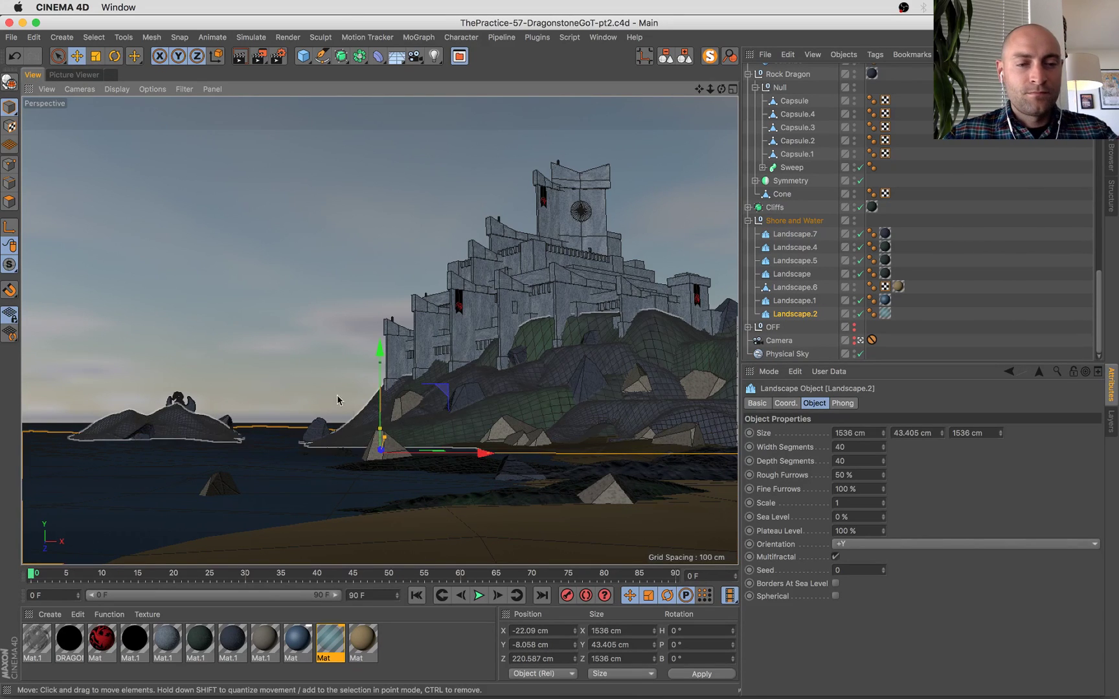
Examine the shoreline water in the latest render and inspect the alpha shader of the translucent water material.
left_click(70, 75)
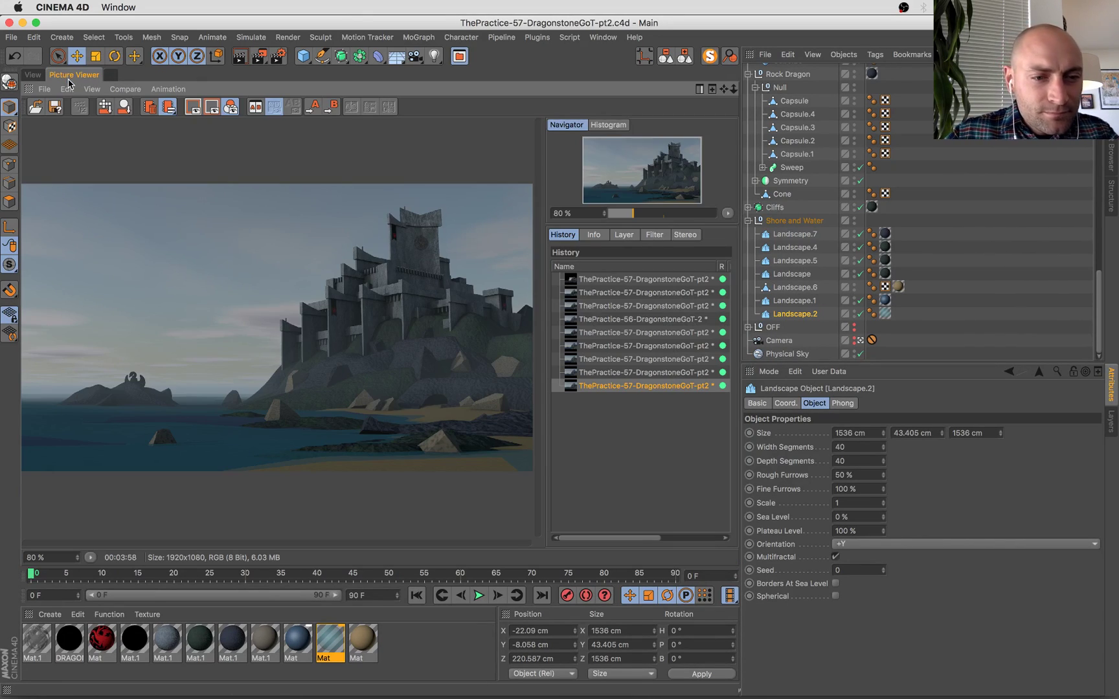
scroll(203, 482, "up", 5)
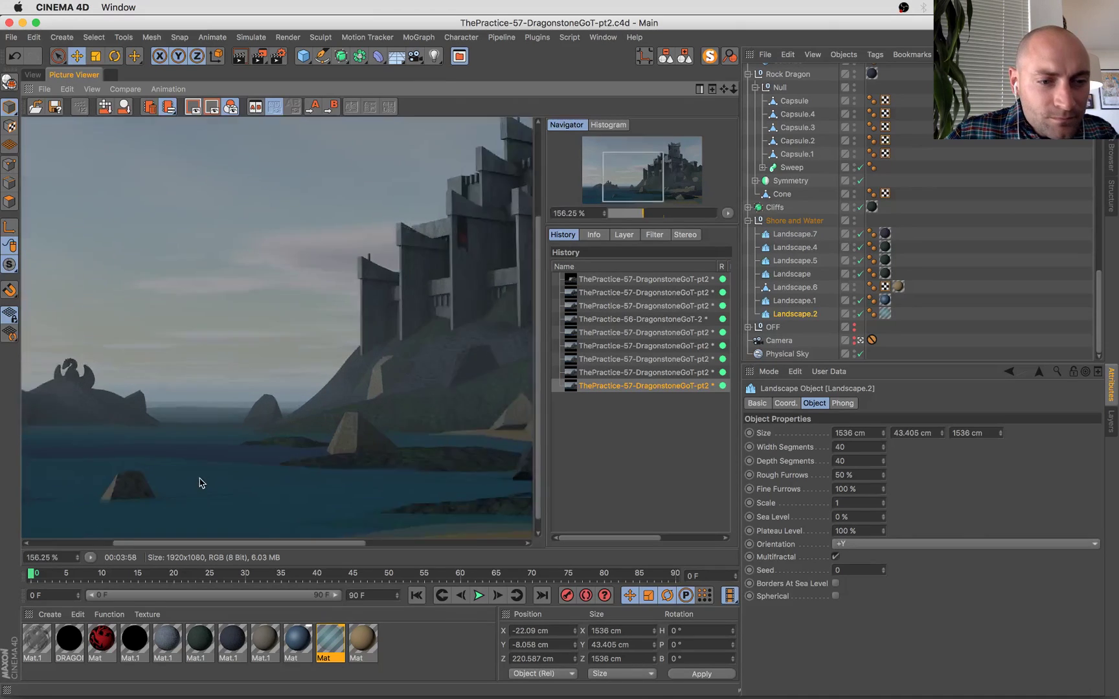
left_click_drag(203, 482, 333, 293)
scroll(337, 382, "down", 5)
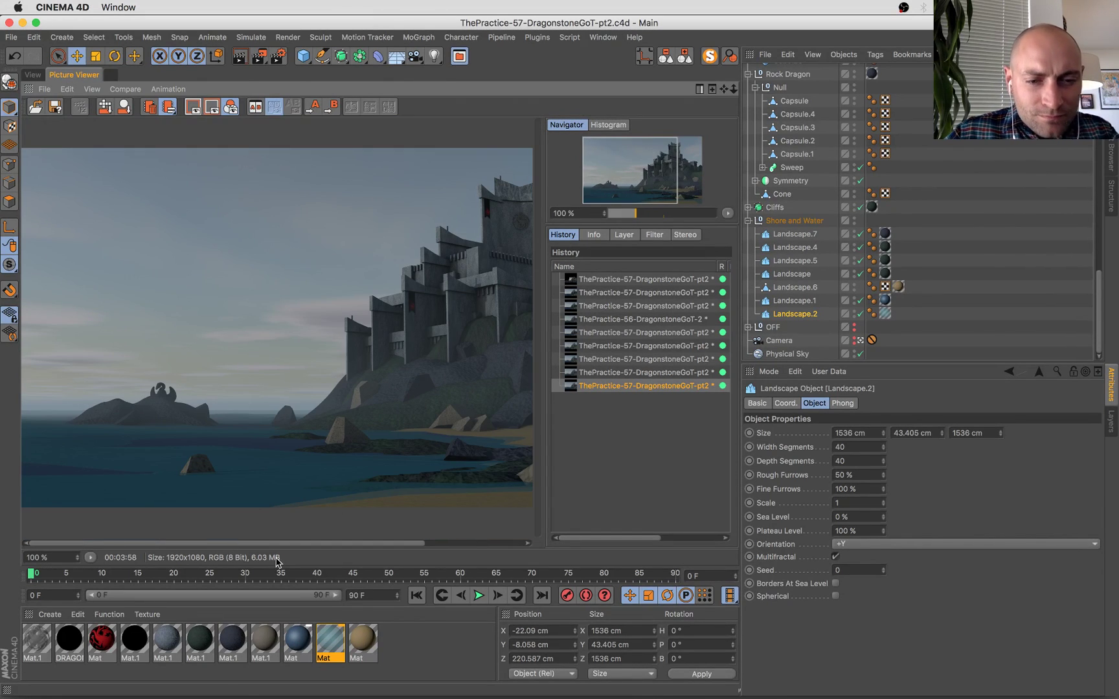
double_click(336, 641)
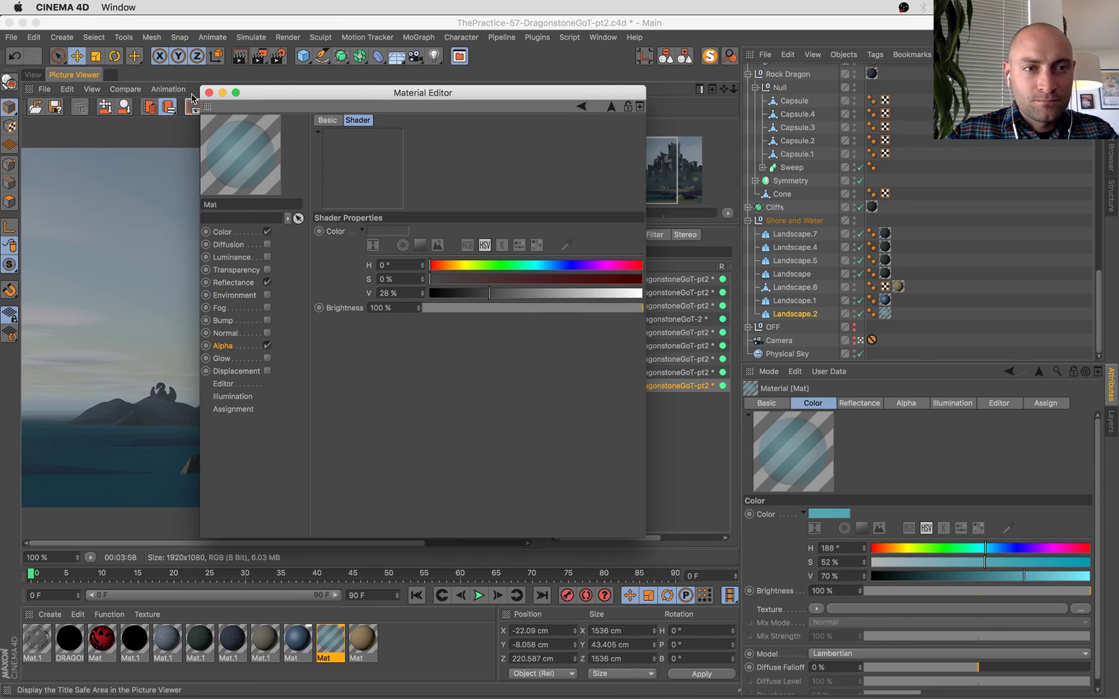
left_click(208, 92)
left_click(38, 75)
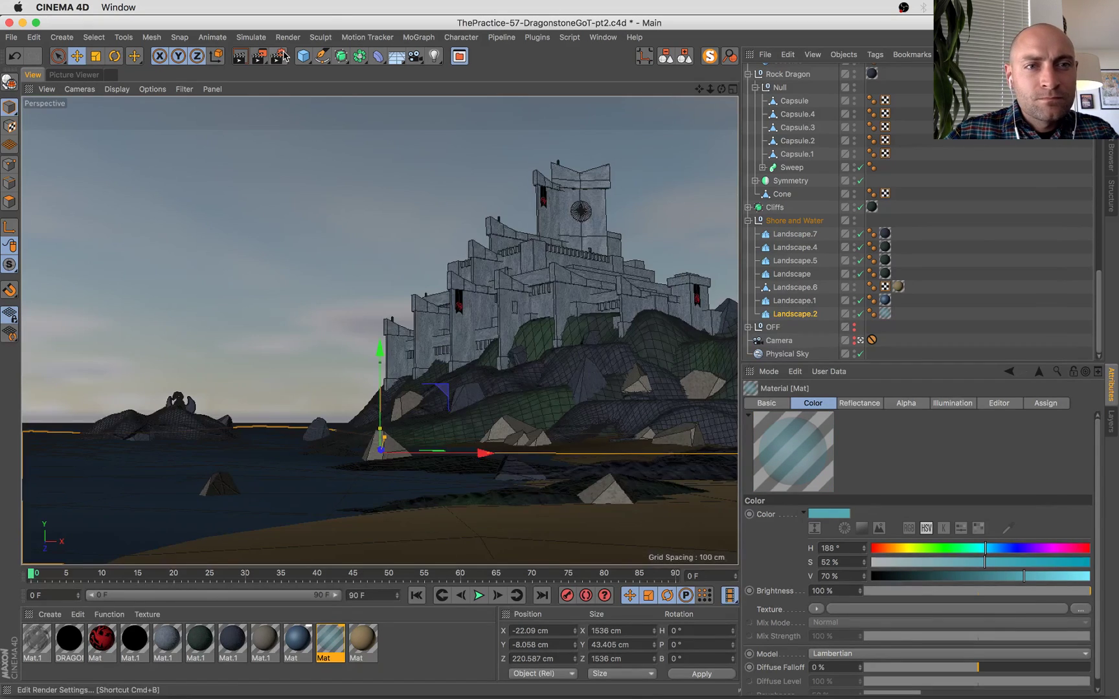
Ensure Evaluate Transparency is on in the Ambient Occlusion render settings and save the scene.
key("super+b")
left_click(528, 343)
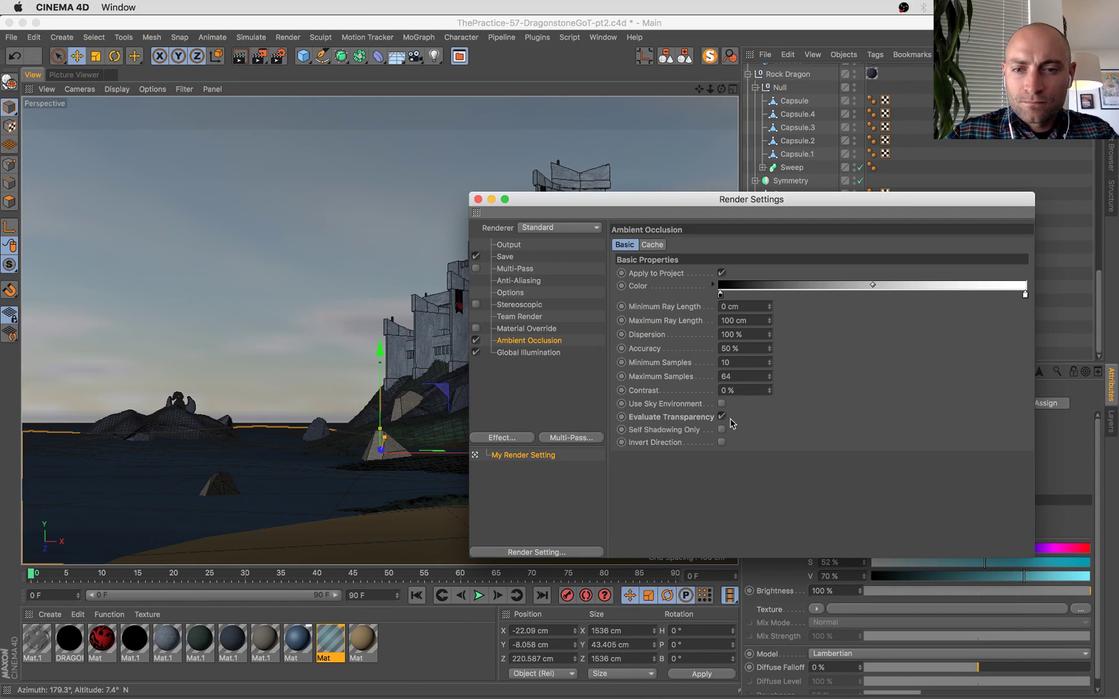
left_click(478, 199)
key("super+s")
Examine the main tower's banner and stone details closely in the latest render.
key("shift+r")
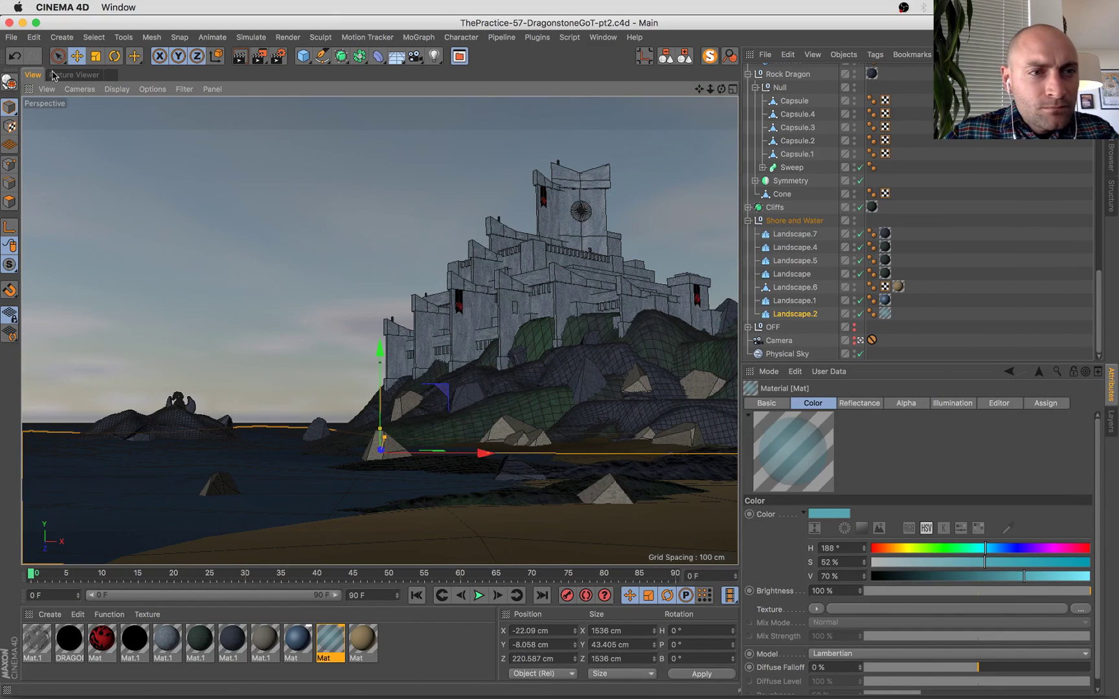
scroll(536, 194, "up", 10)
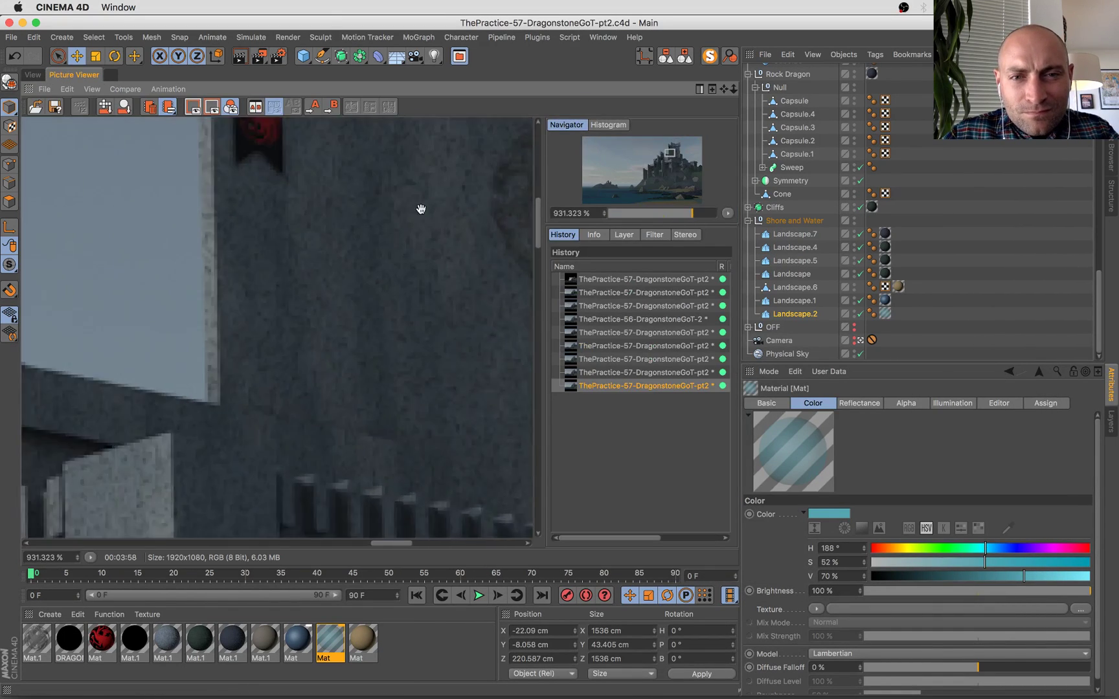
scroll(389, 304, "down", 10)
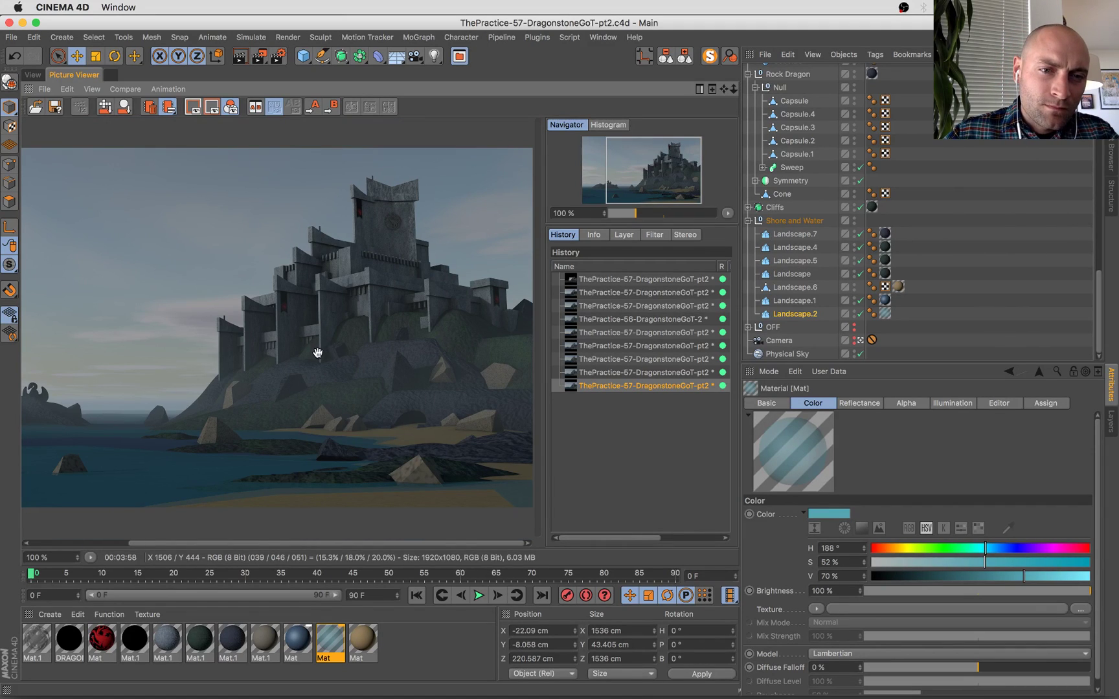
Select the banner on the main tower, render the scene to the Picture Viewer and return to the viewport.
left_click(36, 76)
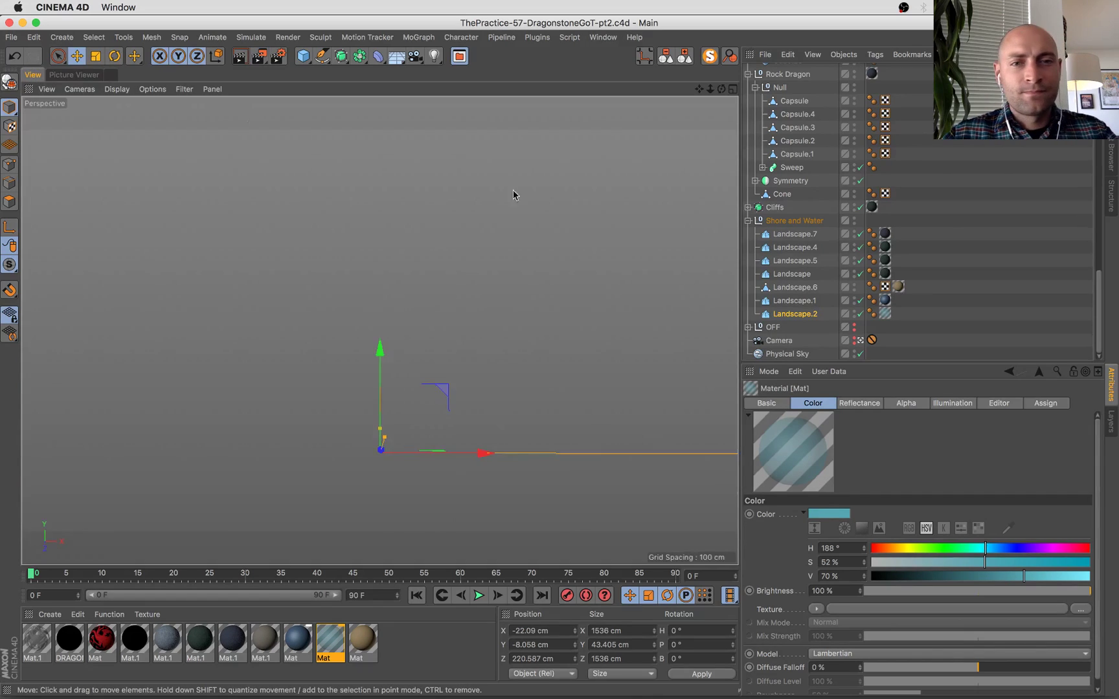
left_click(544, 201)
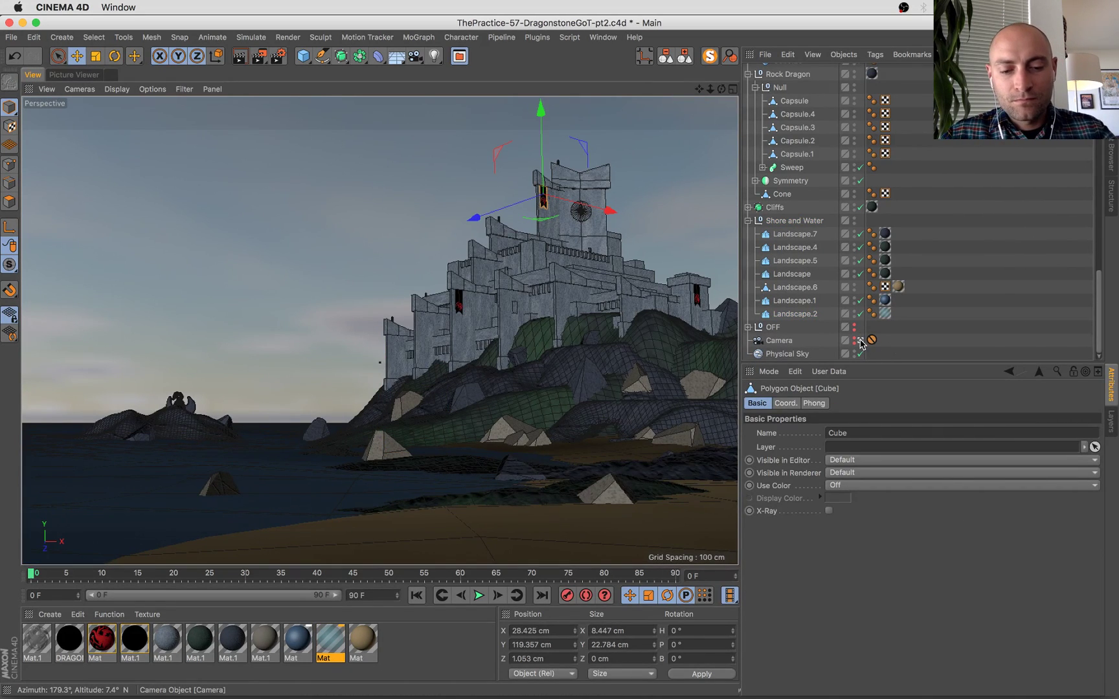
key("shift+r")
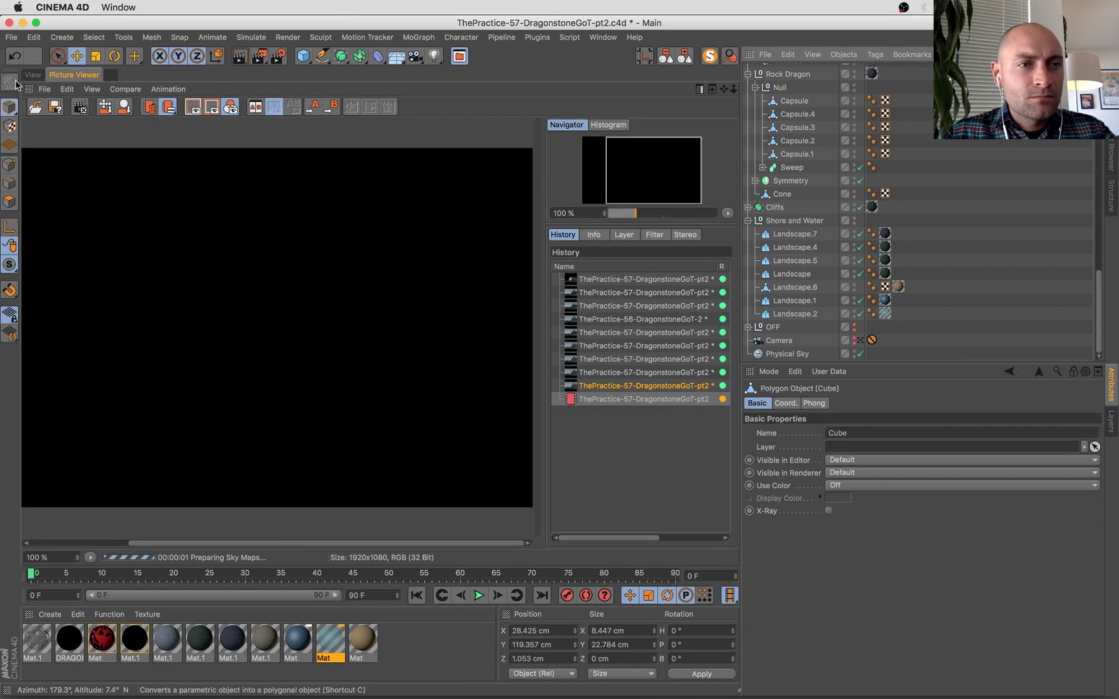
left_click(32, 75)
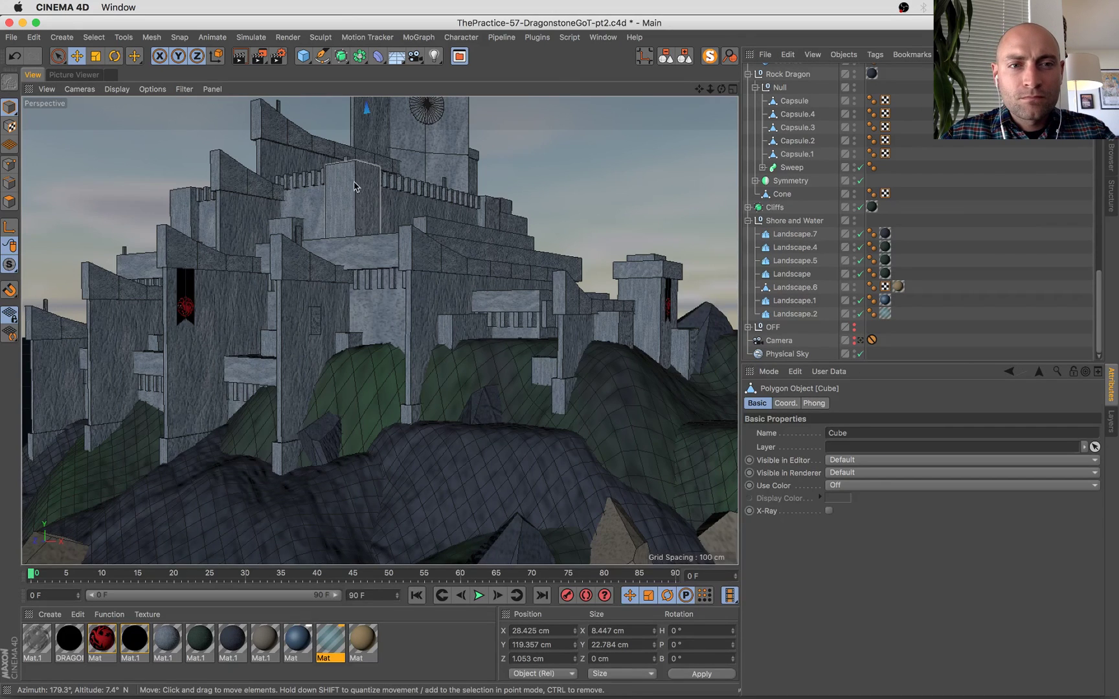
Raise the main tower's dragon banner to about Y 119.81 cm so it meets the ledge above.
key("s")
left_click_drag(457, 211, 402, 216, "alt")
scroll(408, 222, "down", 6)
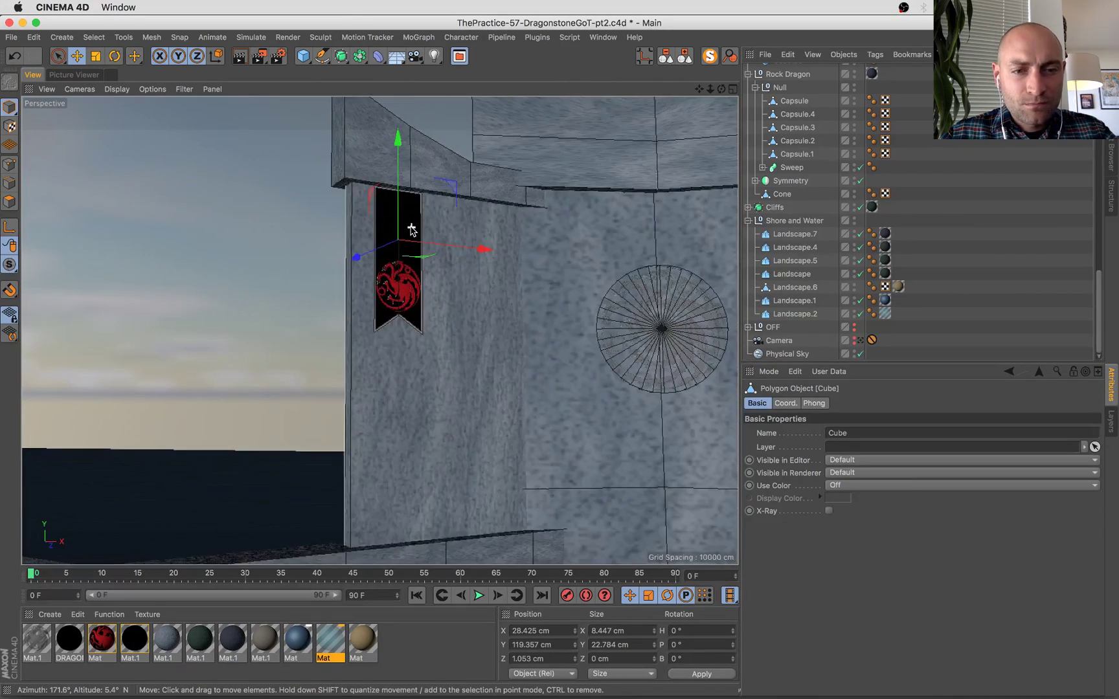
left_click_drag(426, 453, 430, 453, "alt")
scroll(432, 452, "down", 3)
left_click_drag(416, 231, 415, 228)
Duplicate the dragon banner hanging on the lower seaward wall and bring the copy to the outermost tower.
scroll(415, 228, "down", 5)
middle_click_drag(461, 350, 471, 158, "alt")
right_click_drag(466, 288, 474, 342, "alt")
left_click_drag(475, 342, 497, 361, "alt")
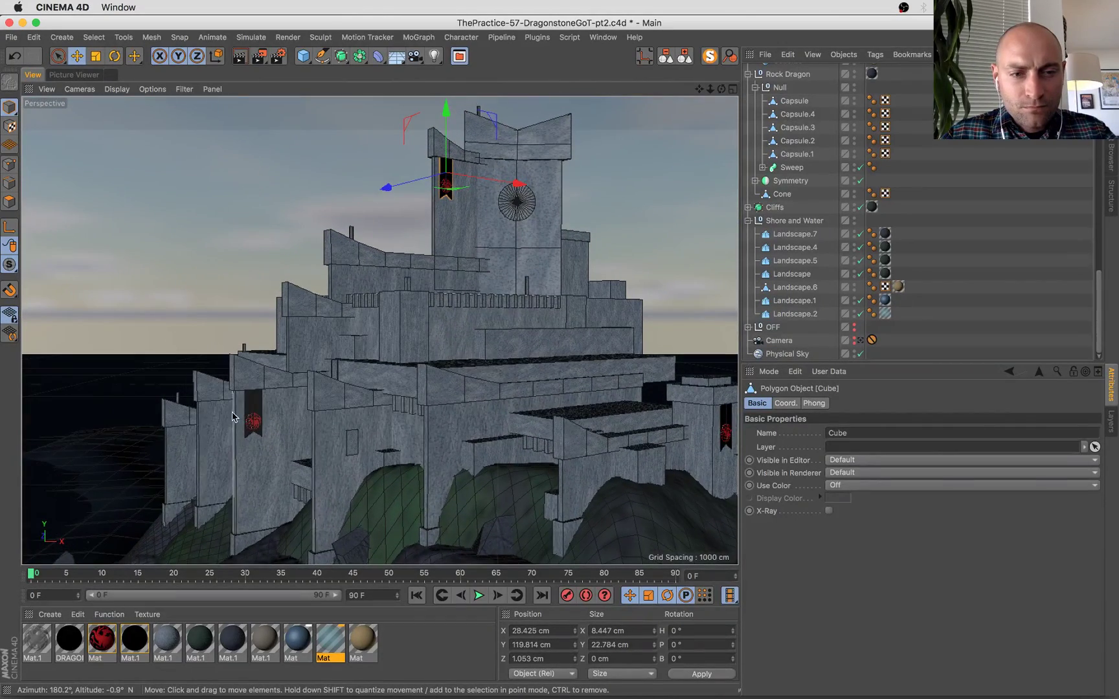
left_click(256, 410)
left_click_drag(256, 410, 356, 529)
key("o")
middle_click_drag(366, 454, 370, 250, "alt")
left_click_drag(370, 250, 421, 246, "alt")
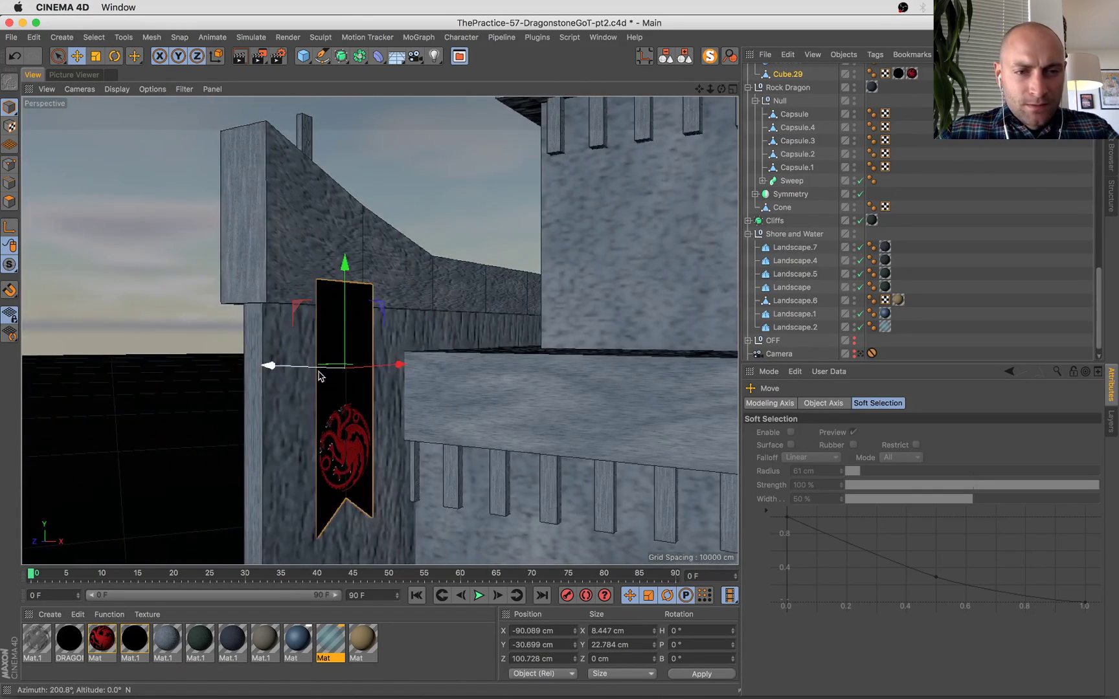
Fit the copied banner beneath the outermost tower's parapet at about X -87.07, Y -32.28, Z 105.72 cm.
left_click_drag(291, 367, 249, 366)
scroll(331, 367, "up", 3)
left_click_drag(388, 361, 414, 362)
left_click_drag(332, 302, 332, 316)
scroll(337, 316, "down", 5)
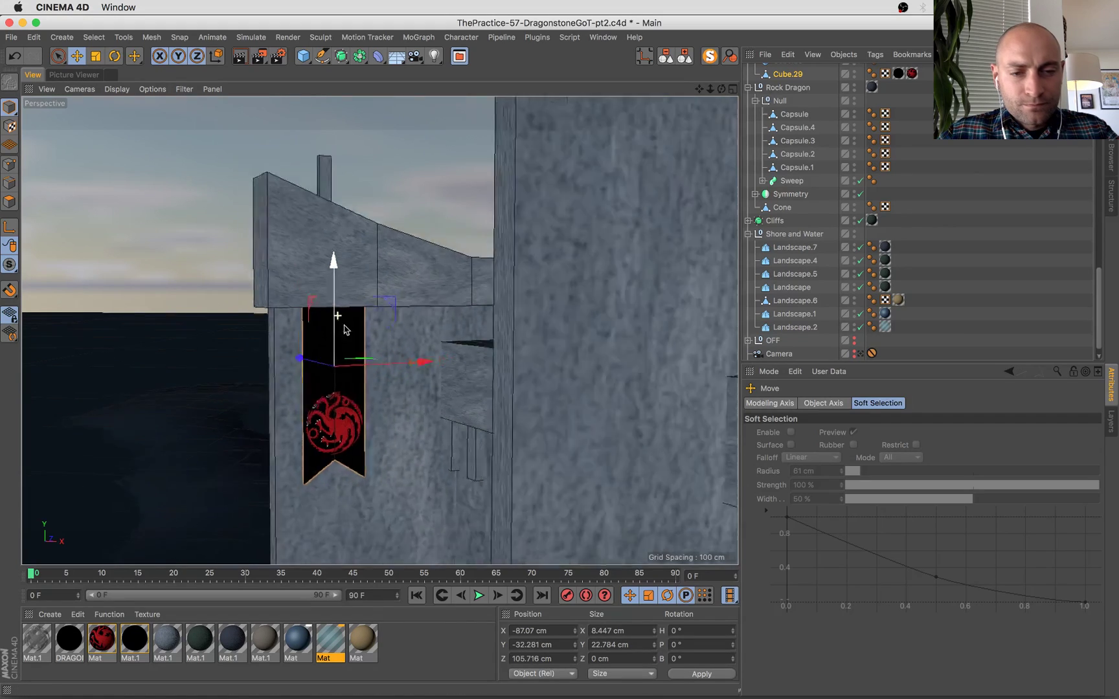
Duplicate the outermost tower's banner along the castle front to about X -75.77, Z -48.73 cm.
scroll(354, 343, "down", 10)
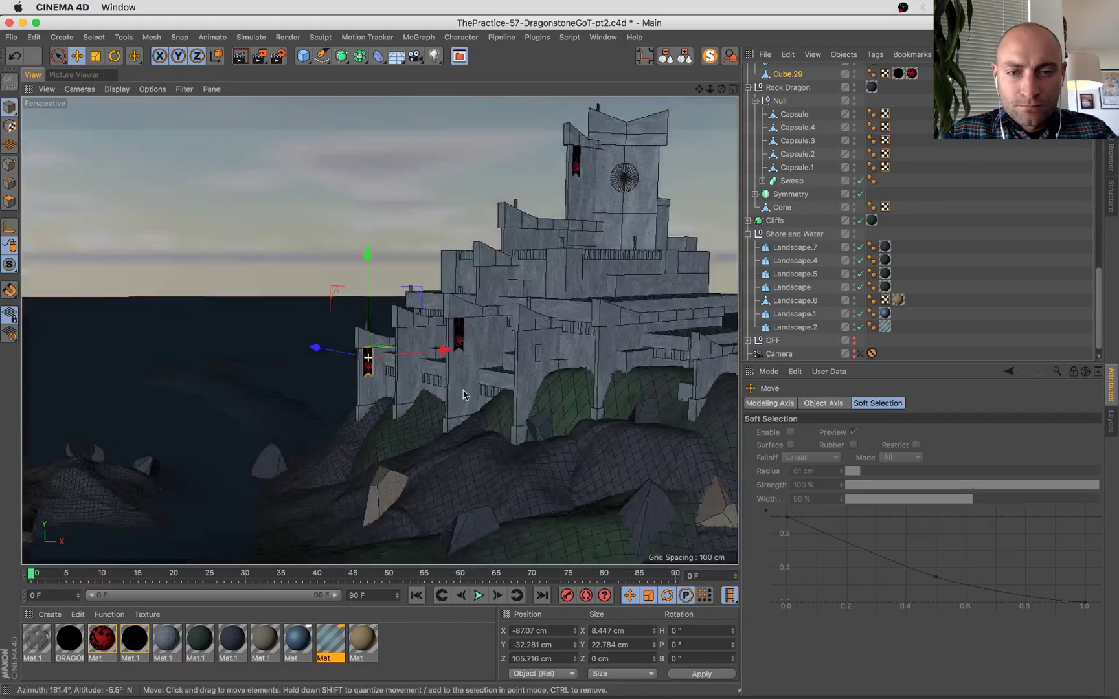
left_click_drag(319, 343, 451, 399)
left_click_drag(440, 403, 356, 448, "alt")
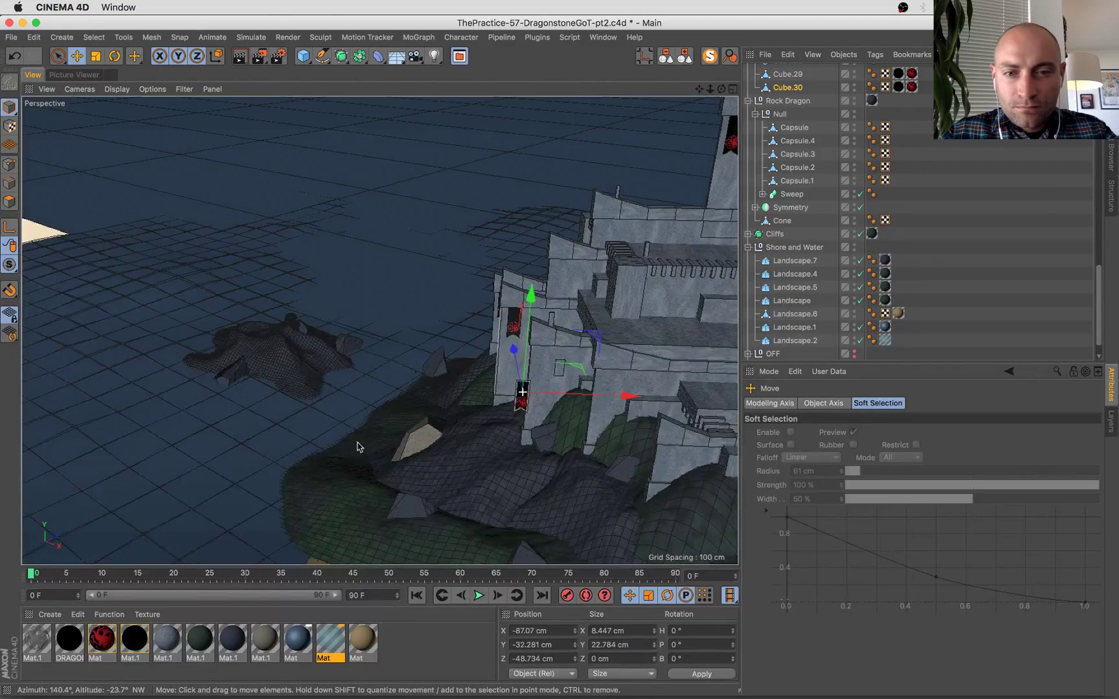
left_click_drag(617, 395, 560, 375)
Fit the new banner under the parapet beside the wall niche at about X -76.57, Y -7.16, Z -49.23 cm.
key("s")
left_click_drag(405, 179, 404, 97)
scroll(414, 211, "down", 5)
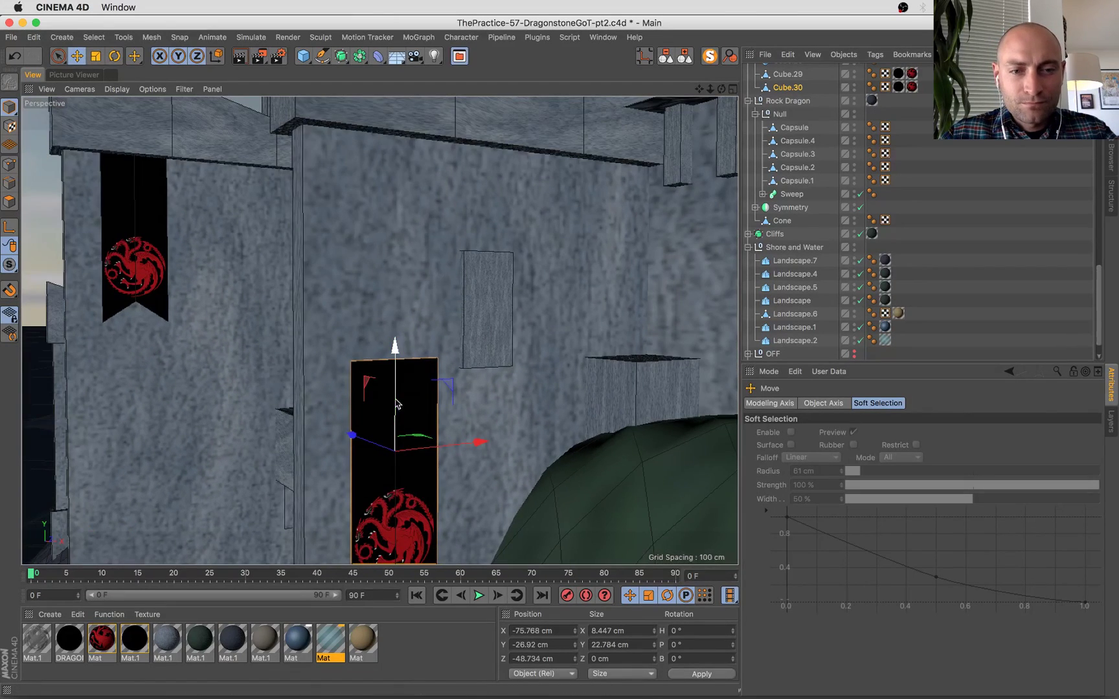
left_click_drag(404, 373, 458, 178)
left_click_drag(315, 231, 322, 233)
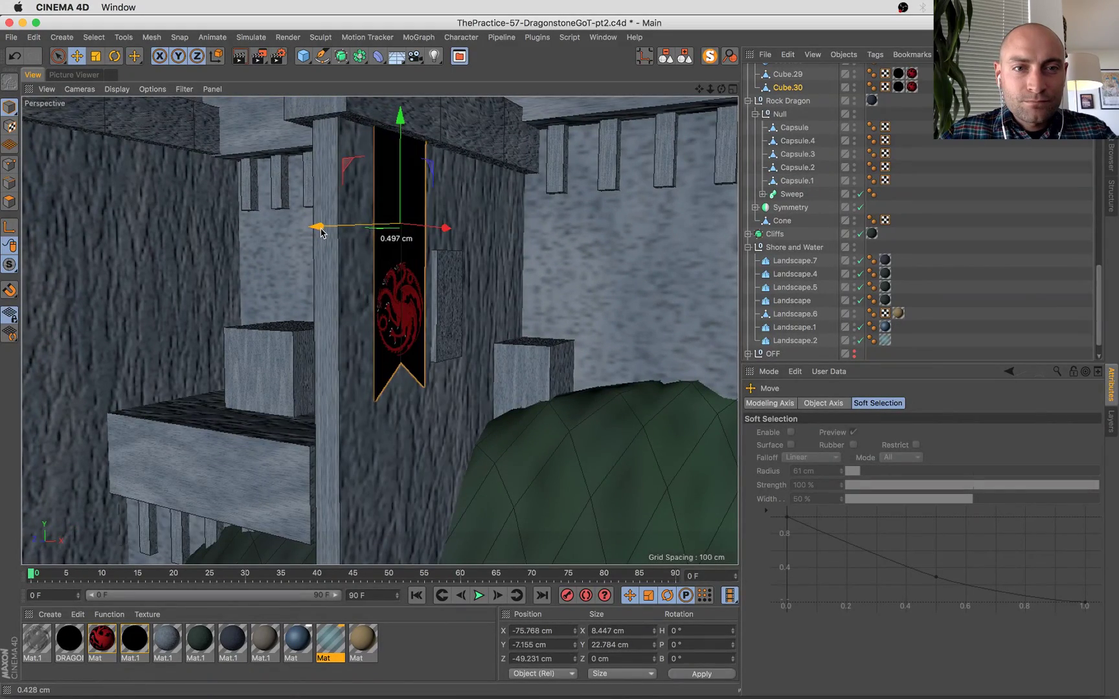
mouse_move(445, 230)
left_mouse_down("alt")
mouse_move(477, 228)
mouse_move(466, 223)
left_mouse_up("alt")
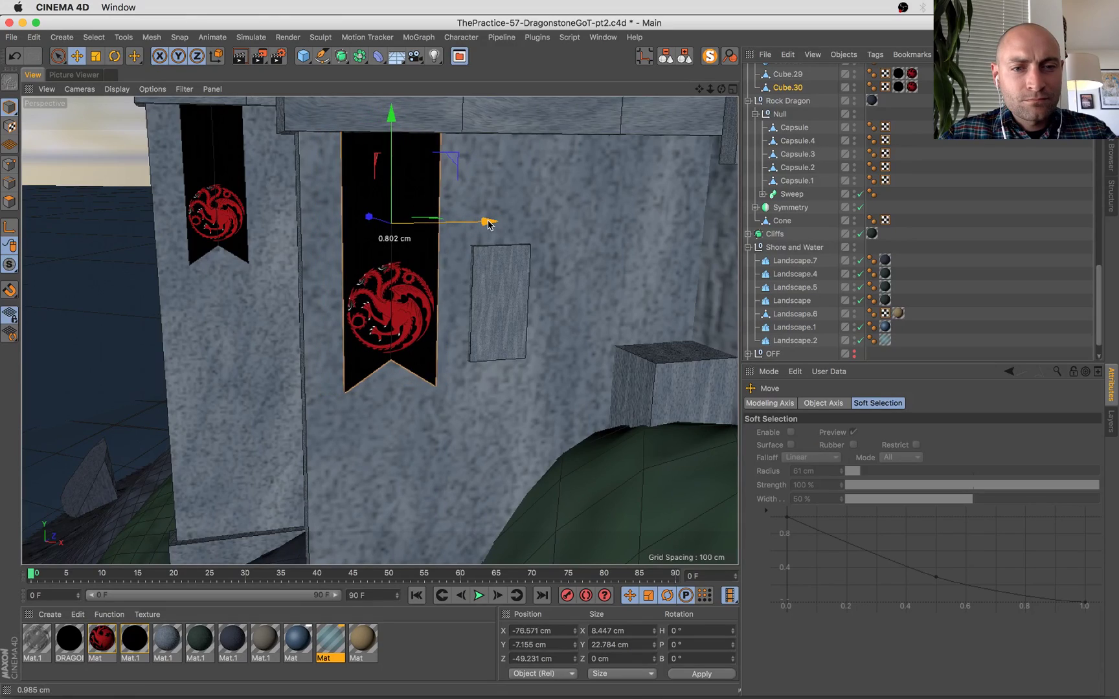
Move the Cube.30 banner across to the next buttress wall at about X -43.38, Z -84.50 cm.
scroll(487, 225, "down", 2)
left_click_drag(491, 254, 435, 234, "alt")
left_click_drag(538, 233, 663, 249)
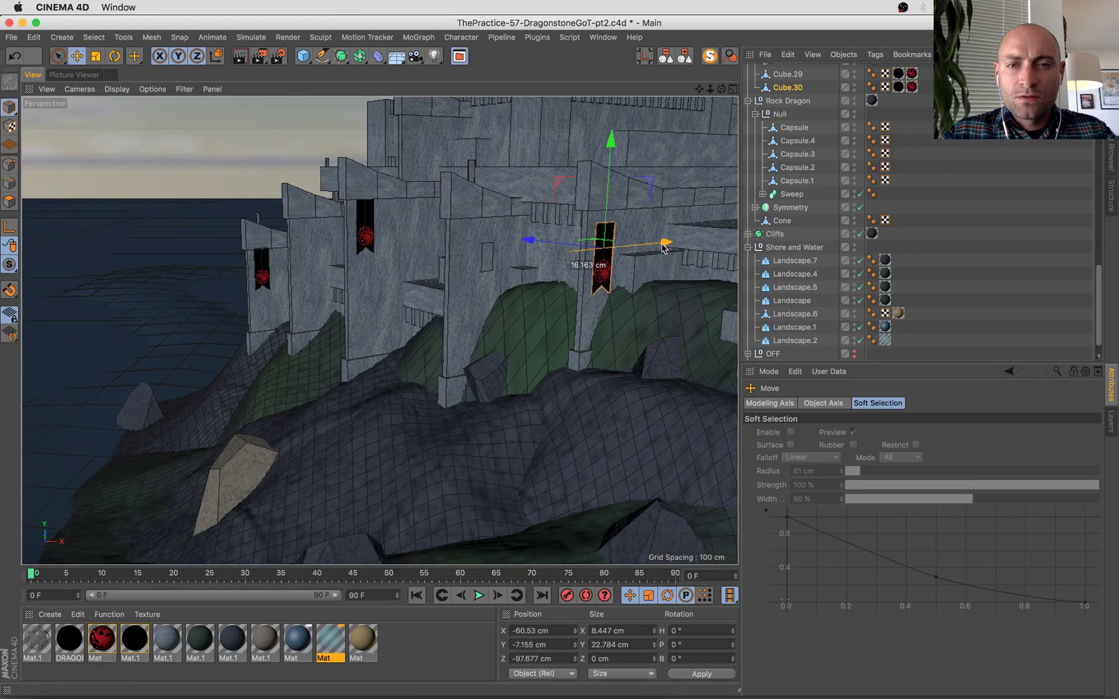
left_click_drag(583, 244, 573, 242)
key("s")
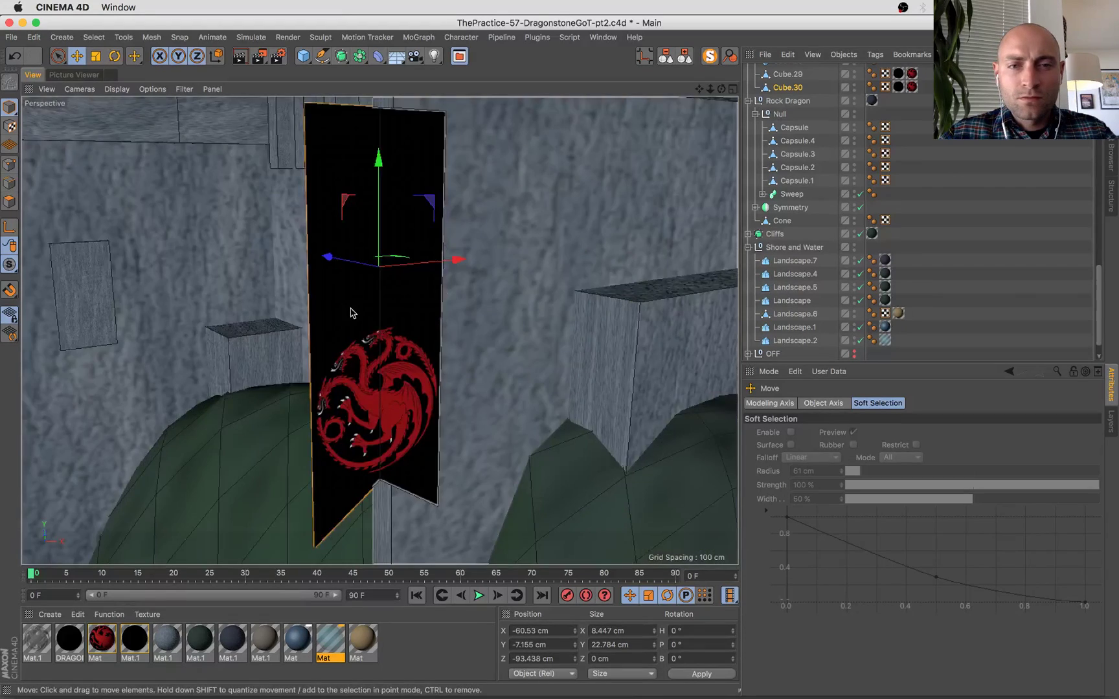
scroll(353, 312, "down", 4)
left_click_drag(357, 313, 701, 303, "alt")
left_click_drag(701, 303, 396, 264, "alt")
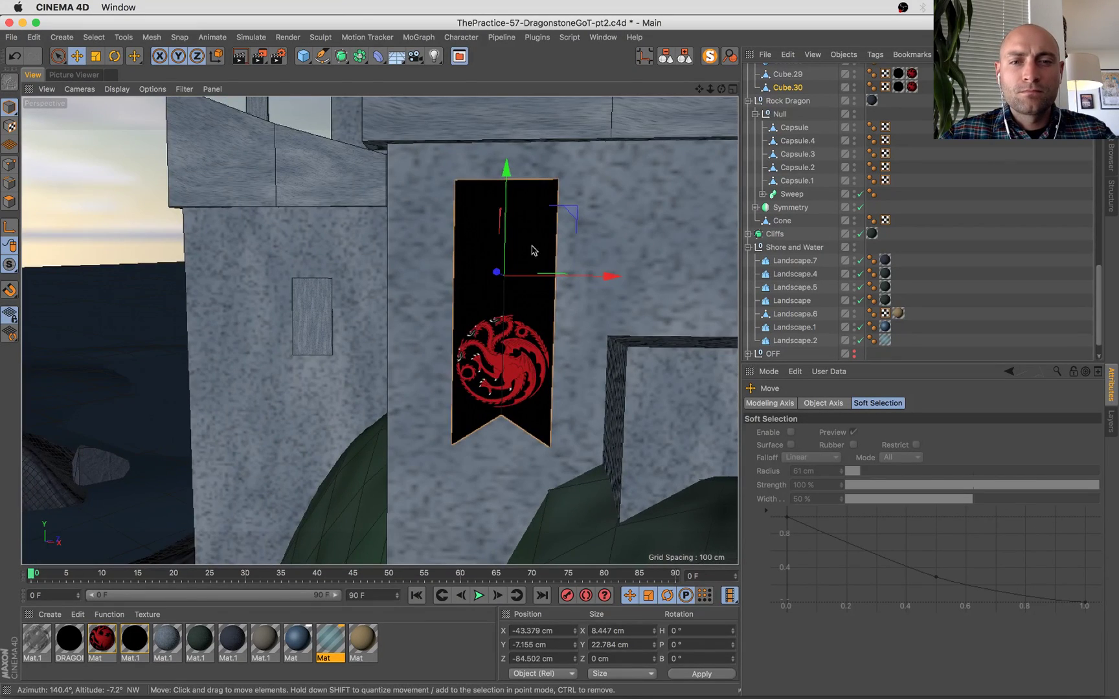
Raise the Cube.30 banner to about Y -3.84 cm beneath the parapet and shift it to about X -44.59 cm.
left_click_drag(506, 198, 503, 130)
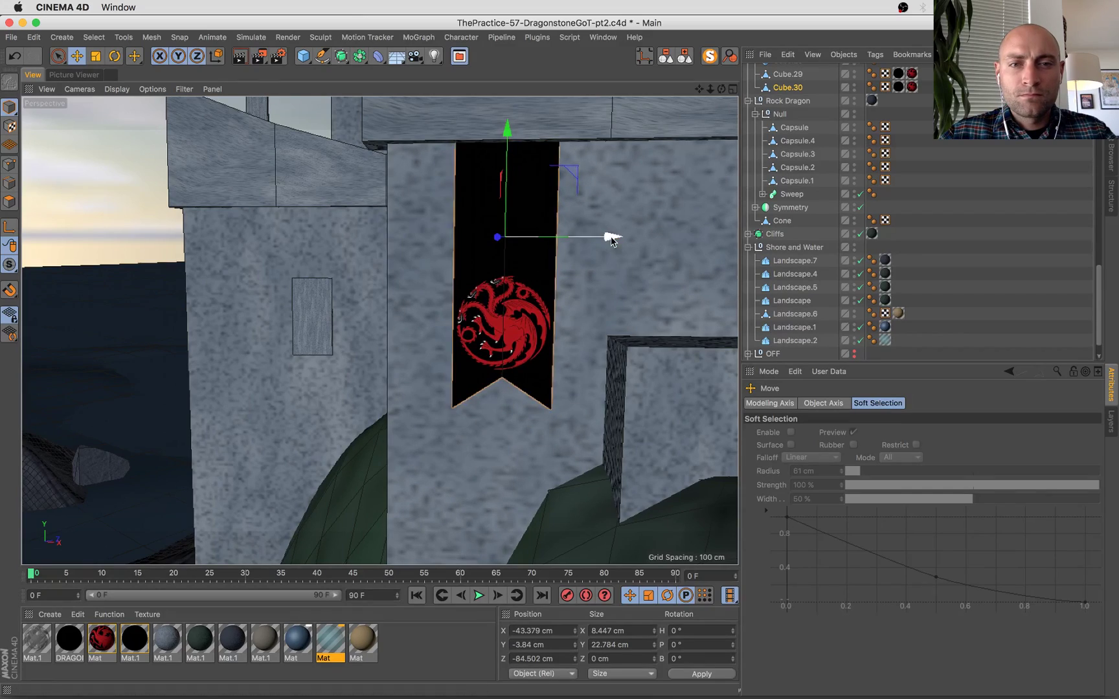
left_click_drag(607, 237, 594, 239)
right_click_drag(414, 298, 242, 392, "alt")
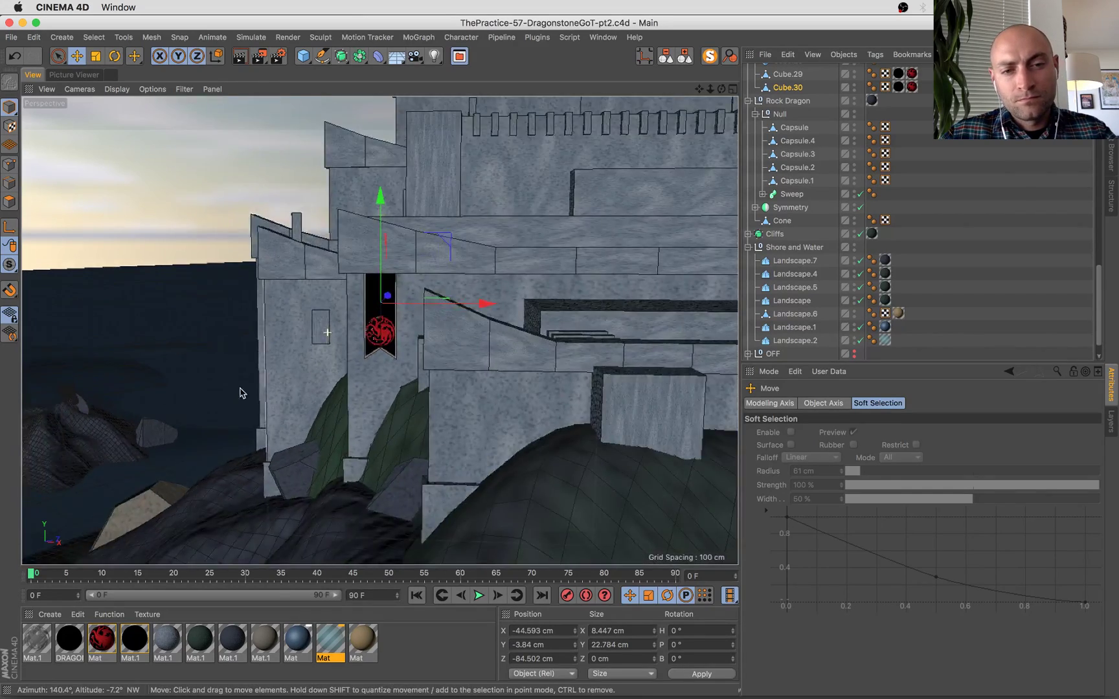
Shift the Cube.29 banner on the outermost tower to about X -86.21 cm and save the scene.
left_click_drag(242, 392, 363, 397, "alt")
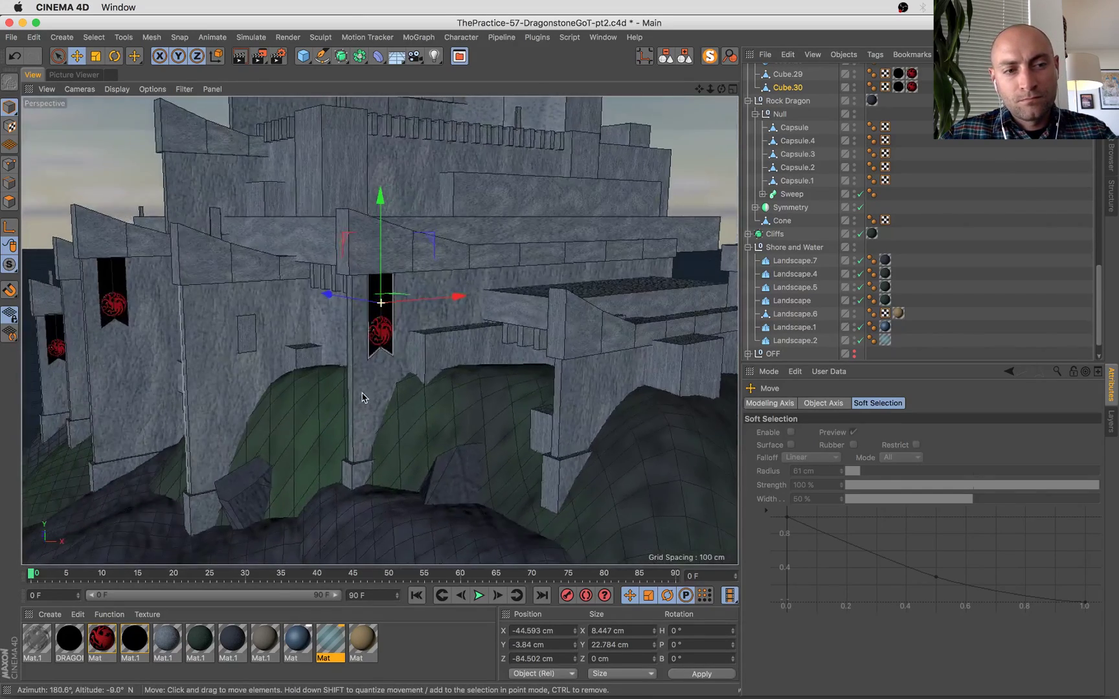
left_click(76, 328)
left_click_drag(76, 329, 133, 325)
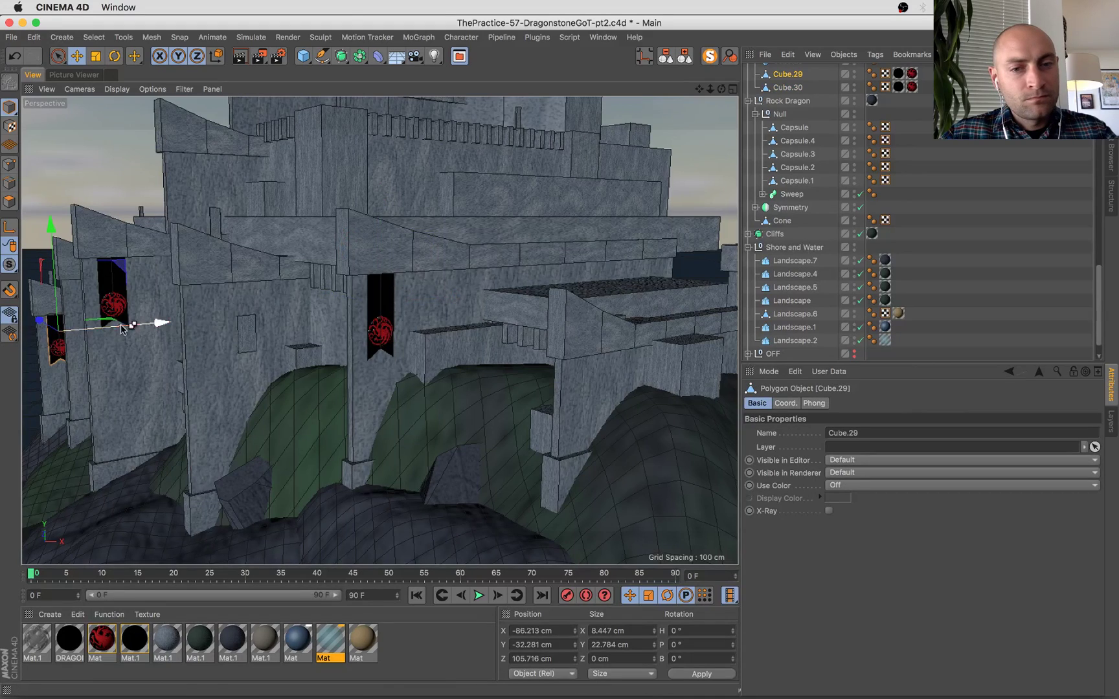
key("super+s")
Duplicate the front buttress banner up to the terrace's corner block at about X -28.44, Y 44.04, Z -49.11 cm.
right_click_drag(386, 312, 362, 317, "alt")
left_click_drag(335, 405, 314, 510, "alt")
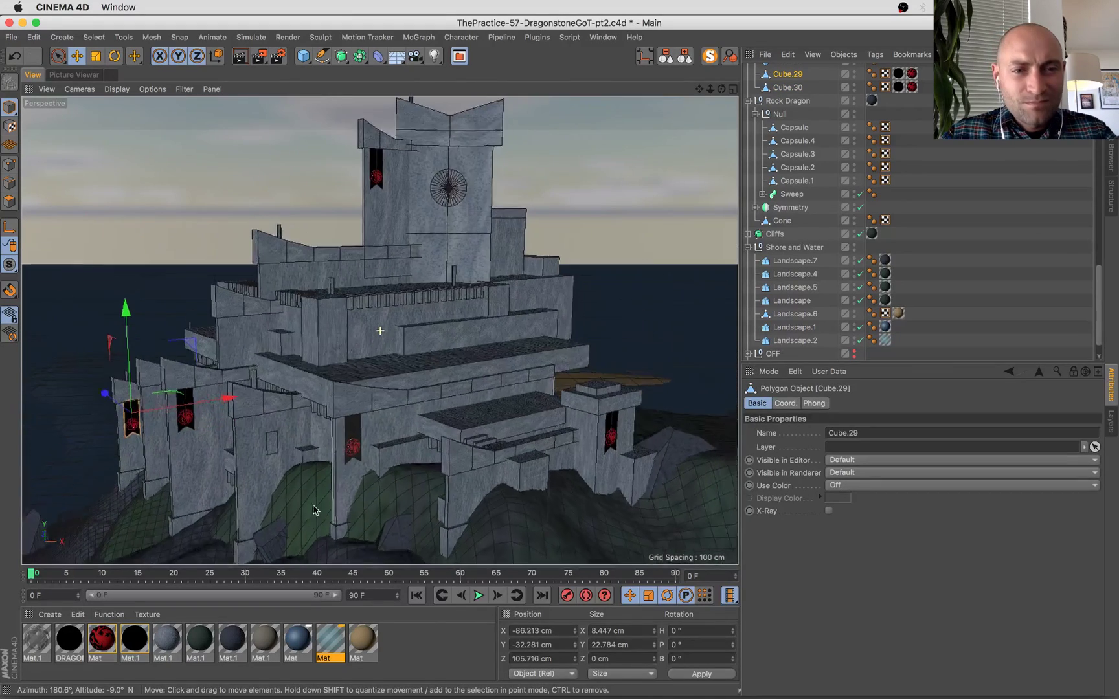
left_click(353, 450)
left_click_drag(351, 374, 353, 270, "ctrl")
left_click_drag(314, 314, 257, 314)
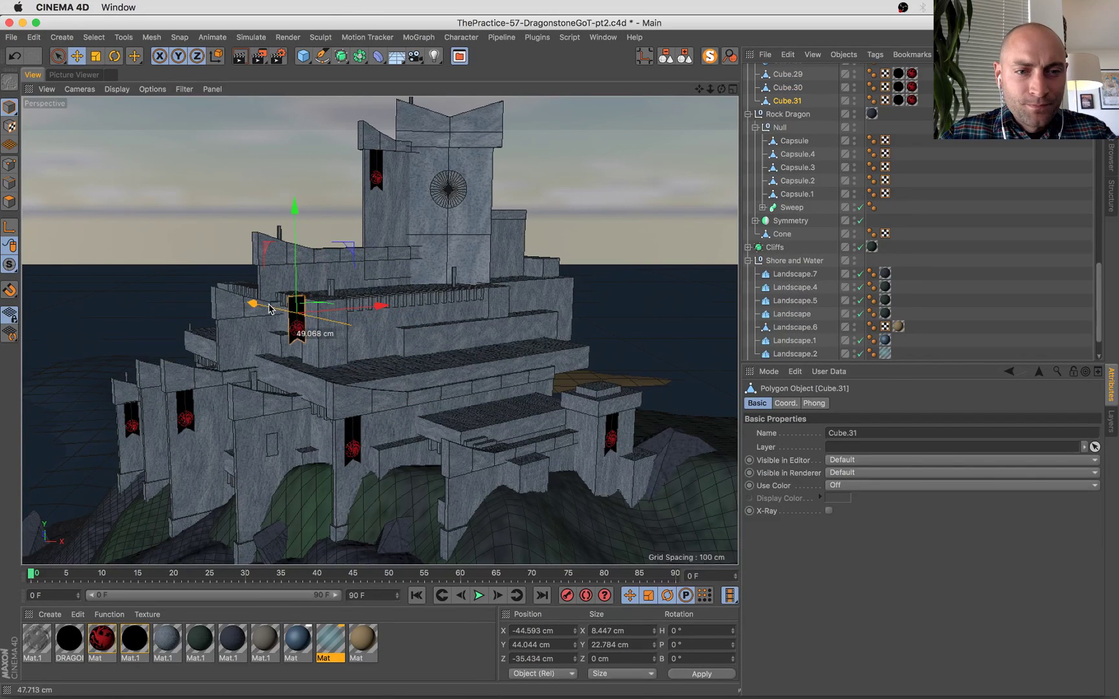
left_click_drag(374, 315, 406, 303)
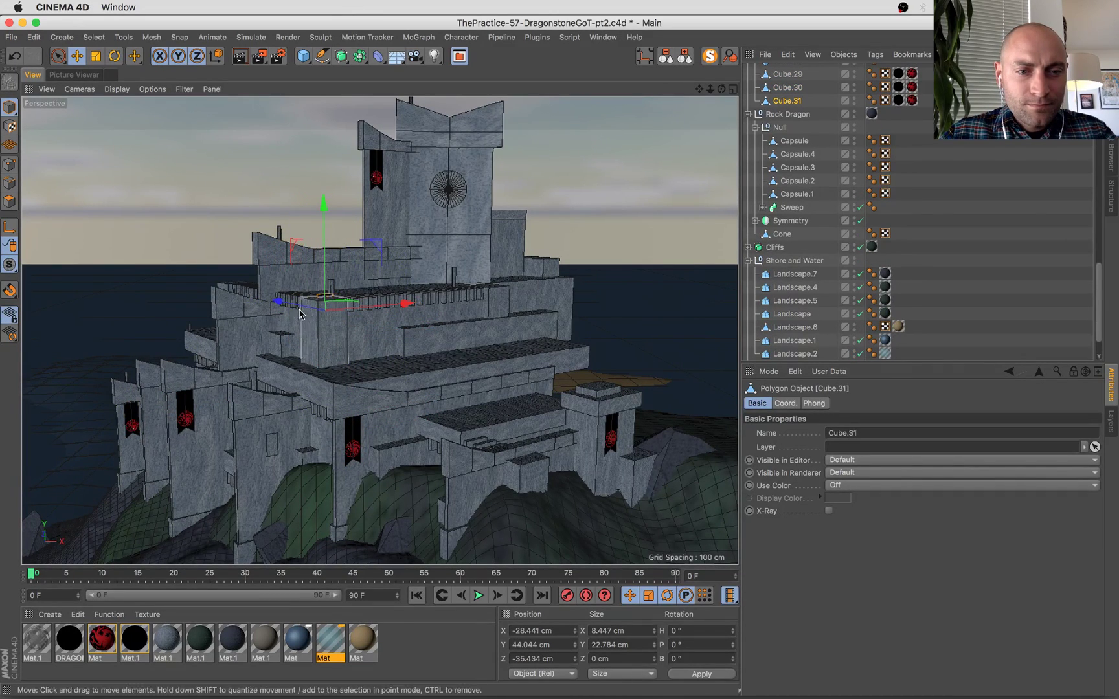
left_click_drag(305, 312, 312, 316)
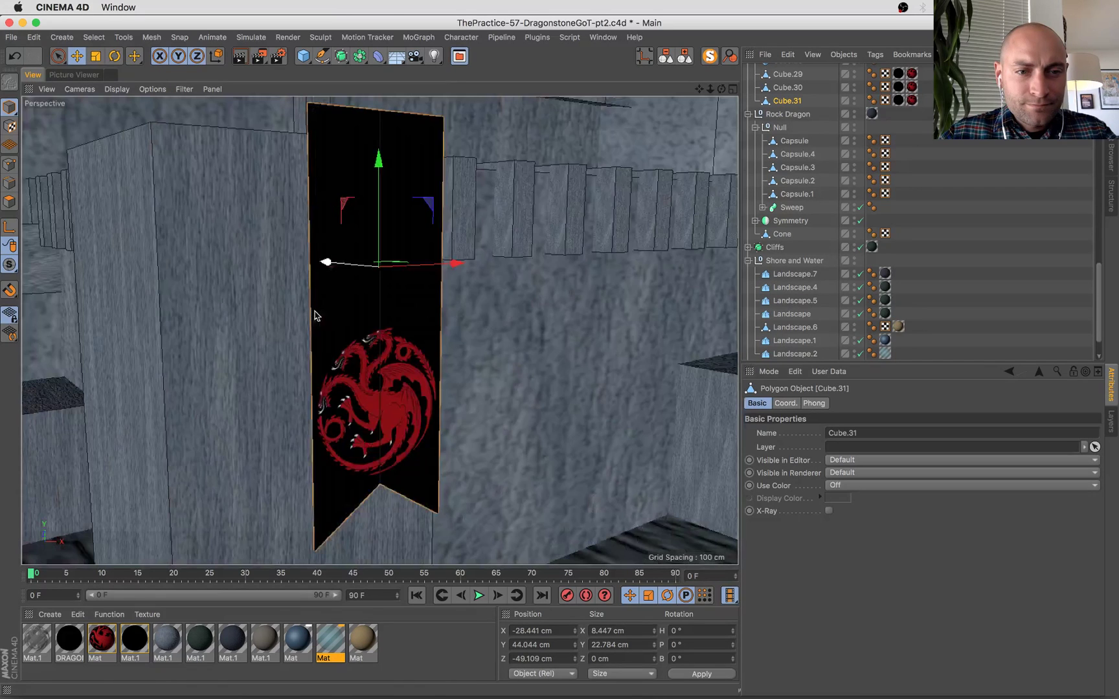
Fit the Cube.31 banner close against the front face of the terrace's corner block.
key("o")
left_click_drag(326, 263, 387, 307)
left_click_drag(300, 241, 322, 343)
scroll(298, 213, "down", 5)
Duplicate the corner block behind the banner and flatten the copy into a cap about 3.82 cm high at Y 44.45 cm.
left_click(323, 347)
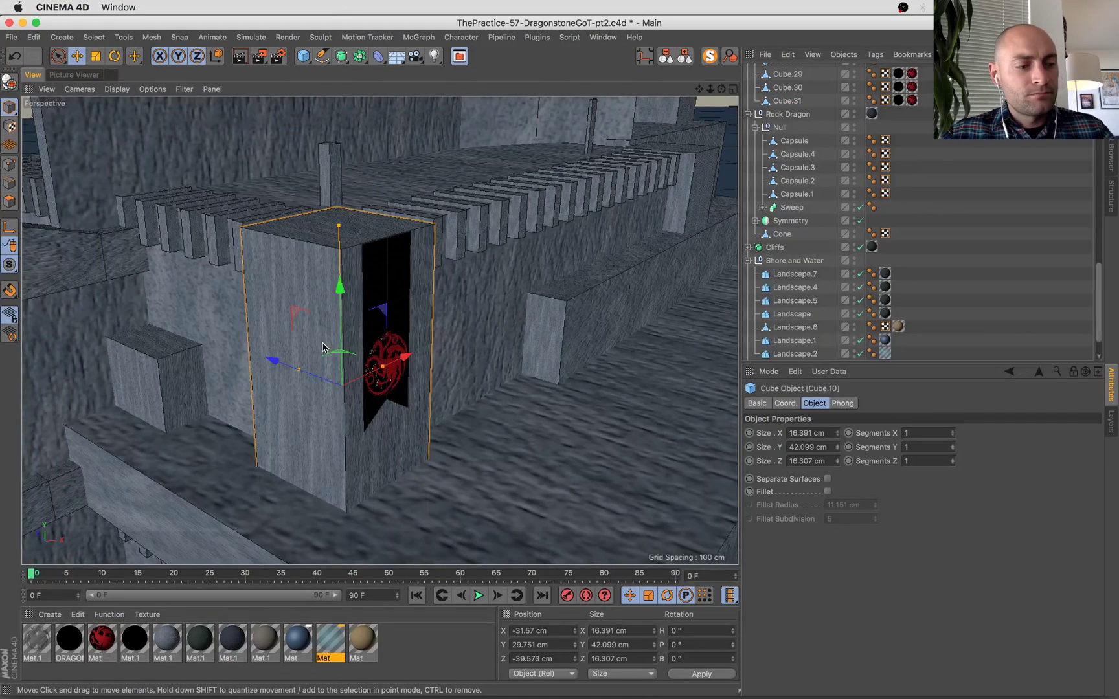
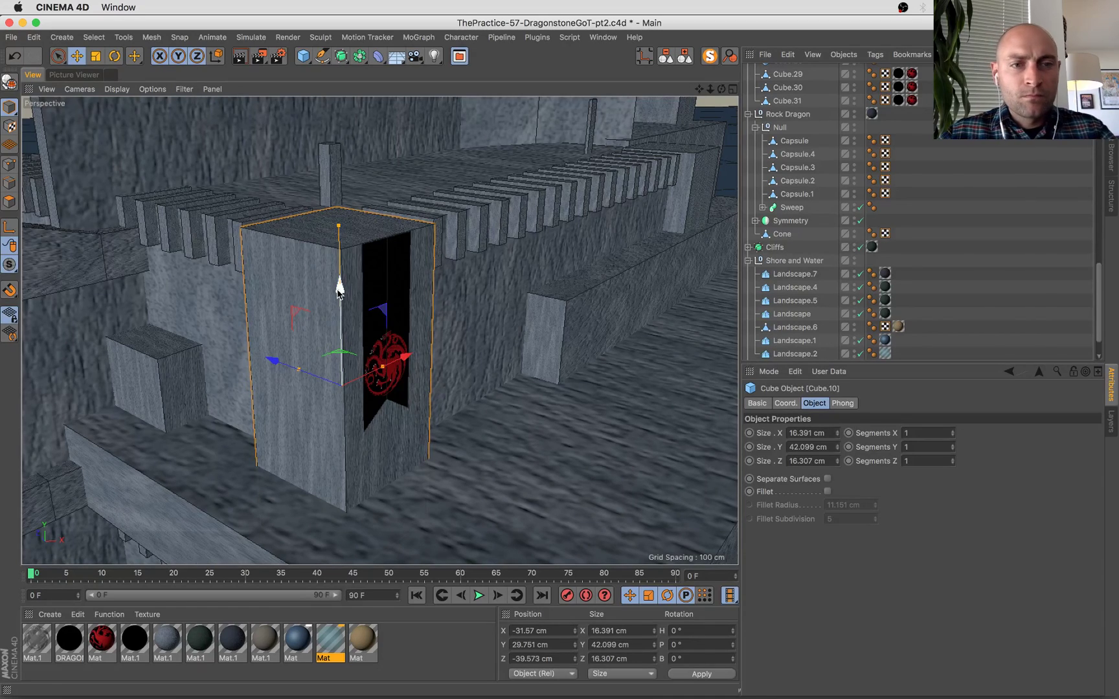
left_click_drag(338, 289, 342, 324, "ctrl")
scroll(339, 170, "up", 1)
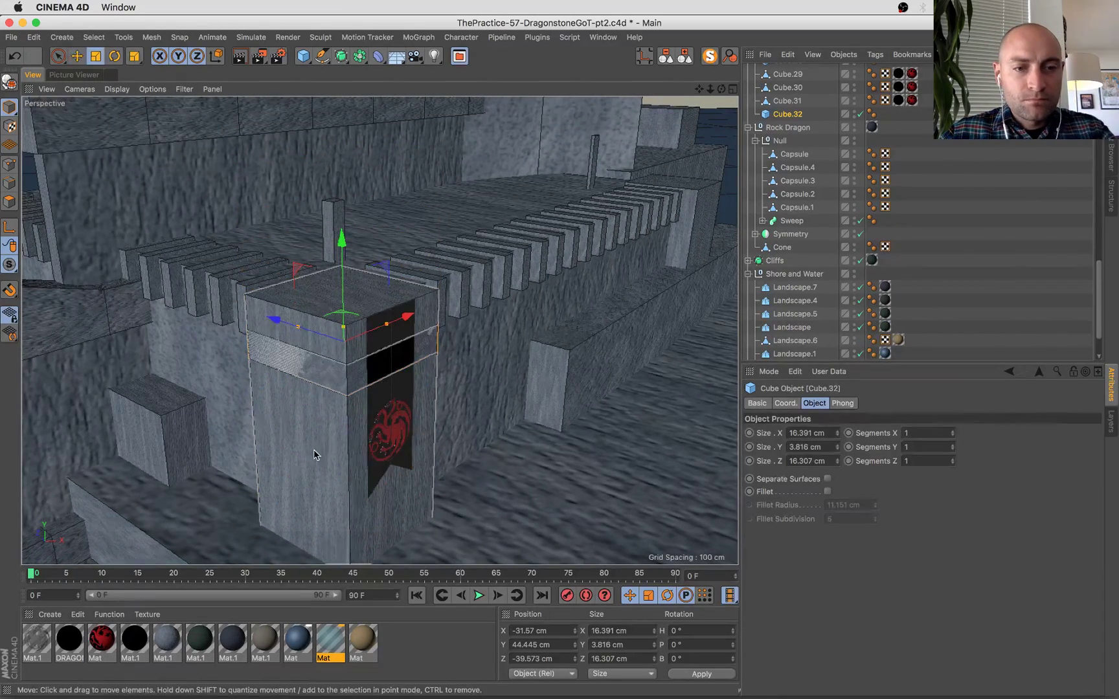
Enlarge the cap to about 18.24 × 4.25 × 18.15 cm and seat it on the corner block at about Y 51.29 cm.
key("t")
left_click_drag(314, 451, 353, 445)
key("e")
mouse_move(339, 264)
left_mouse_down()
mouse_move(337, 201)
mouse_move(387, 279)
mouse_move(338, 284)
left_mouse_up()
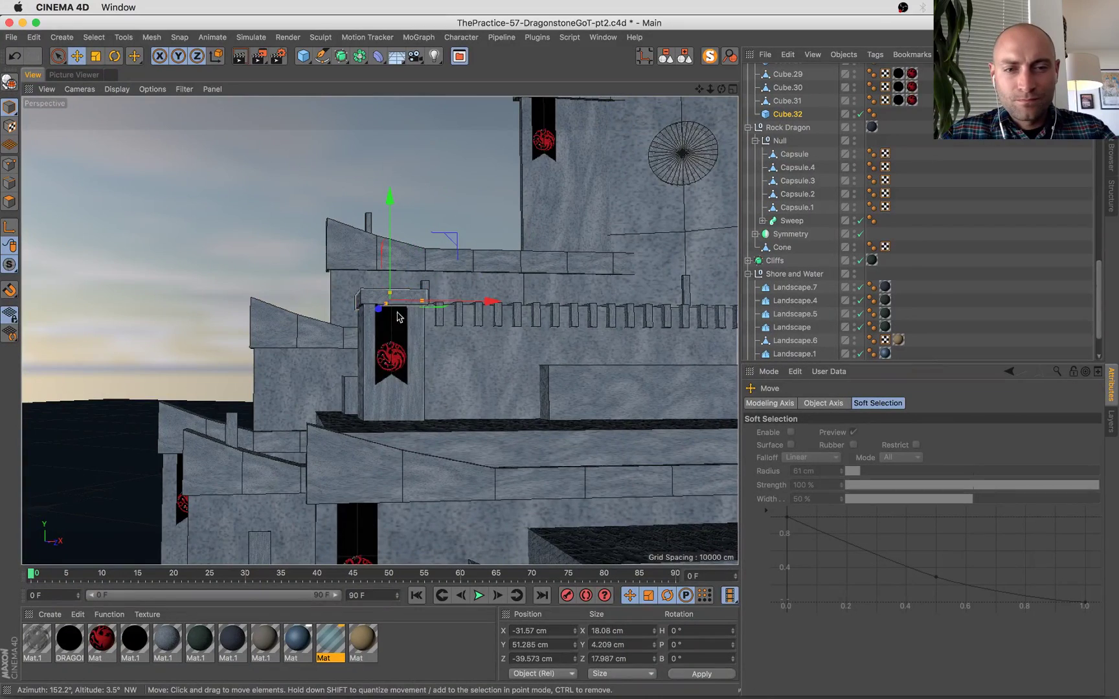
key("t")
left_click_drag(398, 316, 402, 316)
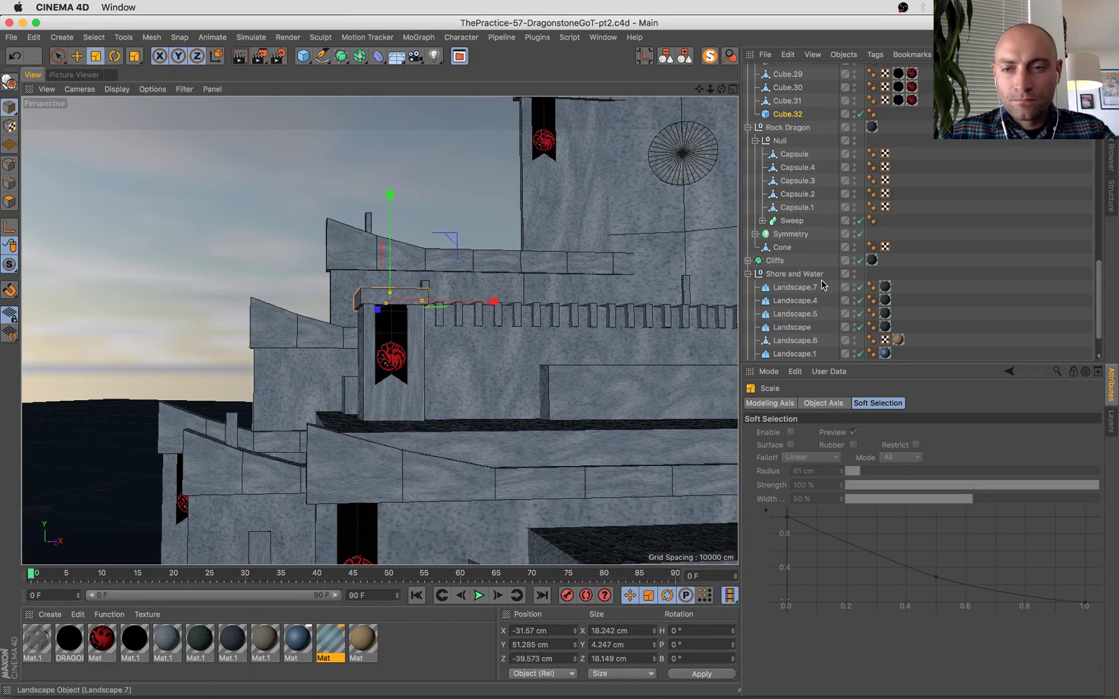
Collapse the object hierarchy, look through the scene camera and render the view to the Picture Viewer.
left_click(665, 56)
left_click(862, 177)
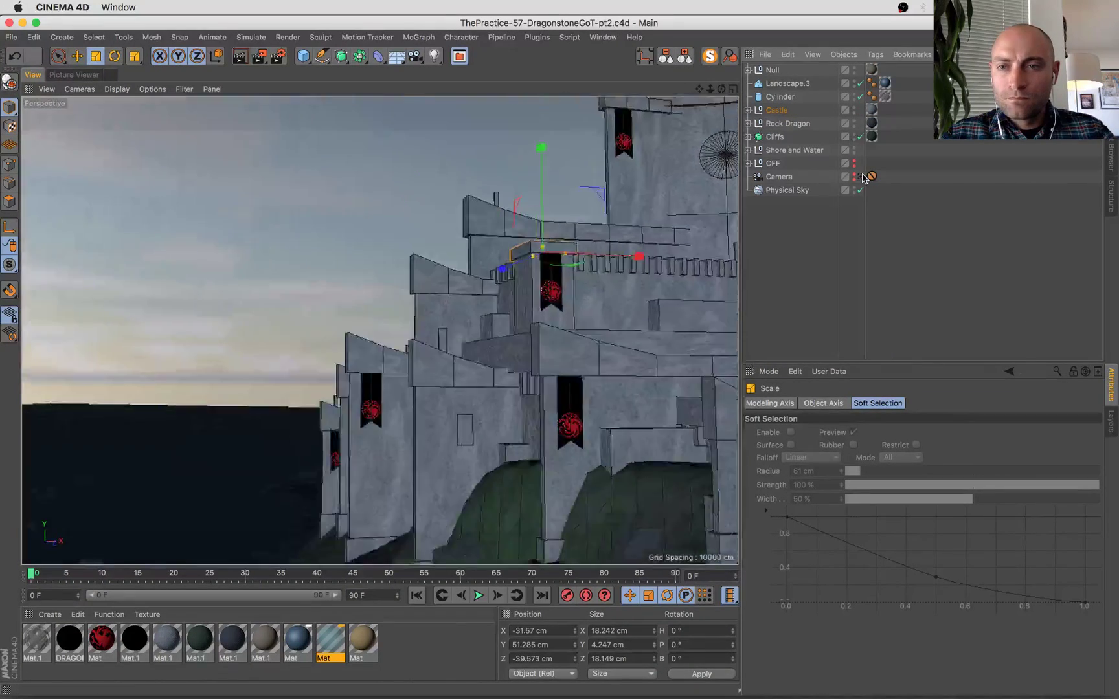
key("shift+r")
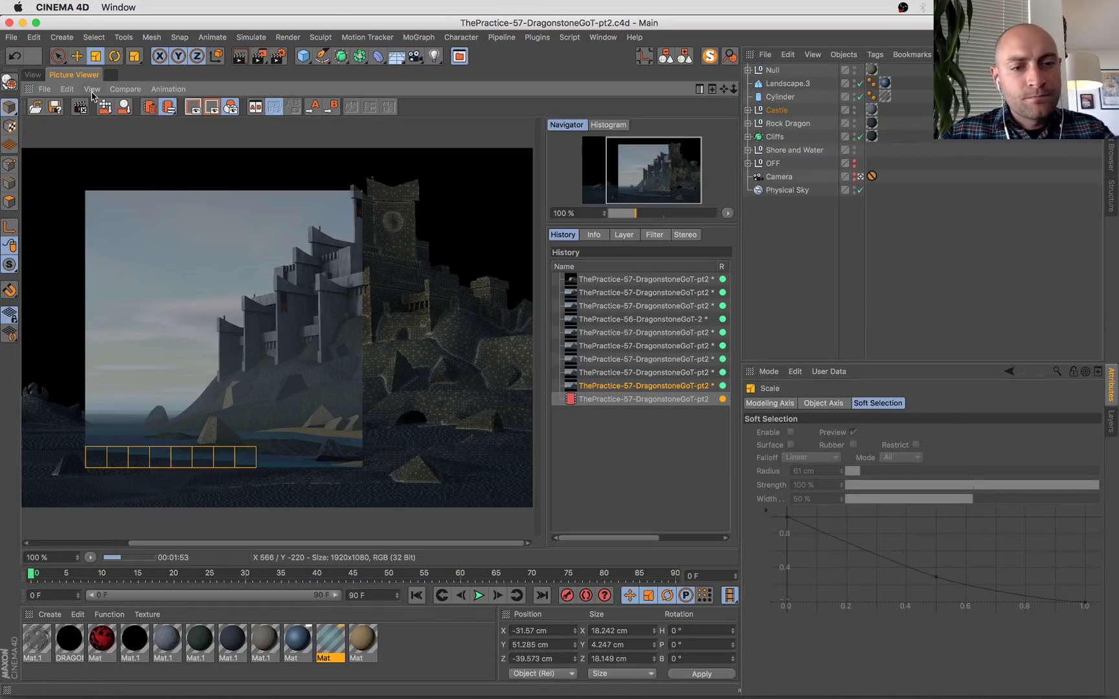
Compare the most recent castle renders in the history with the render in progress.
mouse_move(1, 0)
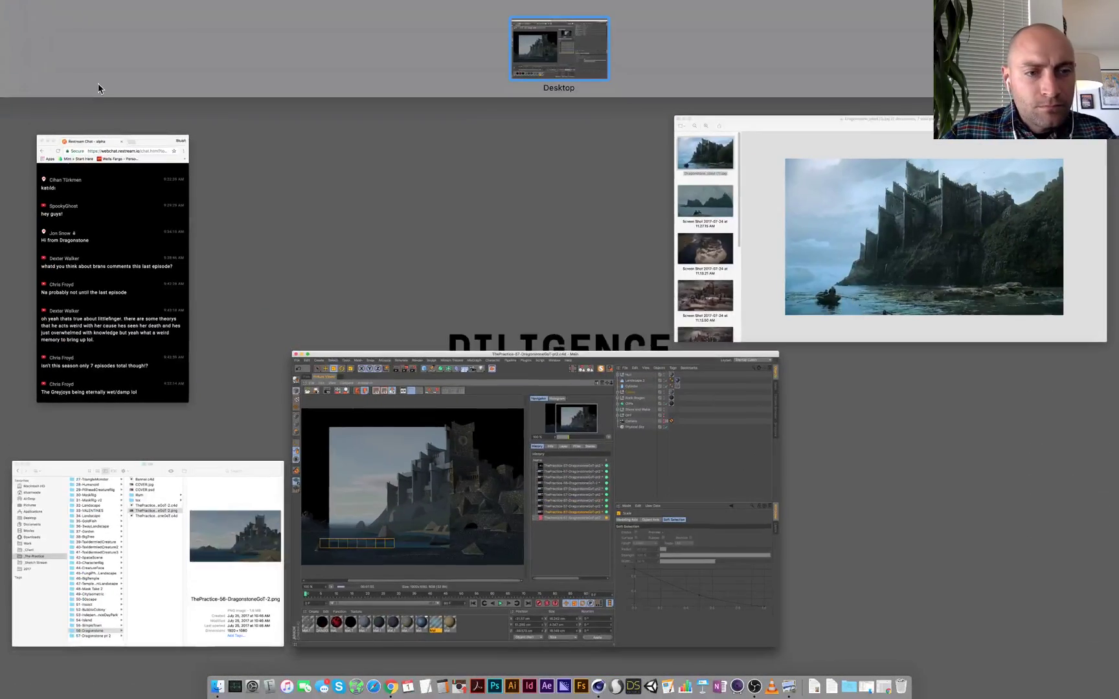
left_click(97, 83)
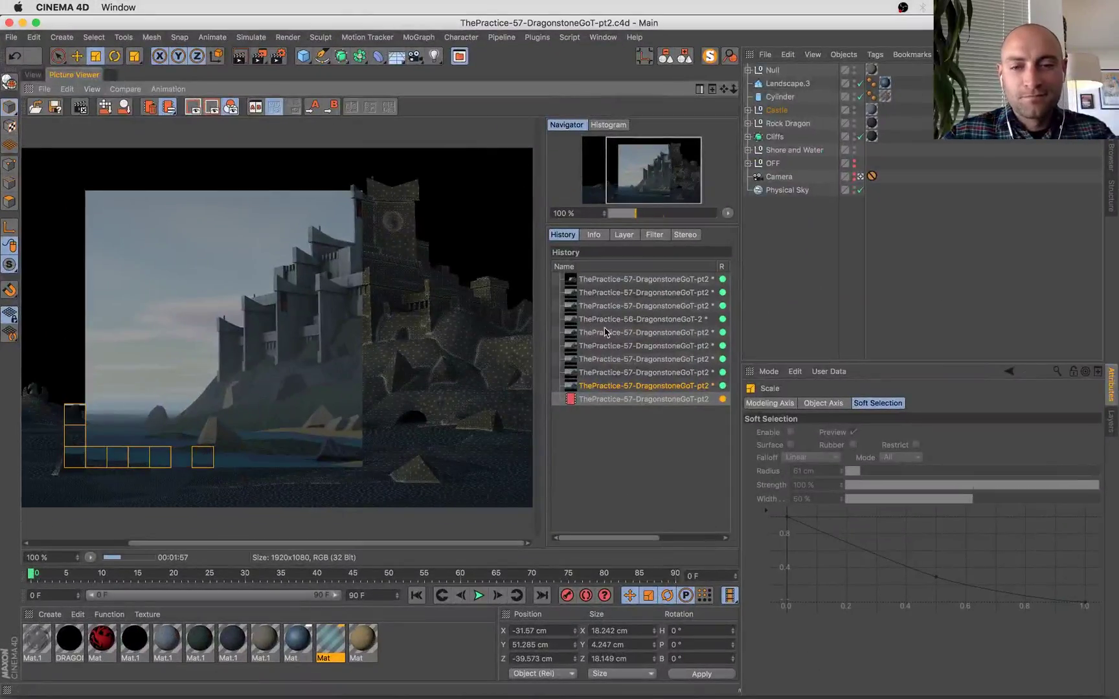
left_click(621, 358)
key("Down")
key("Down")
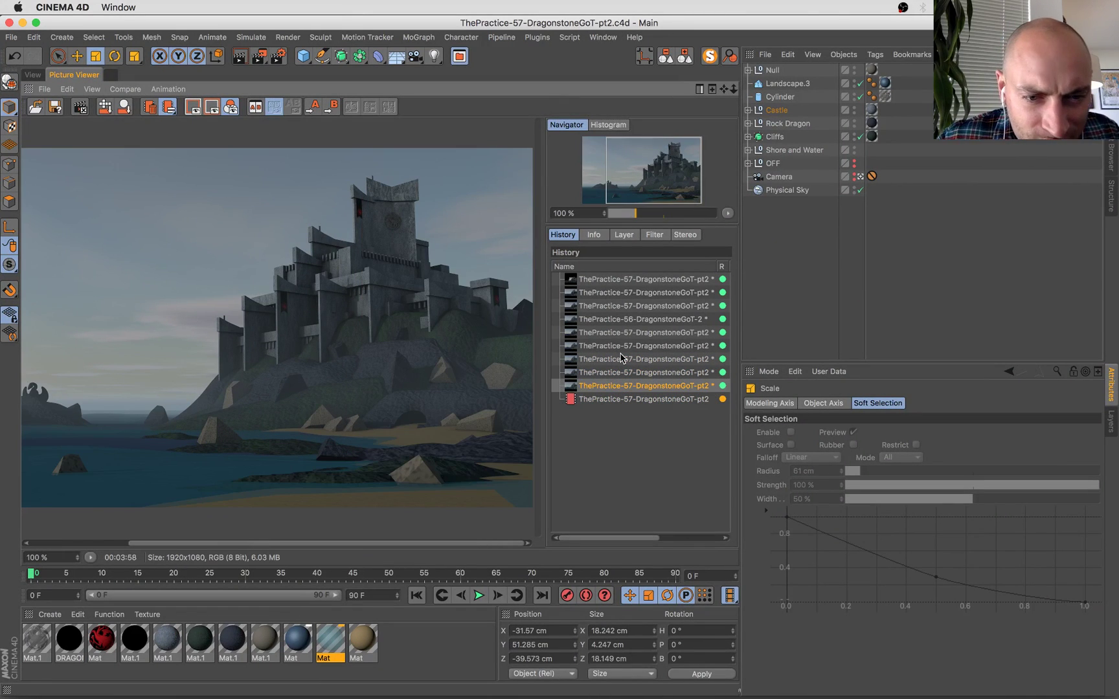
key("Up")
key("Down")
key("Up")
key("Down")
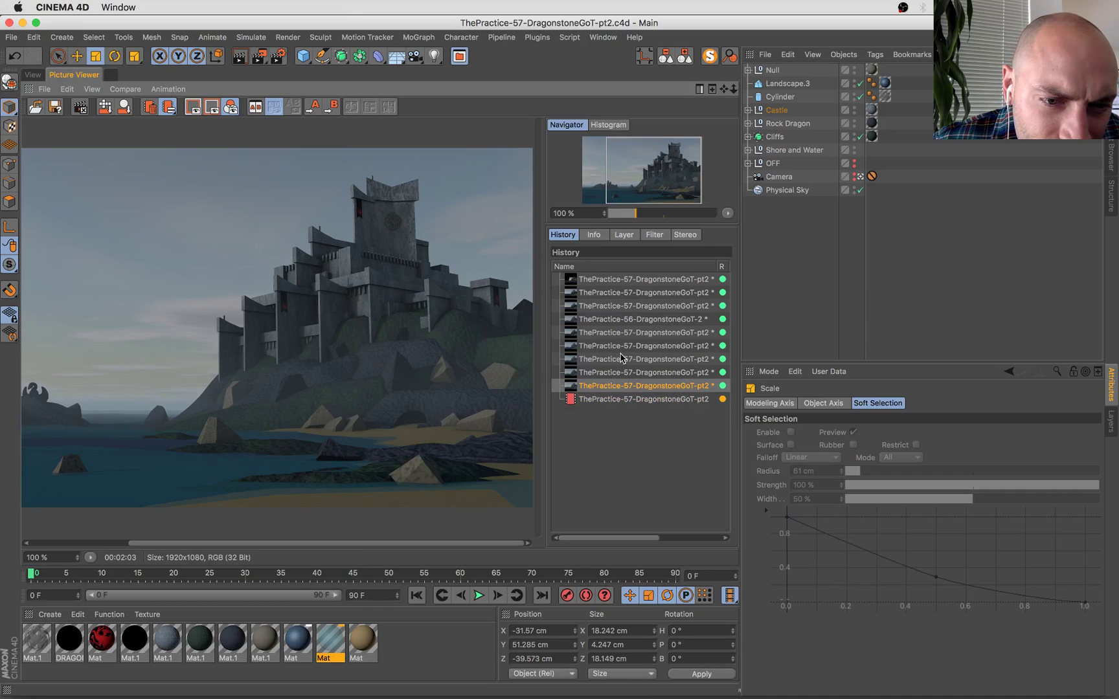
key("Up")
key("Down")
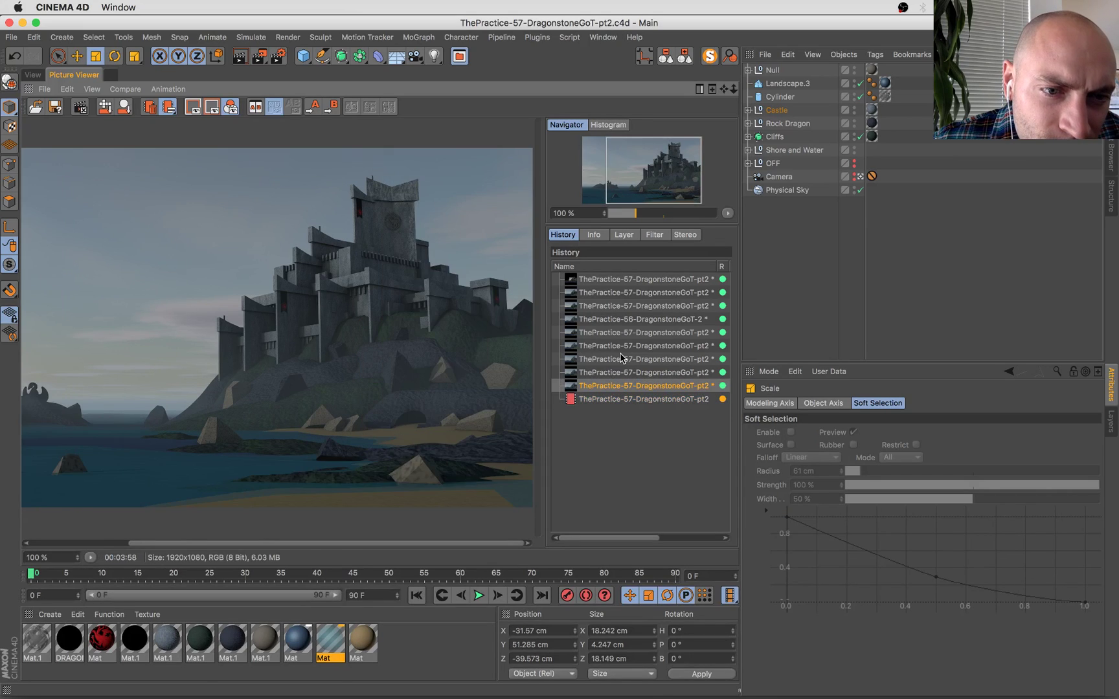
key("Down")
key("Up")
key("Down")
key("Up")
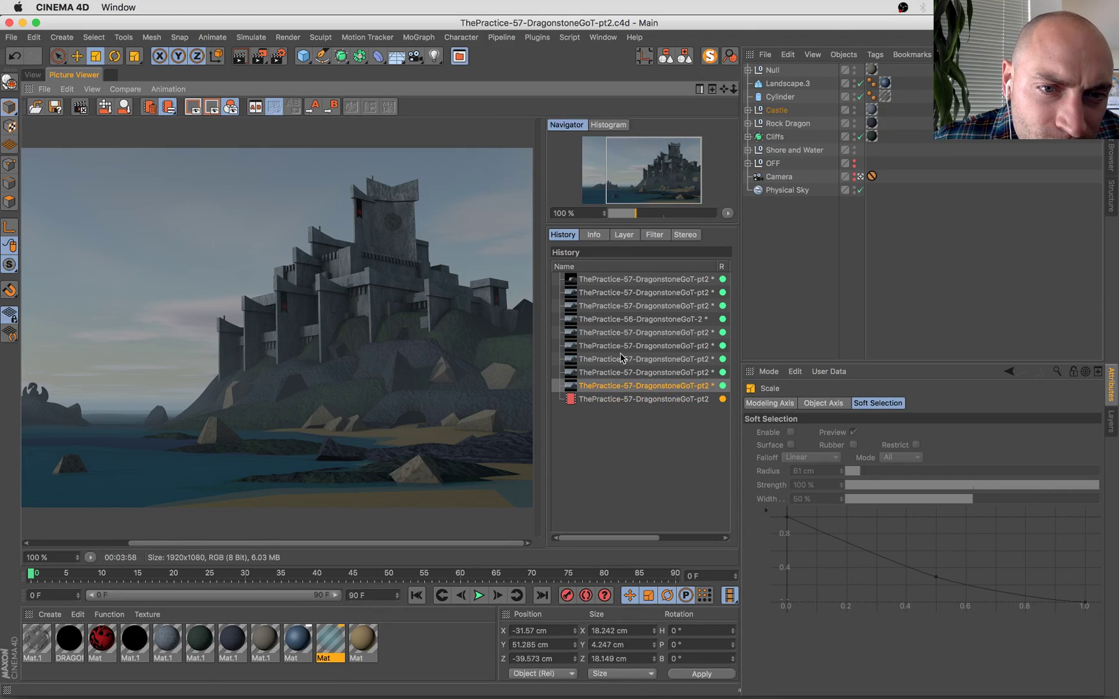
key("Down")
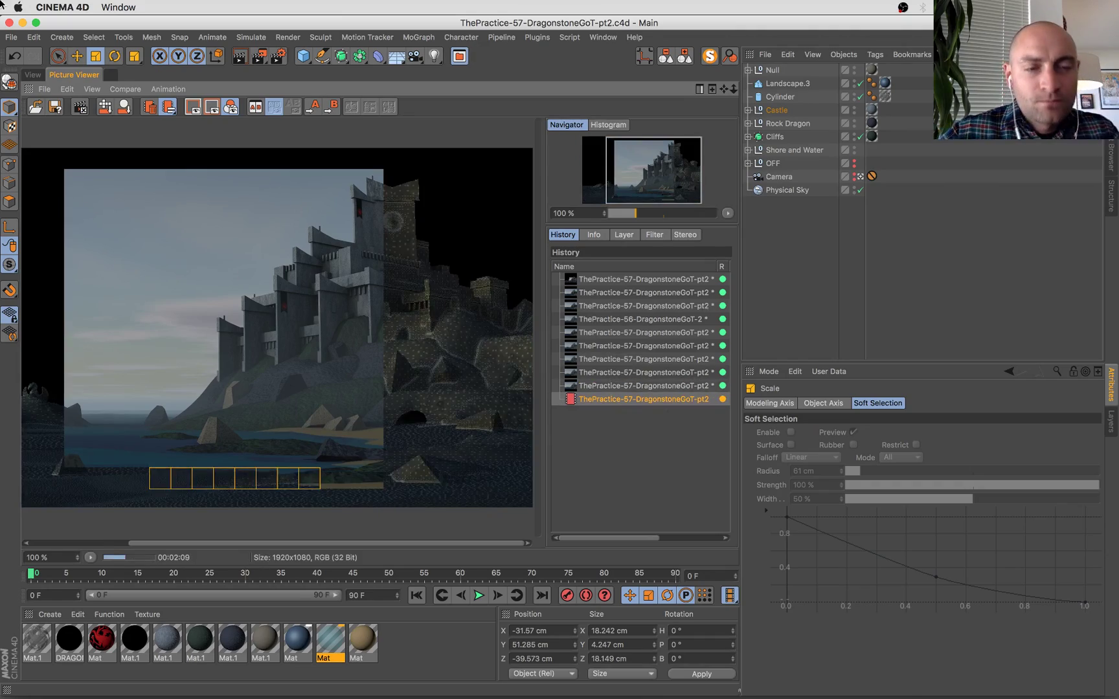
View the Dragonstone_(day) (1).jpg reference in Preview and compare it with the camera view and the running render in Cinema 4D.
key("ctrl+Up")
left_click(746, 204)
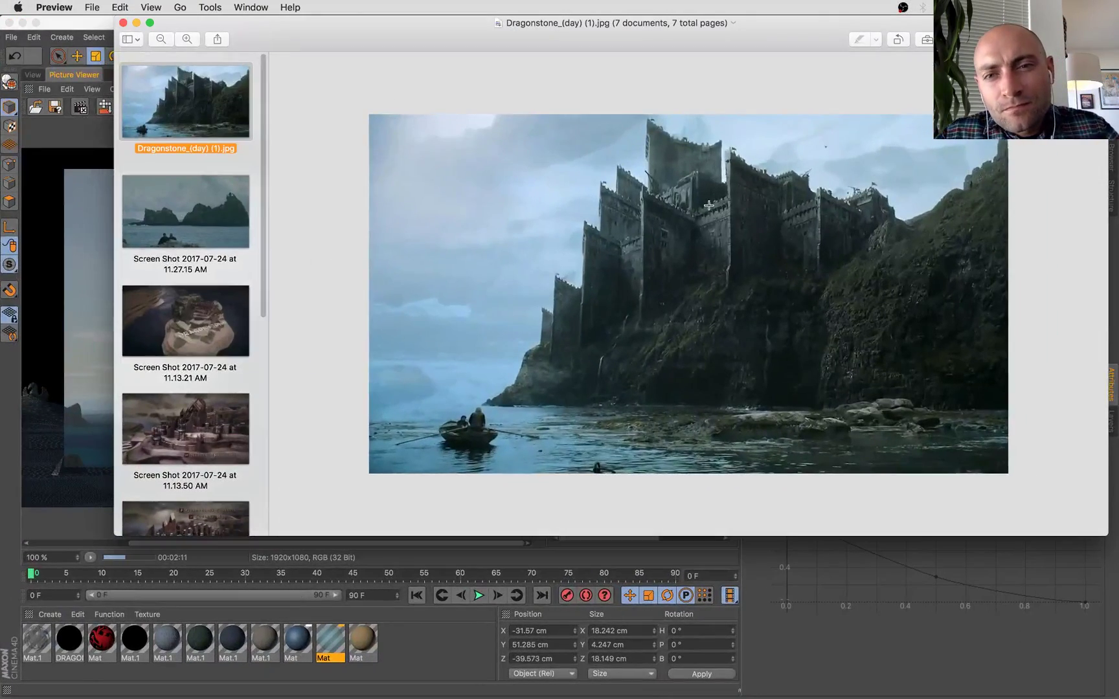
key("super+Tab")
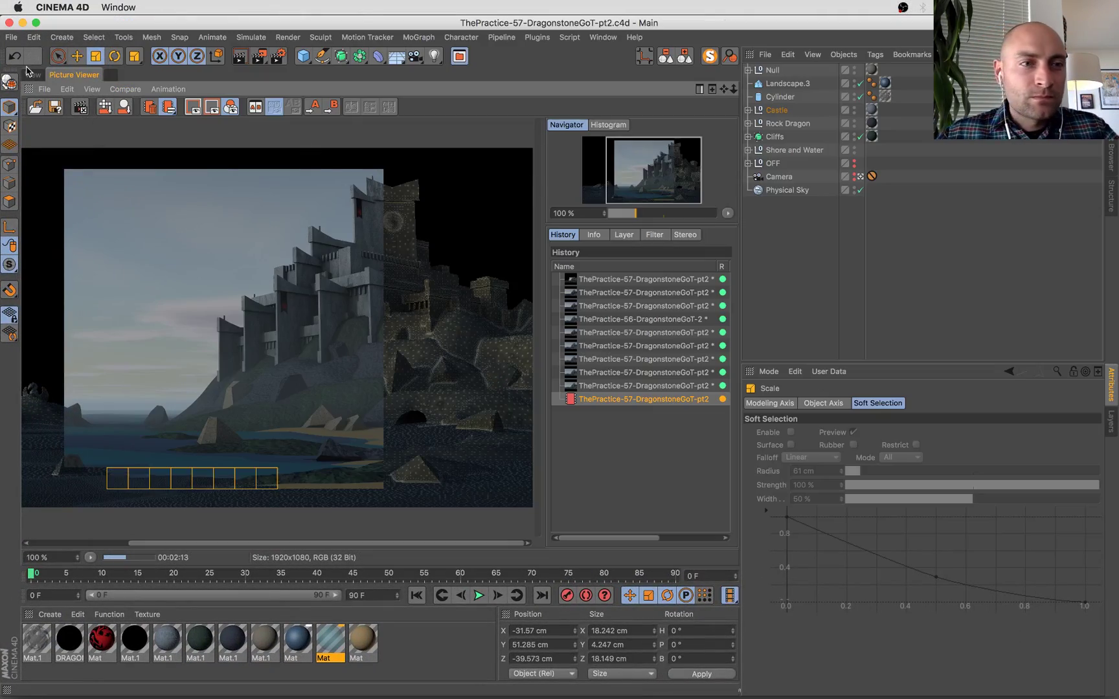
left_click(31, 74)
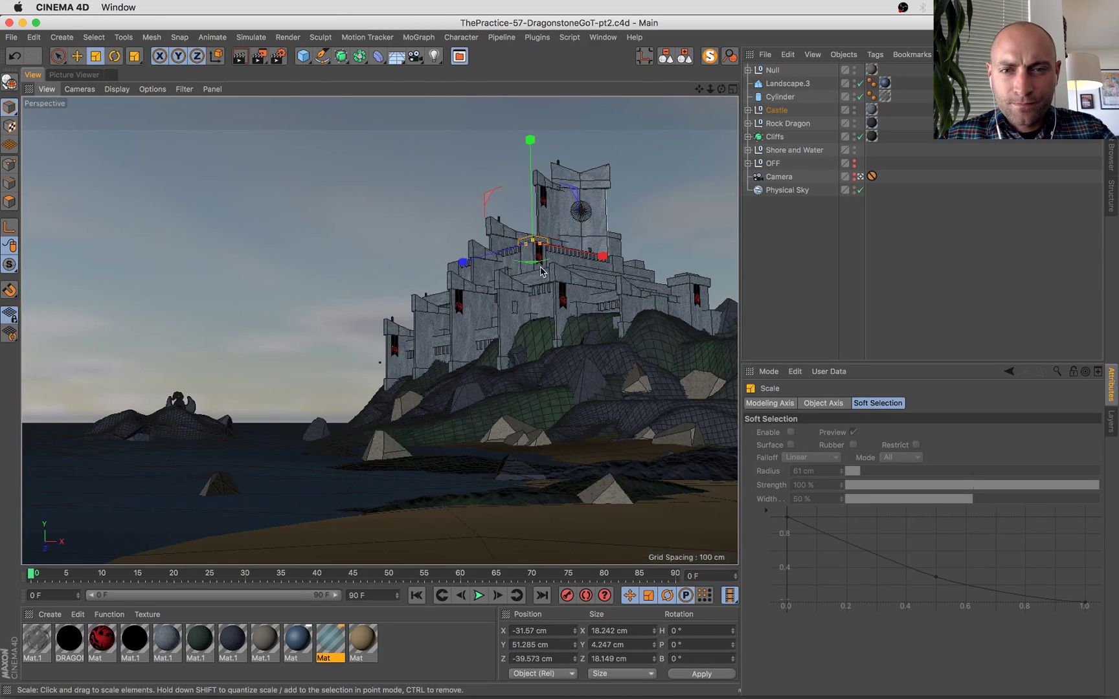
left_click(72, 75)
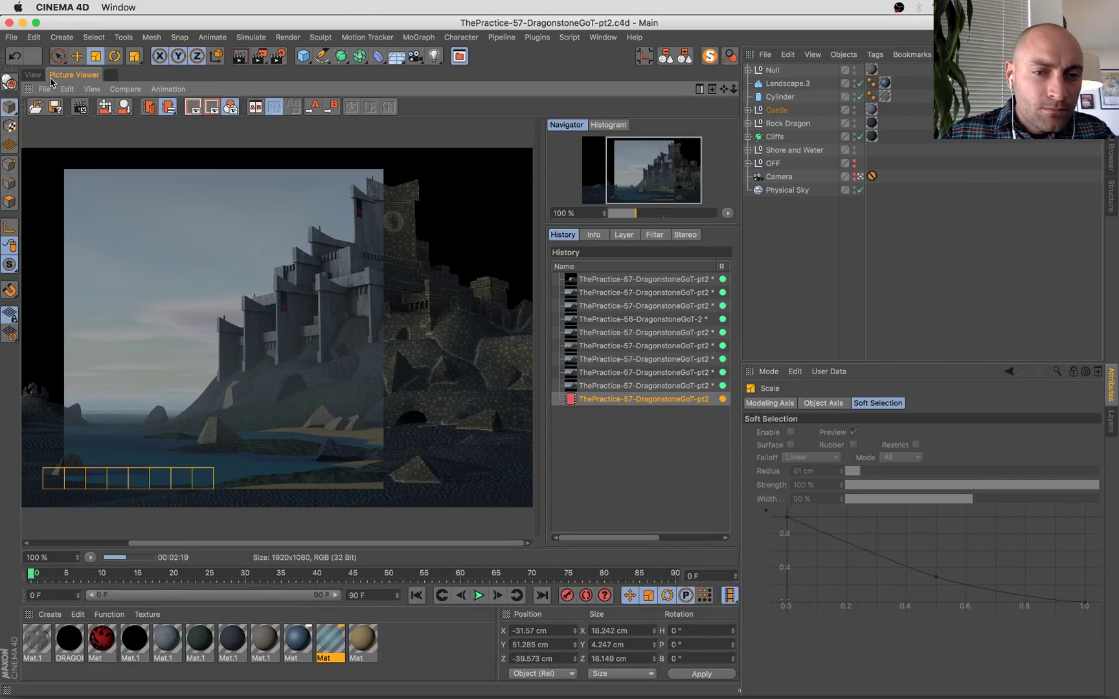
Raise the hillside rock below the castle to about Y 48.69 cm and move it to about X 40.27, Z 35.3 cm.
left_click(33, 75)
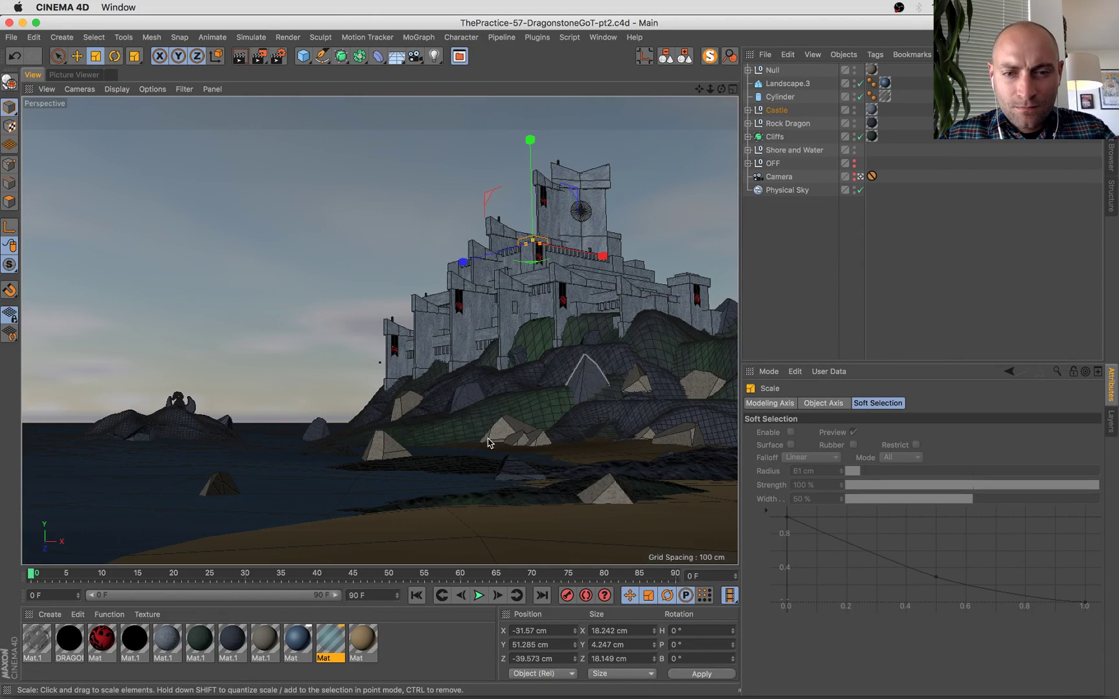
left_click(511, 402)
key("e")
left_click_drag(515, 353, 520, 305)
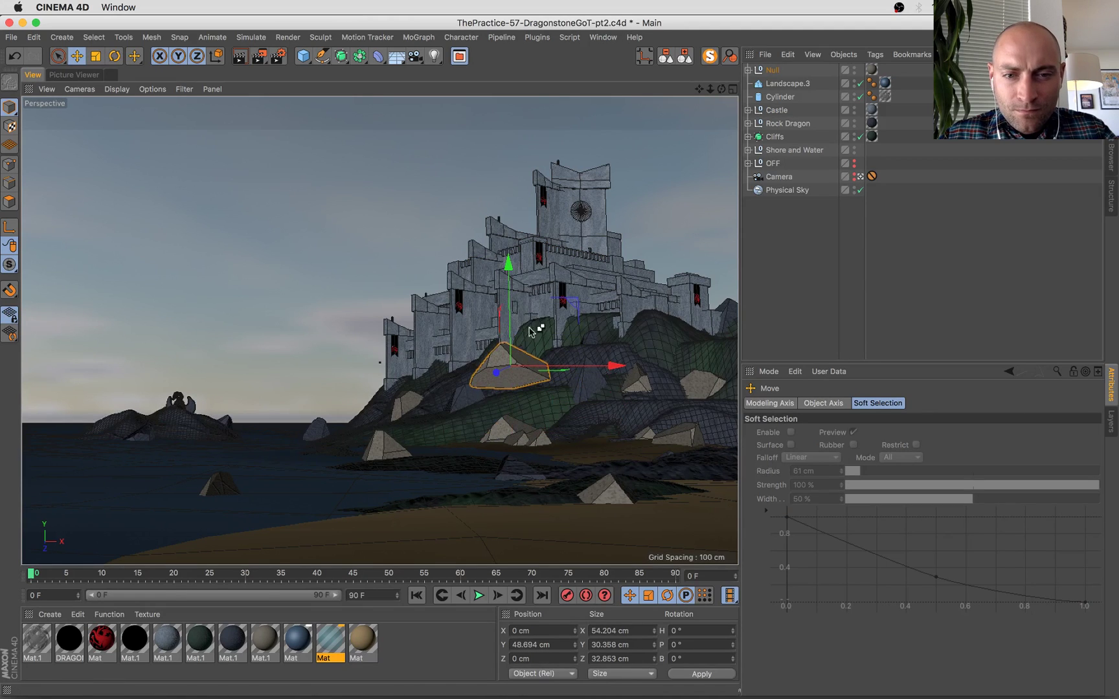
left_click_drag(495, 376, 487, 382)
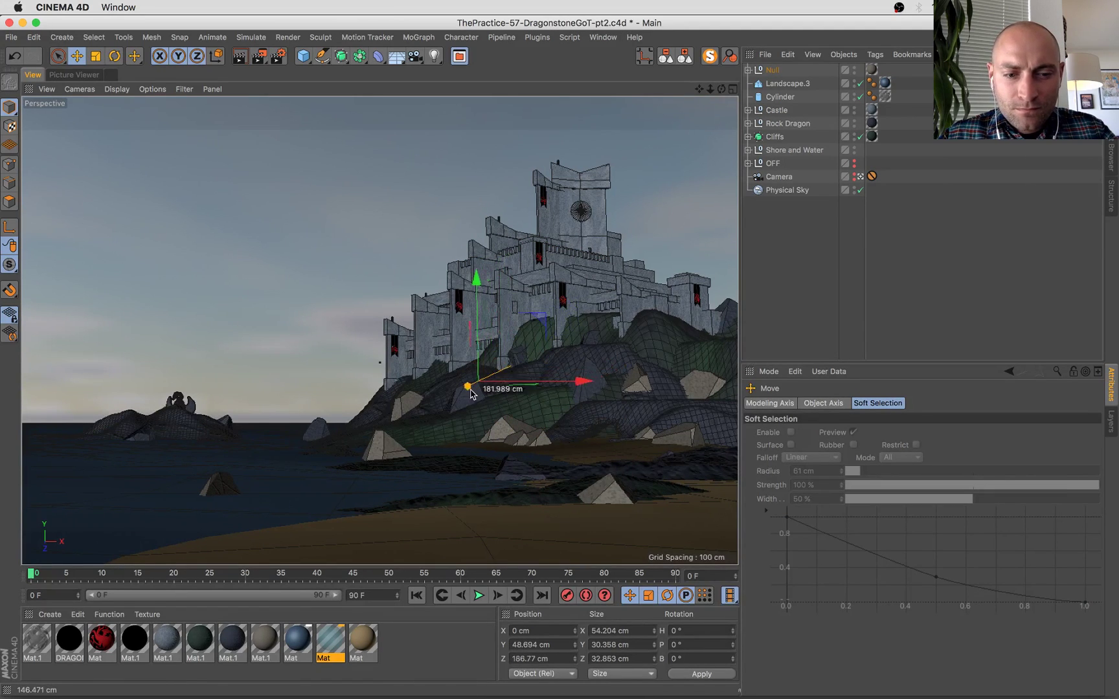
left_click_drag(606, 371, 653, 374)
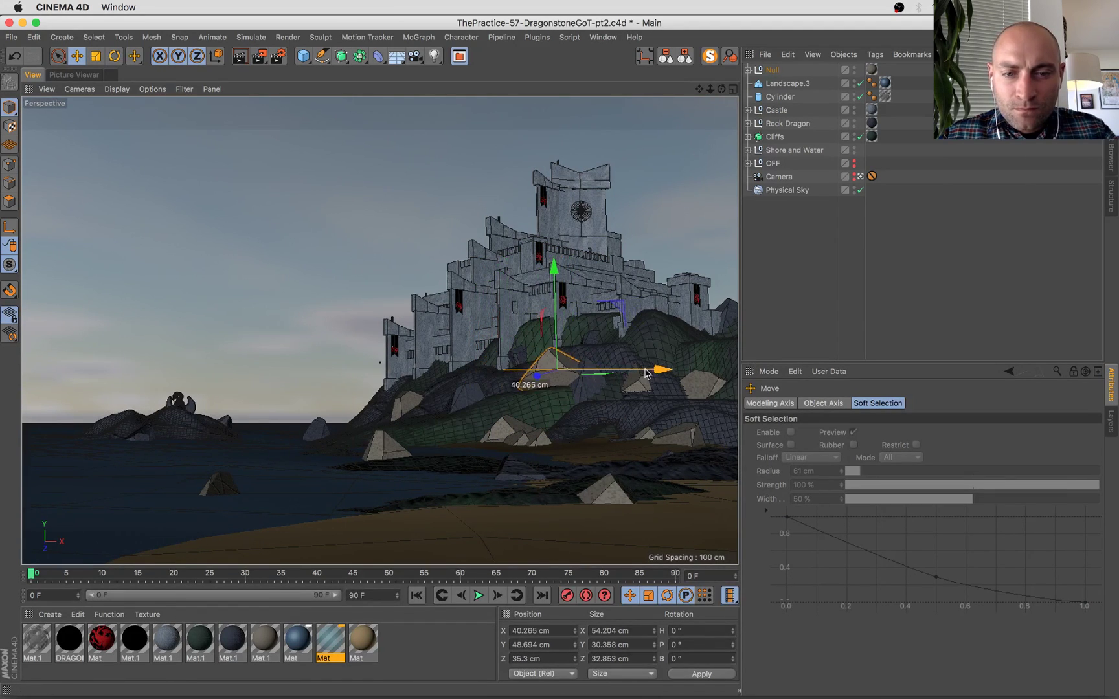
Scale the hillside rock to about 71.4 × 104.1 × 32.9 cm and rotate it to about H -31.5°, P 15.9°, B -59.6°.
key("t")
left_click_drag(554, 265, 560, 146)
left_click_drag(646, 376, 679, 376)
key("r")
left_click_drag(569, 337, 544, 228)
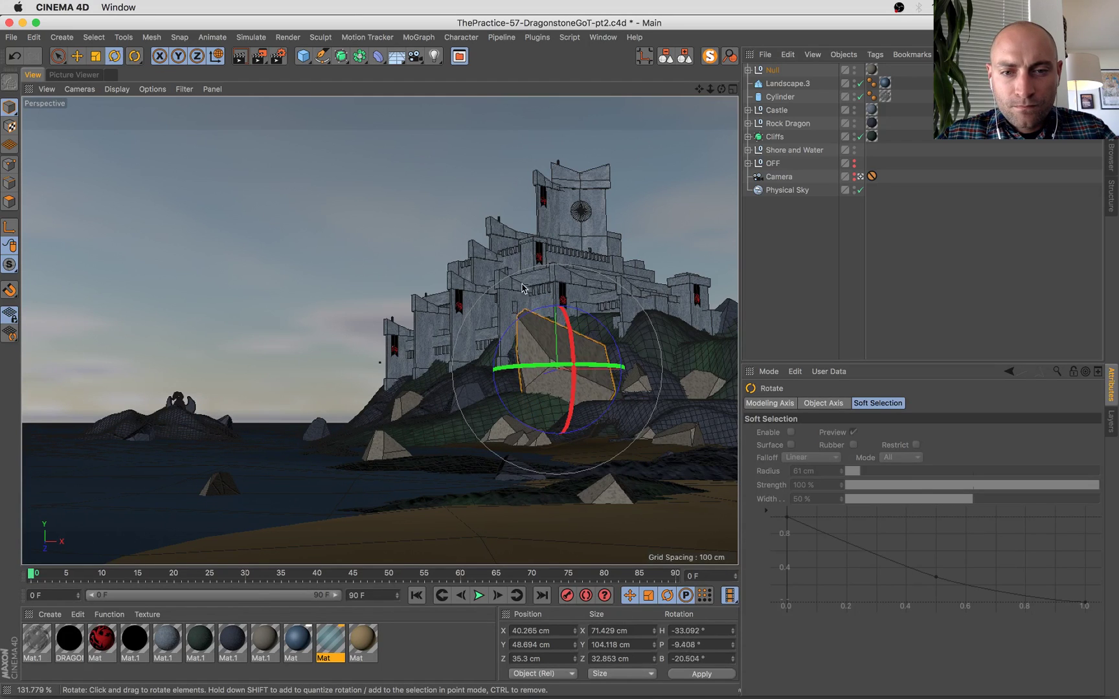
left_click_drag(524, 299, 472, 338)
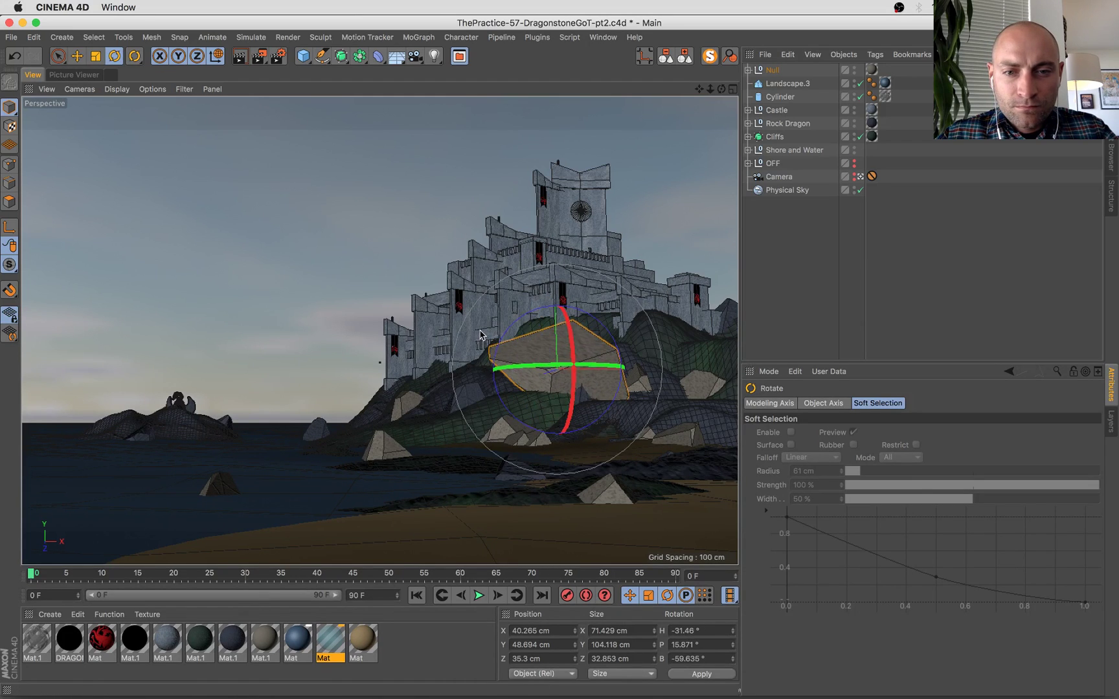
Sink the large hillside rock into the slope below the castle at about X 62.05, Y 31.31, Z 77.13 cm.
key("e")
left_click(217, 57)
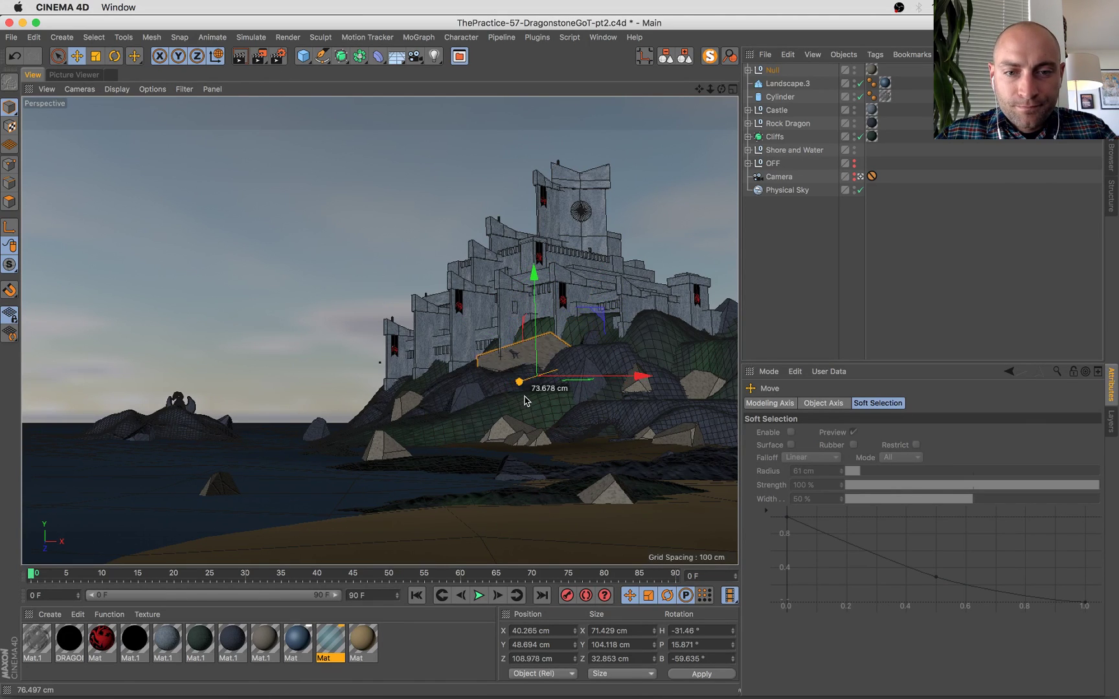
left_click_drag(638, 378, 673, 383)
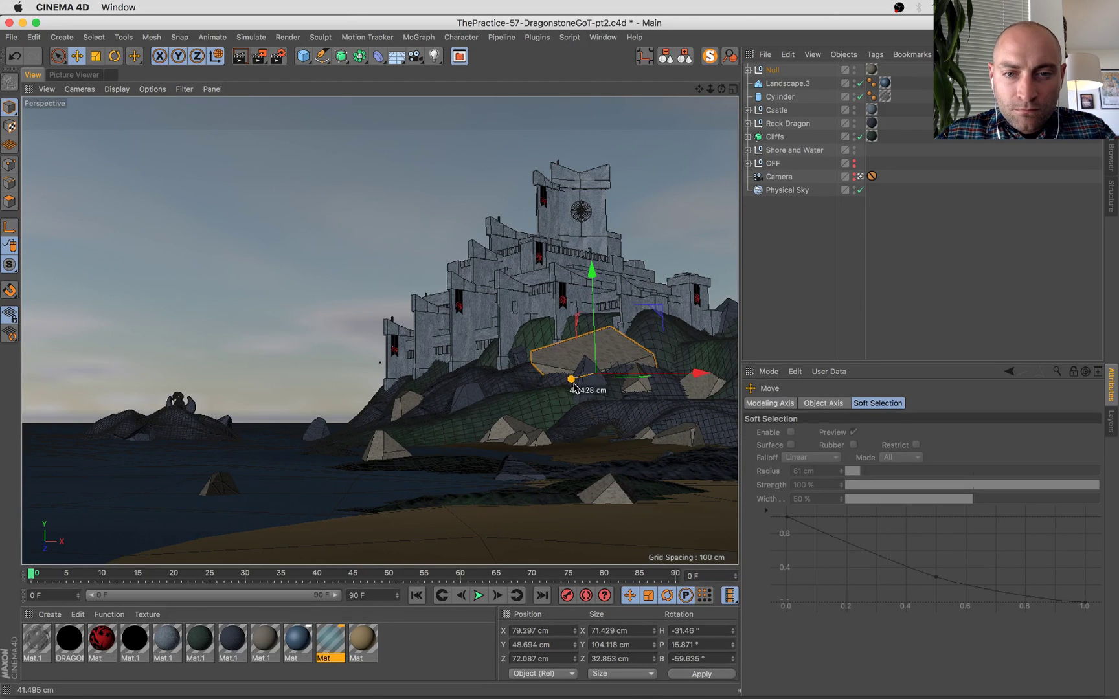
left_click_drag(591, 322, 584, 351)
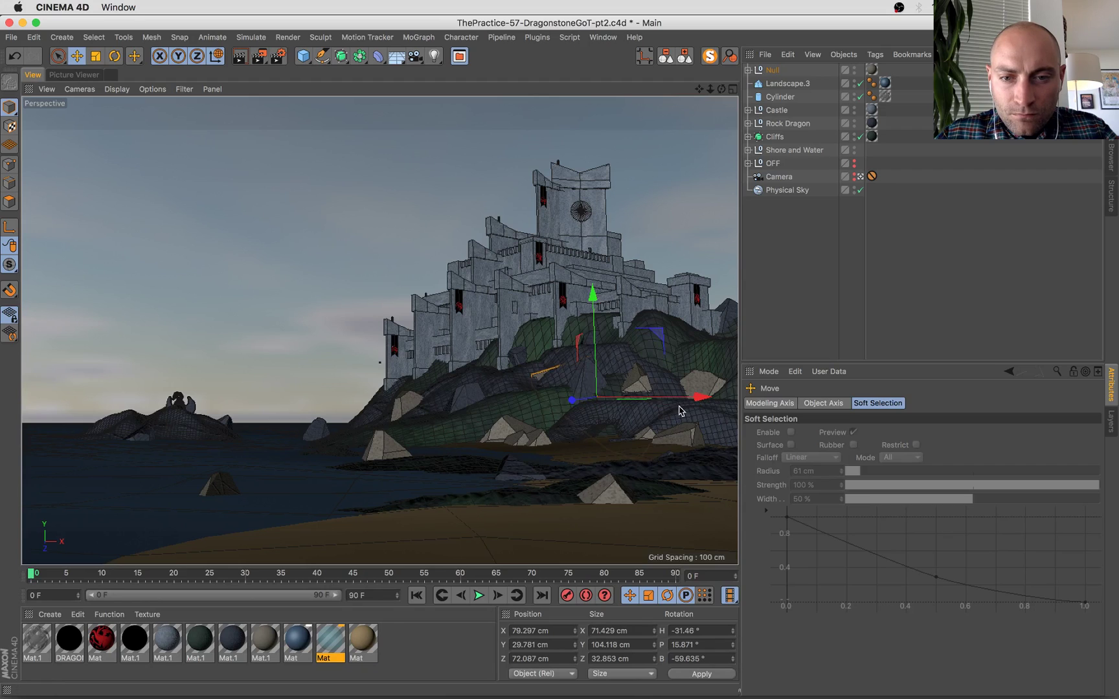
left_click_drag(679, 402, 663, 401)
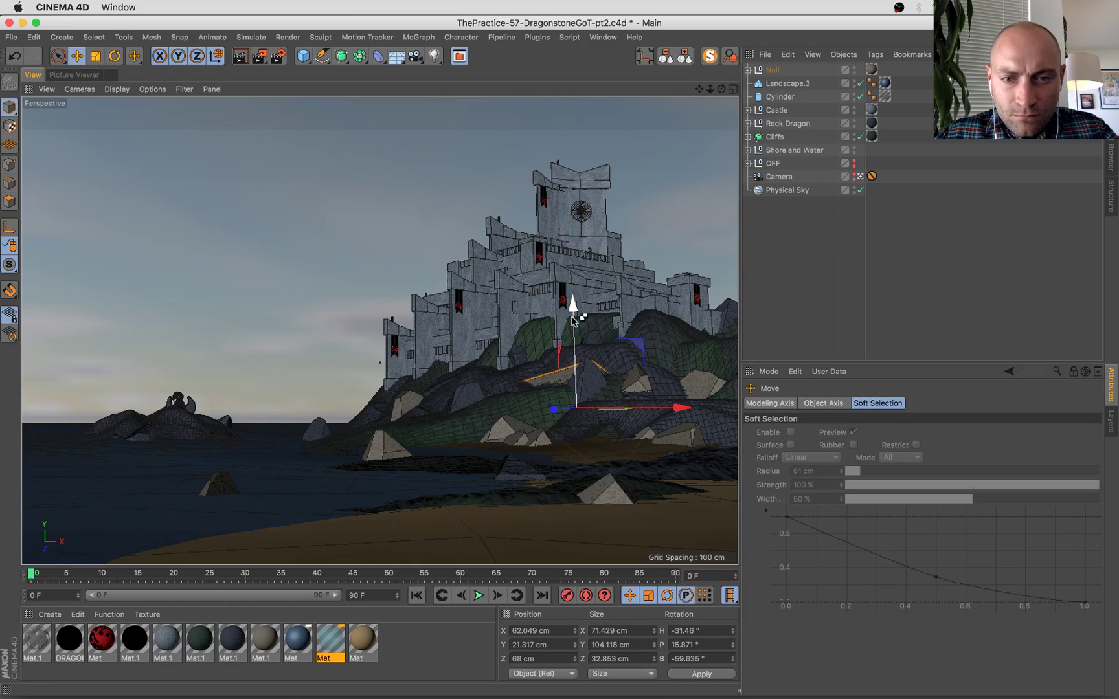
left_click_drag(571, 312, 570, 307)
left_click_drag(553, 402, 556, 402)
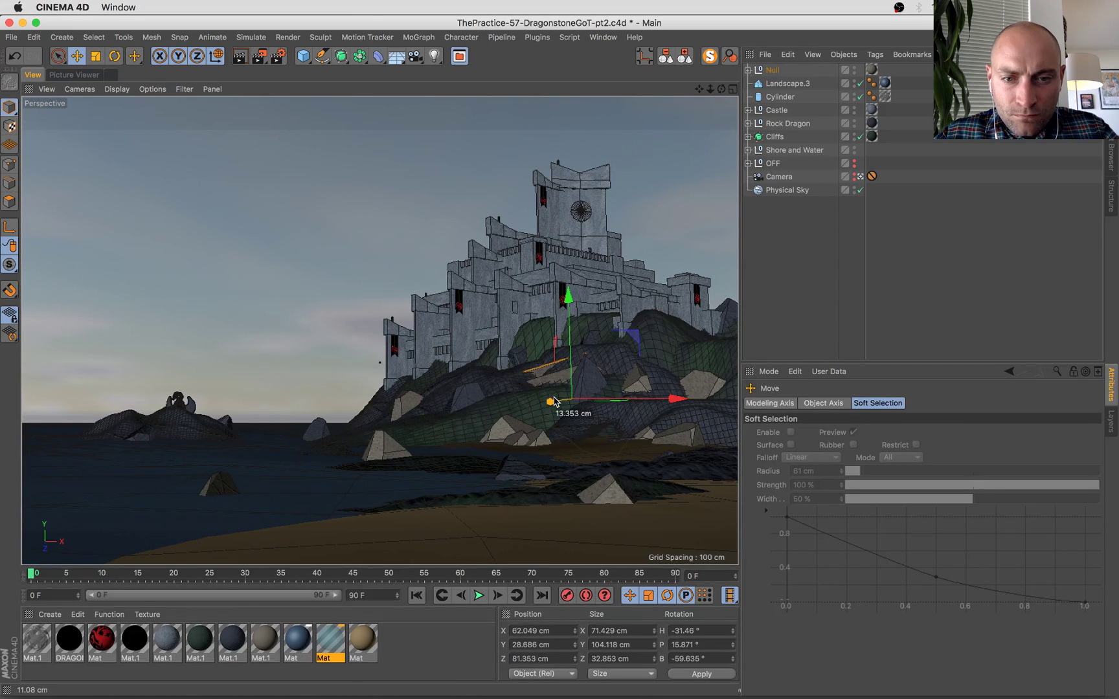
left_click_drag(571, 358, 575, 350)
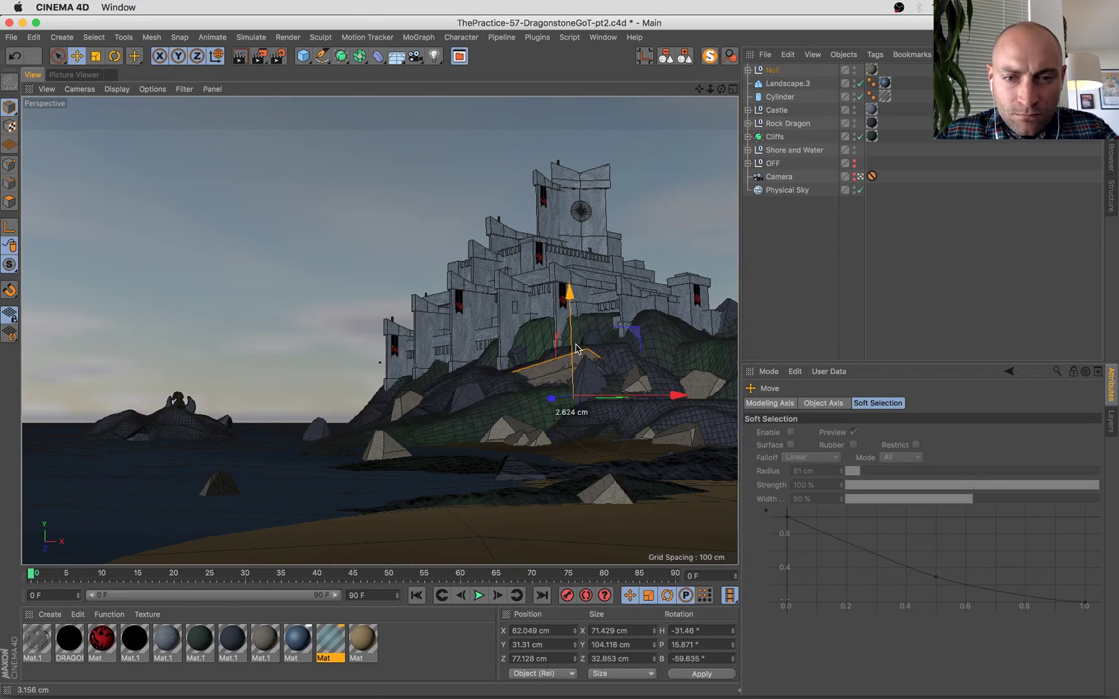
Shift the large hillside rock to about Y 23.46, Z 65.71 cm and rotate it to about H -29.9°, P 18.9°, B -65°.
left_click(557, 378, "shift")
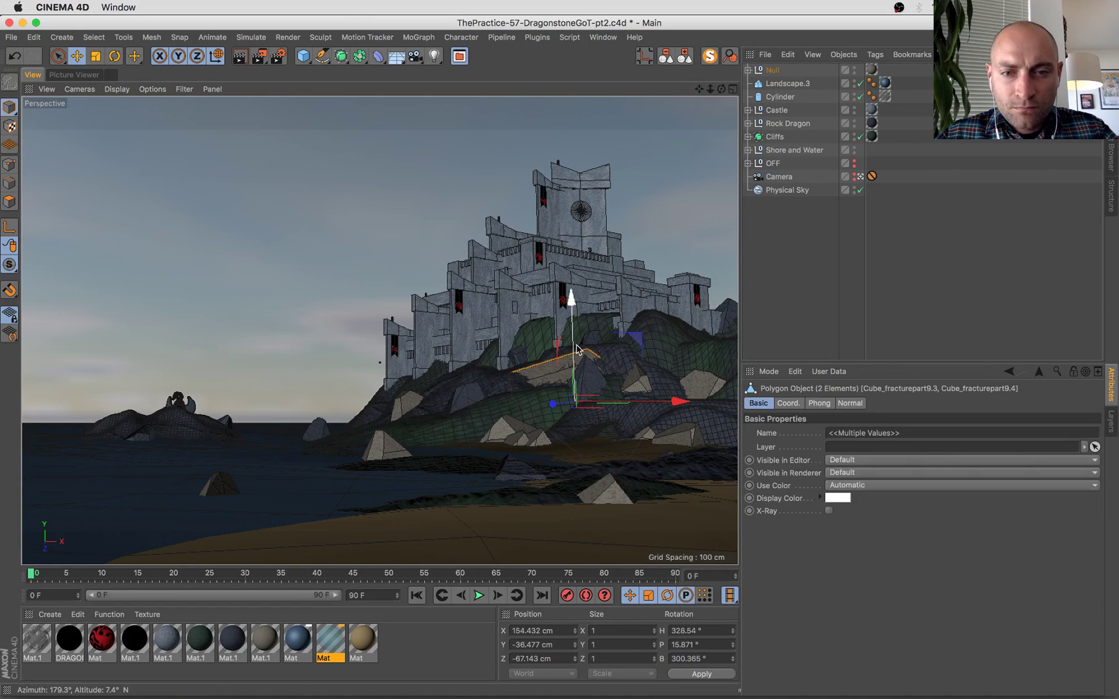
left_click_drag(576, 347, 576, 347)
left_click_drag(552, 402, 560, 405)
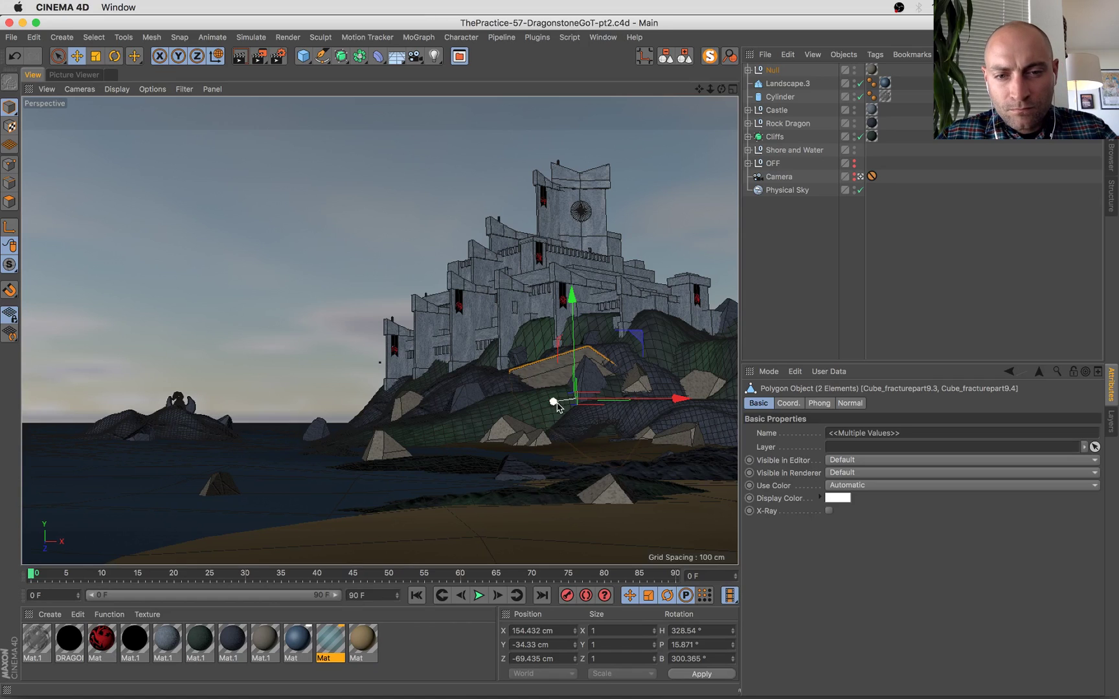
left_click(576, 410)
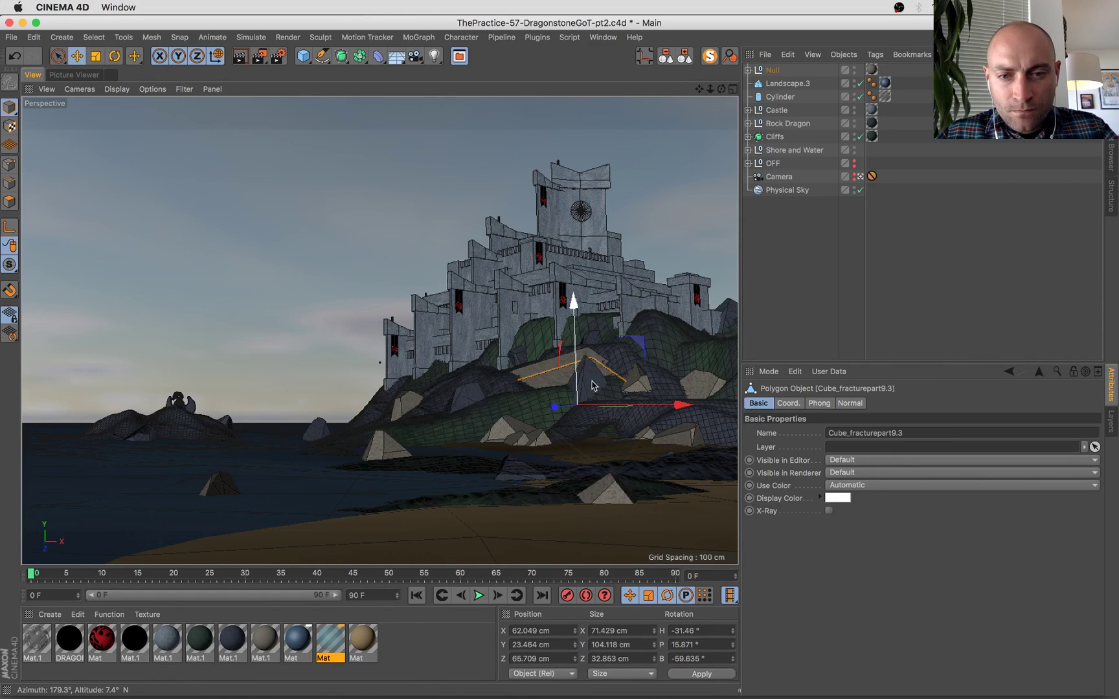
key("r")
left_click_drag(621, 363, 620, 357)
key("e")
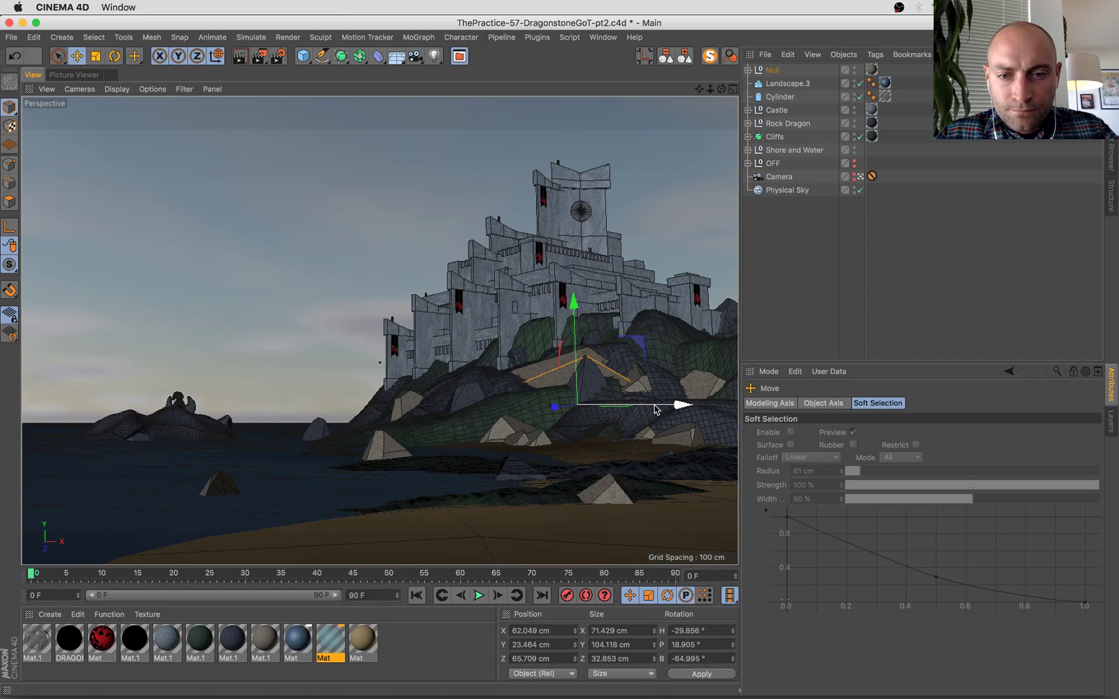
Scale the small rock beside the large one to about 37.5 × 29.6 × 35.7 cm, placed near X 96.65, Y 29.91, Z 36.56 cm, and save.
left_click_drag(560, 407, 616, 386)
left_click(643, 377)
left_click_drag(625, 322, 623, 332)
key("t")
left_click_drag(586, 463, 667, 402)
key("e")
key("w")
key("super+s")
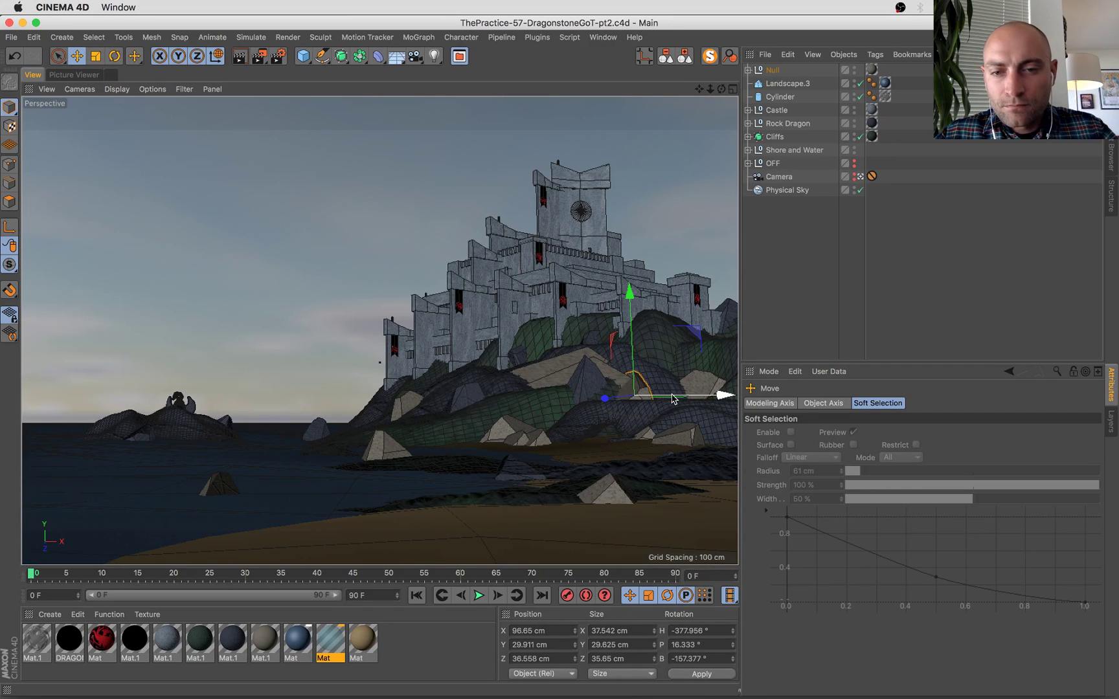
Place a copy of the small rock higher on the hillside at about X 146.77, Y 59.68, Z 59.29 cm.
left_click_drag(635, 353, 635, 313)
left_click_drag(714, 361, 780, 364)
mouse_move(680, 366)
left_mouse_down()
mouse_move(658, 373)
mouse_move(666, 377)
left_mouse_up()
Rotate the upper hillside rock to about H -404.4°, P 230°, B -94.5°.
key("r")
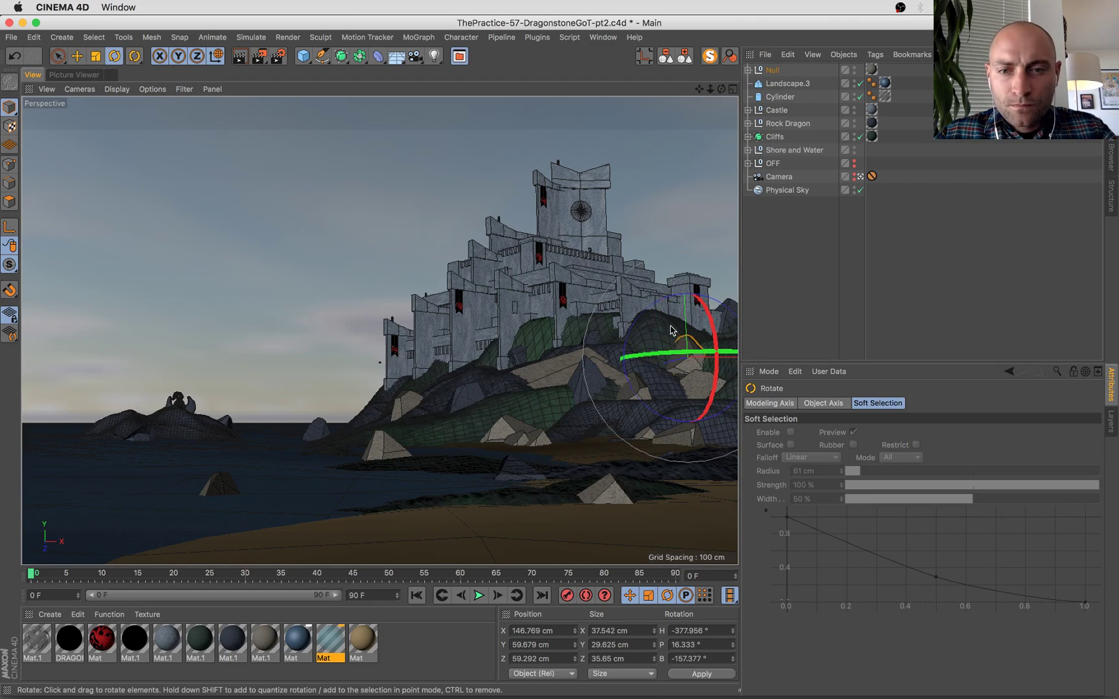
left_click_drag(683, 435, 680, 340)
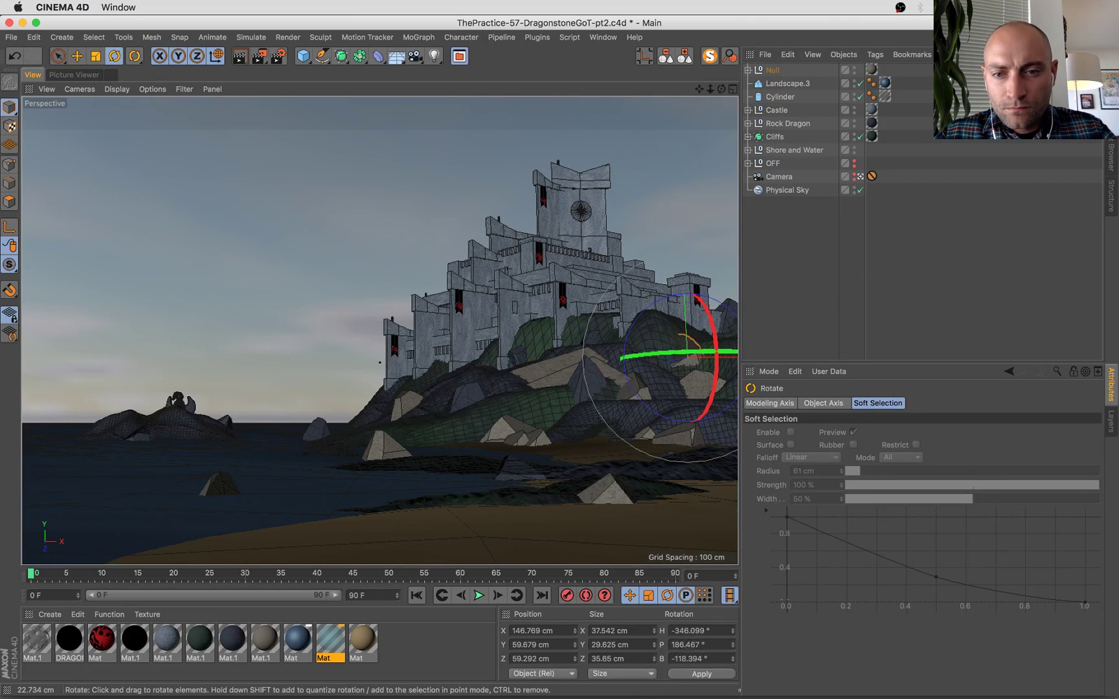
left_click_drag(667, 353, 640, 355)
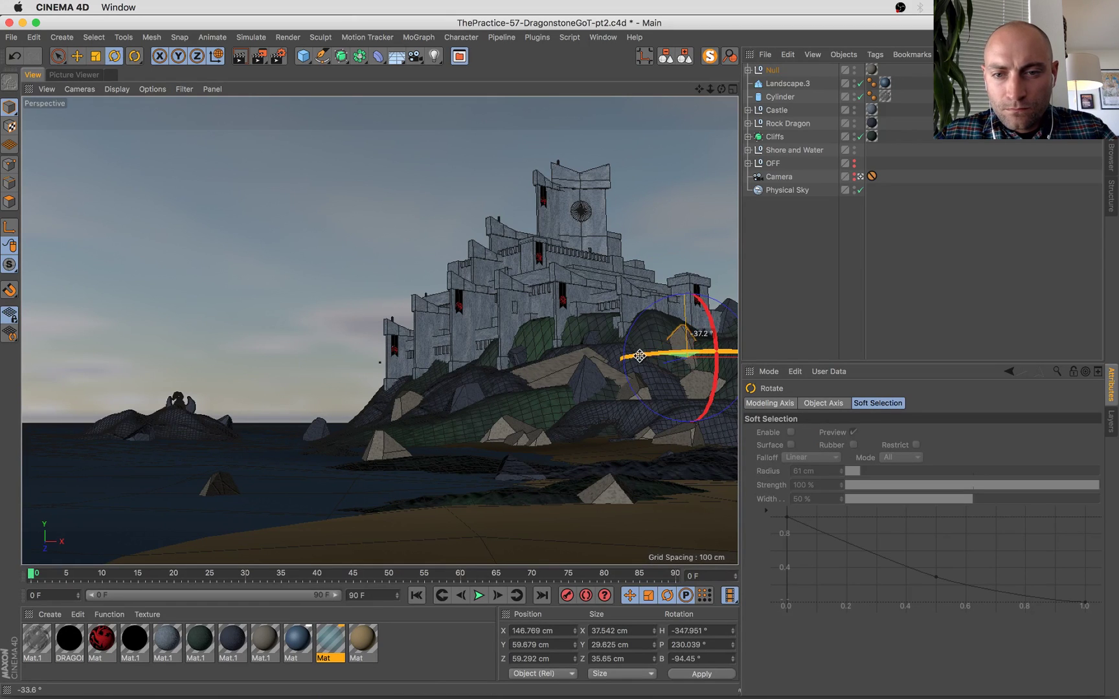
left_click_drag(545, 364, 544, 363)
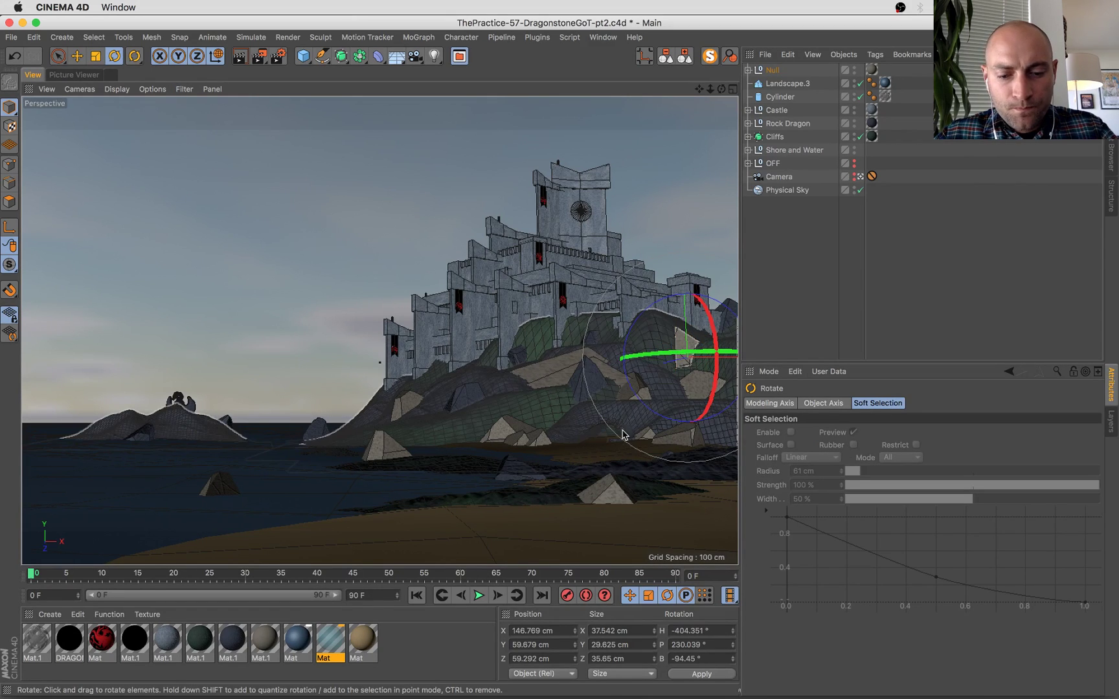
Enlarge the upper hillside rock to about 44.6 × 35.2 × 42.4 cm and lower it to about X 126.62, Y 37.12, Z 52.42 cm.
key("t")
left_click_drag(674, 419, 706, 413)
key("e")
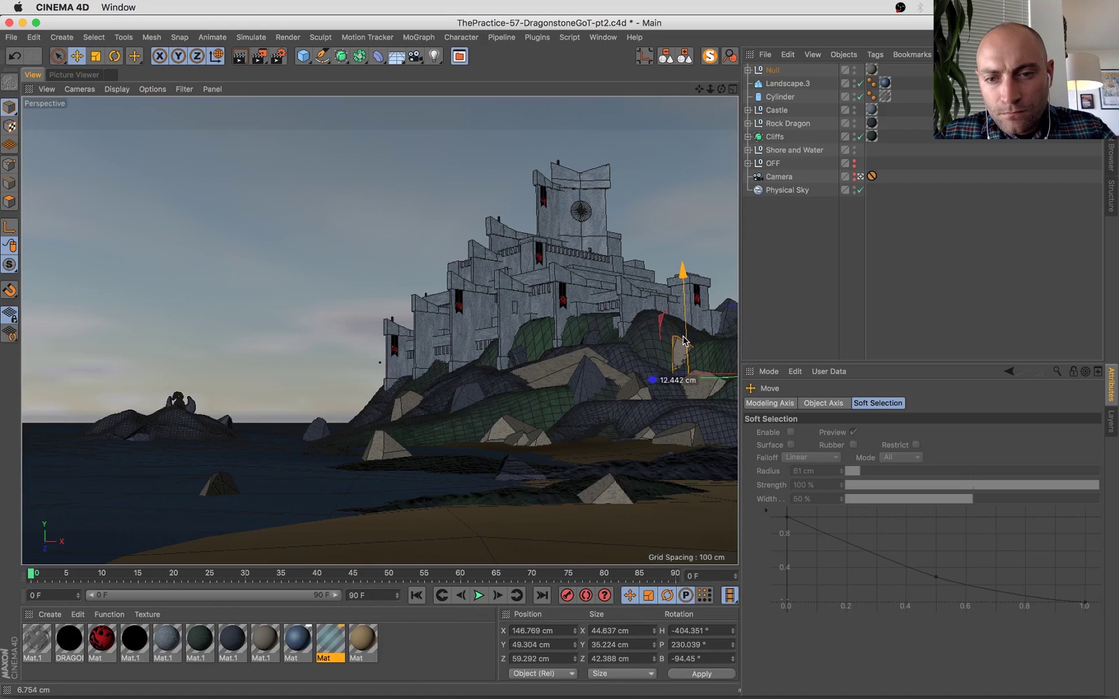
left_click_drag(680, 338, 681, 327)
left_click_drag(653, 384, 665, 383)
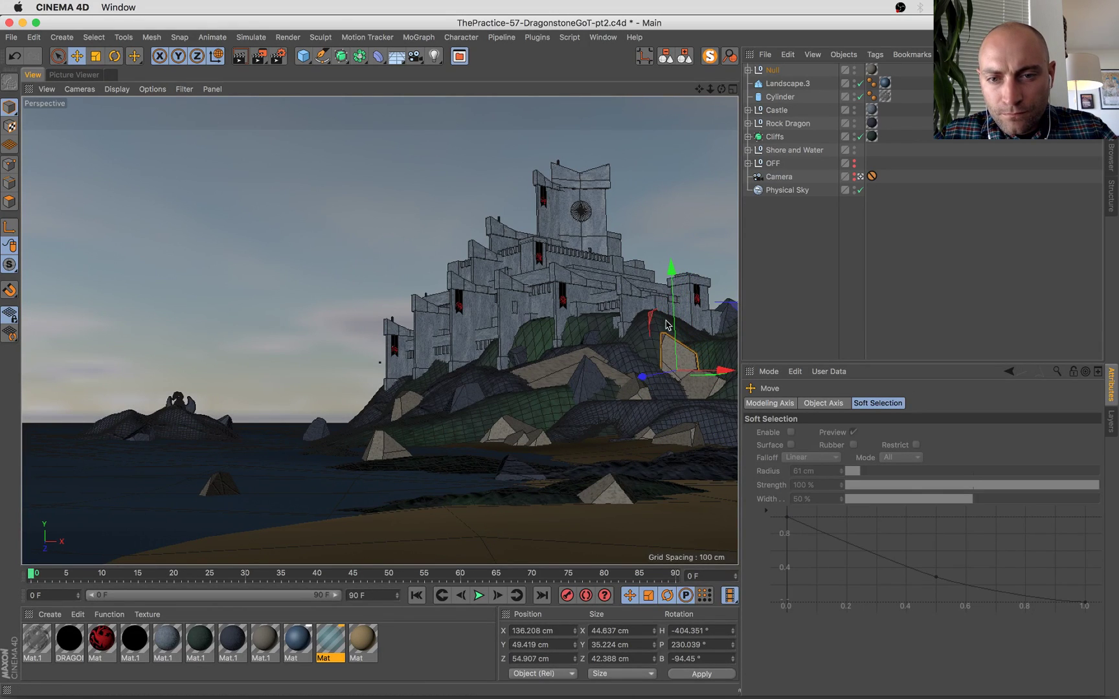
left_click_drag(667, 324, 672, 333)
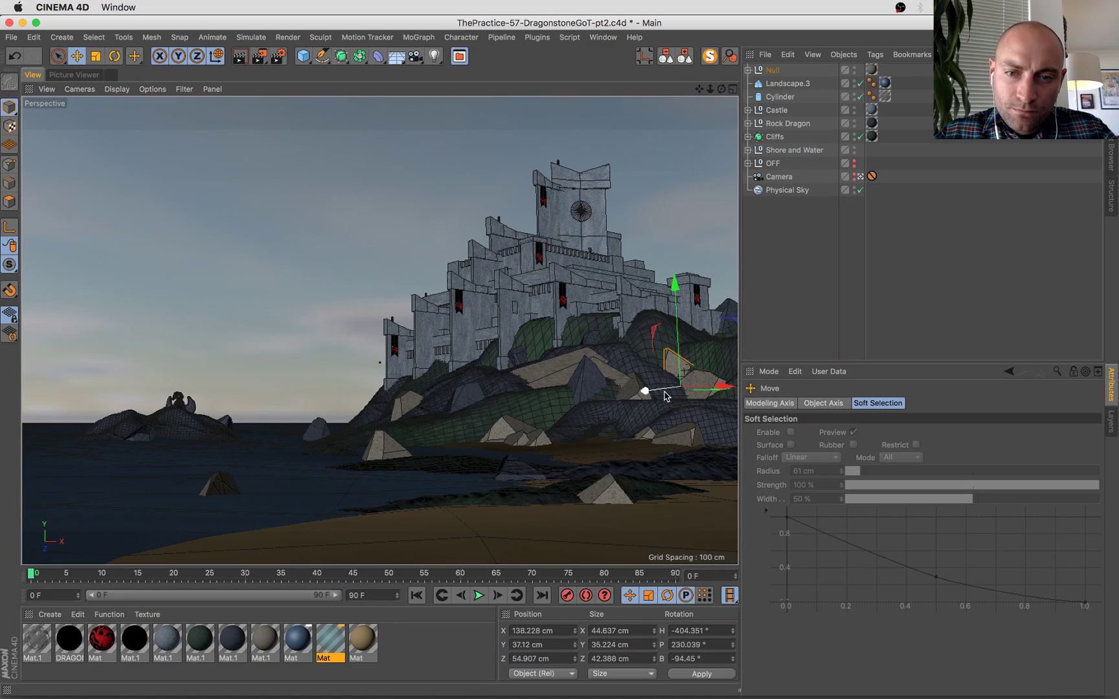
left_click_drag(673, 391, 711, 392)
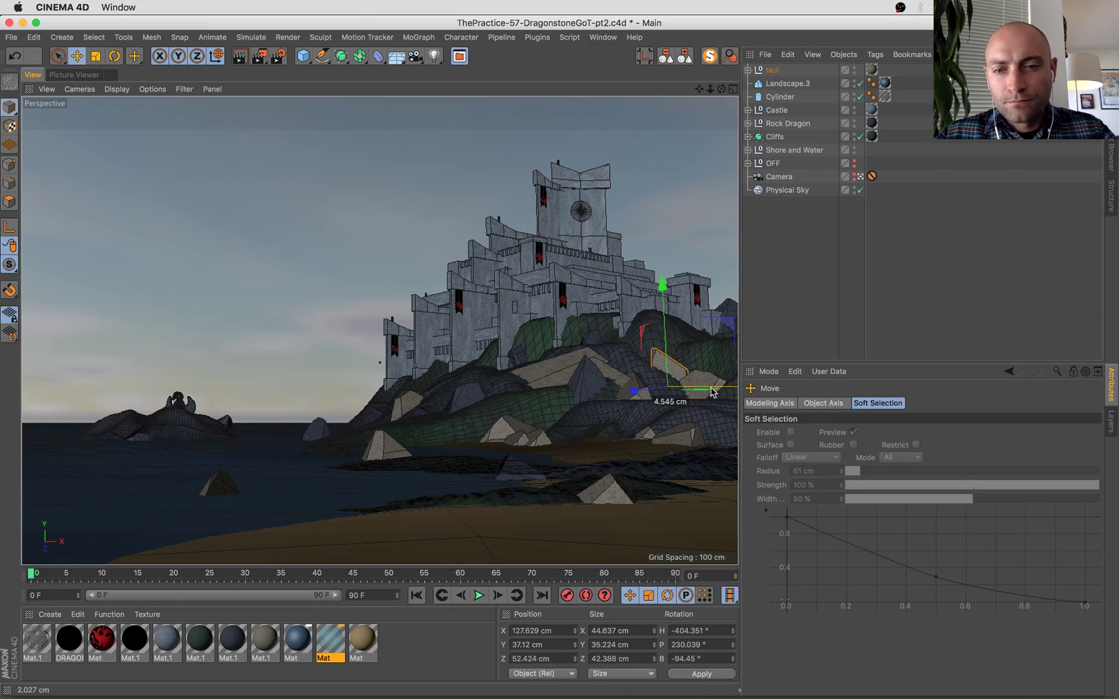
Stretch the upper hillside rock to about 44.7 cm in Y and sink it to about Y 34.09, Z 51.31 cm.
key("t")
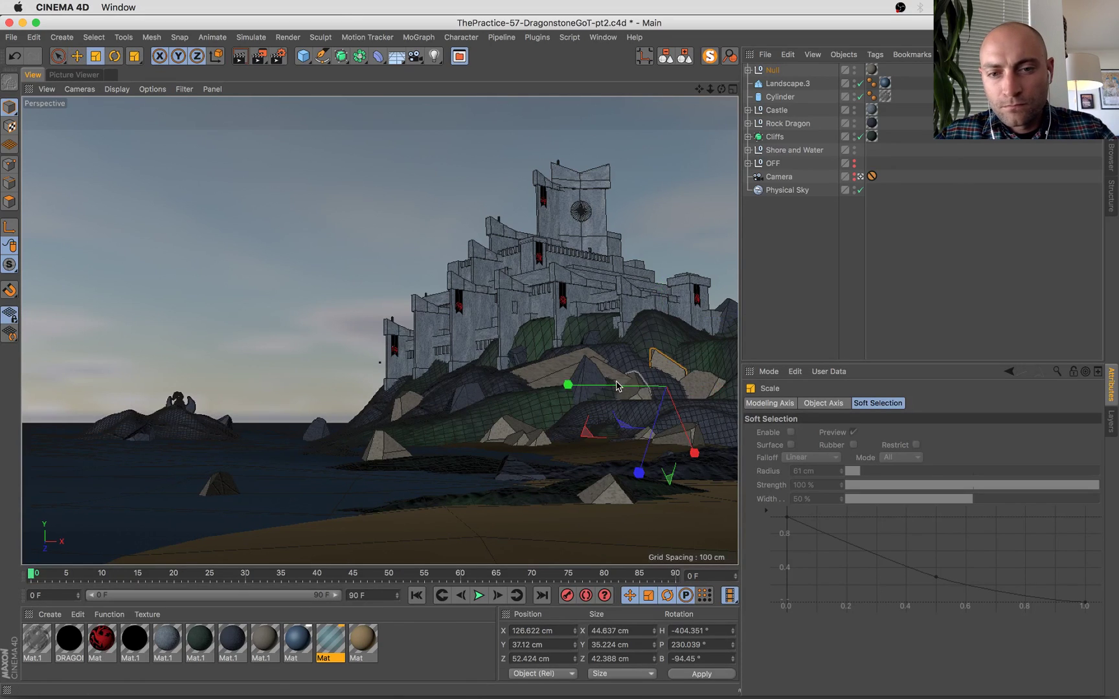
left_click_drag(618, 384, 605, 386)
key("e")
left_click_drag(663, 348, 664, 355)
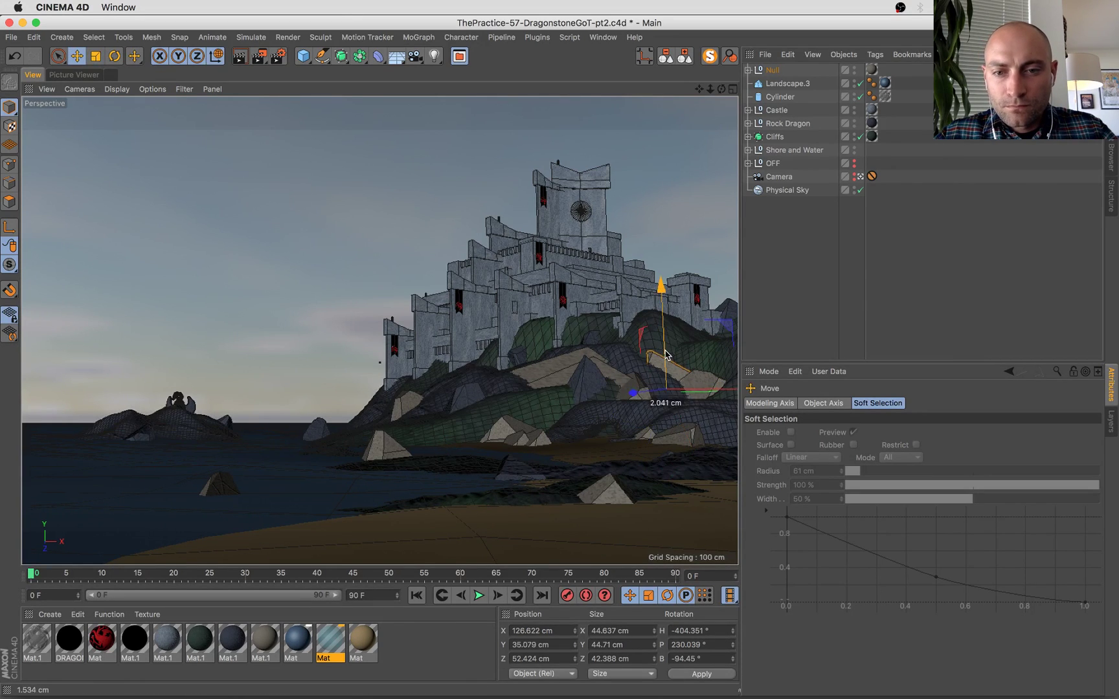
left_click_drag(638, 393, 640, 395)
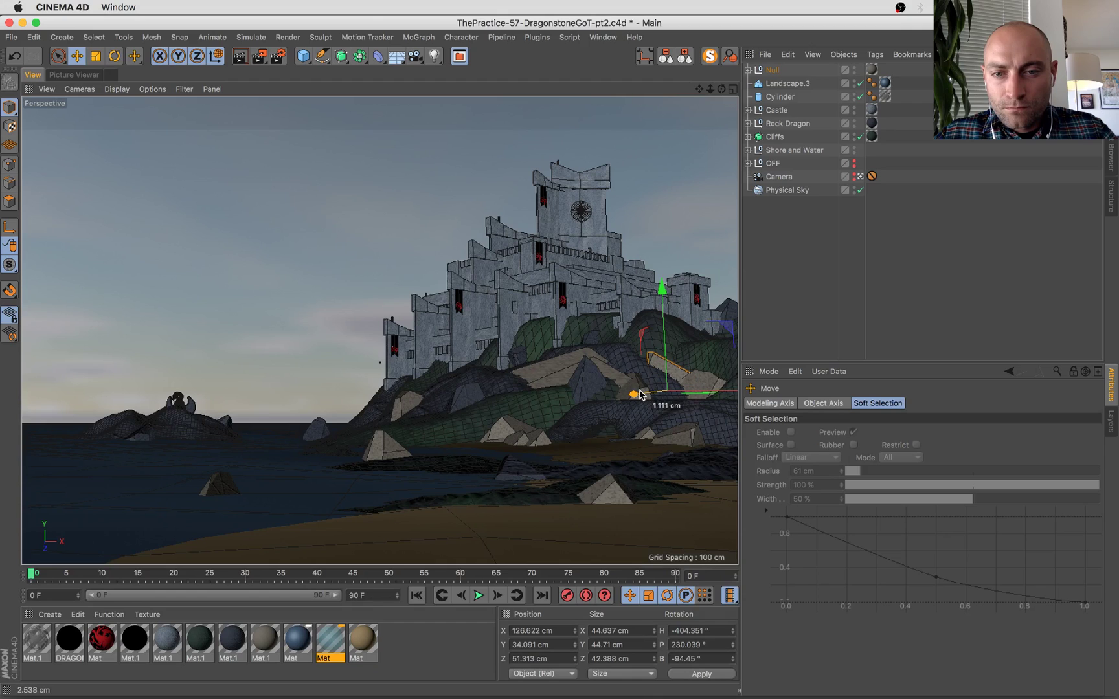
Rotate the upper hillside rock to about H -414.8°, P 217.2°, B -109.4° and save the project.
key("r")
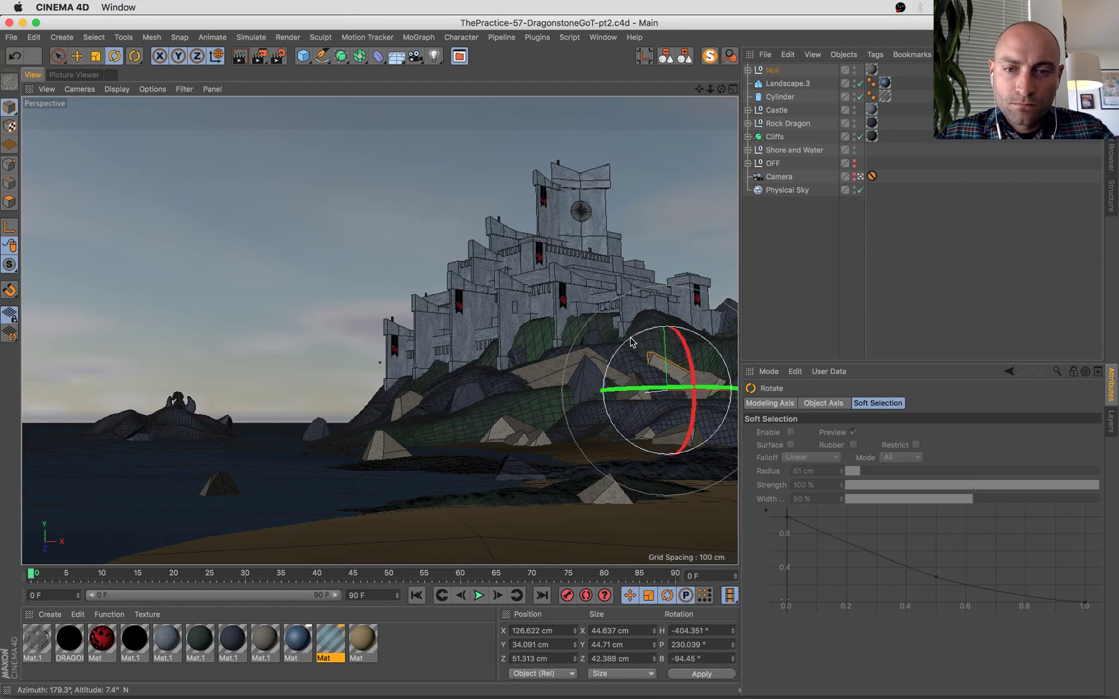
mouse_move(650, 333)
left_mouse_down()
mouse_move(642, 338)
mouse_move(653, 337)
left_mouse_up()
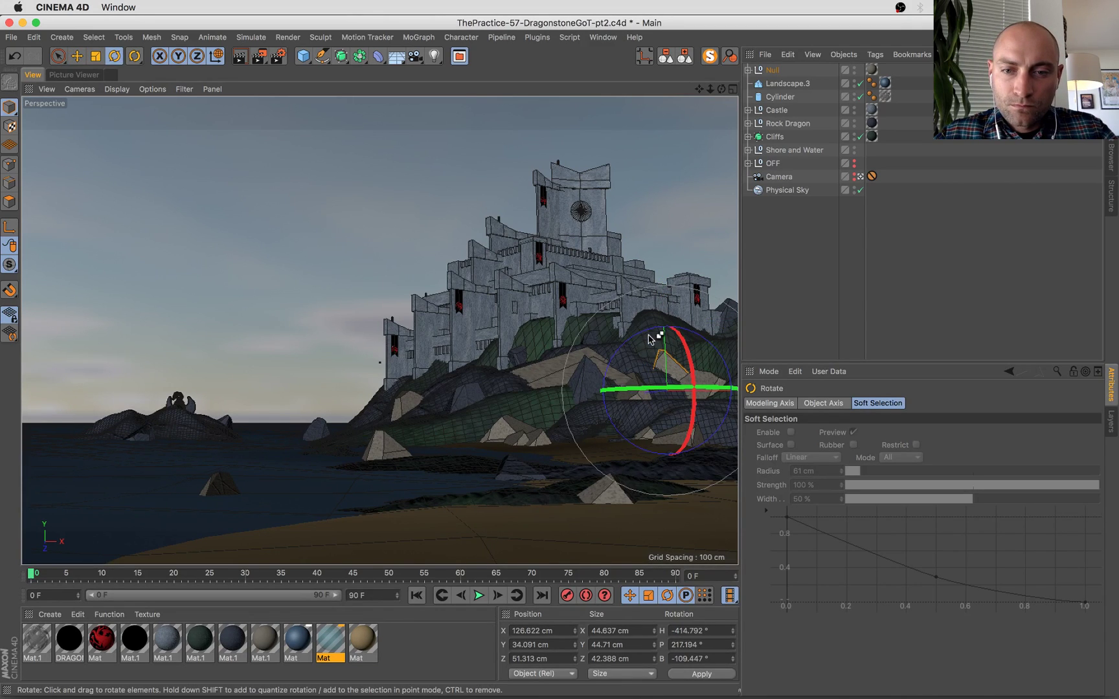
key("super+s")
Expand the Castle group and select Null.8, which holds the top tower's wall pieces.
left_click(550, 180)
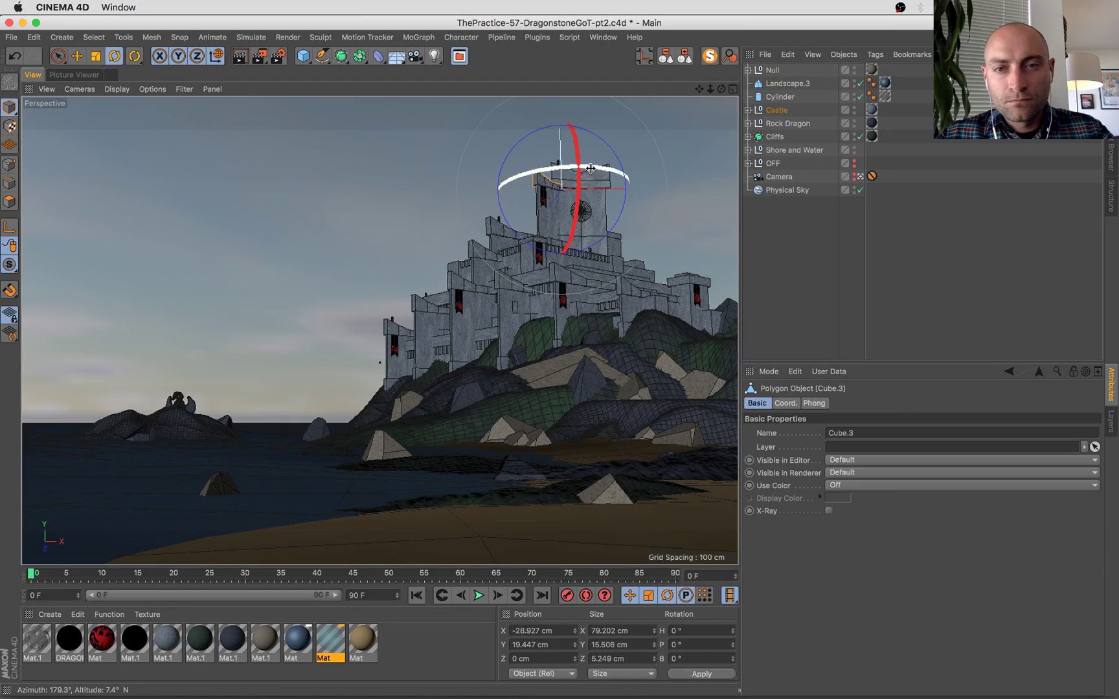
left_click(748, 110)
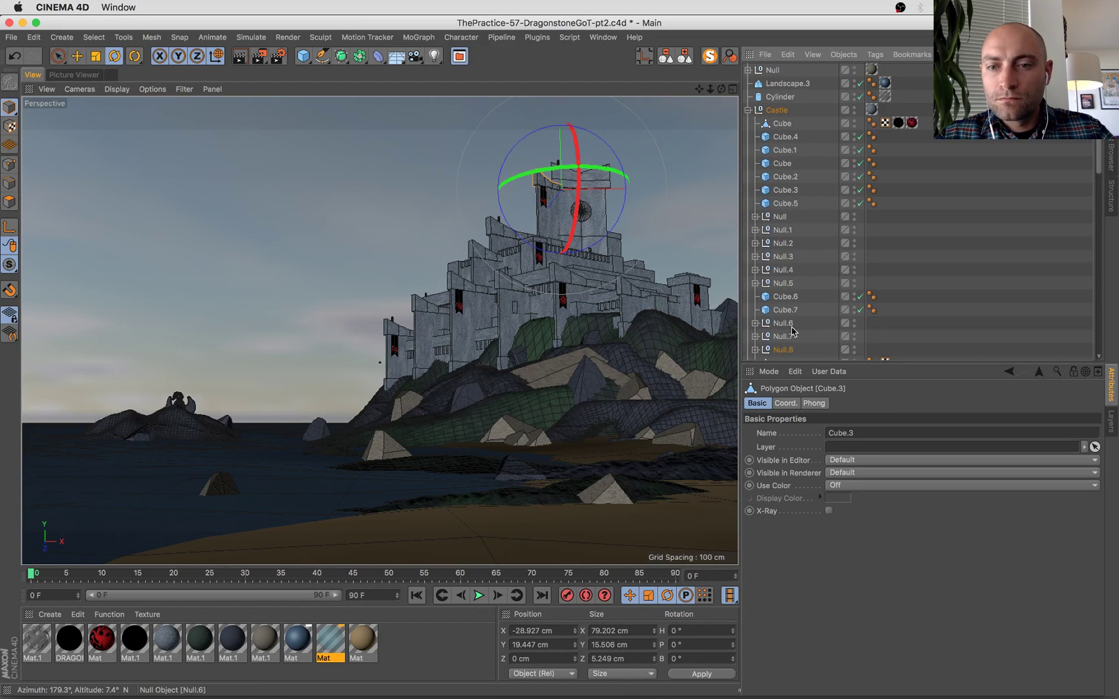
left_click(782, 350)
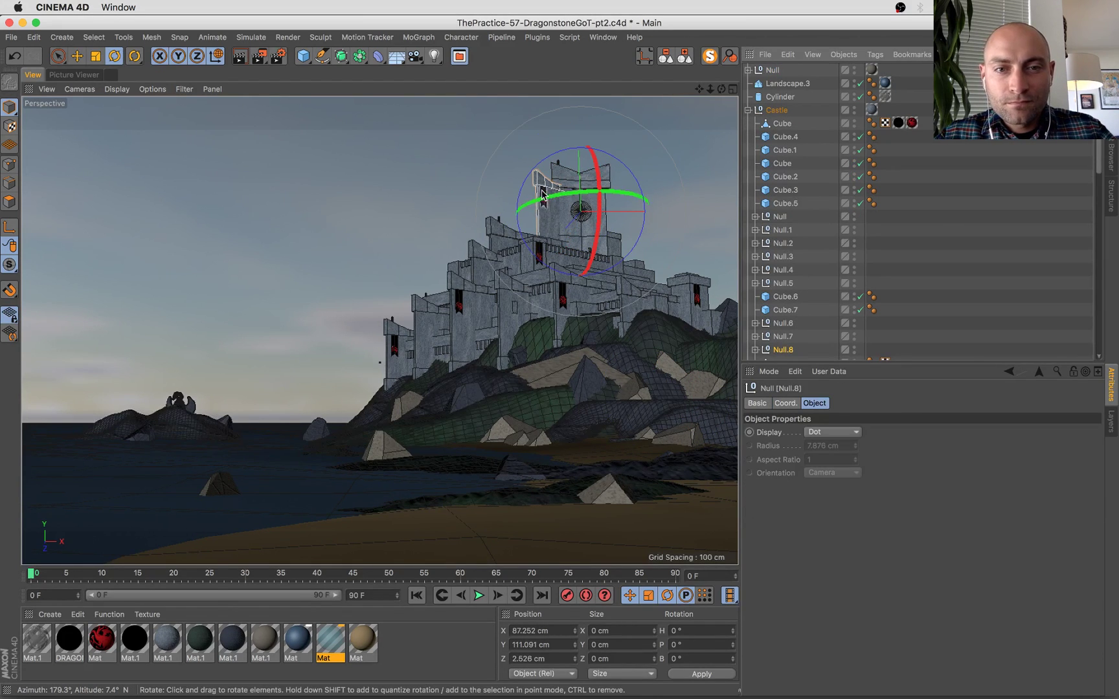
Check the Dragonstone_(day) (1).jpg reference in Preview and compare the two latest castle renders back in Cinema 4D.
key("super+Tab")
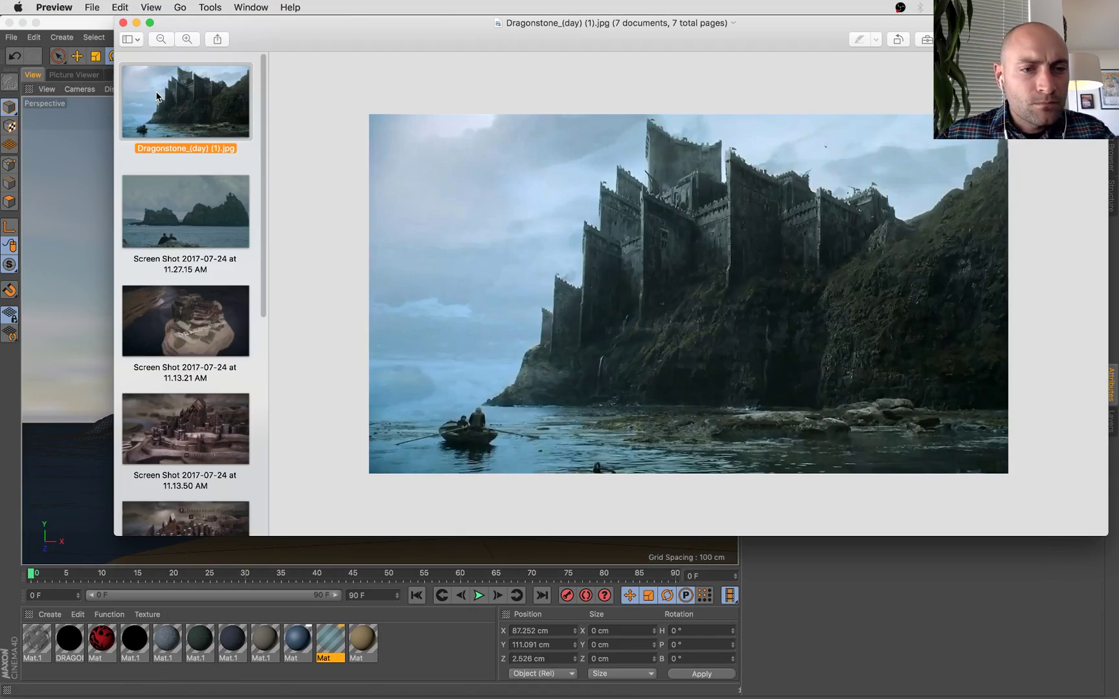
mouse_move(1, 15)
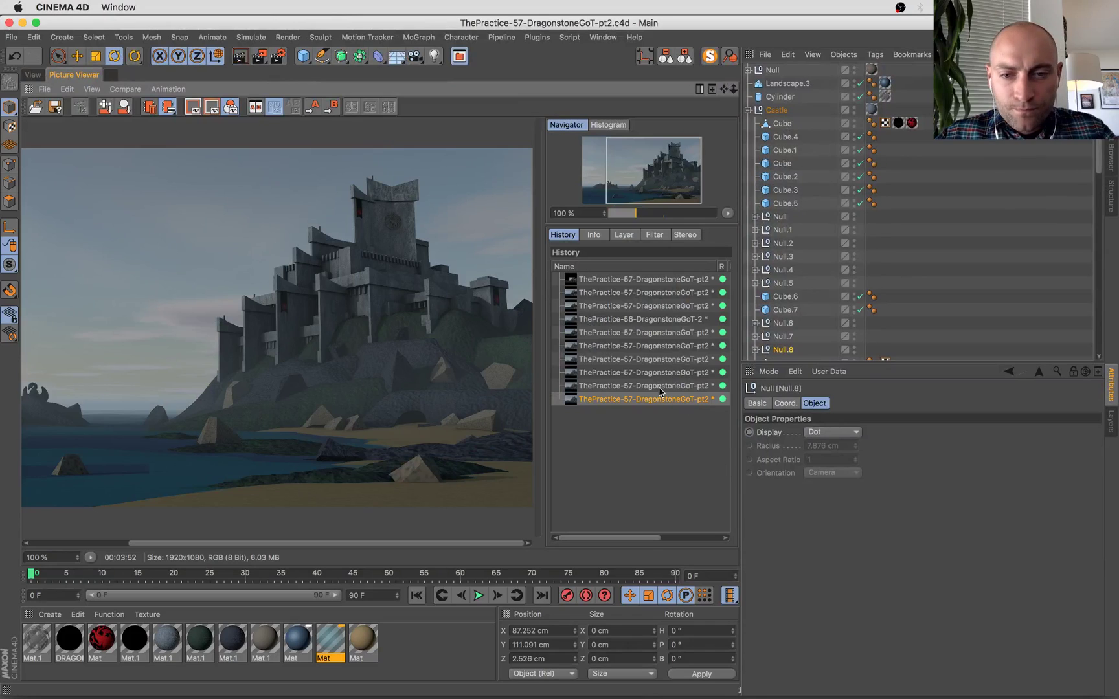
key("Up")
key("Down")
key("Up")
key("Down")
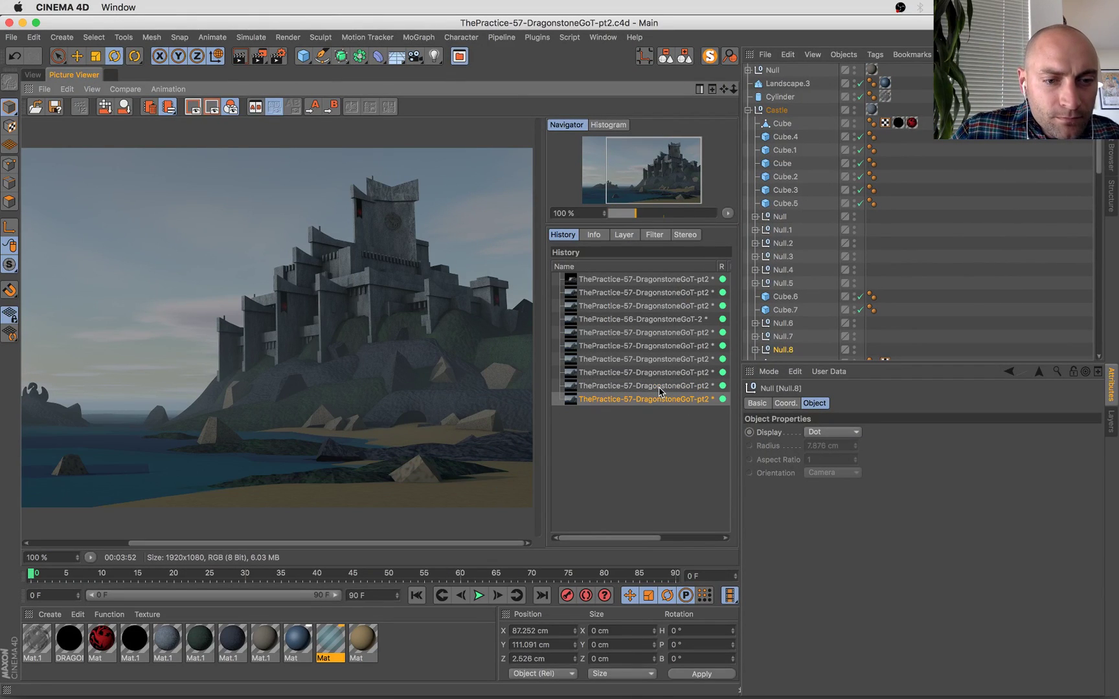
key("Up")
key("Down")
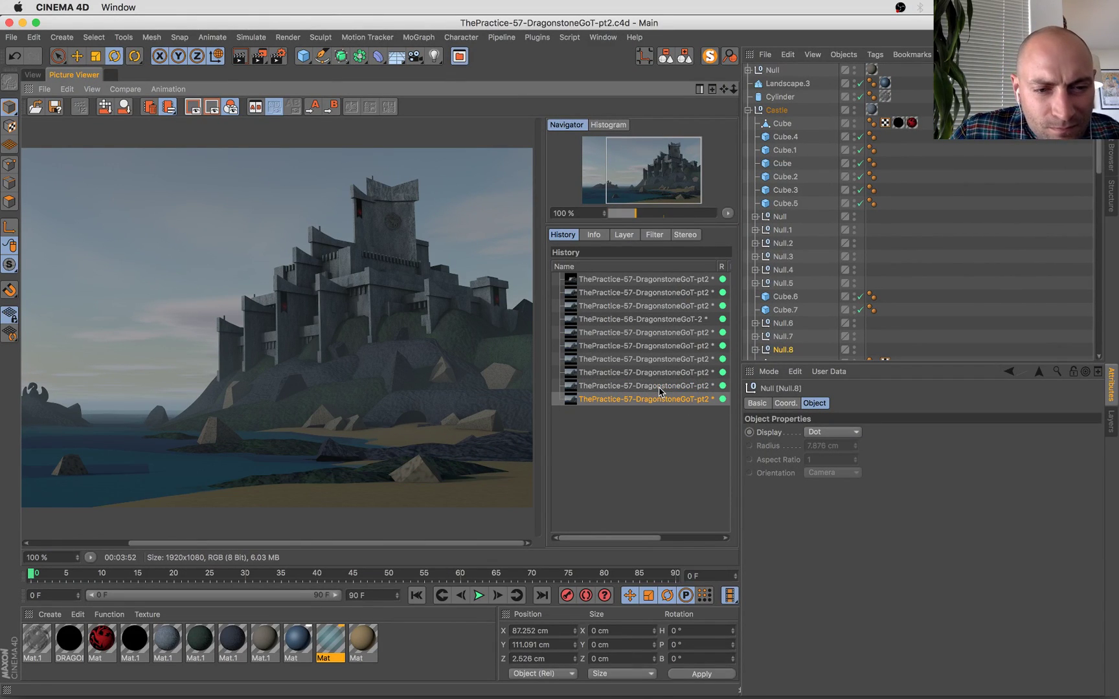
key("Up")
key("Down")
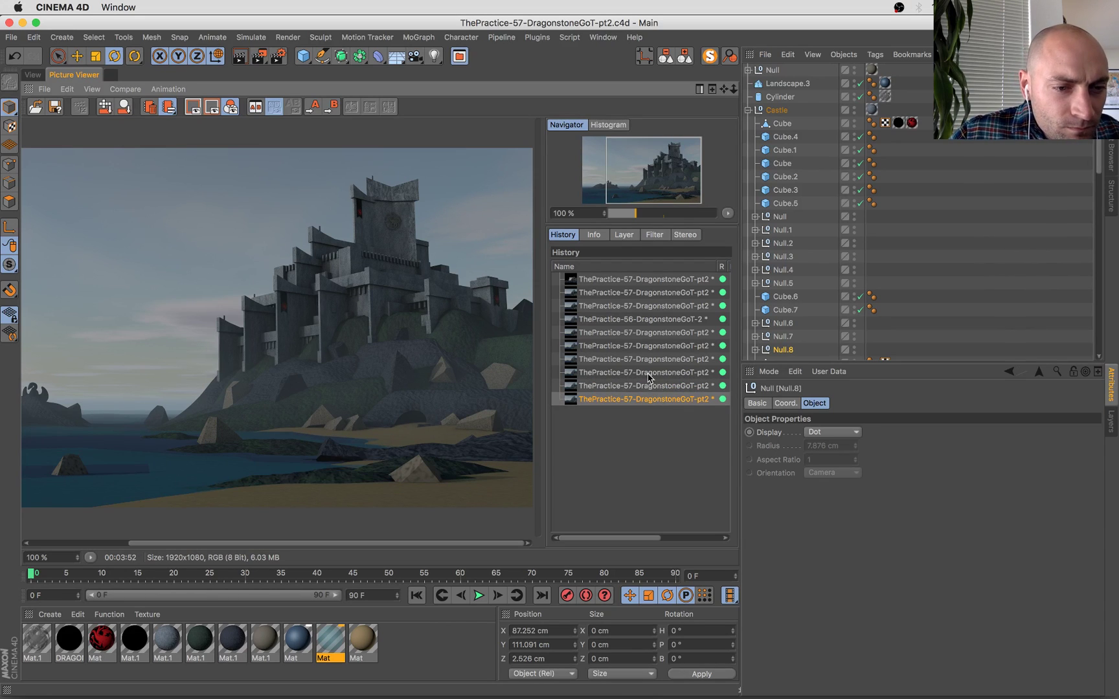
Compare the dragon rock and surrounding water up close in the two latest renders.
scroll(240, 473, "down", 2)
scroll(178, 469, "up", 5)
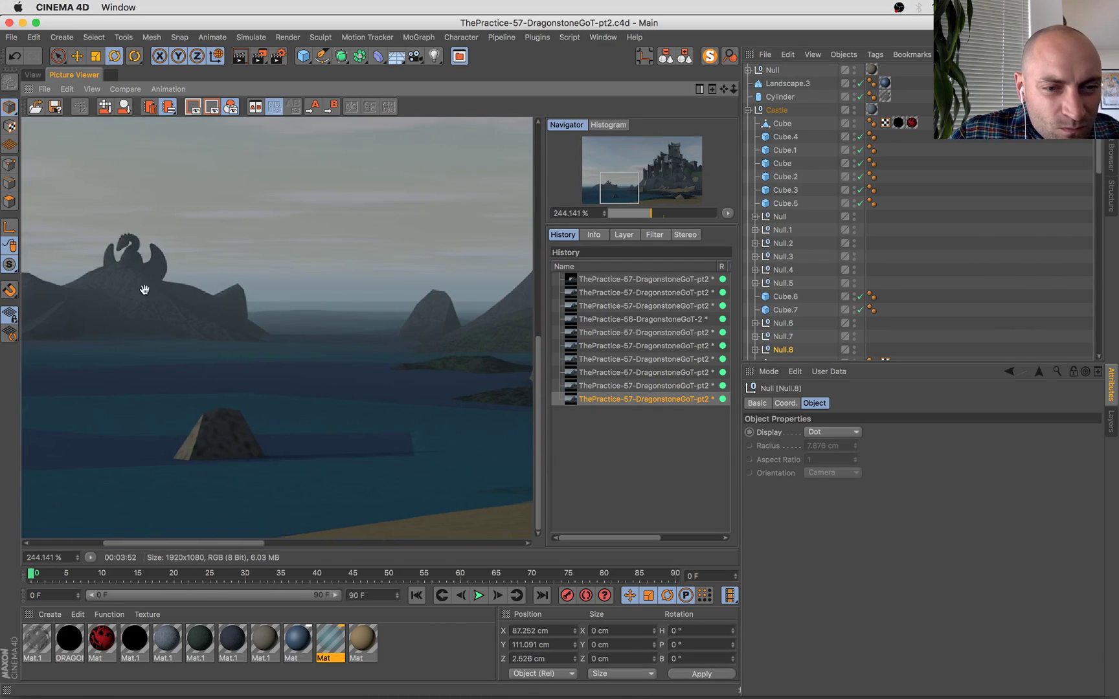
left_click(638, 385)
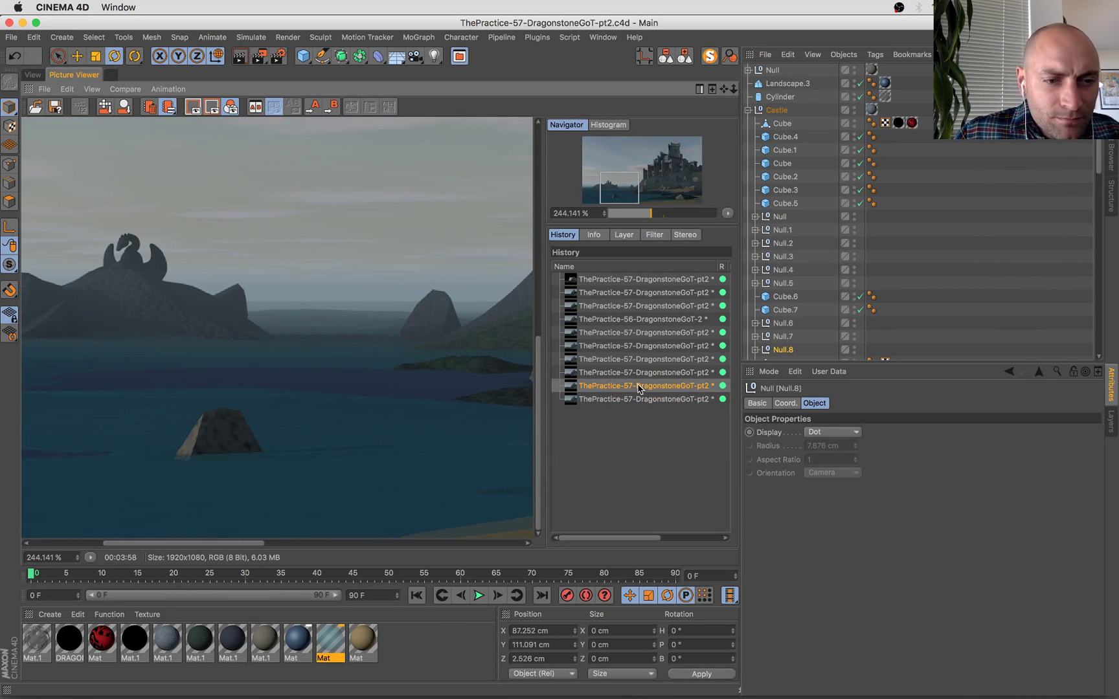
key("Down")
left_click(638, 385)
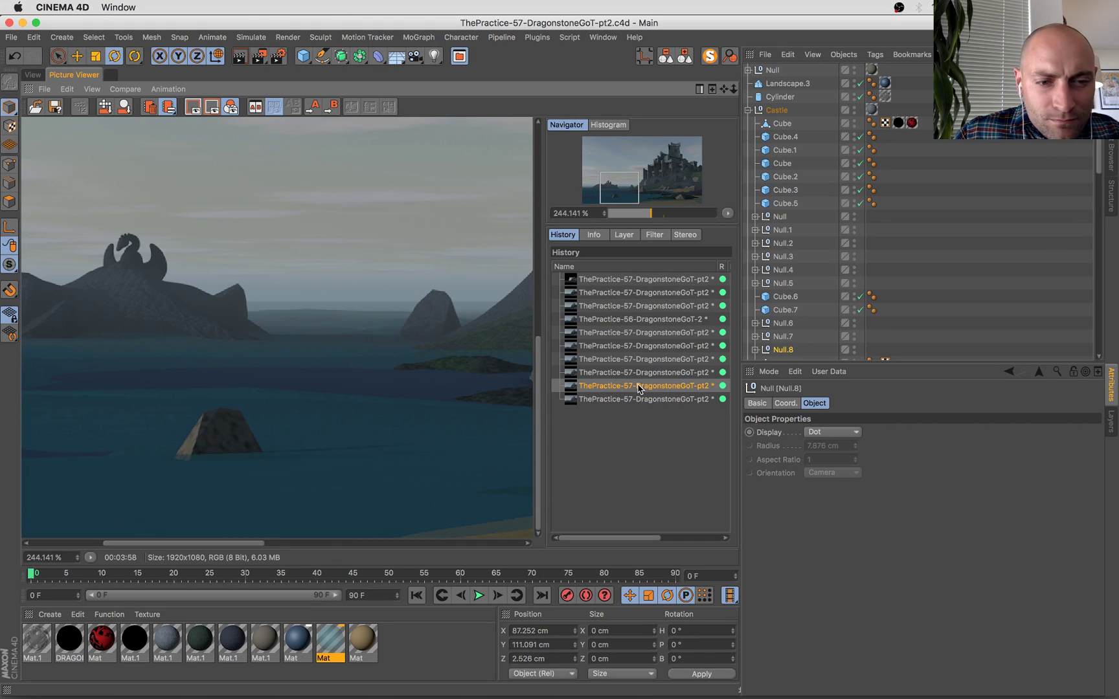
Compare the wider castle and shoreline view in the two latest renders.
scroll(414, 383, "down", 4)
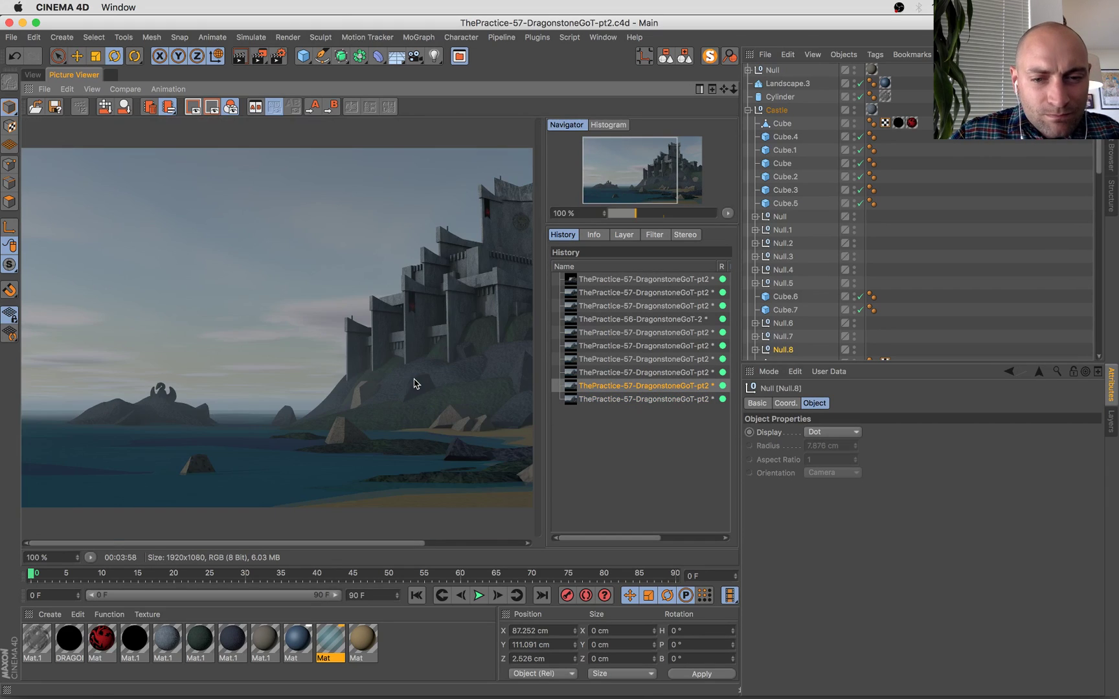
left_click(654, 398)
left_click(651, 387)
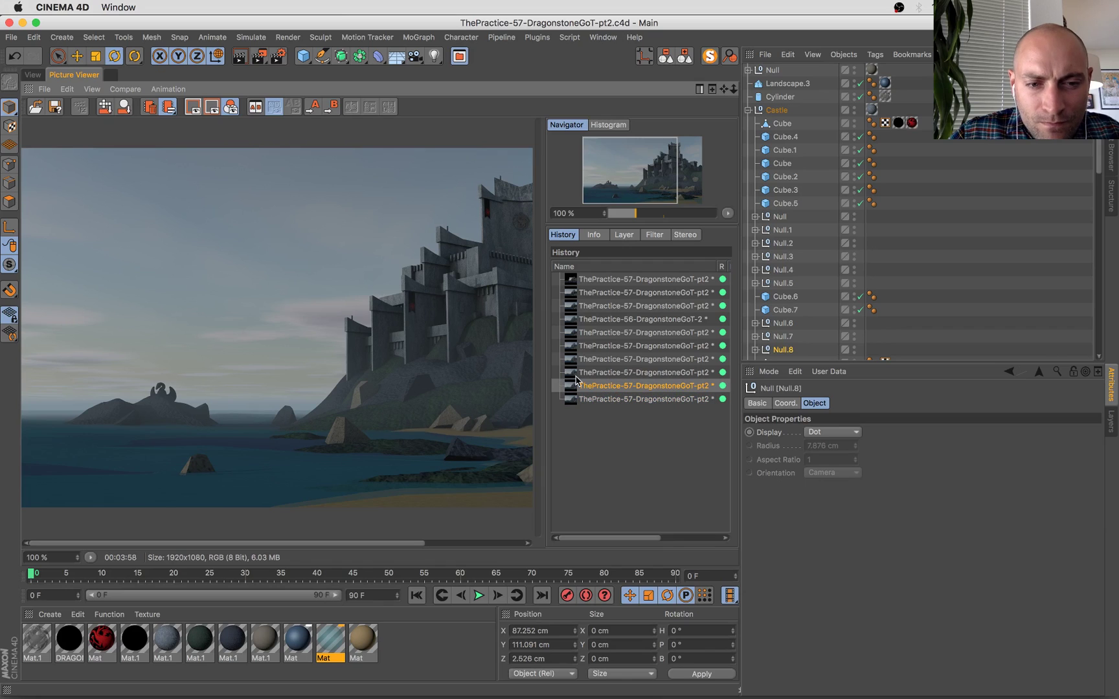
Back in the 3D view, raise the Landscape.3 water surface to about Y -1.7 cm, extend its depth to about 2033 cm and save.
left_click(32, 74)
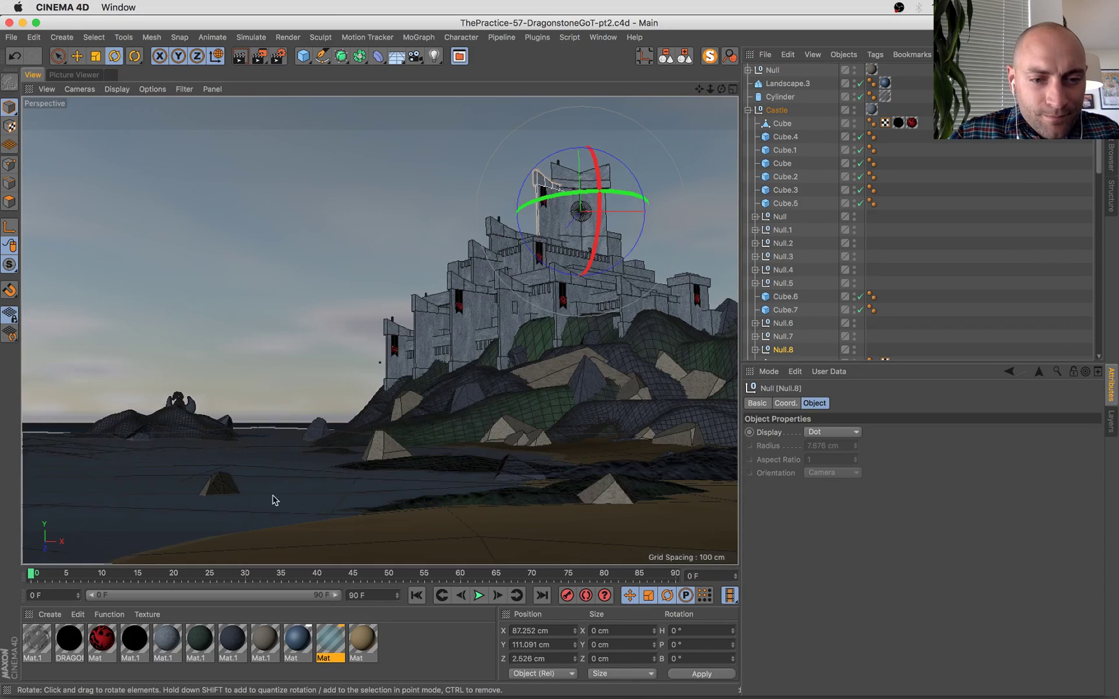
left_click(279, 504)
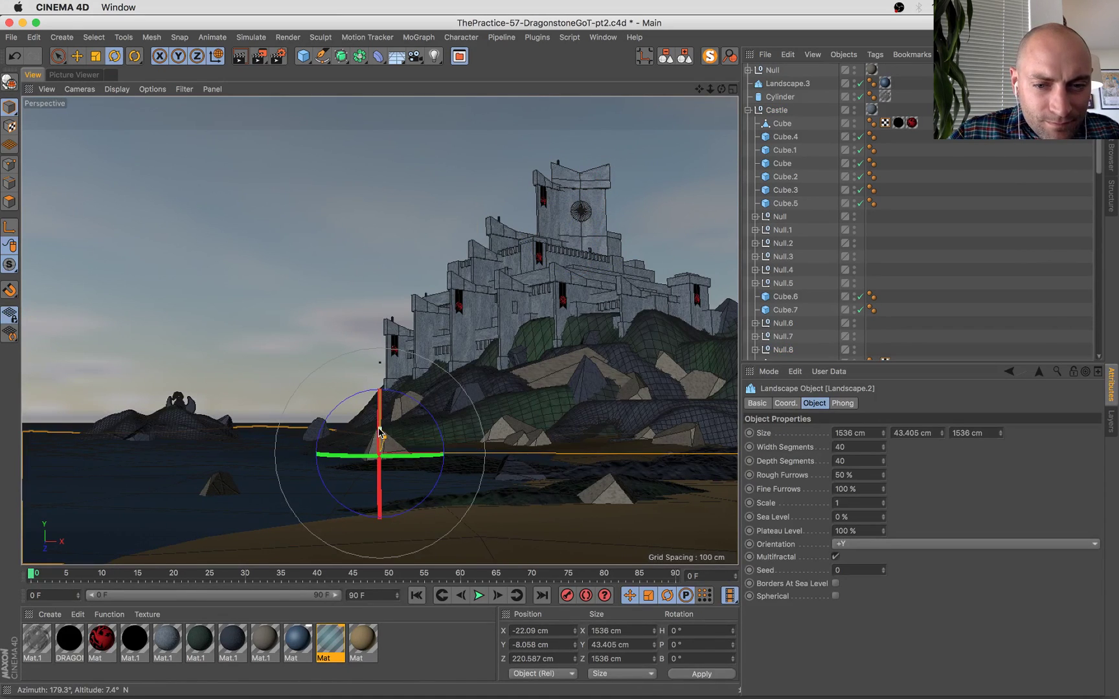
key("e")
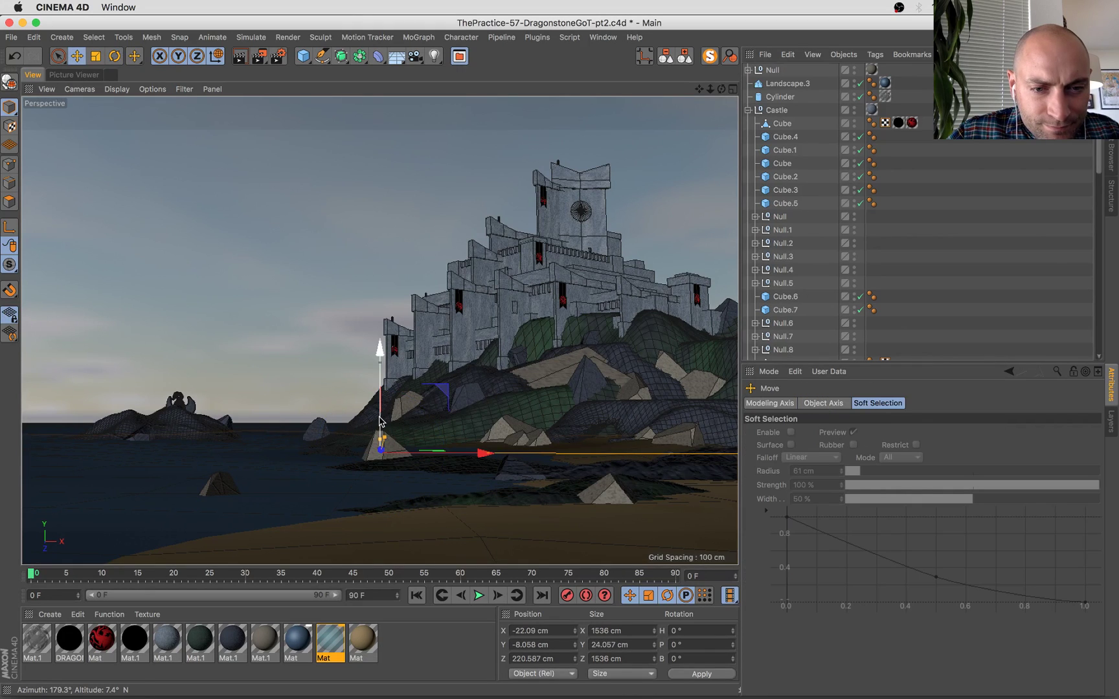
mouse_move(381, 429)
left_mouse_down()
mouse_move(380, 405)
mouse_move(378, 415)
left_mouse_up()
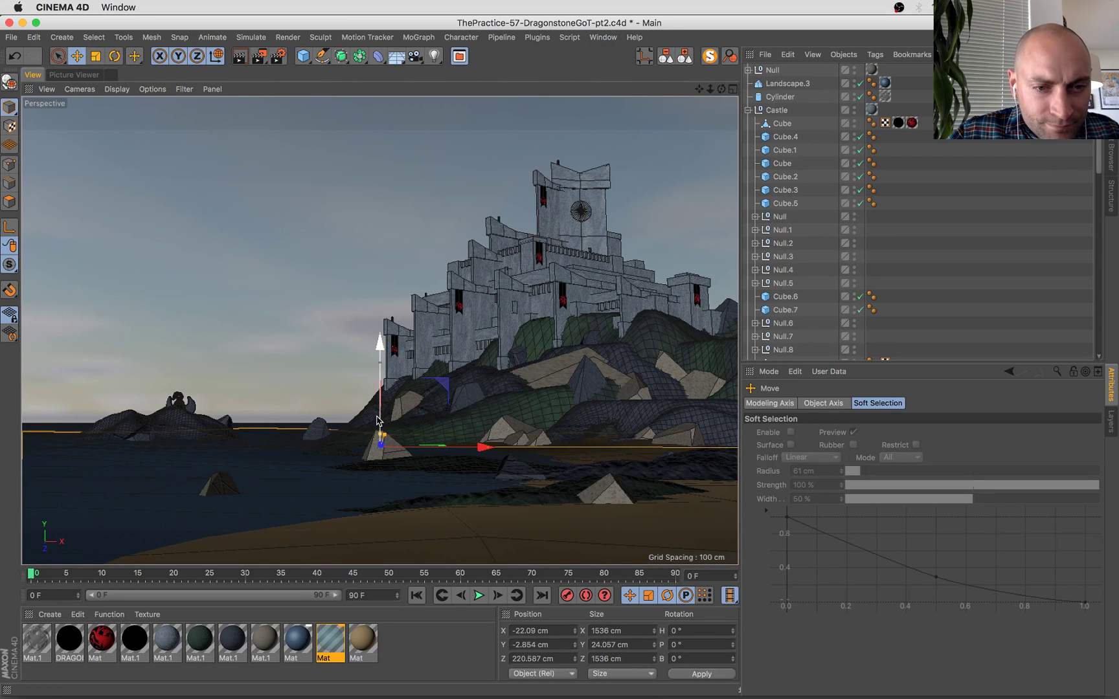
key("super+s")
left_click(379, 432)
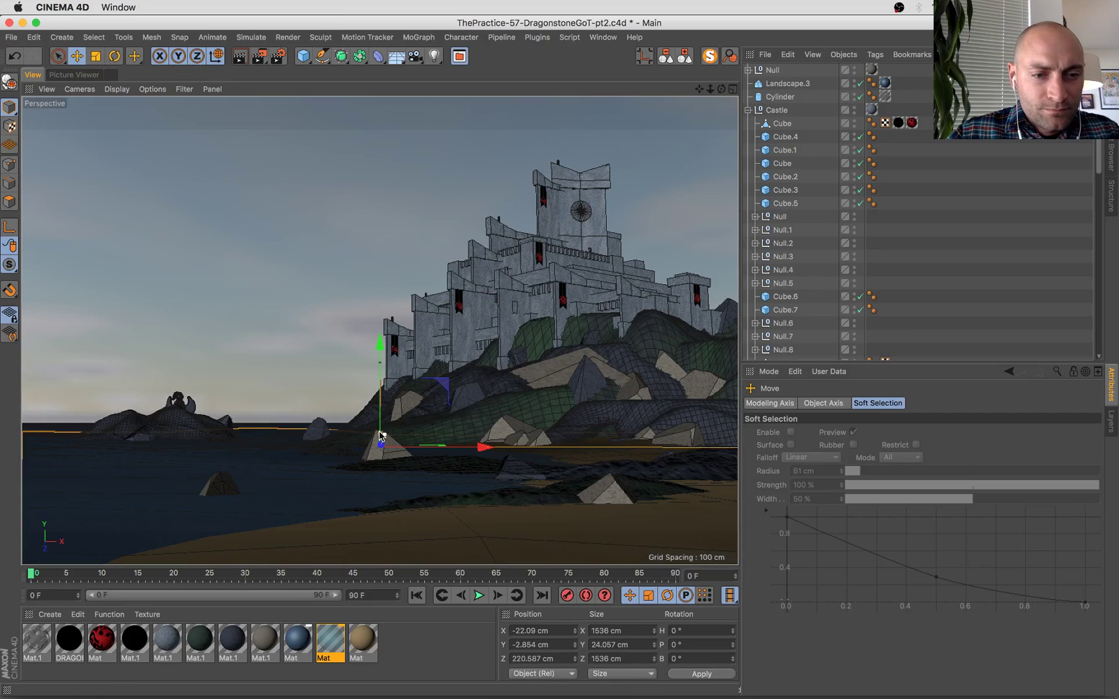
left_click_drag(379, 435, 377, 412)
Turn off the Alpha channel of the striped blue Mat water material and move its editor clear of the scene.
double_click(341, 641)
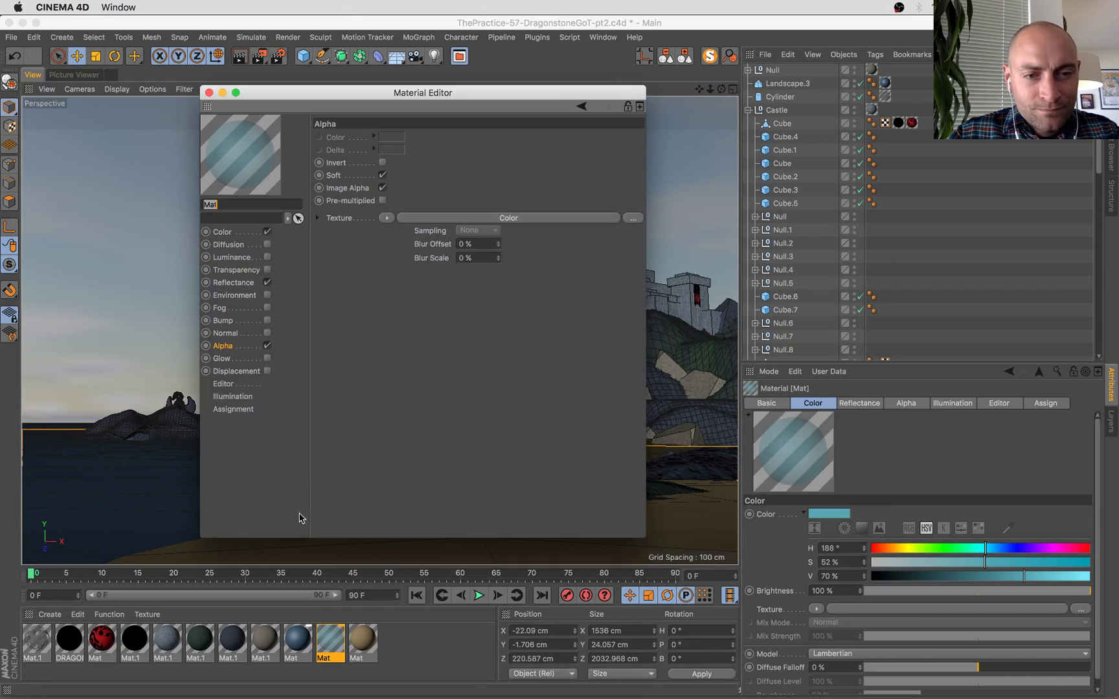
left_click(267, 346)
left_click_drag(325, 97, 907, 317)
Lower the water landscape to about Y -2.9 cm, rotate its heading to -180° and close the Material Editor.
left_click_drag(380, 350, 382, 386)
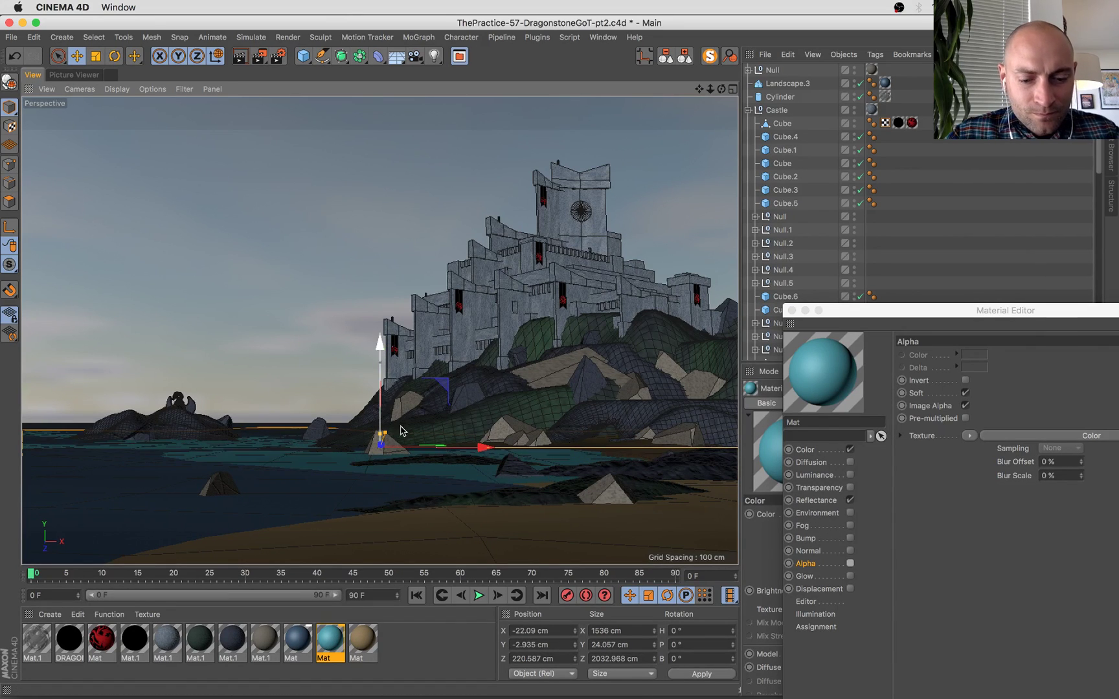
key("r")
left_click_drag(405, 448, 117, 392)
left_click(791, 310)
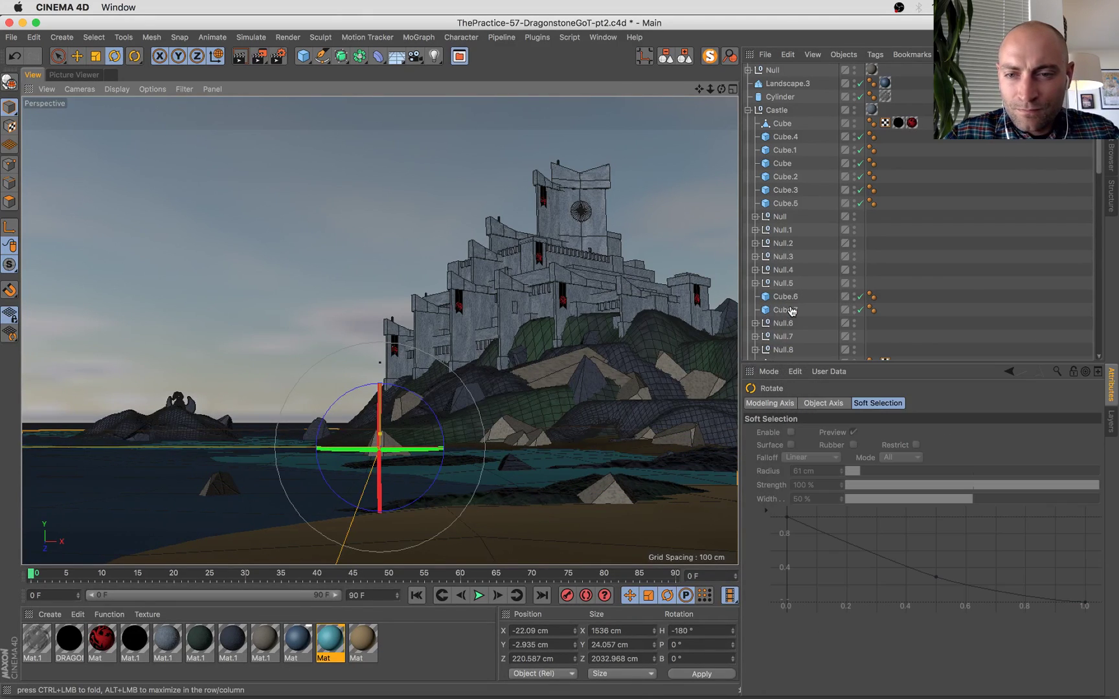
Set the Seed of Landscape.3 in the Shore and Water group to 7.
scroll(841, 298, "down", 15)
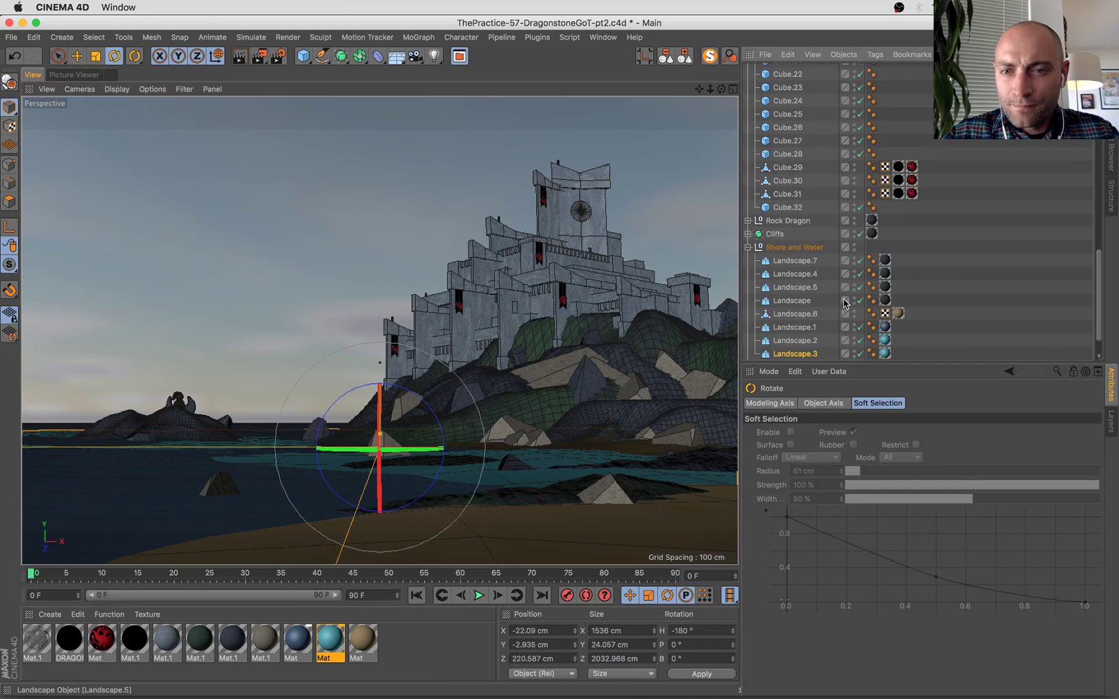
left_click(807, 355)
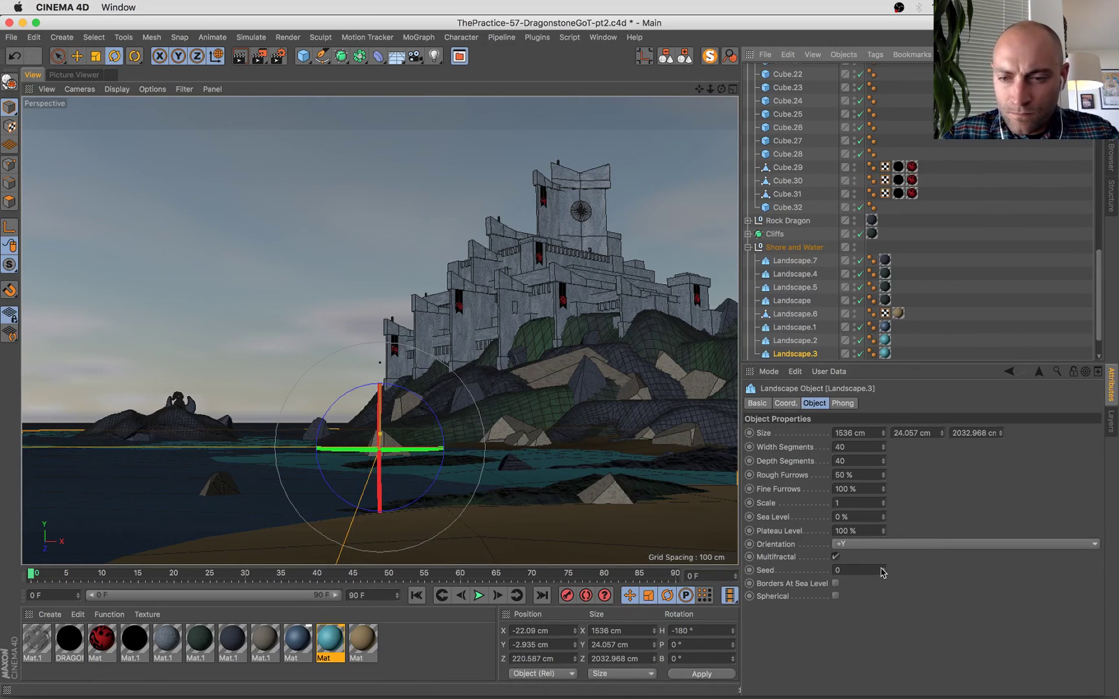
left_click_drag(880, 573, 884, 571)
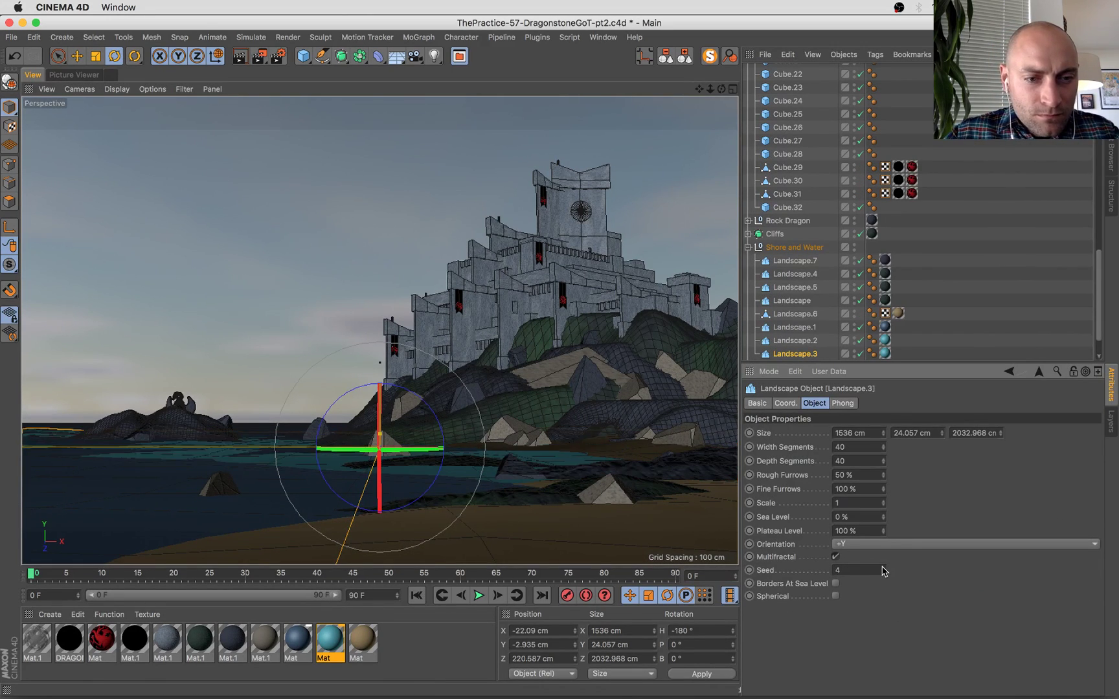
left_click(882, 567)
left_click(882, 567)
left_click(883, 567)
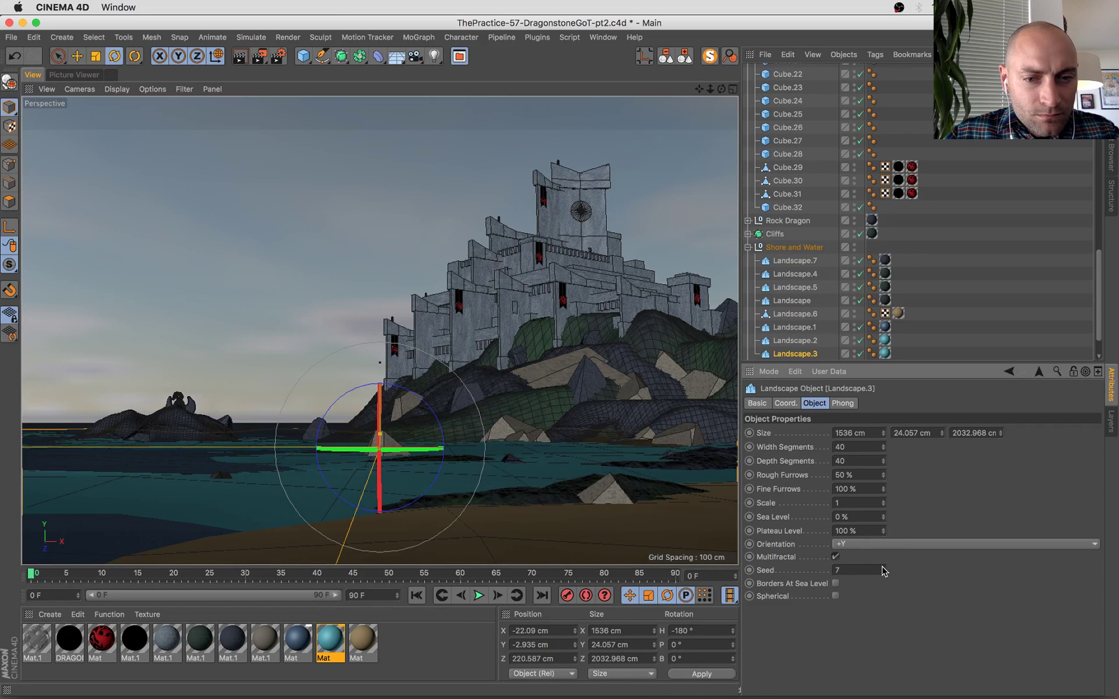
Set the height of Landscape.3 to about 27.8 cm and its vertical position to about Y -4.2 cm.
key("e")
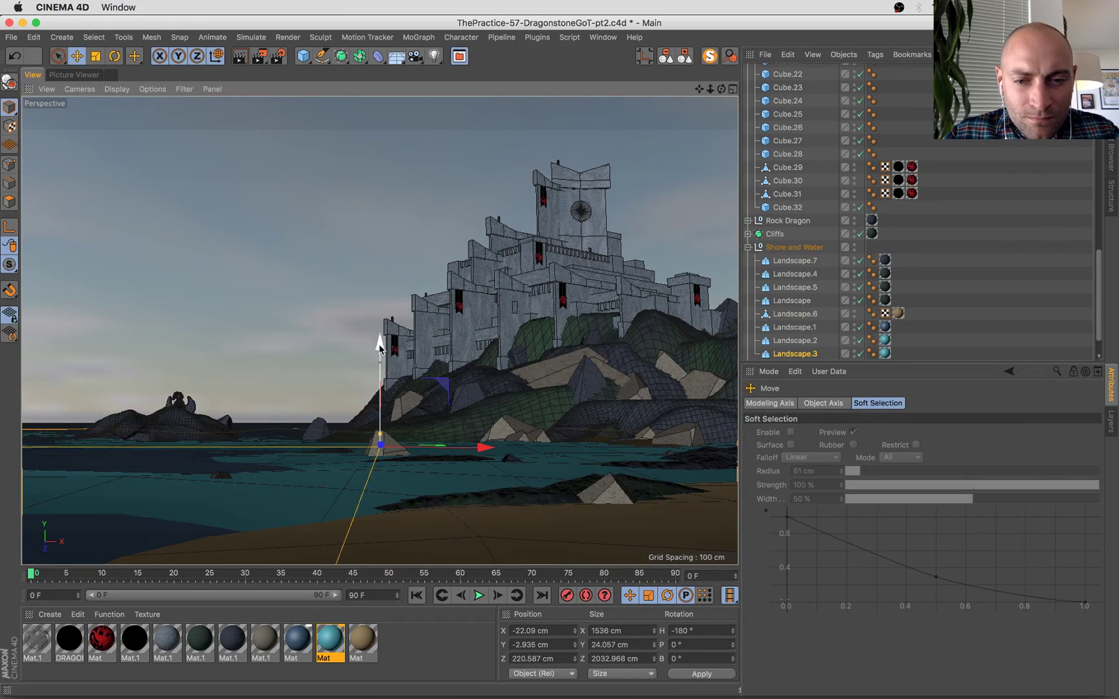
left_click_drag(380, 348, 379, 350)
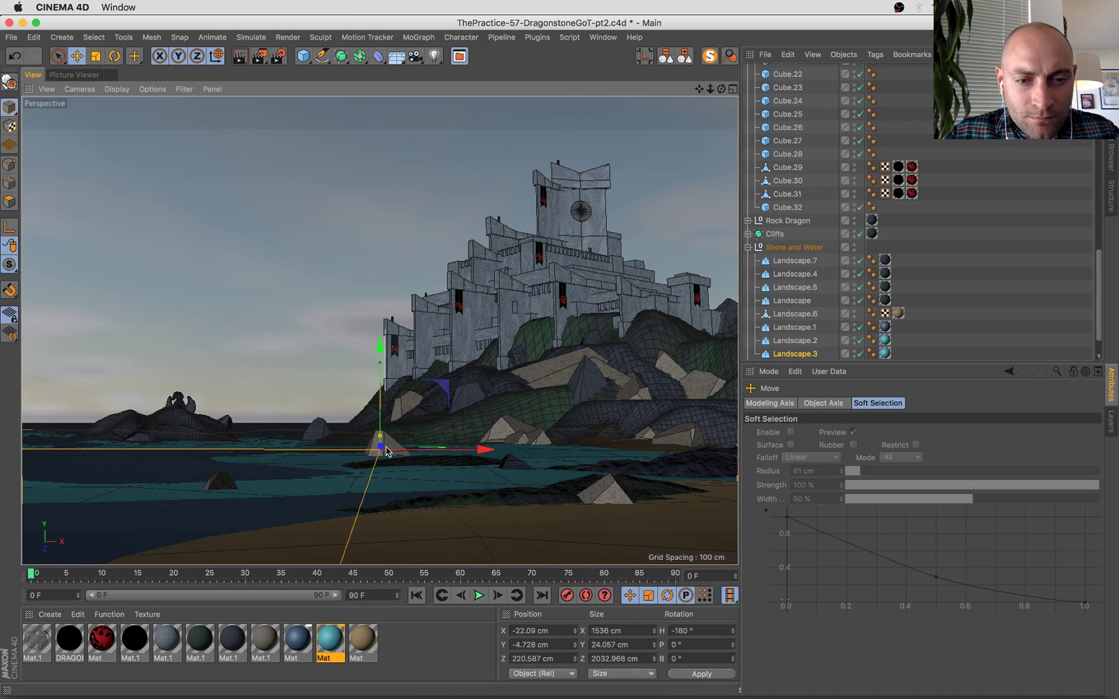
mouse_move(381, 438)
left_mouse_down()
mouse_move(393, 432)
mouse_move(385, 437)
left_mouse_up()
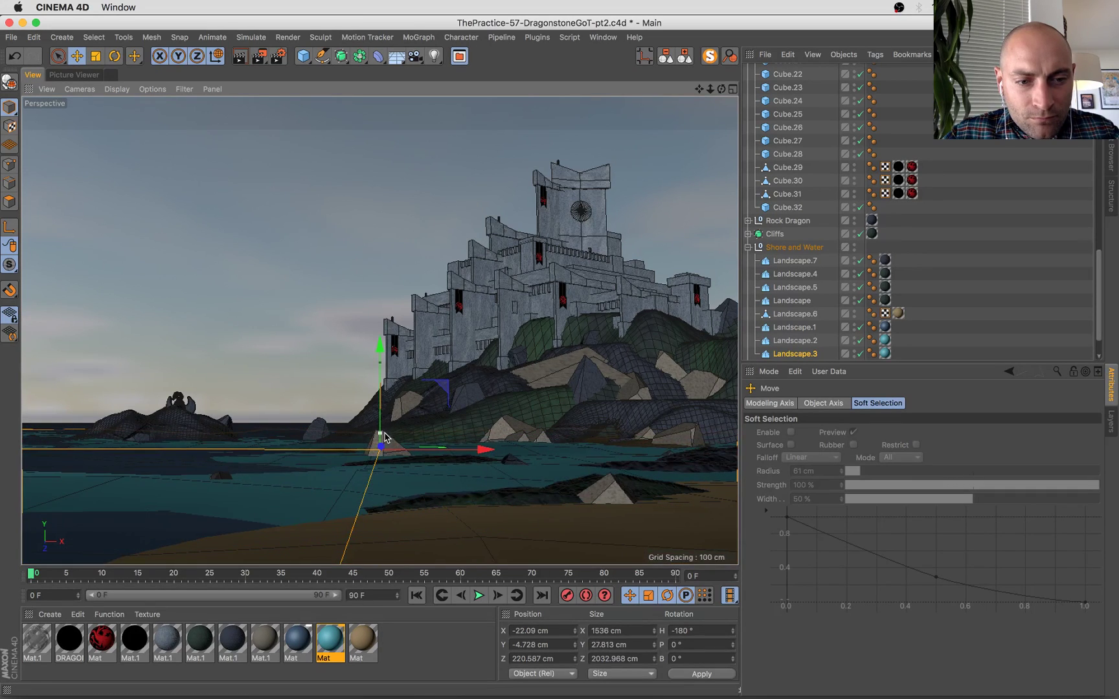
left_click_drag(378, 367, 382, 360)
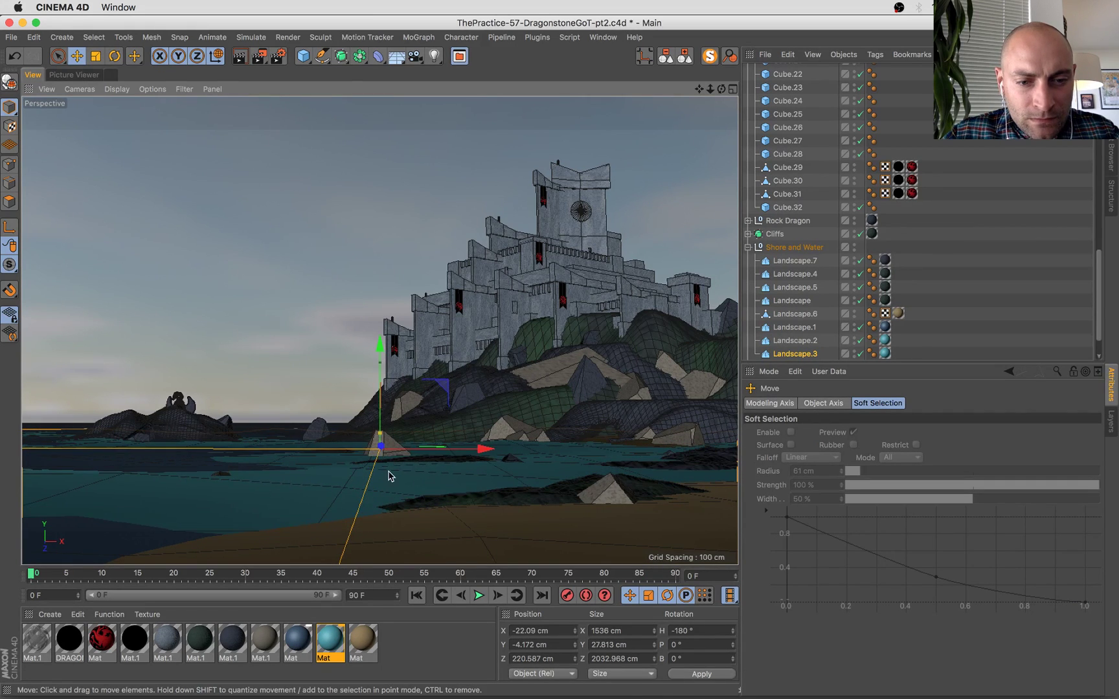
Move Landscape.3 to about Z 132 cm in the Top view, save the project and return to the full Perspective view.
middle_click(488, 385)
key("s")
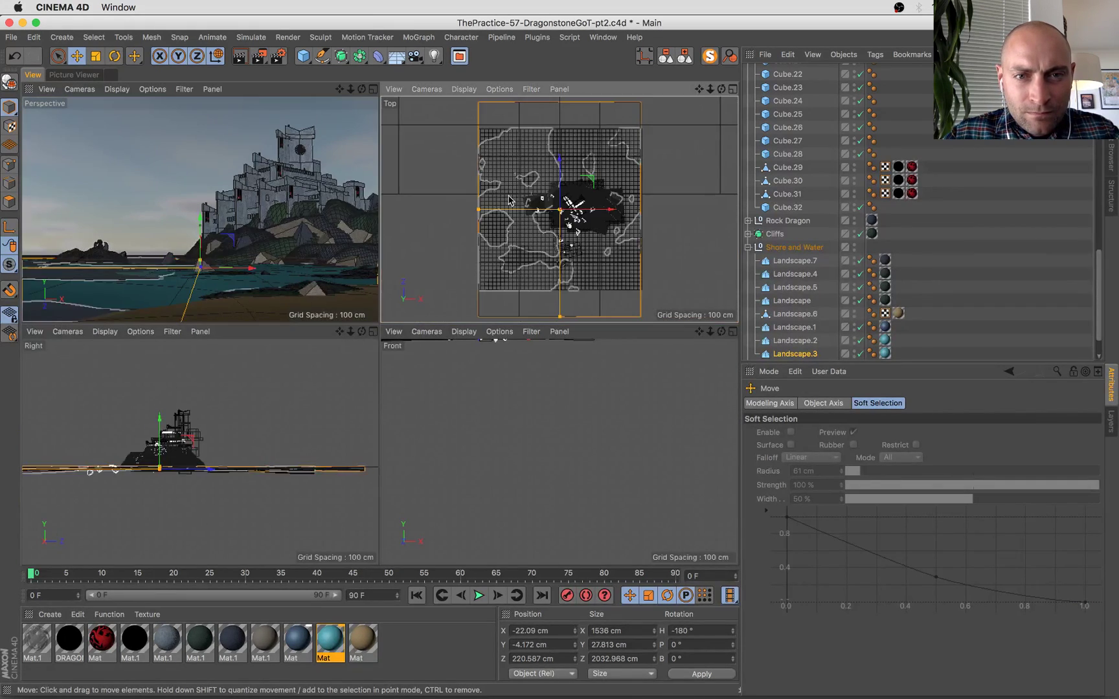
mouse_move(565, 172)
left_mouse_down()
mouse_move(557, 184)
mouse_move(561, 173)
left_mouse_up()
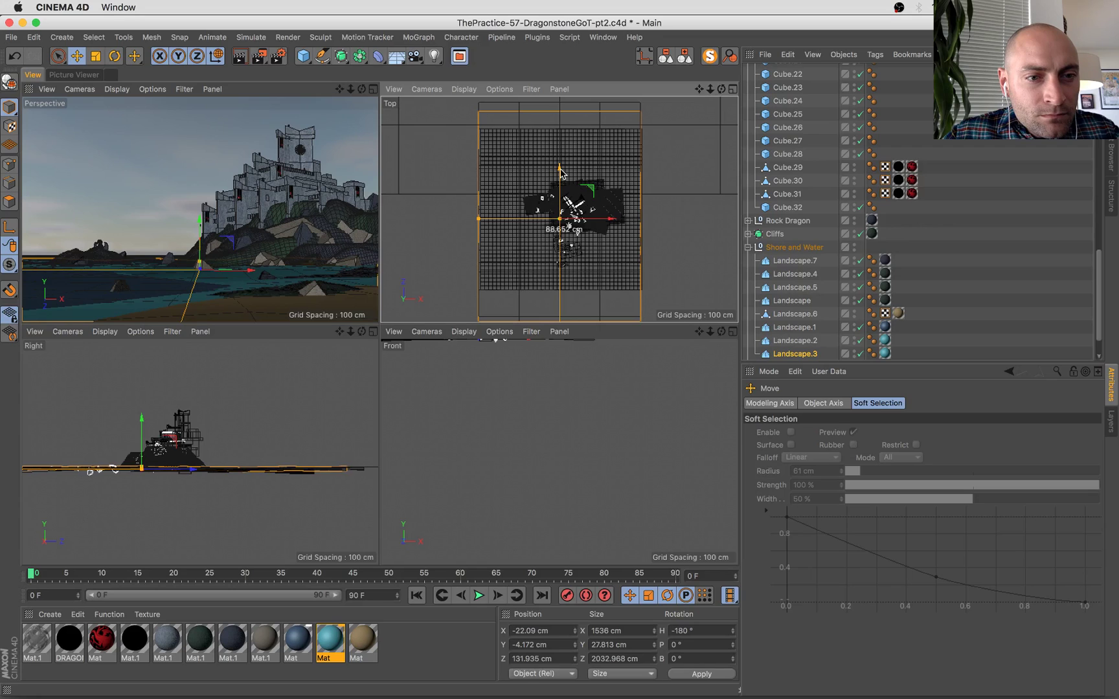
key("super+s")
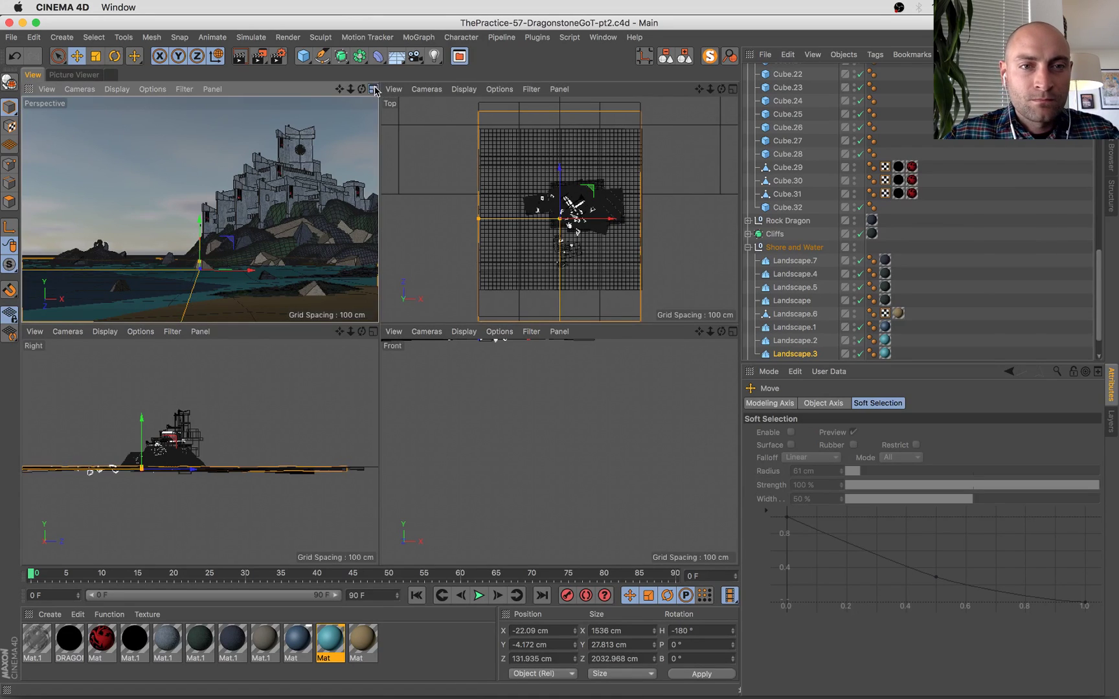
key("F1")
Turn the Mat water material's Alpha channel back on, save the project and start a render in the Picture Viewer.
double_click(318, 641)
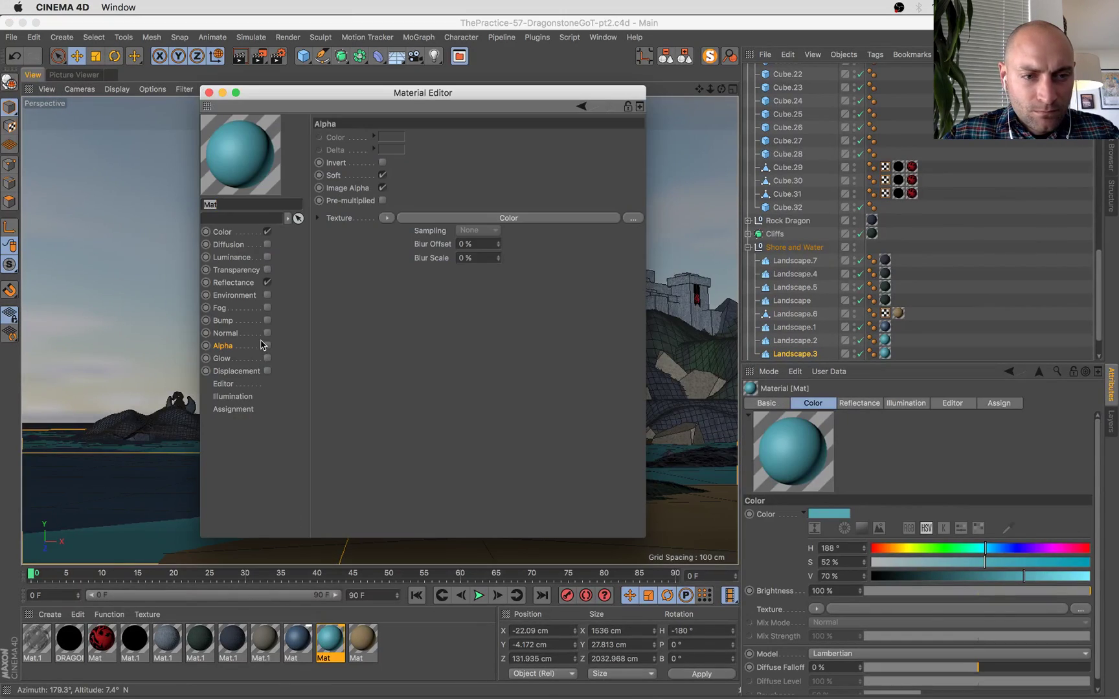
left_click(209, 93)
key("super+s")
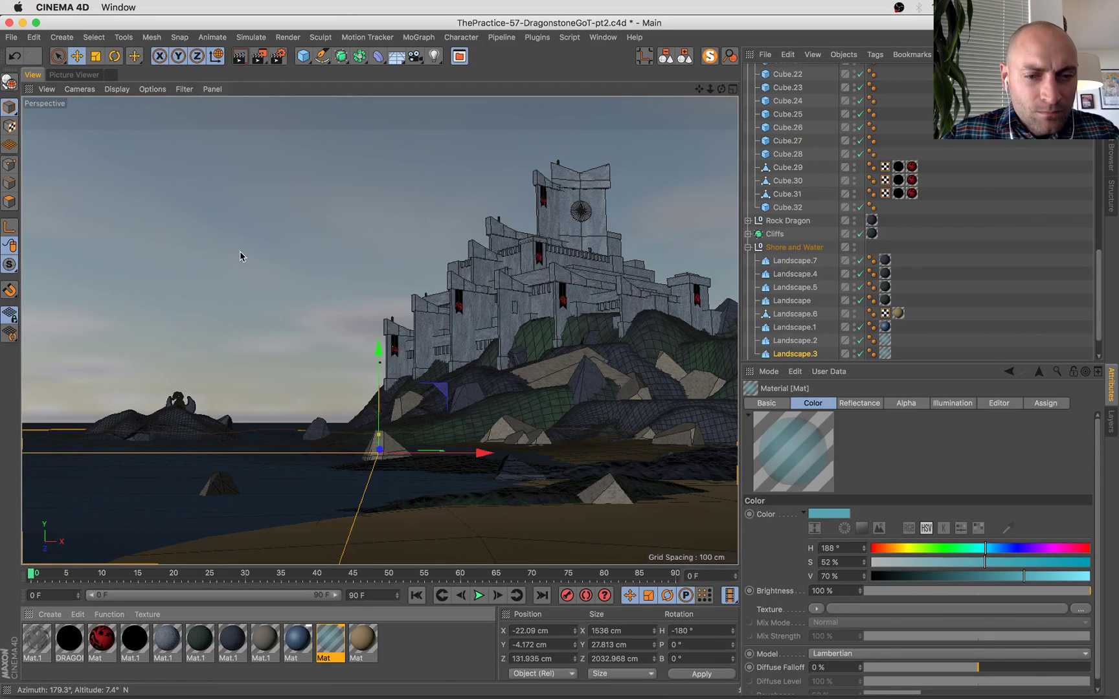
key("shift+r")
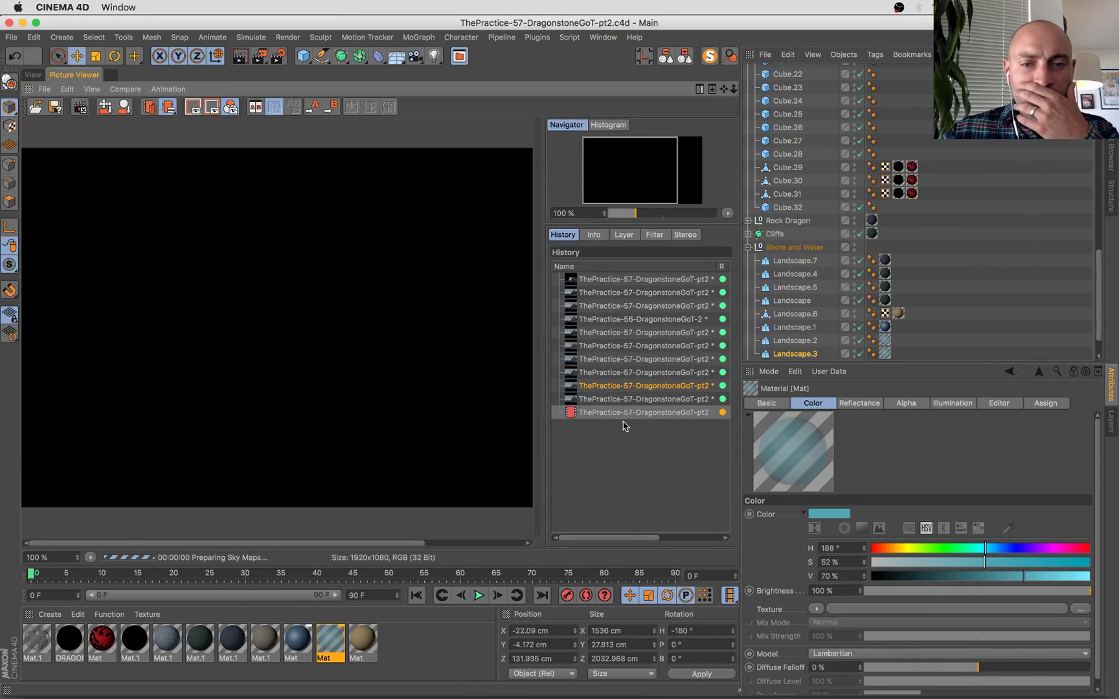
Compare the last two finished renders at 80% zoom while the new render runs.
left_click(619, 400)
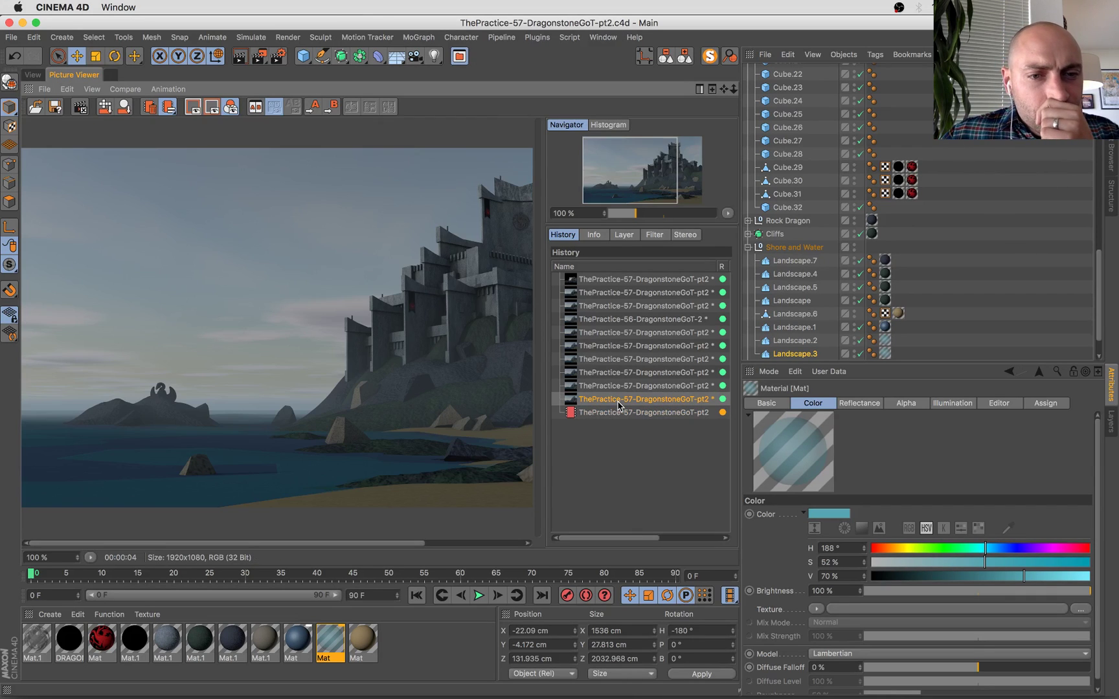
scroll(140, 307, "down", 1)
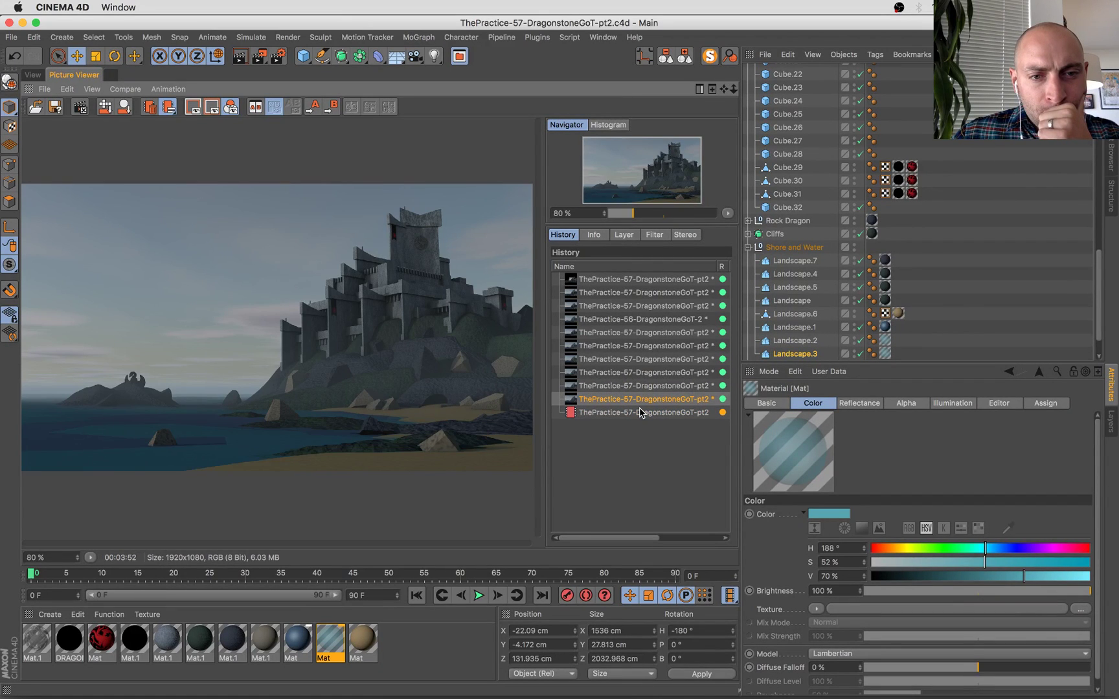
key("Down")
key("Up")
key("Up")
key("Down")
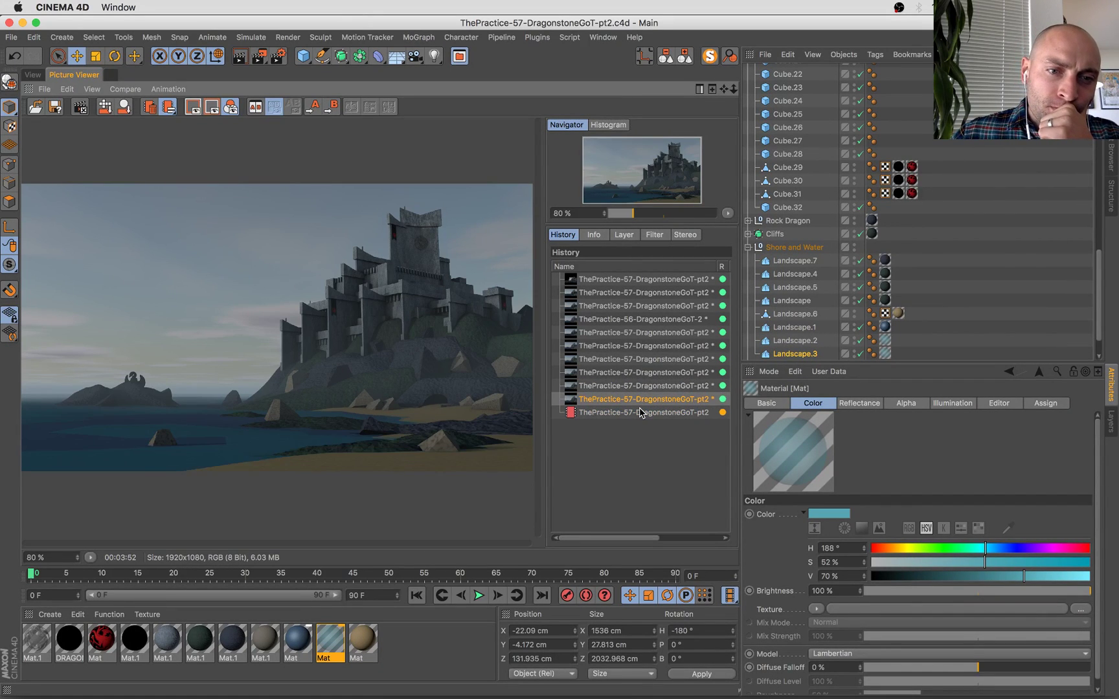
key("Up")
key("Down")
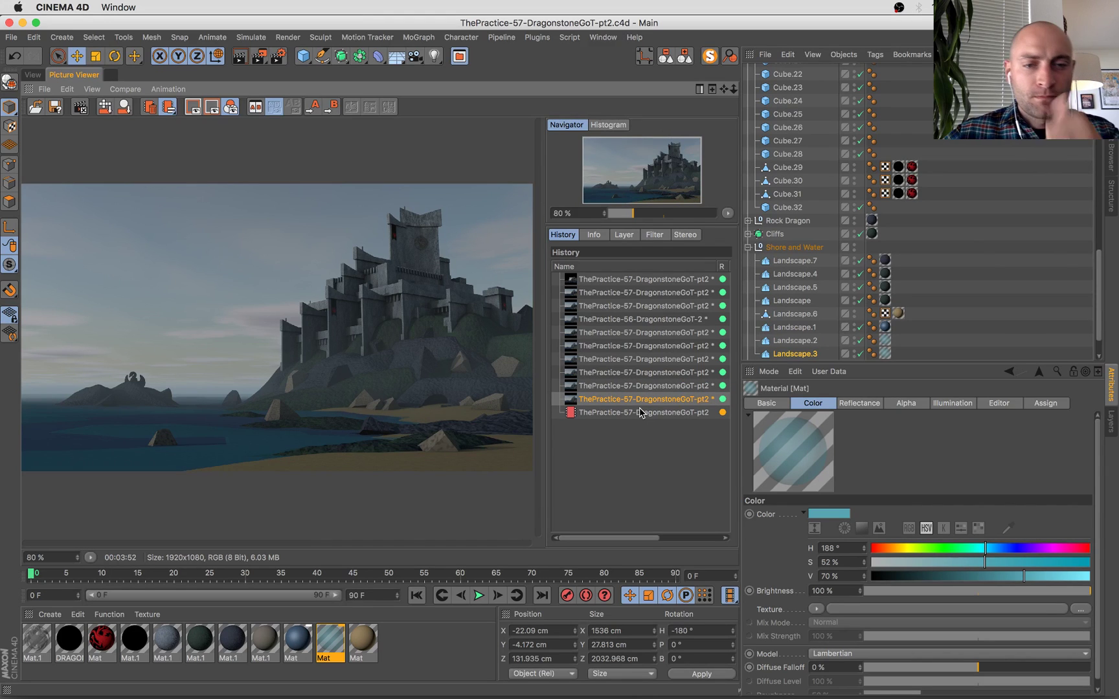
Inspect the dragon emblem and banner on the top tower up close in the last finished render.
scroll(389, 235, "up", 4)
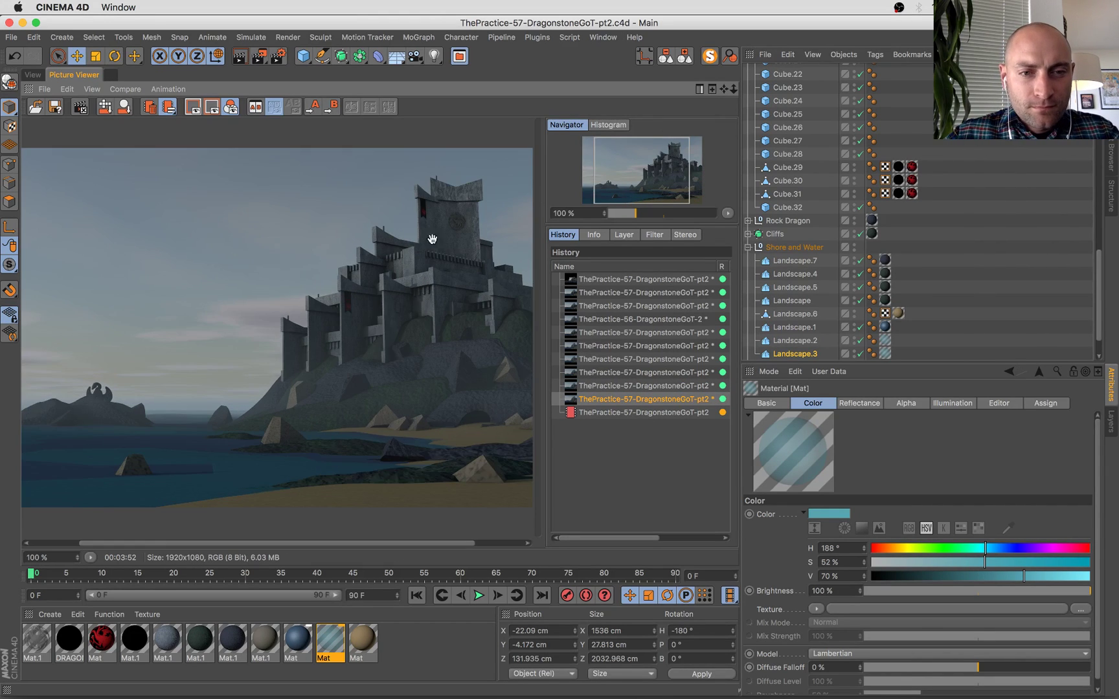
scroll(454, 204, "up", 8)
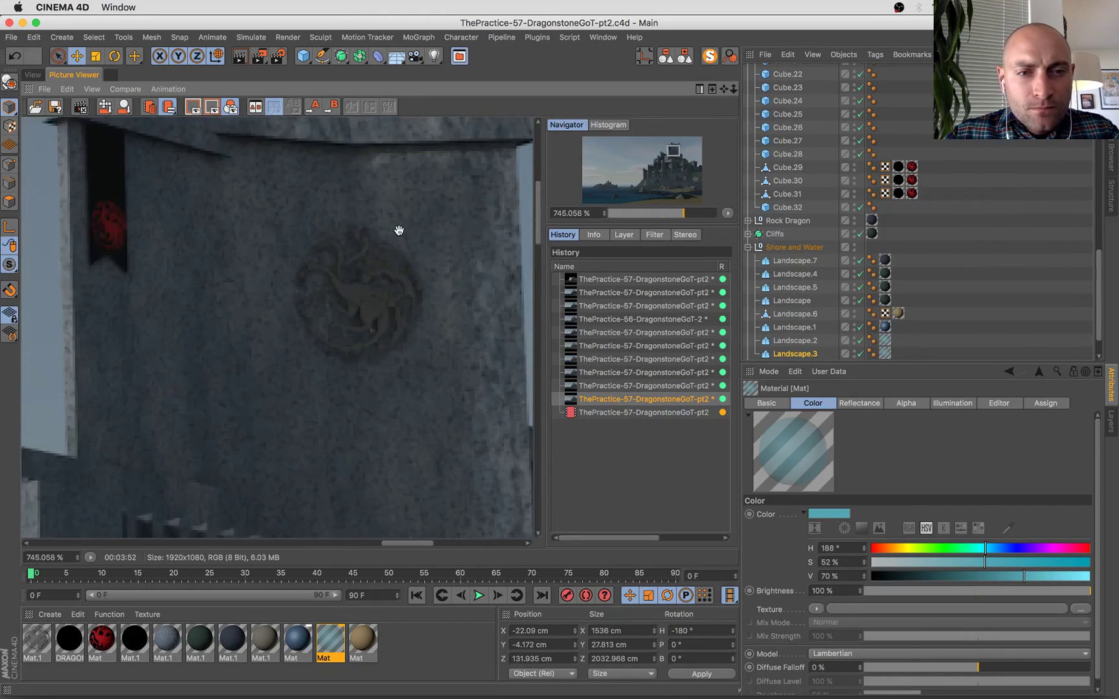
left_click_drag(356, 360, 407, 265)
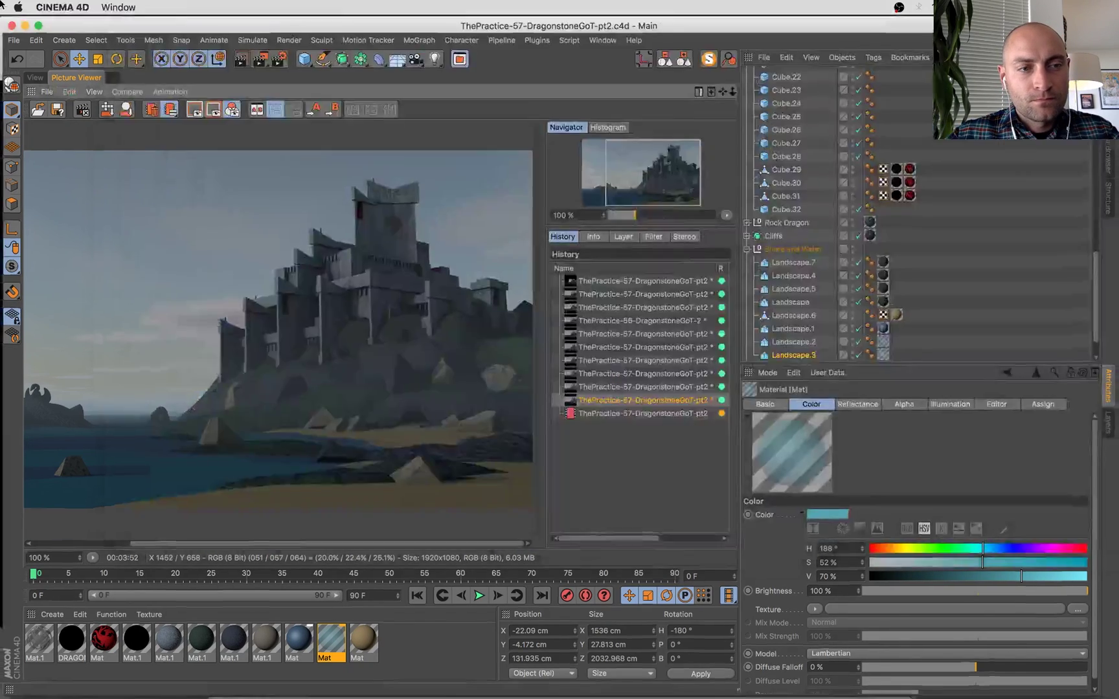
Switch to Preview and review the Dragonstone screenshots and the Dragonstone_(day) (1).jpg reference.
mouse_move(1, 4)
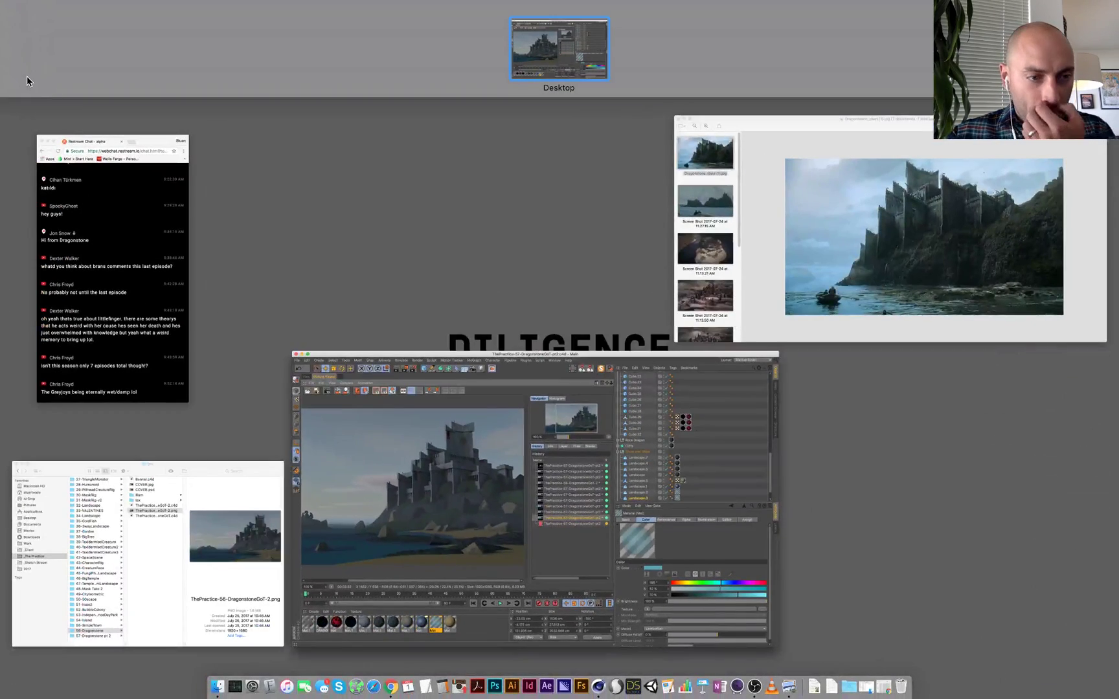
left_click(762, 260)
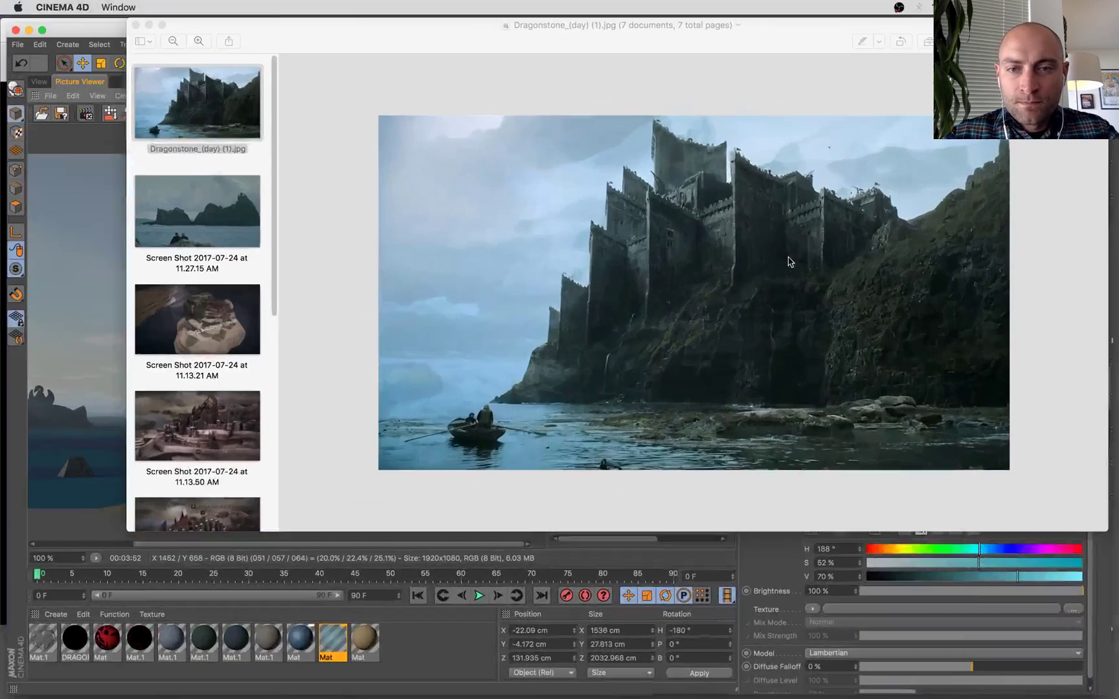
left_click(203, 215)
key("Down")
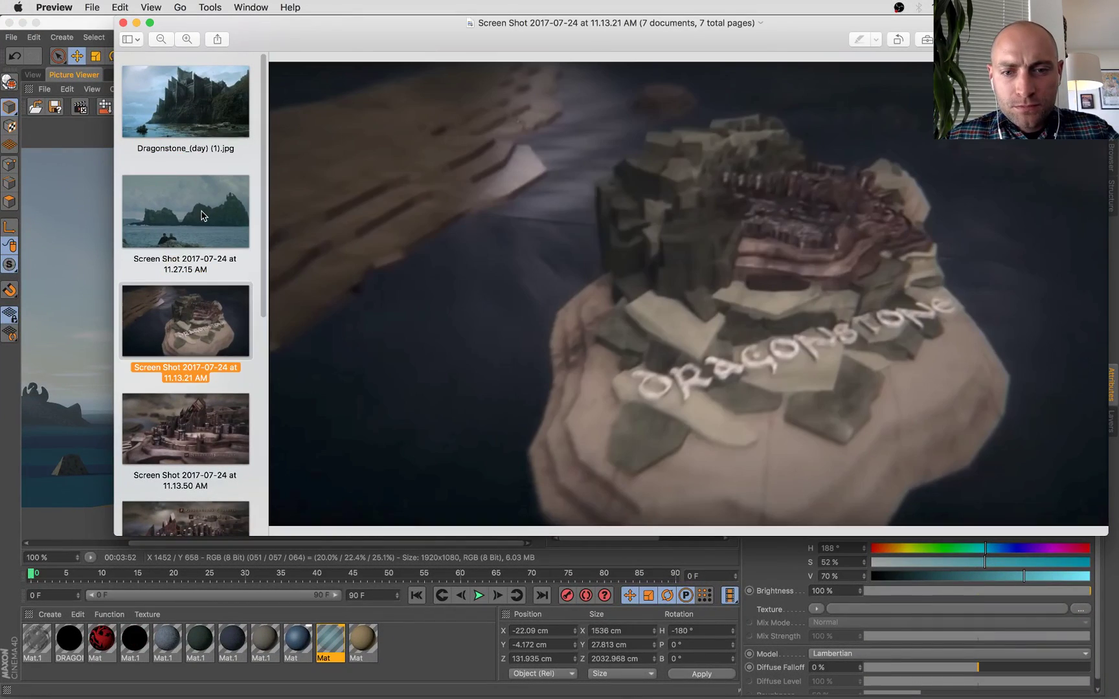
key("Down")
key("Up")
key("Up")
key("Up")
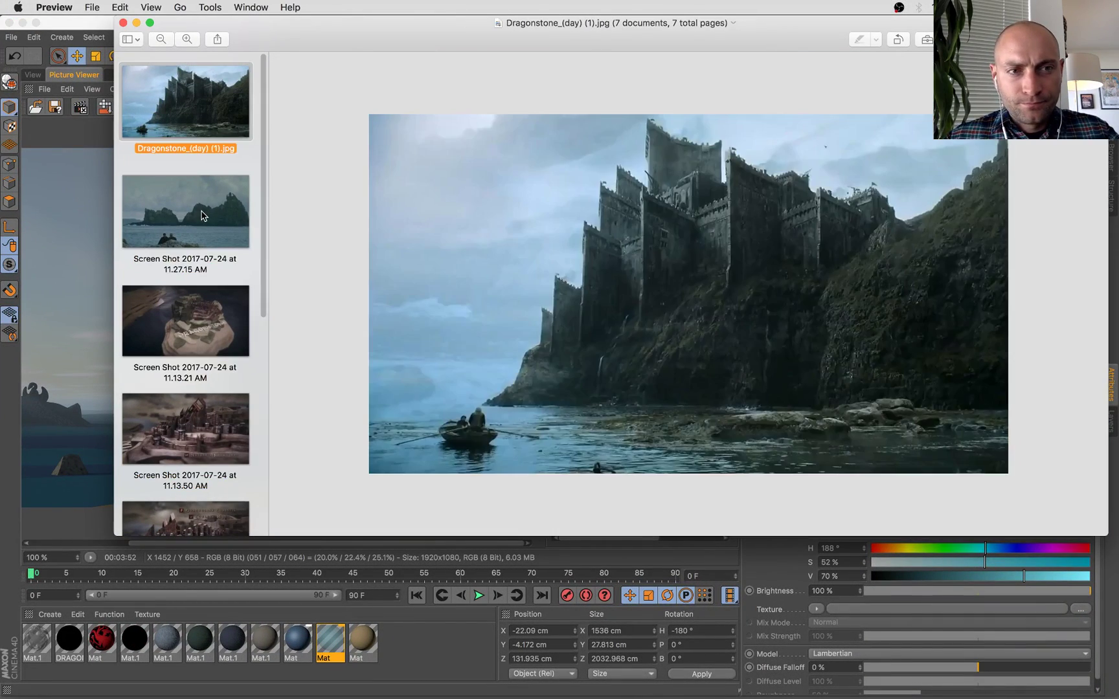
Compare the castle render with the Dragonstone_(day) (1).jpg reference, switching between Cinema 4D and Preview.
key("super+Tab")
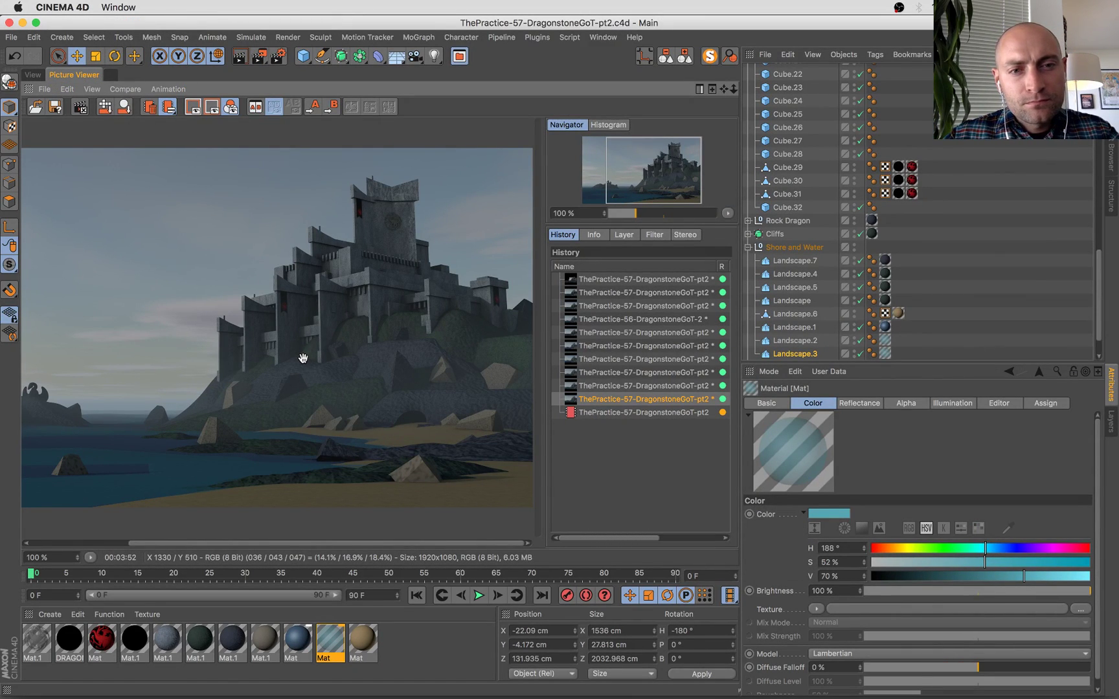
scroll(370, 161, "down", 2)
key("super+Tab")
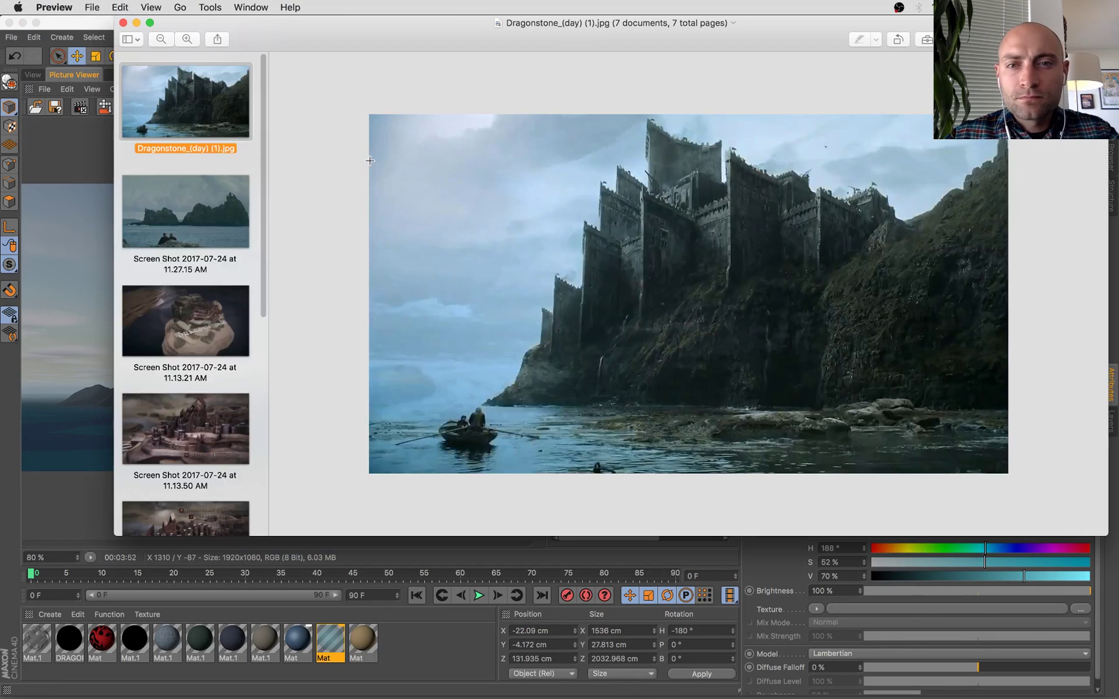
key("super+Tab")
scroll(452, 211, "up", 2)
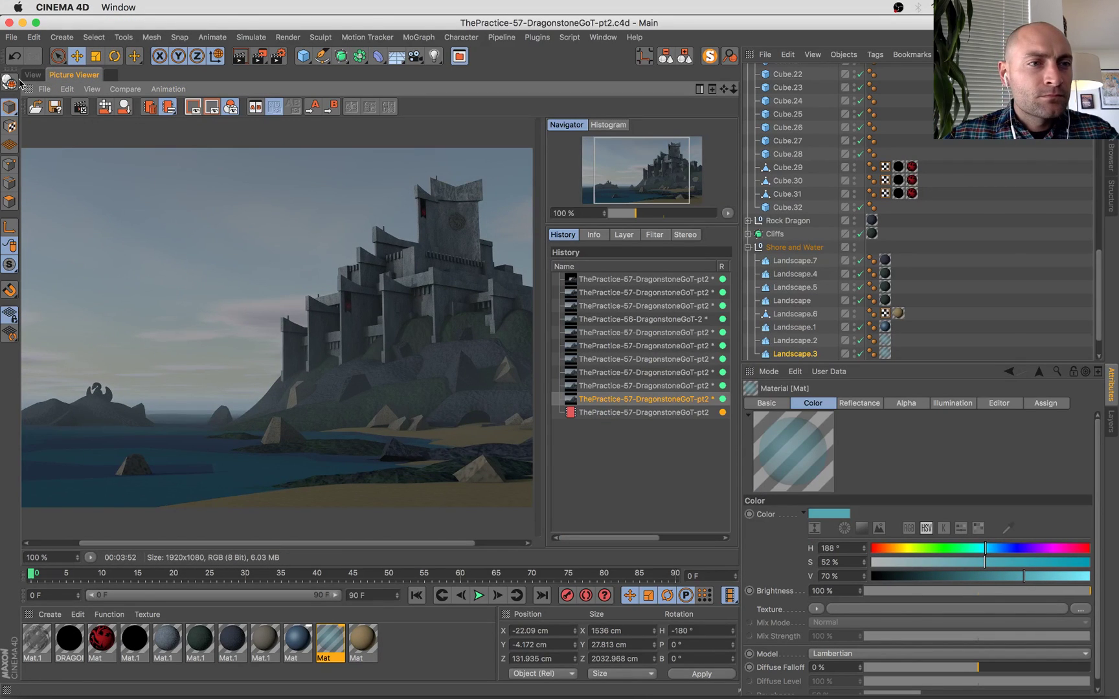
Select the crown piece on the highest tower in the 3D view, leave the scene camera and frame the piece from above.
left_click(39, 75)
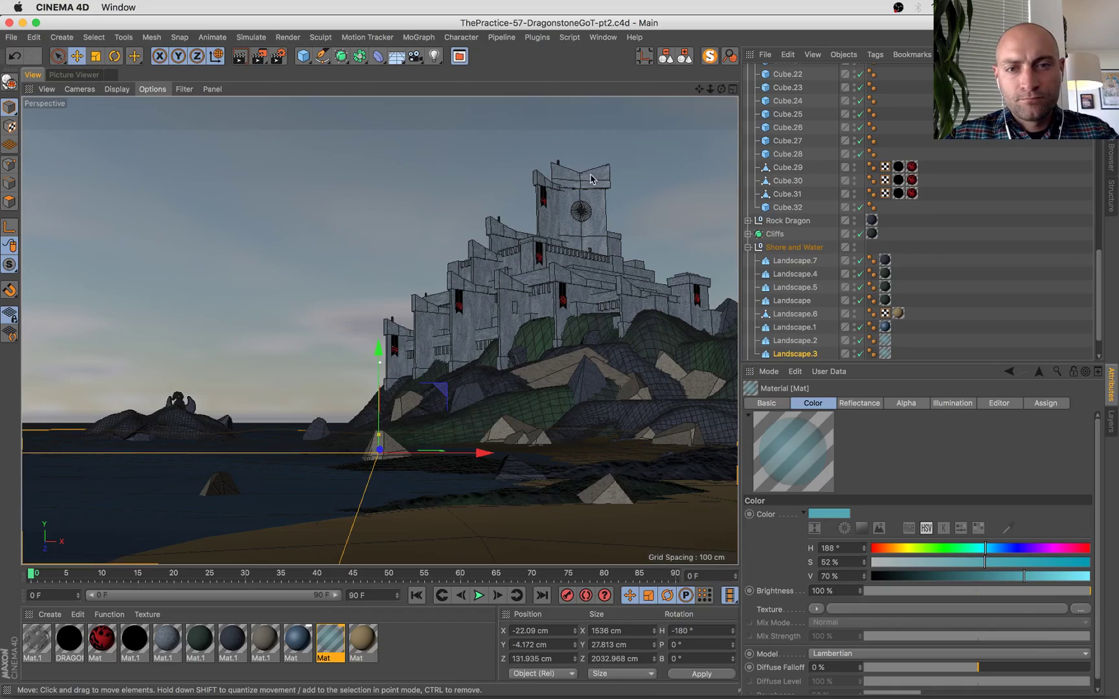
left_click(593, 175)
scroll(852, 301, "down", 3)
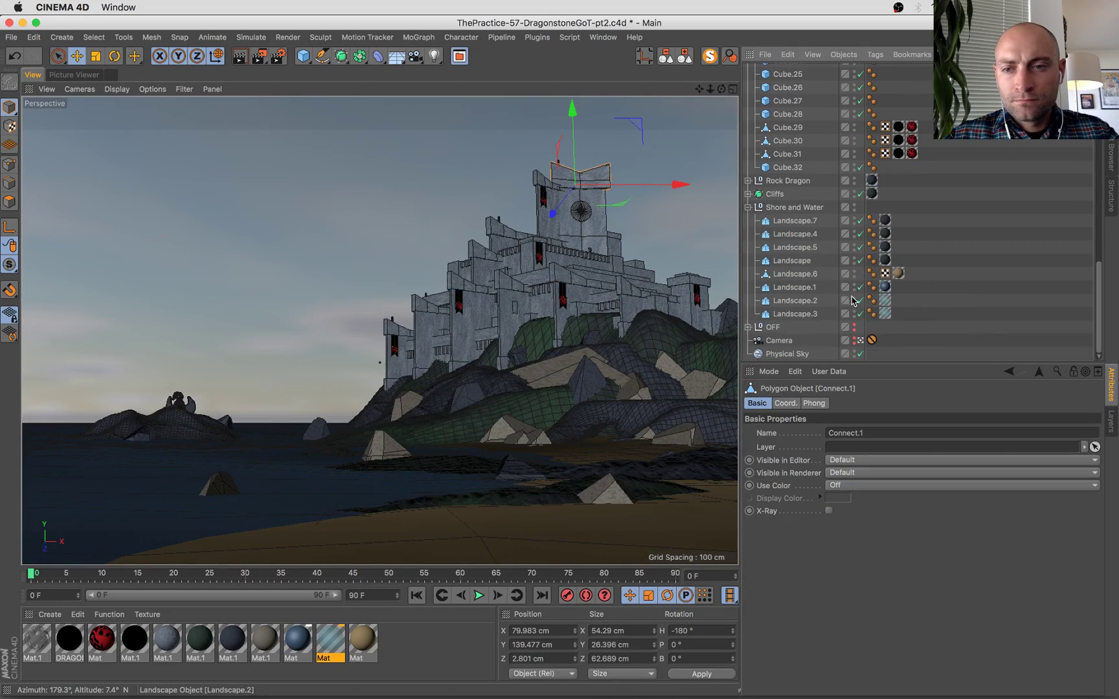
left_click(860, 341)
key("s")
left_click_drag(452, 227, 233, 239, "alt")
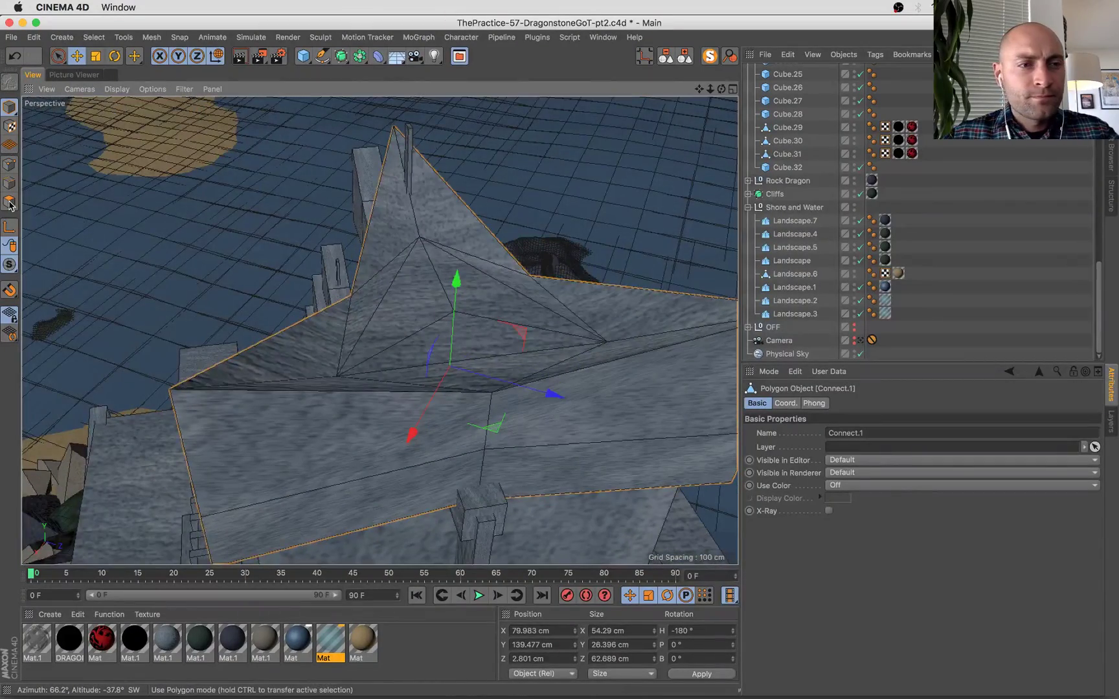
left_click(9, 201)
left_click_drag(498, 244, 462, 266, "alt")
left_click(369, 255)
left_click(318, 272, "shift")
left_click(589, 267, "shift")
left_click(616, 330, "shift")
left_click_drag(616, 331, 464, 307, "alt")
left_click(531, 292, "shift")
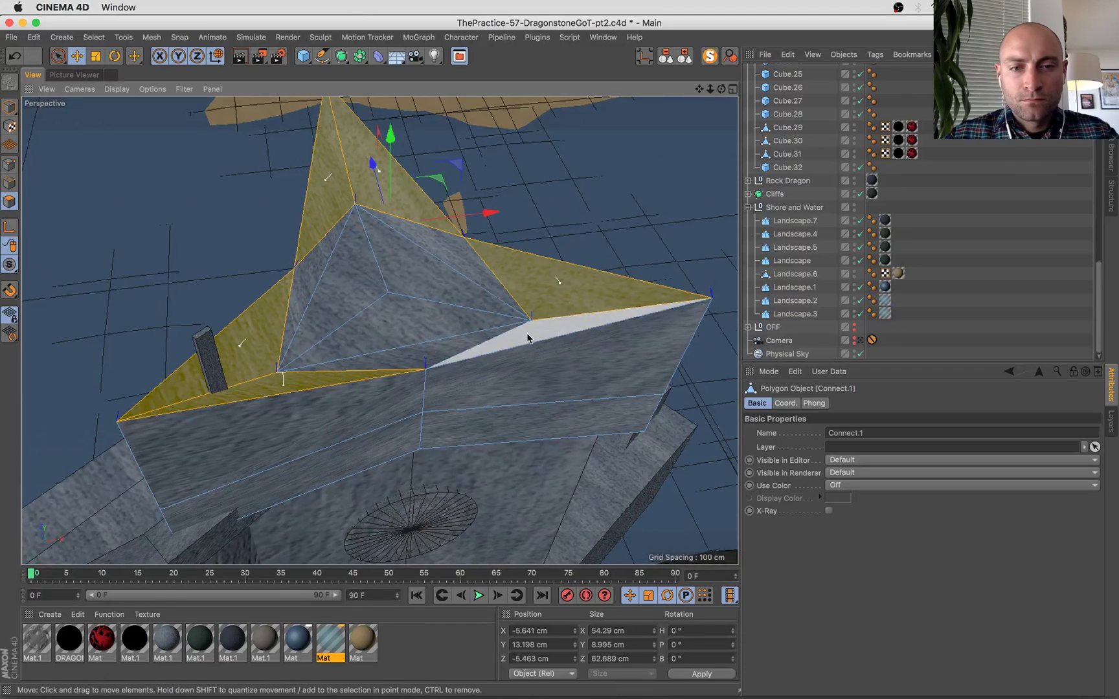
right_click(411, 268)
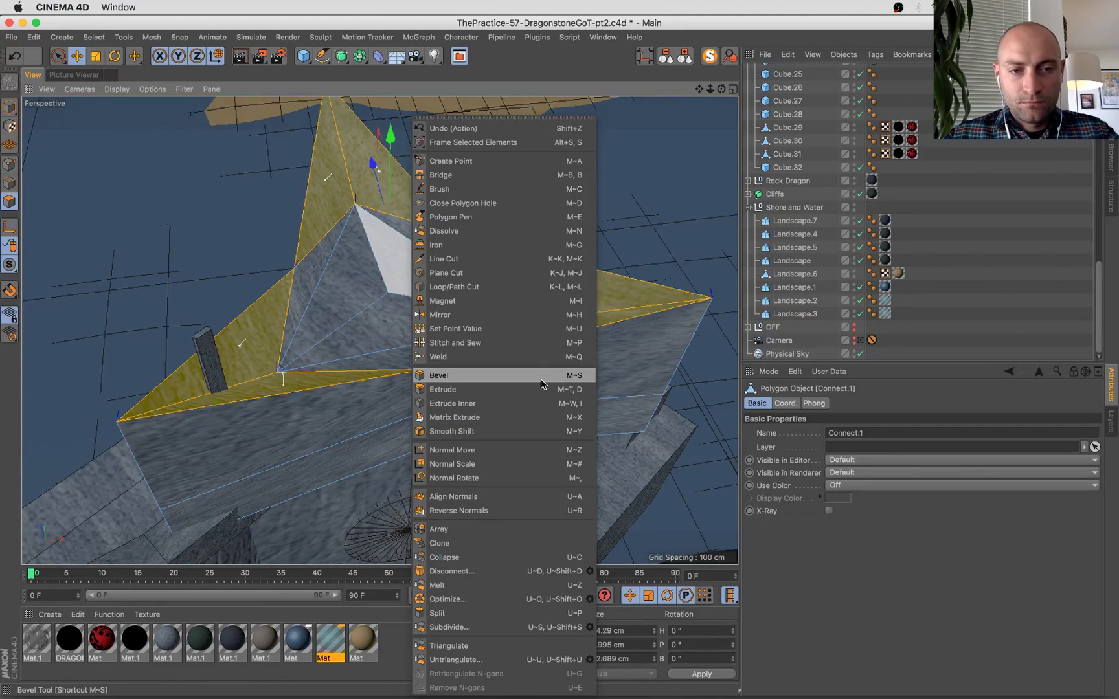
left_click(9, 109)
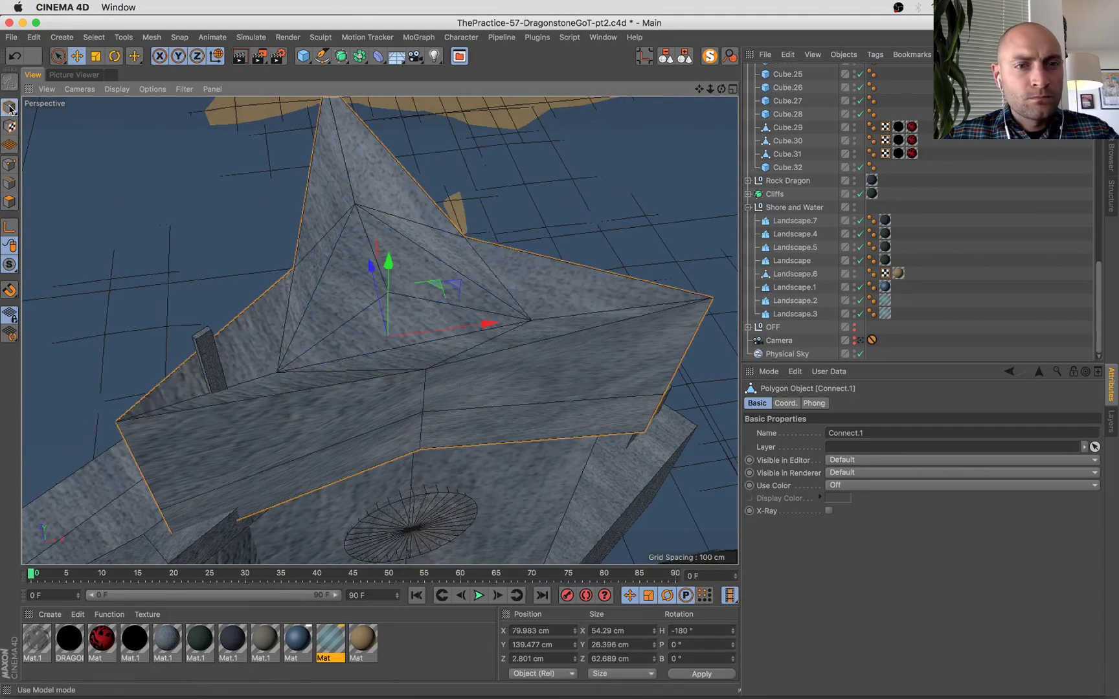
Wrap the tower crown Connect.1 in a Subdivision Surface and inspect the smoothed shape.
scroll(1023, 246, "up", 5)
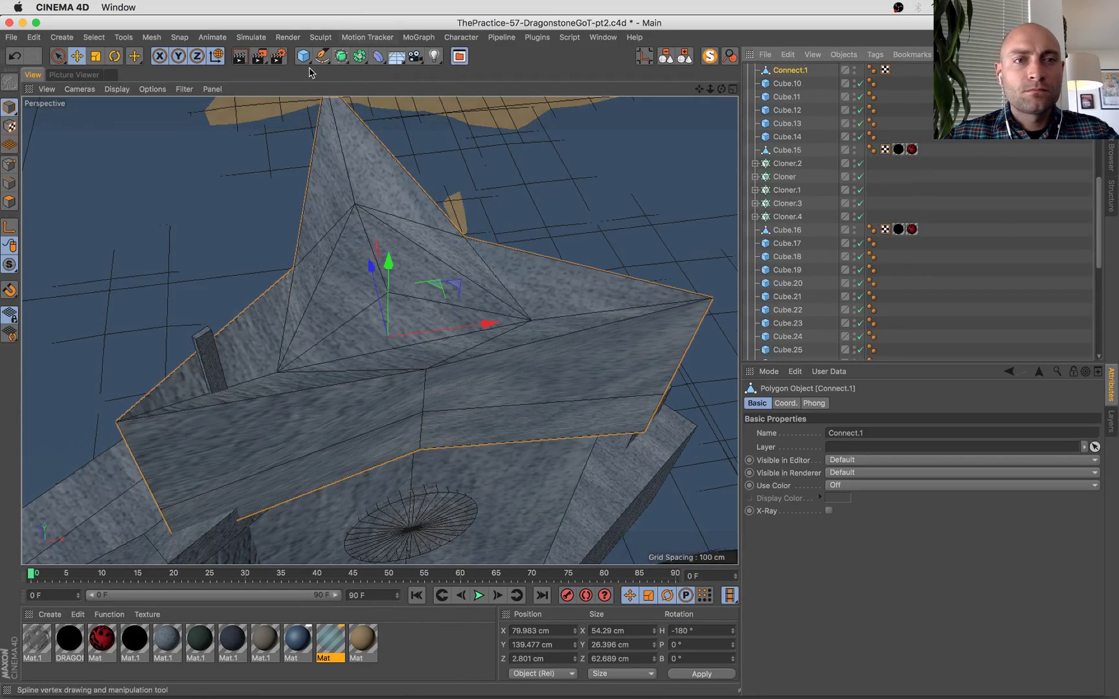
left_click(357, 57, "alt")
left_click_drag(389, 214, 420, 230, "alt")
left_click(792, 73)
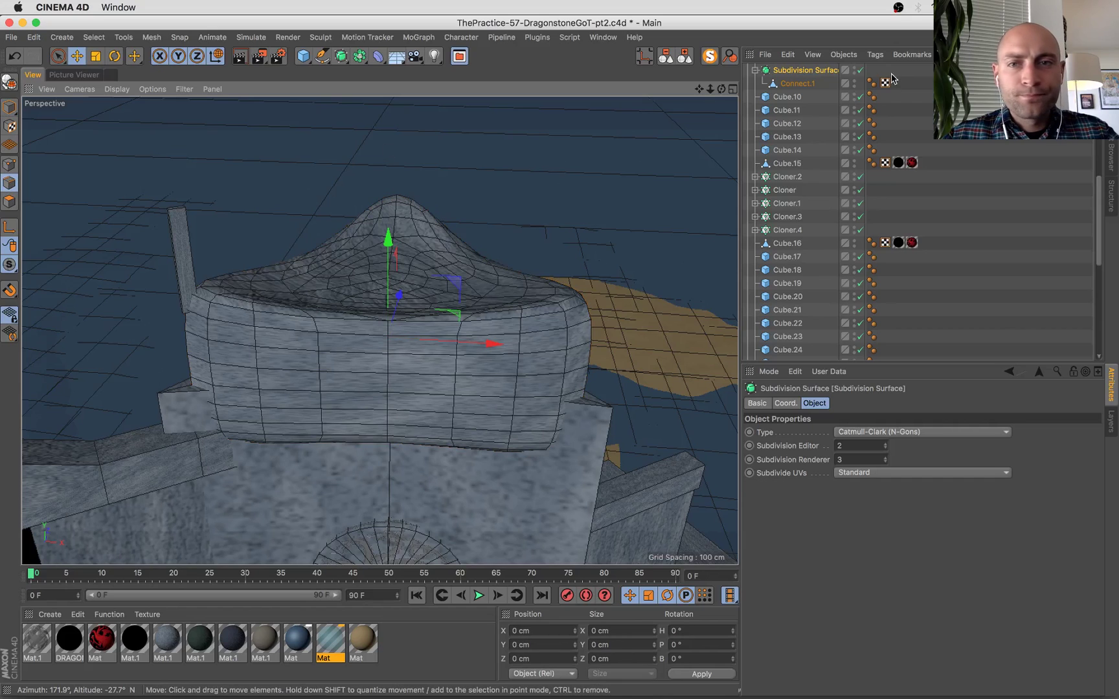
Select Connect.1 inside the Subdivision Surface, activate Live Selection for its edges and clear the selected middle edge.
left_click(795, 83)
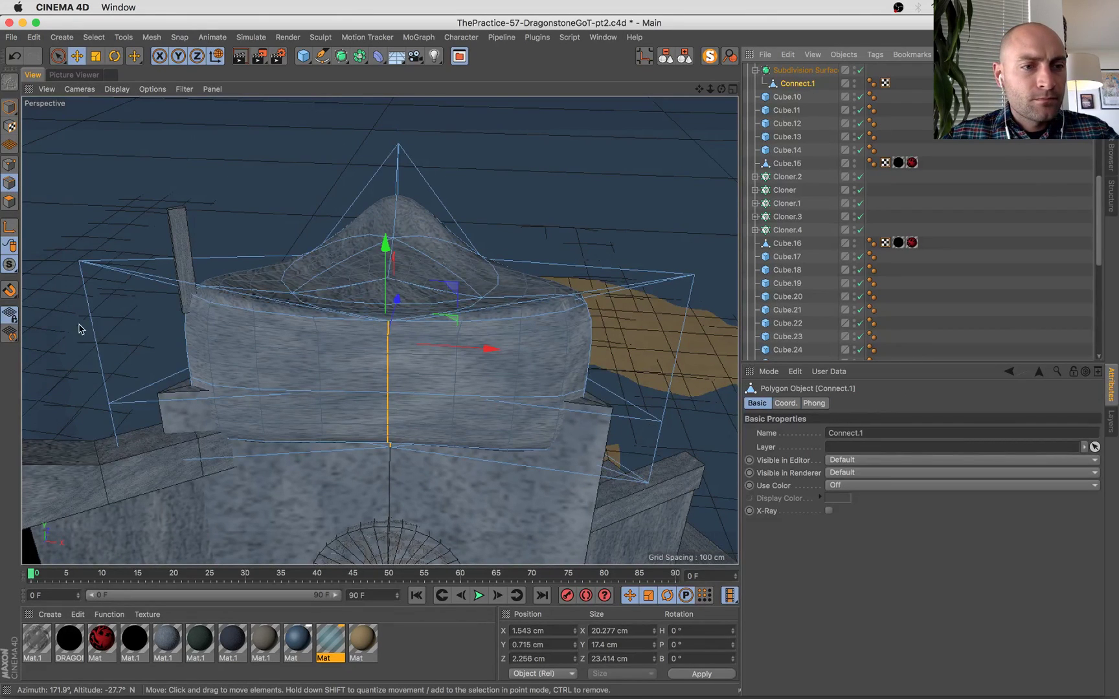
key("9")
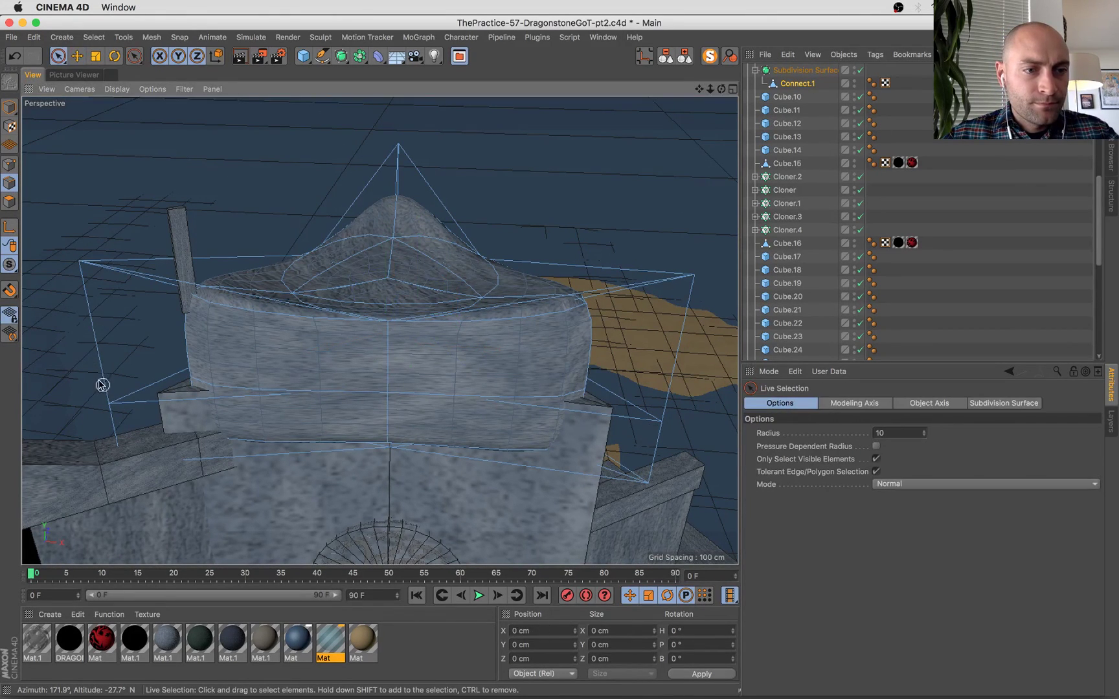
left_click_drag(144, 347, 230, 317, "alt")
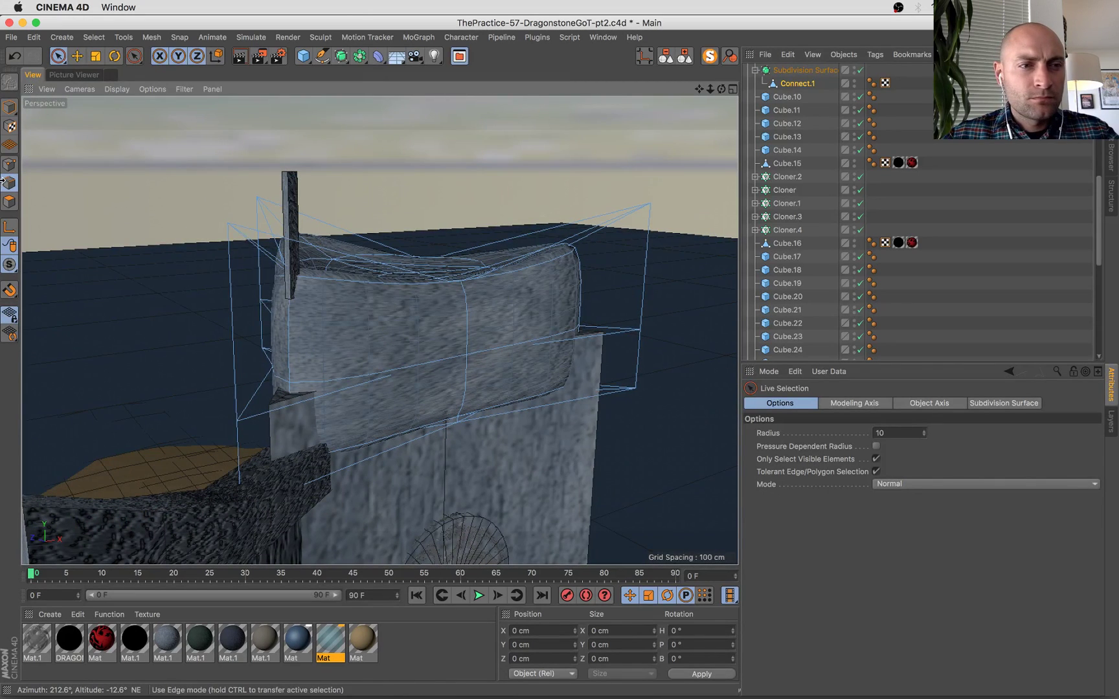
left_click(806, 83)
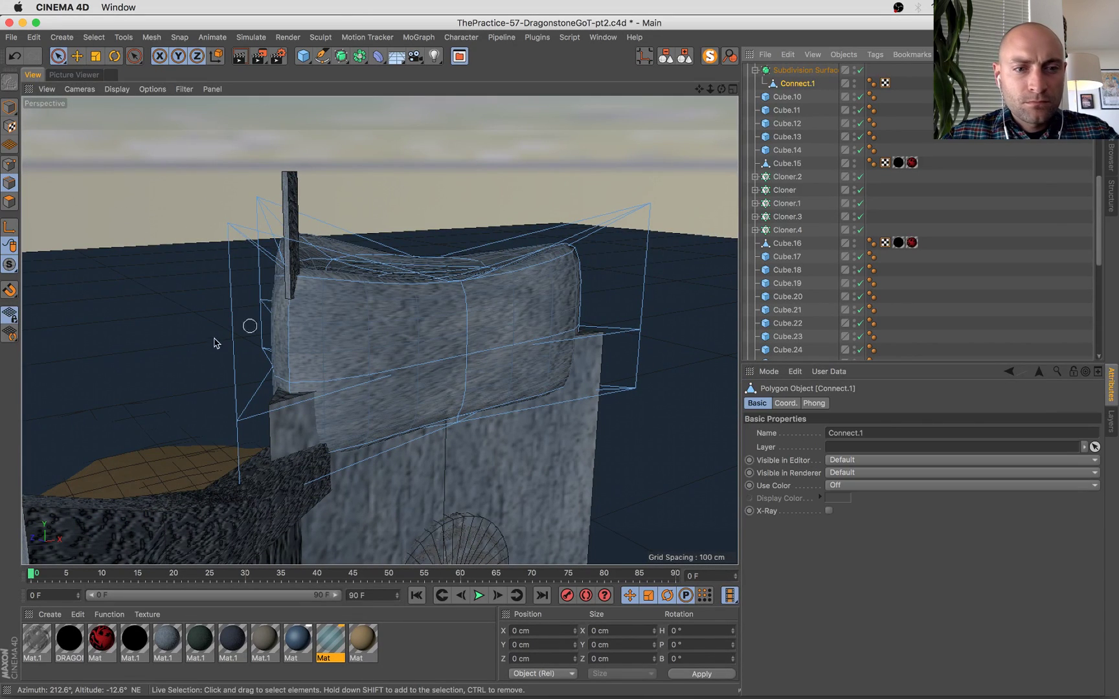
Isolate the tower's roof mesh, select its vertical corner edges, and raise their subdivision weight in the full scene.
left_click(708, 57)
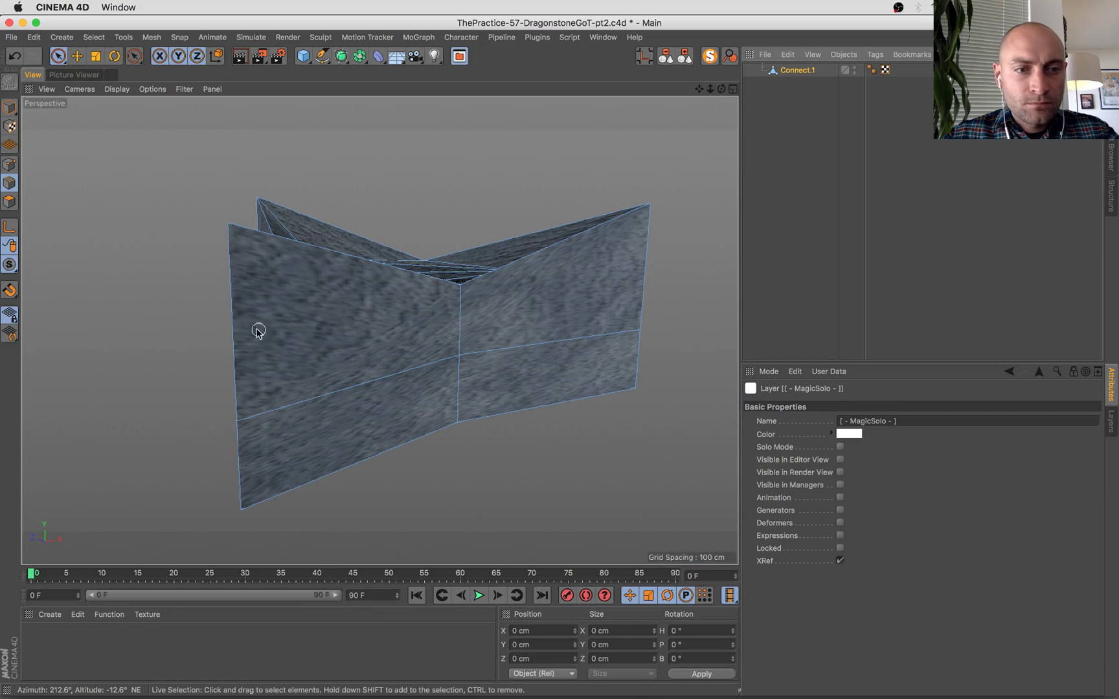
left_click(230, 458, "shift")
left_click(650, 330, "shift")
left_click_drag(655, 290, 237, 268, "alt")
left_click(581, 286, "shift")
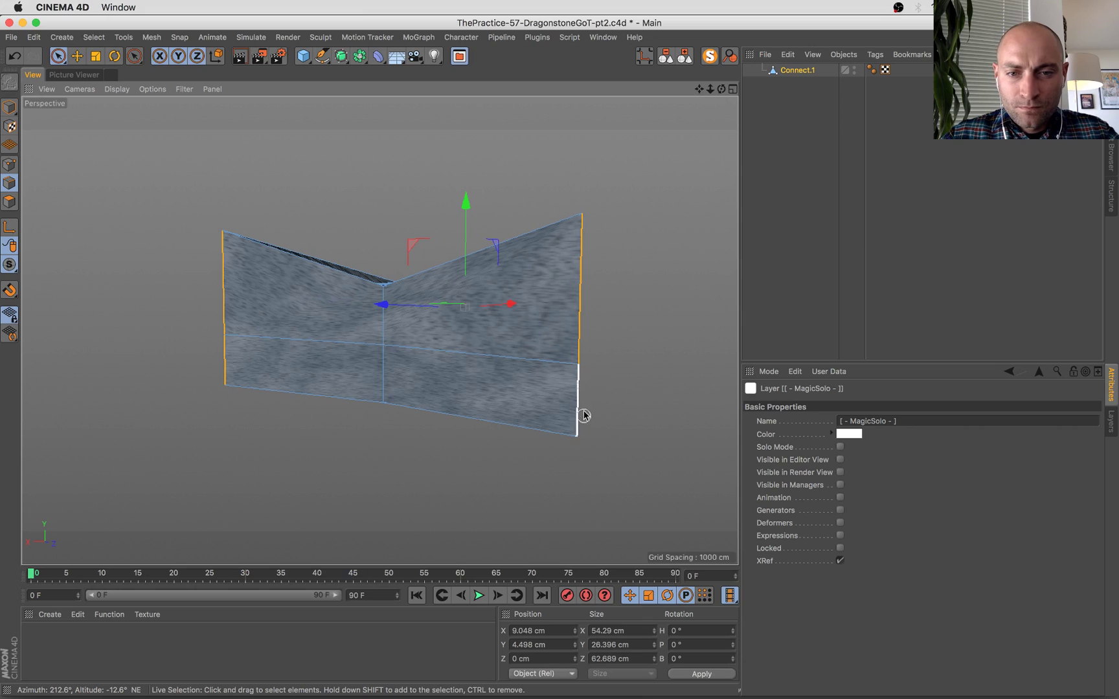
left_click(710, 56)
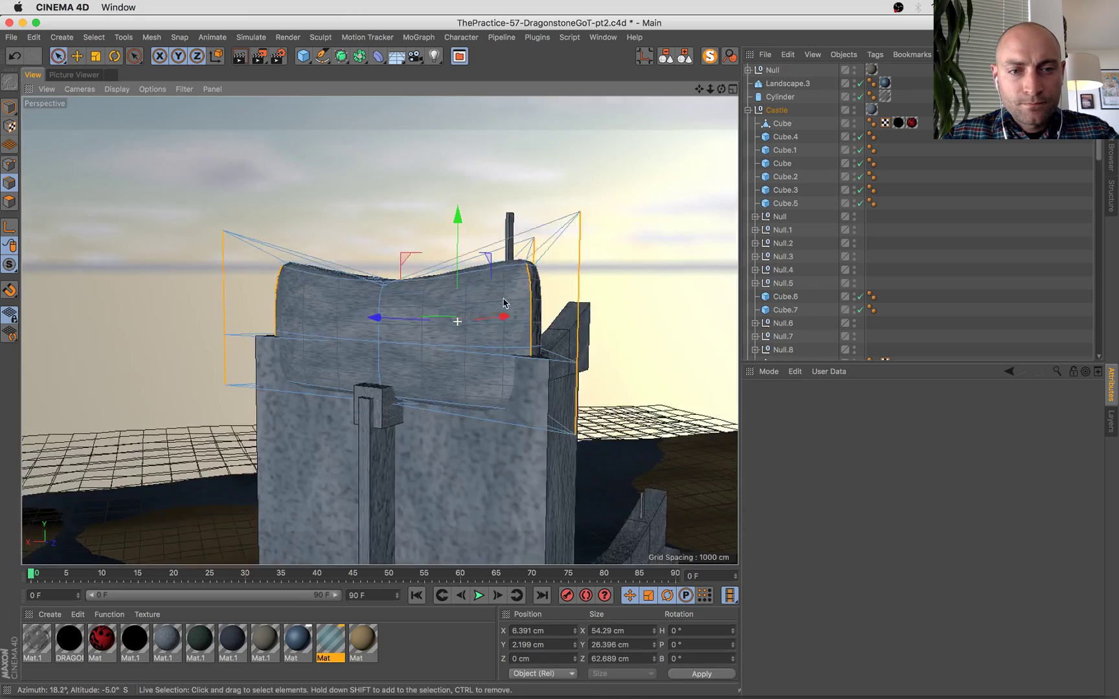
left_click_drag(398, 387, 269, 275)
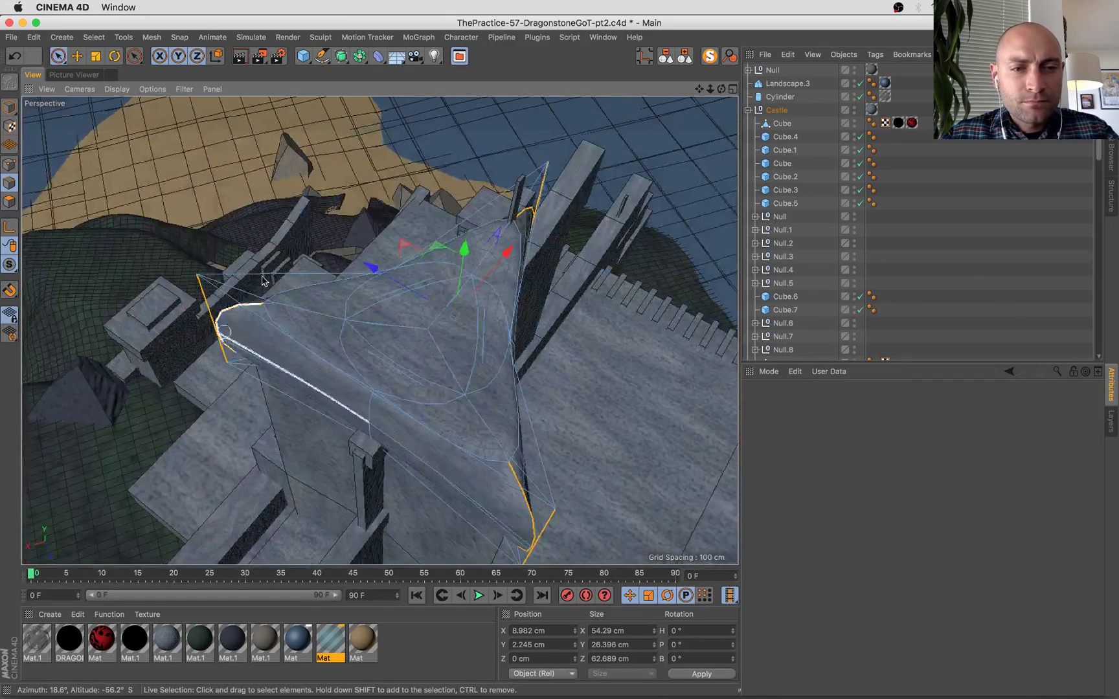
Select all edges along the tower roof's upper rim and increase their subdivision weight to sharpen the rim.
left_click(300, 292)
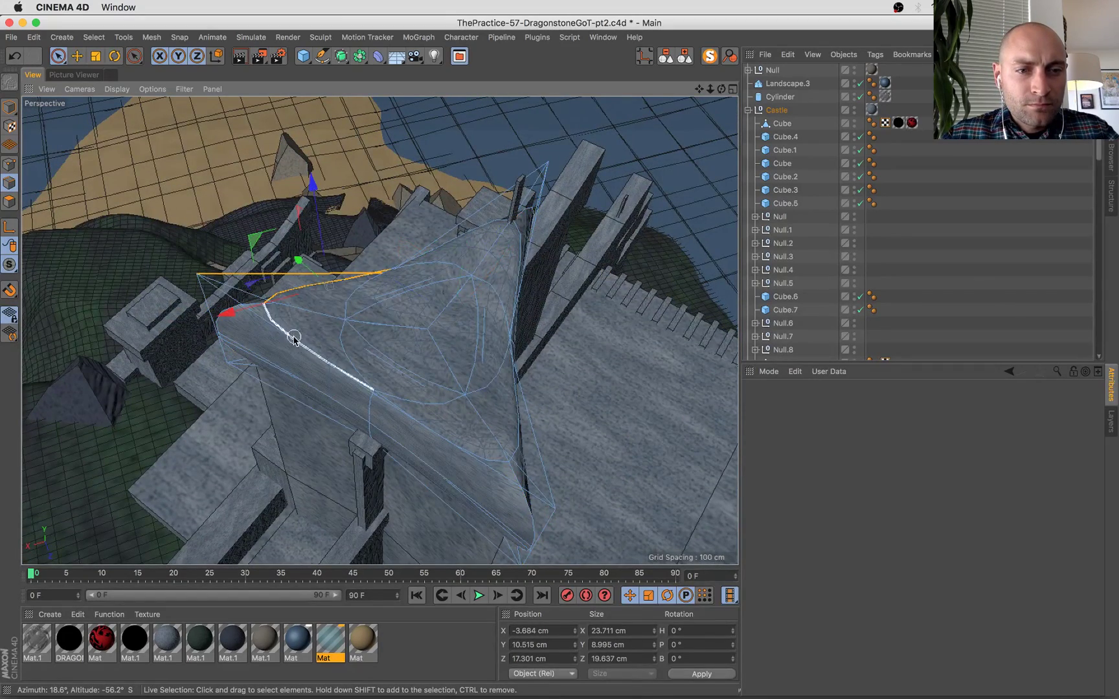
left_click(468, 235, "shift")
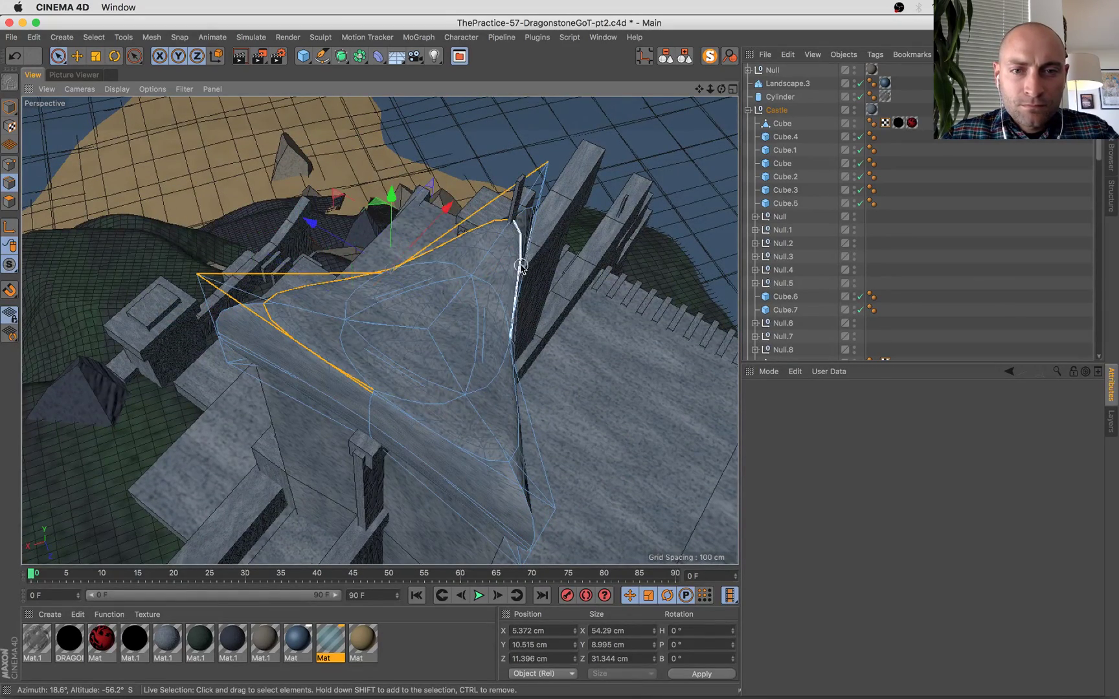
left_click(521, 265, "shift")
left_click(462, 450, "shift")
left_click(519, 422, "shift")
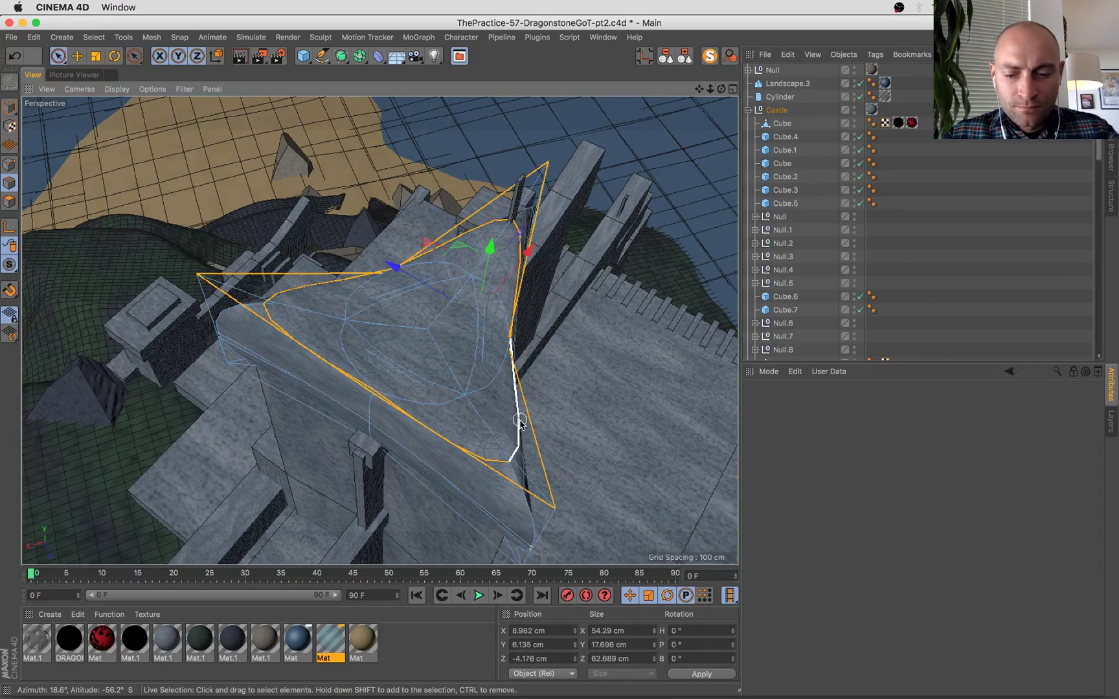
left_click_drag(502, 428, 534, 342)
Lower the renderer subdivision level of the tower roof's Subdivision Surface and save the project.
left_click(11, 106)
right_click_drag(326, 282, 326, 415, "alt")
left_click_drag(389, 383, 569, 347, "alt")
scroll(813, 137, "down", 3)
left_click(802, 353)
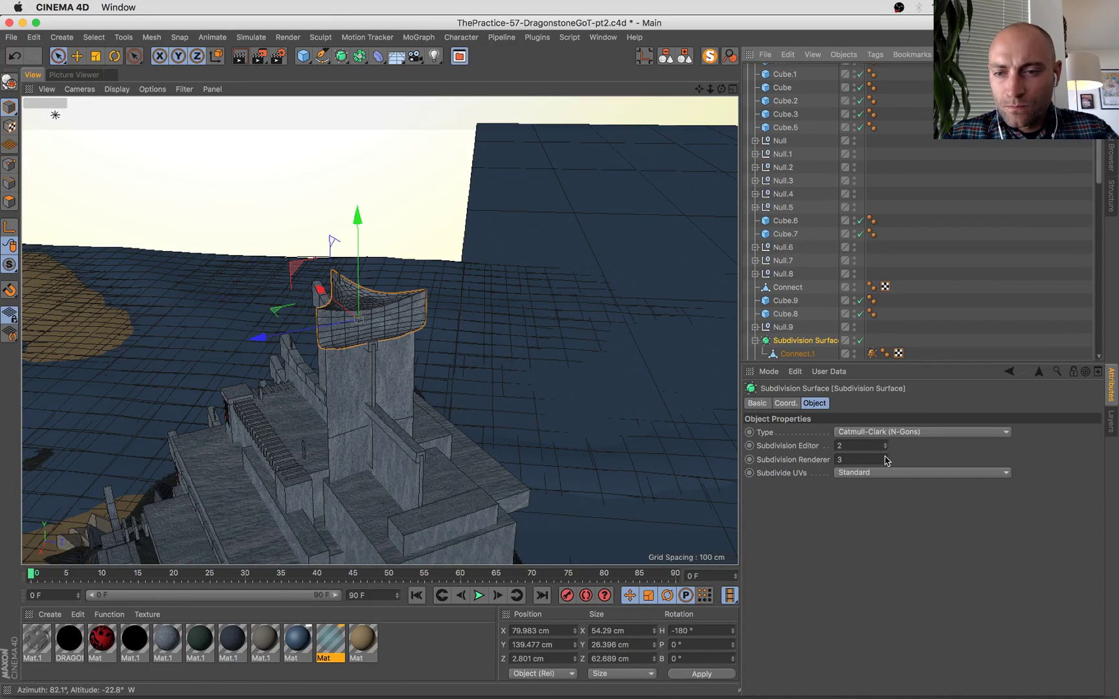
left_click(885, 462)
key("super+s")
Wrap the curved wall cap below the tower roof, Cube.3 in Null.8, in a Subdivision Surface with editor and renderer levels of 1.
mouse_move(414, 368)
left_mouse_down("alt")
mouse_move(332, 282)
mouse_move(338, 306)
mouse_move(417, 363)
left_mouse_up("alt")
middle_click_drag(373, 422, 434, 415, "alt")
left_click_drag(435, 415, 375, 305, "alt")
left_click(375, 304)
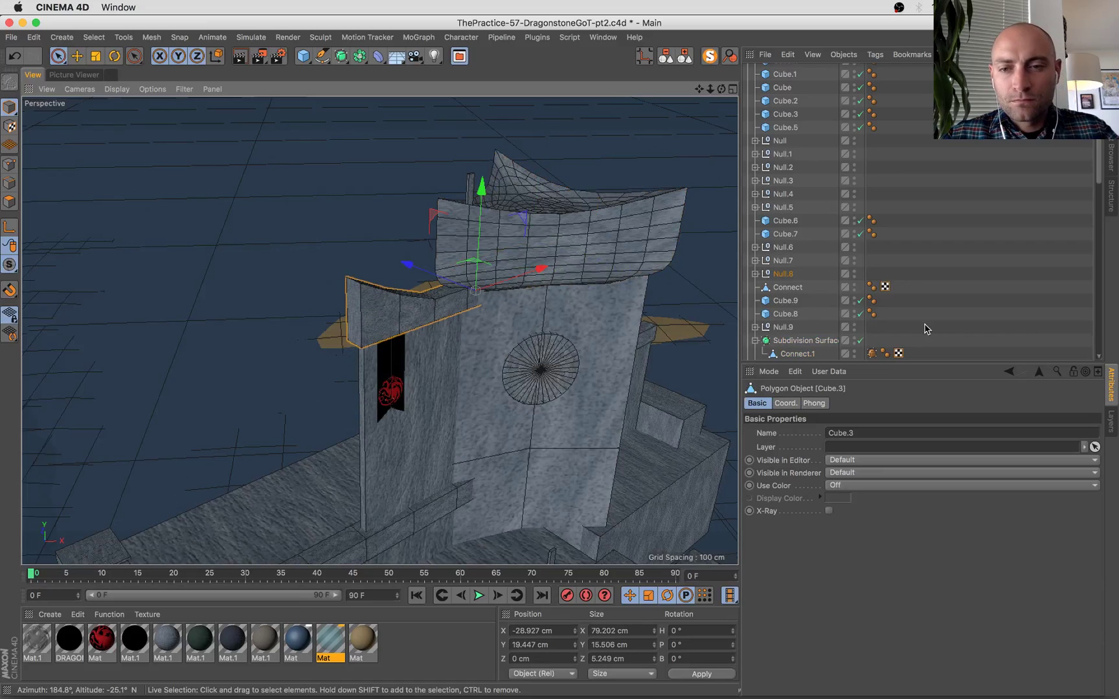
key("s")
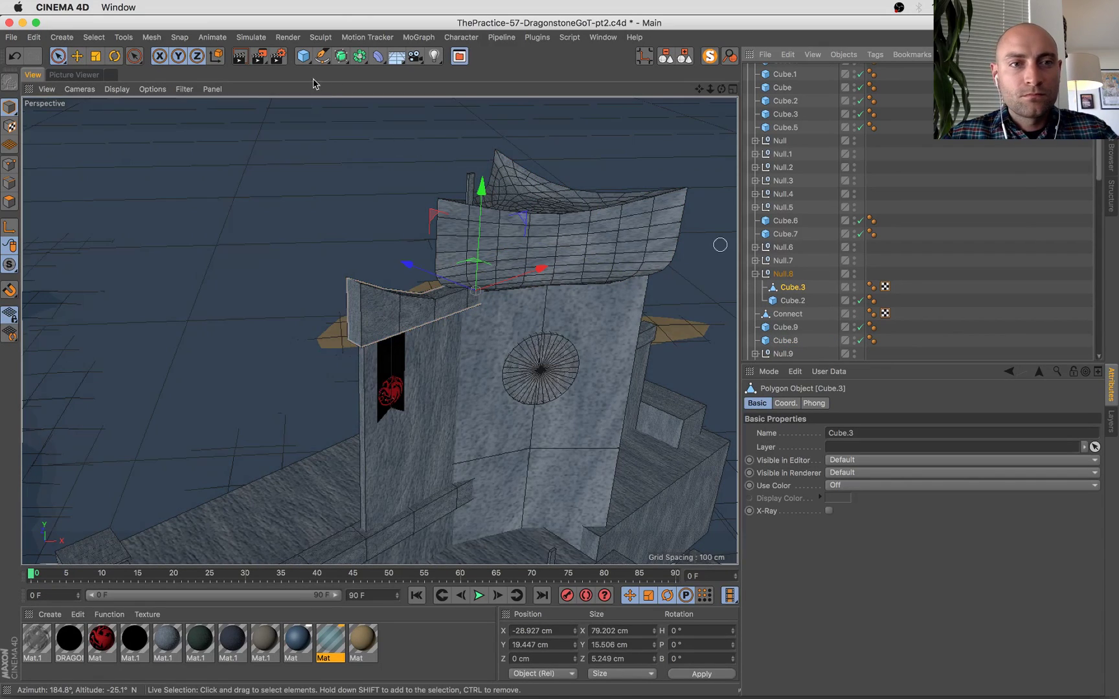
left_click(343, 56, "alt")
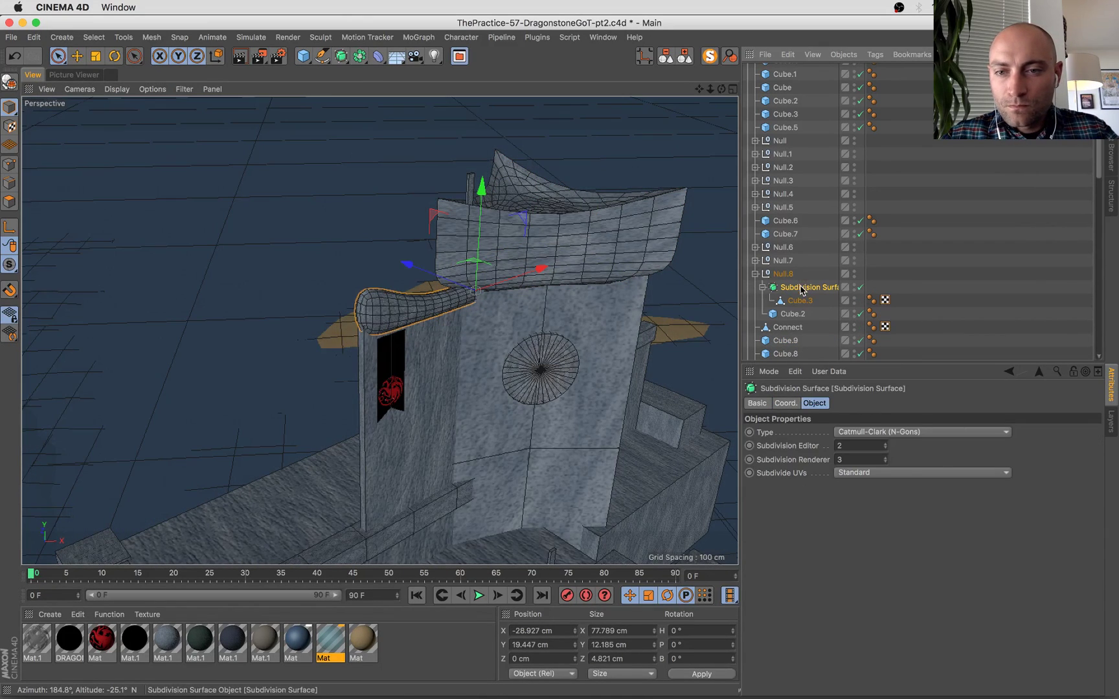
left_click(885, 447)
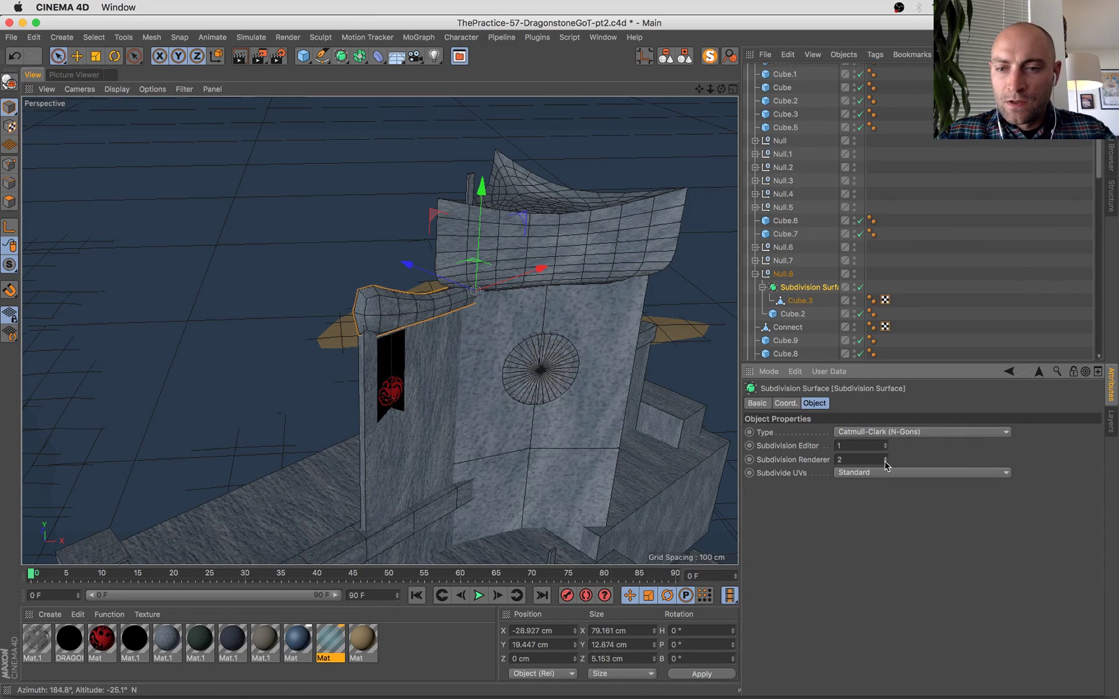
Select the outer end edges of the Null.8 wall cap and raise their subdivision weight to square off the end.
left_click(9, 184)
scroll(245, 265, "up", 5)
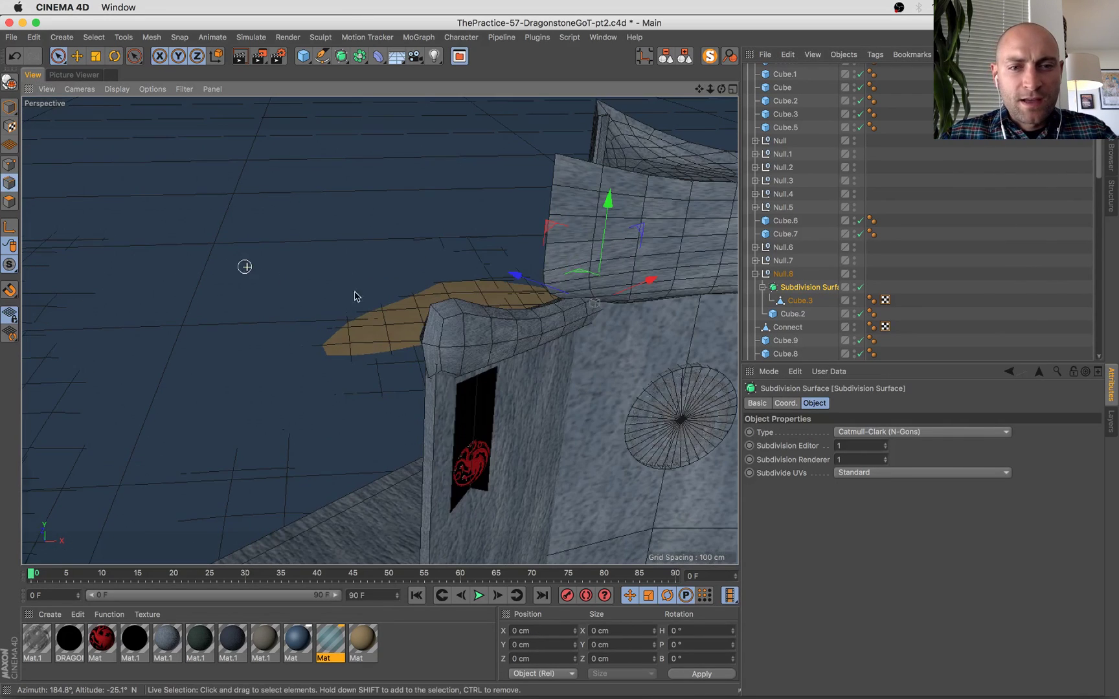
left_click(798, 300)
left_click_drag(531, 337, 584, 338, "alt")
left_click(412, 333)
left_click_drag(366, 336, 396, 416, "alt")
key("period")
left_click_drag(392, 287, 472, 327, "alt")
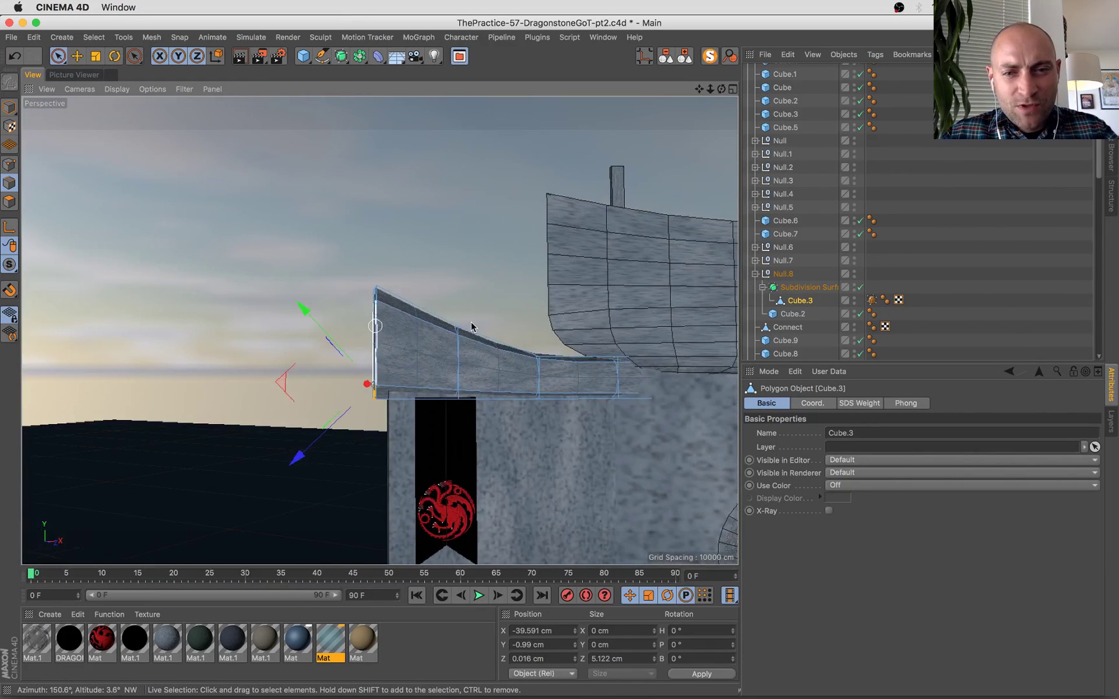
Select the tower roof's lower corner and bottom edges and raise their subdivision weight to sharpen the underside.
left_click(9, 108)
left_click(573, 249)
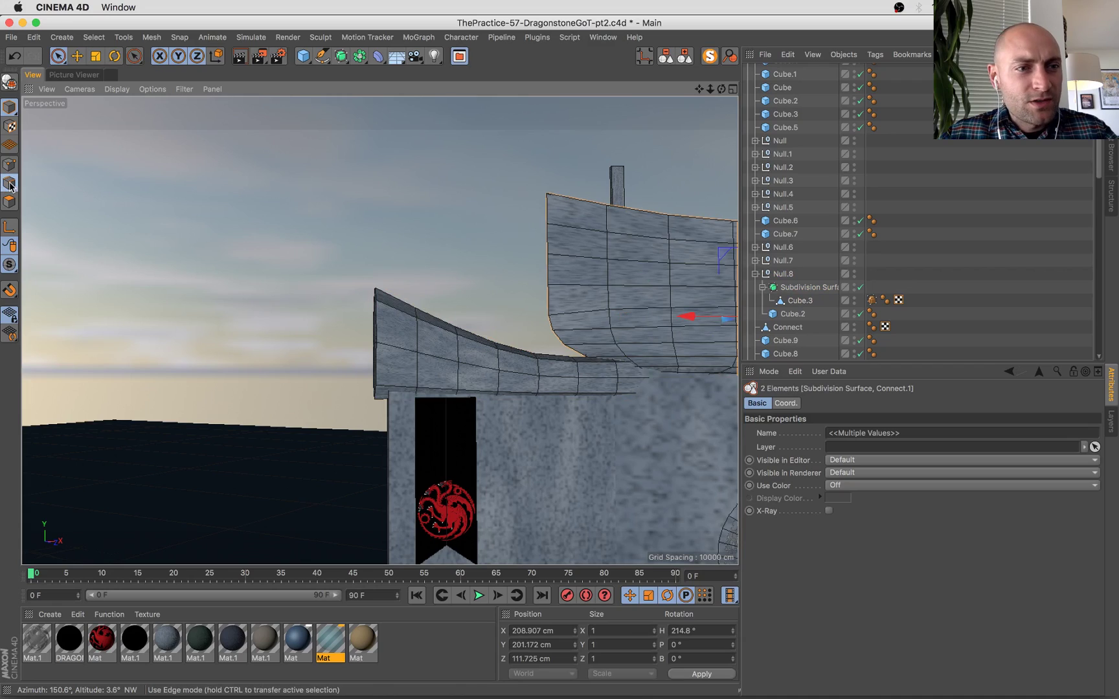
left_click(9, 184)
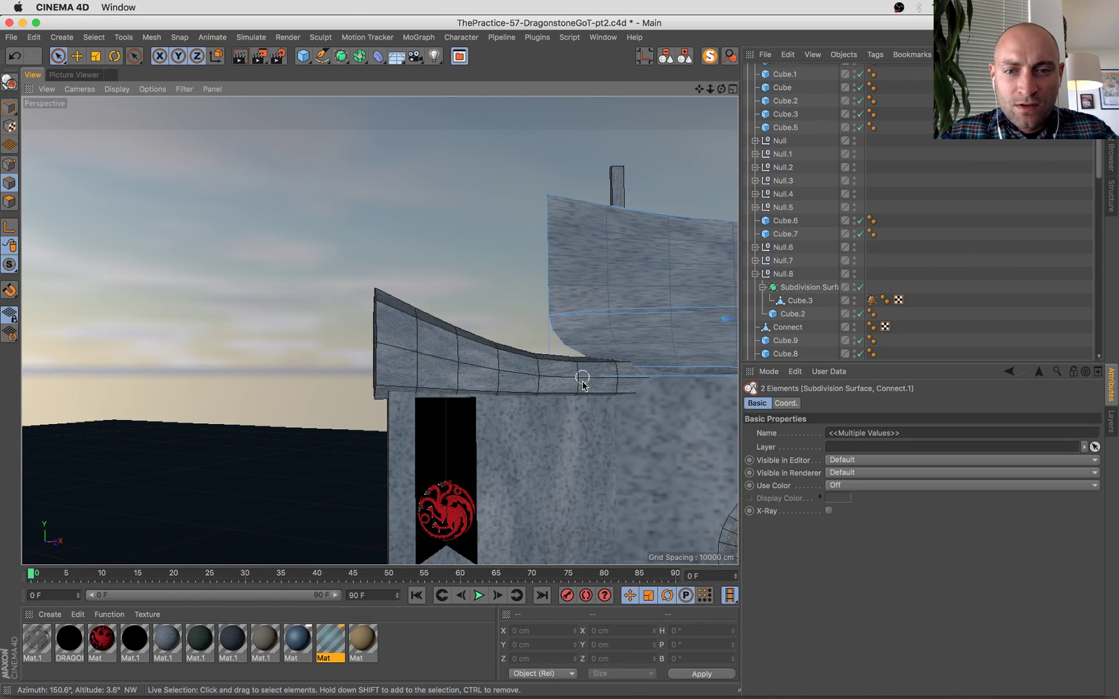
left_click_drag(582, 385, 546, 444, "alt")
left_click_drag(561, 333, 379, 428, "alt")
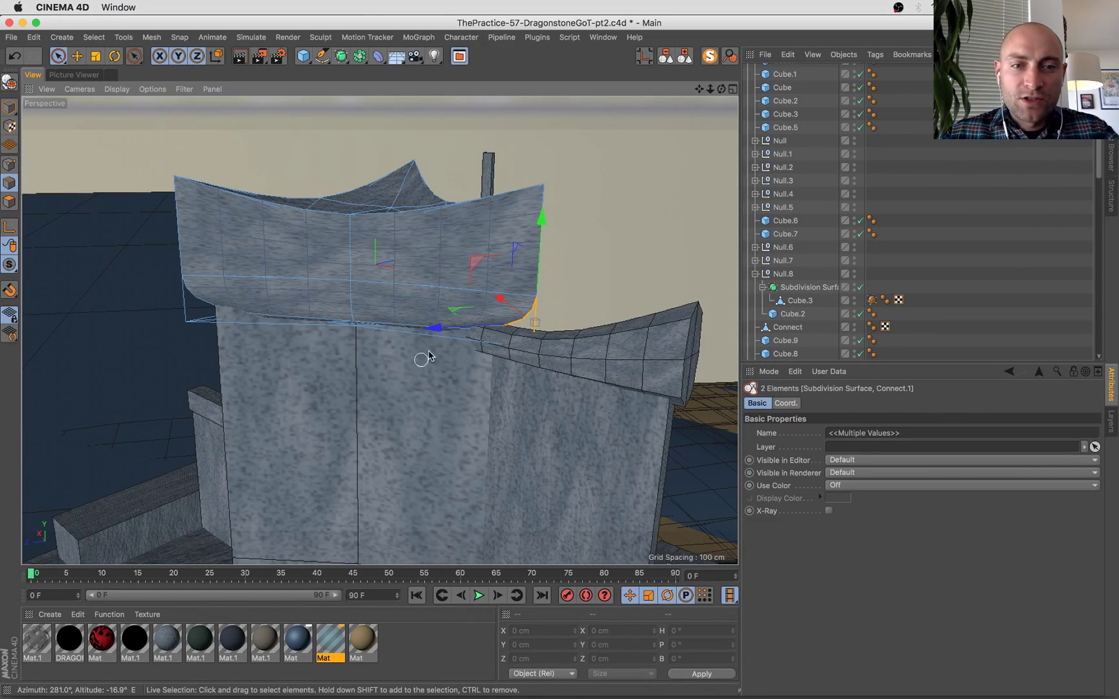
left_click_drag(505, 420, 661, 348, "alt")
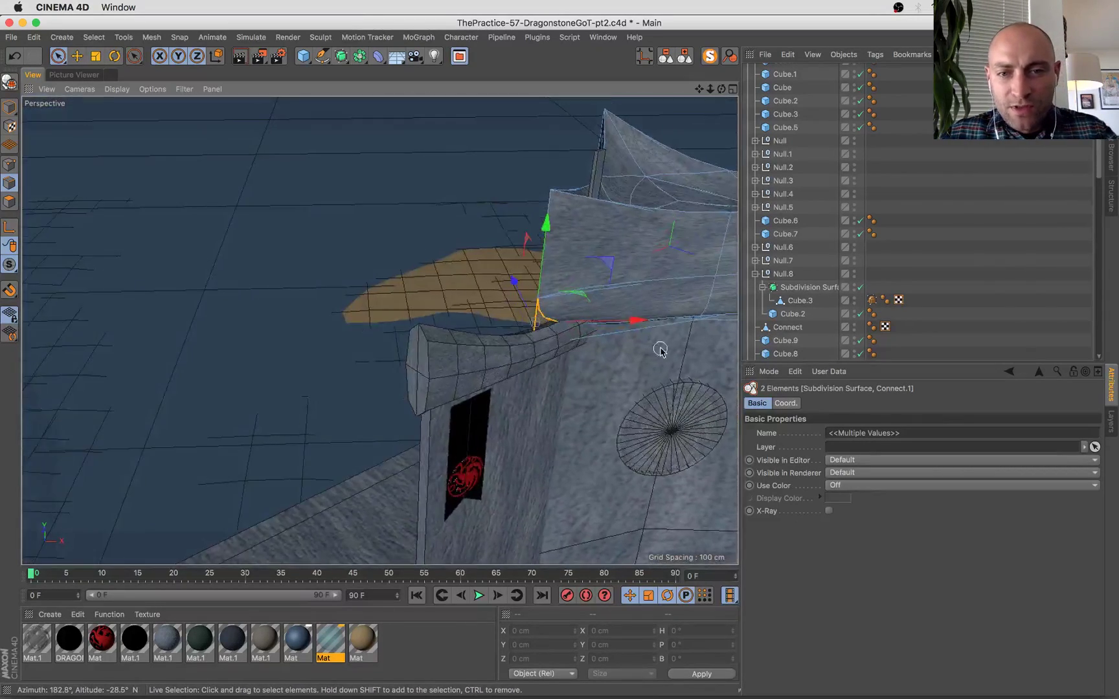
left_click_drag(634, 411, 223, 406, "alt")
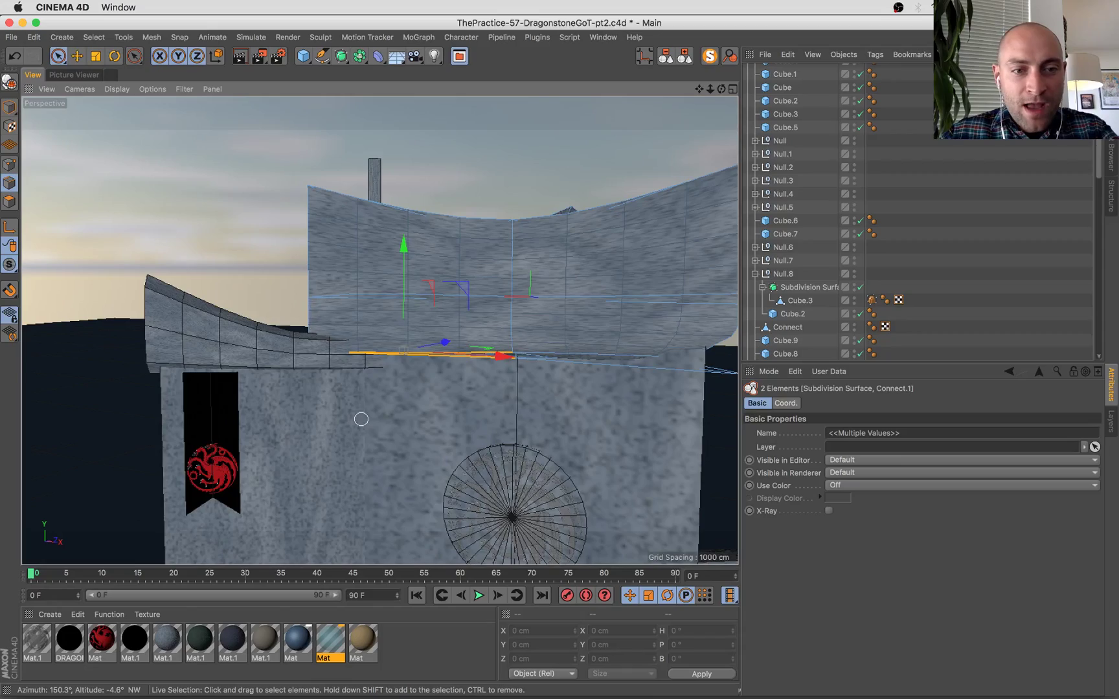
Select the curved Cube.3 caps on the two outermost lower buttresses of the castle.
left_click_drag(328, 399, 233, 349, "alt")
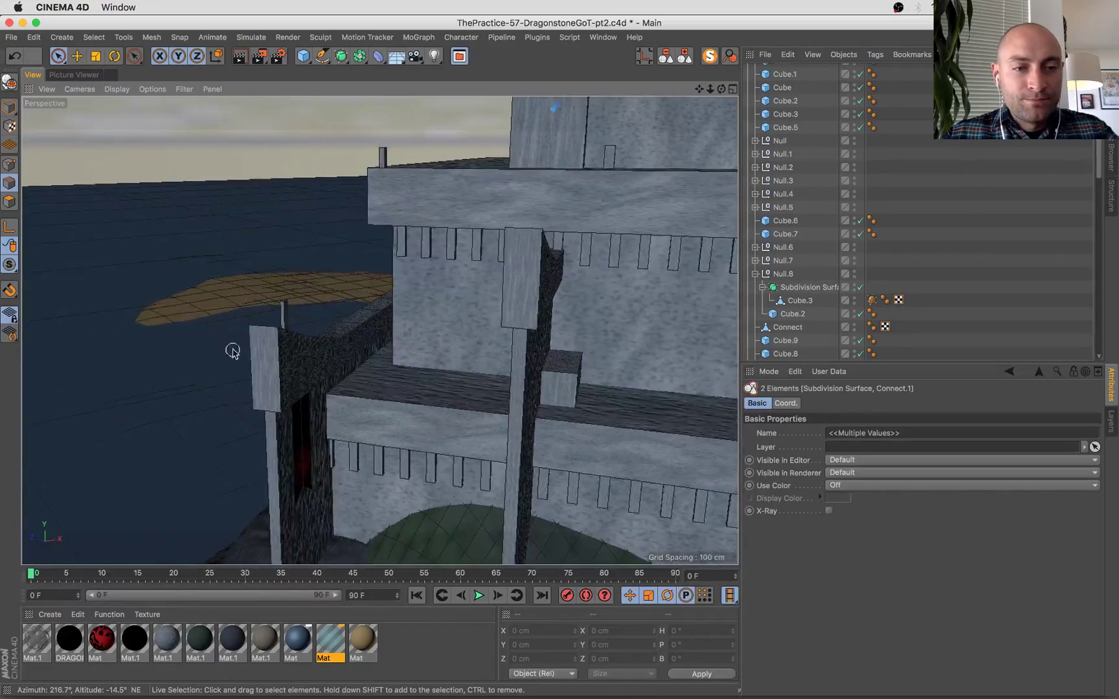
key("e")
left_click(325, 355)
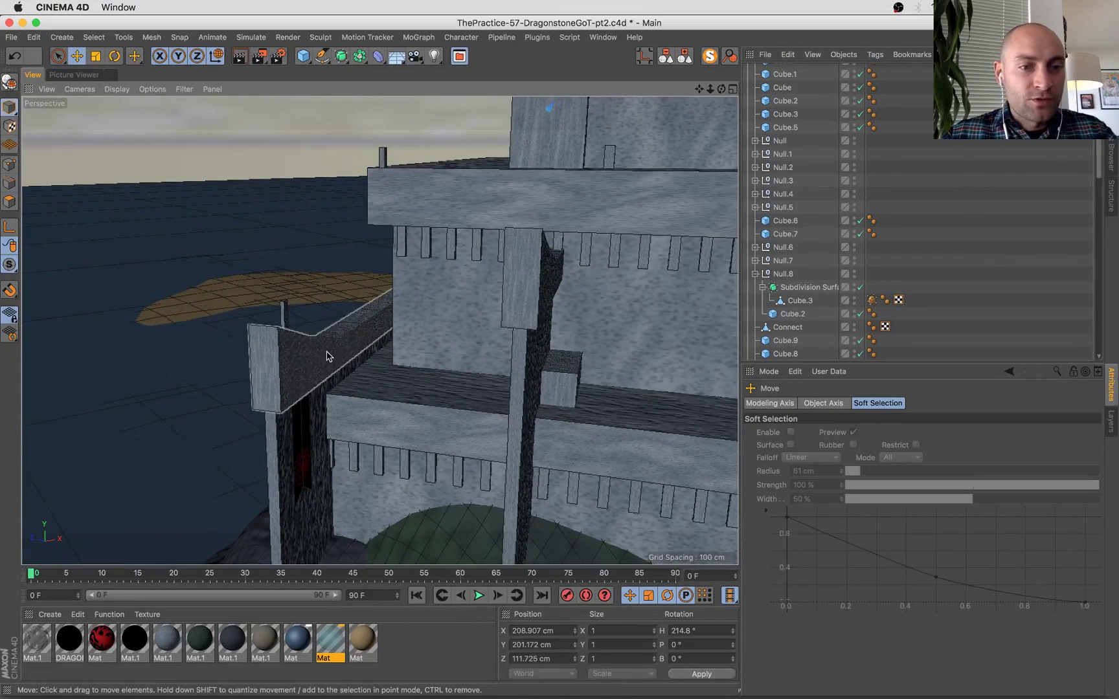
left_click(525, 295, "shift")
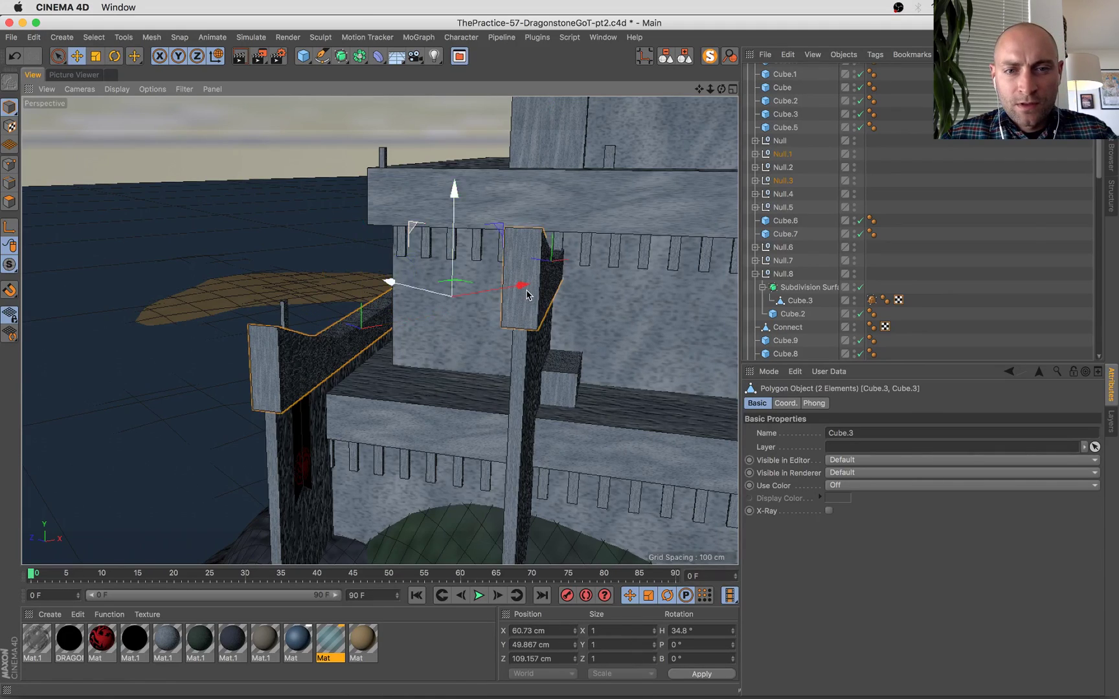
scroll(525, 295, "down", 3)
left_click_drag(467, 390, 296, 264, "alt")
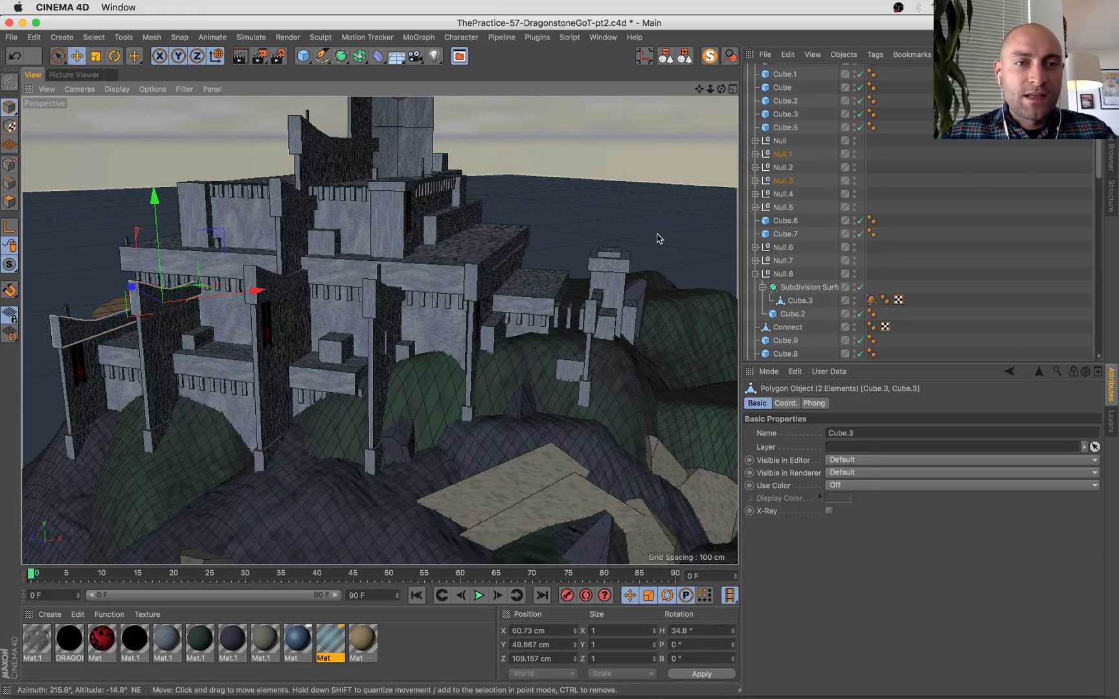
scroll(259, 149, "up", 2)
scroll(290, 176, "up", 5)
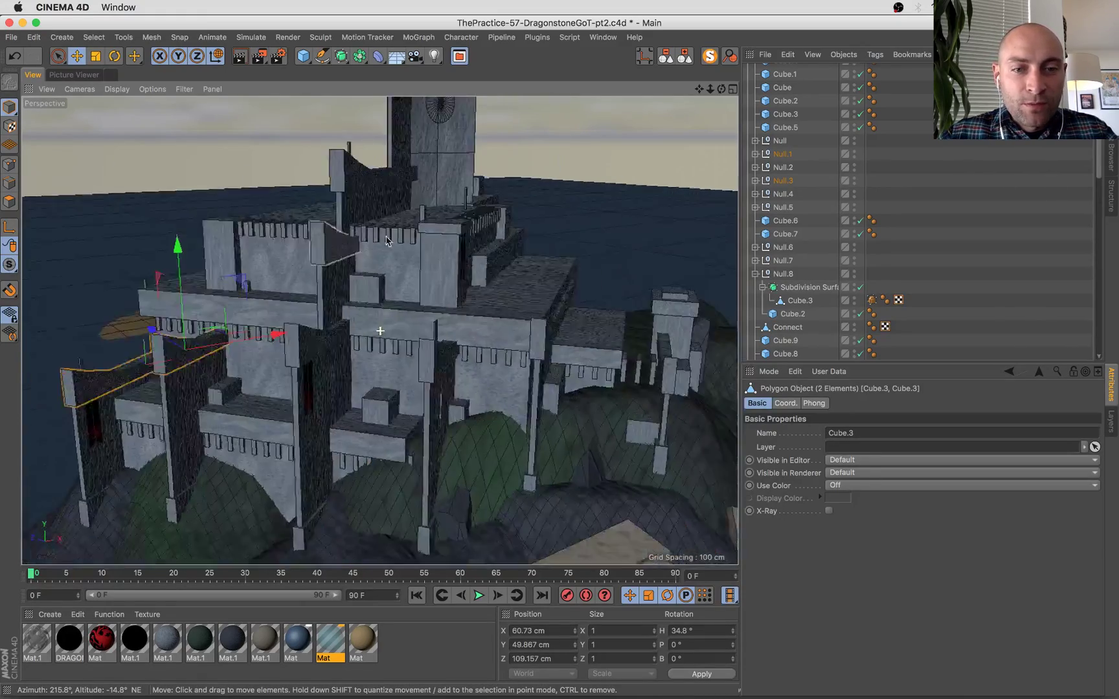
Add the other six curved buttress caps to the selection and try to apply one Subdivision Surface to all eight.
left_click(409, 193, "shift")
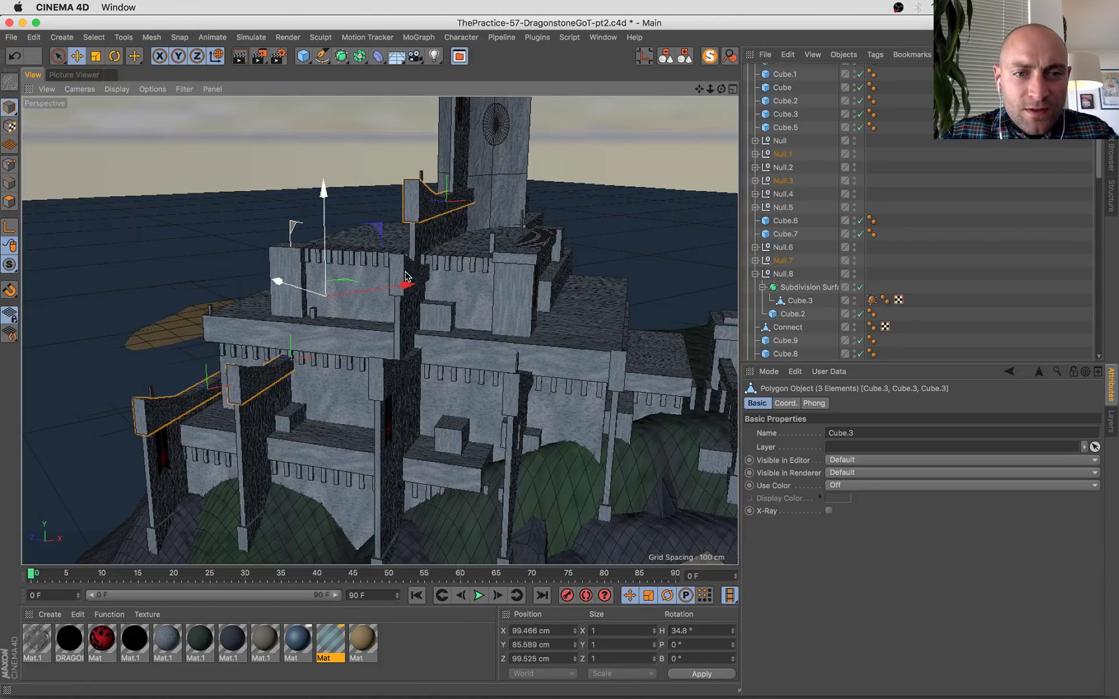
left_click(402, 268, "shift")
left_click(383, 377, "shift")
left_click(517, 388, "shift")
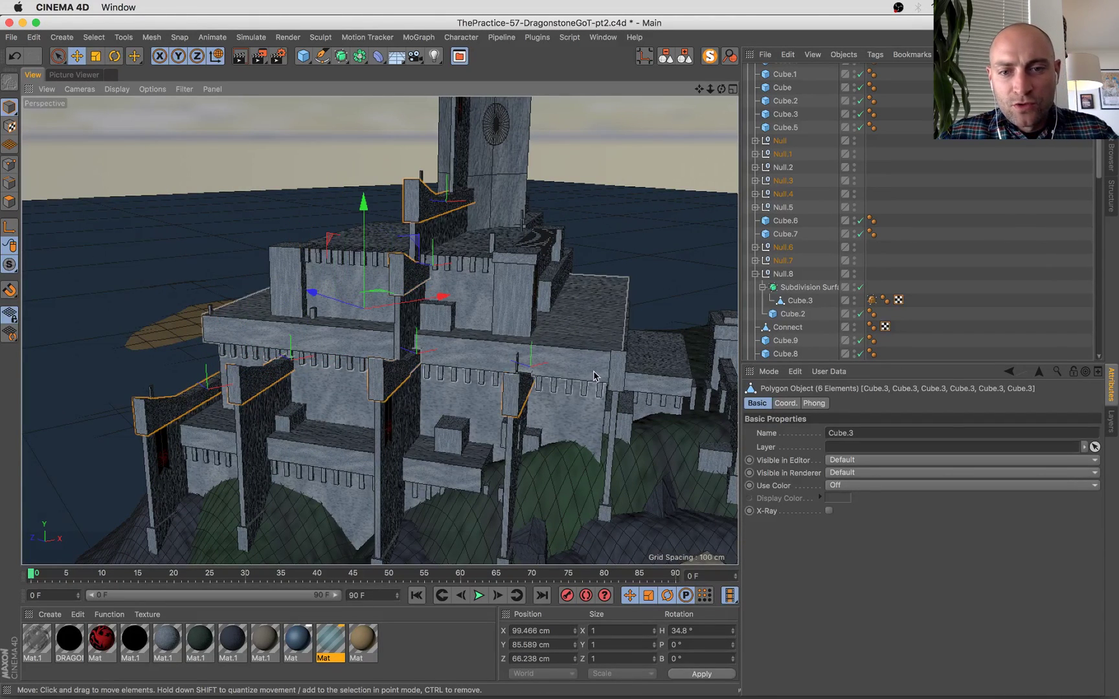
left_click(620, 369, "shift")
left_click_drag(602, 381, 346, 327, "alt")
left_click(380, 333, "shift")
left_click_drag(342, 237, 443, 296, "alt")
middle_click_drag(442, 296, 393, 305, "alt")
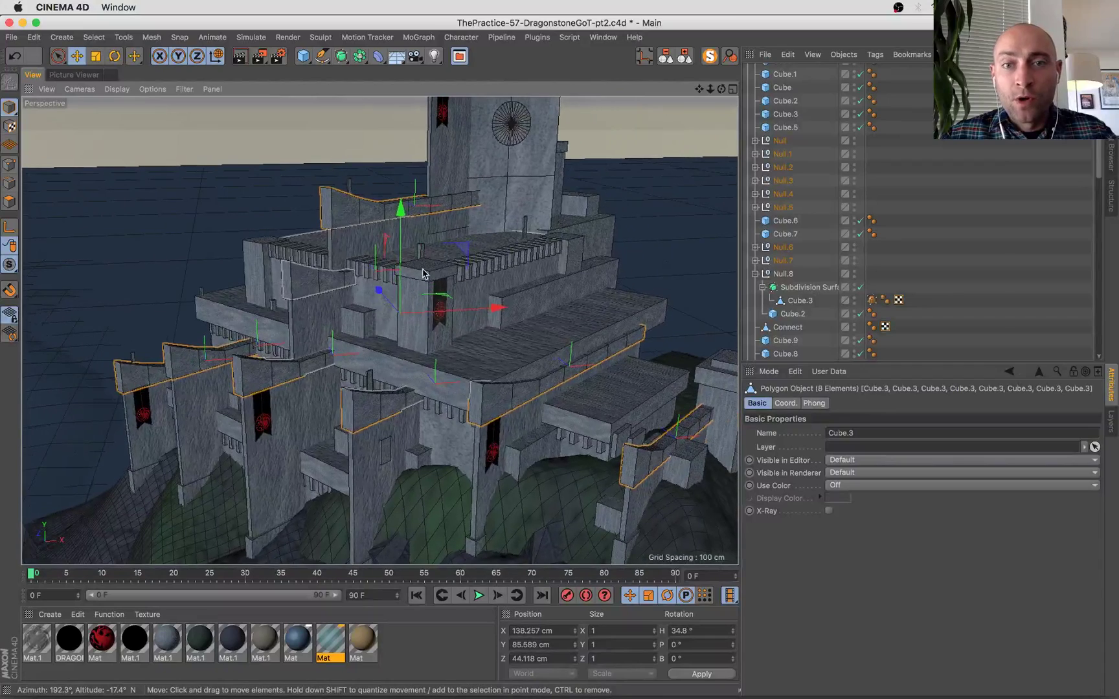
left_click(341, 57)
key("super+z")
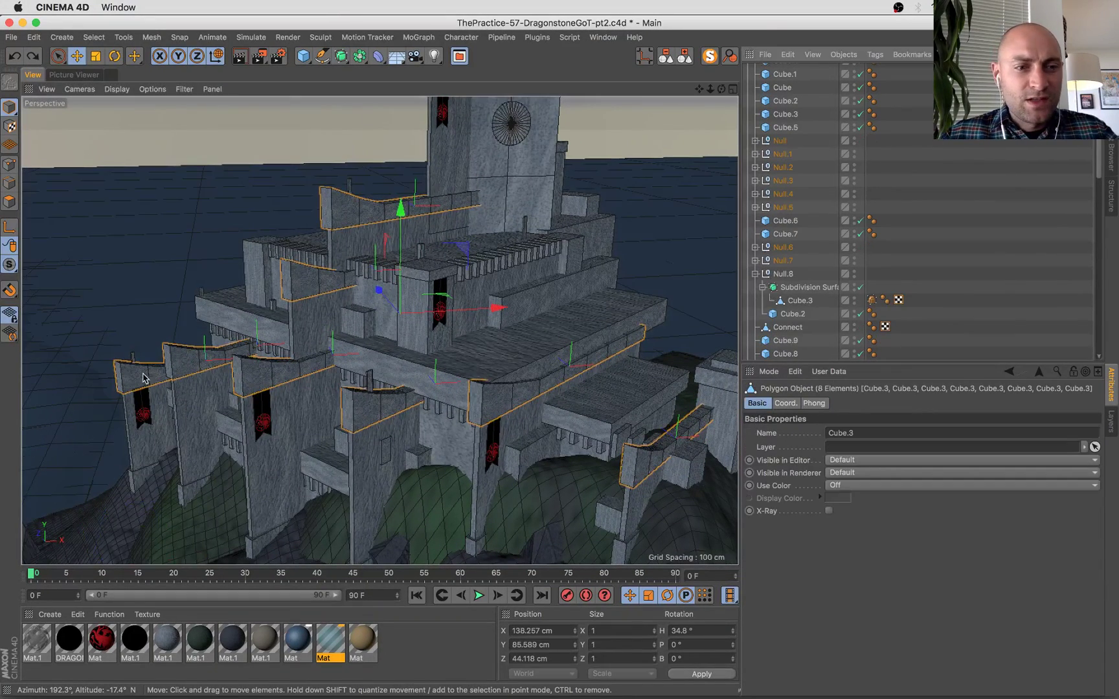
Wrap the outermost lower buttress cap, Cube.3 in Null.3, in a Subdivision Surface with editor and renderer levels of 1.
left_click(143, 379)
key("o")
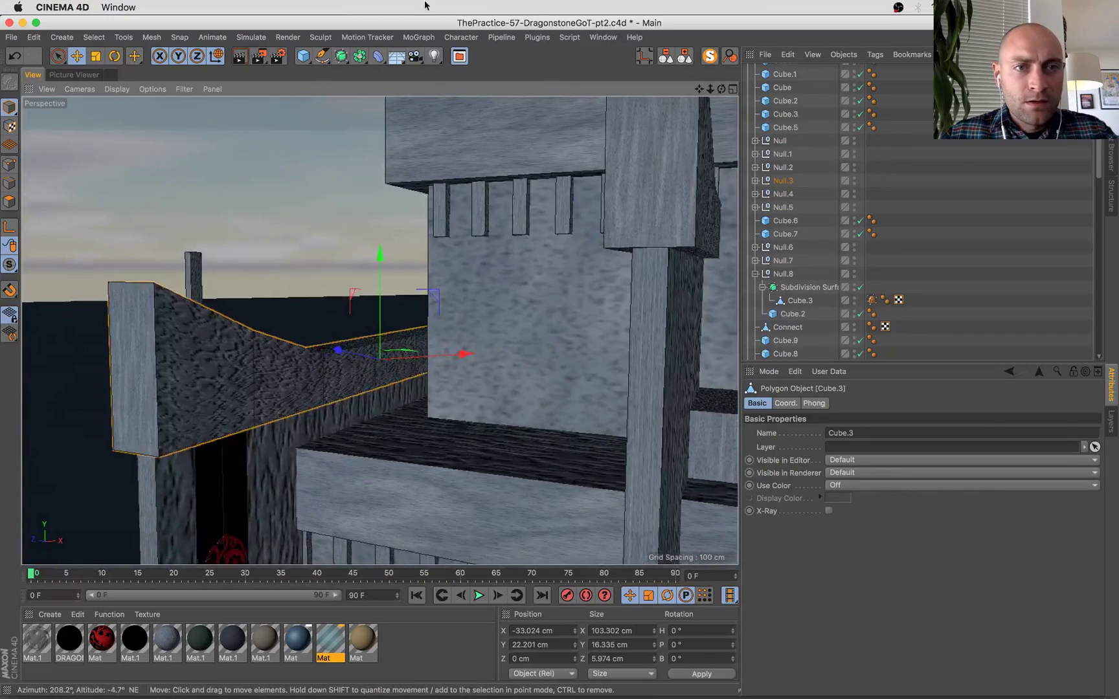
left_click(341, 57, "alt")
left_click_drag(392, 307, 470, 344, "alt")
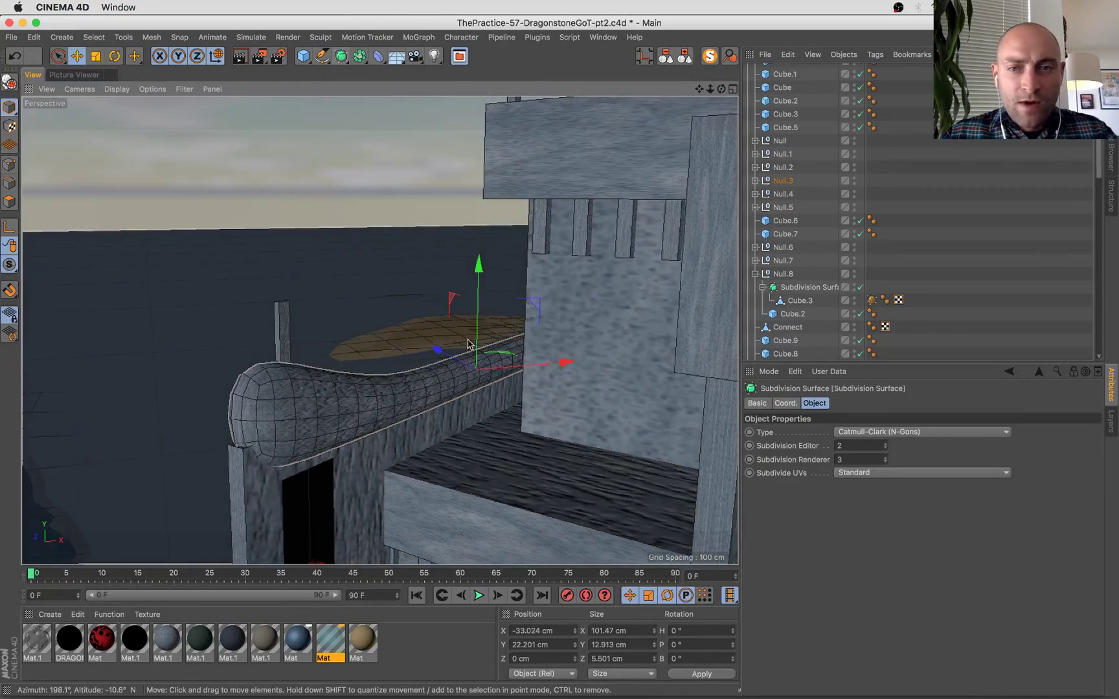
left_click_drag(778, 189, 781, 190)
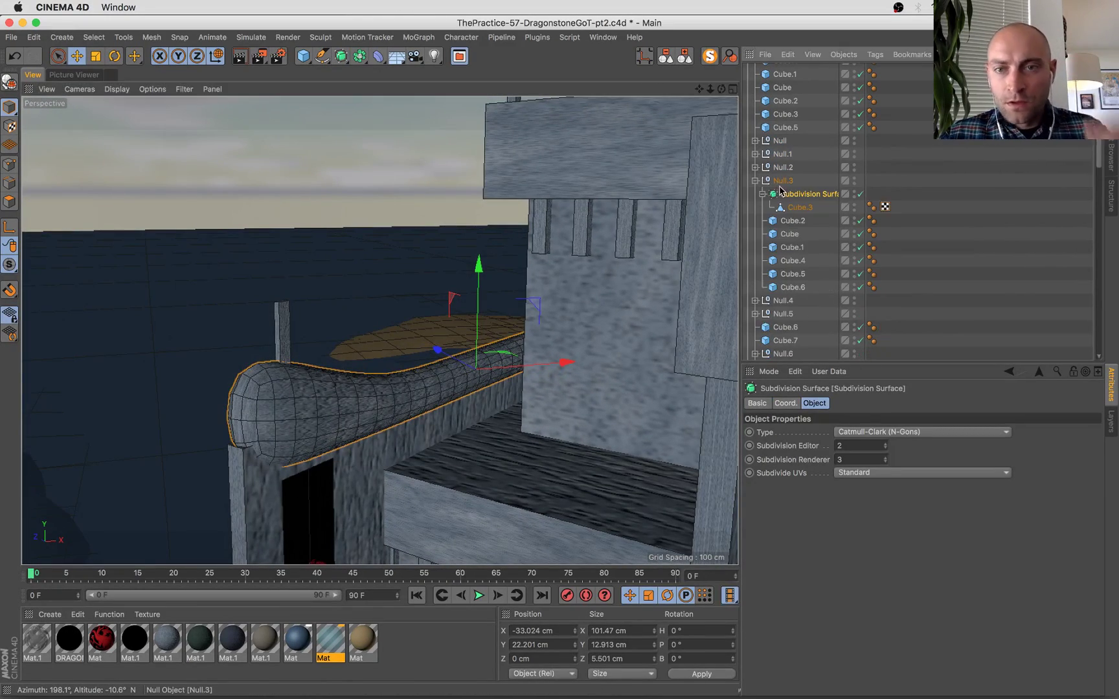
left_click(884, 444)
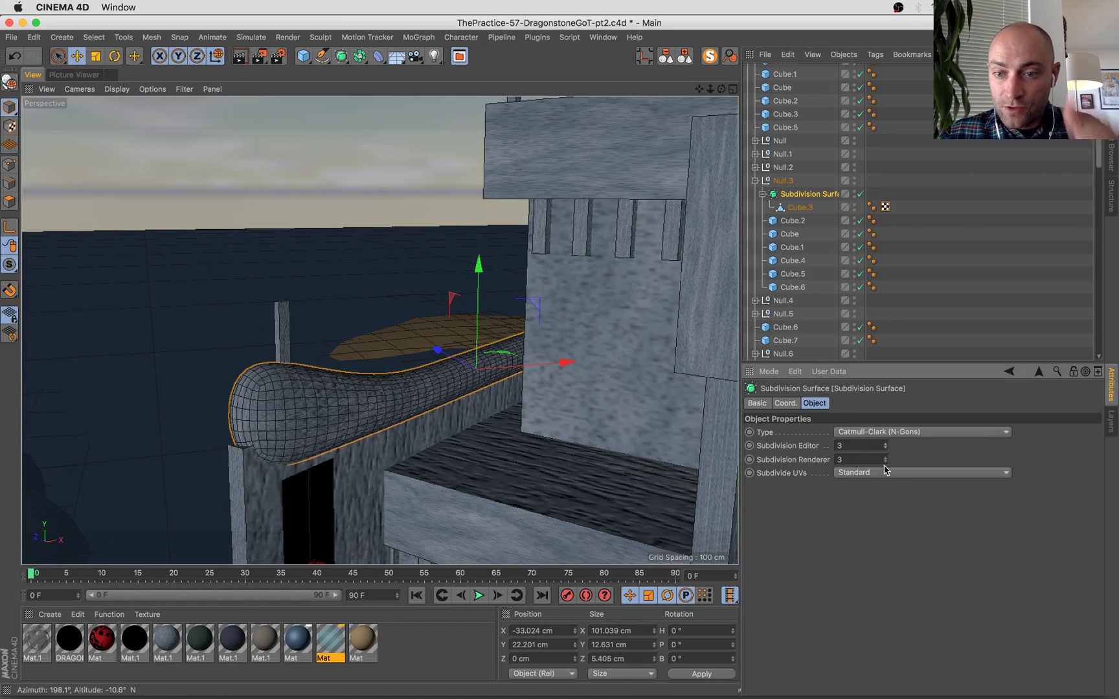
type("1")
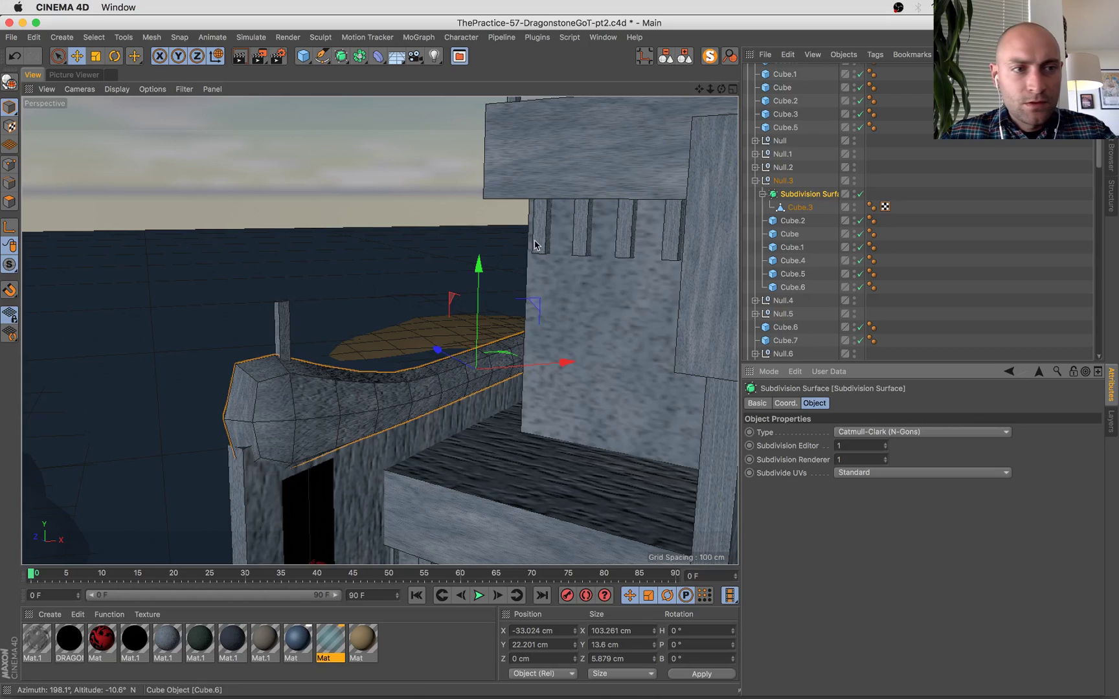
Select the edges around the front end face of the outermost cap, Cube.3 in Null.3, and raise their subdivision weight to sharpen it.
left_click(9, 183)
left_click(791, 207)
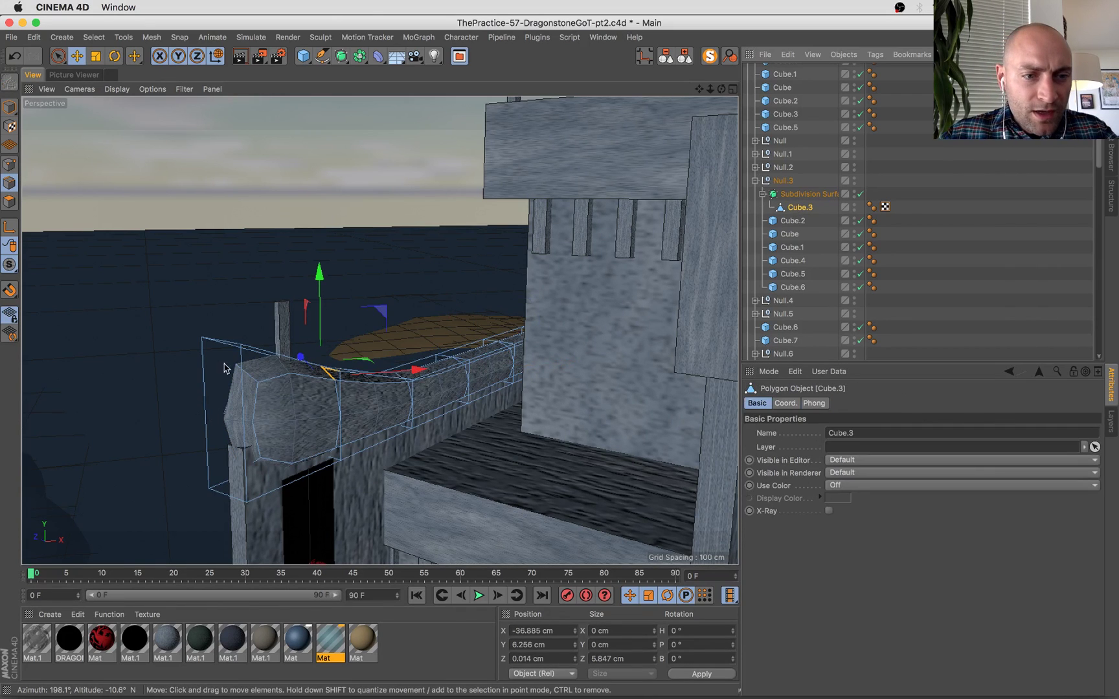
left_click(243, 383)
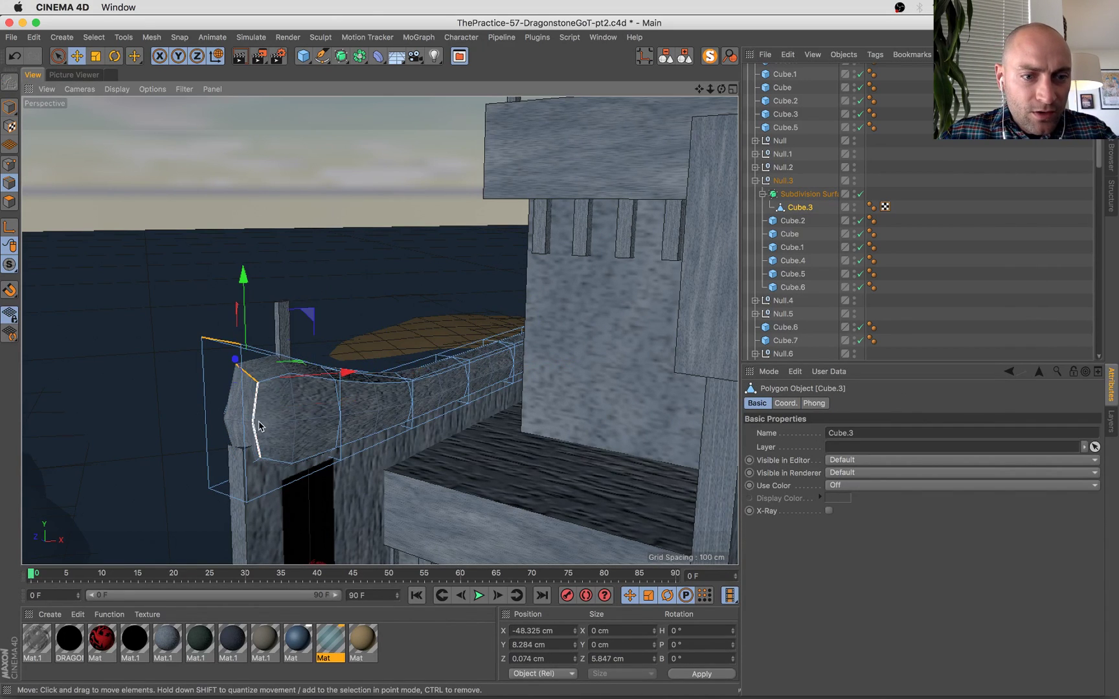
left_click_drag(269, 426, 340, 421, "alt")
key("9")
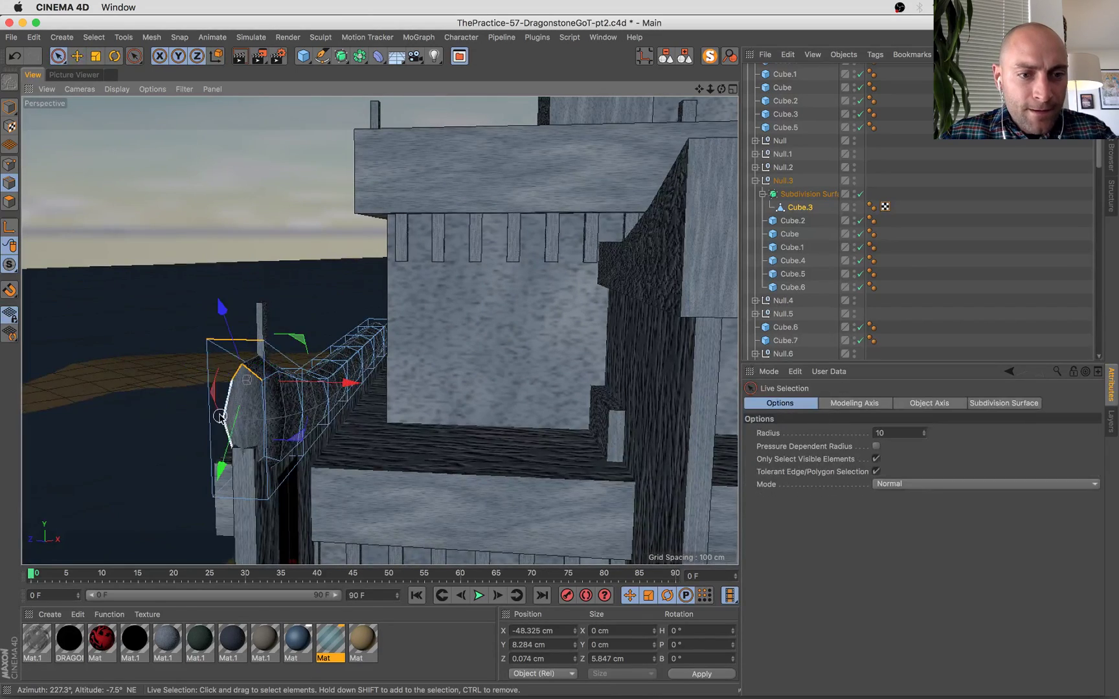
left_click(251, 479)
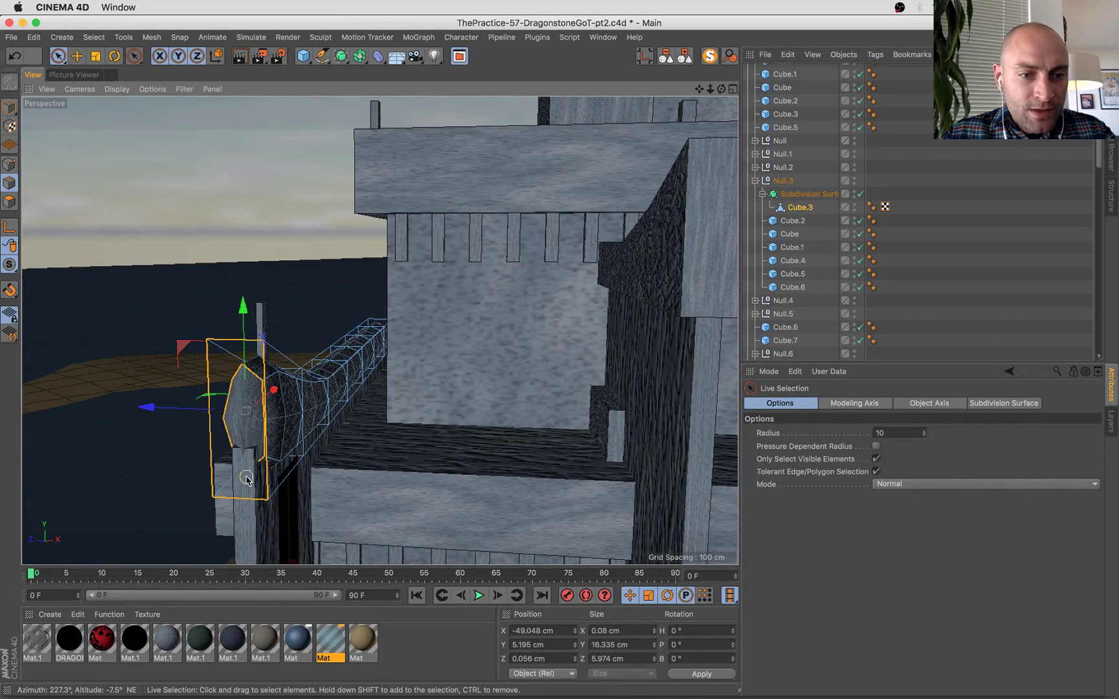
left_click_drag(251, 513, 292, 444, "alt")
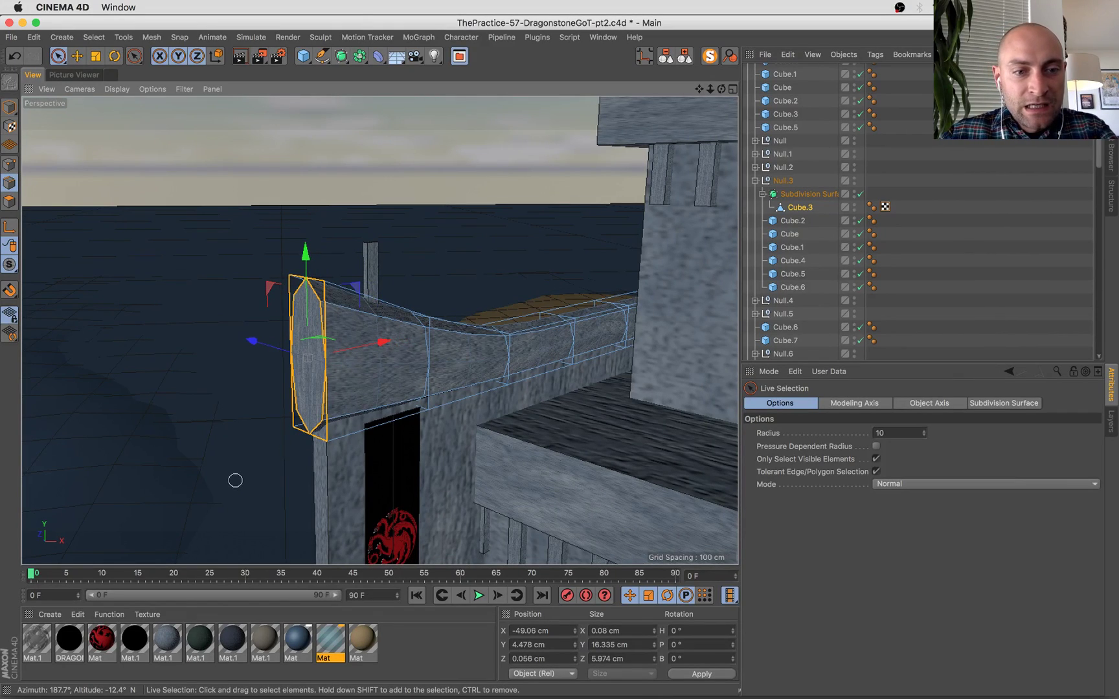
scroll(253, 473, "up", 10)
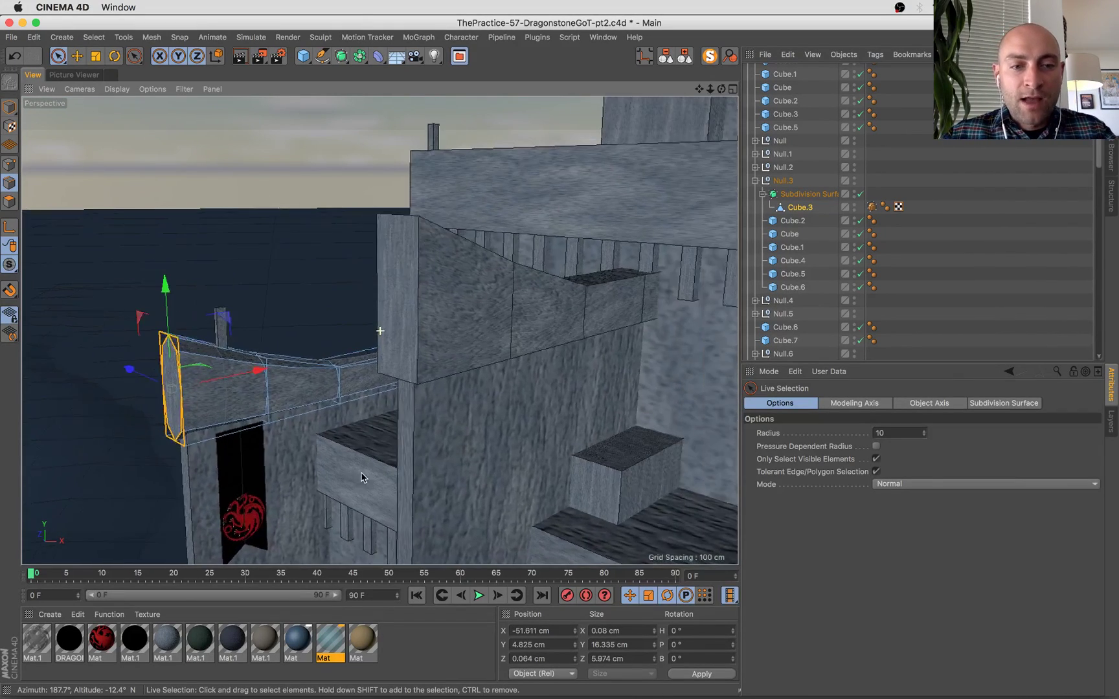
Wrap the neighbouring buttress cap, Cube.3 in Null.1, in a Subdivision Surface with editor and renderer levels of 1.
left_click_drag(379, 482, 428, 500, "alt")
left_click(10, 126)
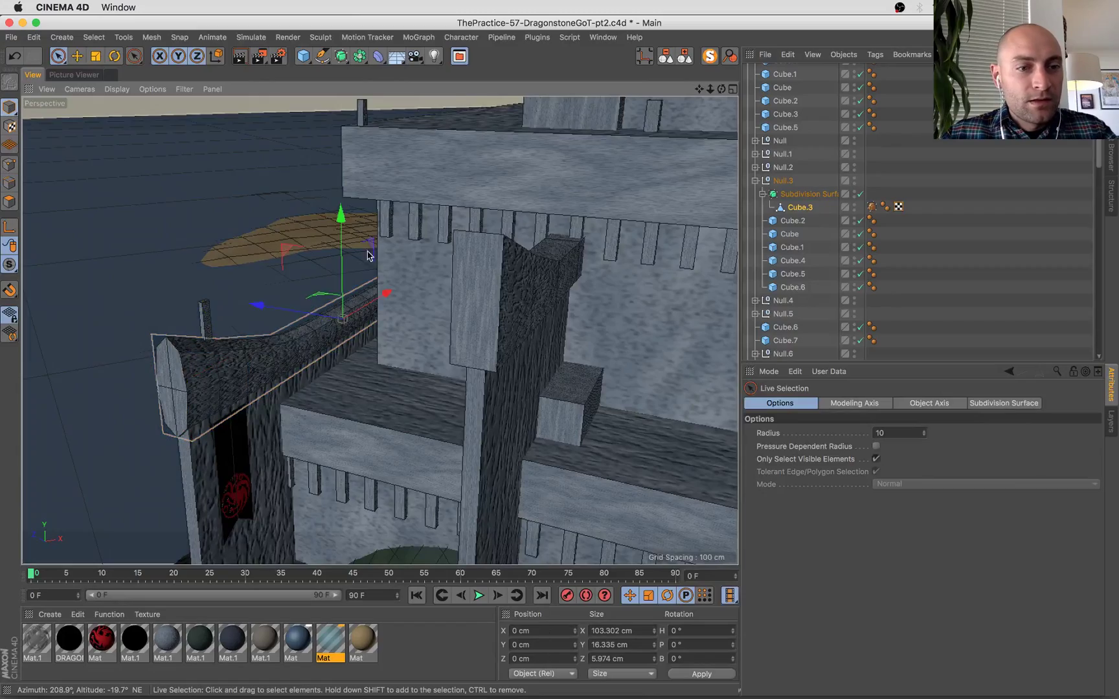
left_click_drag(349, 388, 320, 369, "alt")
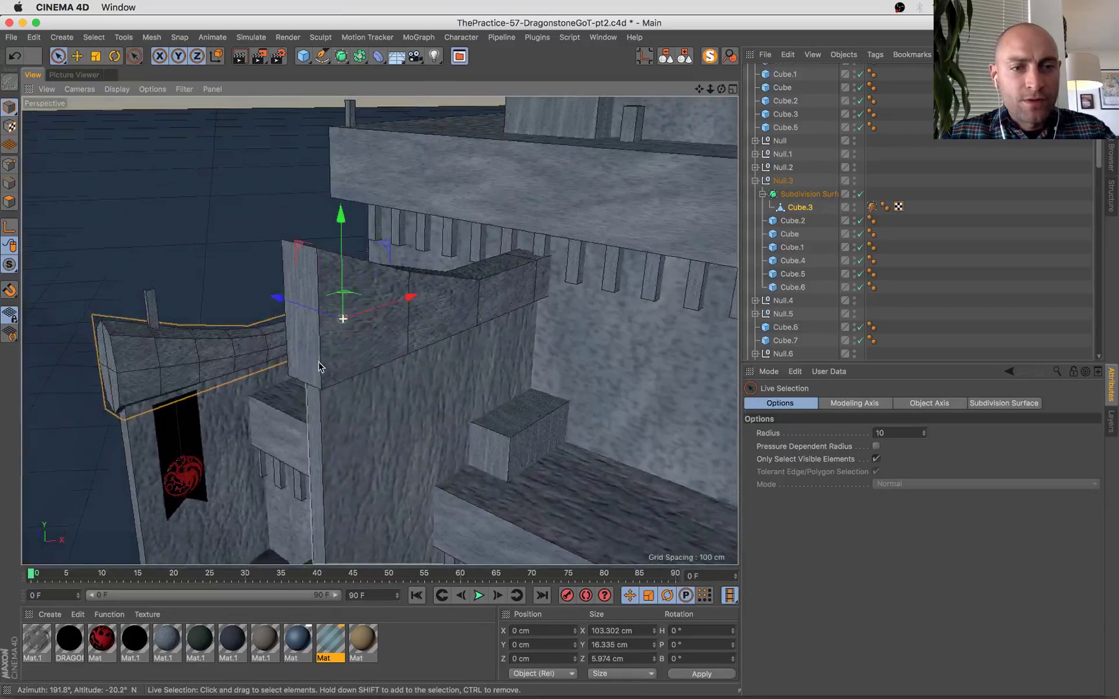
left_click(305, 270)
left_click(347, 59, "alt")
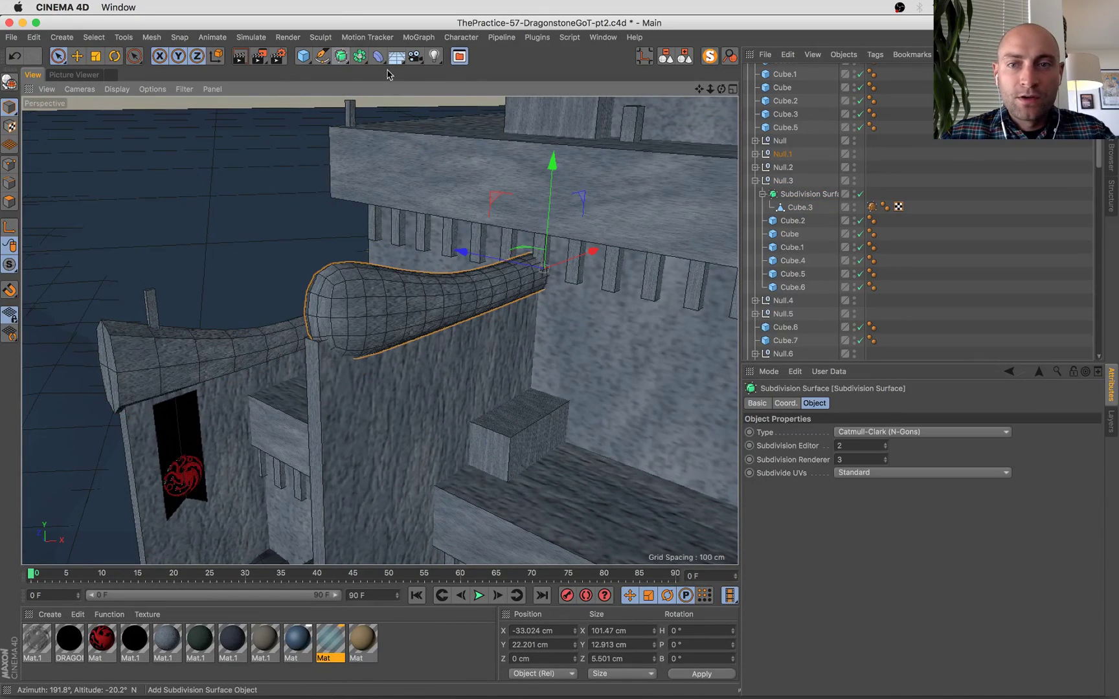
left_click(886, 463)
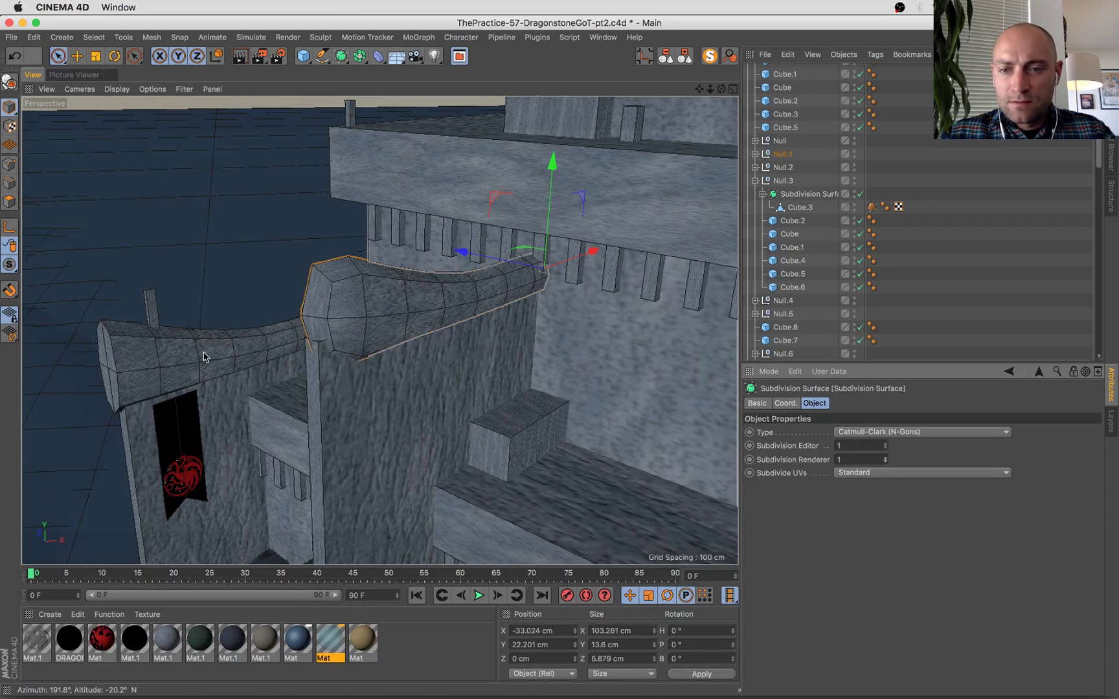
Select the front end edges of the Null.1 cap's Cube.3 and raise their subdivision weight to keep the end face sharp.
key("s")
left_click(800, 182)
left_click_drag(388, 450, 407, 370, "alt")
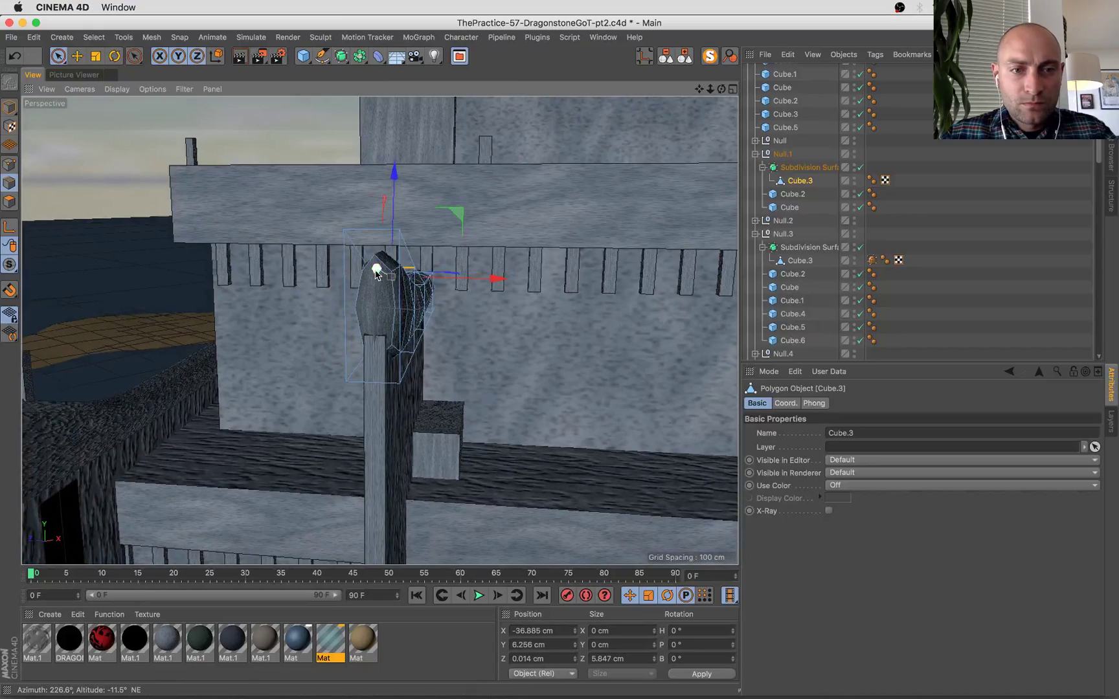
left_click_drag(376, 265, 338, 381, "alt")
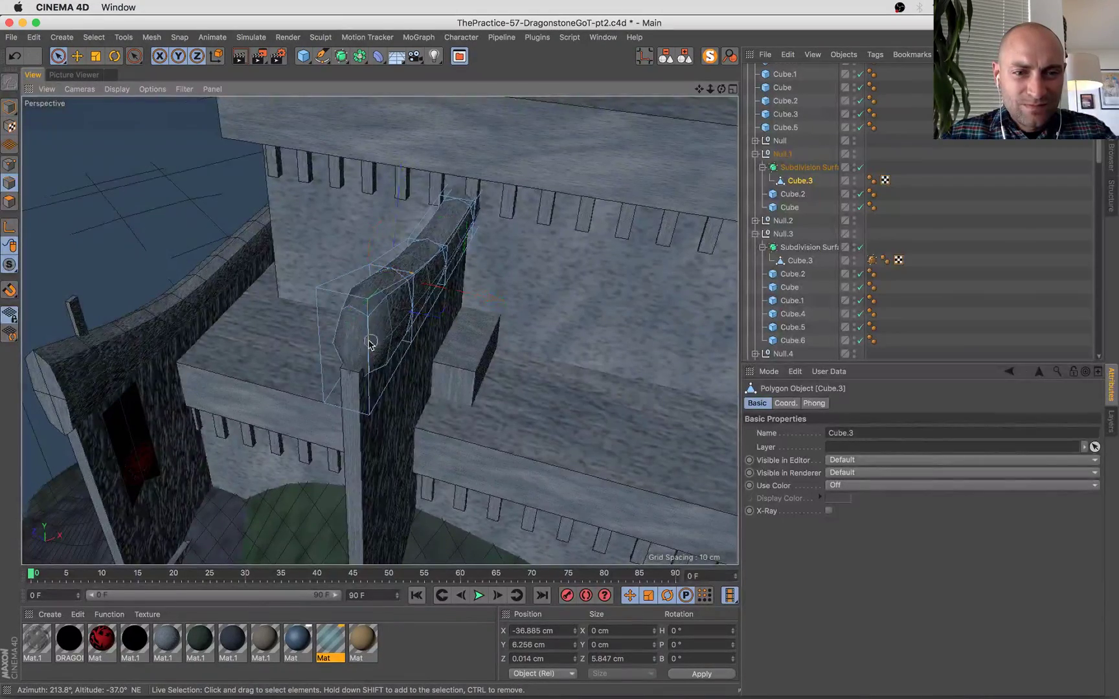
left_click(350, 398)
key("period")
left_click_drag(335, 477, 388, 477)
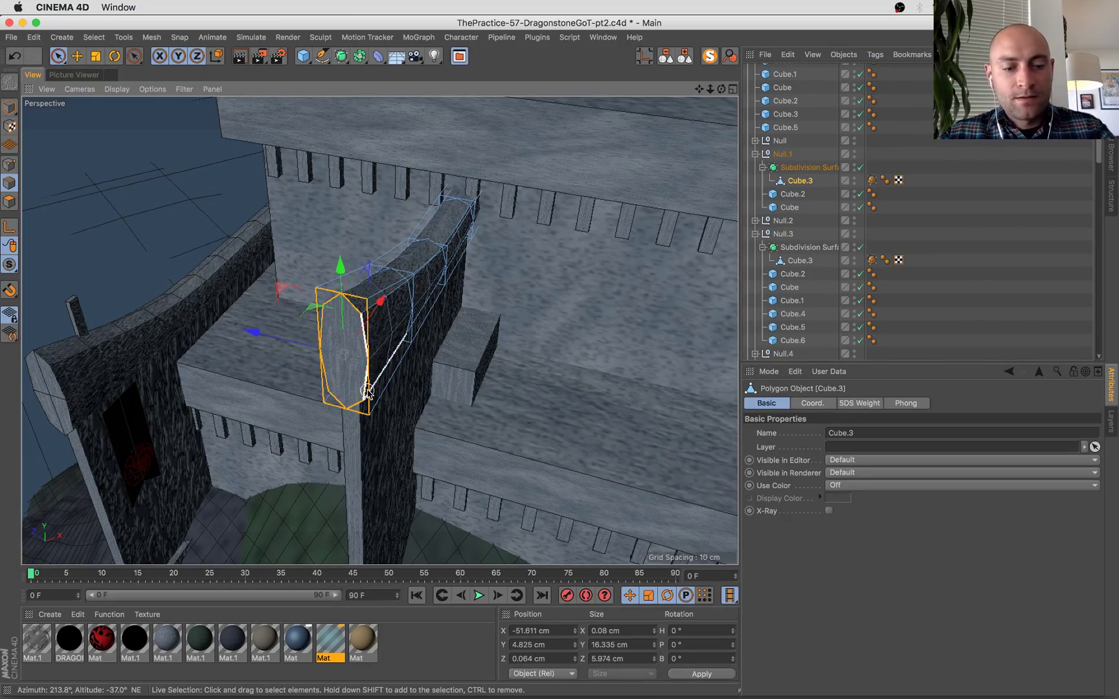
Wrap the curved cap above the bannered buttress, Cube.3 in Null, in a Subdivision Surface with editor and renderer levels of 1.
middle_click_drag(380, 331, 38, 288, "alt")
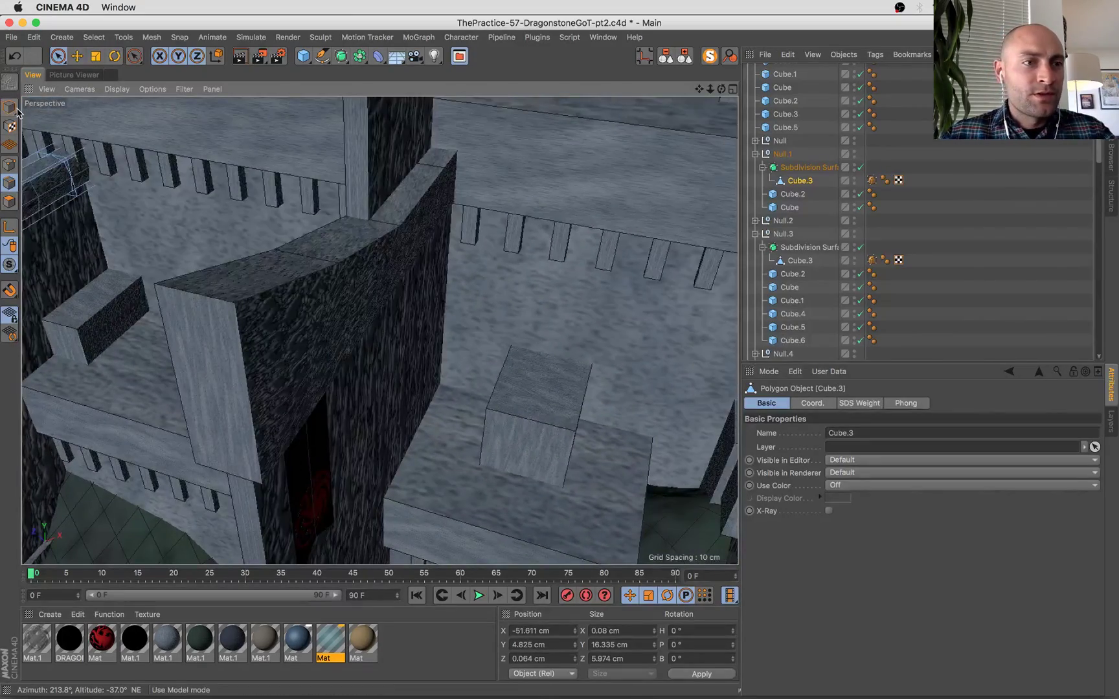
left_click(337, 373)
middle_click_drag(270, 353, 392, 408, "alt")
left_click_drag(393, 408, 353, 352, "alt")
left_click(341, 56, "alt")
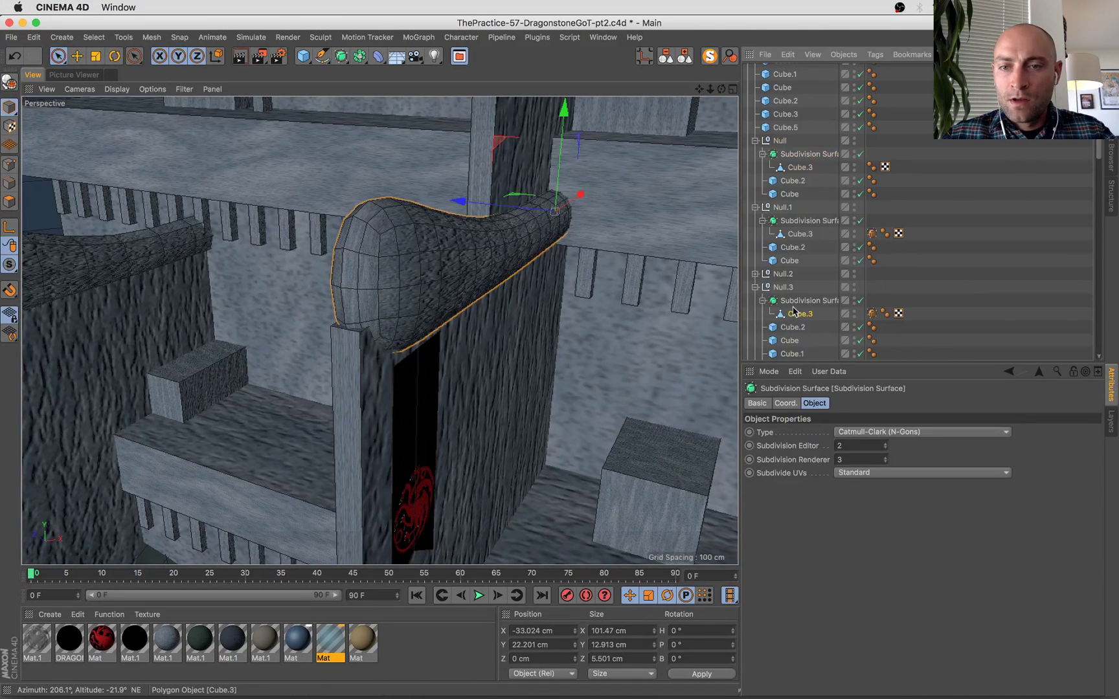
left_click(800, 304)
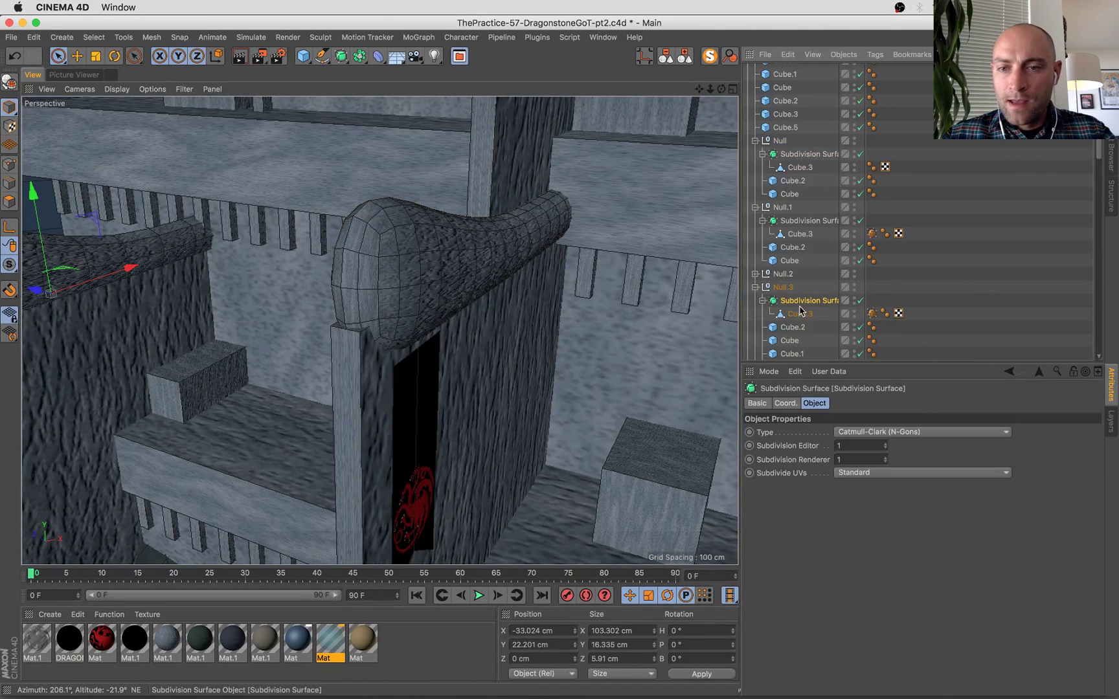
left_click(404, 243)
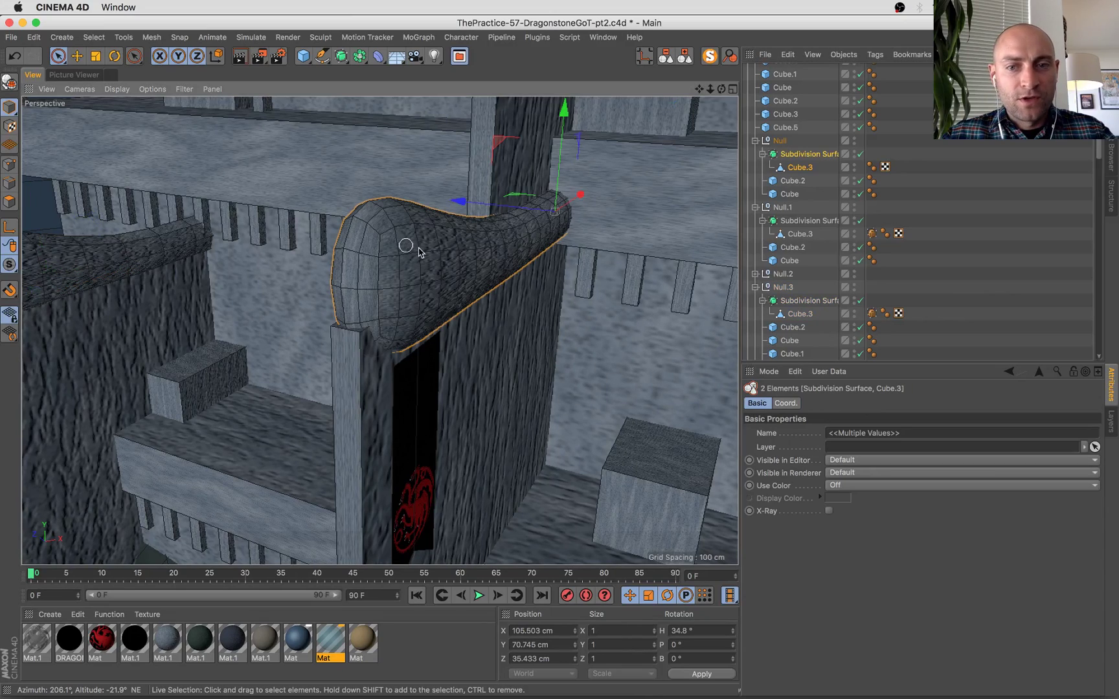
left_click(820, 157)
left_click(884, 448)
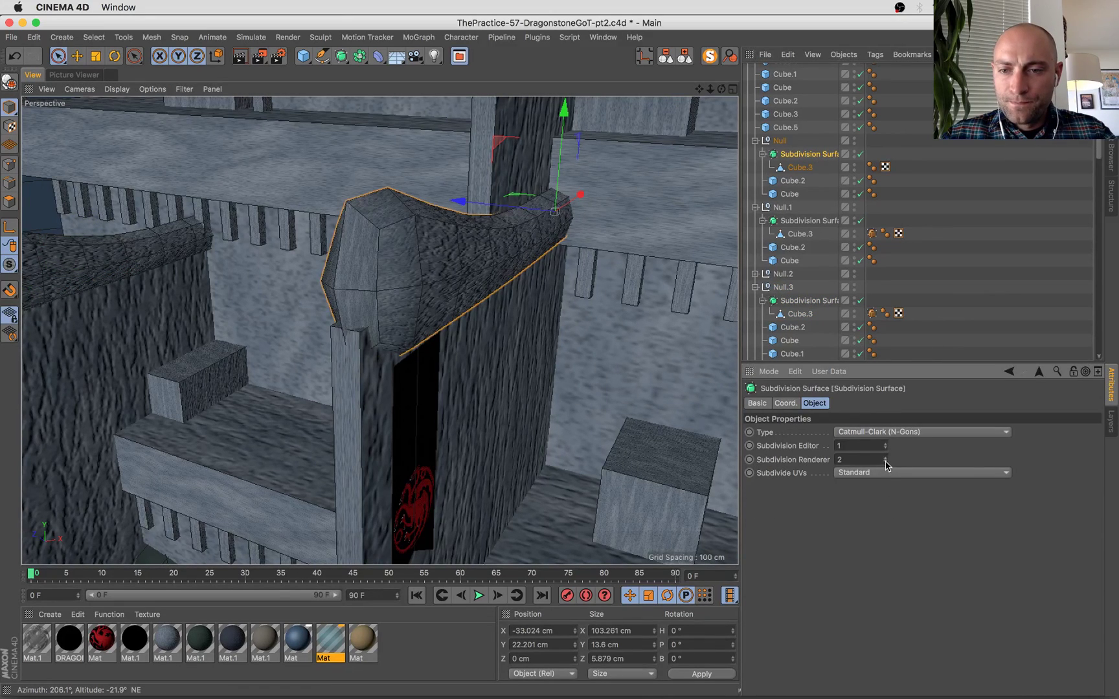
left_click(884, 462)
Select the edges around the front end of Cube.3 in Null and raise their subdivision weight to sharpen the face.
left_click(11, 203)
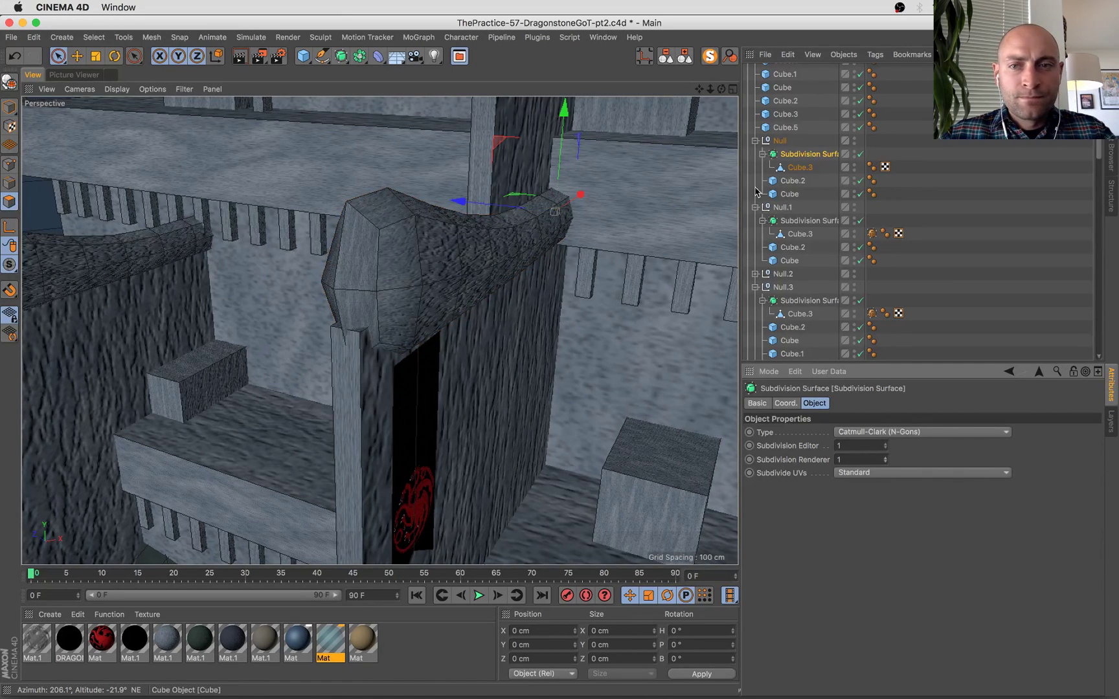
left_click(800, 167)
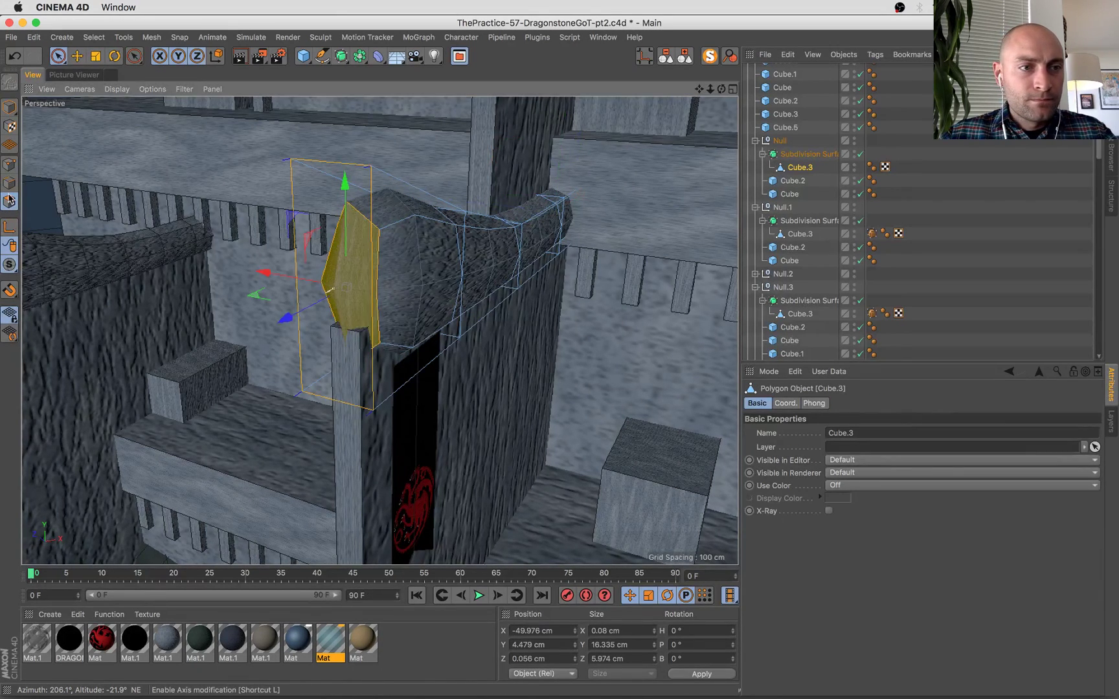
key("period")
left_click_drag(374, 377, 469, 390)
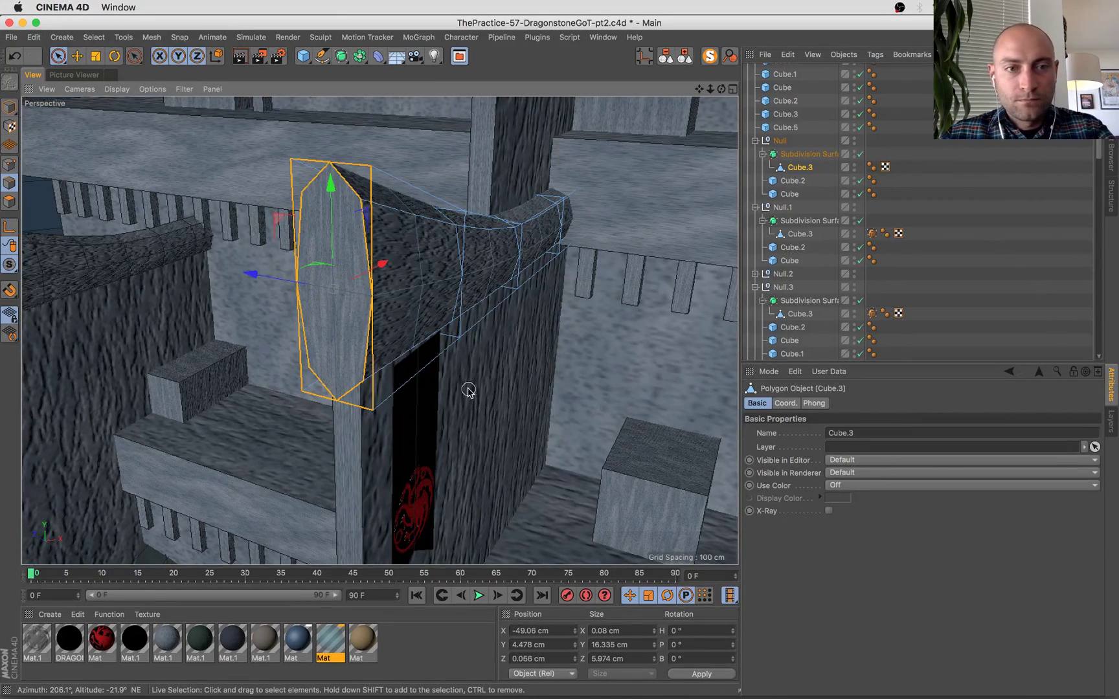
right_click_drag(472, 387, 507, 404, "alt")
Wrap the next buttress cap, Cube.3 in Null.4, in a Subdivision Surface with editor and renderer levels of 1.
middle_click_drag(507, 404, 61, 322, "alt")
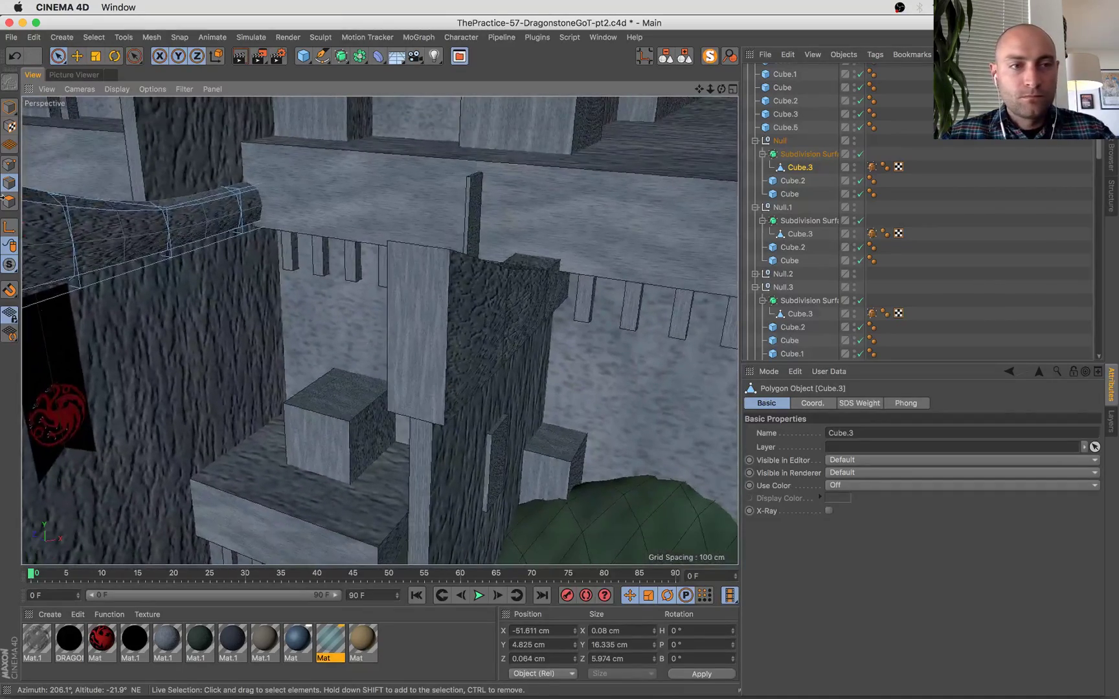
left_click(7, 106)
left_click(413, 307)
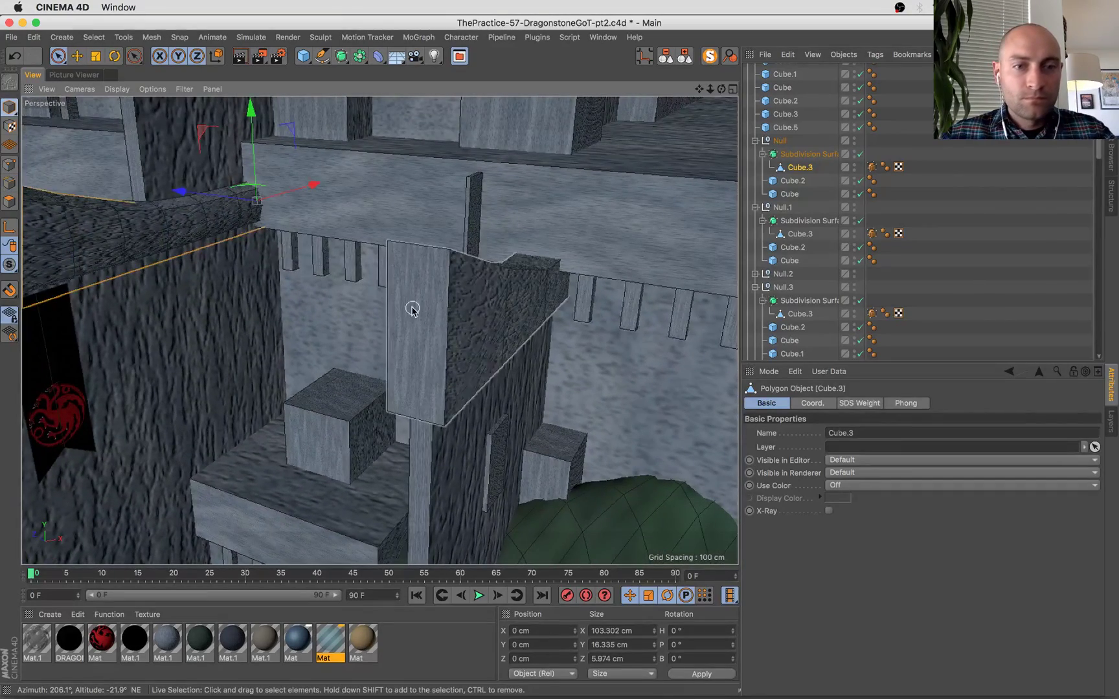
left_click(341, 56, "alt")
left_click(885, 449)
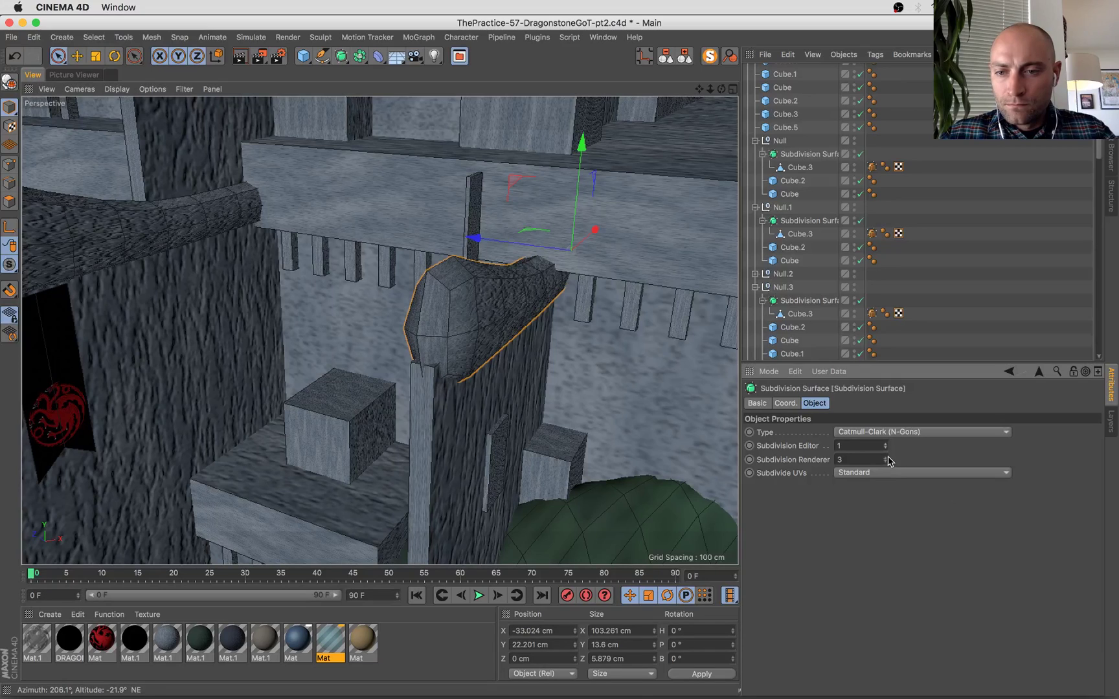
Try to sharpen the front end of Cube.3 in Null.4 by selecting its face polygon and raising the subdivision weight.
scroll(835, 272, "down", 3)
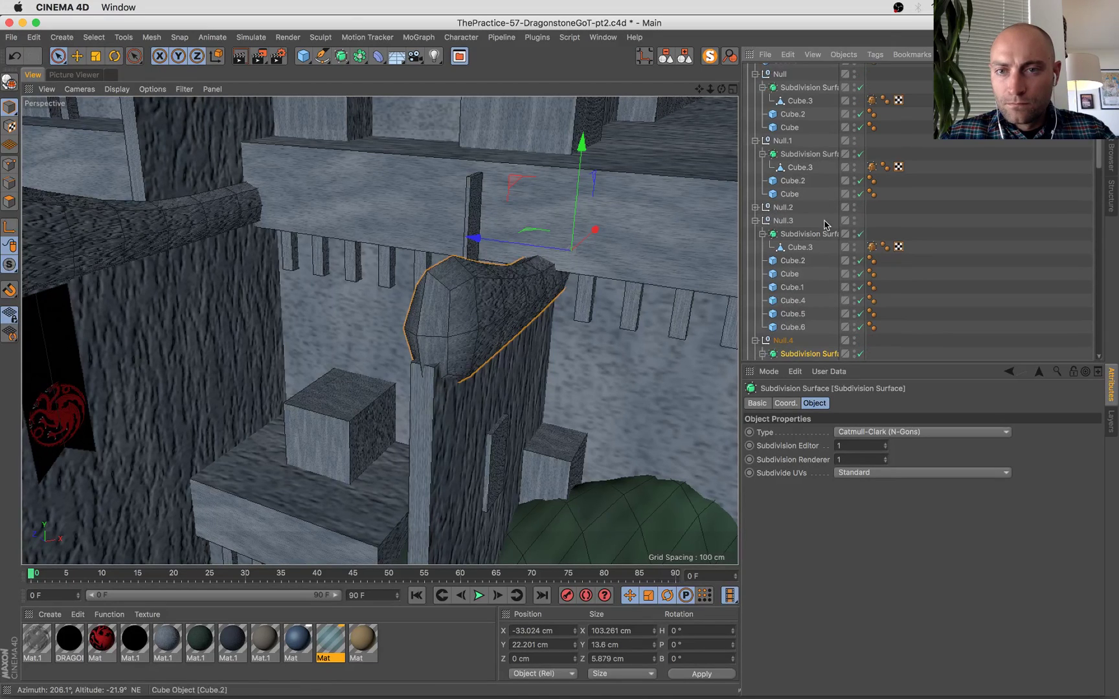
scroll(806, 356, "down", 1)
left_click(800, 354)
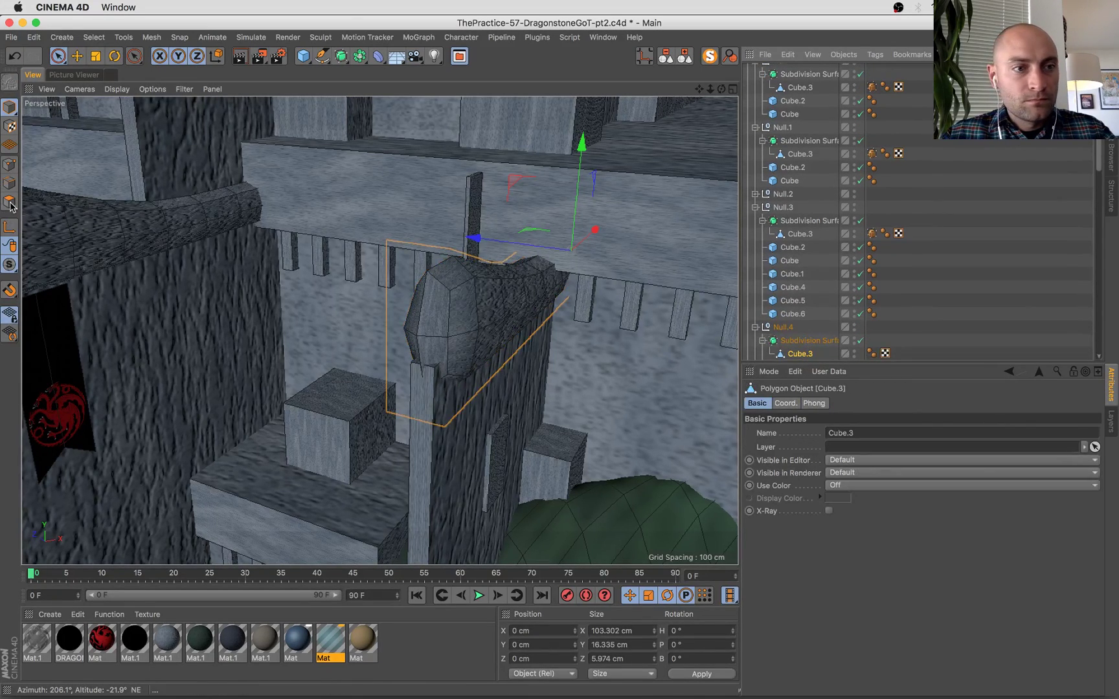
left_click(10, 205)
left_click(419, 328)
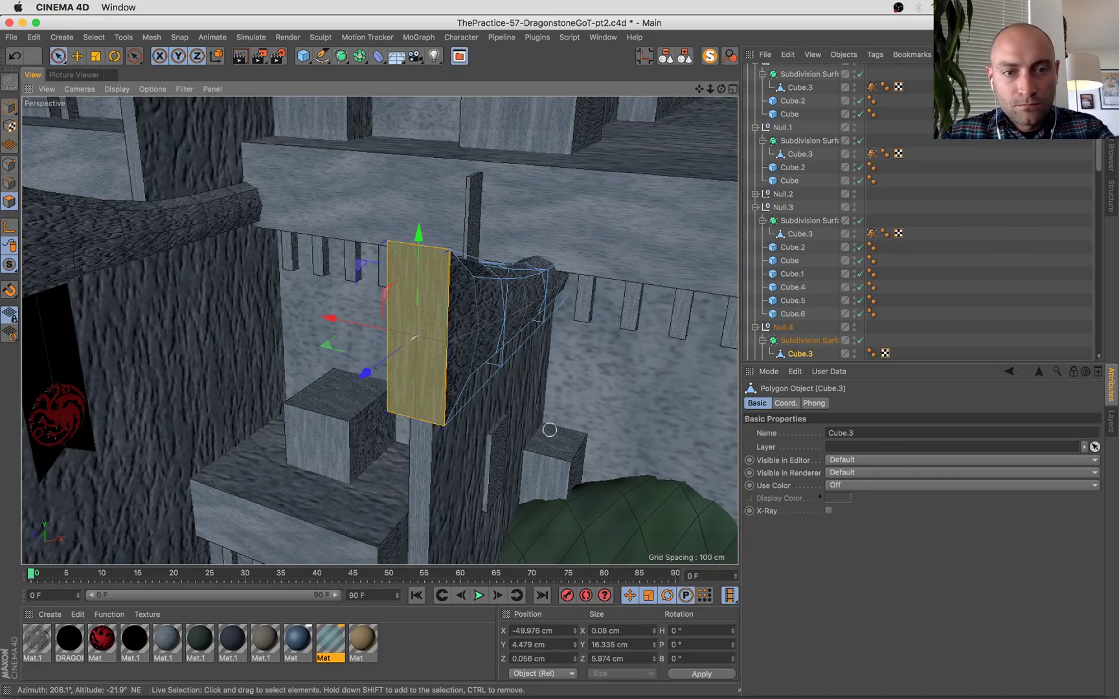
left_click_drag(549, 430, 469, 381, "alt")
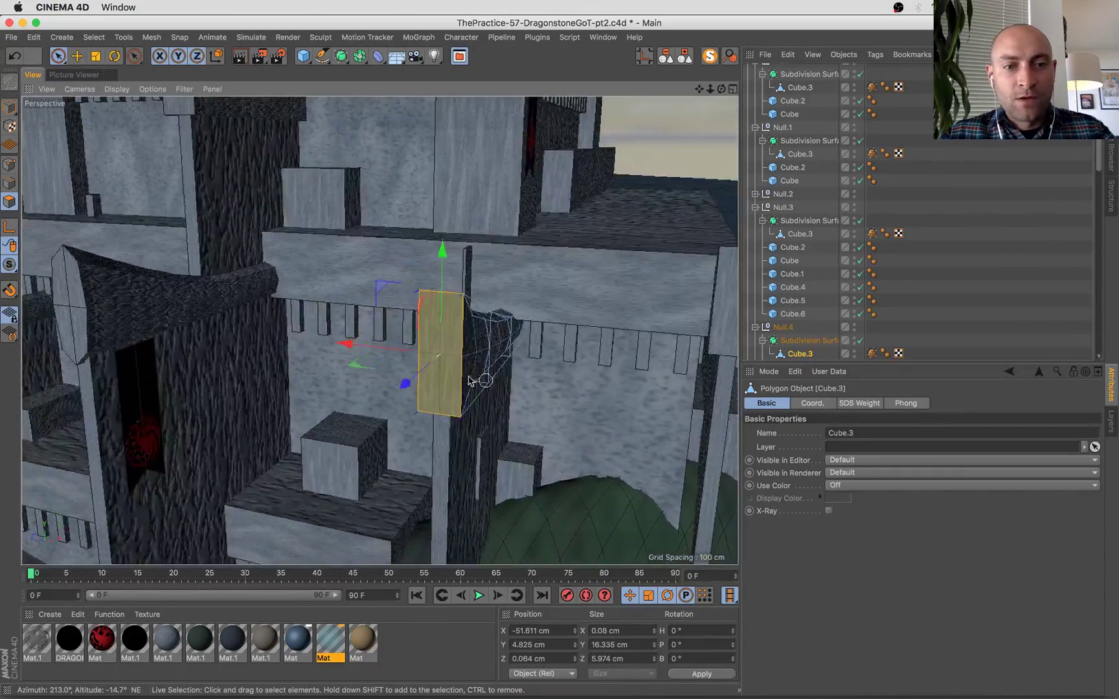
Select the finished cap in Null and its front face polygon to compare its sharpened end with the Null.4 cap.
middle_click_drag(522, 274, 793, 298, "alt")
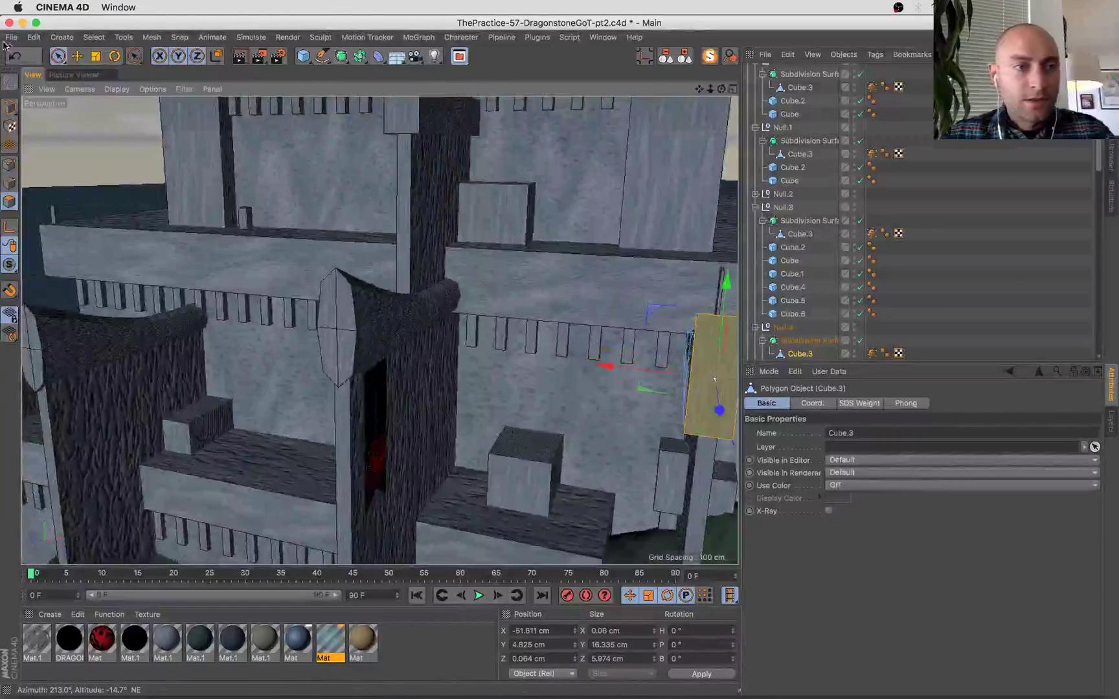
left_click(10, 104)
left_click(362, 317)
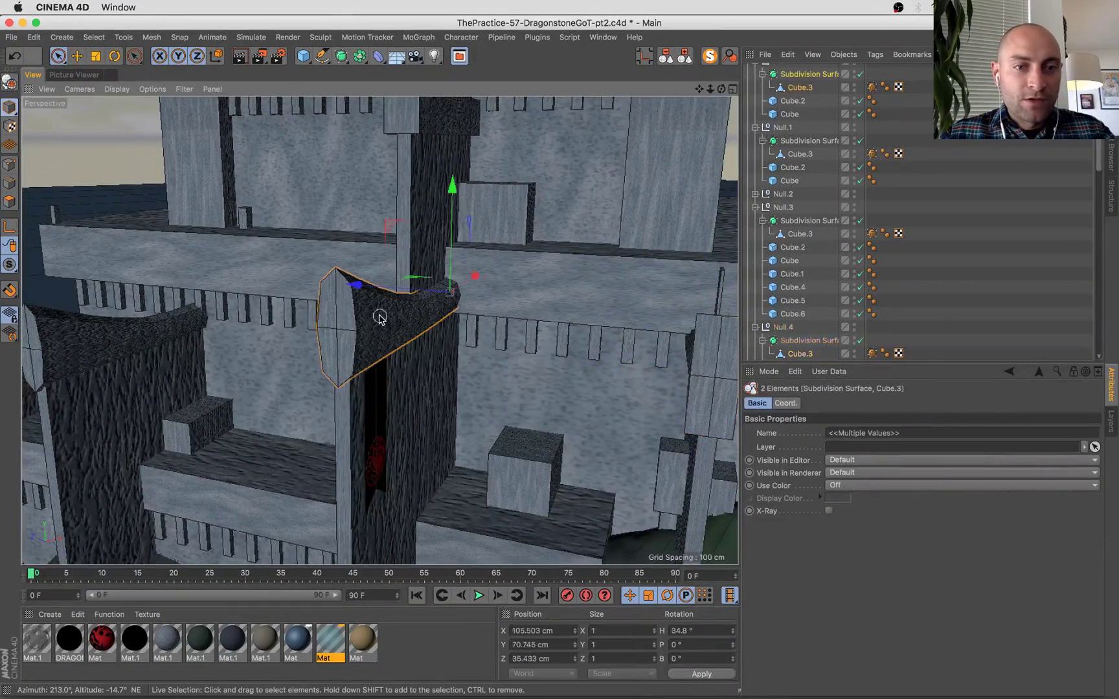
left_click(14, 200)
left_click_drag(408, 323, 385, 312)
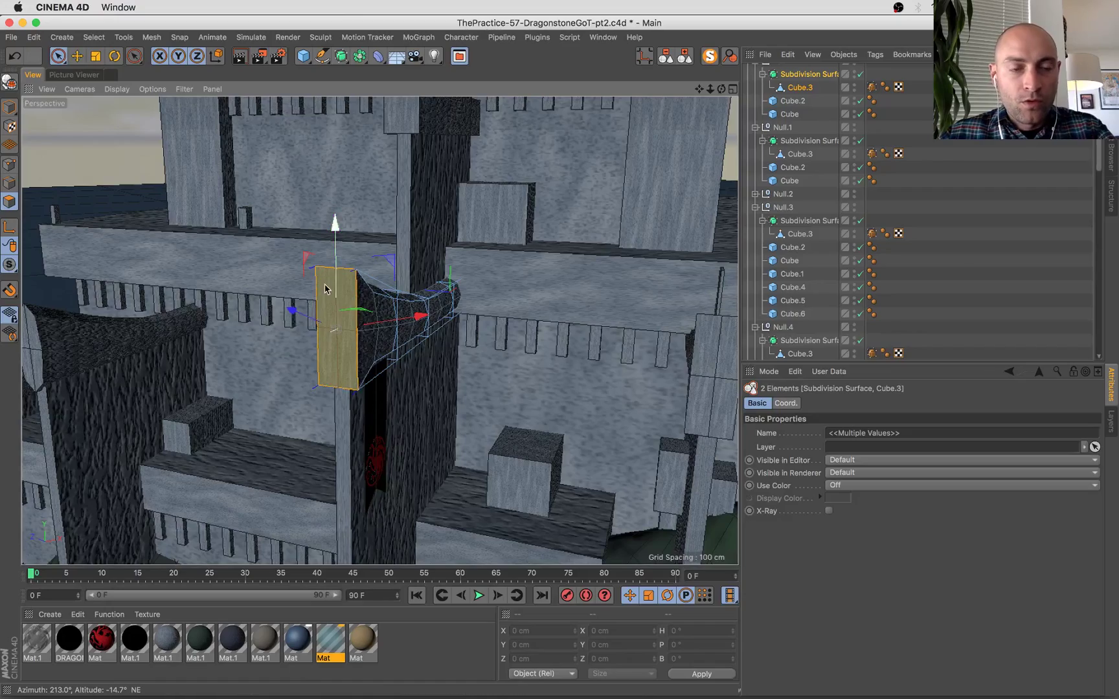
left_click_drag(327, 289, 245, 256, "alt")
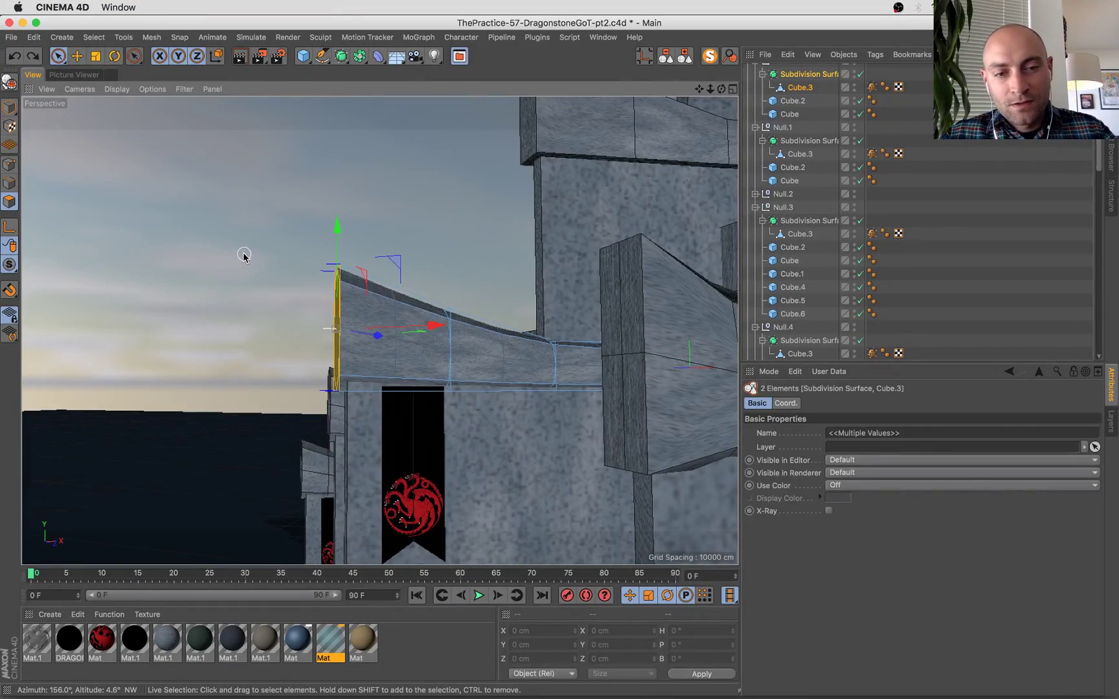
left_click_drag(245, 335, 375, 362, "alt")
Step back through the undo history to the Null.4 cap's selected front face before its subdivision weighting.
key("super+z")
key("super+z")
middle_click_drag(414, 364, 254, 333, "alt")
key("super+z")
left_click_drag(400, 343, 591, 338, "alt")
middle_click_drag(591, 337, 554, 360, "alt")
left_click_drag(547, 360, 164, 351, "alt")
key("super+y")
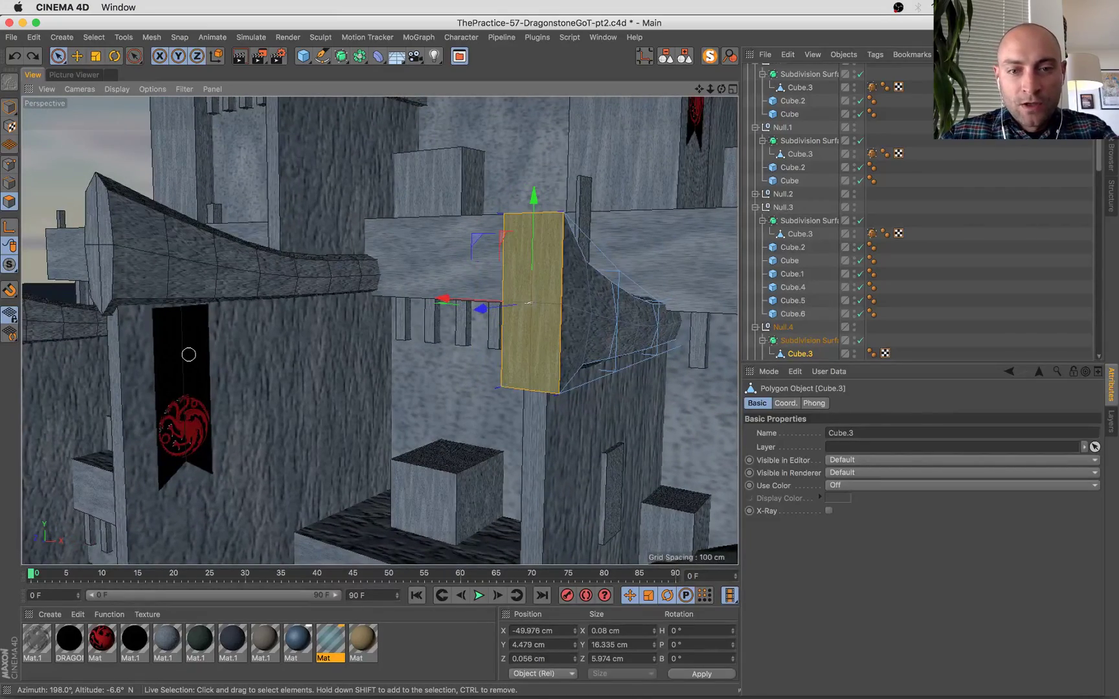
Undo the retried face weighting on the Null.4 cap and switch Cube.3 to edge editing.
left_click_drag(585, 267, 573, 384, "alt")
left_click_drag(548, 367, 604, 500, "alt")
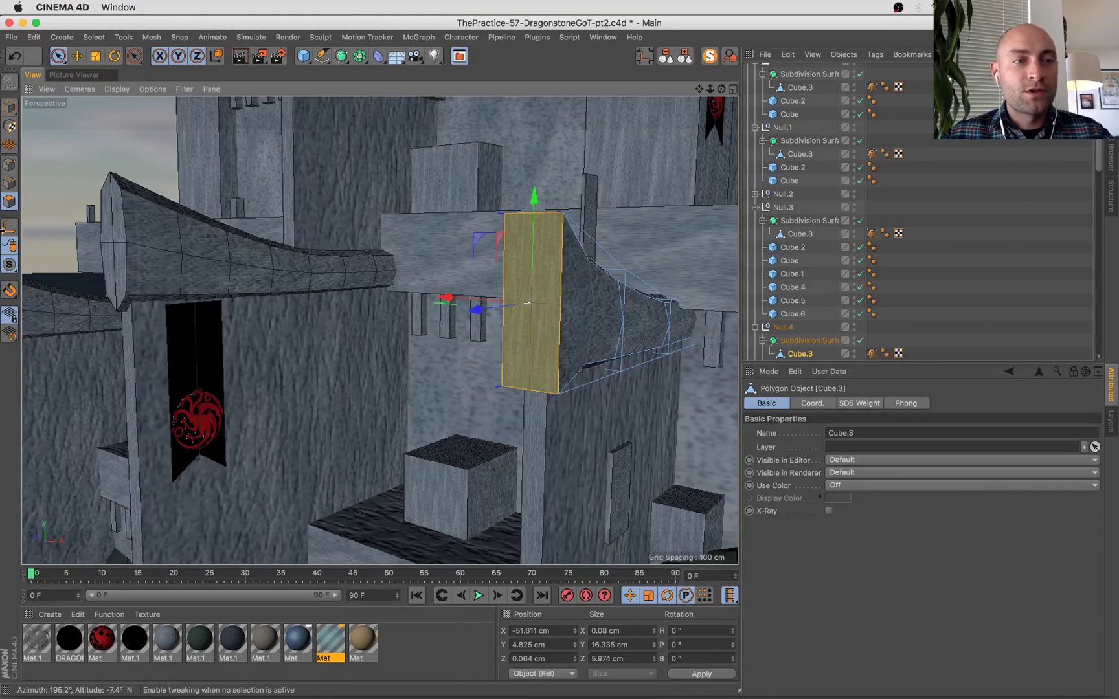
key("ctrl+z")
left_click(9, 186)
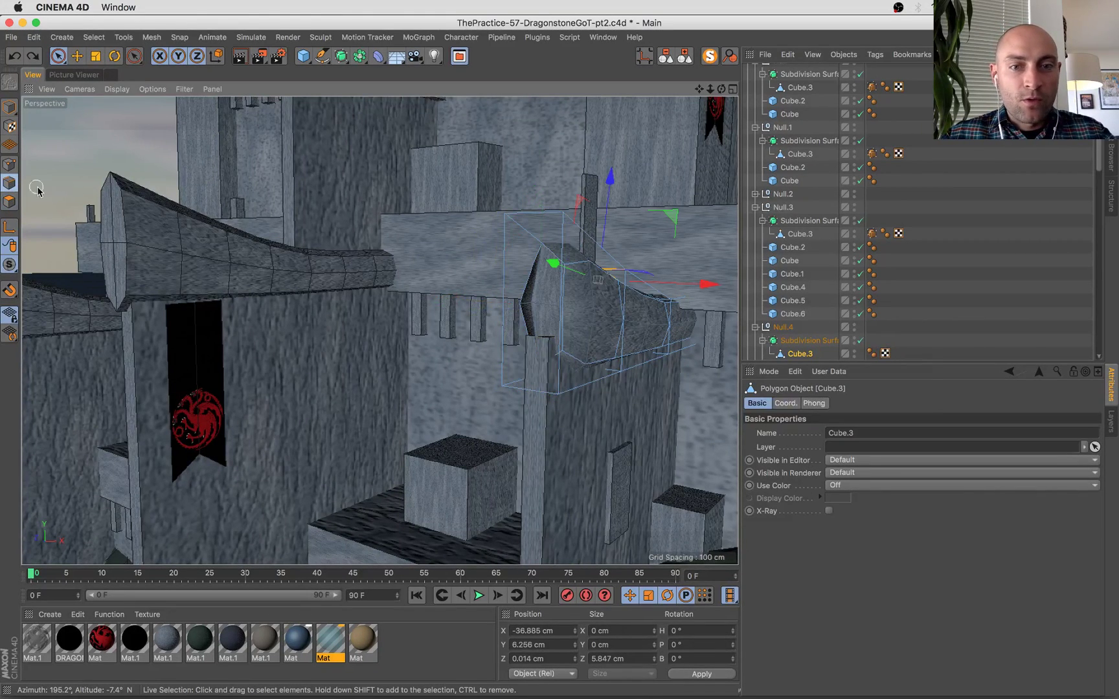
Sharpen the front end of the Null.4 cap by selecting its face, converting it to edges and raising their subdivision weight.
left_click(10, 201)
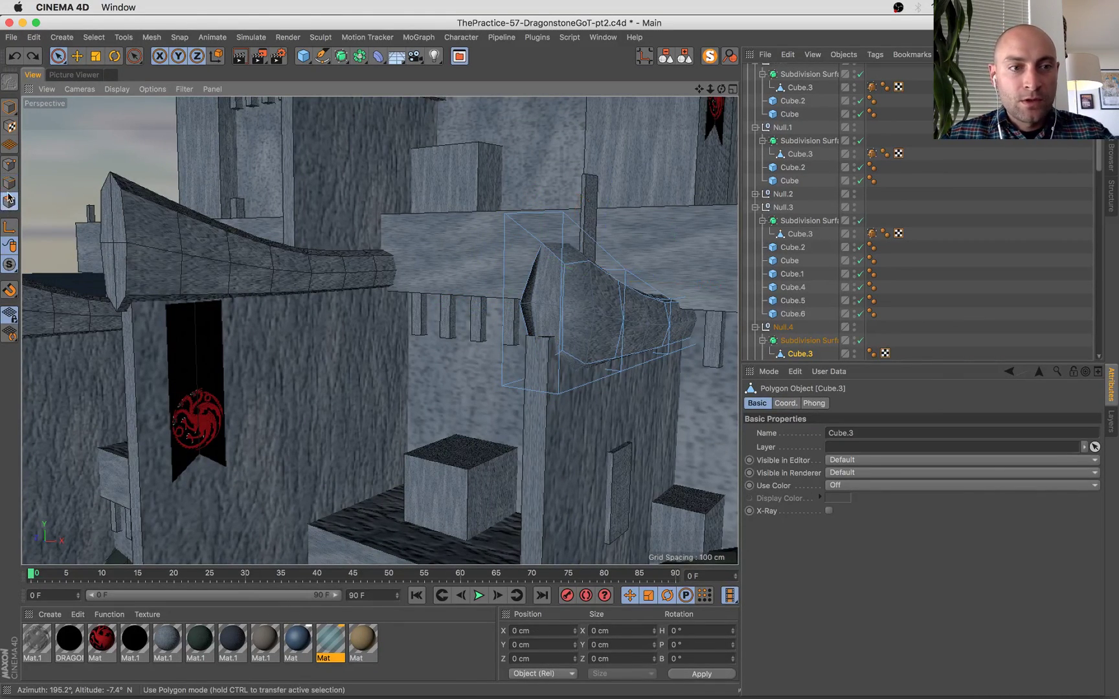
left_click(516, 283)
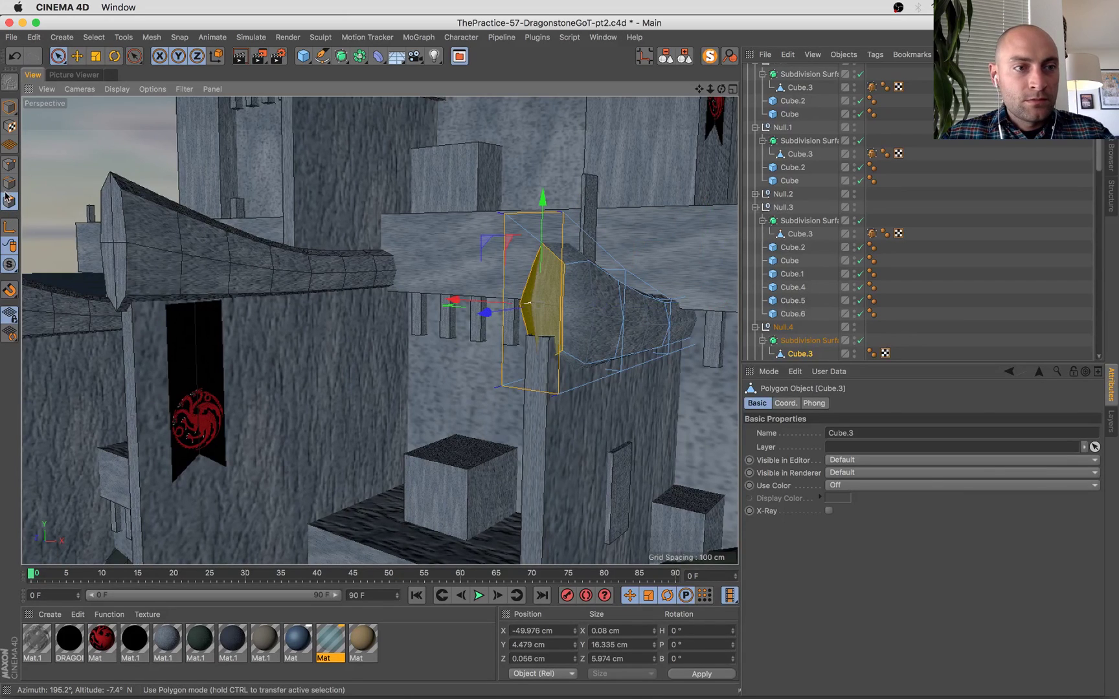
key("period")
left_click_drag(469, 407, 464, 405)
Add a Subdivision Surface to the Null.5 buttress cap and set its editor and renderer levels to 1.
left_click_drag(558, 396, 487, 418, "alt")
left_click_drag(593, 458, 336, 414, "alt")
scroll(336, 415, "up", 2)
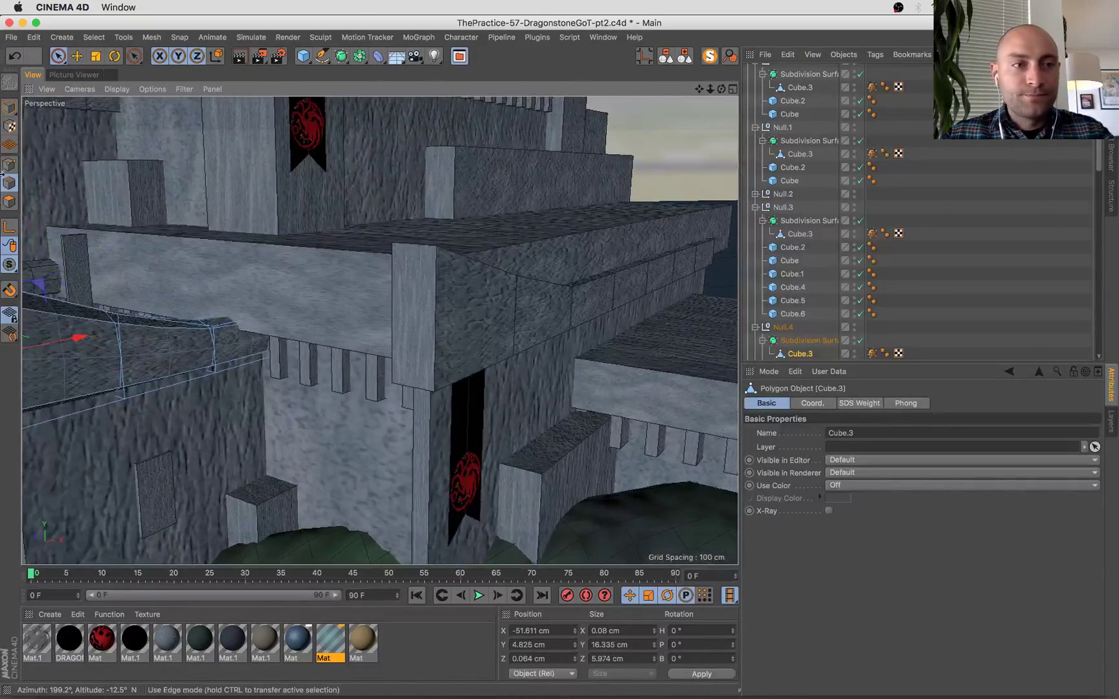
left_click(9, 108)
left_click(441, 310)
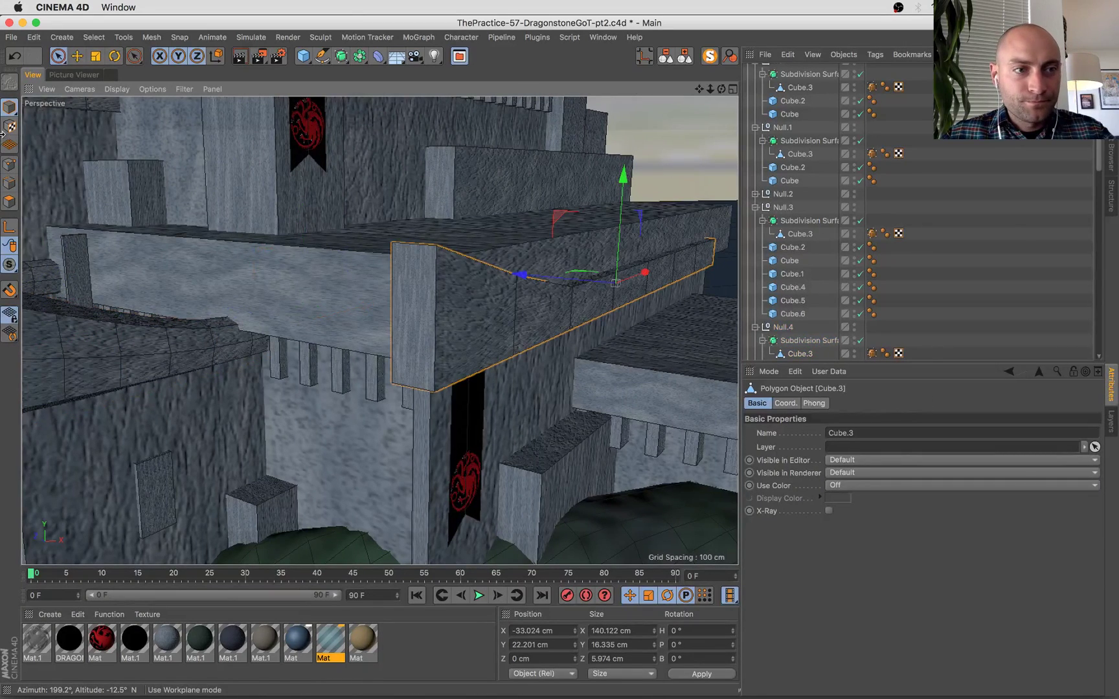
left_click(341, 56, "alt")
left_click(885, 448)
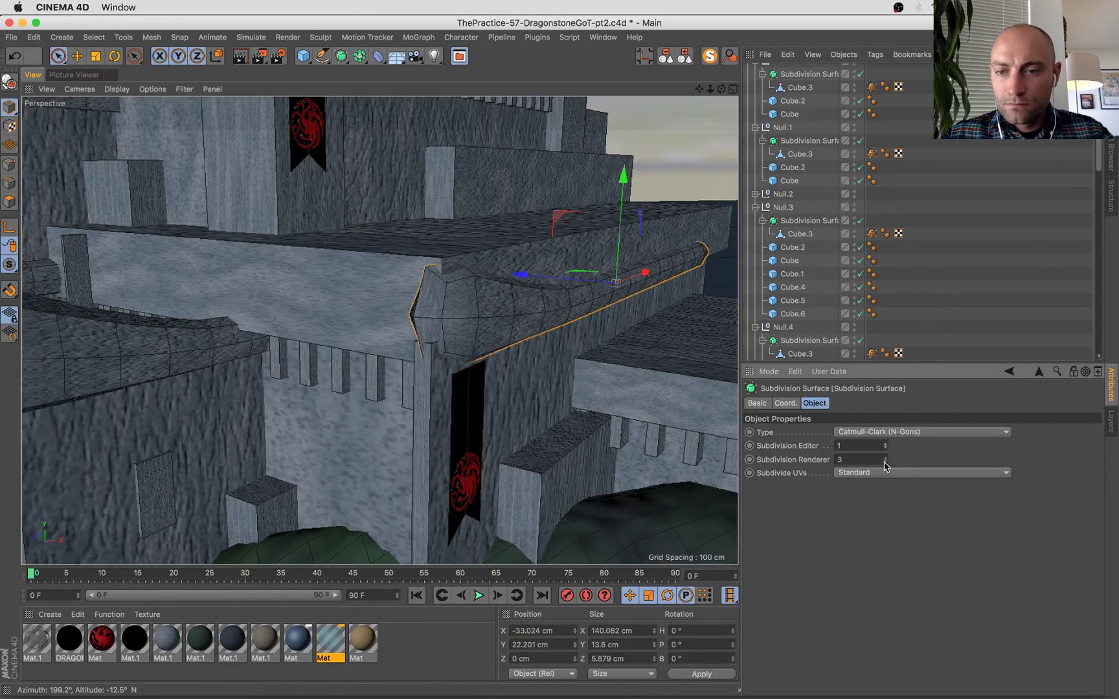
left_click(885, 462)
left_click(884, 462)
Select the front-face edges of Cube.3 in Null.5 and raise their subdivision weight to sharpen that end.
left_click(429, 332)
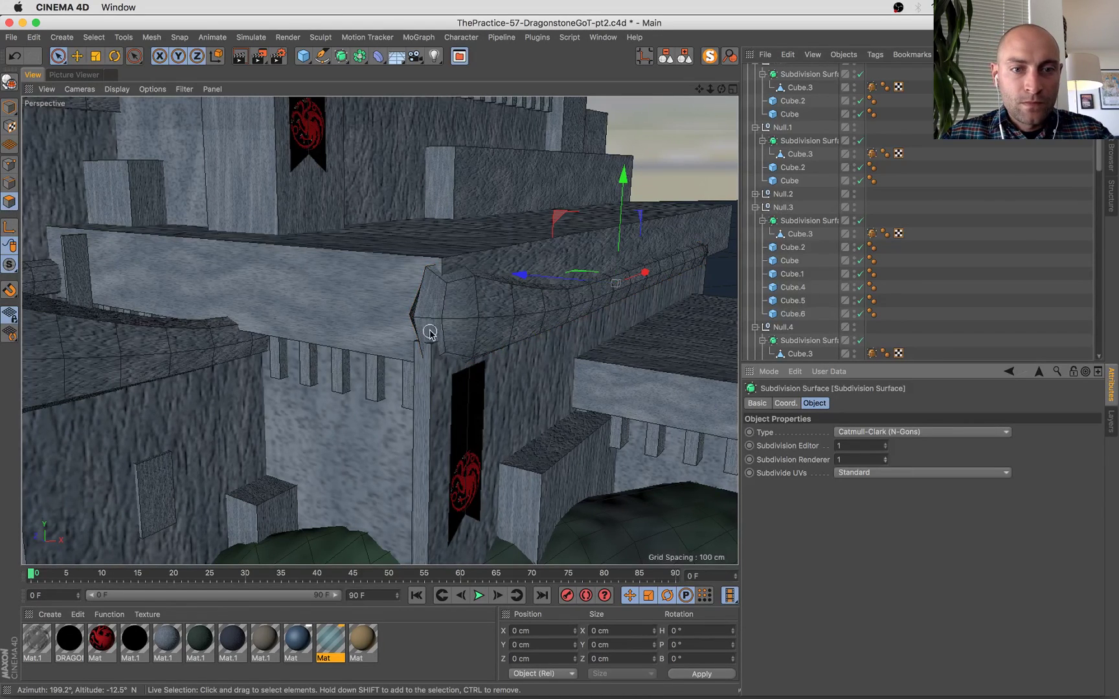
scroll(807, 349, "down", 5)
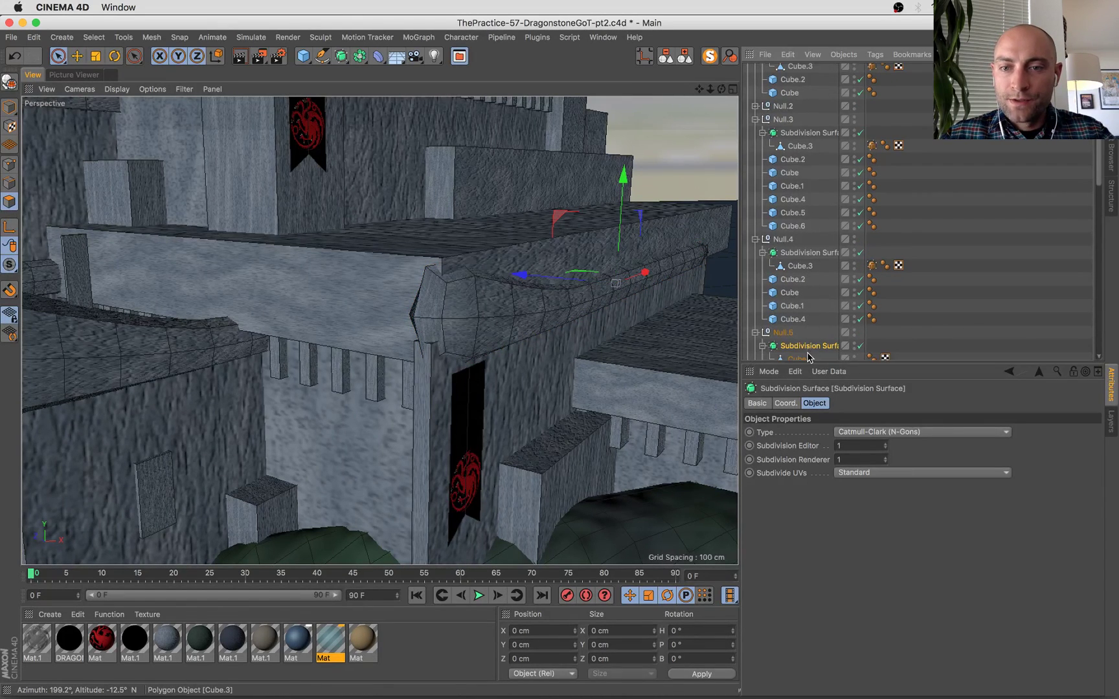
left_click(807, 357)
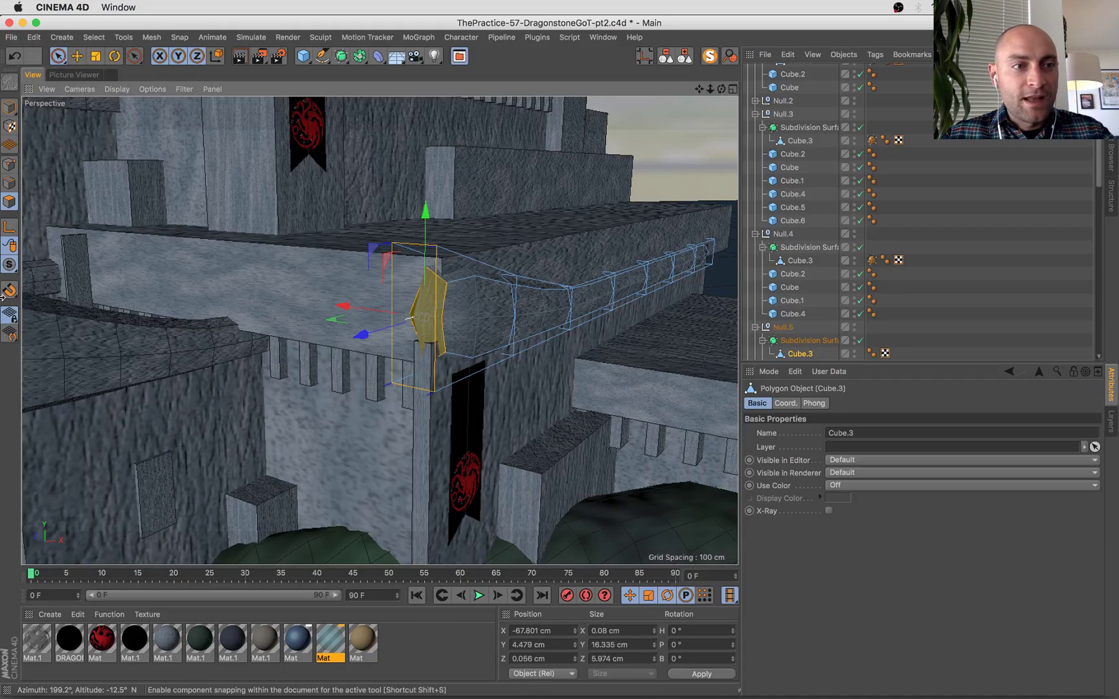
left_click(10, 184)
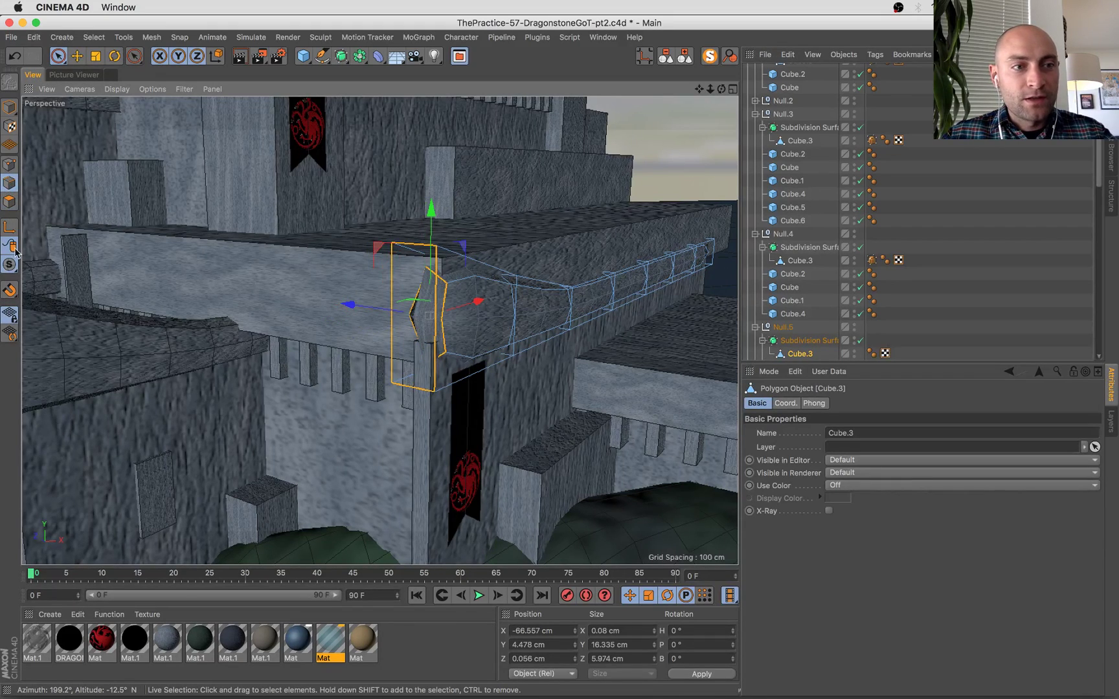
double_click(445, 401)
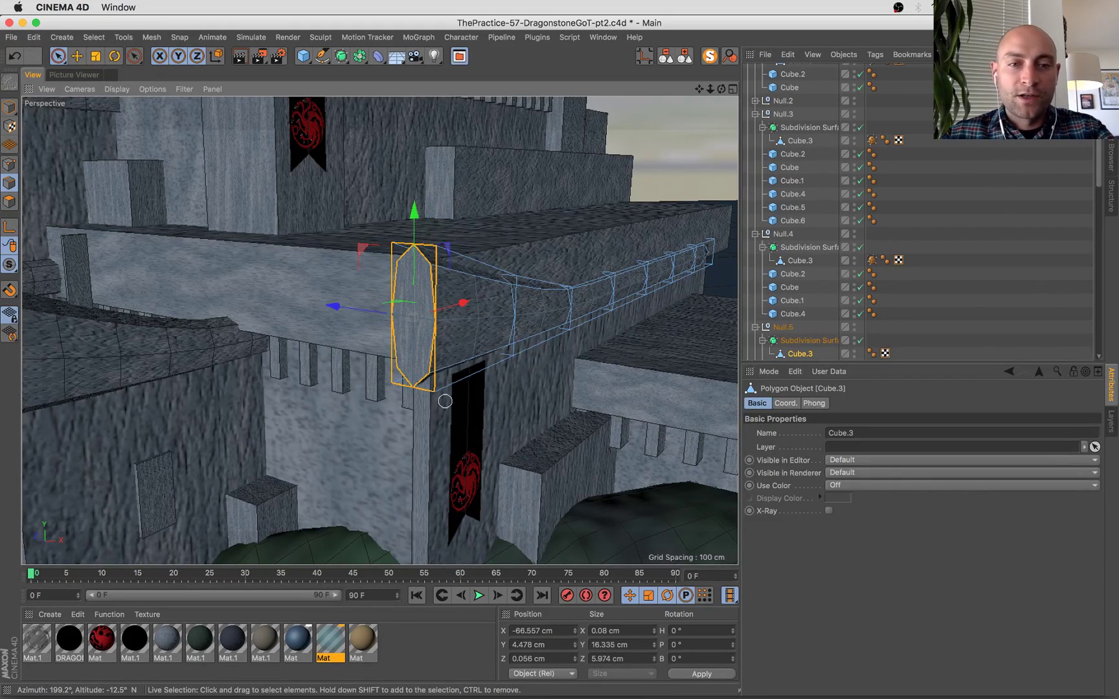
key("period")
left_click_drag(445, 402, 470, 382)
Smooth the Null.2 cap beside the lower side tower with a Subdivision Surface at level 1 for editor and renderer.
scroll(470, 381, "down", 5)
middle_click_drag(531, 407, 117, 354, "alt")
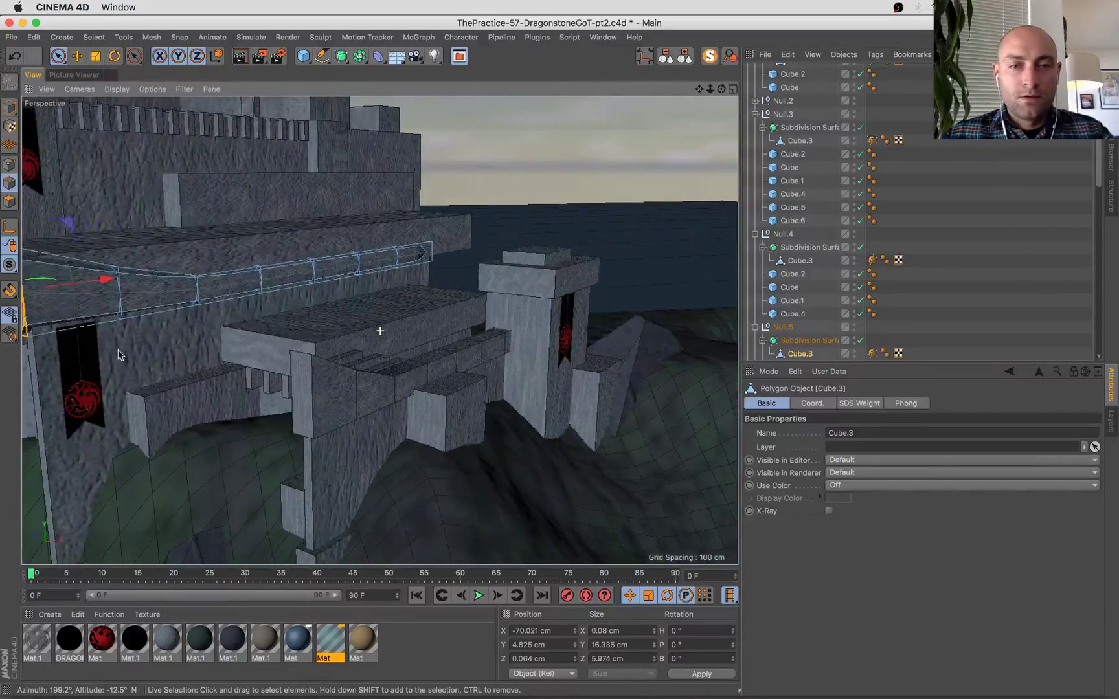
key("e")
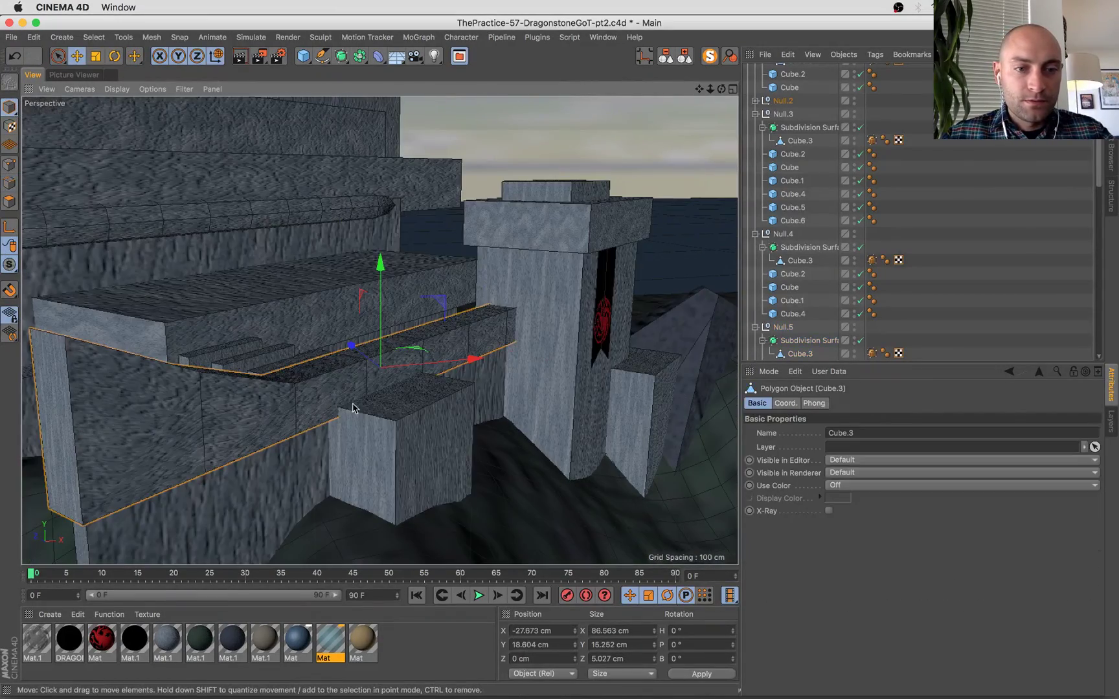
middle_click_drag(207, 453, 399, 402, "alt")
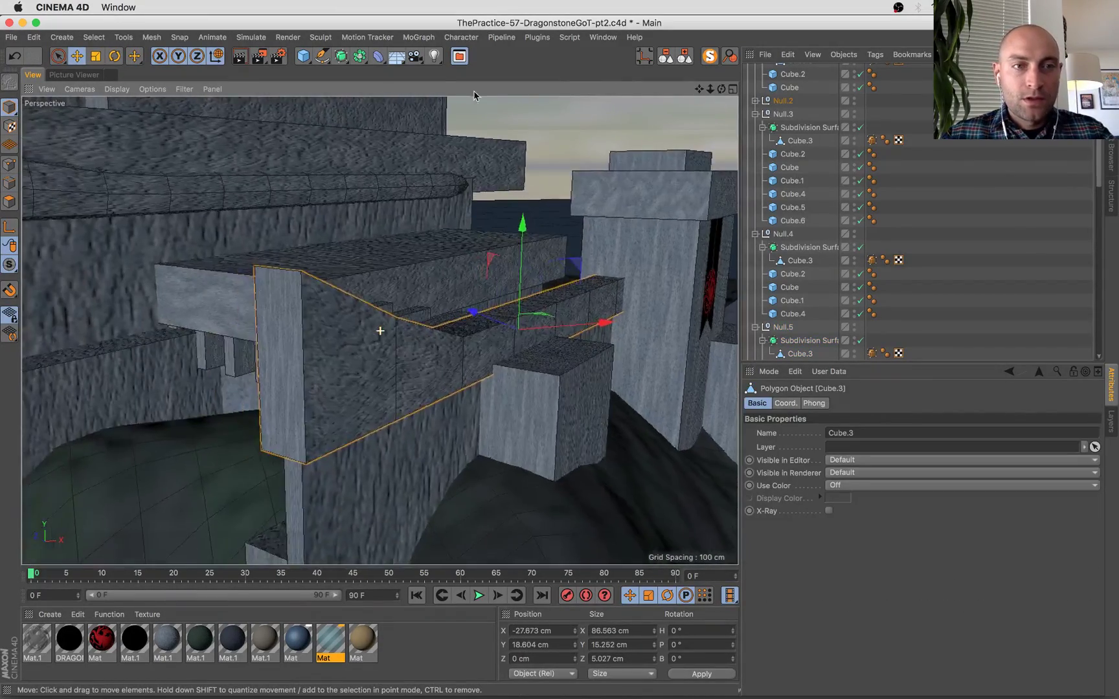
left_click(341, 56, "alt")
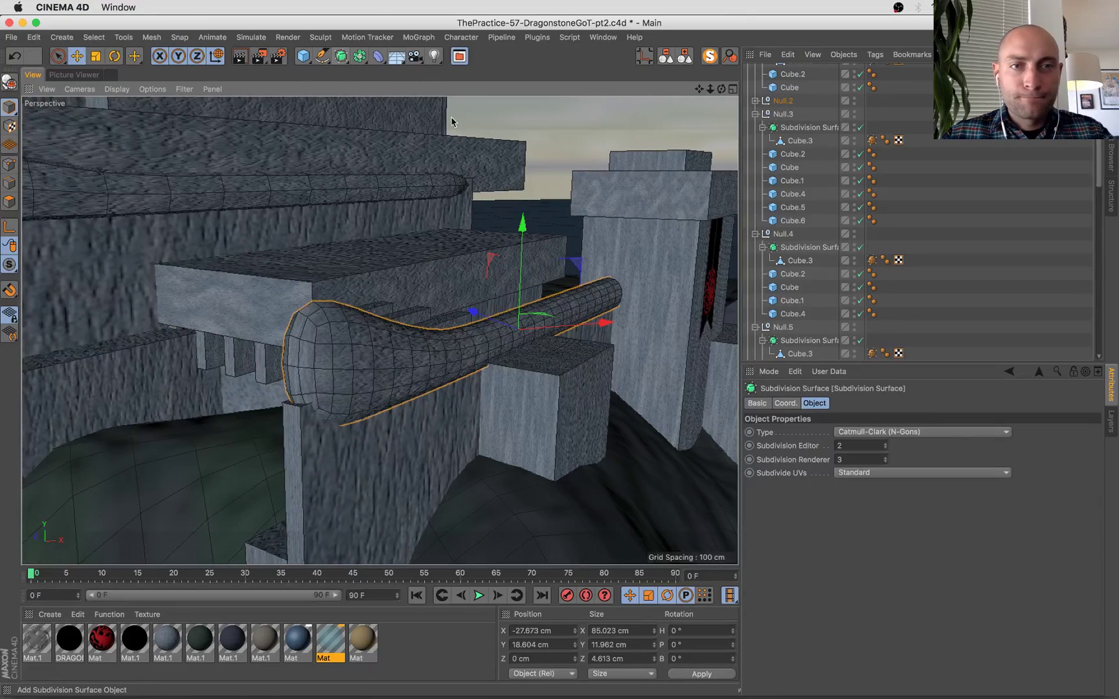
left_click(884, 448)
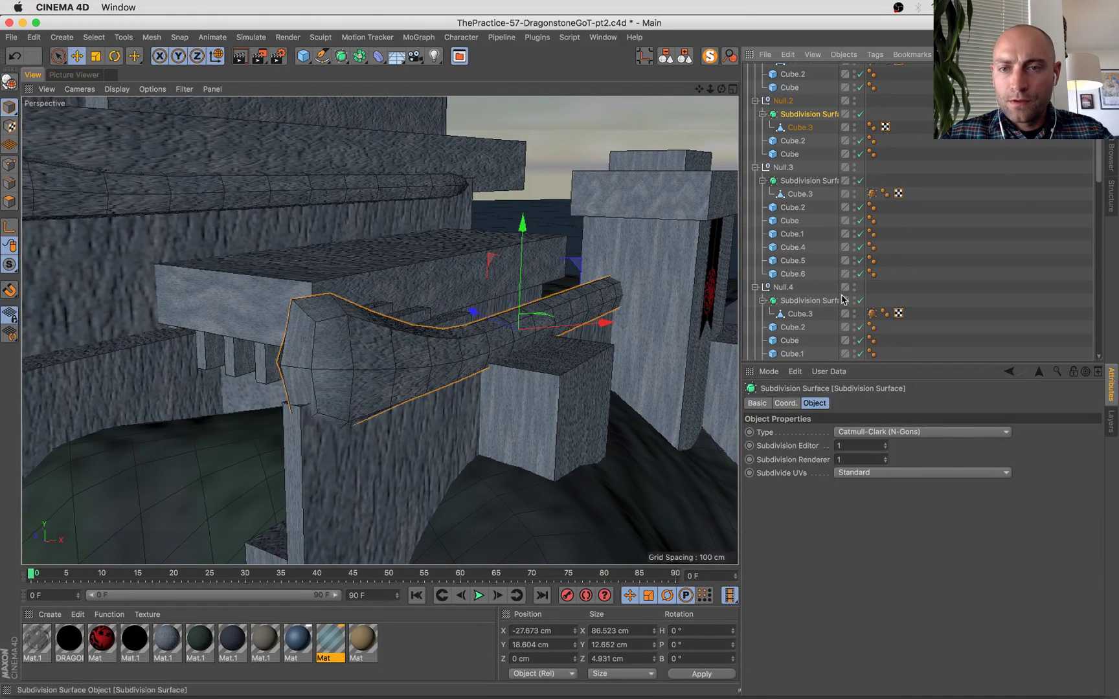
Sharpen the front end of Cube.3 in Null.2 by weighting the edges around its front face.
left_click(806, 127)
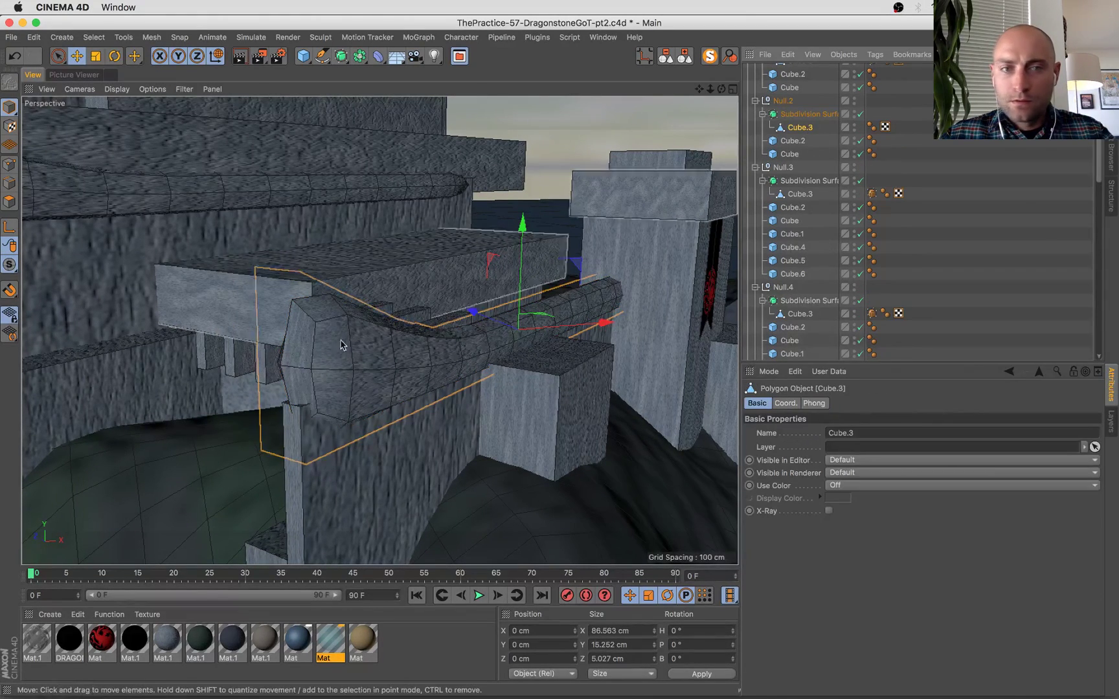
left_click(9, 202)
left_click(295, 356)
left_click(9, 183, "ctrl")
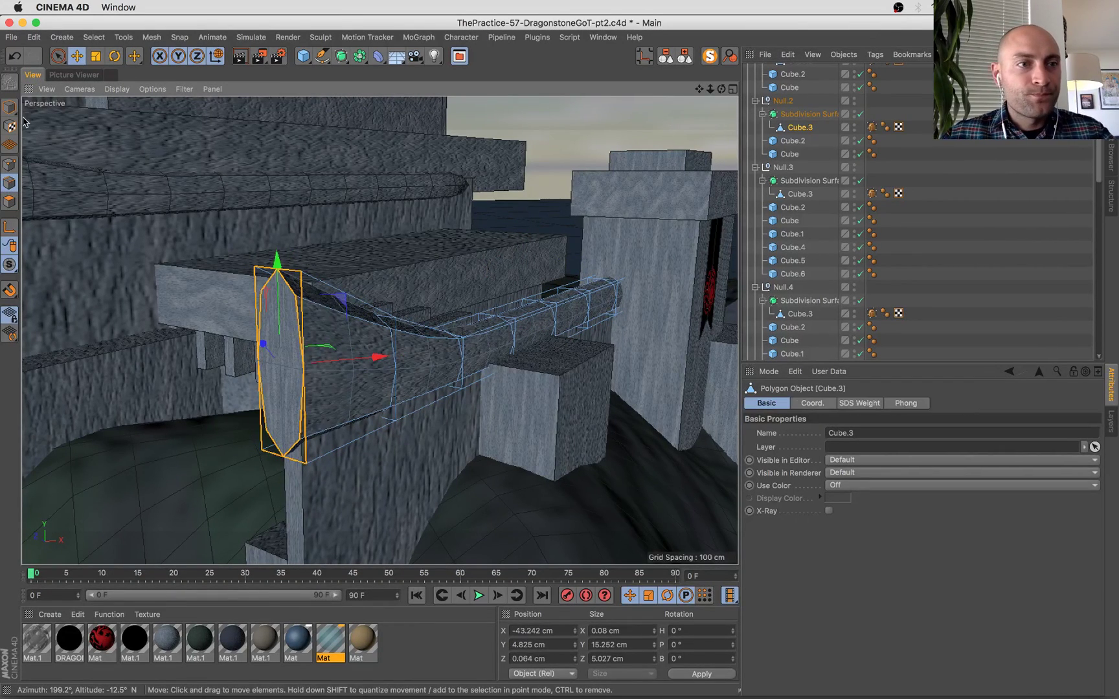
Put the short Null.6 cap on the upper wall under a Subdivision Surface with editor and renderer levels of 1.
scroll(208, 231, "down", 10)
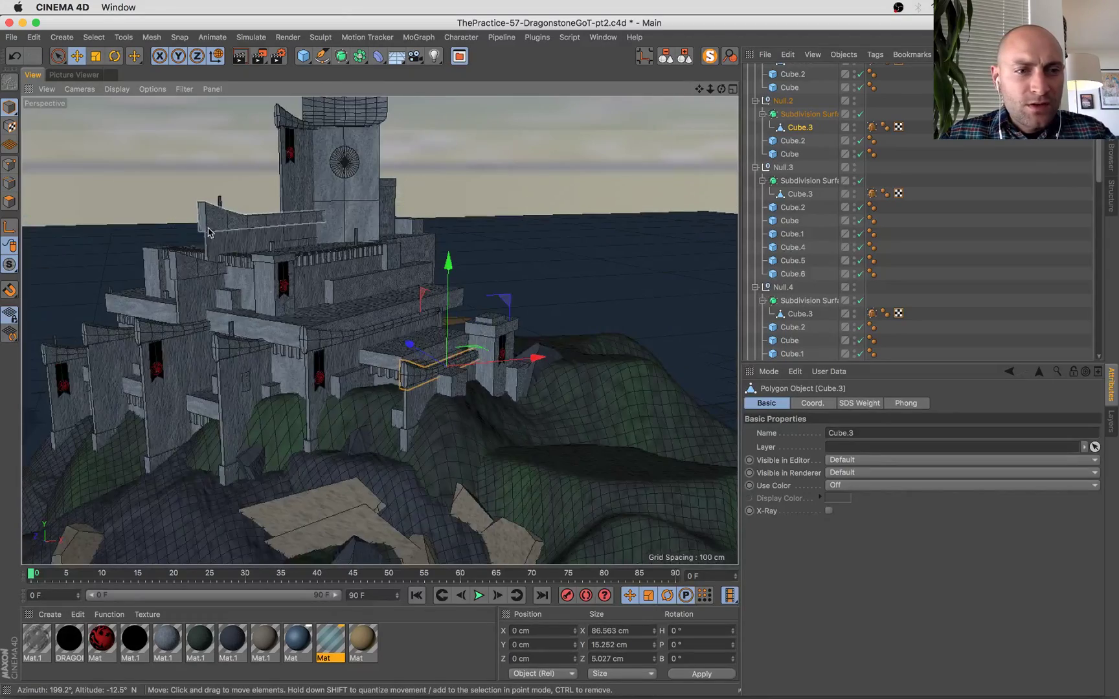
scroll(267, 313, "up", 10)
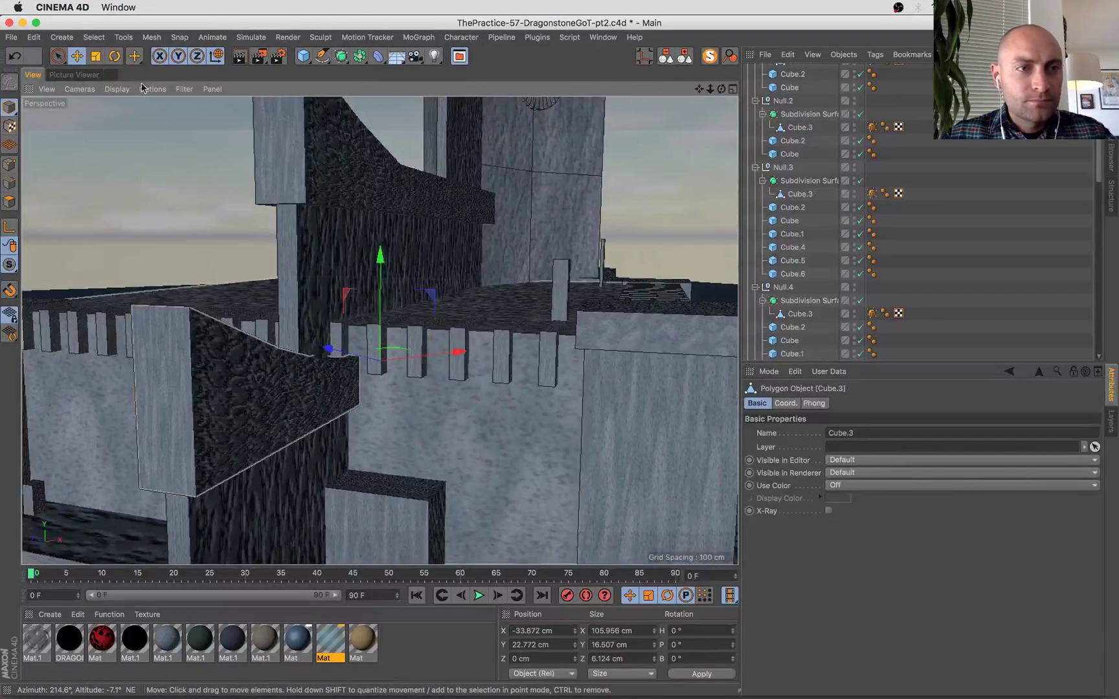
left_click(345, 62, "alt")
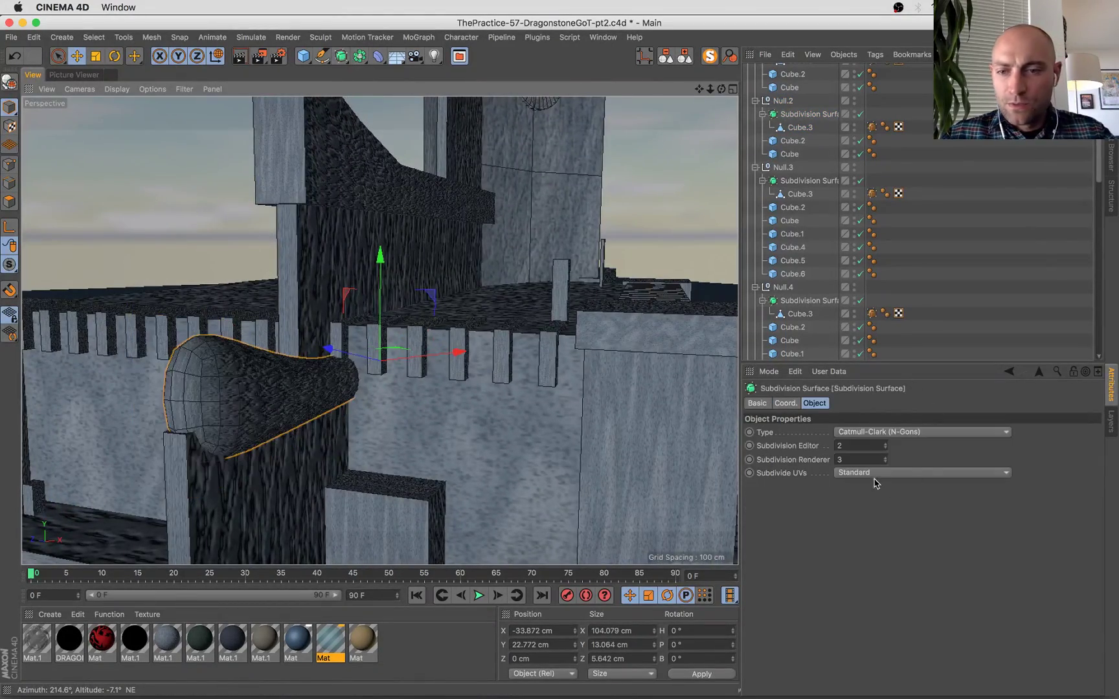
left_click(884, 449)
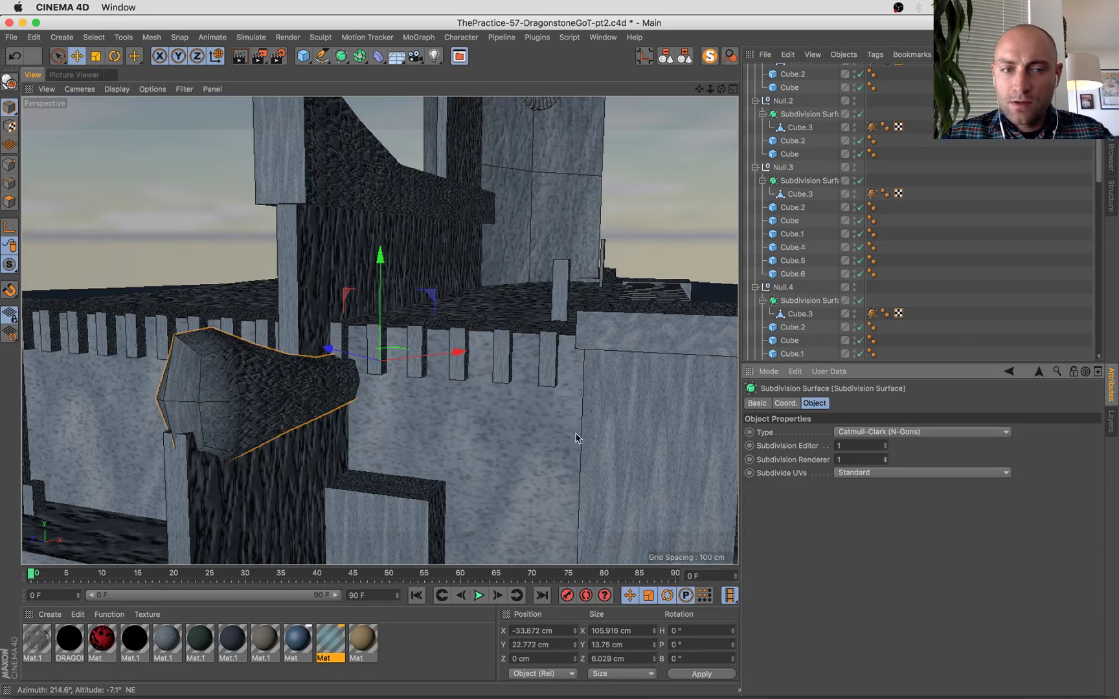
Raise the subdivision weight of the front-face edges on Cube.3 in Null.6 and return to model editing.
left_click(9, 201)
scroll(840, 200, "down", 5)
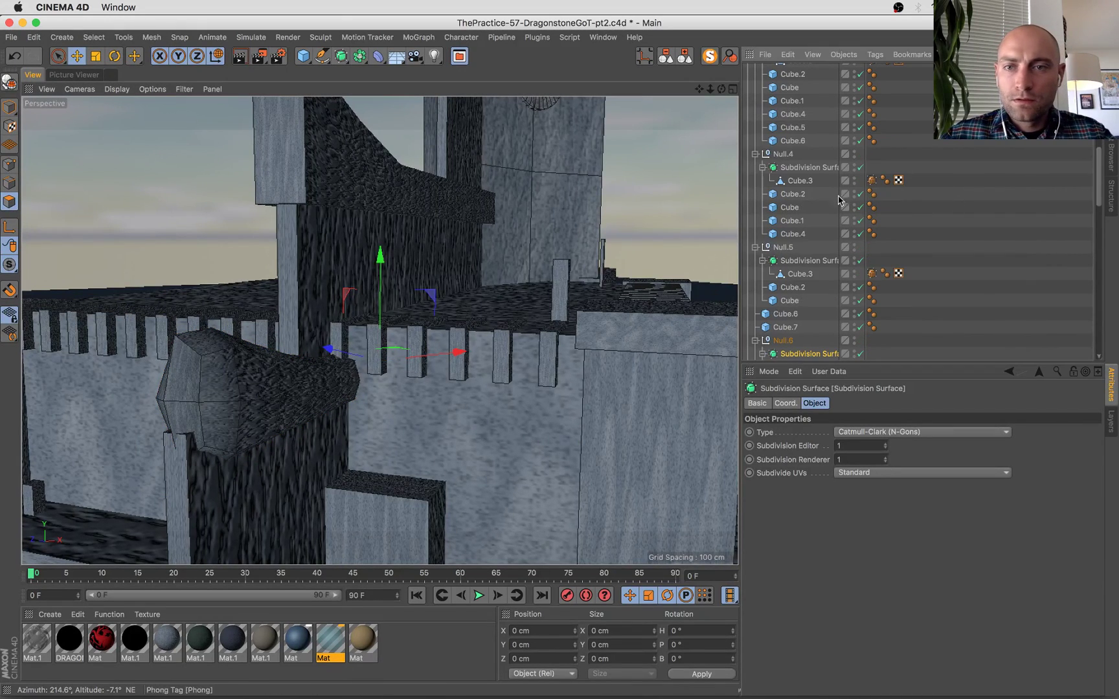
scroll(814, 343, "down", 1)
left_click(802, 353)
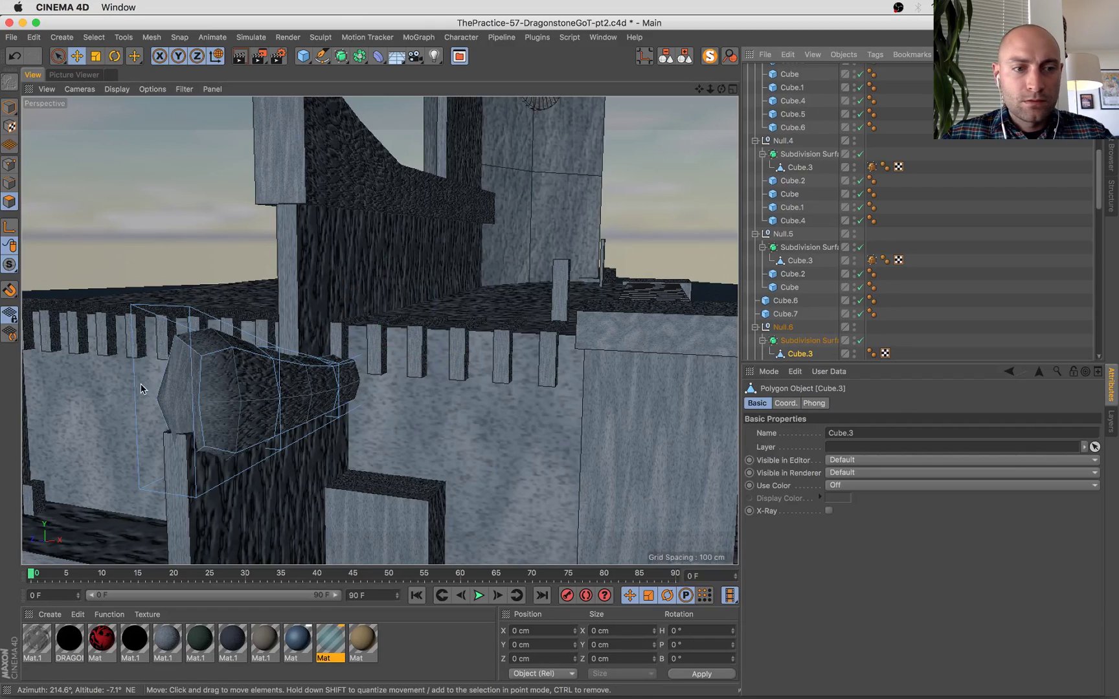
left_click(9, 184)
left_click_drag(262, 372, 163, 312)
left_click(10, 108)
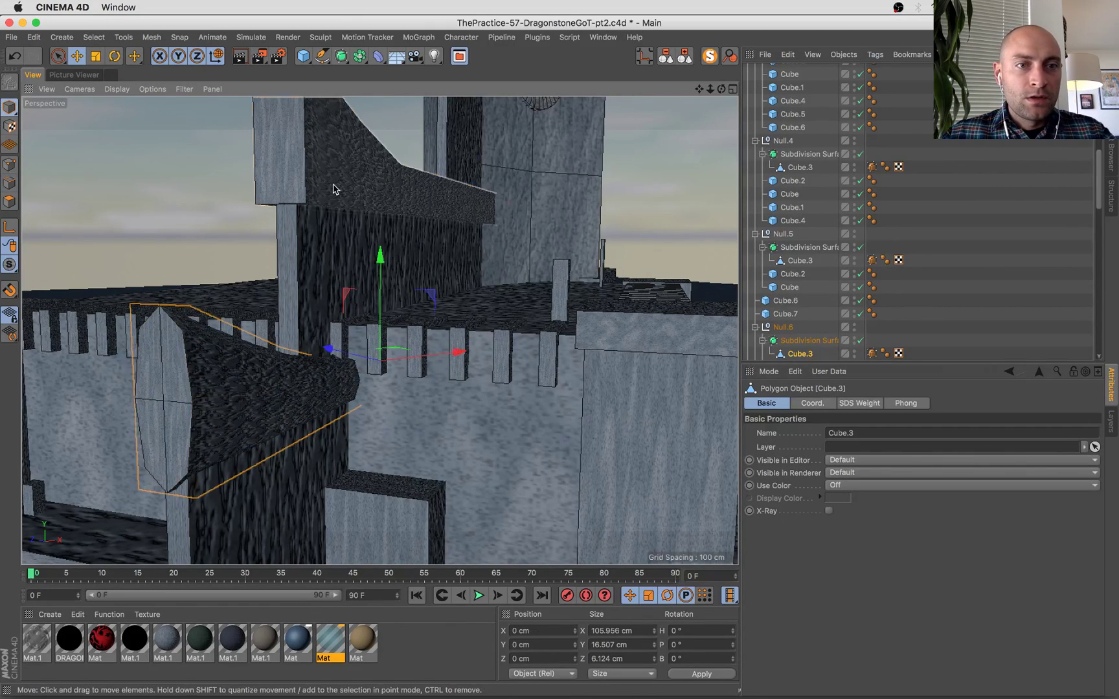
Apply a Subdivision Surface to the Null.7 cap beside the main tower, with editor and renderer levels of 1.
left_click(335, 188)
middle_click_drag(335, 188, 279, 673, "alt")
middle_click_drag(380, 330, 329, 455, "alt")
left_click(358, 57, "alt")
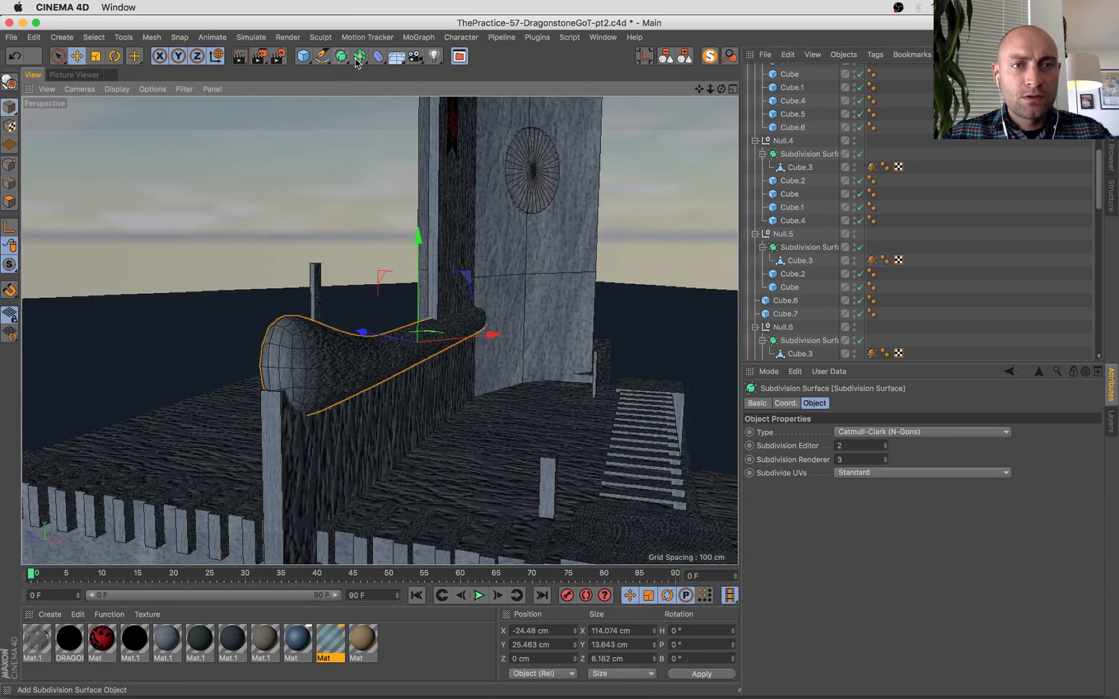
left_click(885, 448)
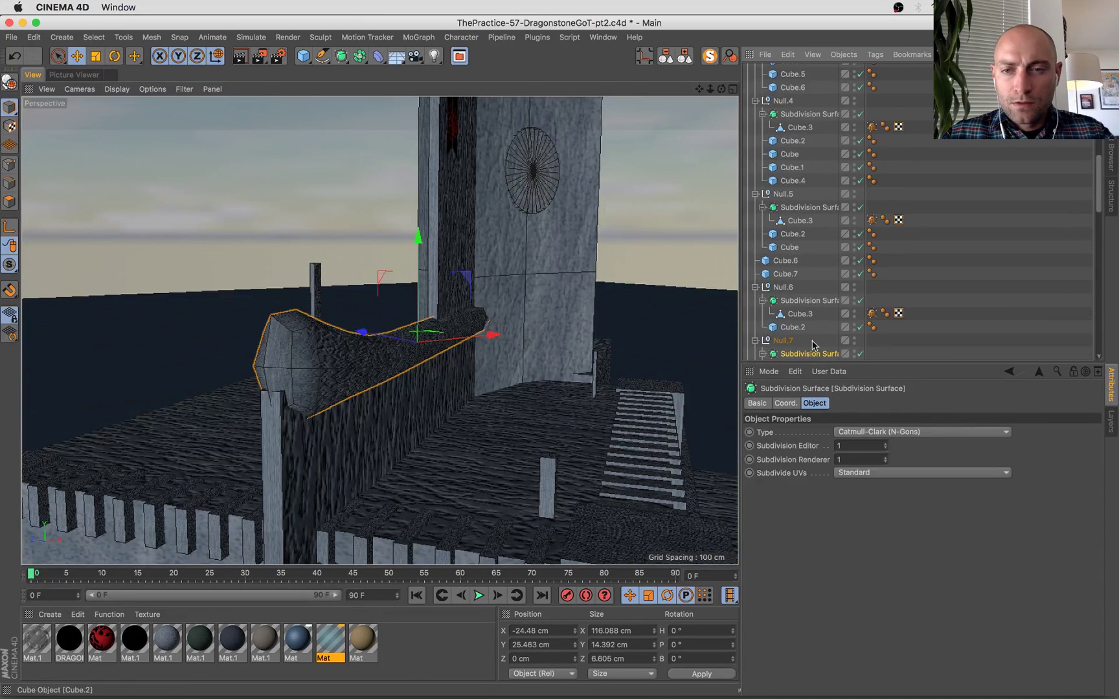
Select the front-face edges of Cube.3 in Null.7, raise their subdivision weight and return to model editing.
scroll(800, 342, "down", 3)
left_click(804, 359)
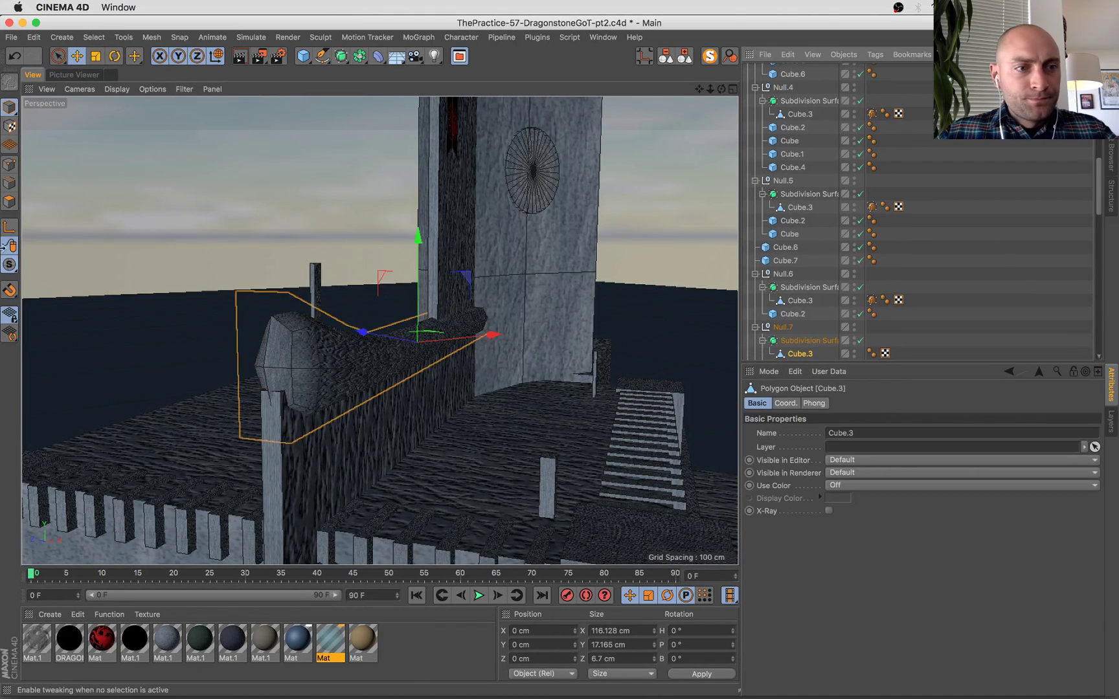
left_click(9, 201)
left_click(281, 362)
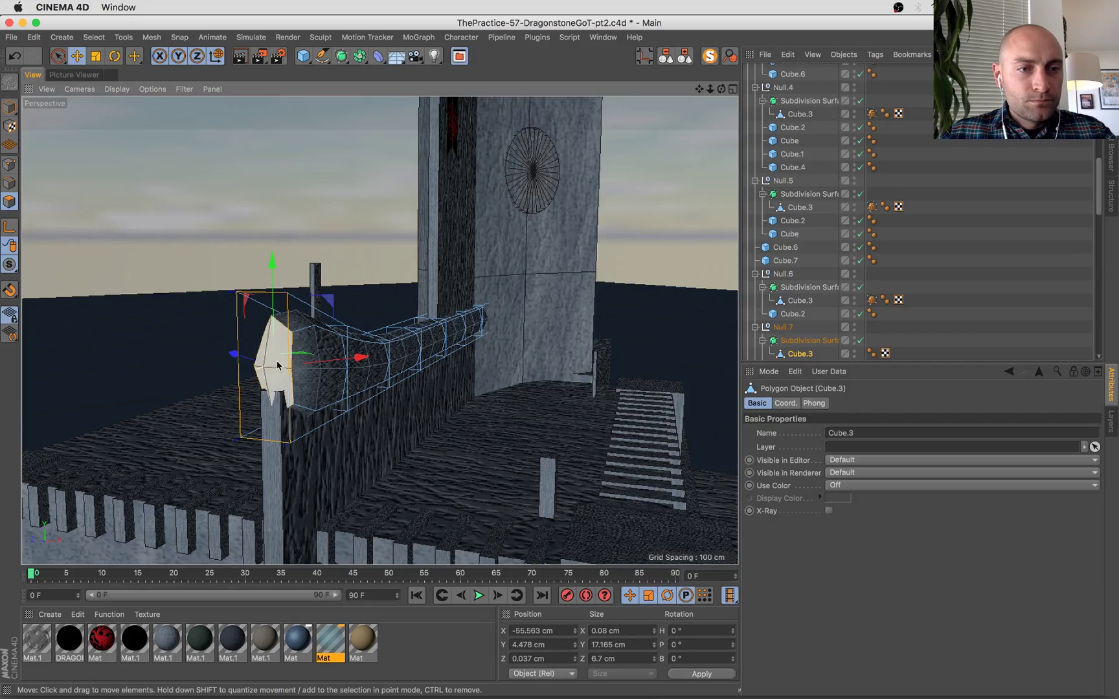
left_click(11, 183)
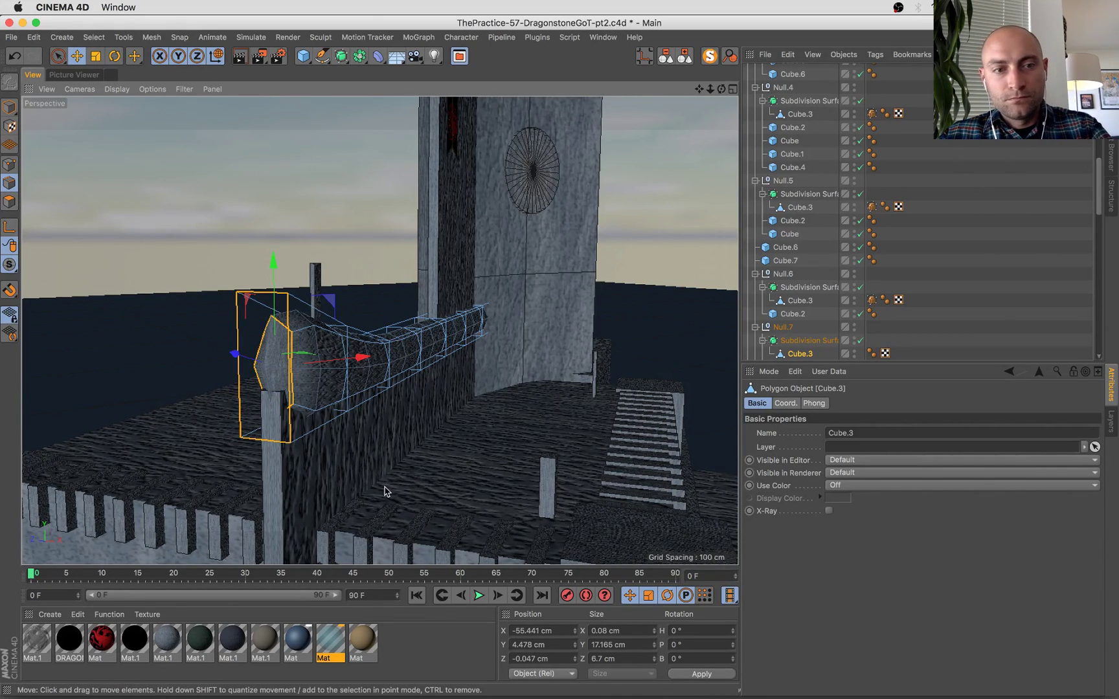
key("period")
left_click_drag(385, 486, 466, 485)
left_click(9, 108)
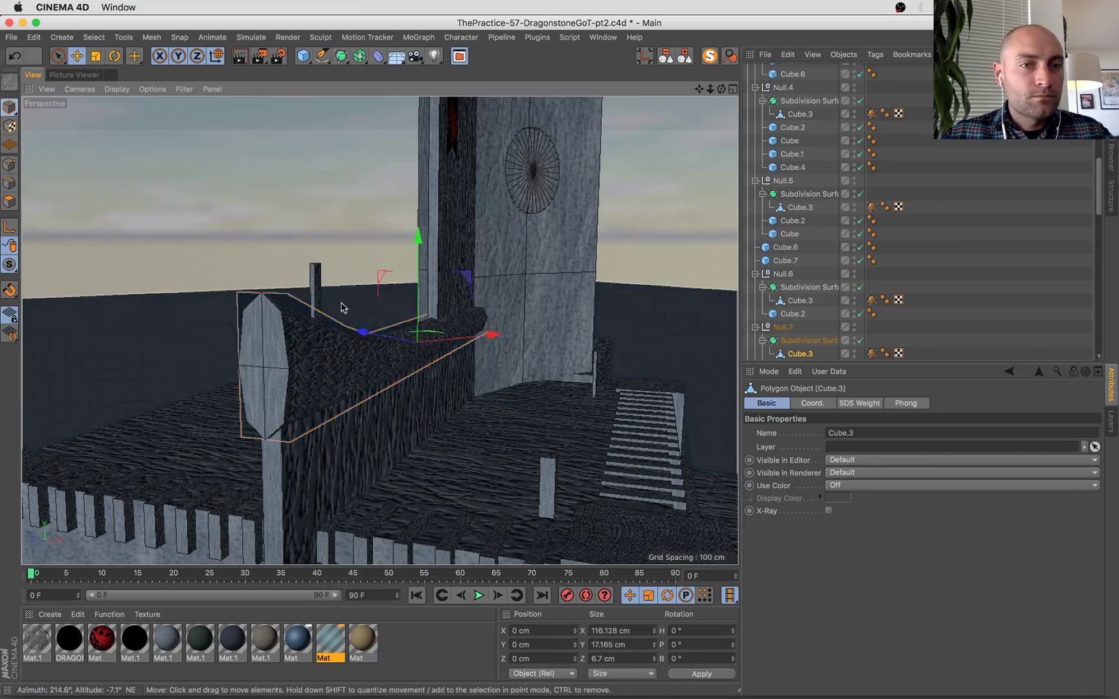
Look over the whole castle, collapse the object hierarchy and save the scene file.
scroll(343, 308, "down", 10)
left_click_drag(407, 344, 442, 417, "alt")
key("super+s")
middle_click_drag(461, 408, 451, 371, "alt")
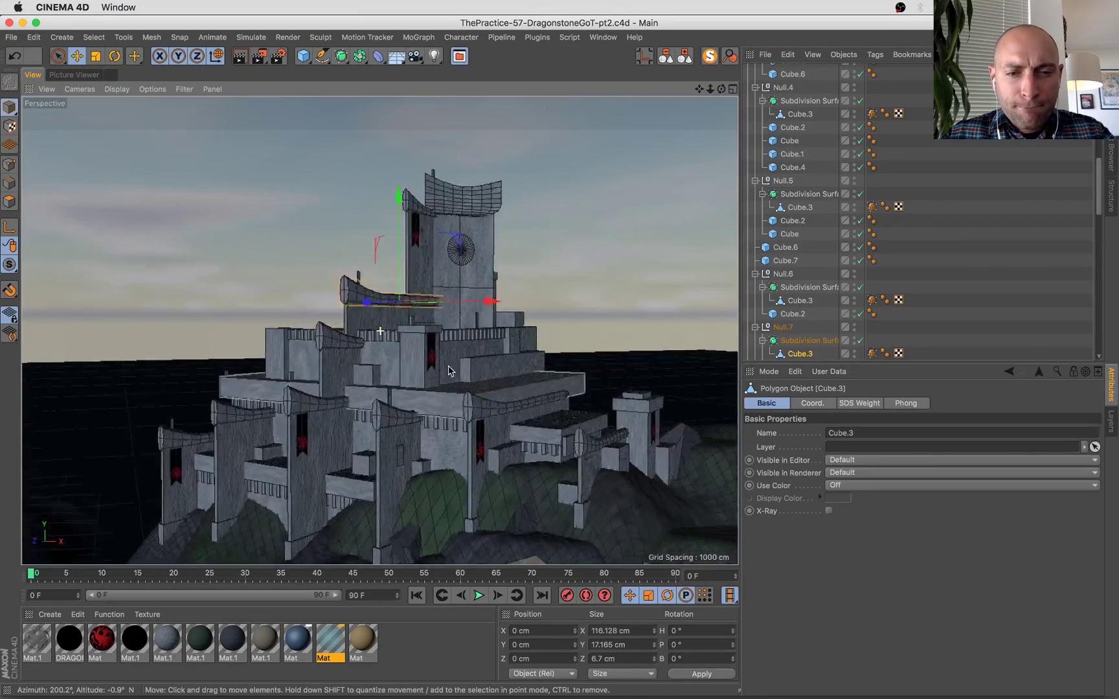
scroll(442, 303, "up", 5)
left_click_drag(441, 303, 705, 250, "alt")
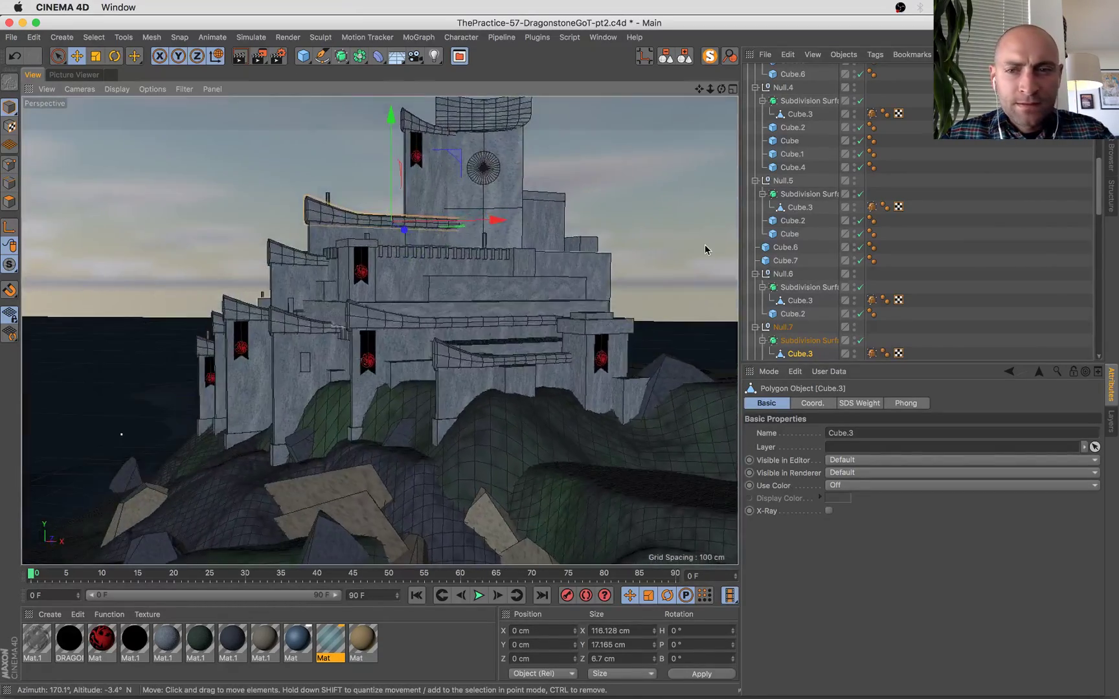
left_click(685, 59)
key("super+s")
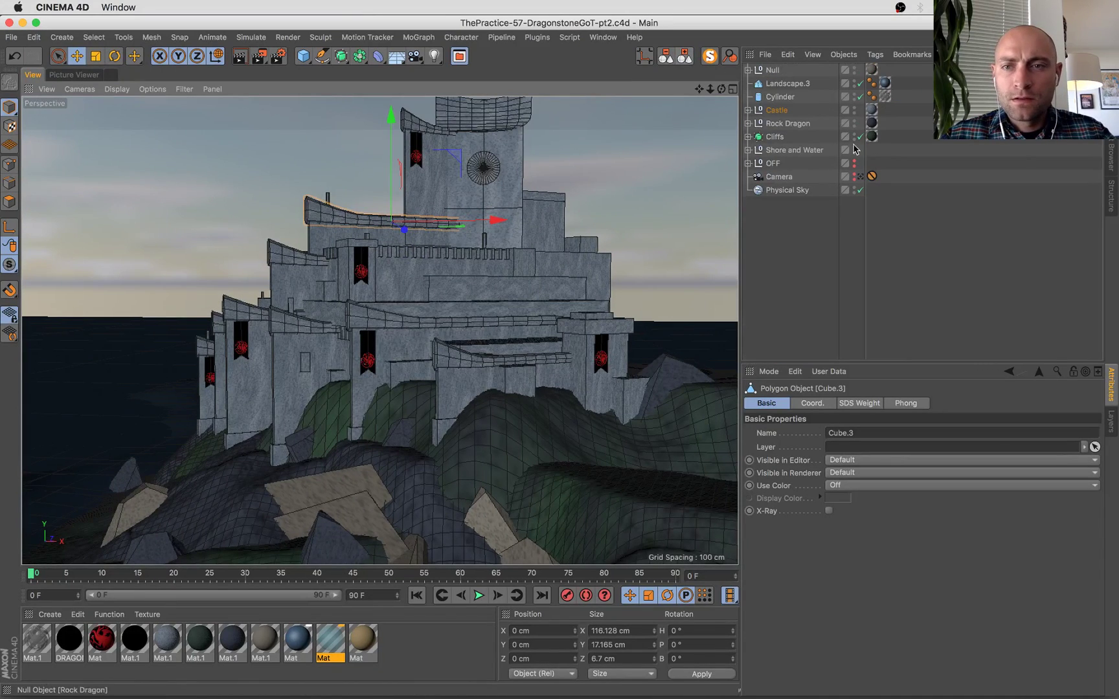
Render the scene through the Camera to the Picture Viewer and compare the newest render with the previous one.
scroll(706, 250, "down", 3)
key("shift+r")
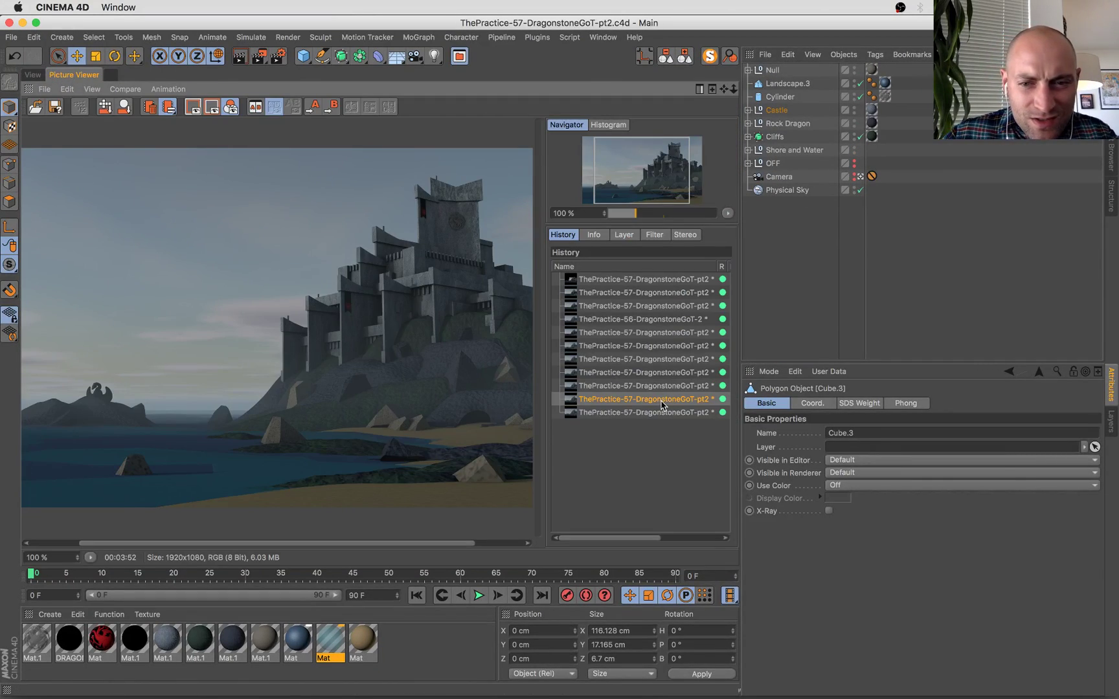
left_click(657, 413)
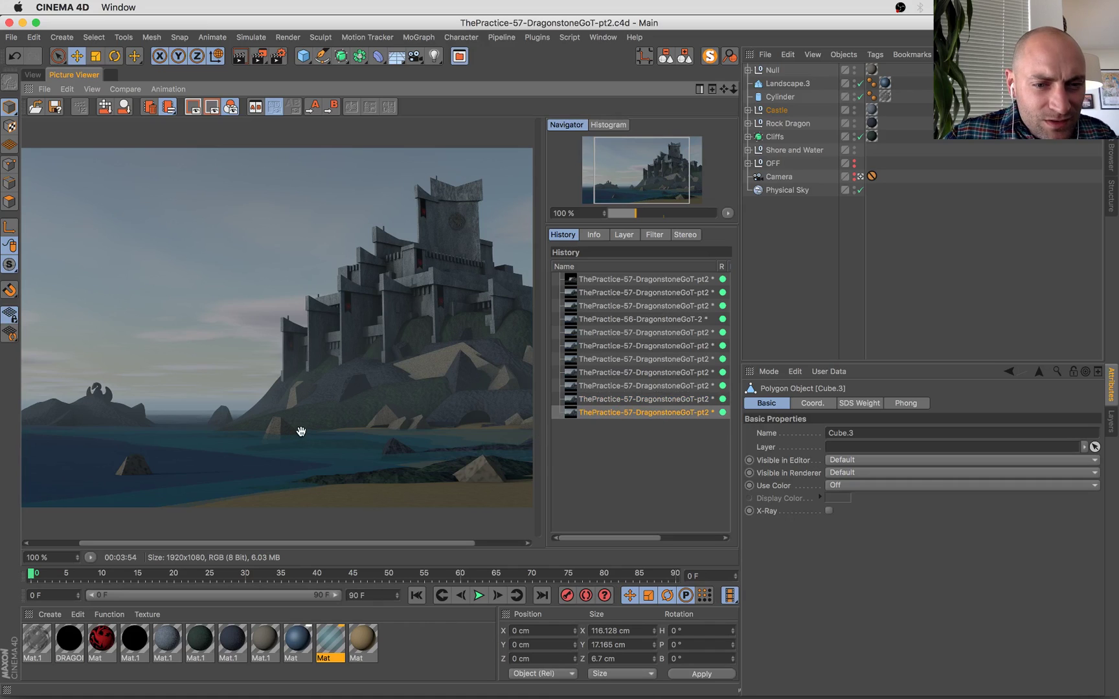
Look over the castle and slopes in the newest render and check it against the previous one.
left_click_drag(301, 431, 336, 425)
scroll(361, 461, "up", 5)
left_click_drag(372, 485, 349, 355)
double_click(351, 354)
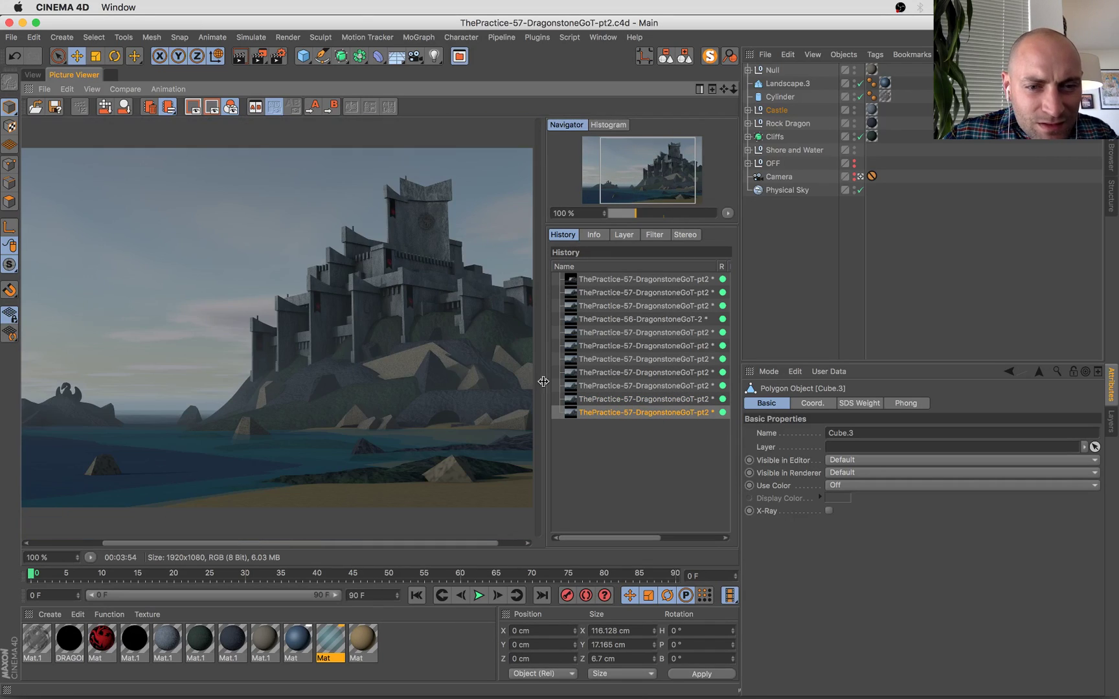
left_click(617, 400)
left_click(614, 413)
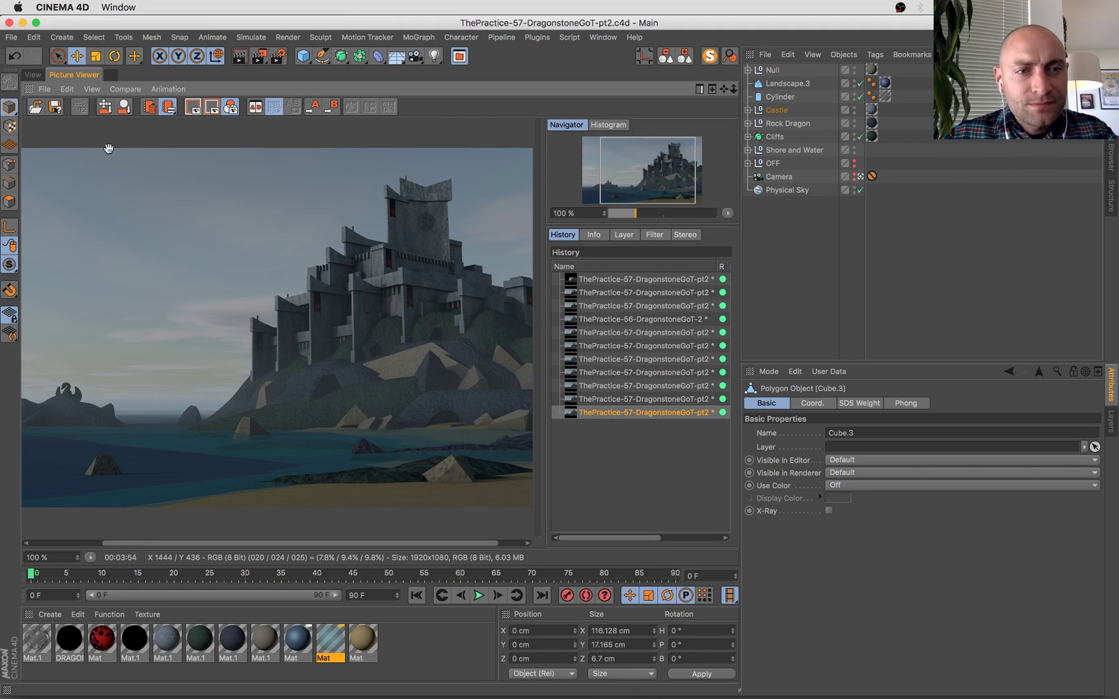
Return to the perspective view, select the two pale rock fragments on the slope below the castle and scale them down.
left_click(32, 75)
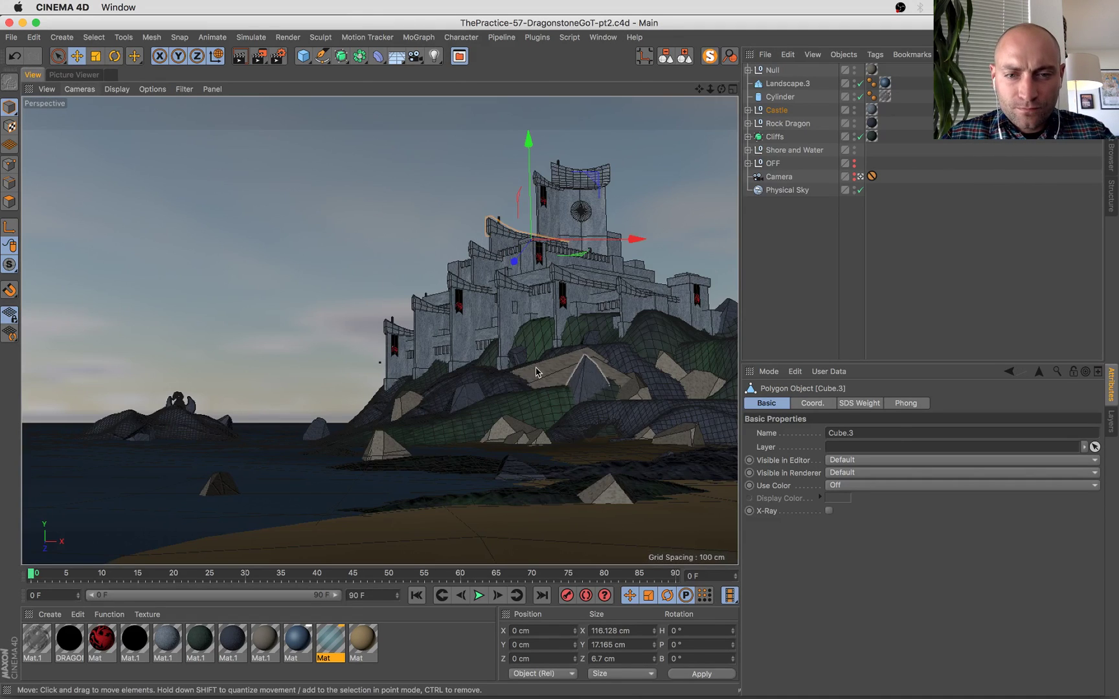
left_click(551, 381)
left_click(550, 383, "shift")
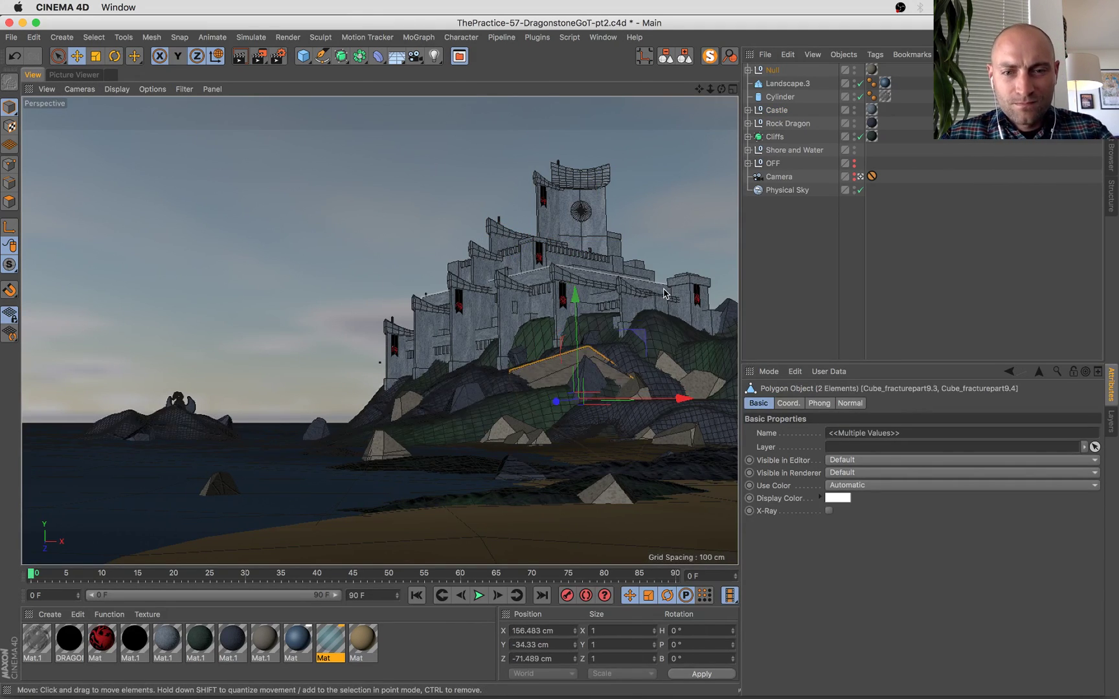
key("t")
left_click_drag(612, 393, 587, 396)
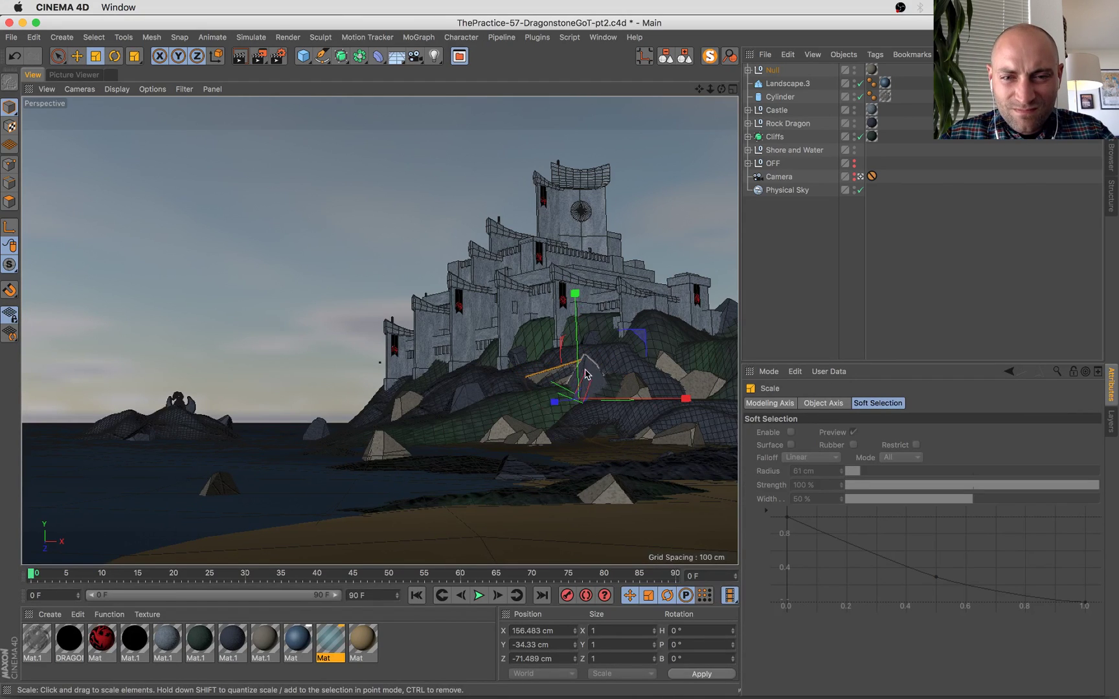
Move the two selected rock fragments into the slope, to about X 141.6, Y -30.6 and Z -62 cm.
key("e")
left_click_drag(575, 342, 575, 335)
left_click_drag(651, 389, 615, 391)
left_click_drag(530, 401, 526, 400)
left_click_drag(644, 394, 652, 397)
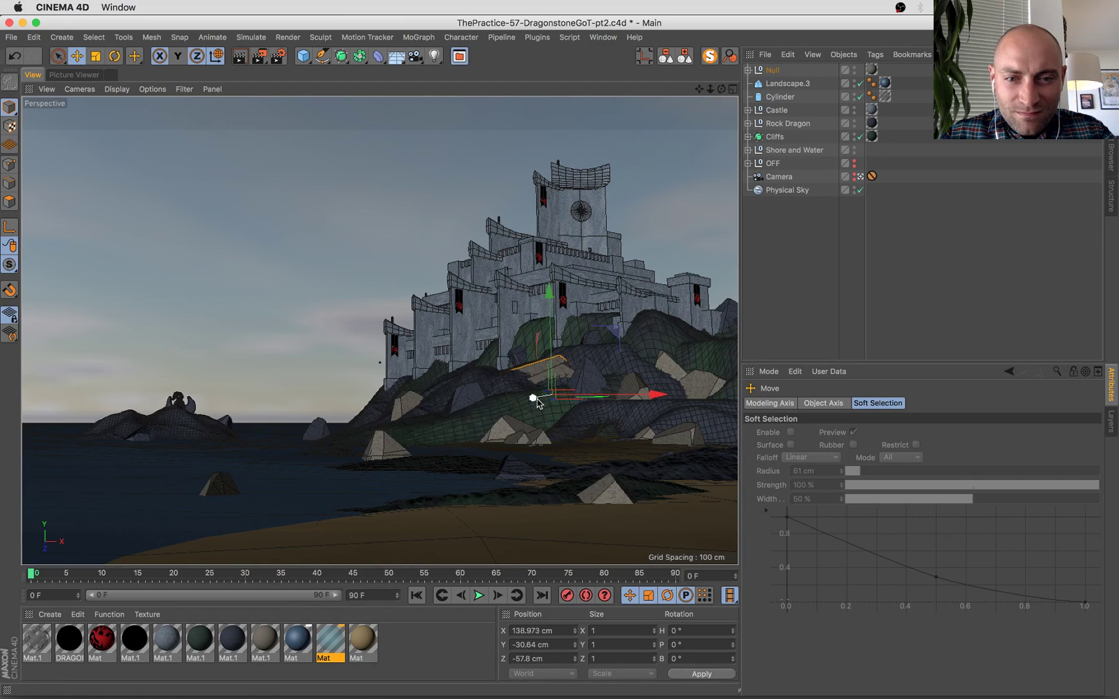
left_click_drag(537, 403, 533, 400)
left_click_drag(647, 395, 635, 398)
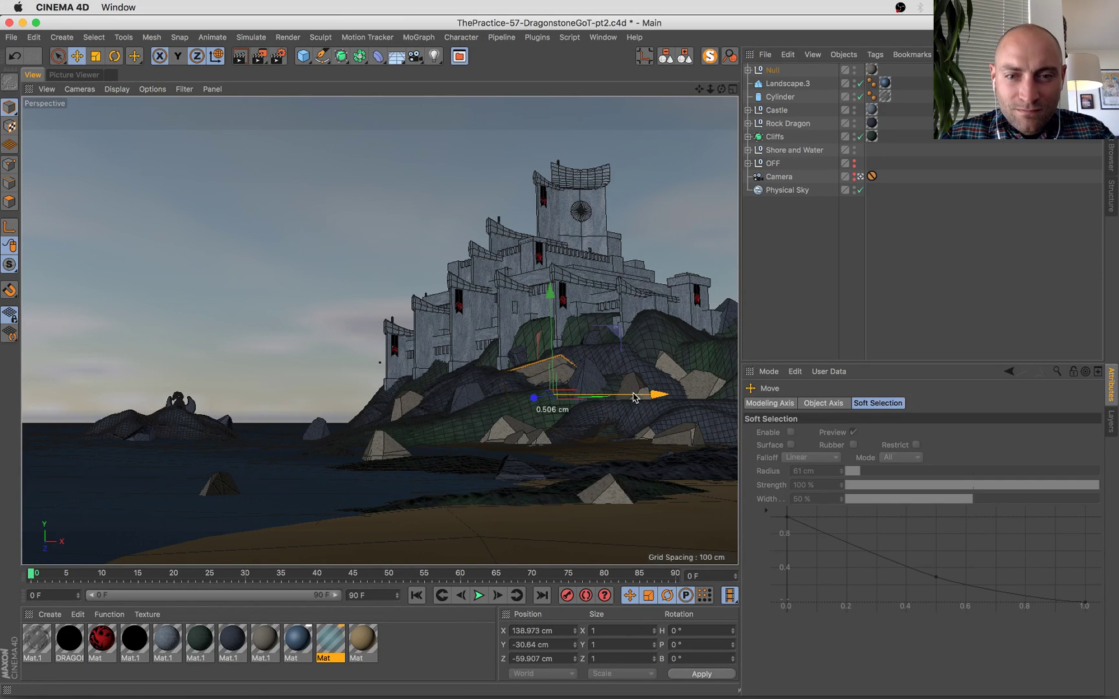
left_click(541, 402)
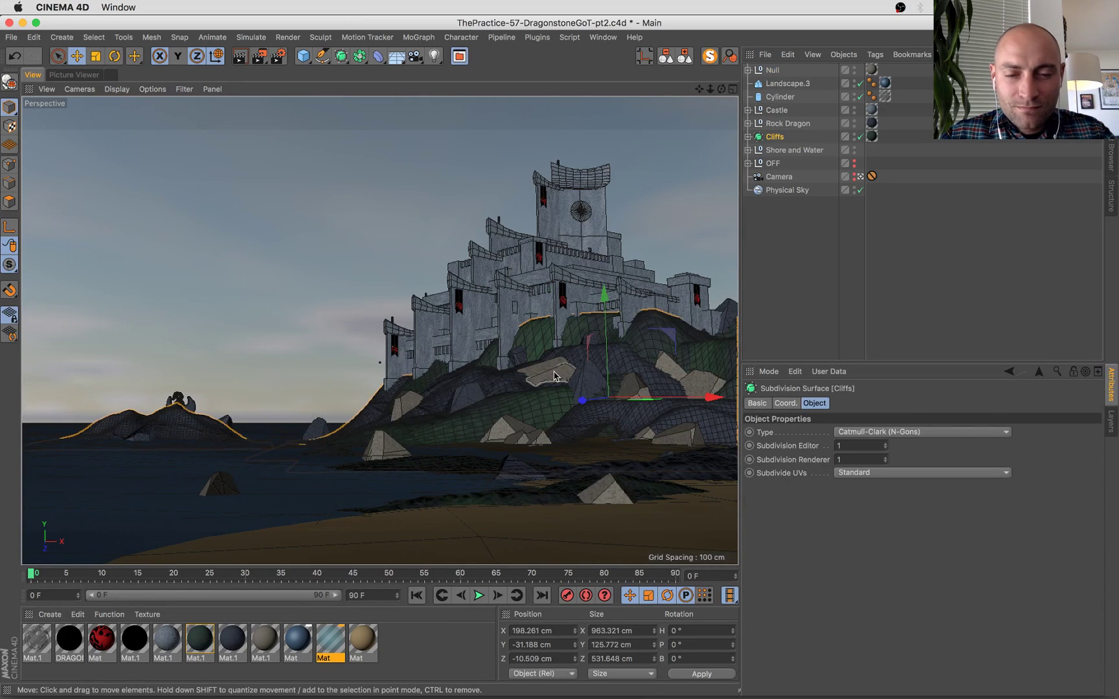
key("super+z")
left_click_drag(540, 397, 536, 398)
left_click_drag(629, 393, 632, 394)
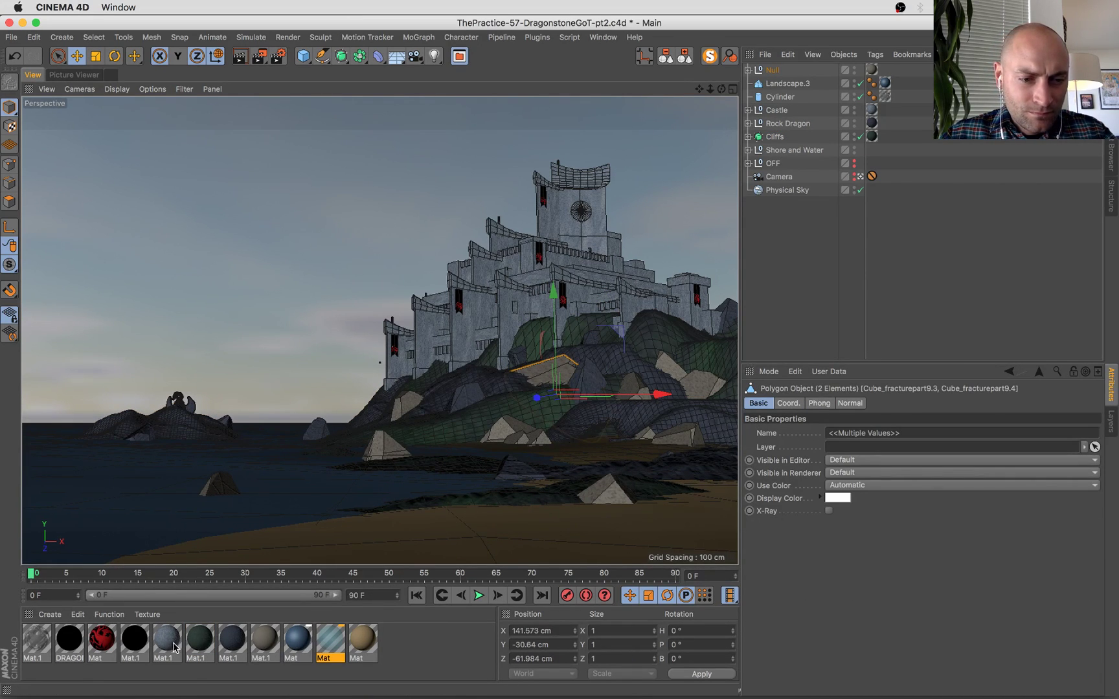
Apply the blue-grey Mat.1 material to both rock fragments and check the rock colour against the Dragonstone reference photo in Preview.
left_click_drag(173, 647, 761, 287)
left_click_drag(861, 220, 543, 376)
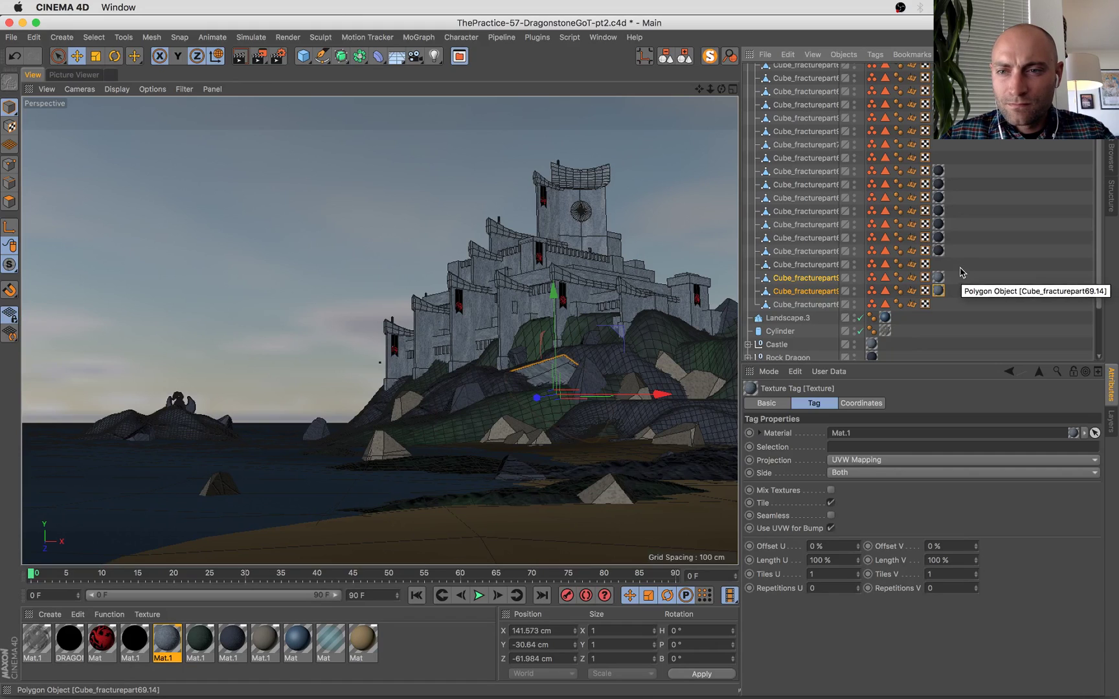
left_click_drag(963, 268, 940, 309)
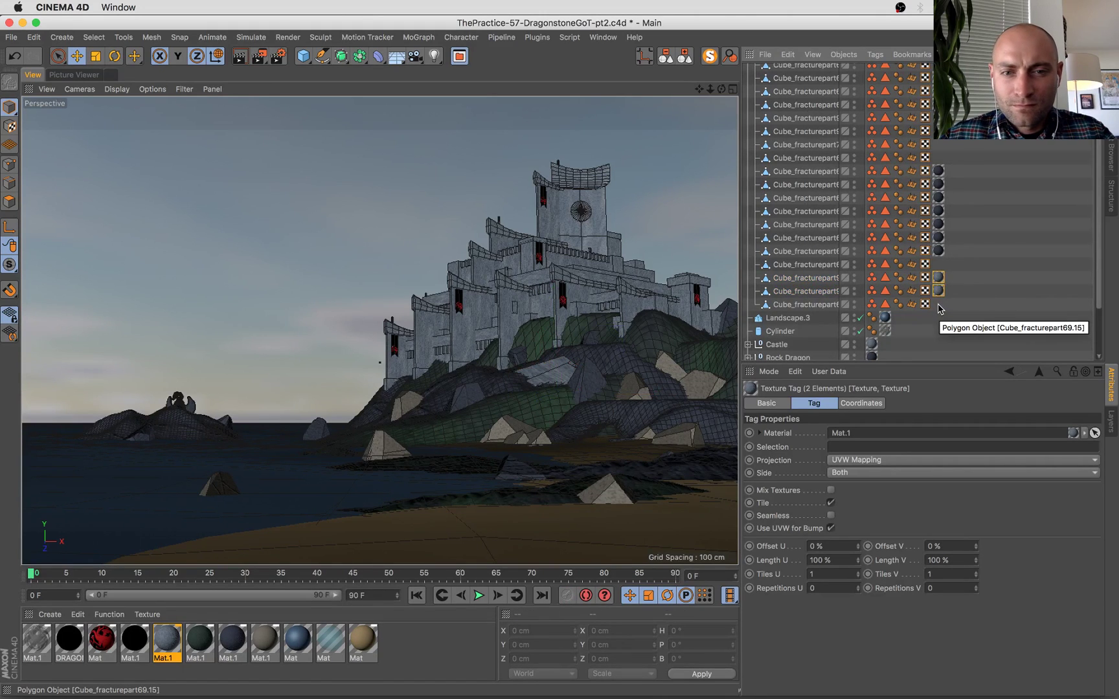
key("super+Tab")
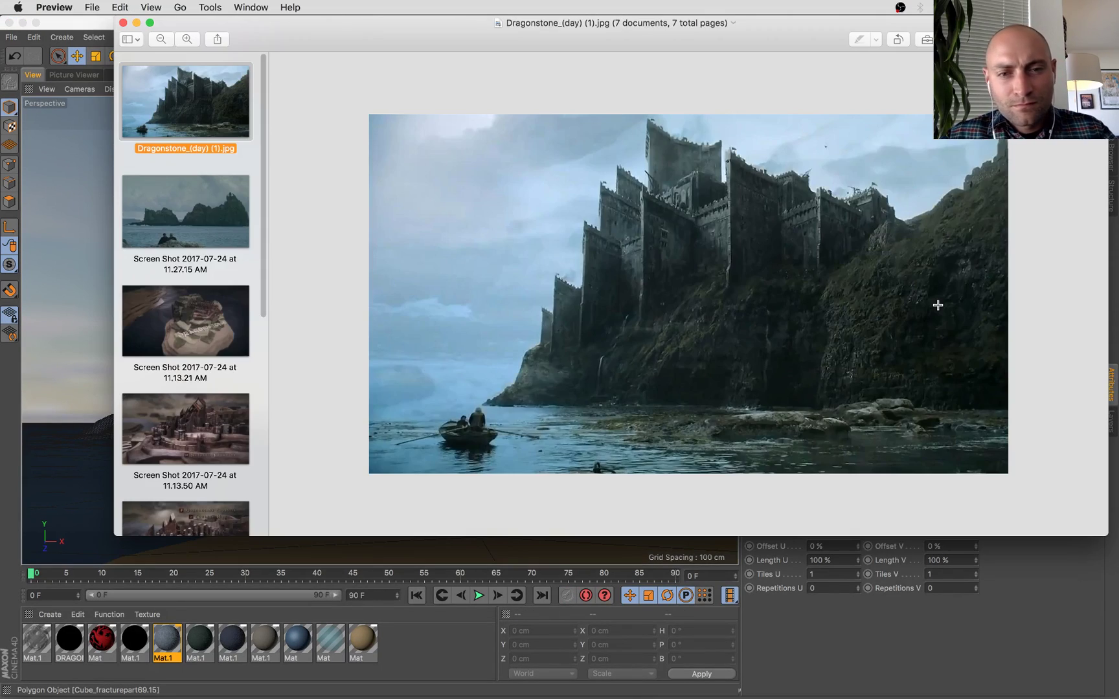
key("super+Tab")
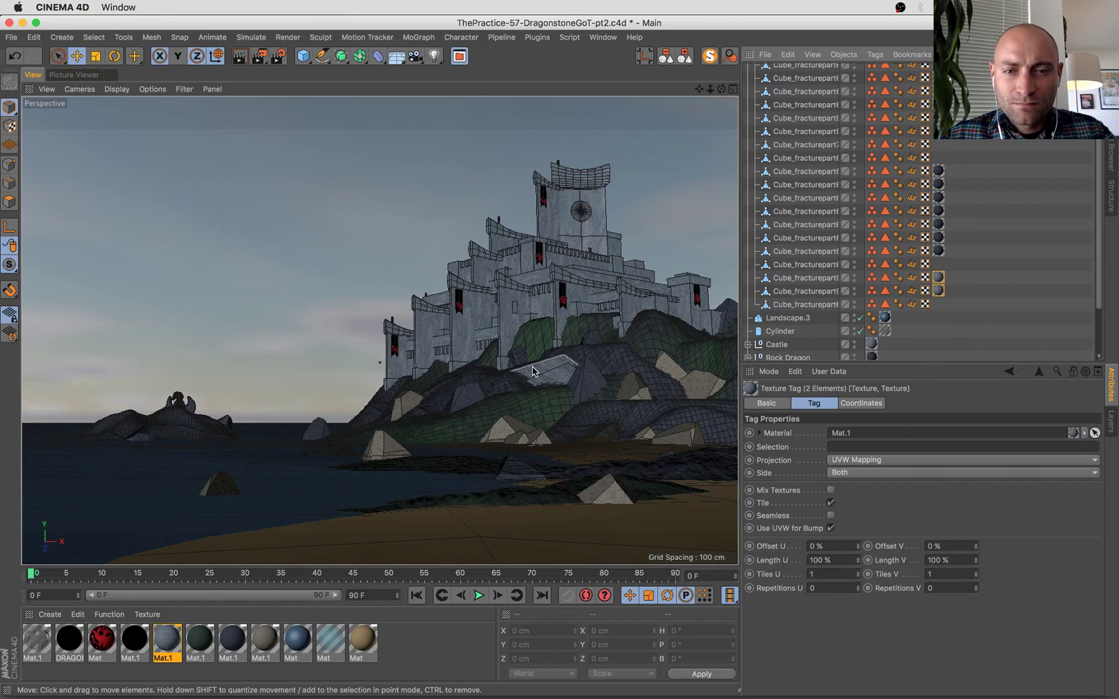
Try to apply the blue-grey Mat.1 material to the cliffs.
left_click(535, 371)
left_click(617, 411)
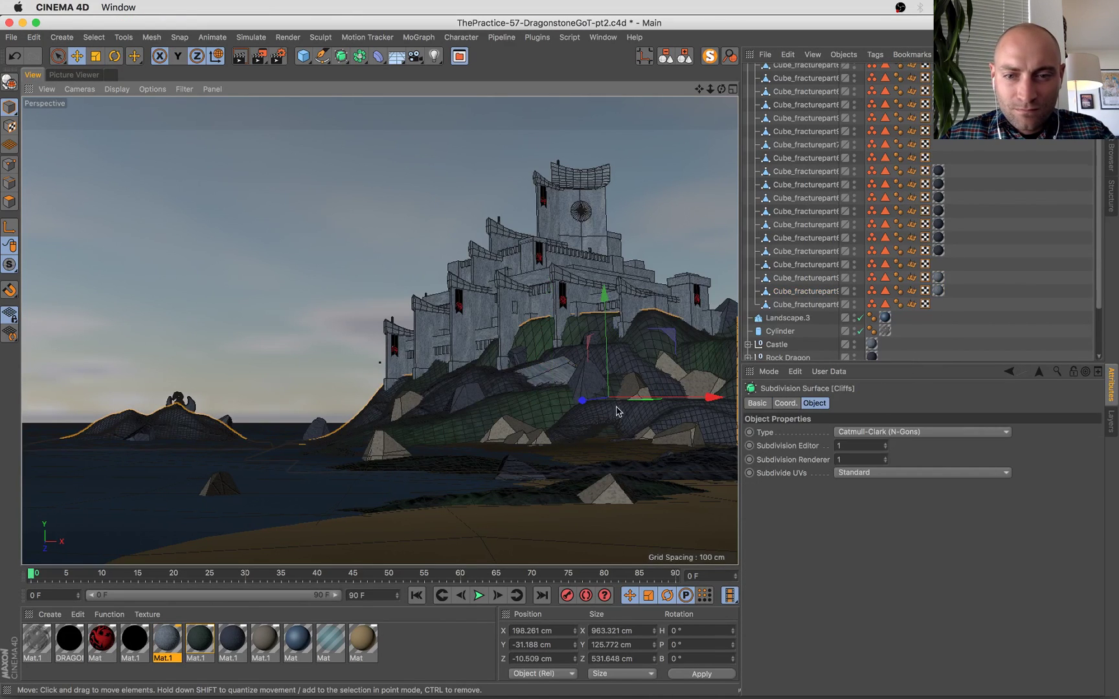
scroll(819, 313, "up", 5)
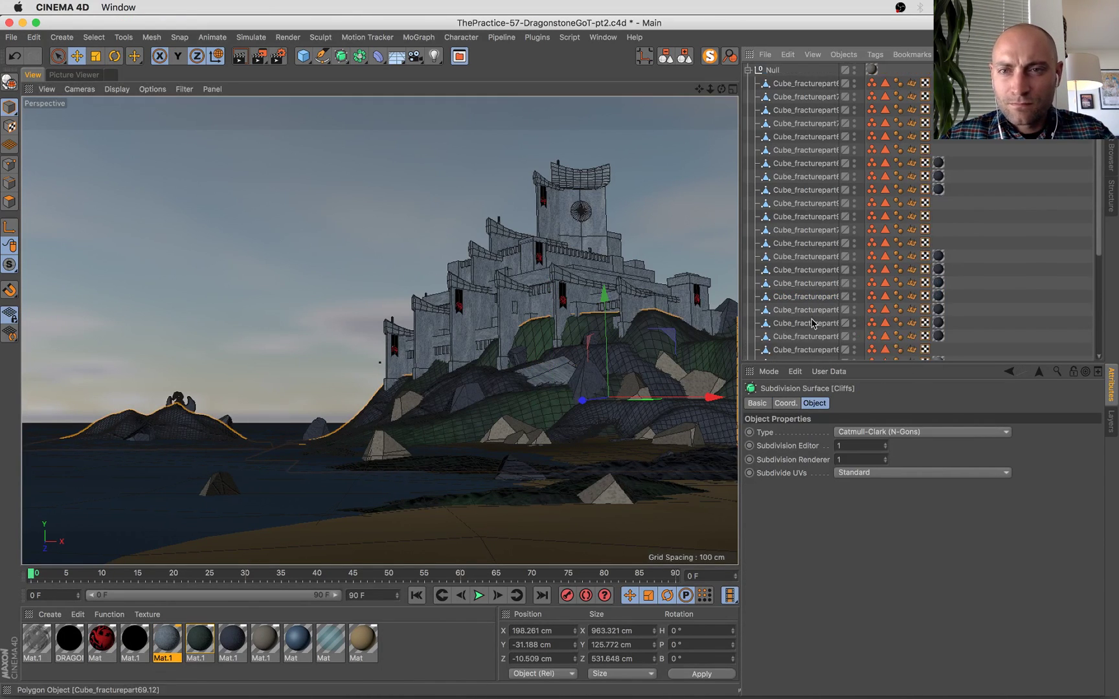
left_click(167, 642)
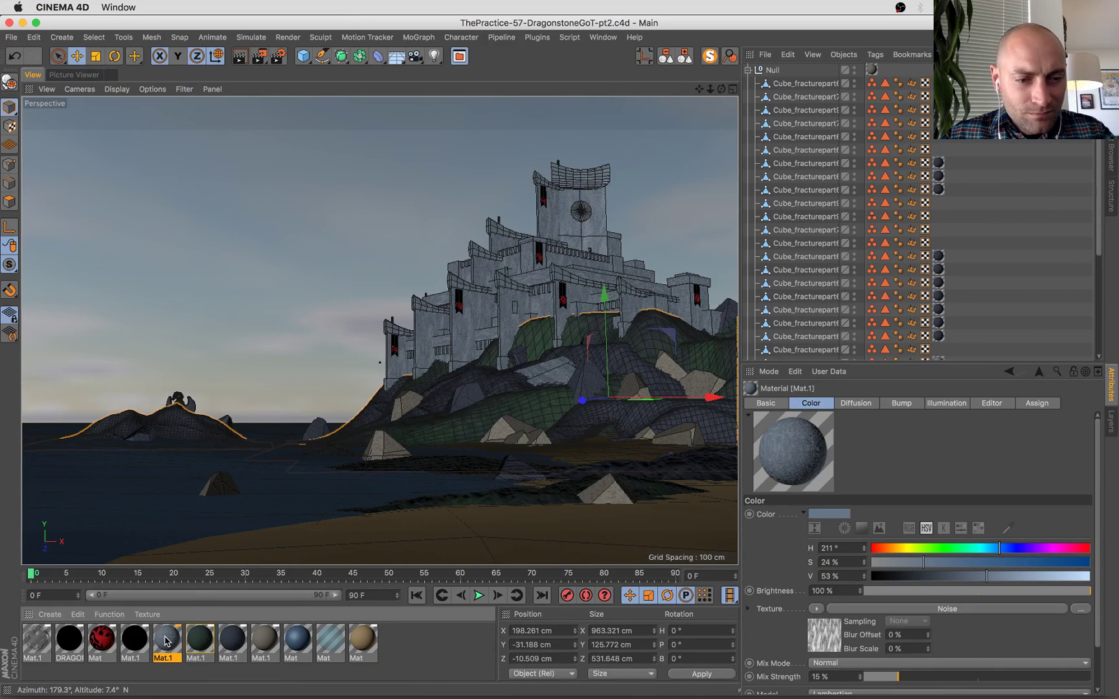
left_click_drag(421, 398, 376, 415)
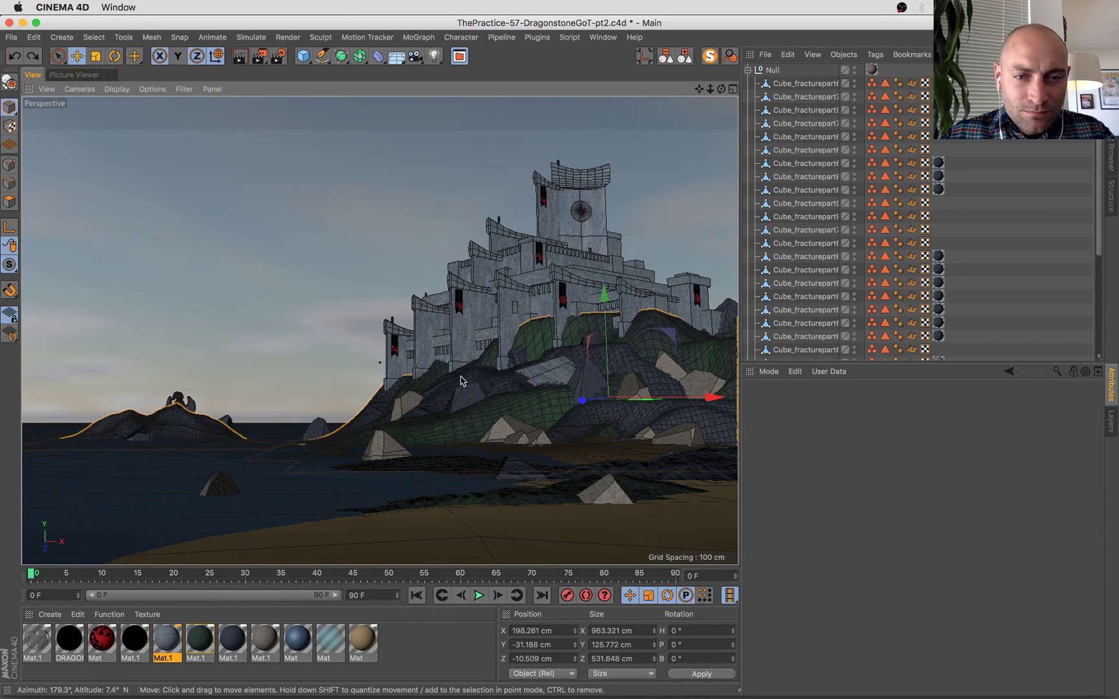
Find Landscape.2, the slope below the castle, in the Cliffs hierarchy and replace its material with the blue-grey Mat.1.
left_click(807, 84)
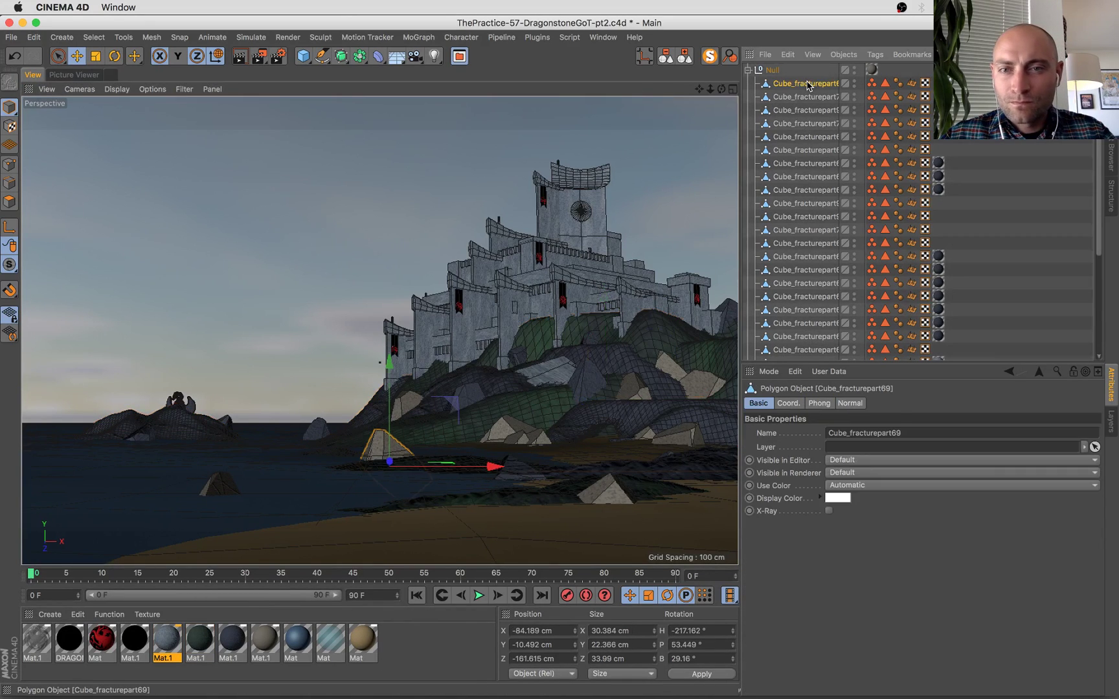
left_click(748, 70)
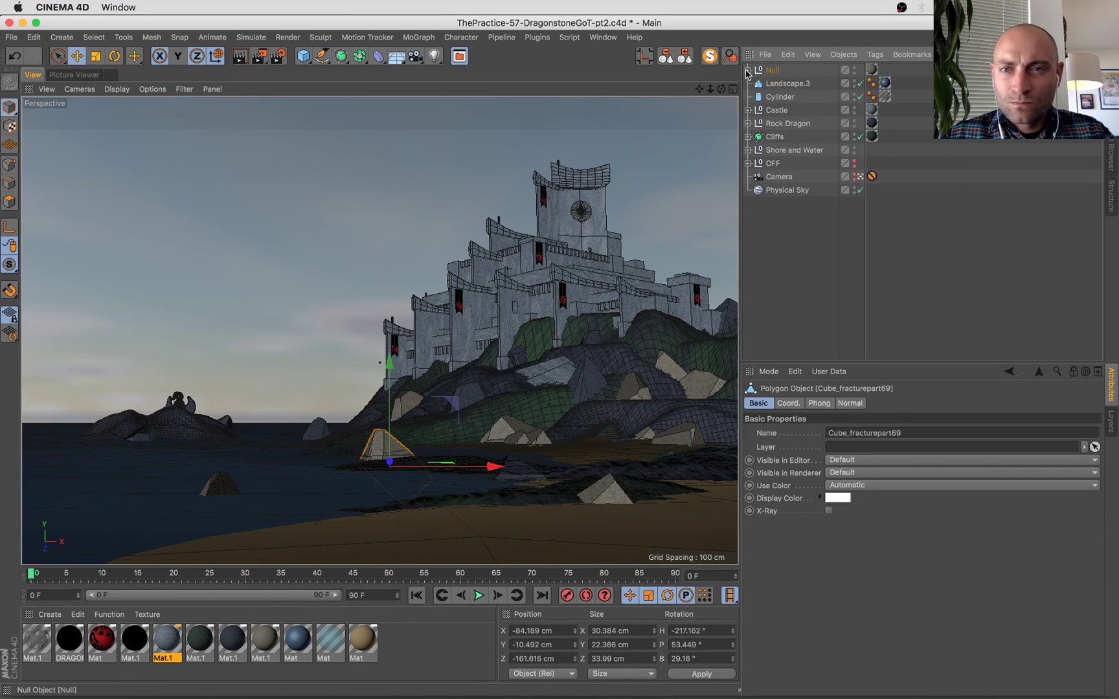
left_click(748, 138)
left_click(756, 150)
left_click(797, 164)
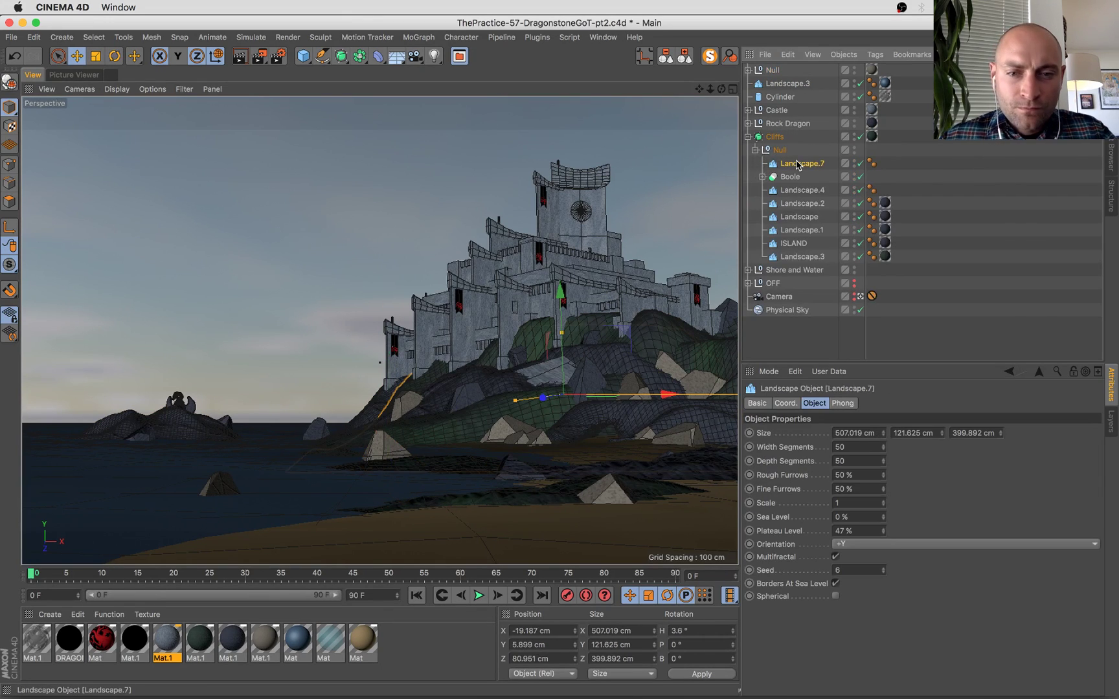
key("Down")
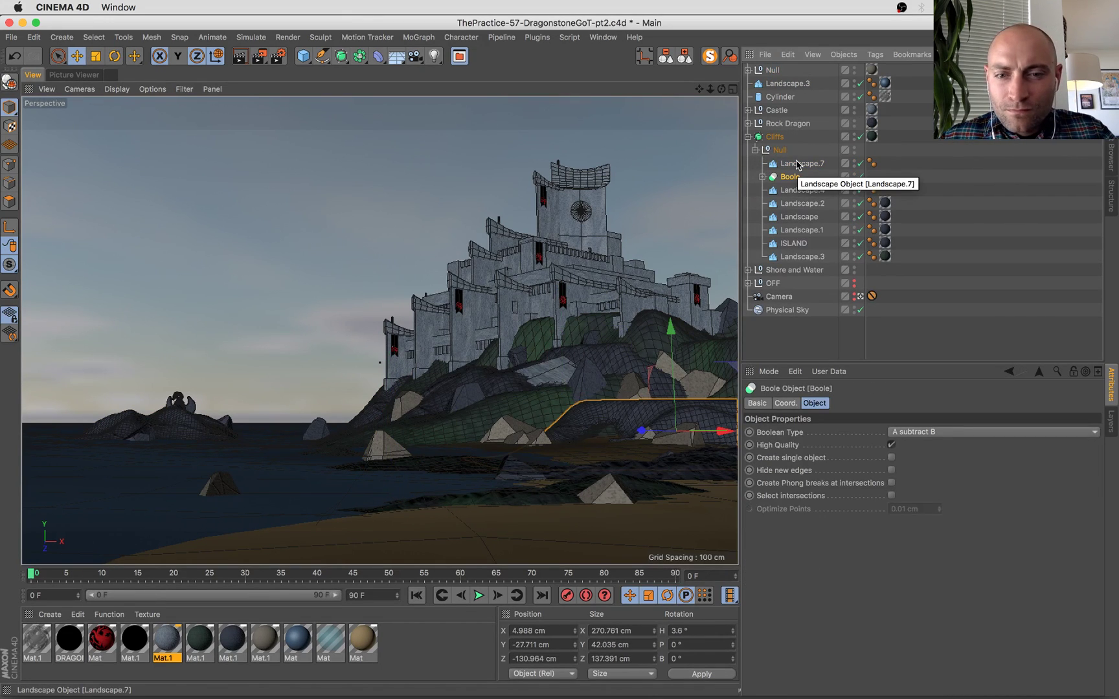
key("Down")
key("Down")
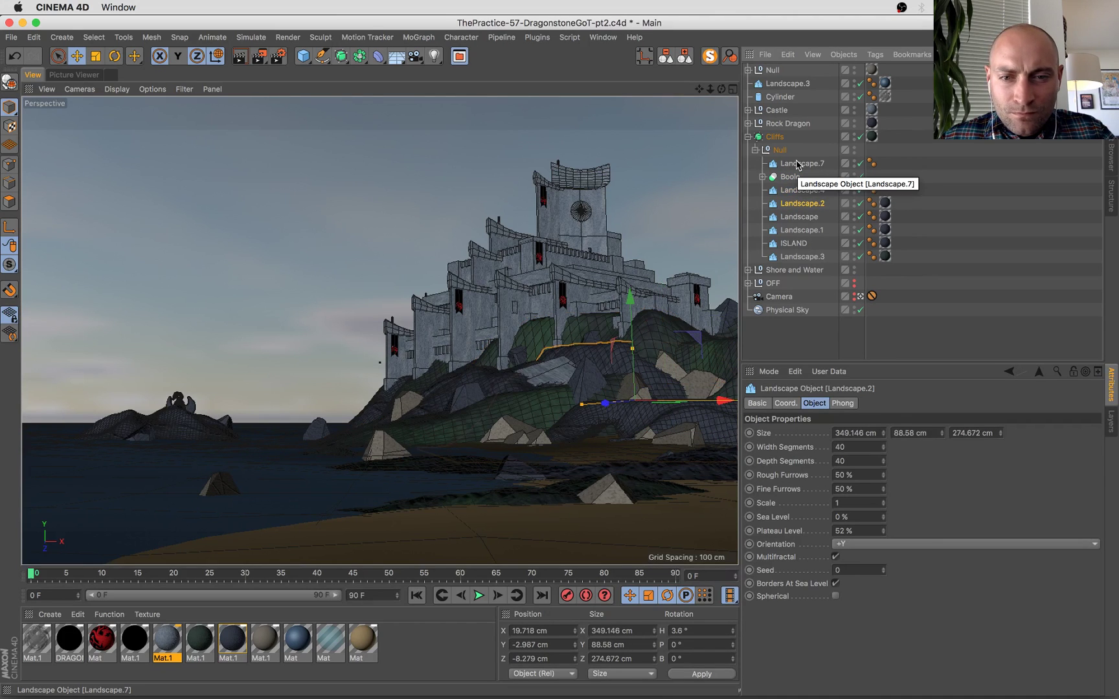
left_click_drag(172, 644, 761, 264)
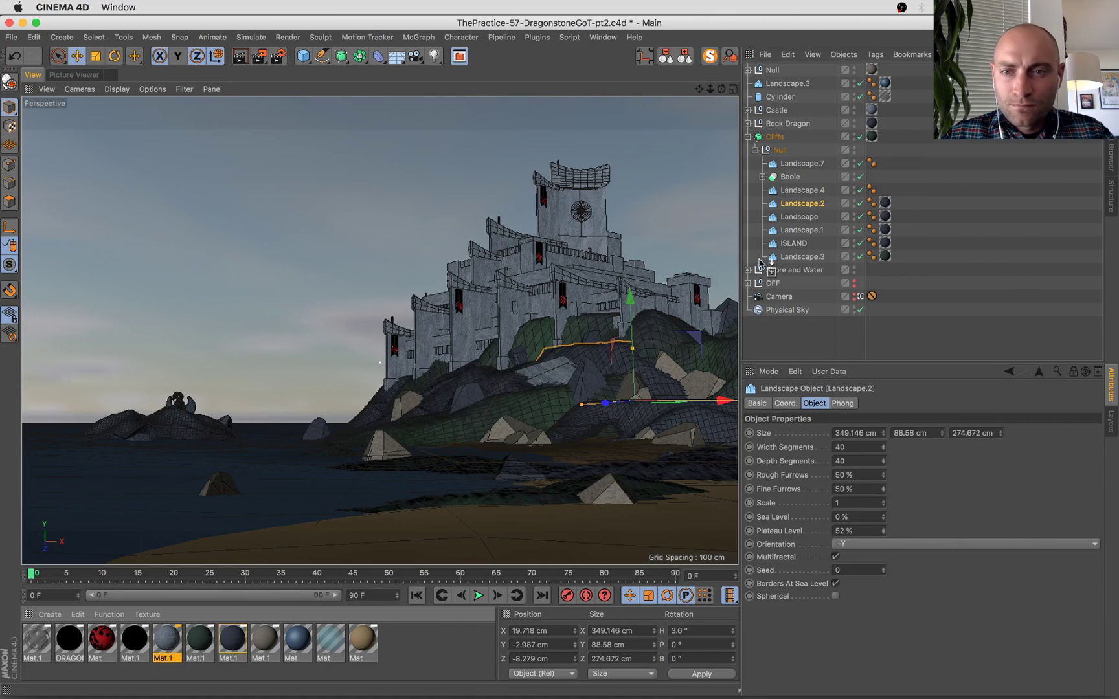
left_click_drag(891, 206, 886, 205)
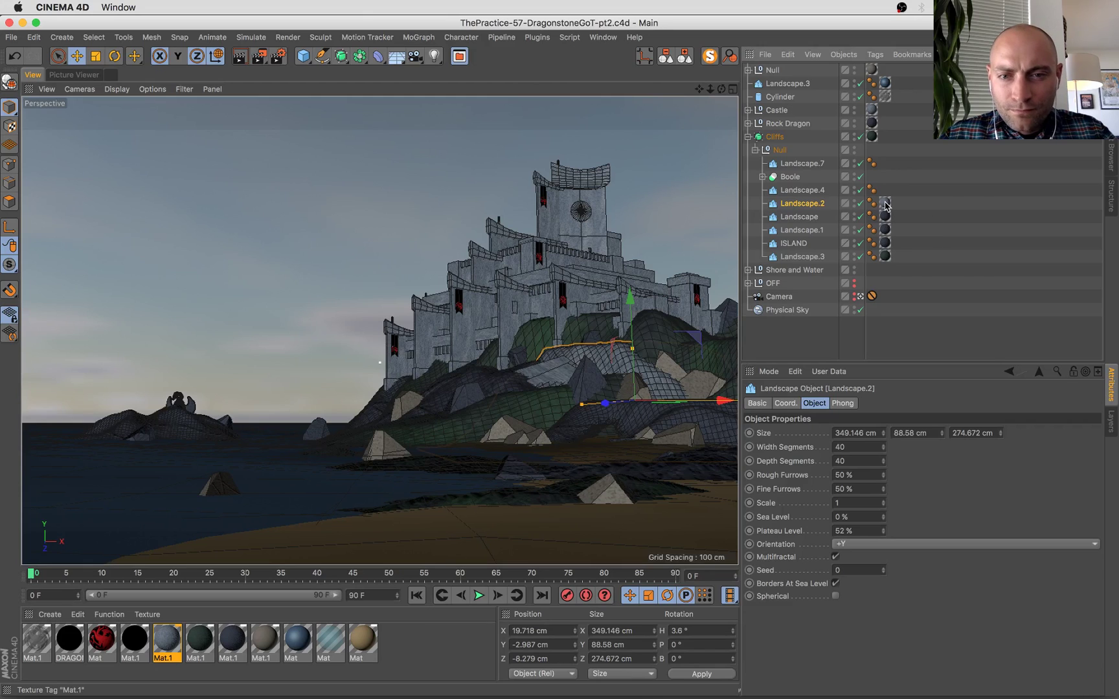
Replace the material of the dark rock fragment on the seaward slope below the front towers with the blue-grey Mat.1.
left_click(733, 306)
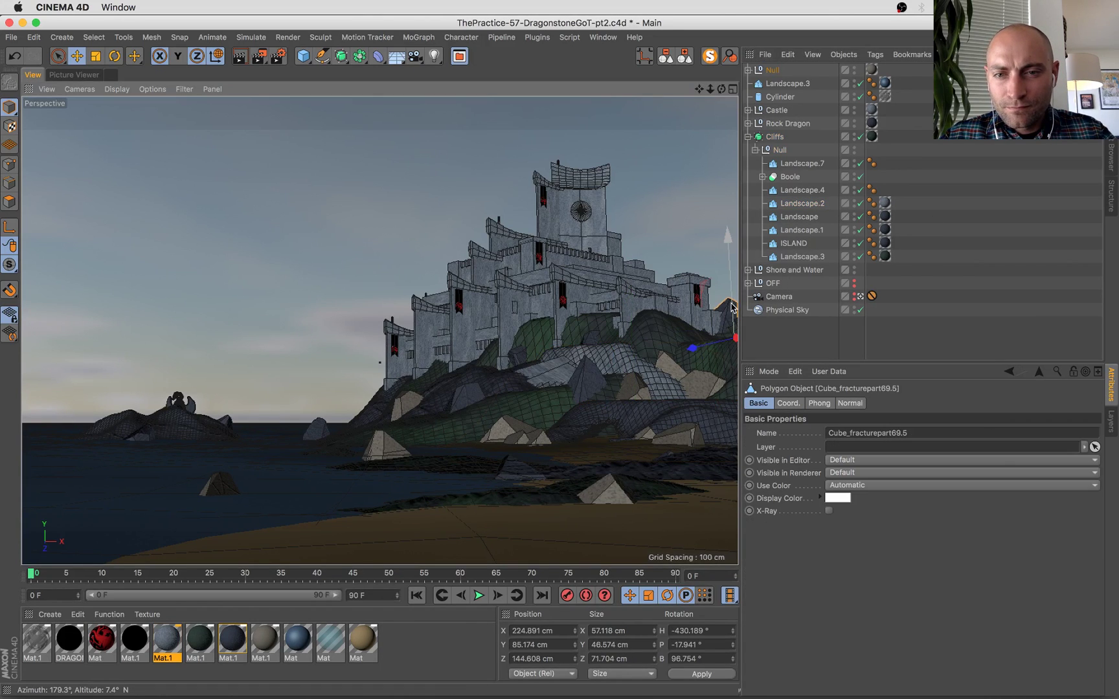
left_click(437, 389)
key("e")
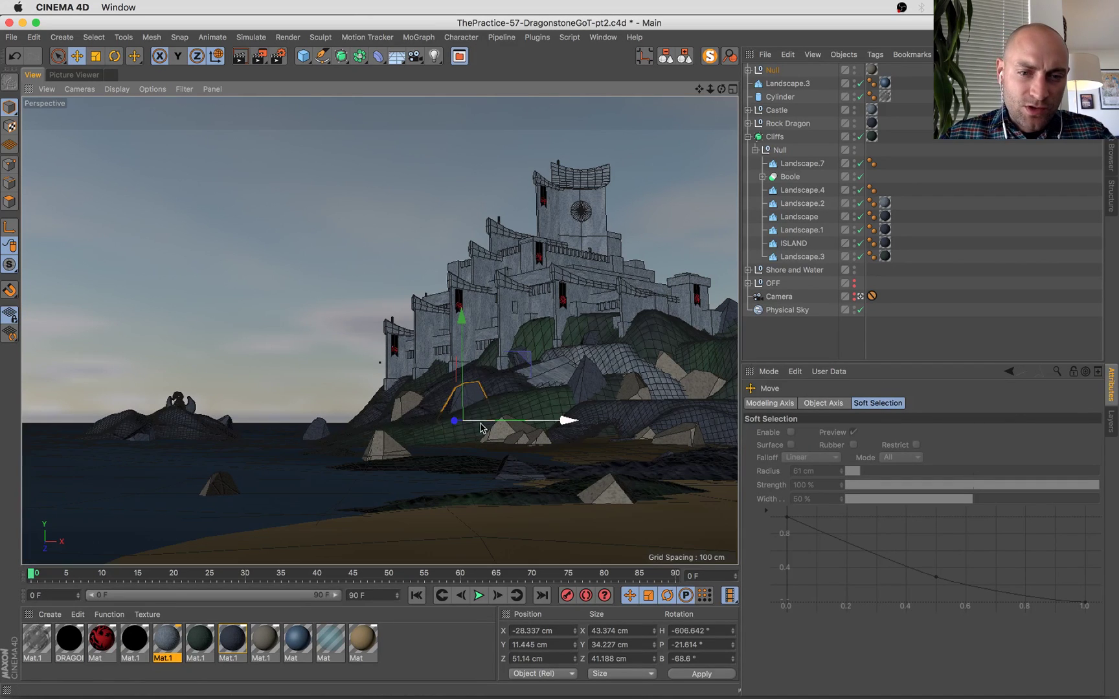
left_click_drag(195, 640, 819, 261)
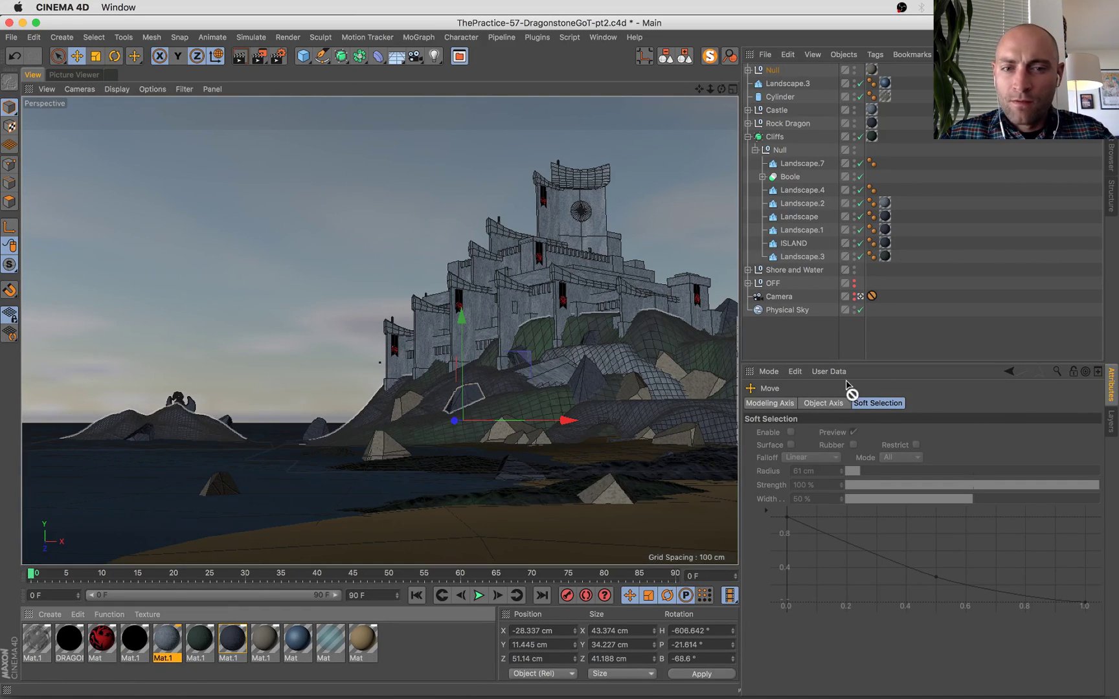
left_click_drag(848, 389, 473, 398)
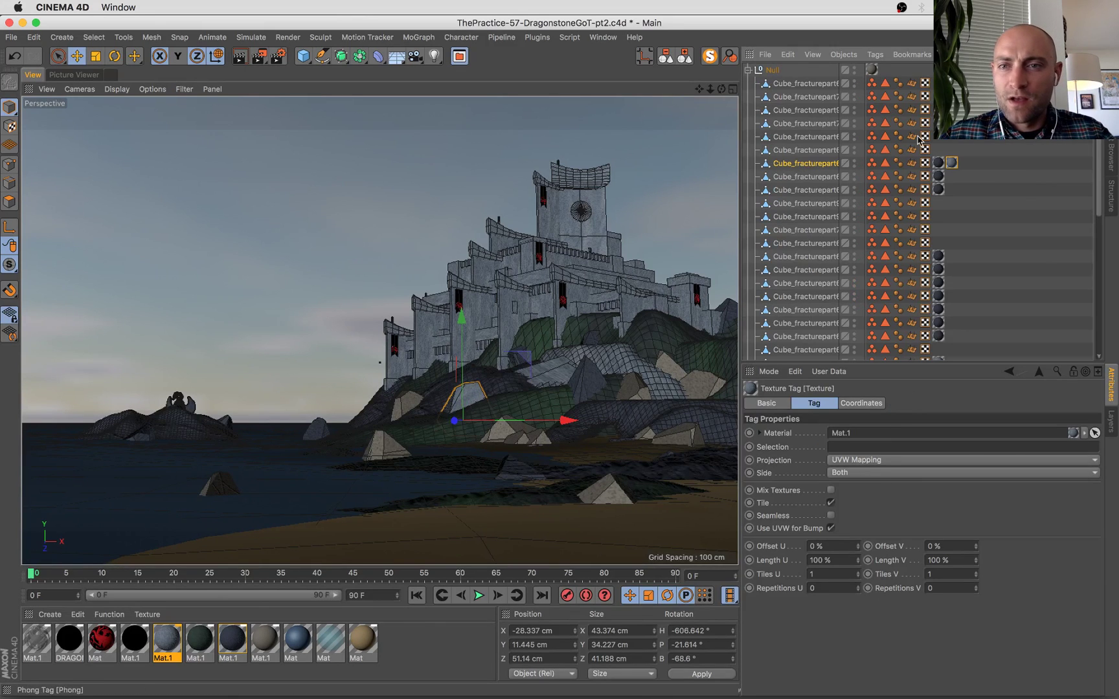
Compare the recoloured rocks with the Dragonstone reference photo in Preview and save the scene file.
key("super+Tab")
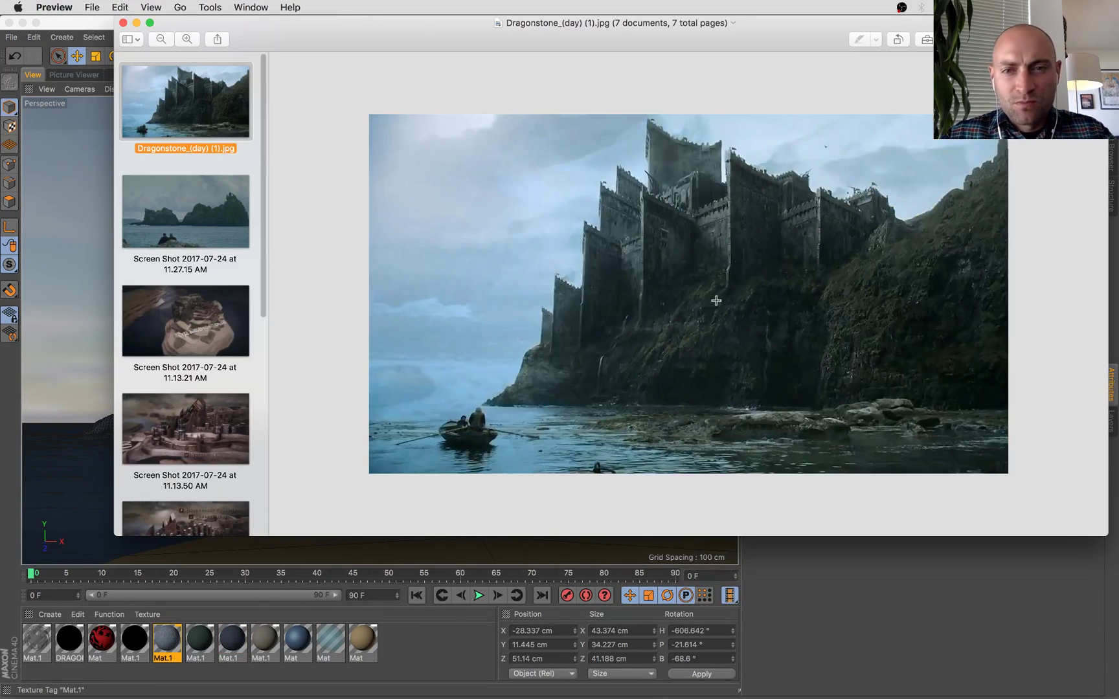
key("super+Tab")
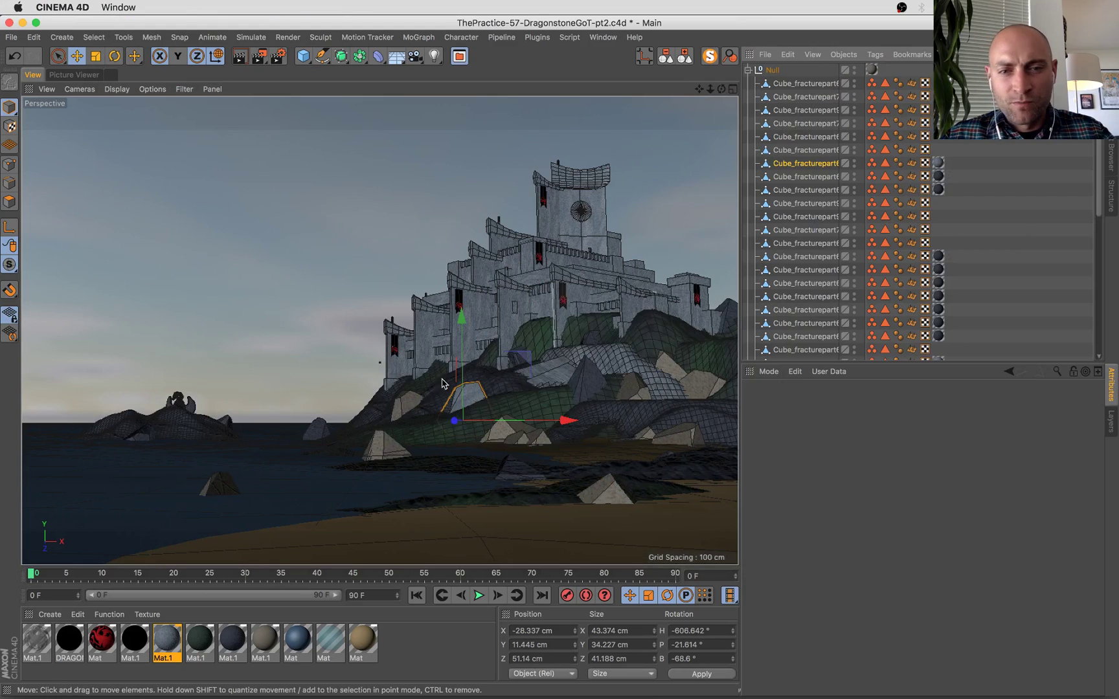
key("super+Tab")
key("super+Tab")
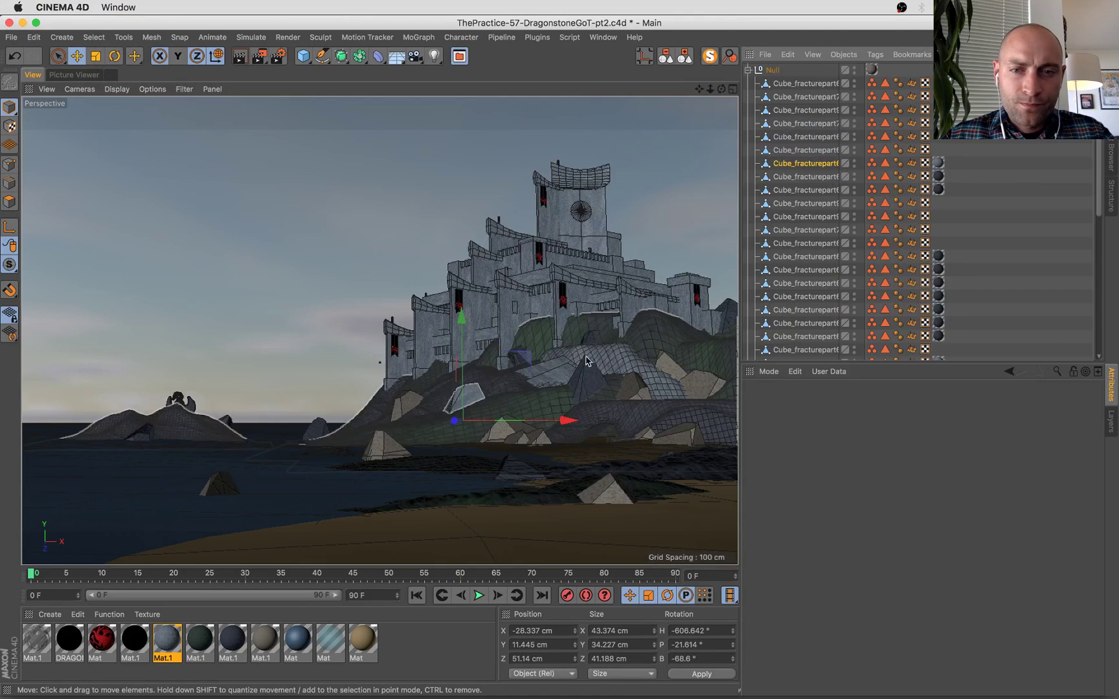
key("super+s")
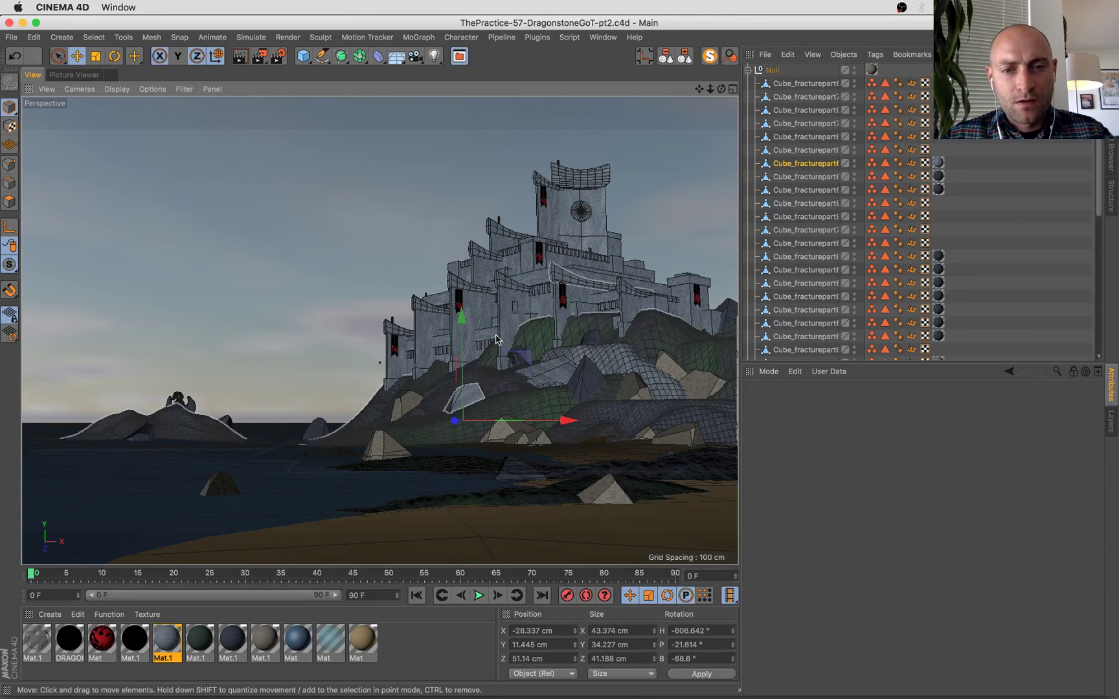
Apply the blue-grey Mat.1 material to the pale rock on the right slope and the one at the cliff's seaward edge.
left_click(696, 395)
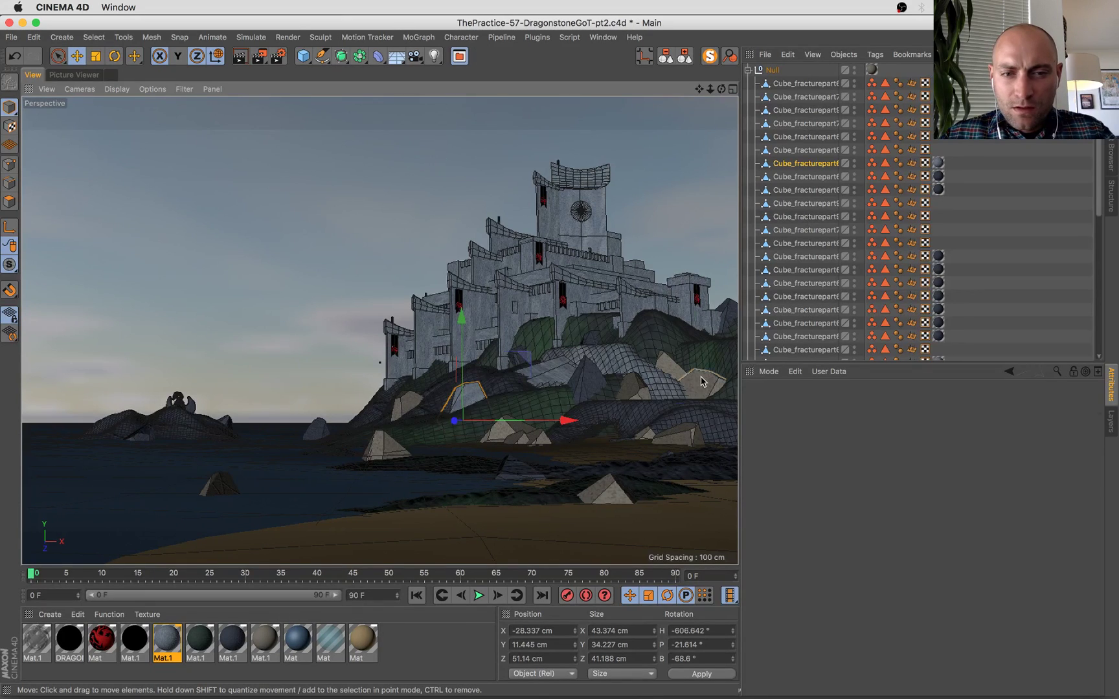
left_click_drag(697, 392, 704, 387)
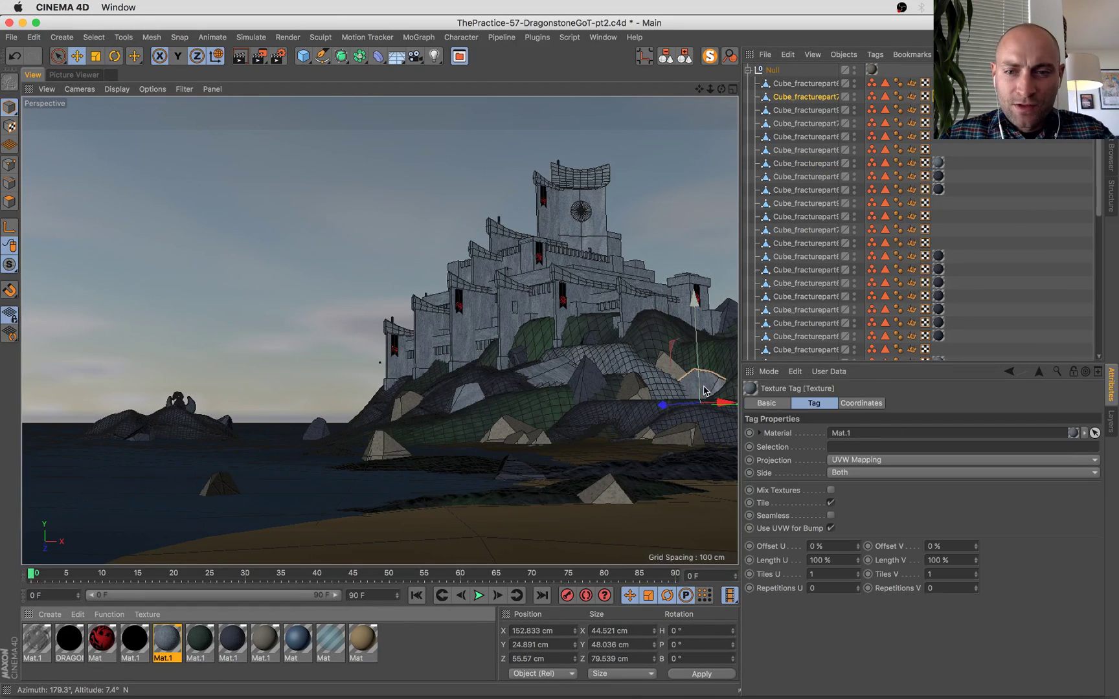
left_click_drag(174, 634, 412, 408)
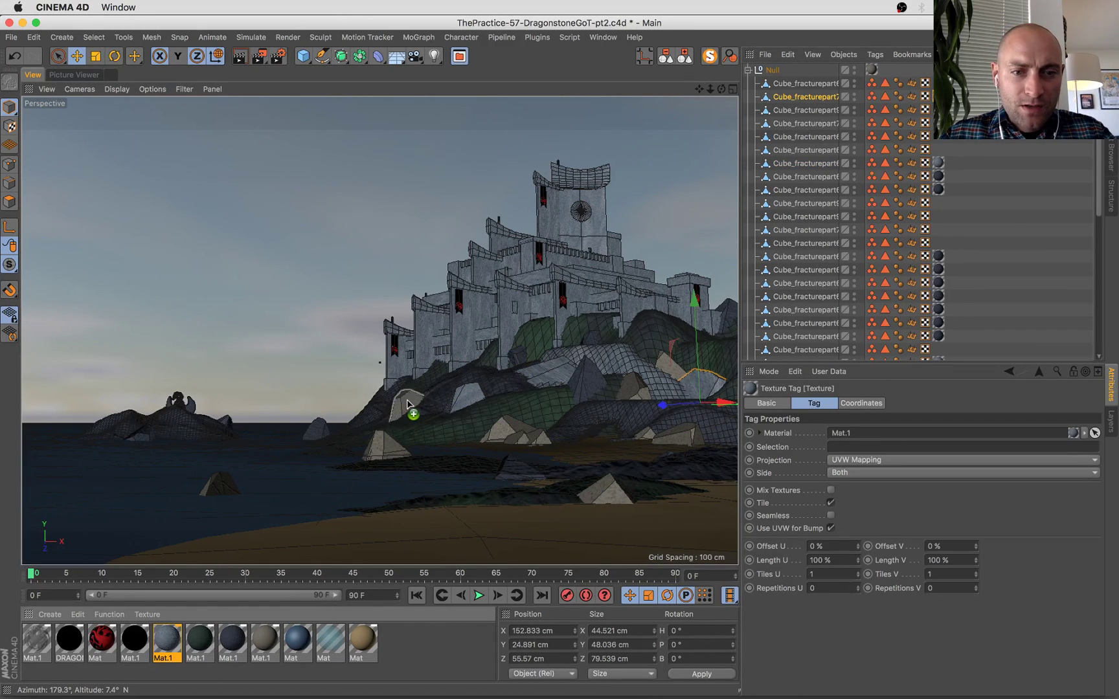
Replace the material of the Landscape slope under Cliffs with the blue-grey Mat.1 and apply it to the small rock fragment beneath the central castle wall.
left_click(507, 381)
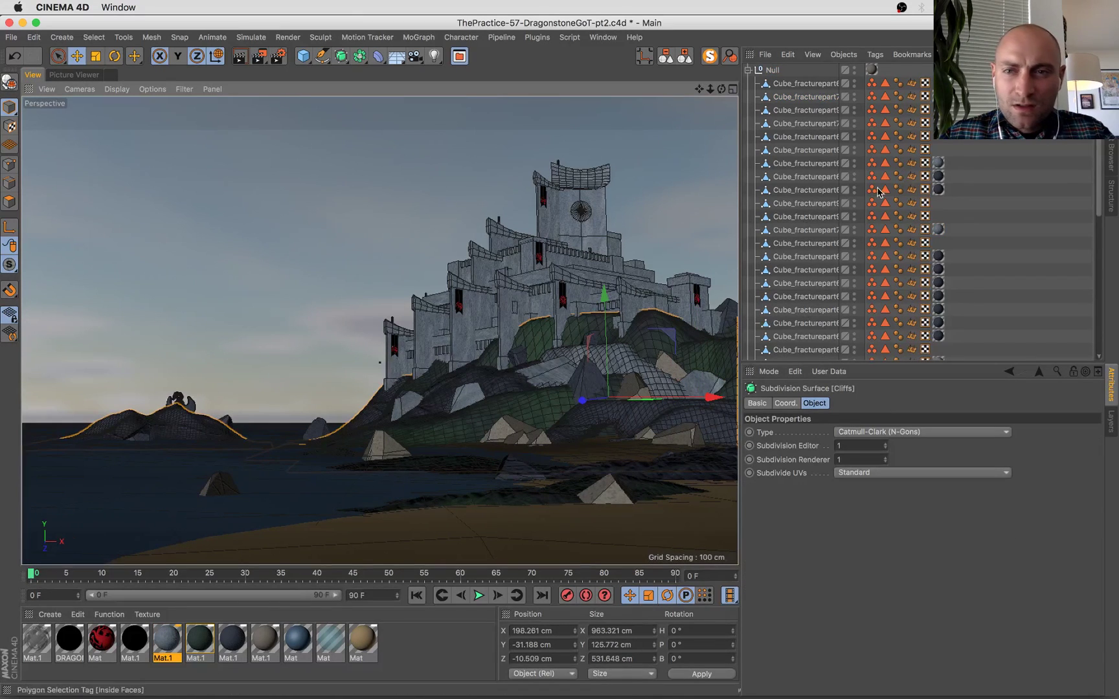
left_click(746, 69)
left_click(793, 218)
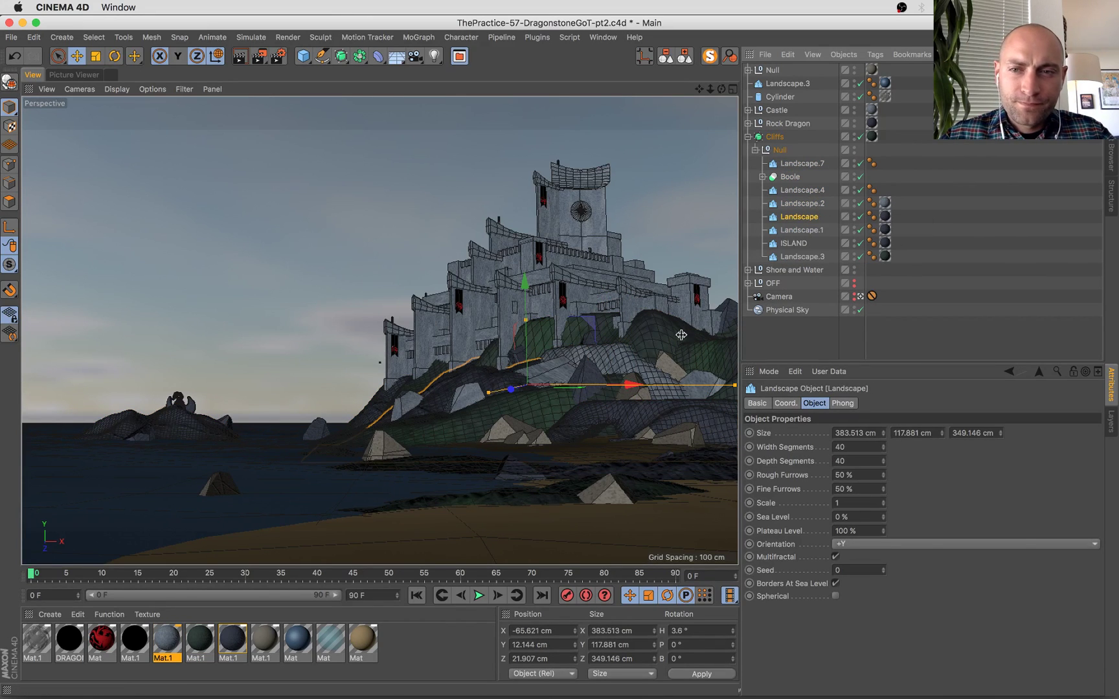
left_click_drag(170, 639, 509, 429)
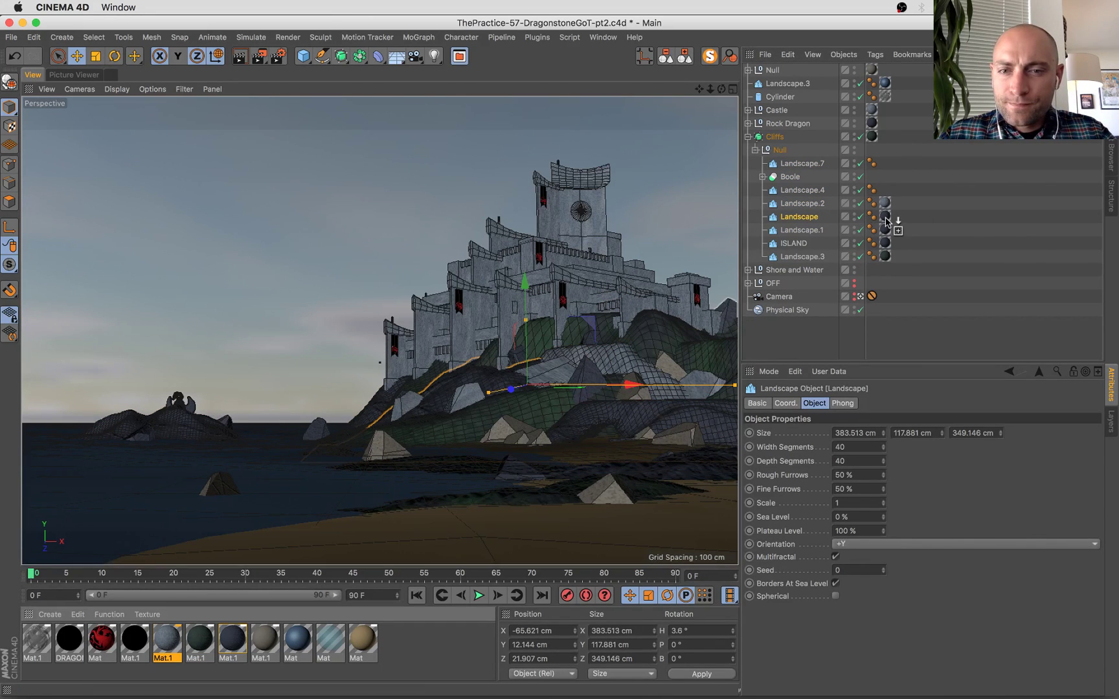
left_click_drag(885, 221, 885, 217)
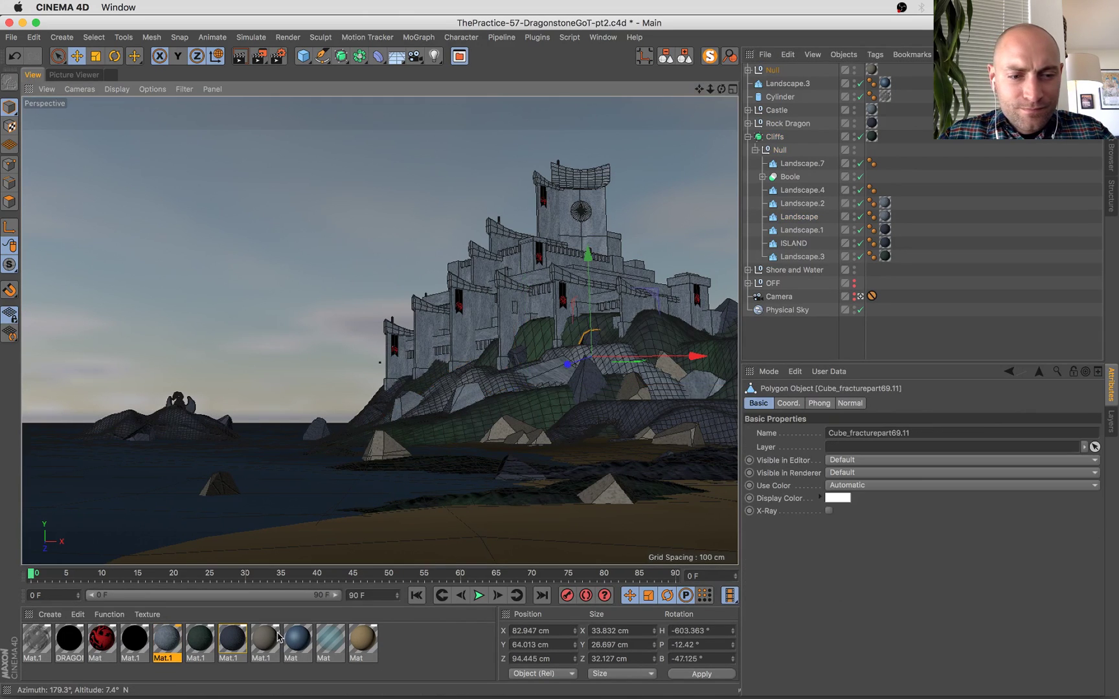
left_click_drag(164, 645, 592, 337)
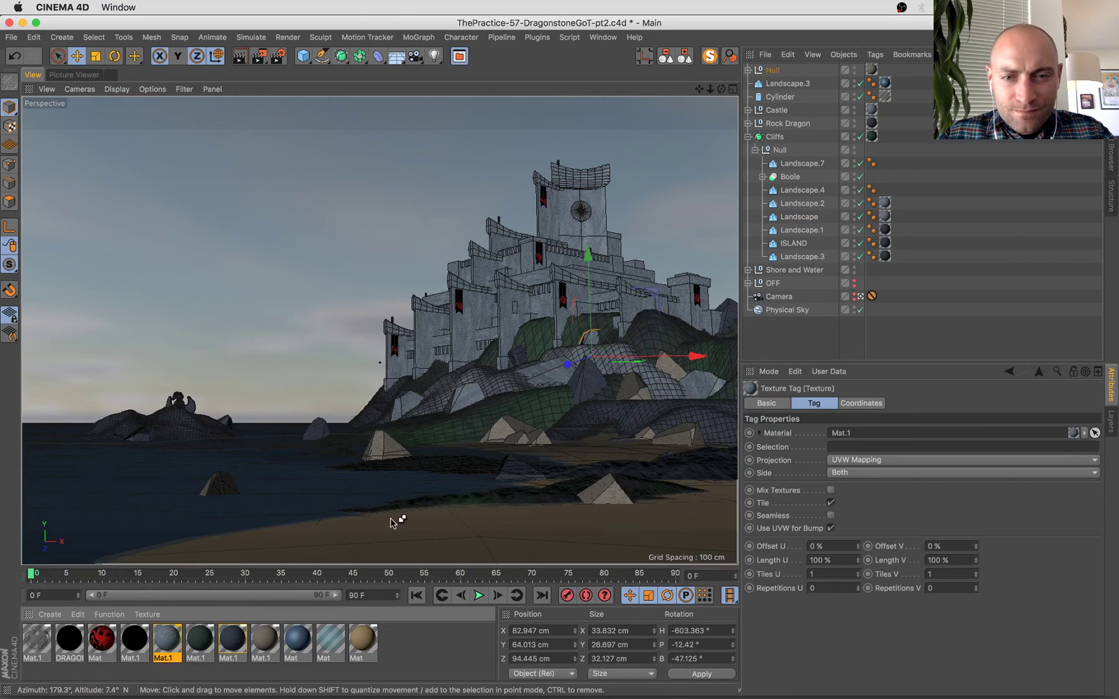
Enlarge the small rock fragment at the tower base to about 41 × 32 × 39 cm, rotate it and reposition it on the slope.
left_click(525, 404)
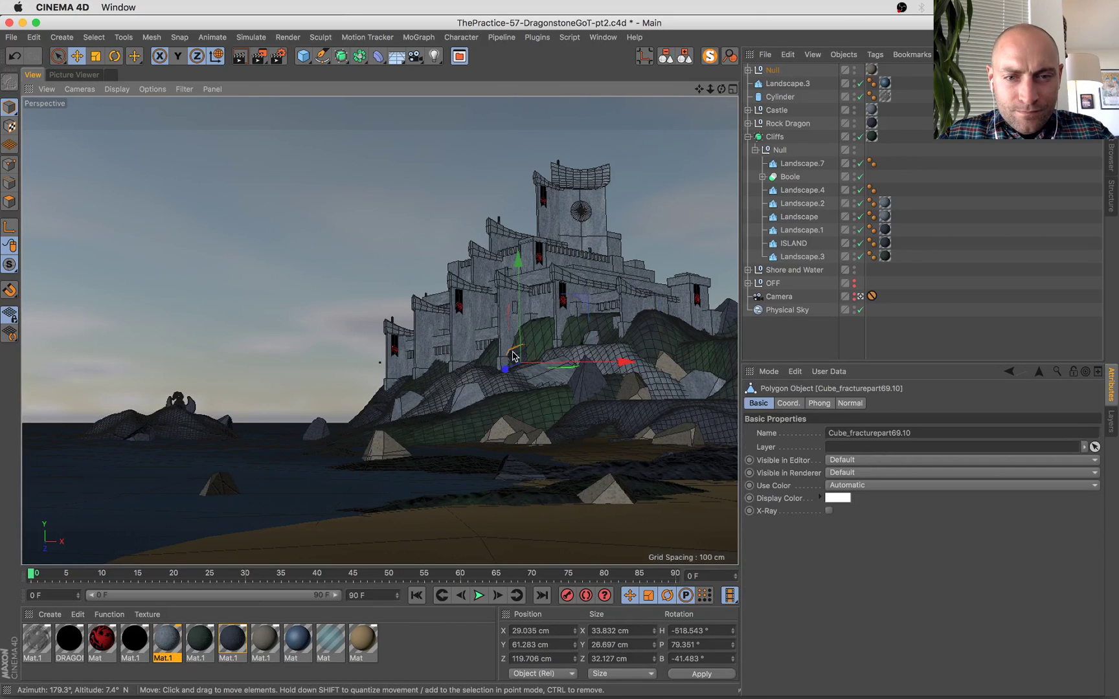
key("t")
left_click_drag(449, 452, 536, 404)
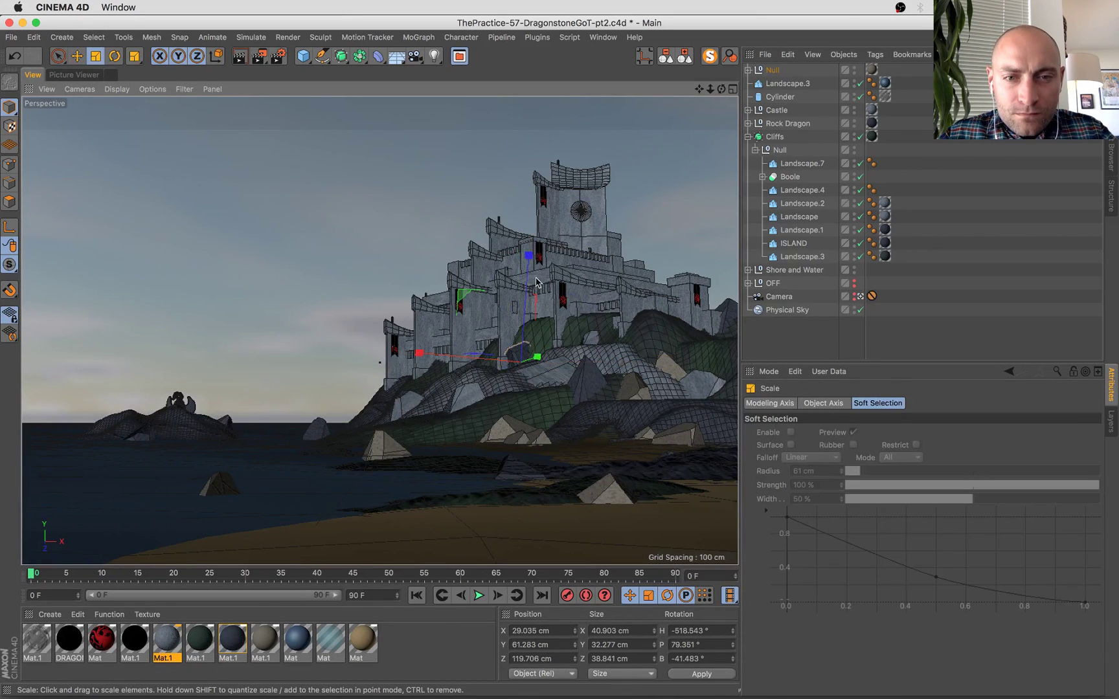
key("e")
mouse_move(523, 280)
left_mouse_down()
mouse_move(523, 292)
mouse_move(479, 322)
mouse_move(530, 297)
left_mouse_up()
key("r")
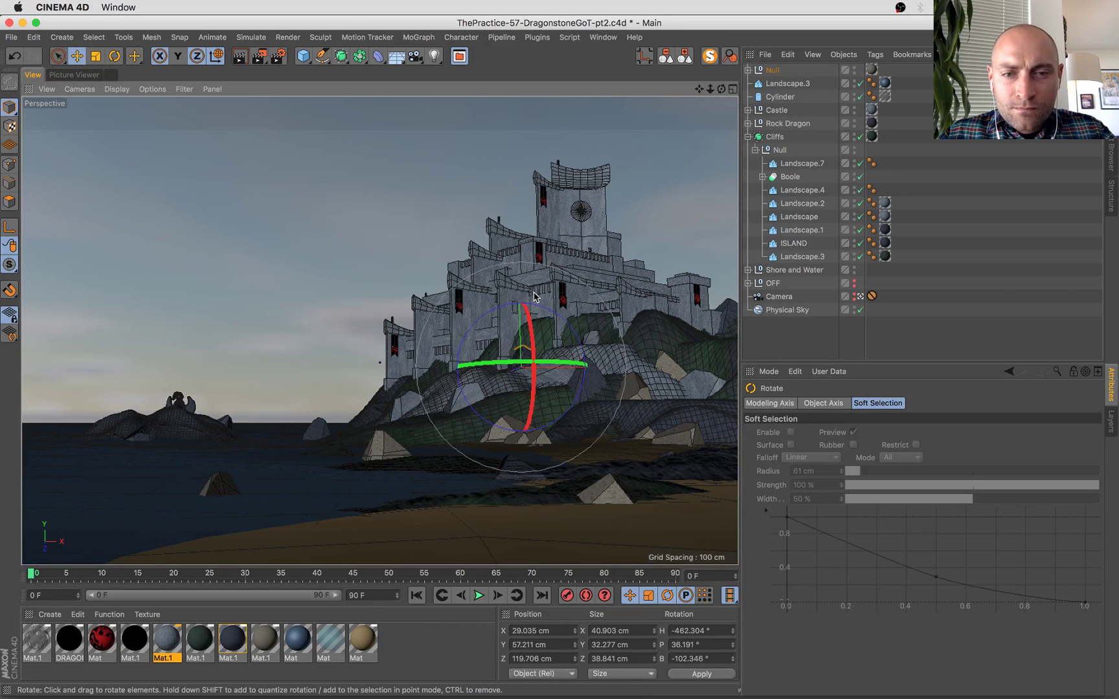
key("e")
left_click_drag(506, 373, 509, 375)
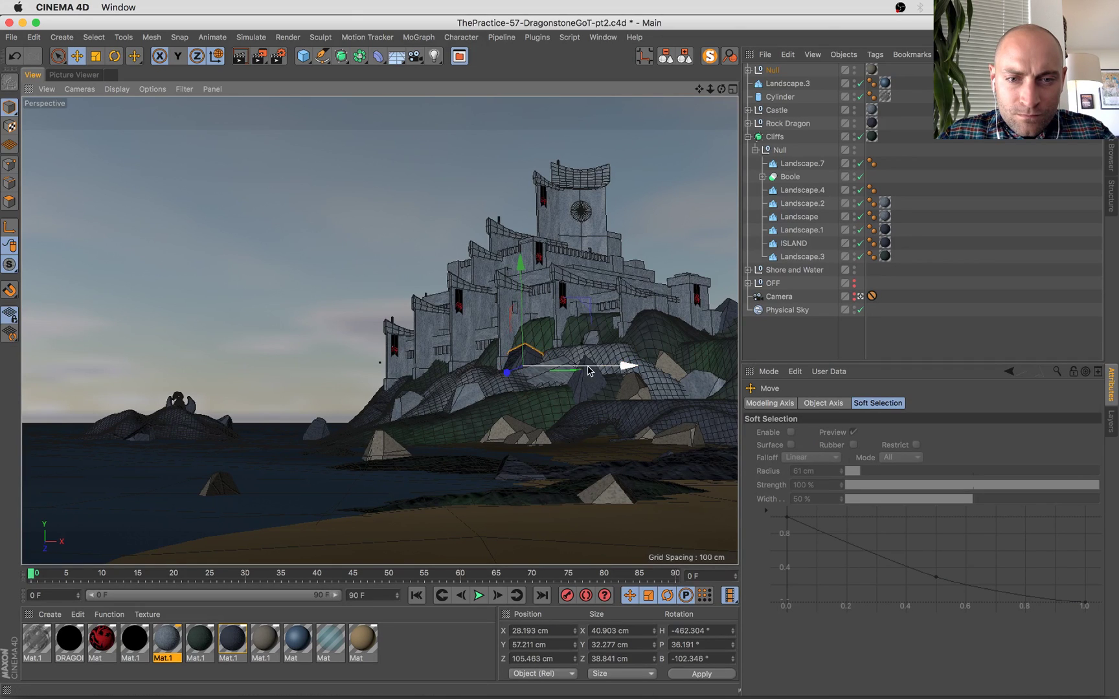
left_click_drag(579, 371, 593, 371)
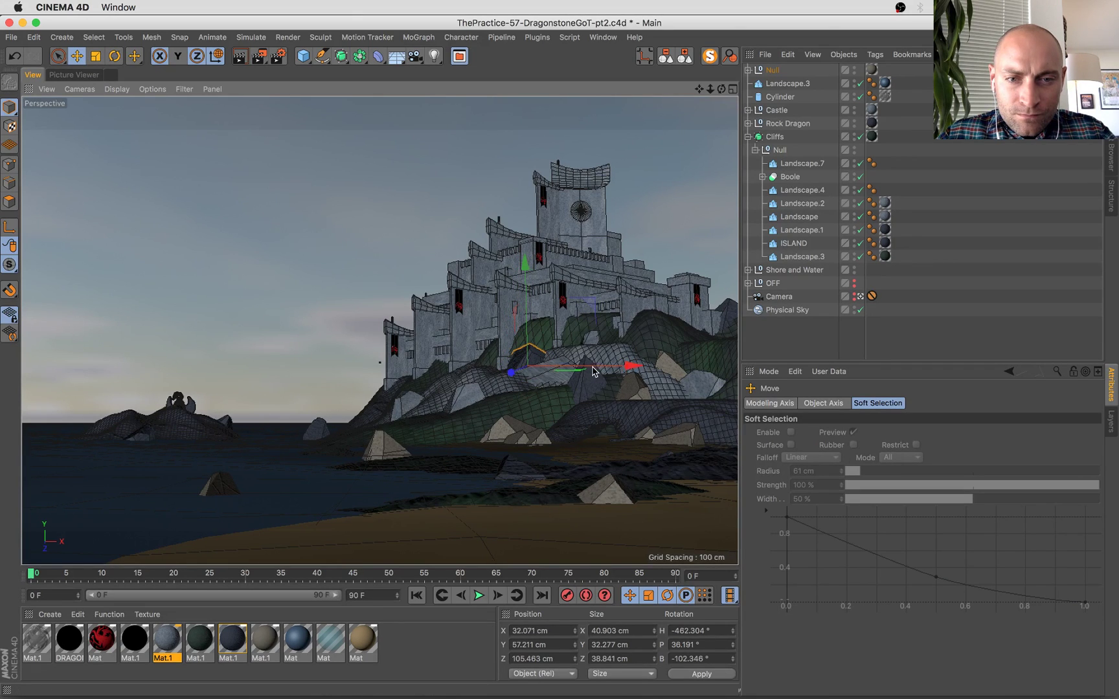
Save the scene file and render the current view to the Picture Viewer.
key("super+s")
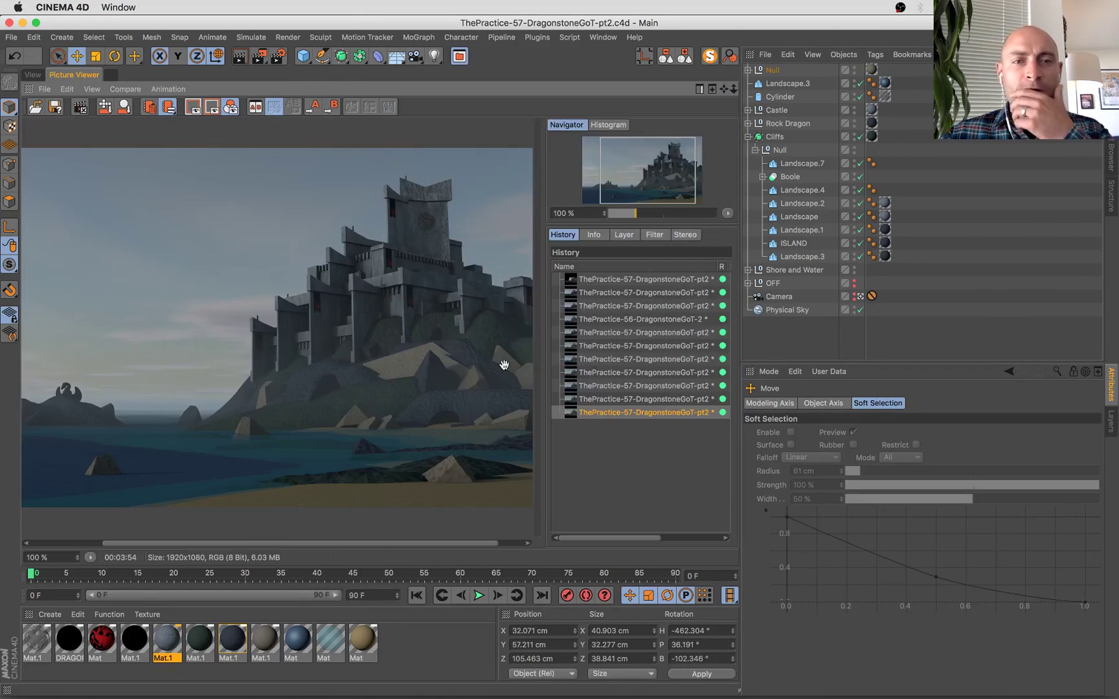
key("shift+r")
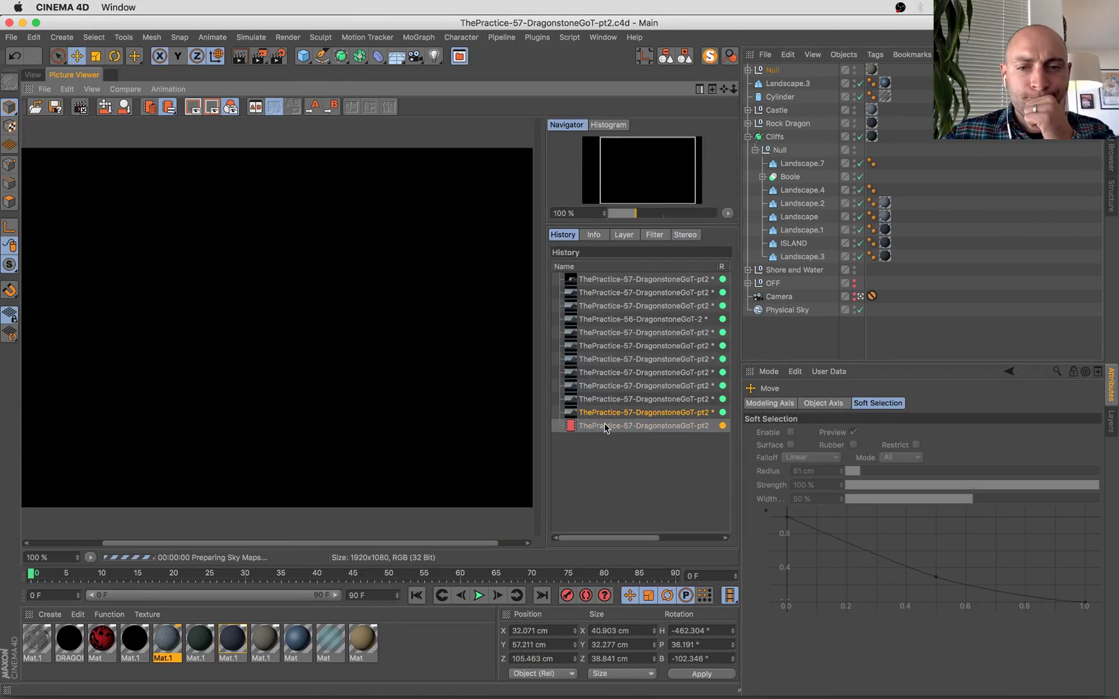
Compare the new render in progress with the previous renders in the history to judge the cliff colours.
left_click(609, 413)
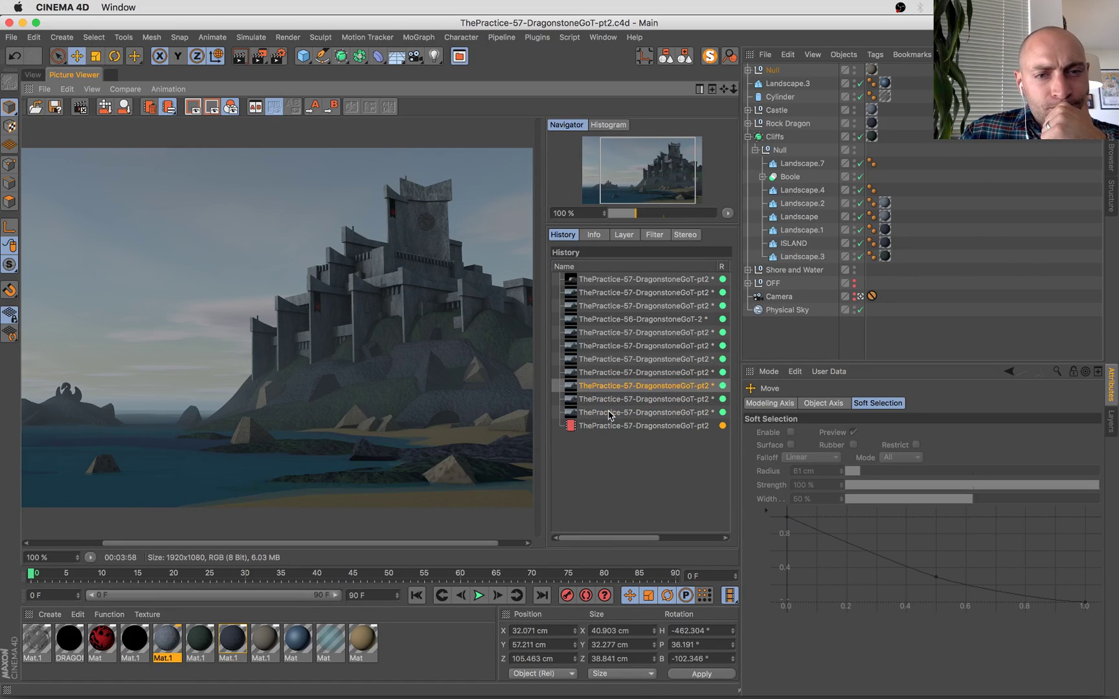
key("Up")
key("Up")
key("Up")
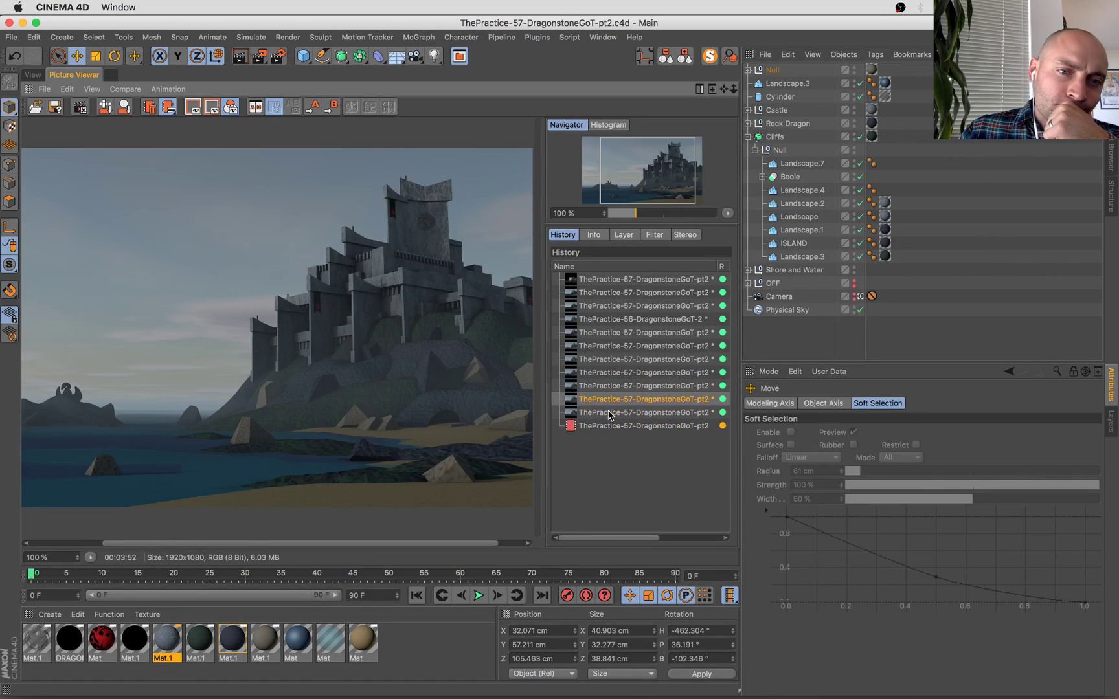
key("Down")
key("Down")
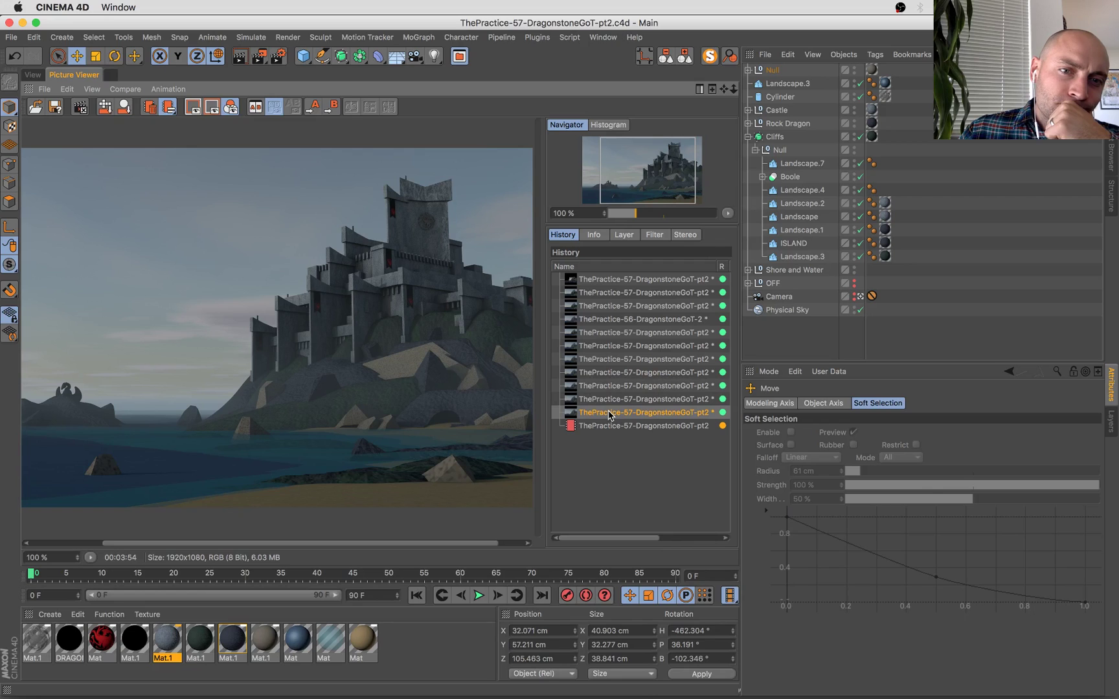
key("Down")
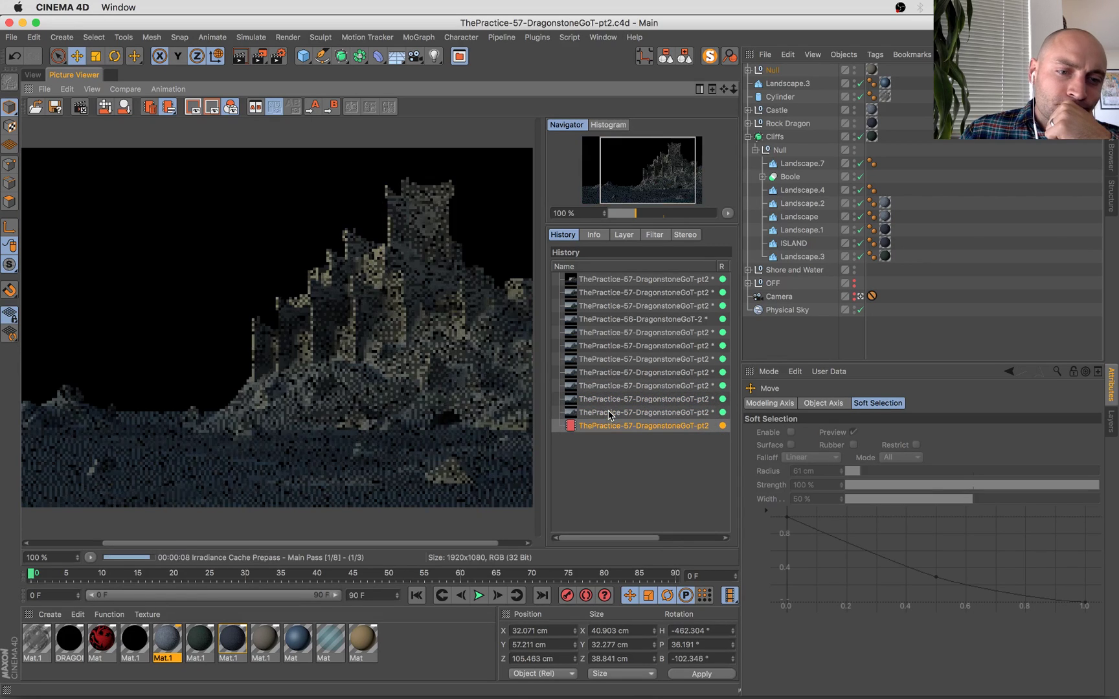
key("Up")
key("Up")
key("Down")
key("Down")
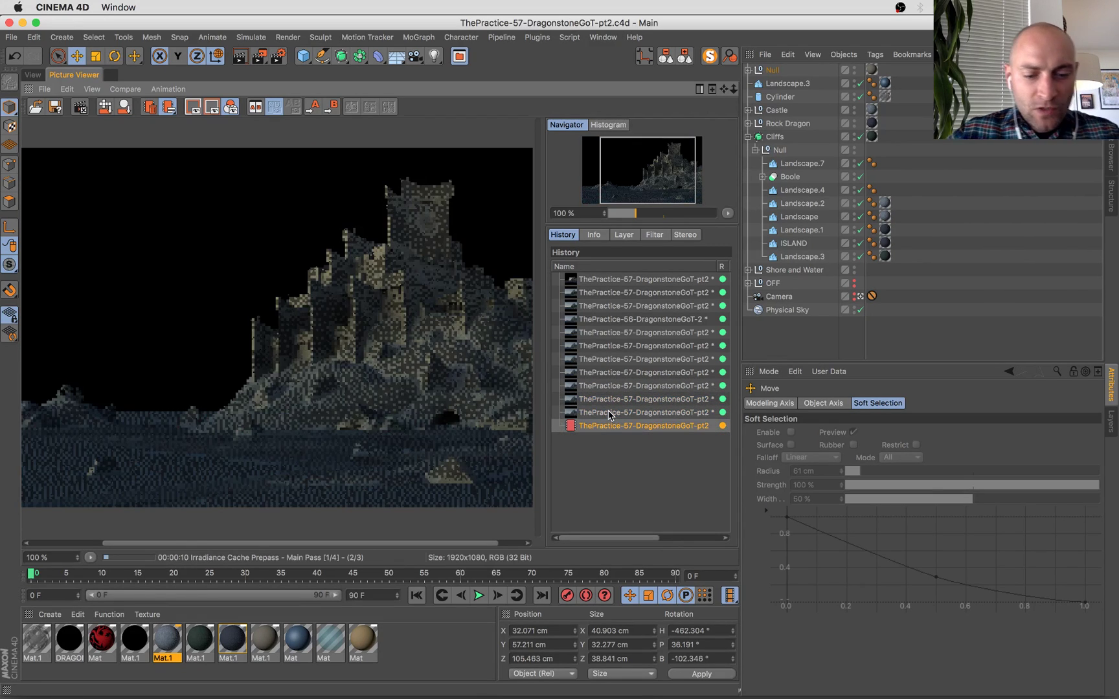
Turn off the alpha channel of the teal water material and raise its Landscape.3 surface to about Y -2.18 cm.
left_click(32, 75)
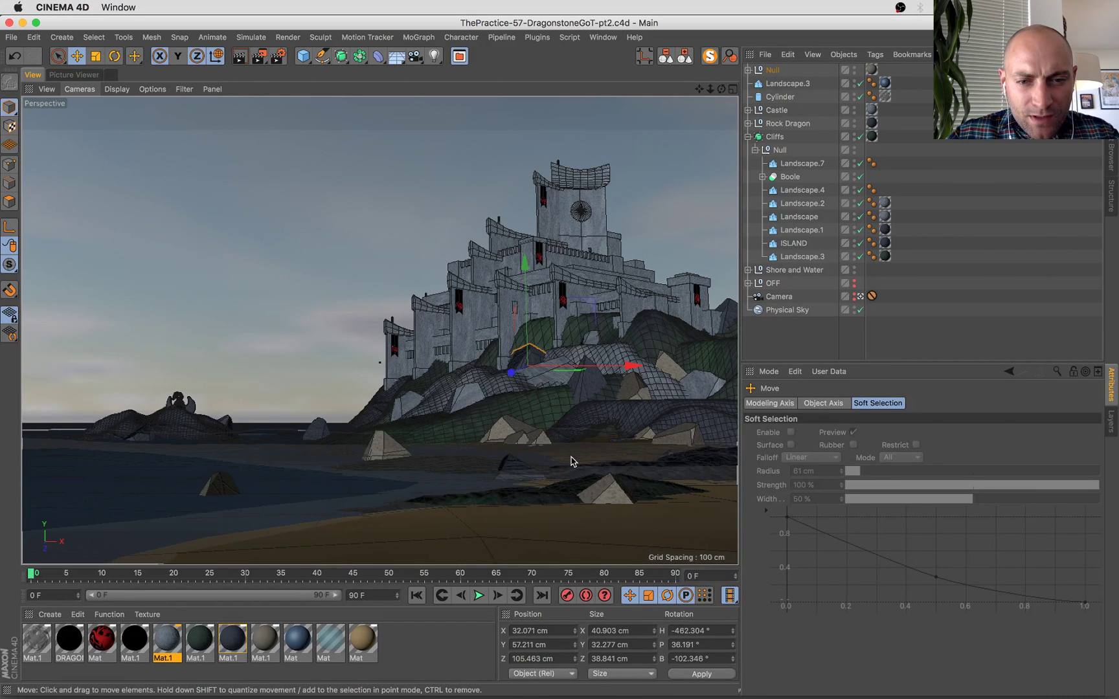
left_click(570, 461)
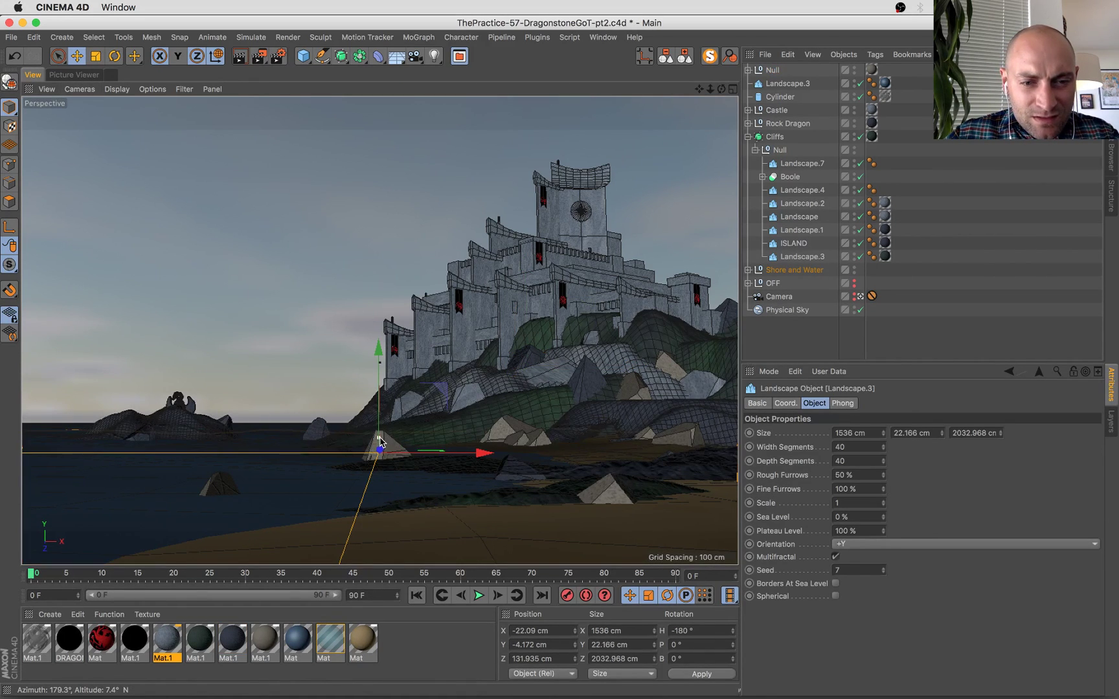
left_click(325, 641)
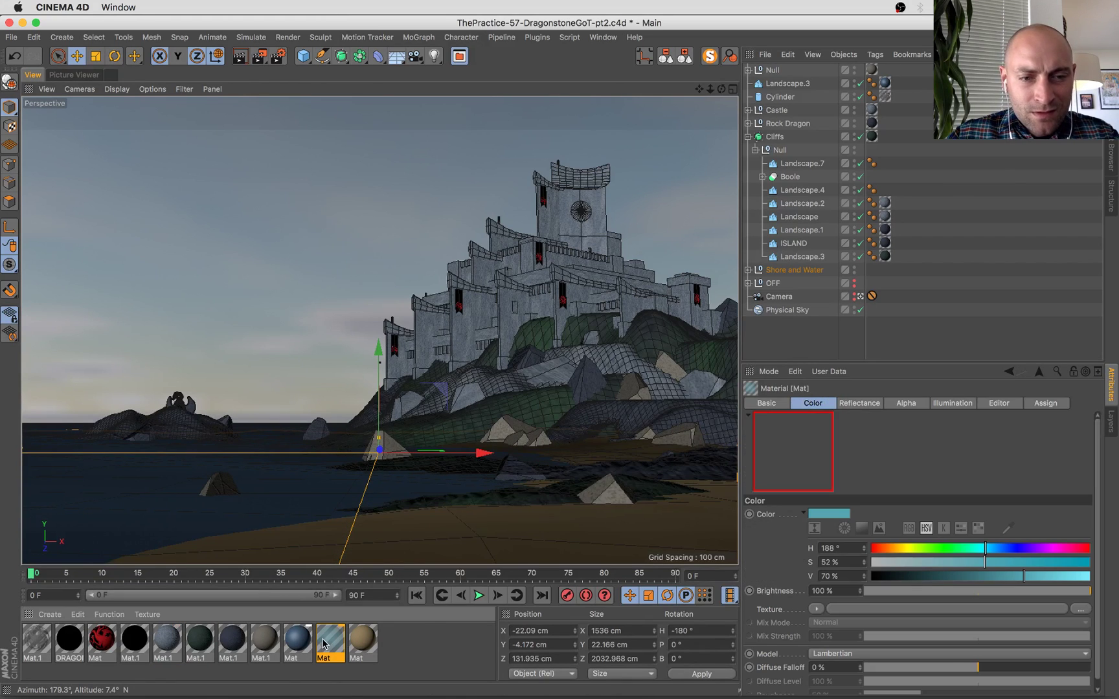
double_click(325, 641)
left_click(267, 347)
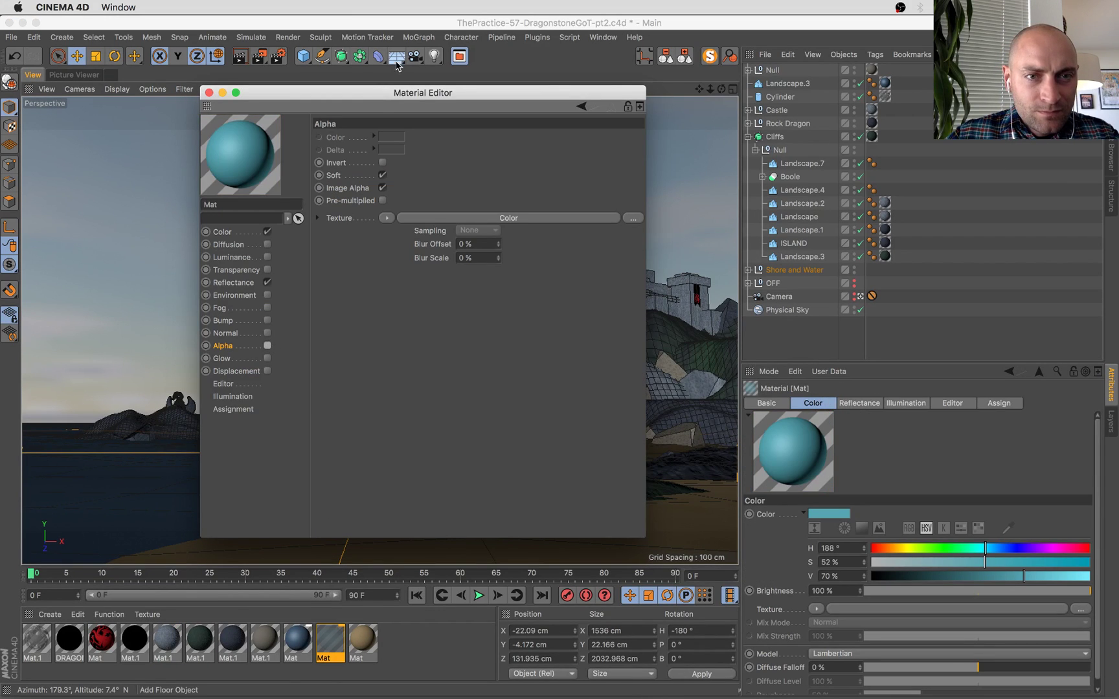
left_click_drag(423, 93, 943, 131)
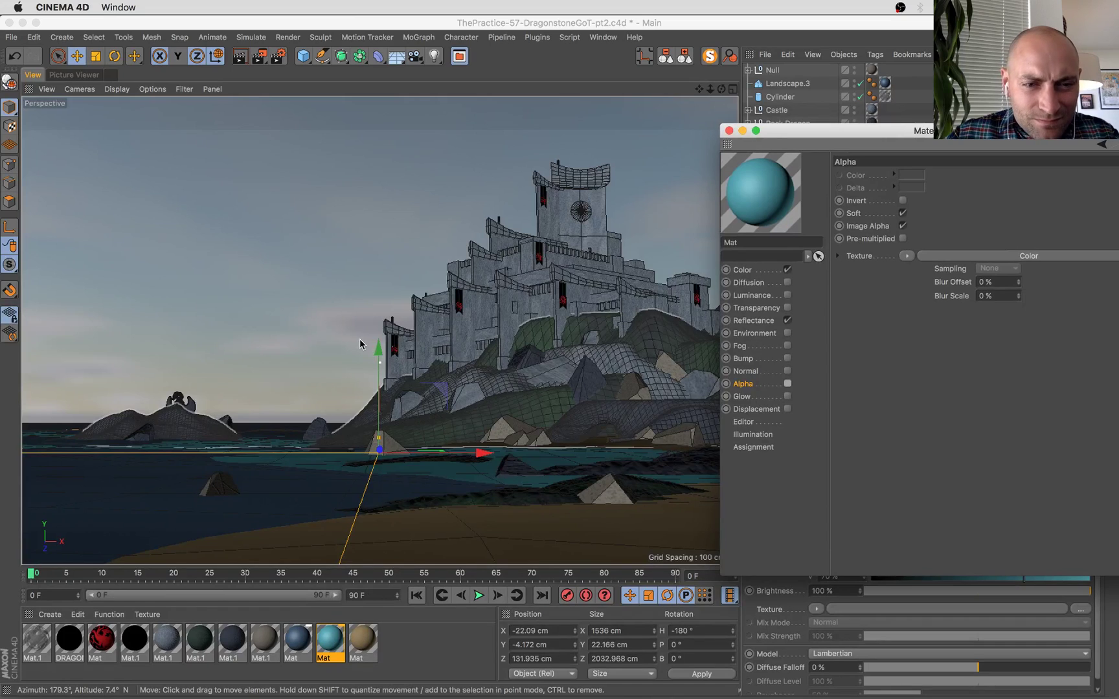
left_click_drag(379, 351, 382, 355)
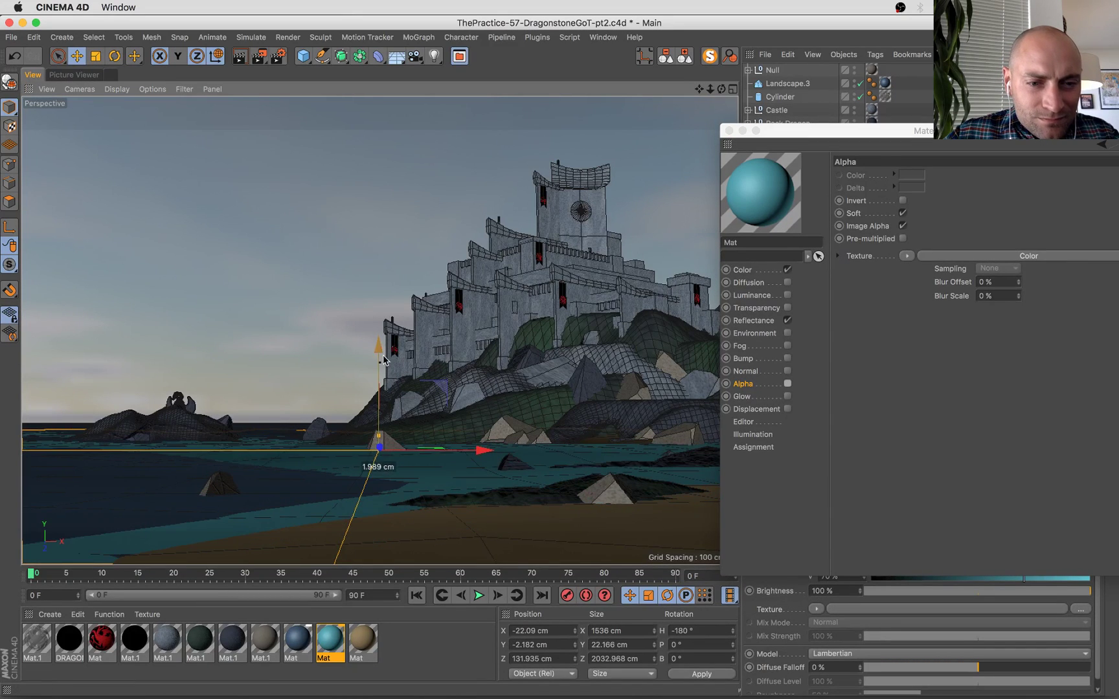
key("r")
left_click_drag(424, 451, 585, 435)
key("super+z")
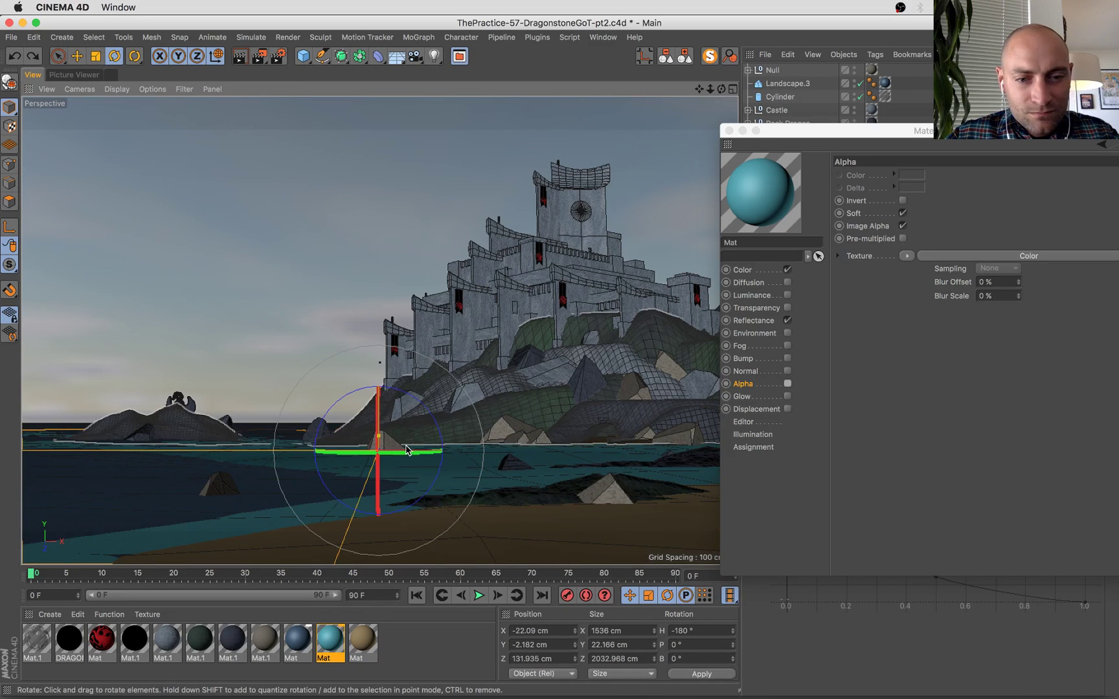
Move the Landscape.3 water surface to about X -25.12 cm and Y -1.71 cm, and turn the teal material's alpha channel back on.
key("e")
mouse_move(467, 453)
left_mouse_down()
mouse_move(427, 457)
mouse_move(456, 458)
left_mouse_up()
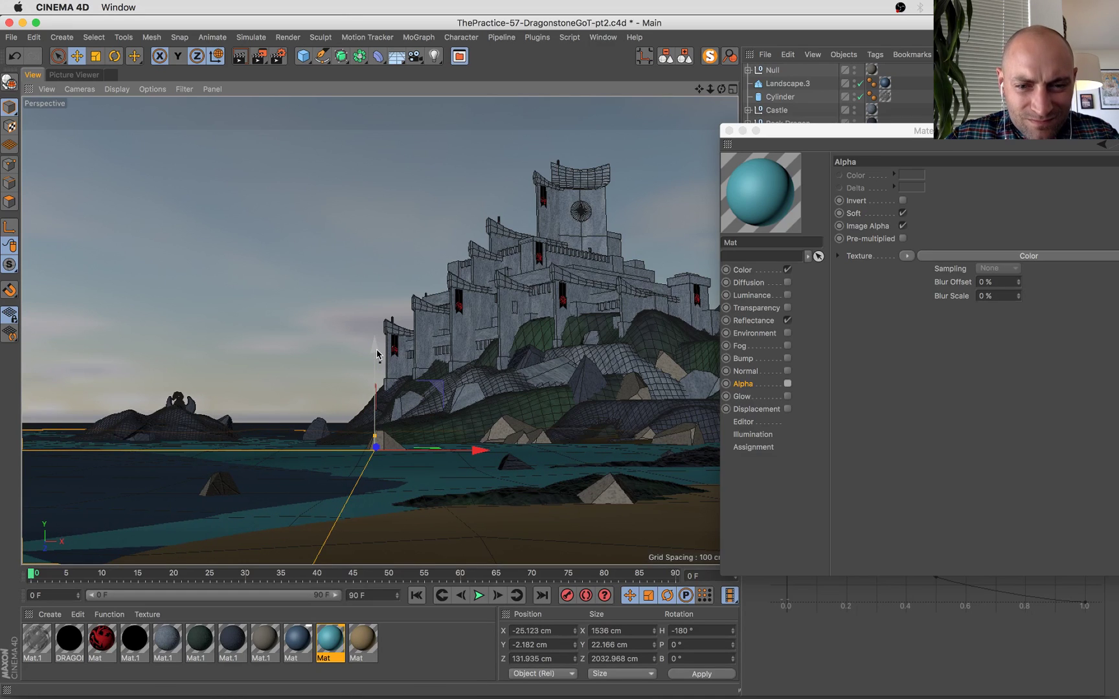
left_click_drag(377, 355, 378, 352)
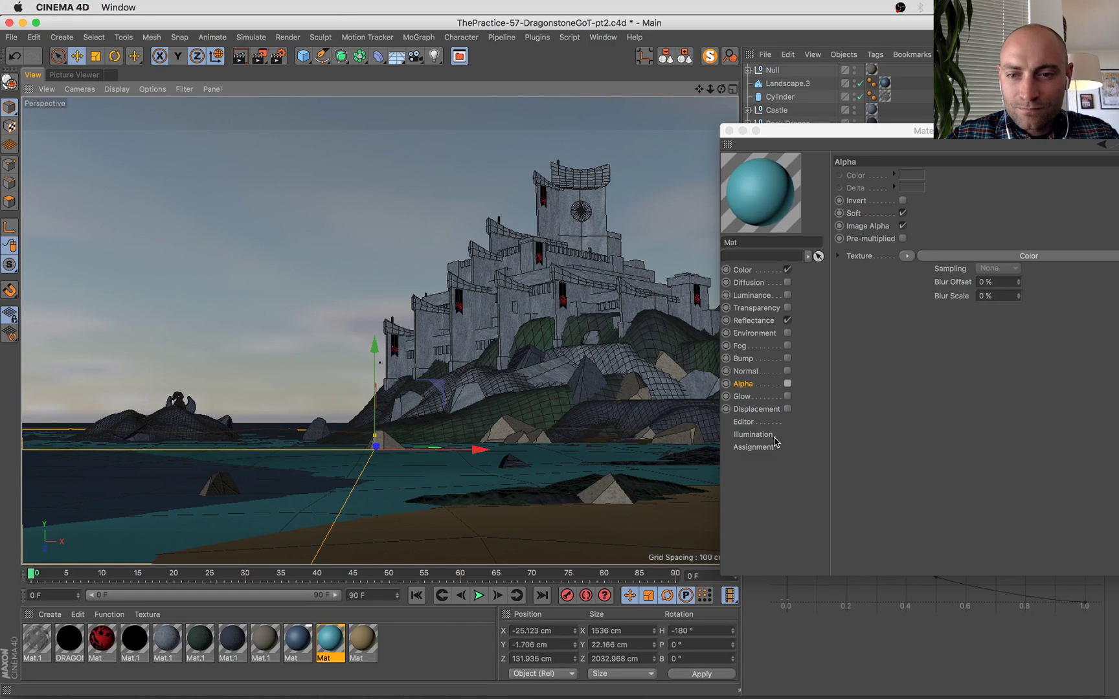
left_click(787, 384)
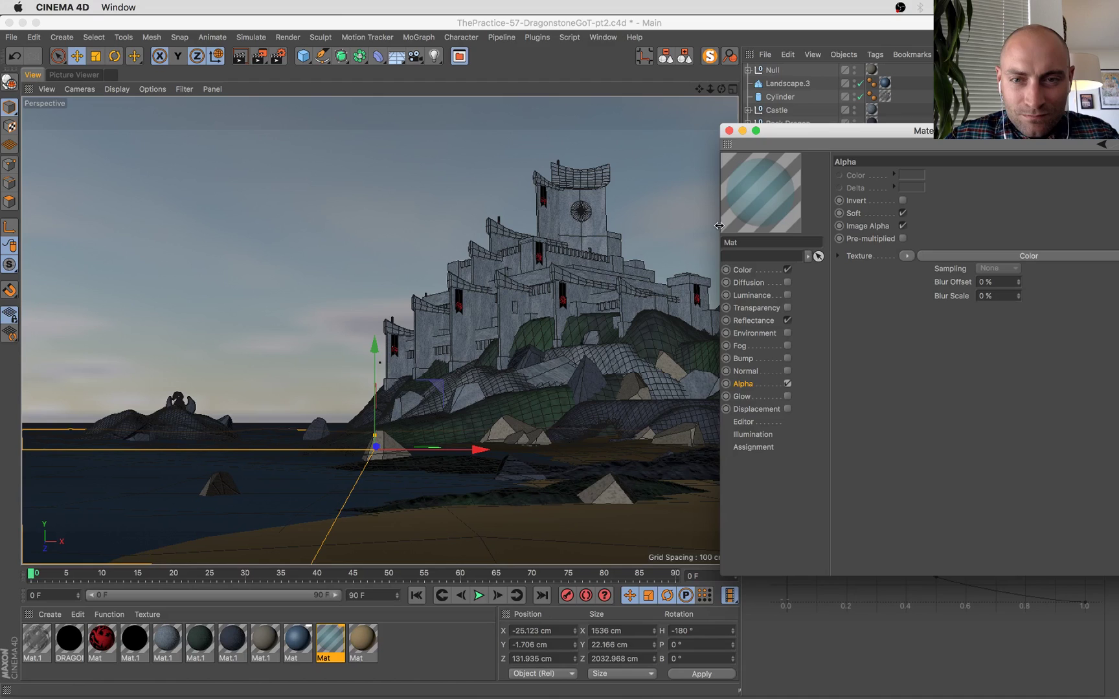
left_click(729, 131)
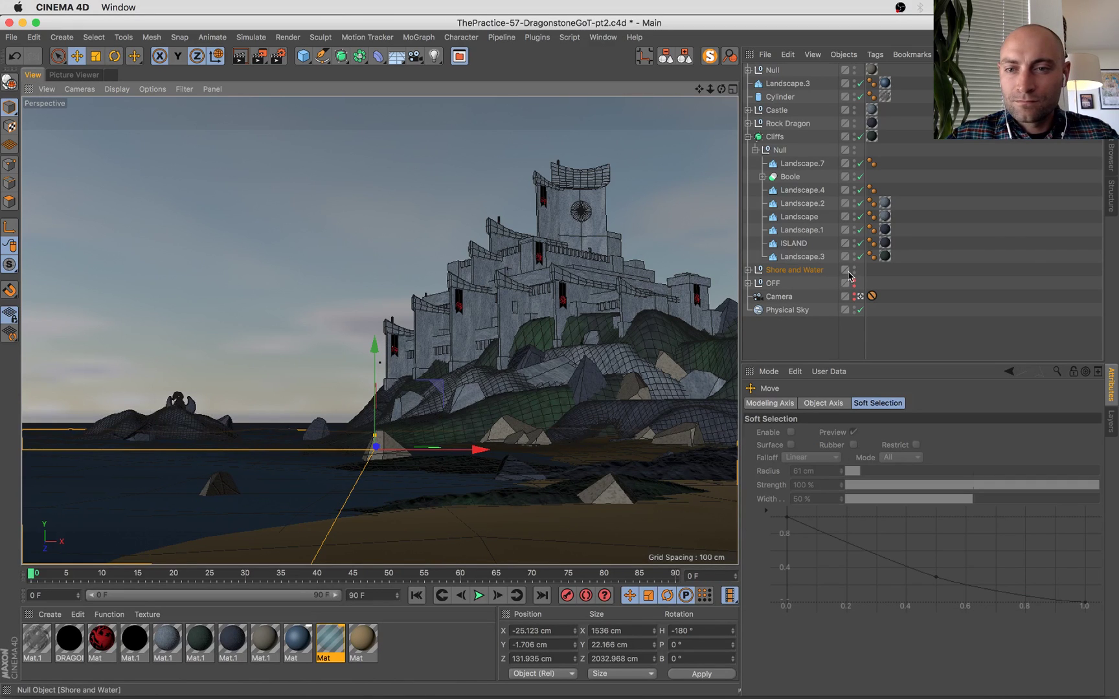
Find Landscape.3 in the Shore and Water group and hide it.
key("s")
scroll(818, 280, "down", 3)
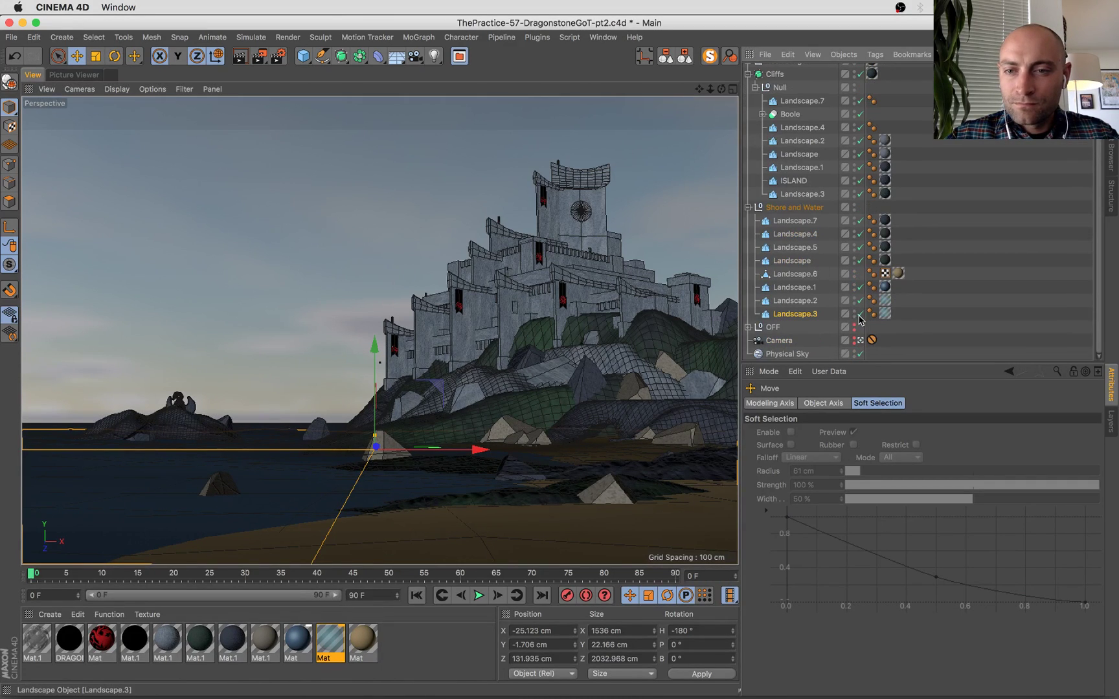
left_click(853, 314)
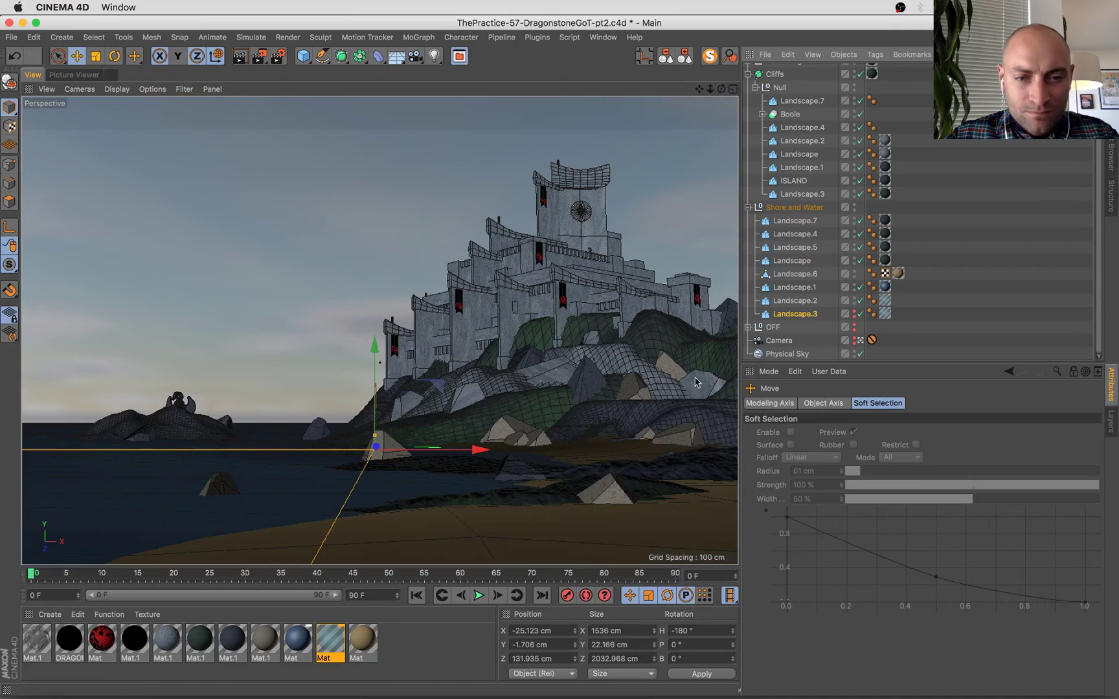
Raise the Landscape.5 shore strip slightly together with the rocks Cube_fracturepart69 and Cube_fracturepart69.13.
left_click(457, 462)
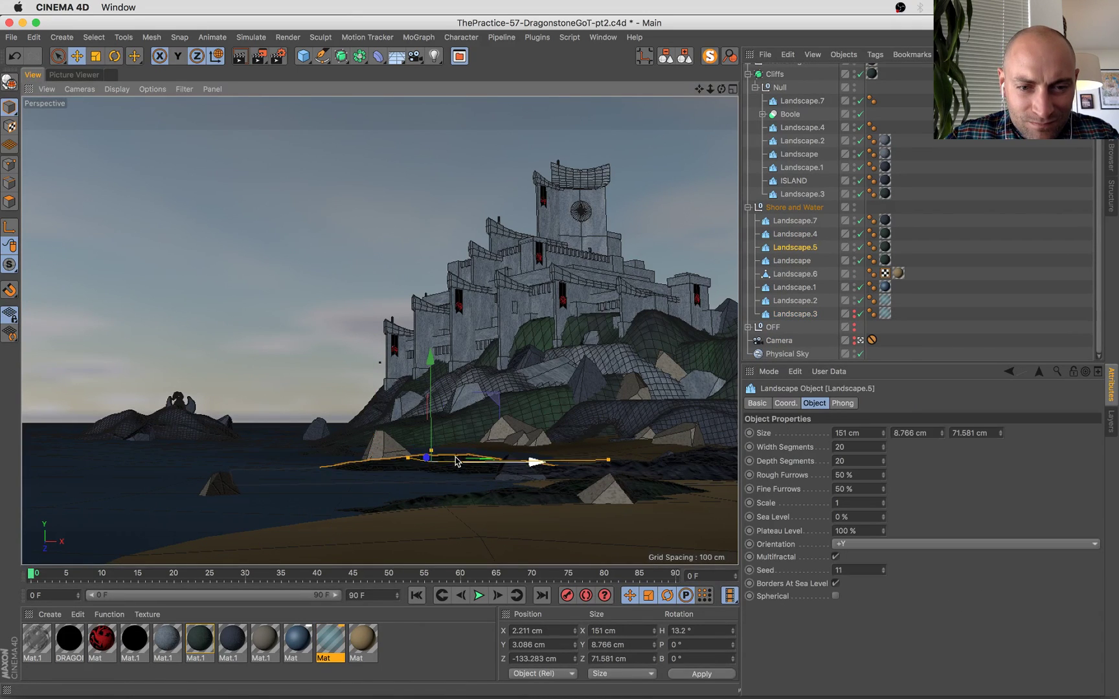
left_click(392, 445, "shift")
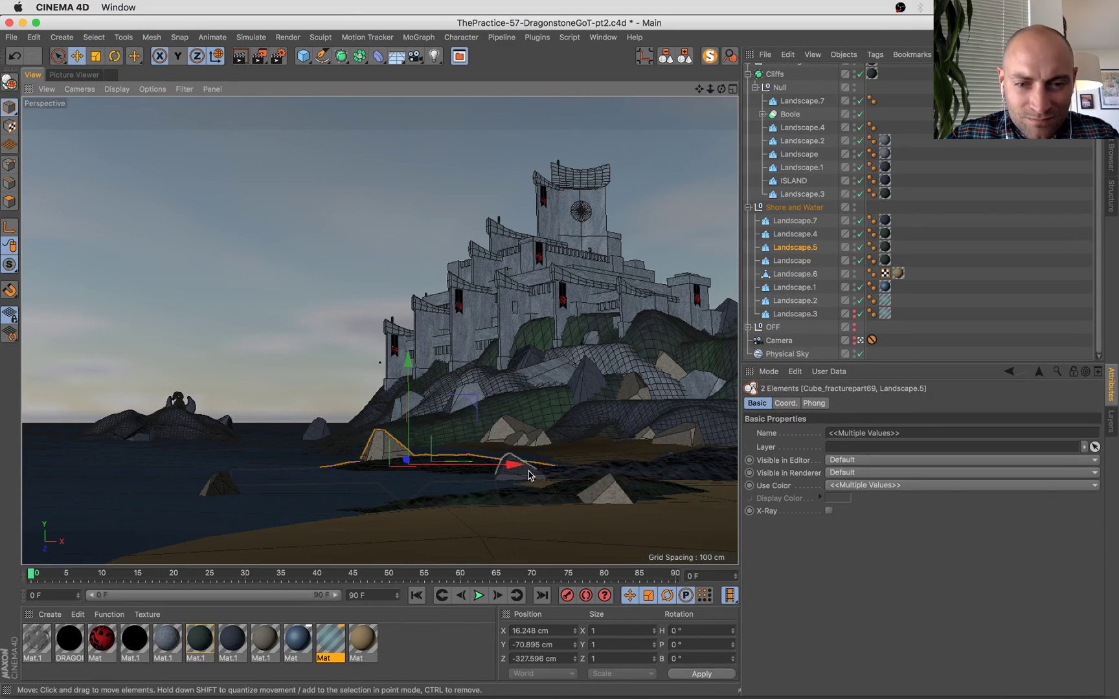
left_click(529, 475, "shift")
left_click_drag(439, 382, 439, 375)
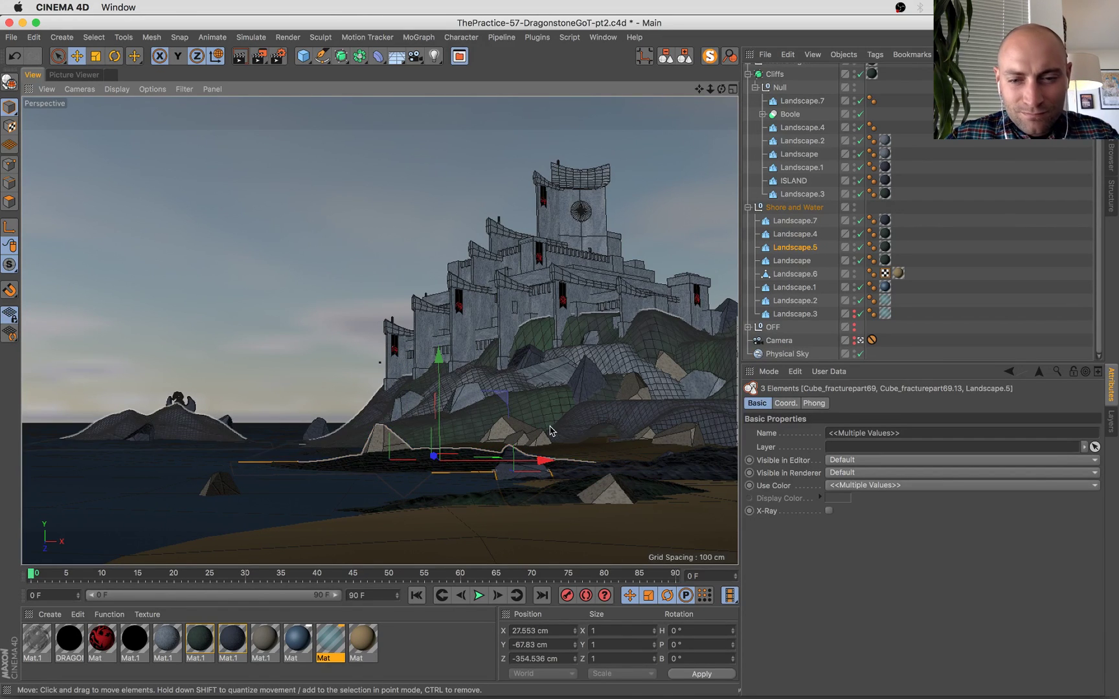
left_click(661, 456)
left_click_drag(677, 382, 671, 362)
Scale the shore rock Cube_fracturepart69.13 up uniformly to about 21.9 x 17.3 x 20.8 cm.
left_click(511, 464)
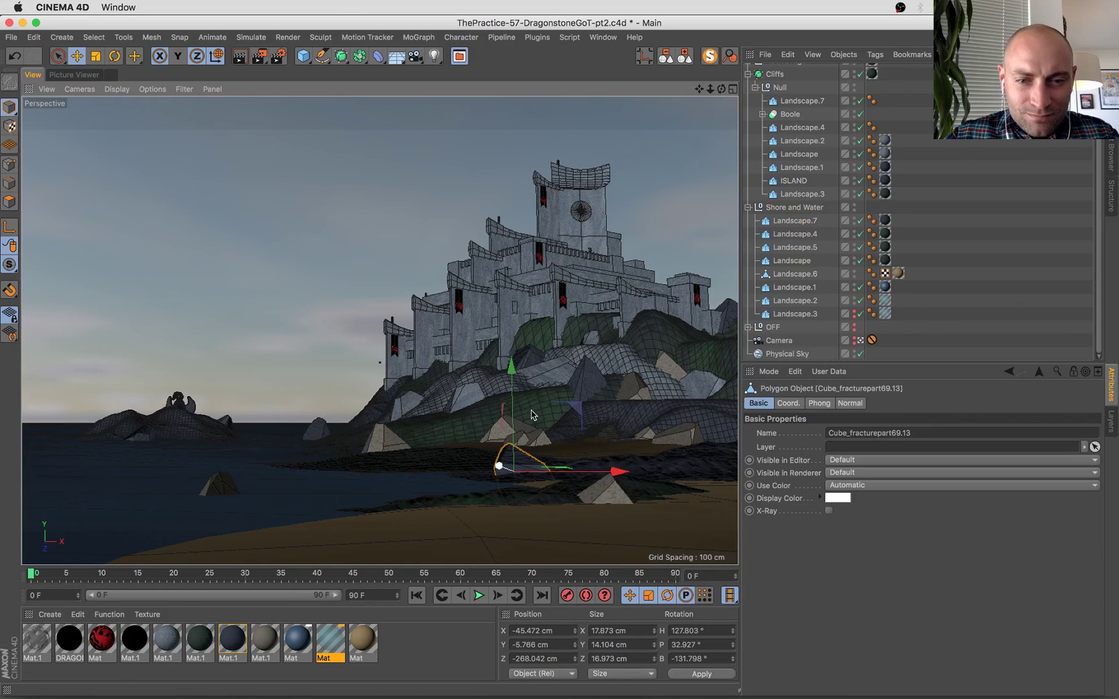
key("w")
key("t")
left_click_drag(427, 507, 490, 499)
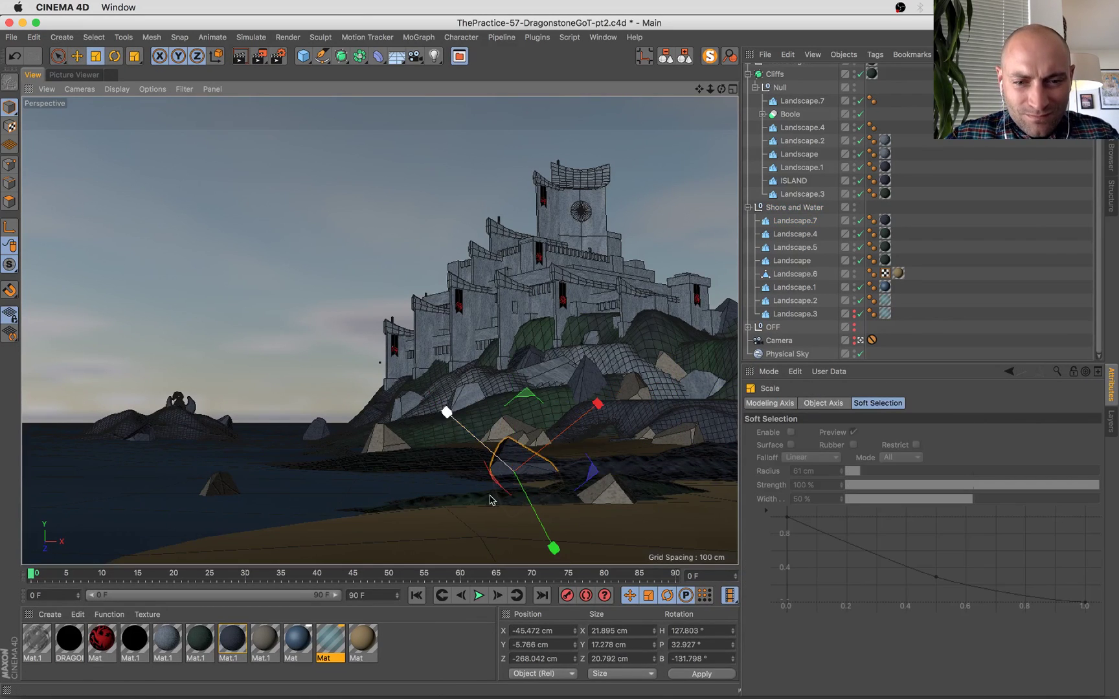
Raise the Landscape.4 shore strip in the foreground slightly to about Y 9.9 cm.
left_click(488, 501)
key("e")
key("w")
left_click_drag(552, 397, 552, 391)
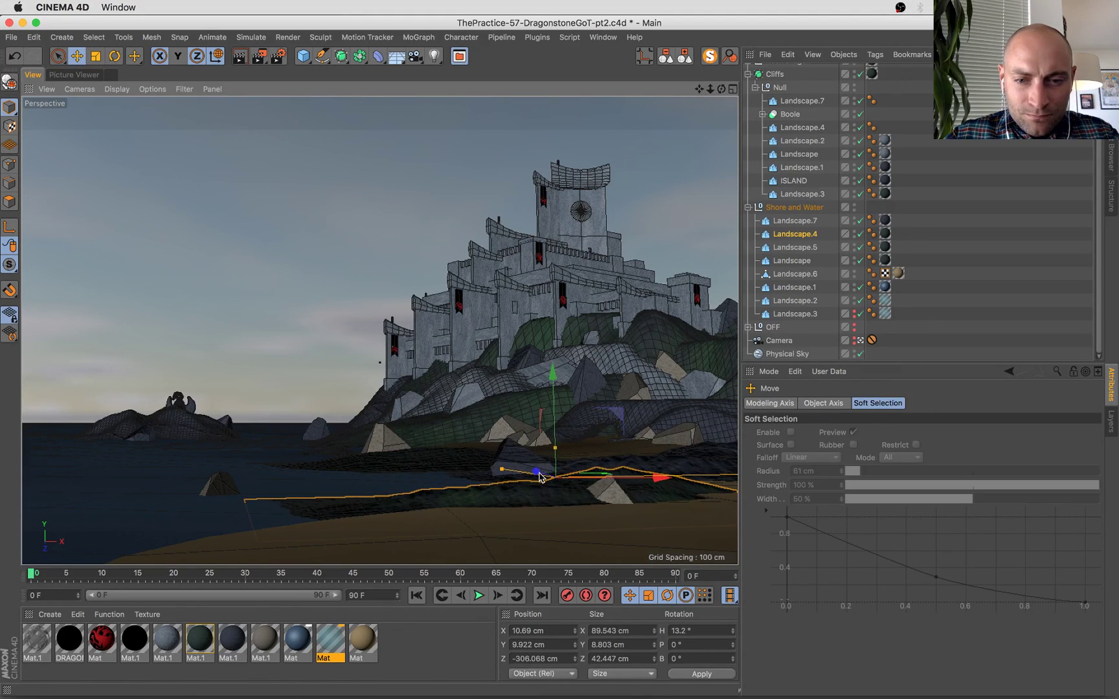
Move the foreground rock Cube_fracturepart69.1 and Landscape.4 together towards the camera to about world Z -541 cm and save the scene.
left_click(613, 495)
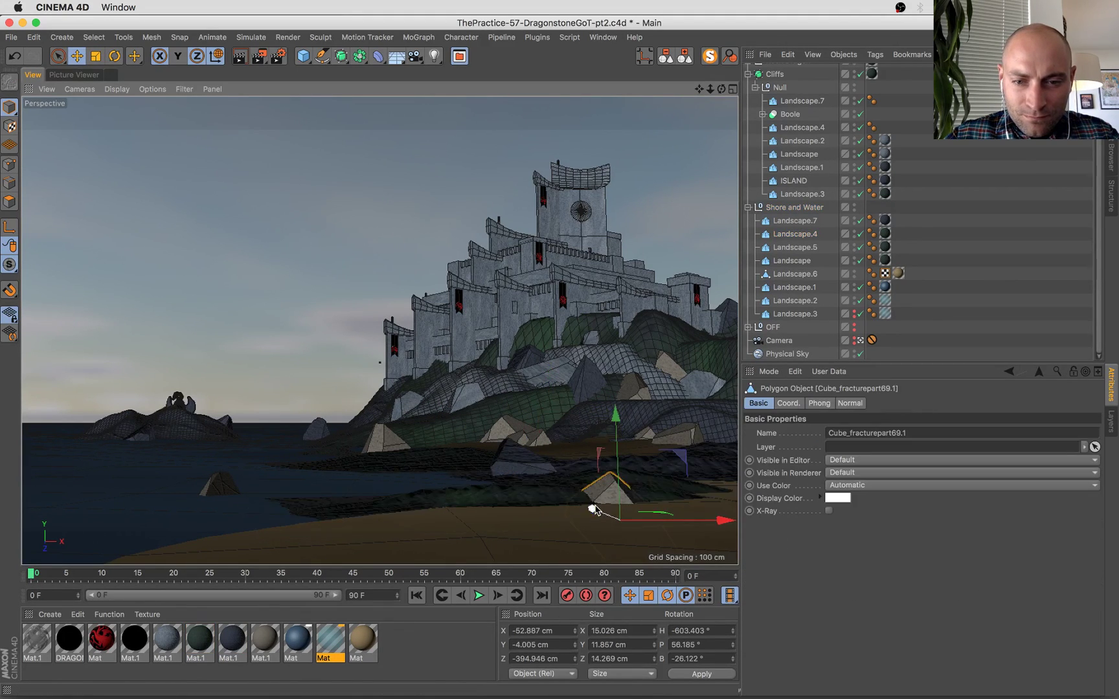
left_click(560, 491, "shift")
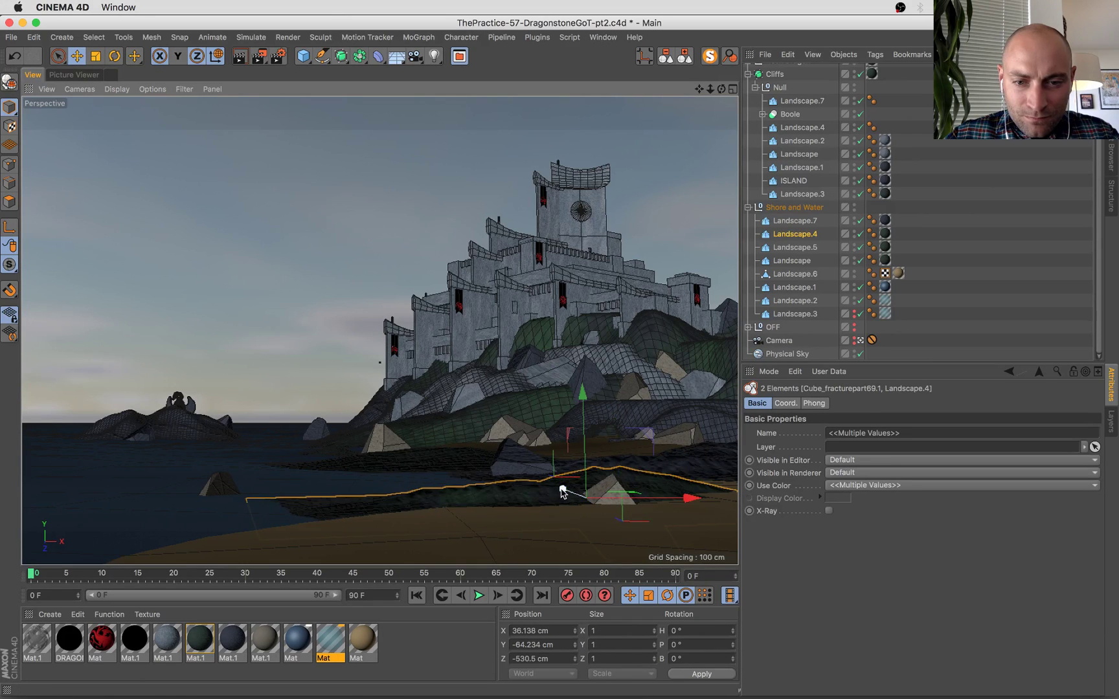
left_click_drag(562, 492, 580, 505)
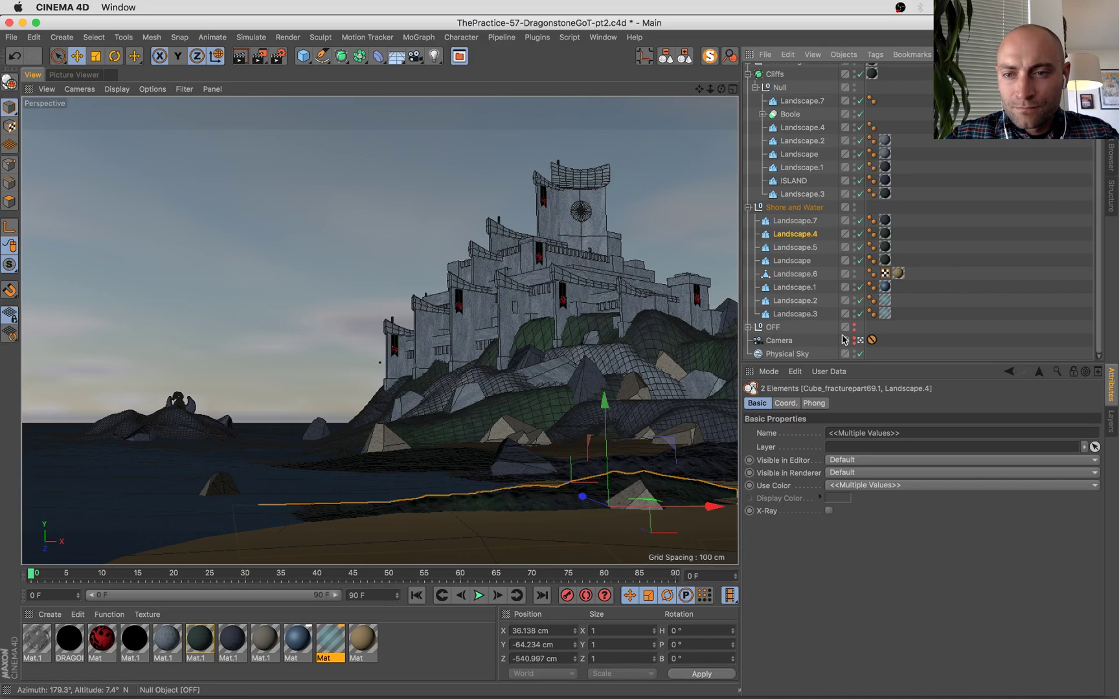
key("super+s")
Stop the render still in progress and start a new render of the updated scene.
key("shift+r")
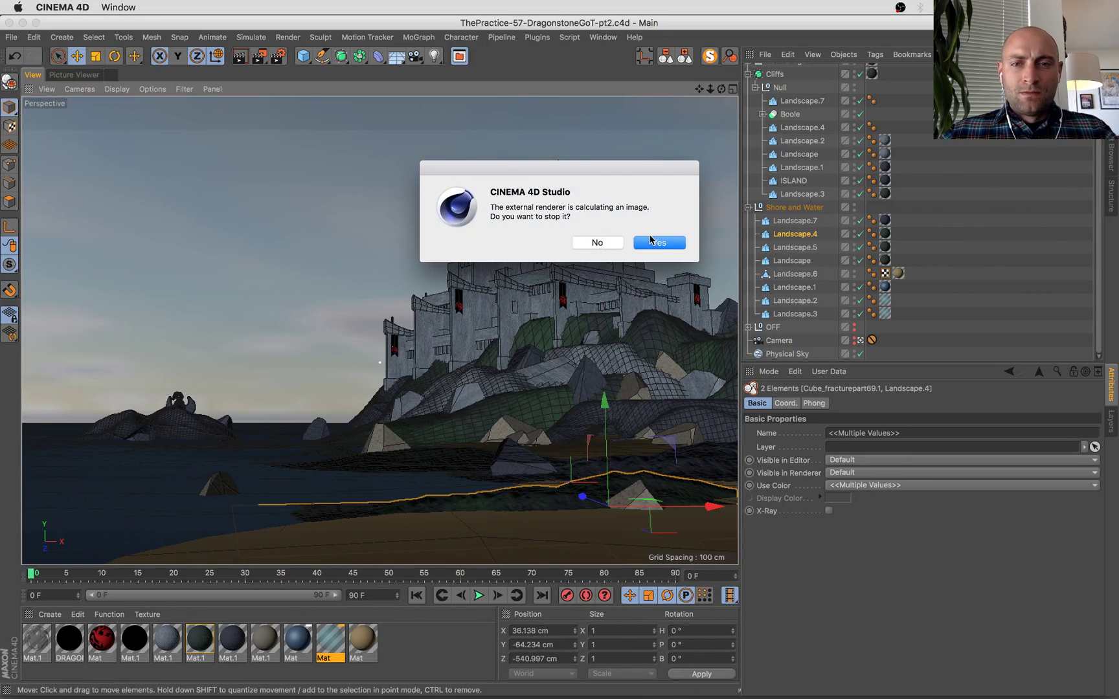
left_click(655, 242)
left_click(33, 76)
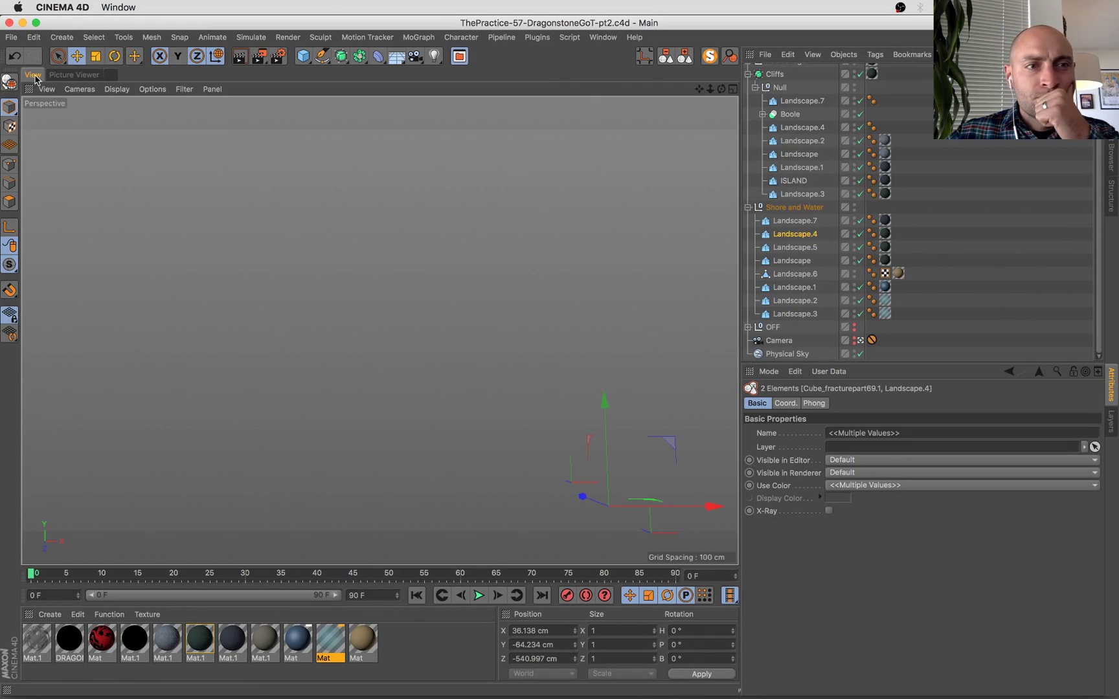
key("shift+r")
Step through the render history to compare the new render in progress with the previous renders.
left_click(677, 427)
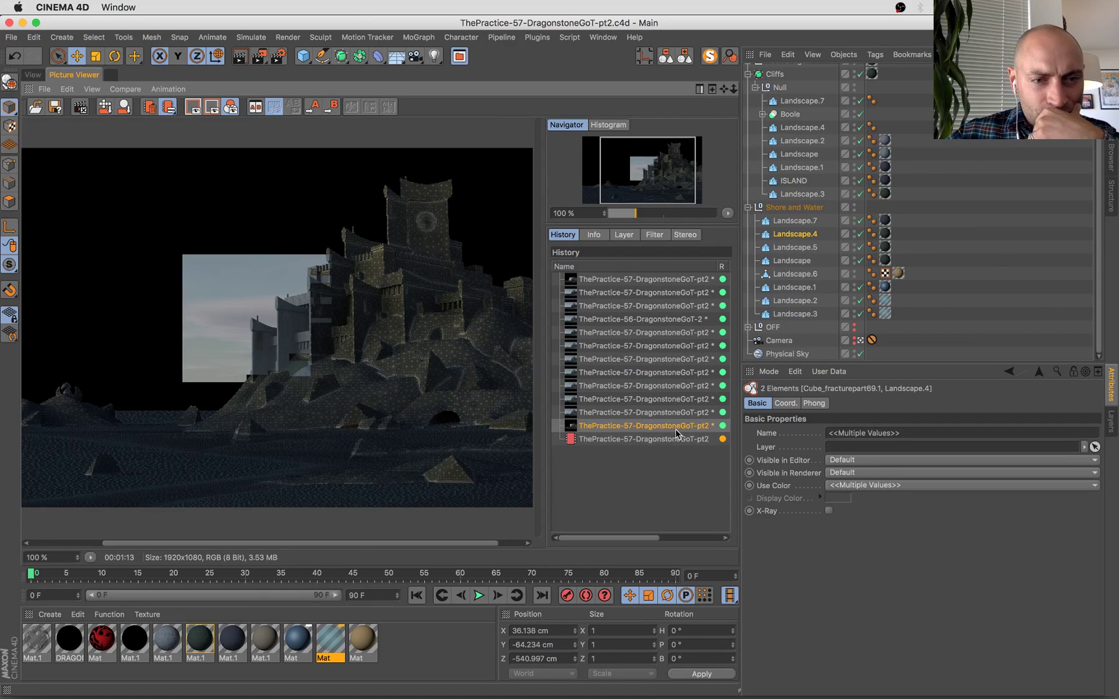
key("Down")
key("Up")
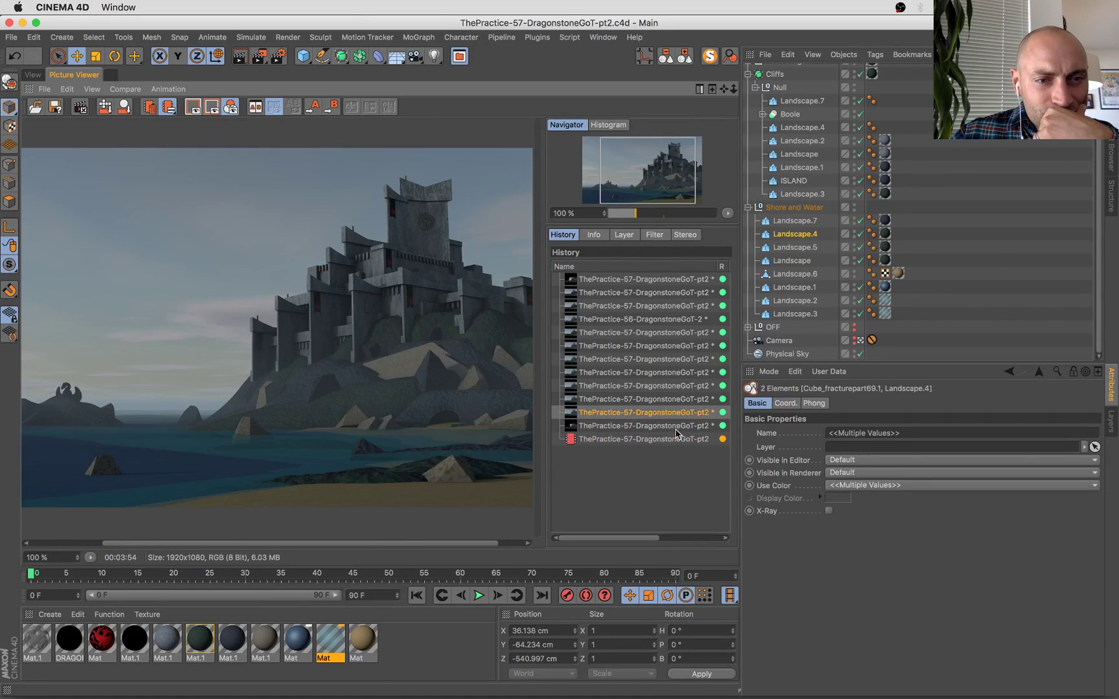
key("Up")
key("Up")
key("Up")
key("Up")
key("Up")
key("Down")
key("Down")
key("Down")
key("Down")
key("Down")
key("Down")
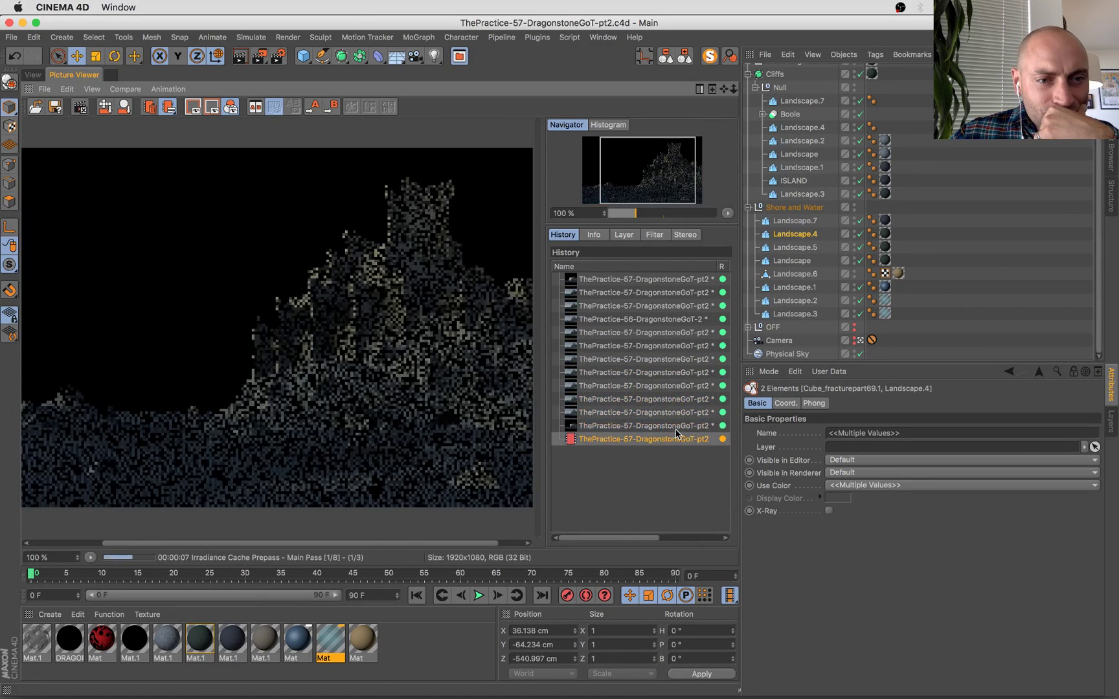
key("Up")
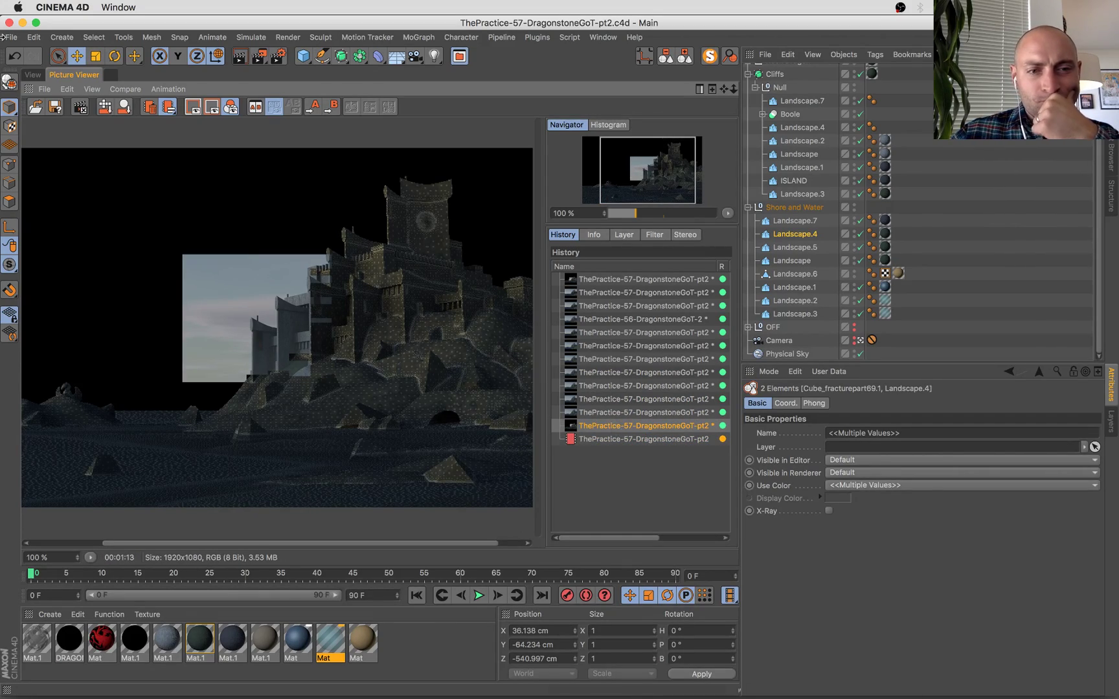
Switch to Preview to check the Dragonstone_(day) (1).jpg reference image, then return to CINEMA 4D.
key("ctrl+Up")
left_click(846, 187)
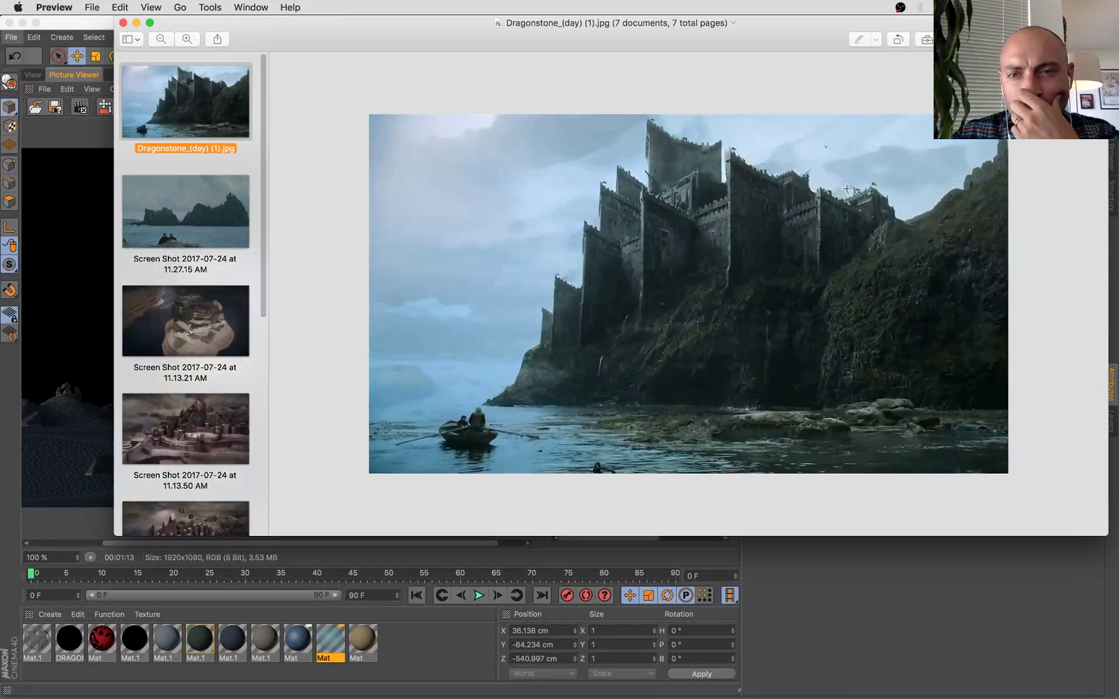
left_click(837, 588)
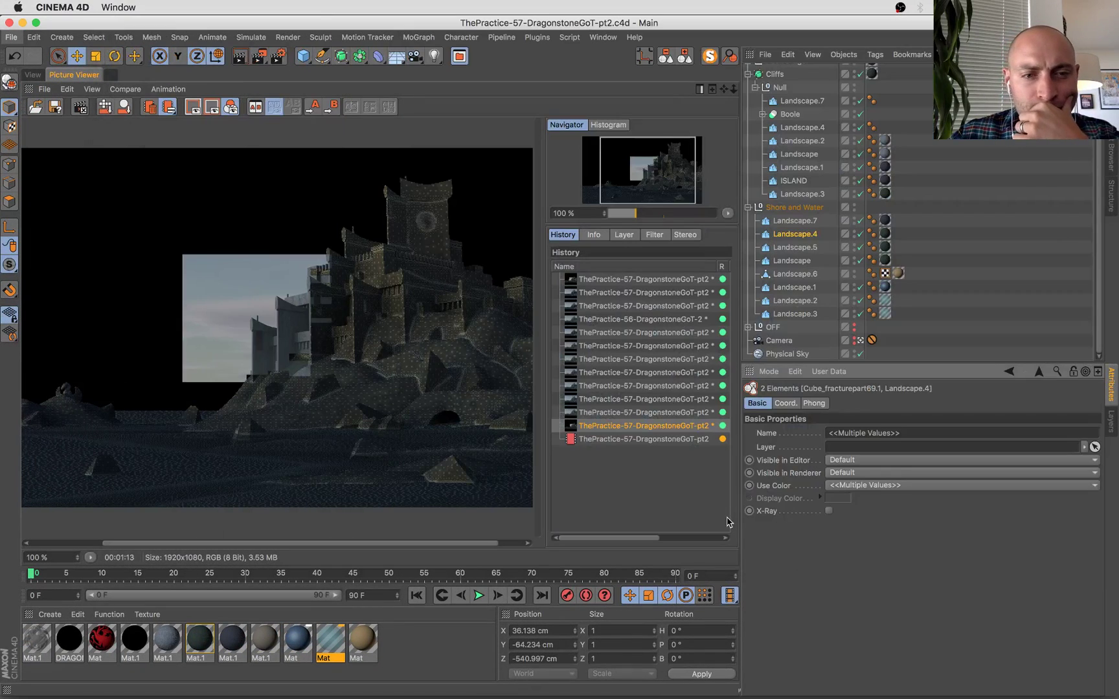
Delete the stopped, incomplete render from the history and display the render in progress.
left_click(605, 440)
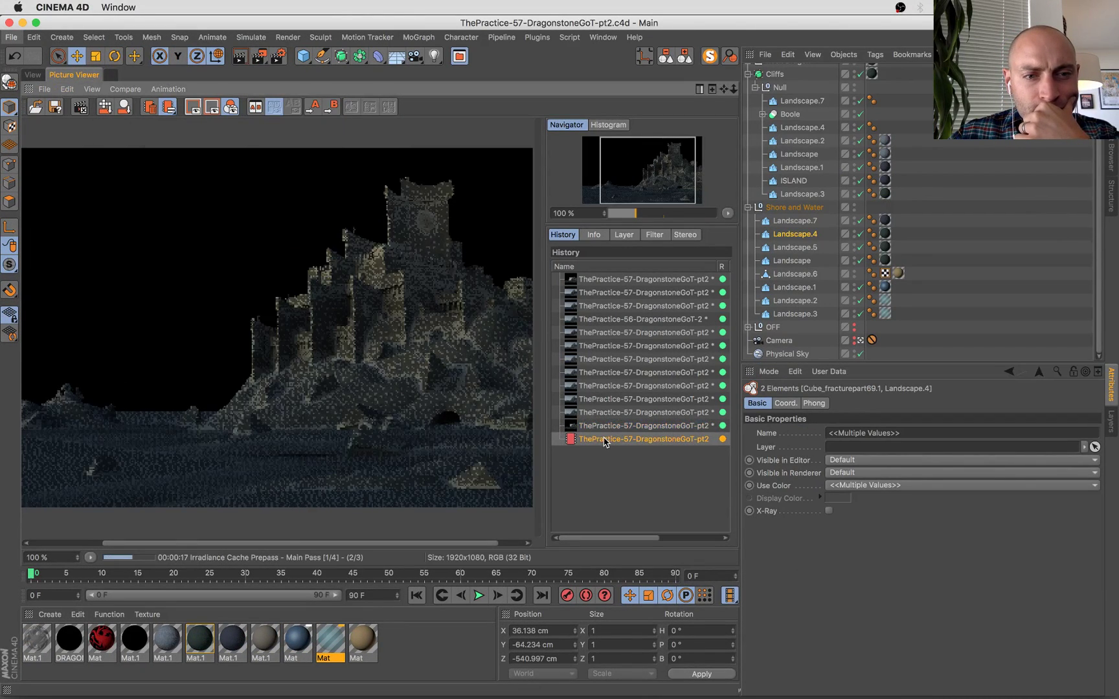
left_click(602, 427)
key("BackSpace")
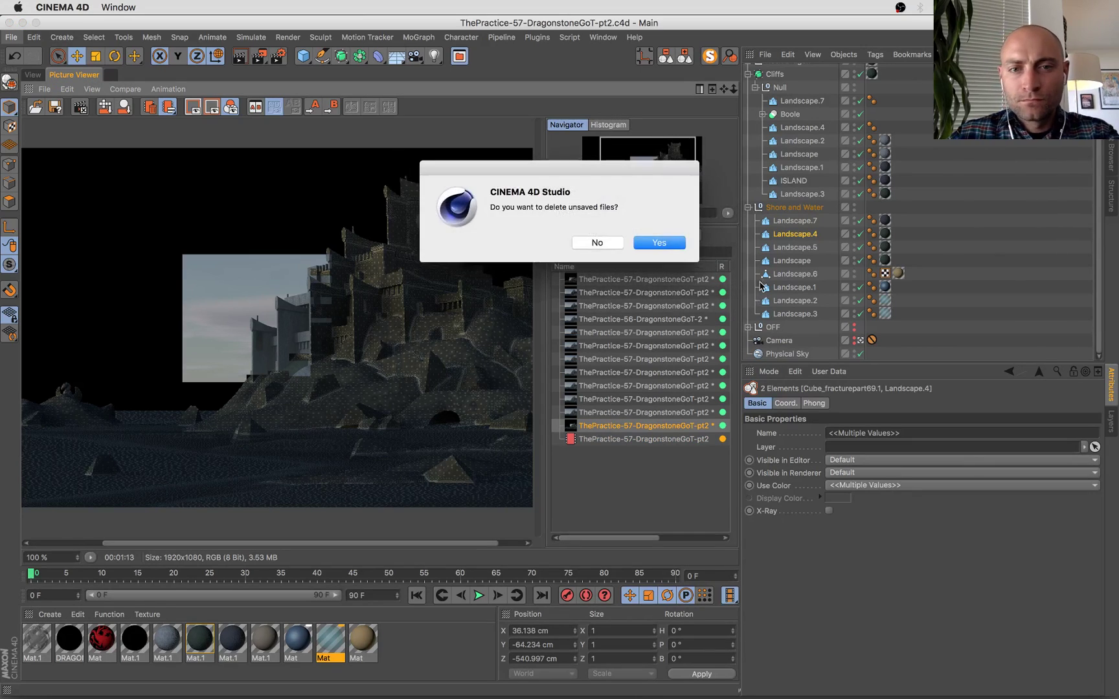
left_click(667, 243)
left_click(628, 427)
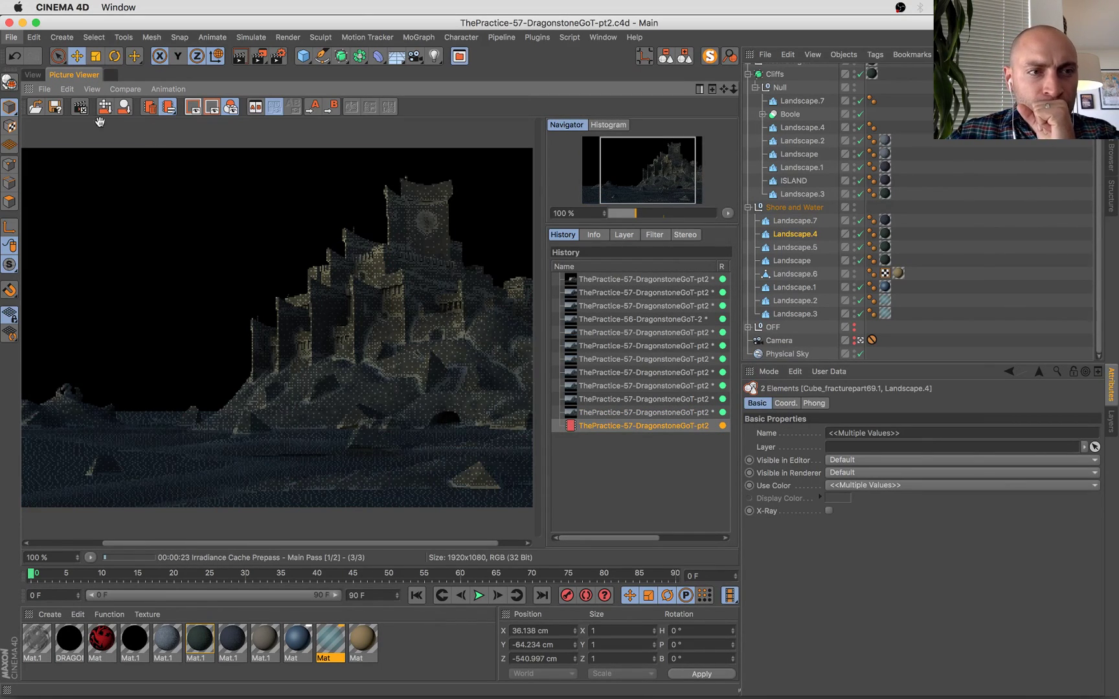
Fillet the castle block Cube.4 with a radius of 1.456 cm and a fillet subdivision of 1.
left_click(32, 75)
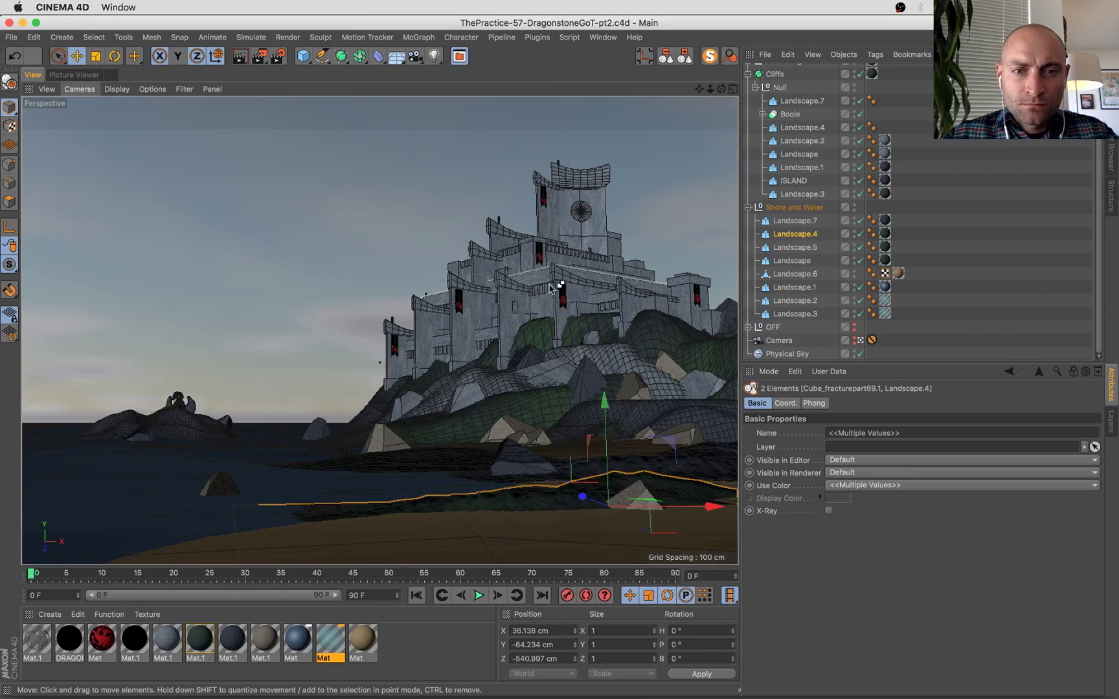
left_click(549, 288)
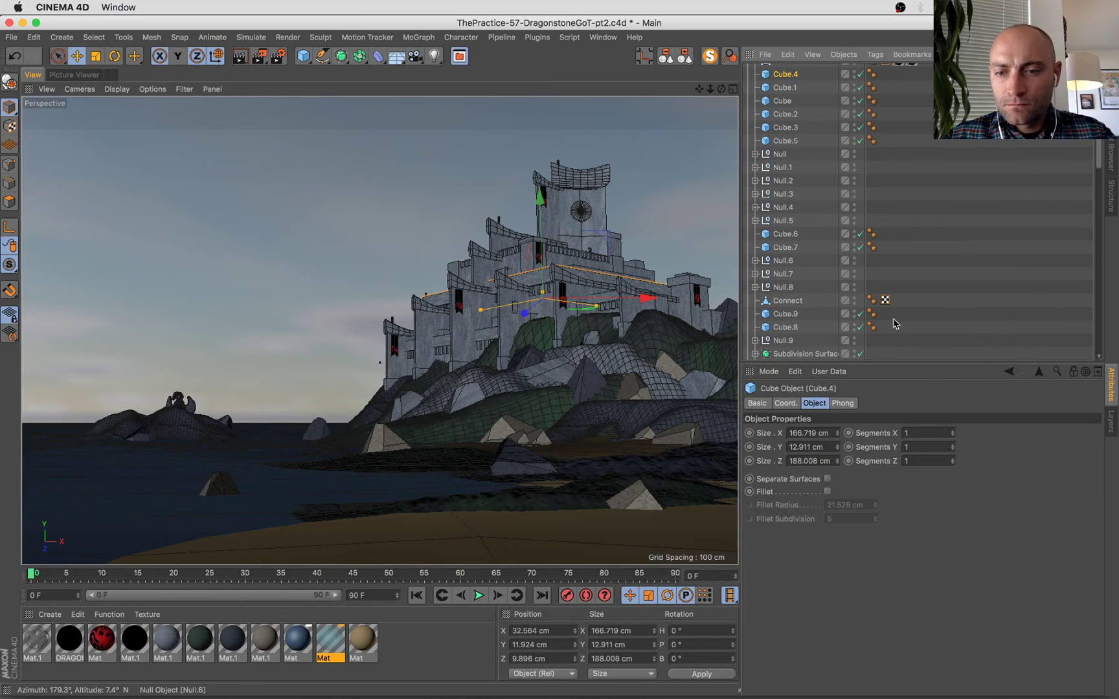
left_click(827, 491)
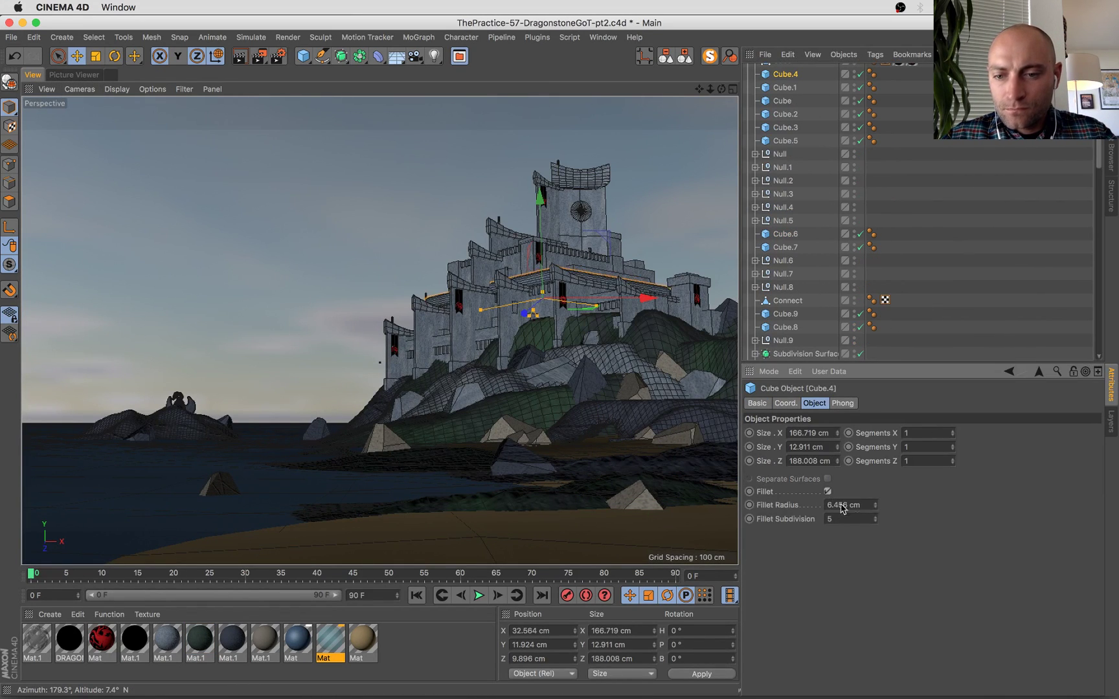
left_click_drag(876, 520, 876, 543)
left_click(876, 507)
left_click(876, 507)
left_click(876, 507)
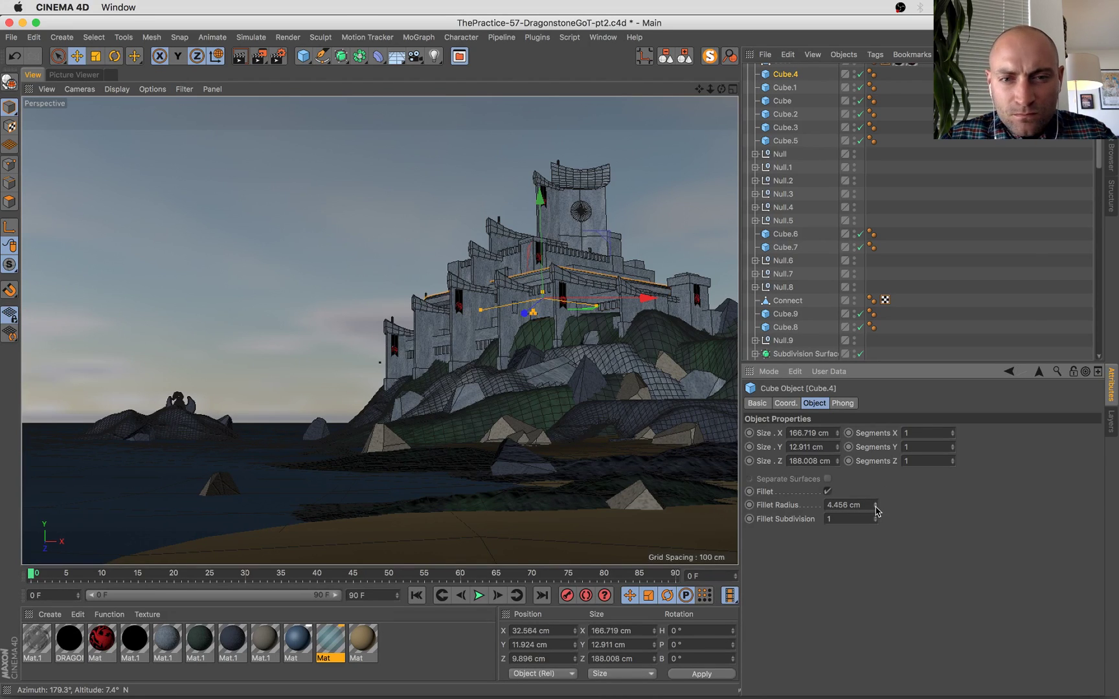
left_click(875, 506)
left_click(875, 507)
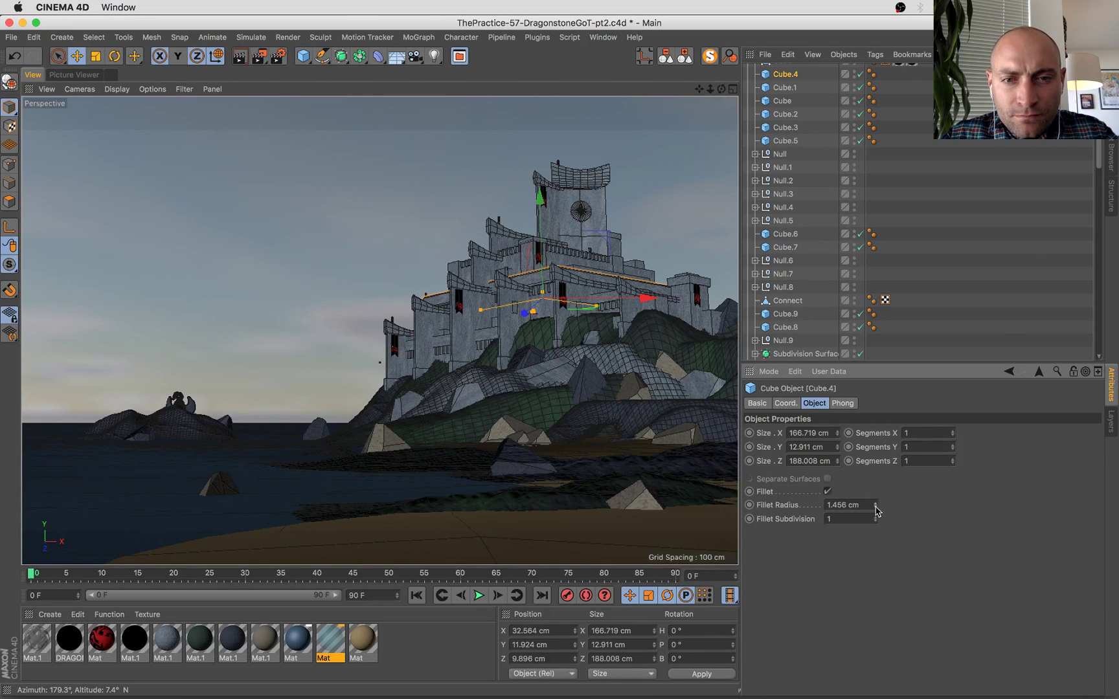
Fillet Cube.6 with a 1.35 cm radius and Cube.19 with a 2 cm radius, both with subdivision 1, and save the scene.
left_click(433, 336)
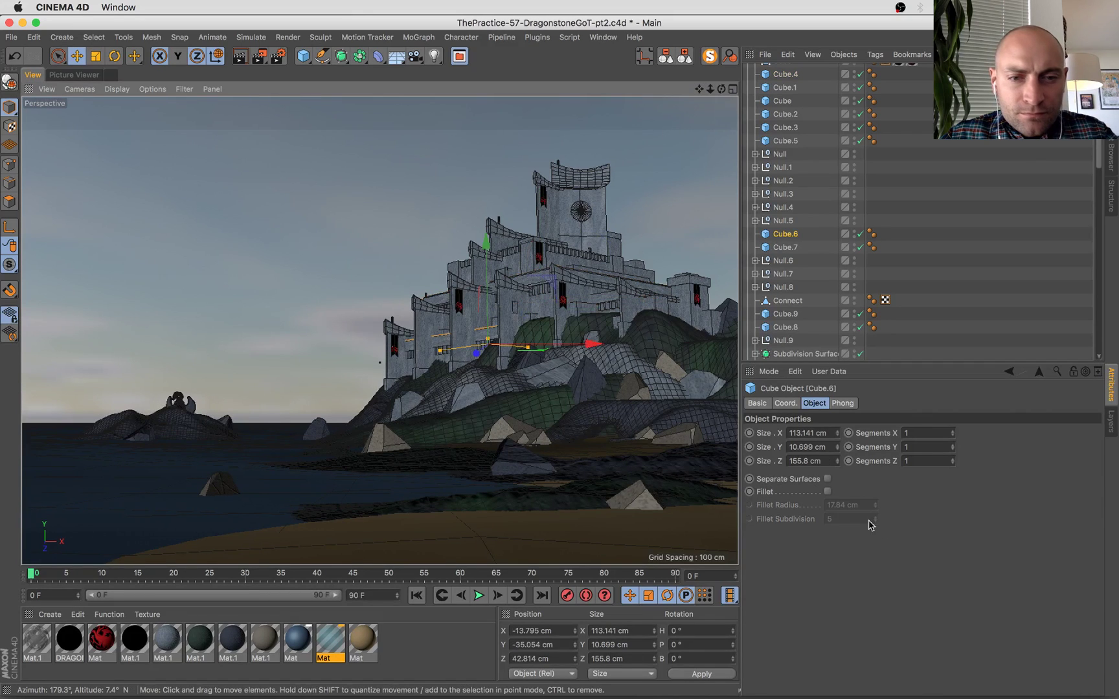
left_click(828, 491)
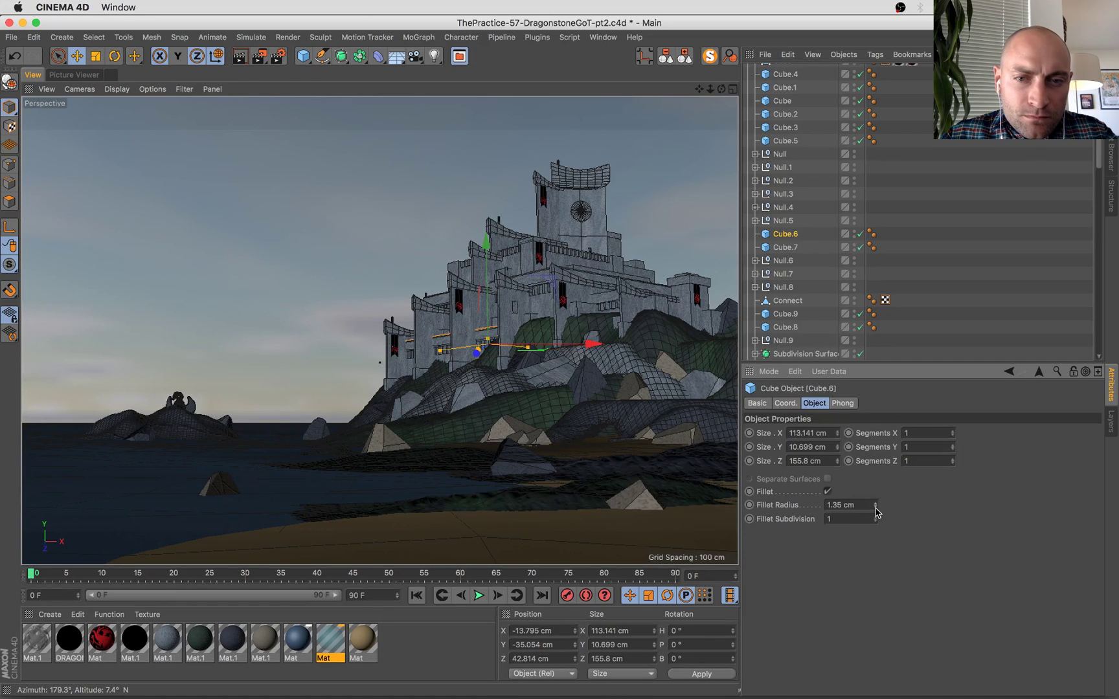
left_click(662, 306)
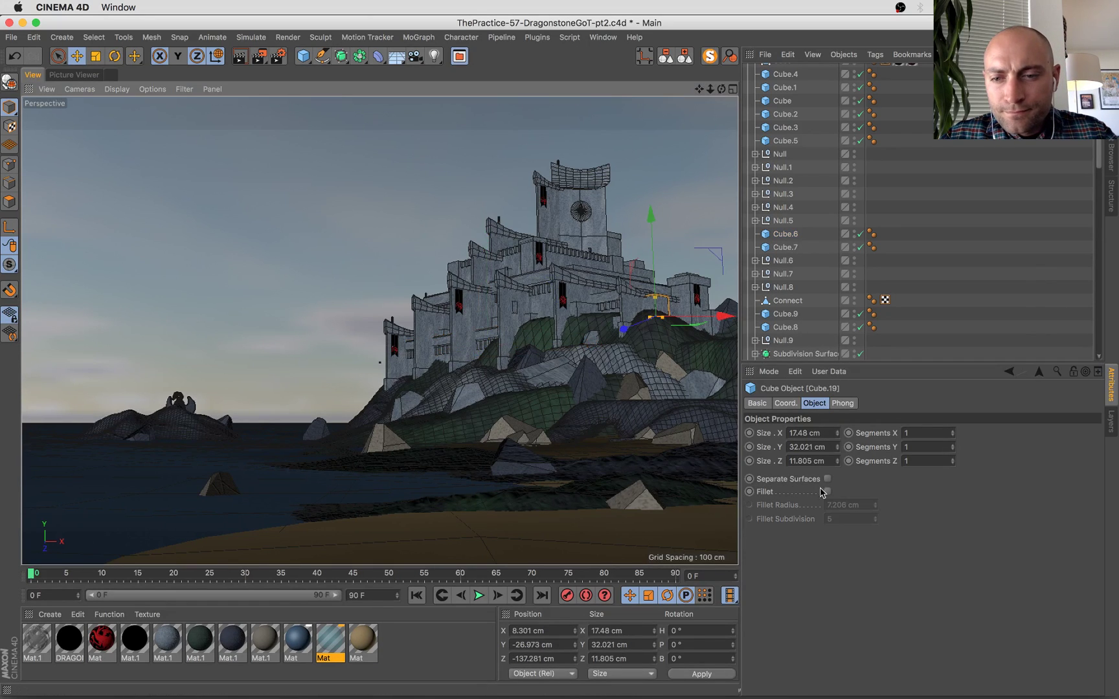
left_click(827, 492)
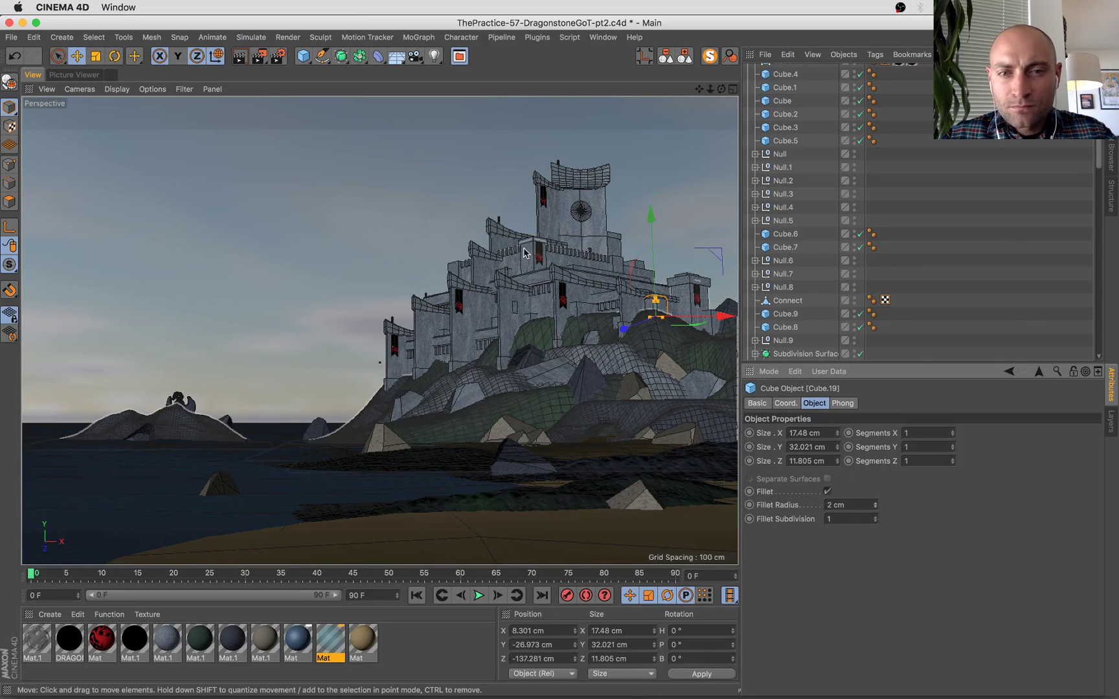
key("super+s")
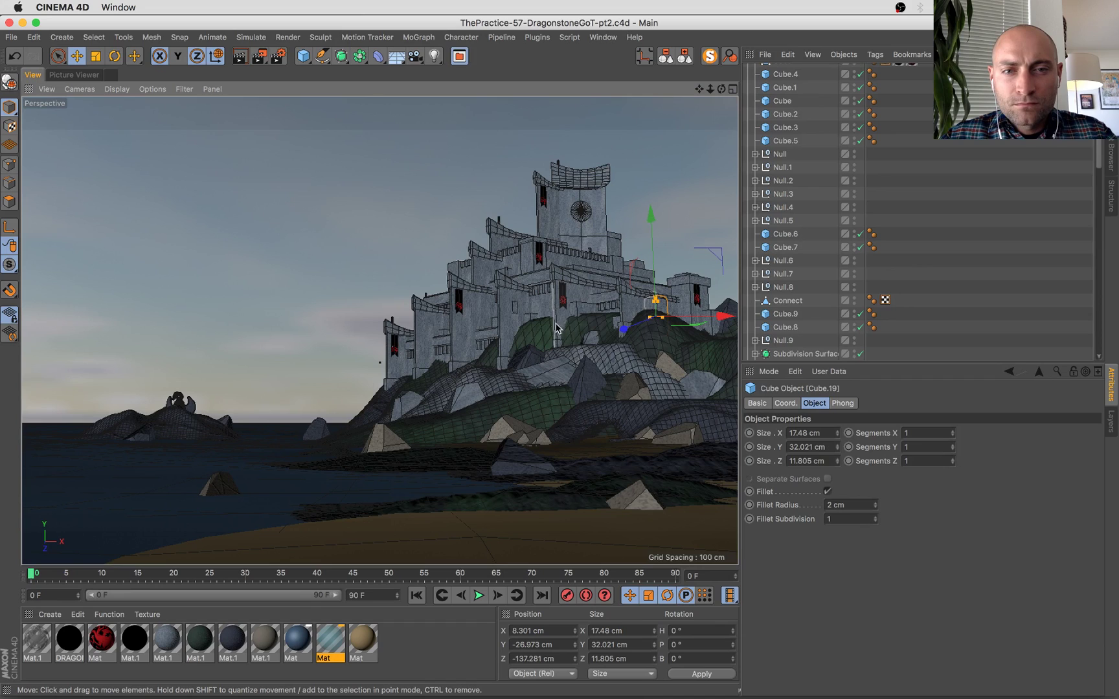
Scale Cube.3 beside the main tower up to about 90 x 13.4 x 5.8 cm, stretching its height most.
left_click(616, 241)
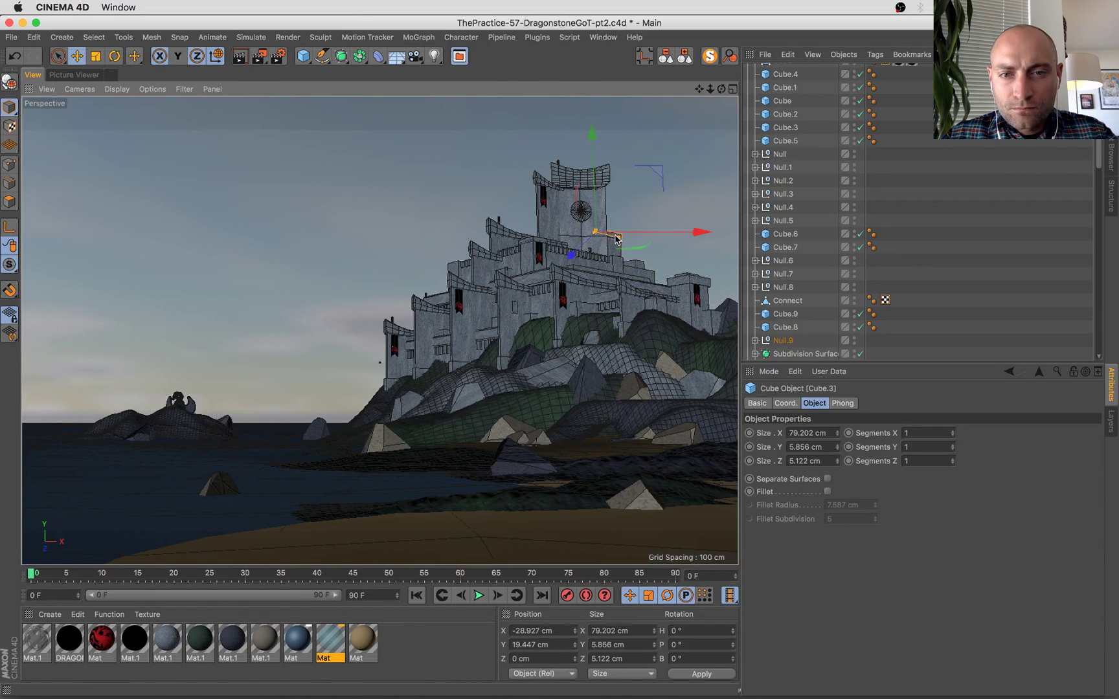
key("t")
left_click_drag(493, 330, 501, 344)
left_click_drag(597, 230, 597, 228)
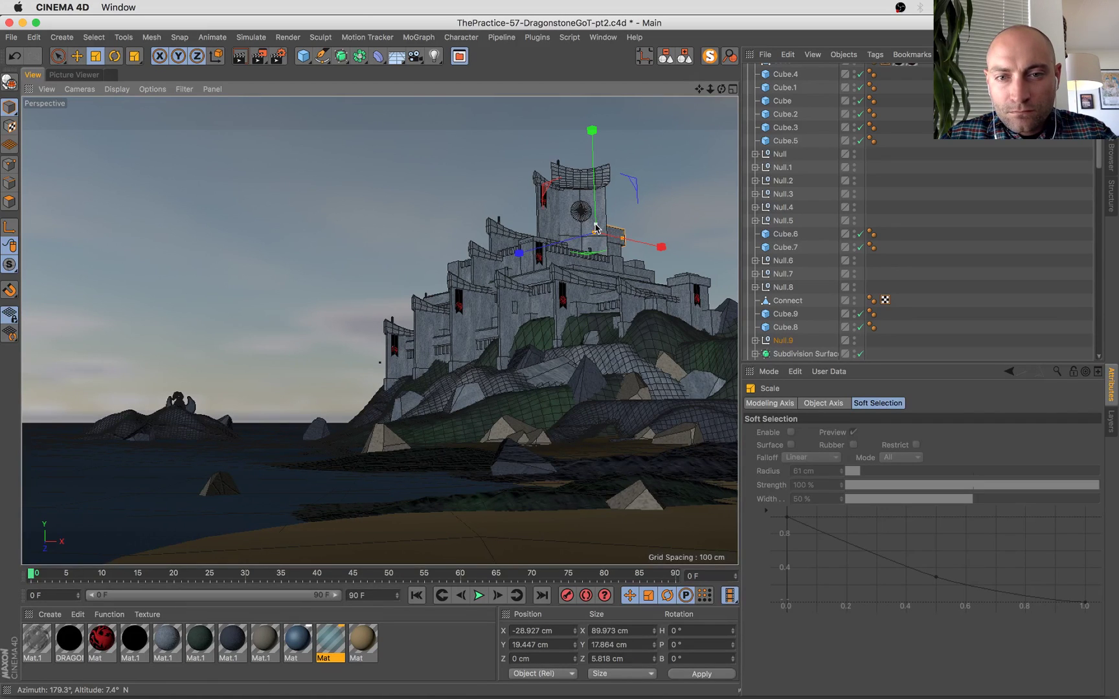
Fillet Cube.3 in Null.9 with a radius of 0.909 cm and a subdivision of 1, and save the scene.
key("s")
left_click(784, 354)
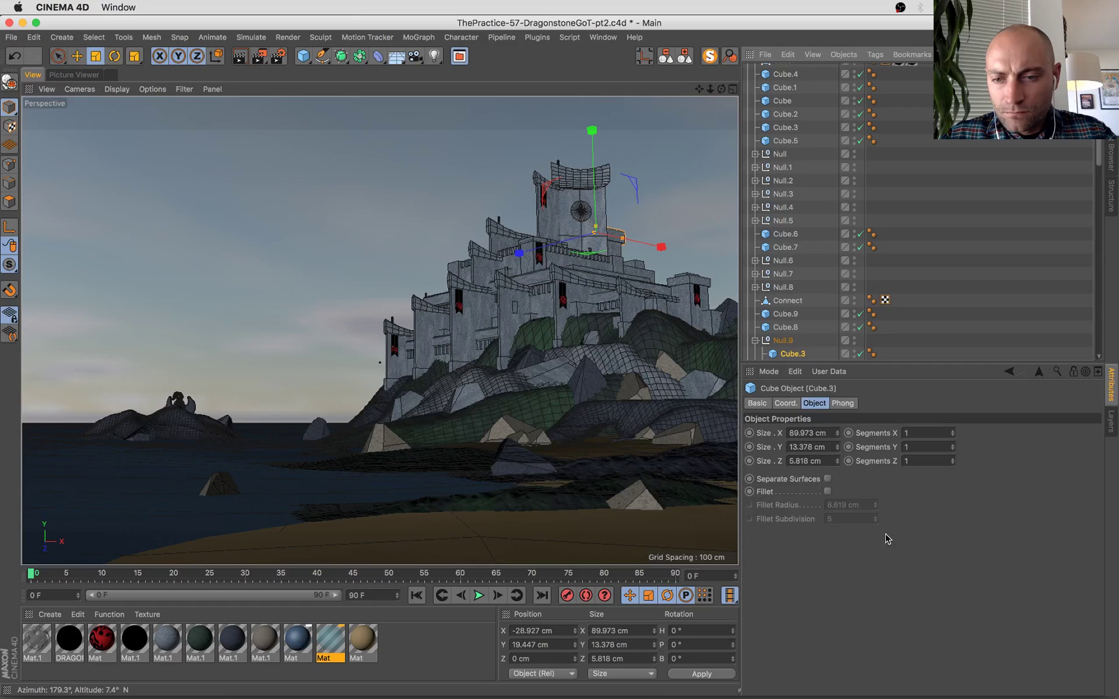
left_click(828, 492)
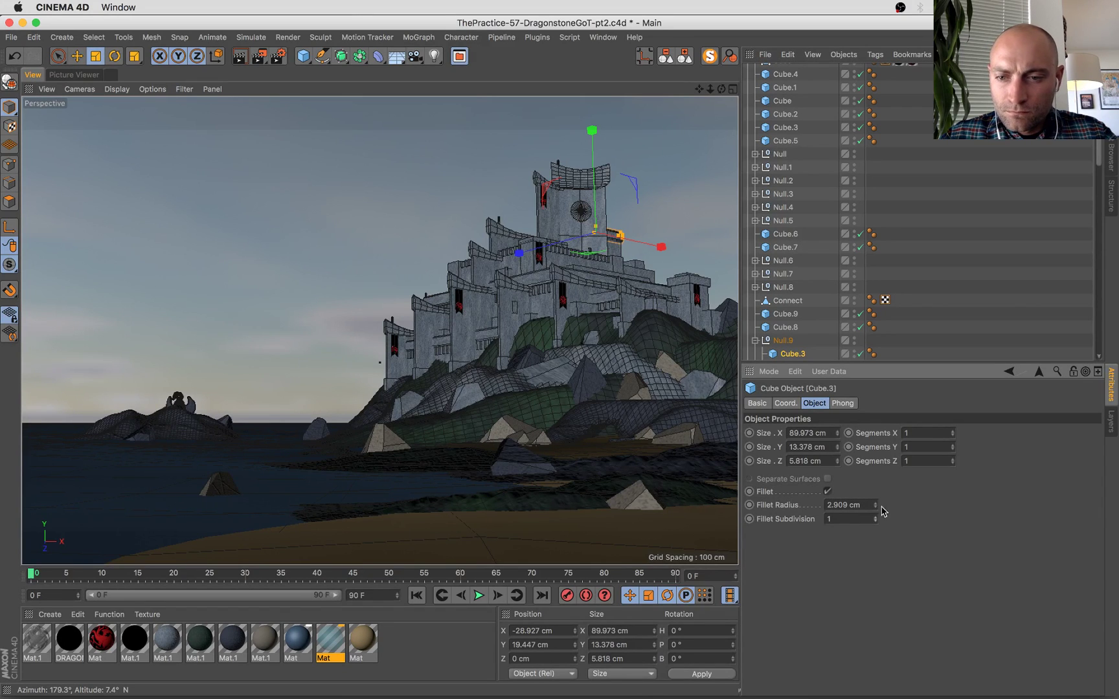
key("super+s")
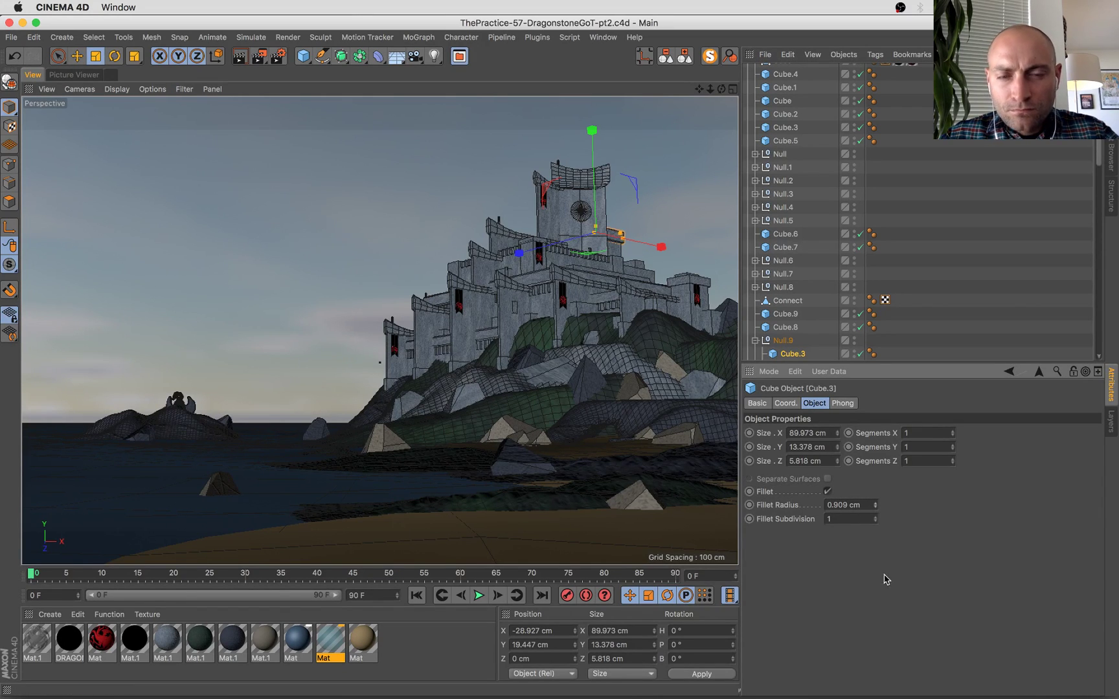
Fillet Cube.2 in Null.8 with a radius of 1.039 cm and a fillet subdivision of 1, and save the scene.
left_click(543, 223)
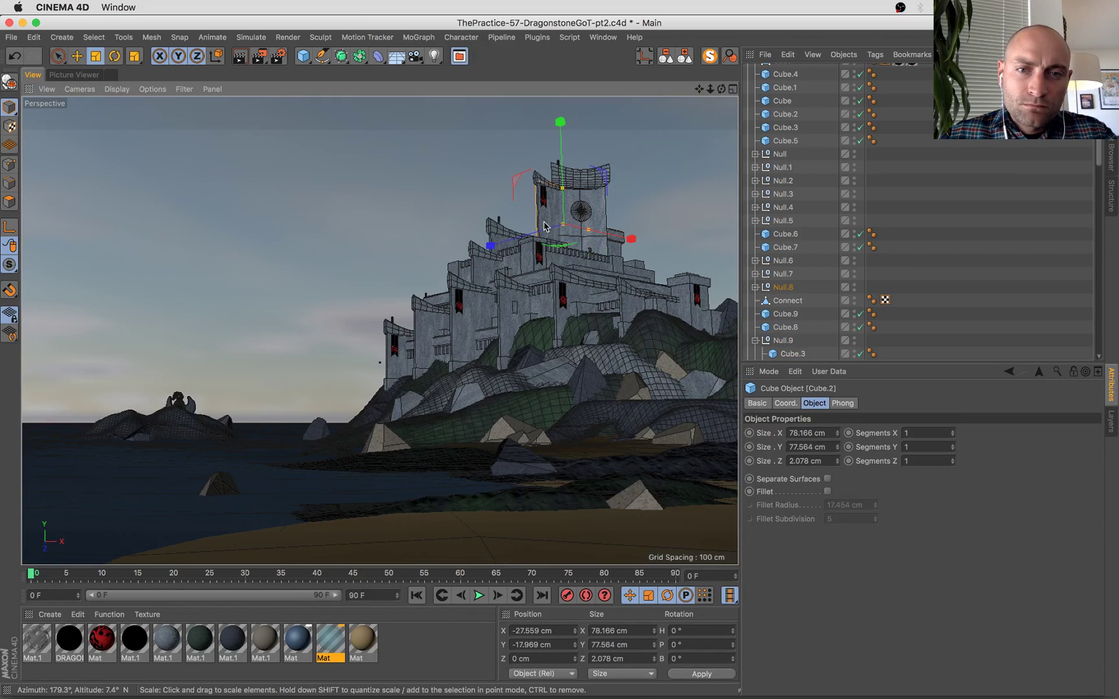
left_click(827, 491)
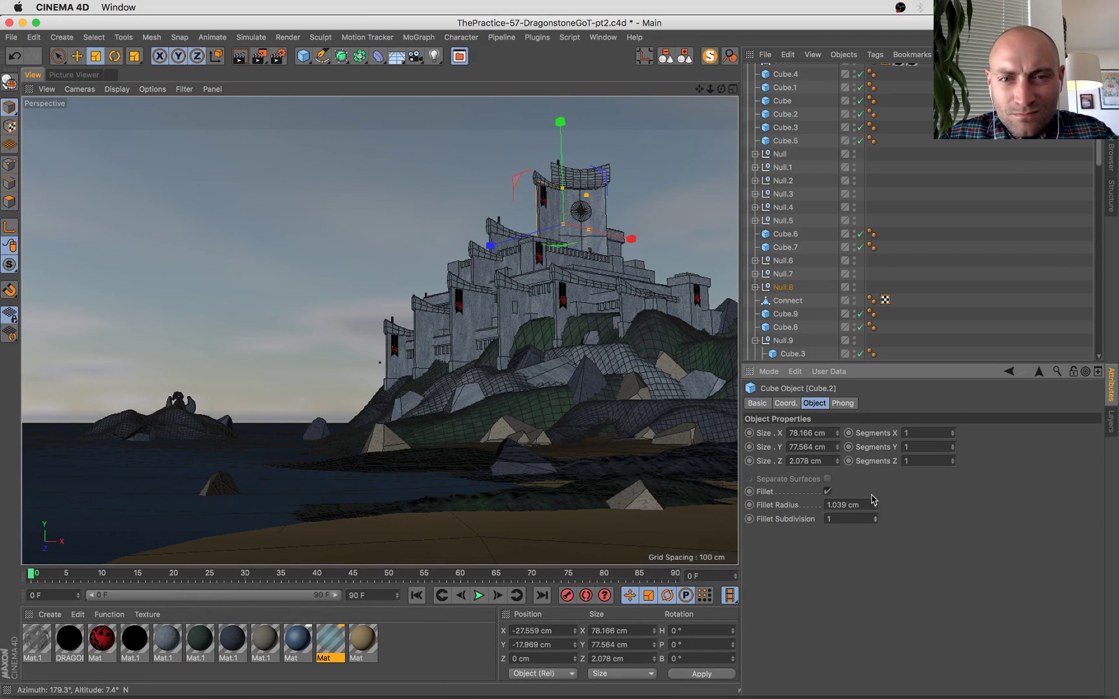
key("super+s")
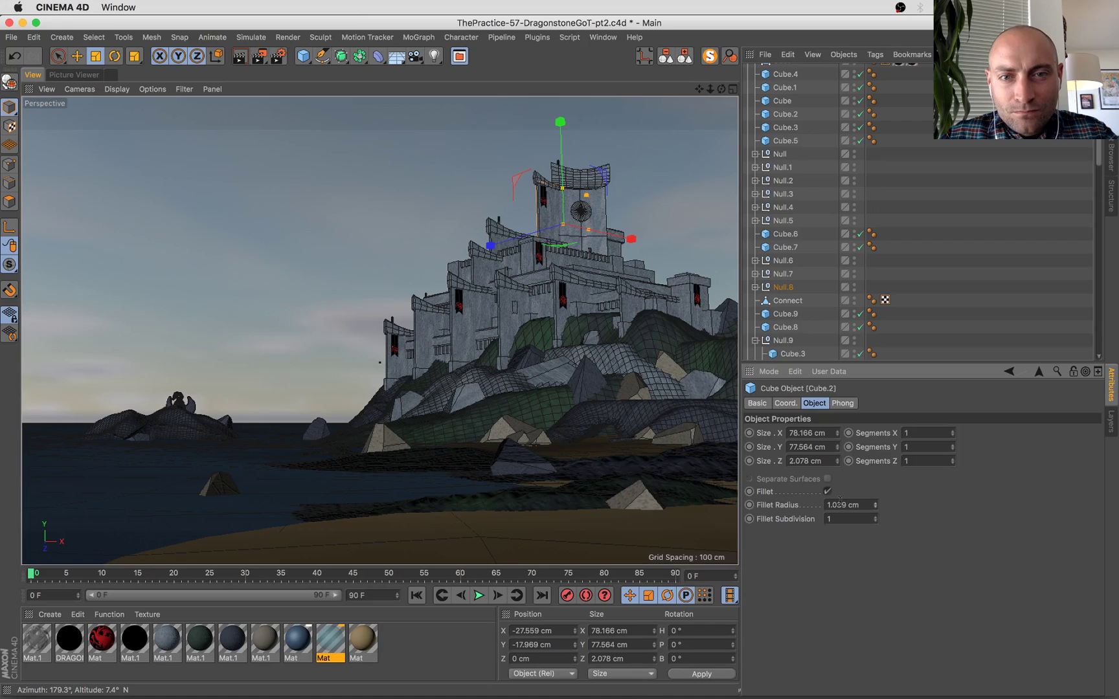
Select the Cube.2 wall slabs of the eight lower towers, Null through Null.7, together in the viewport.
left_click(417, 322)
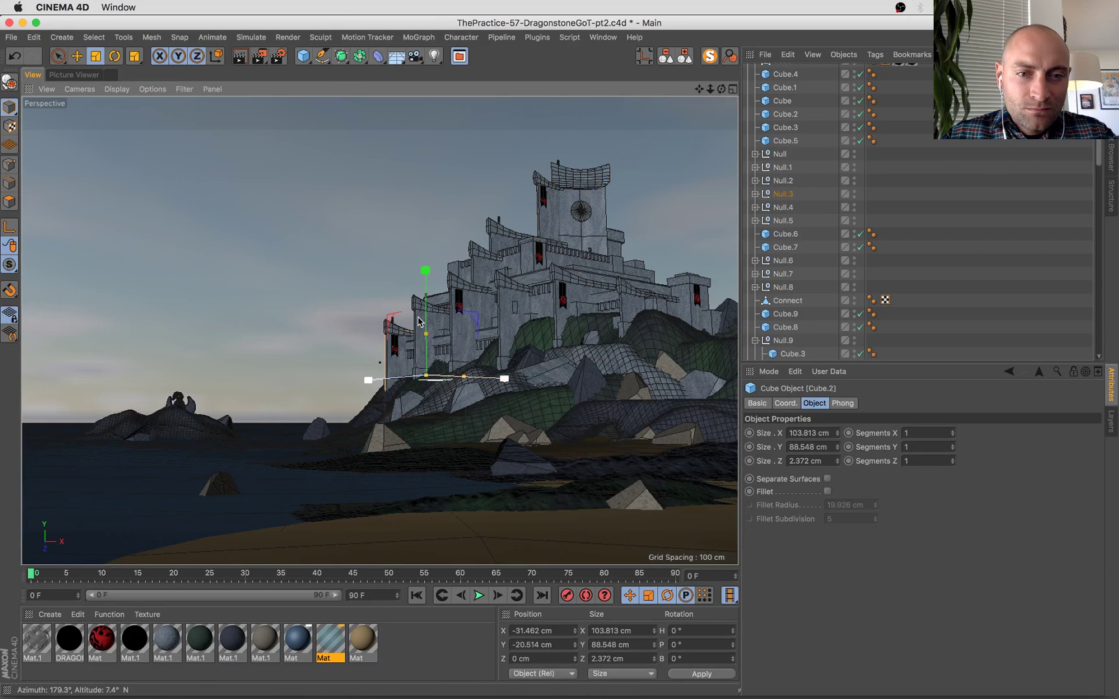
left_click(417, 322, "shift")
left_click(464, 317, "shift")
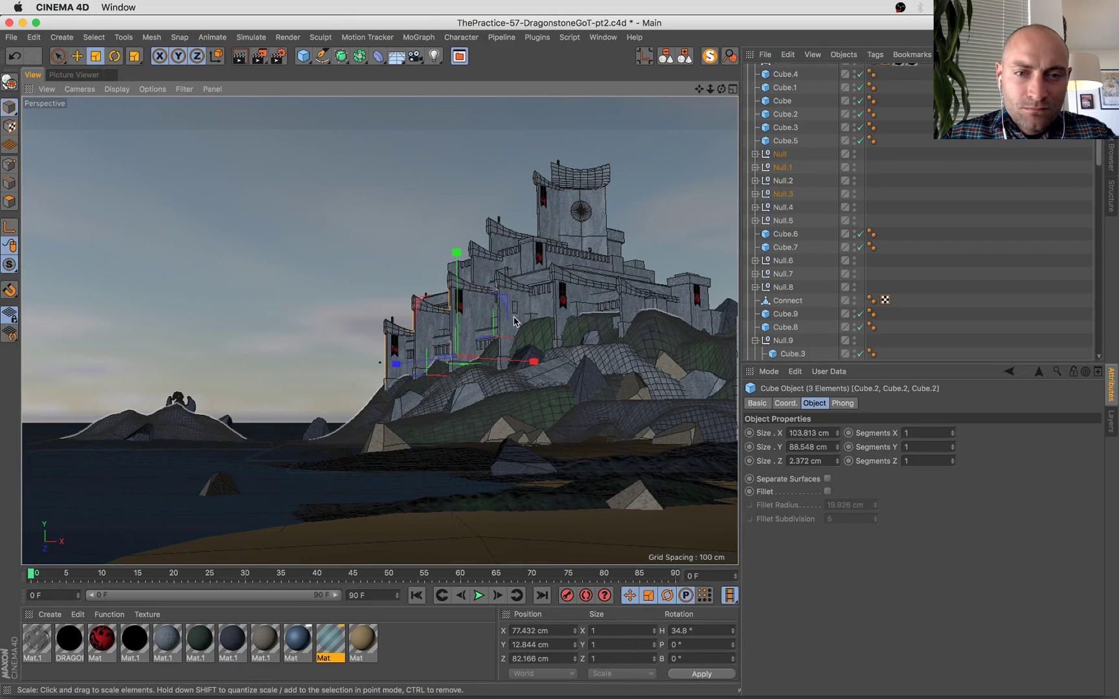
left_click(510, 319, "shift")
left_click(482, 264, "shift")
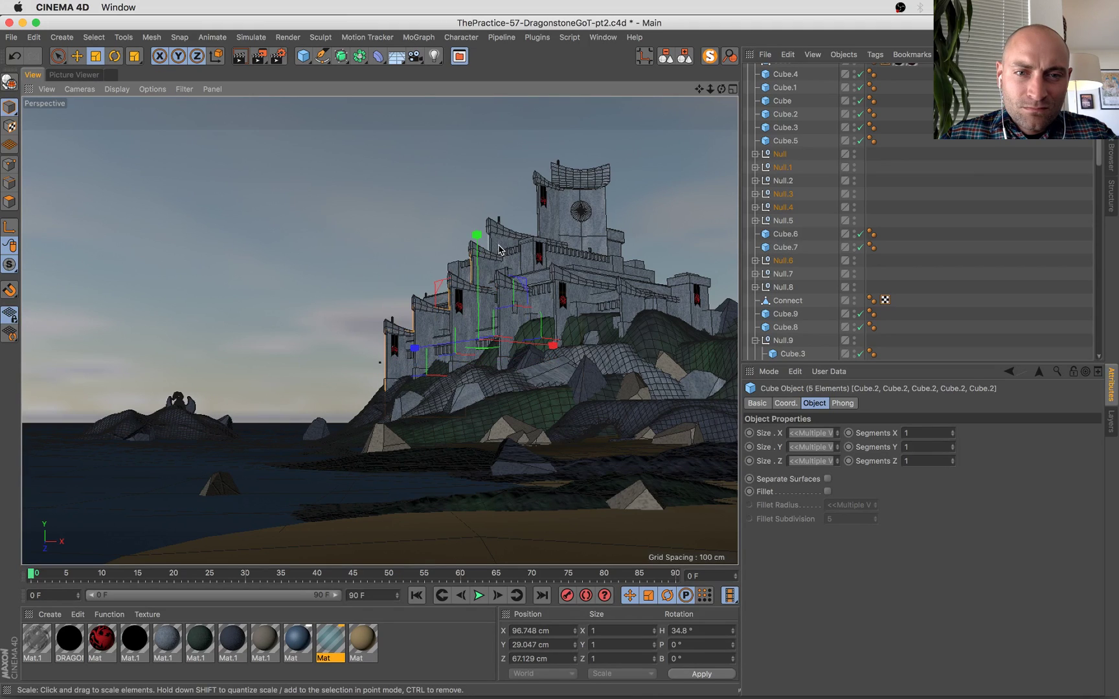
left_click(498, 244, "shift")
left_click(558, 317, "shift")
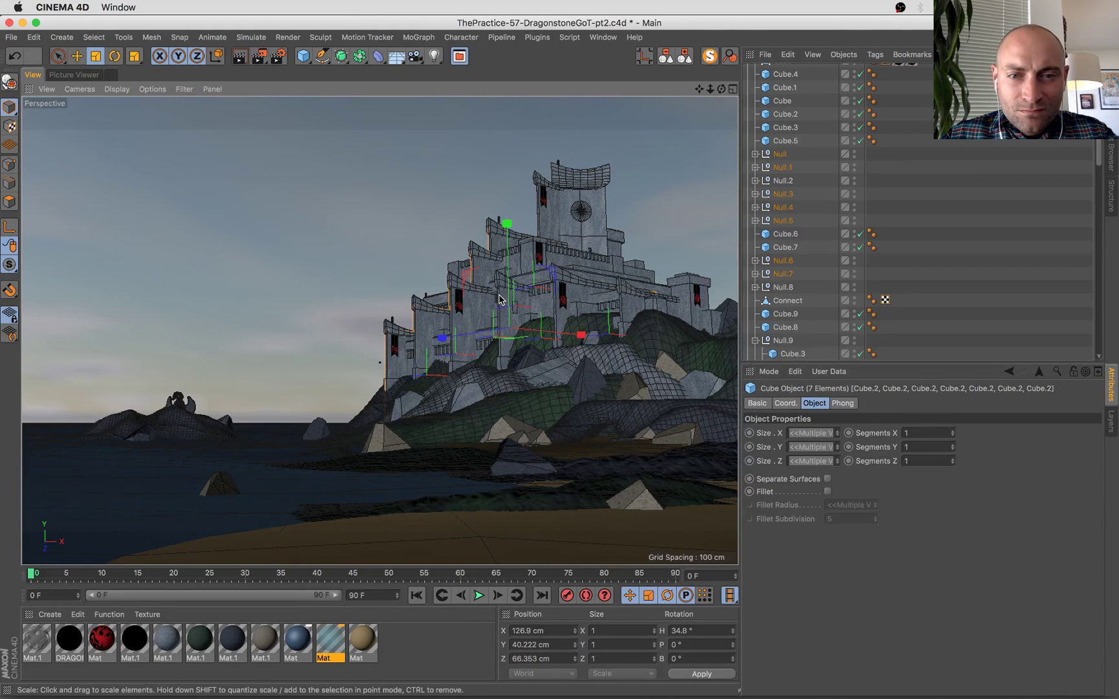
left_click(626, 310, "shift")
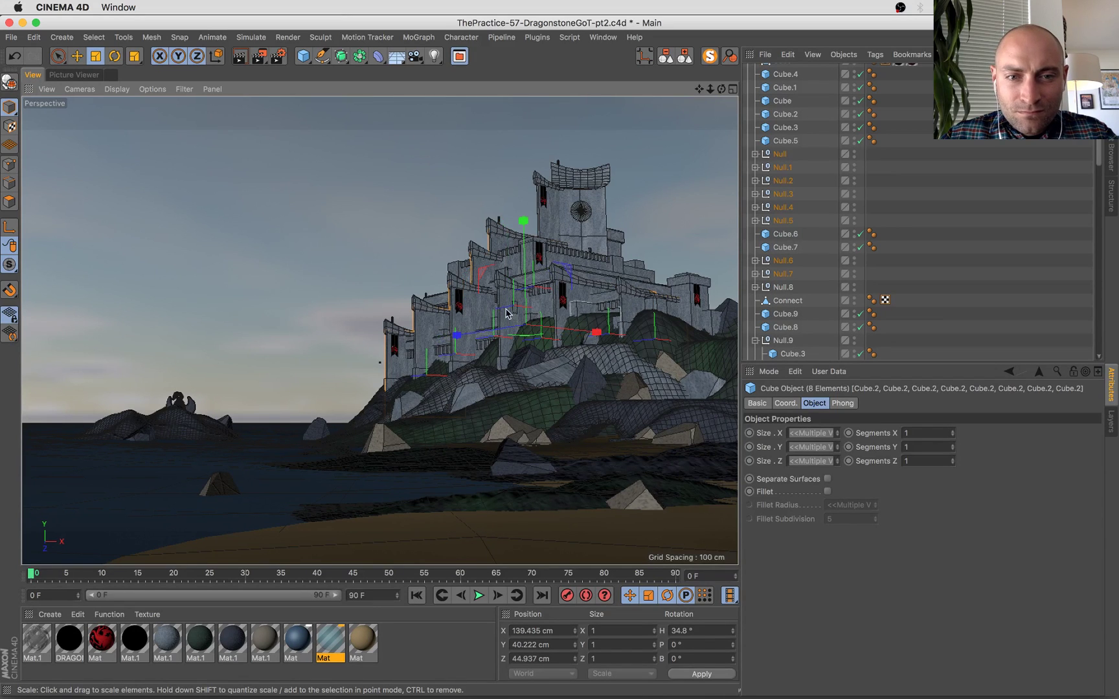
key("e")
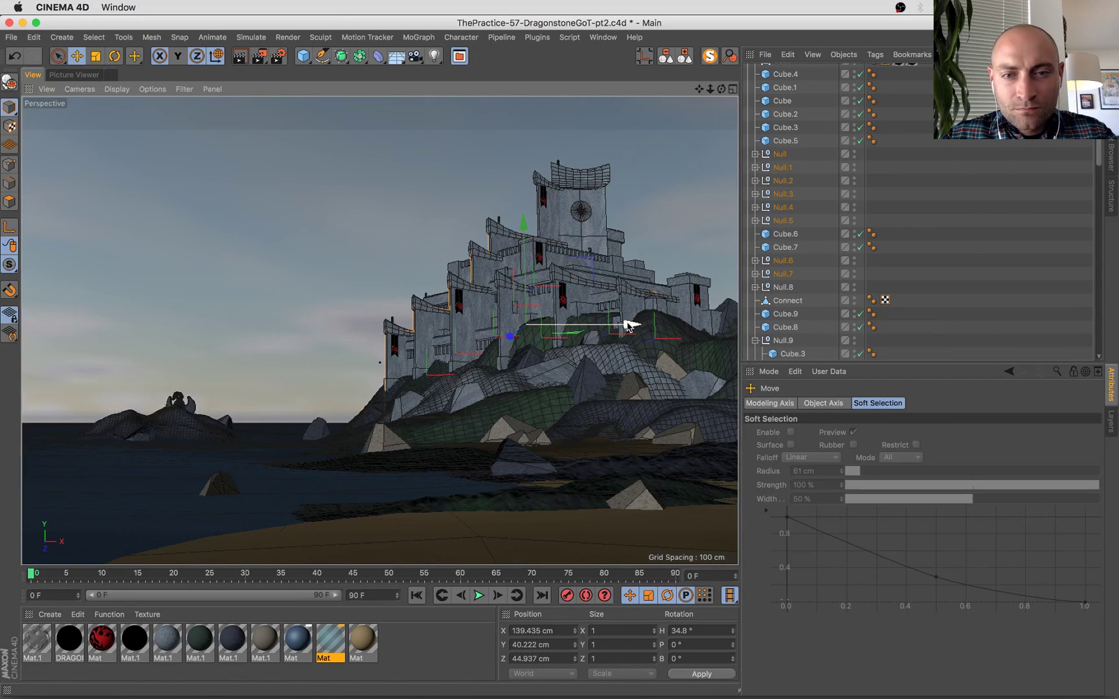
left_click_drag(602, 328, 381, 343)
key("super+z")
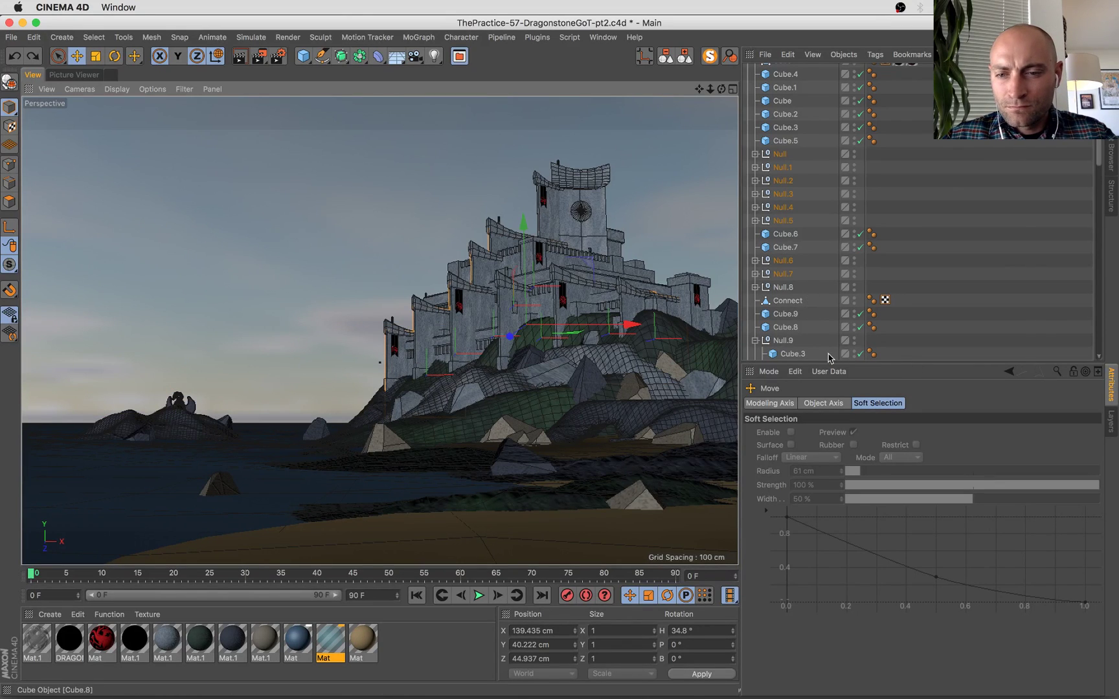
Enable fillets on the eight selected Cube.2 slabs with a radius of 0 cm and a subdivision of 1, and save the scene.
left_click(754, 154)
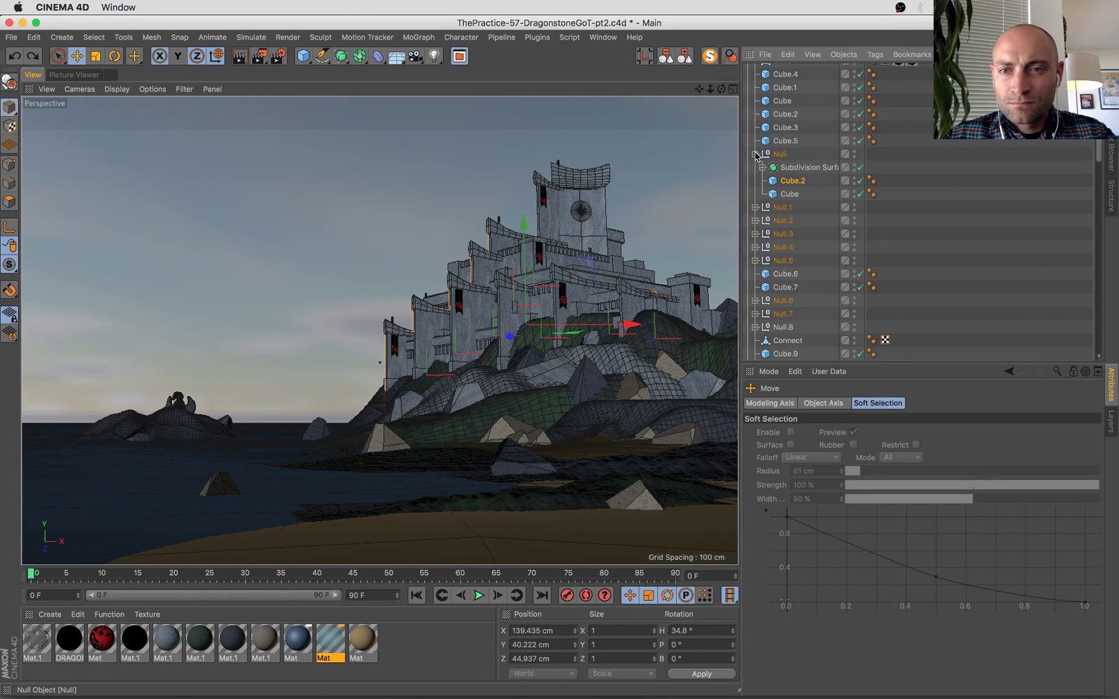
left_click(505, 322)
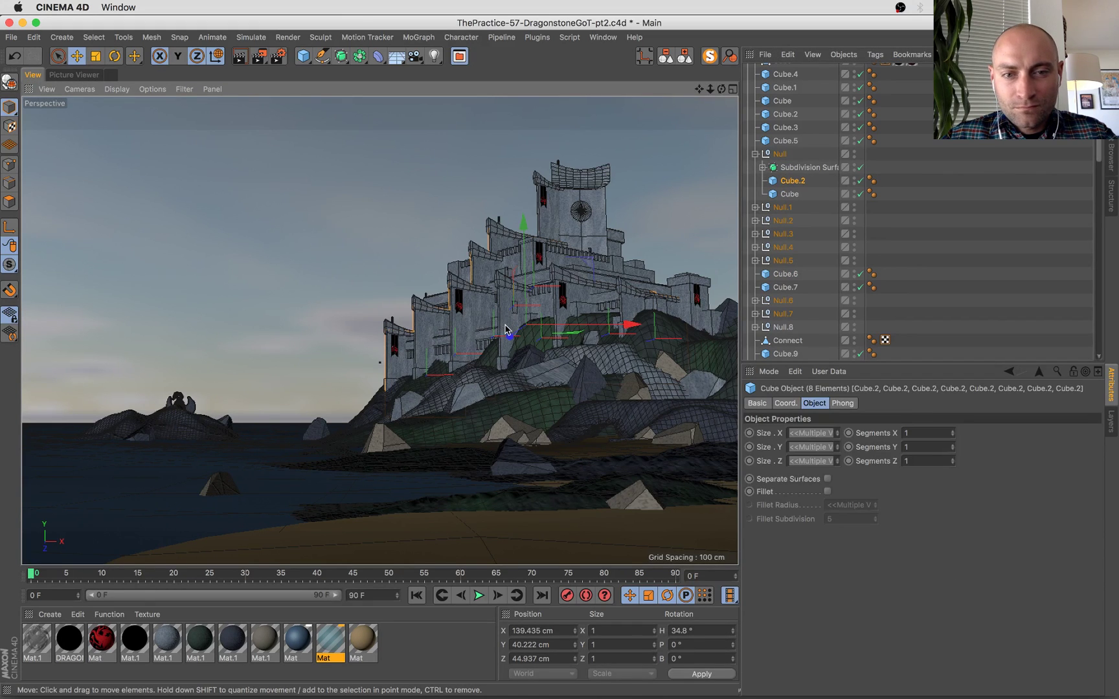
left_click(827, 492)
mouse_move(876, 519)
left_mouse_down()
mouse_move(876, 538)
mouse_move(875, 518)
mouse_move(875, 527)
left_mouse_up()
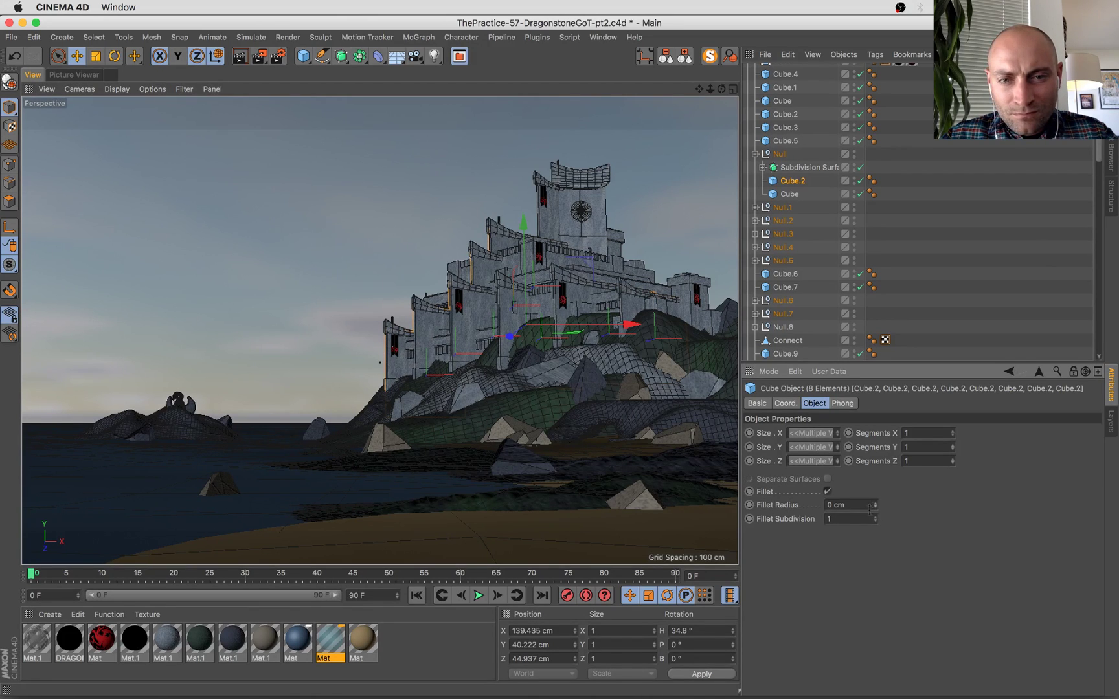
key("super+s")
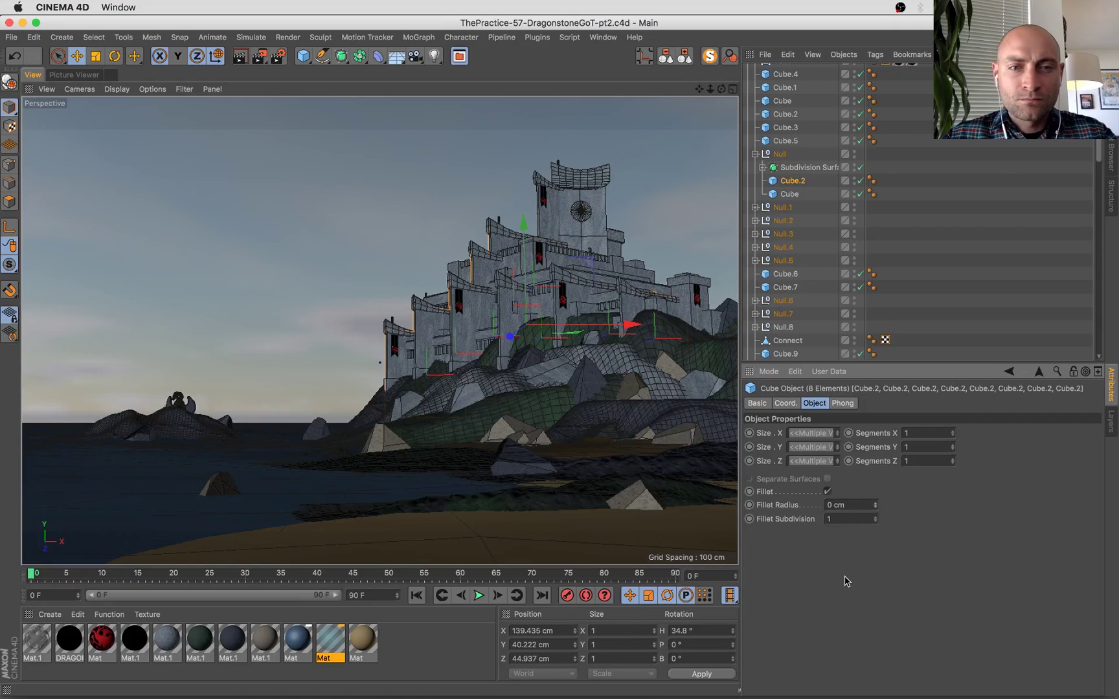
Compare the render in progress with the earlier finished renders, checking the castle, rocks and shoreline.
left_click(73, 77)
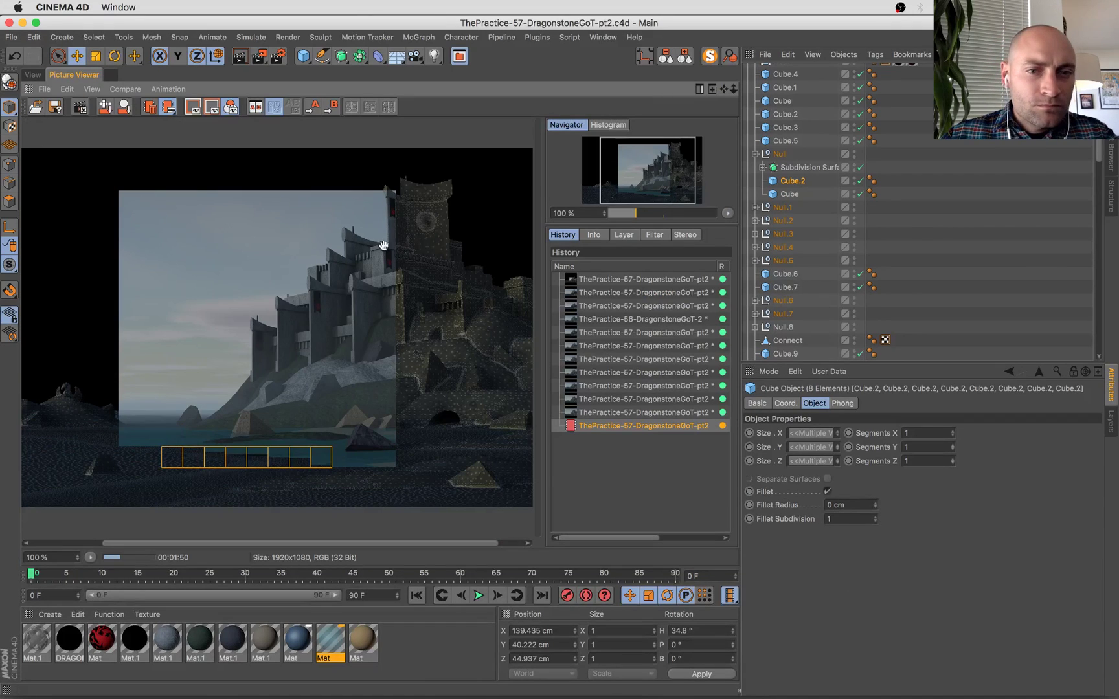
left_click(625, 413)
key("Down")
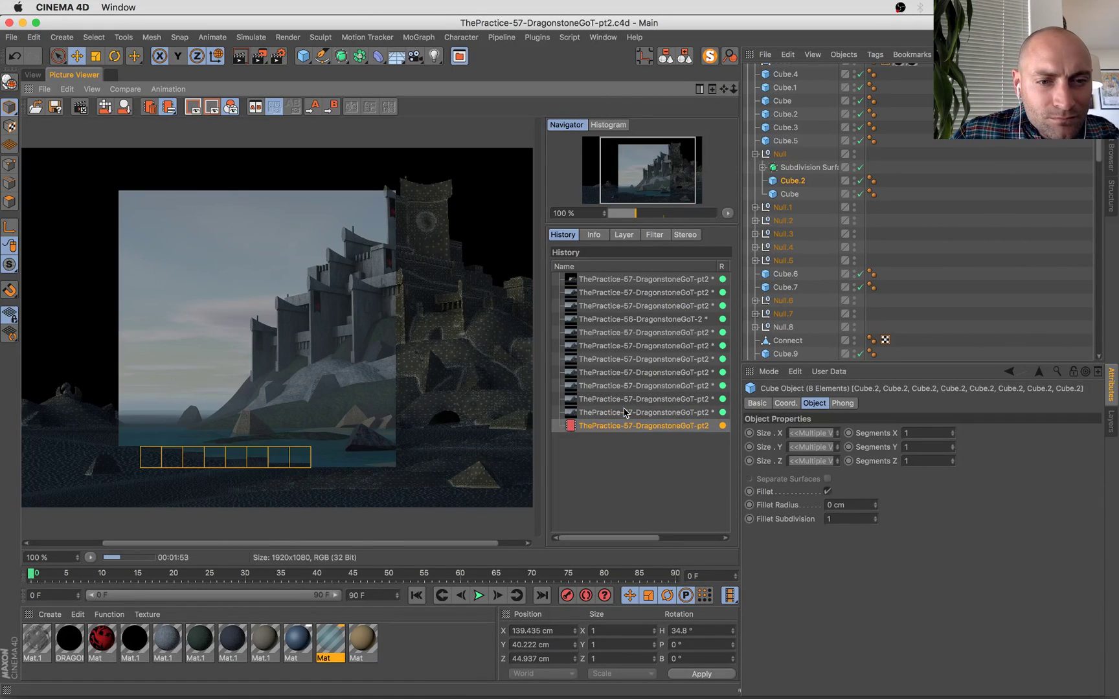
key("Up")
key("Down")
key("Up")
key("Down")
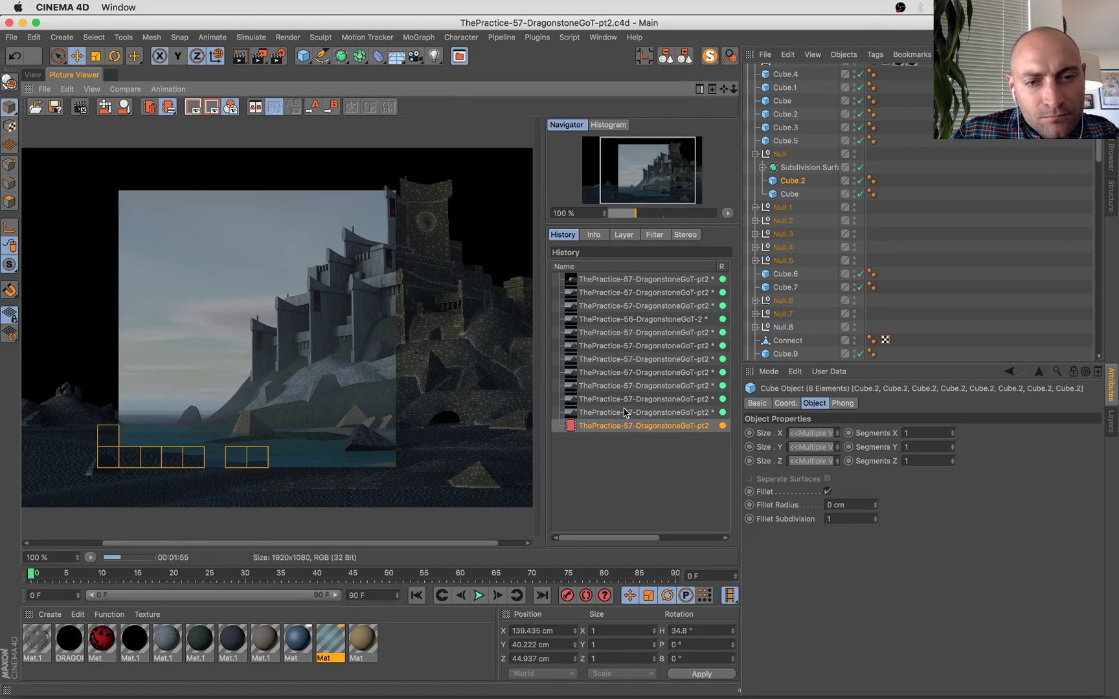
key("Up")
key("Up")
key("Up")
key("Up")
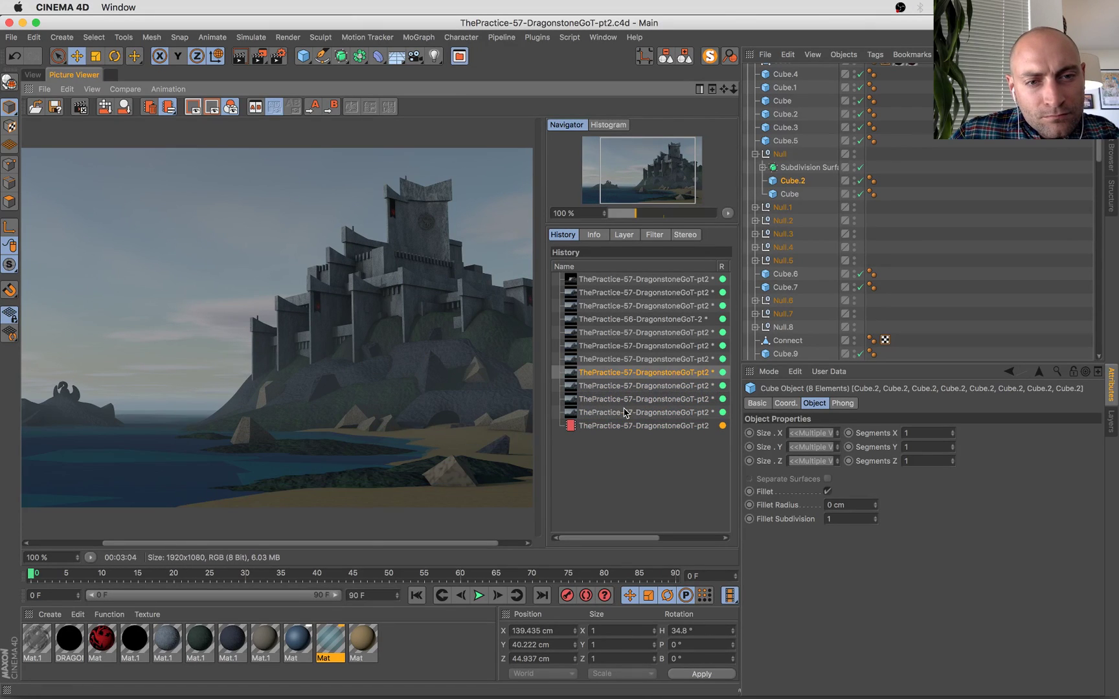
key("Down")
key("Down")
key("Down")
key("Down")
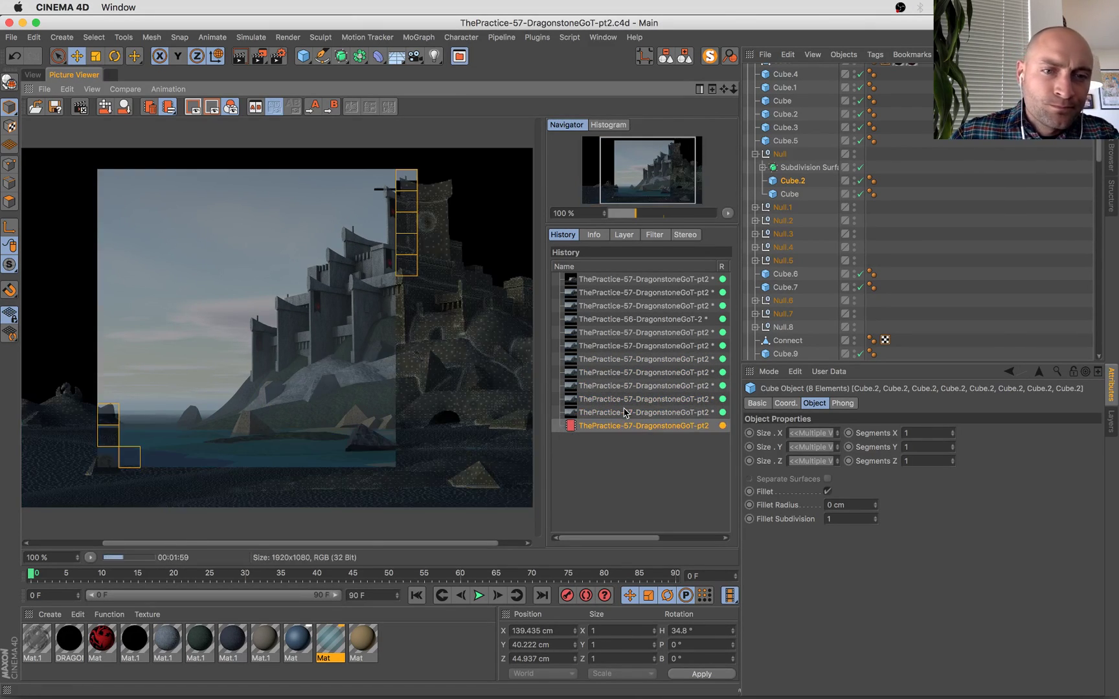
key("Up")
key("Down")
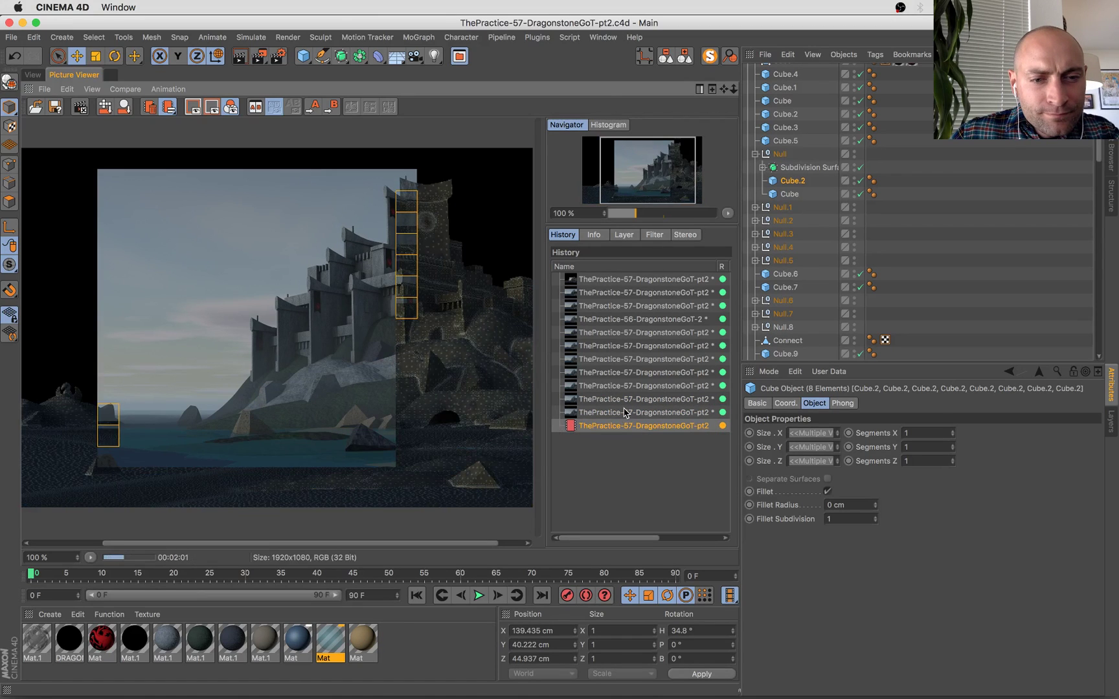
key("Up")
key("Down")
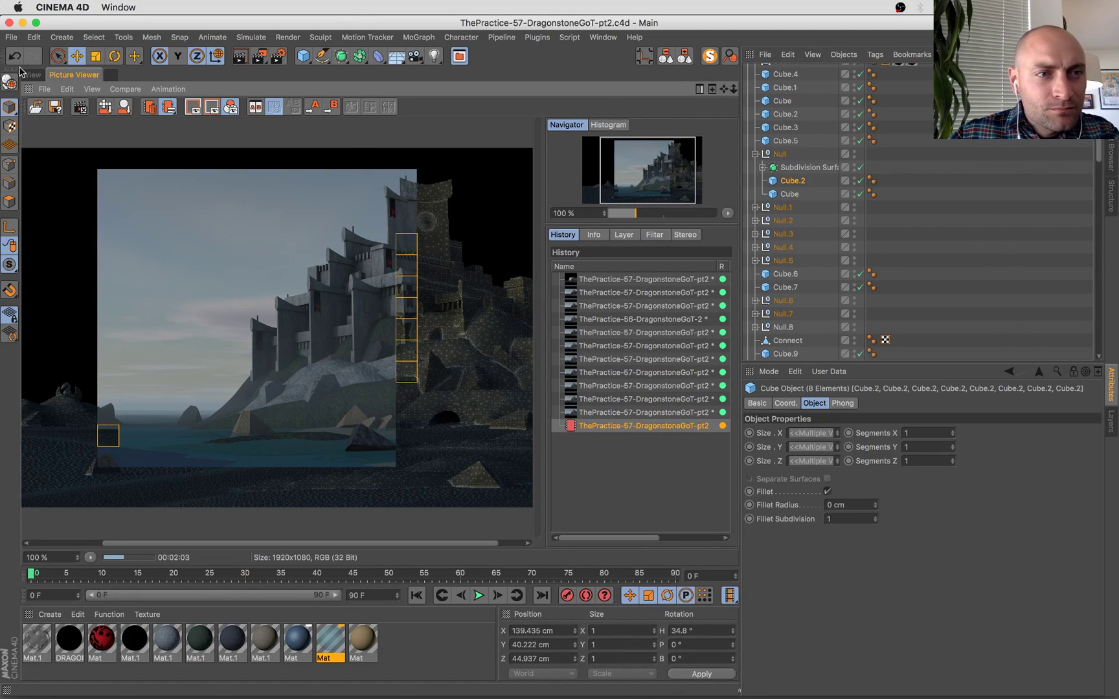
Stretch the dark rock on the shoreline upward along the world axes to about 27 x 21 x 24 cm.
left_click(32, 75)
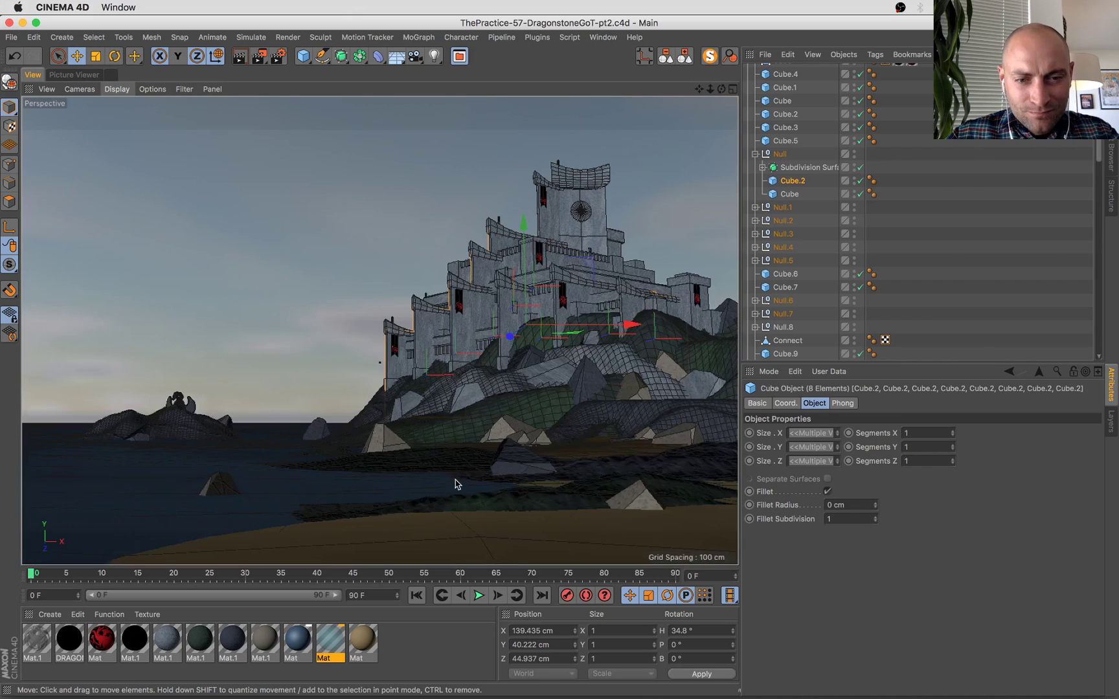
left_click(504, 463)
key("t")
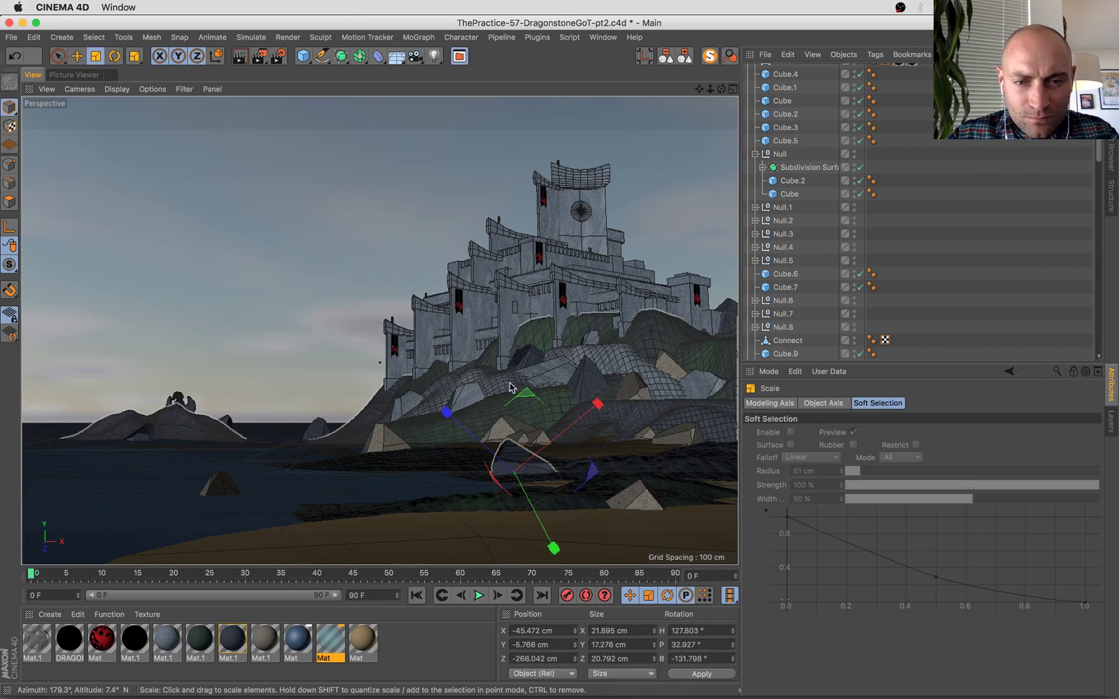
left_click(216, 56)
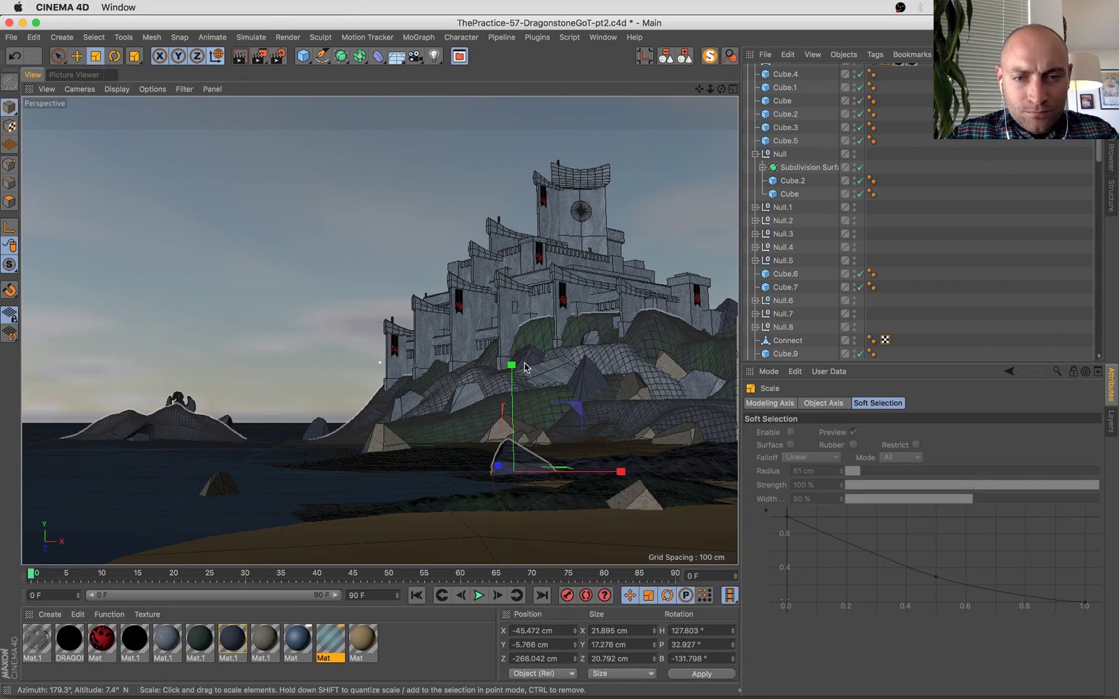
left_click_drag(510, 367, 509, 317)
Lower the enlarged shore rock about 6 cm and shift it about 1 cm along the world X axis.
key("e")
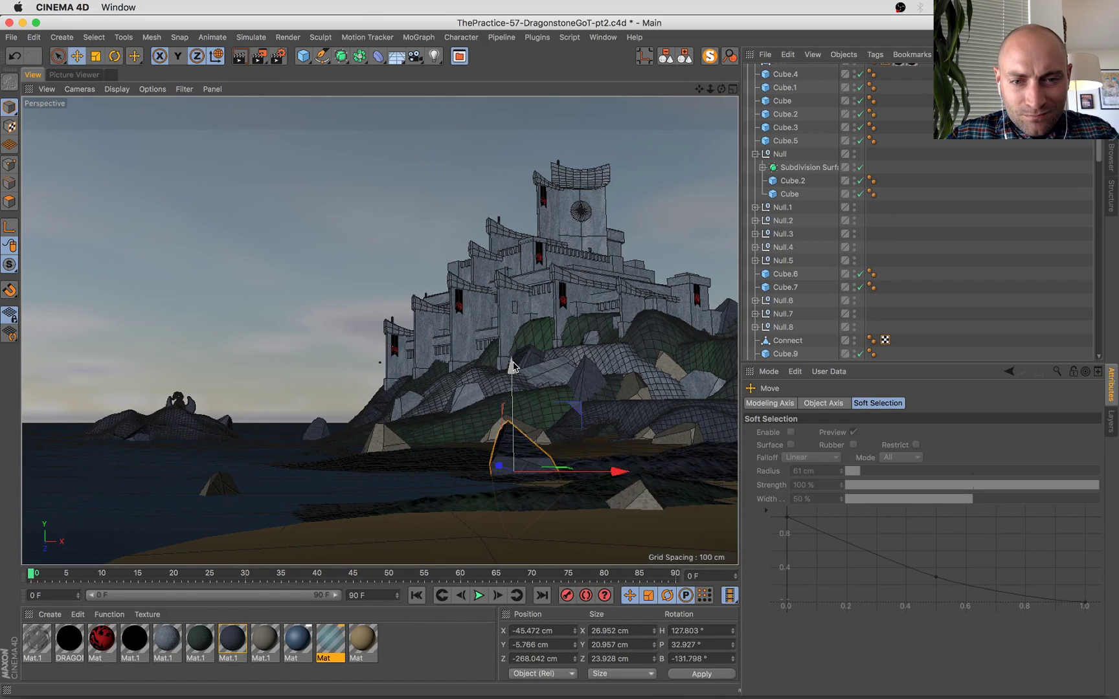
left_click_drag(512, 366, 511, 385)
left_click_drag(613, 492, 618, 492)
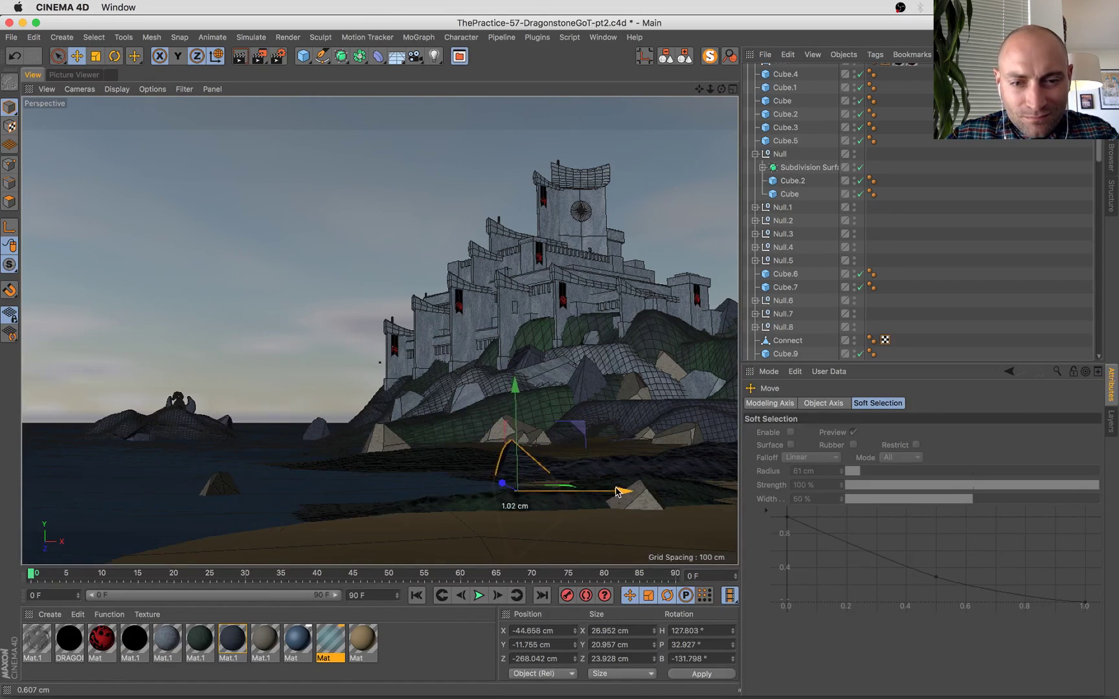
Switch to Chrome to read the latest Restream chat messages, and return to Cinema 4D.
mouse_move(1, 2)
left_click(145, 314)
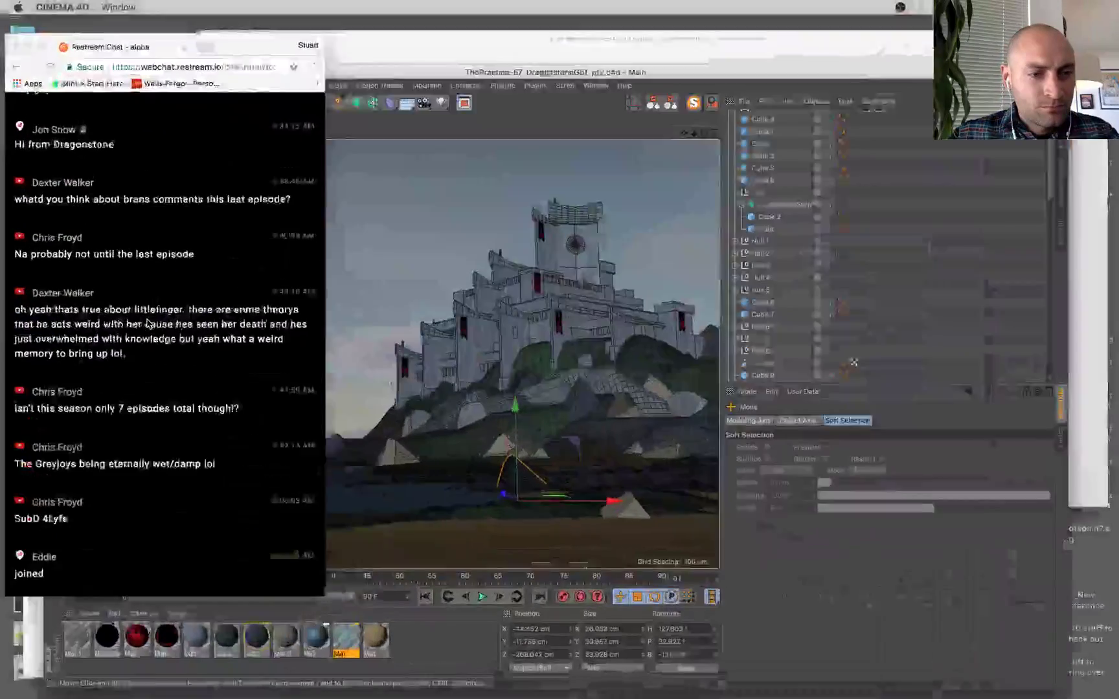
left_click_drag(155, 569, 114, 401)
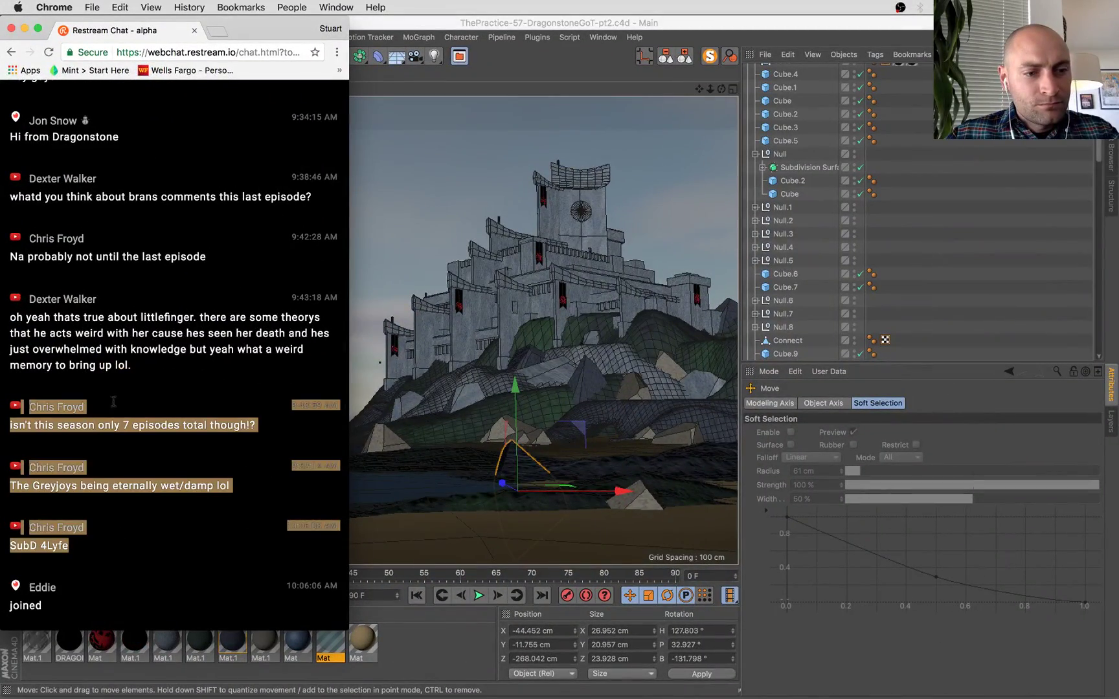
left_click(156, 548)
left_click_drag(104, 502, 126, 564)
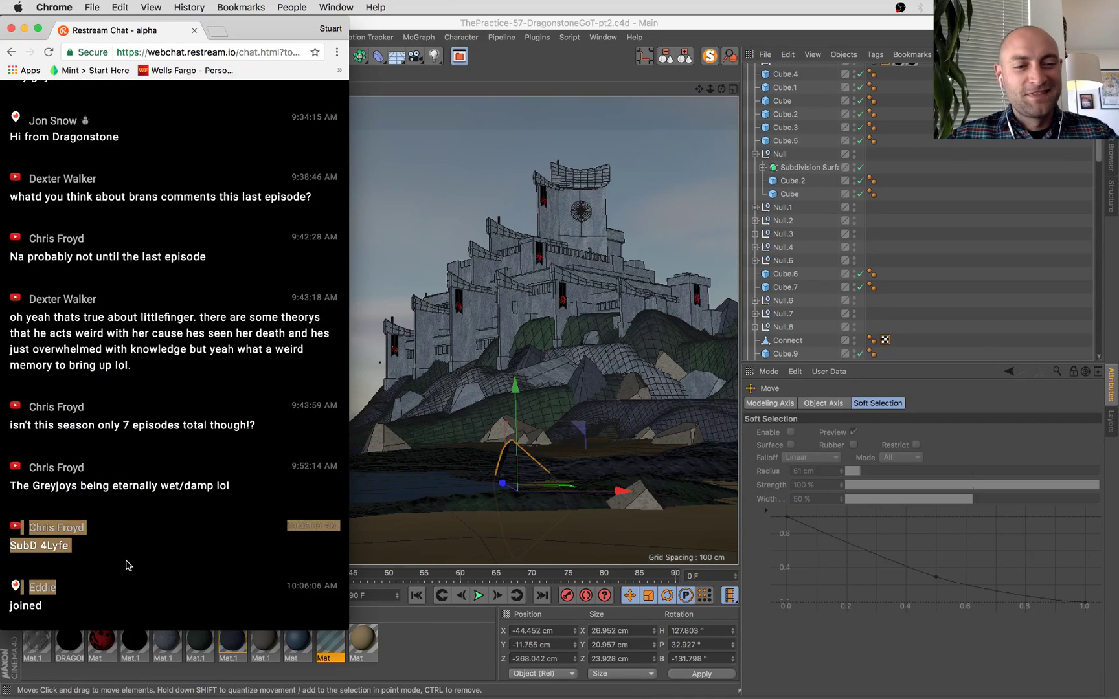
left_click(126, 565)
key("super+s")
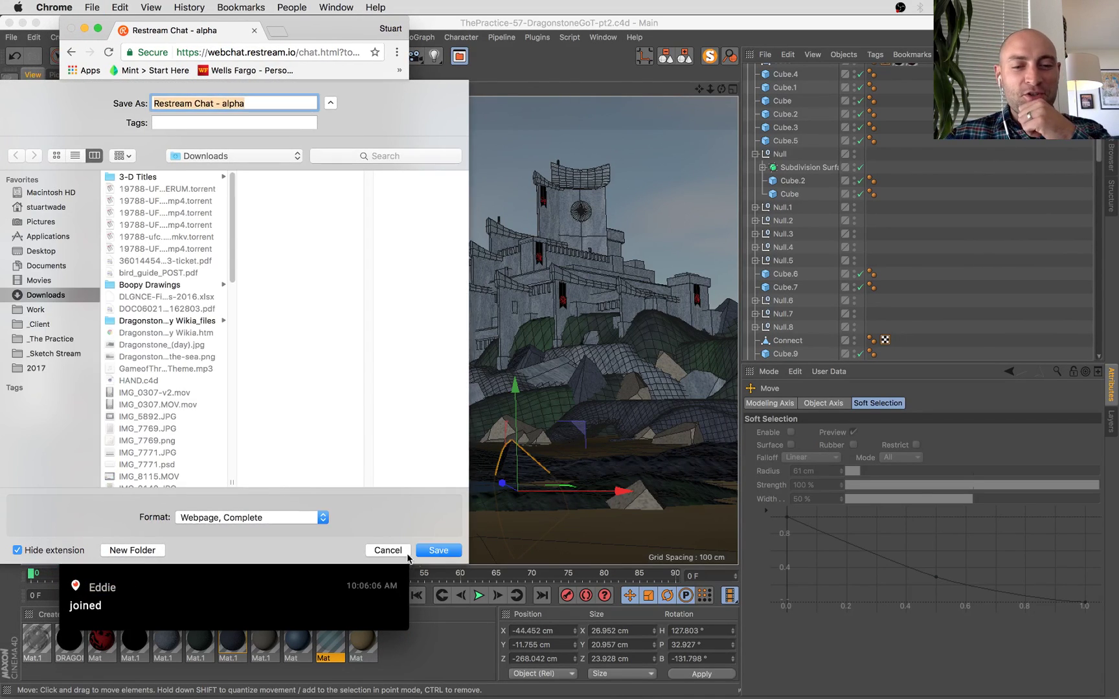
left_click(387, 549)
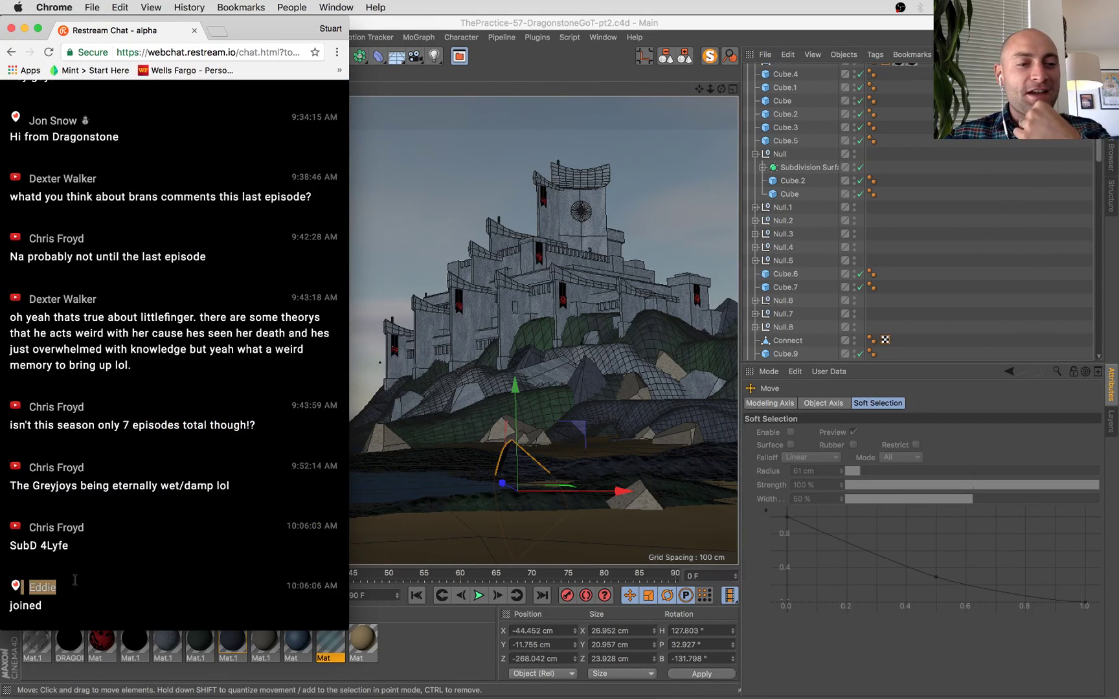
left_click_drag(28, 485, 115, 557)
left_click(115, 556)
left_click(407, 670)
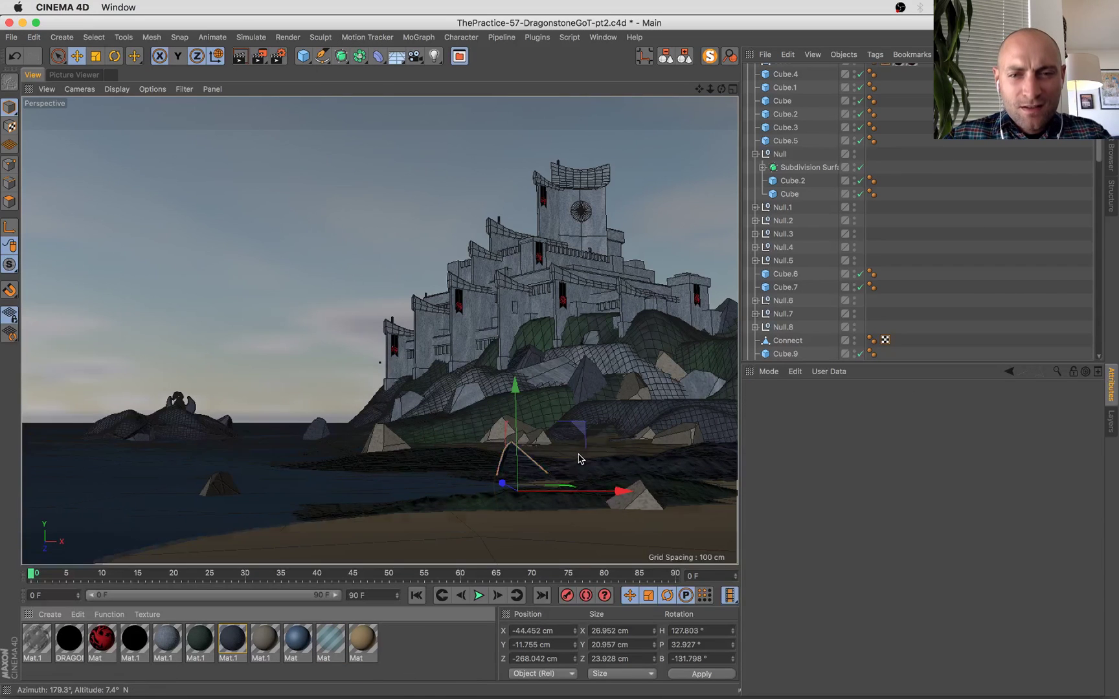
Check the progress of the current render against the three previous renders in the history.
left_click(60, 76)
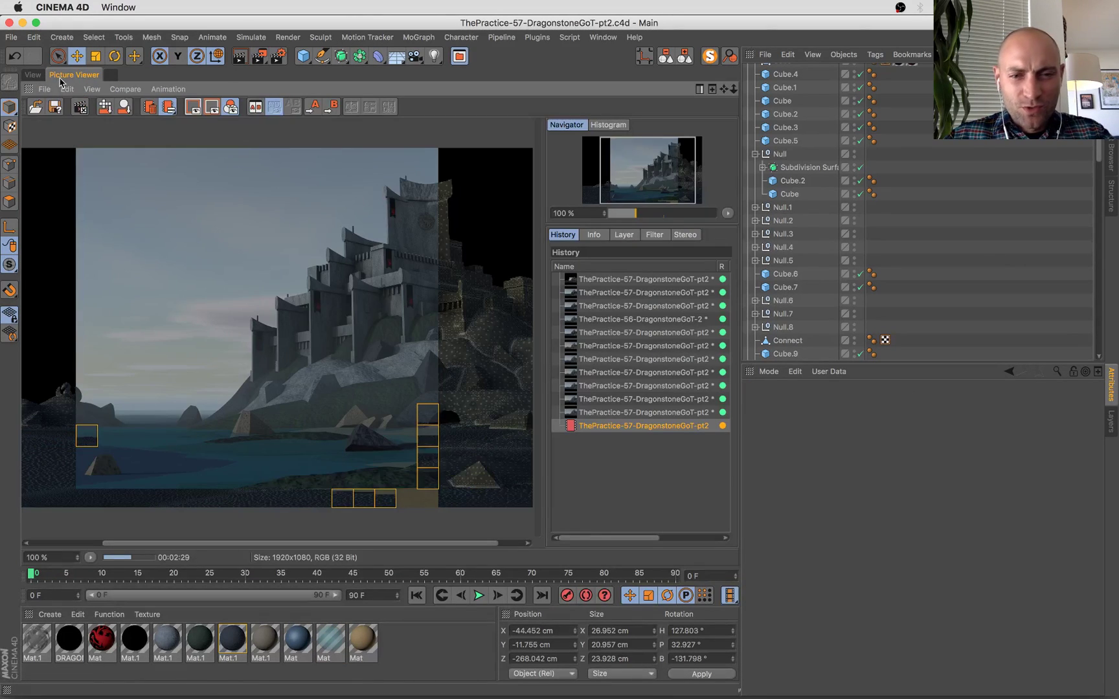
left_click(686, 388)
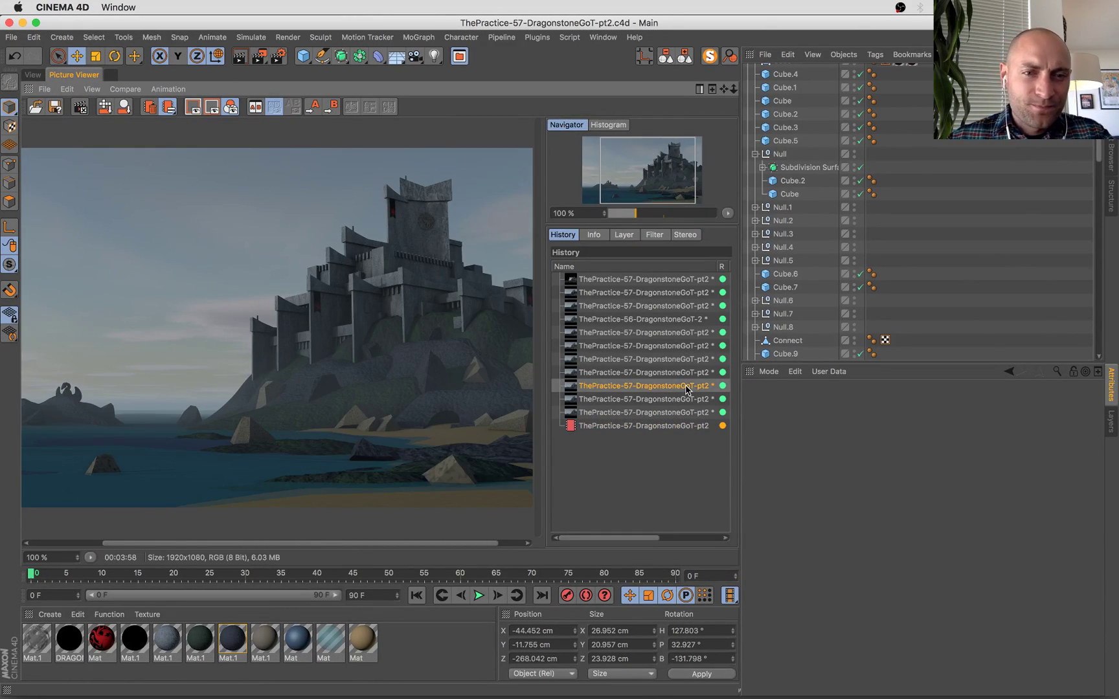
key("Down")
key("Down")
key("Down")
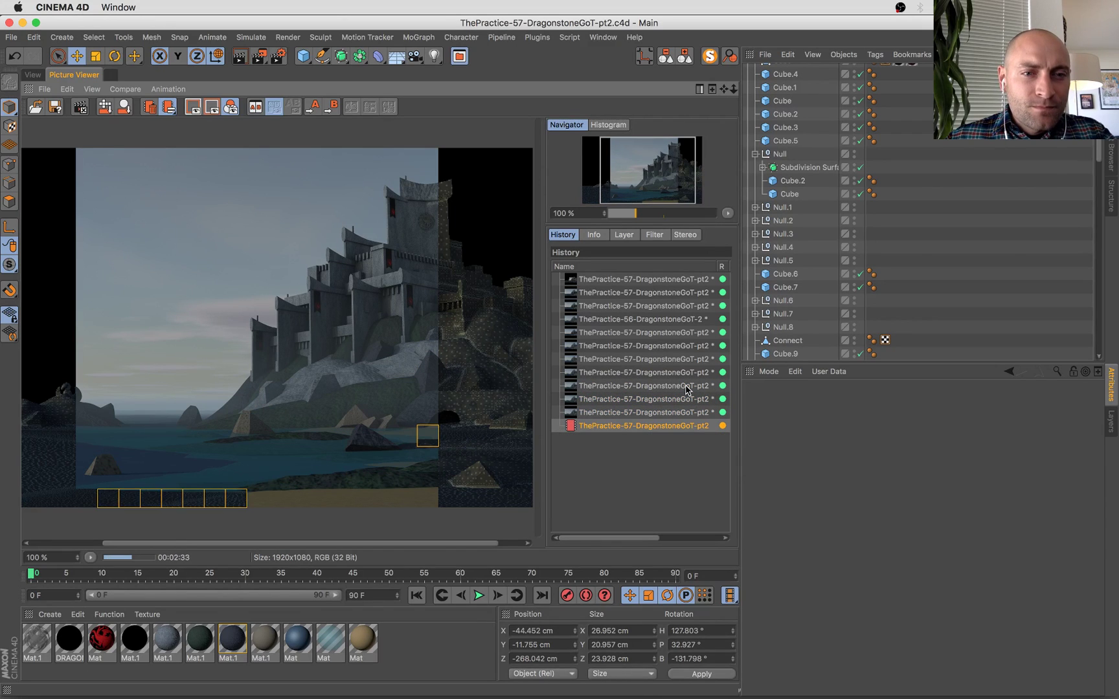
Compare the render in progress with the previous render in the history.
key("Up")
key("Down")
key("Up")
key("Down")
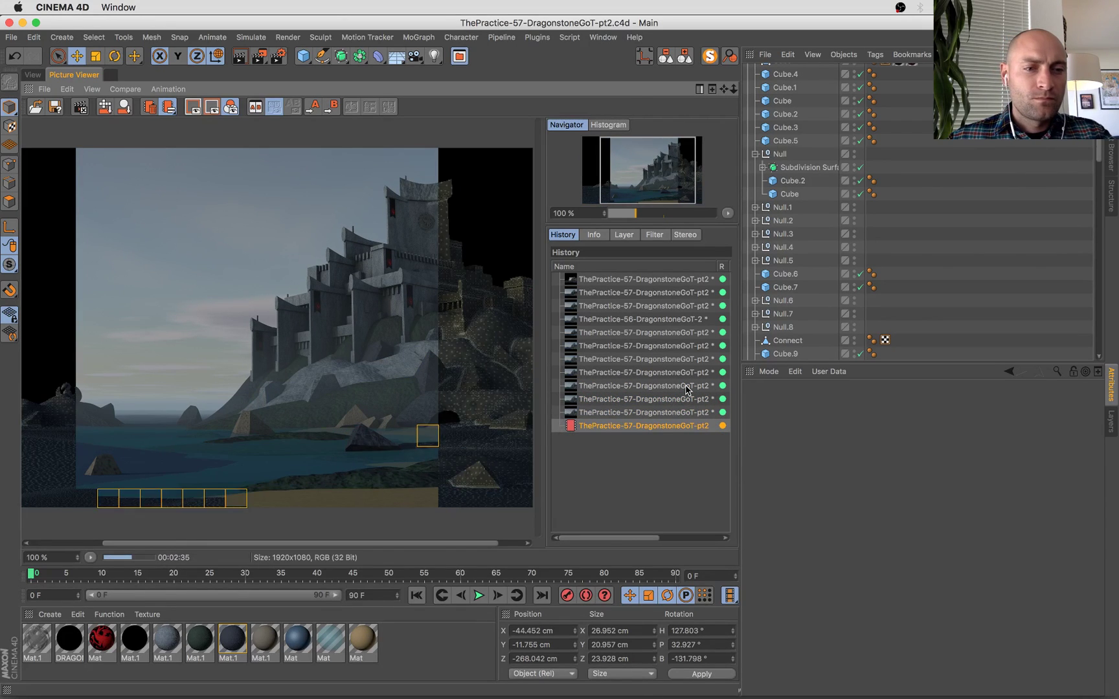
key("Up")
key("Down")
key("Up")
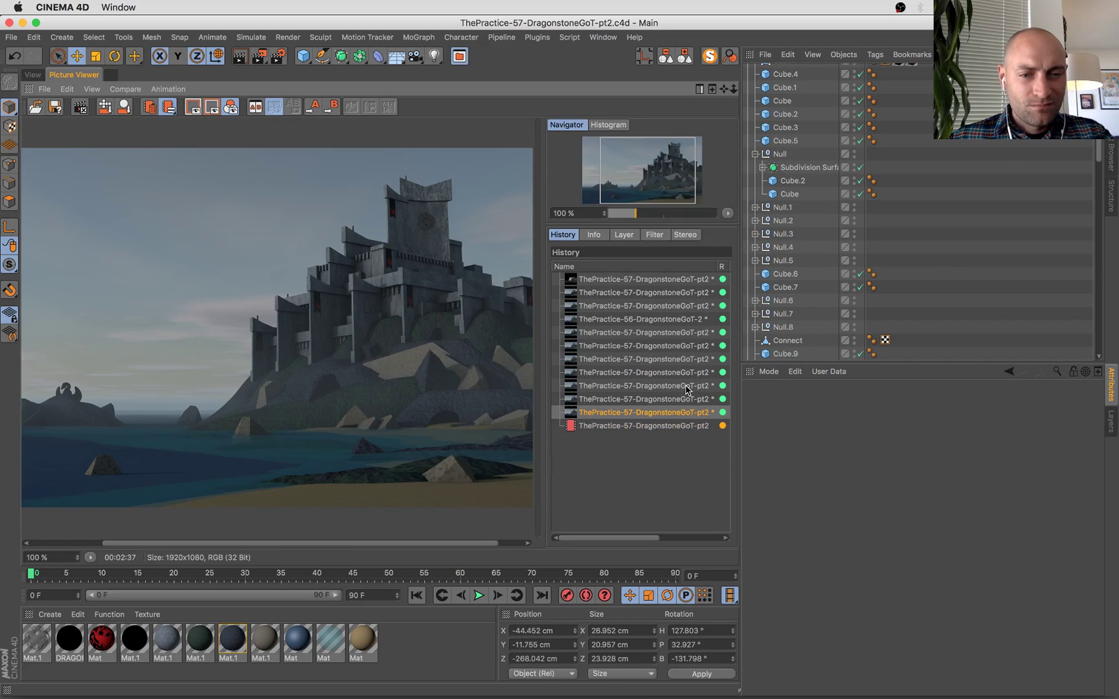
key("Down")
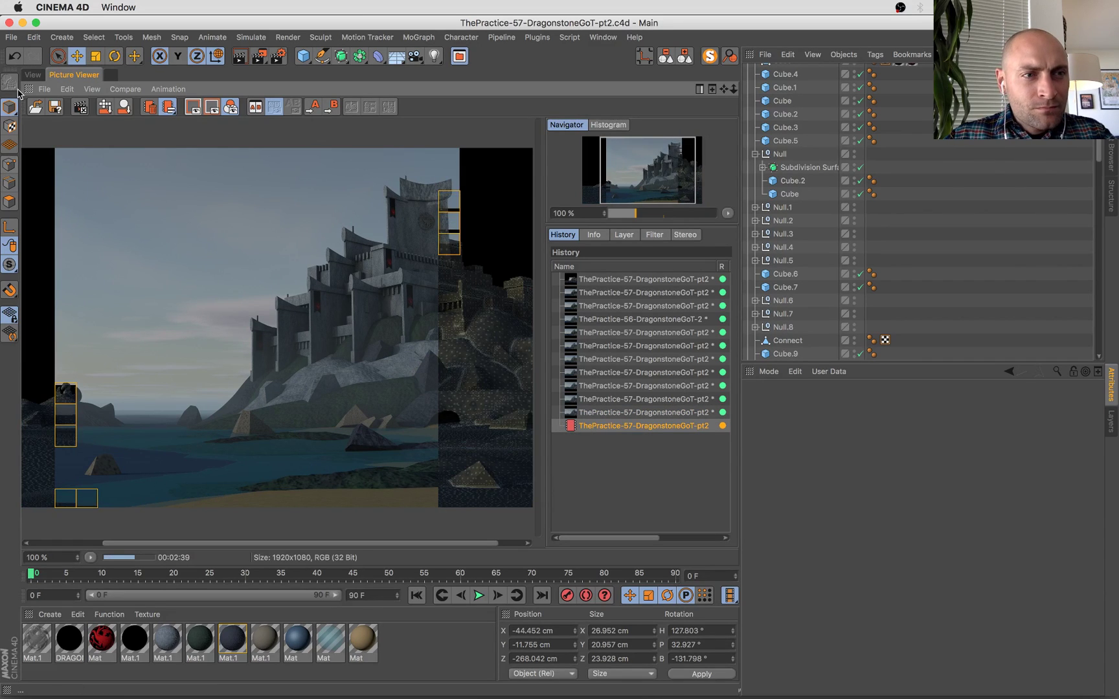
Scale the low dark shore landscape at the cliff's foot to about 173 x 12 x 82 cm and raise it about 0.5 cm.
left_click(33, 75)
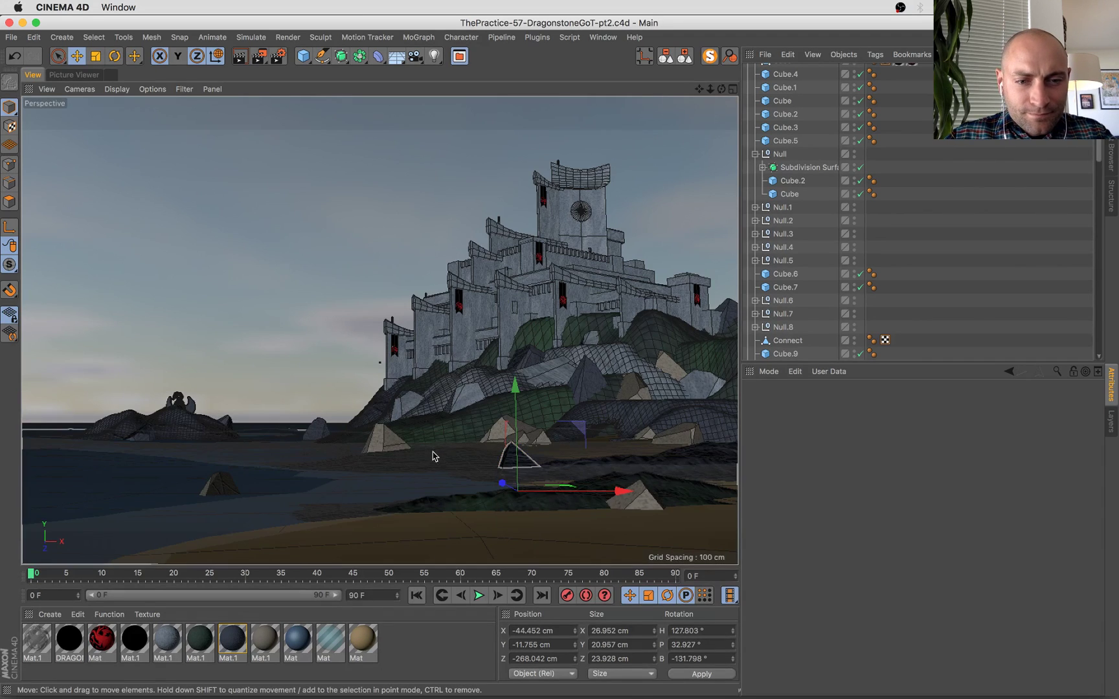
left_click(434, 452)
key("t")
left_click_drag(362, 527, 421, 498)
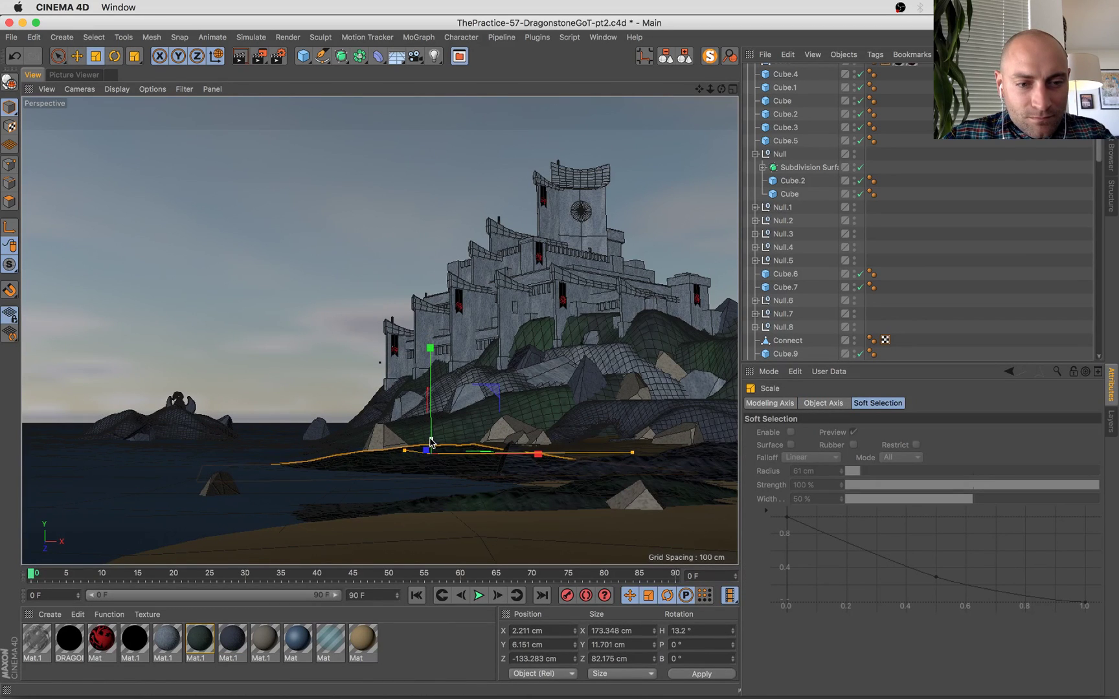
key("e")
left_click_drag(430, 387, 431, 382)
Check the current render's progress at 80% zoom and save the scene.
left_click(51, 74)
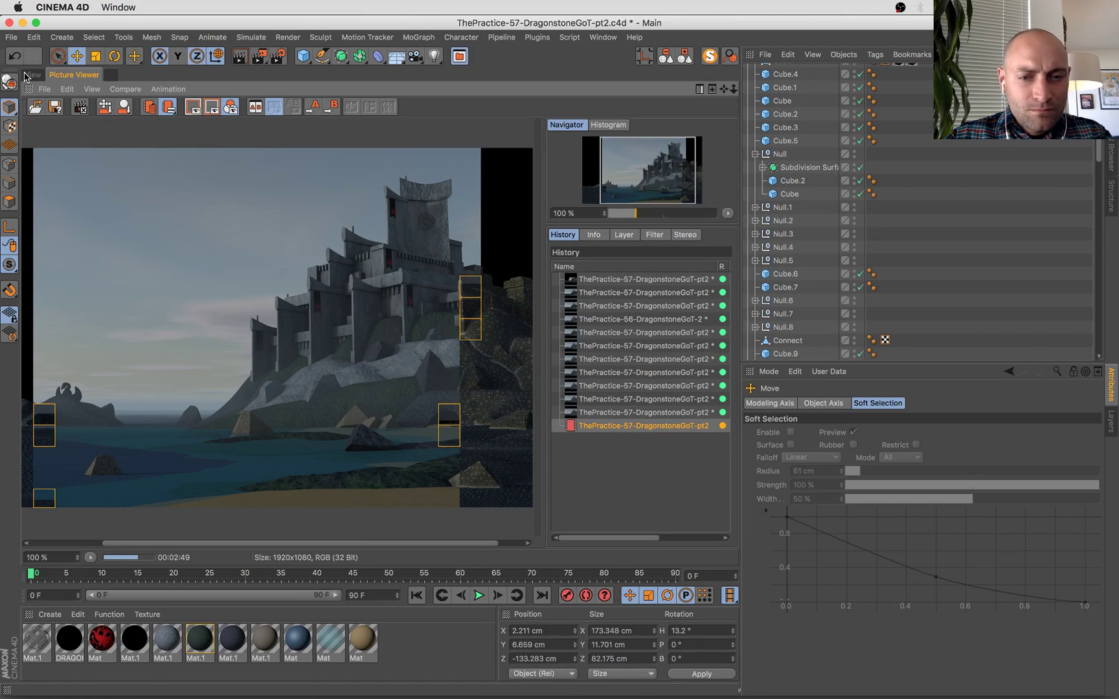
scroll(307, 417, "down", 1)
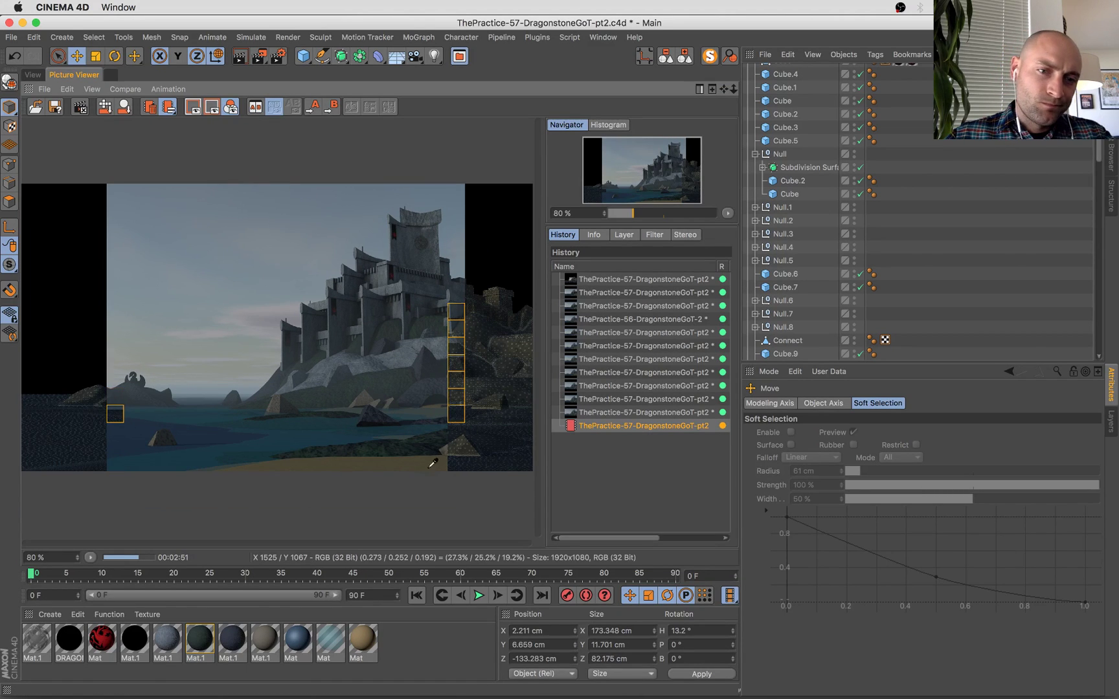
key("super+s")
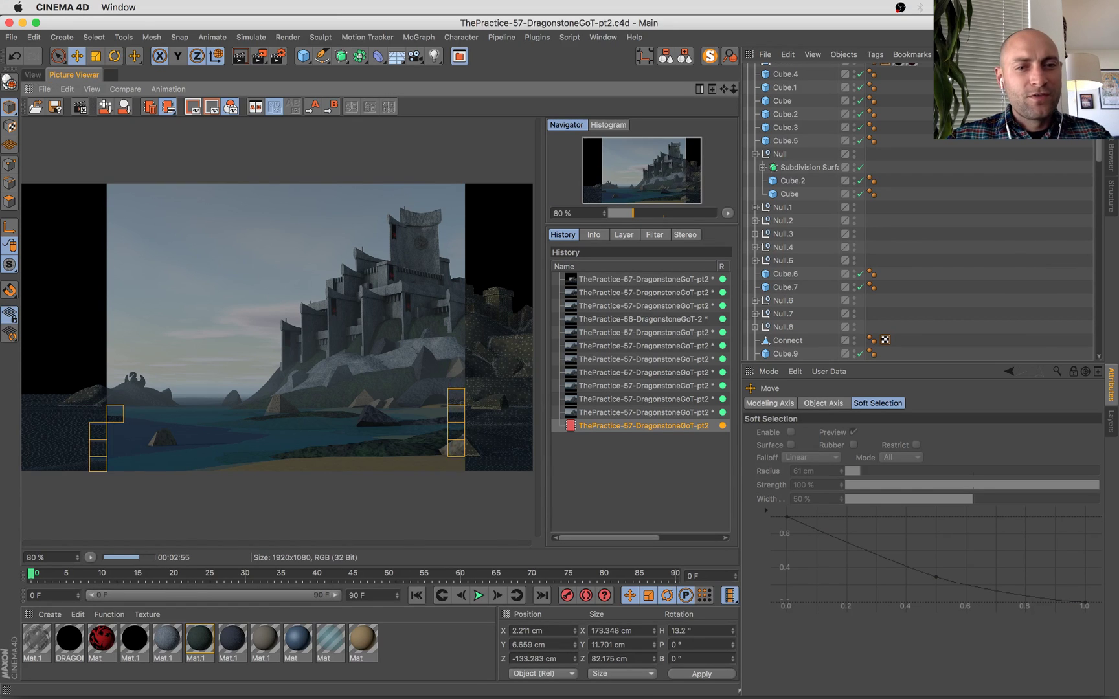
Remove the lighter grey texture tags from Landscape.2 and Landscape inside the Cliffs group, and save the scene.
left_click(33, 75)
left_click(598, 358)
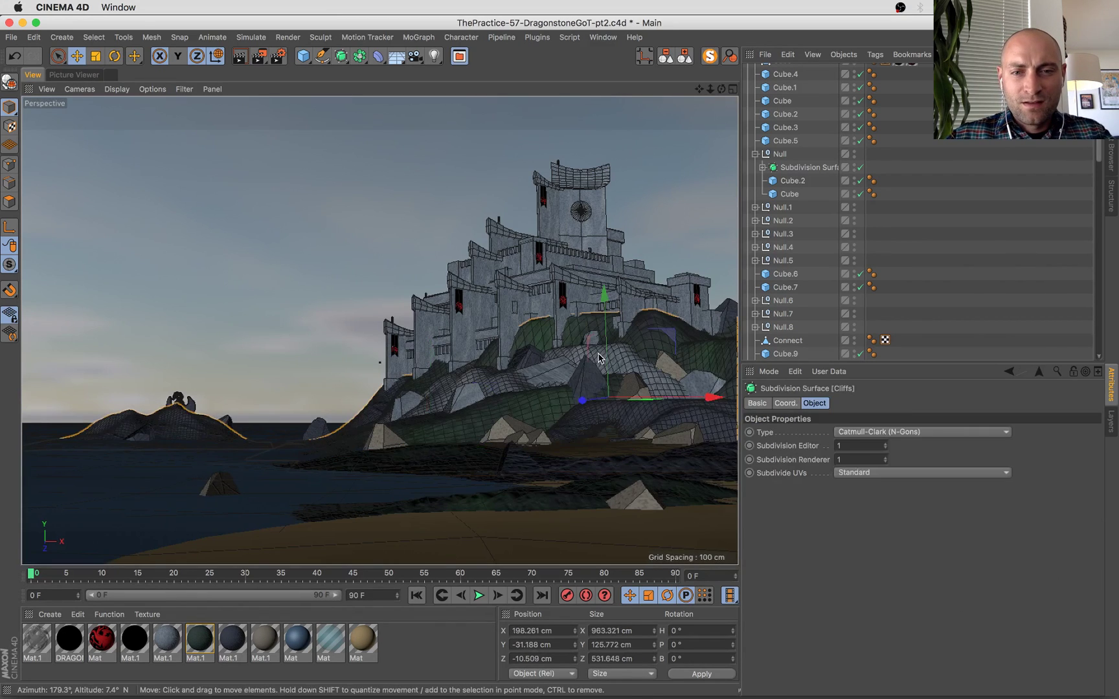
scroll(961, 200, "down", 10)
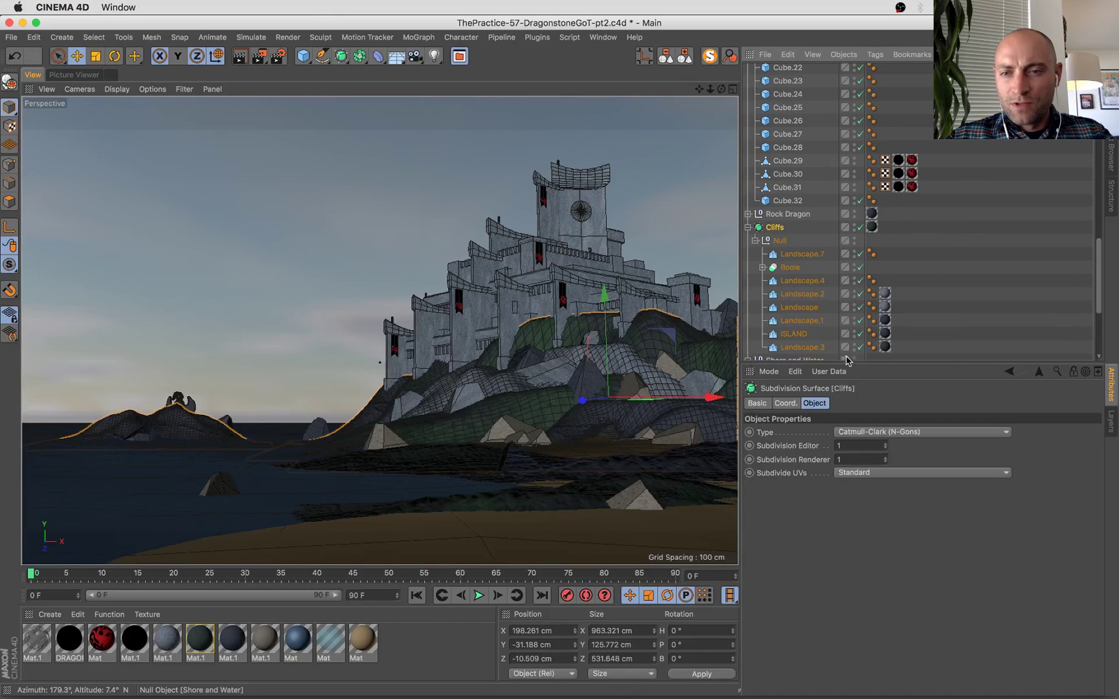
scroll(845, 356, "down", 1)
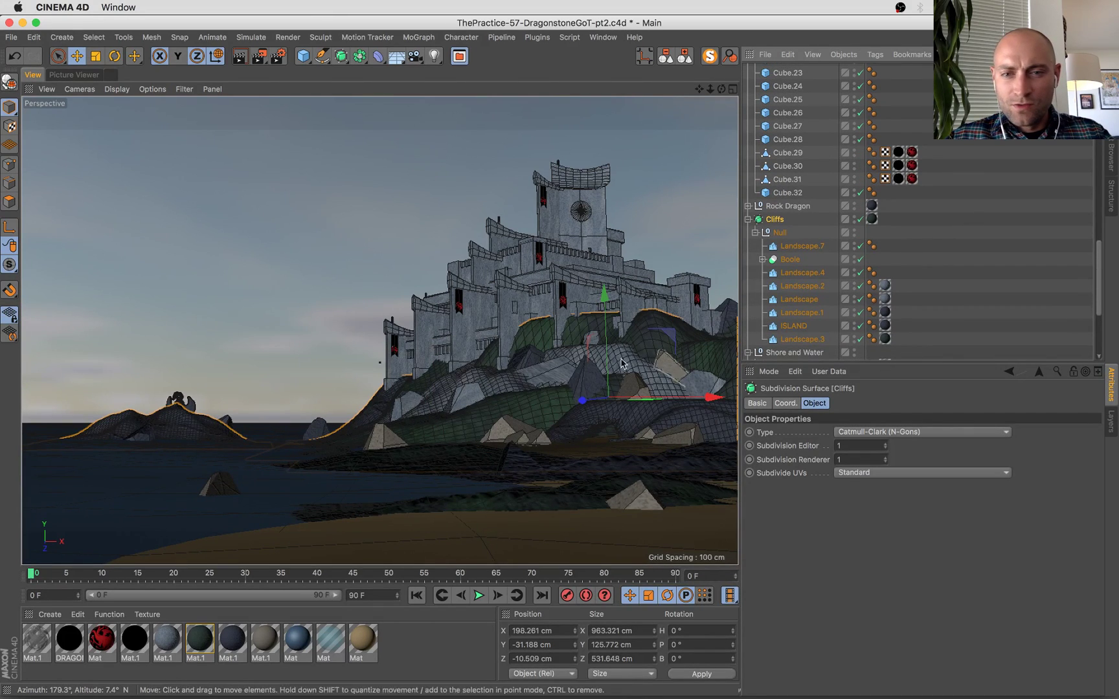
left_click(885, 299)
key("BackSpace")
key("BackSpace")
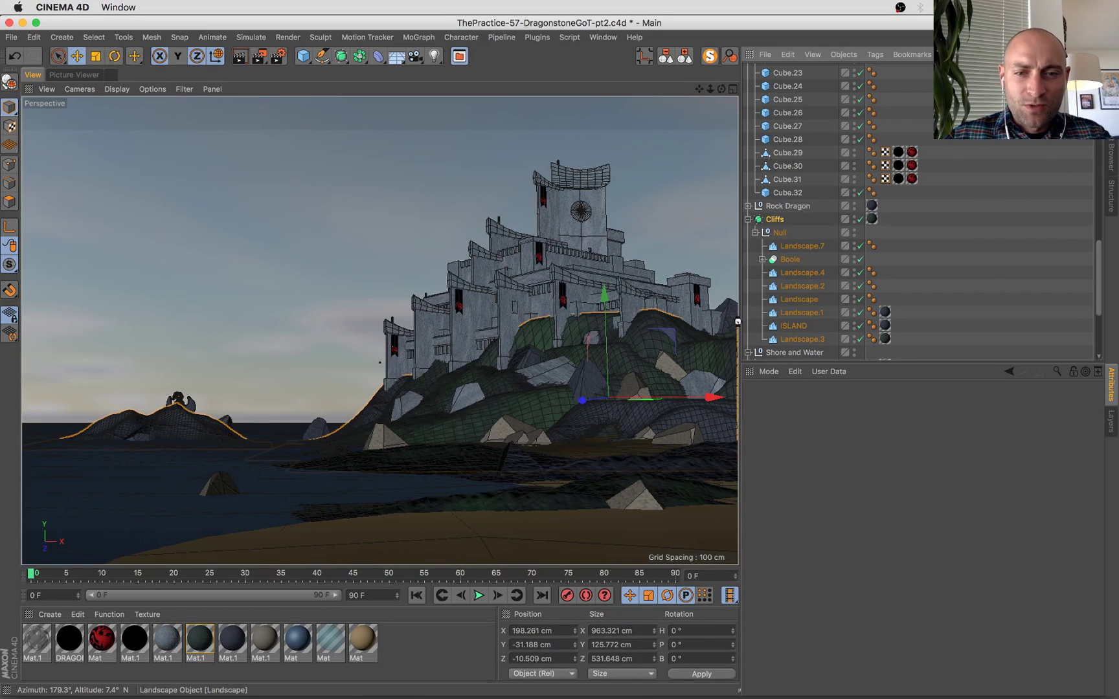
key("super+s")
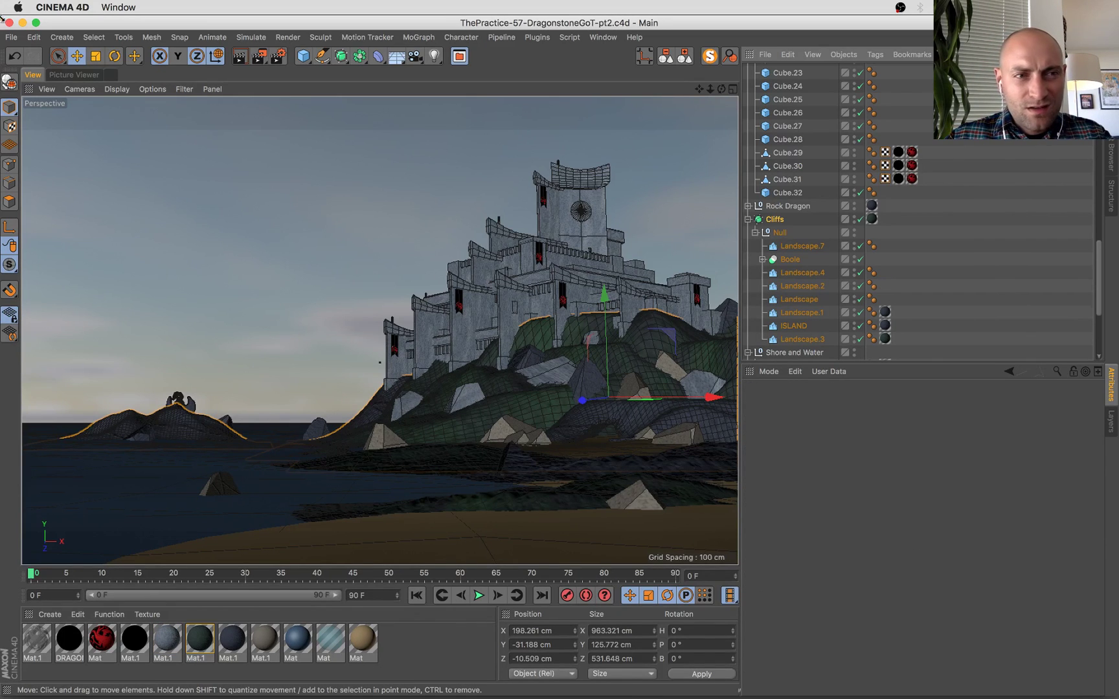
Apply the dark blue-grey Mat.1 material to Landscape.2 and Landscape in the Cliffs group, and save the scene.
left_click(77, 75)
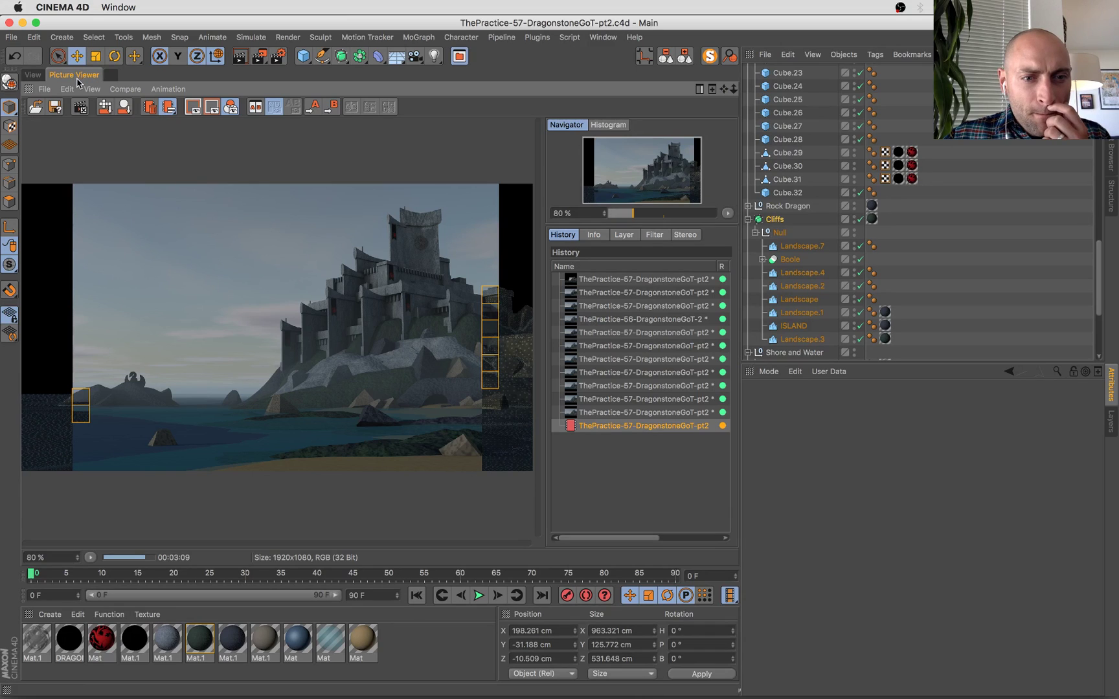
left_click(30, 75)
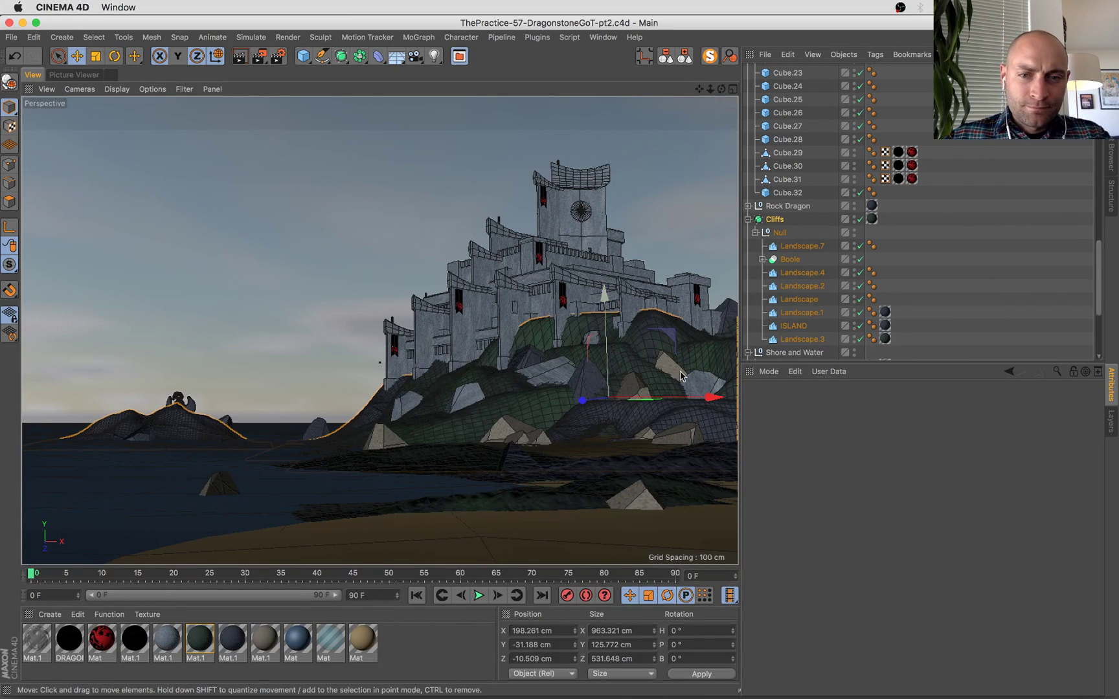
left_click_drag(301, 640, 812, 288)
left_click_drag(886, 286, 887, 278)
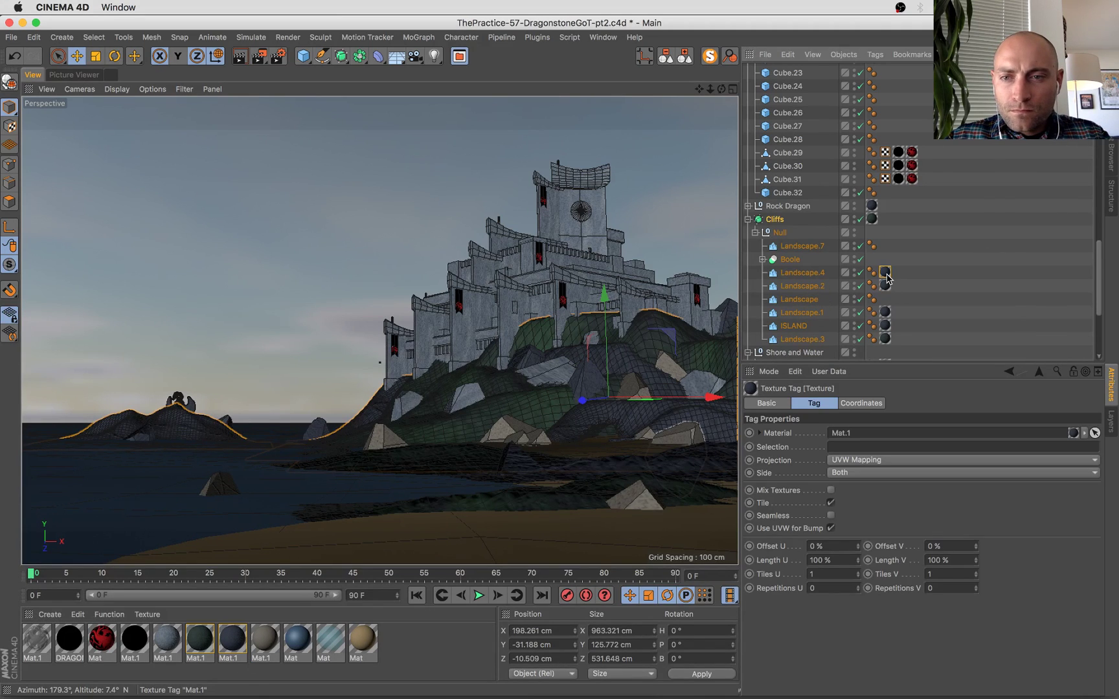
key("super+s")
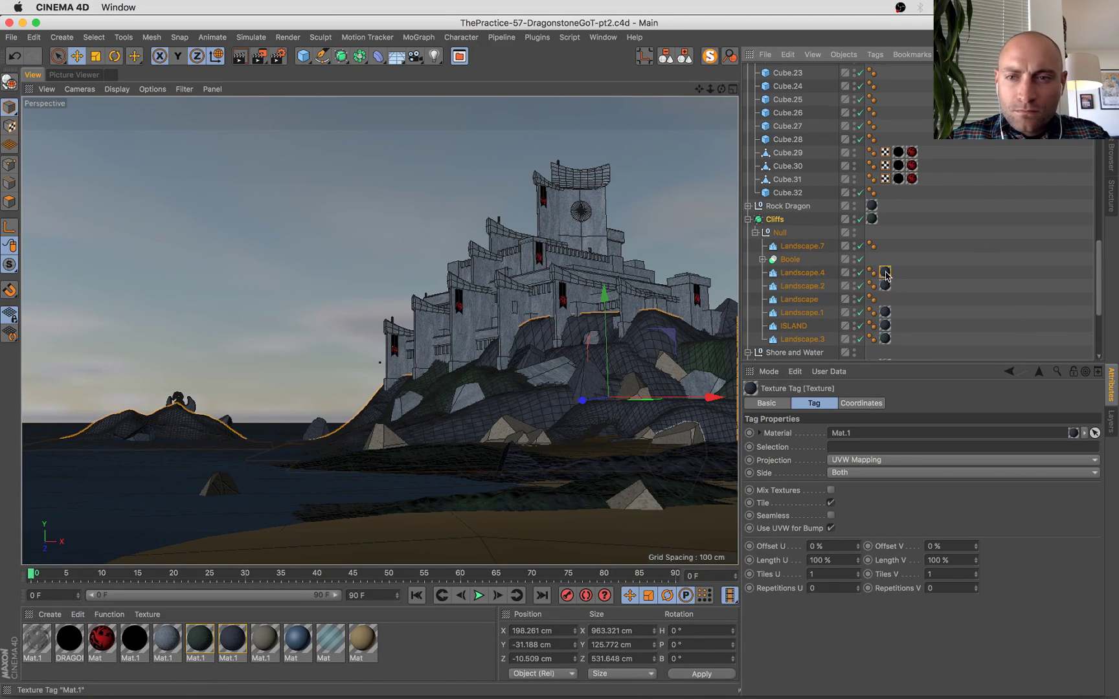
left_click_drag(892, 301, 885, 302)
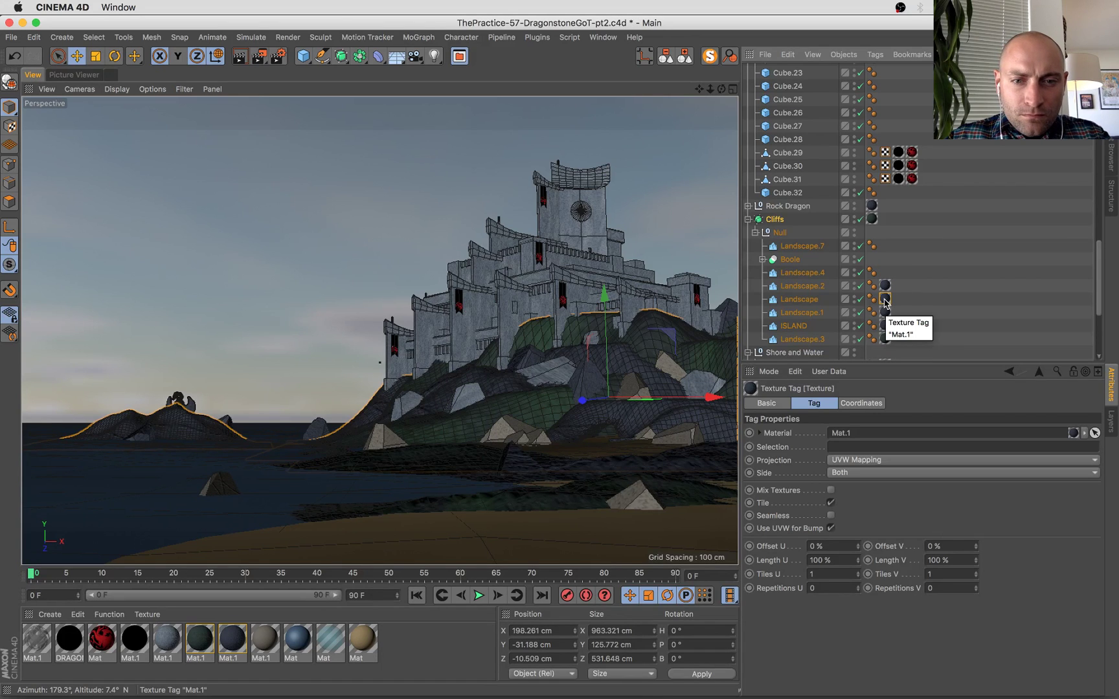
key("super+s")
Try the dark blue-grey Mat.1 texture tag on Landscape.4 instead of Landscape, and undo it.
left_click_drag(884, 273, 884, 273)
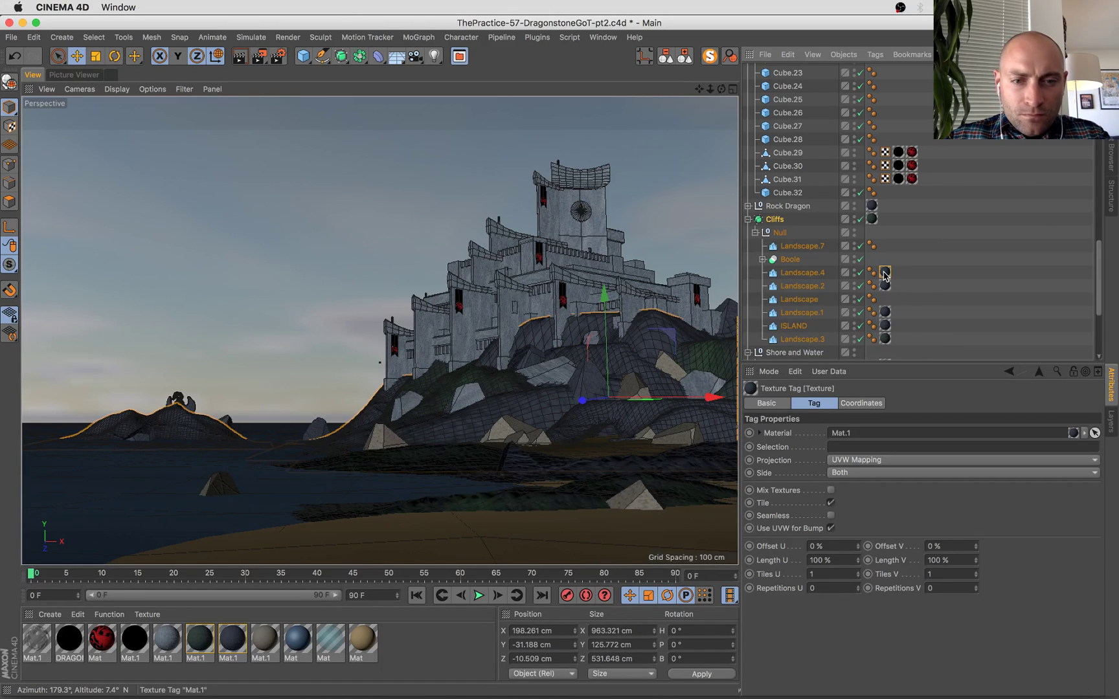
key("super+z")
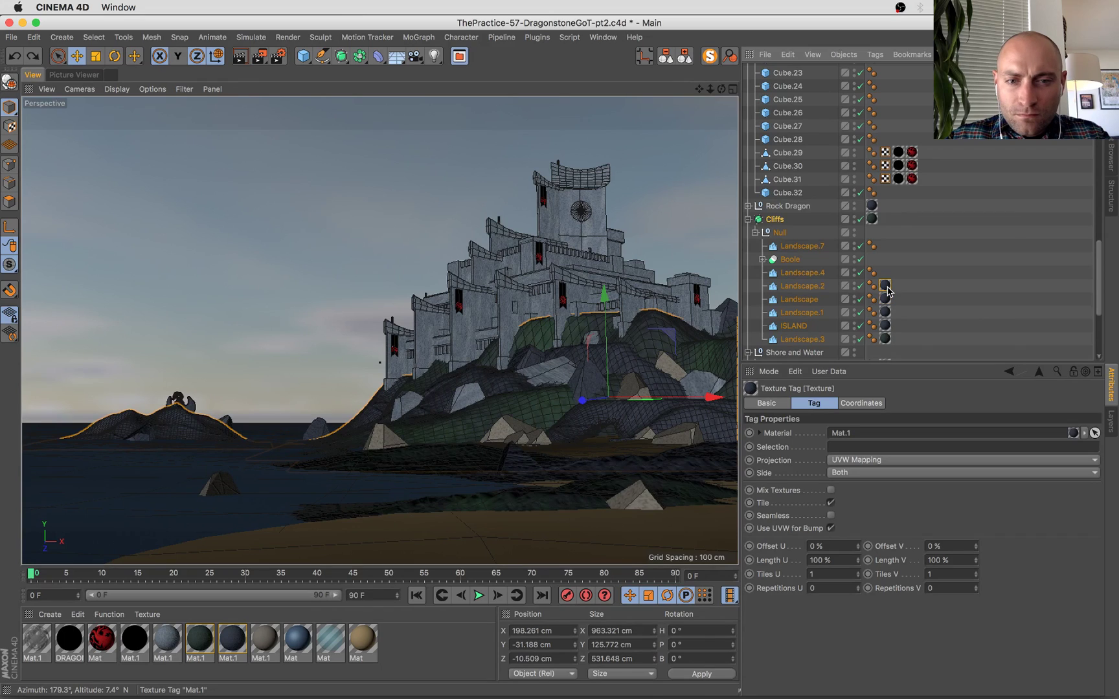
key("super+z")
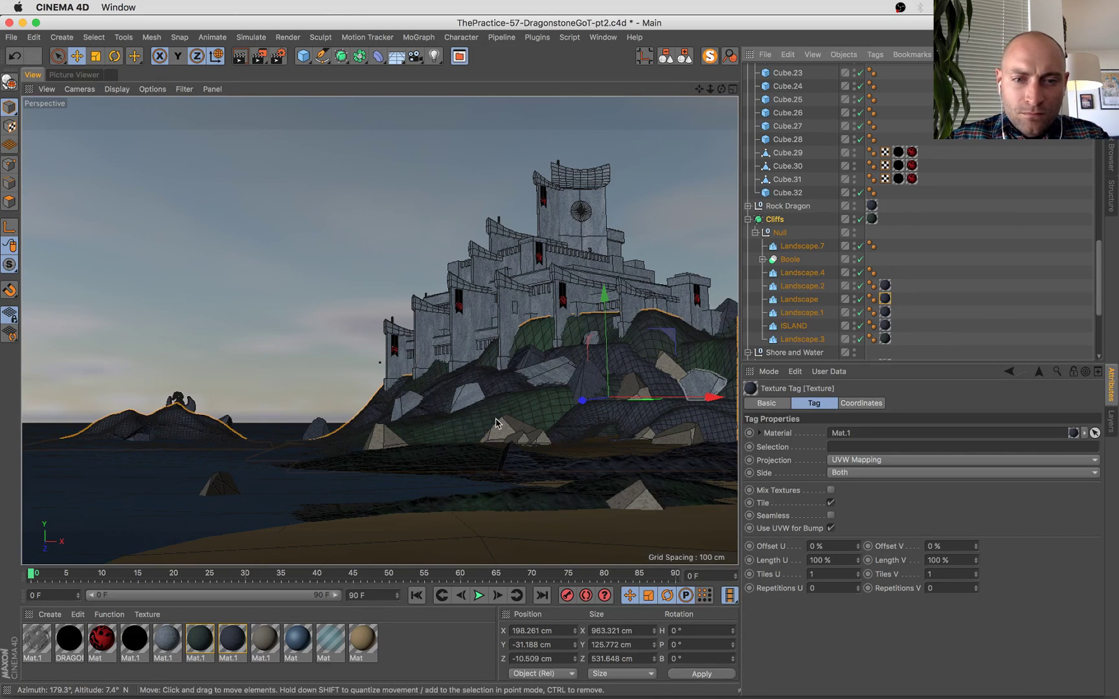
Test dark Mat.1 on Landscape.4 with the Cliffs subdivision disabled, undo the material, and re-enable the subdivision.
left_click(859, 219)
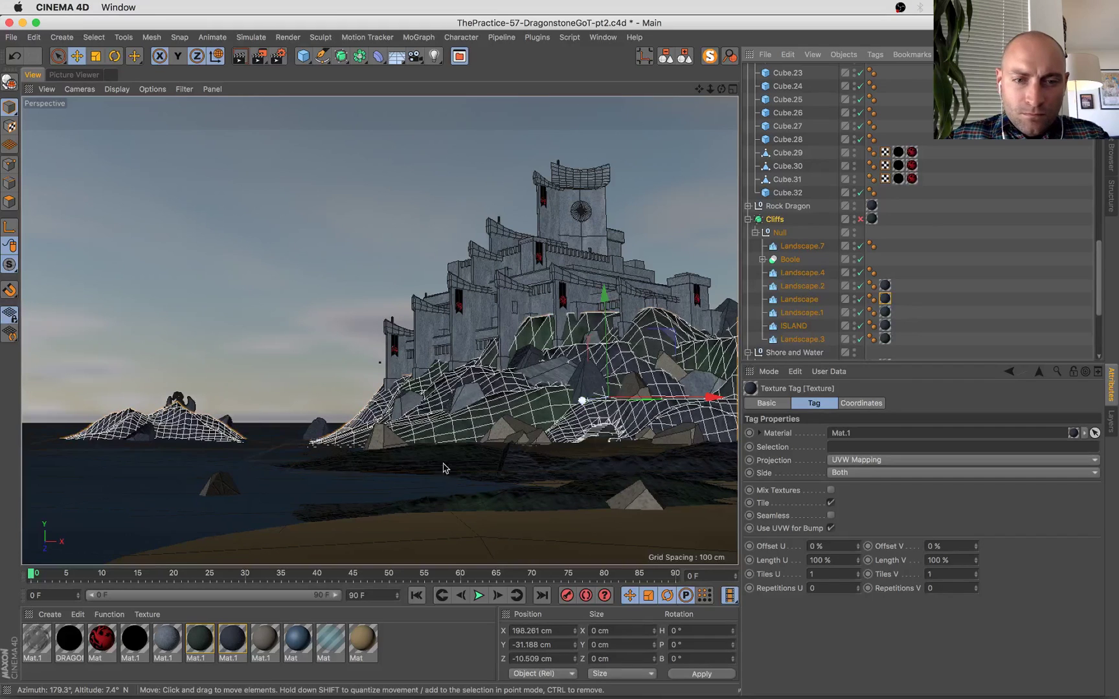
left_click(802, 273)
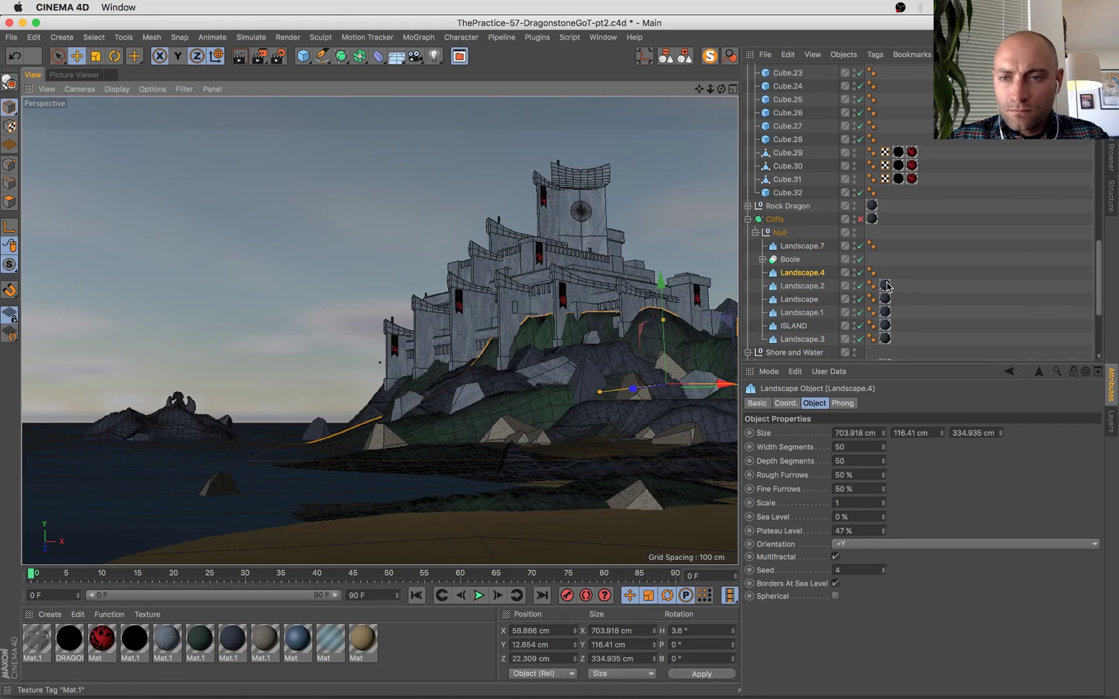
left_click_drag(887, 286, 886, 277)
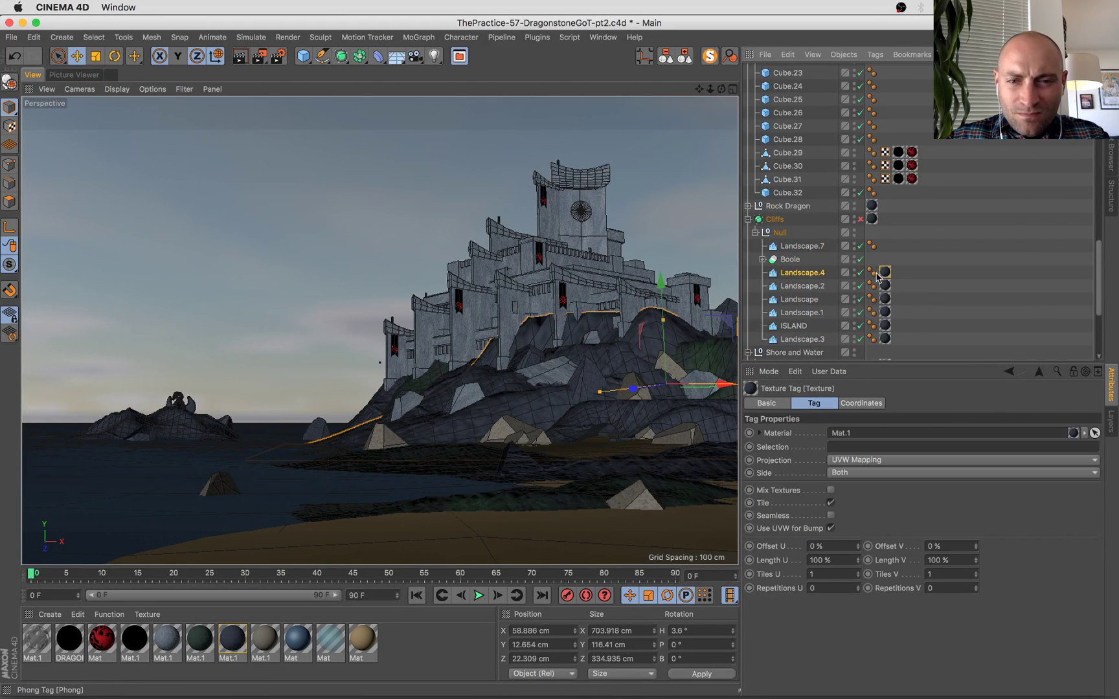
key("super+z")
key("super+s")
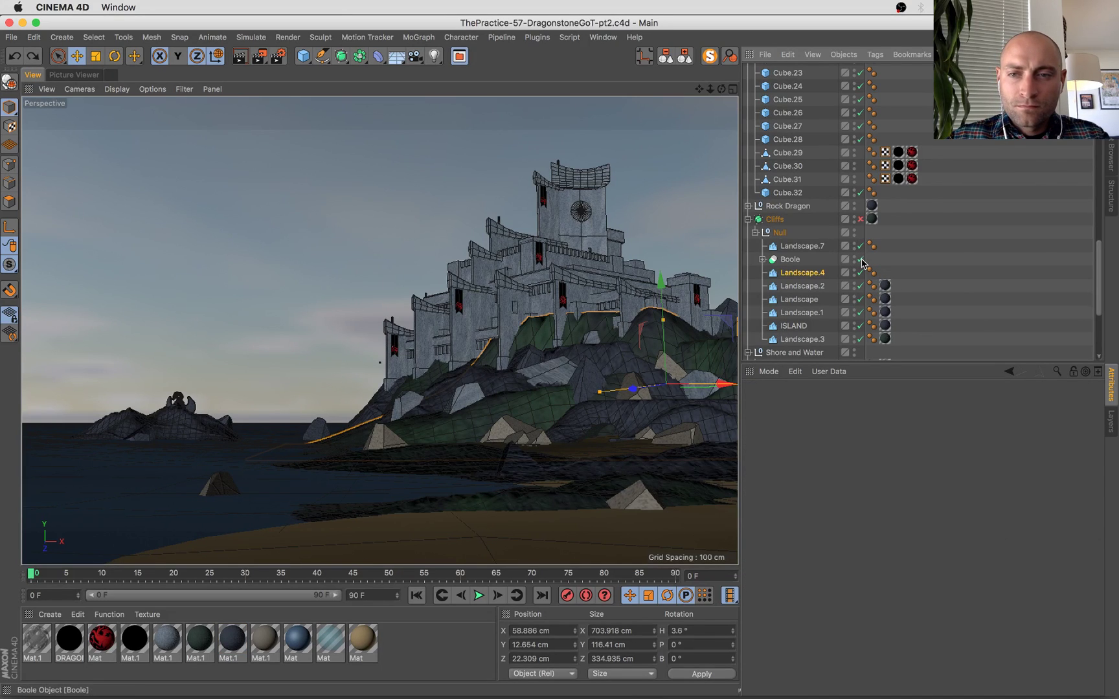
left_click(859, 220)
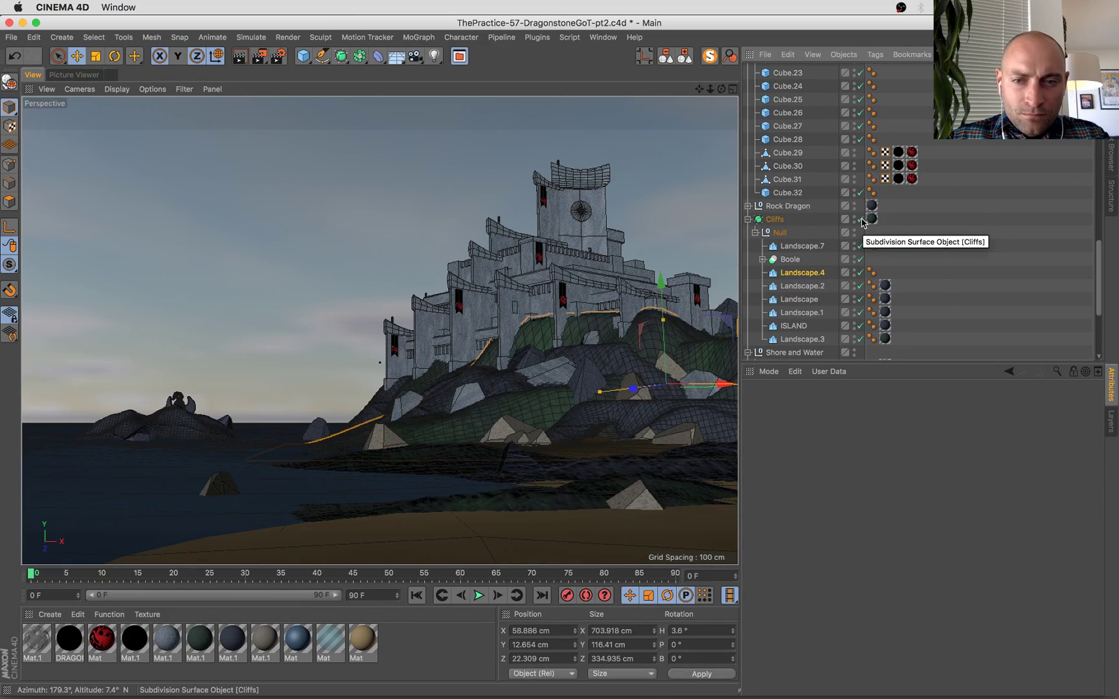
Try shifting Landscape.7 about 64 cm along the X axis, and undo the move.
left_click(809, 219)
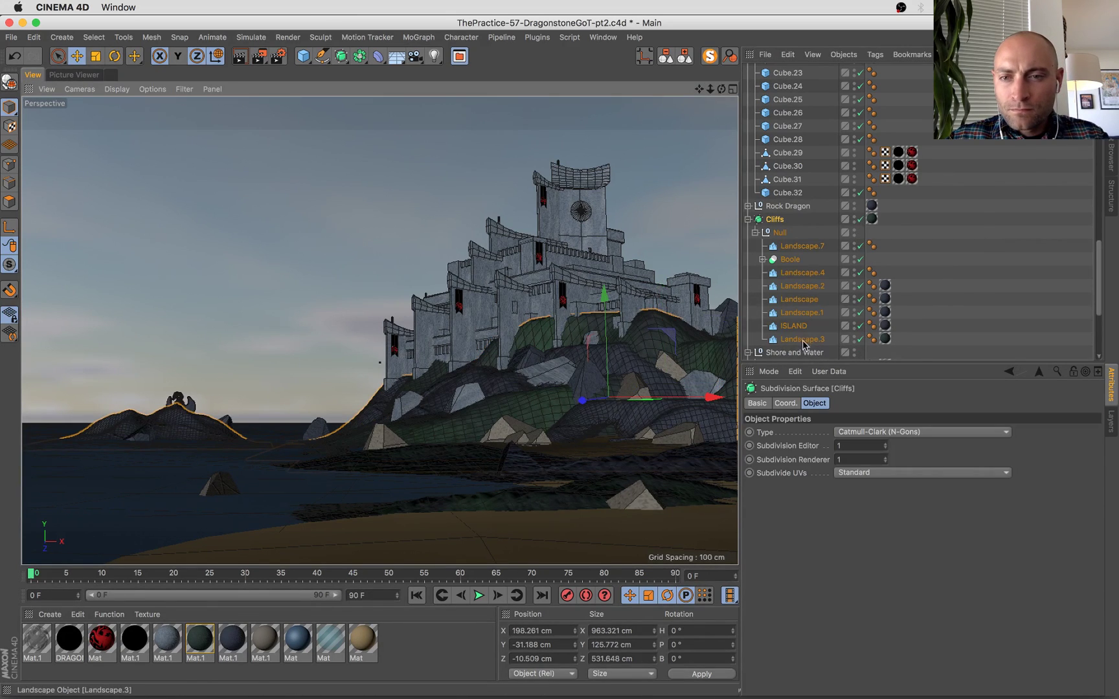
left_click(803, 341)
left_click(803, 246)
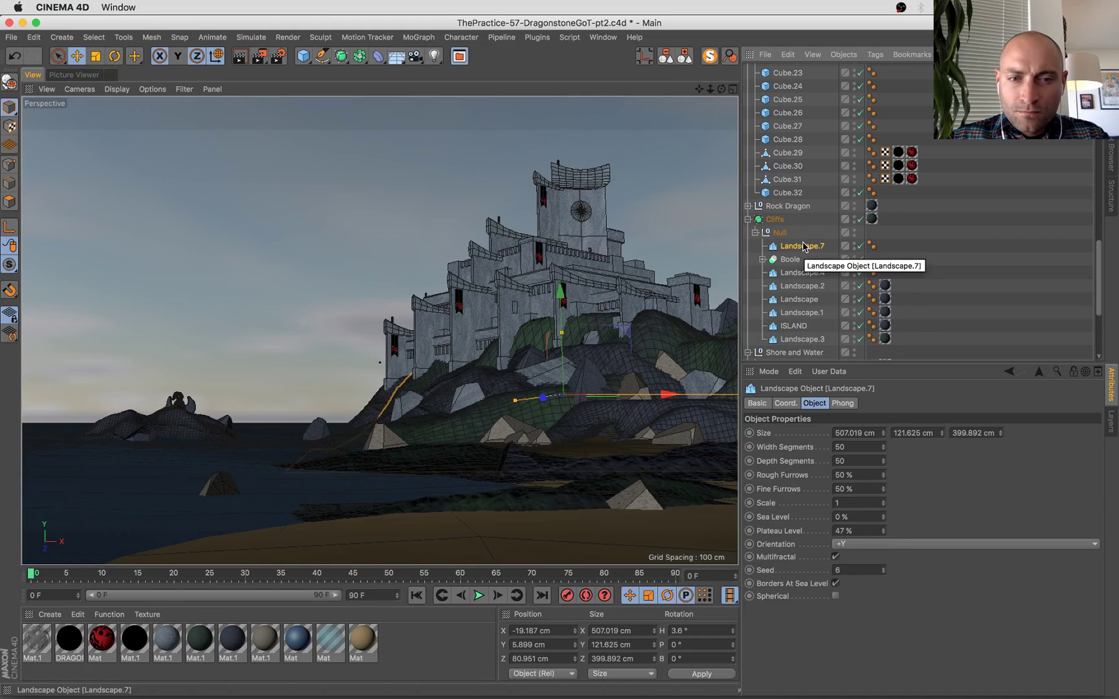
left_click_drag(664, 396, 599, 404)
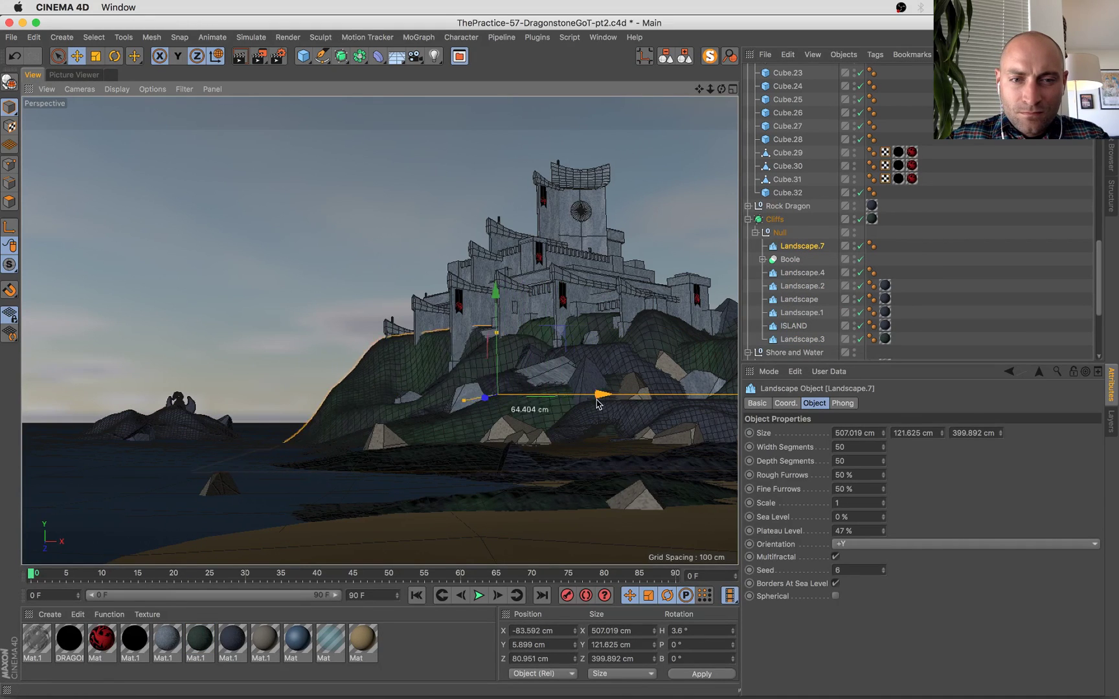
key("super+z")
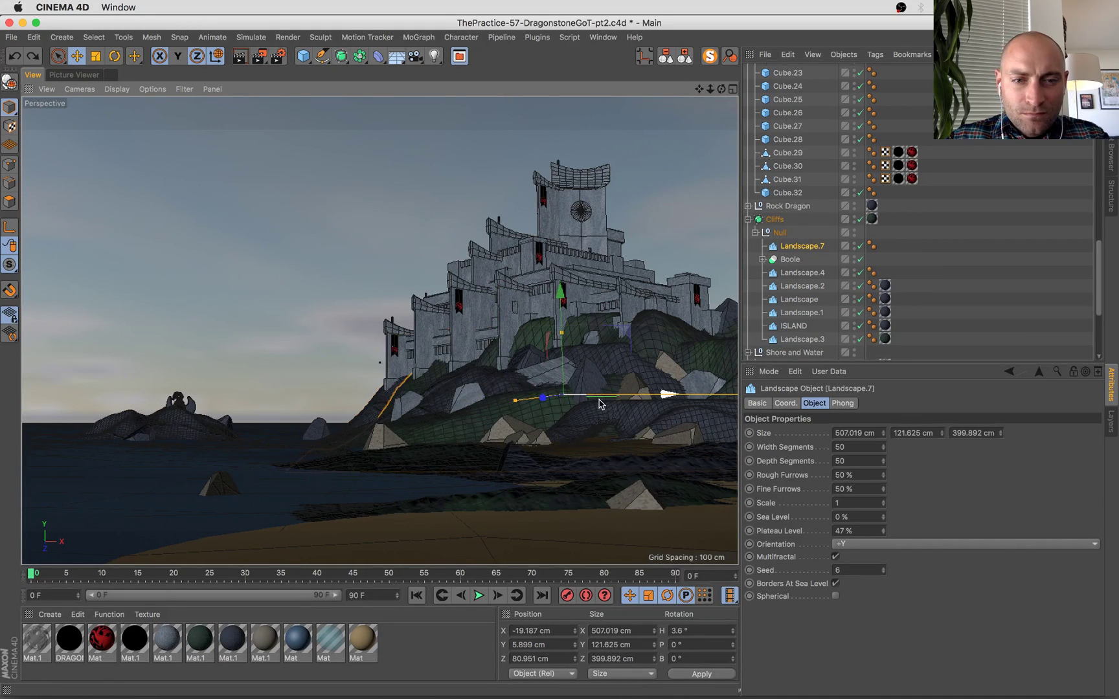
Replace the texture tag on Landscape.3 with the dark blue-grey Mat.1, save the scene, and select the Cliffs object.
left_click(784, 273)
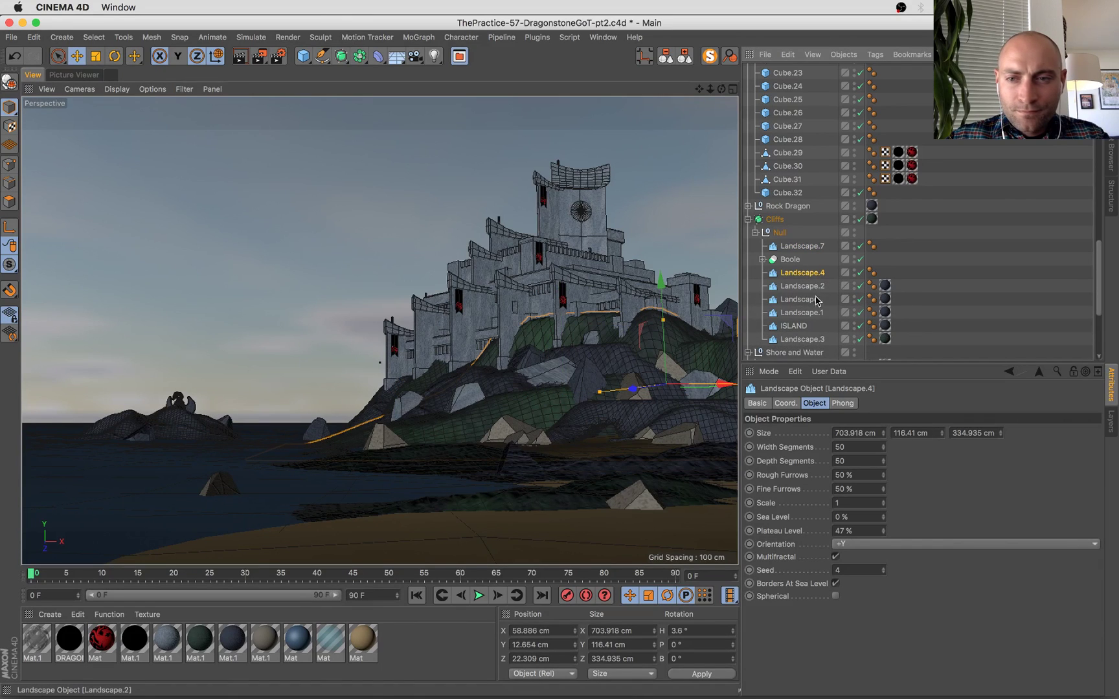
left_click(805, 341)
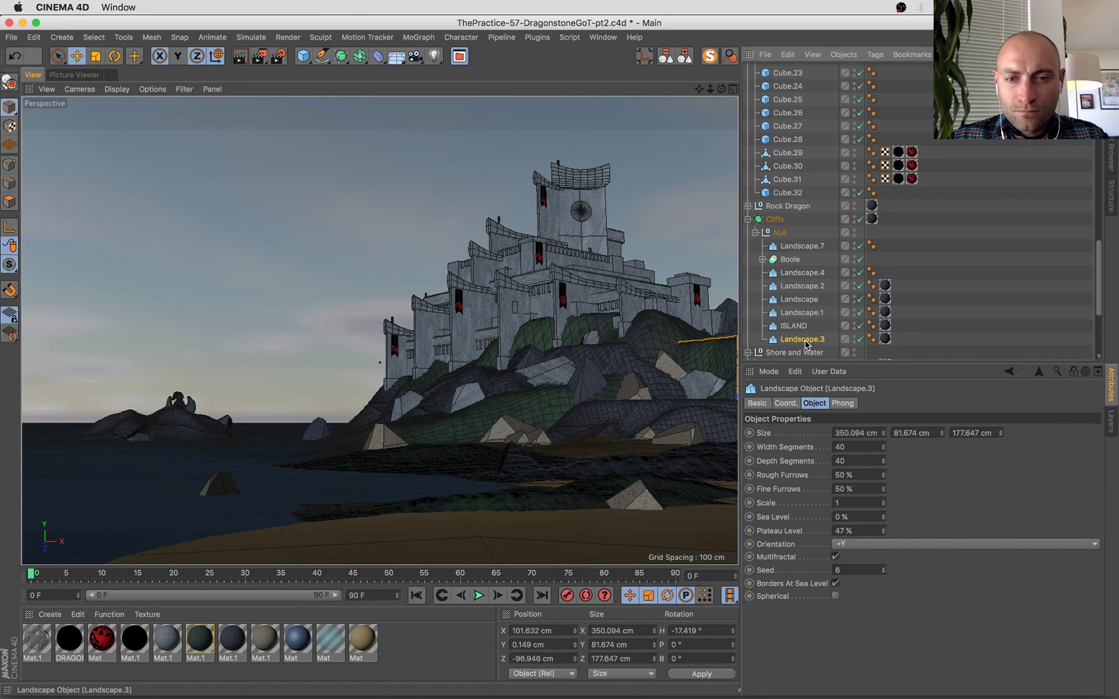
left_click(885, 340)
key("Delete")
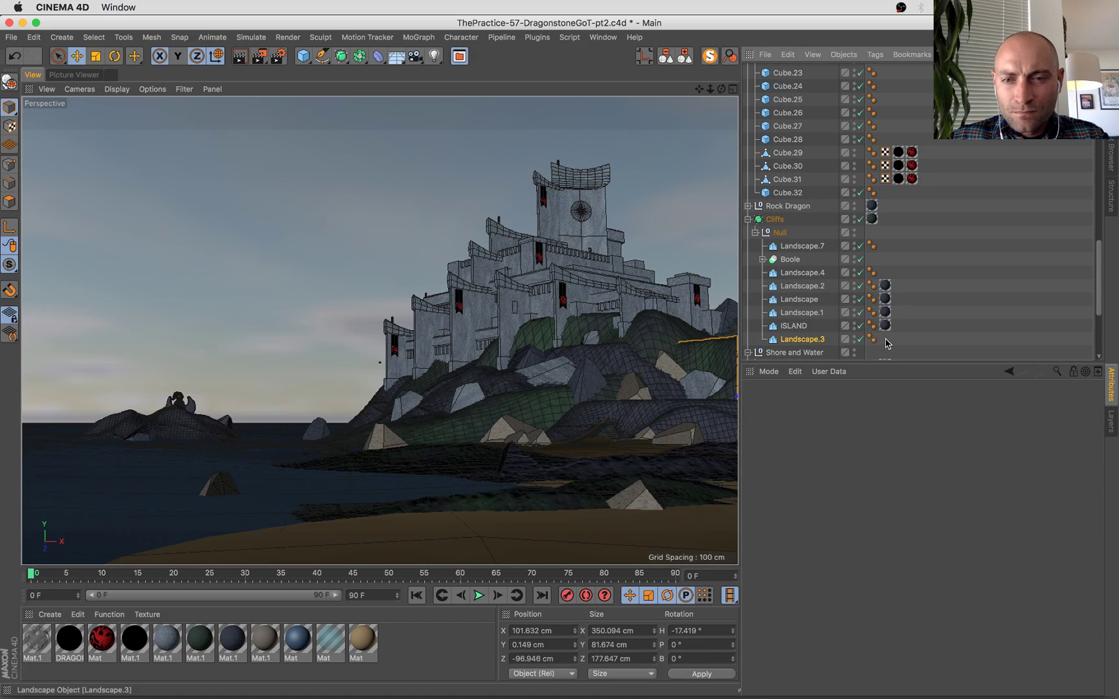
key("super+z")
key("super+s")
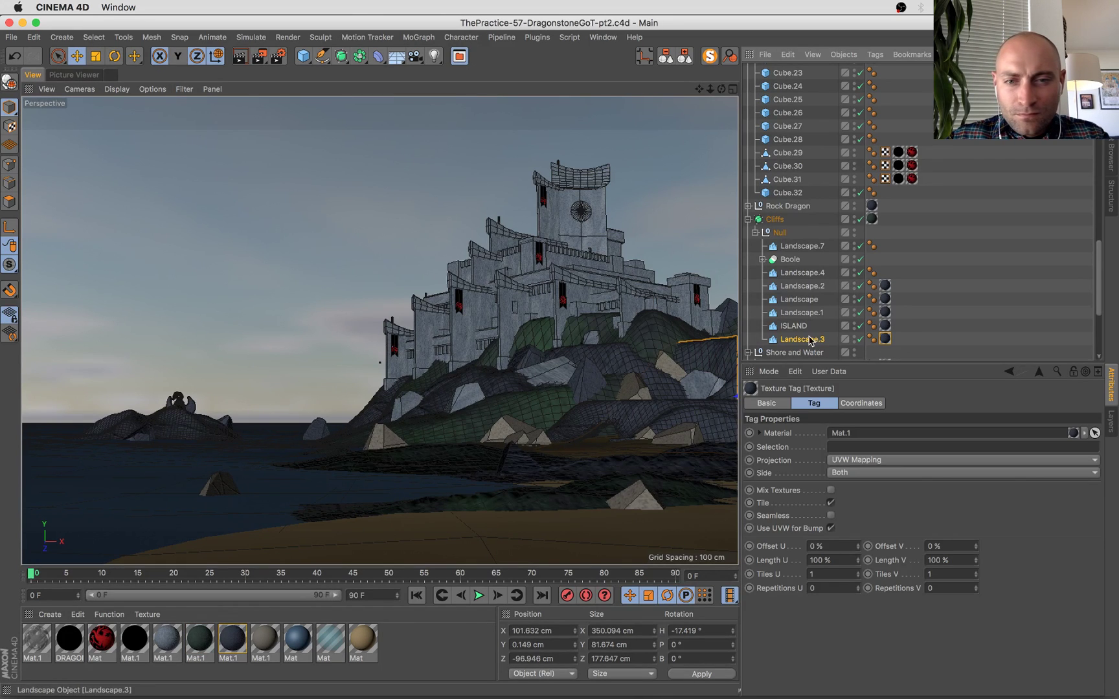
left_click(612, 430)
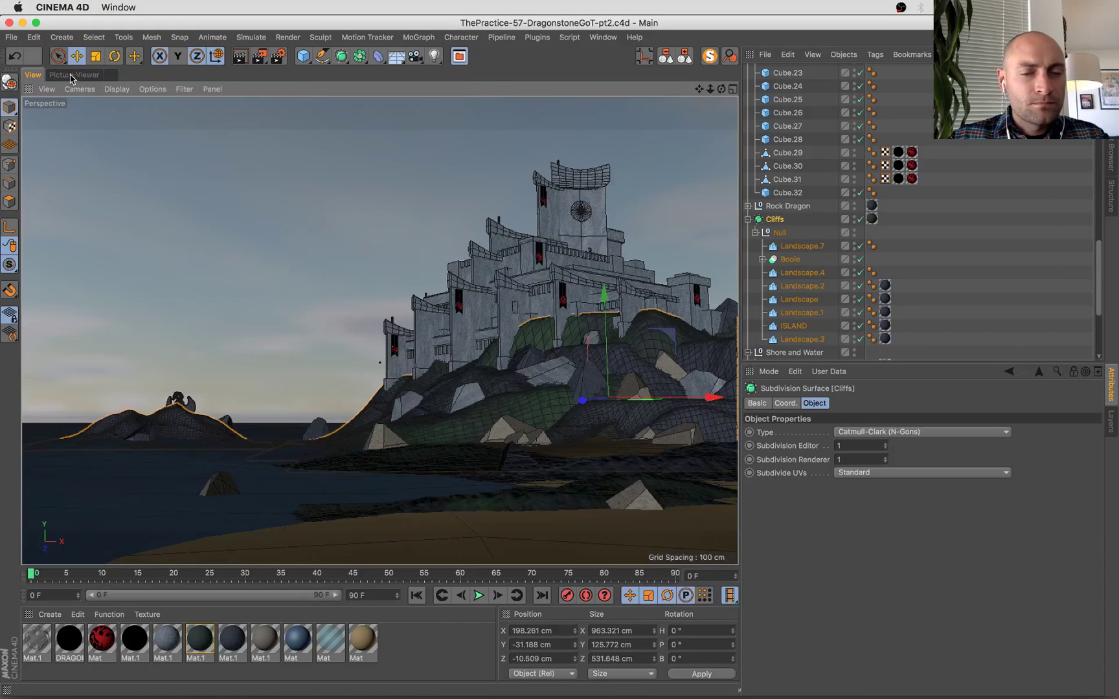
Scale the Boole's Cylinder down to about 15.4 cm wide and 61.6 cm tall after checking the latest render.
left_click(71, 77)
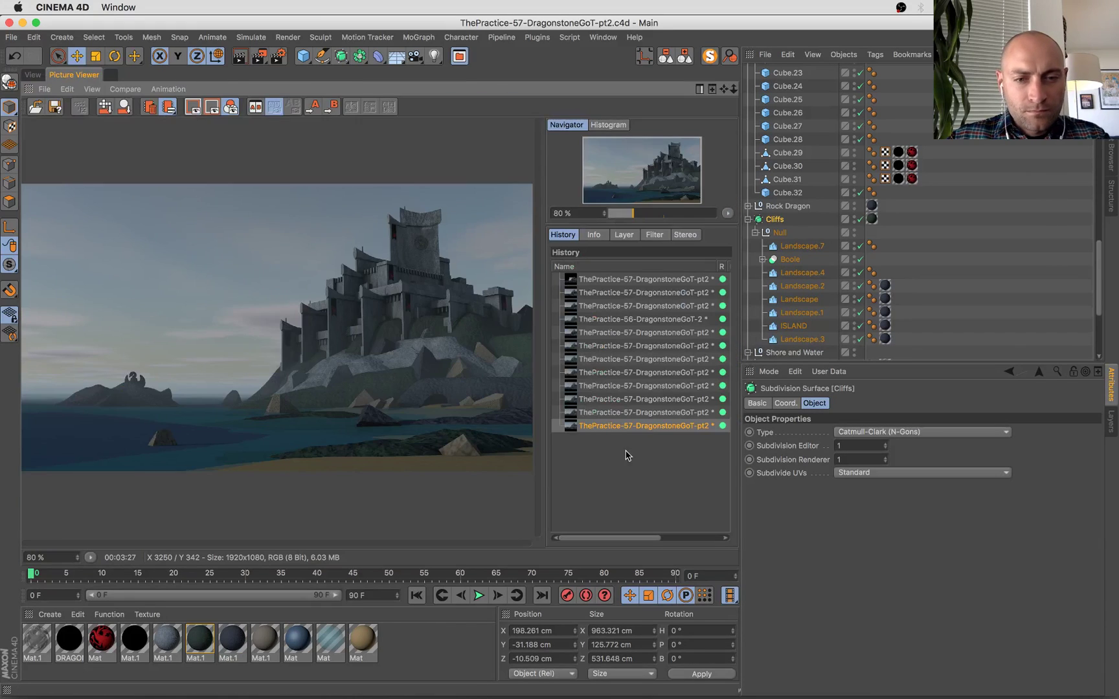
left_click(31, 76)
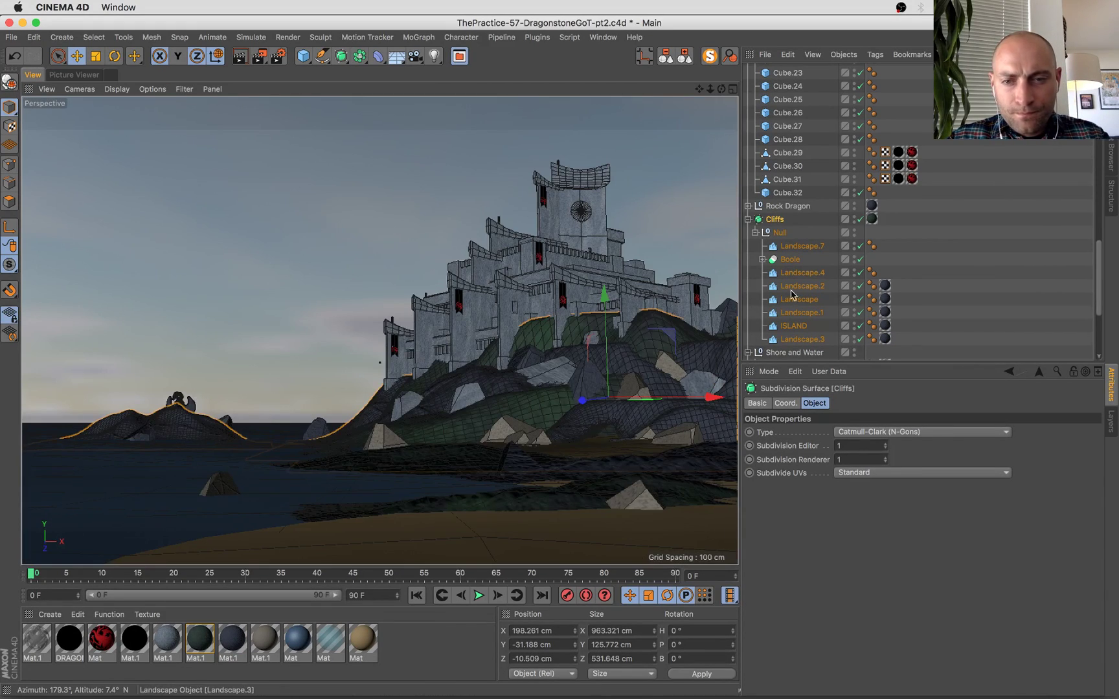
left_click(762, 259)
left_click(802, 285)
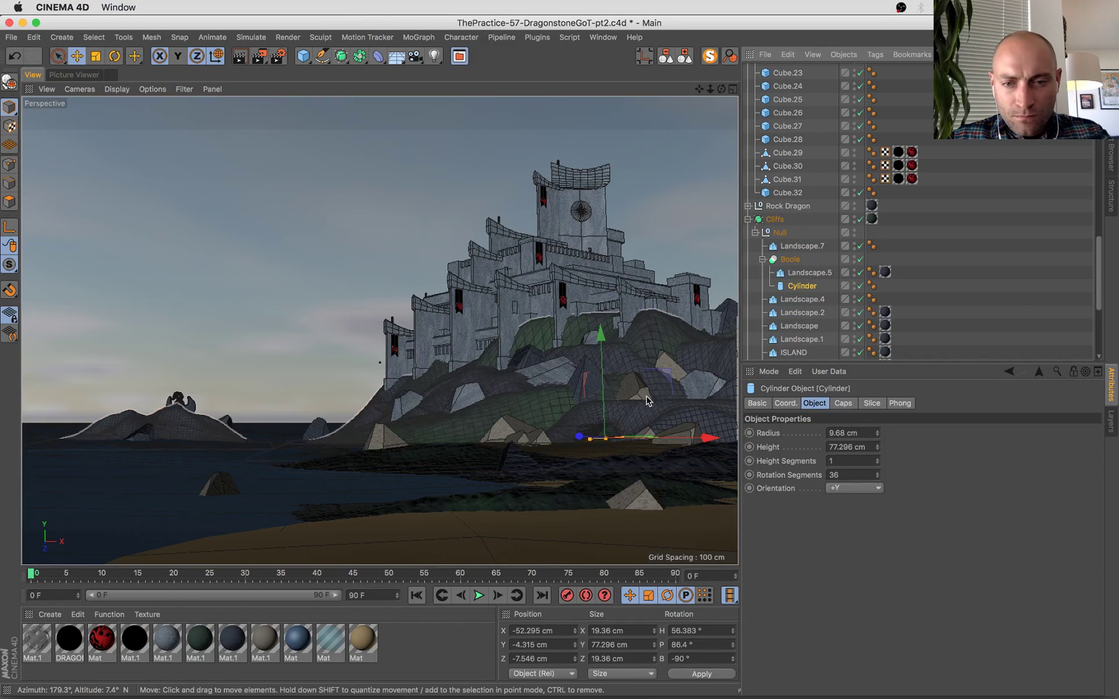
key("t")
left_click_drag(685, 334, 602, 381)
key("e")
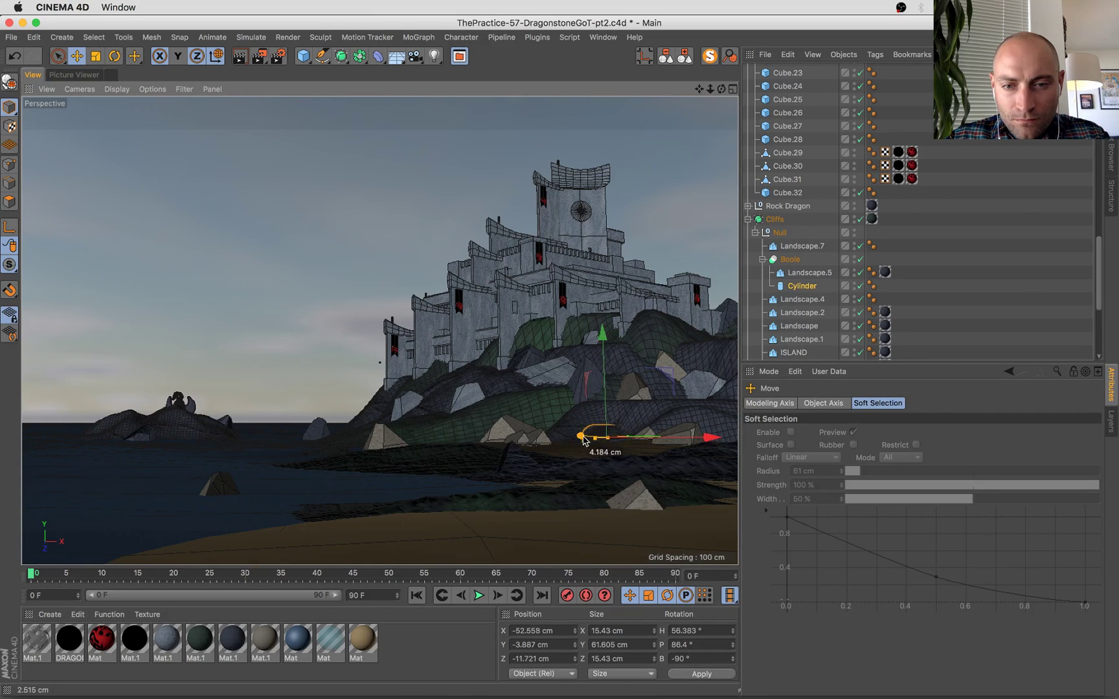
Leave the scene camera and shift the Boole's Cylinder to about X -58.6 cm, Z -17 cm along its object axes, undoing the last extra move.
scroll(860, 342, "down", 5)
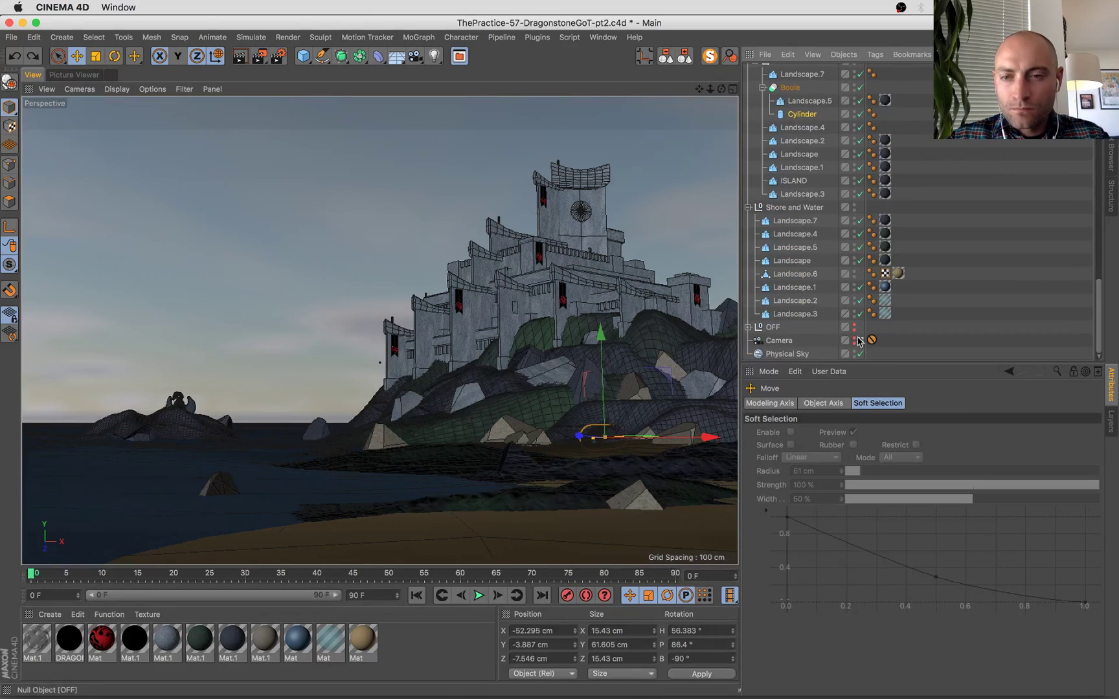
left_click(860, 341)
key("s")
left_click_drag(461, 428, 378, 447, "alt")
left_click(371, 337)
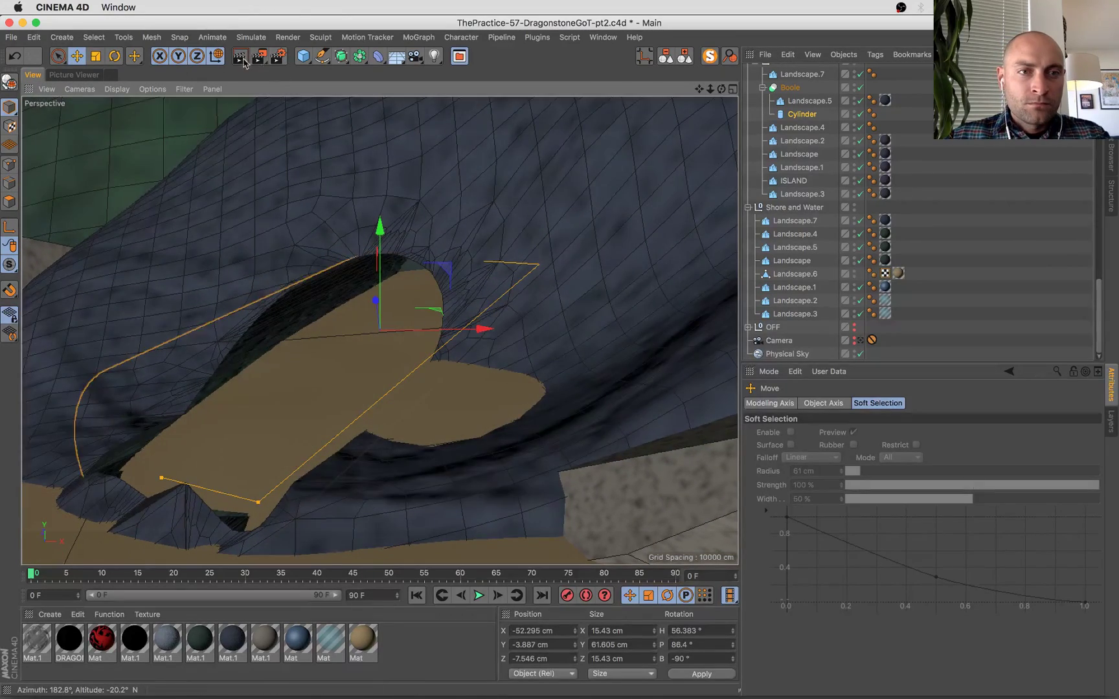
left_click(216, 55)
left_click_drag(334, 367, 292, 445)
left_click_drag(293, 444, 376, 407, "alt")
left_click_drag(415, 363, 370, 357)
key("ctrl+z")
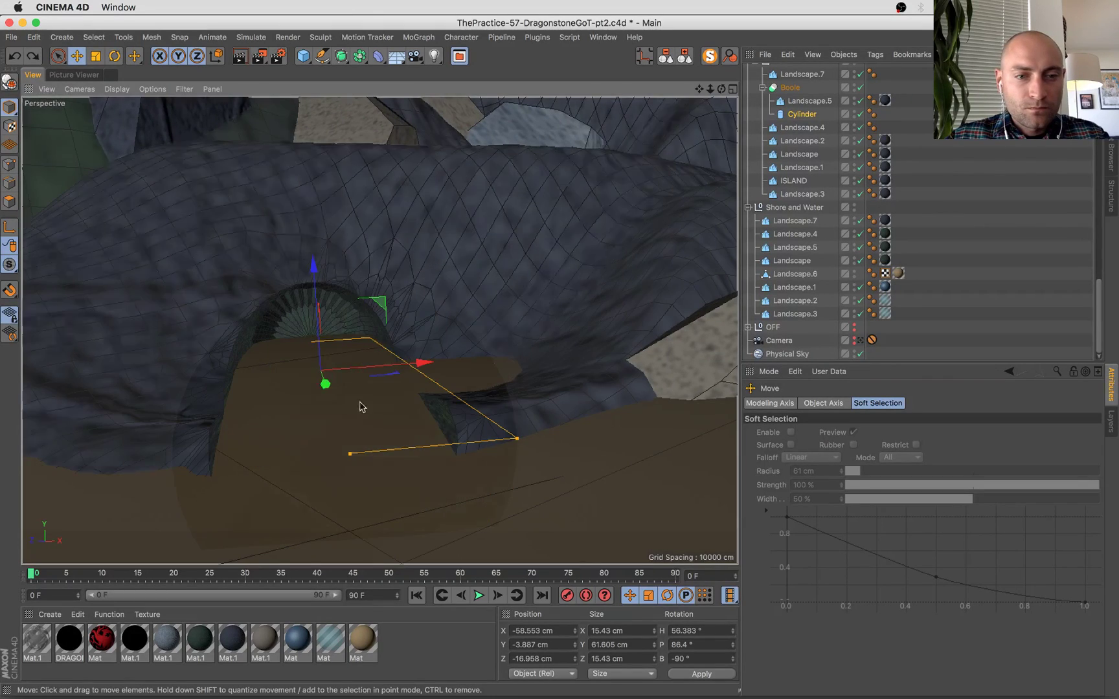
Reposition the Boole's Cylinder to about X -37, Y -1.8, Z 1.1 cm, widen it to about 17.1 cm, and save from the camera view.
left_click_drag(362, 405, 440, 345, "alt")
left_click_drag(549, 312, 612, 342)
left_click_drag(472, 332, 493, 348)
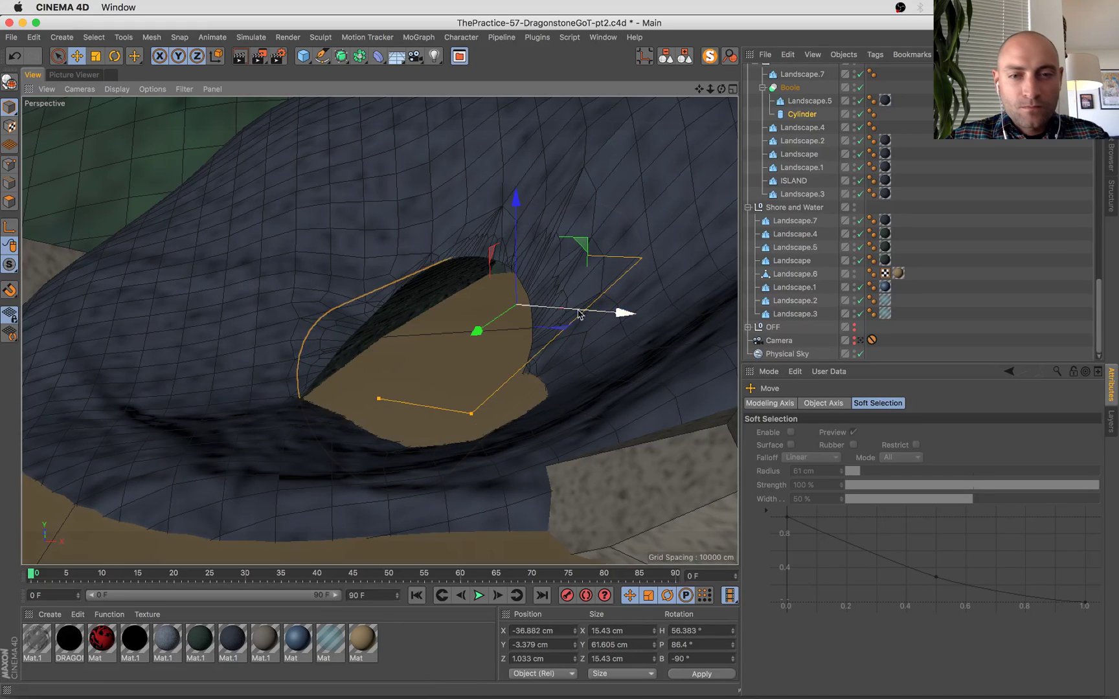
left_click_drag(516, 270, 511, 254)
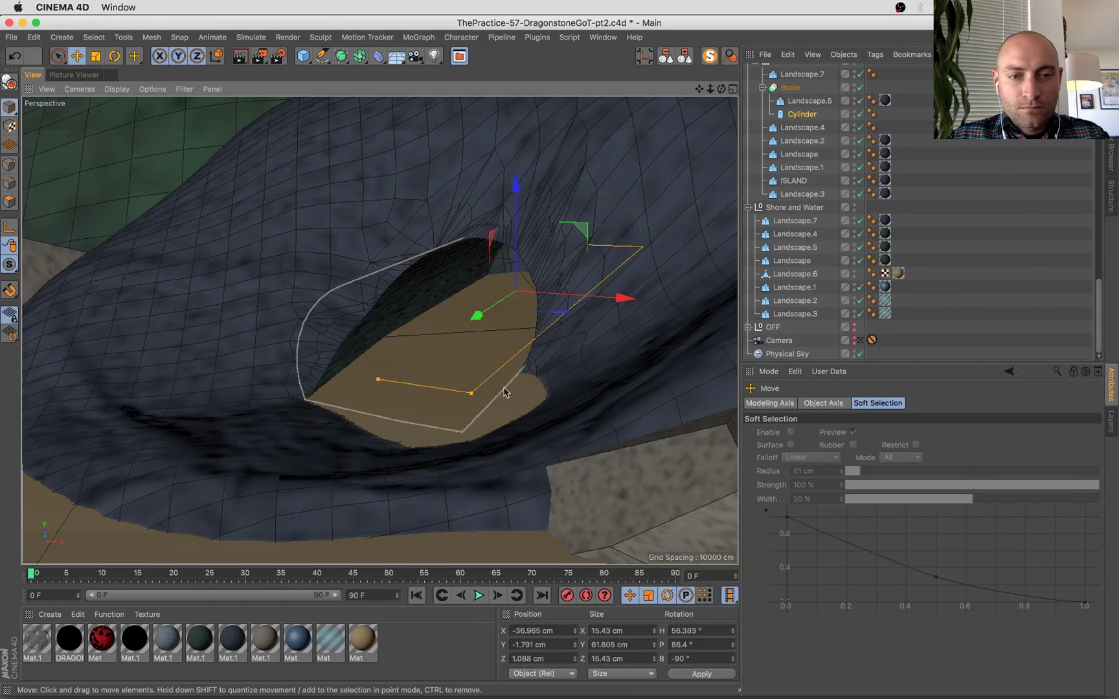
left_click_drag(473, 394, 482, 395)
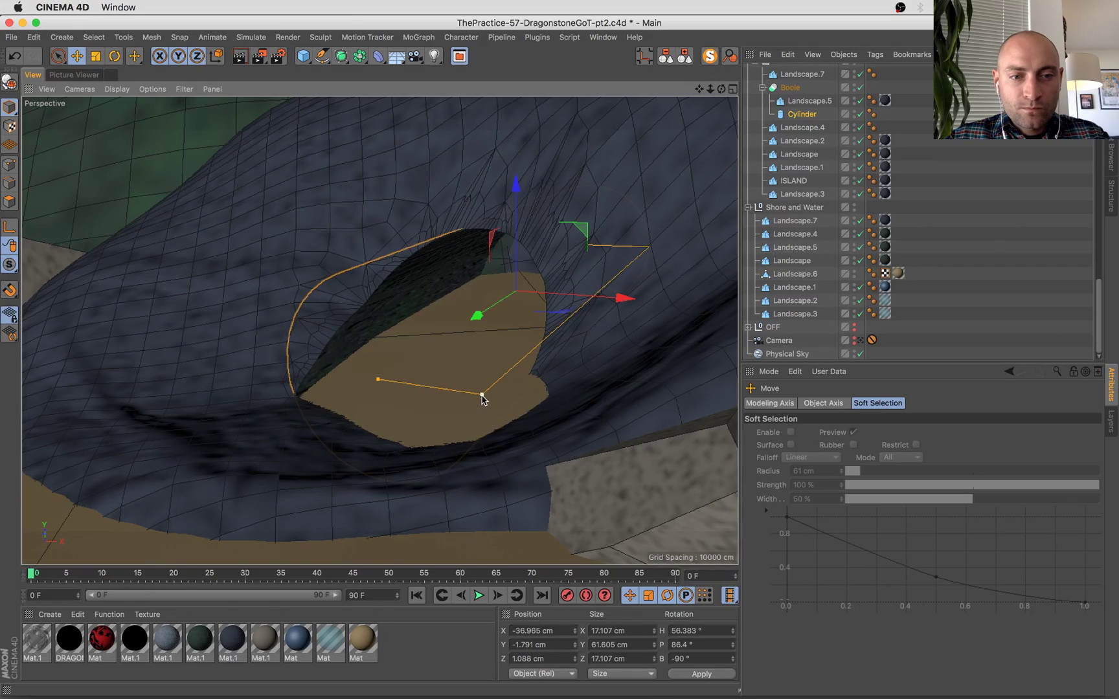
left_click(859, 341)
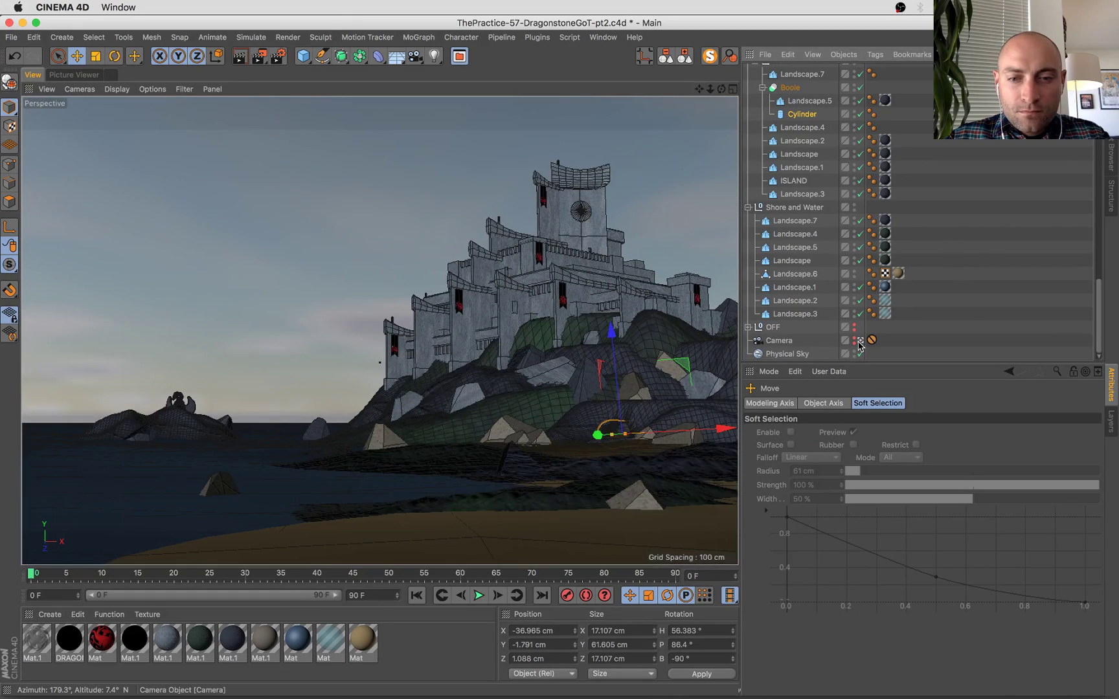
key("super+s")
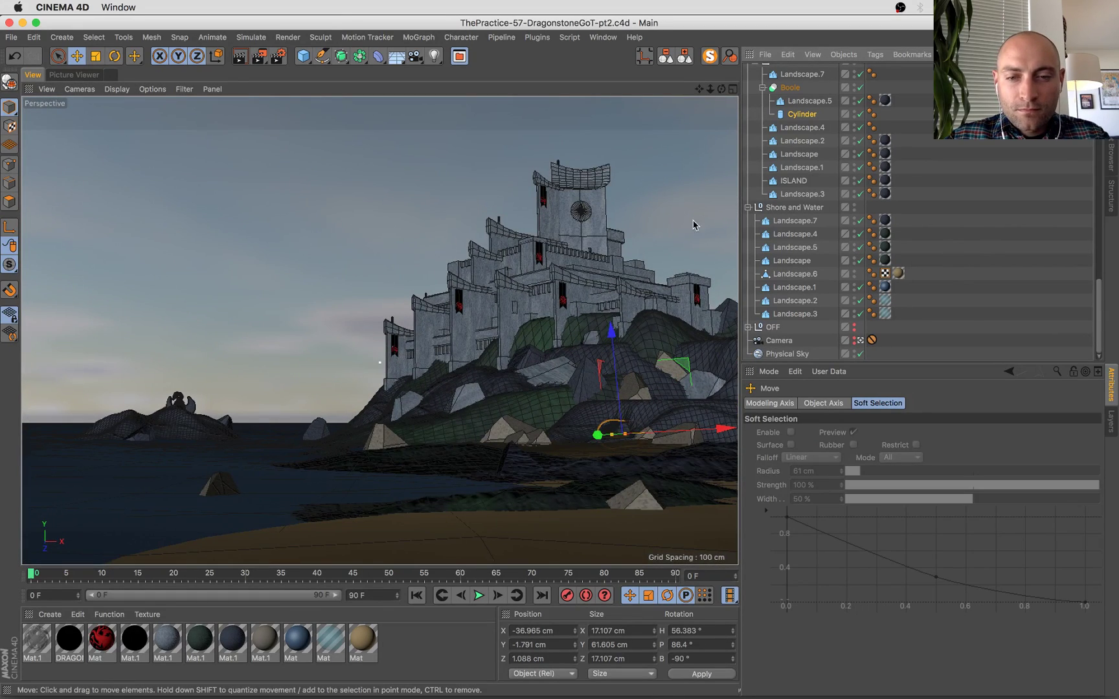
Add a cylinder primitive at the cave, take it out of the Boole, and scale it to about 24.5 cm wide and 49 cm tall.
left_click(860, 340)
left_click_drag(305, 56, 571, 78, "alt")
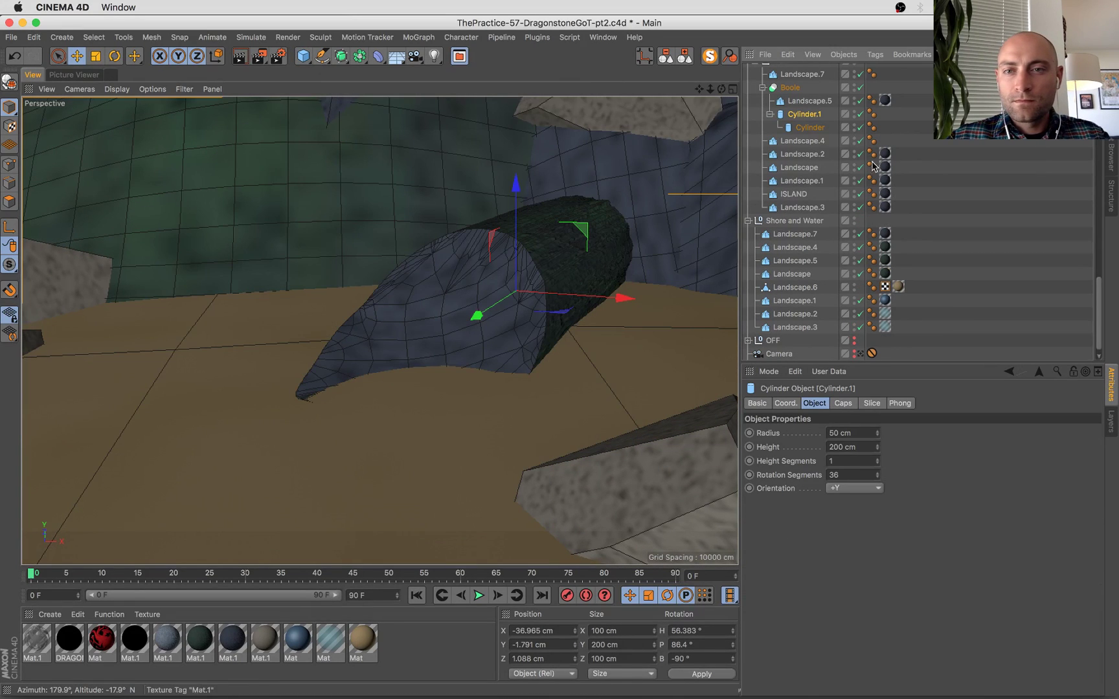
left_click(808, 129)
left_click_drag(800, 112, 805, 135)
key("t")
left_click_drag(674, 247, 386, 427, "shift")
key("r")
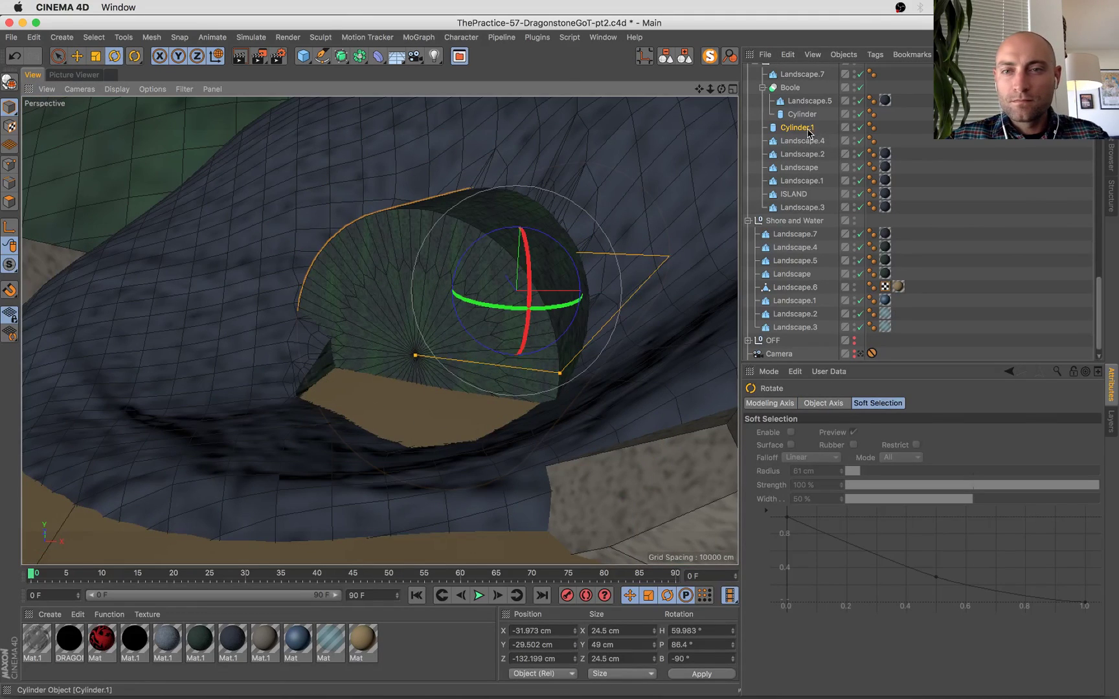
Move Cylinder.1 out of the Cliffs hierarchy to sit between Rock Dragon and Cliffs, and collapse the Cliffs group.
scroll(803, 259, "up", 10)
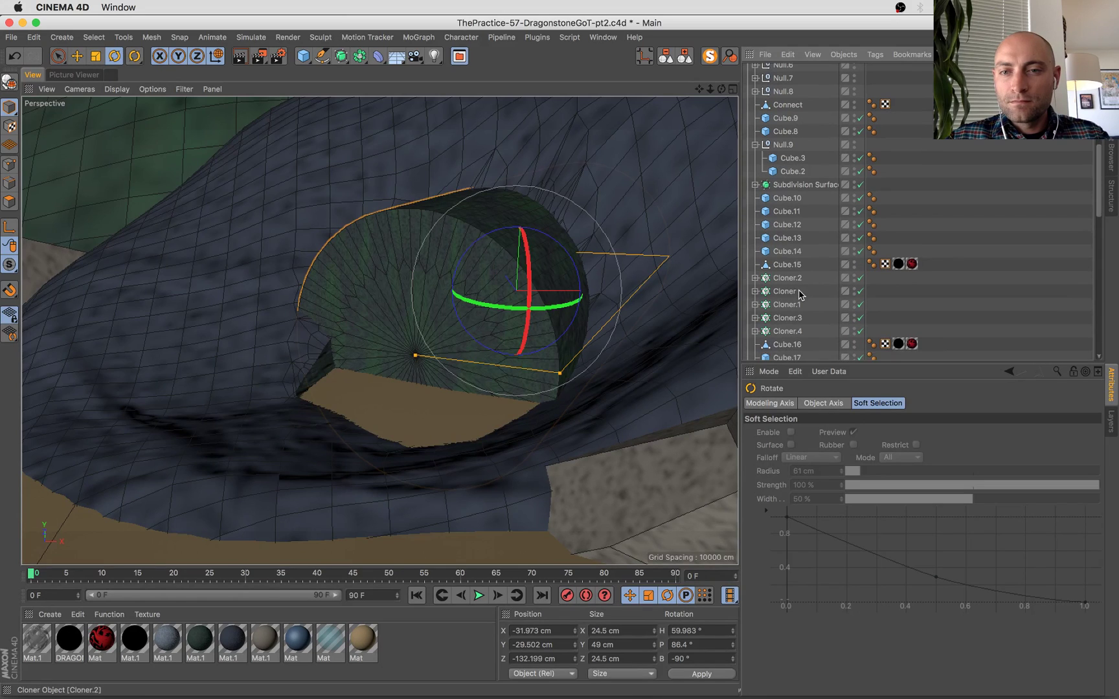
scroll(722, 155, "down", 5)
key("s")
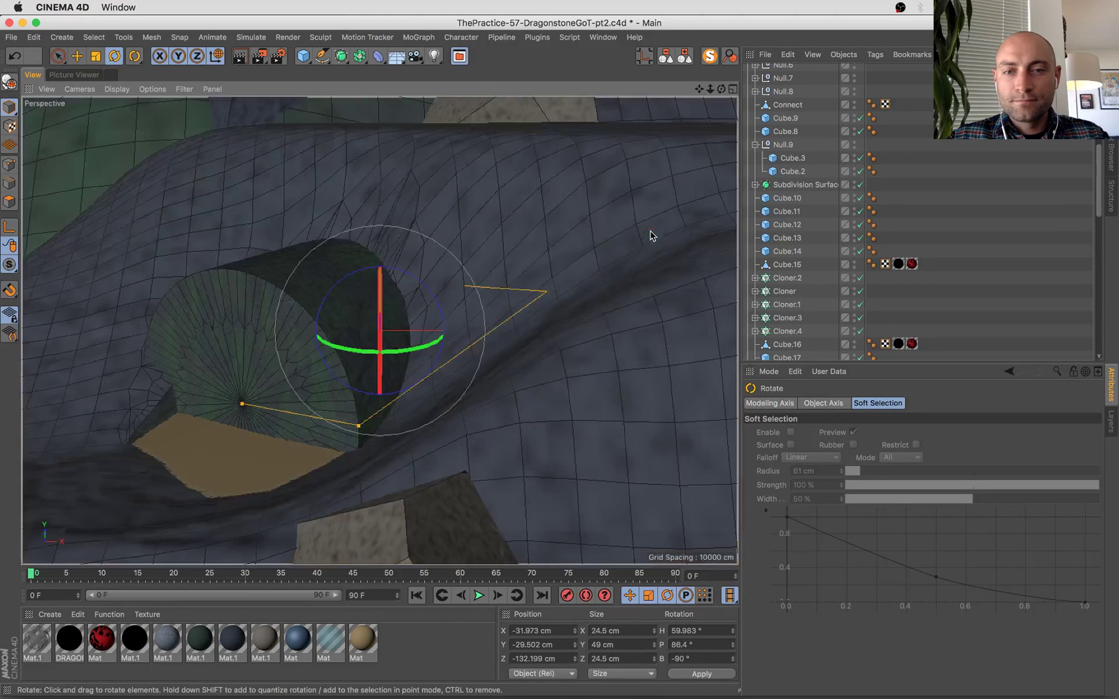
key("s")
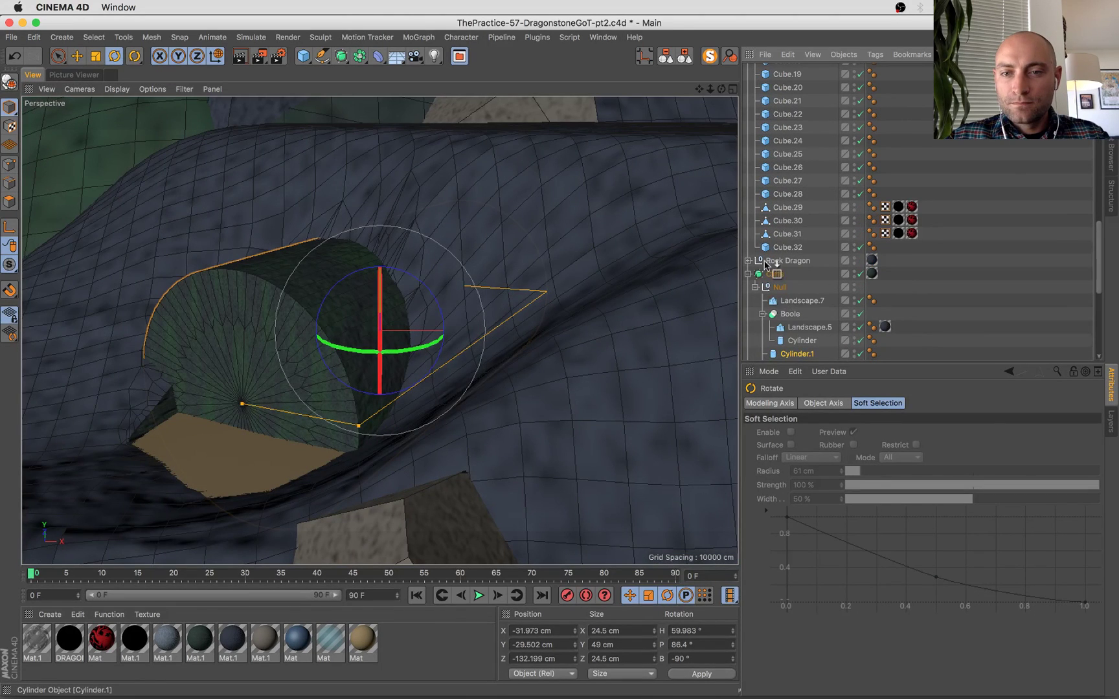
left_click_drag(757, 271, 751, 284)
left_click(748, 288)
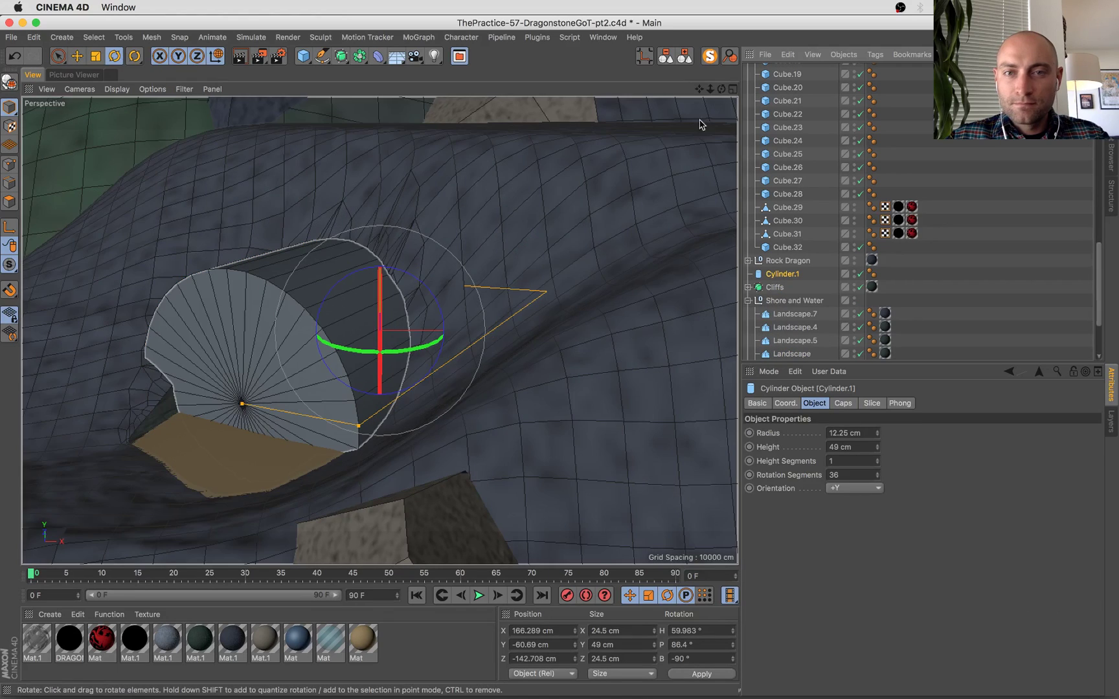
Rotate Cylinder.1 upright to about H 150°, P 0°, B -176.4°, and narrow it to about 7.3 cm.
key("r")
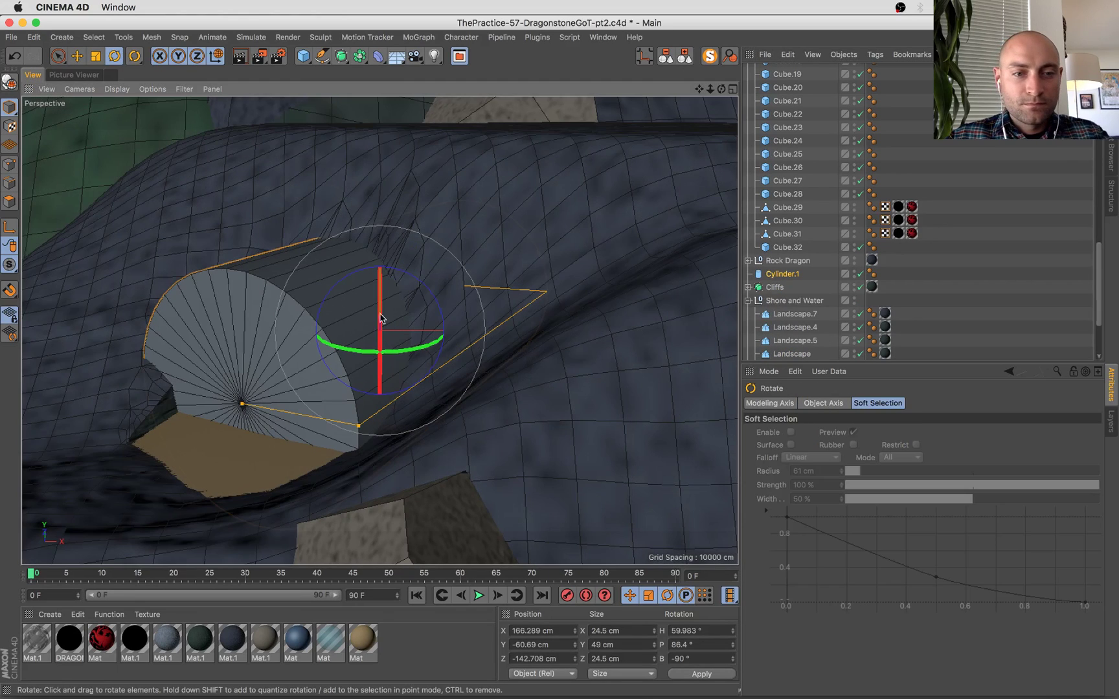
left_click(216, 56)
left_click_drag(374, 271, 355, 387)
left_click_drag(480, 538, 362, 399)
scroll(417, 520, "down", 5)
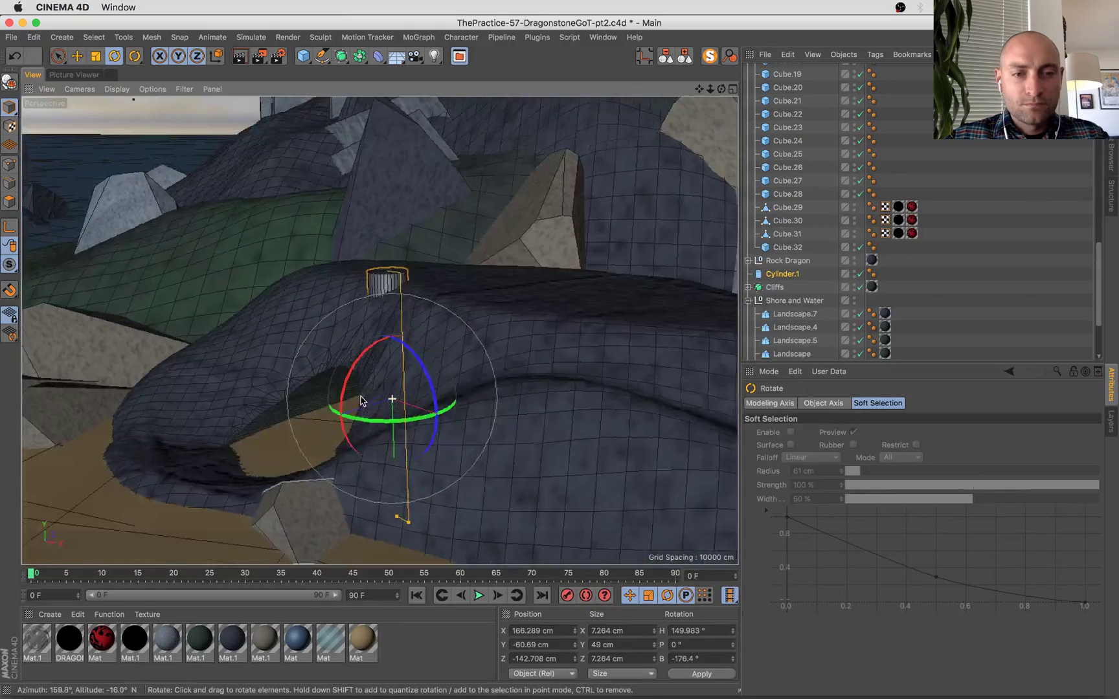
Scale Cylinder.1 into a post about 2.4 cm wide and 21.3 cm tall, and move it beside the cave entrance.
key("t")
left_click_drag(557, 286, 319, 497)
key("e")
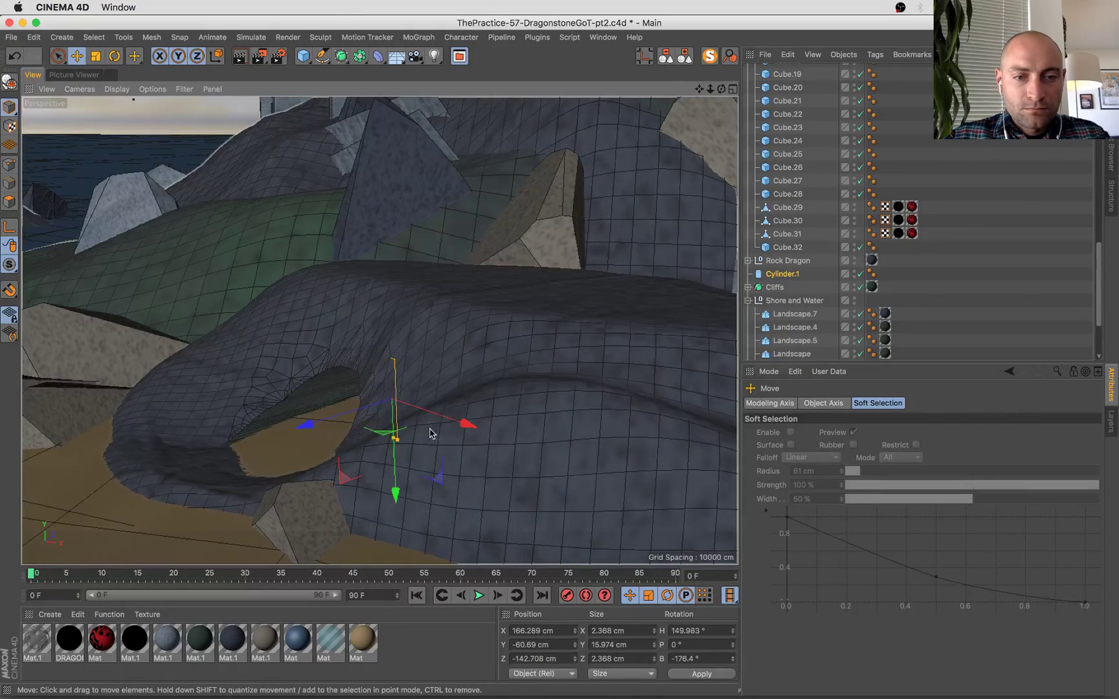
left_click_drag(340, 415, 286, 457)
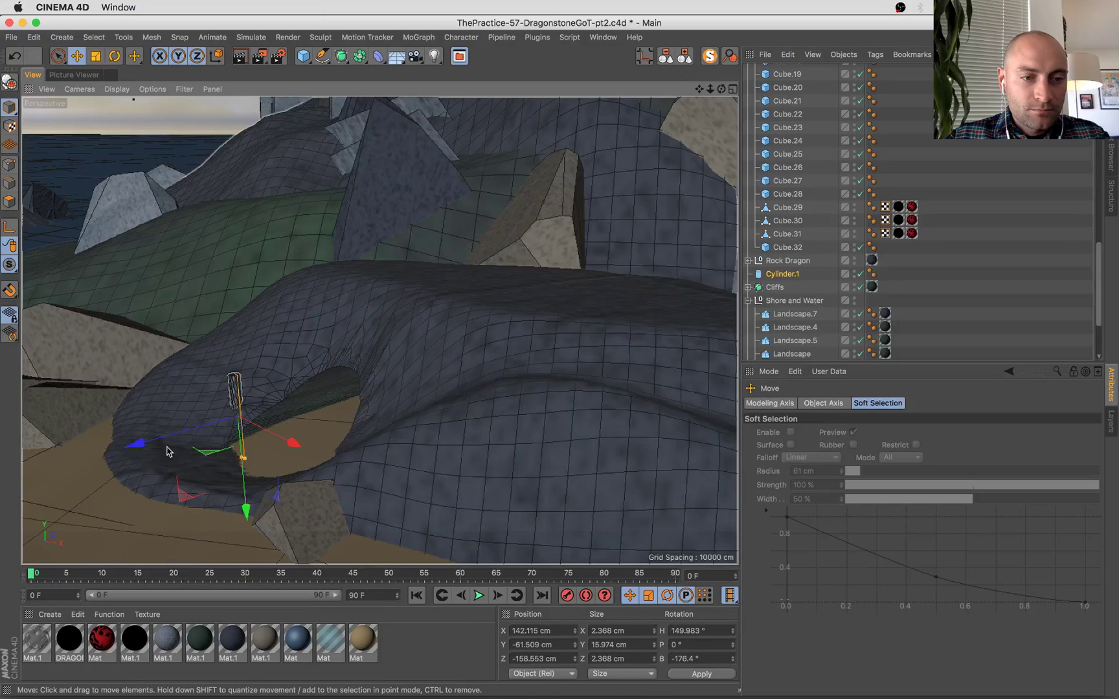
left_click_drag(190, 430, 154, 443)
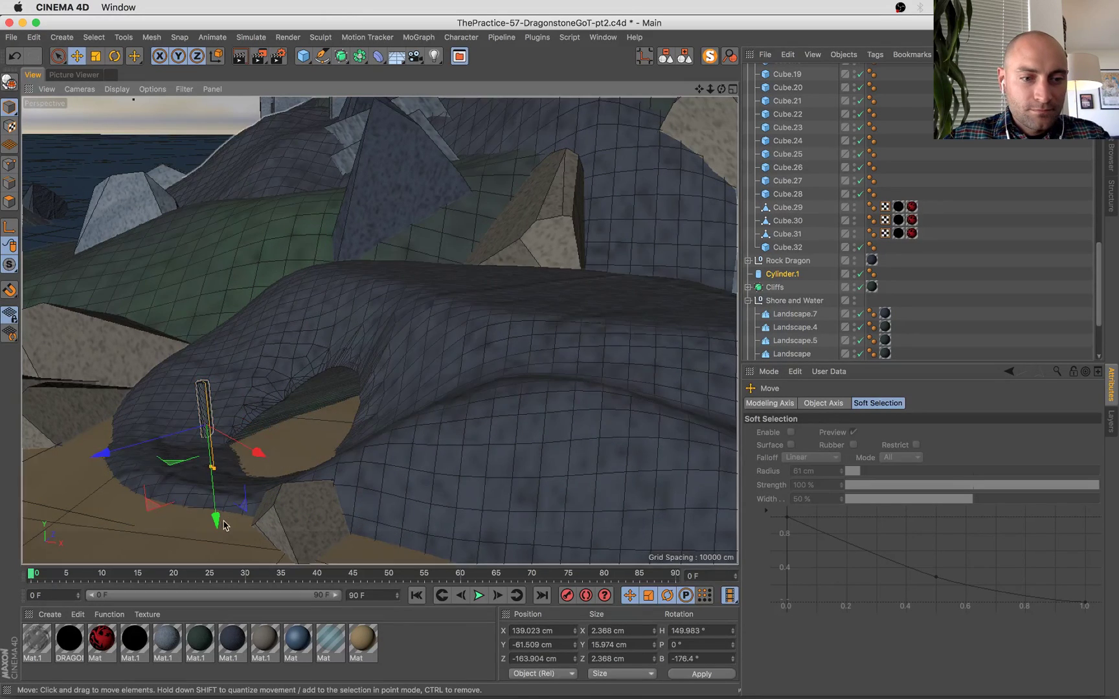
left_click_drag(216, 523, 210, 476)
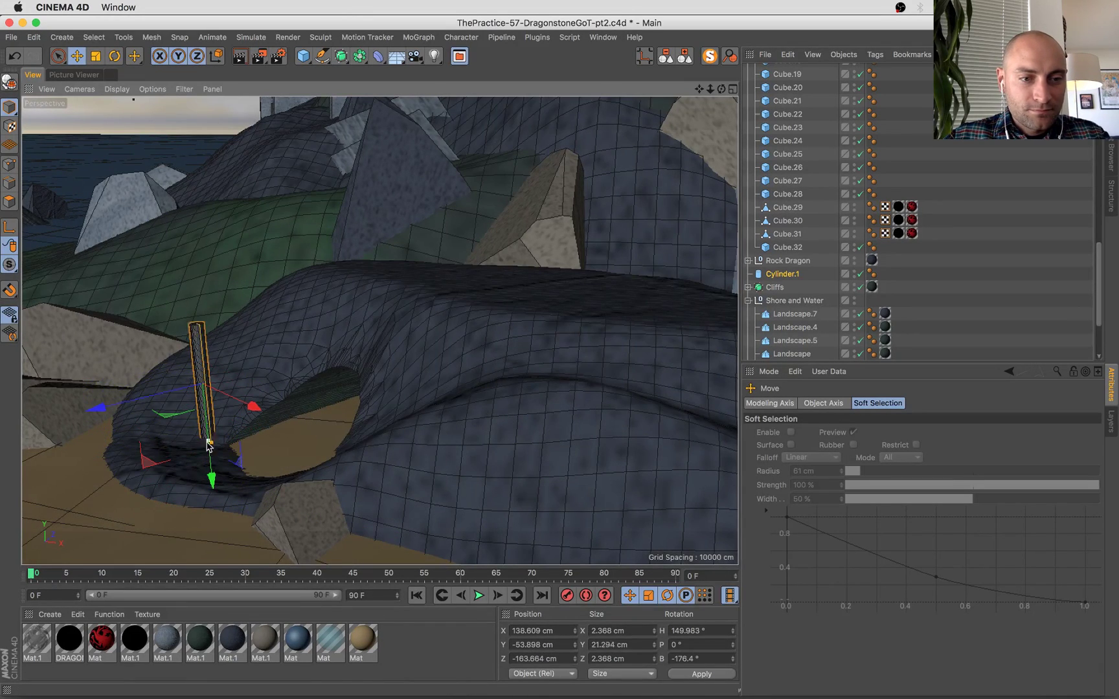
Slim the post to about 0.73 cm wide and 14.7 cm tall, and place it right beside the cave opening.
key("t")
left_click_drag(322, 333, 277, 350)
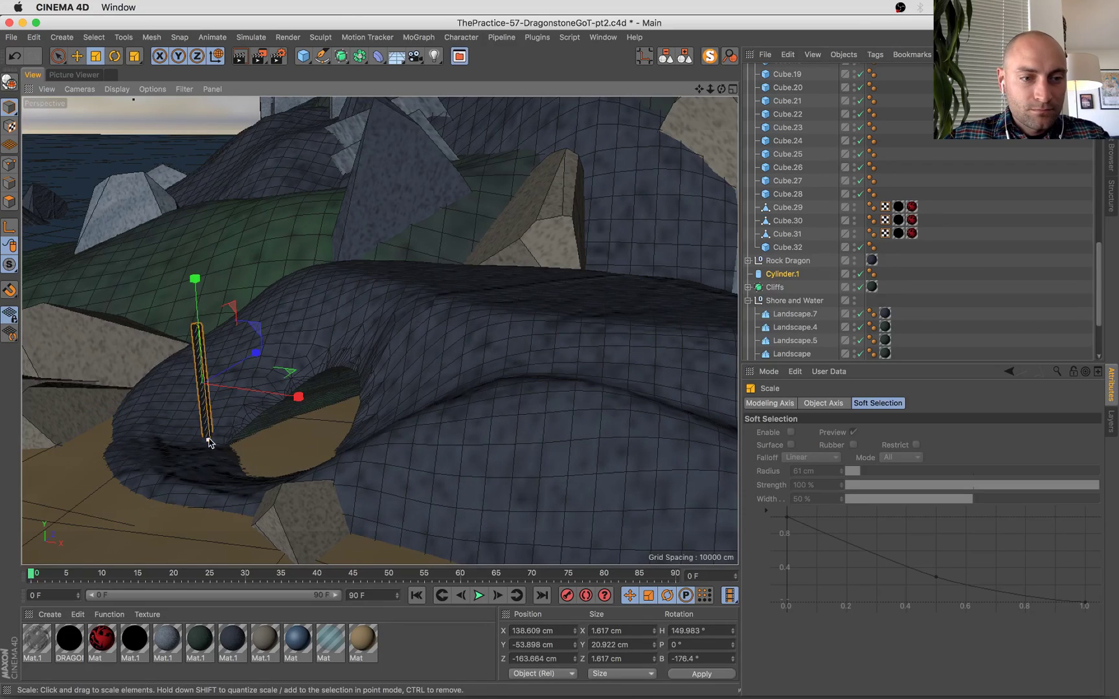
scroll(207, 442, "up", 3)
left_click_drag(209, 442, 402, 532, "alt")
left_click_drag(459, 215, 384, 350)
key("e")
left_click_drag(485, 439, 525, 438)
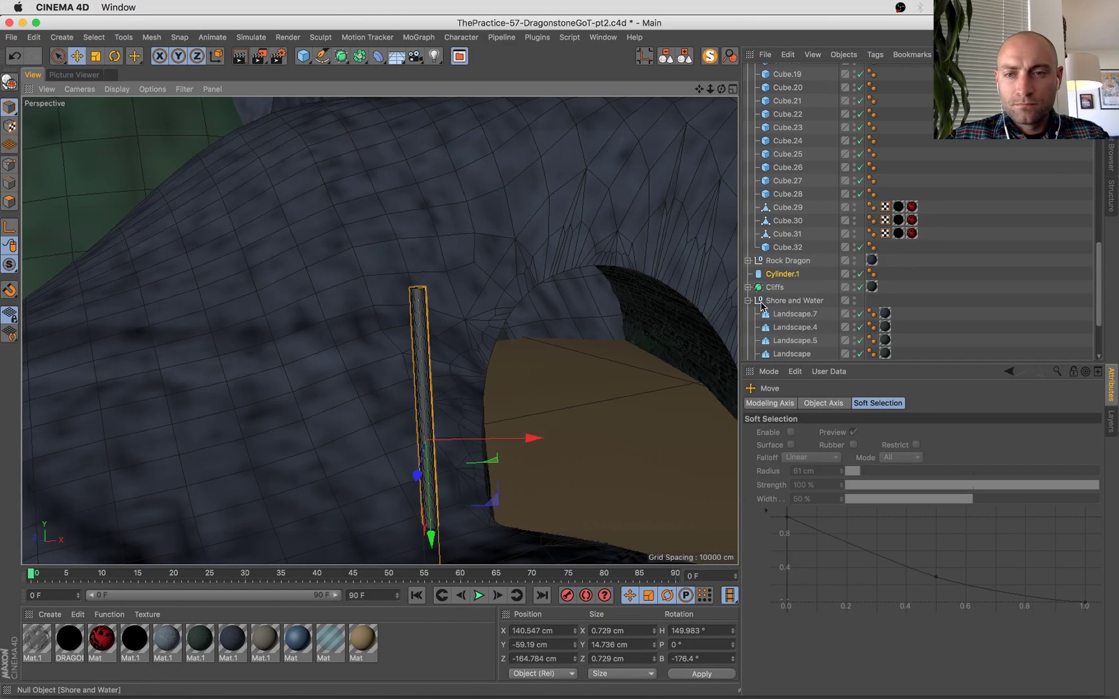
Set the post's rotation segments to 12 and move it into the Castle group.
left_click(781, 274)
left_click(857, 474)
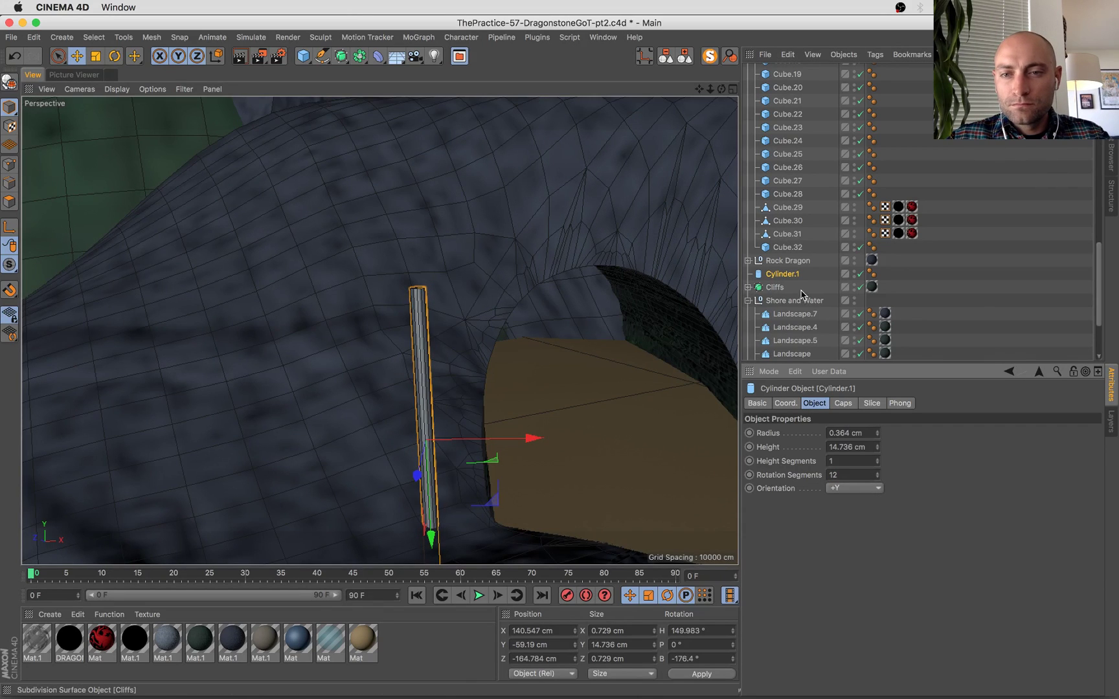
left_click(689, 58)
left_click_drag(784, 141, 777, 110)
scroll(524, 407, "down", 5)
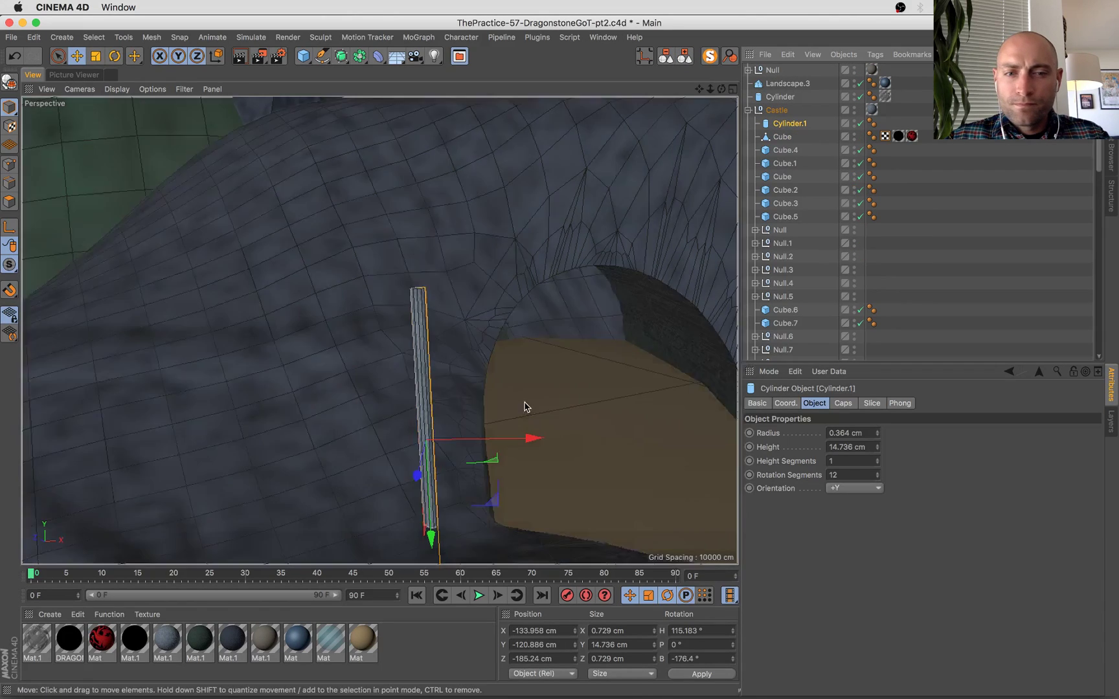
Duplicate the post about 21.3 cm across the cave entrance, and copy the pair farther back to make four posts.
left_click_drag(378, 361, 464, 557, "alt")
left_click_drag(403, 447, 630, 473, "ctrl")
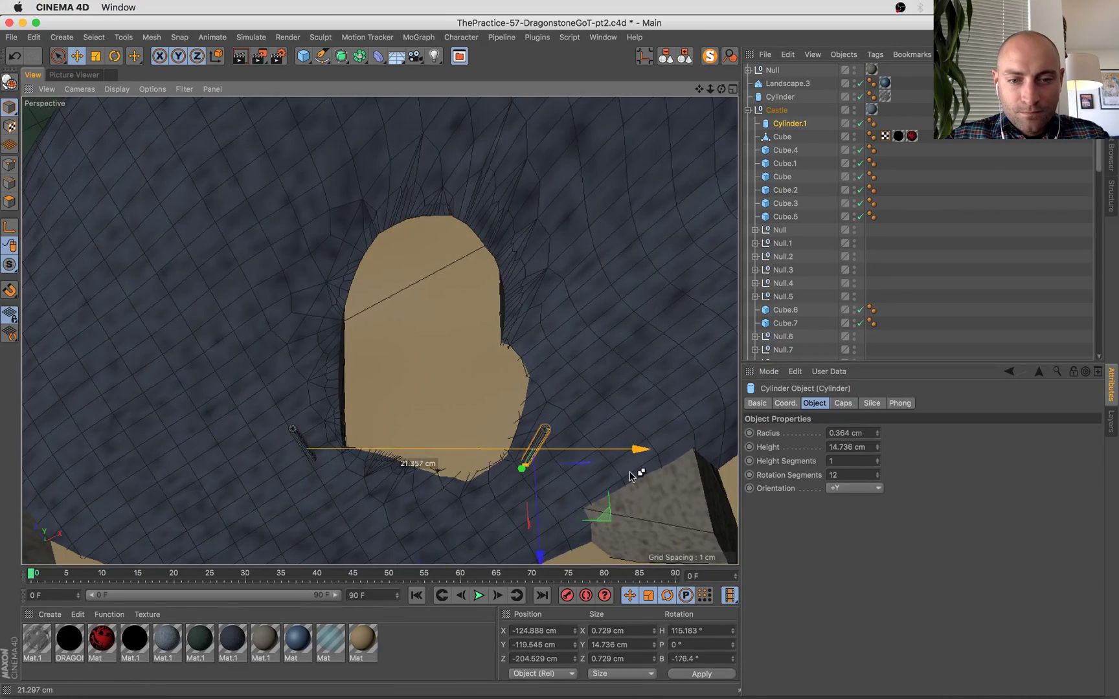
left_click(301, 447, "shift")
left_click_drag(421, 551, 433, 503, "ctrl")
Group three of the cave posts under a null and move the remaining Cylinder.3 into the same null.
scroll(801, 181, "down", 10)
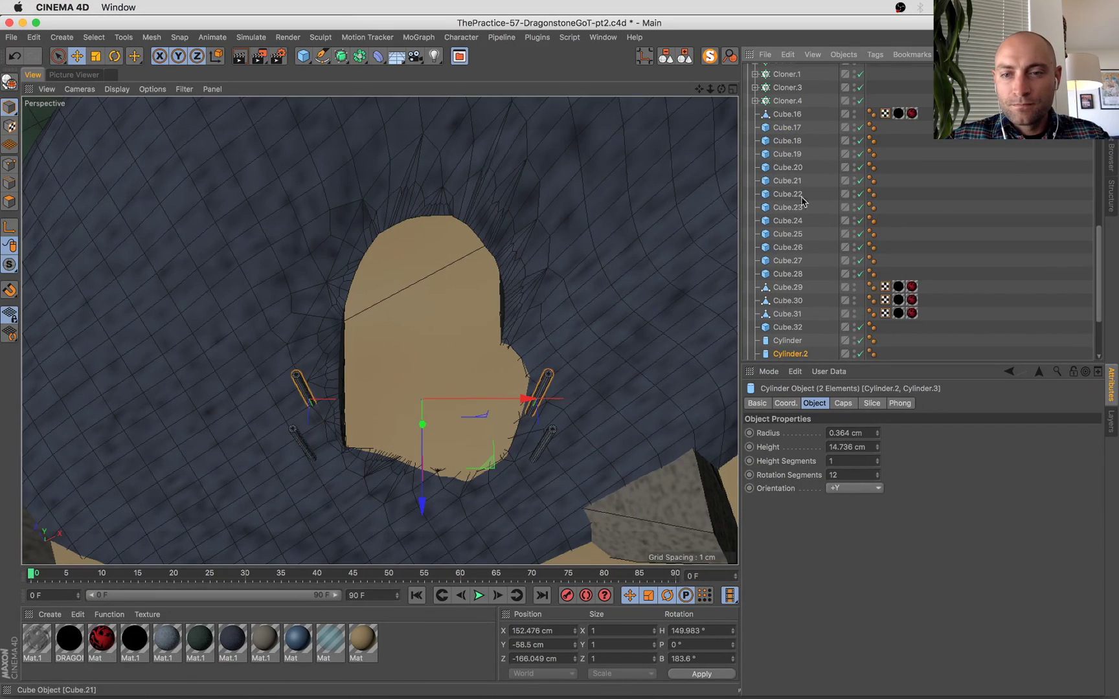
scroll(815, 348, "down", 3)
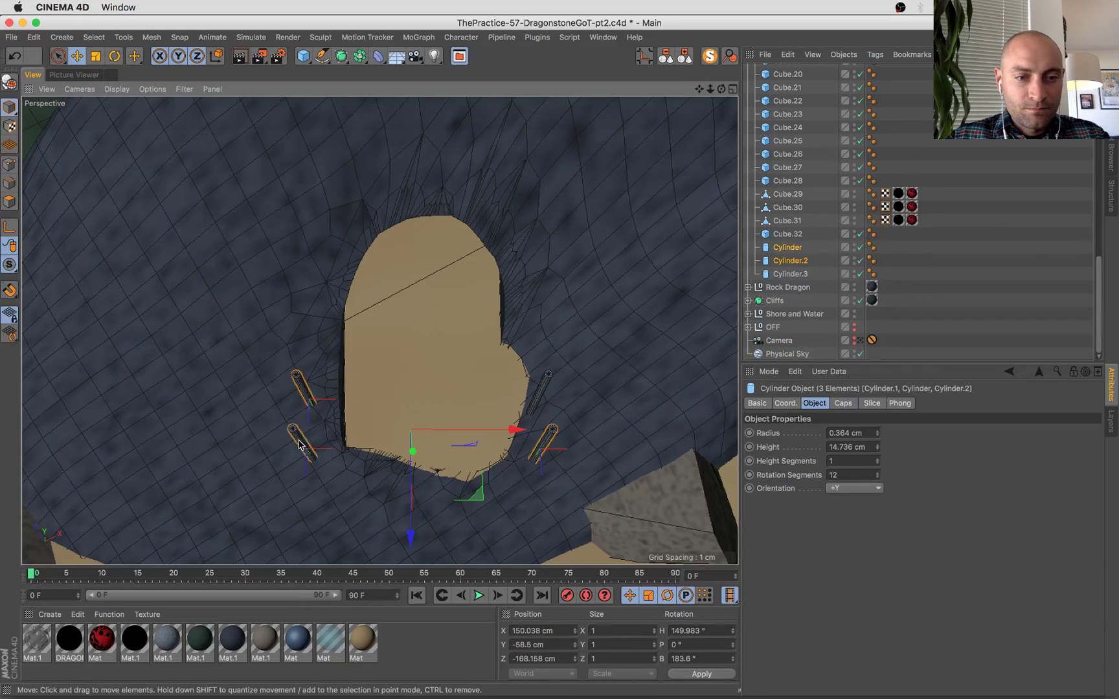
key("alt+g")
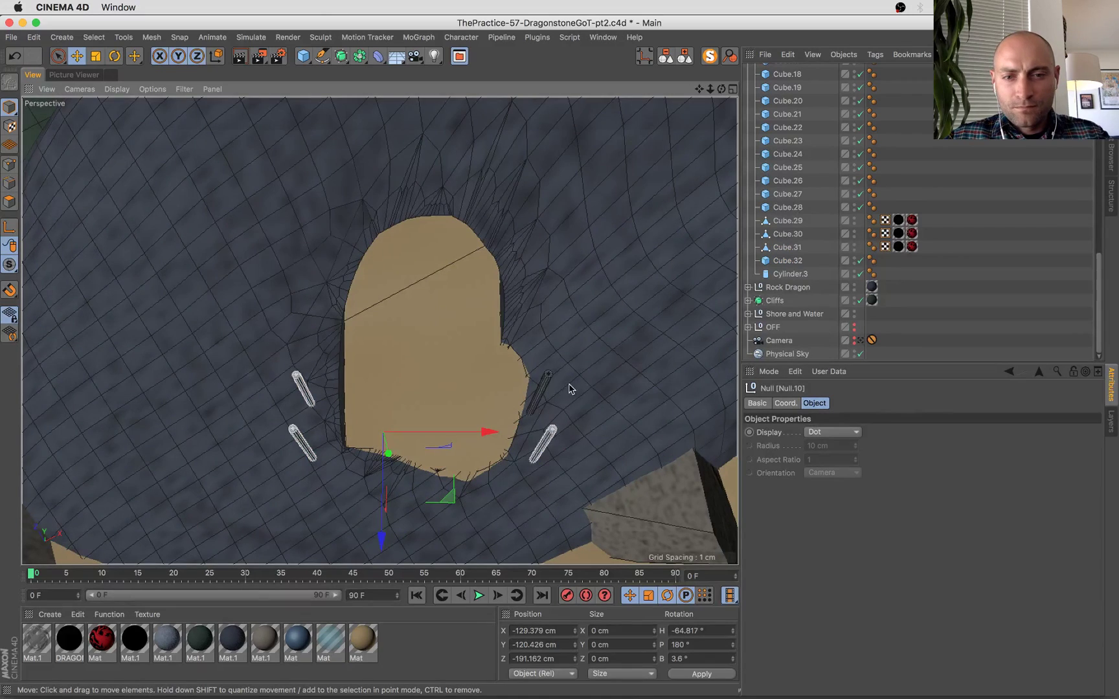
left_click(550, 376)
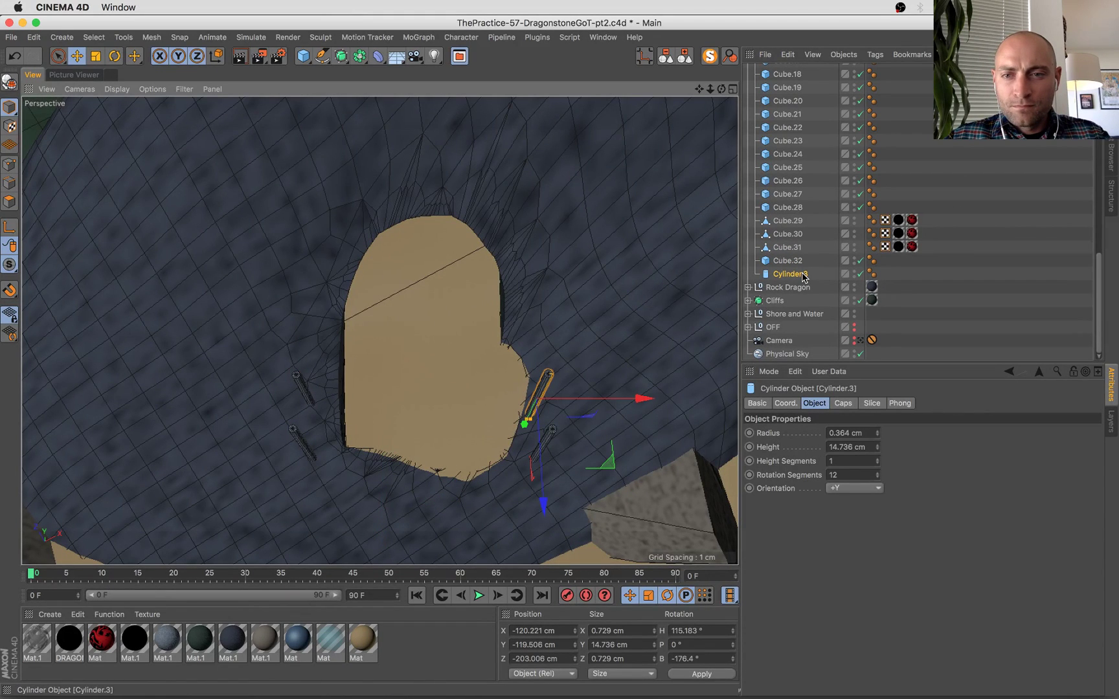
left_click_drag(802, 275, 789, 105)
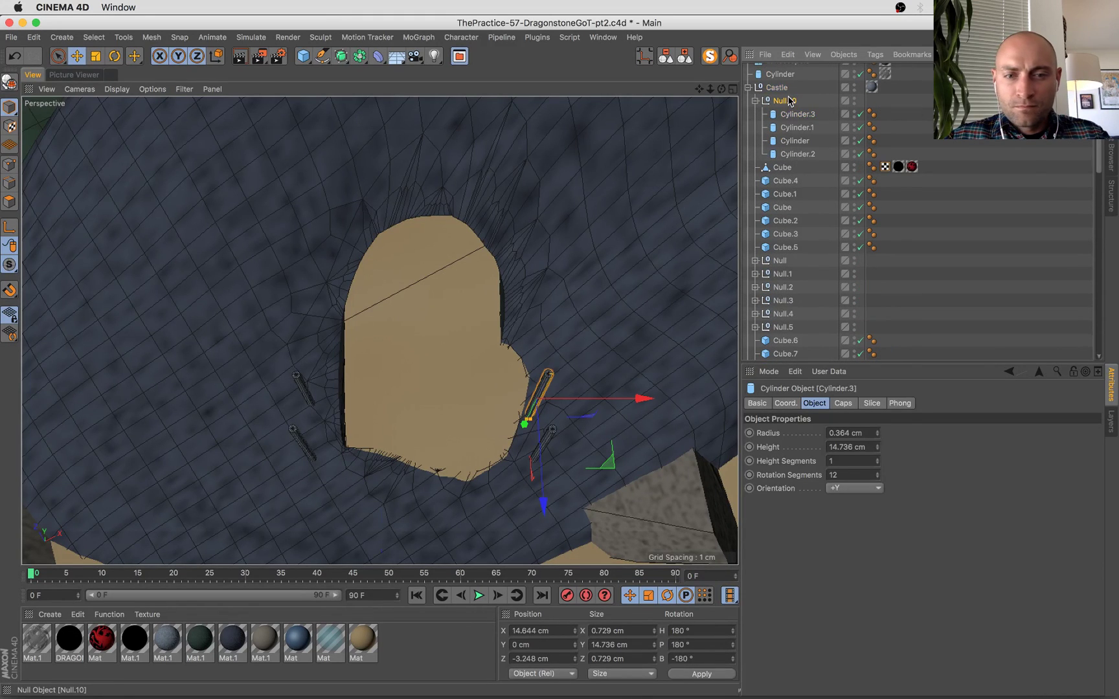
Scale up the null holding the four posts so they stand wider apart around the cave entrance.
left_click(789, 100)
key("t")
left_click_drag(295, 507, 364, 473)
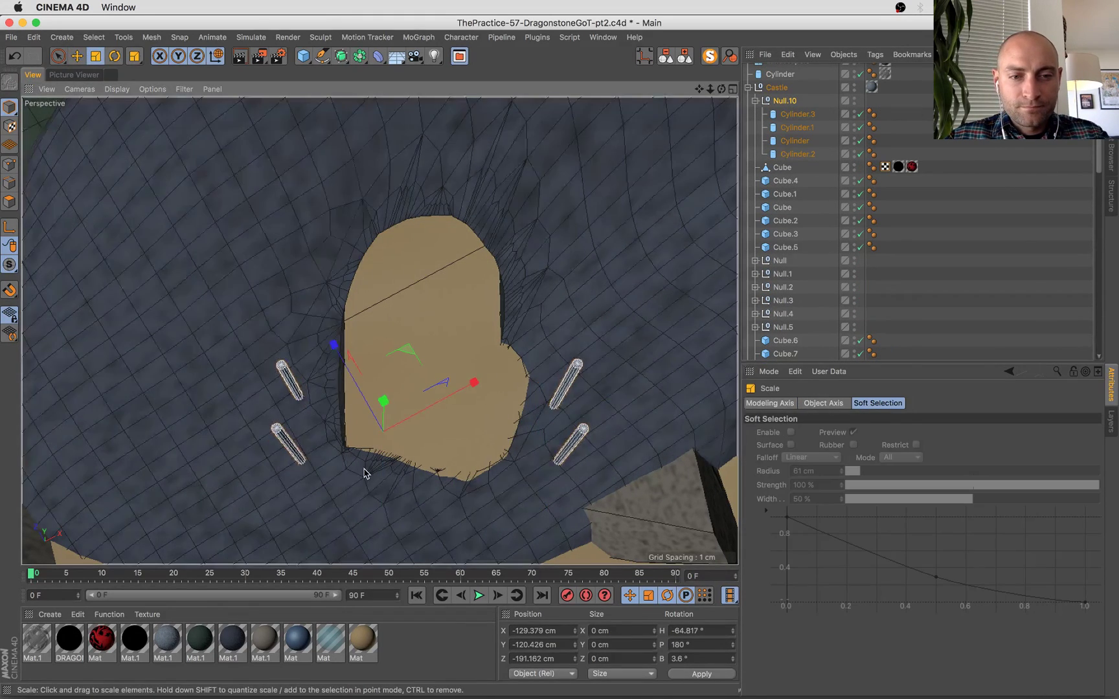
Move the null holding the four posts closer to the cave, check it through the scene camera, and set its bank rotation to 0°.
key("e")
key("w")
left_click_drag(383, 536, 383, 513)
scroll(817, 285, "down", 10)
left_click(862, 340)
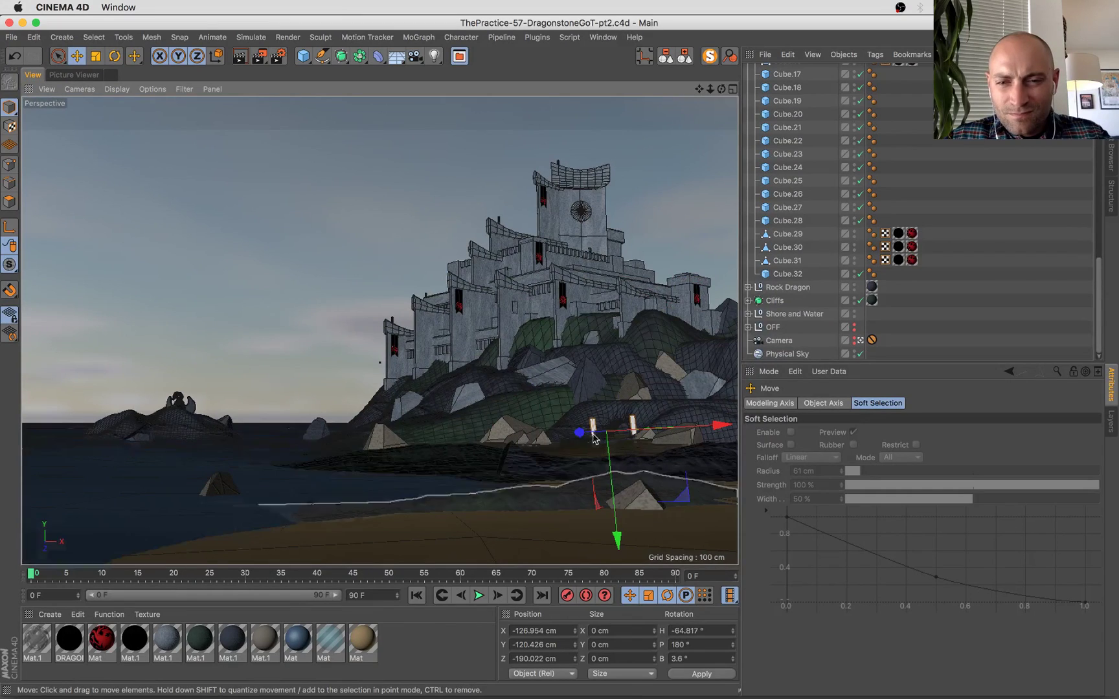
left_click(697, 659)
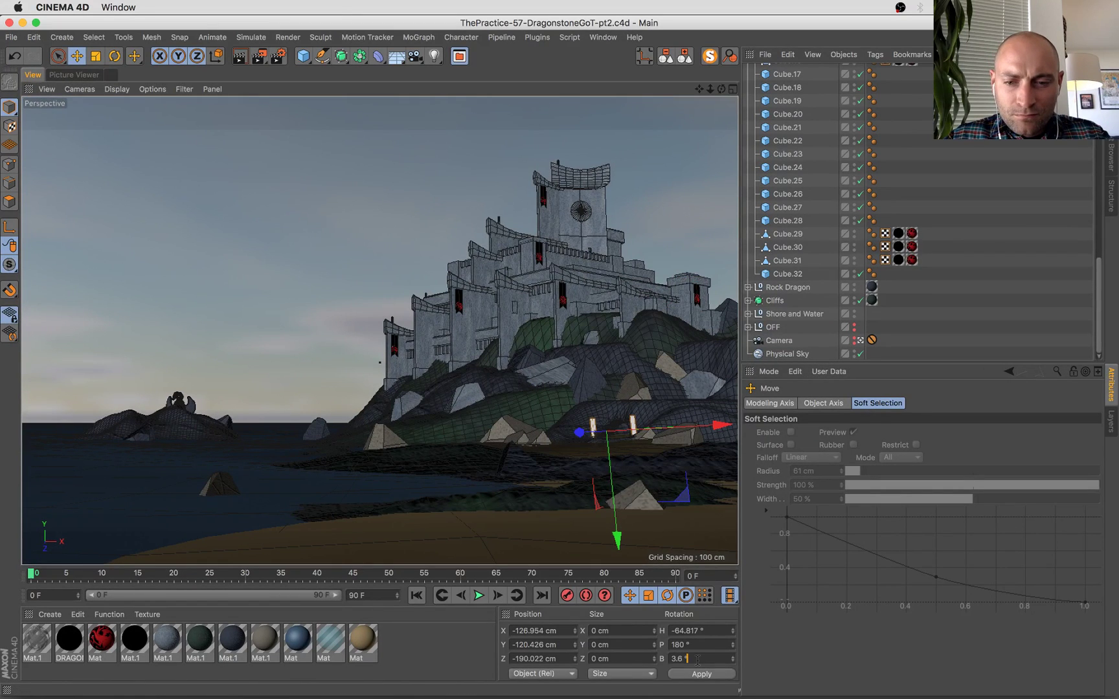
key("Return")
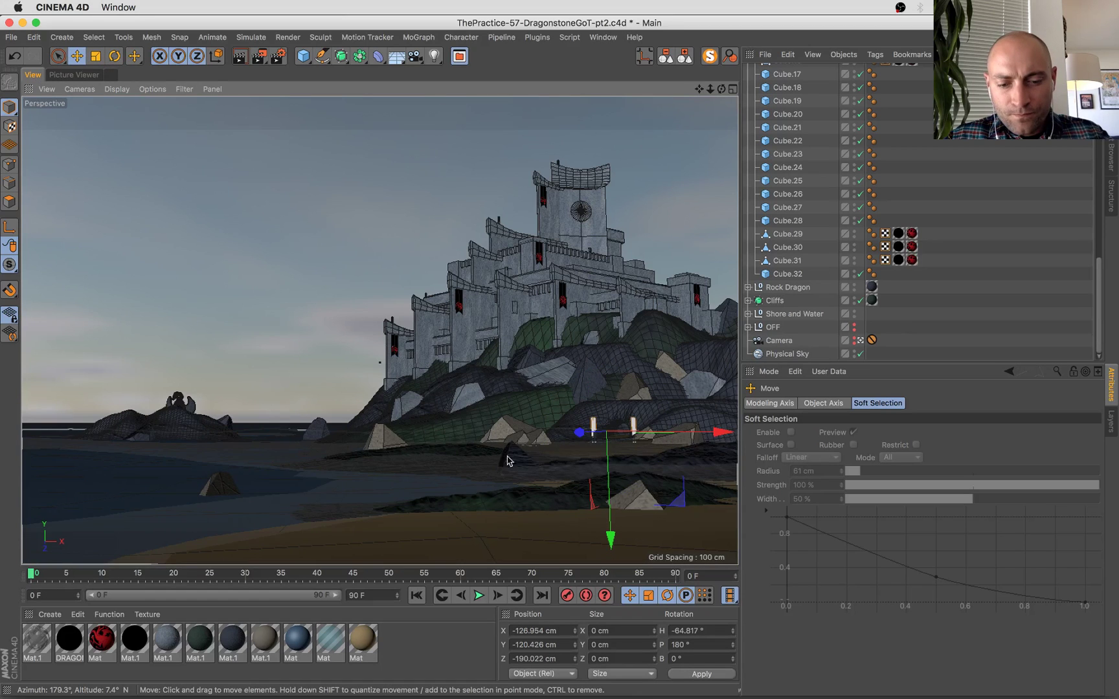
Move the rear pair of cave posts, Cylinder.3 and Cylinder.2, farther back from the front pair.
scroll(795, 192, "up", 10)
left_click(788, 140)
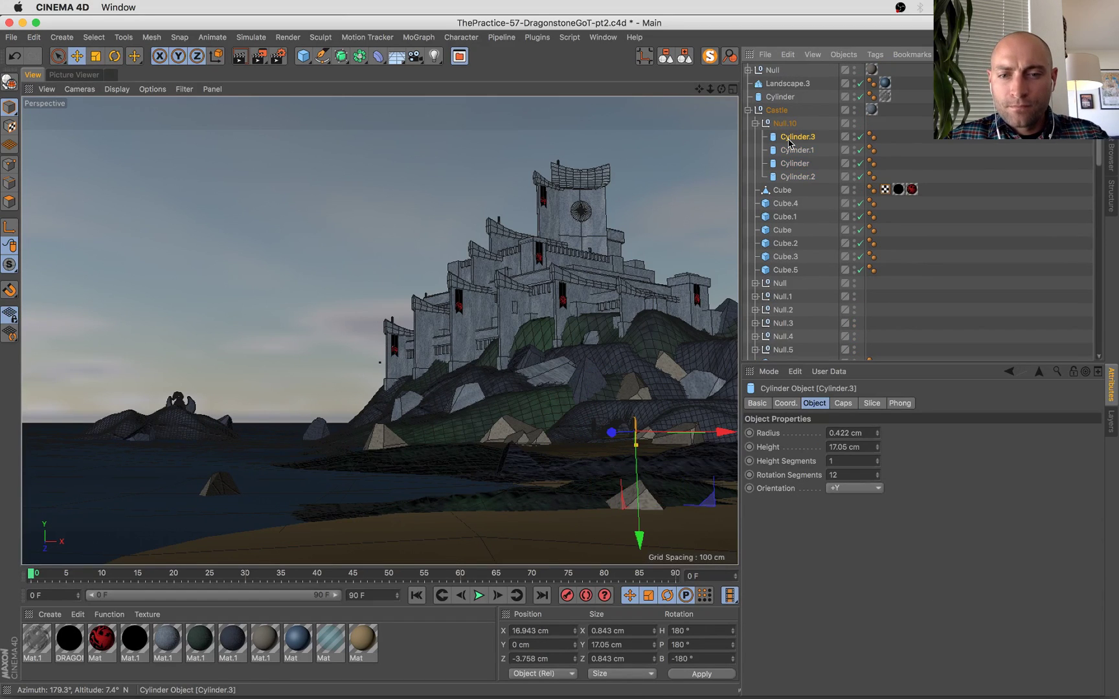
scroll(801, 169, "down", 15)
key("o")
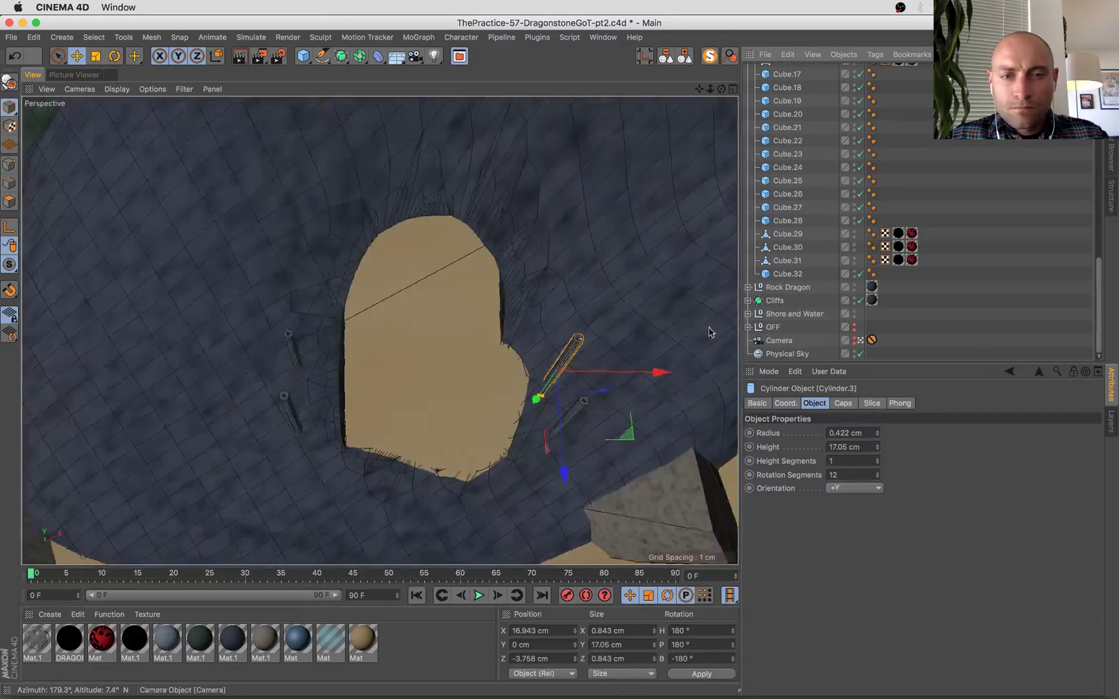
left_click(293, 350, "shift")
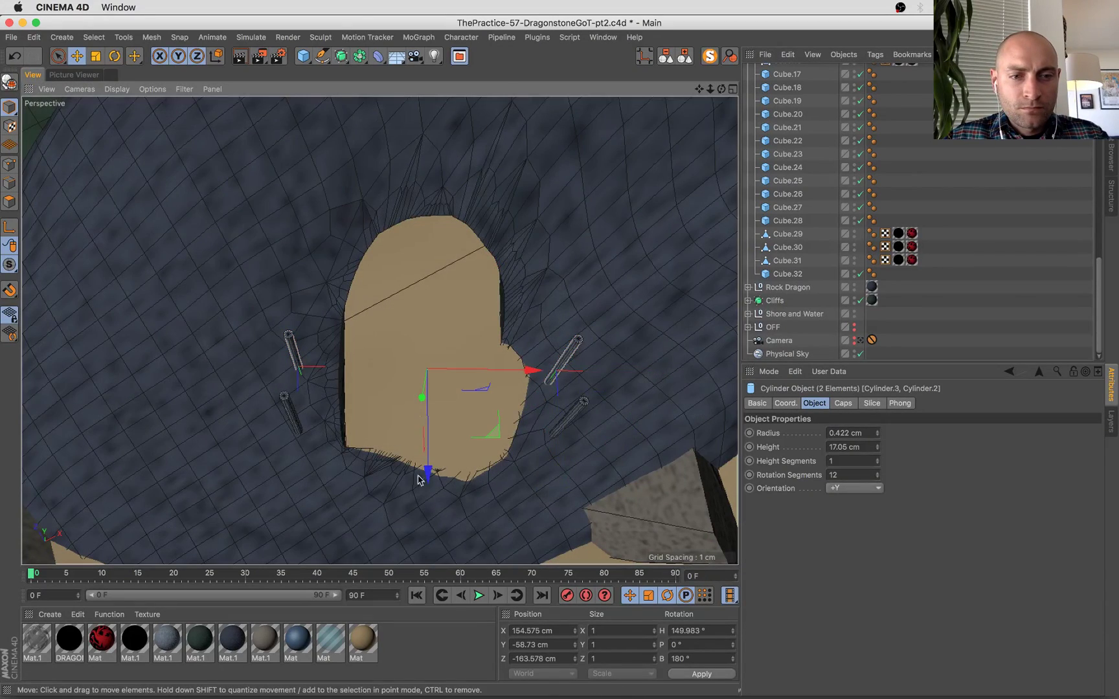
left_click_drag(428, 472, 432, 442)
Move the null with all four posts forward from the cave, and shift the rear pair back about 2.7 cm.
scroll(797, 144, "up", 15)
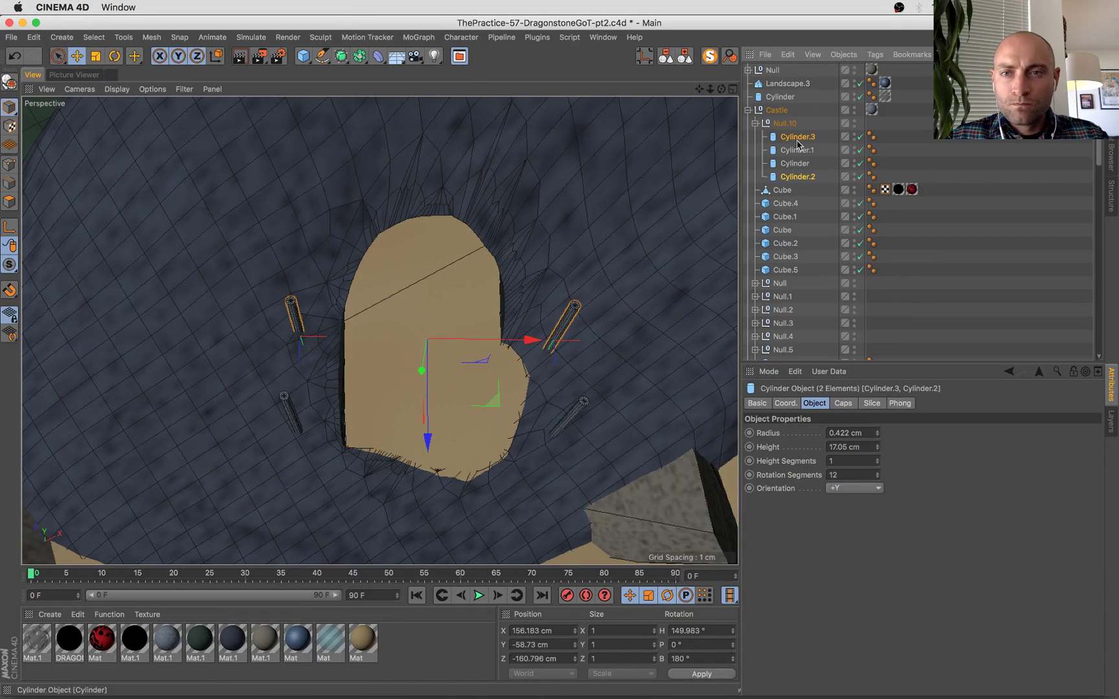
left_click(783, 123)
key("e")
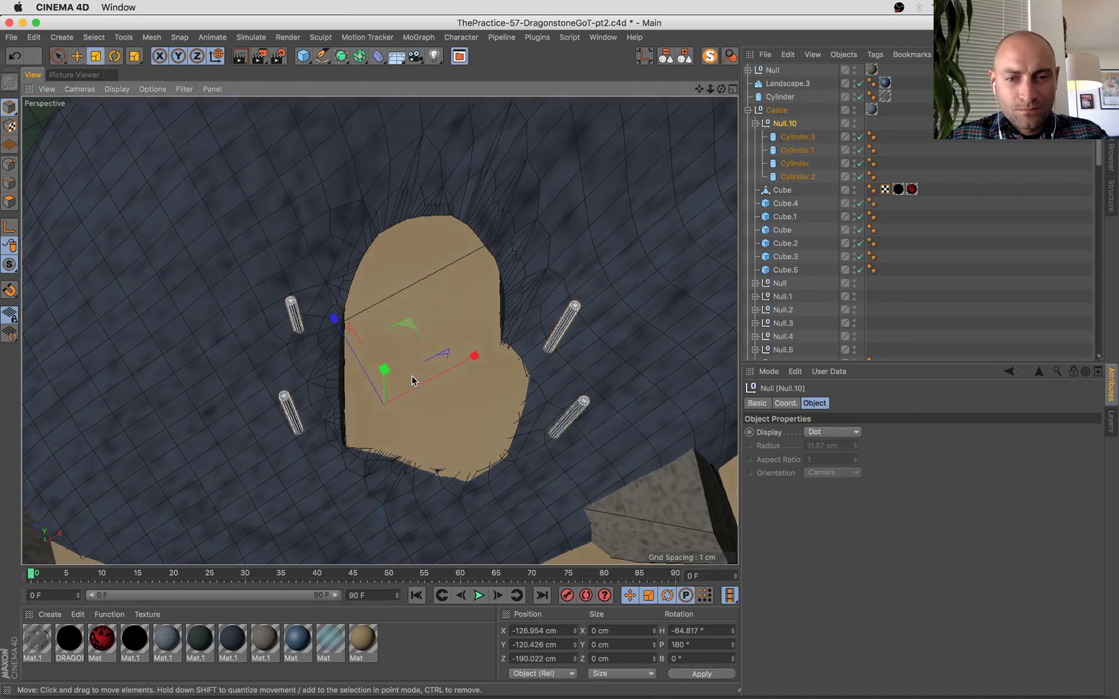
left_click_drag(391, 503, 390, 535)
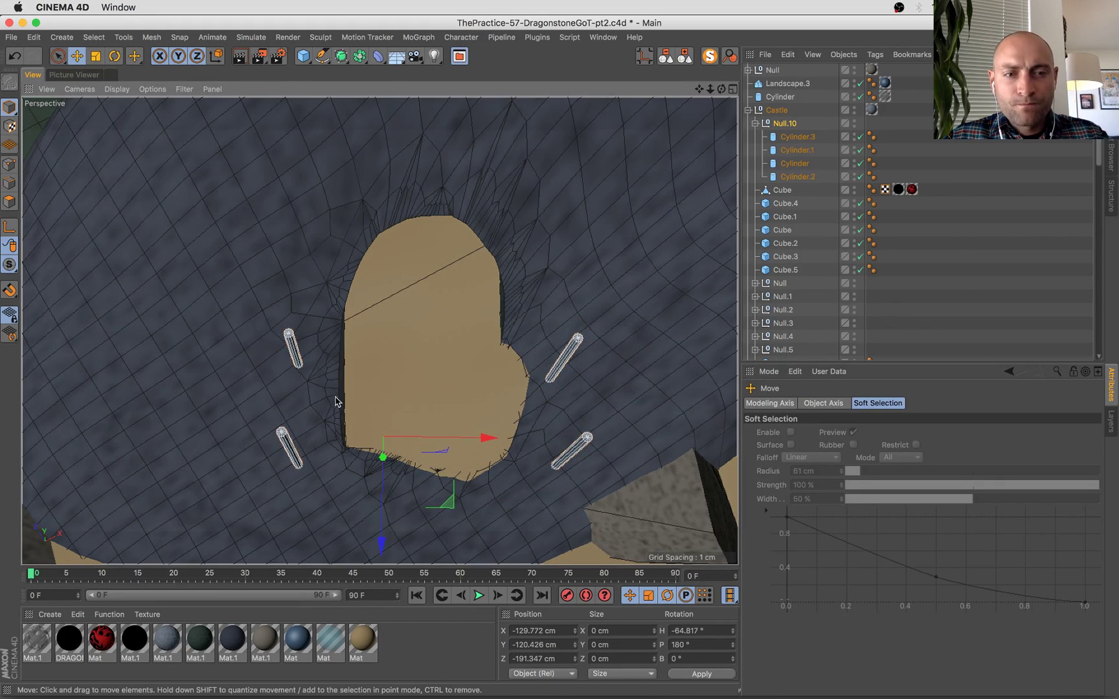
left_click(297, 355)
left_click(567, 355, "shift")
left_click_drag(437, 476, 429, 444)
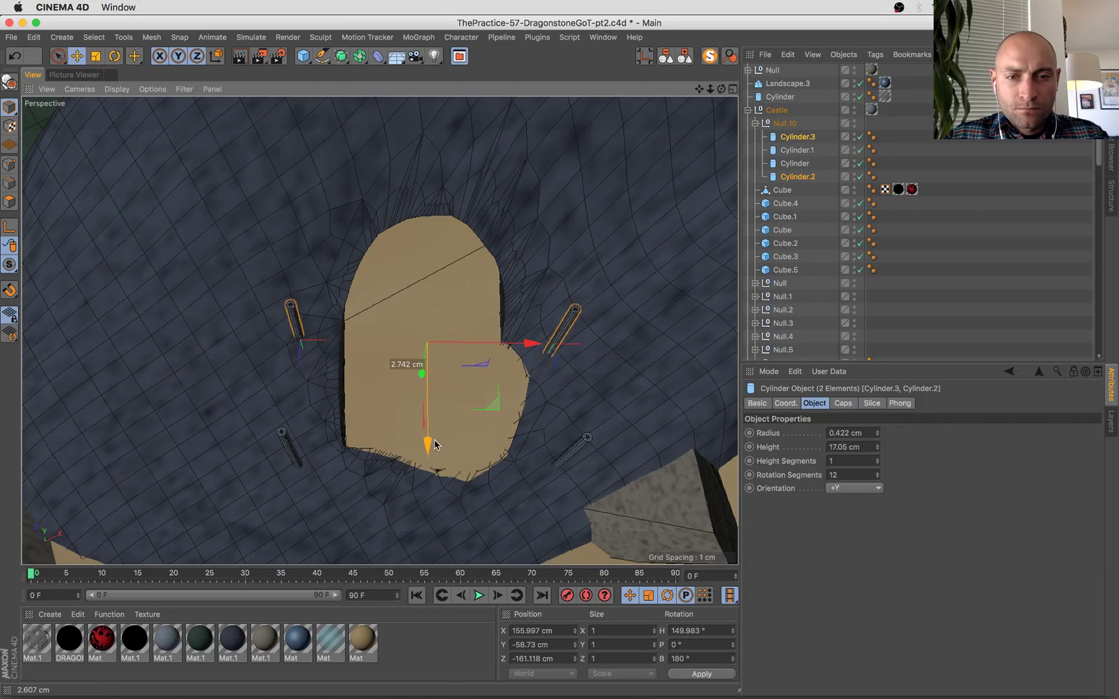
Scale up the front pair of posts so they stand larger and wider apart, and move them farther forward from the cave.
left_click(567, 454)
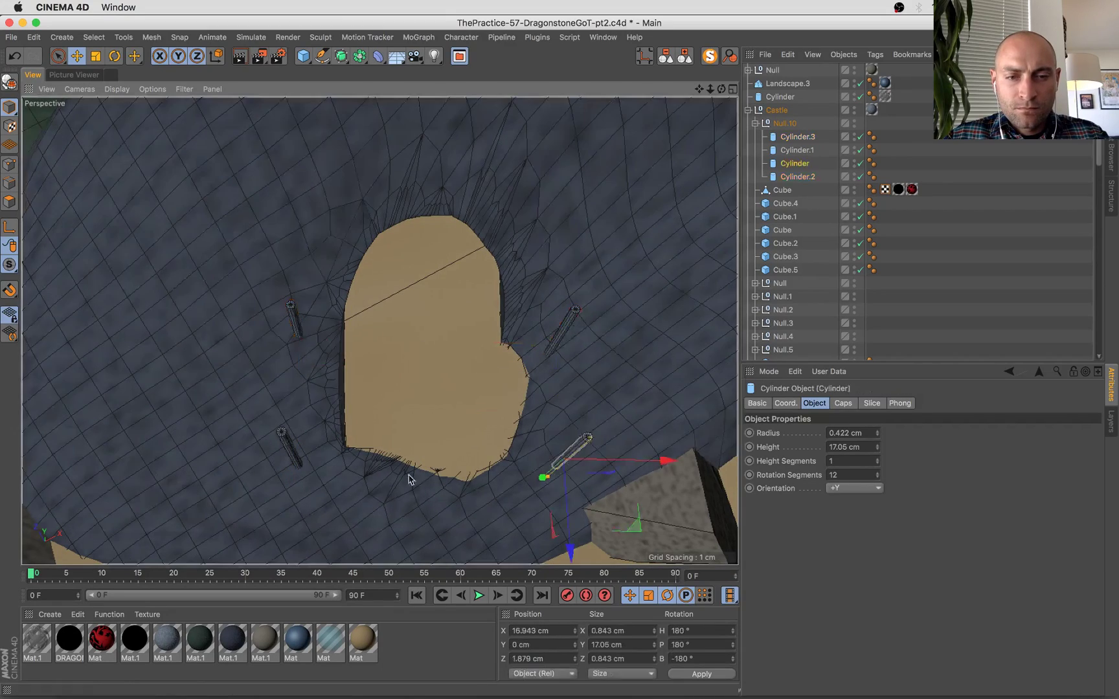
left_click(292, 450, "shift")
key("t")
left_click_drag(327, 449, 389, 449)
key("e")
left_click_drag(428, 518, 430, 563)
Fold all object hierarchies, render the scene through the camera to the Picture Viewer, and return to the 3D view.
left_click(666, 57)
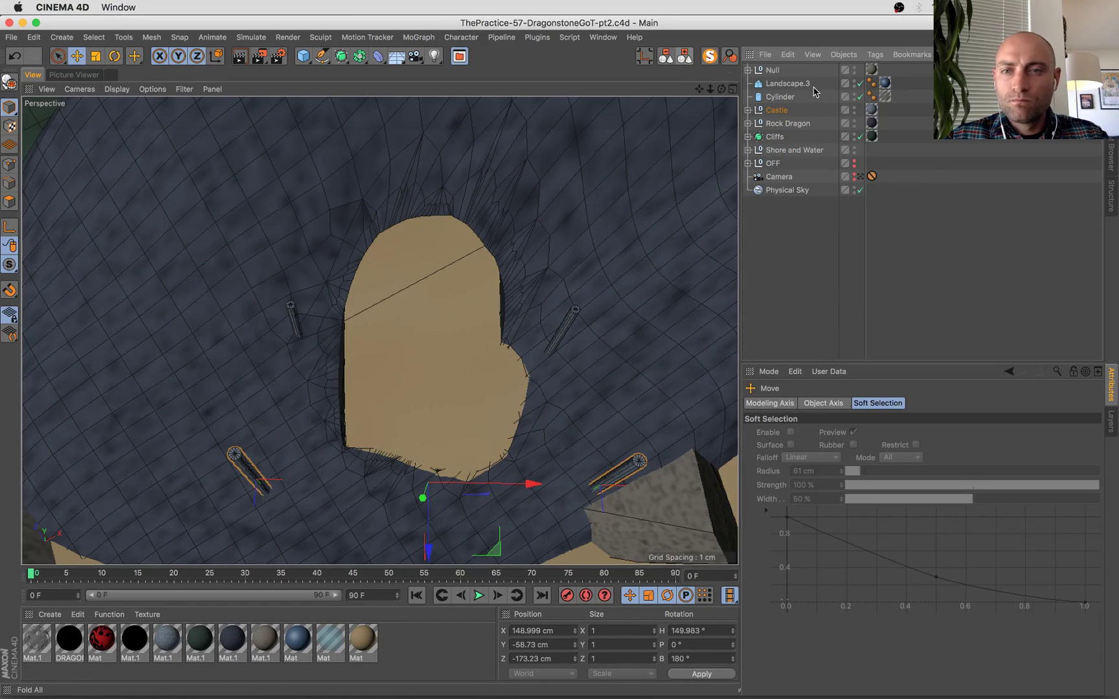
left_click(860, 176)
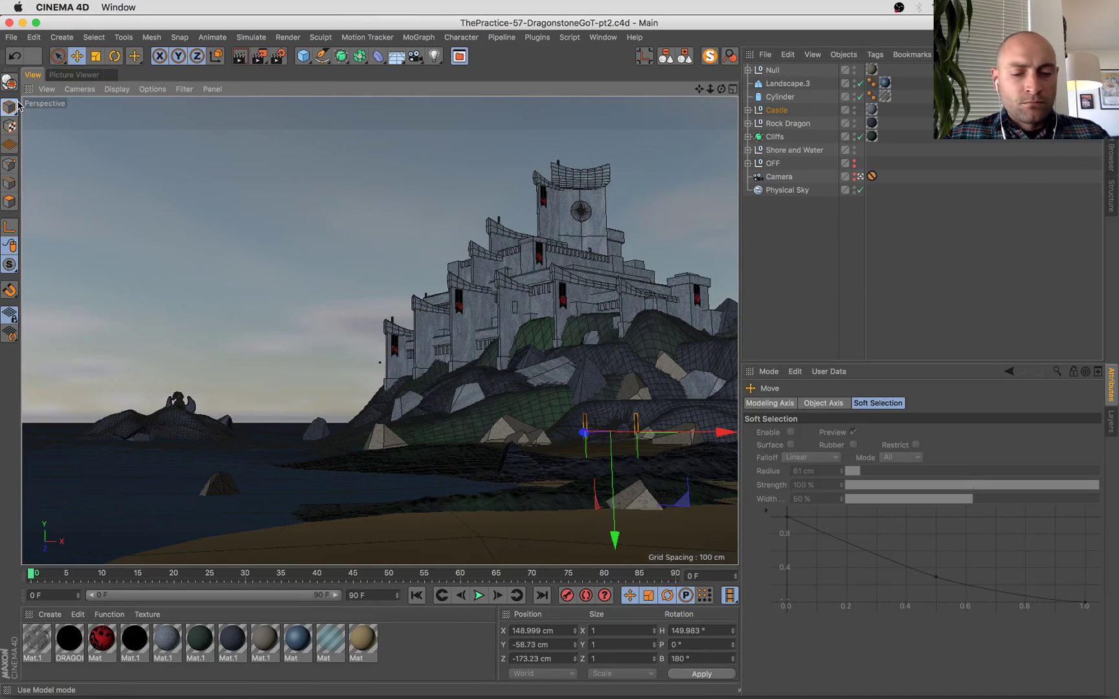
key("shift+r")
left_click(649, 428)
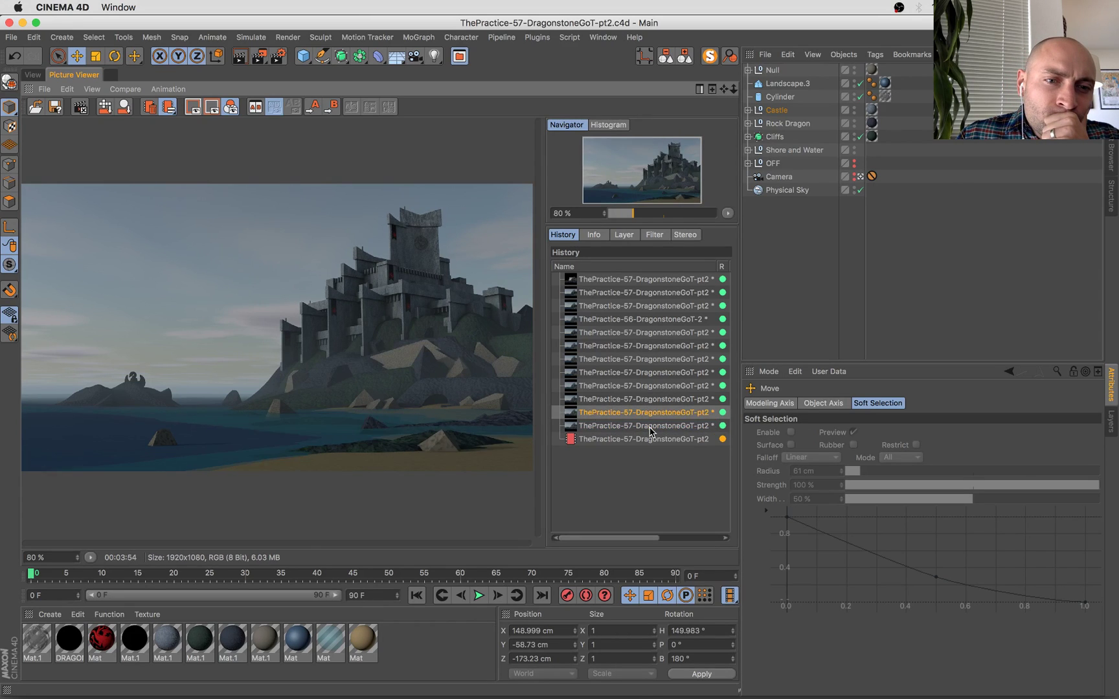
left_click(649, 427)
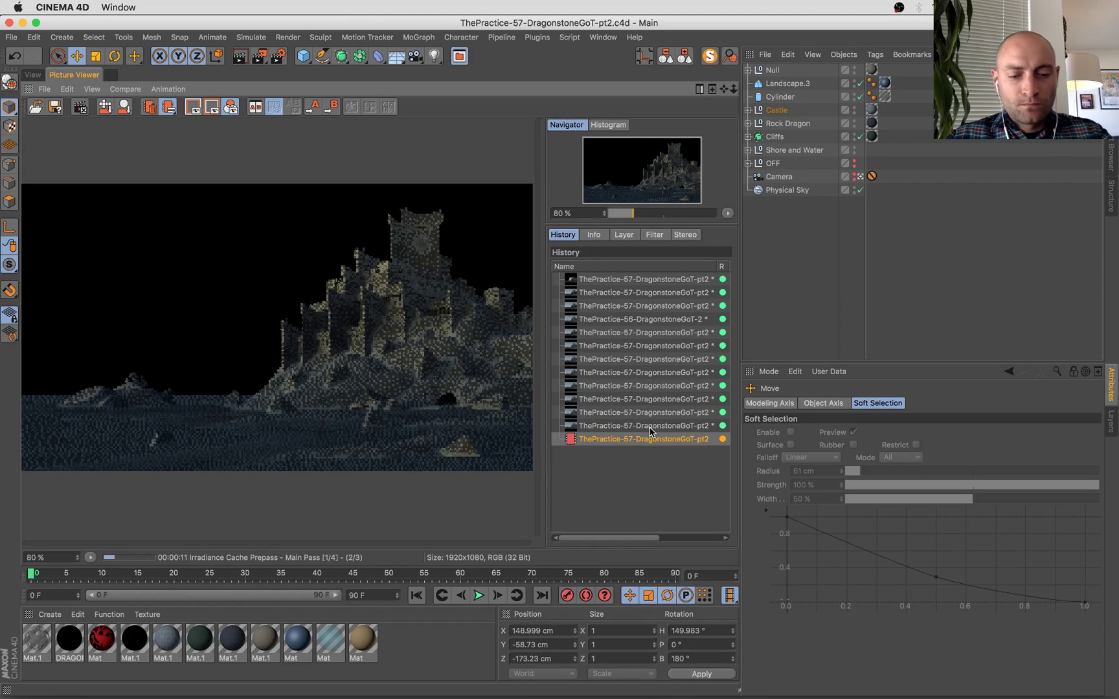
left_click(33, 75)
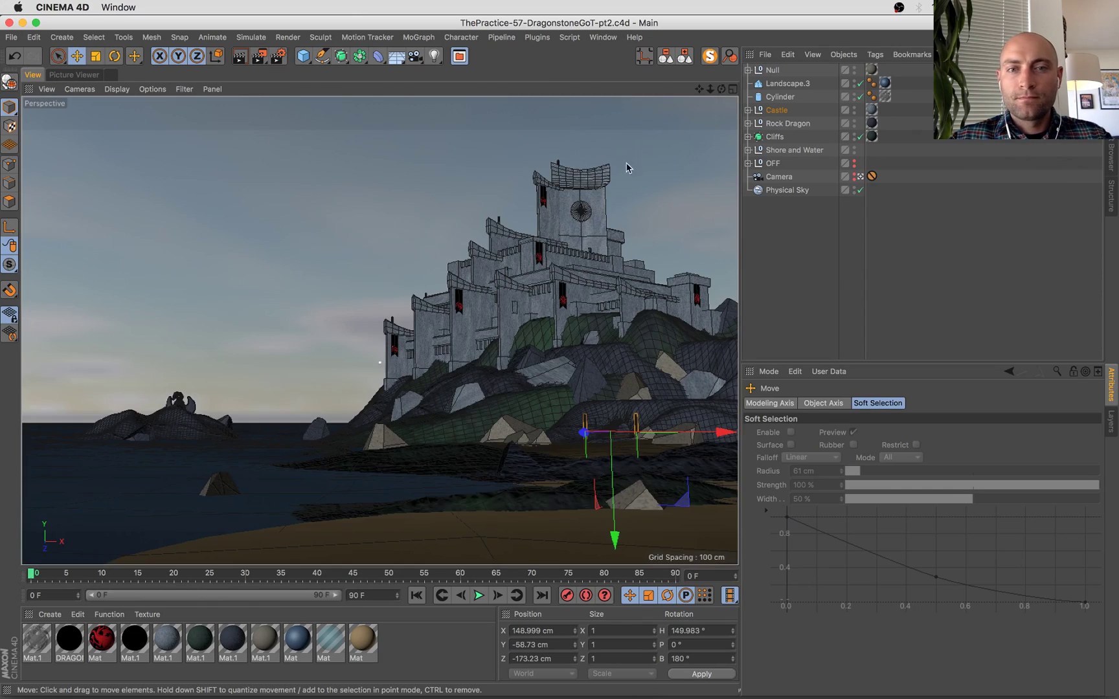
Select the bottom edges of the top tower's curved crown, Connect.1, and sharpen them with subdivision surface weighting.
left_click(586, 173)
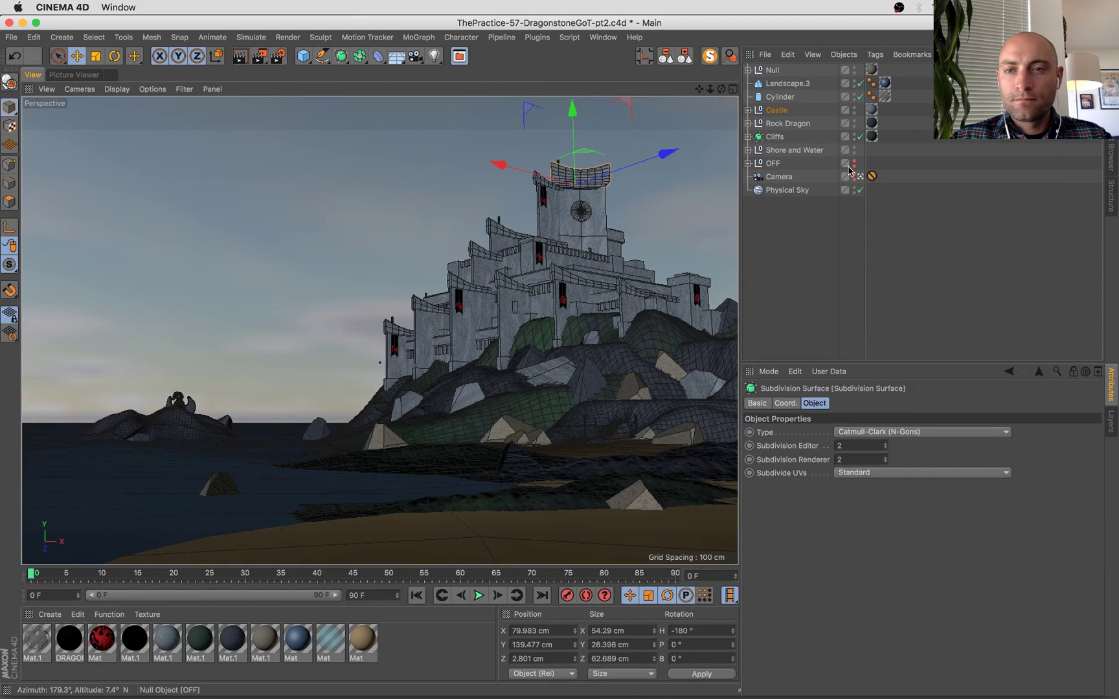
key("o")
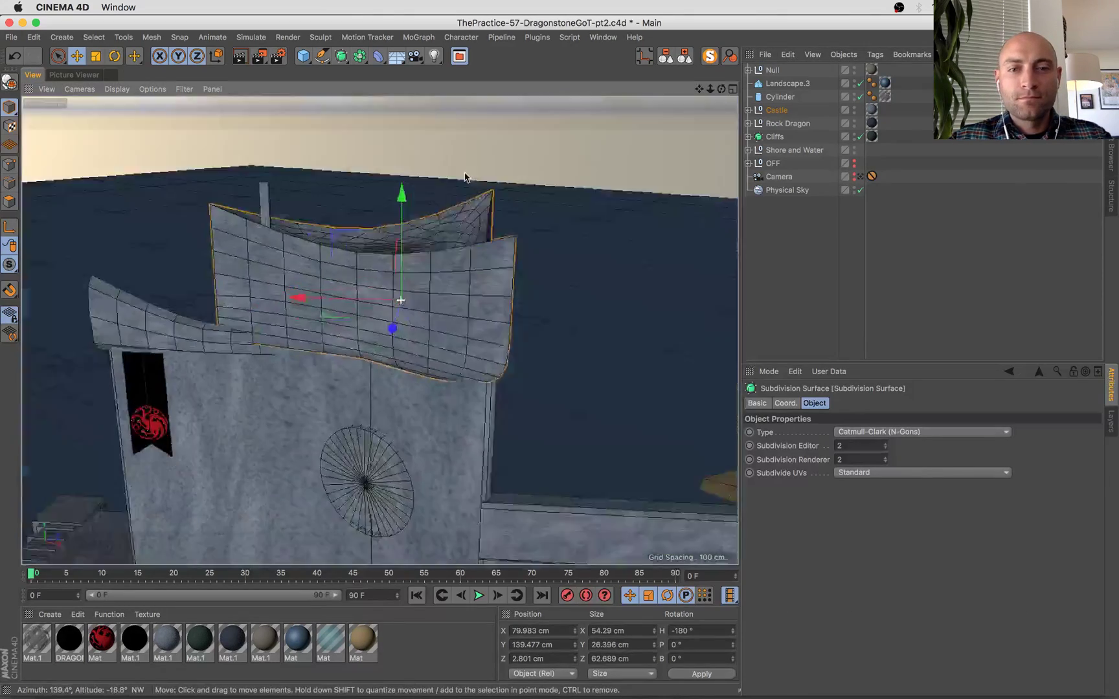
left_click_drag(464, 176, 489, 172, "alt")
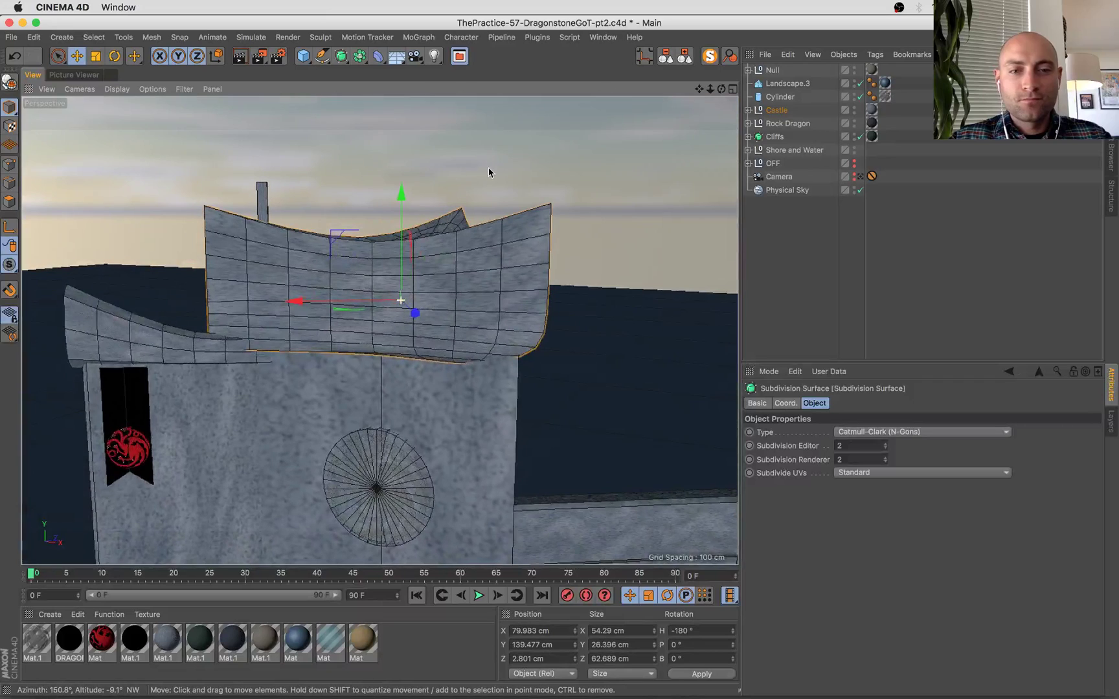
left_click(10, 184)
key("s")
scroll(816, 309, "down", 4)
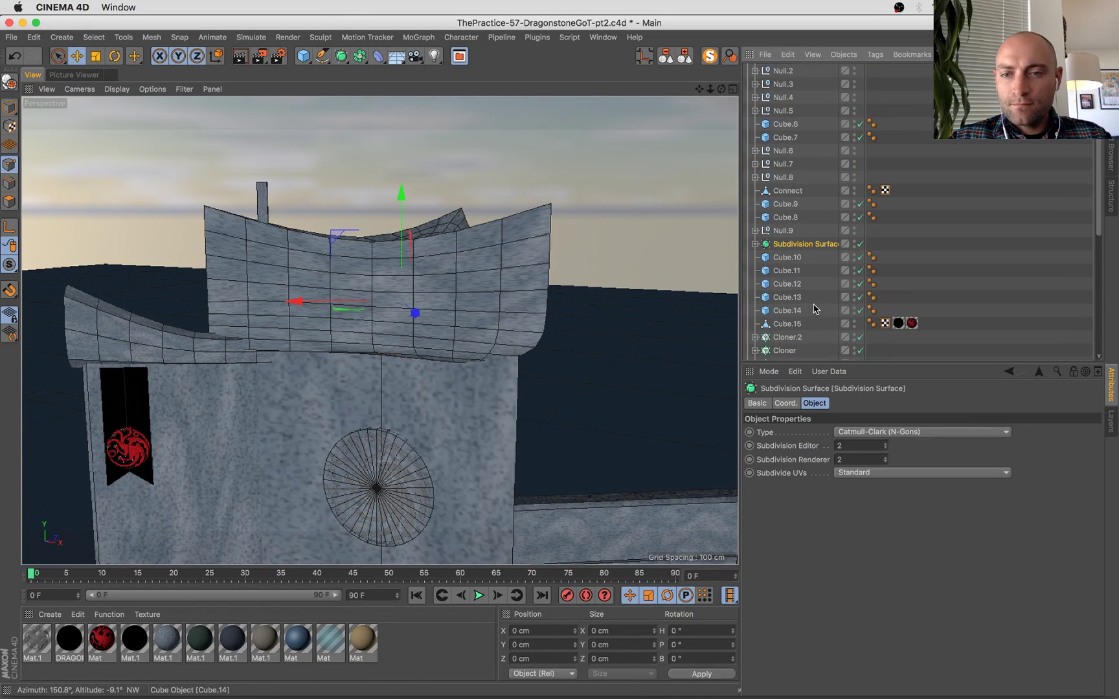
left_click(798, 258)
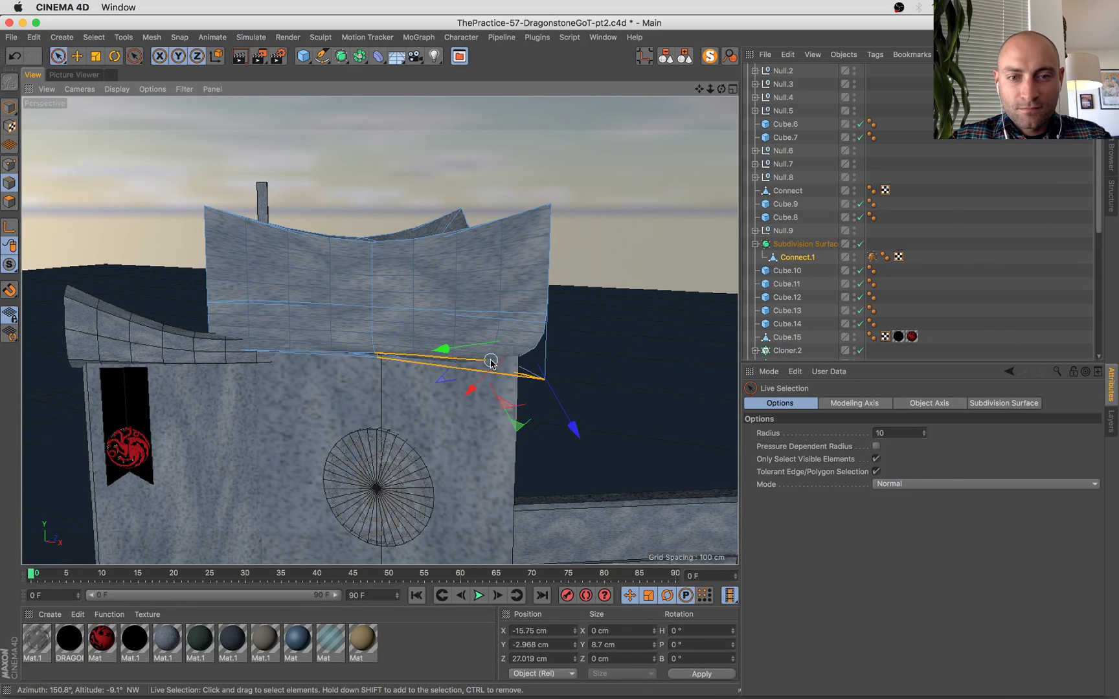
left_click_drag(603, 448, 406, 442, "alt")
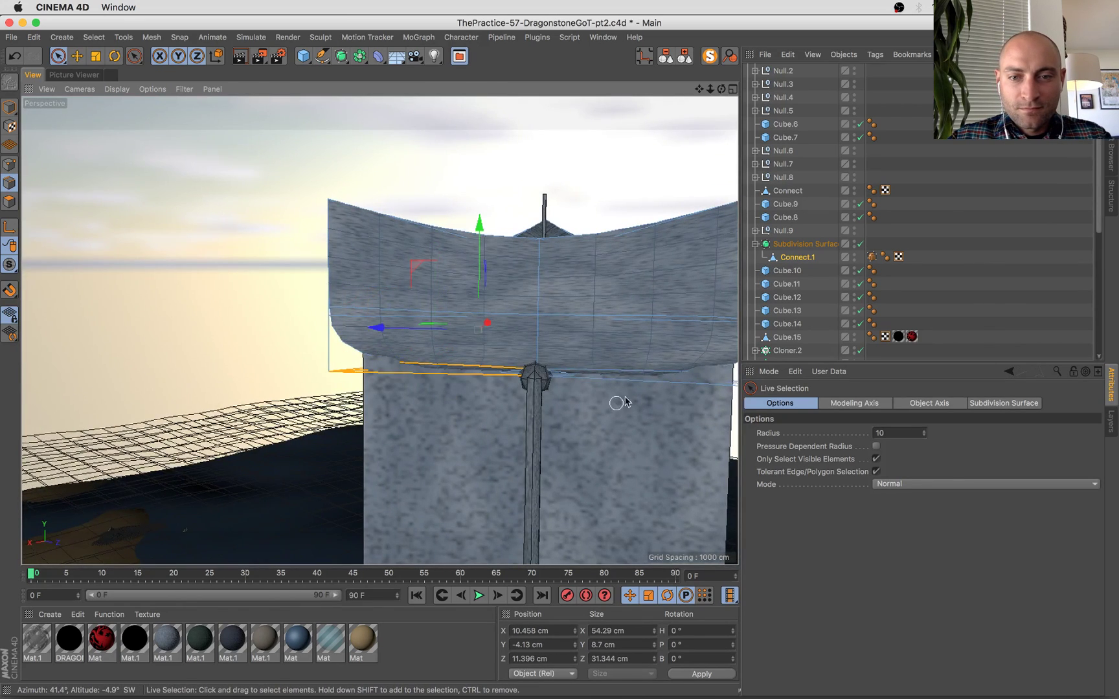
left_click_drag(624, 401, 432, 399, "alt")
left_click_drag(425, 348, 676, 398, "alt")
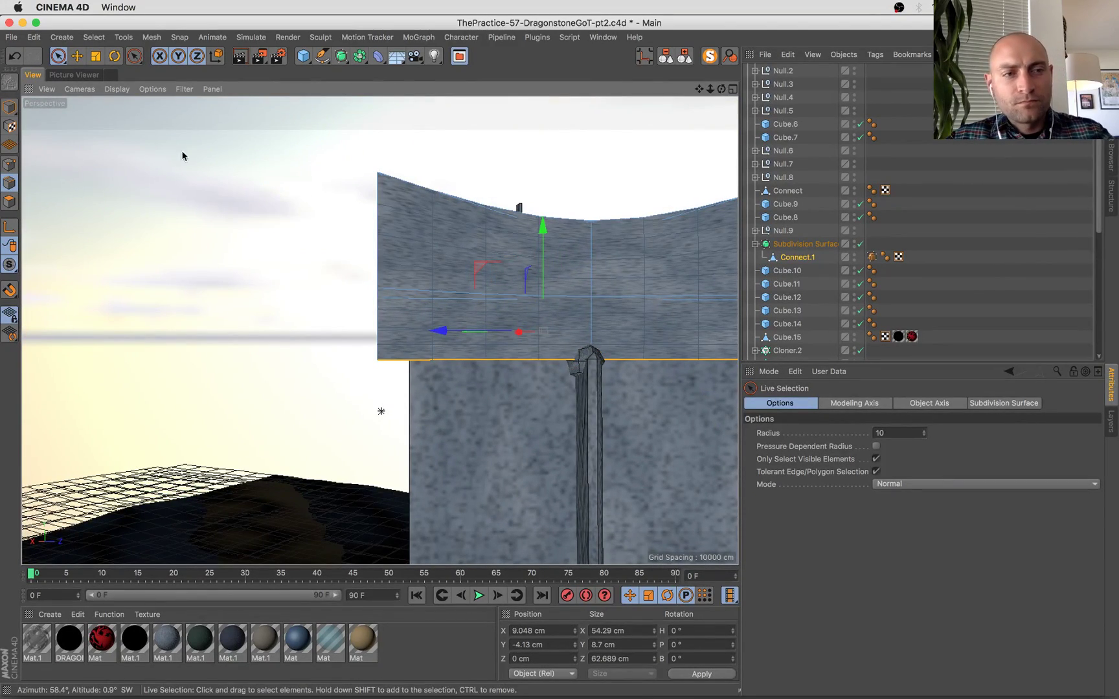
left_click_drag(382, 407, 501, 336, "alt")
Compare the top tower with the Dragonstone_(day) (1).jpg reference image in Preview and return to the Cinema 4D scene.
left_click_drag(696, 409, 627, 412, "alt")
middle_click_drag(627, 412, 680, 193, "alt")
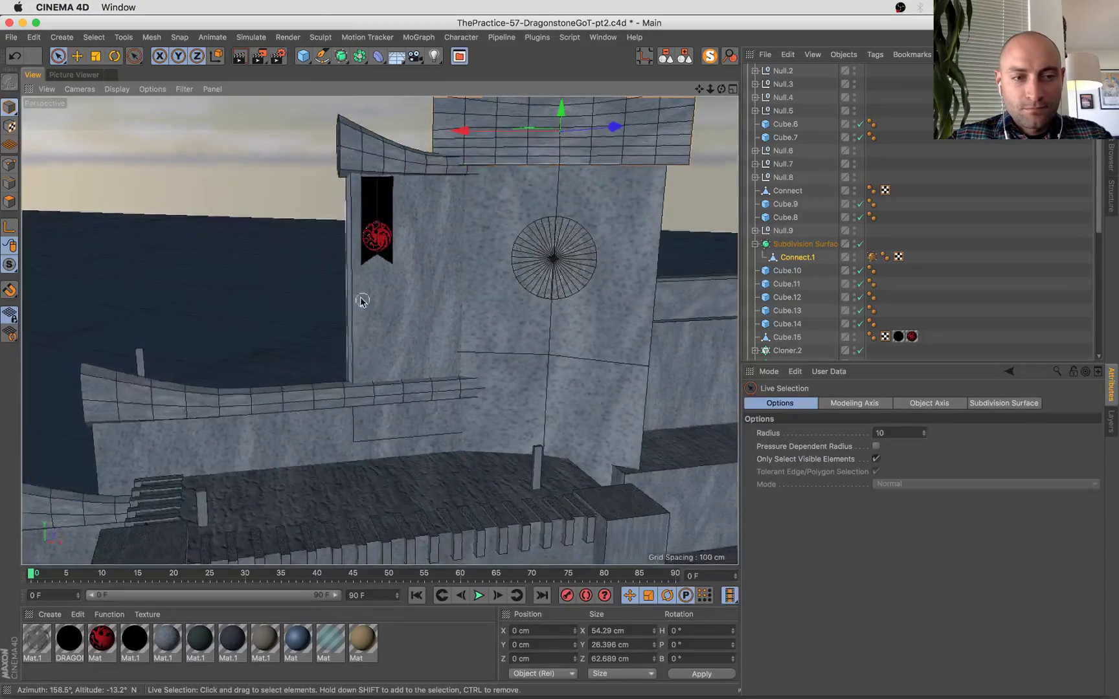
left_click_drag(362, 300, 428, 285, "alt")
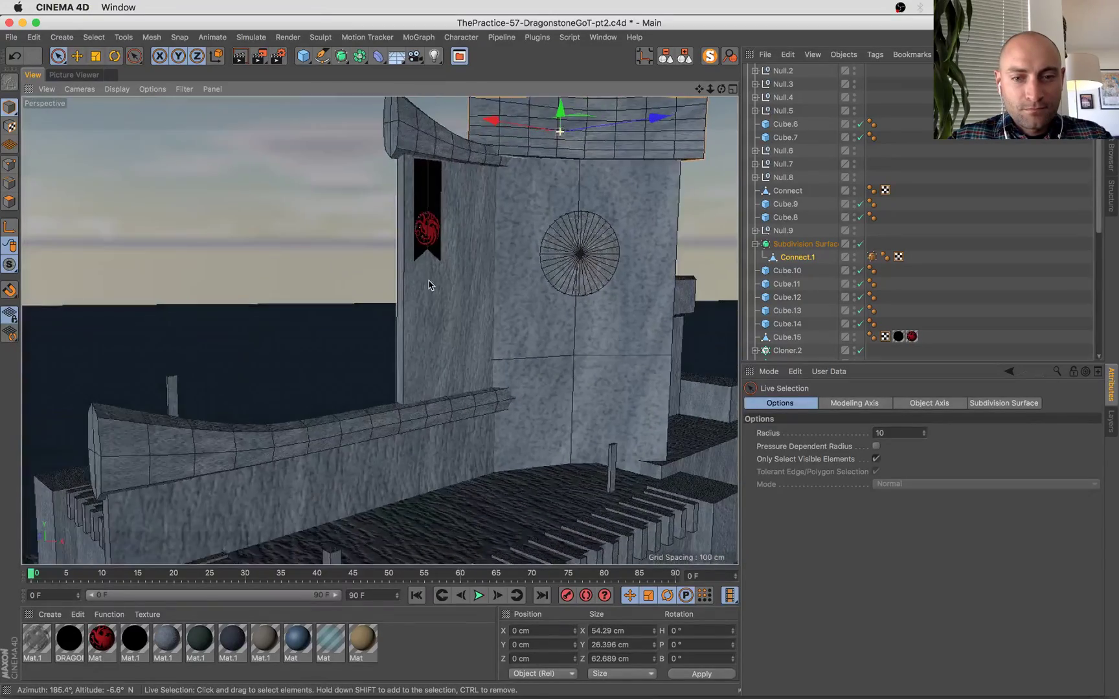
key("super+Tab")
left_click(378, 274)
key("ctrl+Up")
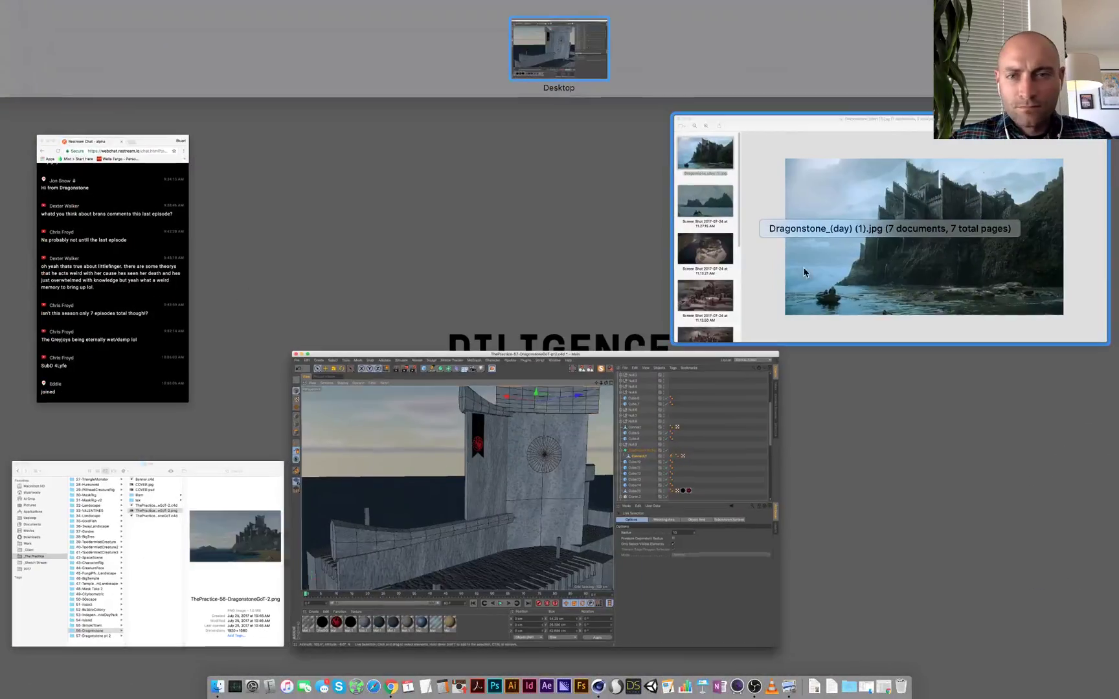
left_click(891, 277)
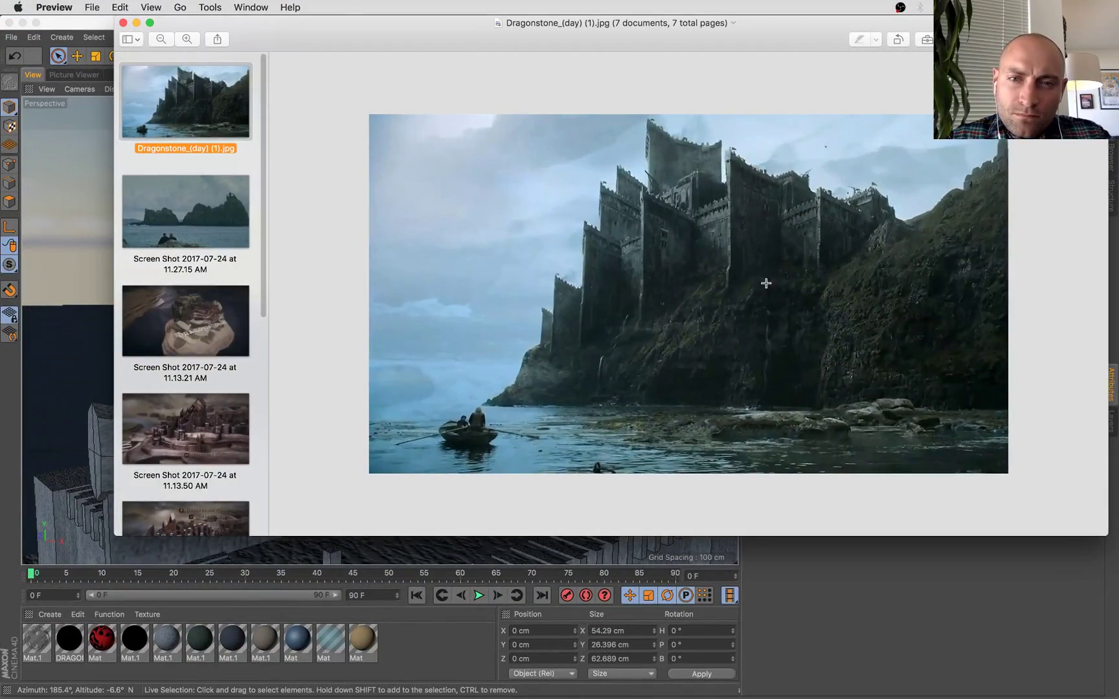
key("super+Tab")
Duplicate the small Cube.1 post on the lower castle wall along its X axis to about X -29.3 cm.
right_click_drag(354, 369, 324, 364, "alt")
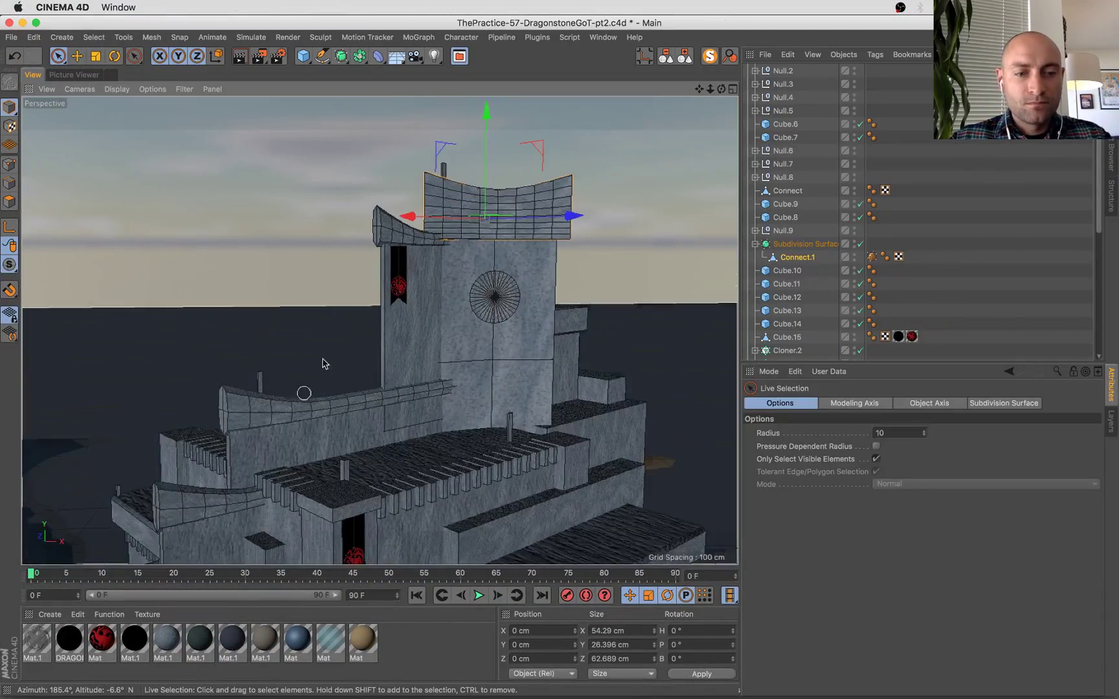
middle_click_drag(325, 364, 343, 314, "alt")
left_click_drag(380, 331, 404, 258, "alt")
middle_click_drag(404, 258, 363, 203, "alt")
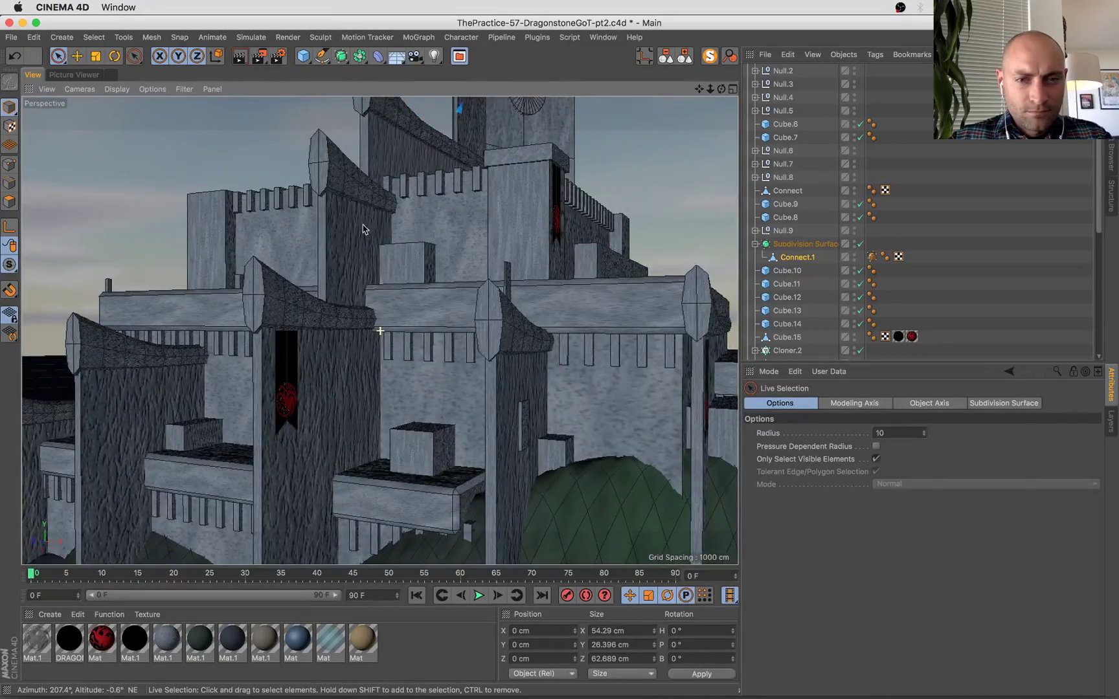
left_click_drag(312, 254, 307, 257, "alt")
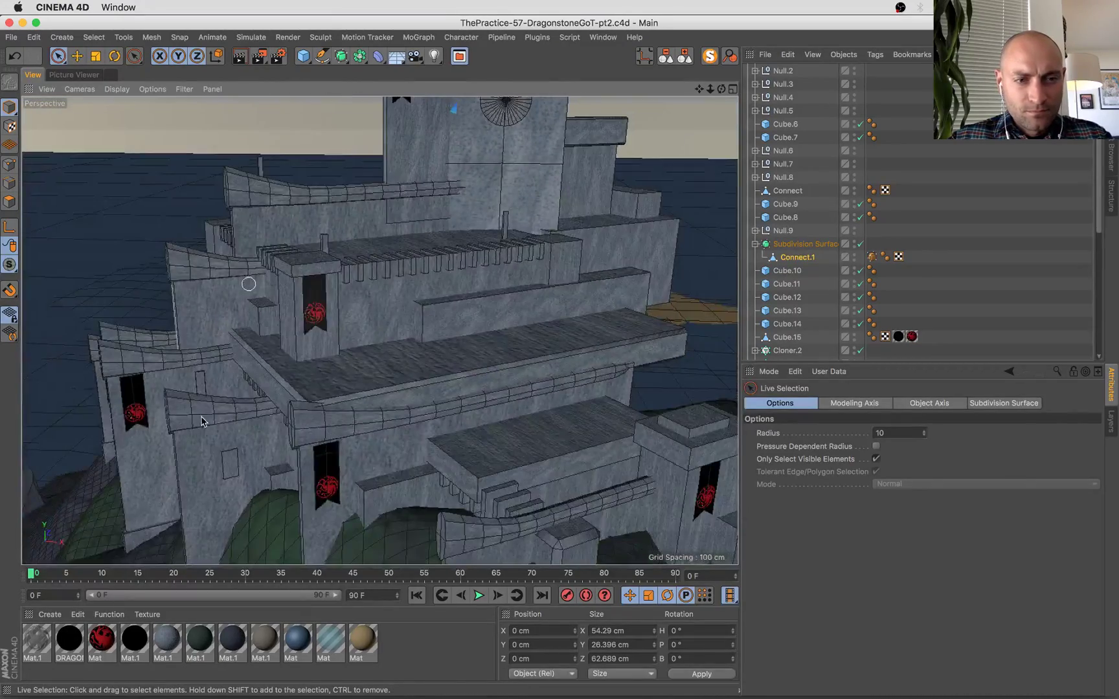
key("e")
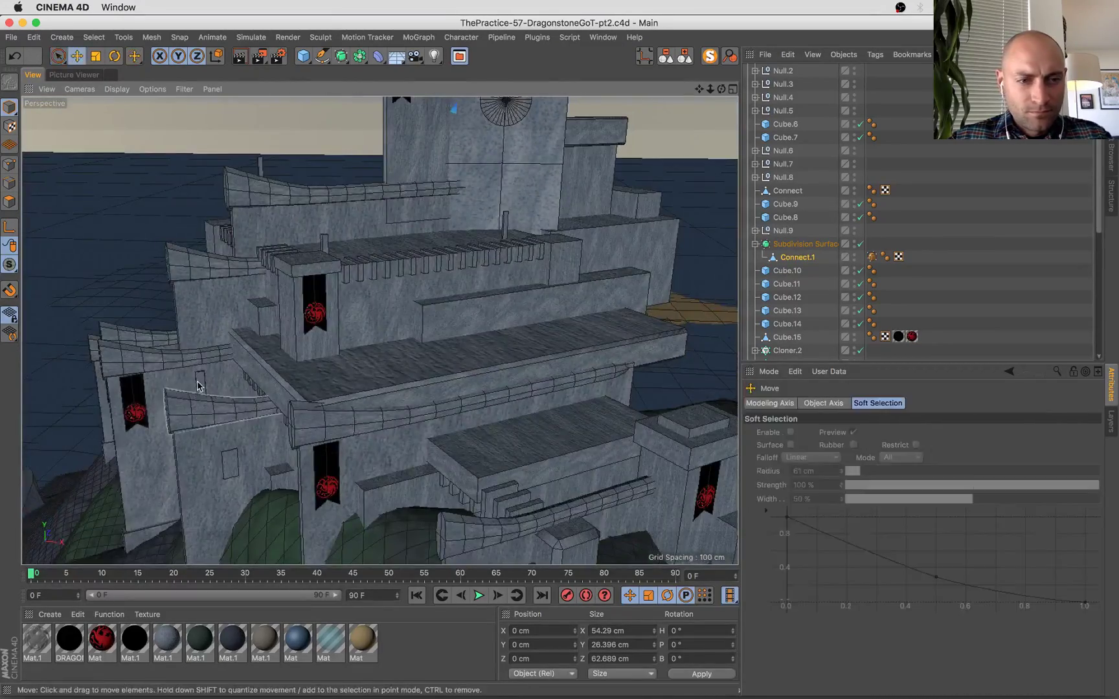
left_click(201, 384)
left_click_drag(200, 385, 267, 456, "alt")
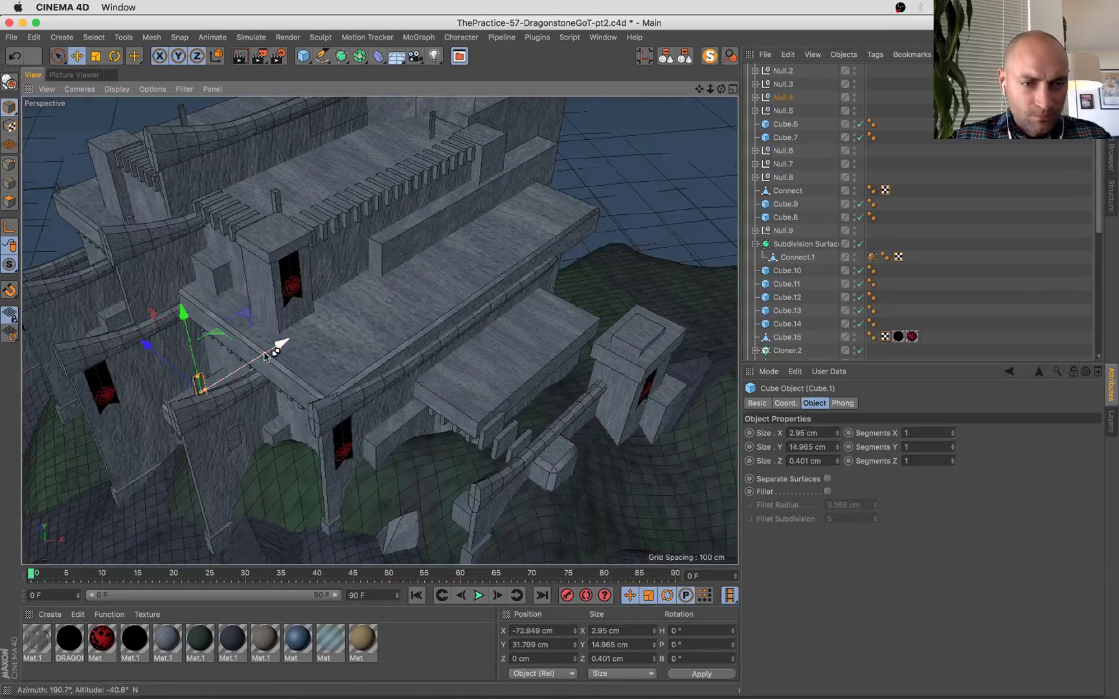
left_click_drag(268, 354, 370, 295, "ctrl")
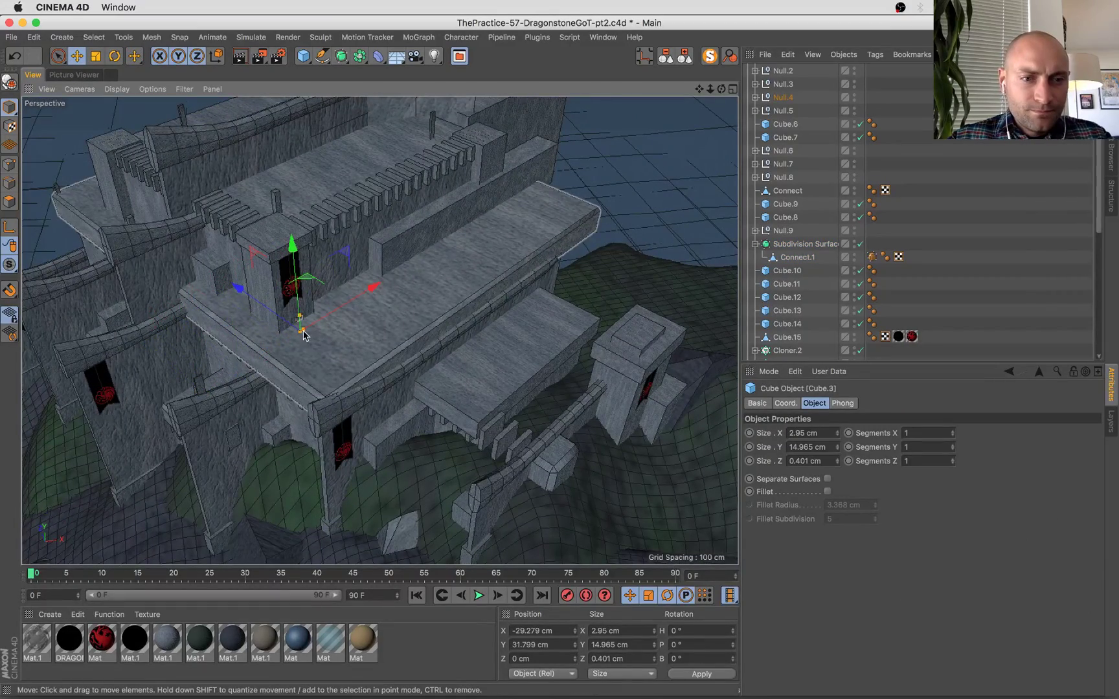
Move the post copy Cube.3 onto the open terrace at about X -0.05 cm and Z -9.17 cm.
left_click_drag(309, 338, 389, 265)
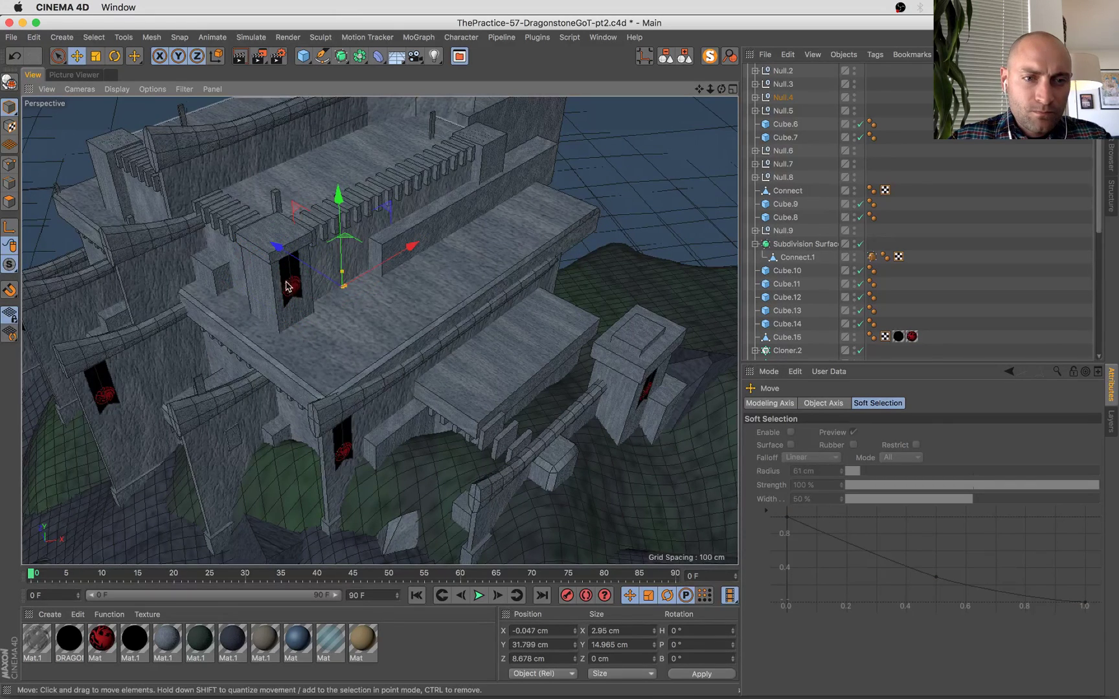
left_click_drag(306, 265, 344, 292)
key("s")
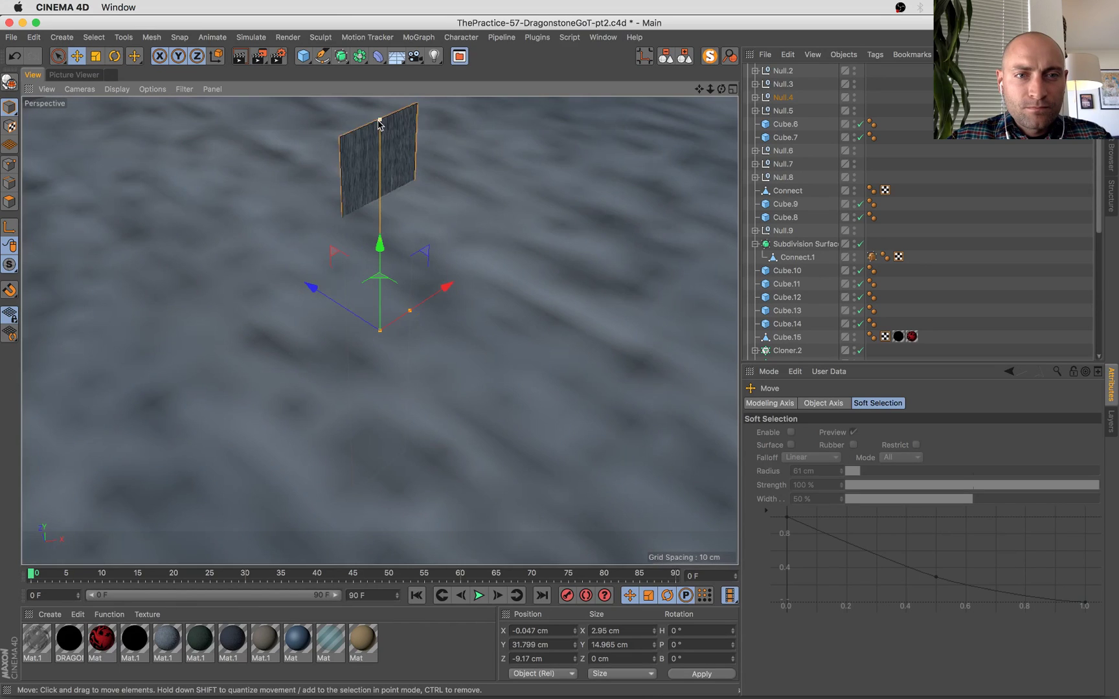
Resize the Cube.3 post to about 13.6 cm high and 5 cm deep, and raise it to about Y 37.2 cm.
left_click_drag(379, 119, 380, 143)
left_click(754, 97)
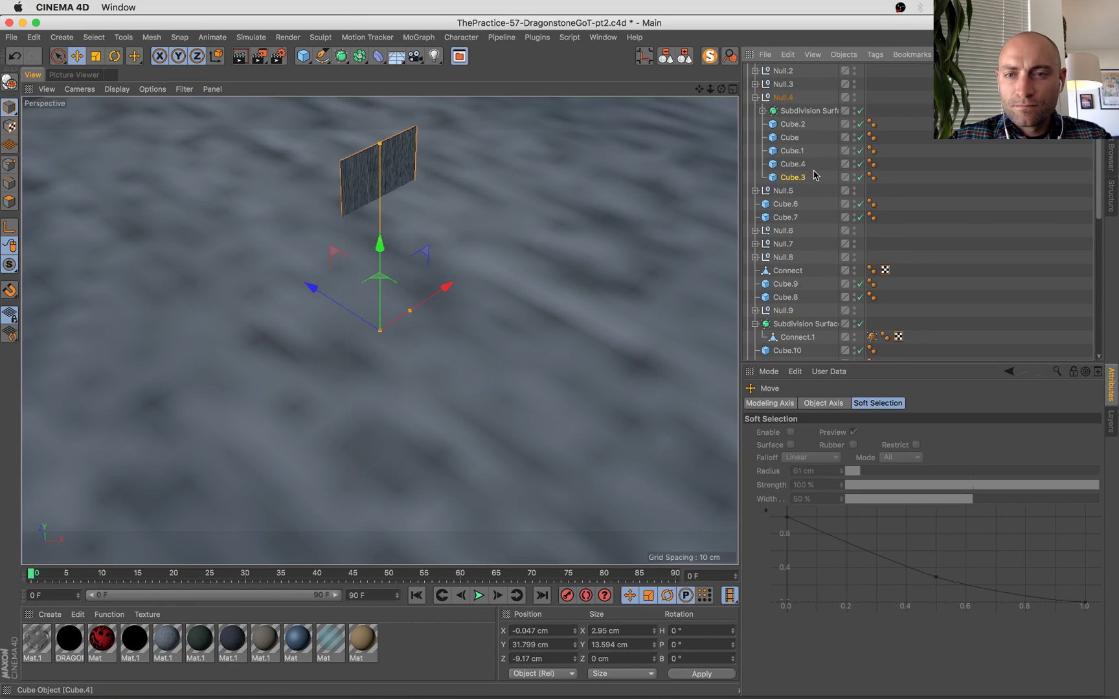
left_click(796, 178)
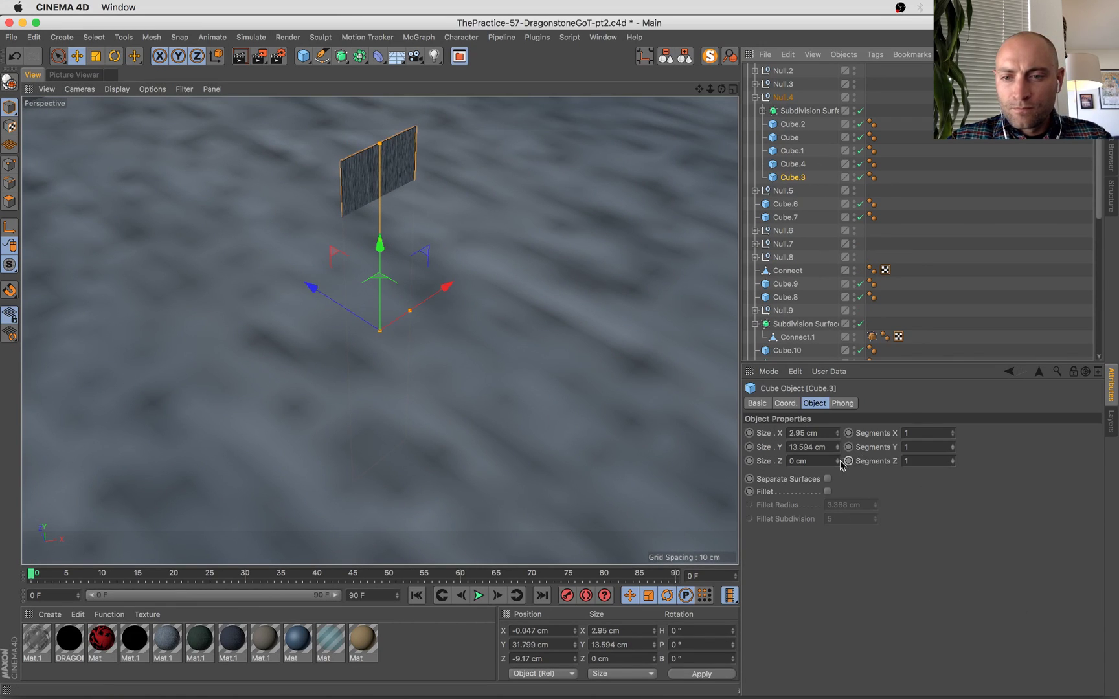
mouse_move(837, 460)
left_mouse_down()
mouse_move(868, 446)
mouse_move(846, 458)
left_mouse_up()
left_click_drag(382, 251, 382, 122)
Shift the Cube.3 post across the terrace toward its outer edge, to about Z -26.7 cm.
right_click_drag(577, 213, 591, 316, "alt")
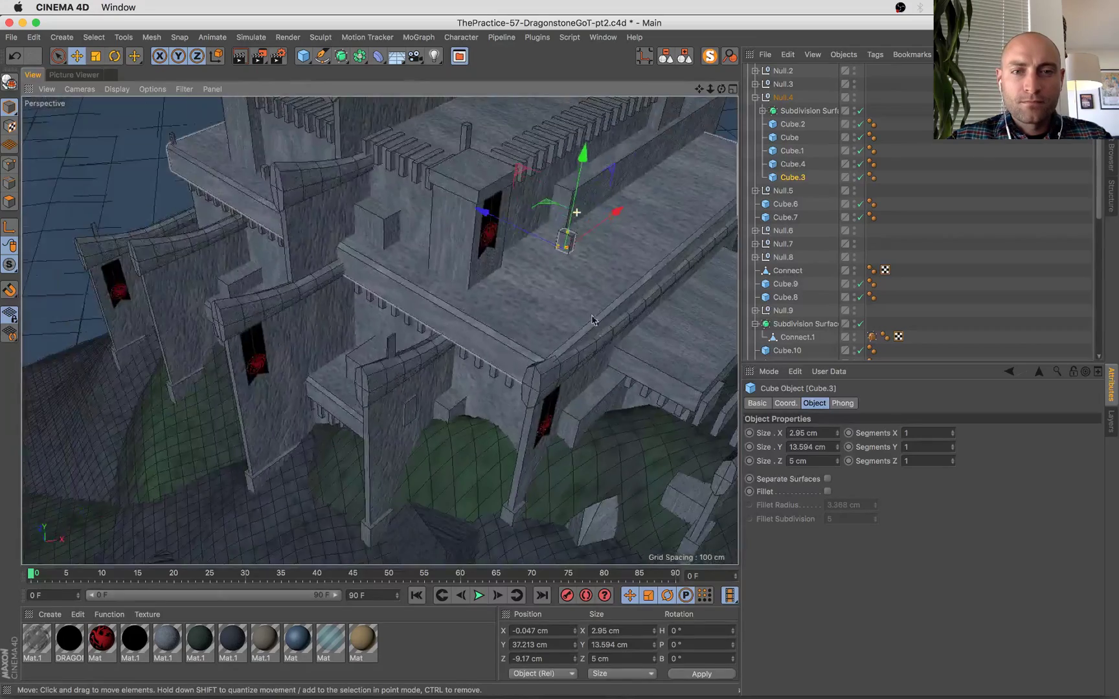
left_click_drag(590, 333, 475, 308, "alt")
left_click_drag(637, 242, 684, 241)
left_click_drag(589, 214, 596, 243)
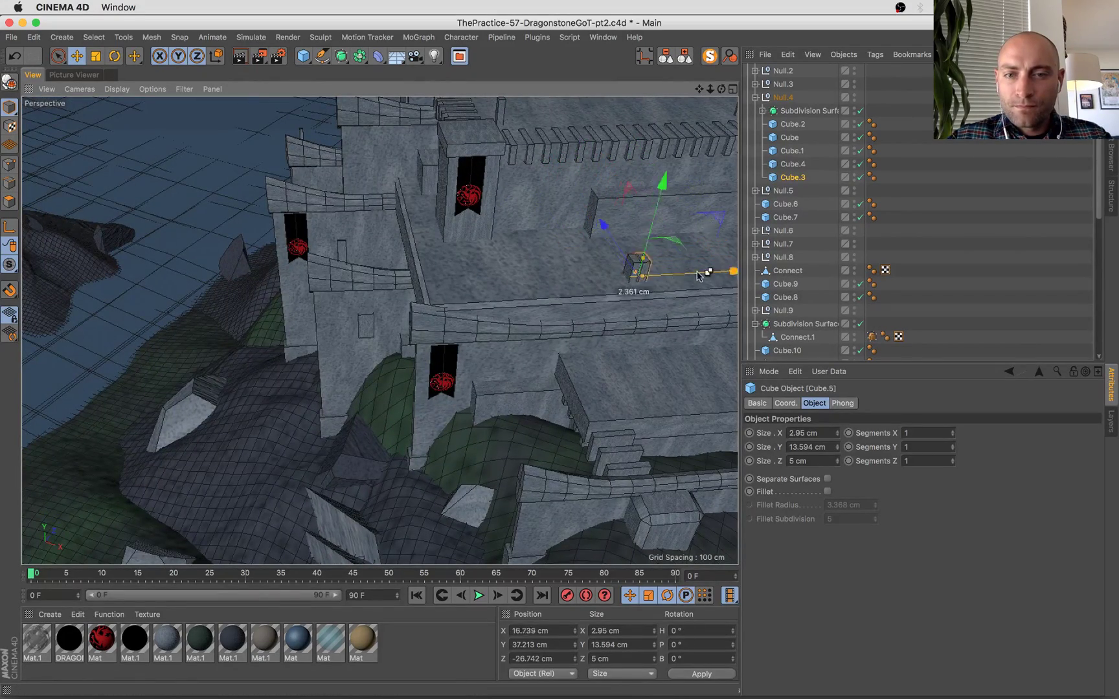
Duplicate the terrace post twice along its X axis, placing the copies at about X 45.1 cm and X 88.7 cm.
left_click_drag(697, 276, 779, 272, "ctrl")
middle_click_drag(670, 302, 367, 332, "alt")
left_click_drag(433, 302, 722, 262, "ctrl")
Look through the scene's Camera in a single full-size perspective view and save the scene.
scroll(877, 273, "down", 10)
key("F5")
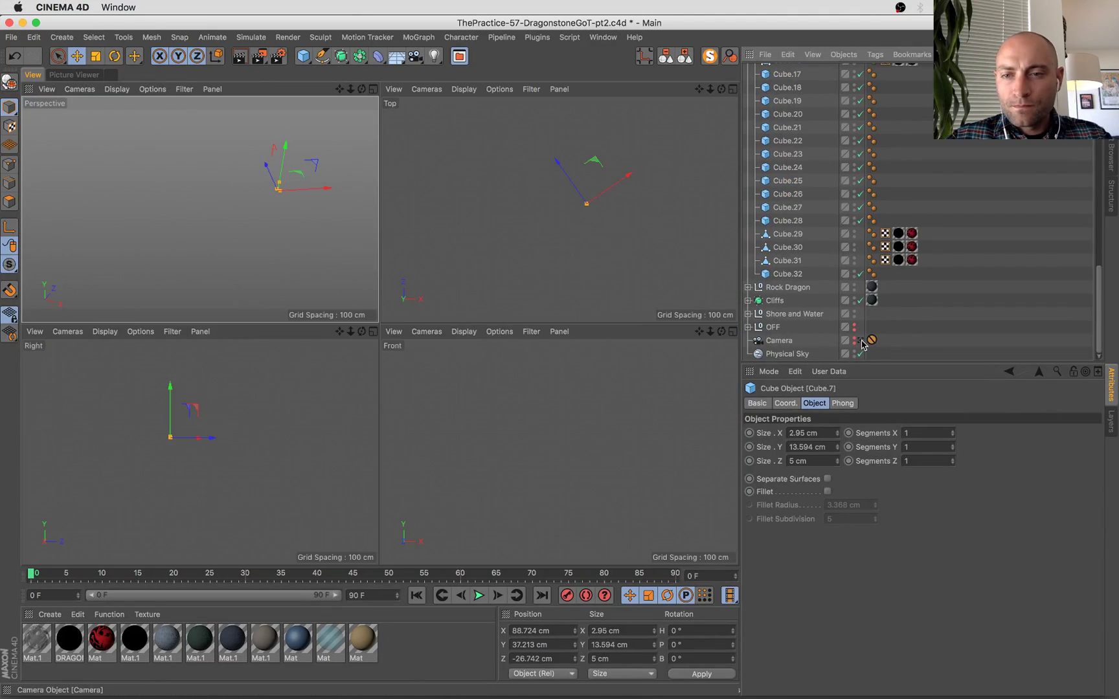
left_click(859, 341)
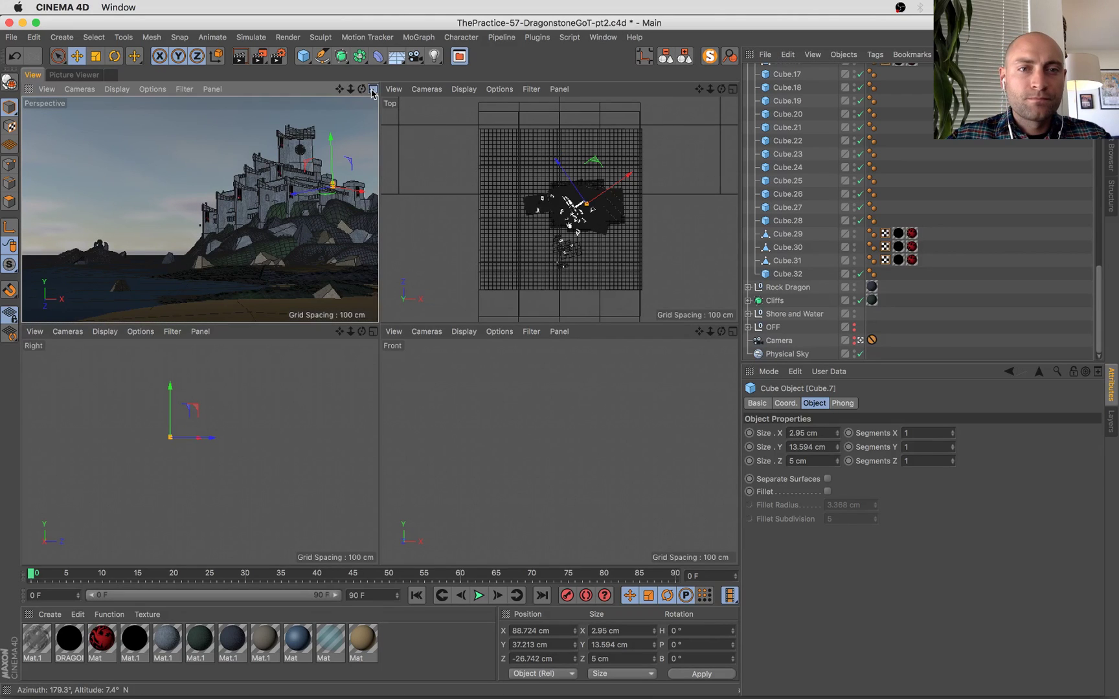
middle_click(359, 168)
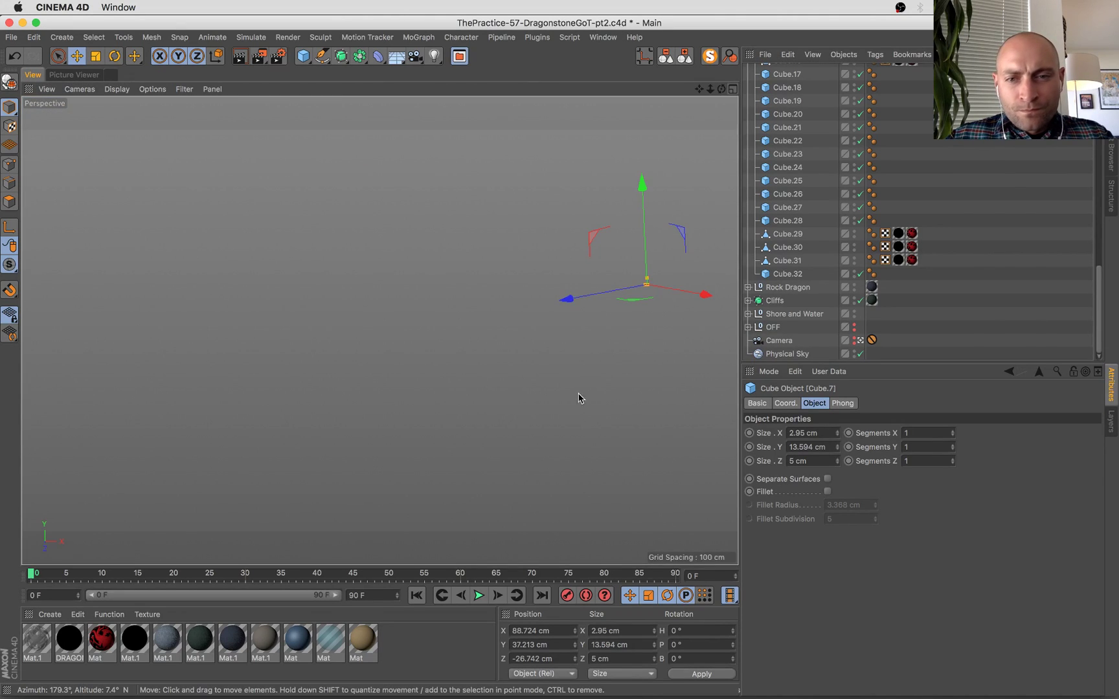
key("super+s")
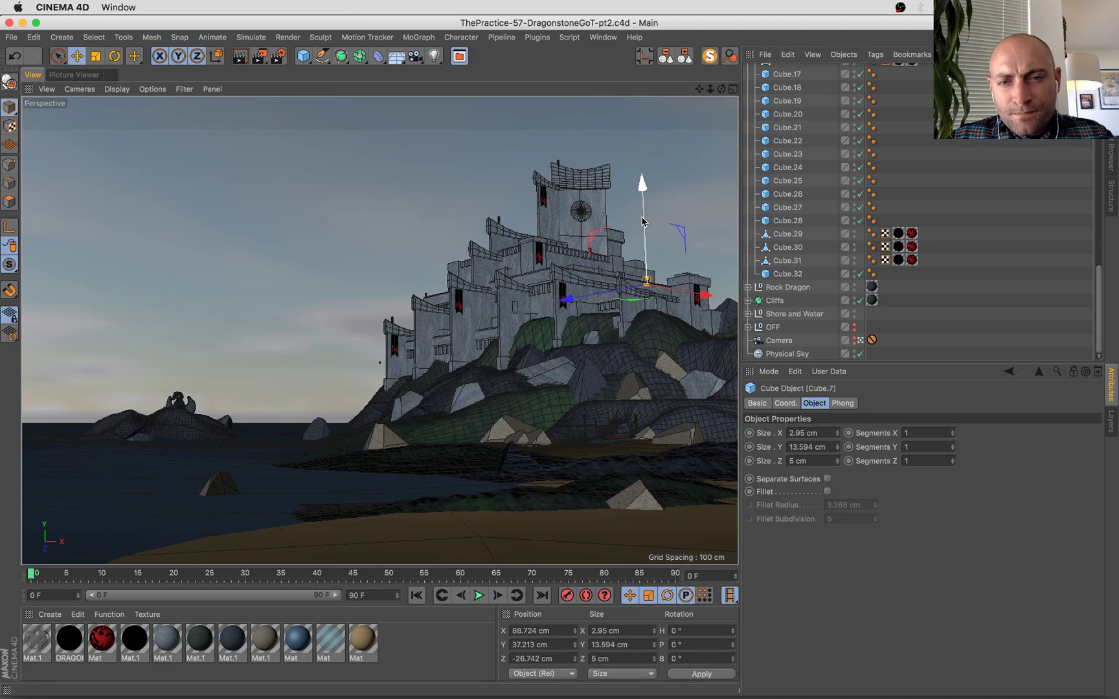
Move the middle terrace post, Cube.5, along X to about 60.3 cm and save the scene.
left_click(618, 278)
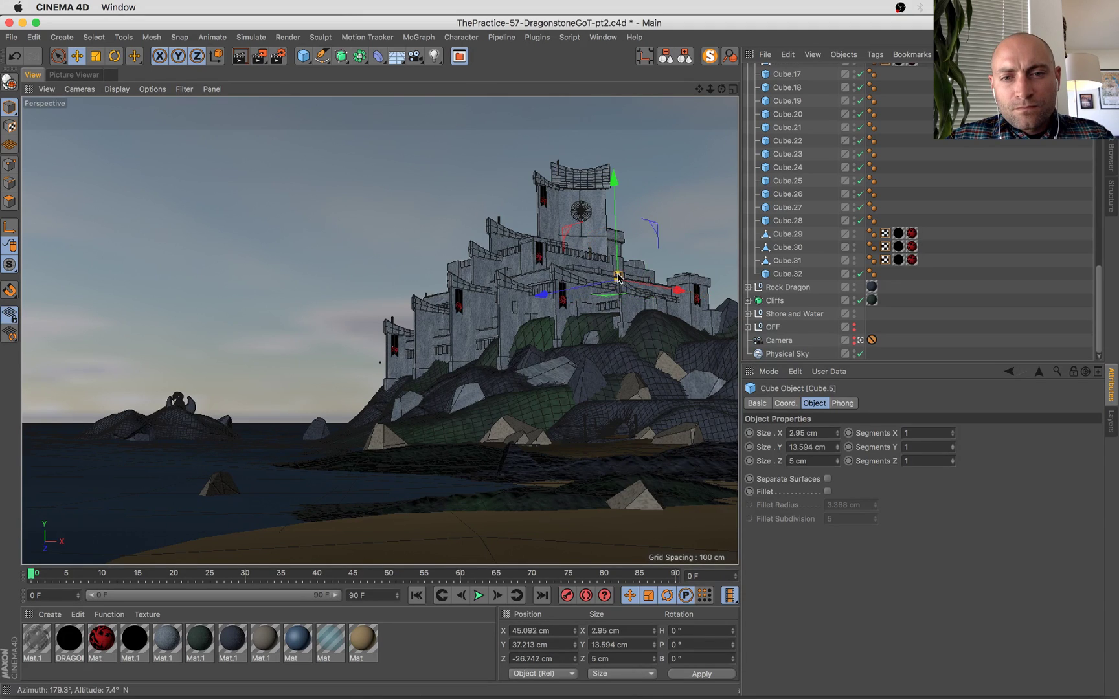
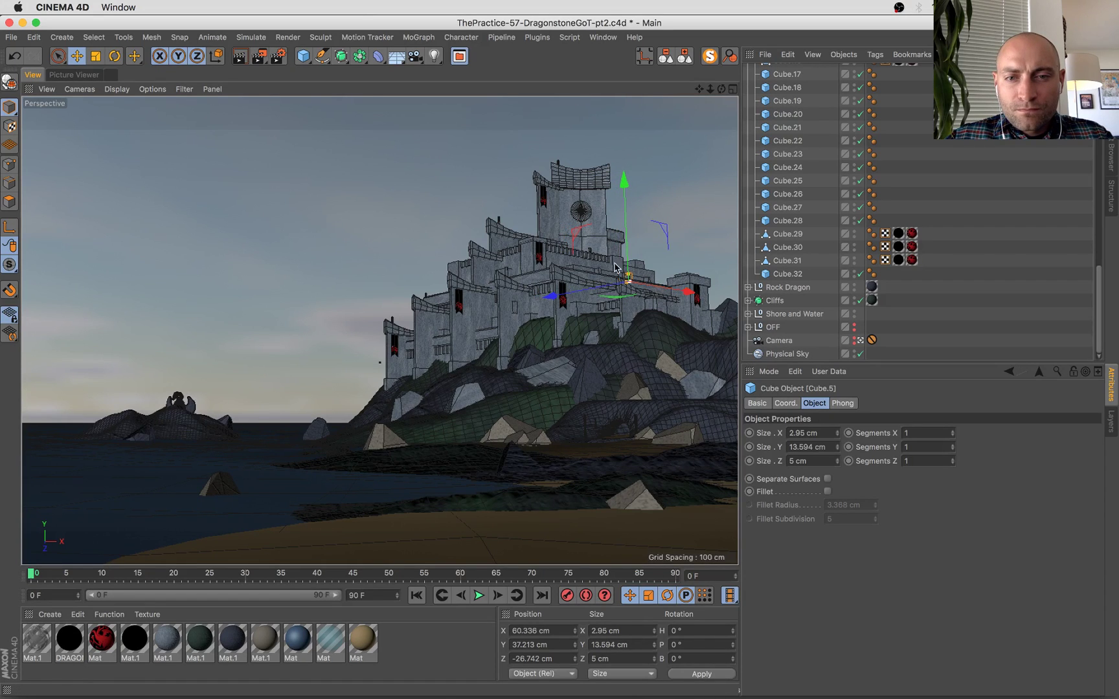
left_click(612, 254)
key("super+s")
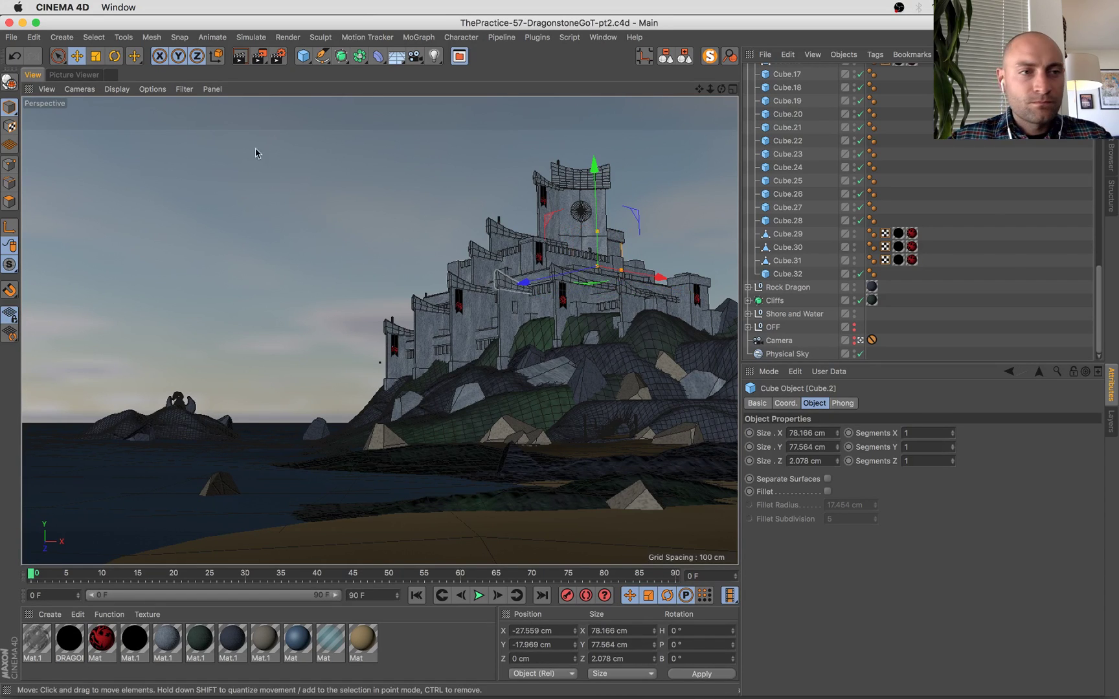
Compare the last finished castle render with the one in progress in the Picture Viewer and return to the 3D view.
left_click(65, 74)
left_click(587, 424)
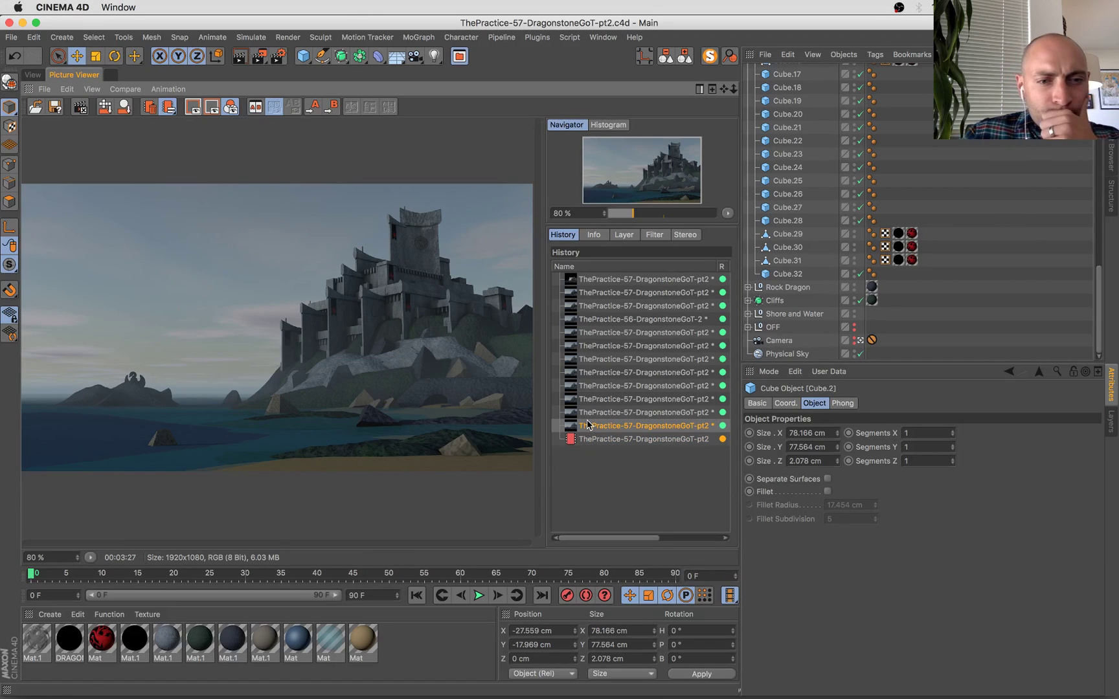
key("Down")
key("Up")
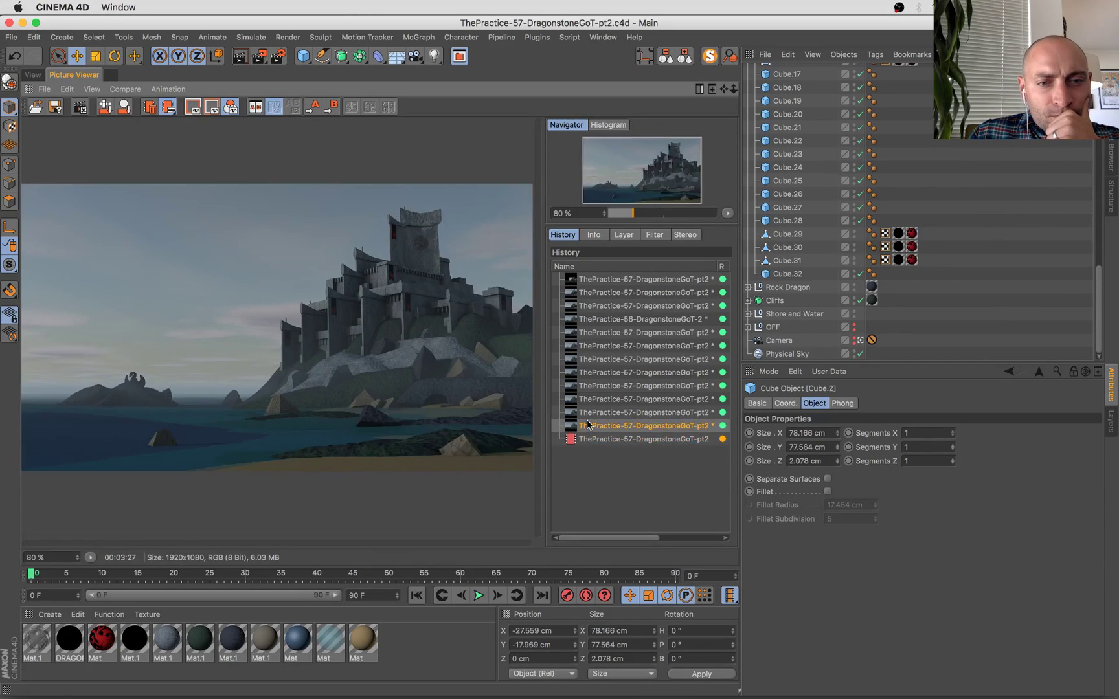
key("Down")
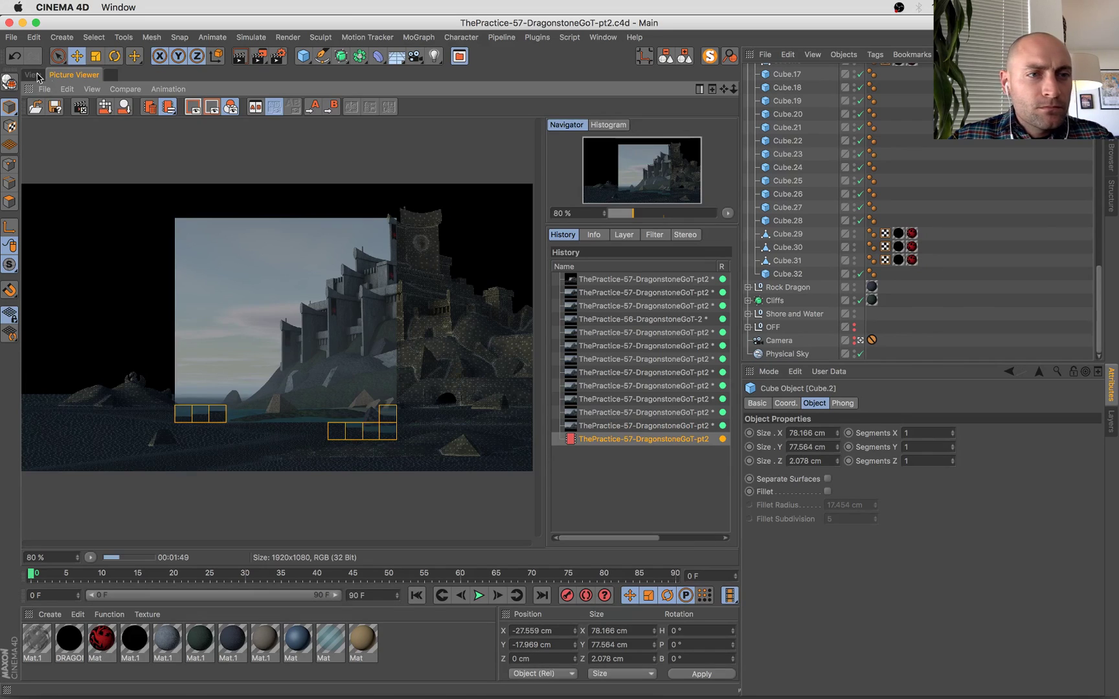
left_click(37, 76)
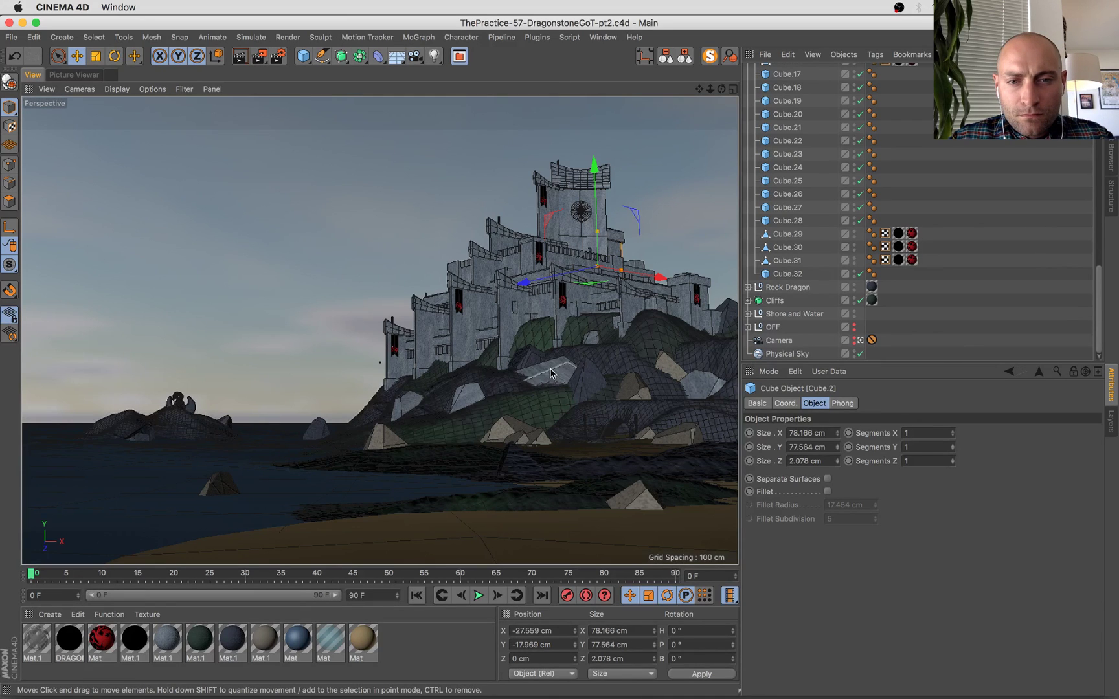
Remove the lighter material's texture tags from the two fracture rocks on the slope below the castle.
left_click(551, 373)
left_click(76, 75)
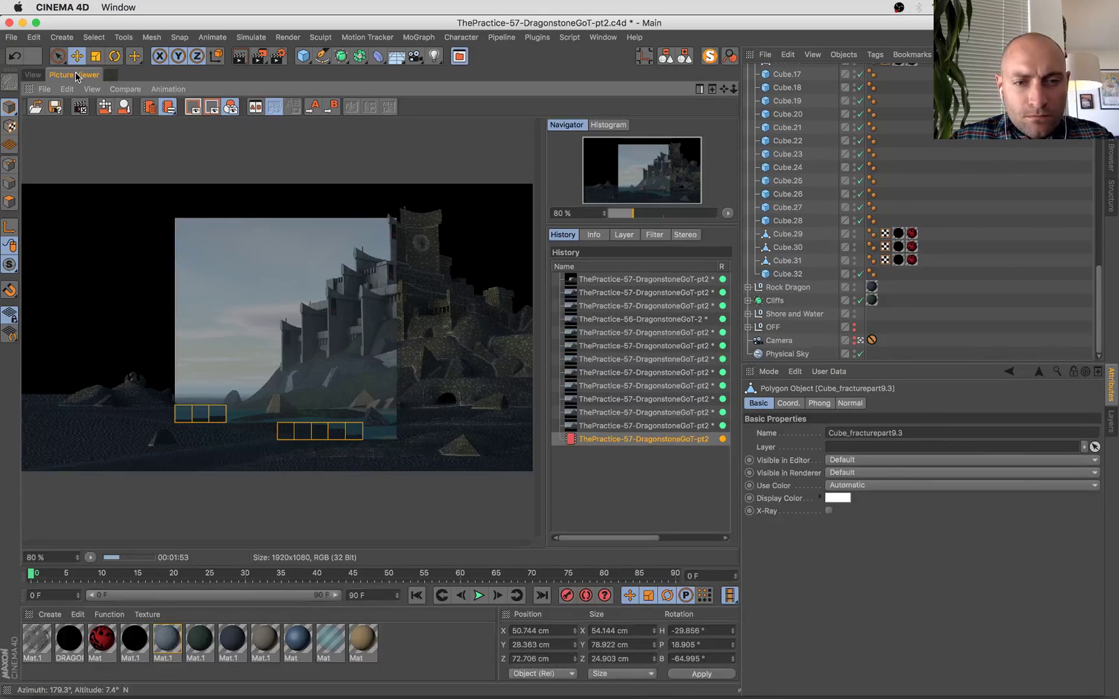
left_click(33, 74)
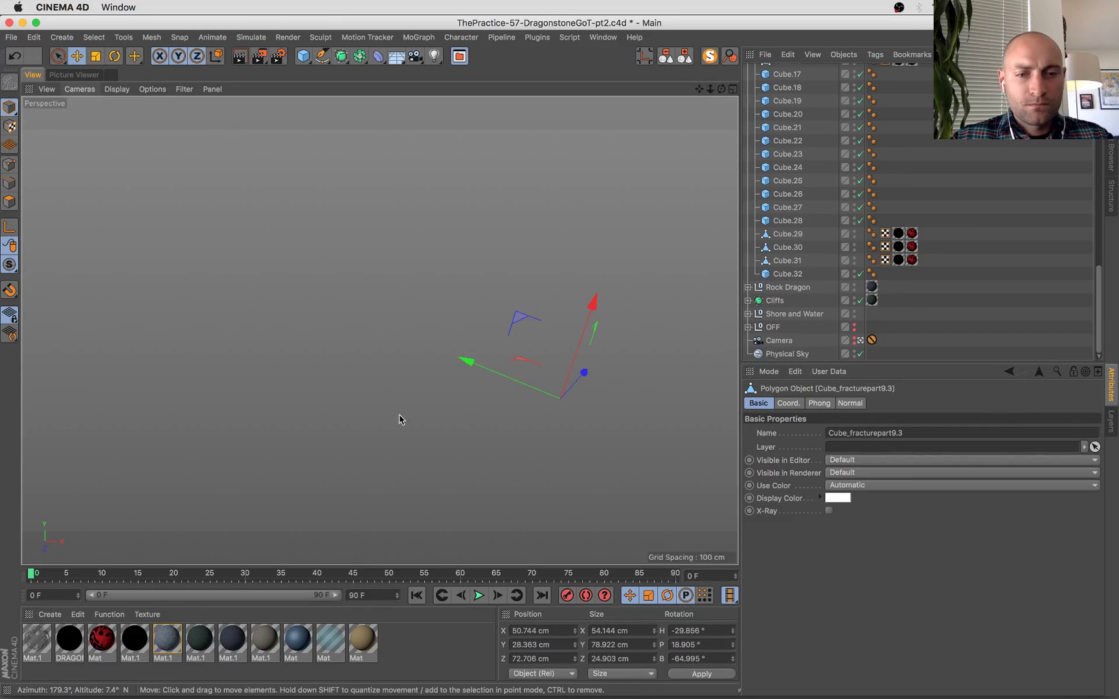
left_click(200, 644)
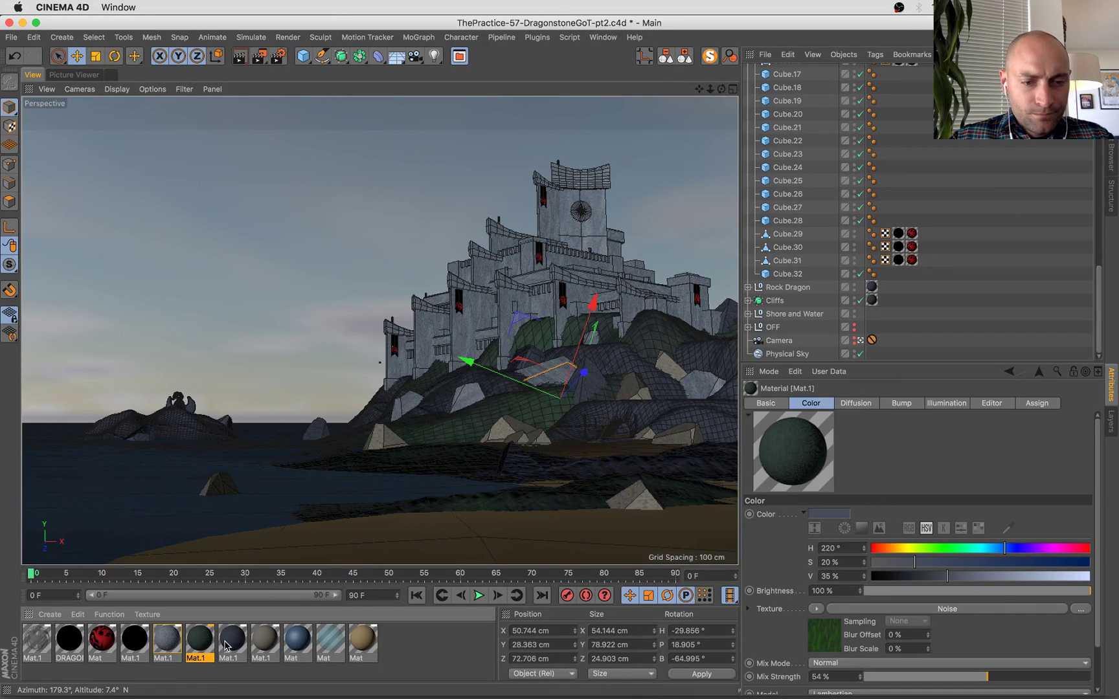
left_click(232, 644)
scroll(775, 341, "up", 10)
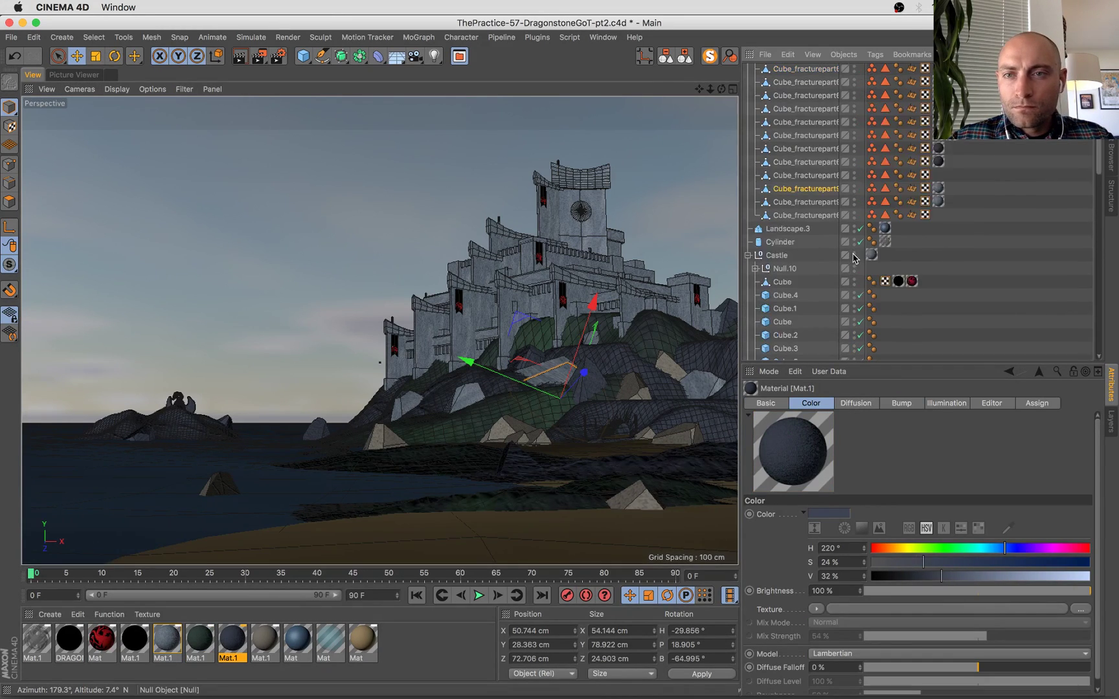
left_click_drag(982, 172, 942, 216)
key("Delete")
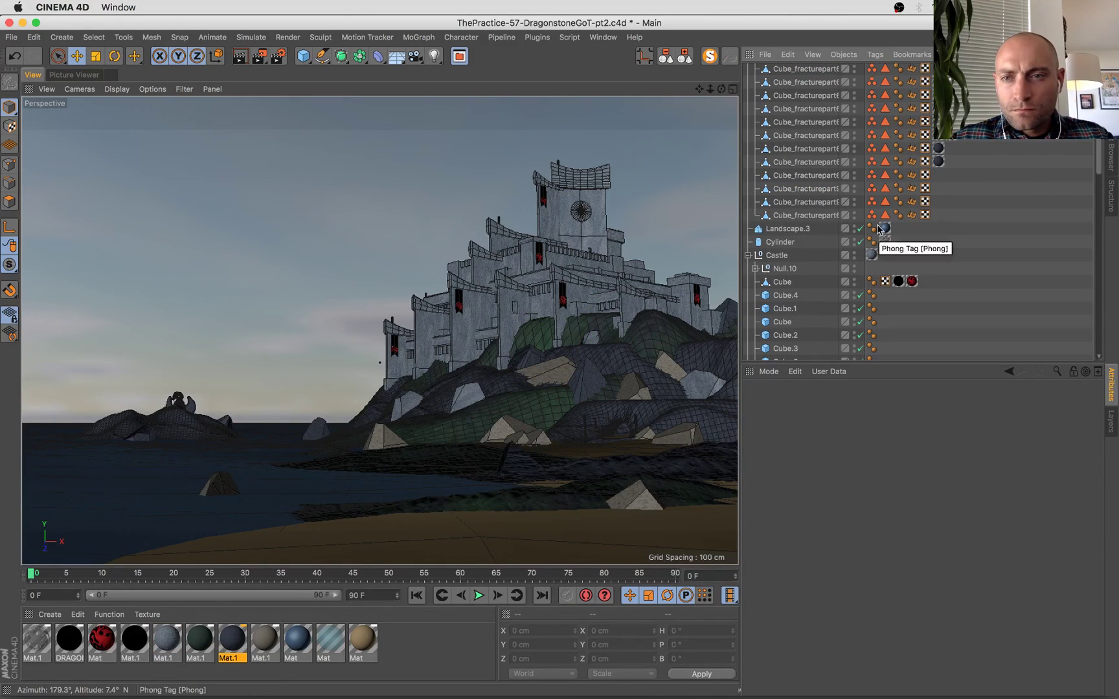
Apply the dark blue-grey Mat.1 (H 220°, S 24%, V 32%) to both fracture rocks below the castle.
left_click_drag(232, 644, 562, 380)
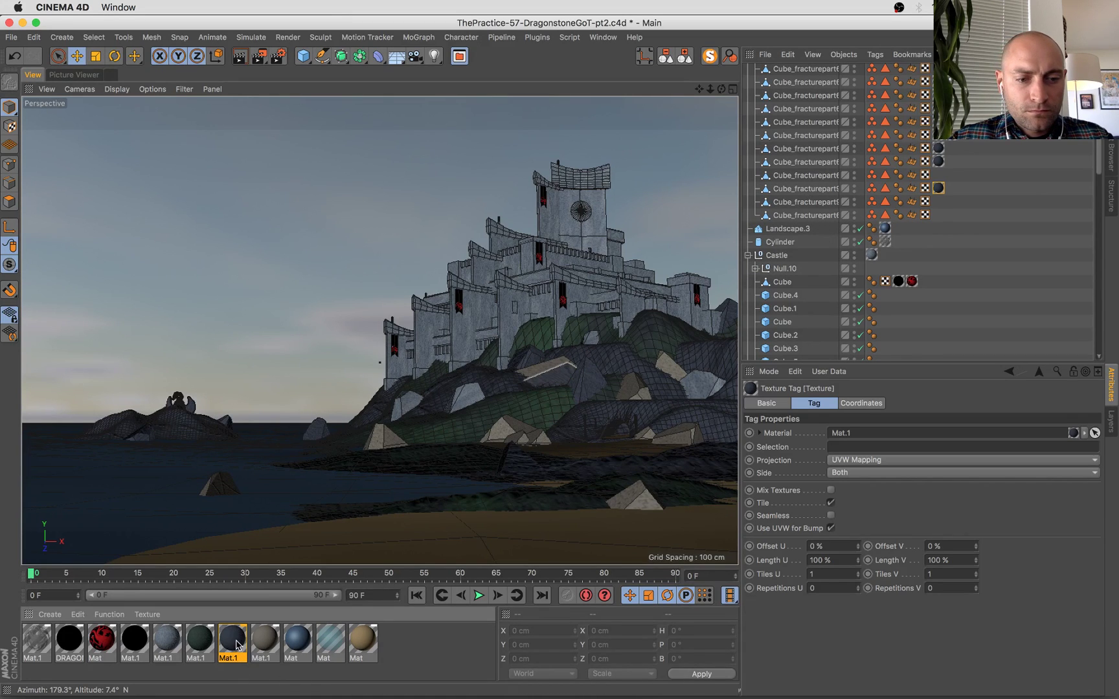
left_click_drag(237, 644, 528, 374)
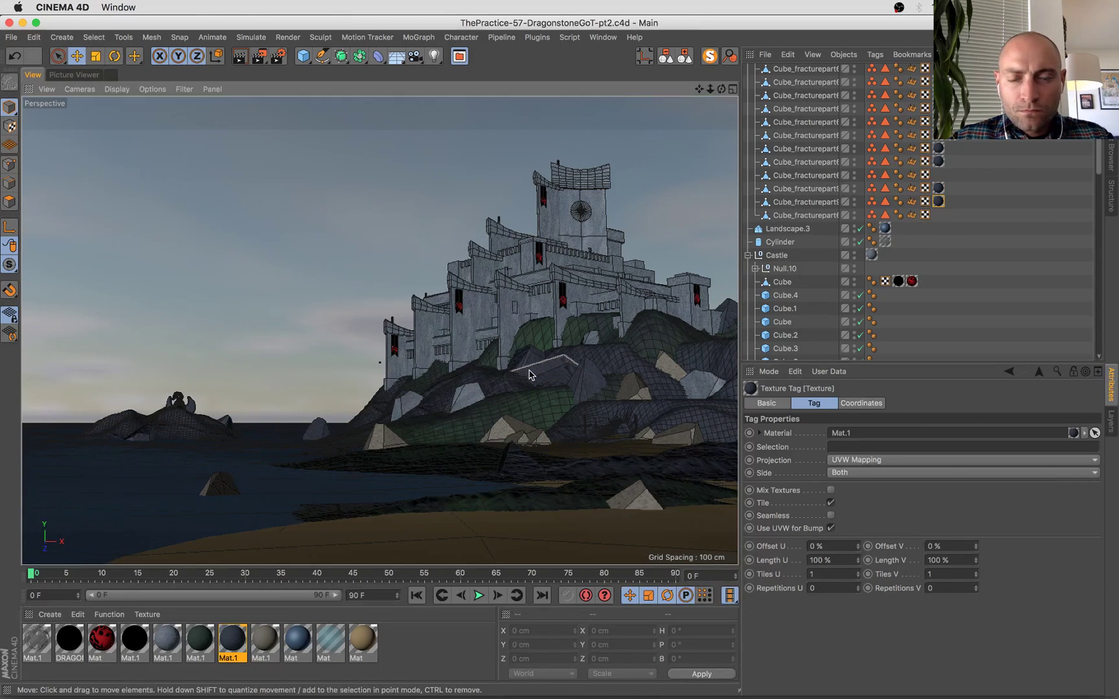
key("super+Tab")
key("super+Tab")
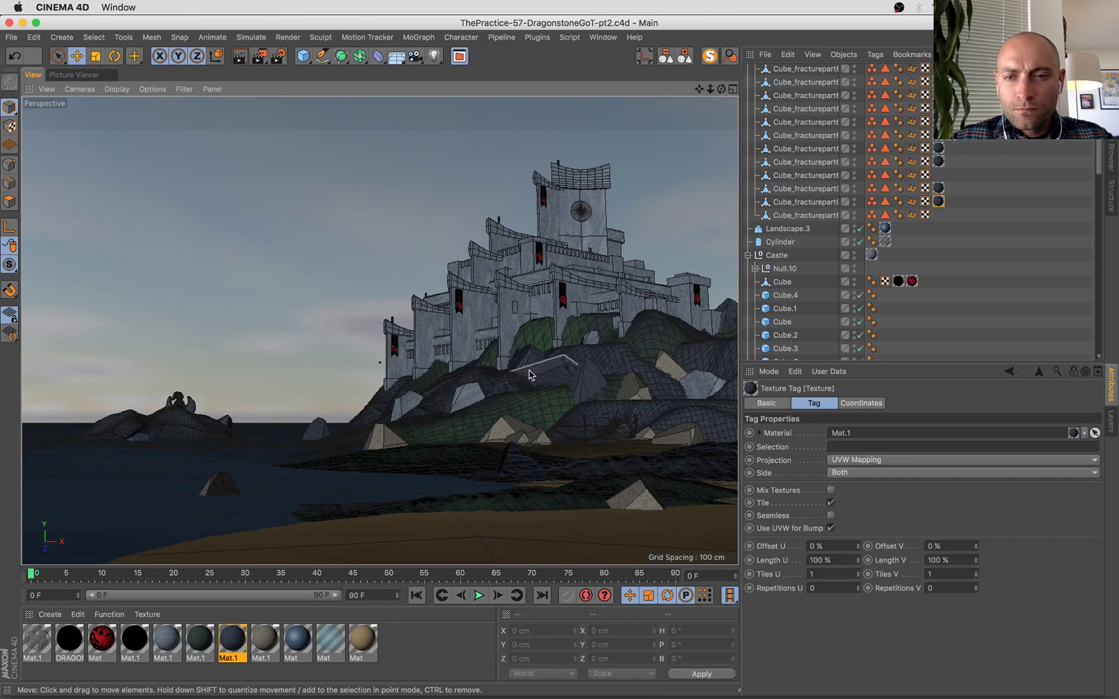
Duplicate the two dark fracture rocks toward the shoreline, rotate the copies to heading 335.2°, and lower them to about Y -73.6 cm.
left_click(529, 374)
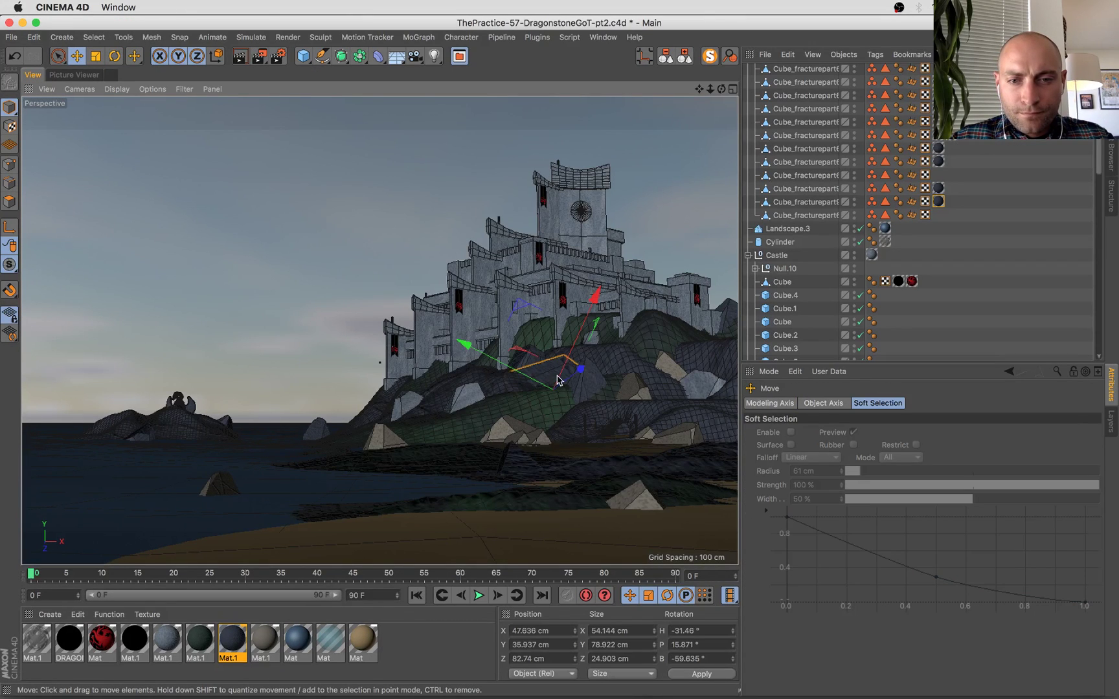
left_click(558, 383)
left_click(560, 391, "shift")
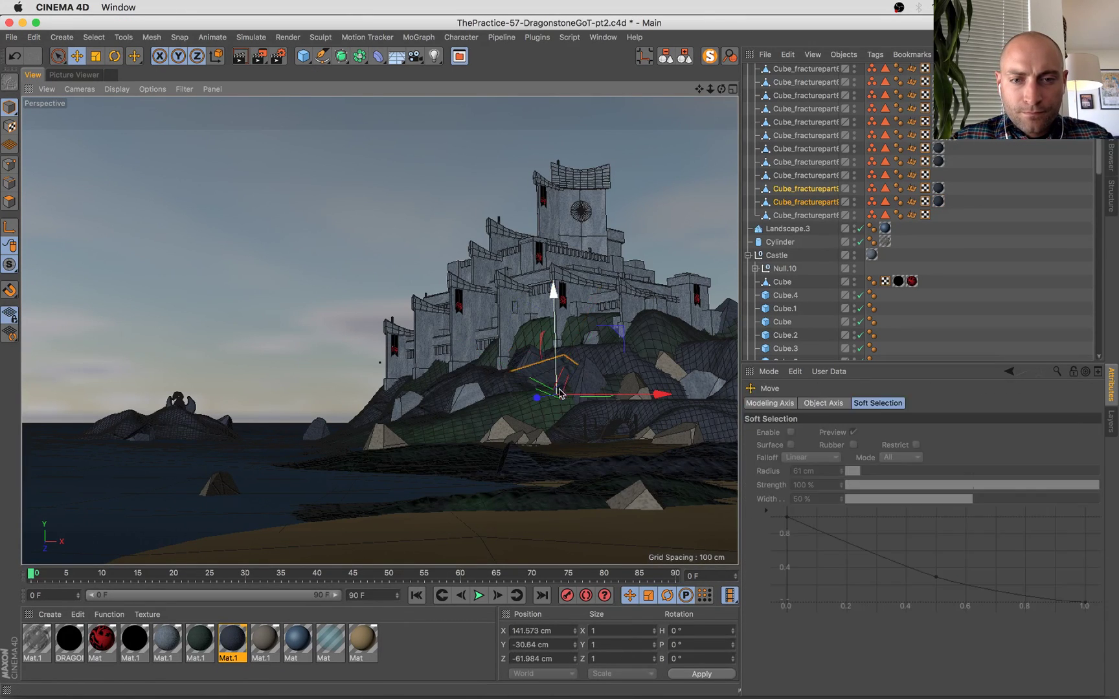
left_click_drag(558, 392, 571, 416)
left_click_drag(683, 391, 528, 403)
key("r")
left_click_drag(461, 389, 427, 387)
key("e")
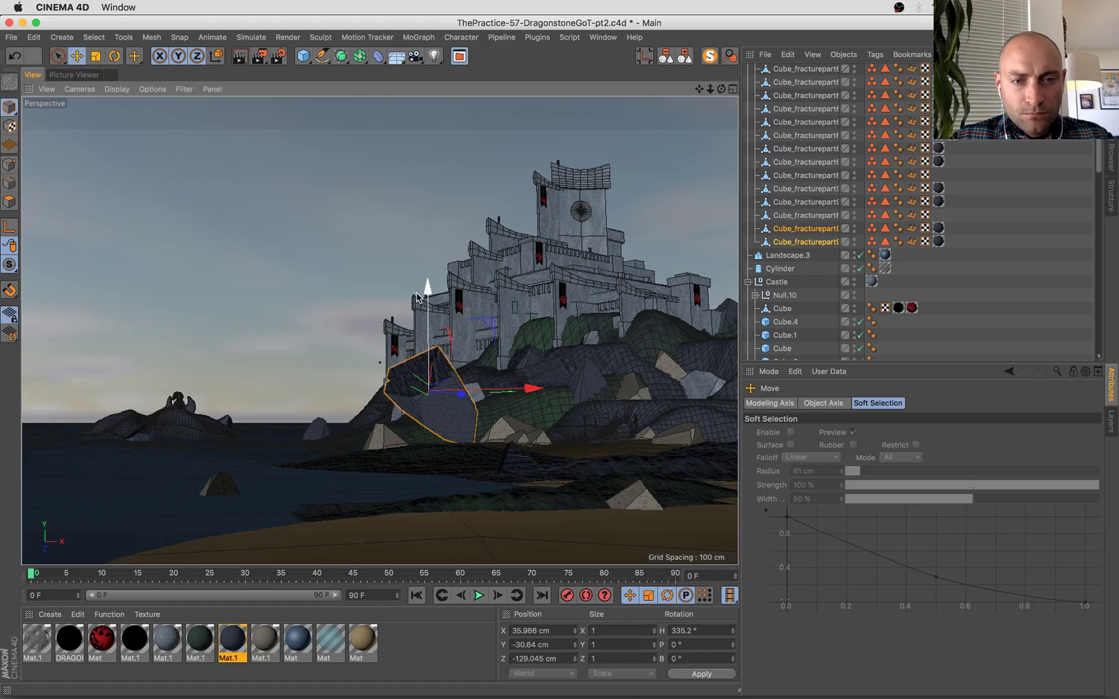
left_click_drag(418, 298, 419, 362)
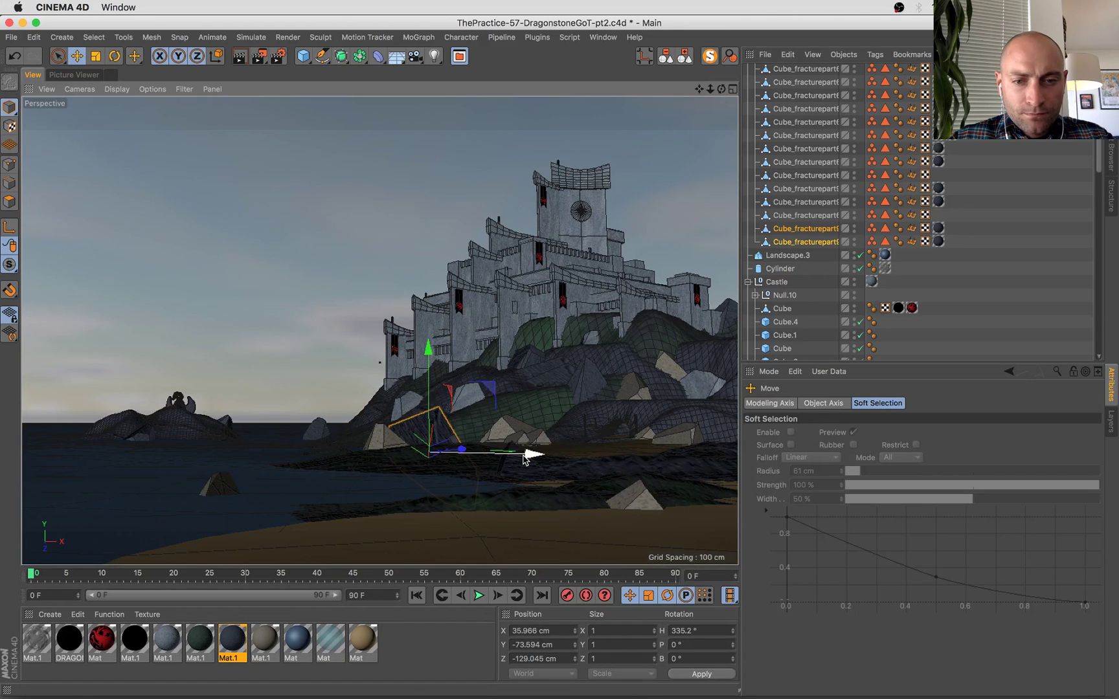
Duplicate the rock pair again at the cliff's seaward end, near X -19.9 cm and Z 94.7 cm, and rotate its bank to about 325.2°.
left_click_drag(524, 458, 448, 444)
key("t")
key("r")
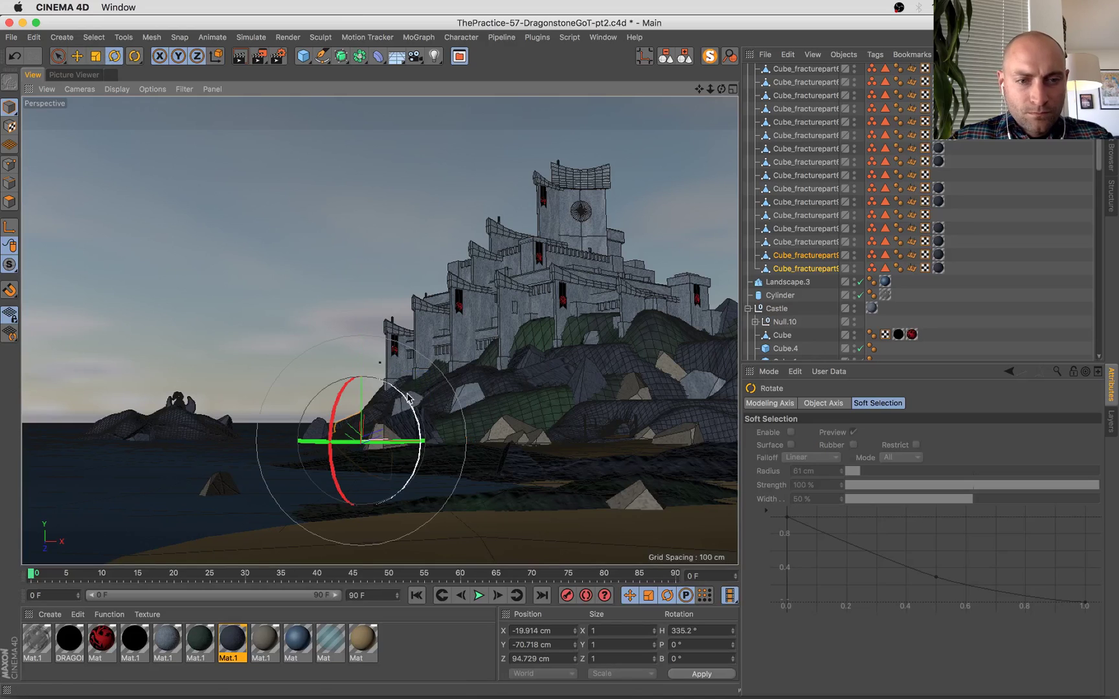
left_click_drag(400, 406, 383, 387)
key("t")
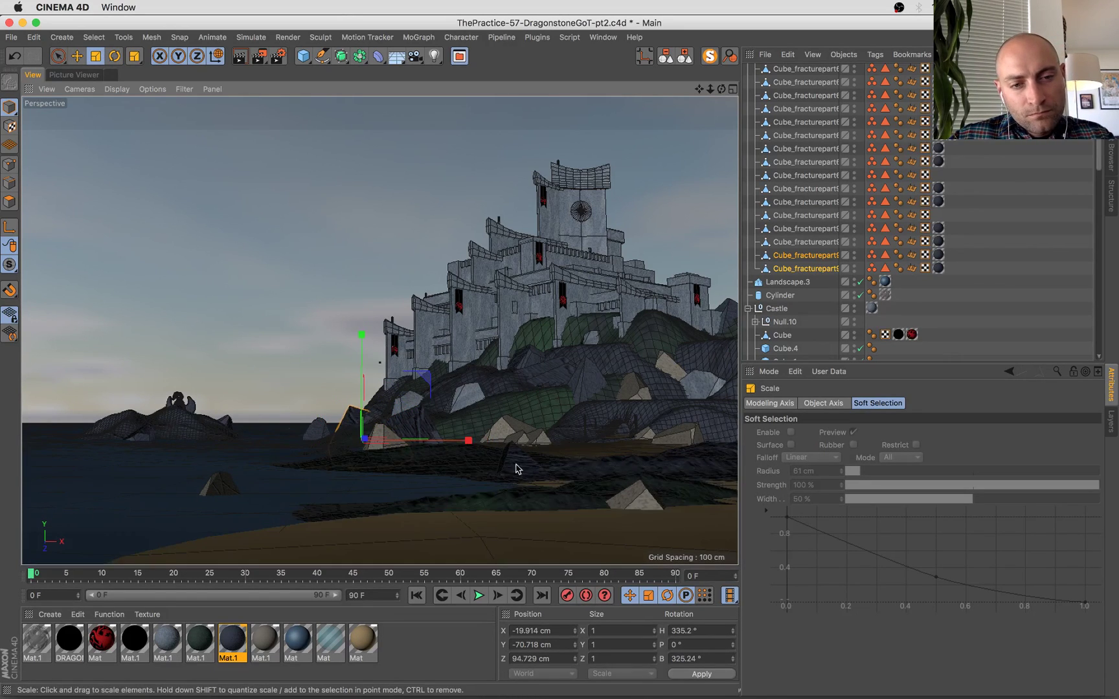
Raise the seaward rock pair to about Y -45.4 cm and rotate it to about H 354.6°, P 8.1°, B 299.3°.
key("e")
left_click_drag(400, 444, 418, 440)
mouse_move(328, 356)
left_mouse_down()
mouse_move(339, 381)
mouse_move(327, 369)
left_mouse_up()
key("r")
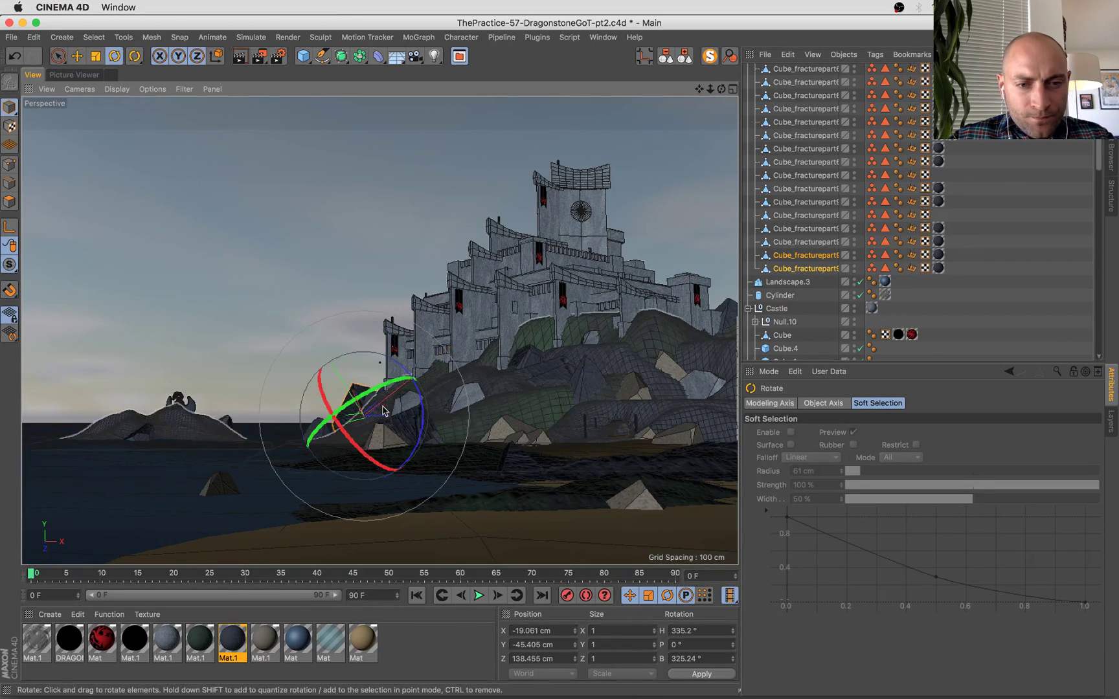
left_click_drag(382, 410, 367, 428)
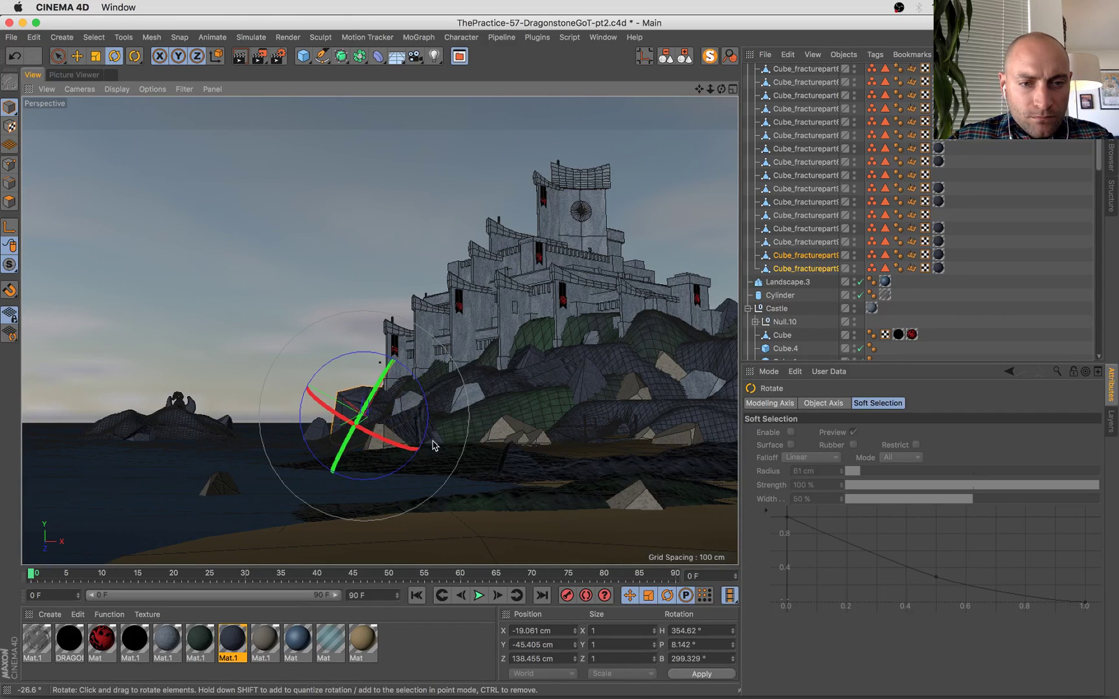
Move the seaward rock pair closer against the cliff, to about X 3.4 cm, Y -48.9 cm, Z 157.7 cm.
key("e")
left_click_drag(290, 382, 302, 386)
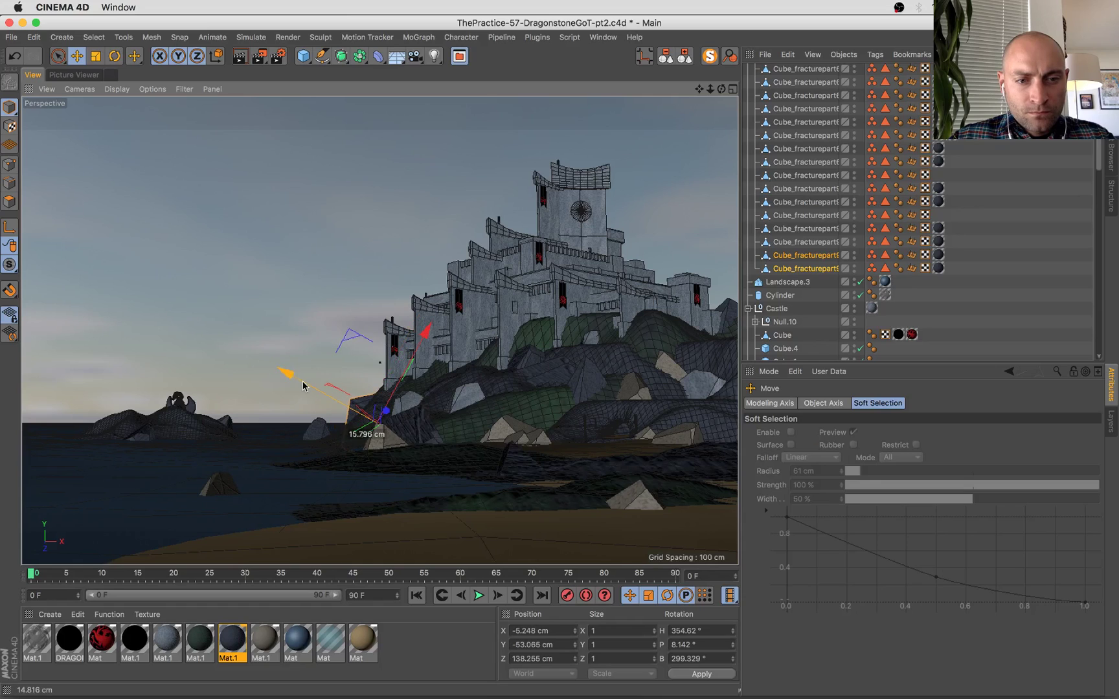
left_click_drag(421, 345, 415, 350)
key("t")
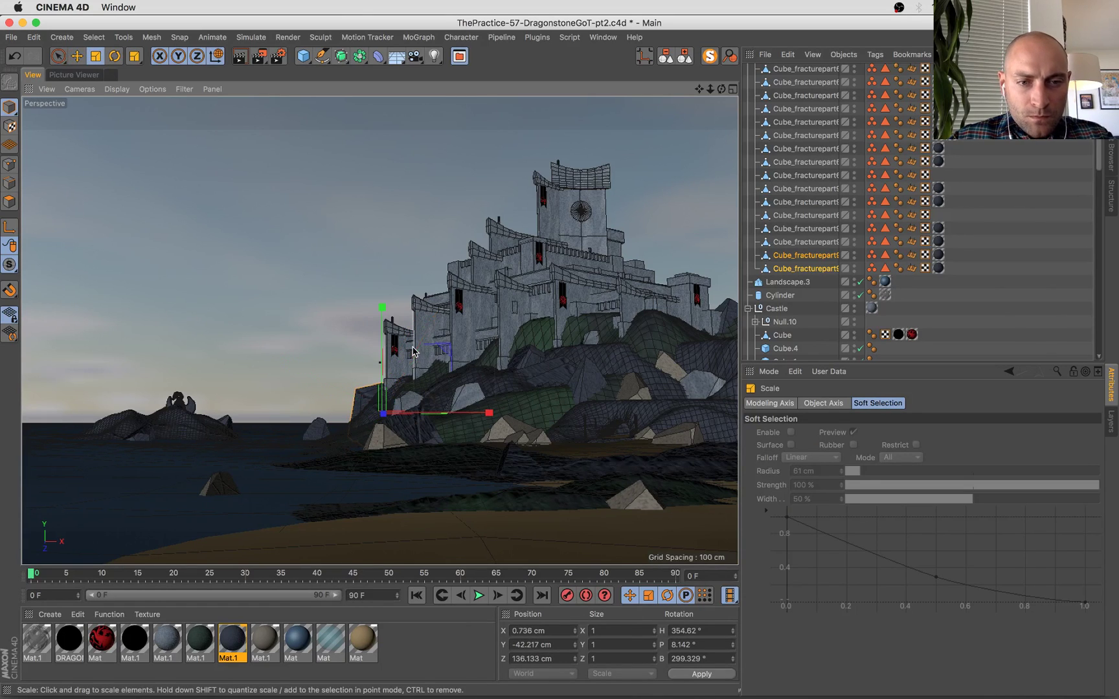
left_click_drag(383, 309, 391, 292)
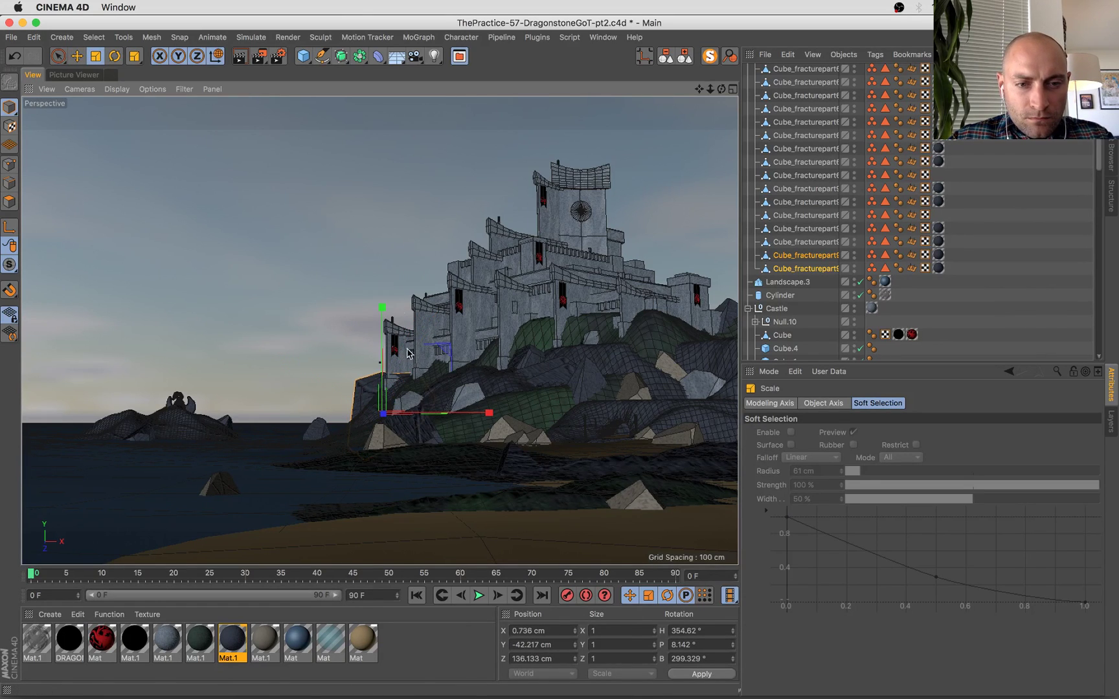
key("e")
key("w")
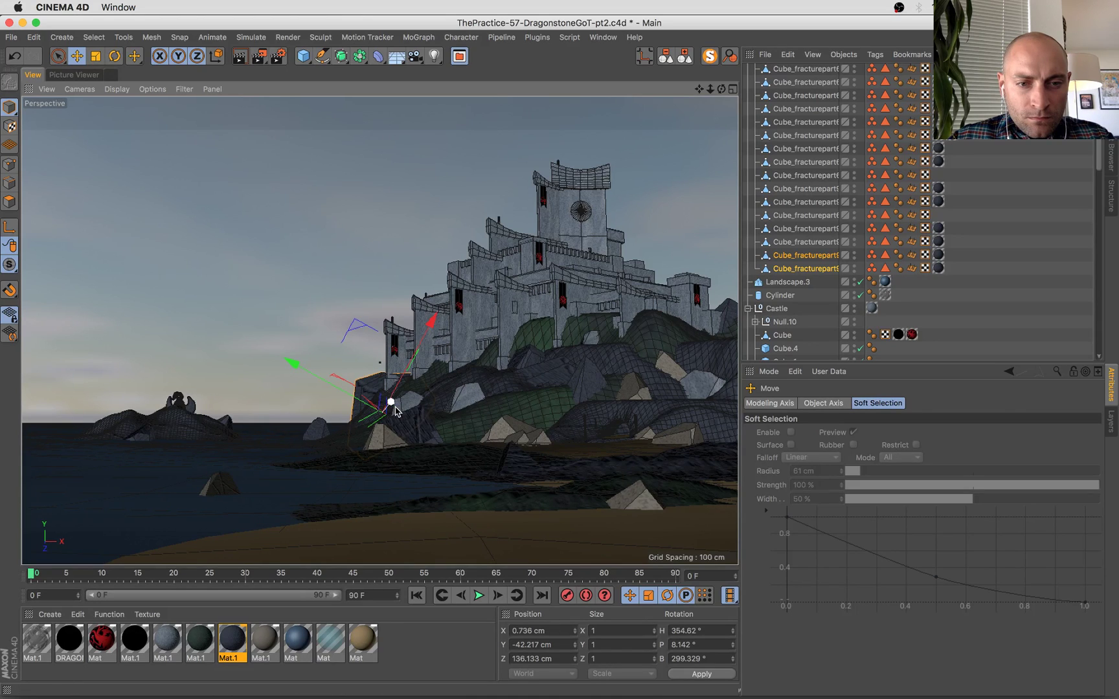
left_click_drag(397, 412, 390, 403)
left_click_drag(428, 327, 295, 370)
Rotate the seaward rock pair to about H 343.0°, P 1.5°, B 300.3° and move it to about X 11.4 cm, Y -44.1 cm, Z 155.1 cm.
key("r")
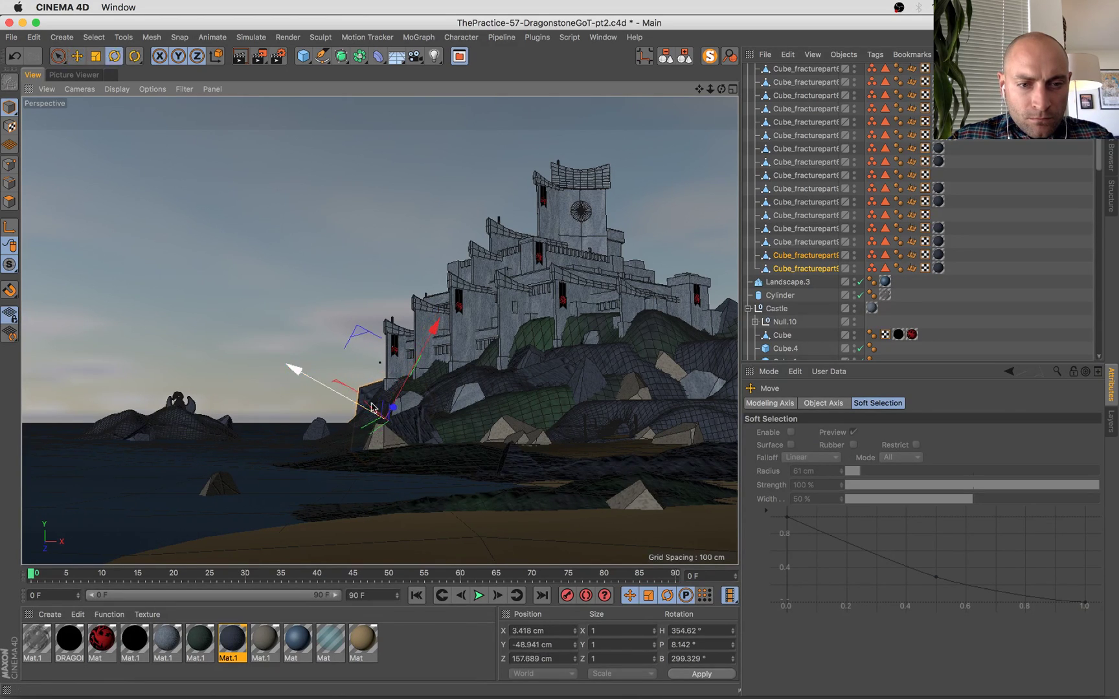
left_click_drag(417, 448, 387, 430)
key("e")
left_click_drag(420, 337, 425, 327)
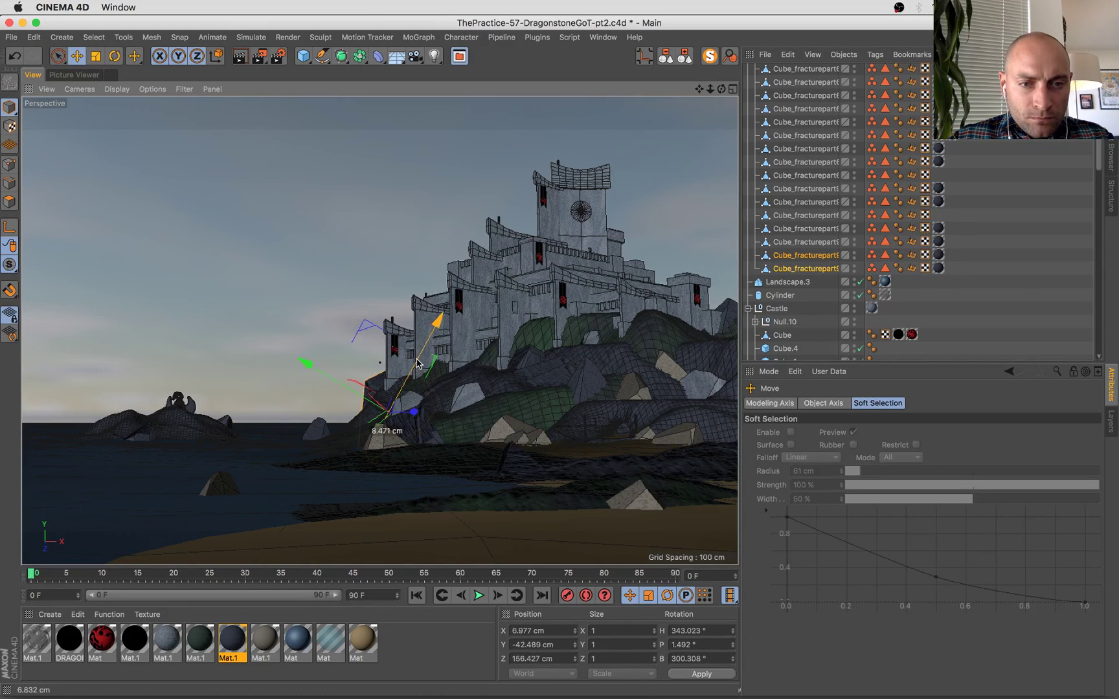
left_click_drag(336, 382, 343, 385)
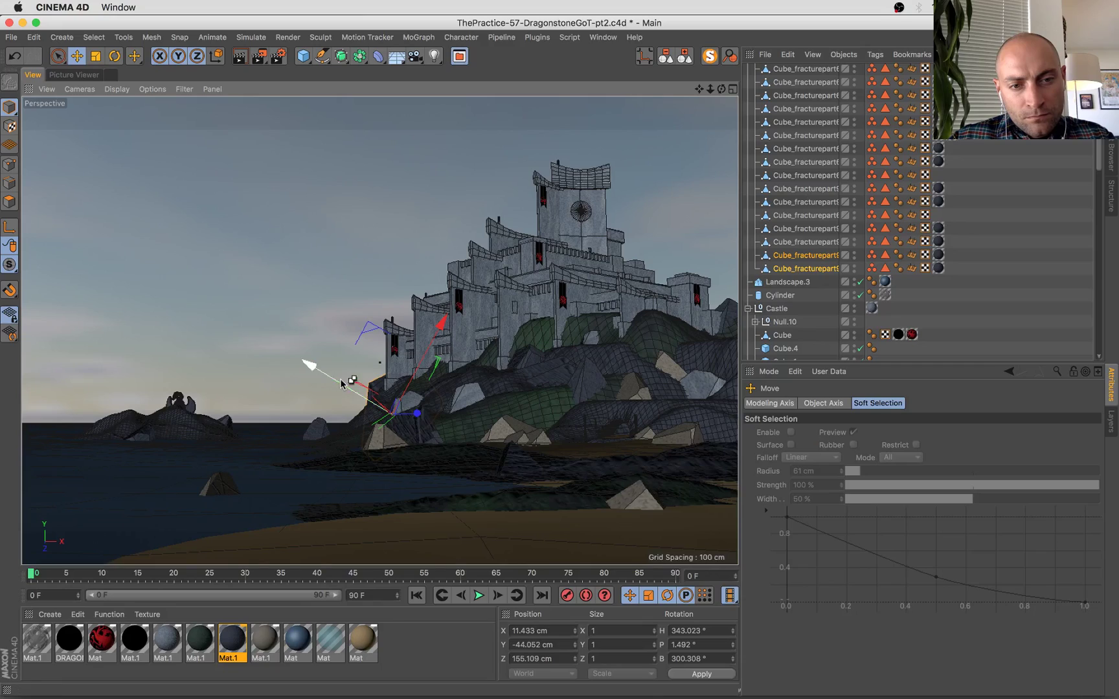
Save the scene and check the daytime Dragonstone reference image in Preview before returning to Cinema 4D.
key("super+s")
key("super+Tab")
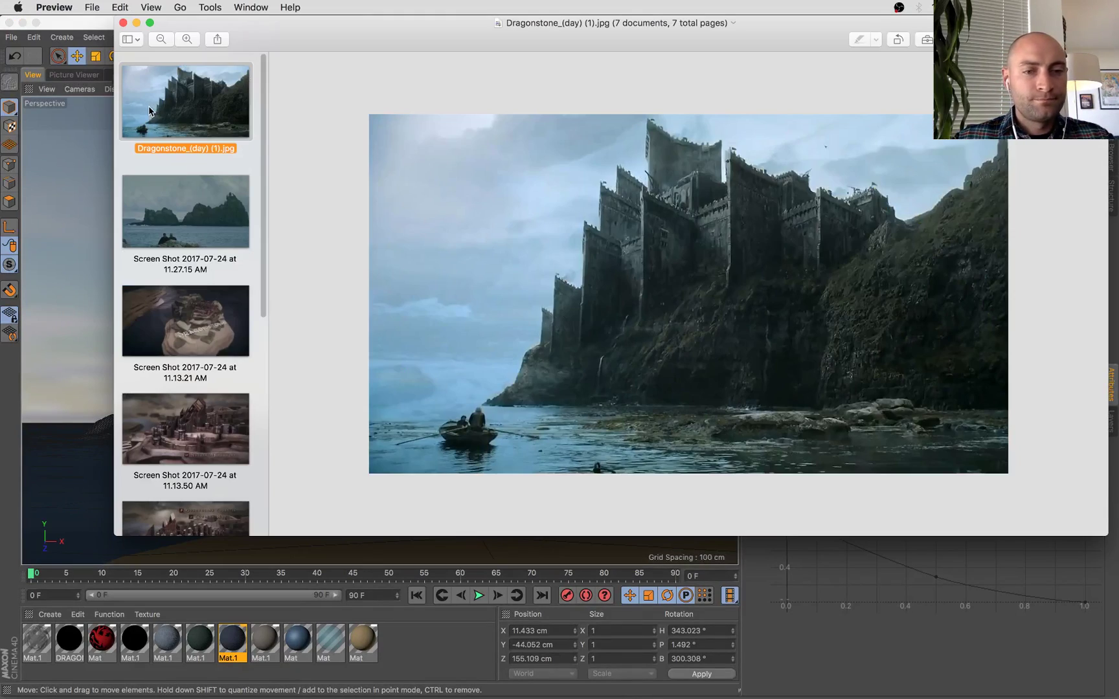
key("super+Tab")
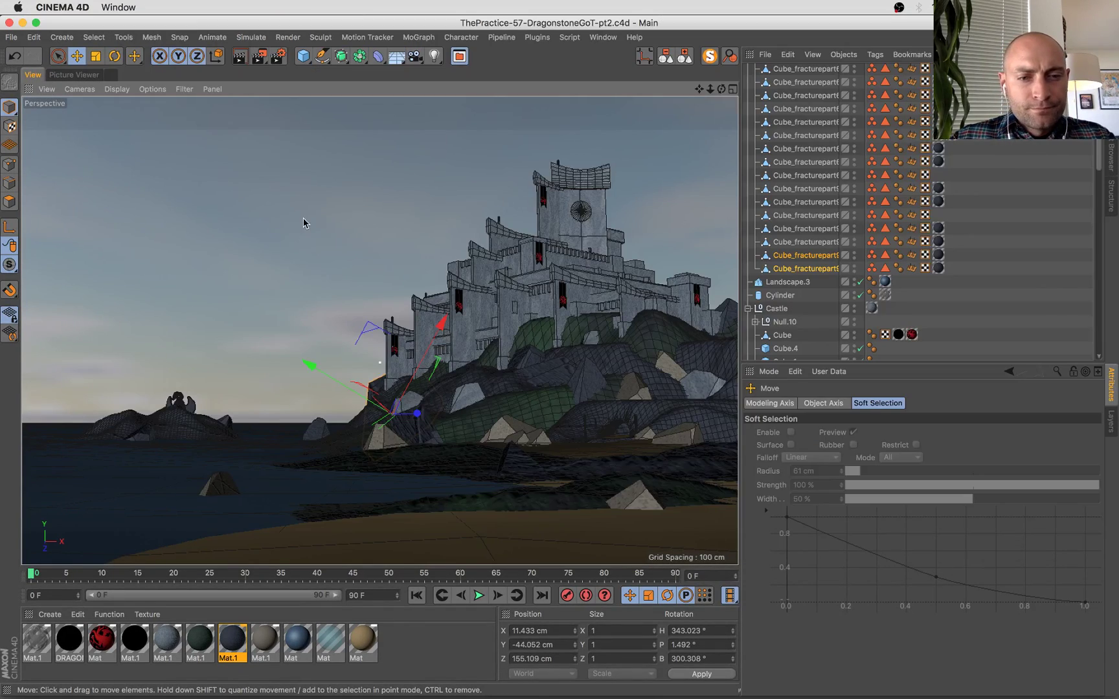
Collapse the object hierarchy so only the top-level groups and objects are listed.
mouse_move(1, 1)
left_click(41, 67)
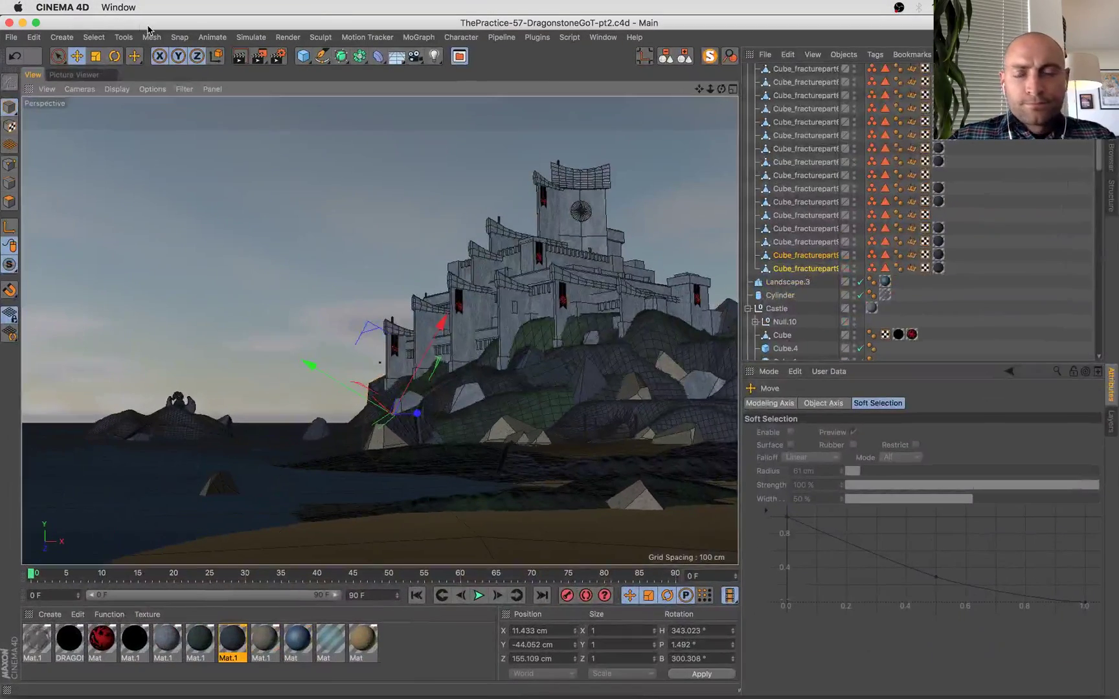
key("alt+g")
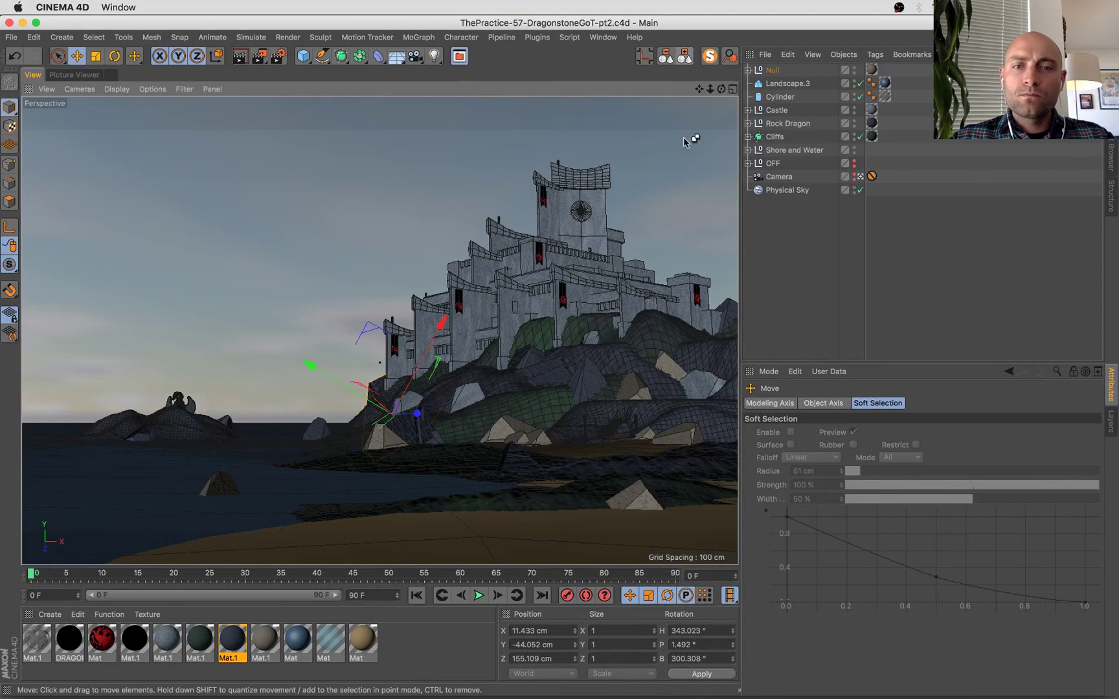
Examine the in-progress render up close around the distant dragon rock, the cliff's seaward end and the outermost castle towers.
left_click(74, 75)
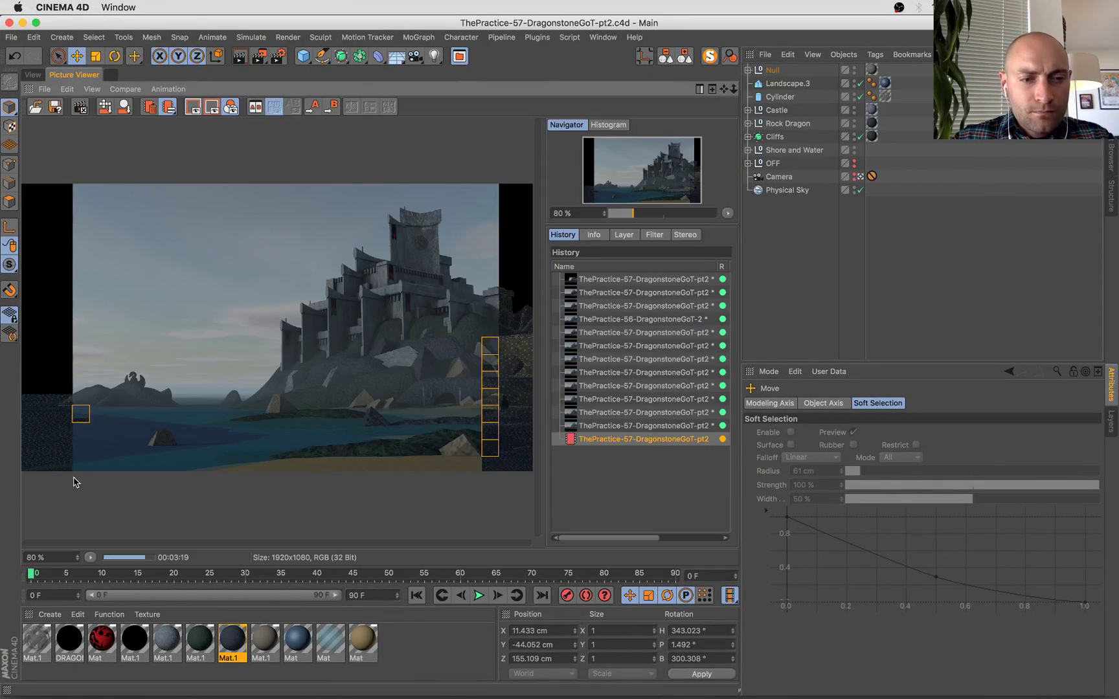
scroll(130, 387, "up", 3)
scroll(128, 442, "up", 2)
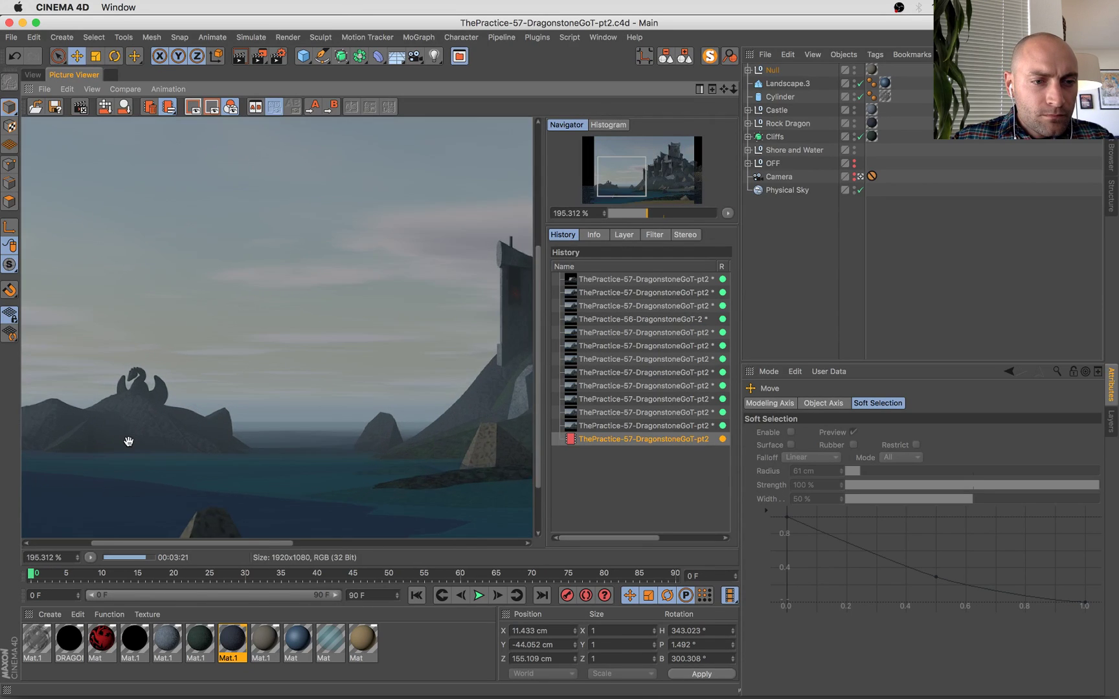
left_click_drag(132, 431, 339, 294)
left_click_drag(412, 256, 240, 295)
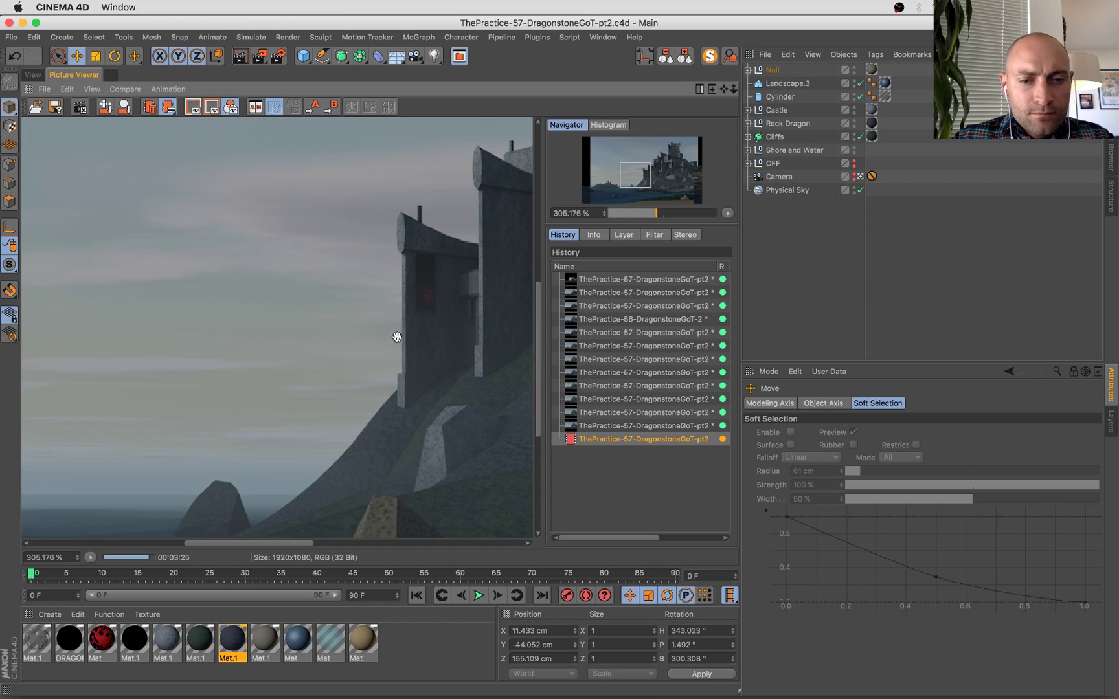
In the dark blue Mat.1 material's bump layers, set the upper noise to 57% and the lower noise to 84%, and save the project.
left_click_drag(396, 337, 195, 187)
left_click_drag(425, 233, 3, 432)
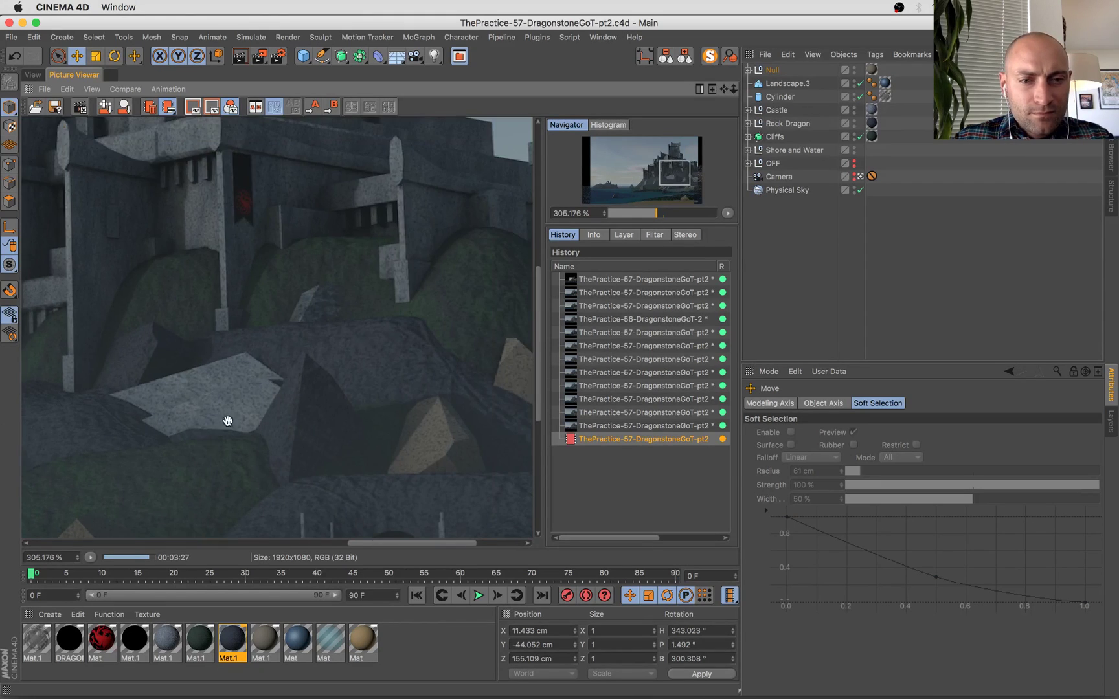
left_click_drag(228, 421, 355, 343)
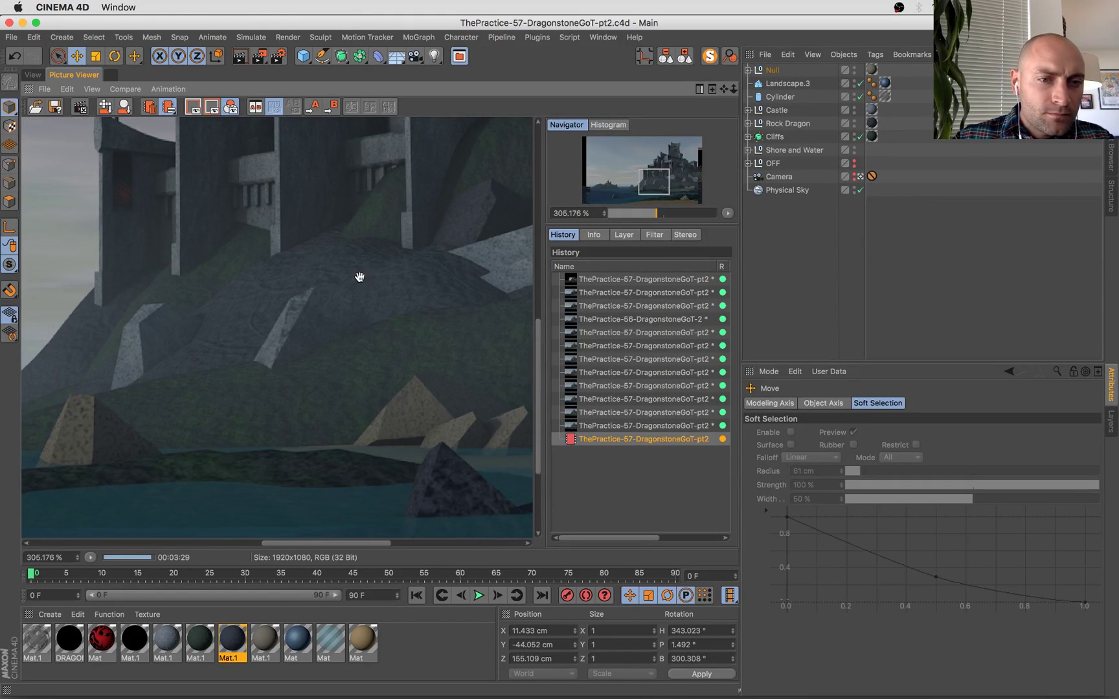
double_click(246, 658)
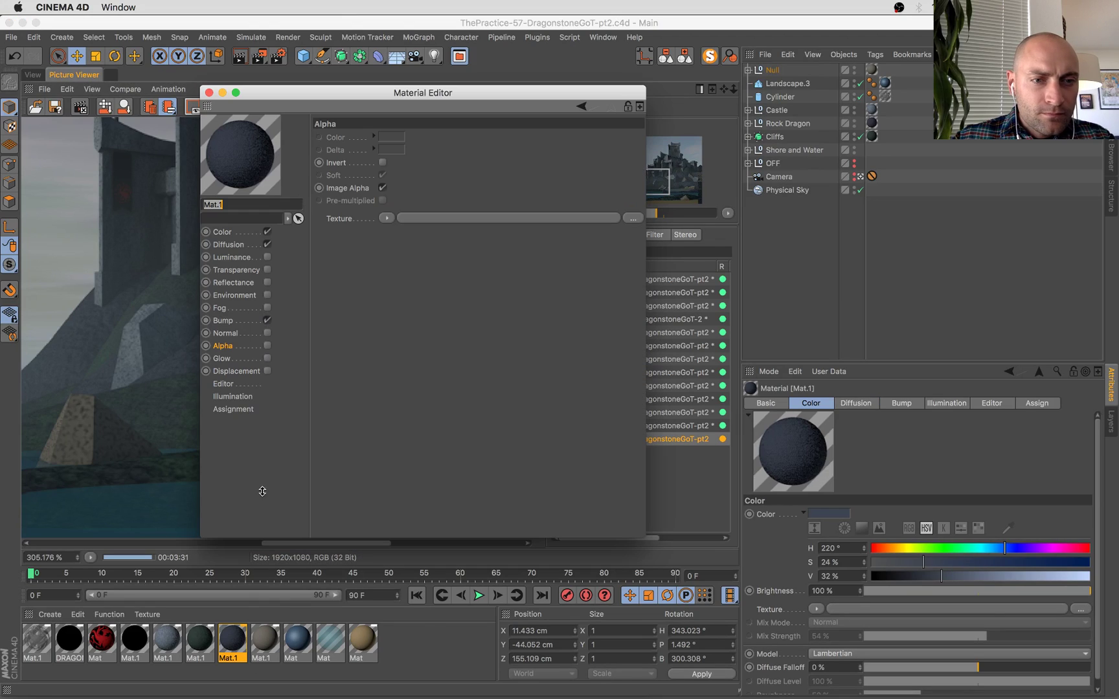
left_click(234, 322)
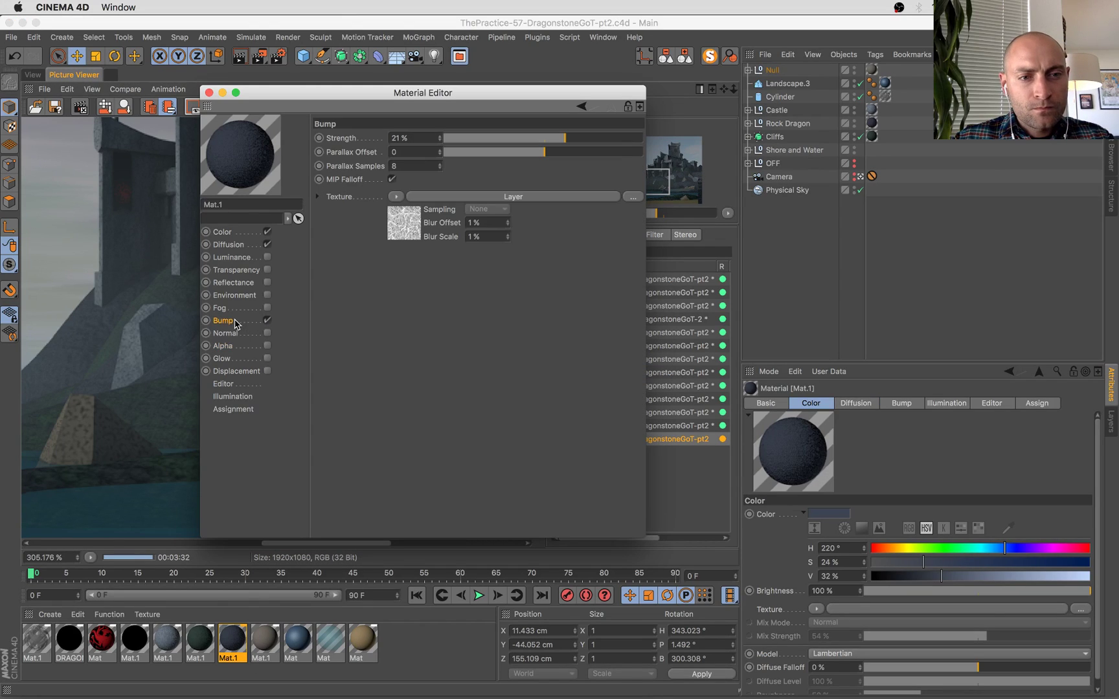
left_click(405, 225)
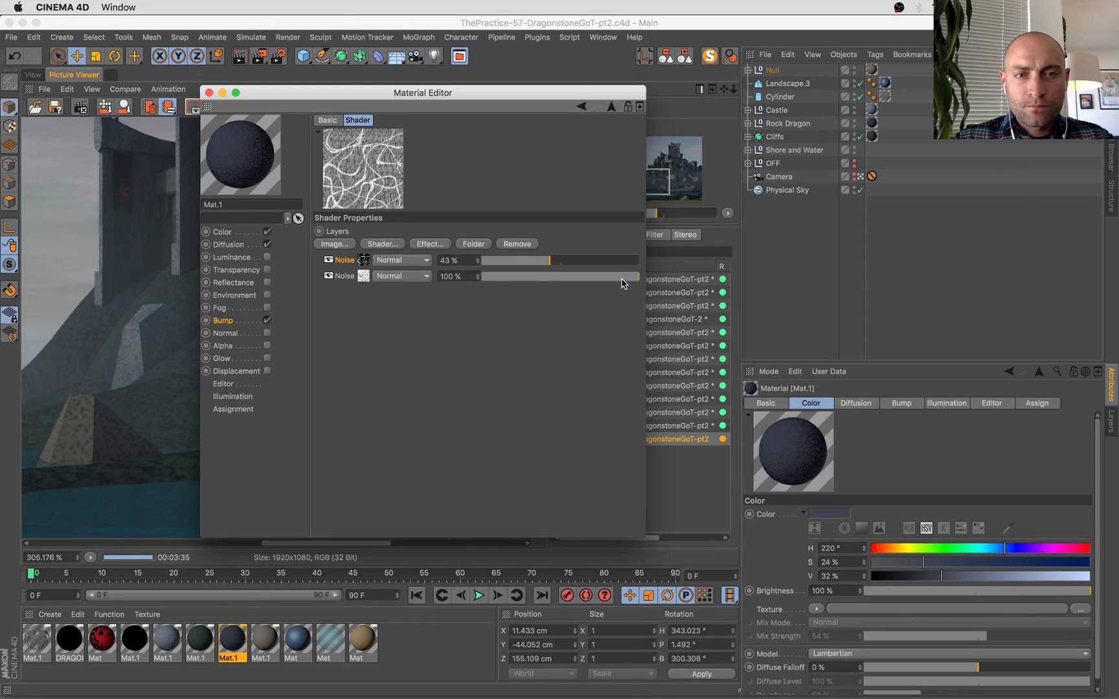
left_click_drag(621, 279, 614, 277)
left_click_drag(549, 260, 572, 261)
key("super+s")
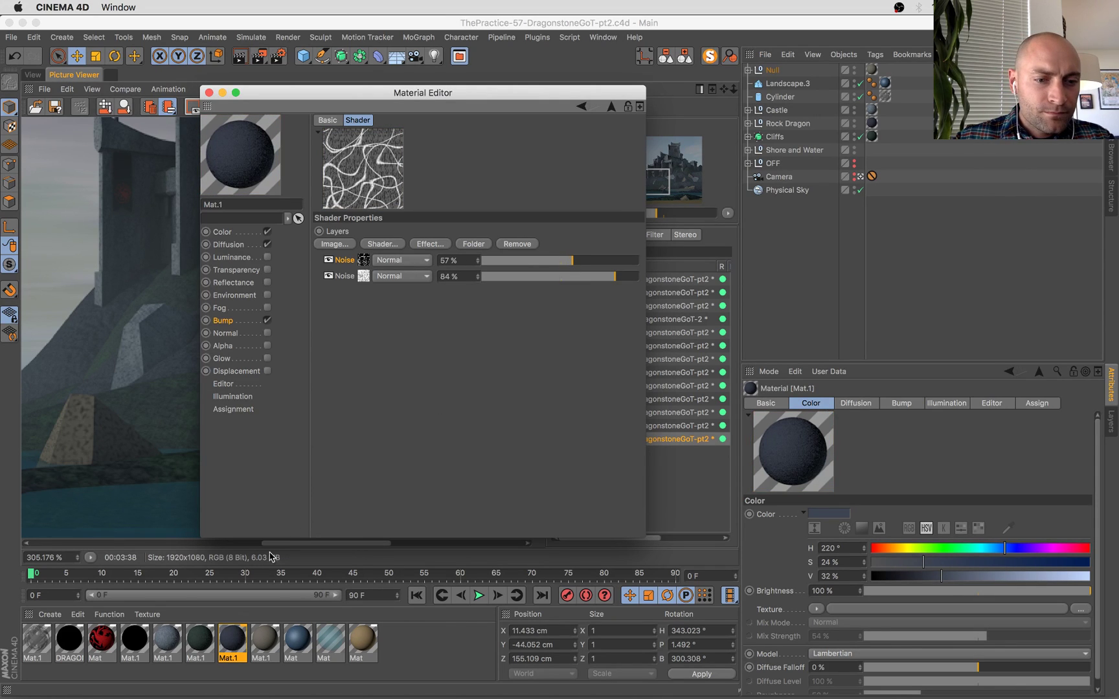
Set the High Clip of the green Mat.1 material's Electric bump noise to 31%.
left_click(202, 642)
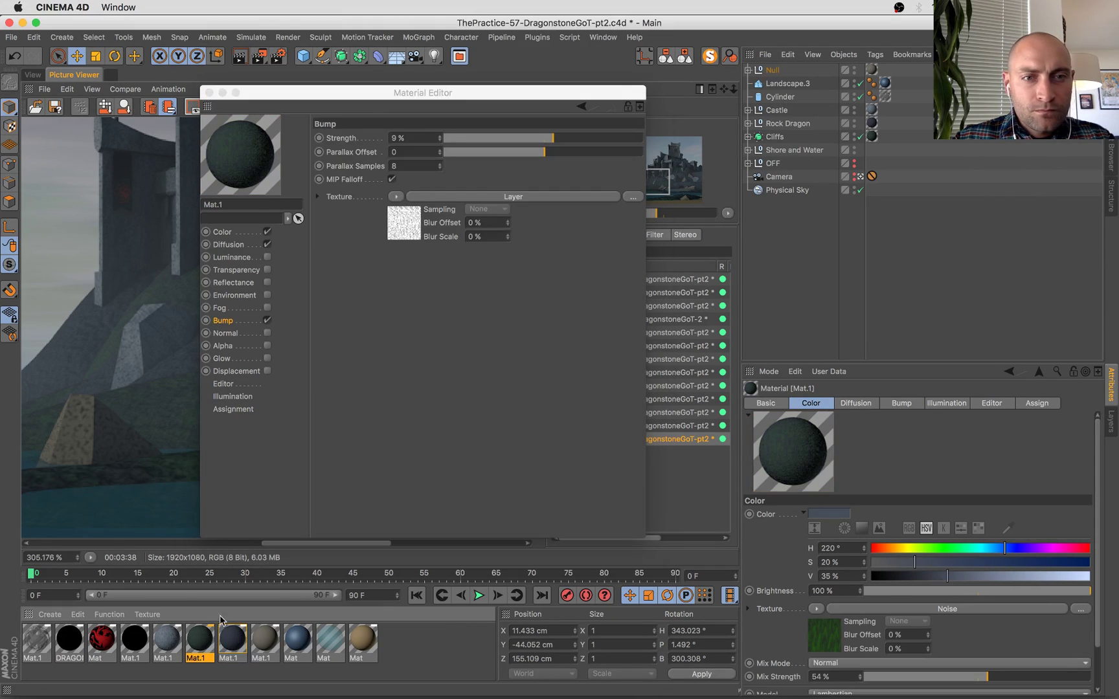
left_click(409, 231)
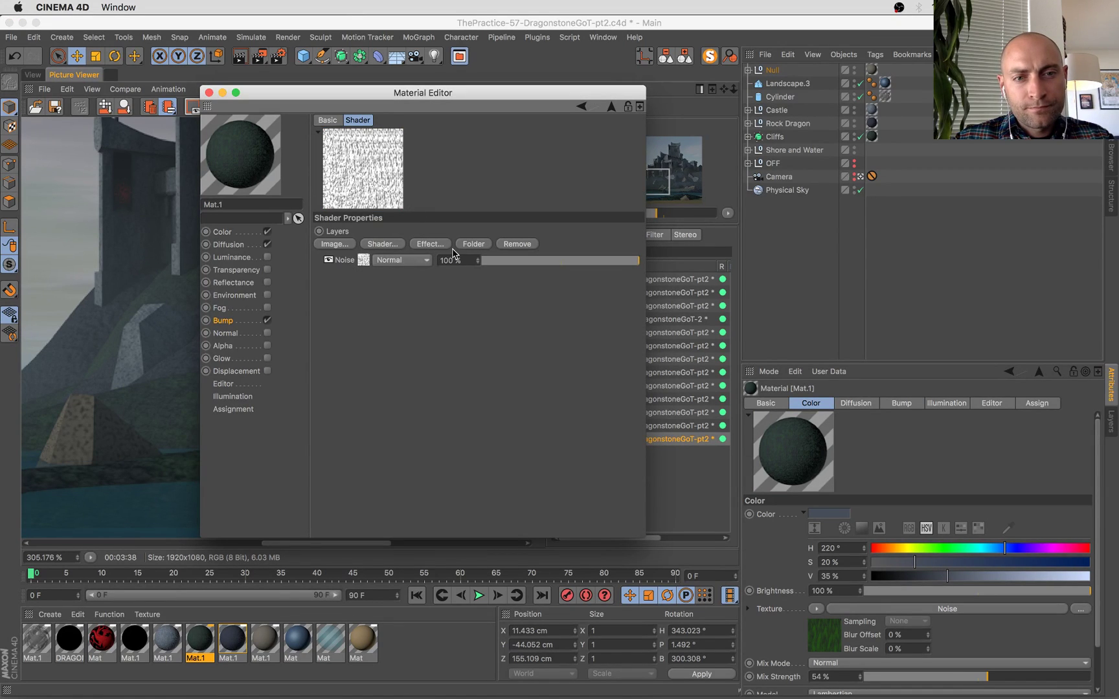
left_click(364, 260)
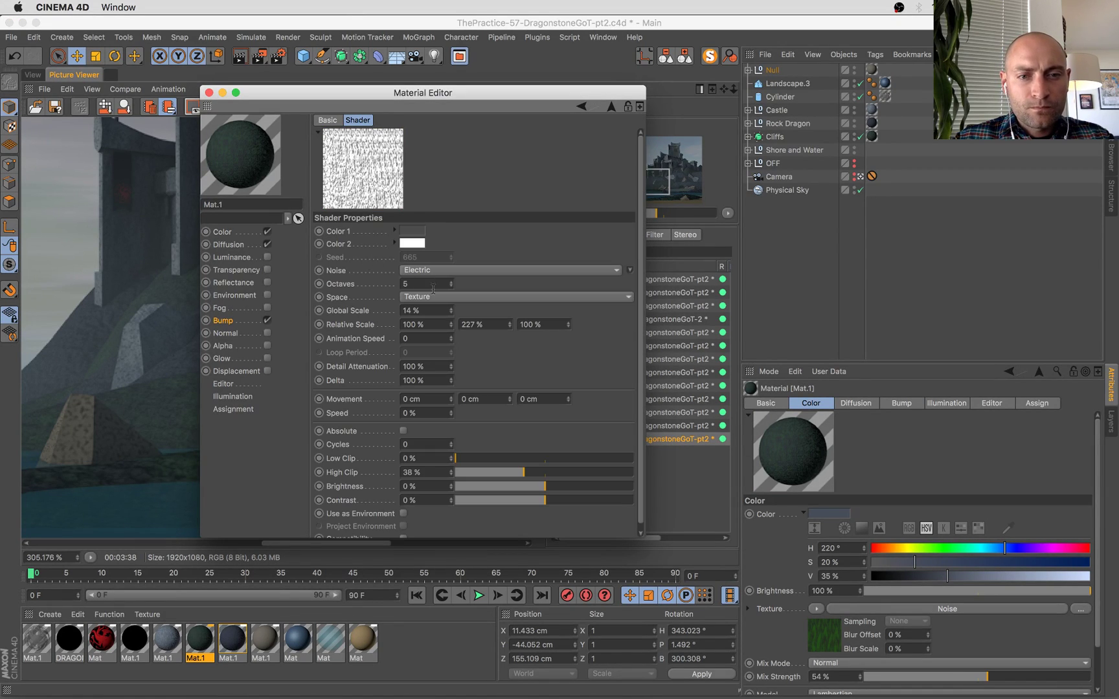
left_click_drag(525, 475, 511, 473)
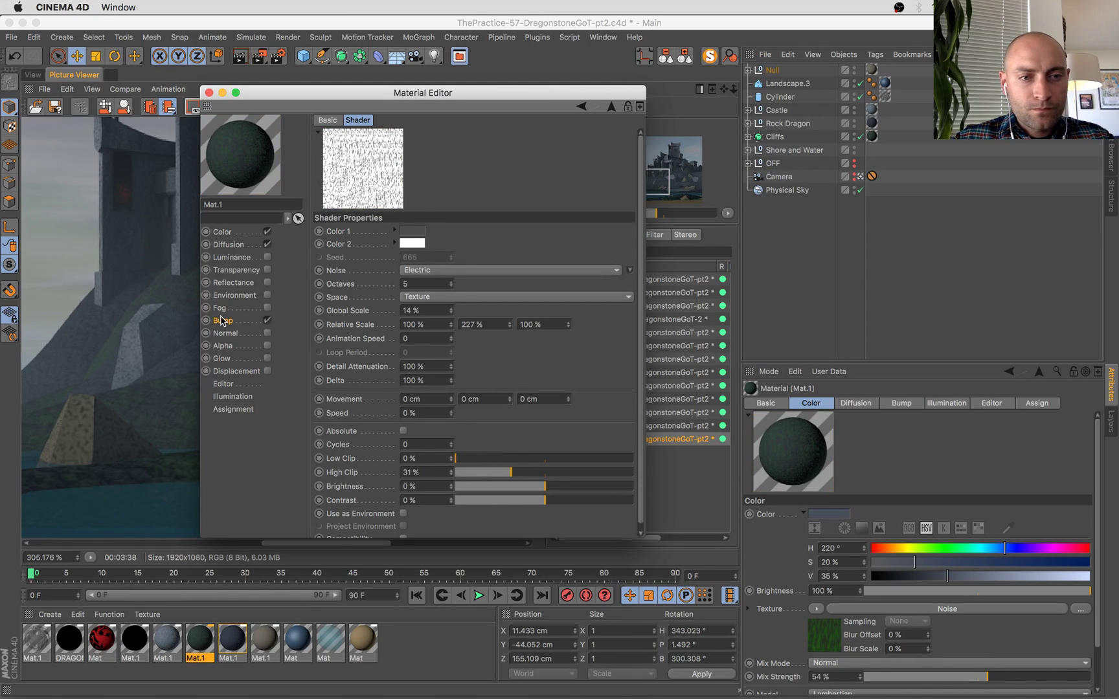
Add a second Noise shader on top of the existing one in the green material's bump Layer shader.
left_click(222, 320)
left_click(395, 196)
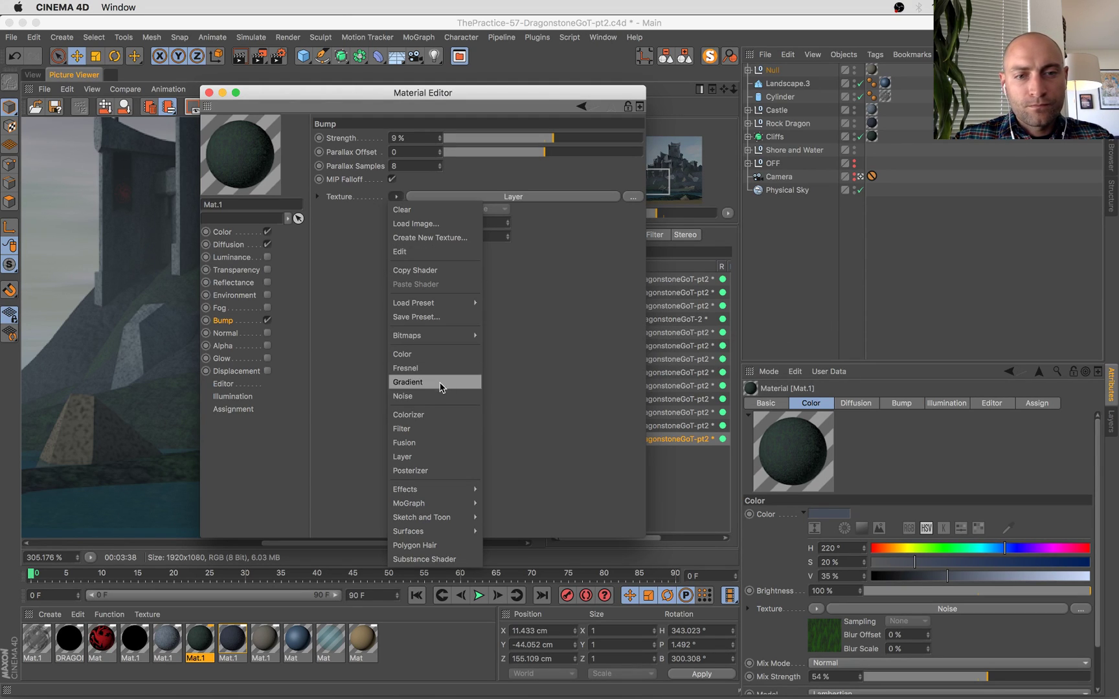
left_click(443, 457)
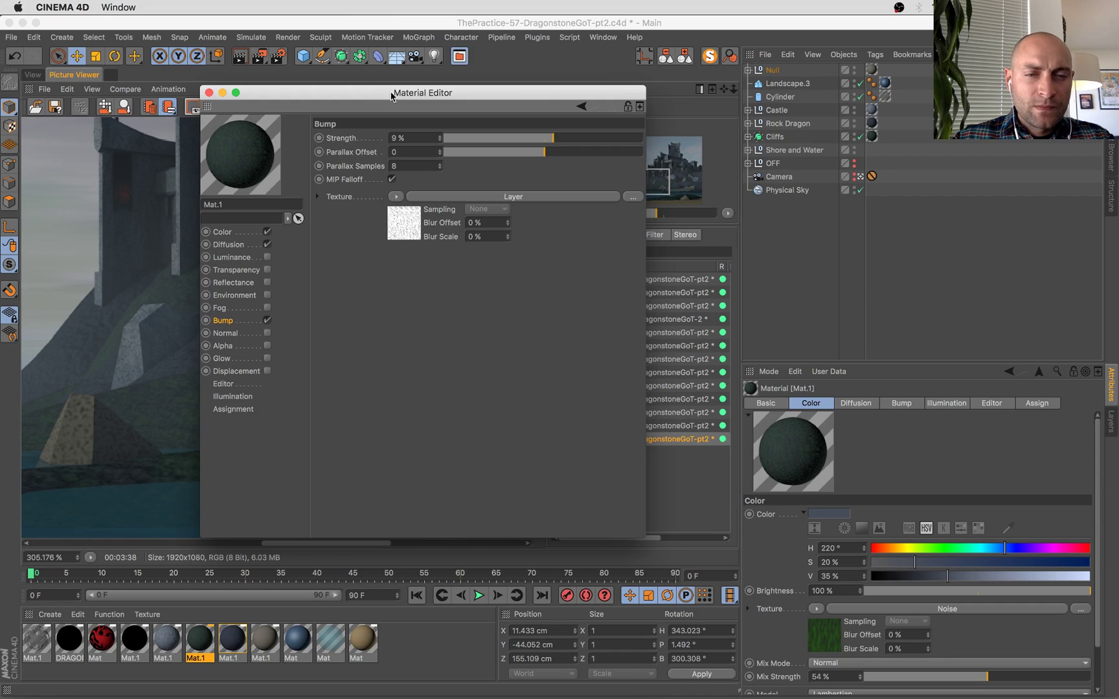
left_click_drag(392, 92, 714, 153)
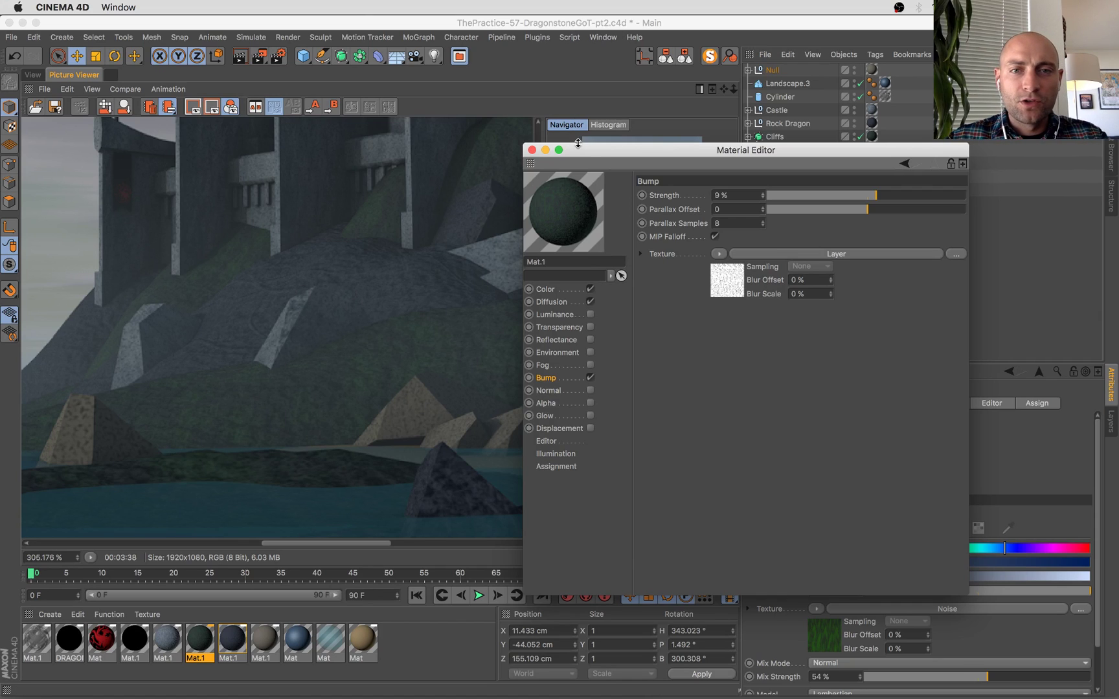
left_click_drag(578, 145, 446, 208)
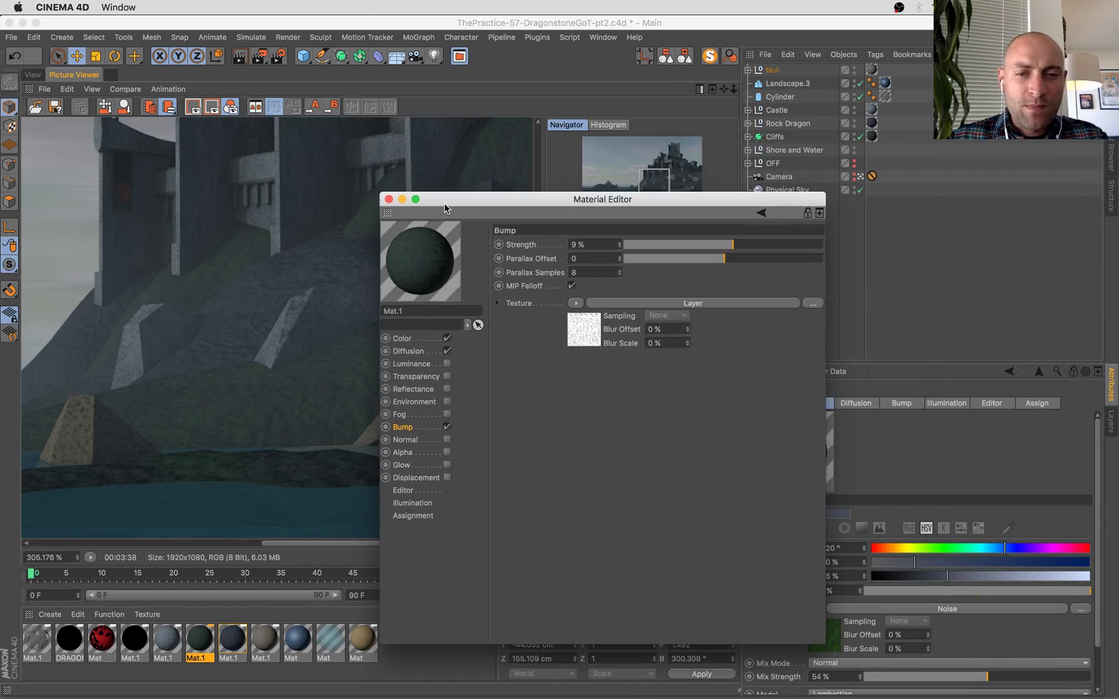
left_click(574, 341)
left_click(606, 352)
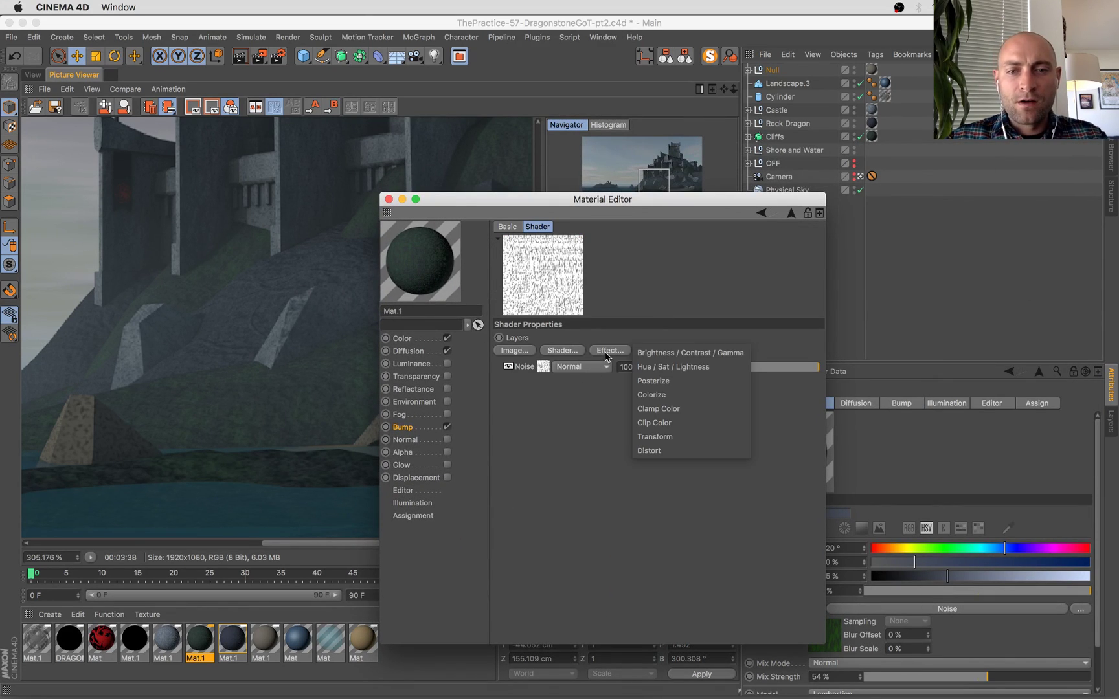
left_click(597, 406)
left_click(562, 350)
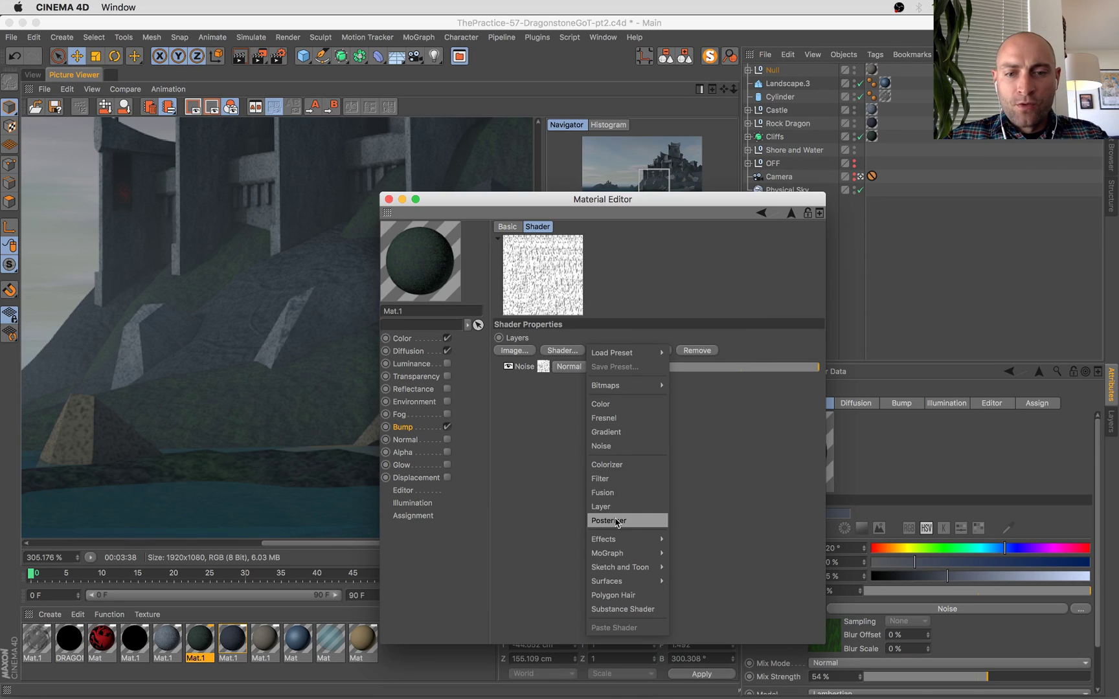
left_click(602, 446)
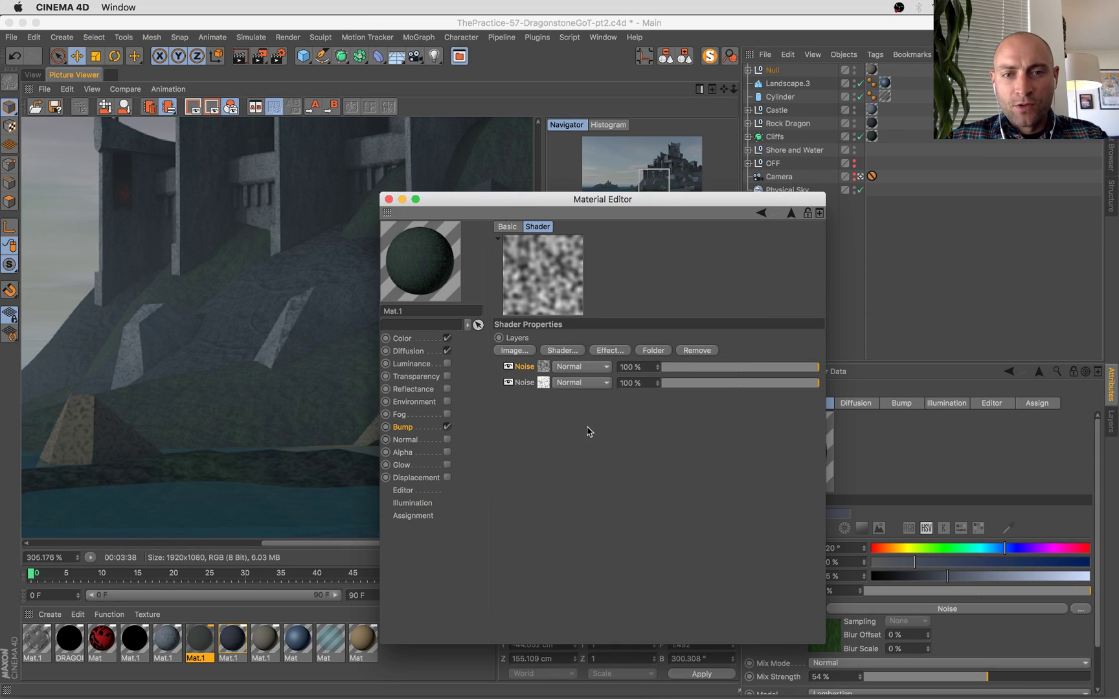
Change the new noise to Wavy Turbulence with Low Clip 8% and High Clip 40%.
left_click(543, 367)
left_click(714, 565)
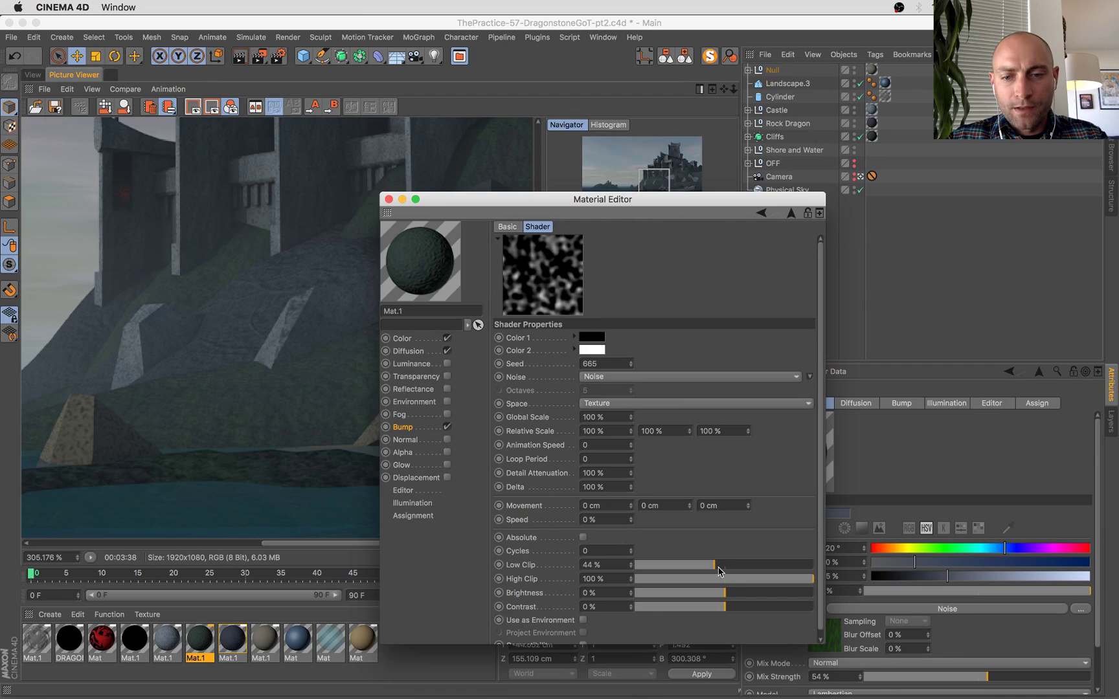
left_click(731, 579)
left_click_drag(712, 568, 656, 569)
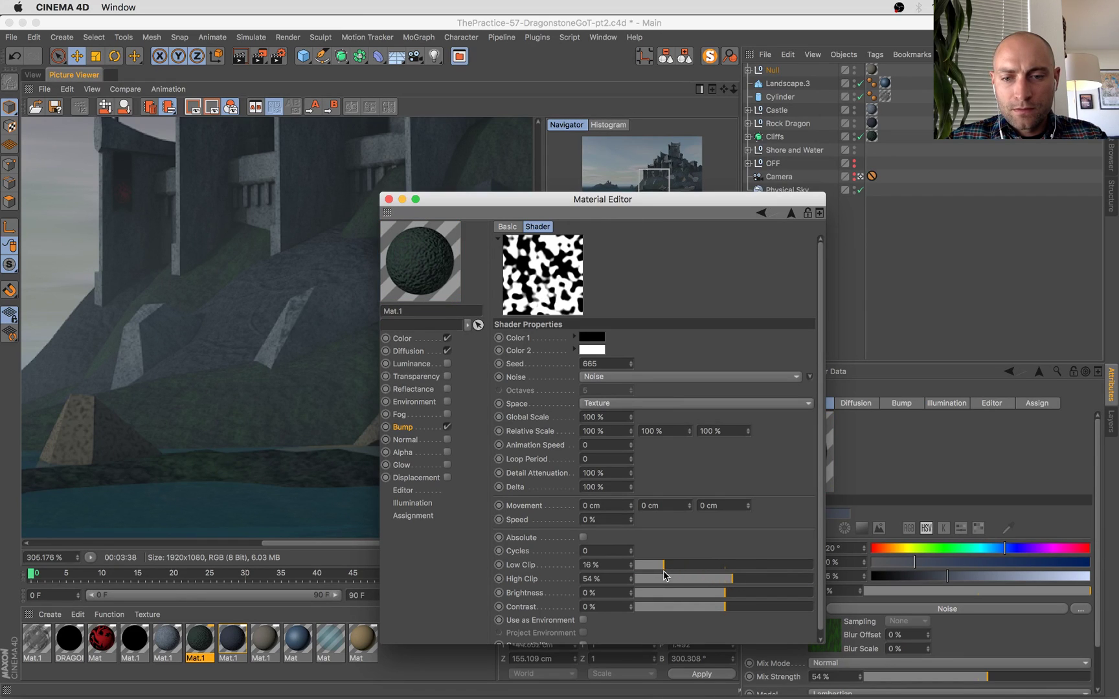
left_click(809, 377)
scroll(927, 502, "down", 1)
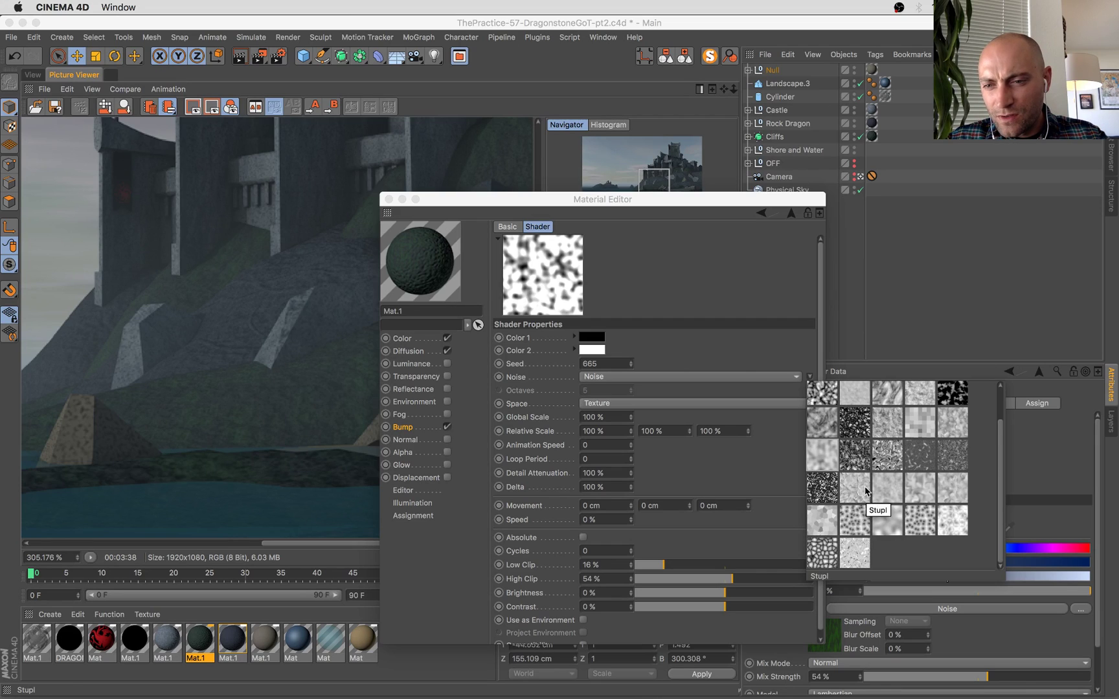
left_click(960, 490)
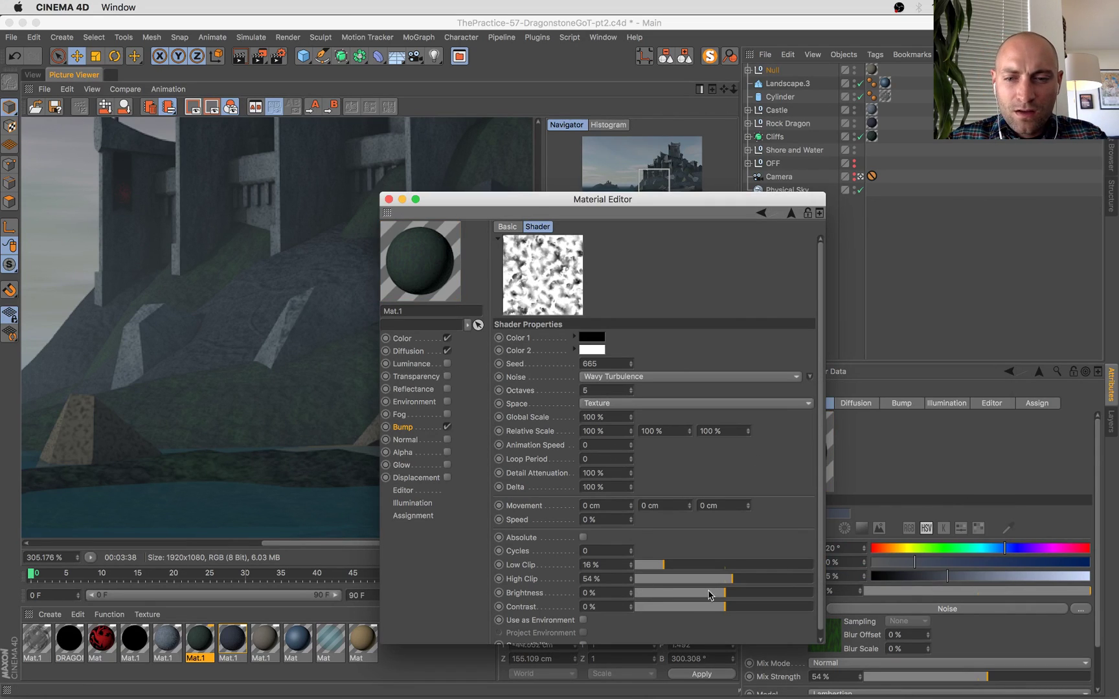
left_click(696, 578)
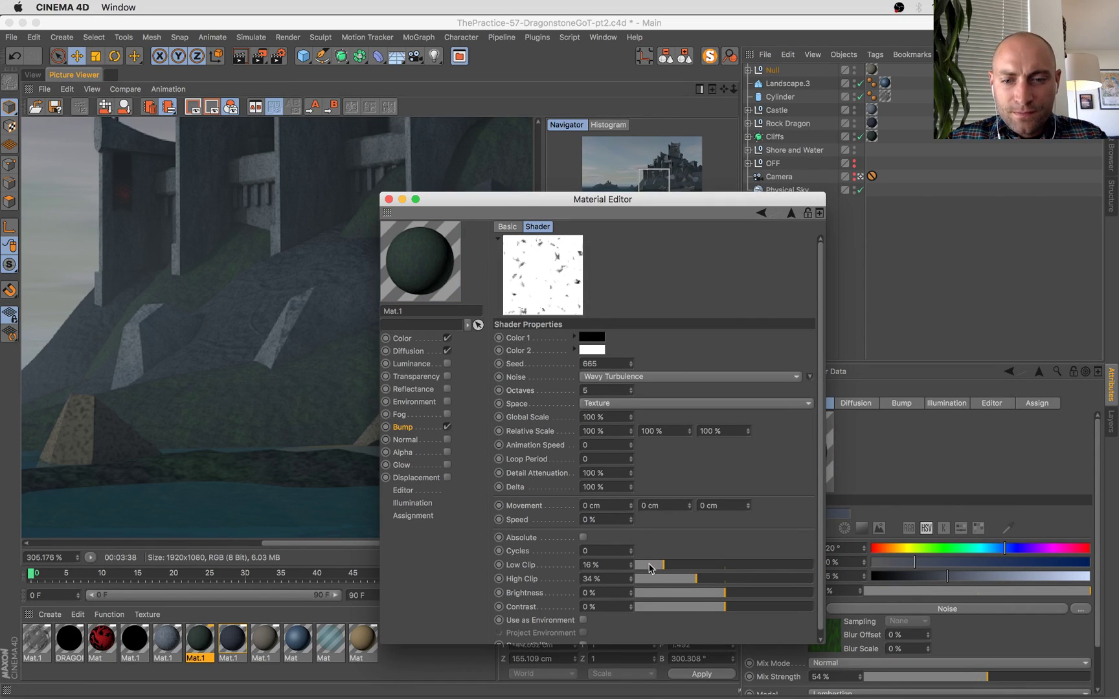
left_click_drag(727, 584, 706, 582)
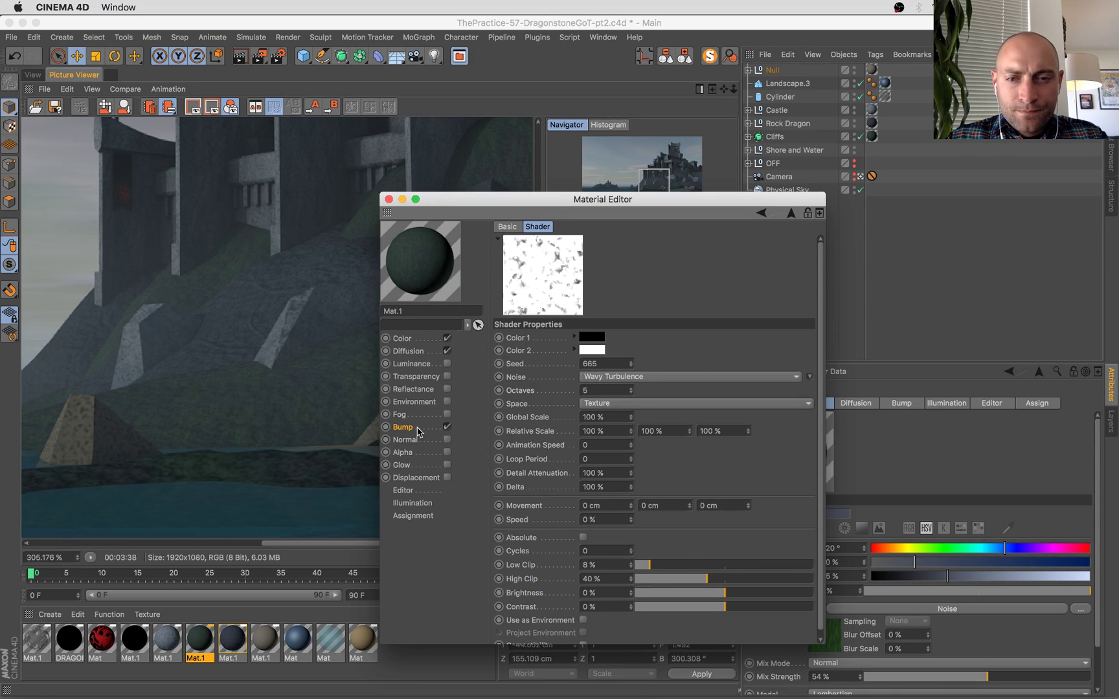
Set the upper noise layer's blend mode to Multiply in the green material's bump Layer shader.
left_click(419, 432)
left_click(584, 334)
left_click(581, 382)
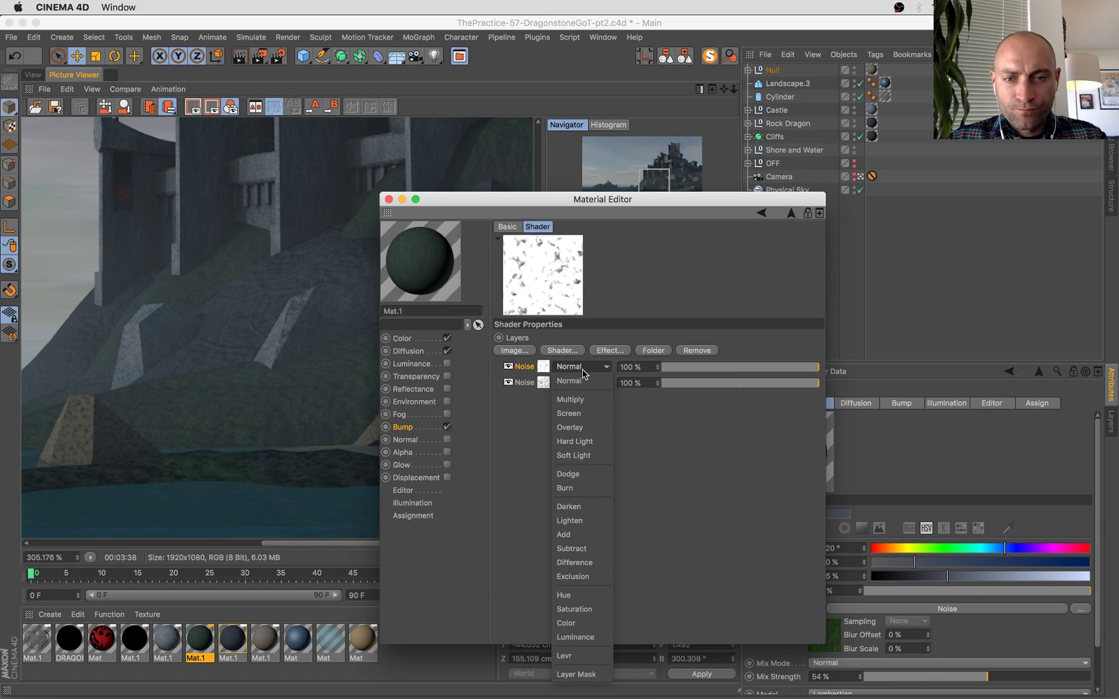
left_click(592, 399)
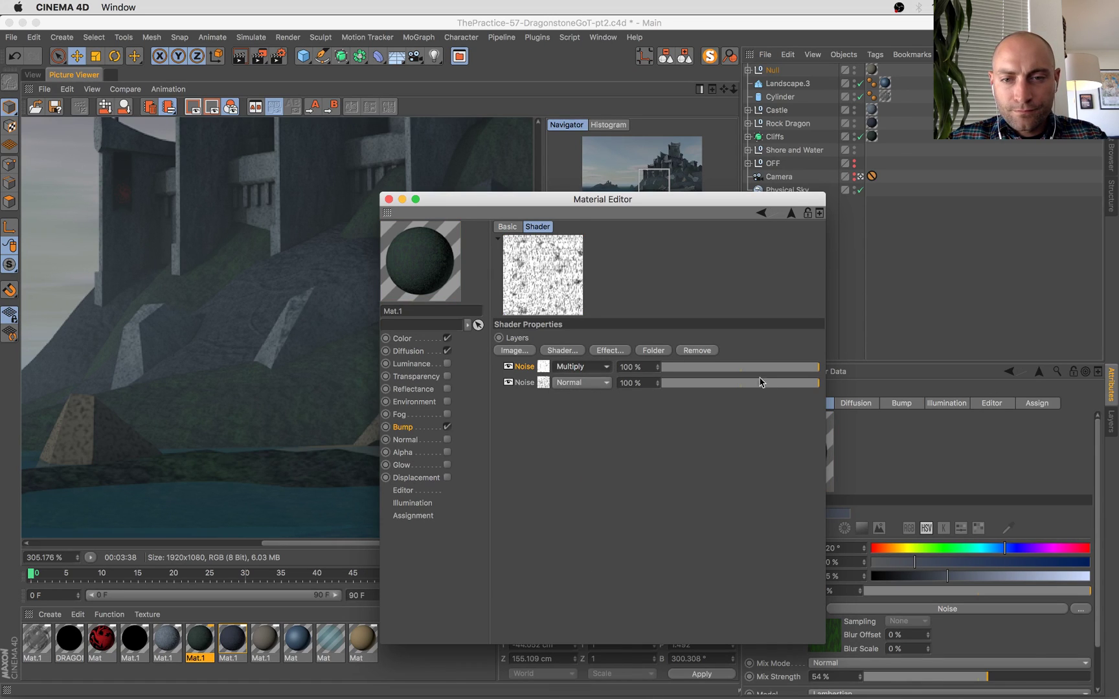
Revisit the Wavy Turbulence noise settings, set the lower noise layer's opacity to 84%, and close the material editor.
left_click_drag(774, 386, 872, 377)
left_click(543, 368)
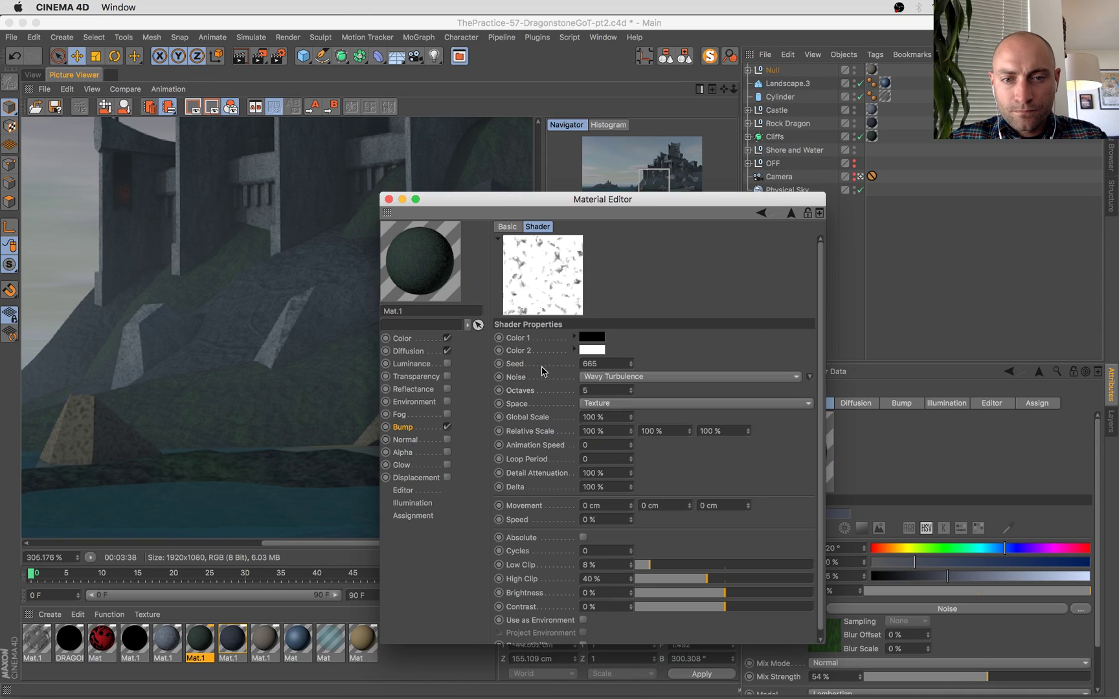
left_click(416, 433)
left_click(587, 333)
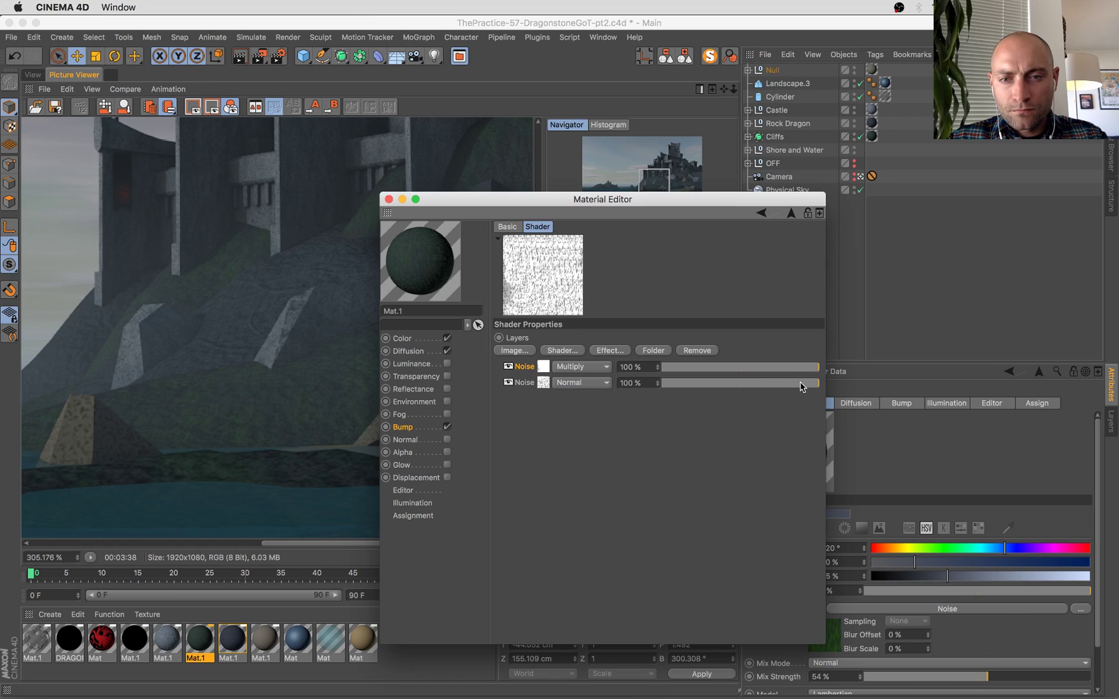
left_click_drag(802, 387, 795, 384)
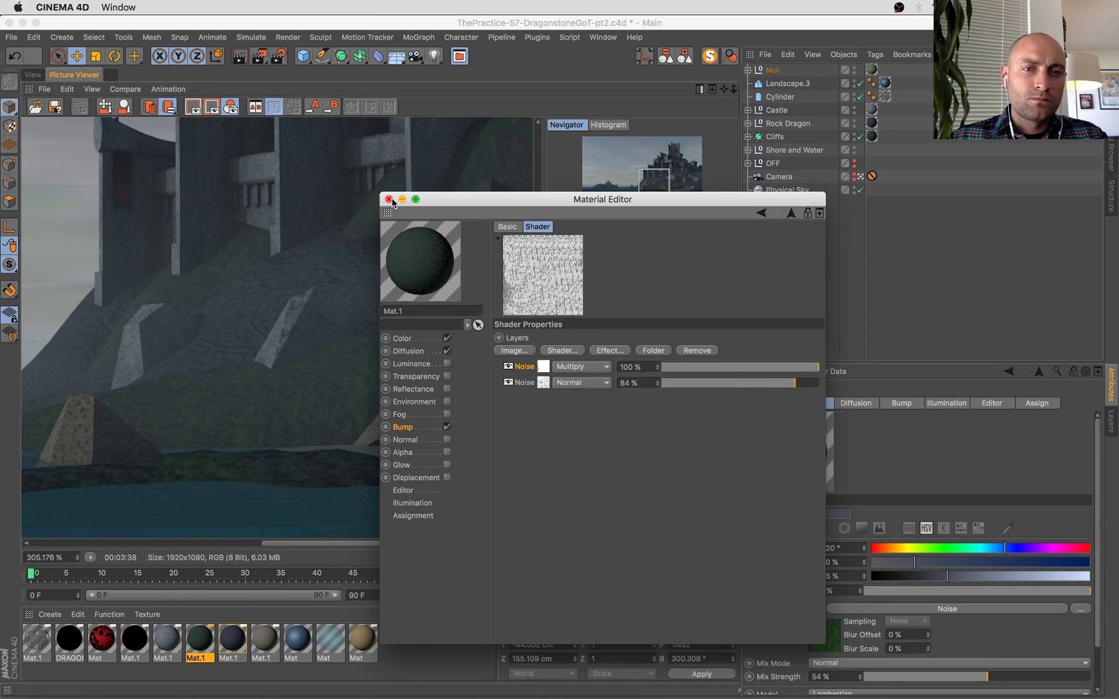
left_click(389, 199)
Render the scene again in the Picture Viewer with the updated bump materials.
scroll(425, 423, "down", 5)
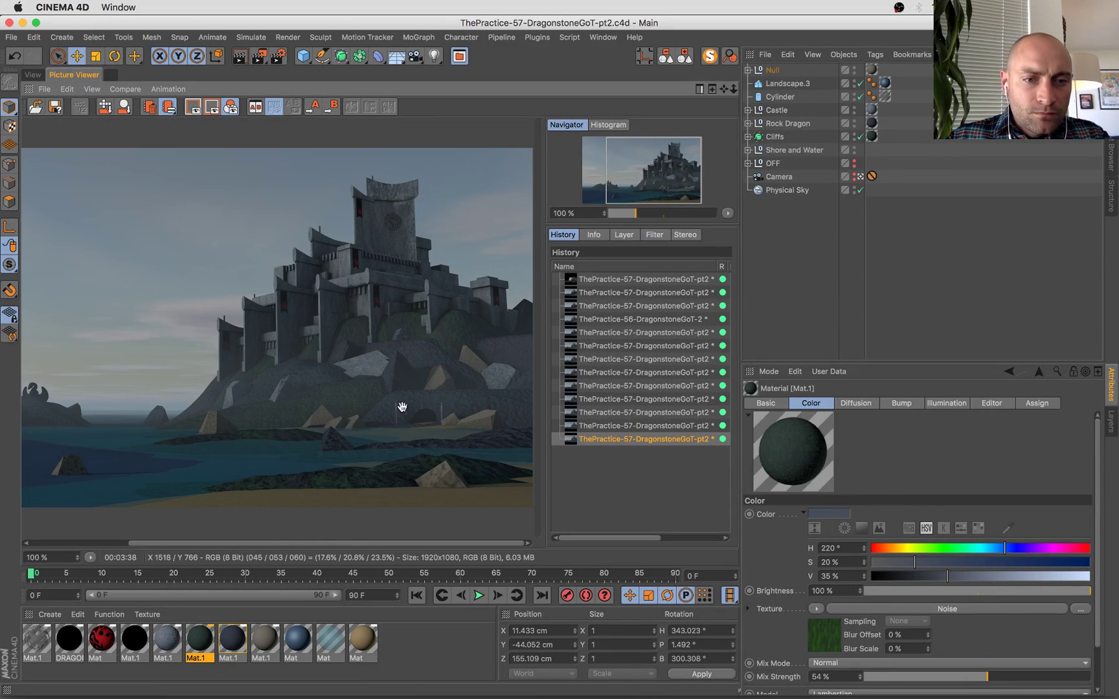
key("shift+r")
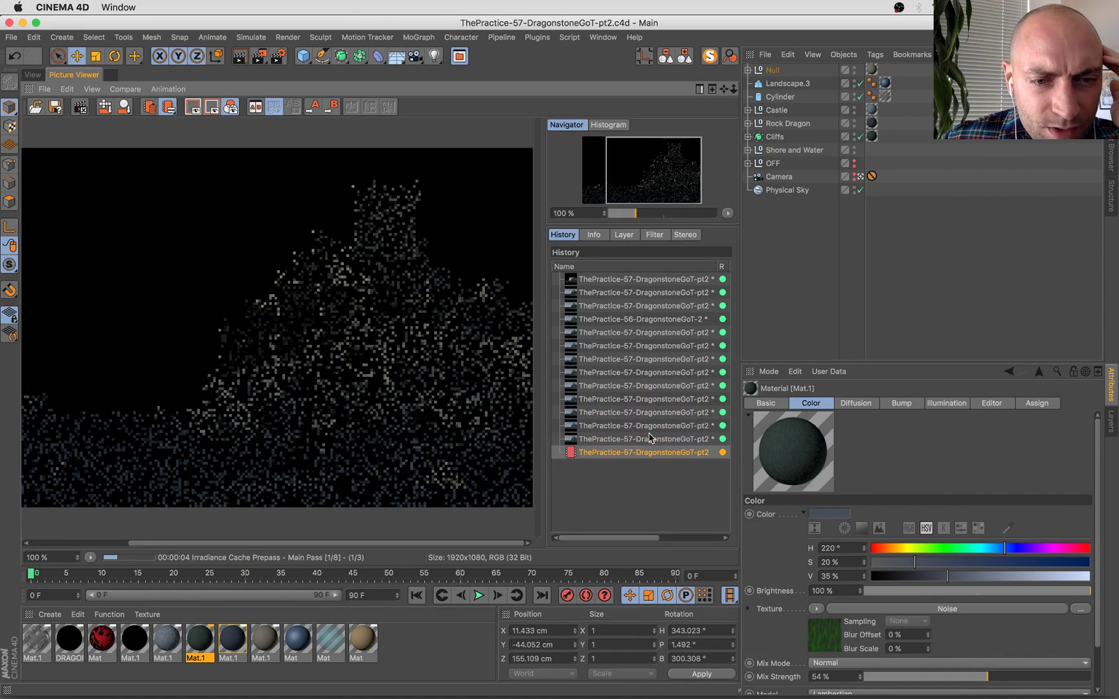
left_click(650, 438)
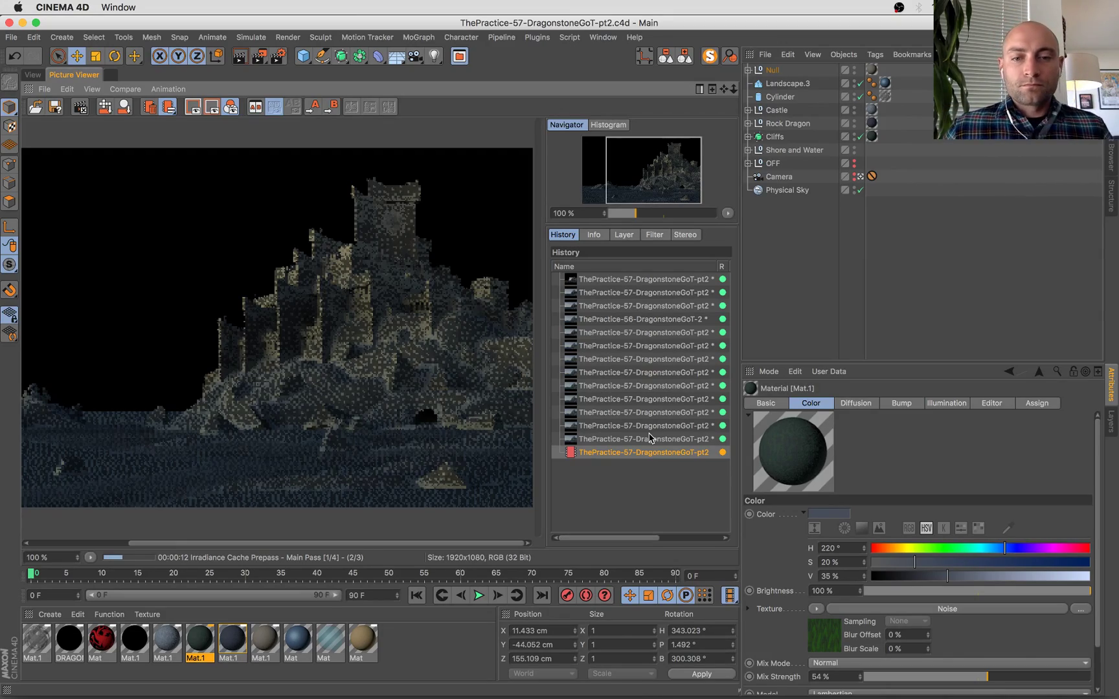
Compare the reference photo Dragonstone_(day) (1).jpg with the castle towers in the render in progress.
key("ctrl+Up")
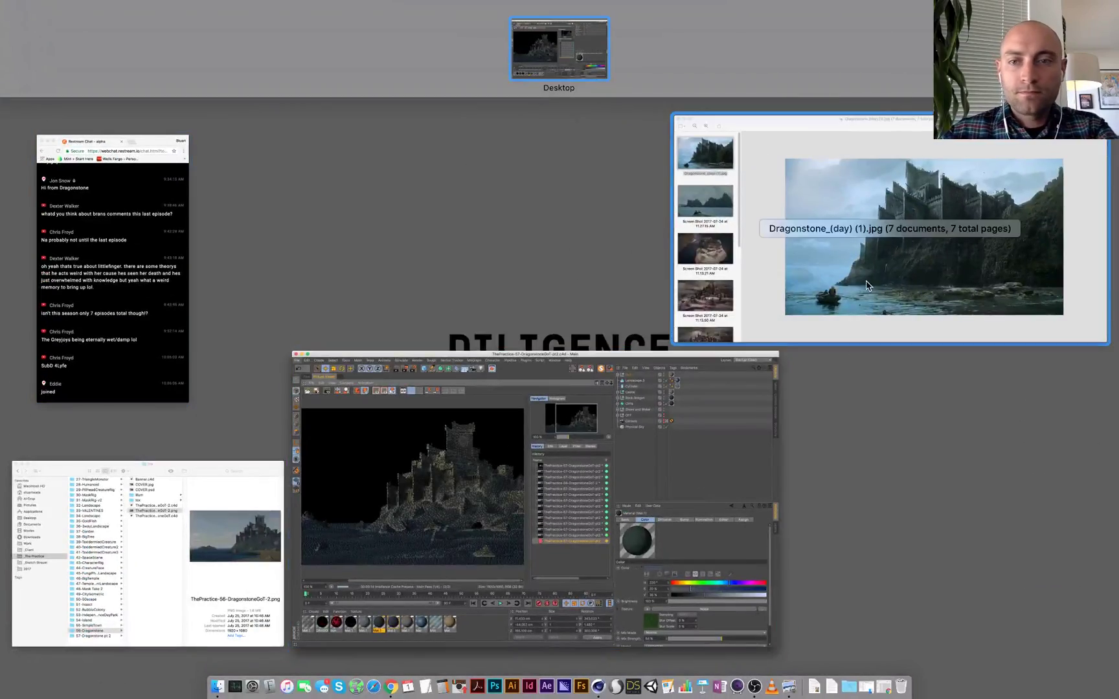
left_click(865, 282)
left_click(83, 176)
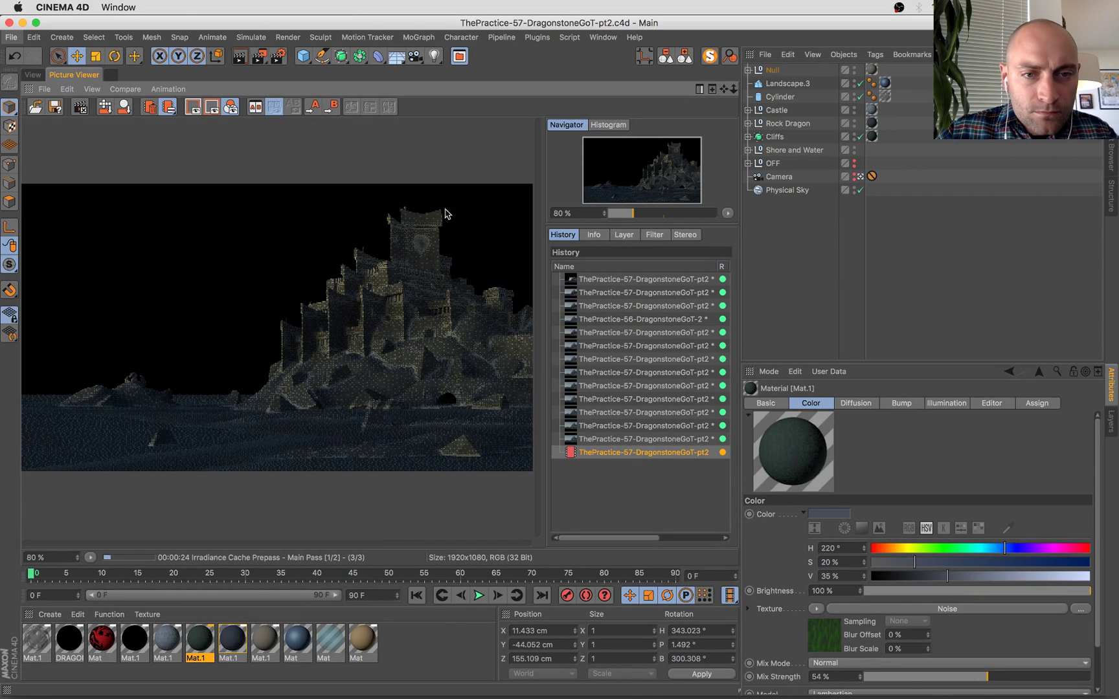
scroll(381, 297, "up", 1)
scroll(429, 216, "up", 3)
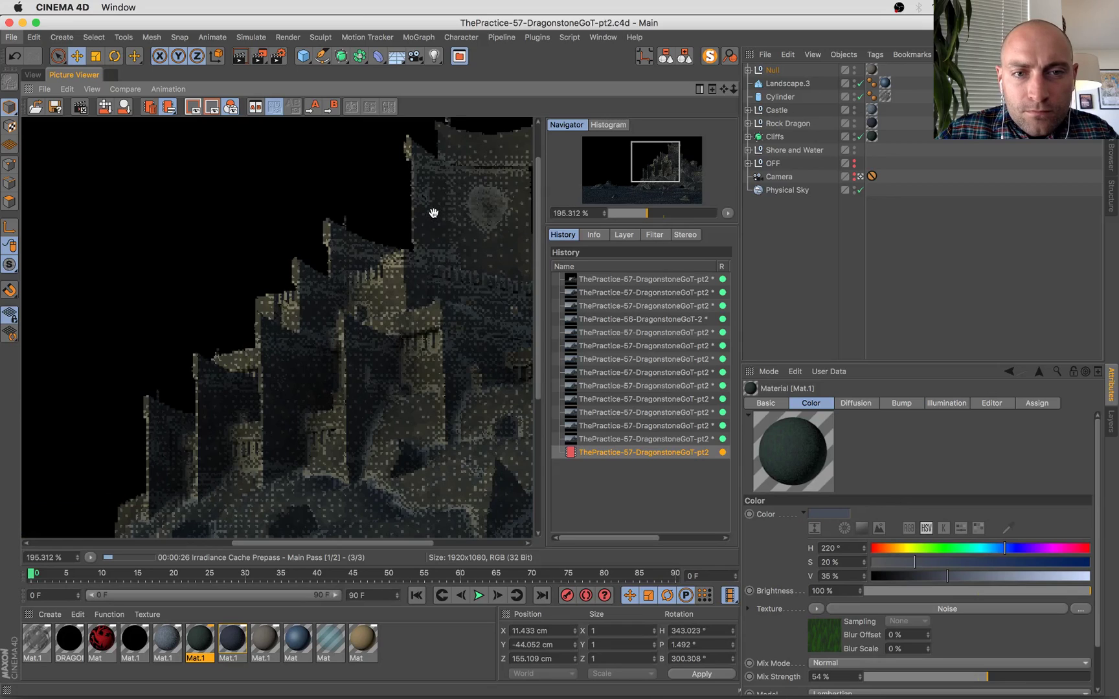
left_click_drag(433, 213, 329, 222)
scroll(408, 237, "down", 3)
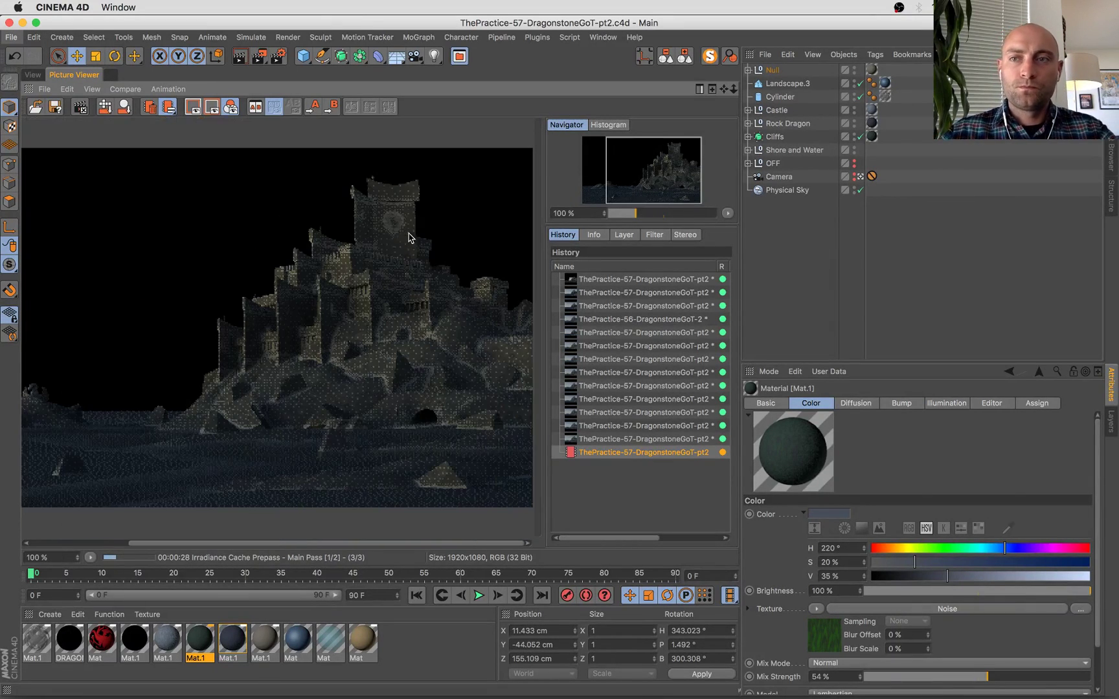
Compare the shoreline rocks and cave entrance up close across the most recent renders in the Picture Viewer history.
left_click(680, 441)
key("Up")
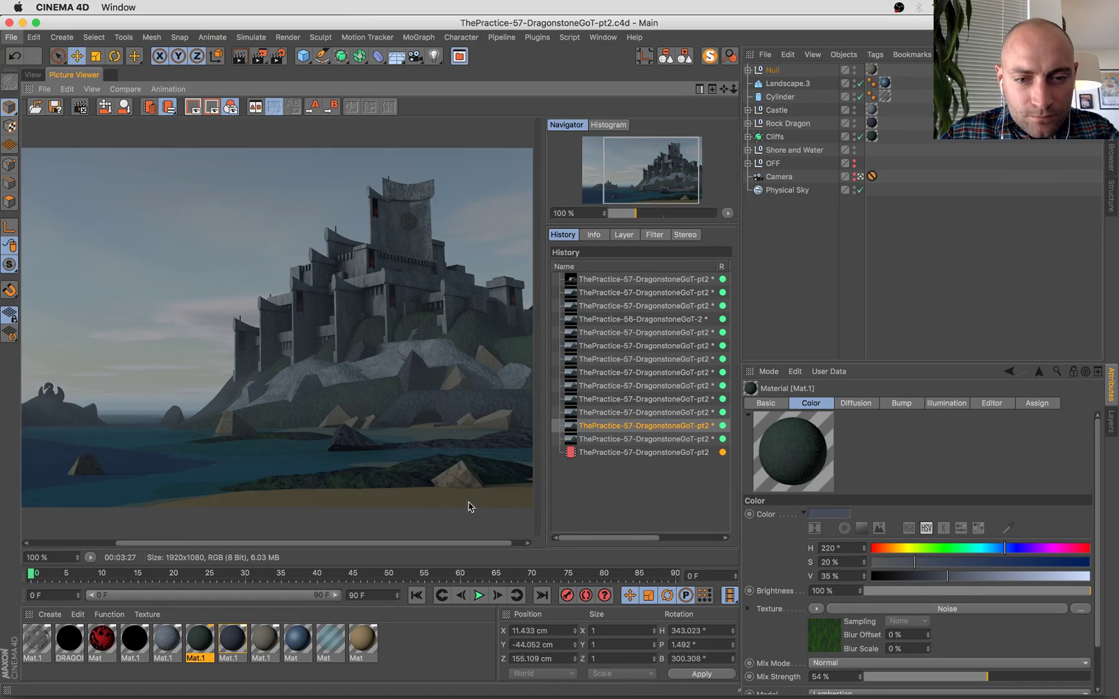
scroll(460, 498, "up", 5)
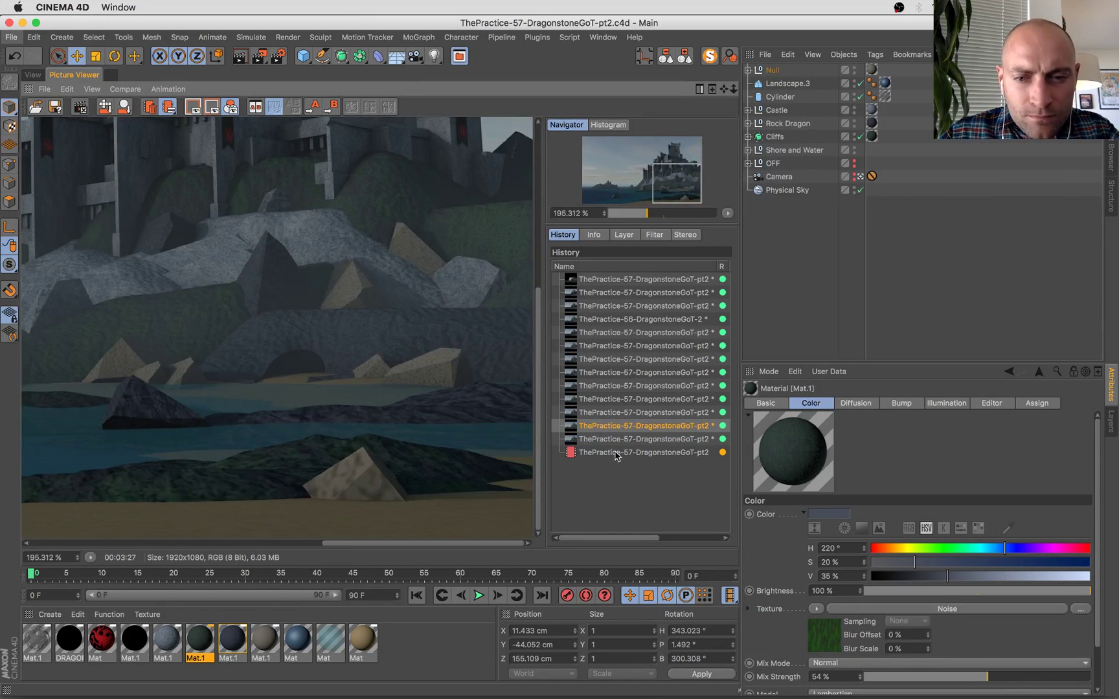
left_click(617, 452)
key("Up")
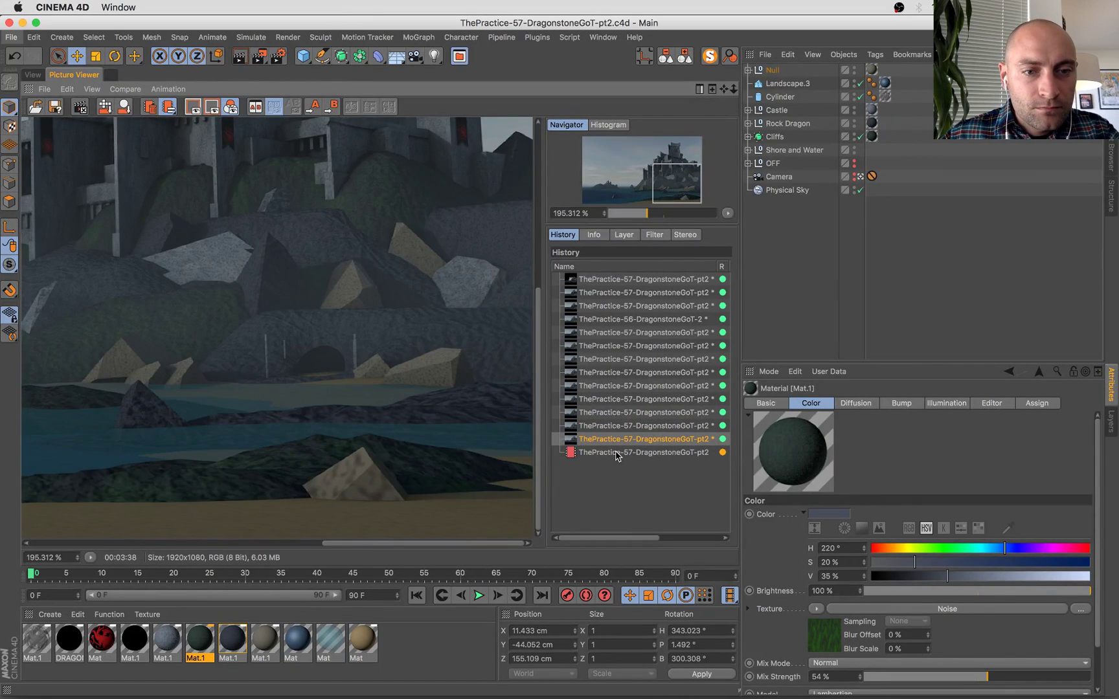
key("Down")
left_click(633, 440)
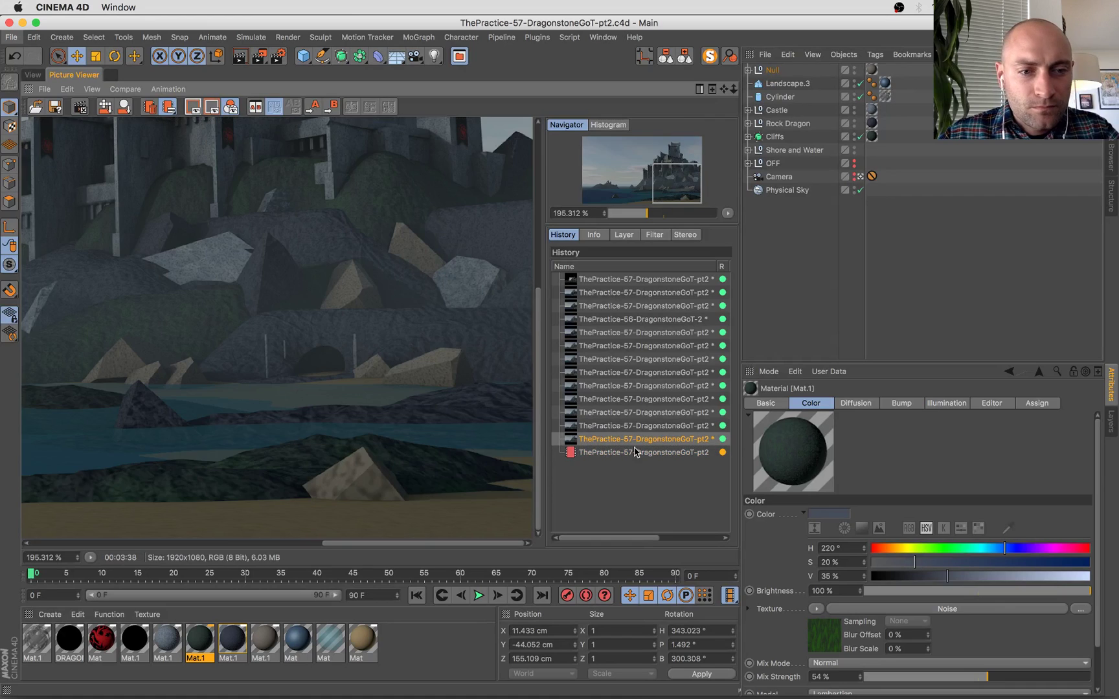
Lower the taller pair of cylinder posts (Cylinder and Cylinder.1) at the cave entrance to a Y position of about -62.9 cm.
left_click(32, 75)
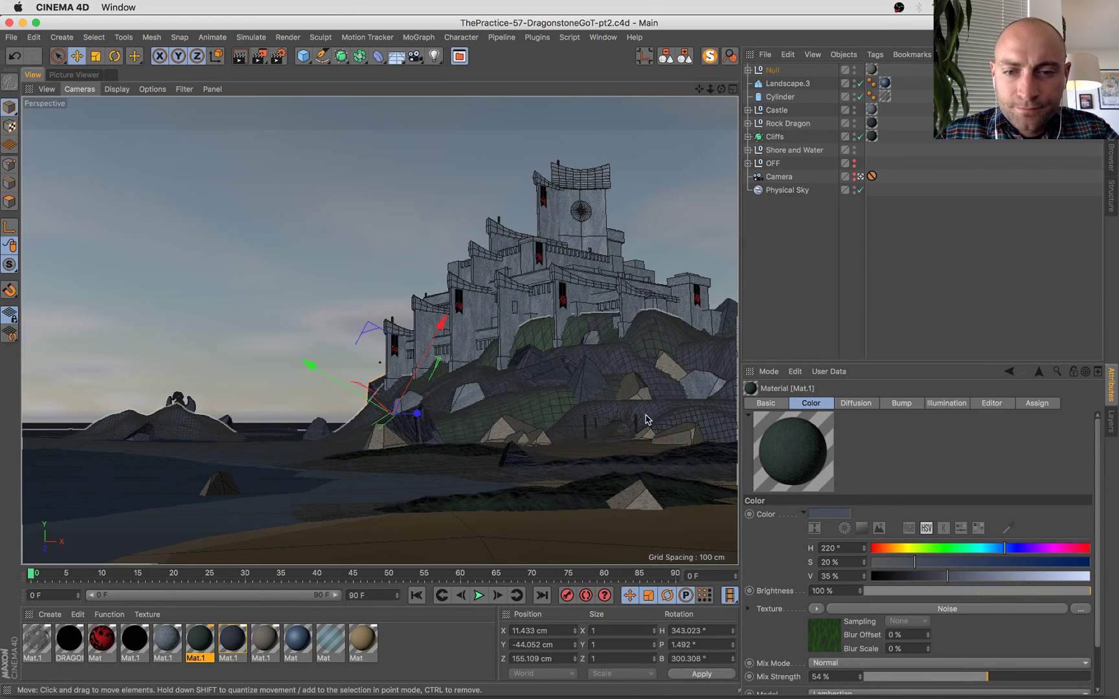
left_click(641, 431)
left_click_drag(705, 434, 714, 438)
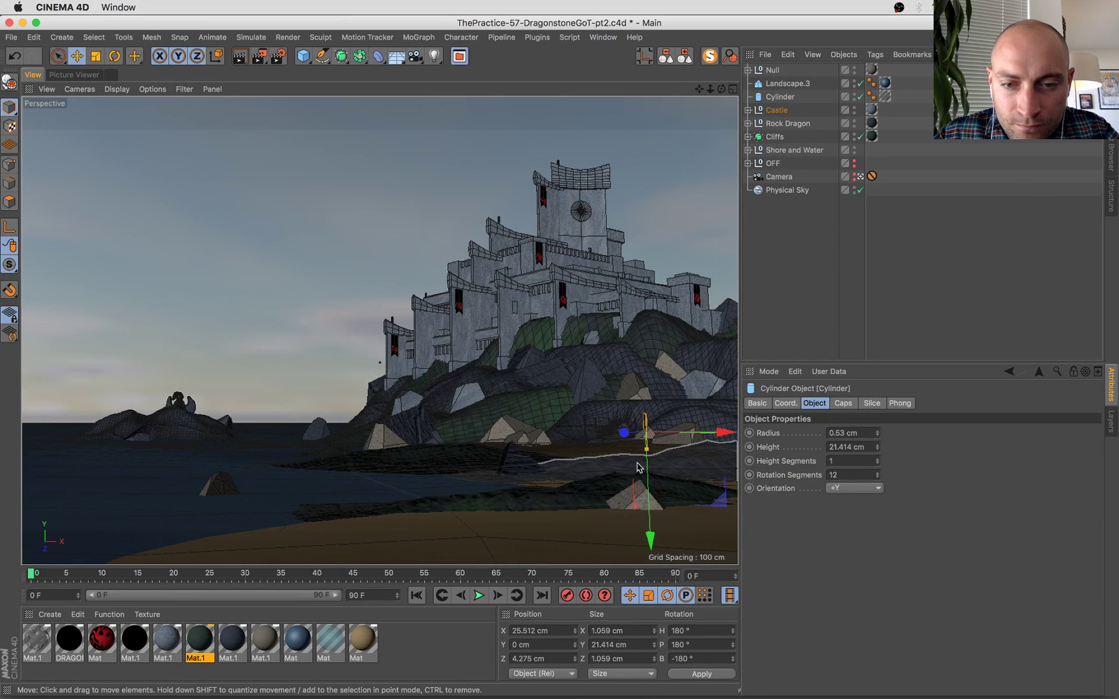
left_click(586, 424, "shift")
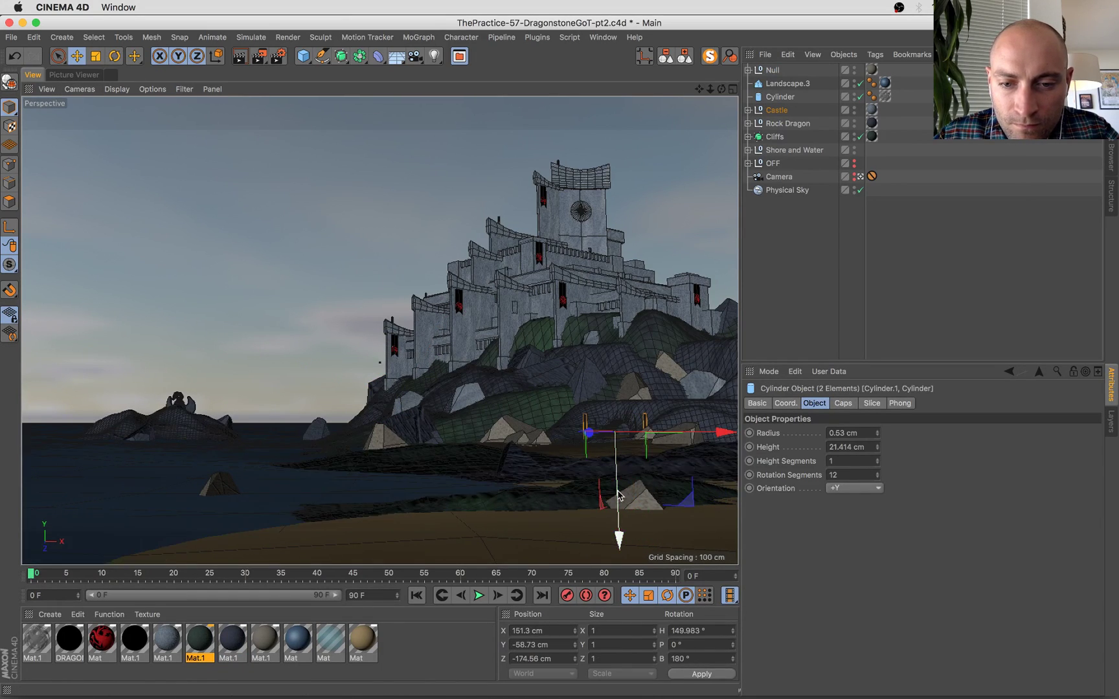
left_click_drag(617, 495, 619, 502)
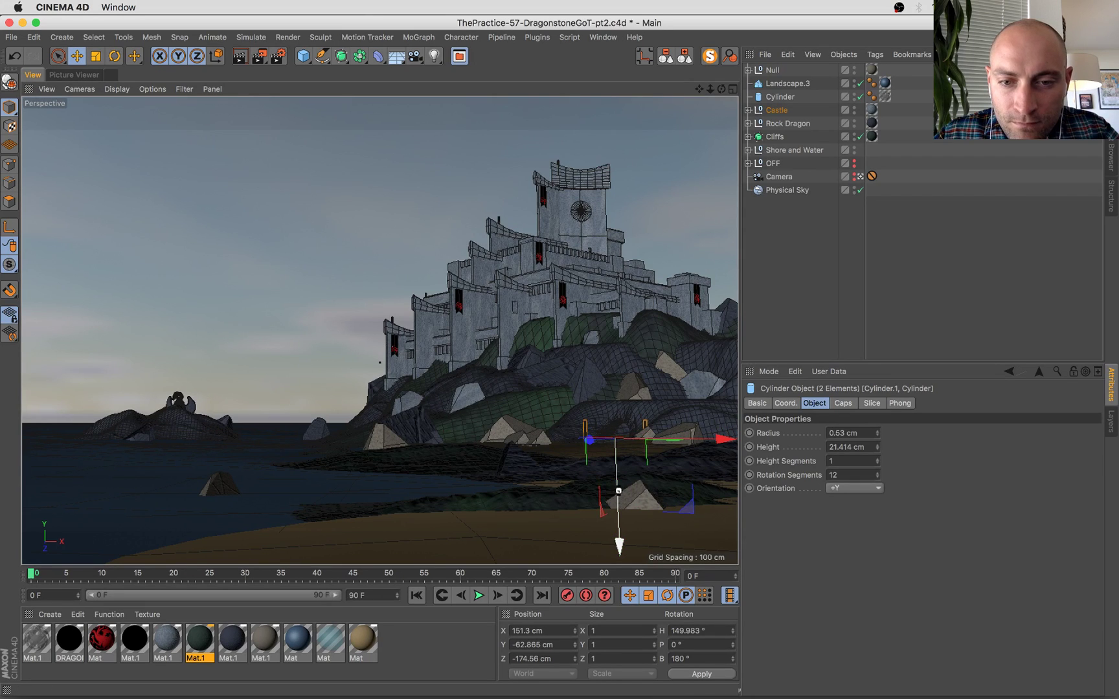
Lower the shorter pair of posts (Cylinder.2 and Cylinder.3) at the cave entrance to about -61.3 cm in Y and save the project.
left_click(595, 434)
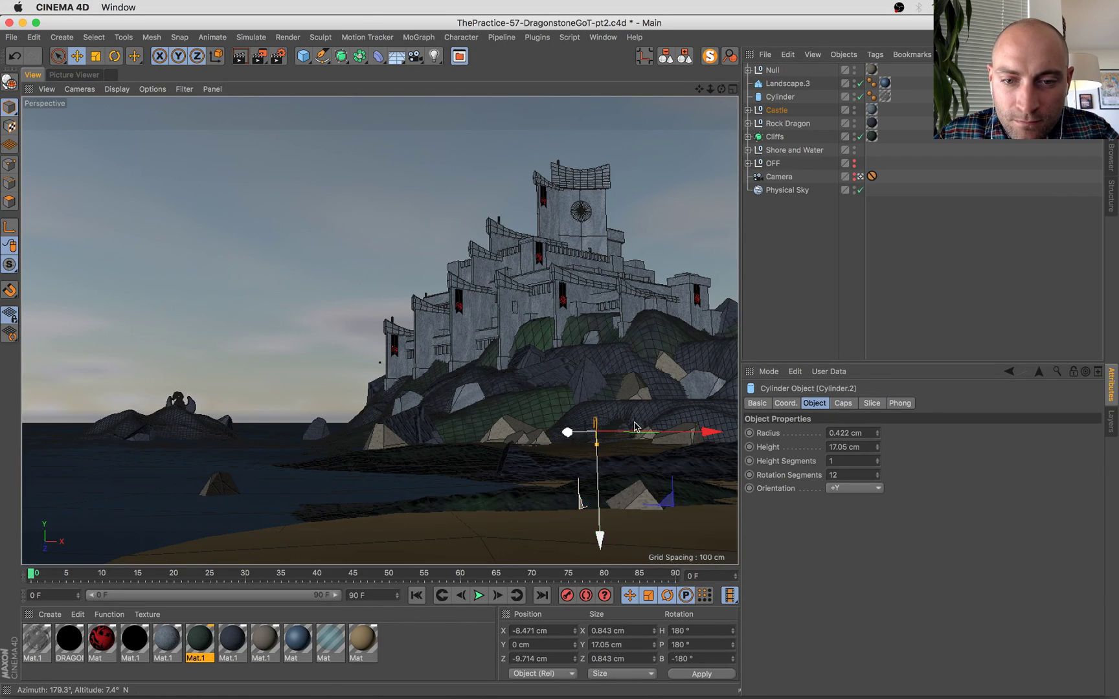
left_click(636, 449, "shift")
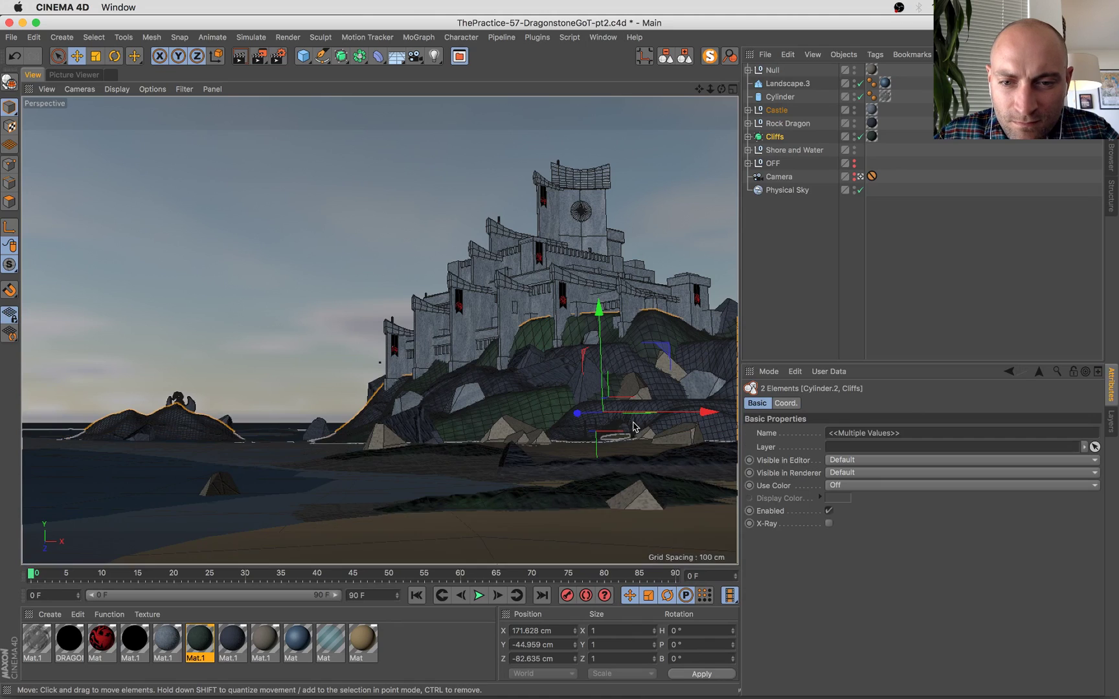
left_click(637, 429, "shift")
left_click(660, 408, "ctrl")
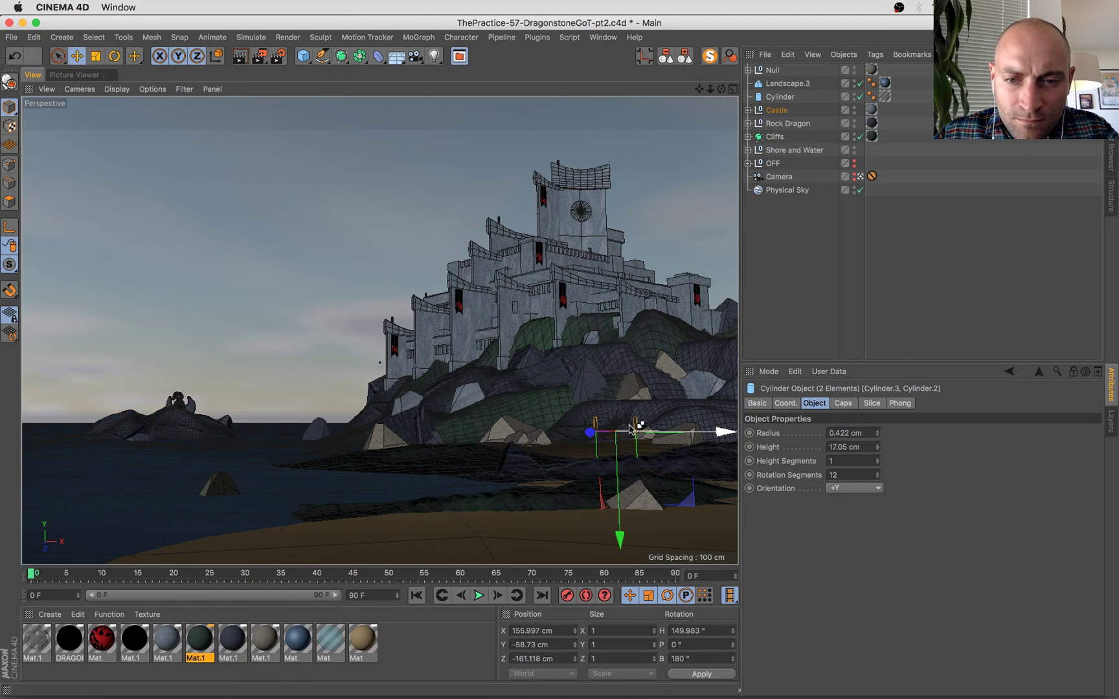
left_click_drag(619, 464, 618, 469)
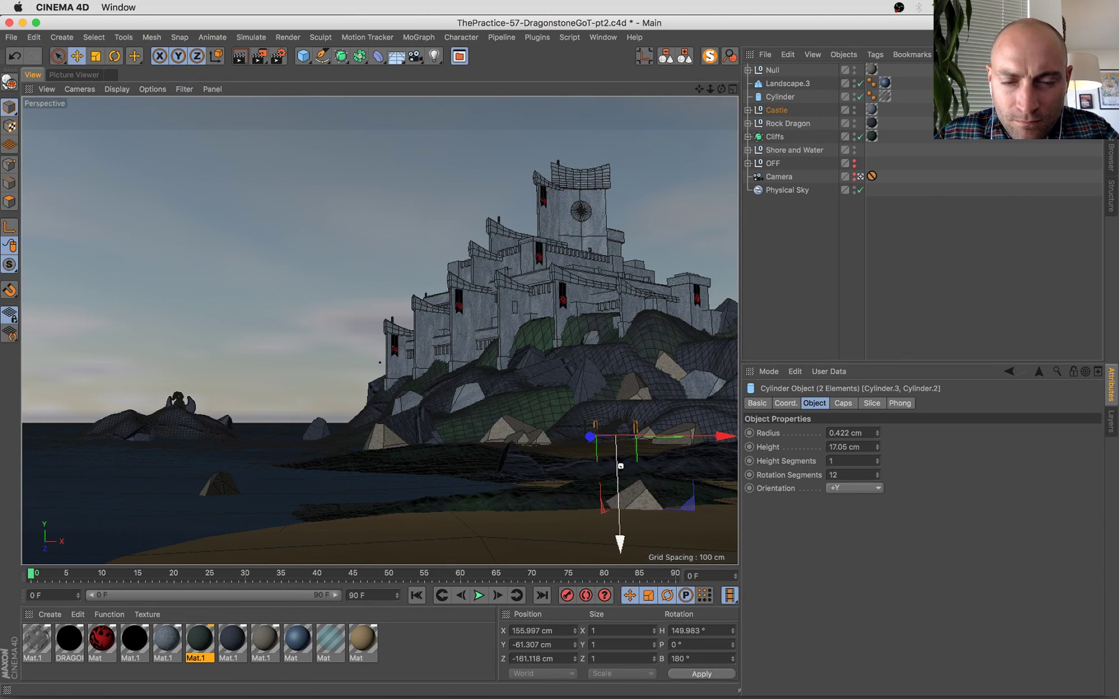
key("super+s")
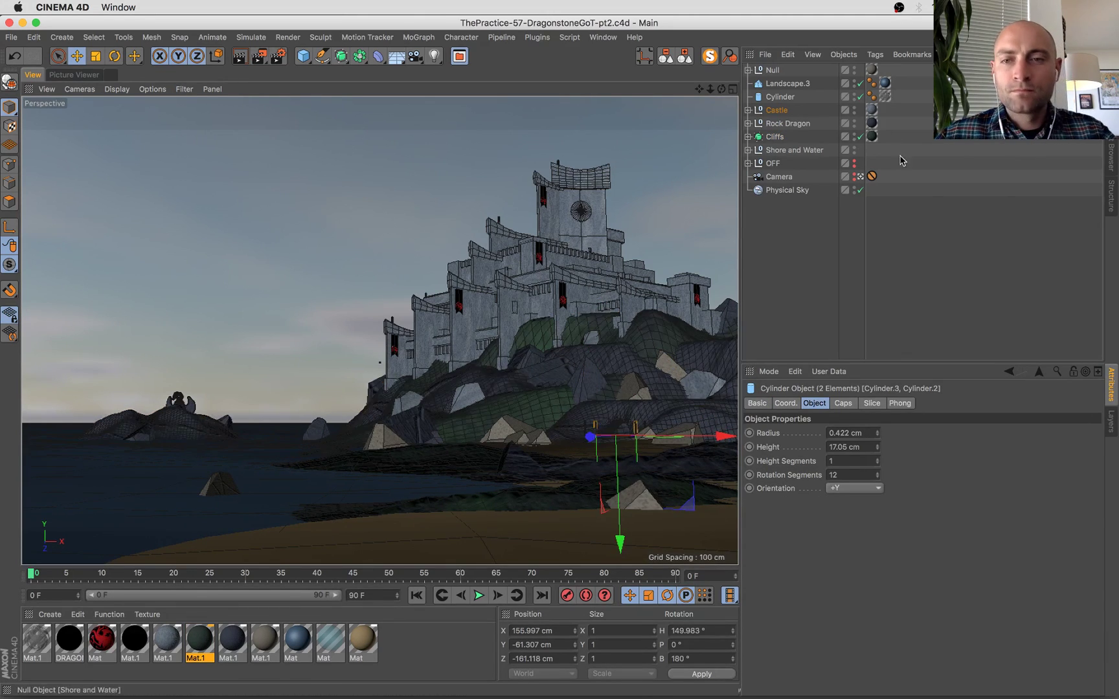
Examine the castle walls and towers up close in the last finished render and in the render in progress.
left_click(90, 75)
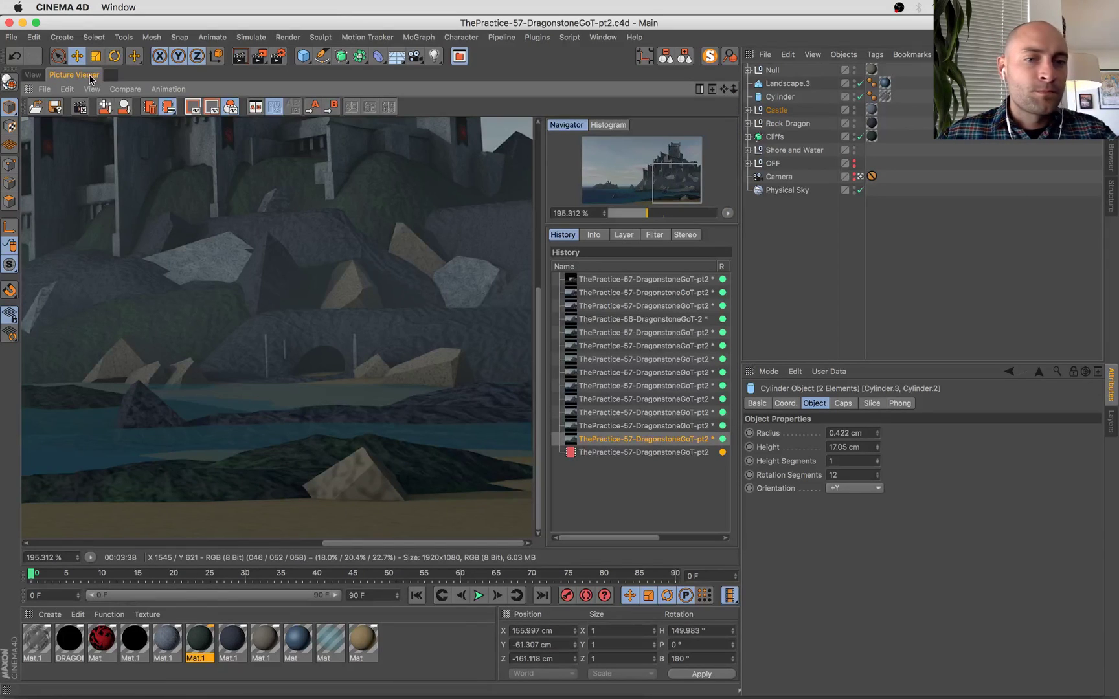
left_click(620, 452)
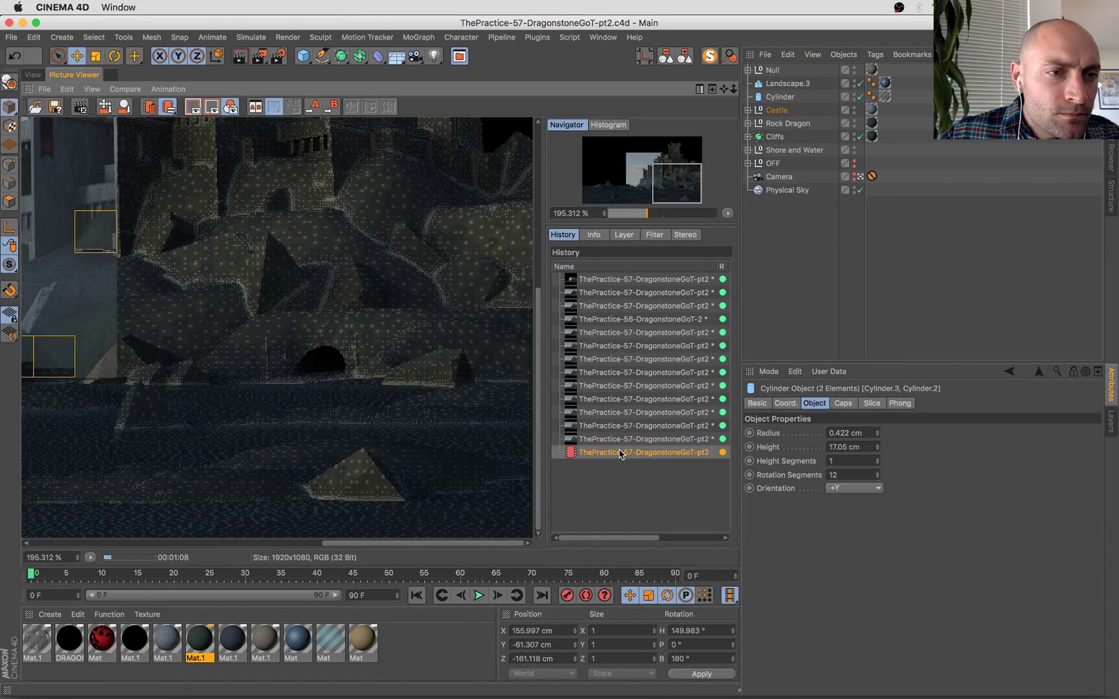
key("Up")
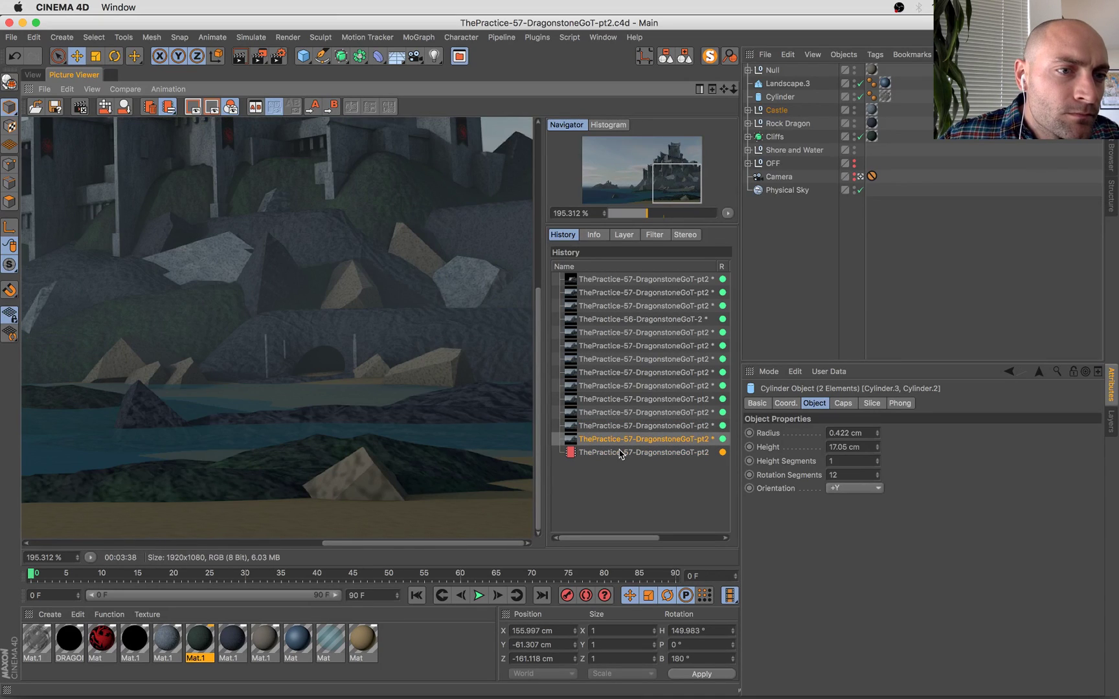
left_click_drag(122, 268, 337, 370)
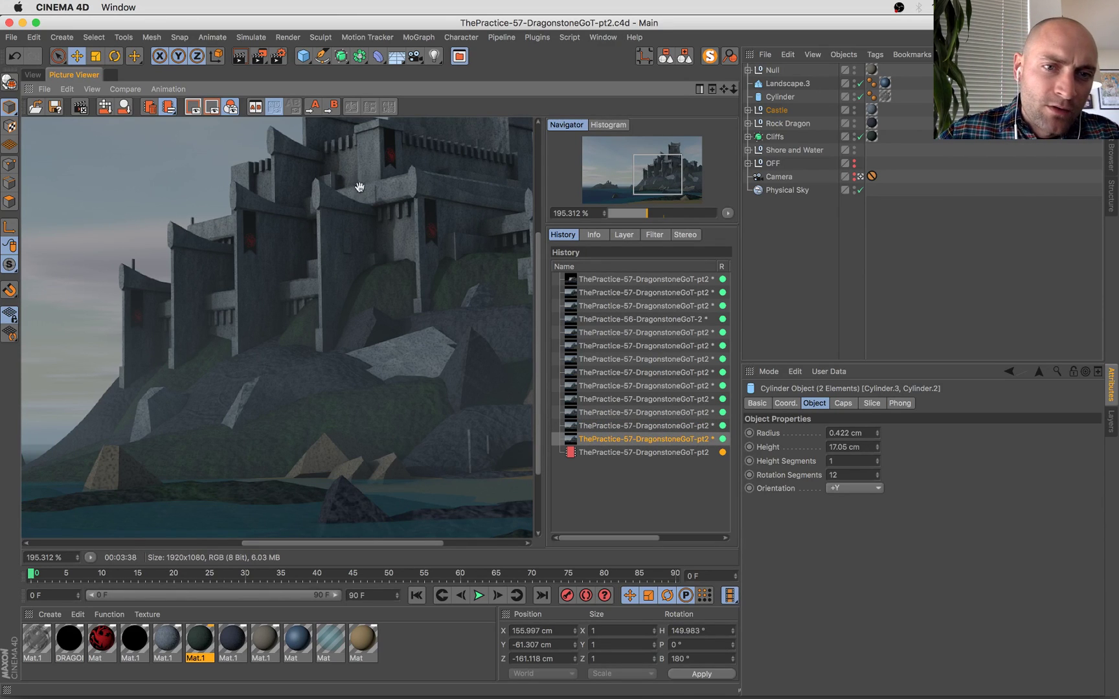
left_click_drag(359, 187, 198, 292)
left_click_drag(251, 190, 348, 256)
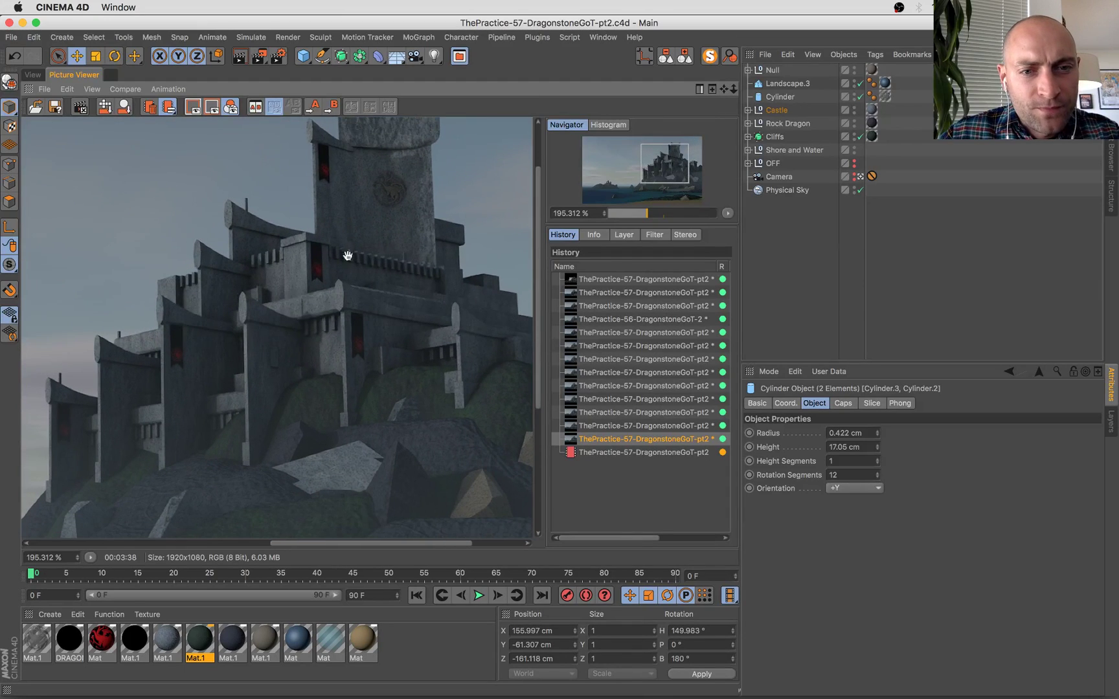
left_click(635, 454)
left_click_drag(427, 352, 534, 321)
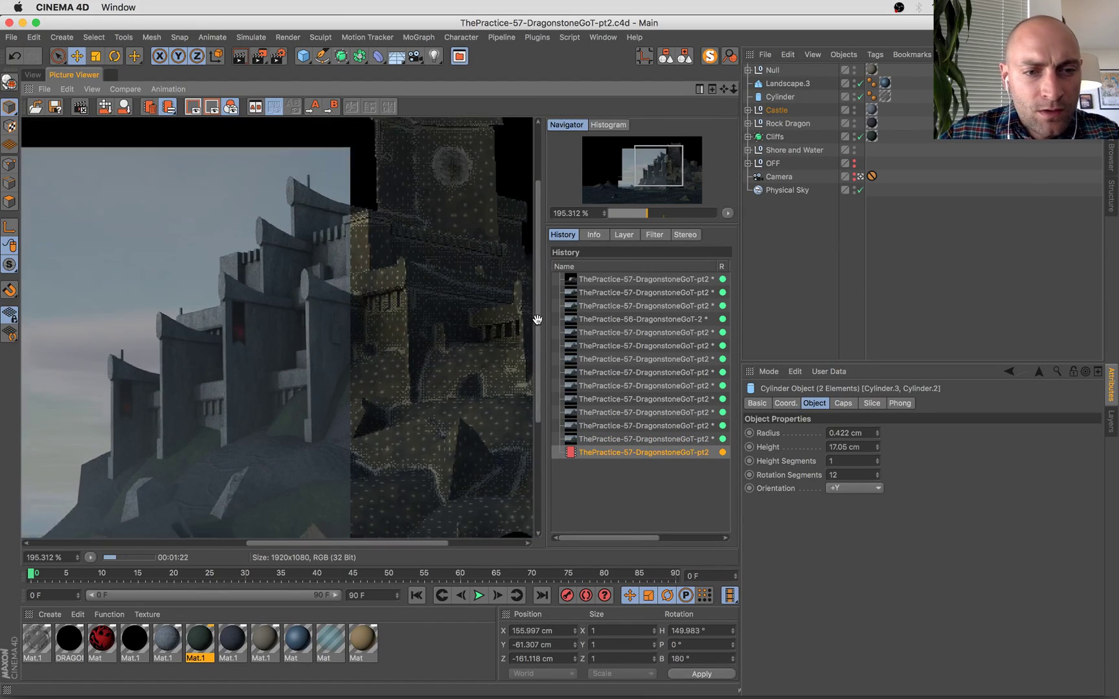
left_click(602, 436)
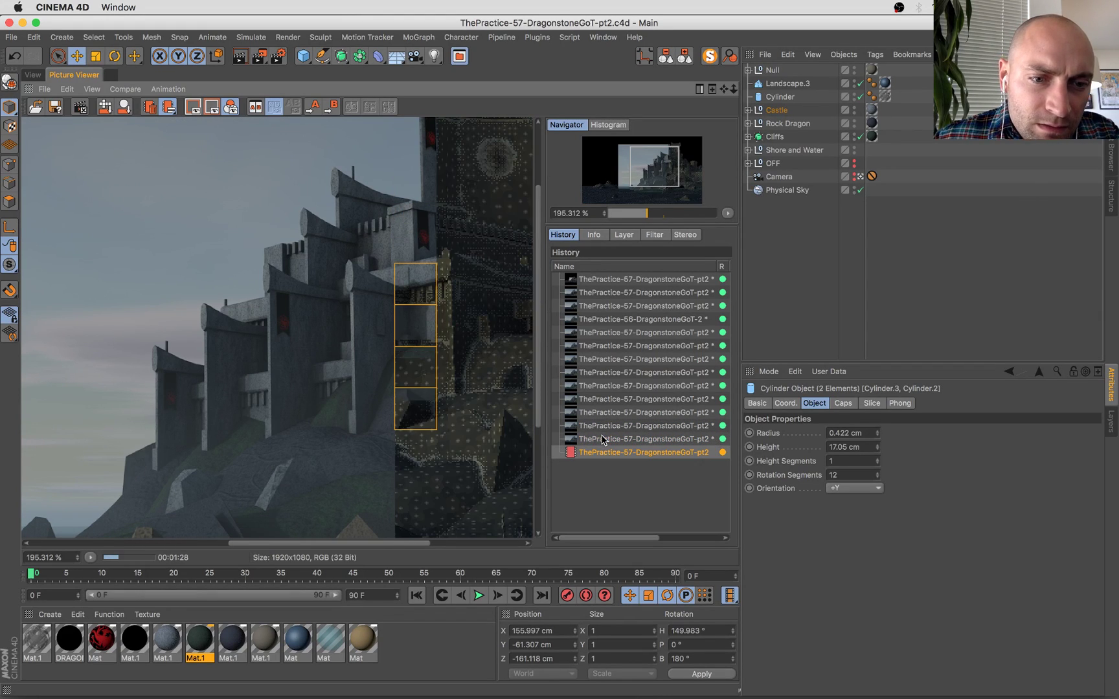
left_click(602, 440)
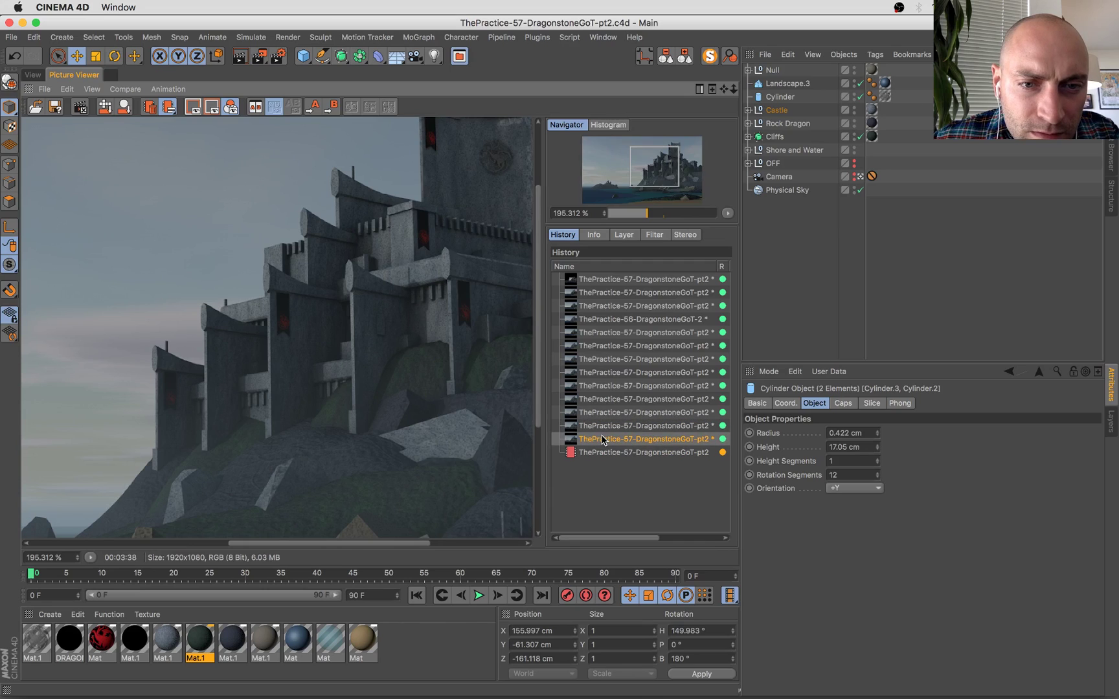
Step through the earlier renders in the history and compare their castle walls with the render in progress.
key("Up")
key("Up")
key("Up")
key("Up")
key("Down")
key("Down")
key("Down")
key("Down")
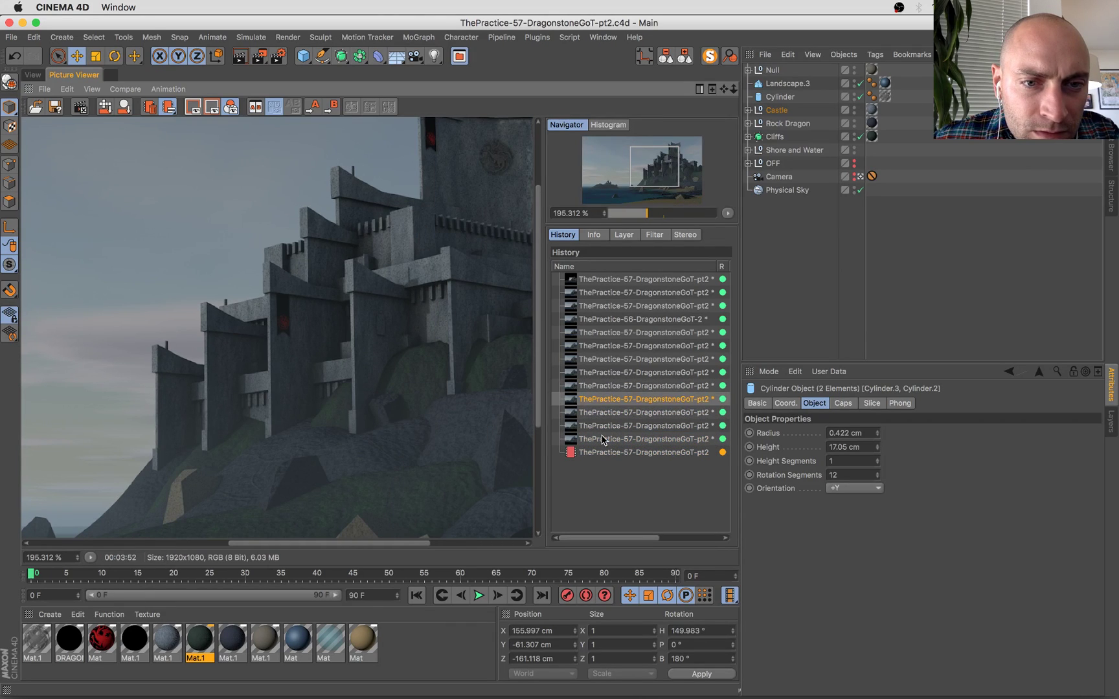
key("Down")
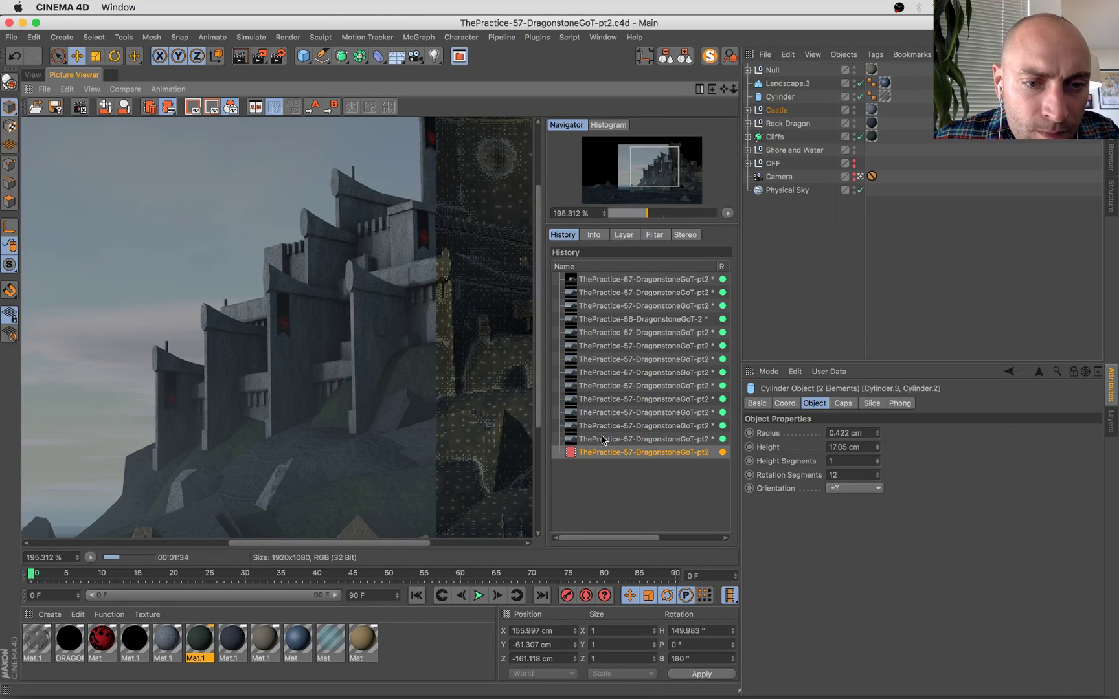
Leave the scene camera in the viewport and set the fillet radius of wall slab Cube.2 in Null.4 to 1.186 cm.
left_click(32, 75)
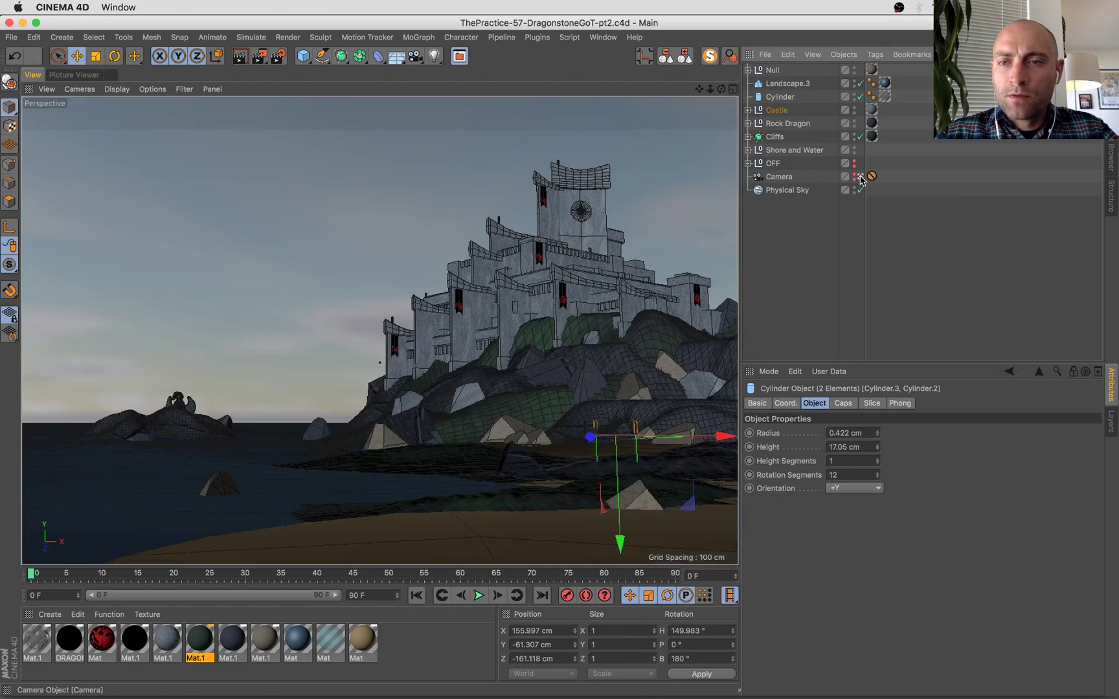
left_click(860, 177)
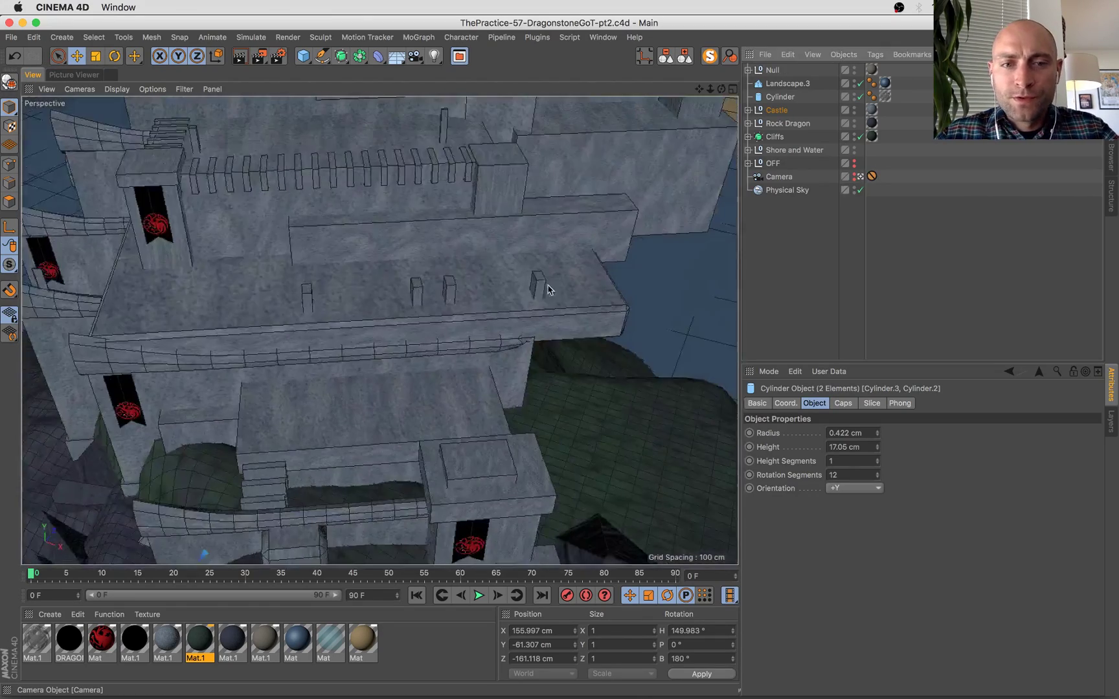
left_click(53, 345)
key("s")
left_click_drag(118, 406, 297, 353, "alt")
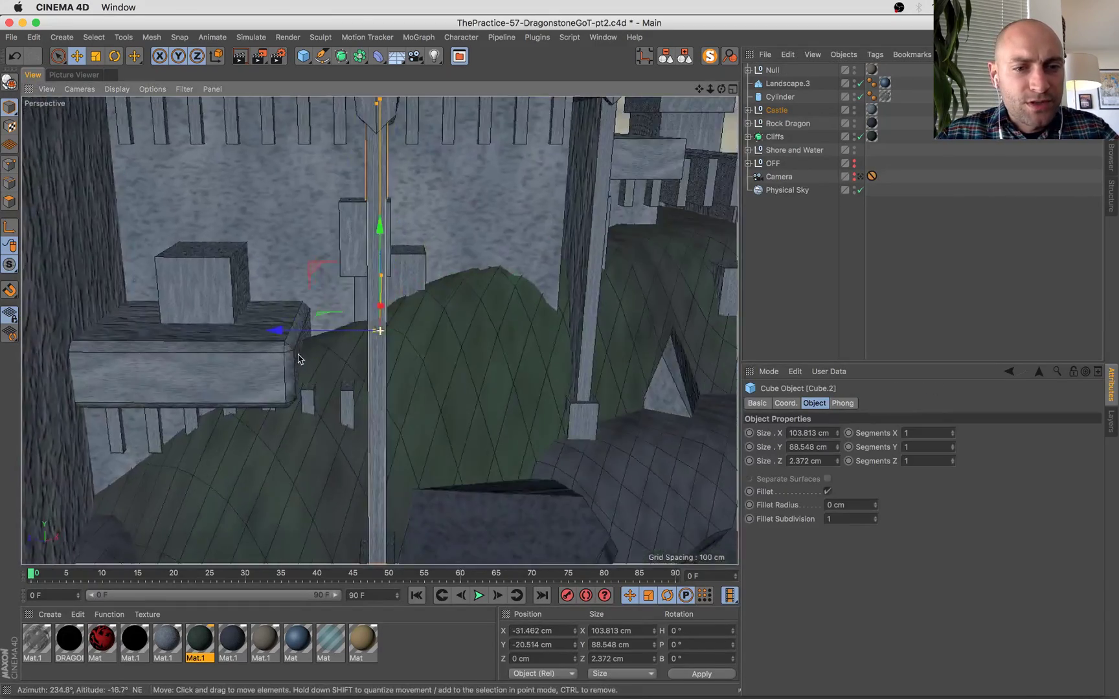
right_click_drag(261, 314, 274, 322, "alt")
left_click_drag(340, 323, 275, 311, "alt")
middle_click_drag(275, 311, 352, 464, "alt")
left_click_drag(352, 464, 326, 445, "alt")
key("s")
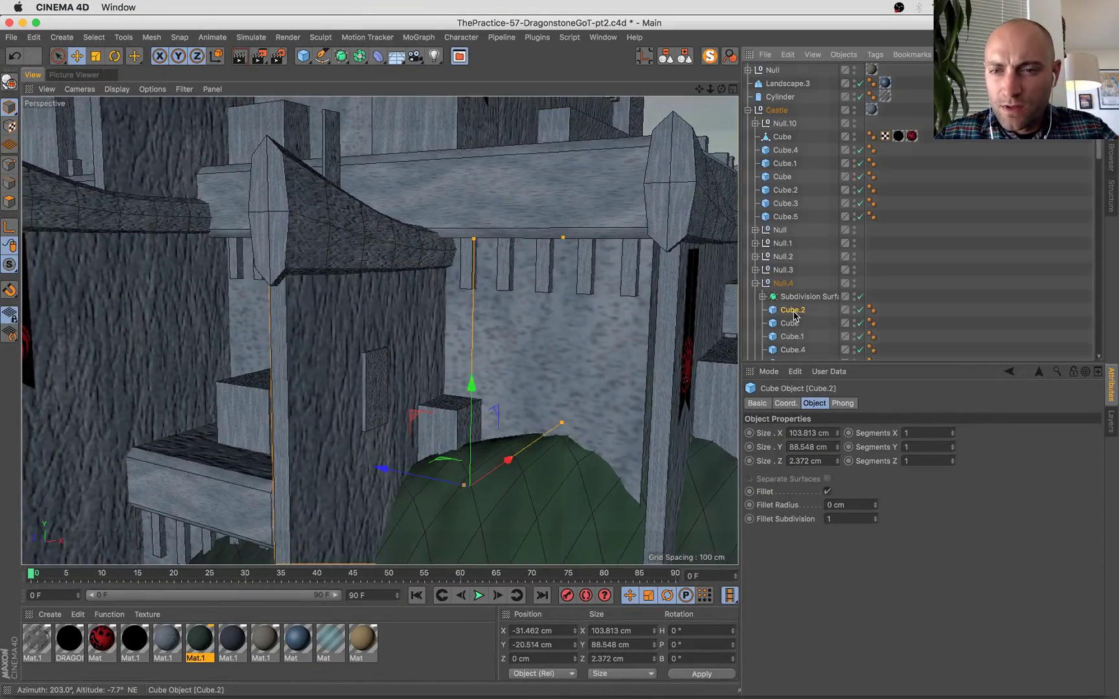
left_click_drag(875, 506, 876, 499)
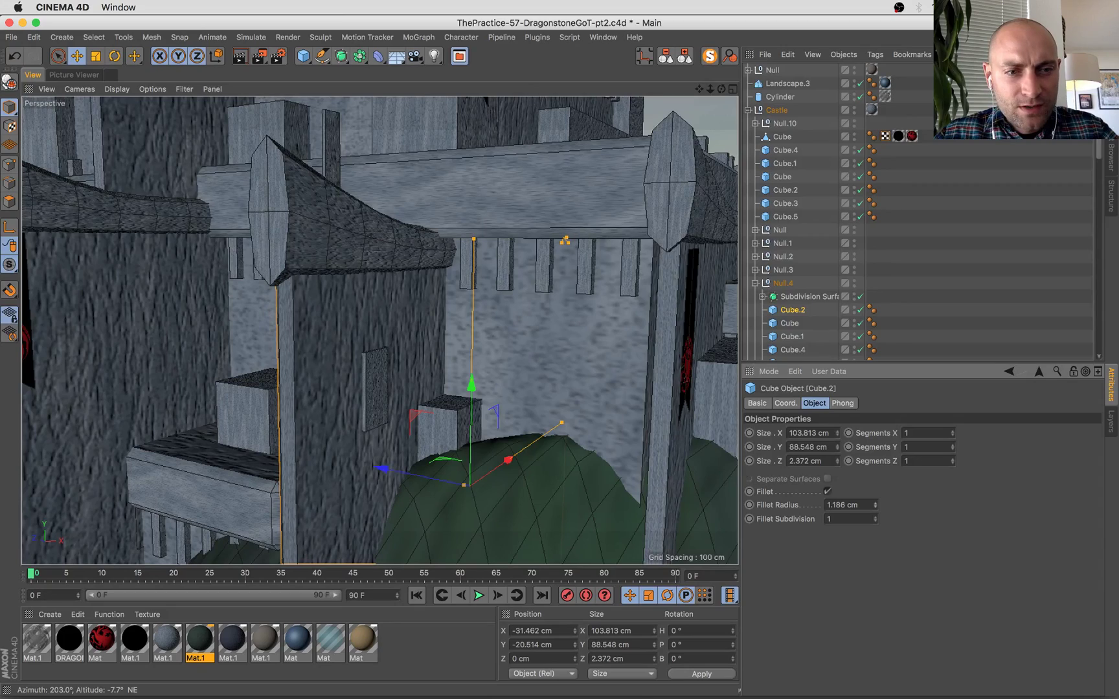
Set the fillet radius of the 139.271 cm long wall slab and of the Cube.2 slab in the castle's Null group to 1.186 cm.
left_click(676, 323)
left_click_drag(662, 347, 631, 353, "alt")
left_click_drag(876, 508, 877, 502)
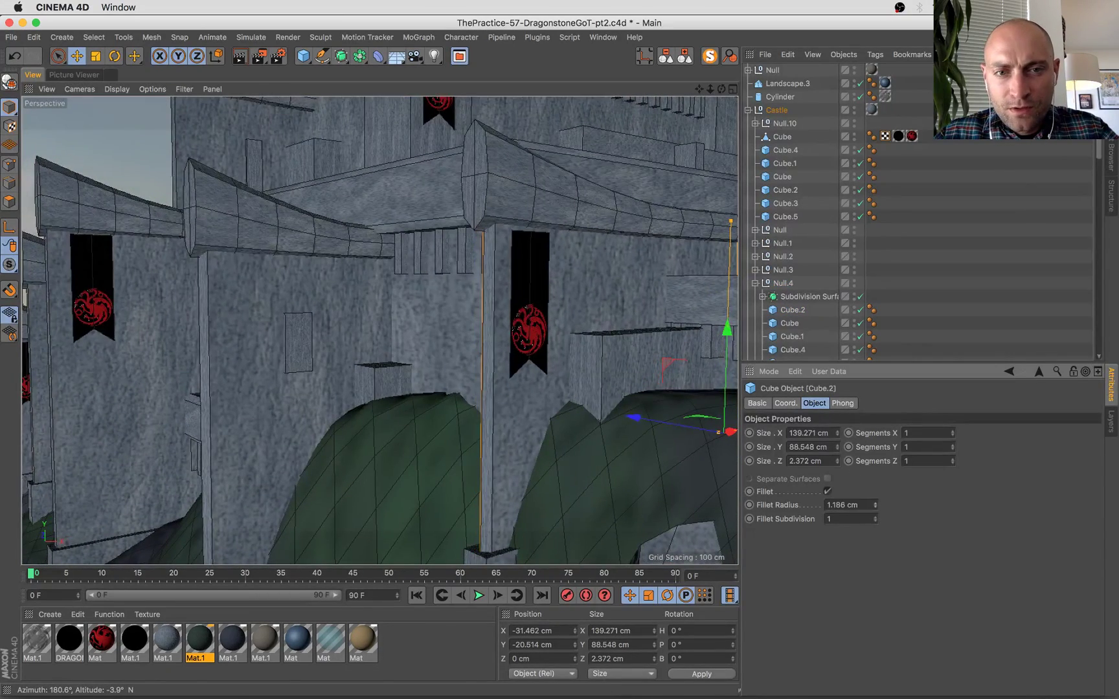
scroll(381, 322, "down", 6)
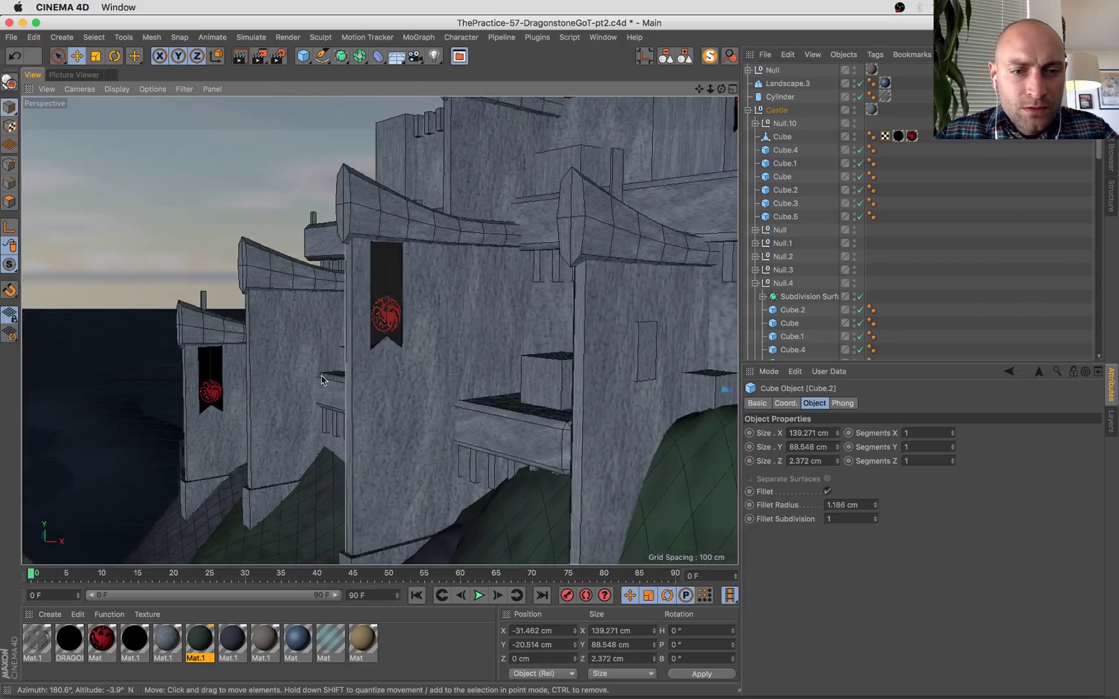
left_click(387, 419)
left_click_drag(876, 510, 877, 503)
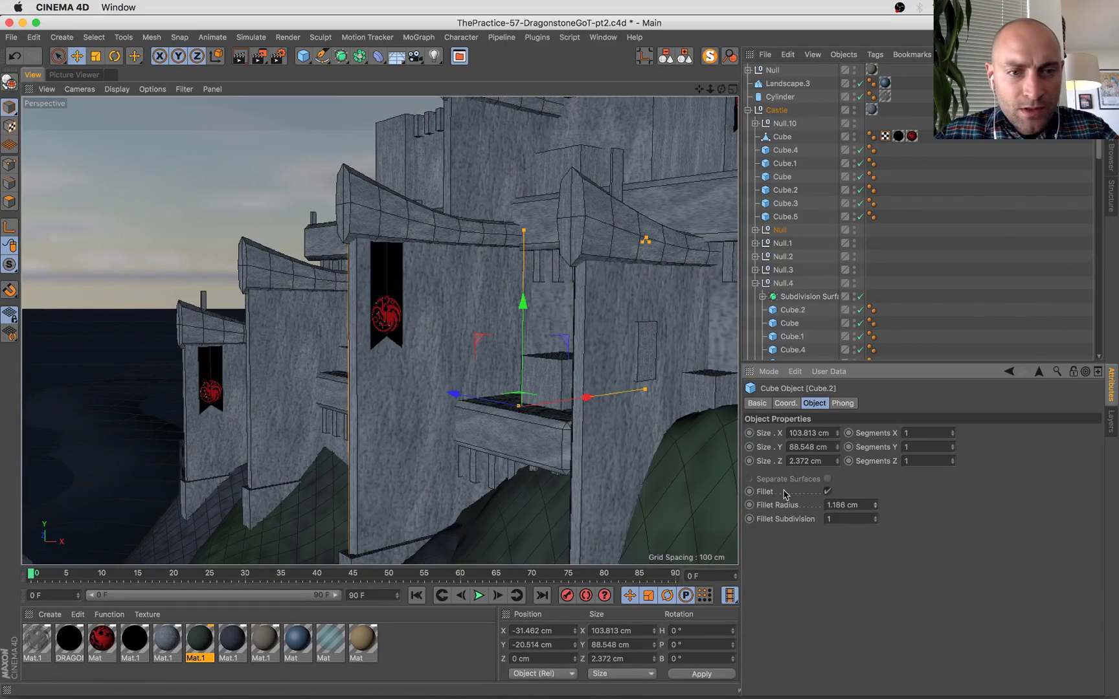
Set the fillet radius of the Cube.2 wall slabs in Null.1 and Null.3 to 1.186 cm.
left_click_drag(582, 453, 599, 470, "alt")
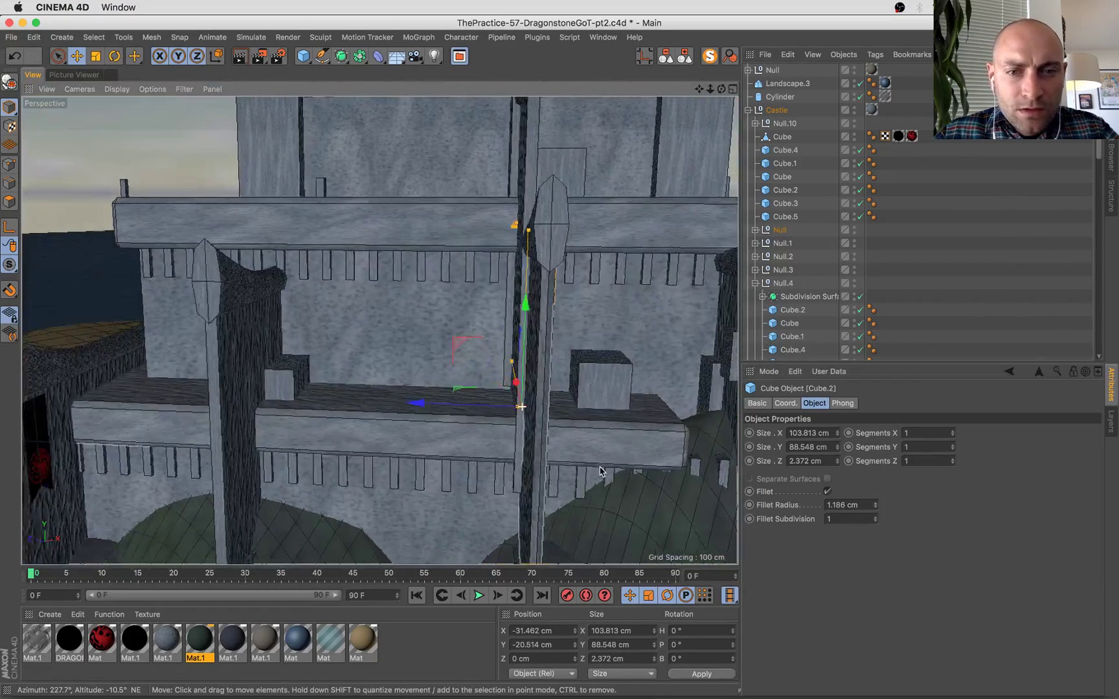
left_click(242, 395)
left_click_drag(874, 507, 876, 499)
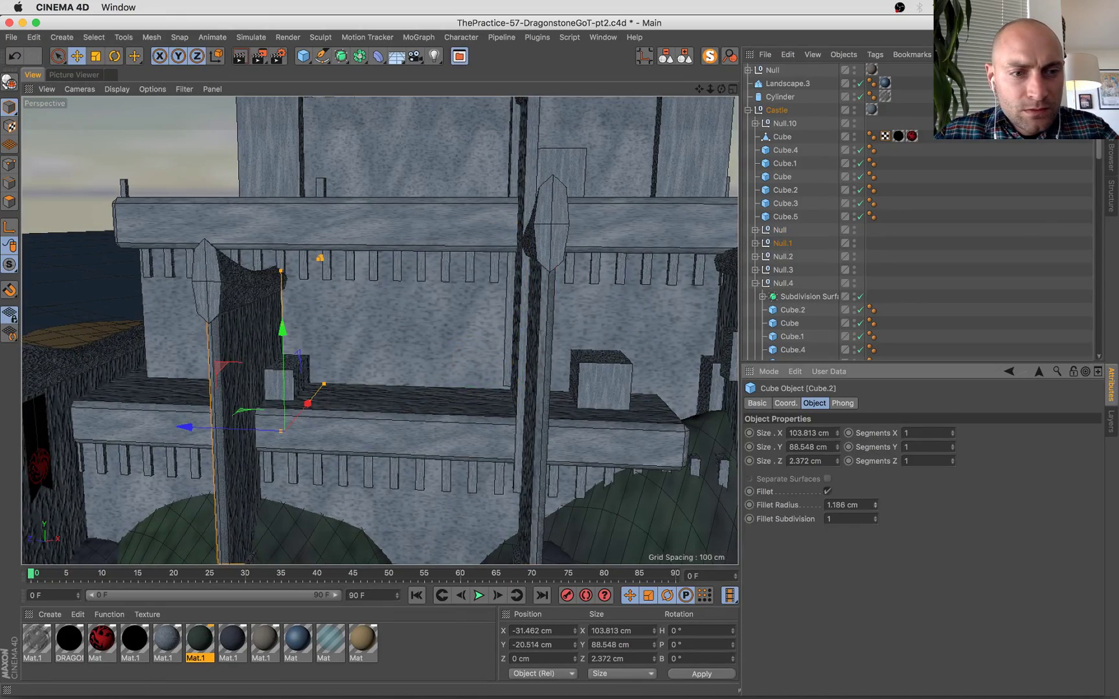
left_click_drag(382, 387, 417, 389, "alt")
left_click(417, 389)
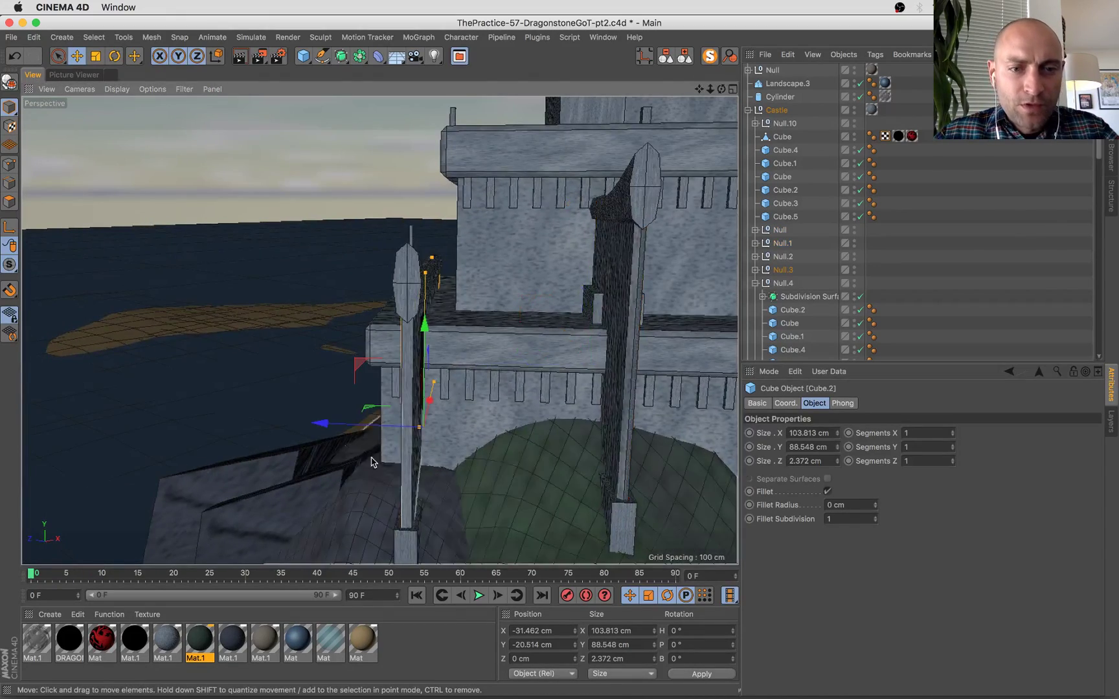
left_click_drag(375, 456, 304, 456, "alt")
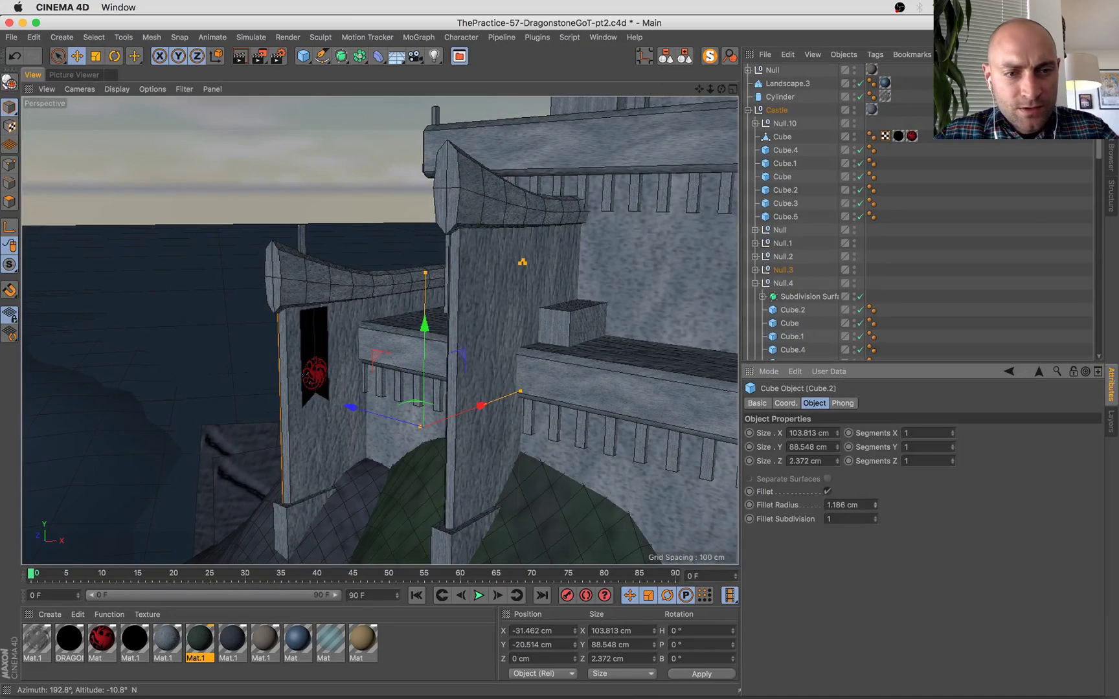
Round the six base blocks beneath the castle's wall slabs with a 2.5 cm fillet radius and a fillet subdivision of 1.
left_click(470, 554)
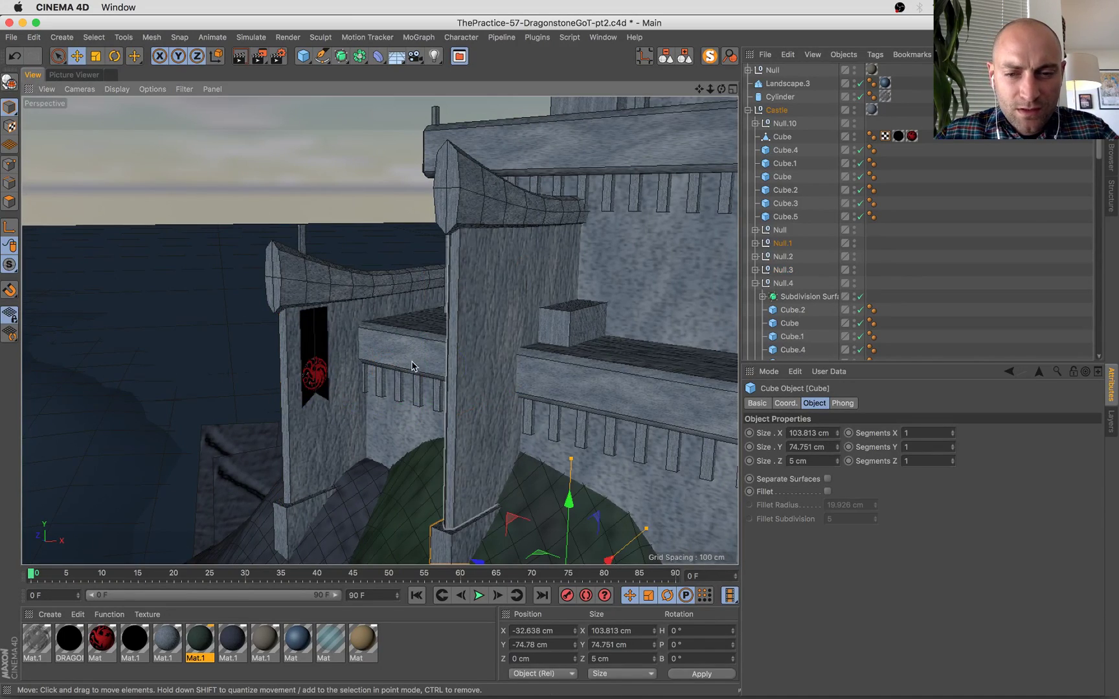
scroll(336, 324, "up", 5)
left_click(202, 266, "shift")
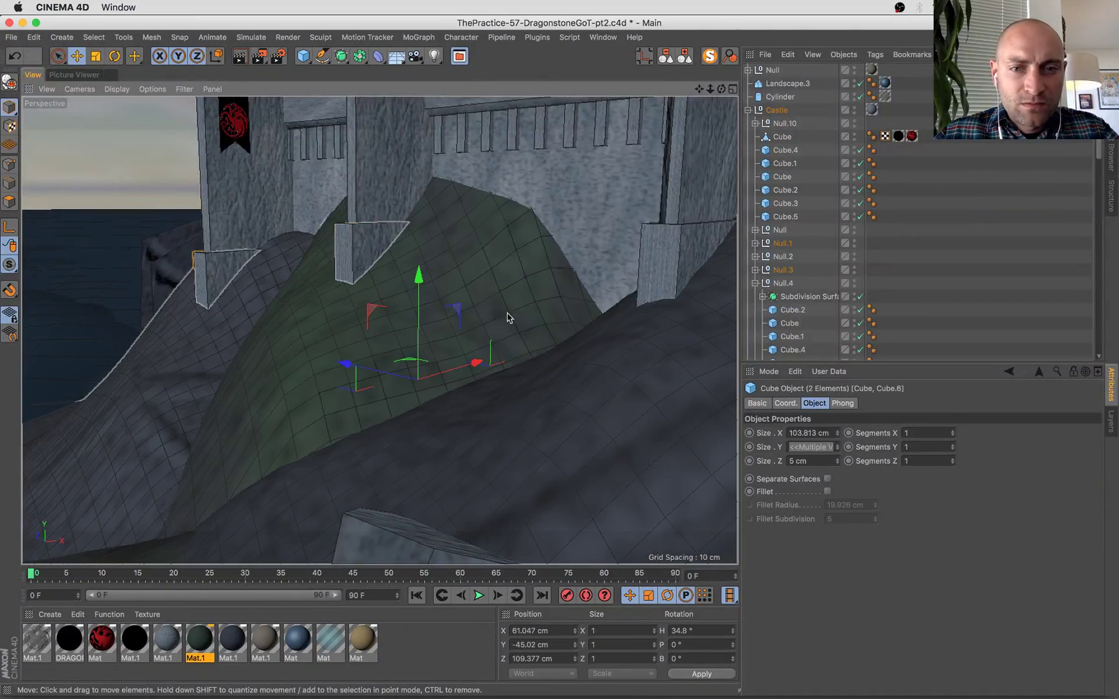
right_click_drag(510, 317, 364, 347, "alt")
middle_click_drag(556, 269, 302, 383, "alt")
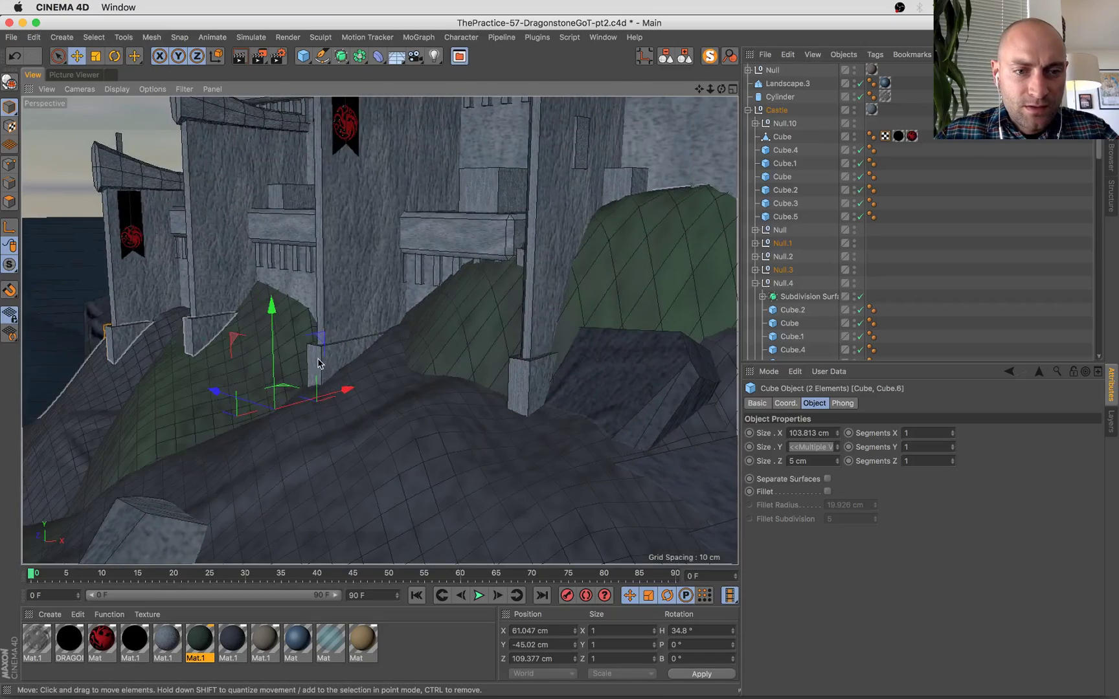
left_click(536, 379, "shift")
scroll(536, 379, "down", 5)
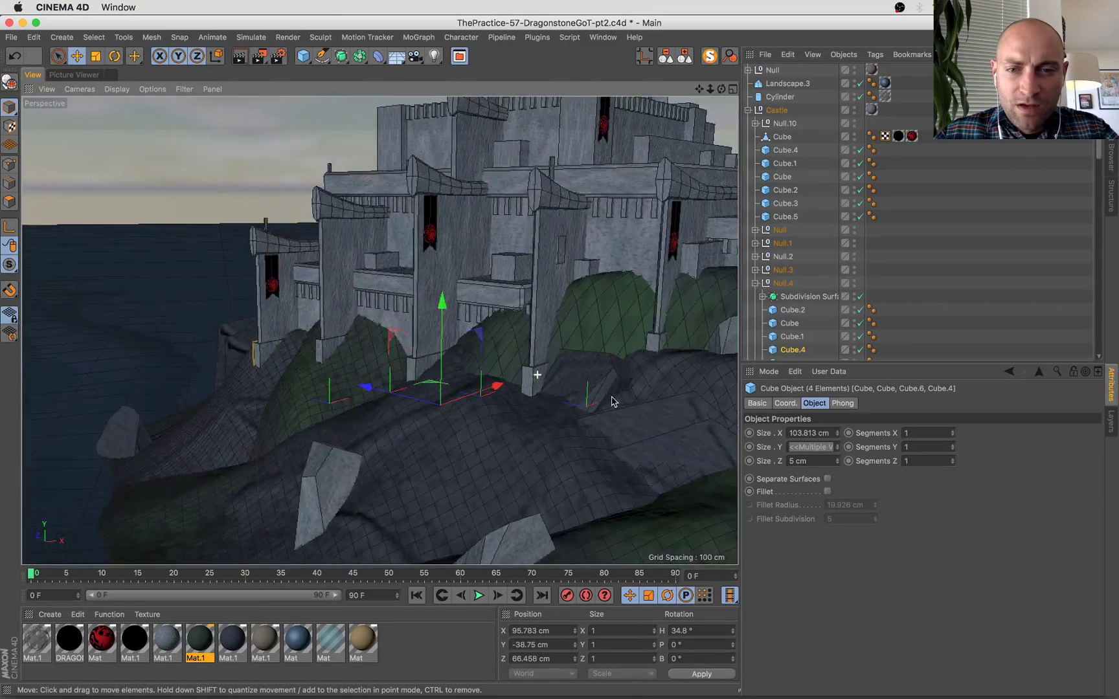
left_click(653, 345, "shift")
left_click_drag(595, 381, 517, 365, "alt")
left_click(674, 343, "shift")
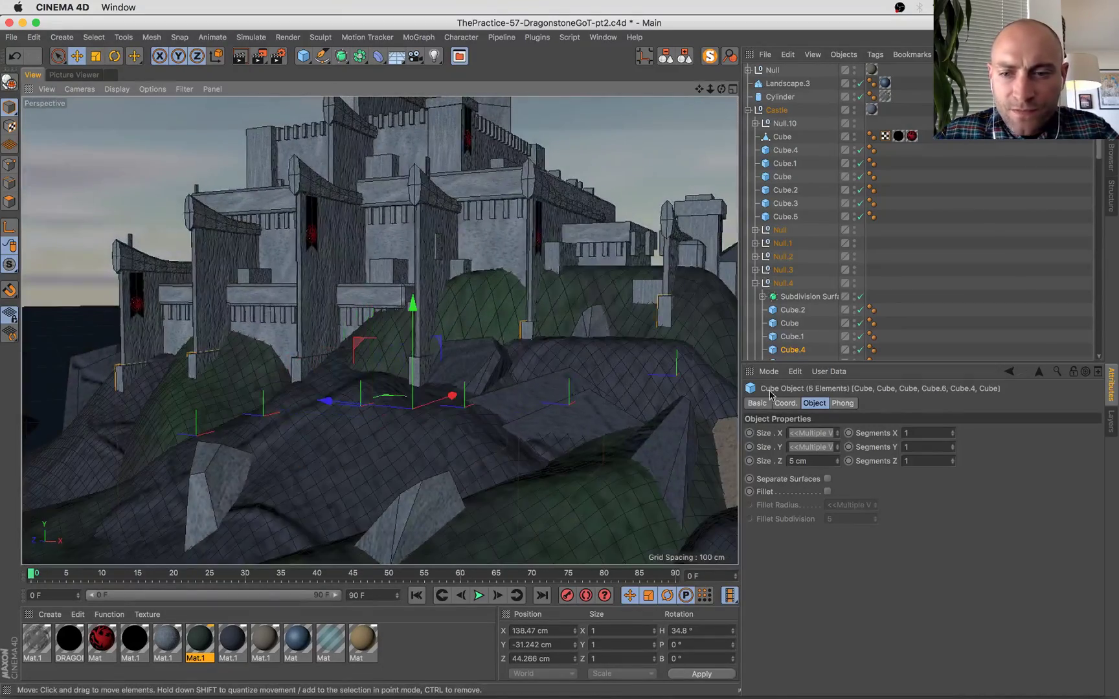
left_click(828, 491)
left_click_drag(875, 523, 874, 544)
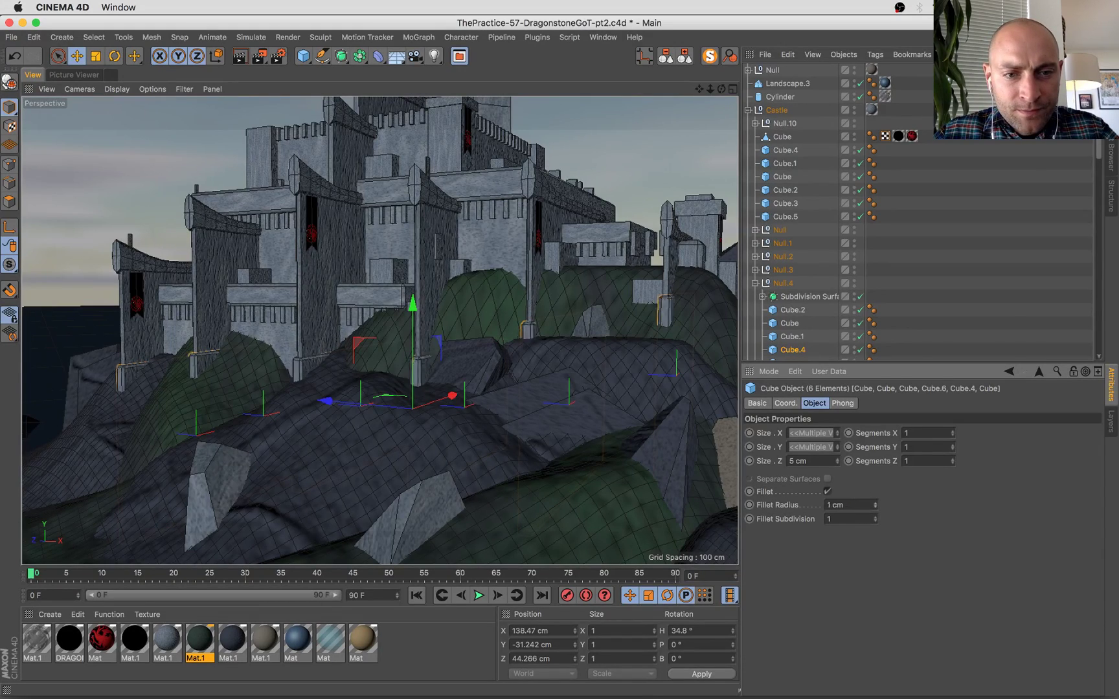
scroll(452, 384, "up", 3)
left_click_drag(415, 390, 374, 425, "alt")
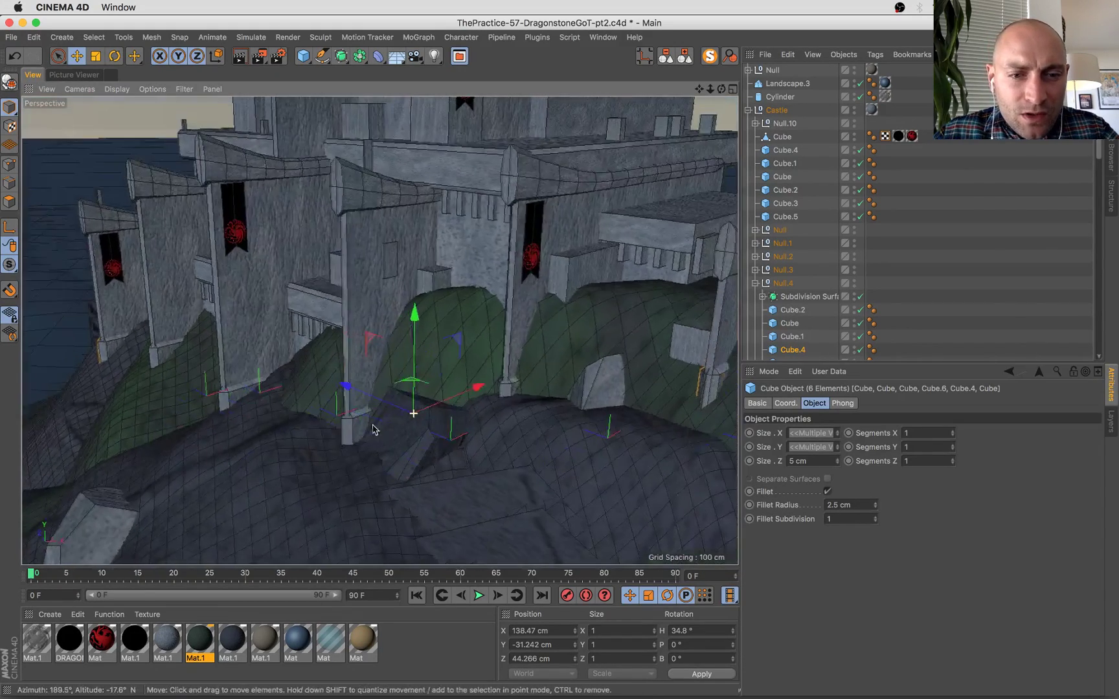
Nudge the six base blocks slightly along their X axis and save the project.
left_click_drag(475, 387, 475, 391)
key("super+s")
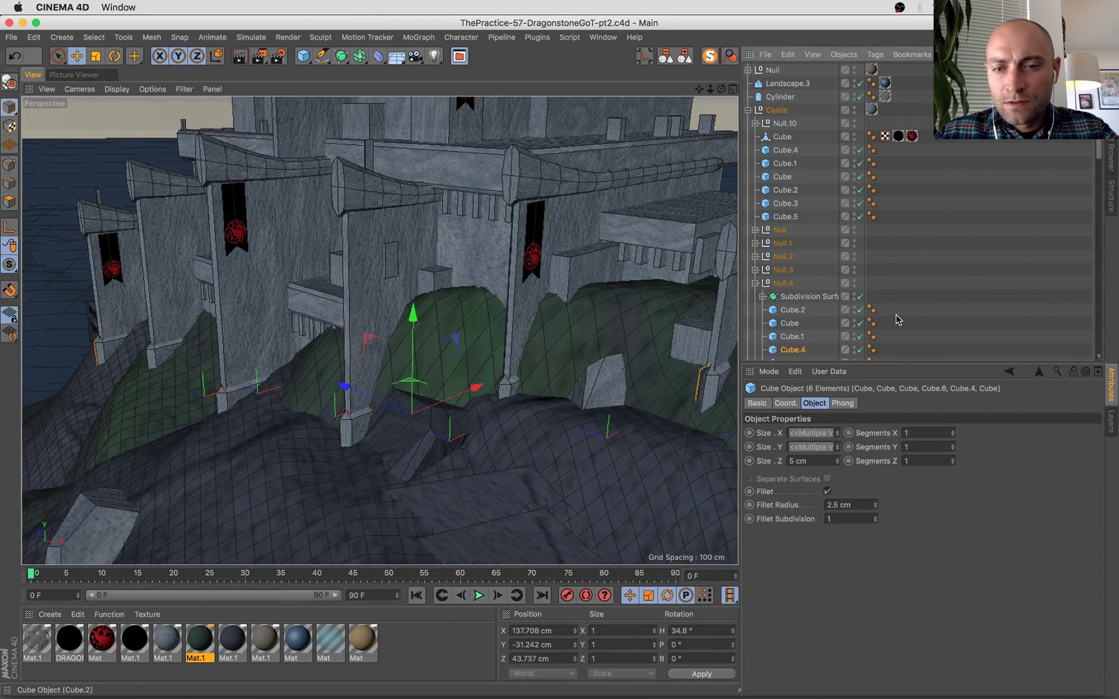
Try a phong angle of 35° on the six base blocks and undo it.
left_click(844, 404)
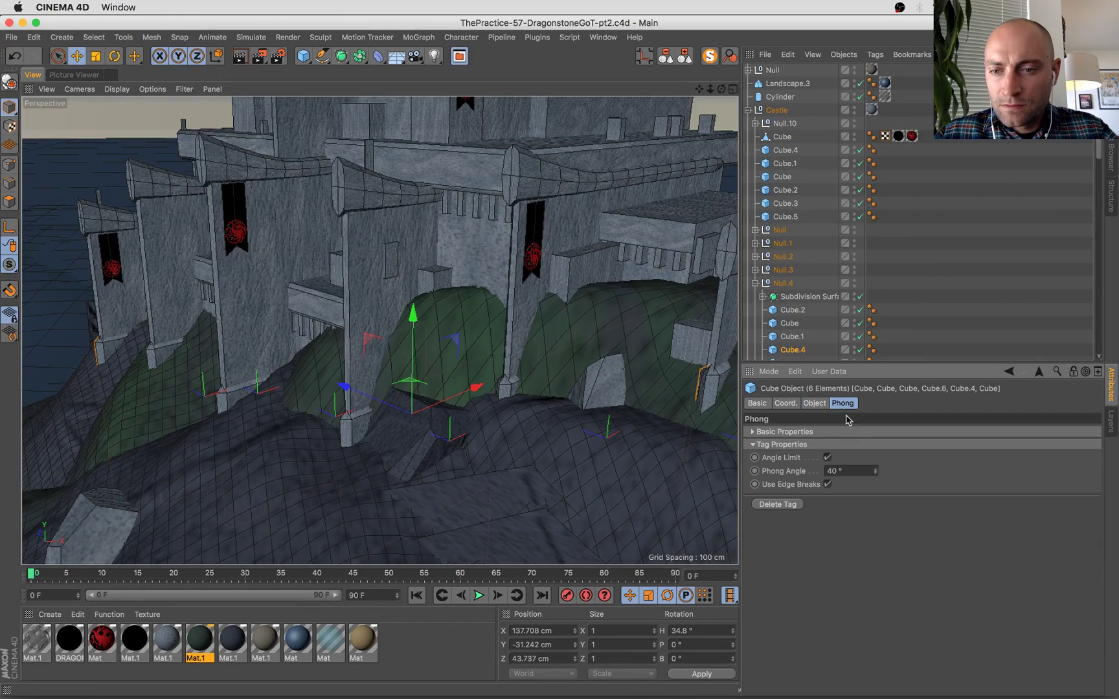
left_click_drag(874, 471, 860, 471)
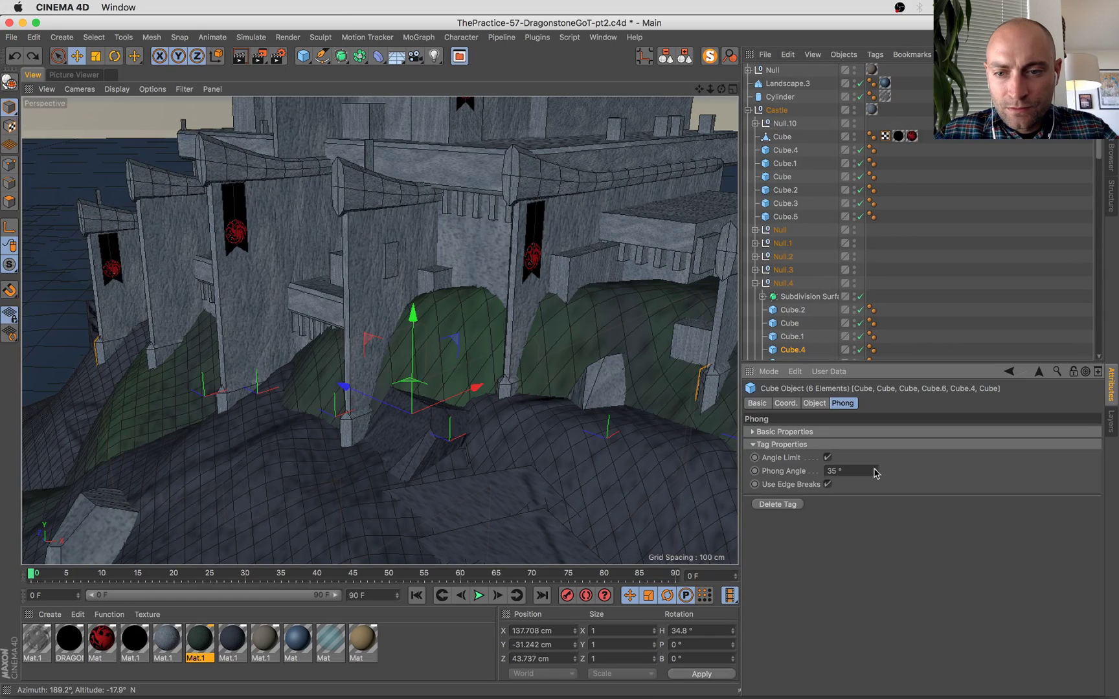
key("super+z")
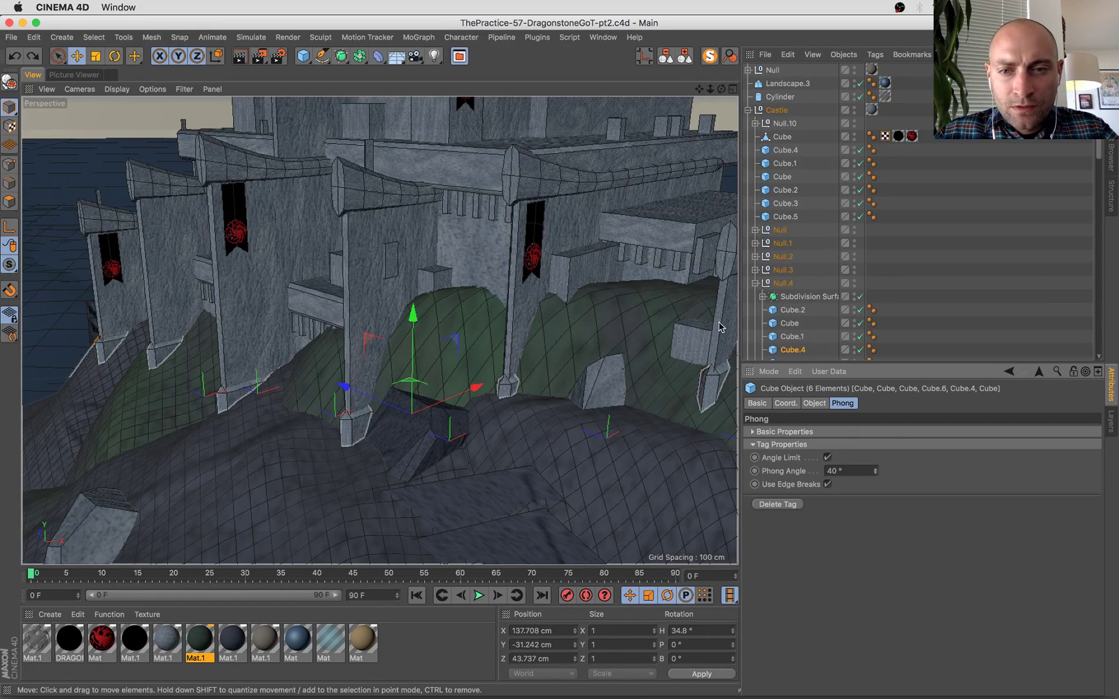
Set the fillet radius of wall slab Cube.2 in Null.2 to 0.994 cm.
left_click(718, 326)
left_click(815, 404)
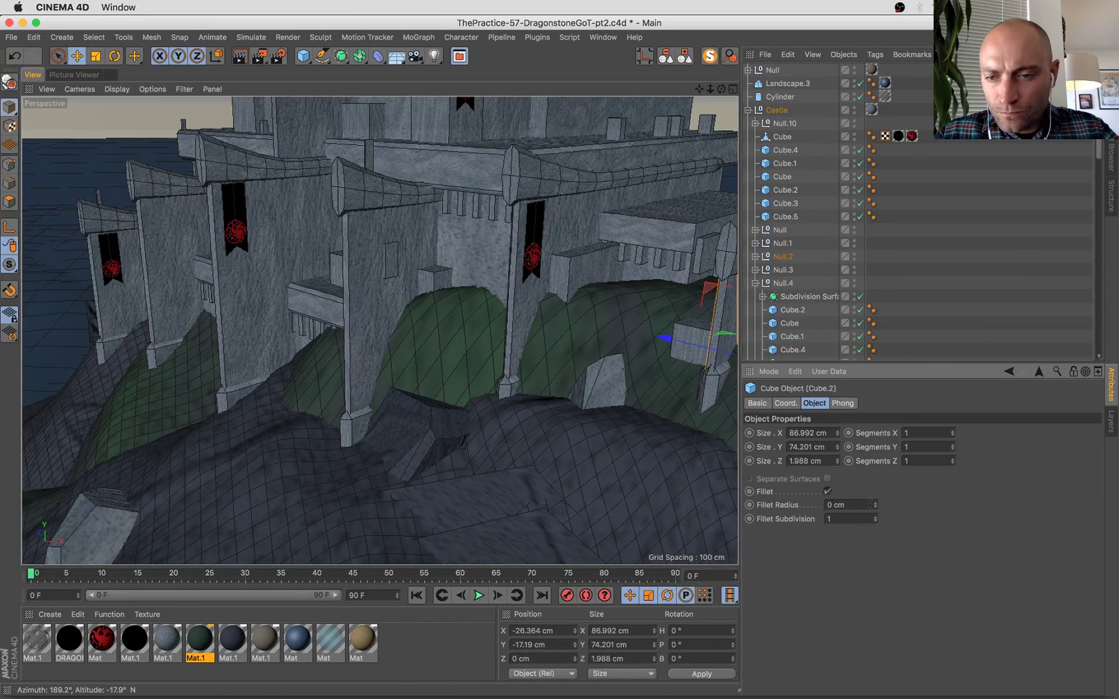
left_click_drag(874, 509, 880, 505)
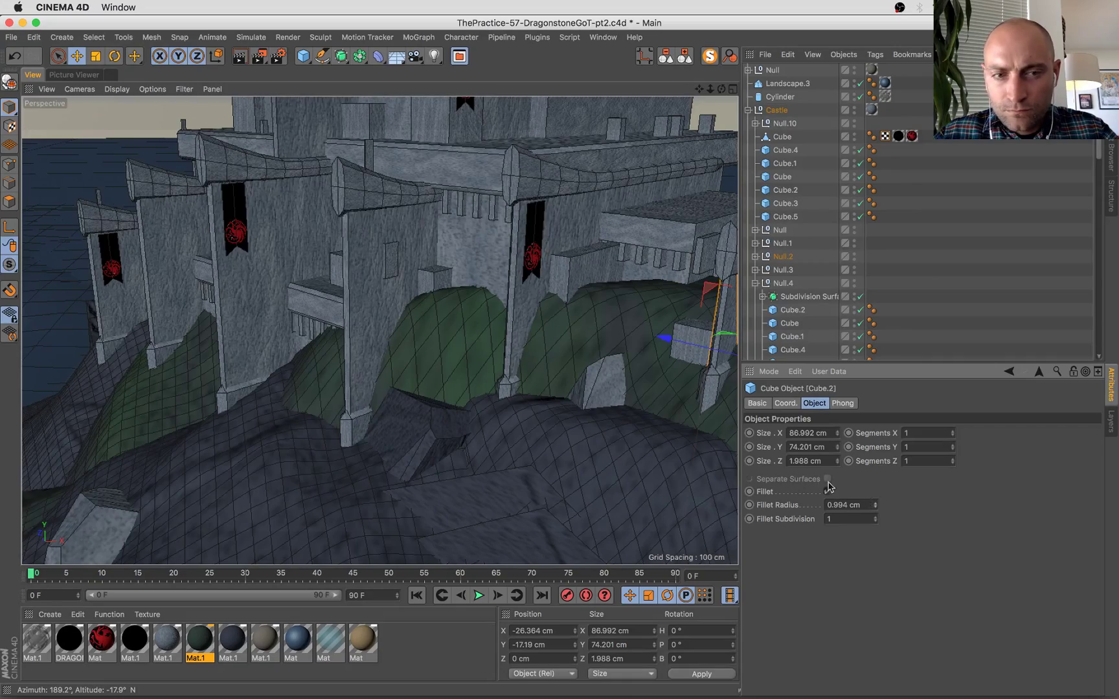
Set the fillet radius of the two Cube.2 wall slabs on the castle's upper tiers to 1 cm.
left_click_drag(278, 300, 387, 289, "alt")
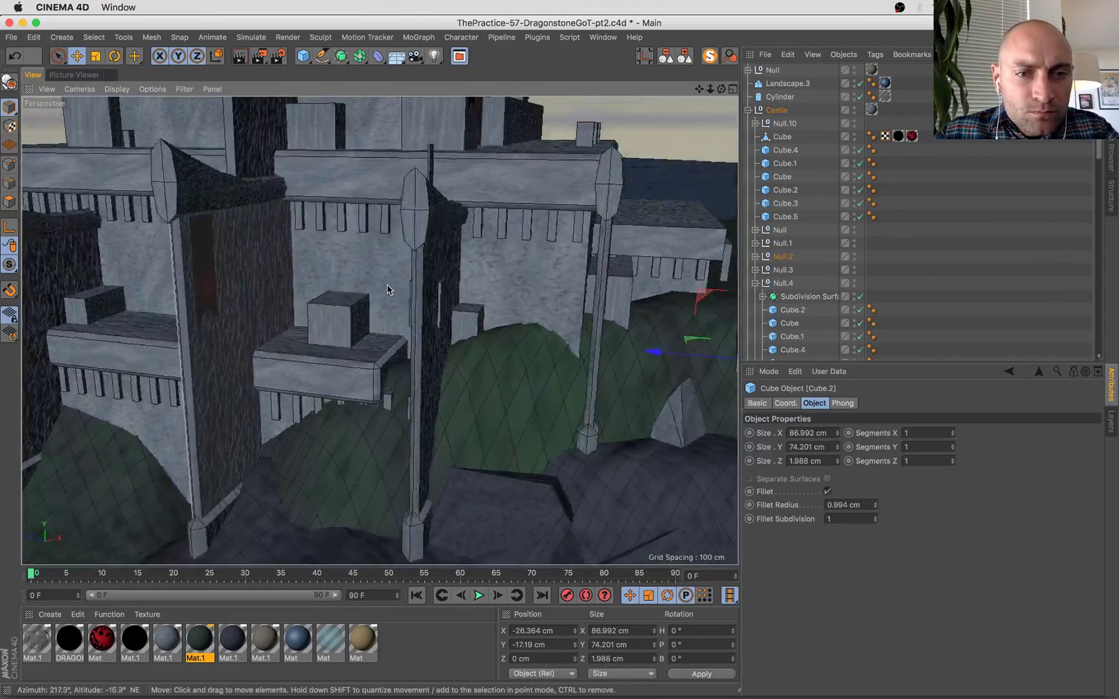
middle_click_drag(90, 362, 379, 330, "alt")
left_click_drag(379, 330, 585, 123, "alt")
right_click_drag(480, 242, 379, 341, "alt")
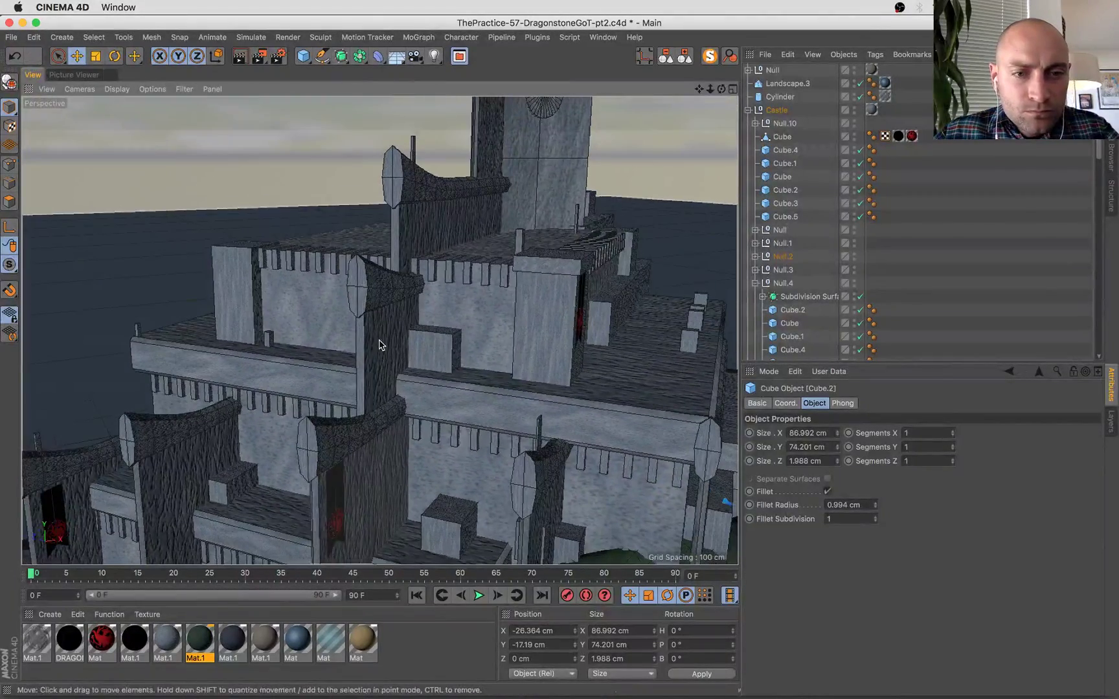
left_click(381, 344, "shift")
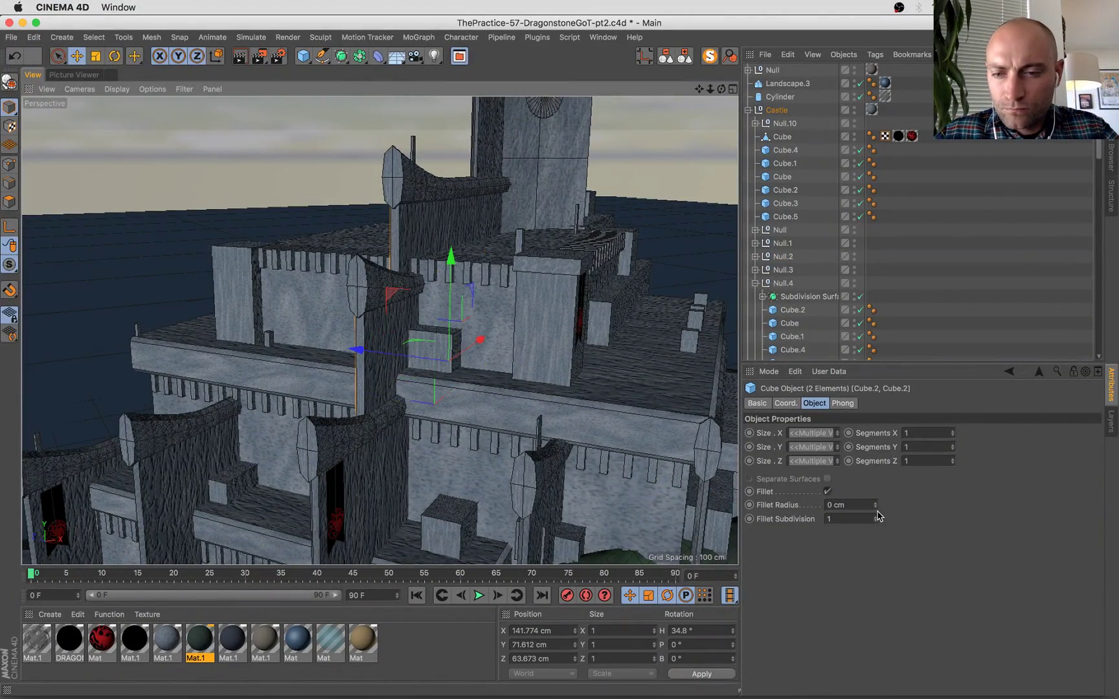
left_click_drag(874, 505, 875, 509)
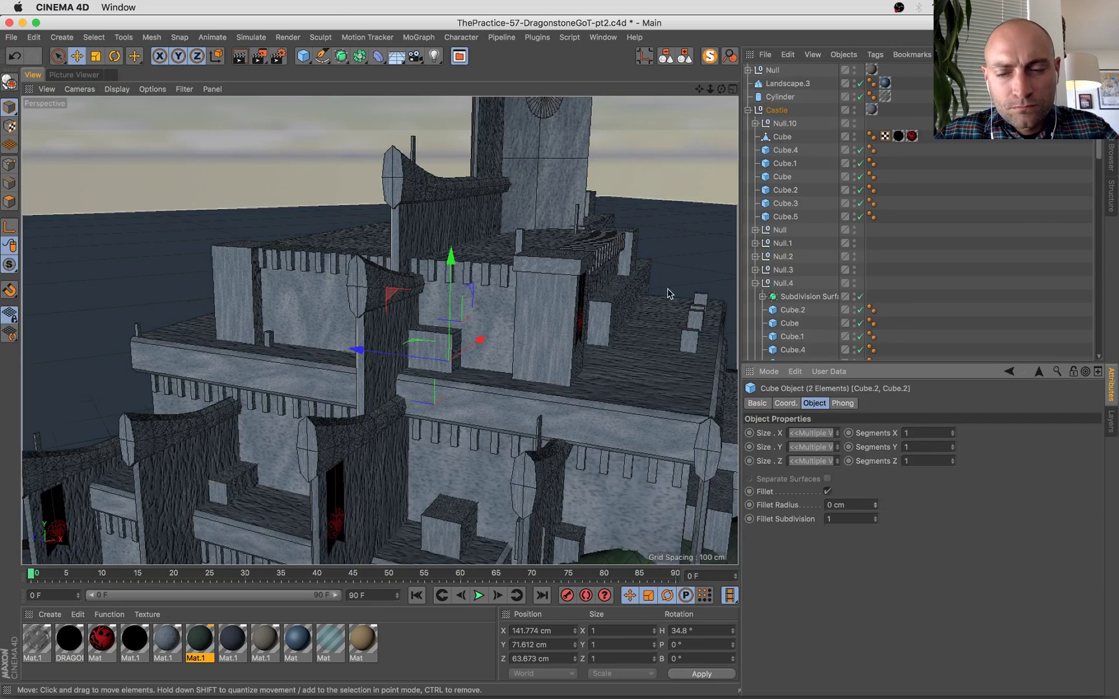
left_click(875, 504)
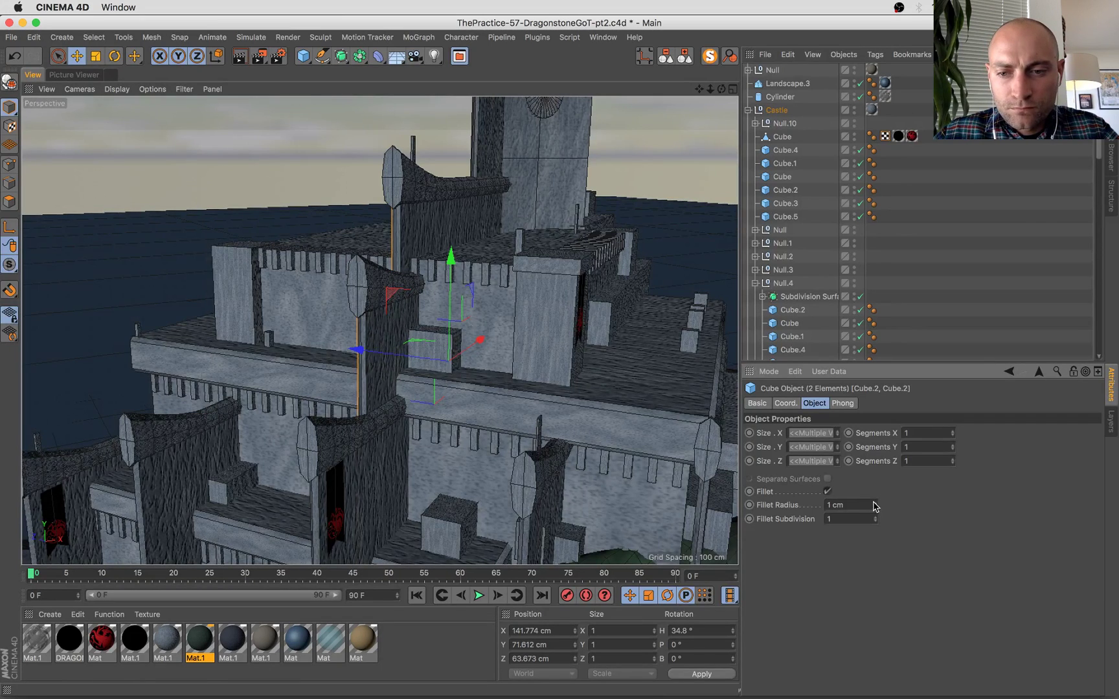
Increase the fillet radius of the 116.703 cm long wall slab and set that of the 106.481 cm long slab to 1.217 cm.
left_click(545, 278)
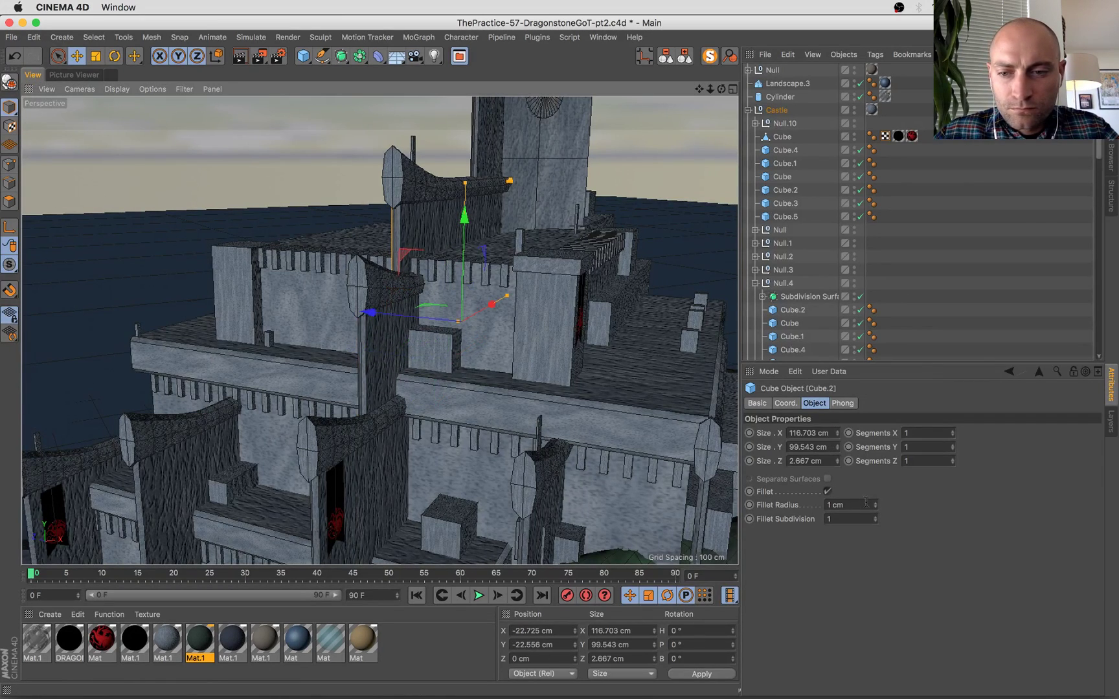
left_click_drag(875, 504, 875, 499)
left_click(379, 350)
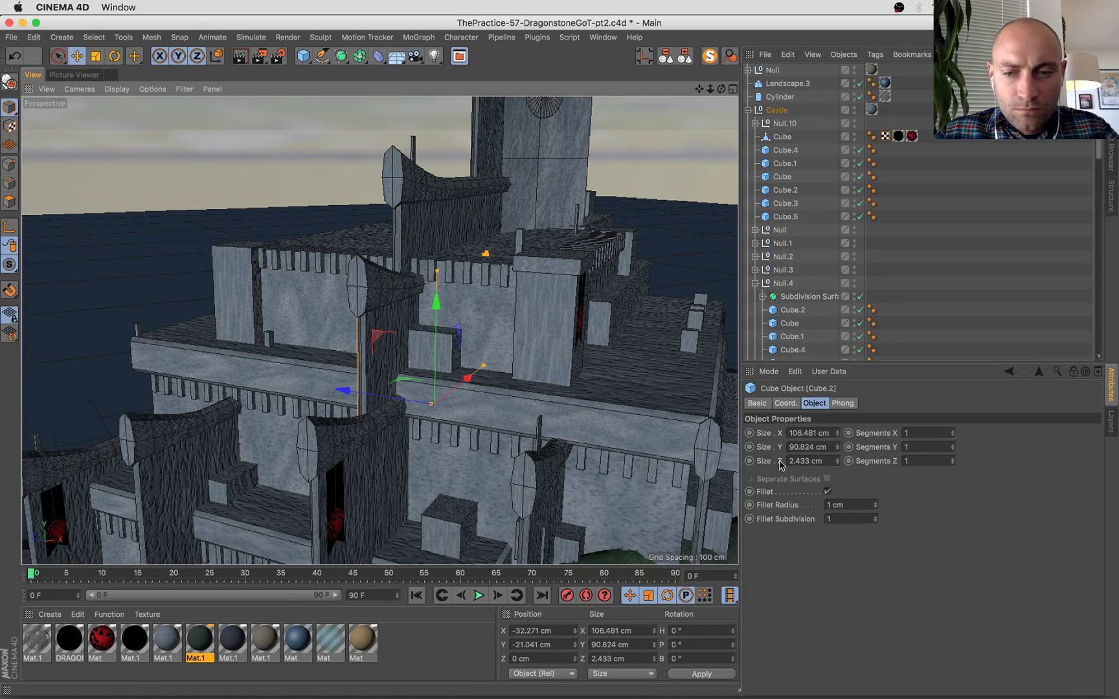
left_click_drag(875, 504, 874, 501)
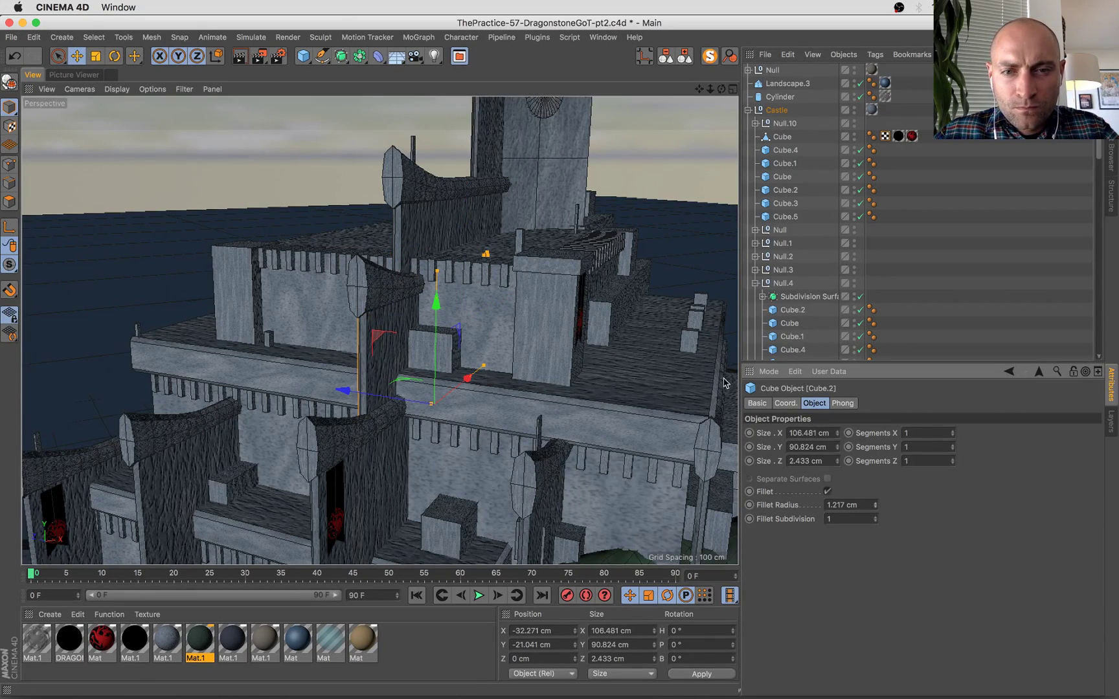
Select the tower's Cube.2 wall slab, inspect its fillet settings up close and save the project.
middle_click_drag(442, 134, 379, 328, "alt")
left_click_drag(544, 246, 506, 249, "alt")
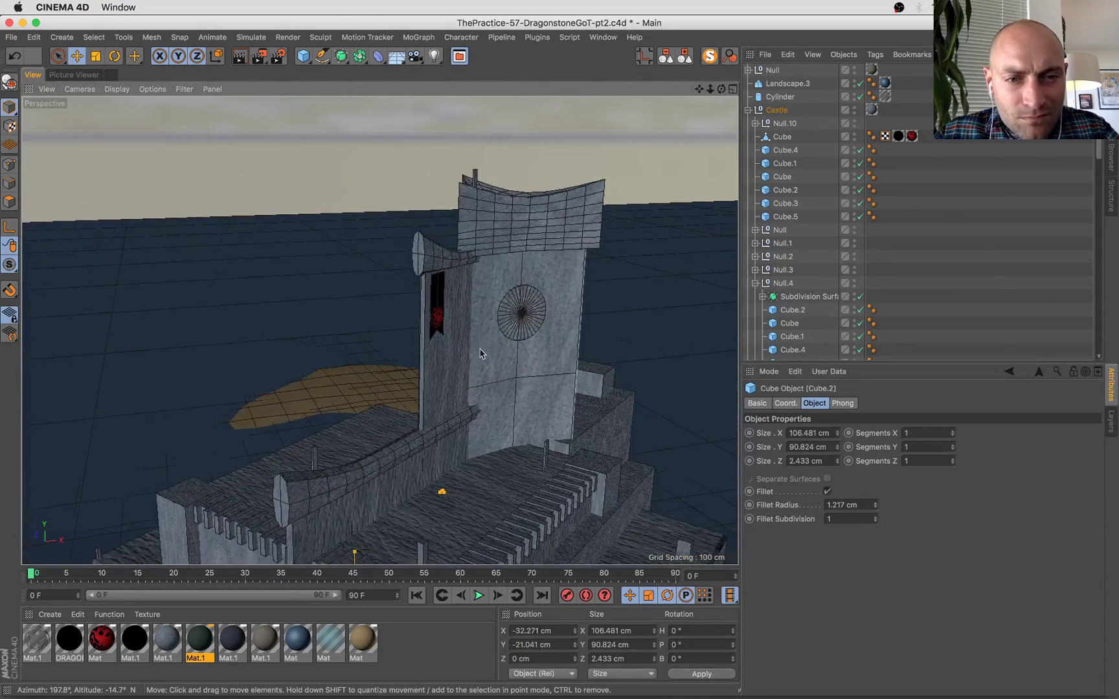
left_click(451, 363)
key("s")
mouse_move(457, 381)
left_mouse_down("alt")
mouse_move(536, 370)
mouse_move(470, 373)
left_mouse_up("alt")
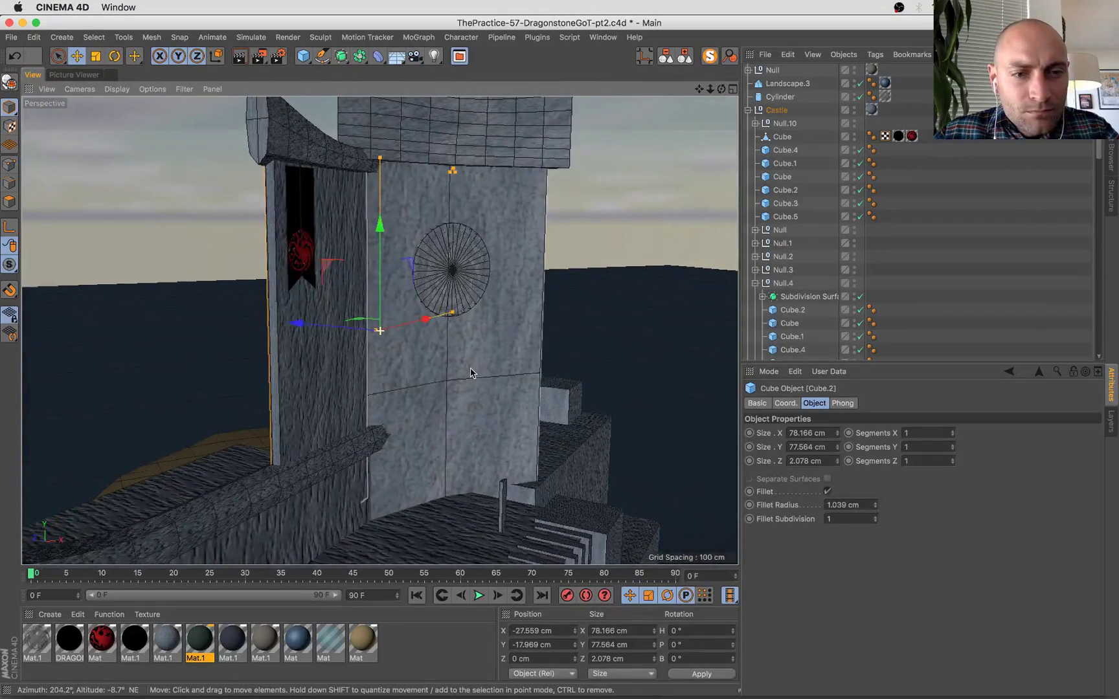
key("super+s")
Examine the tower and its slab edges up close in the render in progress, including the overall image.
left_click(74, 74)
scroll(431, 220, "down", 5)
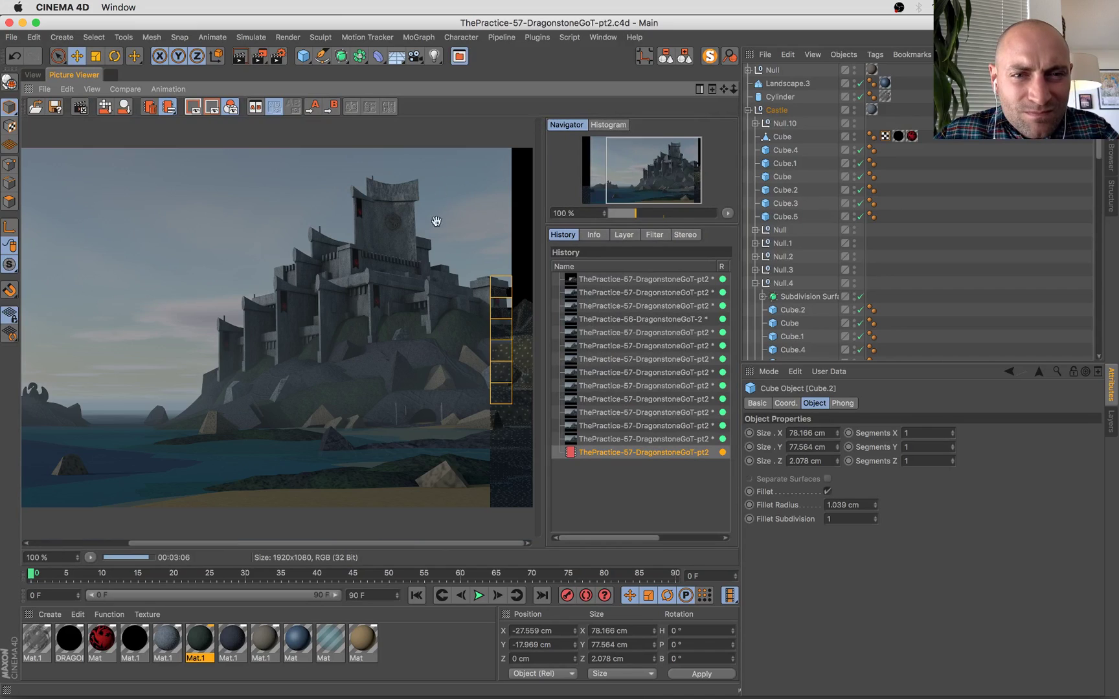
scroll(374, 164, "up", 8)
scroll(381, 197, "up", 5)
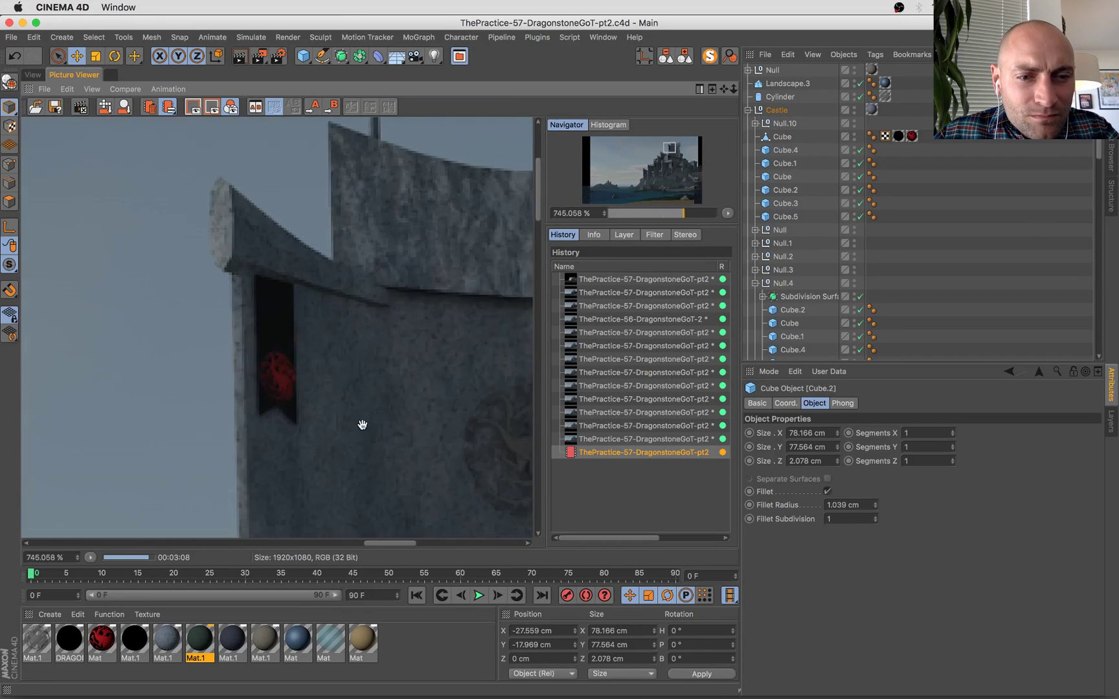
left_click_drag(362, 425, 464, 182)
scroll(390, 350, "down", 10)
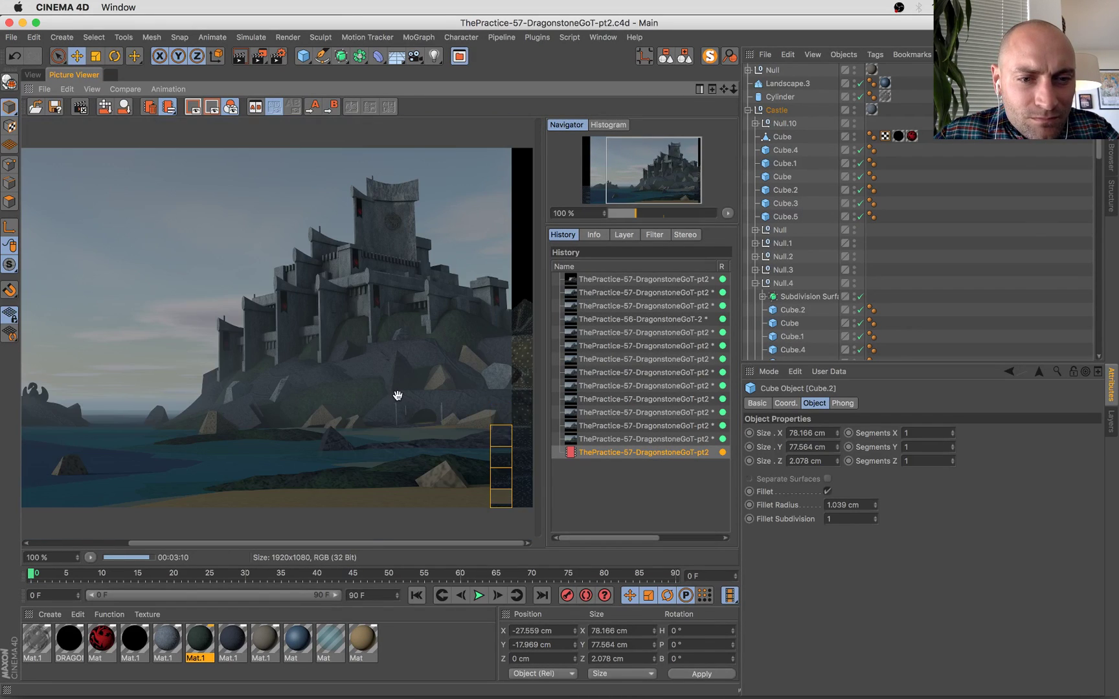
scroll(385, 388, "down", 1)
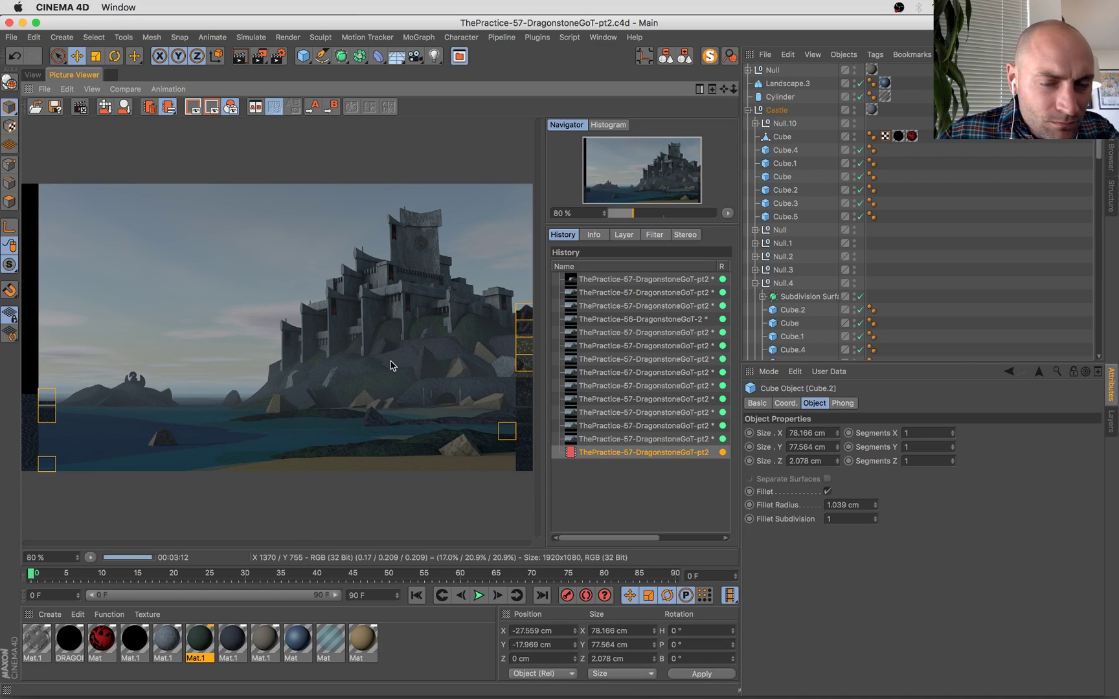
Review the Save and Output pages of the render settings and close them unchanged.
left_click(278, 57)
left_click(509, 257)
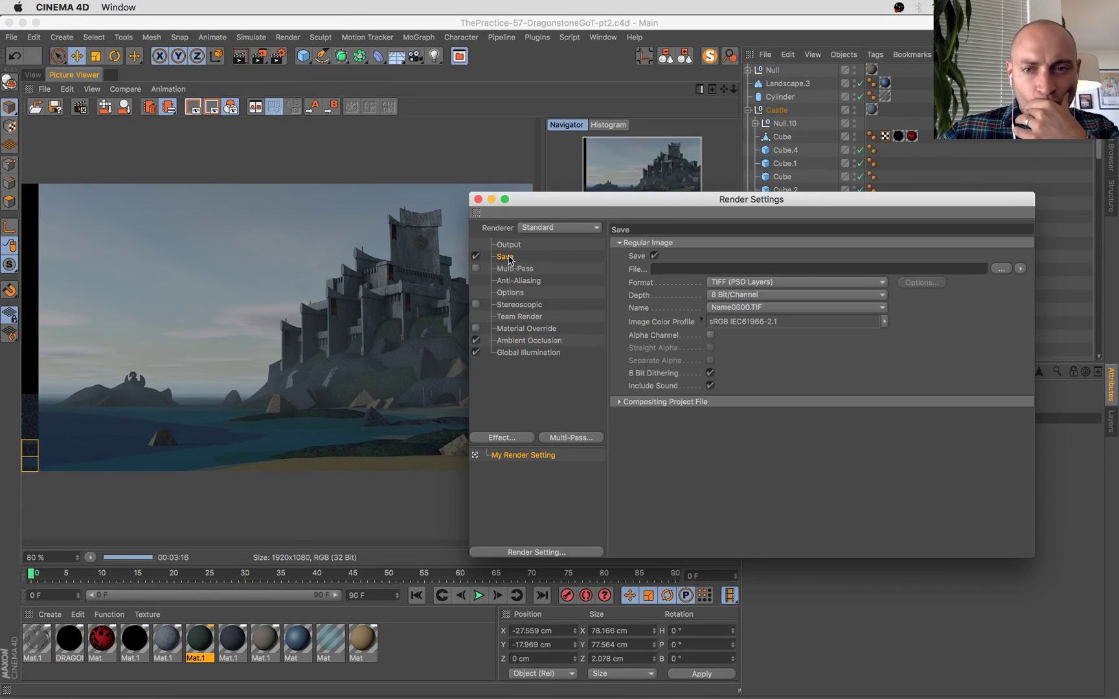
left_click(508, 245)
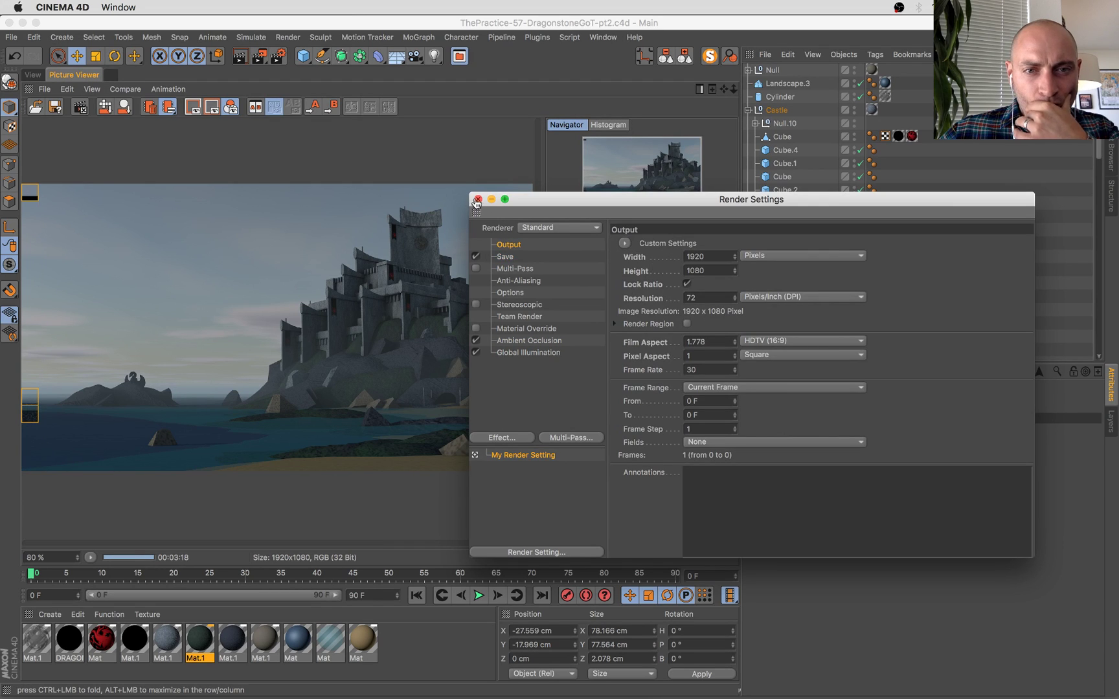
left_click(478, 199)
Widen the viewer's image area and examine the finished render's castle walls, hillside rocks and cave entrance up close.
scroll(415, 310, "up", 1)
scroll(413, 347, "up", 5)
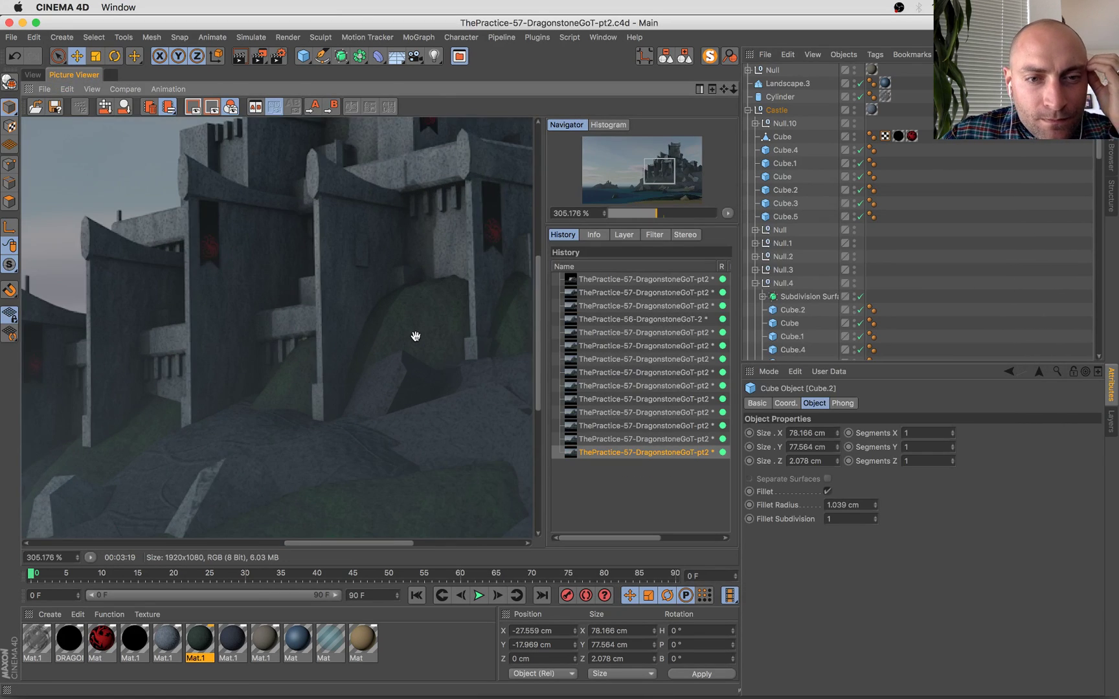
left_click_drag(412, 222, 300, 269)
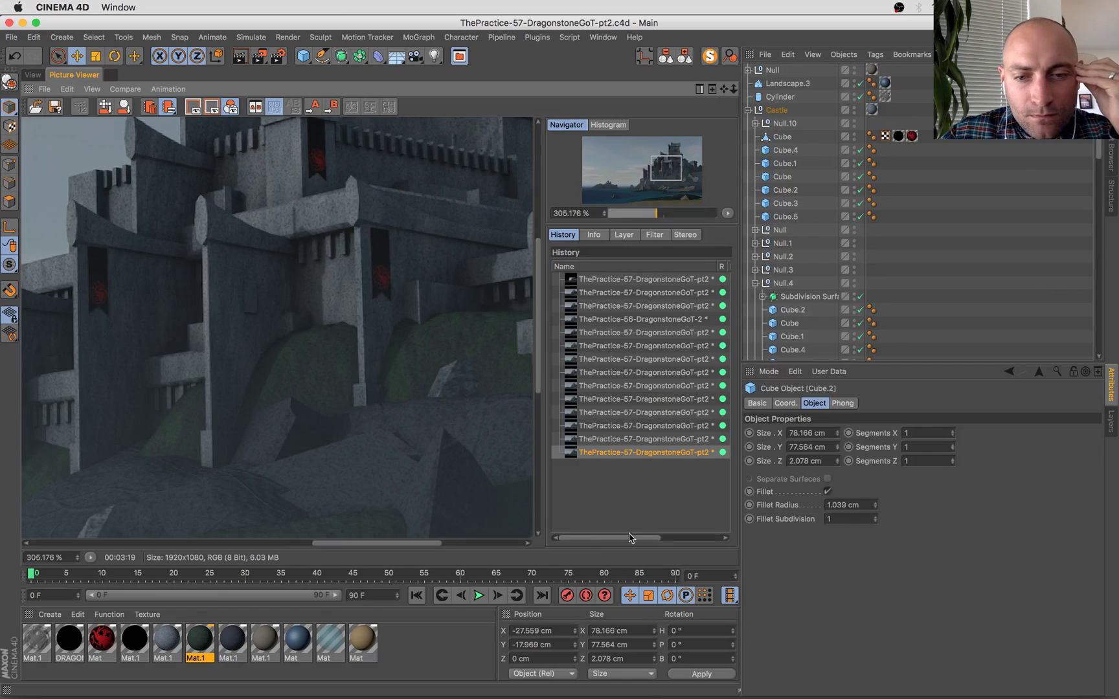
left_click_drag(629, 537, 589, 547)
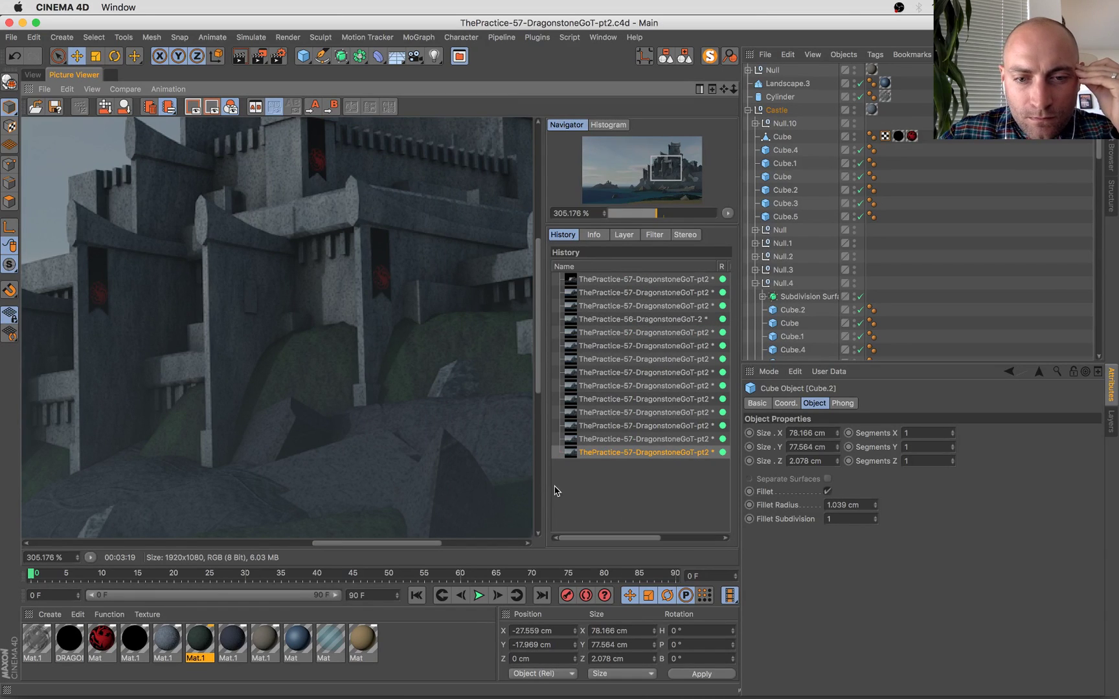
left_click_drag(544, 481, 675, 479)
left_click_drag(362, 454, 423, 259)
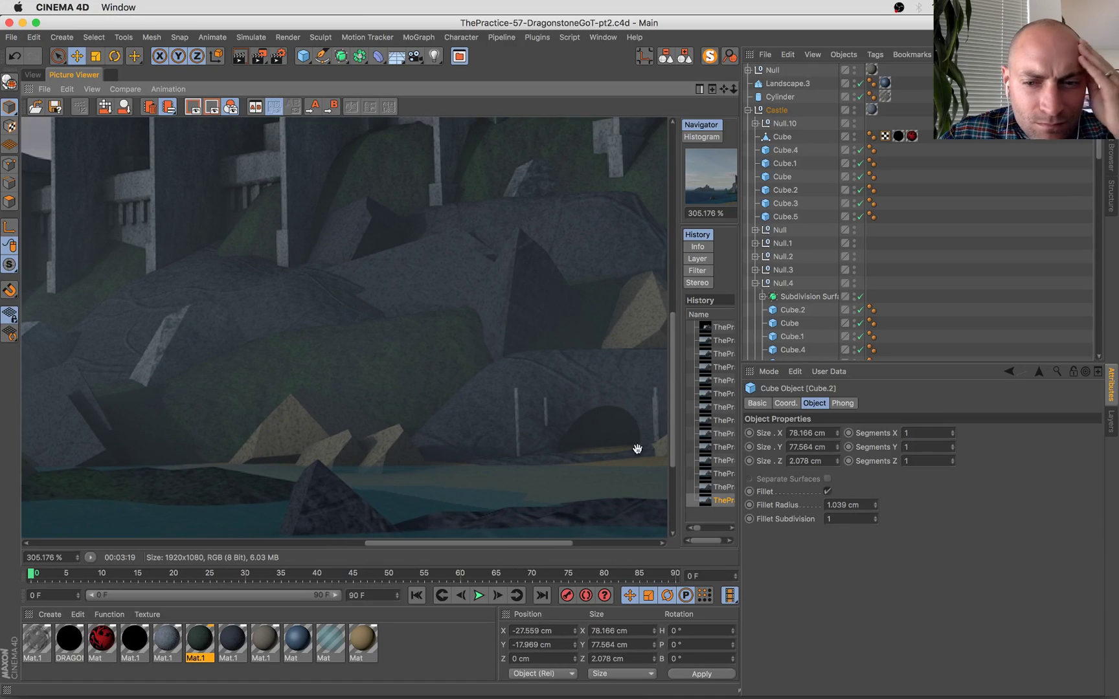
Compare the rocks above the cave entrance between the last two renders in the history.
left_click(723, 488)
left_click(723, 501)
left_click(724, 488)
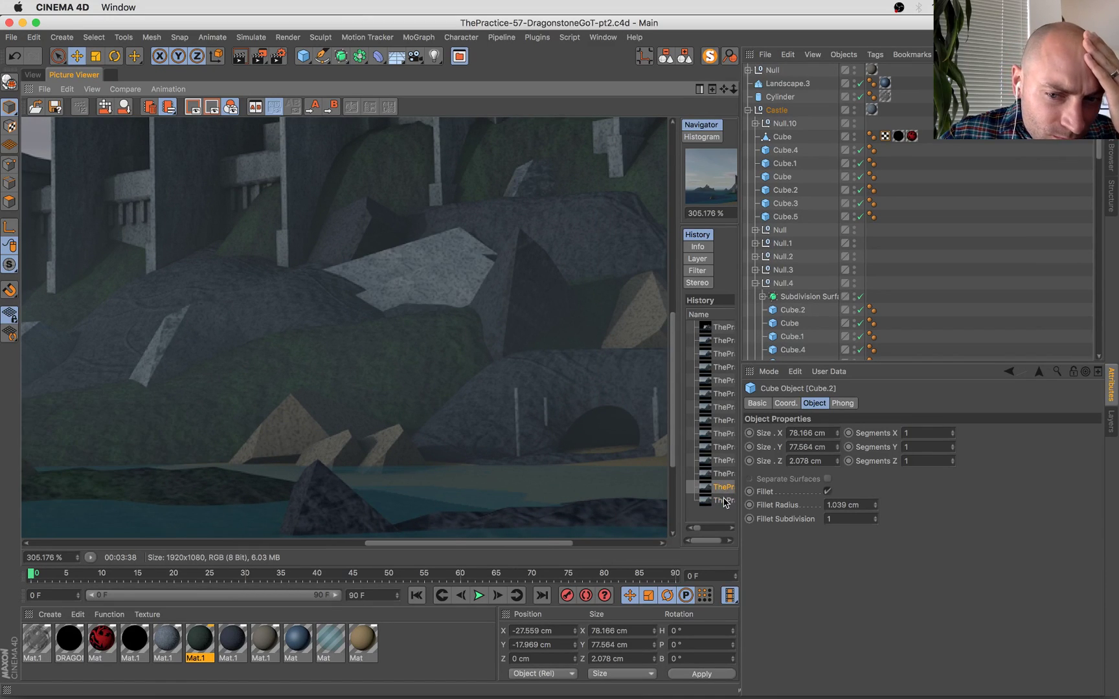
left_click(723, 501)
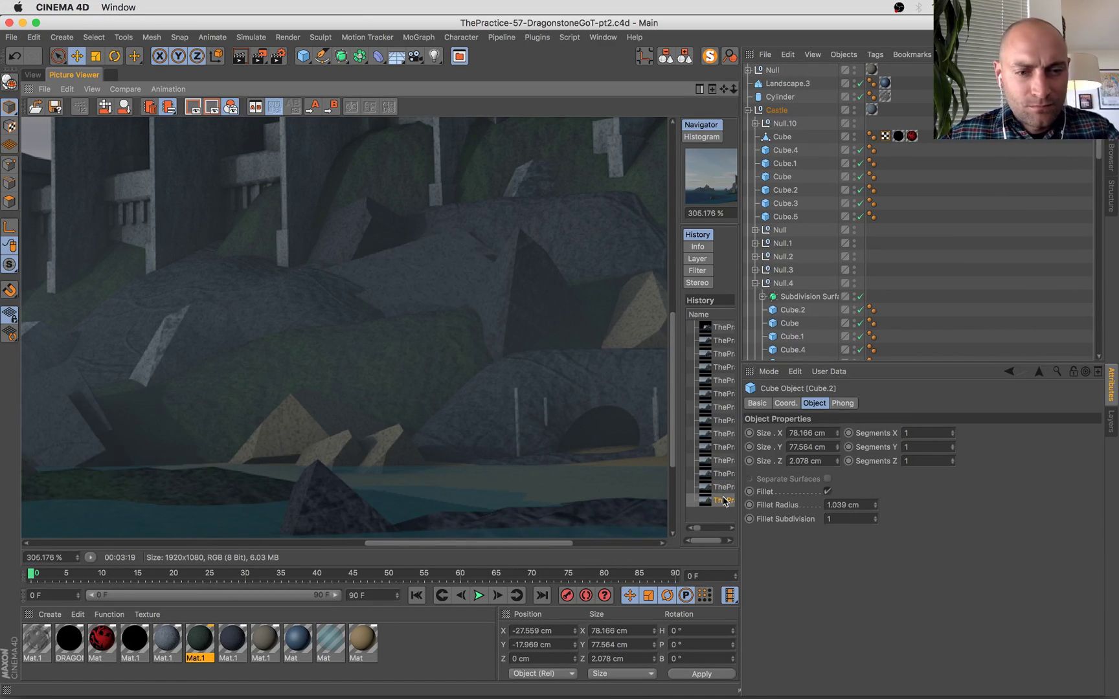
Compare the hillside rocks and cave entrance with an older render three entries back in the history, ending on the latest full image.
key("Up")
key("Up")
key("Up")
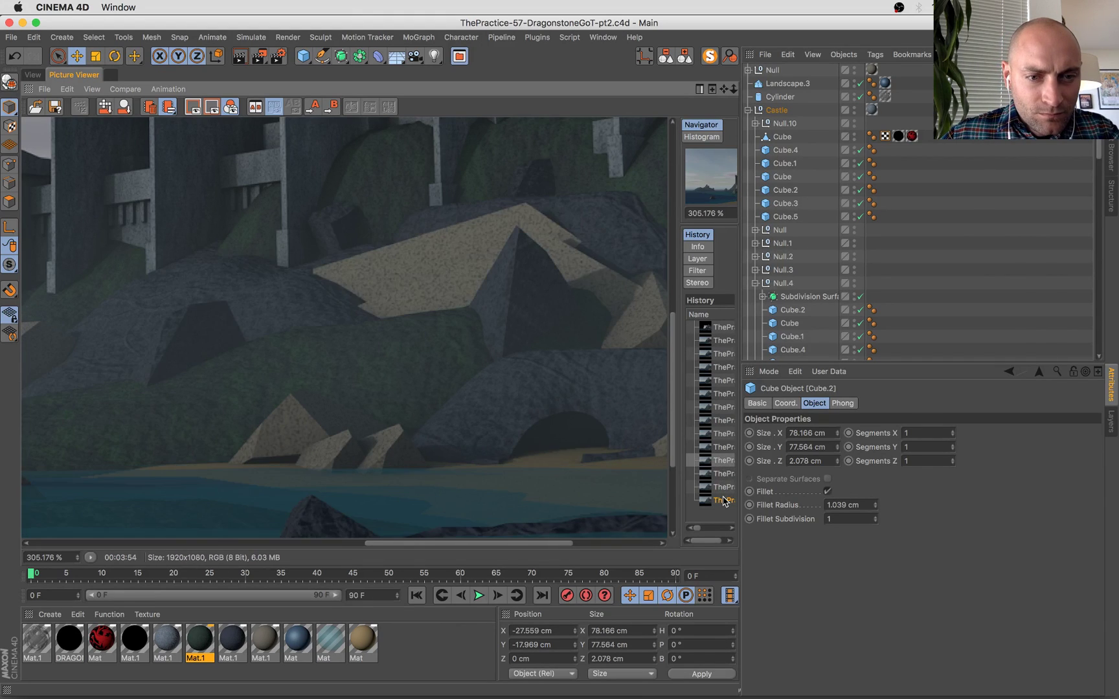
key("Down")
key("Down")
key("Down")
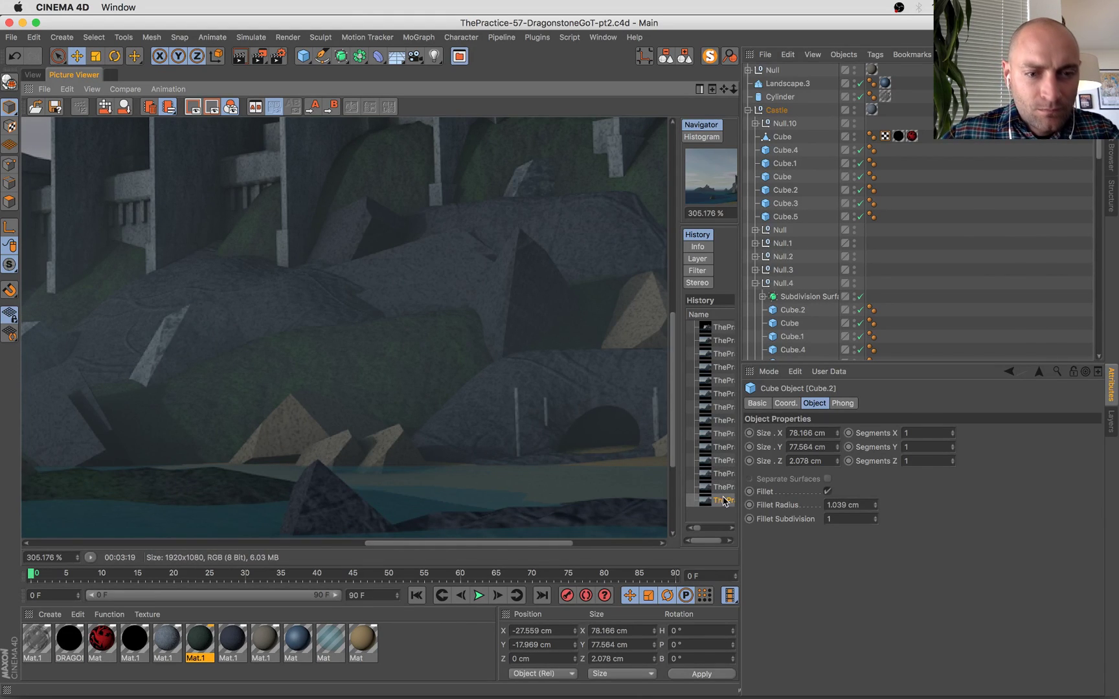
scroll(354, 410, "down", 5)
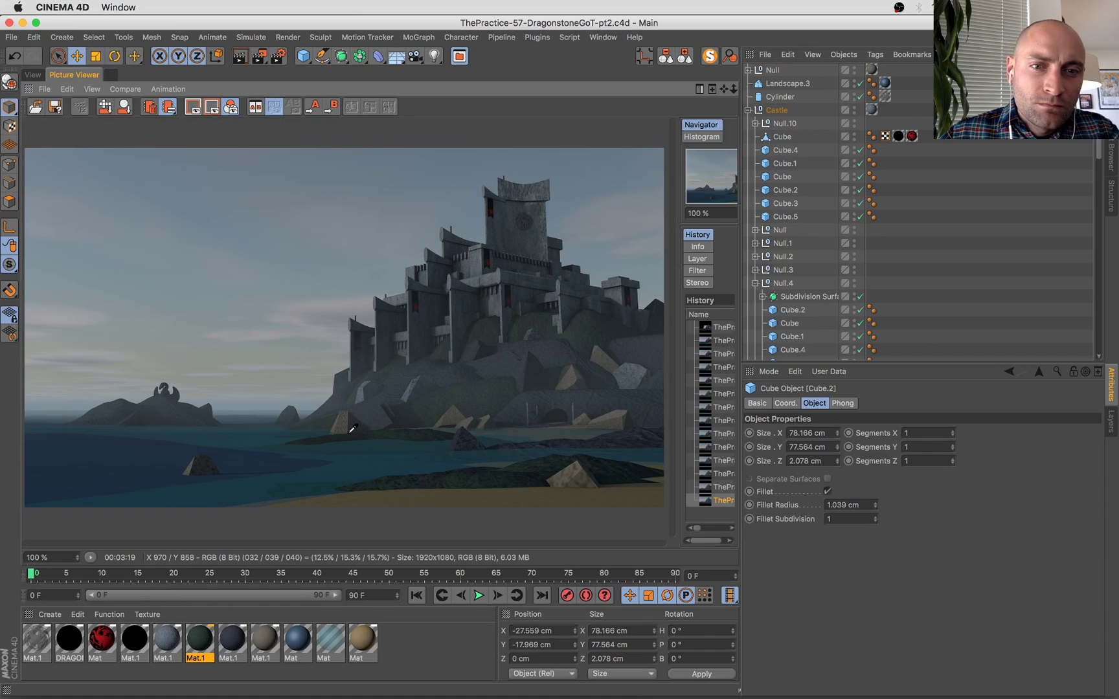
Start a new test render and check the live chat's latest messages while it calculates.
key("shift+r")
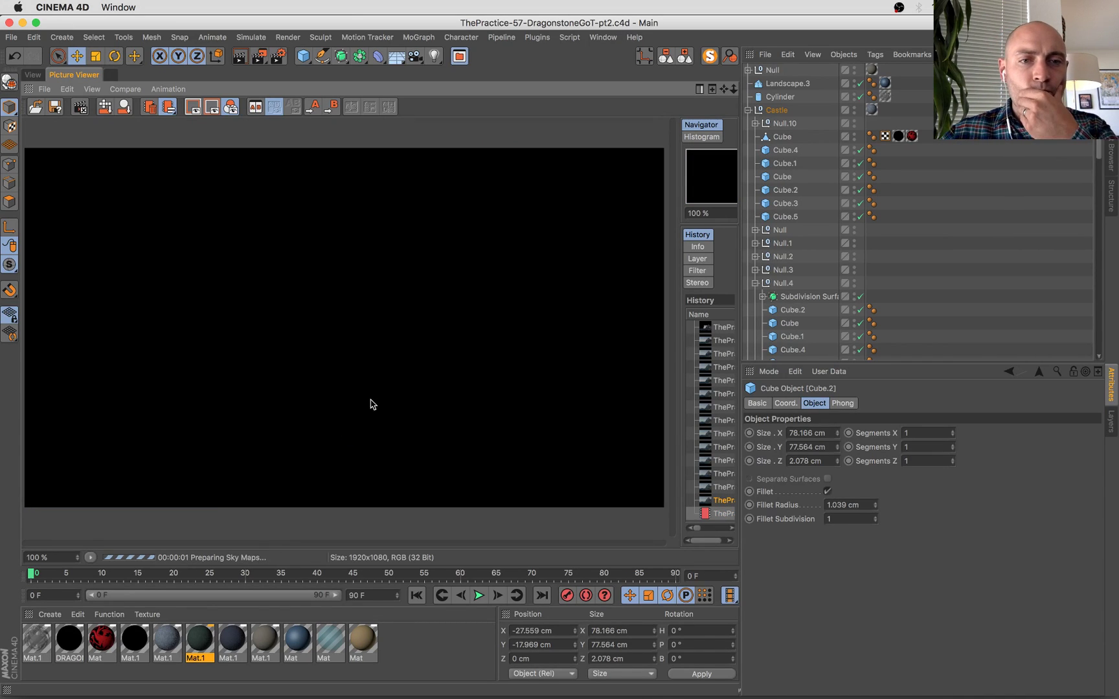
key("ctrl+Up")
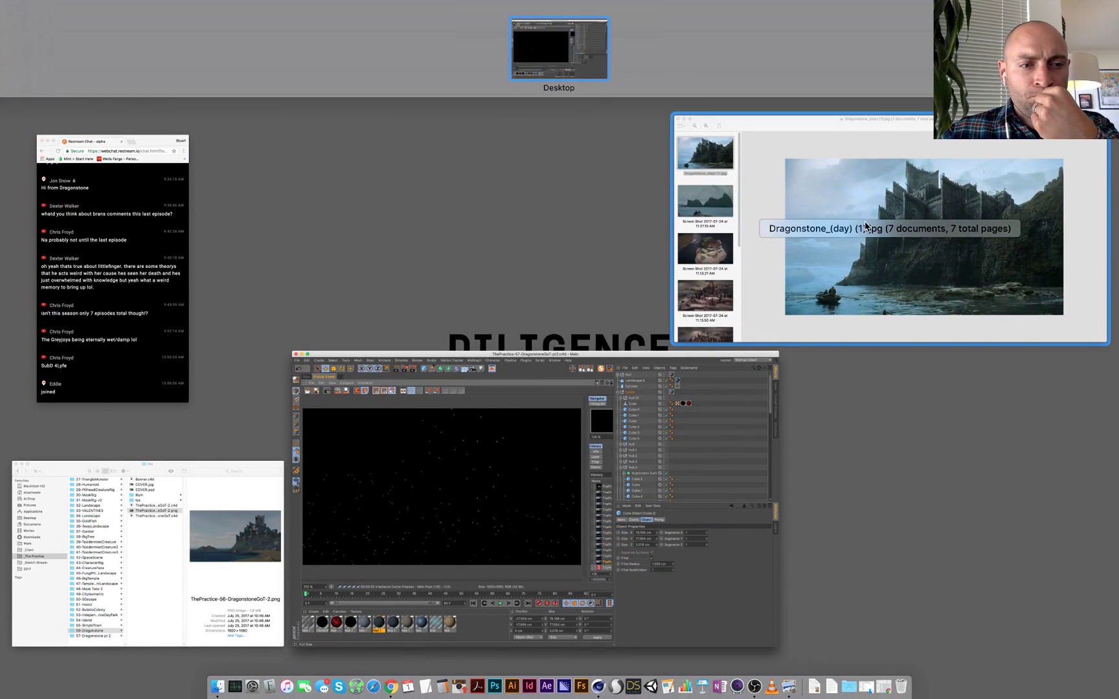
left_click(129, 293)
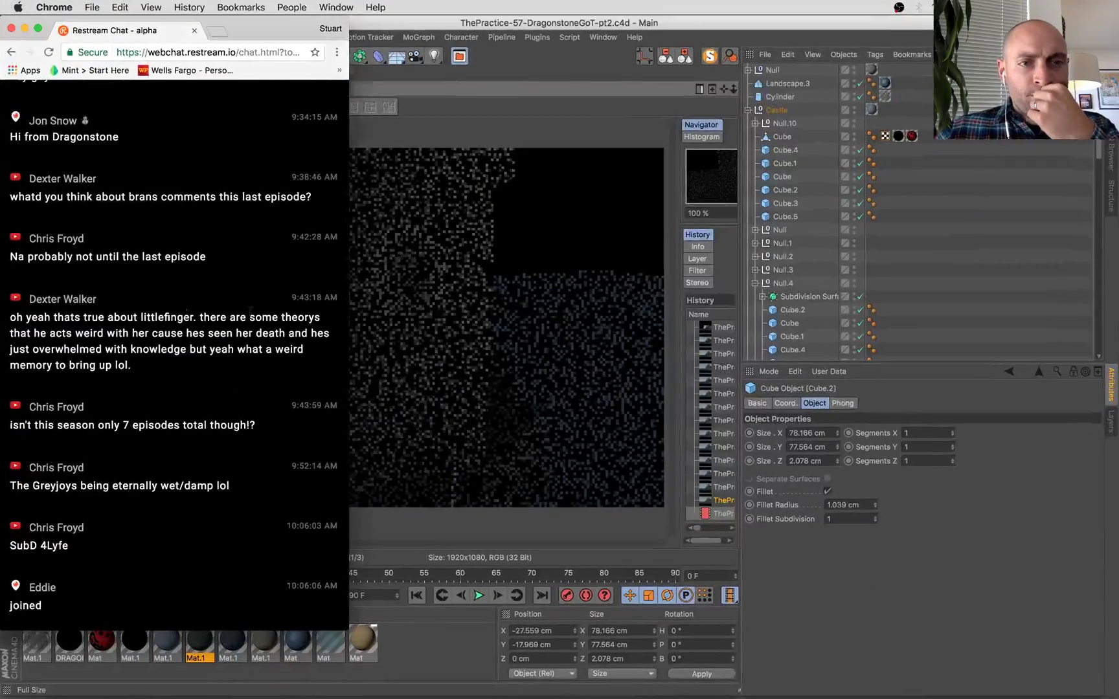
scroll(190, 292, "up", 10)
scroll(192, 345, "down", 15)
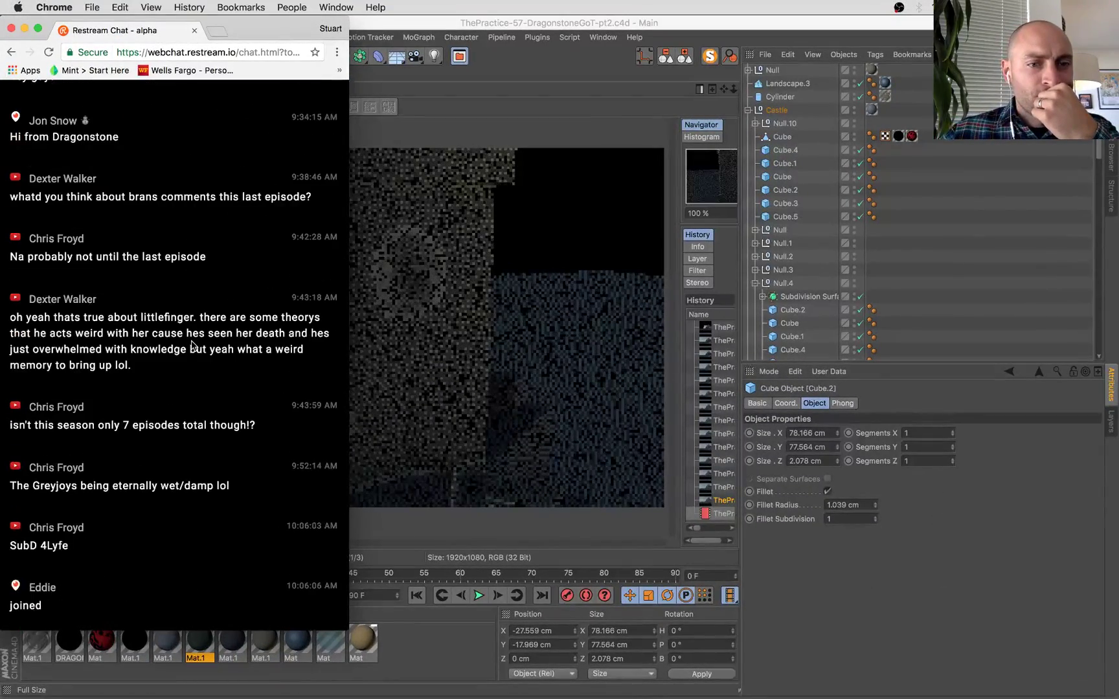
left_click(529, 95)
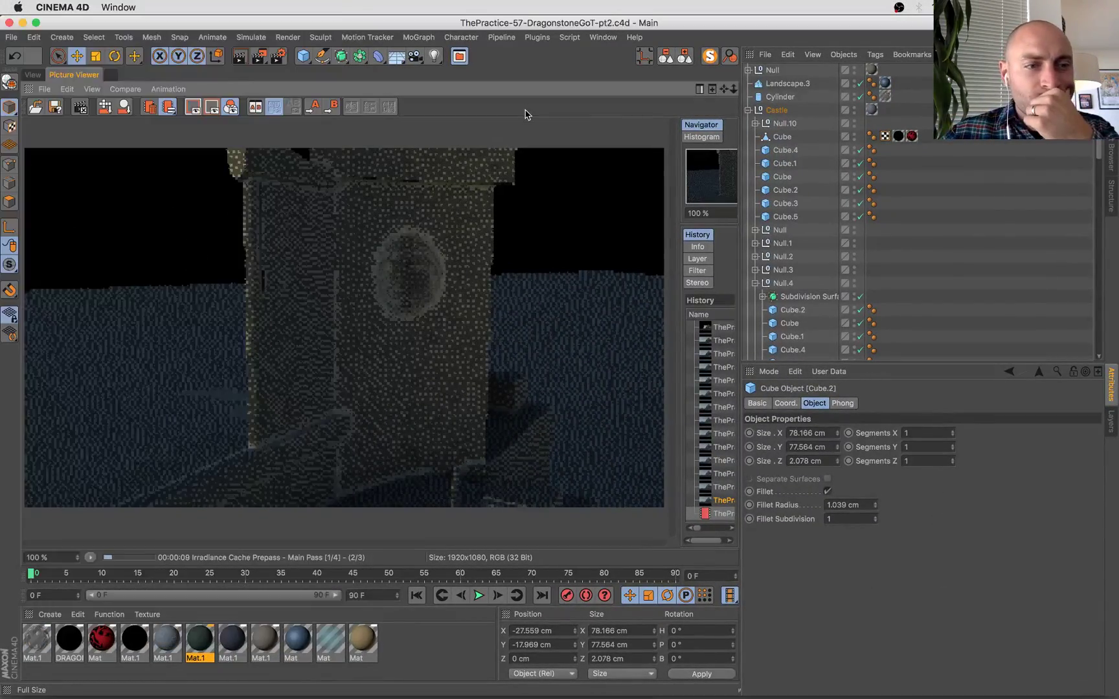
Stop the running render of the tower close-up and render the scene again through the Camera object.
scroll(974, 295, "down", 10)
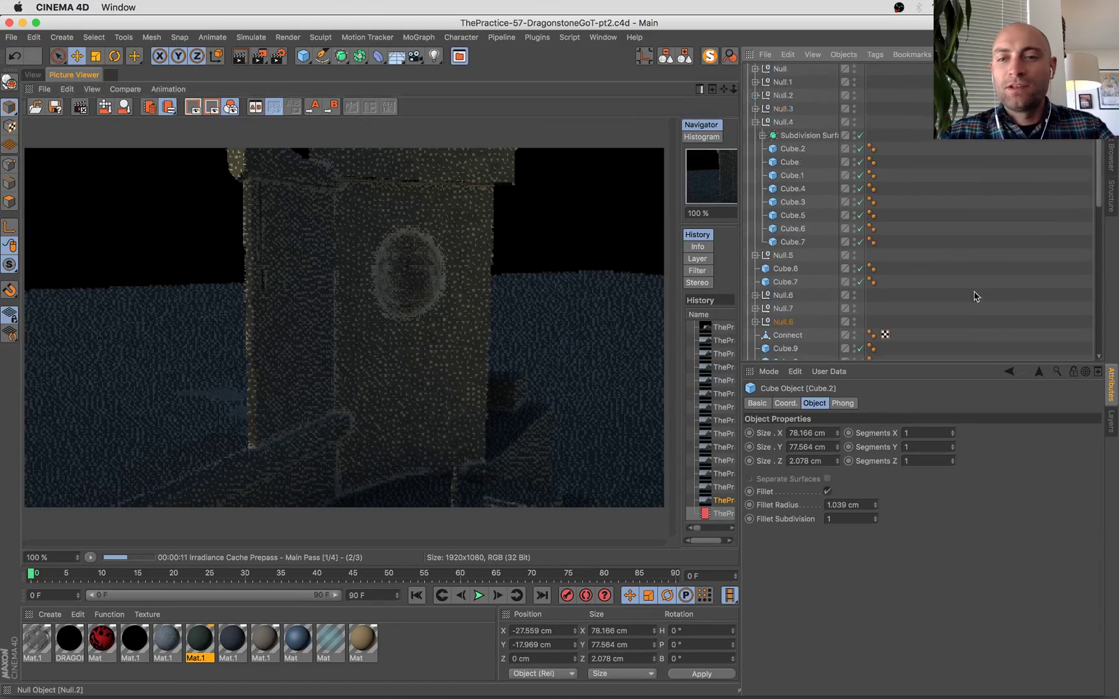
left_click(295, 287)
key("Escape")
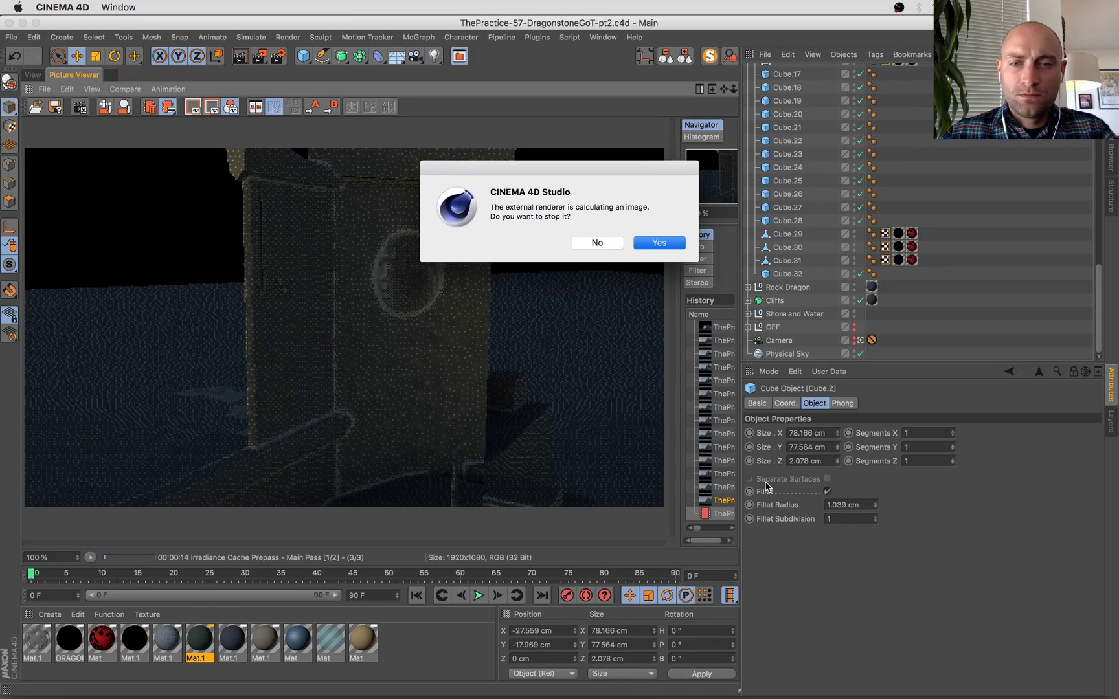
key("Return")
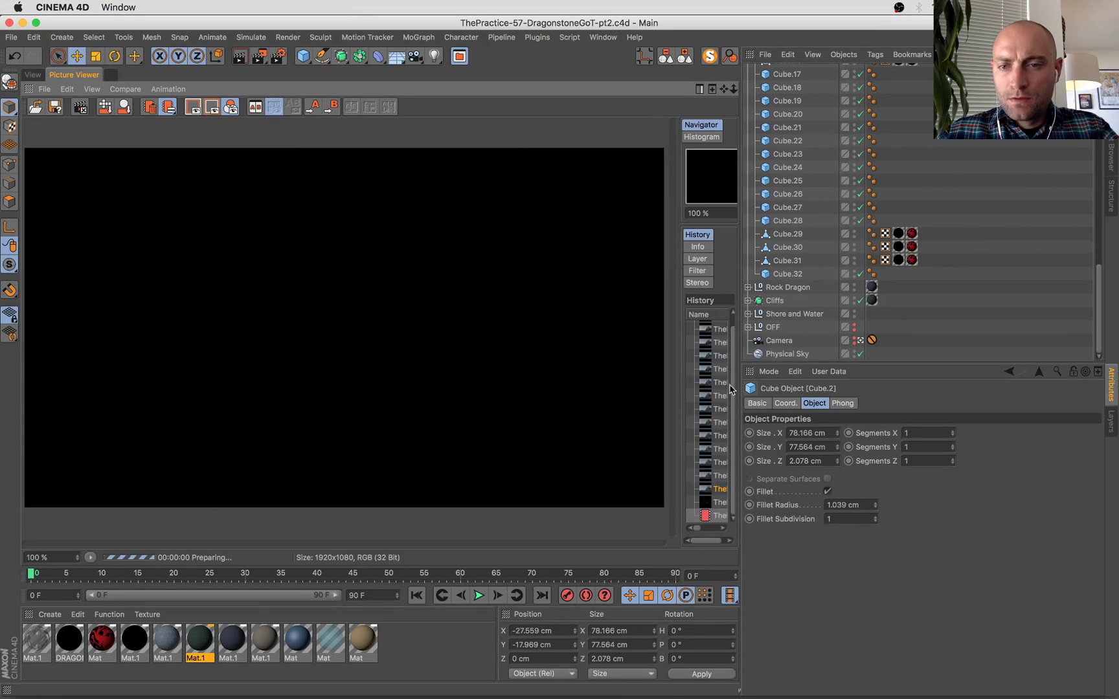
Delete the aborted tower render from the history and display the new render in progress.
key("BackSpace")
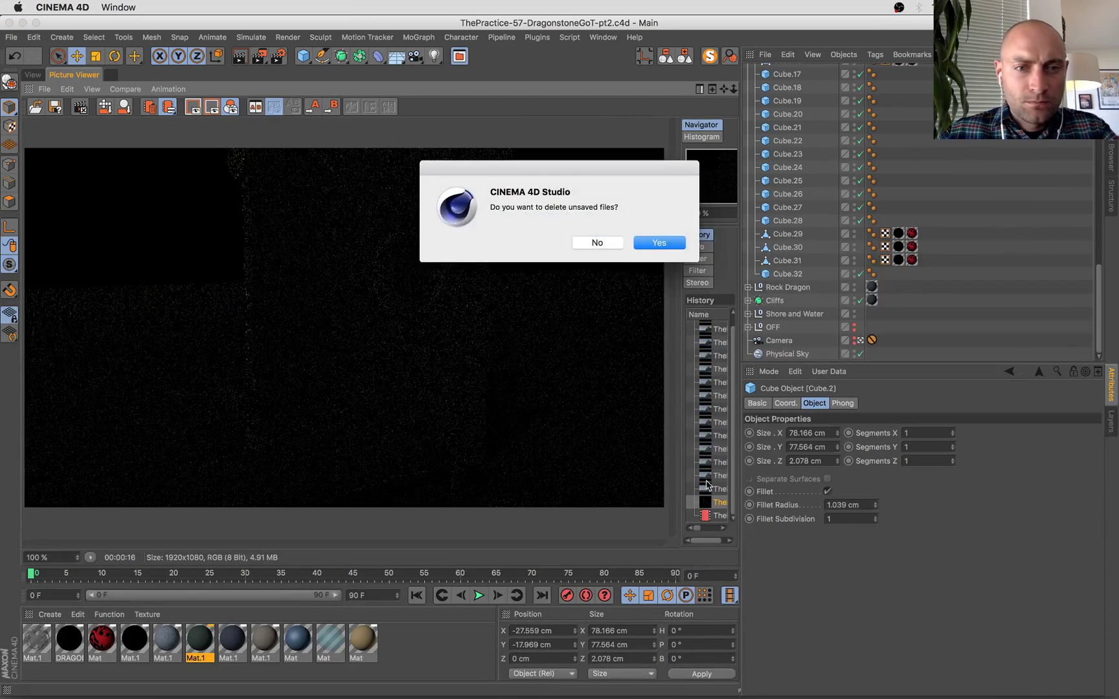
left_click(650, 243)
left_click(717, 515)
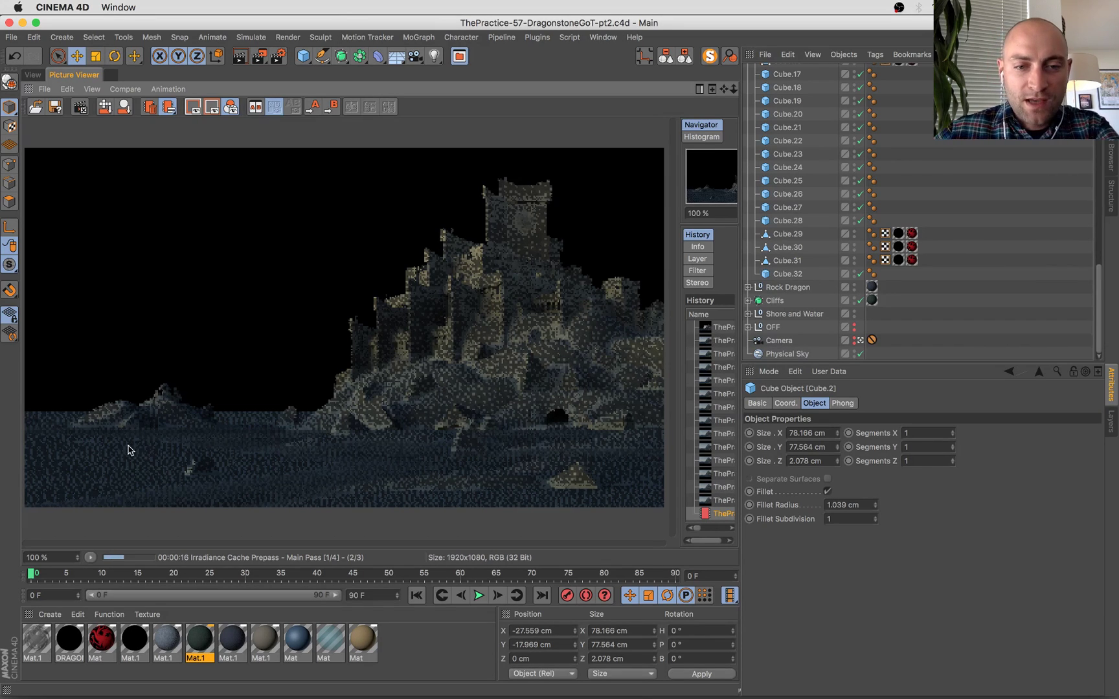
Examine the castle and its tower up close in the running render's prepass, including the overall image.
scroll(499, 296, "up", 5)
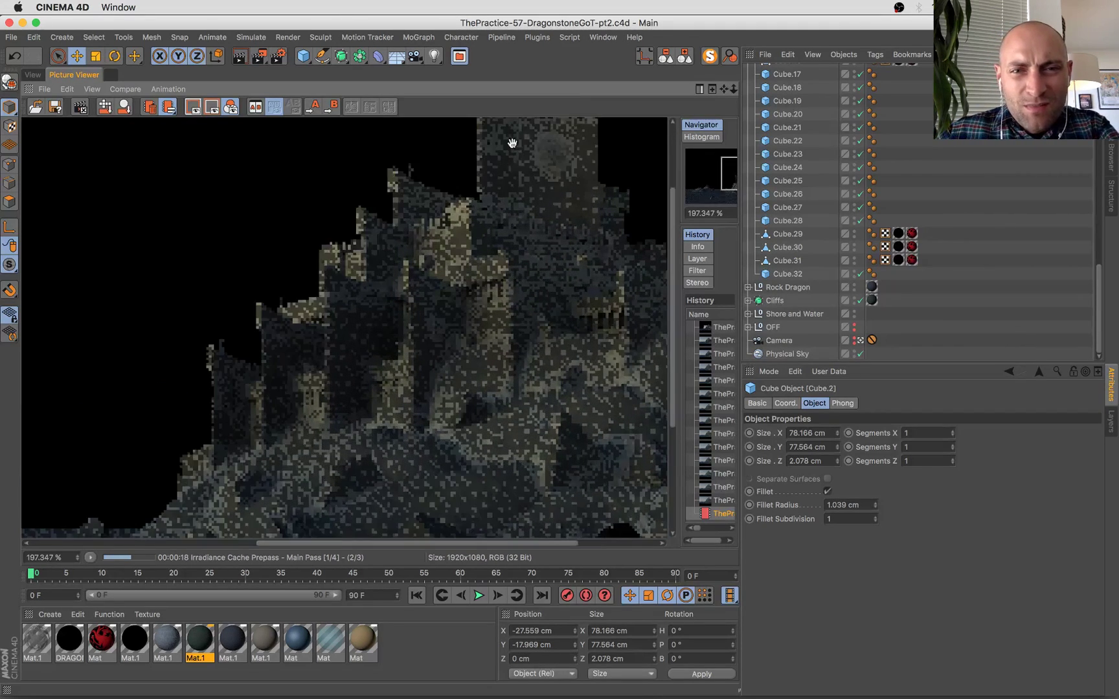
scroll(486, 317, "down", 4)
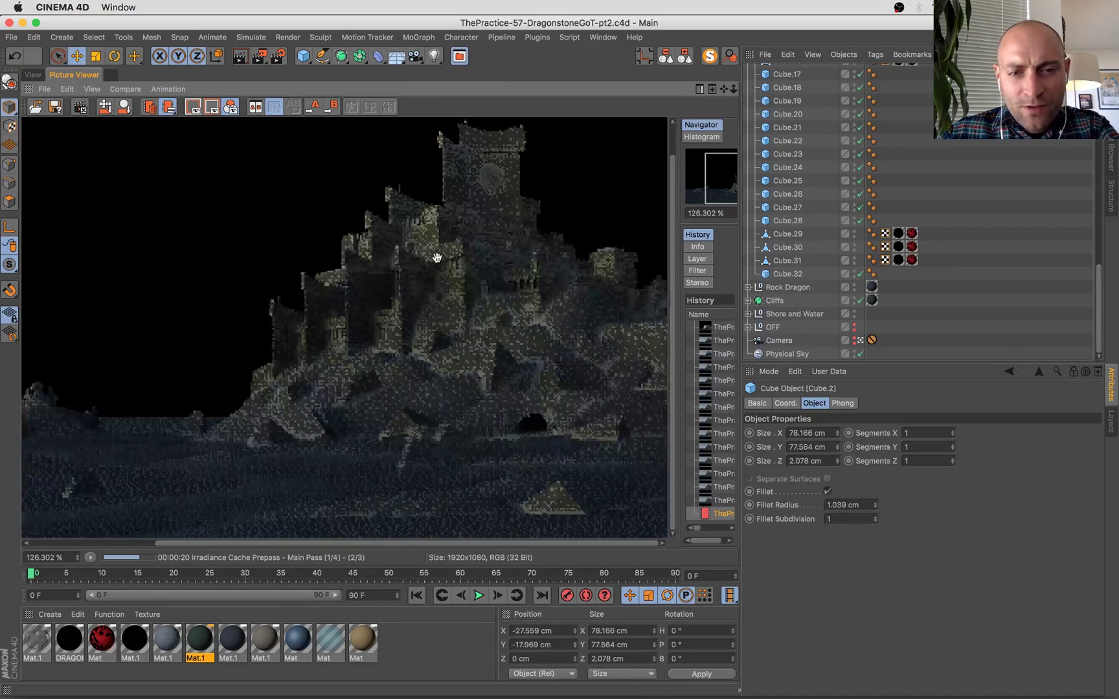
scroll(371, 290, "down", 2)
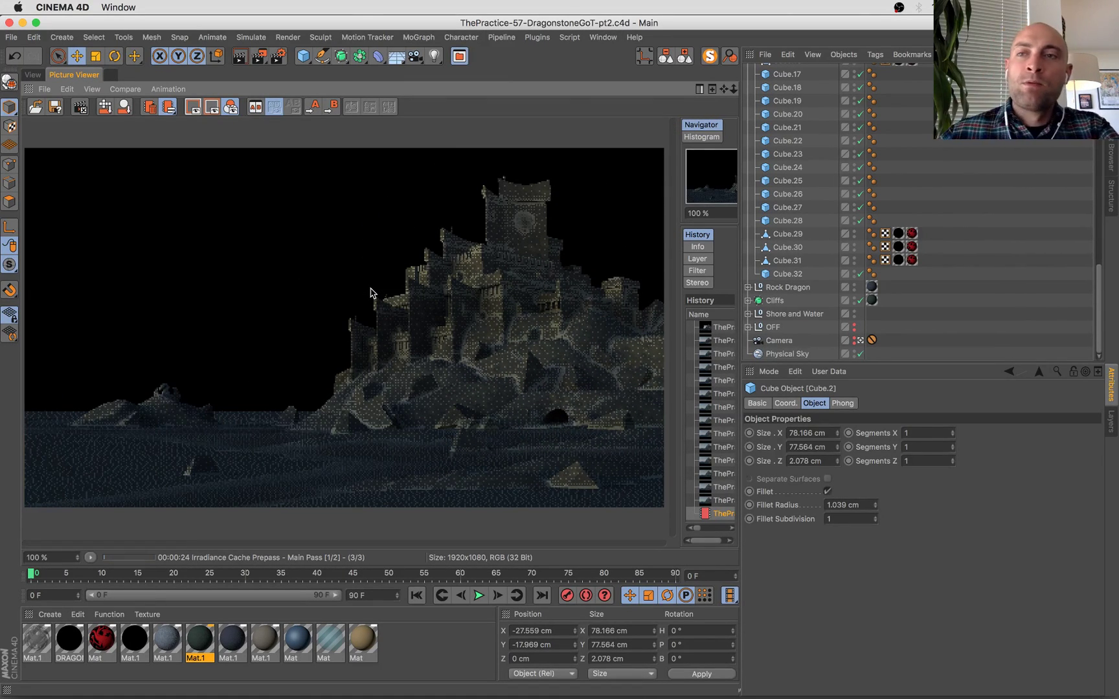
Switch to Preview to study the daytime Dragonstone reference photo and return to the render in CINEMA 4D.
key("ctrl+Up")
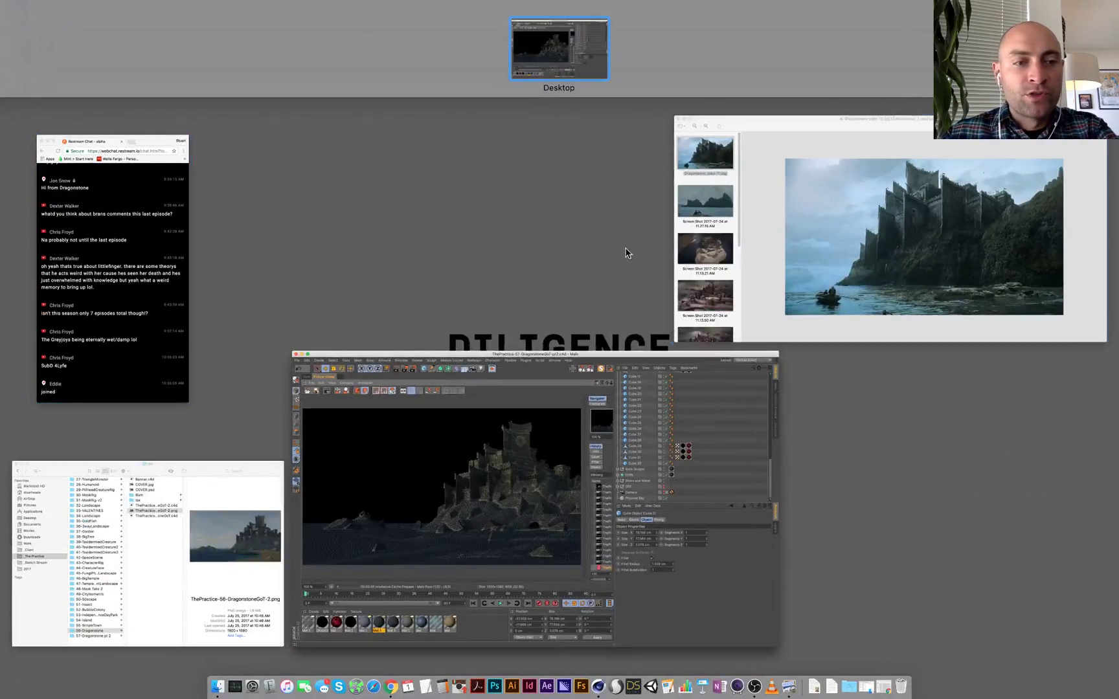
left_click(893, 230)
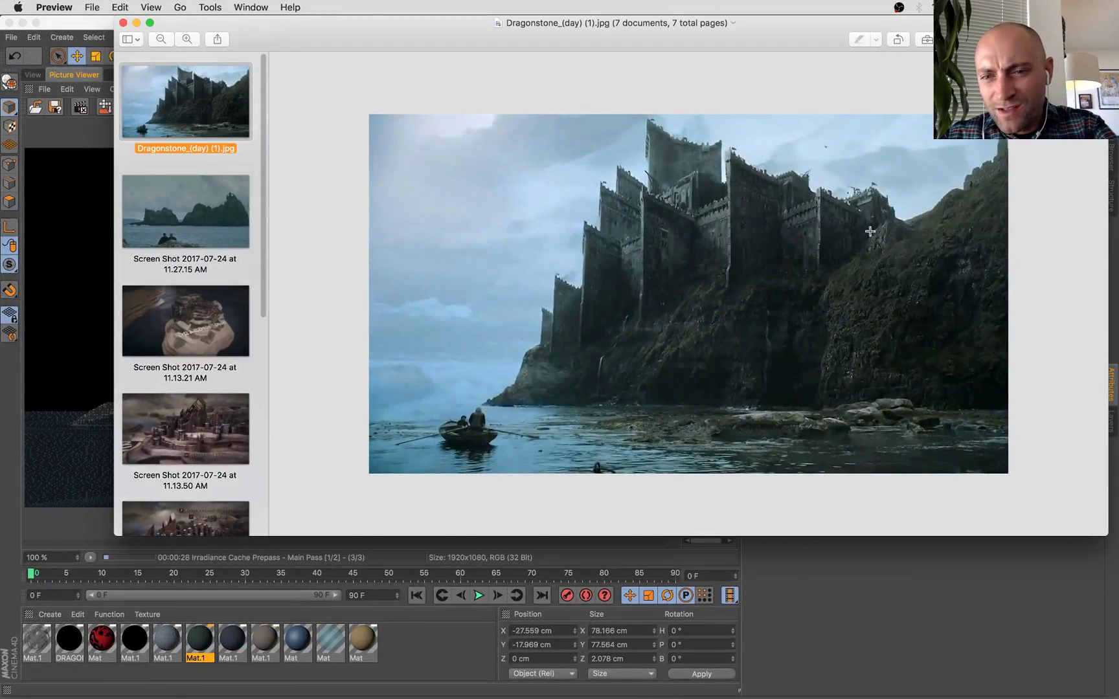
key("ctrl+Up")
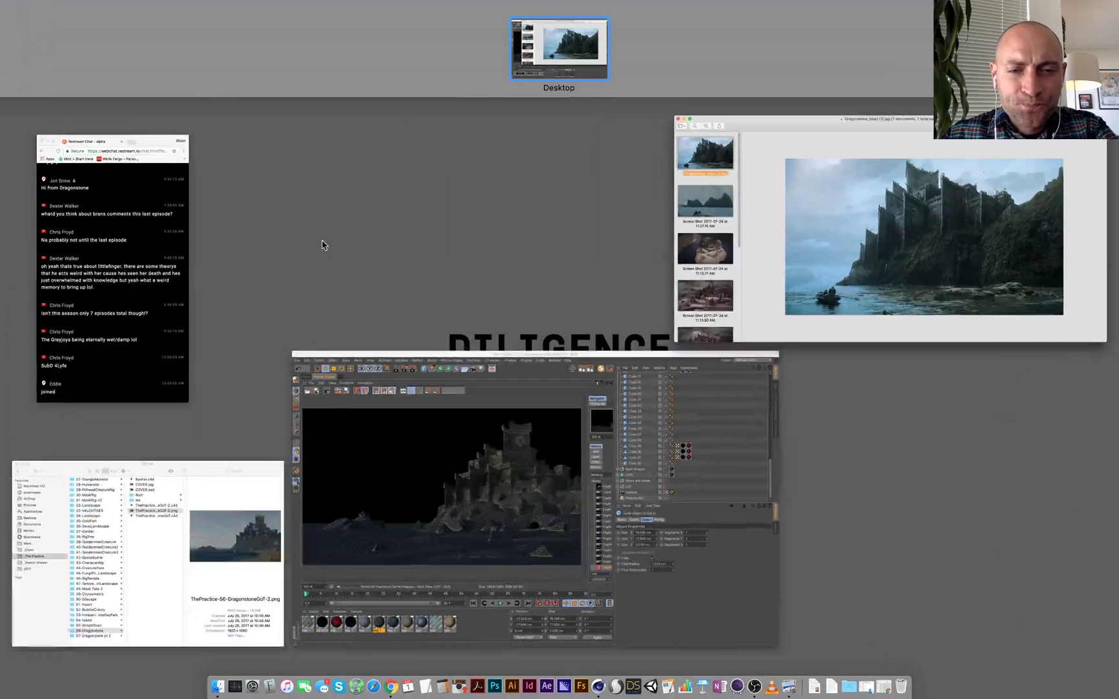
left_click(434, 444)
scroll(408, 381, "up", 1)
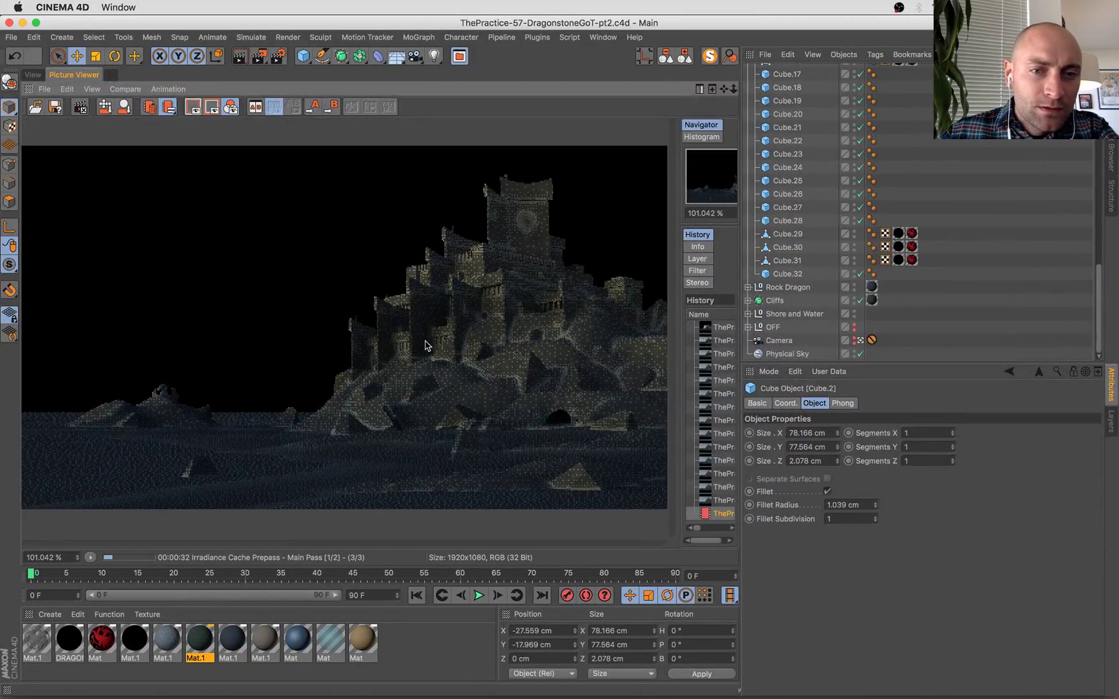
Check the scene viewport and examine the previous finished render's castle up close and as a whole.
left_click(32, 74)
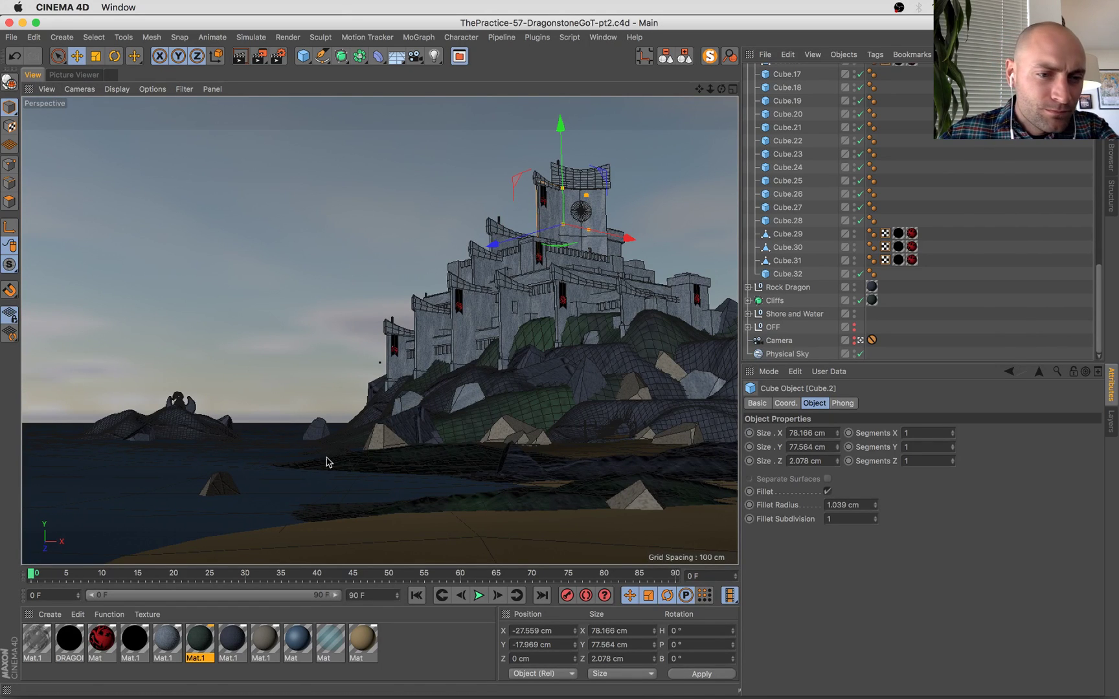
left_click(72, 75)
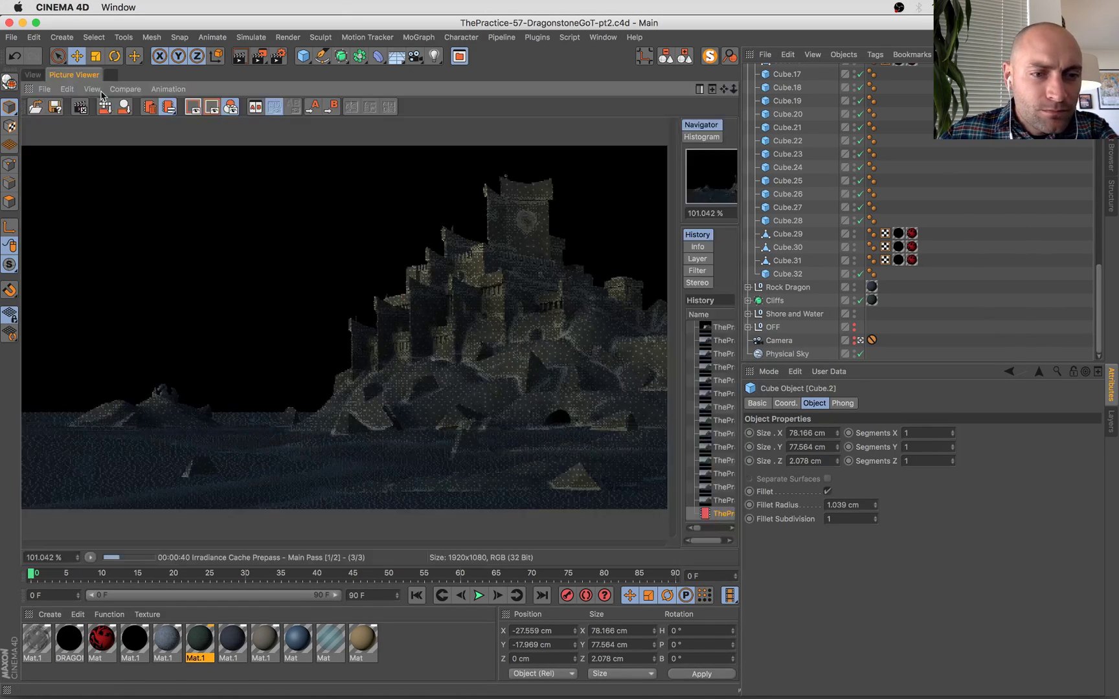
left_click(720, 501)
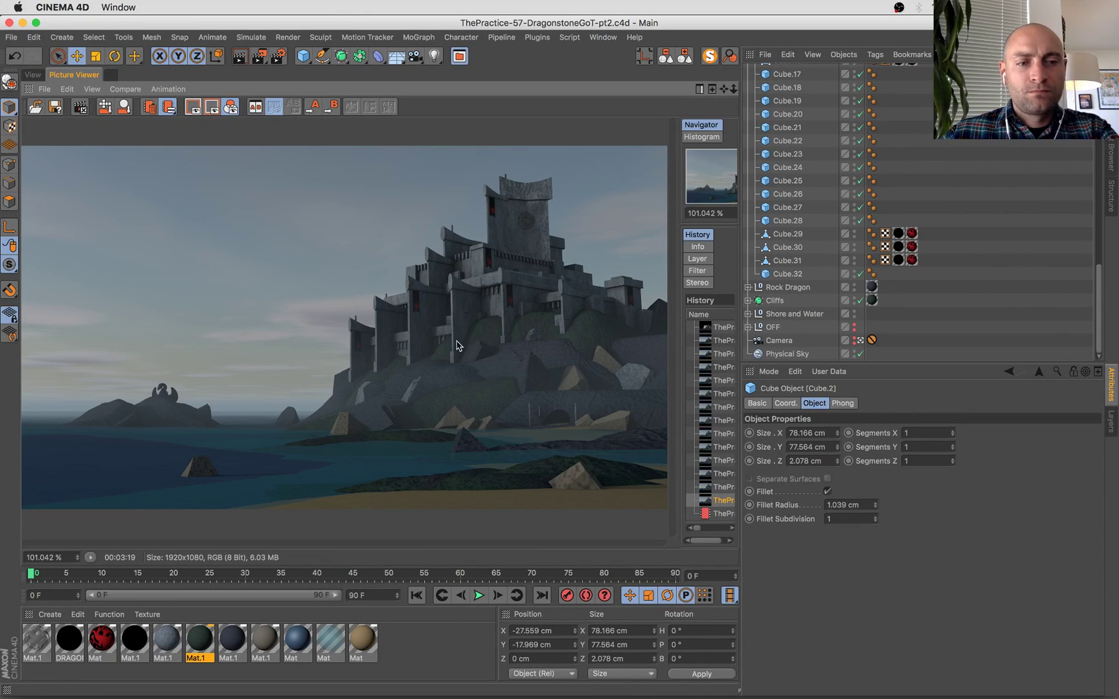
scroll(460, 343, "down", 3)
scroll(528, 407, "up", 3)
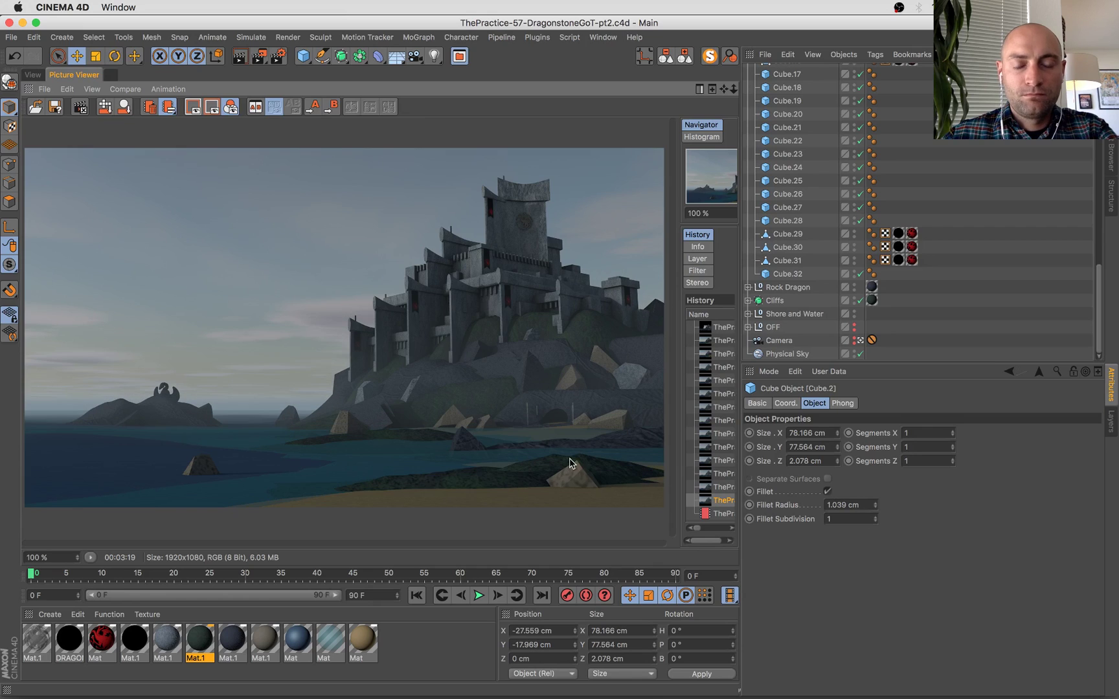
scroll(452, 338, "up", 3)
left_click_drag(517, 212, 346, 275)
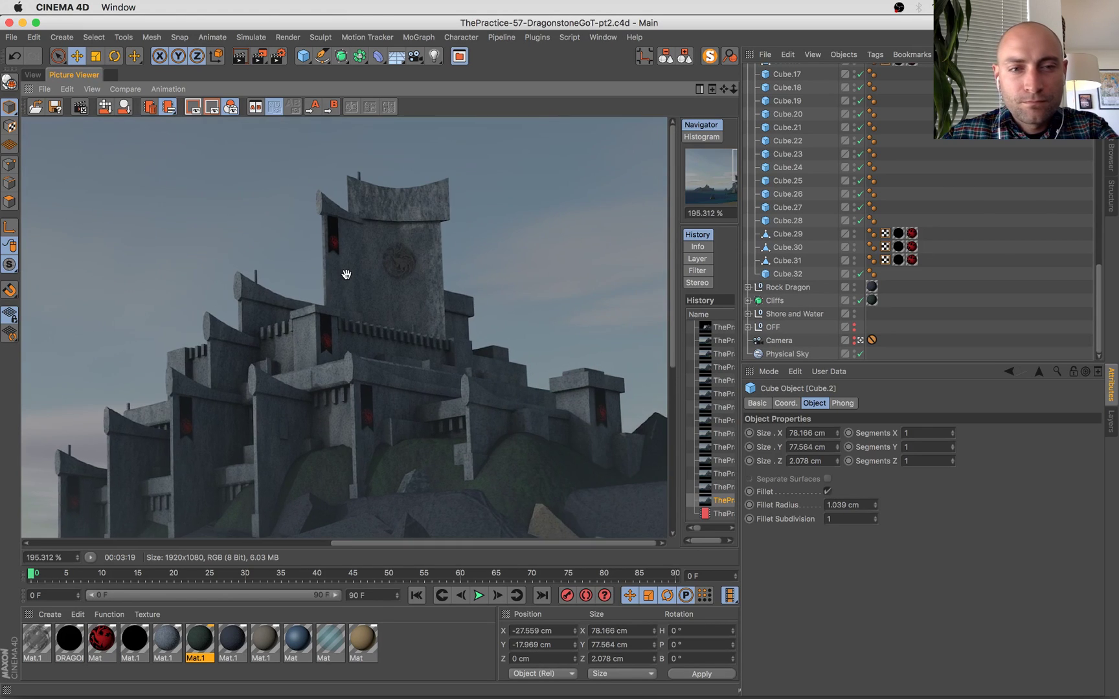
scroll(328, 347, "down", 3)
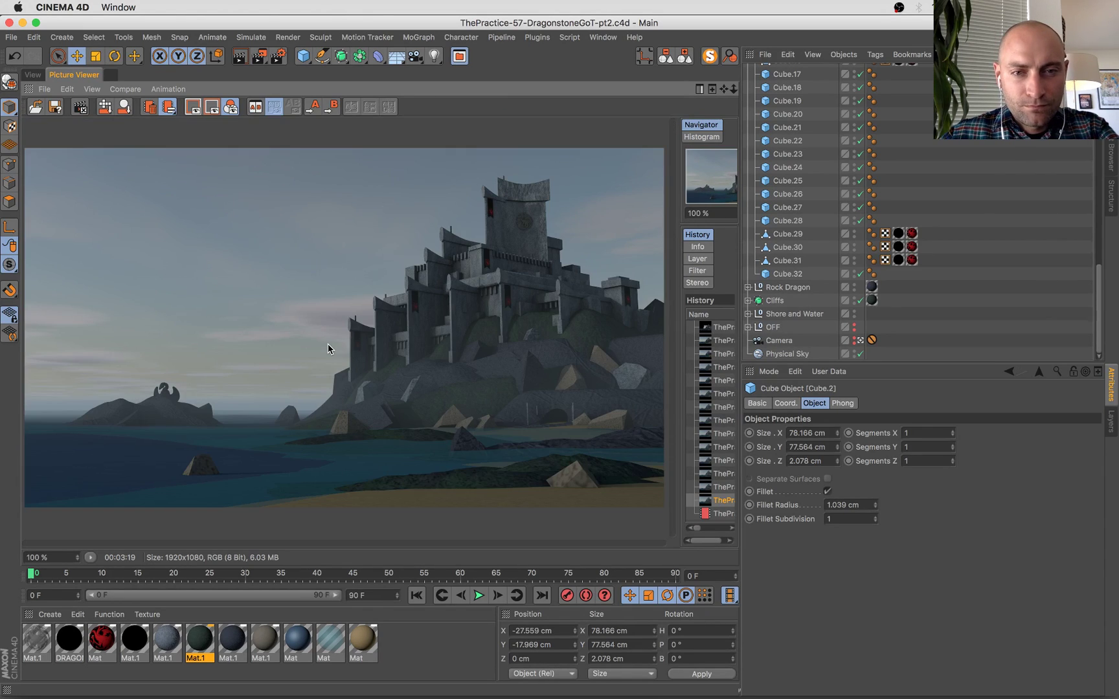
scroll(328, 348, "down", 1)
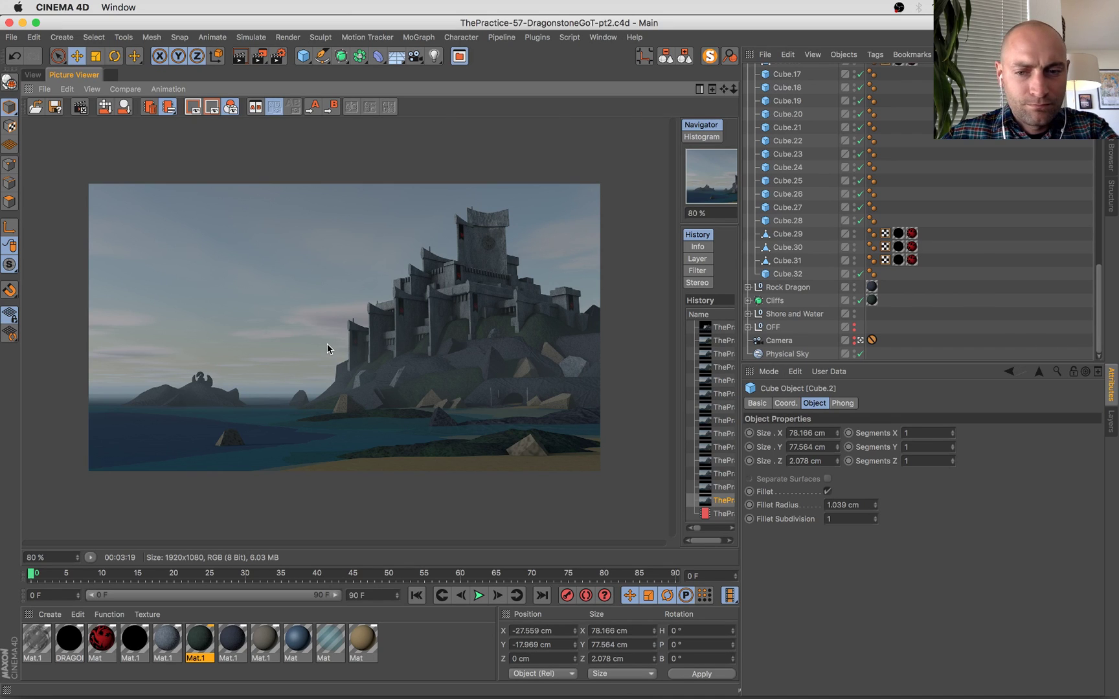
mouse_move(585, 696)
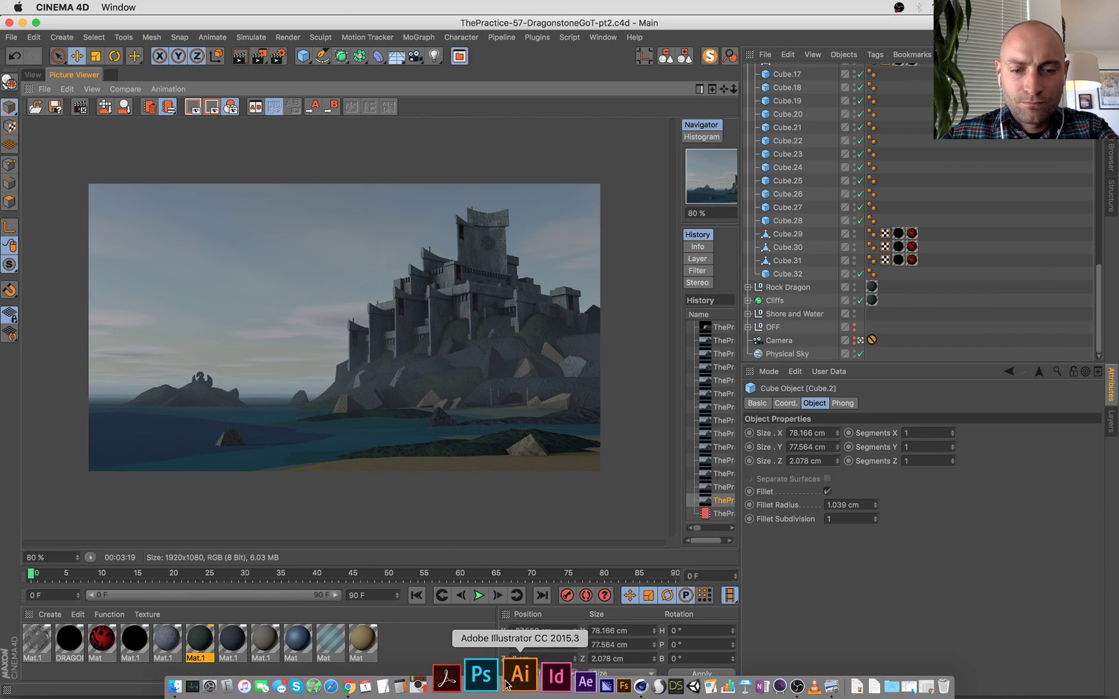
left_click(499, 684)
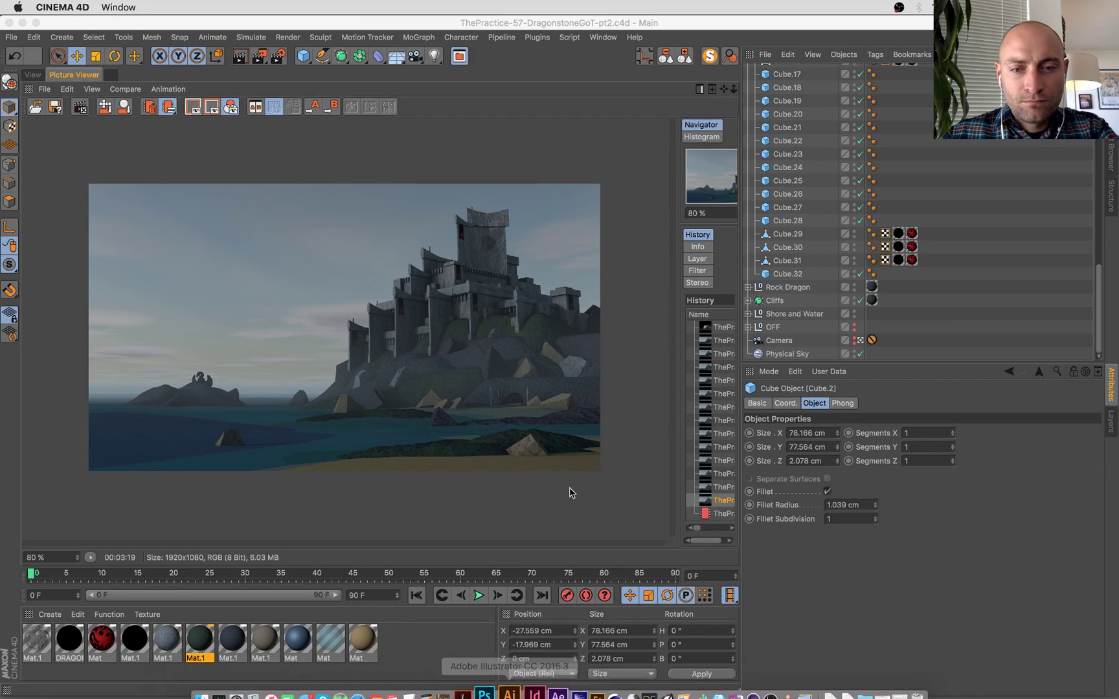
Compare the outermost wall slabs up close between the render in progress and the previous finished render.
left_click(724, 515)
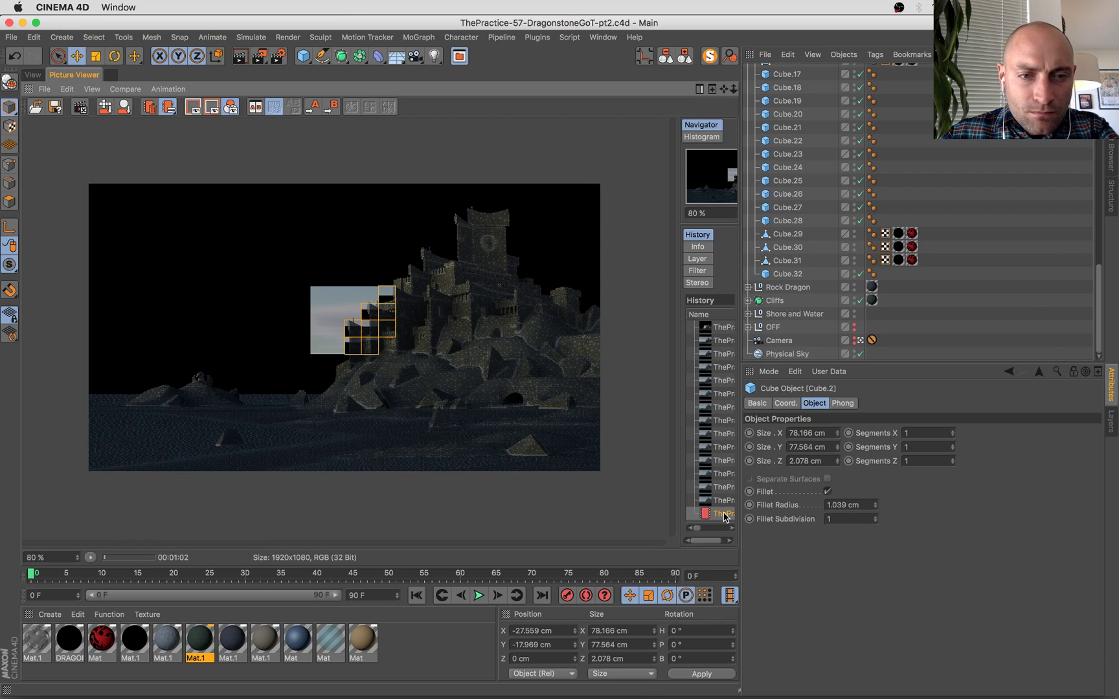
scroll(389, 363, "up", 1)
scroll(402, 377, "up", 7)
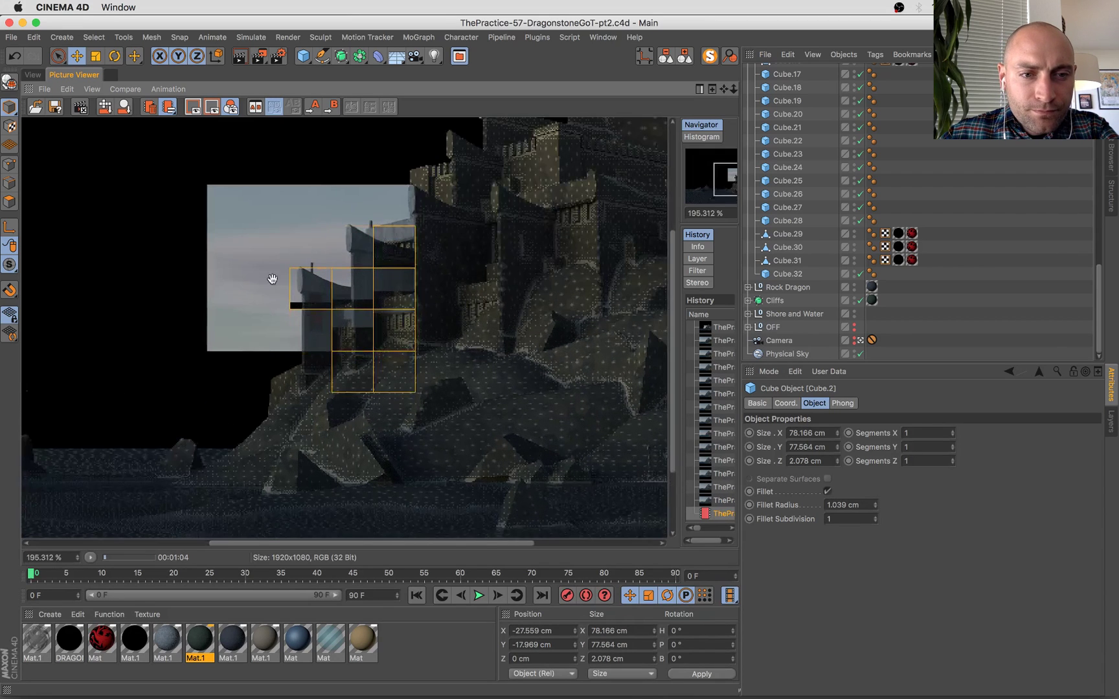
left_click(721, 500)
key("Down")
key("Up")
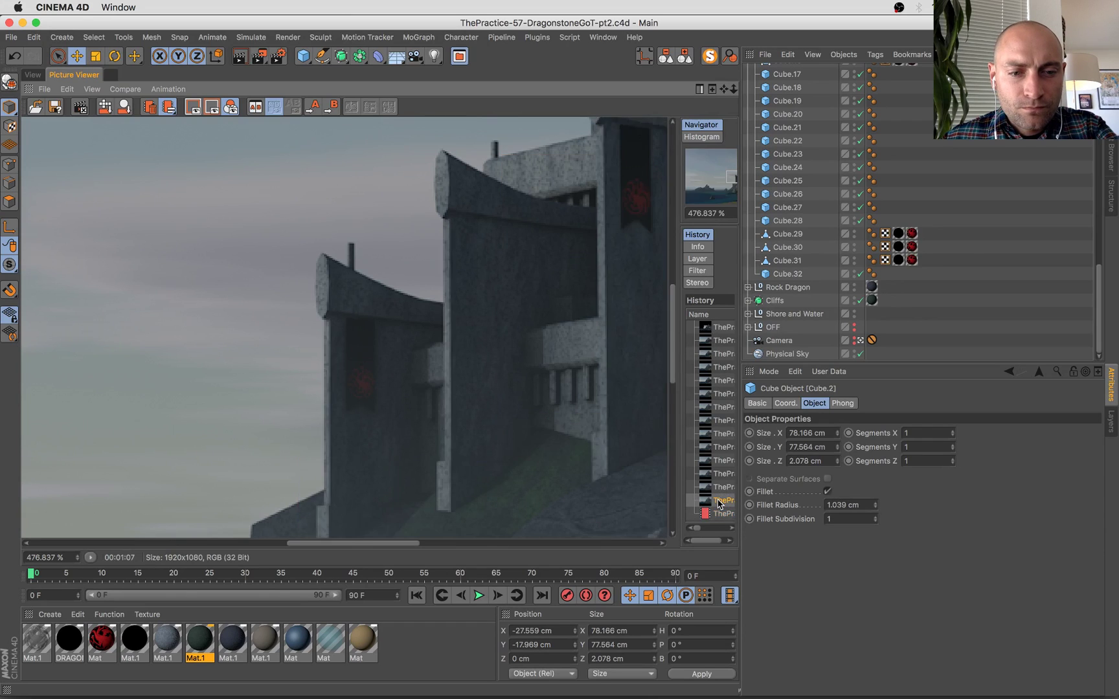
key("Down")
key("Up")
key("Down")
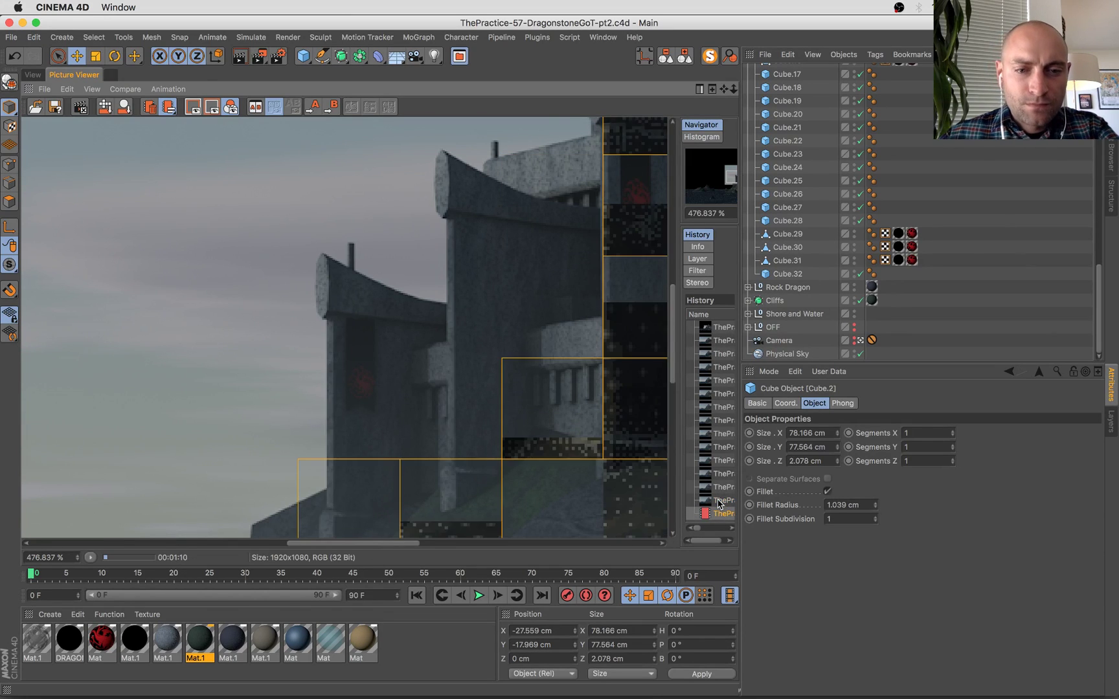
Compare the bases of the outer wall slabs and the grassy slope between the same two renders.
left_click_drag(486, 287, 368, 205)
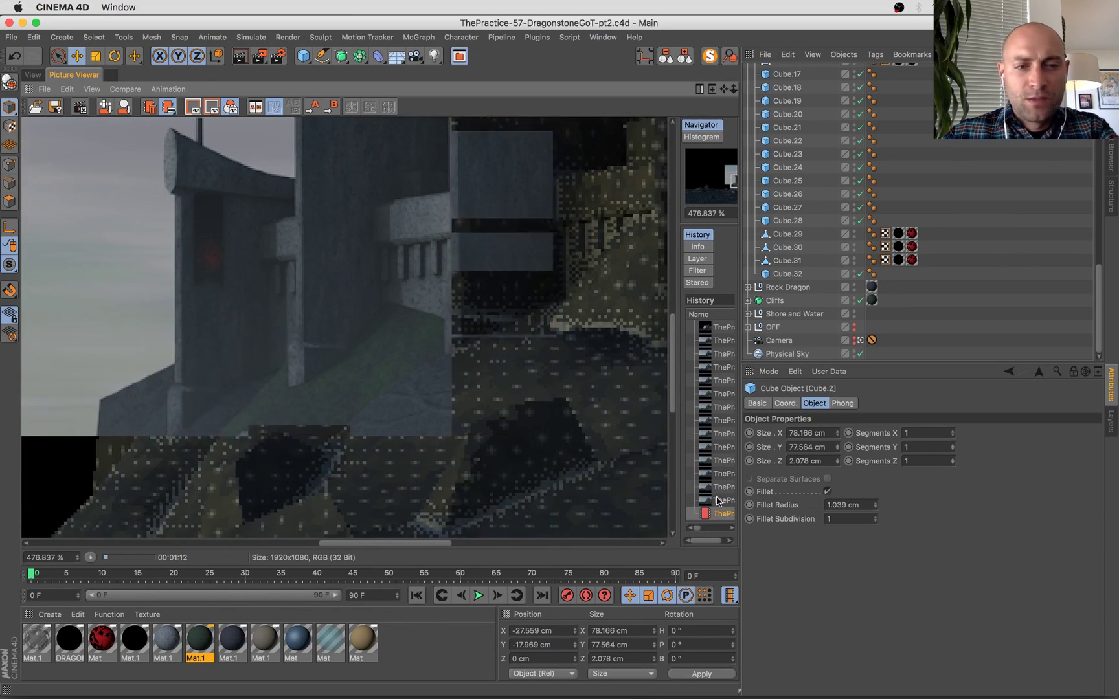
key("Up")
left_click(705, 514)
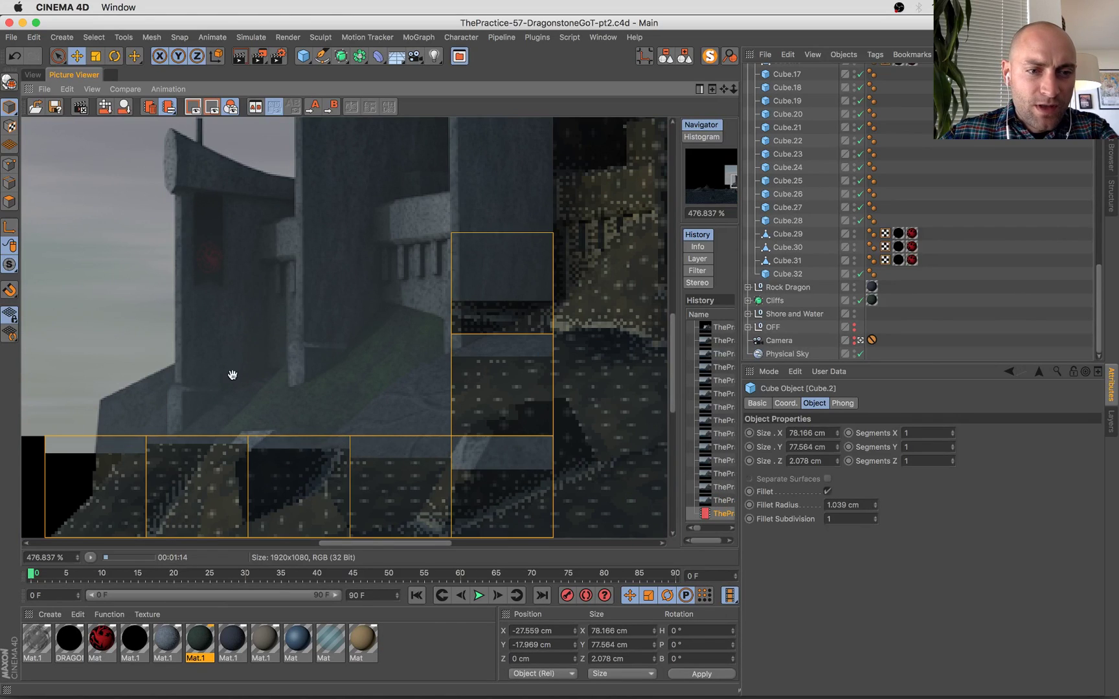
View the whole render and look back through the earlier finished renders in the render history.
scroll(283, 476, "down", 7)
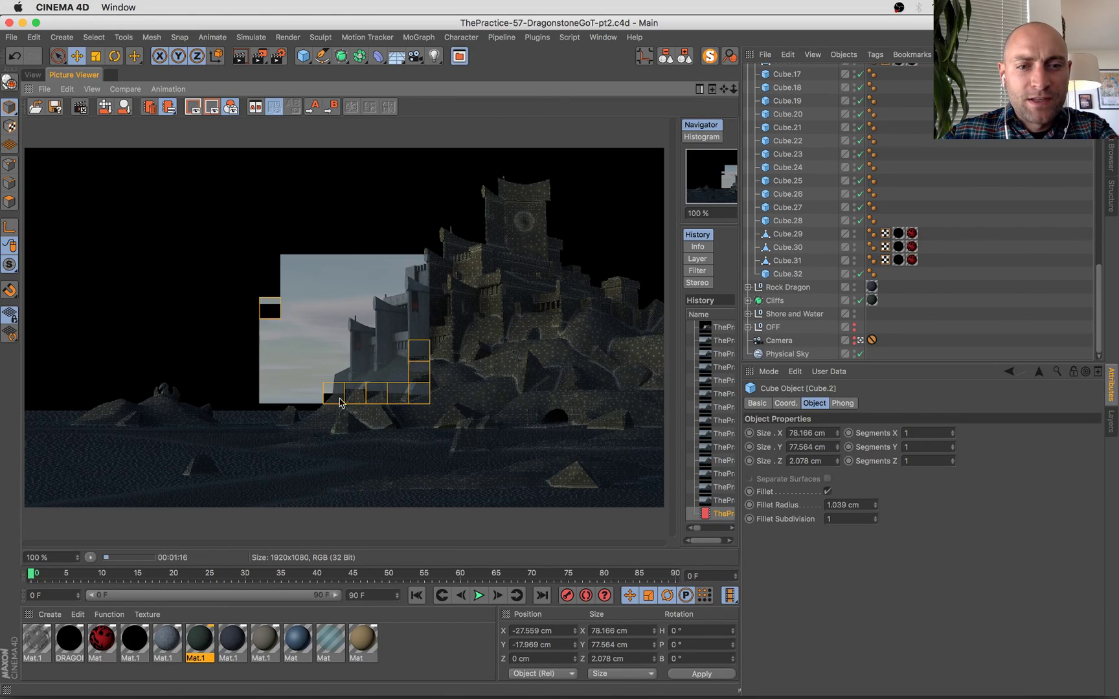
key("Up")
key("Up")
key("Up")
key("Up")
key("Up")
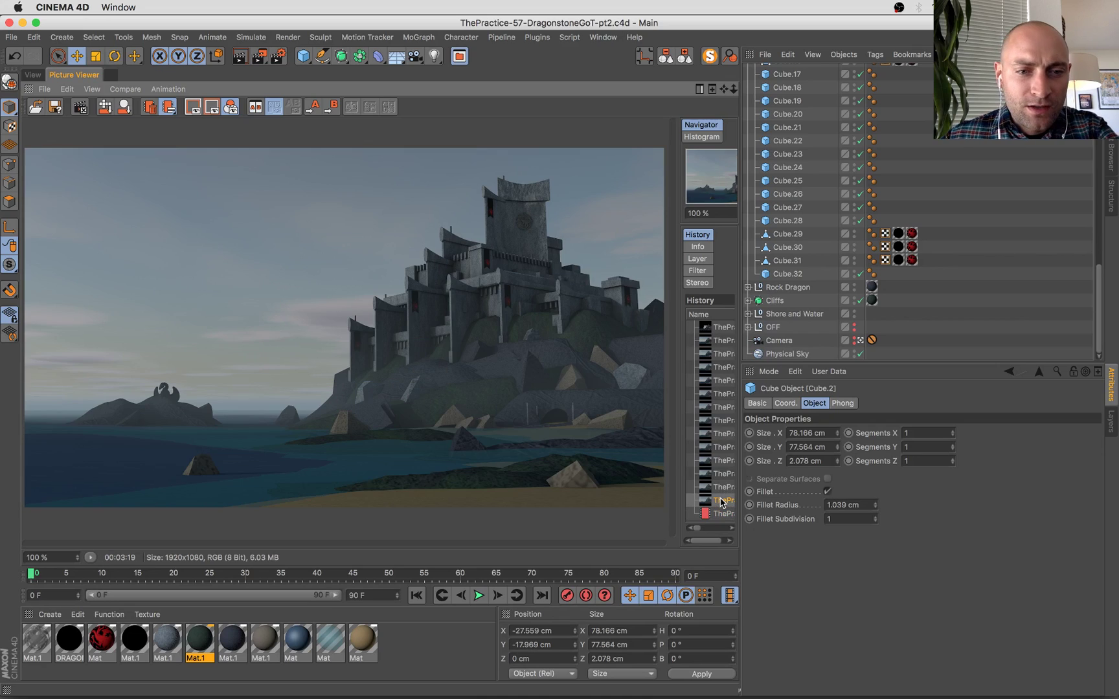
key("Up")
key("Up")
key("Up")
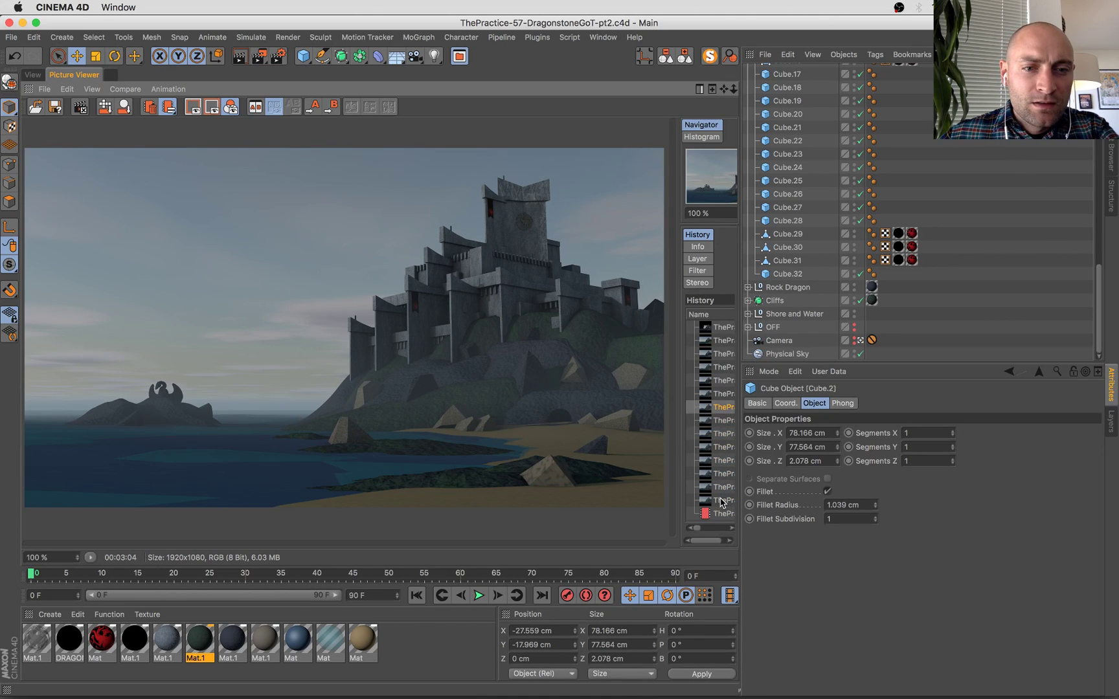
Step forward through the render history to the newest finished render and compare it with the neighbouring entry.
key("Down")
key("Down")
key("Down")
key("Down")
key("Down")
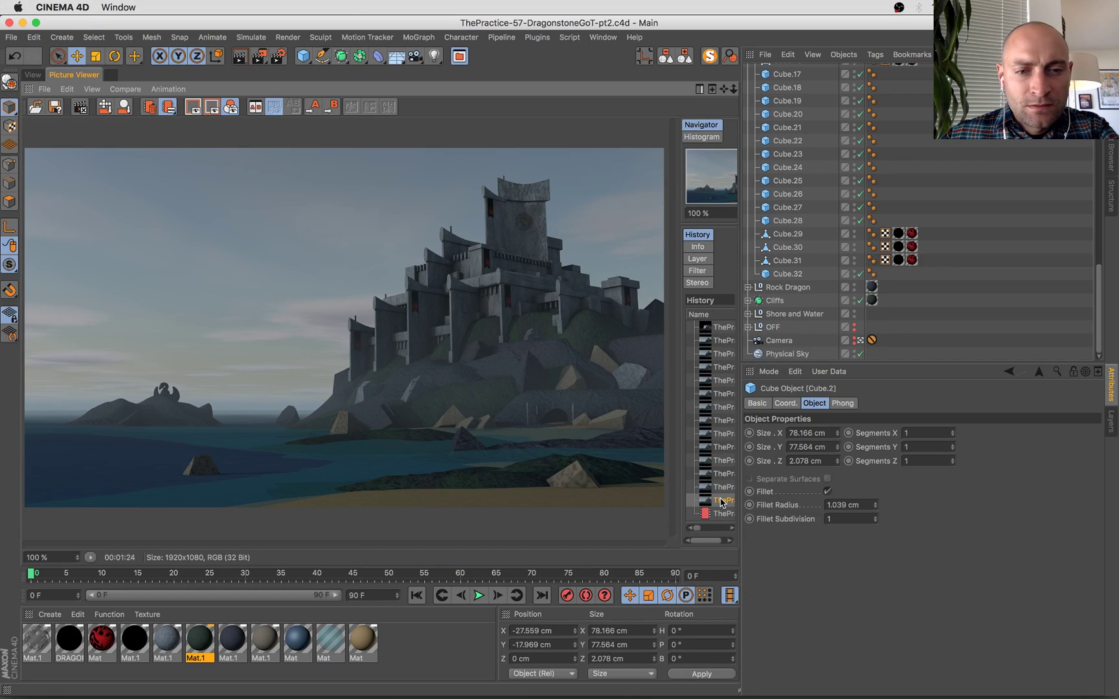
key("Up")
key("Down")
Compare the castle's stepped wall slabs up close between the previous finished render and the render in progress.
scroll(380, 295, "up", 5)
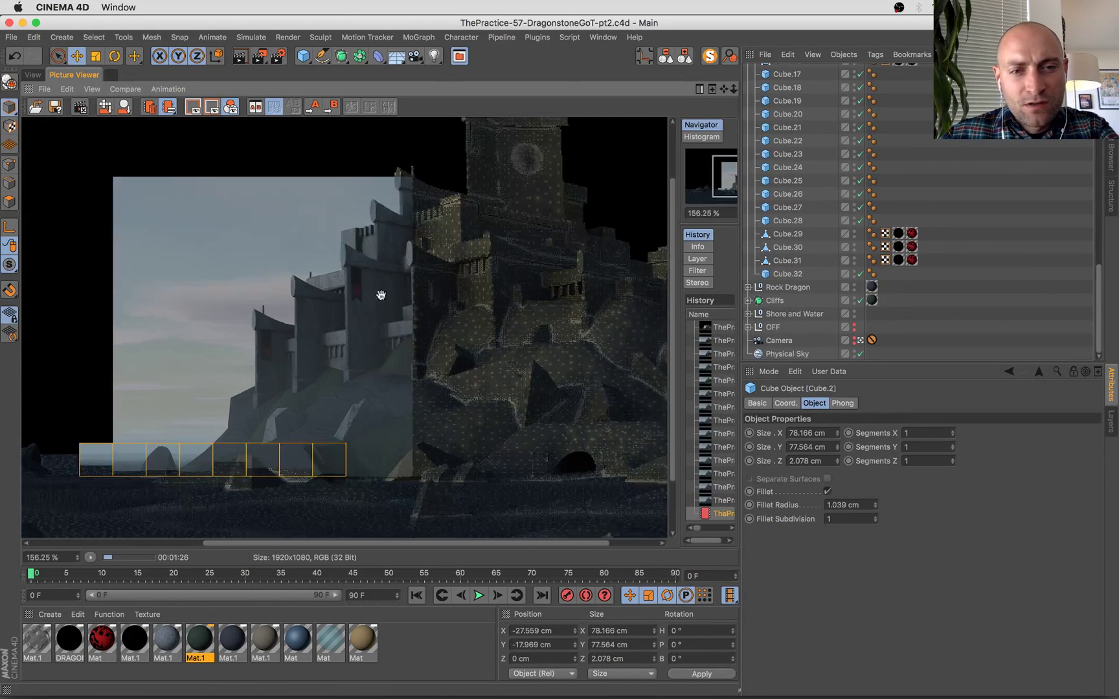
left_click(720, 500)
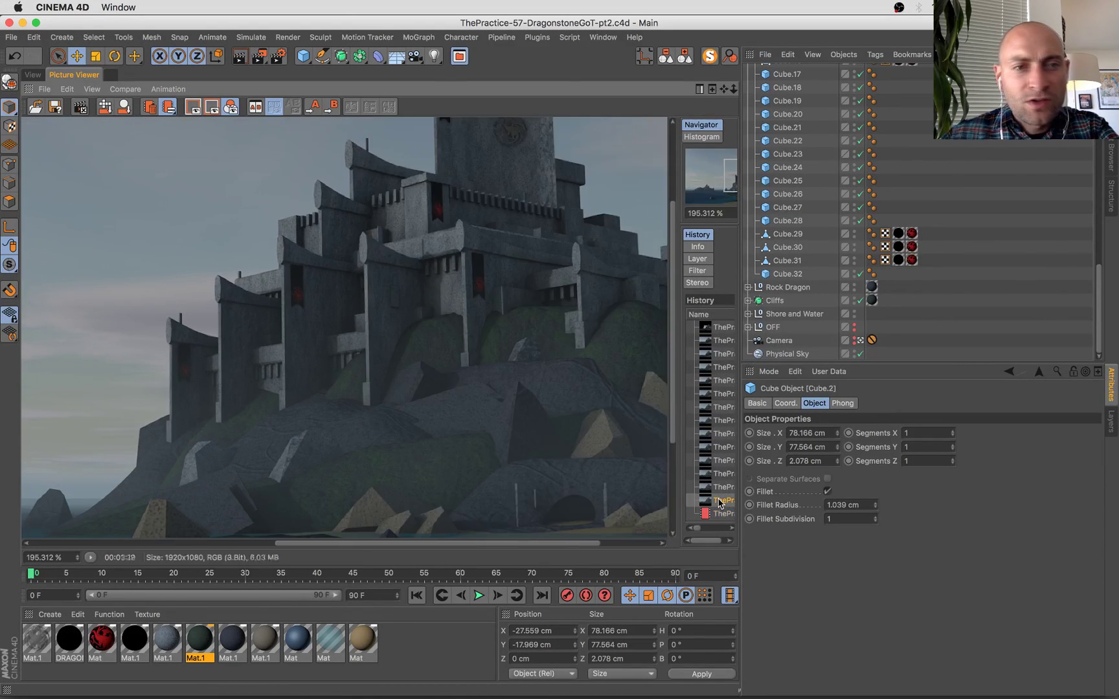
key("Down")
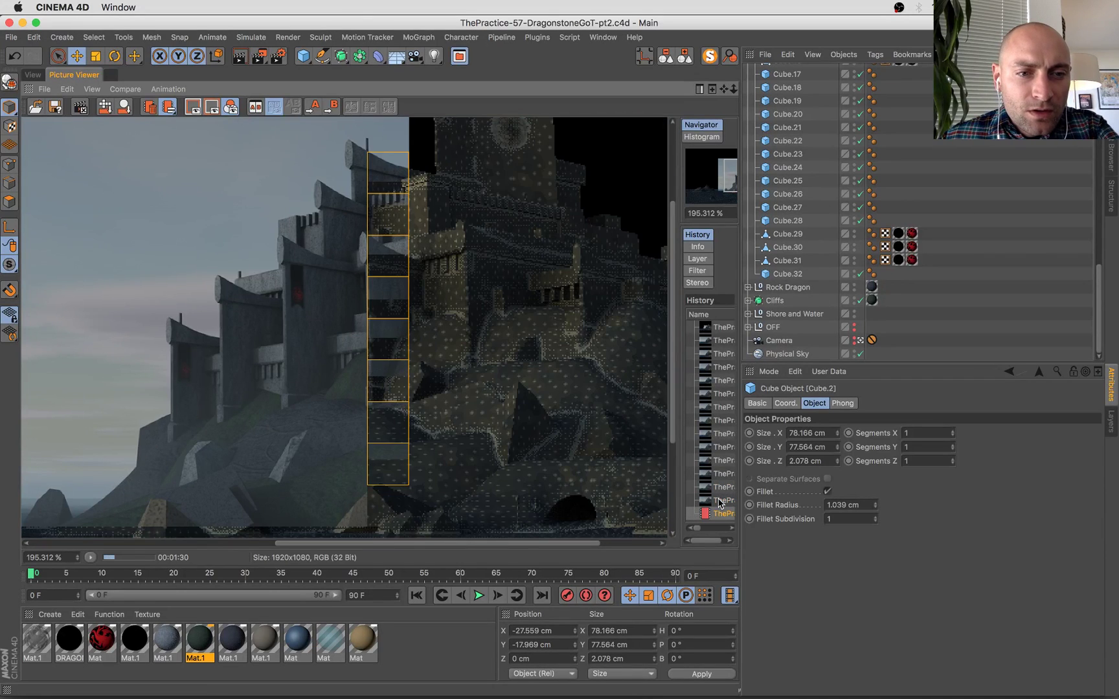
key("Up")
key("Down")
key("Up")
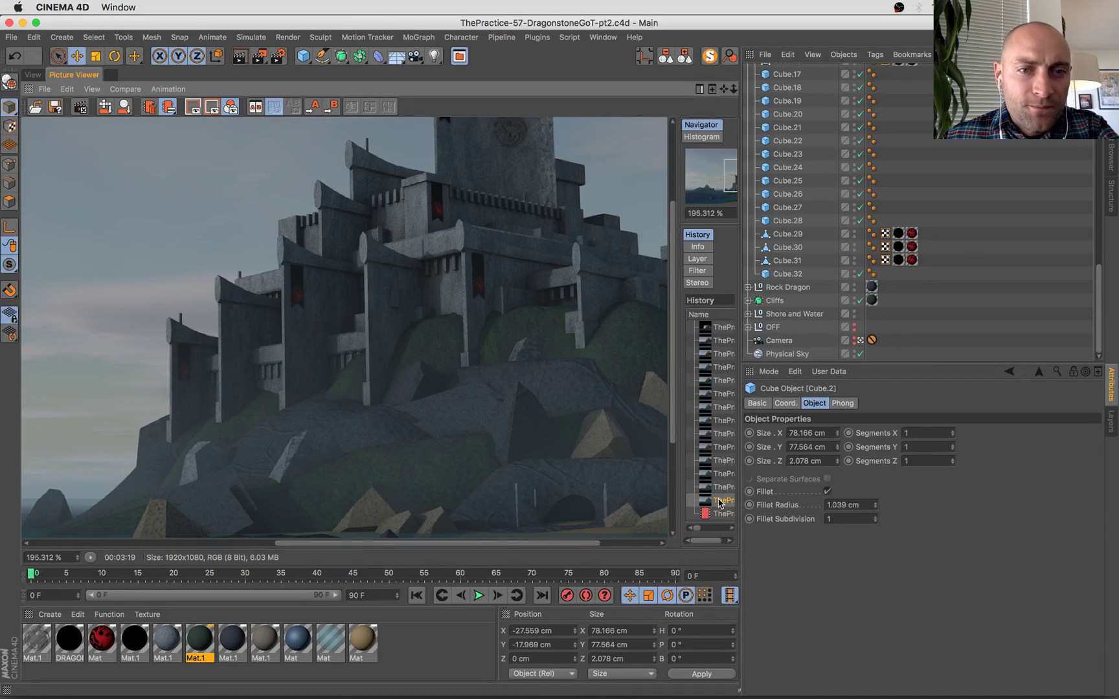
key("Down")
key("Up")
key("Down")
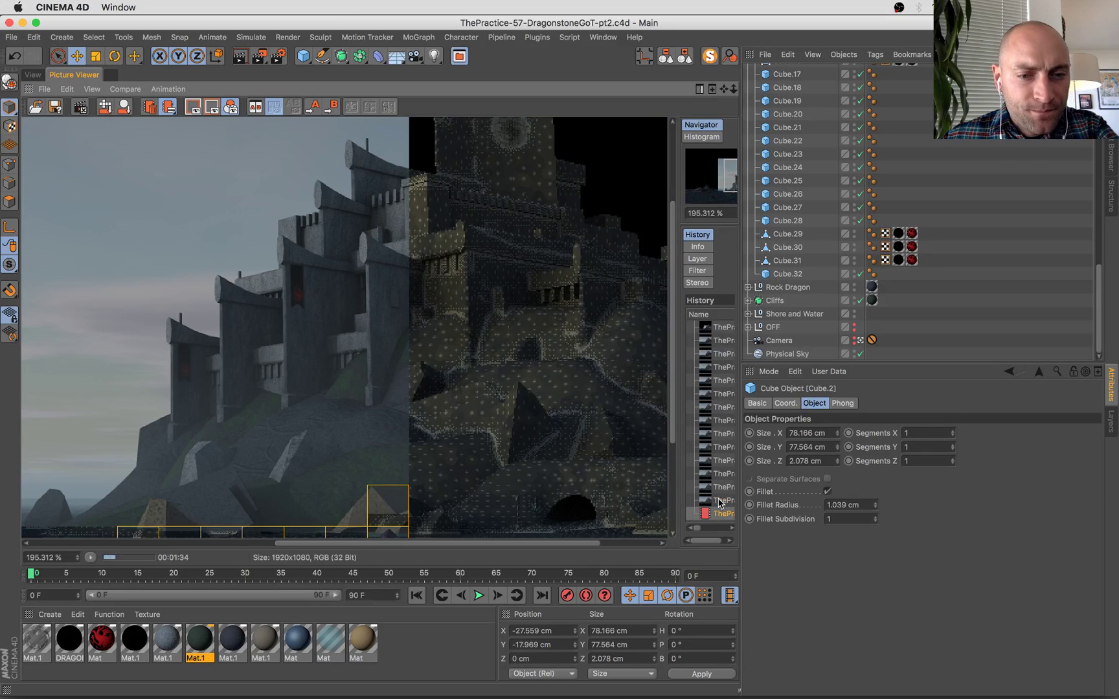
key("Up")
key("Down")
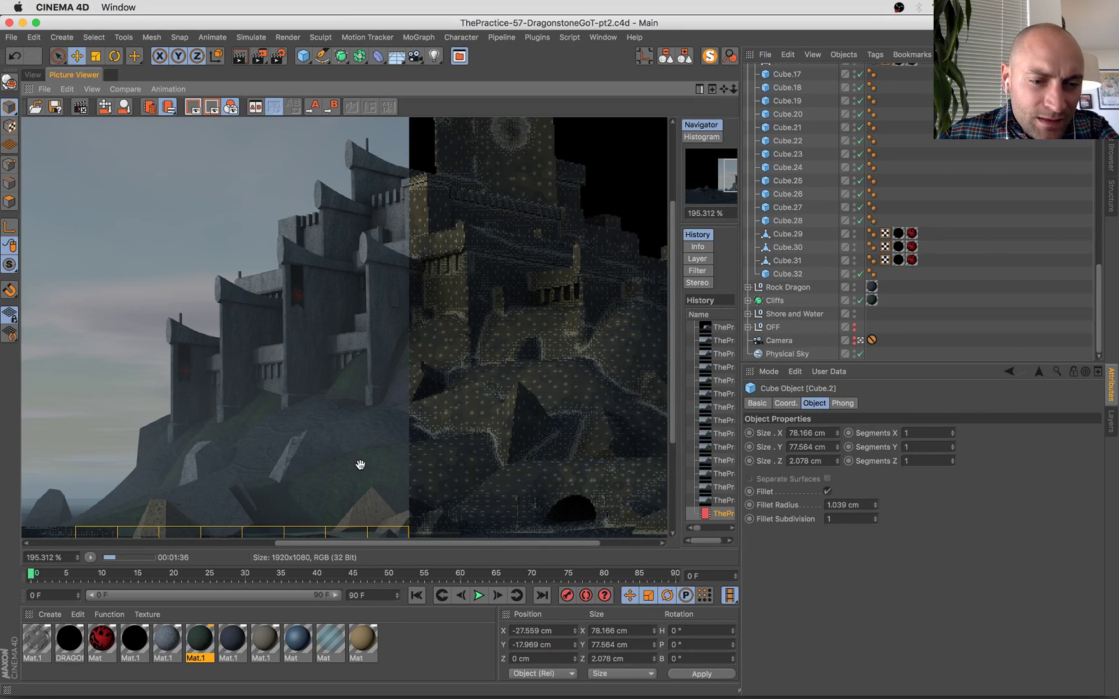
Compare the rocky slope and shoreline stones below the castle walls between the same two renders.
scroll(360, 464, "up", 5)
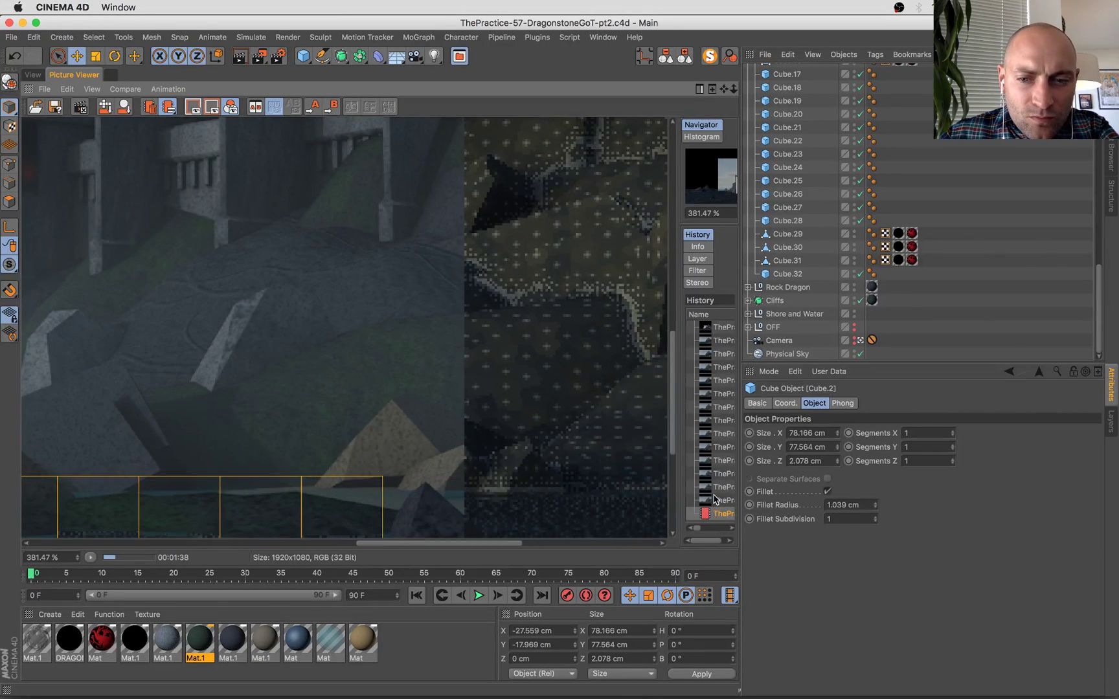
left_click(714, 499)
key("Down")
key("Up")
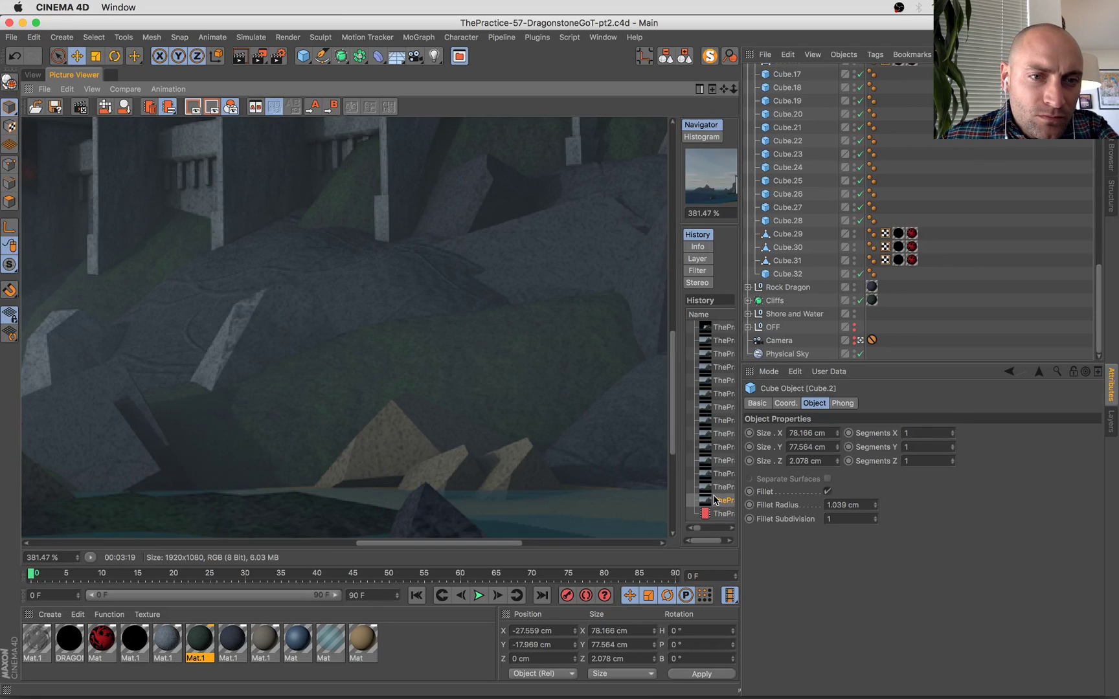
key("Down")
scroll(287, 339, "down", 6)
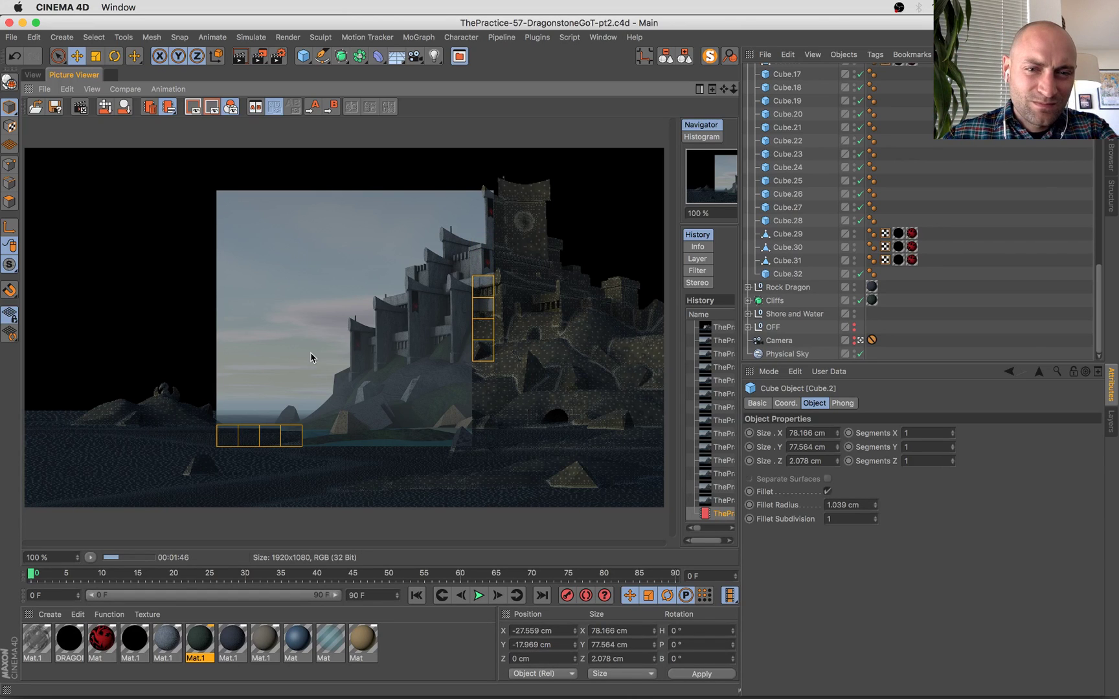
Examine the render in progress around the castle walls and as a whole picture.
scroll(461, 380, "up", 2)
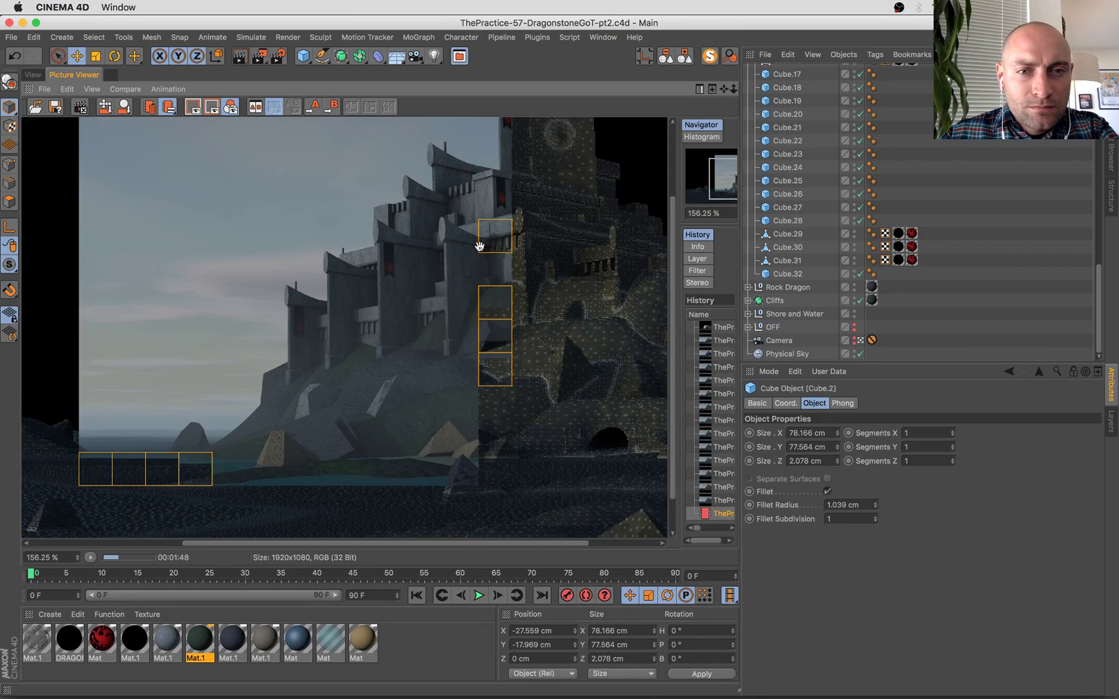
left_click_drag(479, 245, 346, 352)
scroll(317, 292, "down", 2)
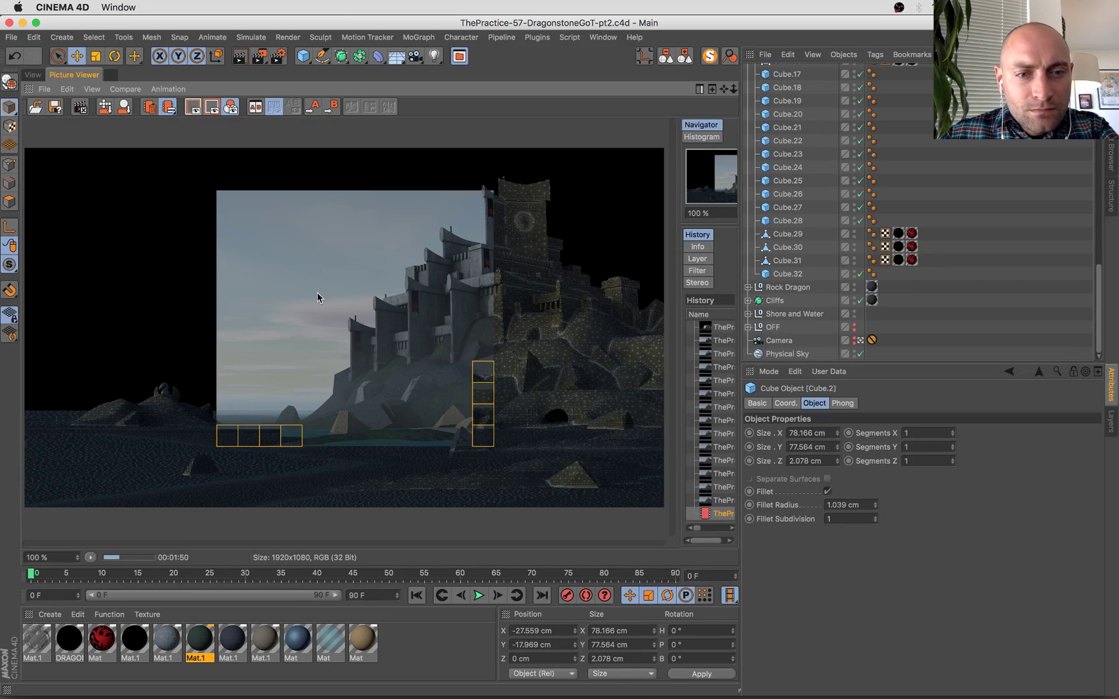
scroll(317, 292, "down", 1)
scroll(452, 462, "down", 1)
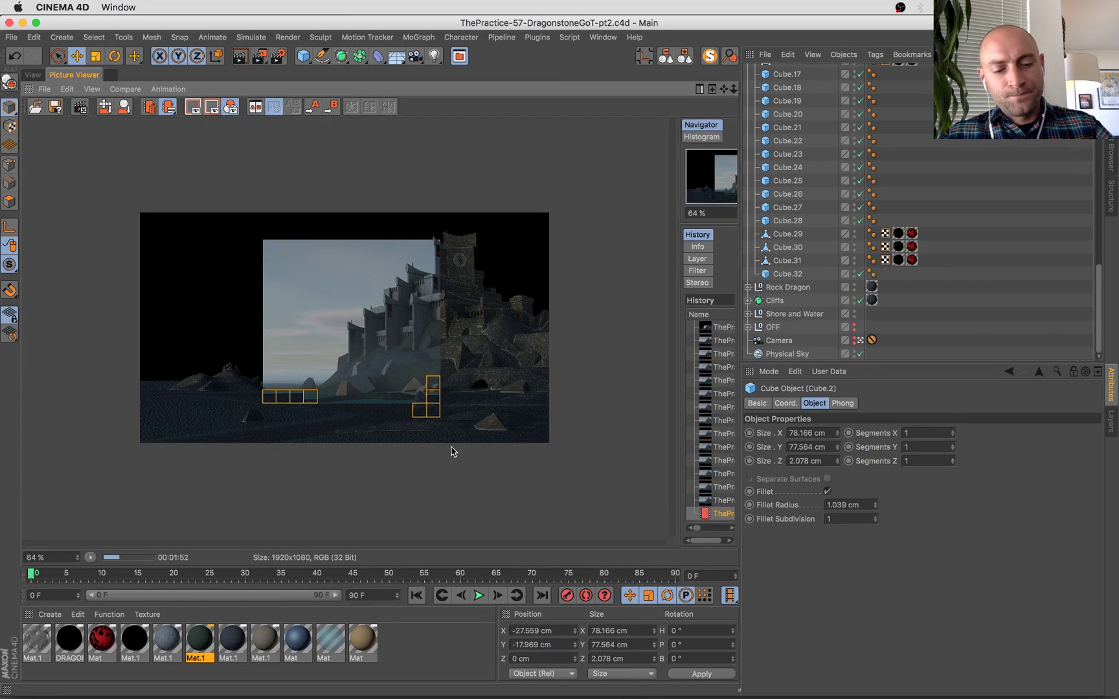
scroll(393, 373, "up", 2)
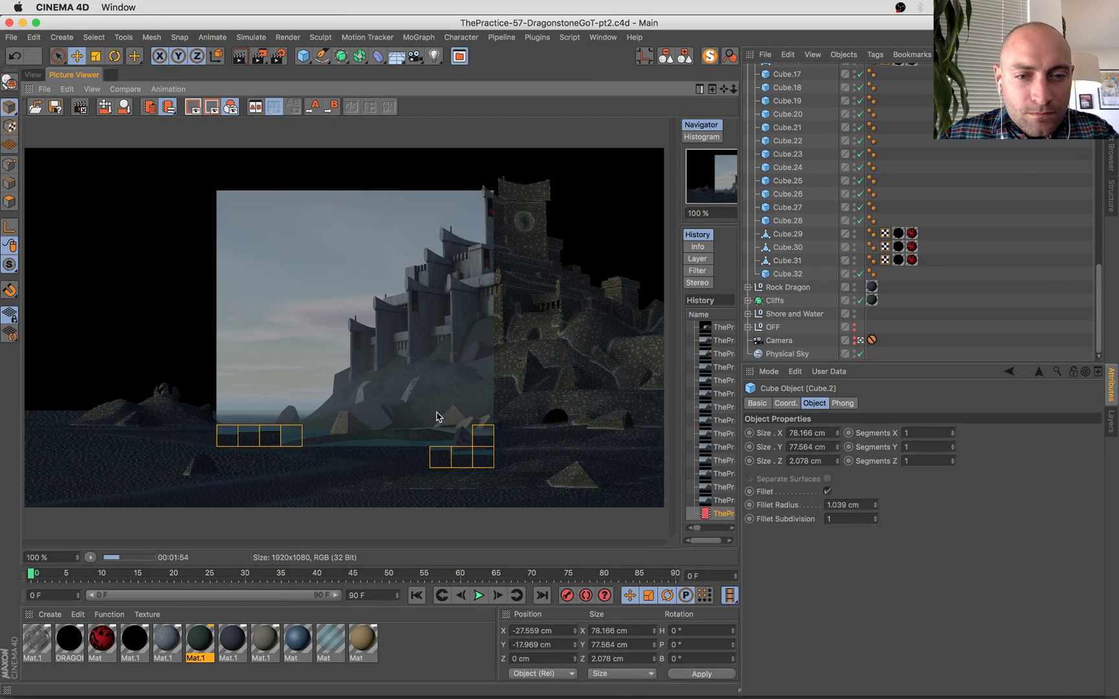
key("super+Tab")
key("super+Tab")
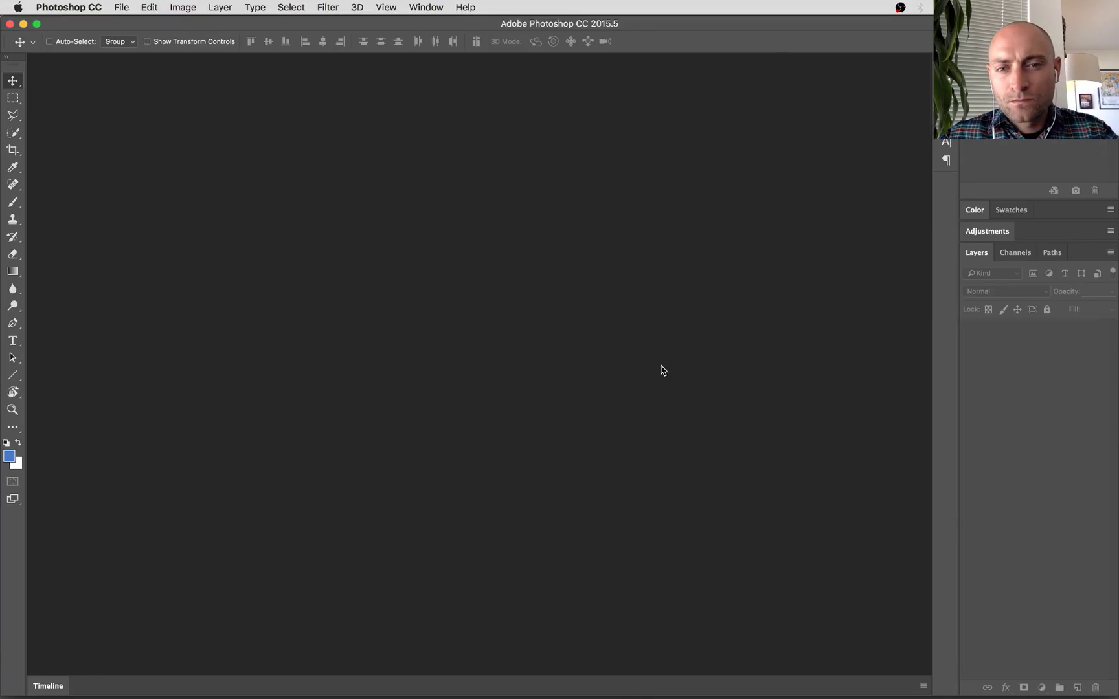
mouse_move(1, 2)
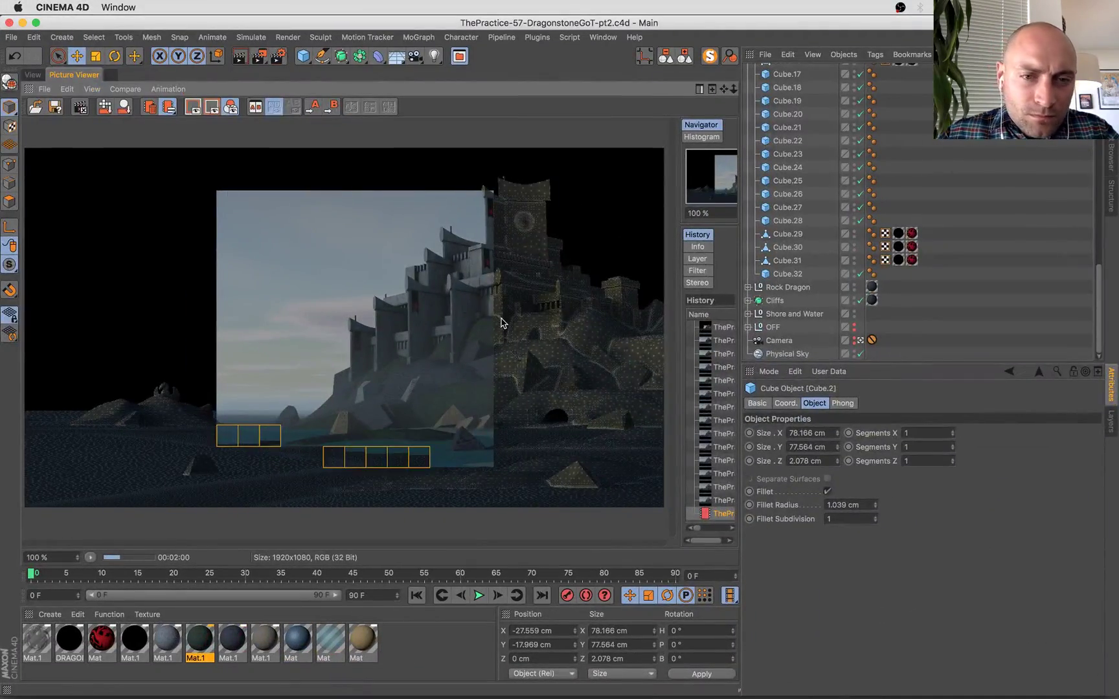
Examine the lower cliffs, shoreline rocks and wall slabs up close in the render in progress.
scroll(453, 351, "up", 1)
scroll(454, 352, "up", 4)
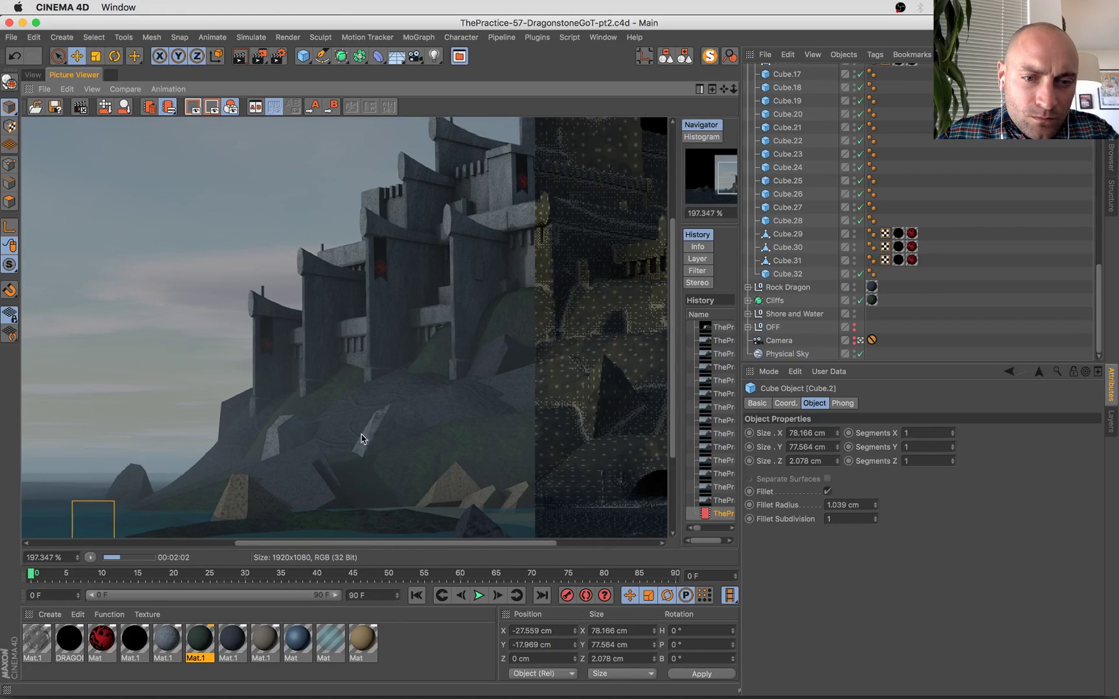
left_click_drag(195, 358, 125, 295)
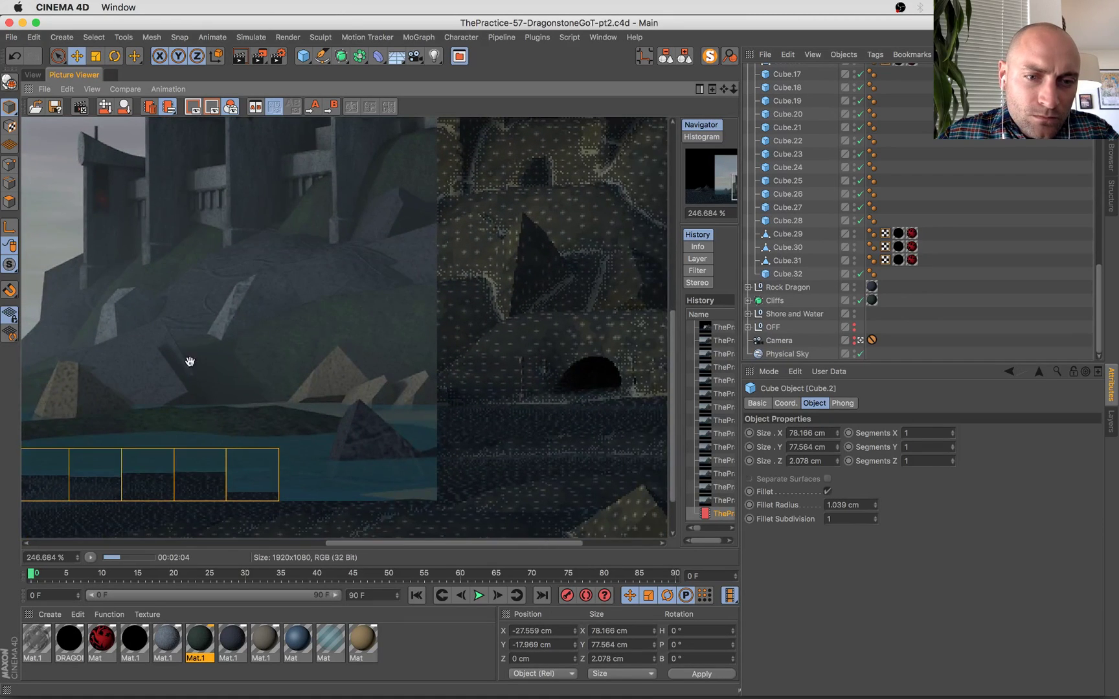
mouse_move(187, 361)
left_mouse_down()
mouse_move(233, 282)
mouse_move(508, 299)
left_mouse_up()
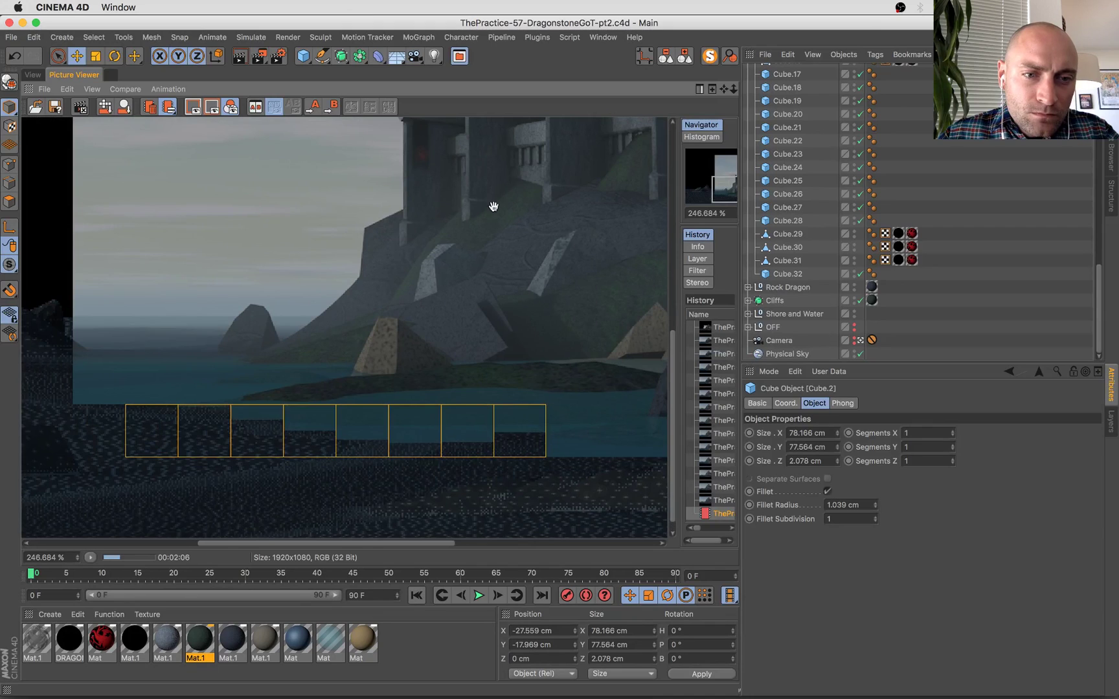
left_click_drag(492, 210, 290, 361)
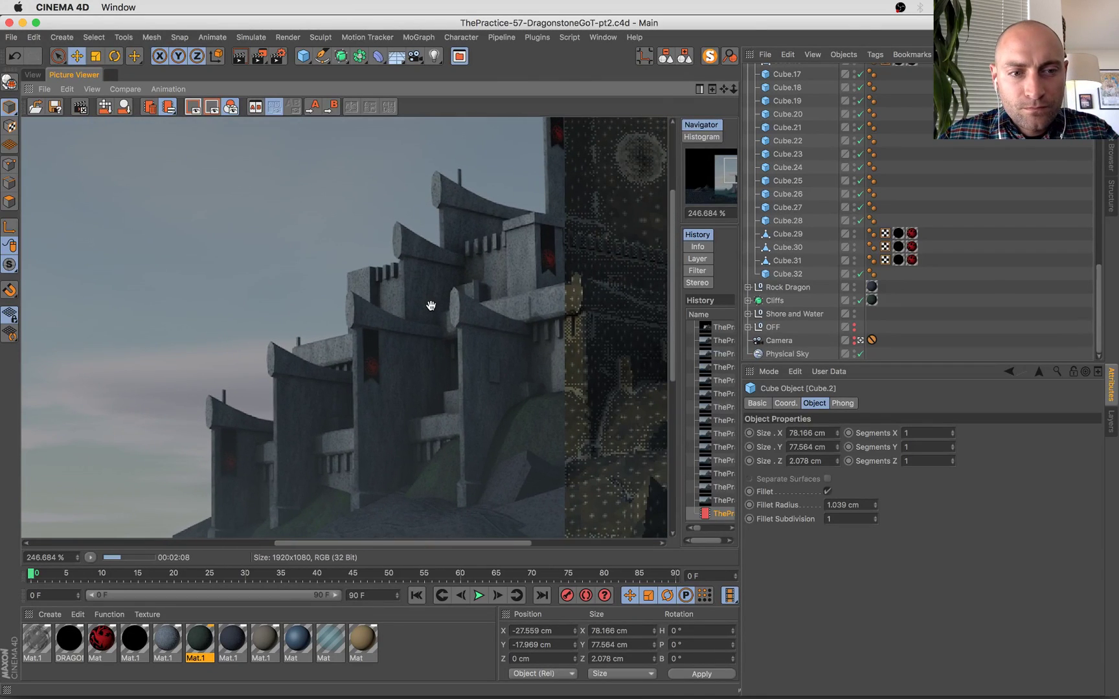
scroll(414, 389, "down", 4)
scroll(476, 316, "down", 1)
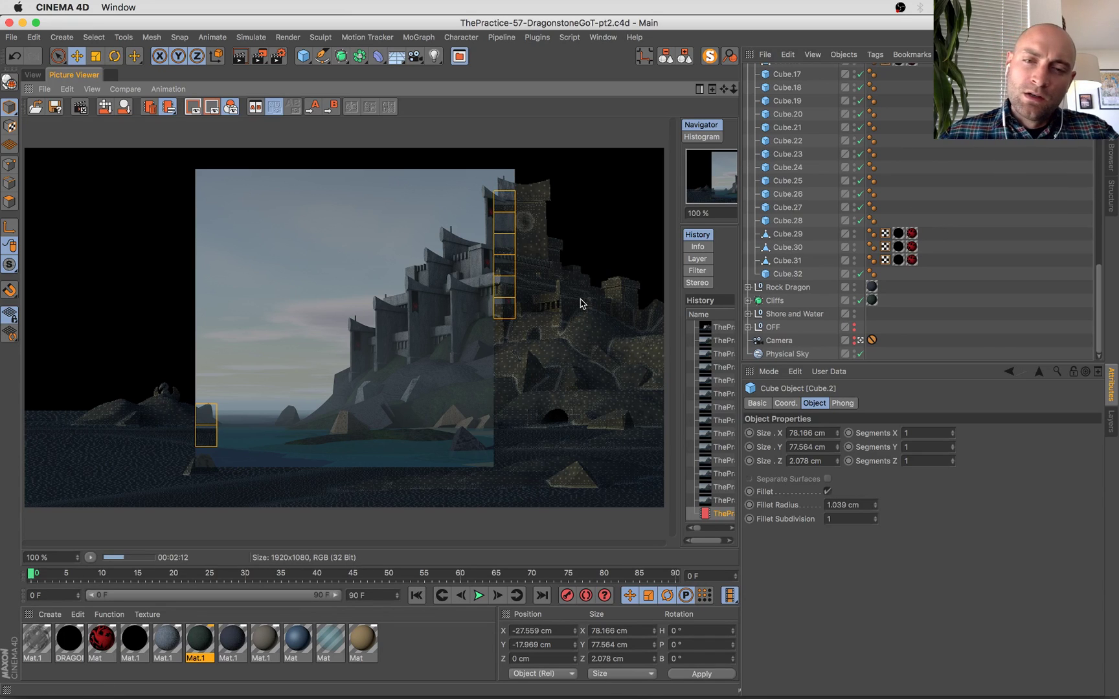
scroll(433, 371, "up", 5)
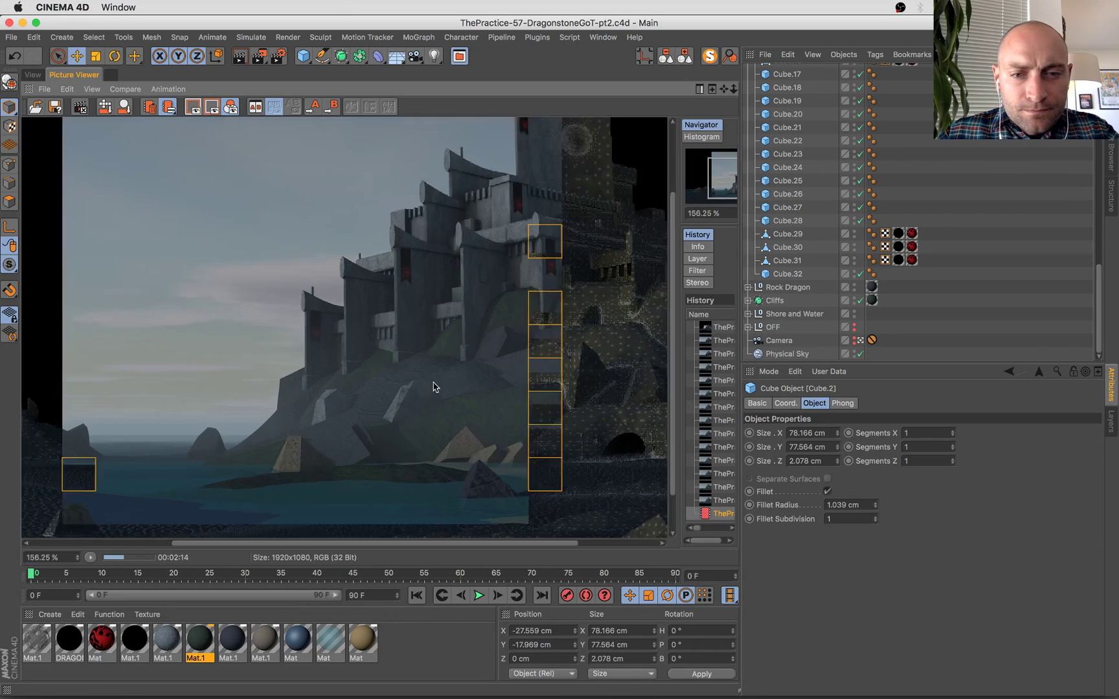
left_click_drag(294, 329, 603, 223)
left_click_drag(348, 294, 784, 314)
scroll(337, 305, "down", 5)
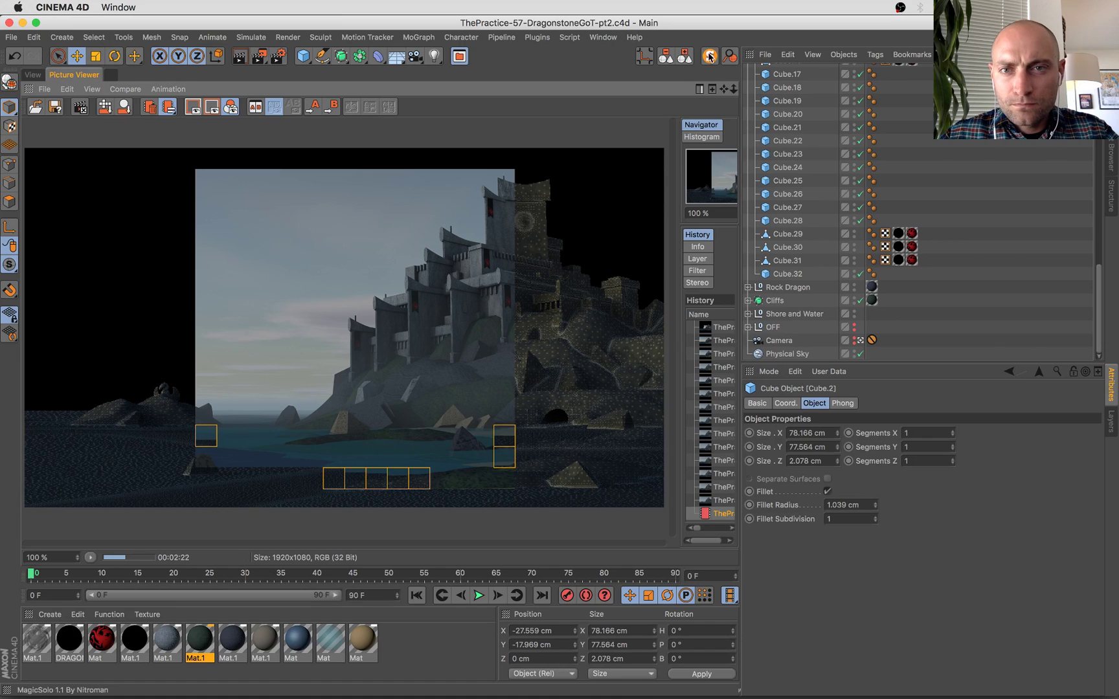
Collapse the object hierarchy to its top-level entries and examine the tower, banners and outer walls up close in the render.
left_click(686, 58)
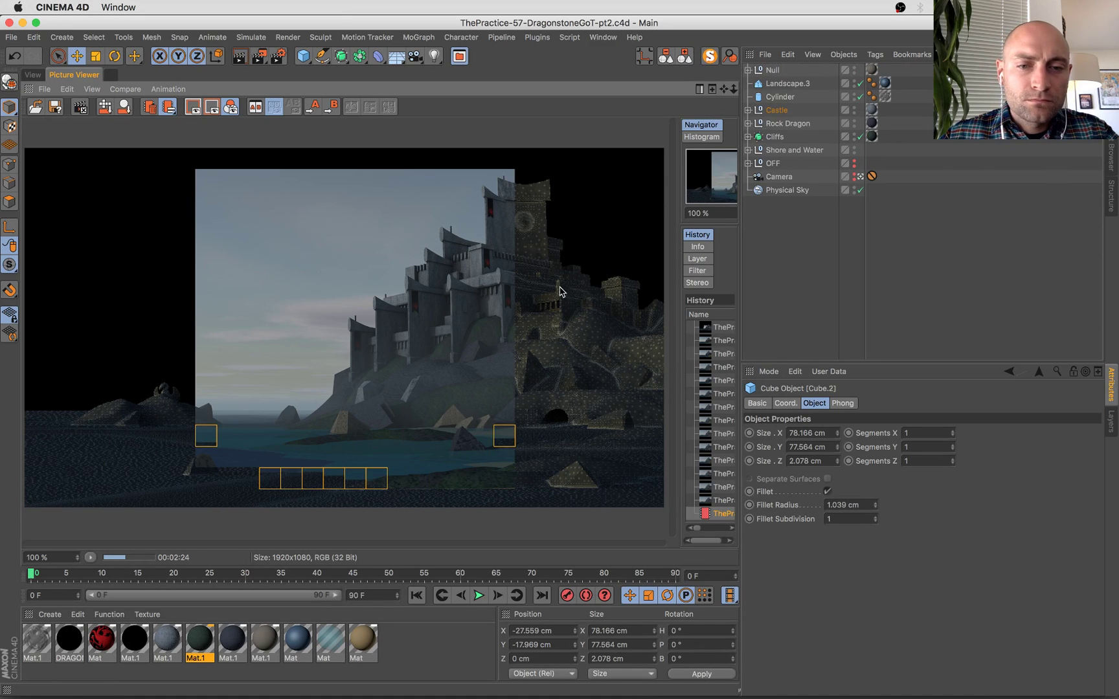
scroll(533, 194, "up", 1)
scroll(541, 179, "up", 10)
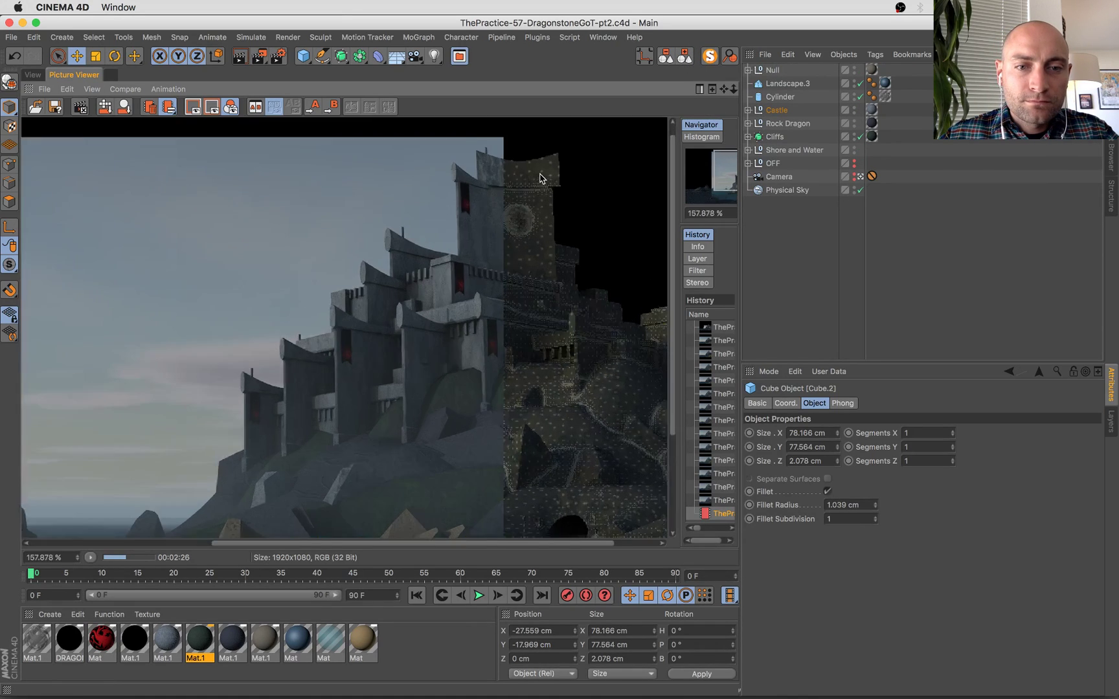
left_click_drag(532, 237, 548, 131)
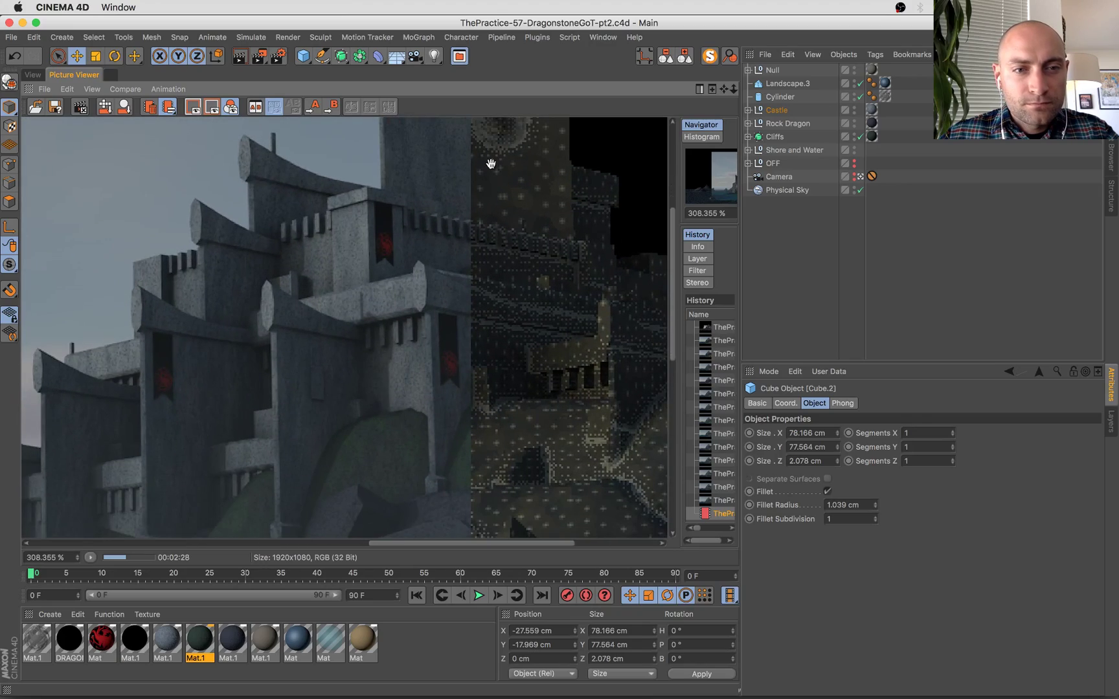
left_click_drag(321, 248, 412, 147)
mouse_move(0, 0)
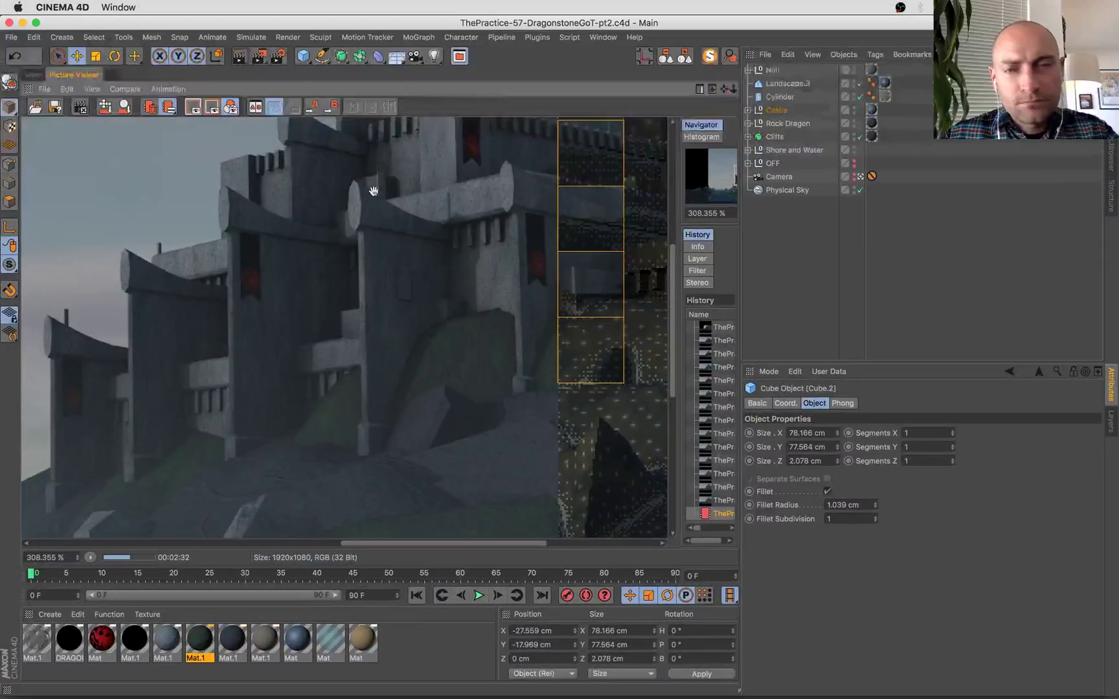
double_click(424, 272)
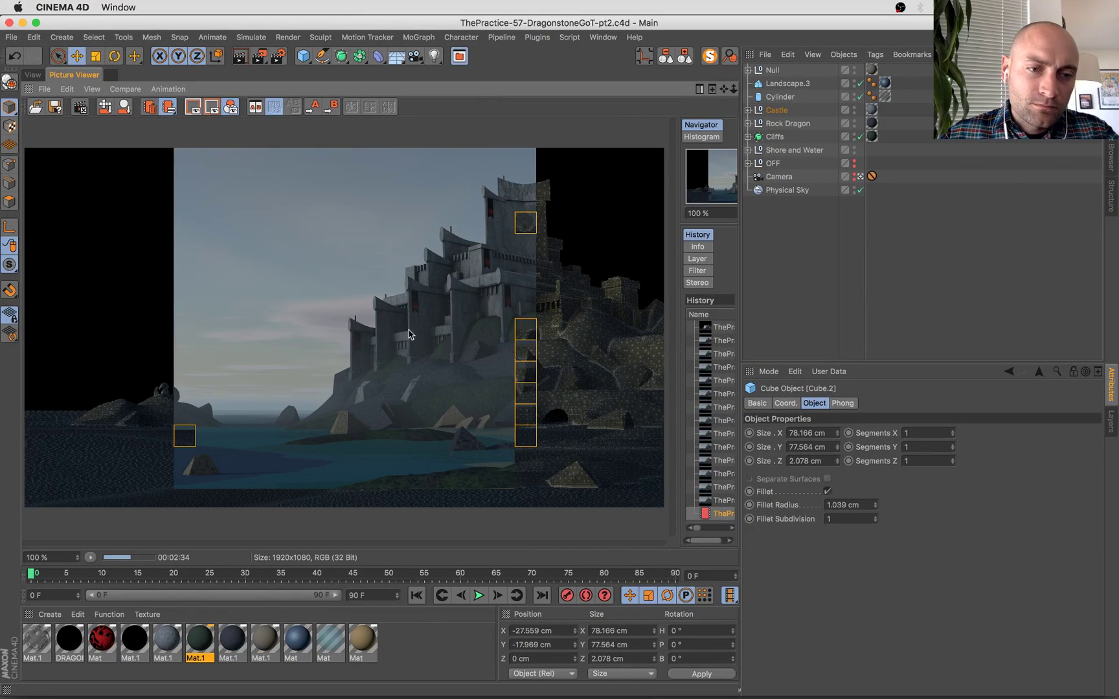
Examine the distant dragon rock, the water and the castle's full profile as the render fills in.
scroll(530, 380, "up", 2)
left_click_drag(369, 378, 487, 218)
double_click(426, 348)
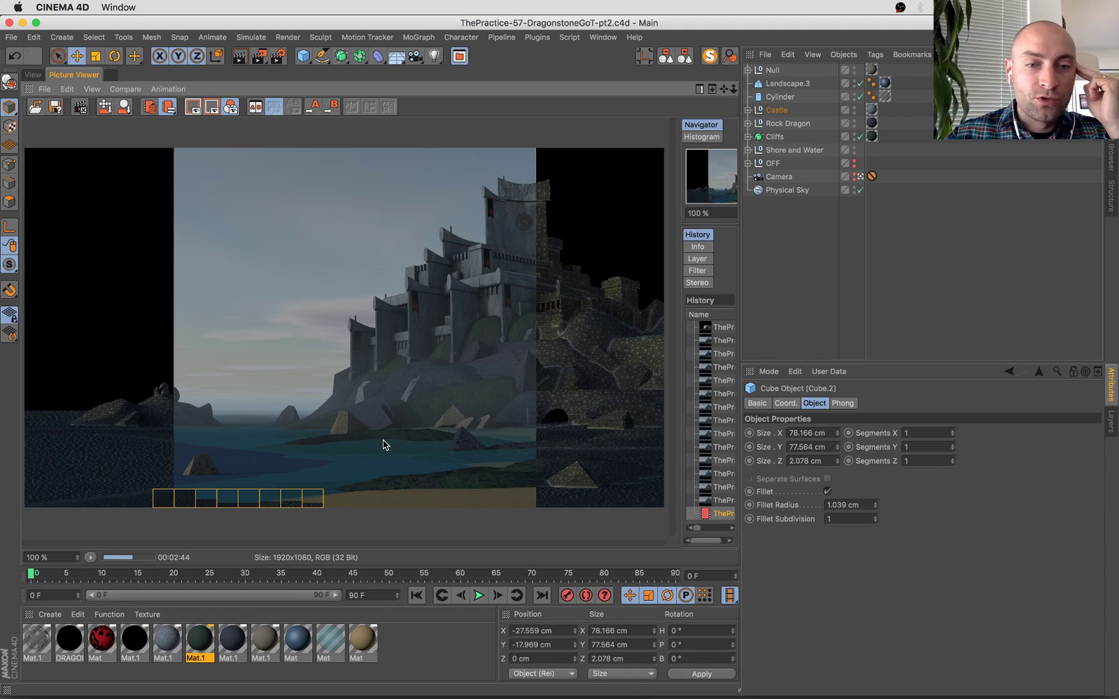
scroll(421, 279, "up", 1)
left_click_drag(364, 260, 161, 308)
scroll(410, 205, "down", 3)
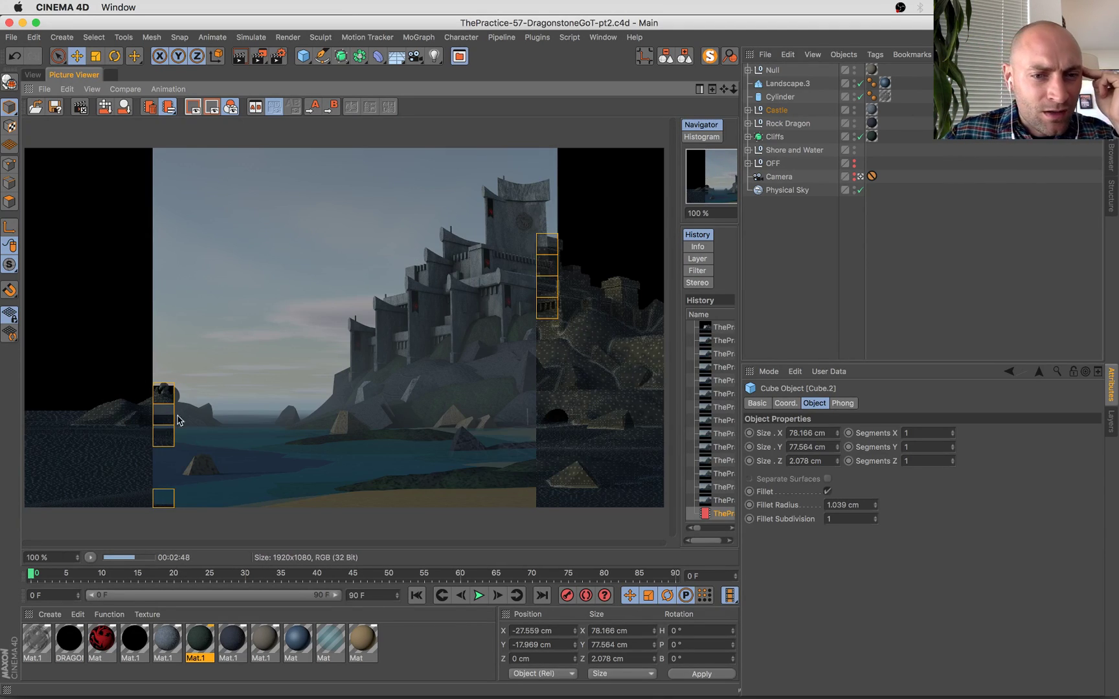
scroll(213, 395, "up", 2)
left_click_drag(209, 366, 382, 278)
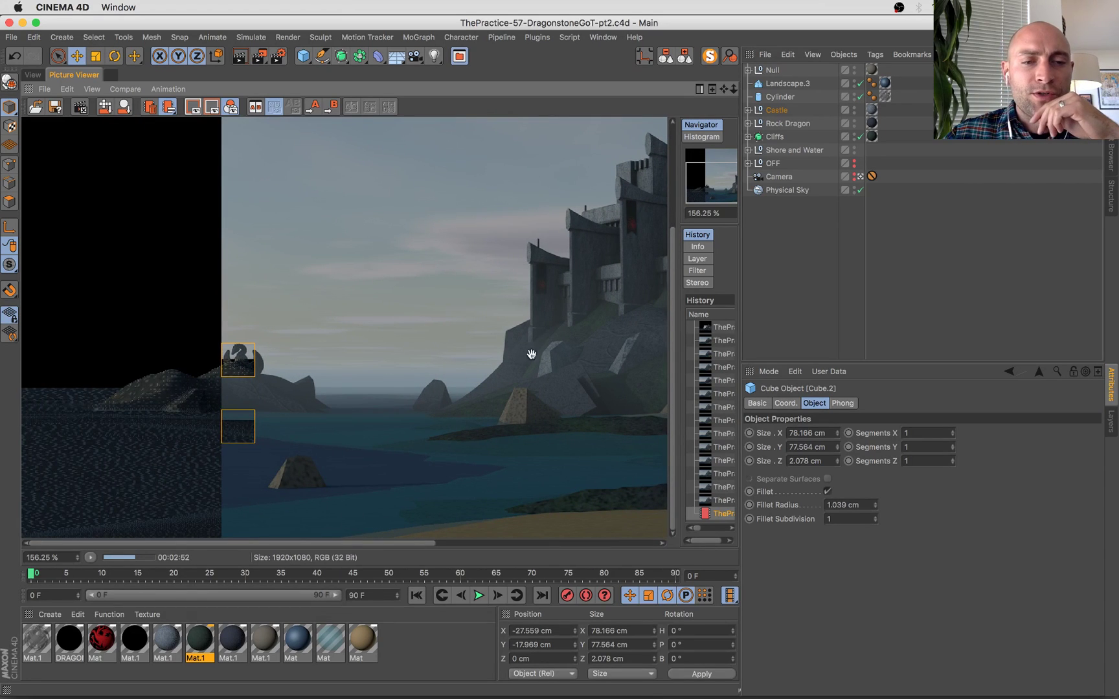
left_click_drag(528, 286, 295, 403)
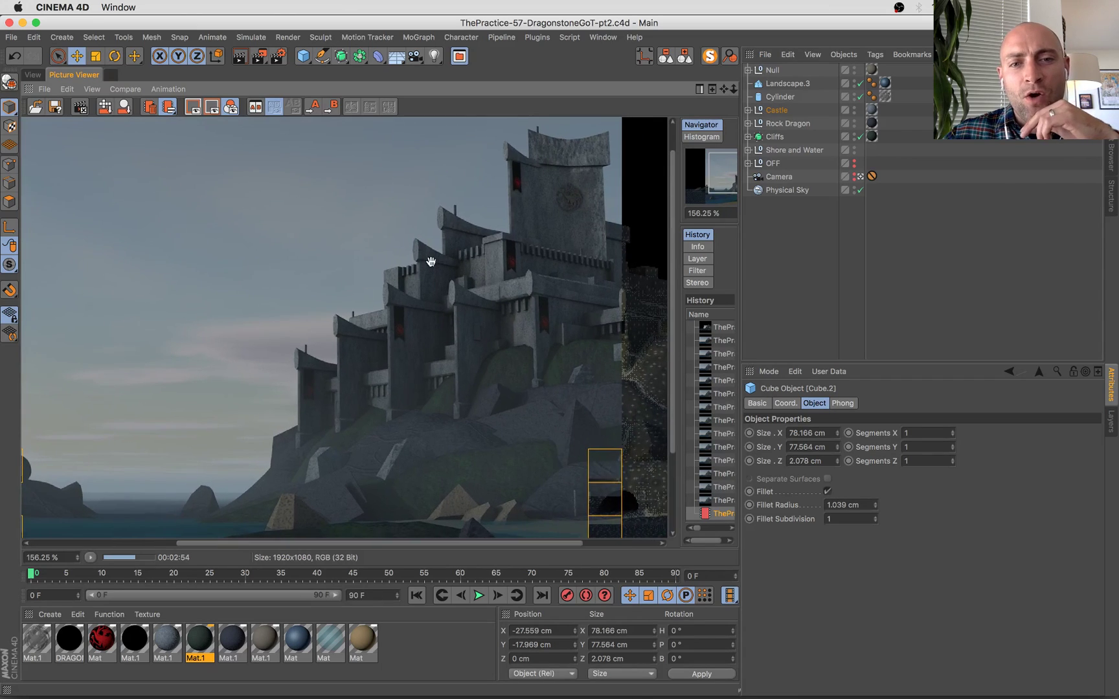
Examine the castle walls, cliffs and shoreline rocks up close in the render in progress.
scroll(452, 325, "down", 2)
scroll(452, 327, "up", 2)
left_click_drag(446, 312, 338, 316)
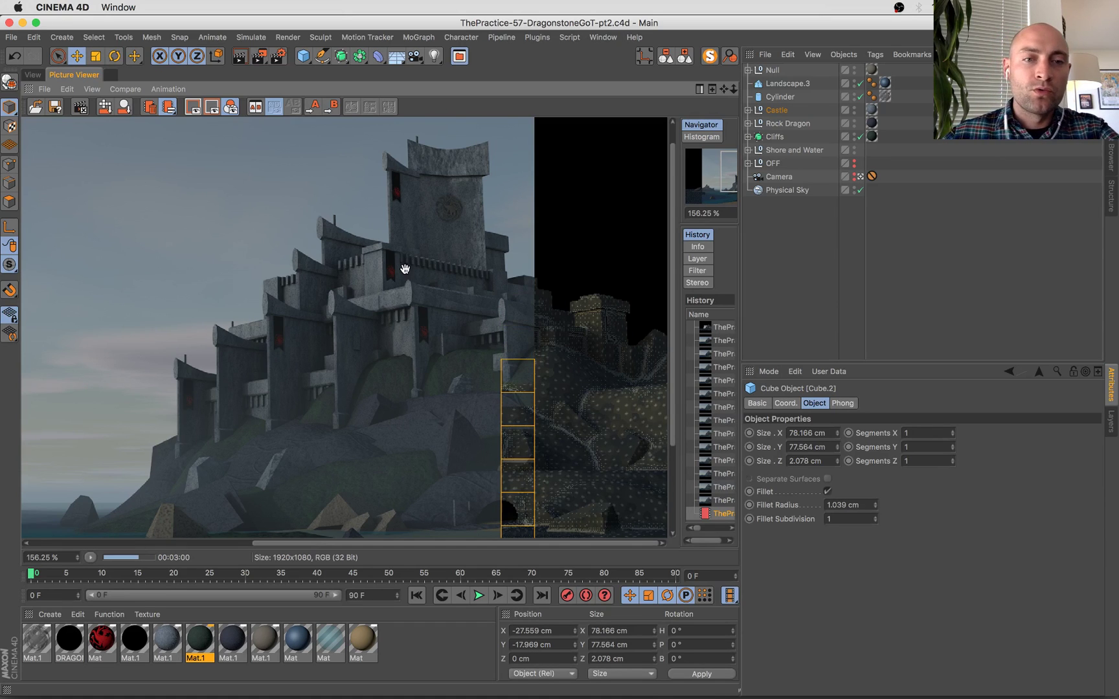
left_click_drag(362, 374, 392, 268)
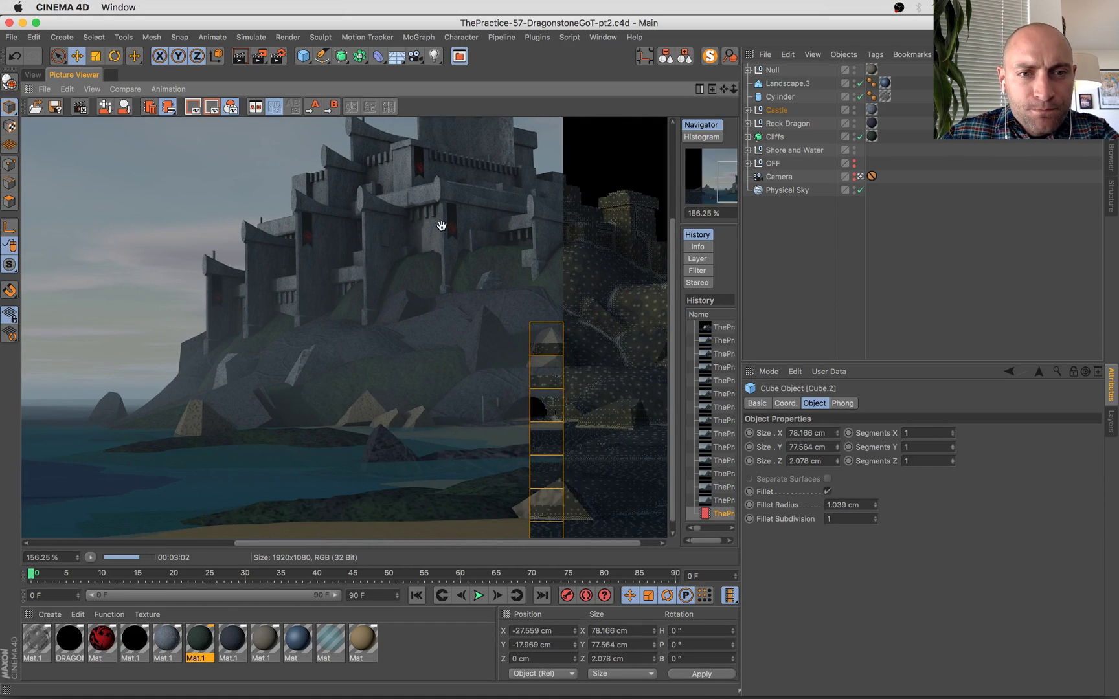
left_click_drag(441, 225, 383, 234)
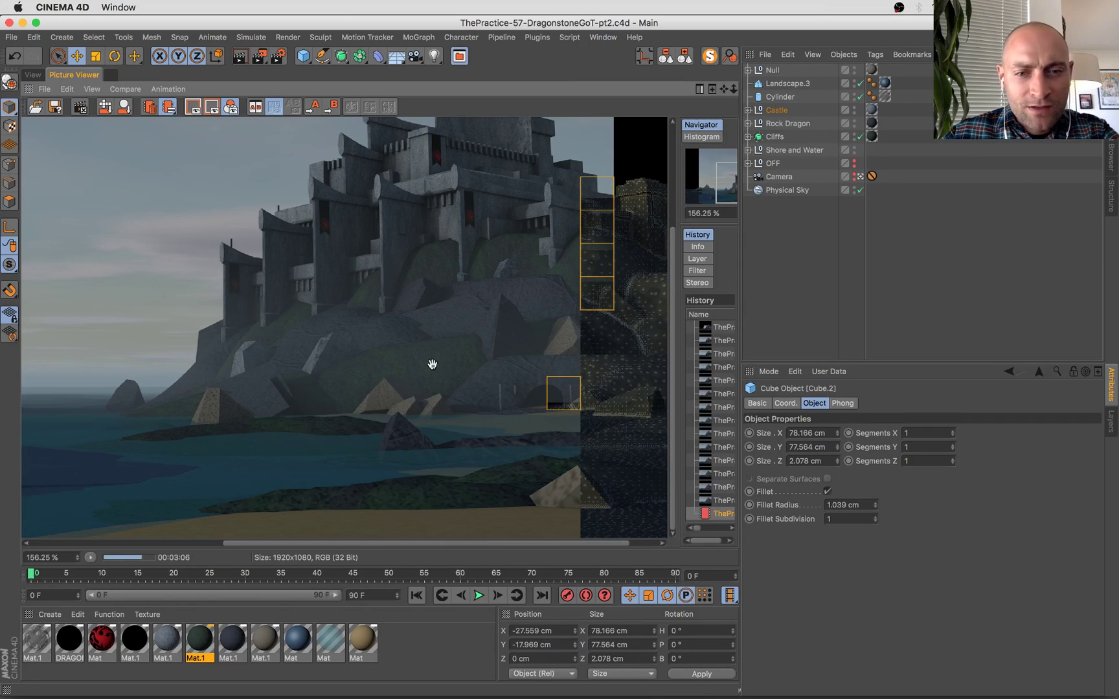
left_click_drag(484, 304, 400, 392)
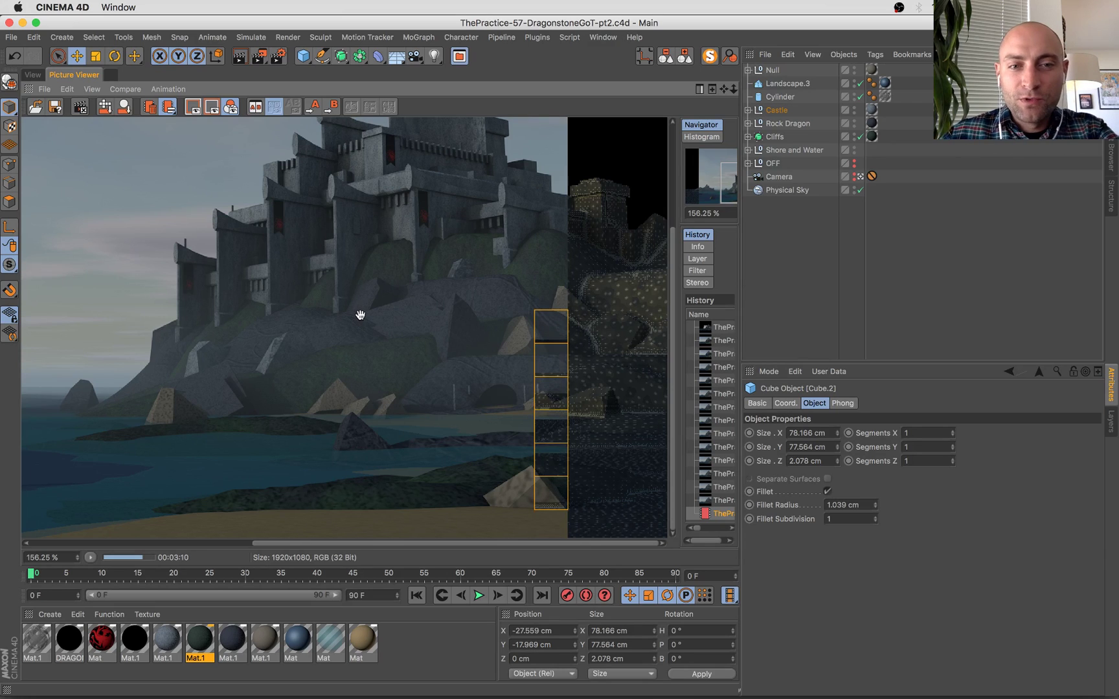
scroll(369, 290, "down", 2)
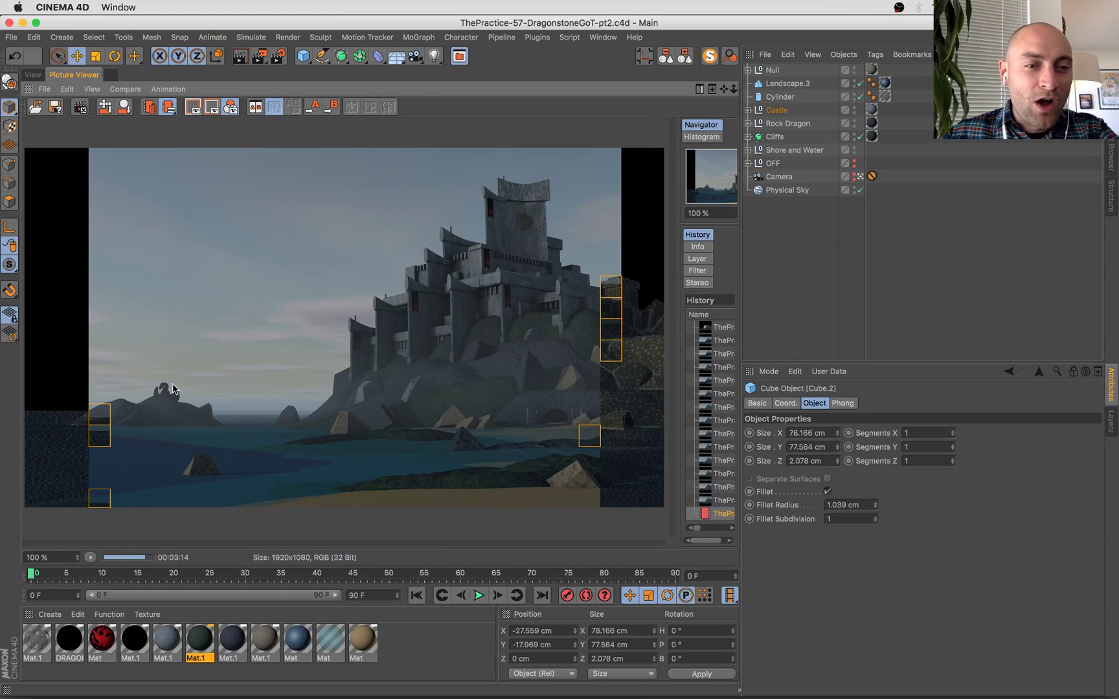
Inspect the main tower, distant dragon rock, water and mid-level castle walls while the render finishes.
scroll(562, 183, "up", 3)
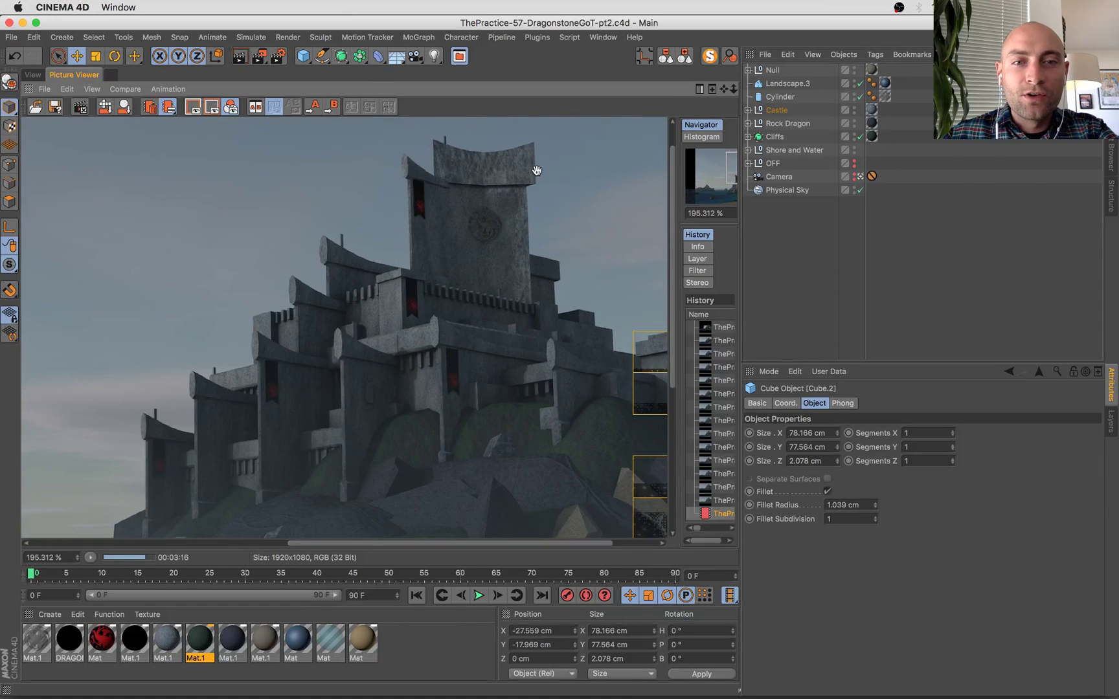
scroll(482, 284, "down", 3)
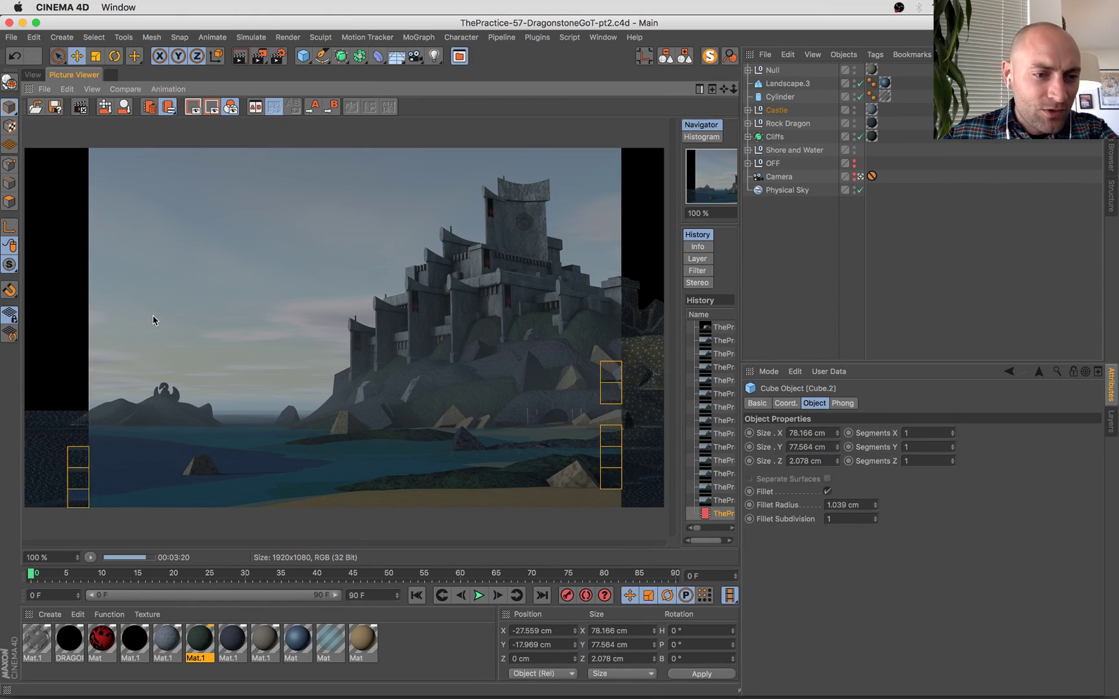
scroll(216, 455, "up", 3)
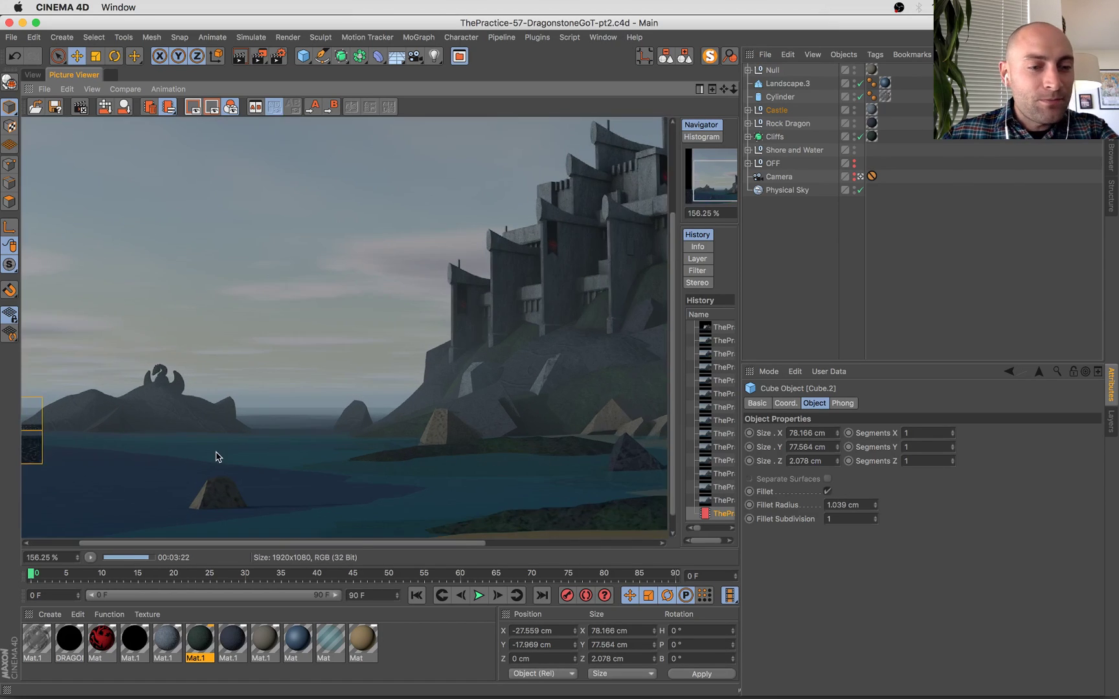
scroll(206, 444, "down", 3)
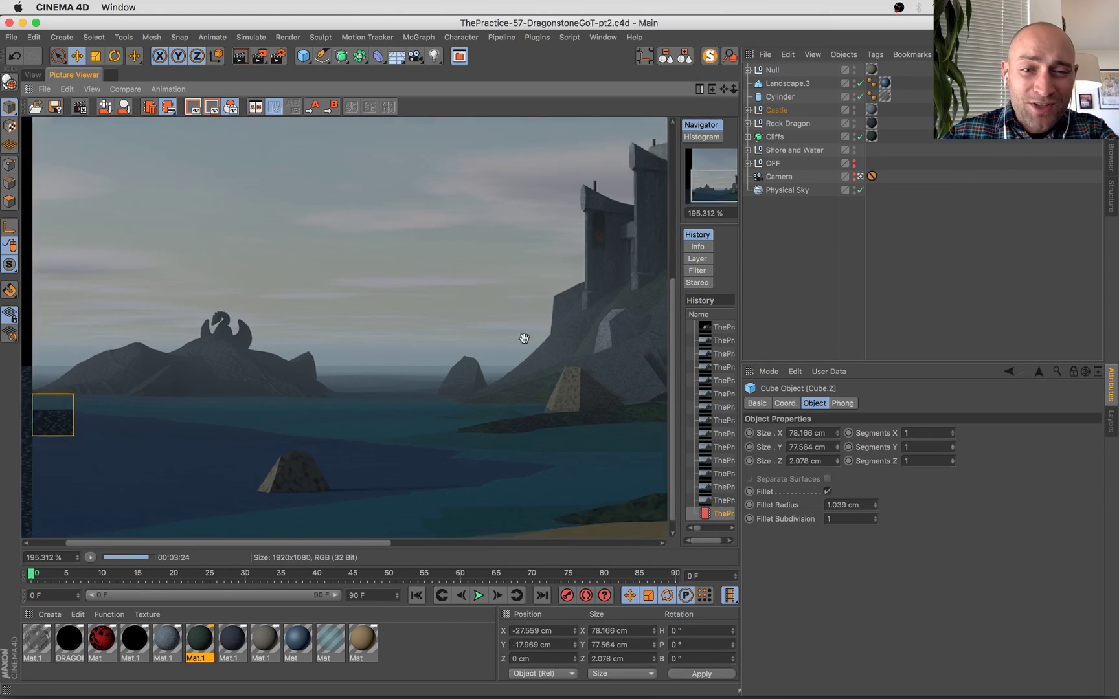
key("ctrl+Up")
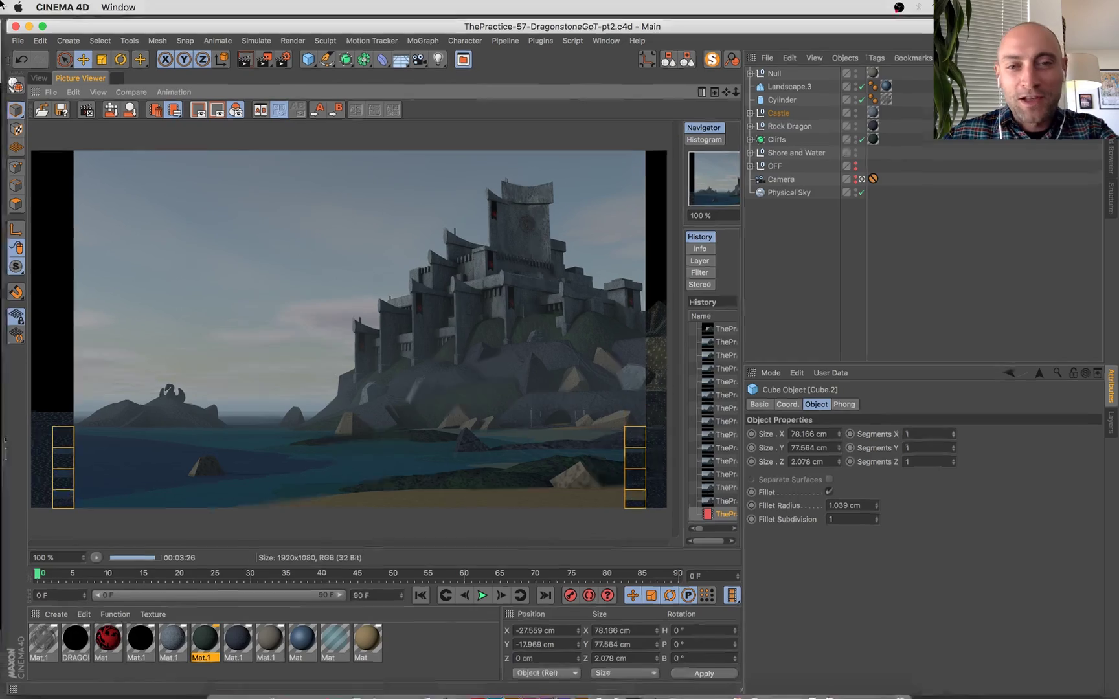
left_click(861, 533)
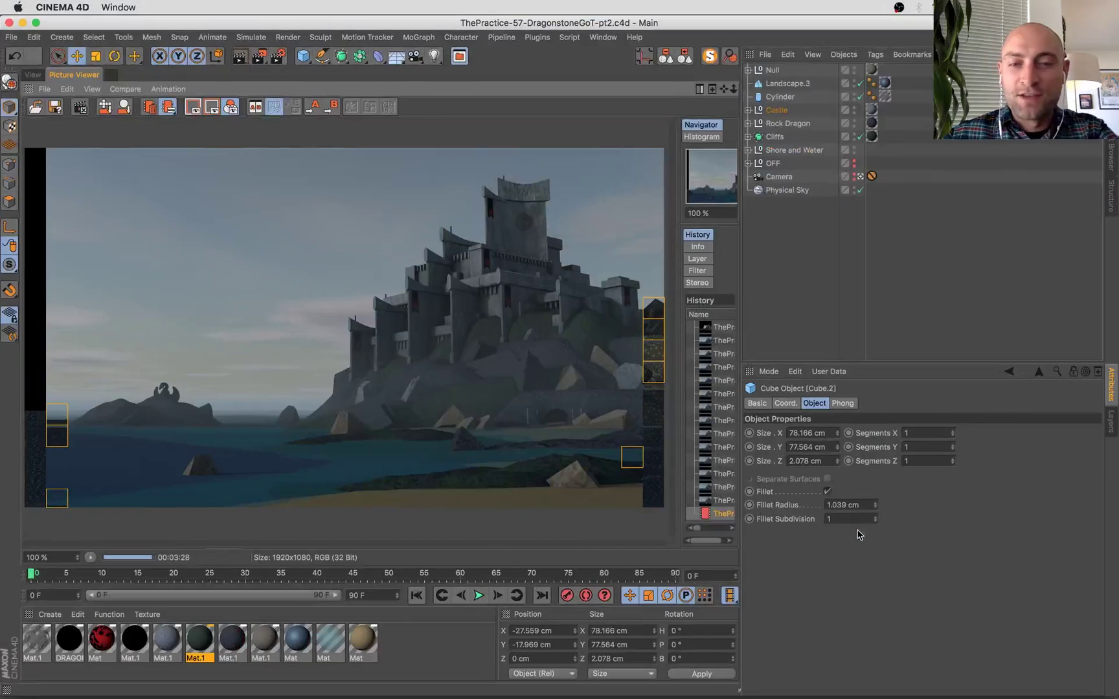
scroll(580, 305, "up", 1)
scroll(604, 400, "up", 1)
scroll(509, 283, "up", 1)
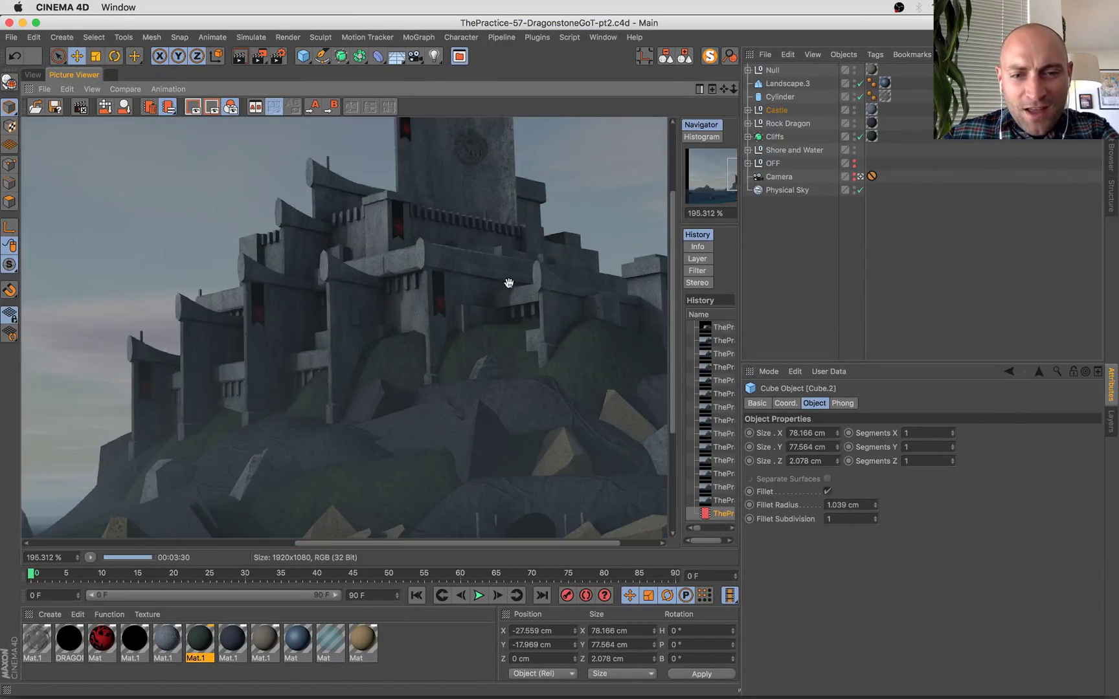
left_click_drag(510, 282, 375, 195)
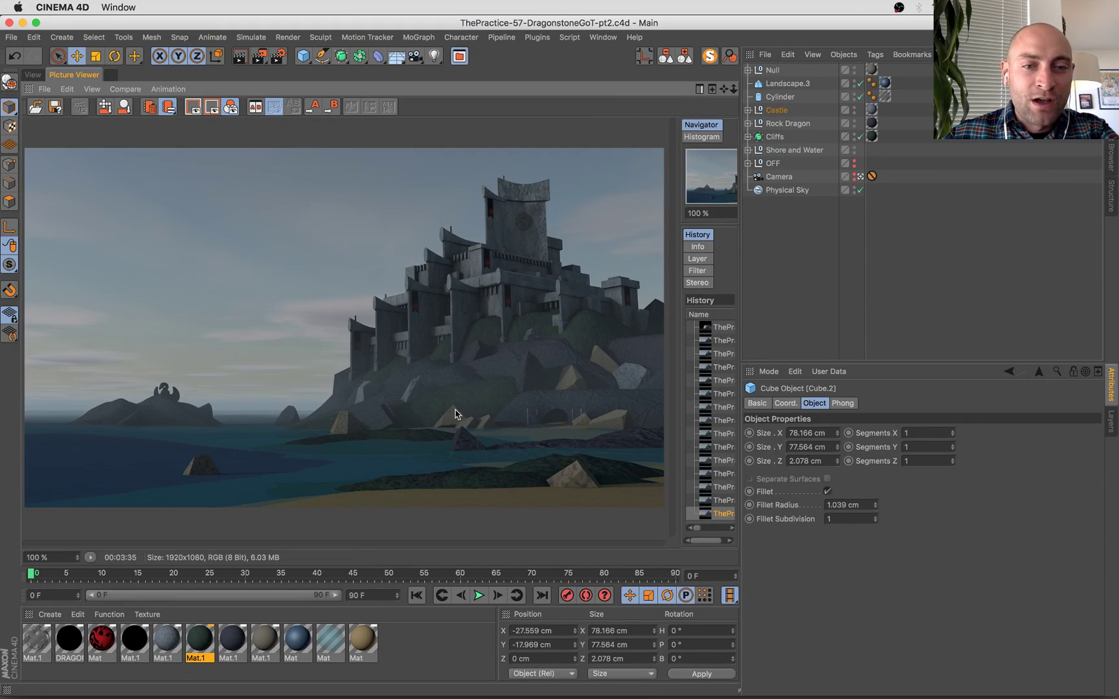
In the dark blue-grey rock material's bump layers, set the second noise's opacity to 76% and the Sema noise's global scale to 494%.
double_click(233, 641)
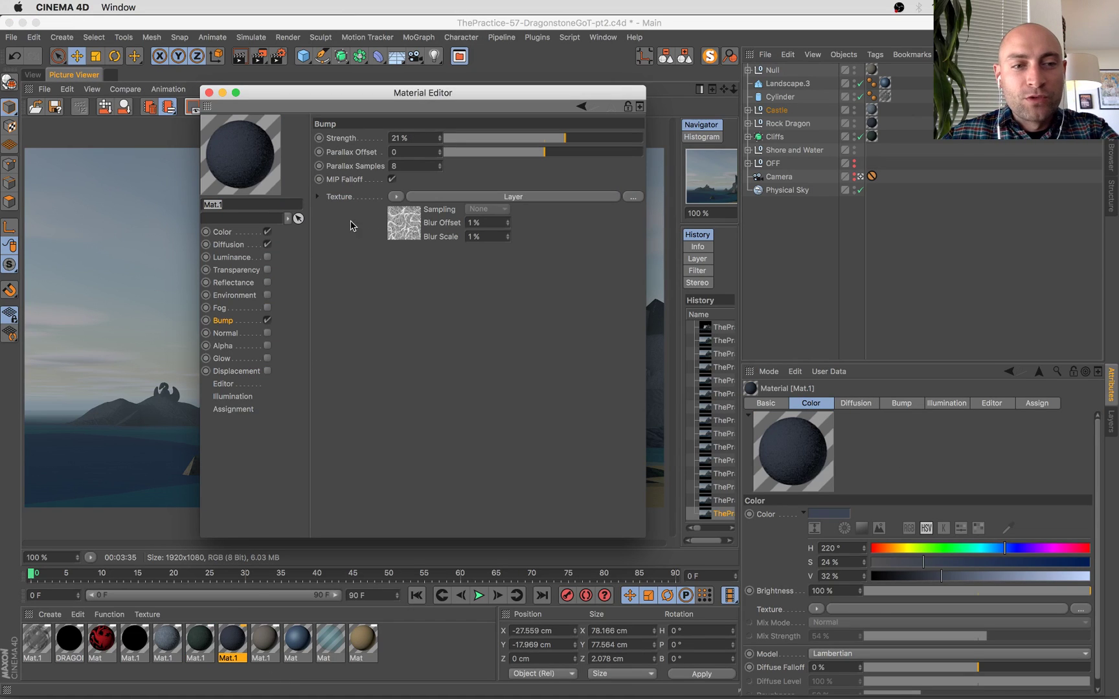
left_click(417, 230)
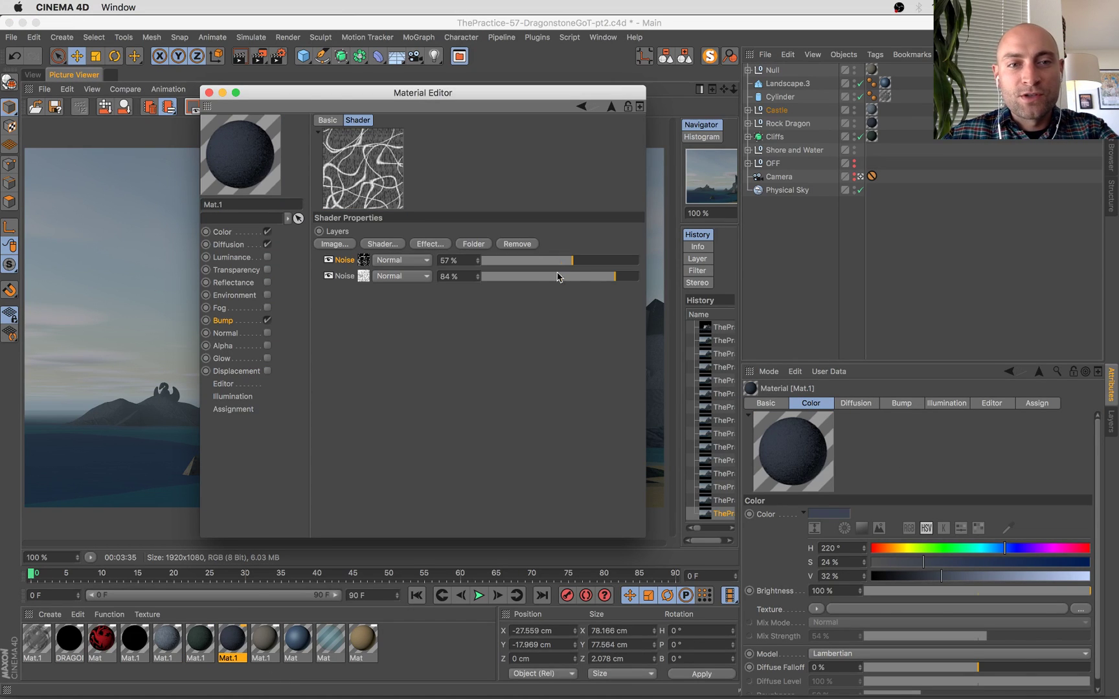
left_click(602, 278)
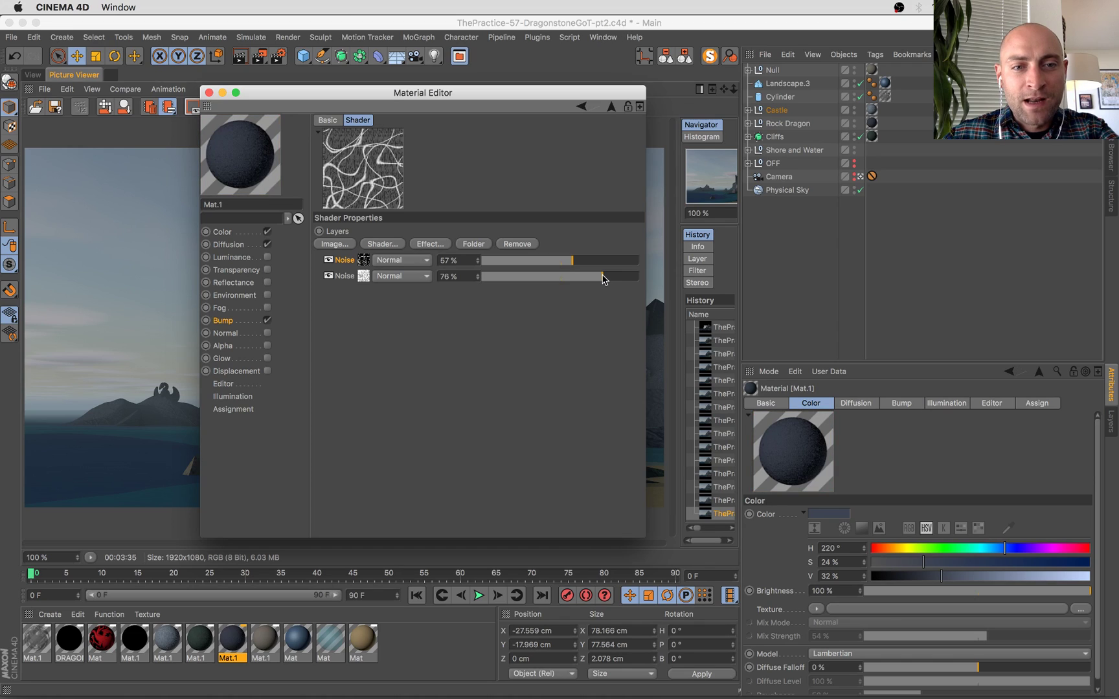
left_click(362, 263)
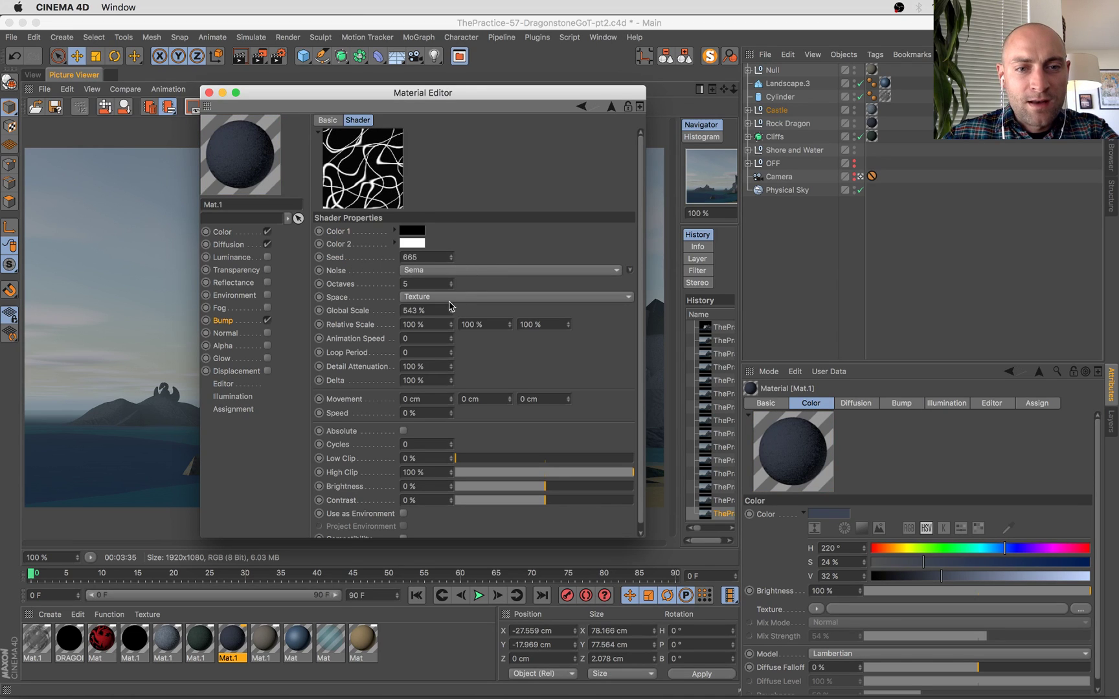
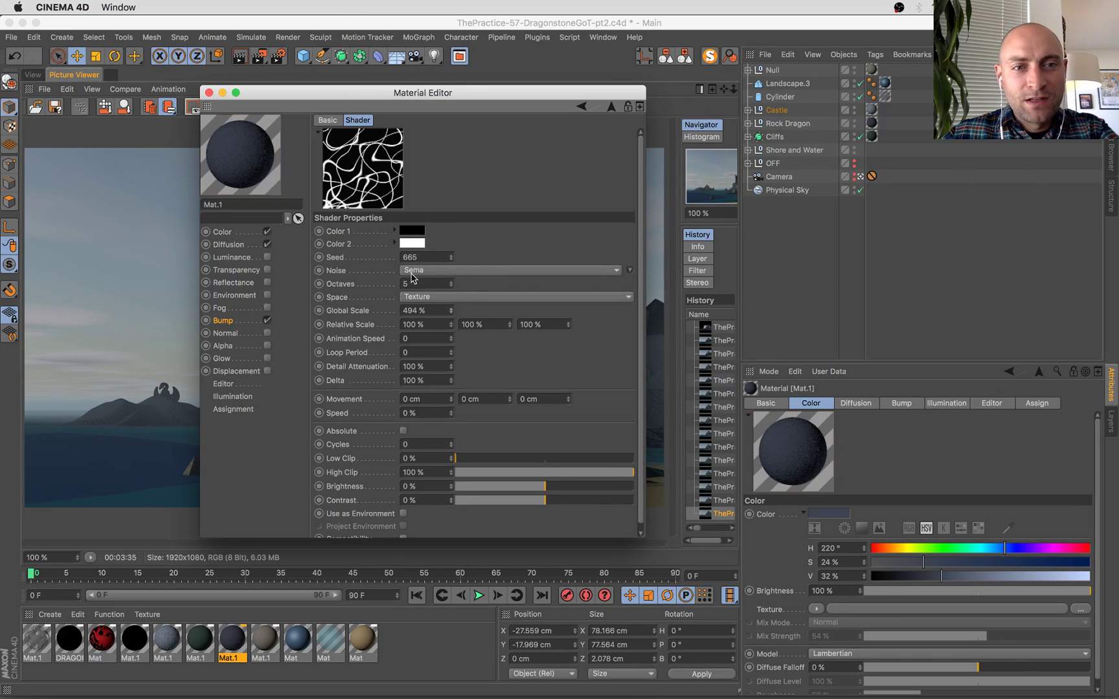
left_click(209, 93)
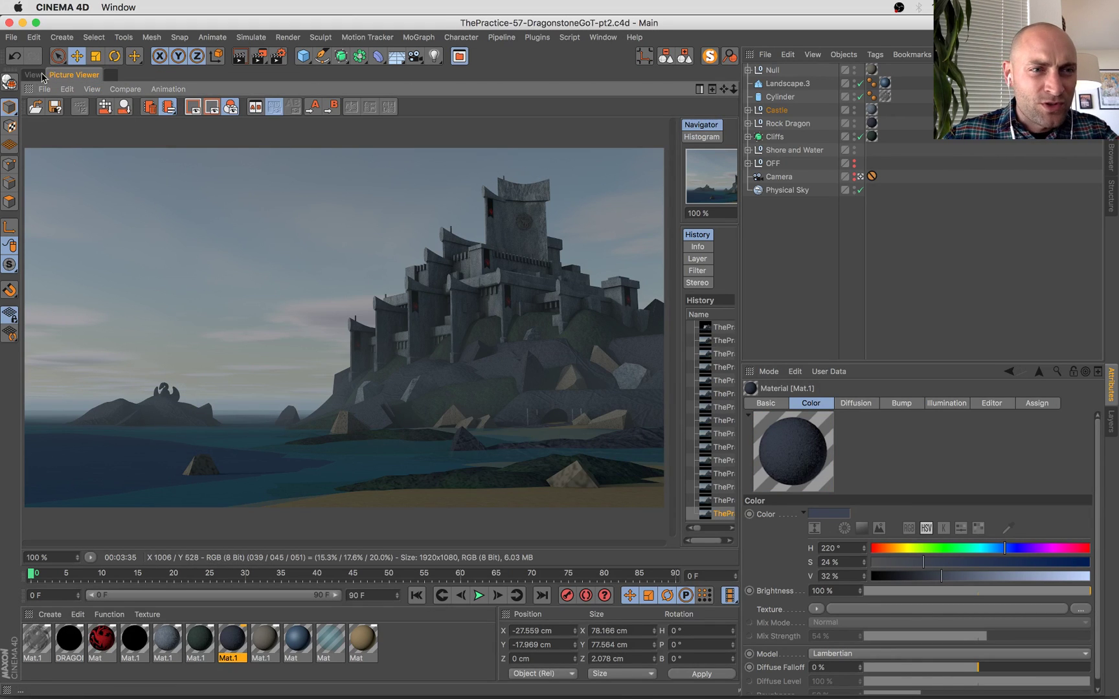
Check the perspective view against the finished render and examine the castle and its main tower up close.
left_click(41, 76)
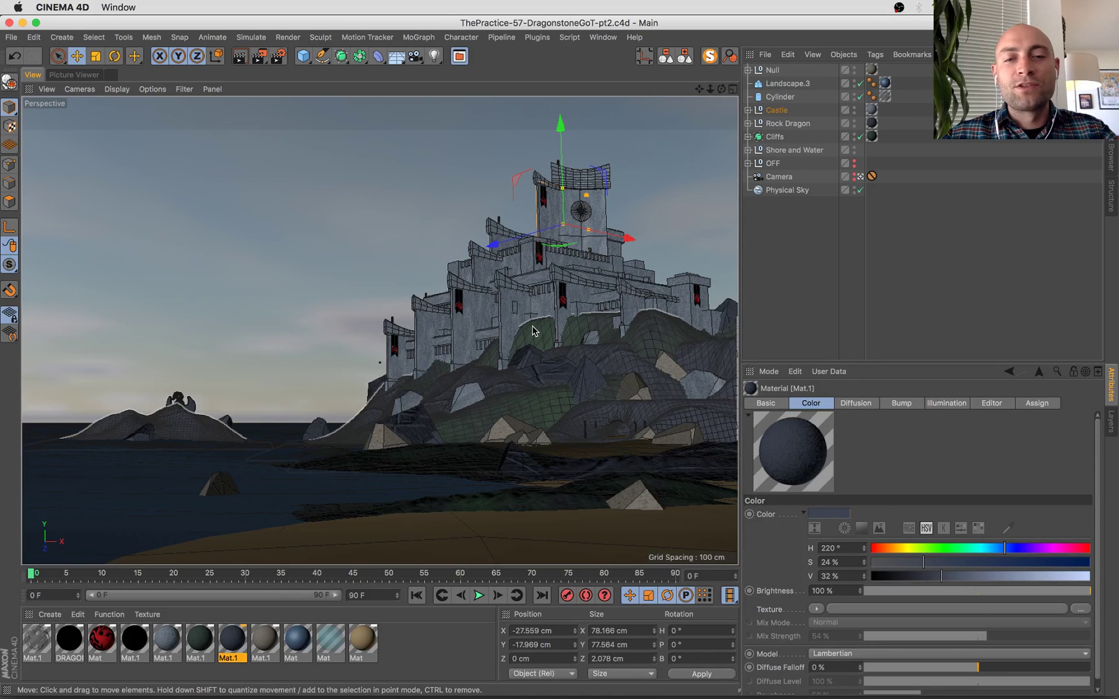
left_click(79, 75)
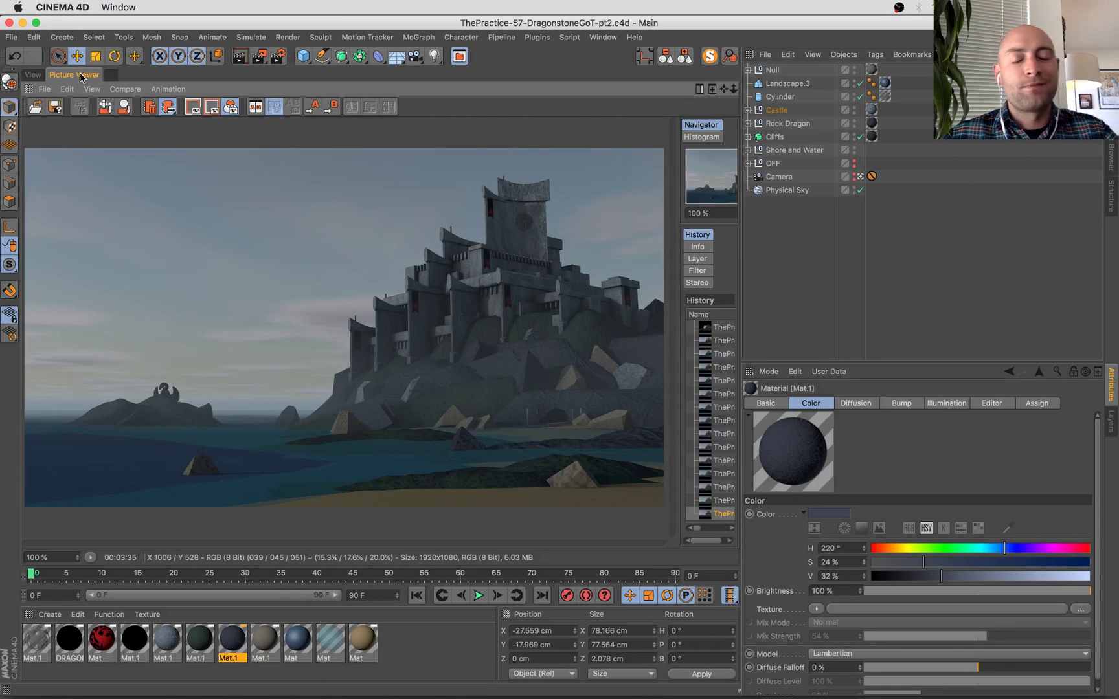
scroll(499, 323, "up", 6)
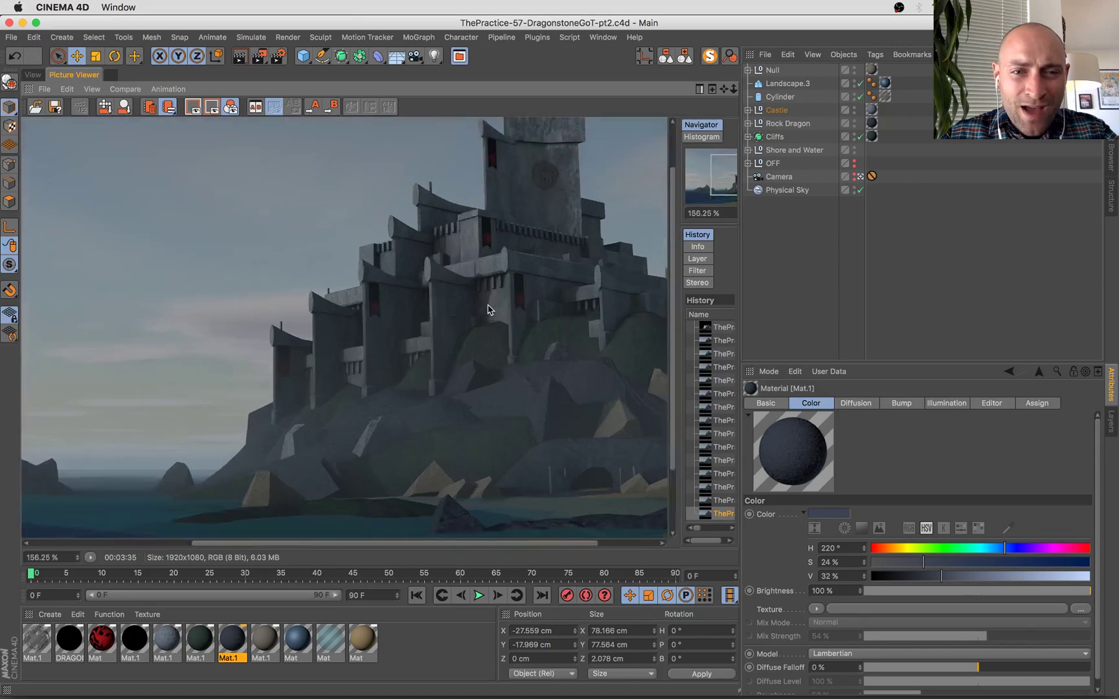
scroll(336, 229, "down", 6)
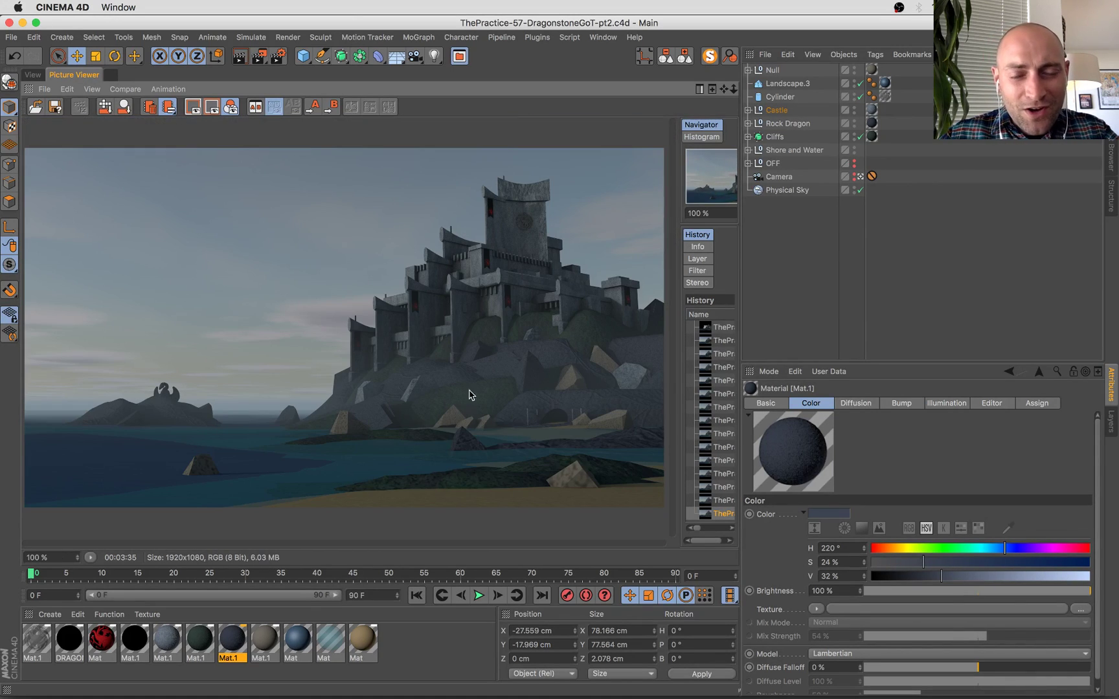
scroll(486, 259, "up", 1)
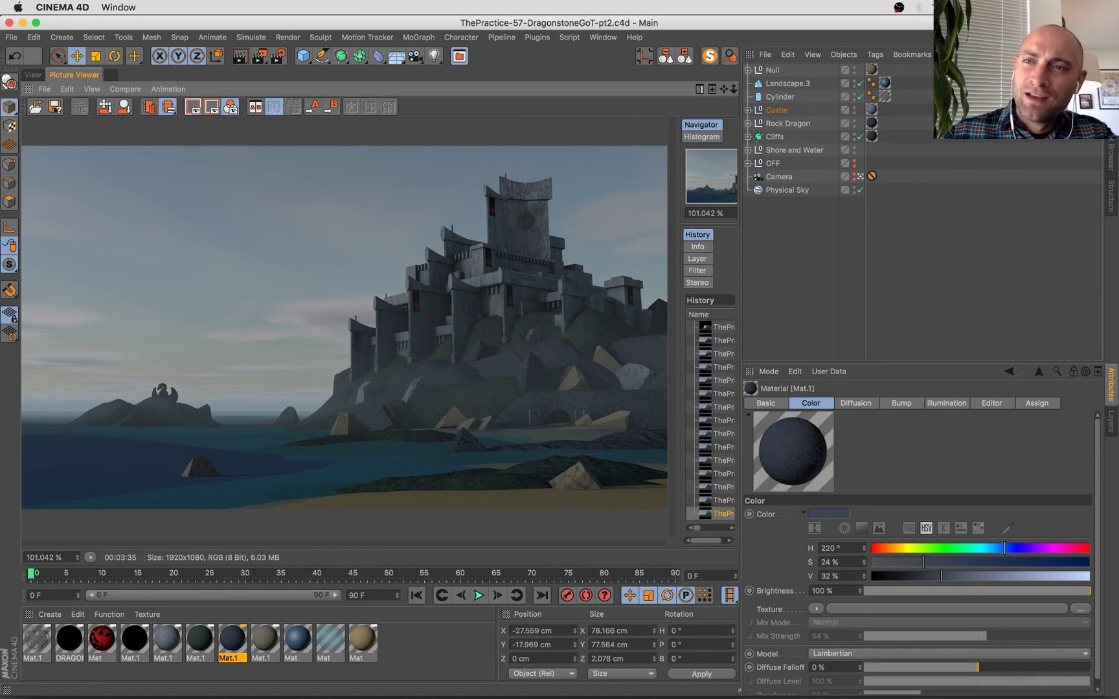
scroll(576, 250, "up", 6)
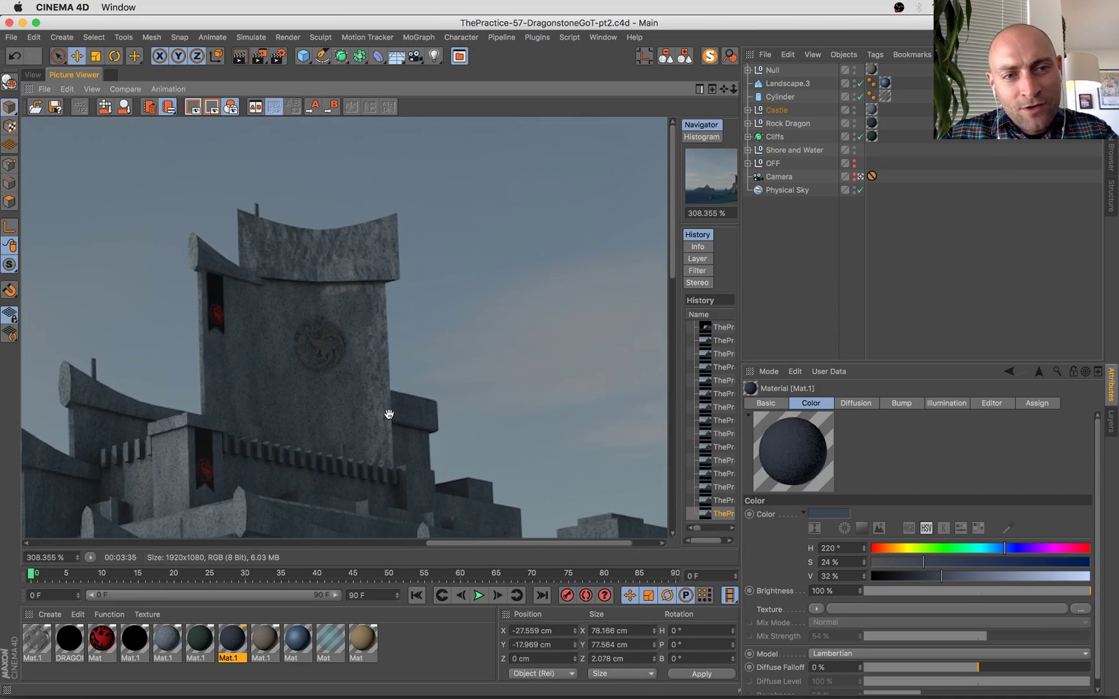
left_click_drag(374, 206, 401, 93)
scroll(245, 267, "down", 6)
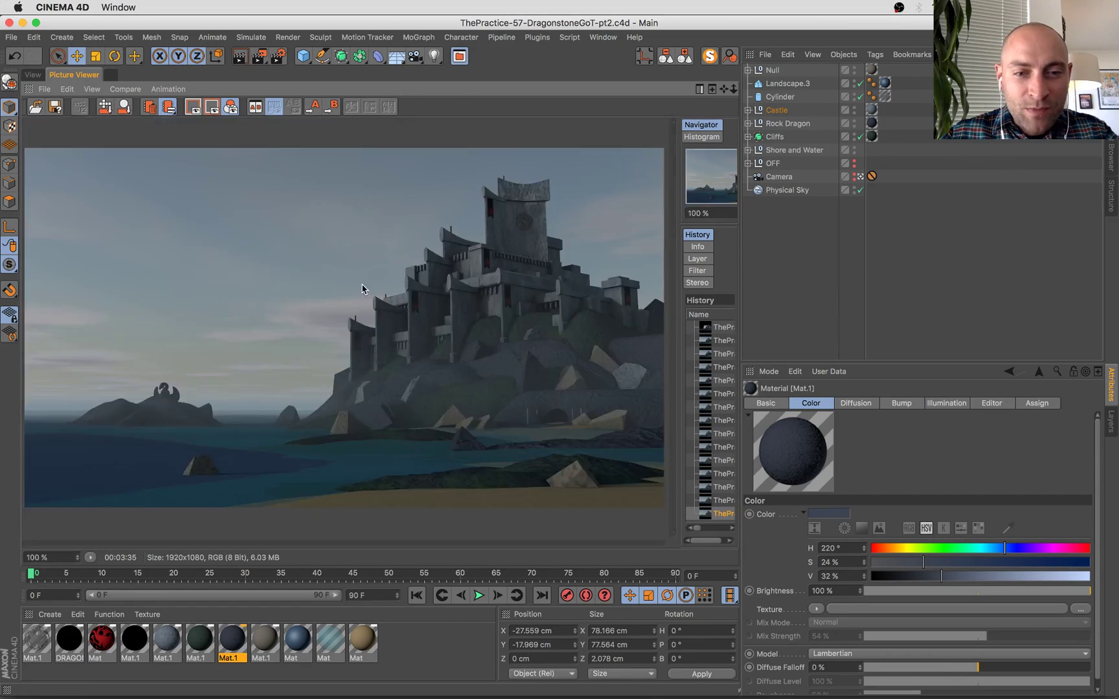
Switch the renderer from Standard to Physical and review its basic sampling properties.
left_click(278, 56)
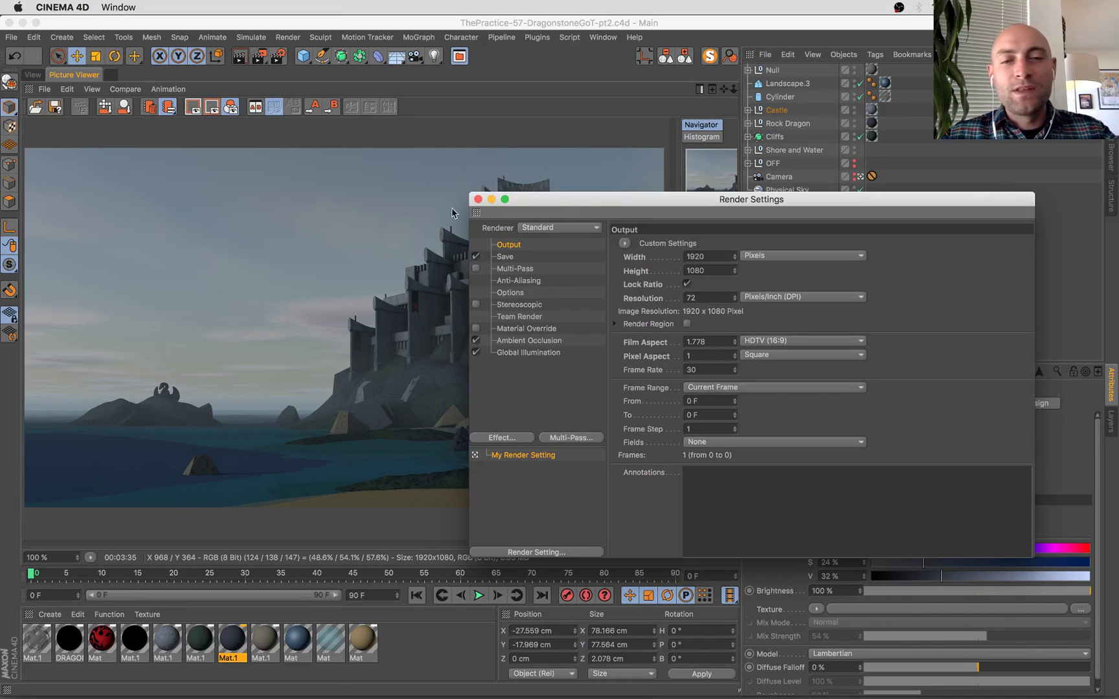
left_click_drag(569, 205, 511, 179)
left_click(515, 198)
left_click(510, 223)
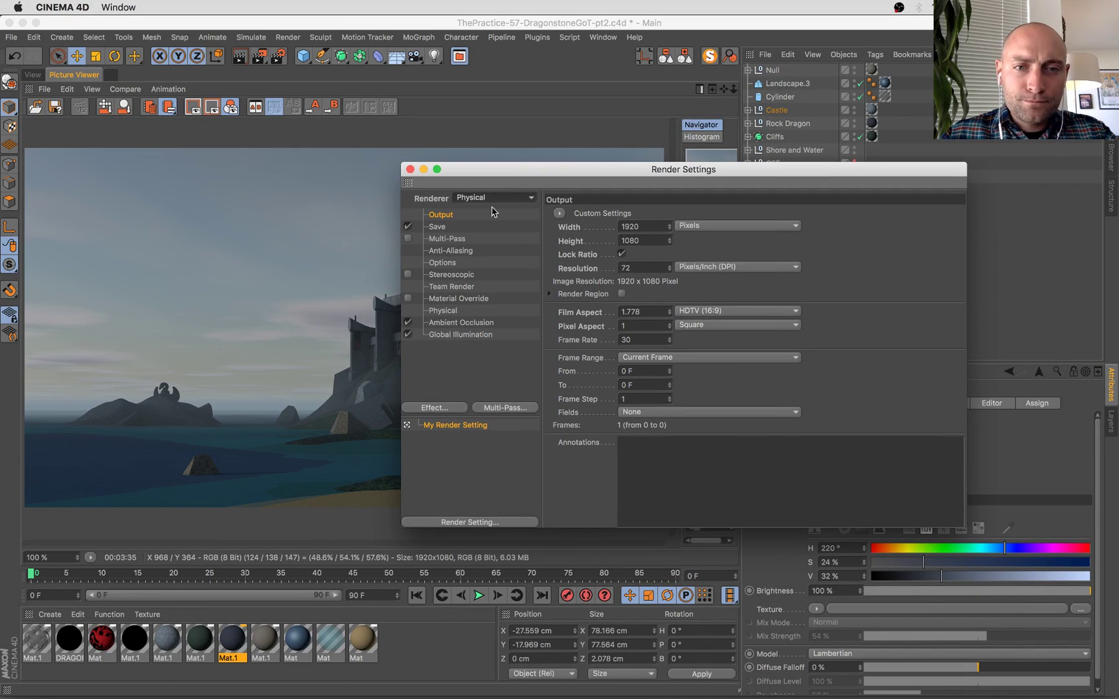
left_click(447, 310)
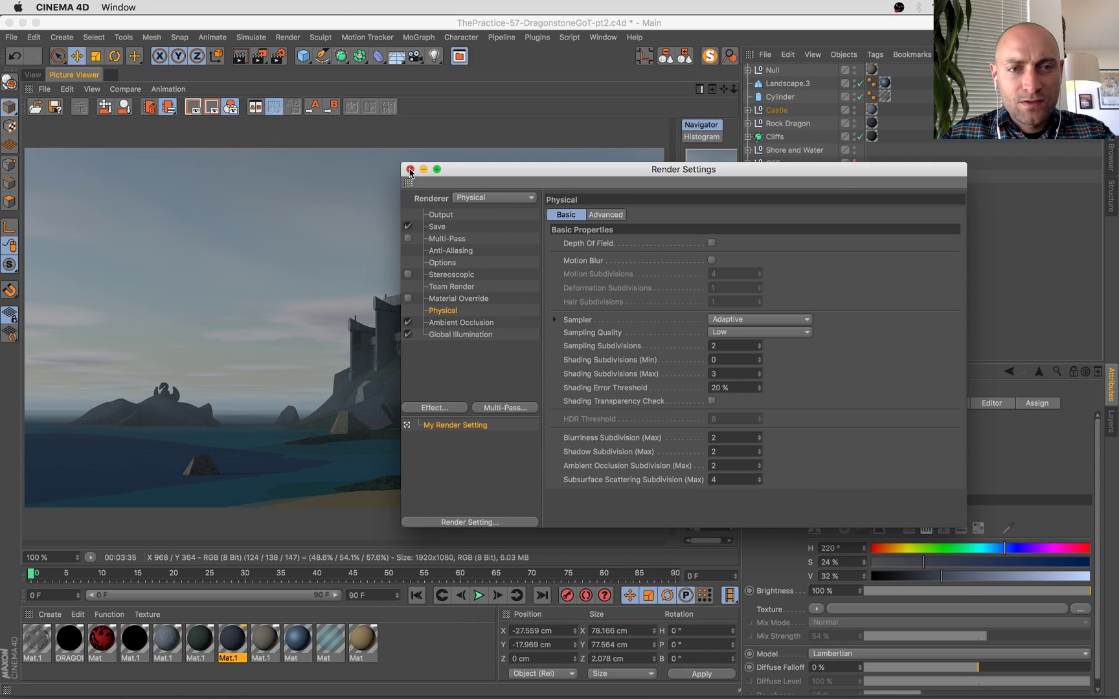
left_click(410, 169)
Examine the rock bump texture, grassy cliff patches and sand-coloured shore rocks up close in the finished render.
scroll(247, 386, "up", 6)
left_click_drag(531, 415, 411, 246)
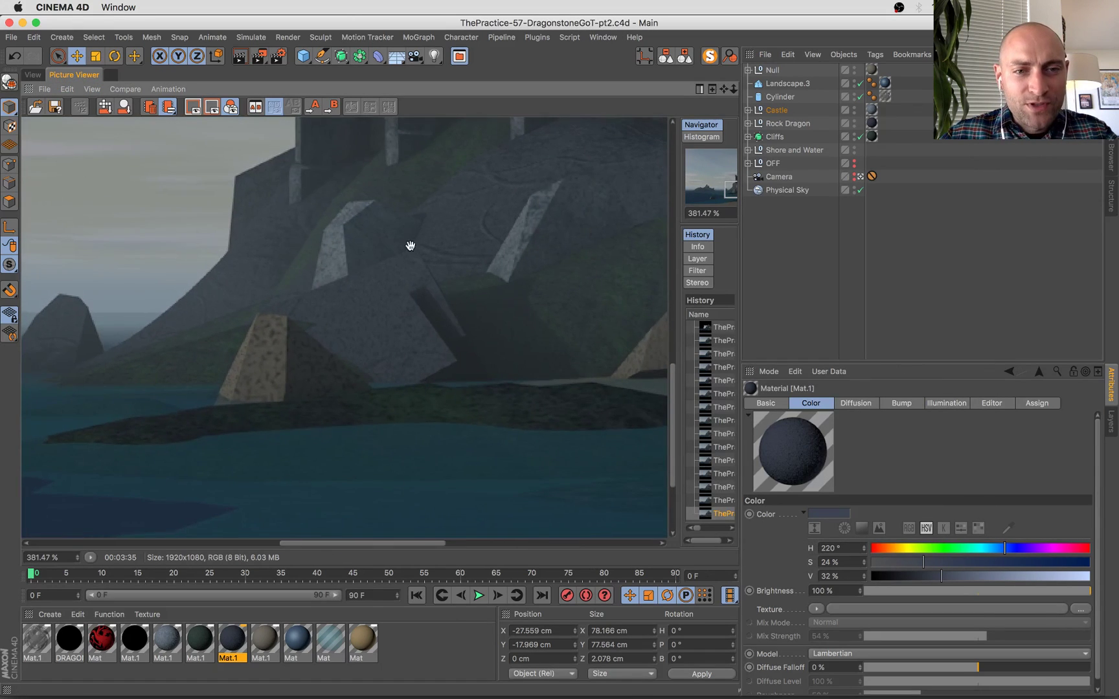
scroll(412, 246, "down", 6)
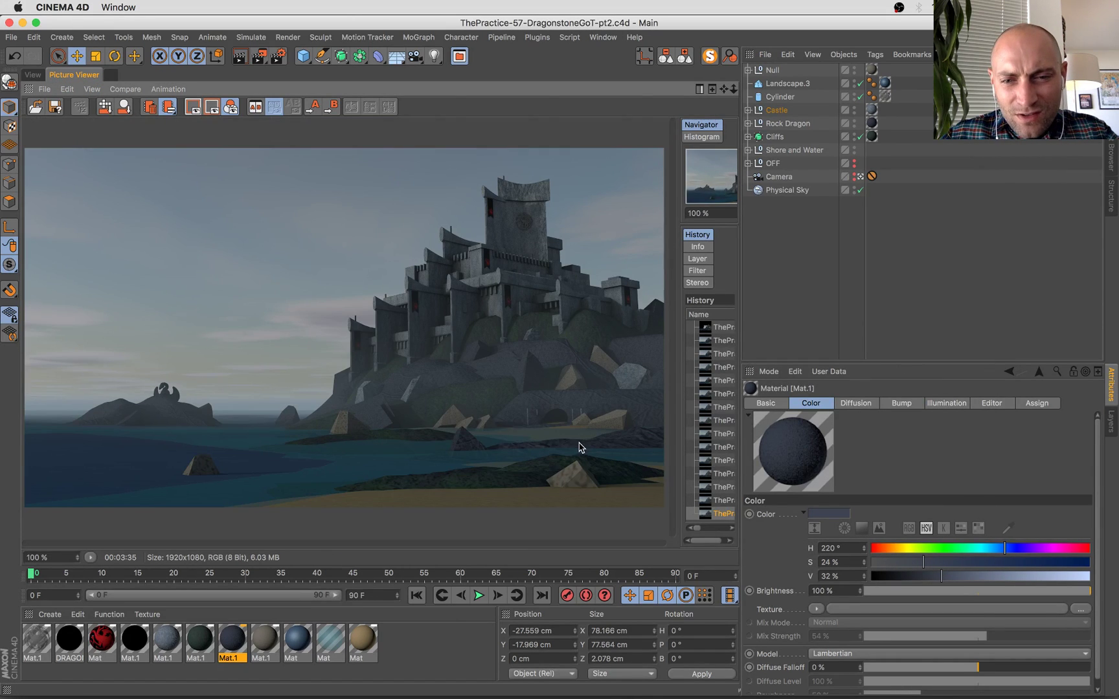
scroll(580, 447, "up", 6)
left_click_drag(566, 395, 536, 392)
scroll(507, 366, "down", 6)
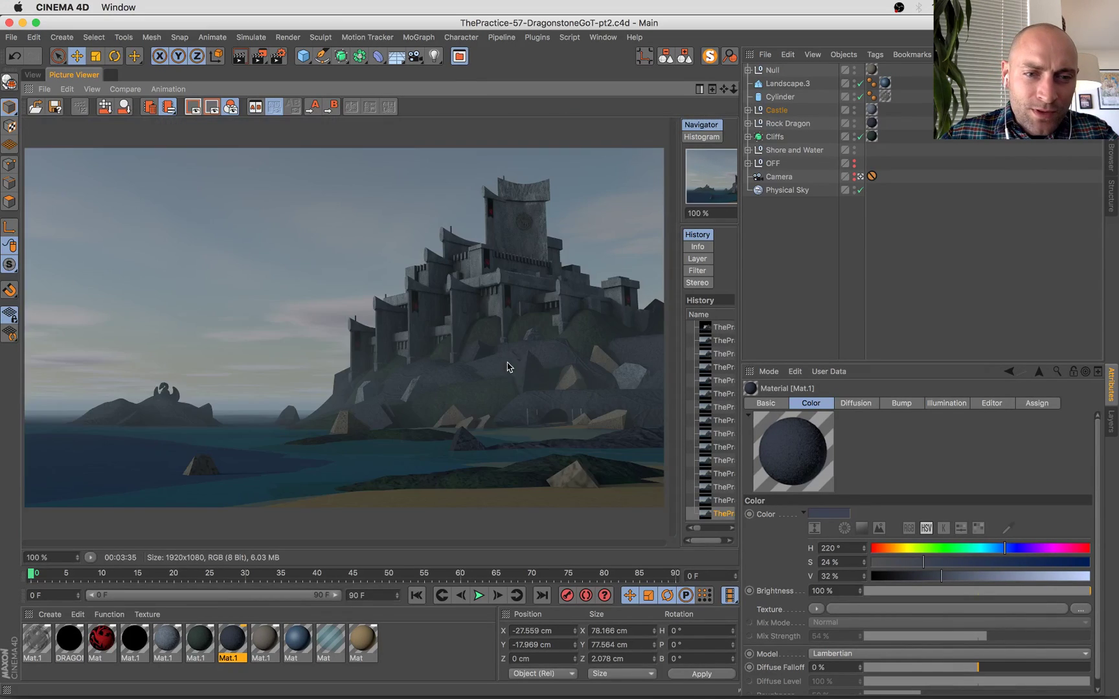
scroll(485, 409, "up", 7)
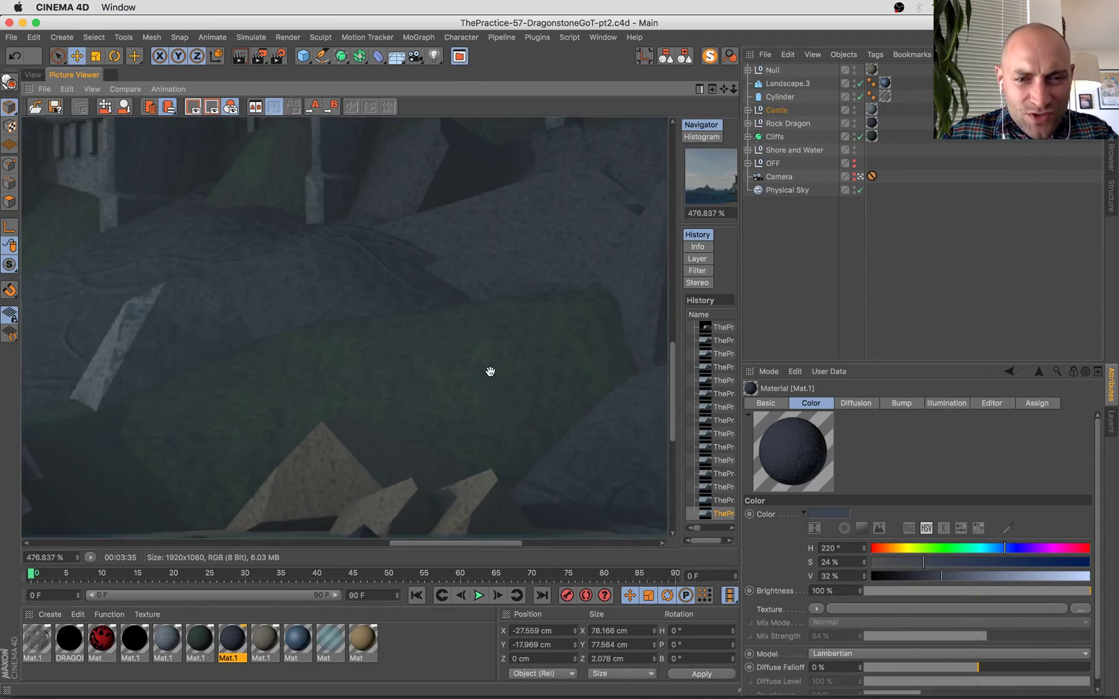
left_click_drag(447, 382, 397, 260)
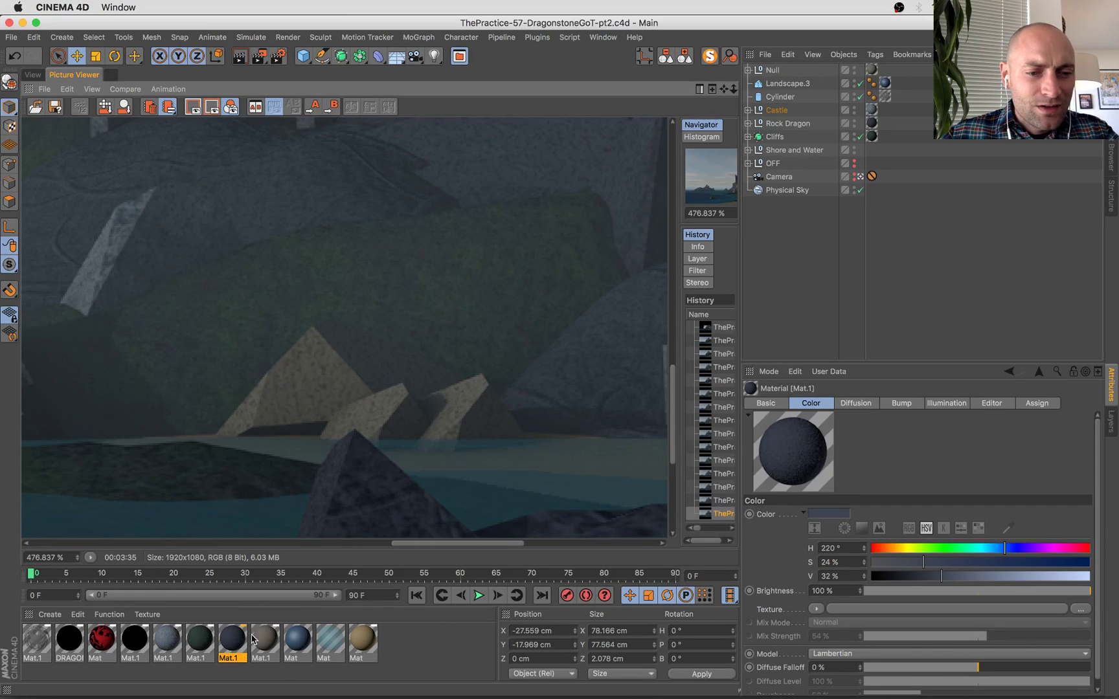
scroll(412, 320, "down", 4)
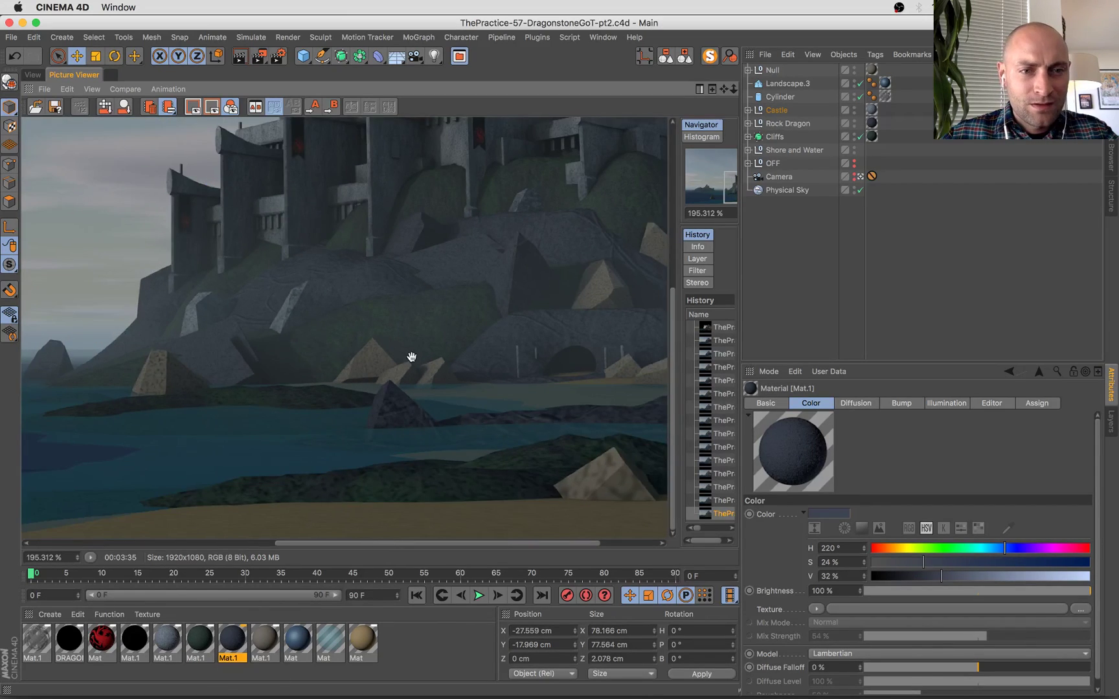
In the dark green grass material's bump layers, set the second noise layer's opacity to 100%.
left_click_drag(411, 358, 427, 456)
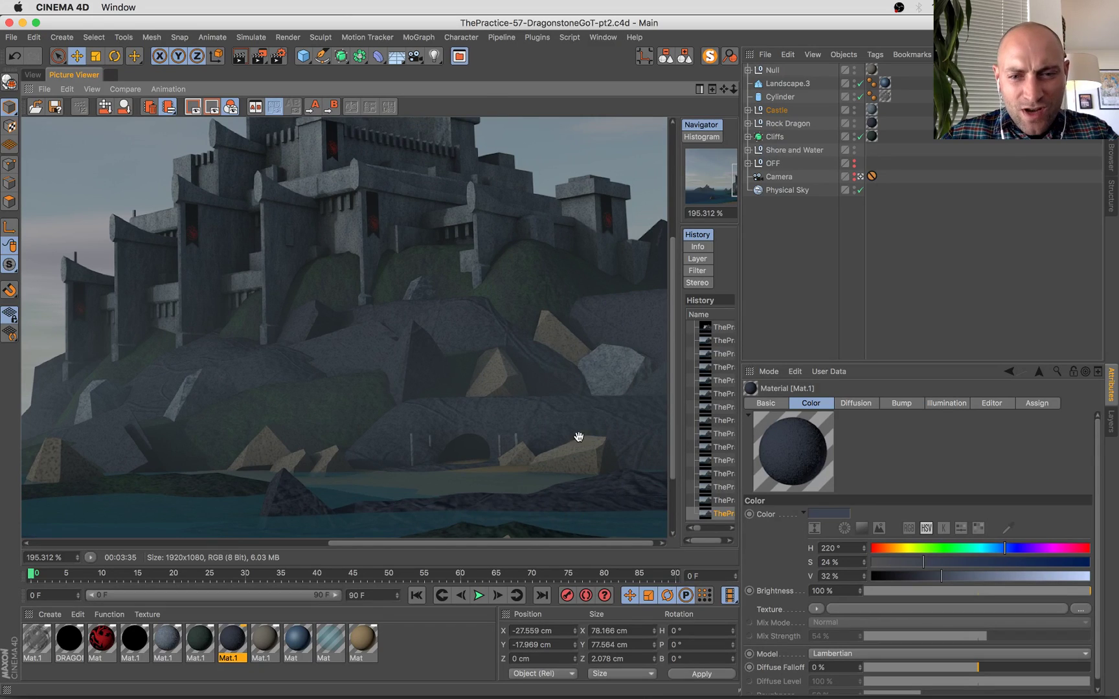
scroll(407, 395, "down", 3)
scroll(512, 357, "up", 3)
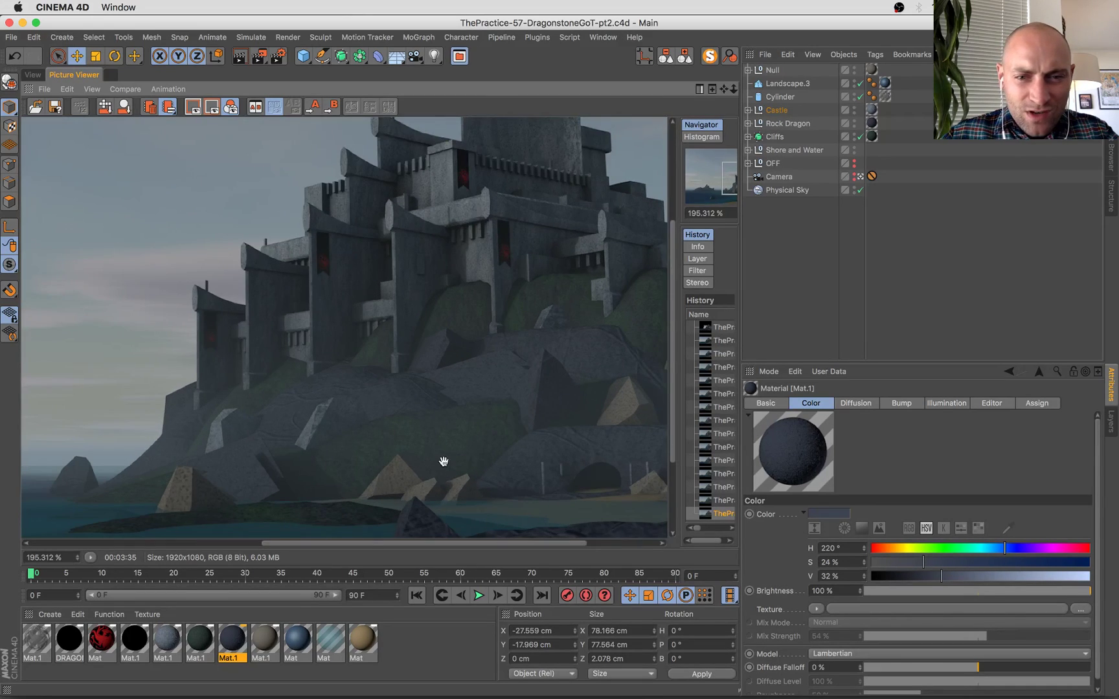
left_click_drag(442, 464, 415, 388)
double_click(201, 640)
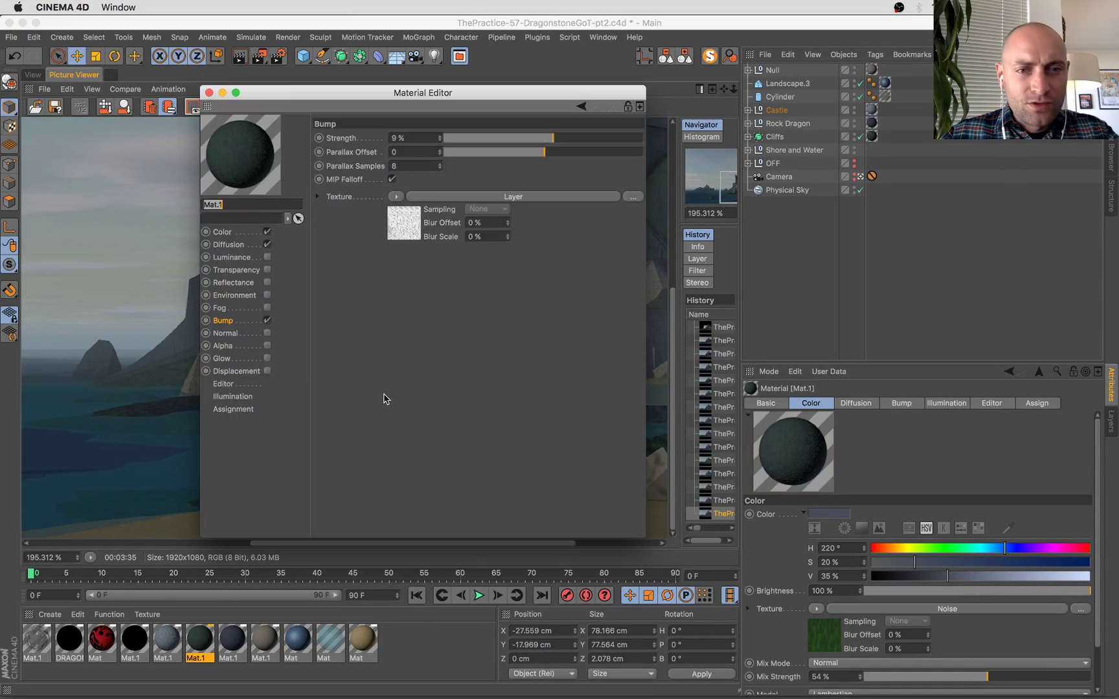
left_click(395, 219)
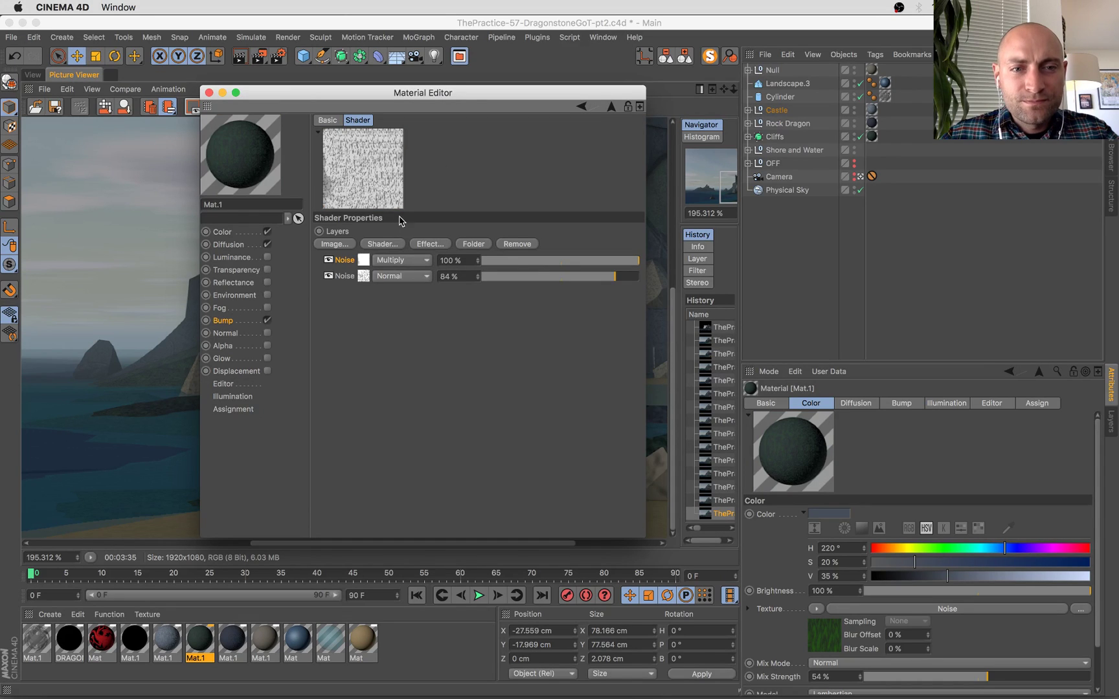
left_click_drag(624, 280, 640, 277)
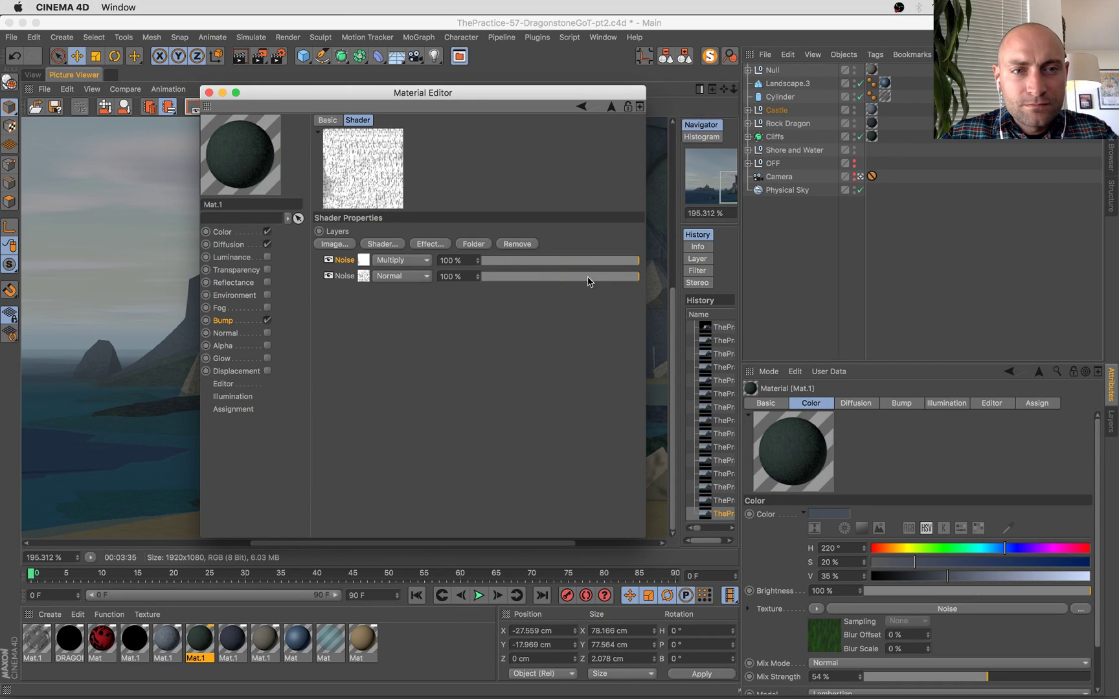
Set the green material's Wavy Turbulence bump noise to 486% global scale, 24% low clip and 58% high clip.
left_click(371, 259)
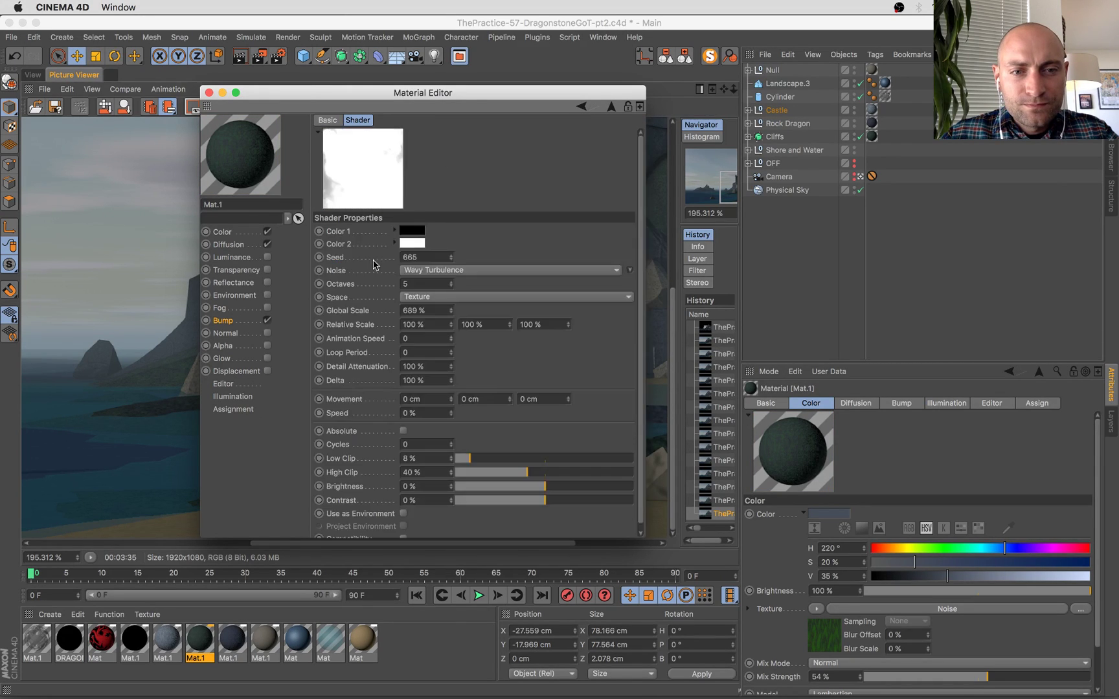
left_click_drag(451, 312, 451, 319)
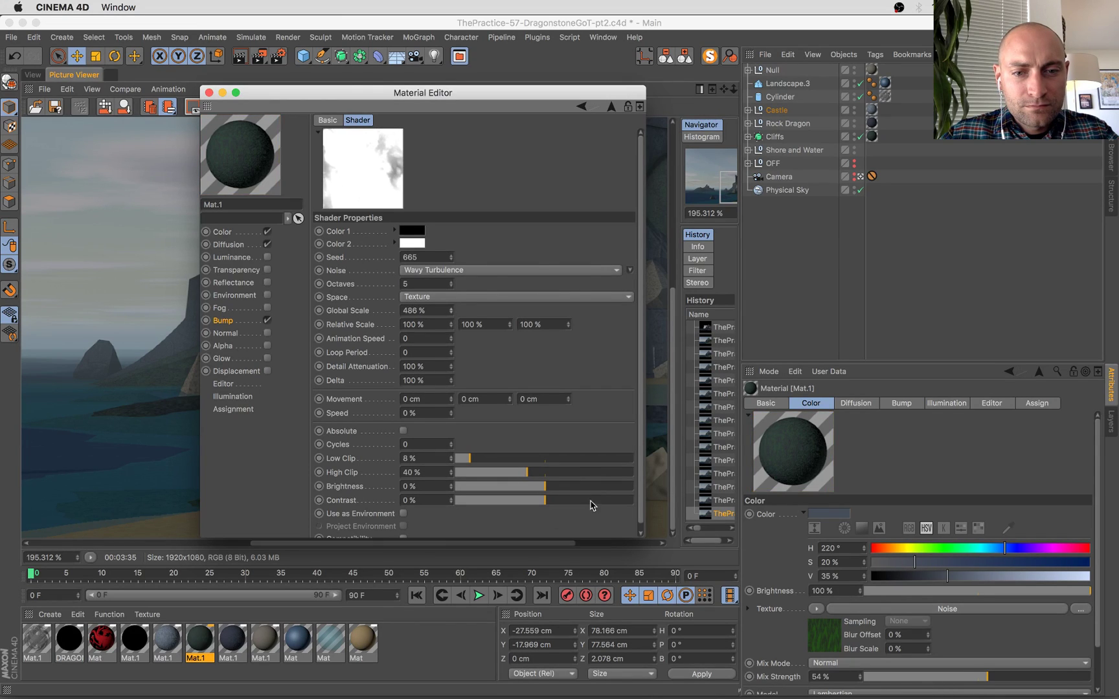
left_click(577, 473)
left_click_drag(577, 472, 551, 474)
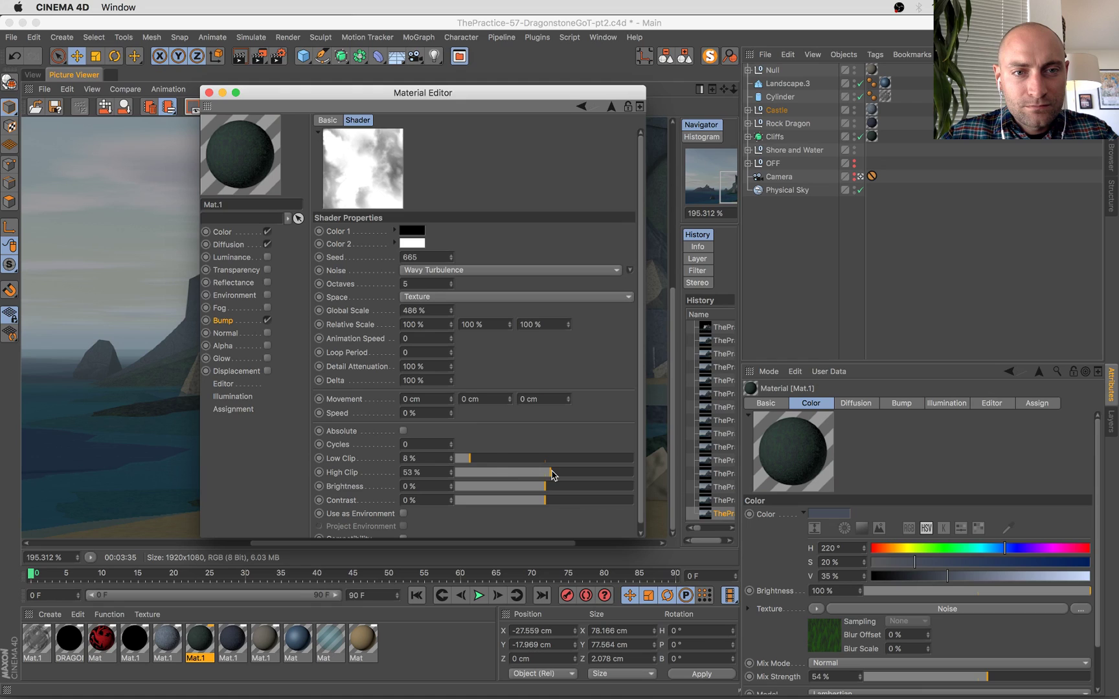
left_click(493, 458)
left_click(560, 472)
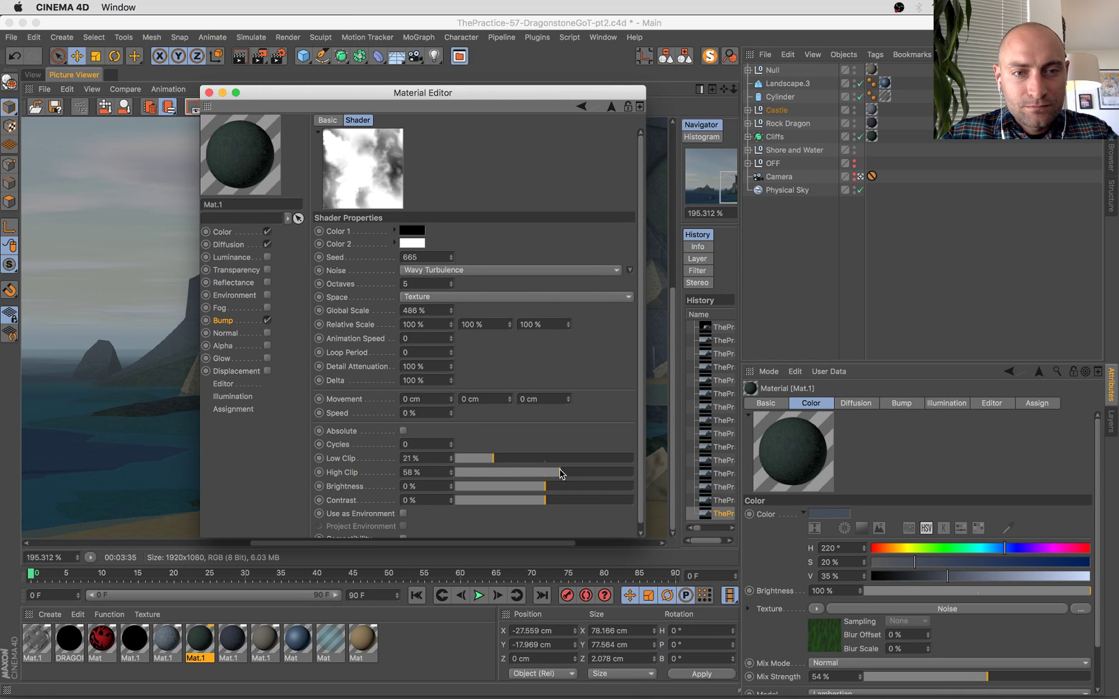
left_click(498, 459)
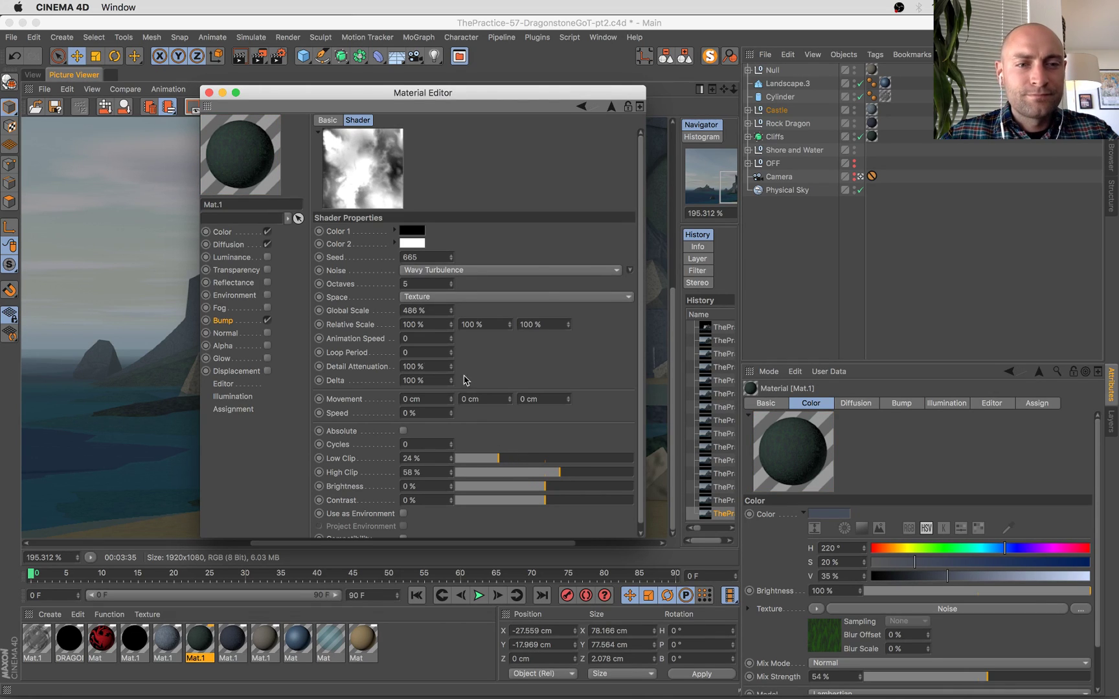
Reuse the Wavy Turbulence bump noise as the green material's displacement texture and enable displacement with Sub Polygon Displacement.
left_click(225, 333)
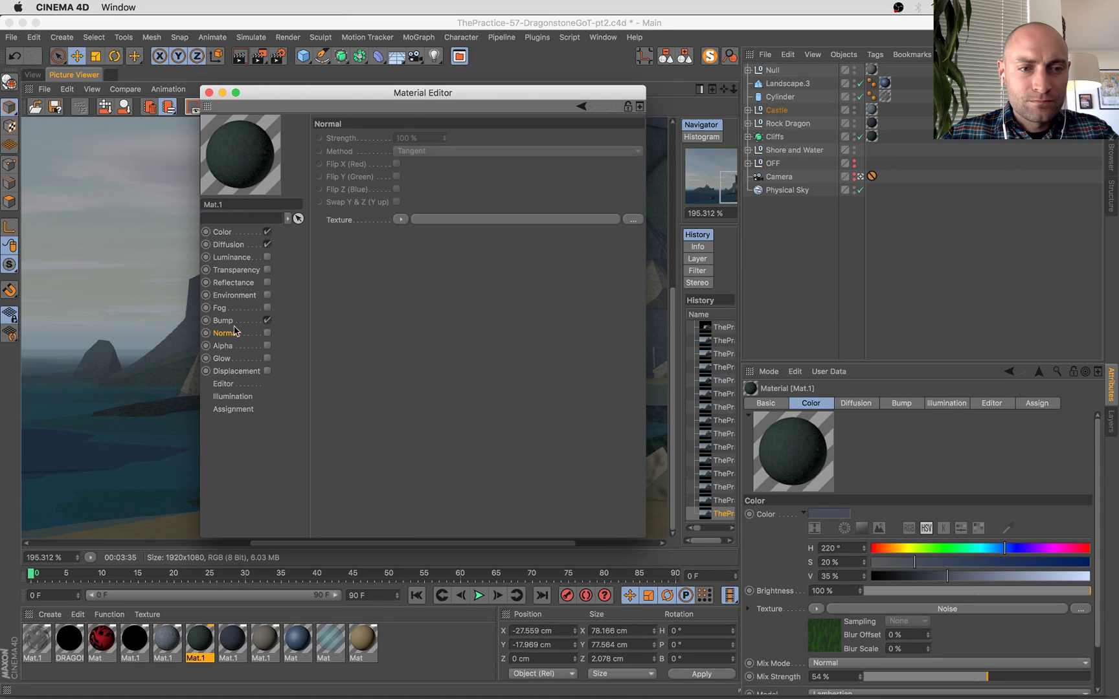
left_click(222, 320)
left_click(396, 231)
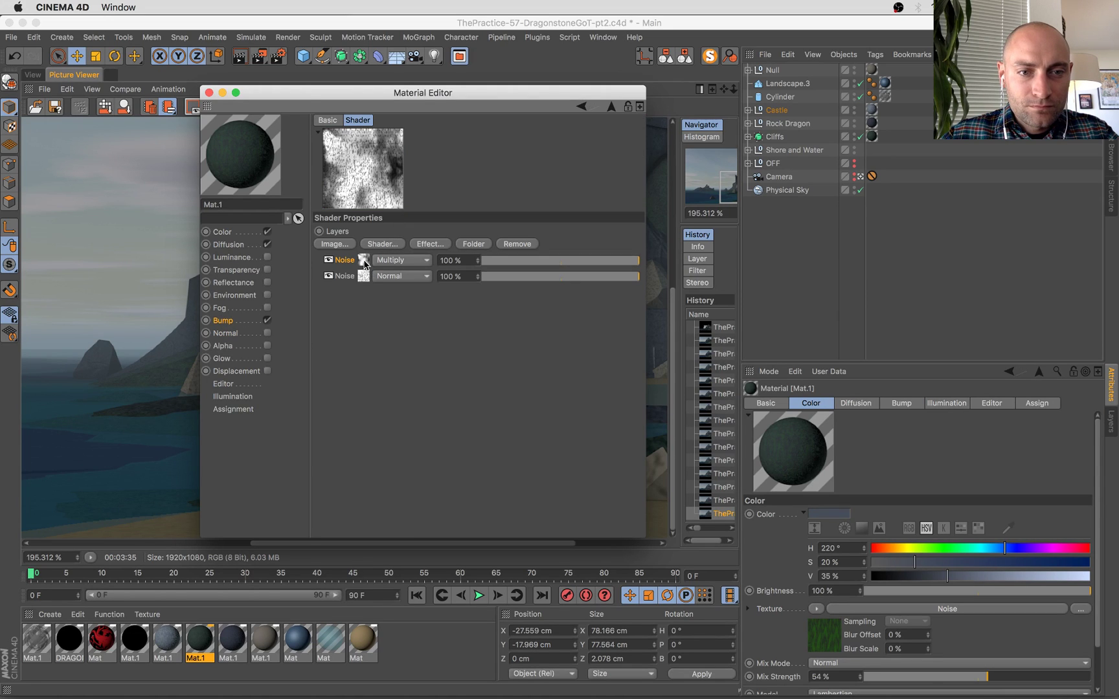
left_click(237, 371)
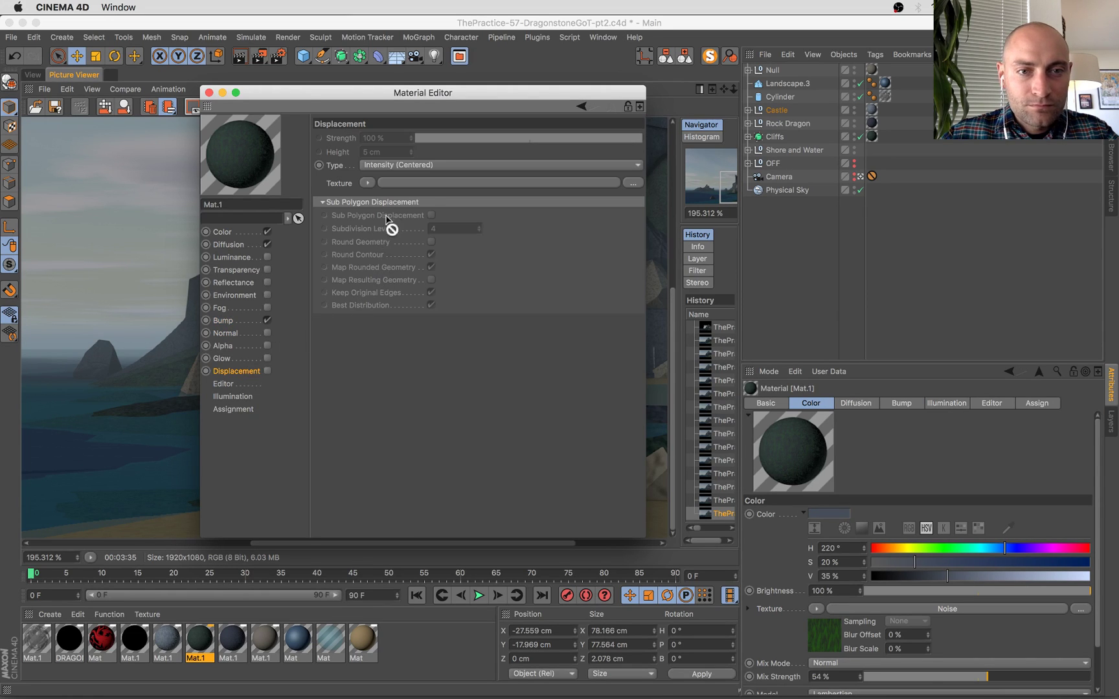
left_click_drag(388, 220, 367, 183)
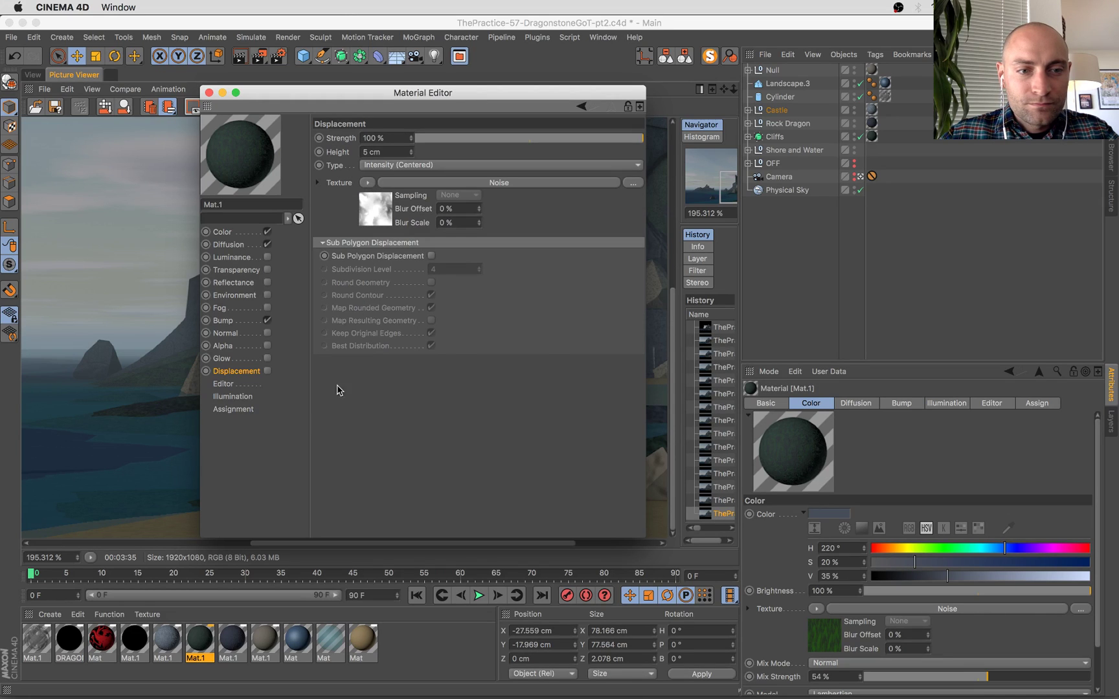
left_click(266, 371)
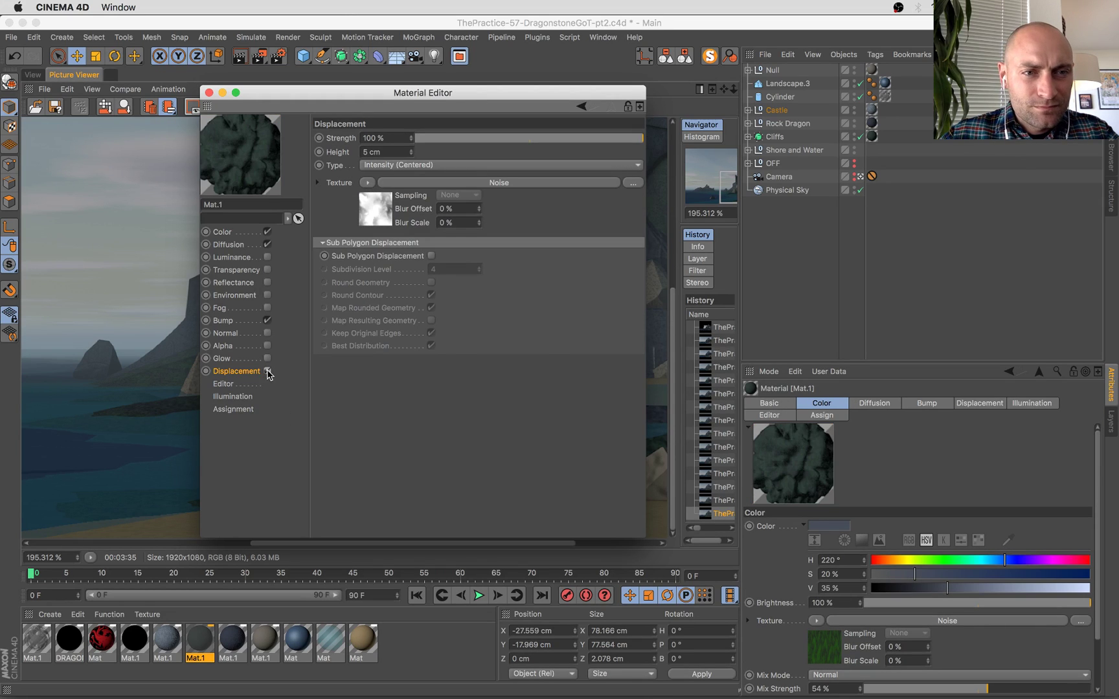
left_click(432, 255)
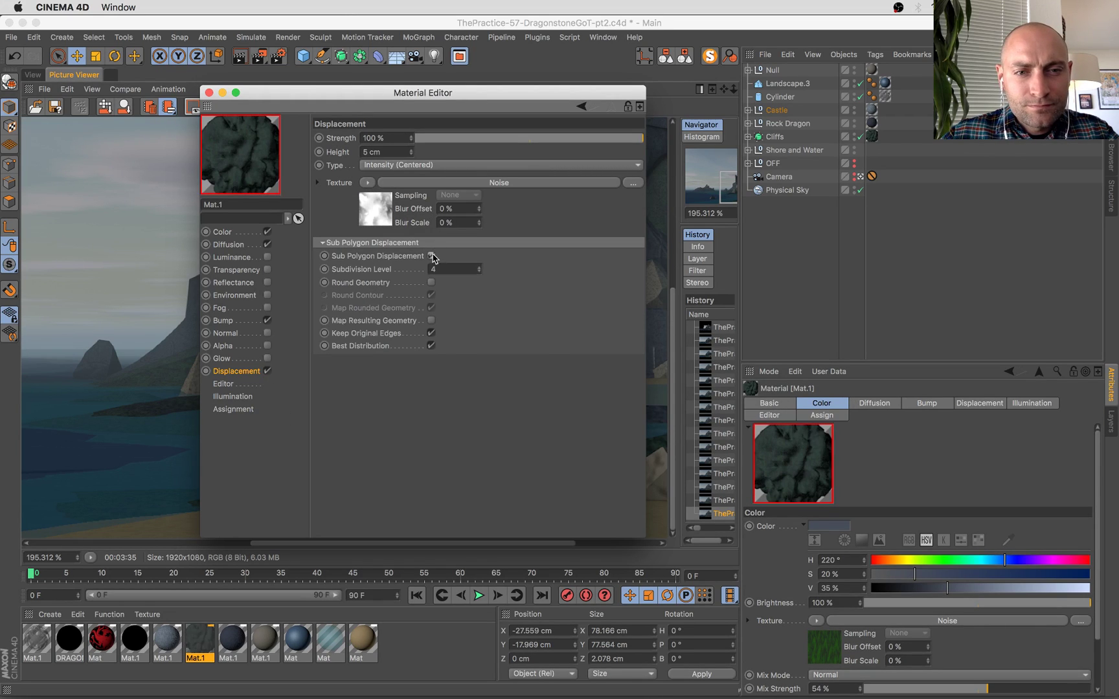
Set the green material's displacement strength to 17% and height to 2 cm, then close the material.
left_click(537, 138)
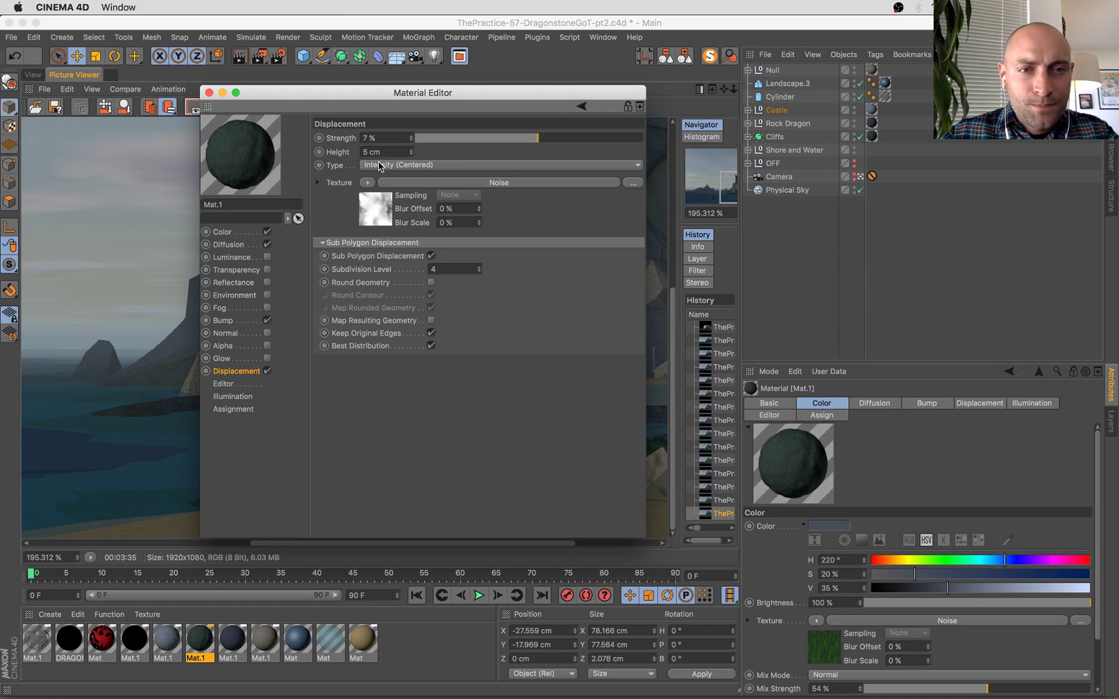
left_click(410, 154)
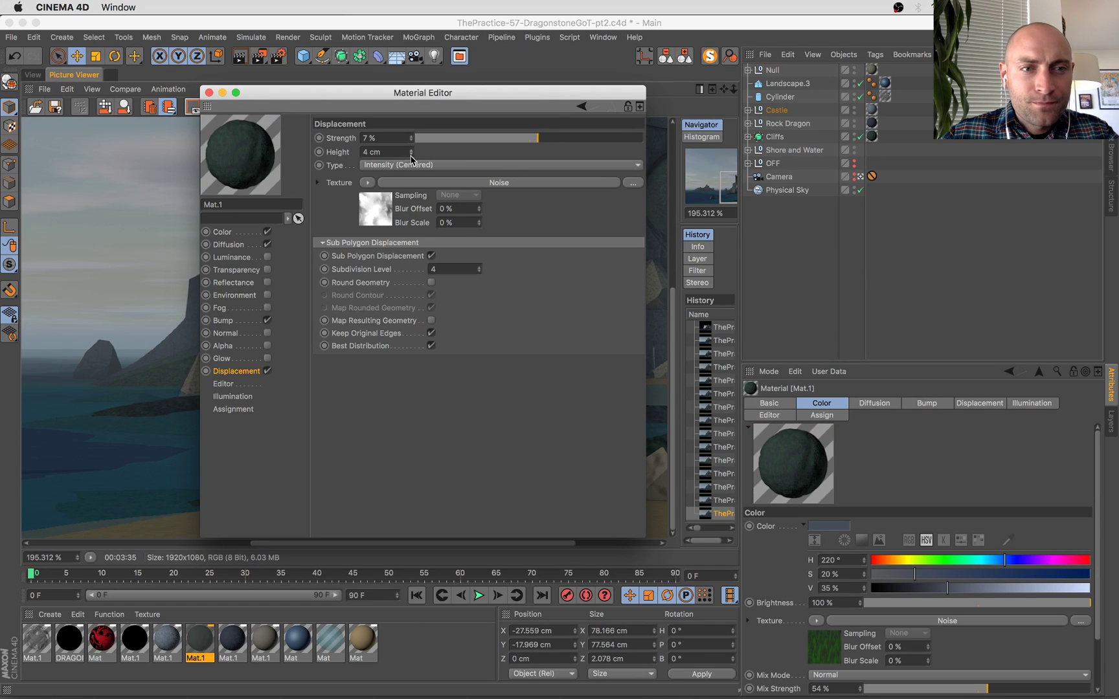
left_click(549, 138)
double_click(411, 155)
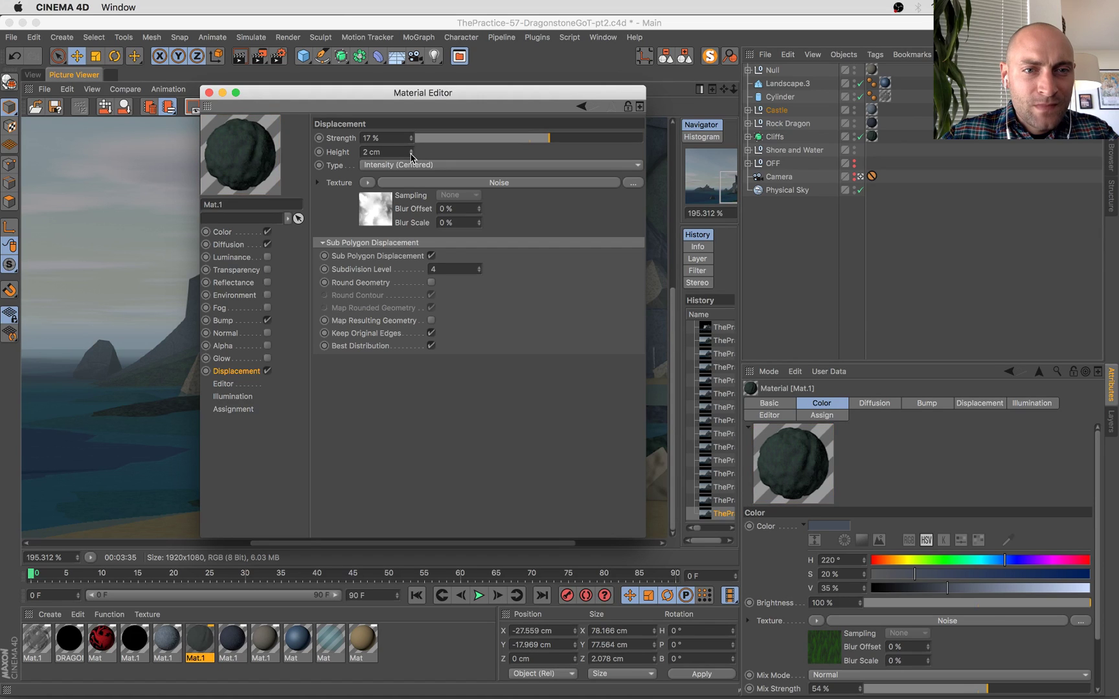
left_click(209, 93)
Review the regular image saving options in the render settings.
scroll(540, 288, "down", 3)
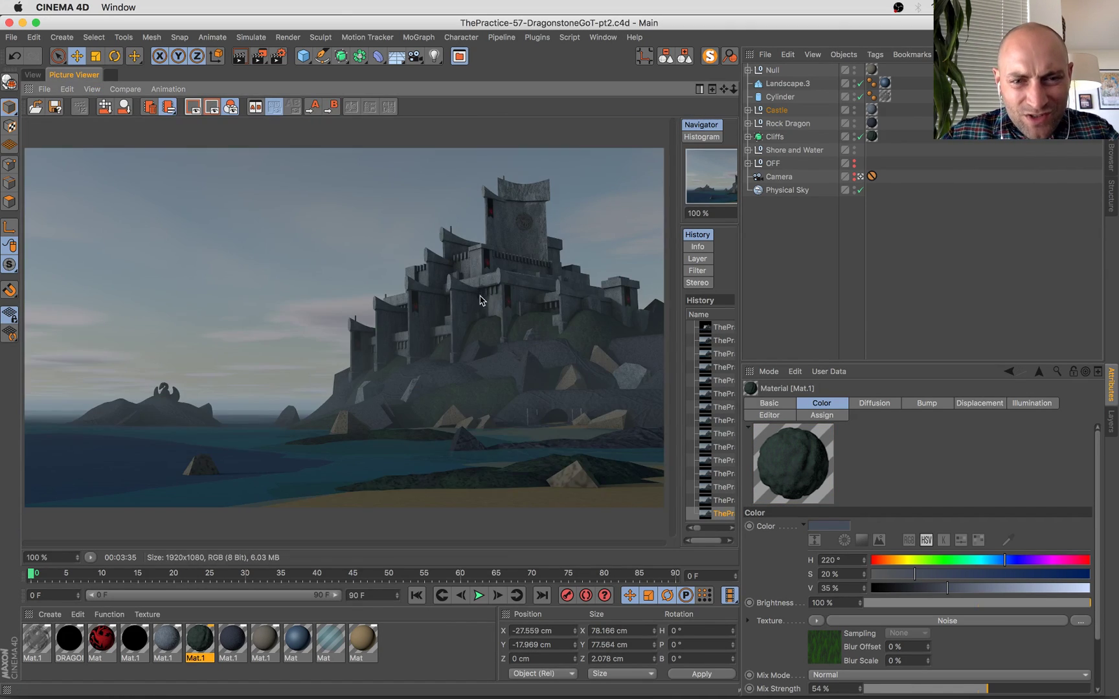
left_click(283, 57)
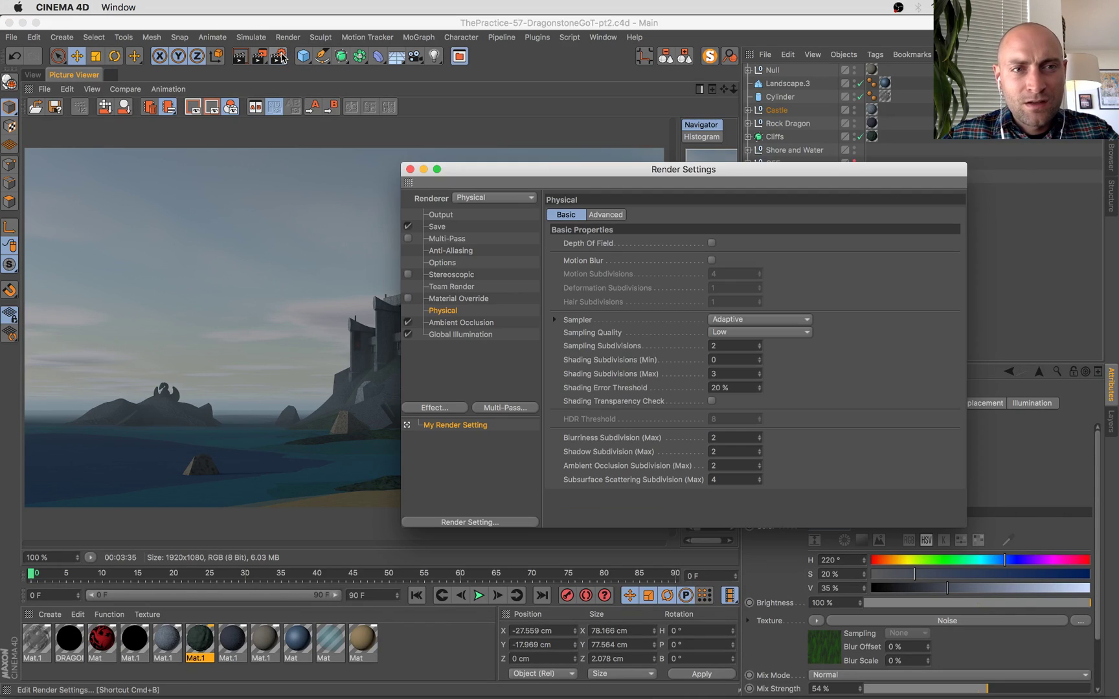
left_click(438, 228)
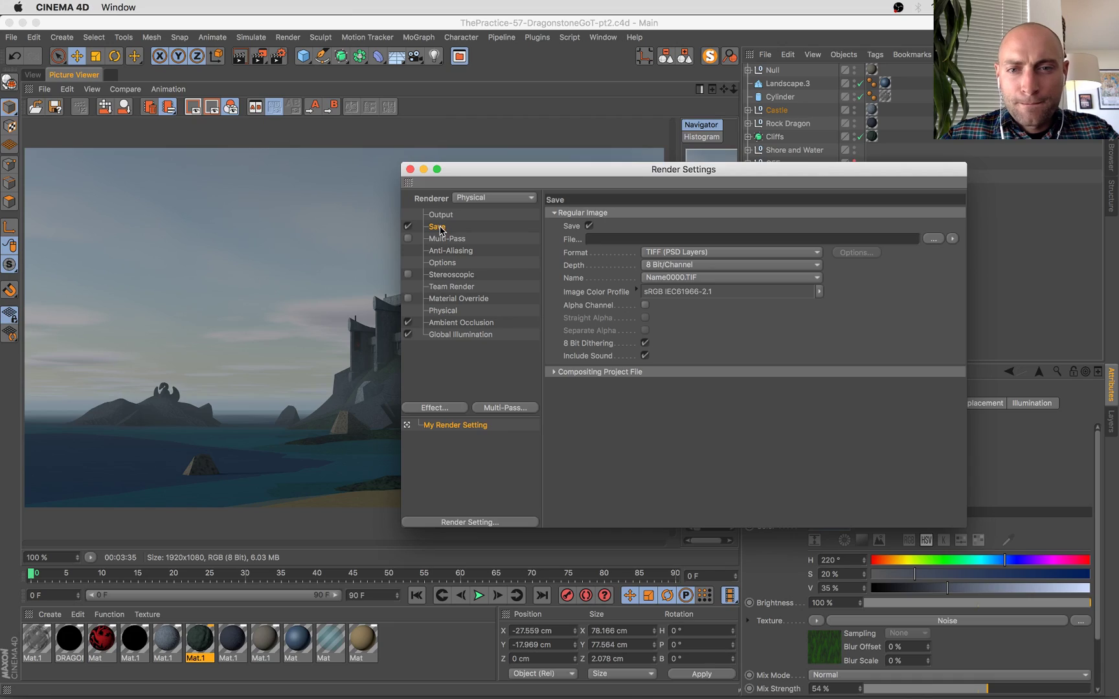
key("super+Tab")
key("super+Tab")
mouse_move(0, 1)
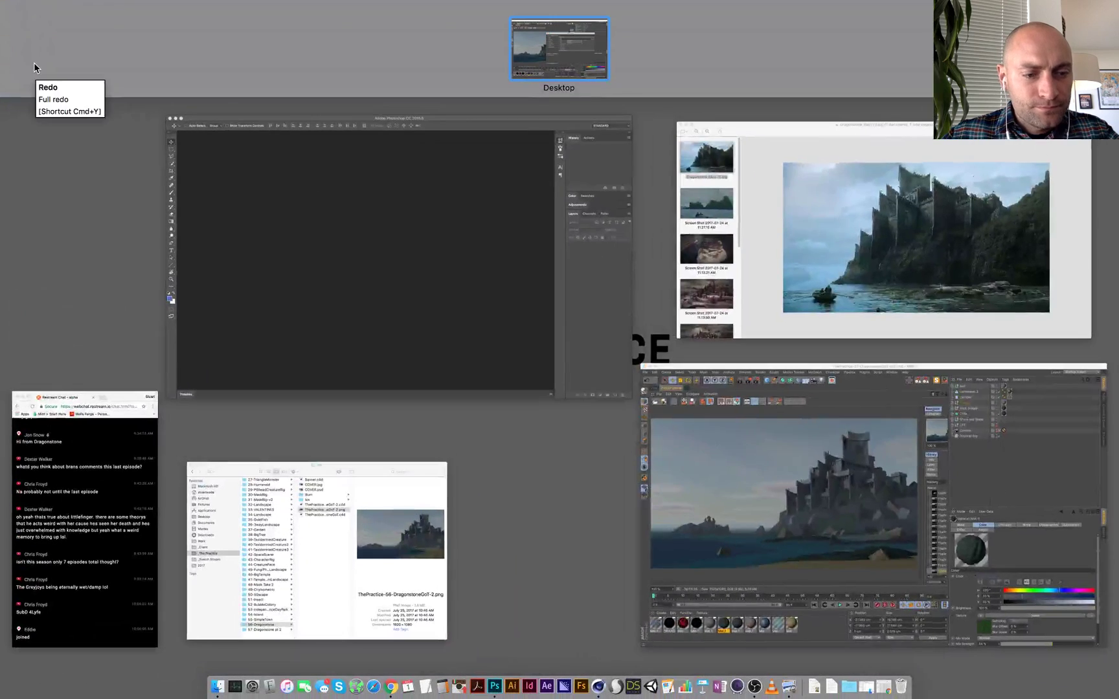
left_click(428, 206)
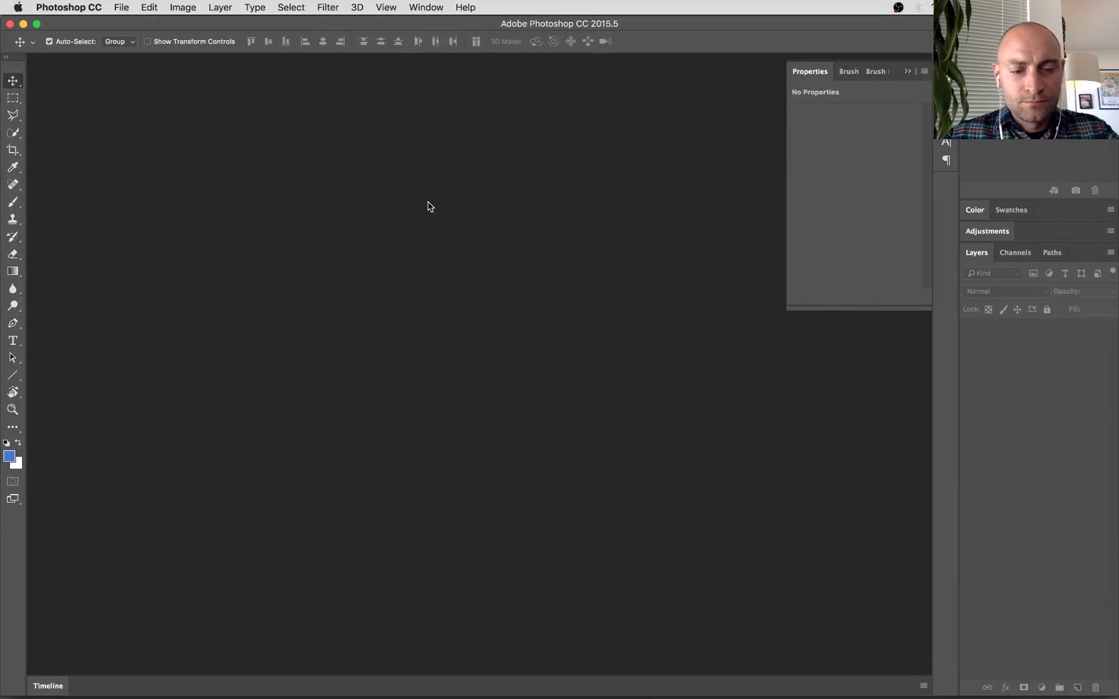
key("super+Tab")
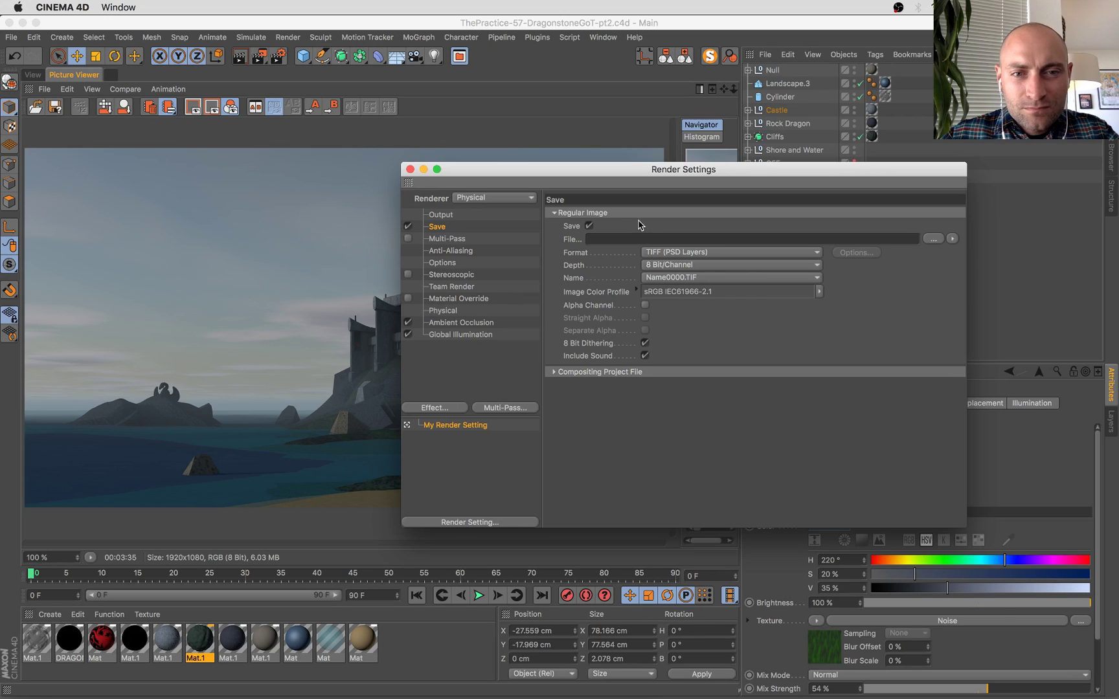
Set the Physical renderer's sampler to Progressive in the render settings and close them.
mouse_move(530, 169)
left_mouse_down()
mouse_move(542, 158)
mouse_move(543, 169)
left_mouse_up()
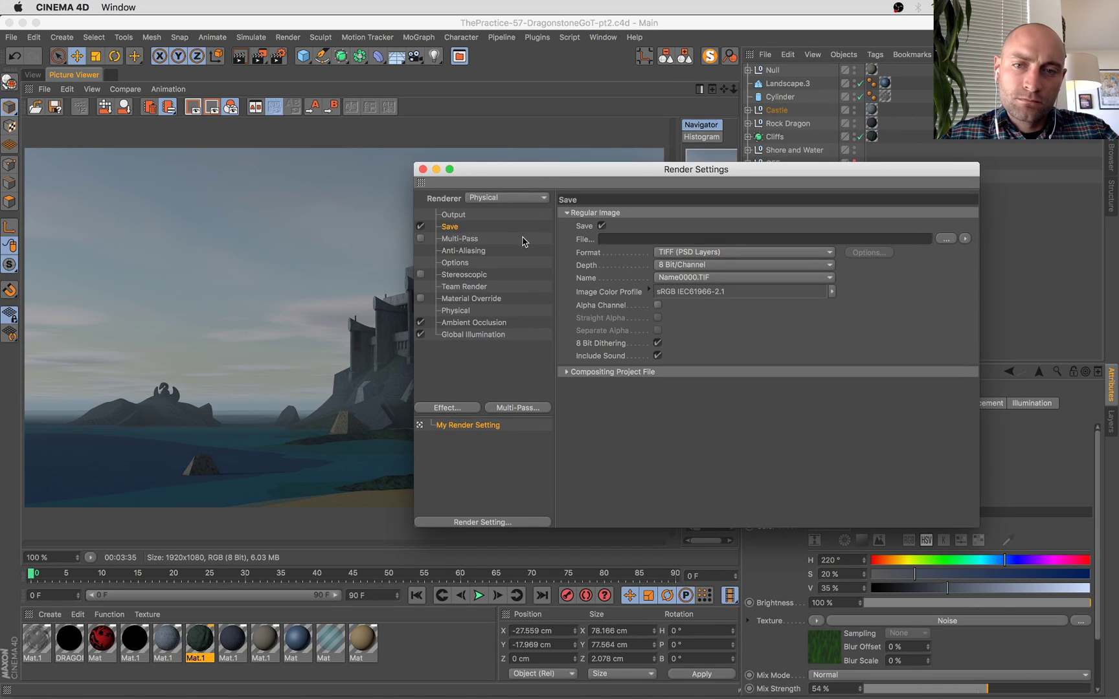
left_click(458, 215)
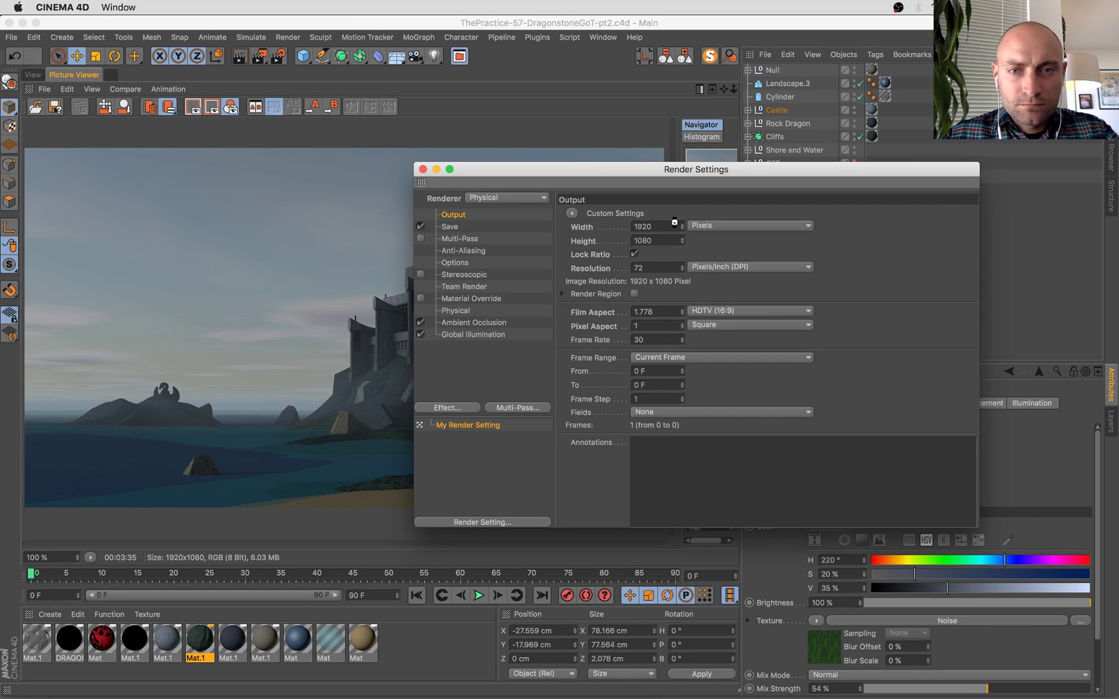
left_click(456, 311)
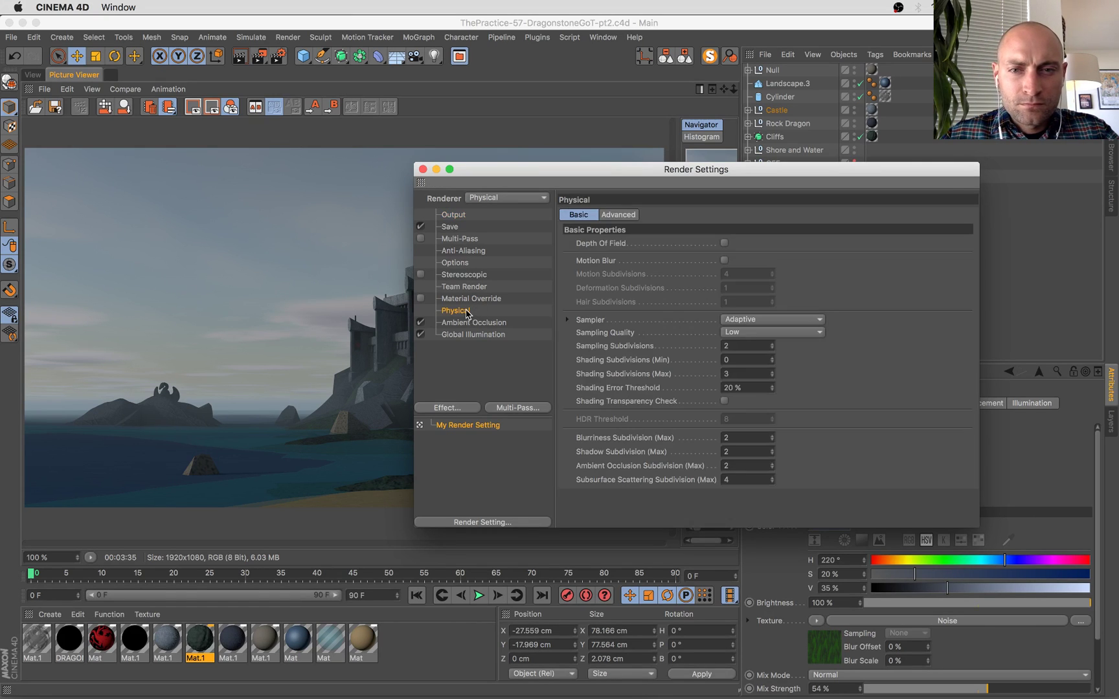
left_click(756, 320)
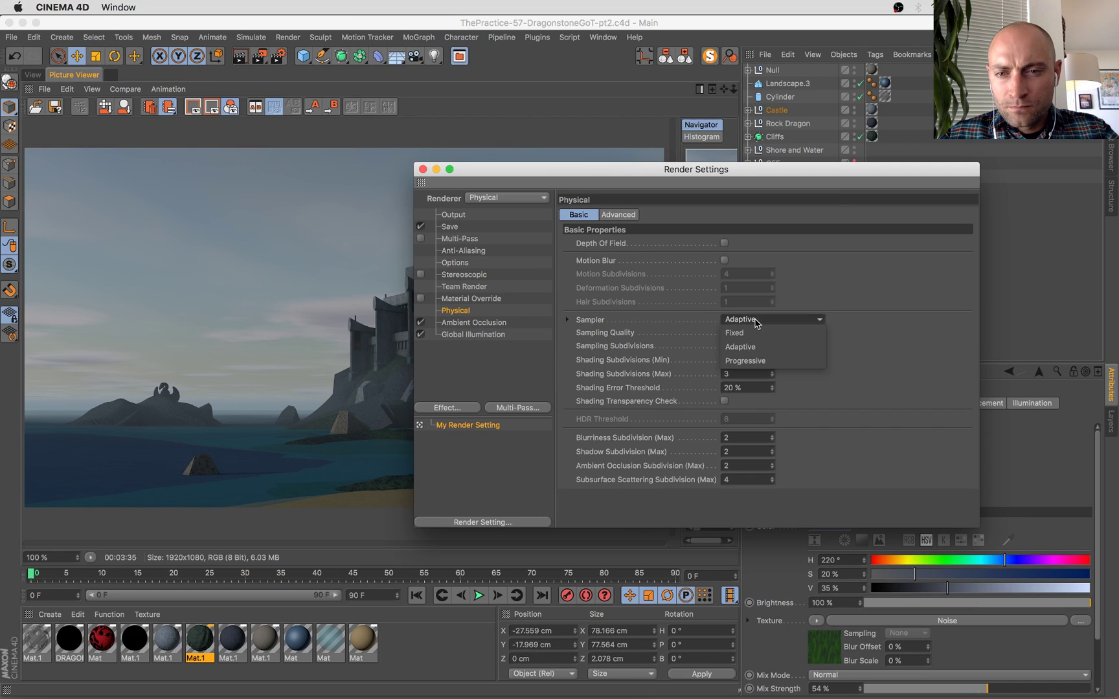
left_click(761, 359)
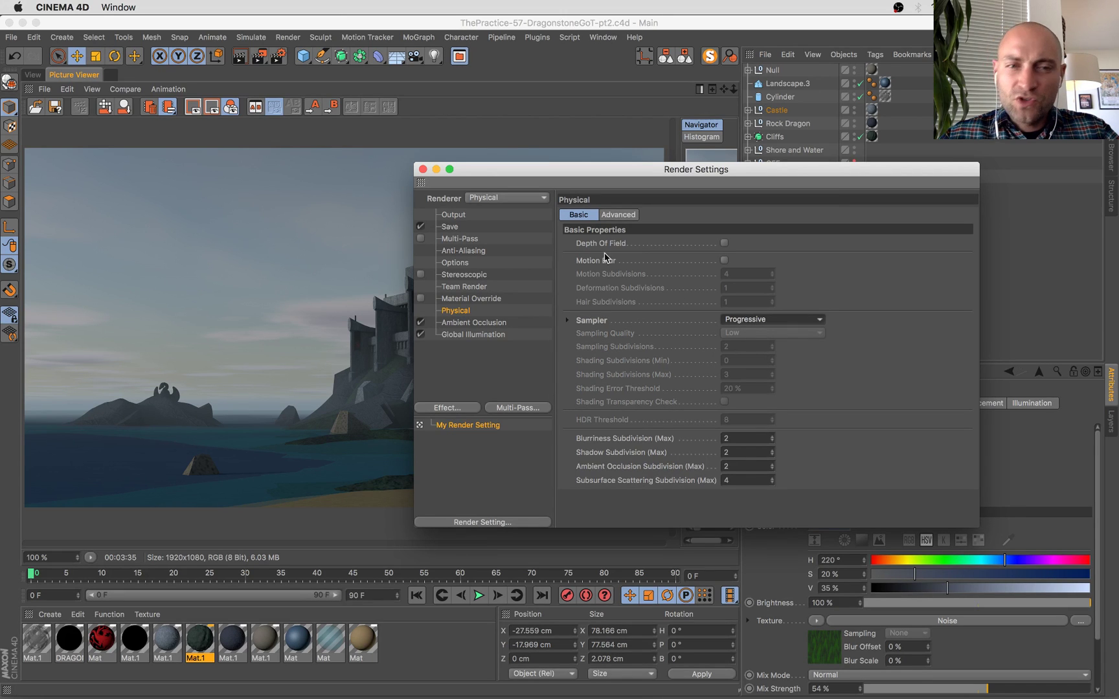
left_click(420, 169)
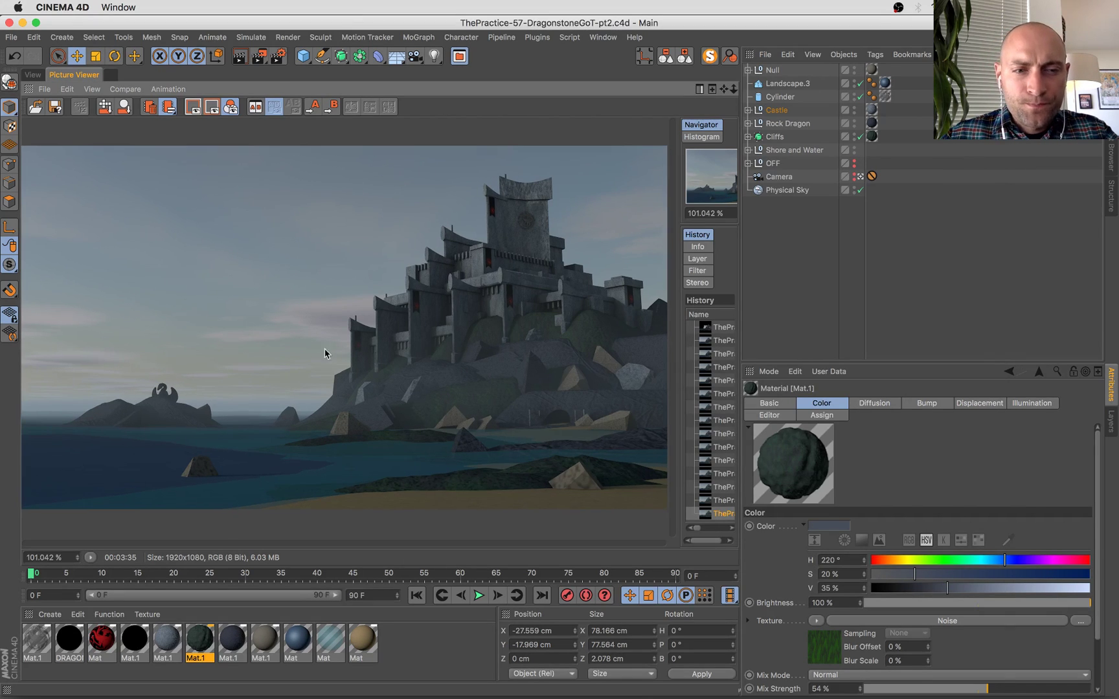
Examine the rock and grass surfaces beneath the castle walls up close in the finished render.
scroll(311, 425, "up", 10)
left_click_drag(551, 408, 245, 369)
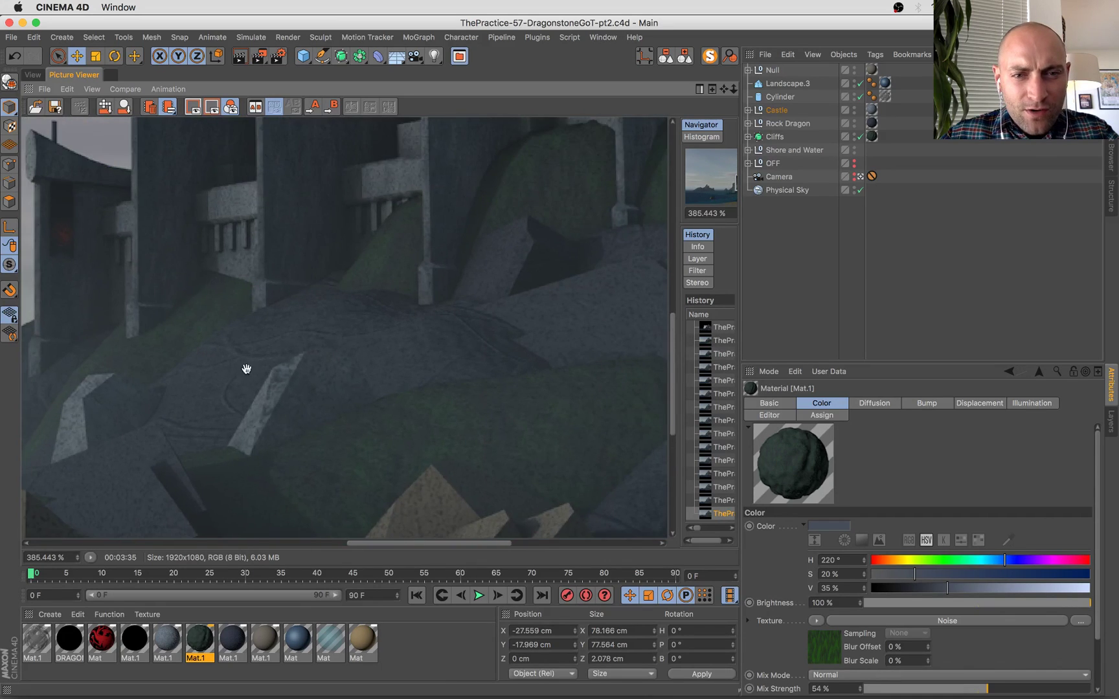
double_click(249, 335)
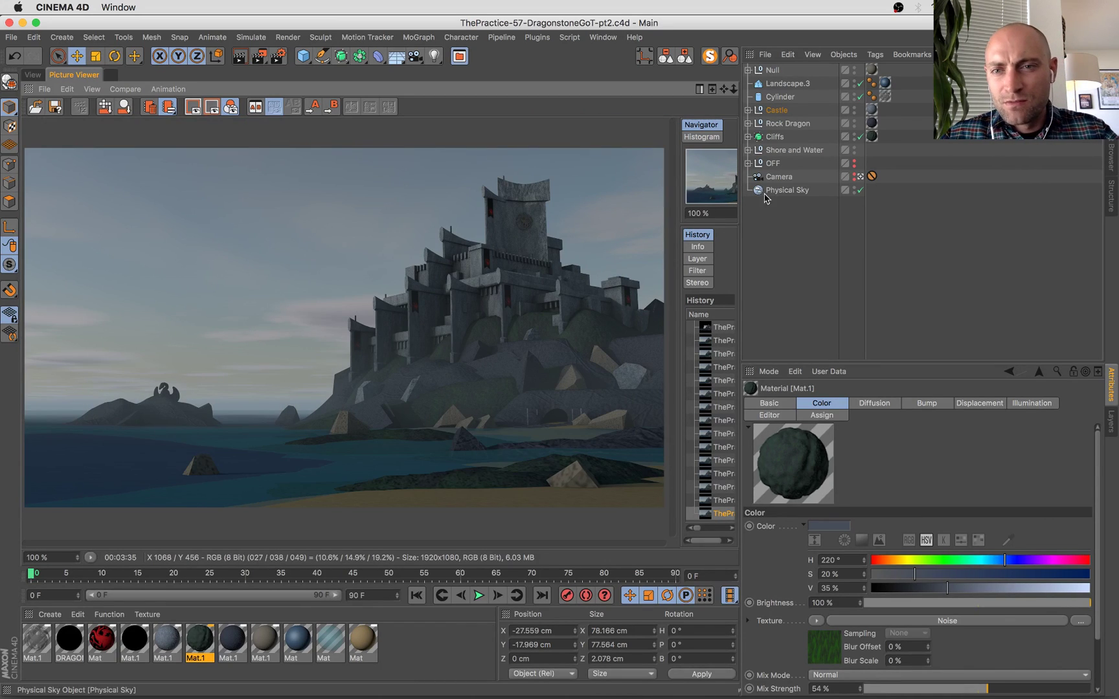
Set the Physical Sky's sky intensity to 108% and color warmth to 42%, then save the project.
left_click(787, 190)
left_click(998, 404)
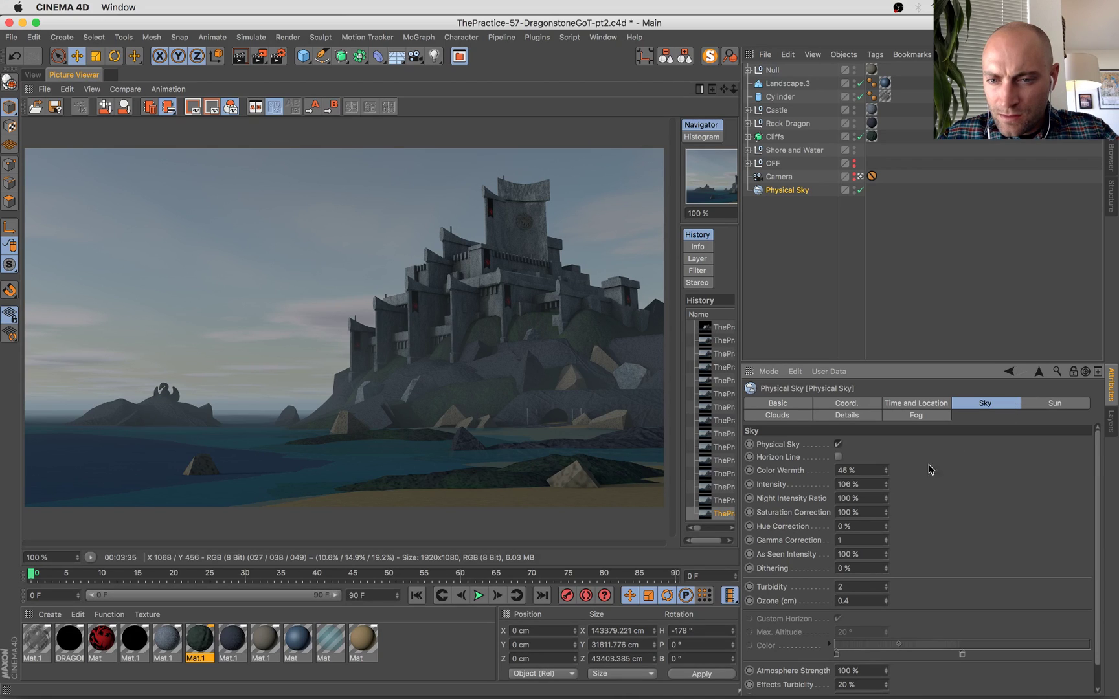
key("super+s")
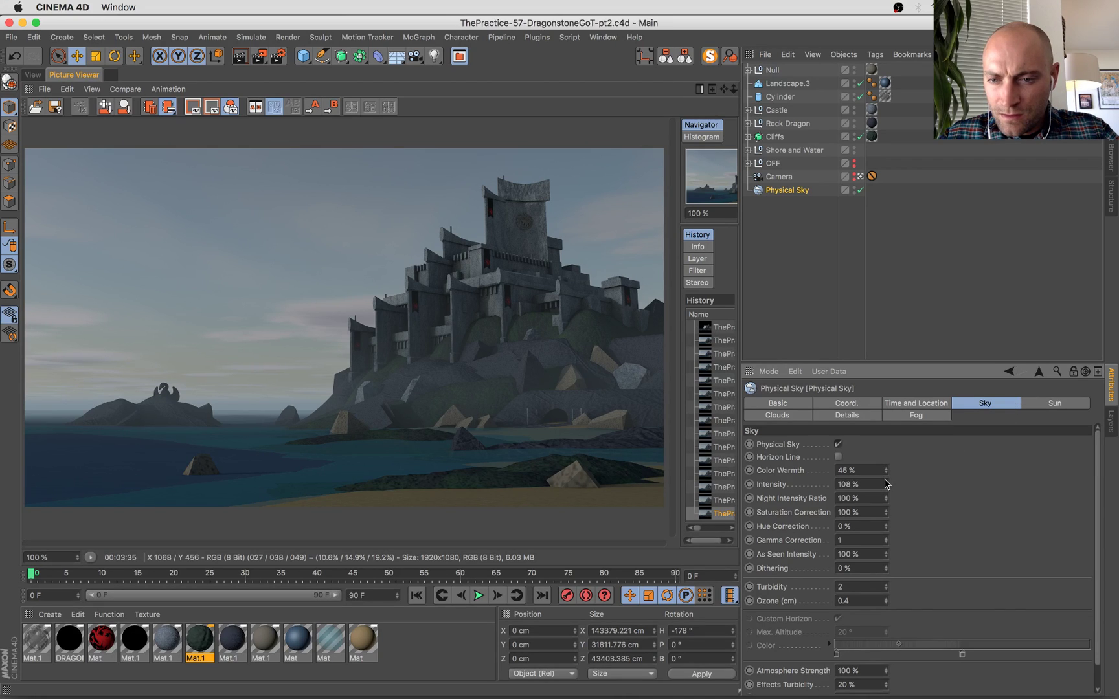
left_click_drag(885, 473, 885, 474)
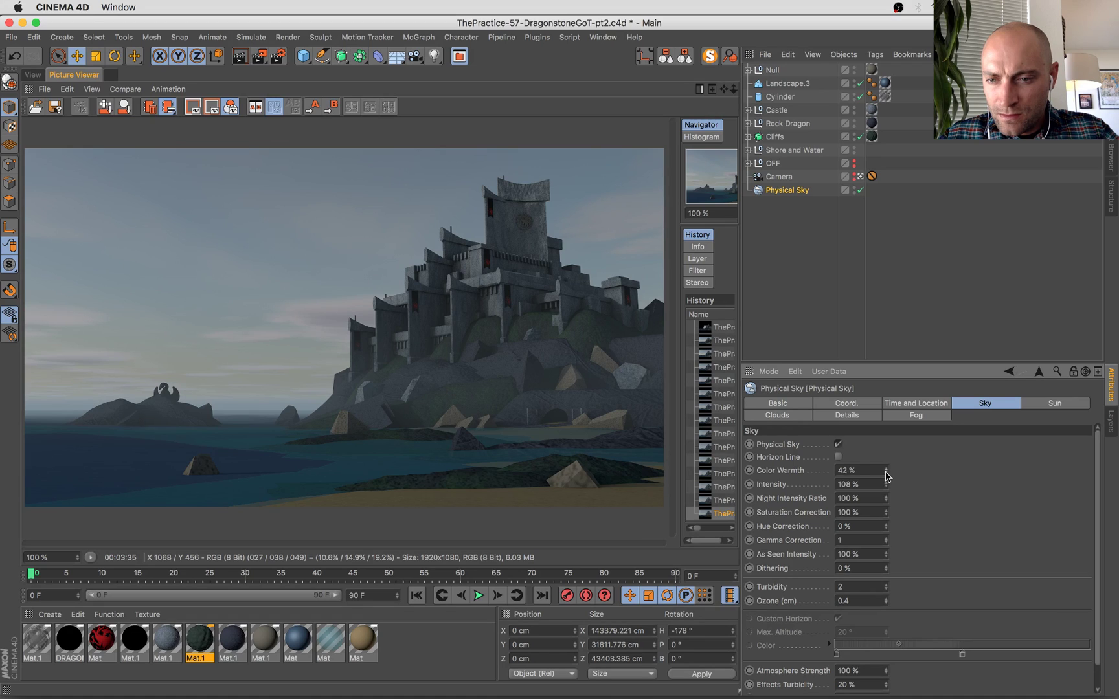
key("super+s")
Set the Physical Sky's sun intensity to 45%, save the project and render the scene to the Picture Viewer.
left_click(1063, 403)
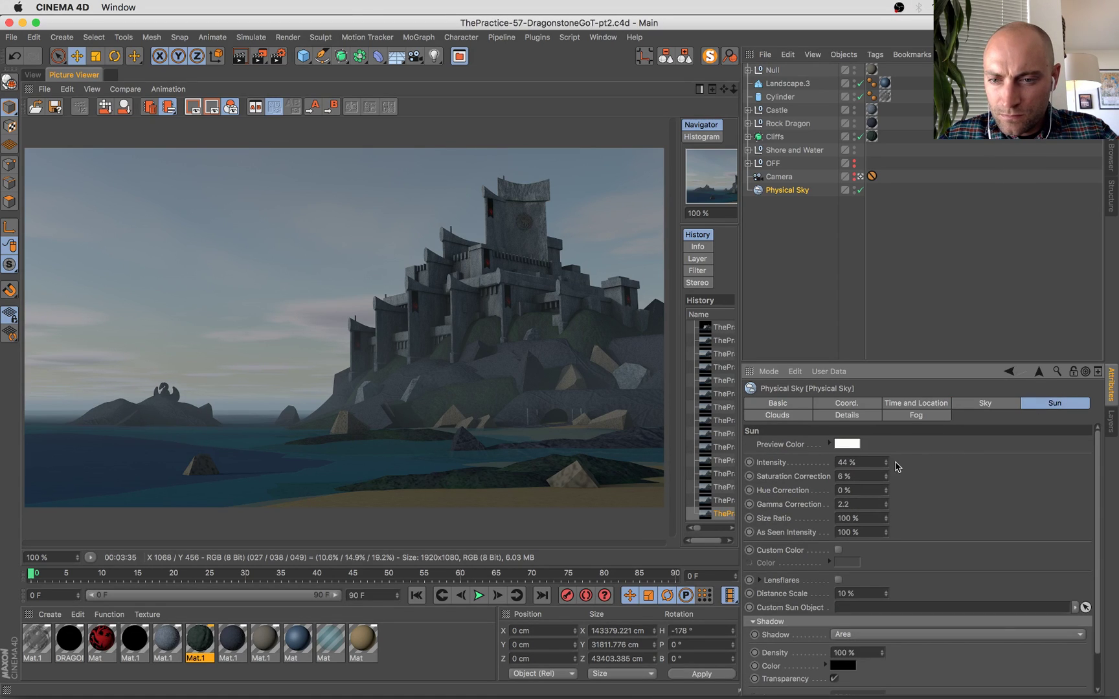
left_click(886, 460)
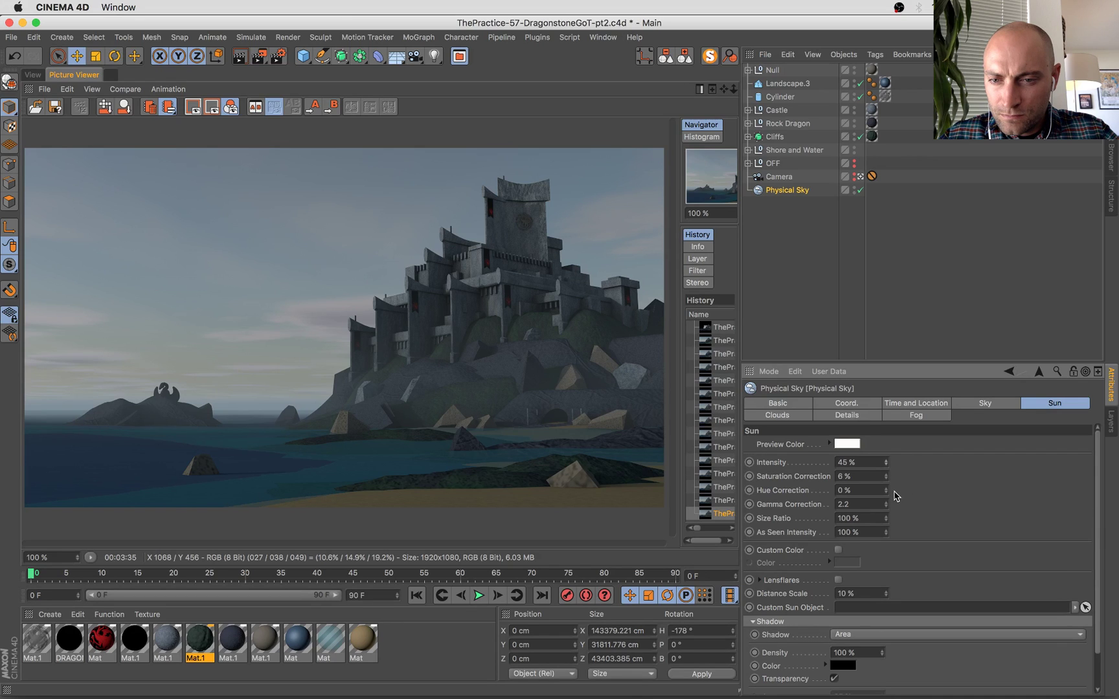
key("super+s")
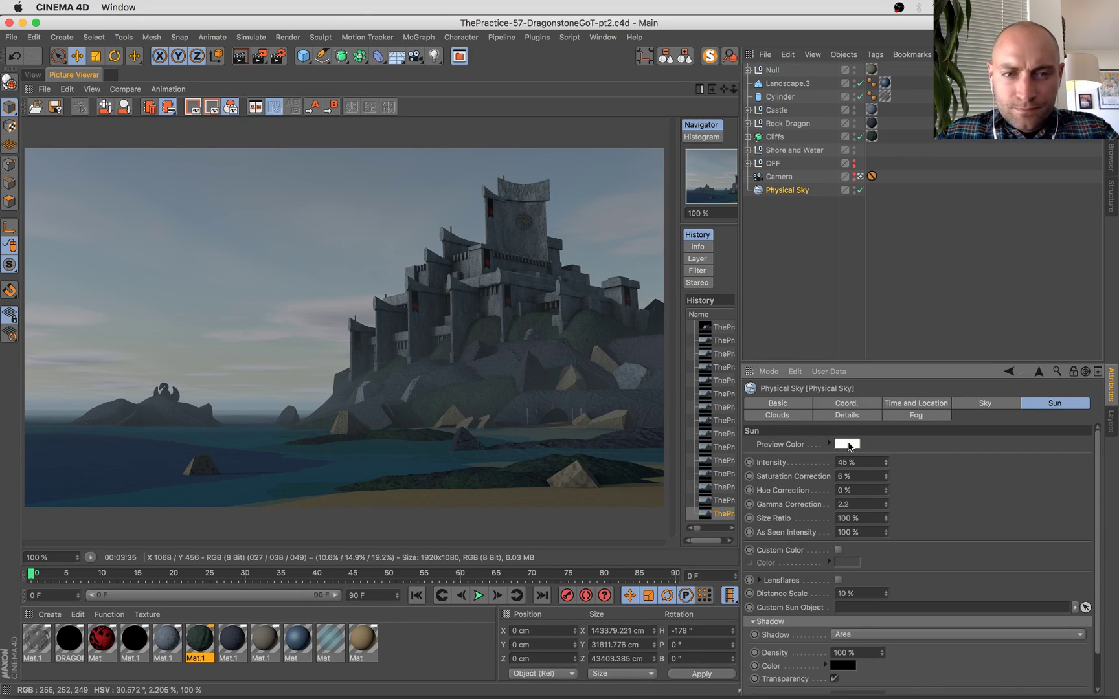
key("shift+r")
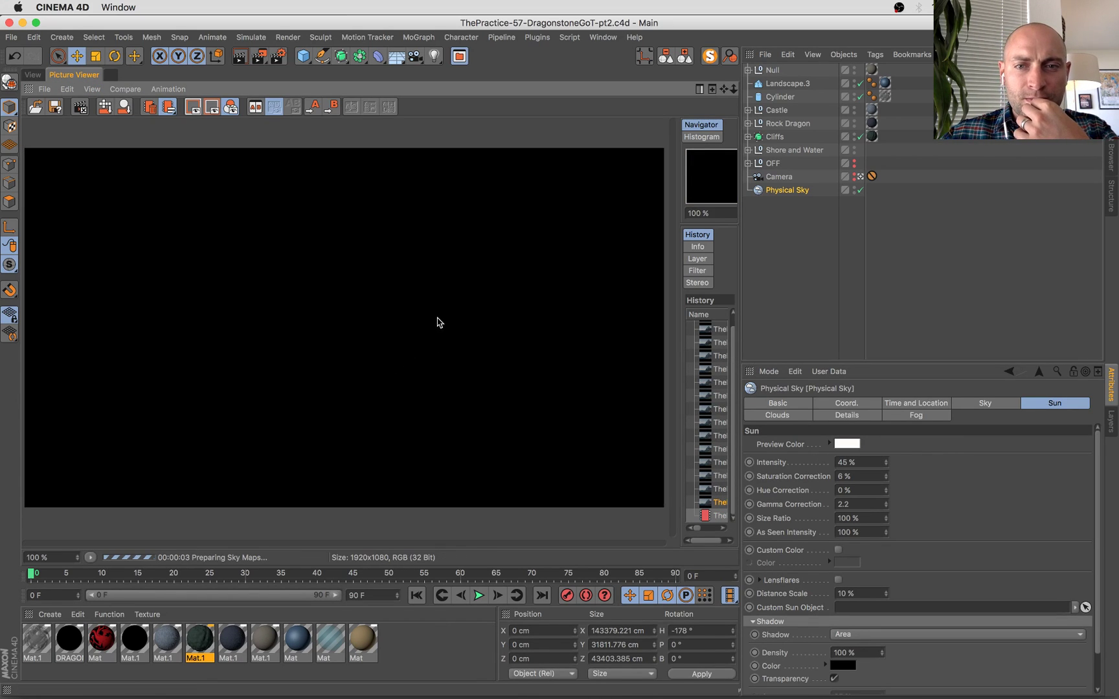
Switch to Preview and examine the castle walls, cliffs and shoreline up close in the Dragonstone day reference image.
mouse_move(2, 5)
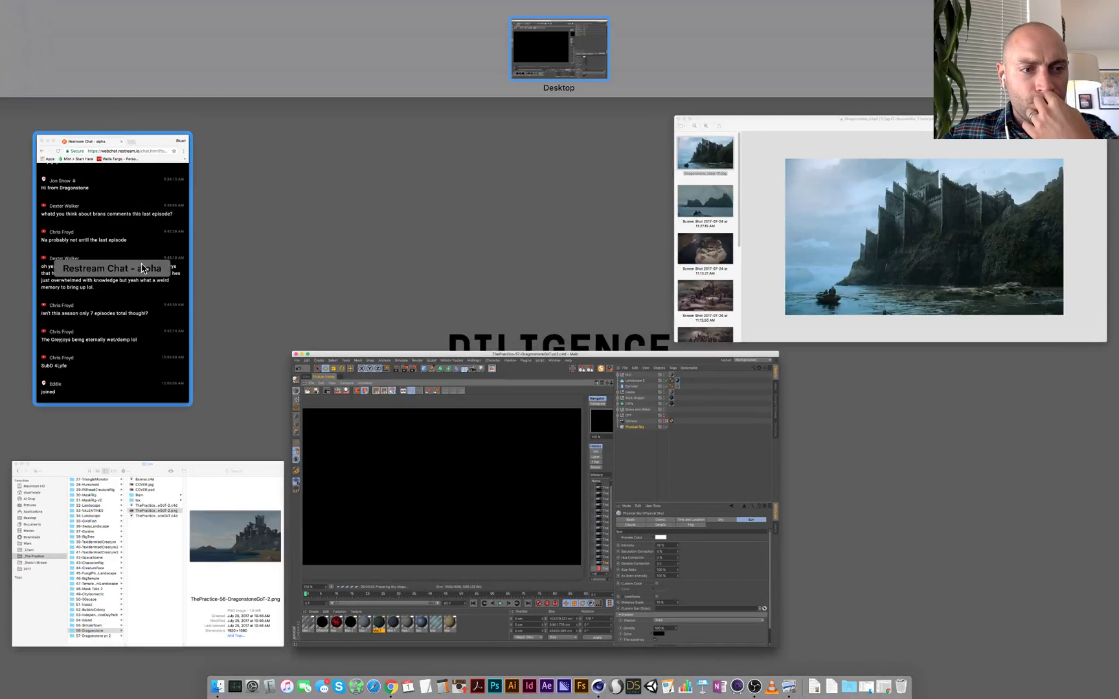
left_click(837, 212)
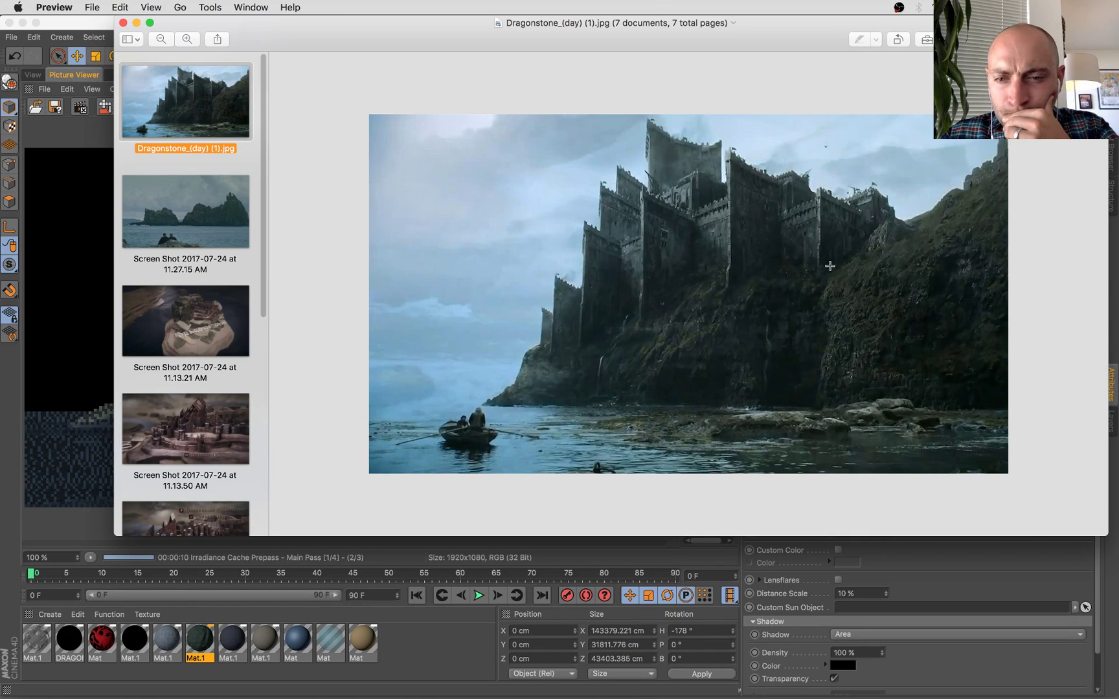
left_click(773, 325)
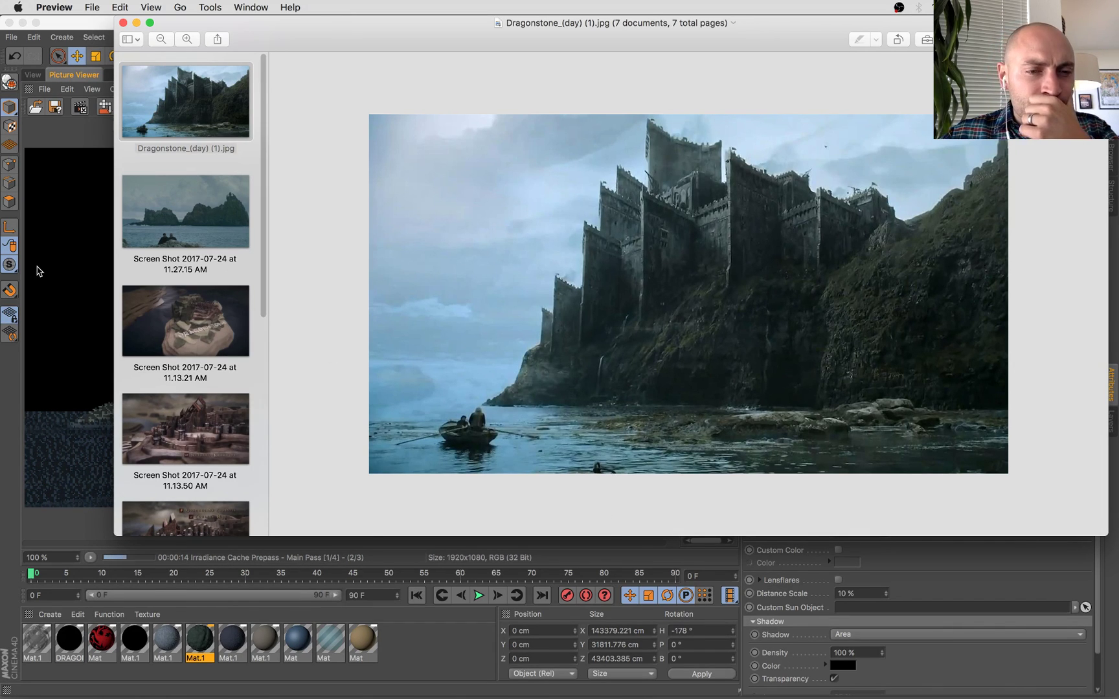
left_click(37, 267)
key("super+Tab")
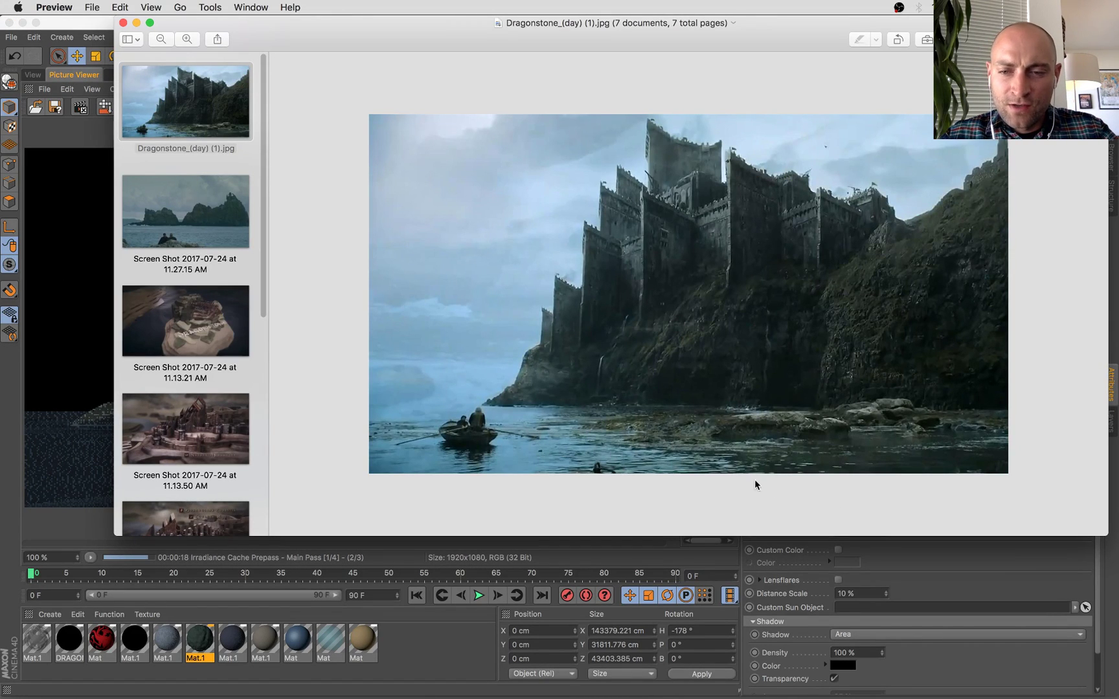
key("super+plus")
key("super+plus")
key("super+plus")
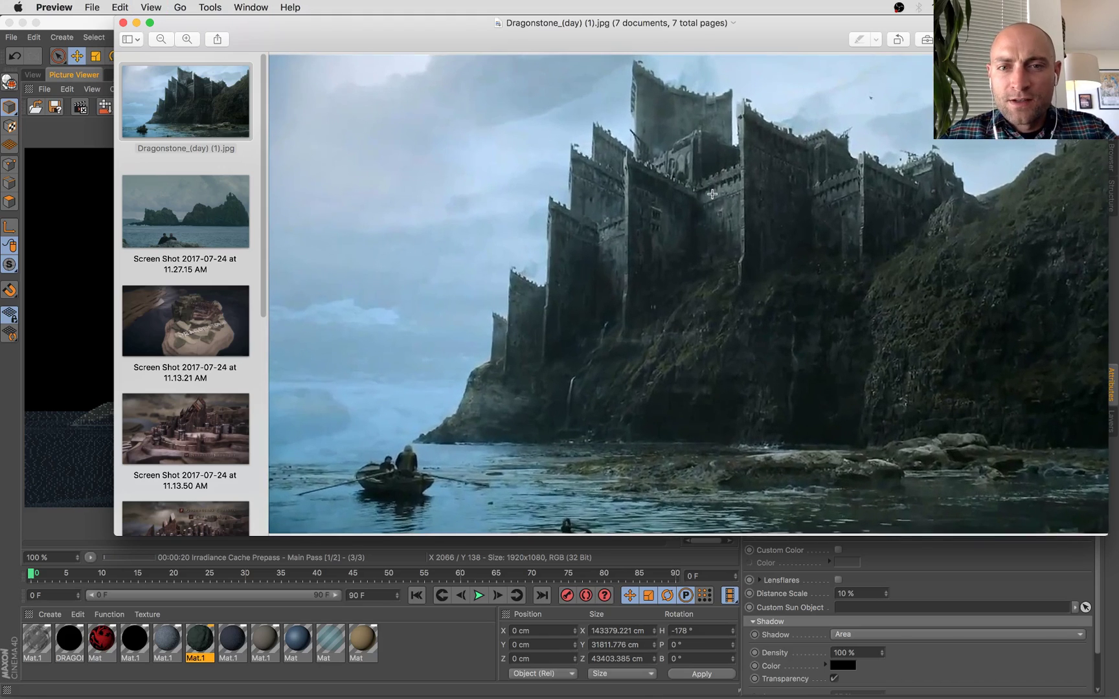
key("super+plus")
scroll(712, 194, "up", 6)
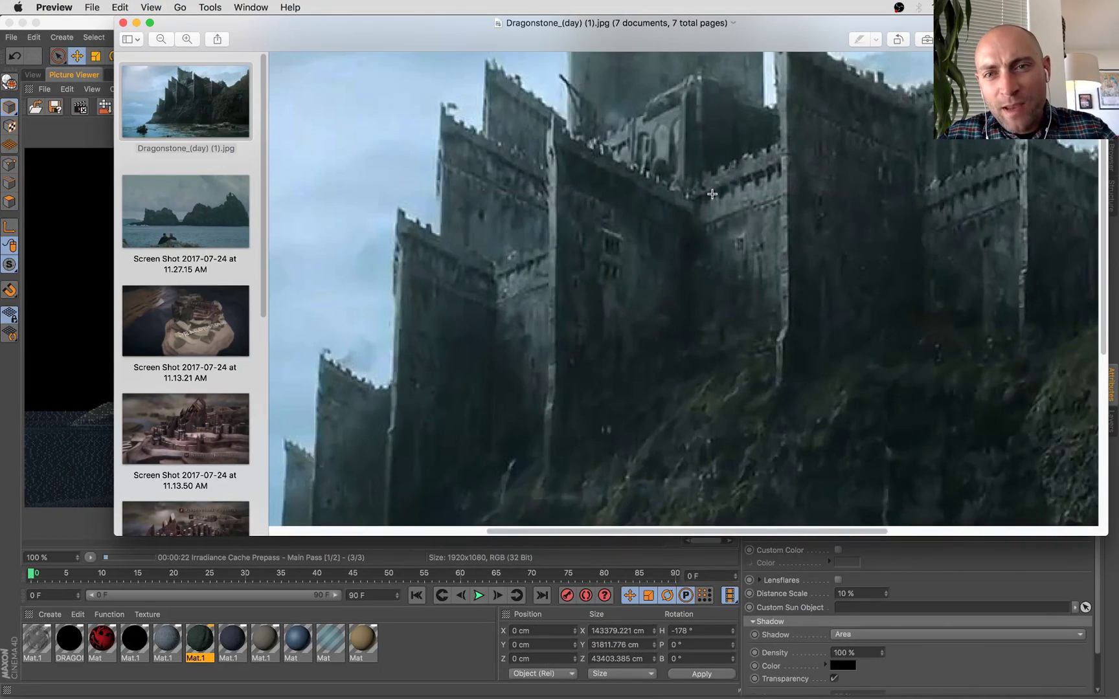
scroll(671, 153, "down", 2)
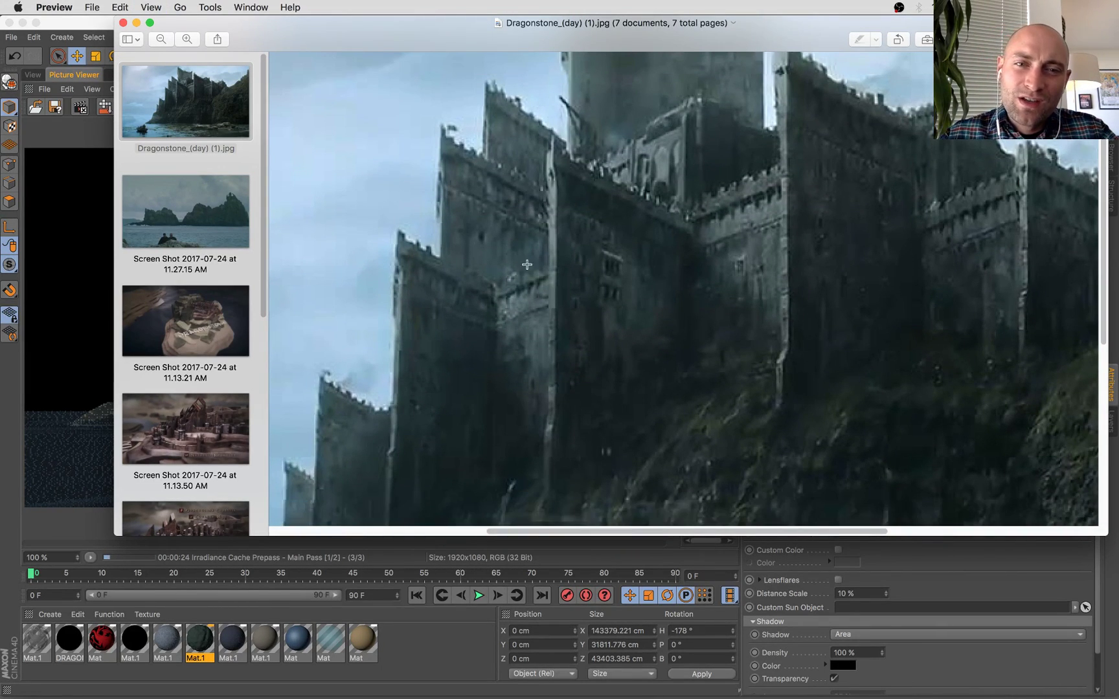
key("super+minus")
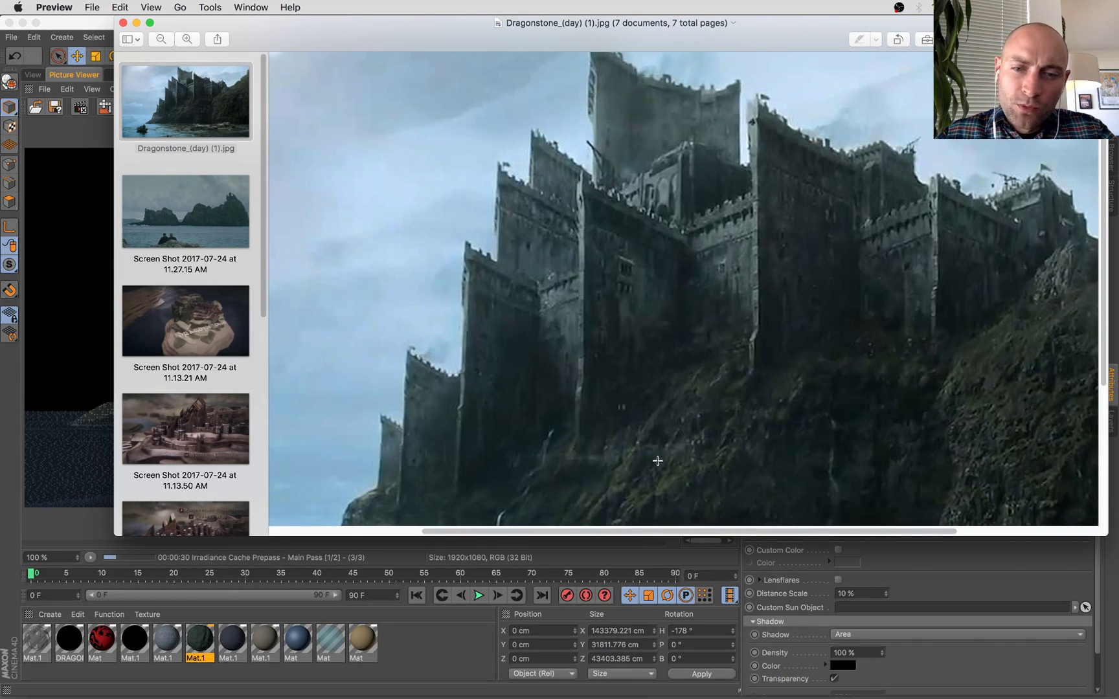
scroll(657, 461, "down", 5)
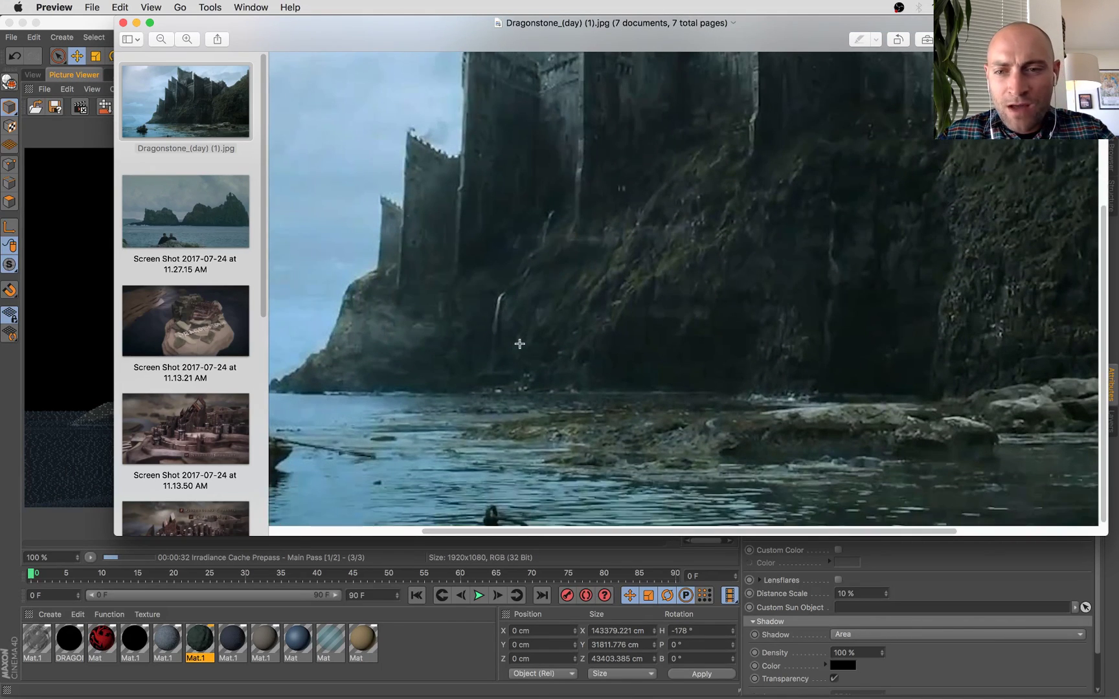
scroll(520, 343, "up", 5)
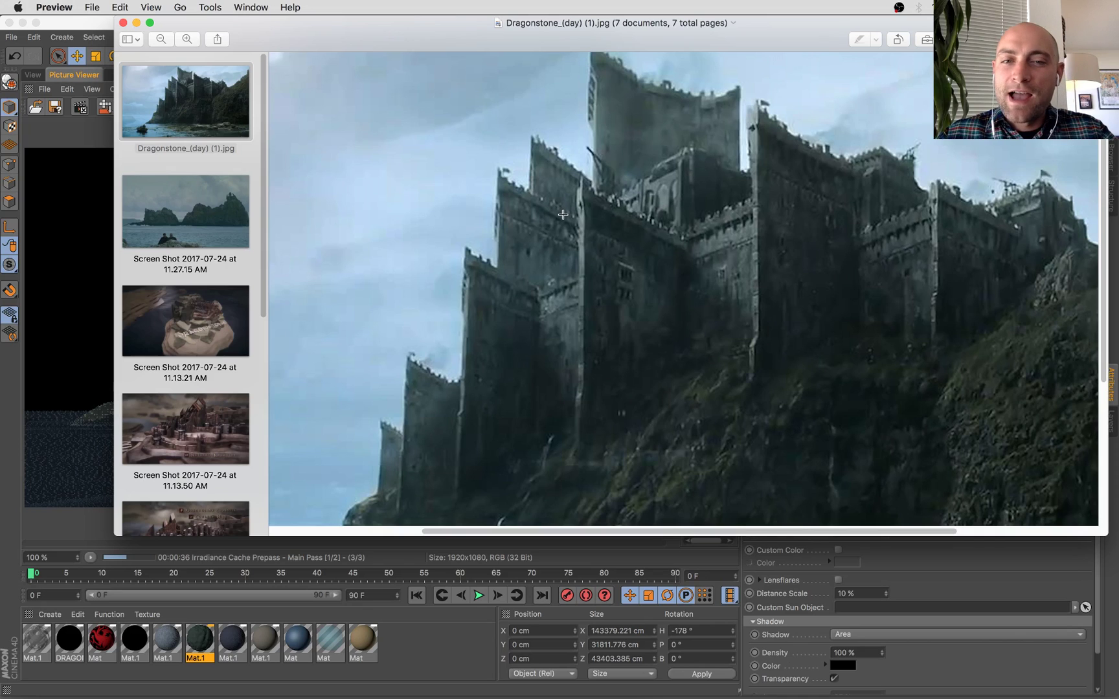
key("super+minus")
key("super+minus")
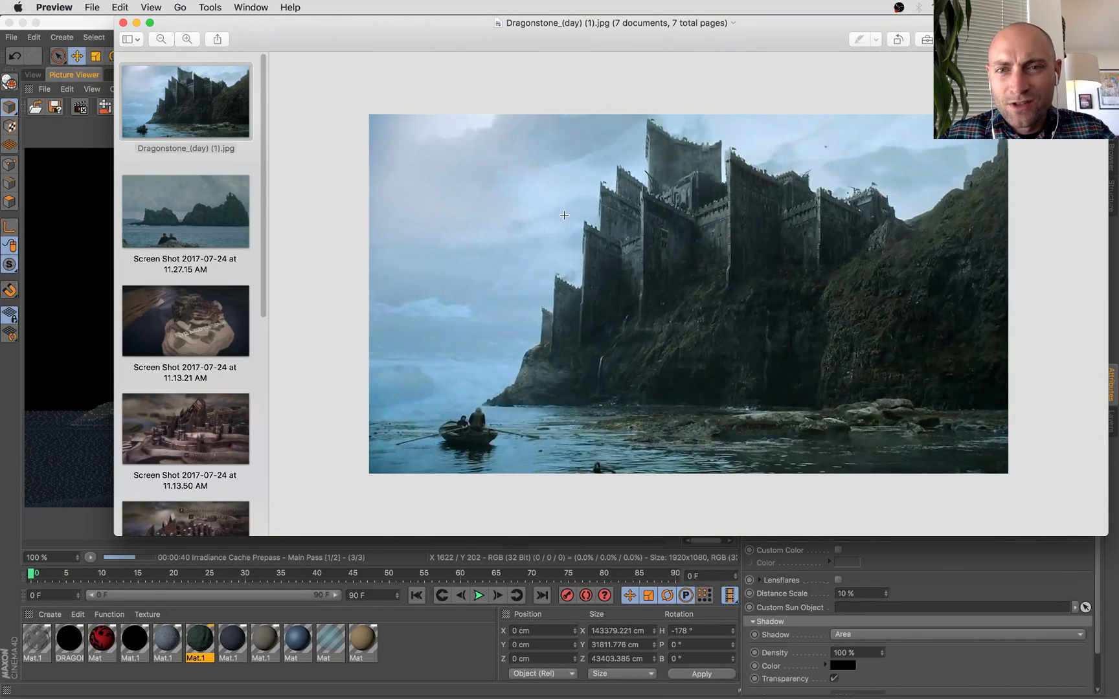
Switch back to Cinema 4D and double the render output size to 3840 x 2160 pixels, then close the render settings.
key("super+Tab")
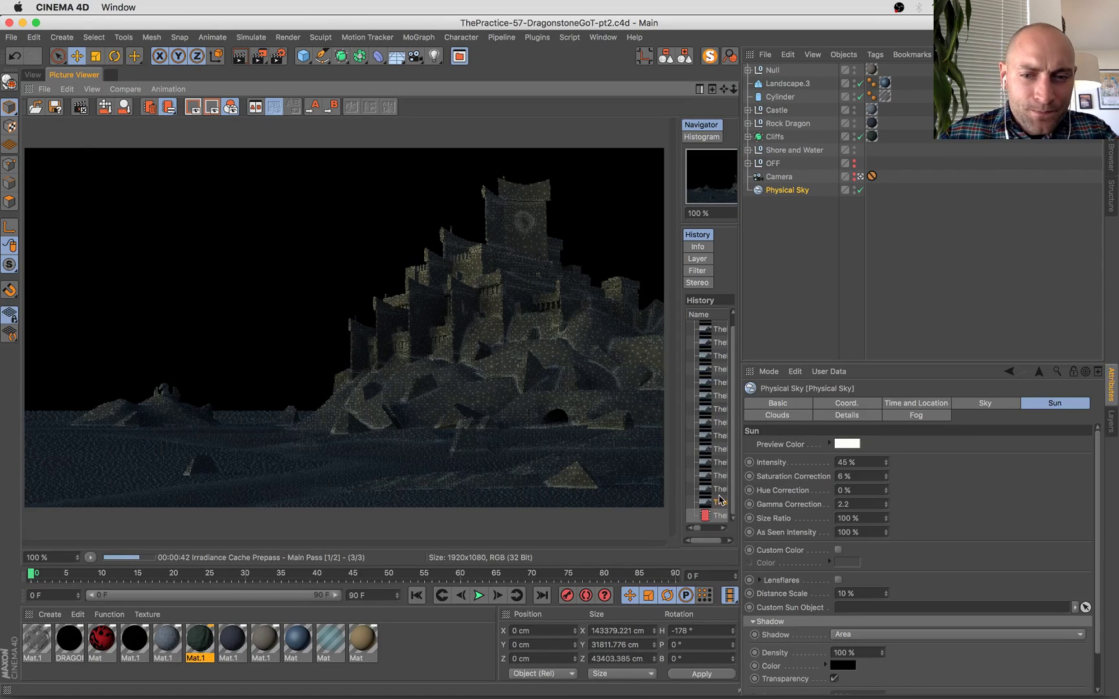
left_click(717, 503)
left_click(716, 514)
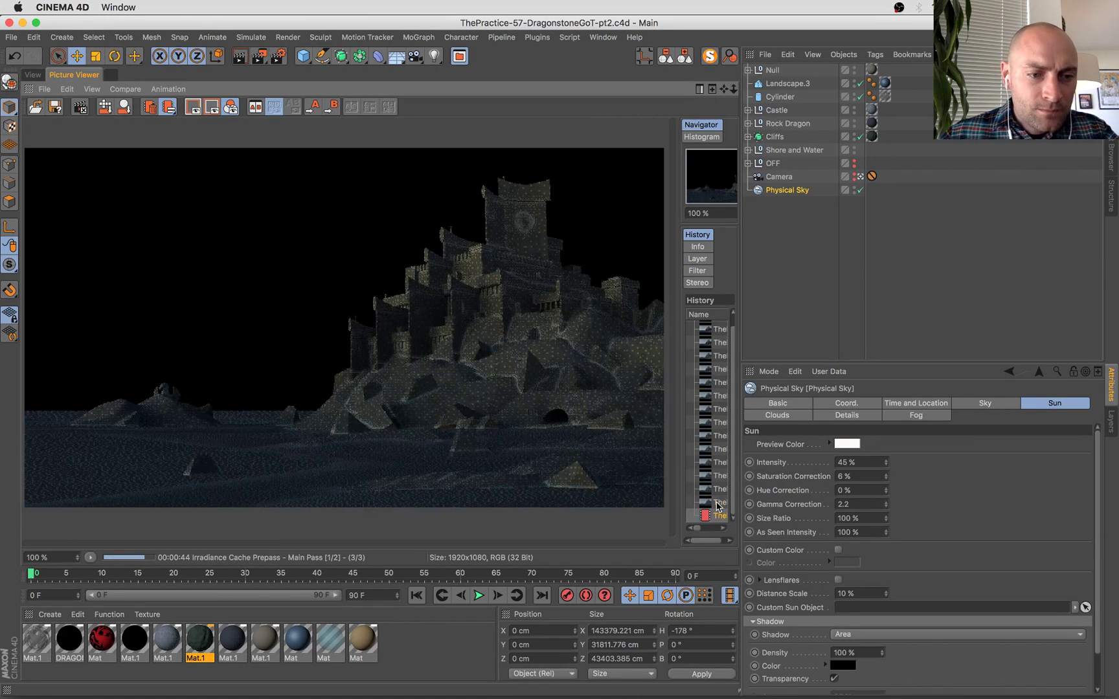
scroll(369, 345, "up", 1)
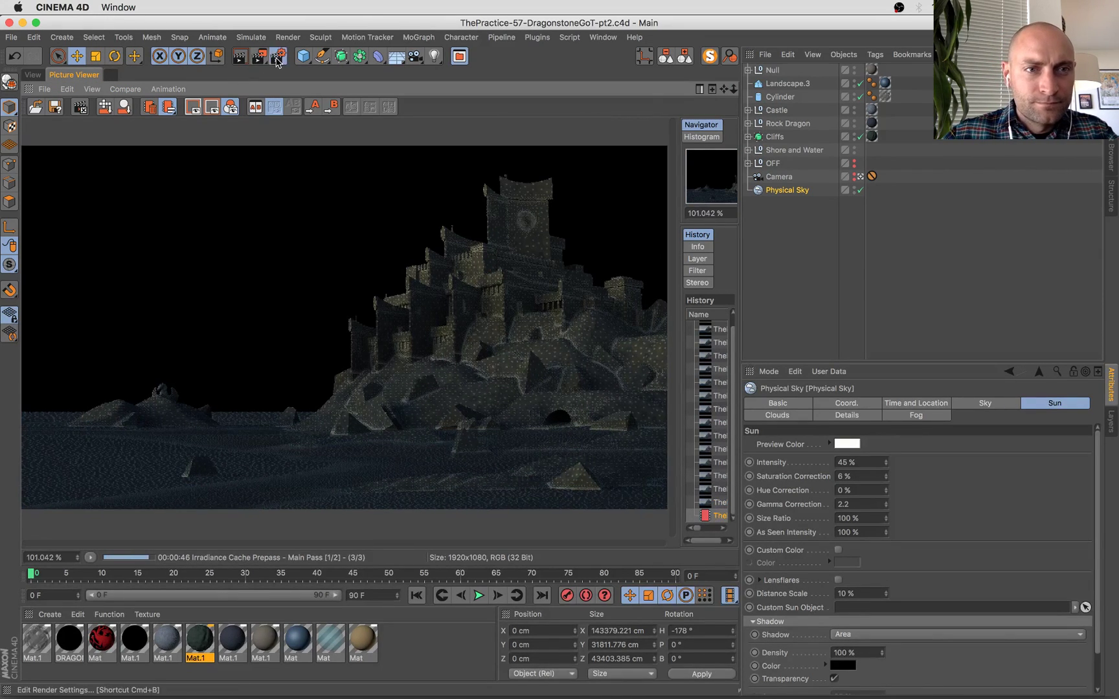
left_click(278, 58)
left_click(450, 226)
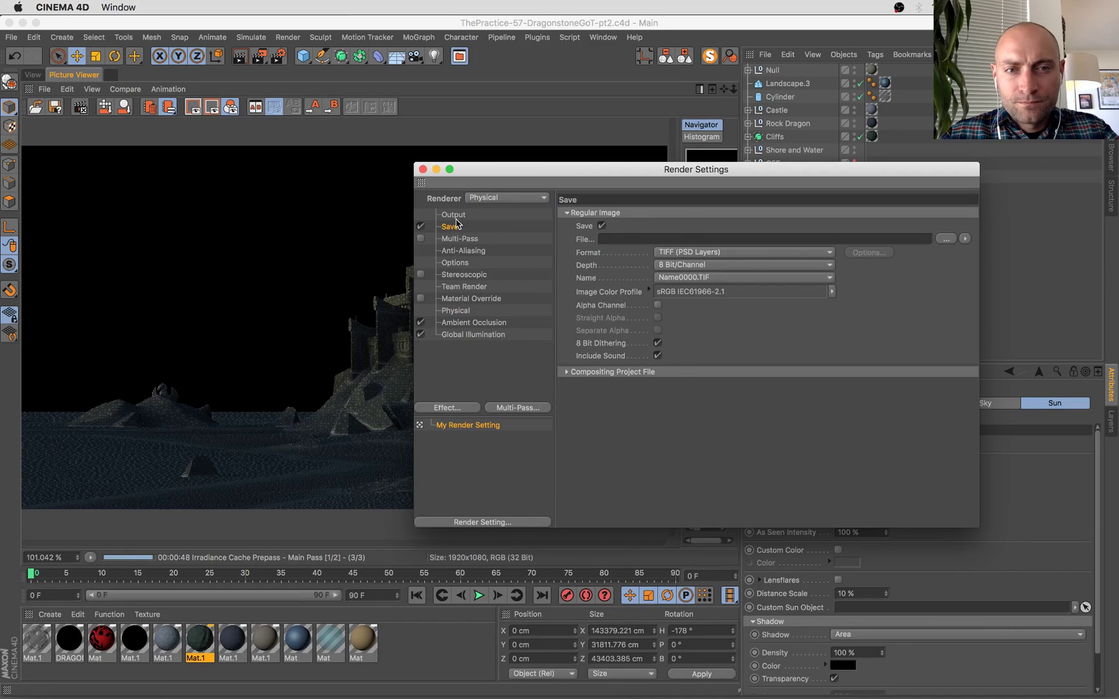
left_click(456, 216)
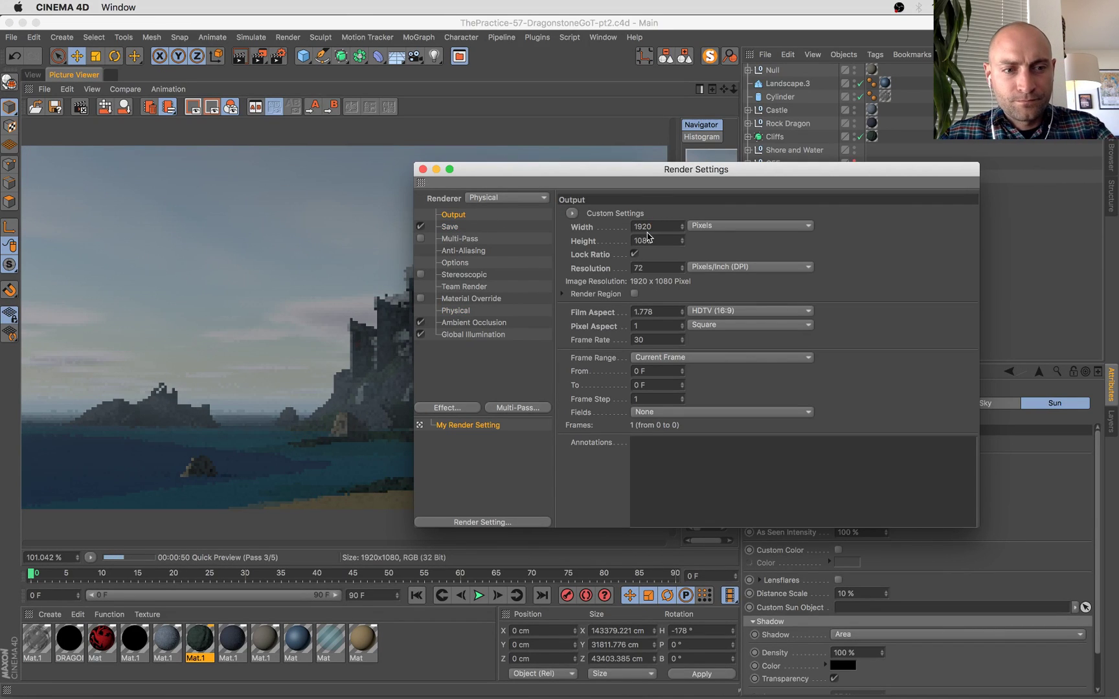
left_click(646, 230)
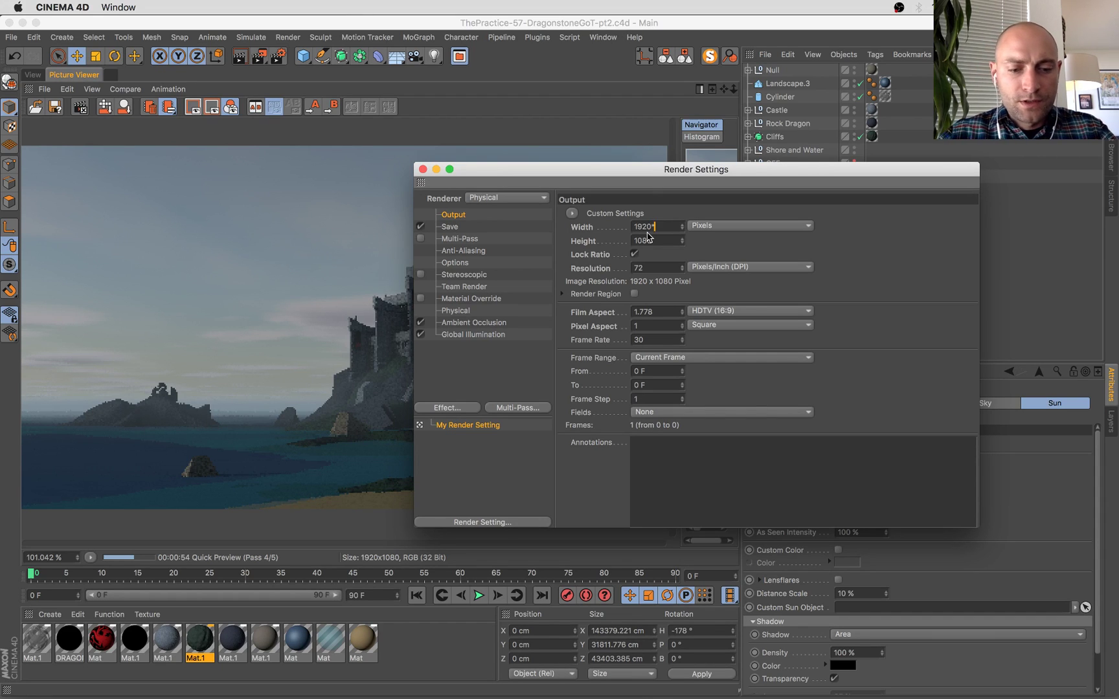
type("*2")
key("Return")
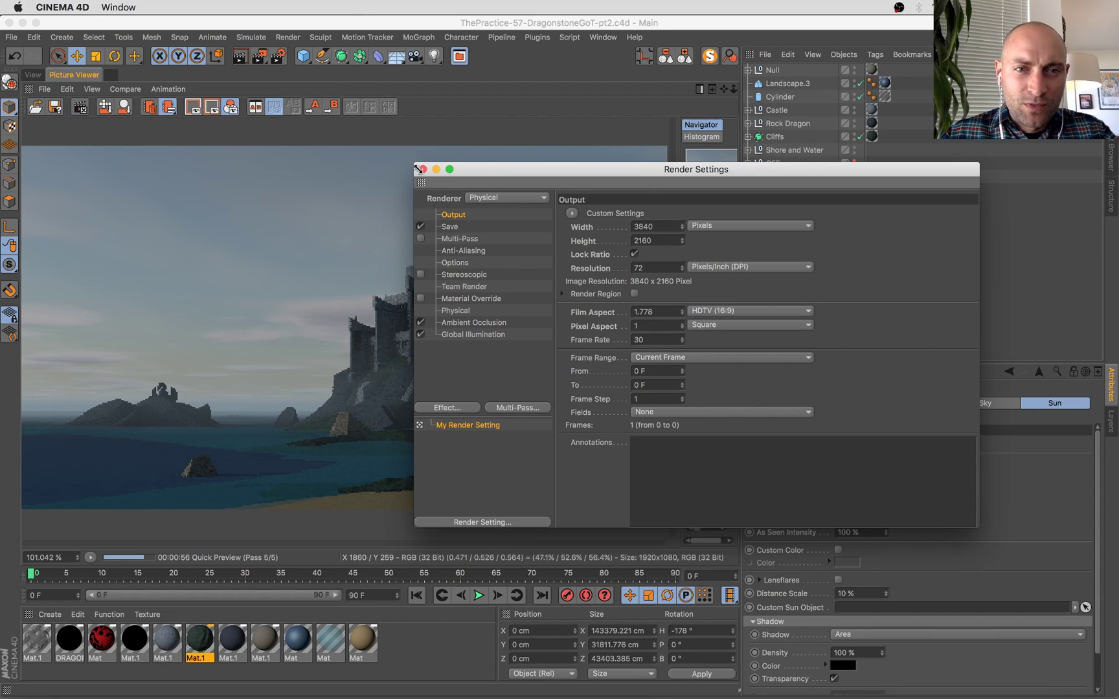
left_click(419, 168)
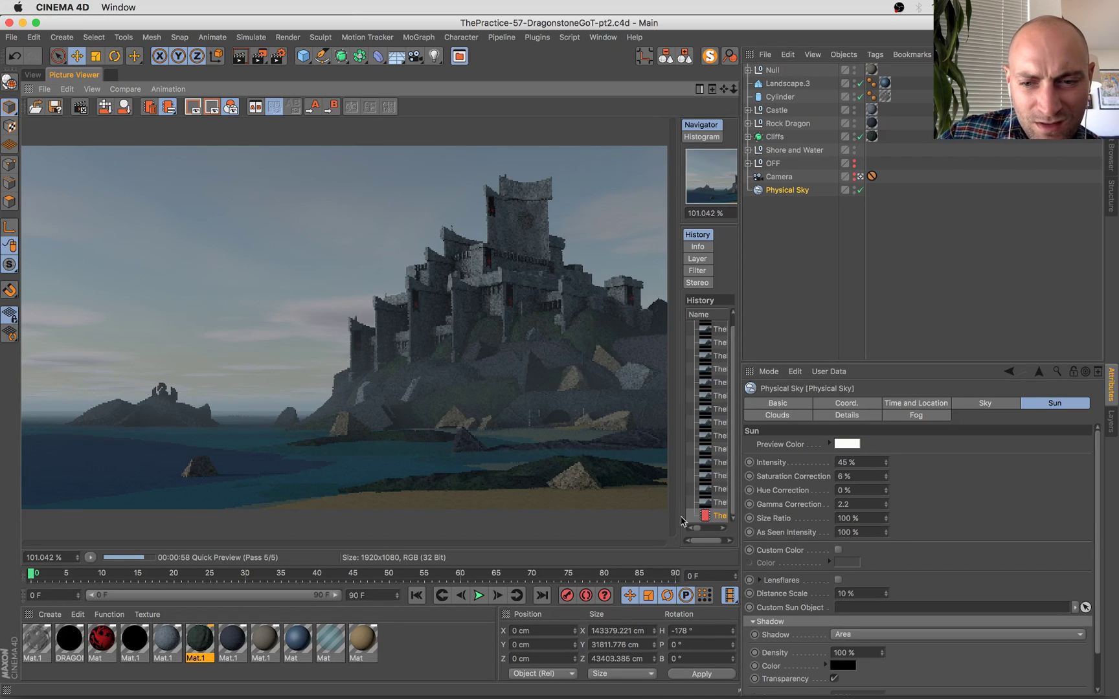
Compare the render in progress with the previous finished render by alternating between them in the history.
left_click(707, 503)
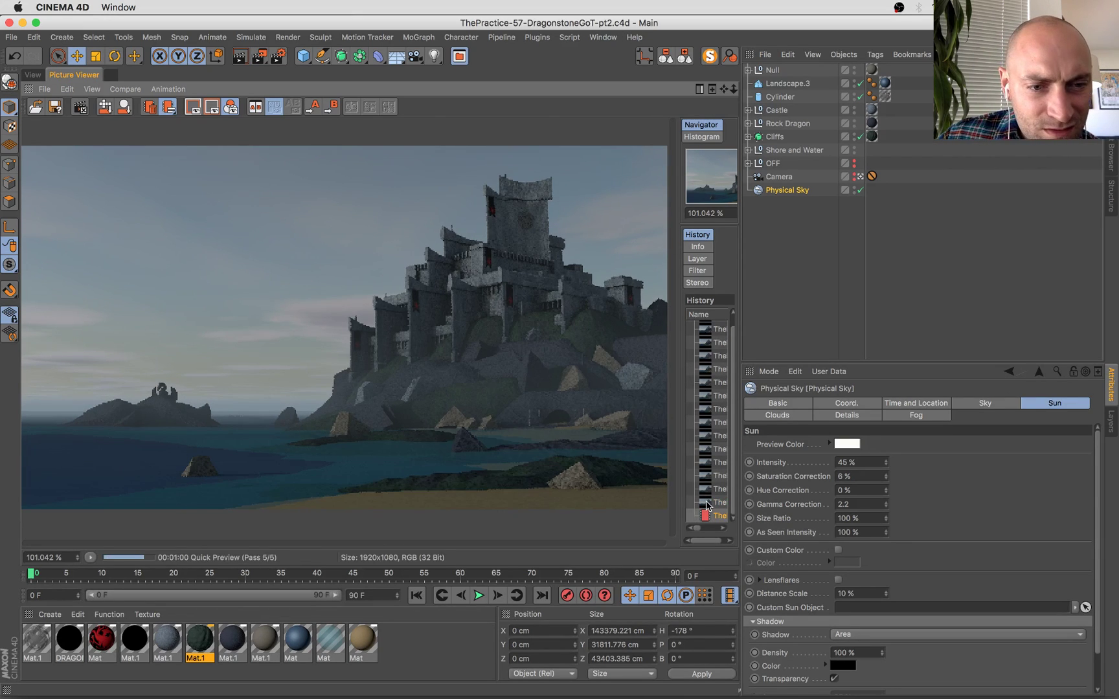
key("Up")
key("Down")
key("Up")
key("Down")
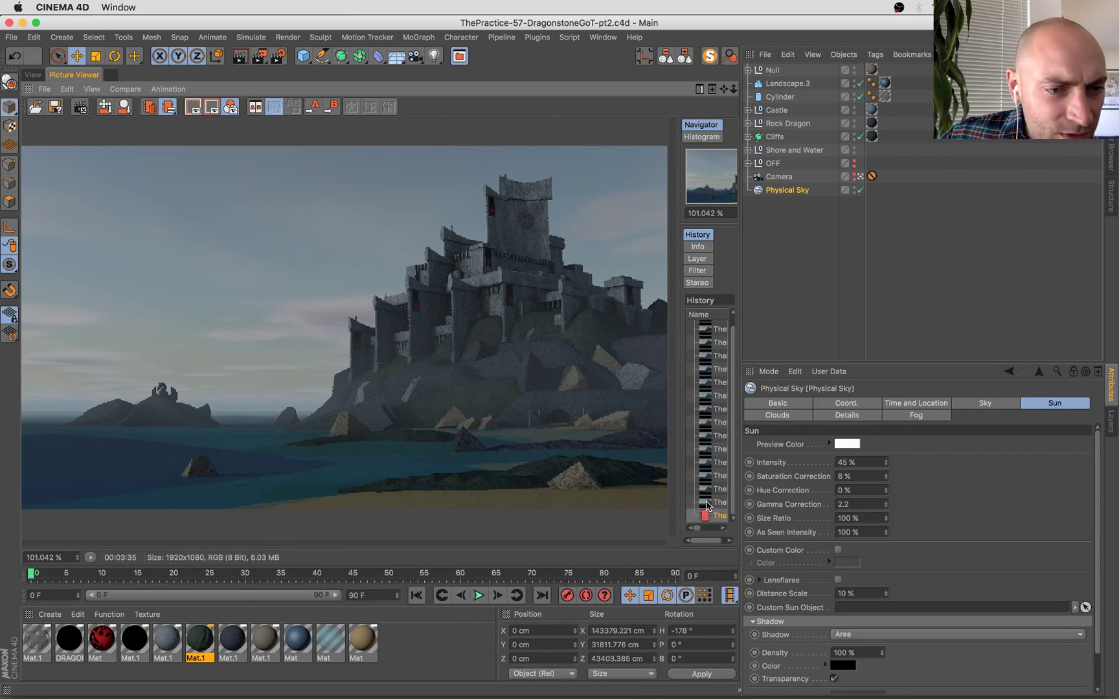
key("Down")
key("Up")
key("Down")
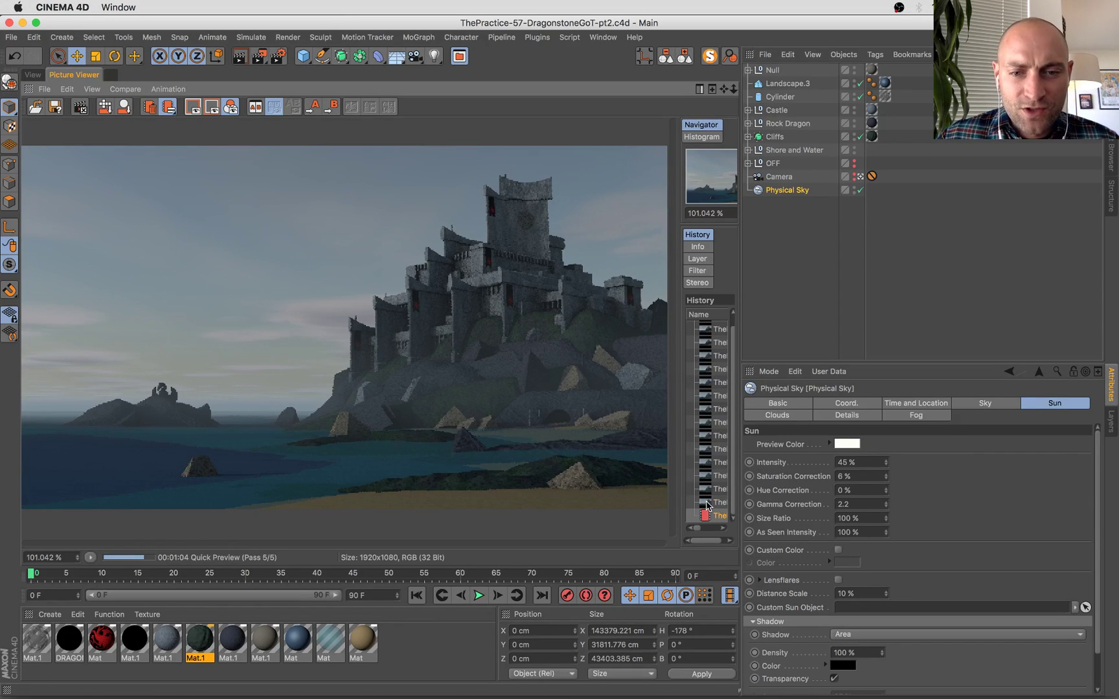
key("Up")
key("Down")
key("Up")
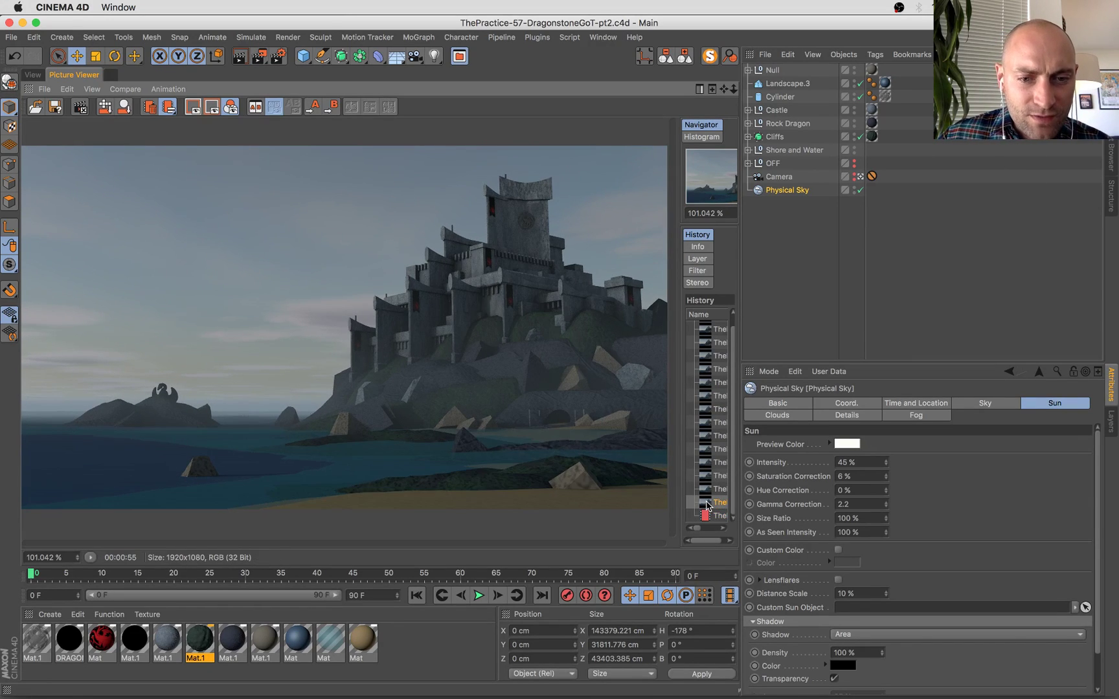
key("Down")
key("Up")
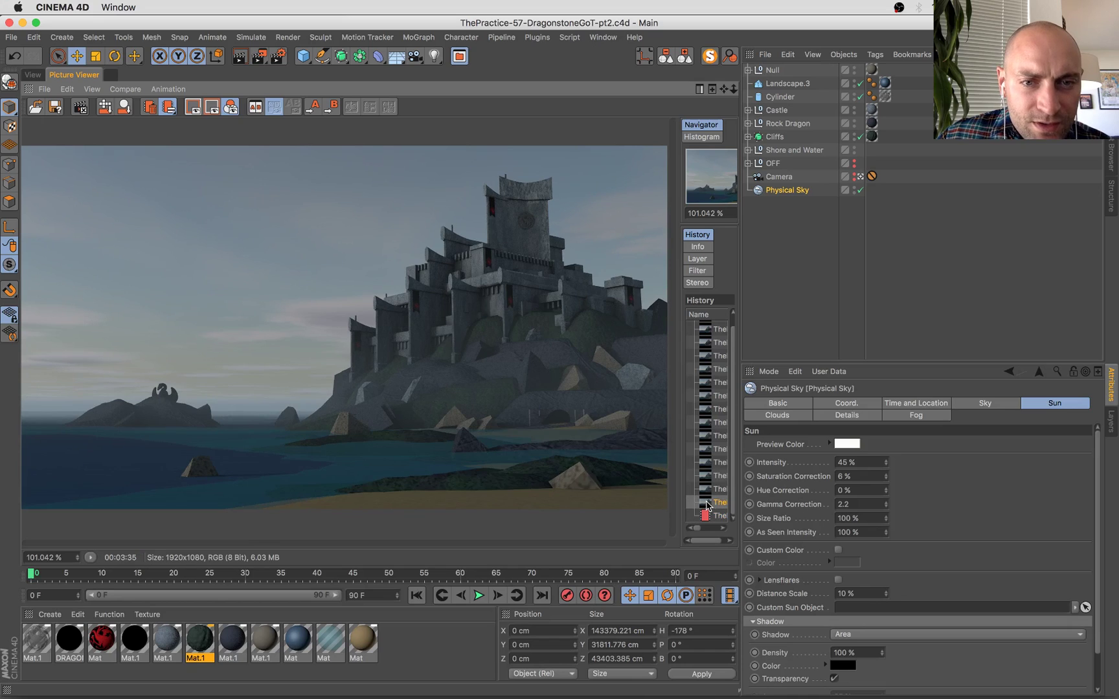
key("Down")
Inspect the castle walls and the distant dragon-shaped island up close in the render in progress.
scroll(407, 352, "up", 10)
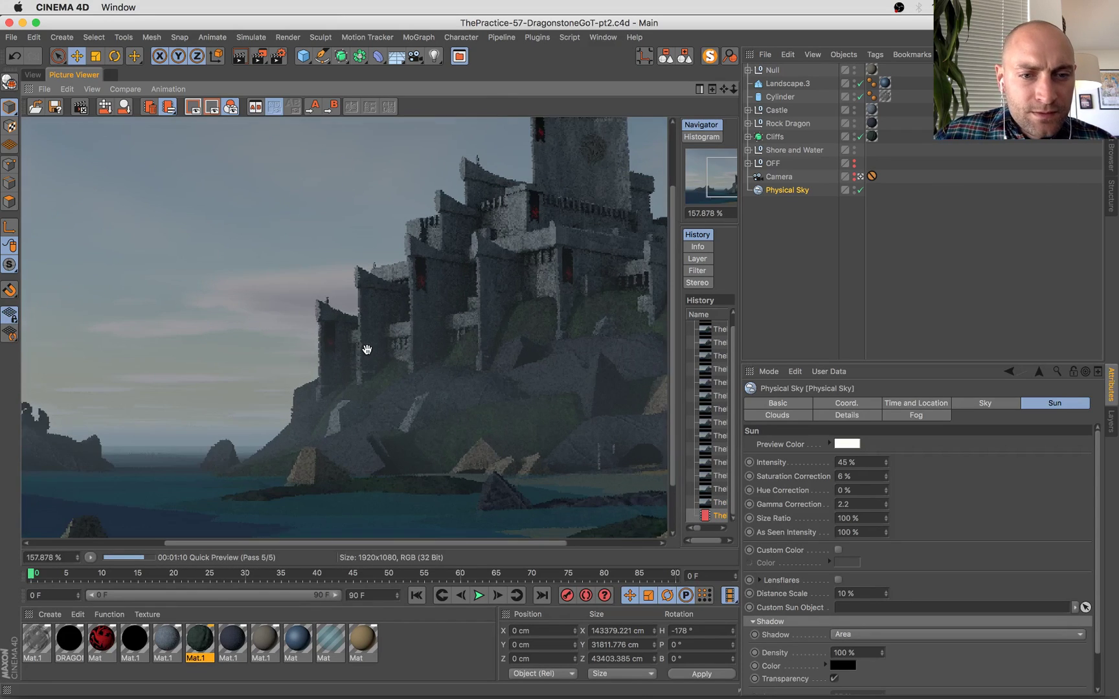
scroll(397, 362, "up", 5)
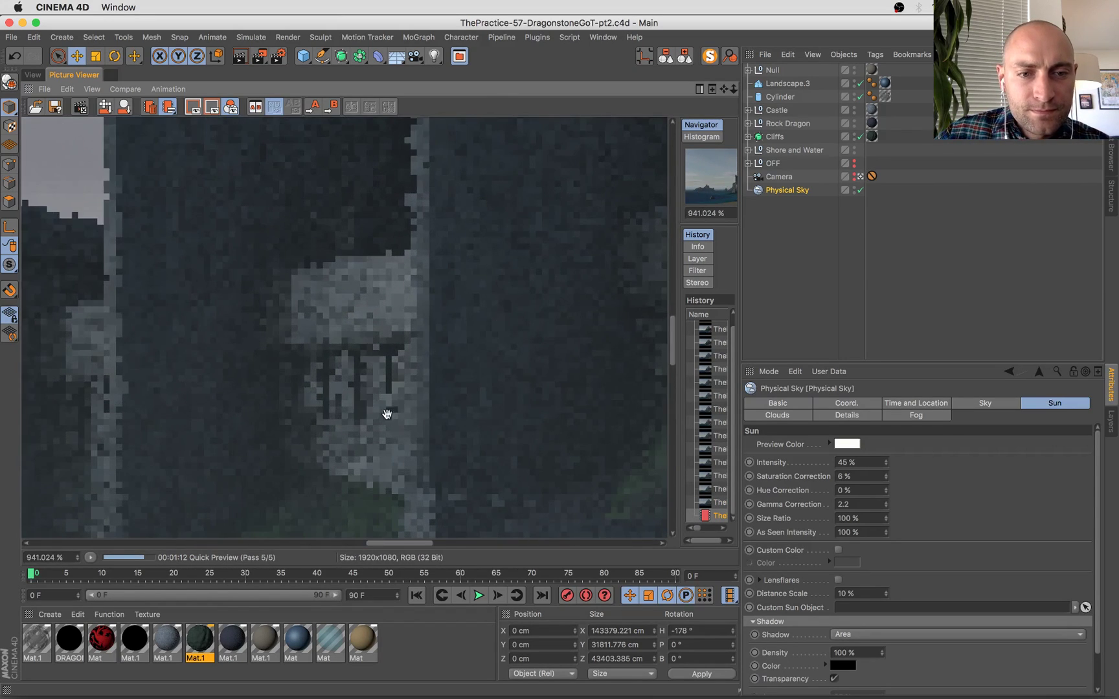
double_click(292, 350)
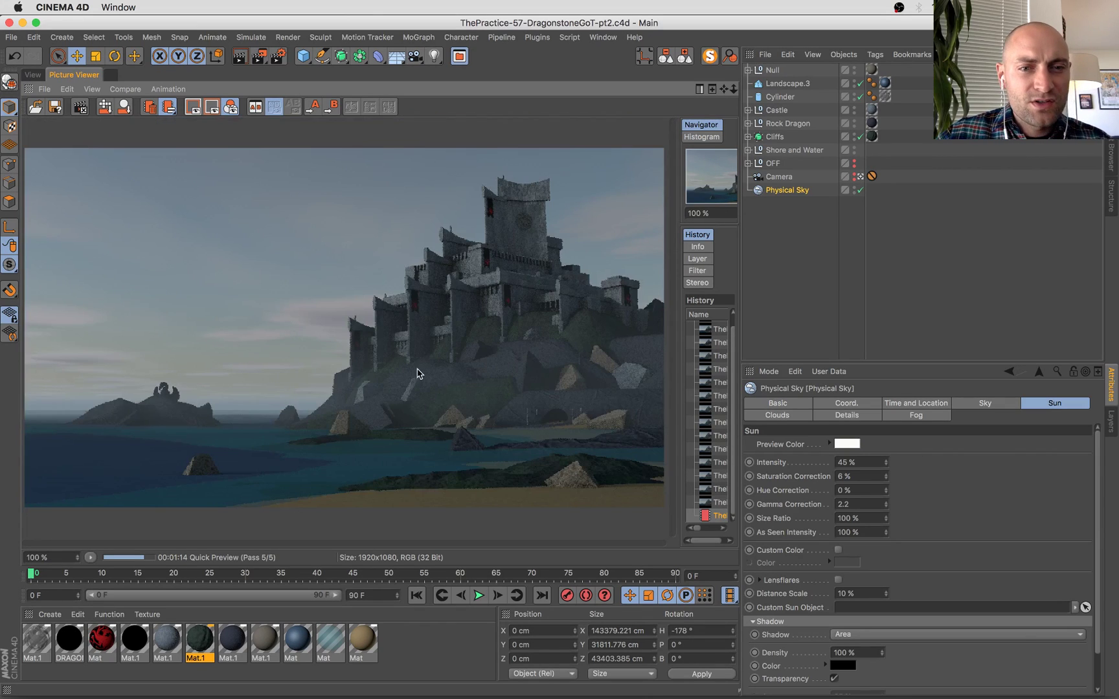
scroll(130, 399, "up", 4)
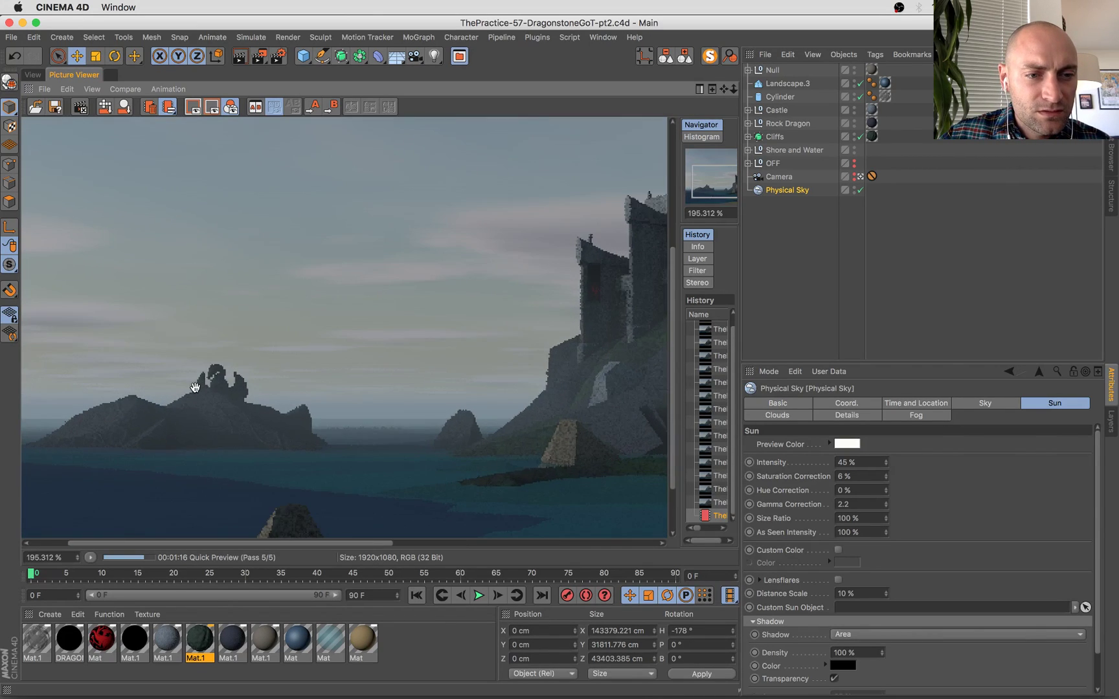
Examine the distant dragon-shaped island up close in the render in progress and in the previous finished render.
scroll(263, 374, "up", 8)
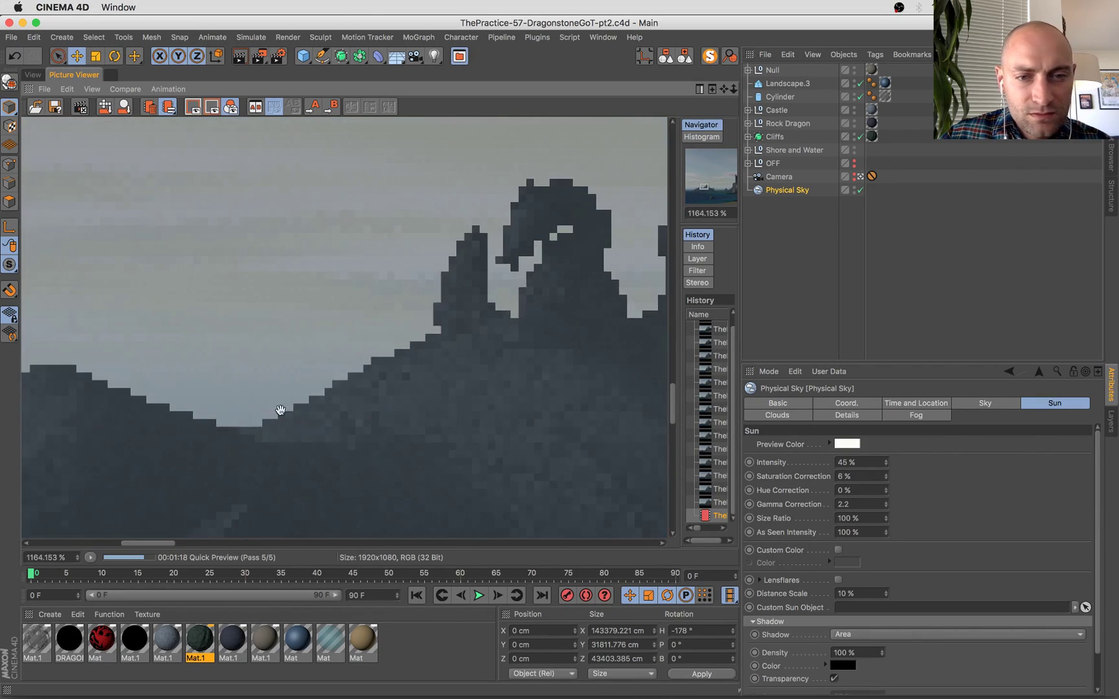
left_click_drag(412, 282, 408, 373)
scroll(409, 376, "down", 12)
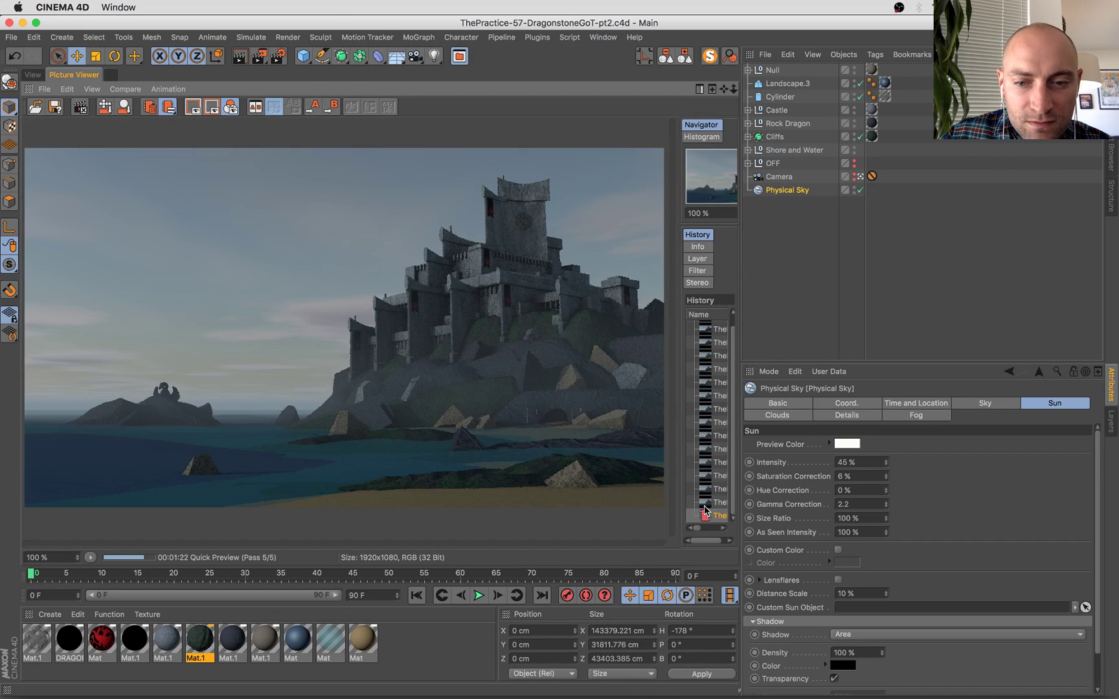
left_click(707, 502)
scroll(146, 390, "up", 7)
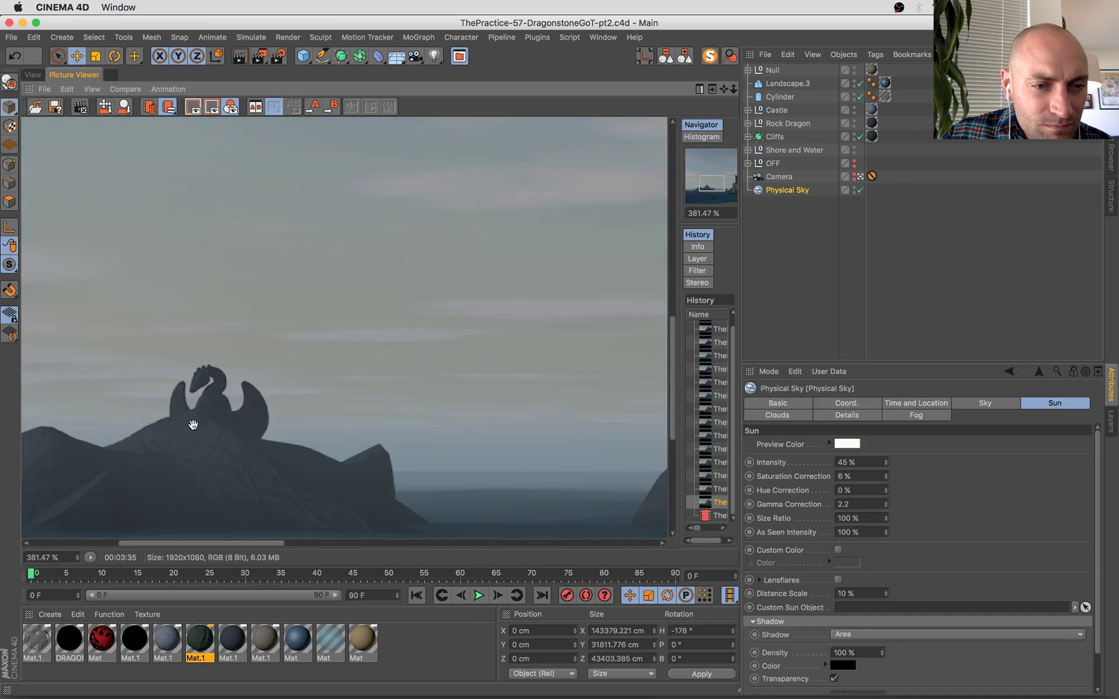
left_click_drag(248, 449, 249, 394)
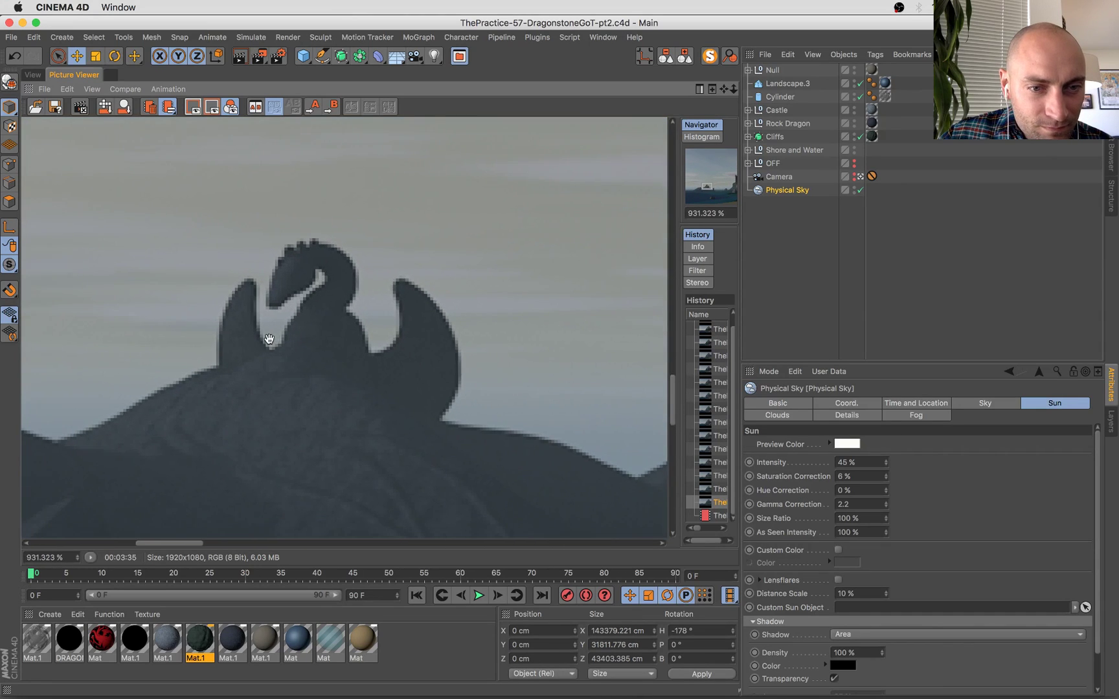
scroll(274, 347, "down", 7)
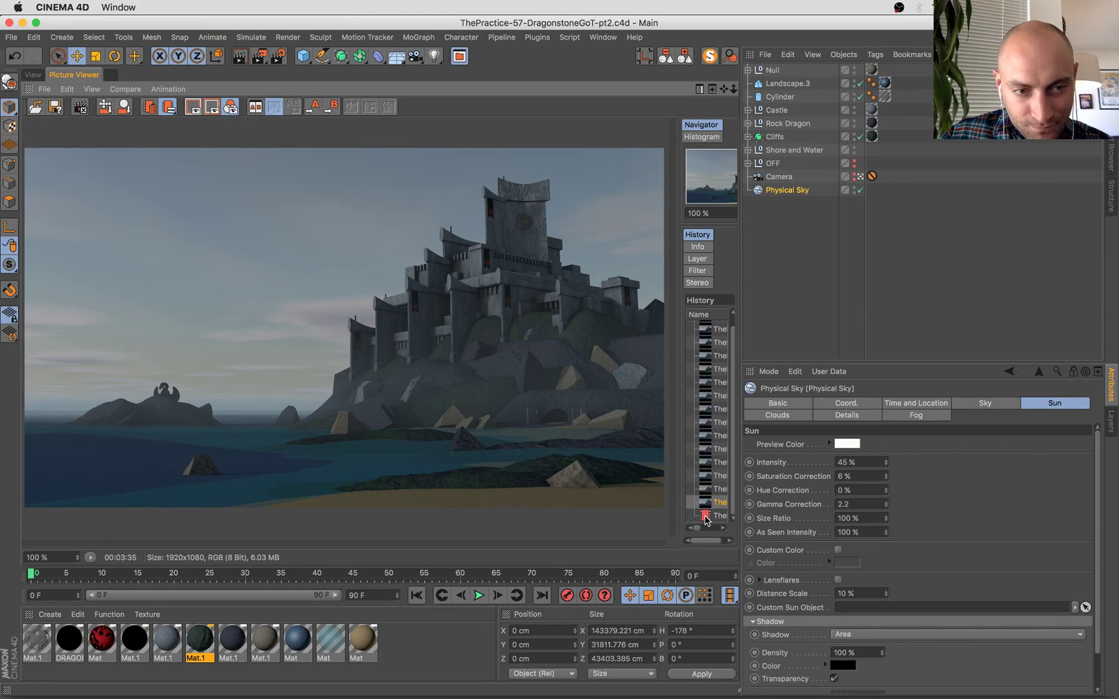
Compare the full castle view by alternating between the render in progress and the previous finished render.
left_click(707, 516)
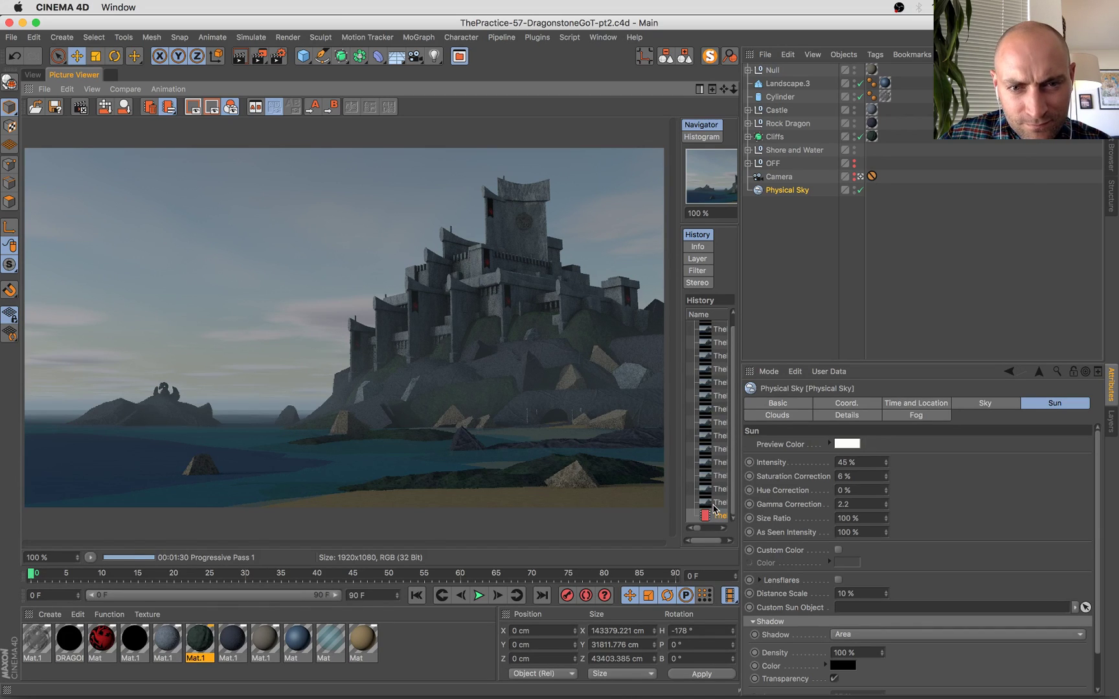
key("Up")
key("Down")
key("Up")
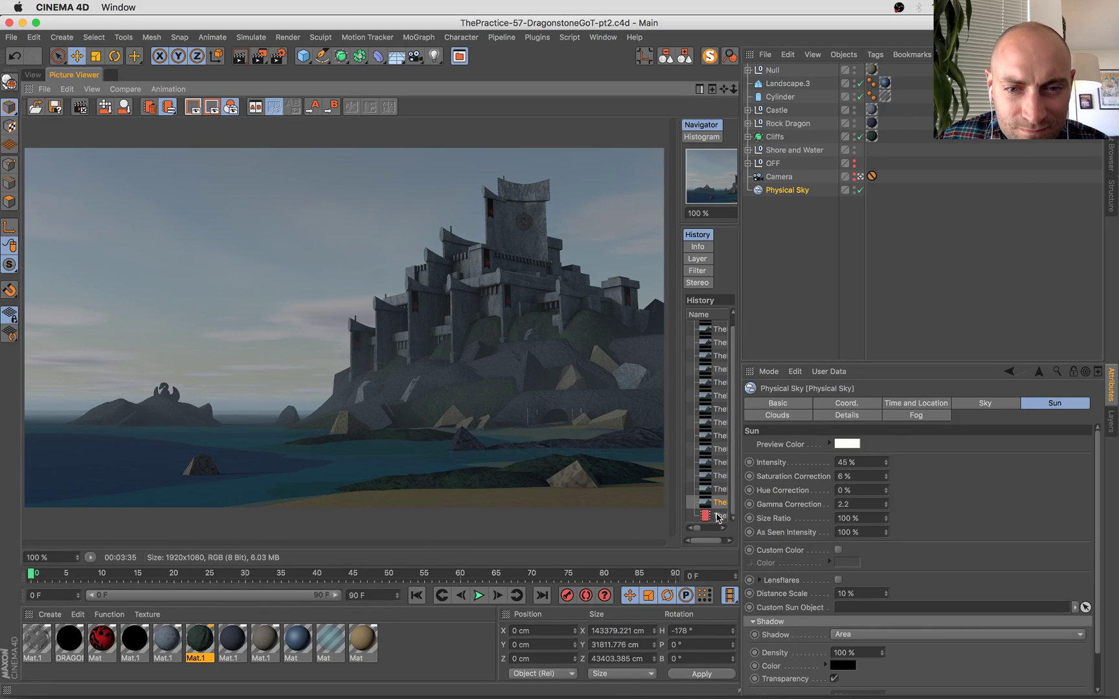
key("Down")
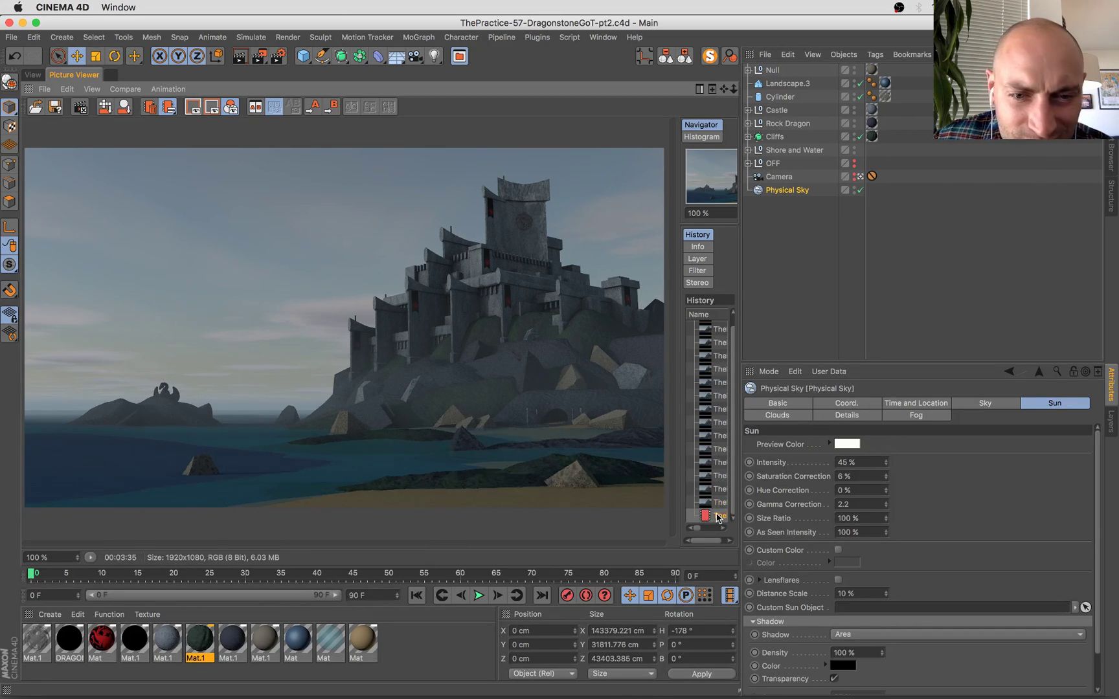
Compare the cliffs, shoreline rocks and beach up close between the render in progress and the previous finished render.
scroll(500, 327, "up", 1)
scroll(552, 359, "up", 2)
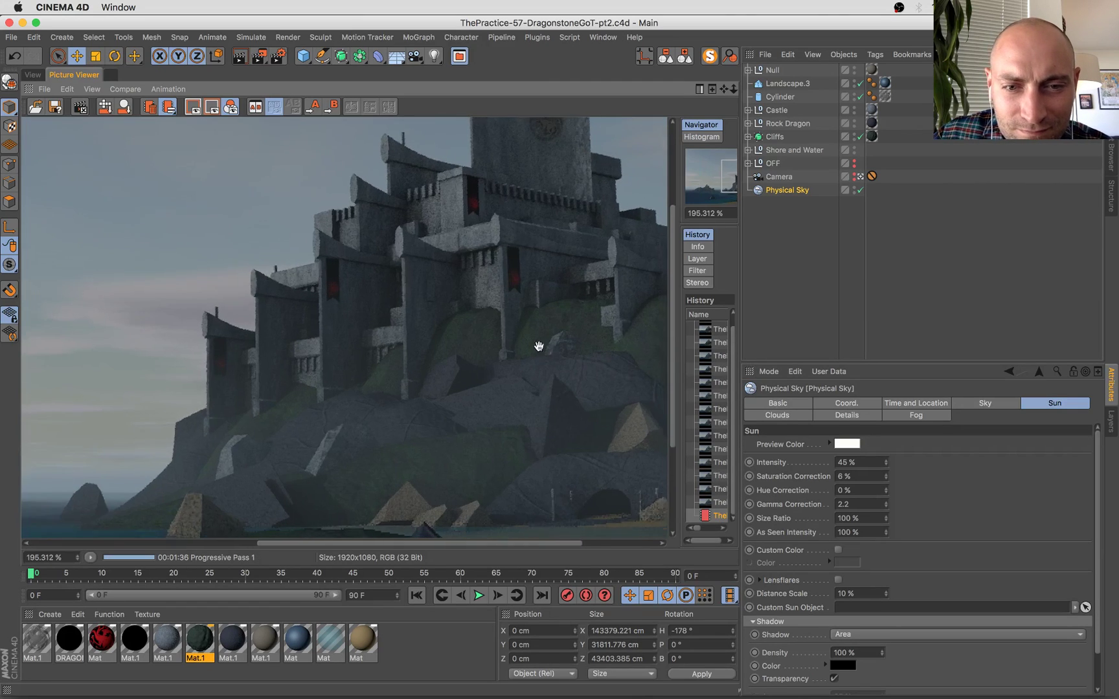
left_click(717, 503)
key("Down")
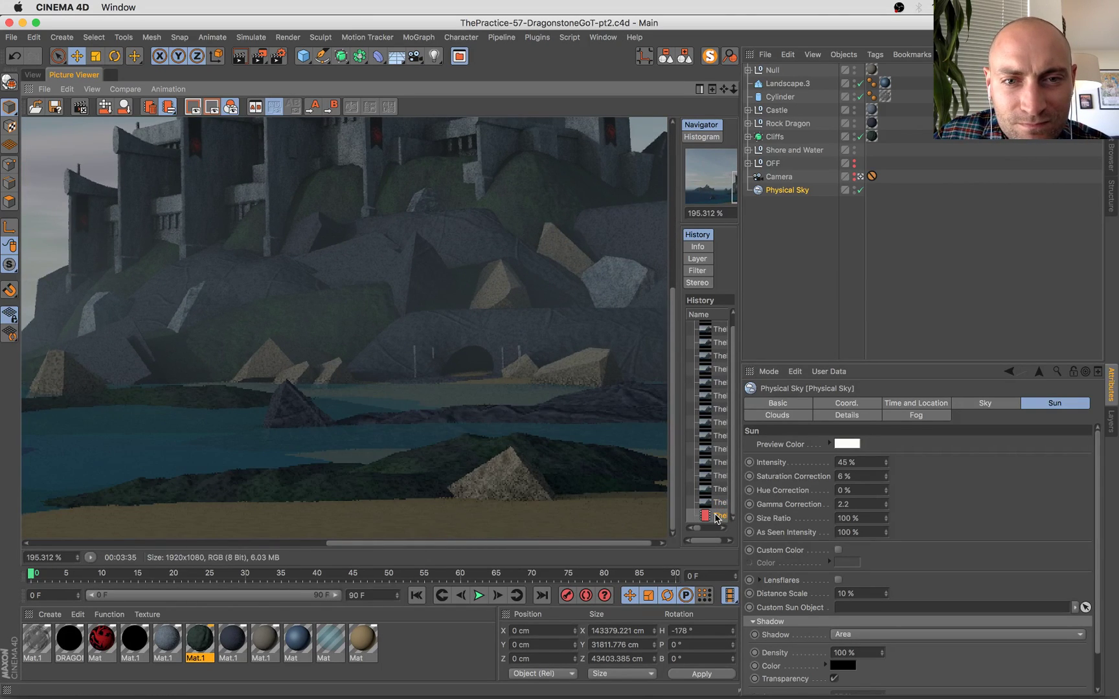
key("Up")
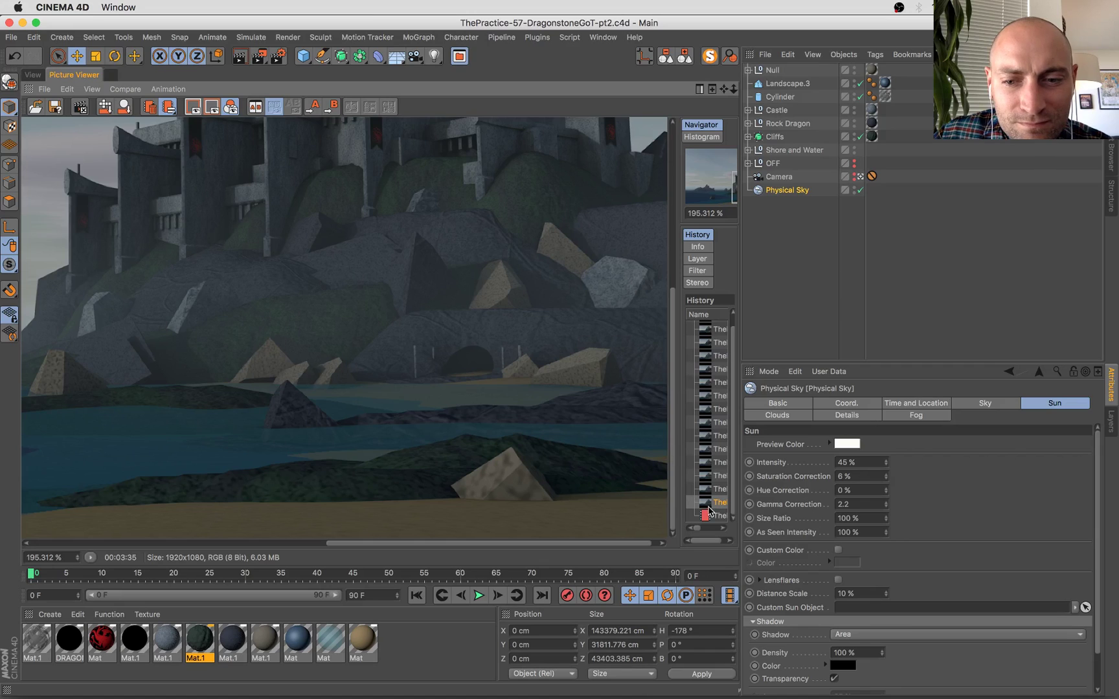
left_click(715, 516)
left_click(714, 507)
left_click(715, 516)
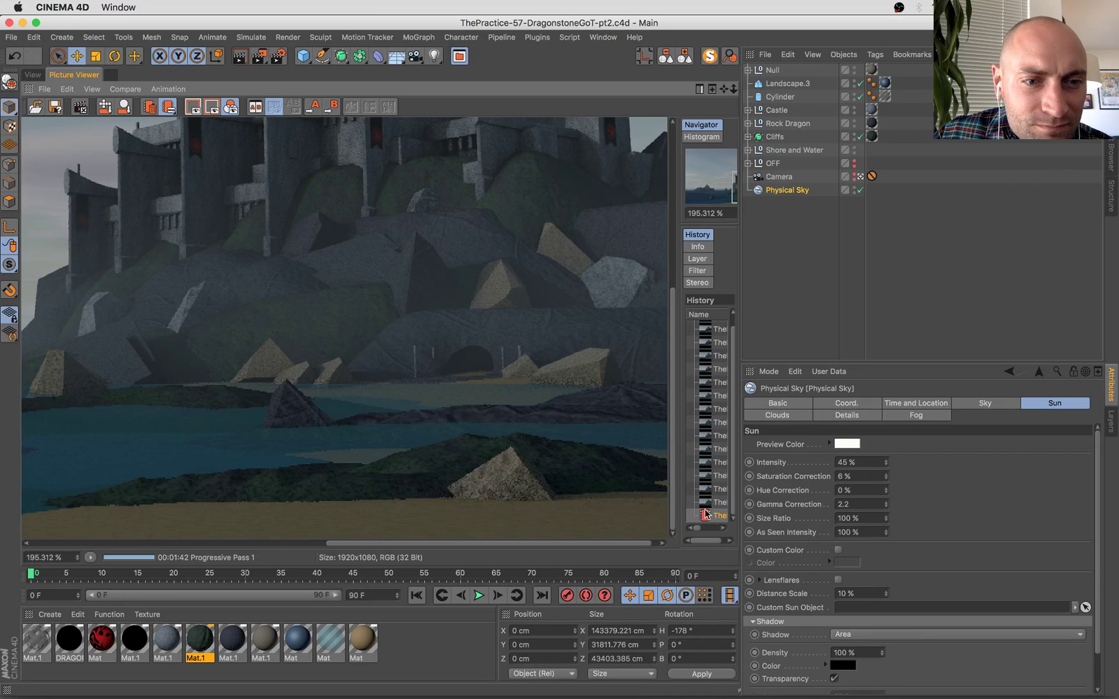
scroll(521, 367, "down", 3)
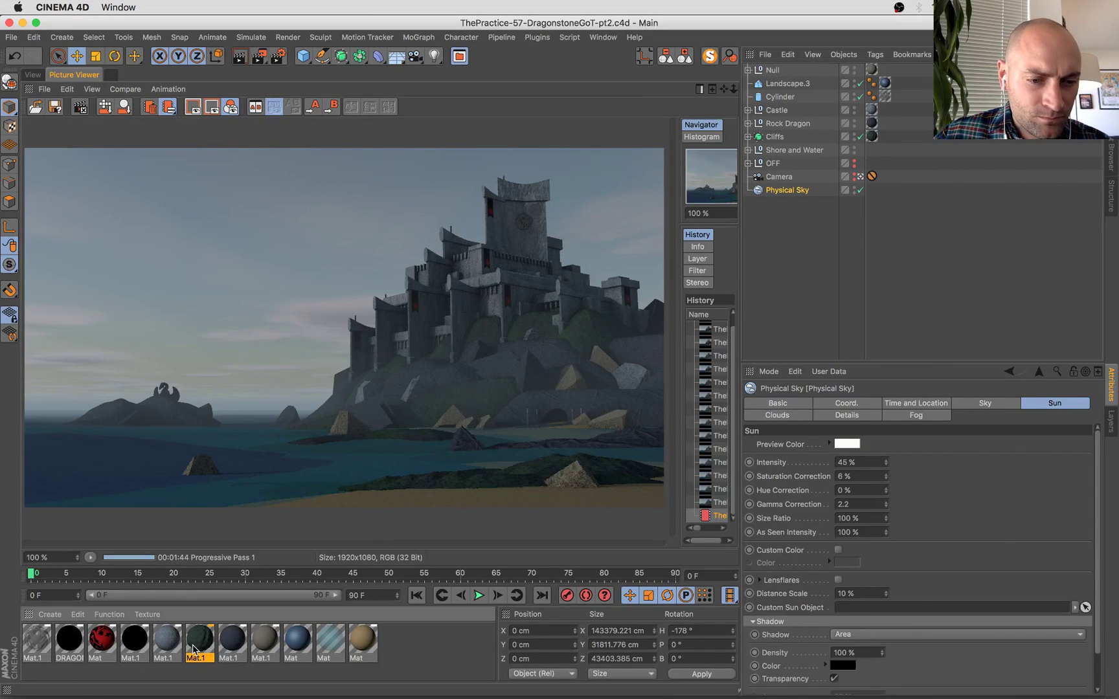
Set the dark green material's displacement strength to 20% and its displacement noise's global scale to 174%, then close the material editor.
double_click(199, 639)
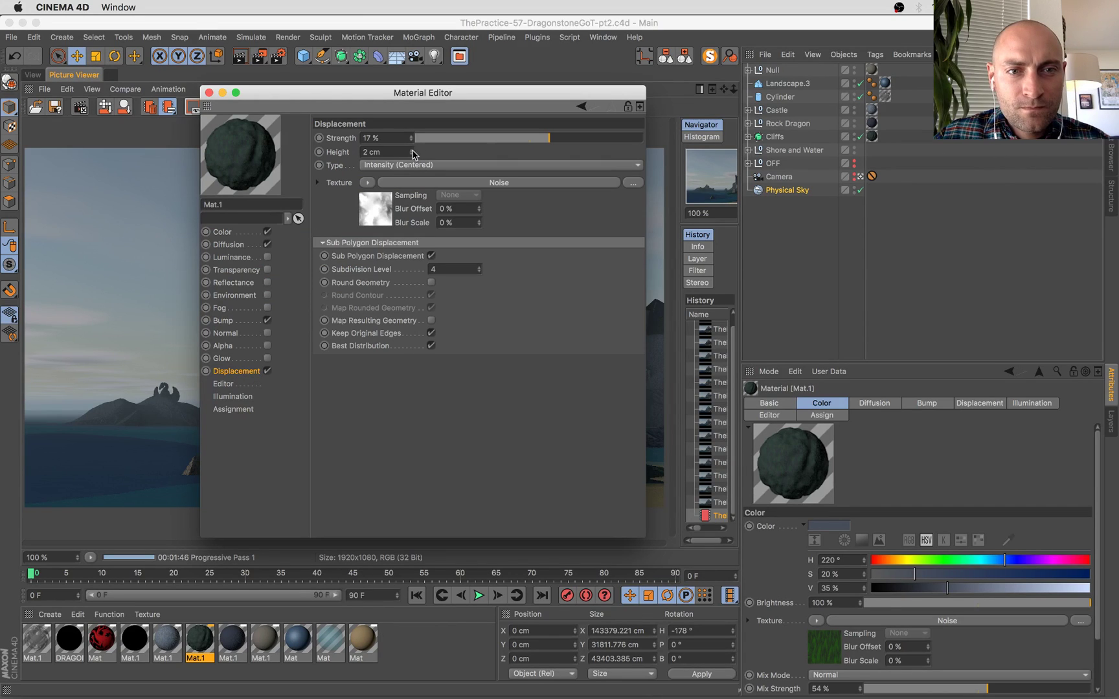
left_click_drag(411, 137, 412, 139)
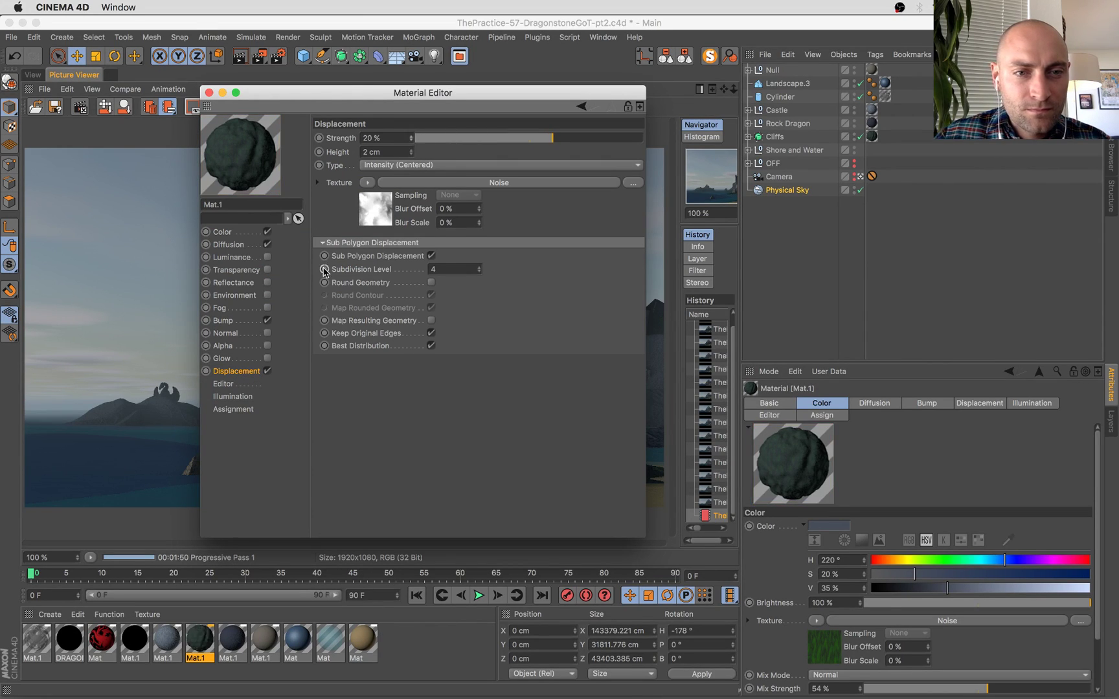
left_click(374, 213)
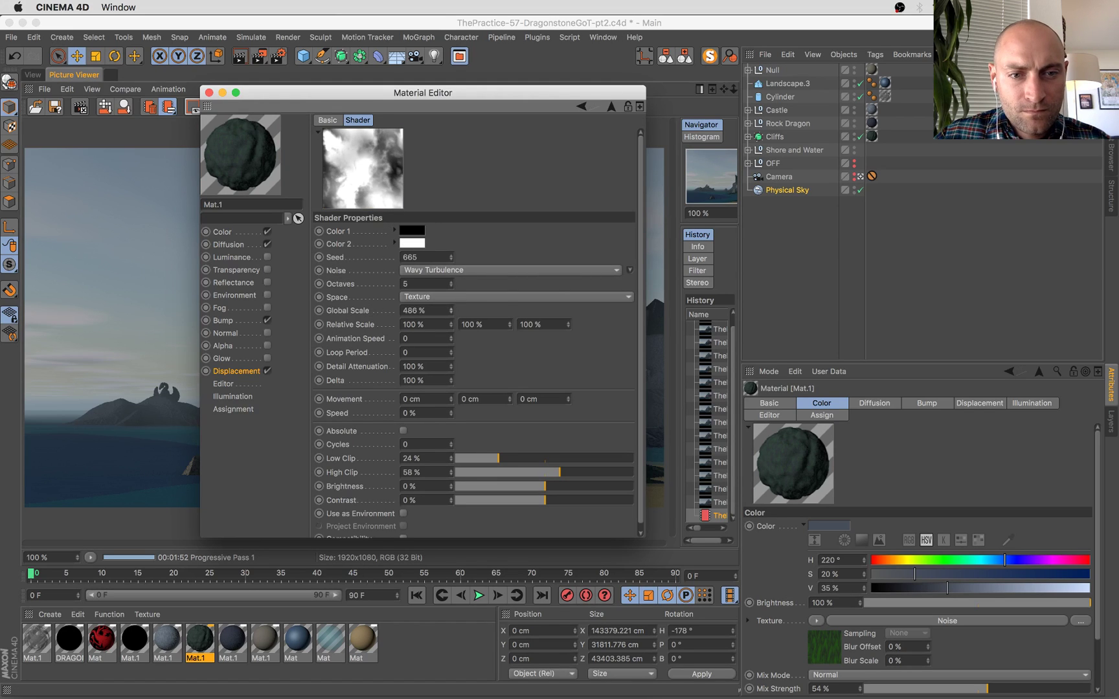
left_click_drag(452, 311, 453, 310)
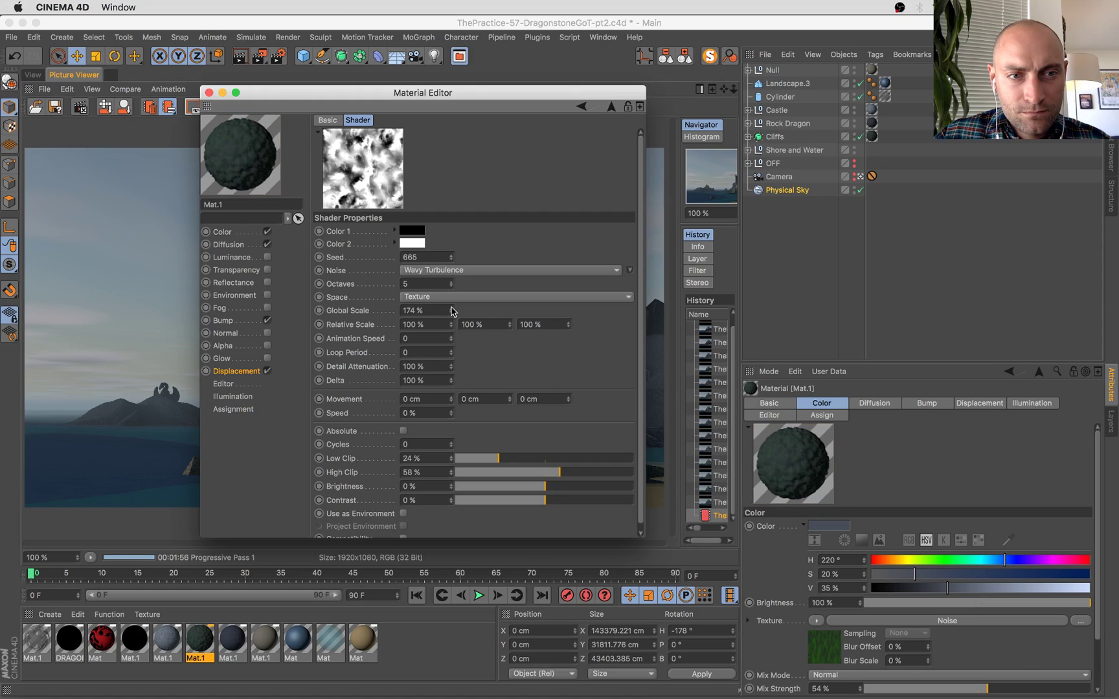
left_click(209, 93)
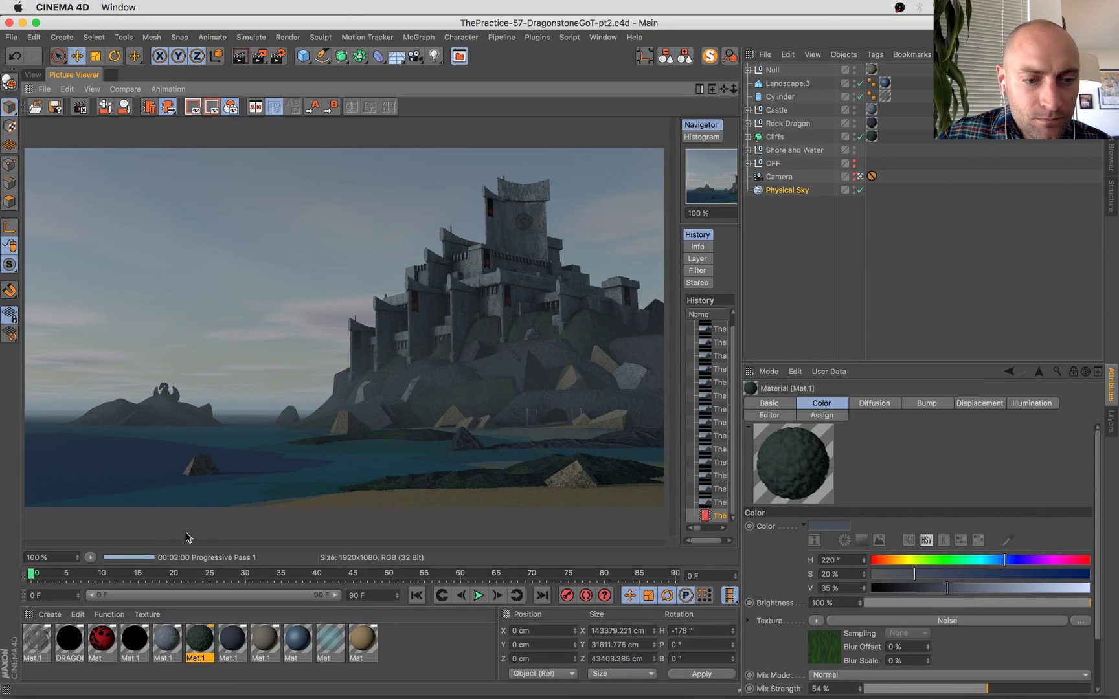
Inspect the castle towers, the emblem on the main tower and the dragon-shaped island up close in the render in progress.
scroll(570, 367, "up", 1)
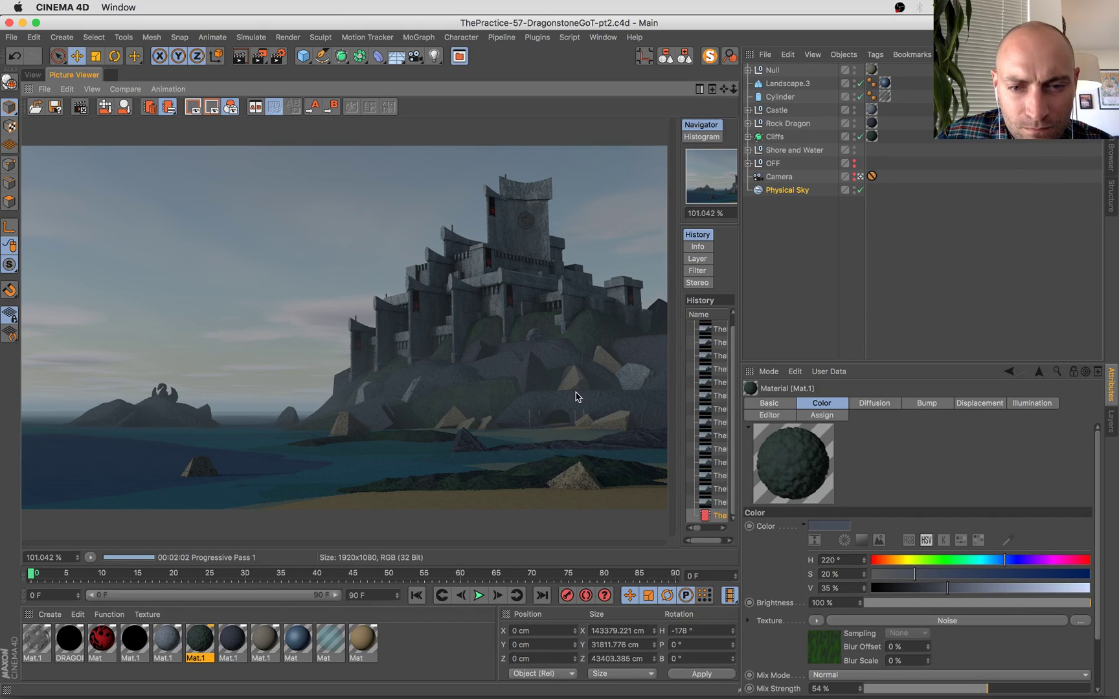
scroll(577, 397, "up", 3)
left_click_drag(535, 343, 452, 394)
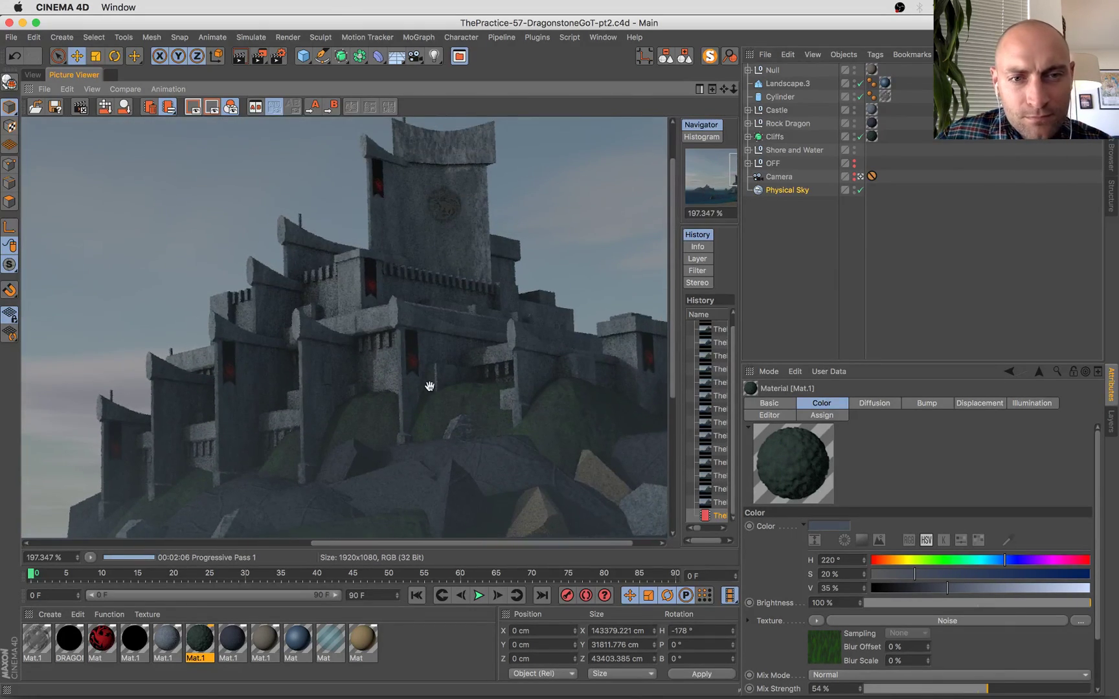
scroll(421, 176, "up", 5)
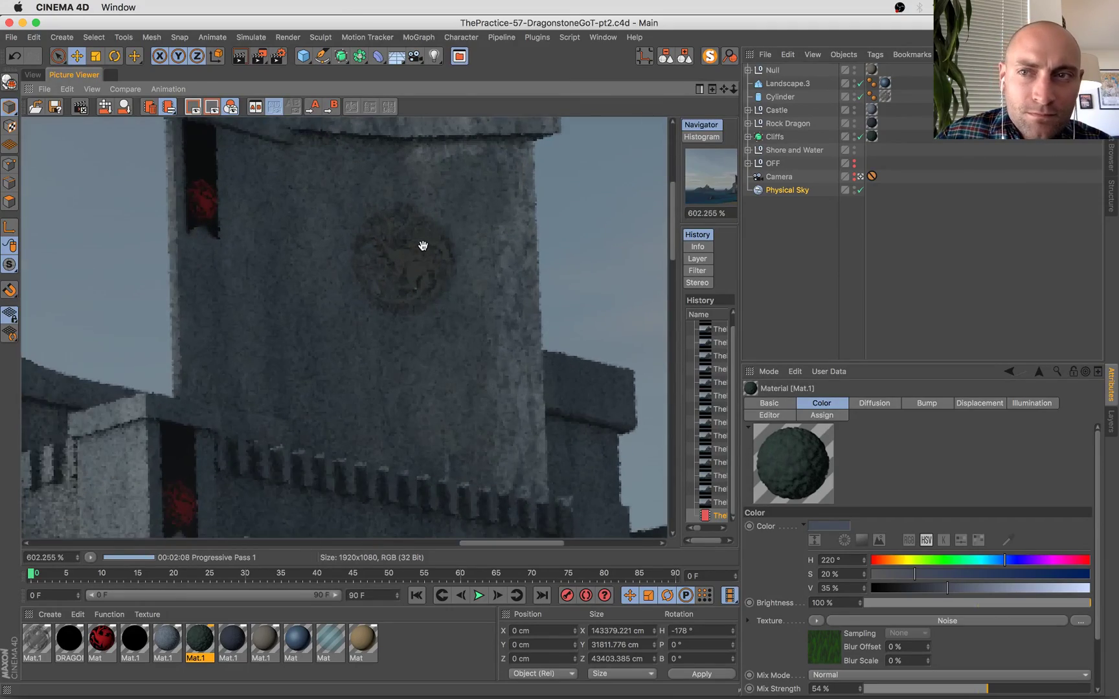
scroll(422, 245, "down", 5)
key("ctrl+Up")
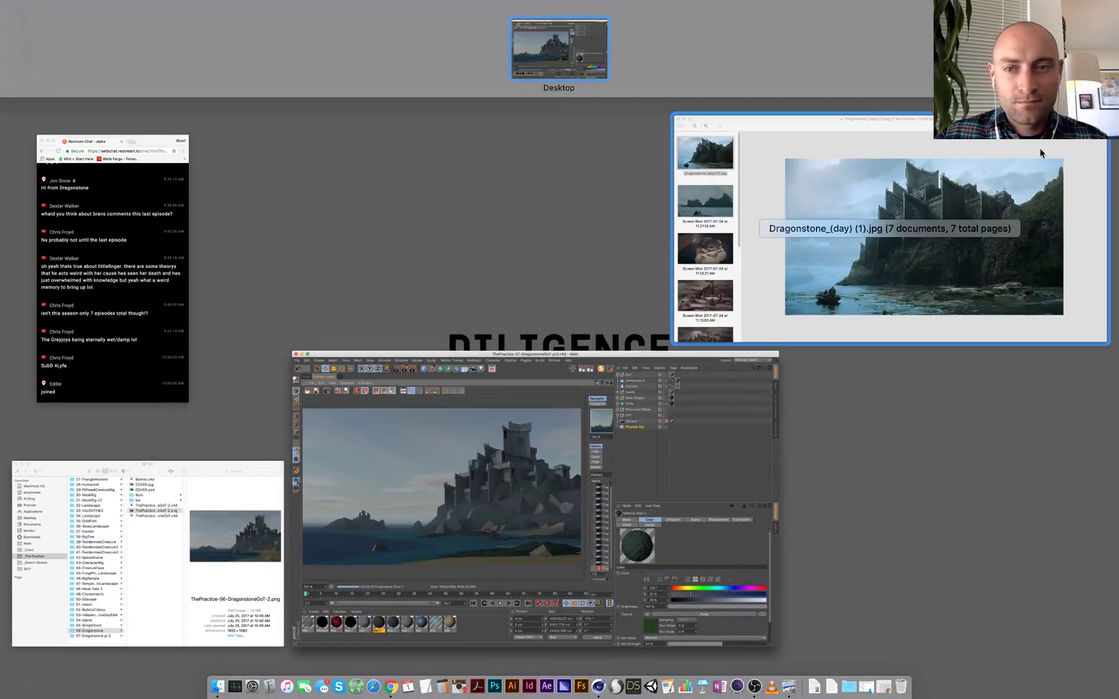
left_click(522, 514)
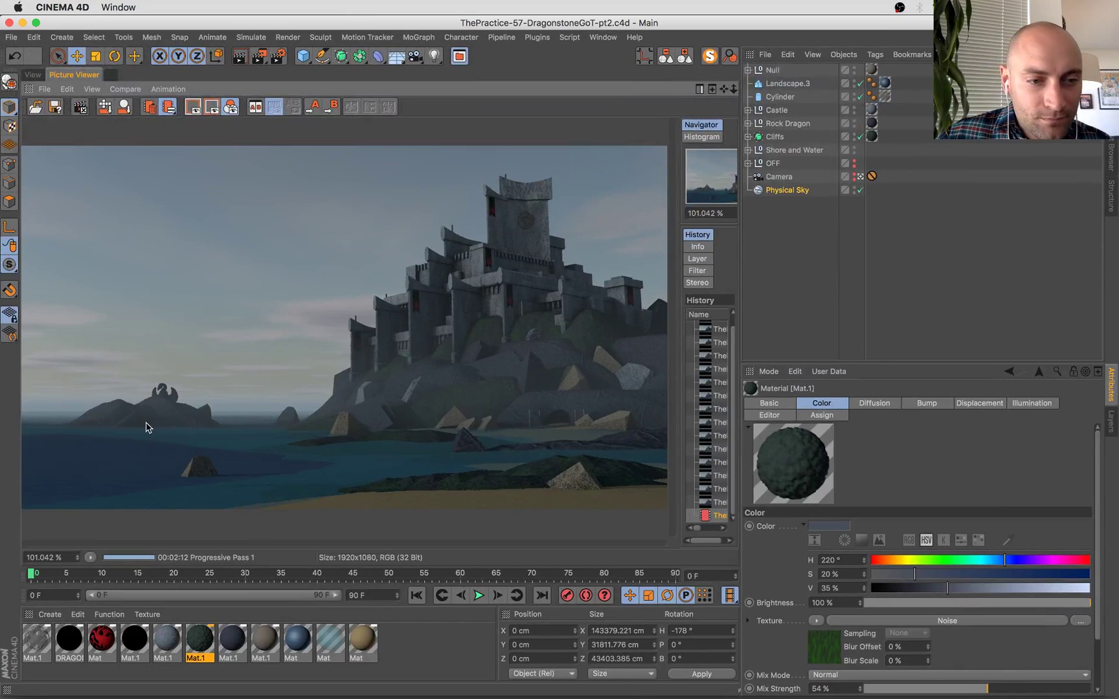
scroll(133, 421, "up", 5)
left_click_drag(246, 432, 341, 266)
left_click_drag(266, 303, 327, 323)
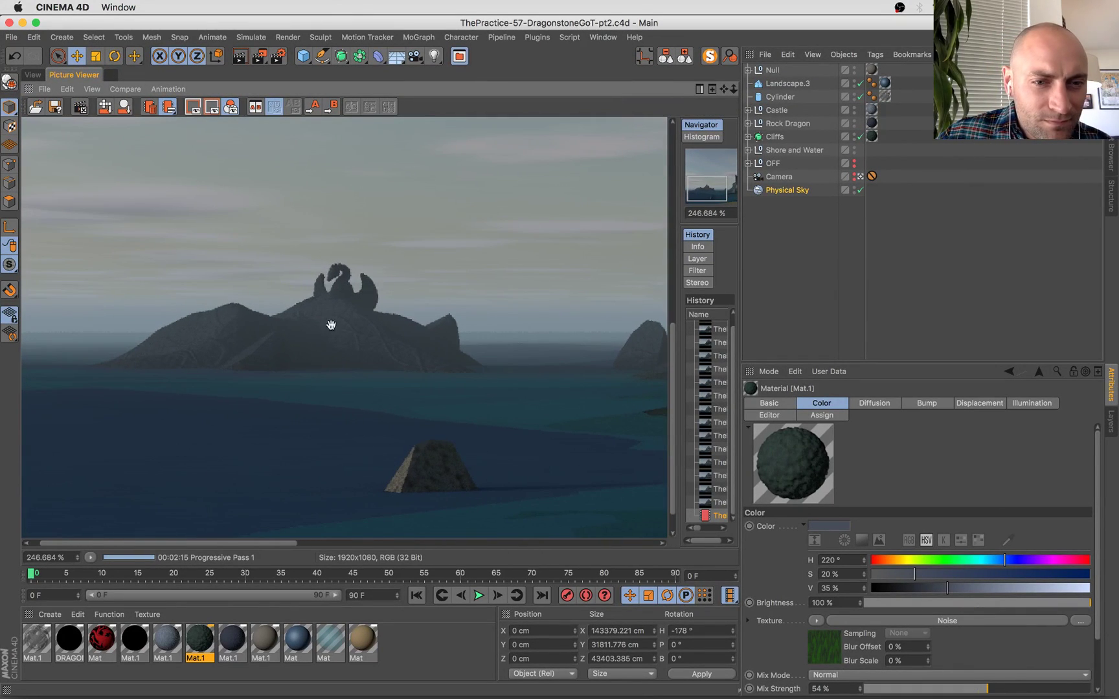
Check the bump channel and its noise settings in the light blue-grey material.
double_click(167, 639)
left_click(223, 320)
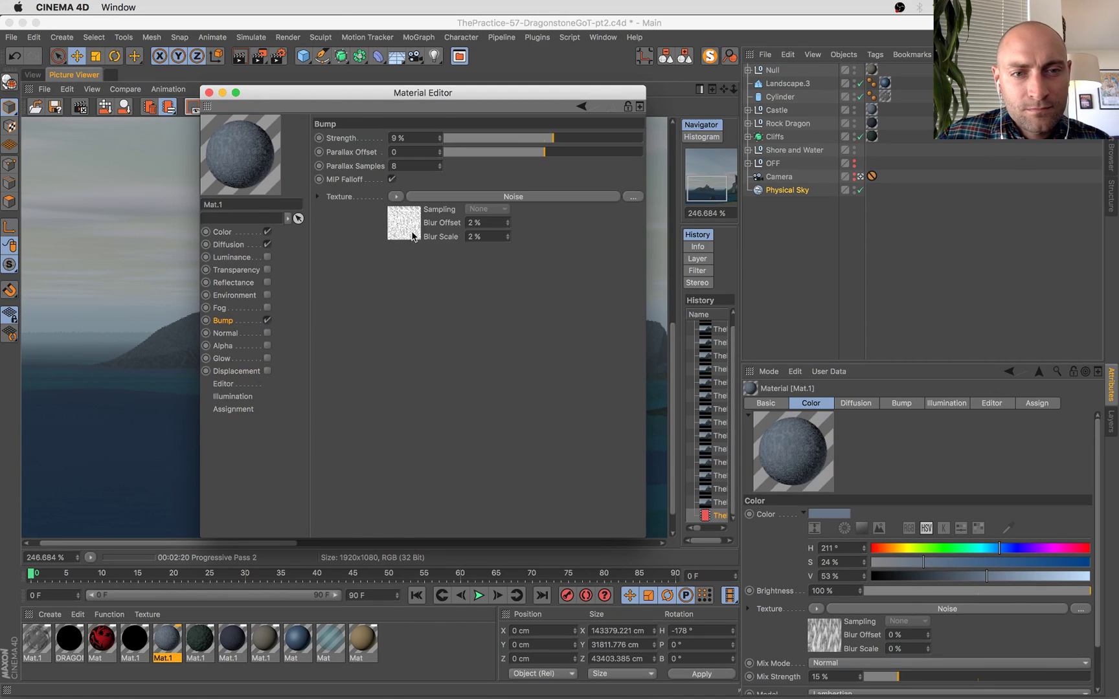
left_click(412, 237)
left_click(223, 321)
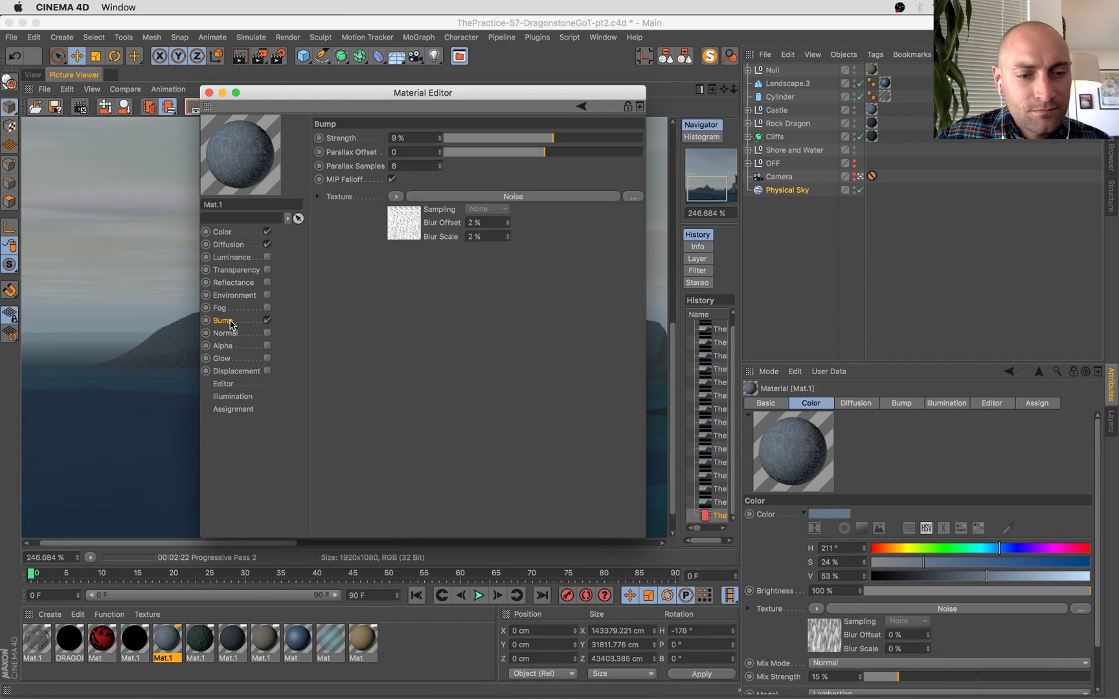
In the dark navy material's bump layers, change the Sema noise's Color 1 to dark grey and set its contrast to -24%.
left_click(227, 638)
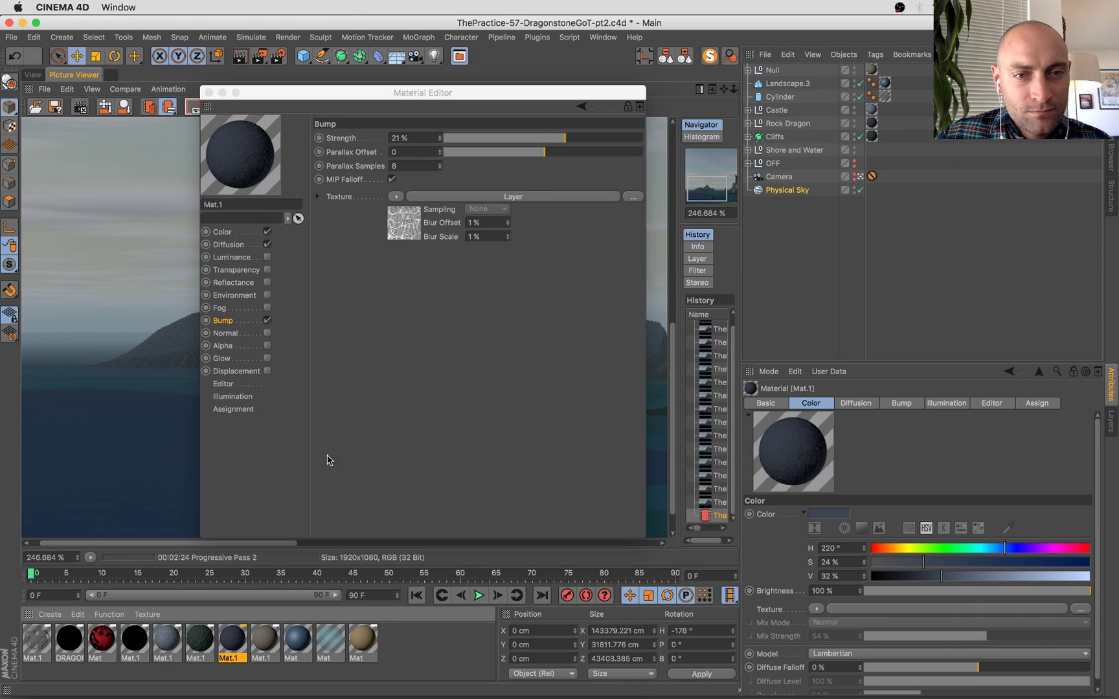
left_click(401, 235)
left_click_drag(602, 277, 648, 277)
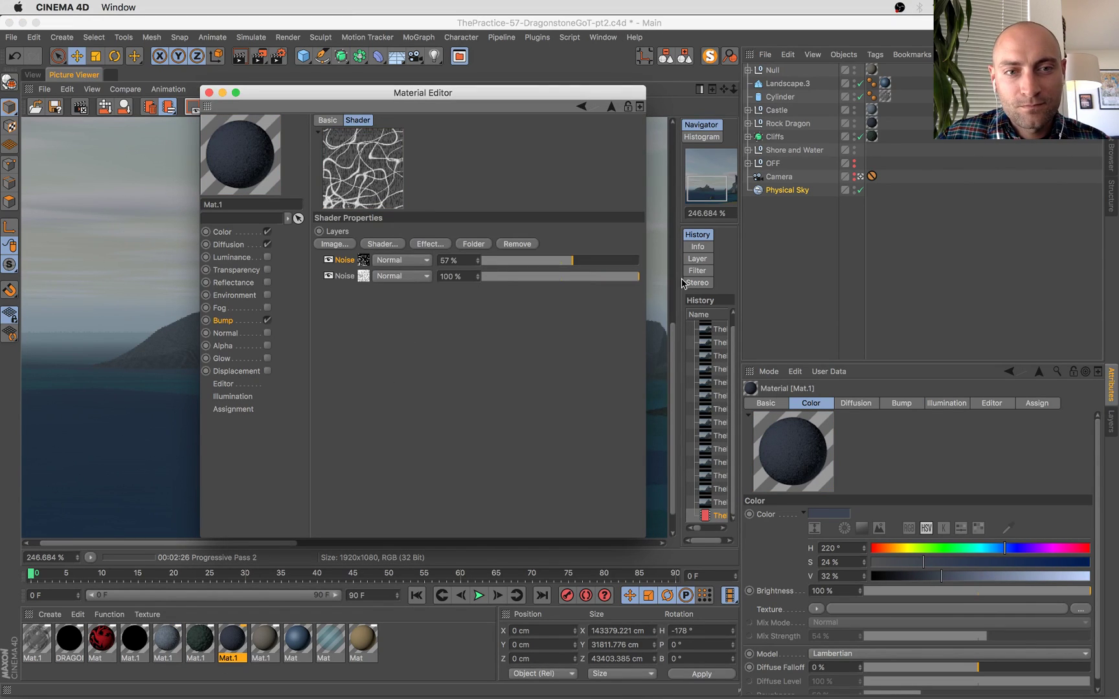
left_click(364, 260)
left_click(412, 230)
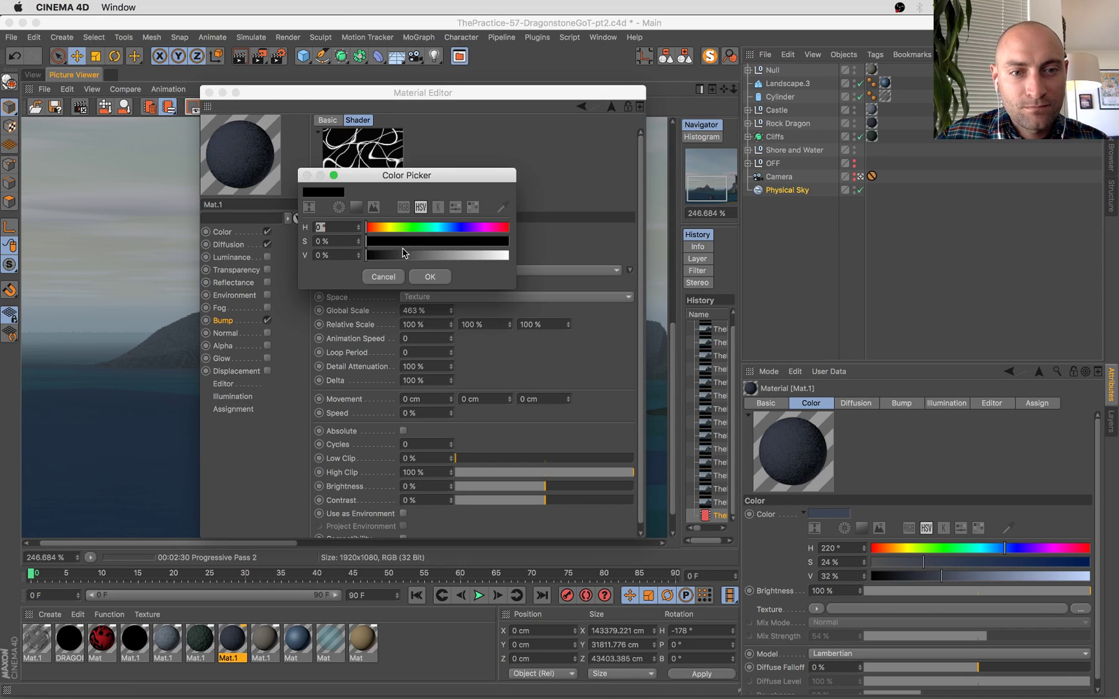
left_click_drag(370, 258, 402, 257)
left_click(440, 277)
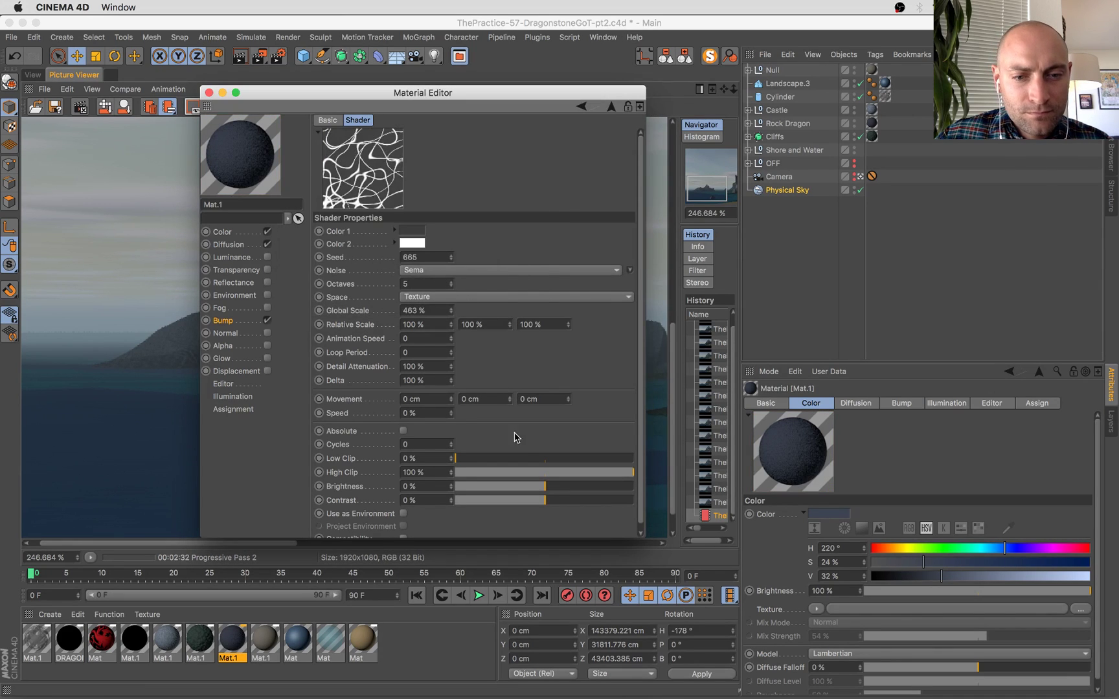
left_click(525, 502)
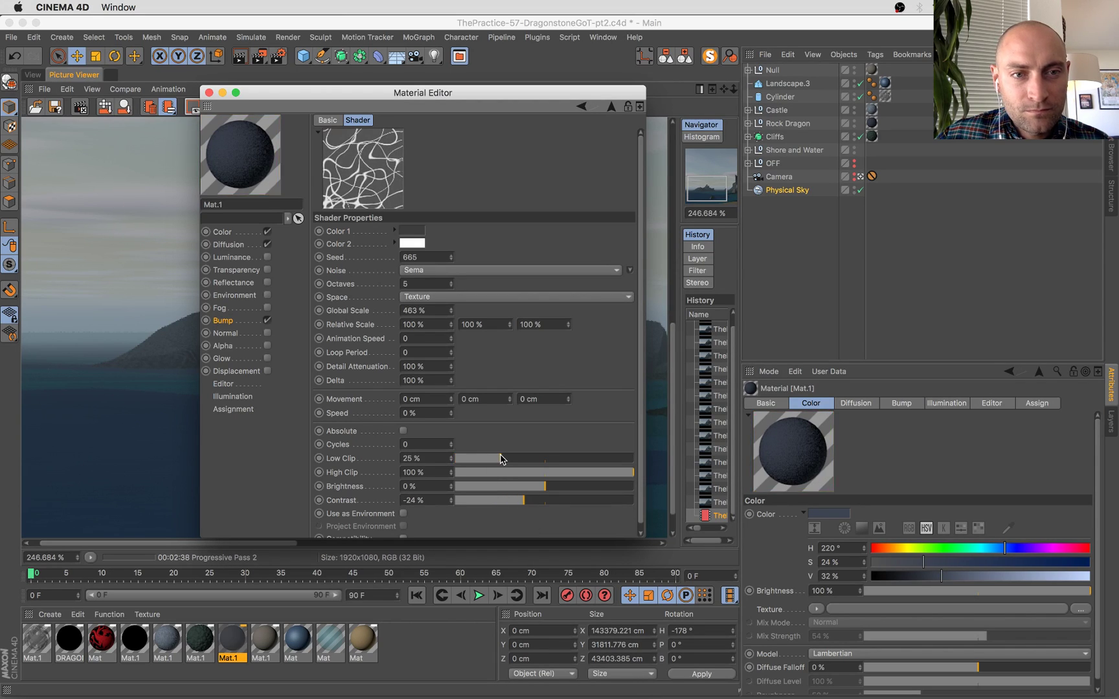
left_click_drag(608, 470, 634, 474)
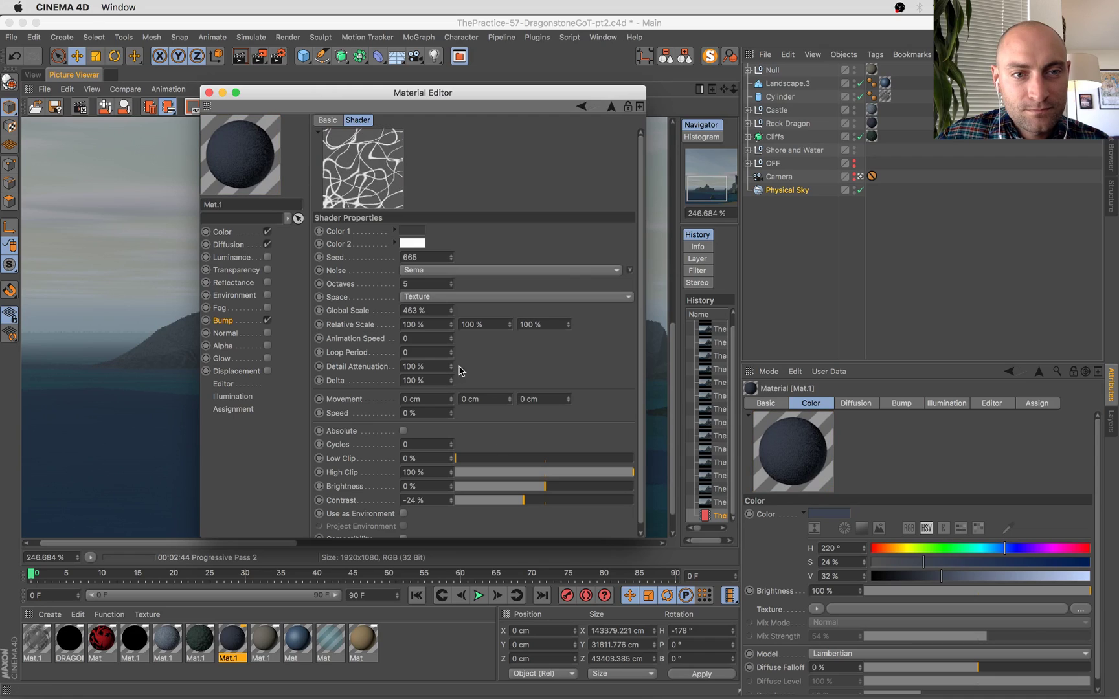
Set the upper noise layer's opacity to 53% in the navy material's bump, close the material editor and show the whole render.
left_click(262, 320)
left_click(394, 223)
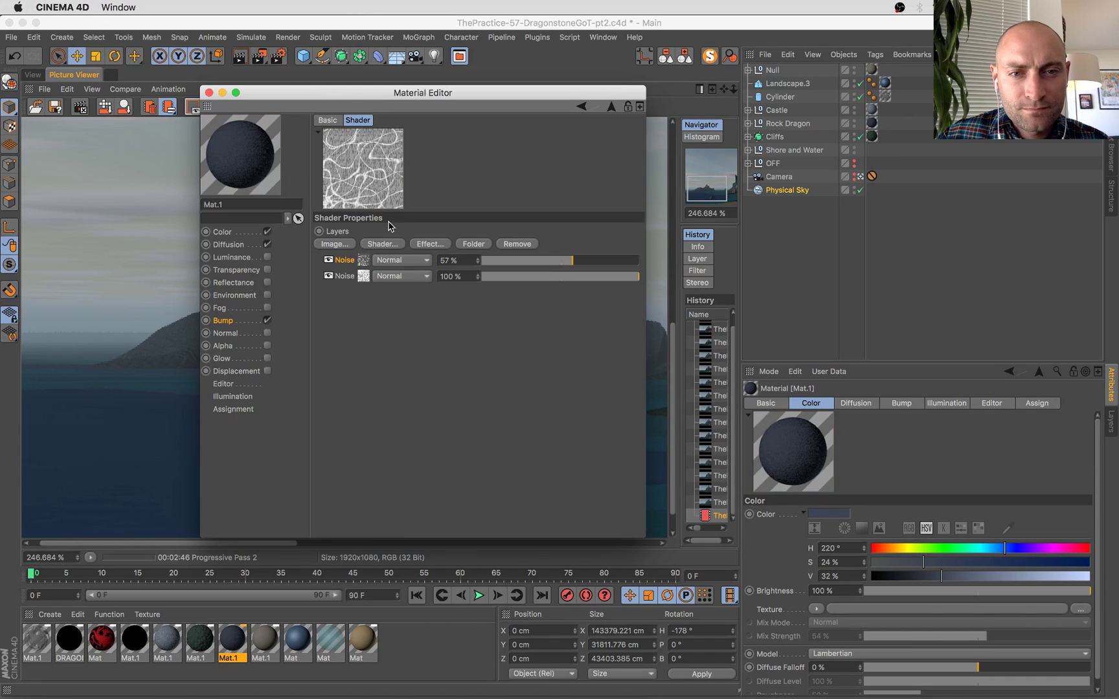
left_click_drag(561, 265, 564, 264)
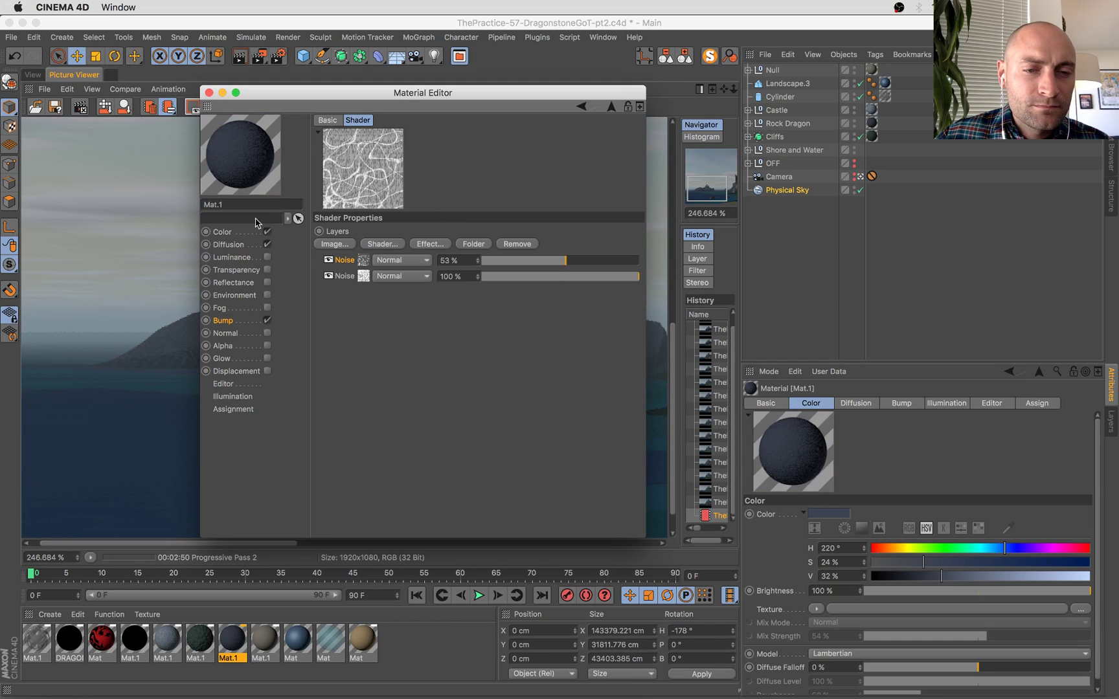
left_click(208, 93)
double_click(337, 338)
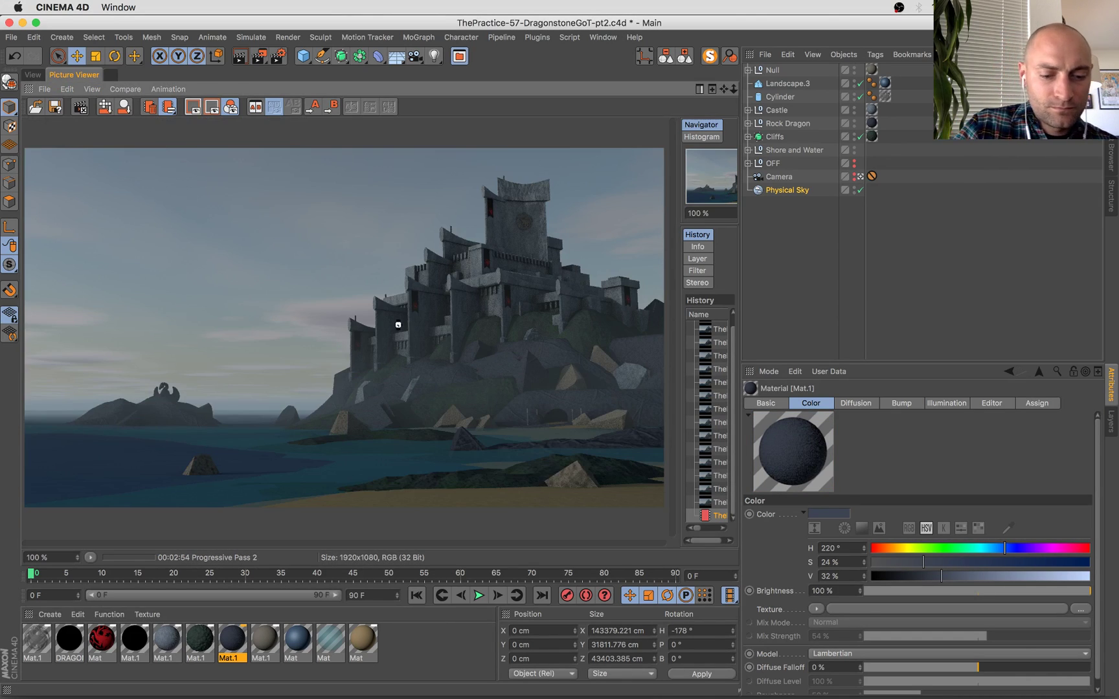
Stop the render in progress and start a new render of the castle scene.
key("shift+r")
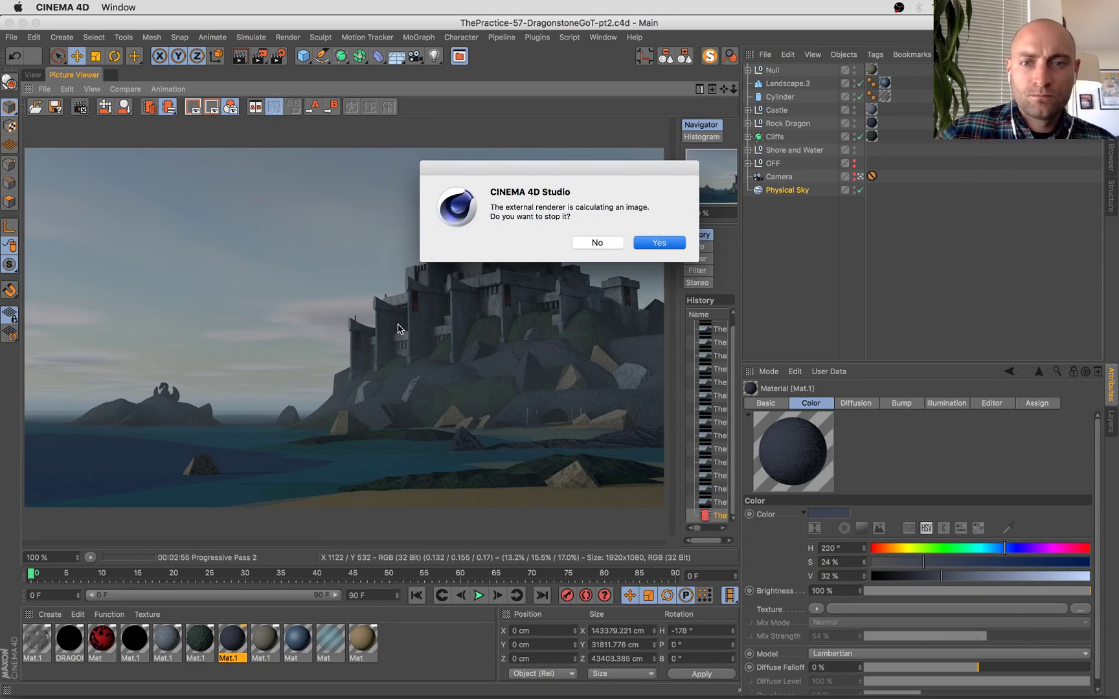
key("Return")
key("ctrl+Up")
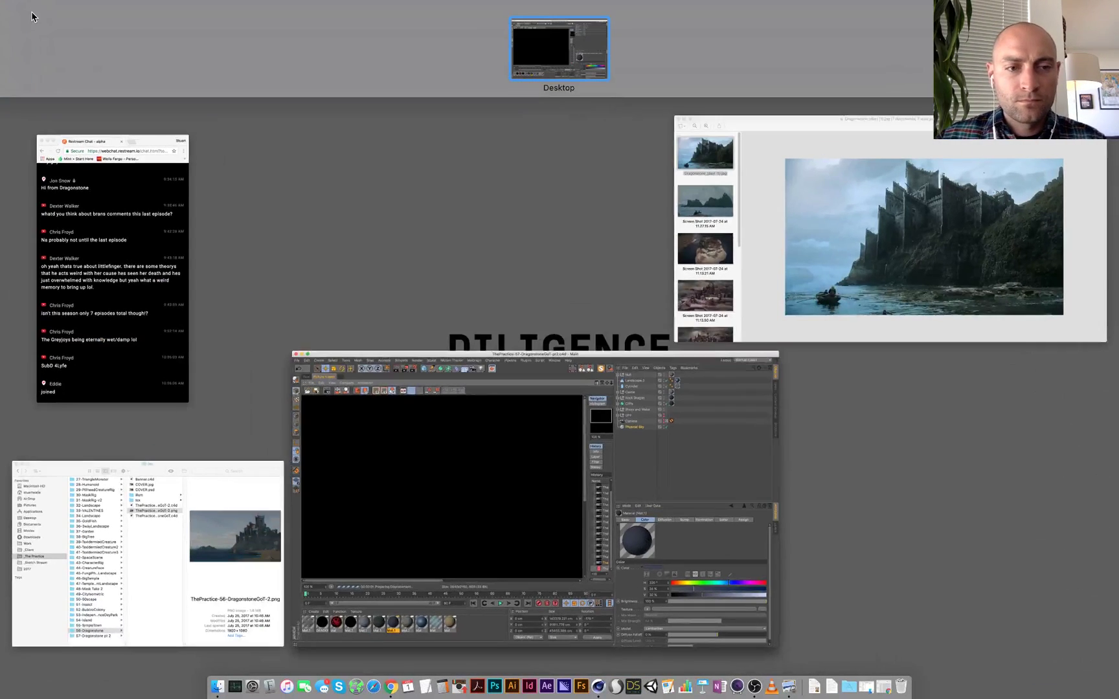
left_click(388, 550)
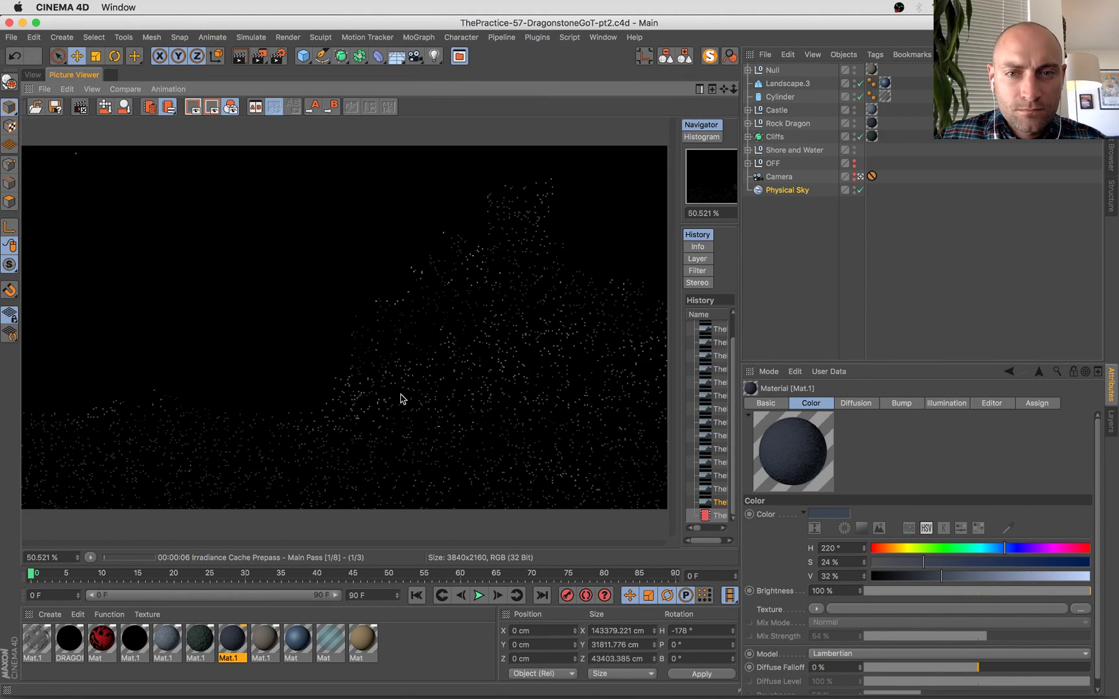
key("ctrl+Up")
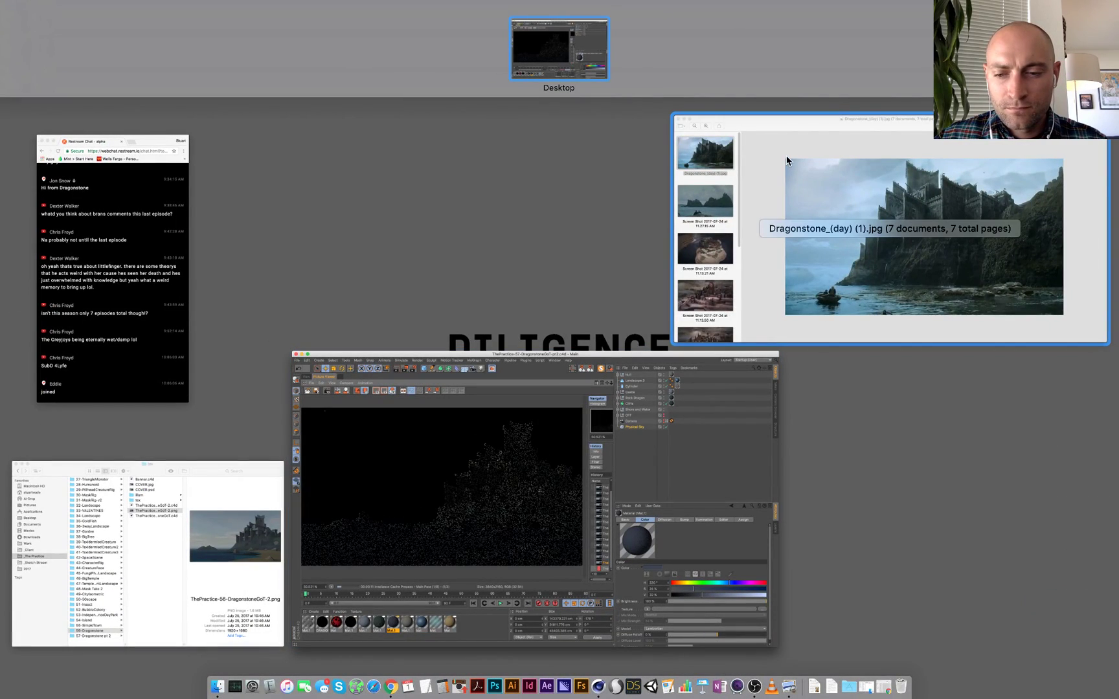
left_click(877, 506)
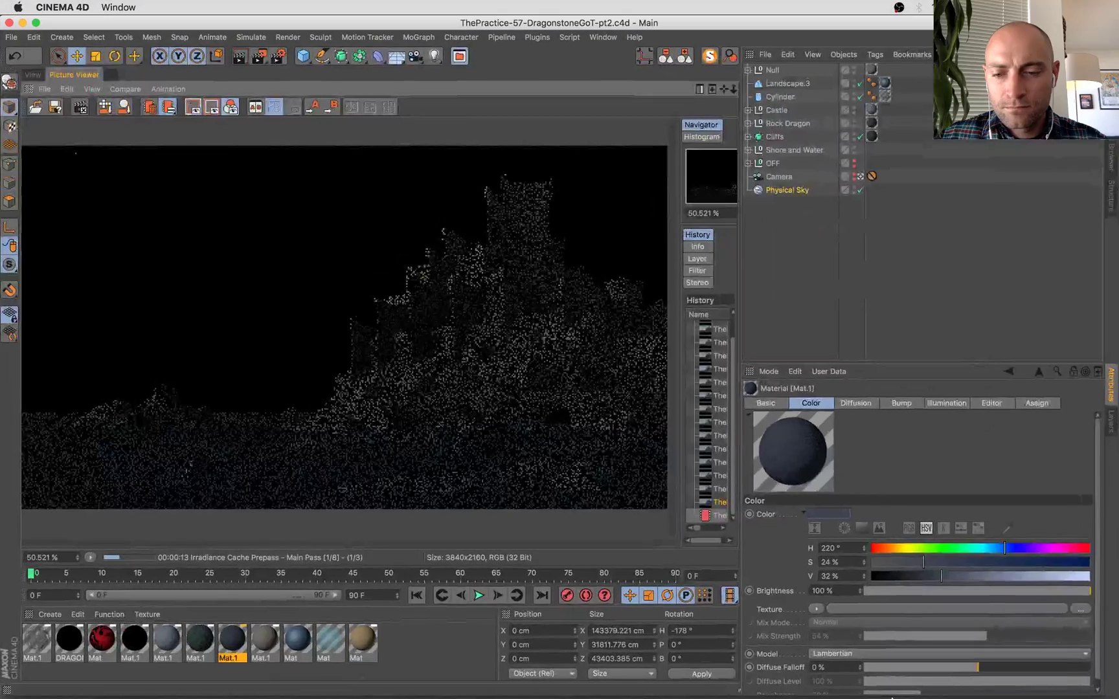
mouse_move(896, 694)
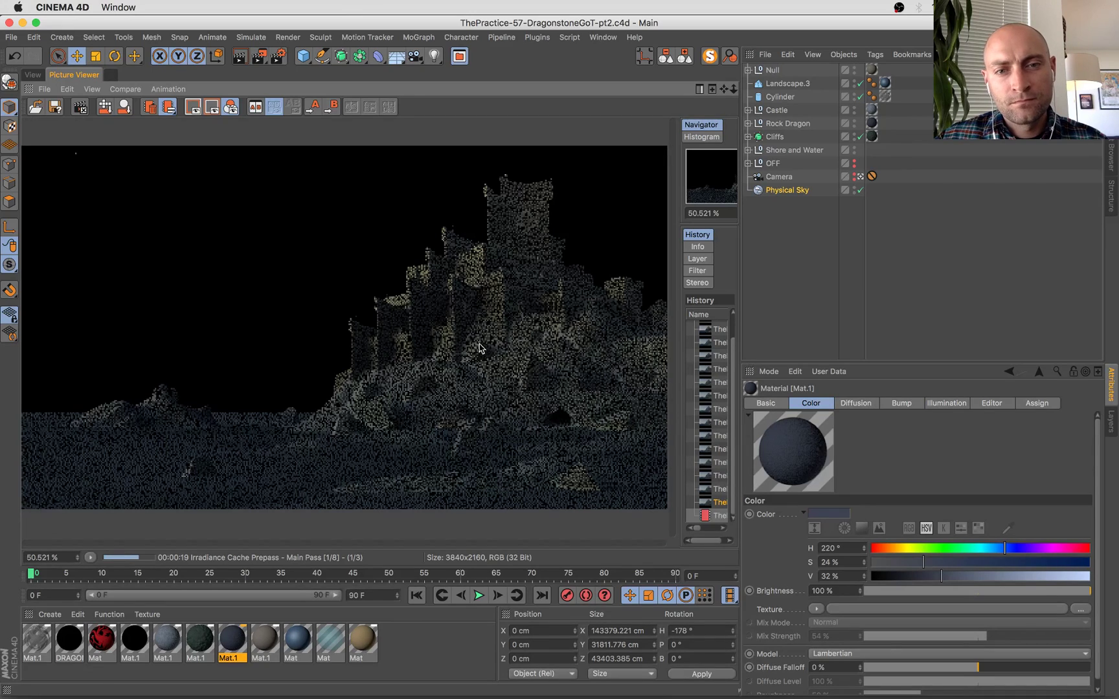
Check the output size in the render settings and inspect the dragon-shaped island up close in the new render.
left_click(278, 55)
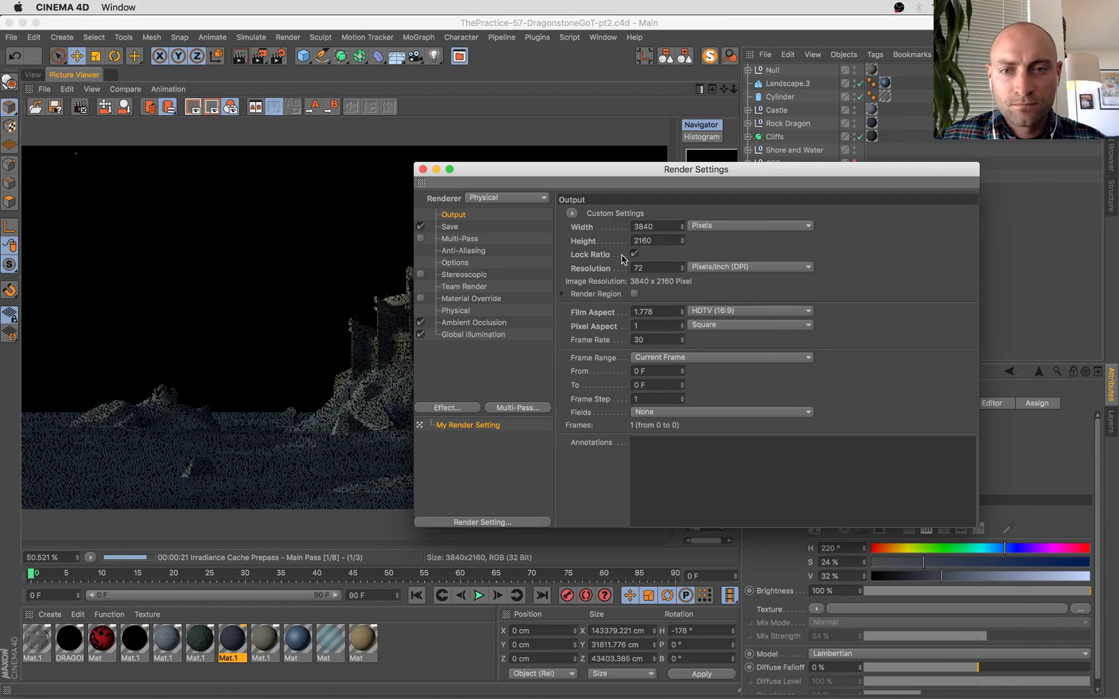
left_click(422, 169)
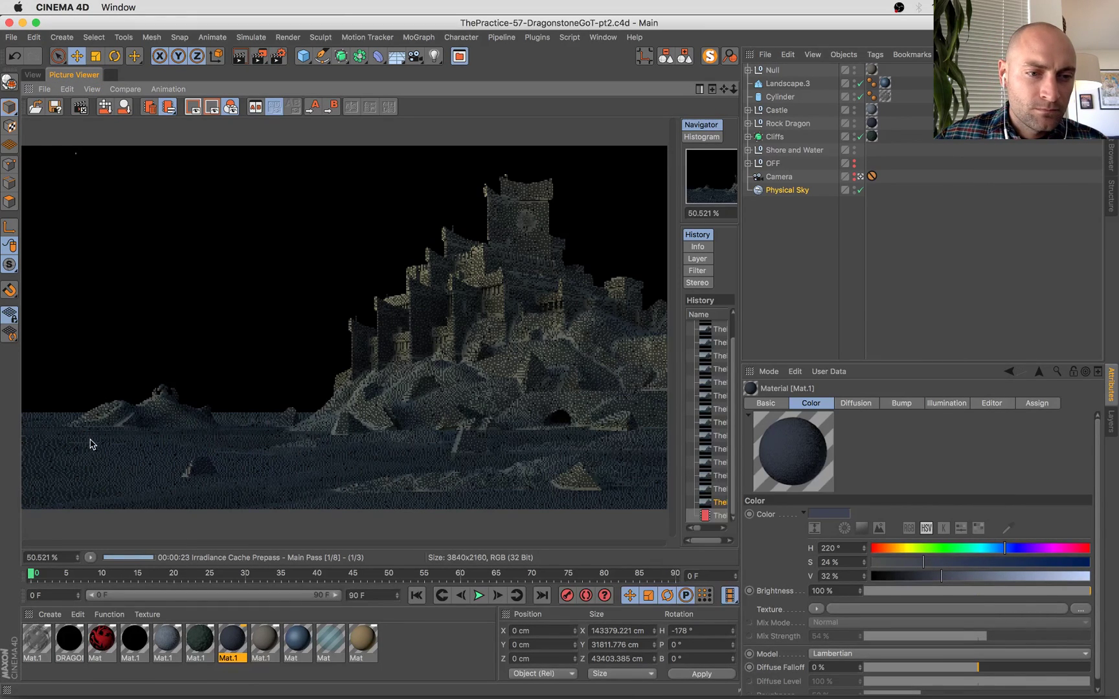
scroll(123, 422, "up", 8)
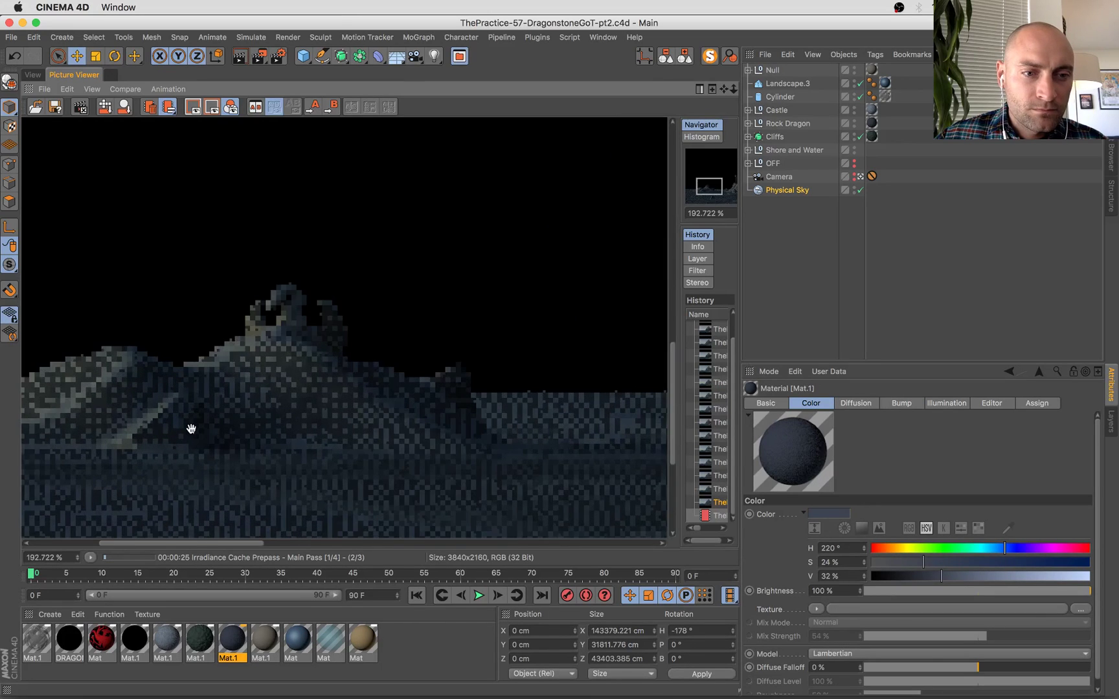
left_click_drag(191, 428, 351, 377)
left_click_drag(321, 398, 322, 402)
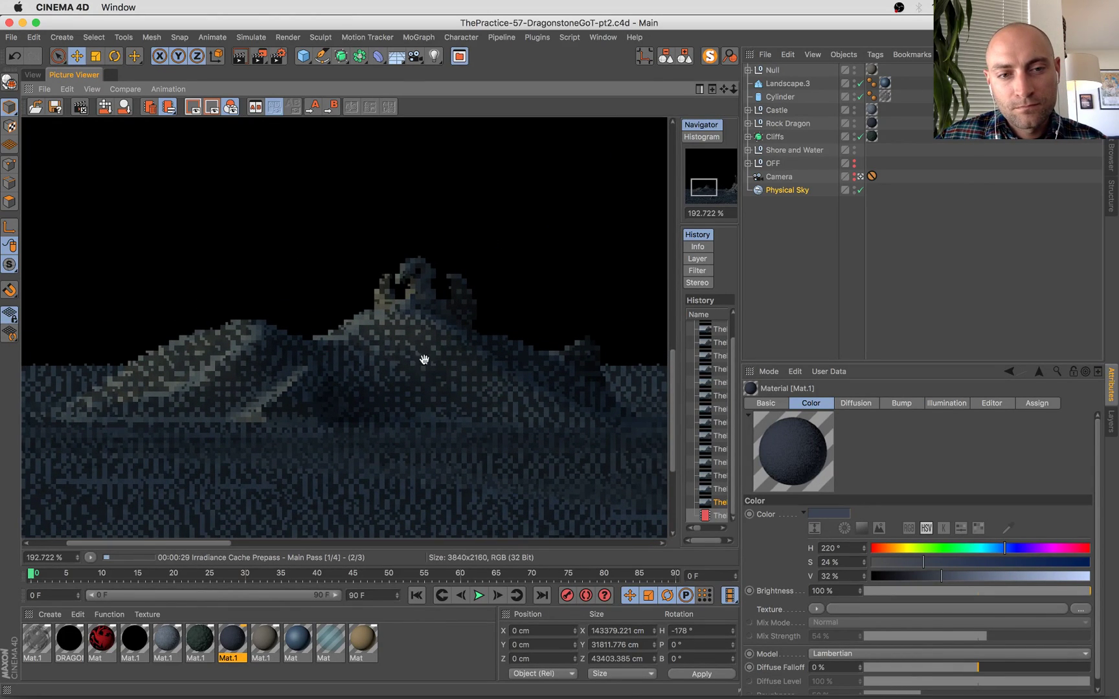
left_click_drag(424, 359, 408, 338)
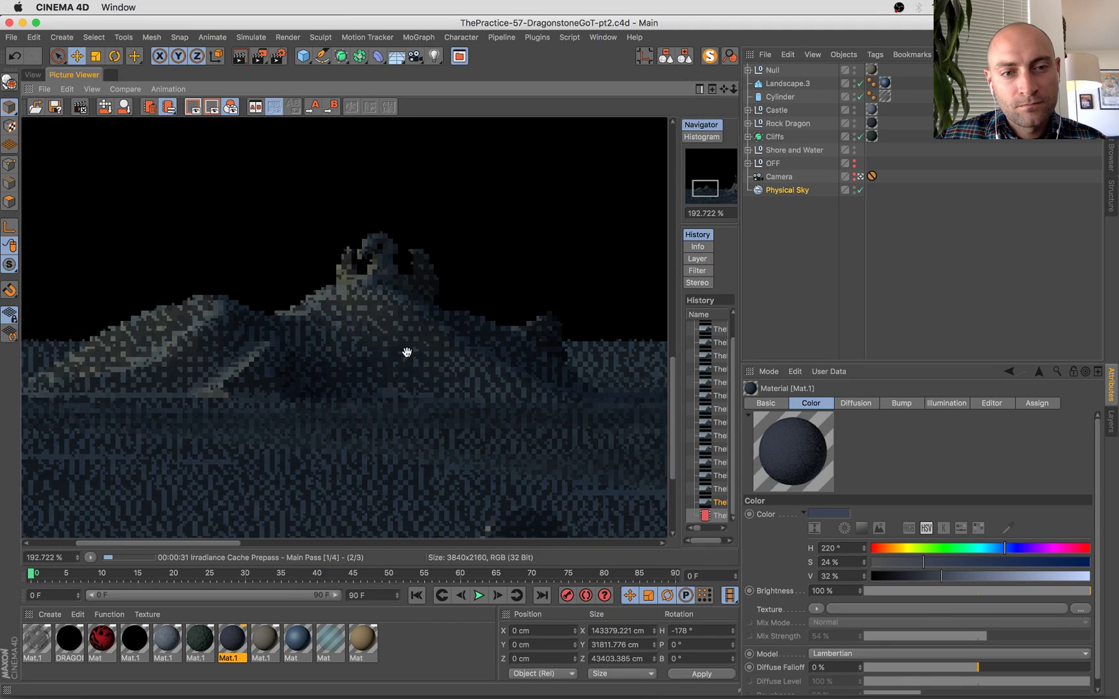
double_click(410, 363)
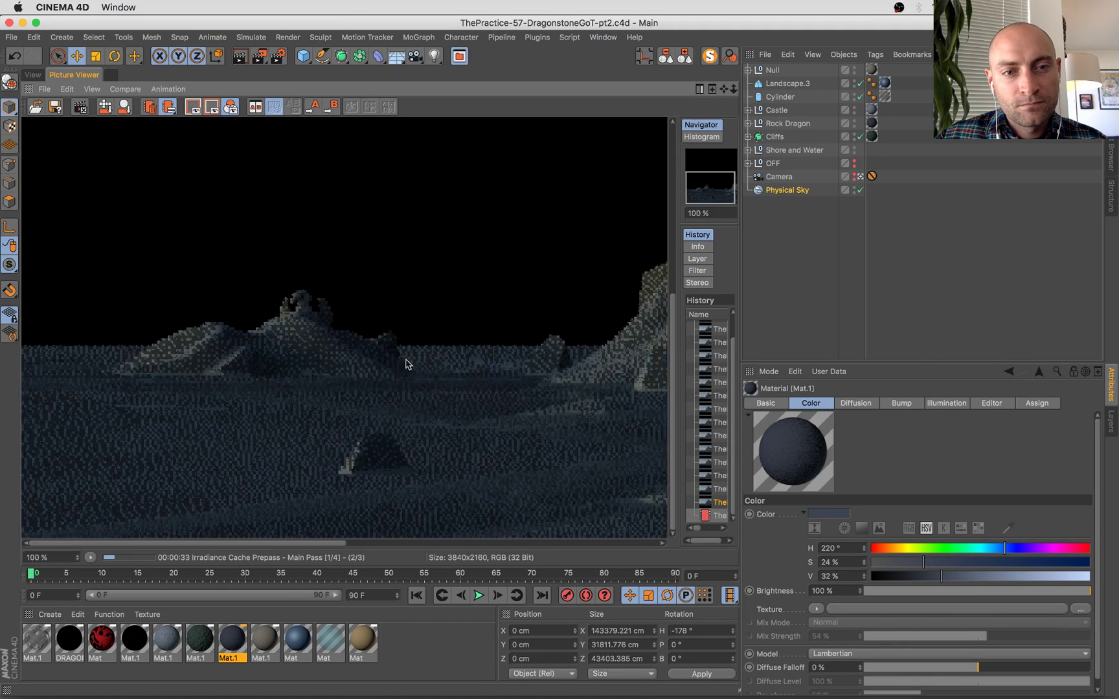
scroll(275, 308, "up", 1)
scroll(485, 298, "up", 2)
left_click_drag(486, 298, 140, 355)
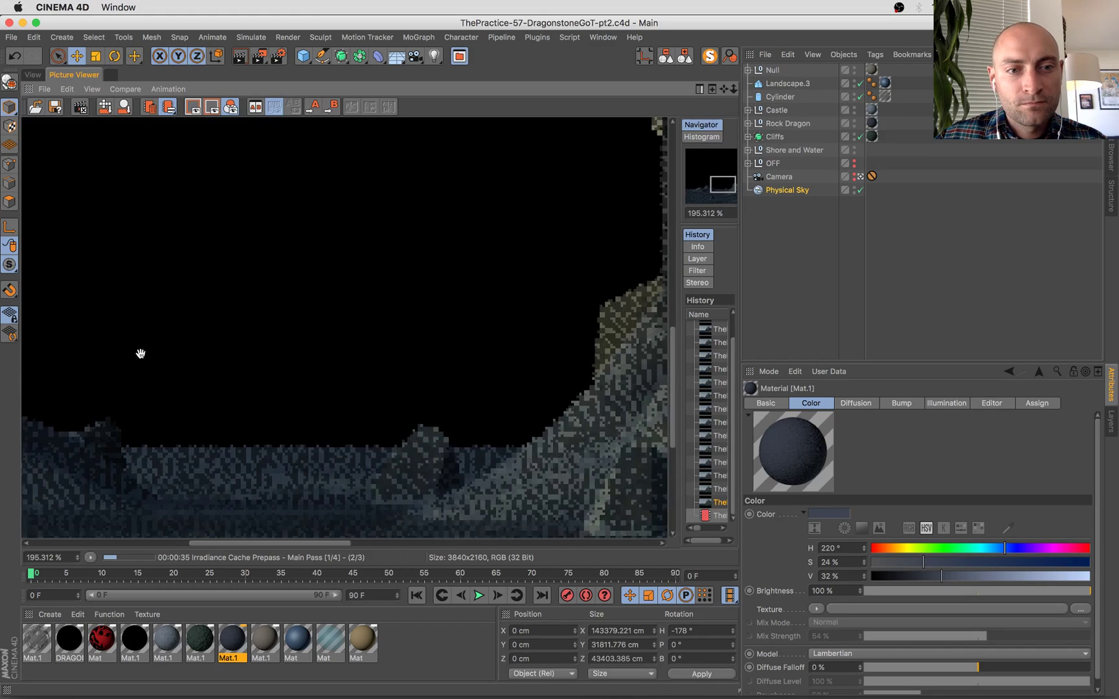
scroll(467, 340, "down", 3)
scroll(722, 504, "down", 1)
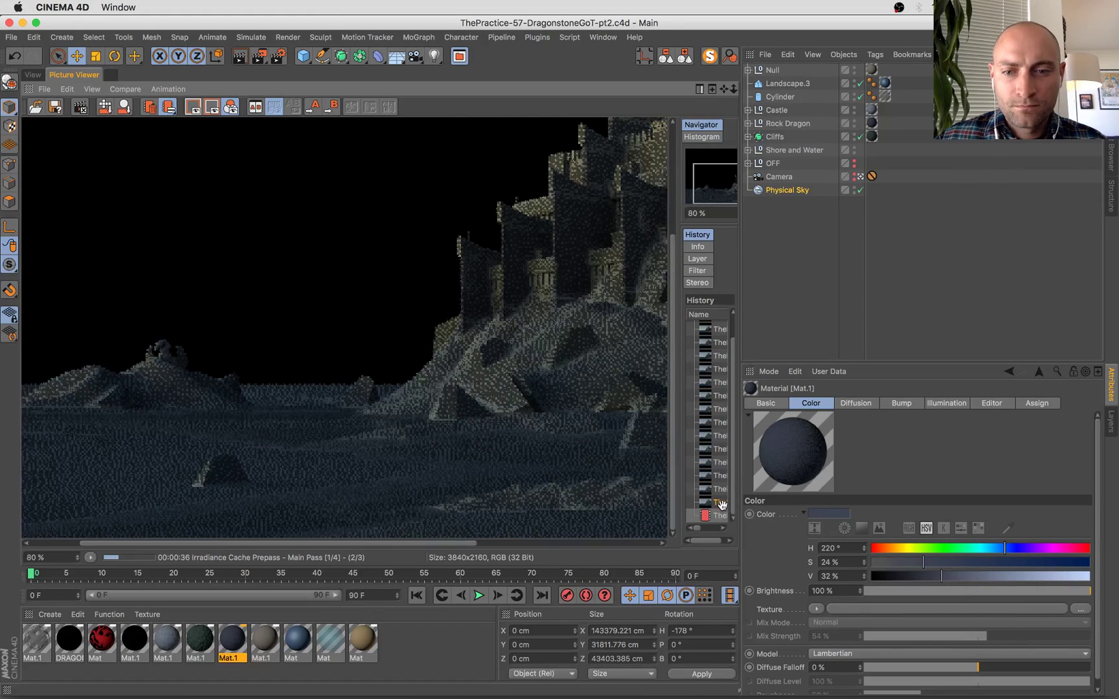
Inspect the cliffs and cave entrance in the previous render, and examine the same area in the render in progress.
left_click(719, 503)
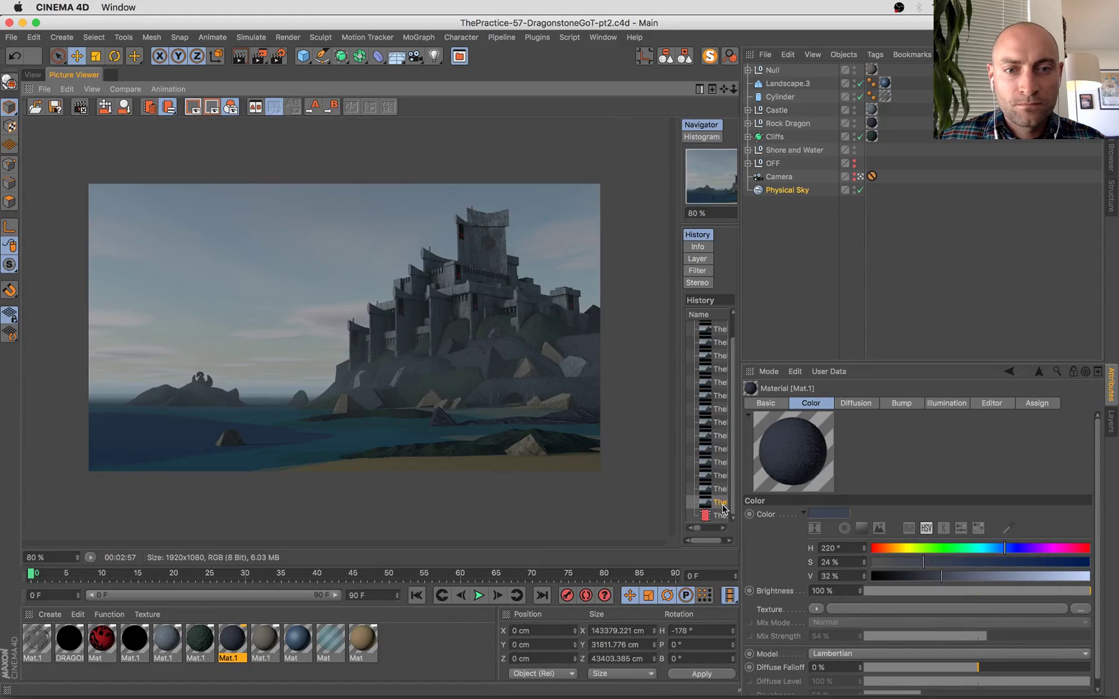
scroll(509, 384, "up", 4)
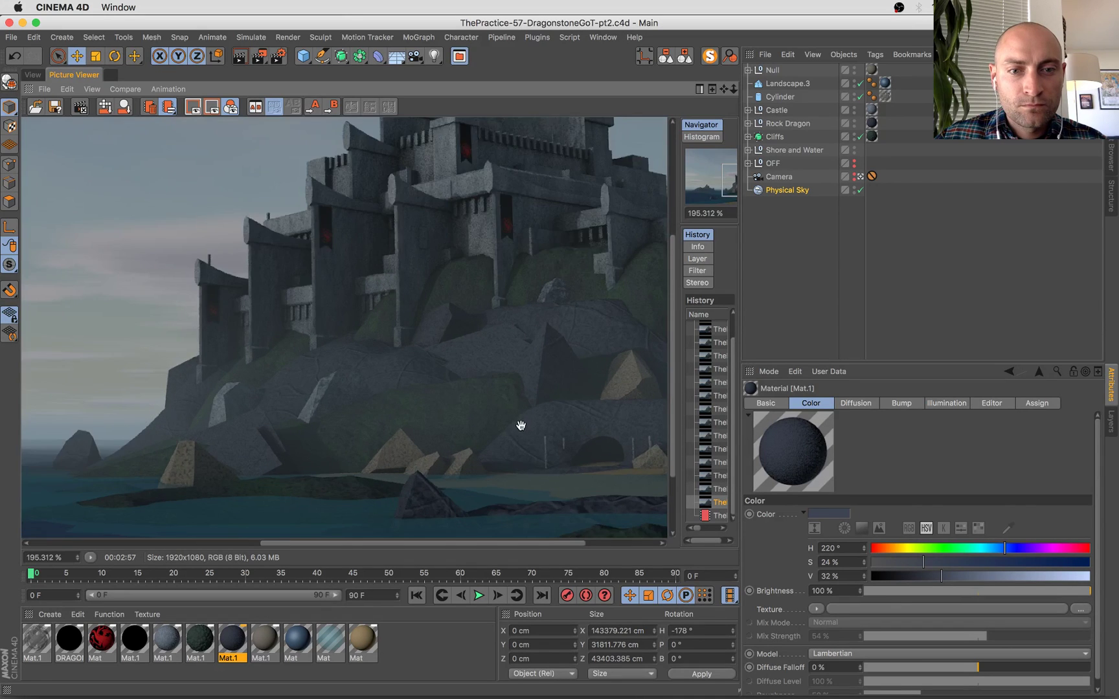
scroll(399, 250, "up", 2)
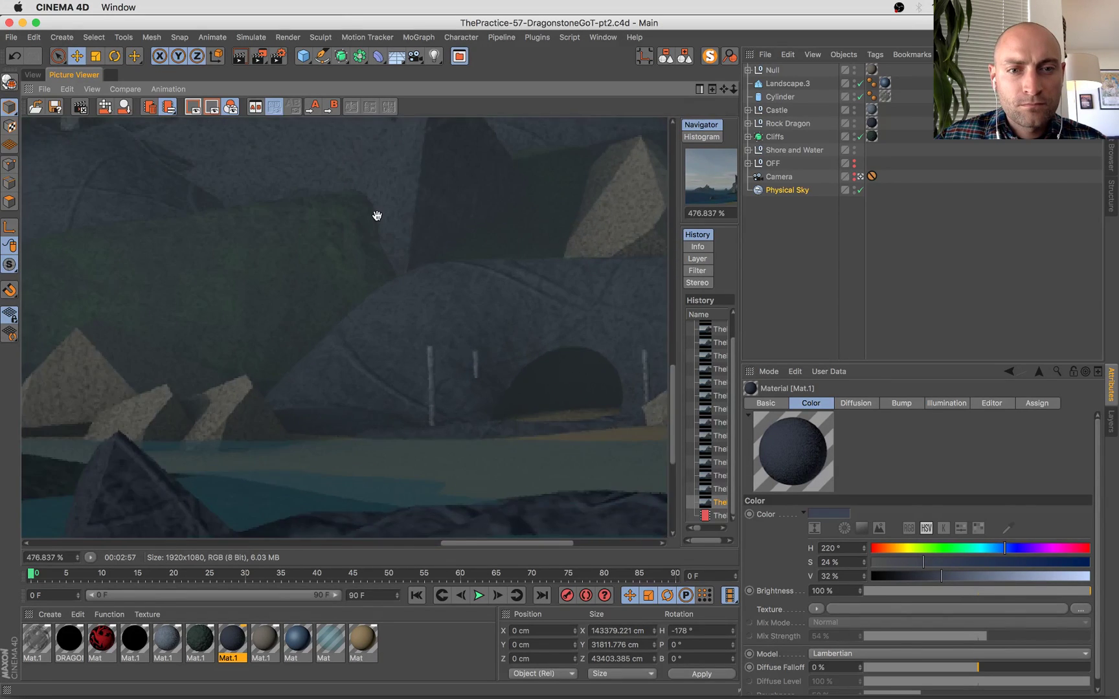
scroll(359, 404, "up", 2)
left_click_drag(321, 271, 410, 460)
left_click(720, 516)
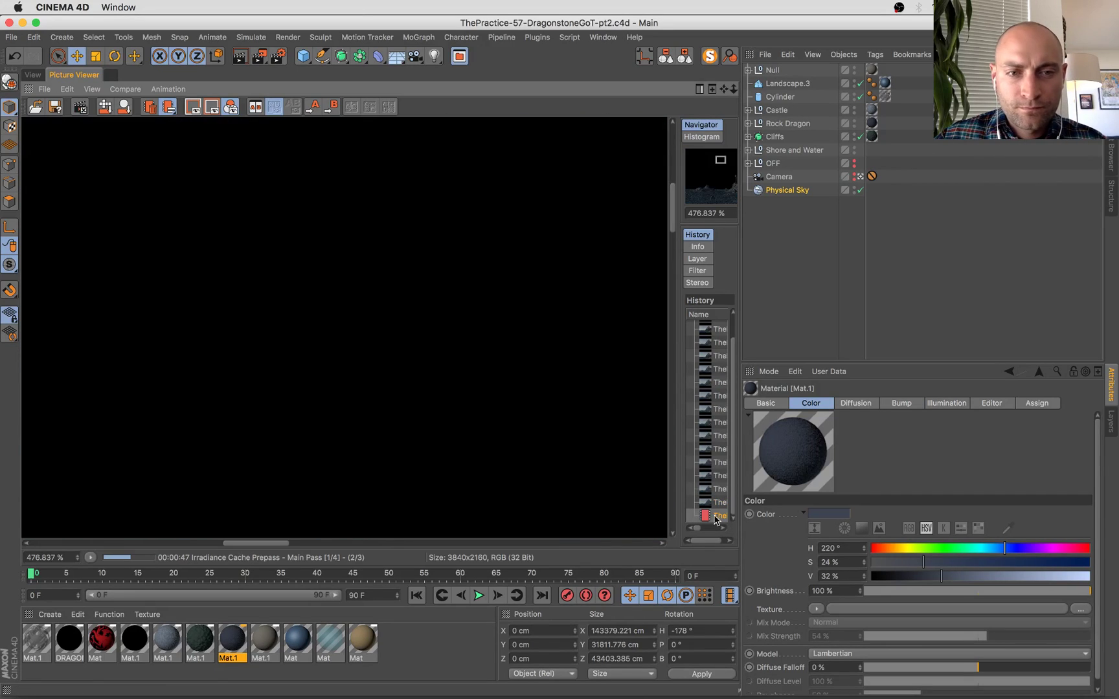
double_click(337, 308)
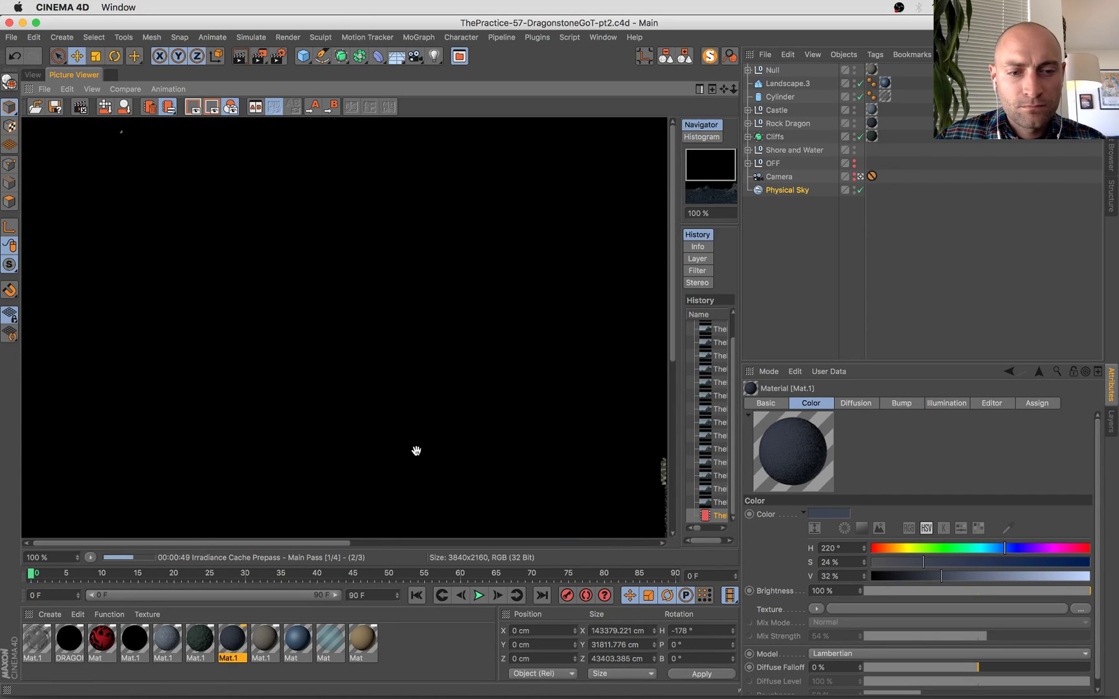
left_click_drag(415, 451, 92, 209)
left_click_drag(357, 338, 41, 365)
scroll(182, 364, "down", 5)
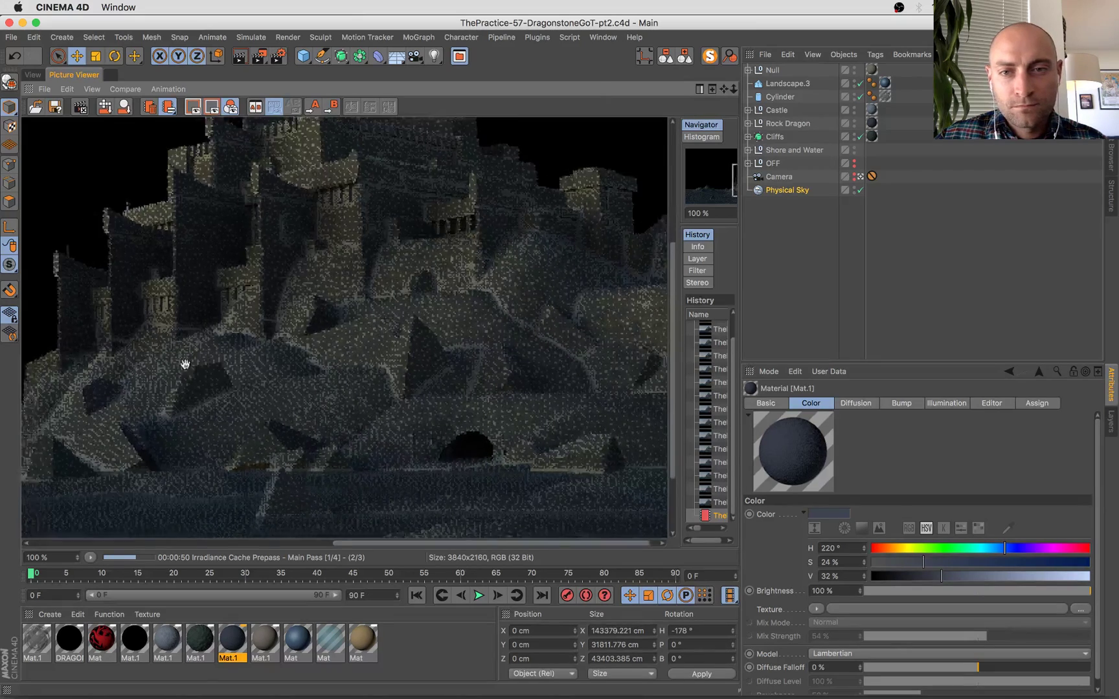
Compare the last two finished renders by switching between them, examining the castle walls, cliffs and shoreline rocks up close.
left_click(720, 506)
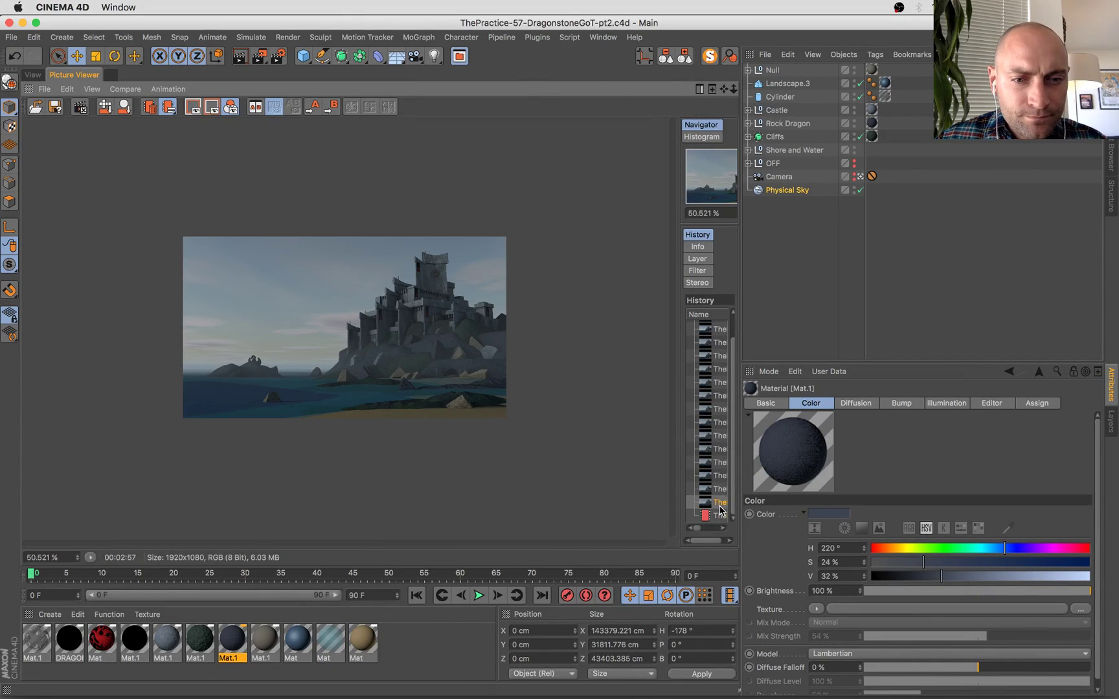
key("Up")
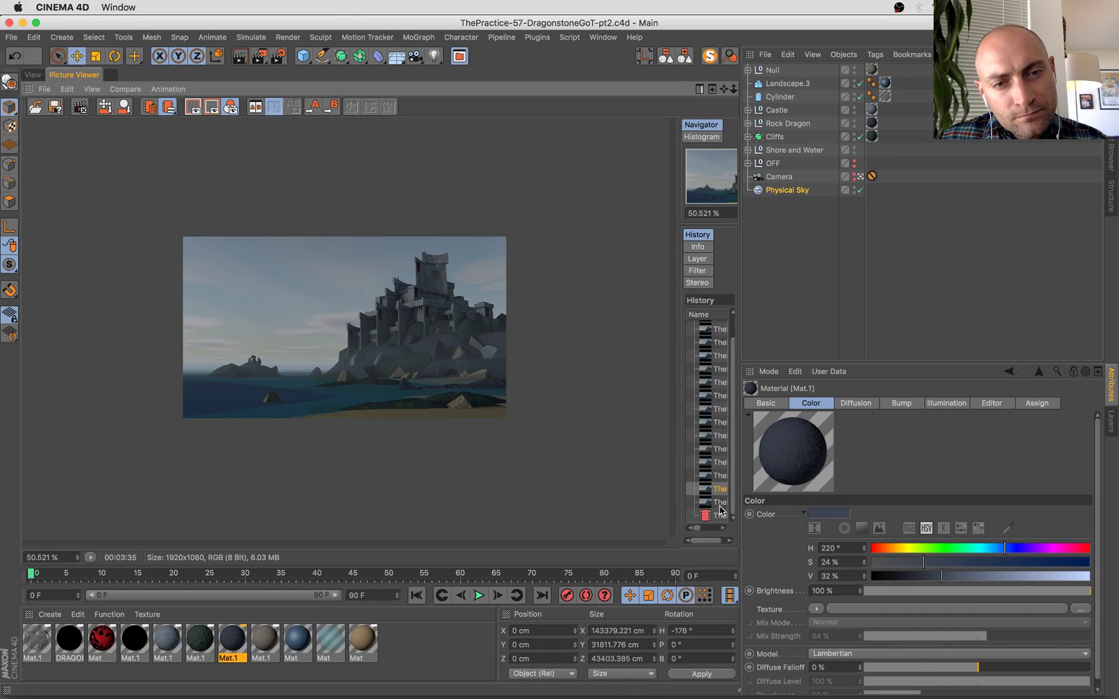
key("Down")
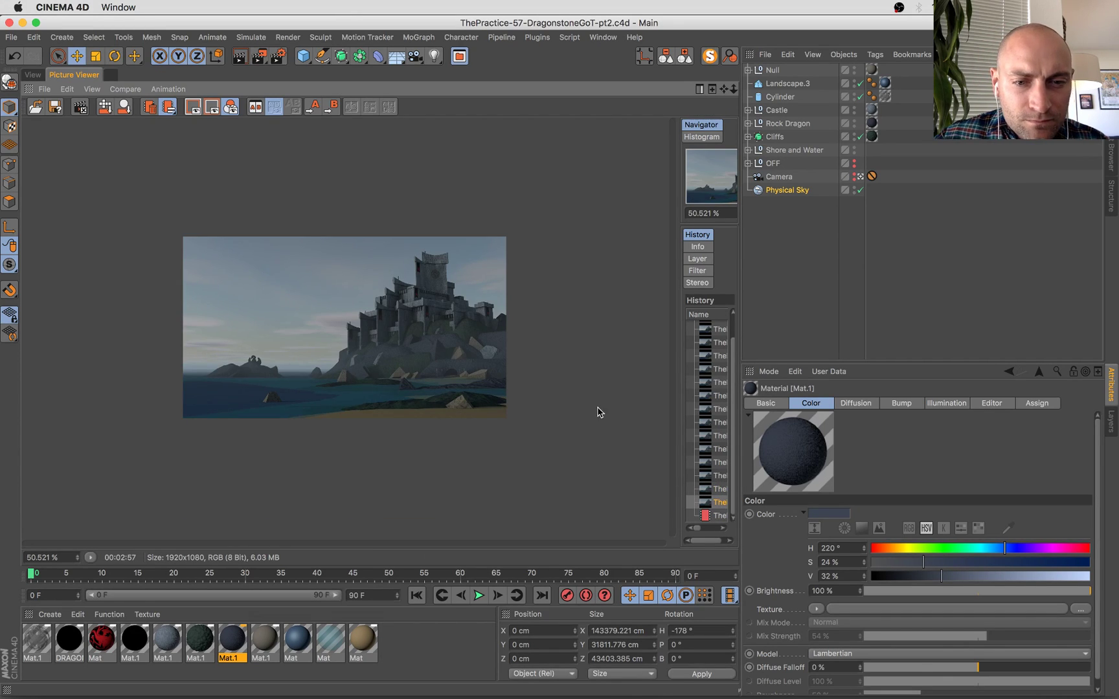
scroll(495, 455, "up", 10)
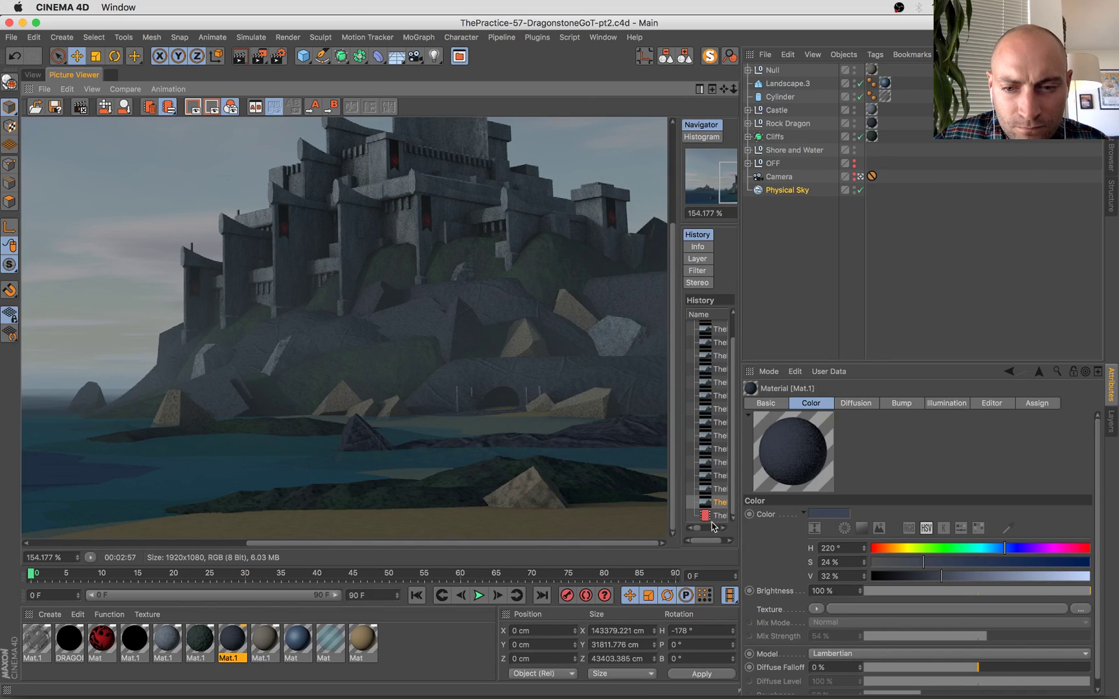
left_click(712, 520)
key("Up")
key("Up")
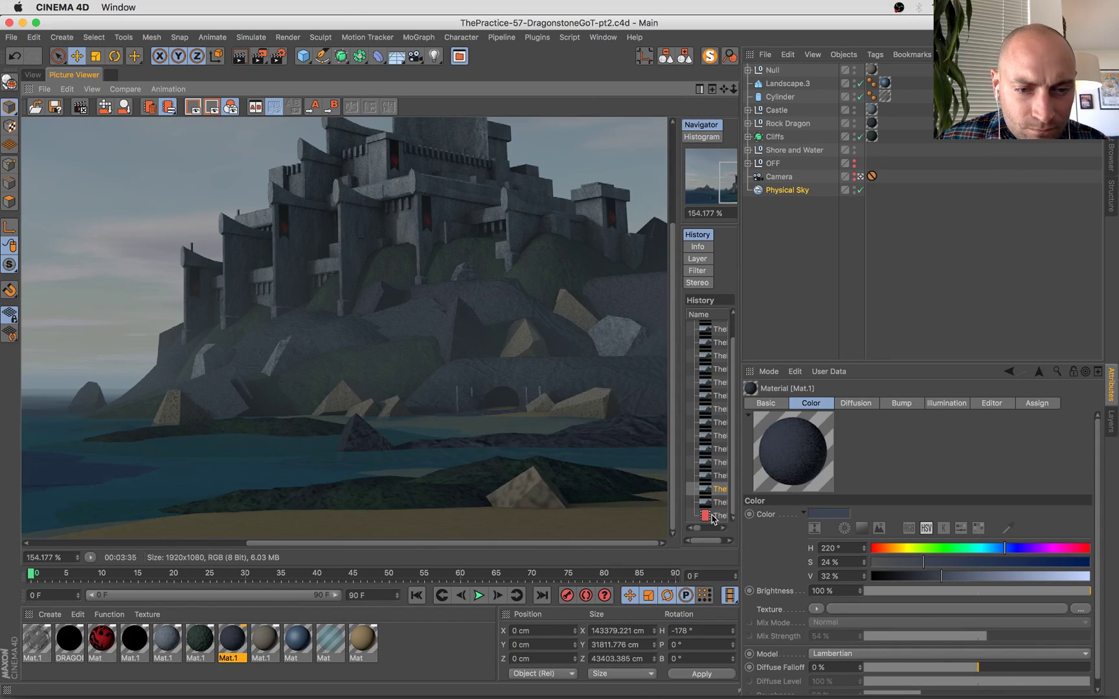
key("Down")
key("Up")
key("Down")
key("Up")
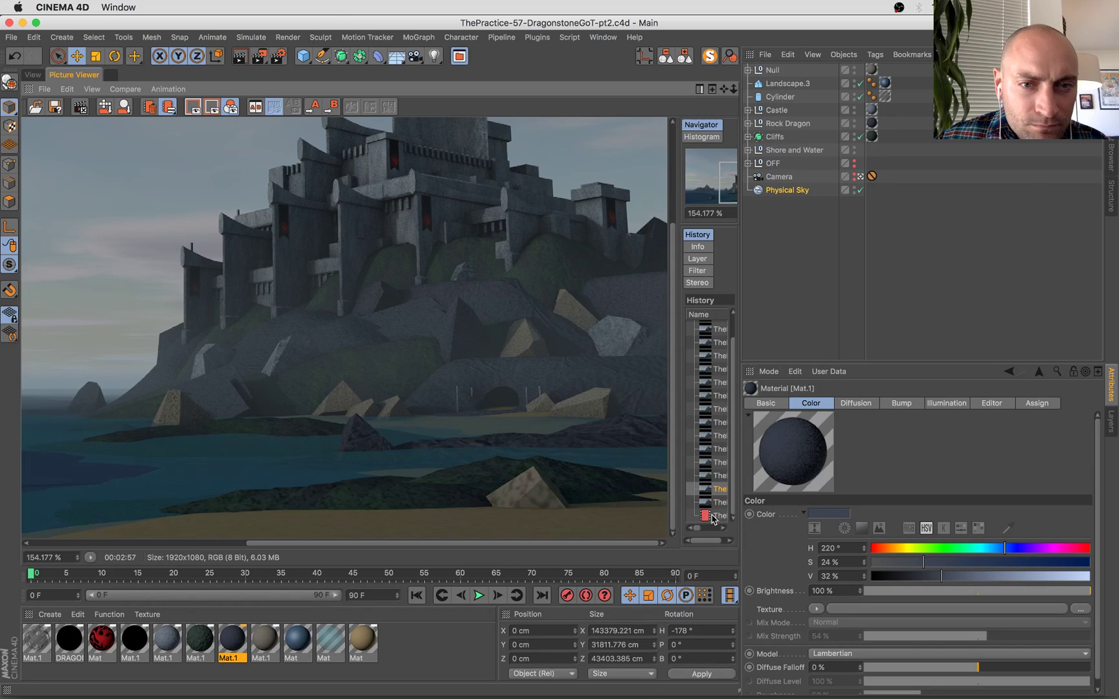
key("Down")
key("Up")
key("Down")
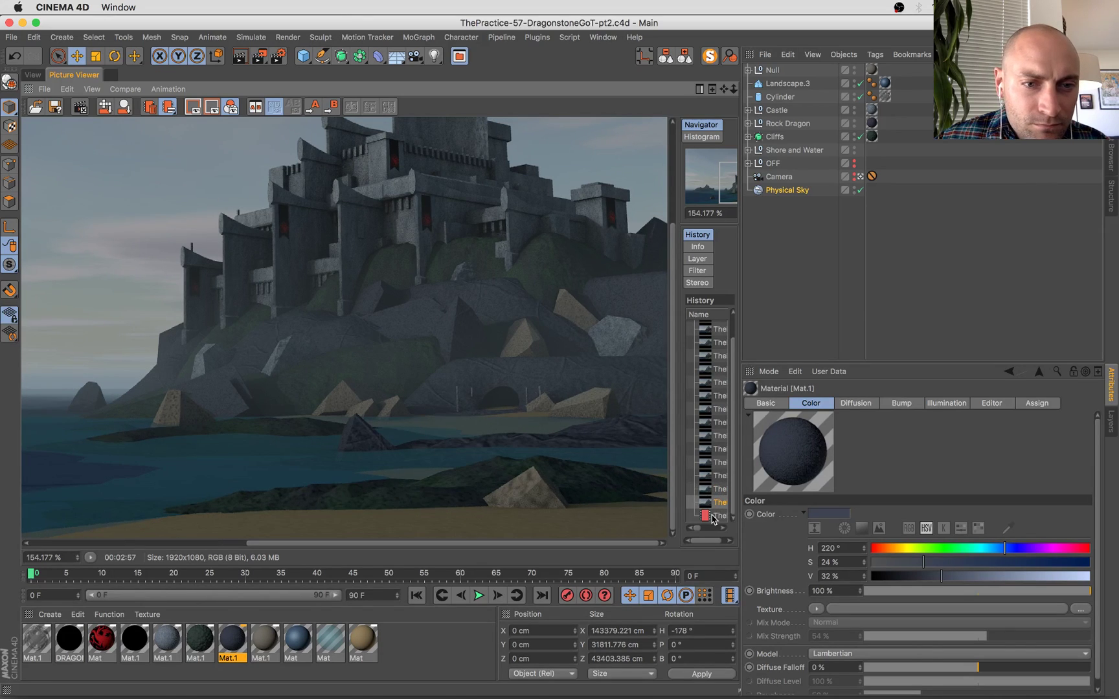
key("Up")
key("Down")
key("Up")
key("Down")
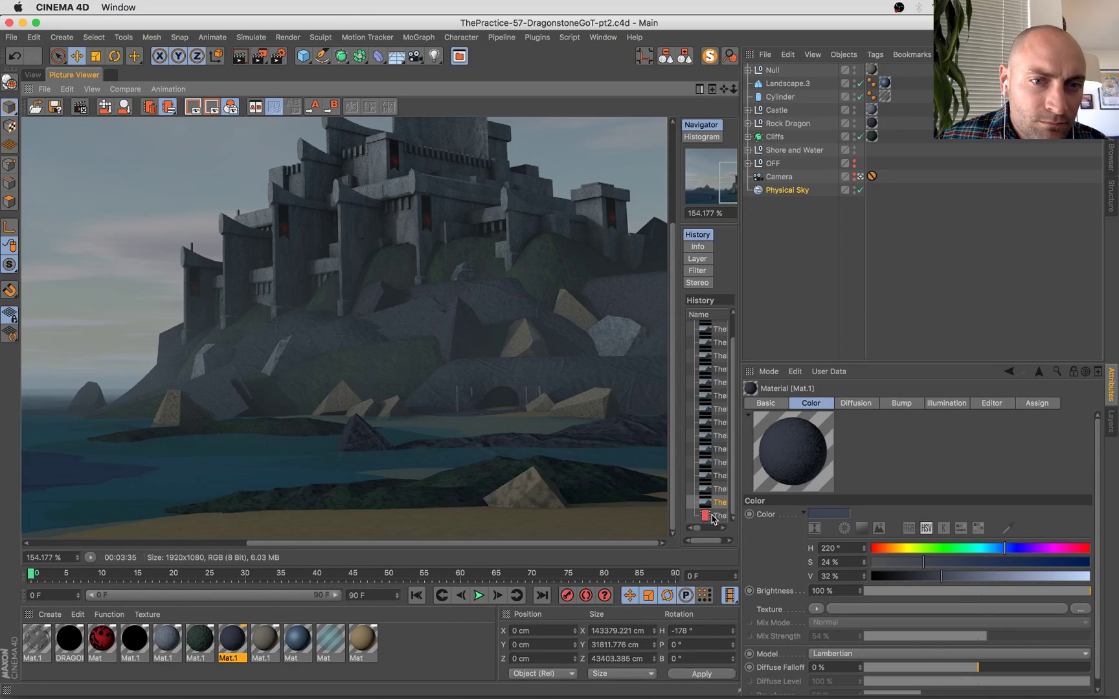
key("Up")
key("Down")
Return to the render in progress and examine the castle, its cliffs and the distant dragon rock at different magnifications.
key("Down")
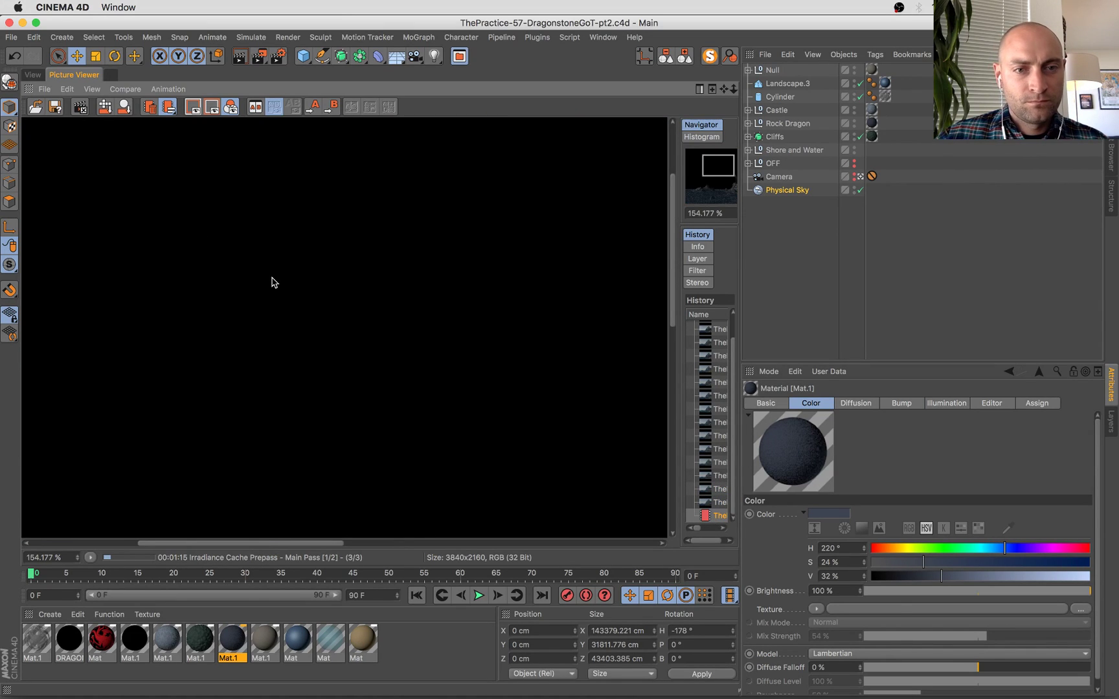
scroll(362, 292, "down", 4)
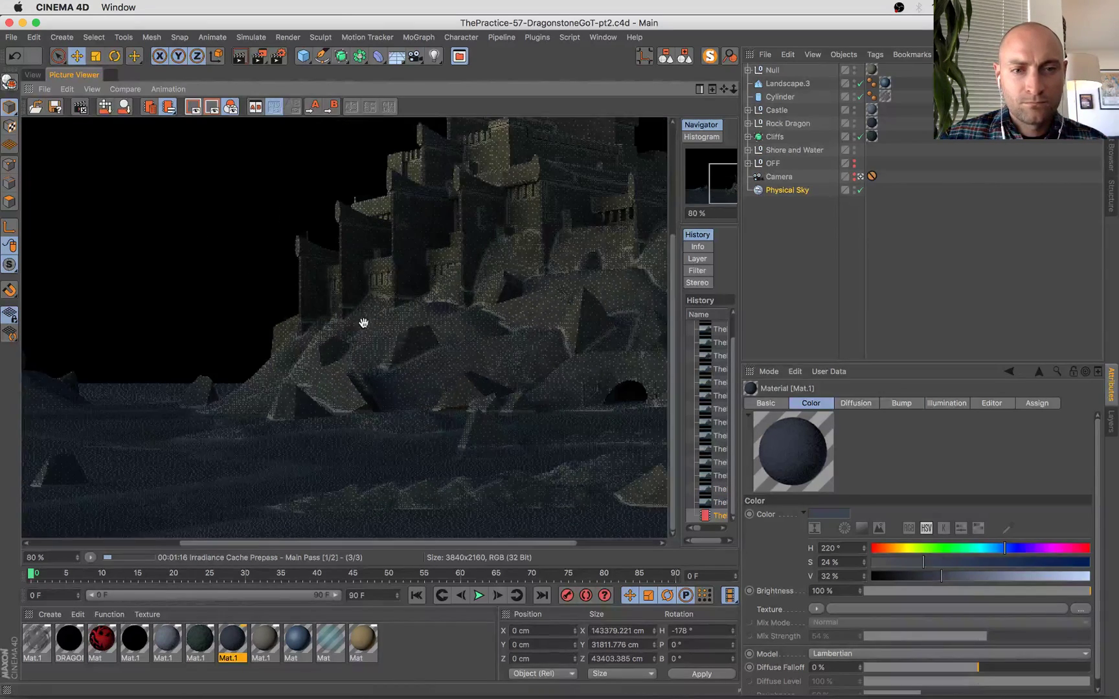
scroll(362, 369, "down", 1)
left_click_drag(362, 369, 317, 416)
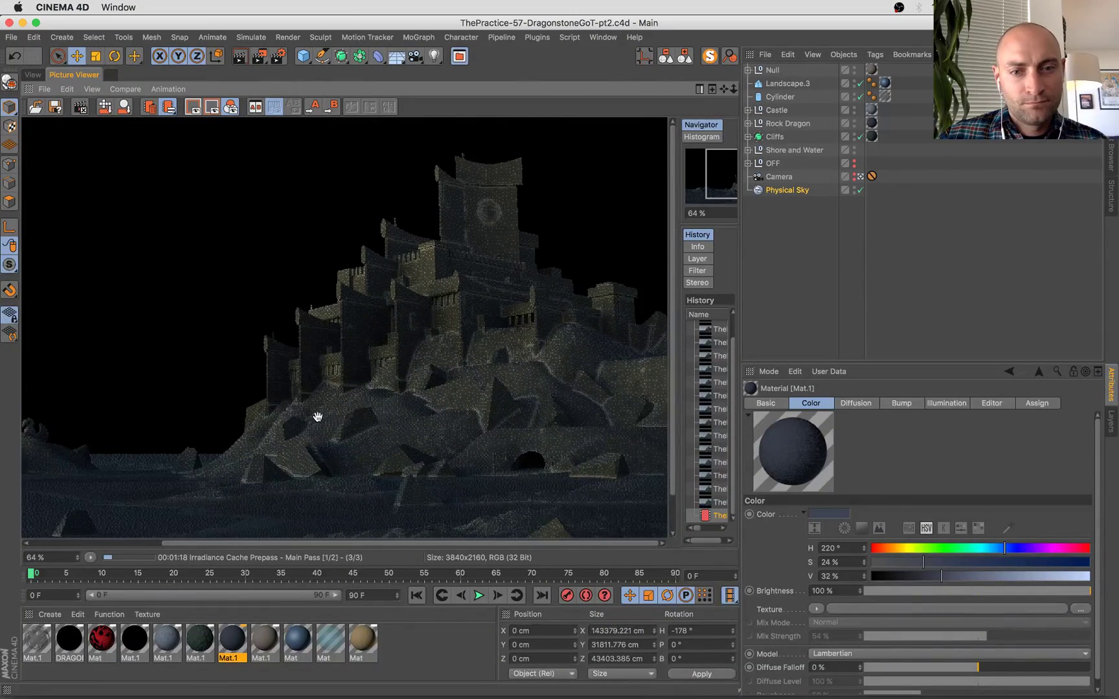
scroll(447, 423, "up", 1)
scroll(388, 414, "up", 1)
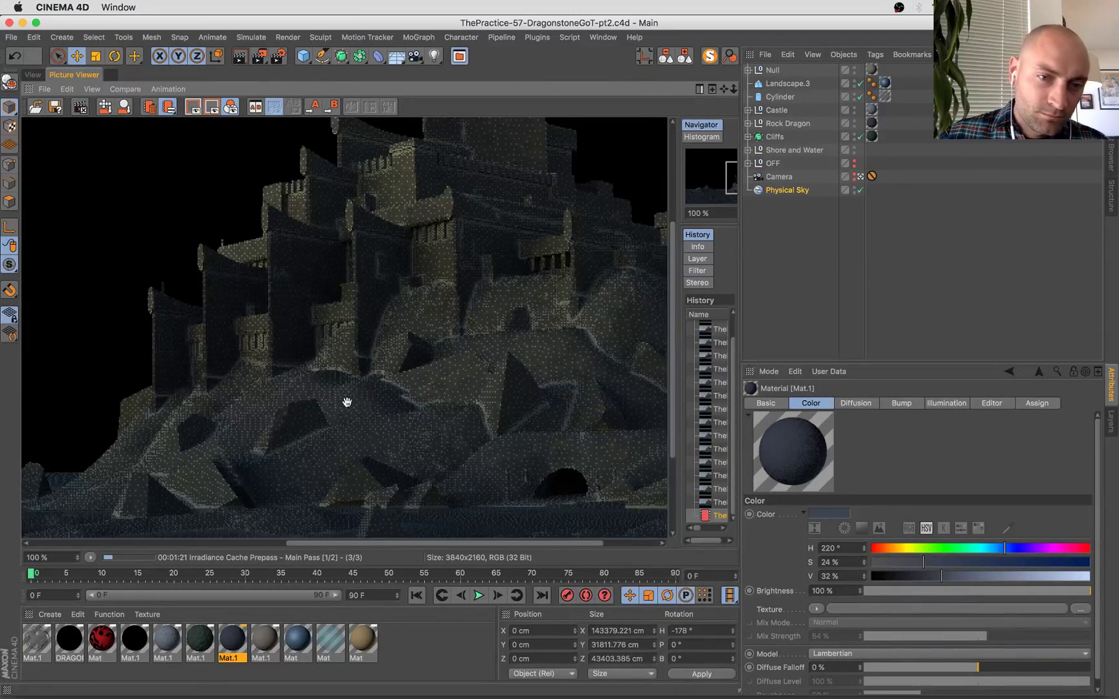
scroll(349, 398, "up", 1)
scroll(389, 226, "up", 1)
scroll(107, 495, "up", 1)
left_click_drag(198, 397, 499, 195)
scroll(312, 328, "down", 3)
left_click_drag(567, 243, 615, 508)
scroll(294, 426, "up", 1)
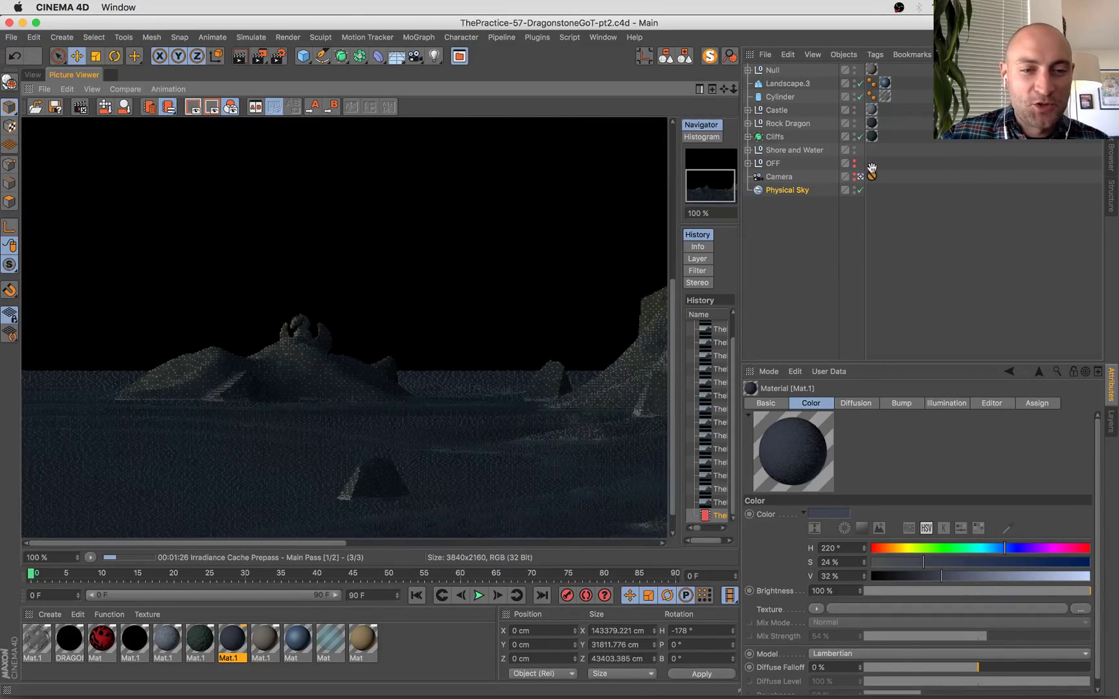
scroll(349, 429, "up", 8)
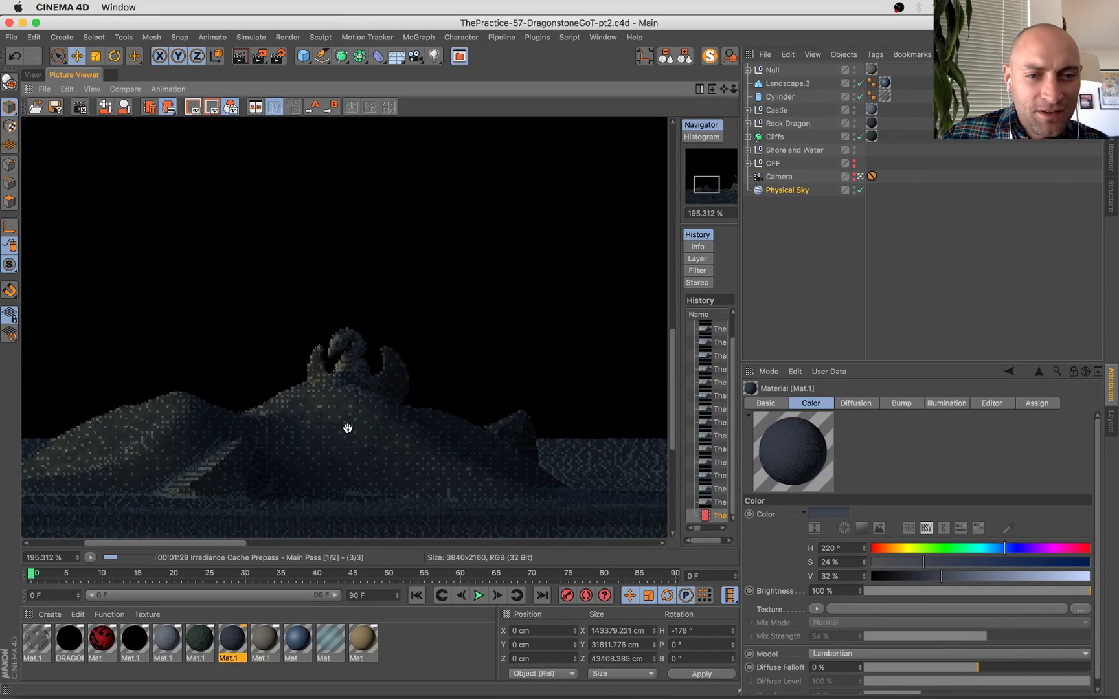
scroll(379, 293, "down", 5)
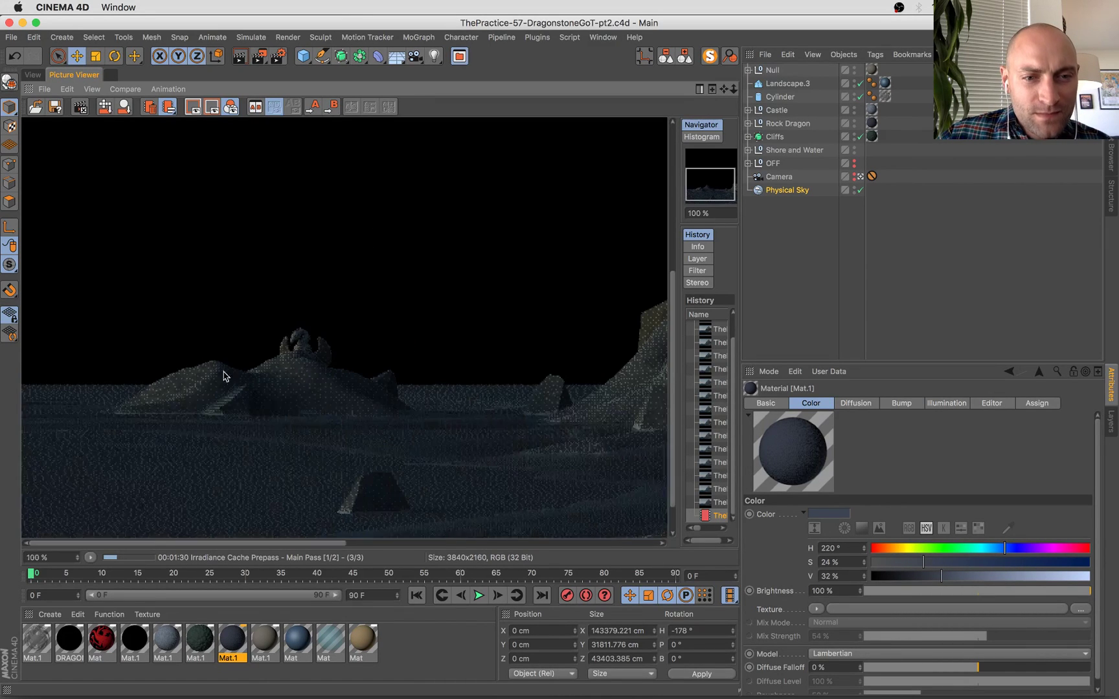
Examine the distant dragon rock and the foot of the castle cliffs up close in the render in progress.
left_click_drag(225, 402, 307, 341)
scroll(259, 278, "down", 1)
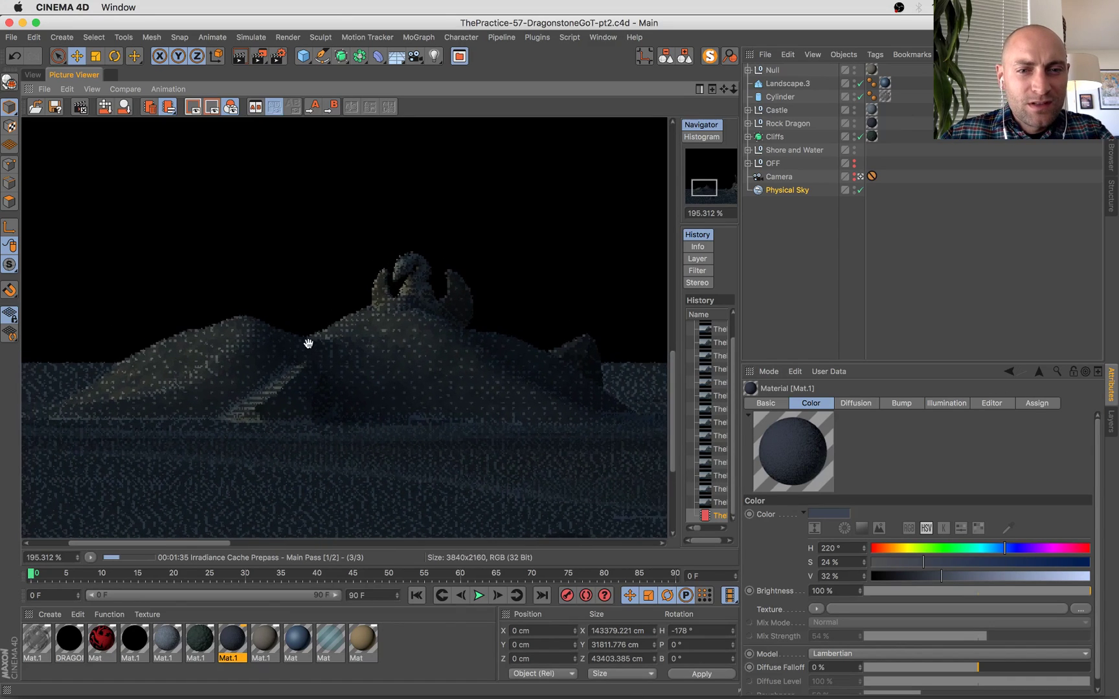
scroll(307, 342, "down", 1)
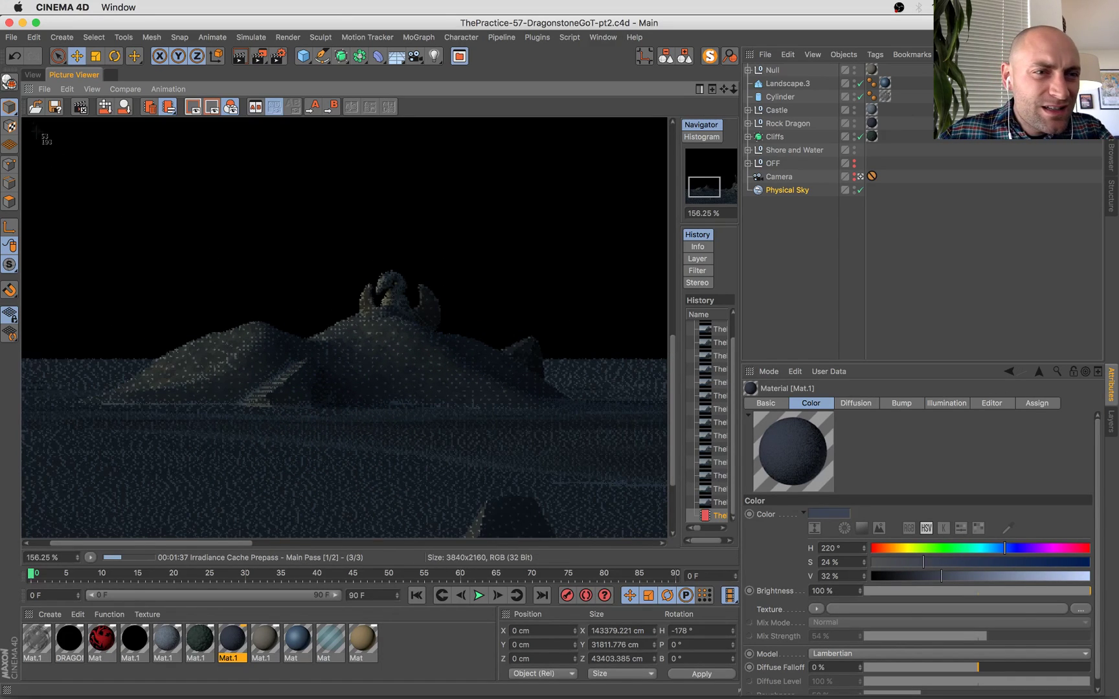
left_click_drag(23, 120, 671, 538)
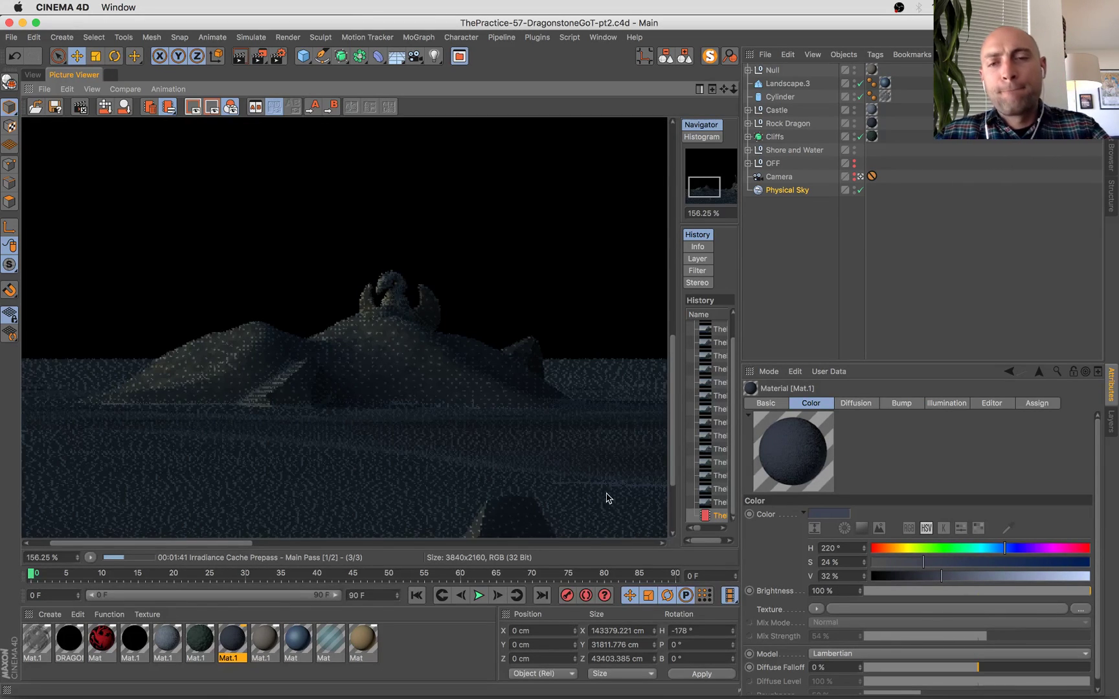
left_click_drag(442, 337, 3, 317)
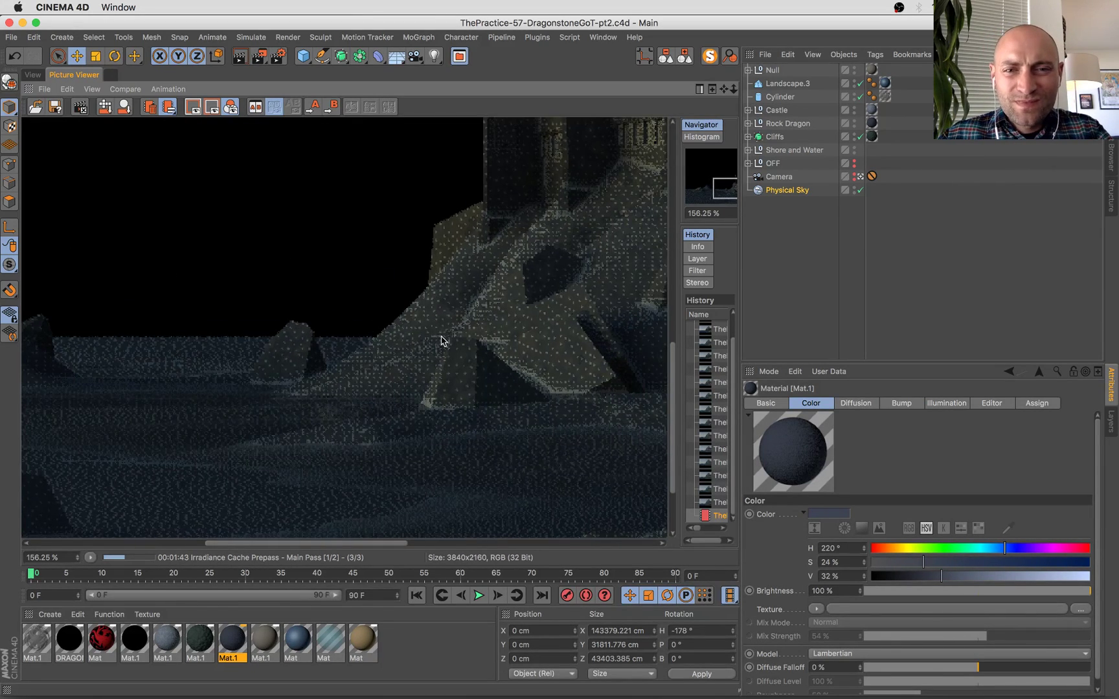
scroll(442, 337, "down", 2)
Compare the castle cliffs and cave entrance between the previous finished render and the render in progress.
left_click(717, 506)
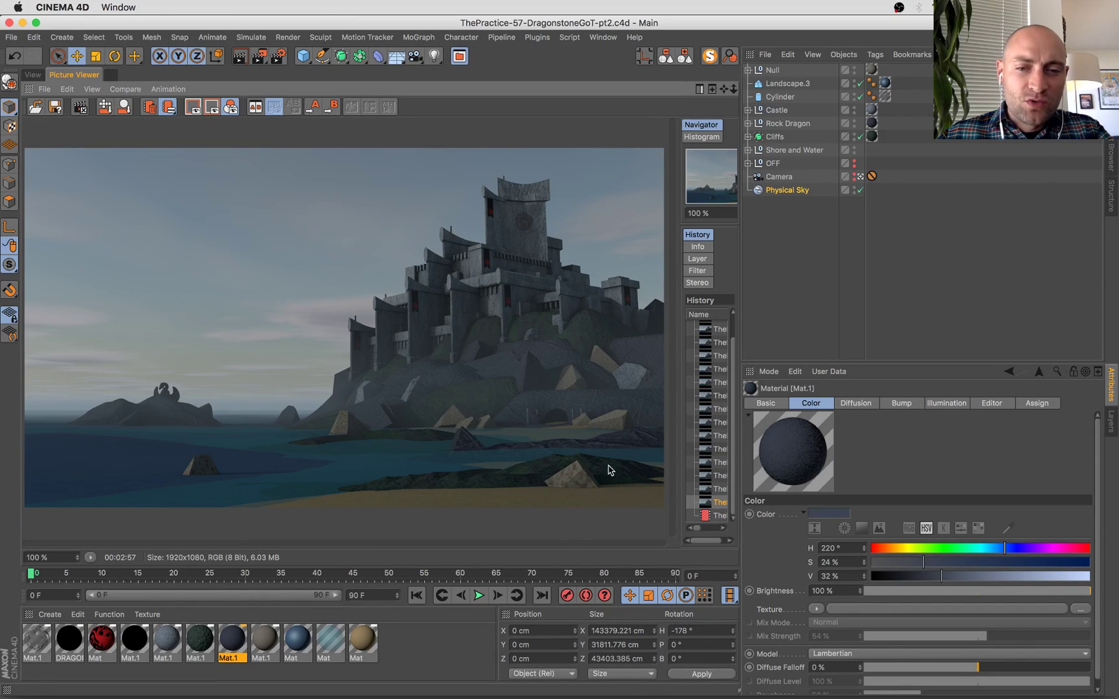
scroll(397, 385, "up", 2)
scroll(387, 368, "up", 2)
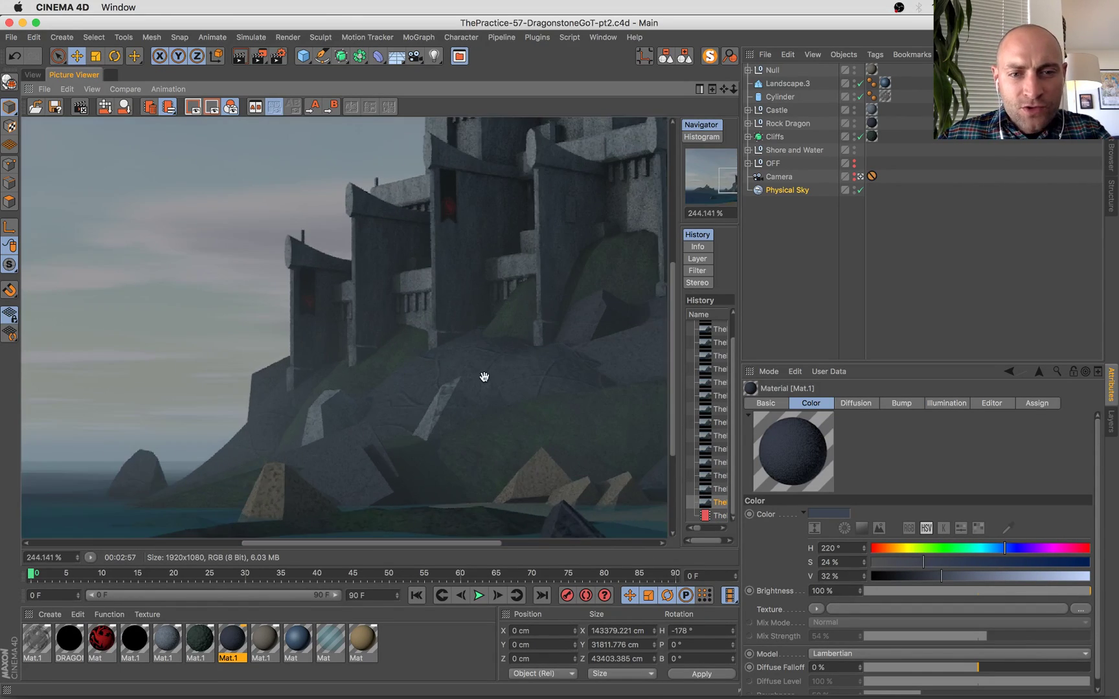
left_click(704, 517)
left_click_drag(442, 347, 30, 174)
left_click_drag(359, 251, 277, 140)
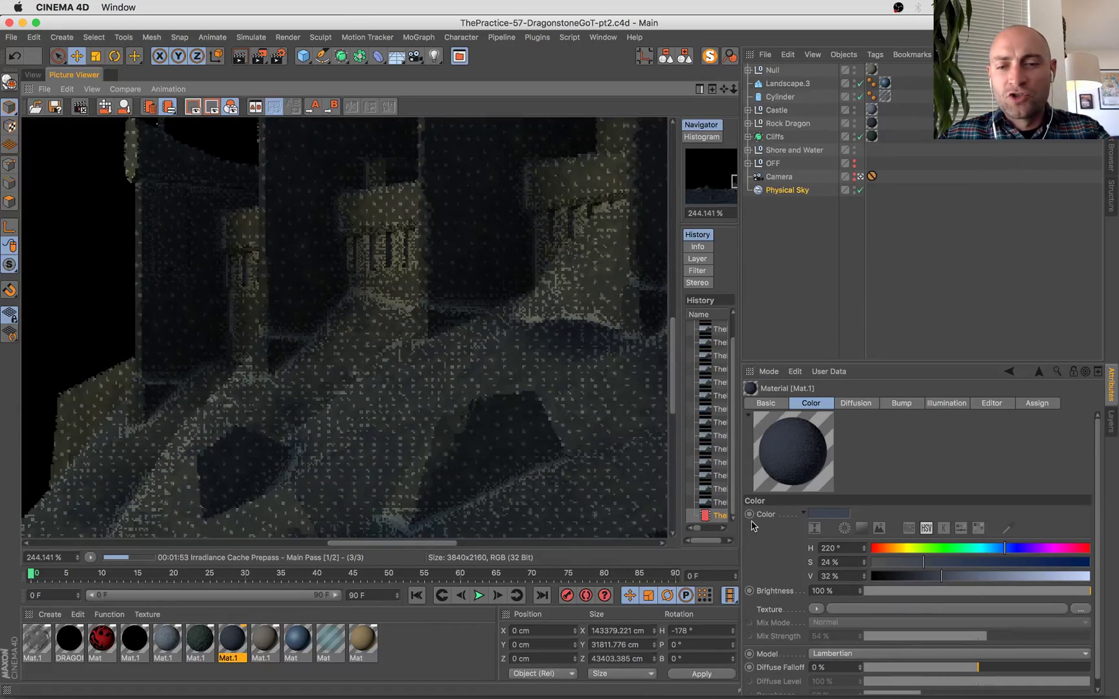
left_click(720, 503)
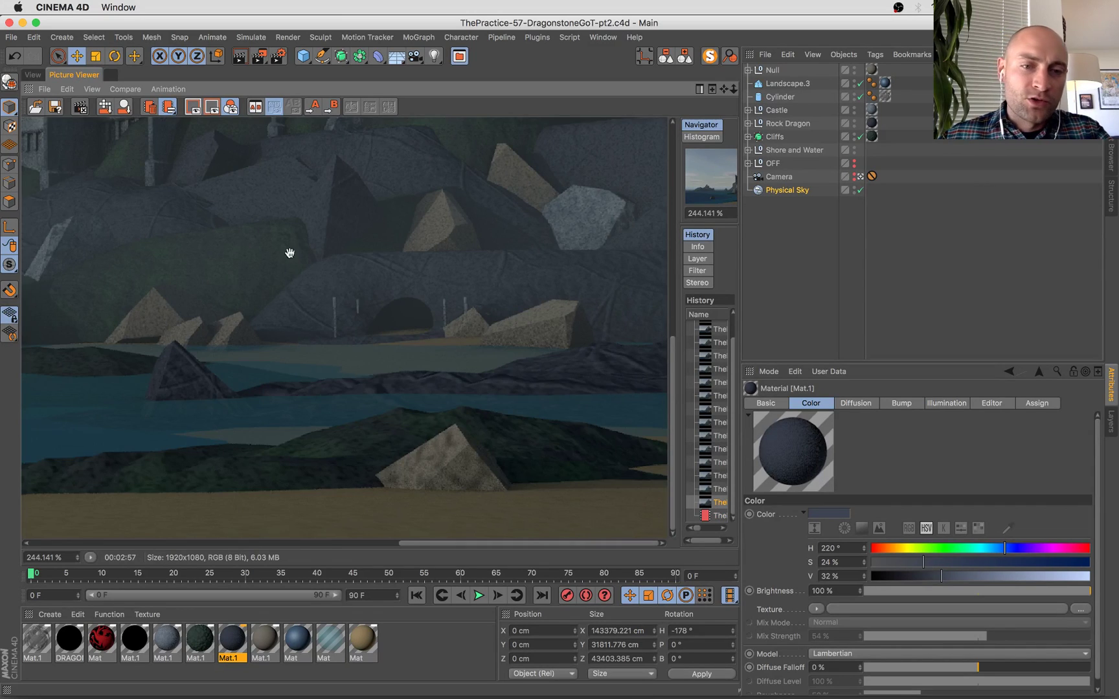
left_click_drag(290, 252, 402, 425)
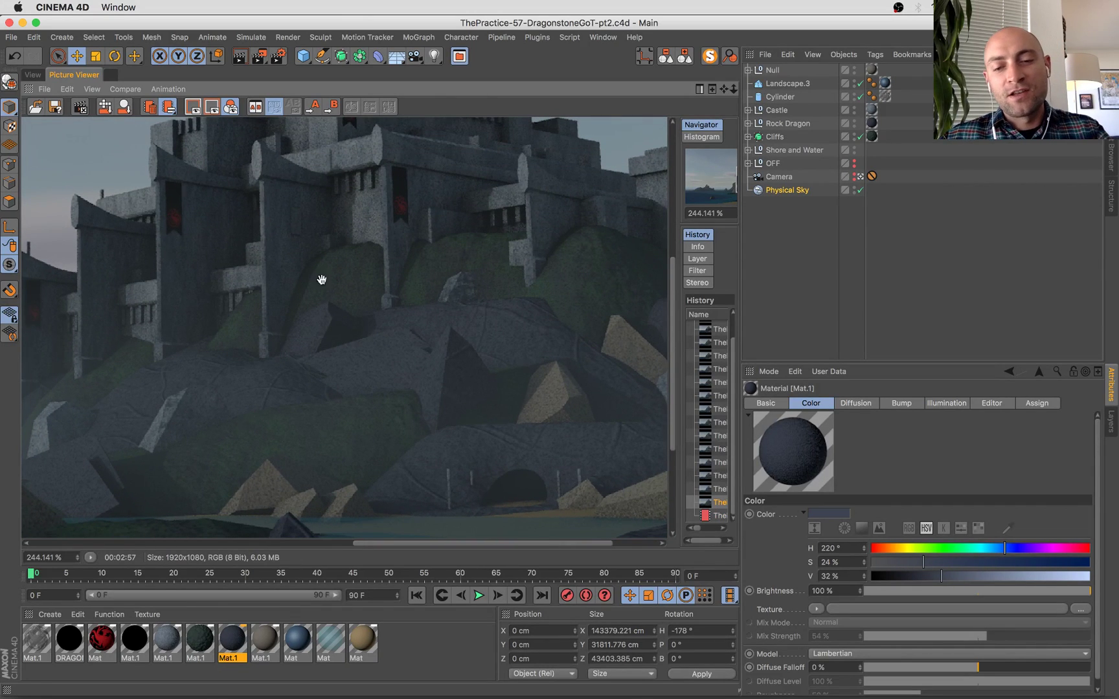
left_click(724, 516)
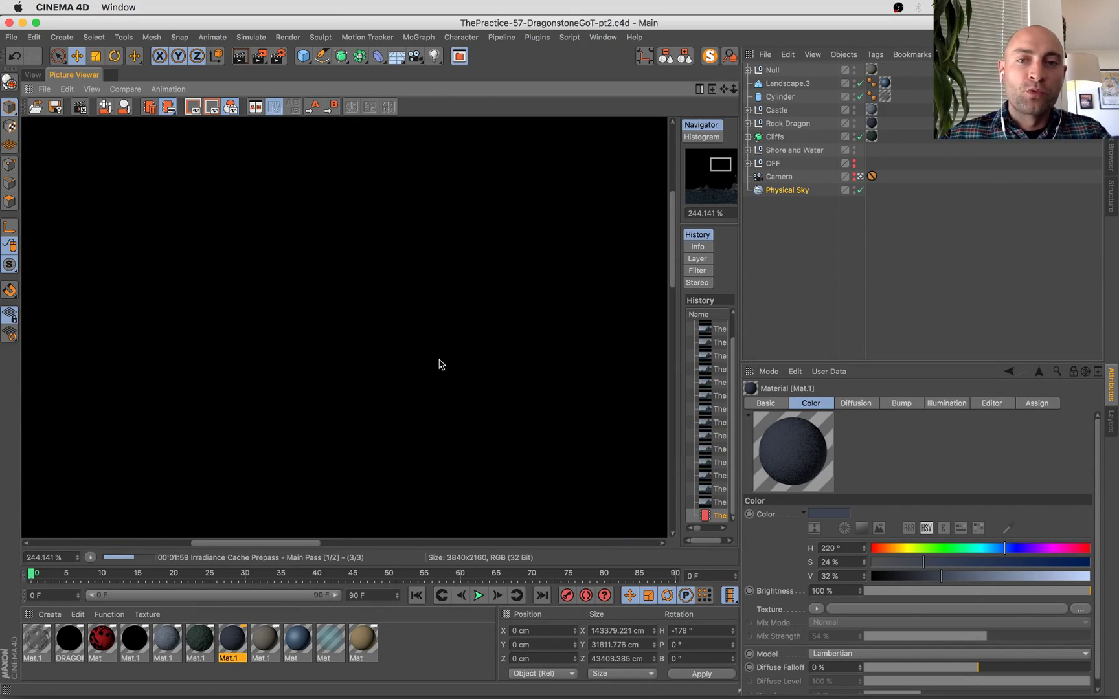
Inspect the dragon-shaped island up close in the previous finished render, and return to the render in progress.
left_click(717, 503)
scroll(217, 433, "up", 8)
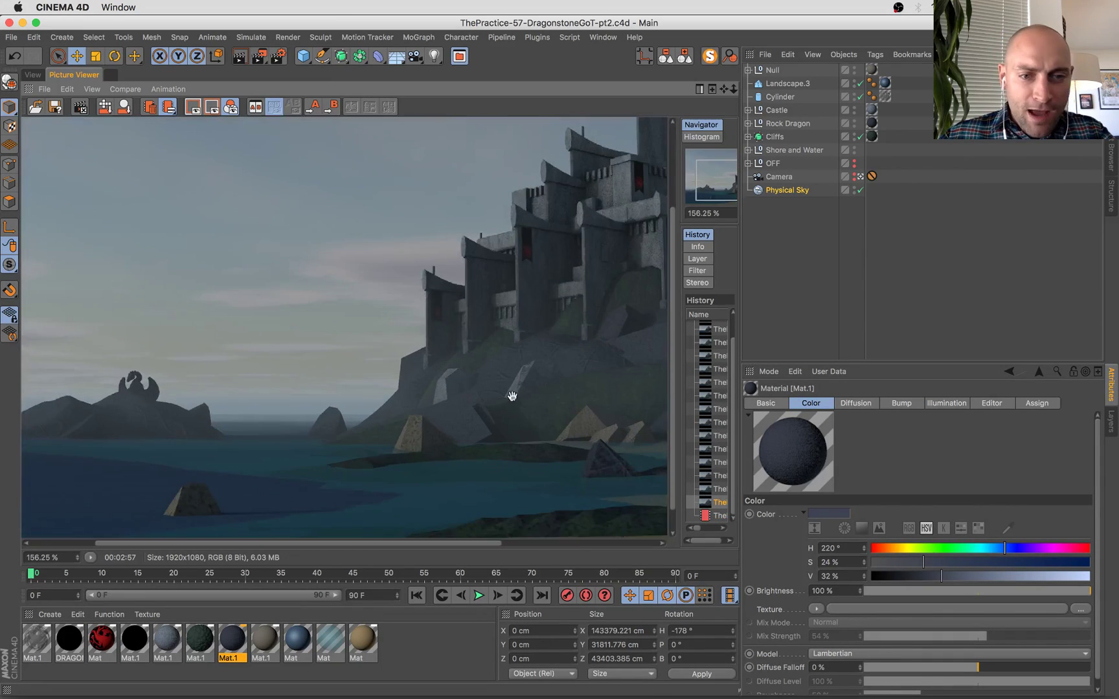
left_click_drag(369, 392, 100, 432)
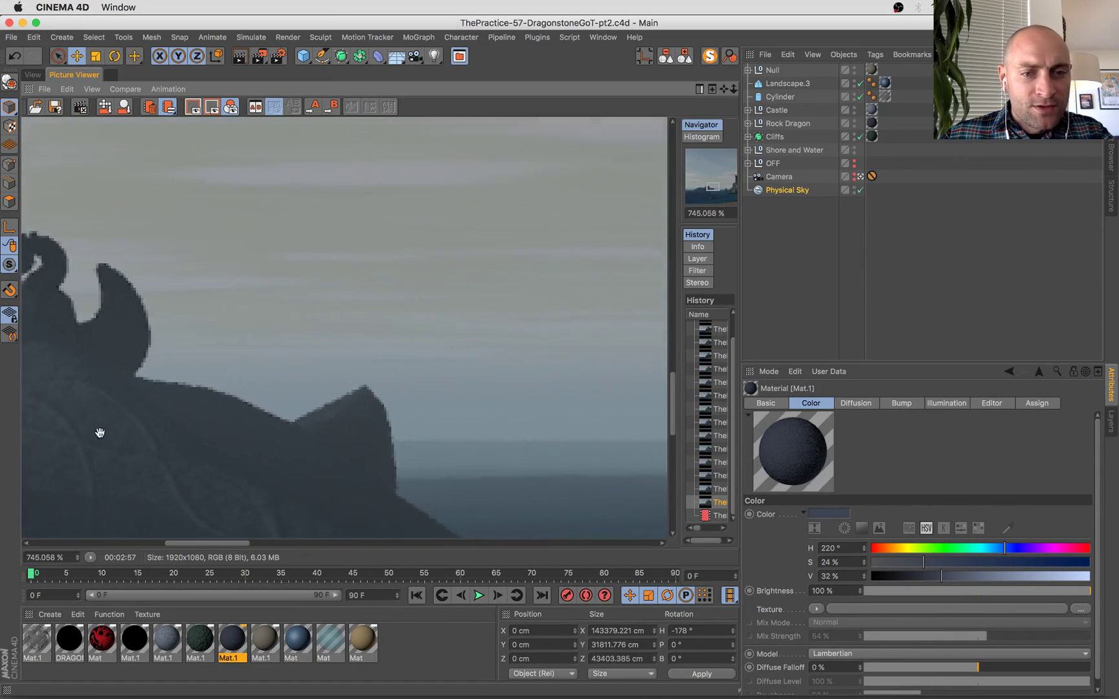
scroll(352, 309, "down", 8)
left_click(720, 515)
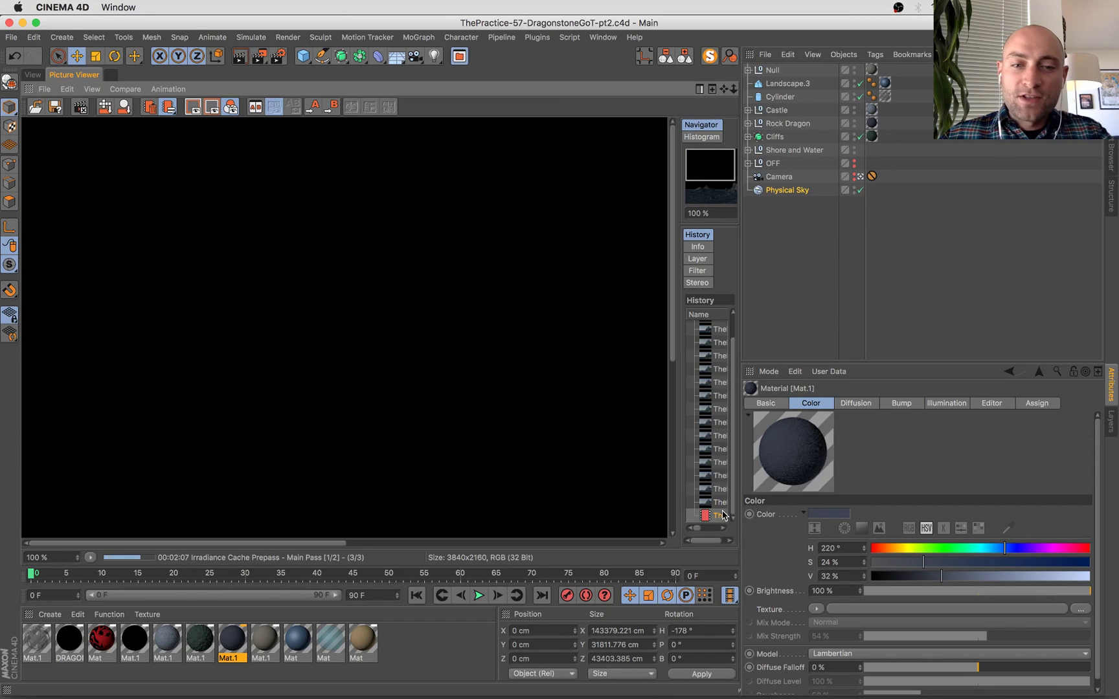
Reopen the previous finished render and examine the castle's tower, walls and banners at different magnifications.
left_click(719, 504)
scroll(570, 293, "up", 2)
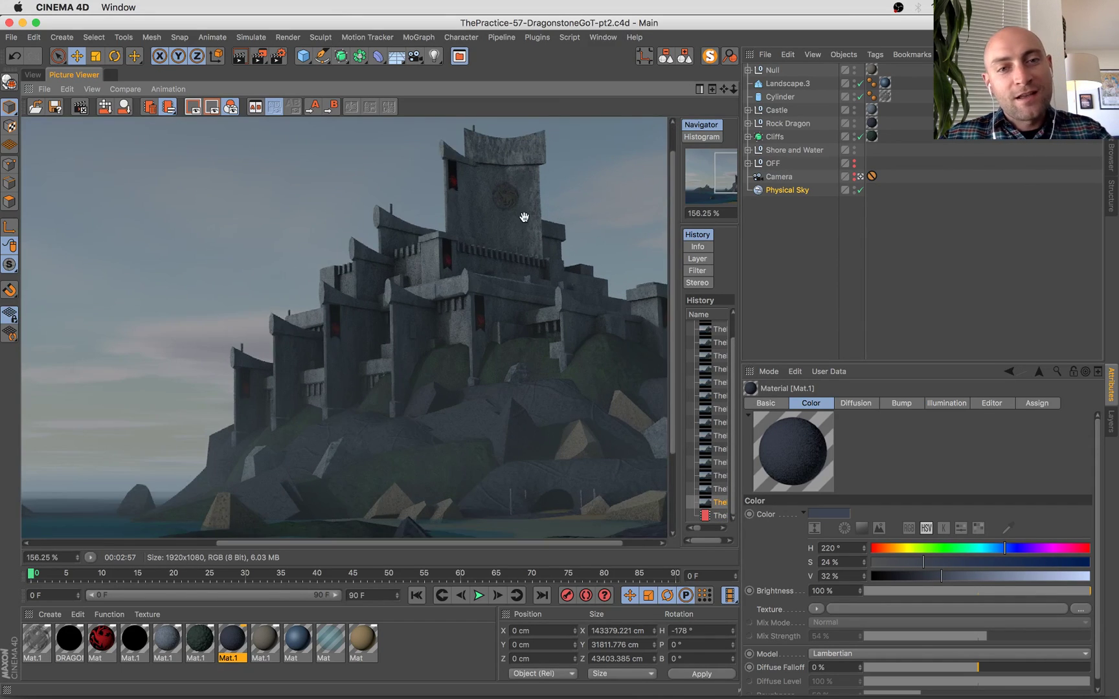
left_click_drag(525, 216, 509, 297)
scroll(509, 296, "up", 4)
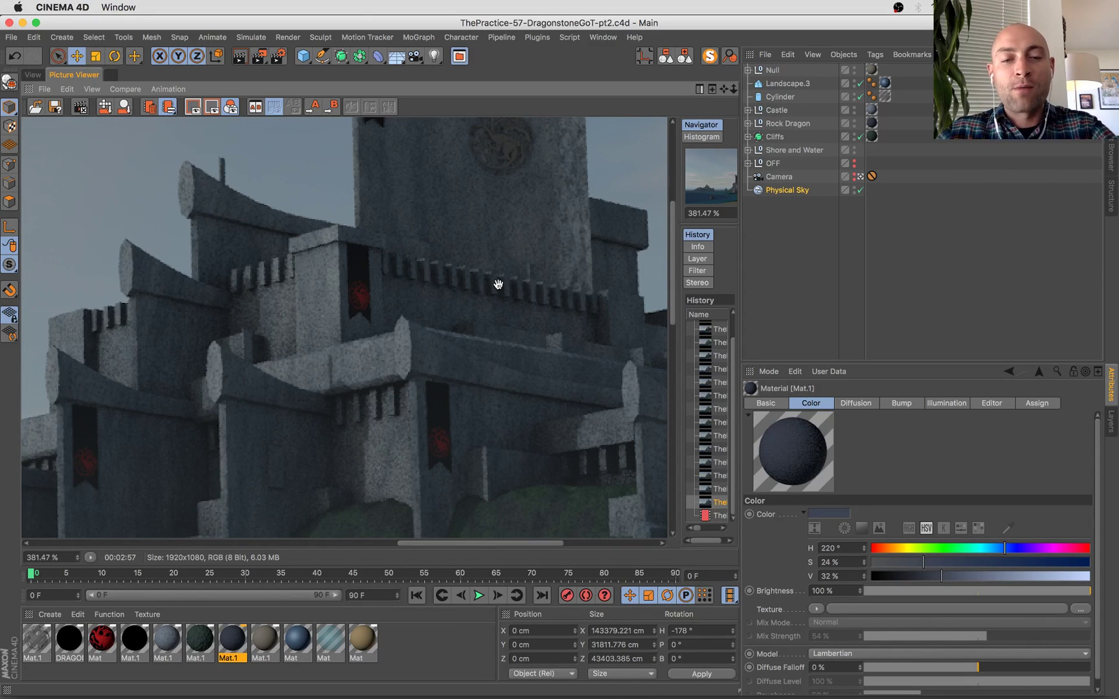
scroll(504, 299, "down", 6)
scroll(465, 382, "up", 3)
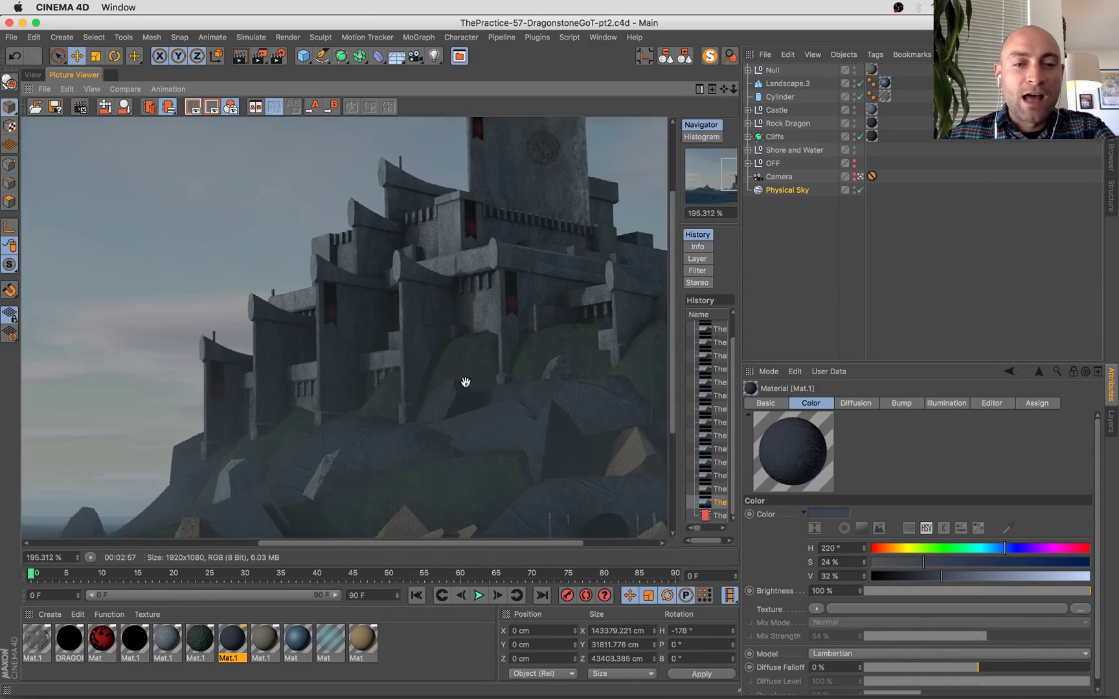
left_click_drag(465, 382, 484, 324)
scroll(319, 307, "down", 2)
scroll(466, 237, "up", 1)
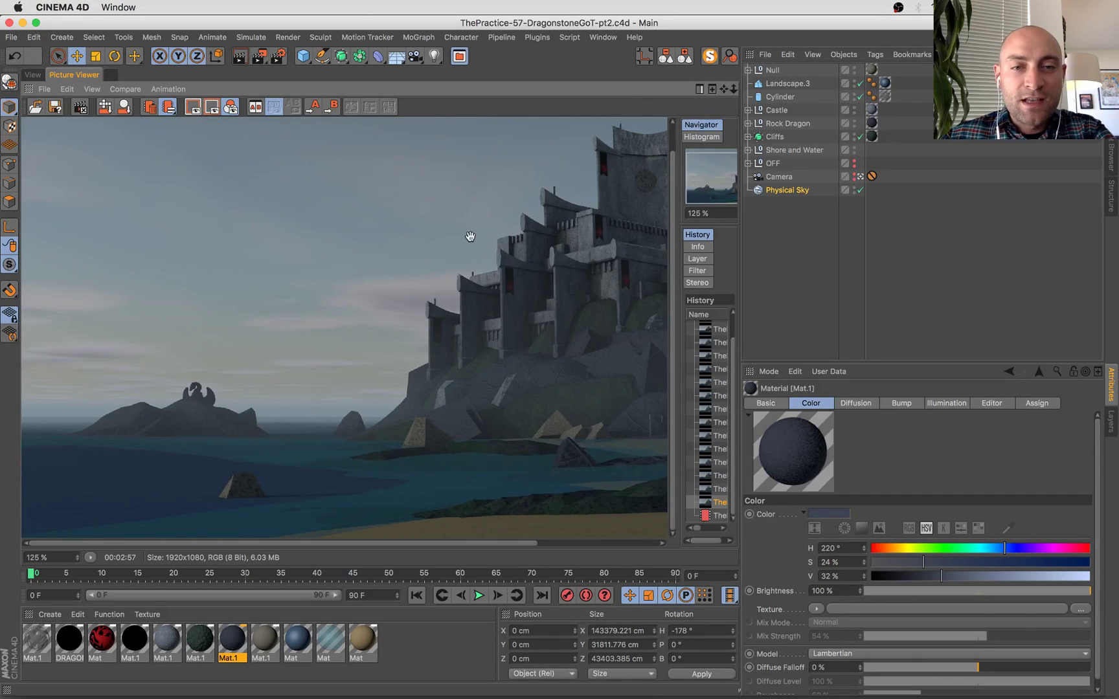
Check the overall composition of the finished render and inspect the tower emblem and battlements up close.
scroll(279, 400, "down", 3)
scroll(505, 362, "up", 3)
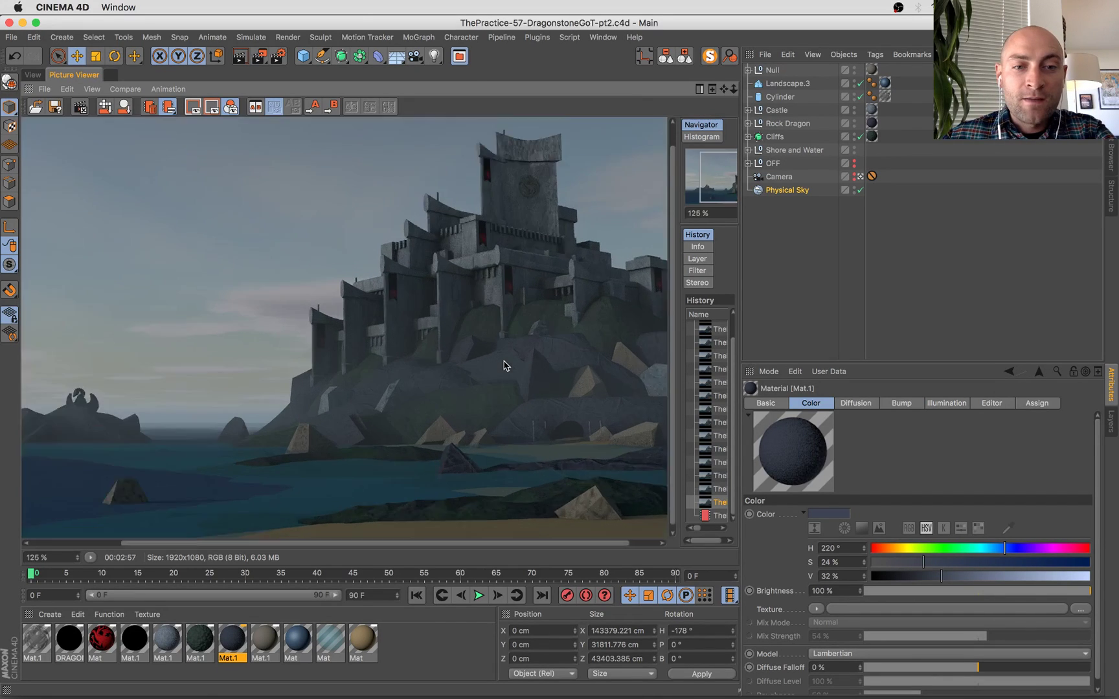
scroll(312, 327, "up", 1)
scroll(367, 233, "down", 1)
scroll(365, 235, "up", 3)
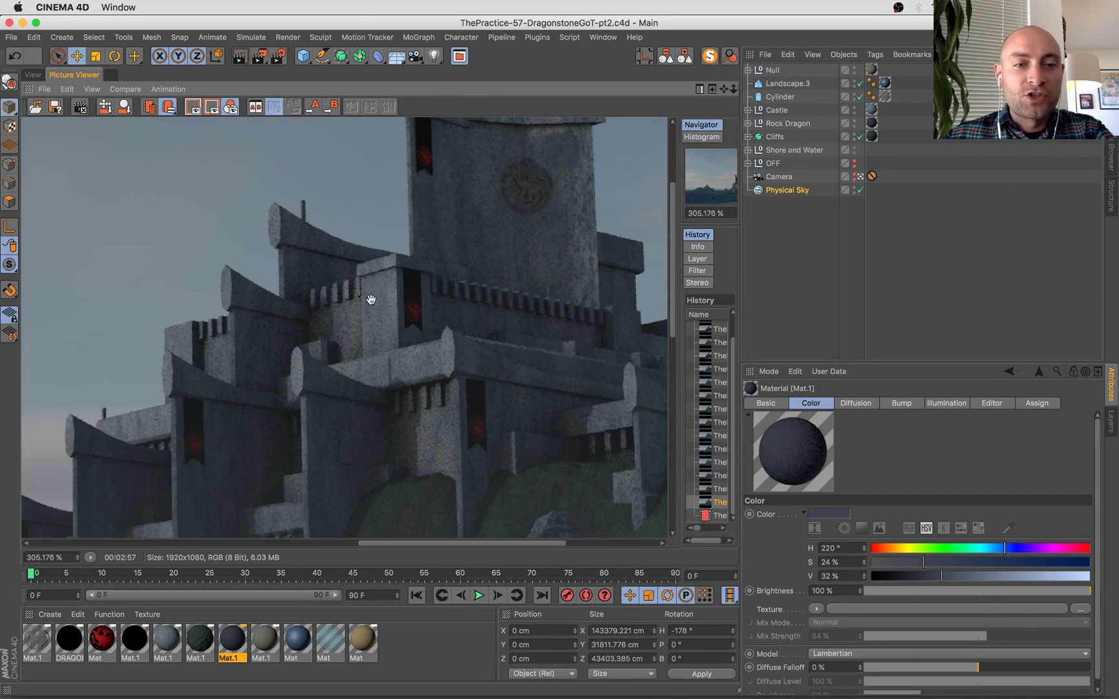
left_click_drag(454, 230, 342, 390)
scroll(540, 175, "up", 1)
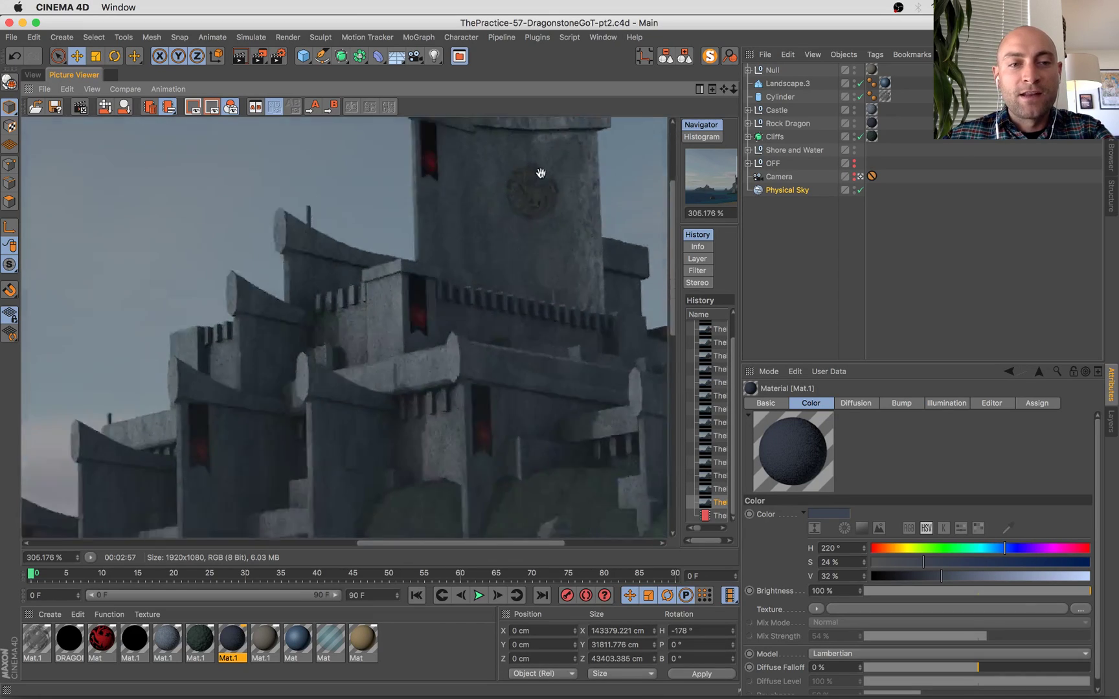
Examine the bay, cliffs, cave entrance and shoreline rocks in the finished render, and view the whole image.
scroll(393, 425, "down", 2)
scroll(316, 436, "down", 1)
scroll(316, 435, "down", 2)
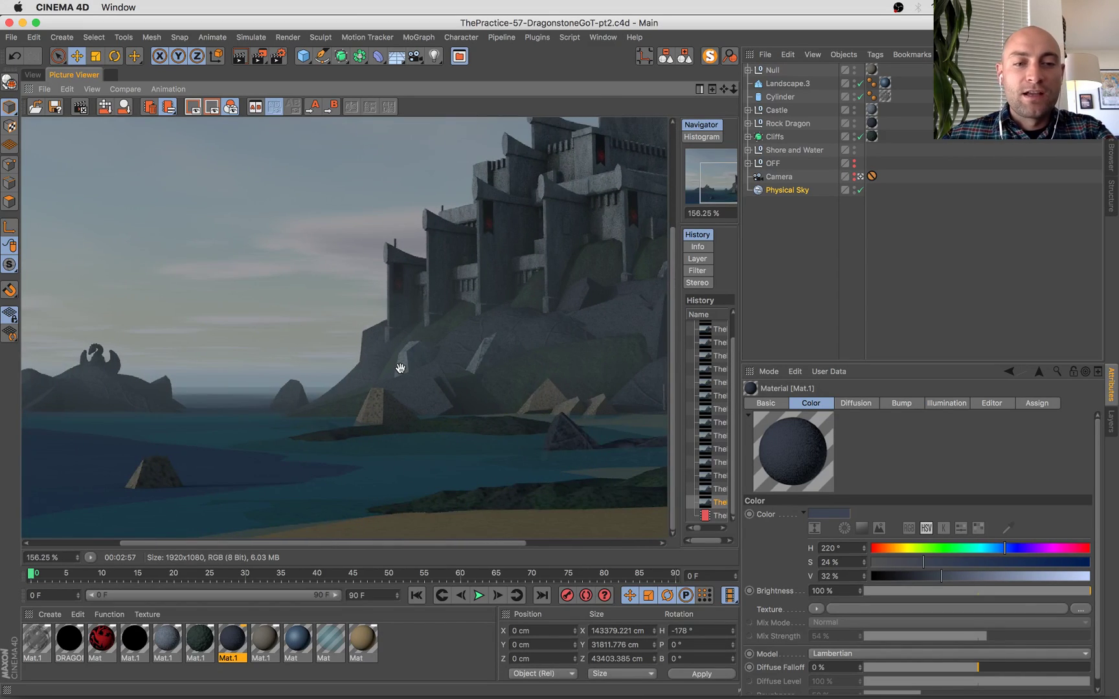
scroll(400, 369, "down", 1)
scroll(470, 382, "down", 2)
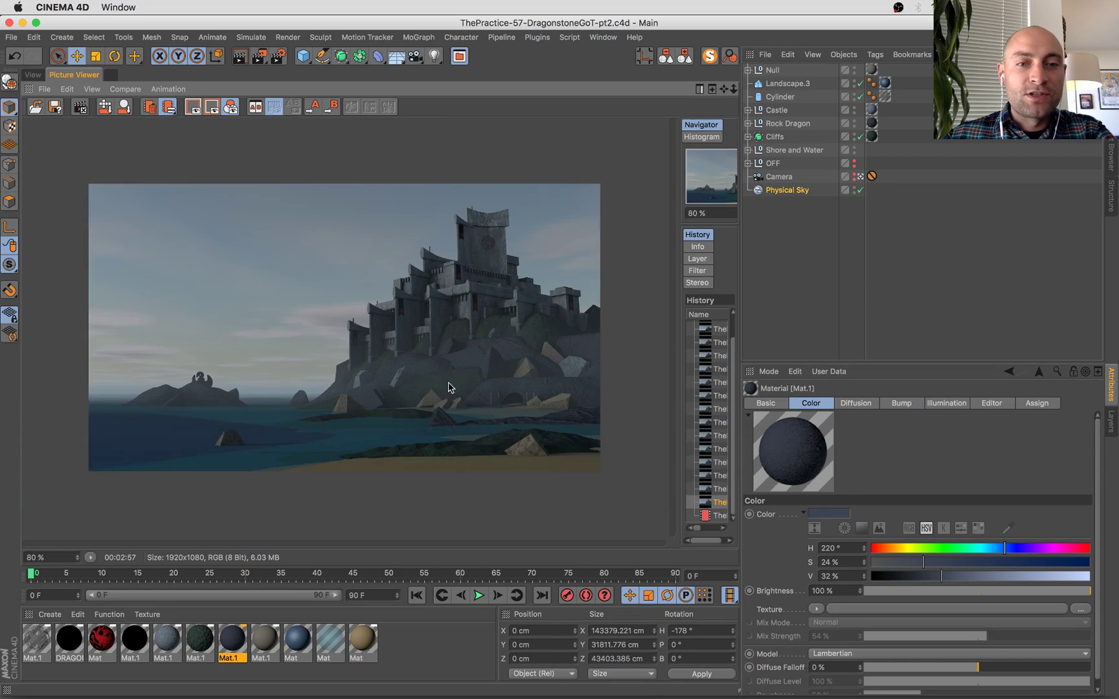
scroll(607, 405, "up", 5)
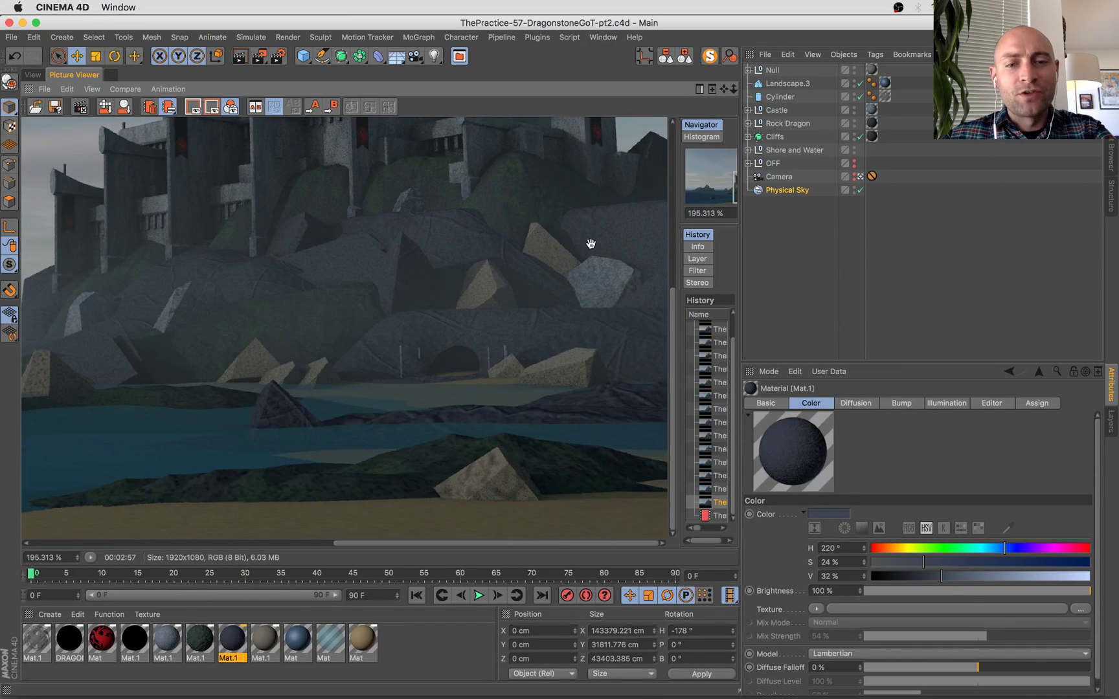
scroll(343, 356, "down", 3)
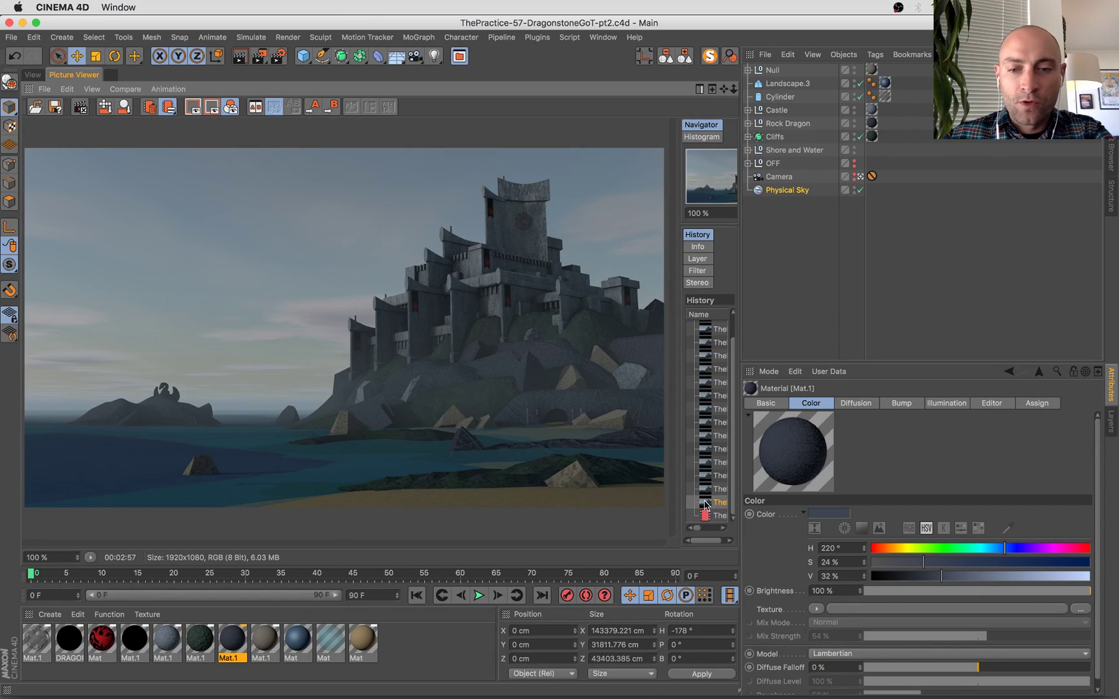
Switch to the render in progress and examine its castle walls and cliffs up close and in full view.
left_click(717, 516)
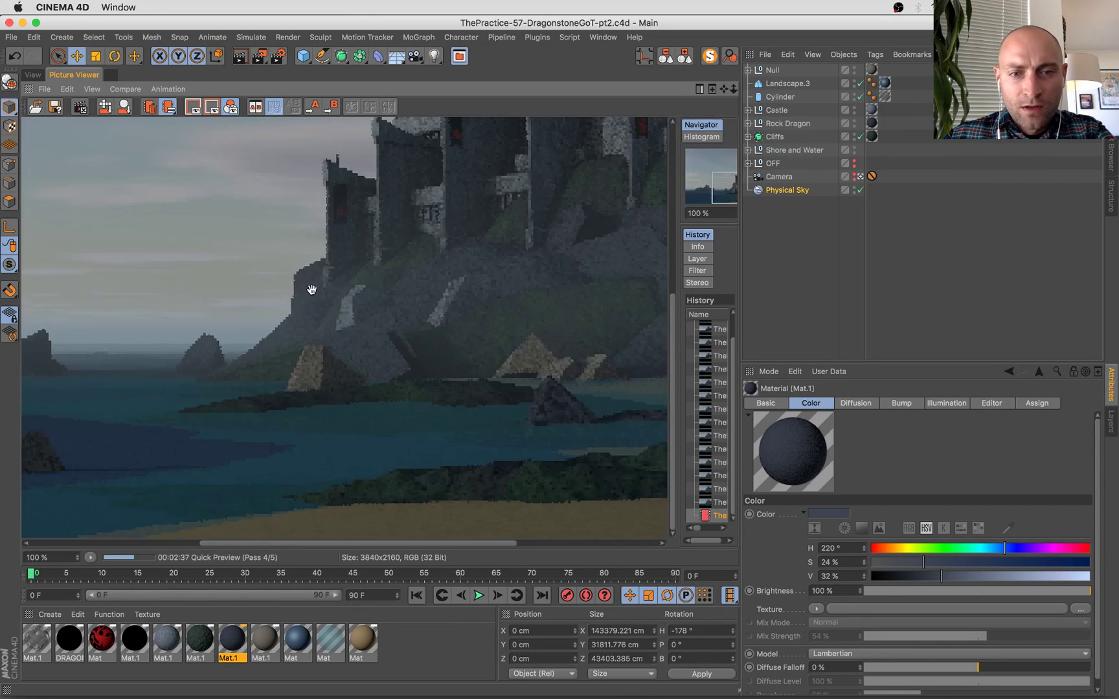
scroll(320, 302, "down", 3)
scroll(522, 260, "up", 1)
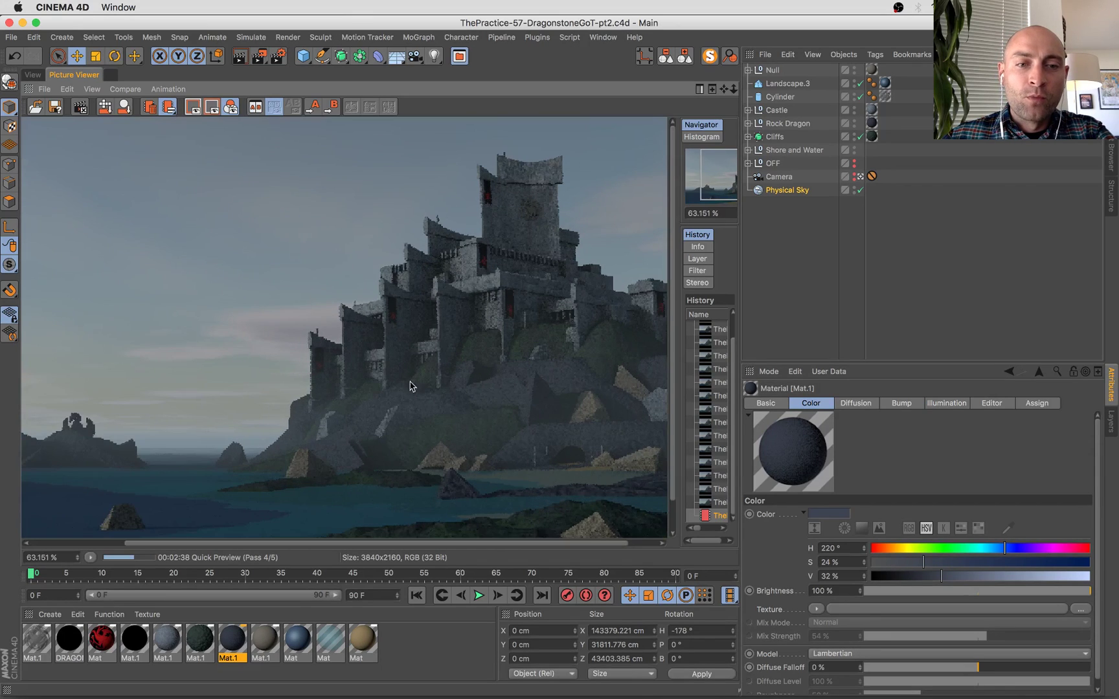
scroll(317, 240, "up", 1)
scroll(258, 145, "up", 1)
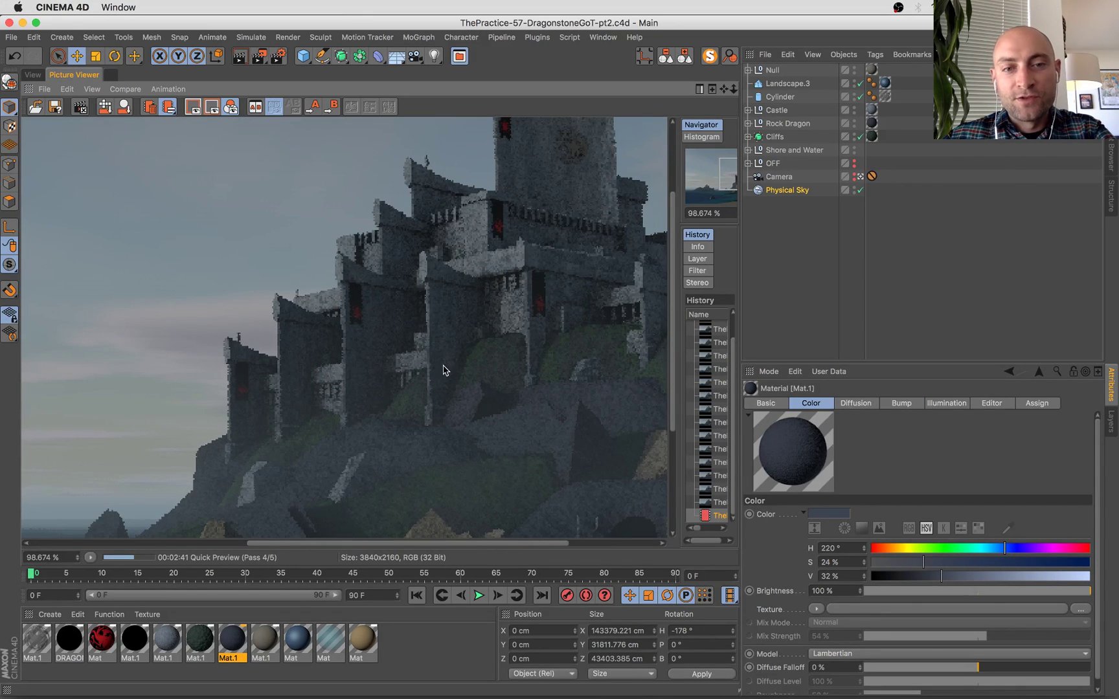
scroll(440, 366, "up", 1)
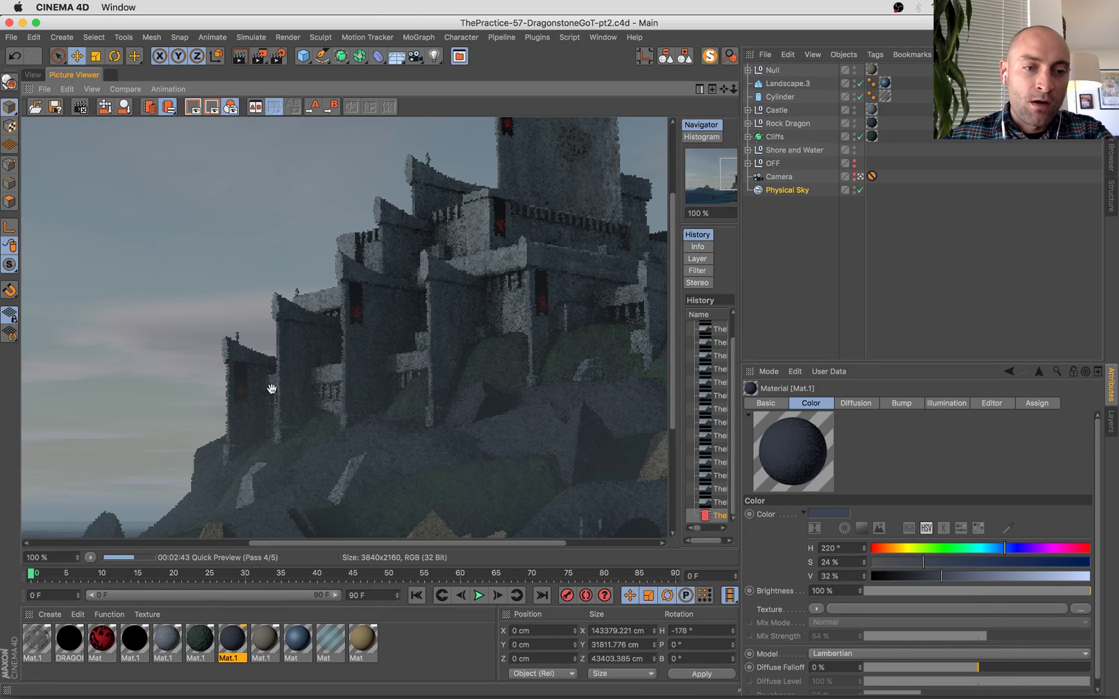
scroll(271, 389, "down", 3)
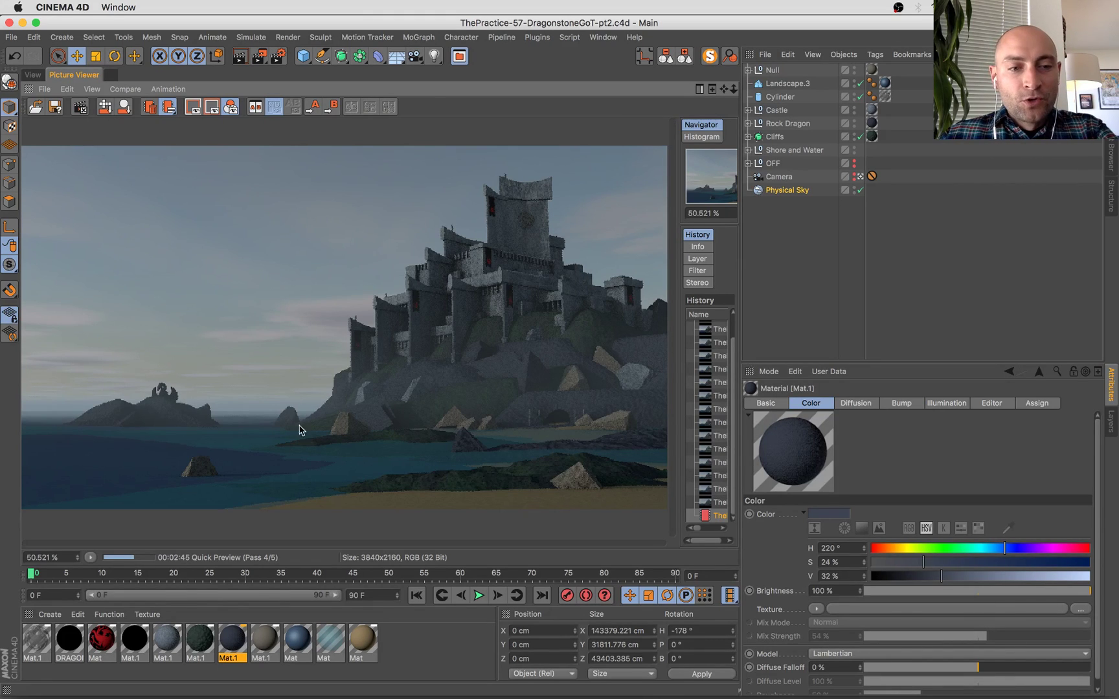
Inspect the dragon-shaped island and the castle's lower walls and cliffs in the render in progress.
scroll(117, 393, "up", 1)
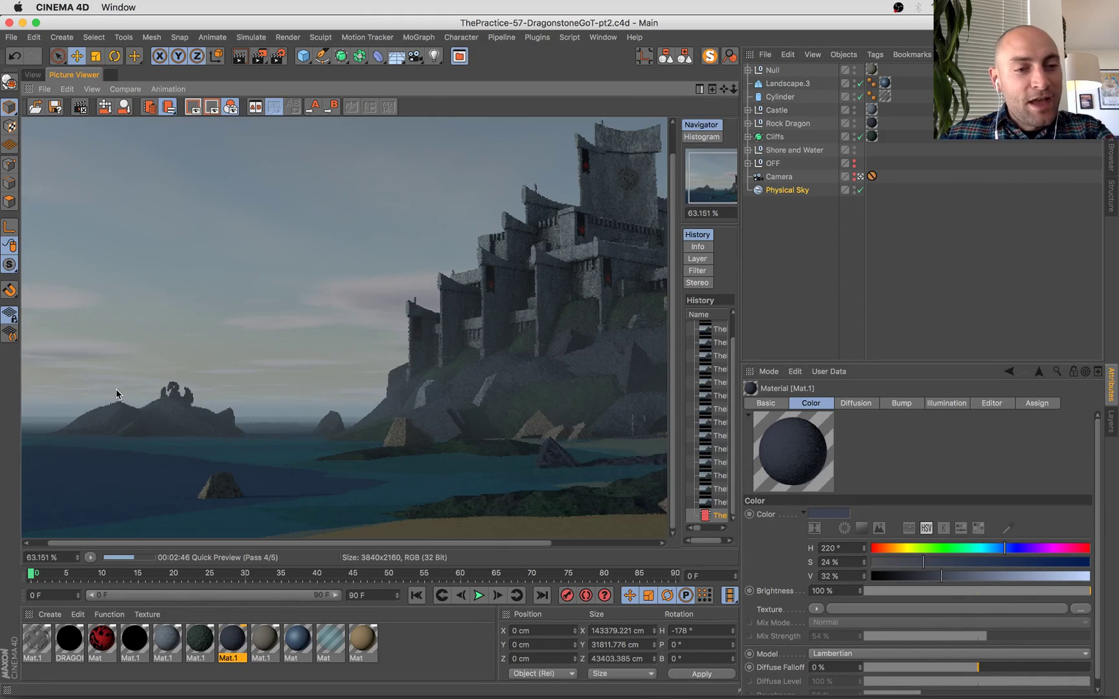
scroll(126, 398, "up", 1)
scroll(236, 429, "up", 1)
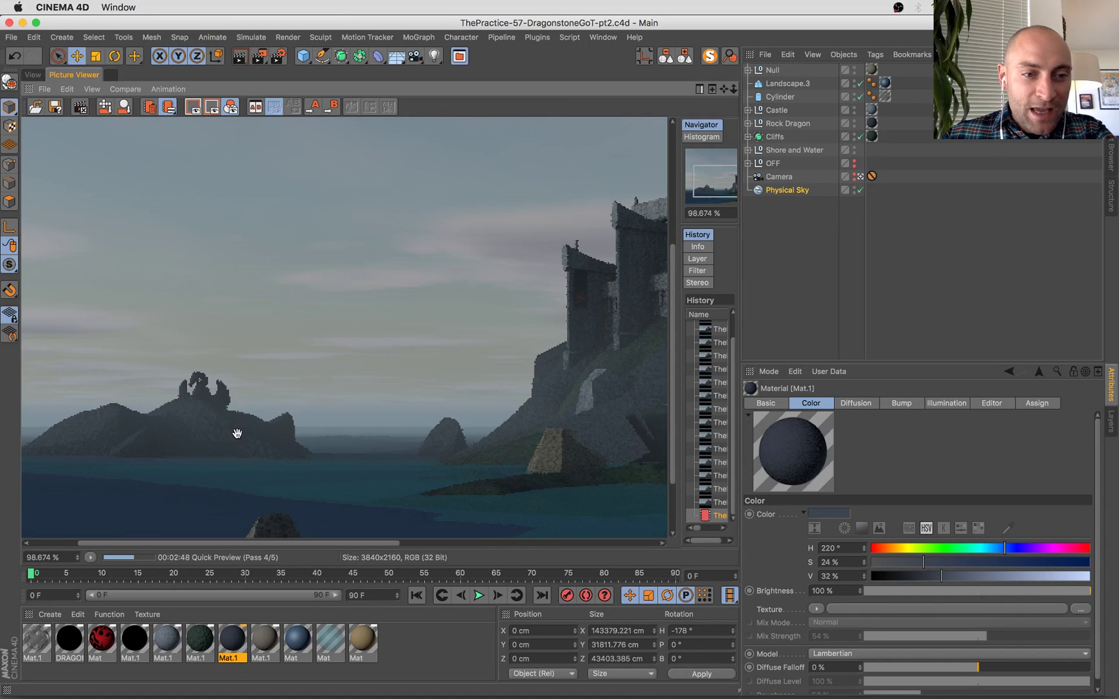
scroll(344, 332, "up", 1)
left_click_drag(292, 314, 301, 190)
left_click_drag(392, 223, 3, 369)
double_click(352, 262)
left_click_drag(535, 205, 379, 365)
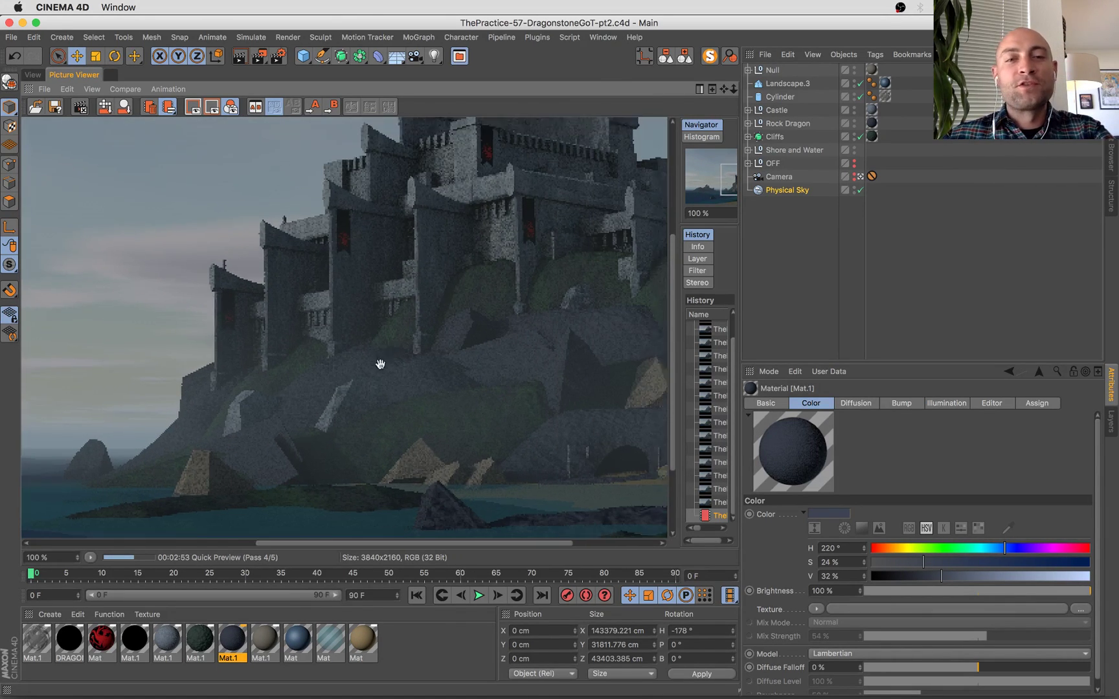
Examine the castle's main tower and upper walls in the render in progress, and view the full frame.
left_click_drag(289, 298, 425, 267)
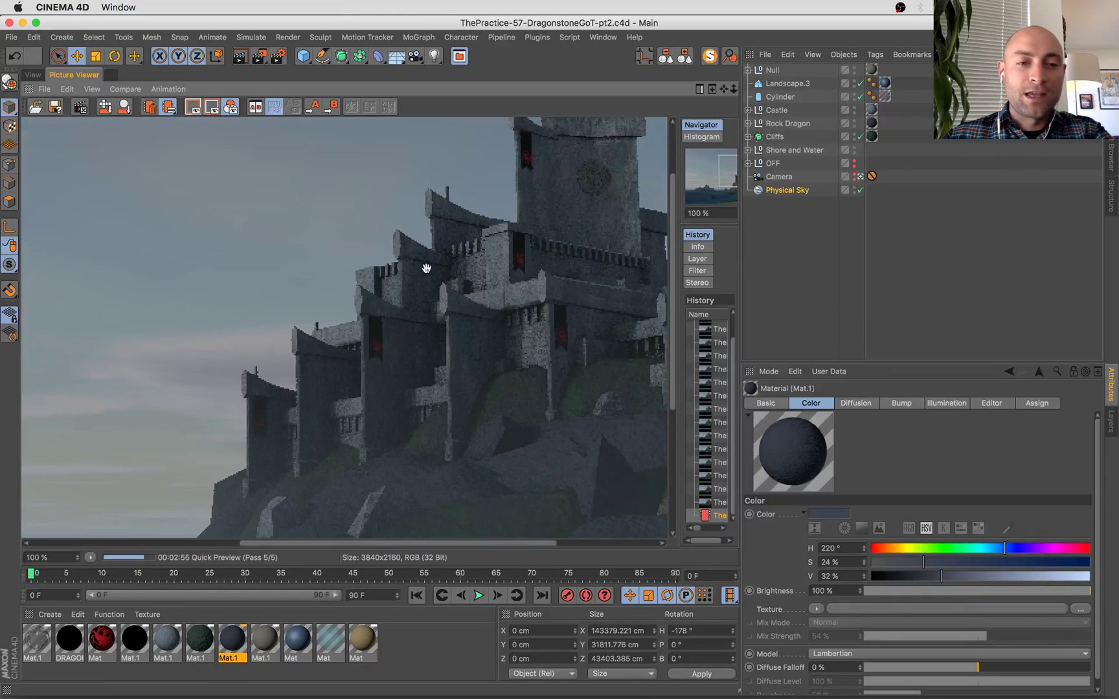
double_click(427, 271)
scroll(431, 278, "down", 1)
scroll(231, 460, "down", 1)
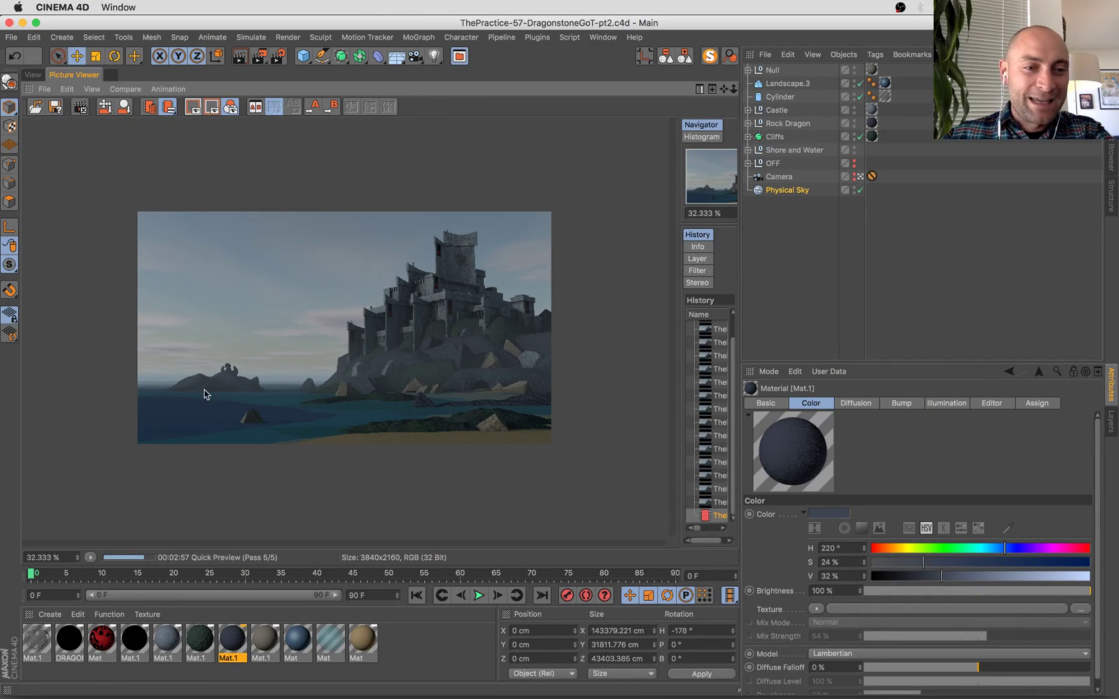
Examine the dragon rock, the water and the hazy shoreline below the castle, and fit the render in view.
scroll(206, 394, "up", 1)
scroll(167, 401, "up", 1)
scroll(166, 403, "up", 3)
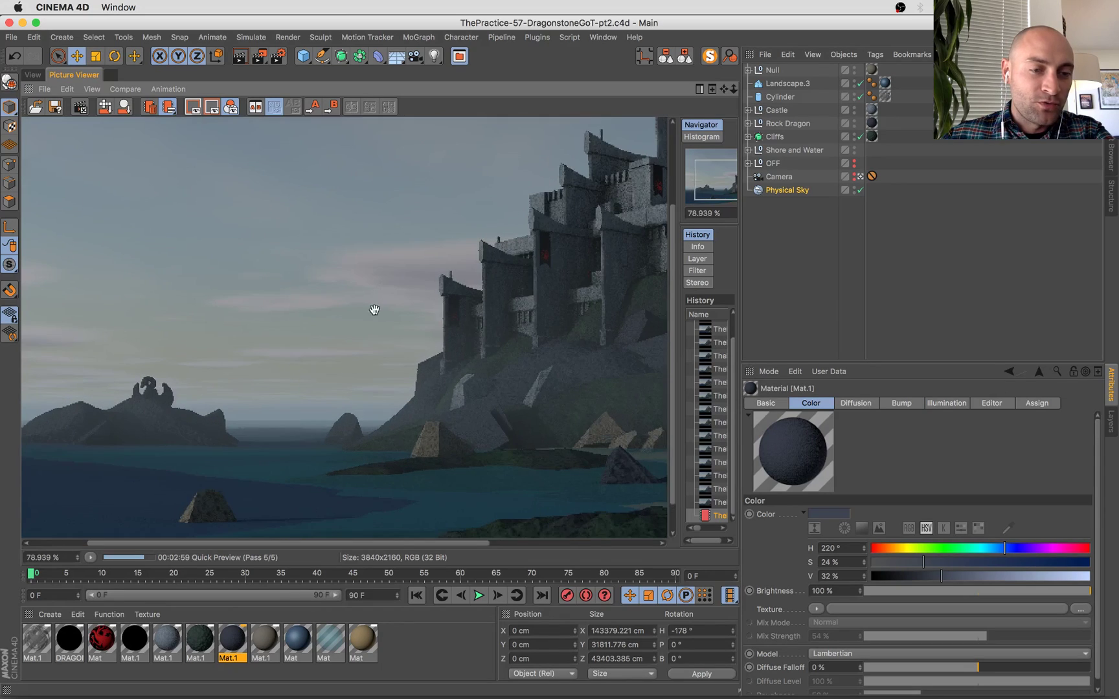
left_click_drag(669, 184, 679, 173)
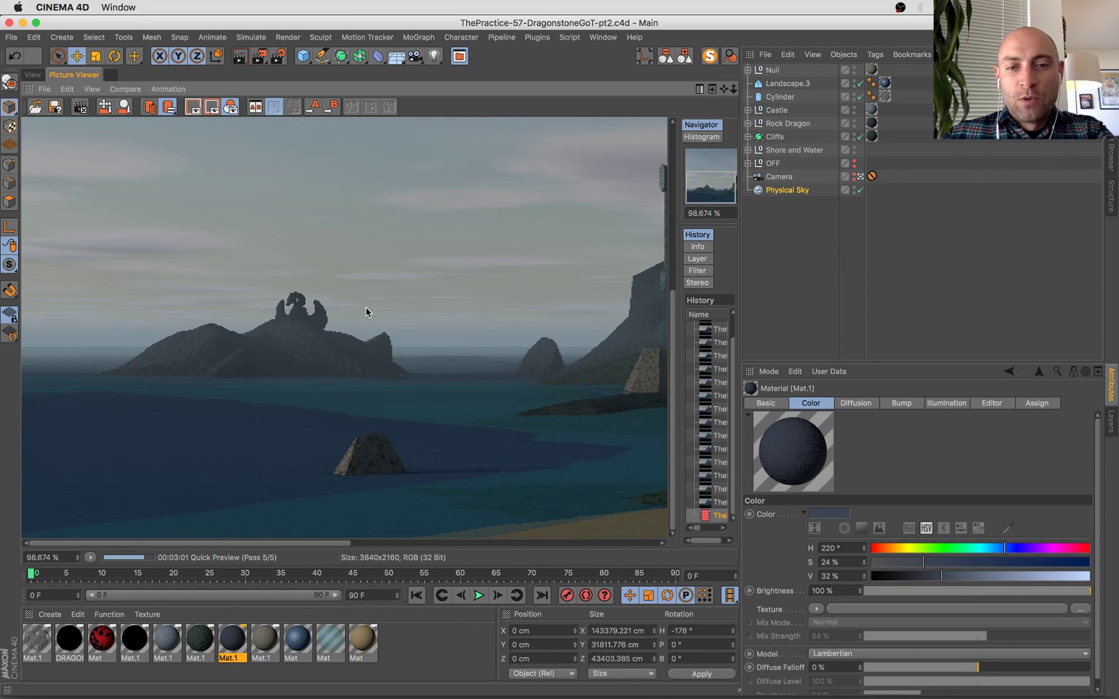
scroll(367, 310, "up", 1)
left_click_drag(551, 190, 347, 279)
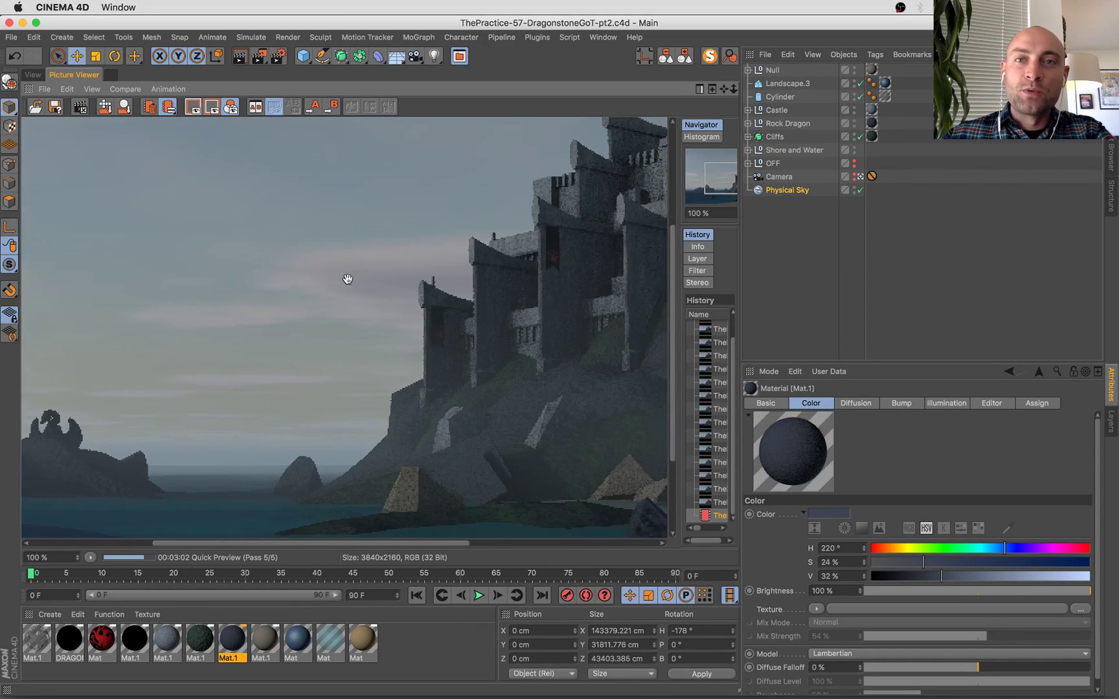
scroll(429, 246, "down", 3)
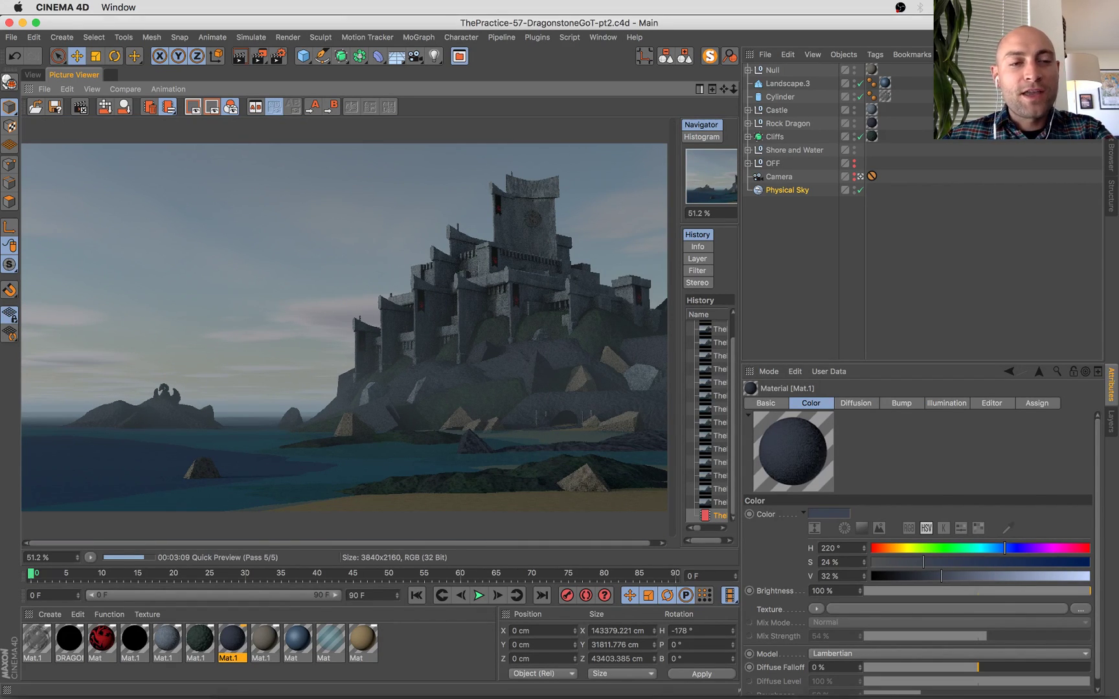
key("ctrl+Up")
left_click(718, 414)
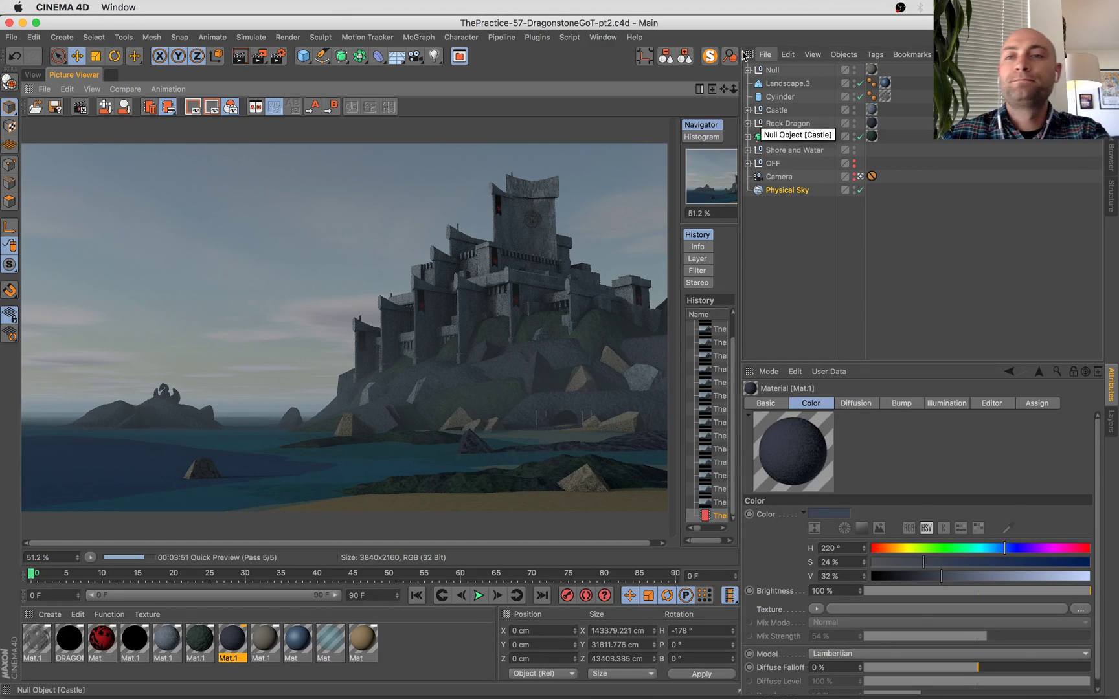
left_click(899, 7)
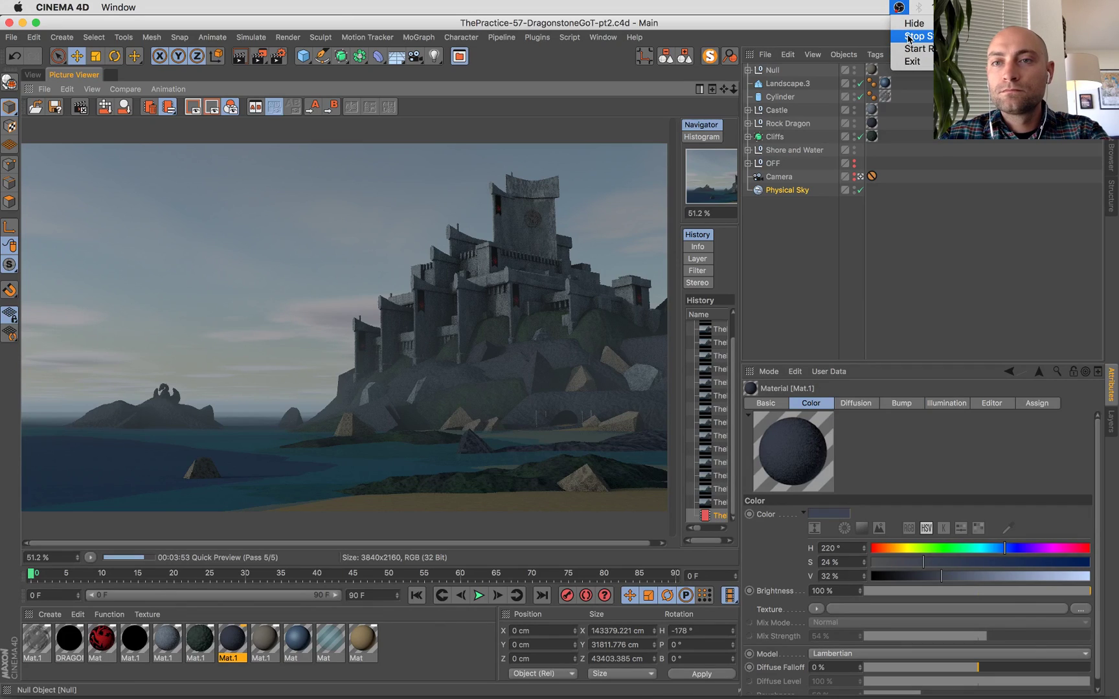